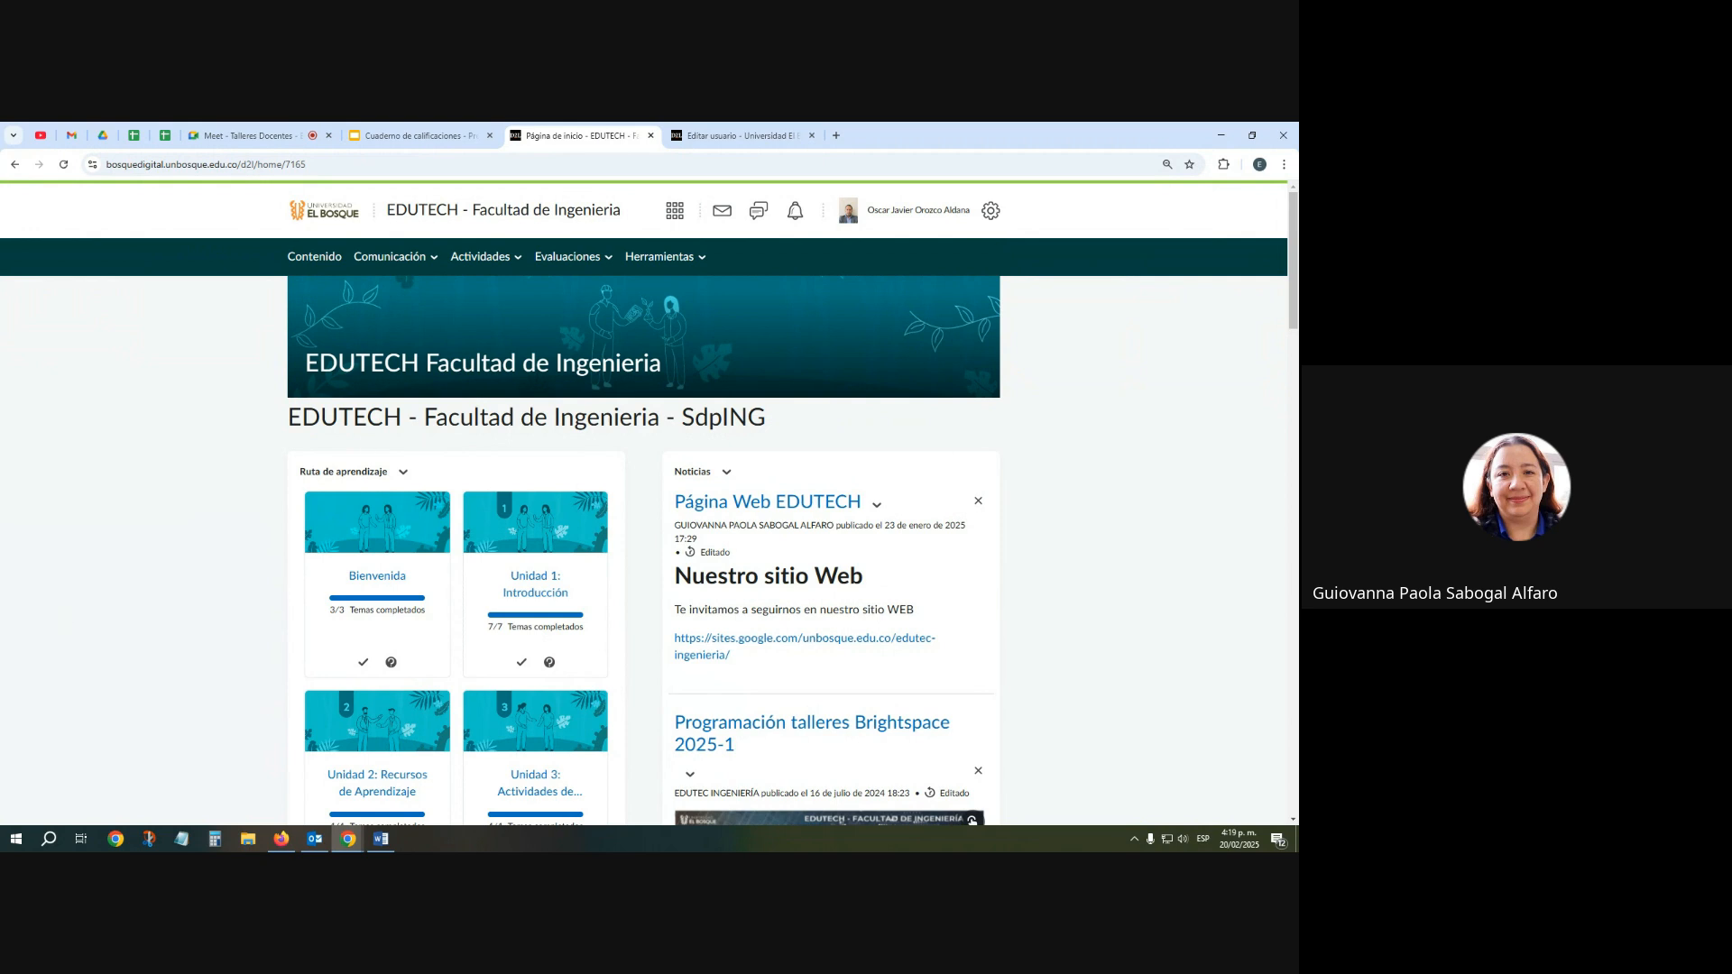
Open the grade entry page of the EDUTECH - Facultad de Ingenieria course
key(alt+Tab)
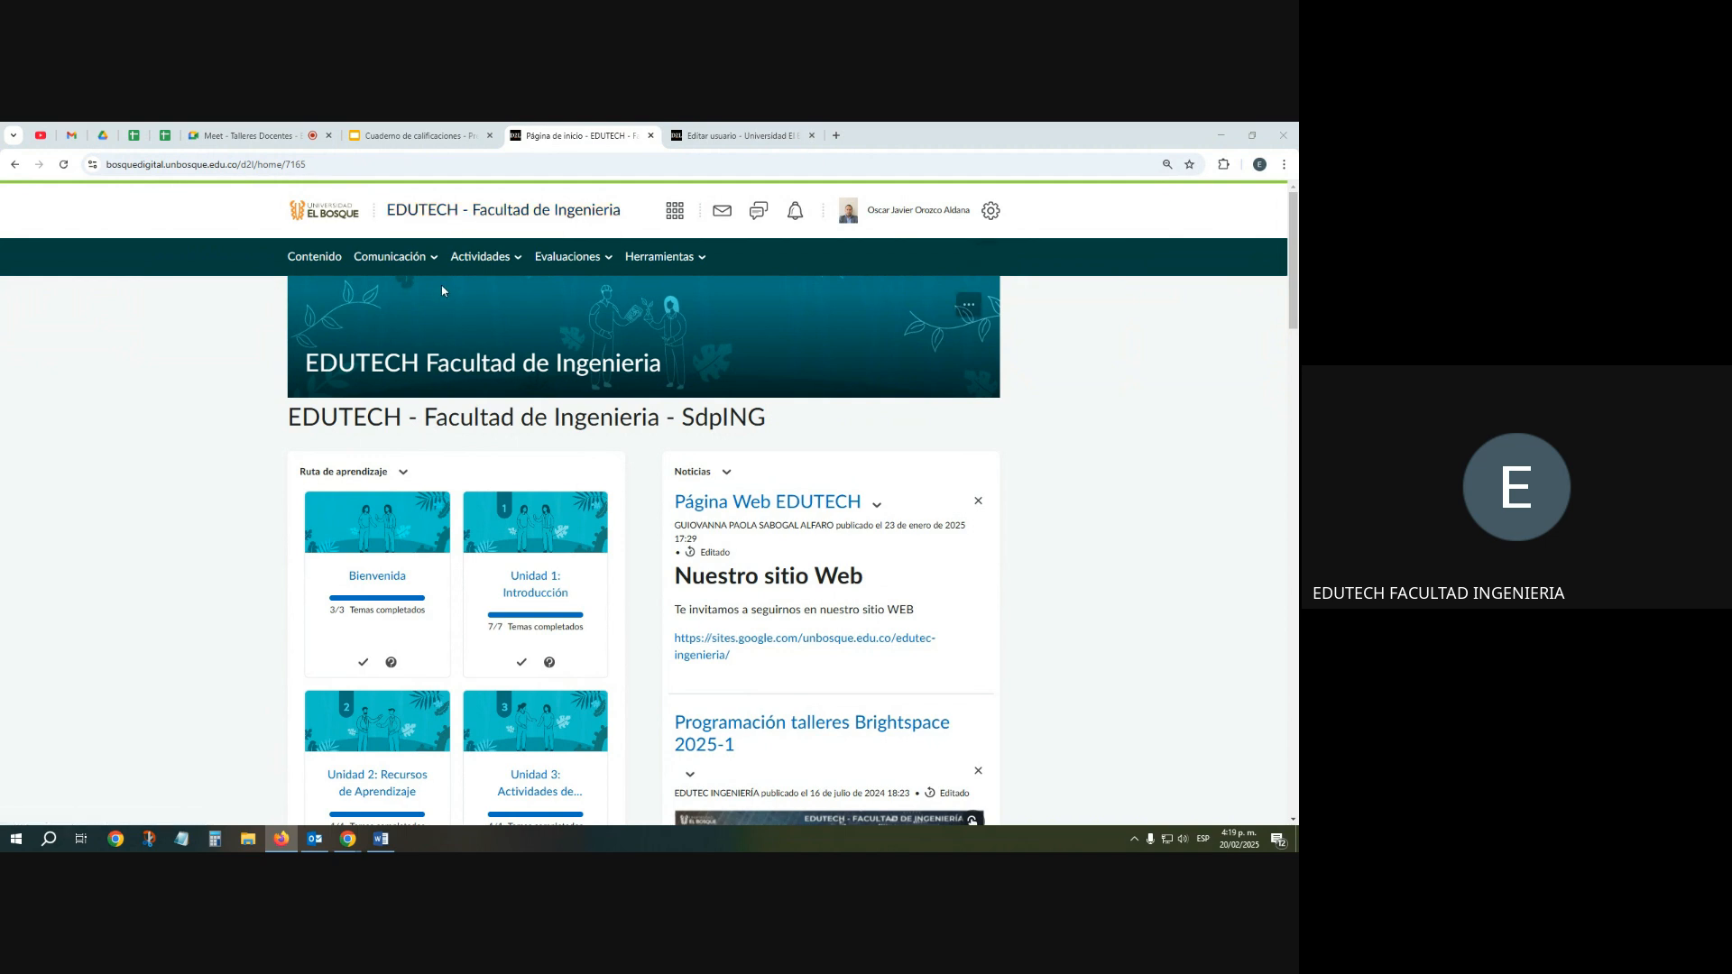
click(569, 260)
click(559, 289)
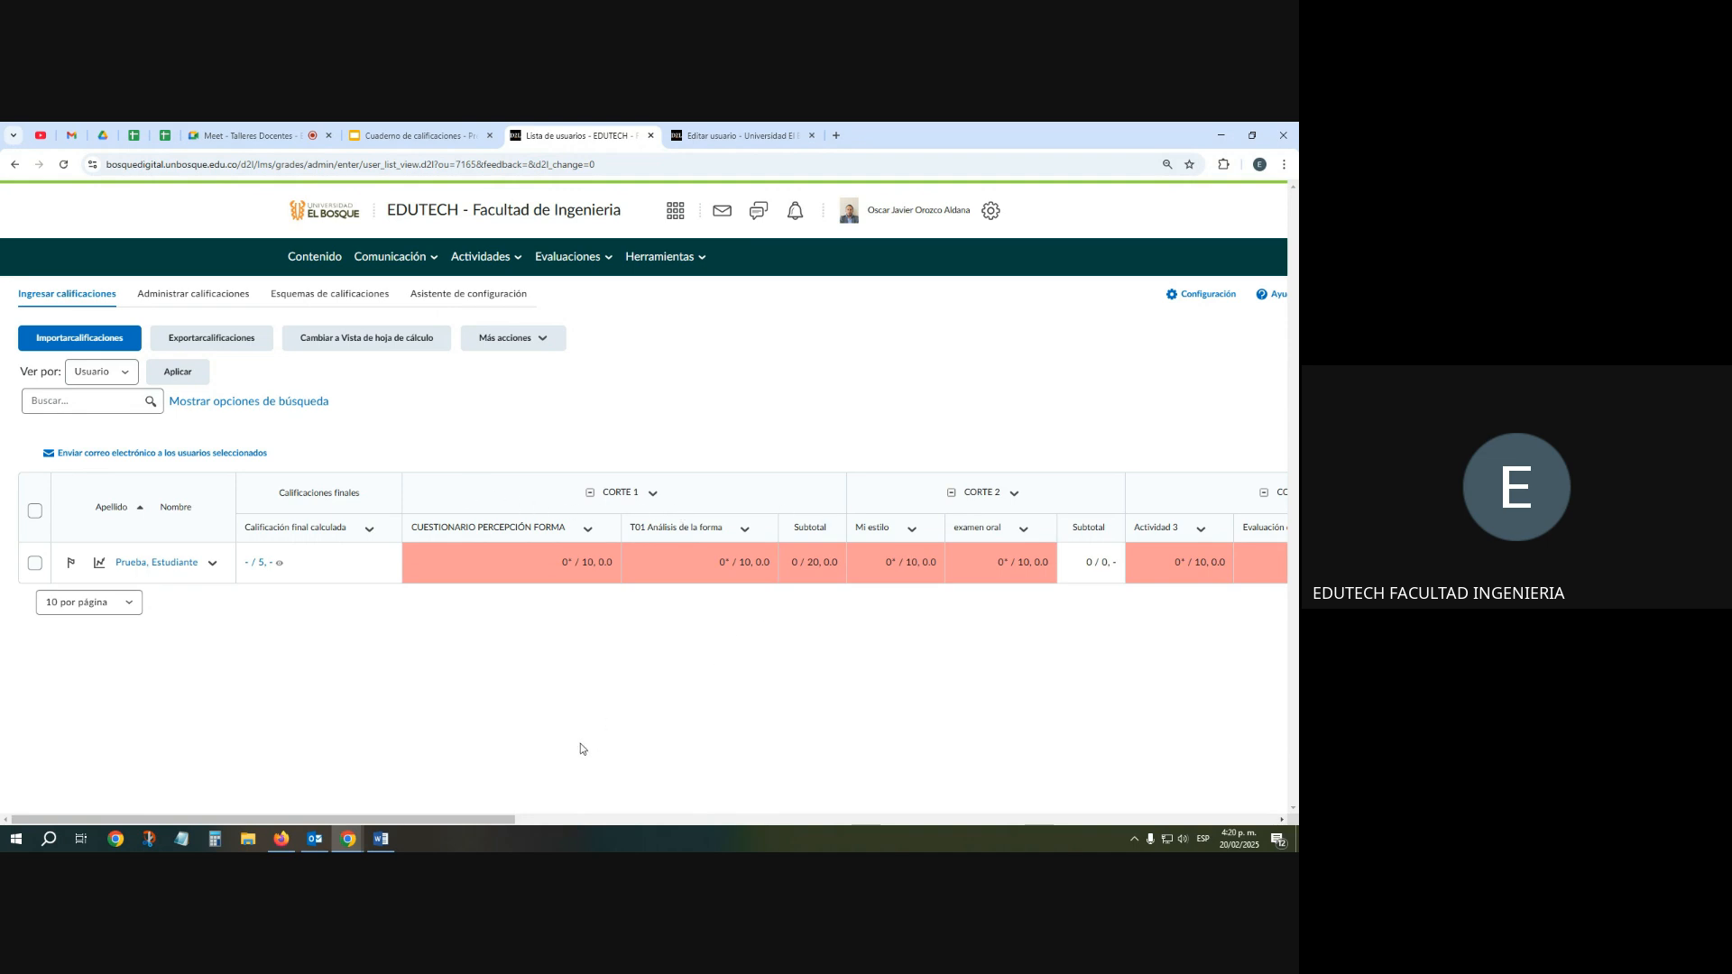
mouse_move(510, 819)
mouse_down()
mouse_move(1274, 823)
mouse_move(509, 821)
mouse_up()
Review the course's grade management, grading schemes and gradebook setup wizard pages
click(201, 302)
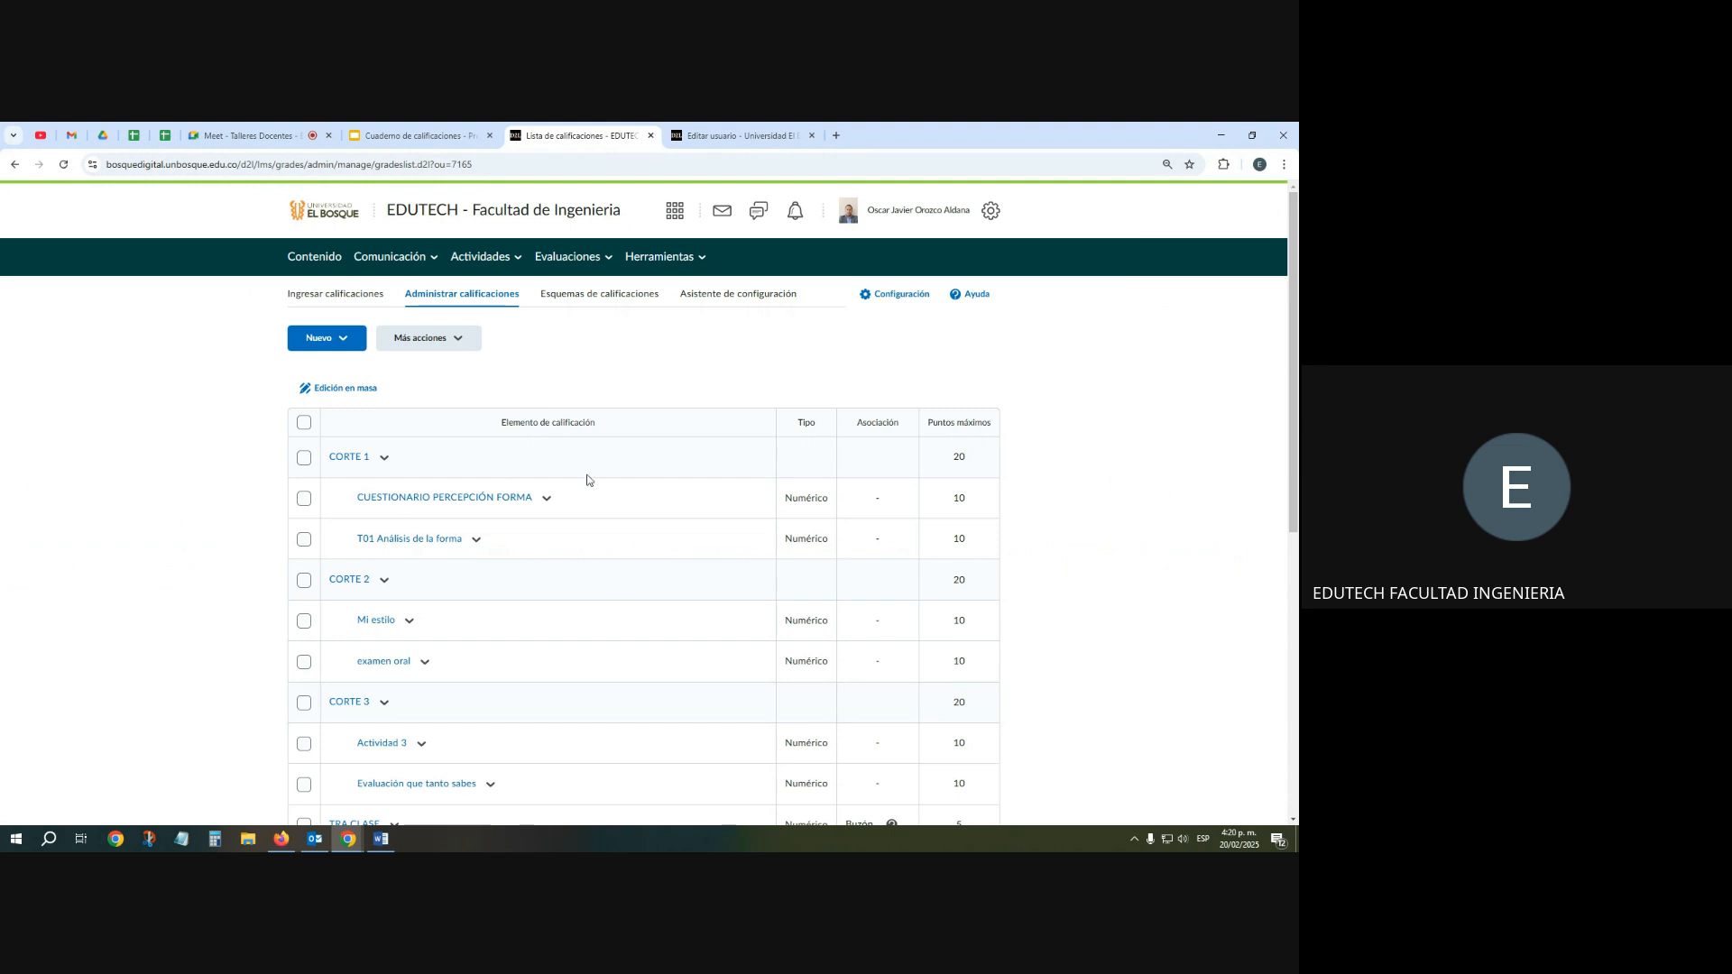
click(595, 298)
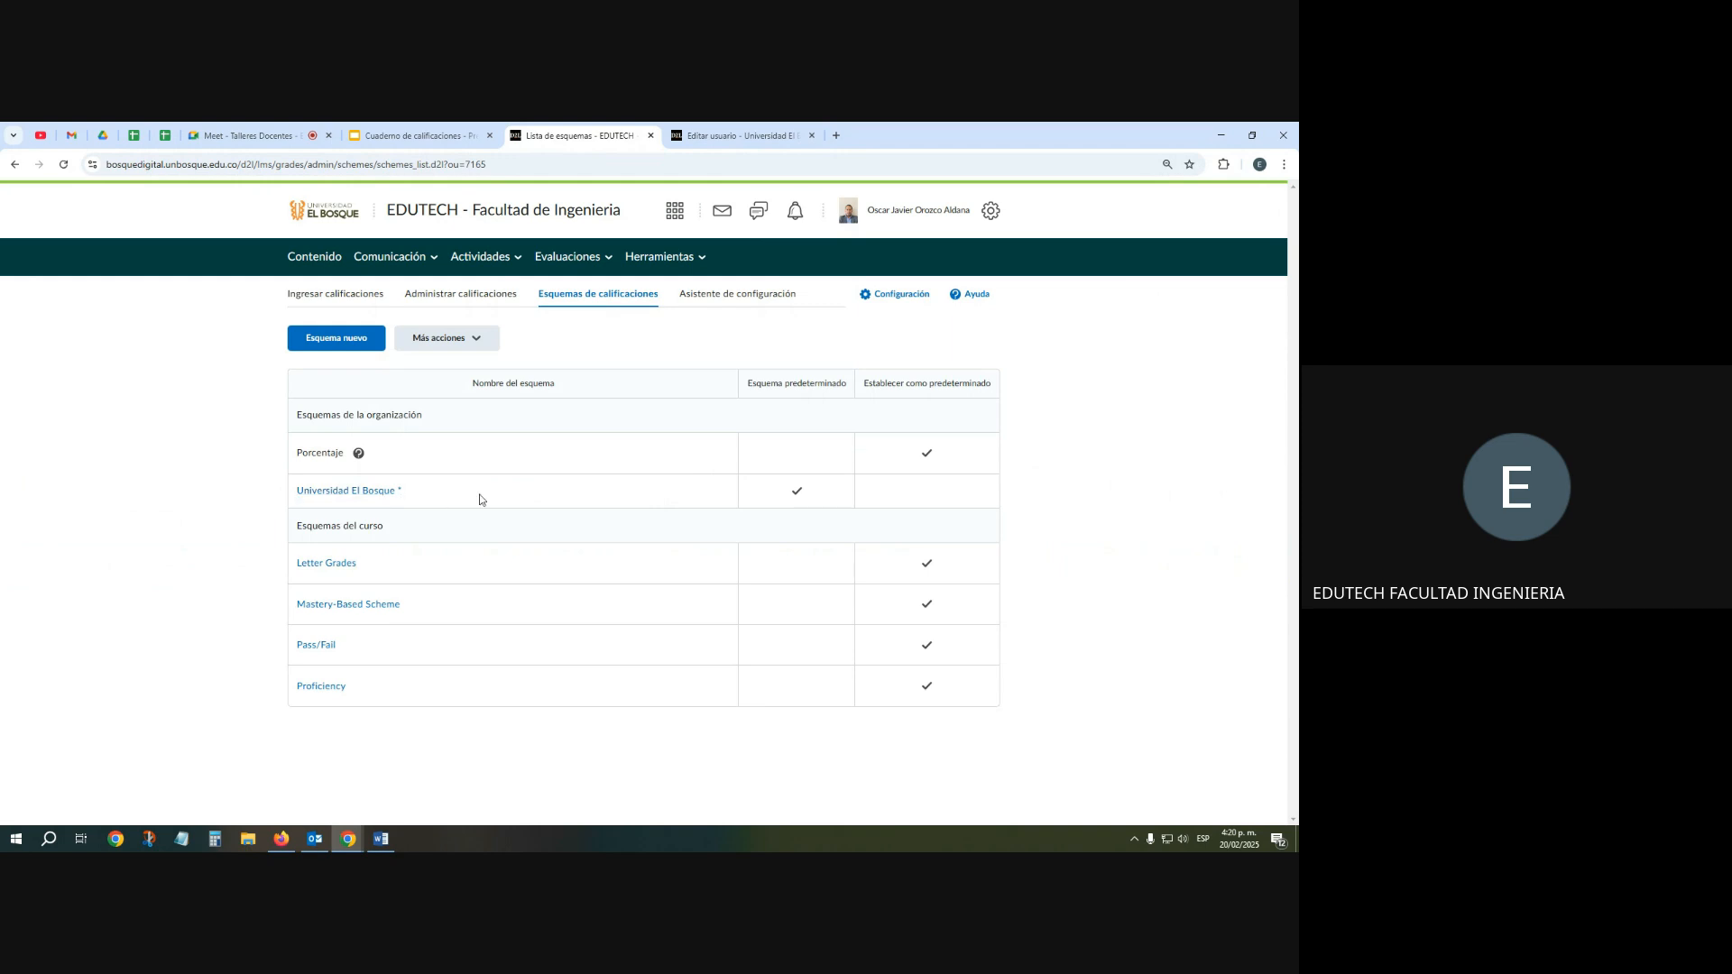
click(739, 297)
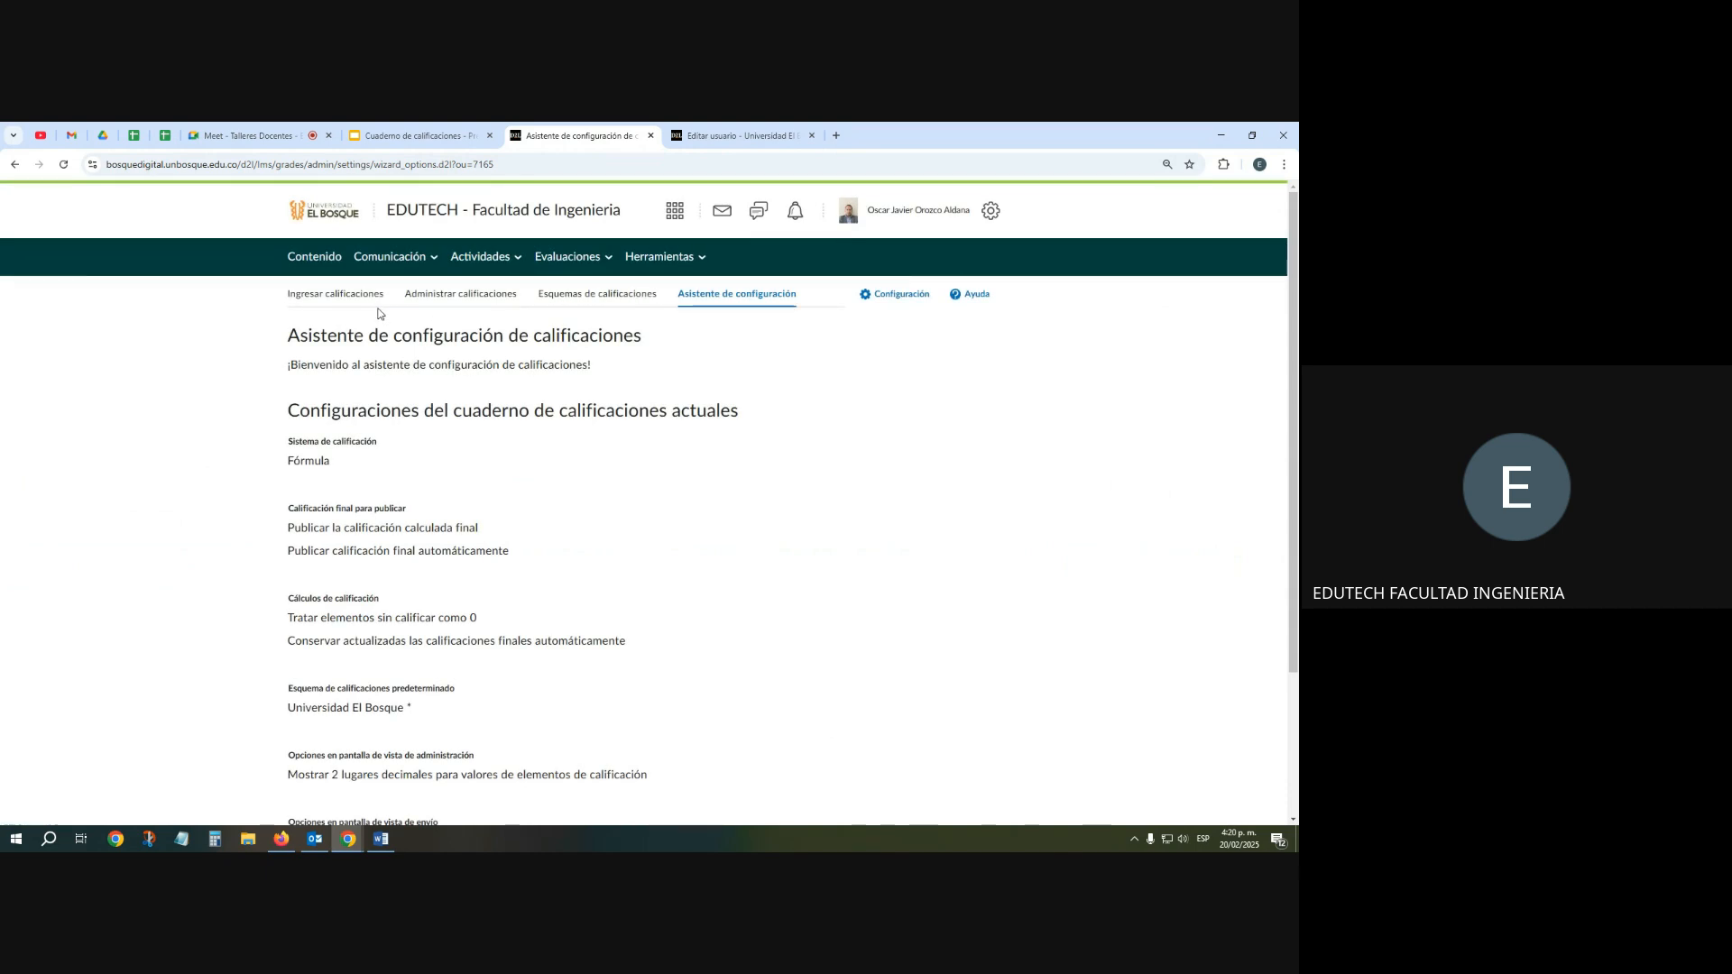
Return to the grade management list and examine the CORTE categories, their items and the uncategorised grade items
click(465, 299)
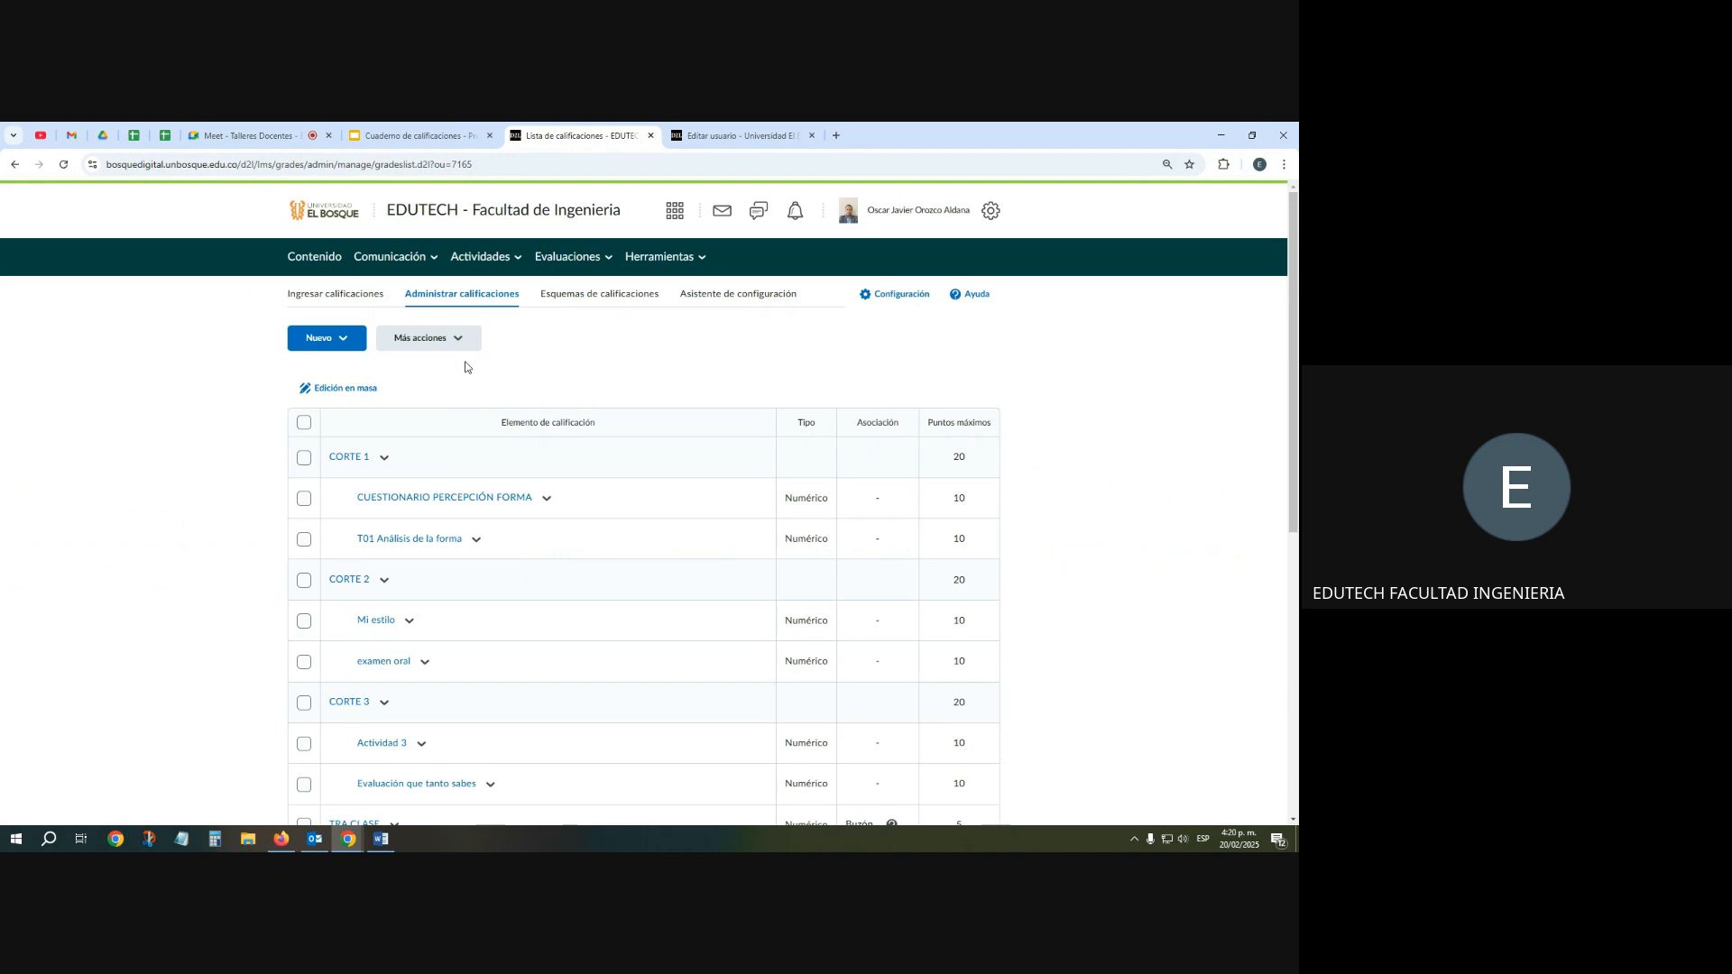
scroll(465, 367, down, 2)
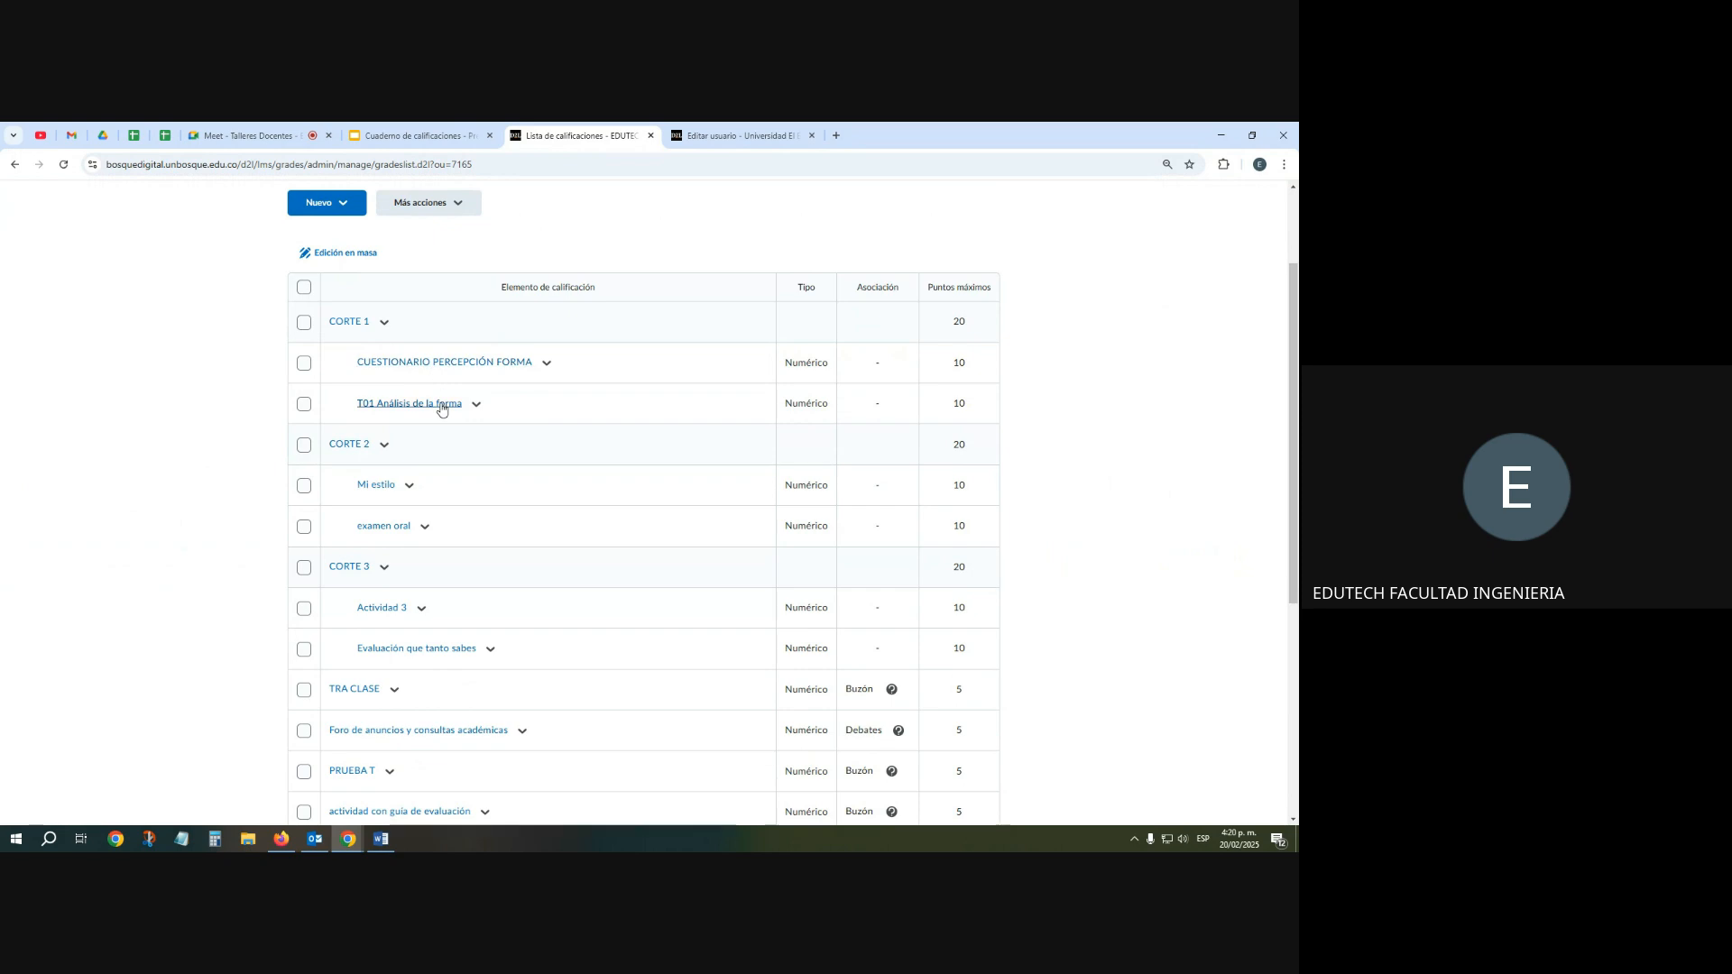
scroll(437, 411, down, 3)
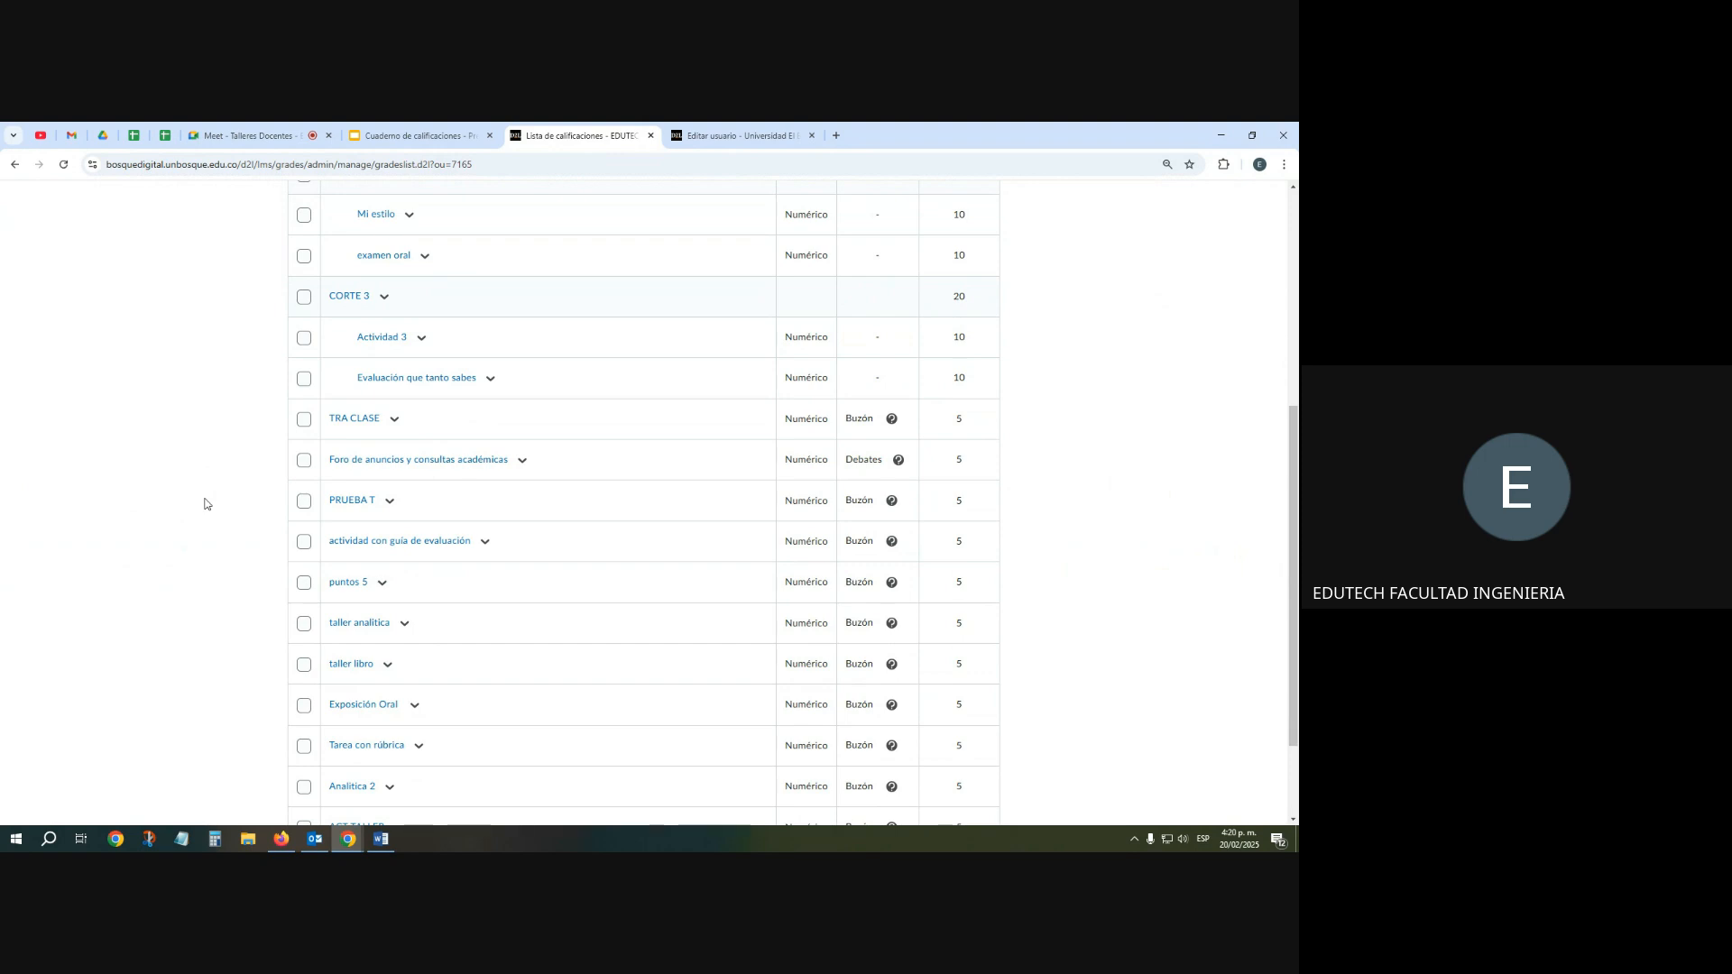
scroll(260, 527, up, 3)
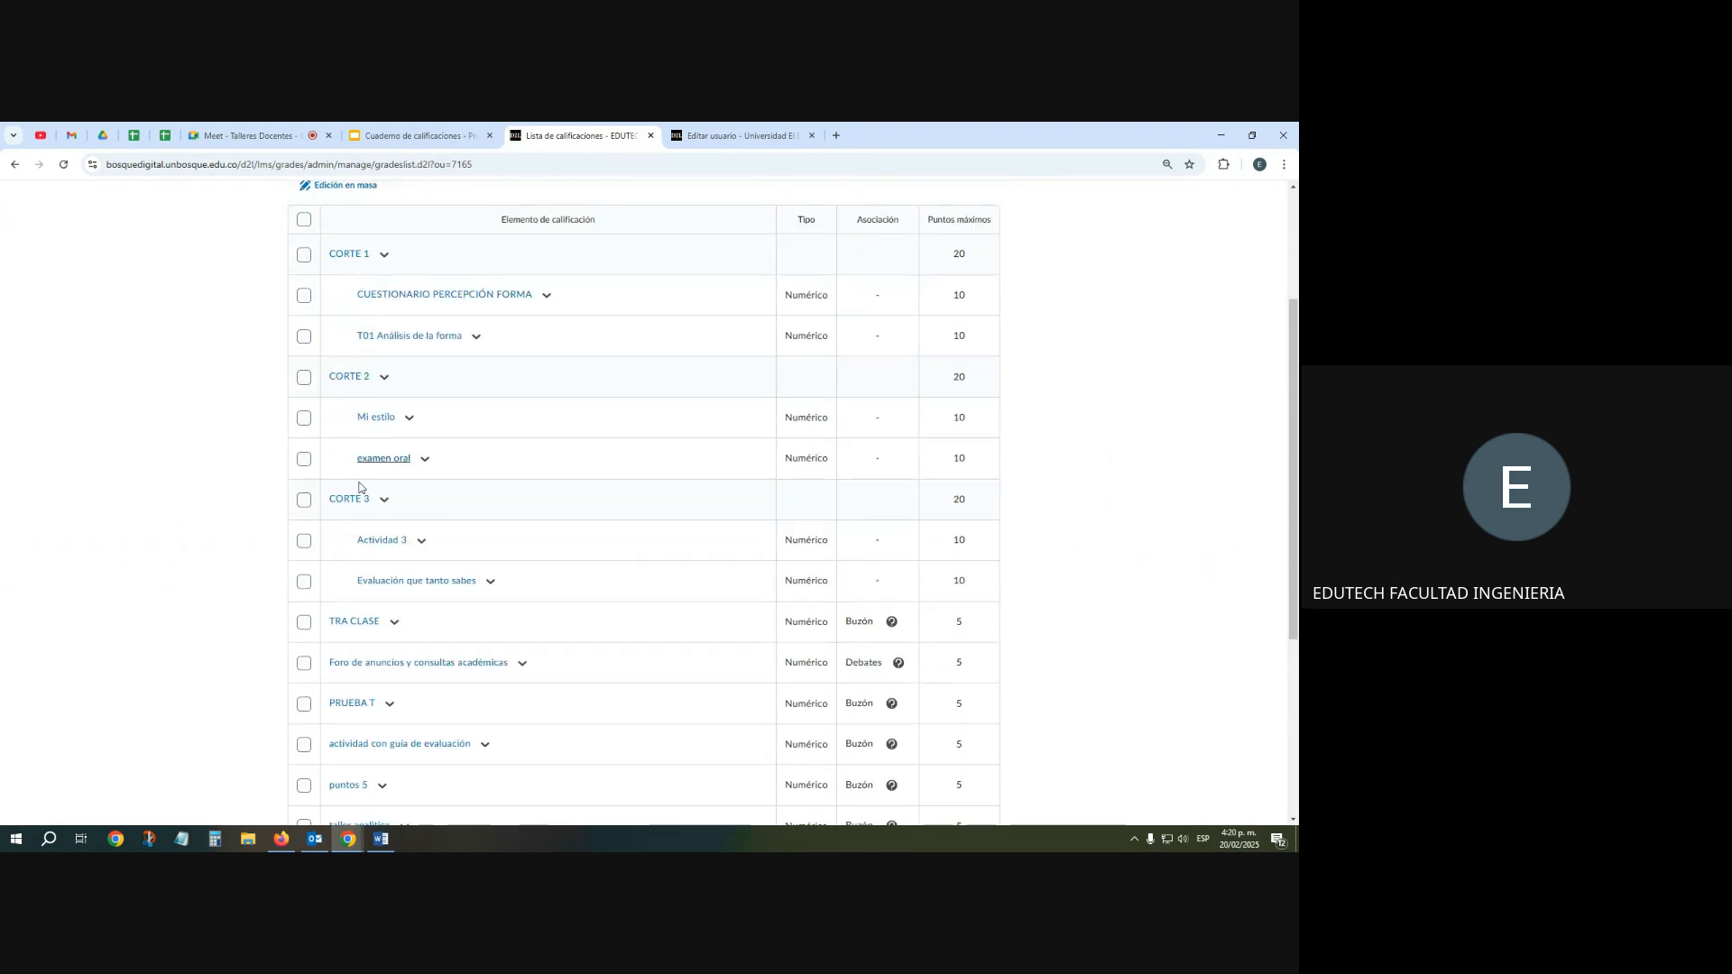
scroll(352, 496, down, 2)
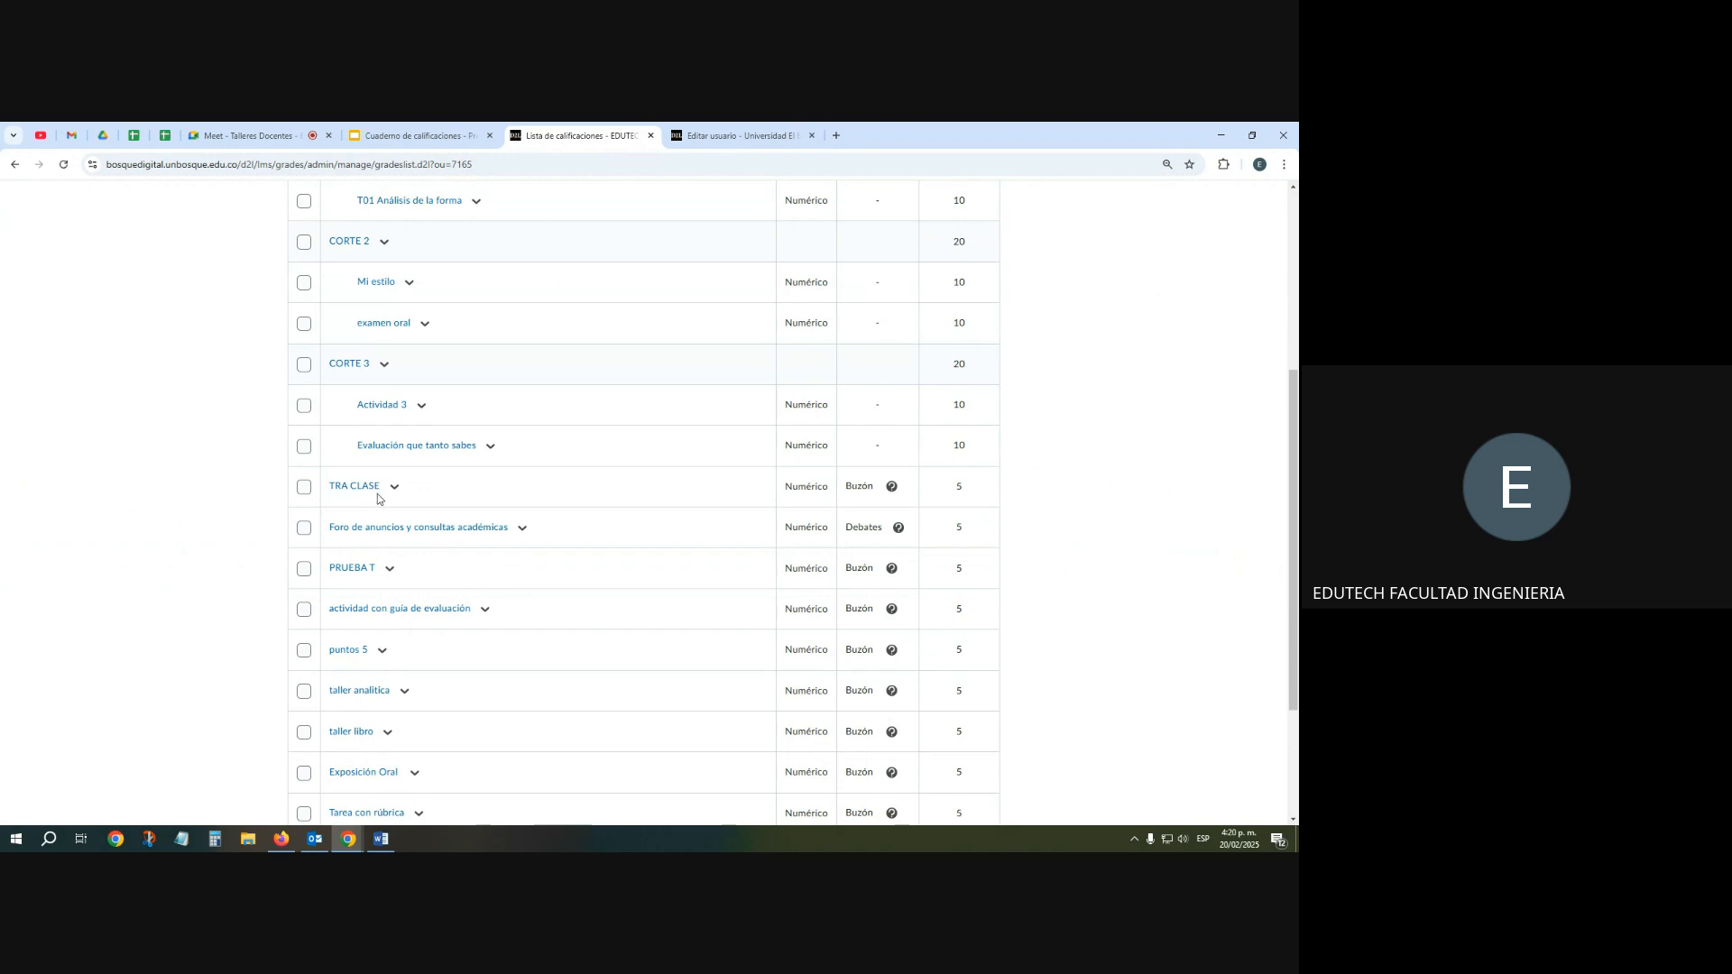
scroll(390, 490, down, 1)
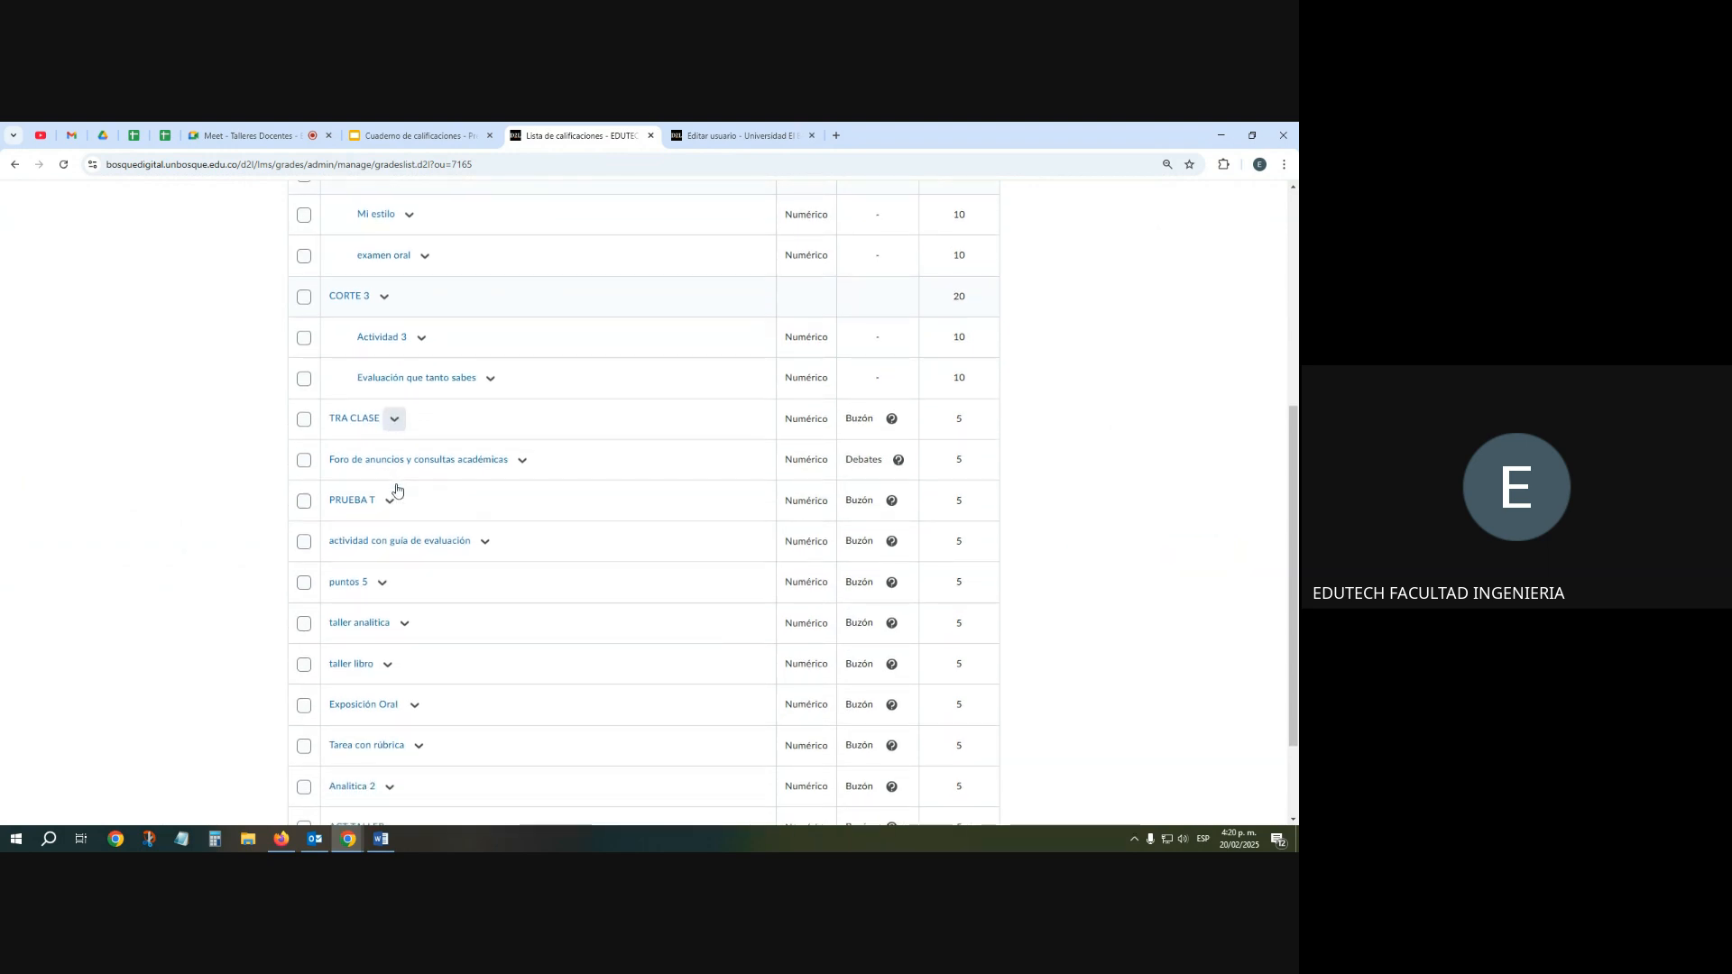
scroll(388, 703, down, 2)
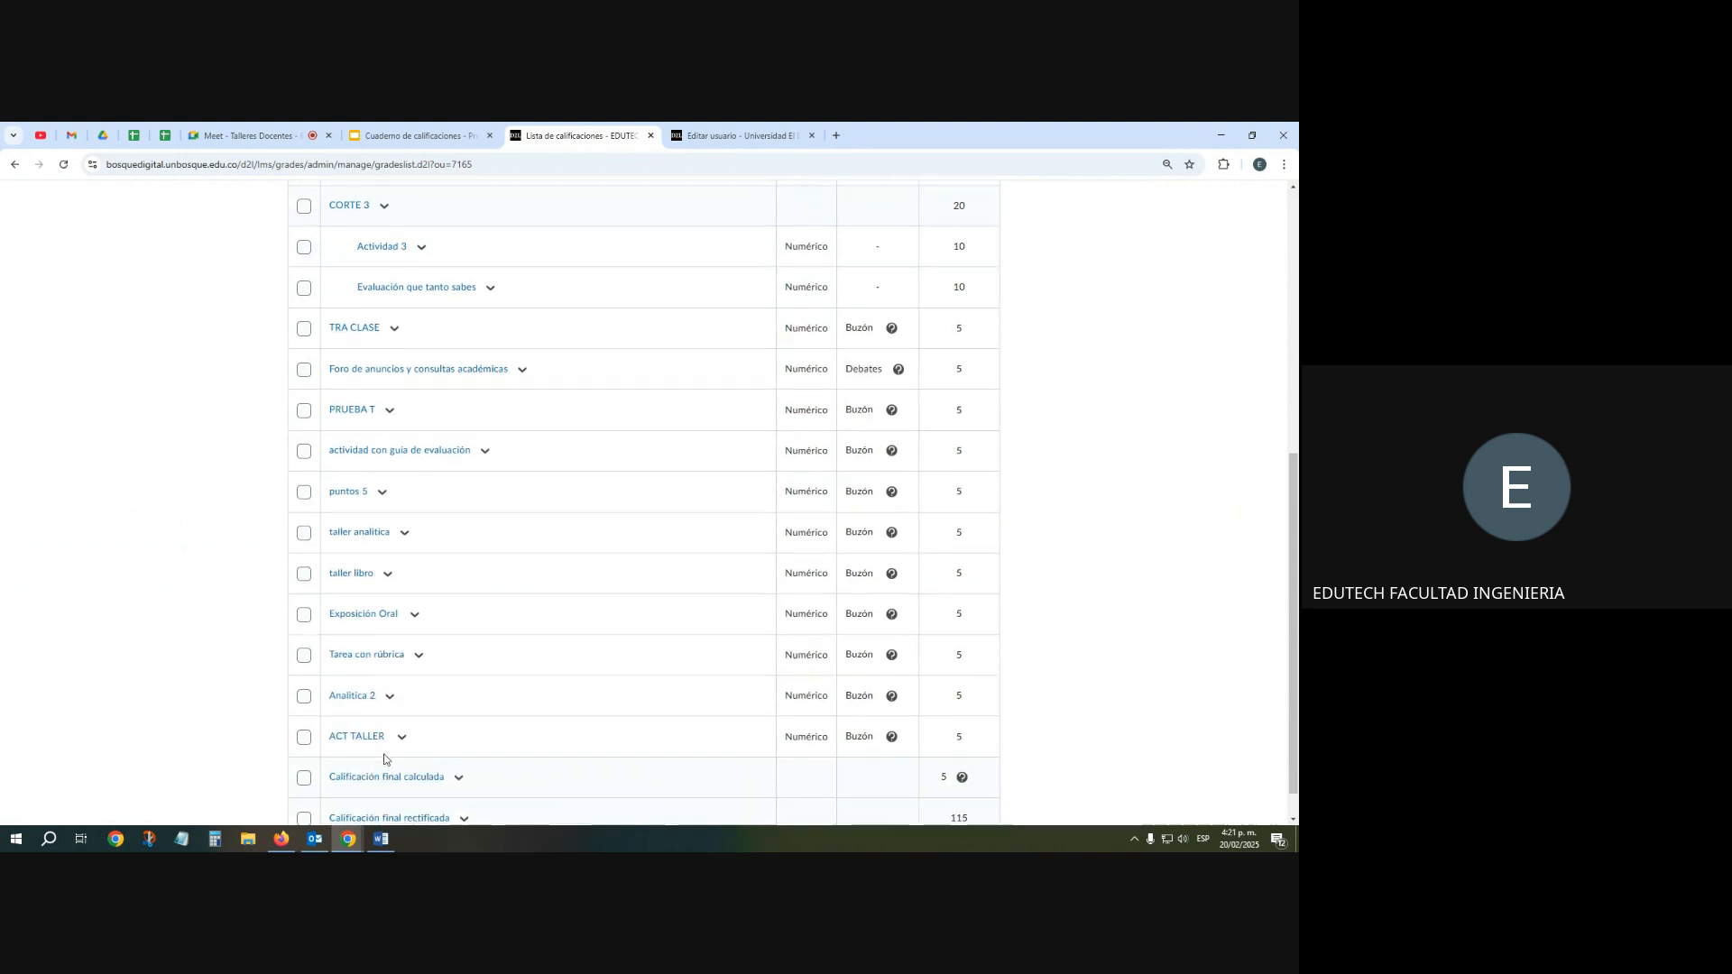
scroll(376, 678, up, 3)
scroll(376, 678, up, 2)
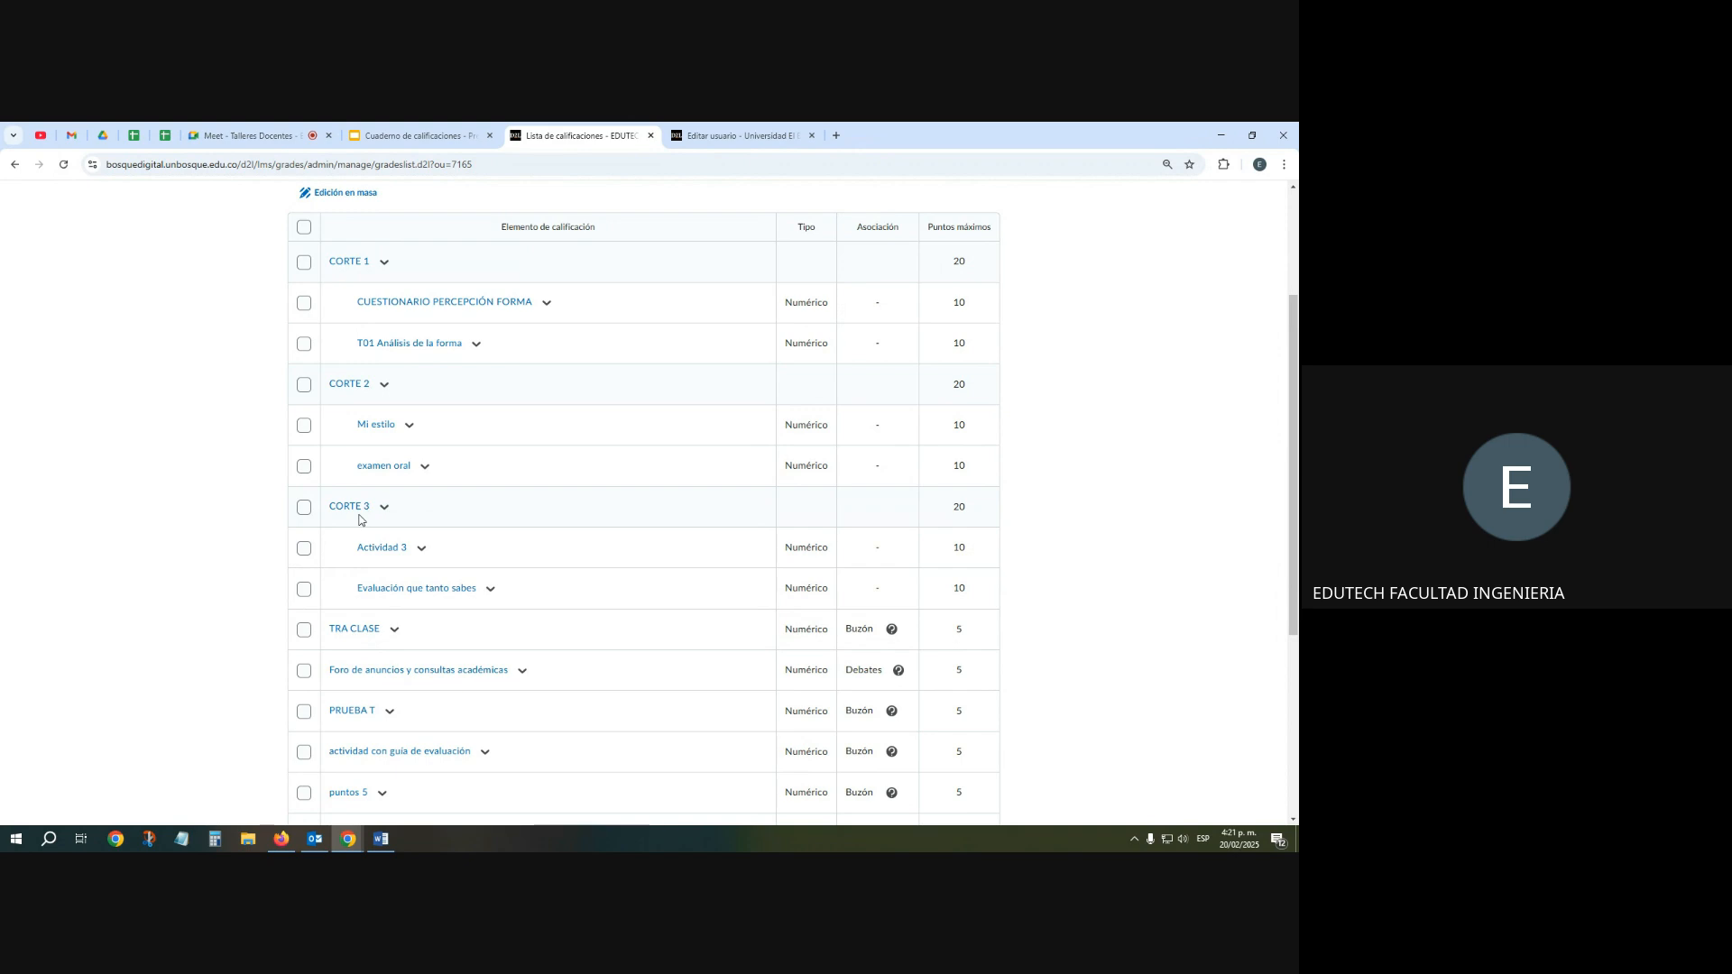
scroll(358, 528, down, 2)
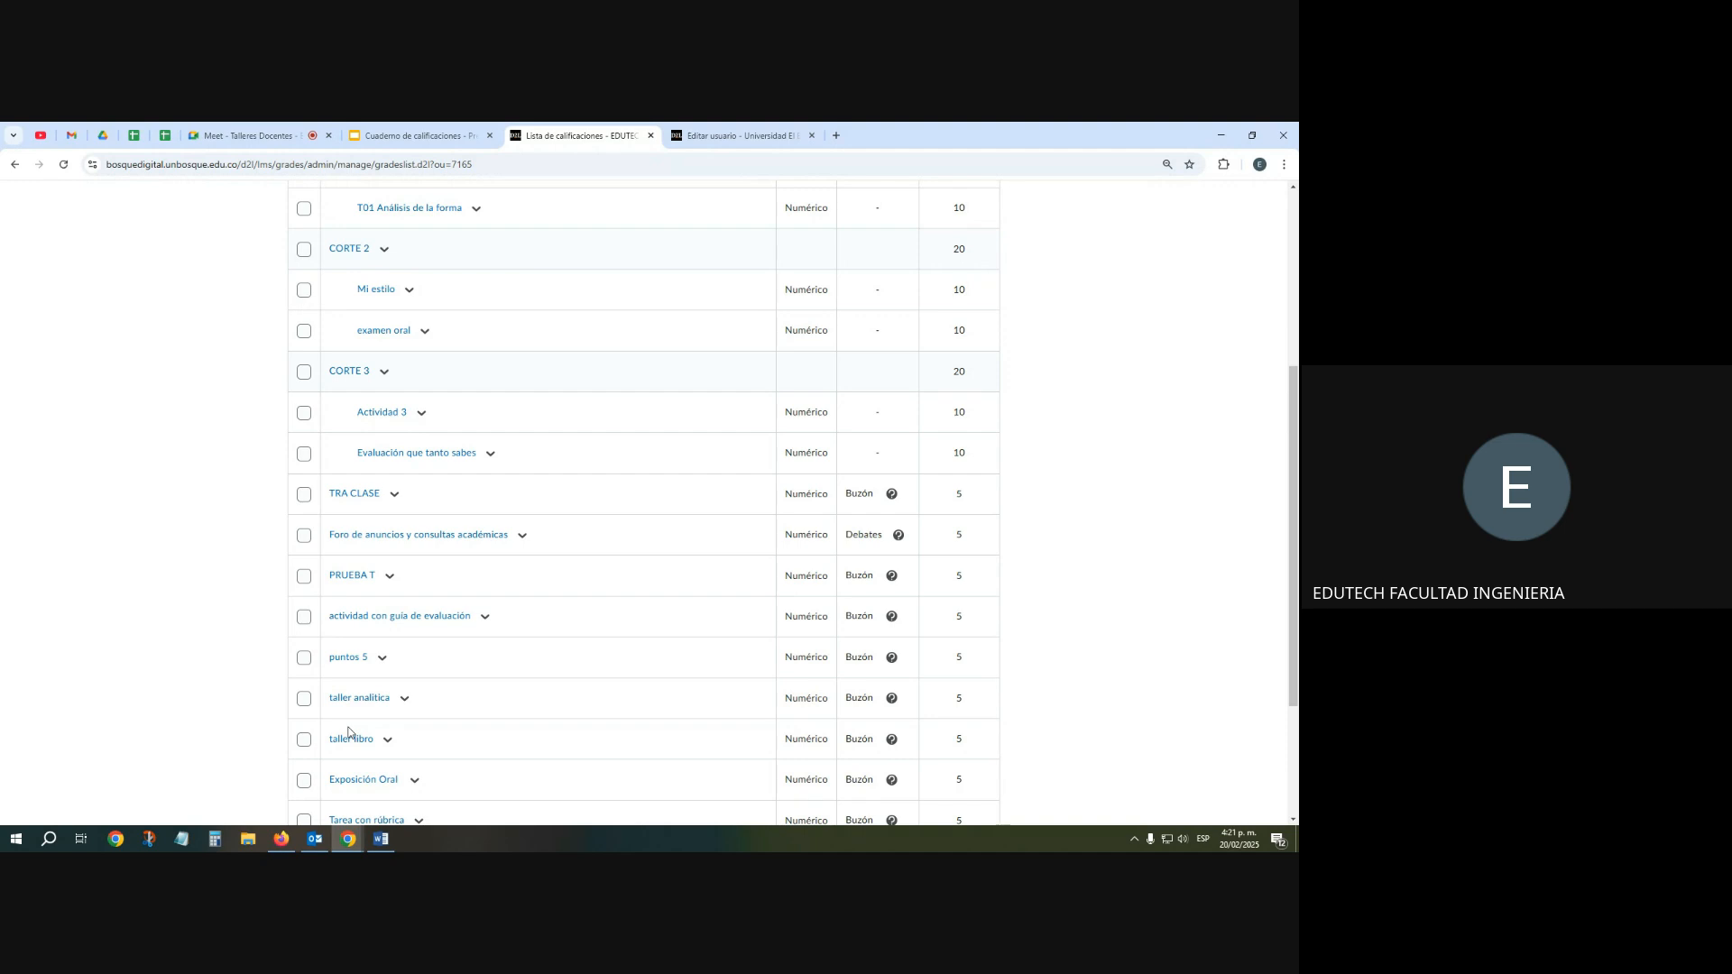
scroll(657, 688, up, 3)
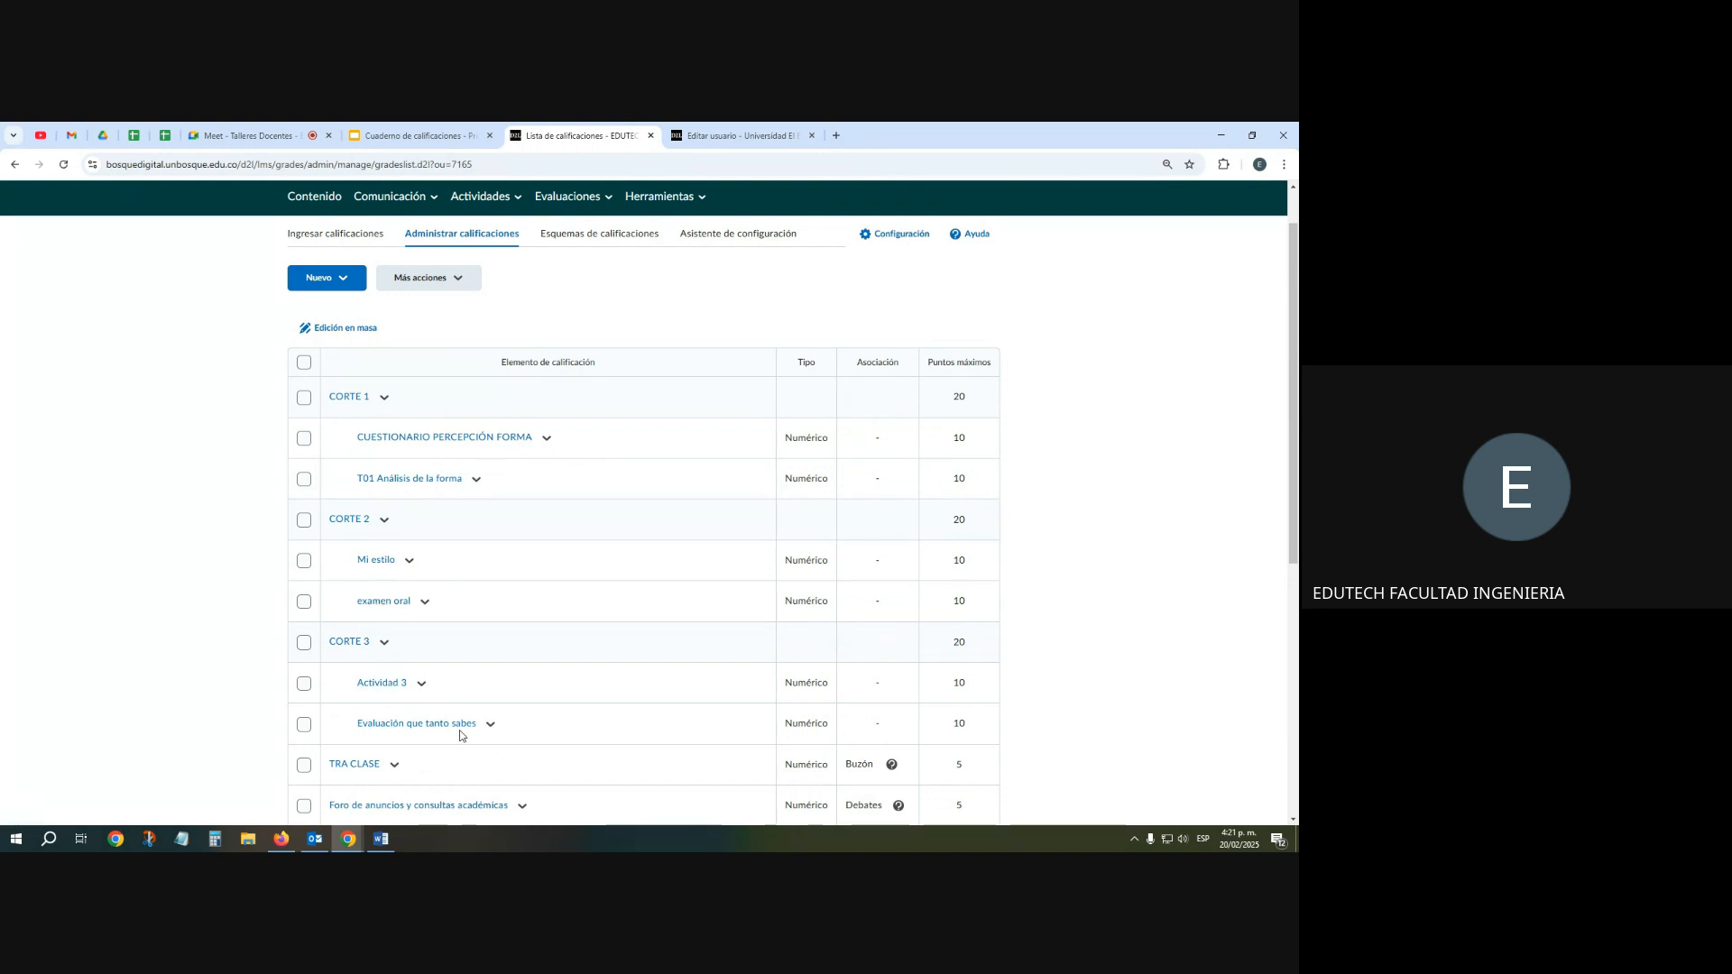
scroll(411, 485, down, 1)
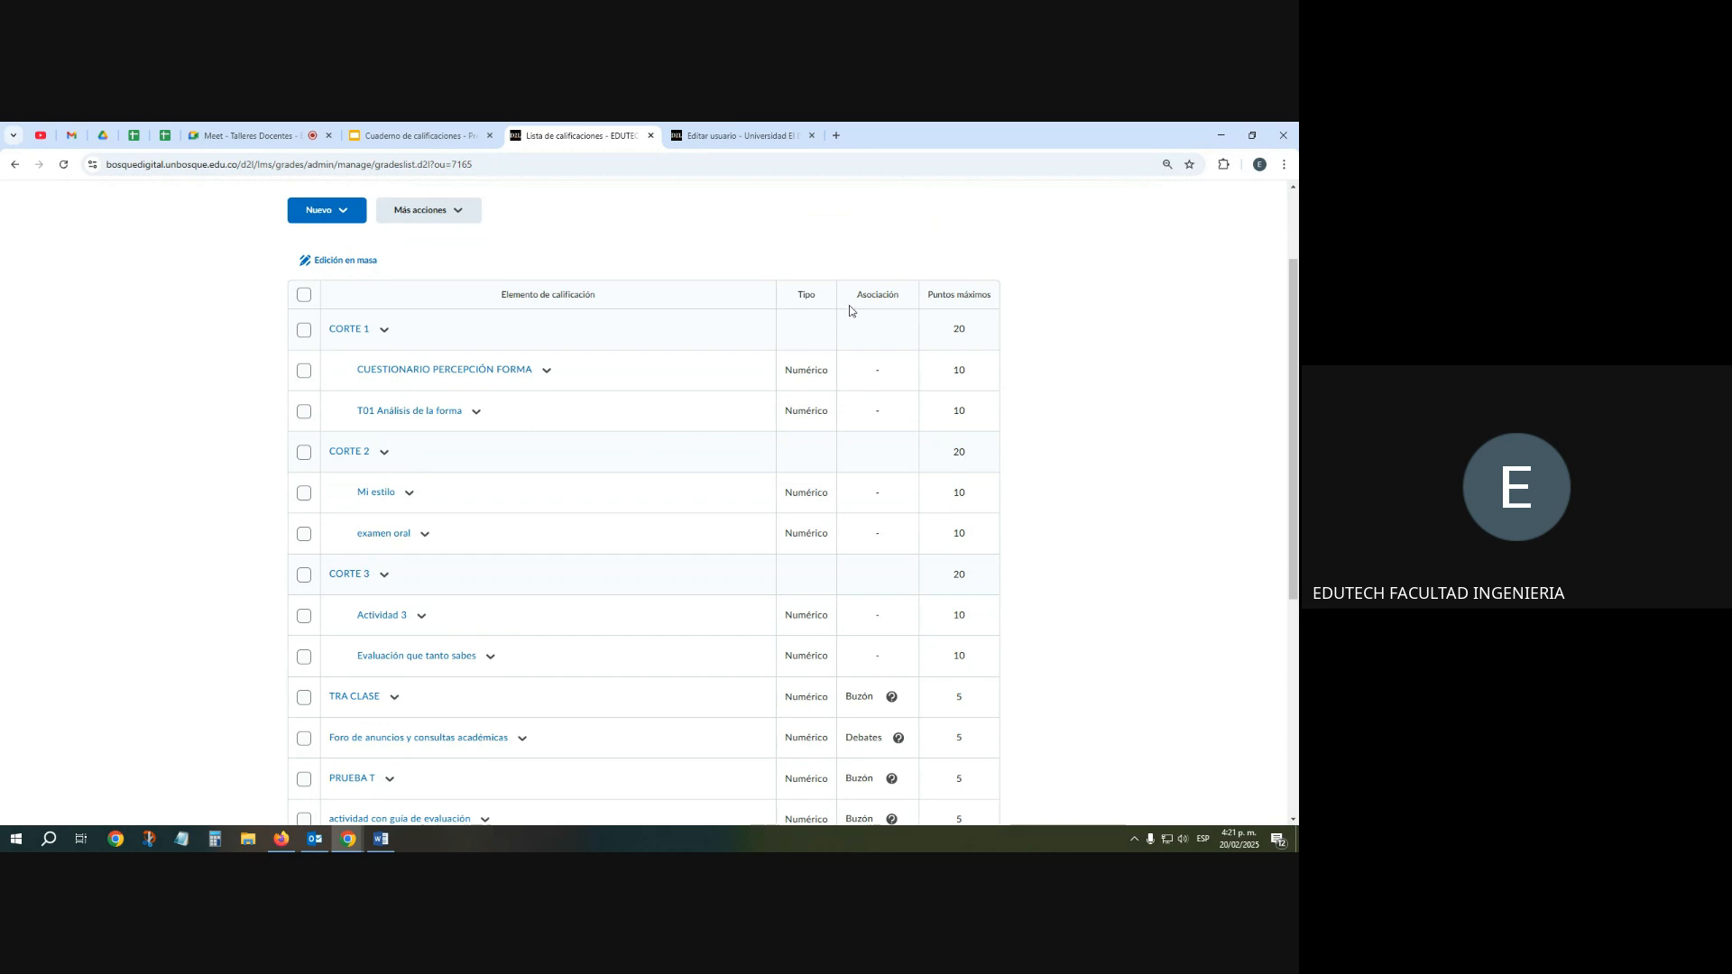
Examine the Asociación column to compare the items inside the CORTE categories with the uncategorised ones
drag(855, 294, 903, 298)
scroll(871, 487, down, 3)
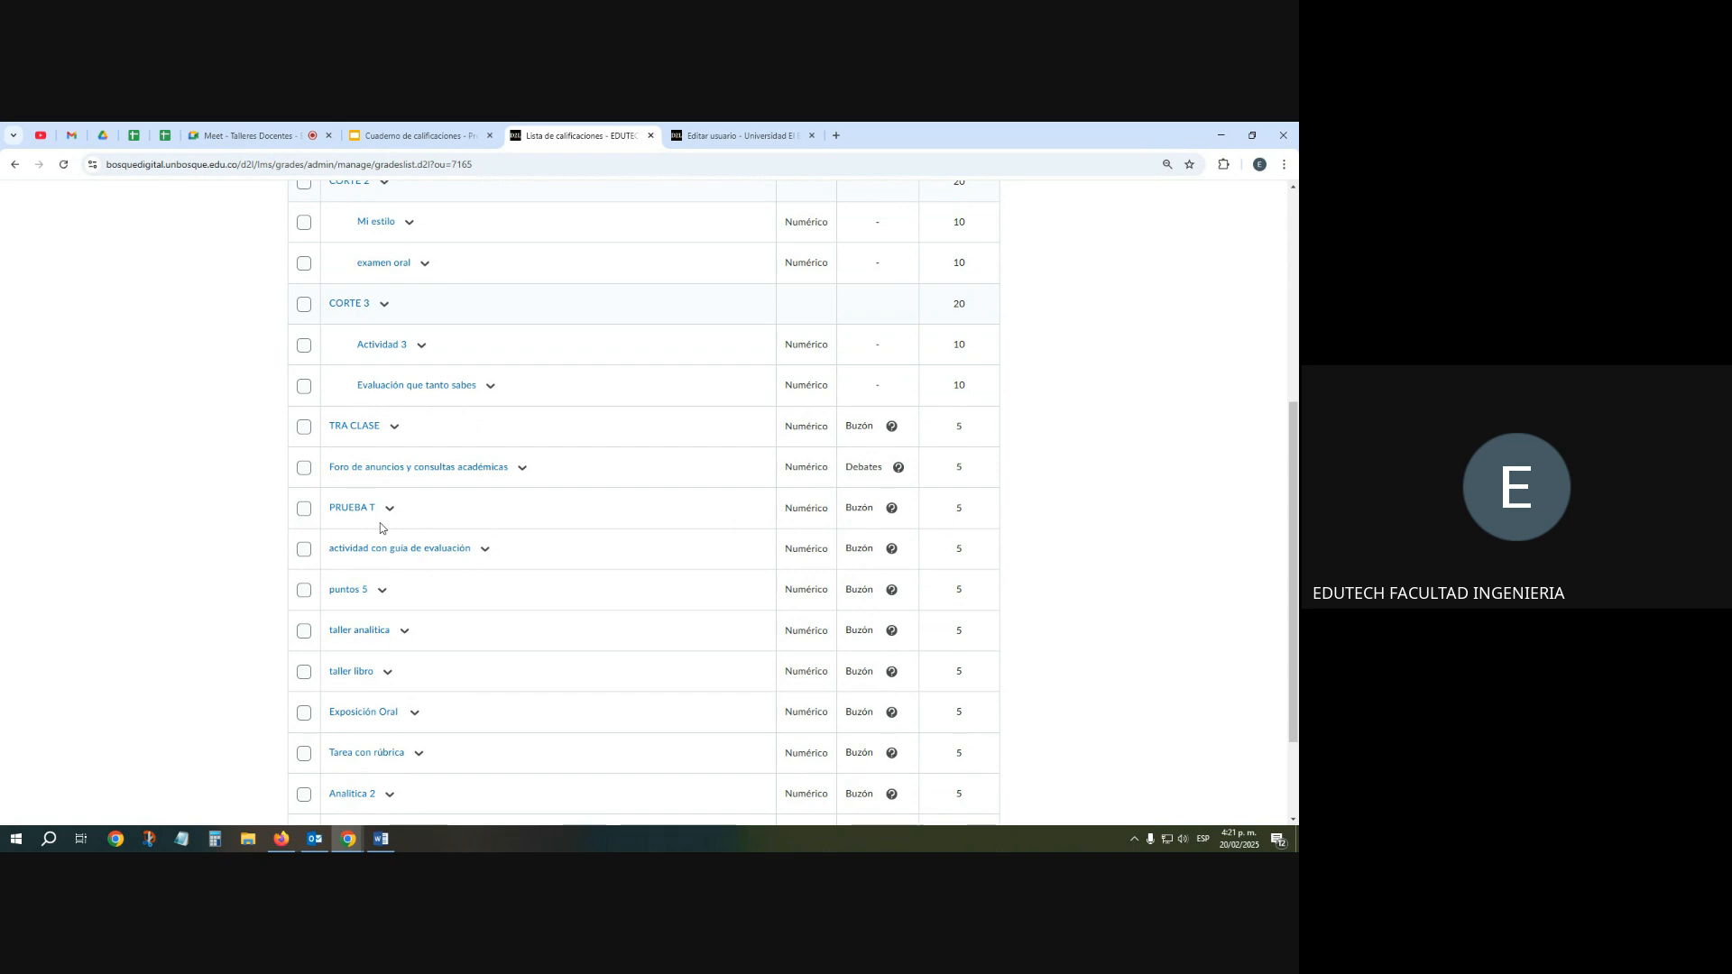
scroll(380, 523, up, 2)
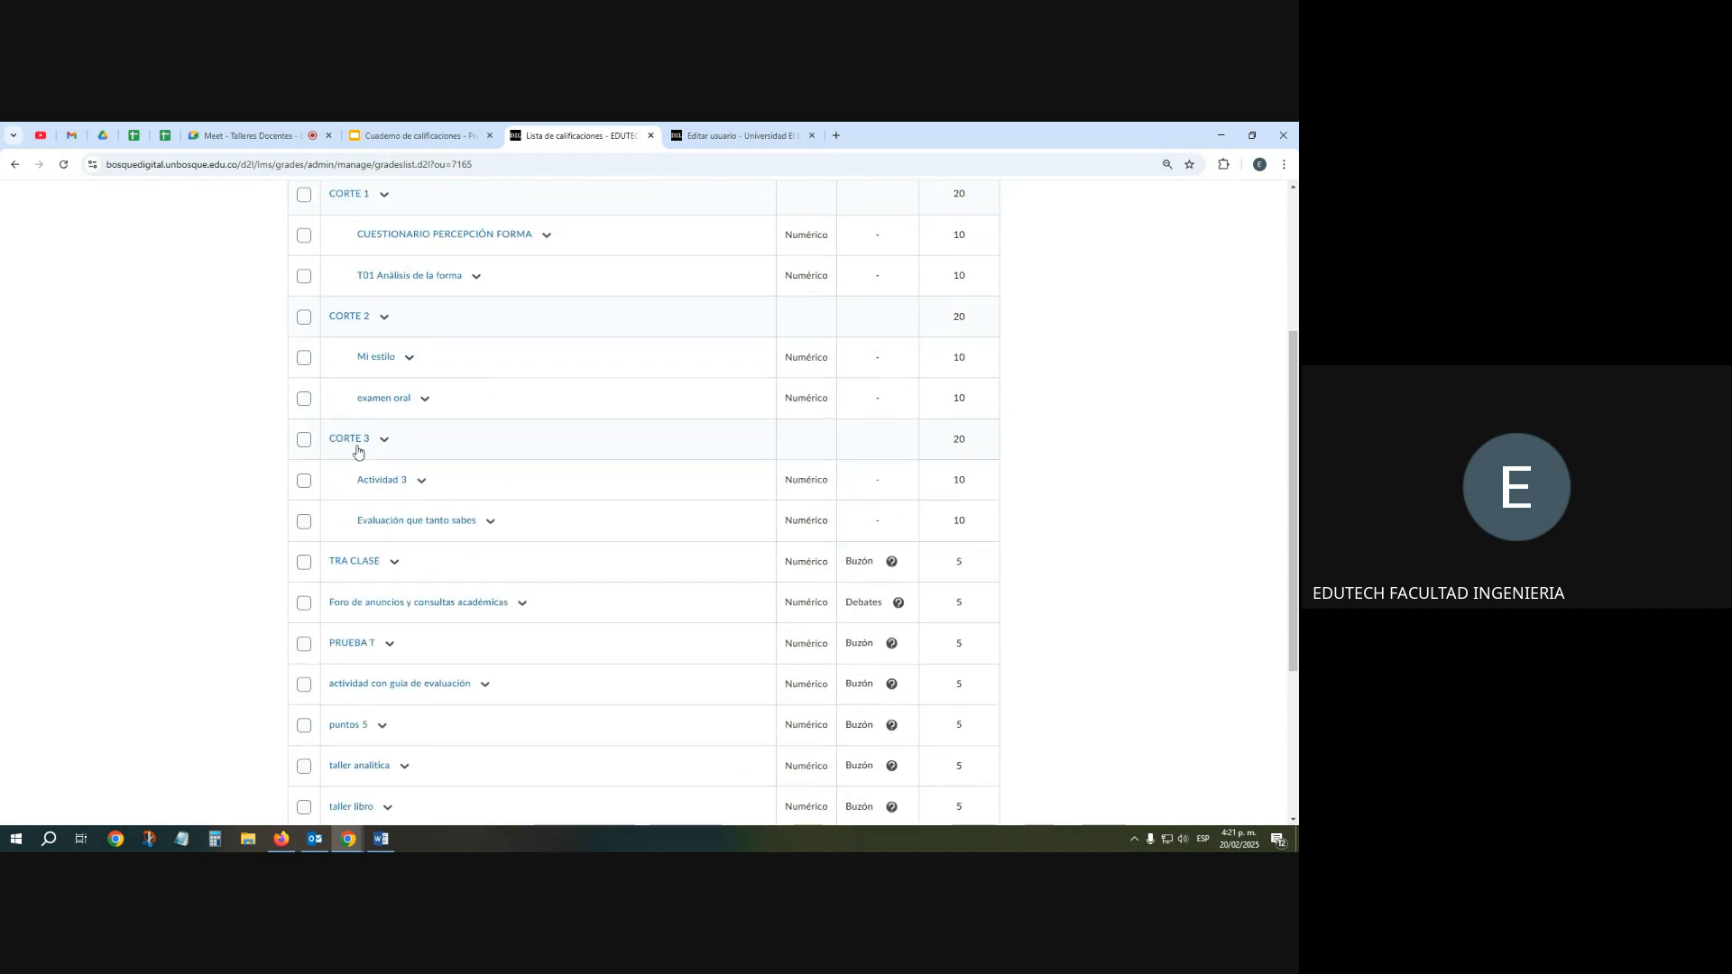
scroll(375, 602, down, 2)
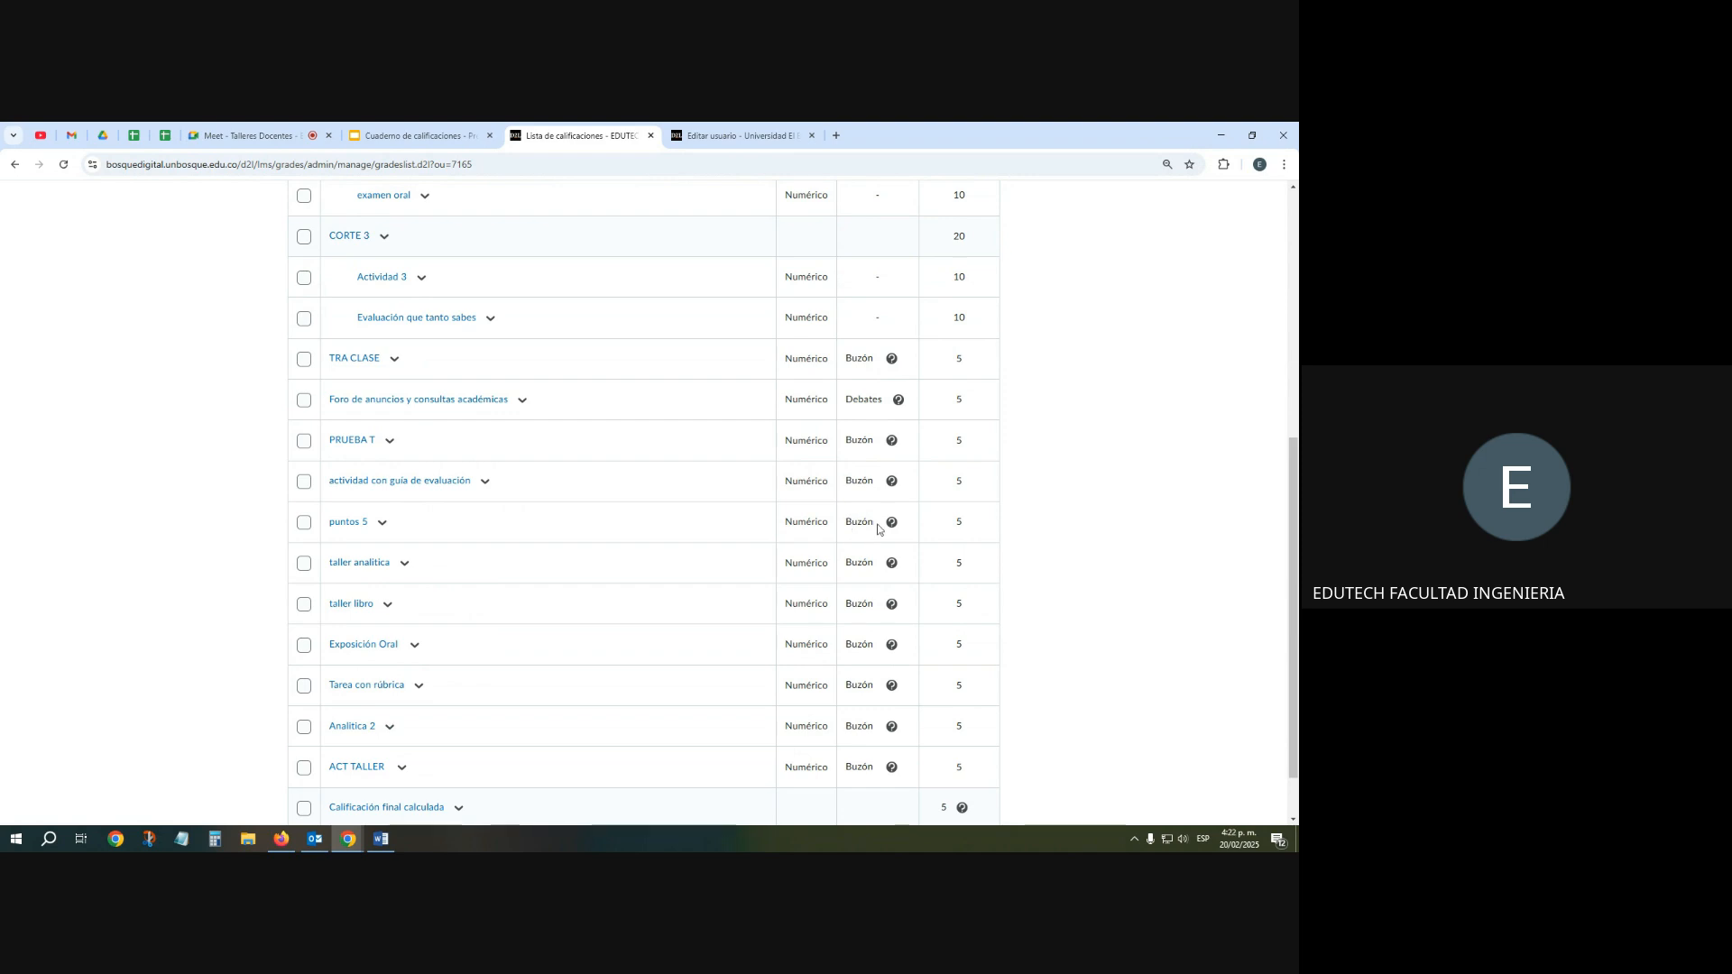
scroll(884, 527, down, 1)
scroll(865, 651, up, 2)
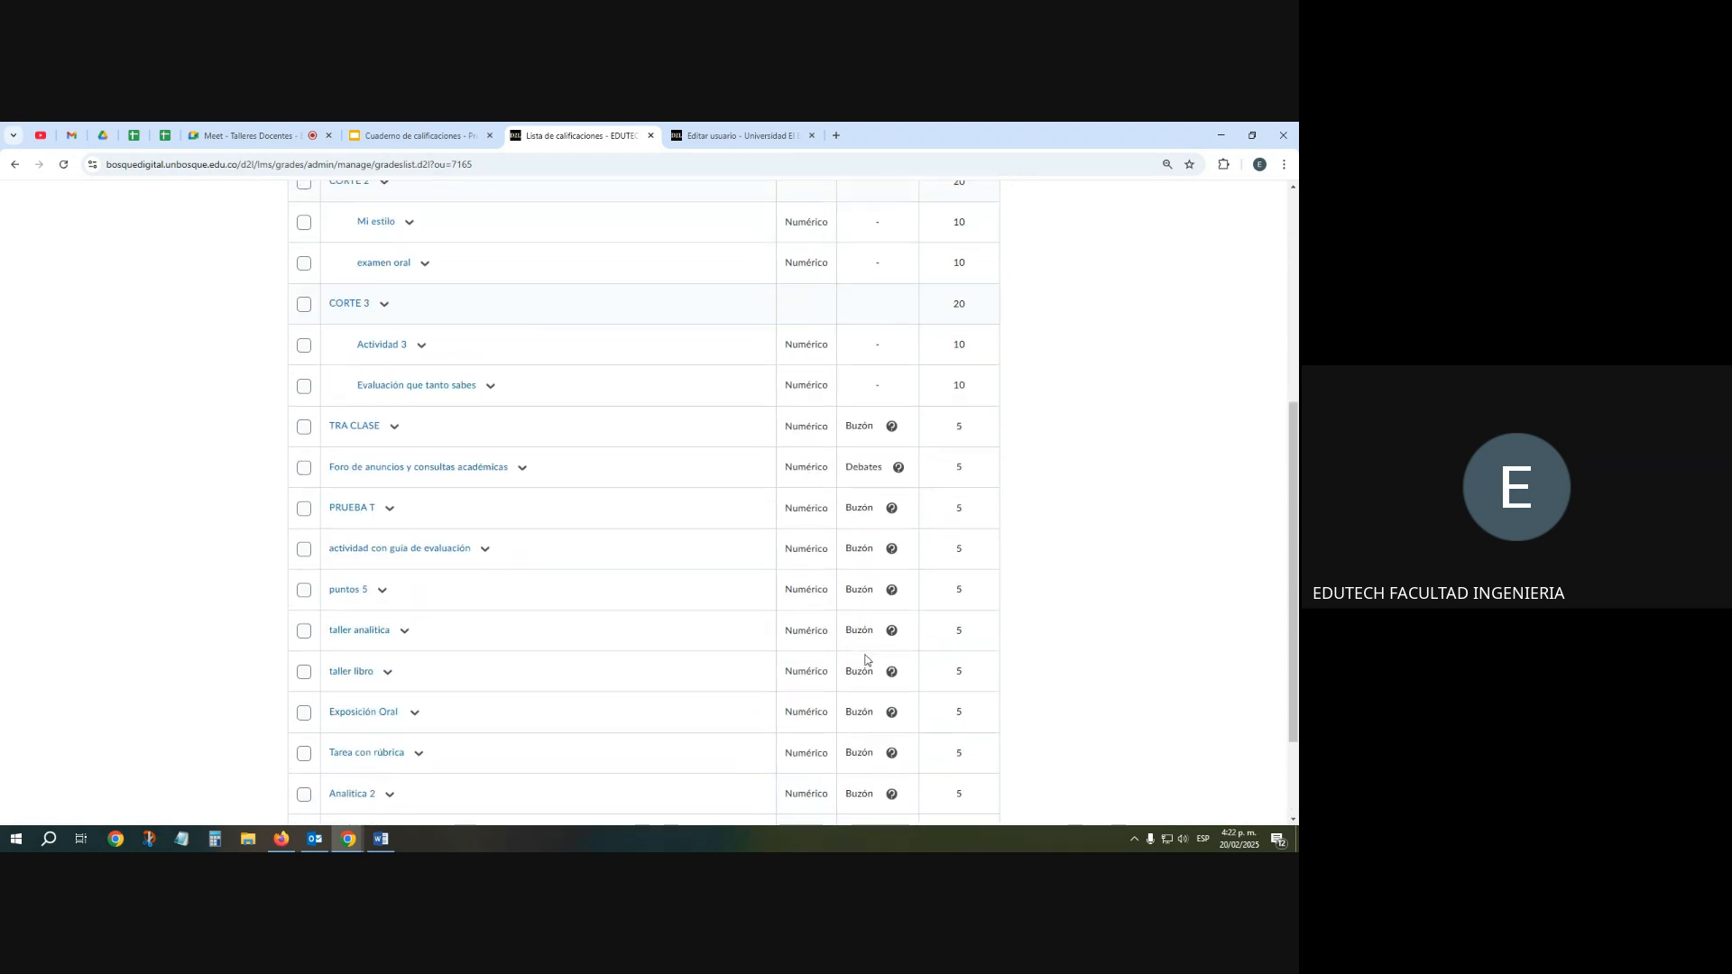
scroll(879, 429, up, 3)
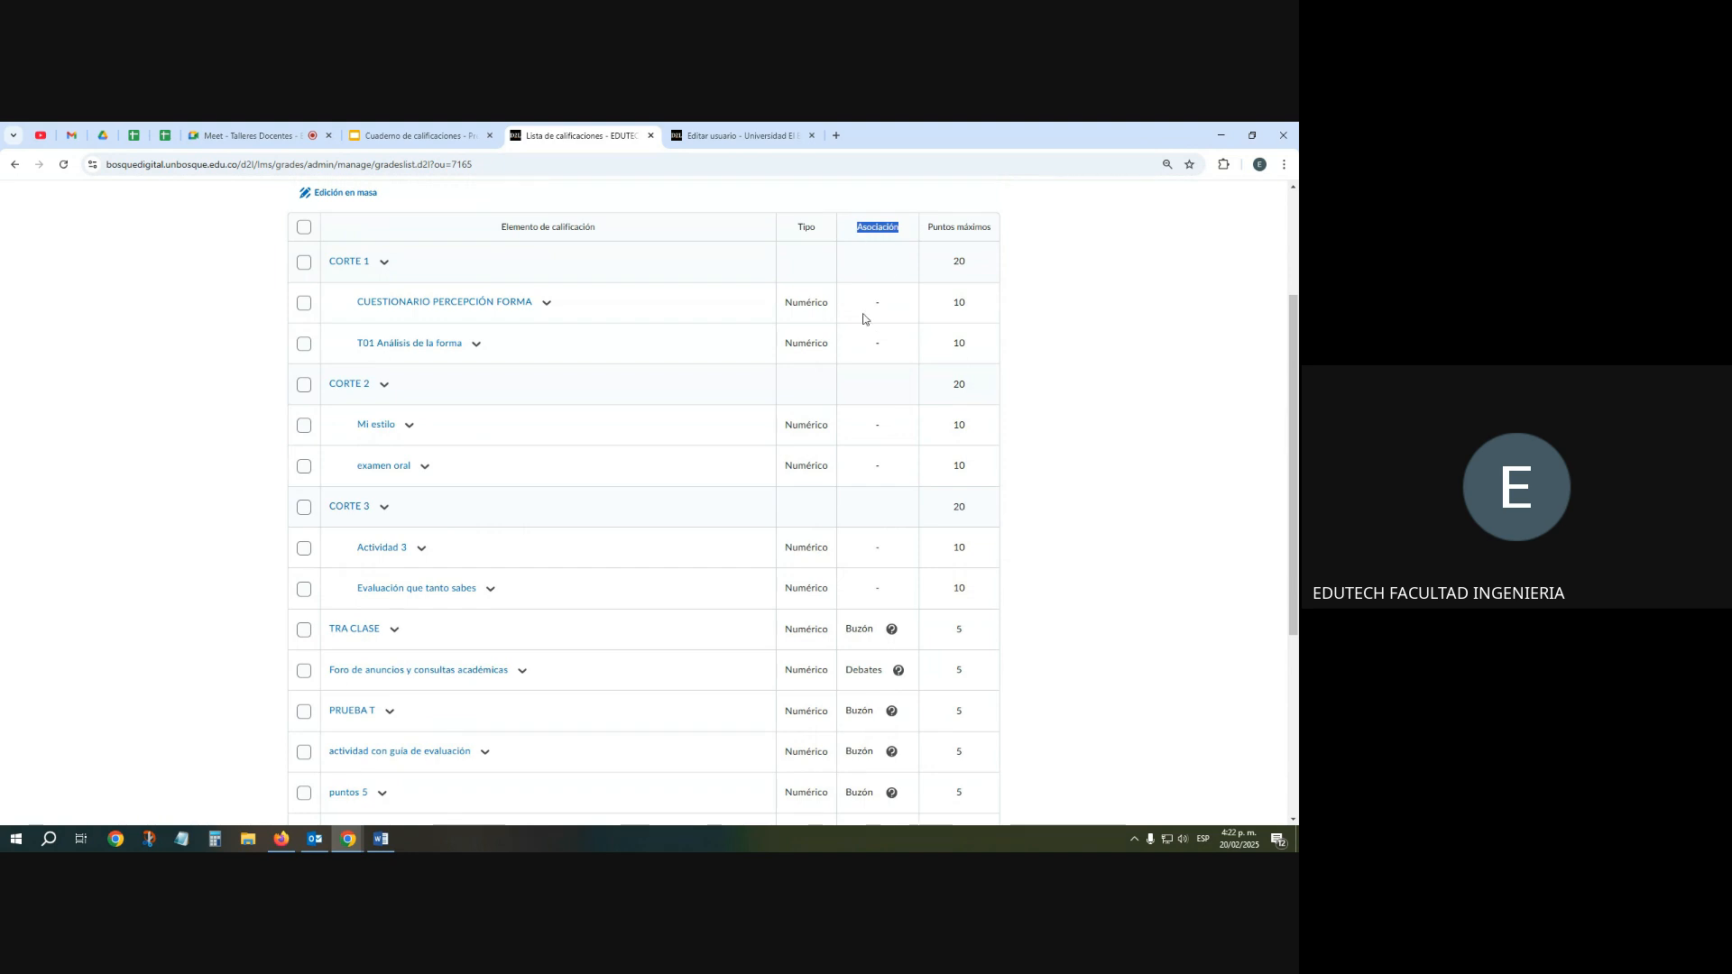
scroll(867, 360, down, 3)
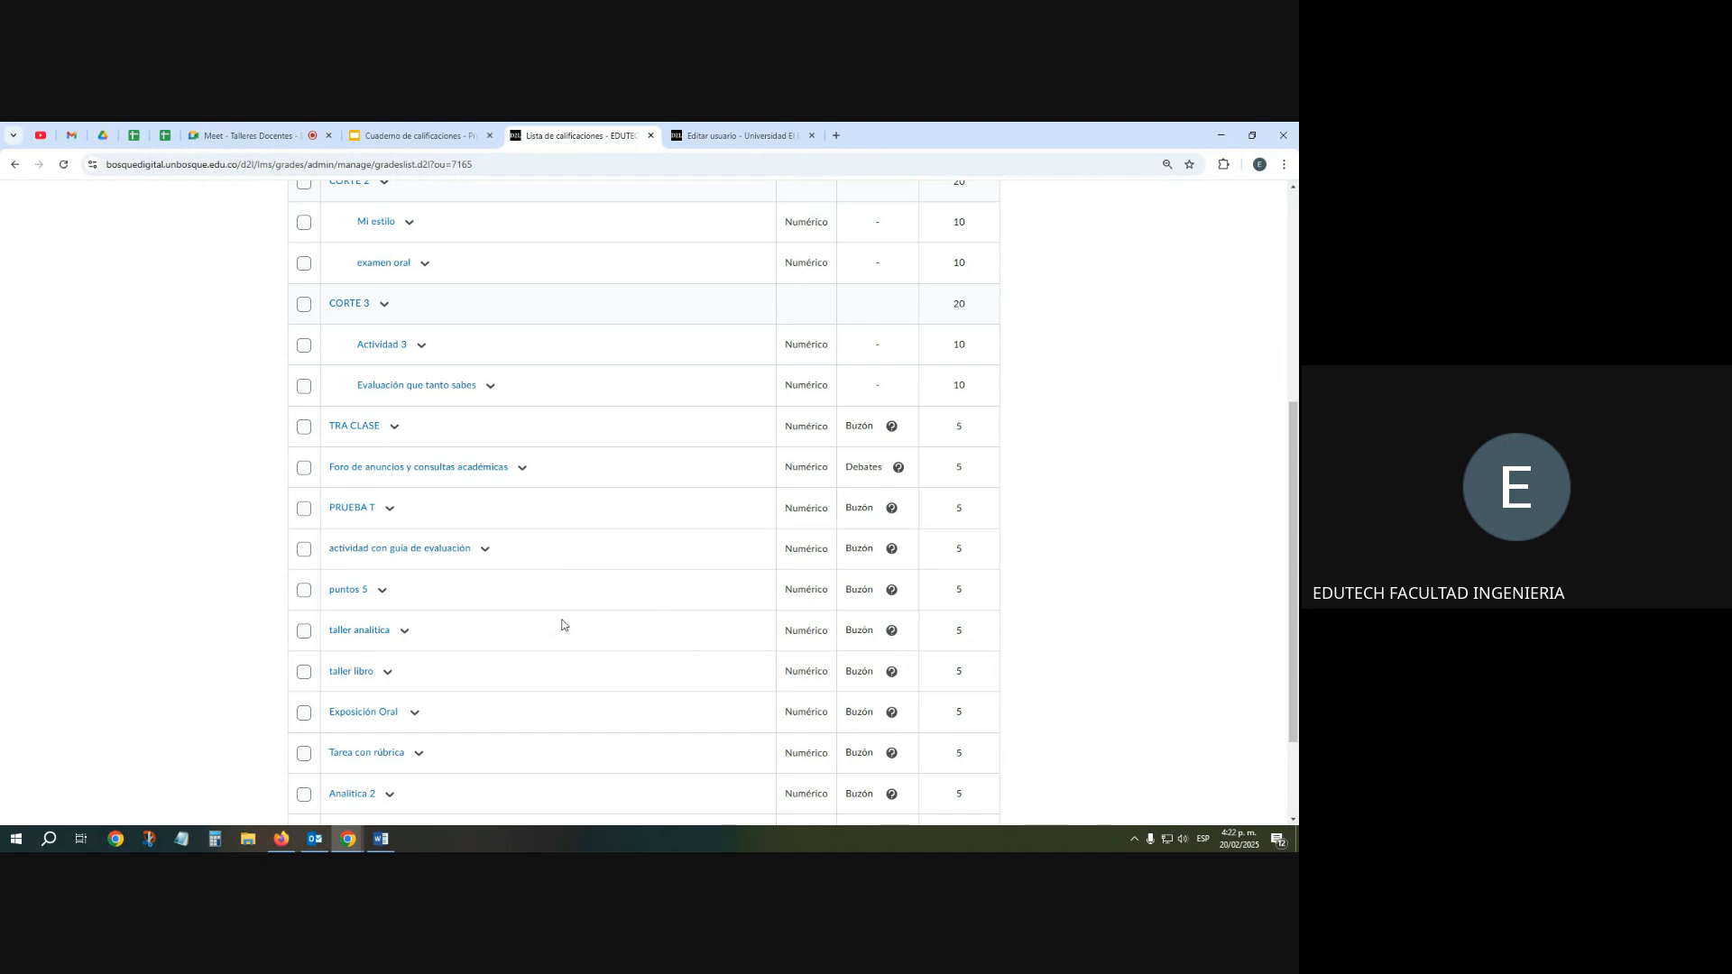
scroll(560, 622, up, 2)
scroll(897, 505, up, 2)
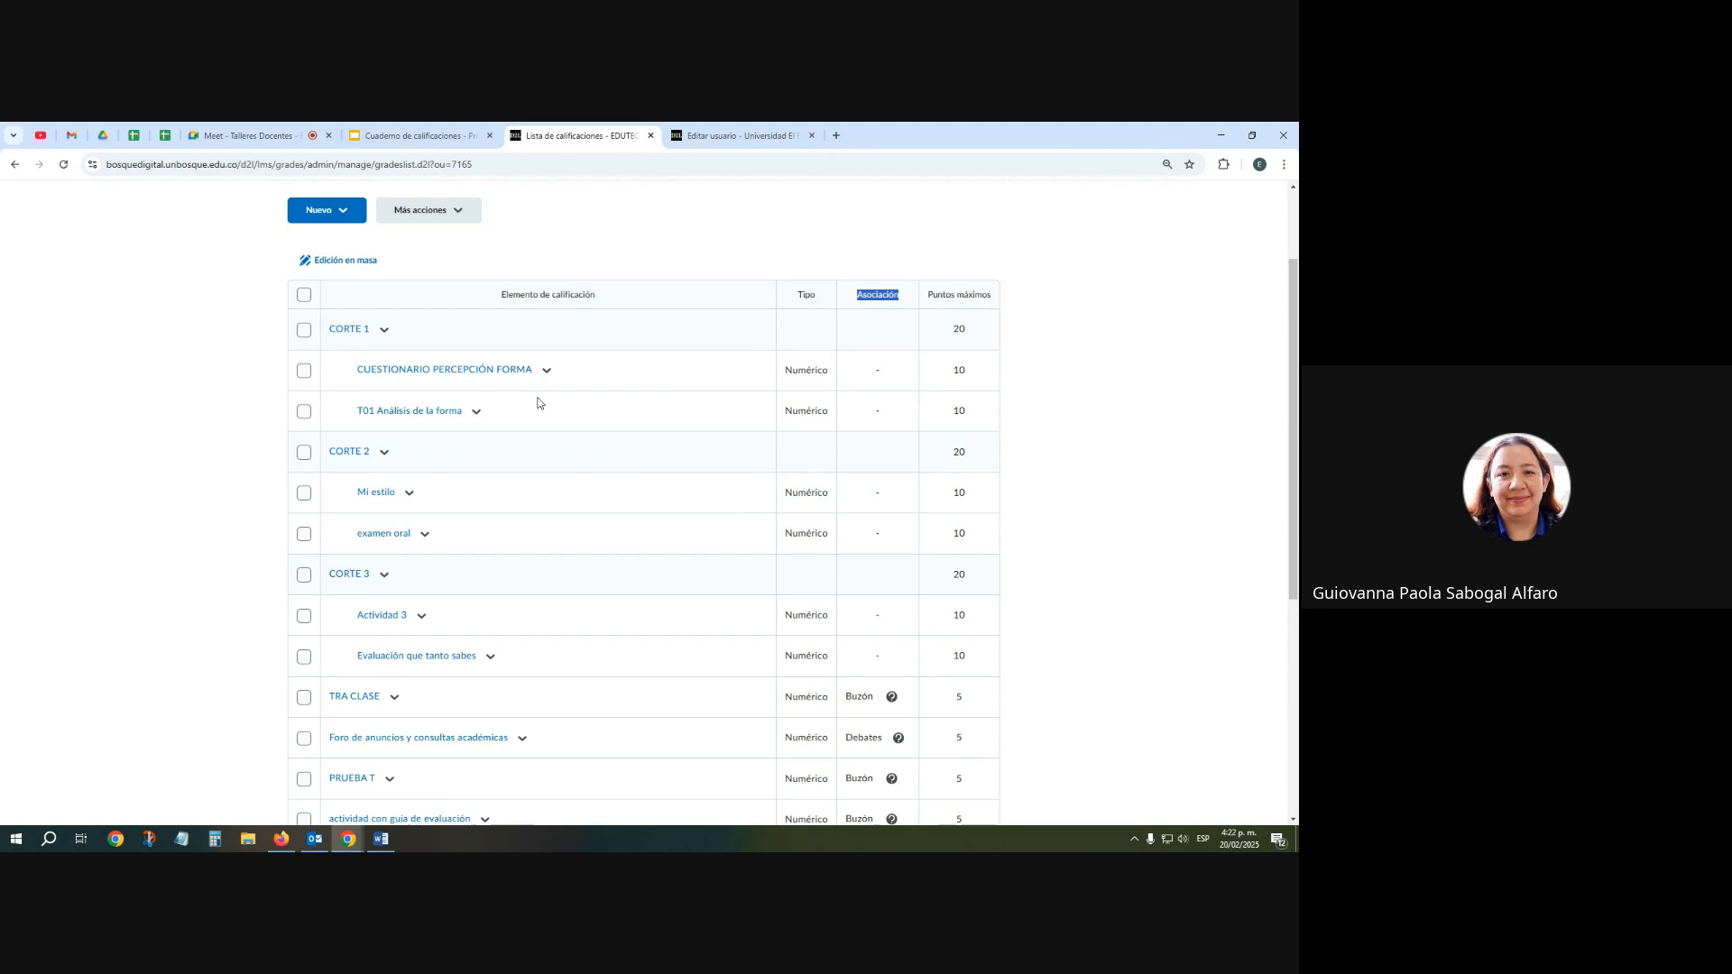
Check the association types of TRA CLASE and Foro de anuncios y consultas académicas in the grade list
scroll(666, 474, down, 1)
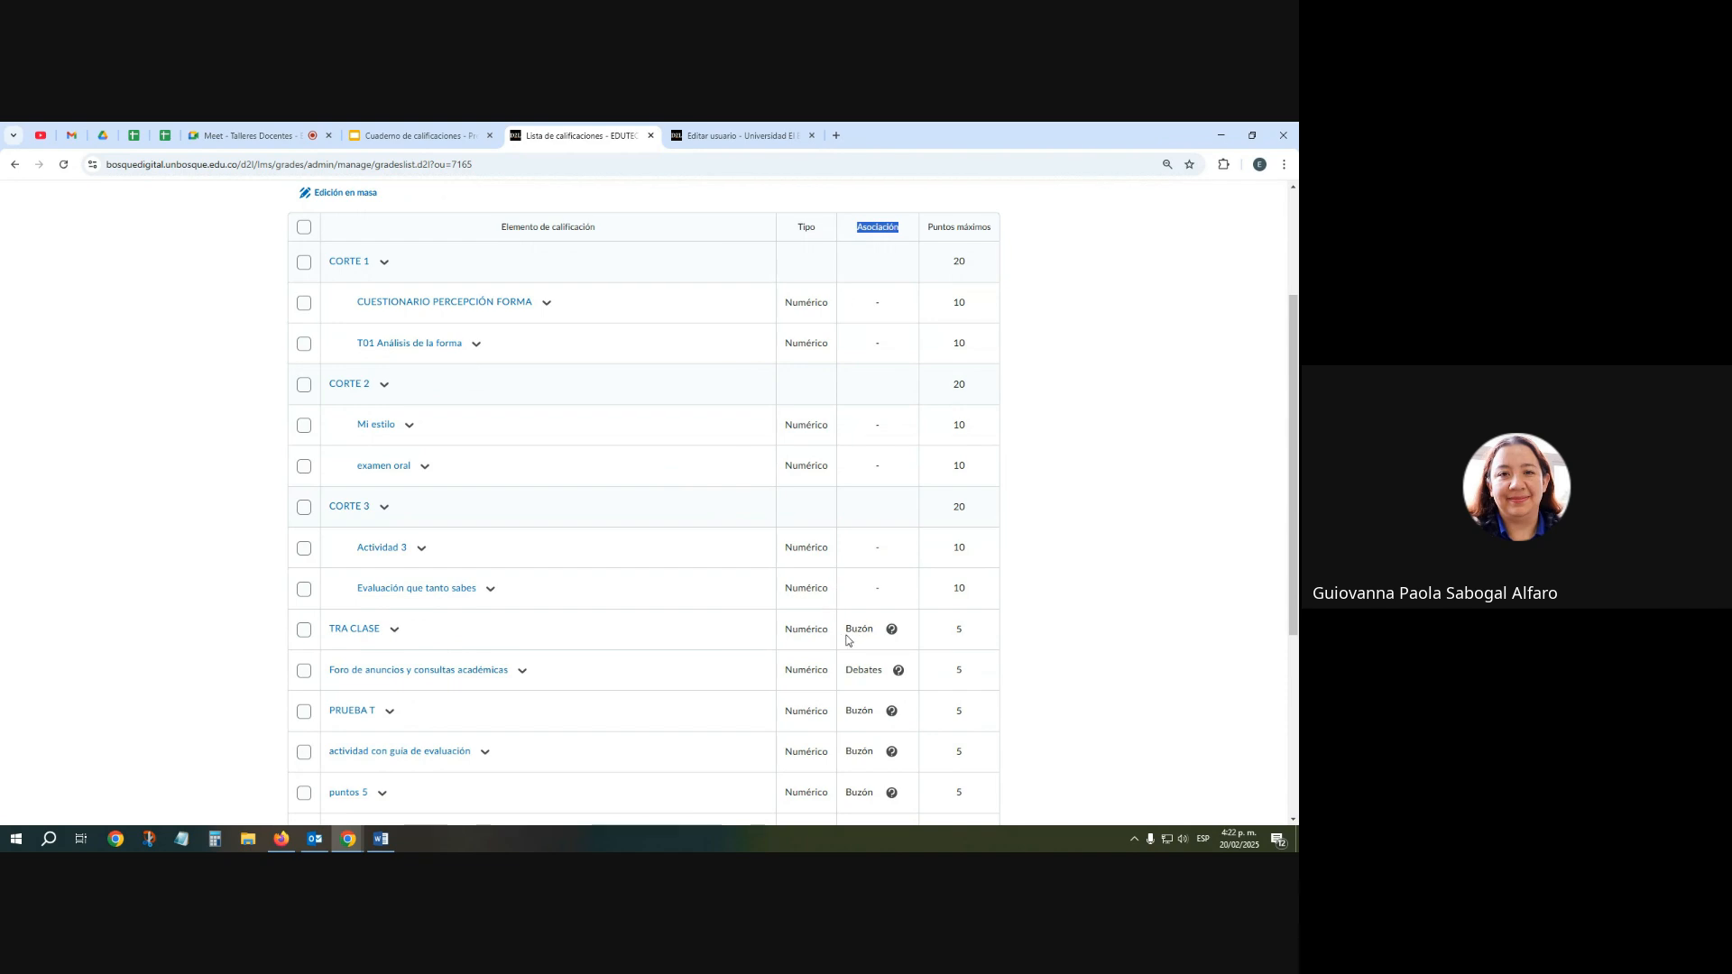
drag(846, 631, 880, 640)
mouse_move(840, 681)
mouse_down()
mouse_move(900, 675)
mouse_move(862, 685)
mouse_up()
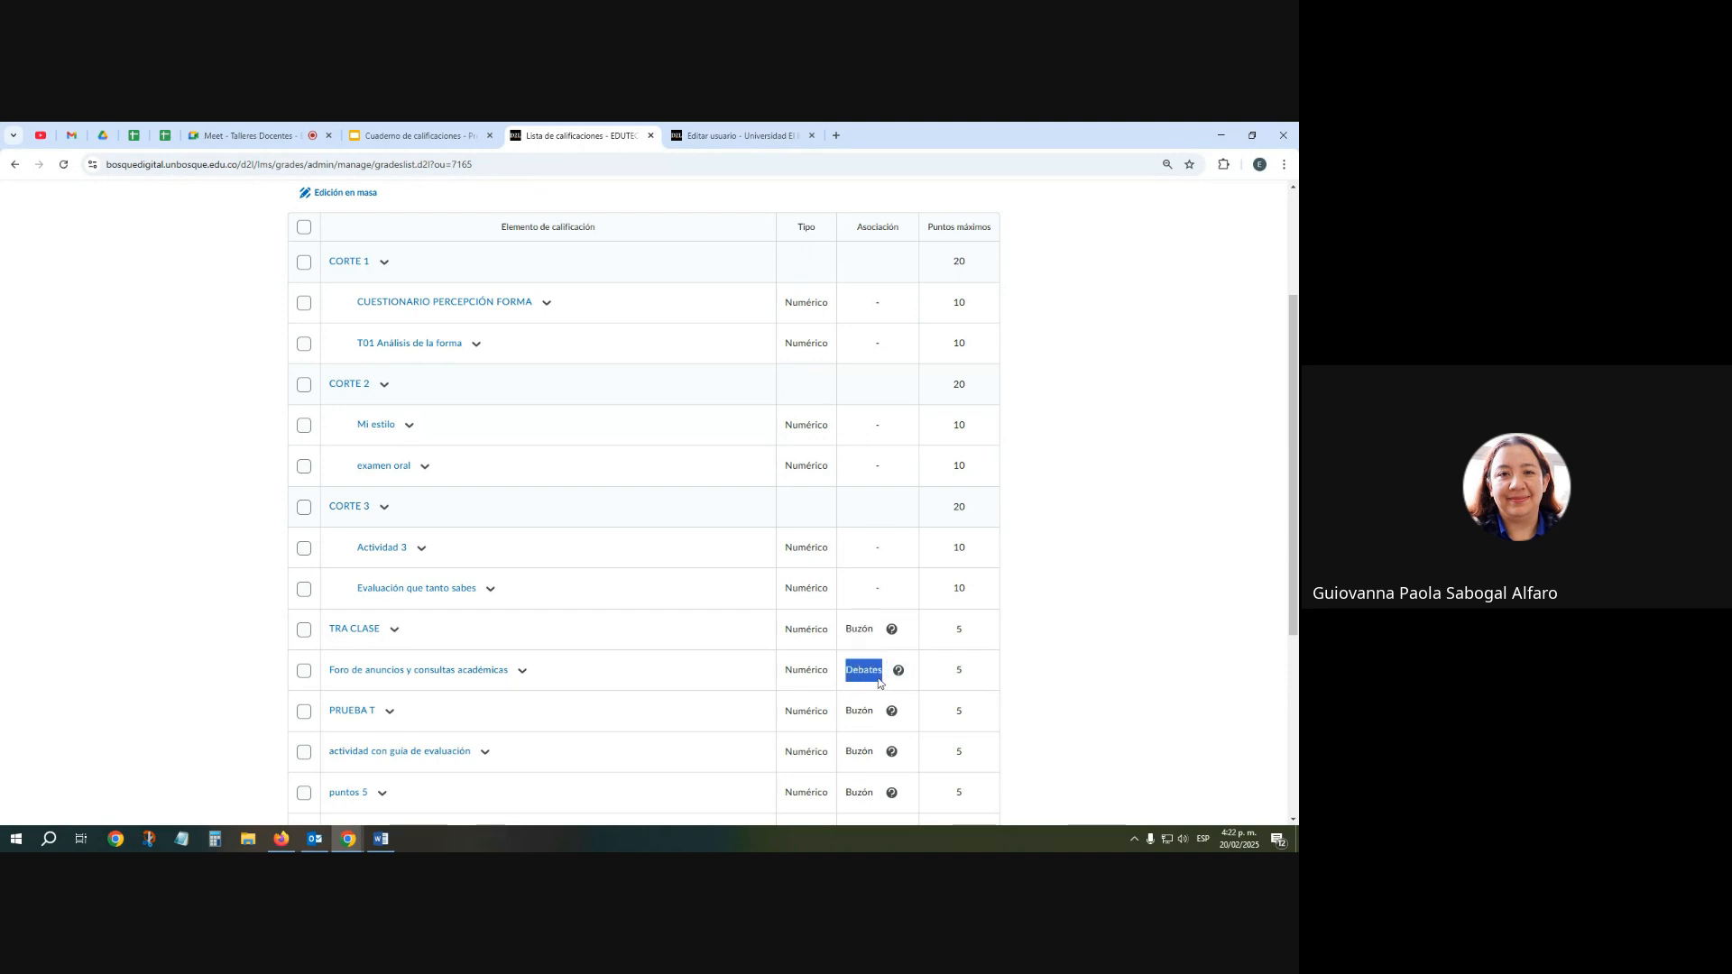
scroll(869, 679, down, 2)
scroll(869, 680, down, 1)
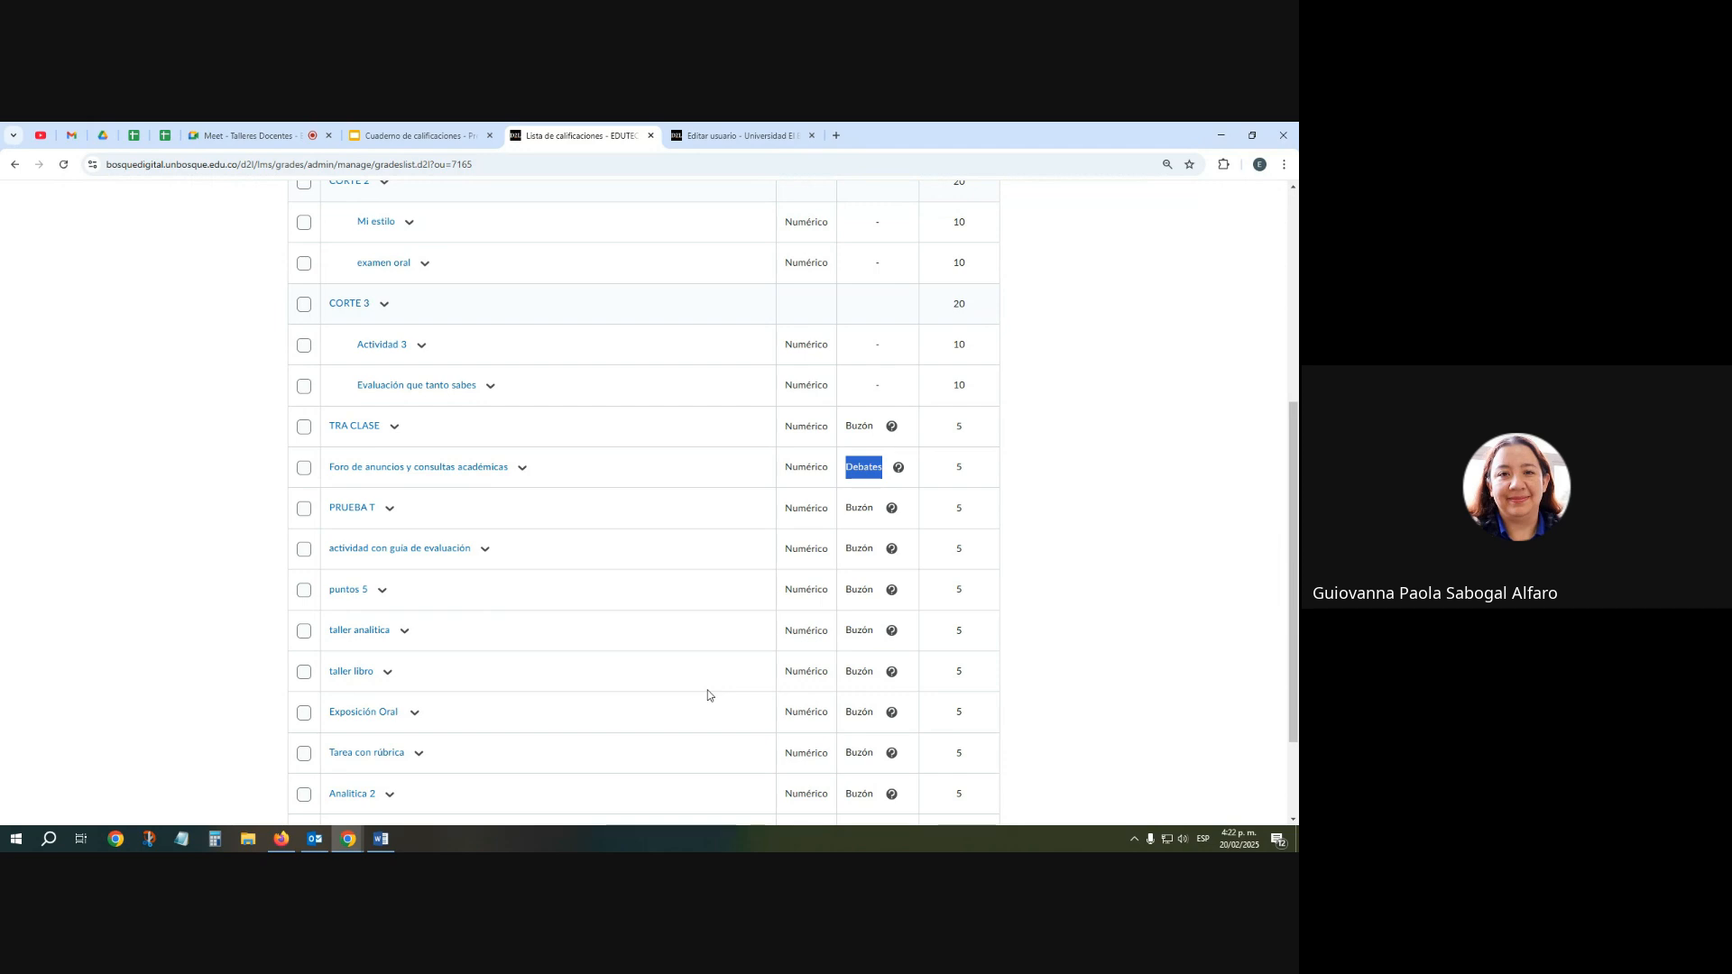
Duplicate the grade list's browser tab and open the Actividades para Talleres unit in the course content
right_click(552, 139)
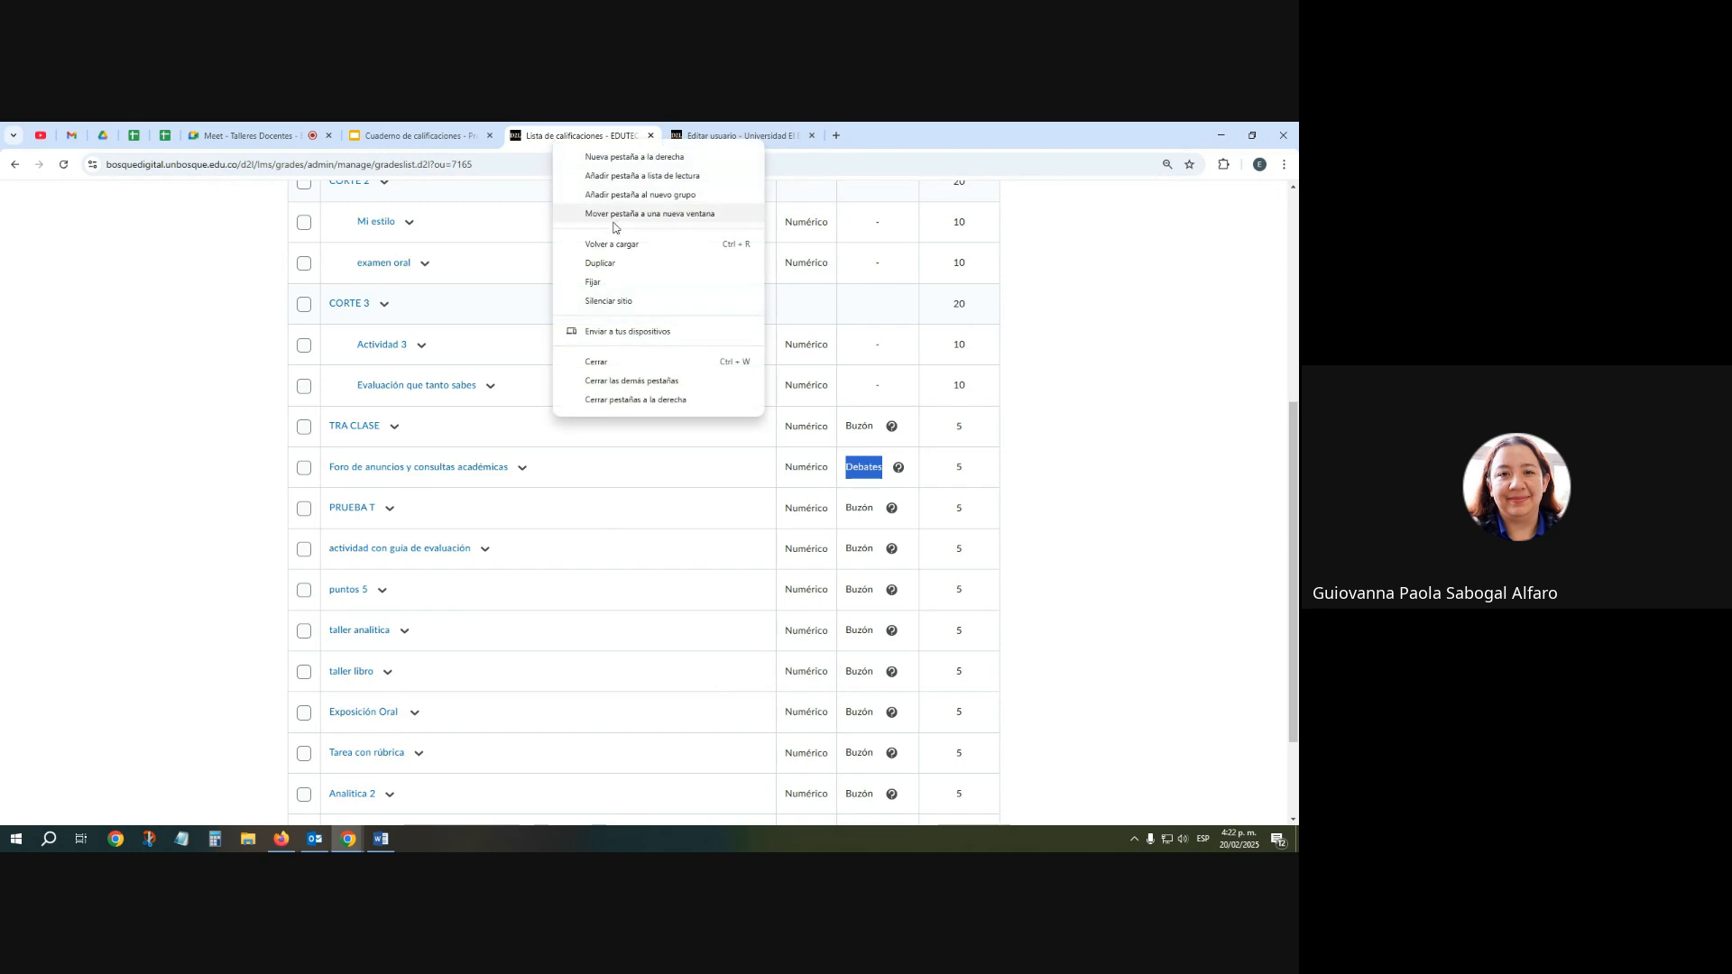
click(610, 264)
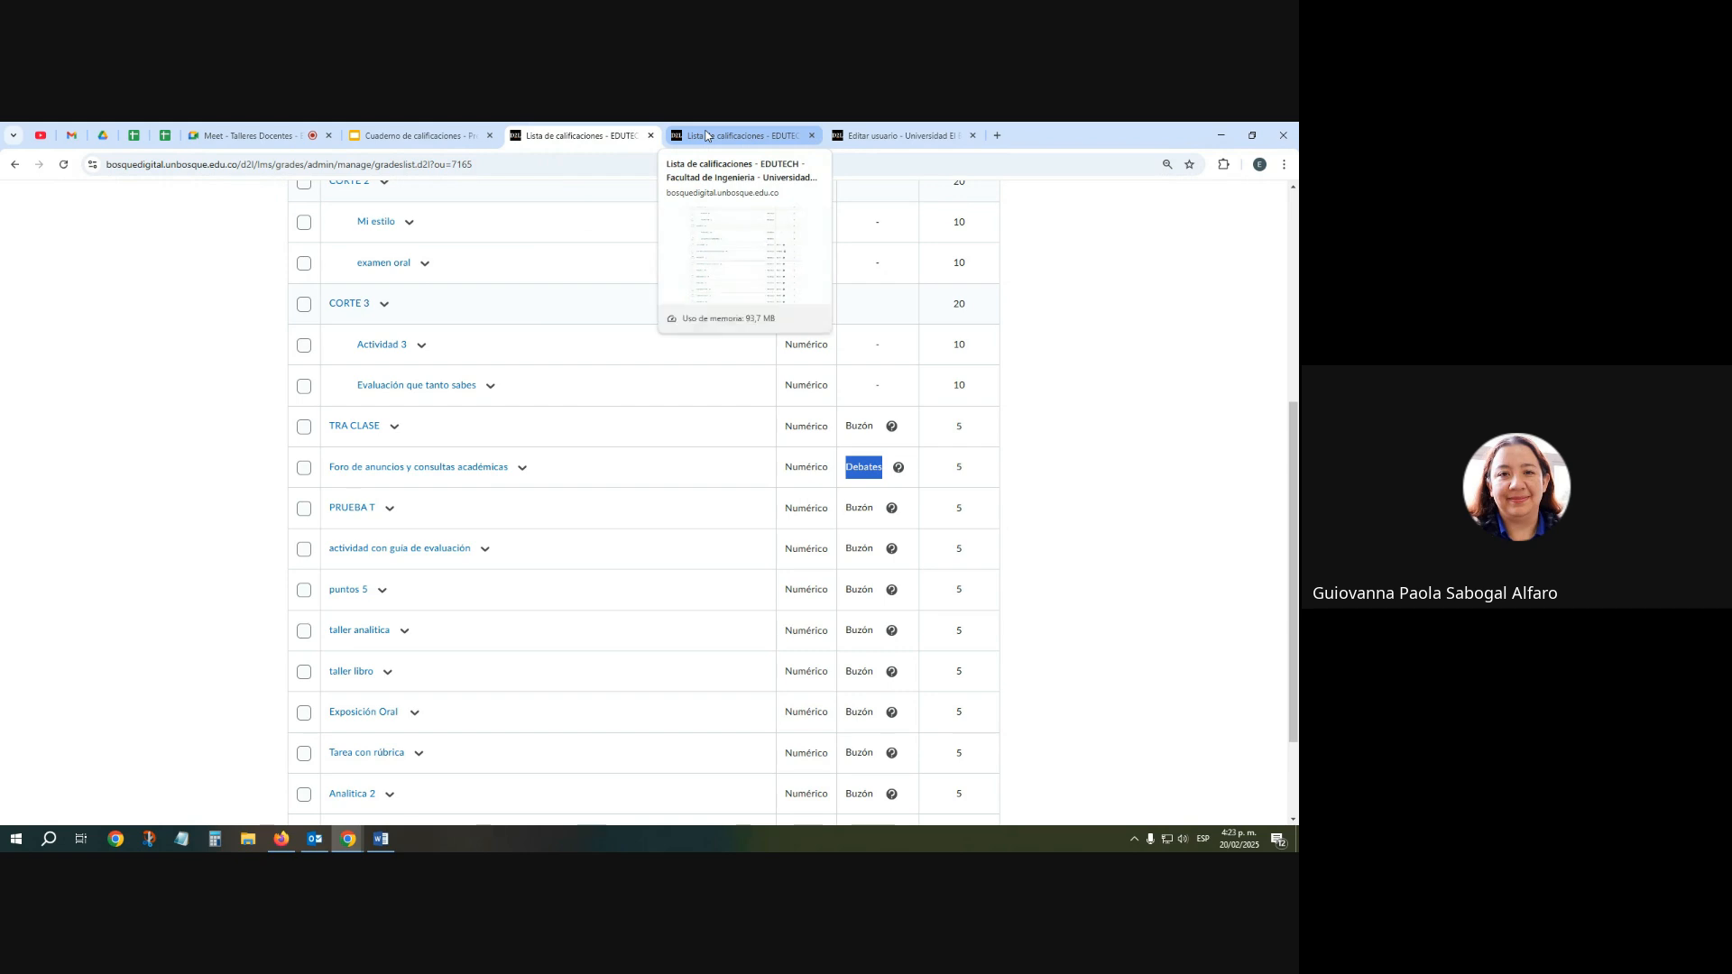
scroll(533, 201, up, 5)
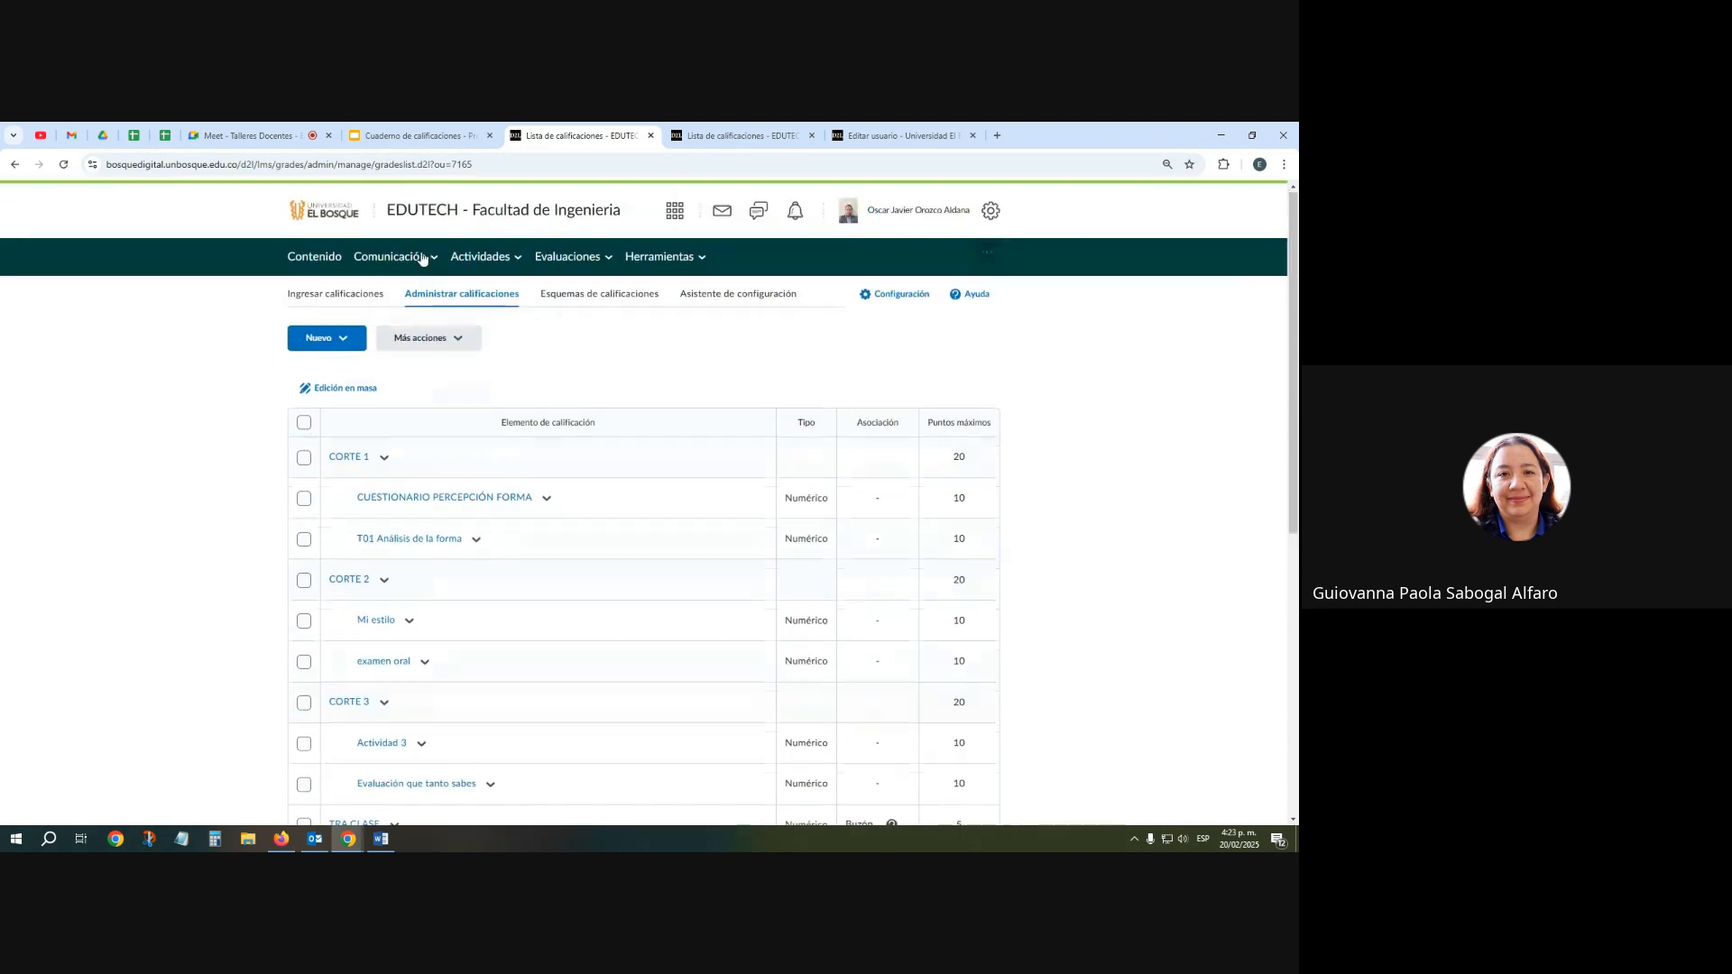
click(336, 261)
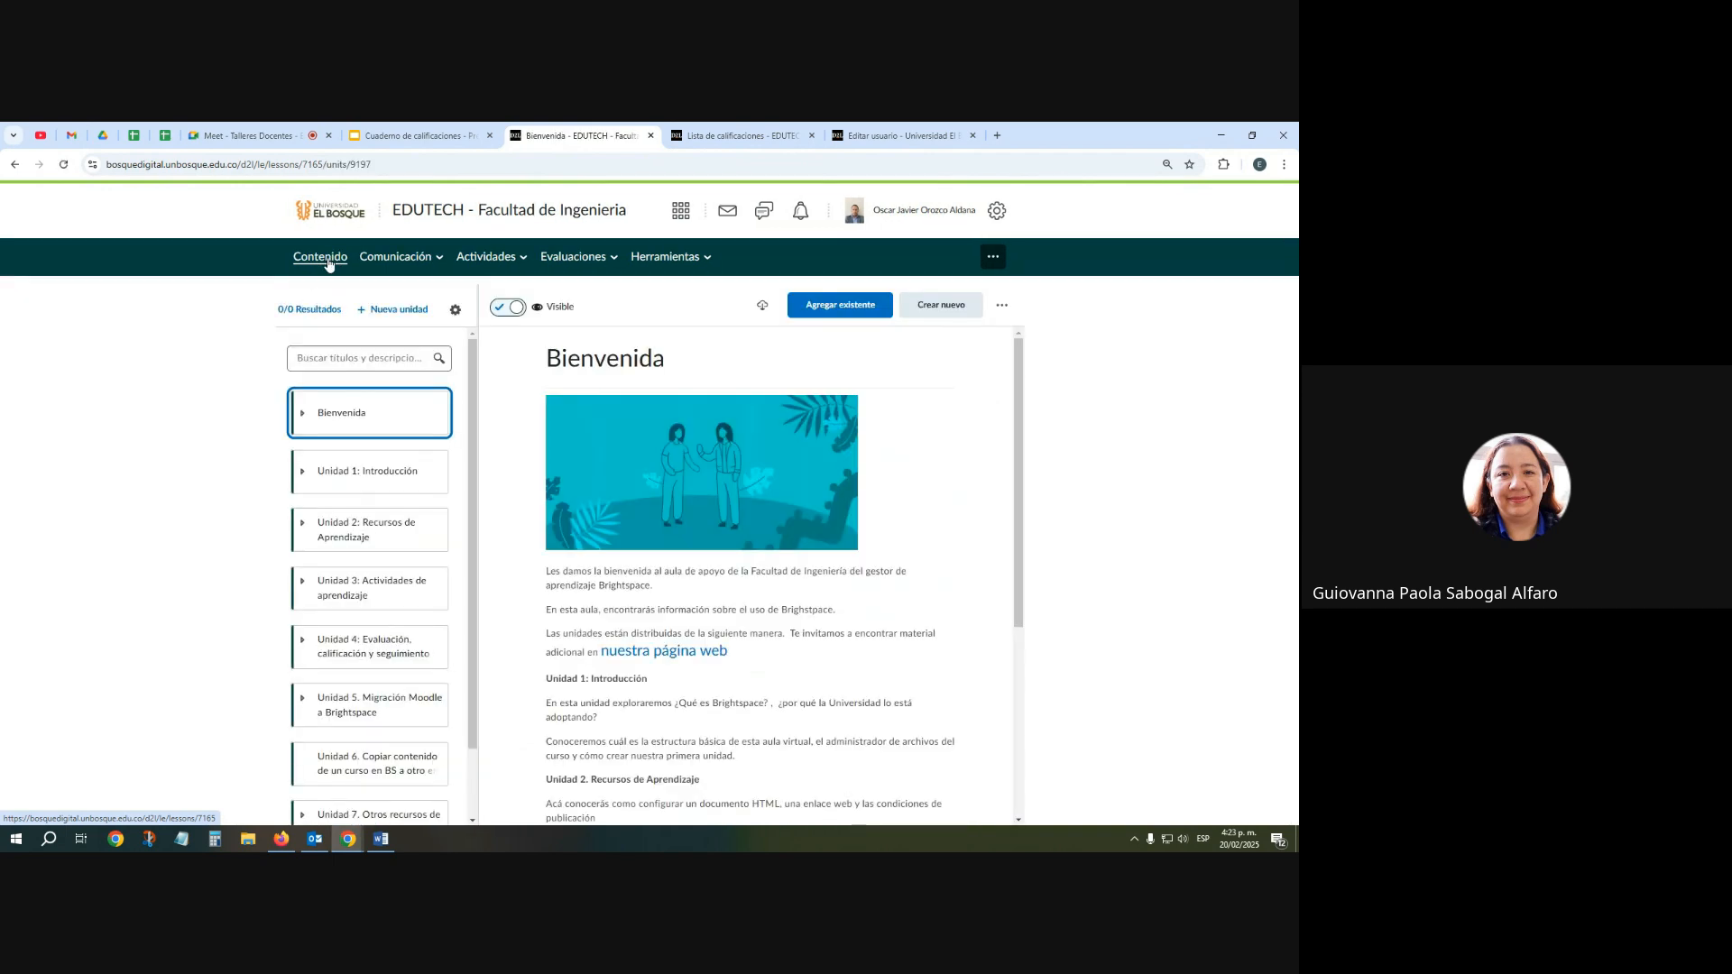
scroll(383, 505, down, 2)
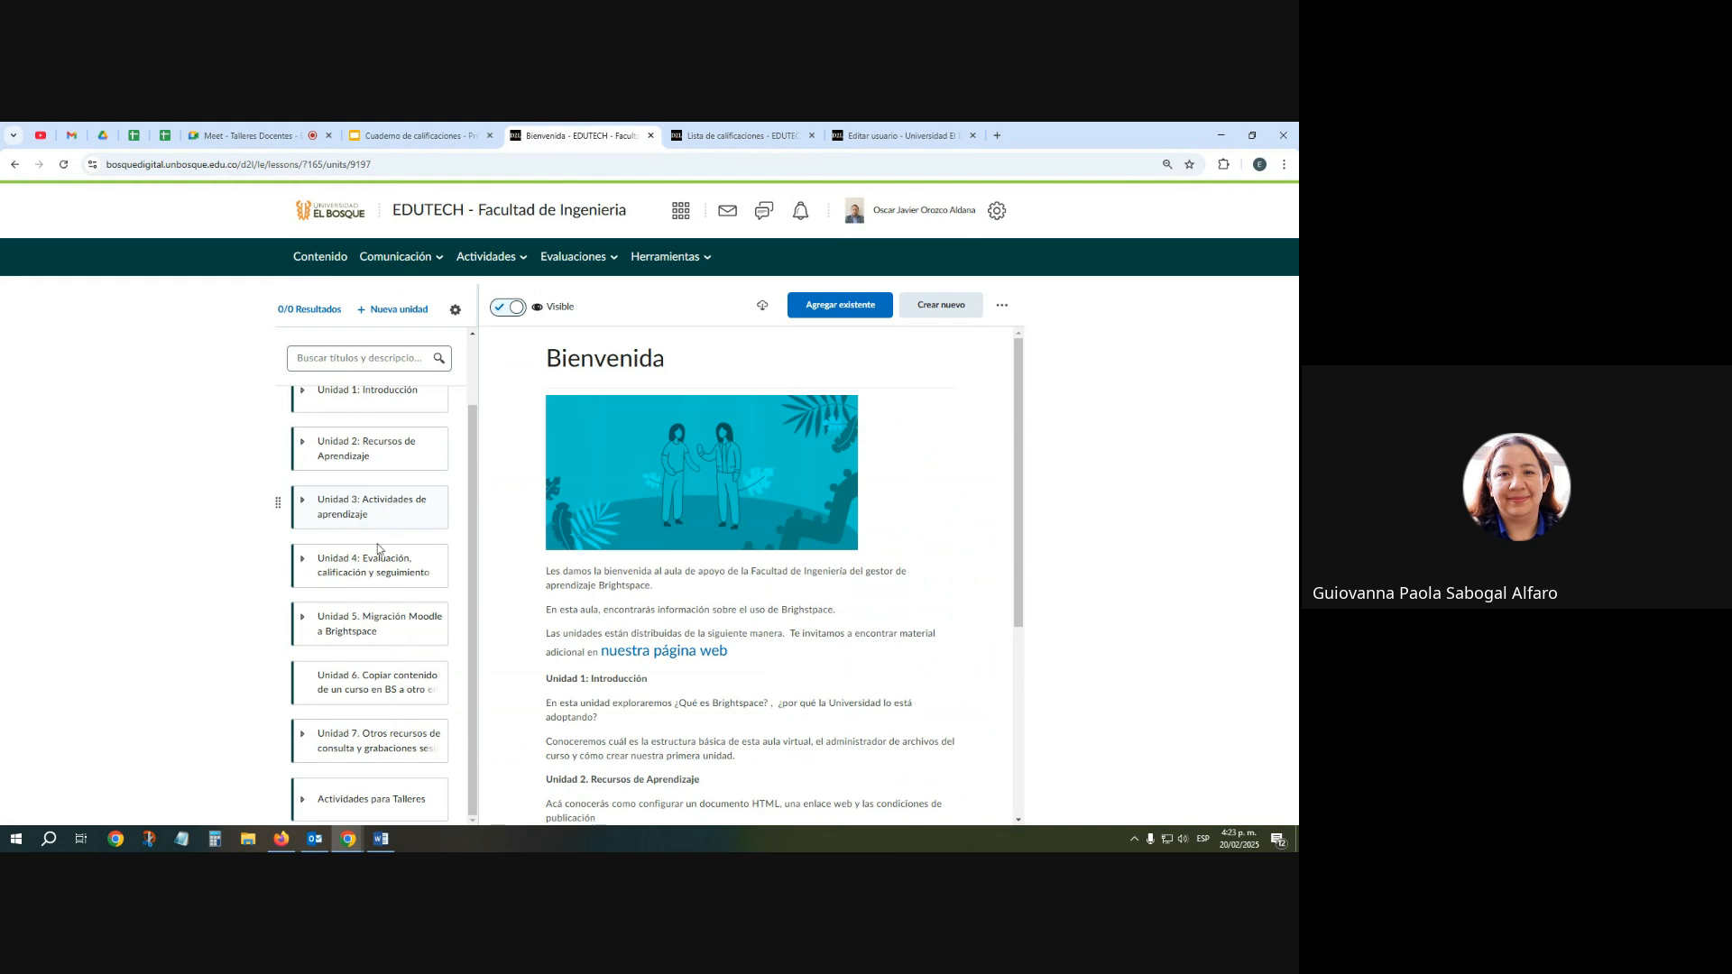
click(329, 802)
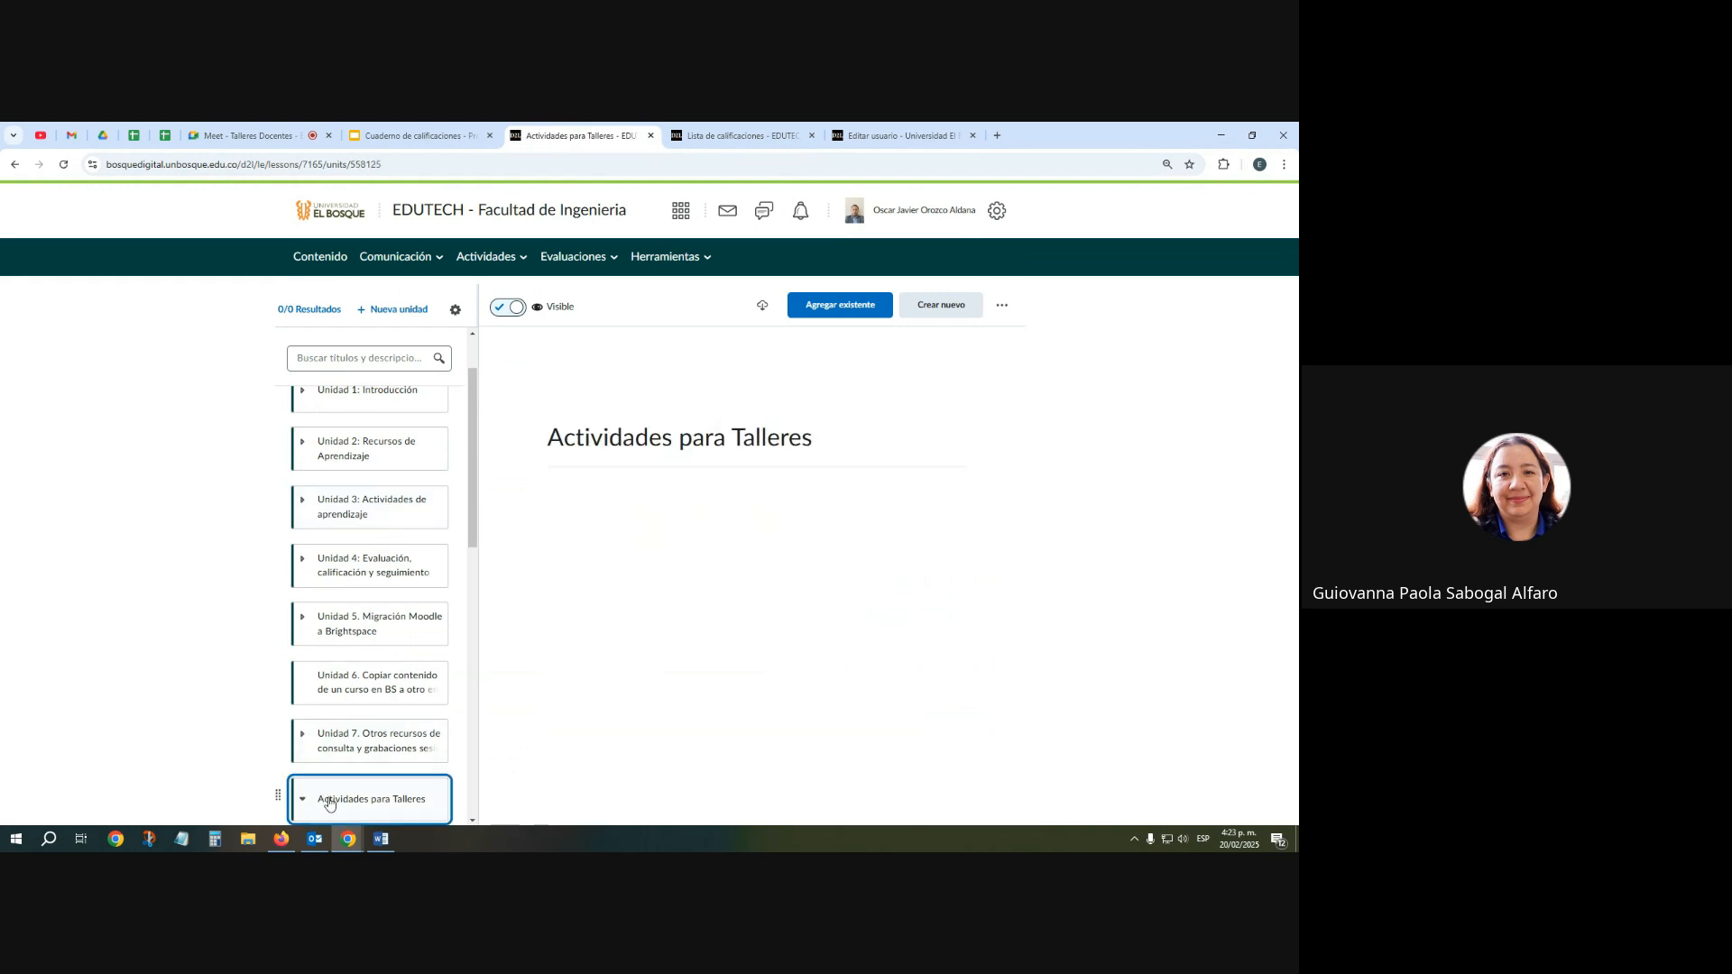
Create a new assignment in the Actividades para Talleres unit and title it "tarea taller 2"
click(949, 309)
click(700, 417)
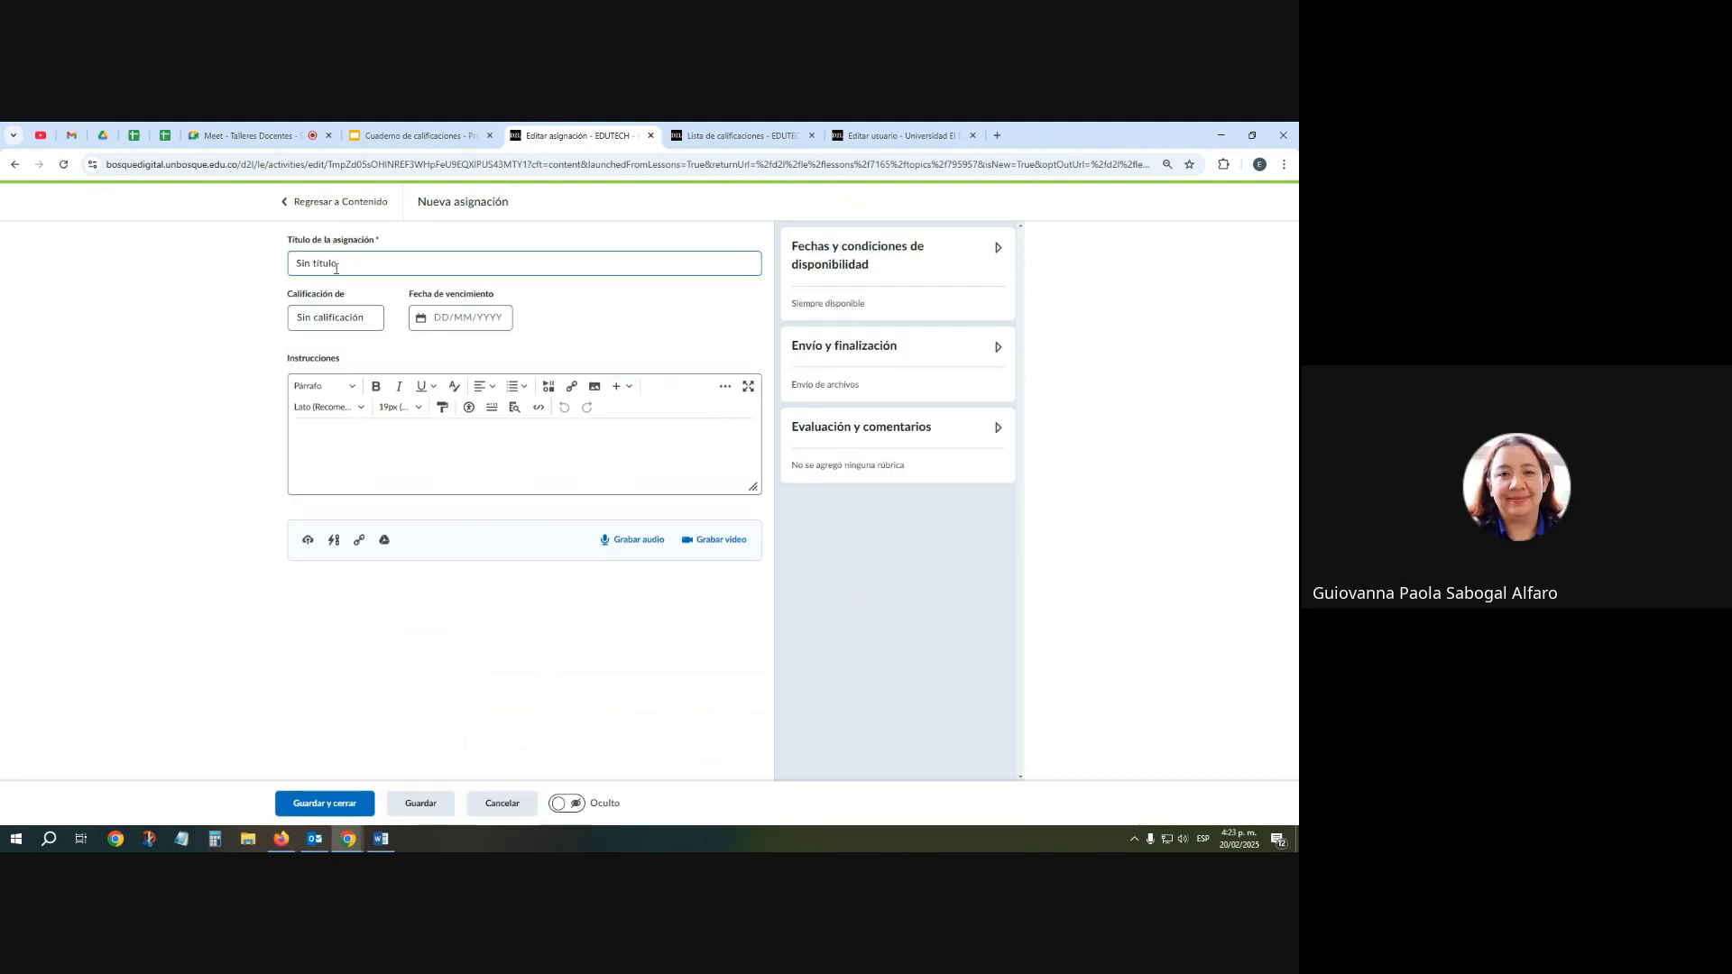
click(348, 261)
drag(346, 263, 298, 263)
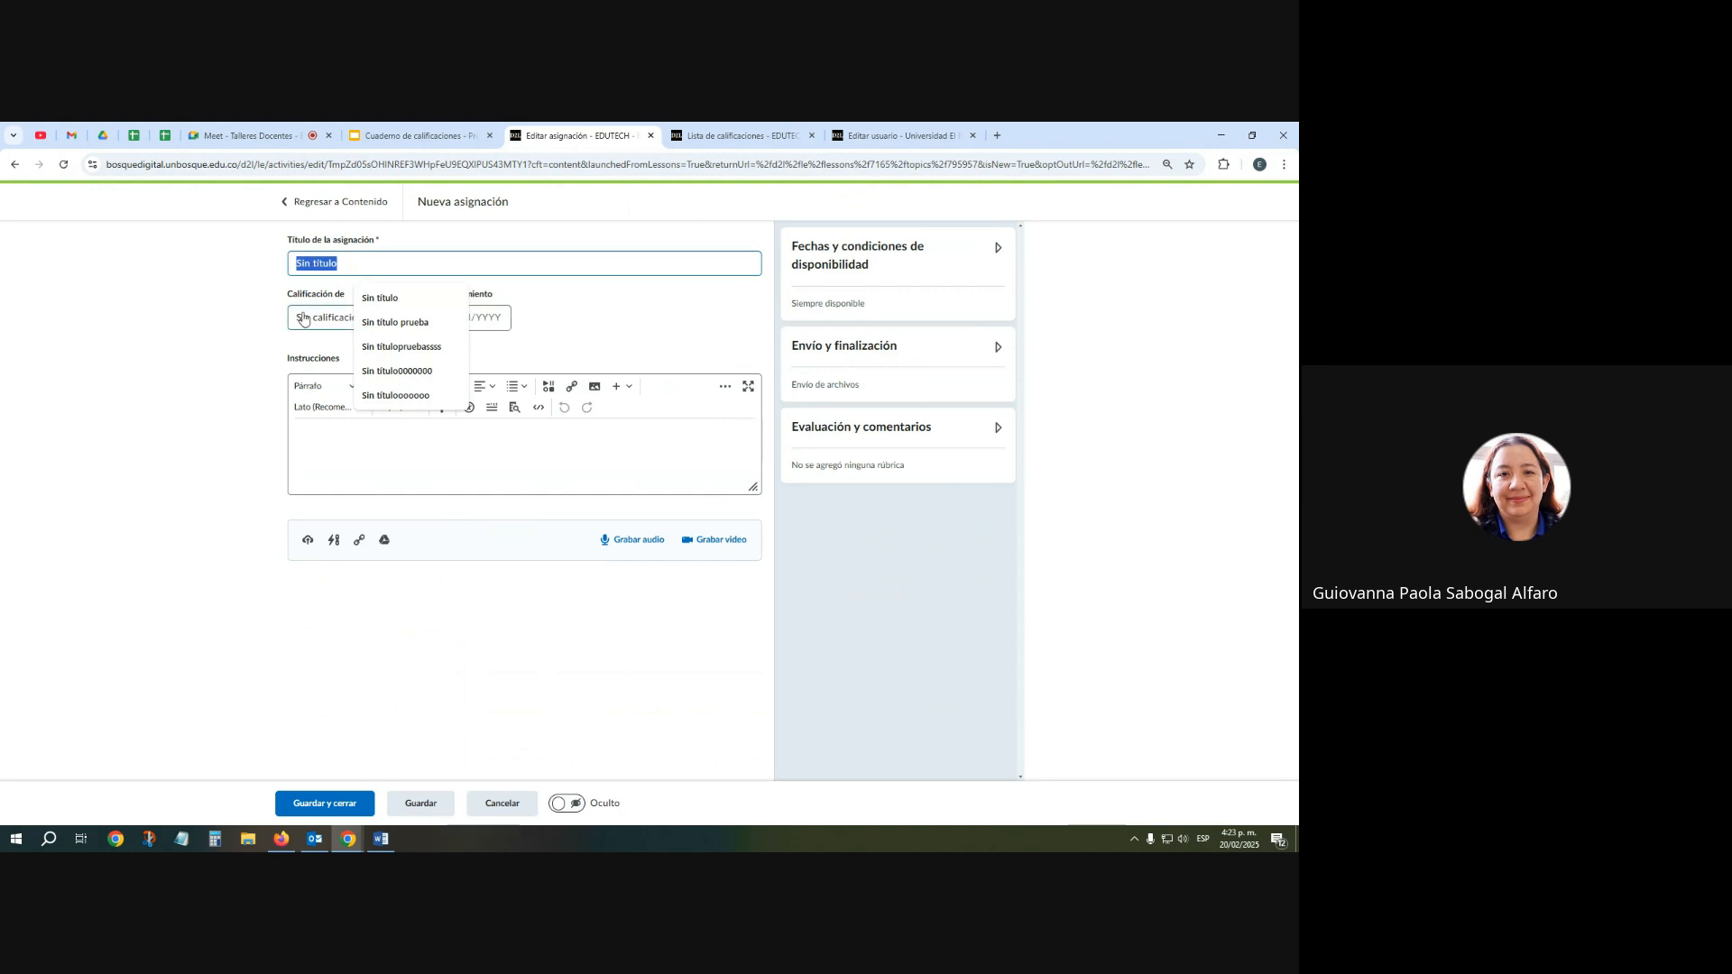
text(t)
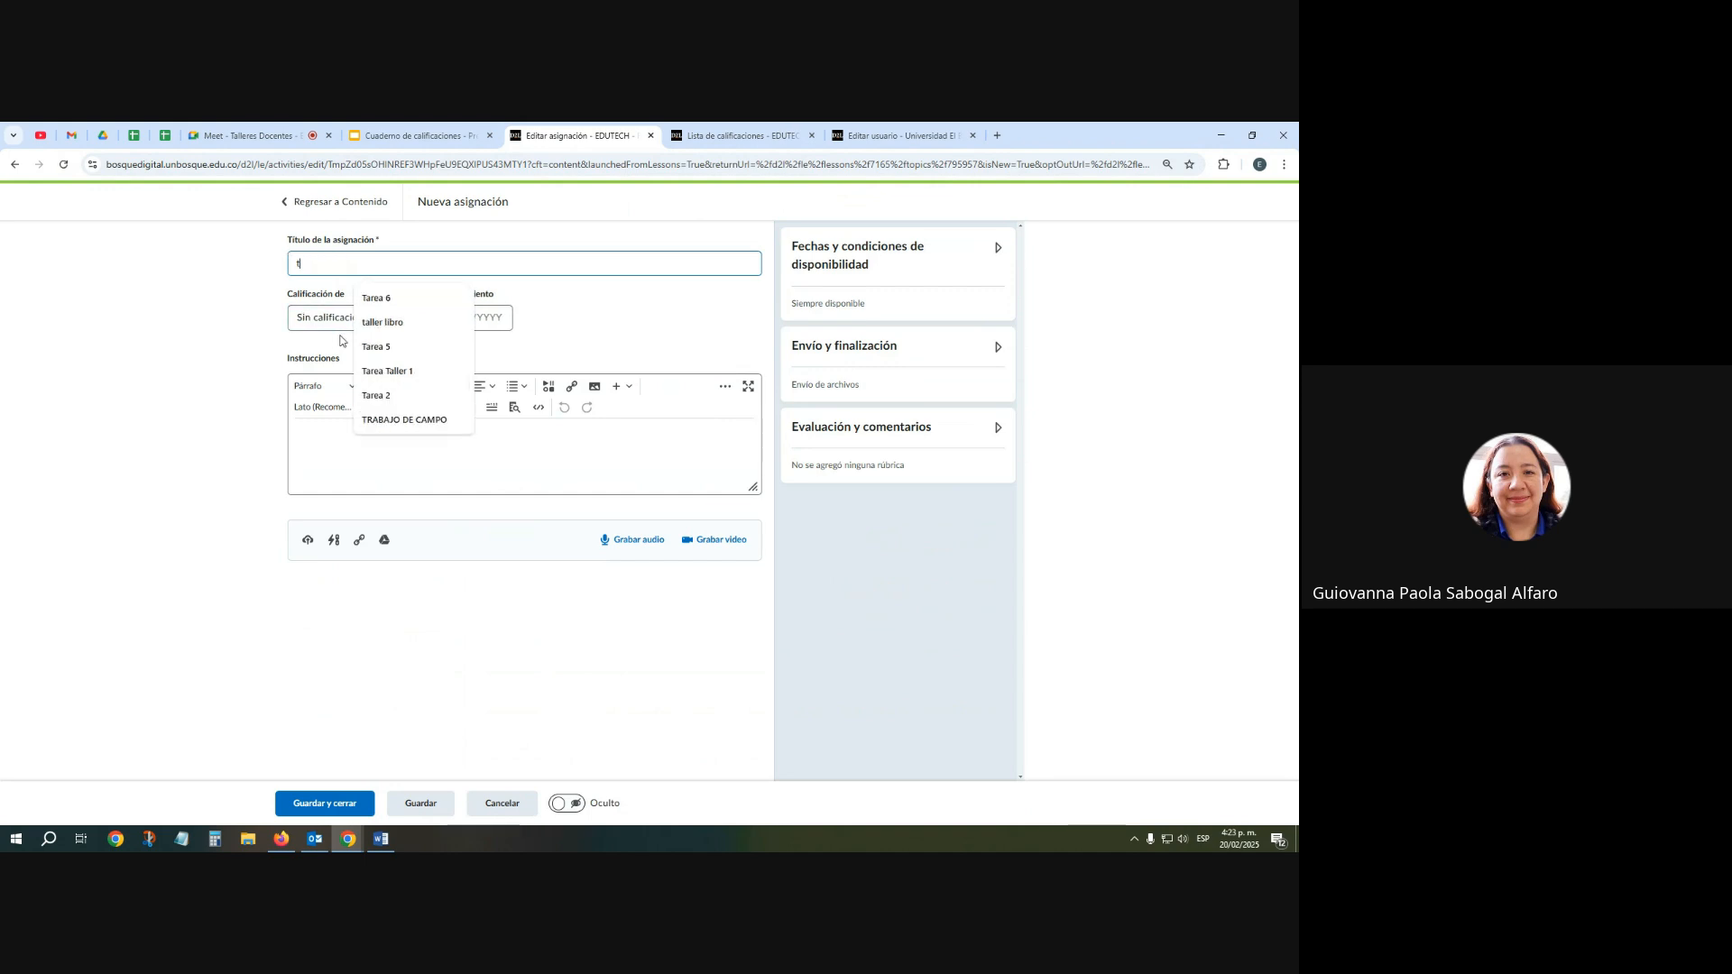
text(area talle)
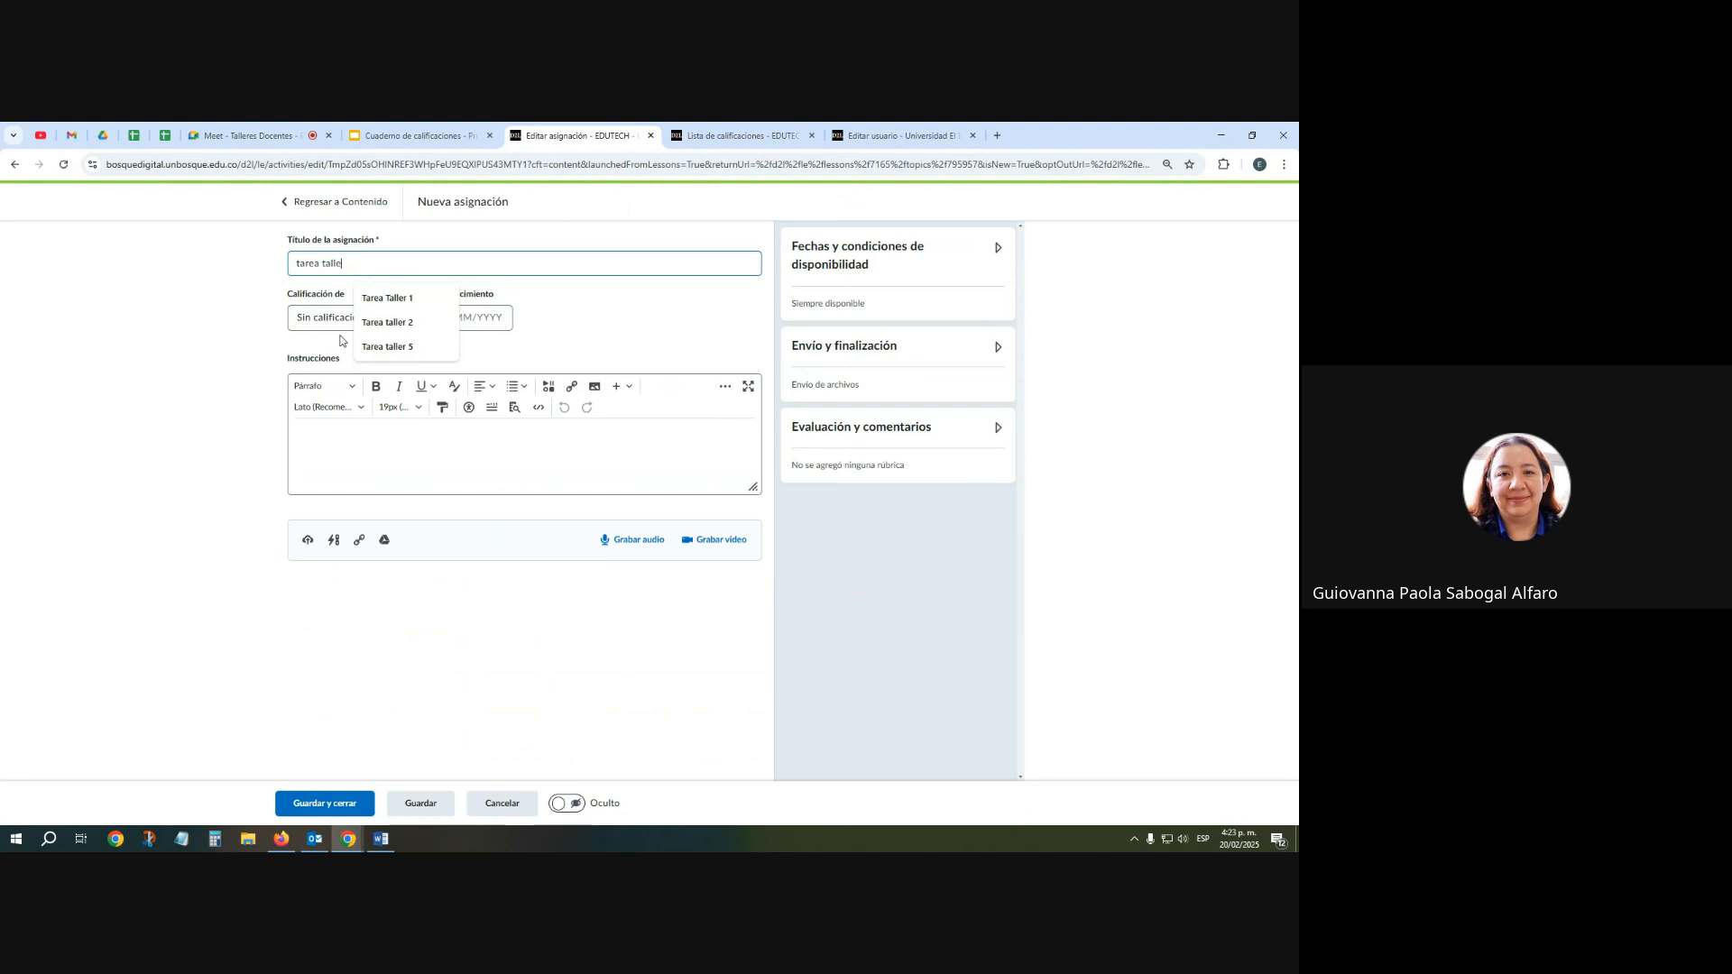
text(r 2)
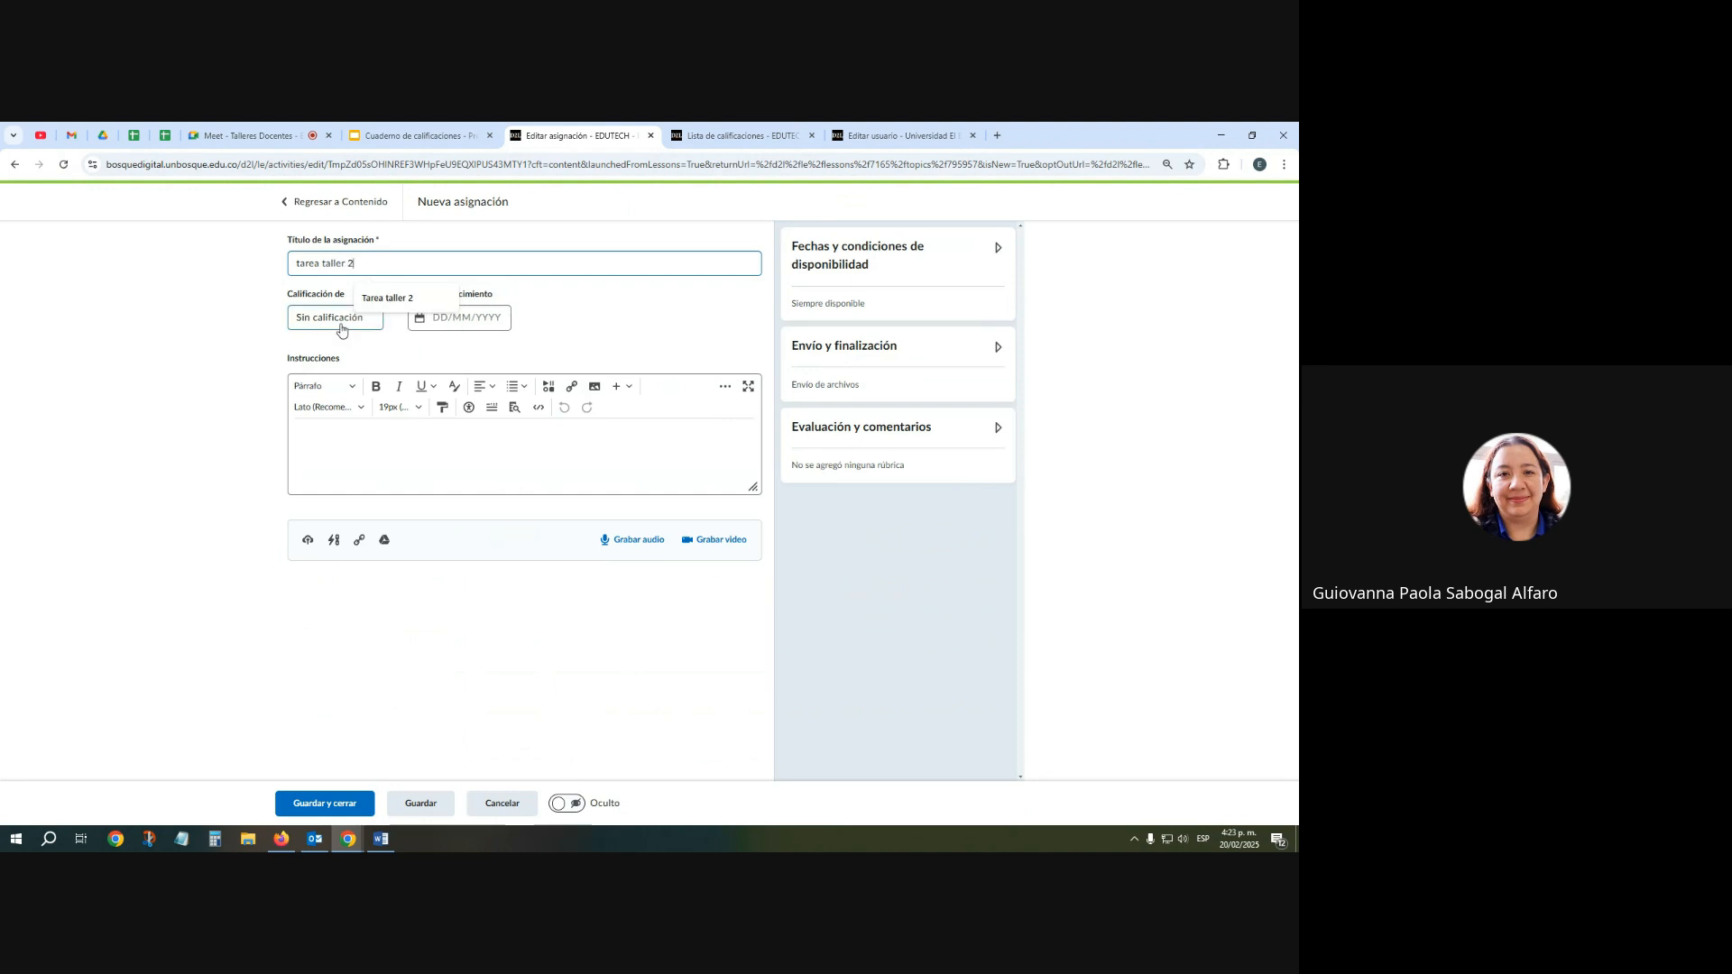
Make the assignment graded out of 5 points and include it in the gradebook
click(342, 328)
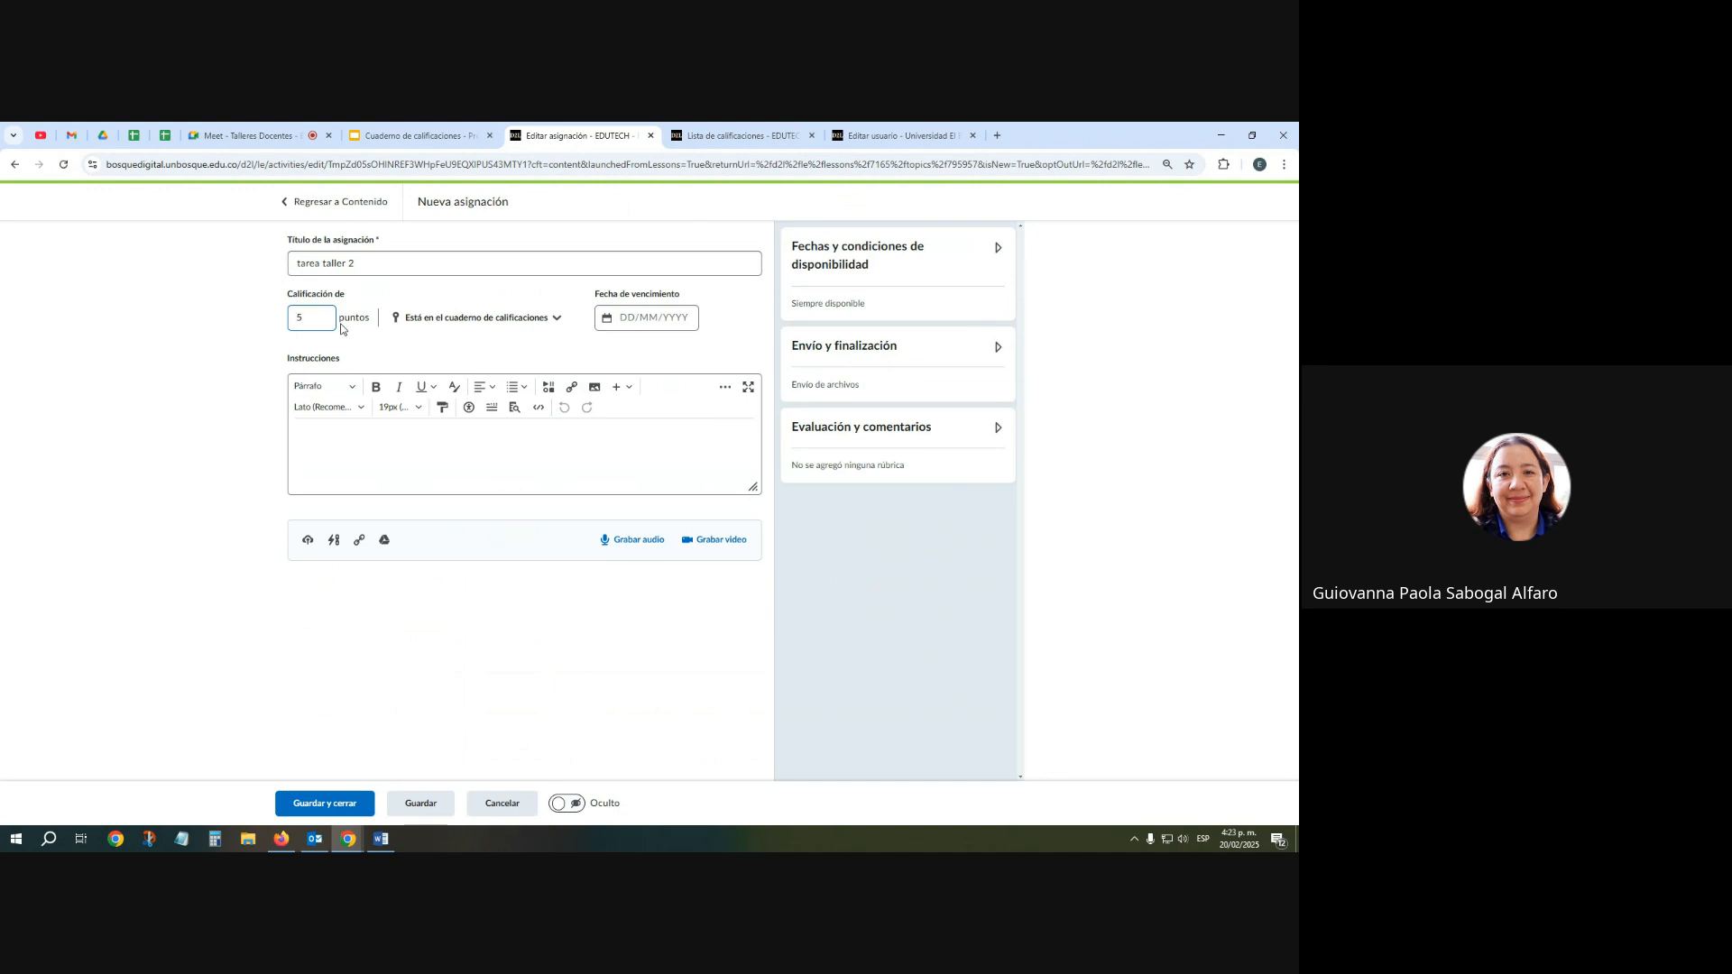
click(381, 339)
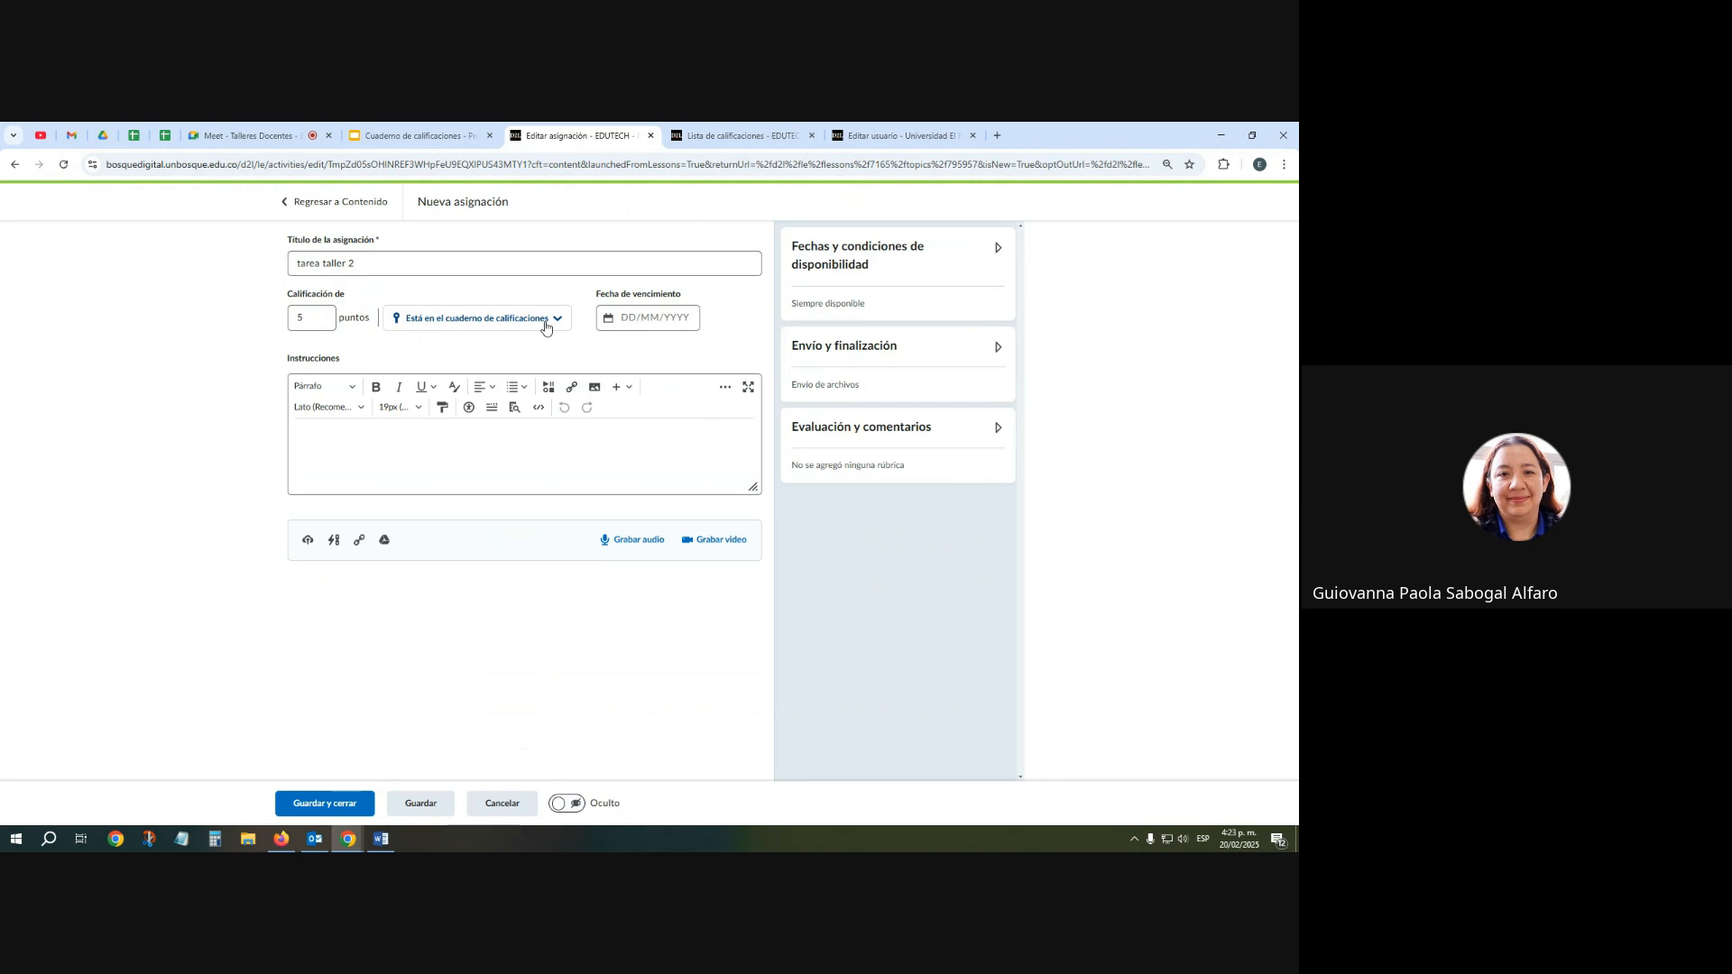
key(ctrl+plus)
key(ctrl+plus)
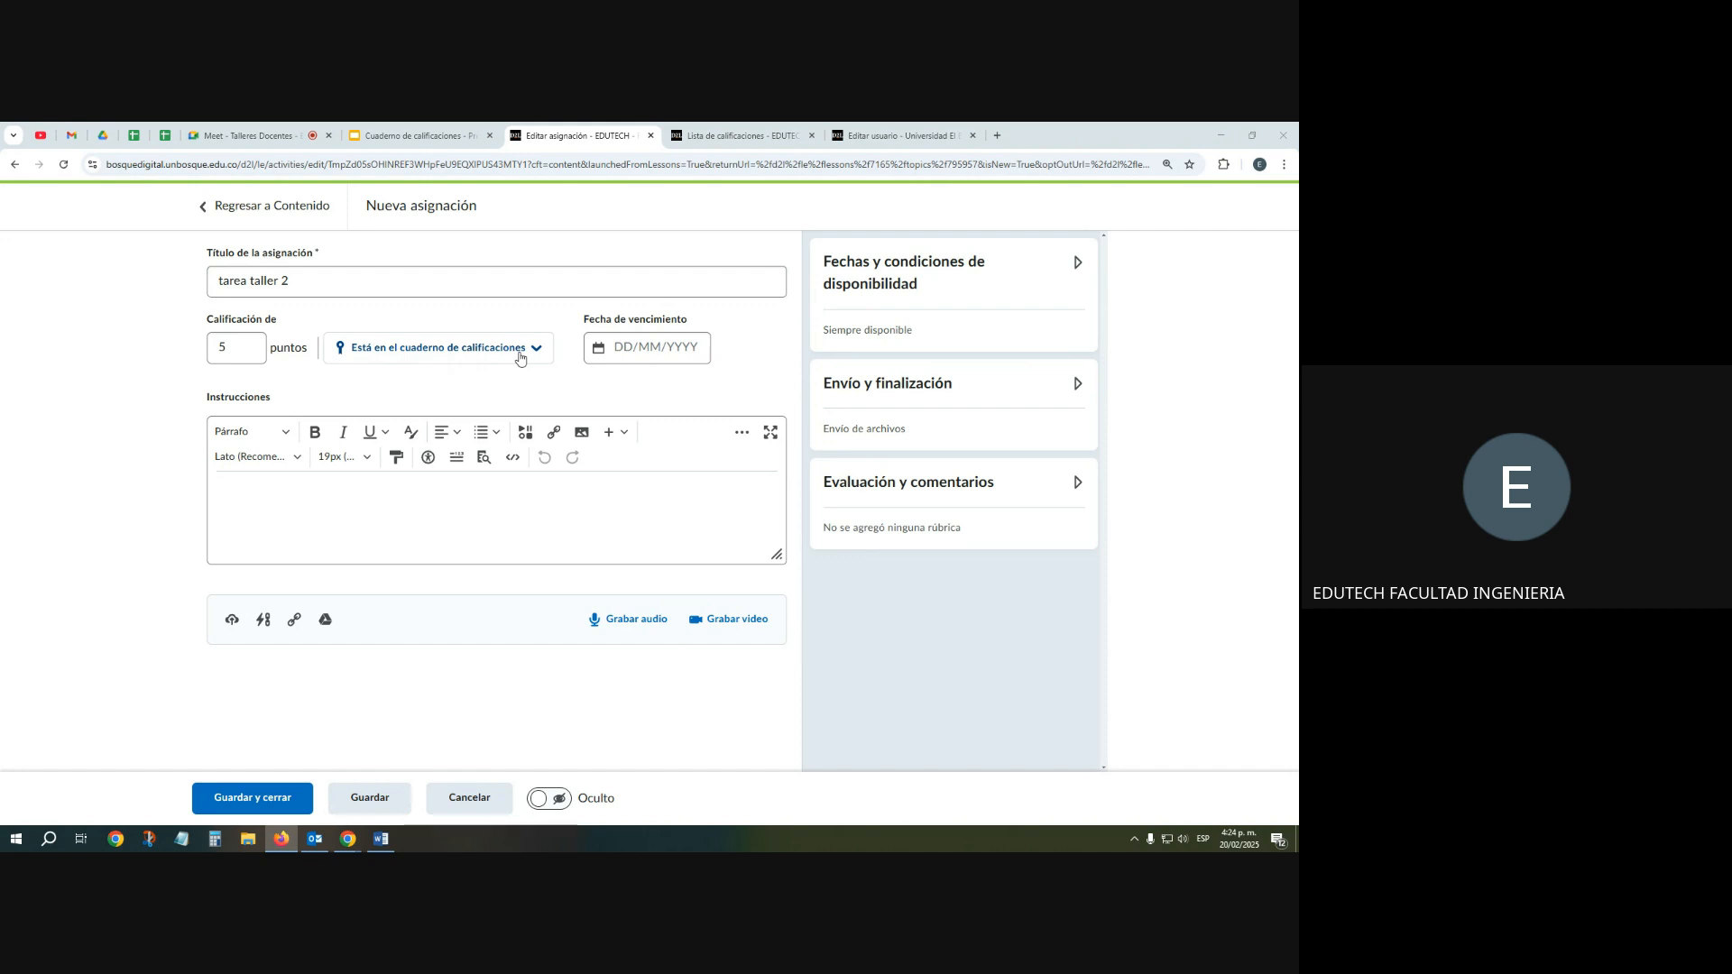
Check the CORTE categories and uncategorised items in the grade list, and return to the new assignment
click(726, 135)
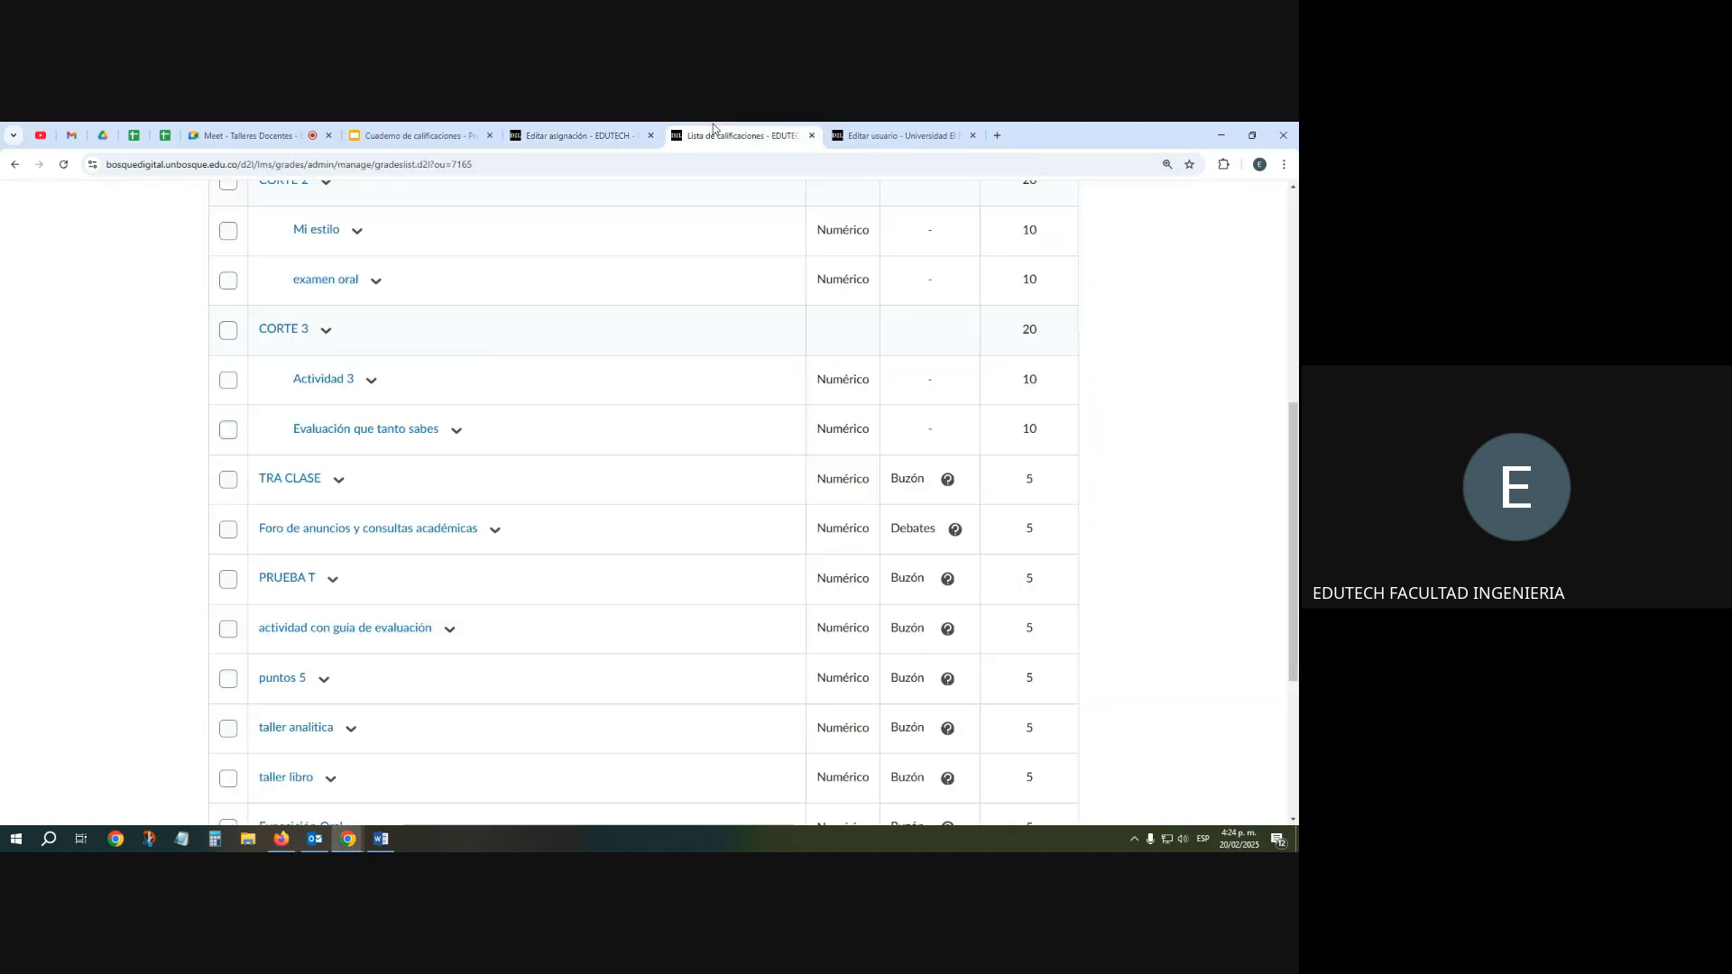
scroll(371, 599, down, 3)
scroll(371, 611, up, 3)
click(603, 135)
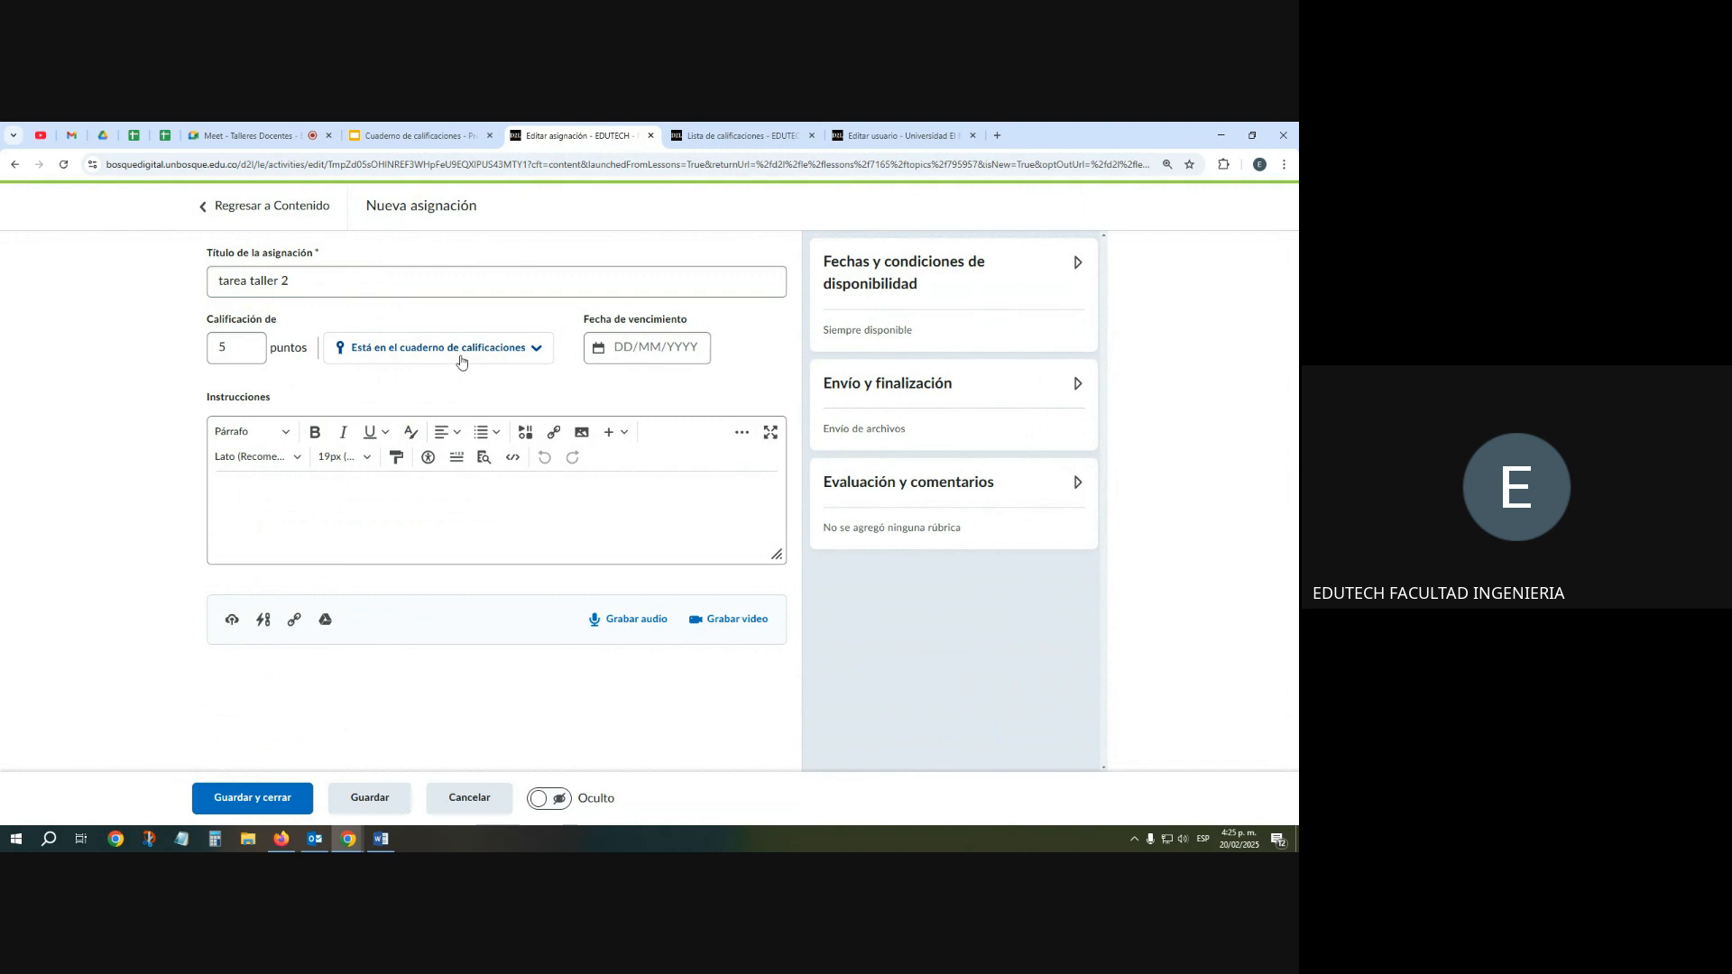
Open the assignment's Editar o enlazar a existente settings and review the CORTE 2 items Mi estilo and examen oral in the grade list
click(529, 351)
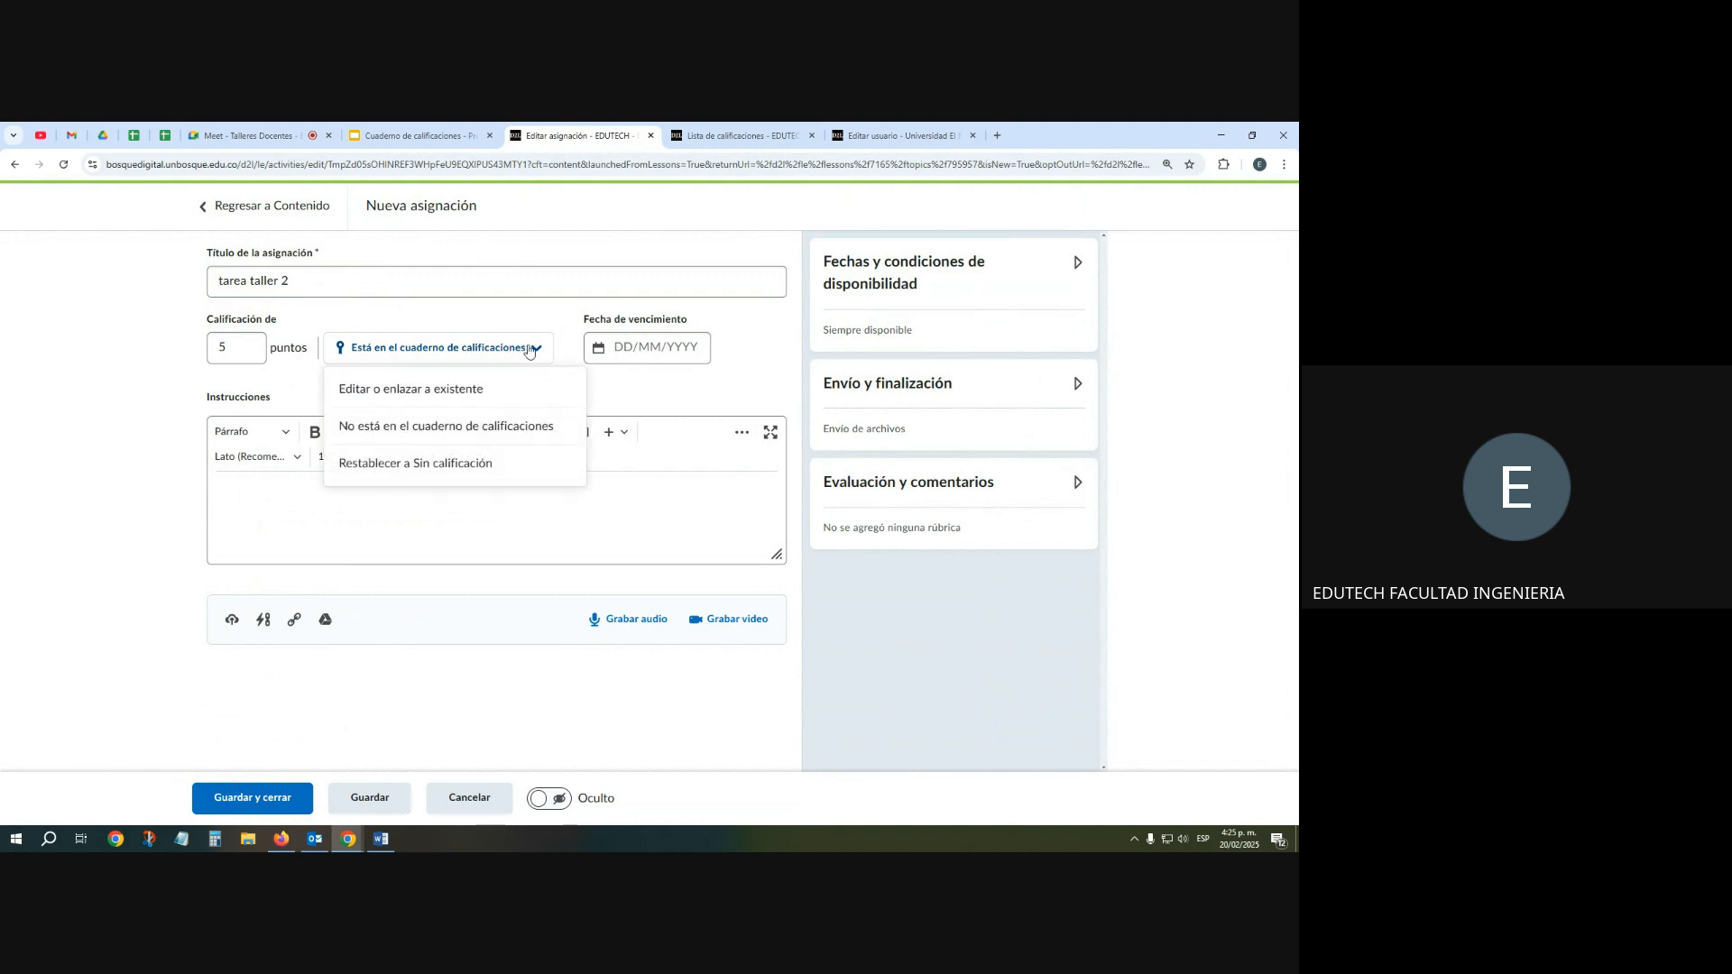
click(440, 396)
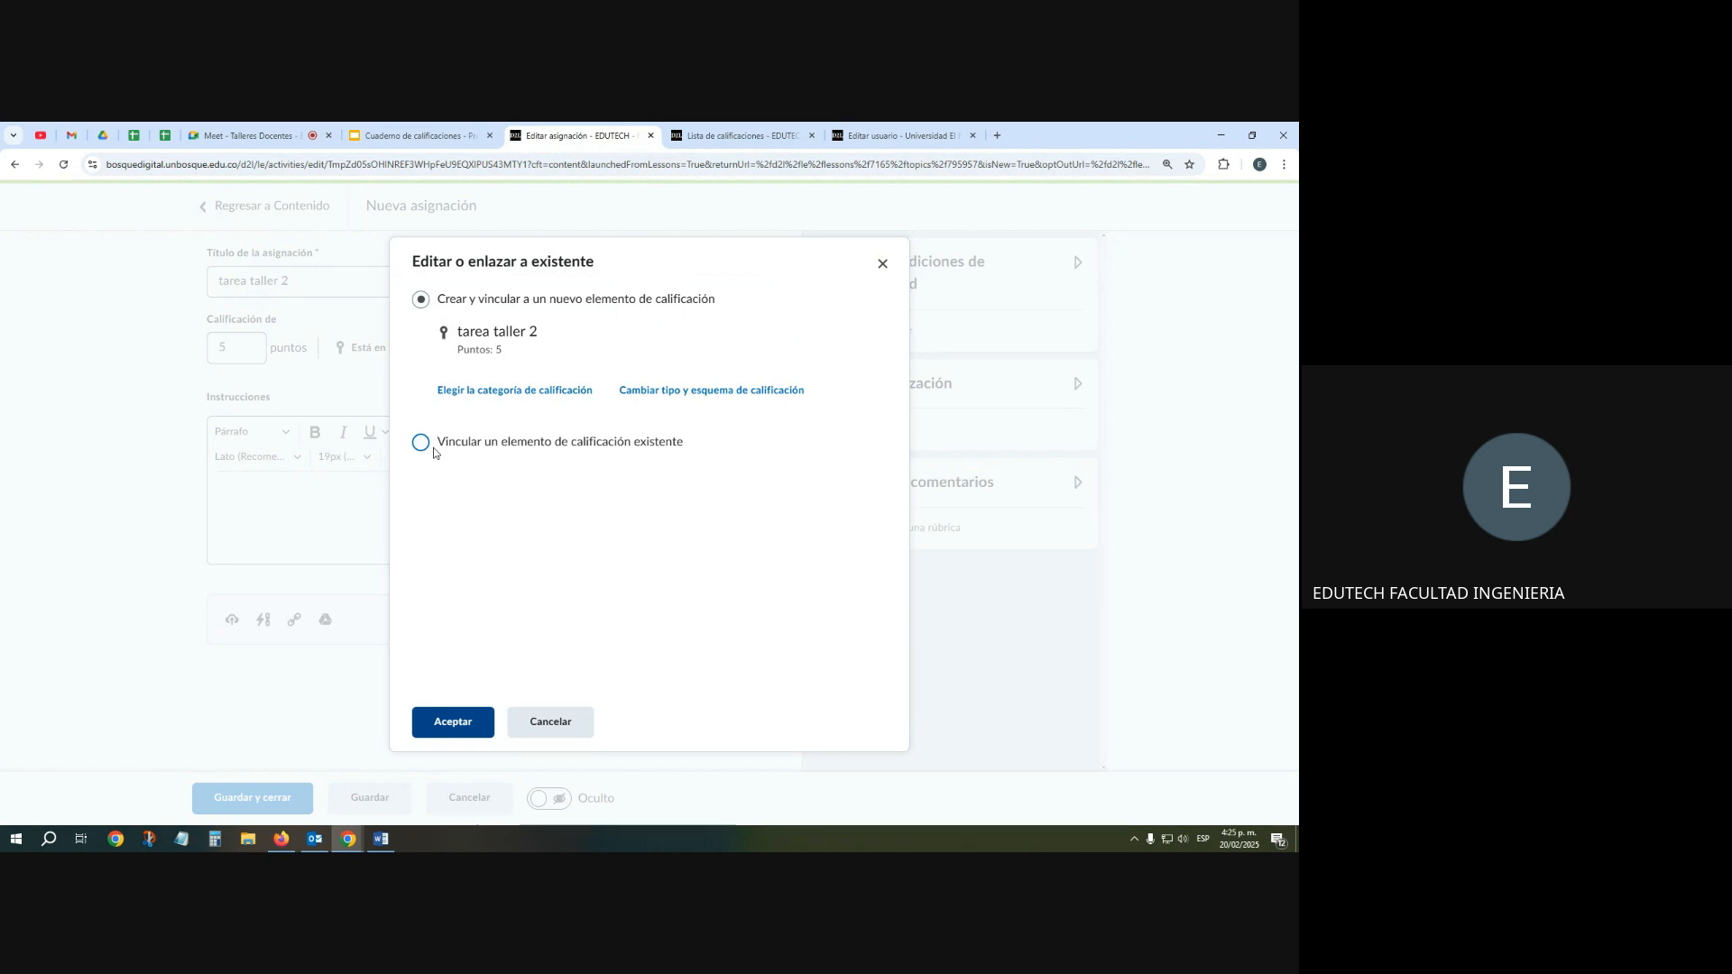
click(745, 137)
scroll(487, 359, up, 2)
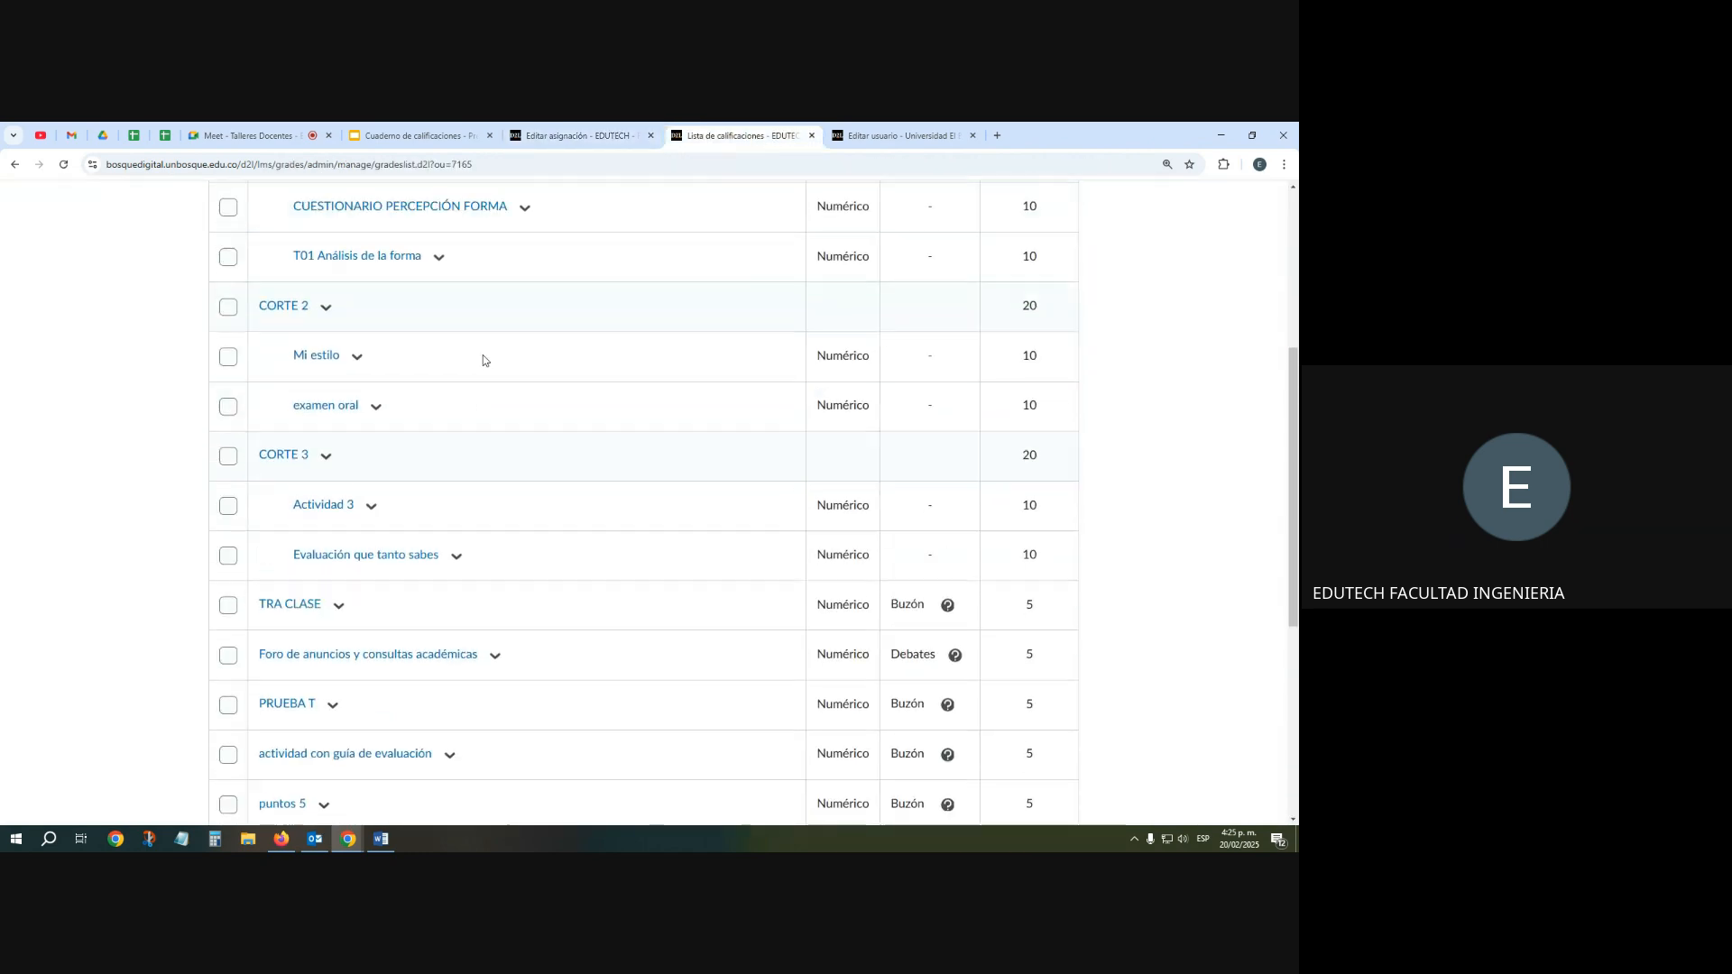
drag(356, 365, 293, 365)
drag(360, 416, 304, 417)
scroll(920, 260, up, 2)
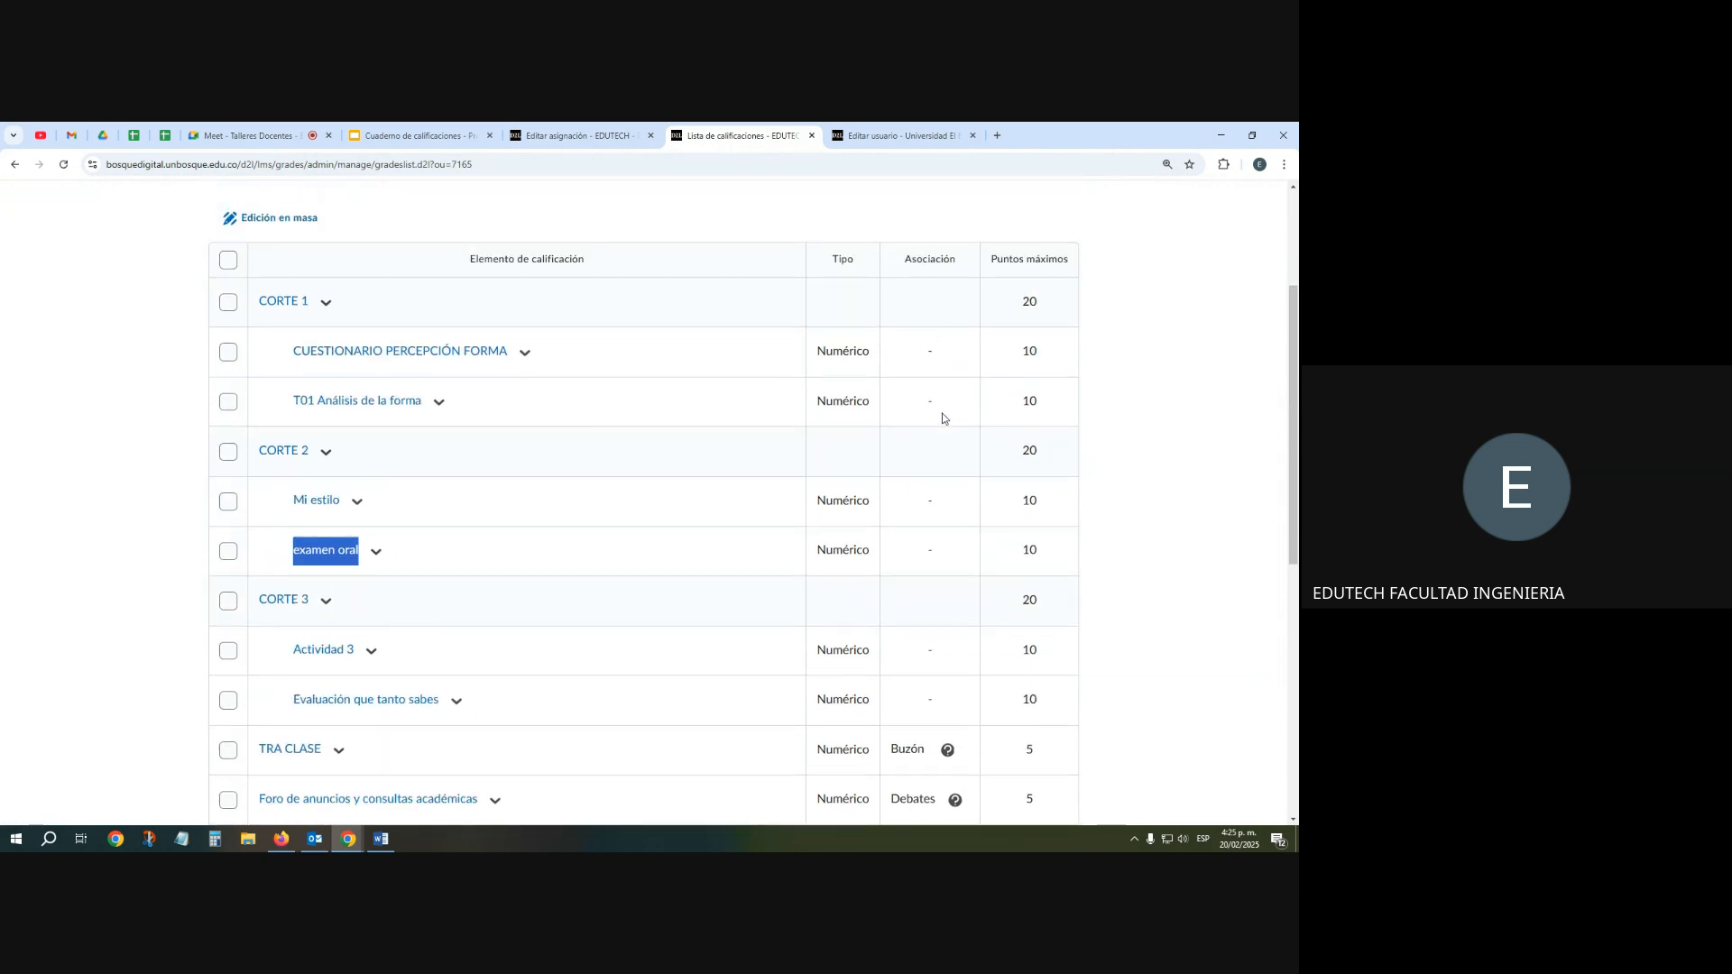
click(583, 136)
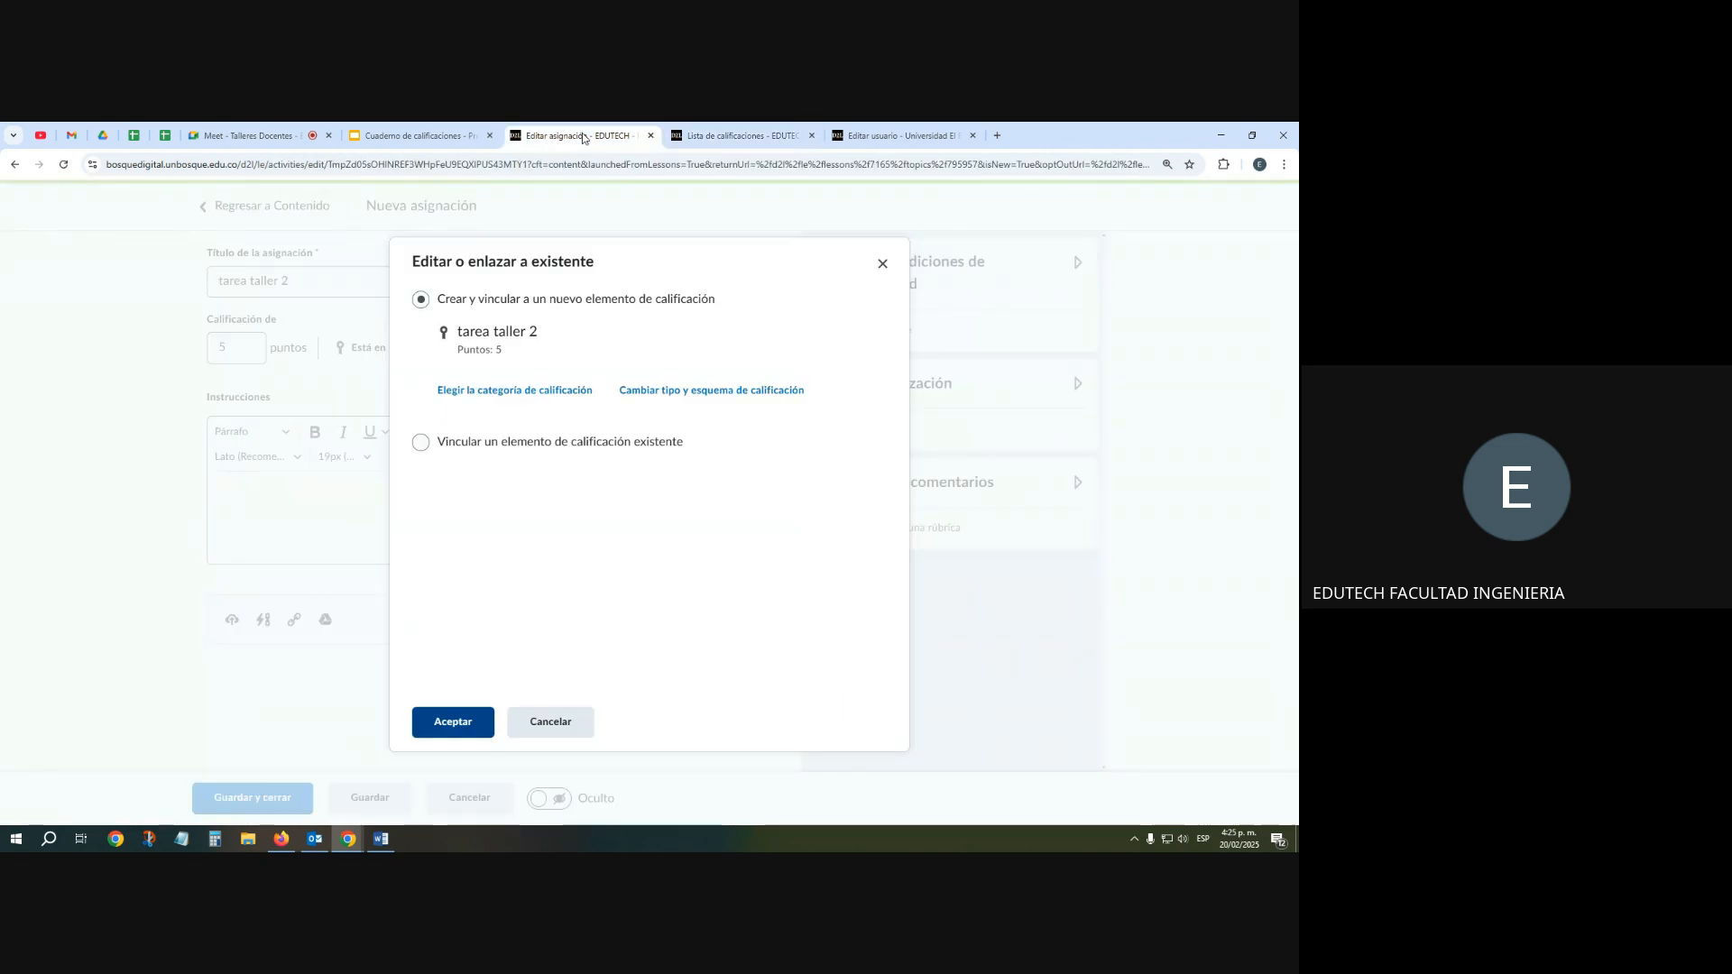
Choose to link the assignment to the existing grade item Mi estilo in CORTE 2
click(421, 443)
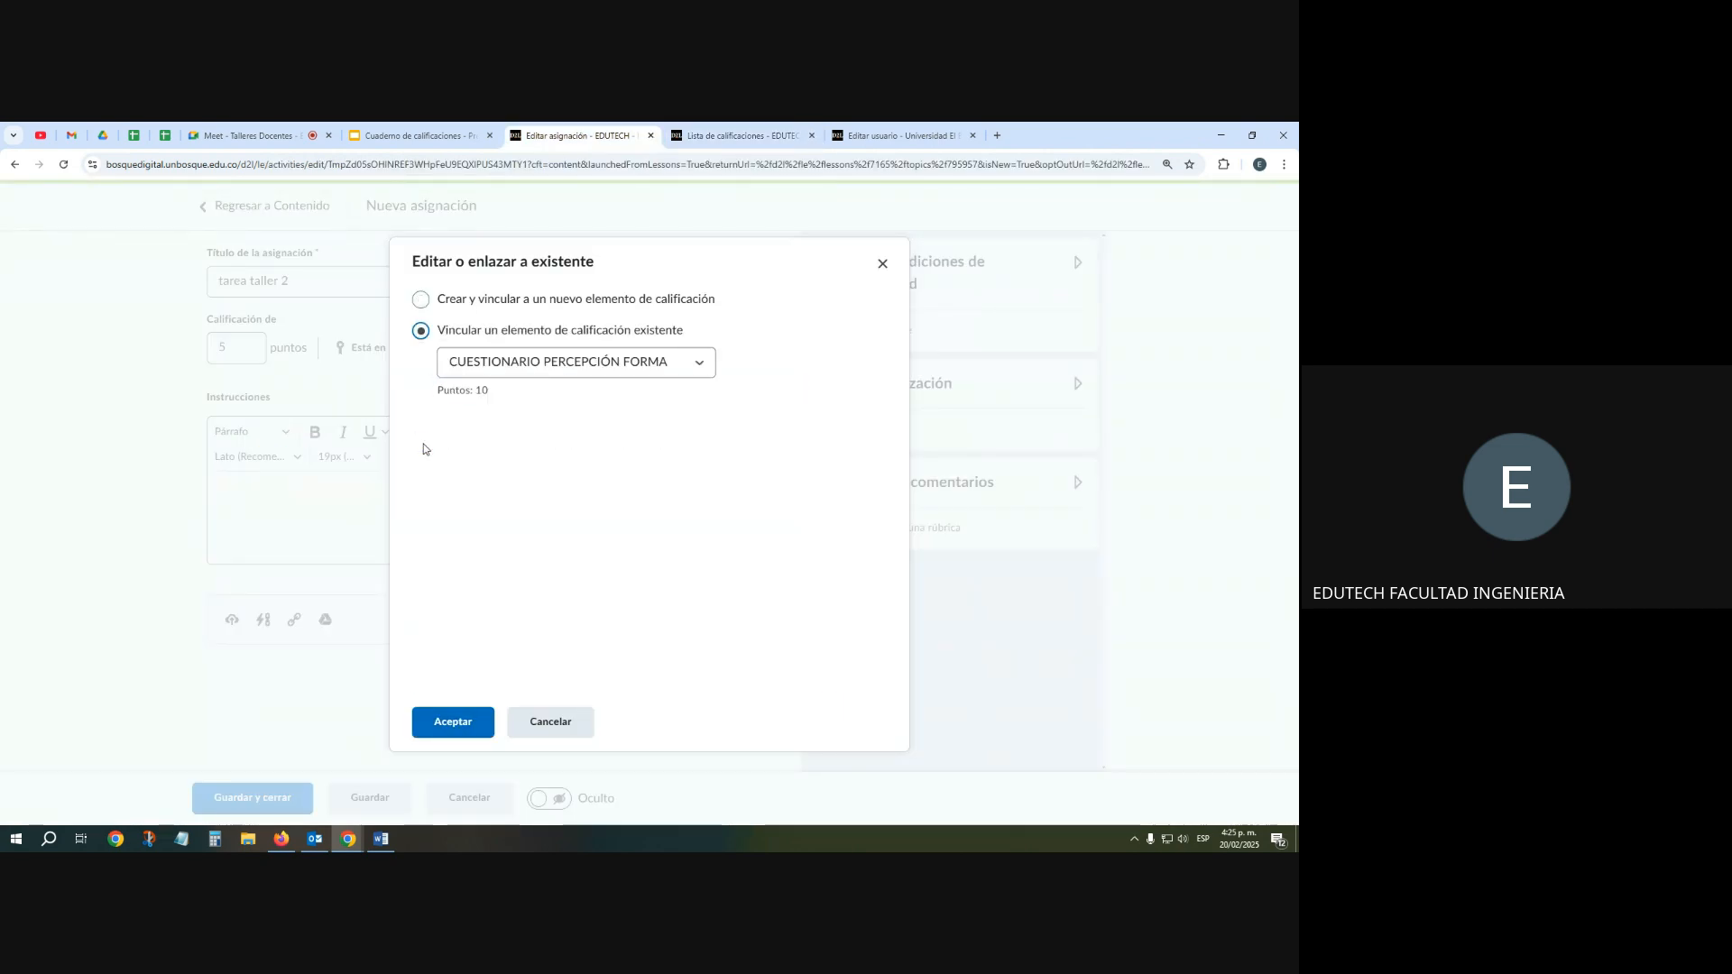
click(698, 366)
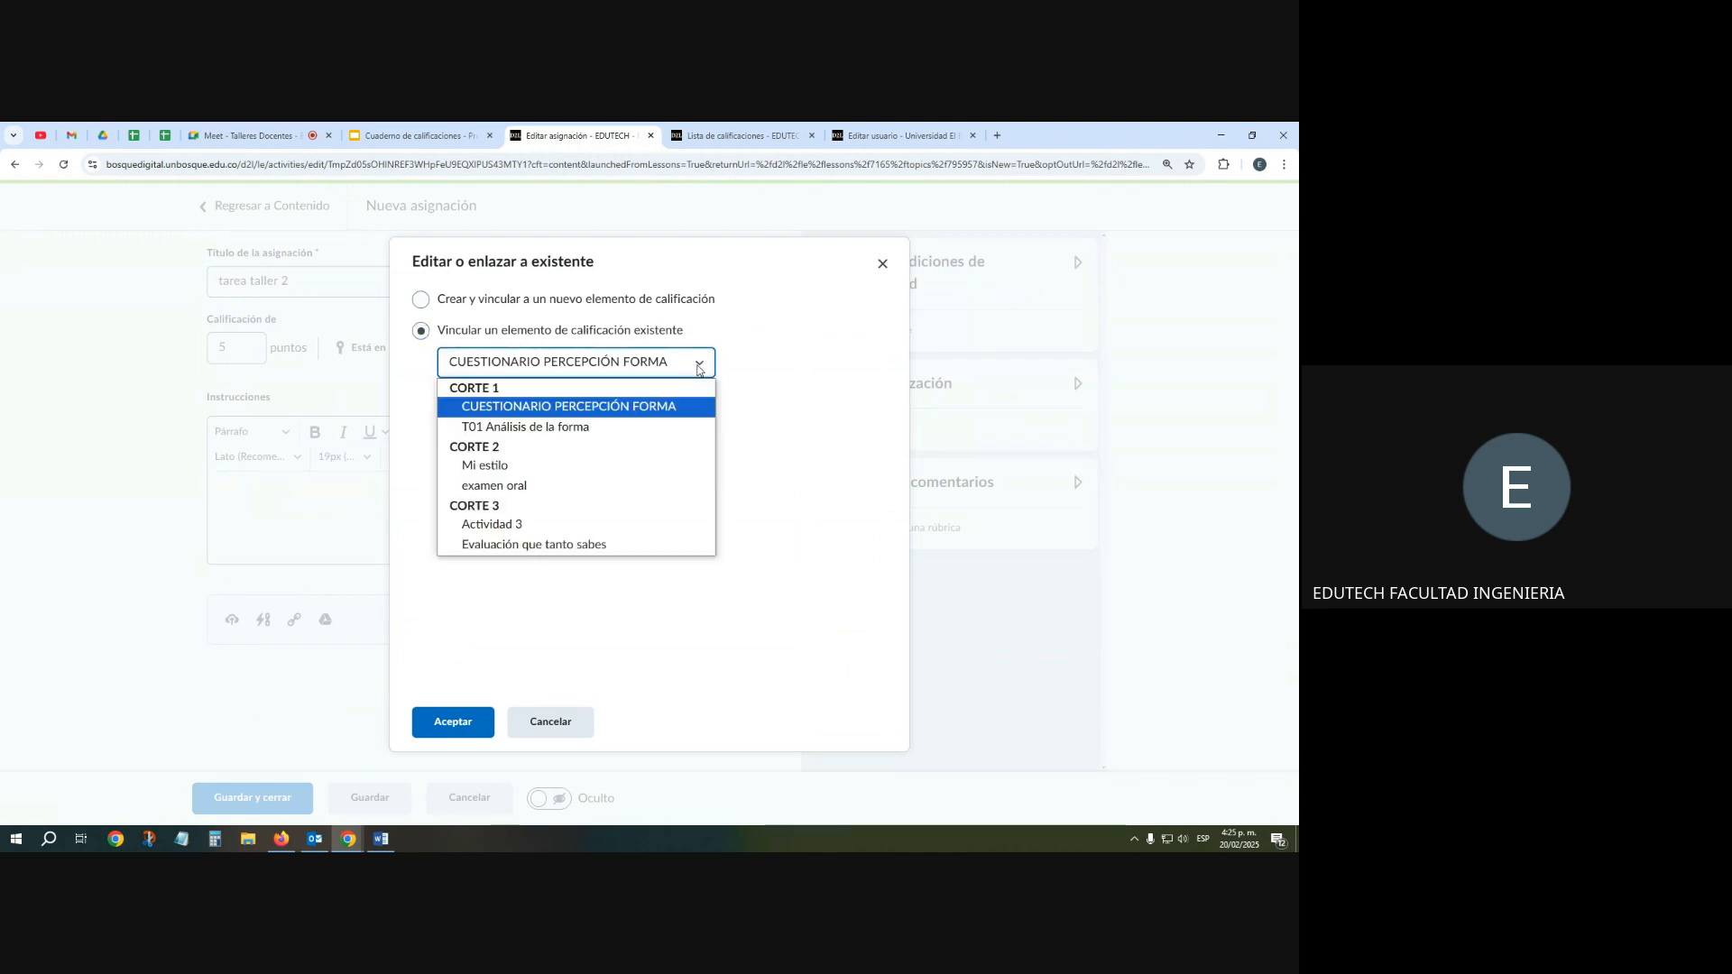
click(525, 468)
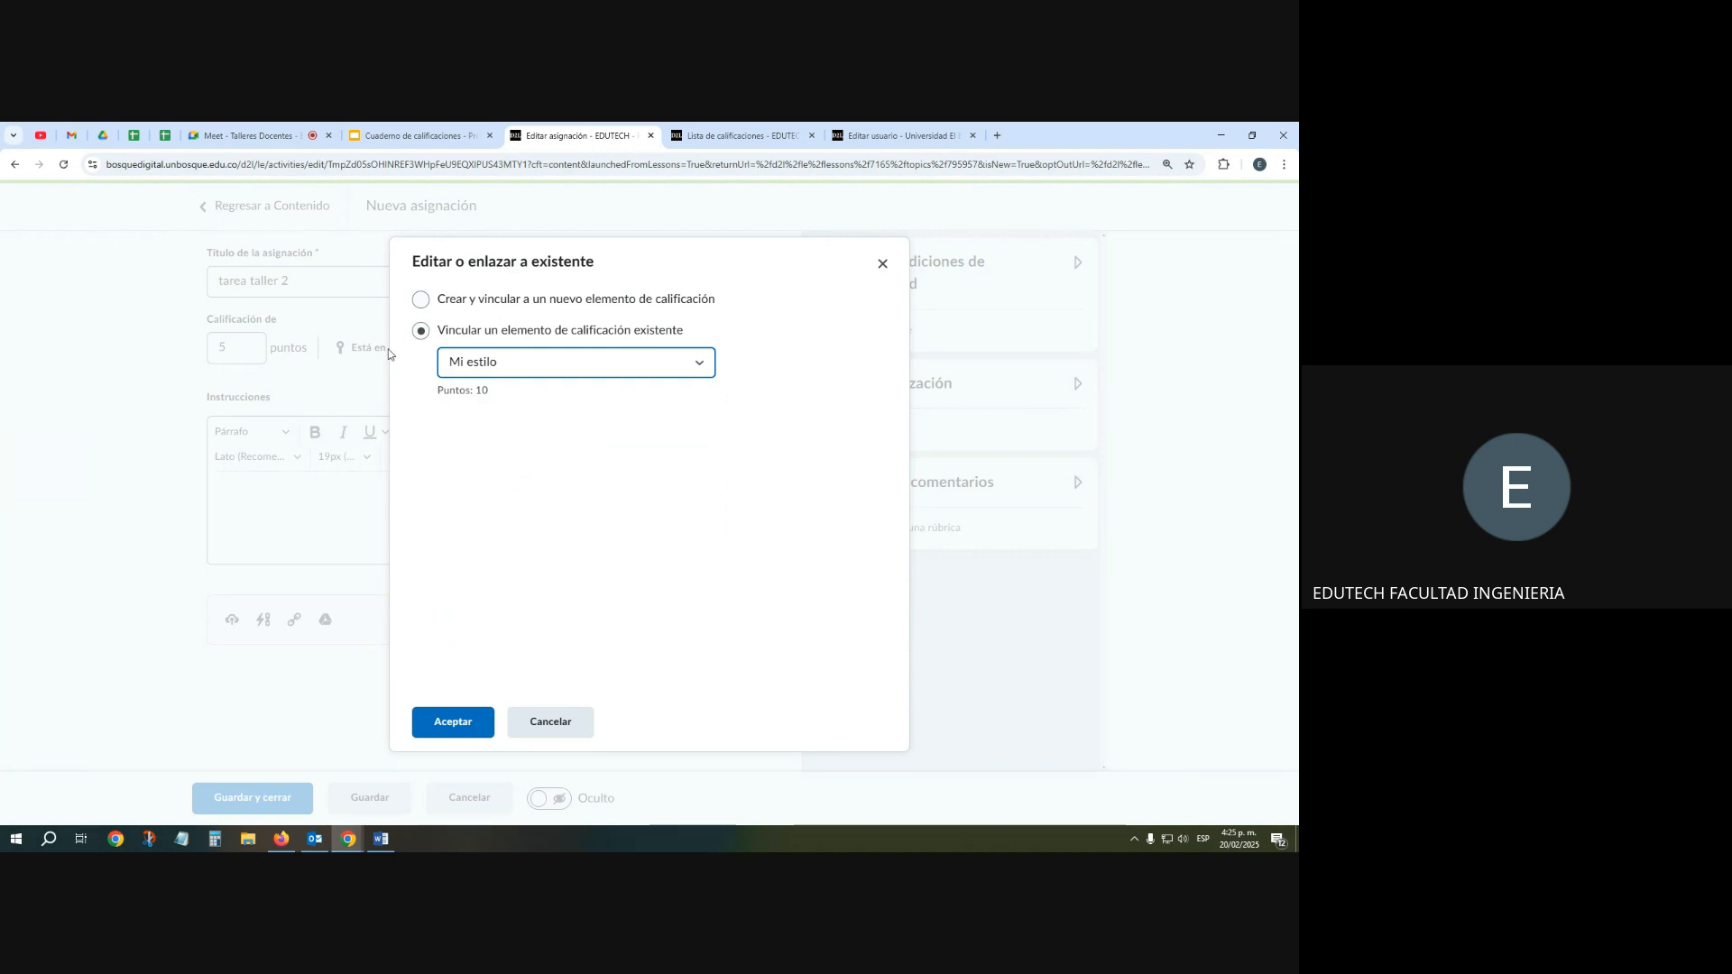
click(227, 289)
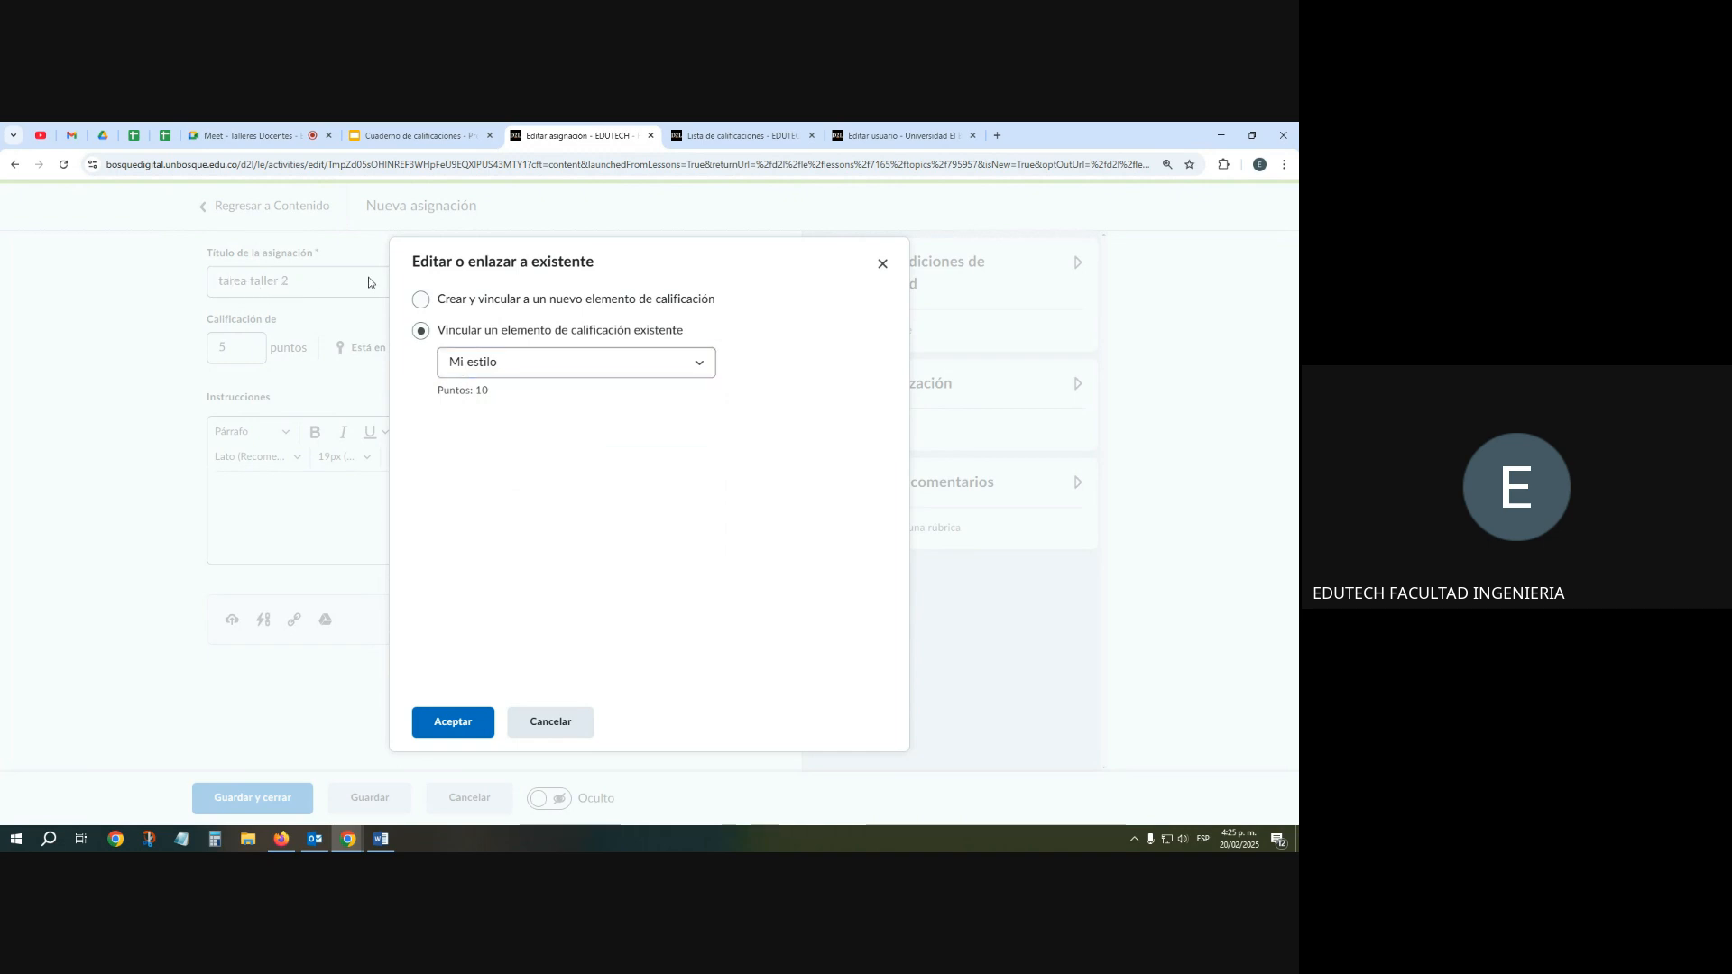
click(597, 359)
Link the assignment to a new grade item in the CORTE 1 category instead, and save and close the assignment
click(422, 302)
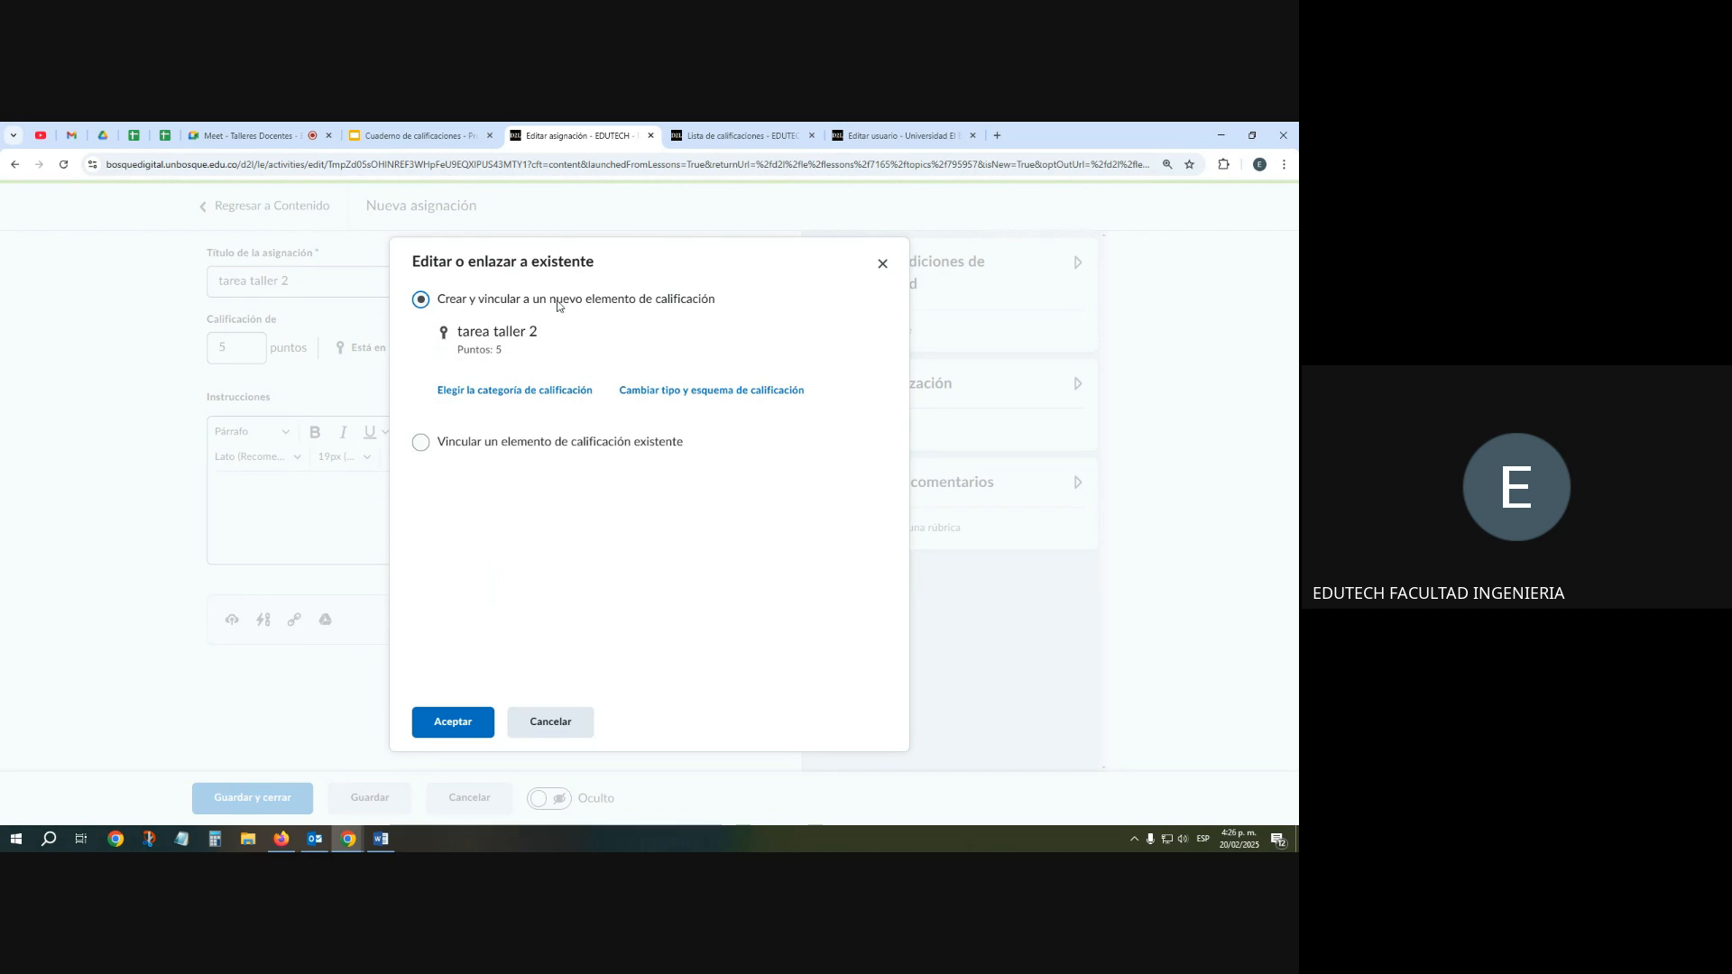
click(502, 395)
click(494, 458)
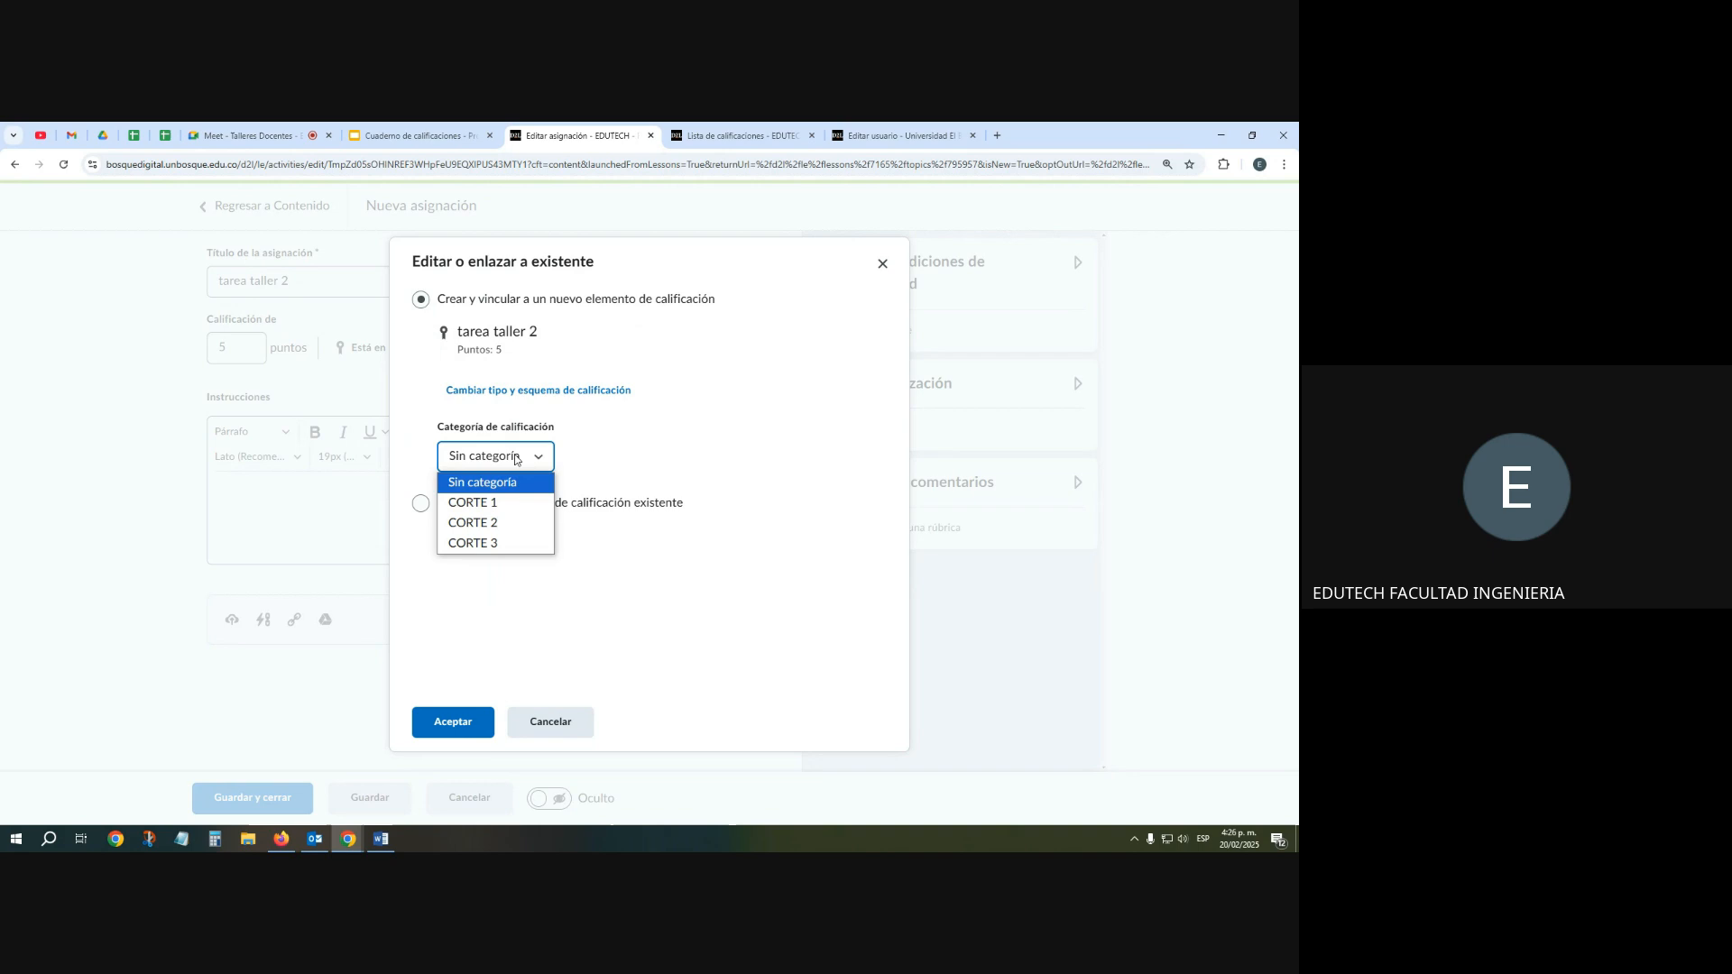
click(487, 543)
click(494, 458)
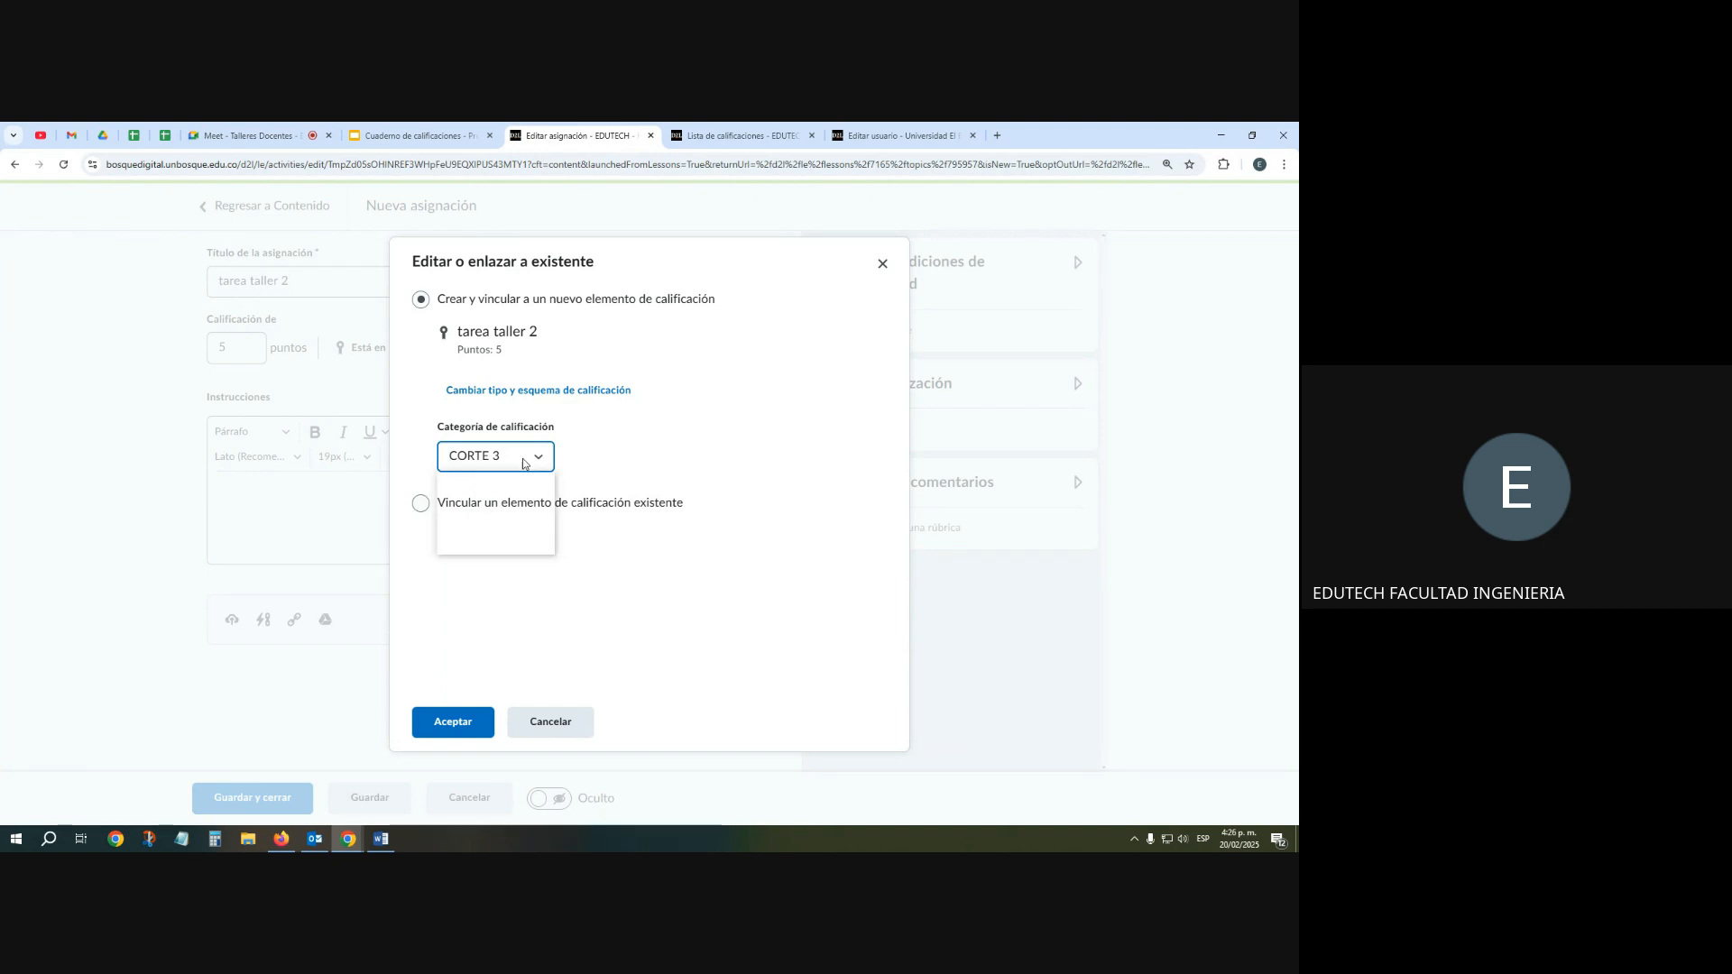
click(494, 505)
click(457, 722)
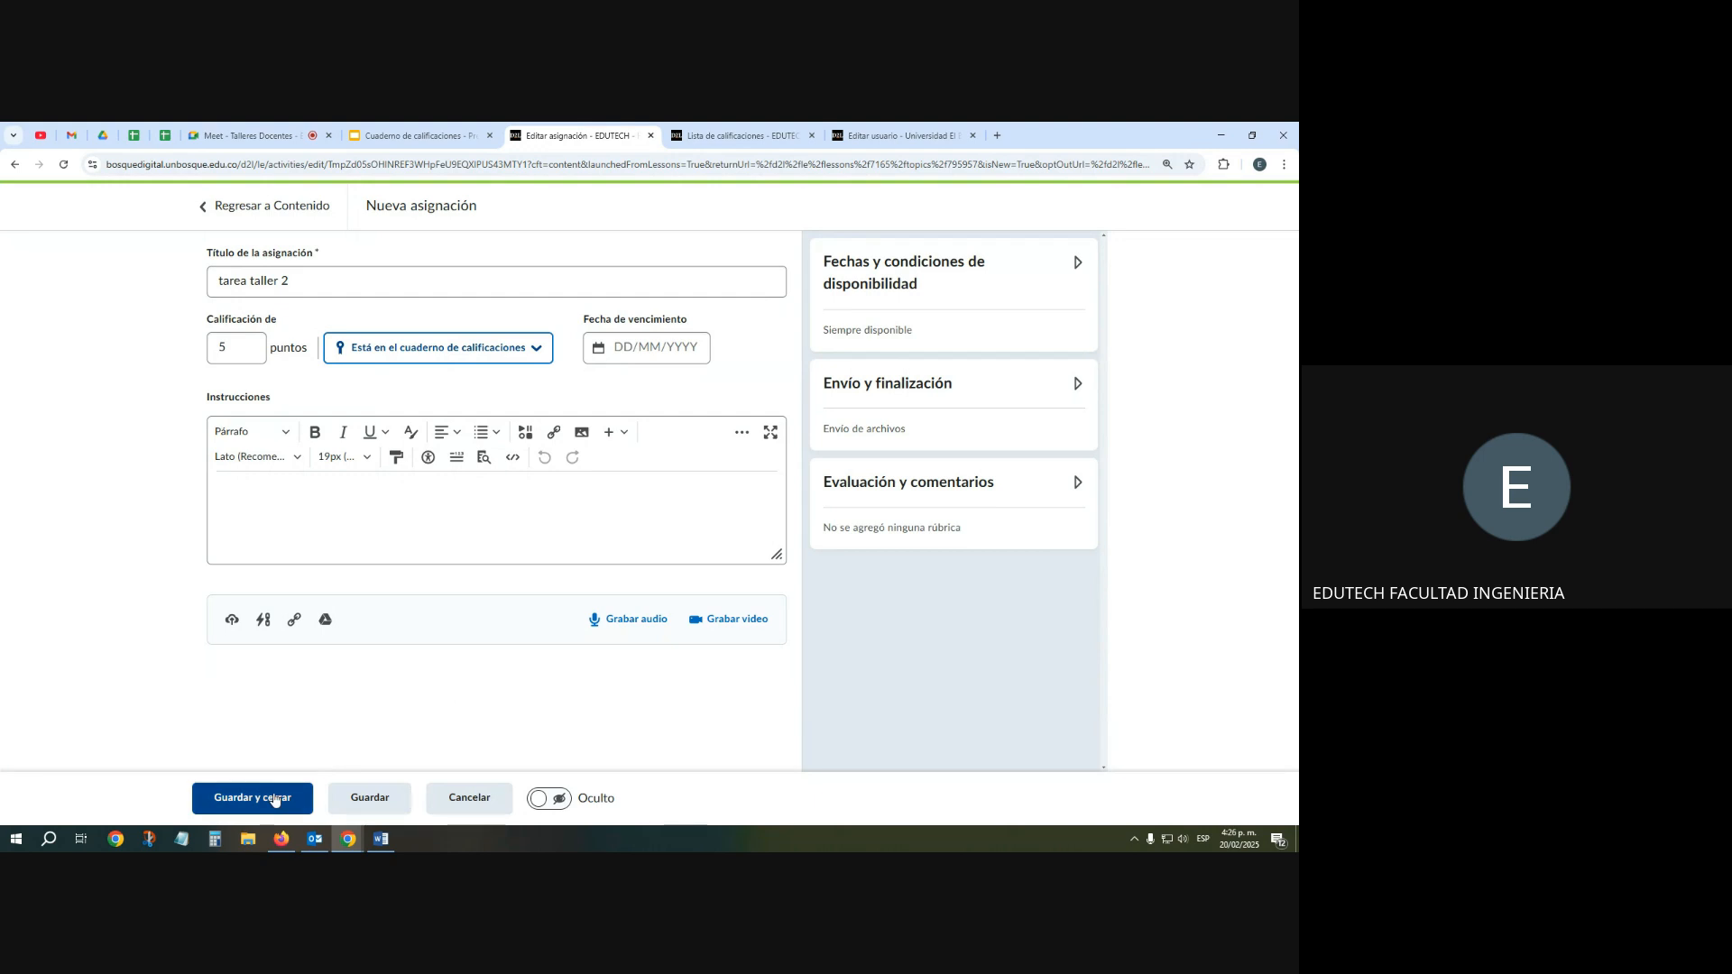
click(275, 797)
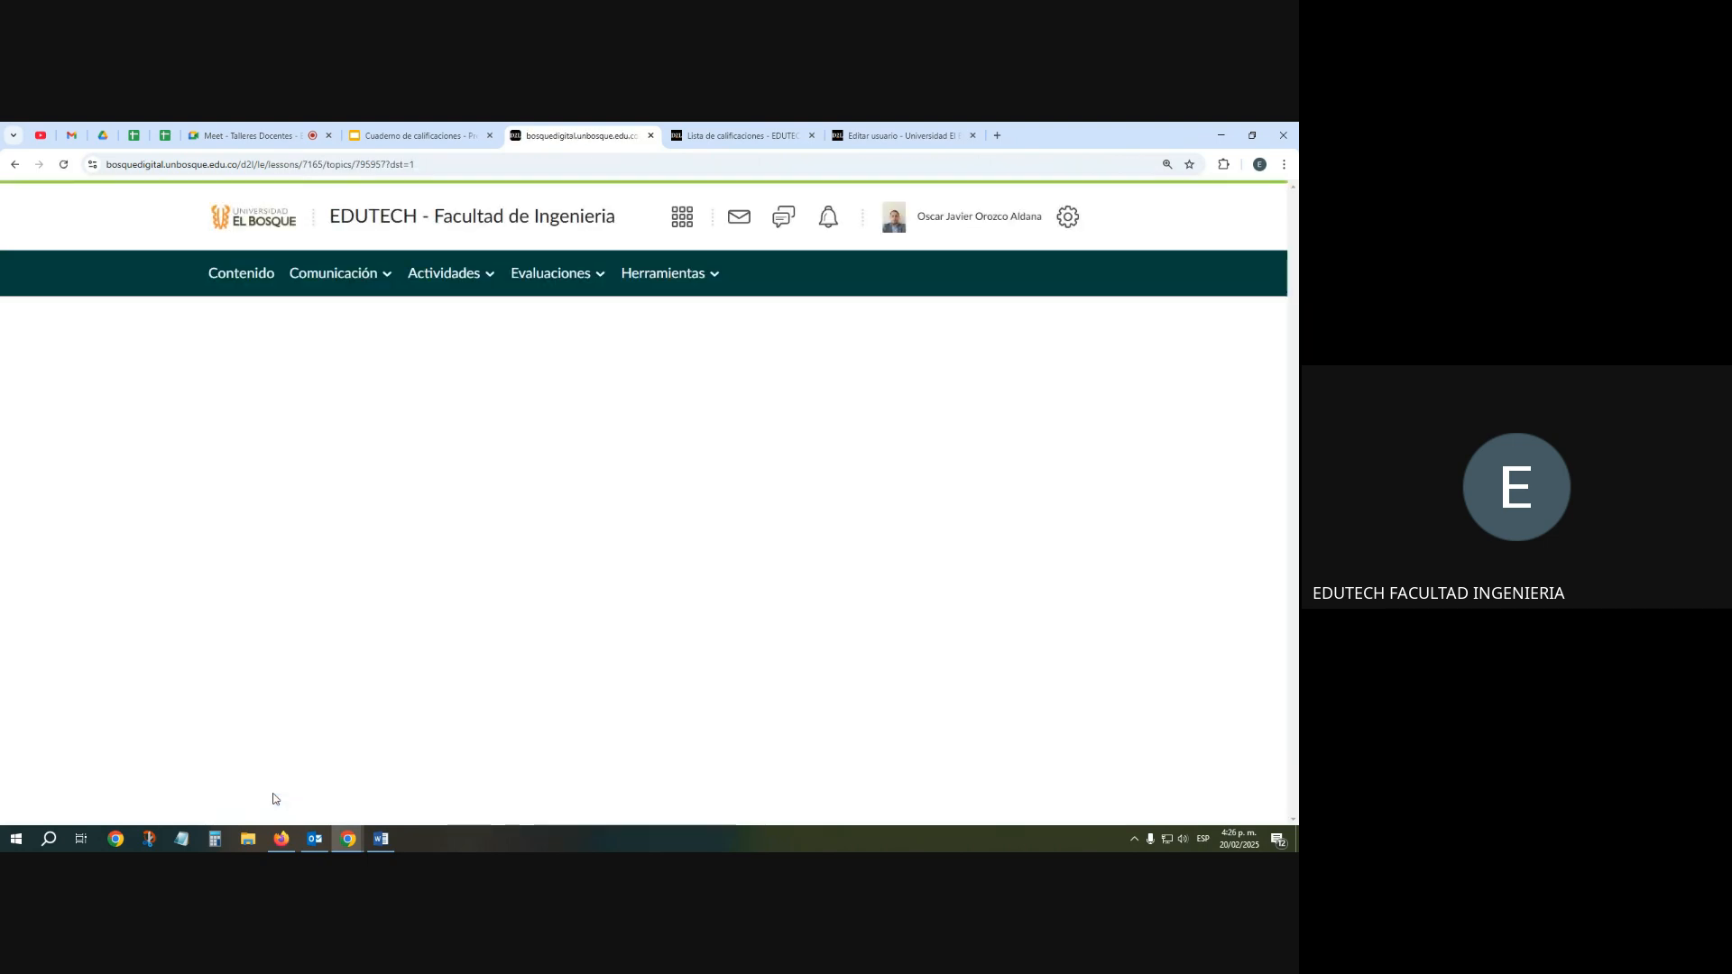
Reload the grade list and check the items listed in the CORTE 1 category
click(771, 133)
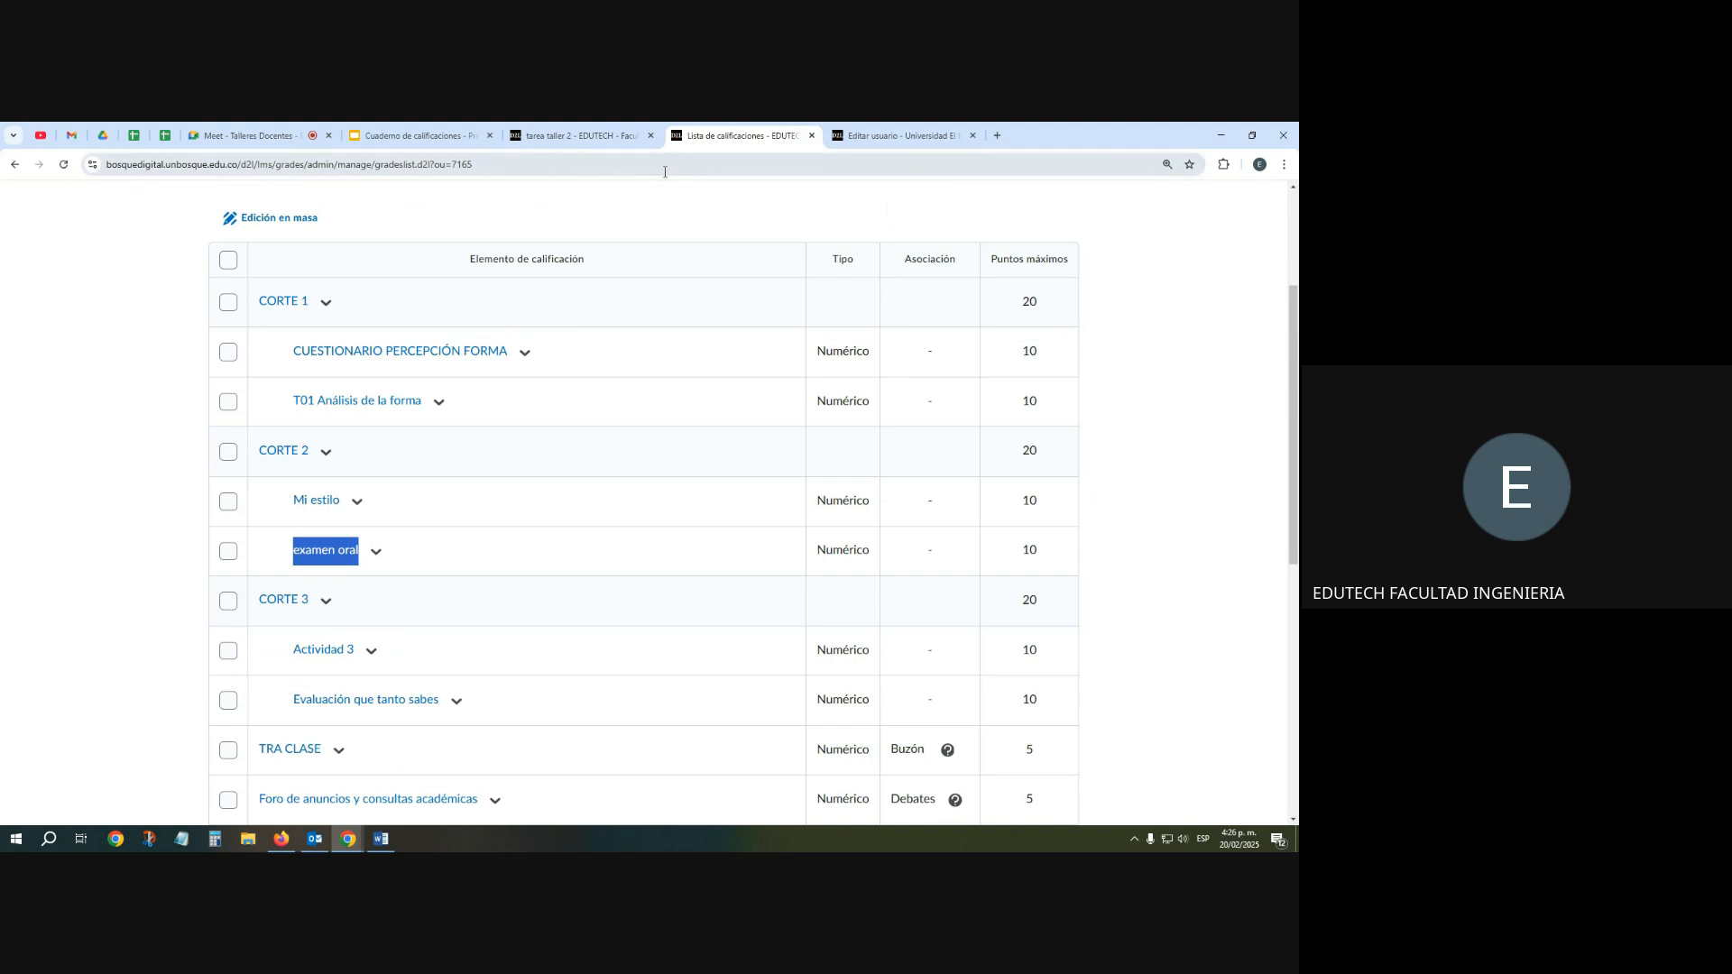
click(599, 145)
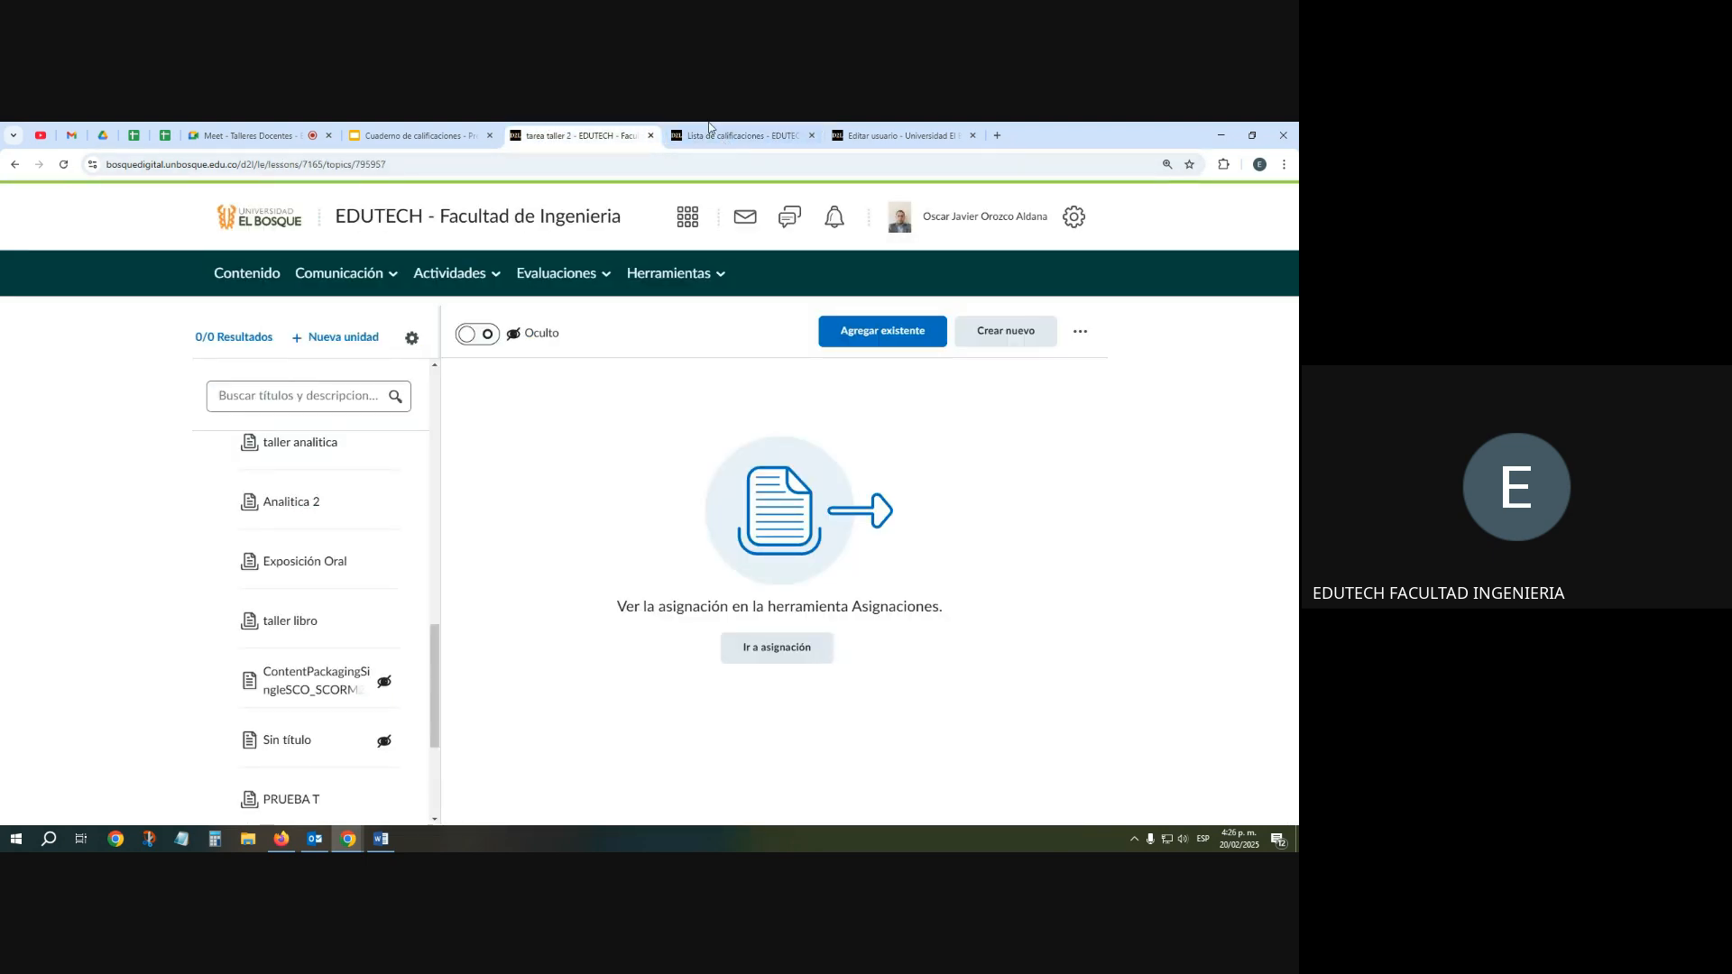
click(735, 136)
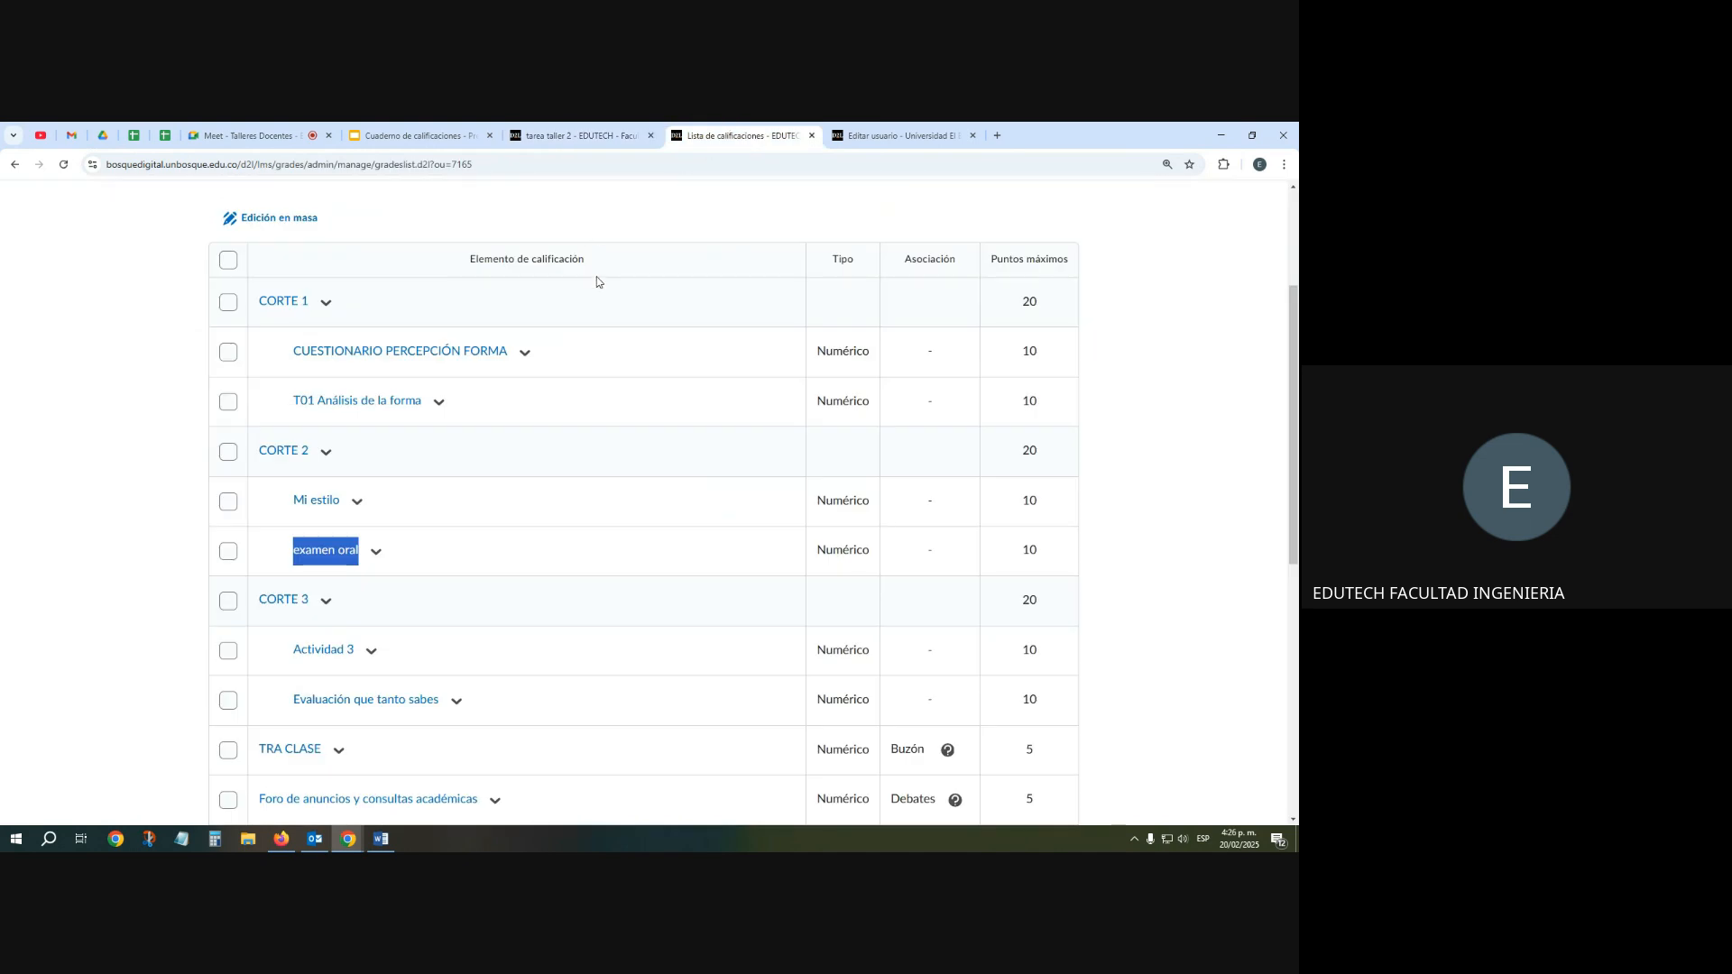
scroll(505, 253, up, 2)
click(490, 171)
key(Return)
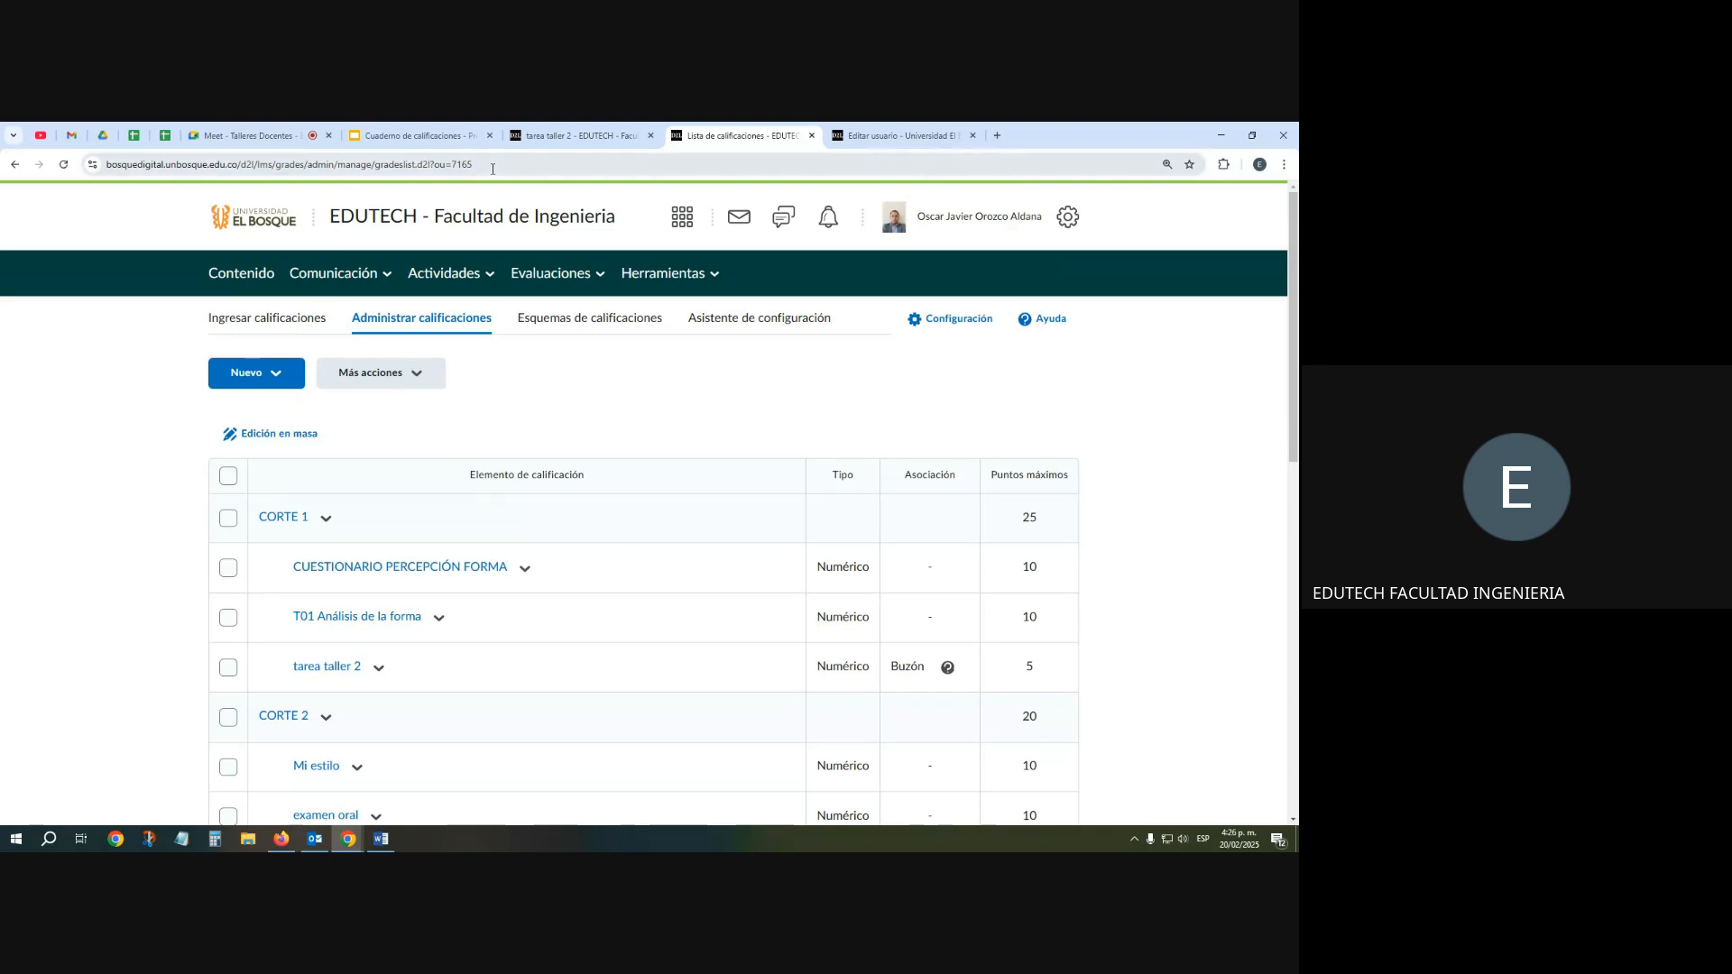
scroll(314, 486, down, 3)
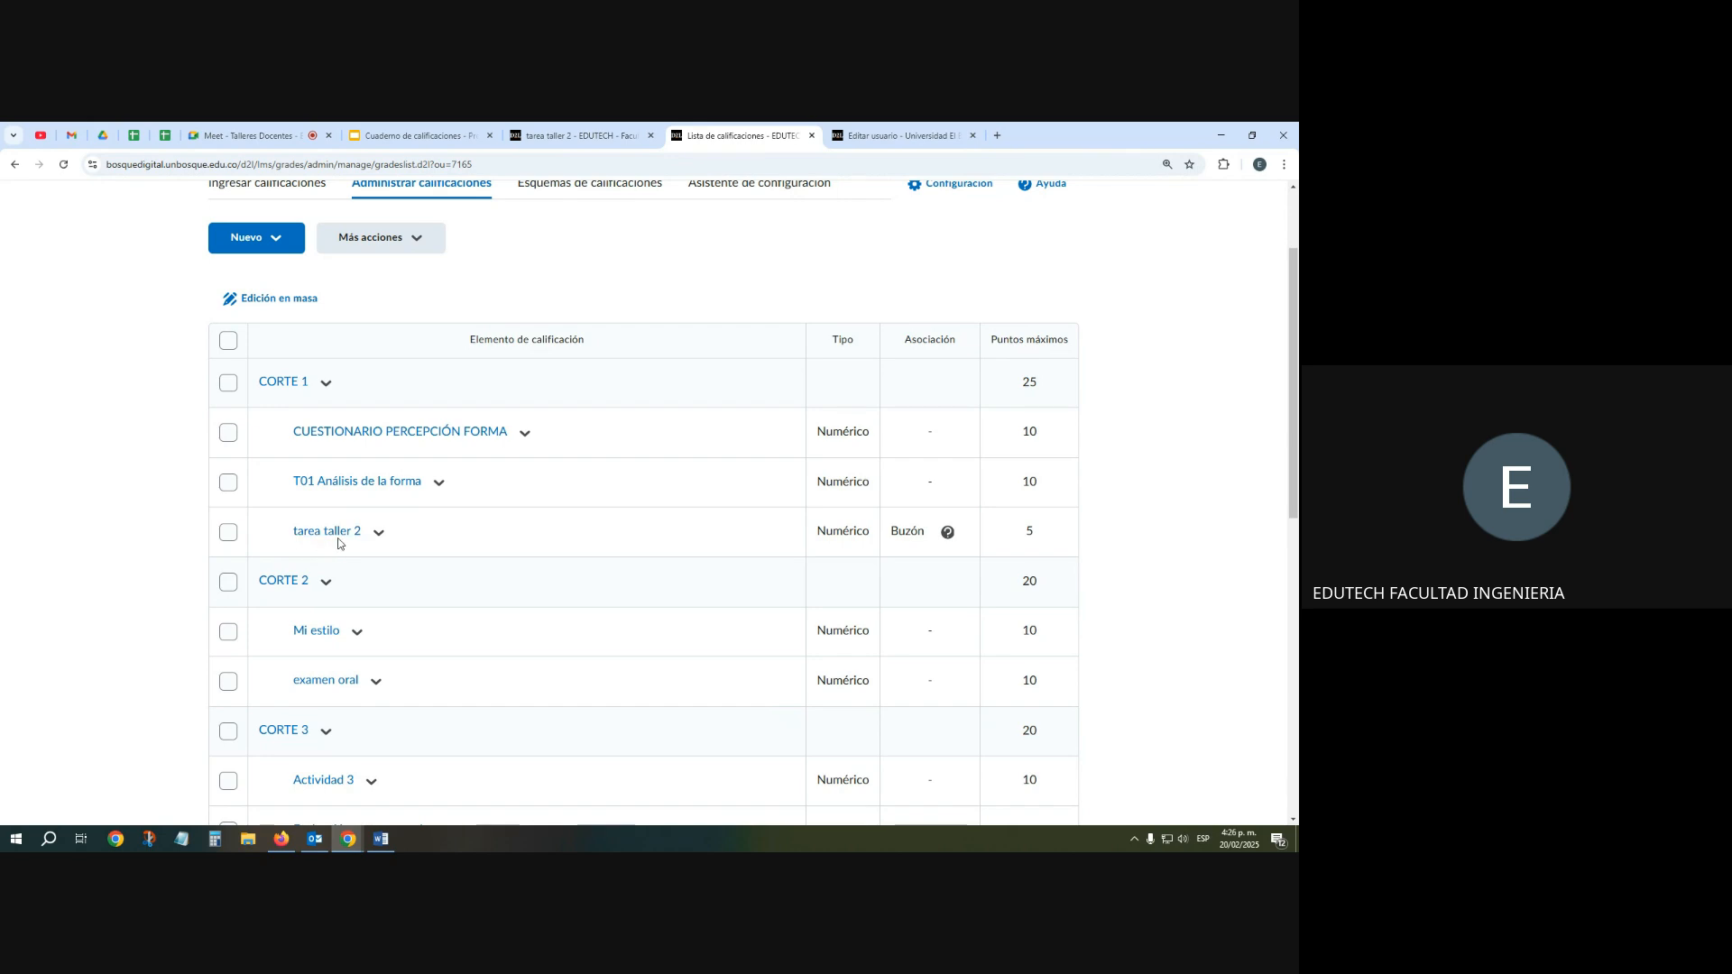
scroll(350, 539, down, 3)
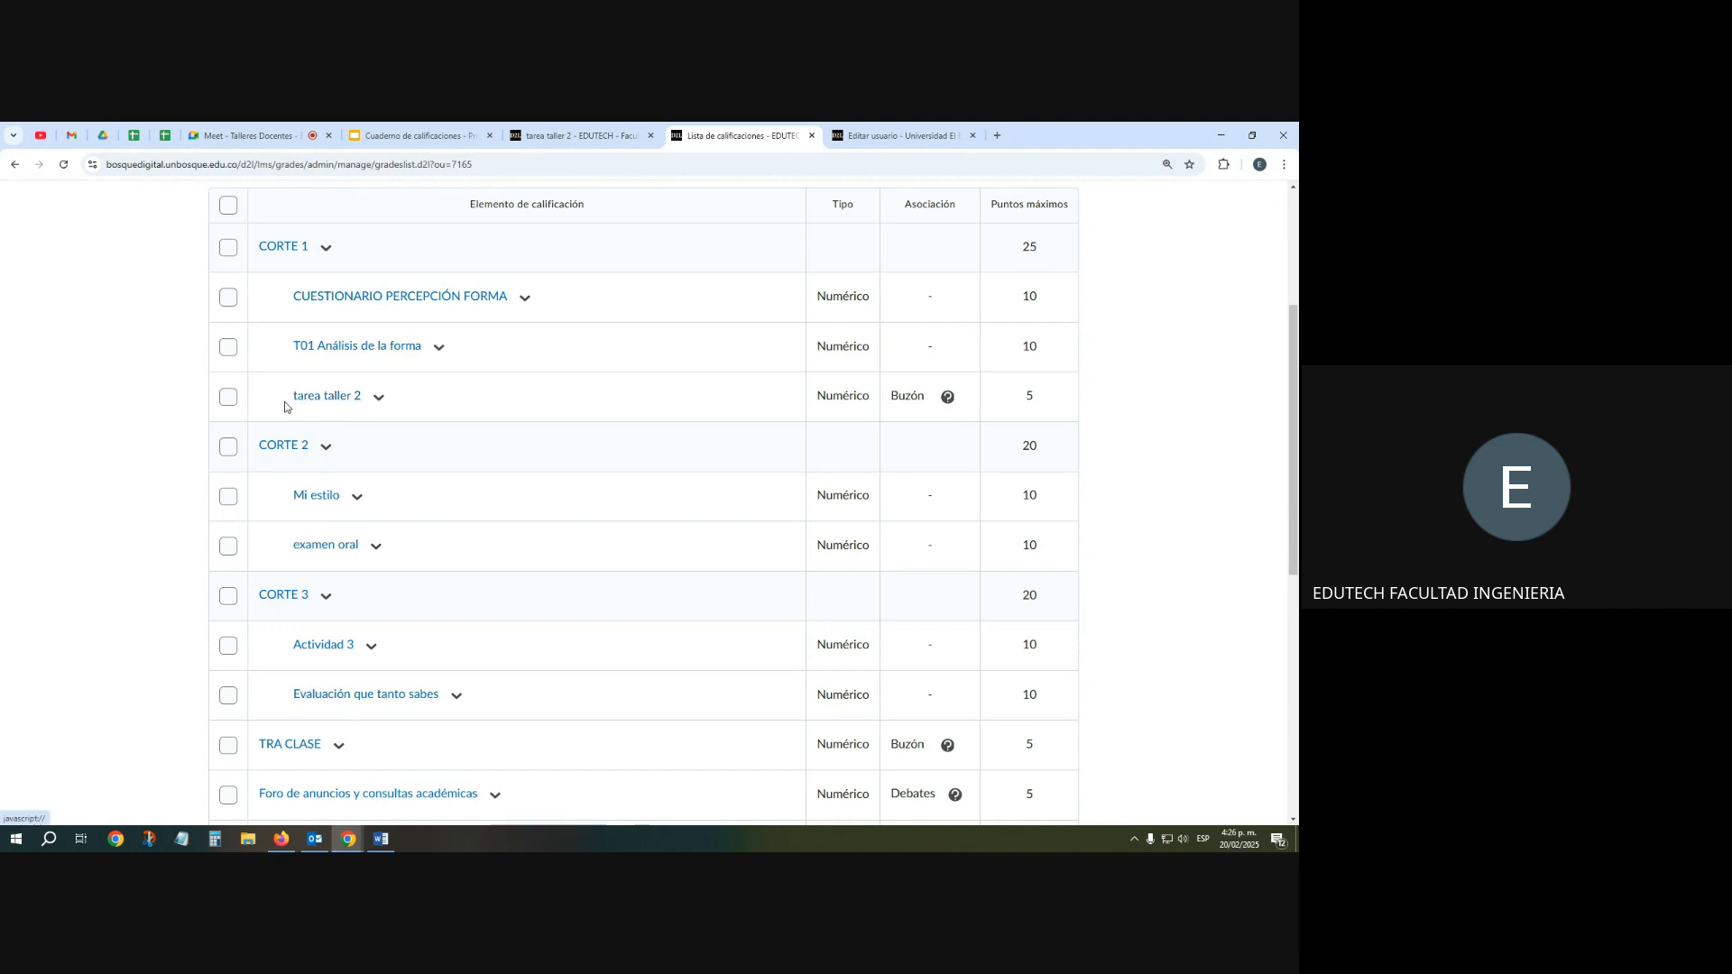
Examine the association of tarea taller 2 in CORTE 1 and compare it with the uncategorised grade items
drag(285, 407, 379, 397)
click(379, 397)
drag(901, 398, 955, 412)
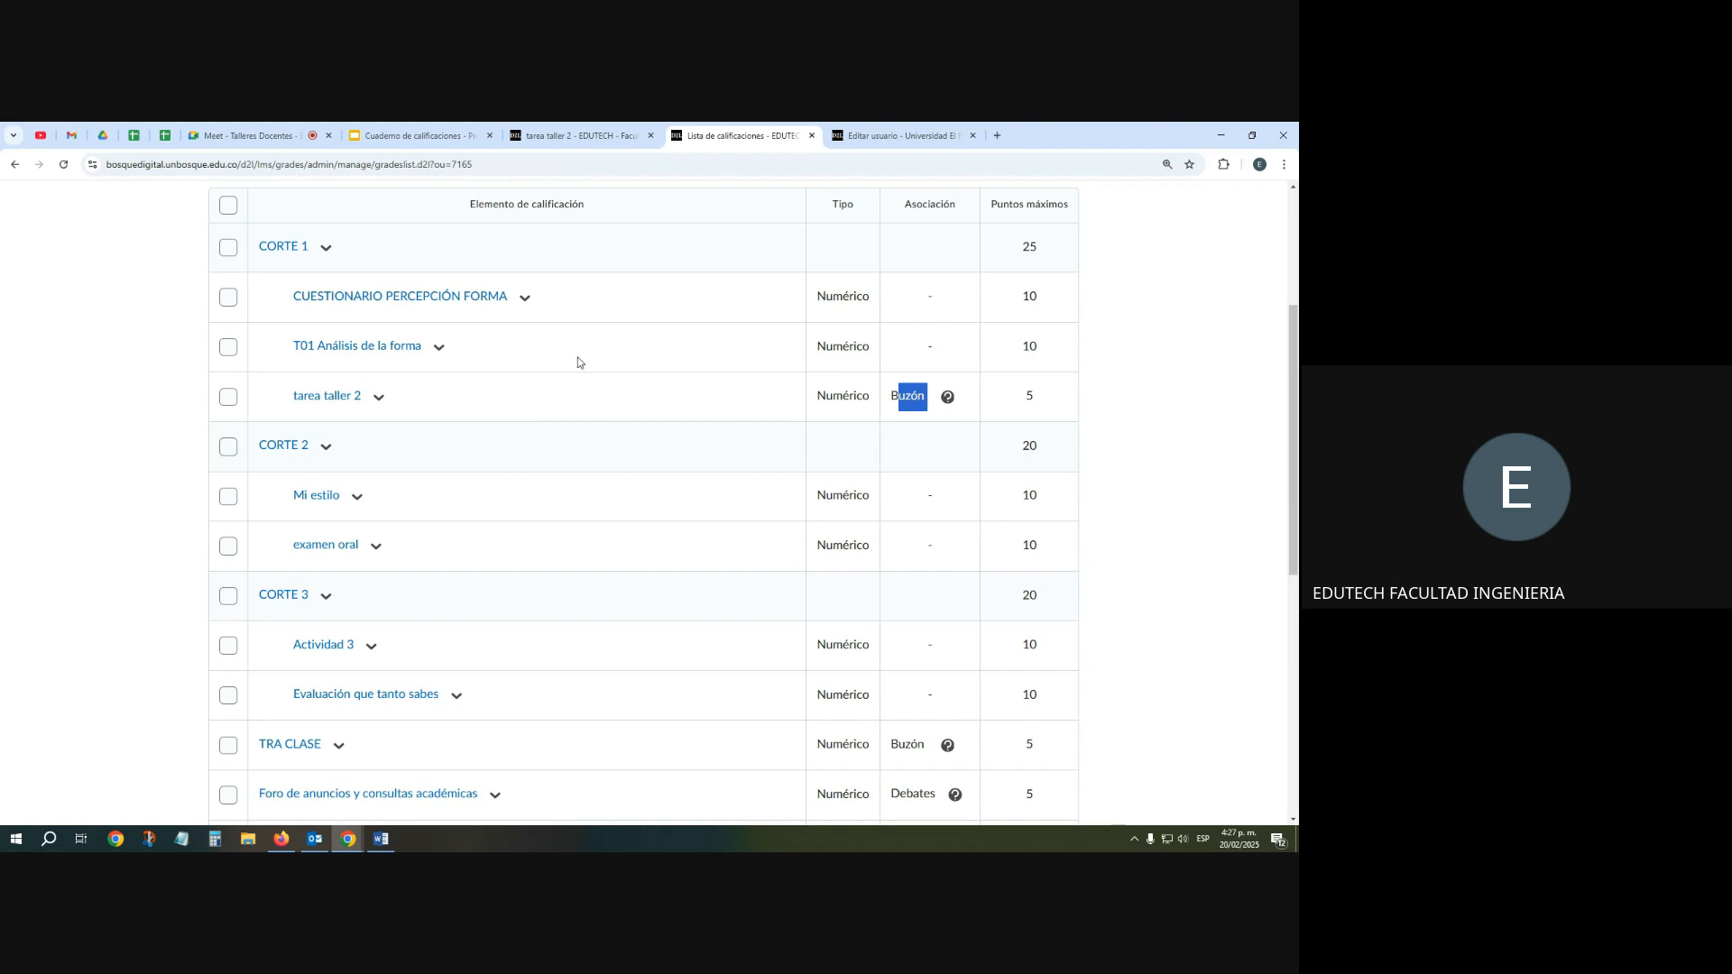
scroll(580, 363, down, 3)
scroll(350, 646, down, 3)
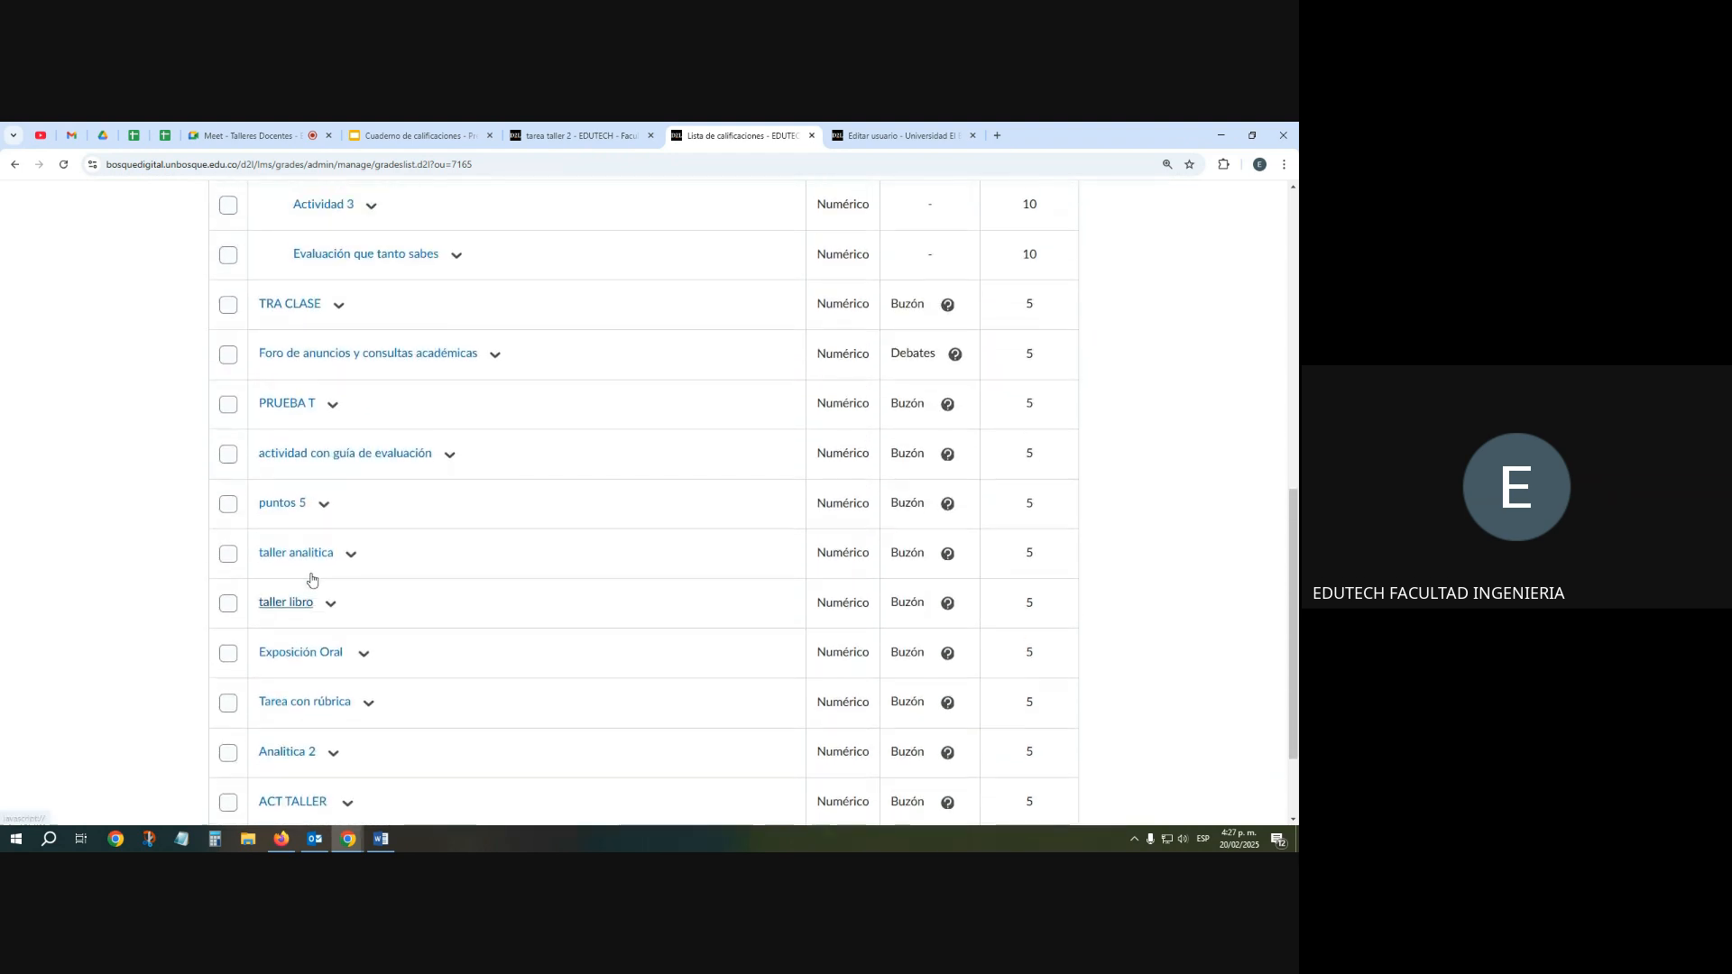
scroll(336, 438, up, 4)
scroll(411, 420, up, 2)
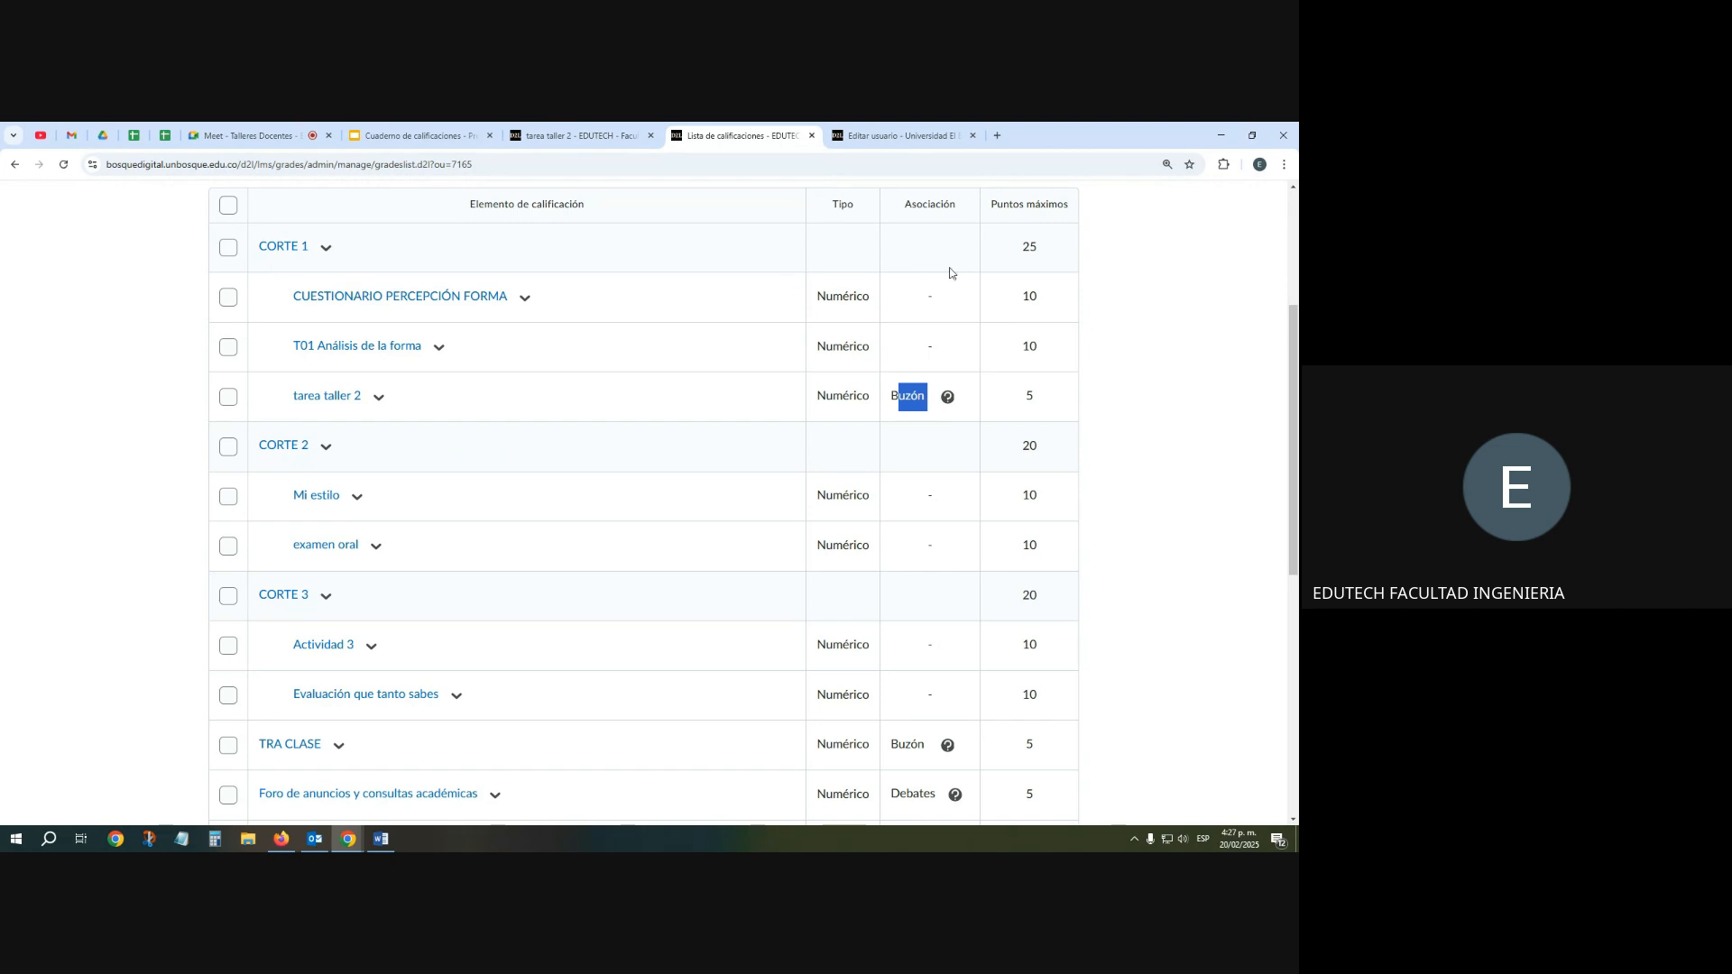
Select all grade items in the grade list and open the deletion page for gradebook items
scroll(220, 316, up, 1)
scroll(220, 317, up, 1)
click(228, 340)
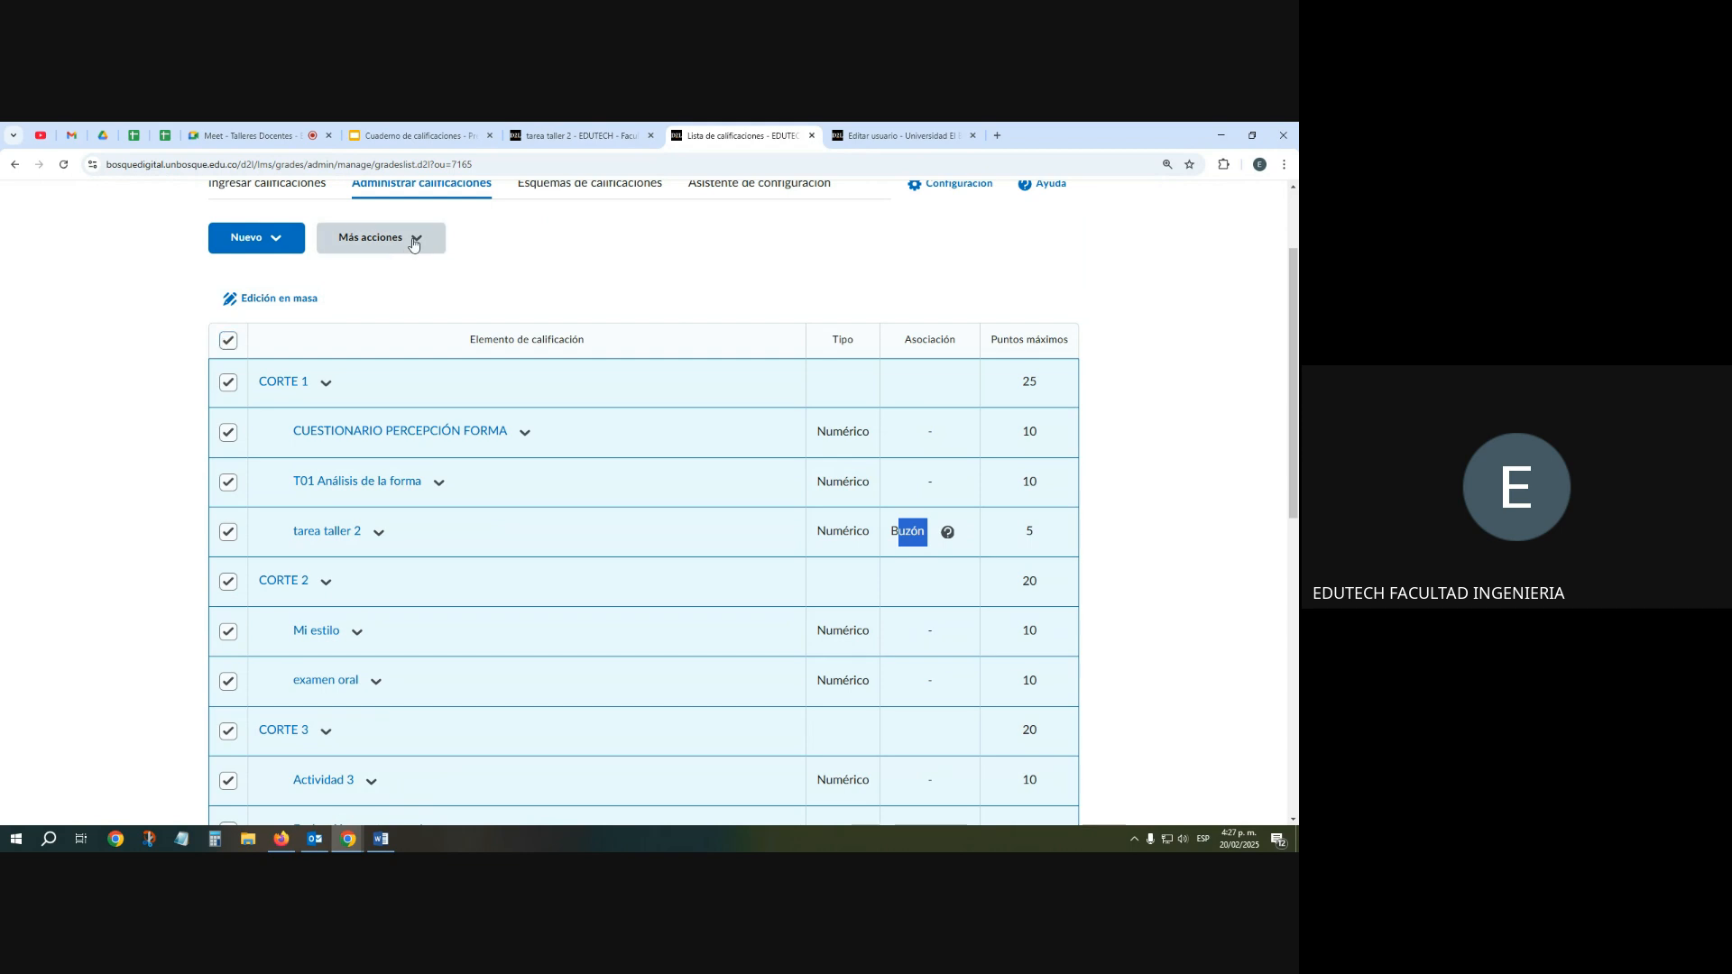
click(379, 238)
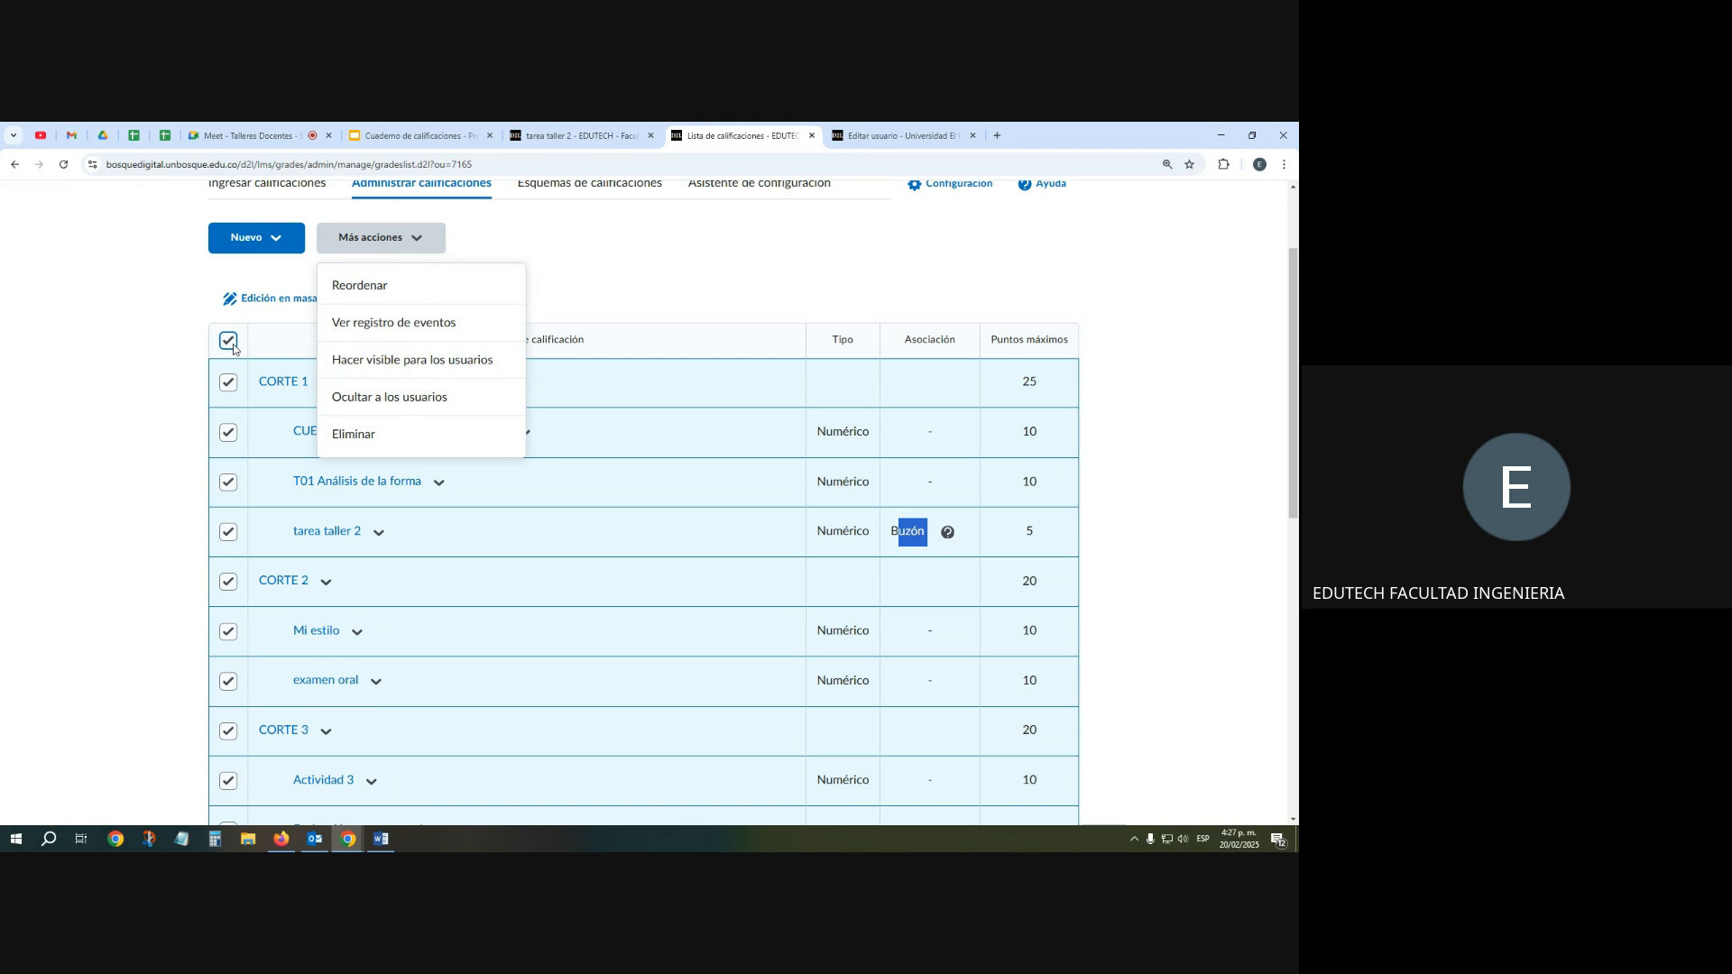
click(350, 434)
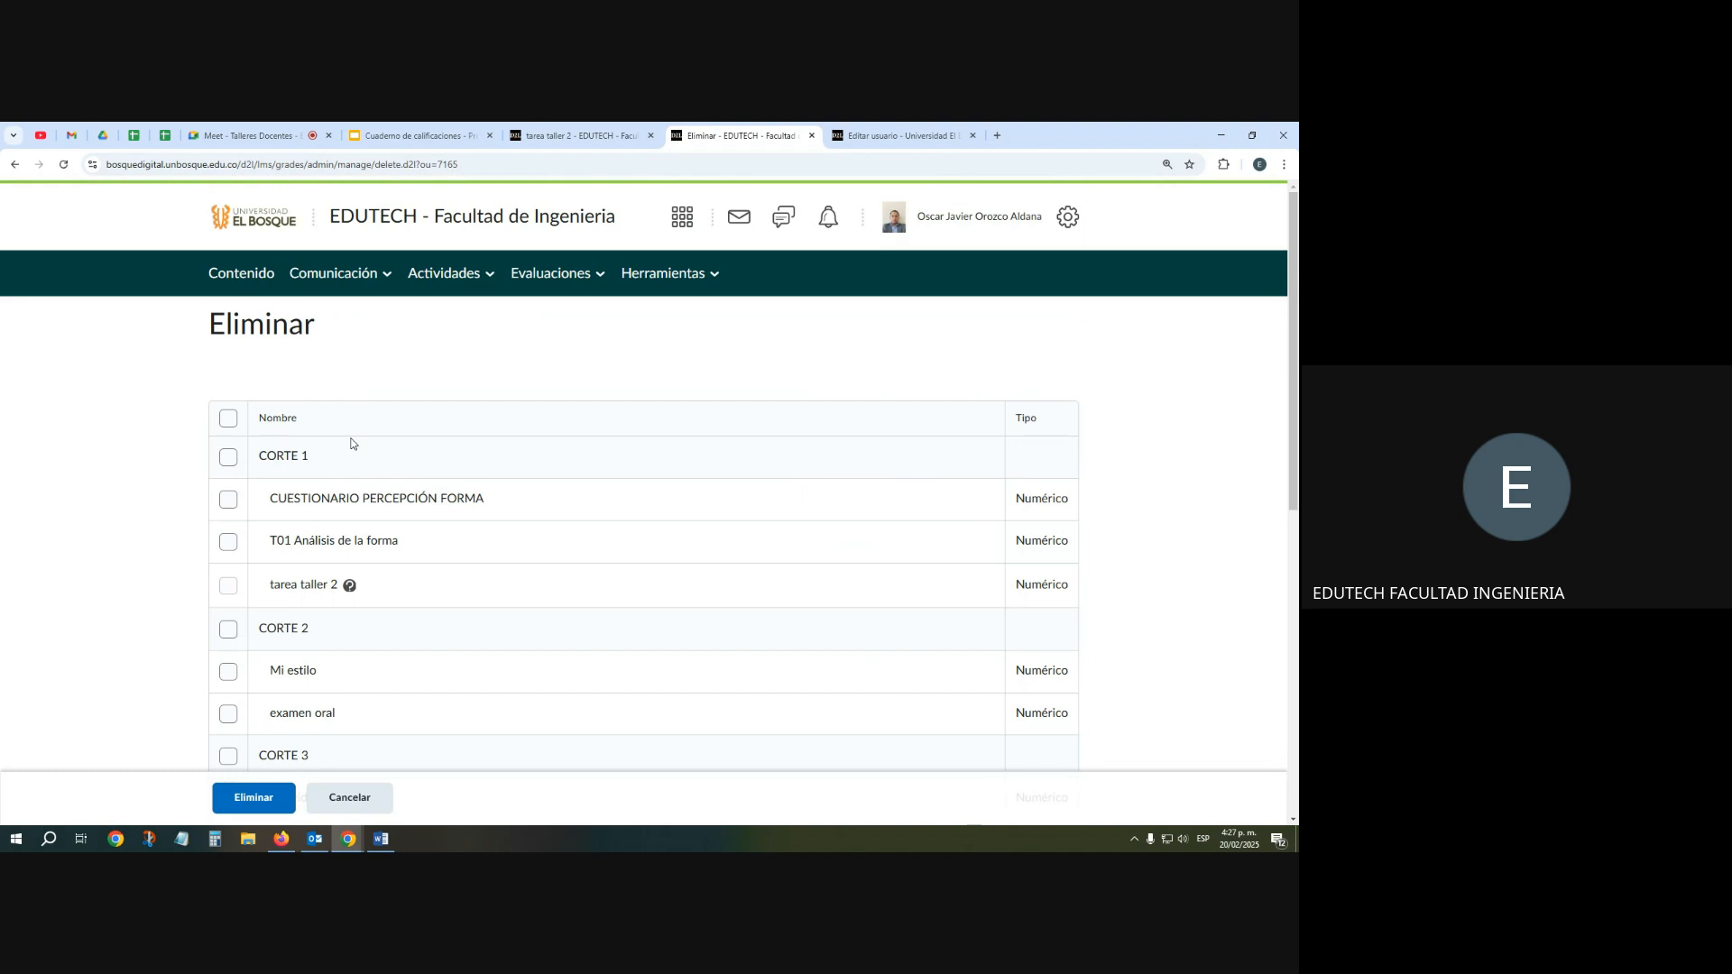
Delete the grade items CUESTIONARIO PERCEPCIÓN FORMA, T01 Análisis de la forma, Mi estilo, examen oral, Actividad 3 and Evaluación que tanto sabes
scroll(351, 443, down, 2)
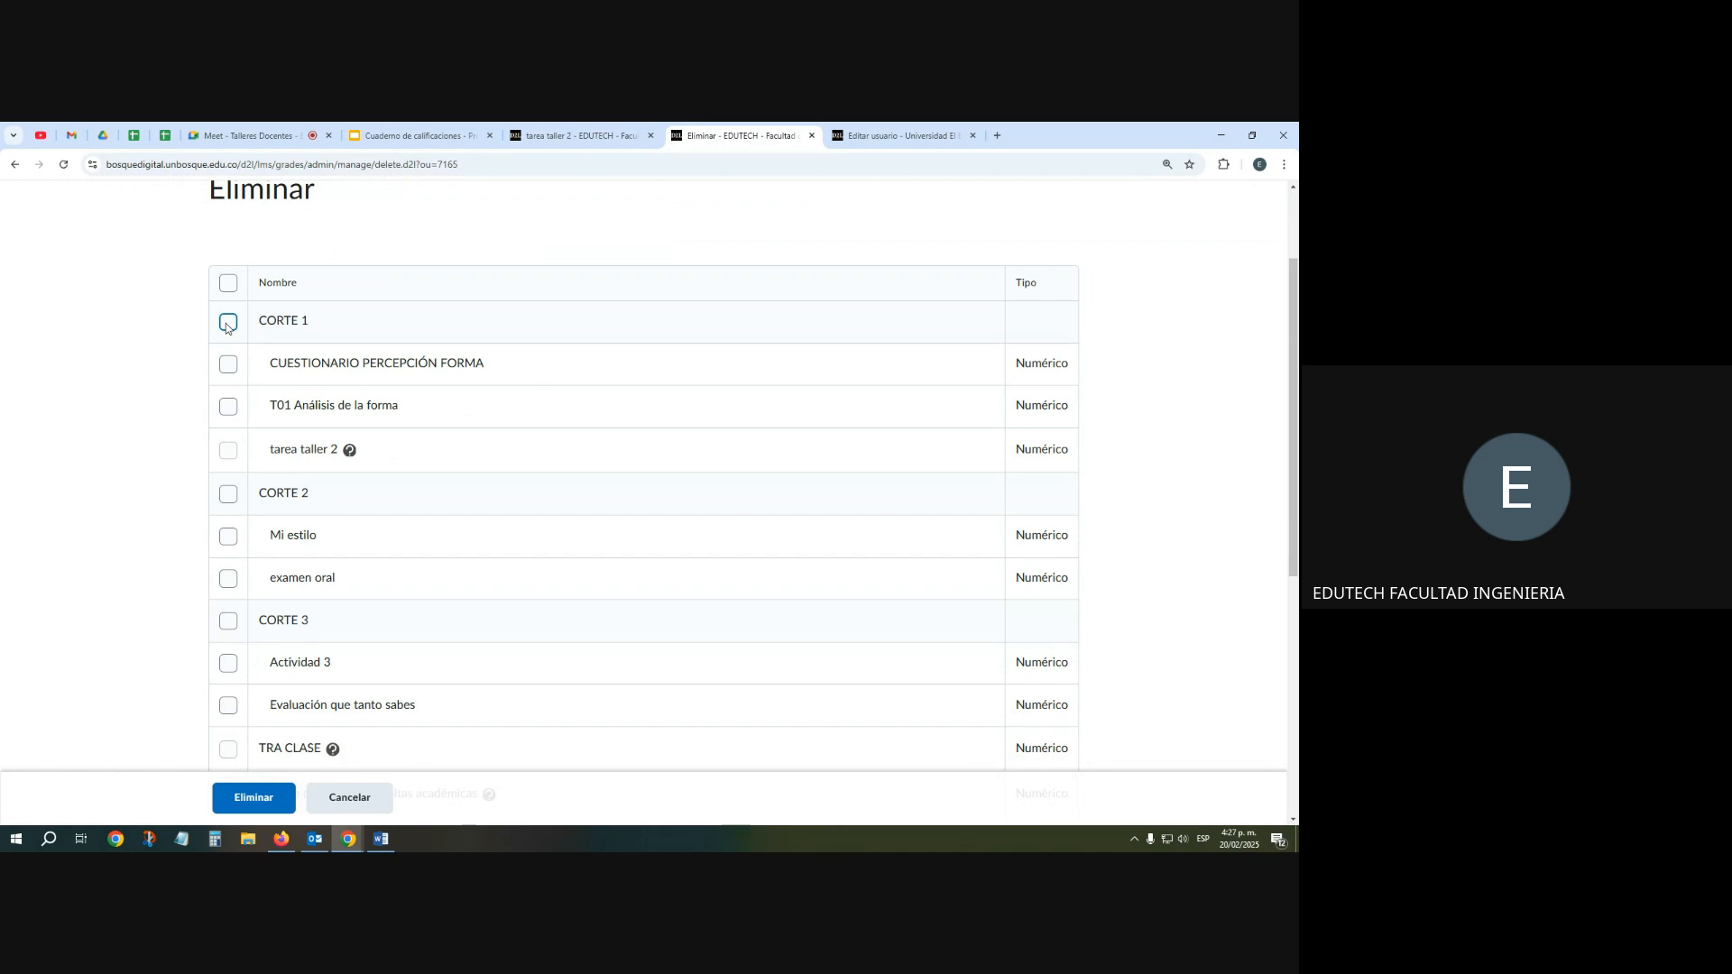
click(227, 323)
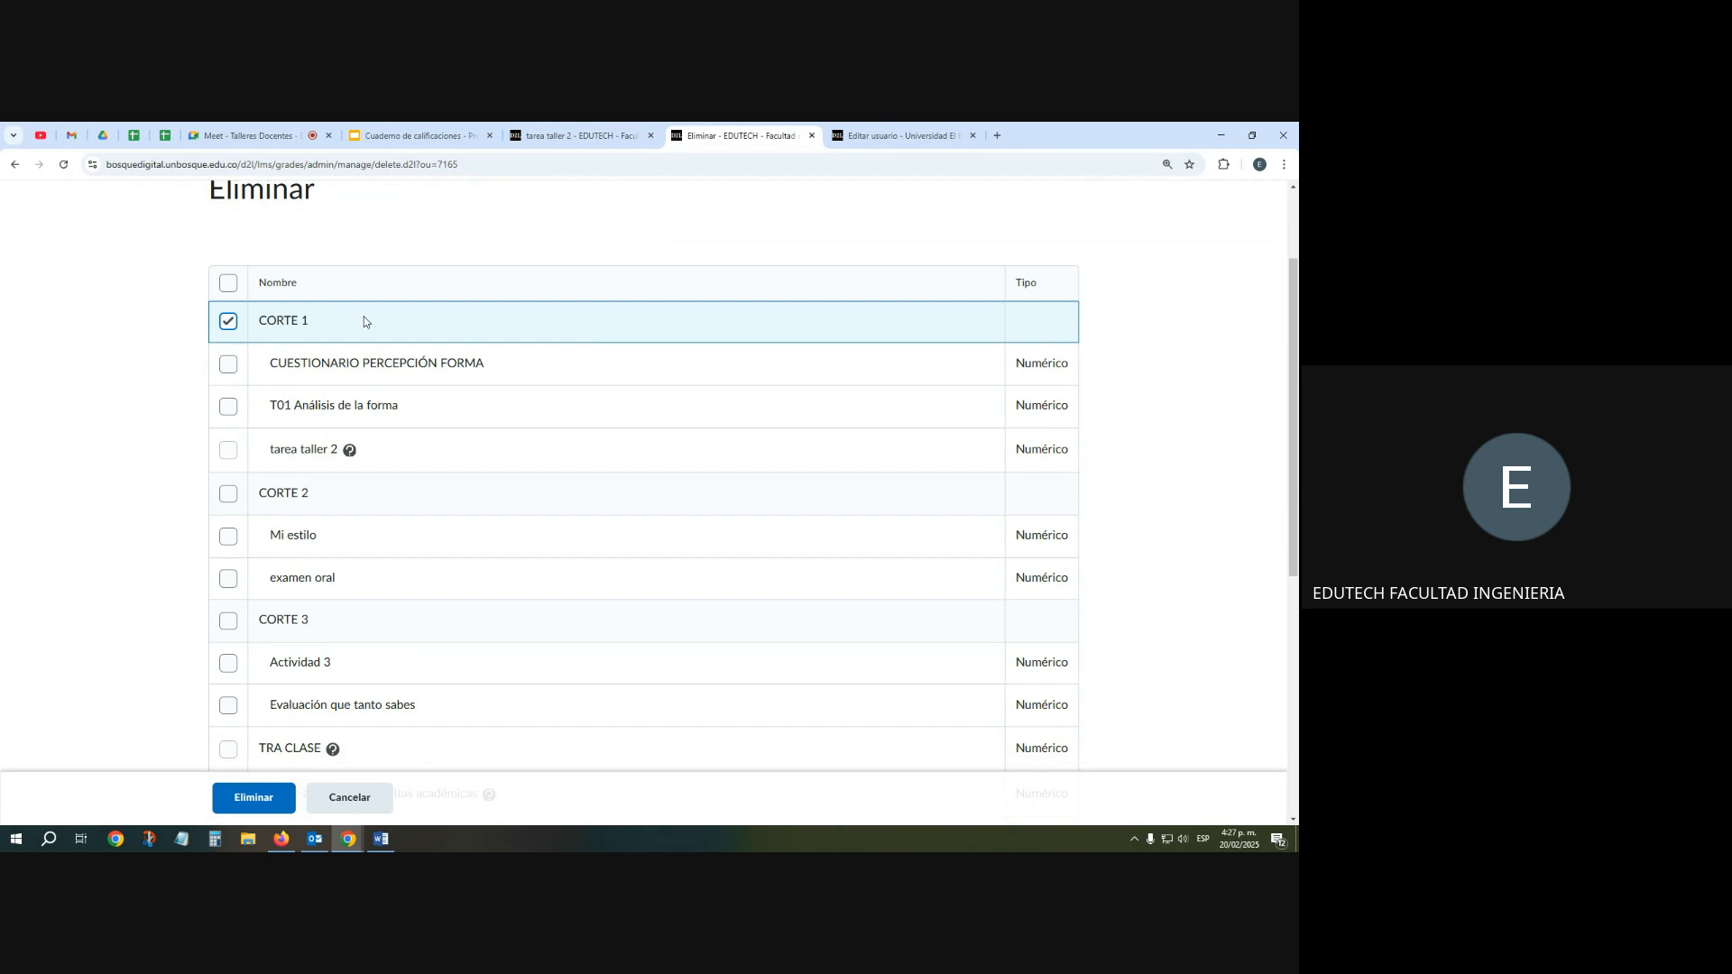
click(227, 326)
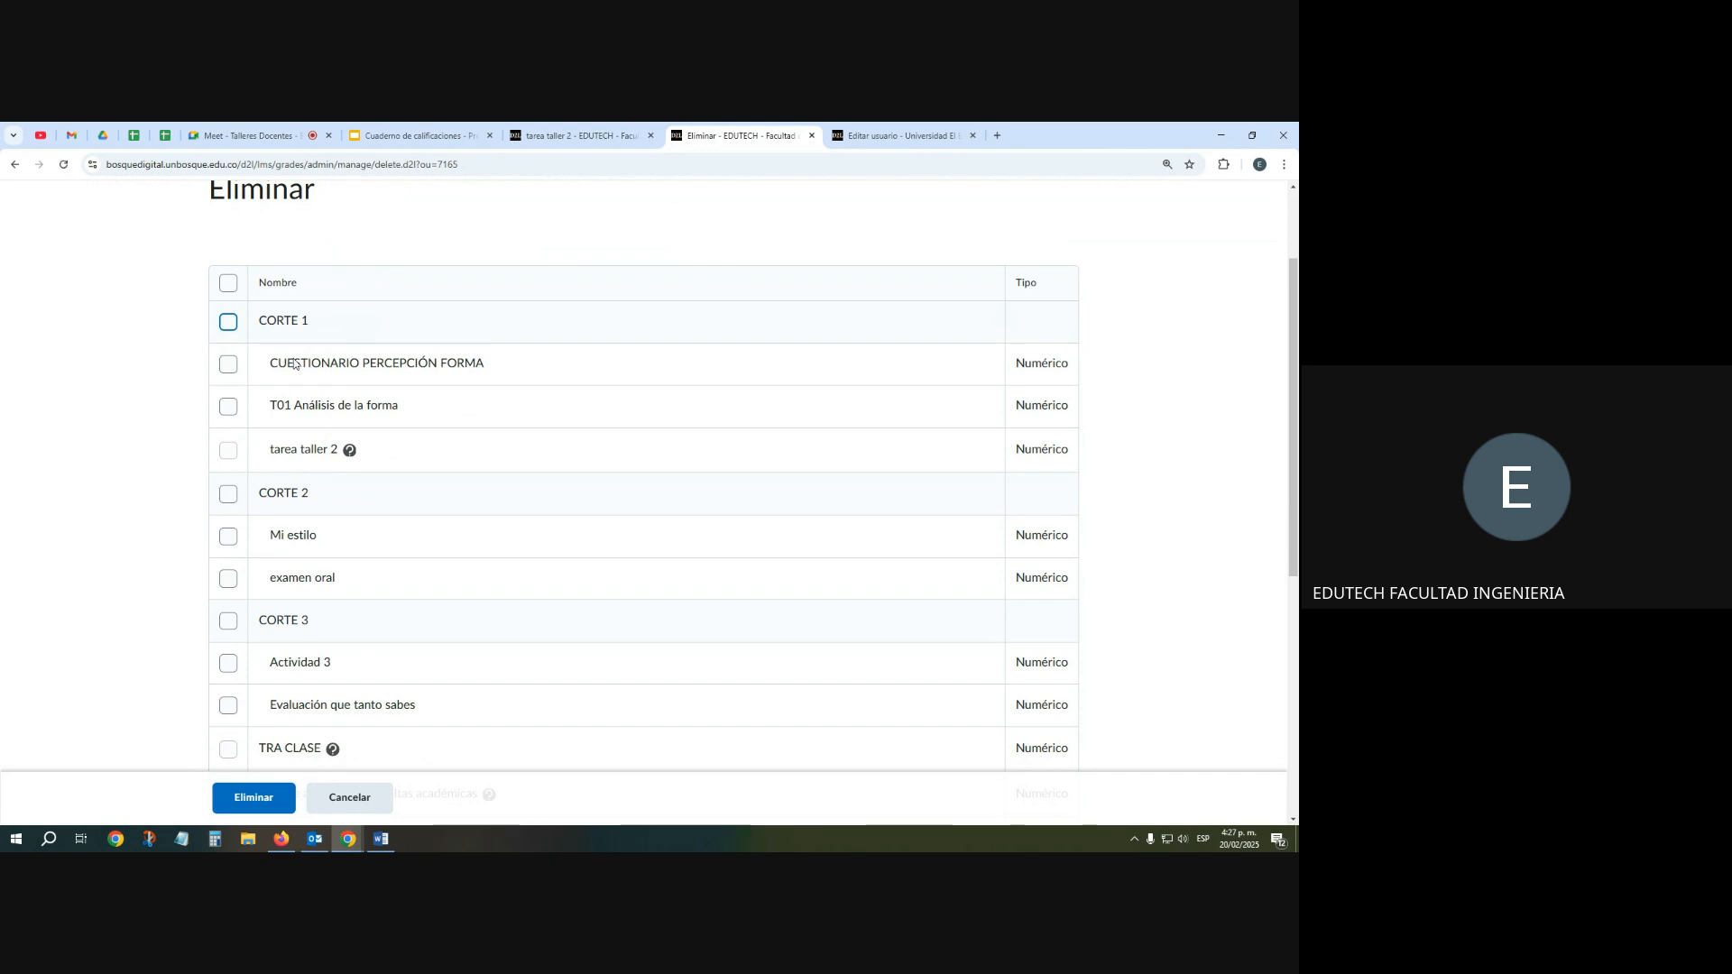
click(231, 367)
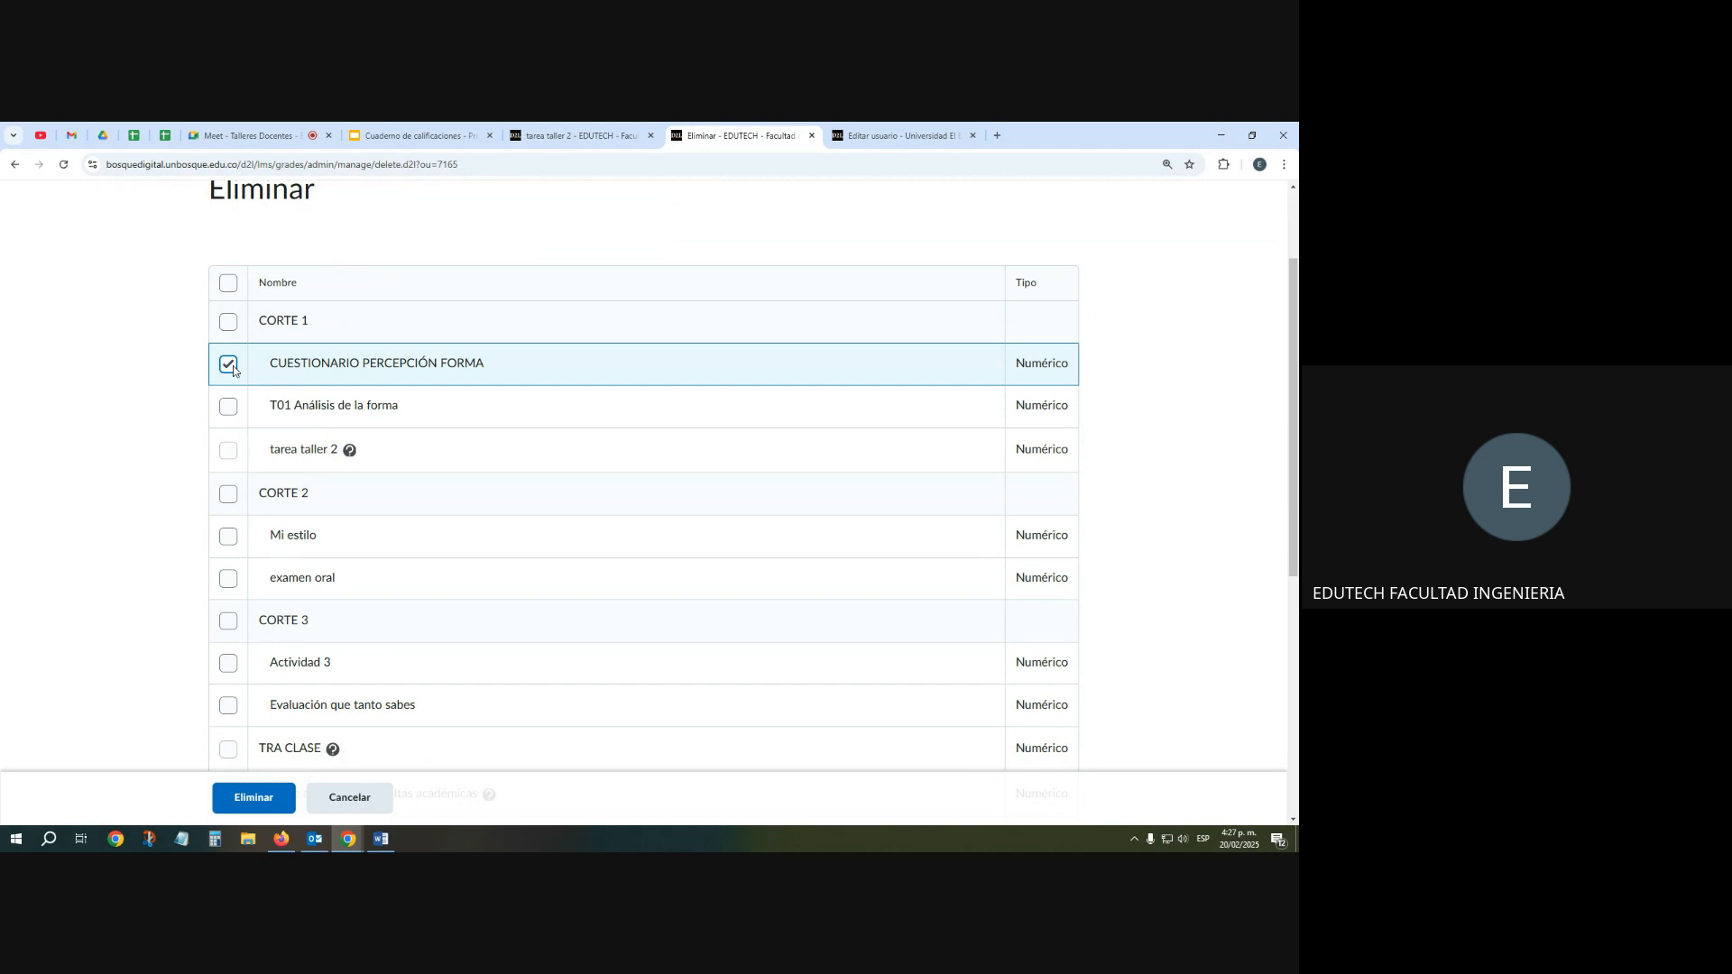
click(230, 407)
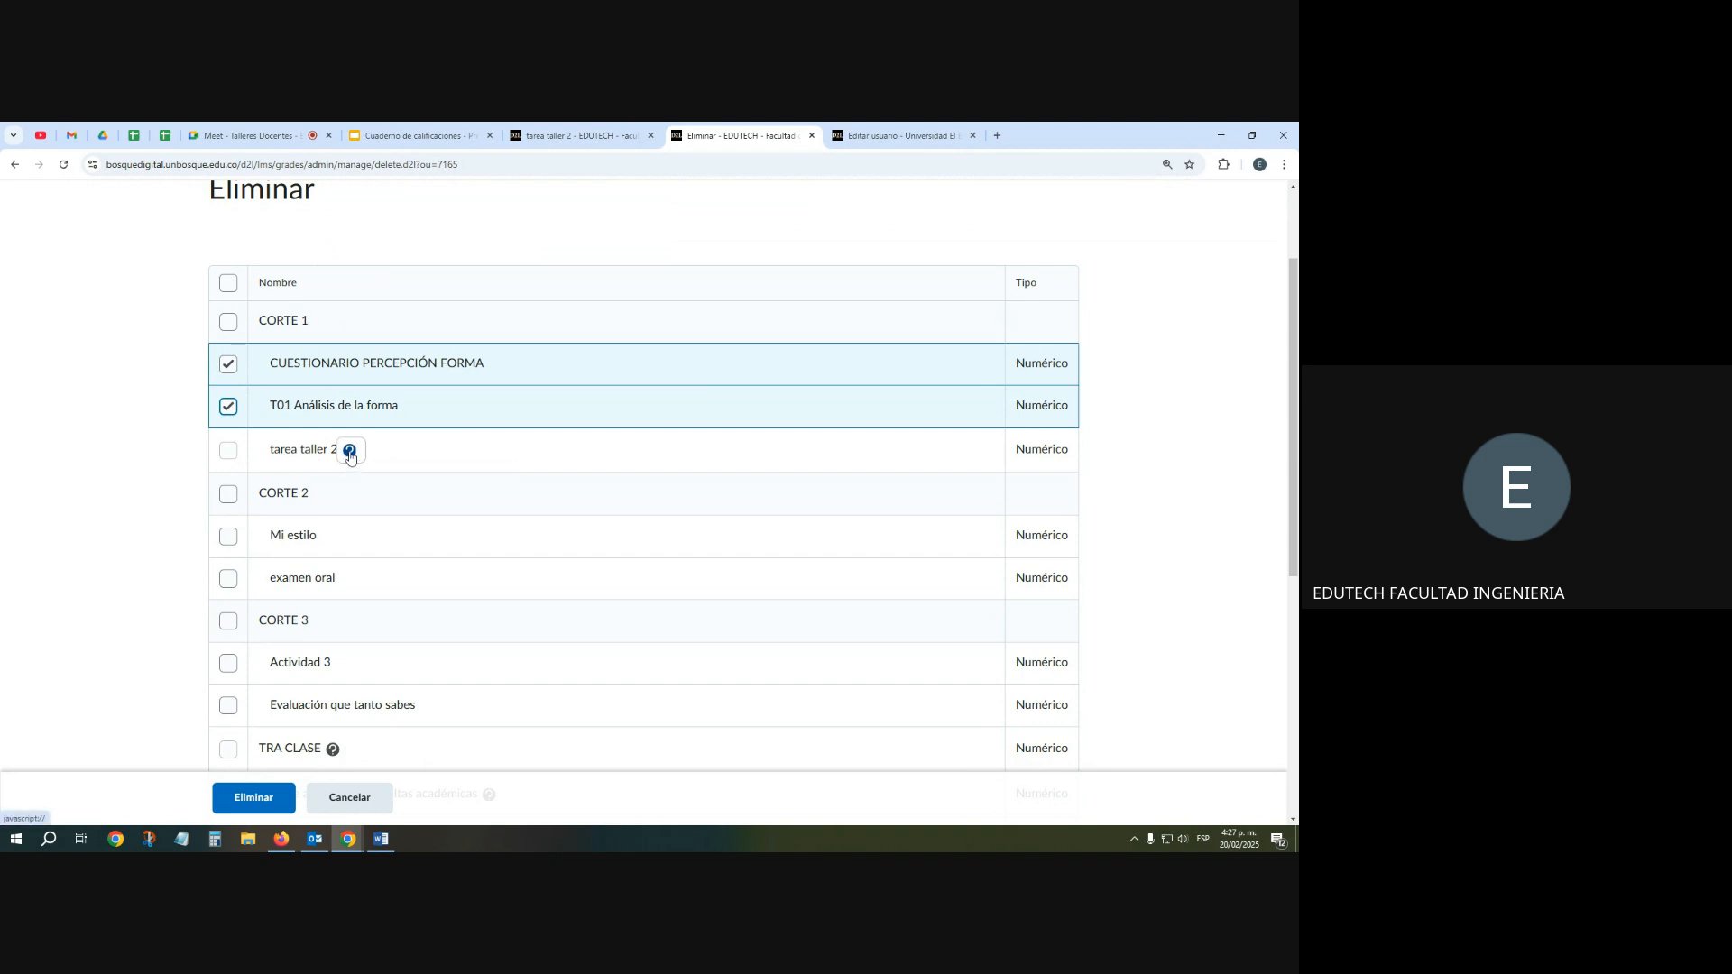
click(231, 455)
click(228, 537)
click(228, 578)
scroll(232, 569, down, 1)
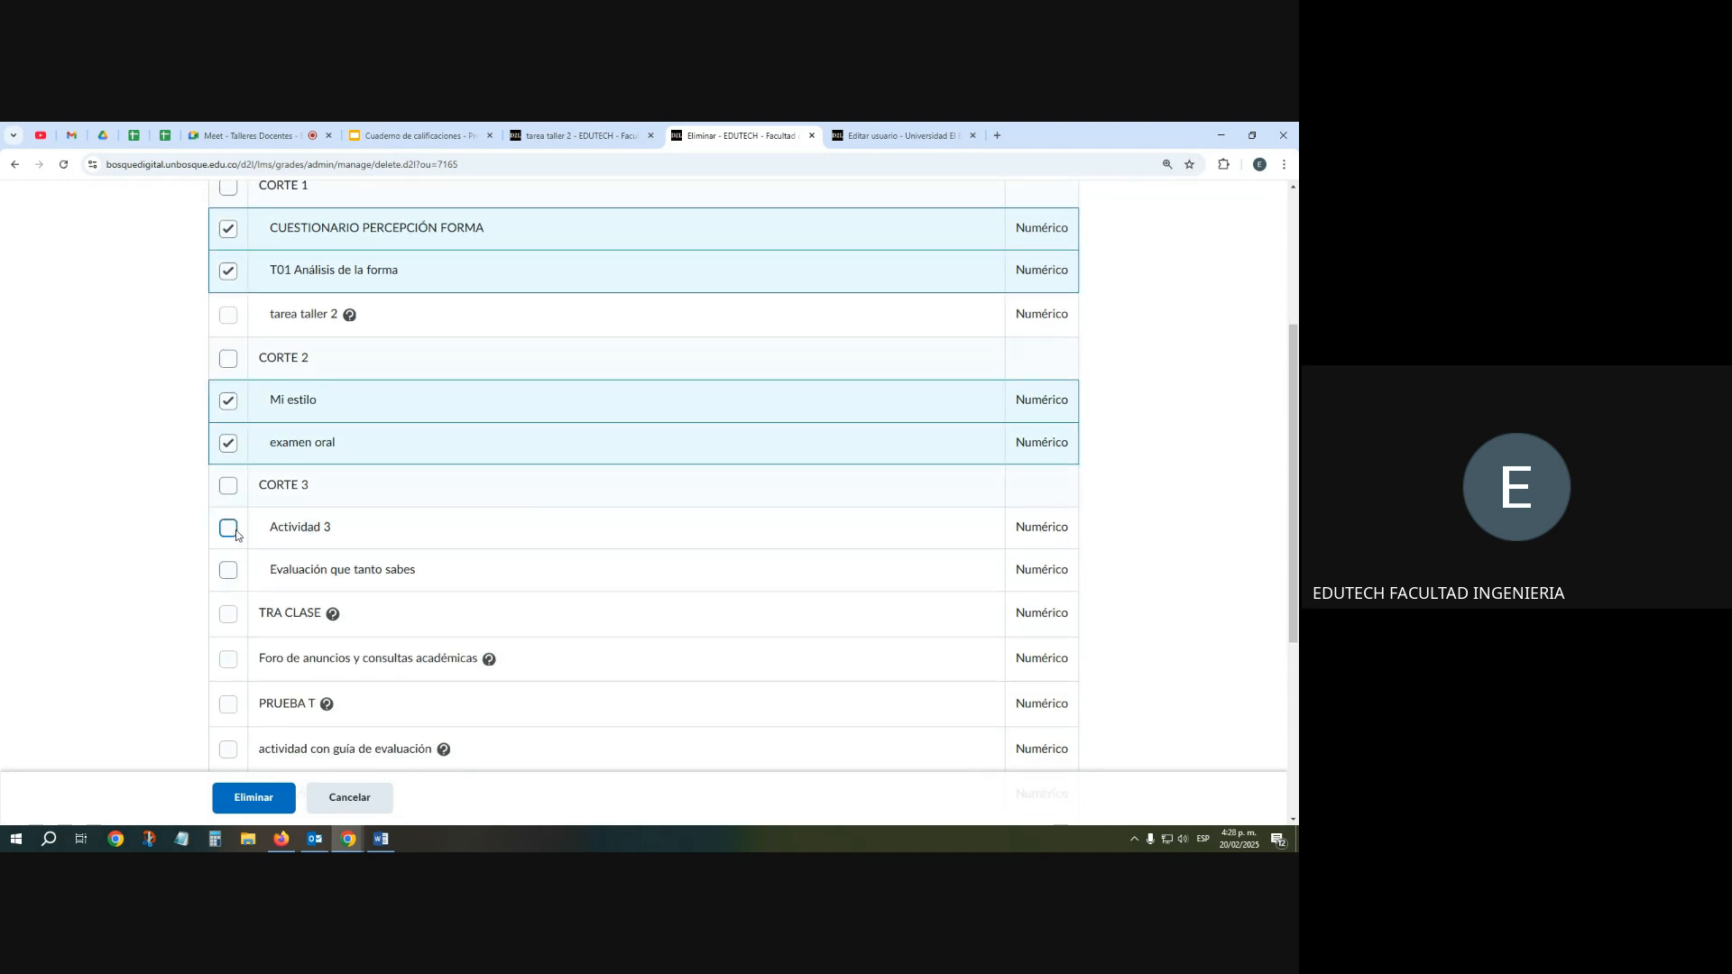
click(228, 529)
click(229, 570)
scroll(232, 570, down, 2)
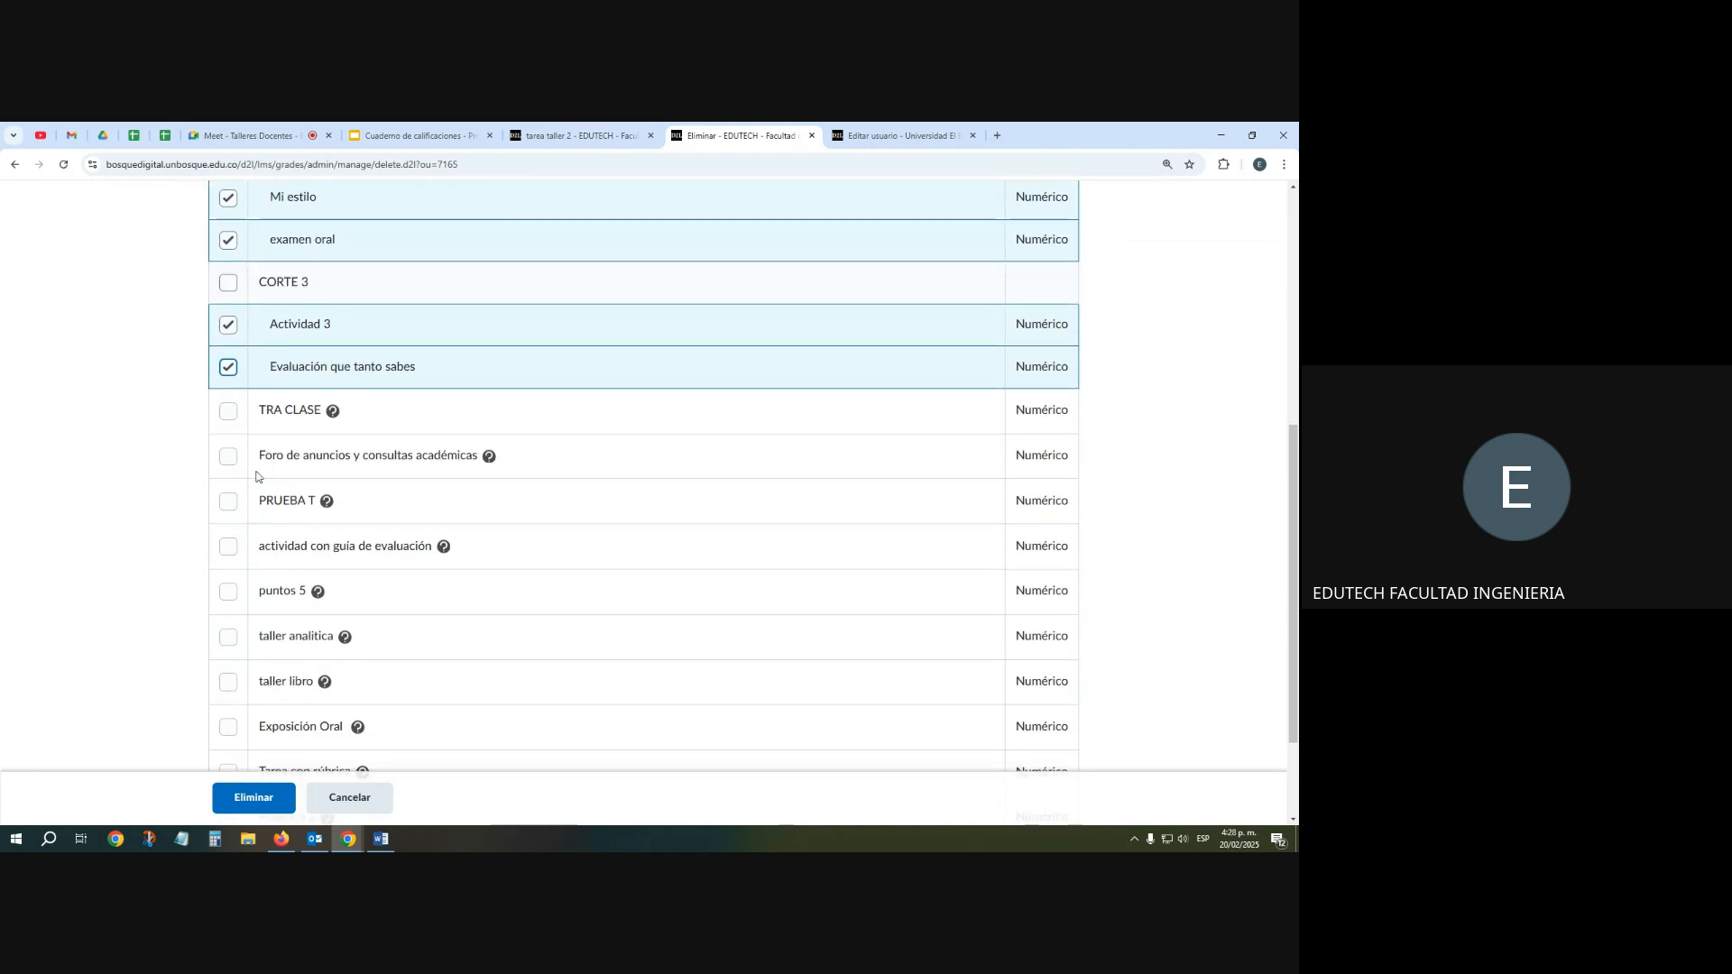
scroll(225, 496, down, 2)
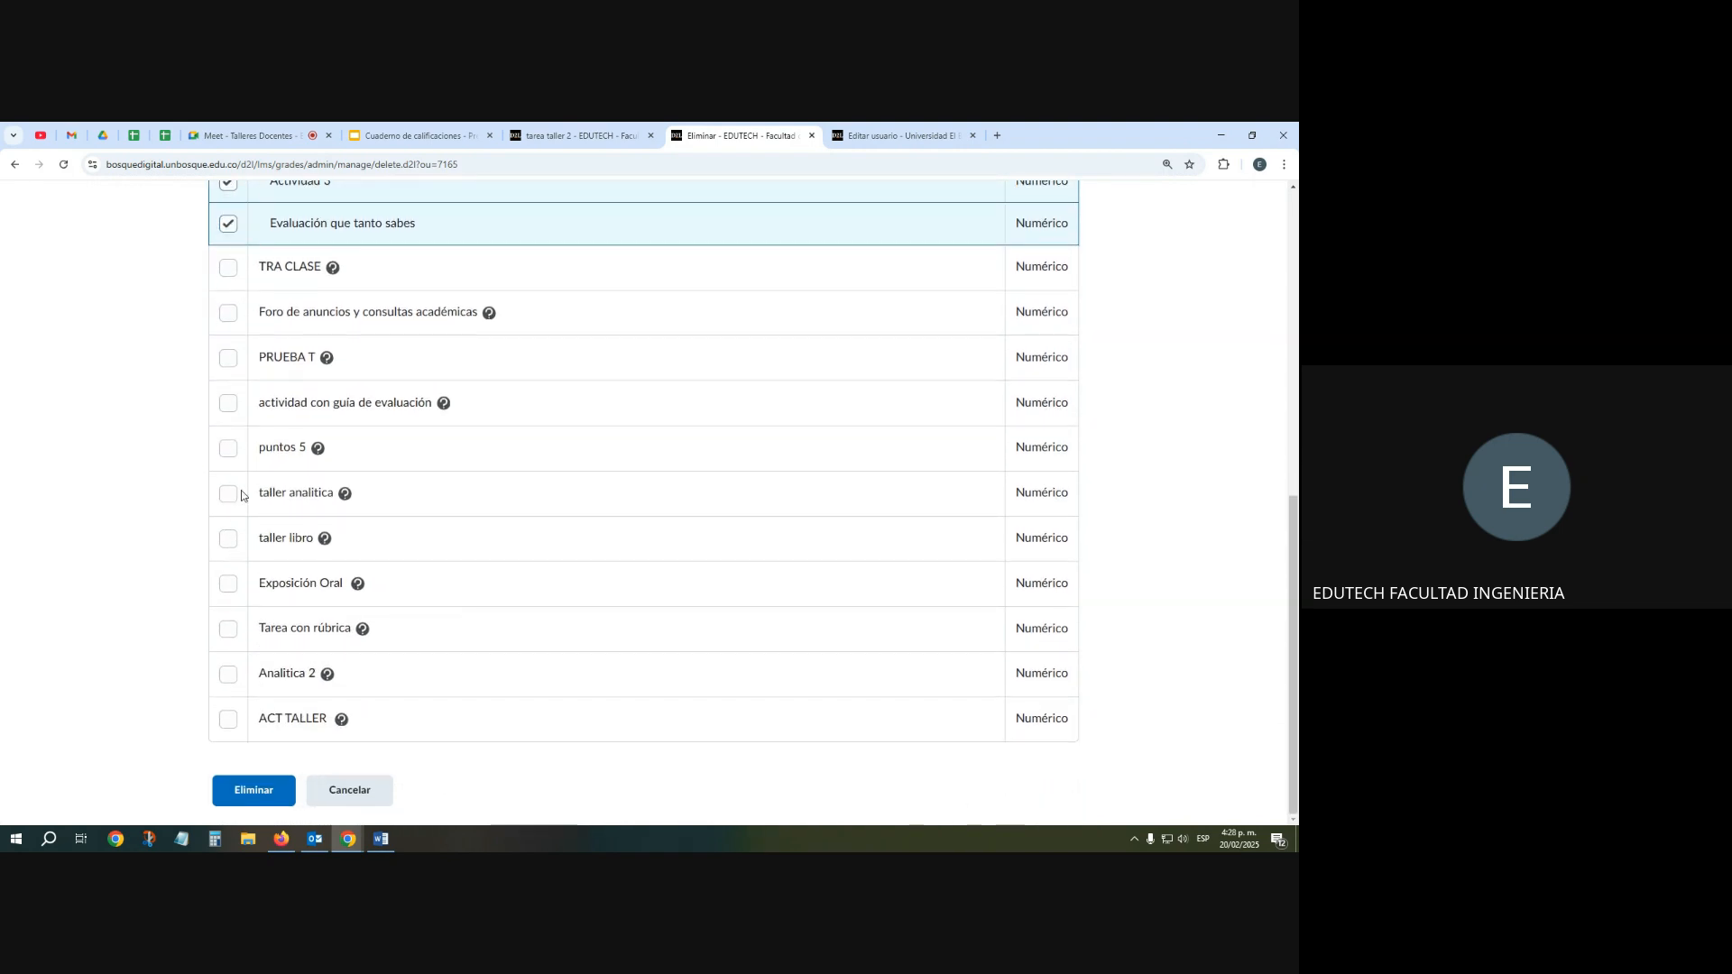
scroll(227, 462, up, 2)
scroll(227, 462, down, 1)
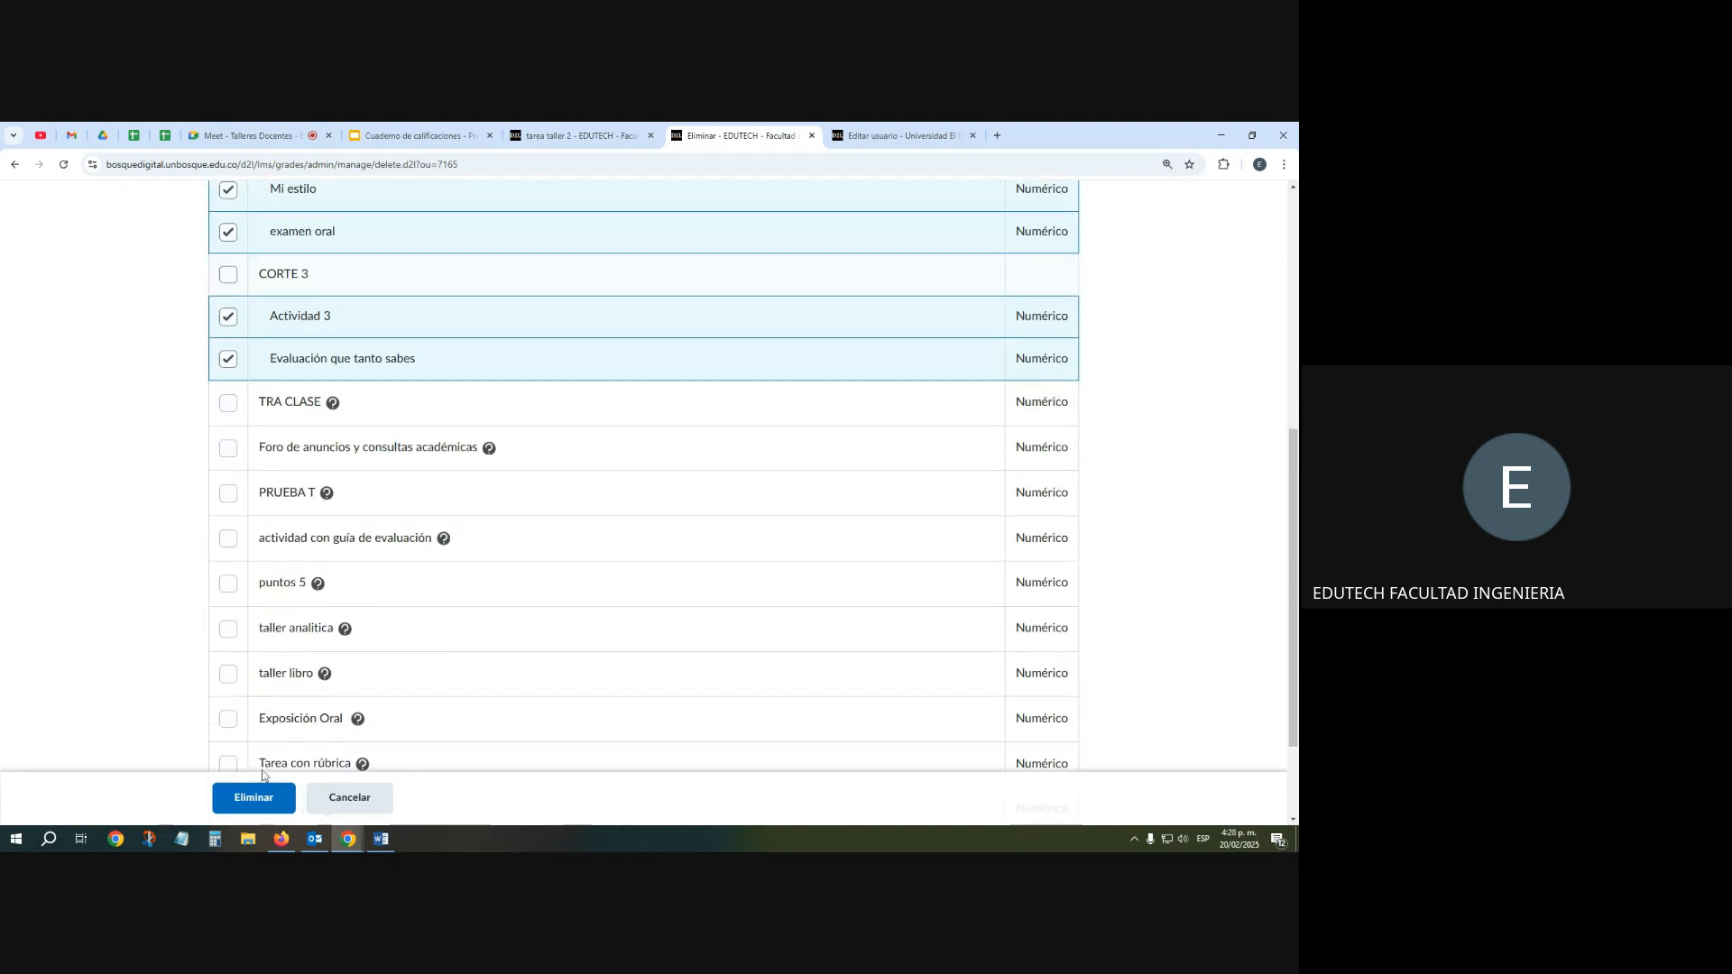
click(254, 799)
click(581, 553)
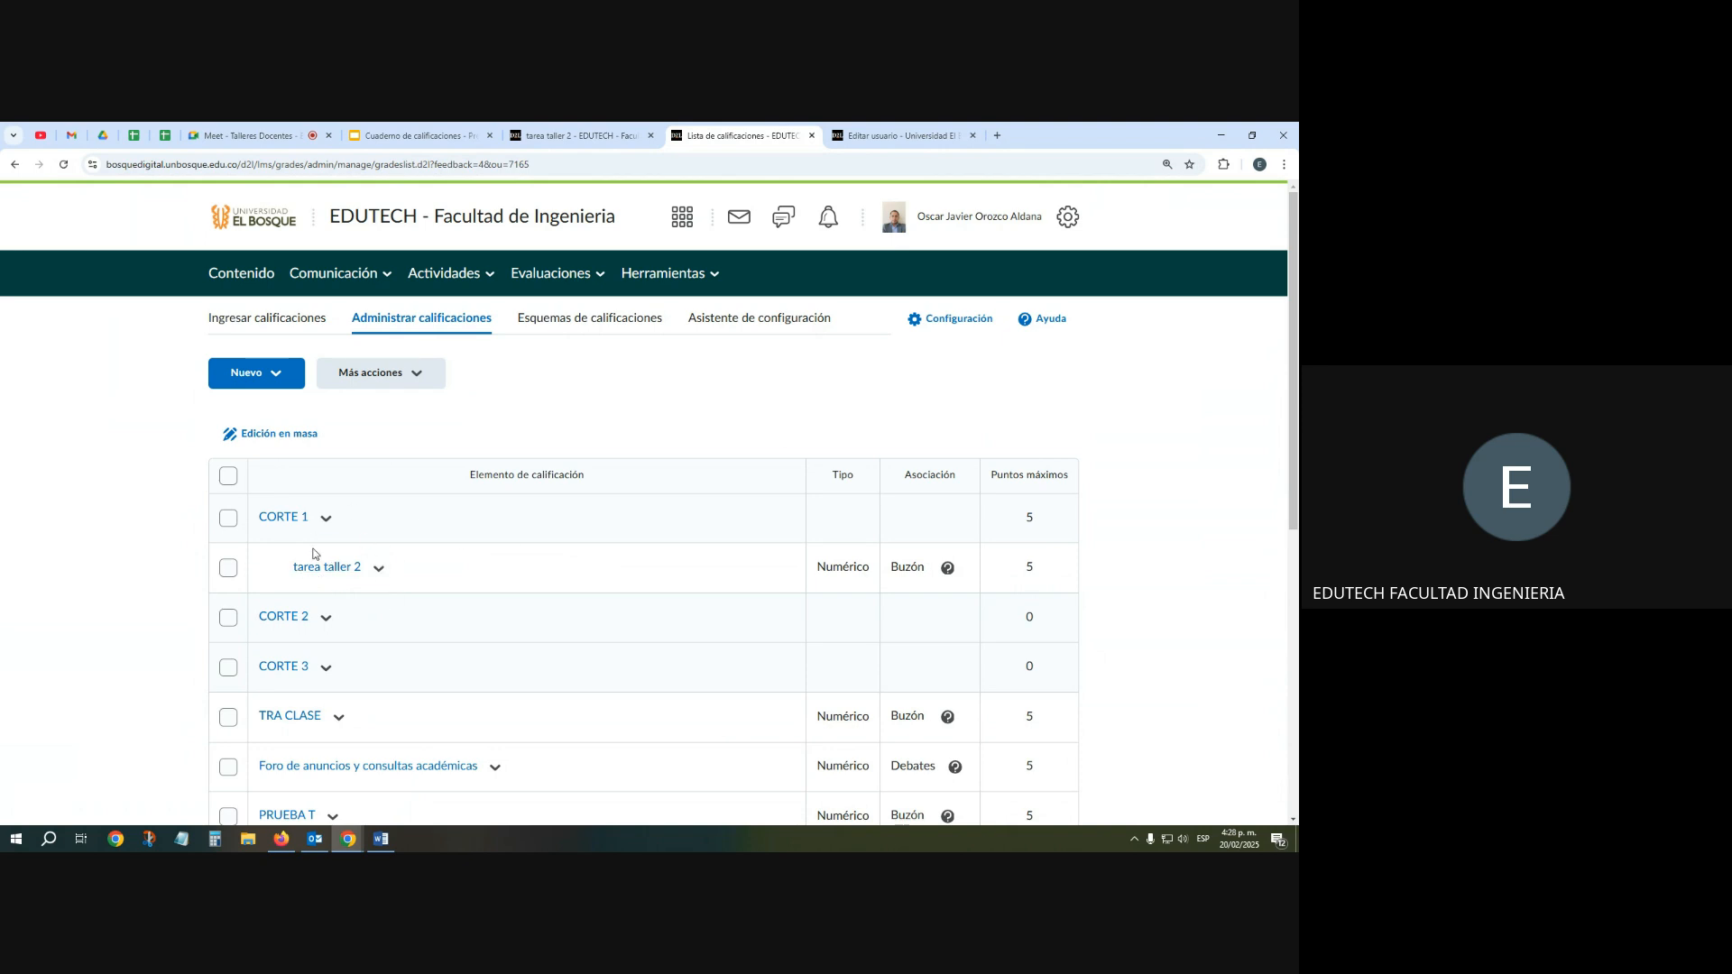
Open the course's assignment list and check the name of the grade item remaining in CORTE 1
click(553, 136)
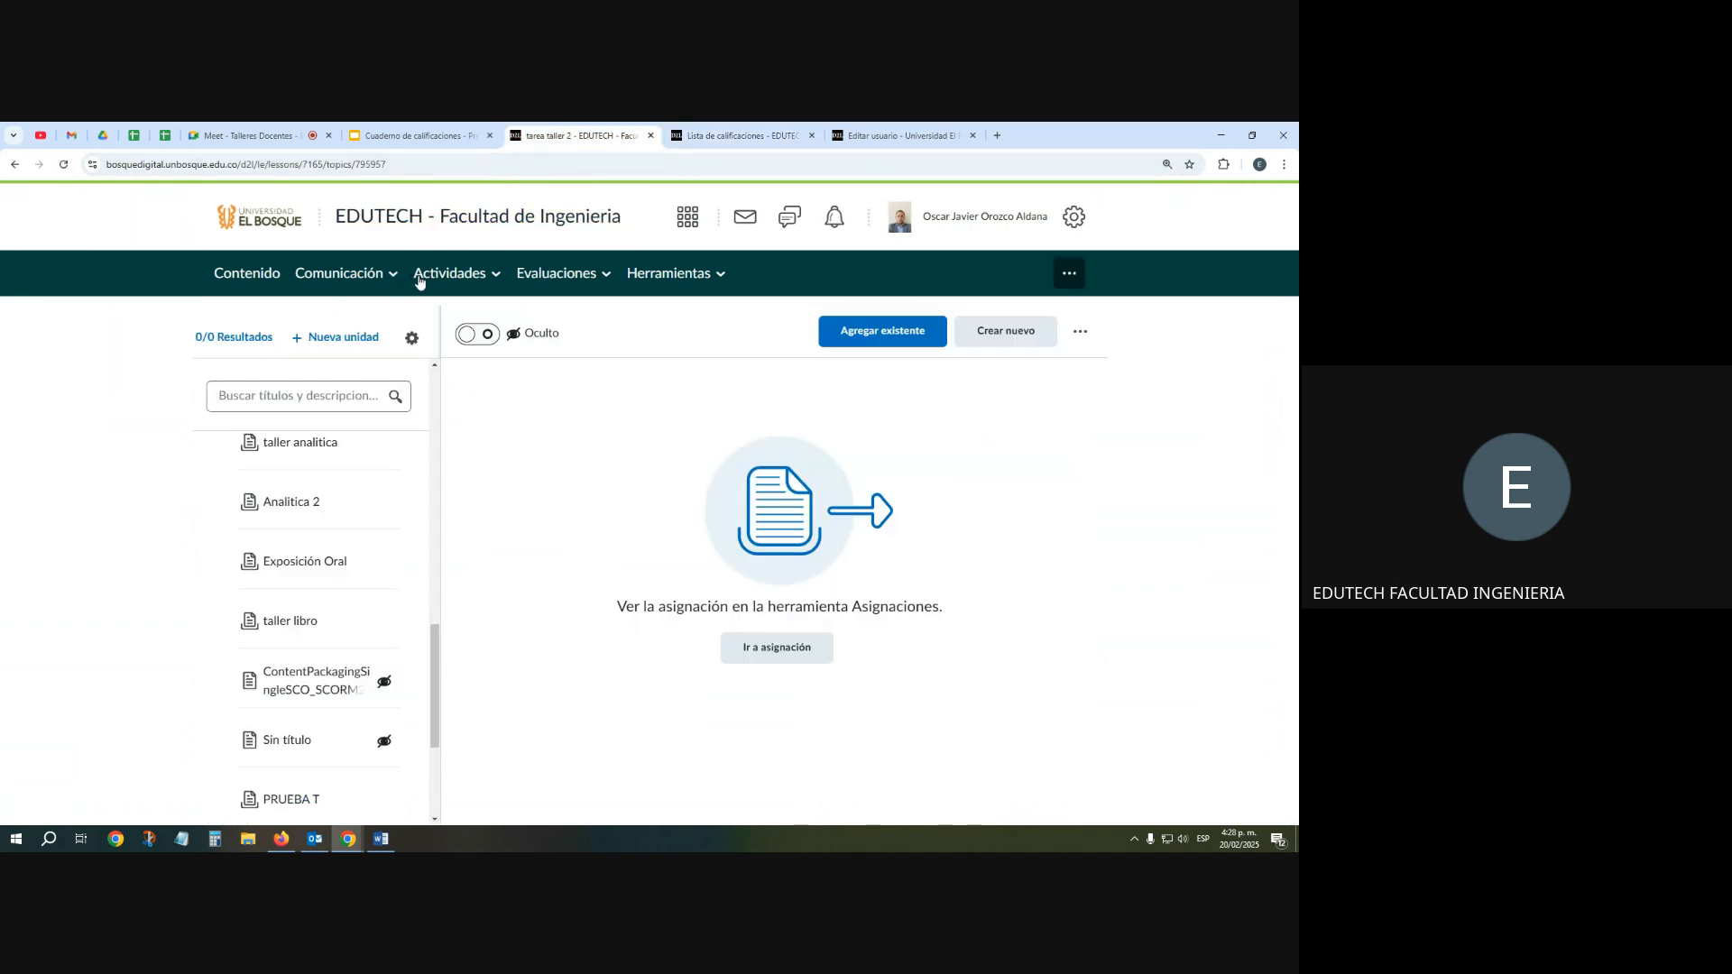
click(451, 276)
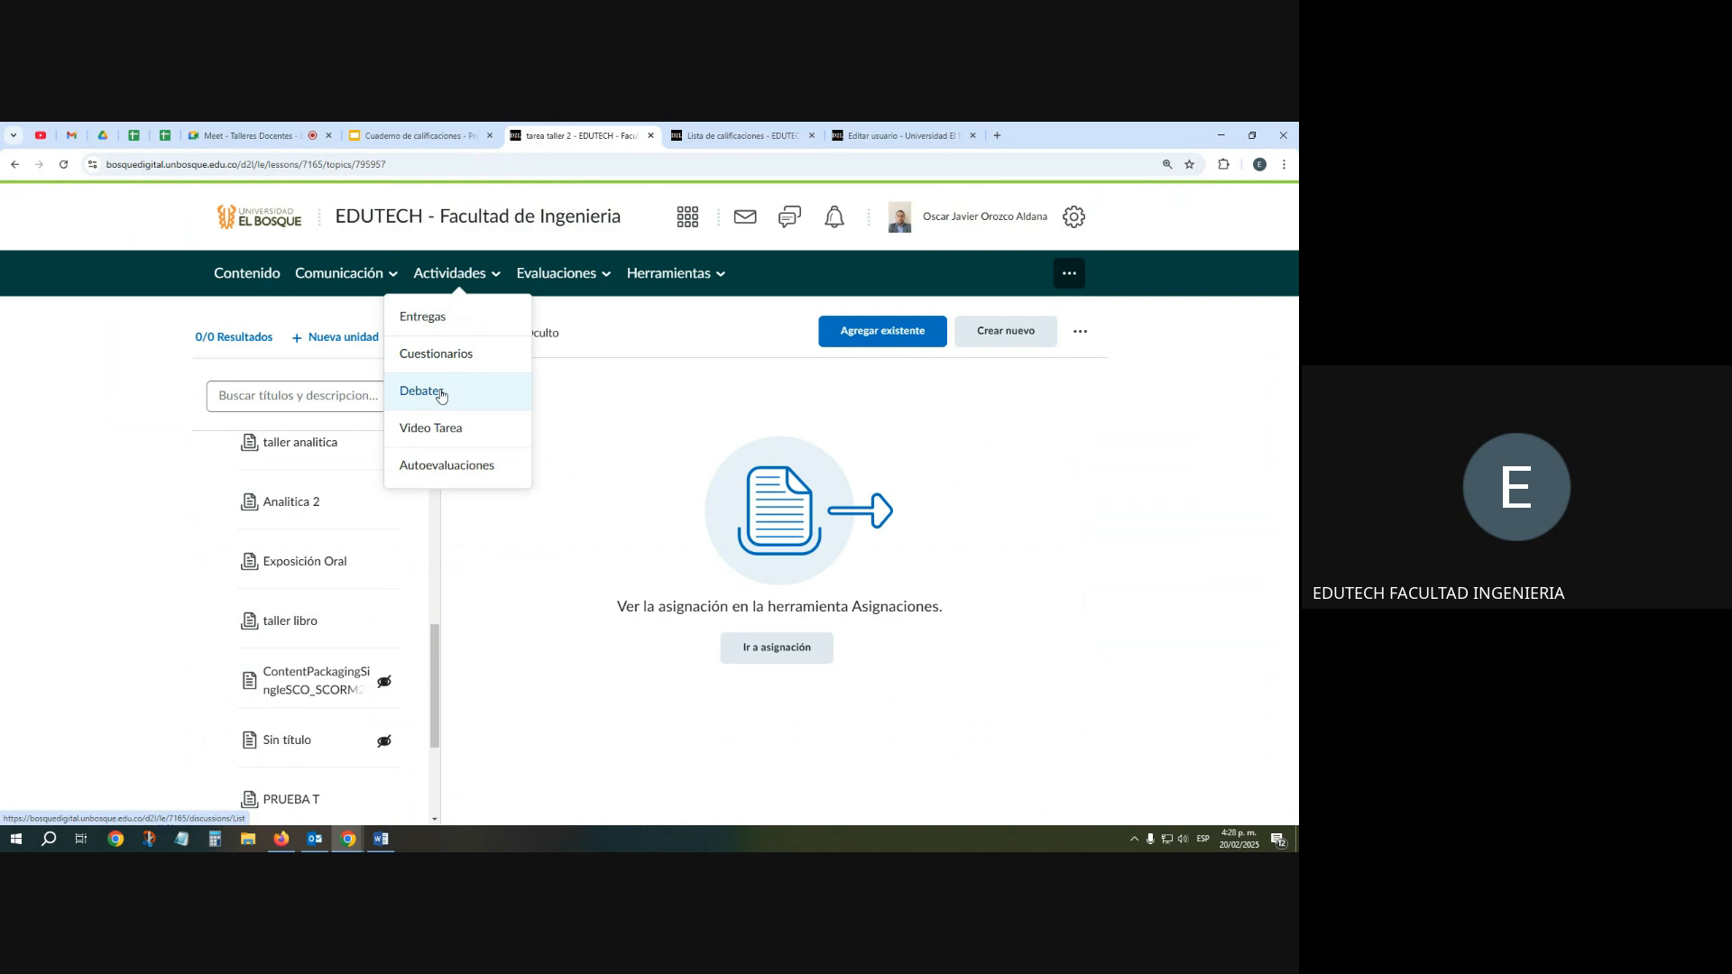
click(427, 323)
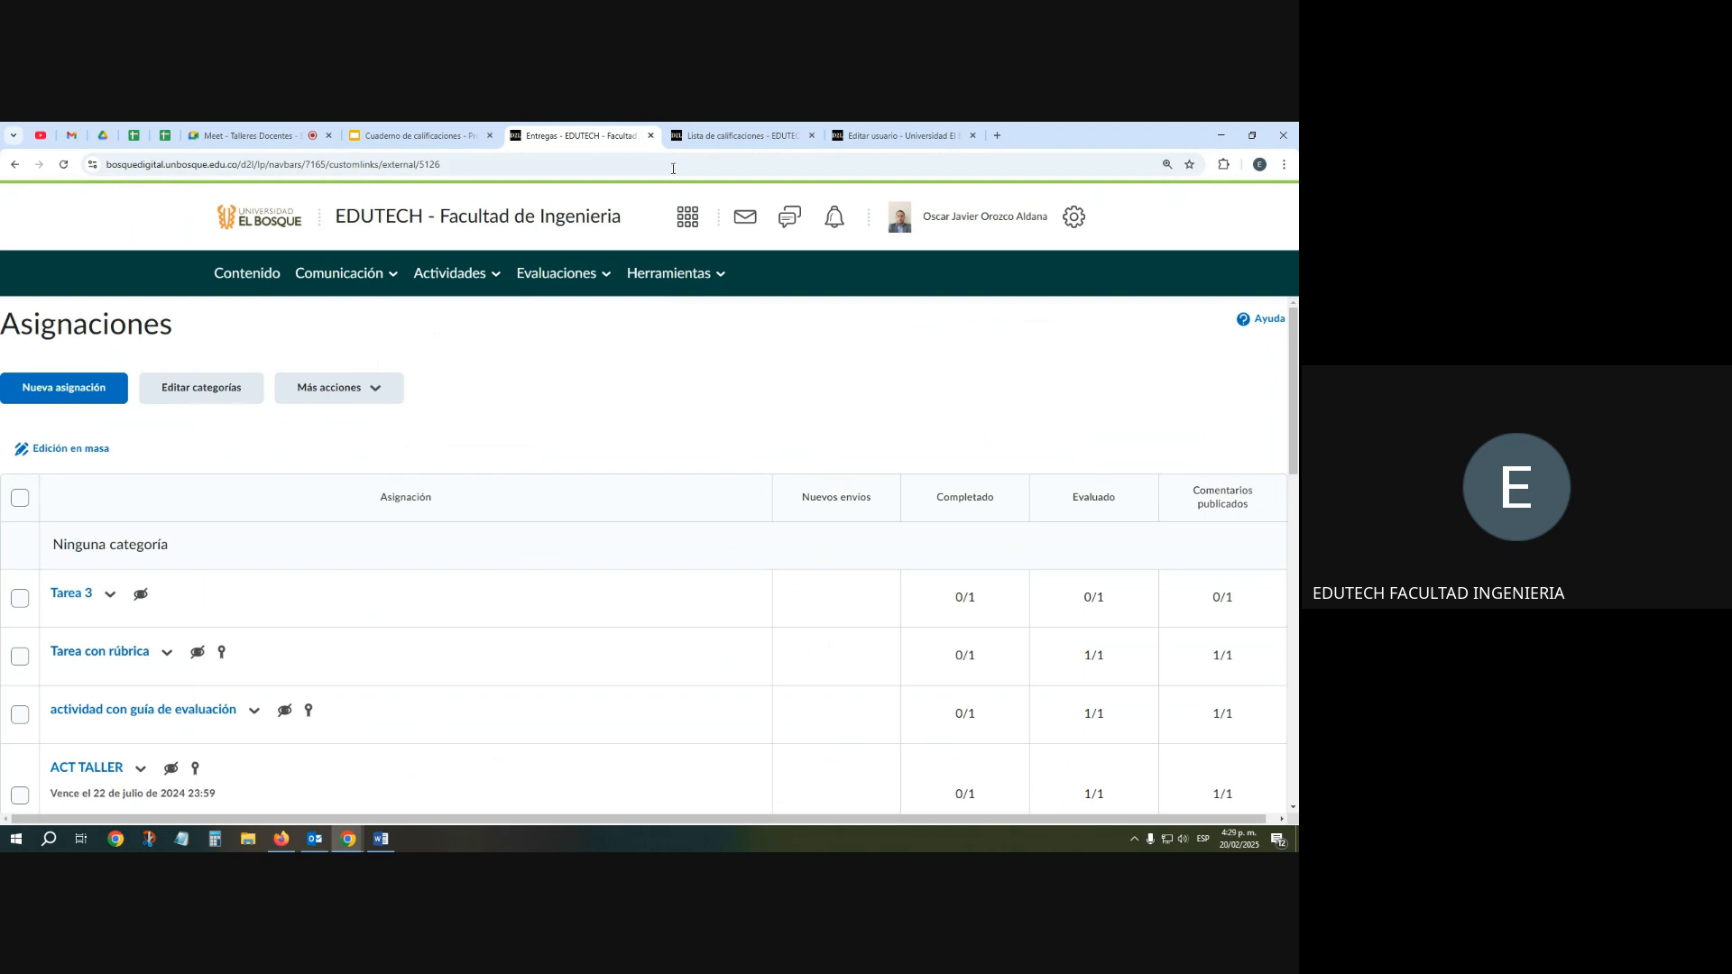
click(731, 135)
drag(291, 567, 414, 575)
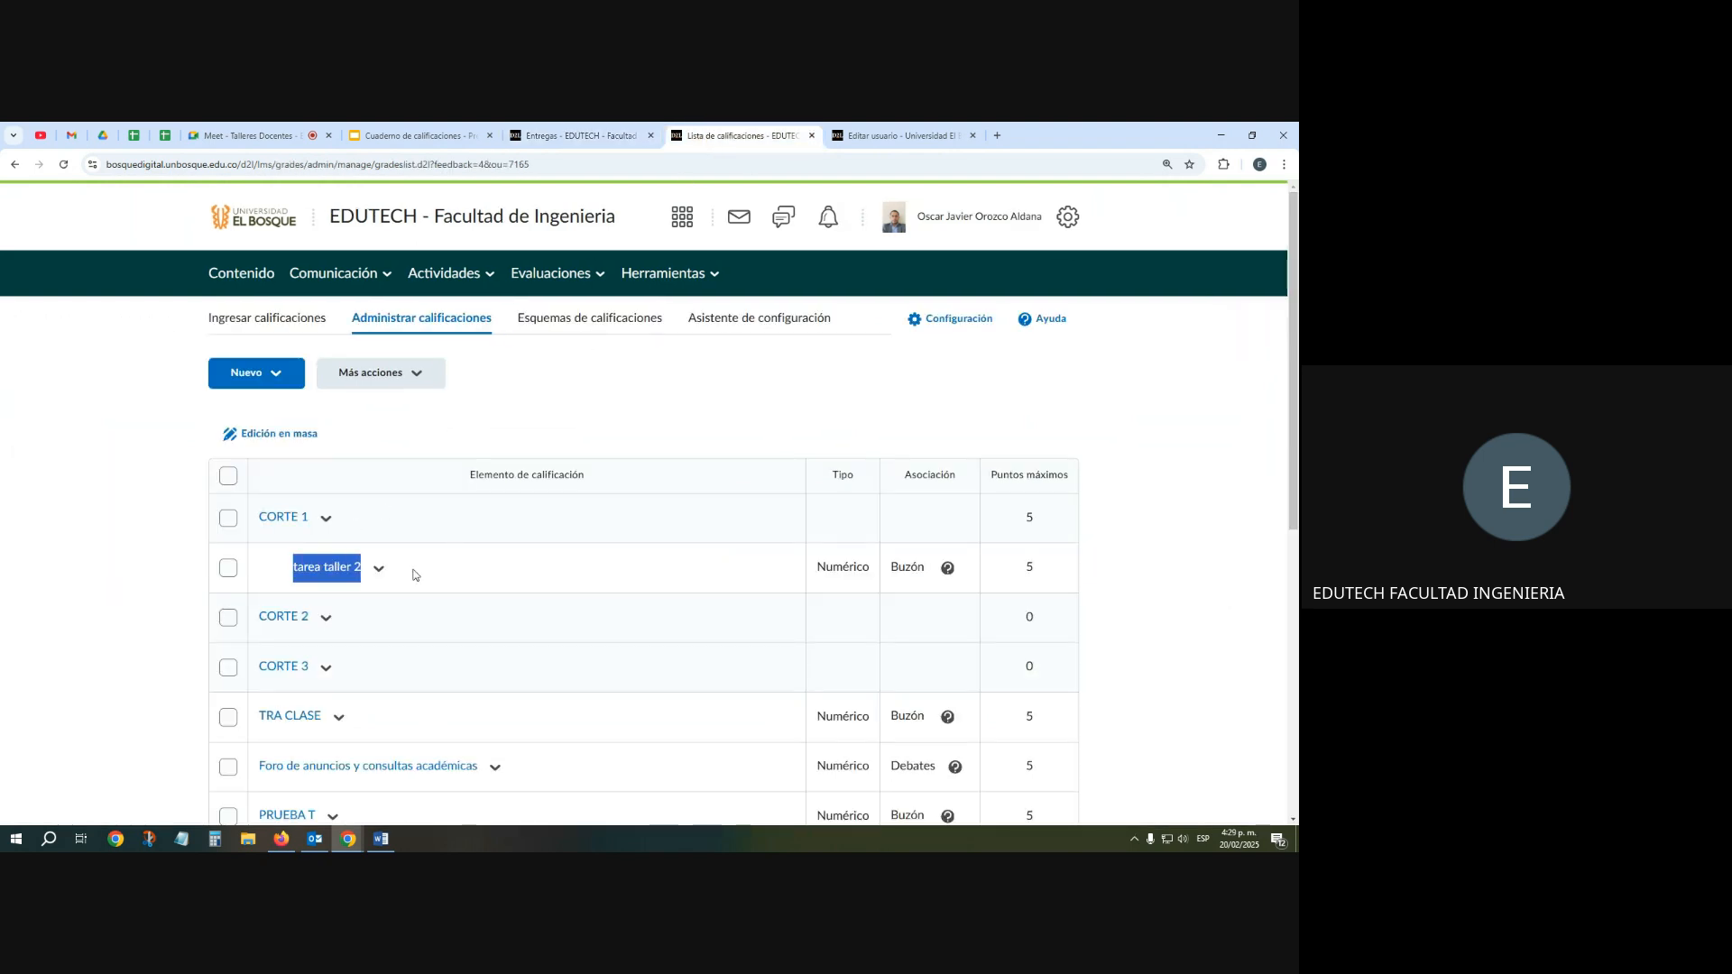
Edit the assignment tarea taller 2 so that it is not in the gradebook, and save and close it
click(576, 135)
scroll(133, 549, down, 2)
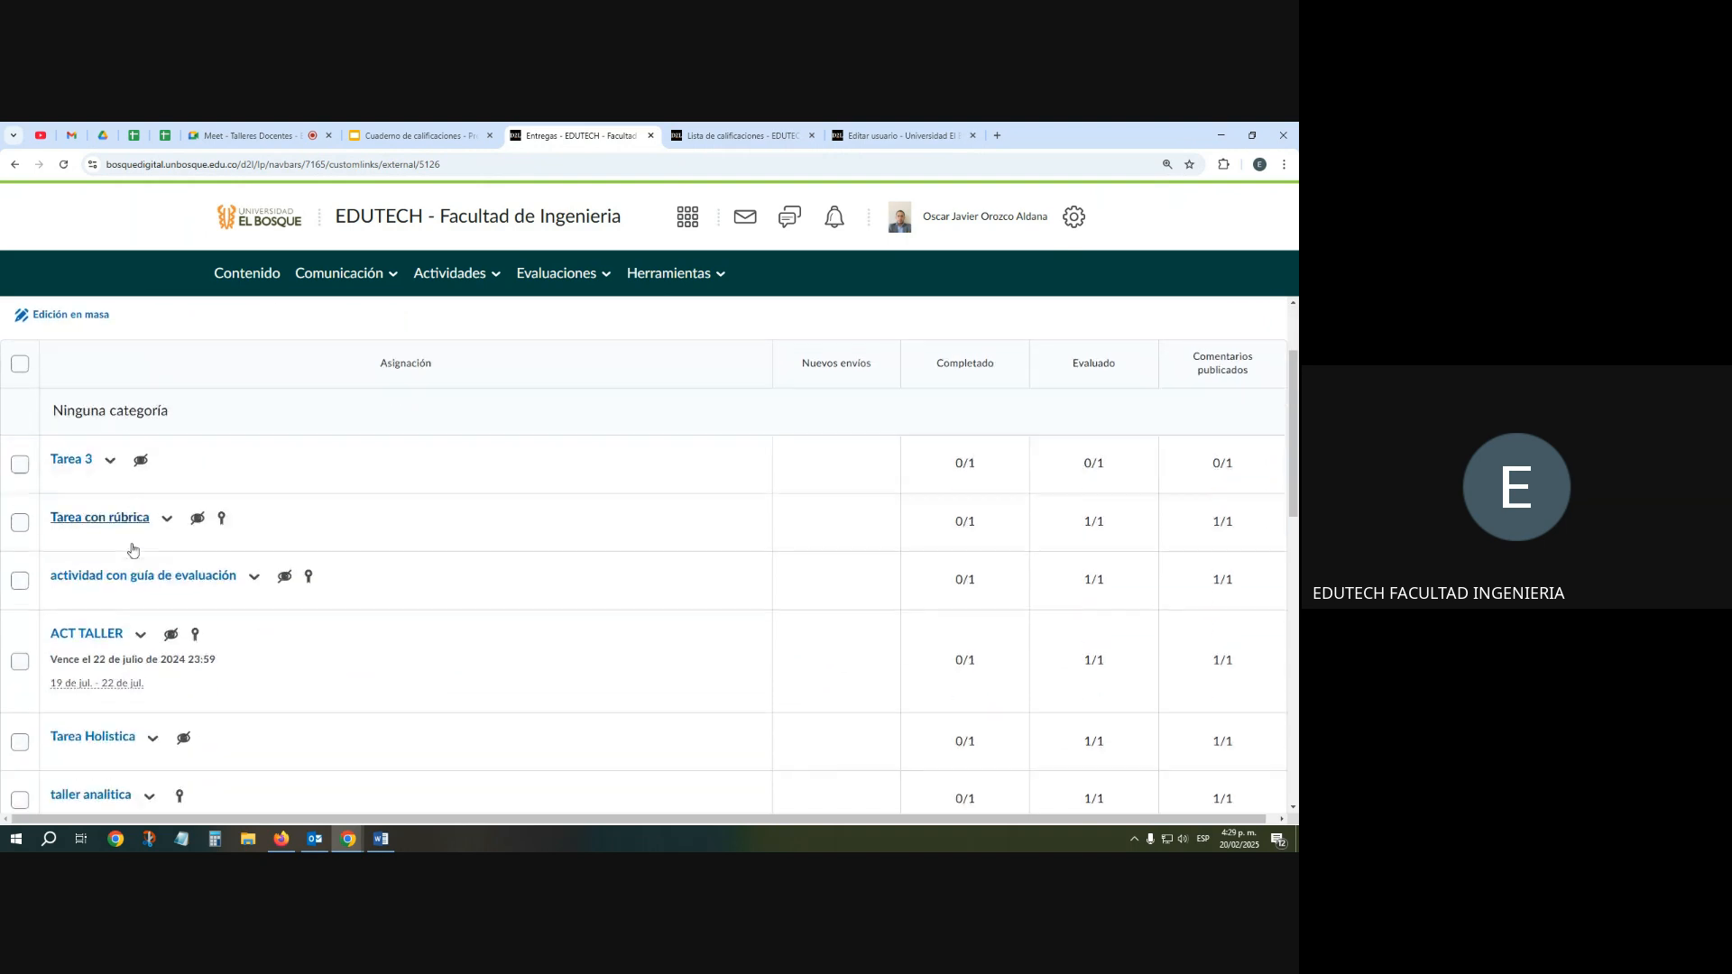
scroll(133, 550, down, 8)
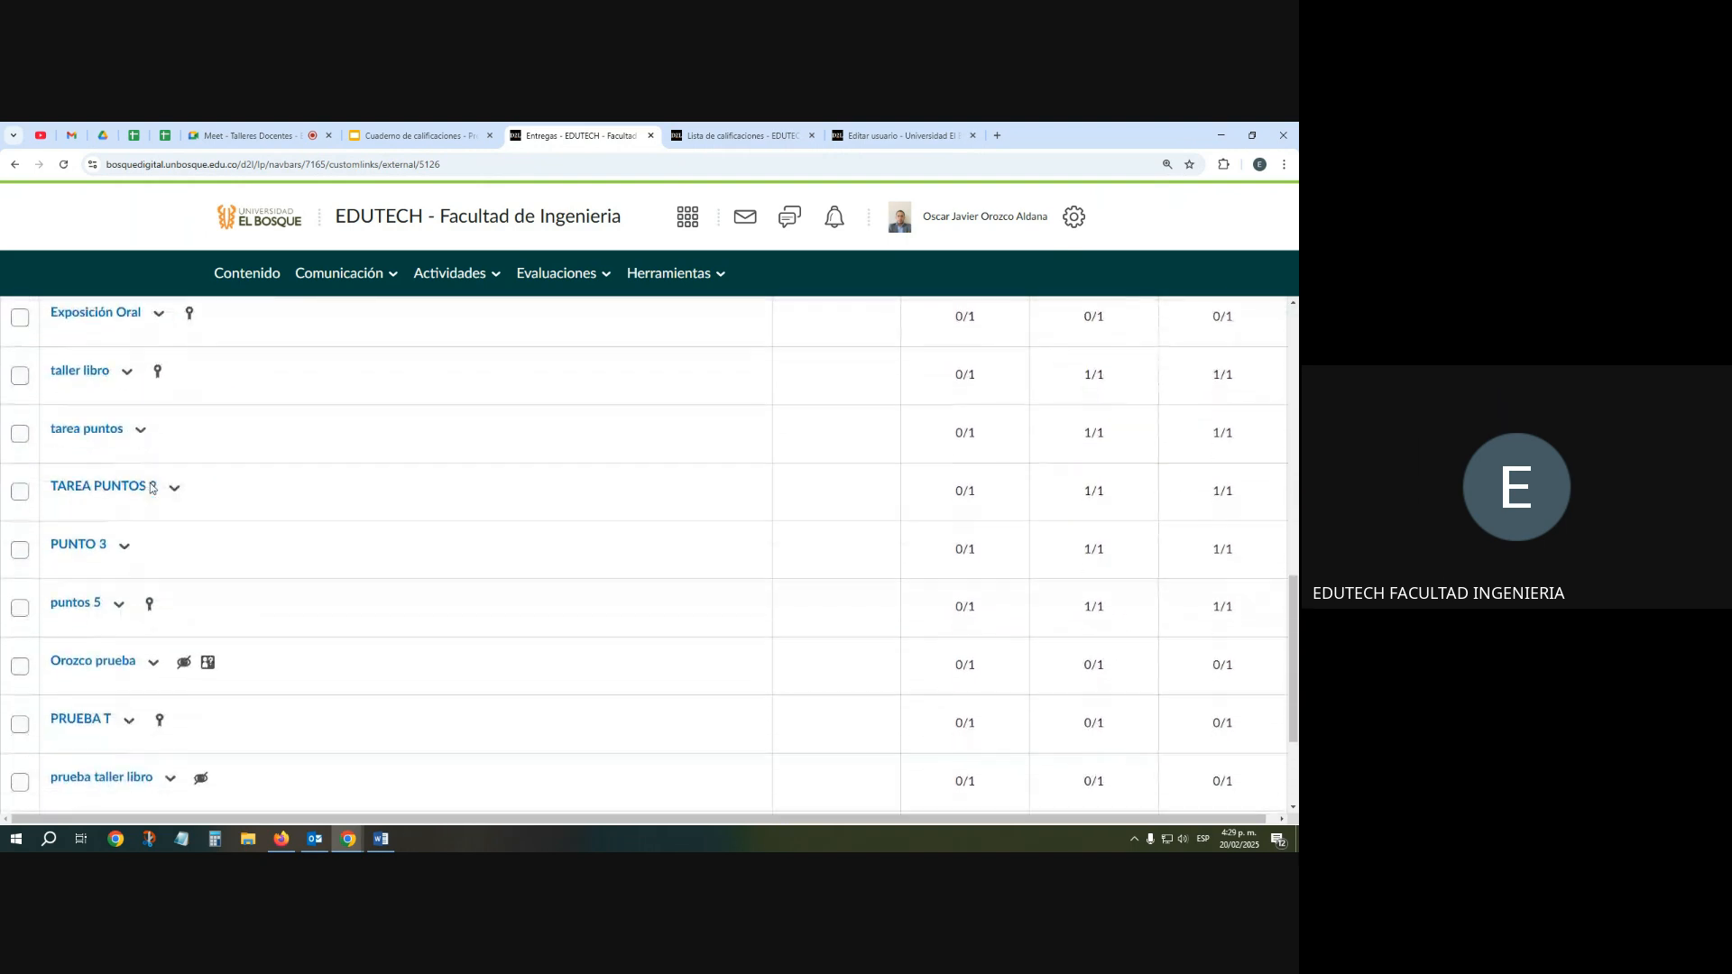
scroll(150, 488, down, 2)
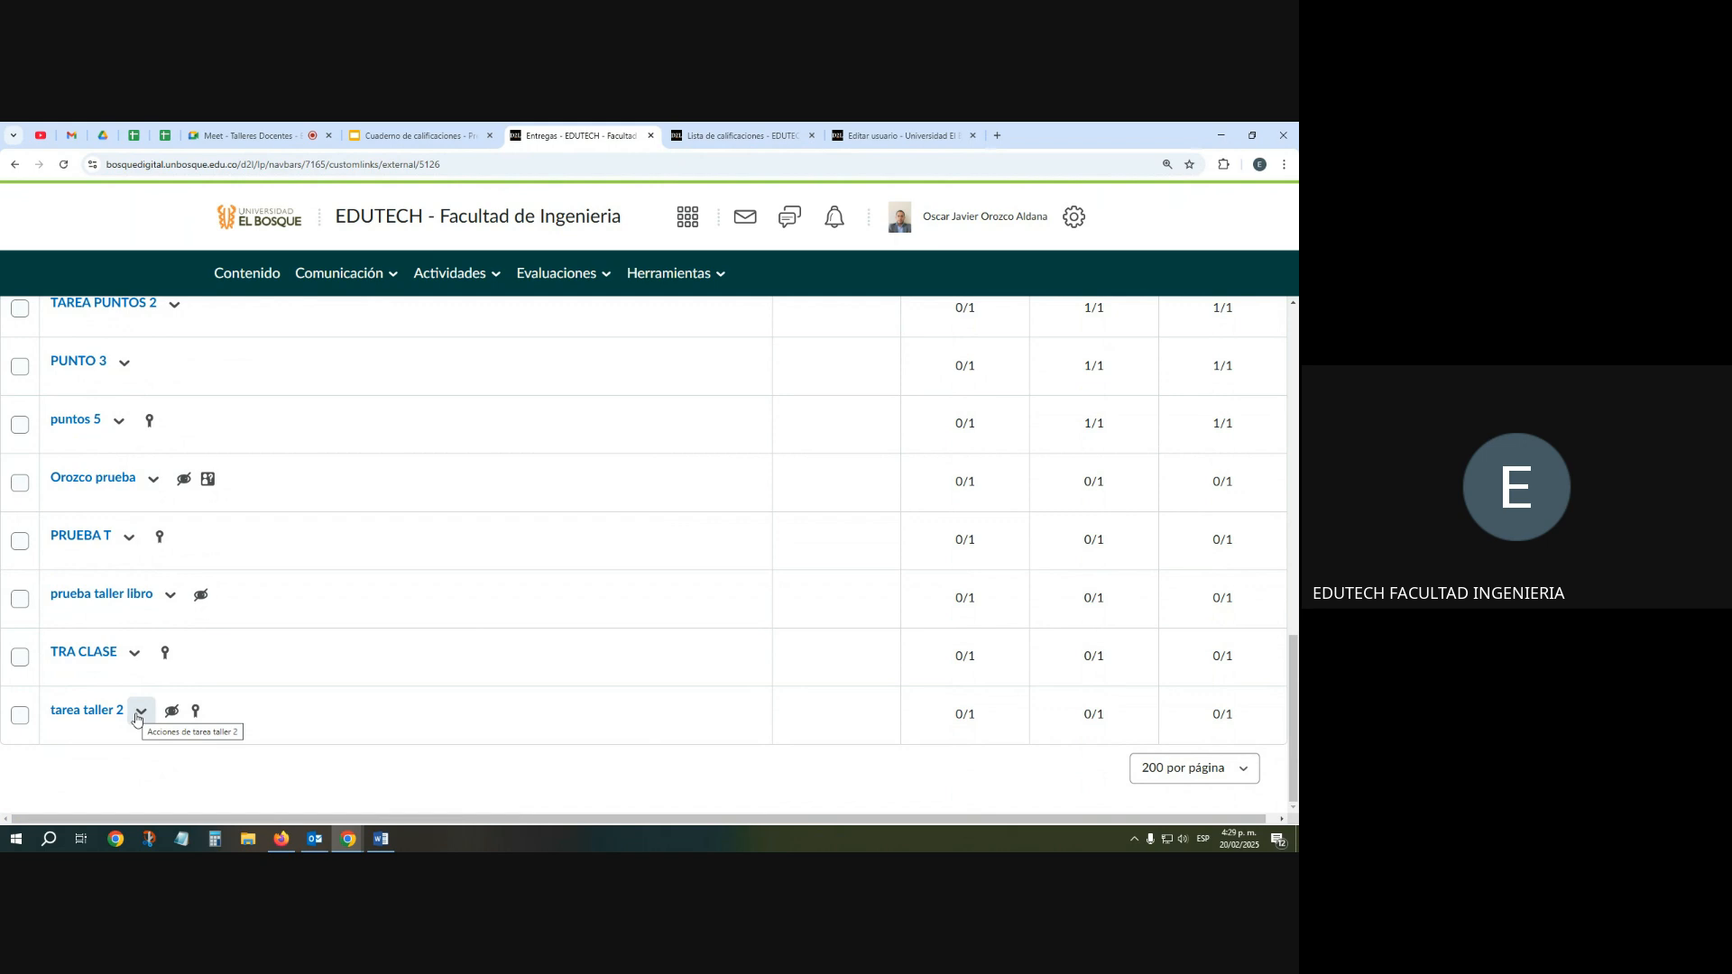
click(138, 713)
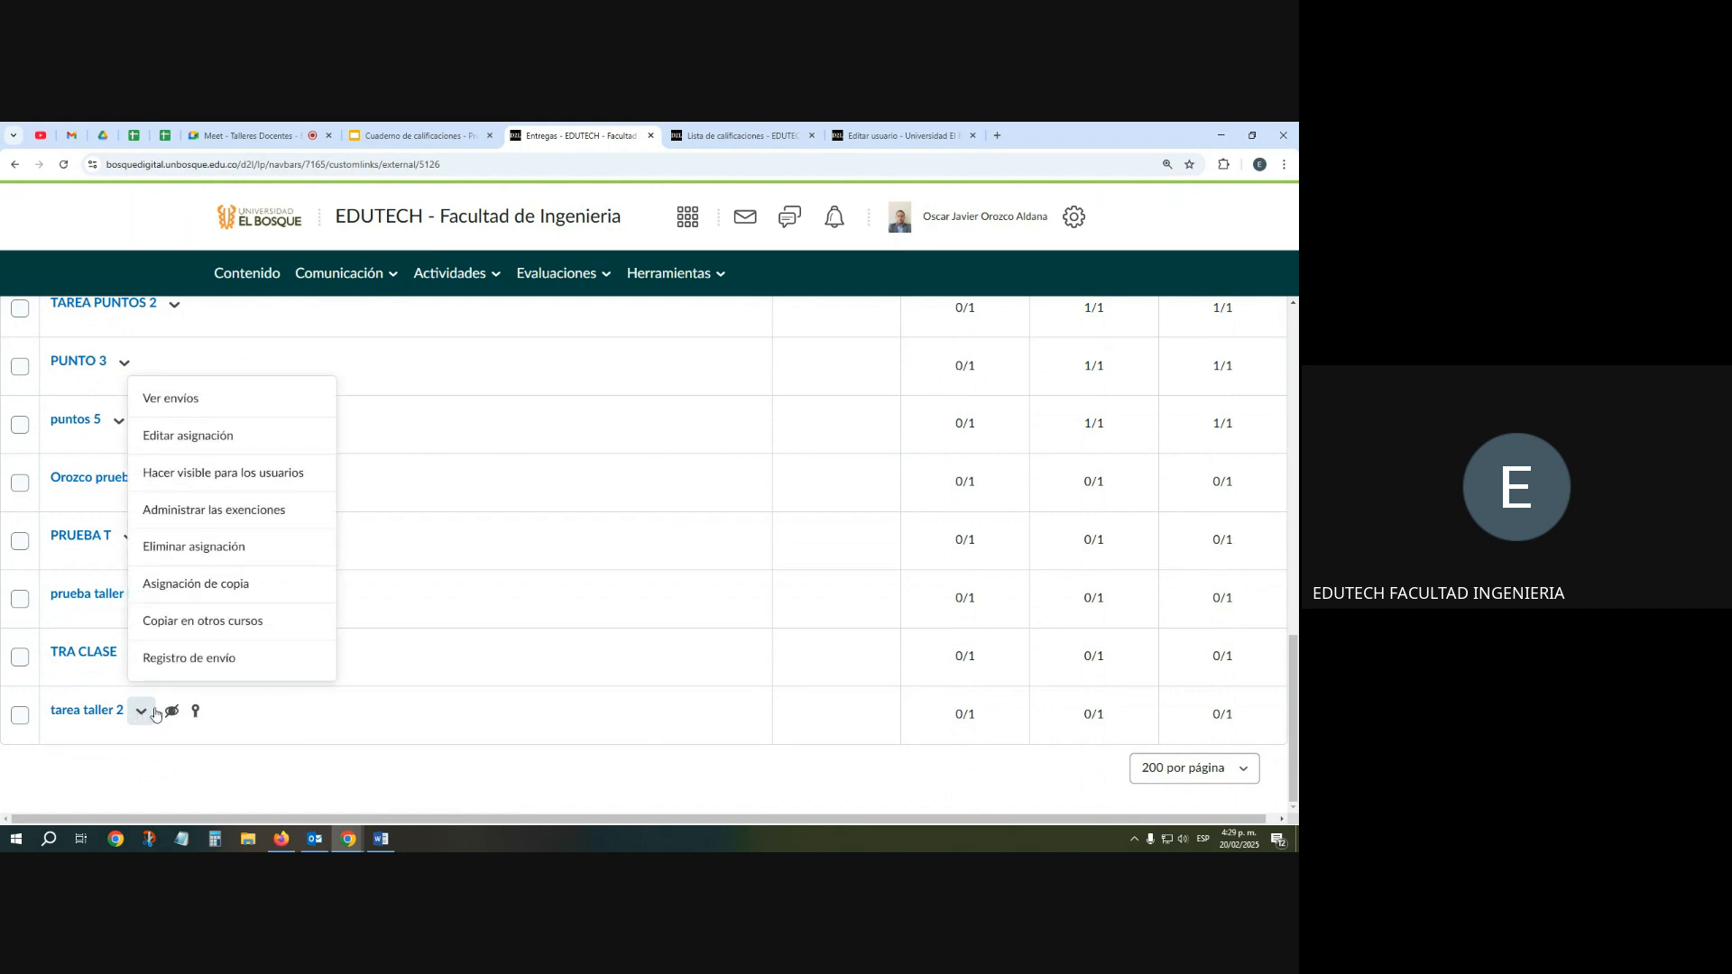
click(207, 437)
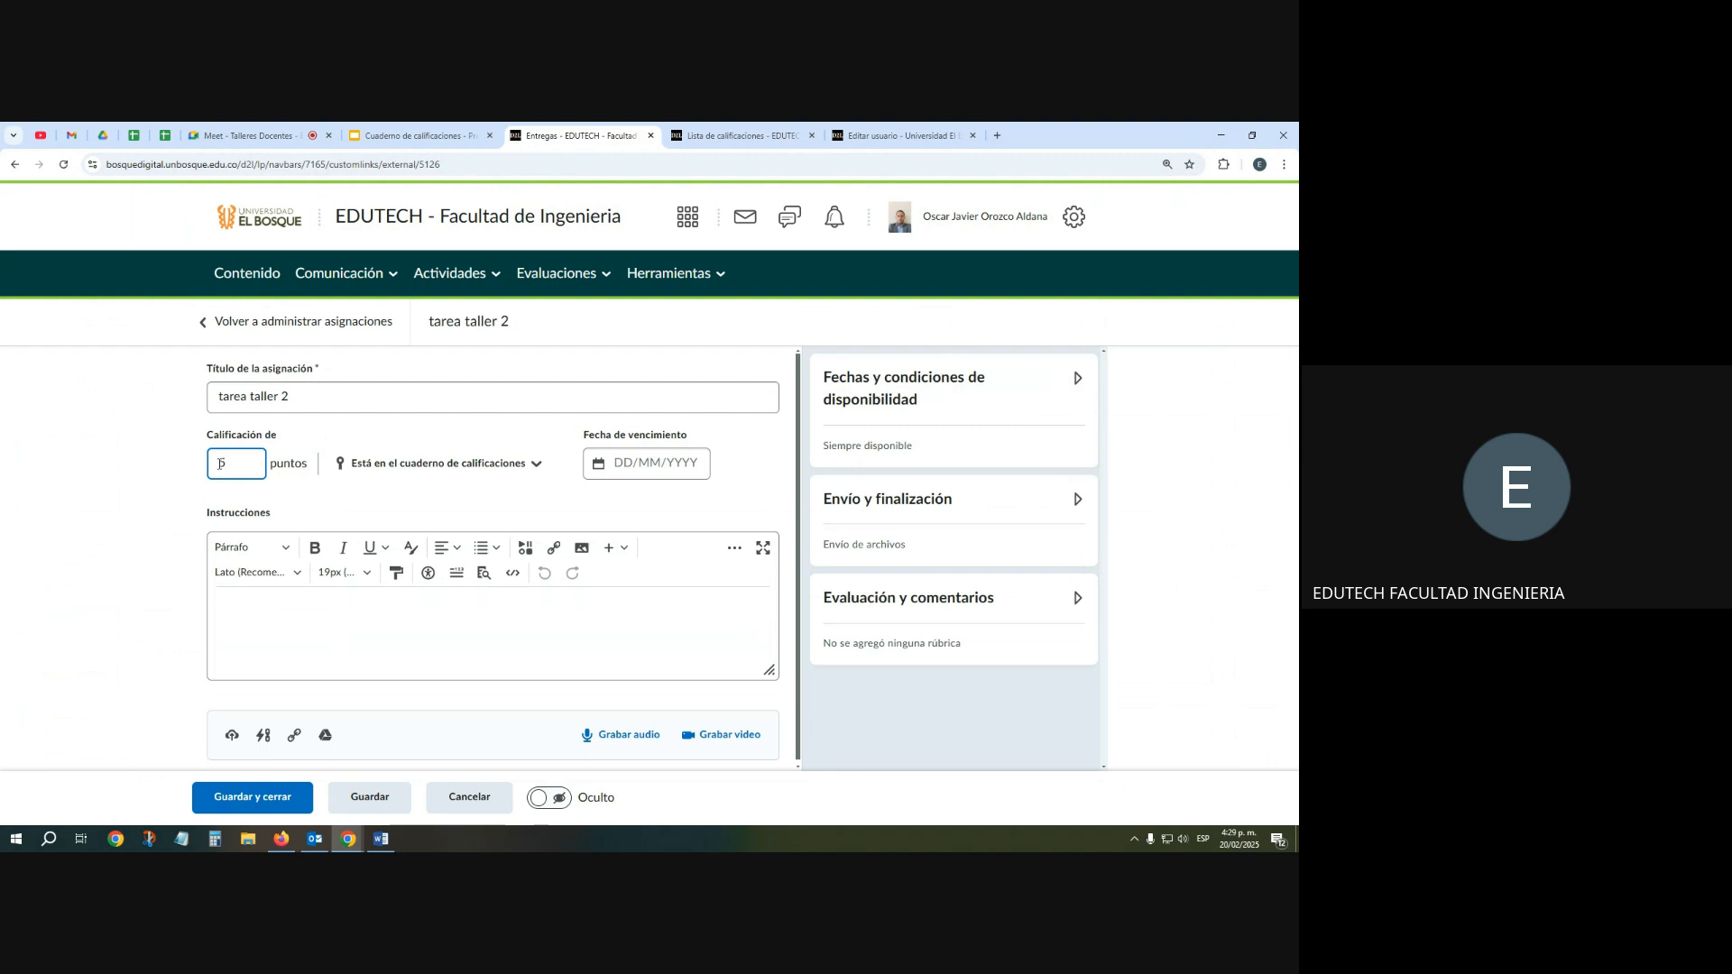
click(438, 470)
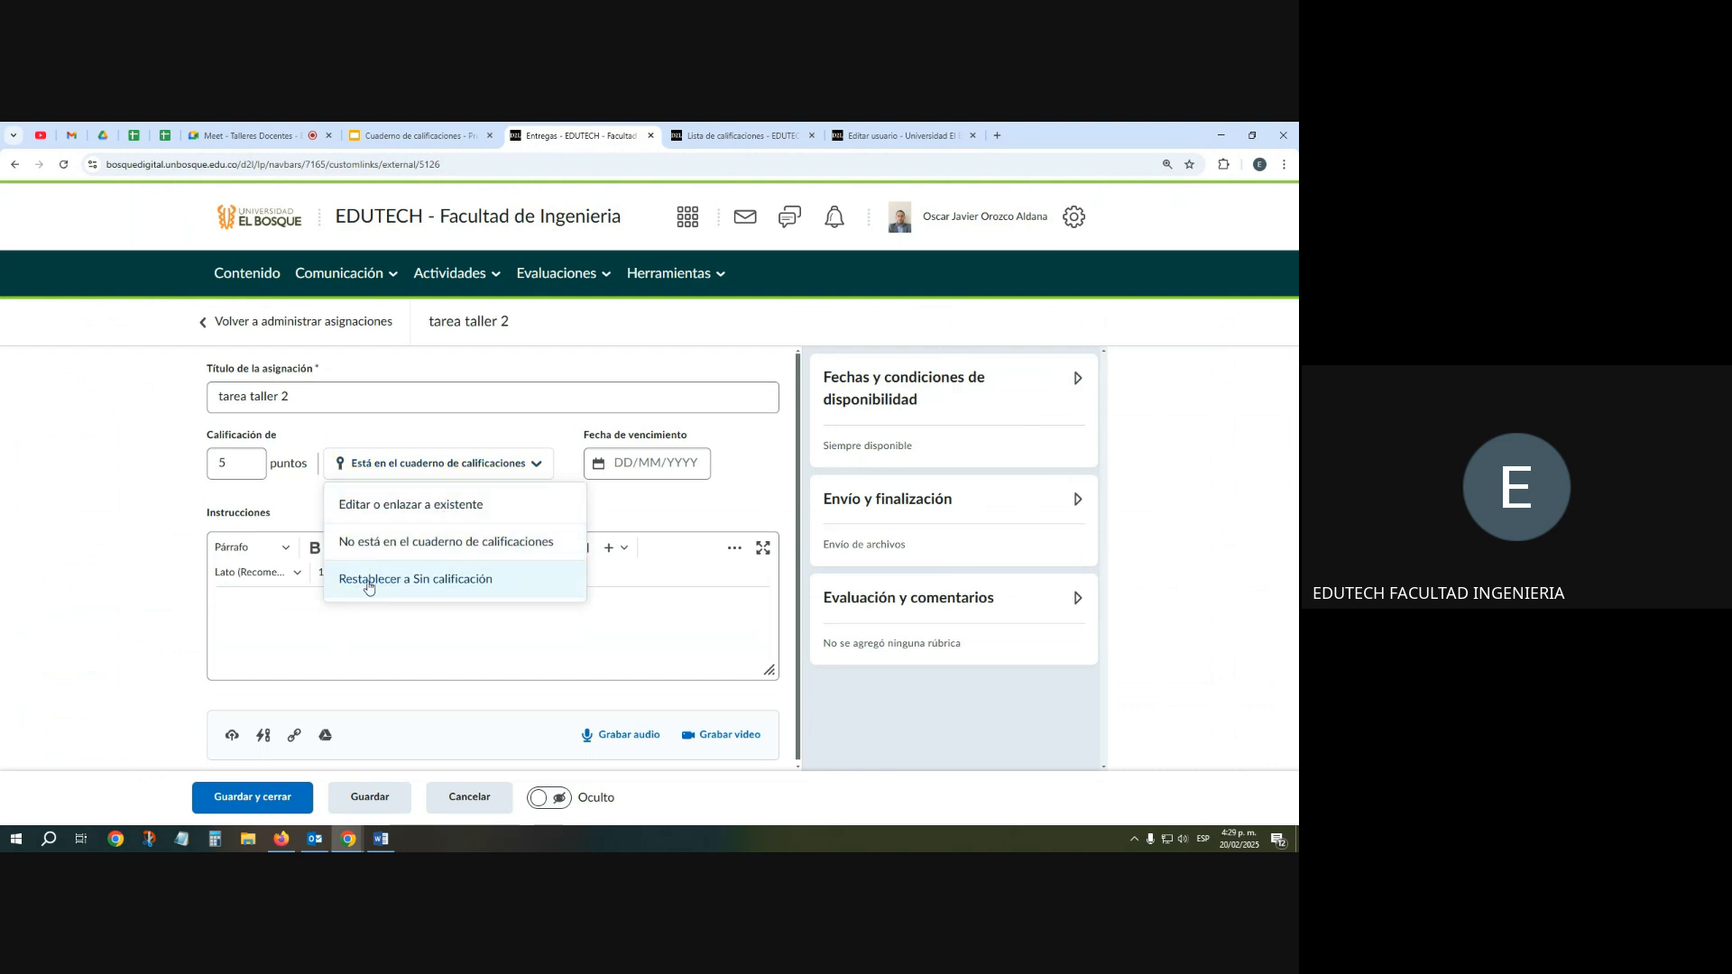
click(417, 546)
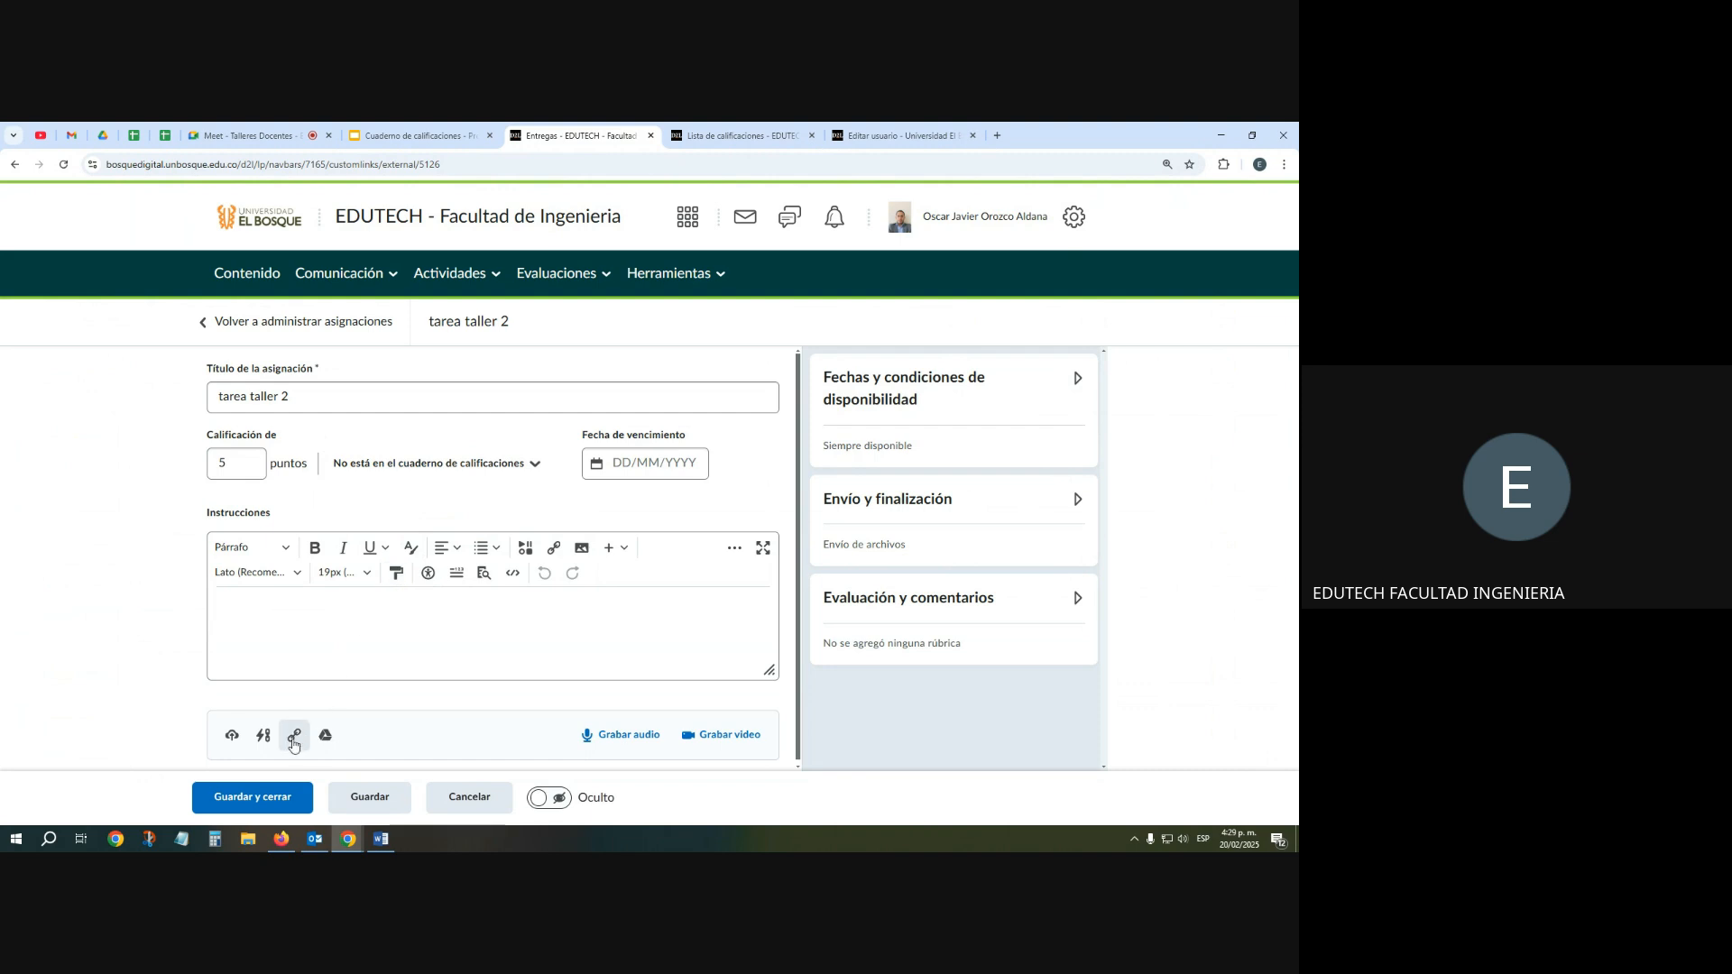
click(254, 794)
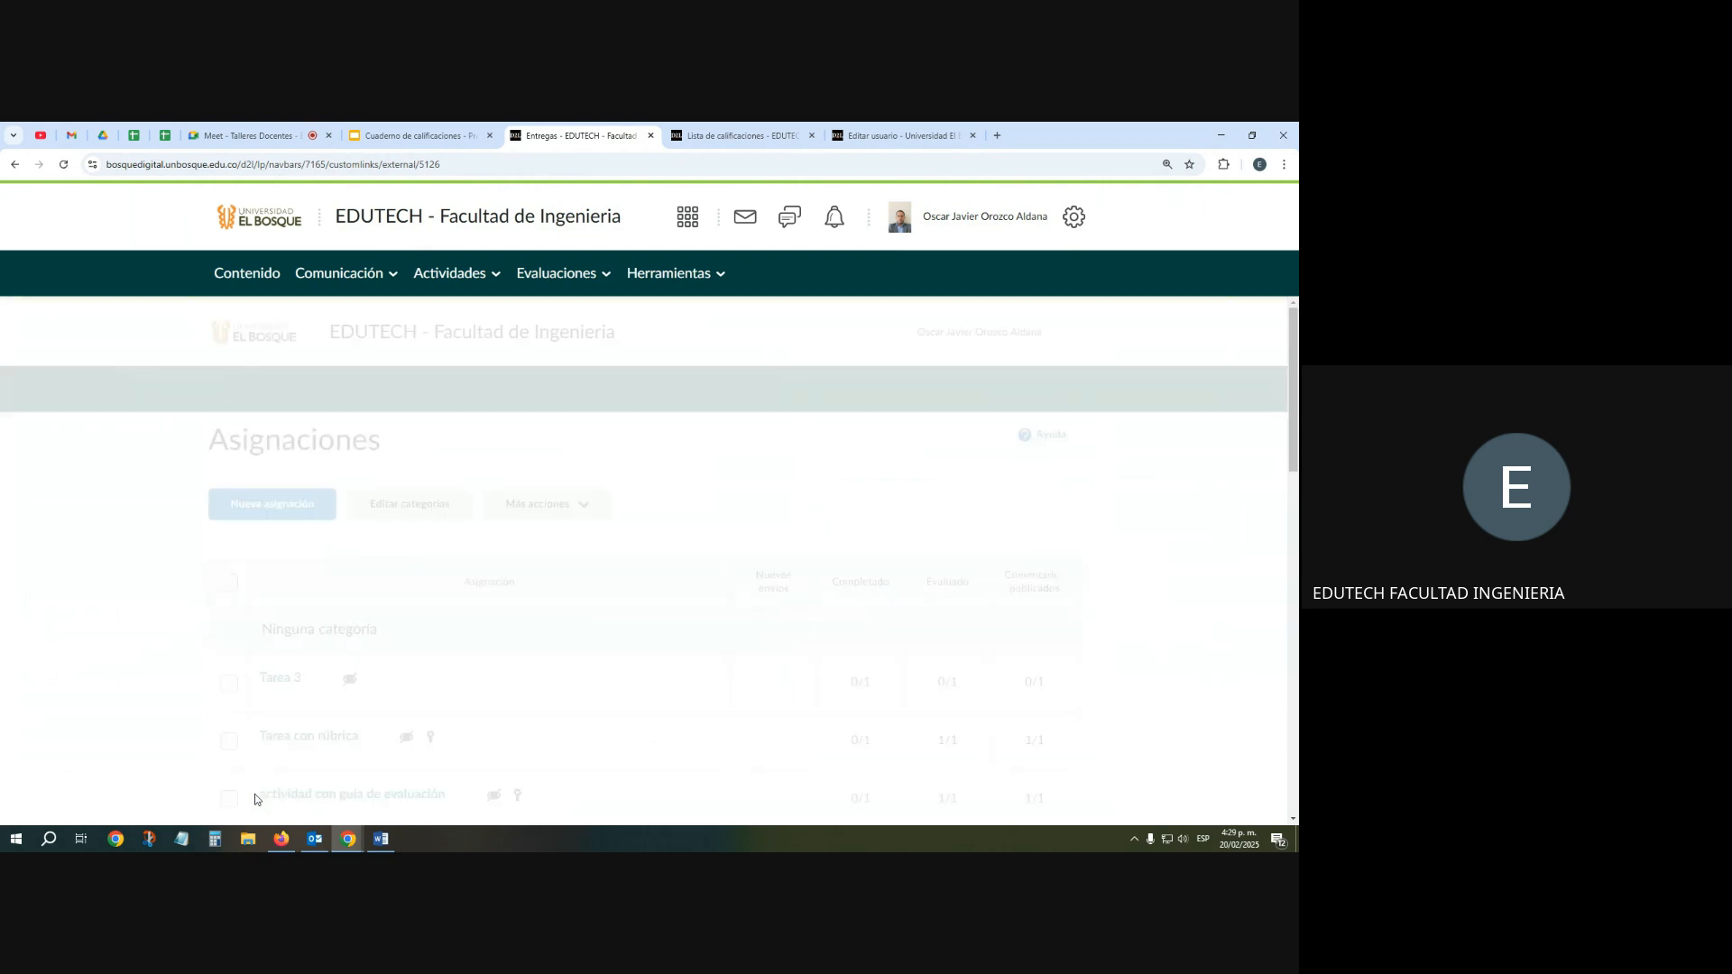
Reload the grade list and check the association of tarea taller 2 in CORTE 1
click(745, 135)
double_click(895, 568)
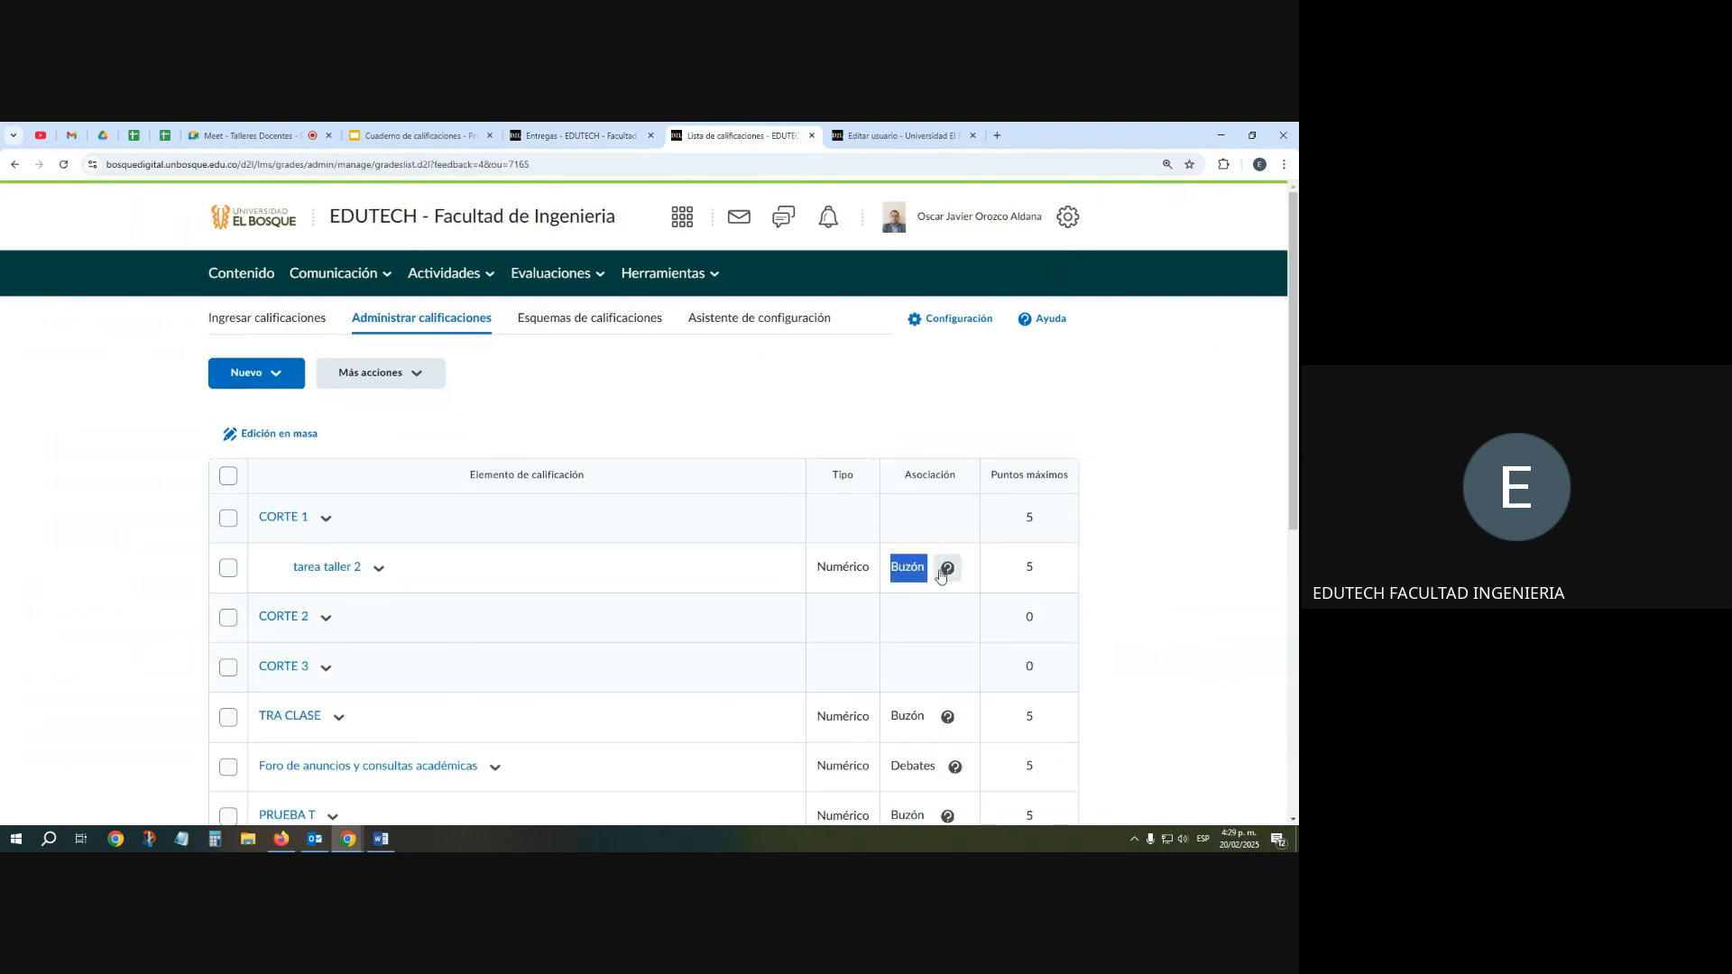
click(541, 163)
key(Return)
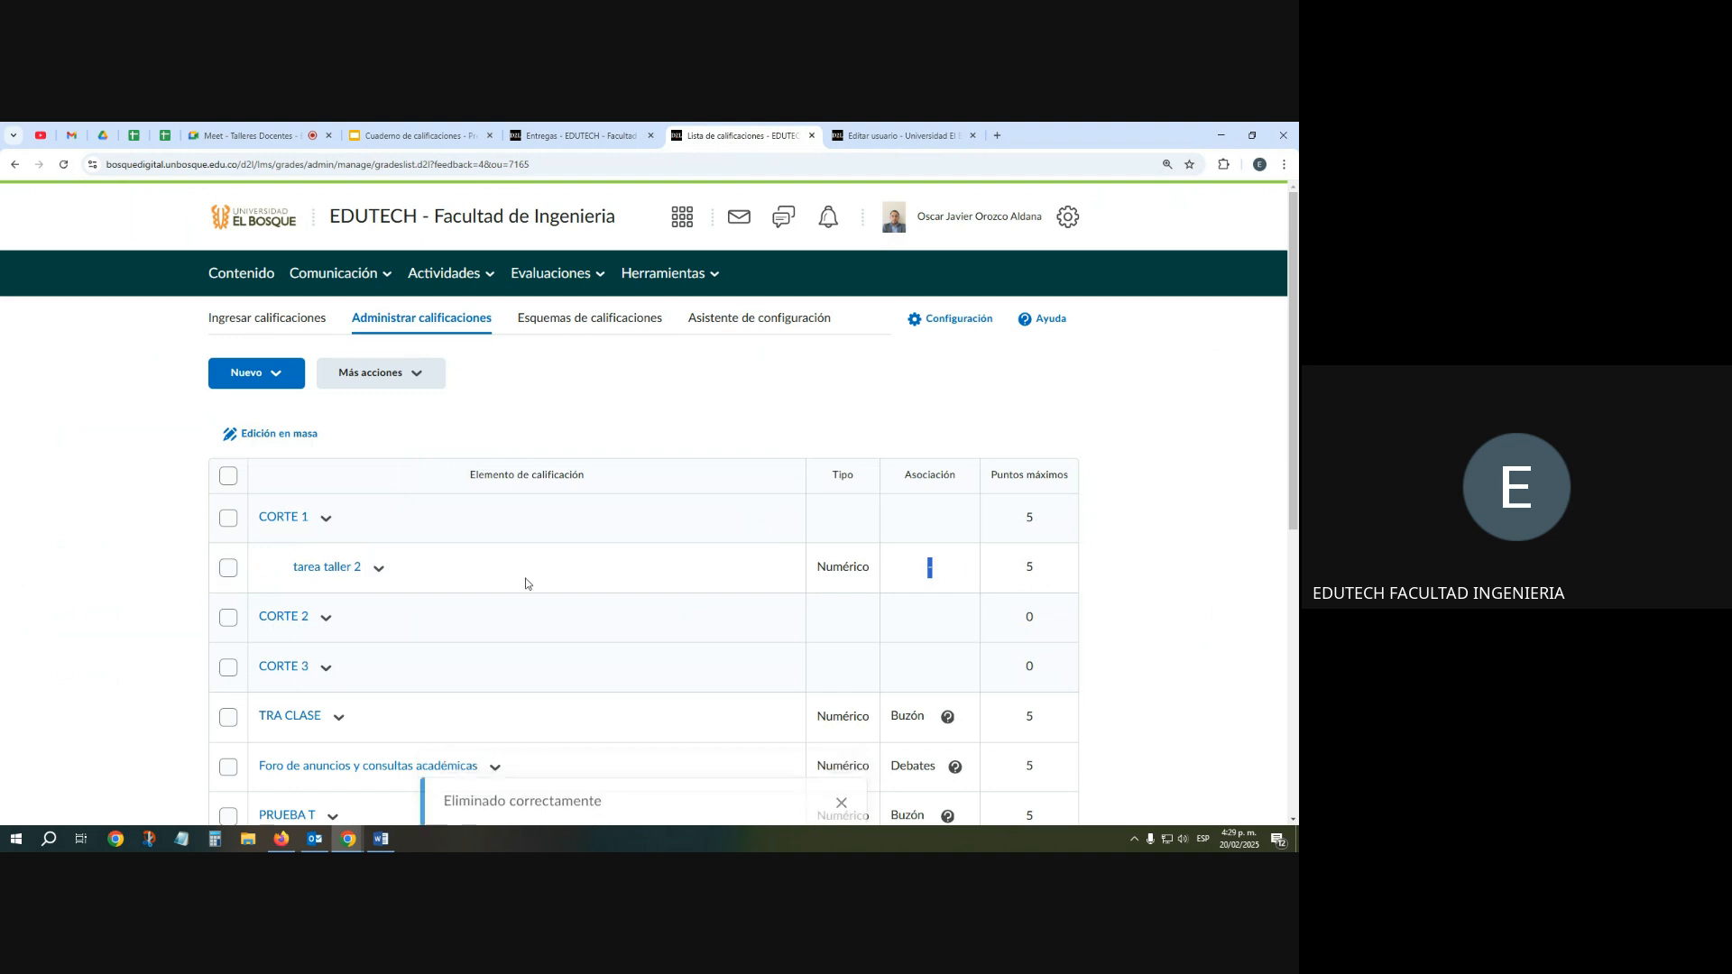
Delete the assignment tarea taller 2 from the assignment list and confirm the deletion
click(571, 137)
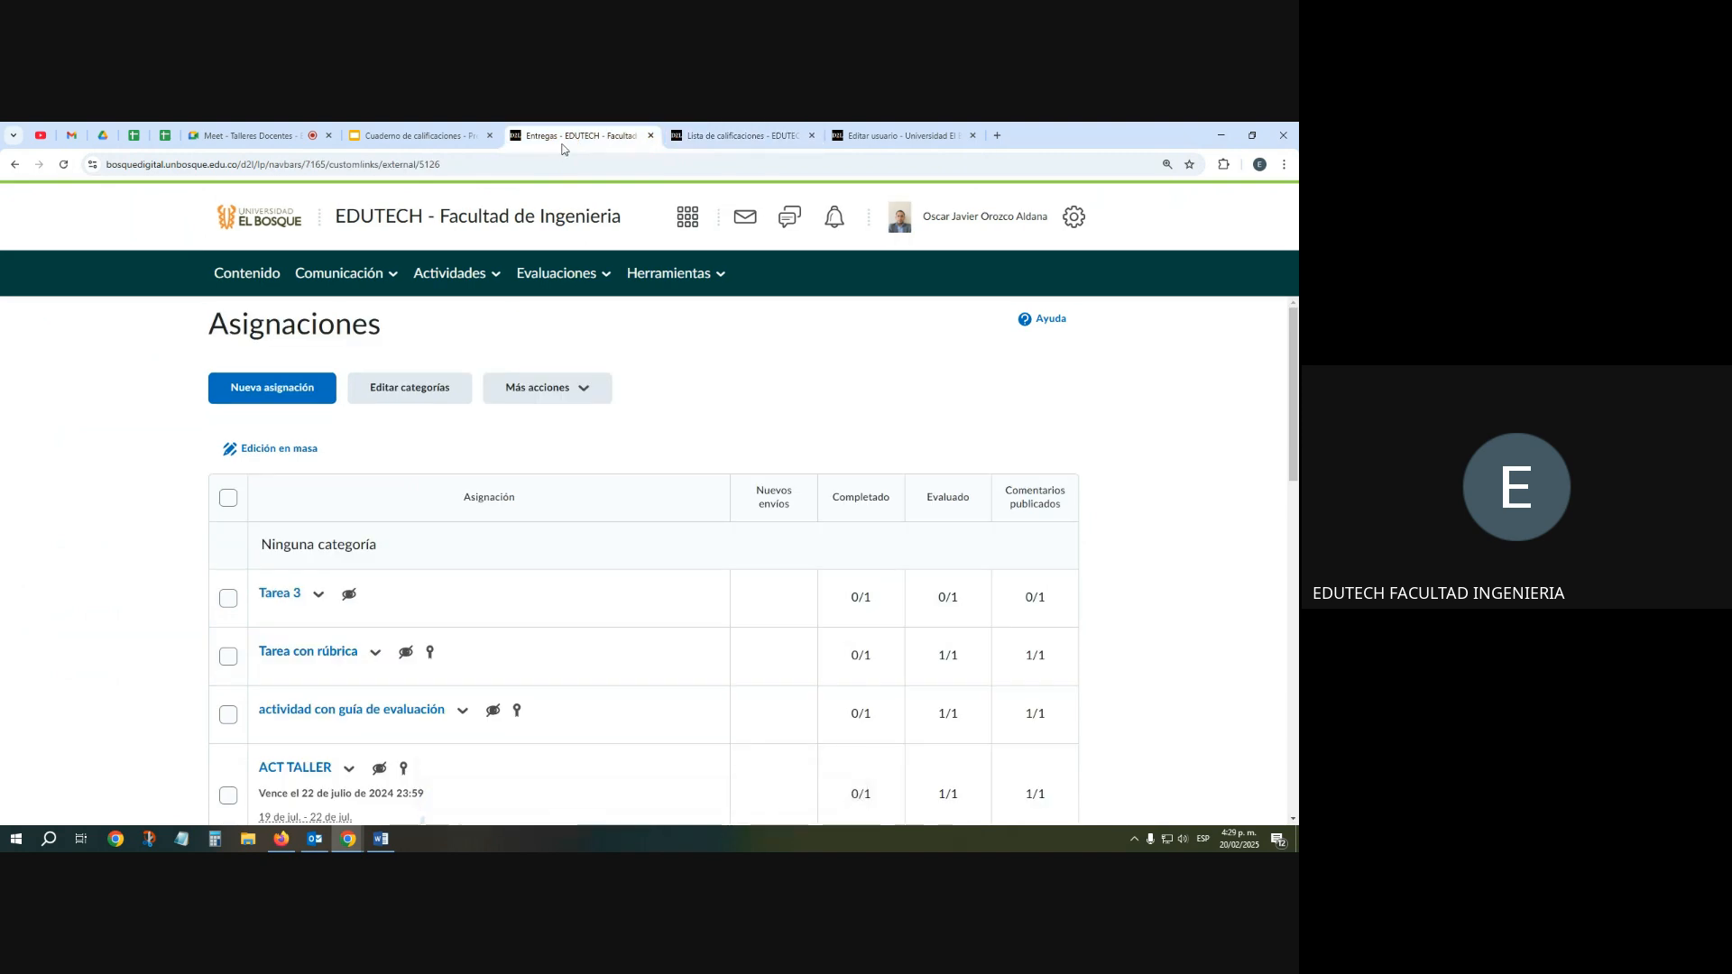
scroll(326, 704, down, 10)
scroll(326, 703, down, 2)
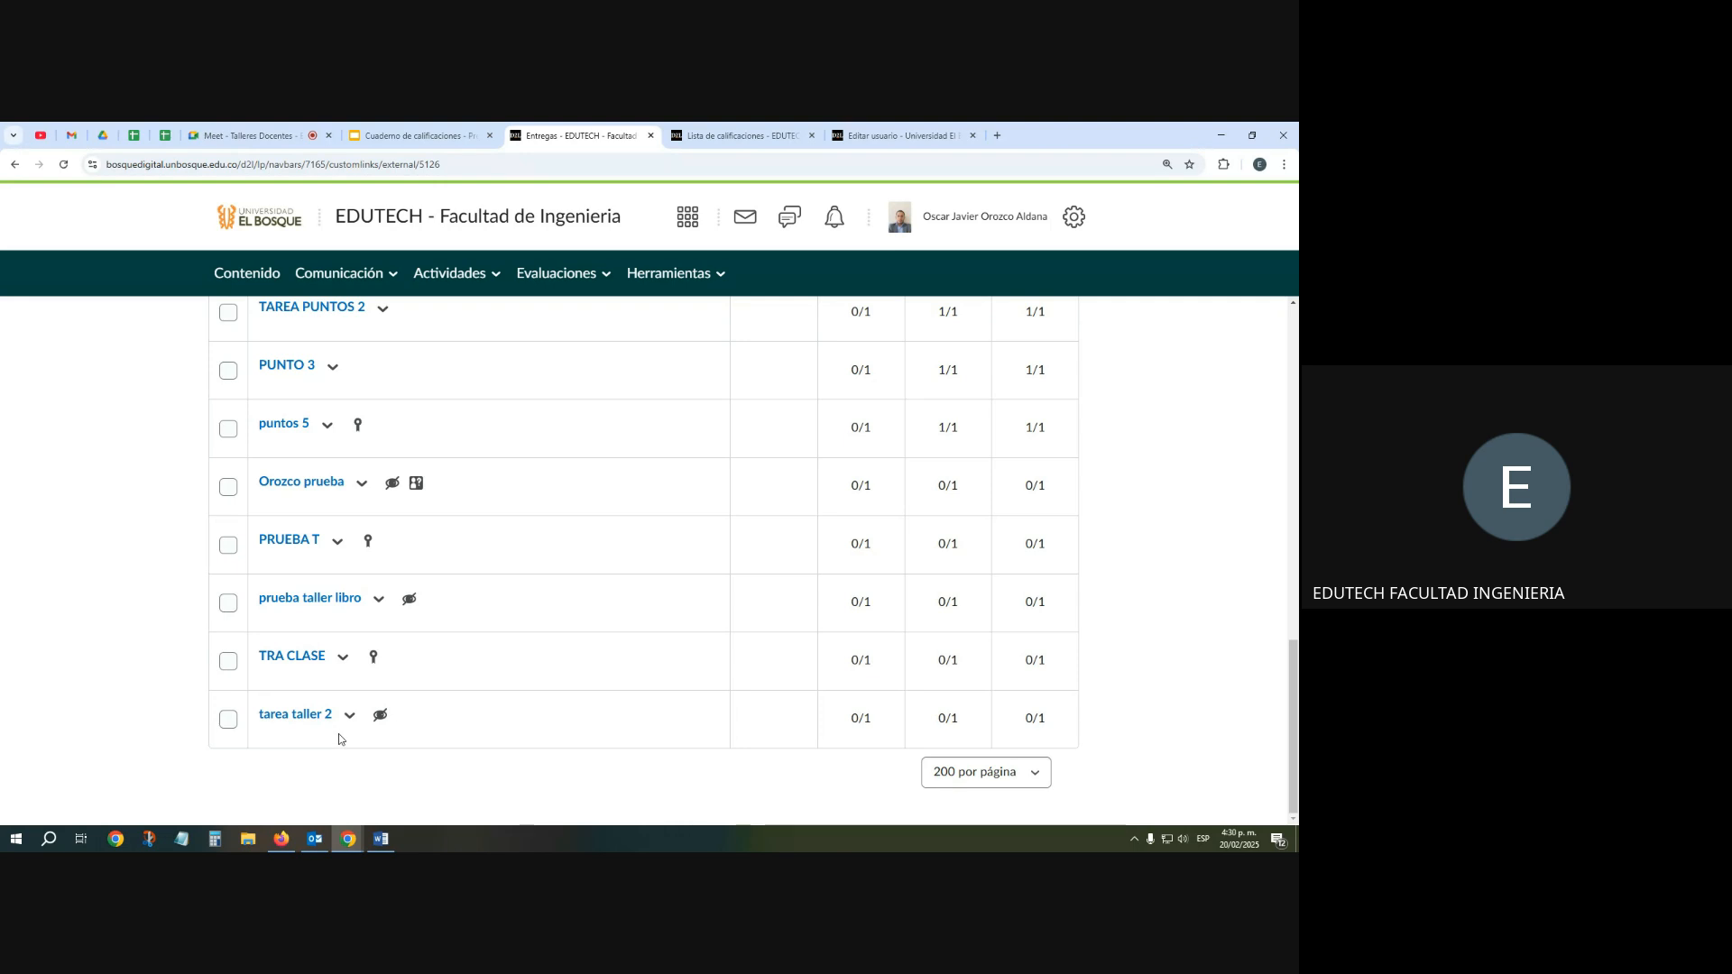
click(349, 715)
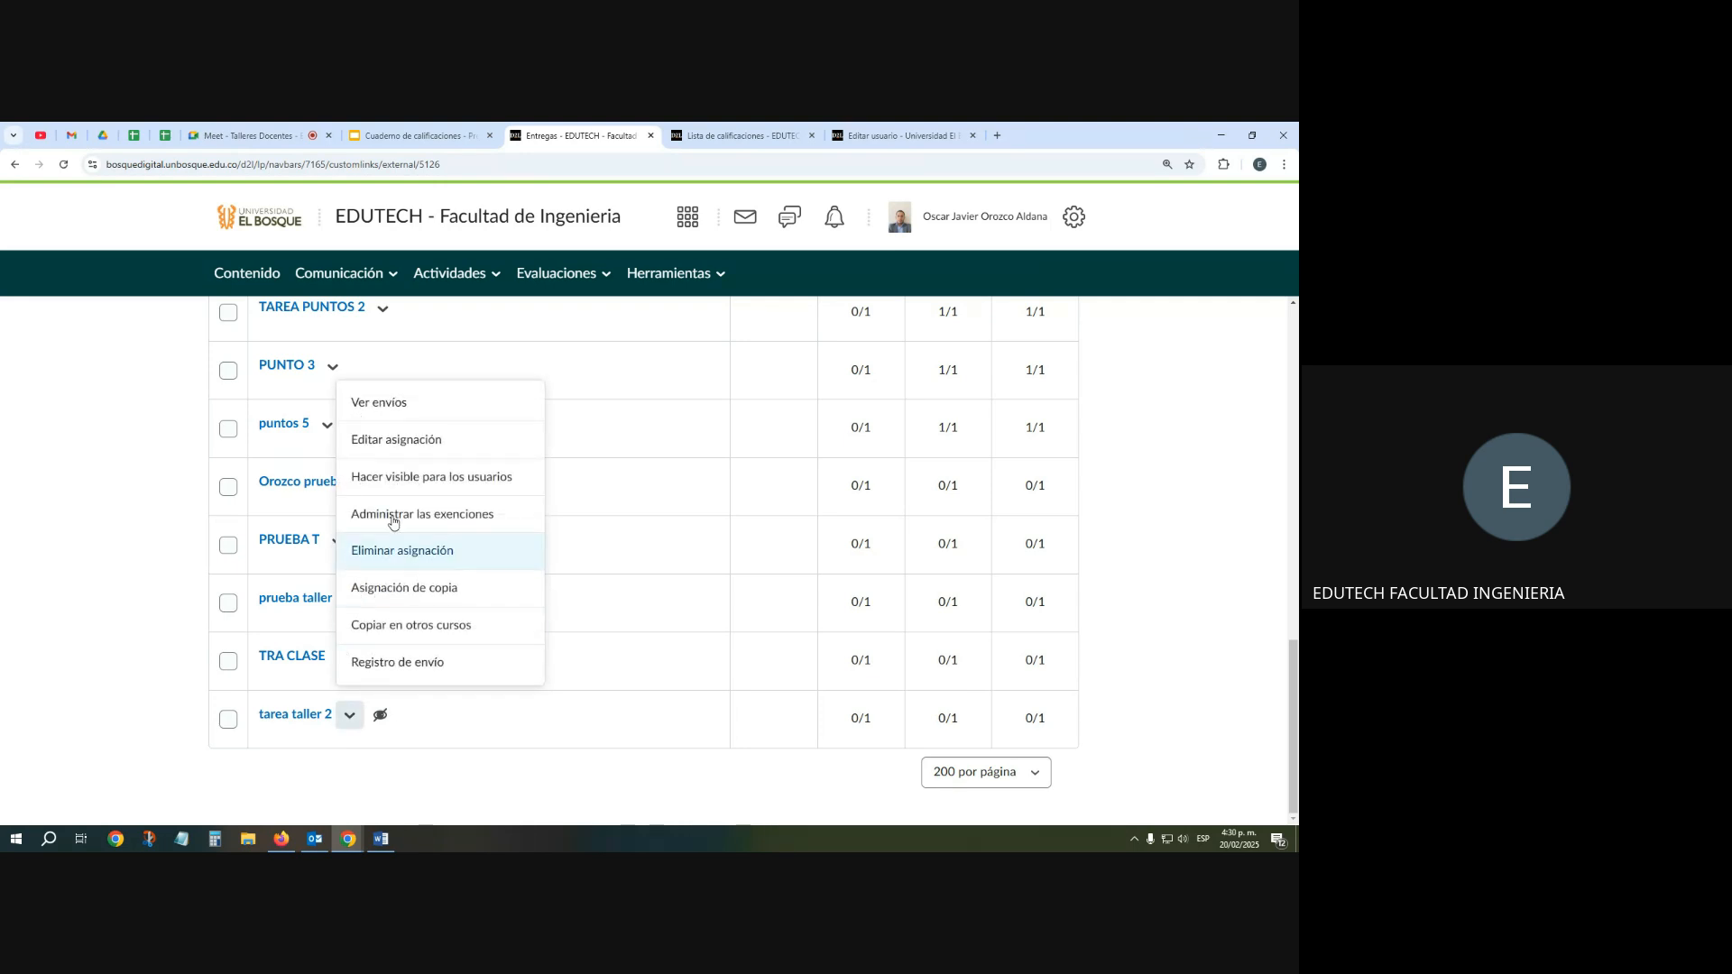
click(414, 551)
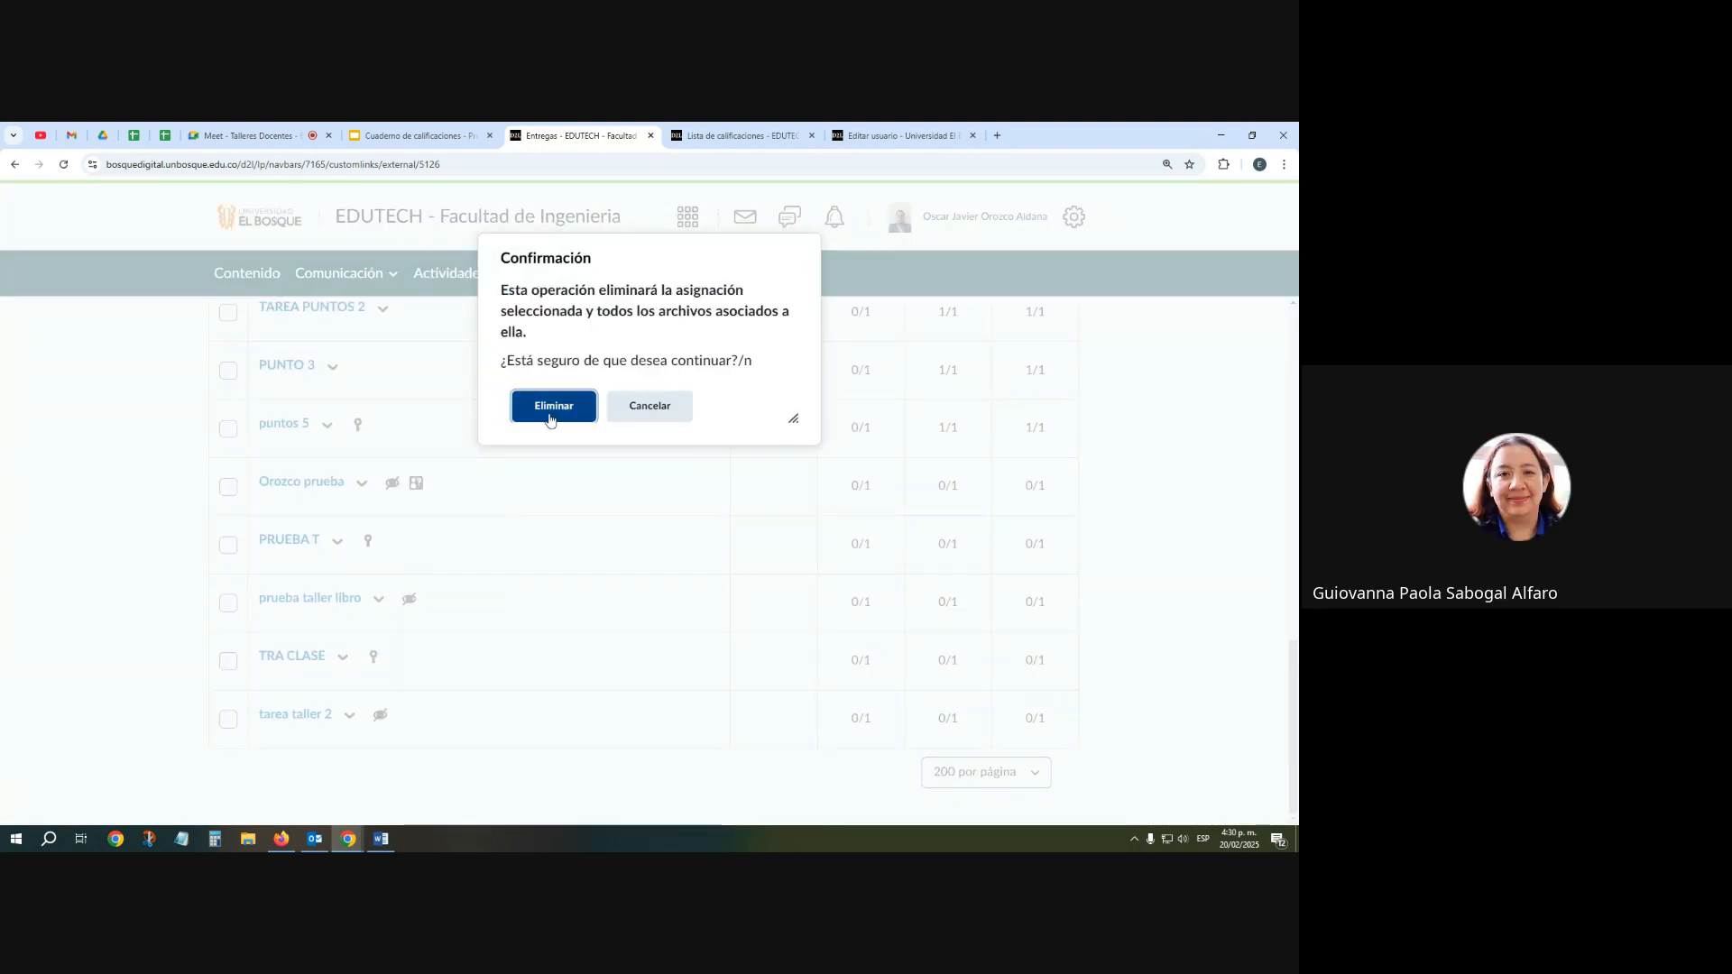
click(551, 417)
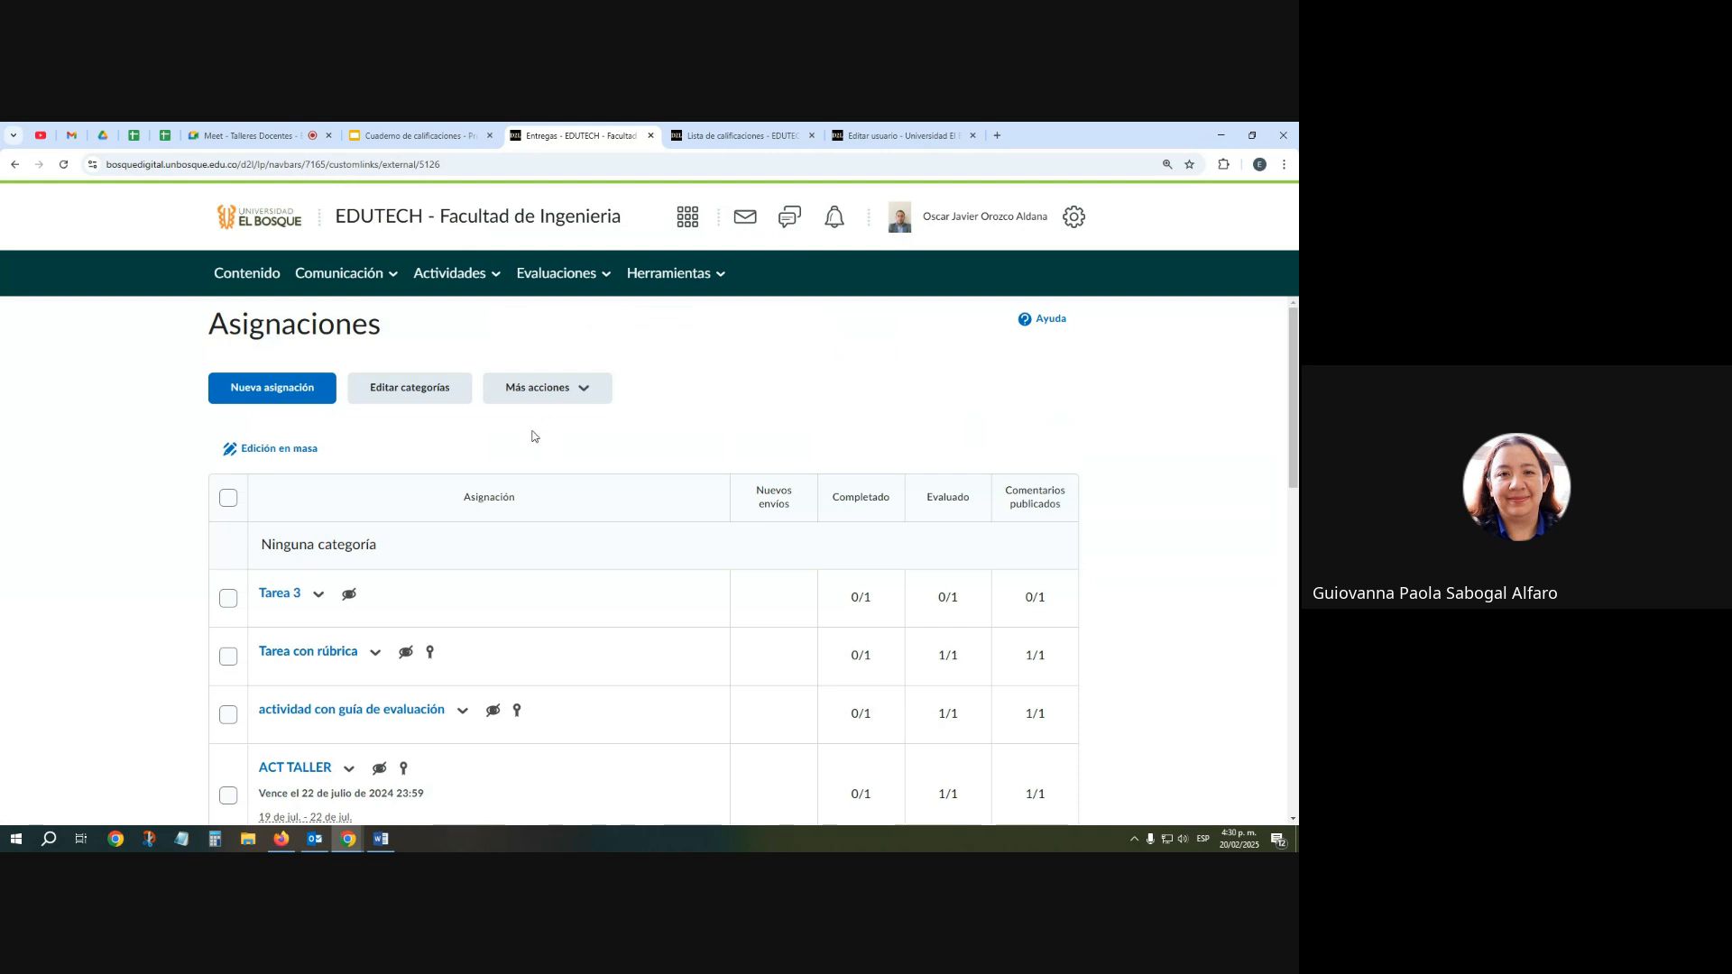
Check the end of the assignment list and examine the associations of the items in the grade list
scroll(523, 487, down, 8)
scroll(517, 549, down, 3)
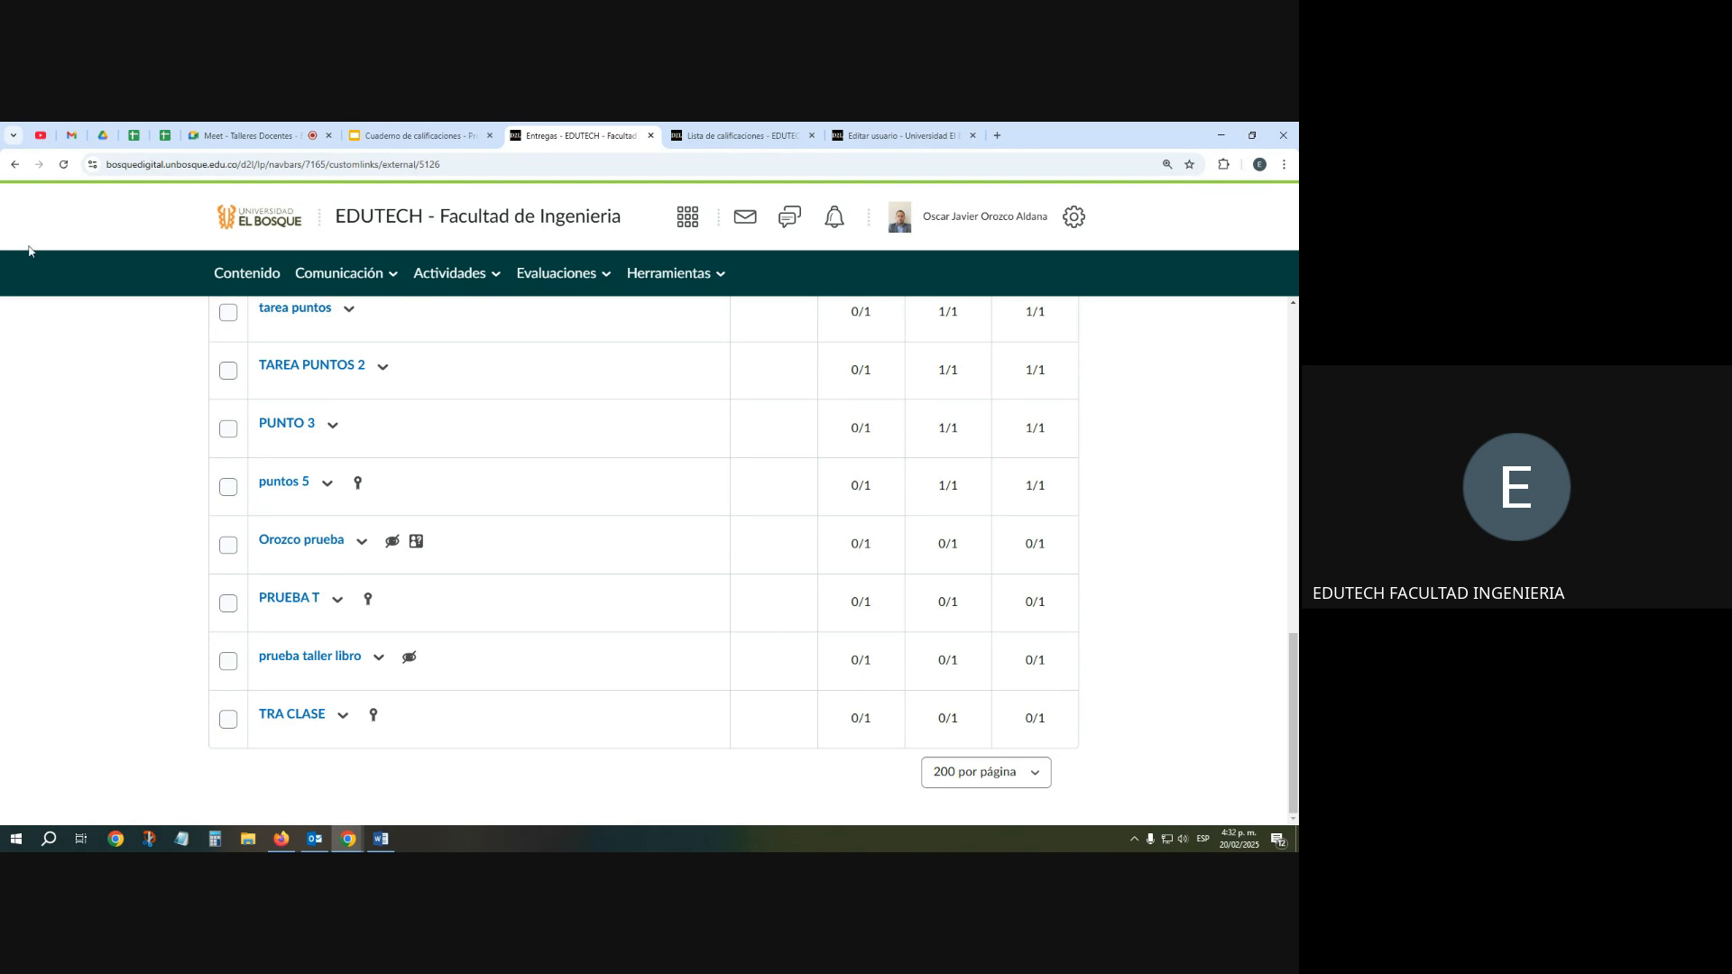
click(706, 134)
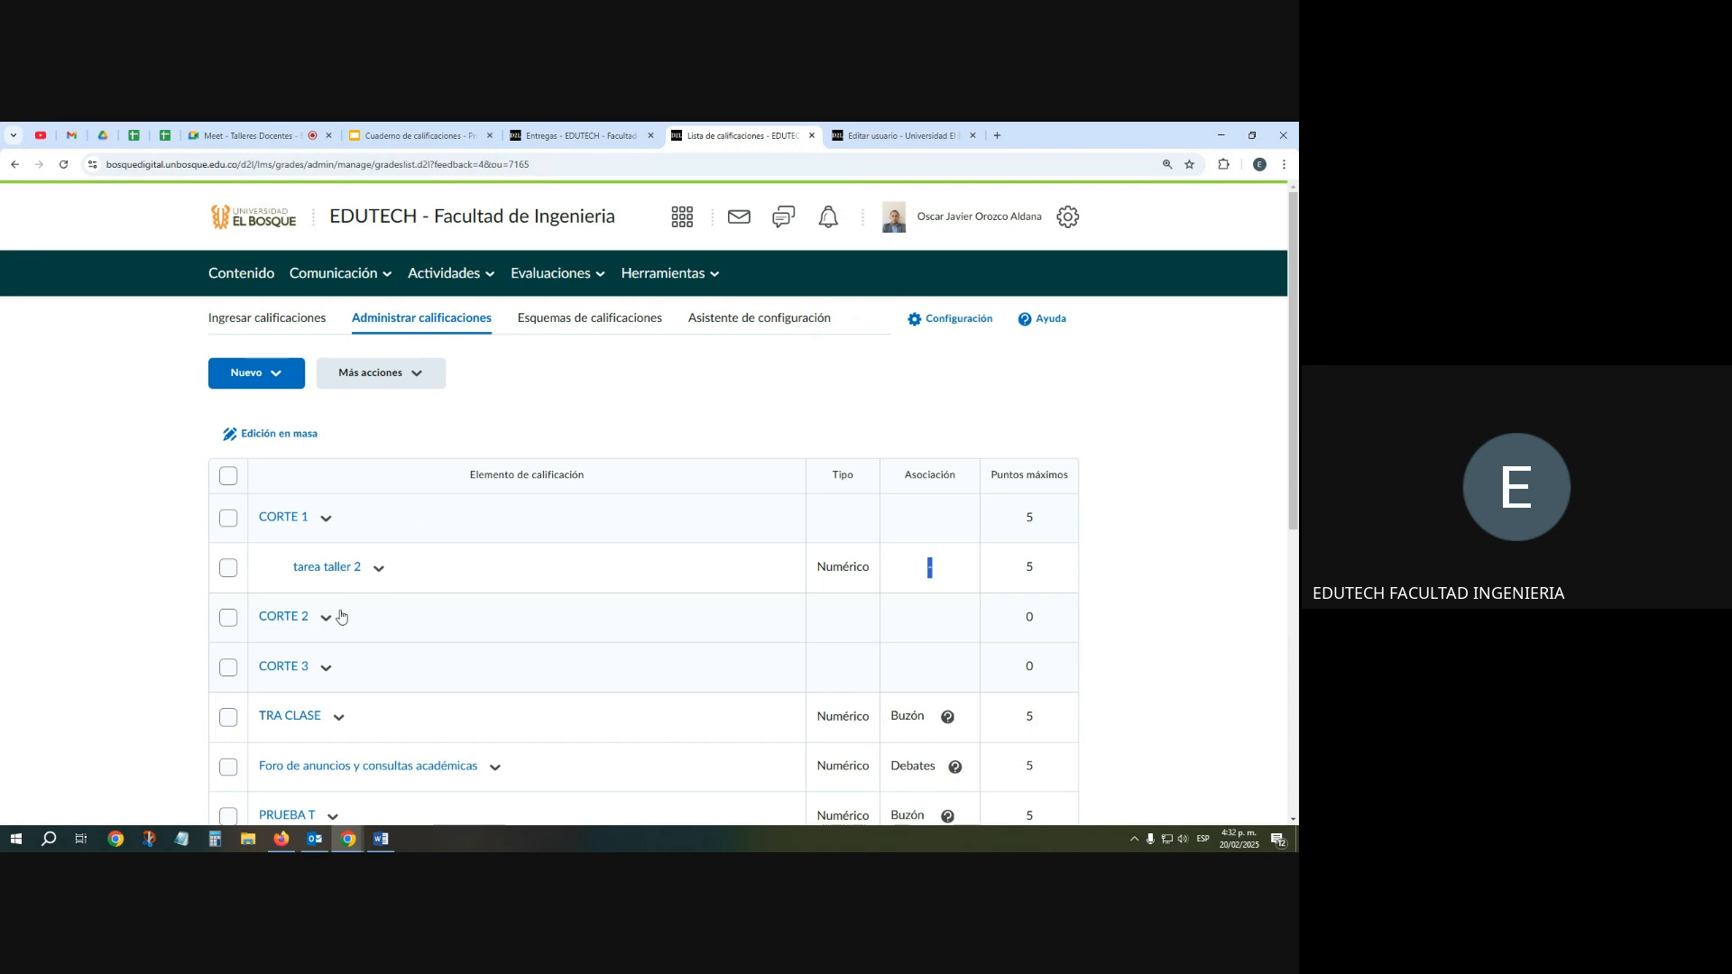
scroll(311, 658, down, 3)
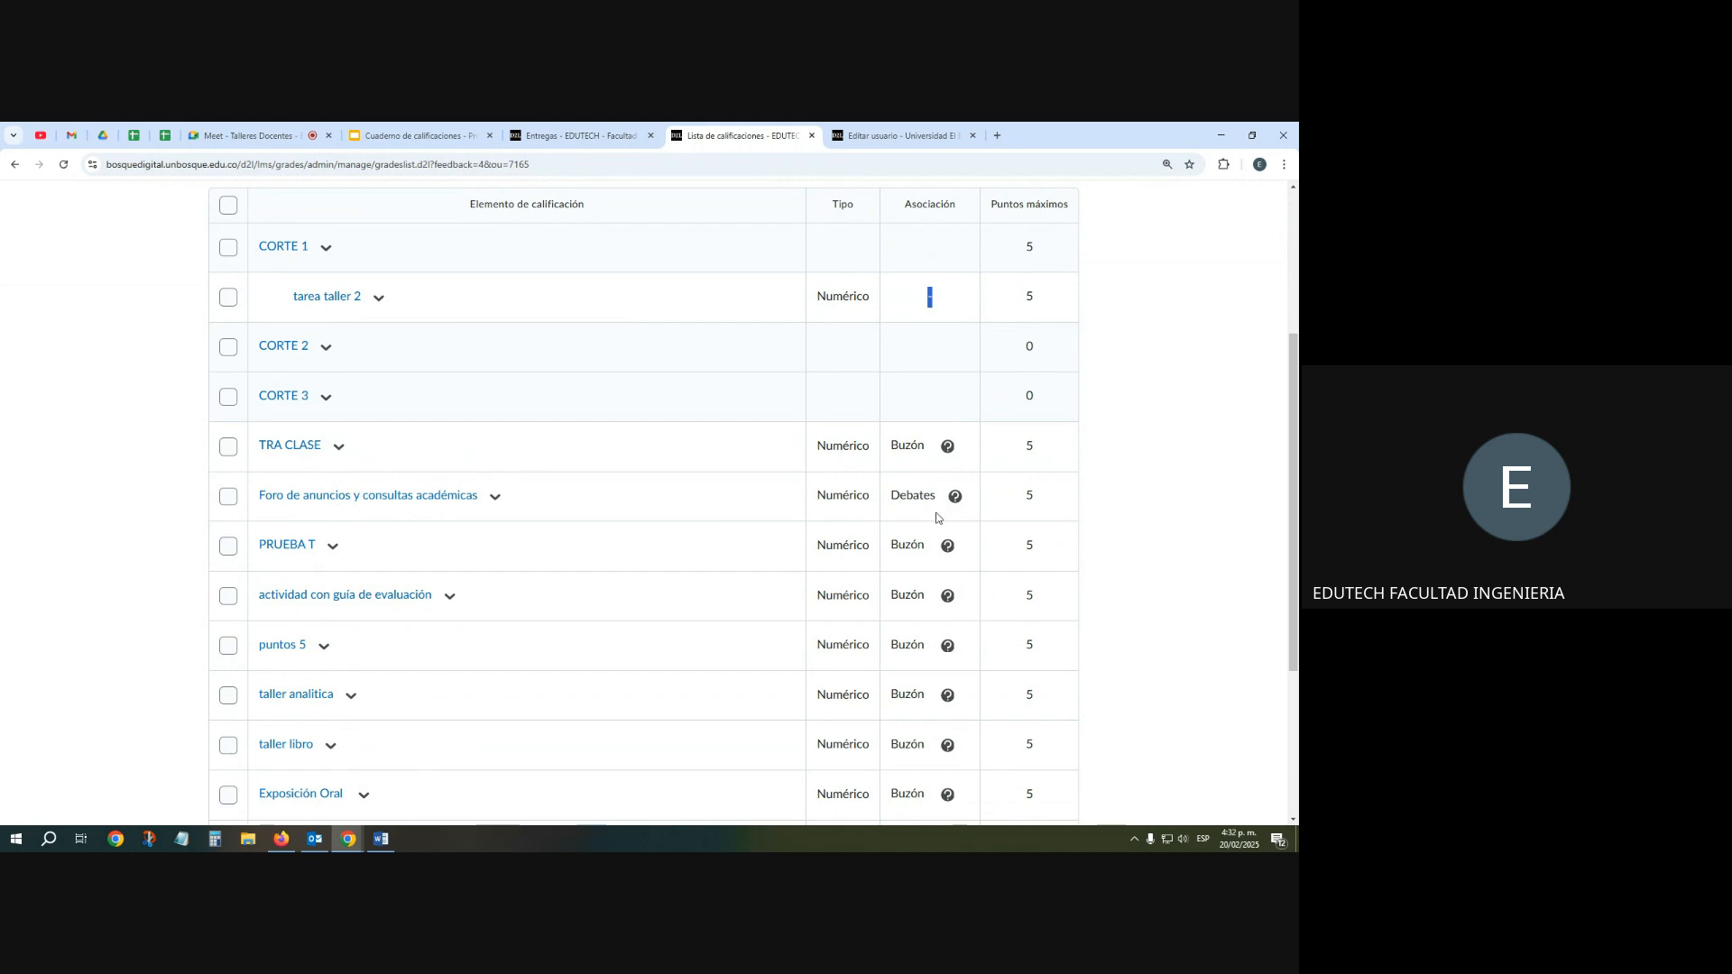
Hide the assignment TRA CLASE from users and check its visibility at the end of the assignment list
click(586, 138)
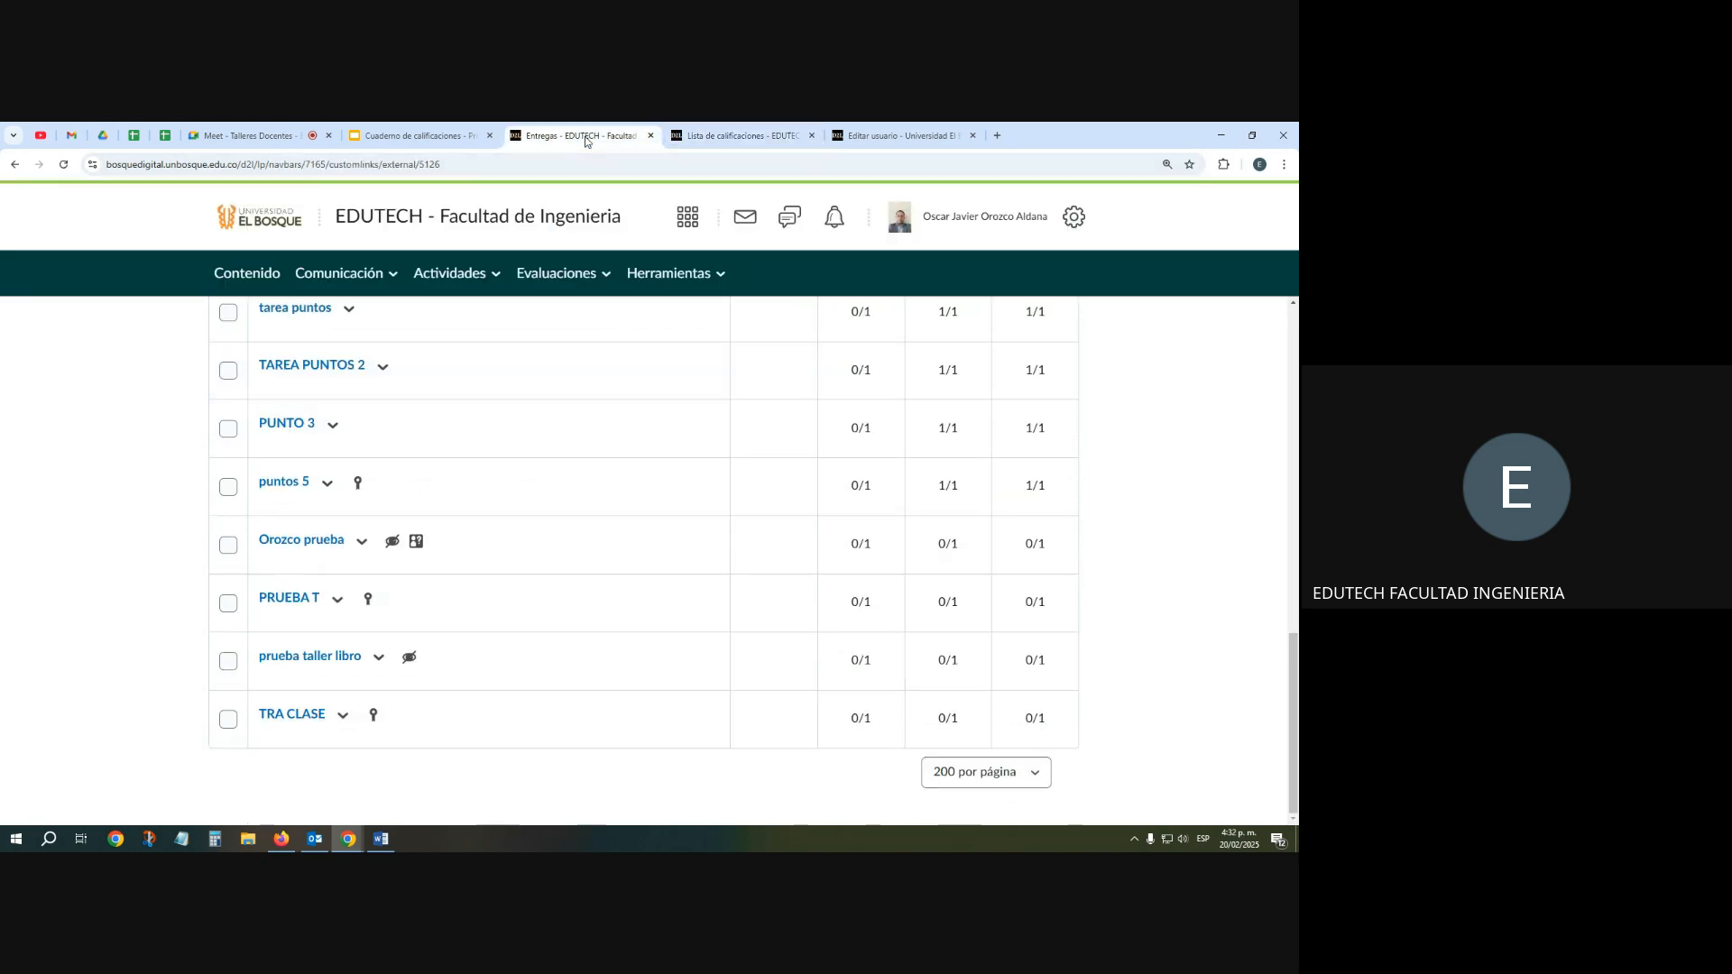
click(466, 276)
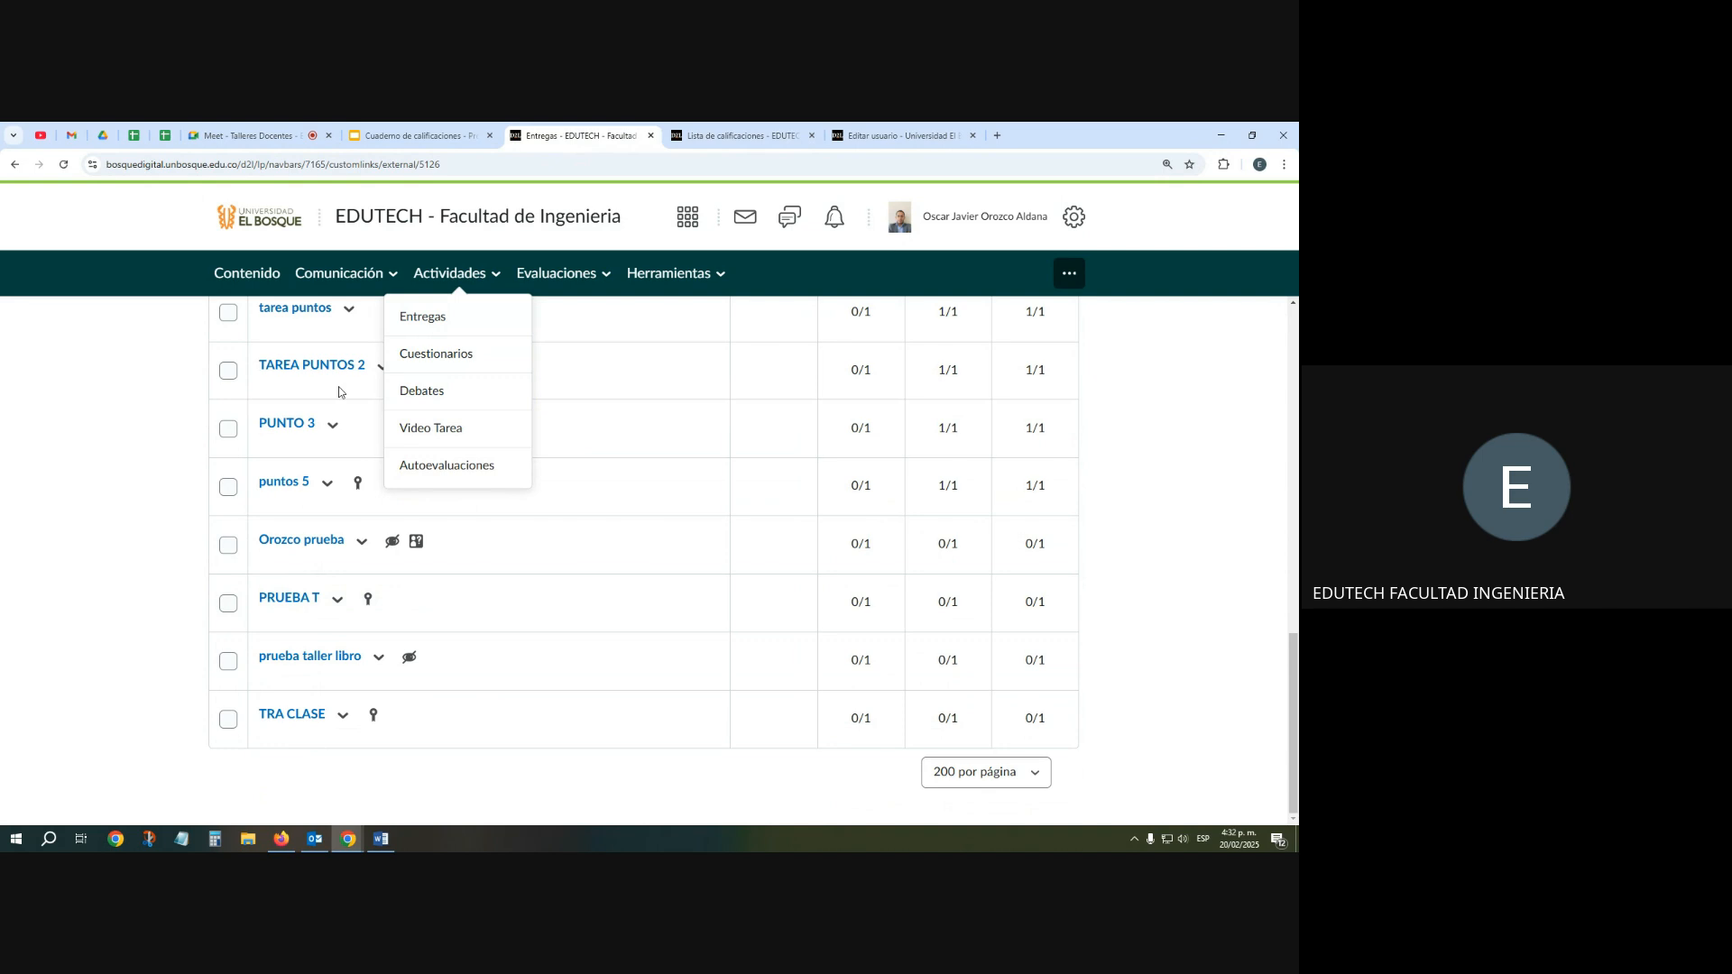
click(534, 555)
scroll(505, 541, up, 3)
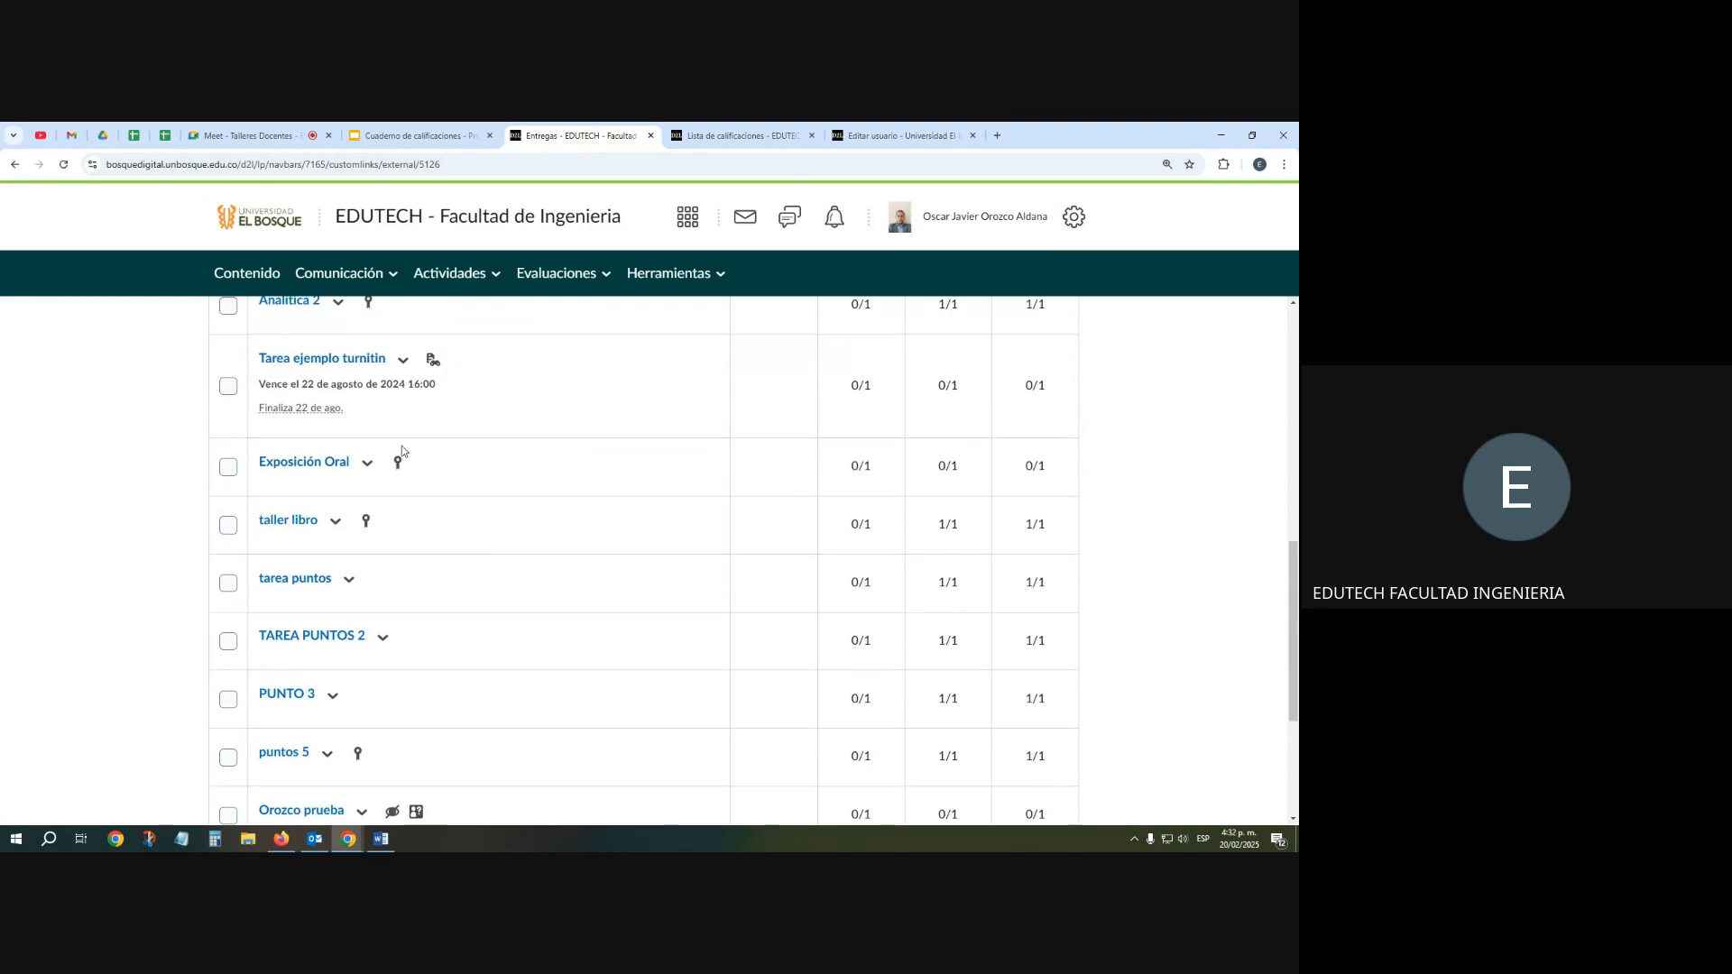
scroll(402, 451, down, 2)
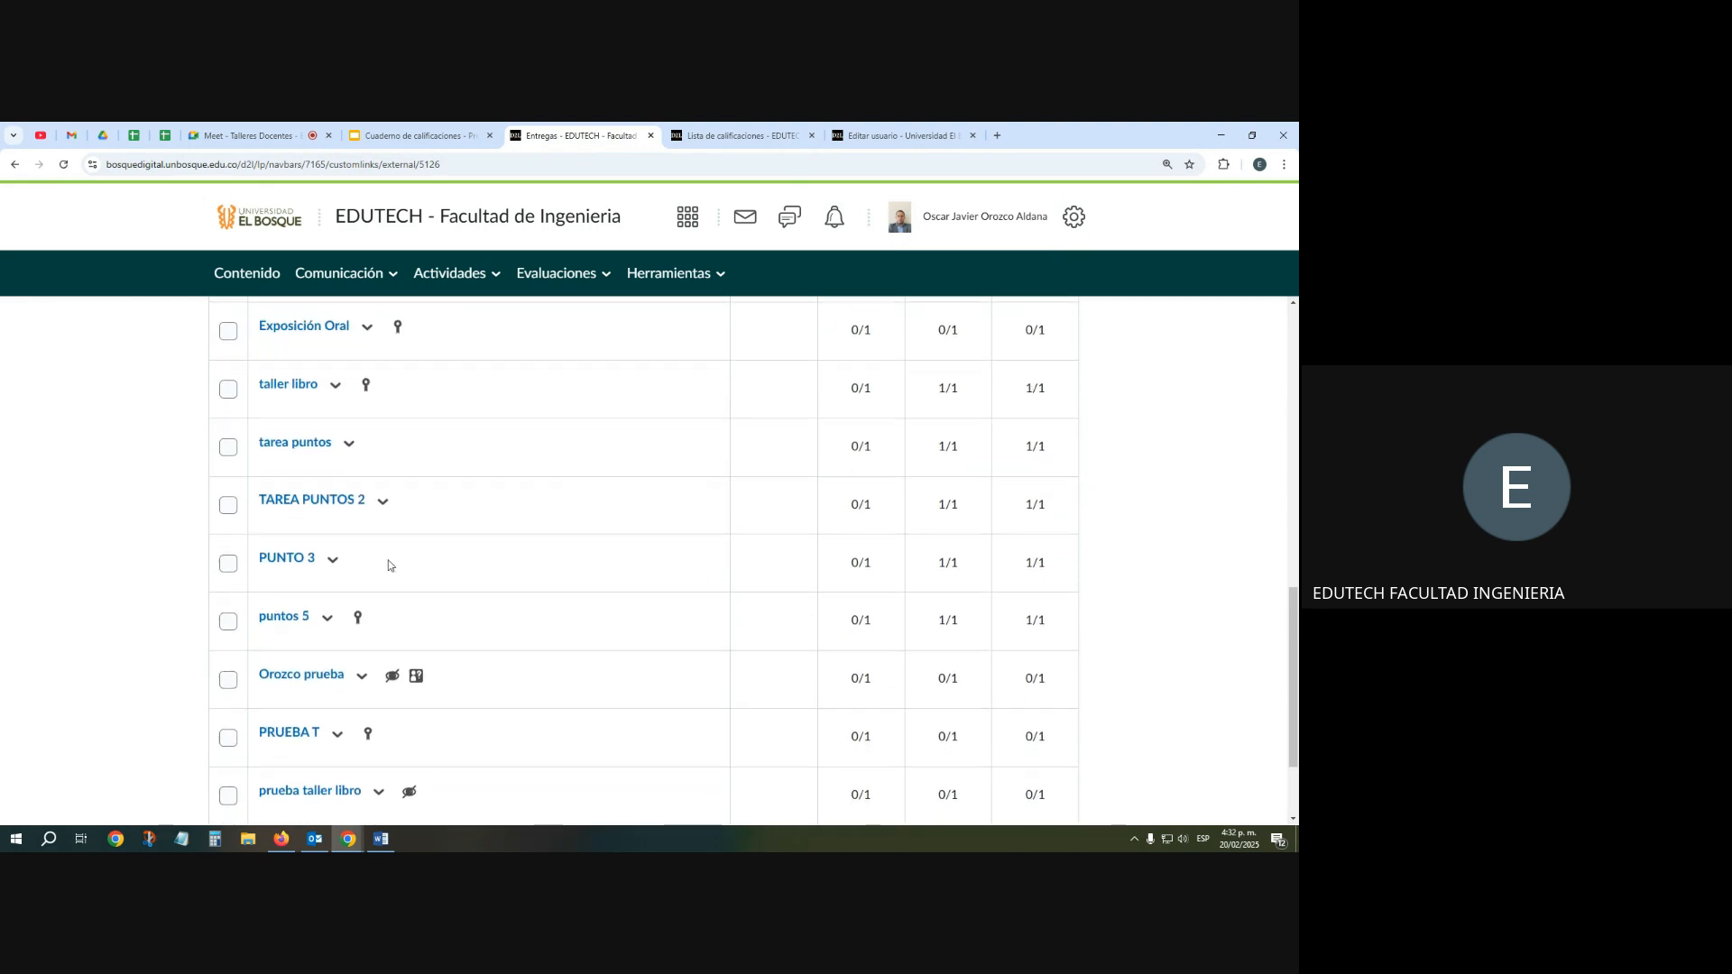
scroll(388, 566, down, 2)
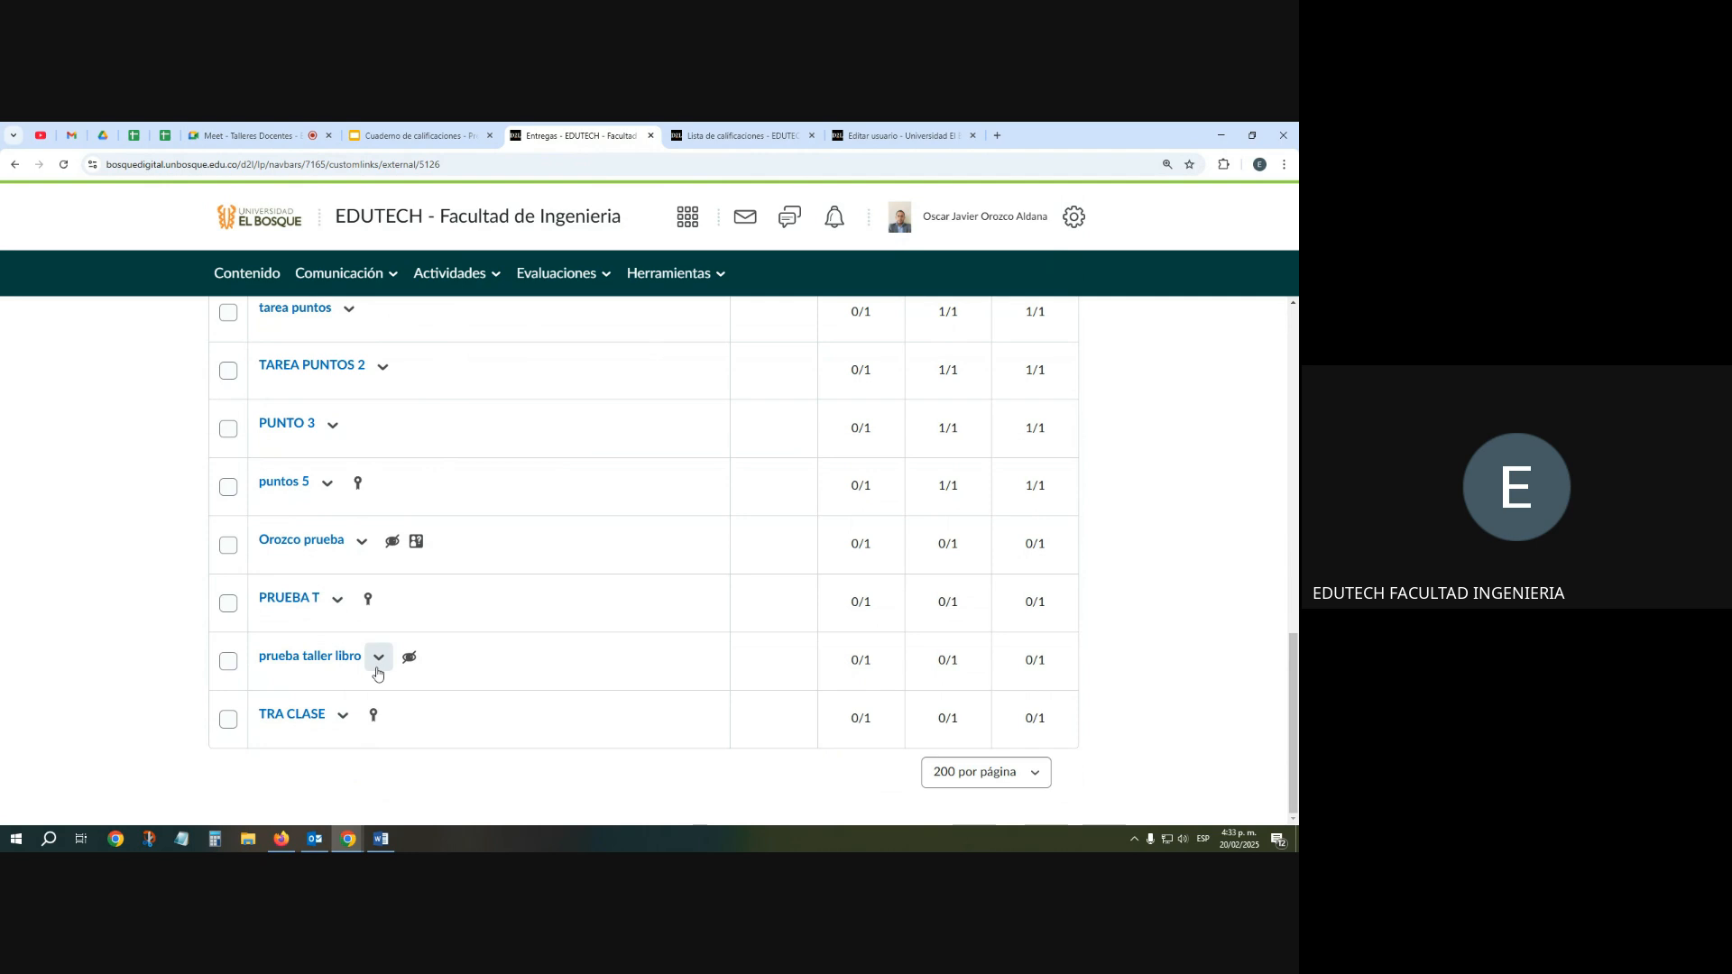
click(345, 722)
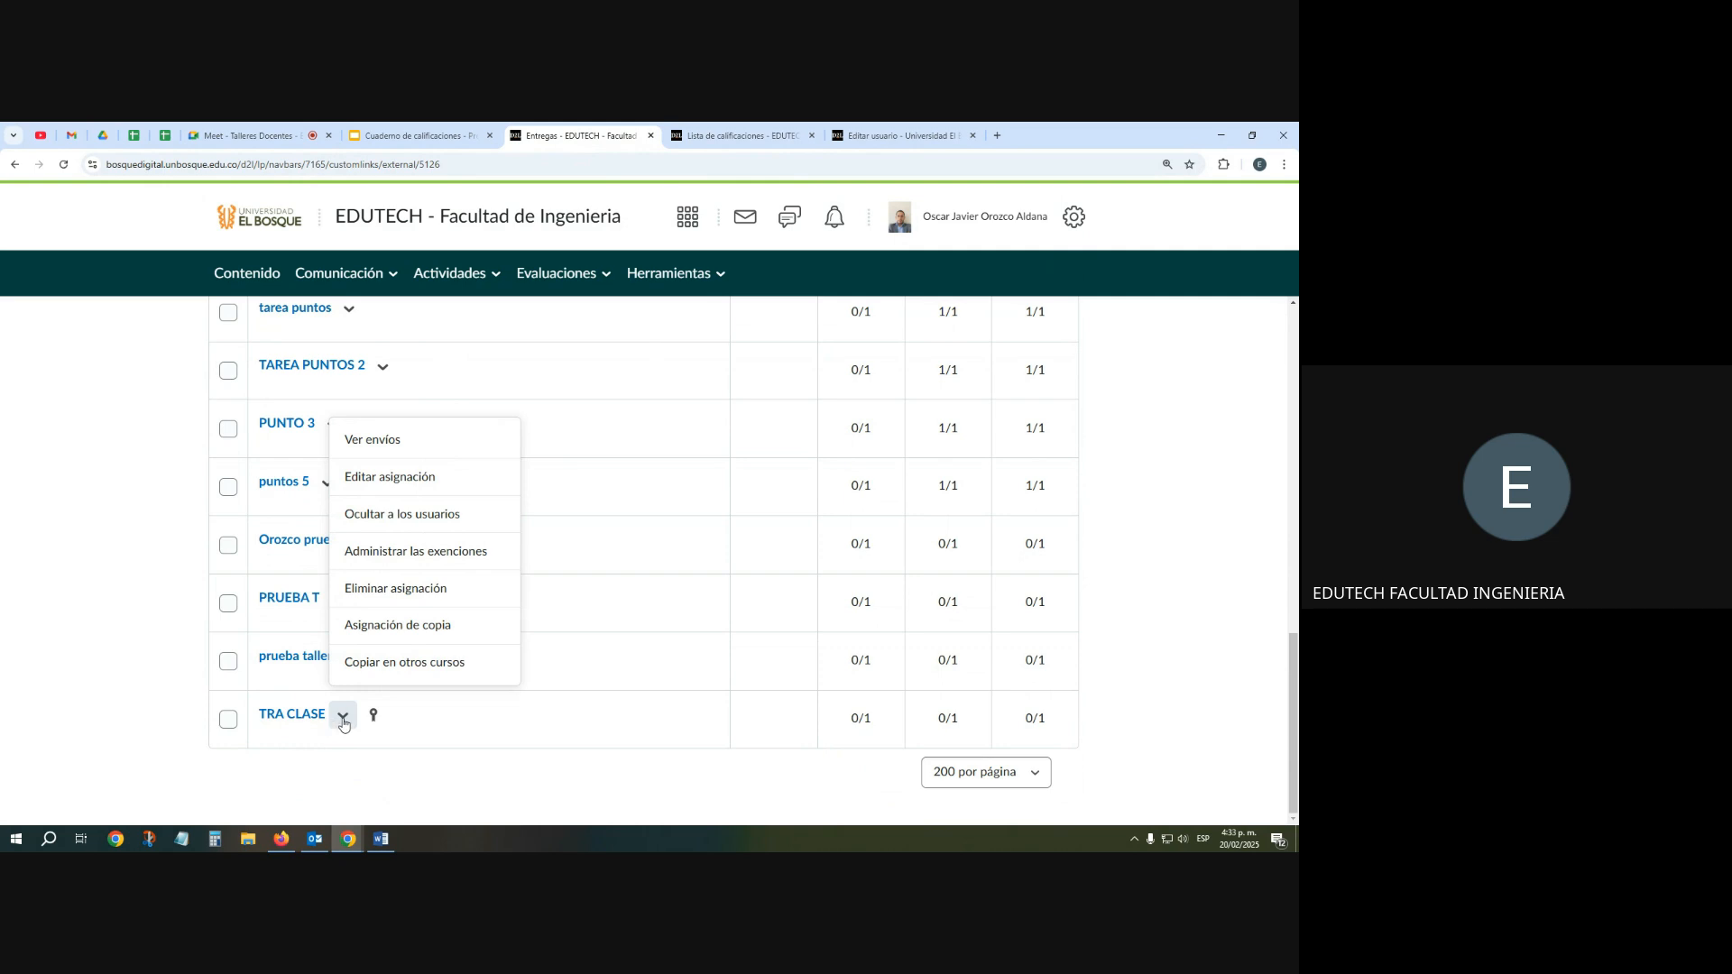
click(345, 722)
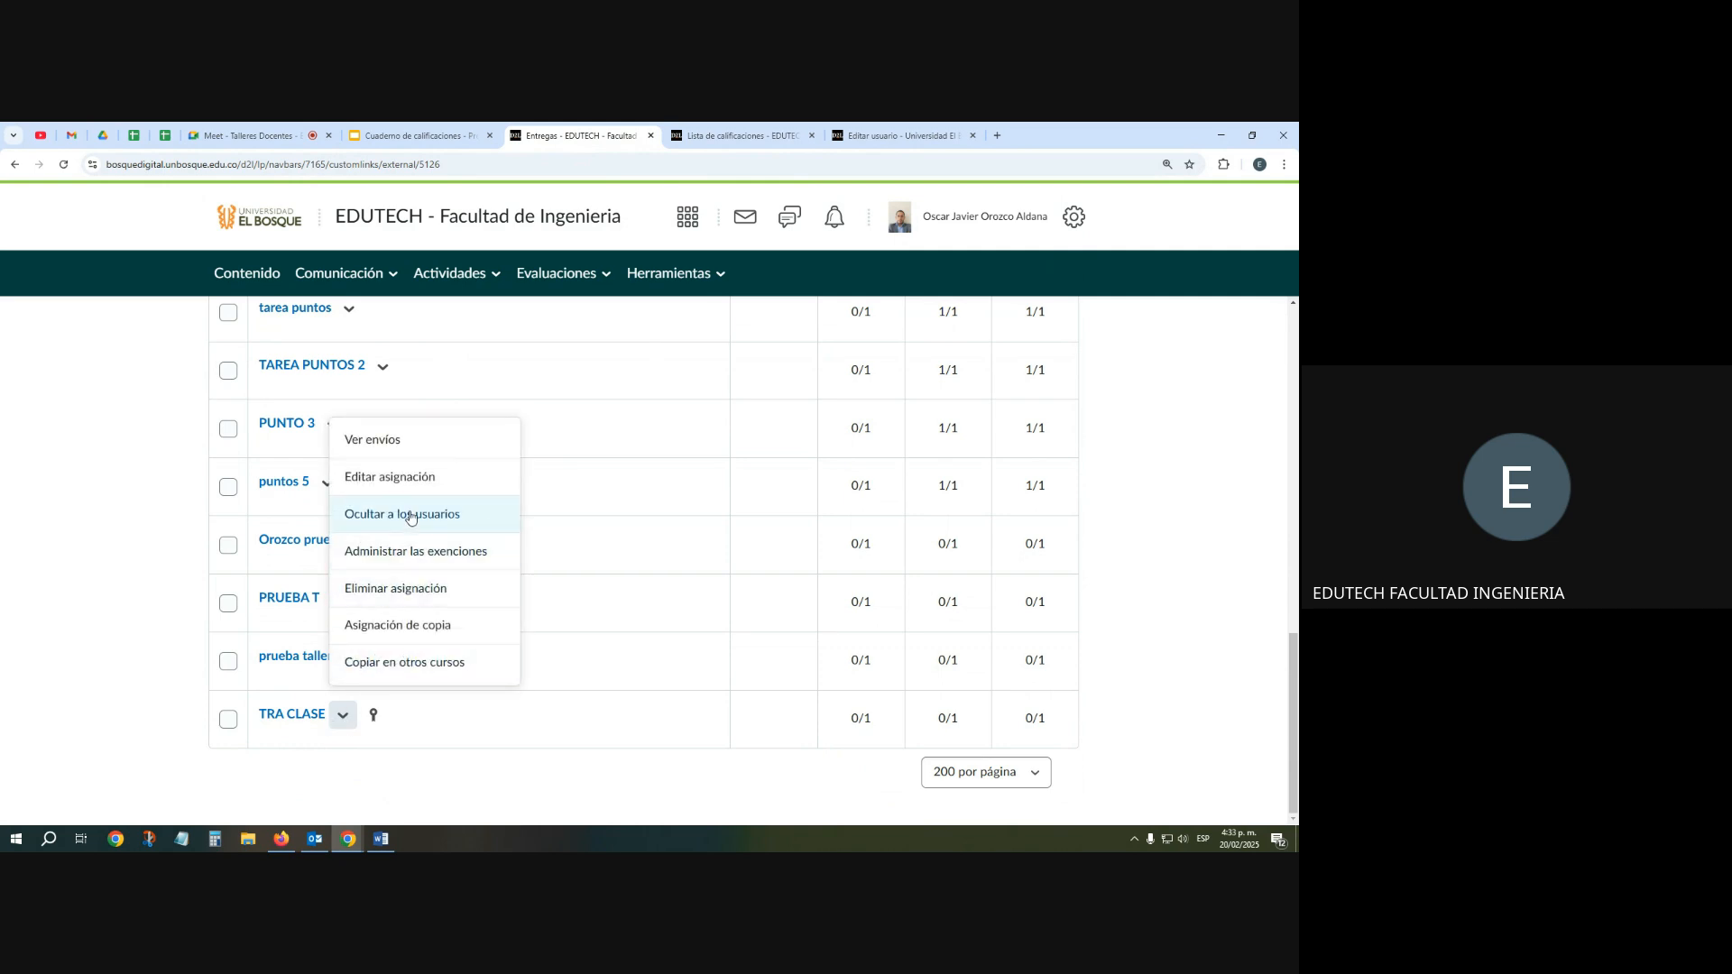
click(408, 518)
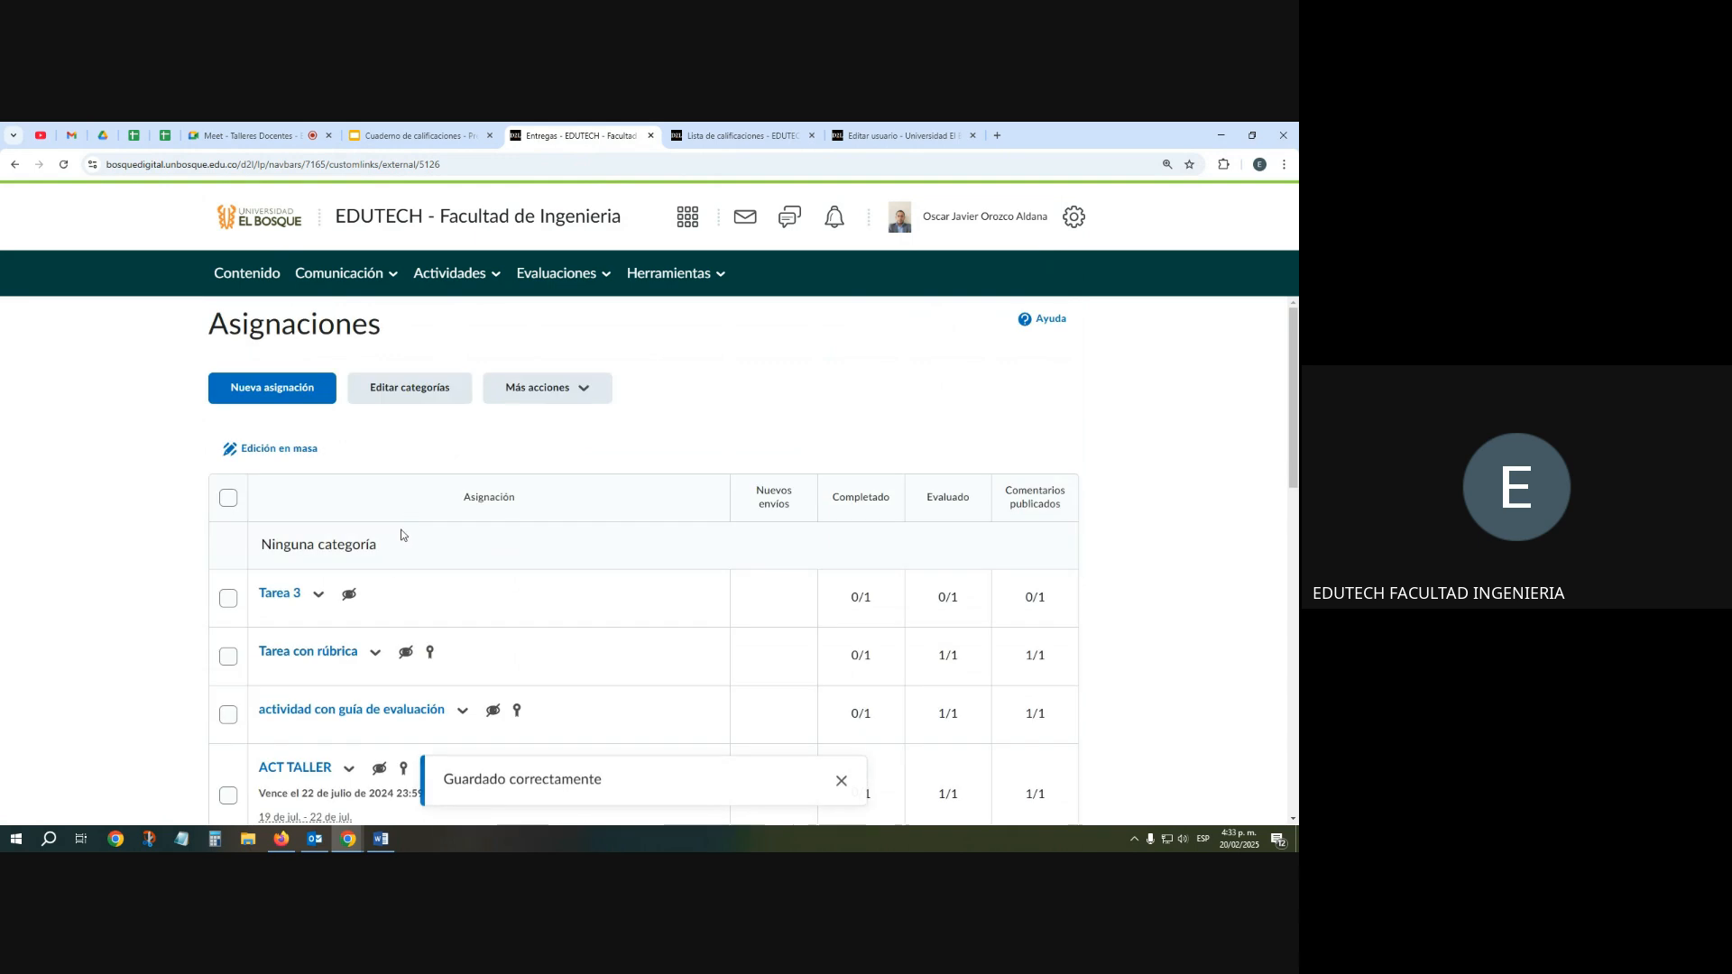
scroll(378, 635, down, 3)
scroll(386, 672, down, 2)
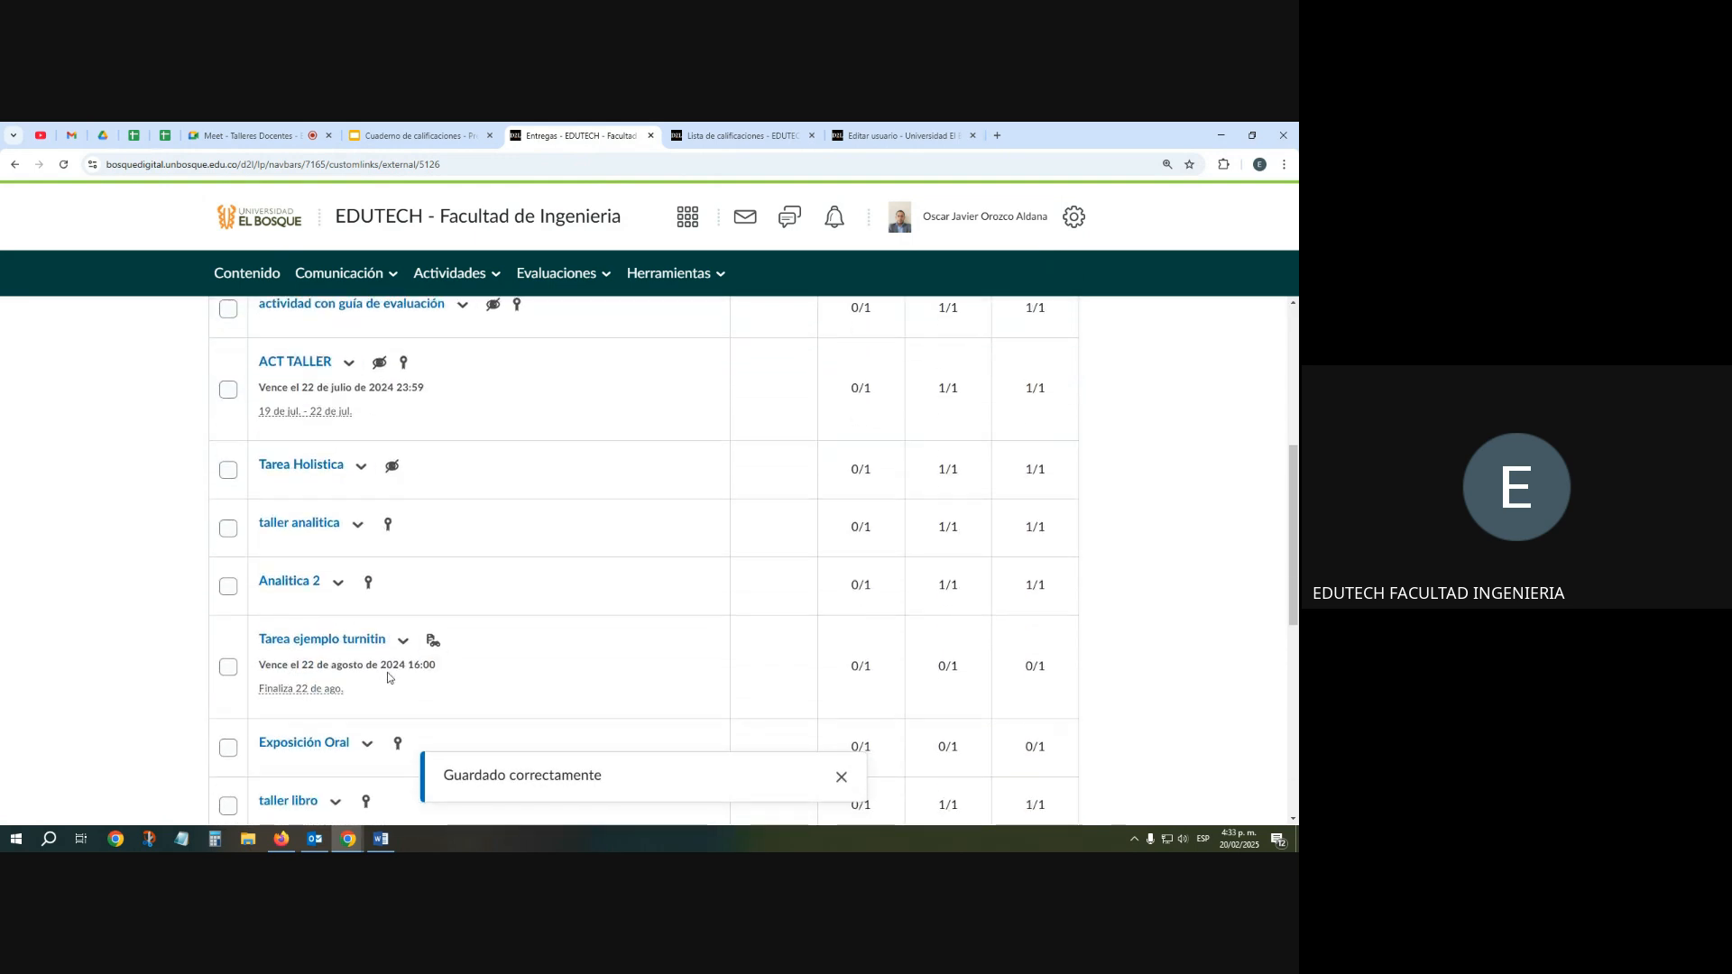
scroll(389, 678, down, 3)
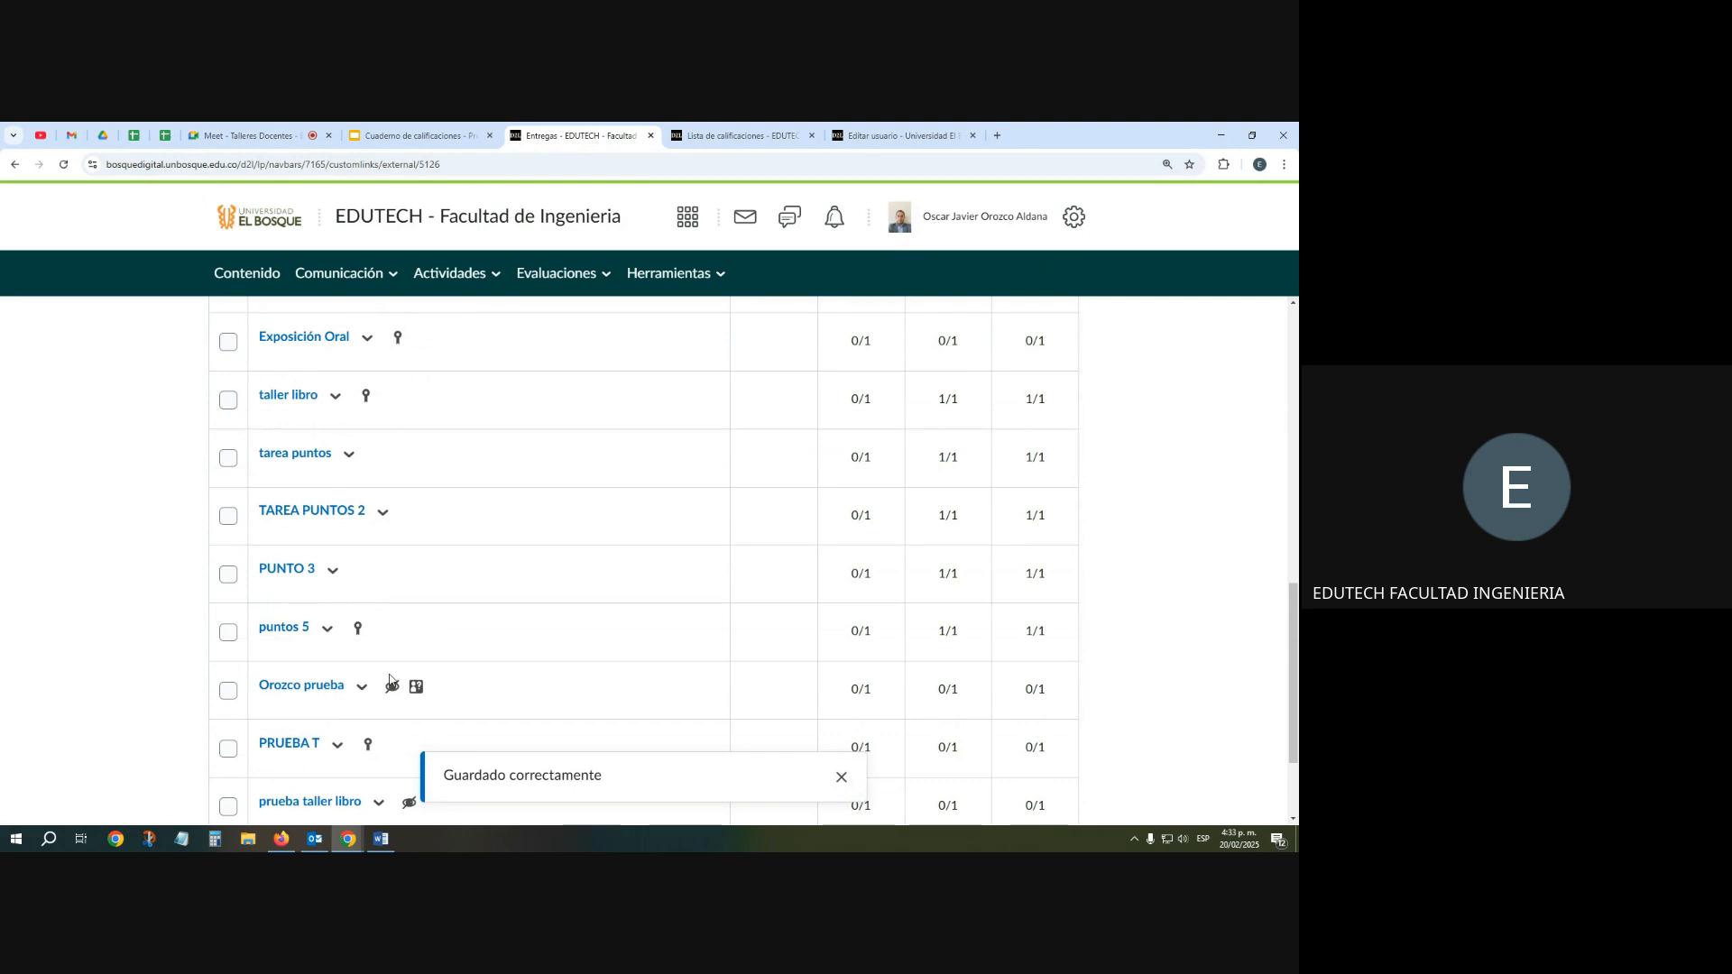
scroll(390, 679, down, 2)
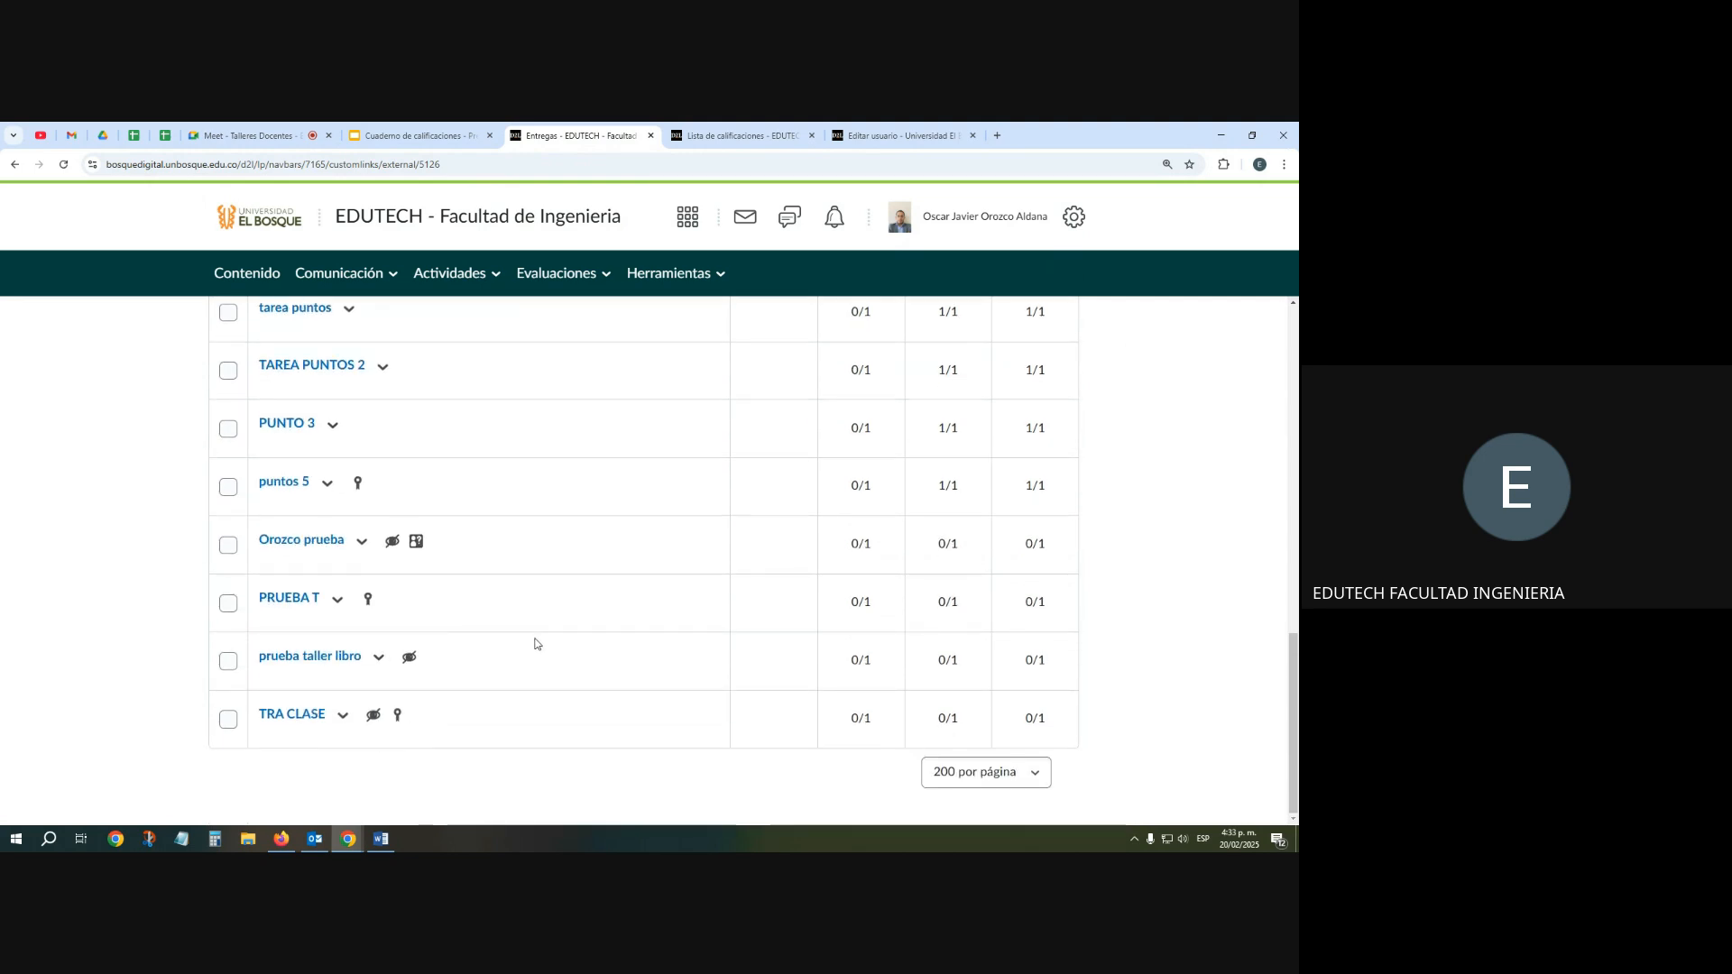
Delete the unlinked grade item tarea taller 2 from CORTE 1 in the grade list and confirm the deletion
click(731, 133)
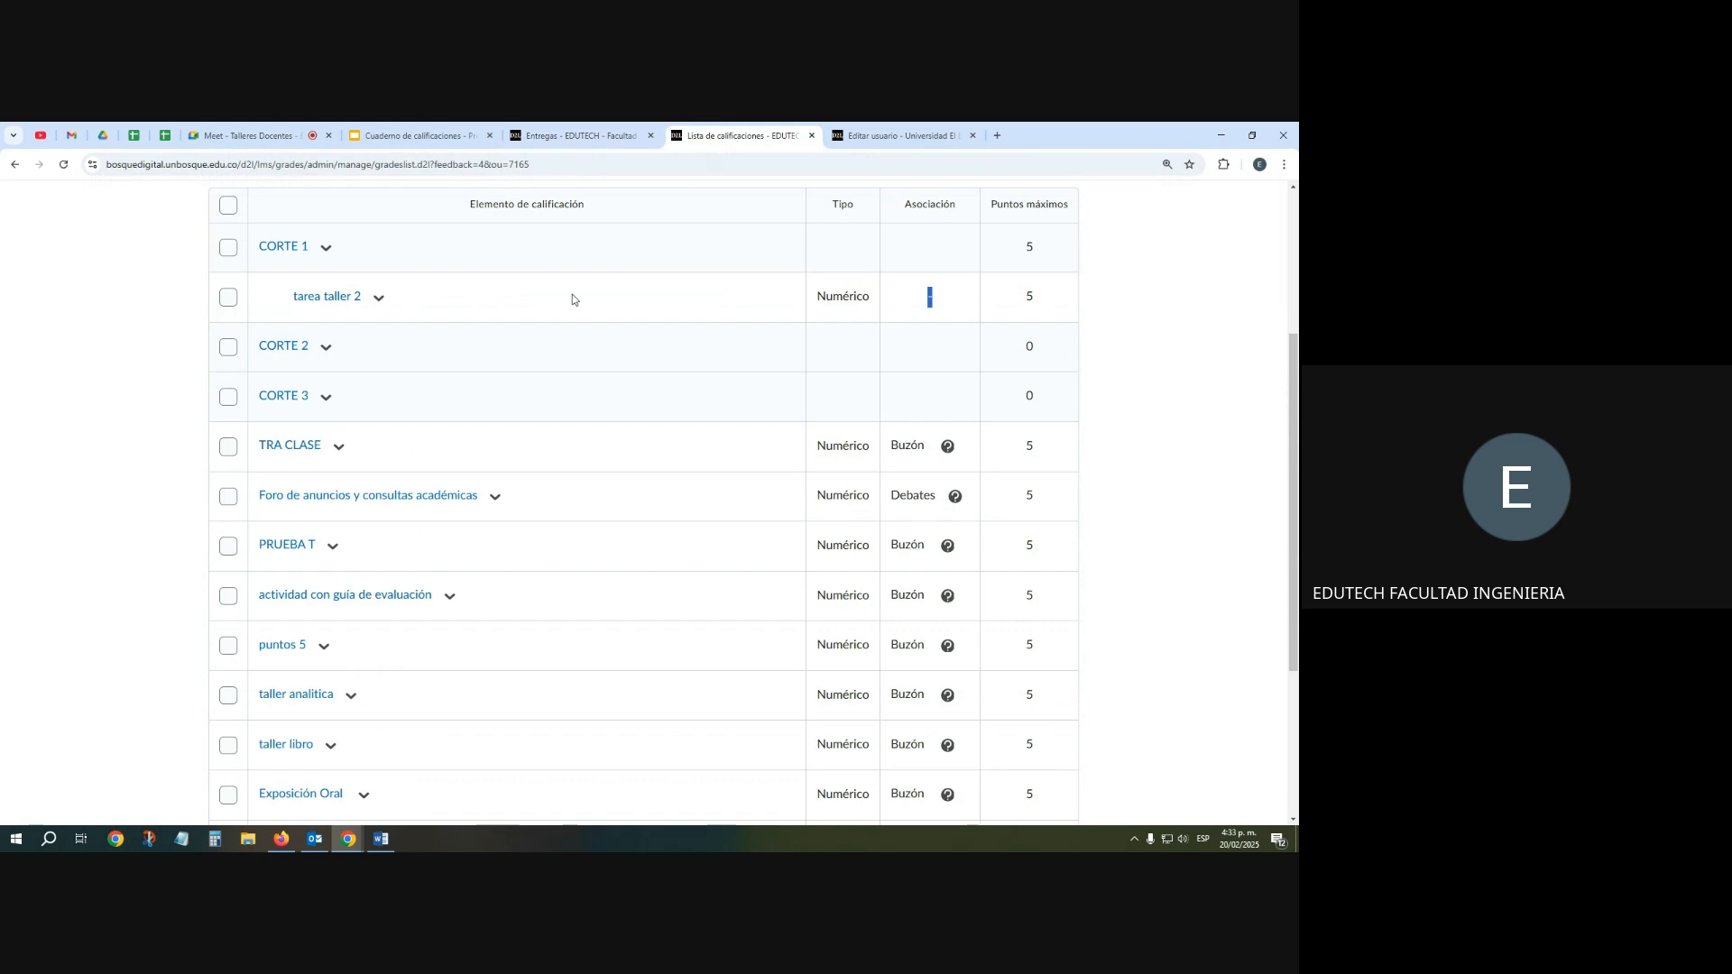
scroll(359, 343, up, 1)
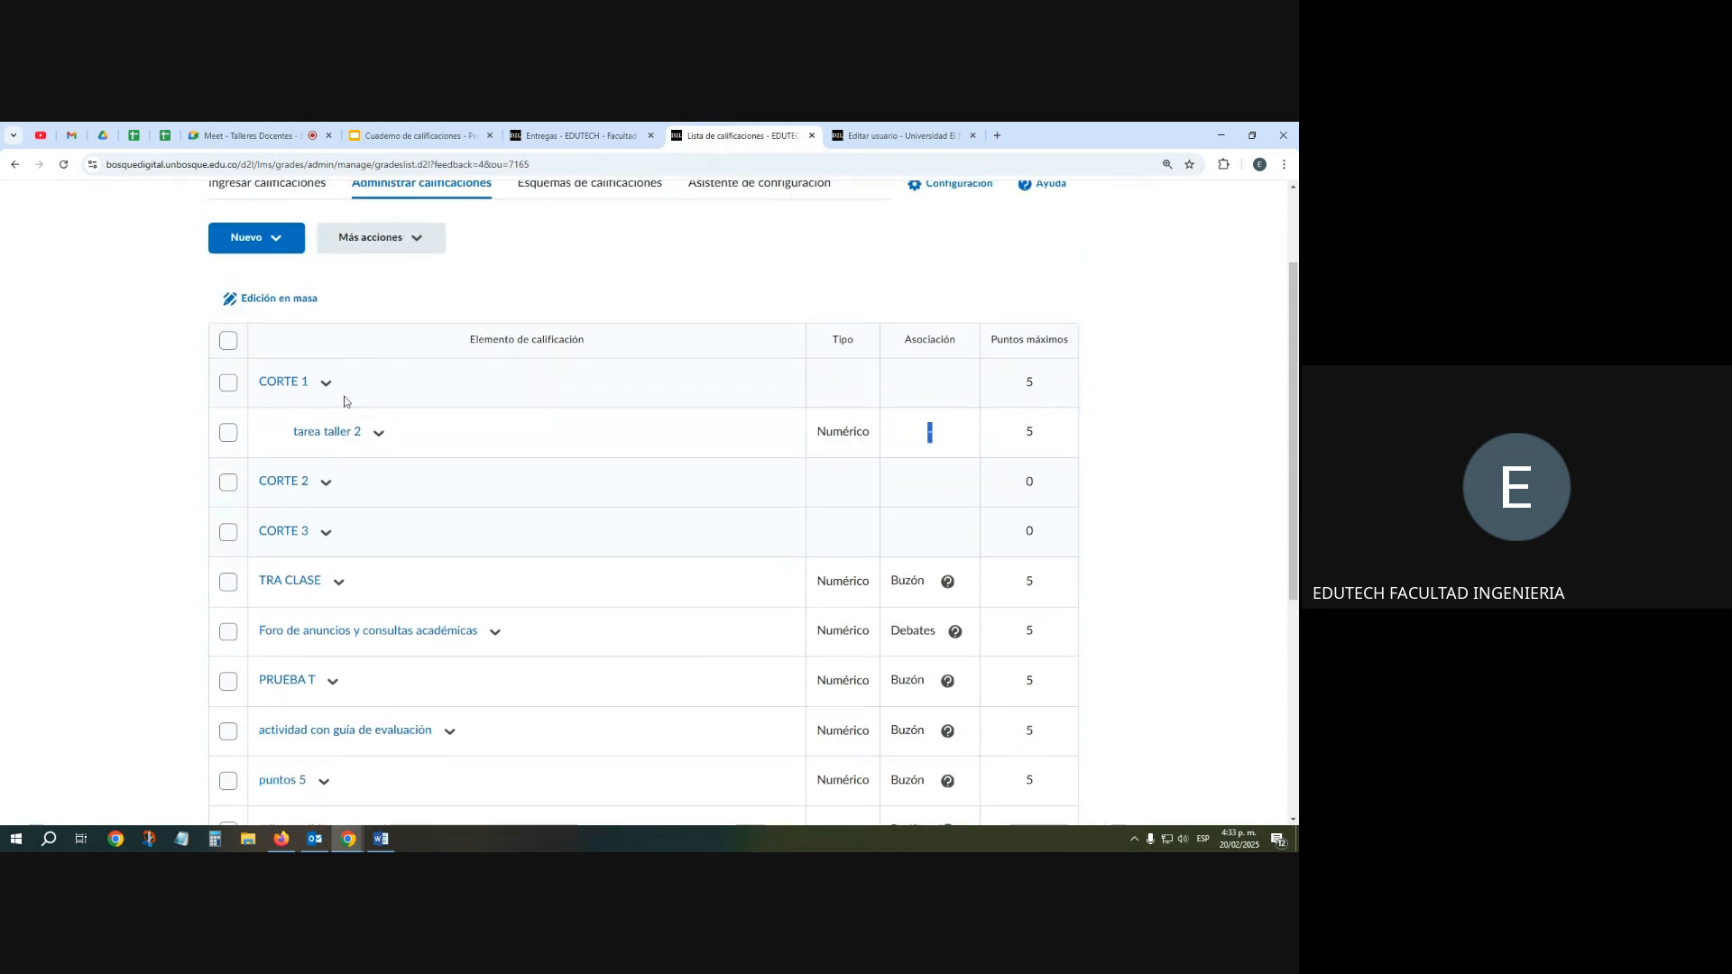
click(228, 432)
click(419, 245)
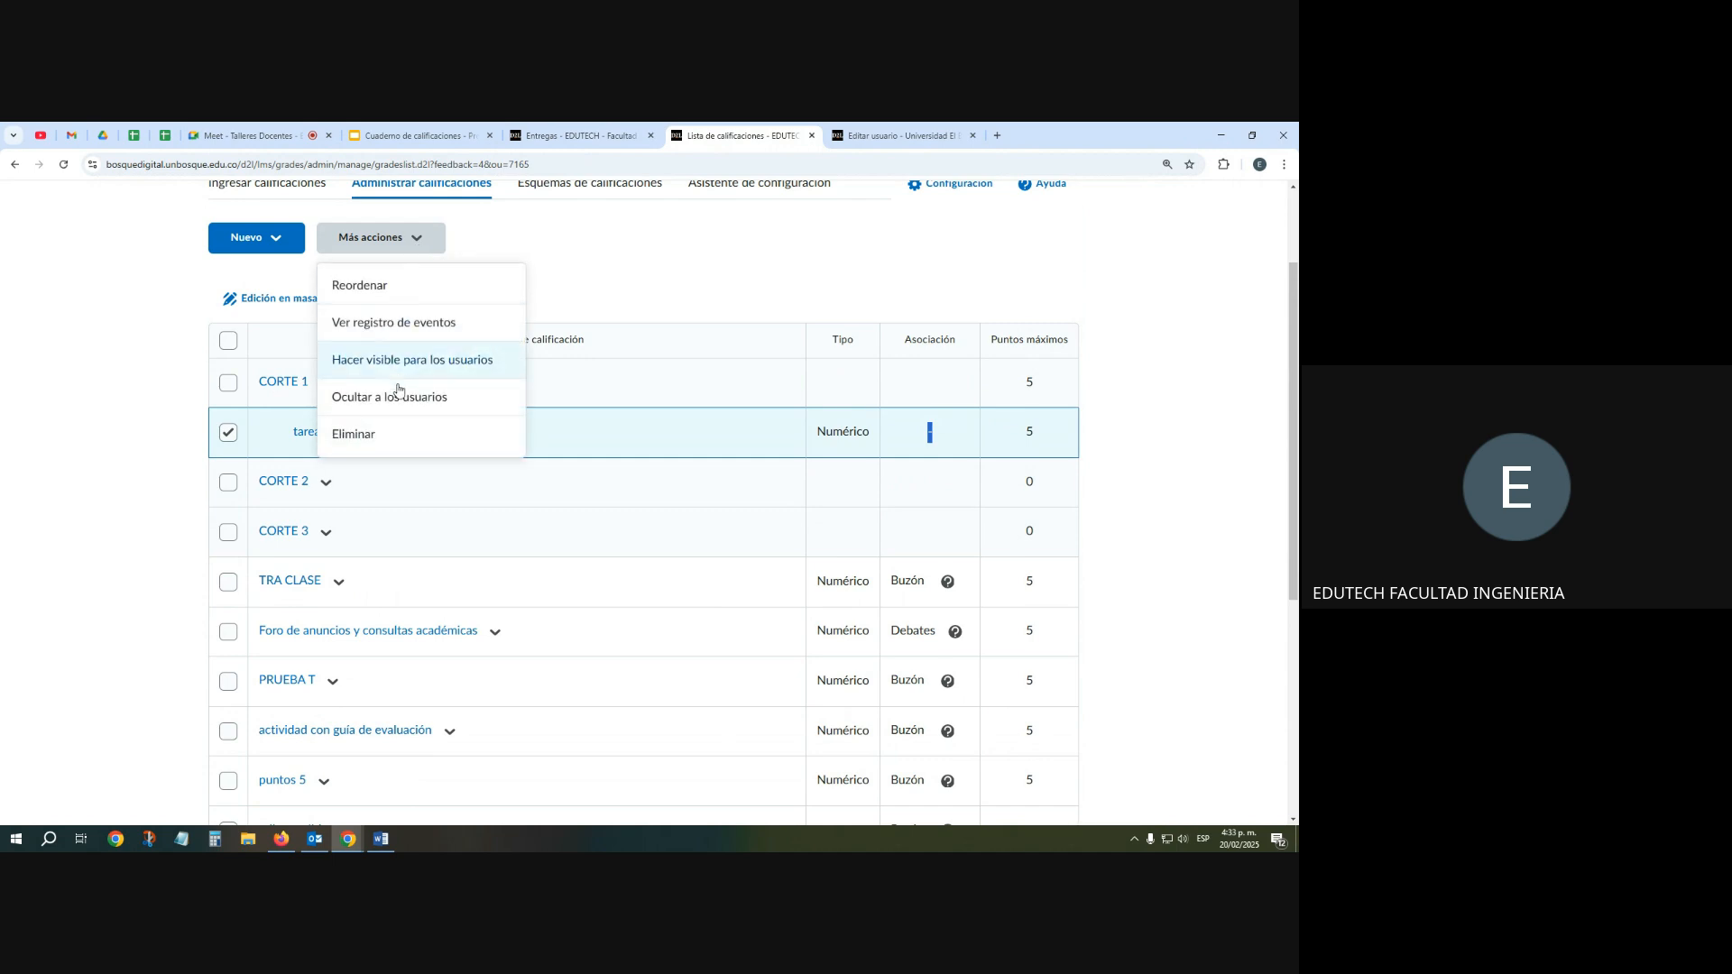
click(370, 434)
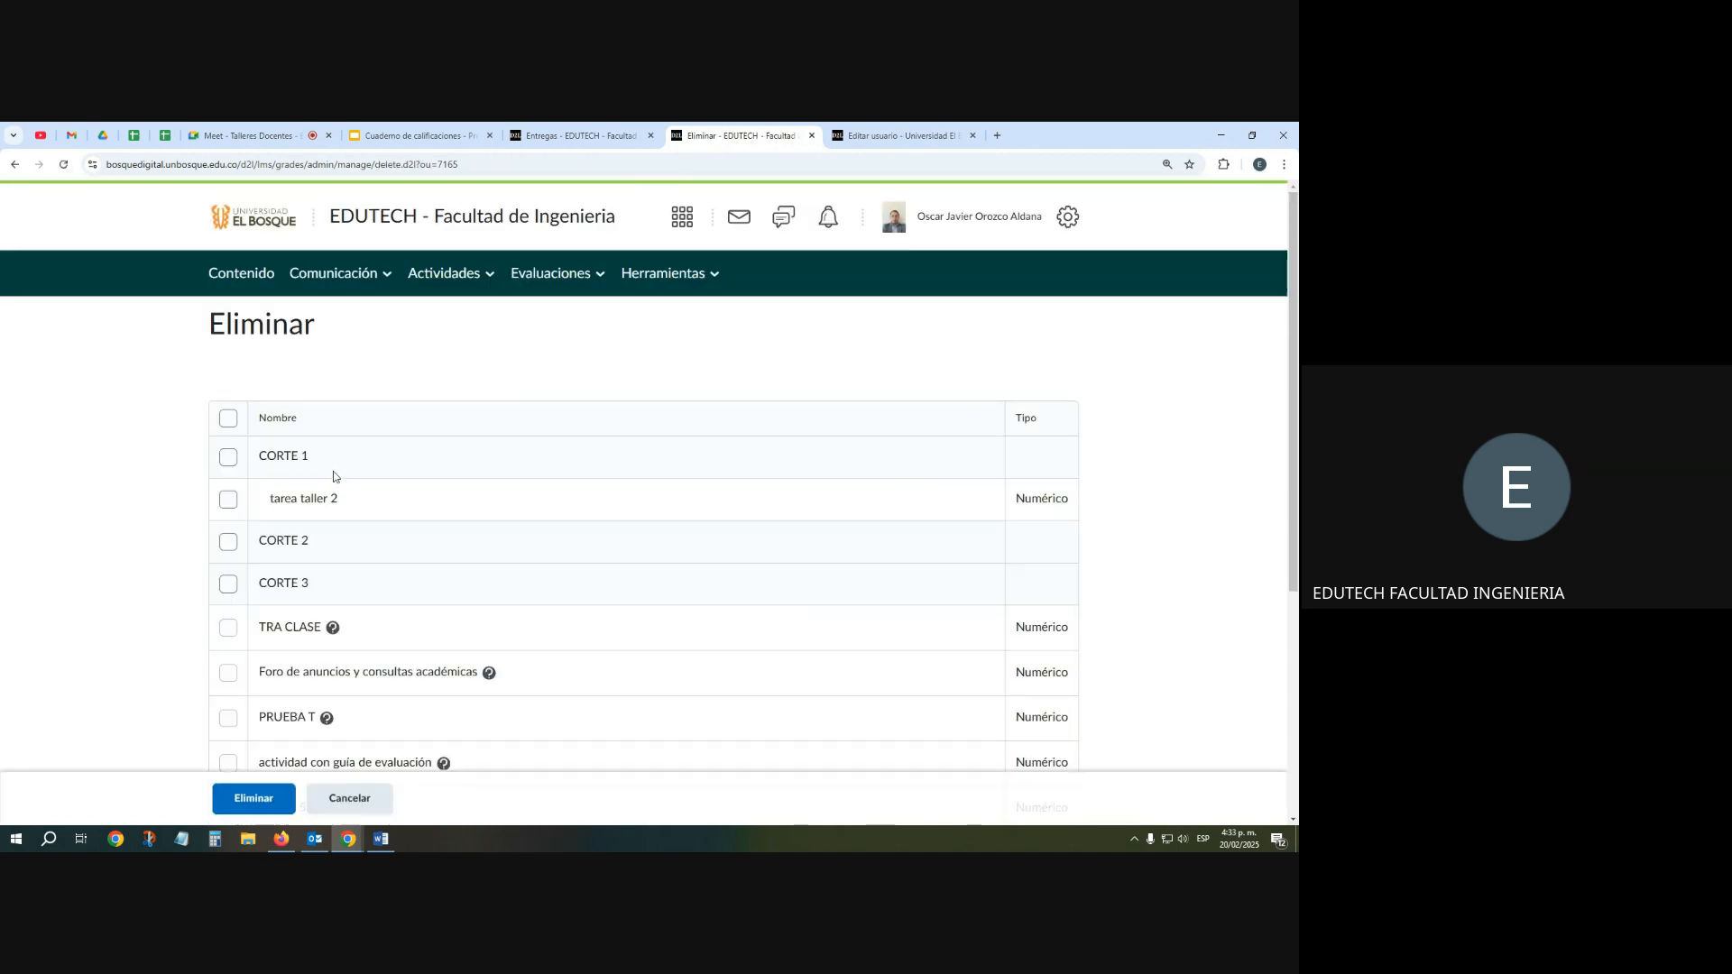
click(228, 499)
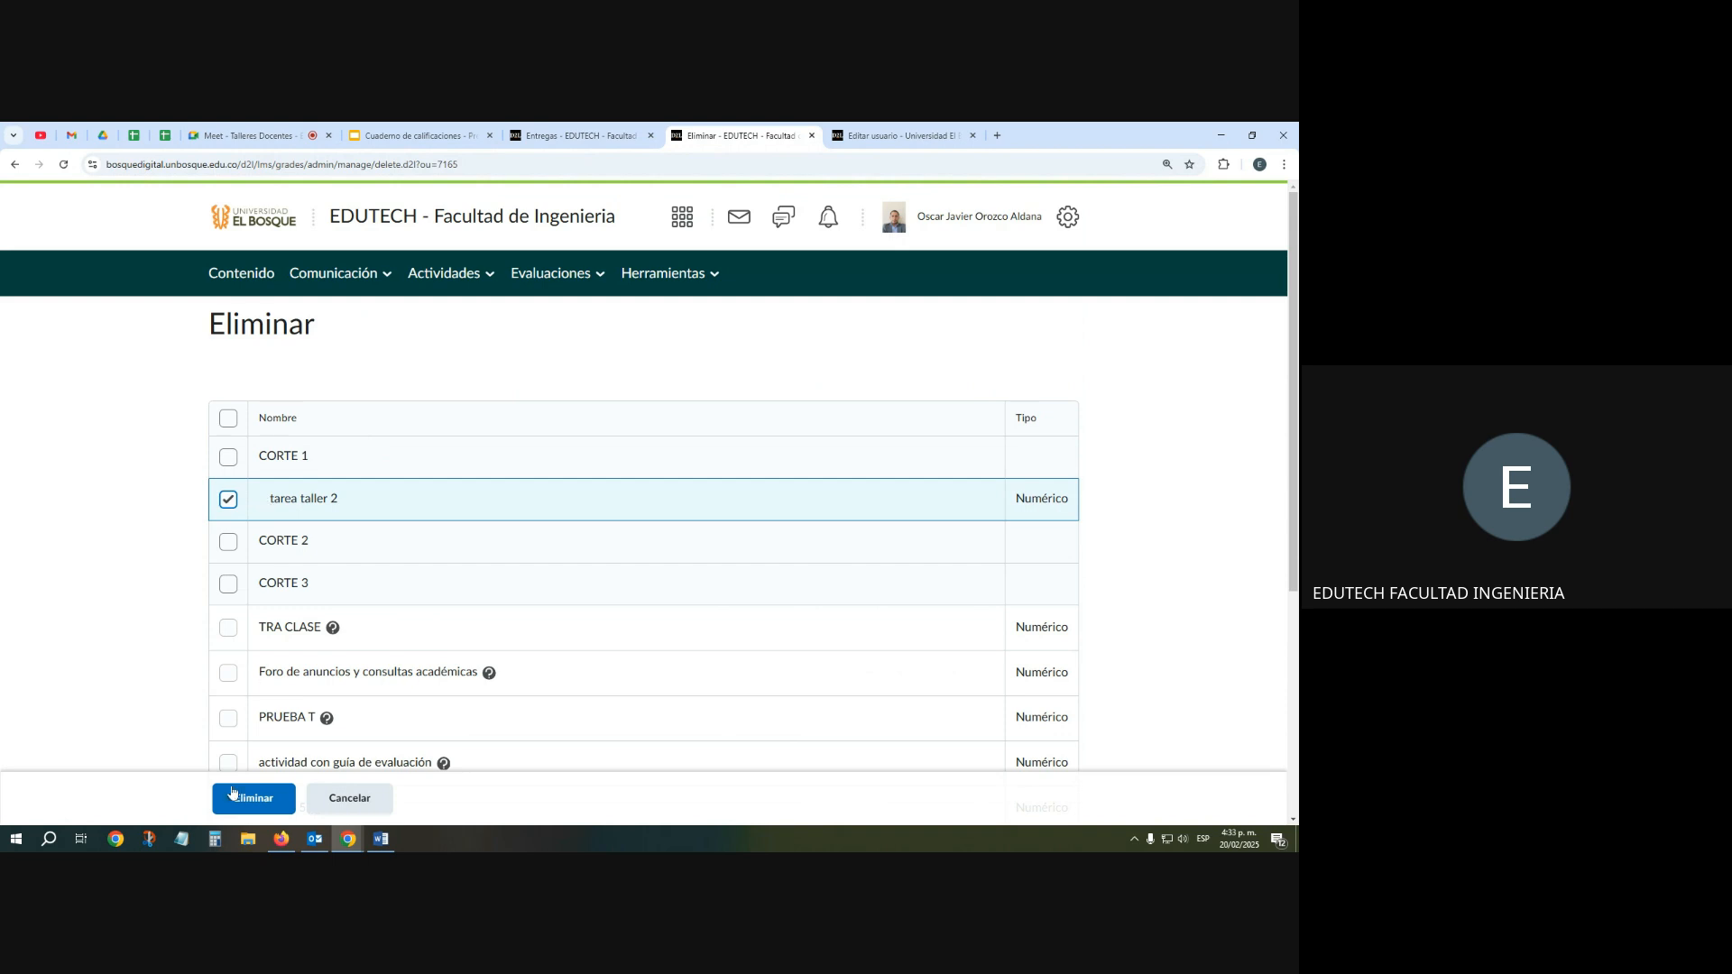
click(232, 792)
click(559, 565)
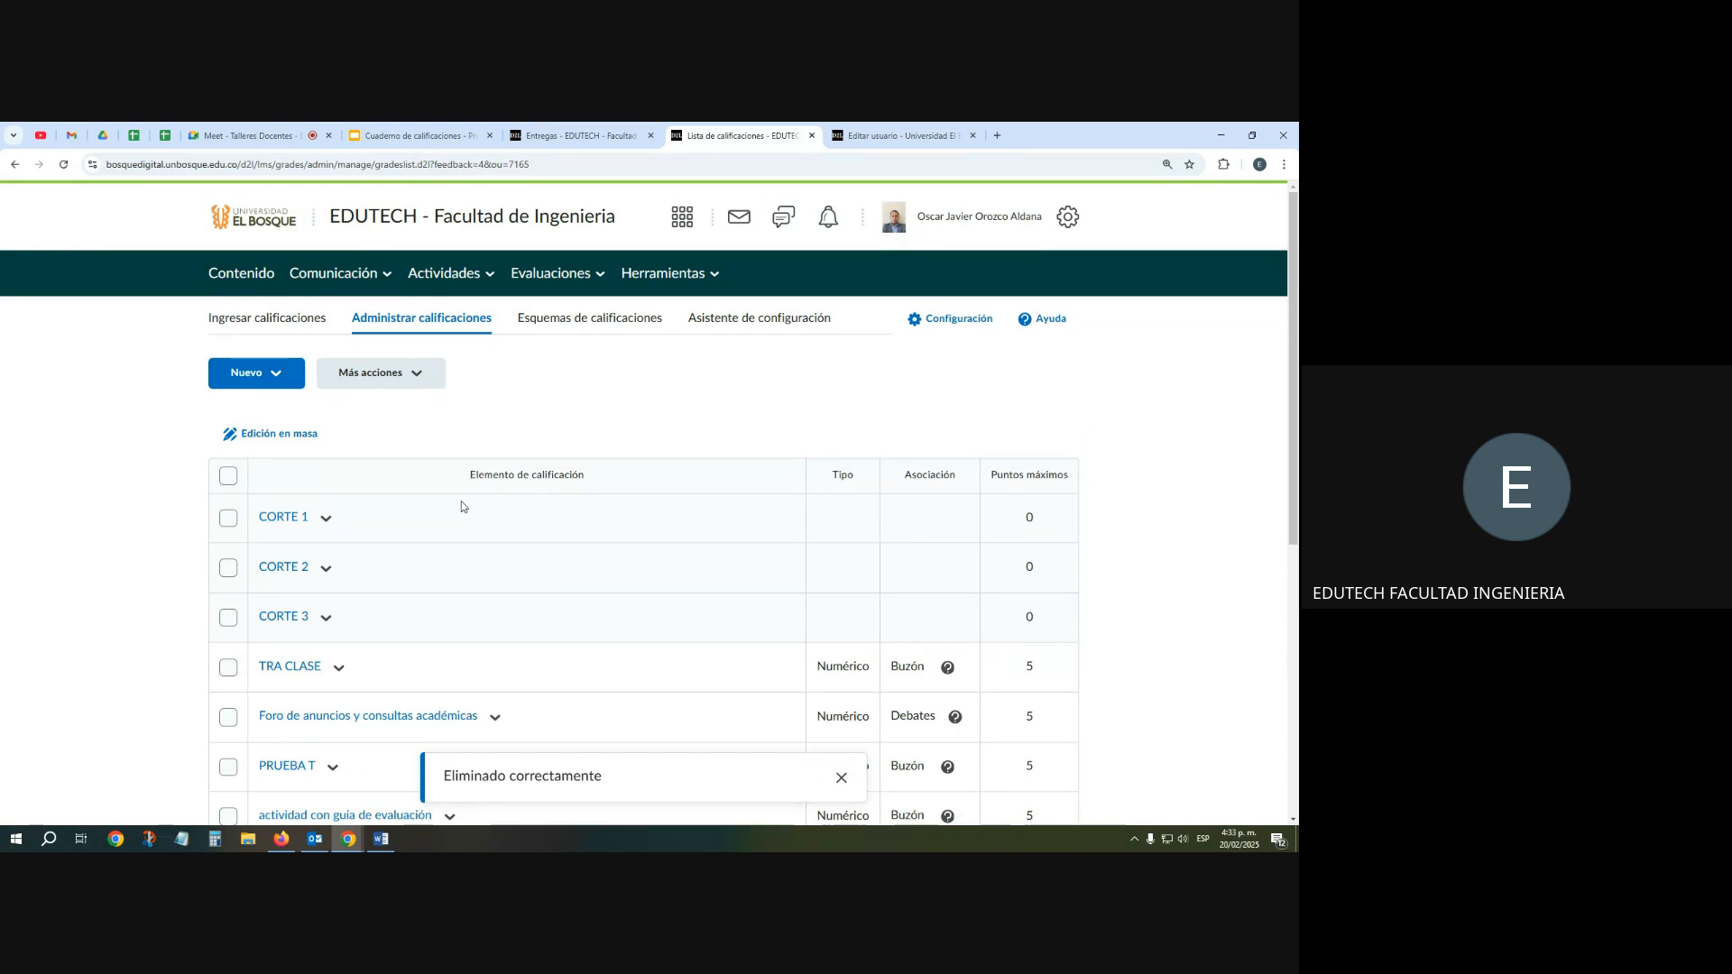
Review the remaining grade items and their associations down to the final grades in the grade list
scroll(554, 604, down, 2)
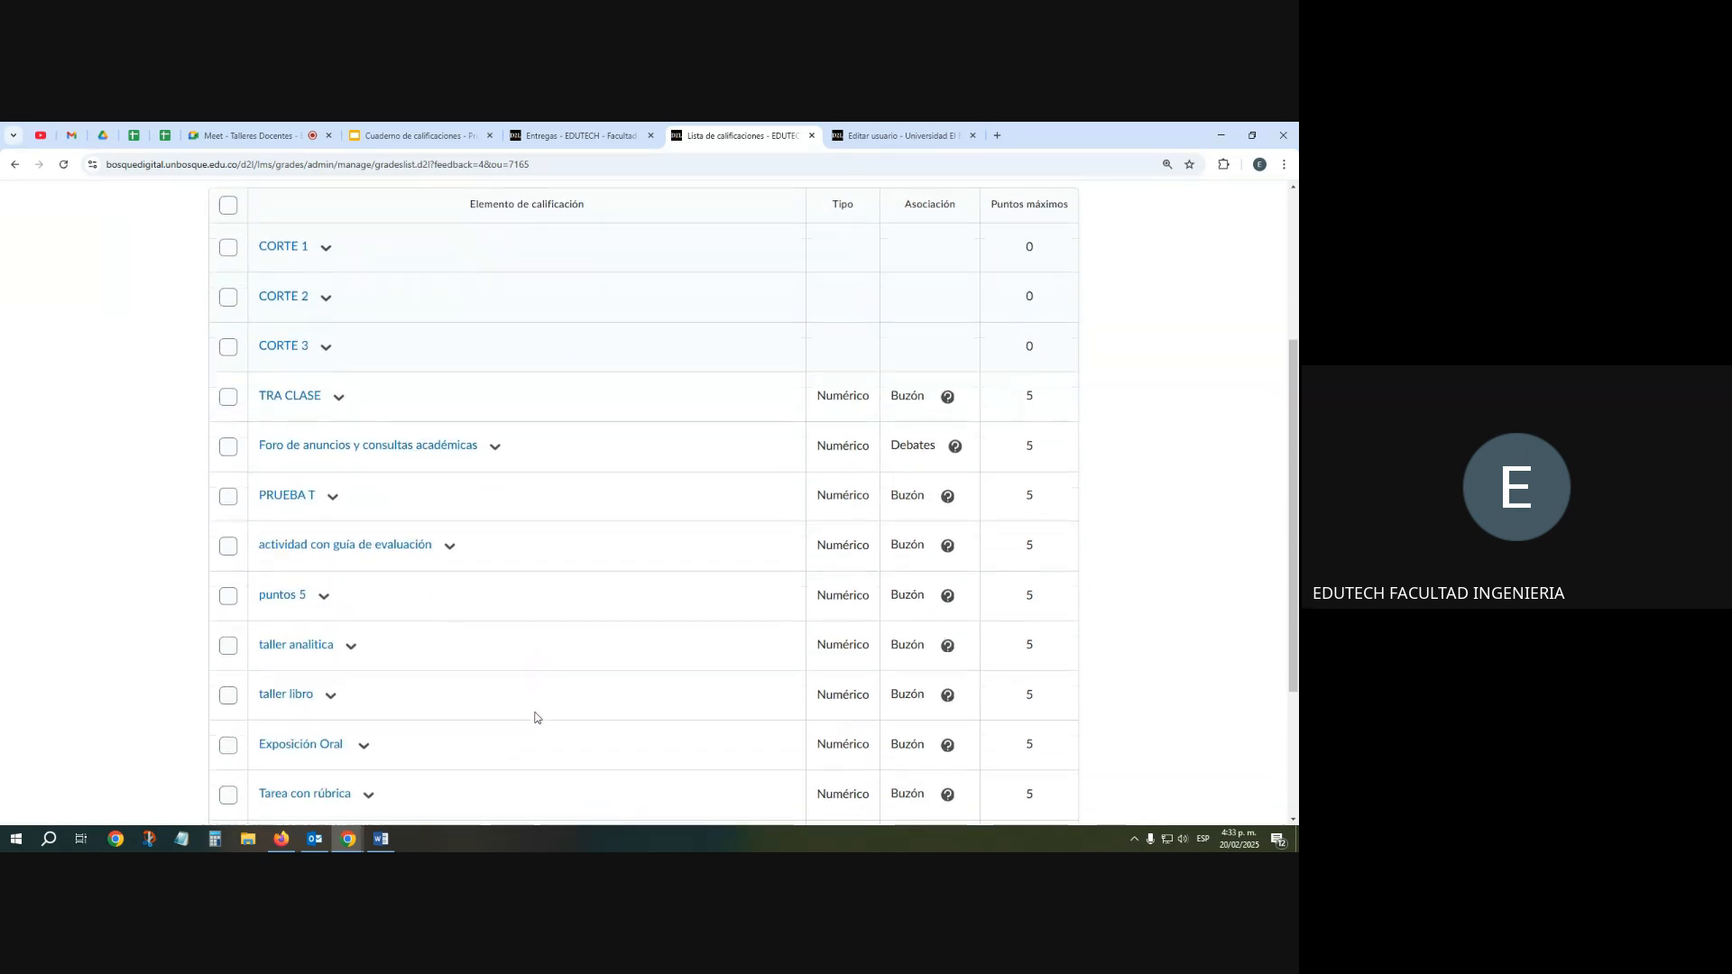
scroll(535, 717, down, 1)
scroll(410, 623, down, 2)
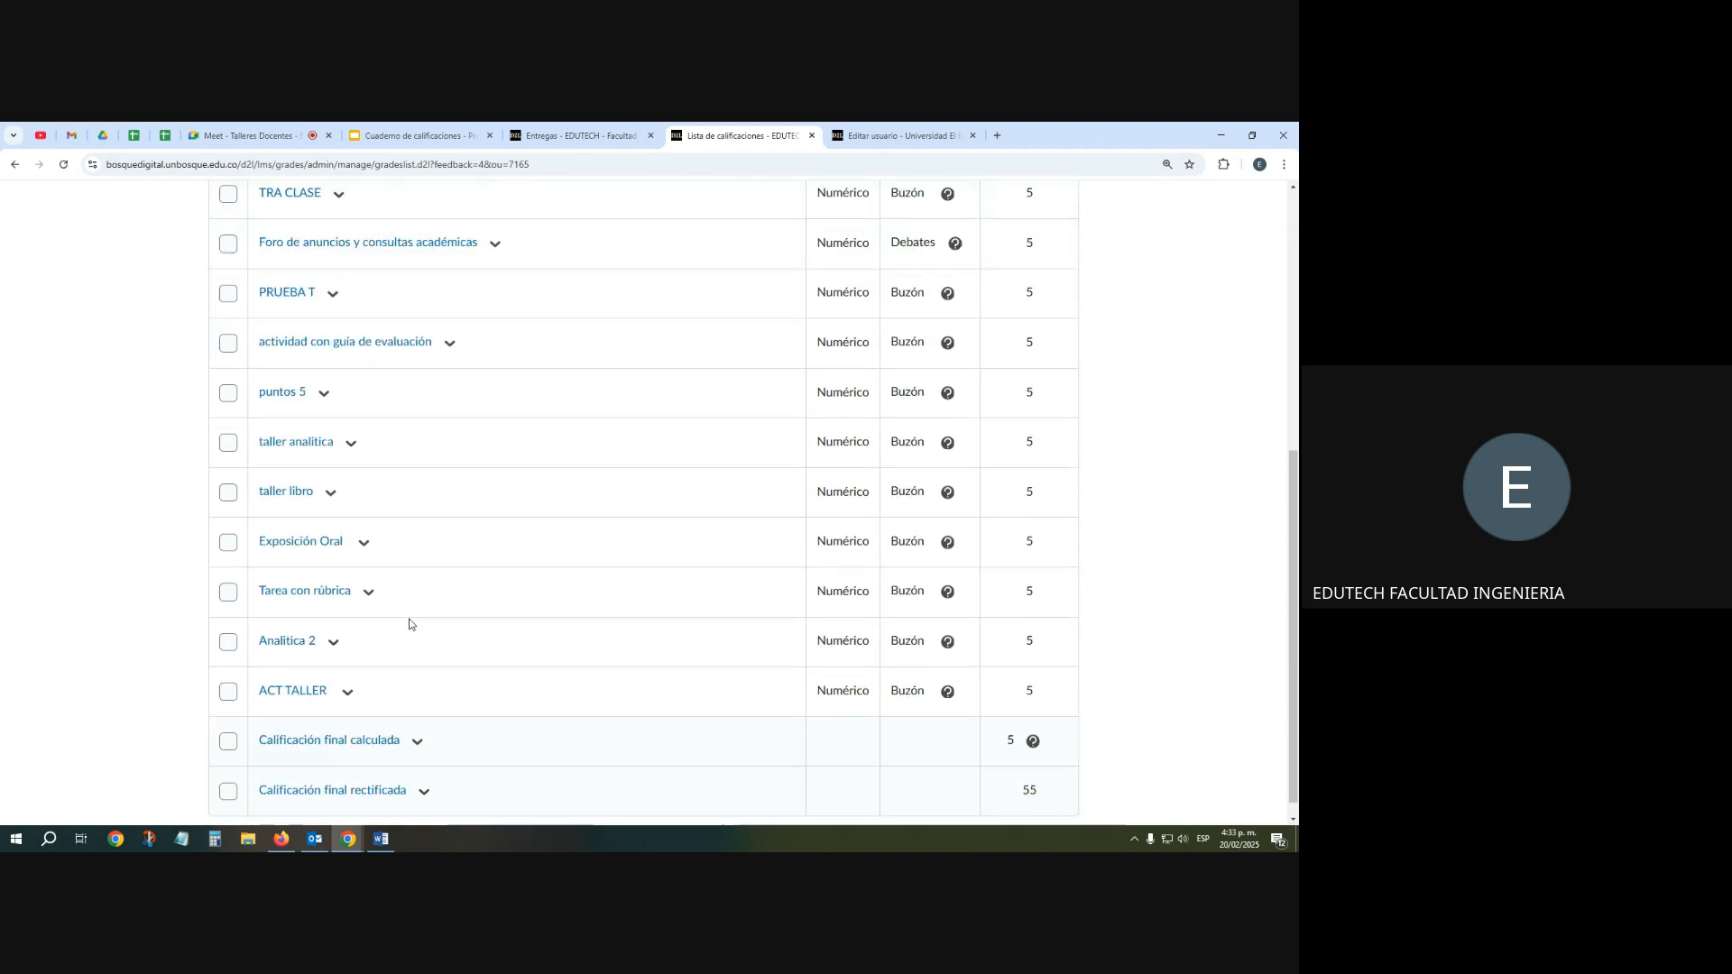
scroll(410, 623, up, 3)
scroll(409, 624, up, 1)
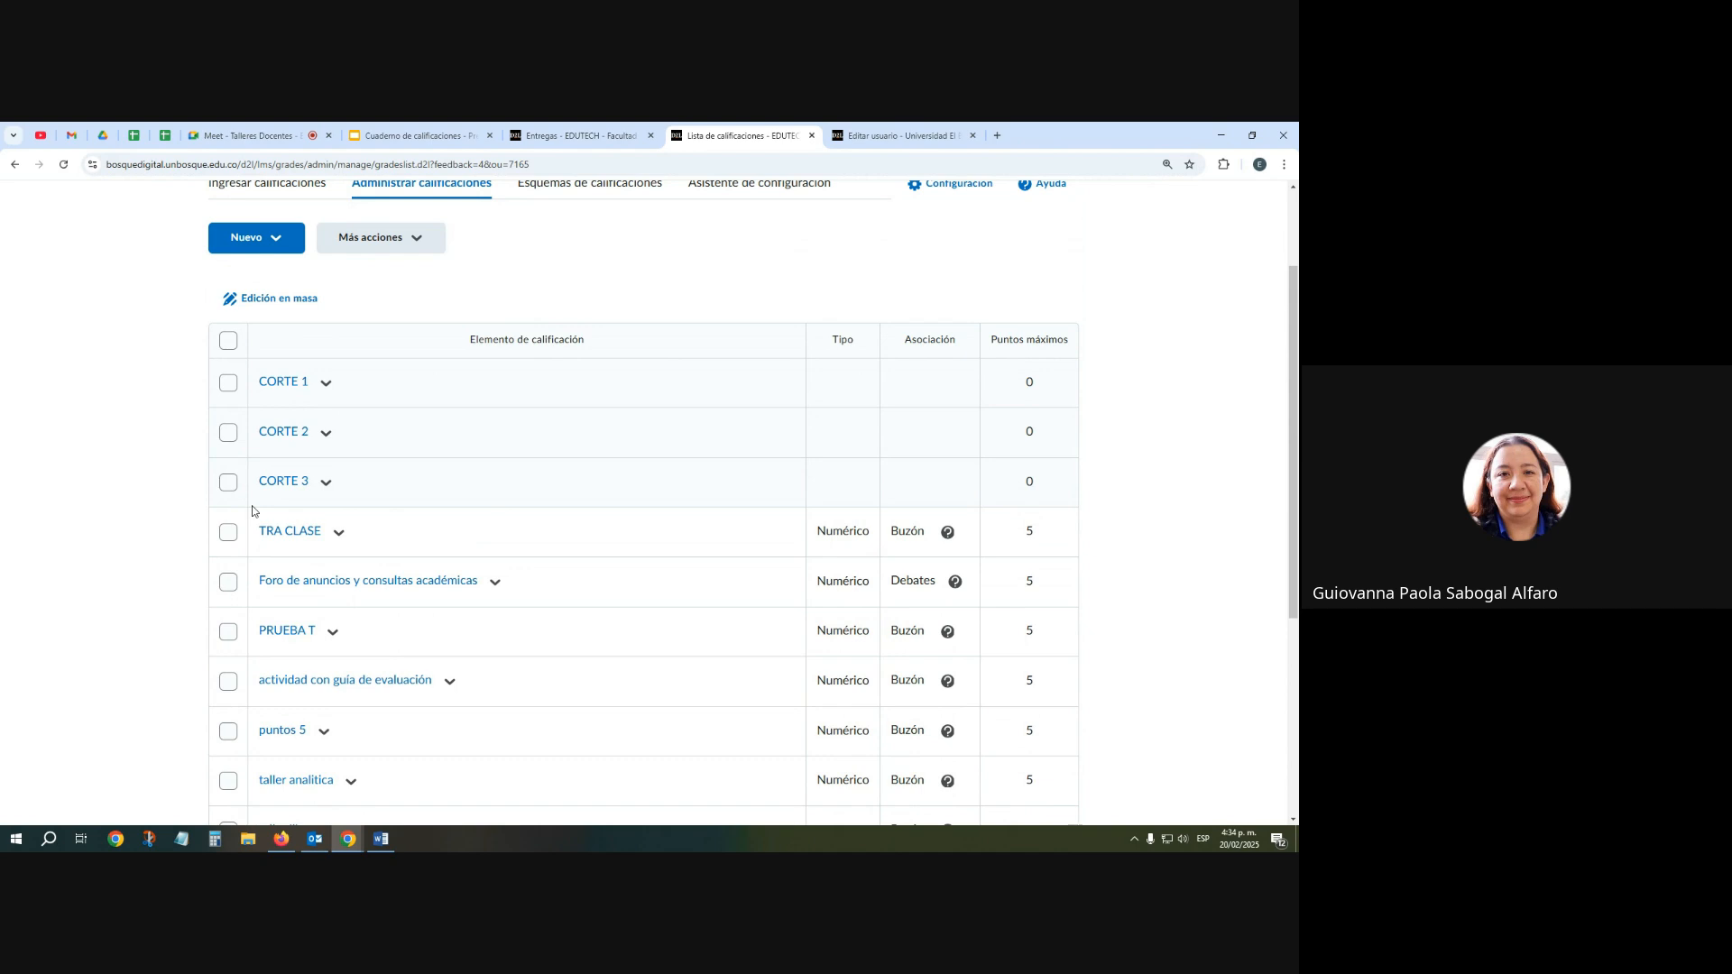
key(alt+Tab)
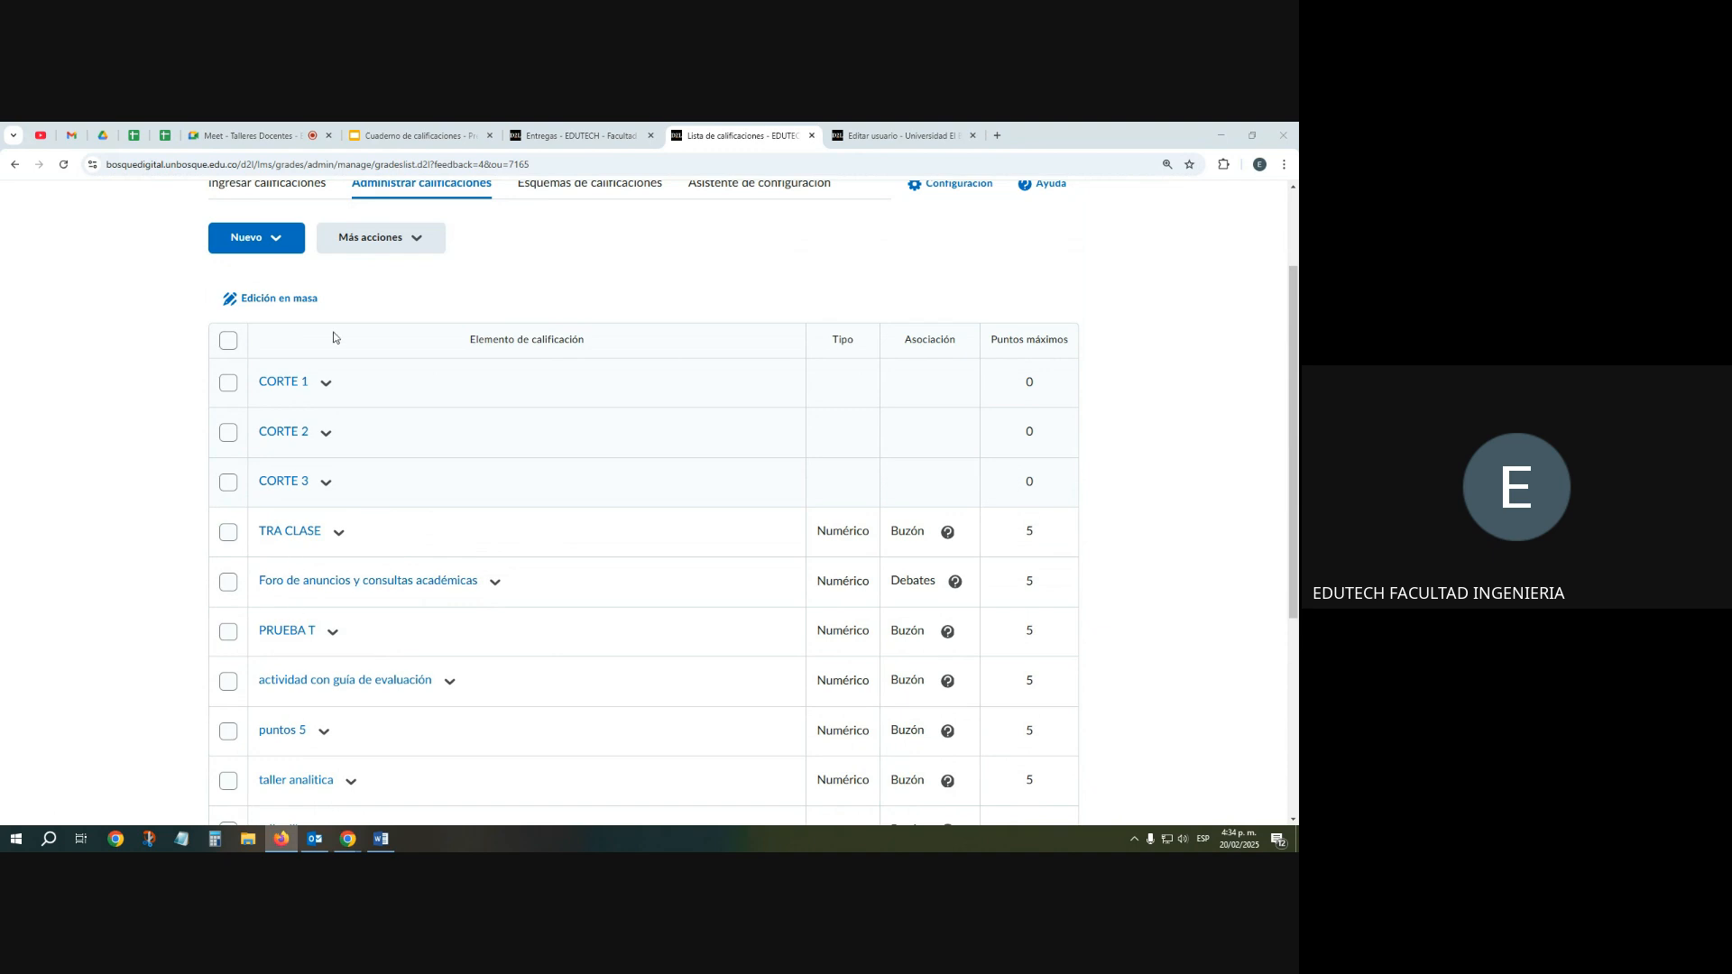
Preview the test student's grades at full window size, examine the score of actividad con guía de evaluación, and close the preview
scroll(355, 403, up, 2)
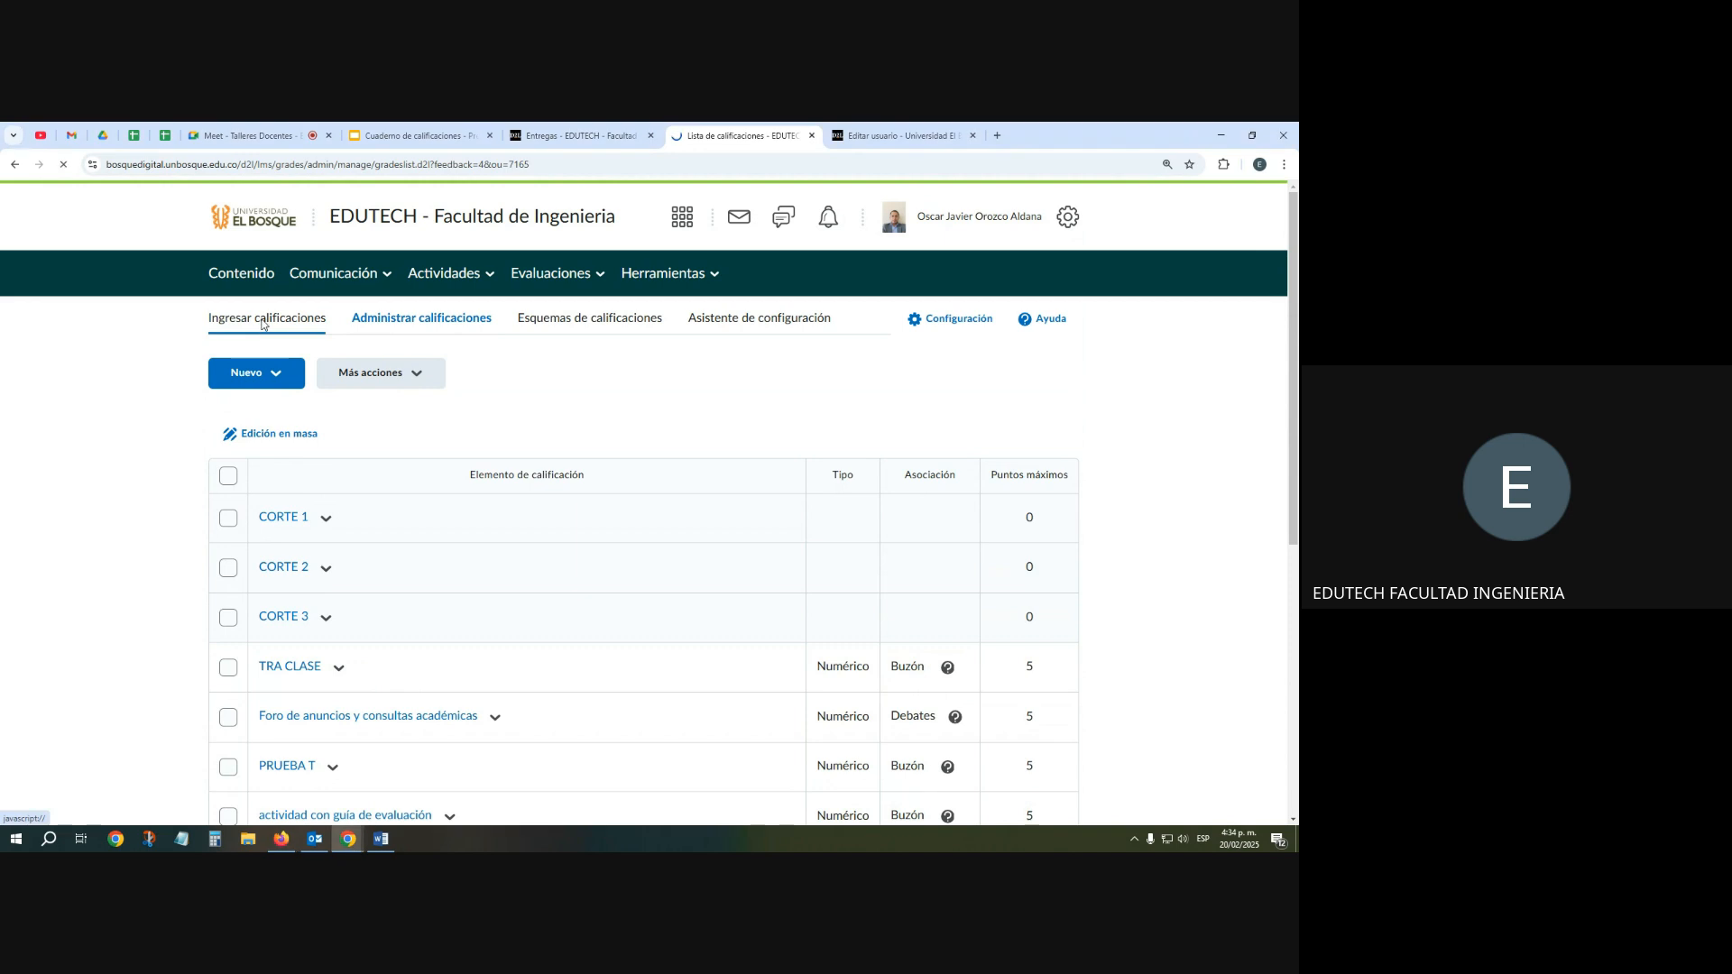
click(262, 323)
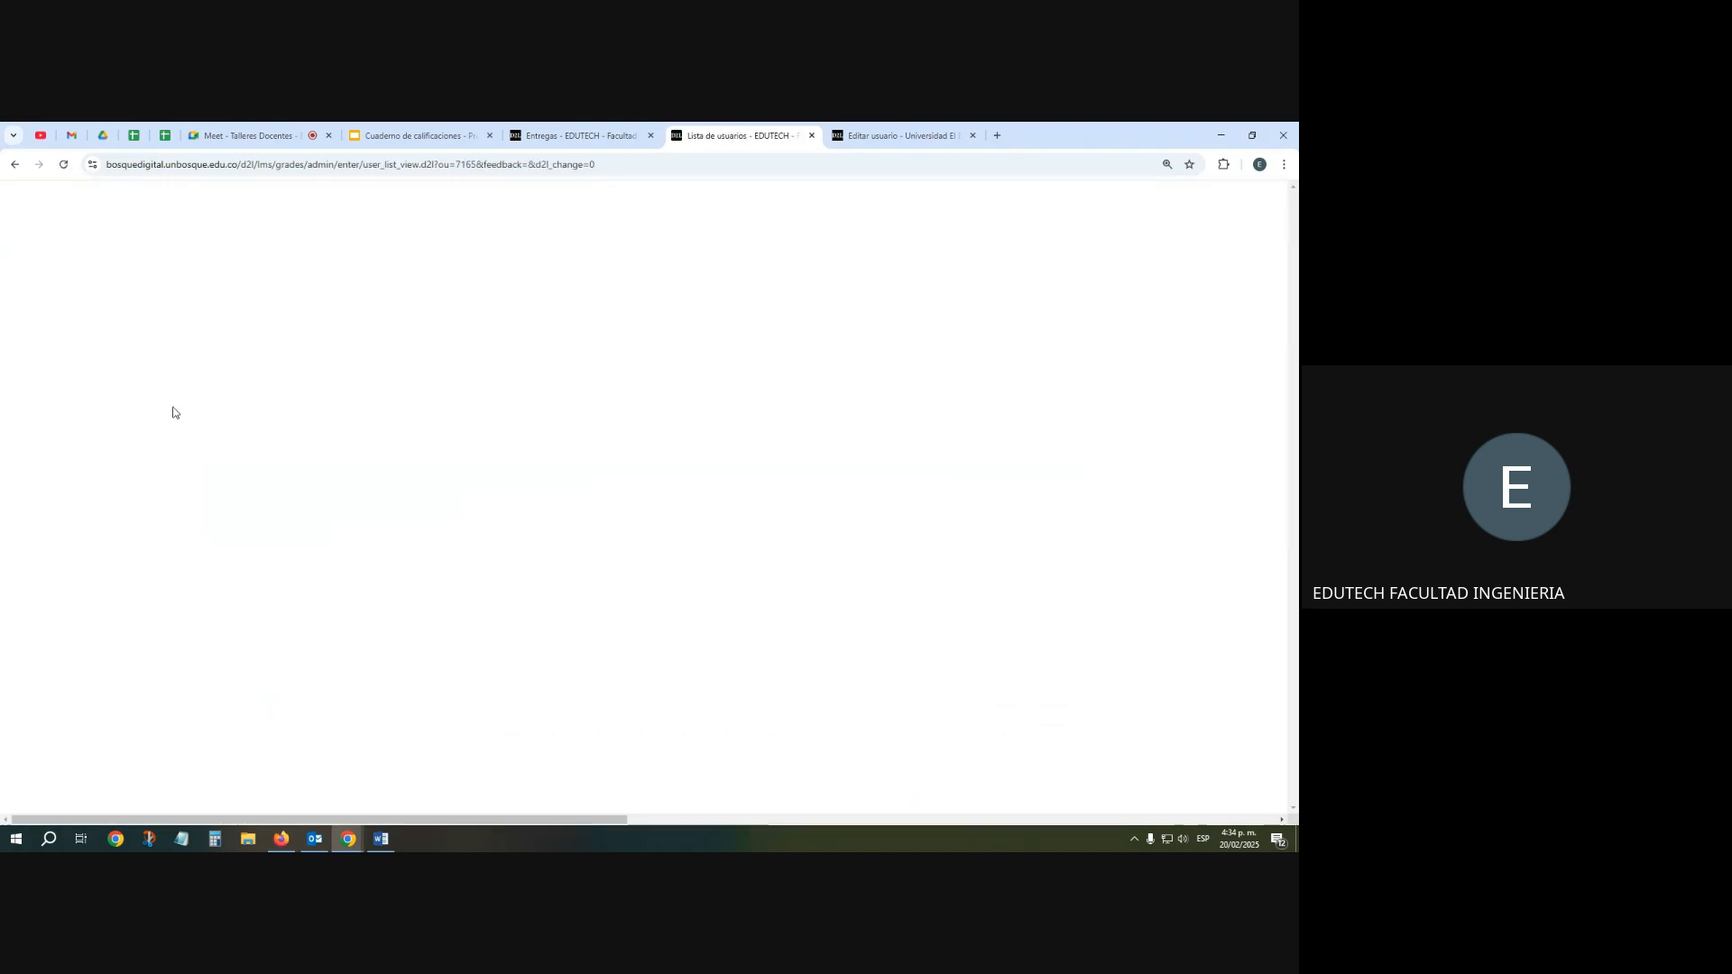
click(253, 640)
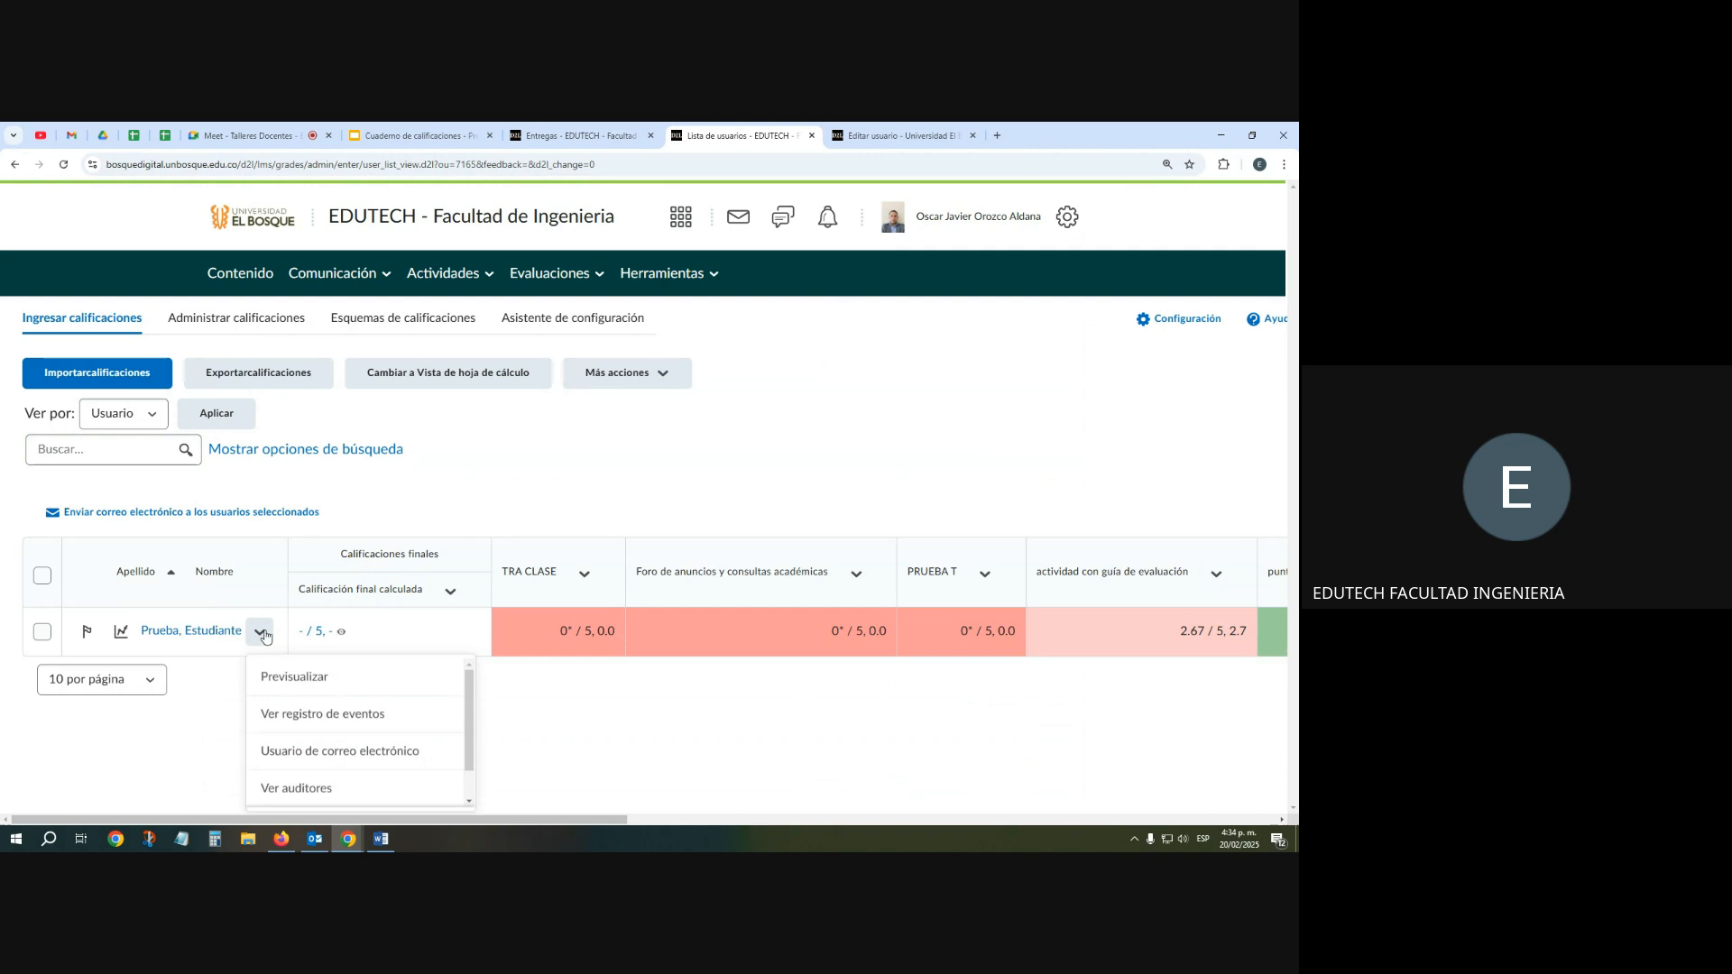
click(296, 675)
click(386, 131)
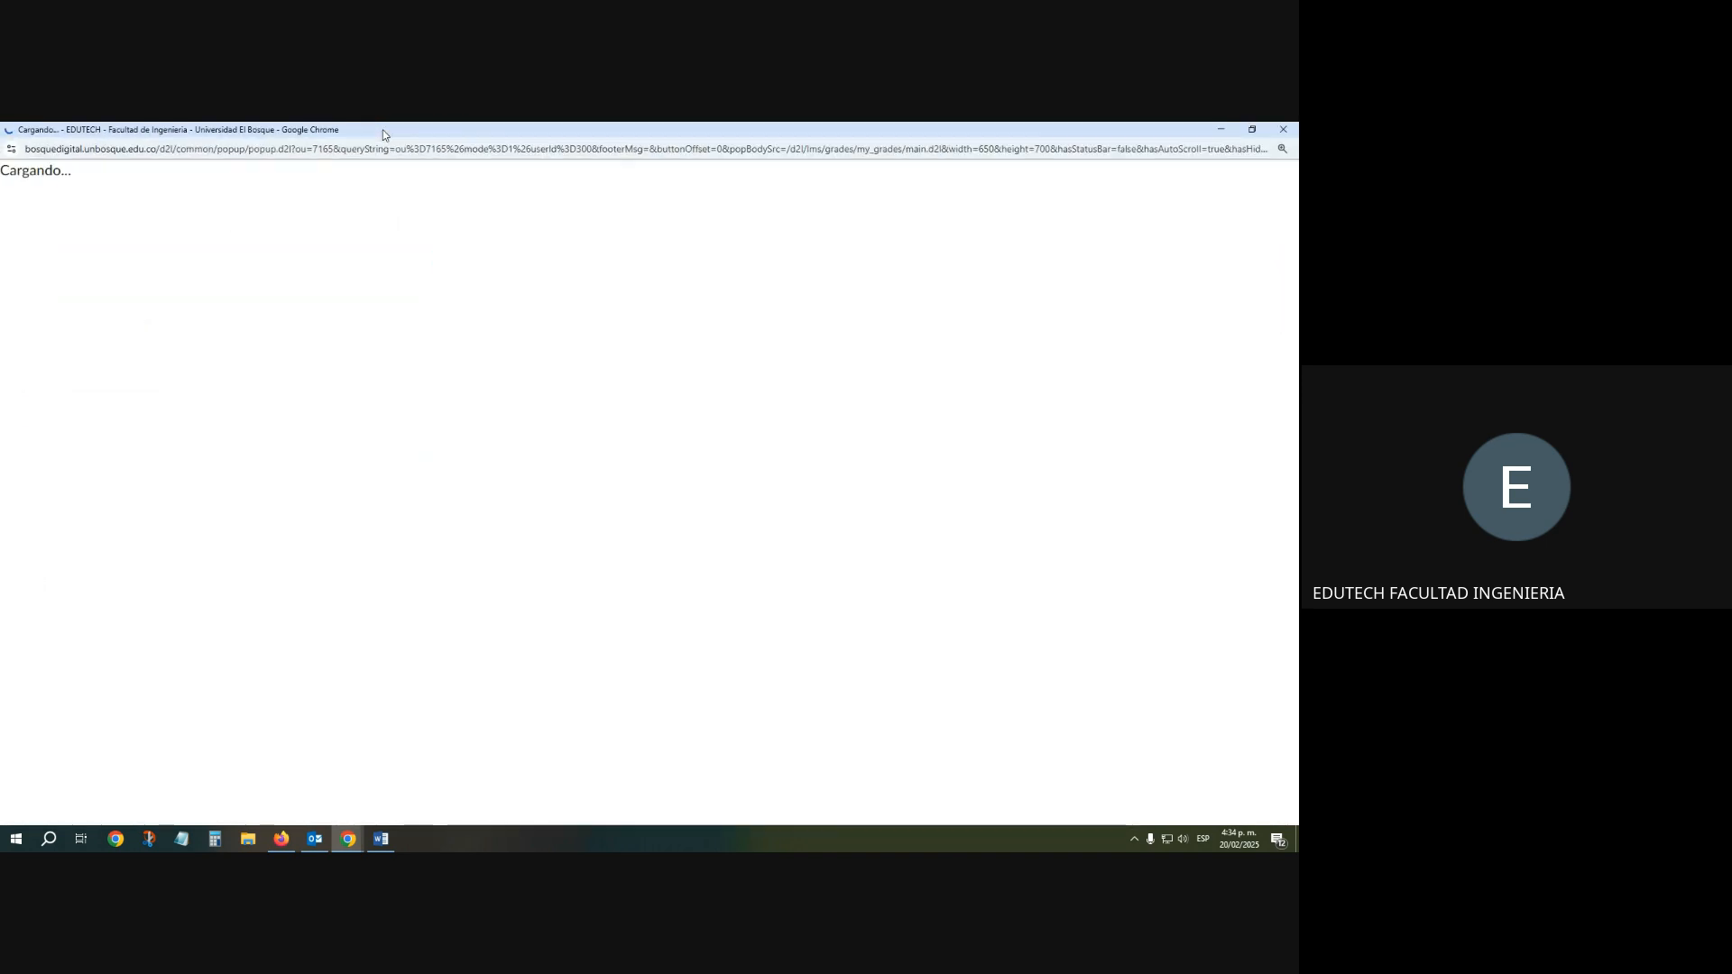
scroll(77, 514, down, 5)
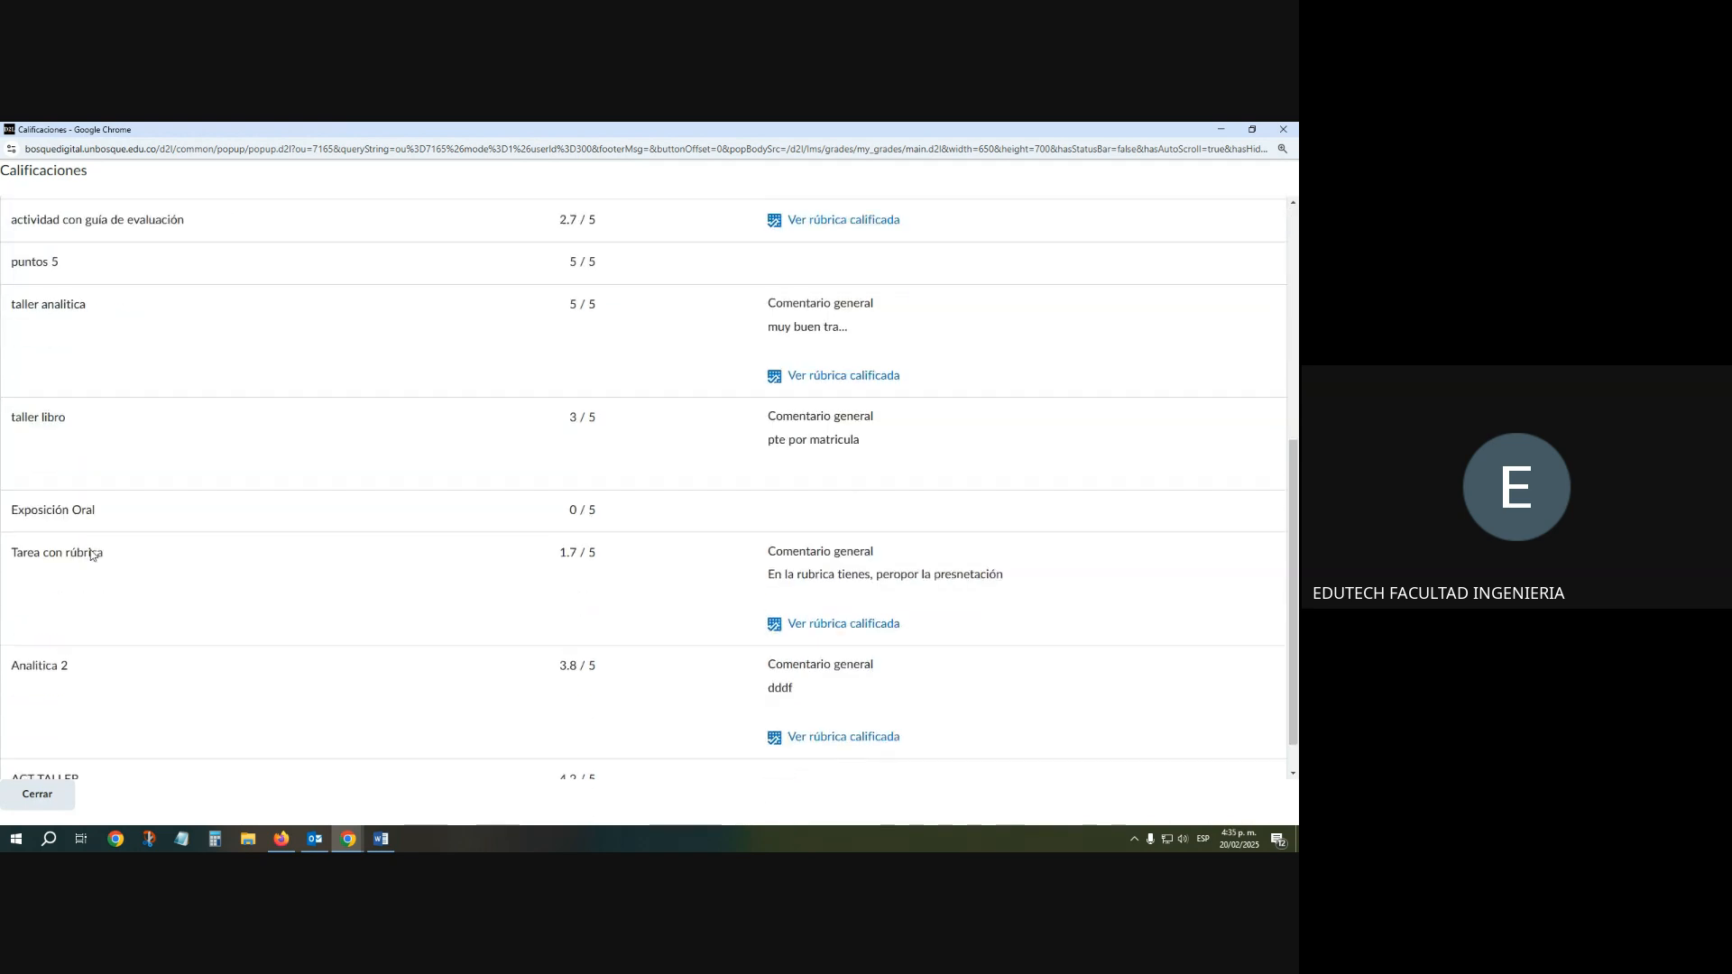
scroll(95, 642, up, 5)
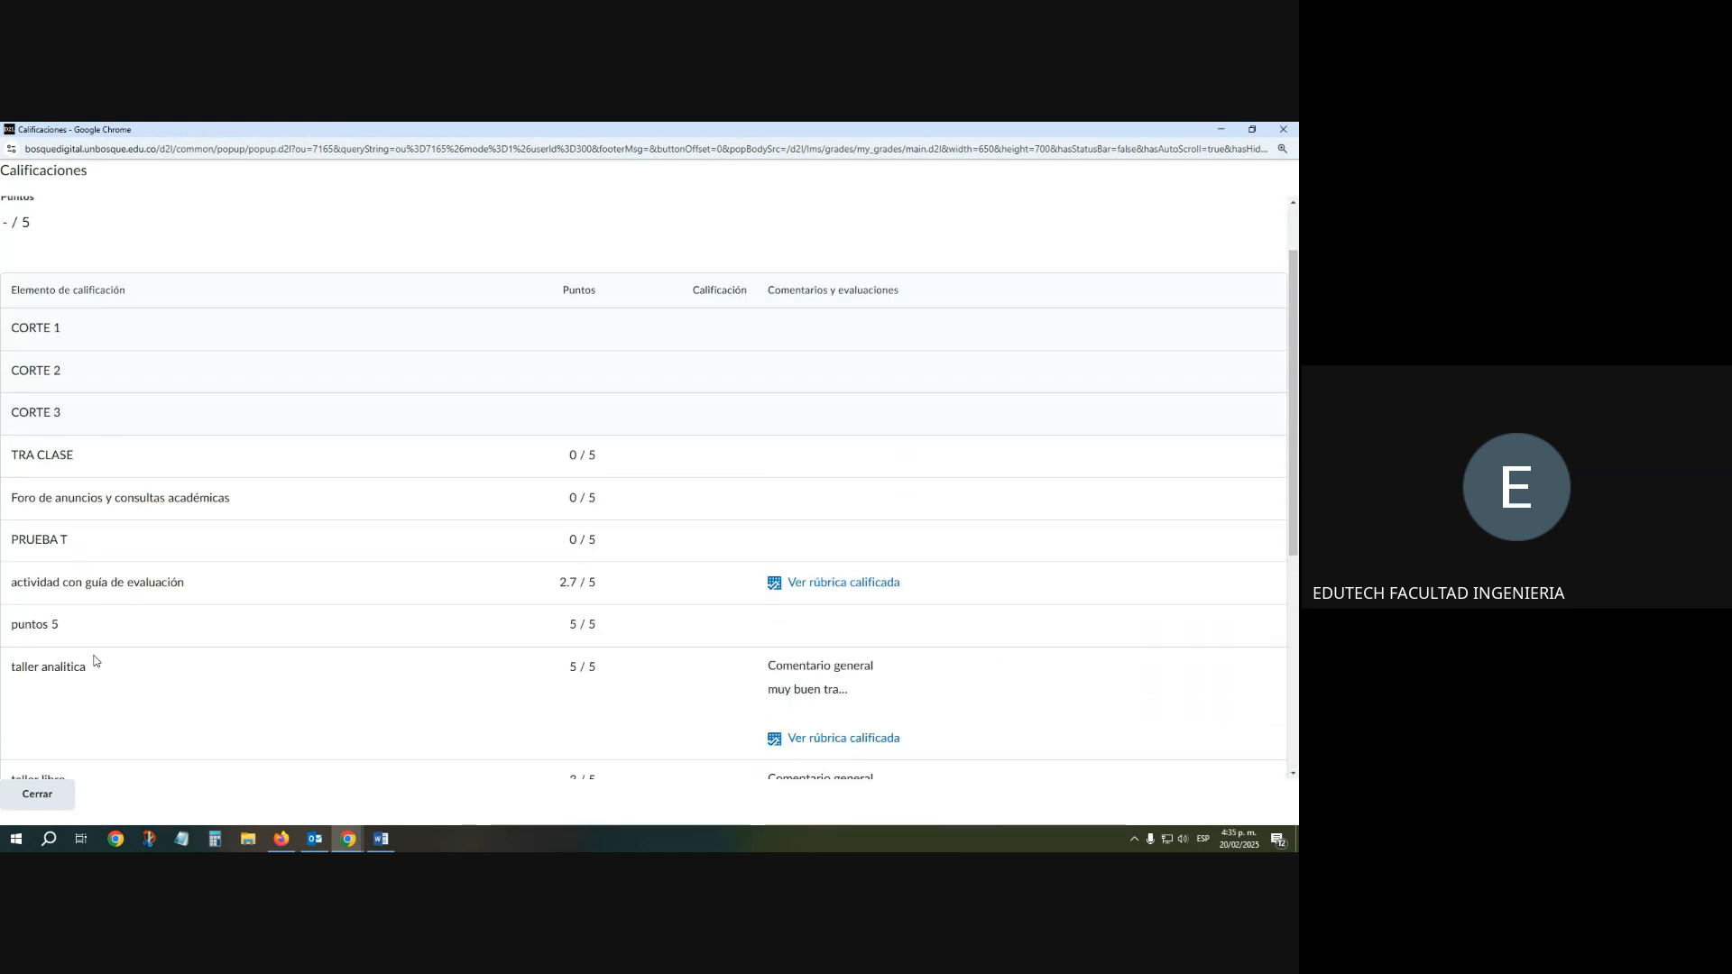
scroll(105, 600, down, 1)
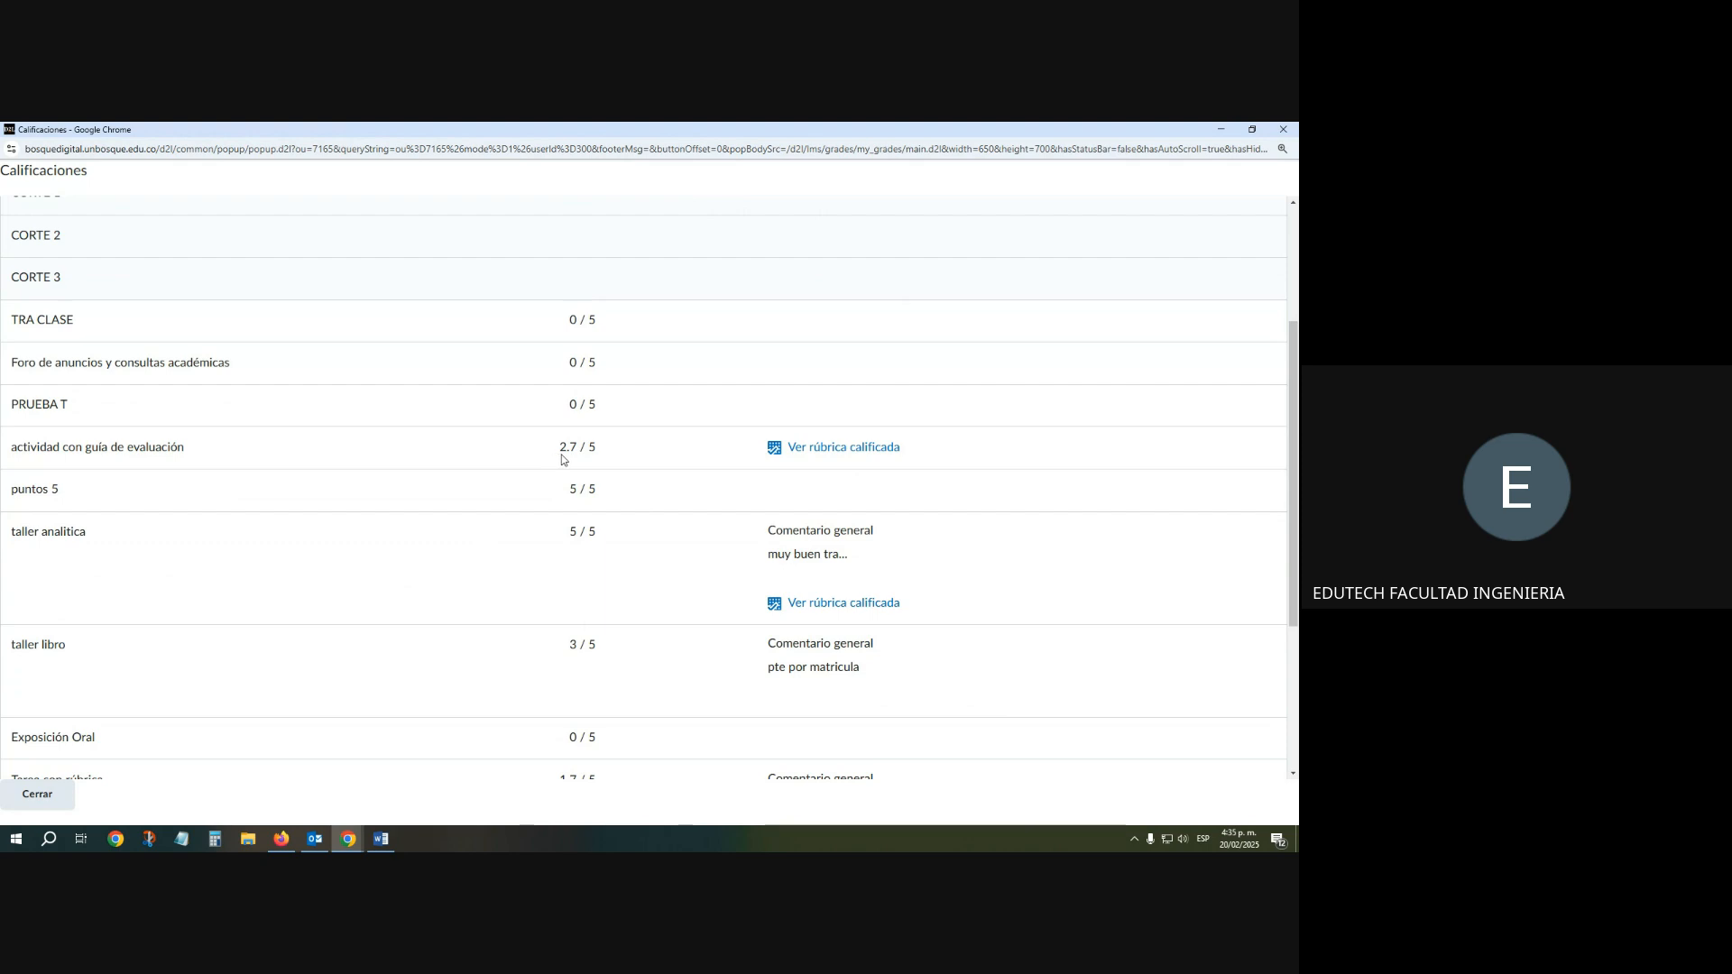
drag(560, 449, 588, 449)
scroll(611, 546, up, 3)
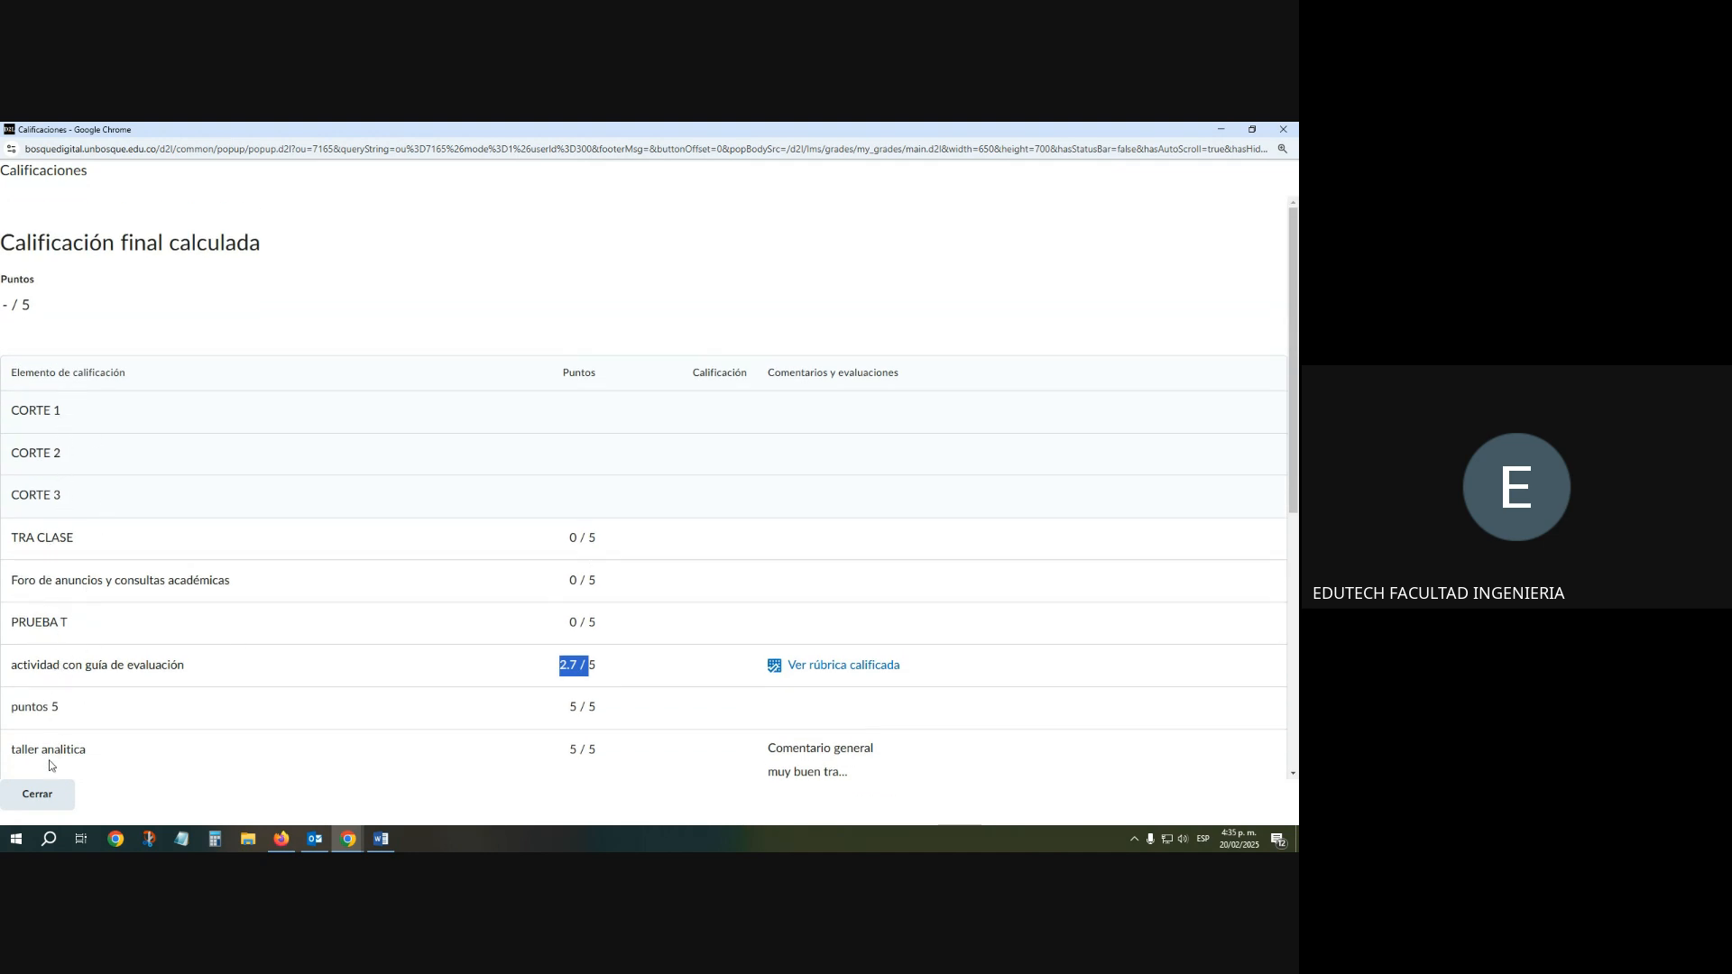
click(1283, 129)
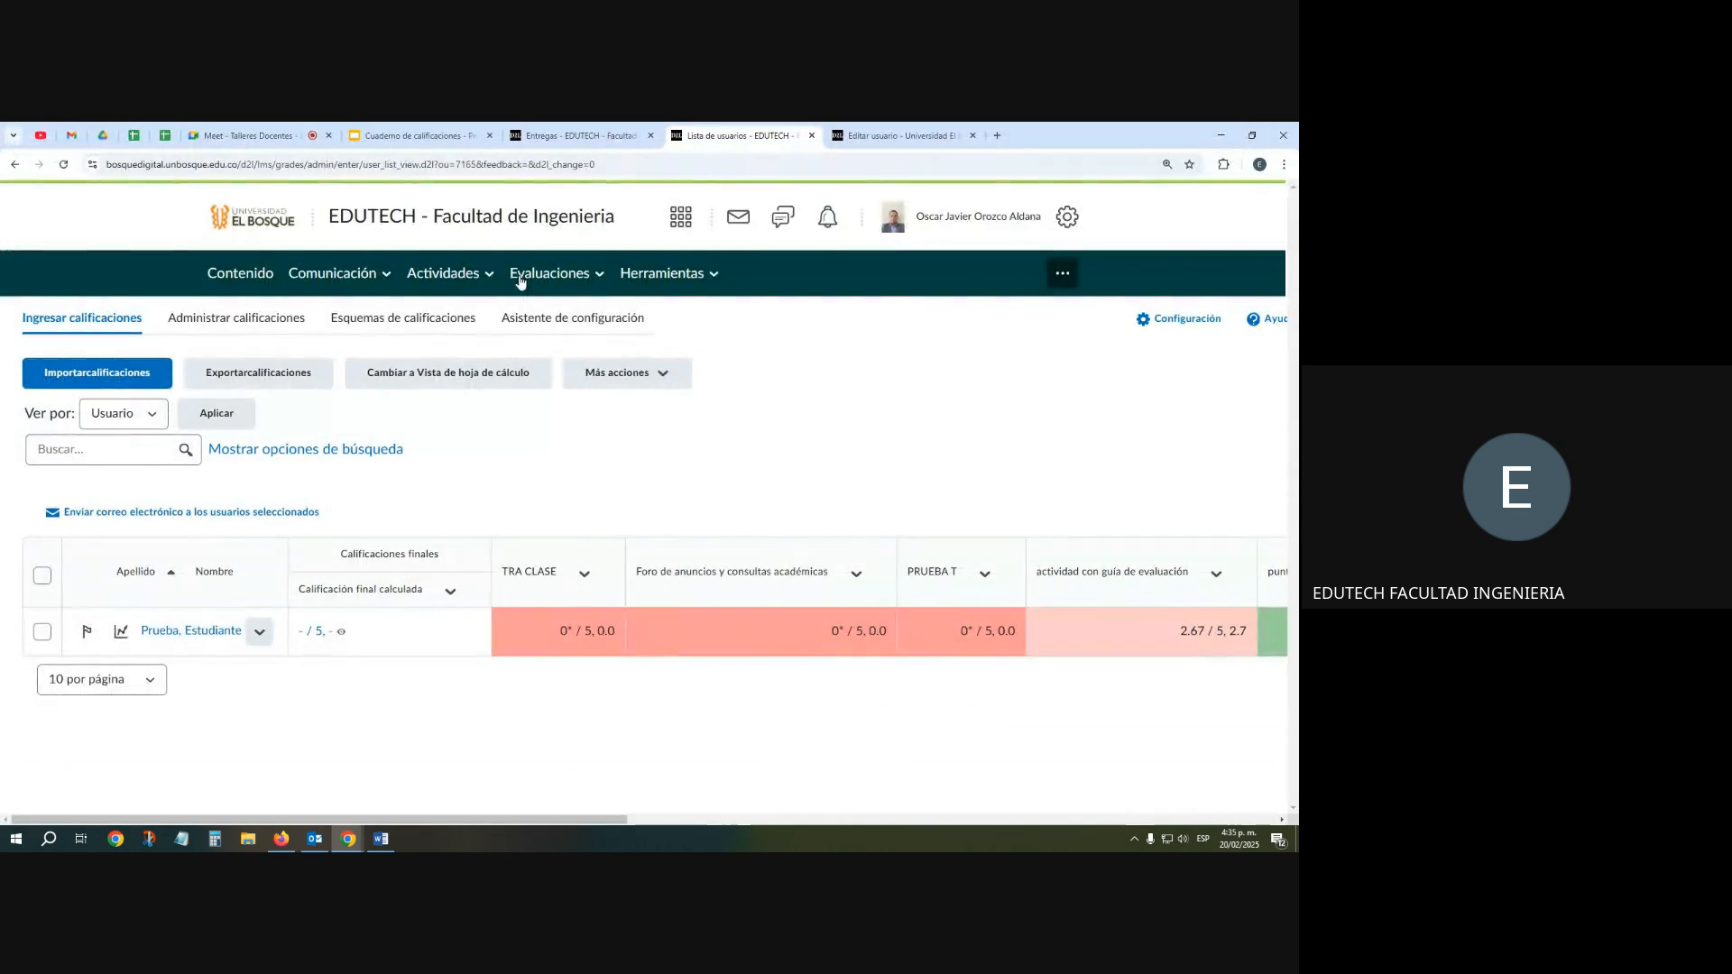
Return to the grade management list, go back to grade entry, and reopen the test student's grade preview
click(225, 318)
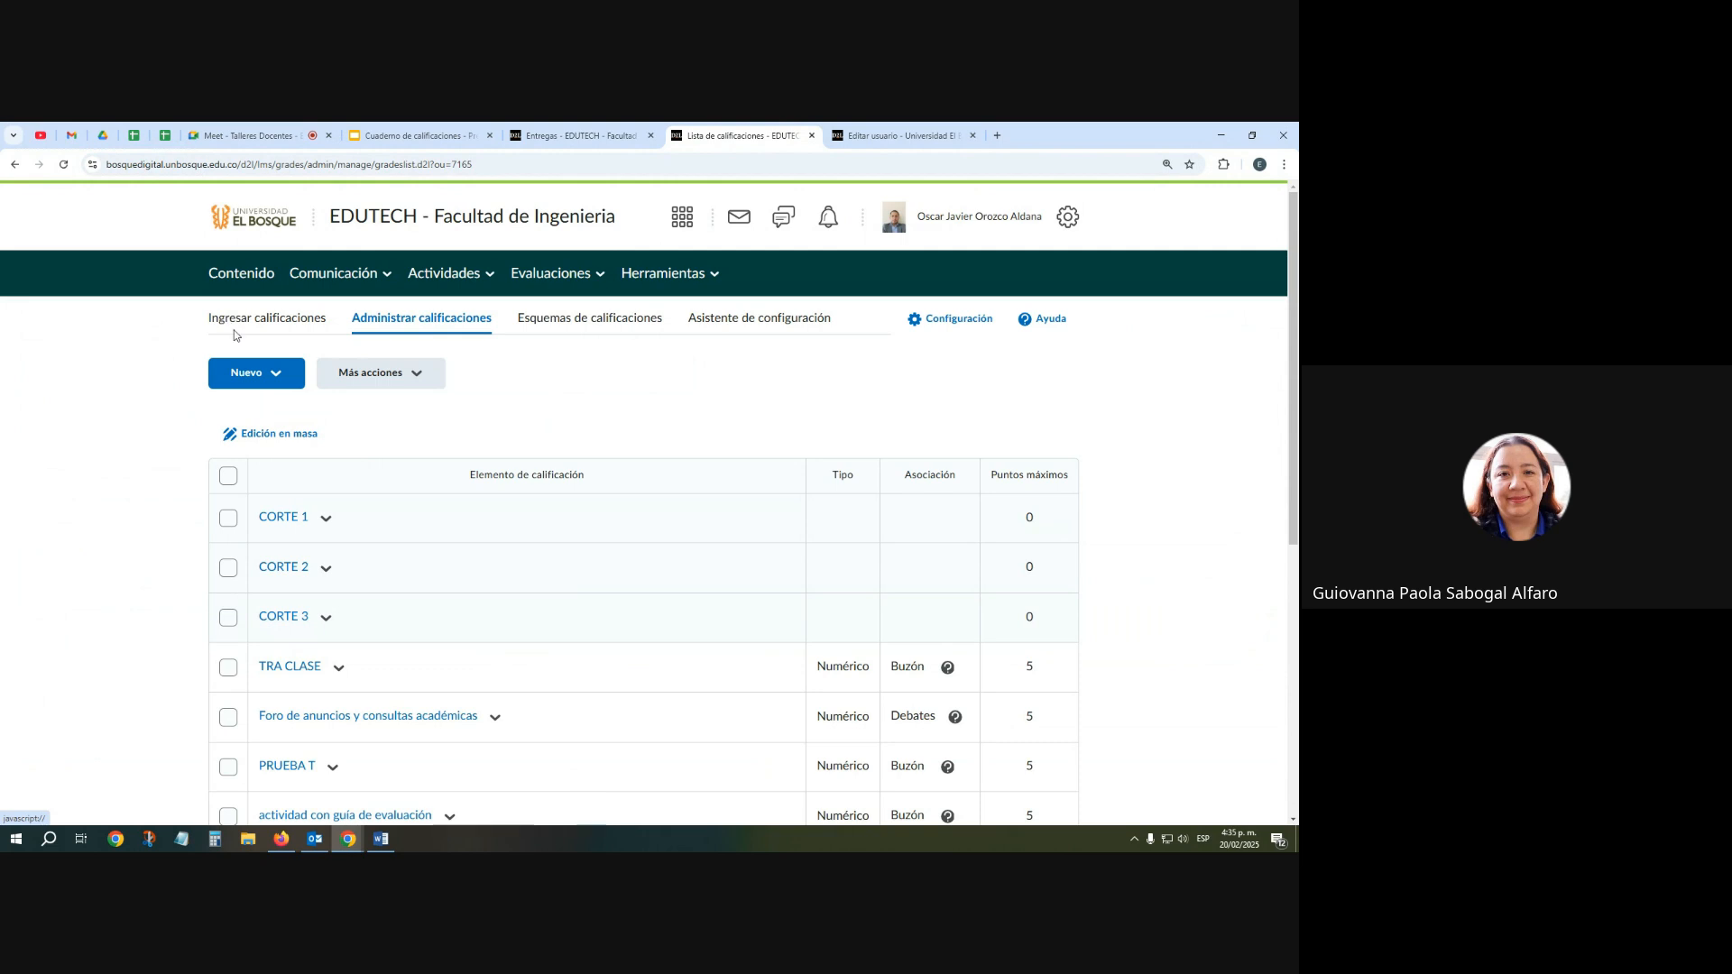
drag(205, 319, 331, 333)
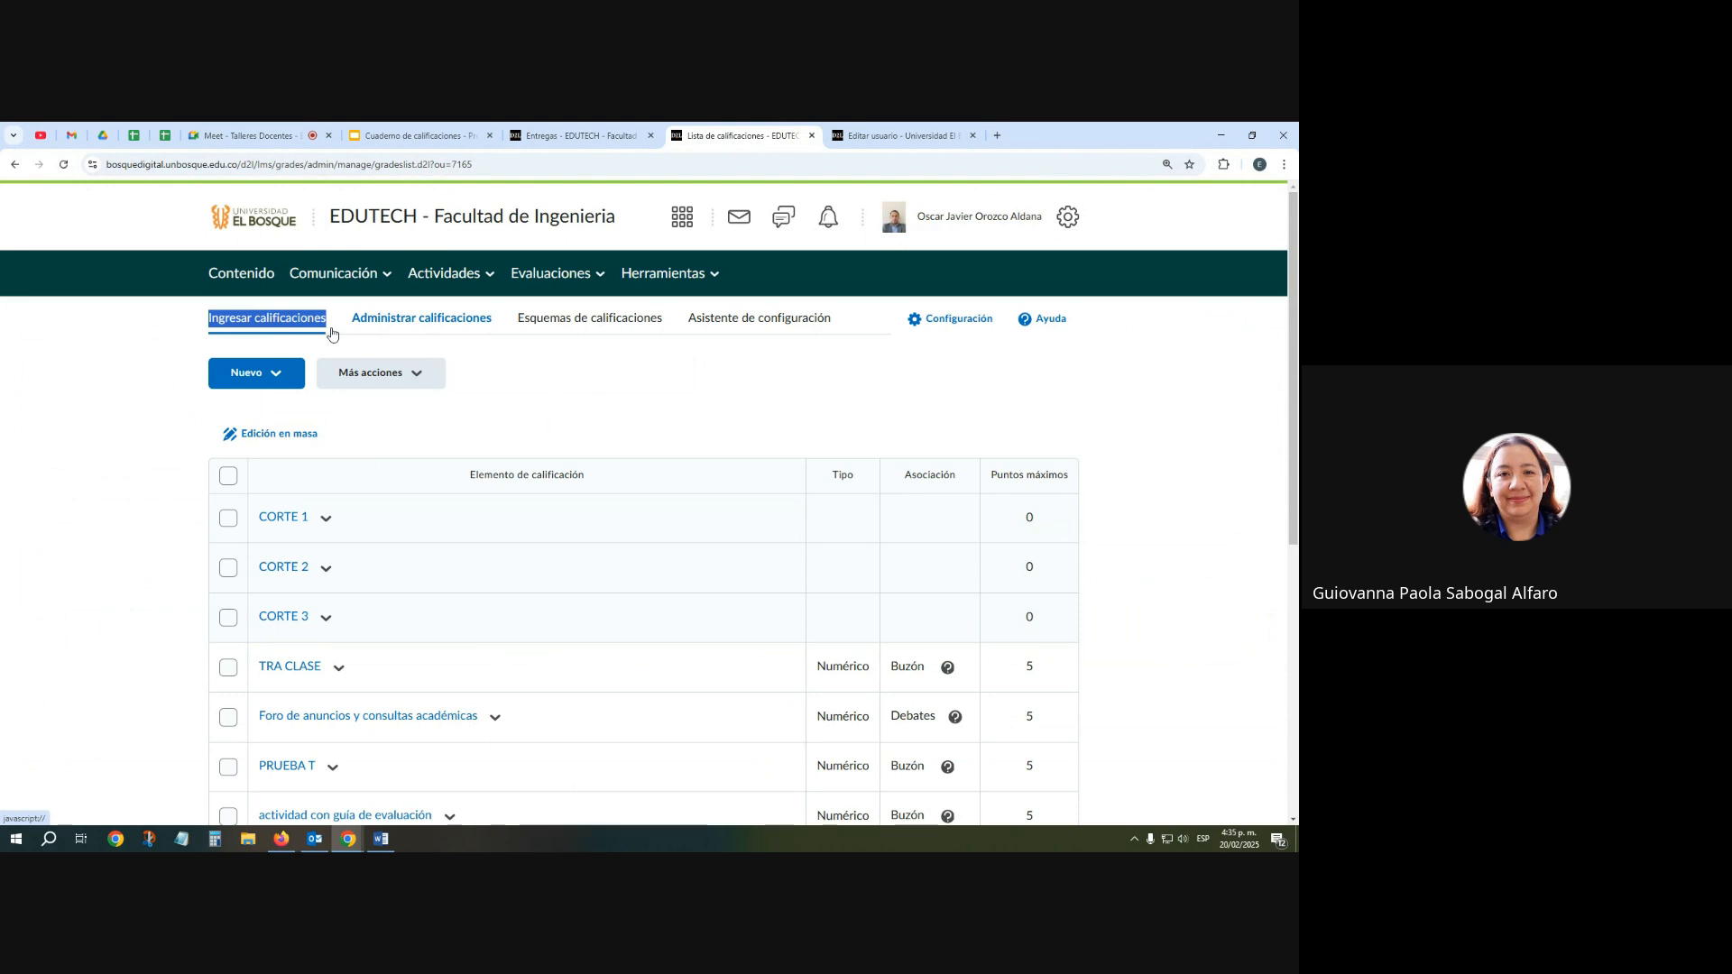
click(267, 329)
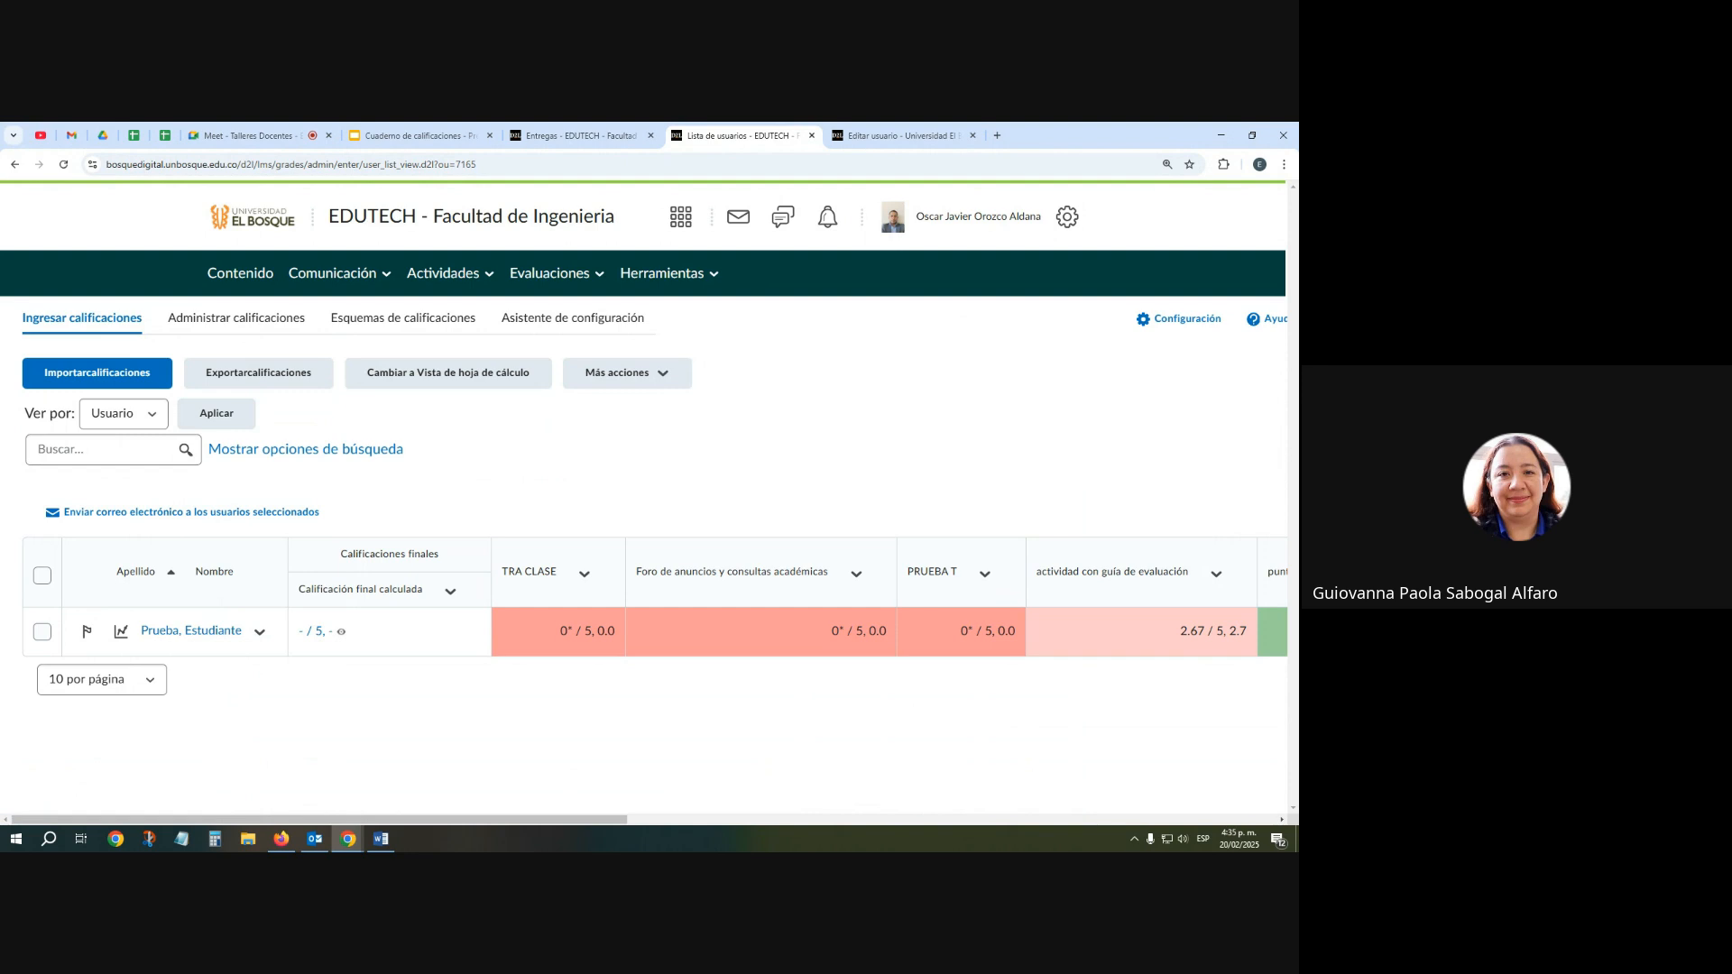
click(259, 632)
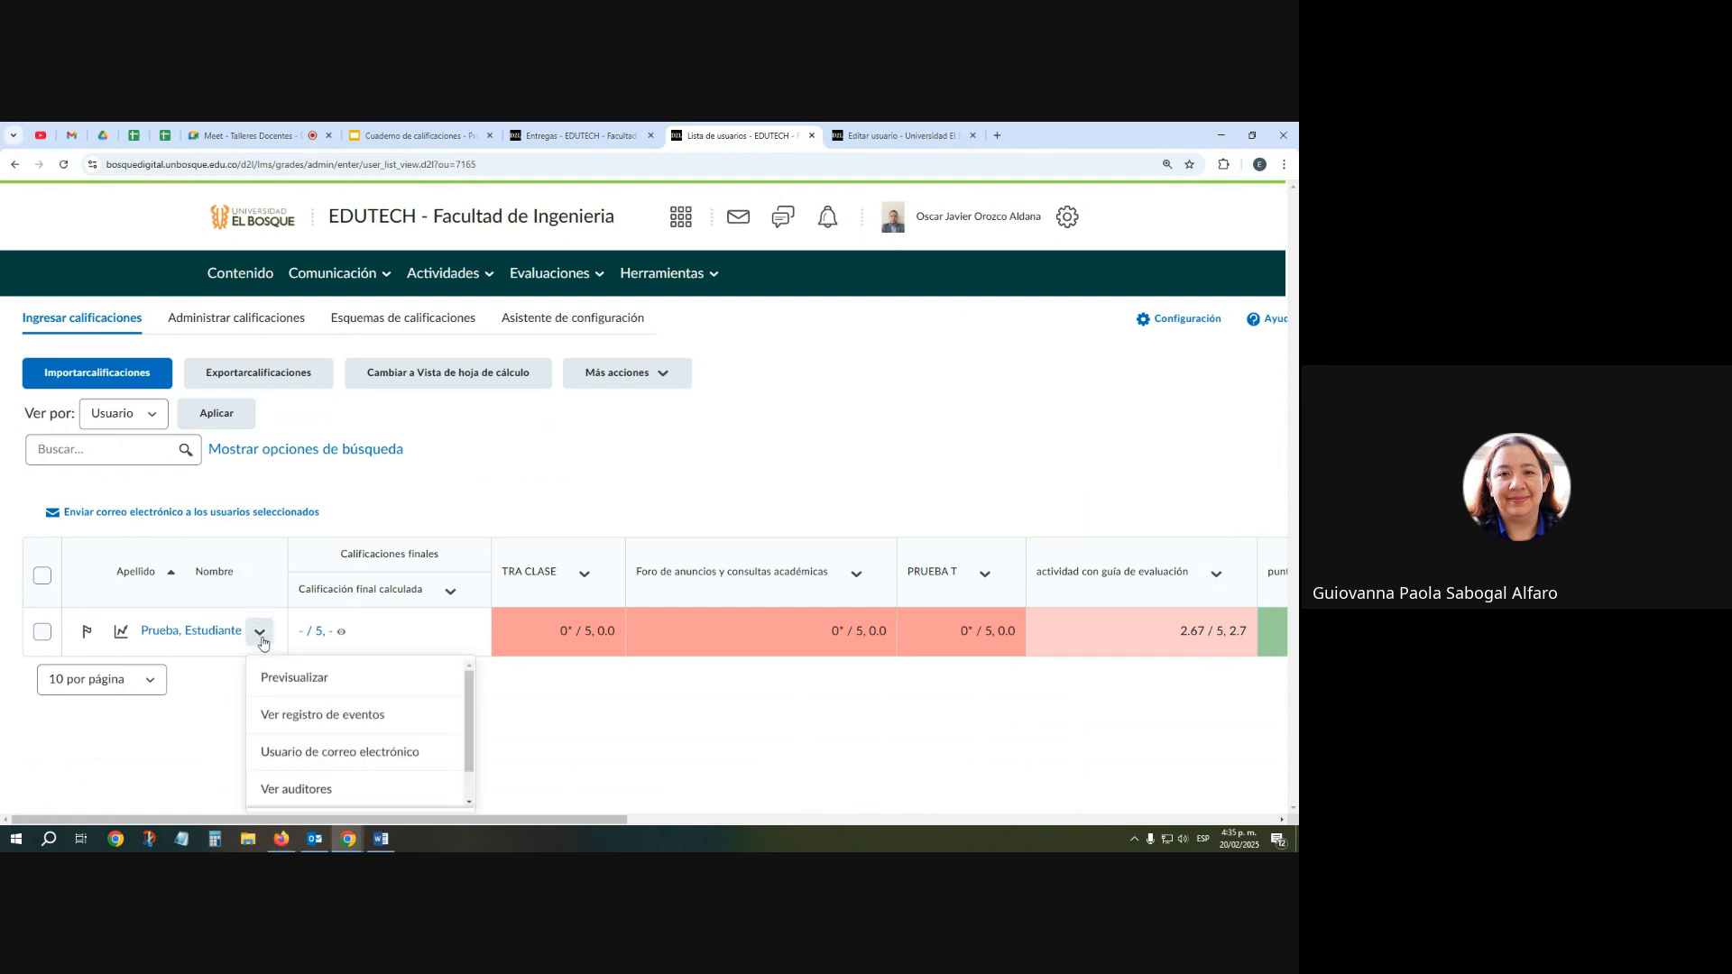
click(310, 686)
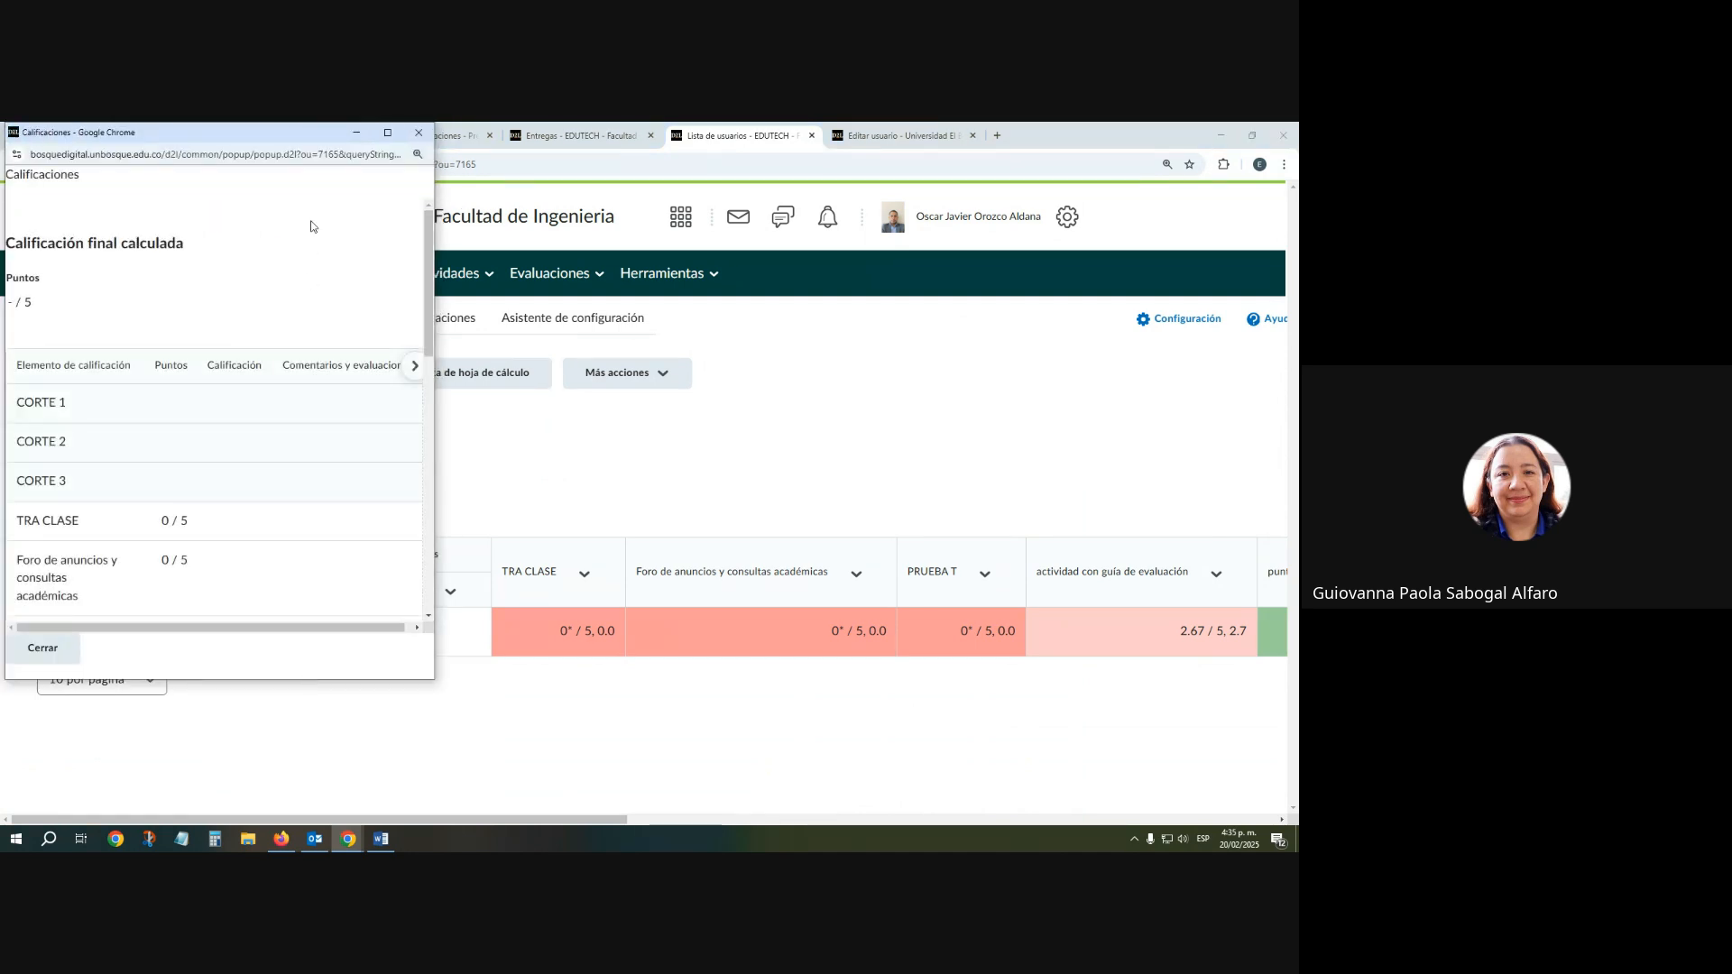
Examine all grade items, scores and comments in the test student's full-size grade preview, then close the preview
click(387, 132)
scroll(311, 375, down, 1)
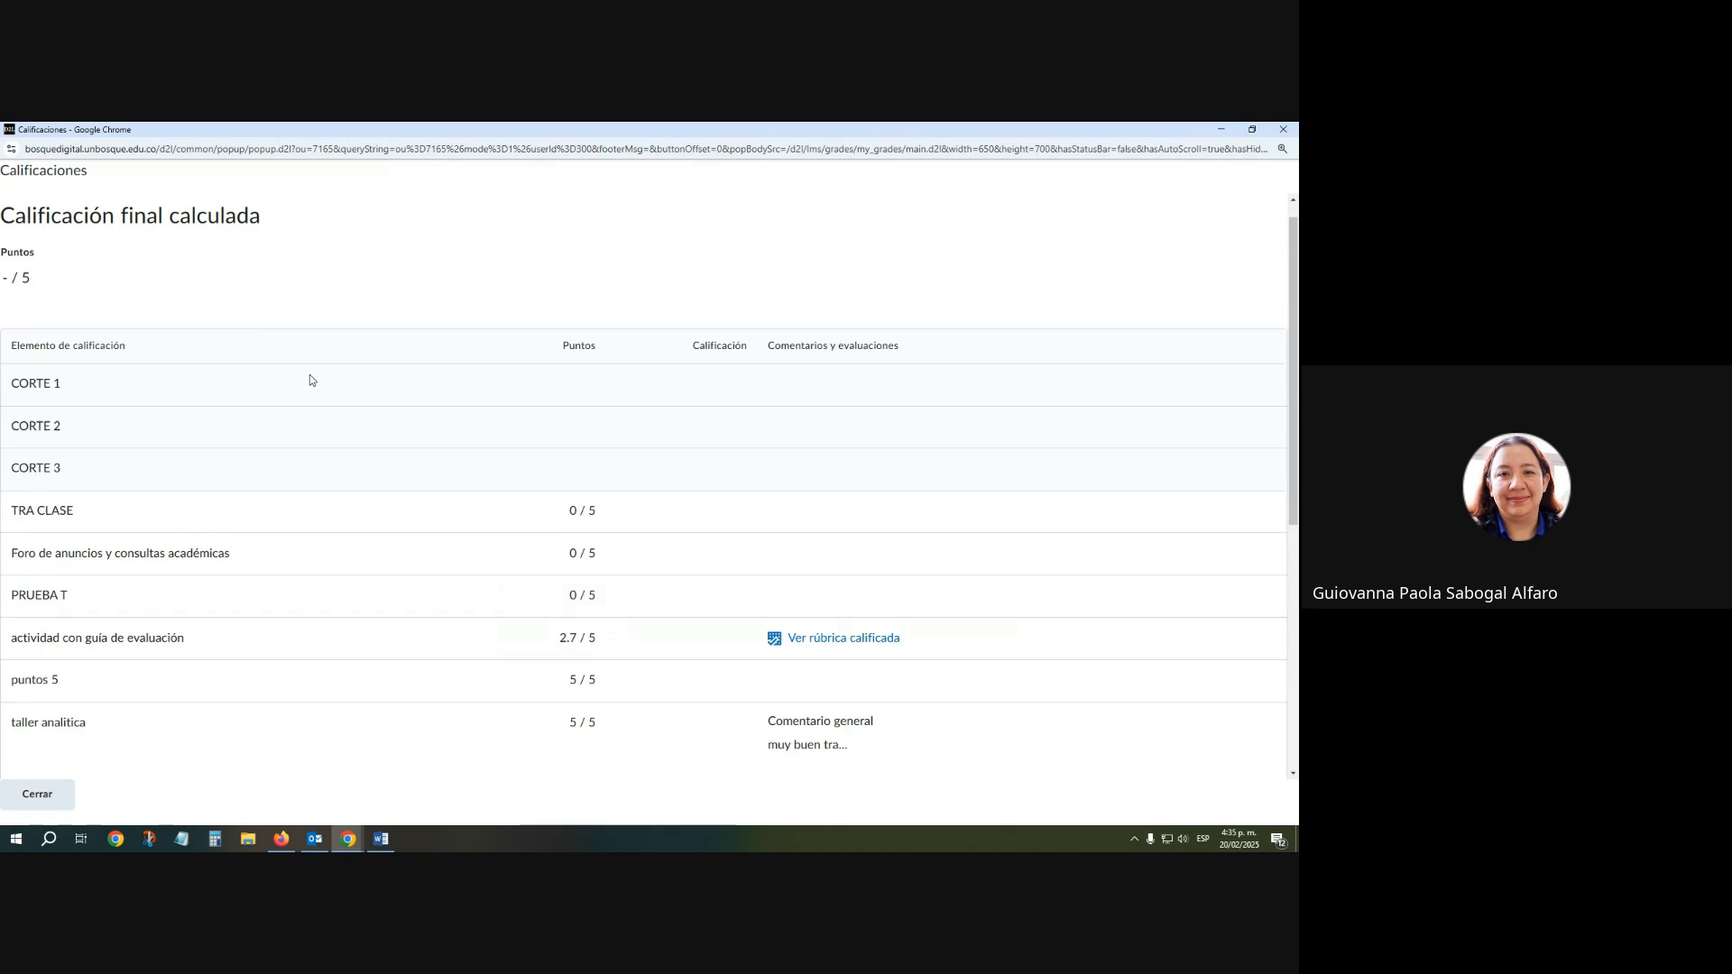
scroll(310, 377, down, 5)
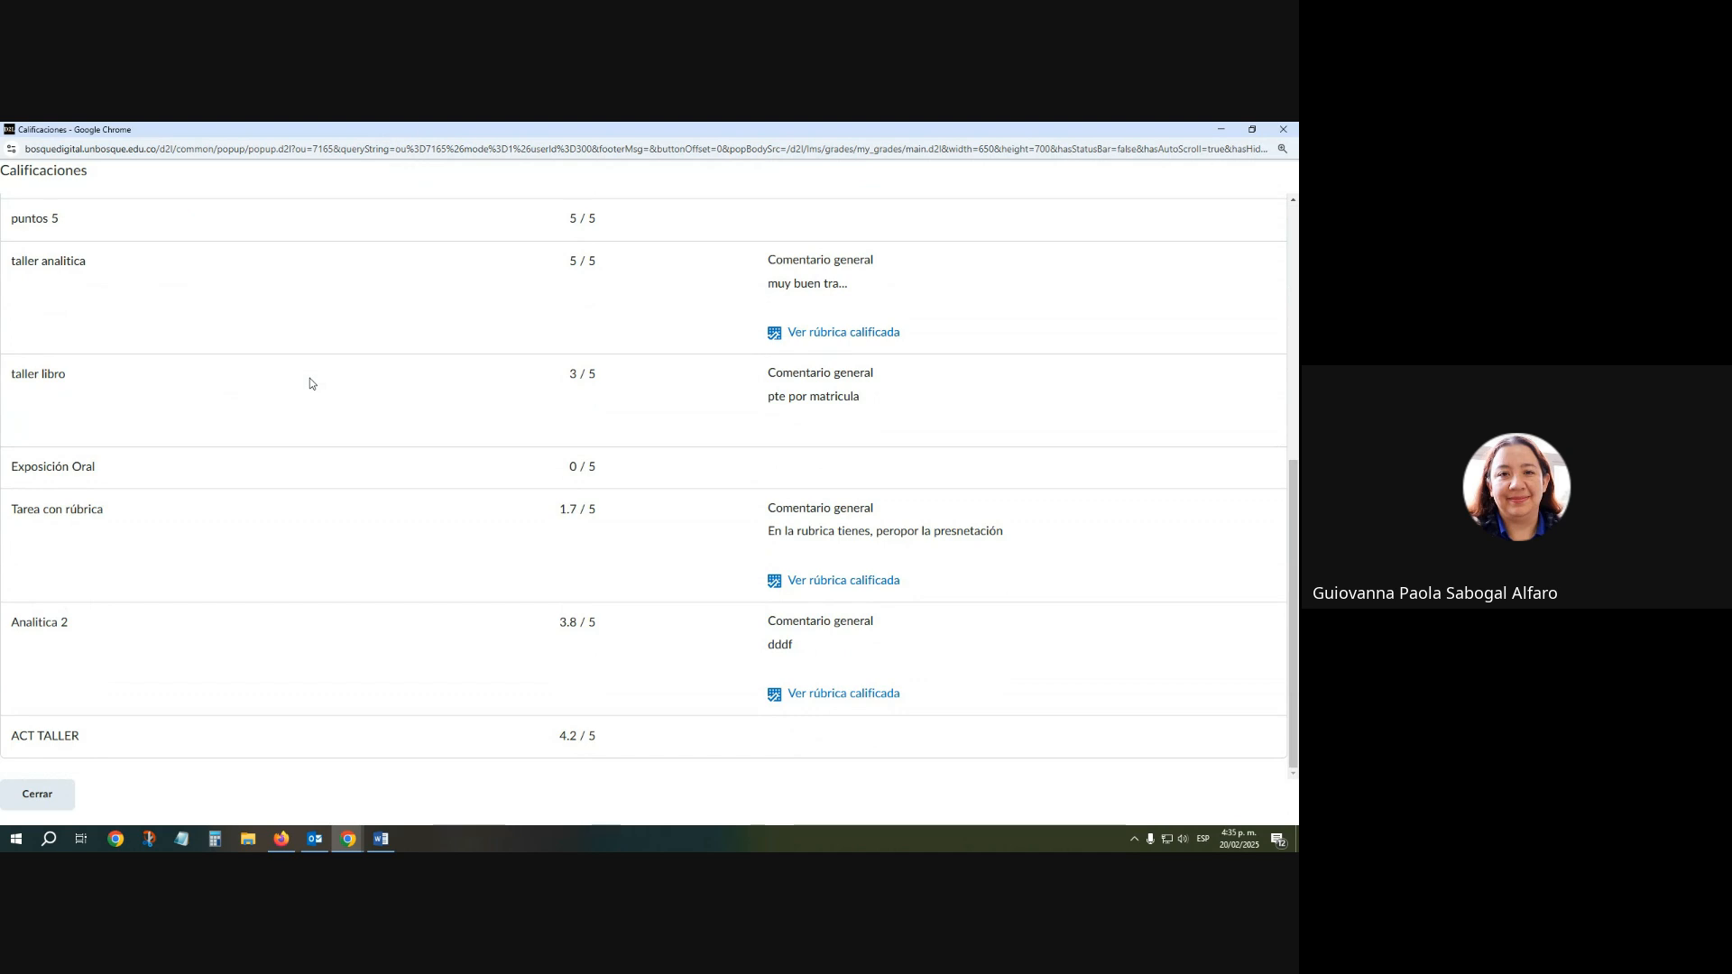
scroll(311, 377, up, 1)
scroll(310, 383, up, 1)
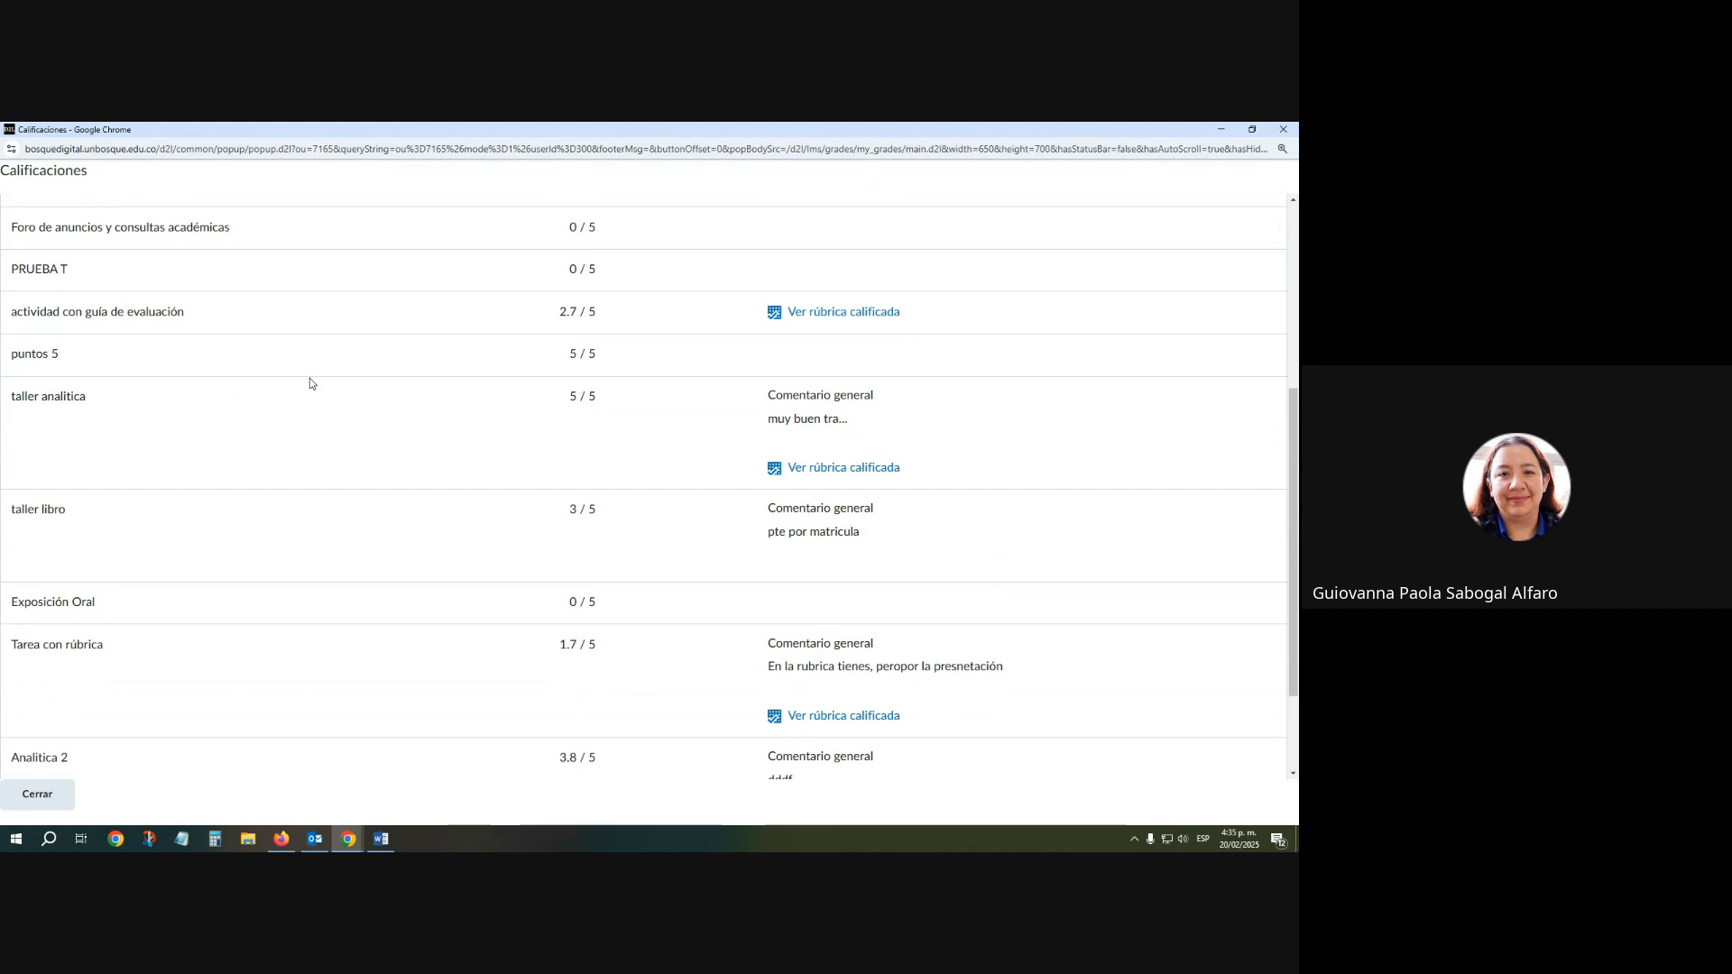
scroll(310, 383, up, 5)
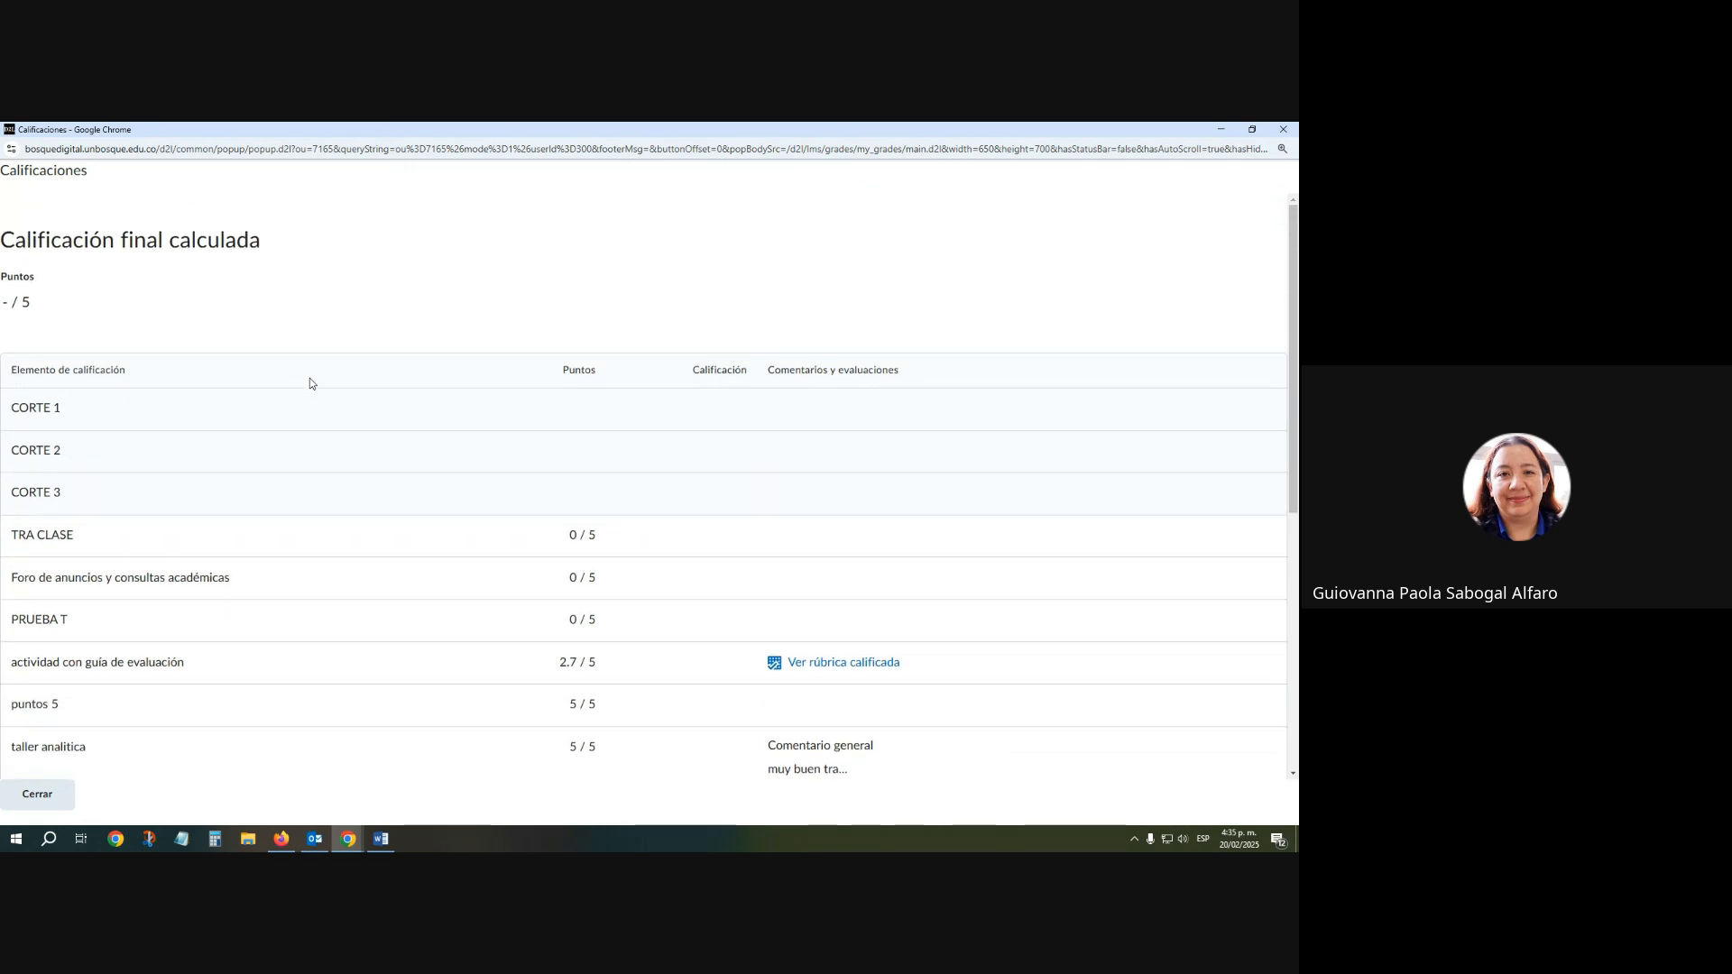
click(1283, 129)
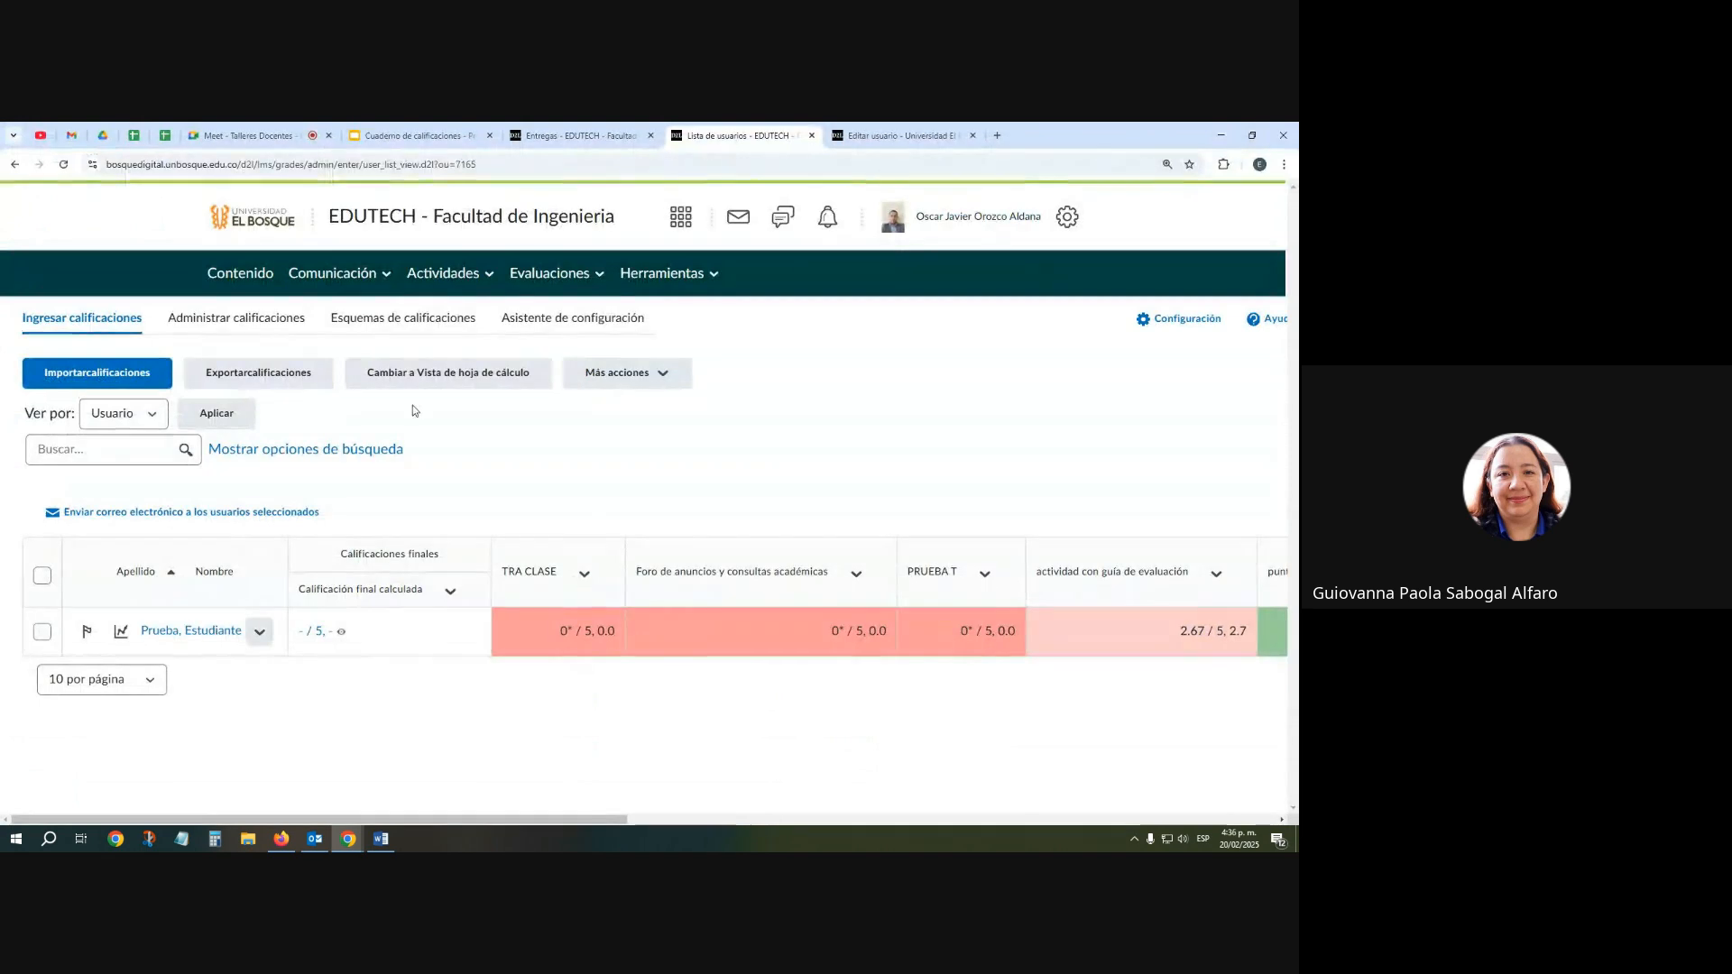
Open every grade item and category of the grade management list for bulk editing
click(253, 318)
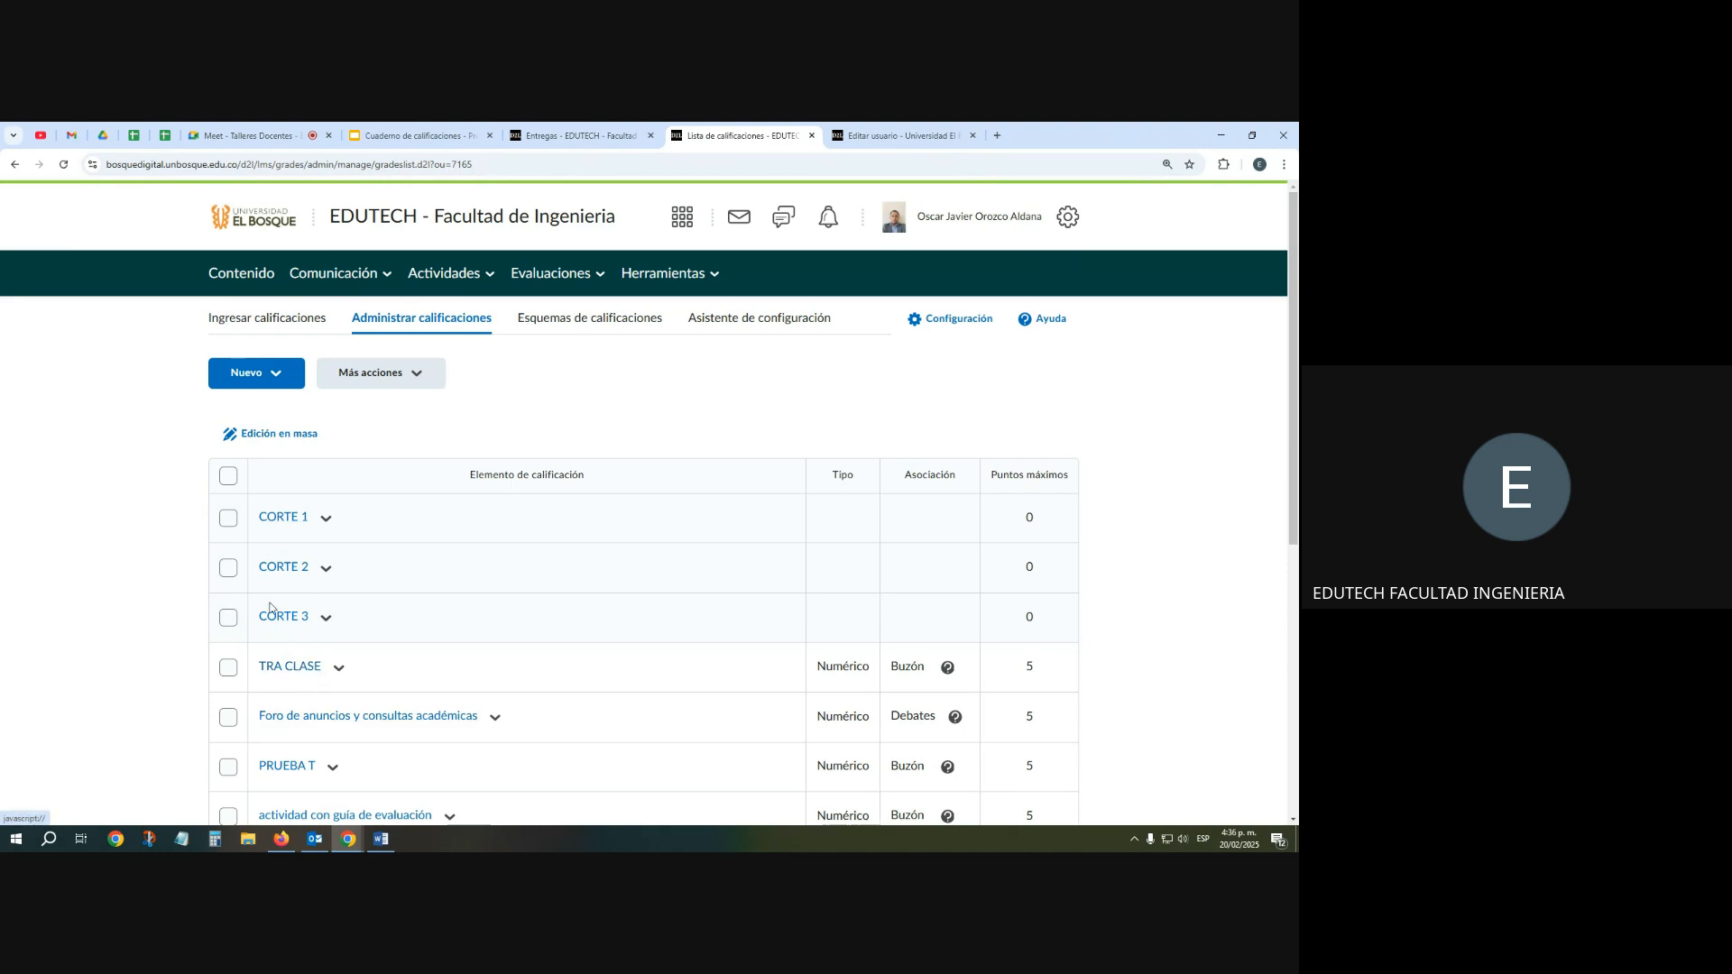
click(227, 476)
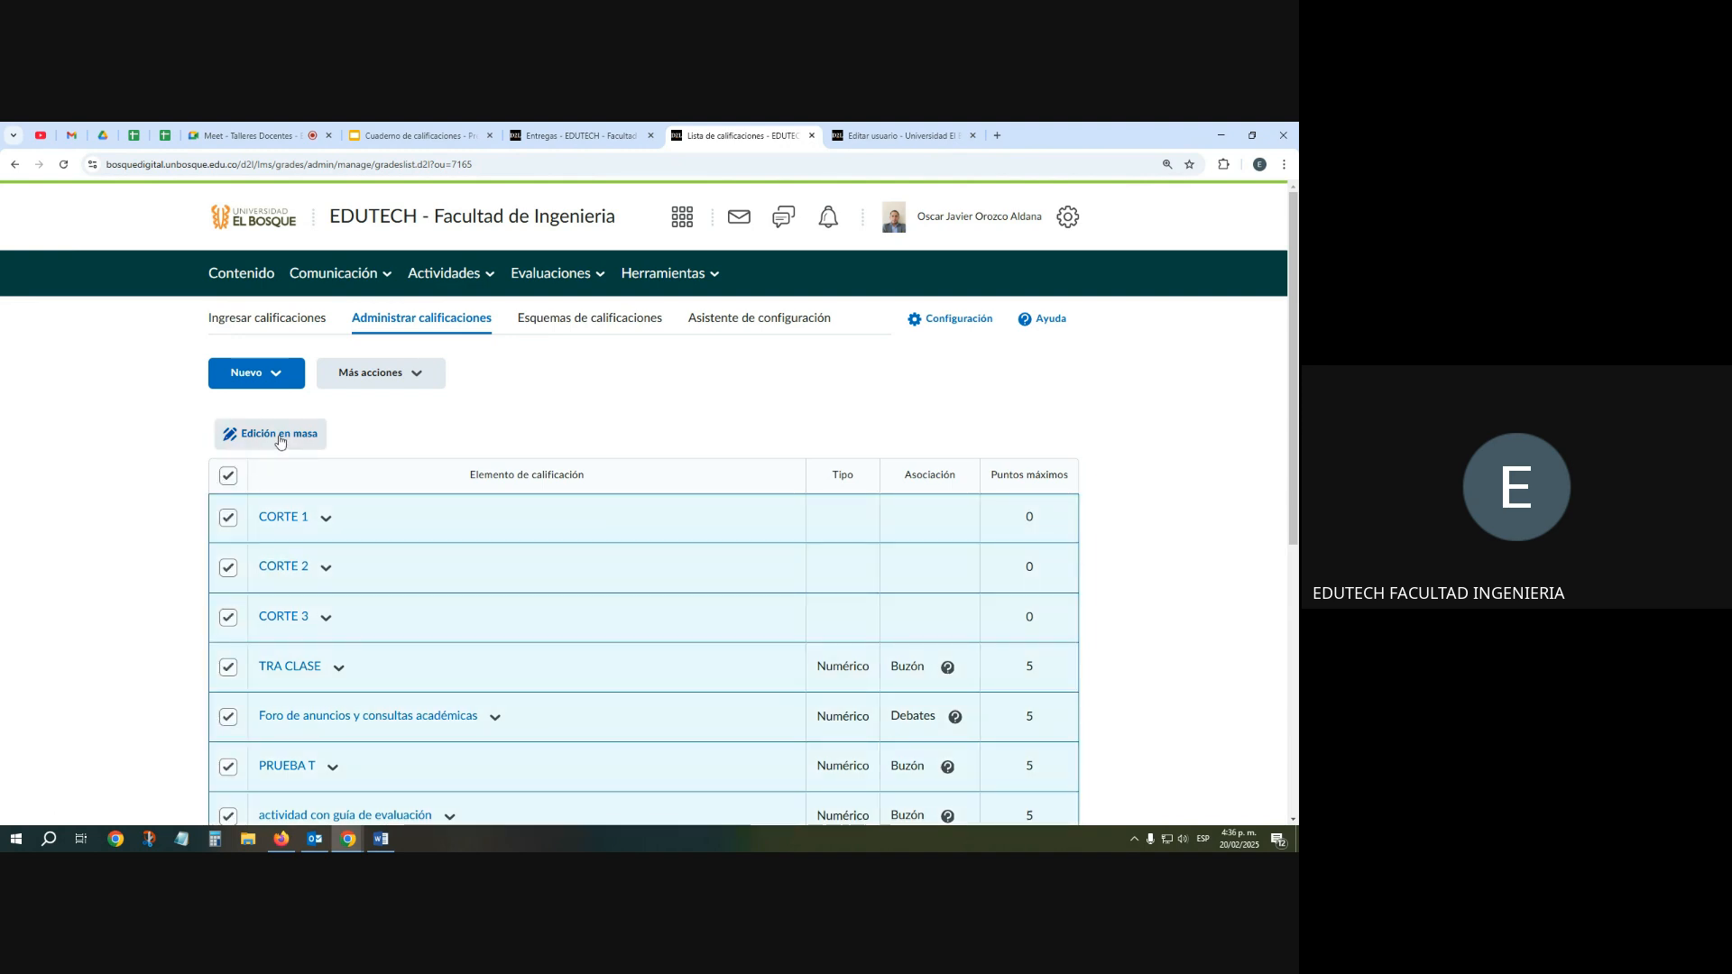
click(279, 437)
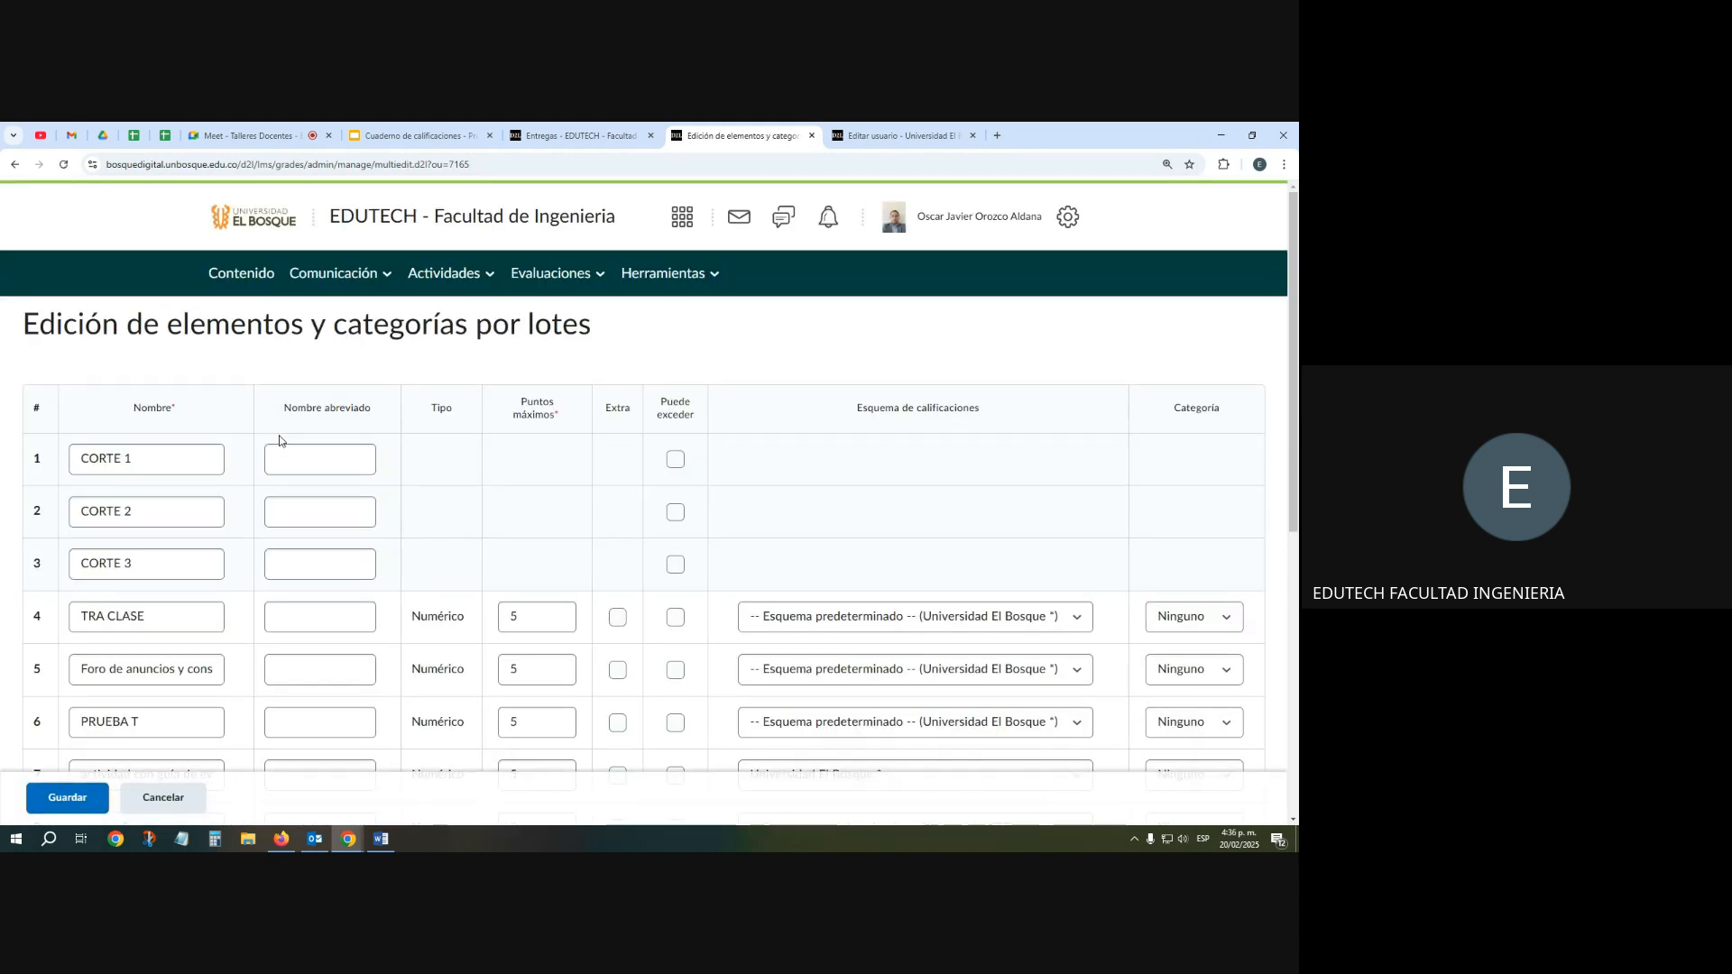
Set the grading scheme of TRA CLASE, Foro de anuncios y consultas académicas, PRUEBA T and puntos 5 to Universidad El Bosque *
scroll(170, 483, down, 2)
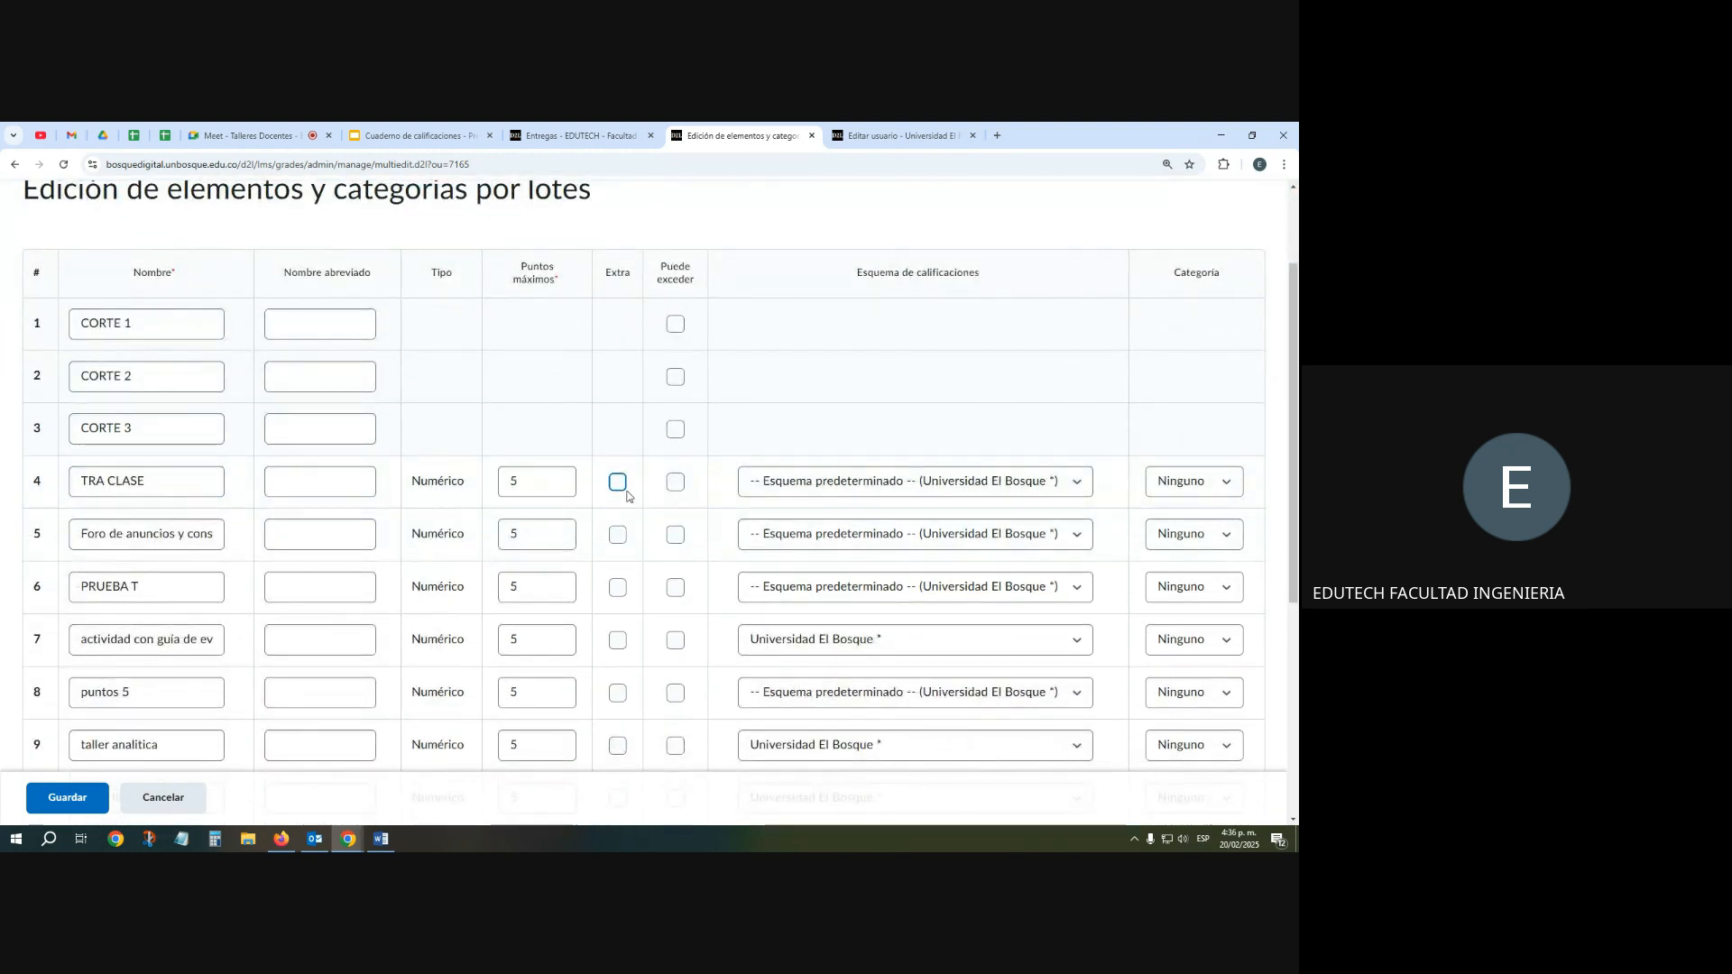
click(947, 472)
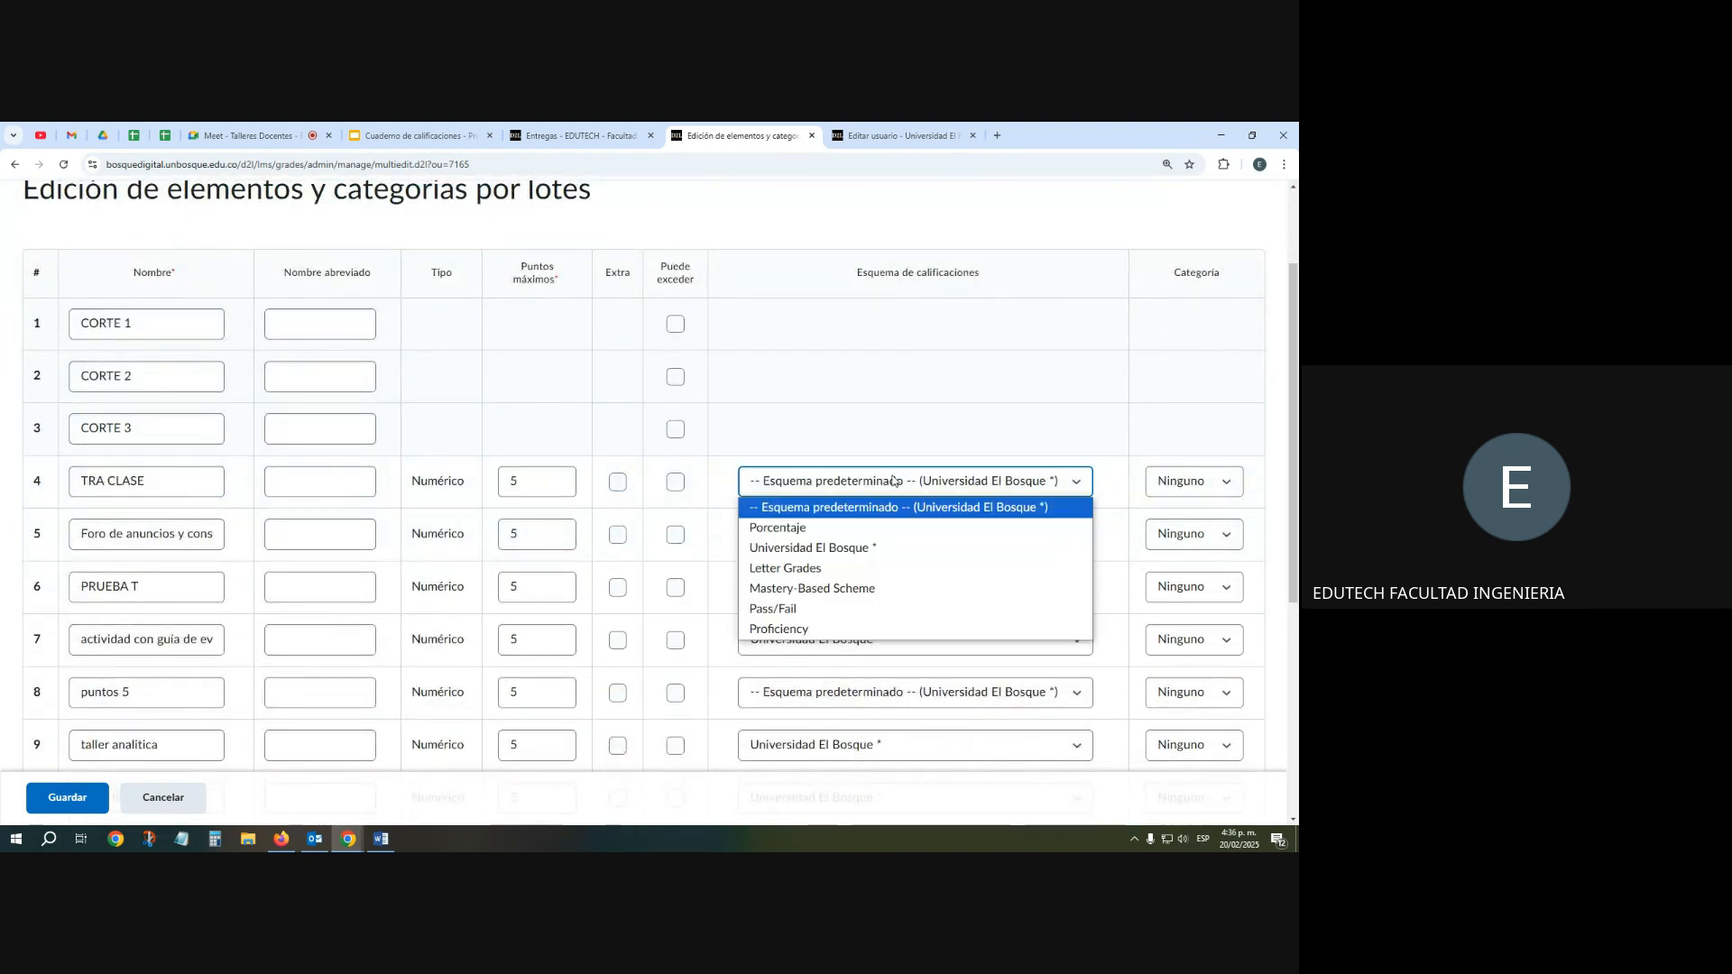
click(898, 548)
click(896, 534)
click(893, 601)
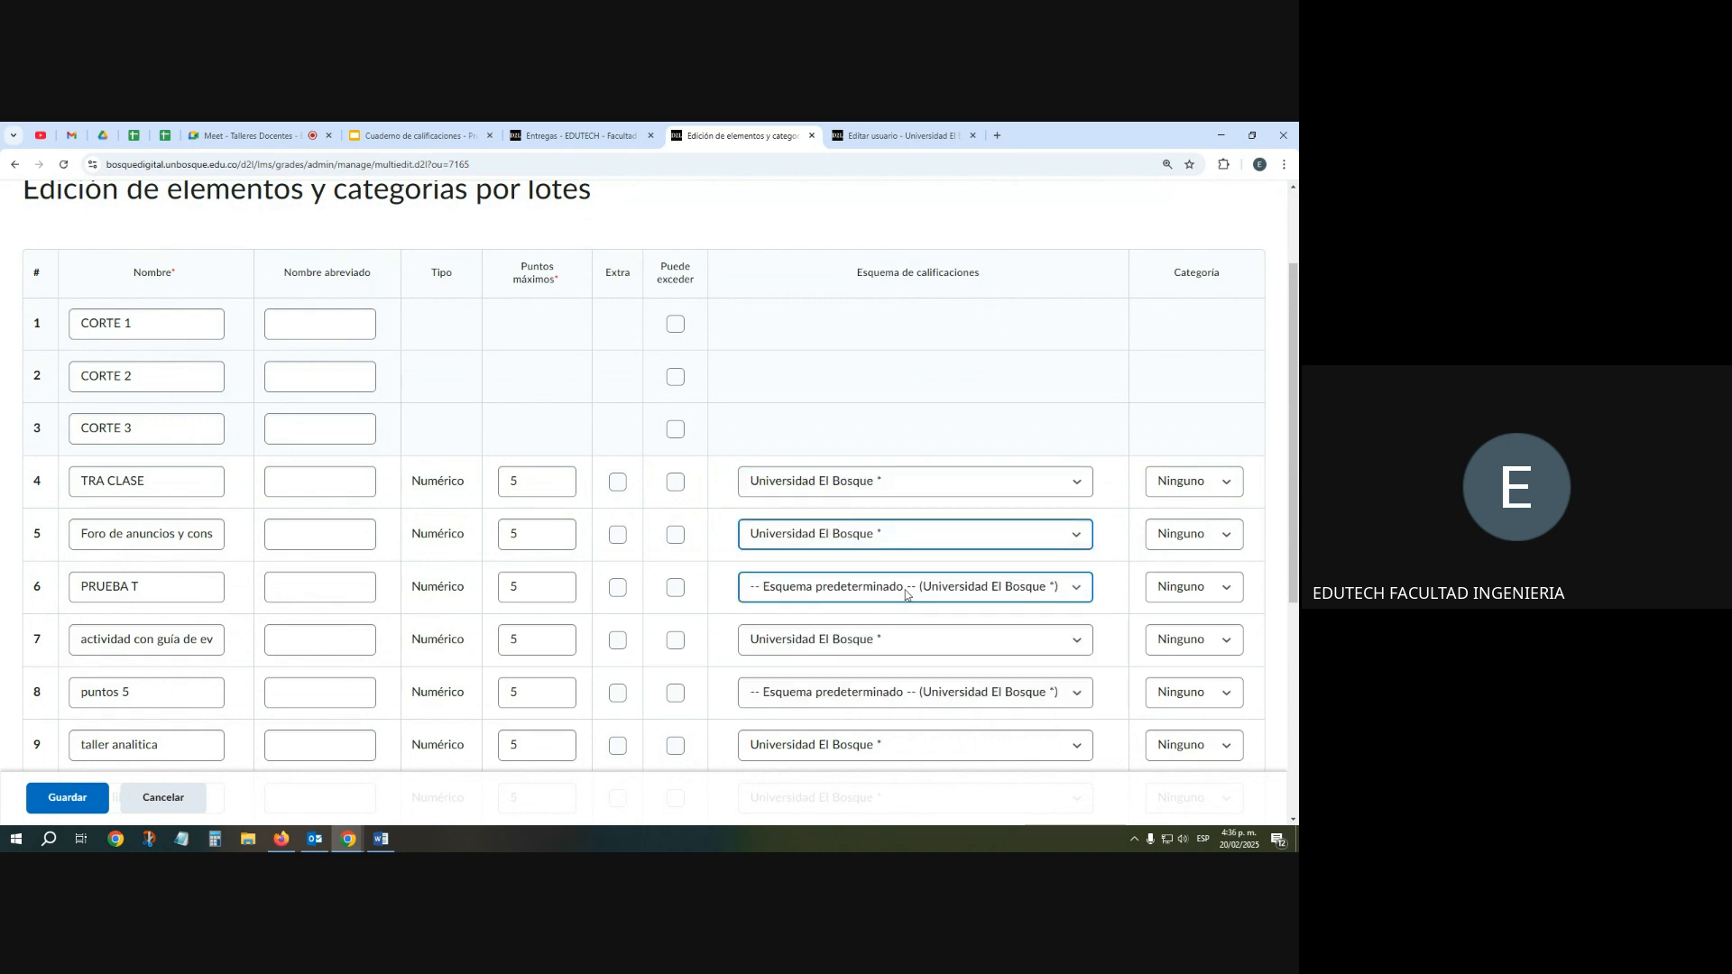
click(882, 587)
click(887, 651)
click(907, 695)
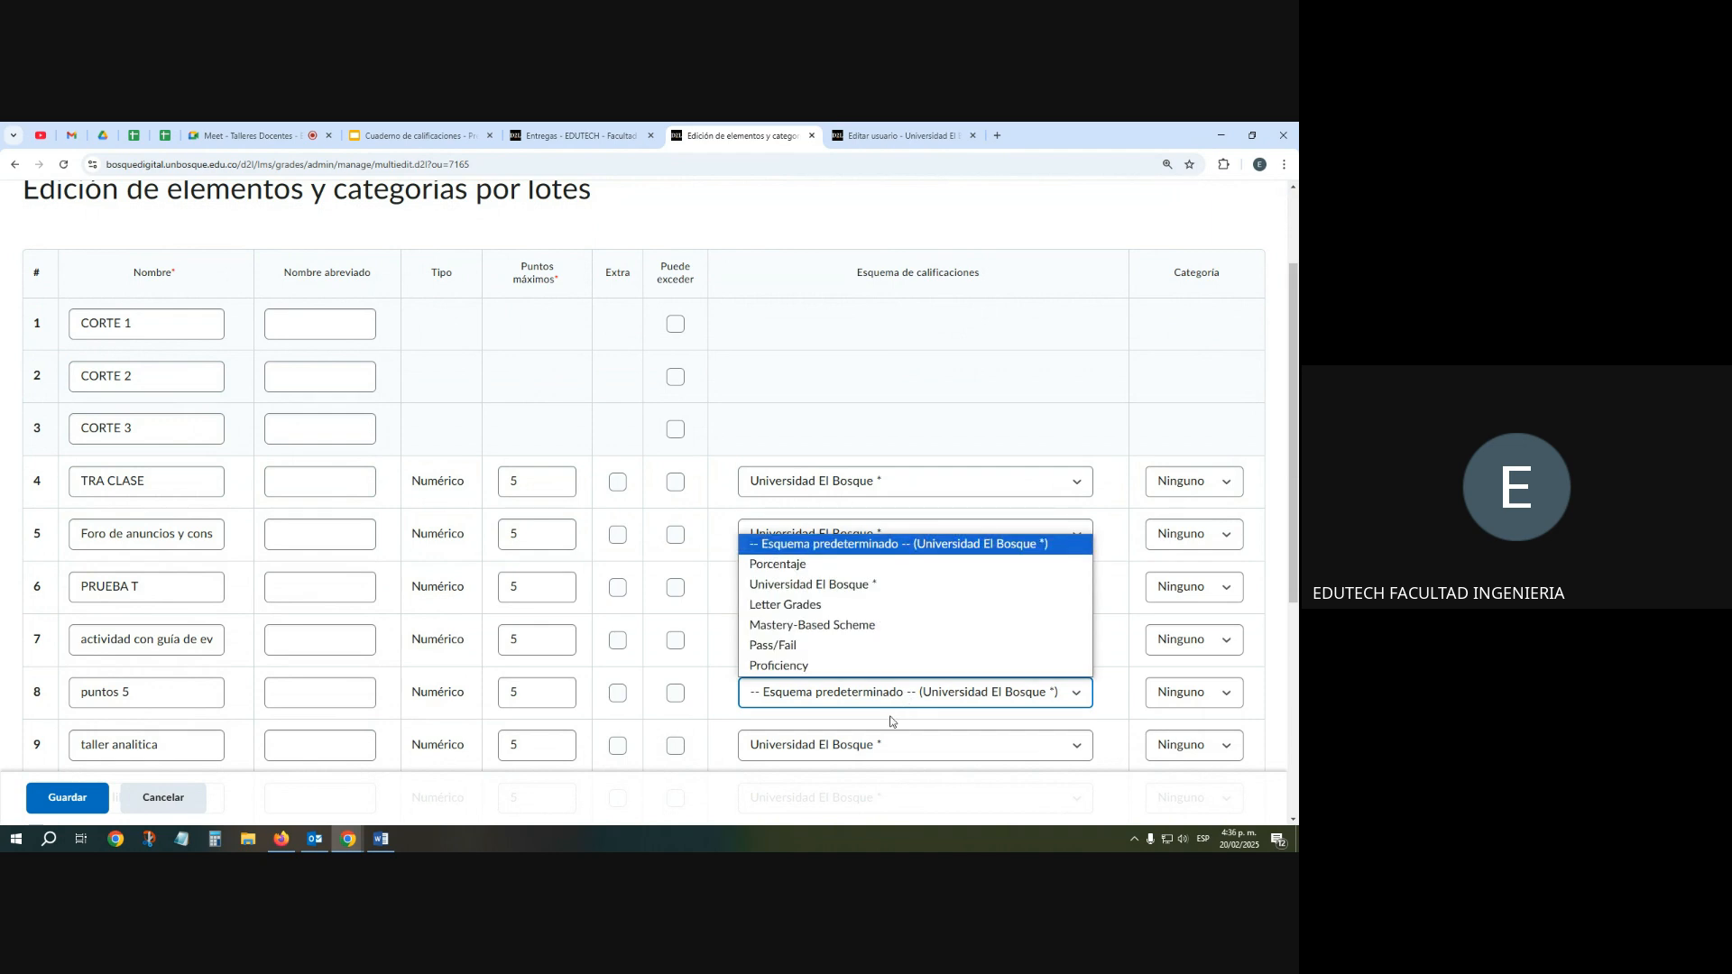
click(861, 593)
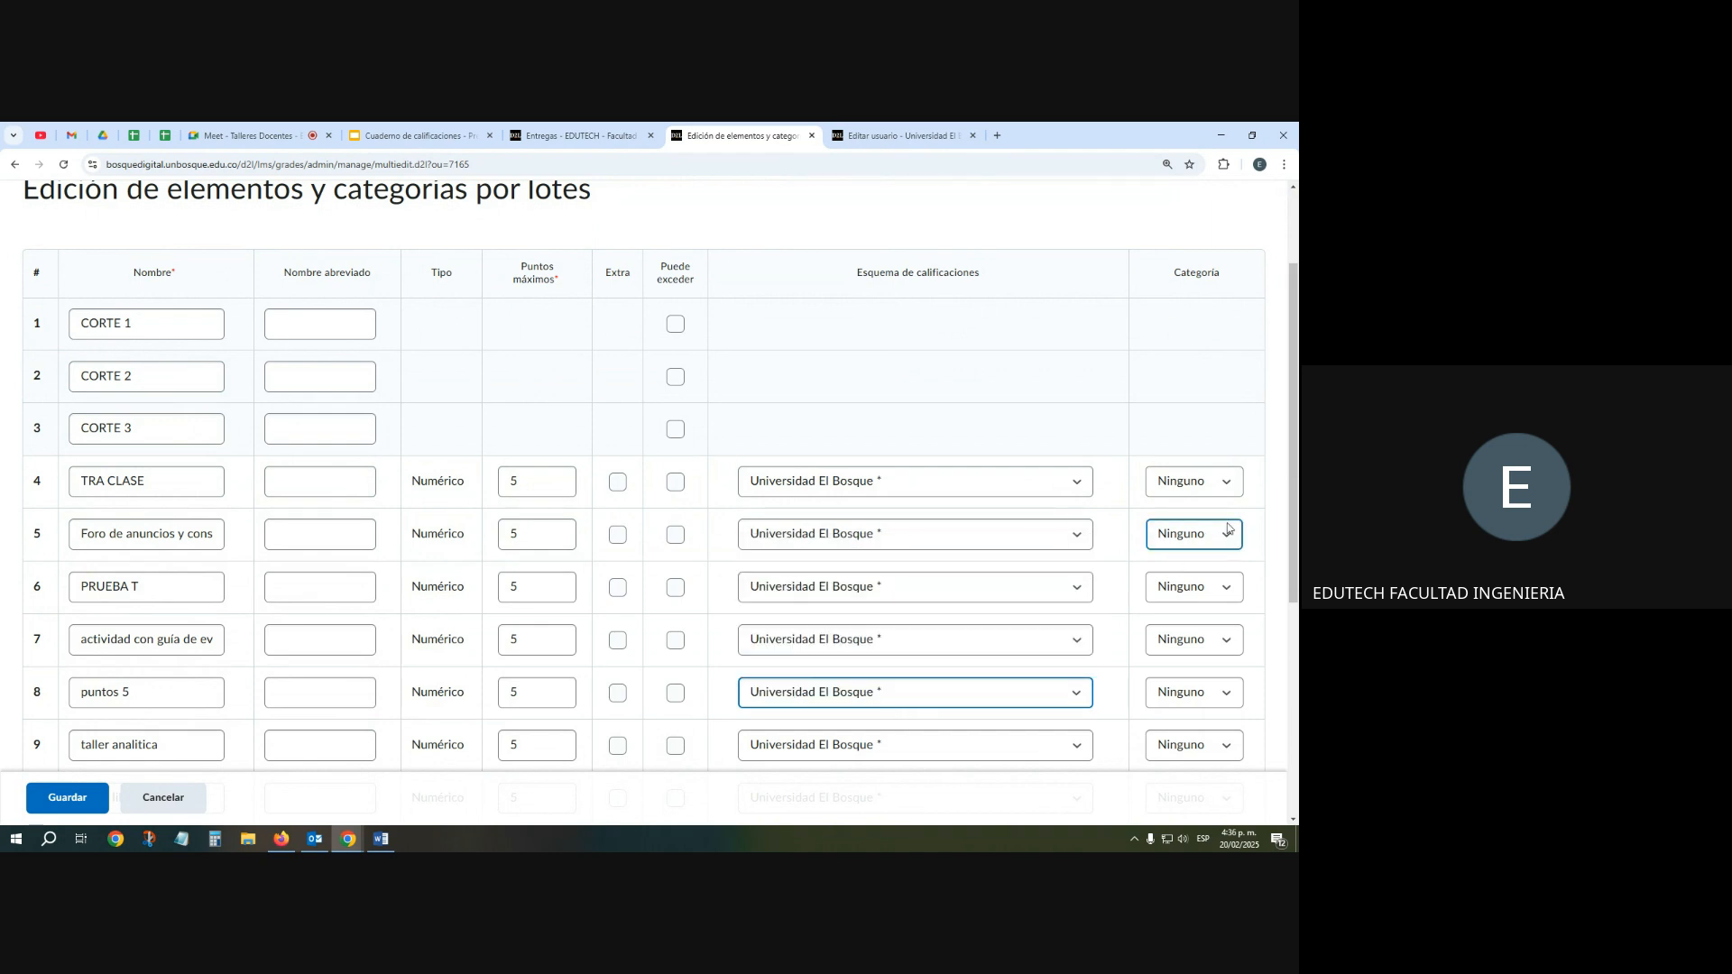
Assign TRA CLASE to category CORTE 3, and Foro de anuncios y consultas académicas and PRUEBA T to CORTE 2
click(1171, 285)
drag(1171, 285, 1232, 285)
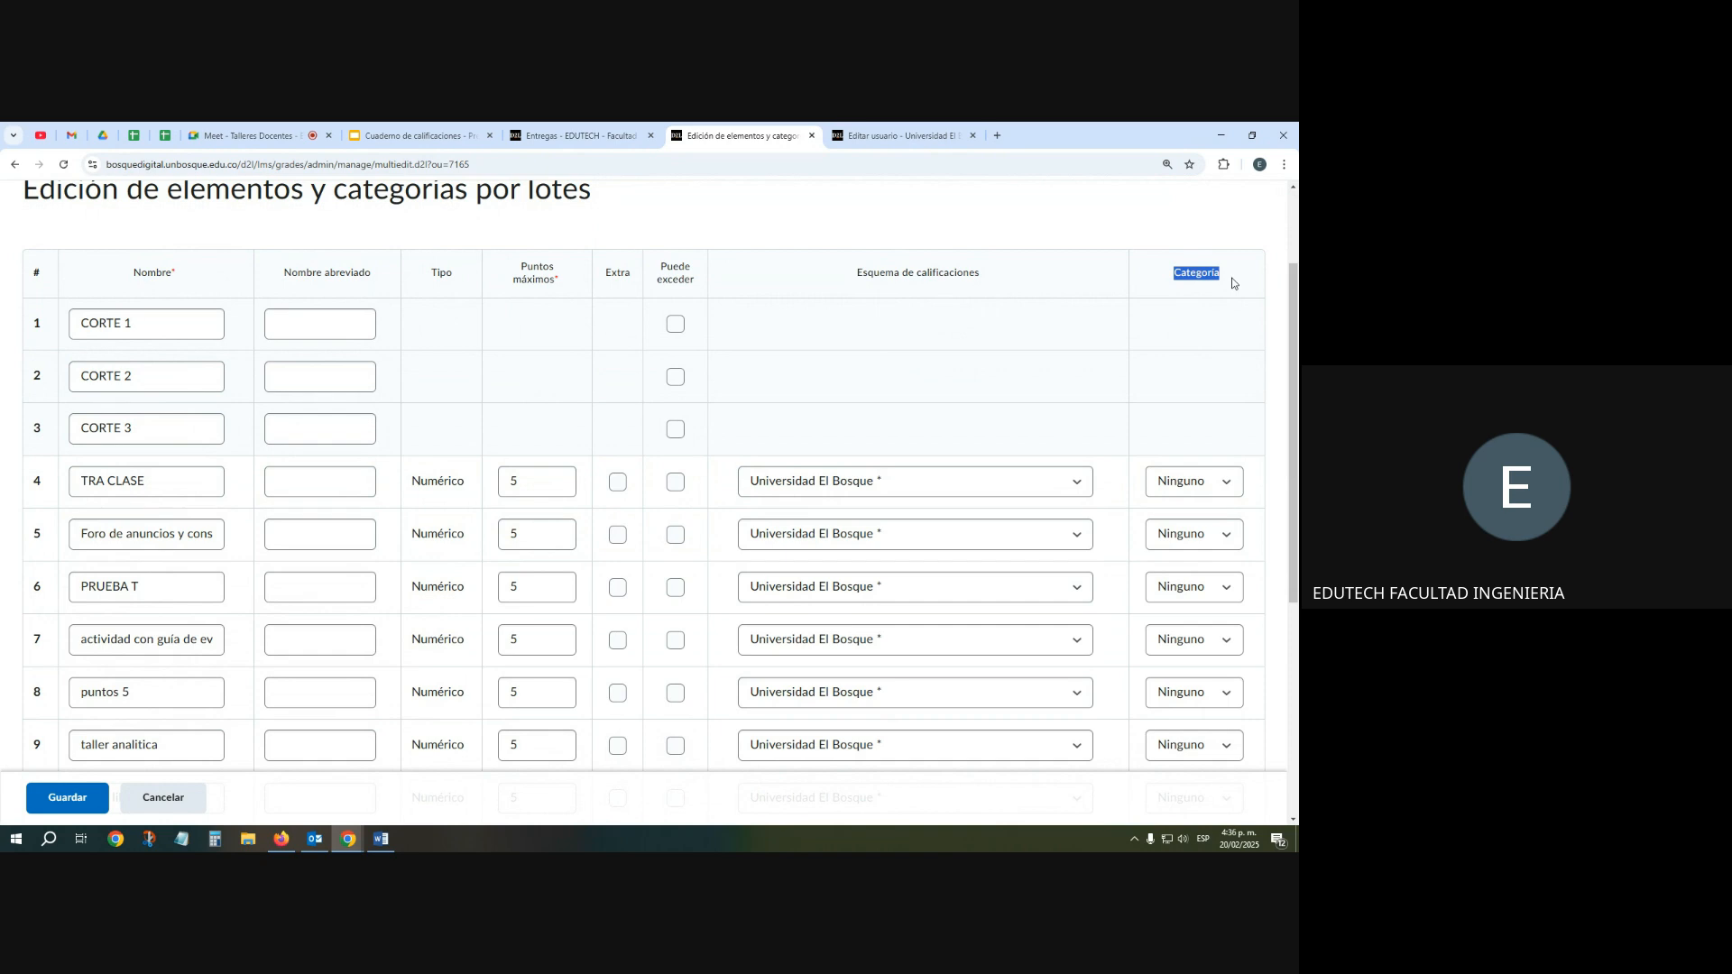
scroll(1158, 464, down, 3)
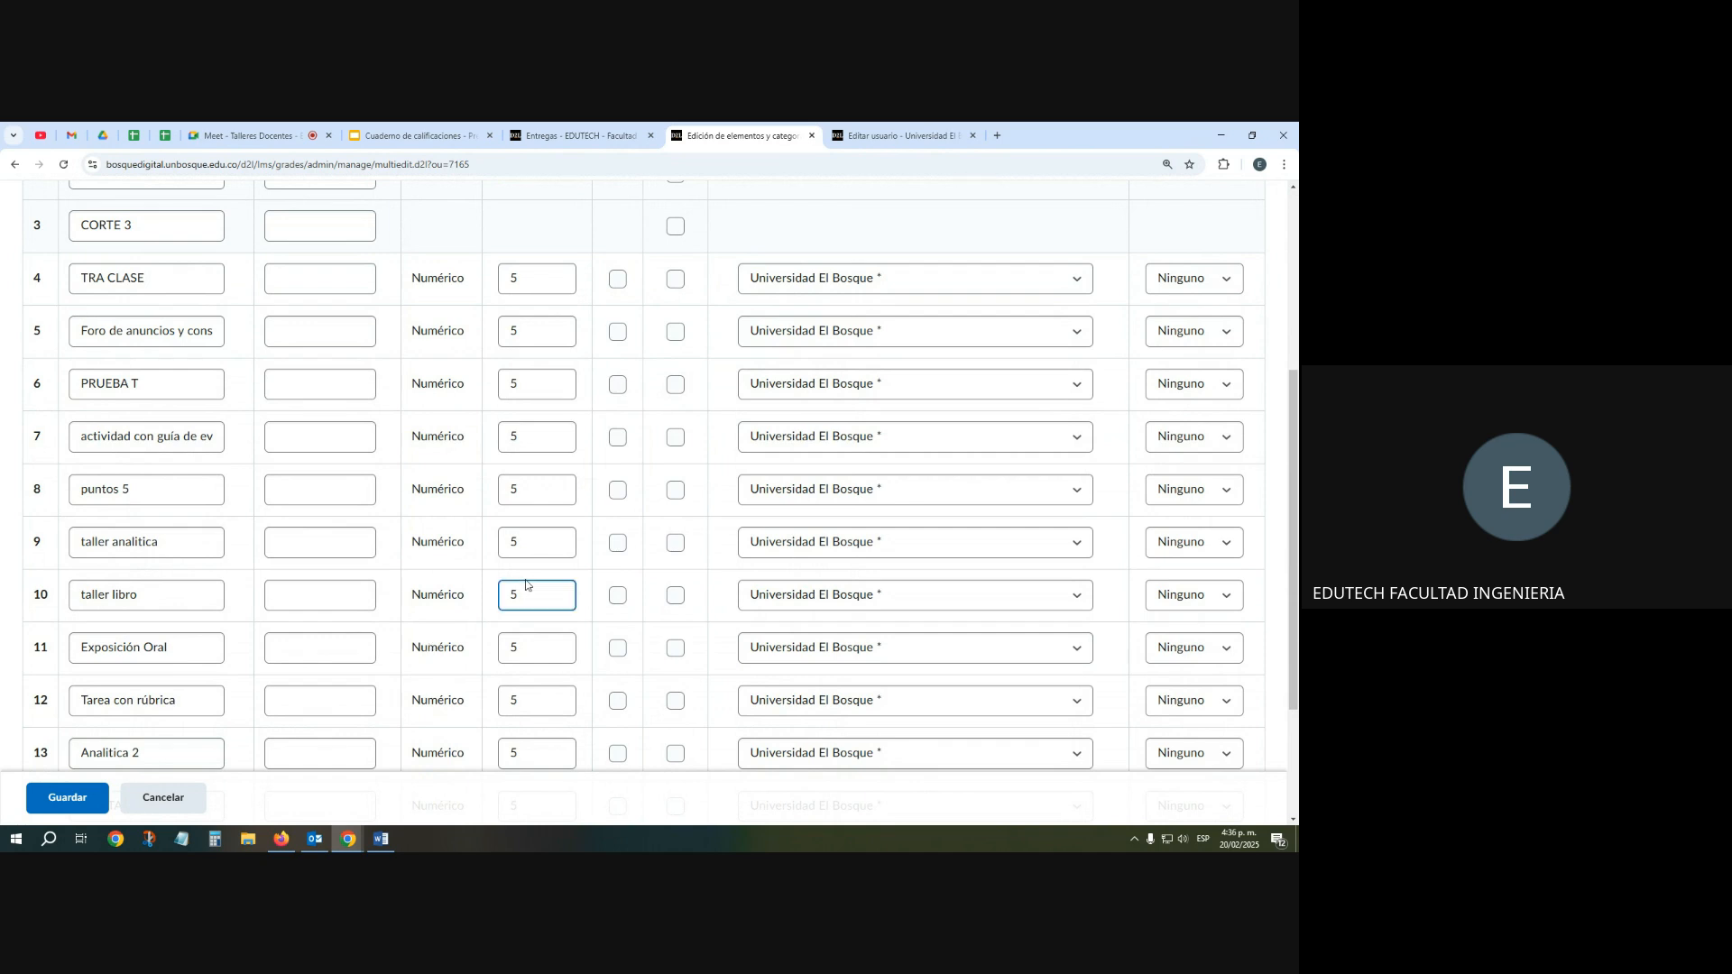
click(1227, 280)
click(1199, 364)
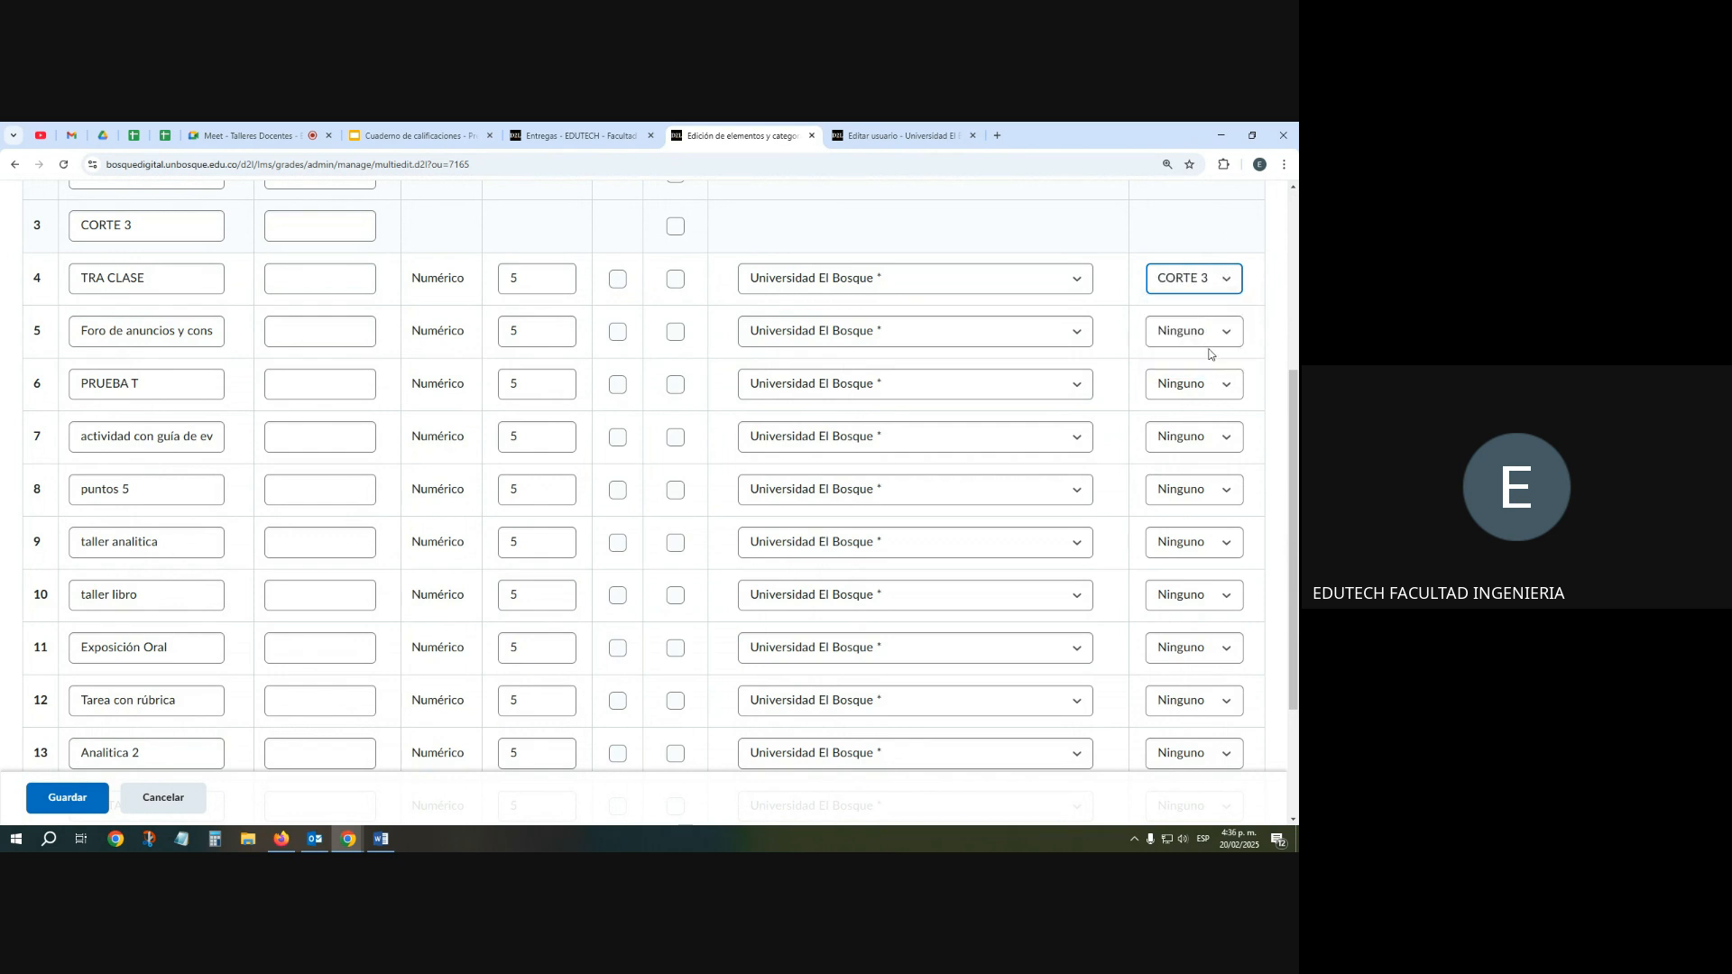
click(1222, 332)
click(1209, 398)
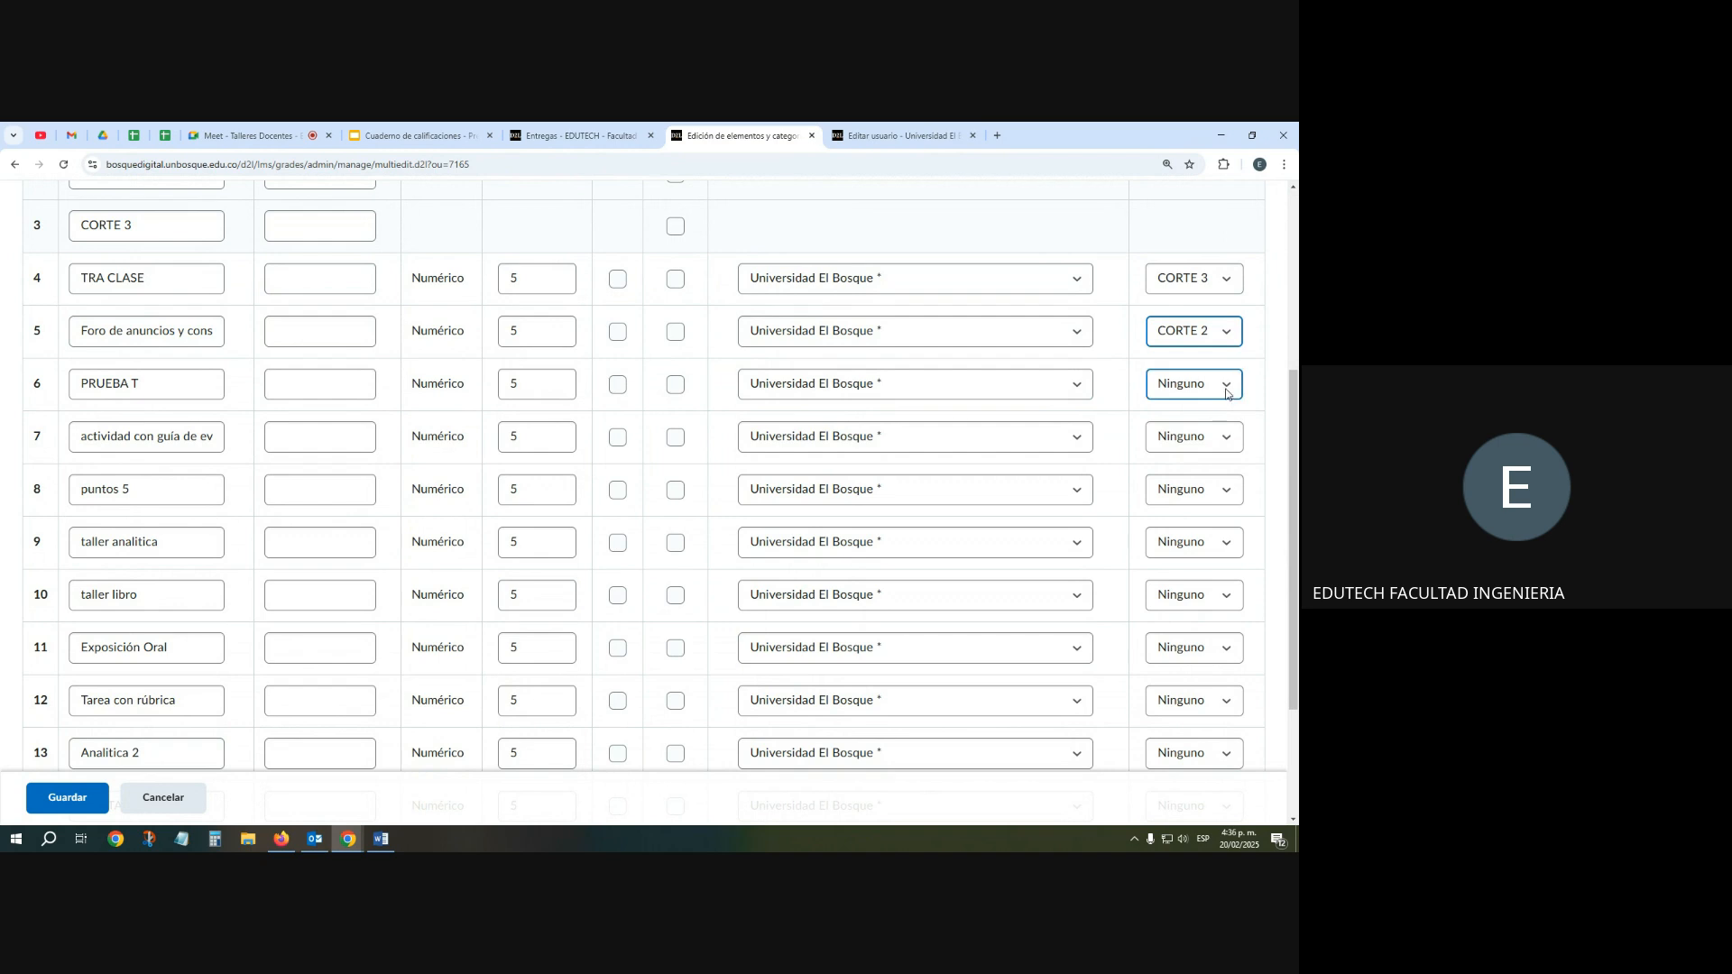
click(1226, 385)
click(1207, 450)
Assign actividad con guía de evaluación and taller libro to CORTE 1, puntos 5 to CORTE 2, and taller analitica to CORTE 3
click(1232, 441)
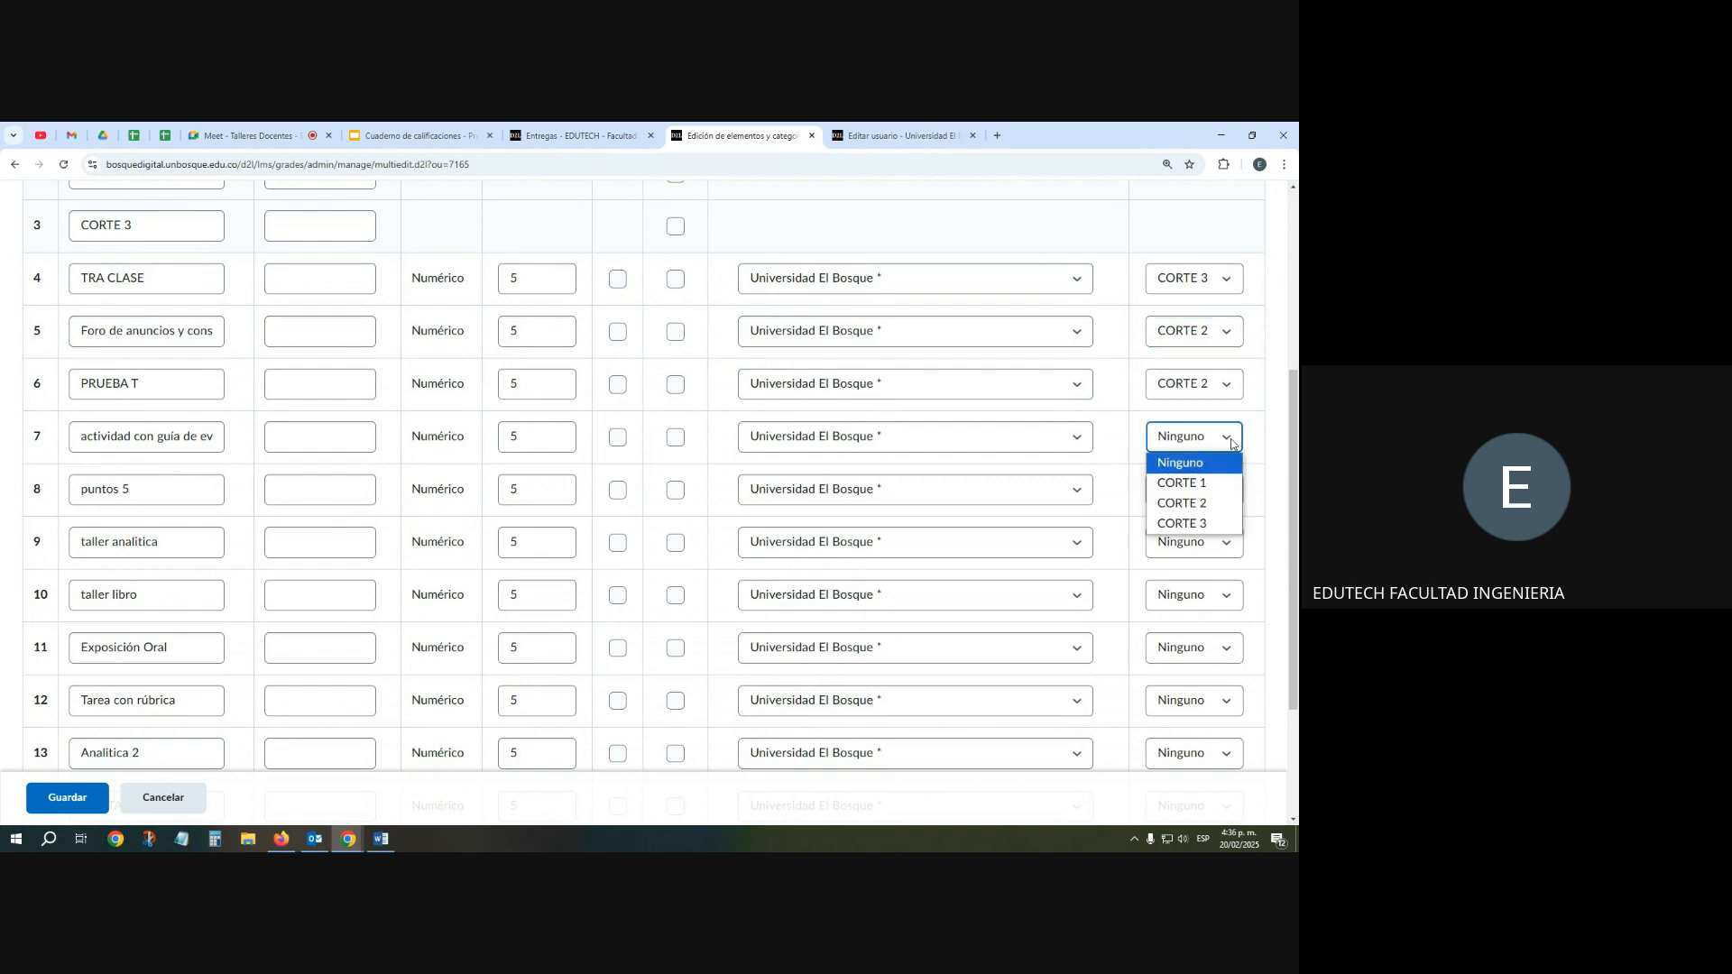
click(1204, 483)
click(1225, 491)
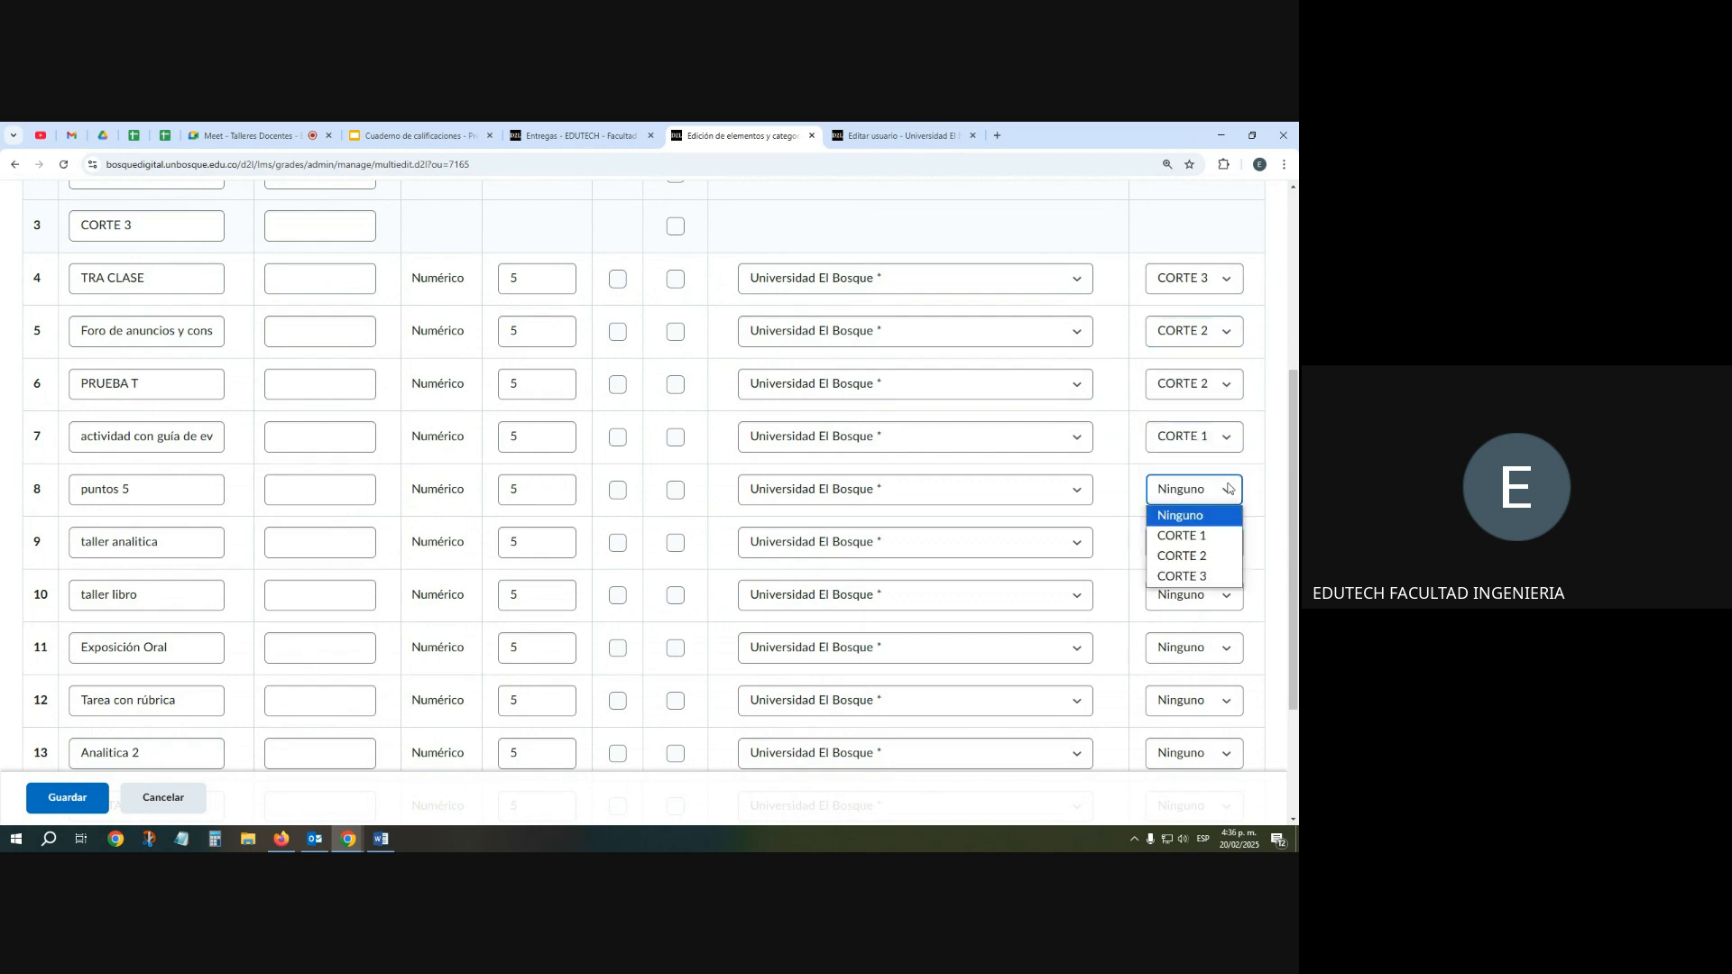
click(1234, 554)
click(1235, 555)
click(1200, 629)
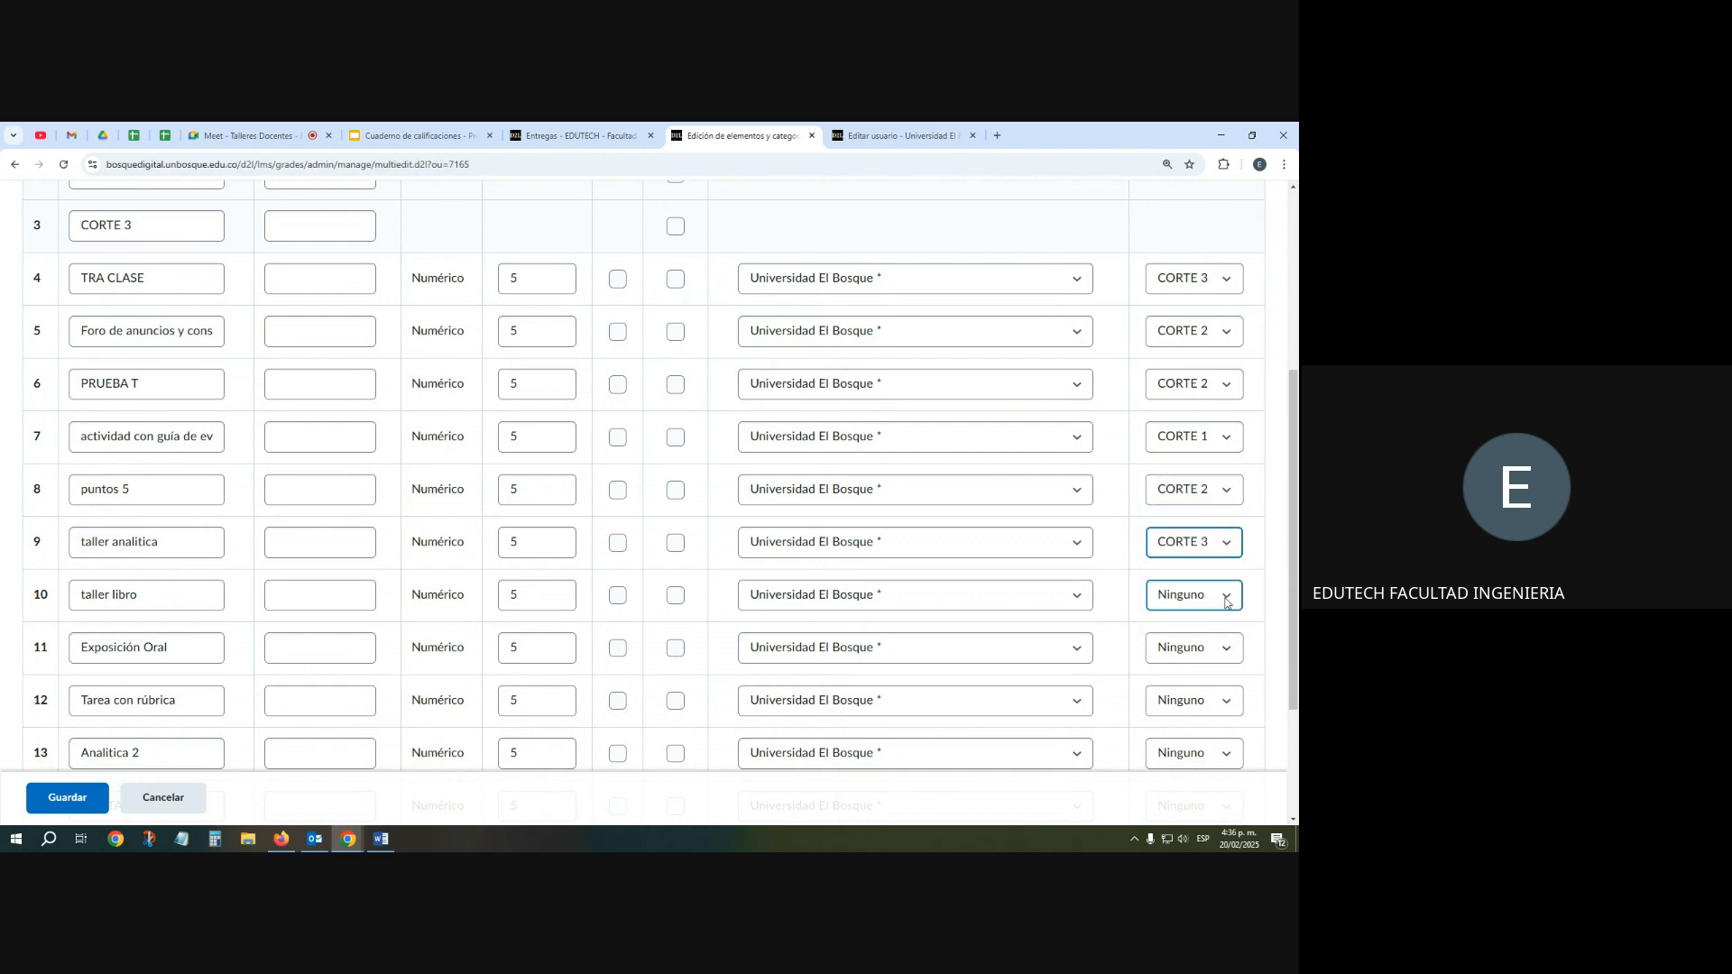
click(1225, 595)
click(1204, 641)
Assign Exposición Oral and ACT TALLER to category CORTE 2, and Tarea con rúbrica and Analitica 2 to CORTE 3
scroll(1213, 632, down, 1)
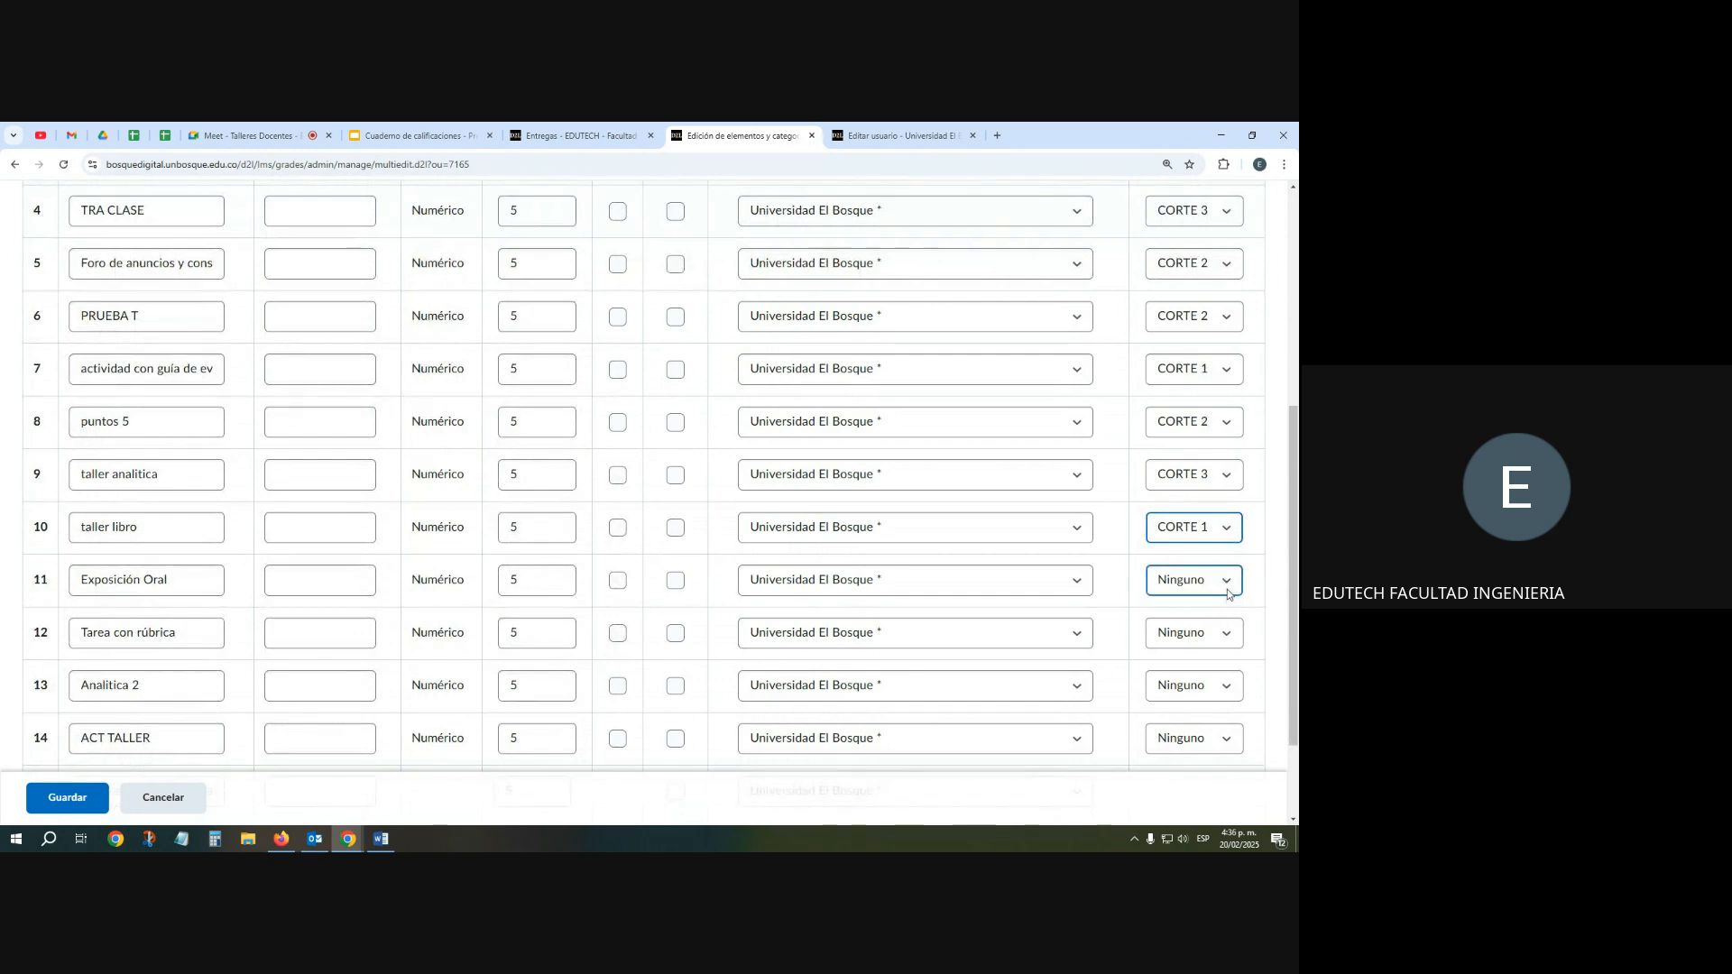
click(1226, 584)
click(1212, 642)
click(1213, 633)
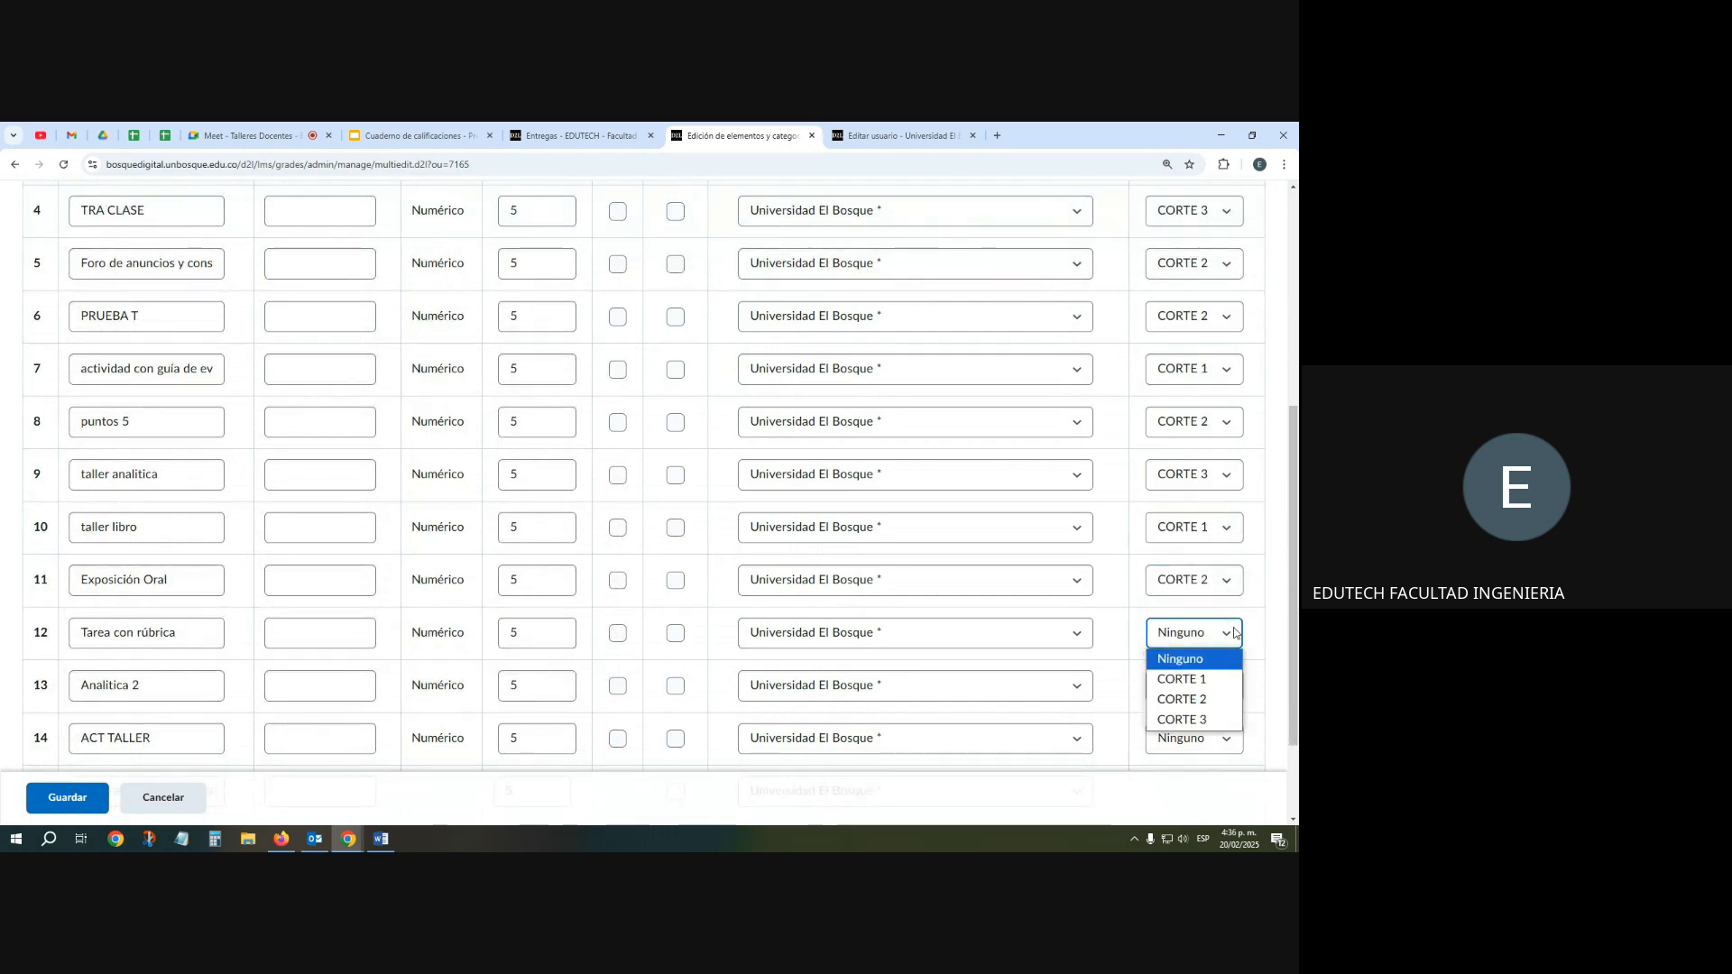
click(1218, 717)
click(1209, 686)
click(1186, 771)
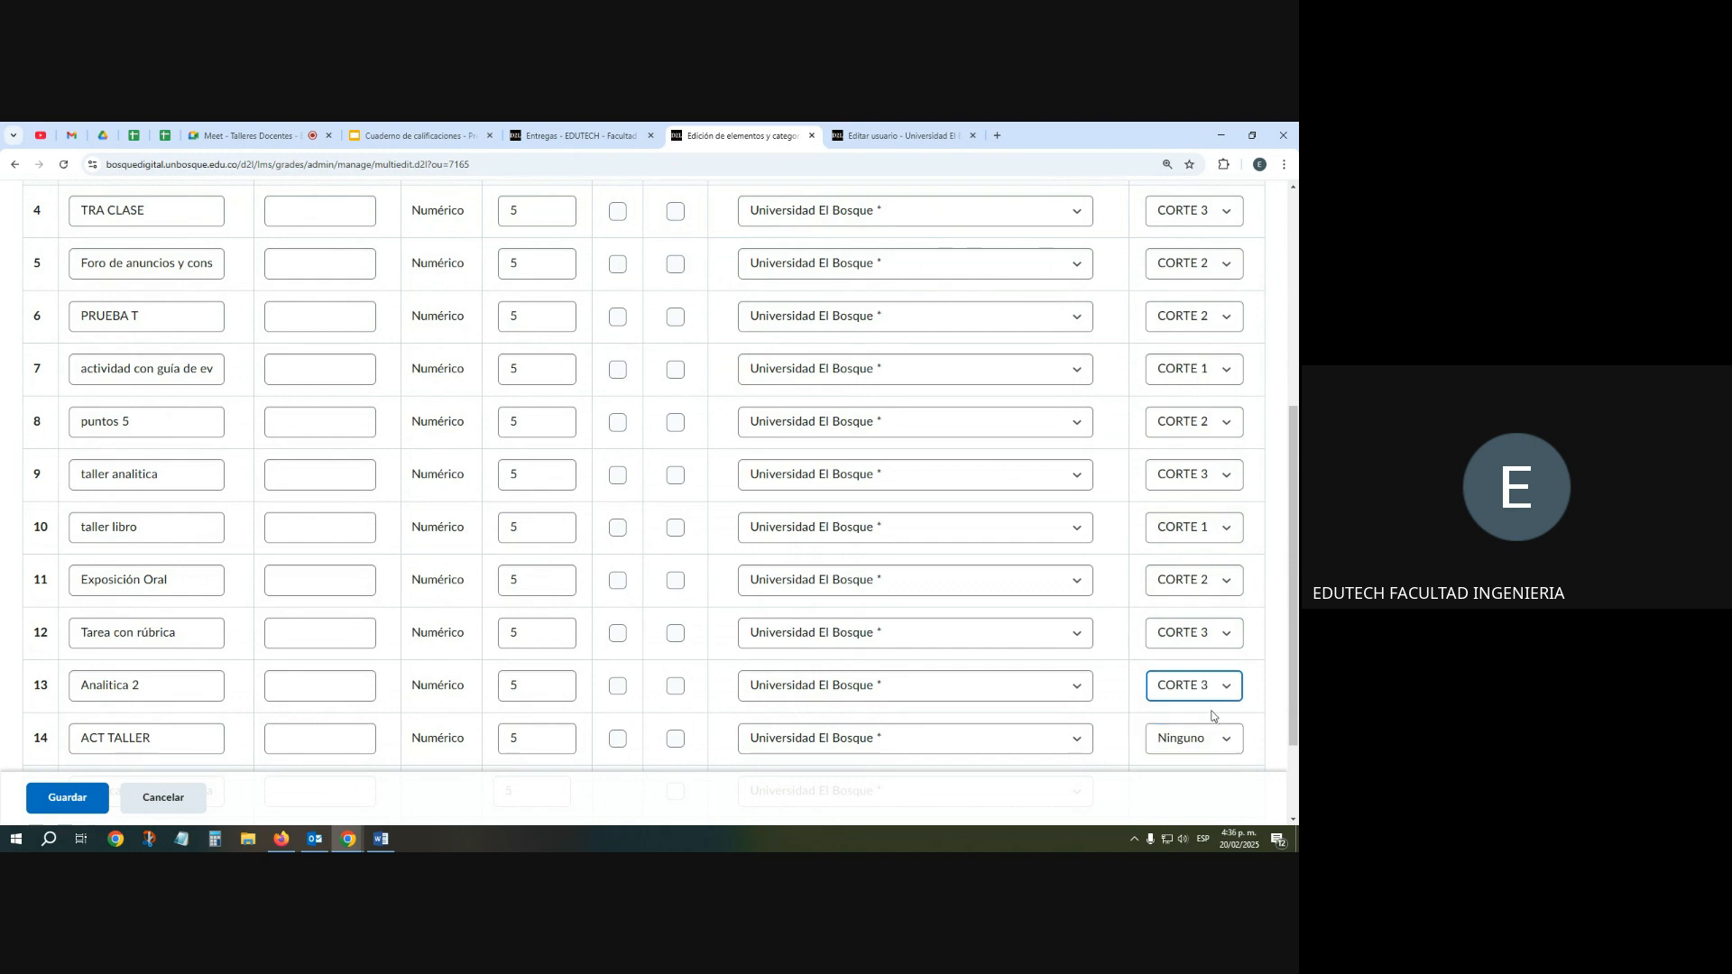
scroll(1248, 641, down, 2)
click(1208, 610)
click(1200, 679)
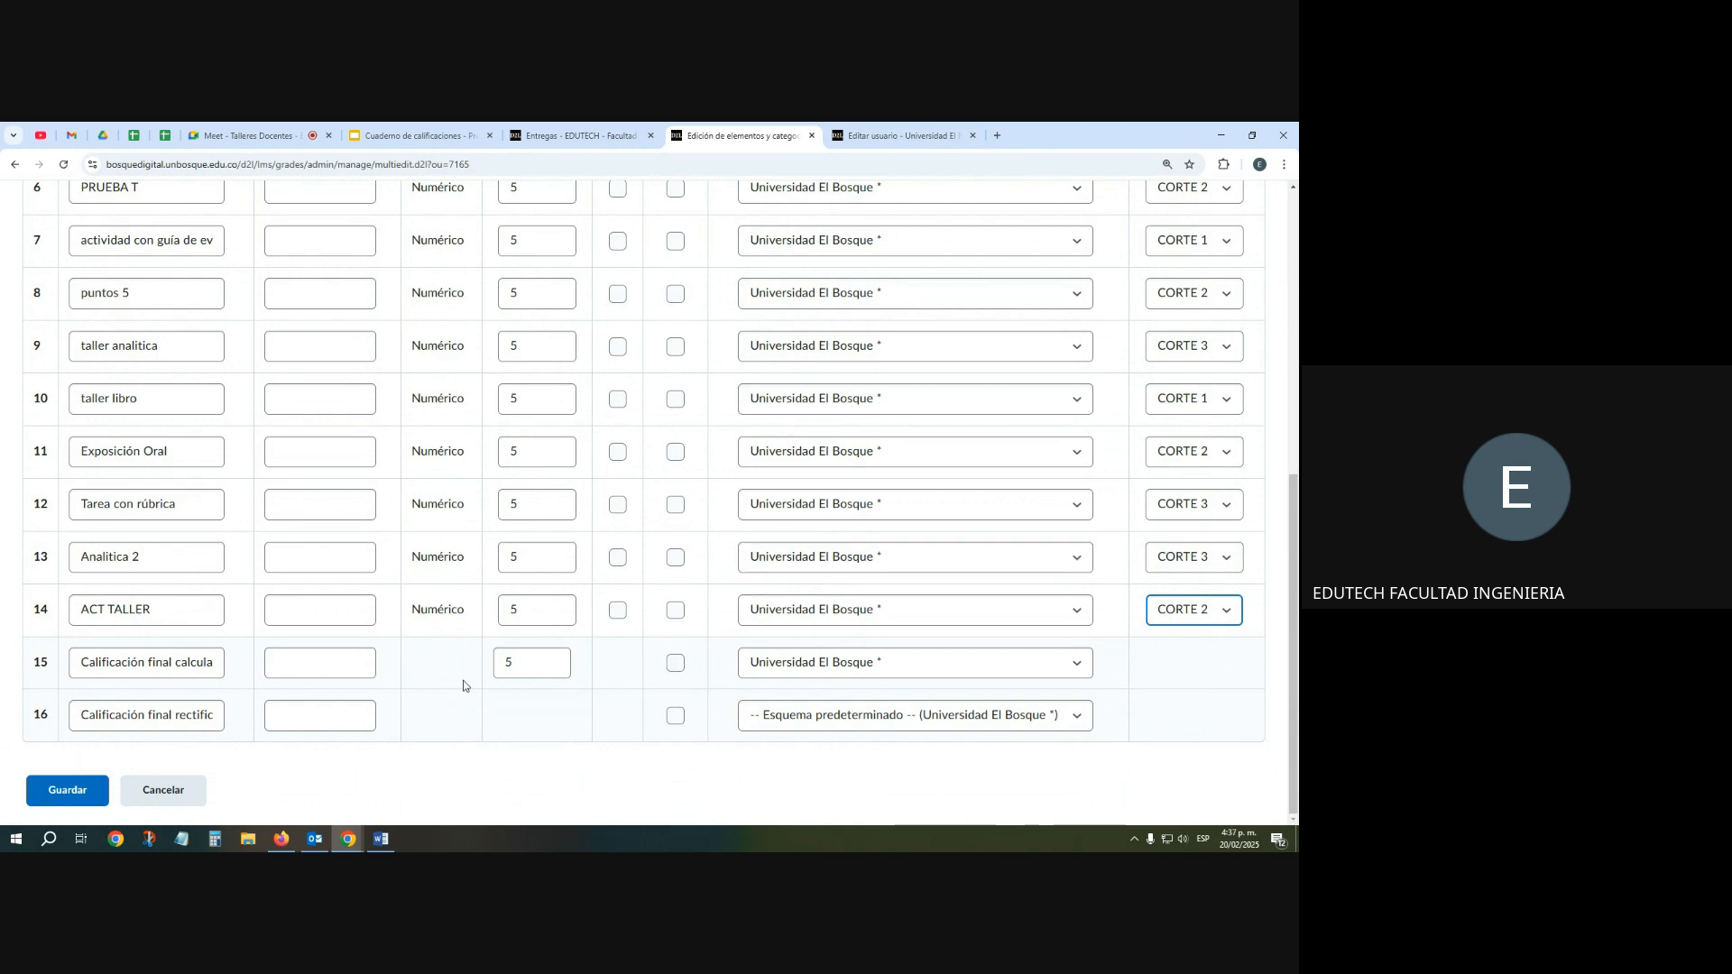
Clear the maximum points of the calculated final grade and try to save the bulk edit
click(527, 663)
double_click(506, 663)
key(BackSpace)
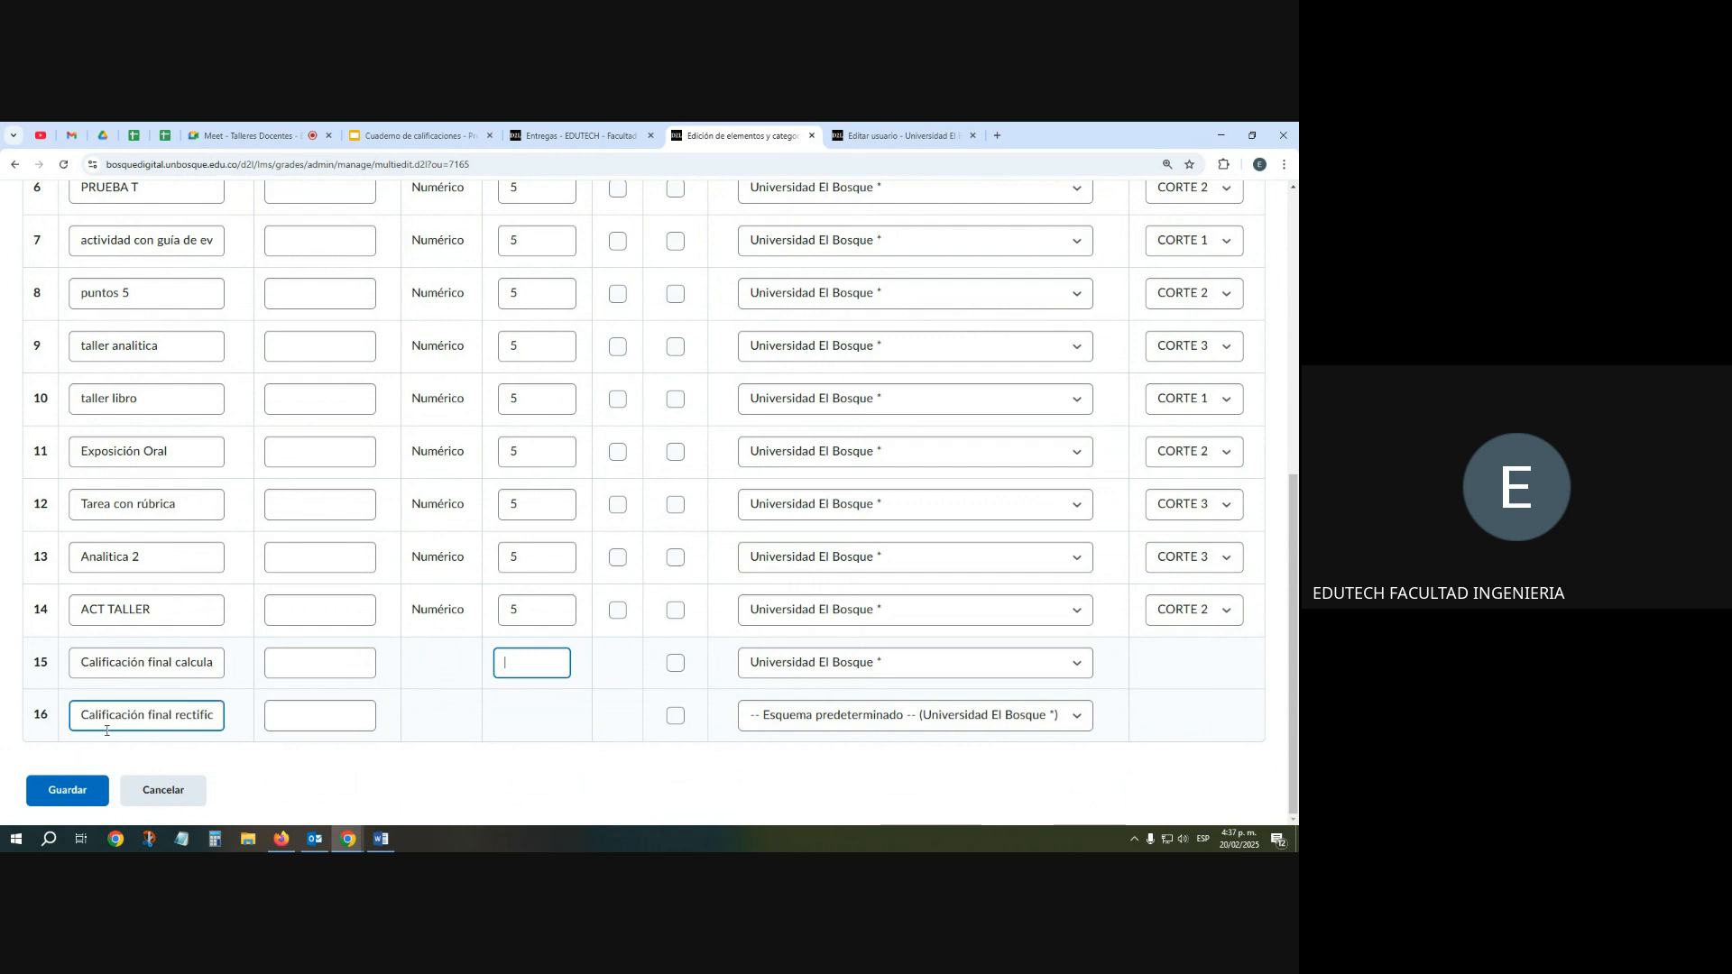
click(67, 790)
click(537, 497)
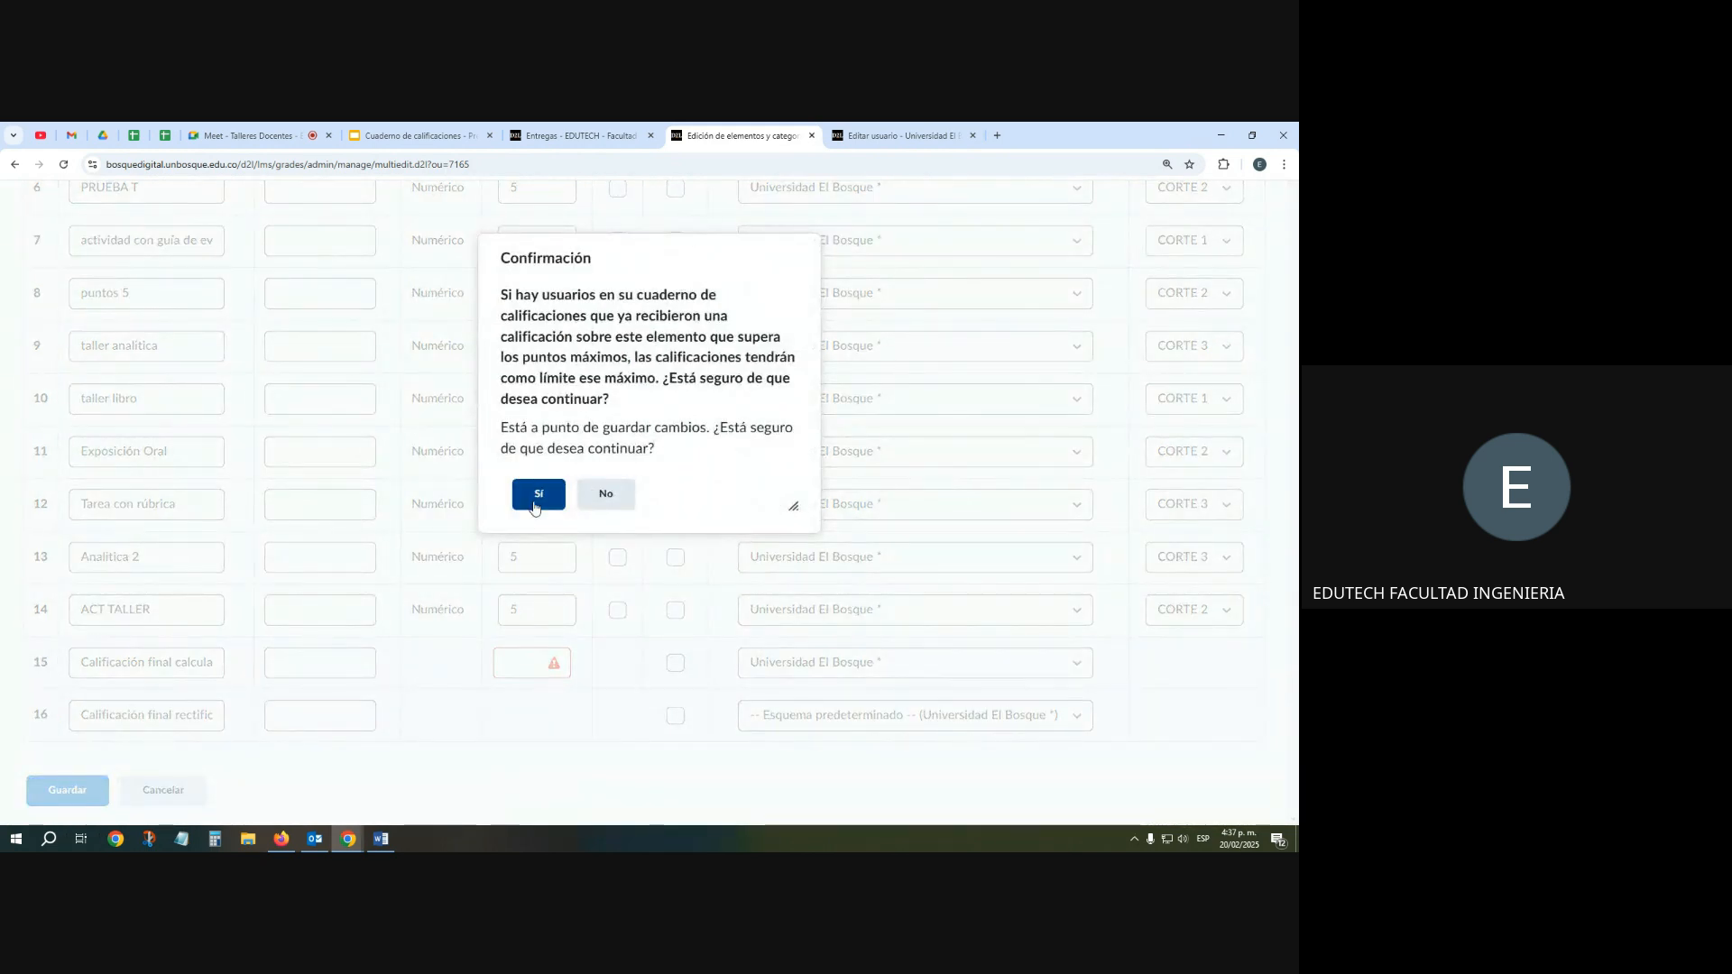
Set the maximum points of the calculated final grade to 5
scroll(527, 567, down, 5)
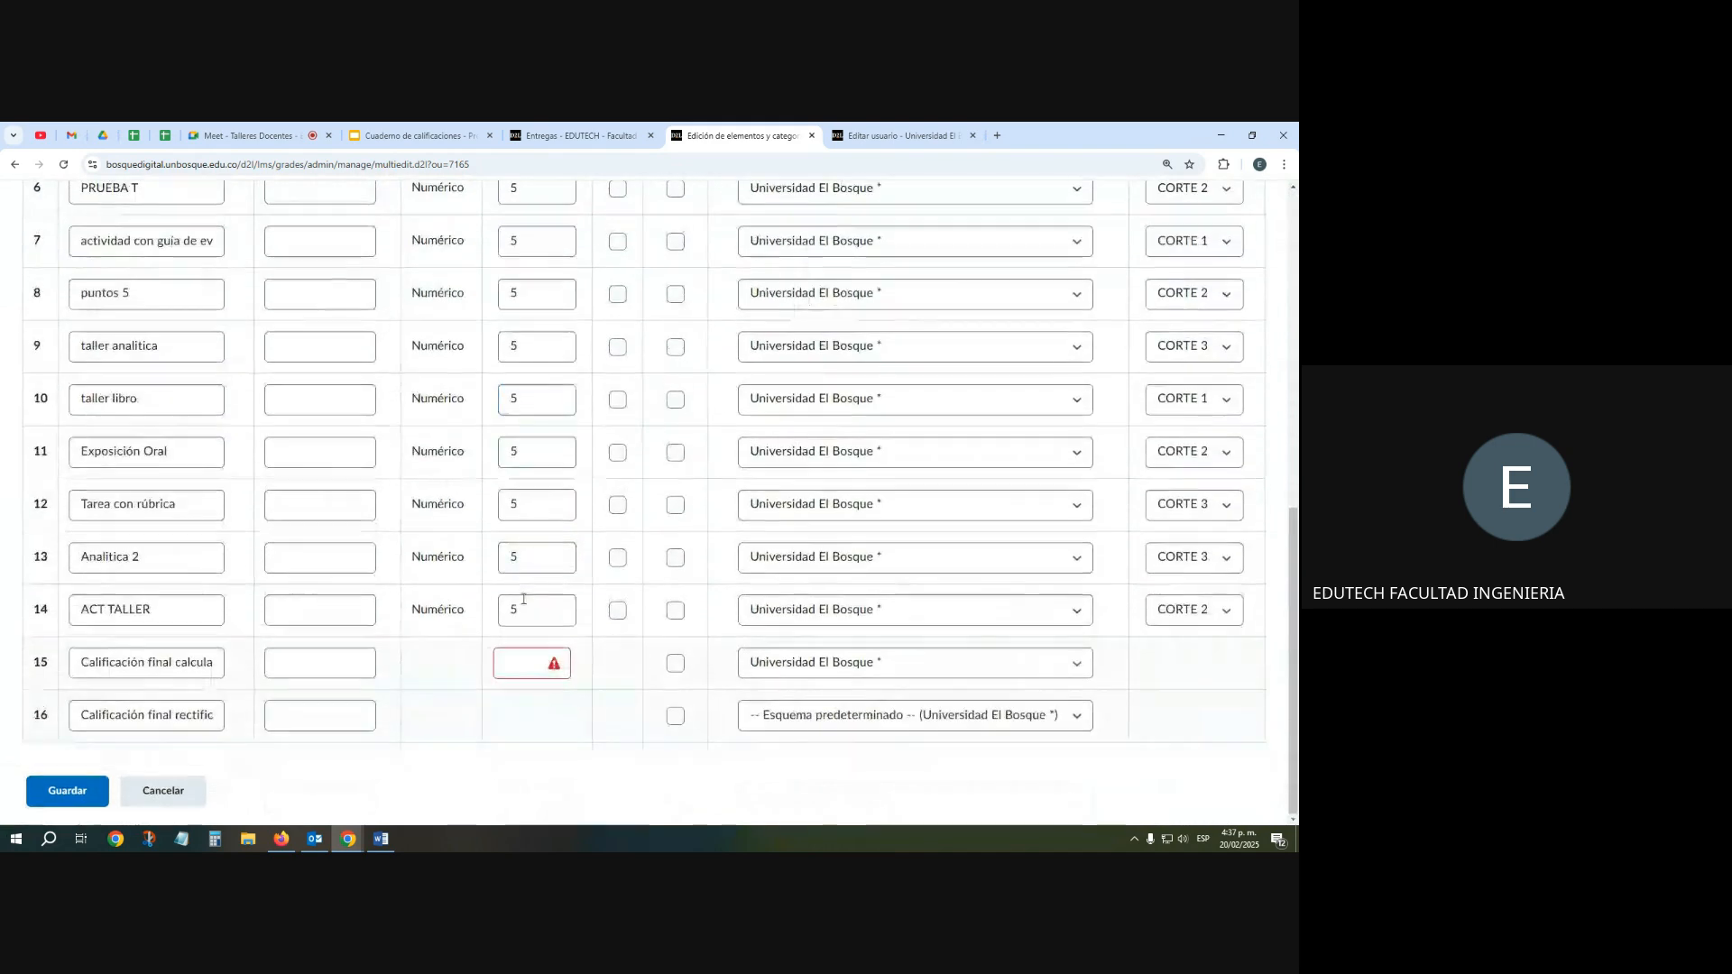
click(521, 664)
text(5)
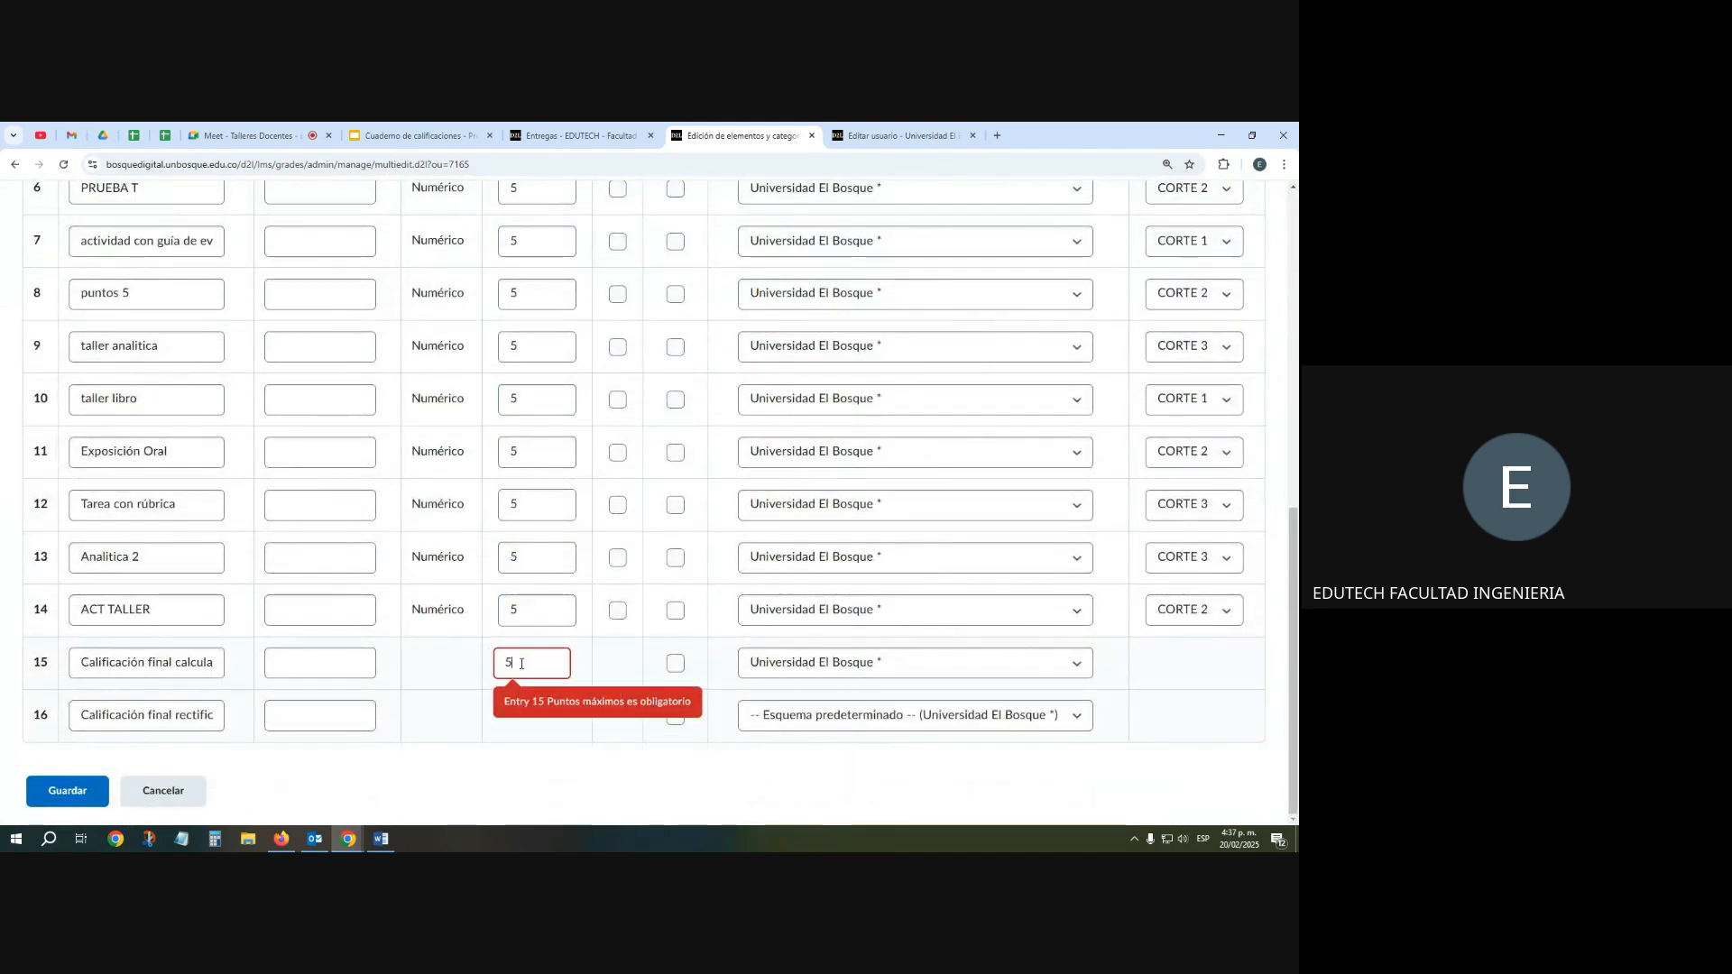
click(553, 761)
click(561, 664)
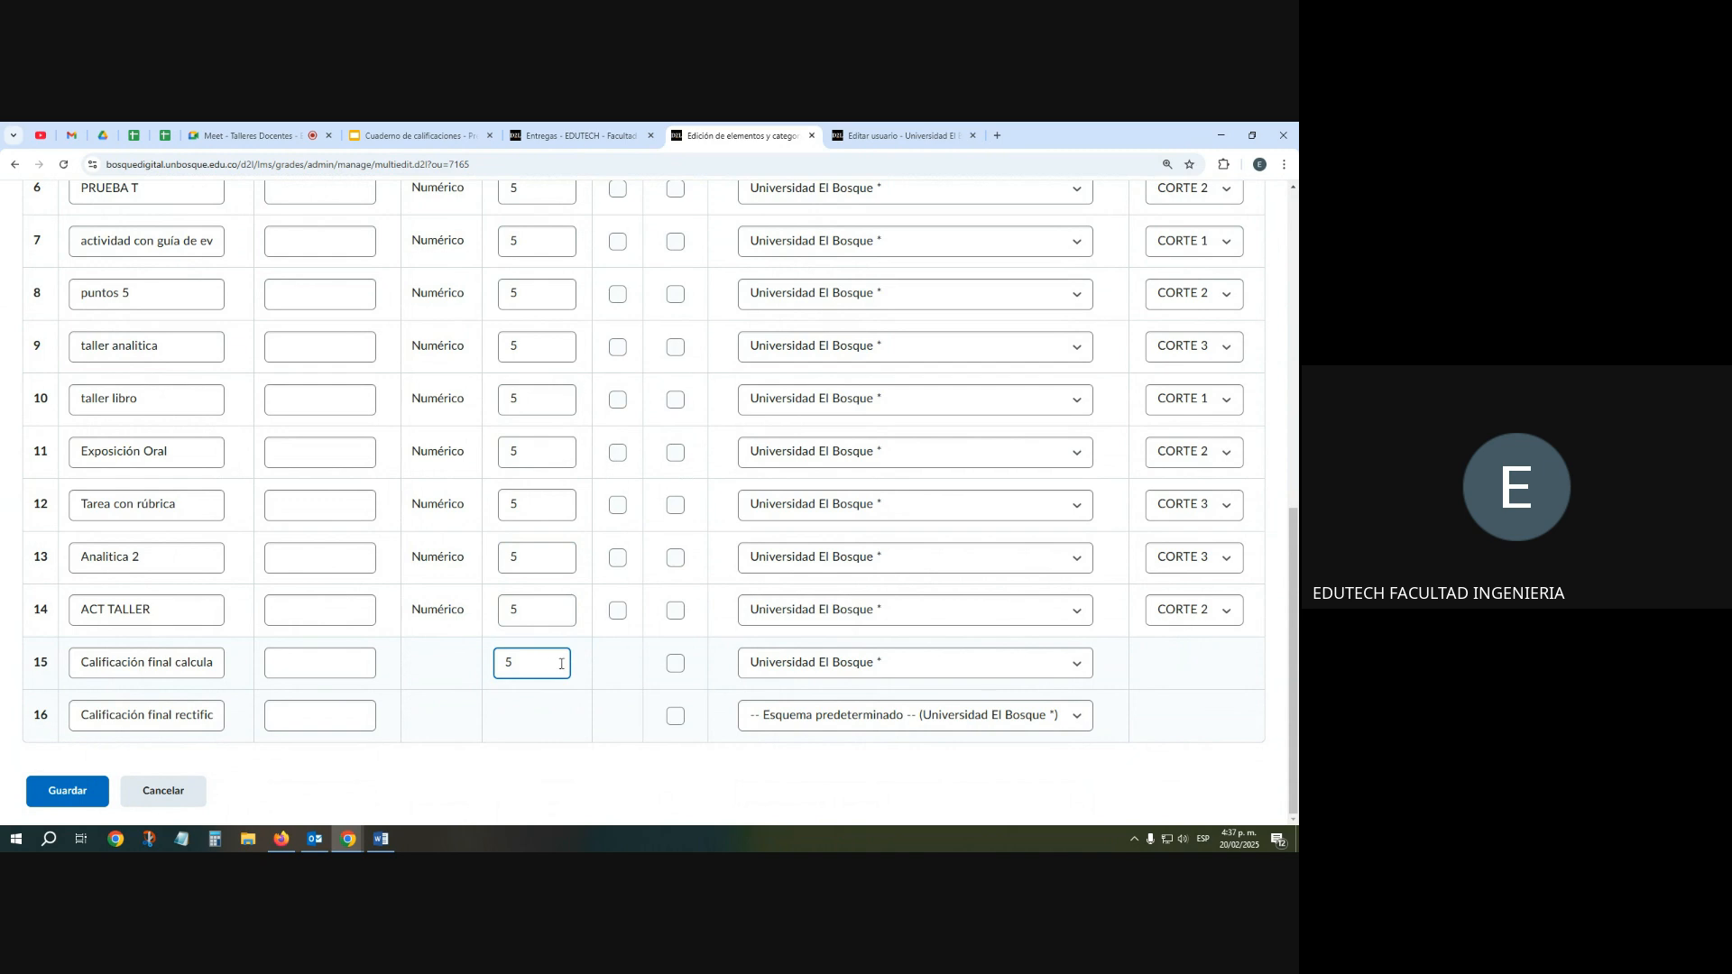
Apply the Universidad El Bosque * scheme to the final grade in row 16 and give CORTE 1 the short name 1
click(853, 715)
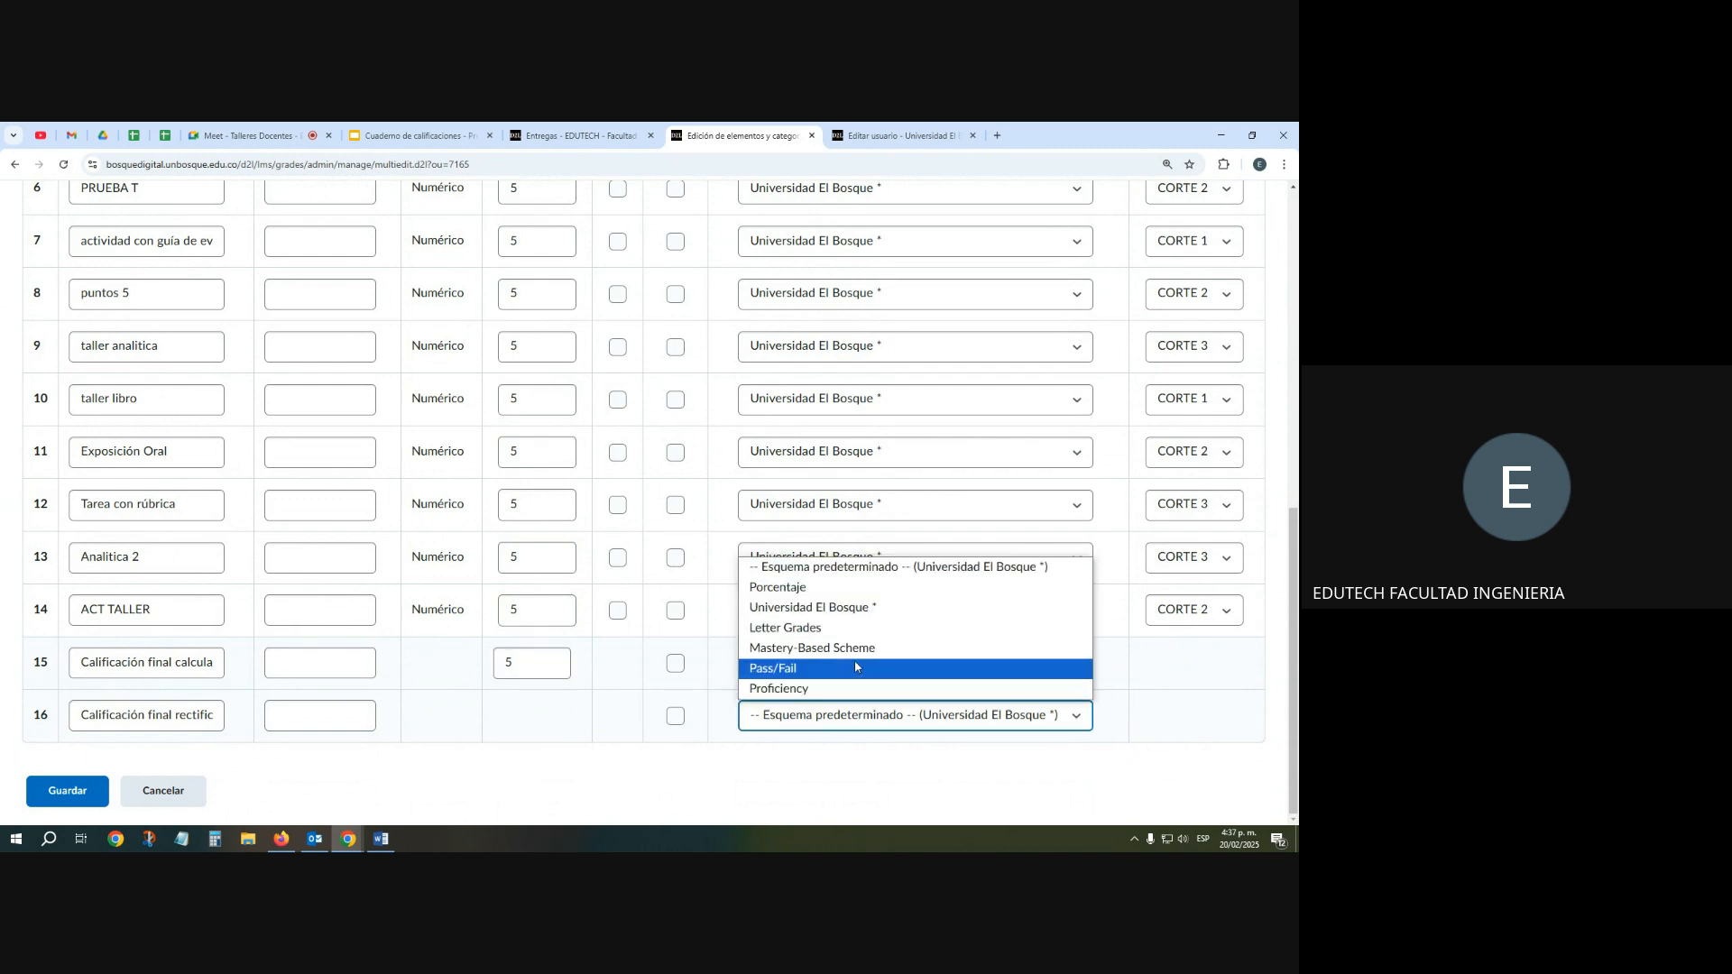
click(855, 609)
scroll(851, 630, up, 4)
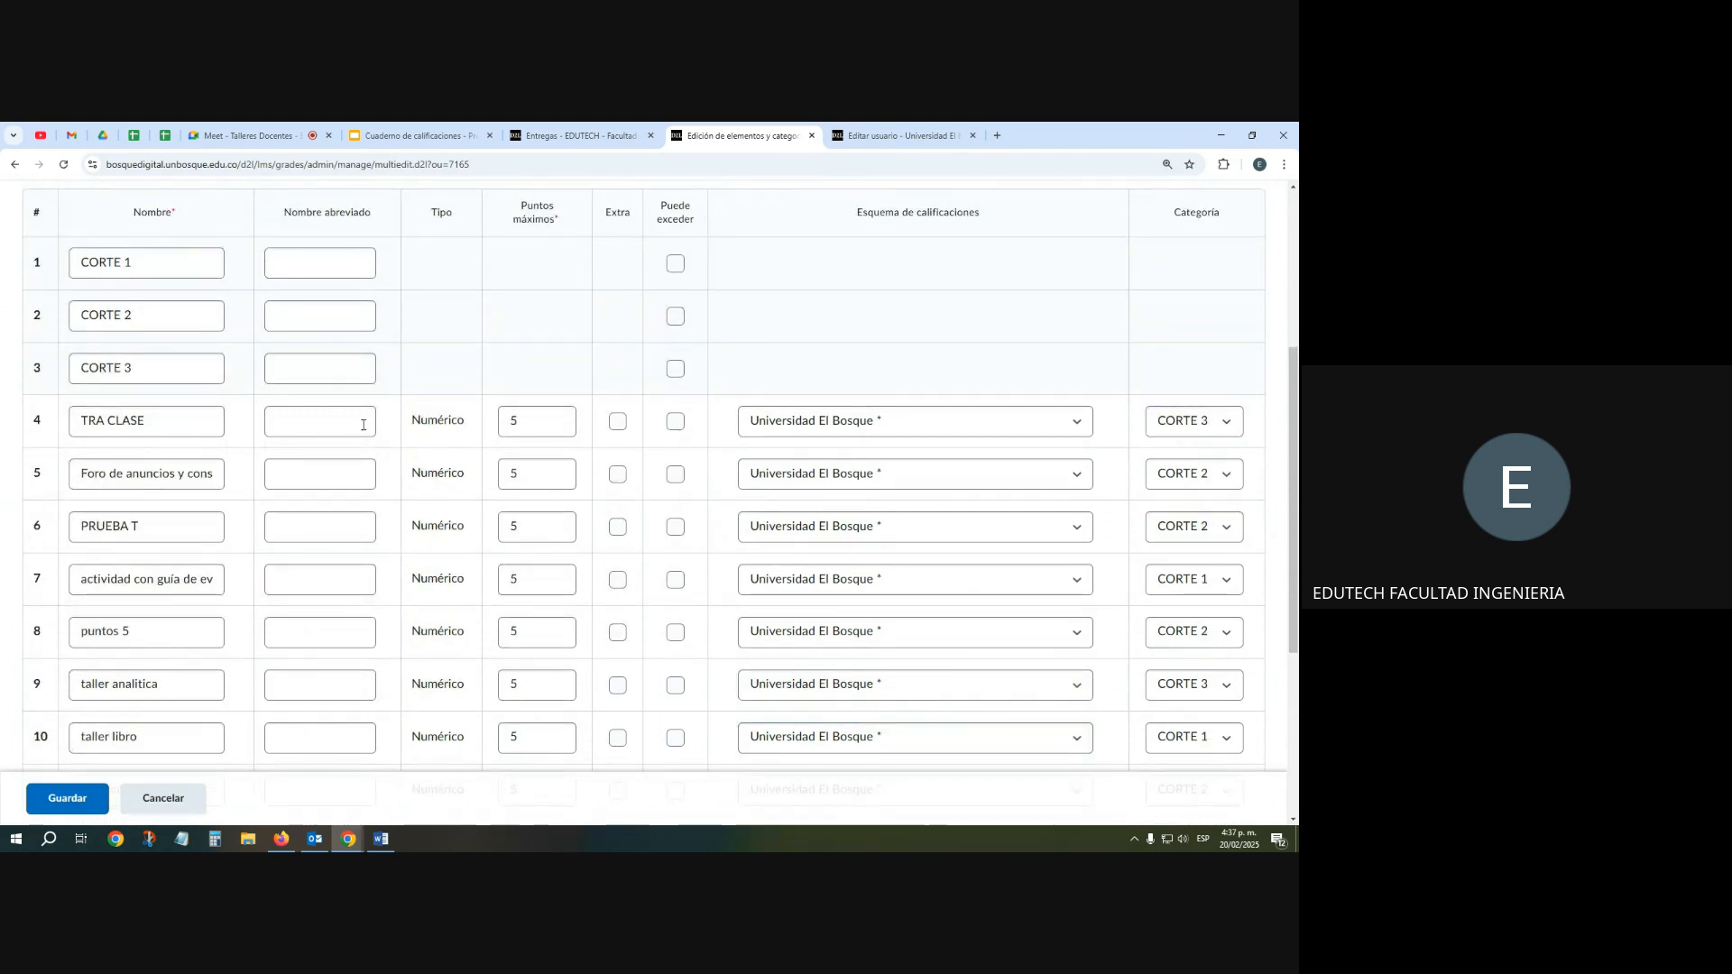
click(304, 256)
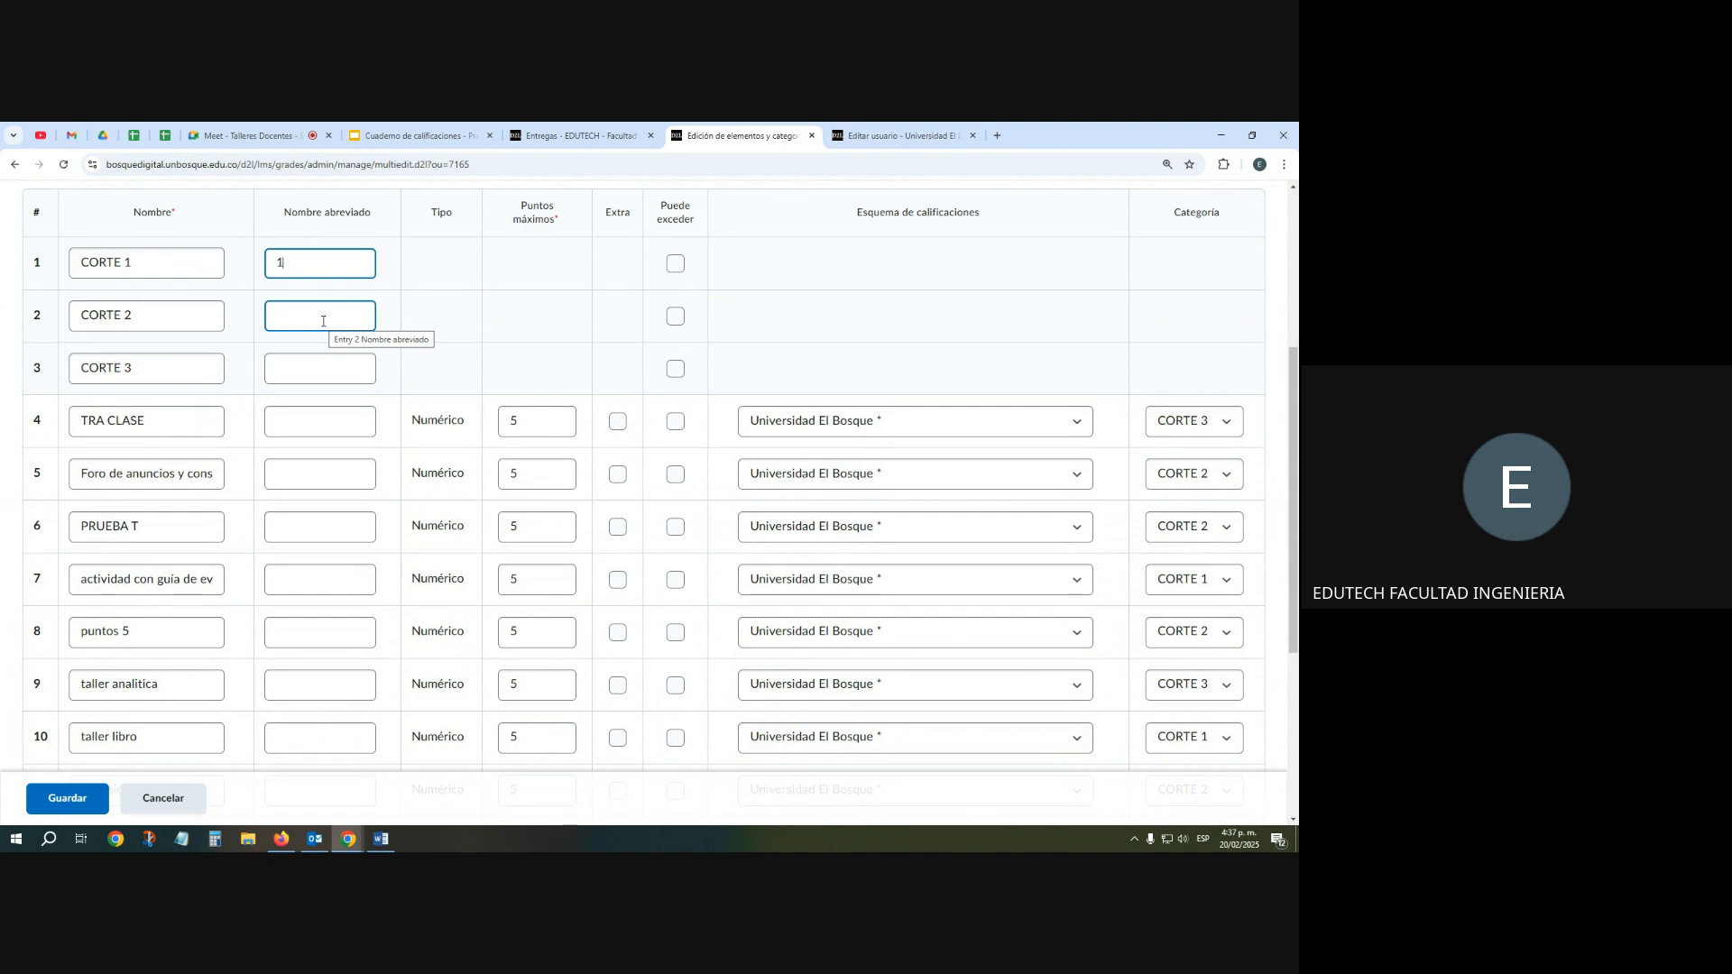
Examine the ungrouped student grades list in the other course tab, from the first grade item to the final grades
click(613, 128)
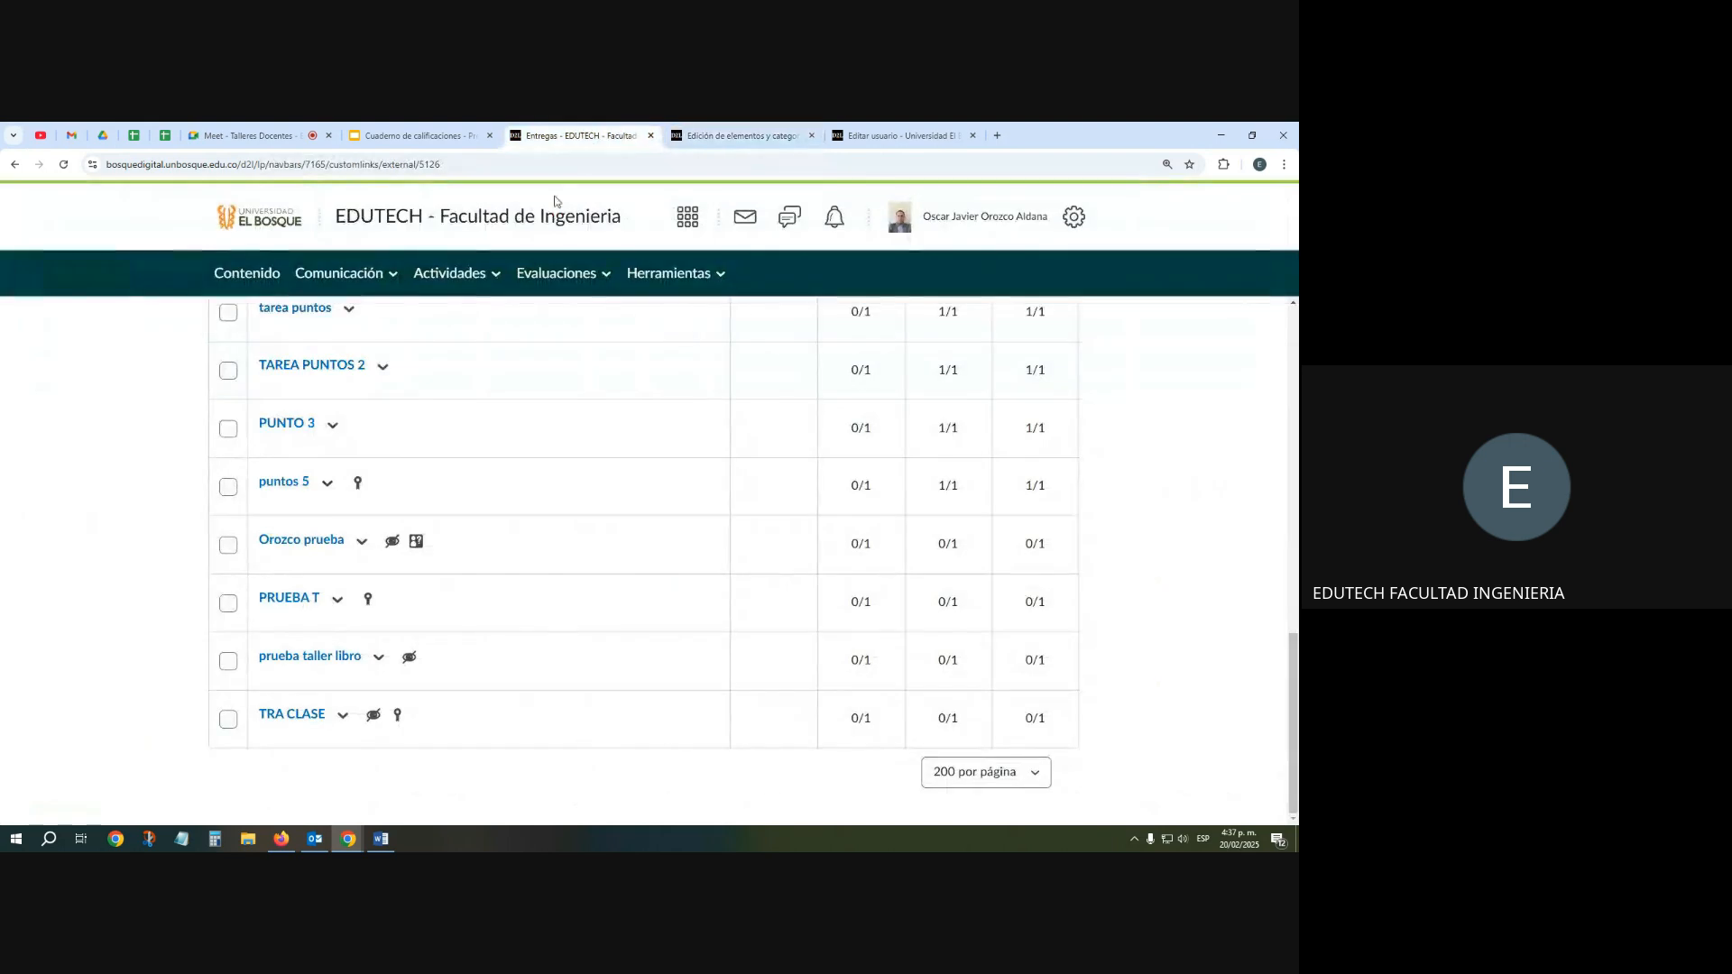
click(561, 272)
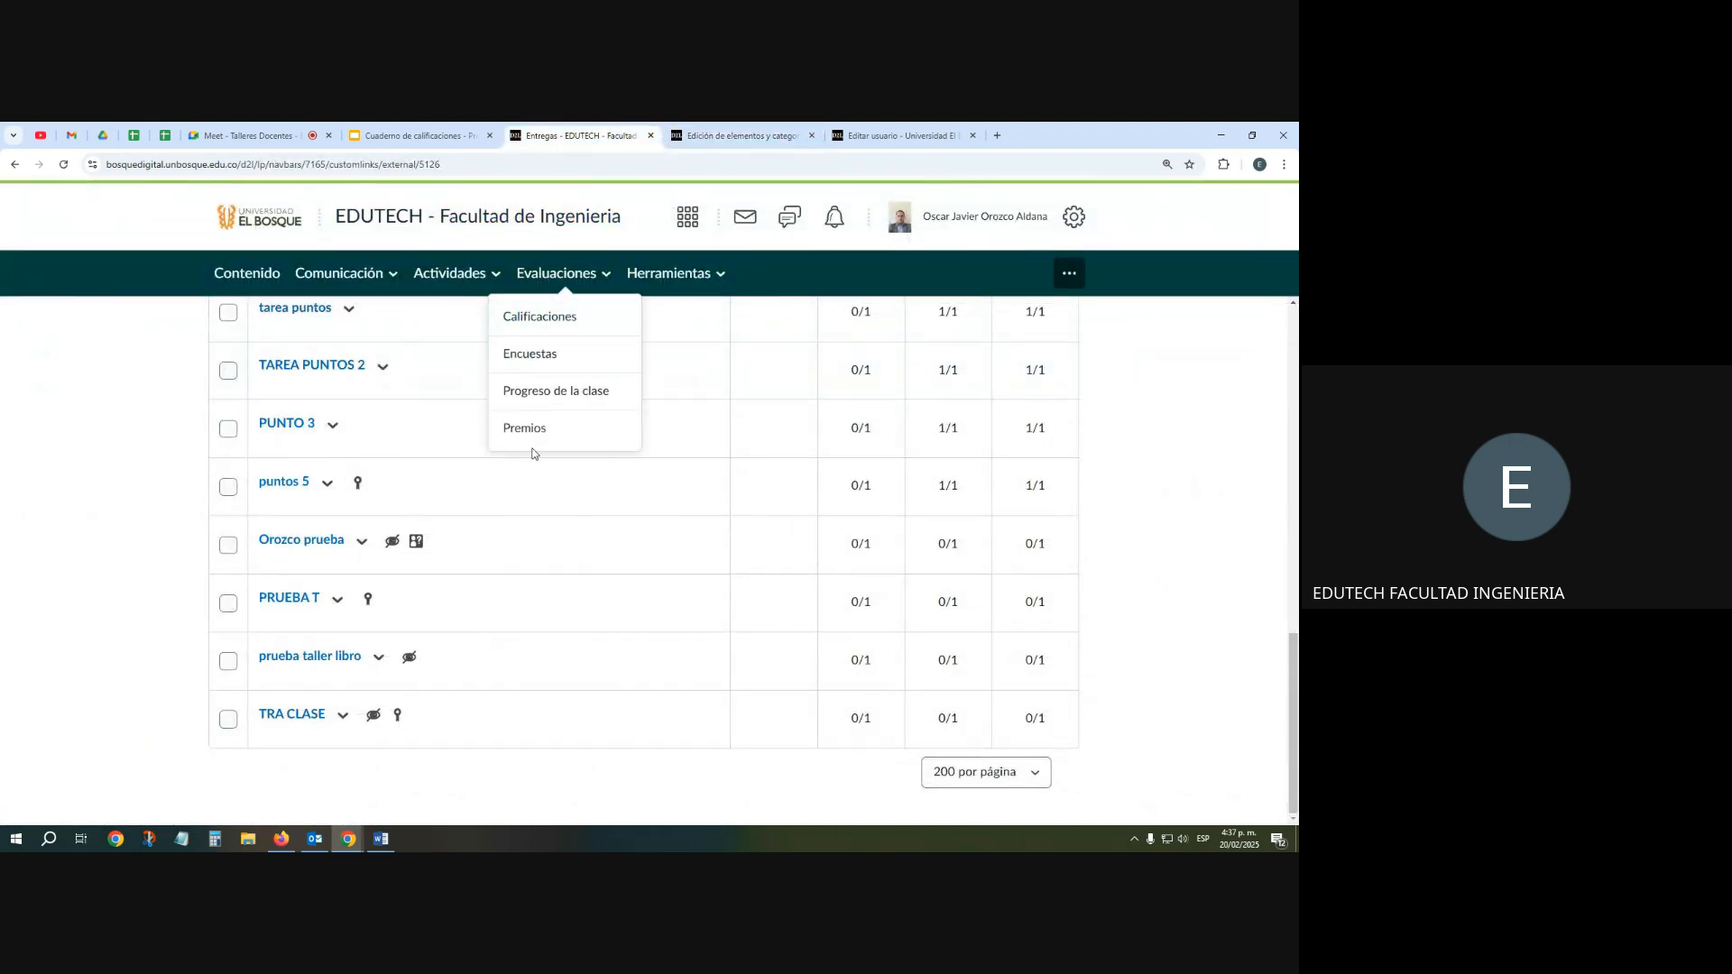
scroll(532, 453, up, 15)
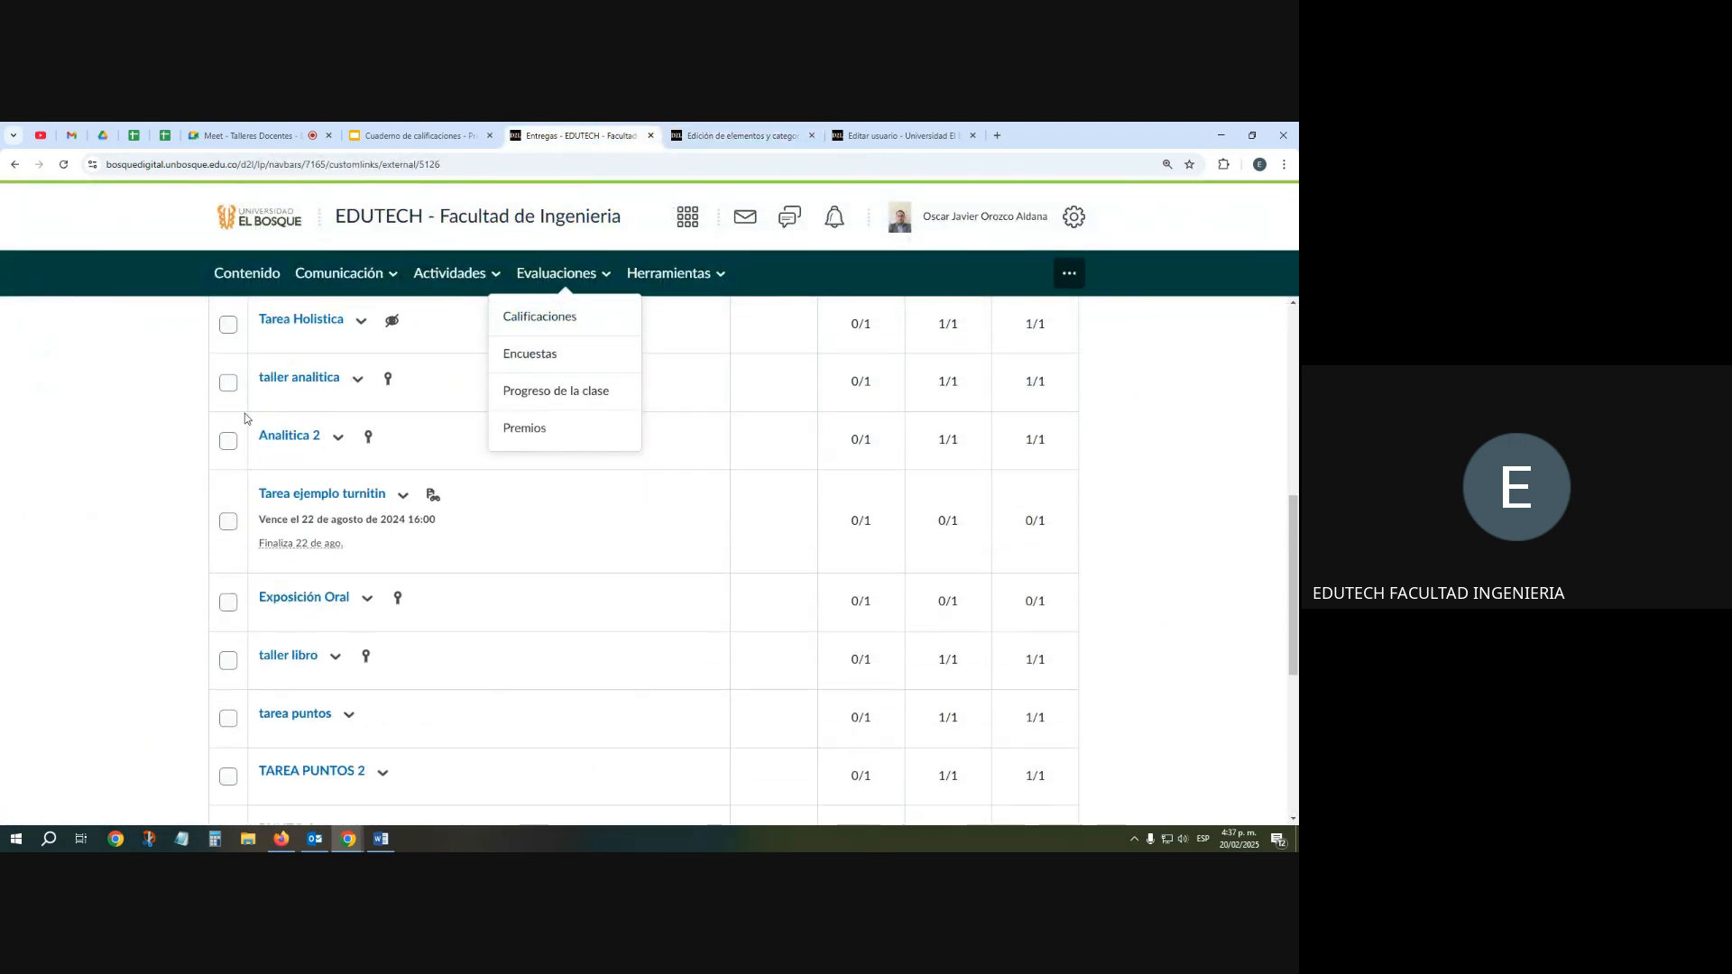
click(541, 319)
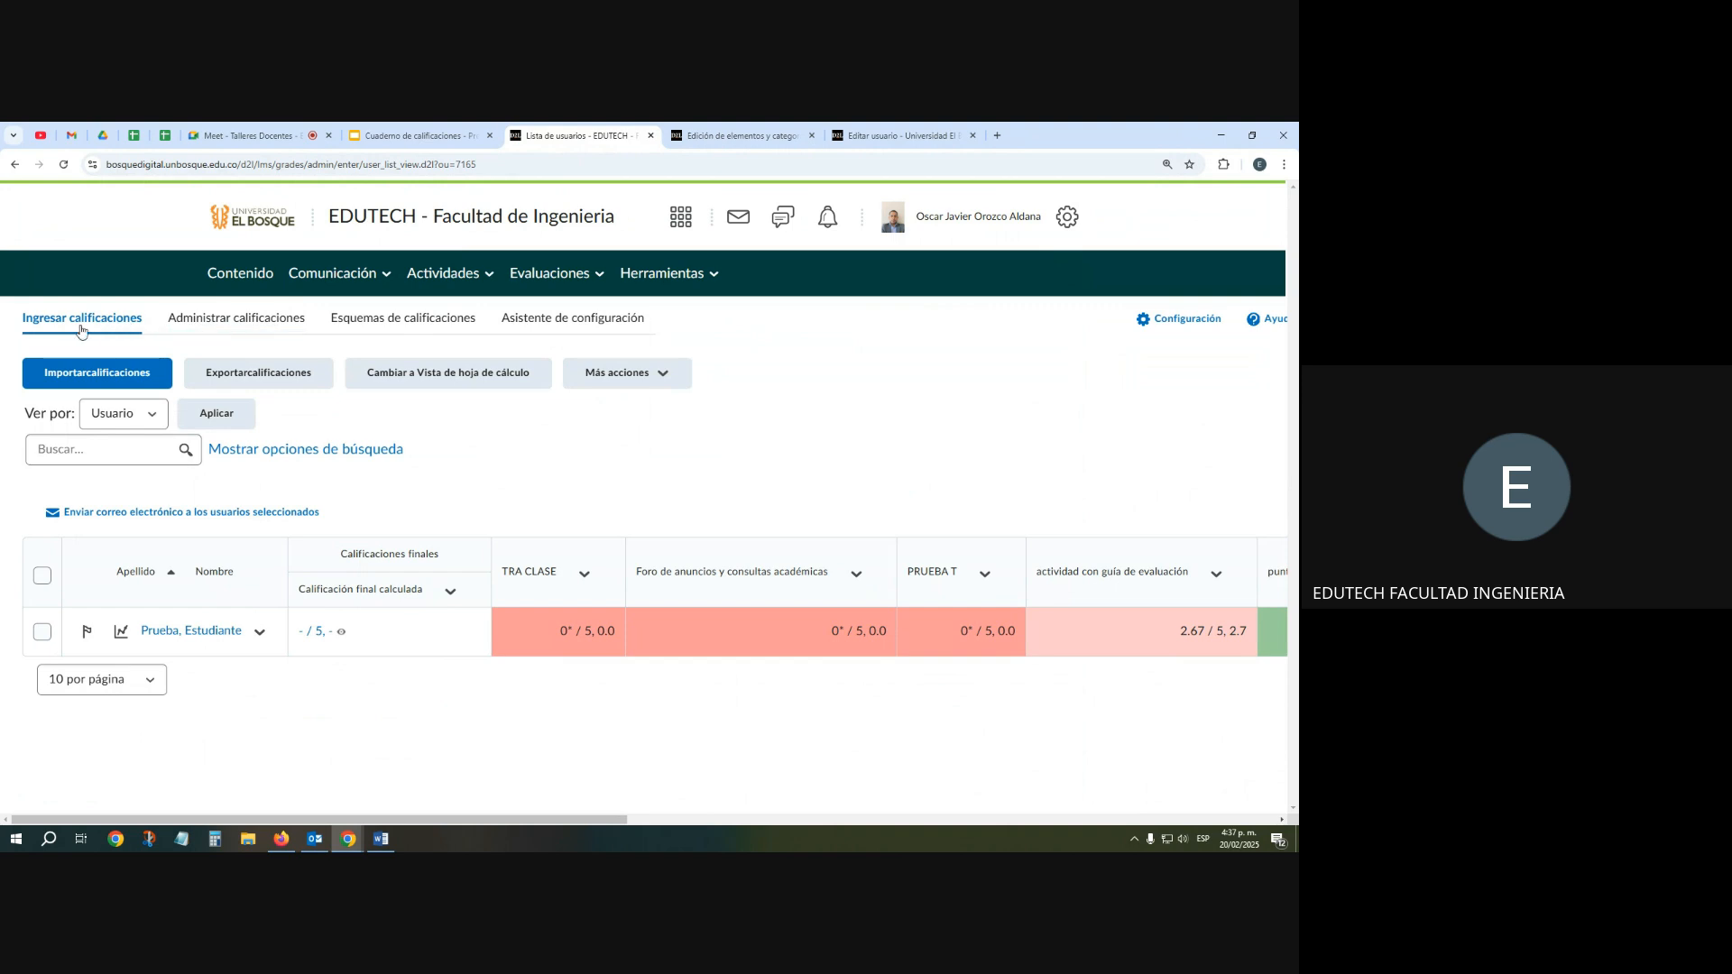
drag(560, 819, 1118, 820)
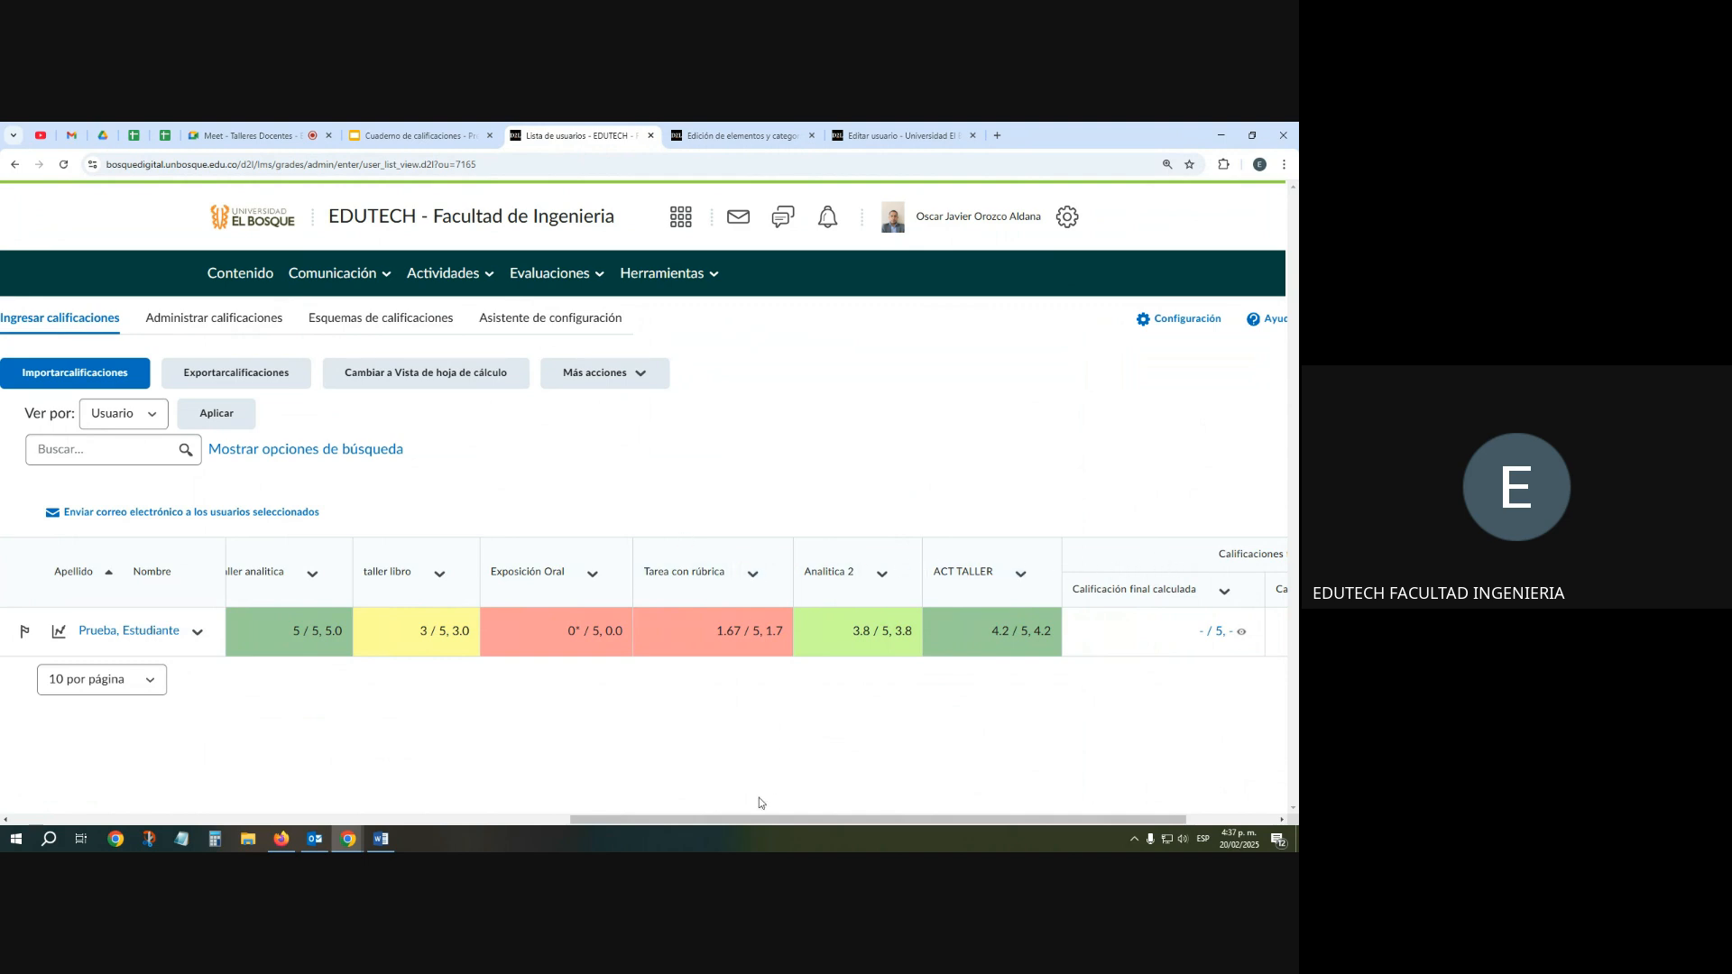
drag(755, 819, 181, 839)
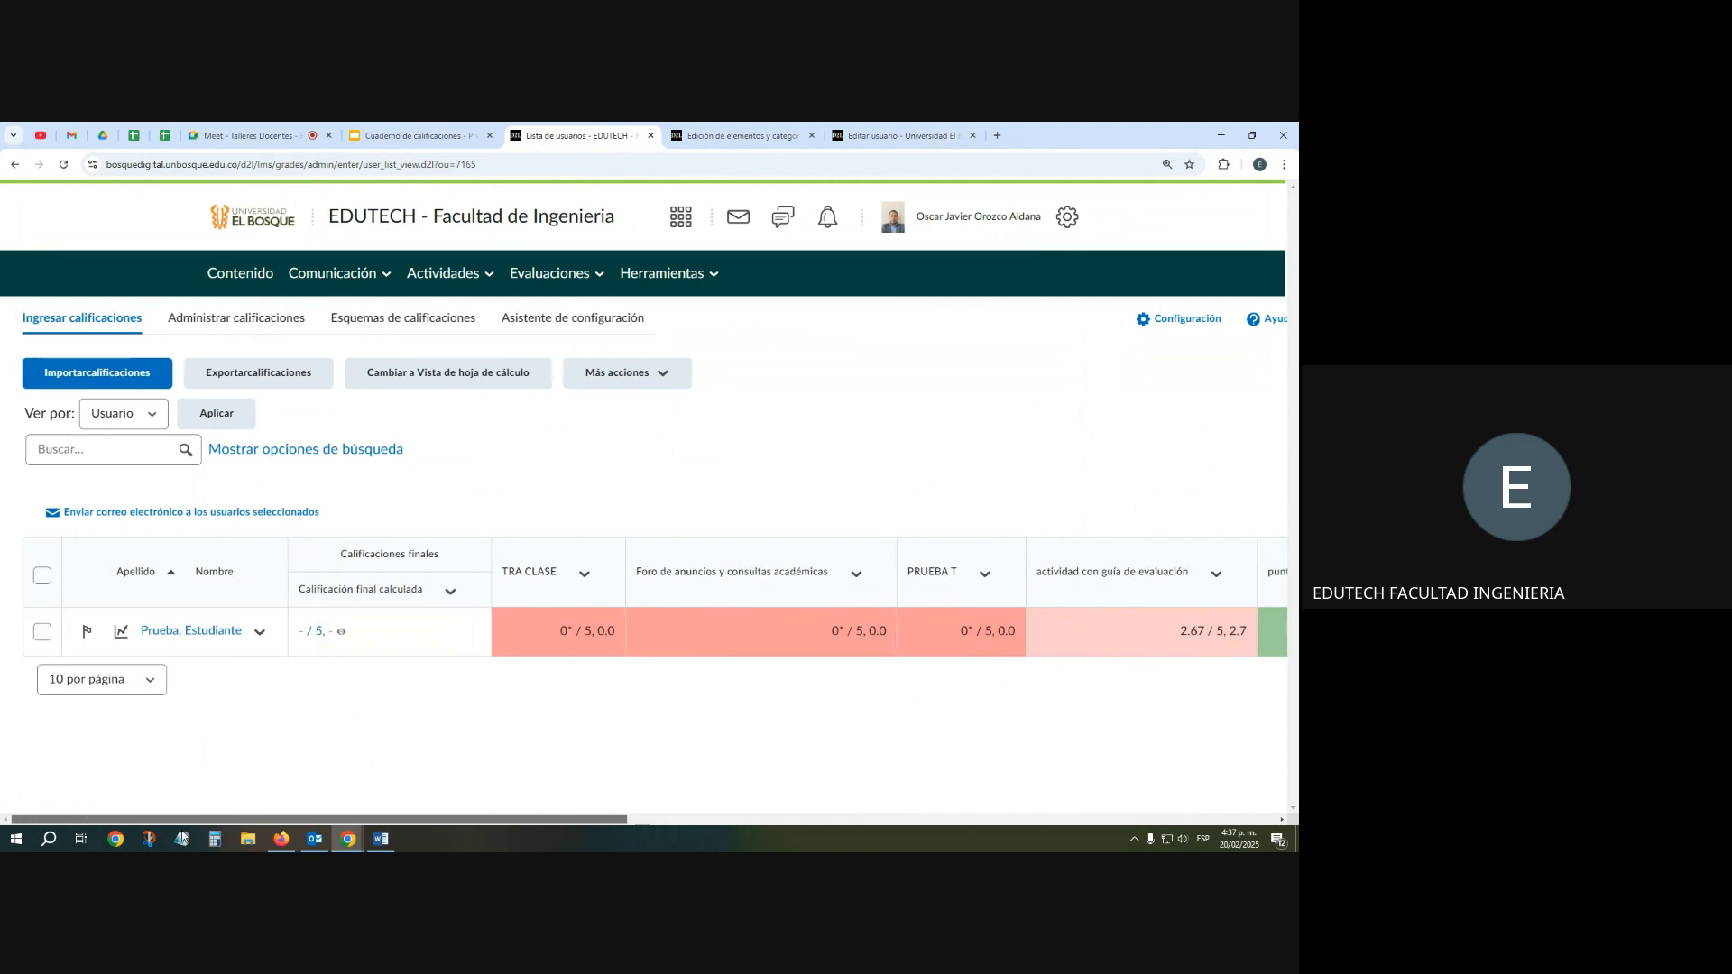
Return to the bulk edit of grade items and categories and save it
click(740, 135)
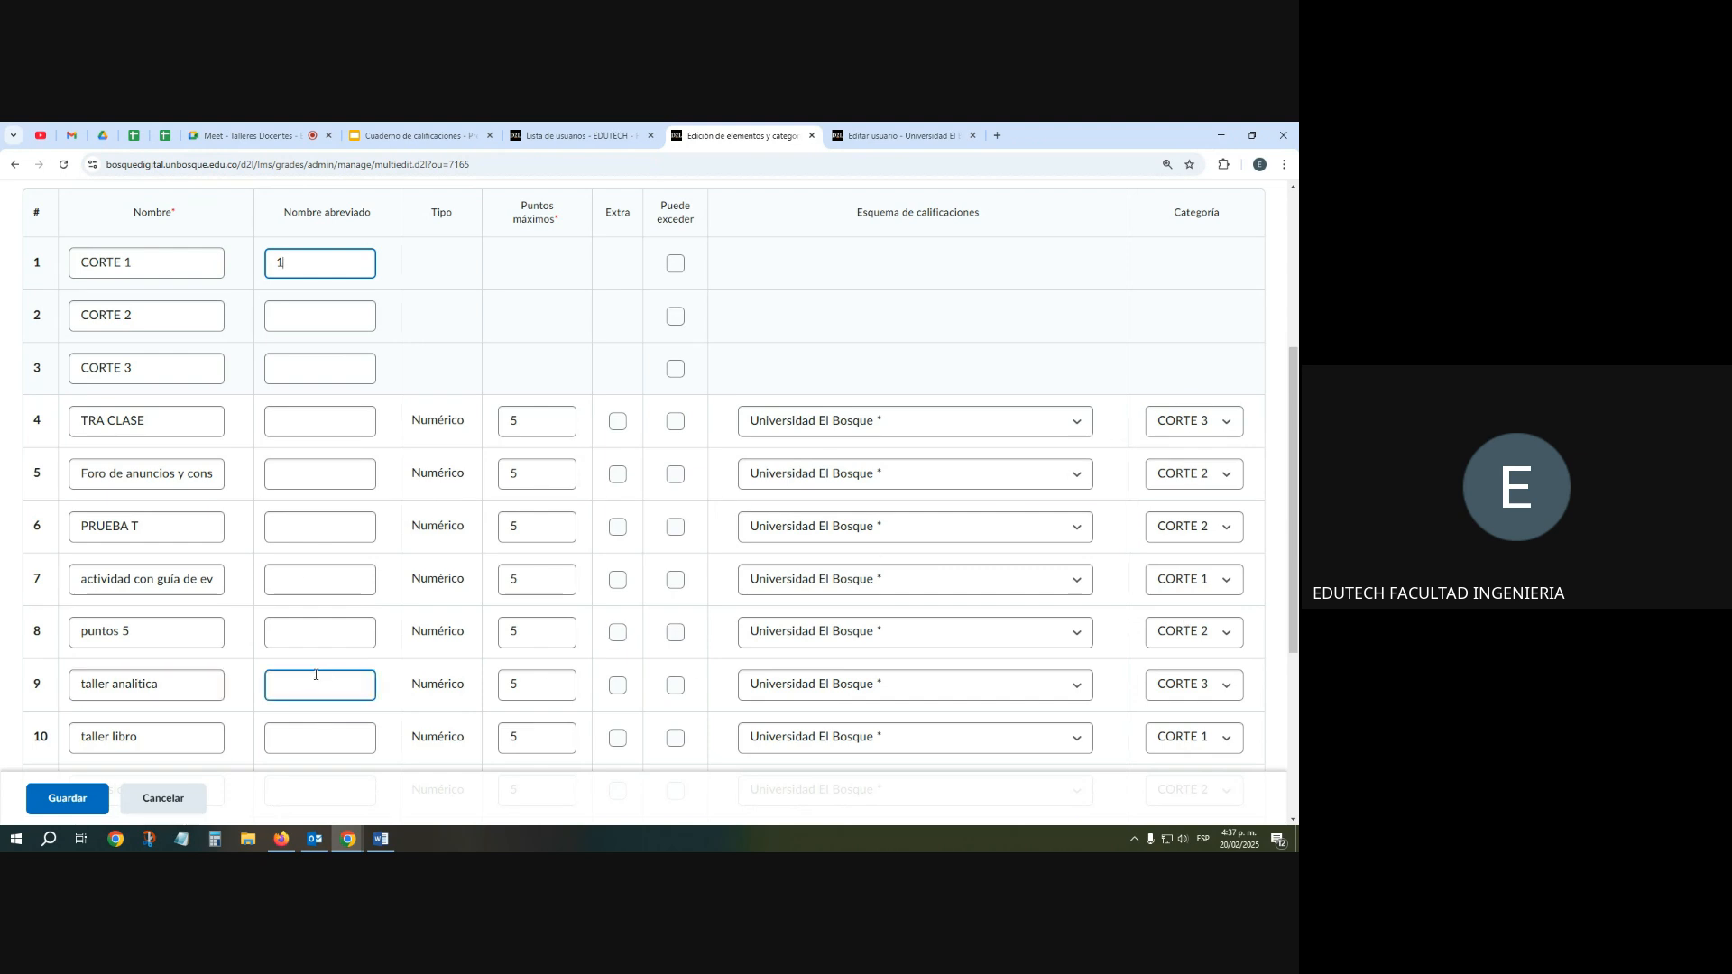
scroll(537, 738, down, 2)
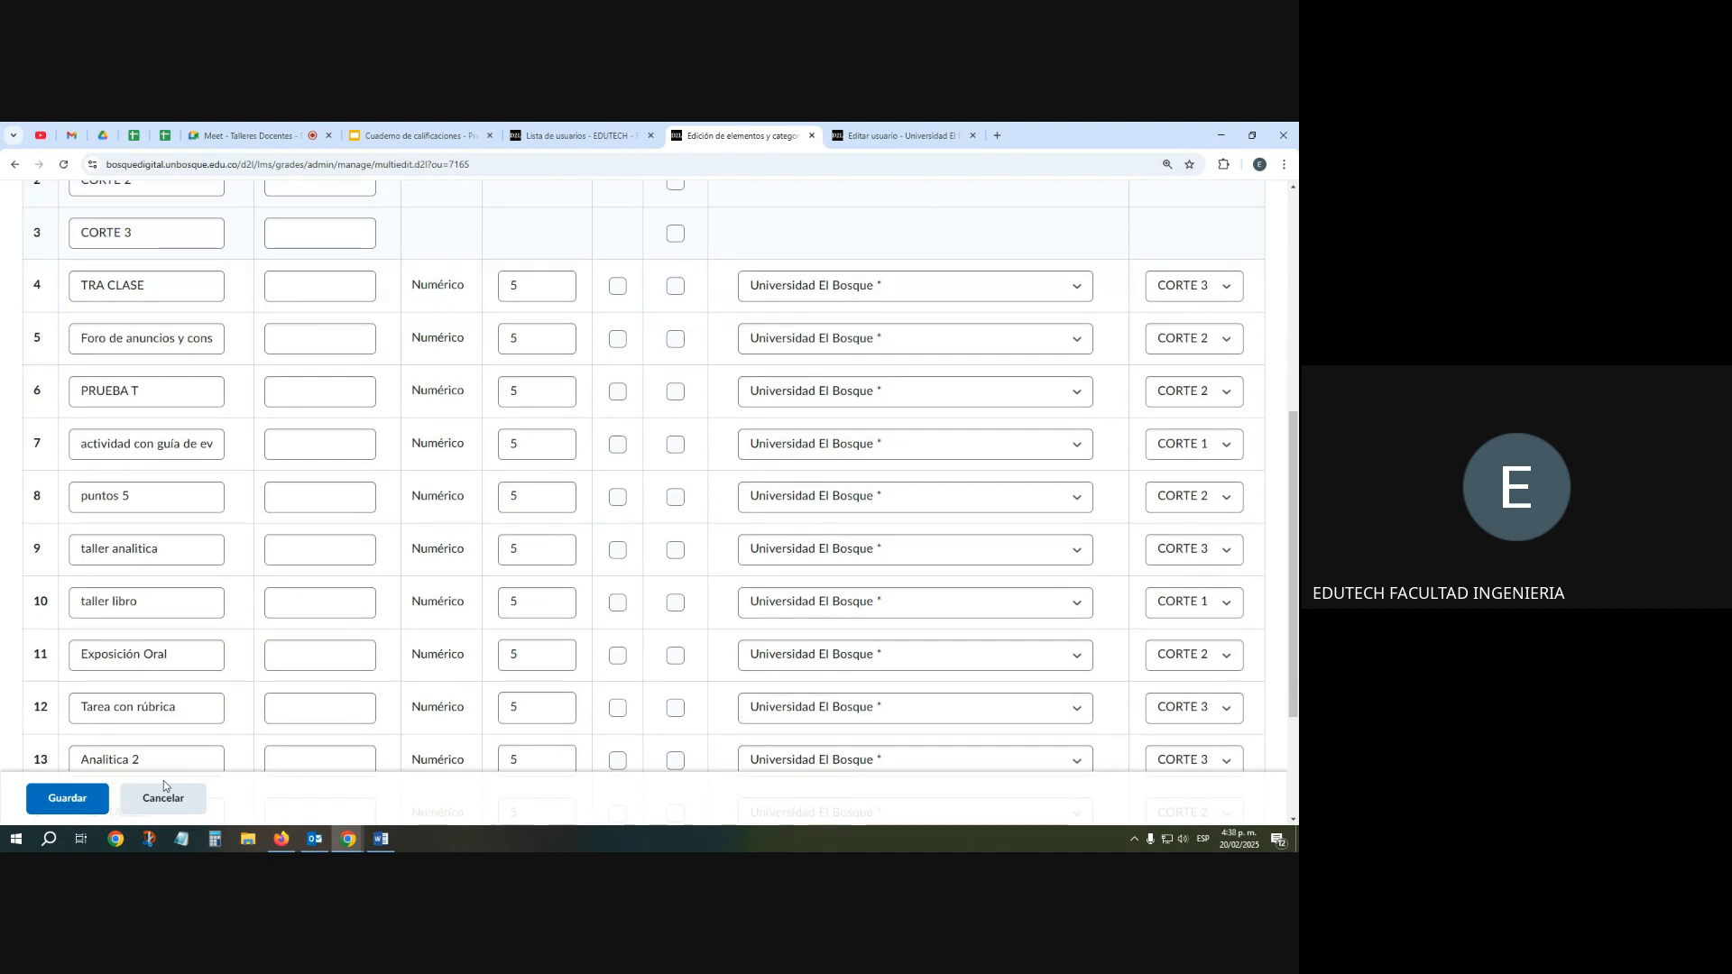
click(72, 804)
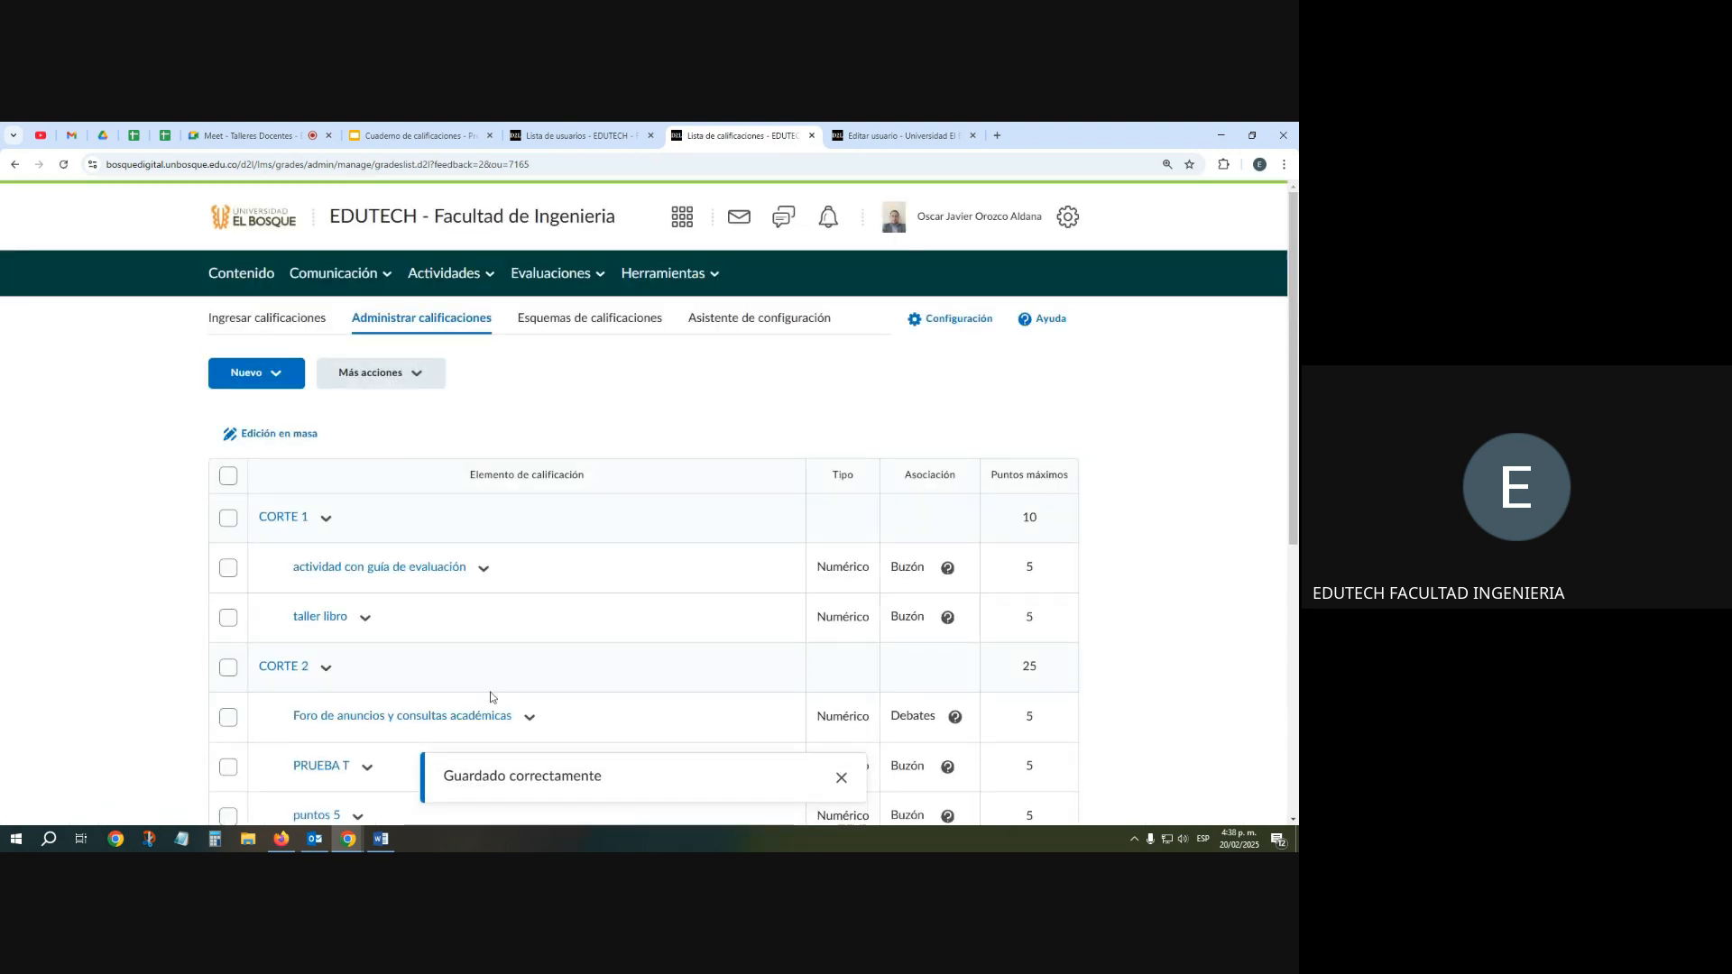
Examine how the grade items are grouped under each CORTE category in the gradebook setup and the student grades list
scroll(491, 696, down, 3)
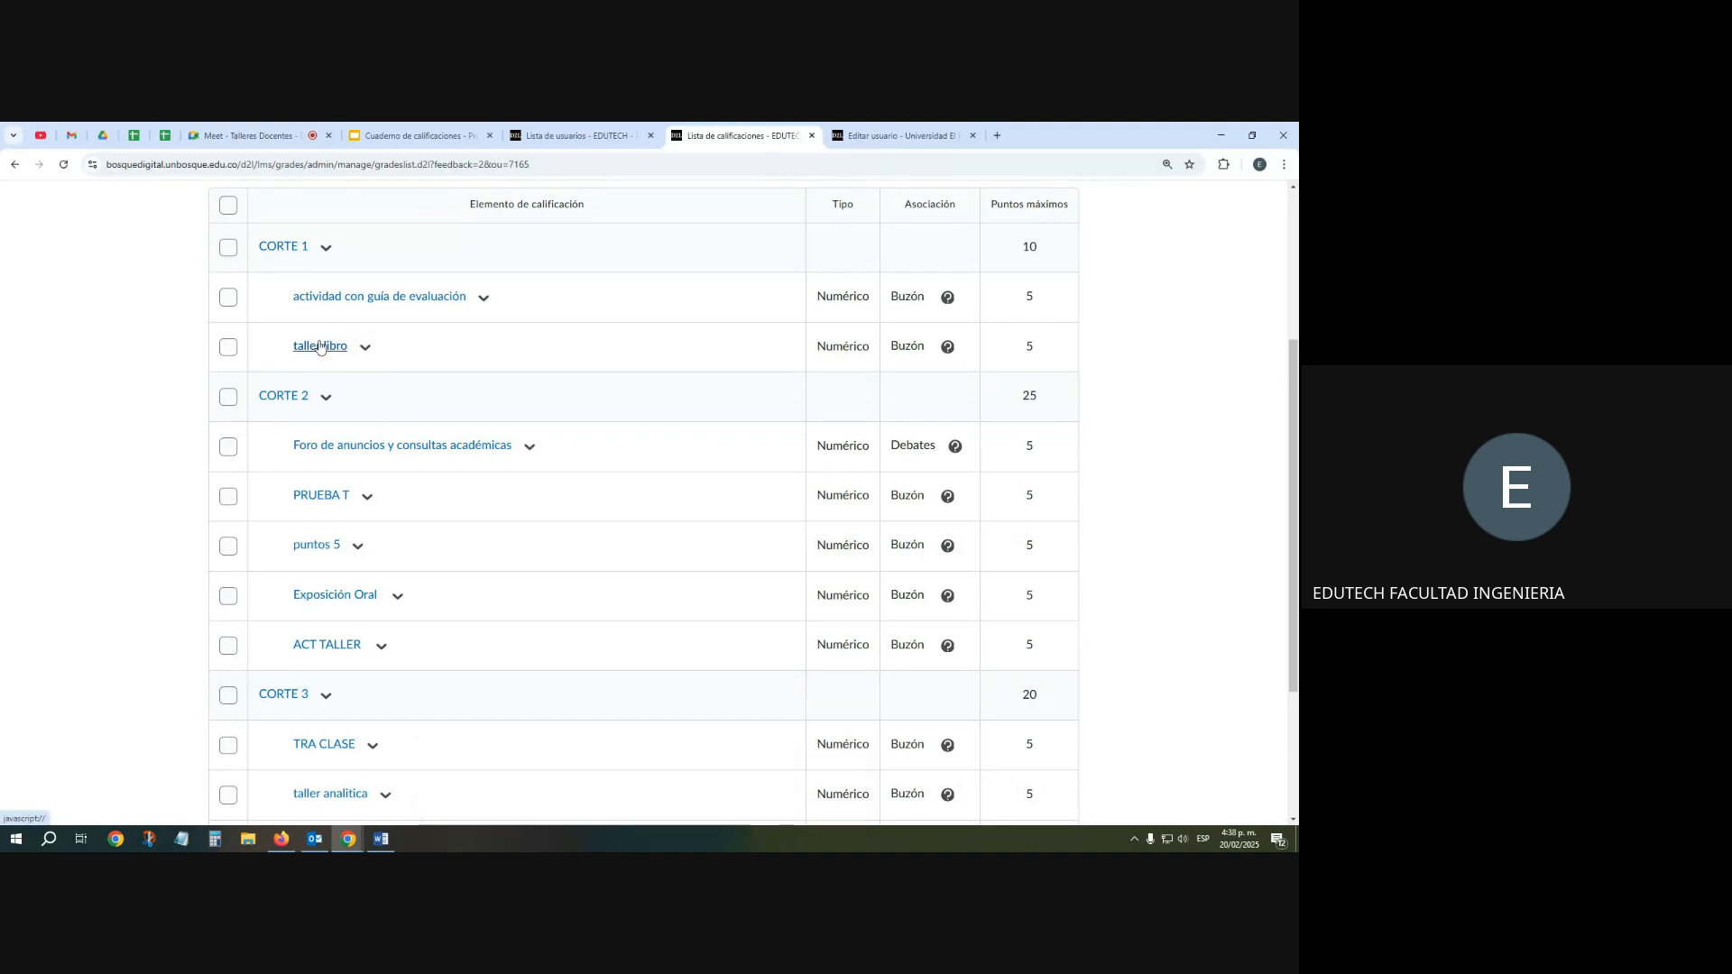
scroll(383, 577, down, 3)
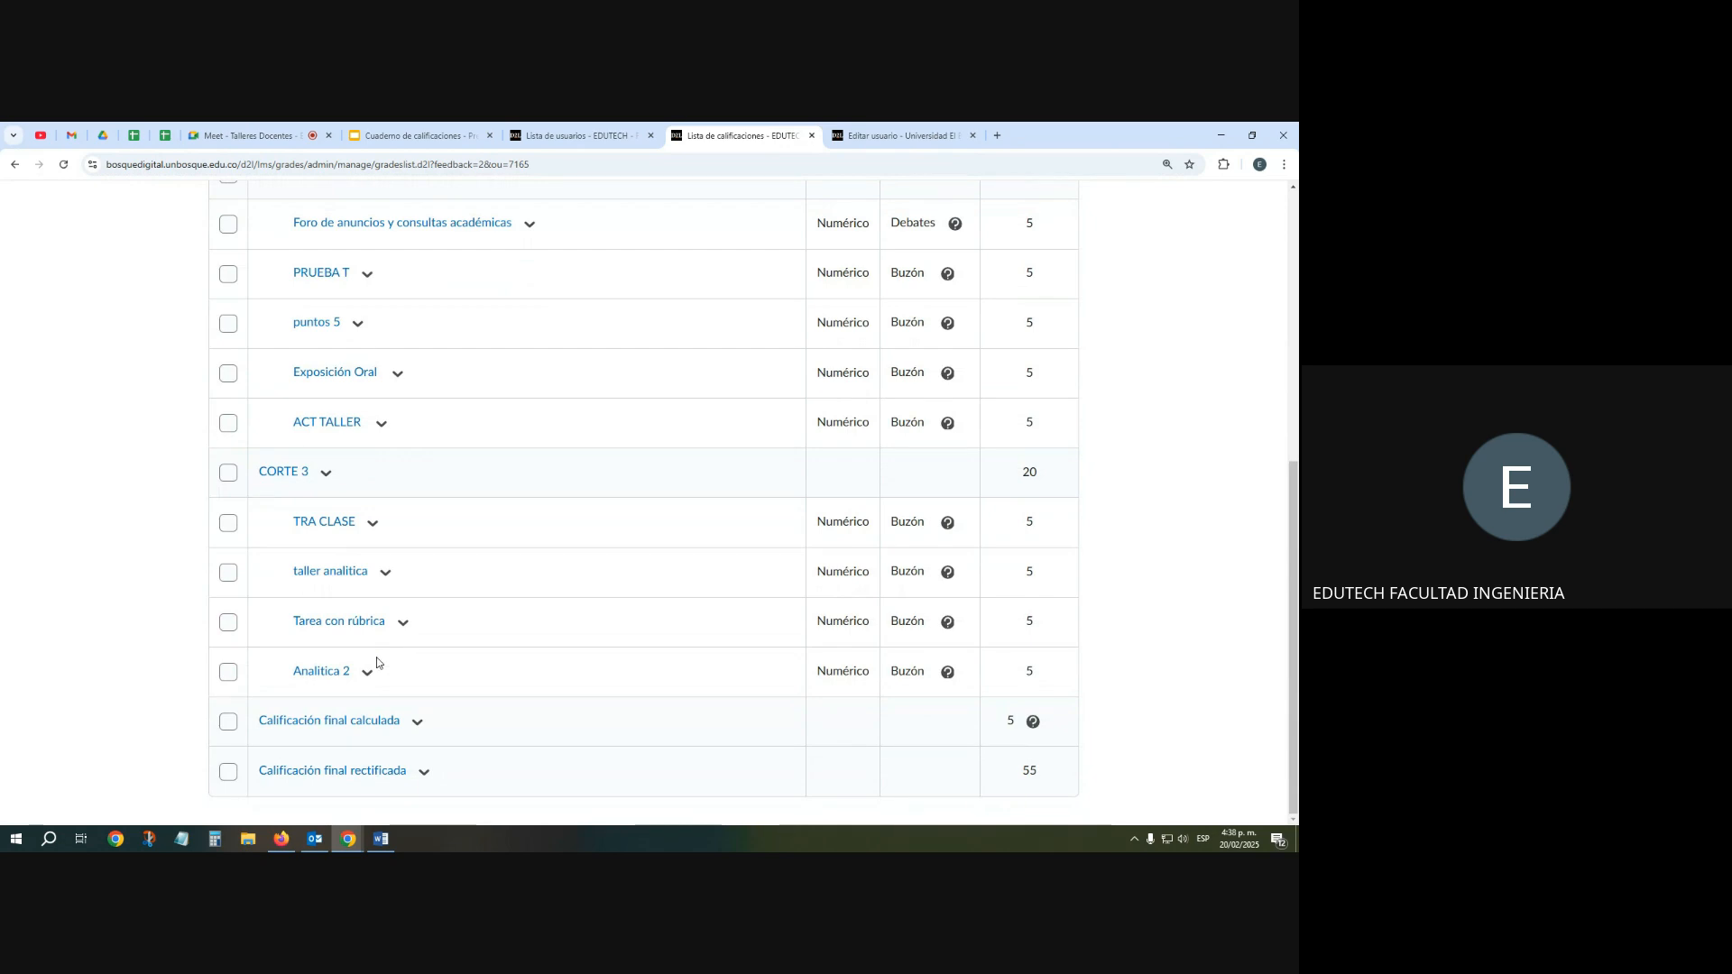
scroll(370, 650, up, 5)
click(275, 237)
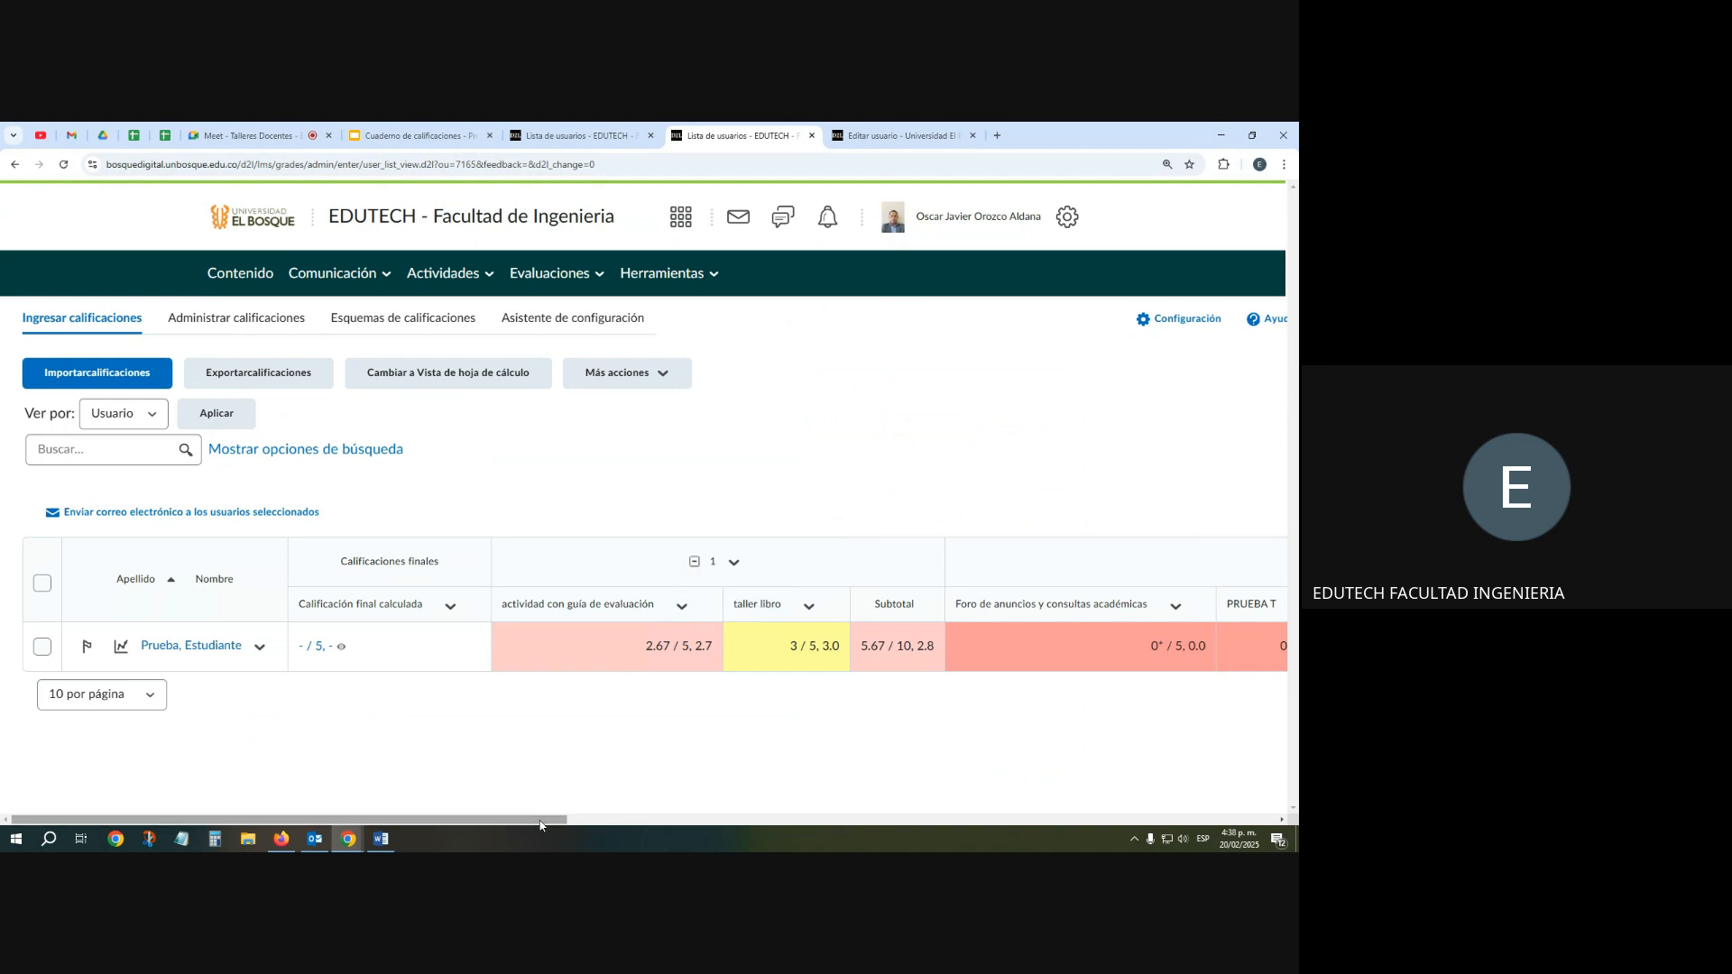
drag(546, 819, 768, 819)
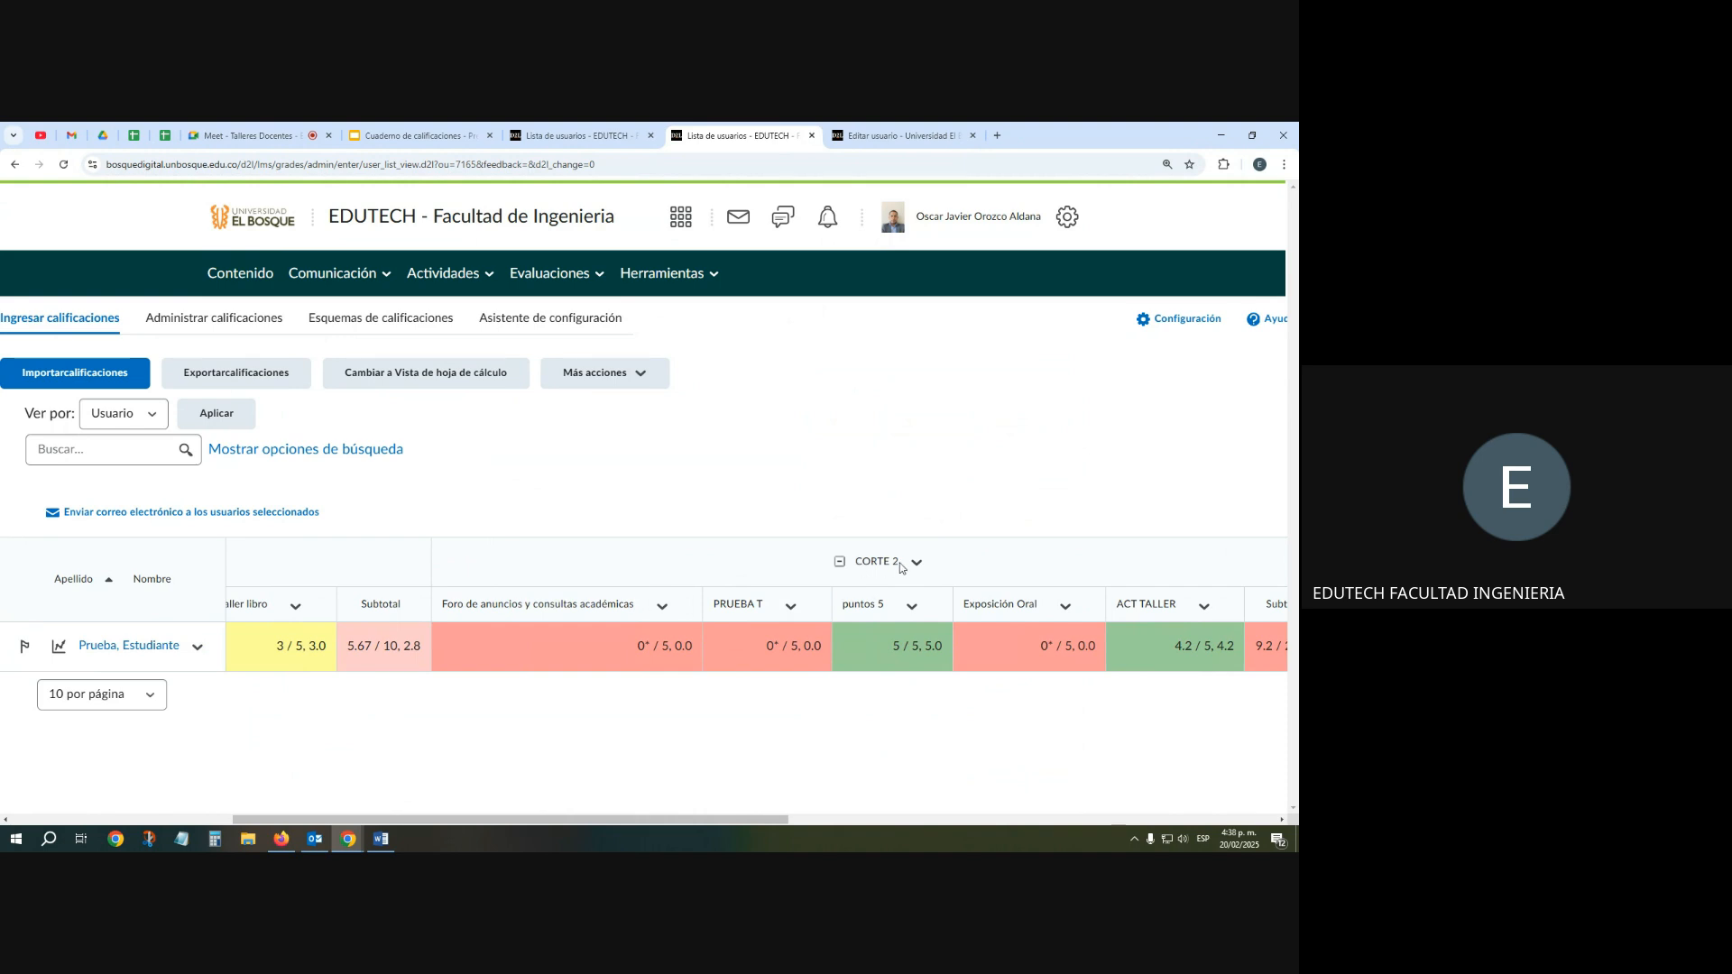
drag(699, 829, 745, 819)
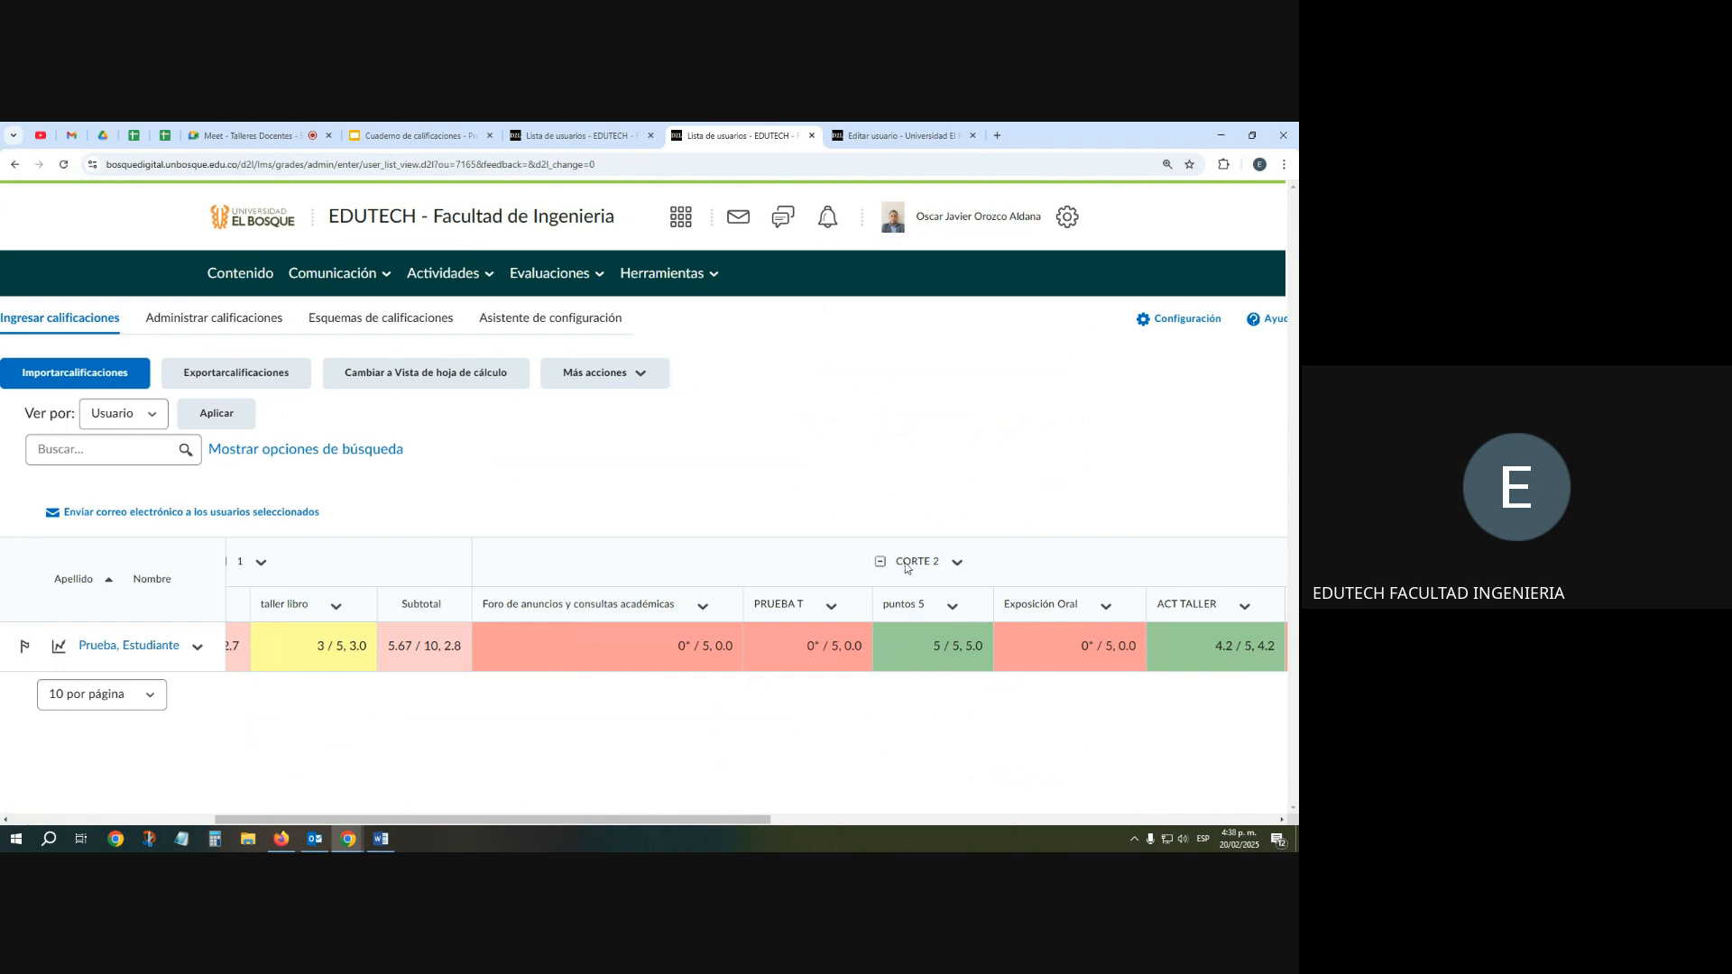
drag(714, 819, 574, 819)
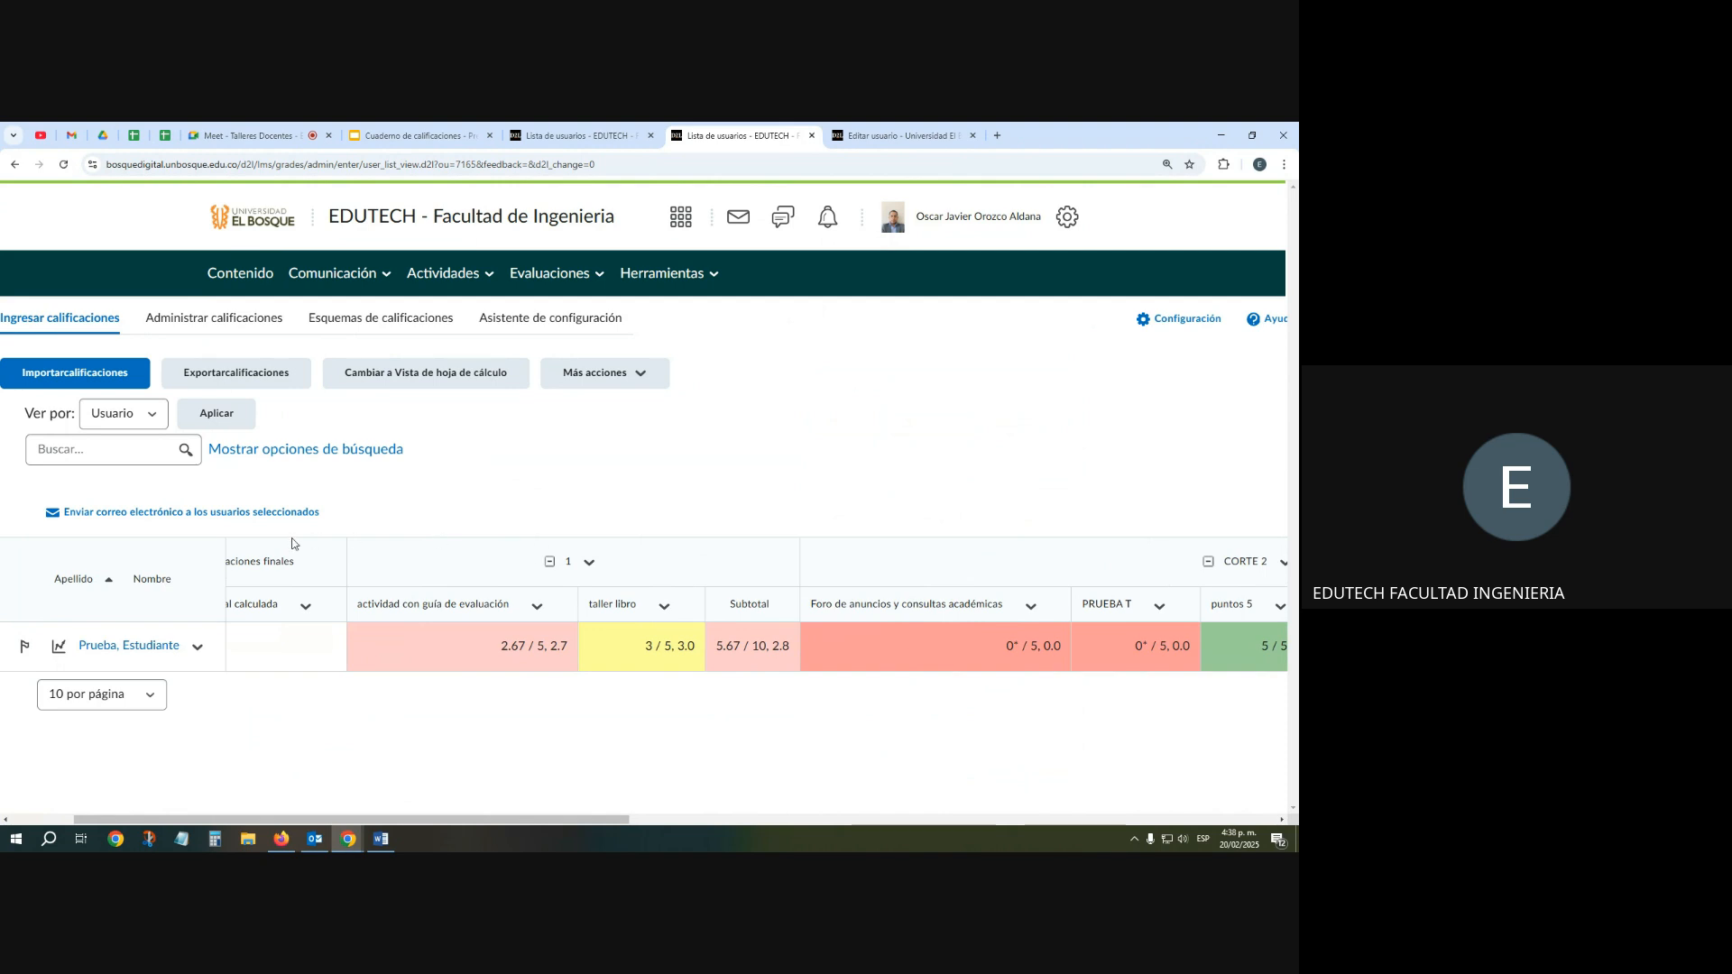
Preview the test student's gradebook at full size, review the items under CORTE 1 to 3, and close the preview
click(197, 647)
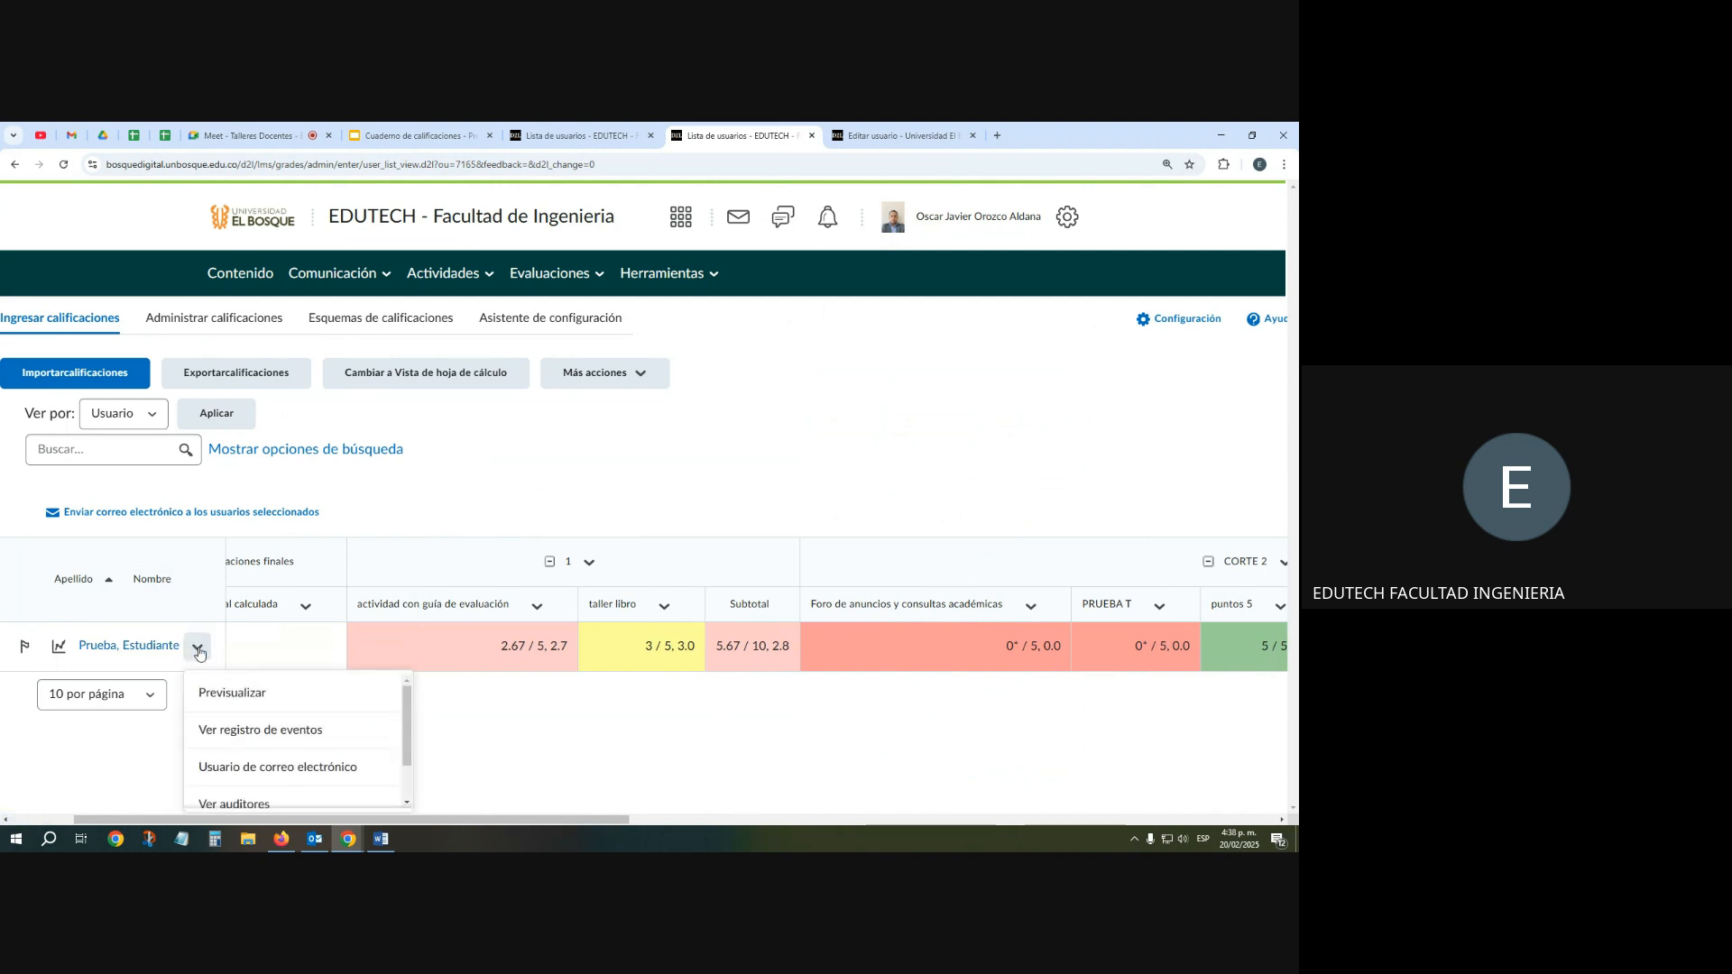
click(232, 692)
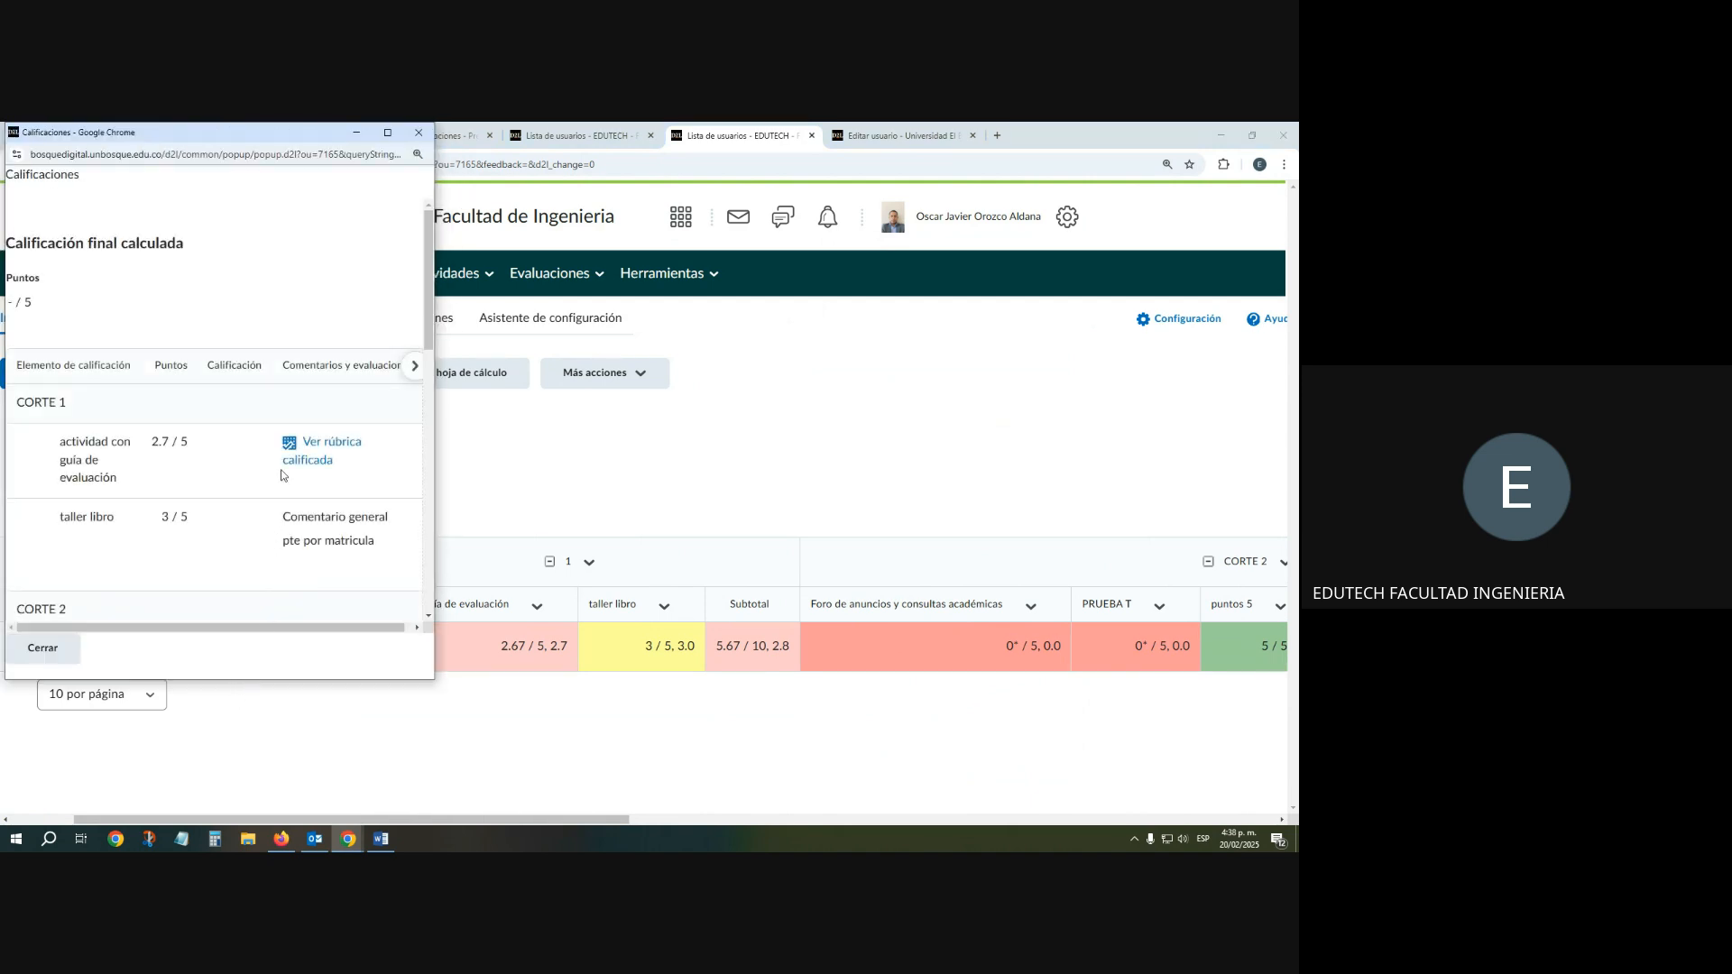
click(388, 132)
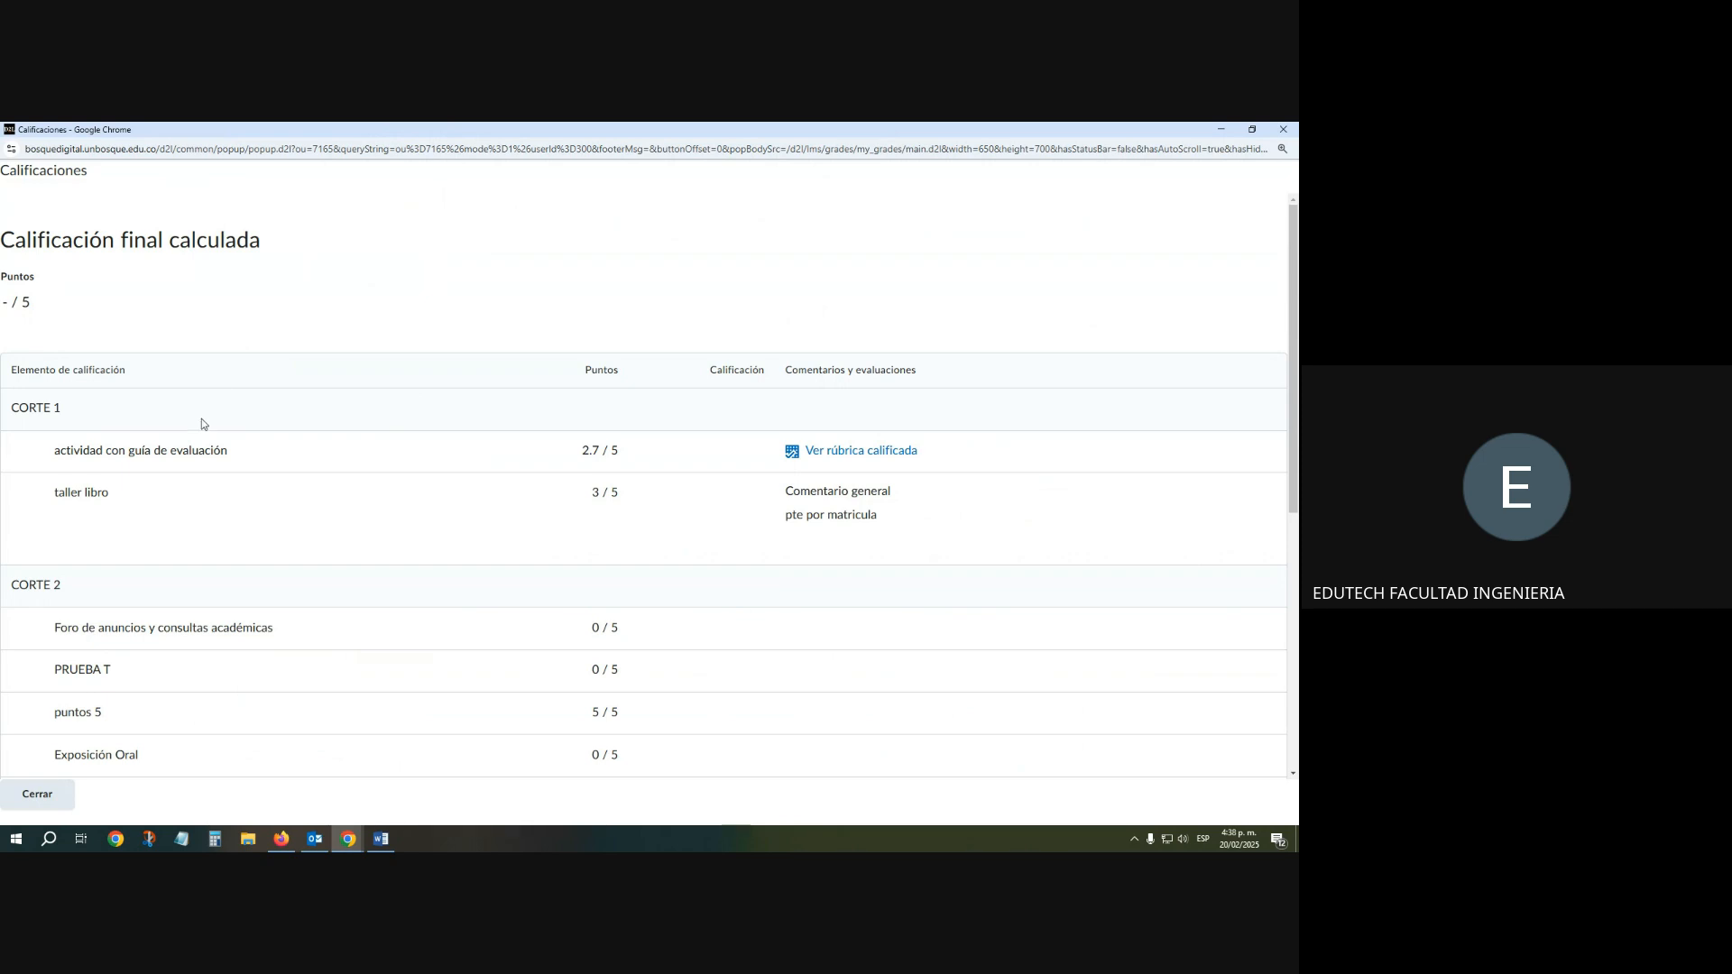
scroll(165, 424, down, 1)
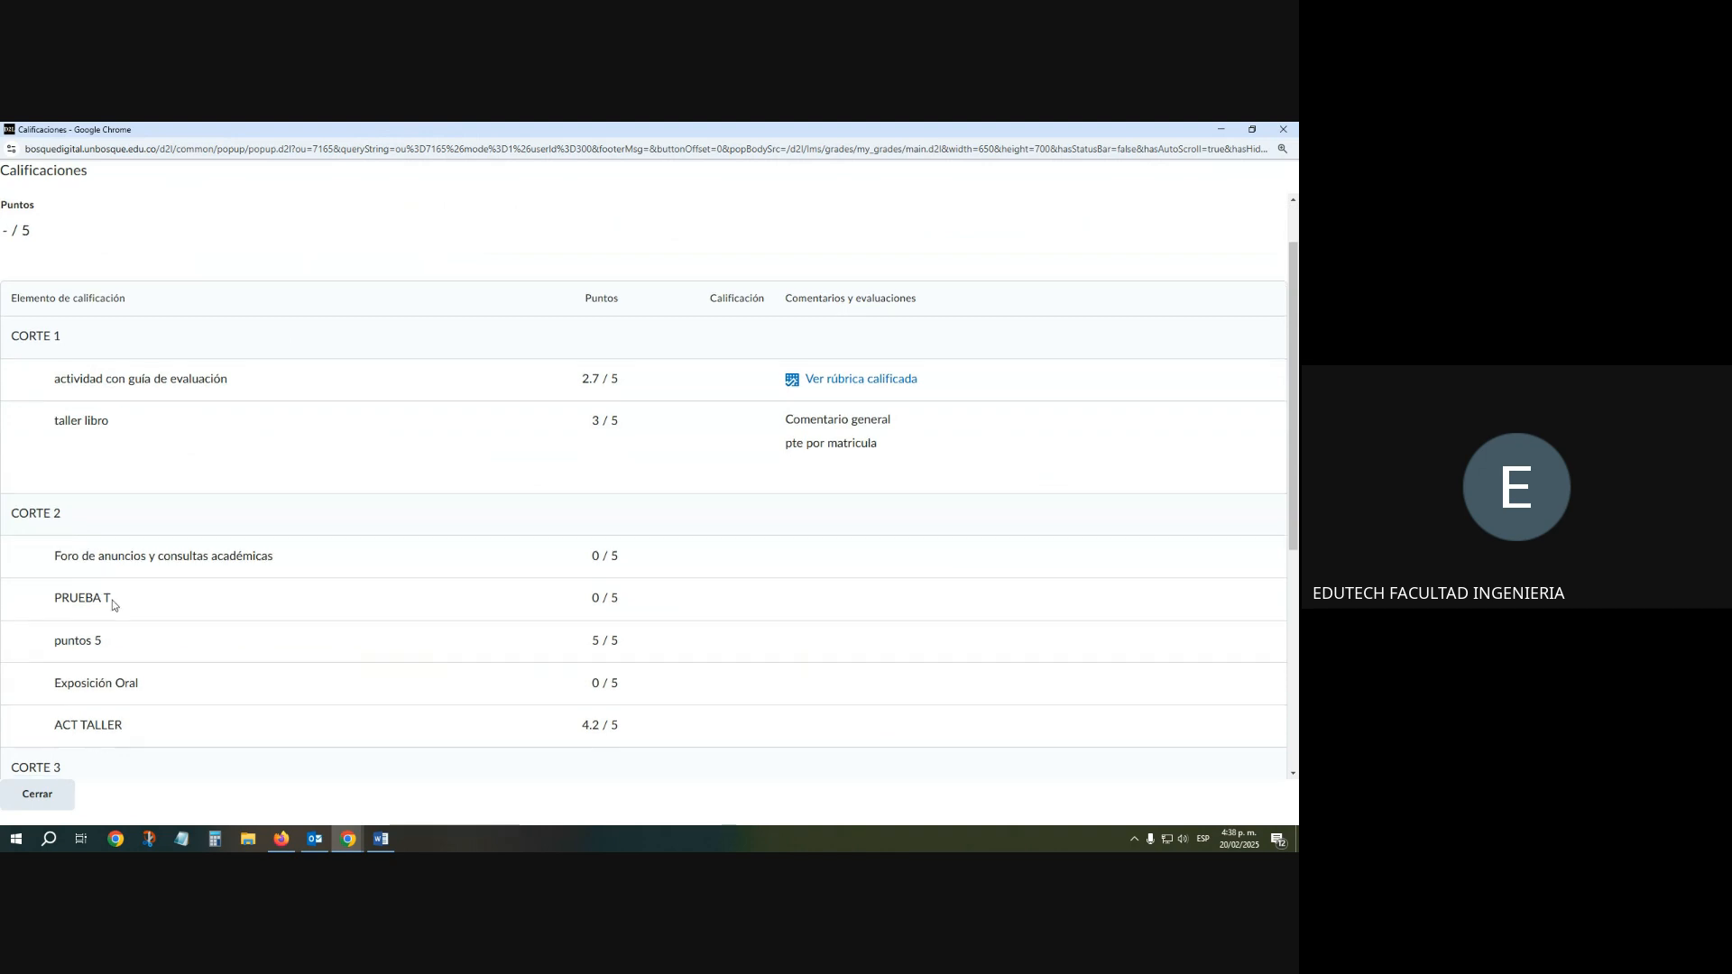
scroll(112, 598, down, 5)
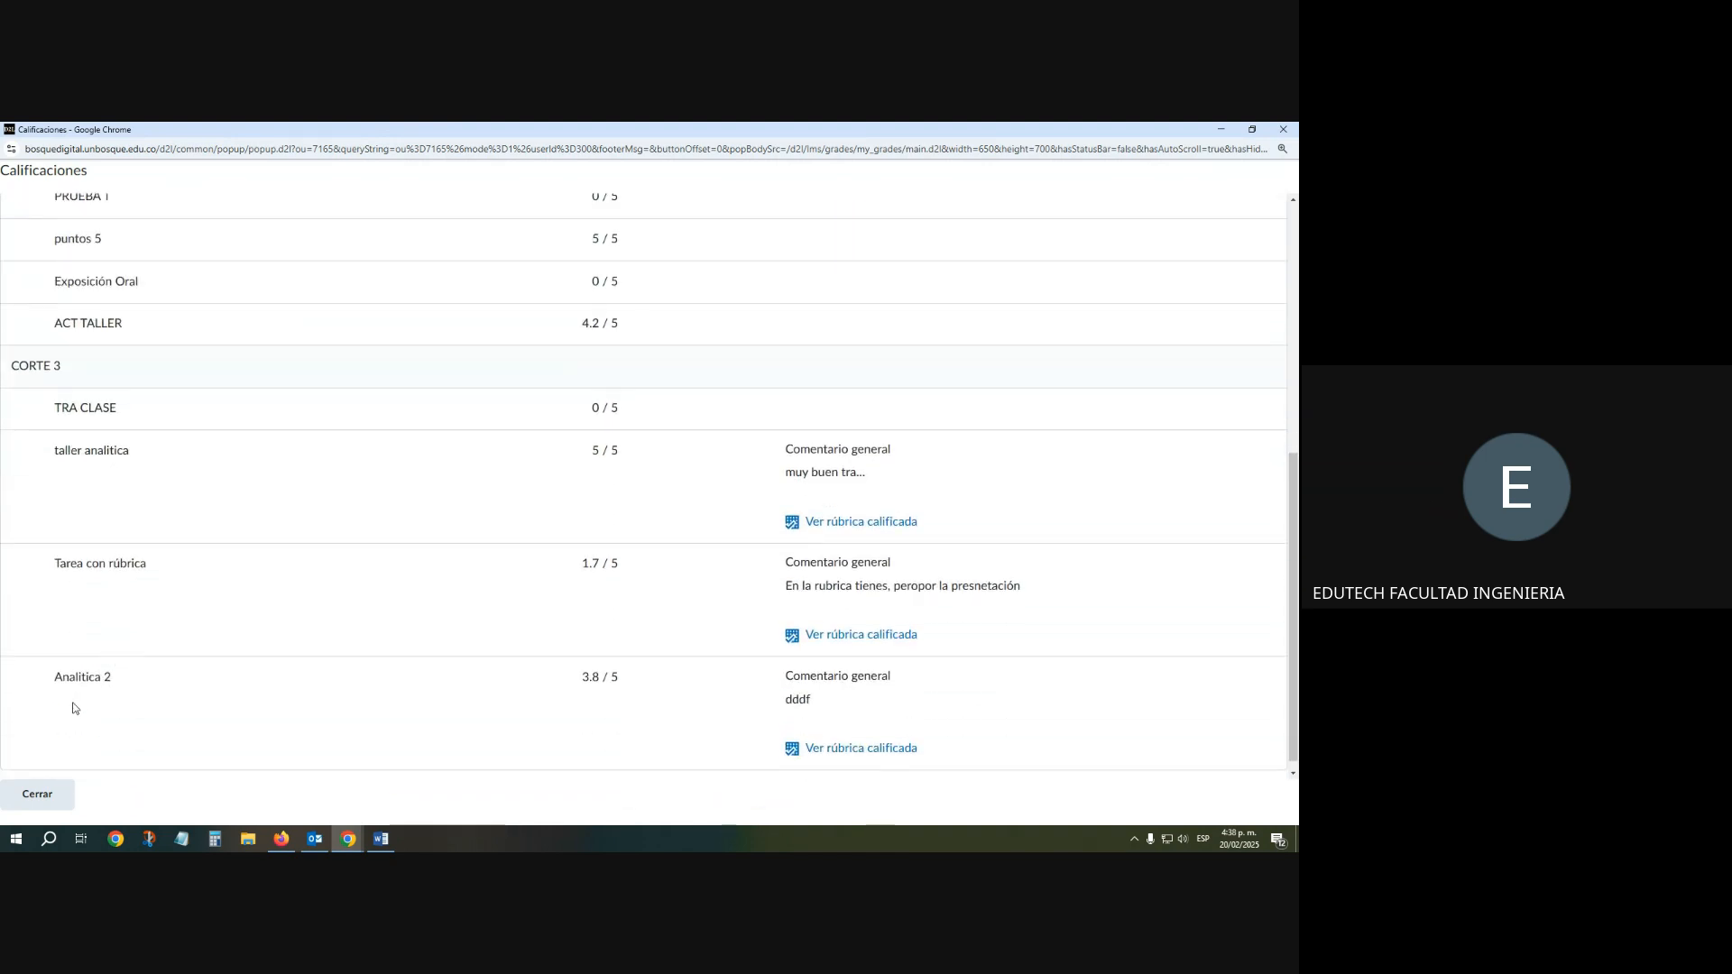
click(37, 794)
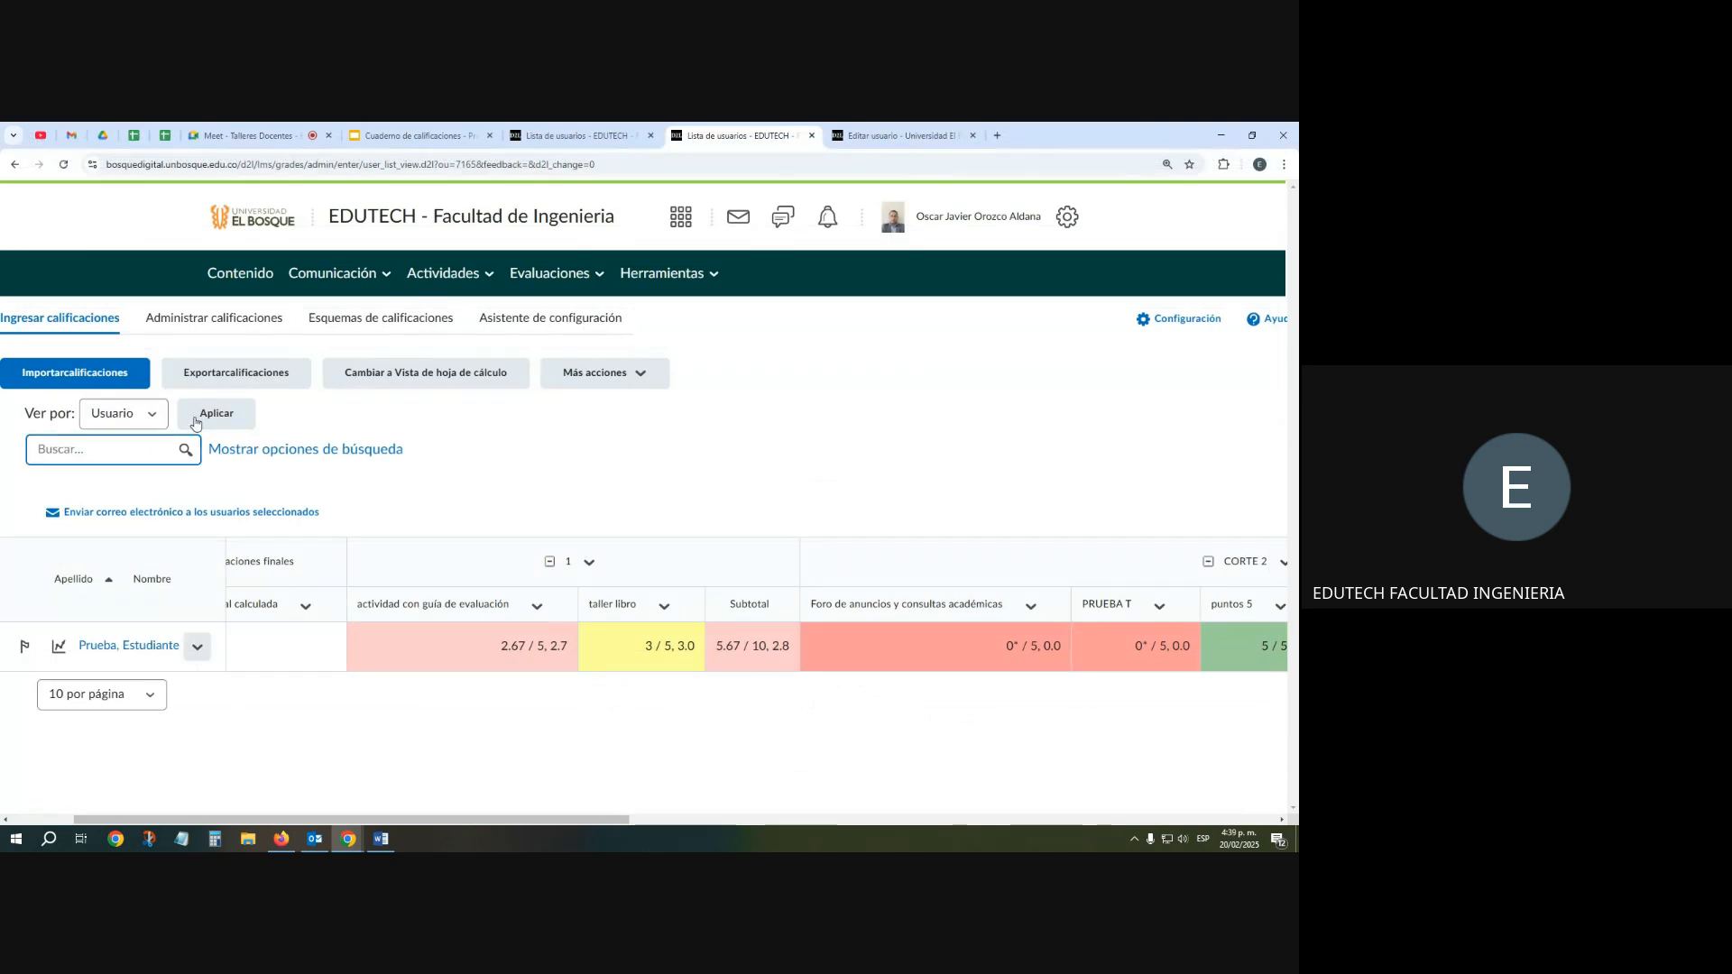
Start a new grade category from the gradebook management page and name it modulo1
click(226, 323)
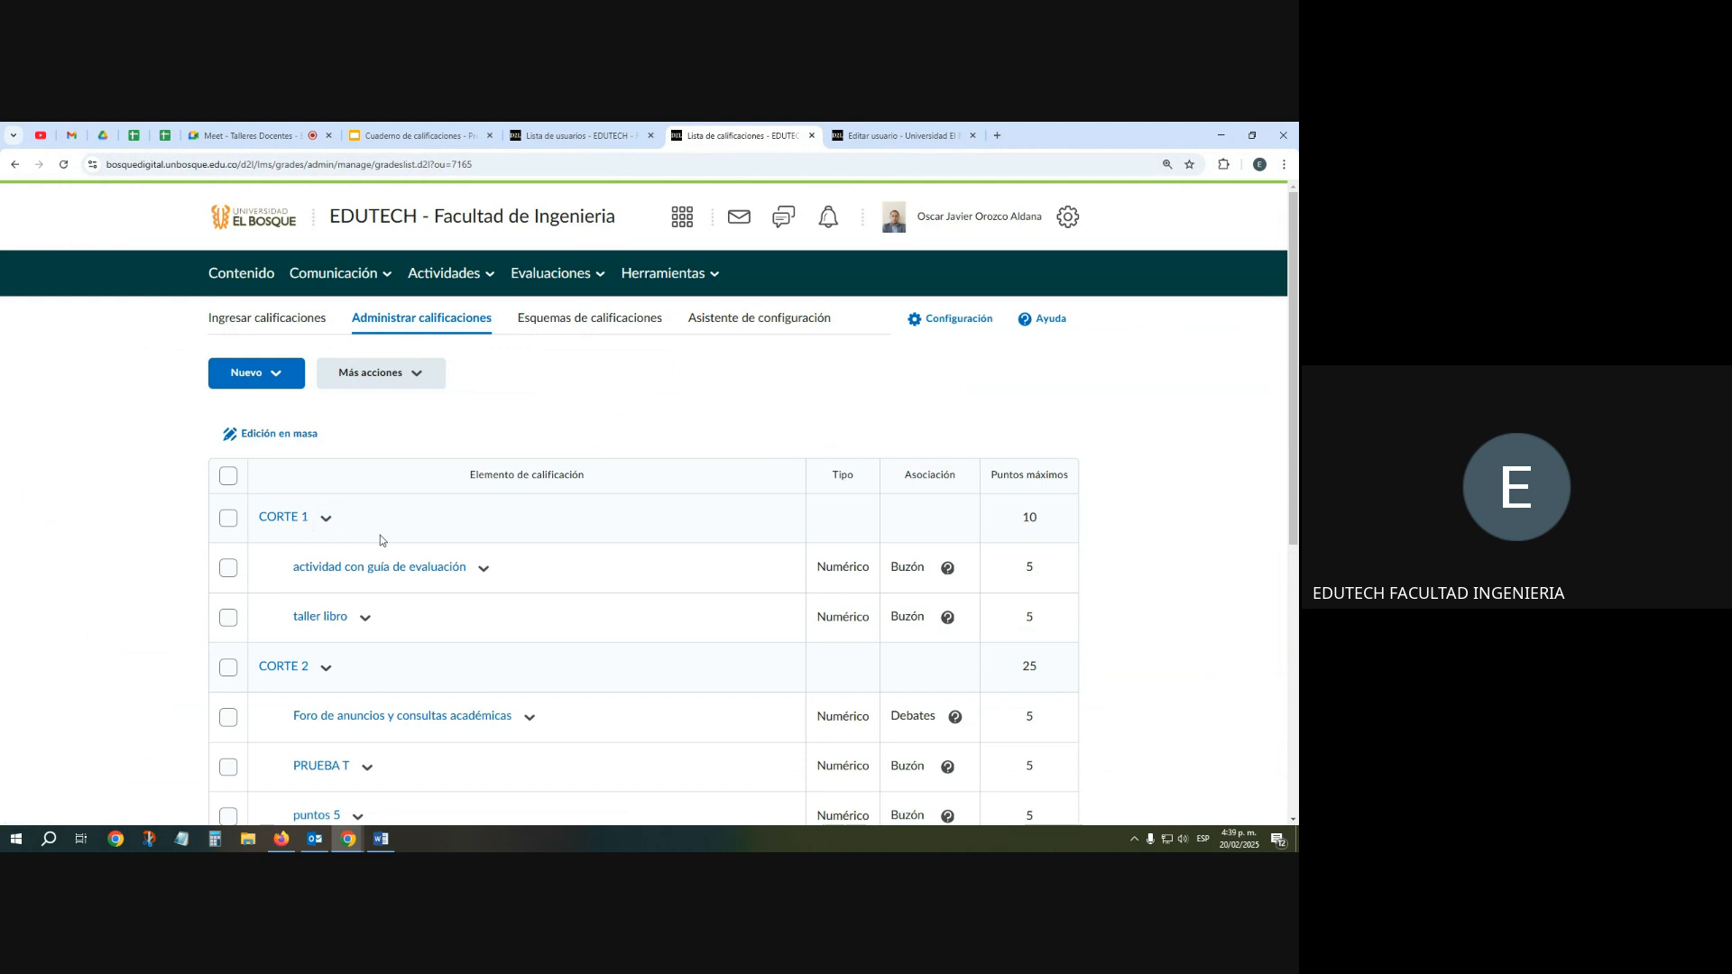
click(275, 377)
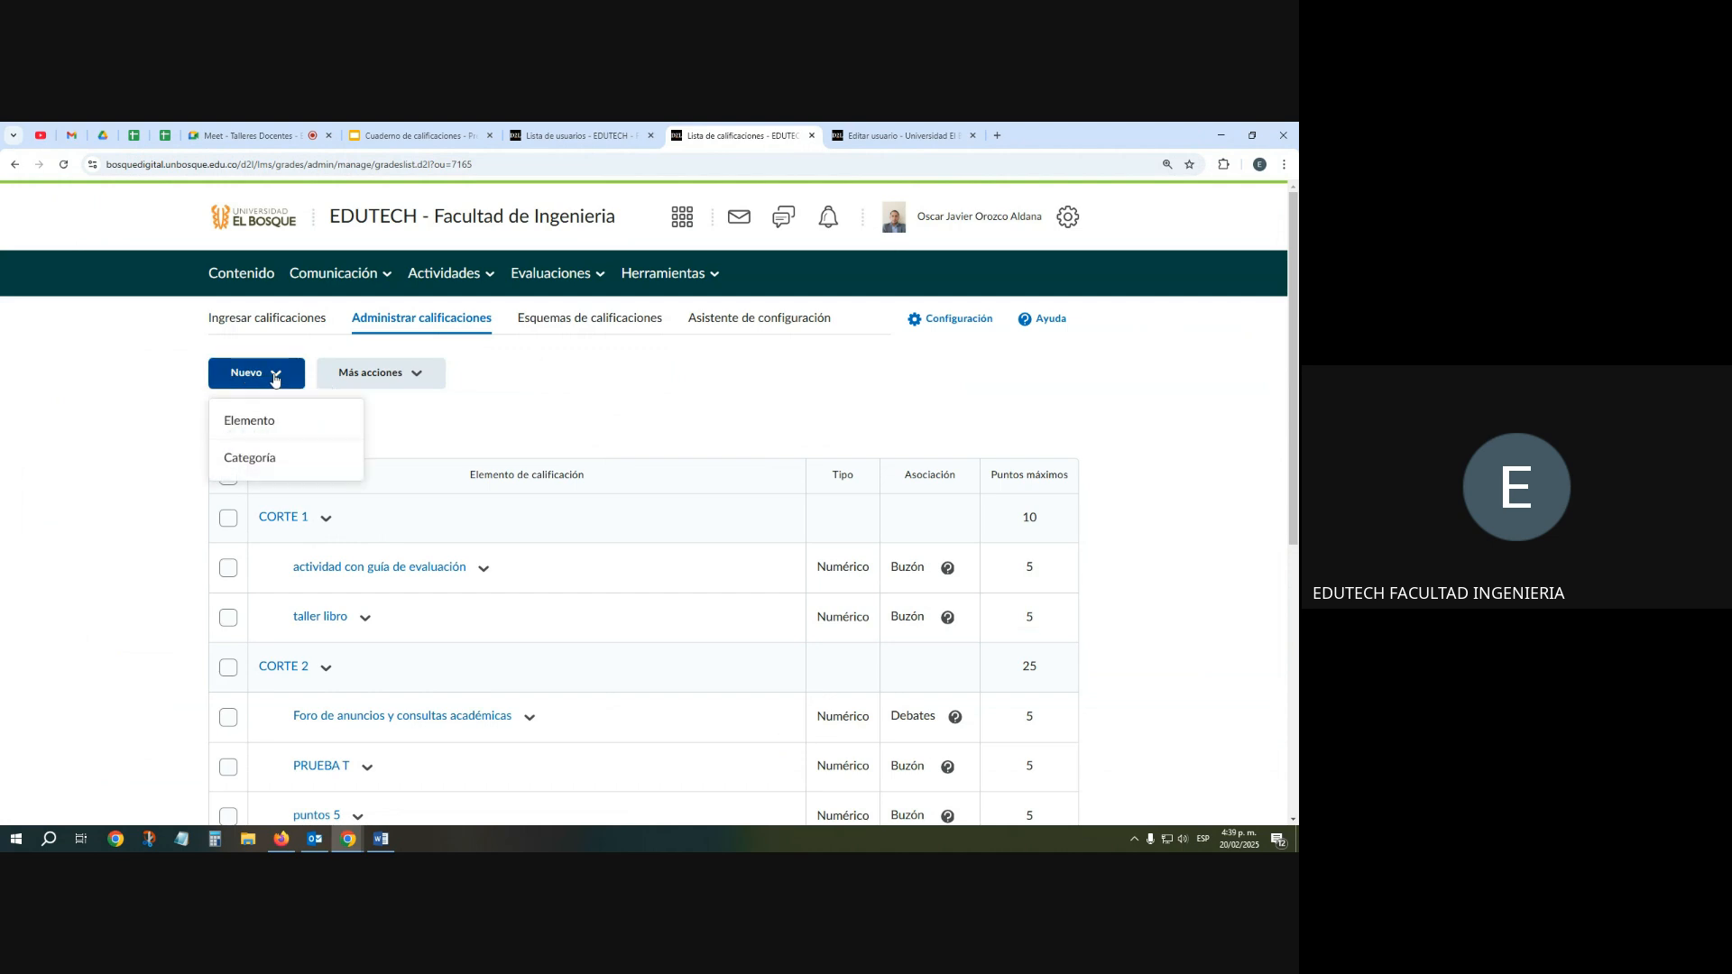
click(264, 460)
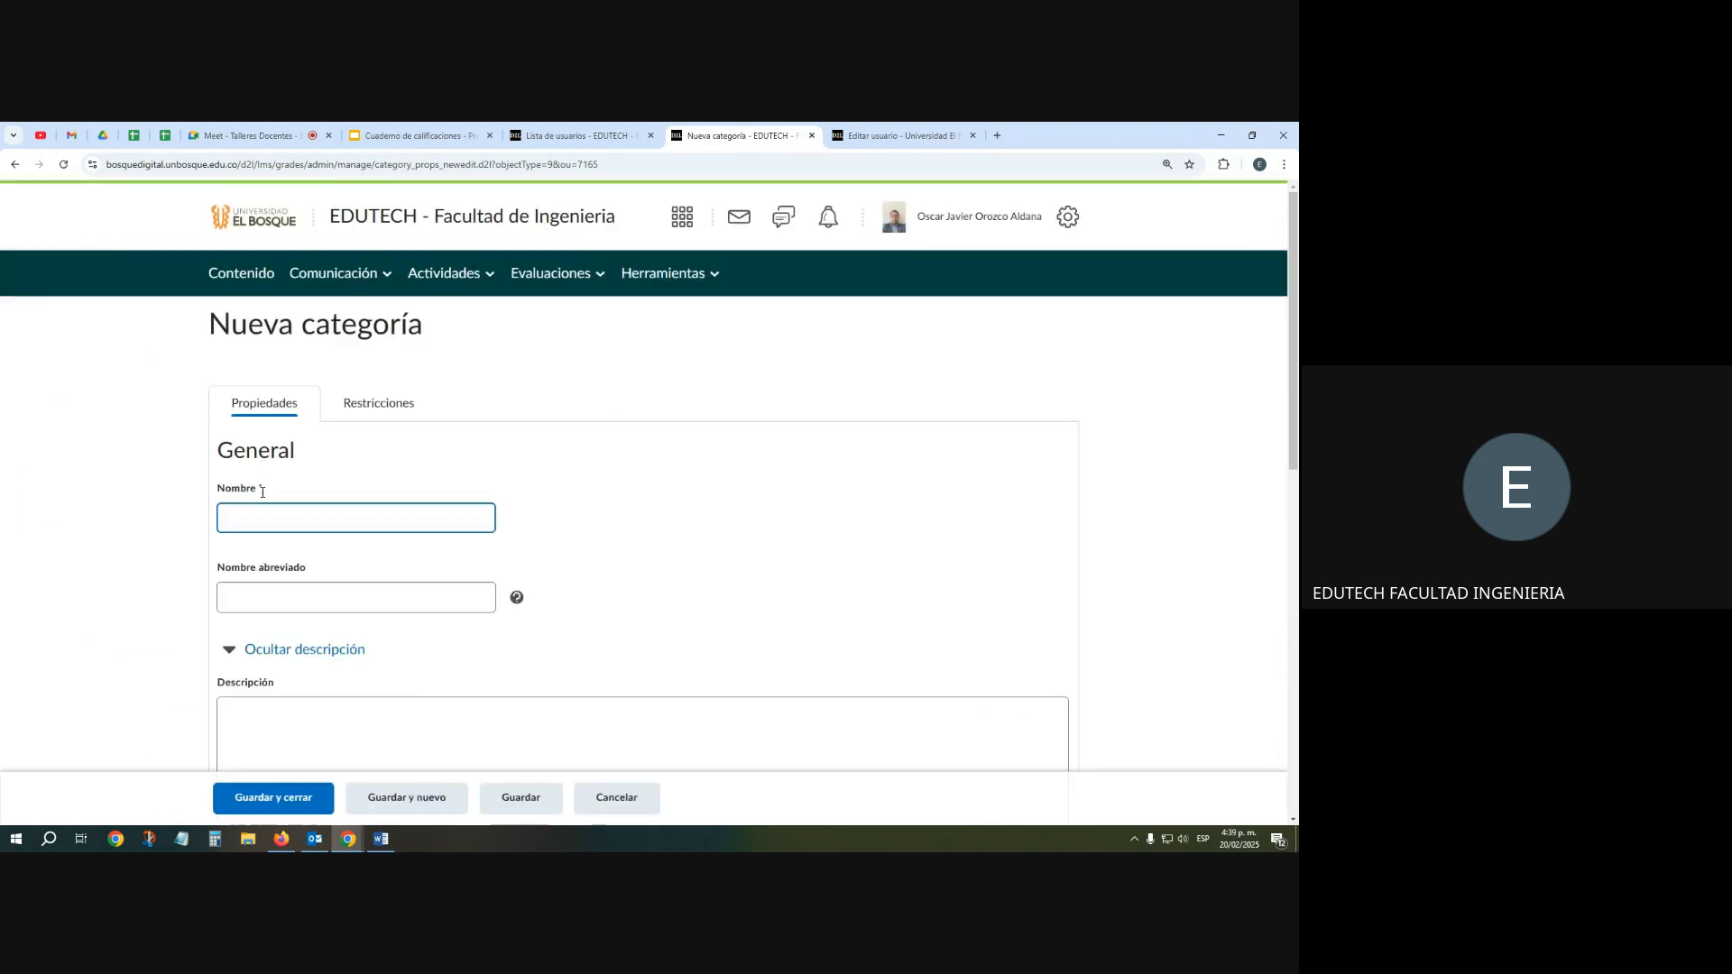
text(modulo1)
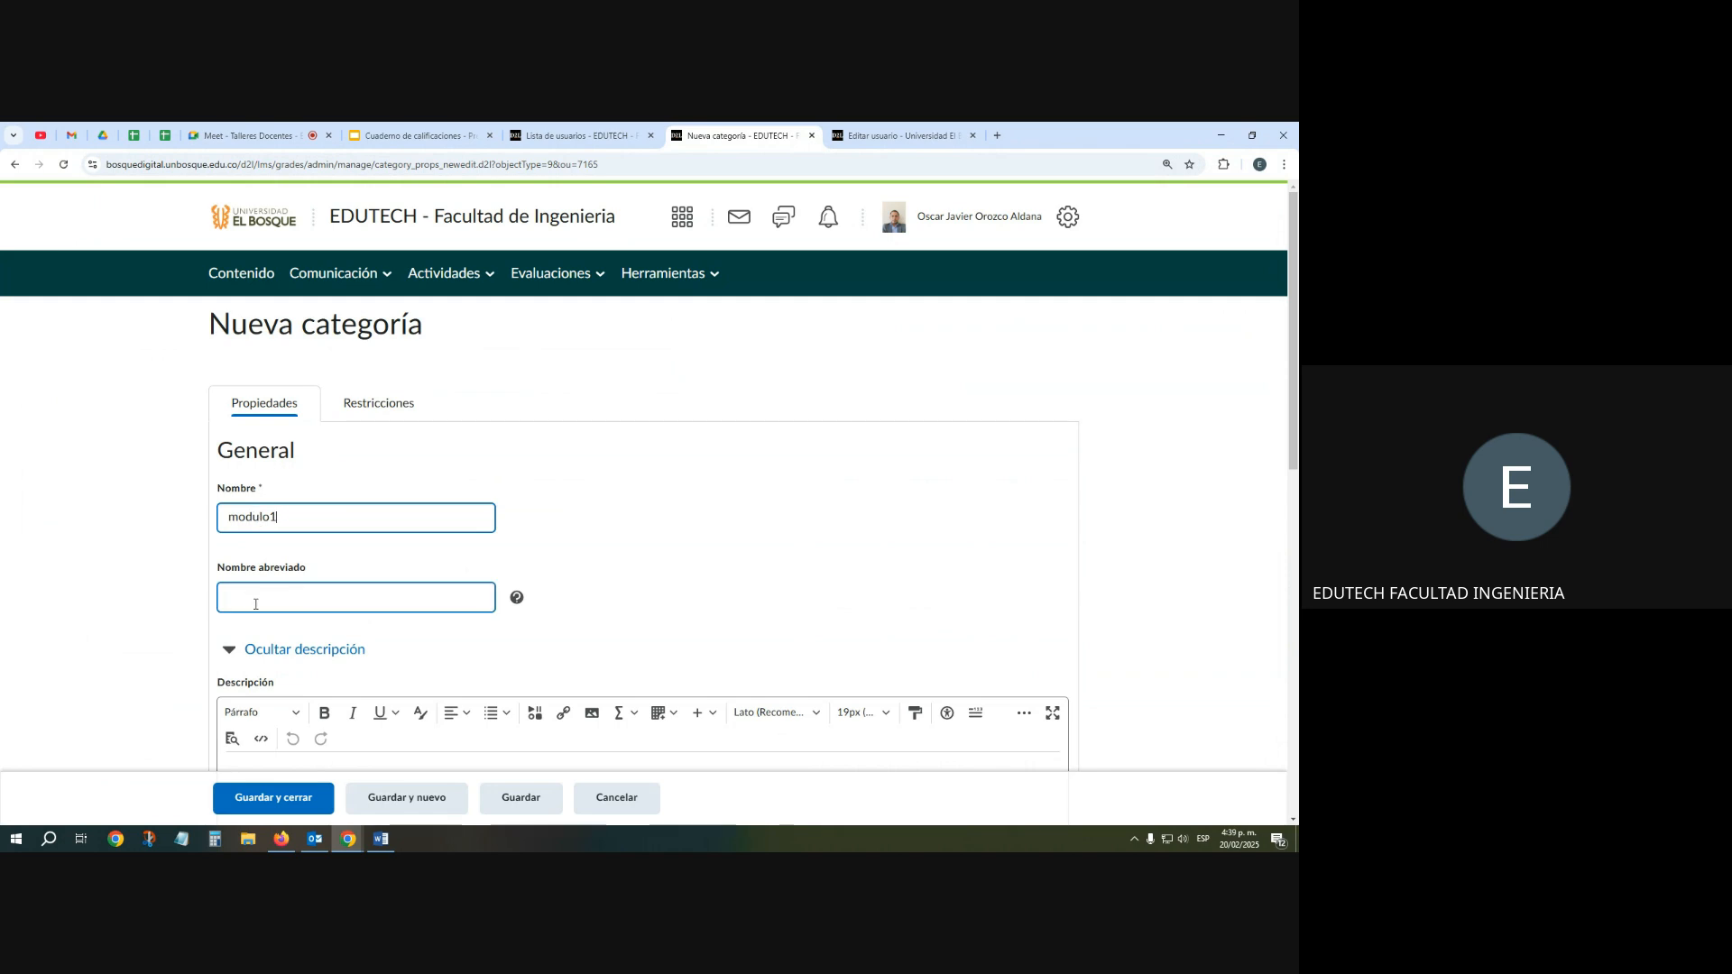
Allow users to see the description of the modulo1 category, then save and close it
scroll(257, 601, down, 3)
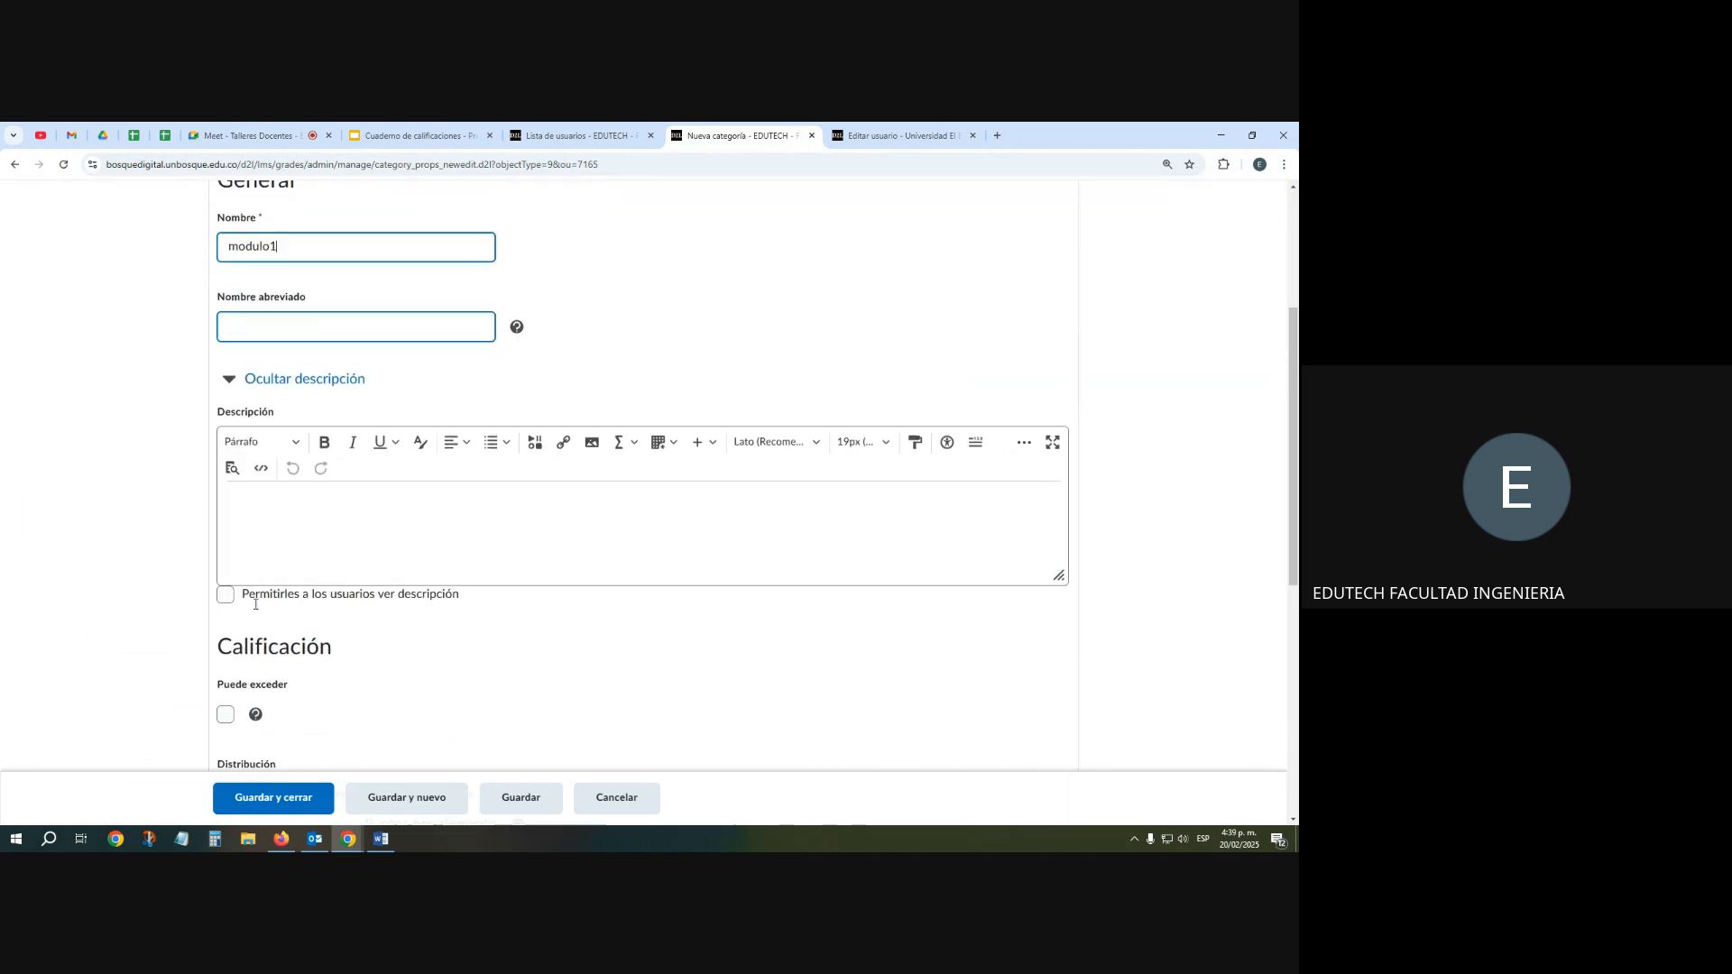
click(251, 495)
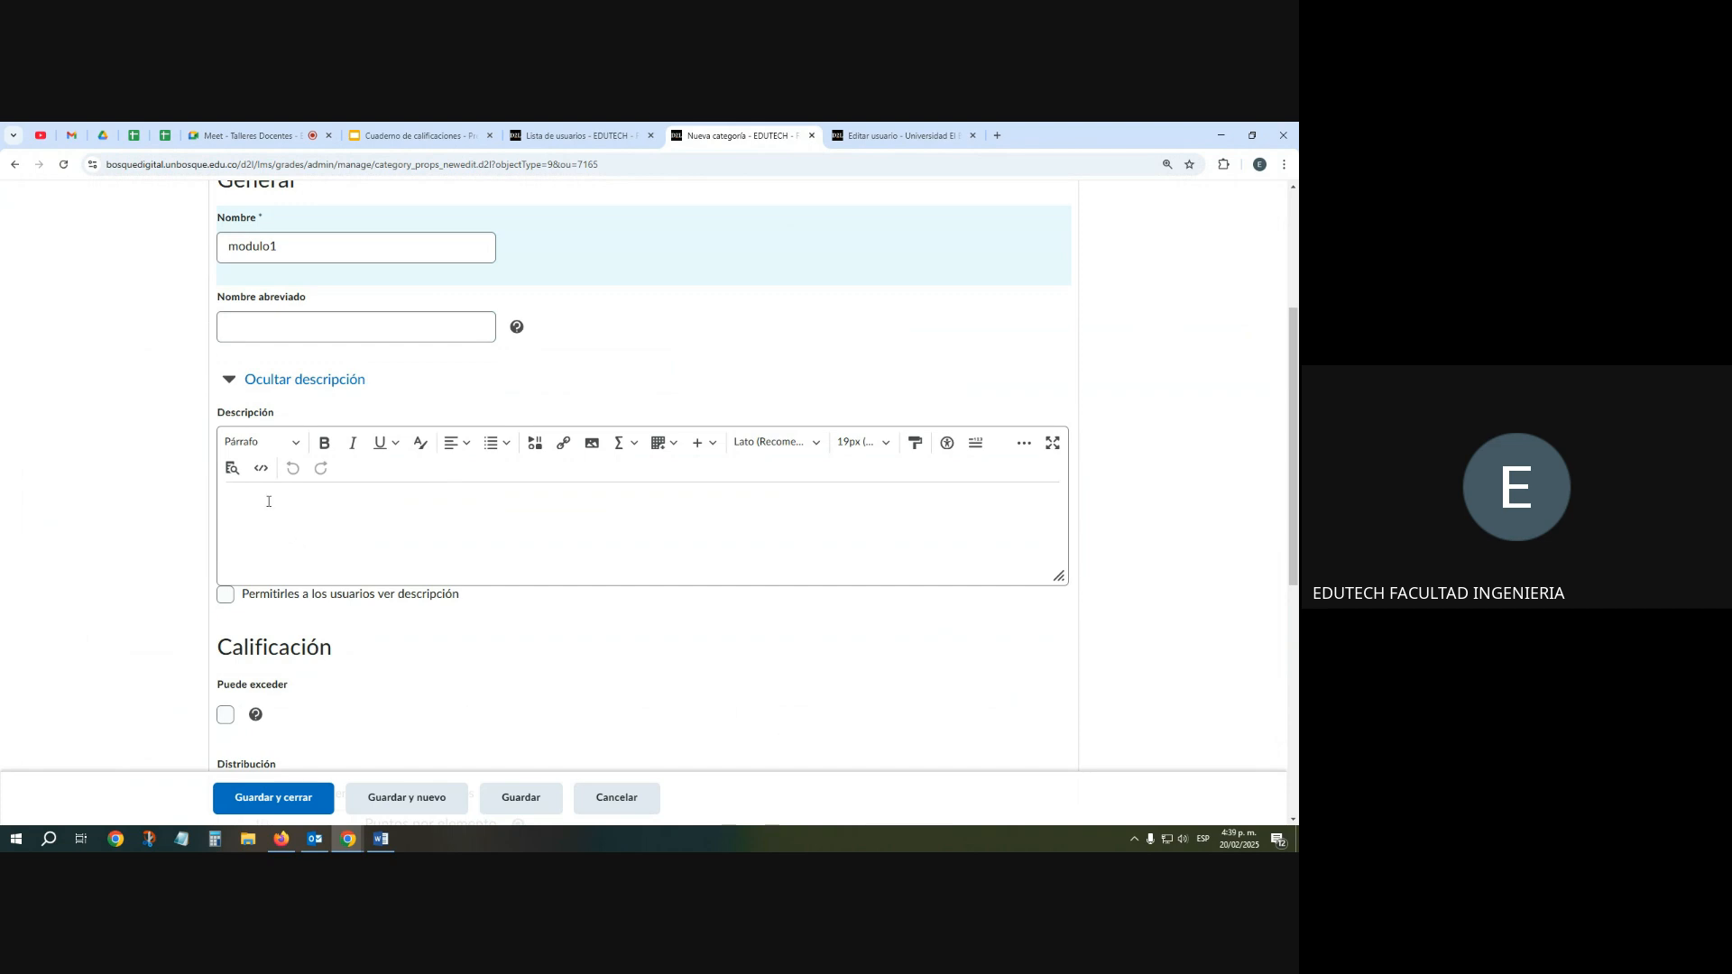
click(225, 595)
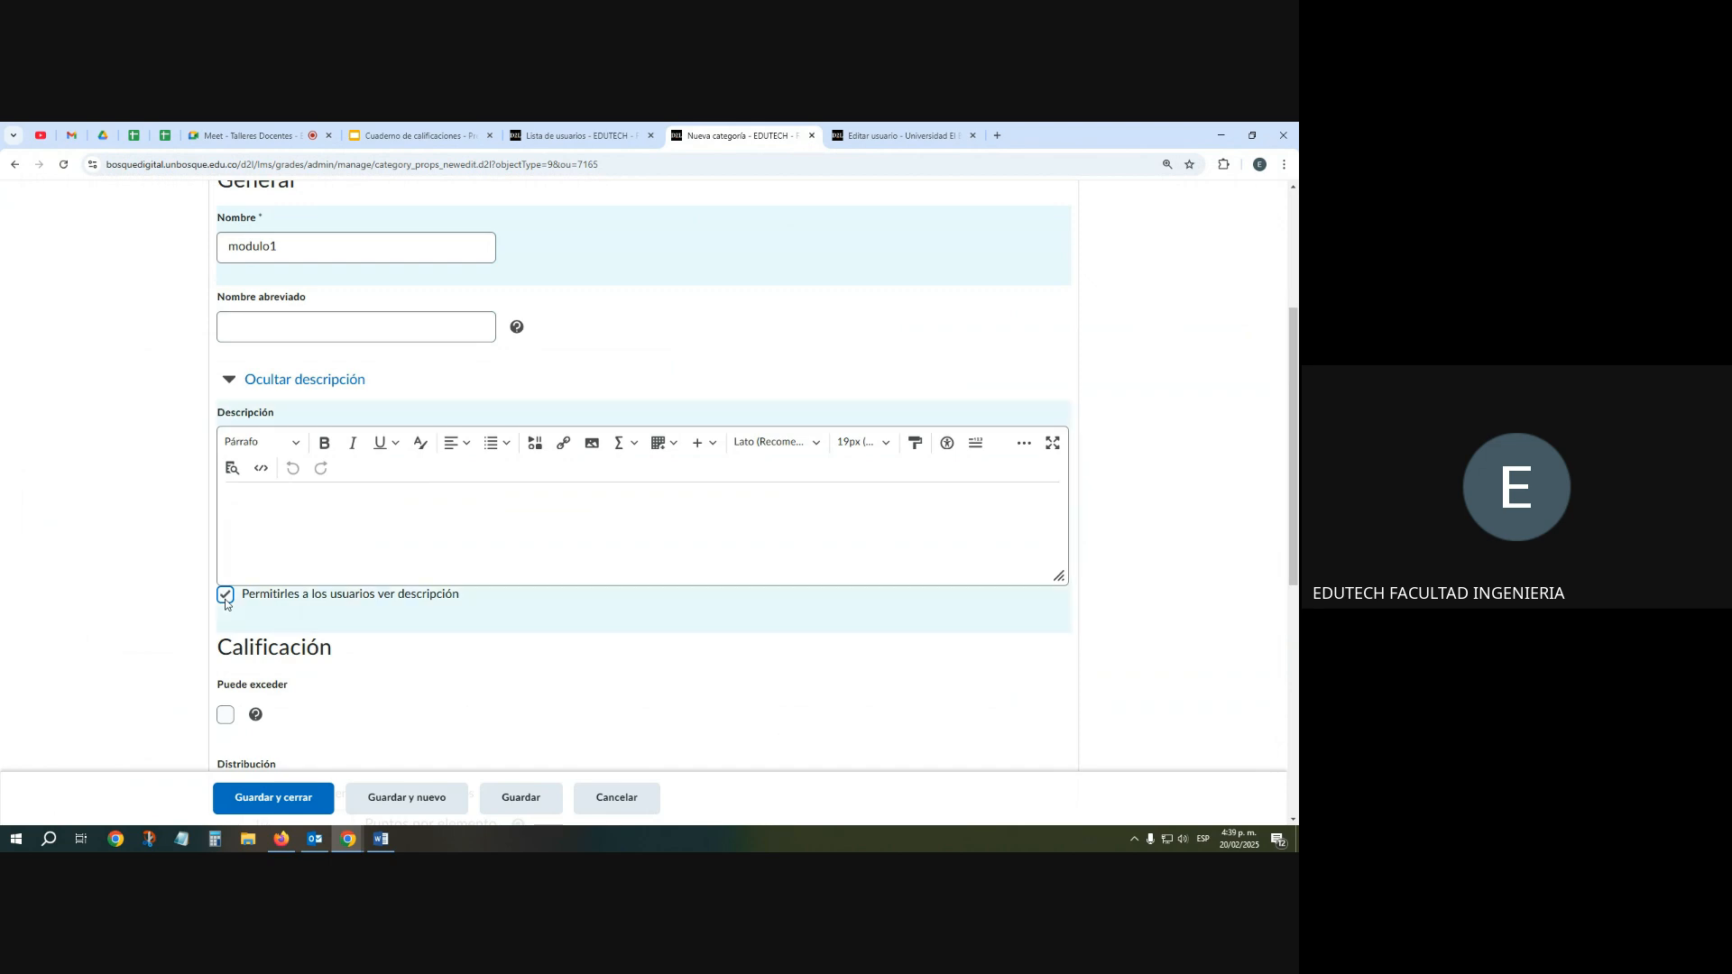
scroll(244, 541, down, 3)
scroll(271, 406, up, 5)
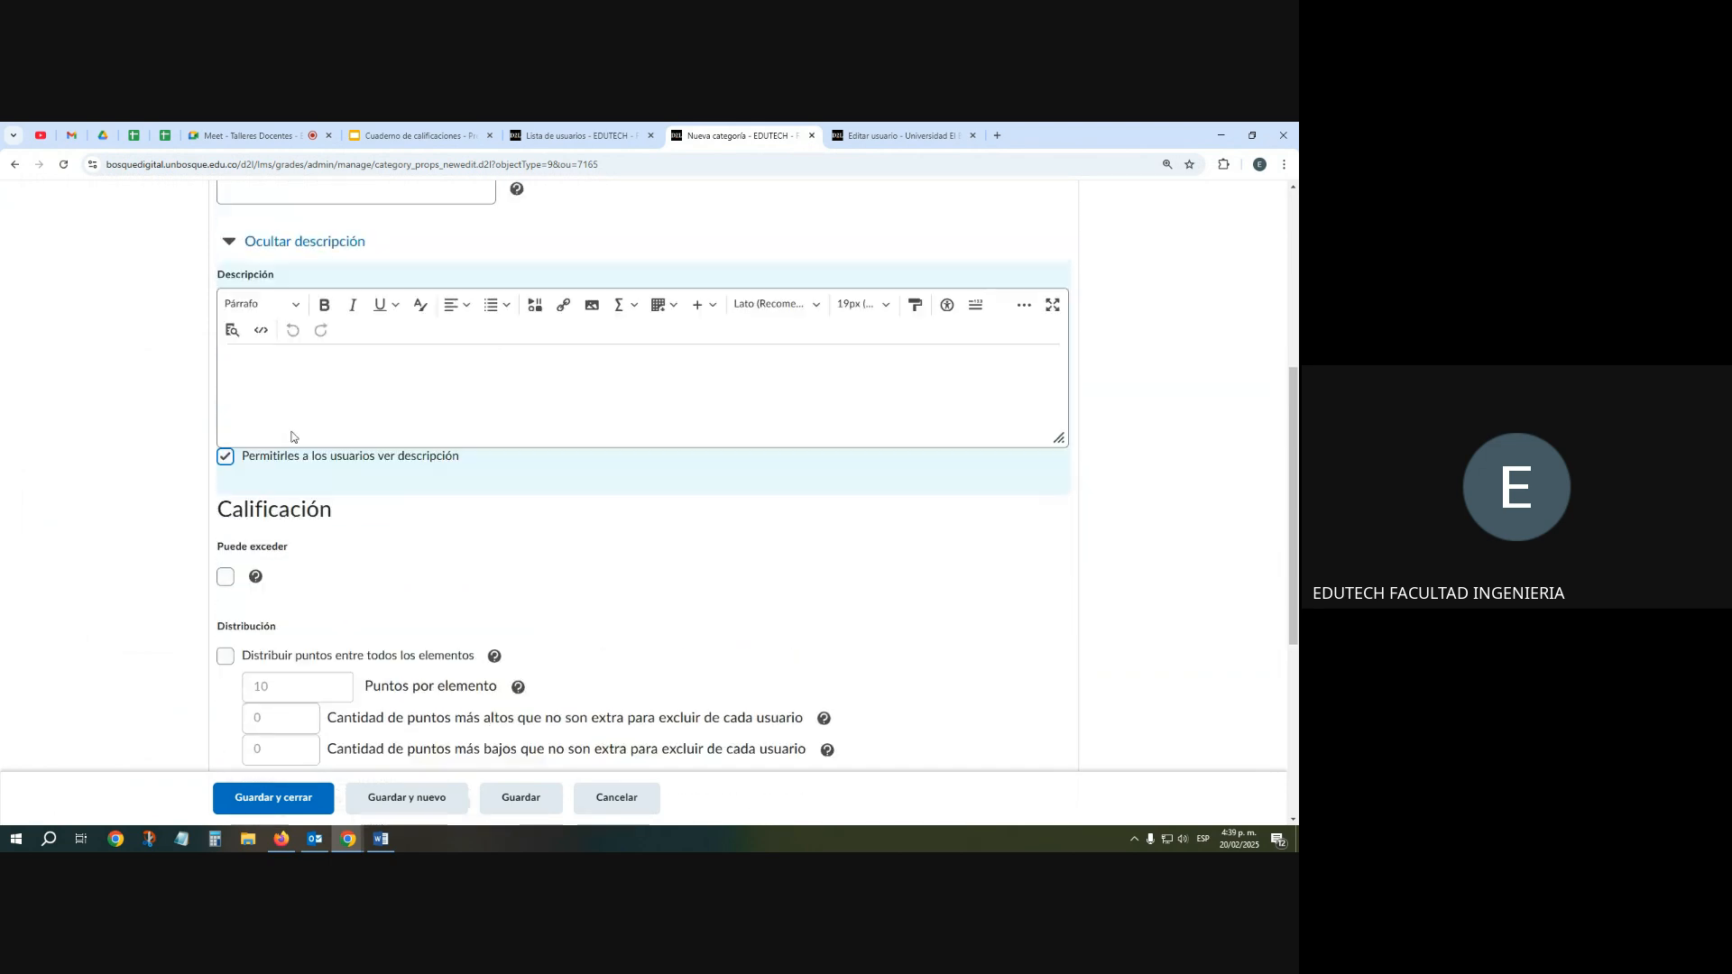
click(289, 436)
scroll(291, 437, down, 2)
scroll(290, 437, down, 3)
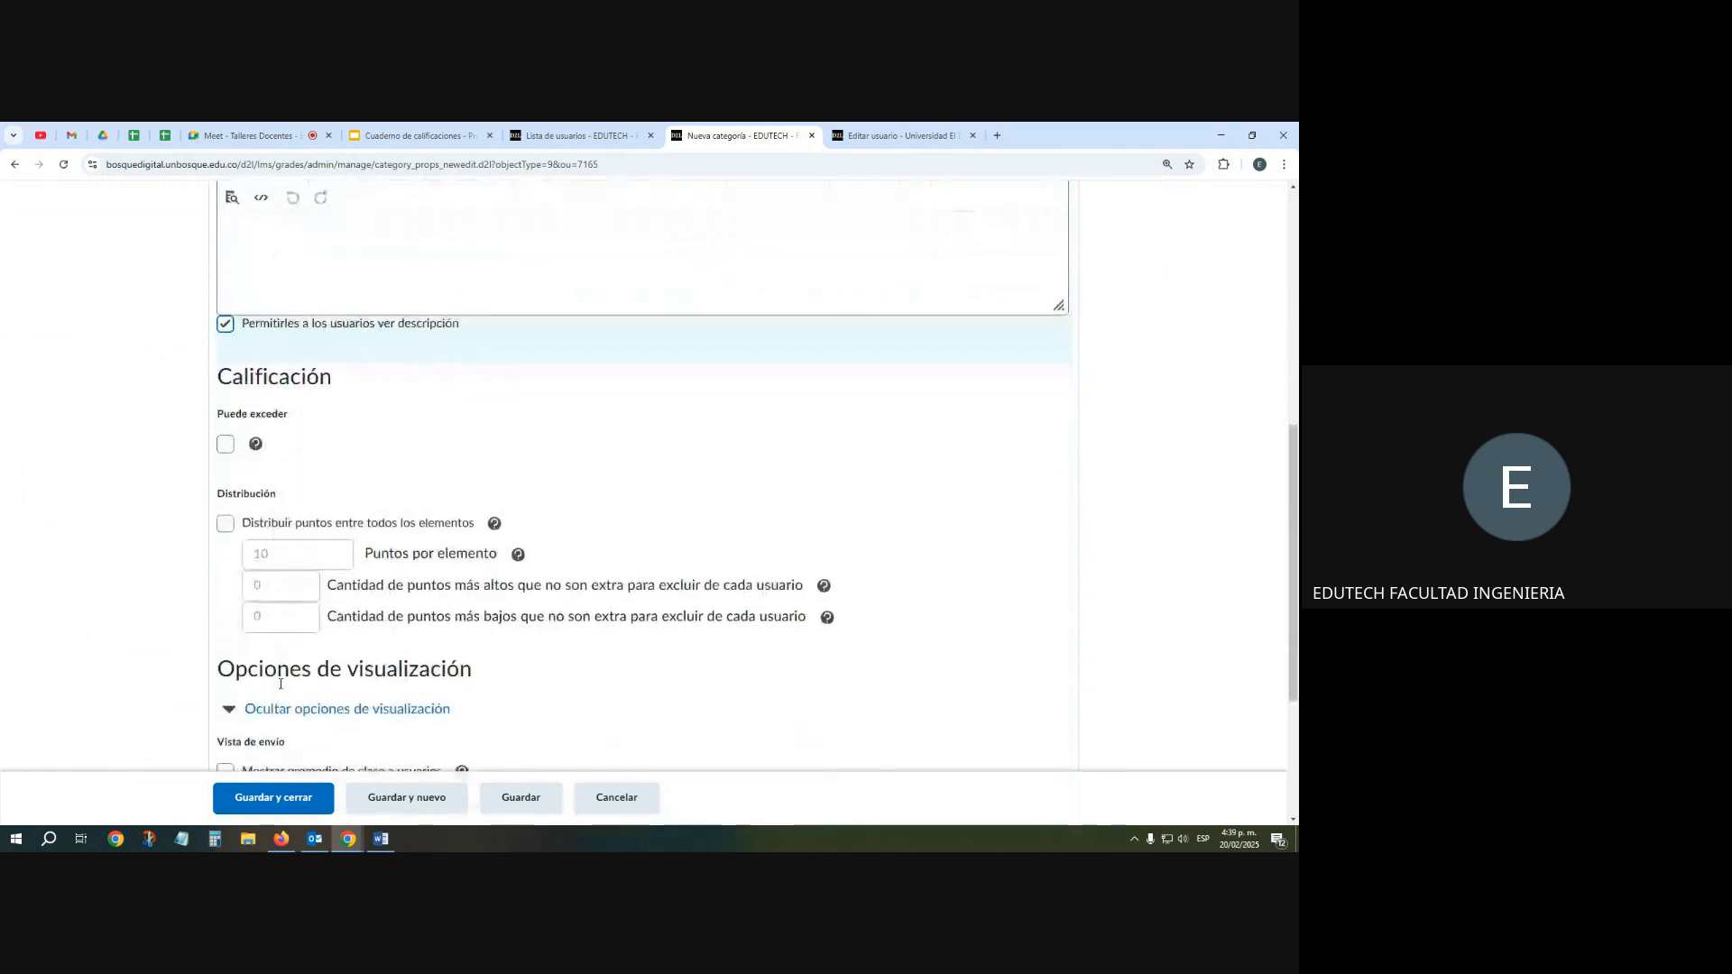
click(272, 797)
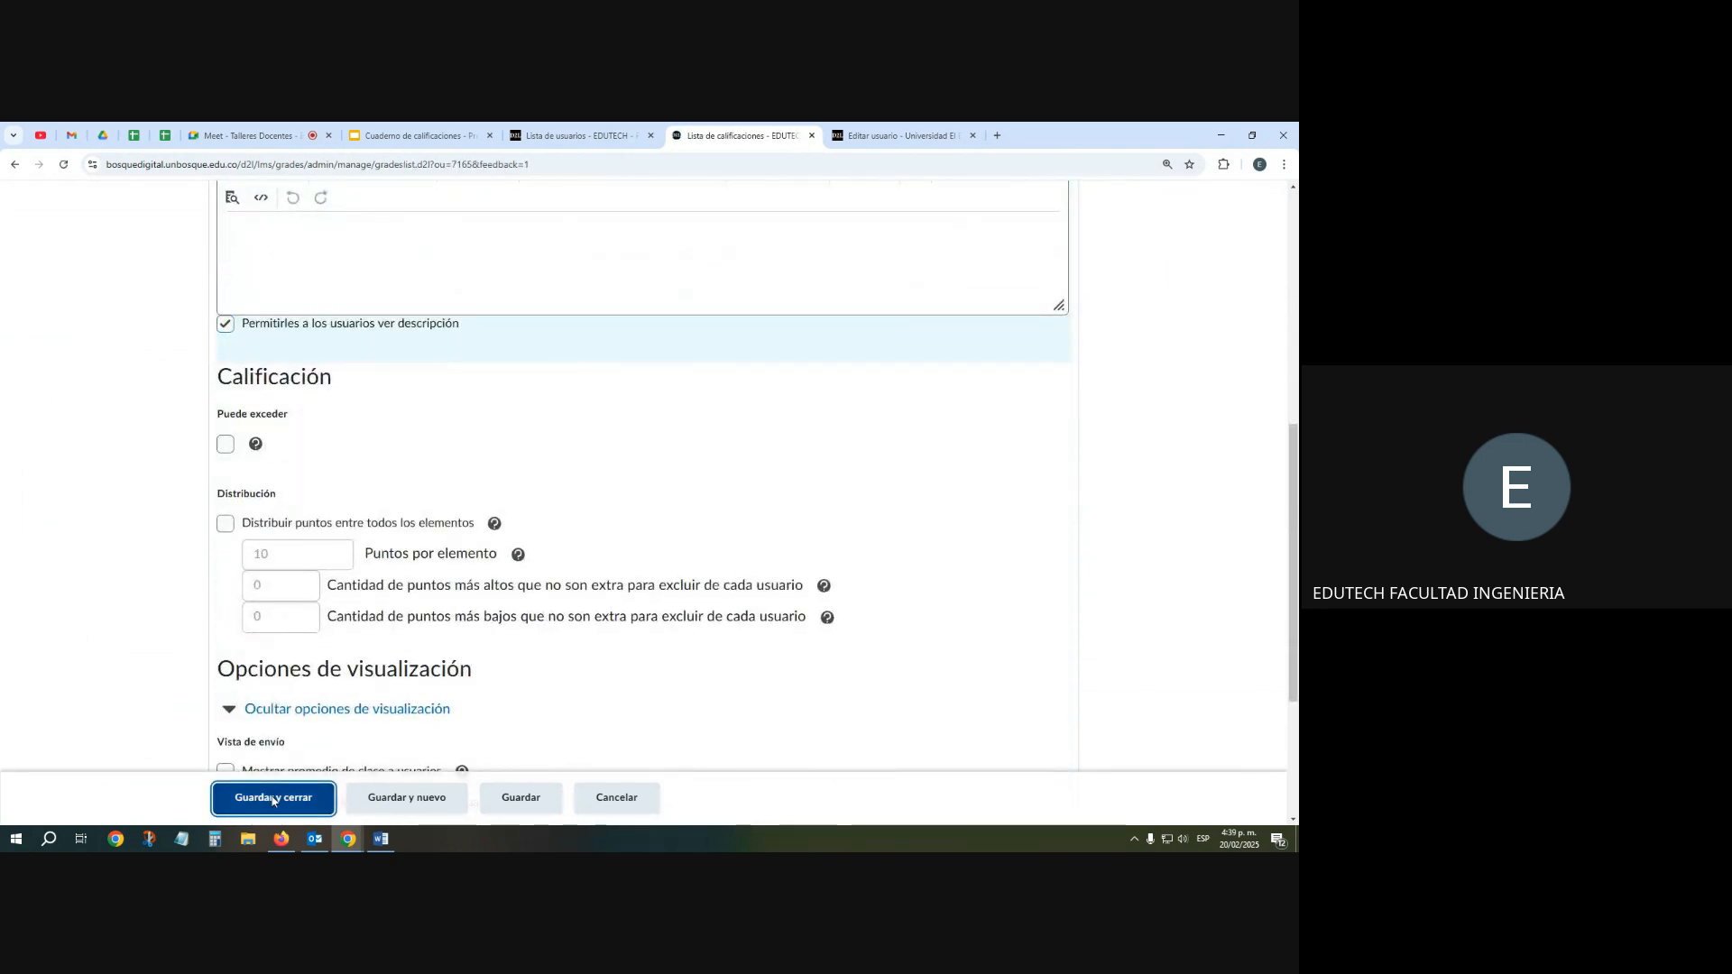
Delete the modulo1 category from the gradebook, leaving the CORTE categories and their grade items unselected
scroll(293, 670, down, 10)
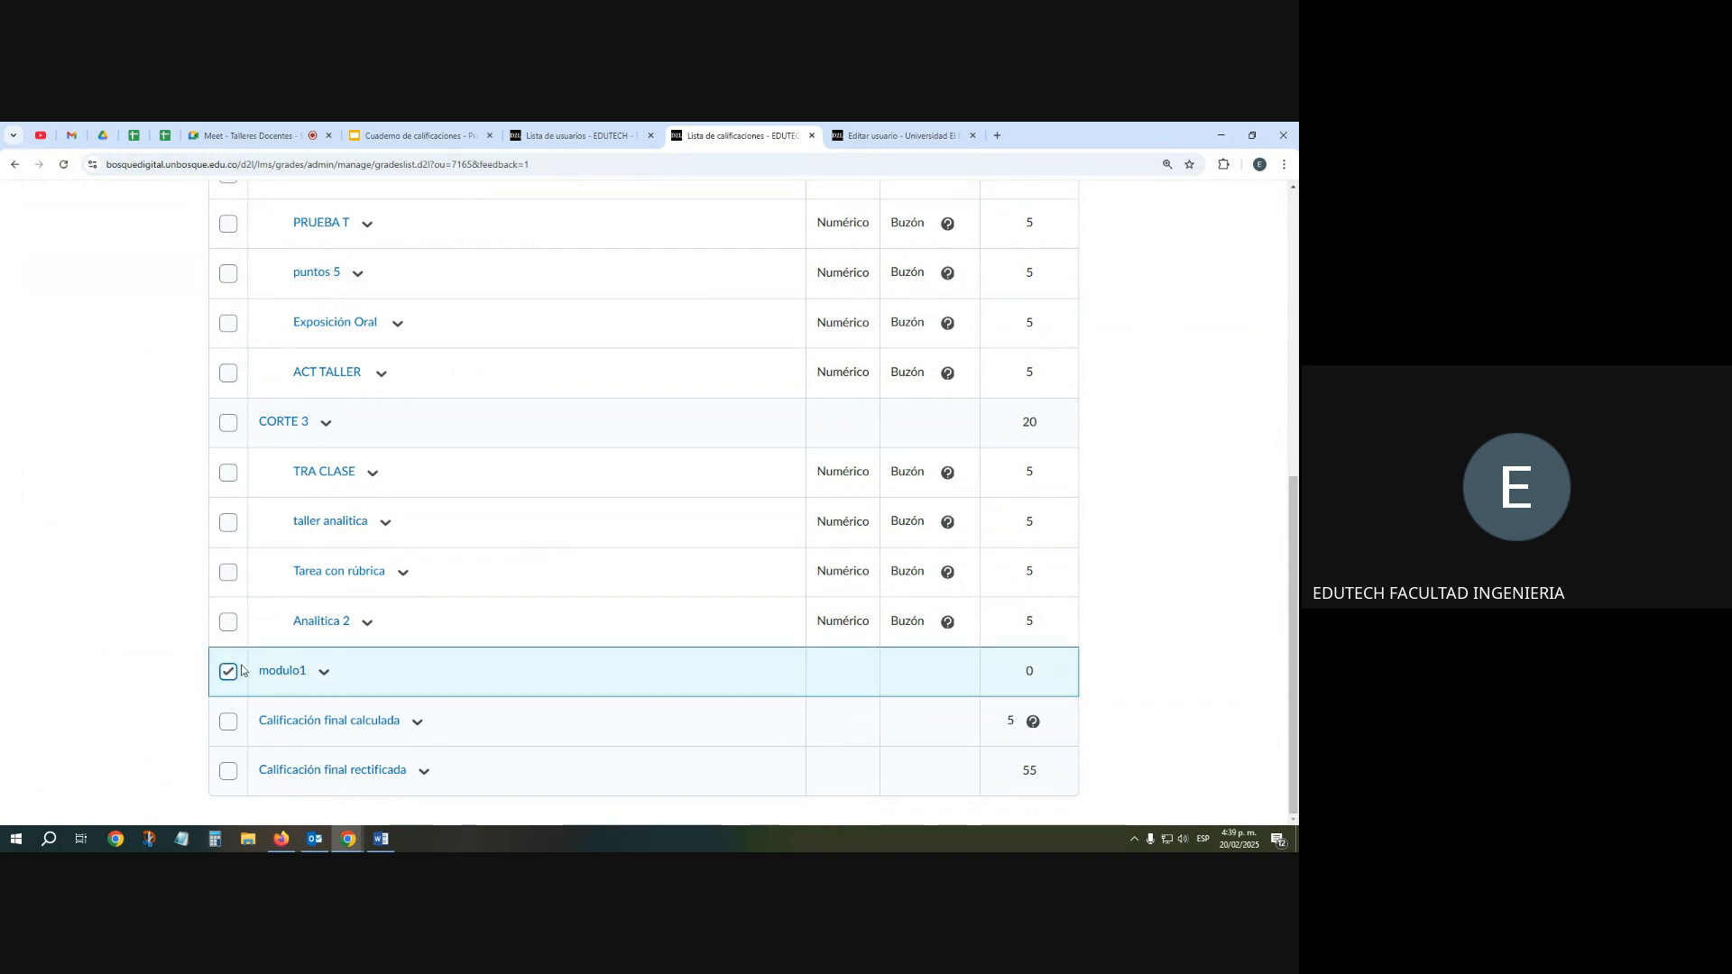
scroll(314, 512, up, 5)
scroll(314, 512, up, 1)
click(379, 303)
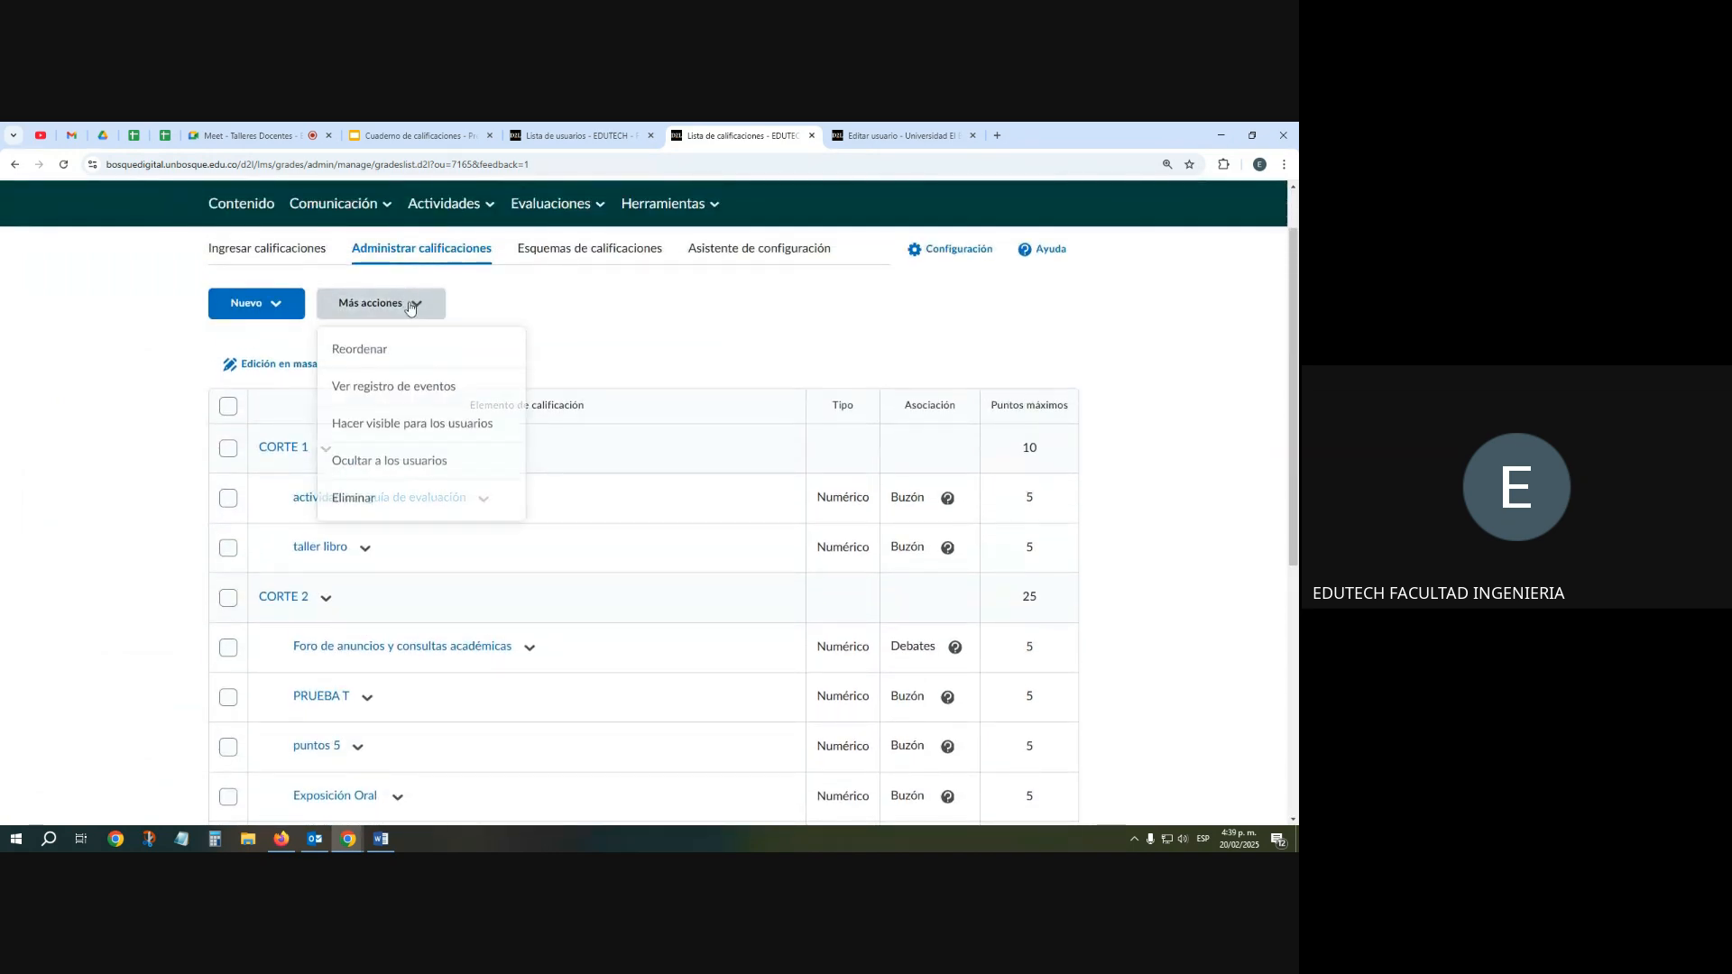
click(350, 501)
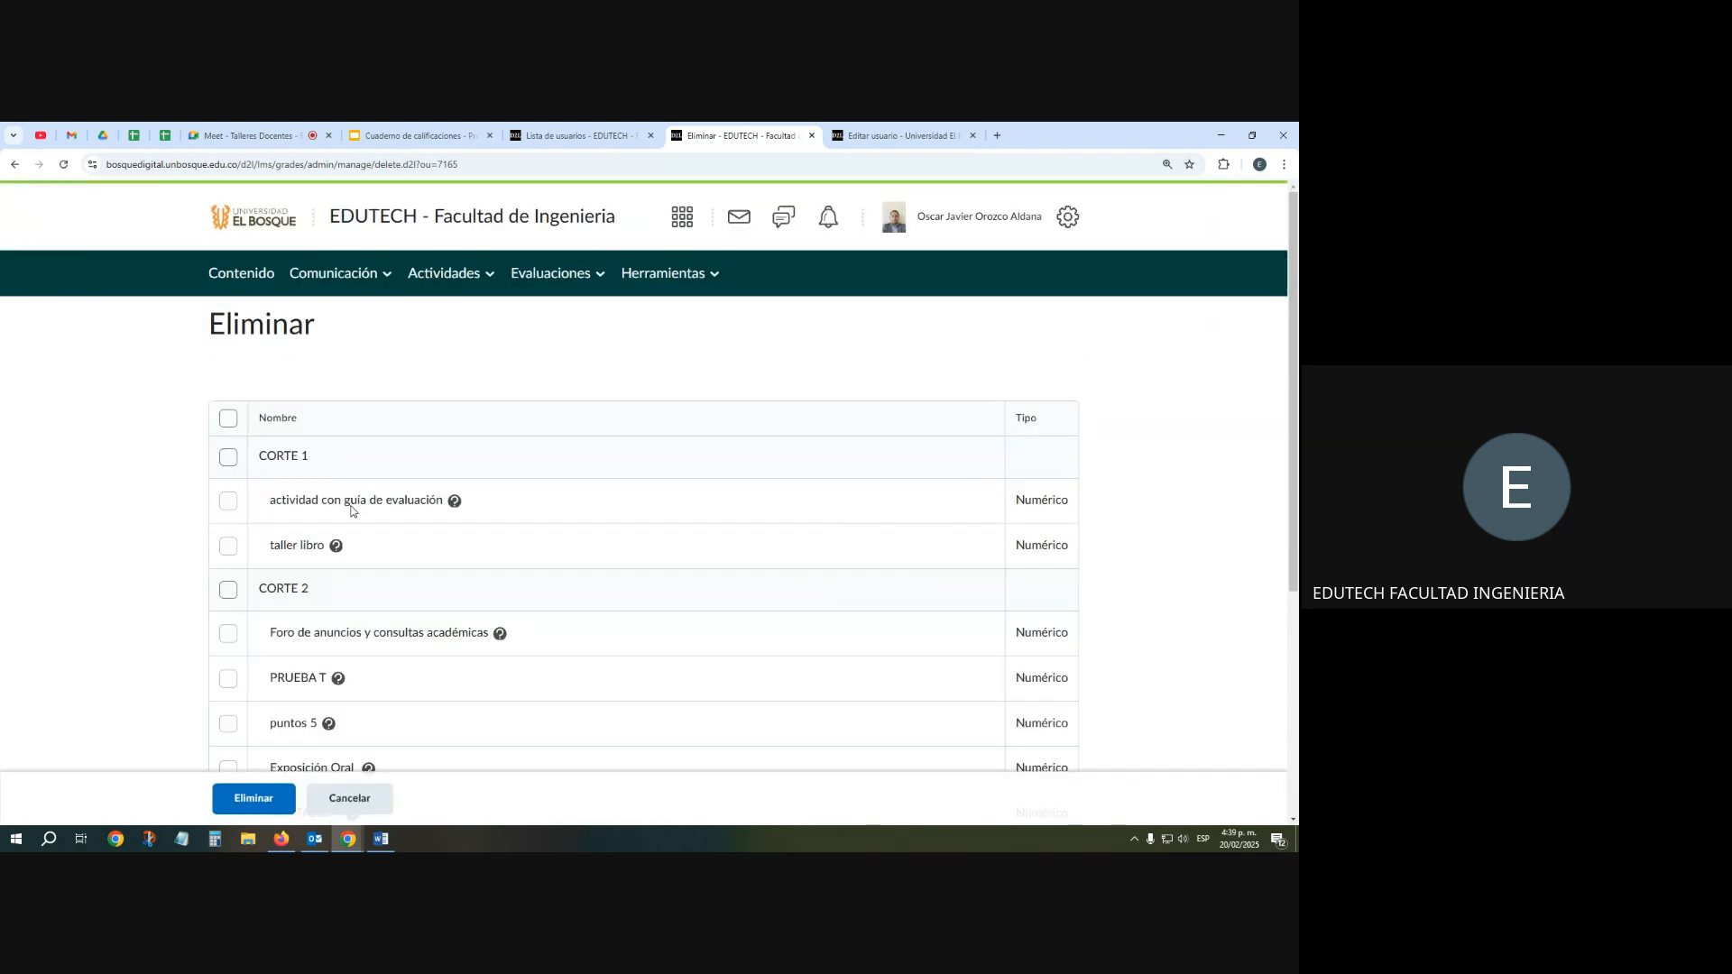
scroll(351, 512, down, 4)
click(228, 721)
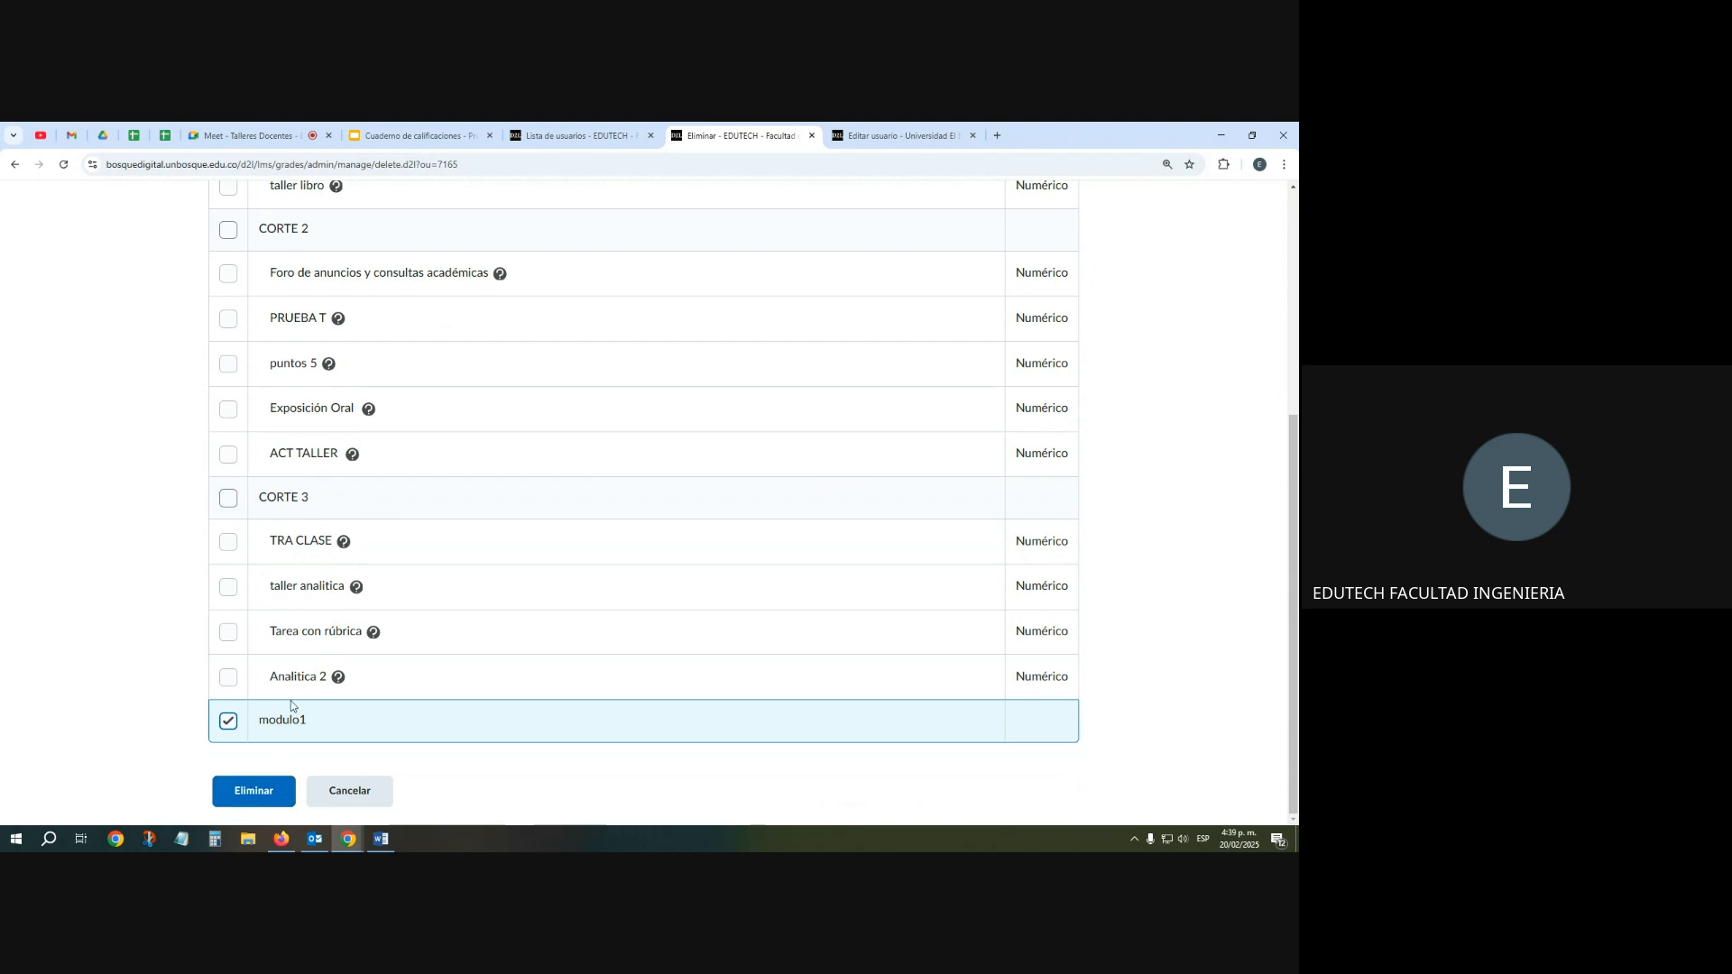
click(271, 794)
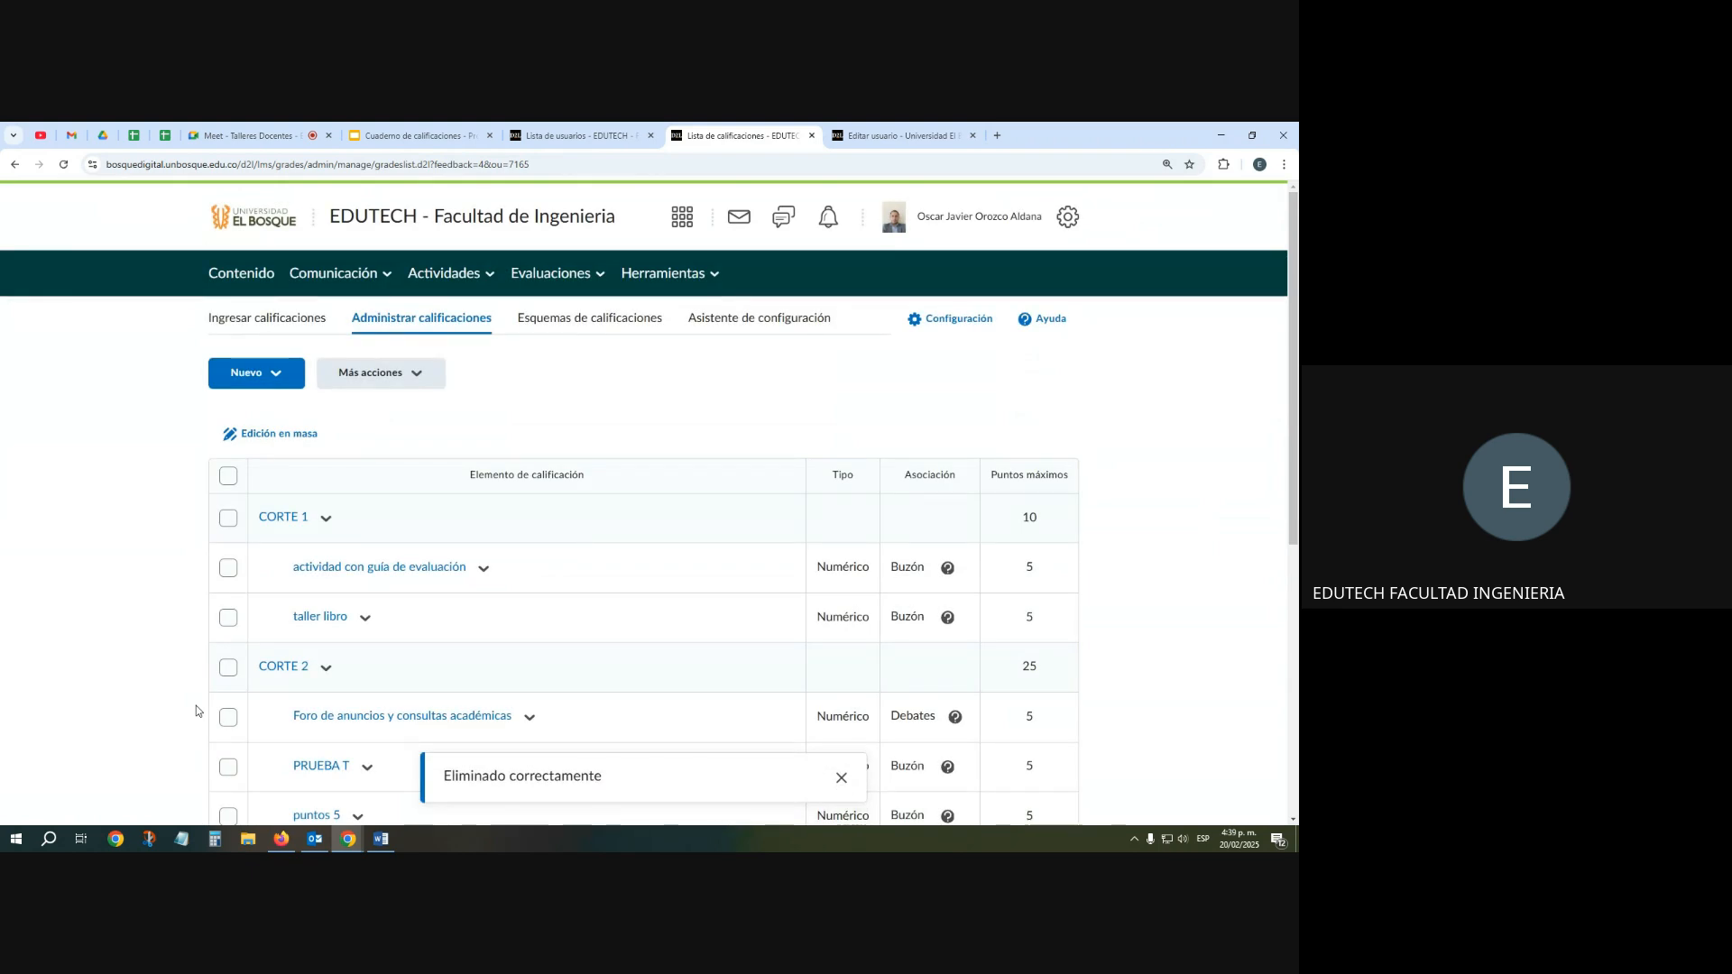
Open the grades setup wizard and review the current gradebook settings, from the grading system to the submission view display options
scroll(196, 710, down, 5)
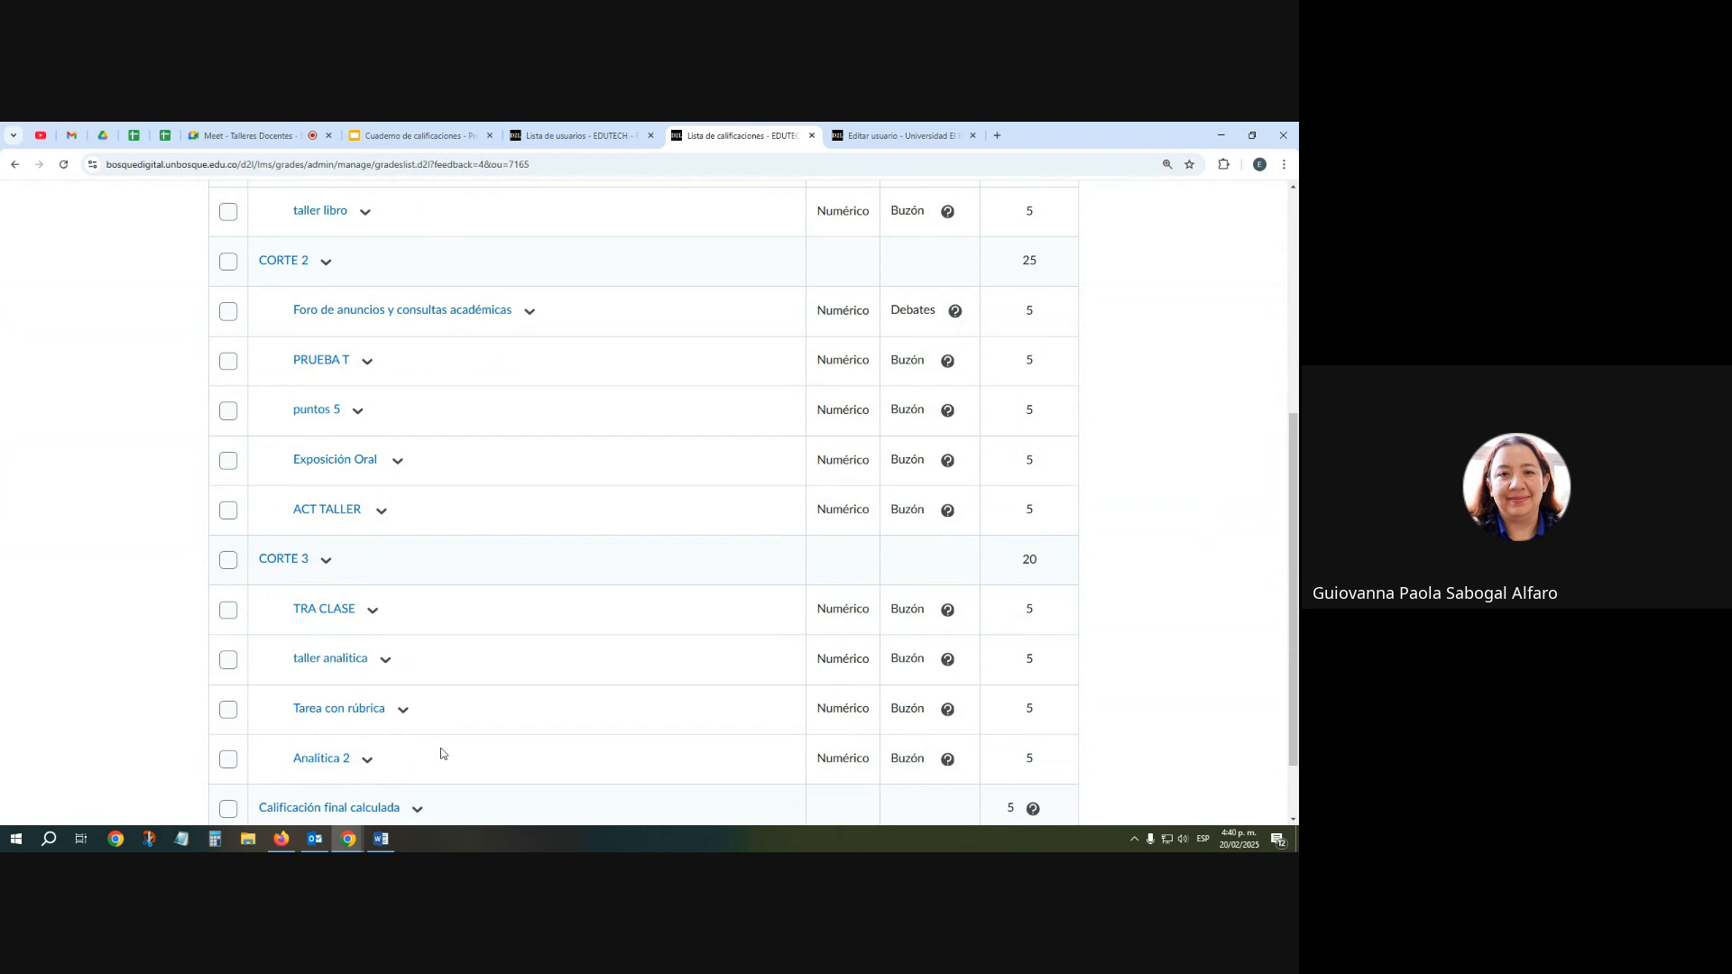
scroll(442, 753, up, 2)
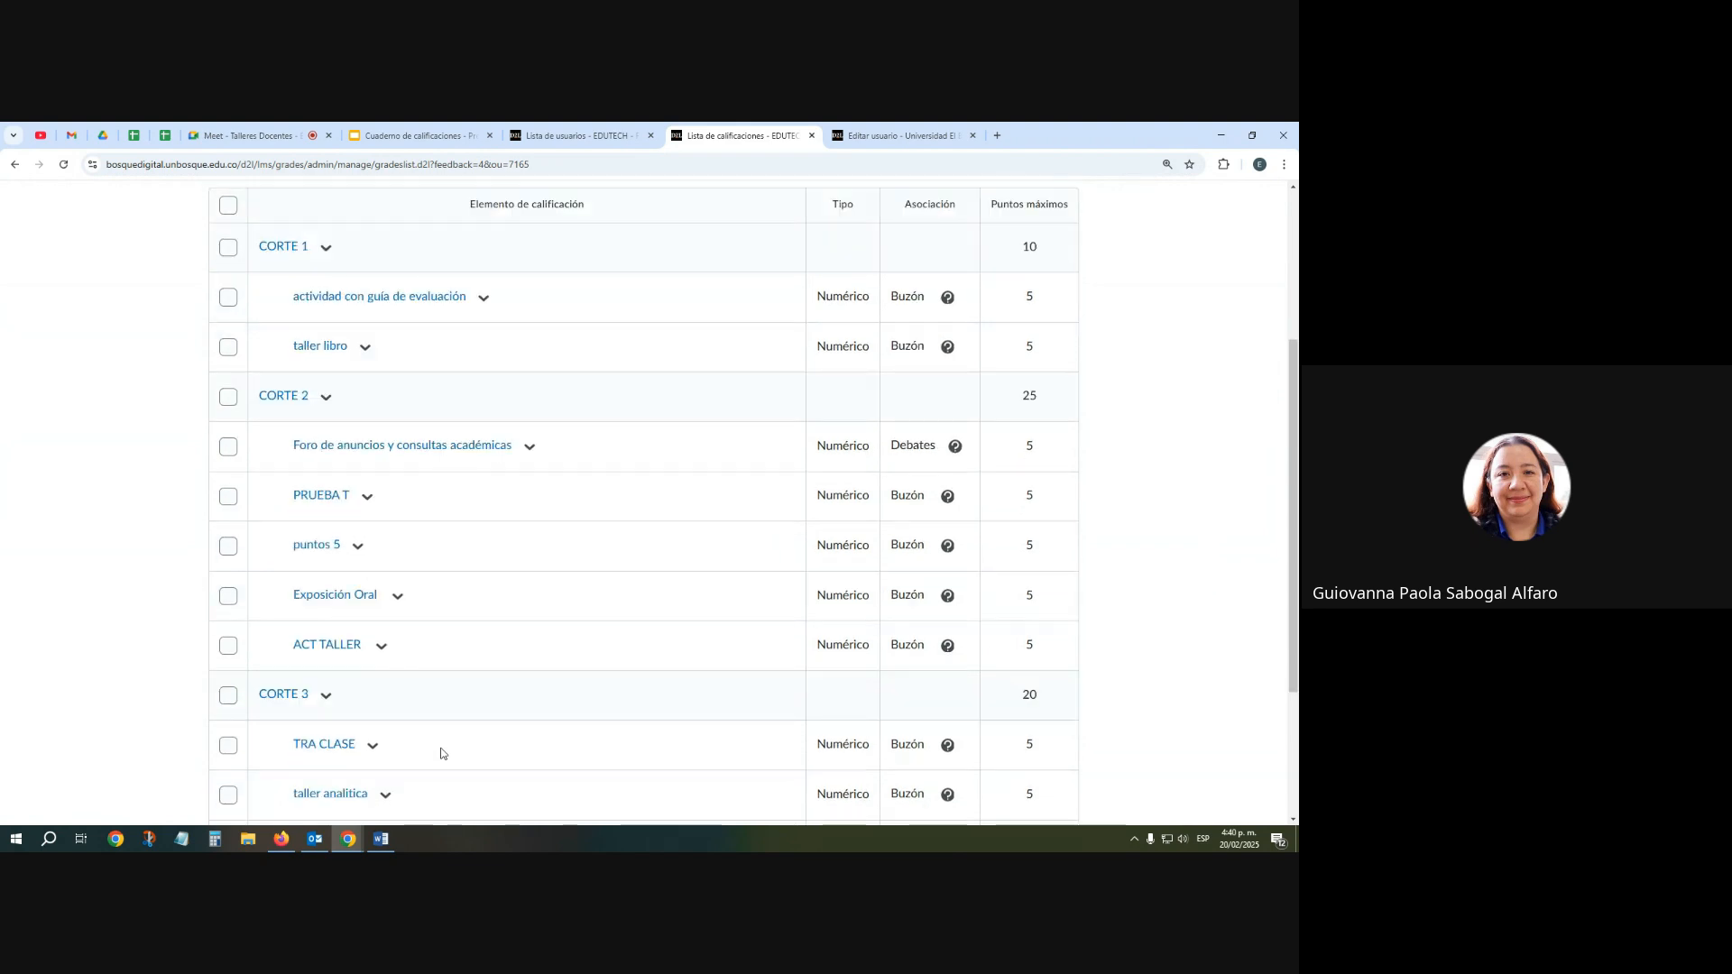
scroll(442, 754, up, 3)
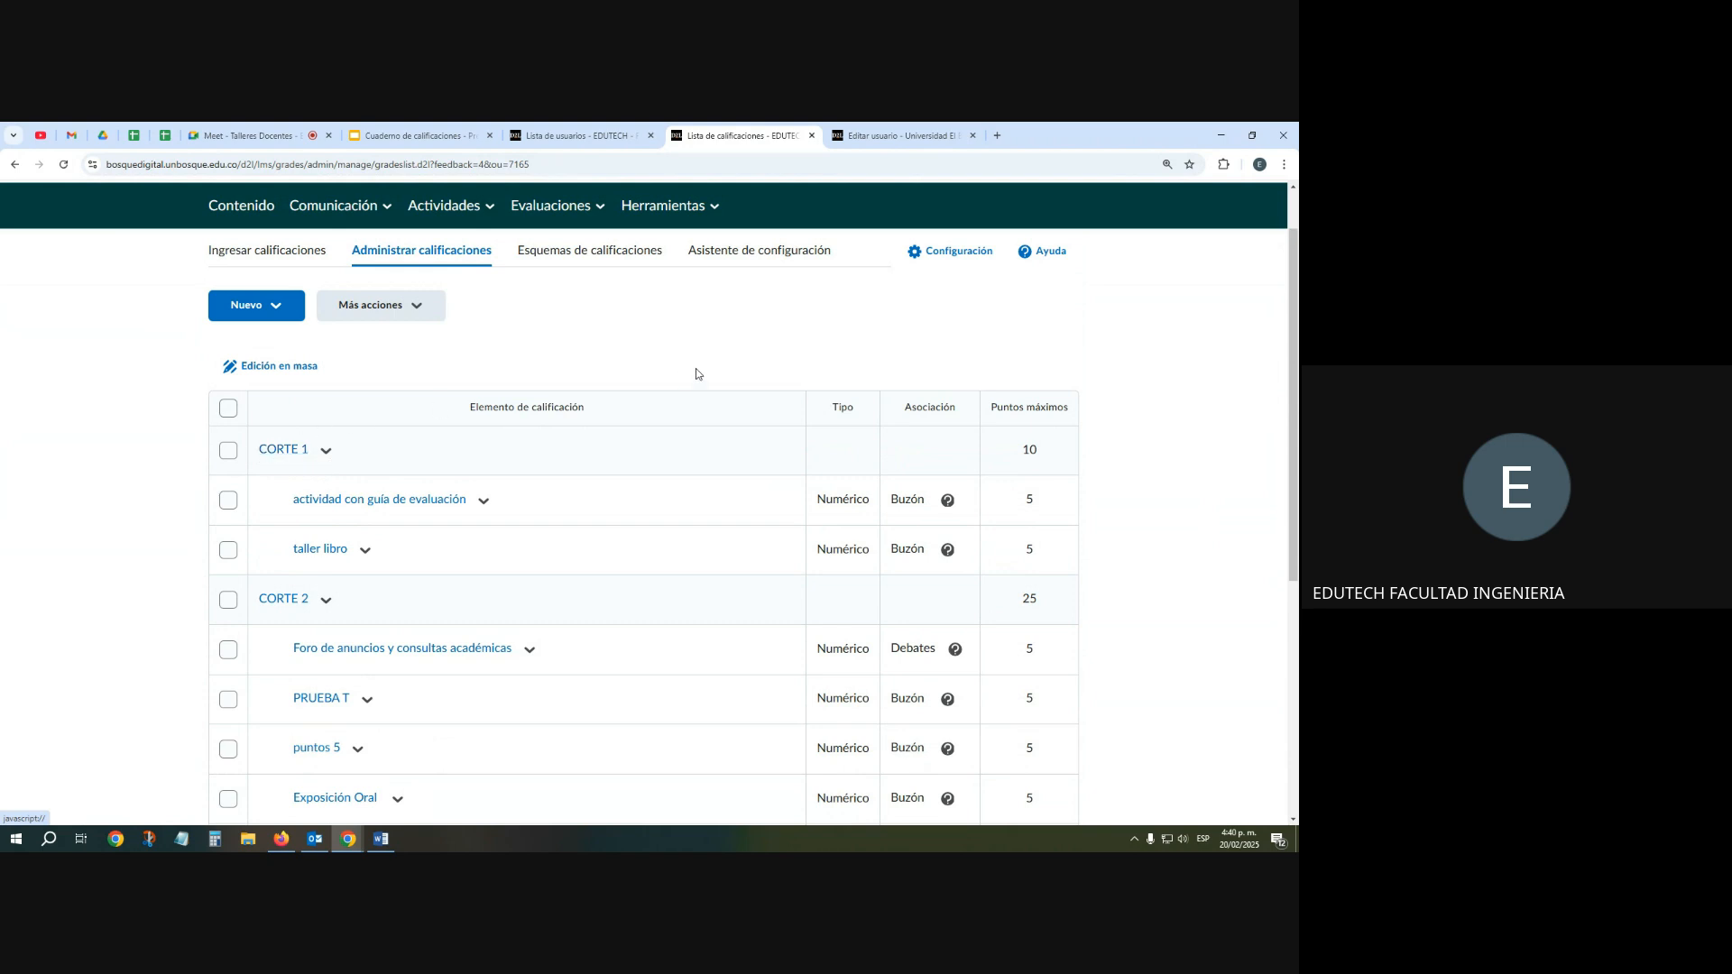
click(766, 259)
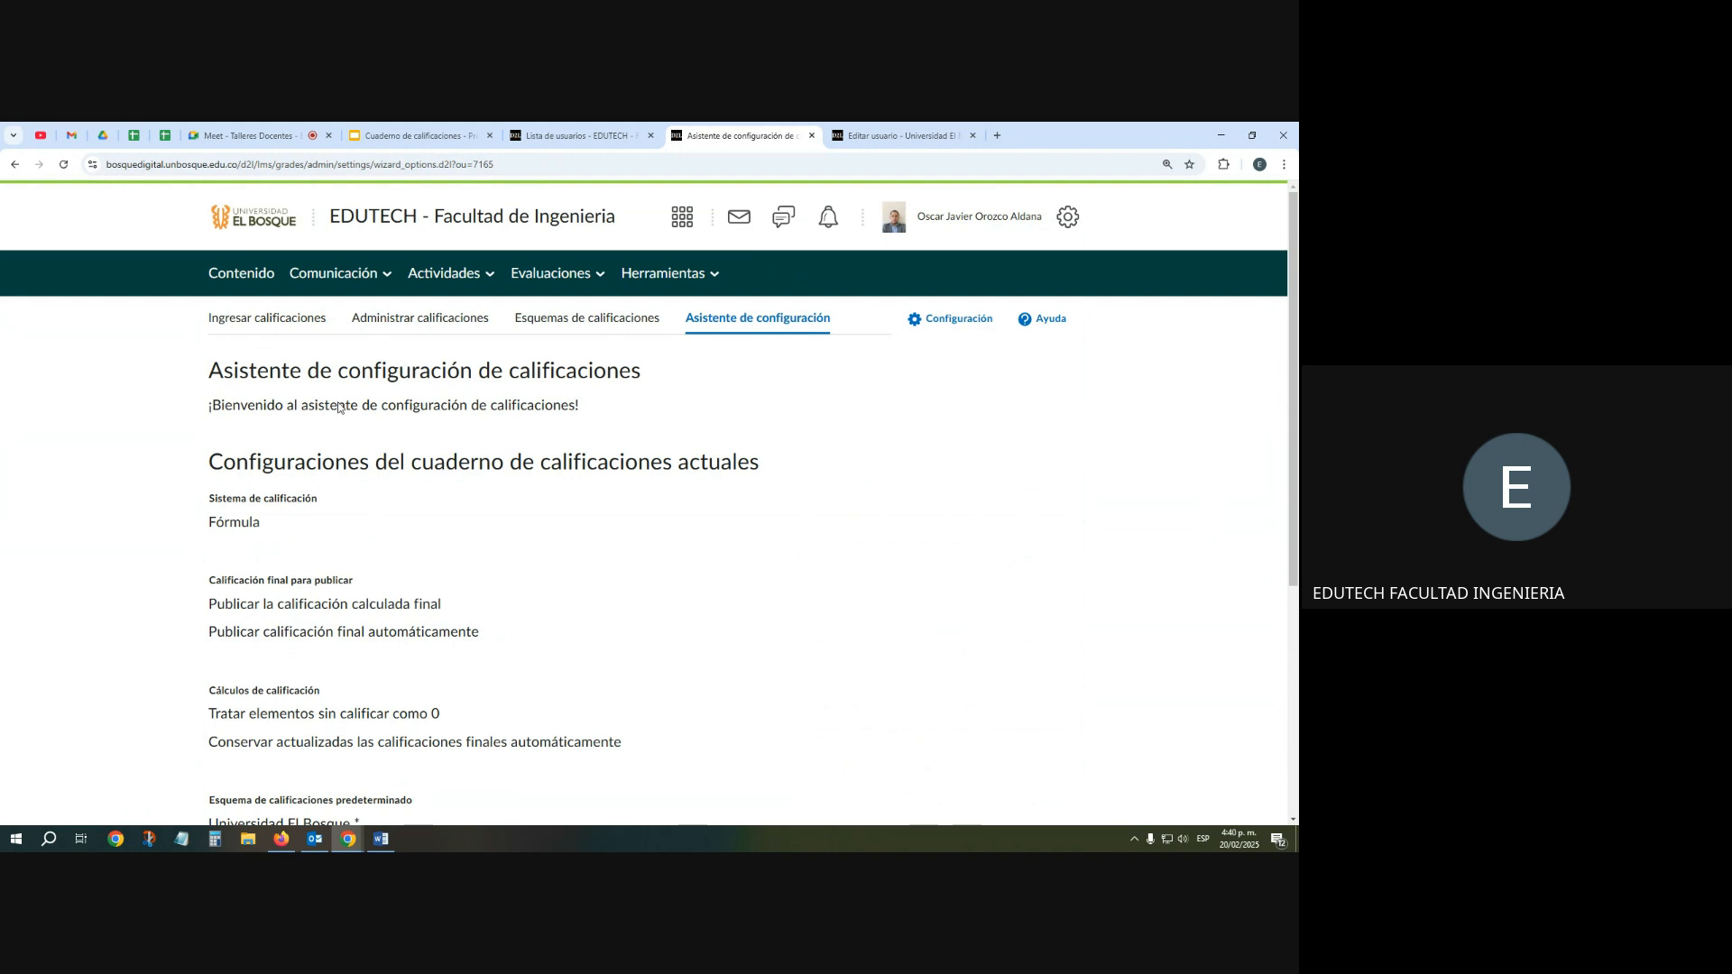
scroll(339, 408, down, 2)
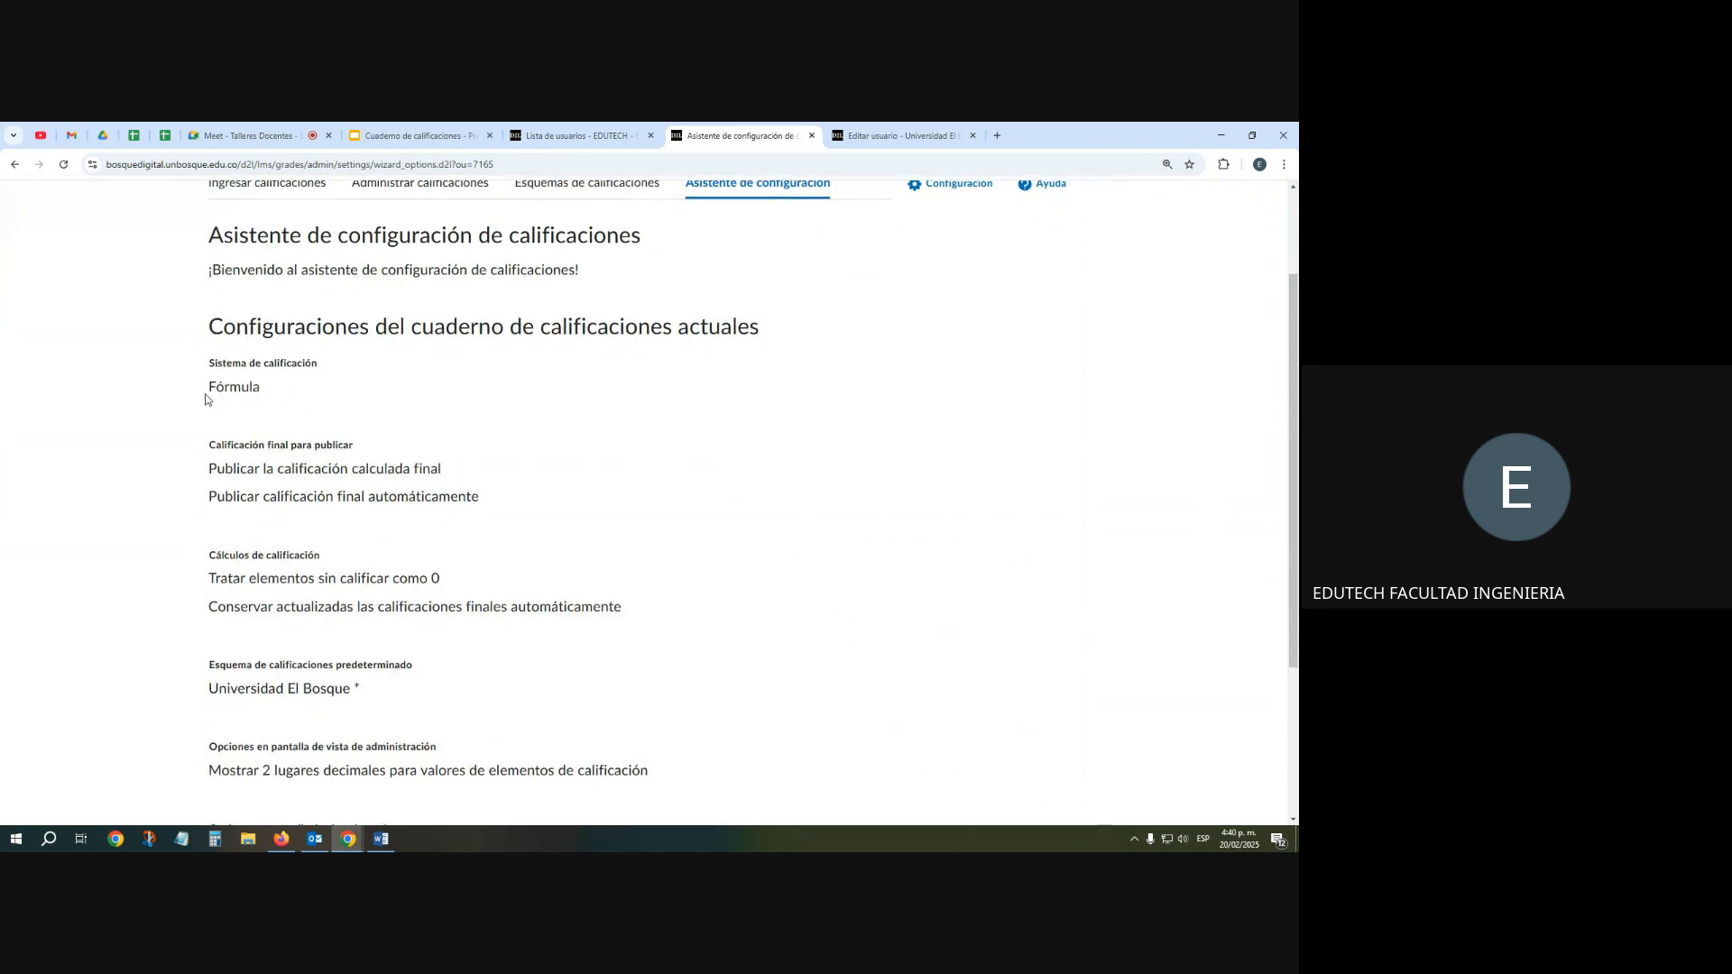
drag(210, 361, 208, 401)
click(269, 402)
click(252, 410)
scroll(254, 409, down, 2)
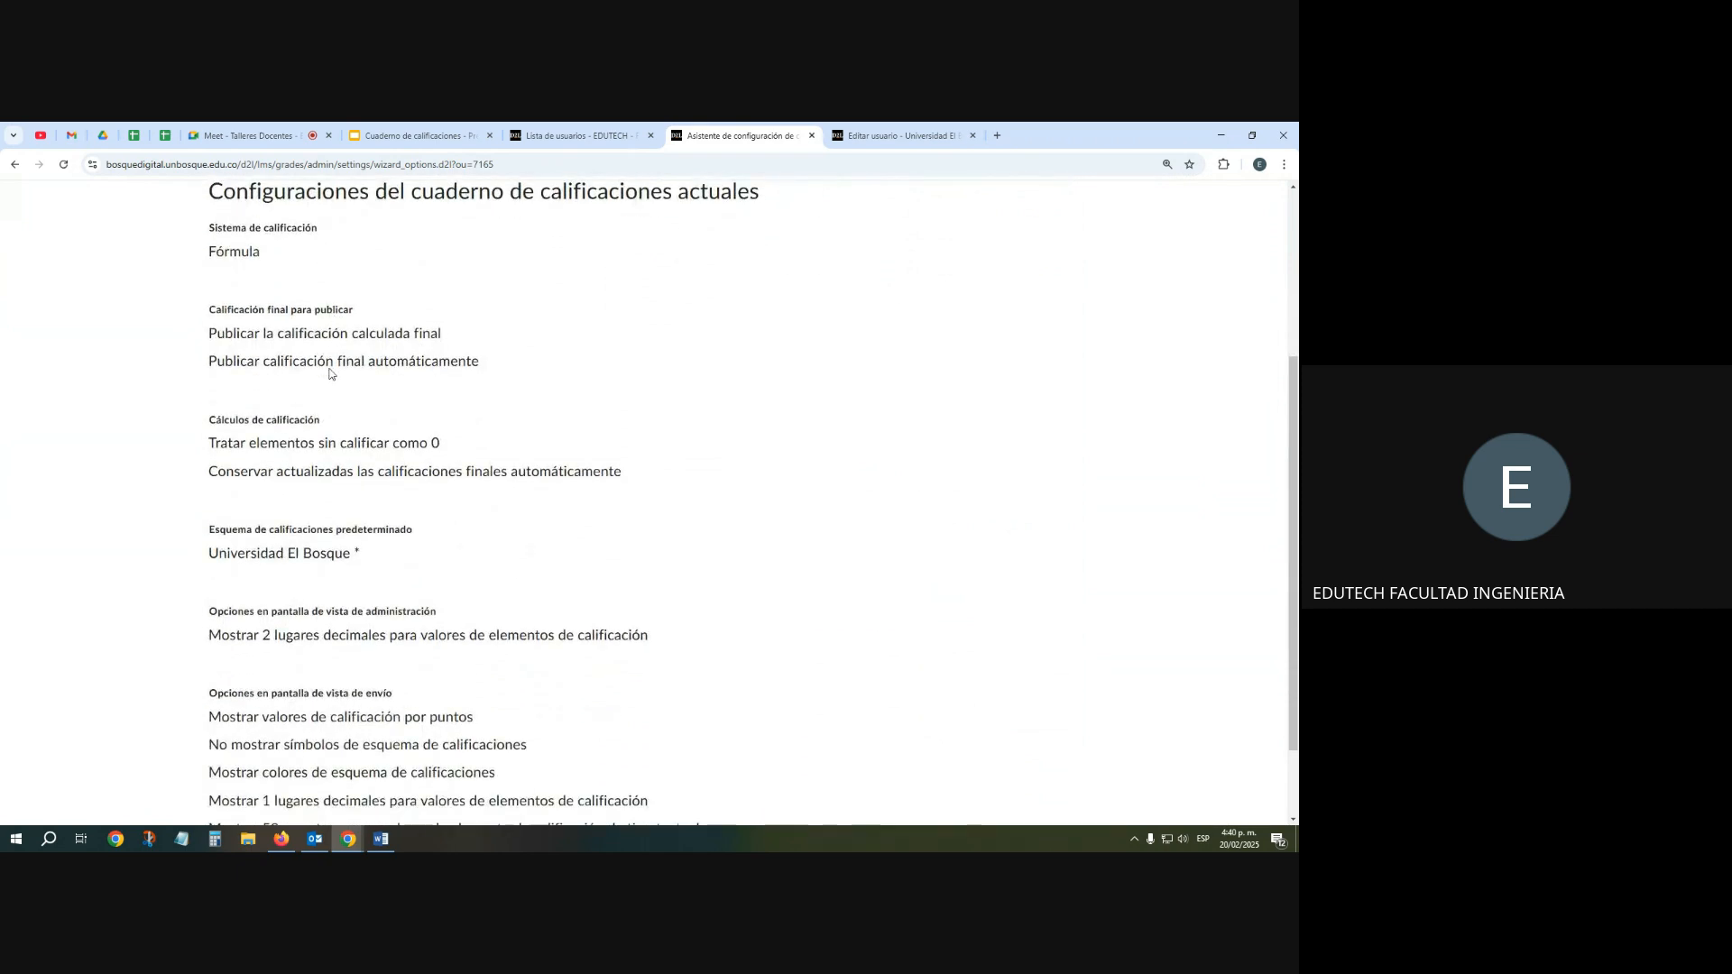
scroll(361, 440, down, 2)
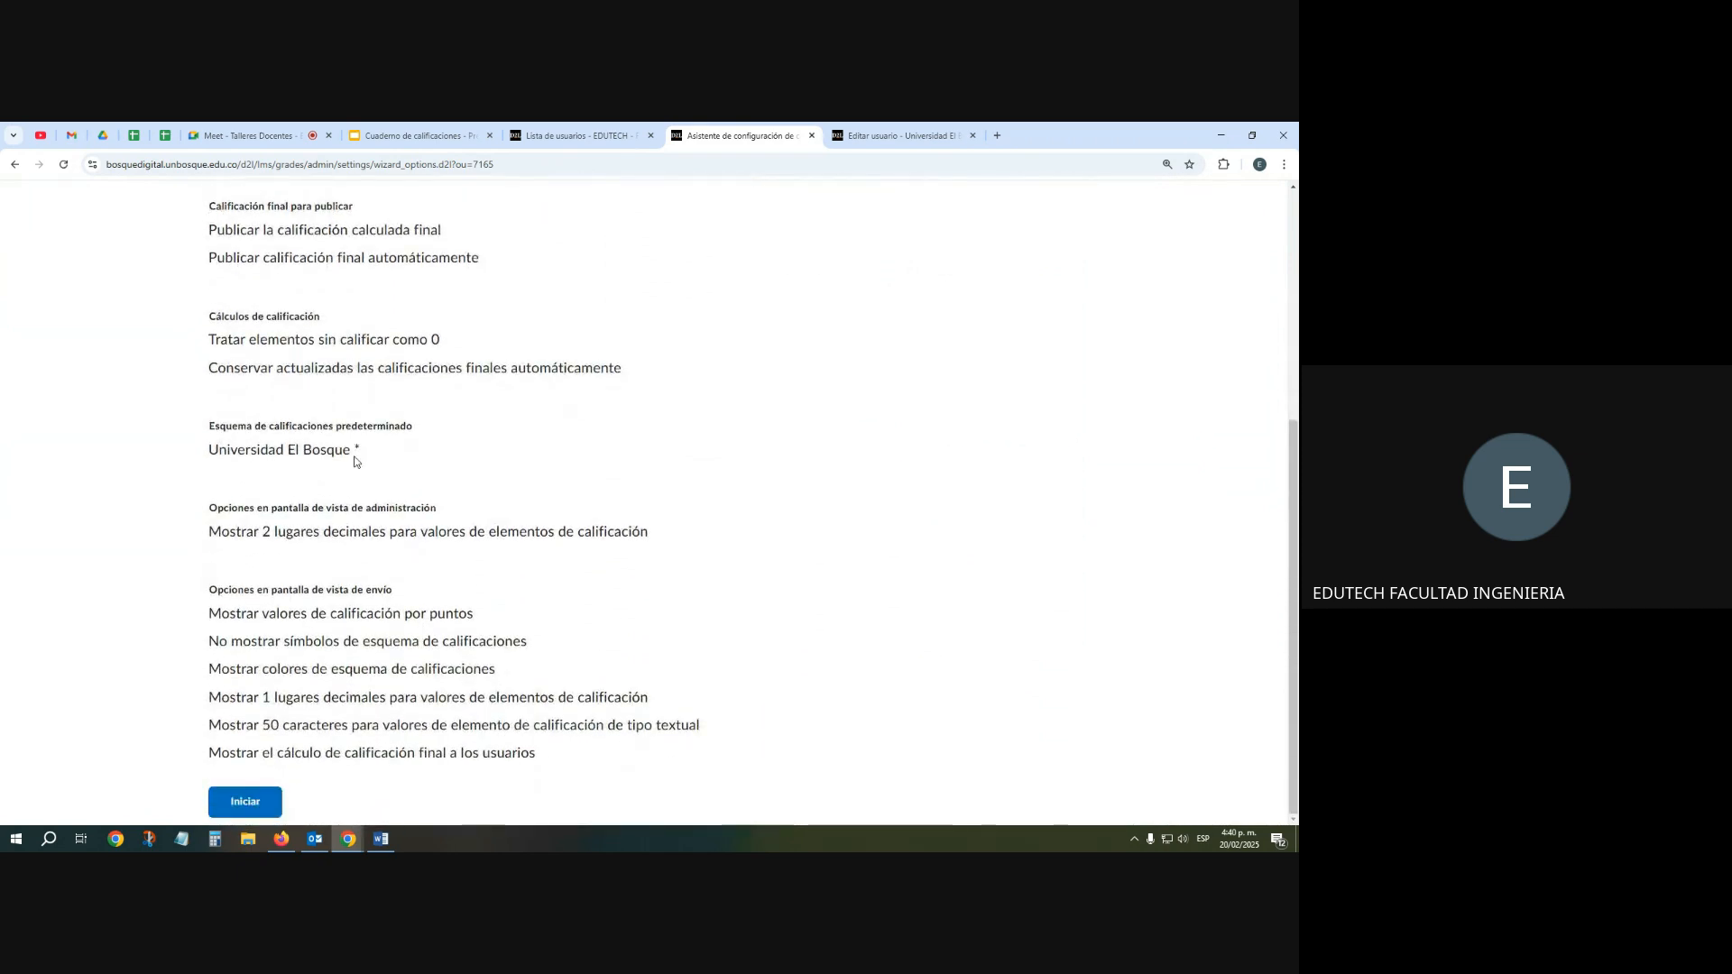
Start the grades setup wizard, keep Fórmula as the grading system, and continue to step 2
click(245, 809)
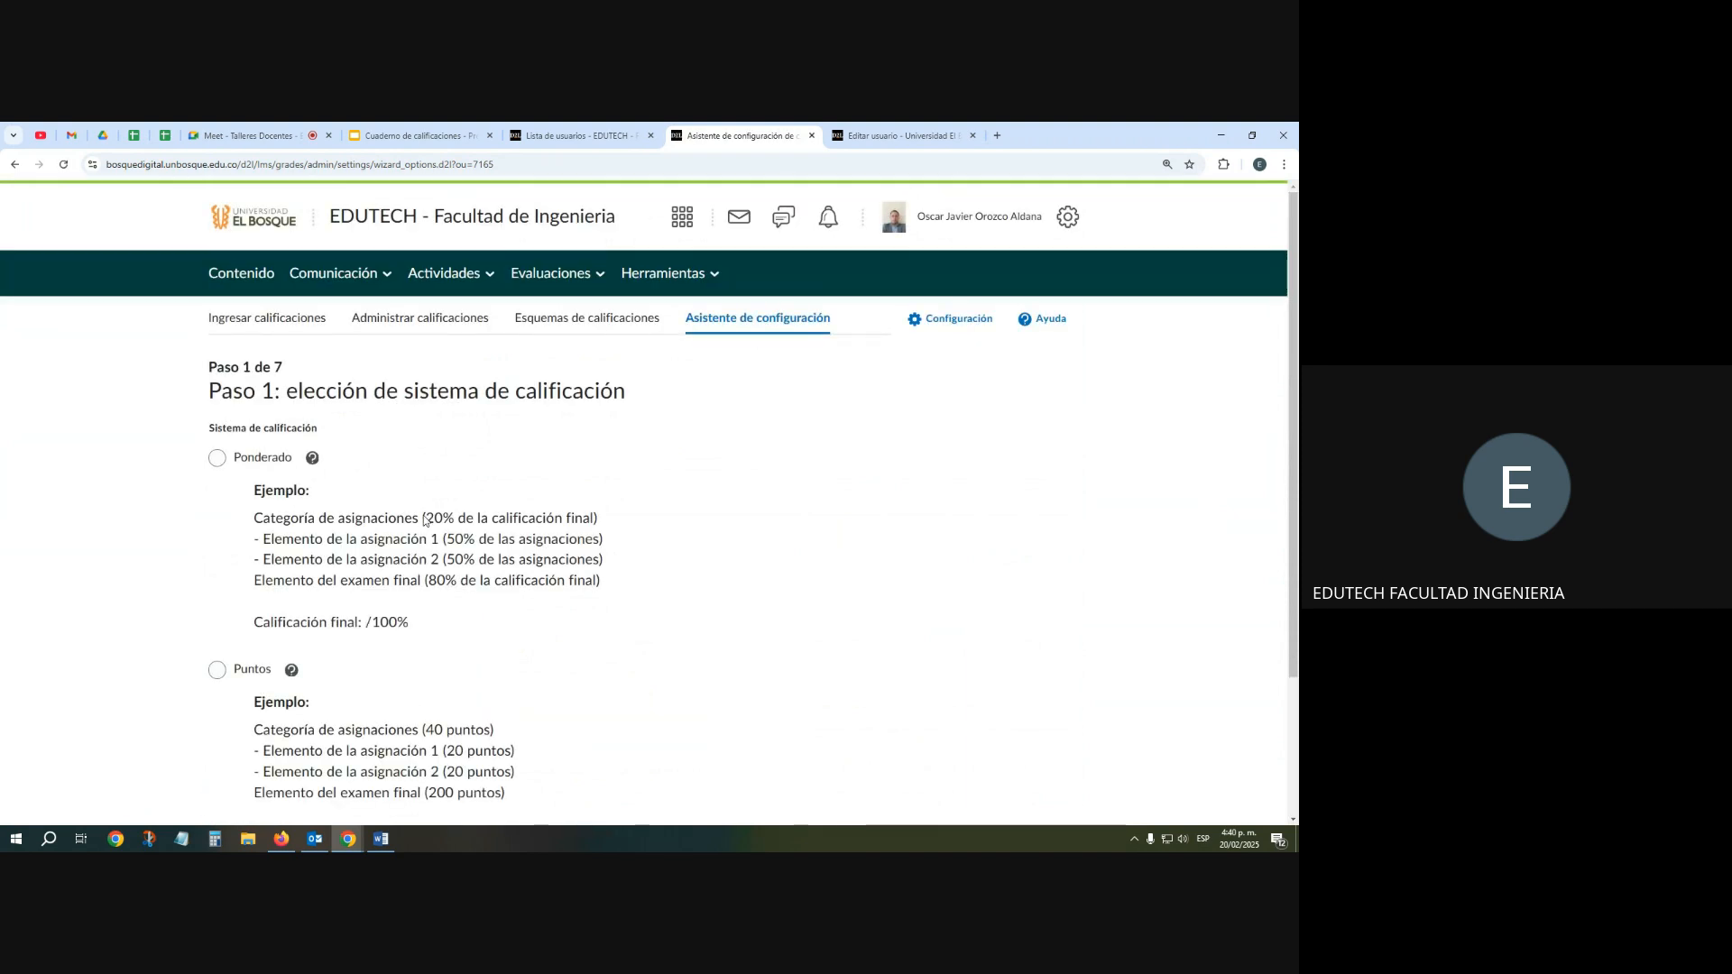
drag(363, 394, 636, 395)
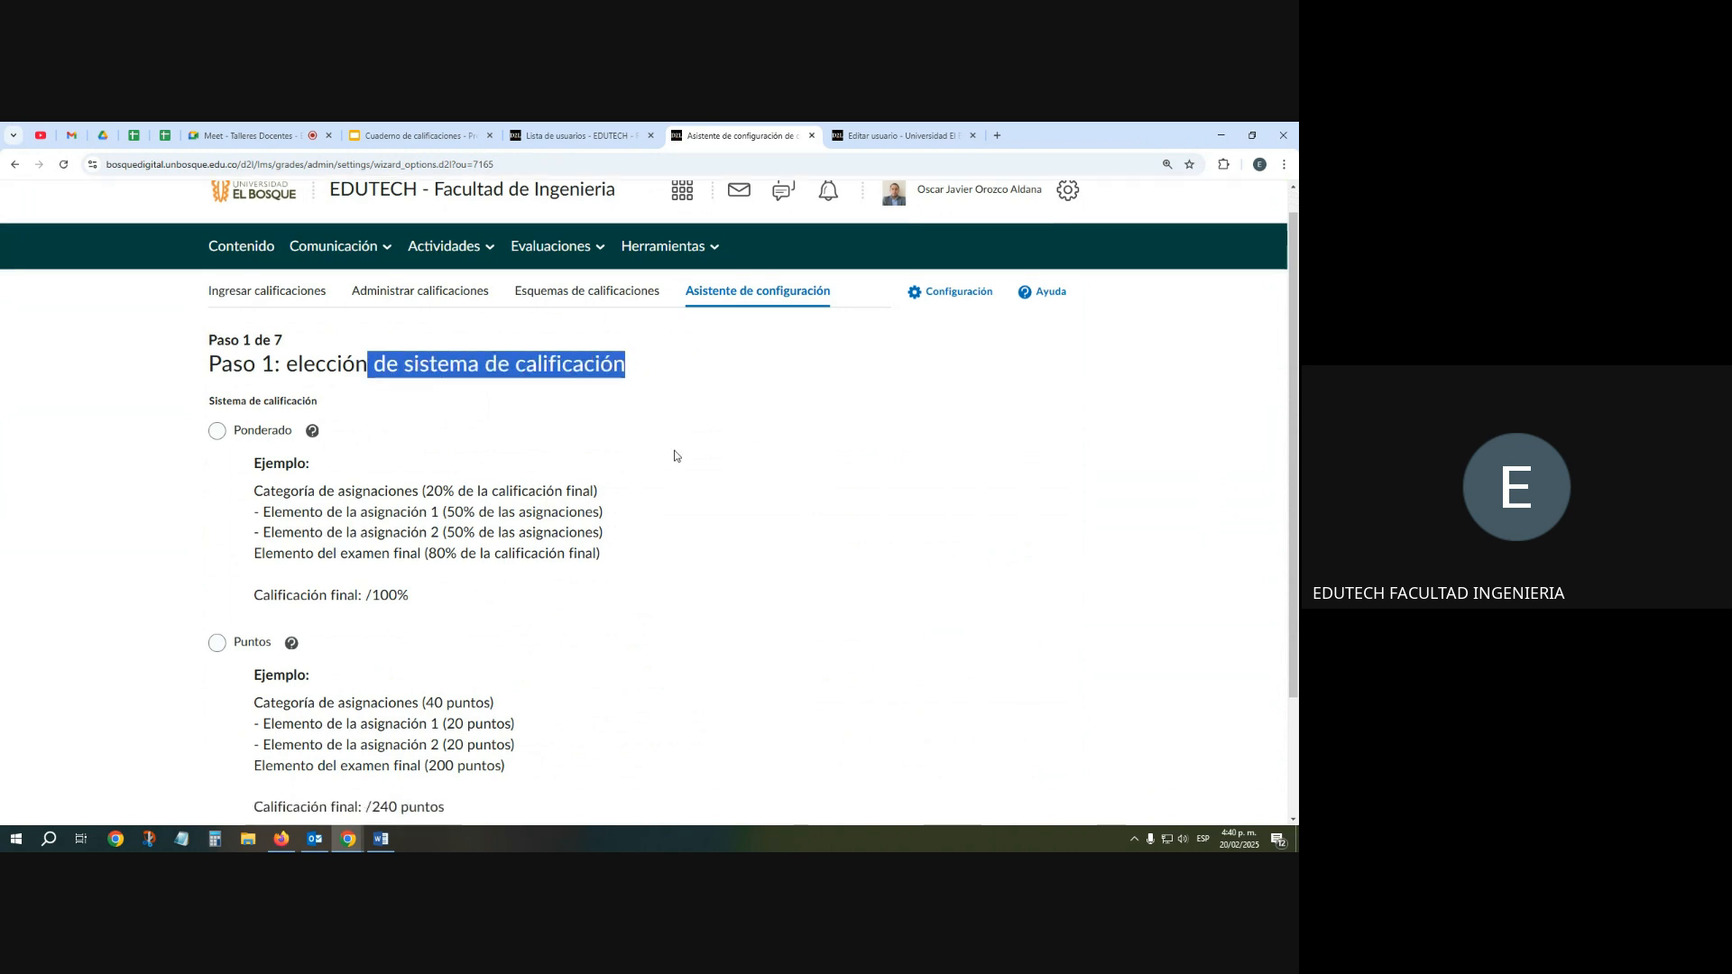
scroll(677, 456, down, 2)
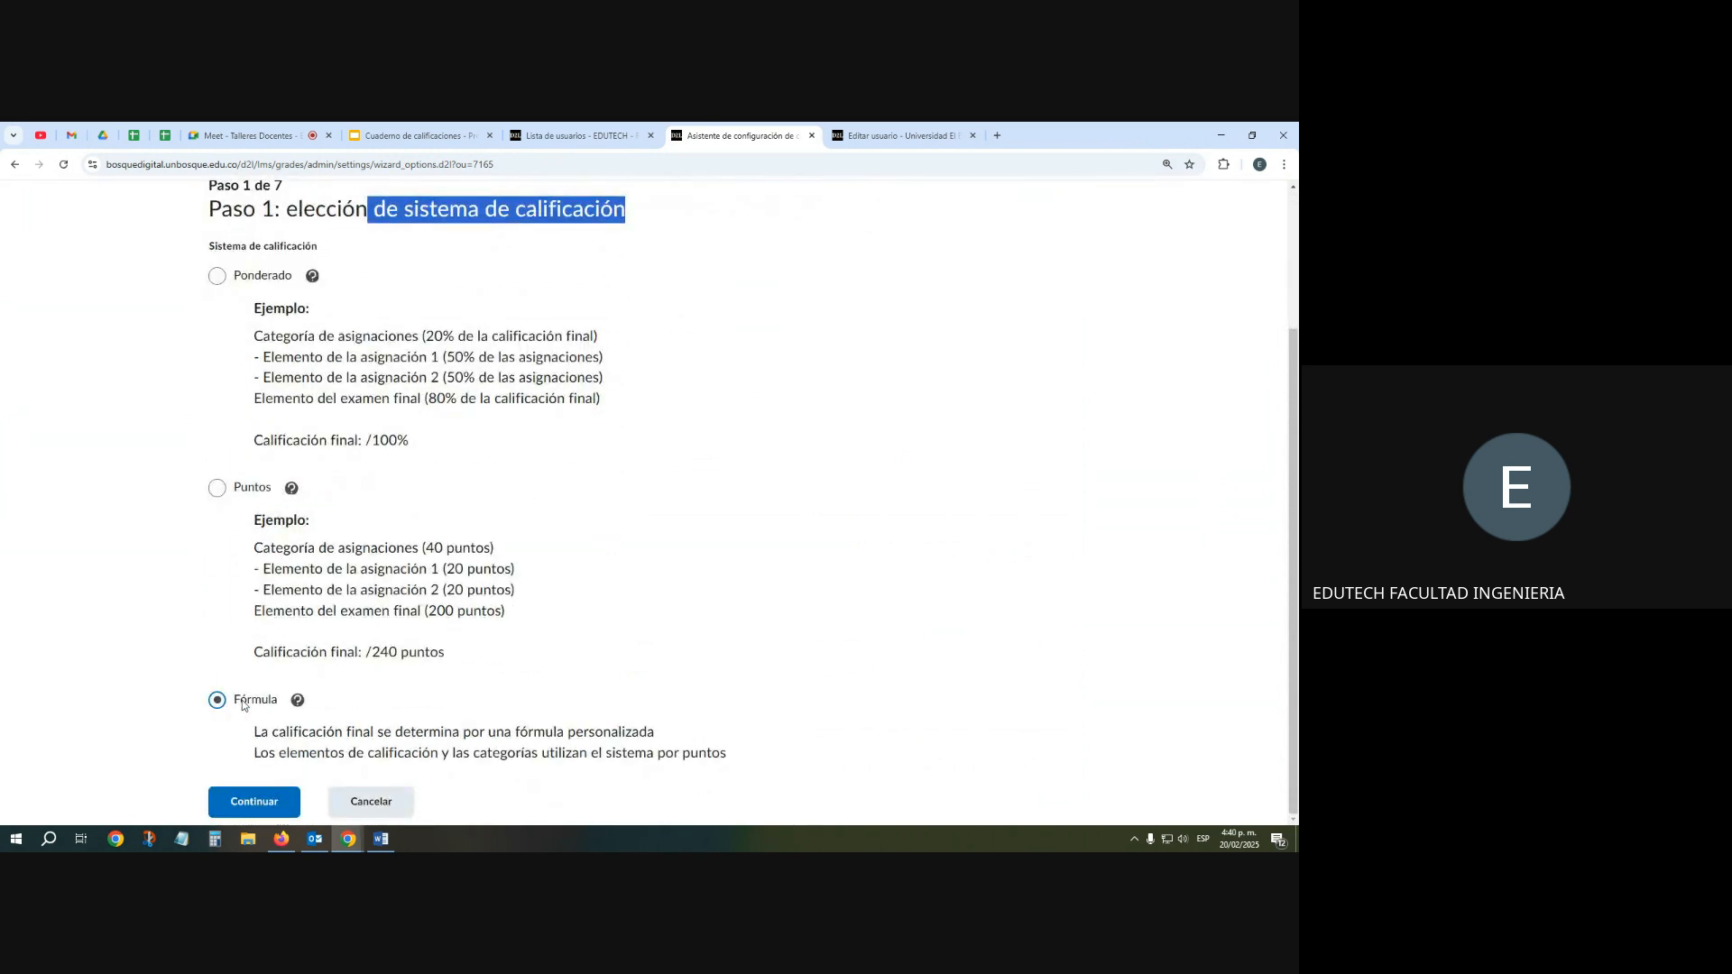
drag(233, 702, 278, 703)
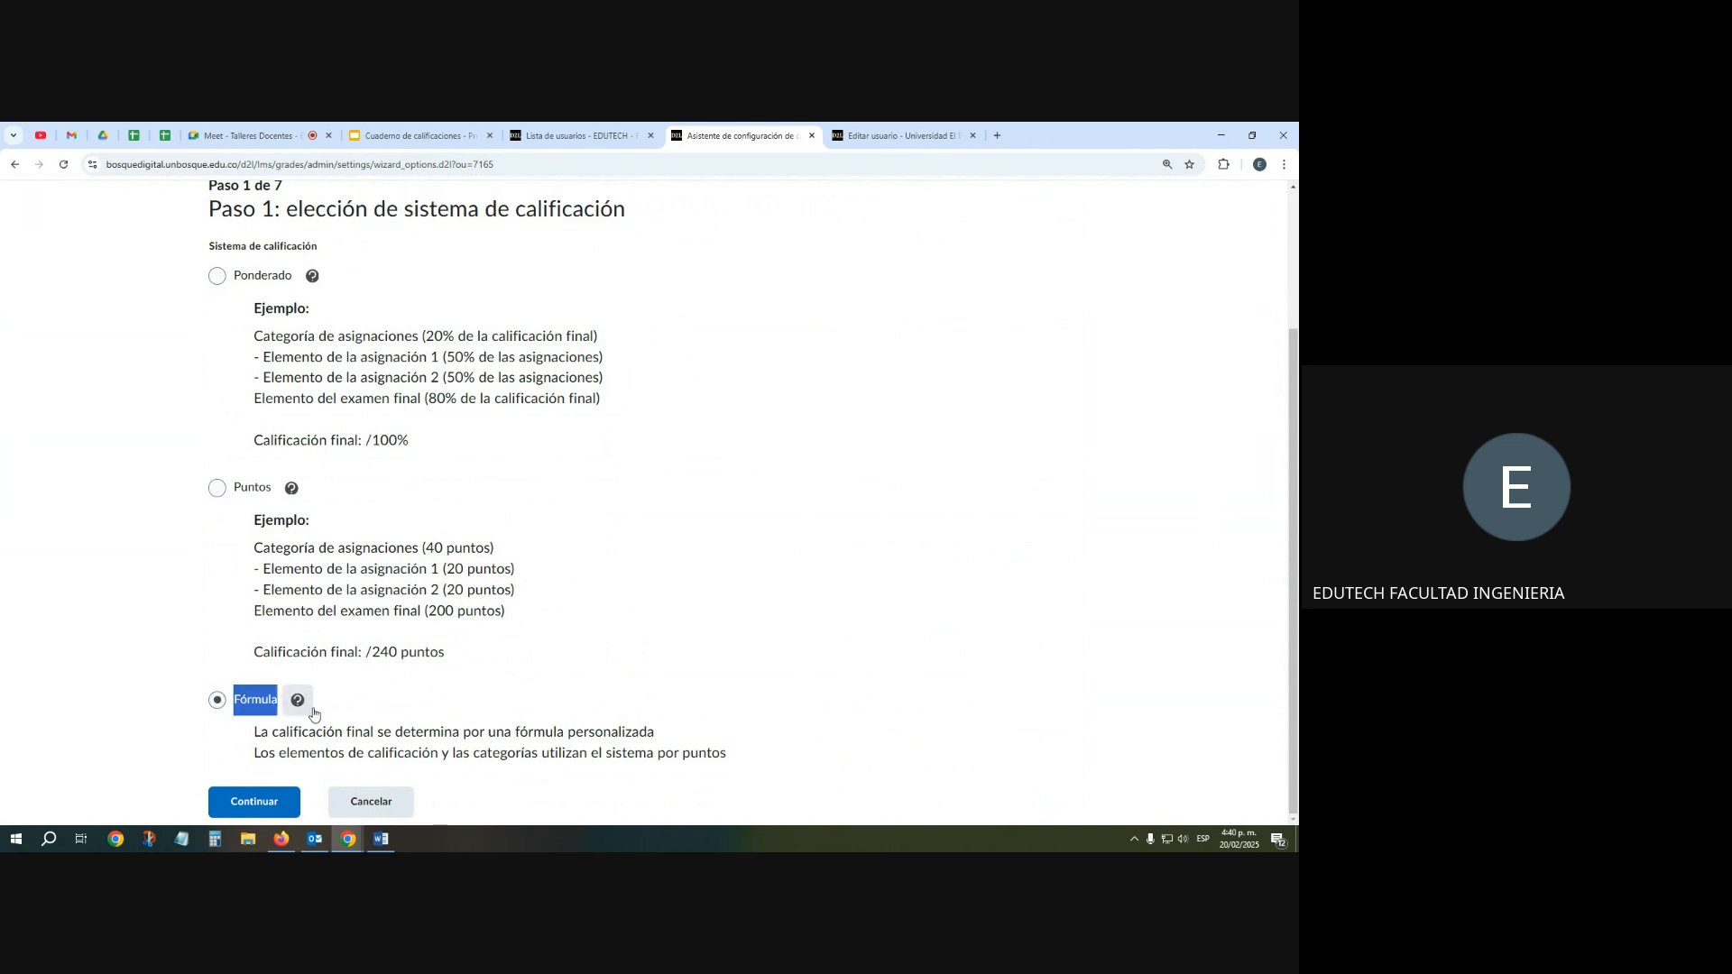
click(216, 700)
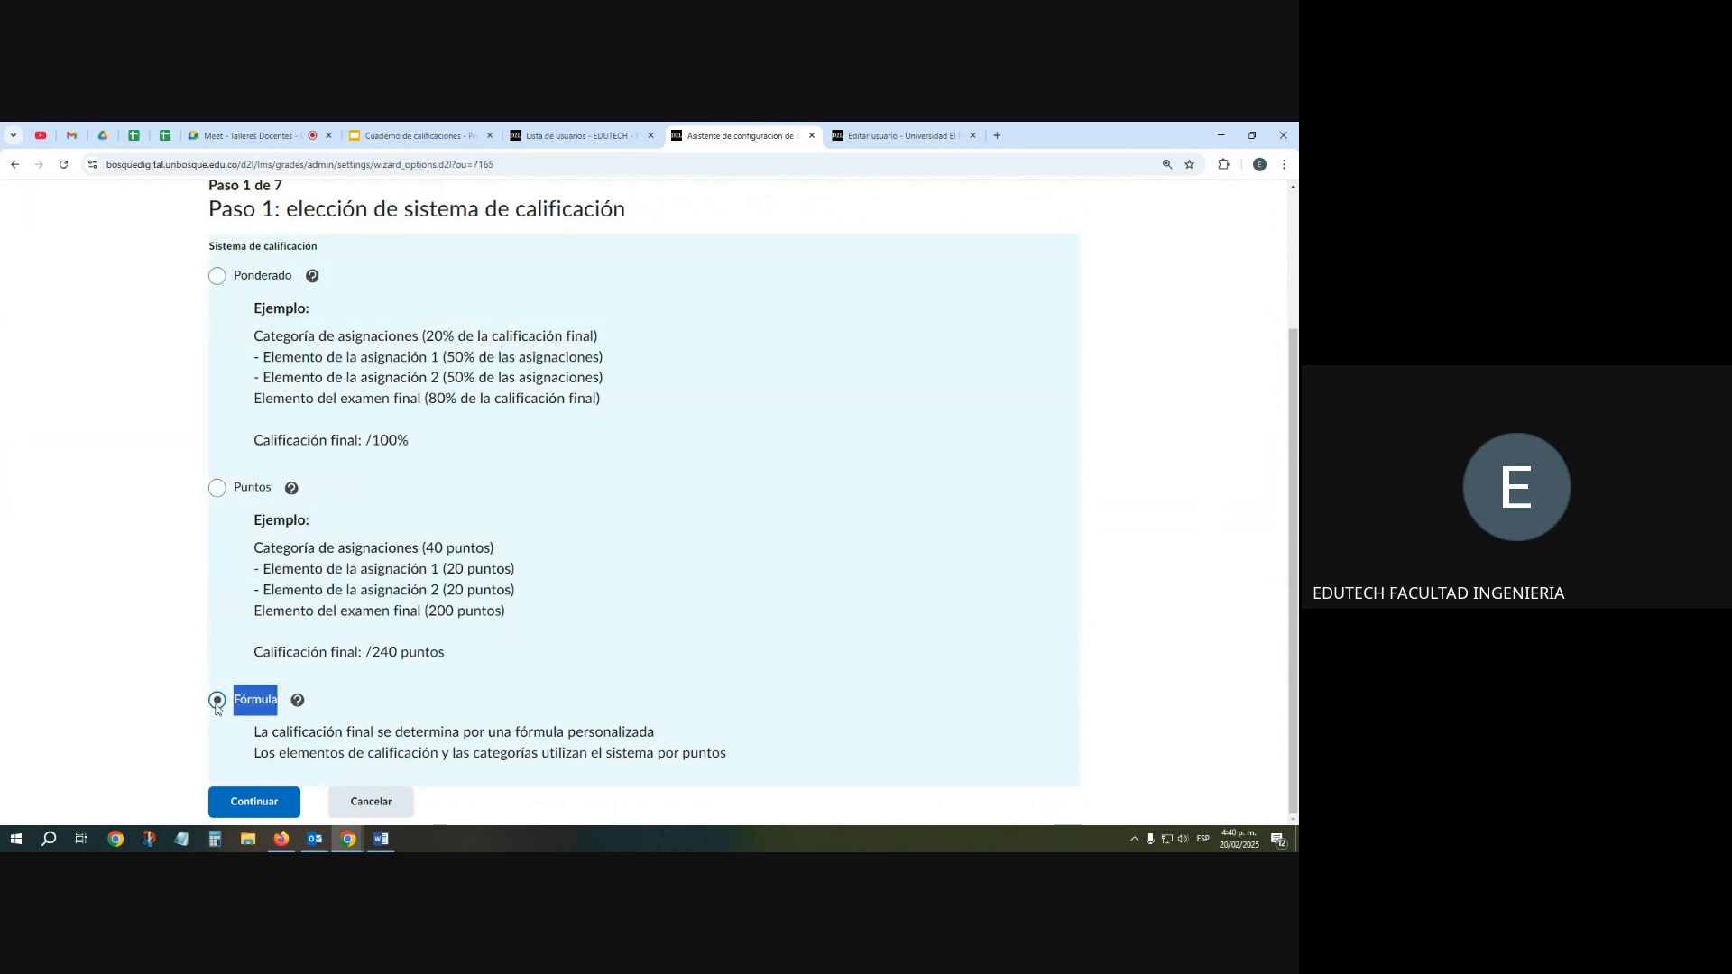
click(254, 803)
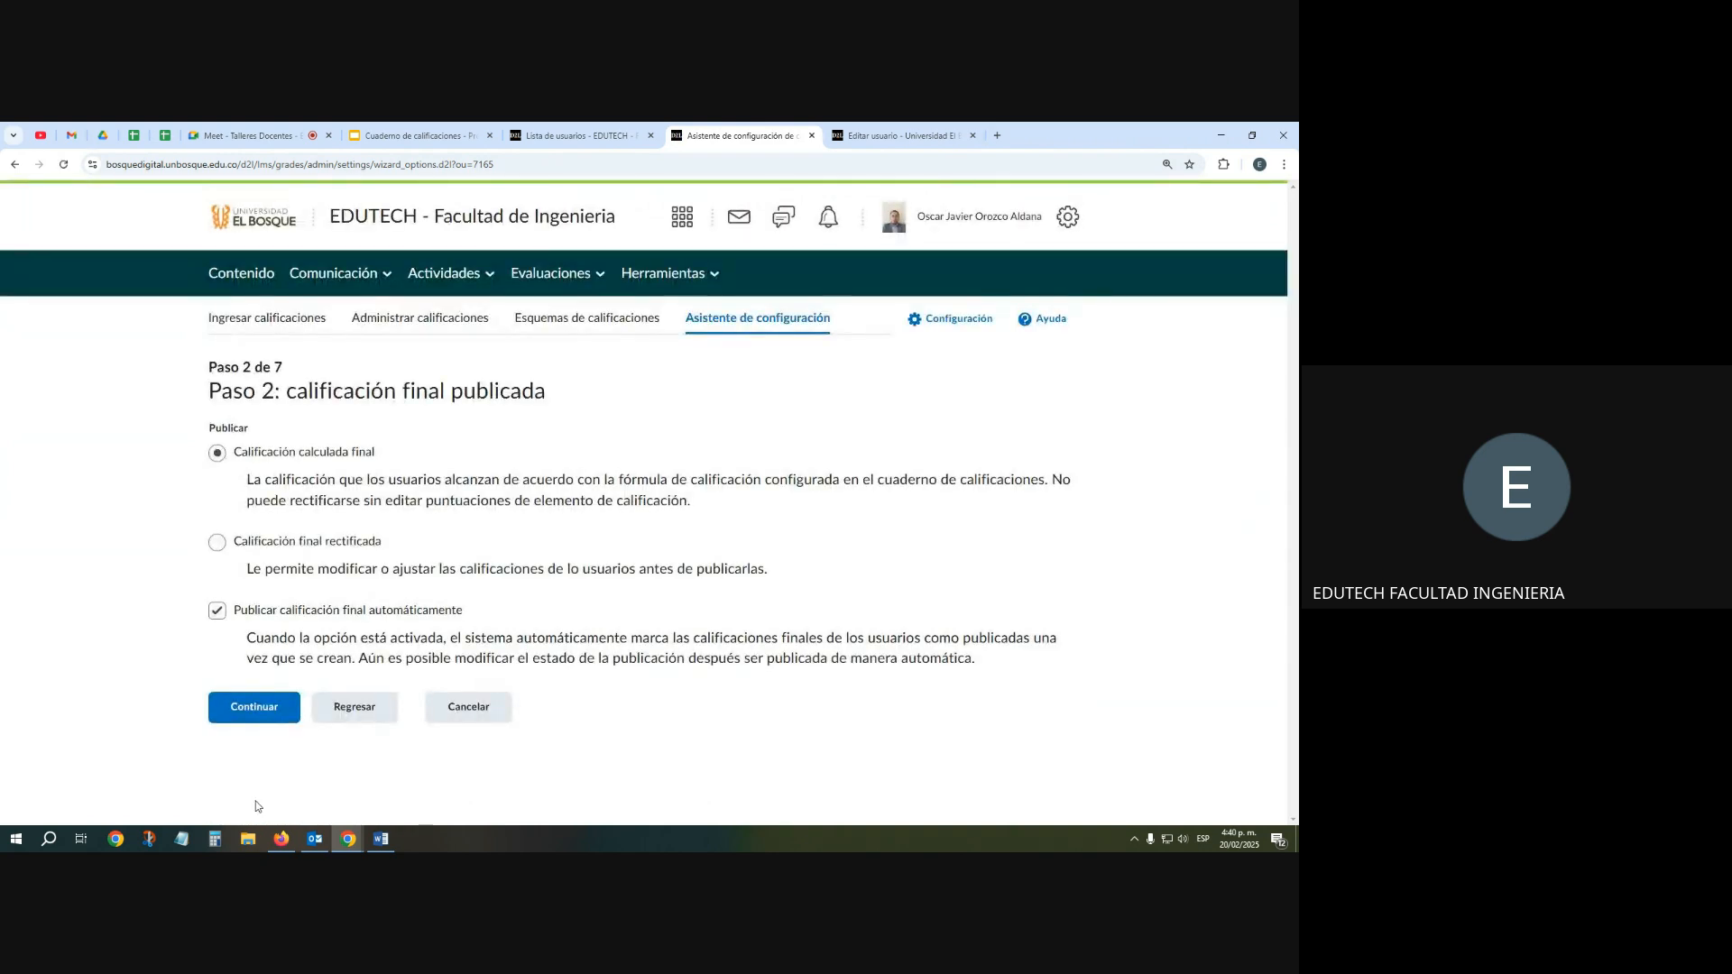
Keep Calificación calculada final as the released grade with automatic publishing enabled, and continue to step 3
drag(286, 389, 537, 390)
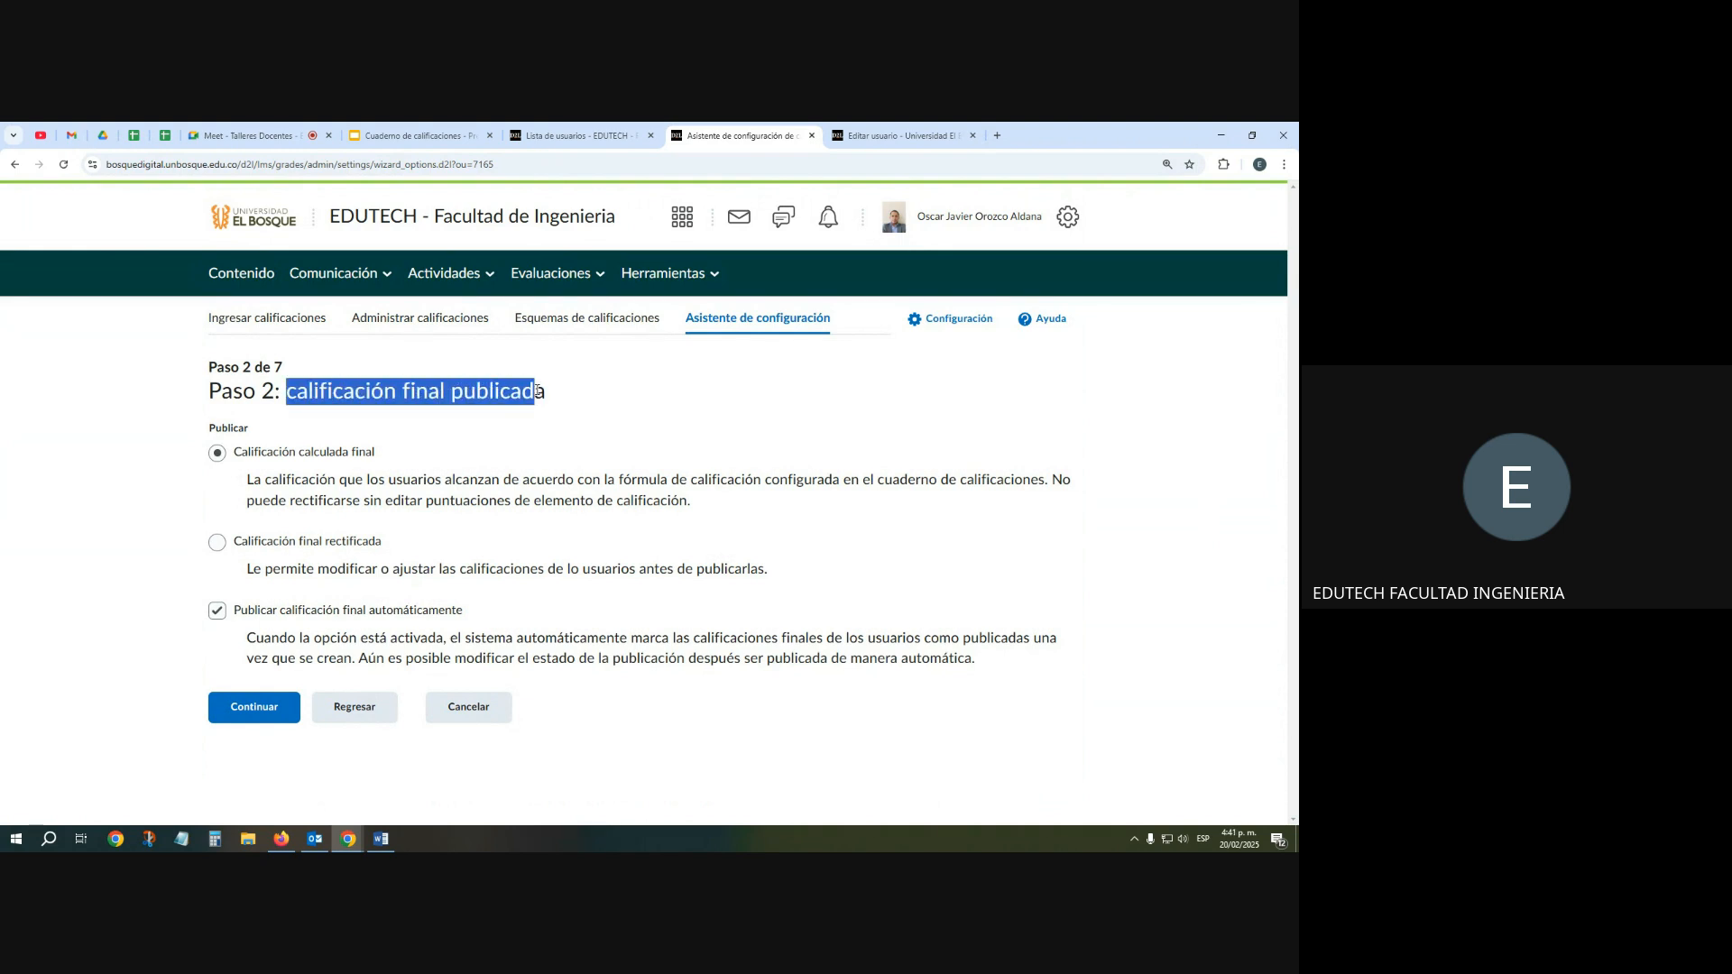
click(327, 455)
click(256, 709)
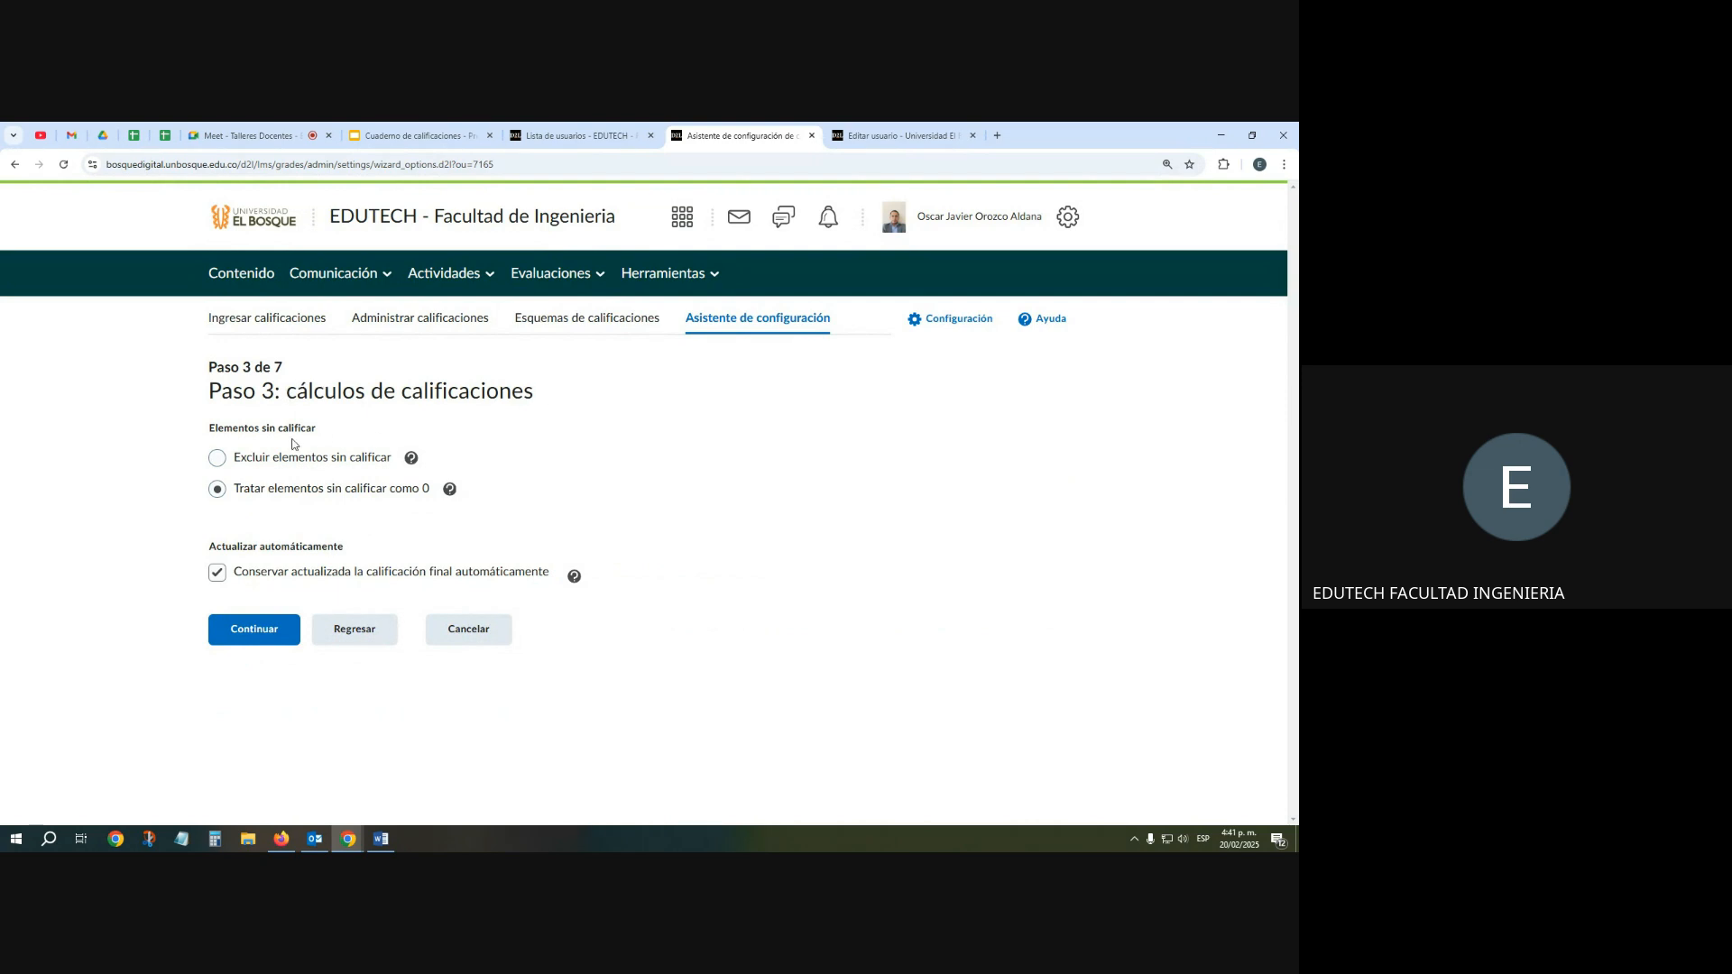
Keep ungraded items treated as 0 with automatic final grade updates, and continue to the default scheme selection
drag(318, 432, 219, 431)
click(217, 458)
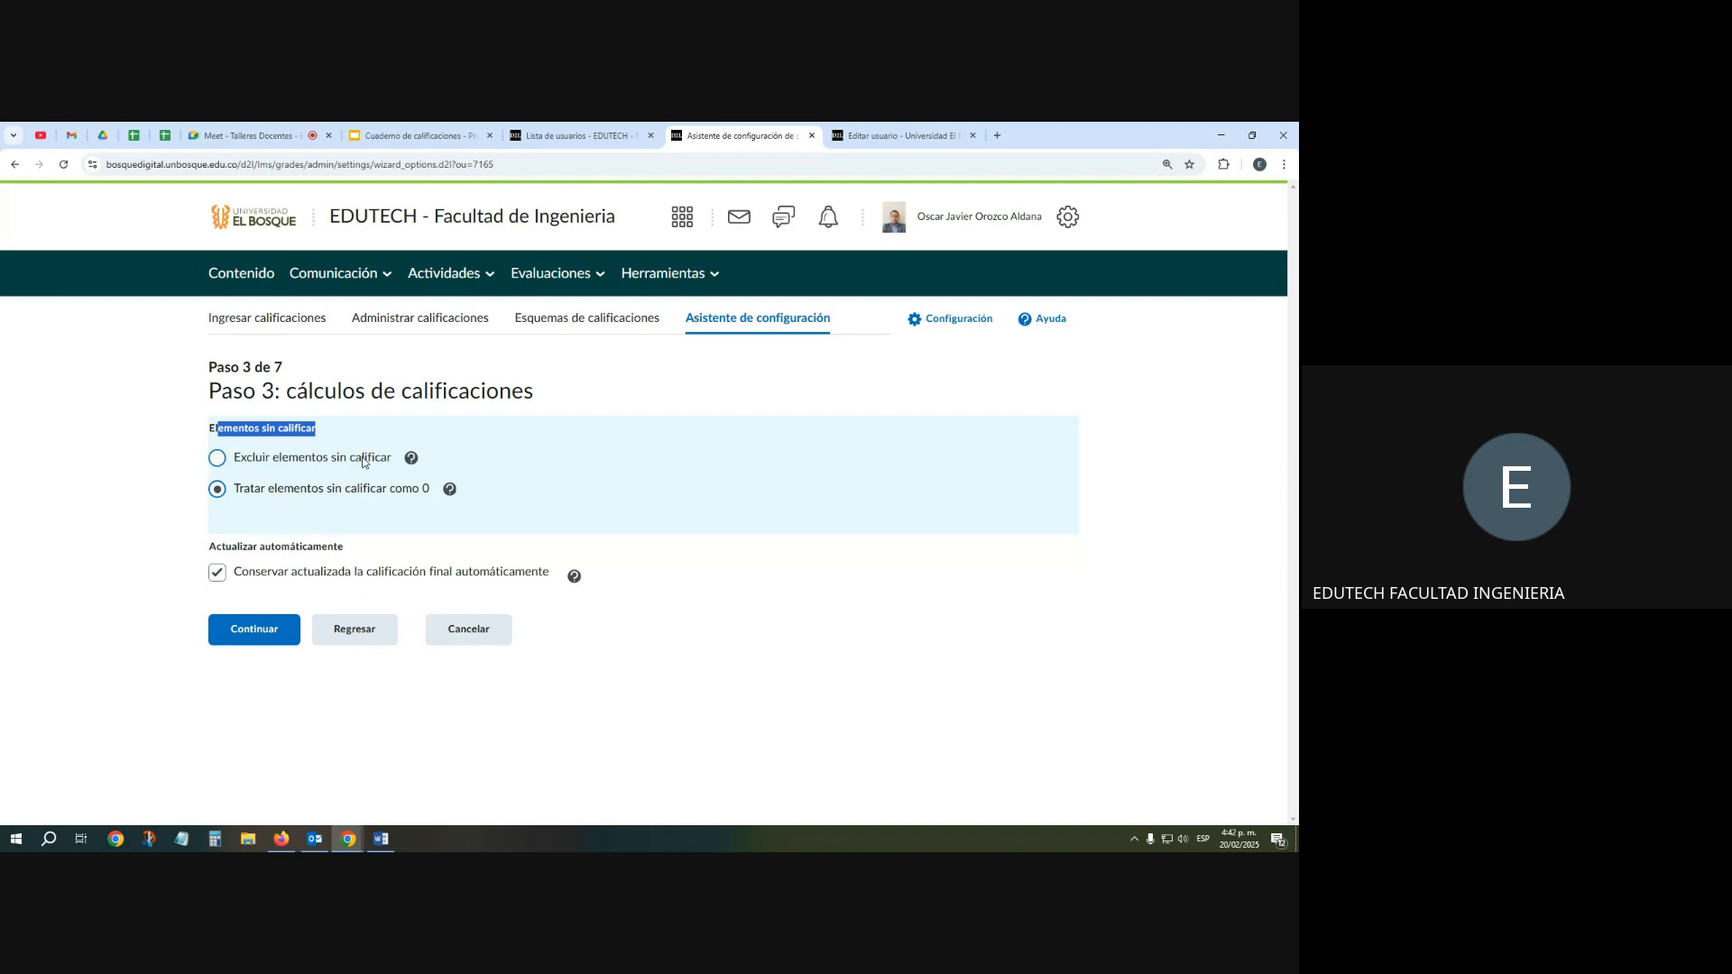
click(245, 631)
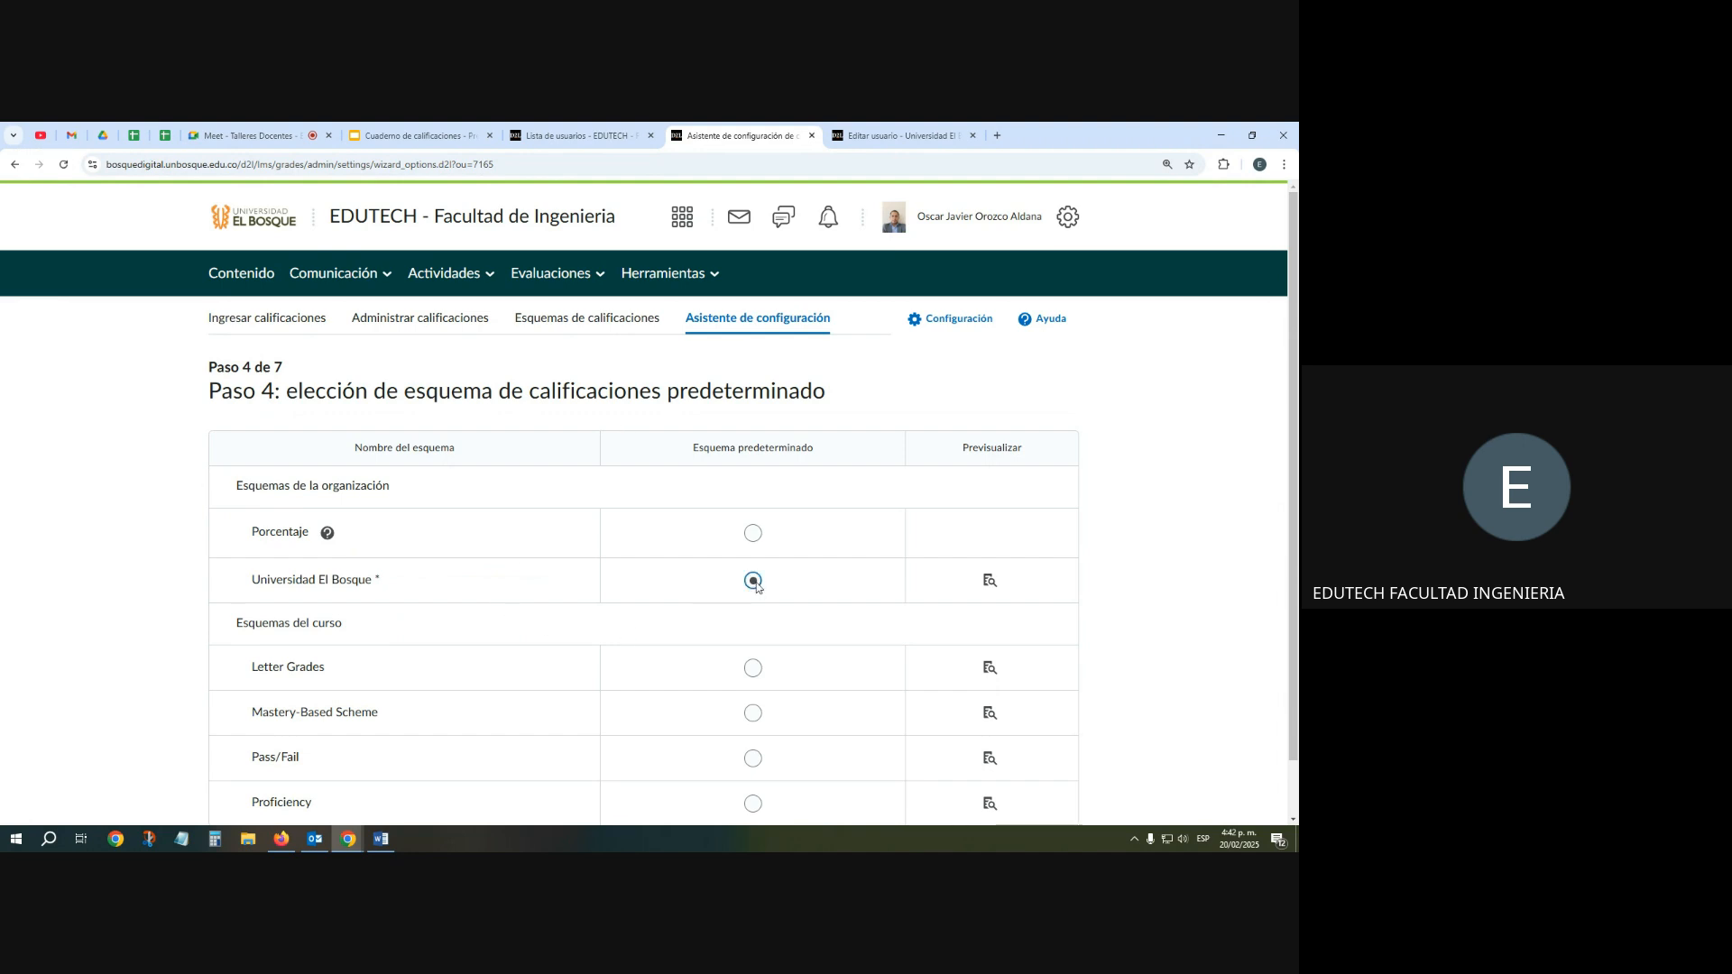
Preview the Universidad El Bosque grade scheme in an enlarged window, examine its symbols, percentages and colours through the last row, and close it
click(989, 580)
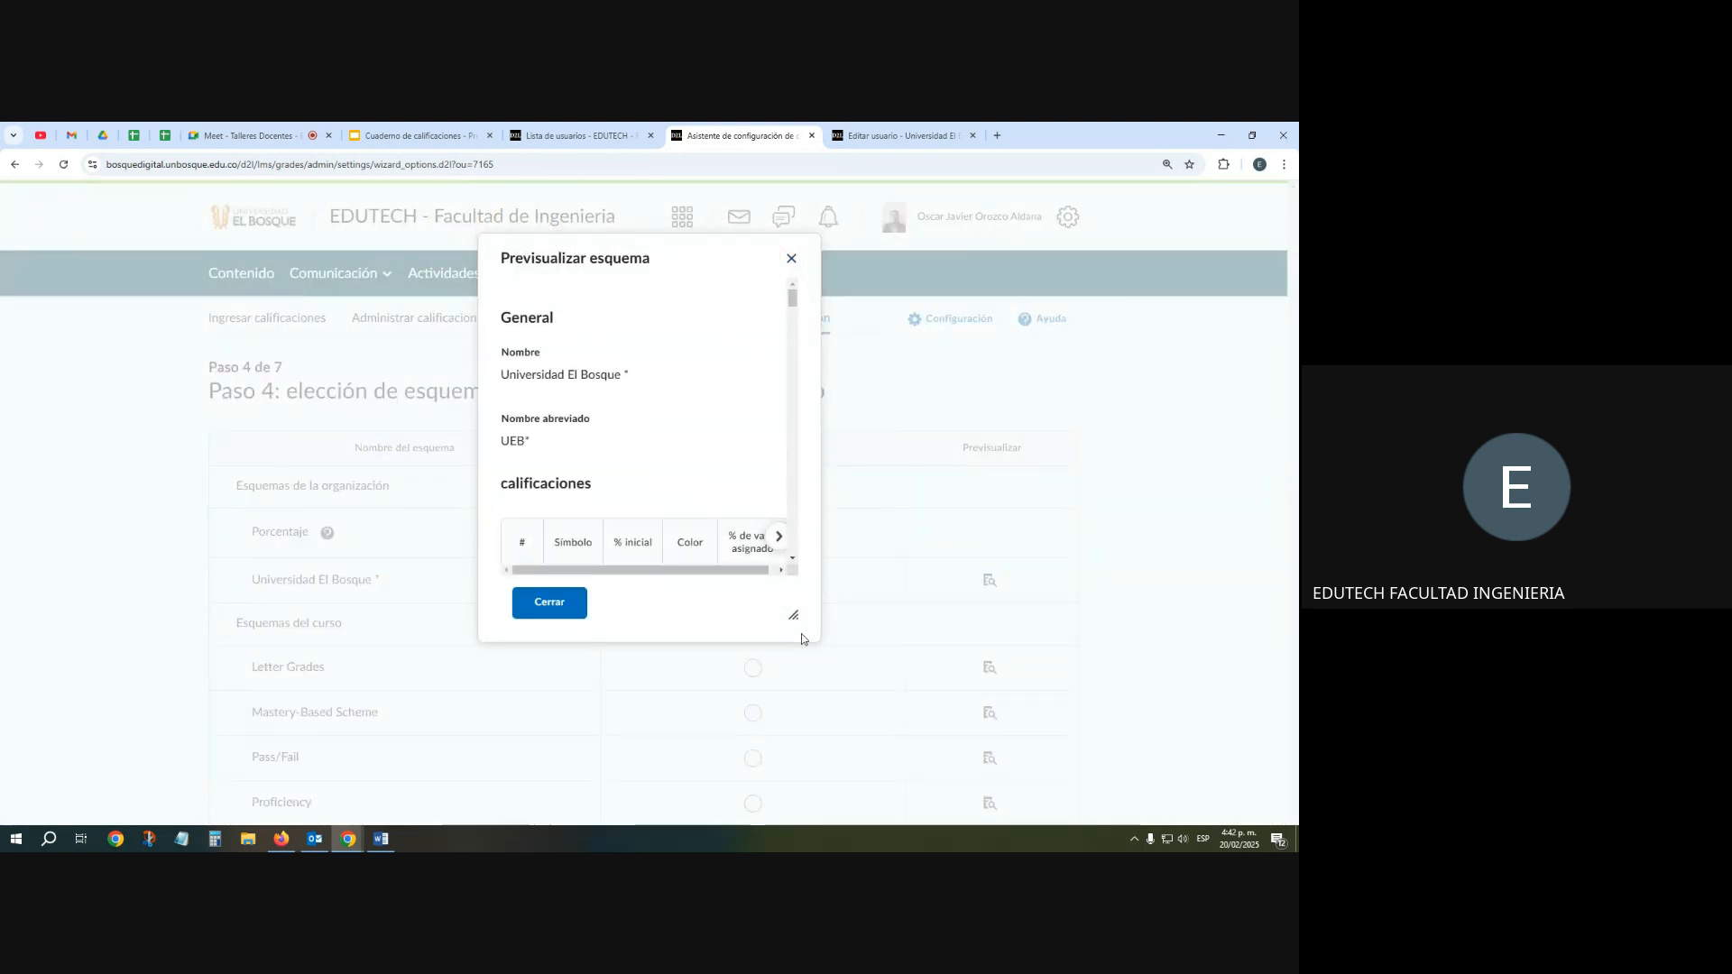
drag(793, 617, 997, 670)
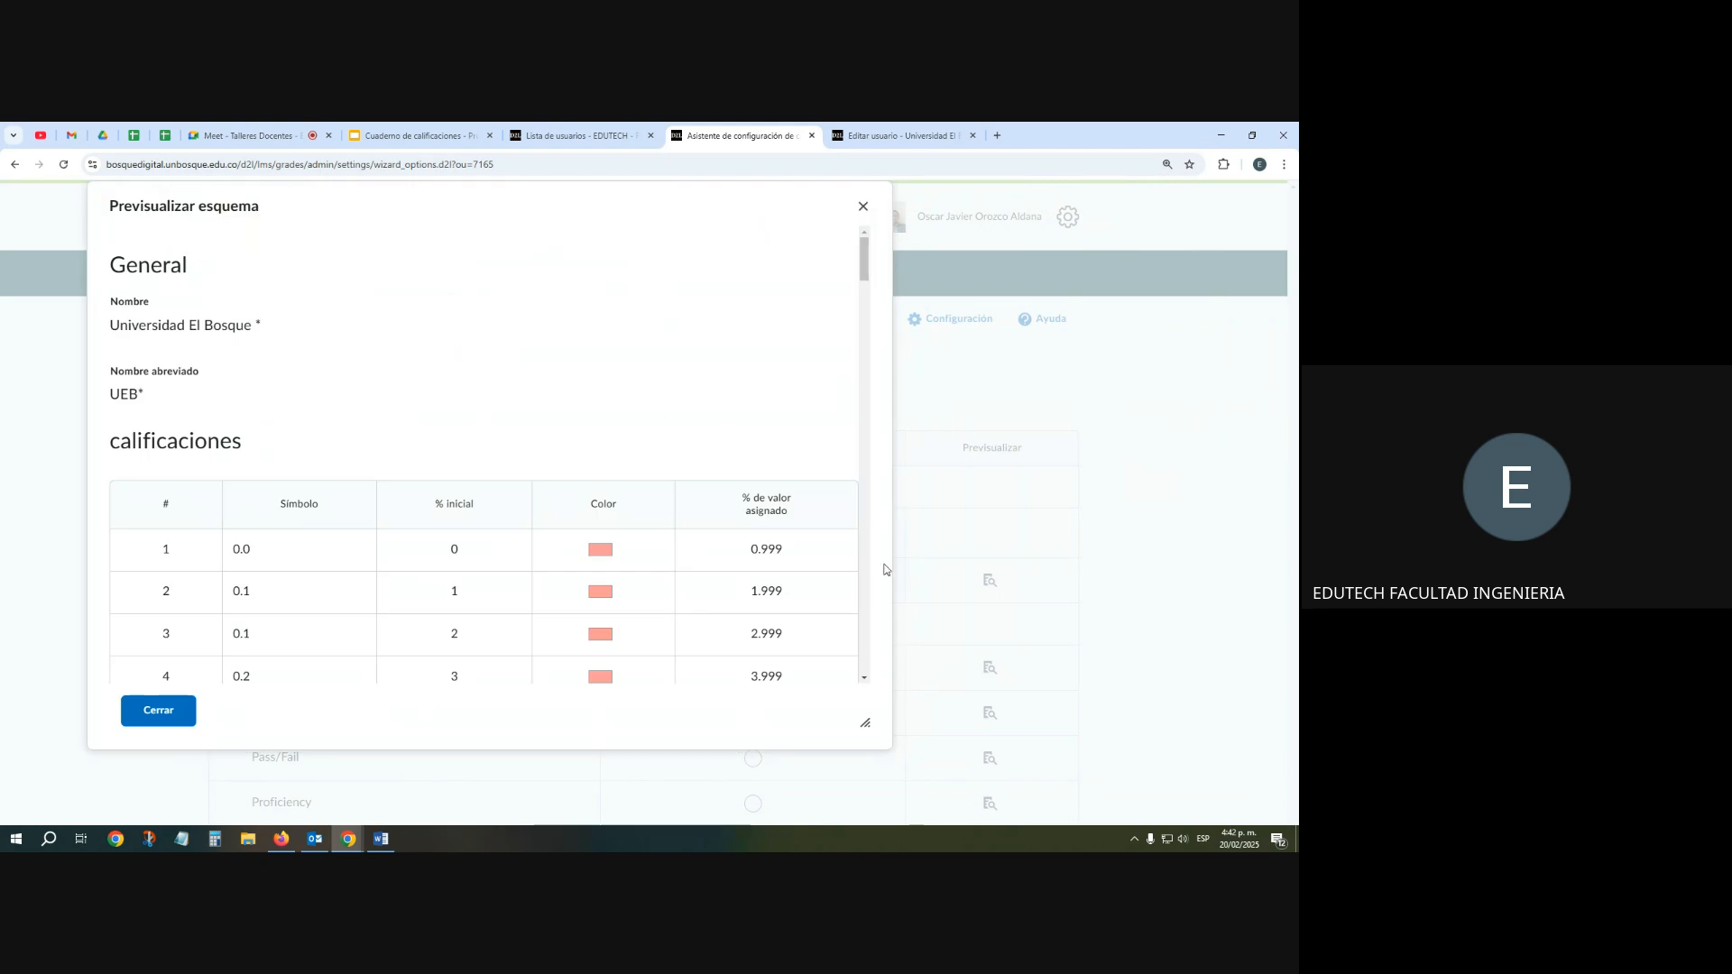
drag(865, 722, 1157, 778)
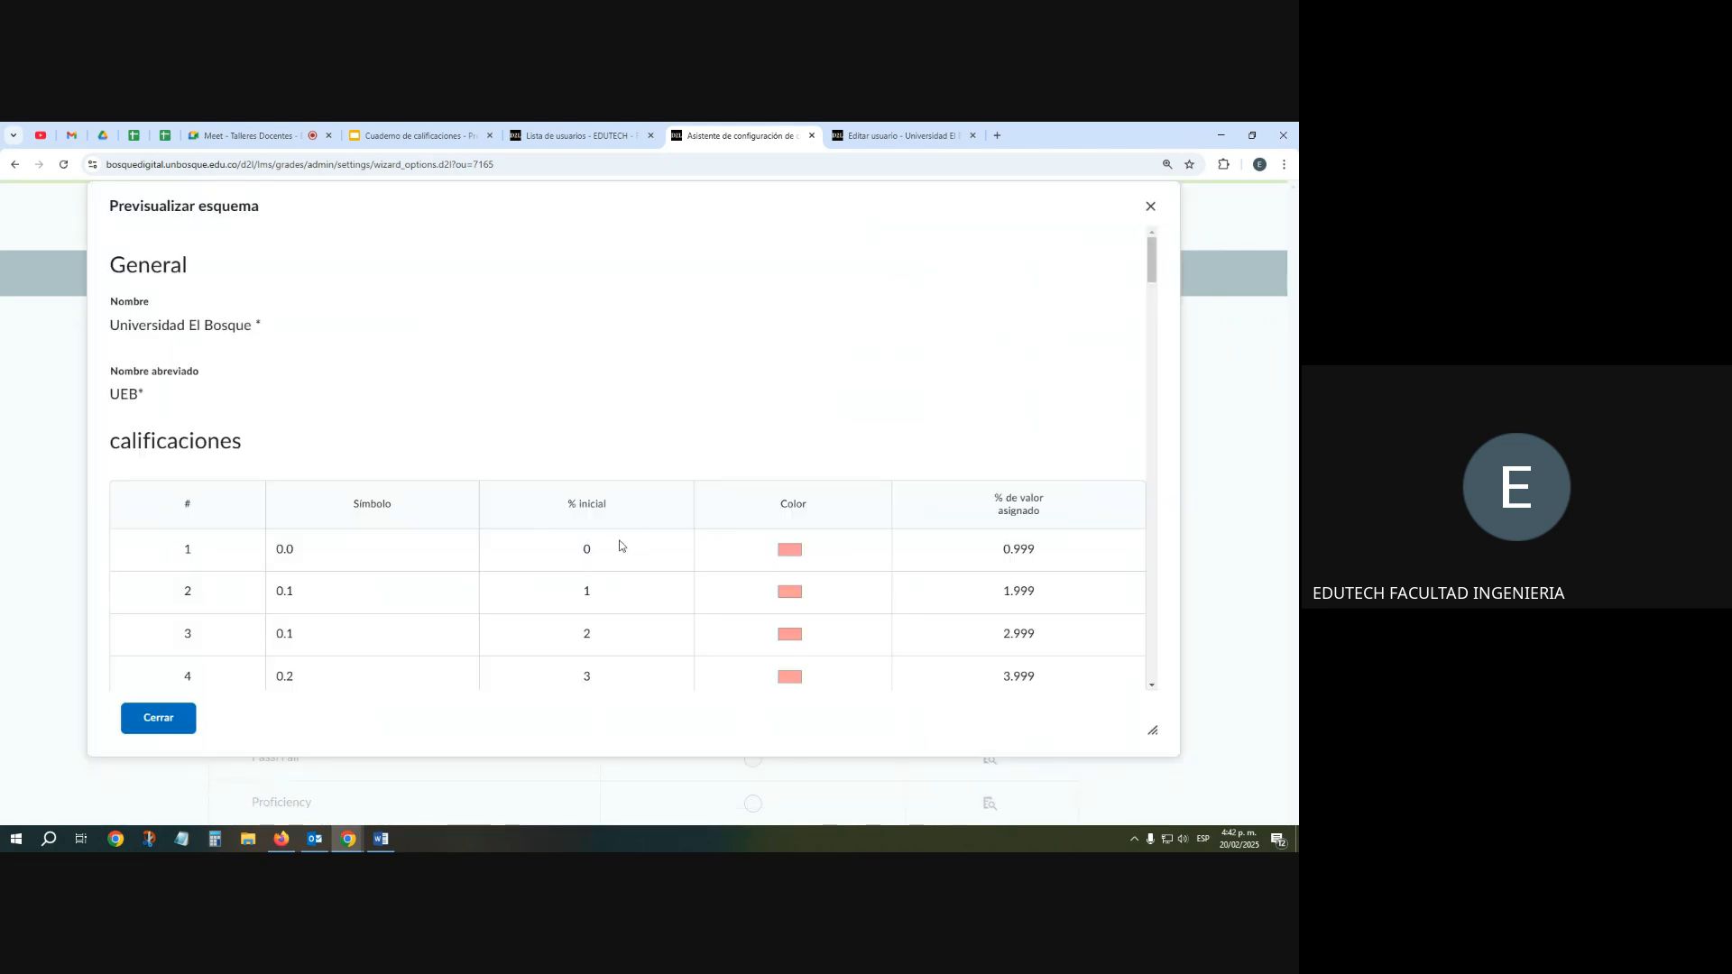
scroll(619, 544, down, 2)
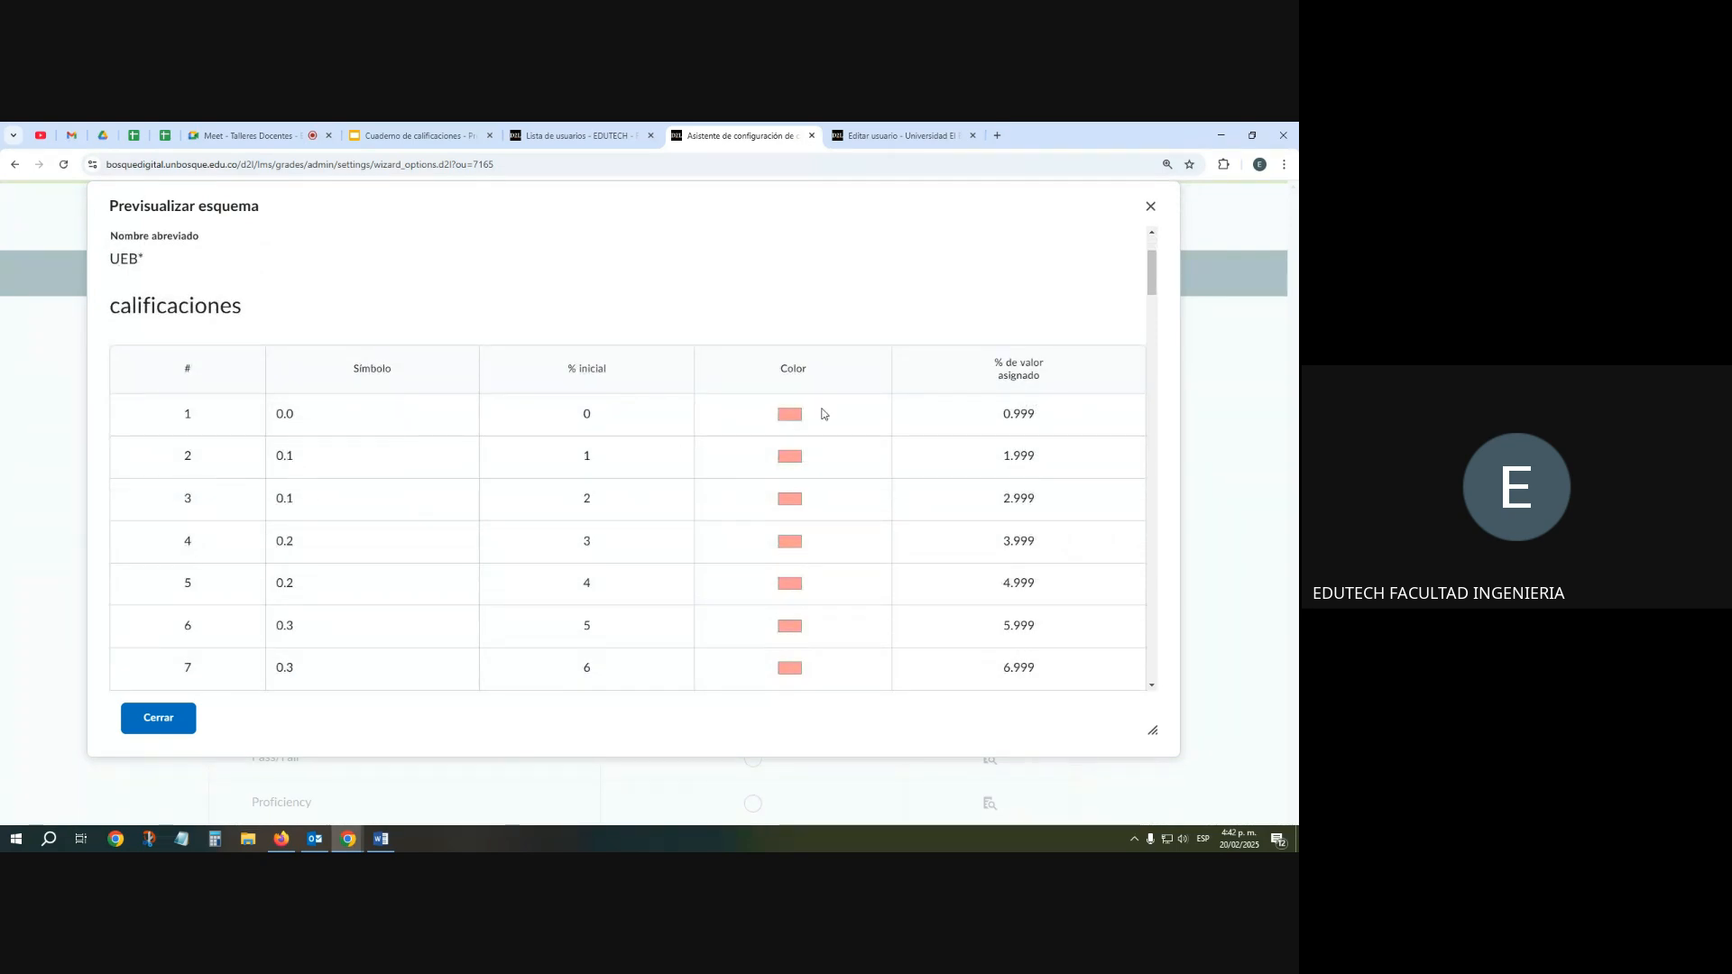
scroll(821, 388, down, 5)
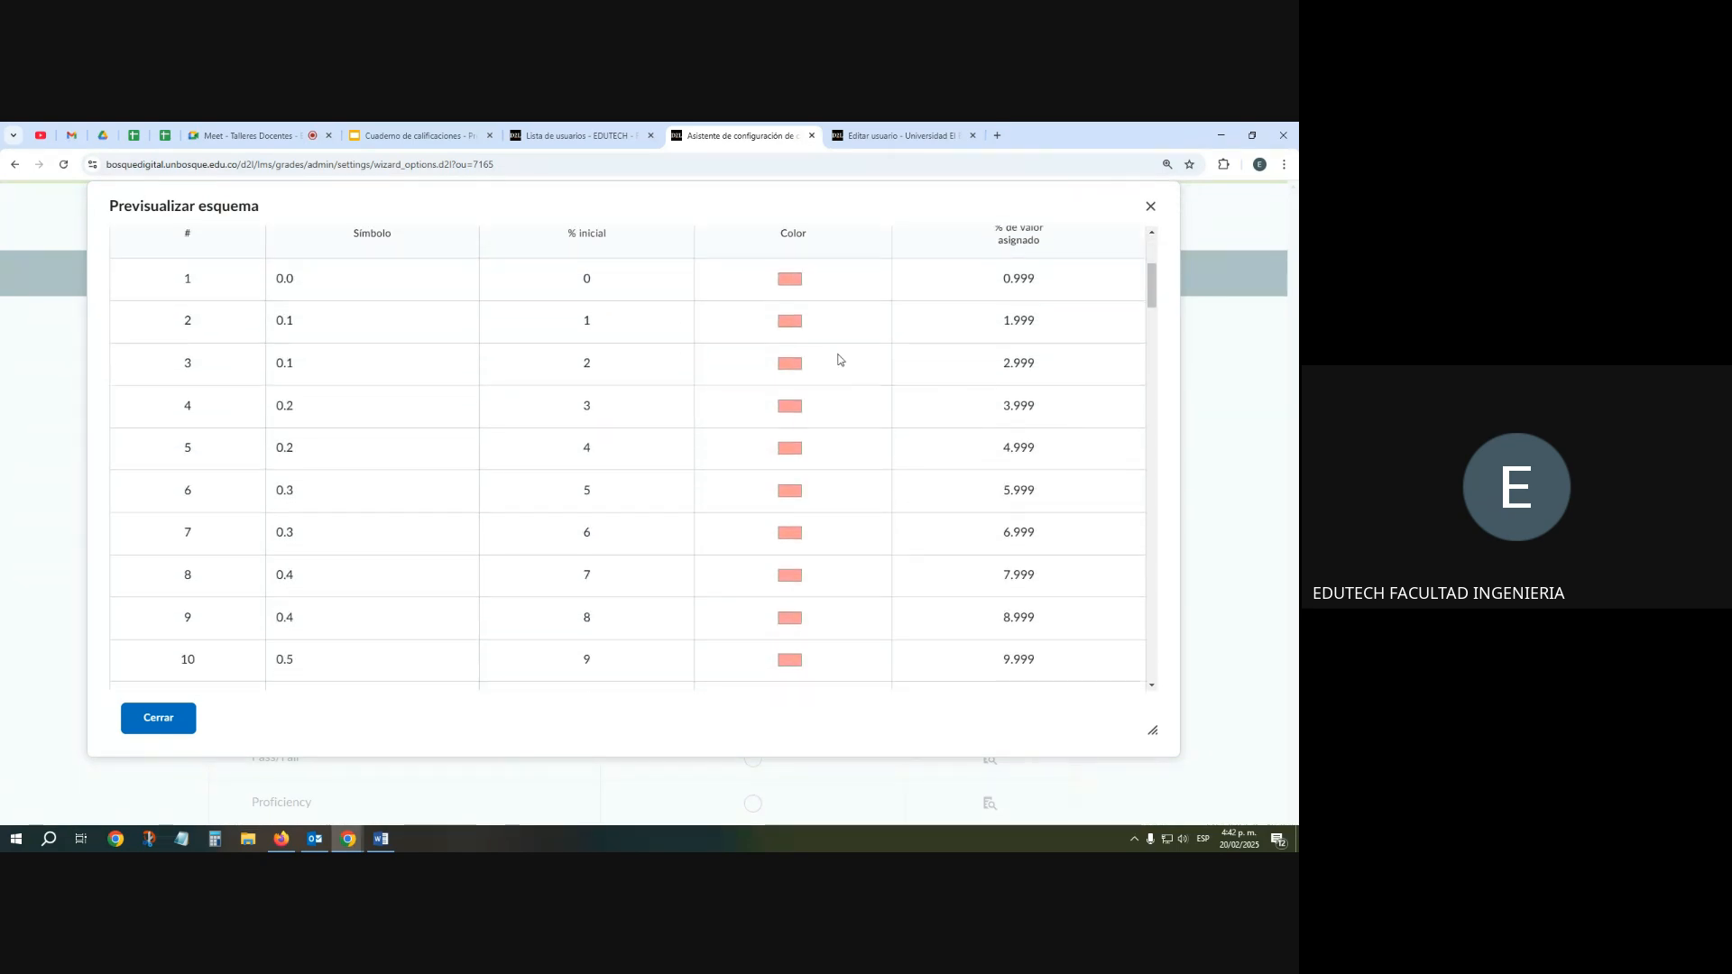
scroll(812, 377, down, 18)
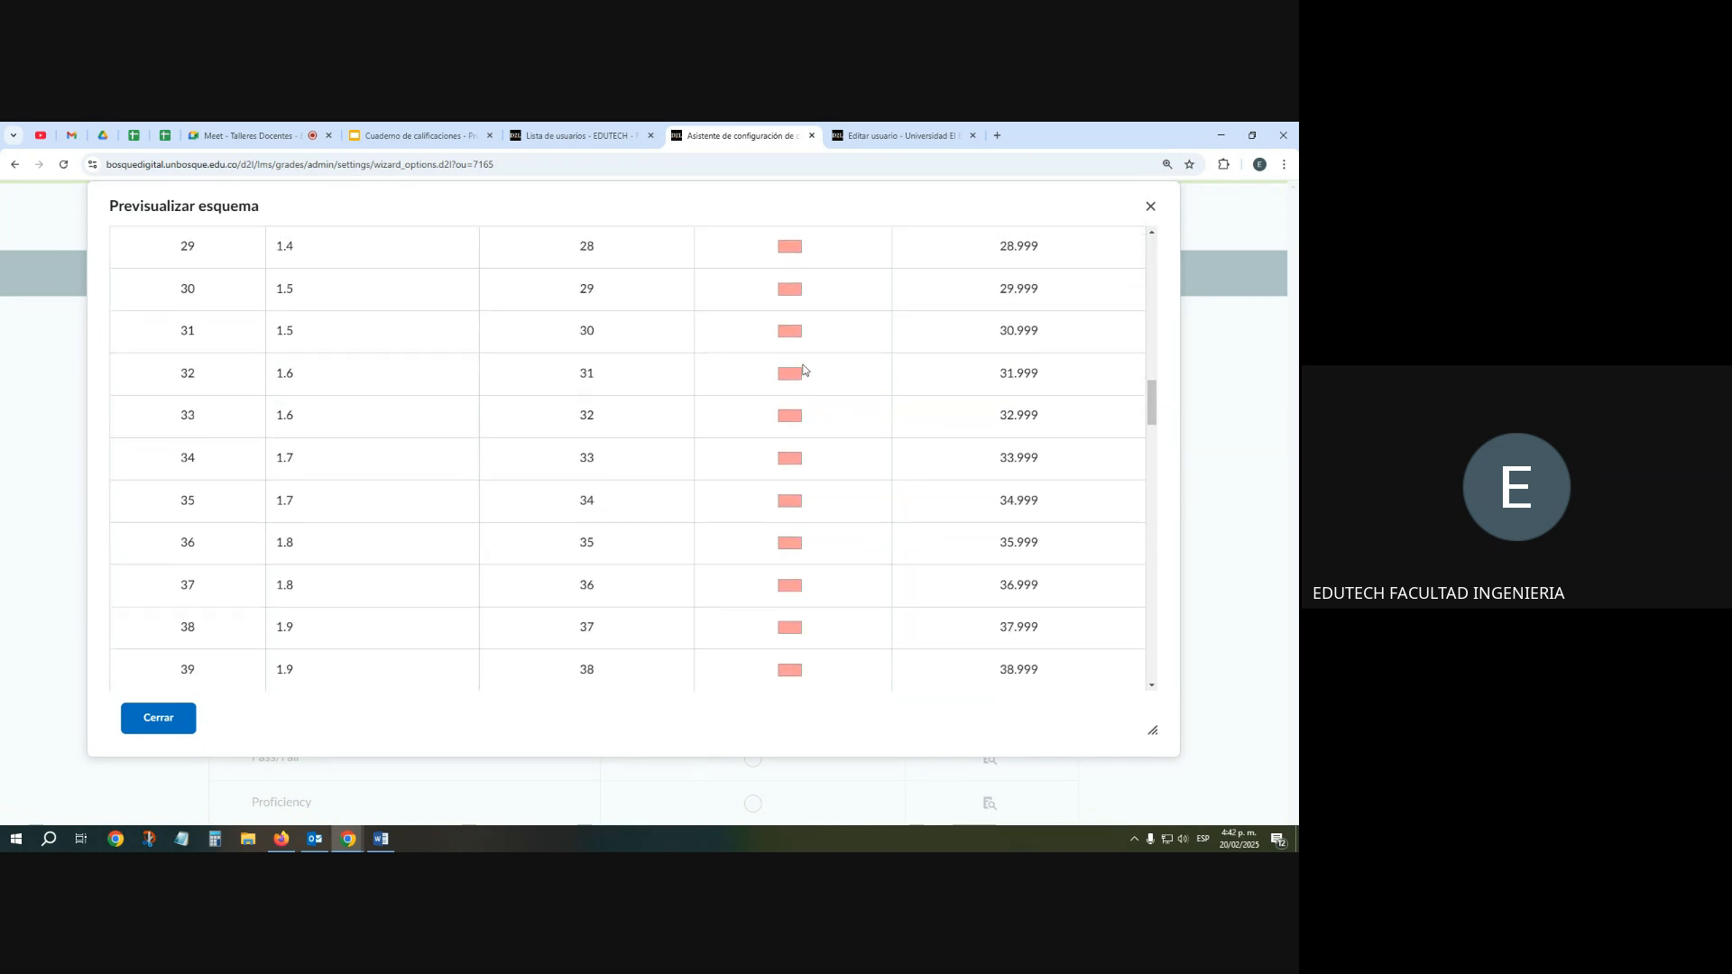
scroll(804, 412, down, 20)
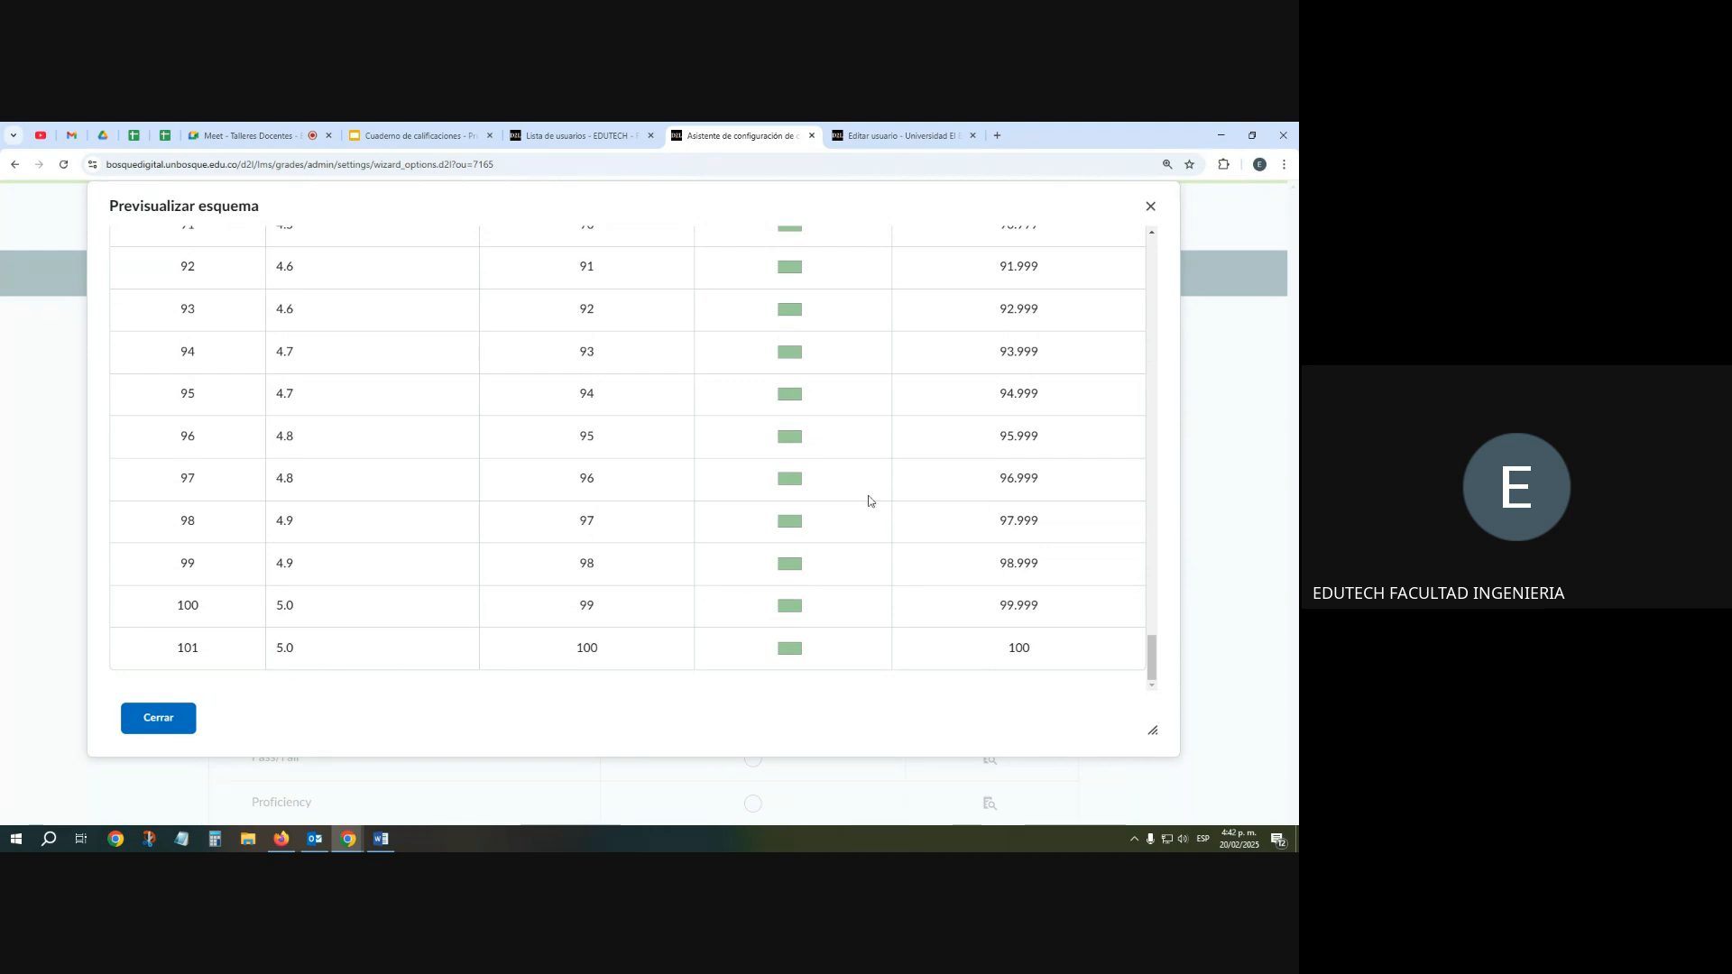
click(1150, 206)
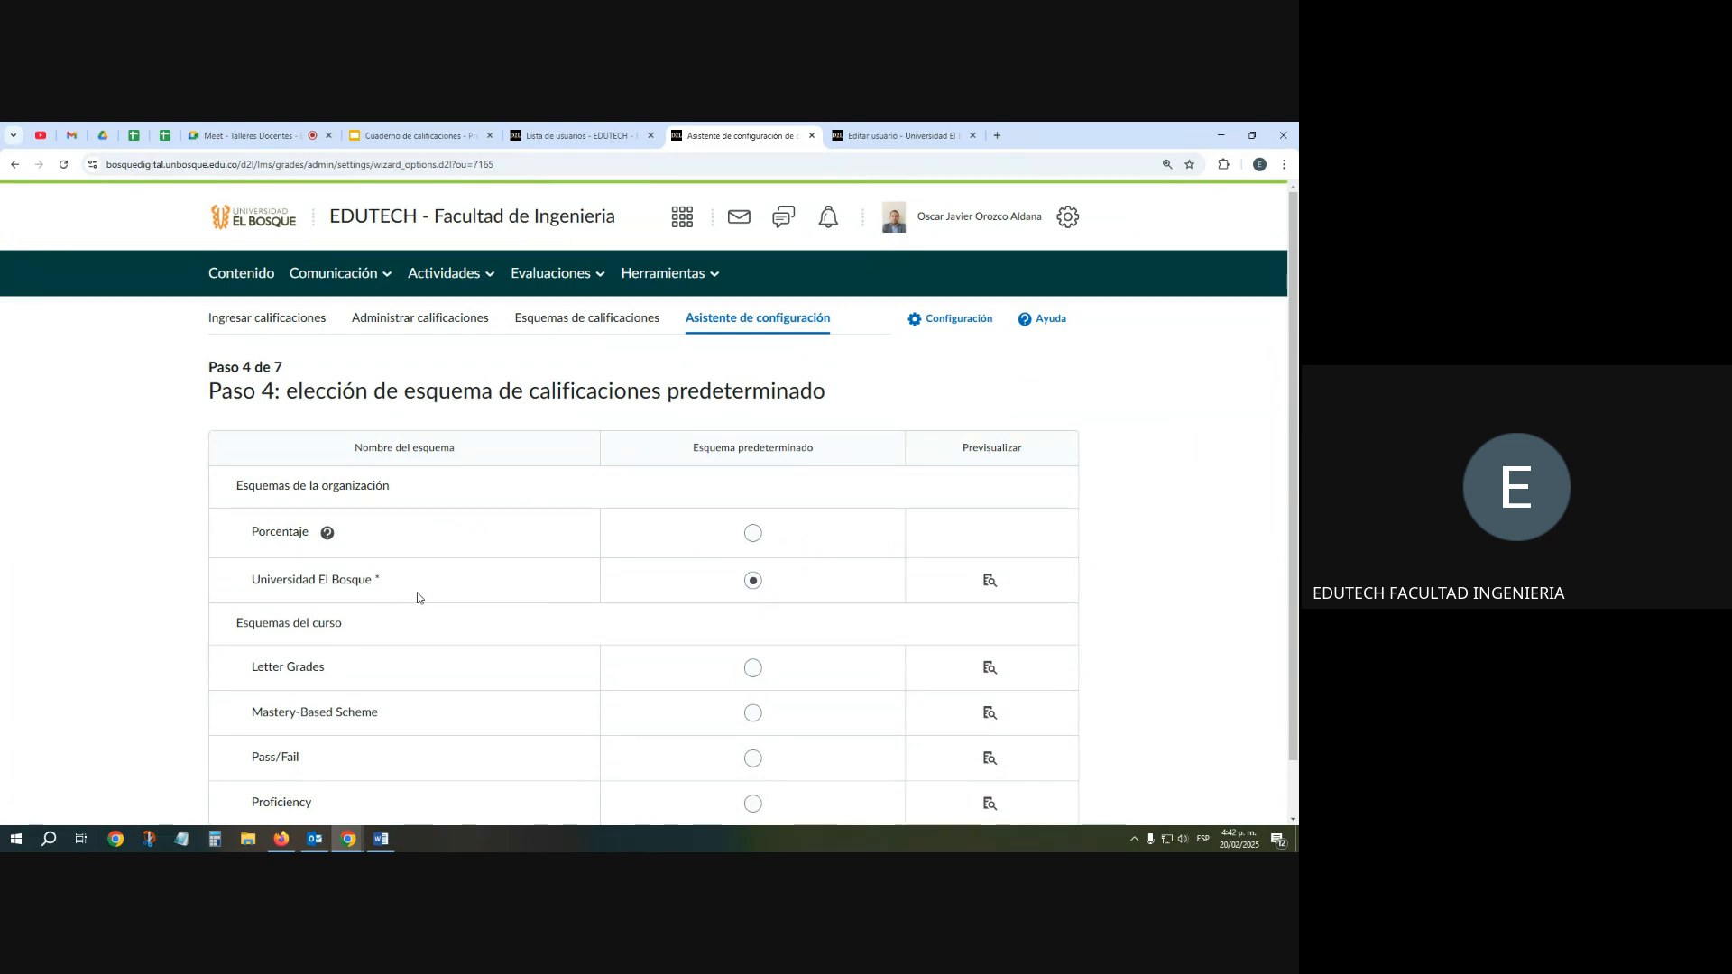
Accept Universidad El Bosque as the default scheme and 2 decimal places for the management view, continuing to step 6
scroll(631, 600, down, 1)
click(255, 801)
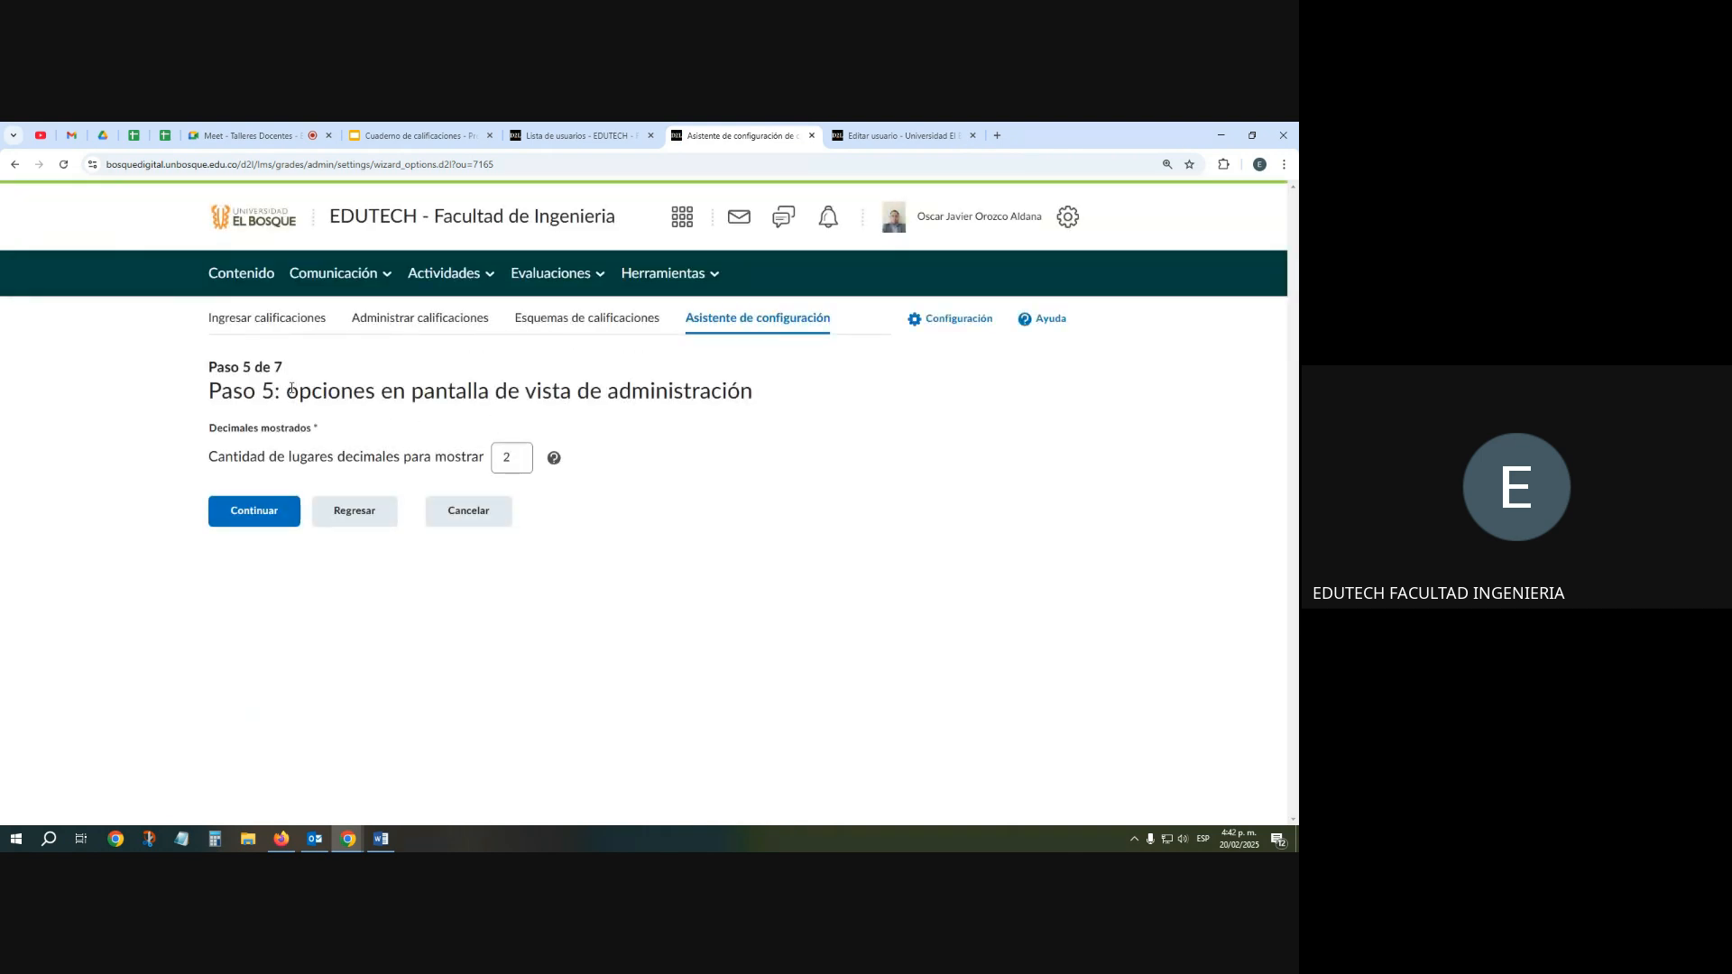
drag(287, 391, 771, 404)
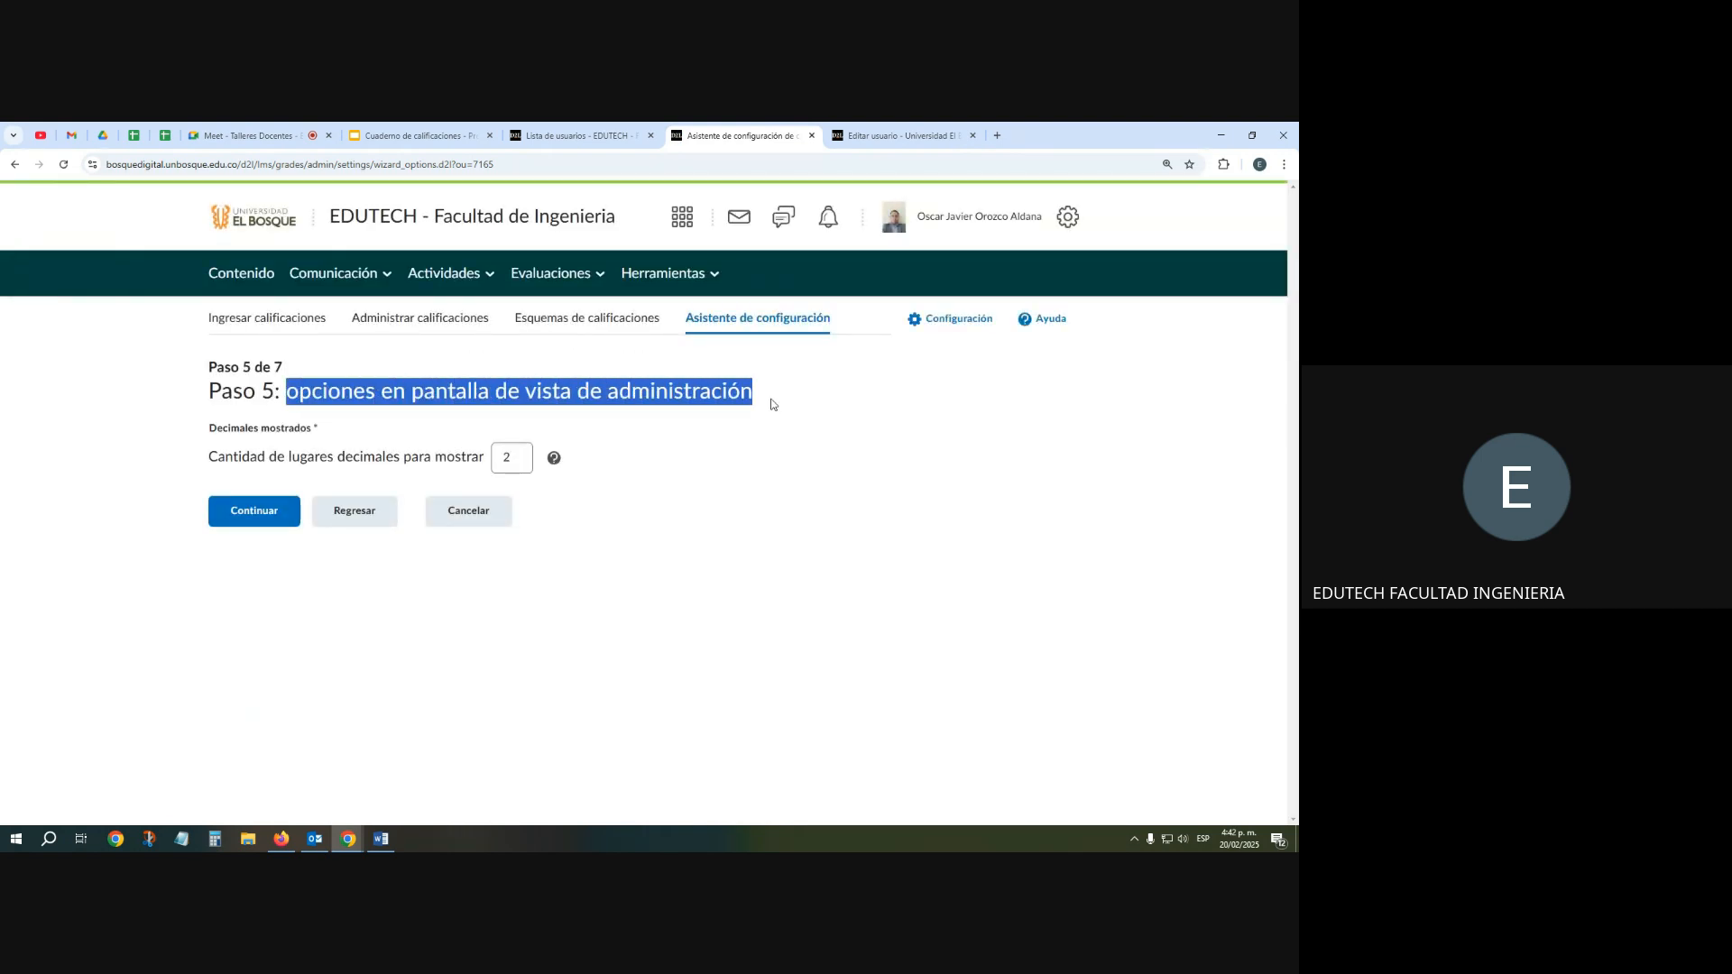
click(772, 423)
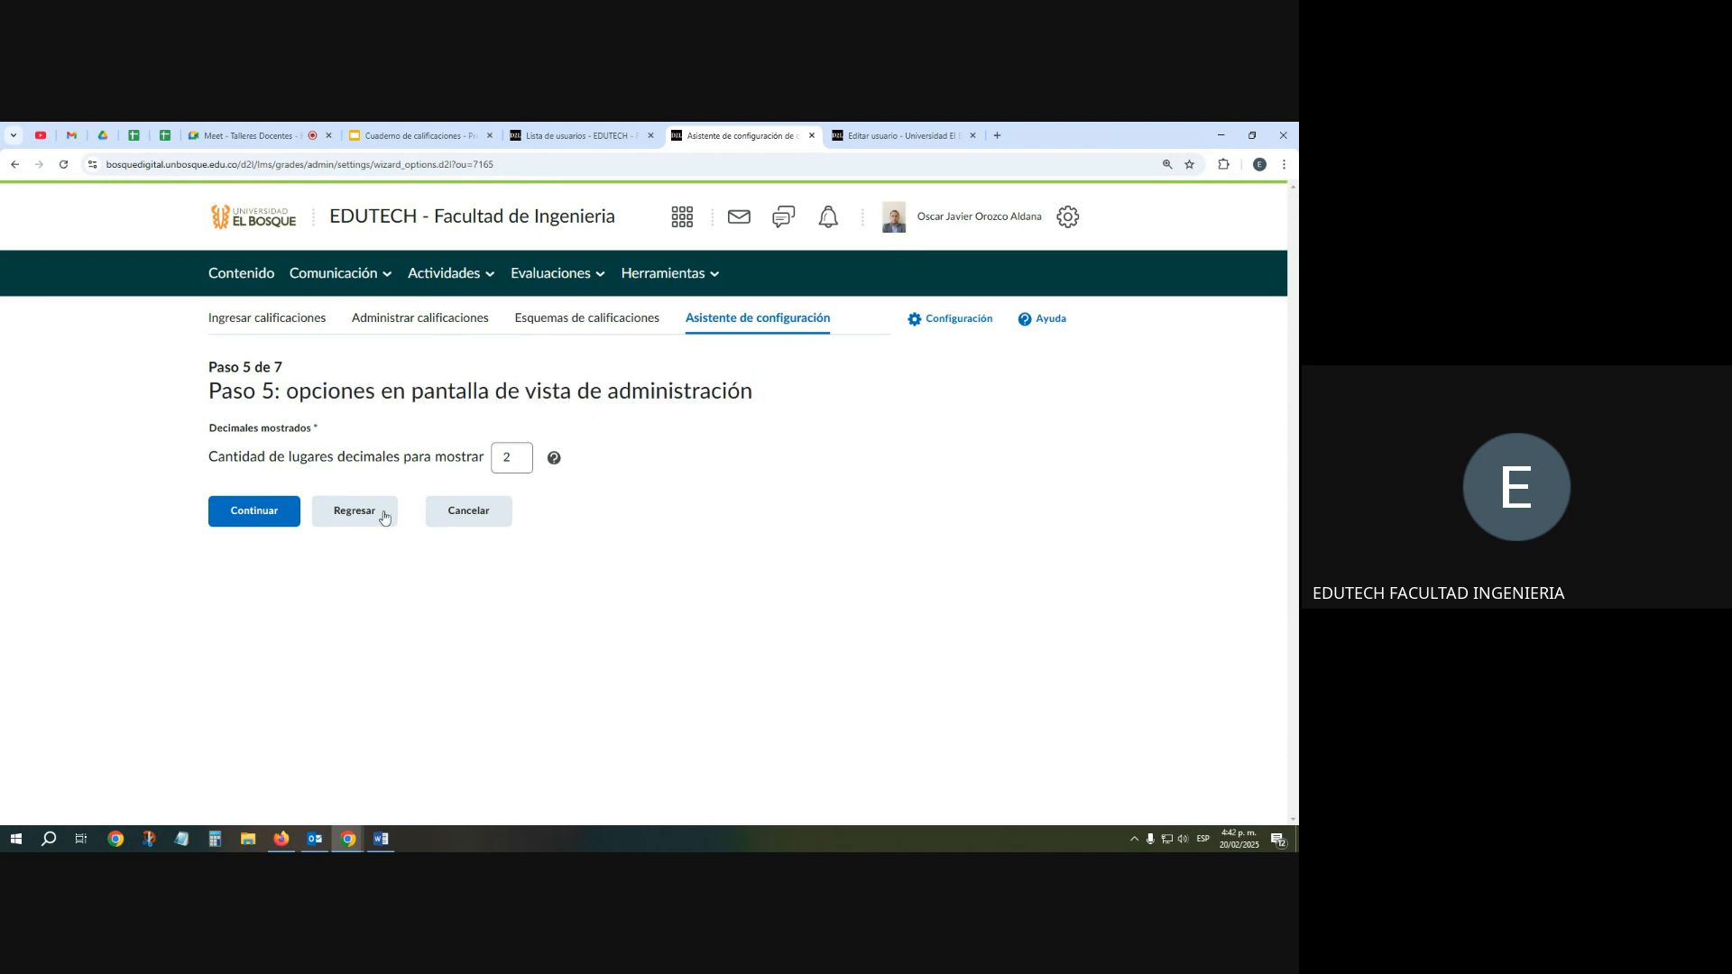
click(253, 512)
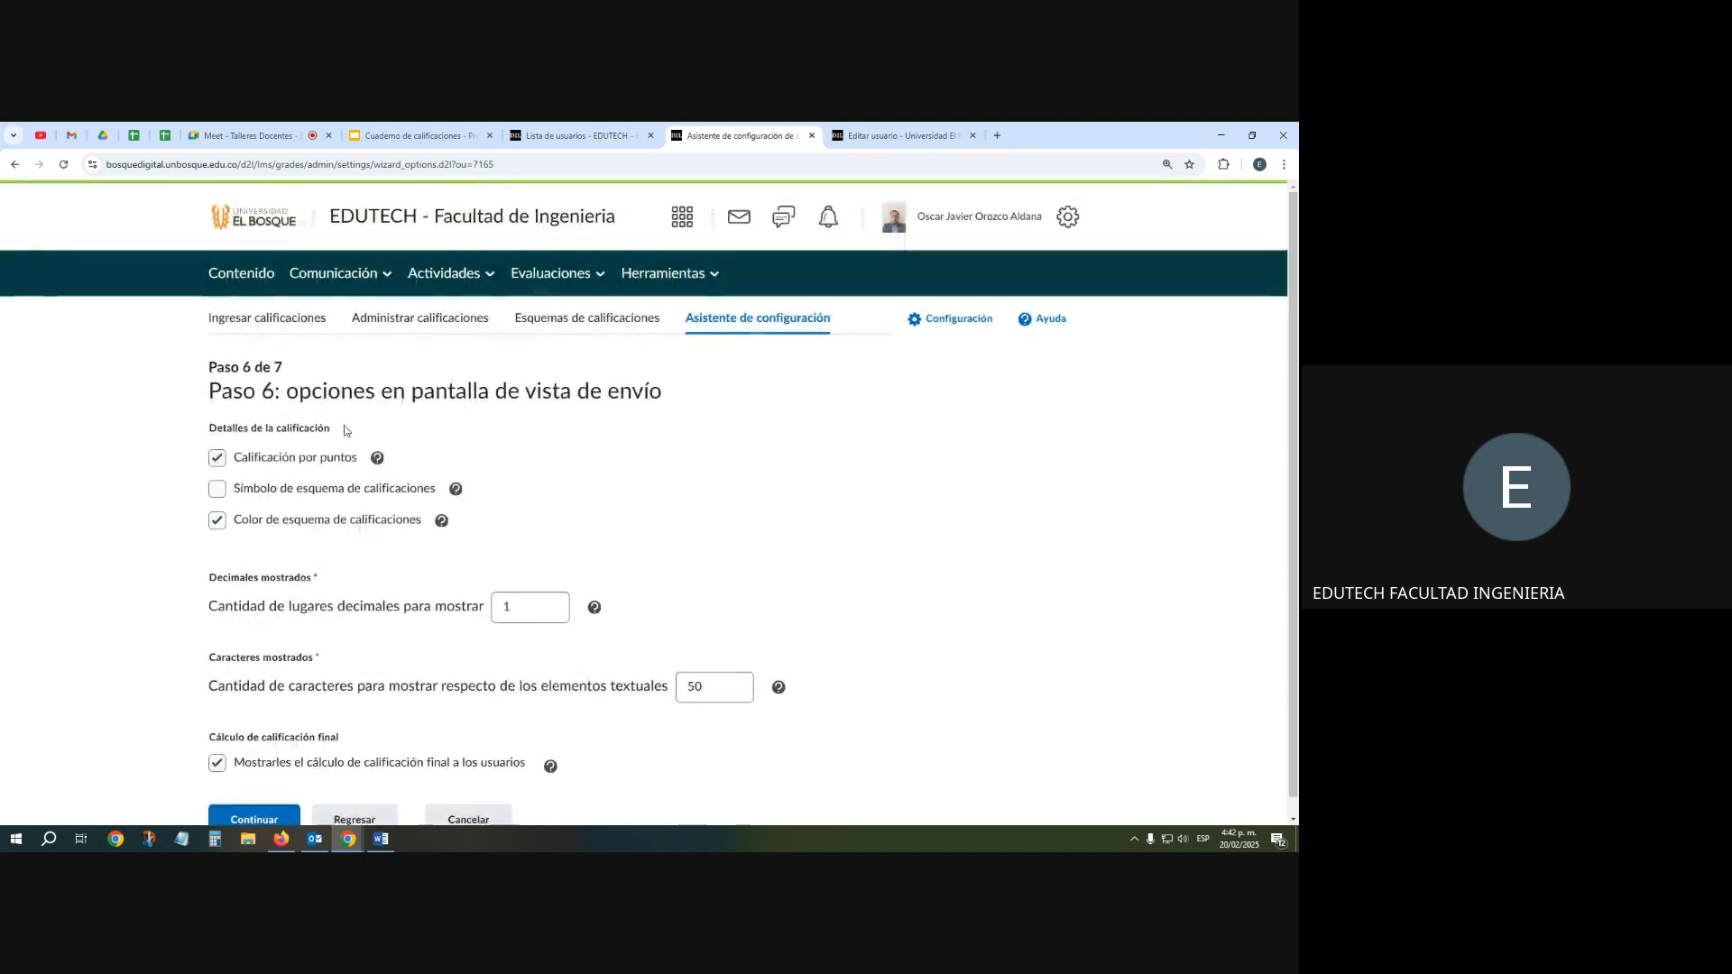
Go back from step 6, reload the grades setup wizard, and start it again from step 1
click(13, 166)
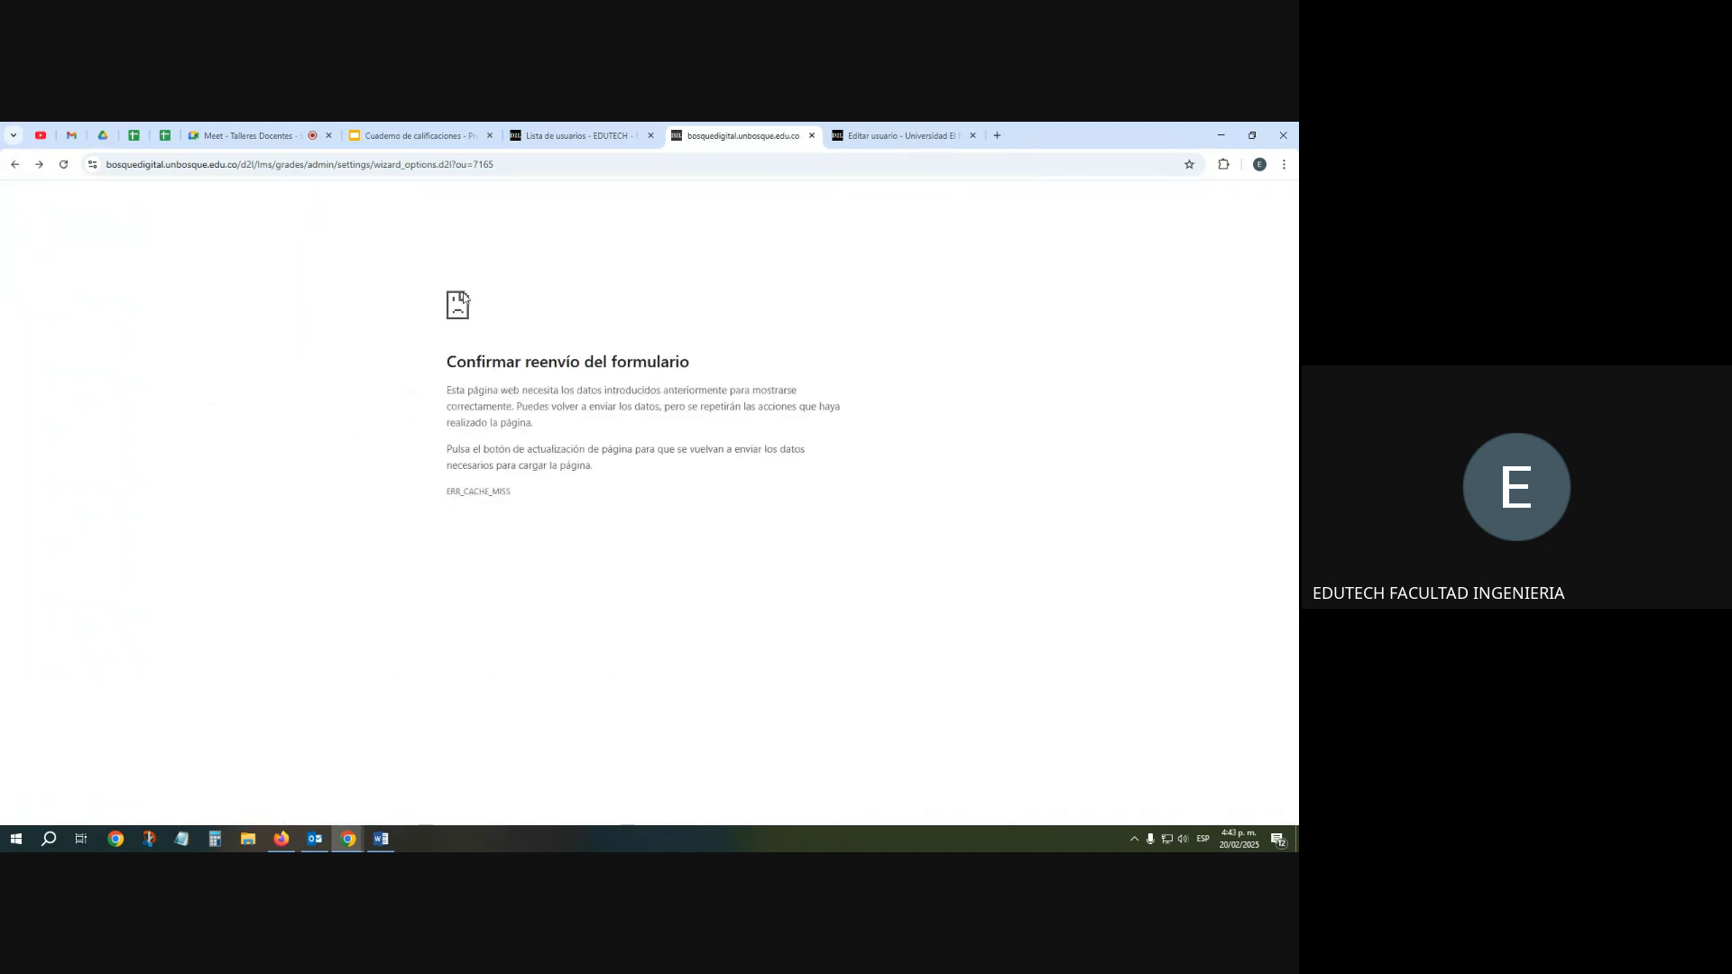
click(390, 160)
key(Return)
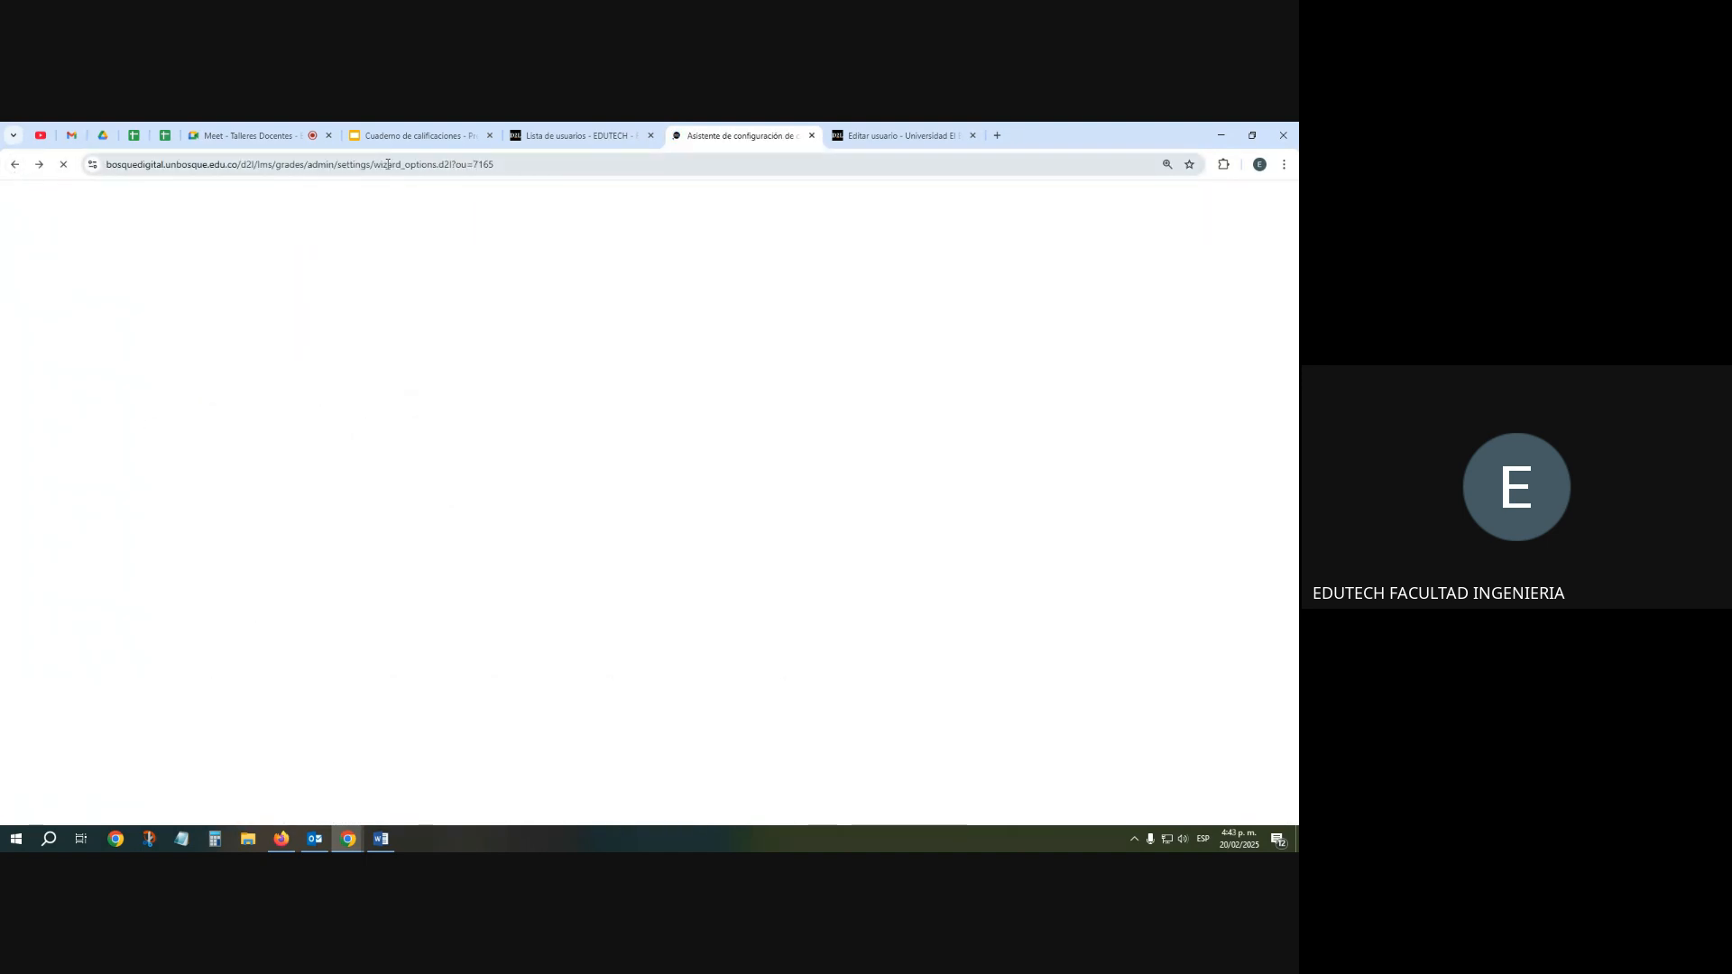
scroll(361, 541, down, 5)
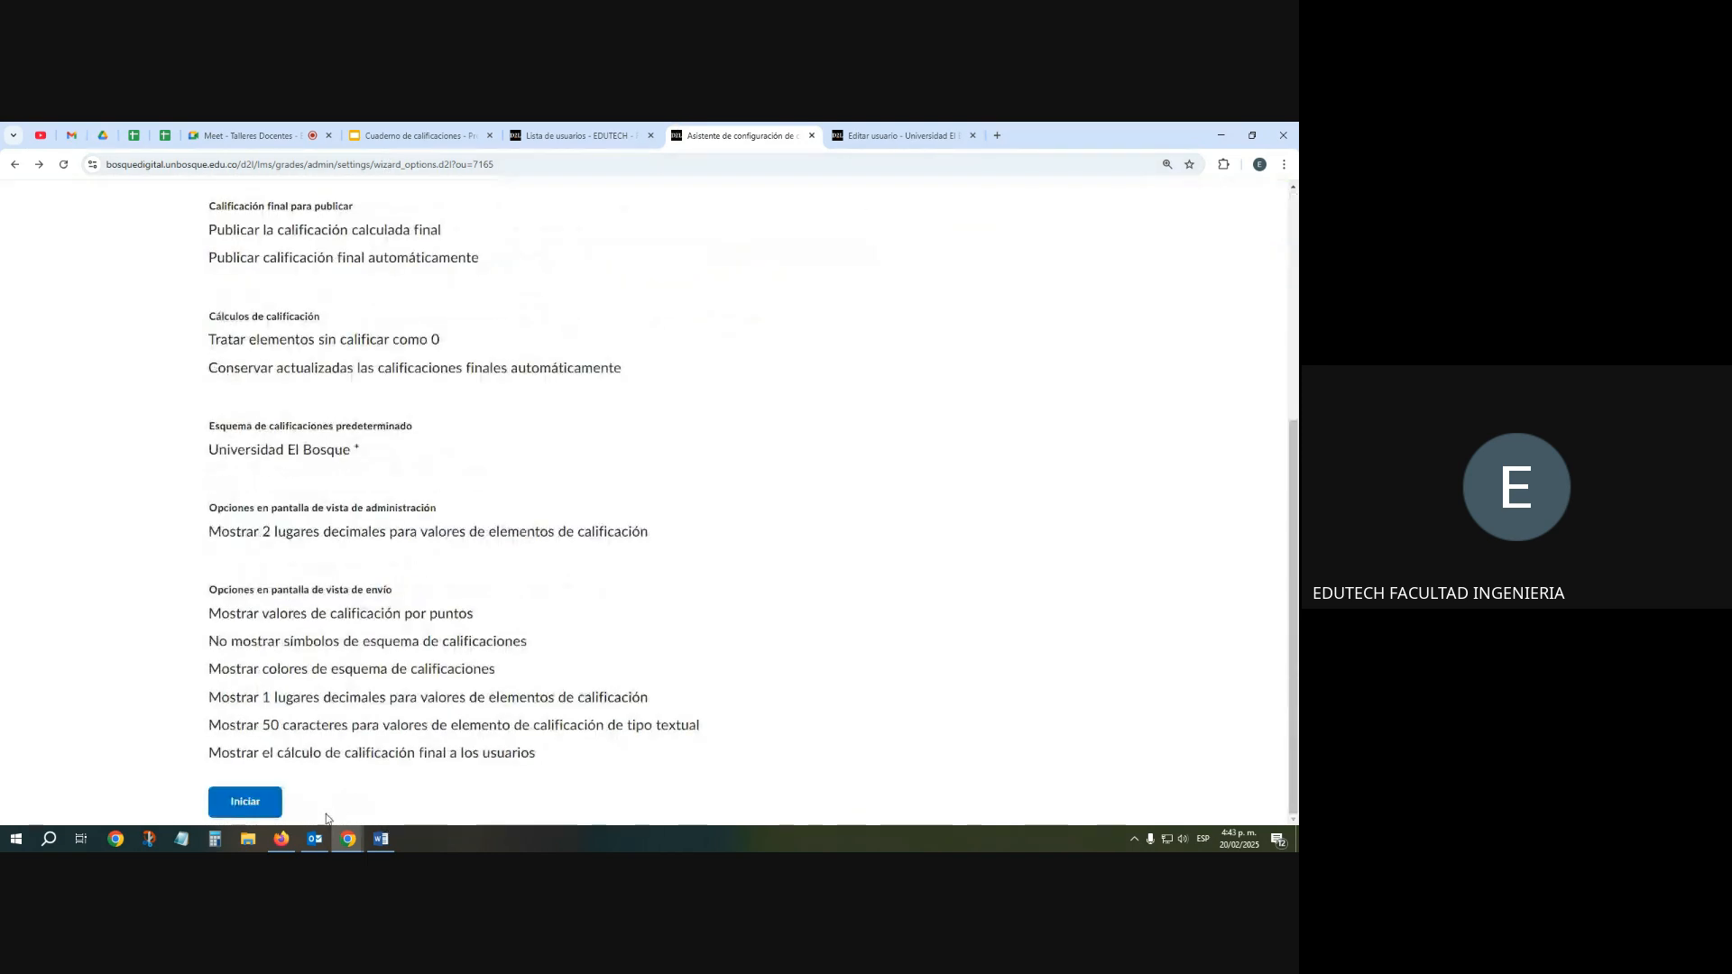
click(245, 802)
Keep the Fórmula system, published calculated grade, ungraded items as 0 and Universidad El Bosque scheme, advancing through steps 1 to 4
scroll(271, 704, down, 2)
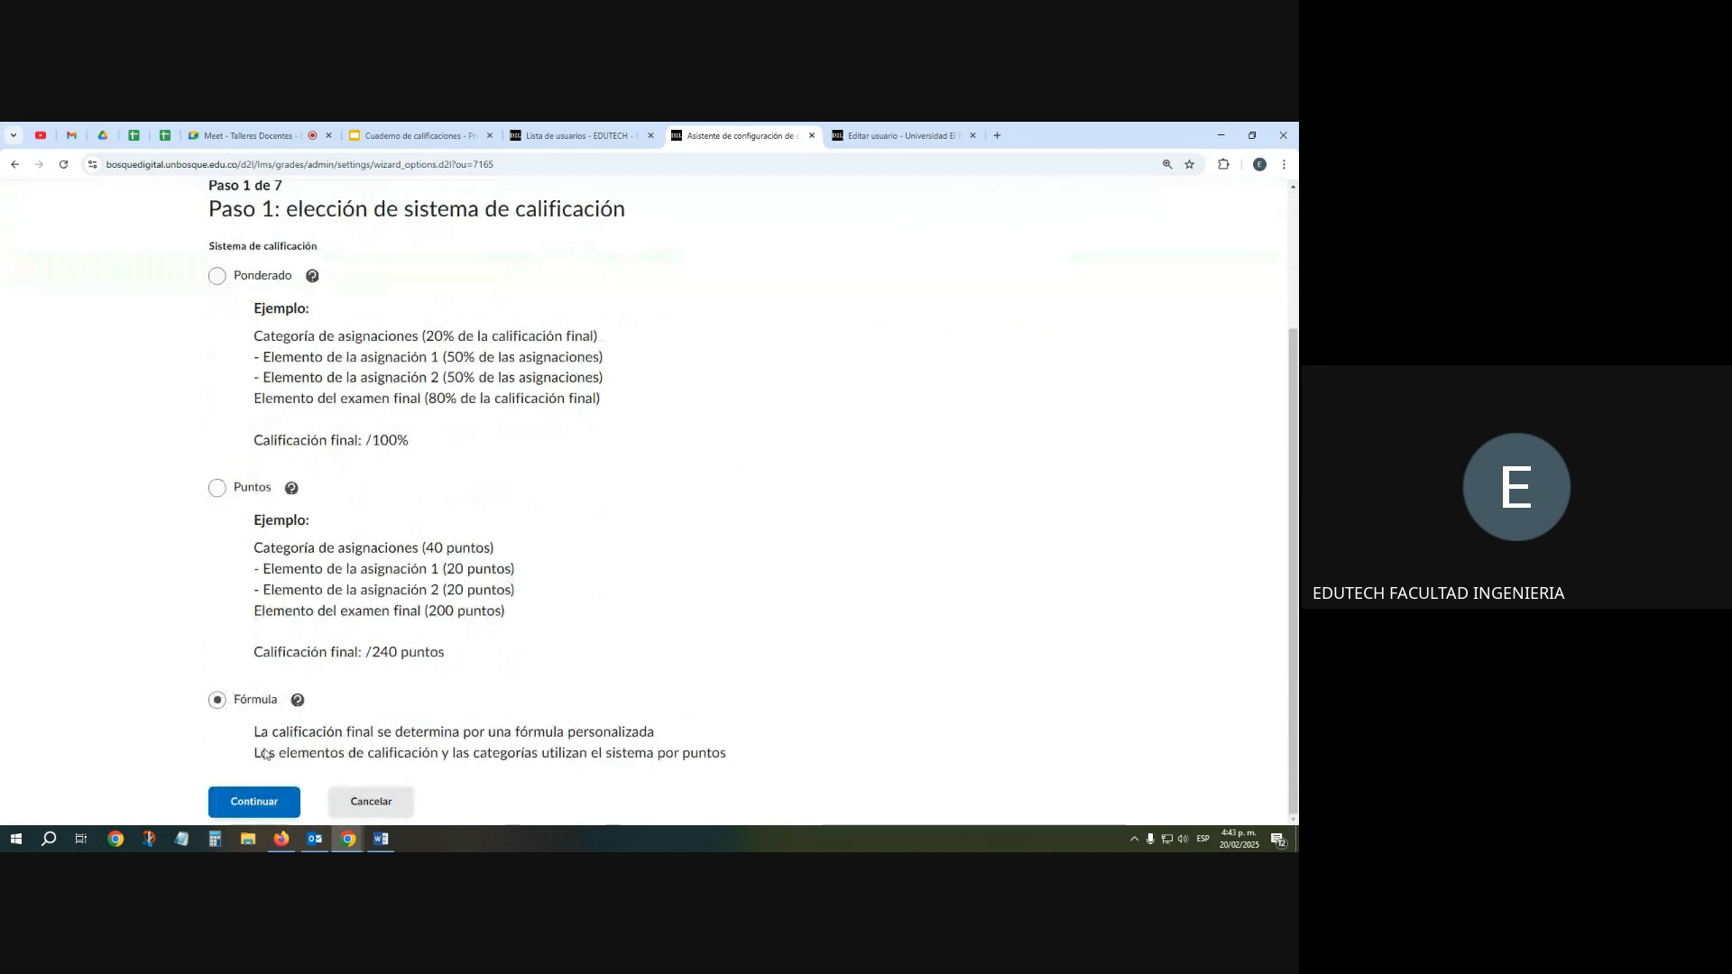
click(256, 802)
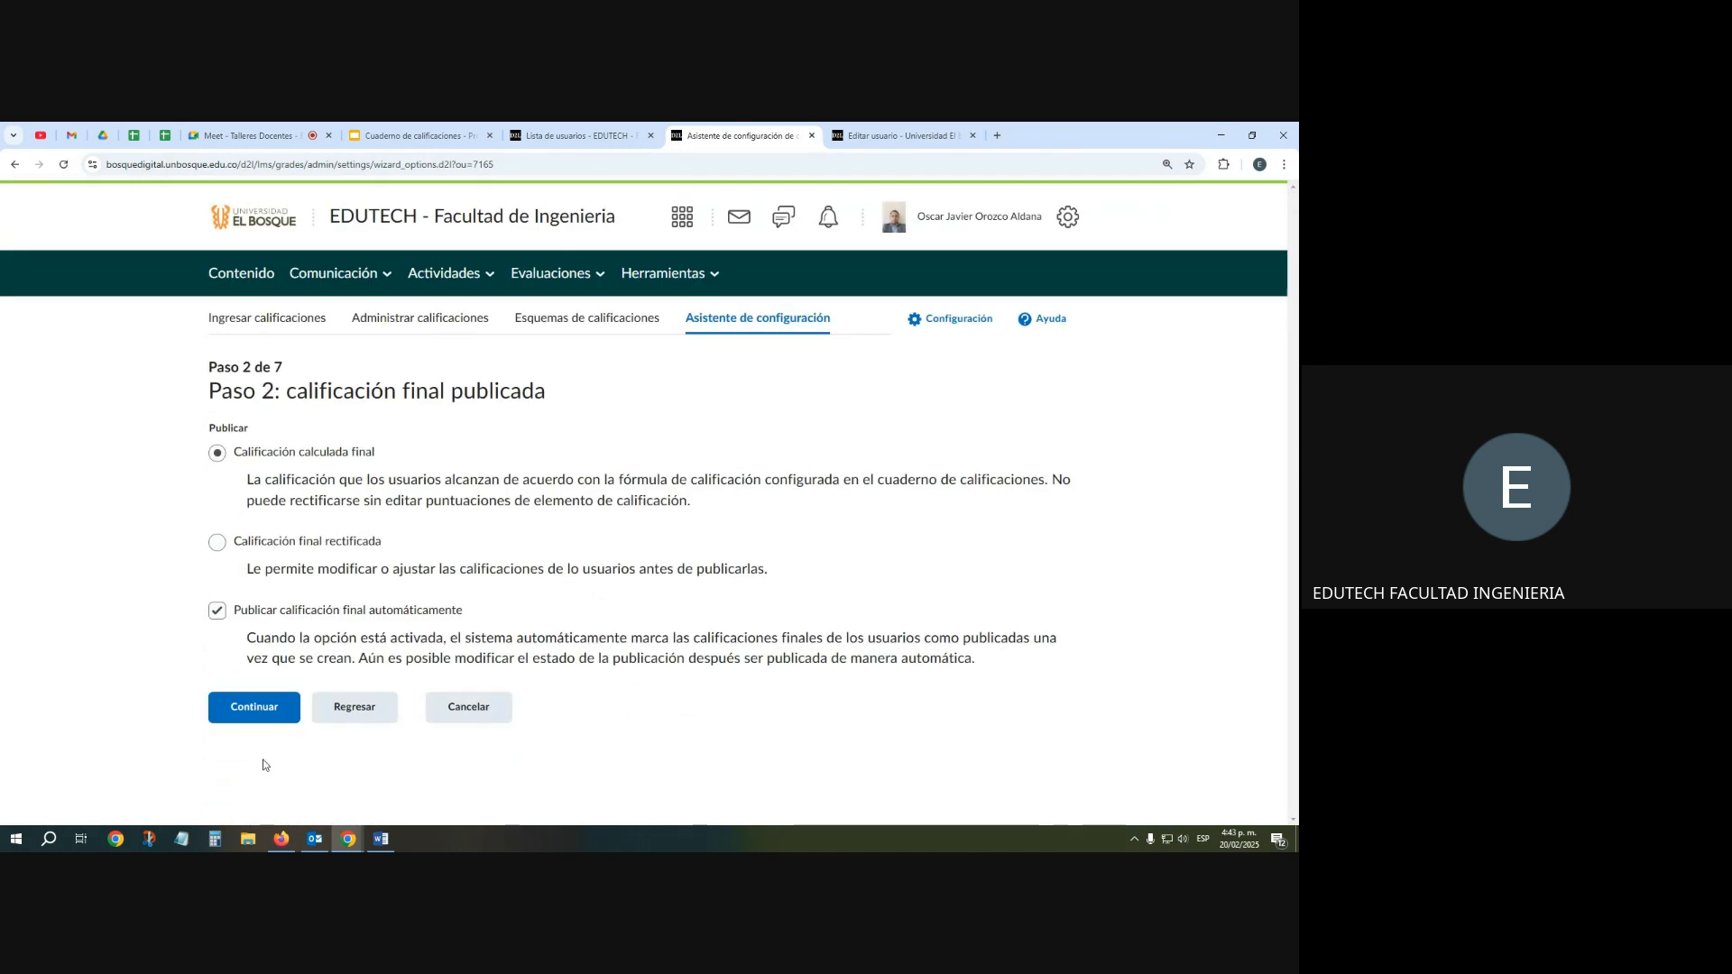
click(255, 709)
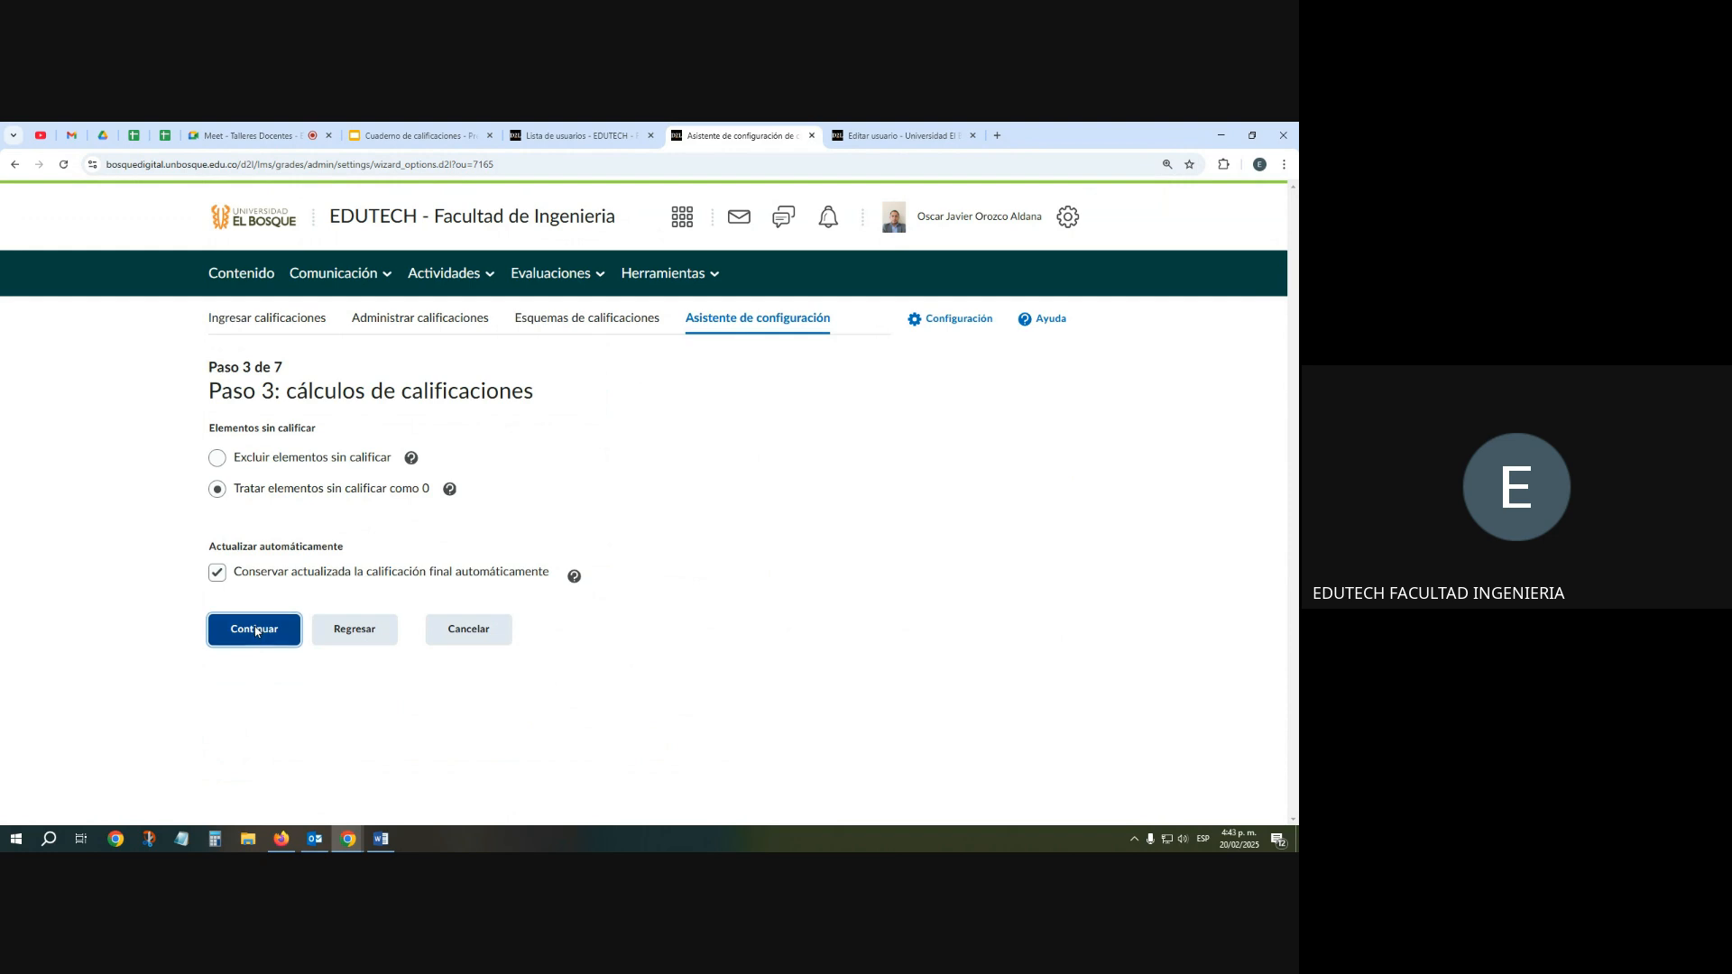
click(255, 631)
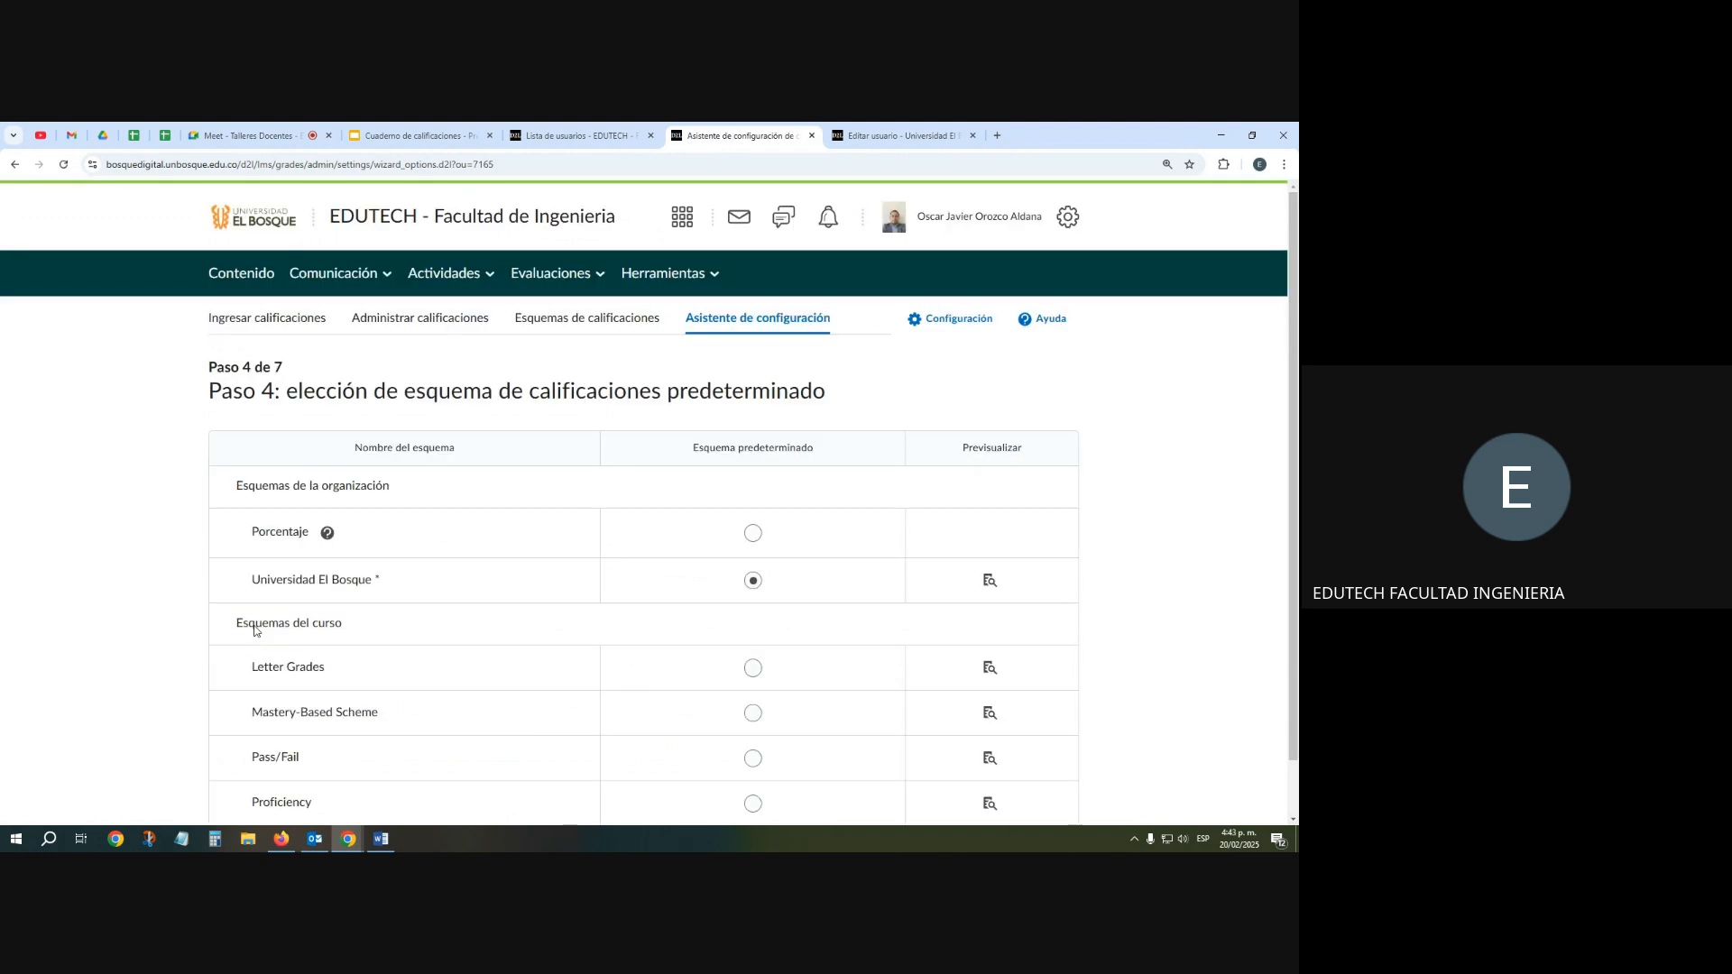
scroll(256, 630, down, 1)
click(255, 803)
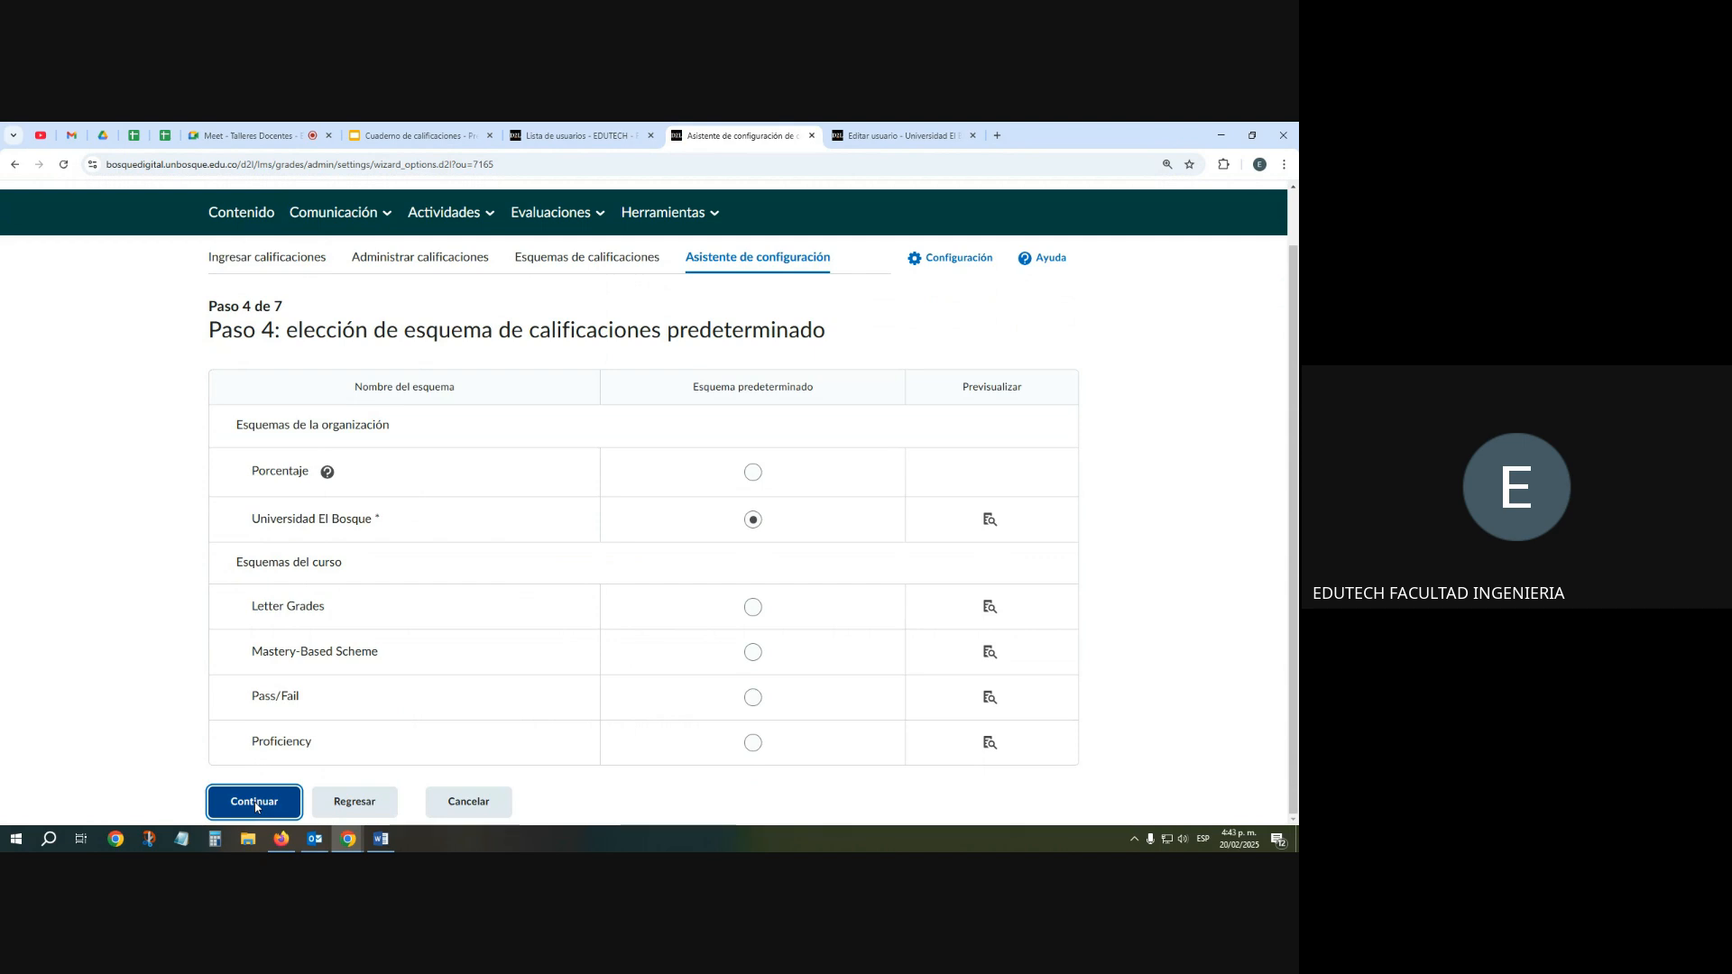
Keep 2 decimal places for the management view and continue to step 6
click(506, 450)
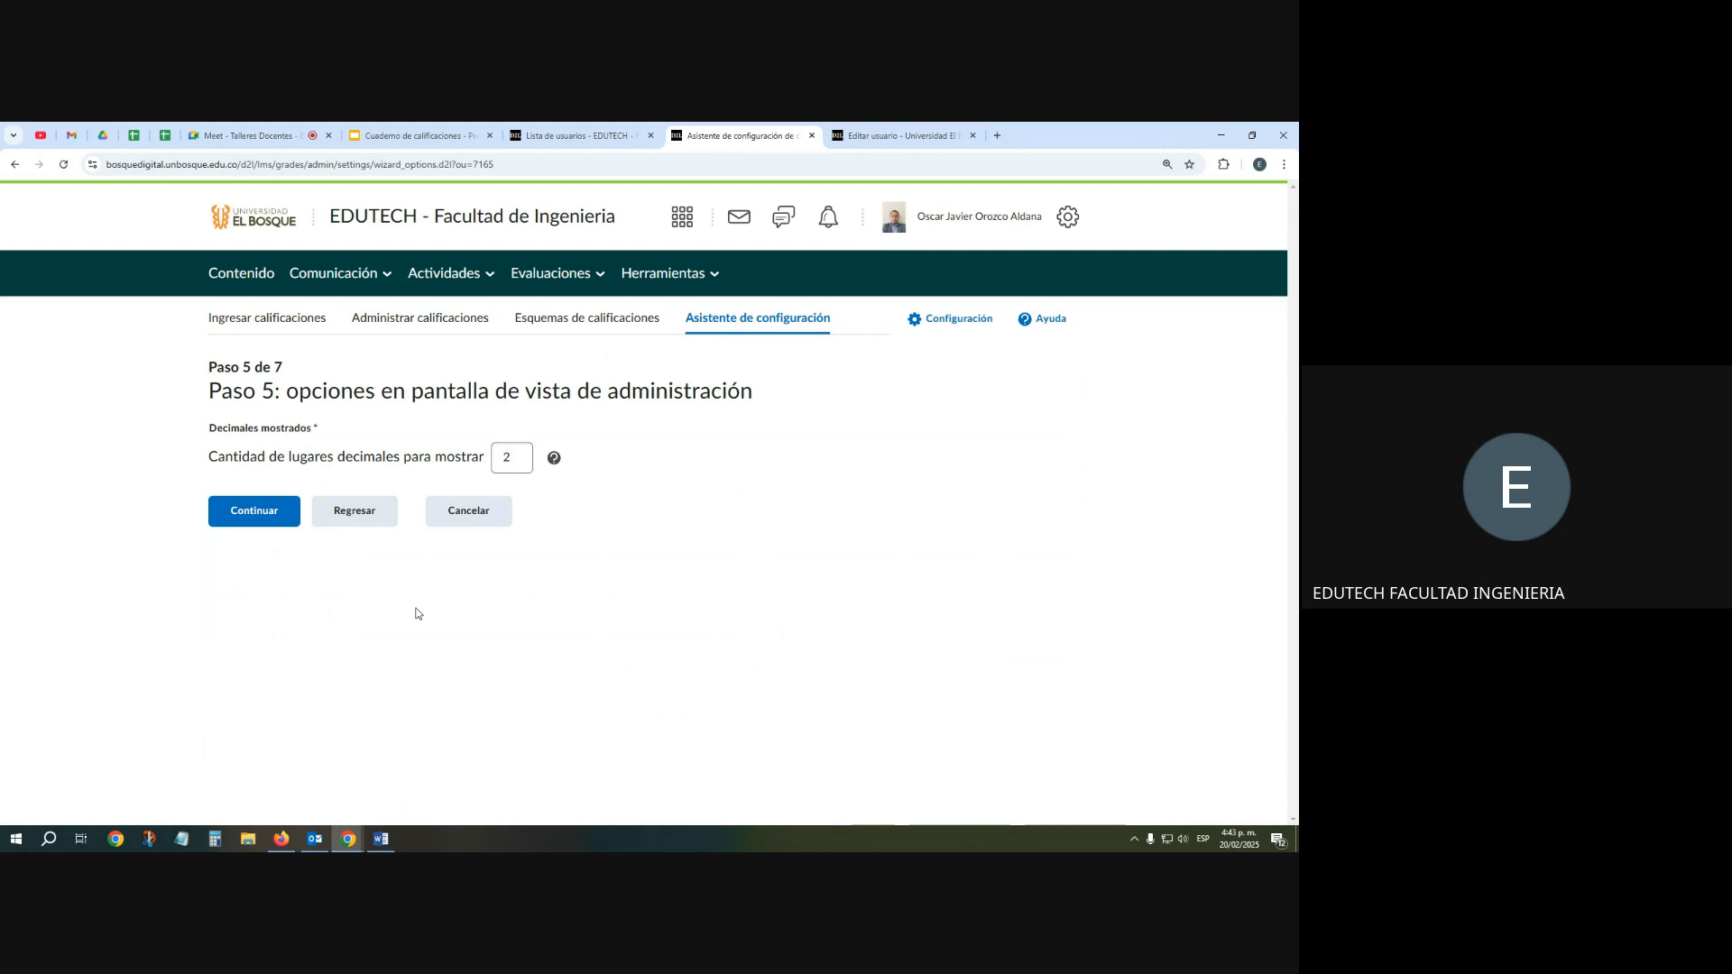
click(507, 457)
double_click(507, 457)
click(267, 515)
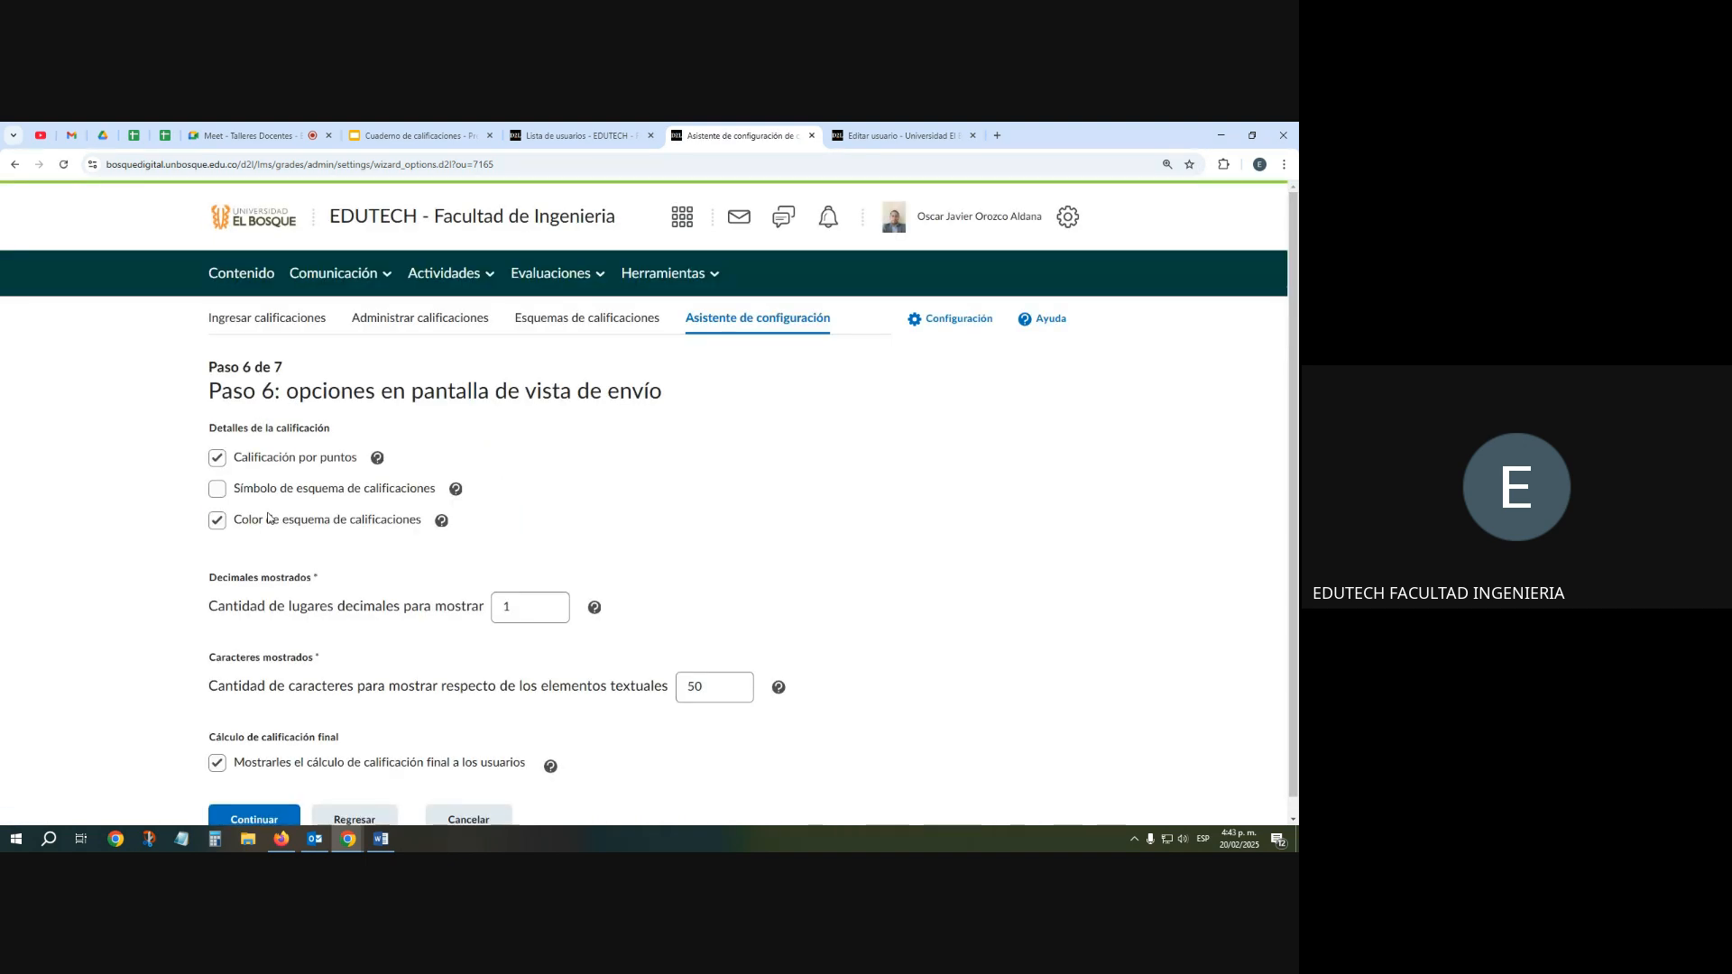
Enable Símbolo de esquema de calificaciones among the grade details of the submission view
drag(403, 391, 683, 401)
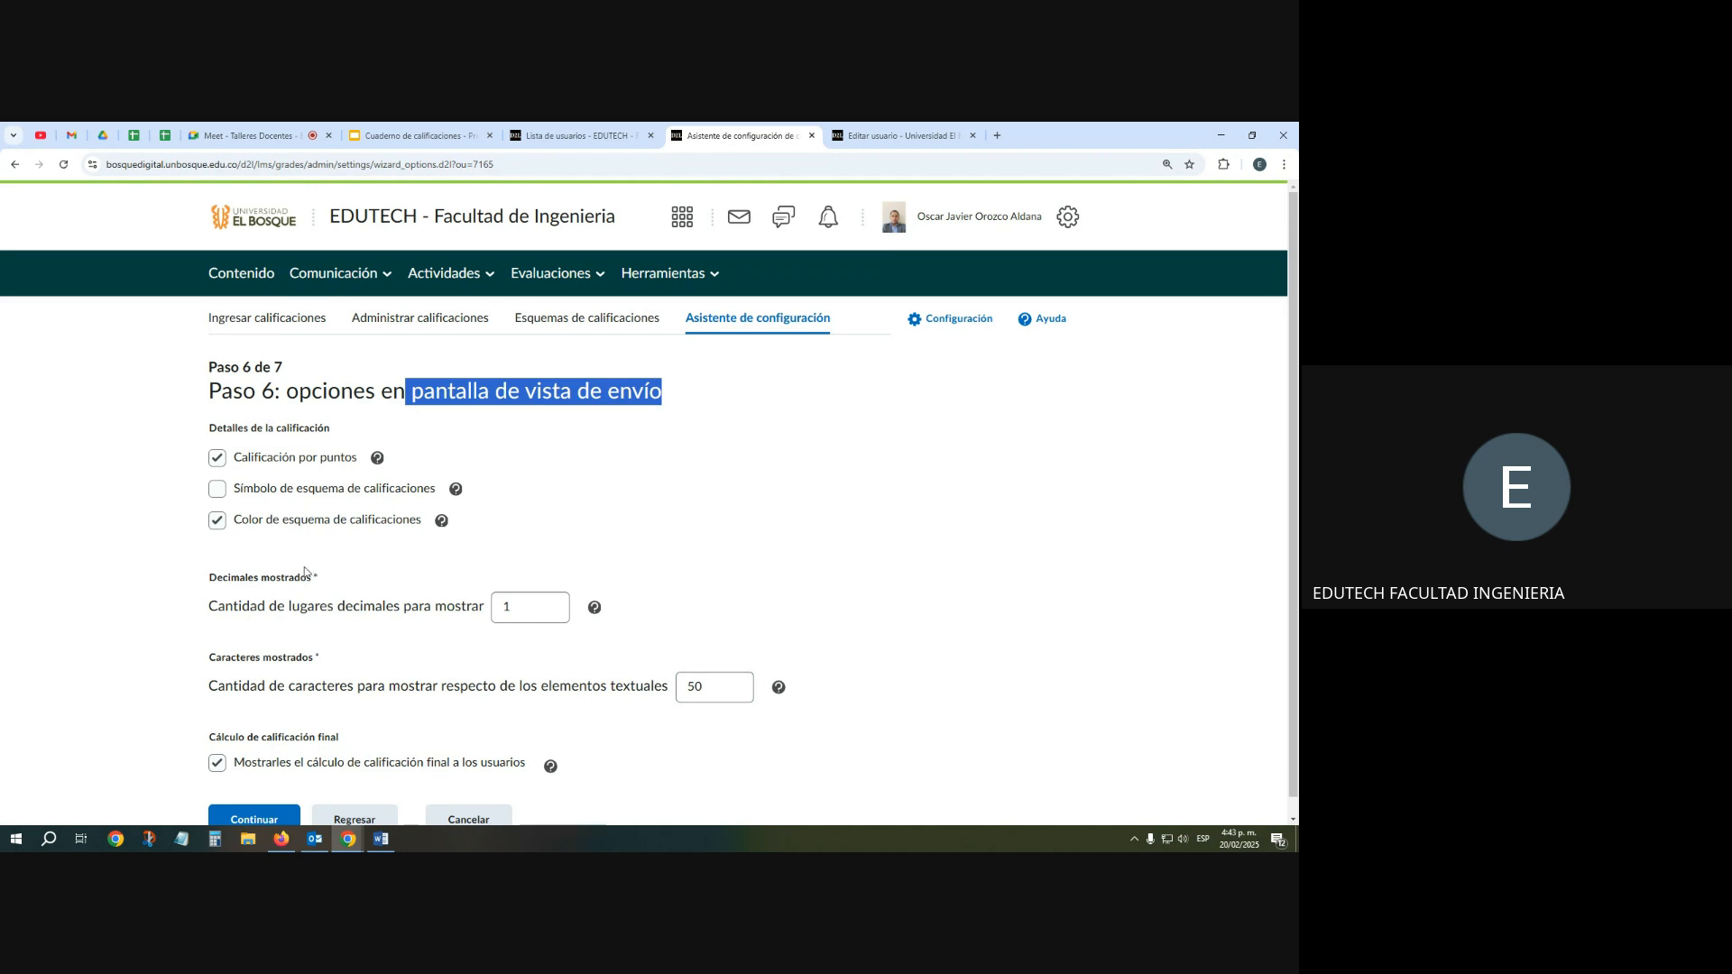
drag(205, 428, 342, 434)
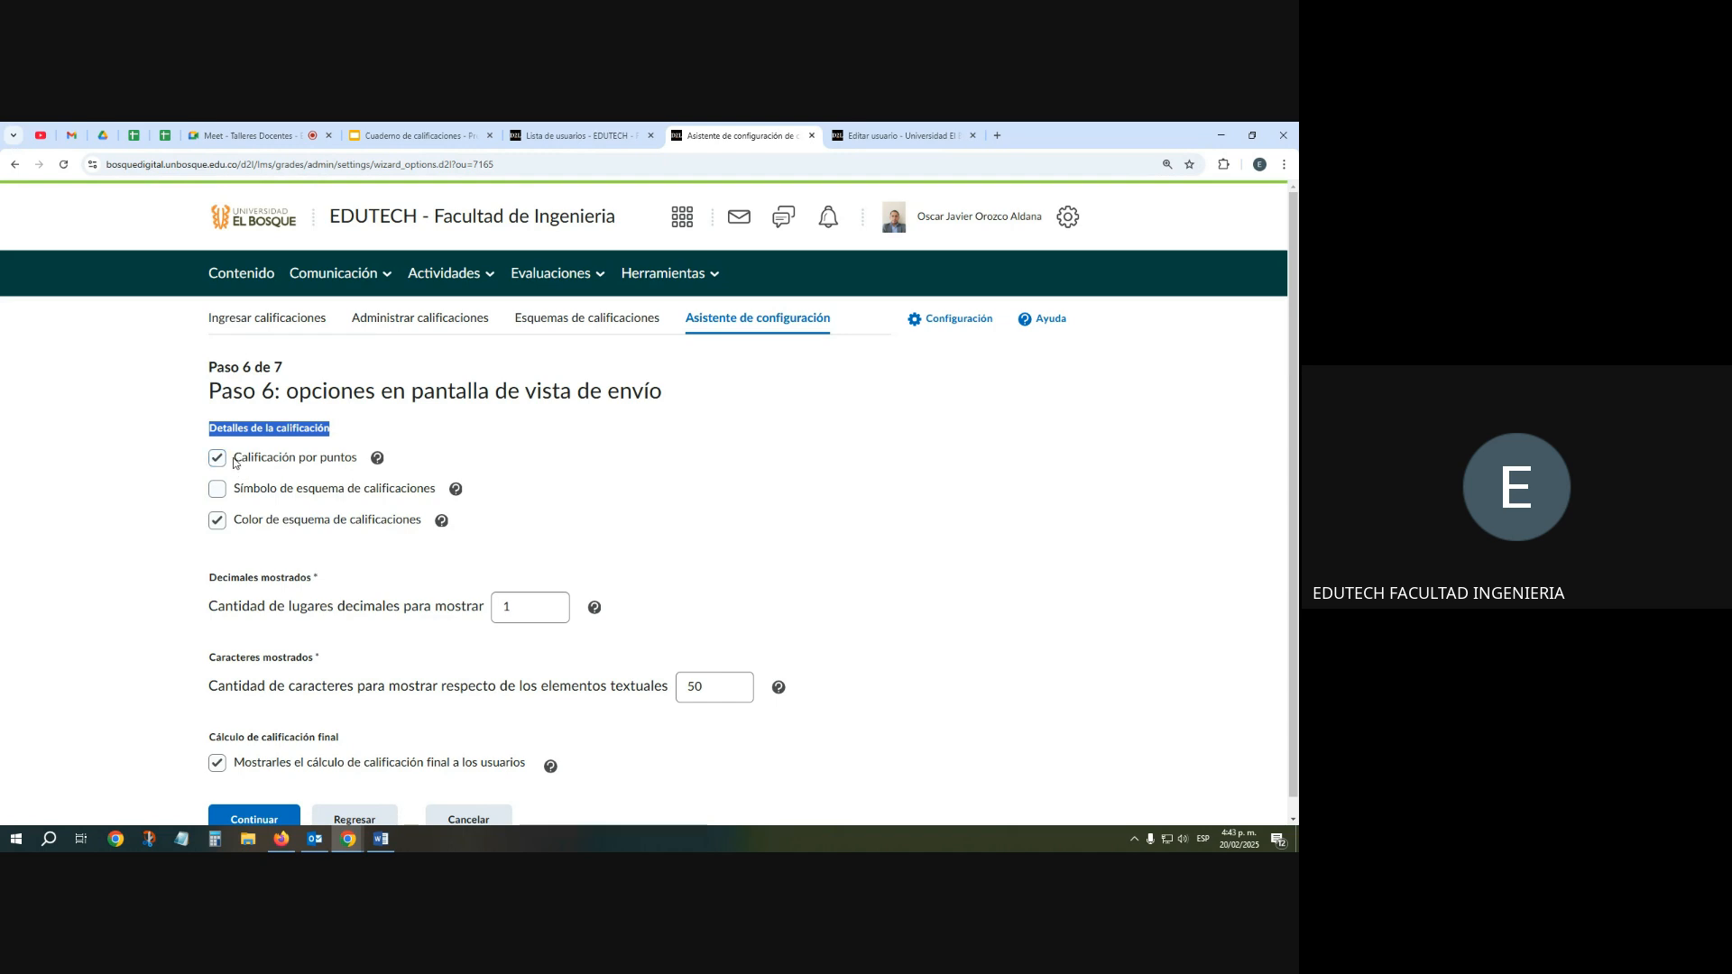
click(218, 489)
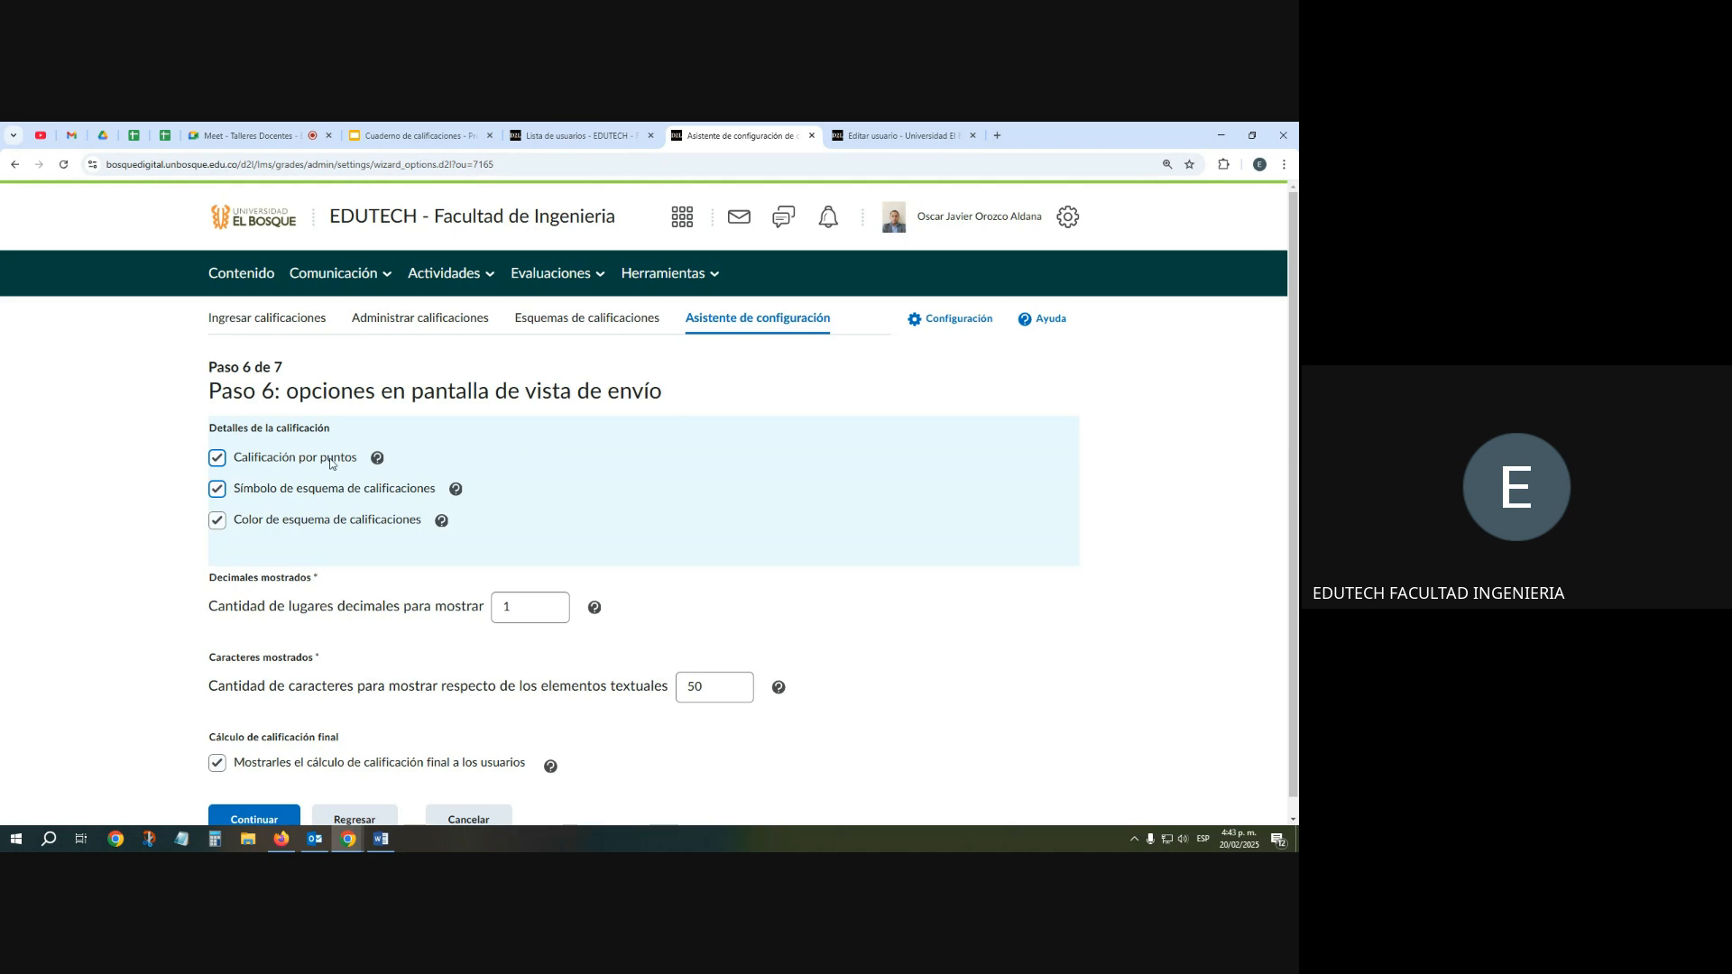
Open the test student's grades preview from the user list, enlarge it to examine the Puntos column, and restore its size
click(582, 137)
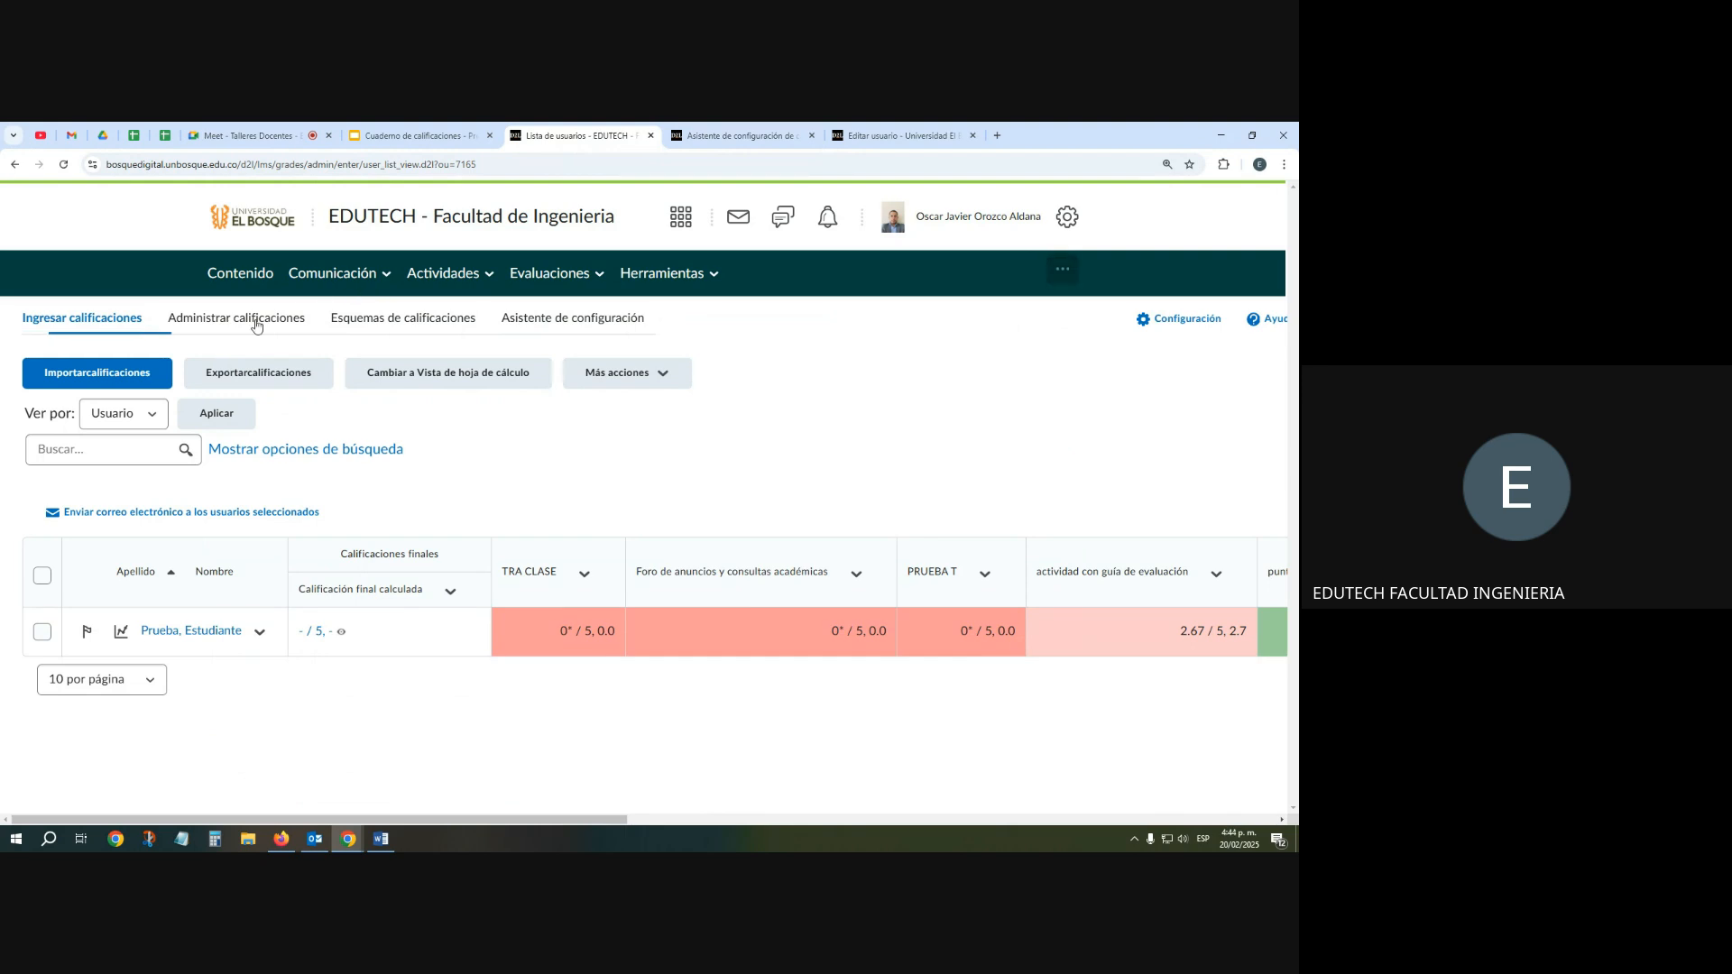
click(258, 636)
click(289, 678)
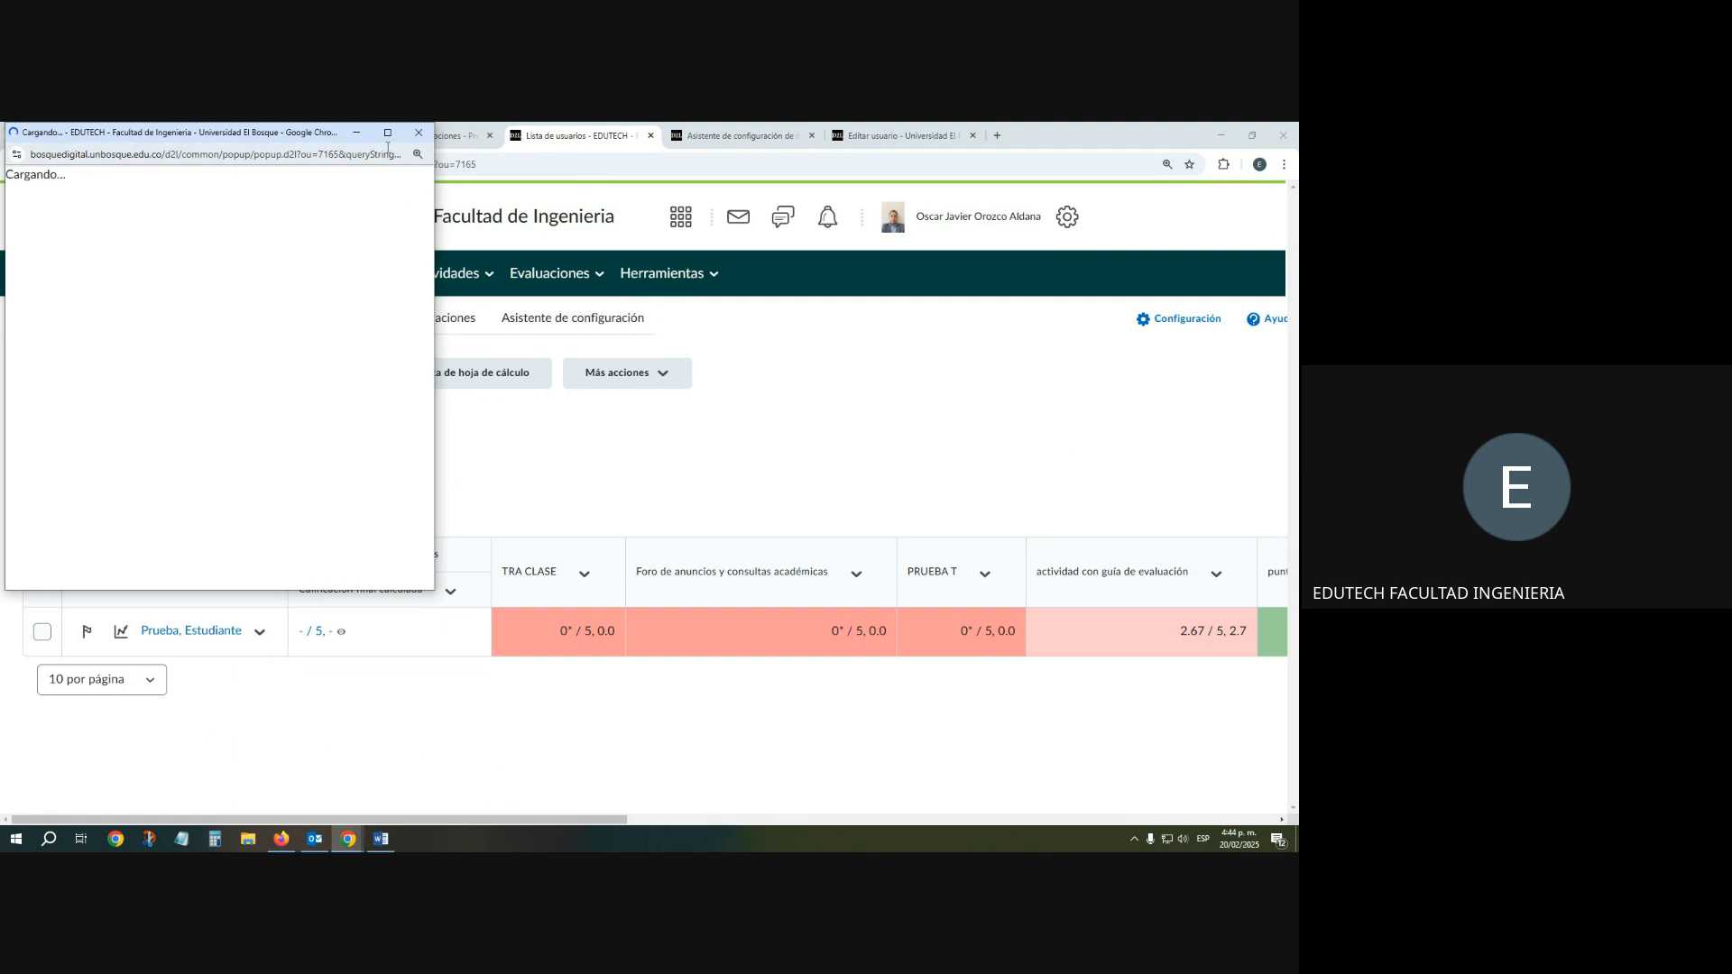
click(387, 133)
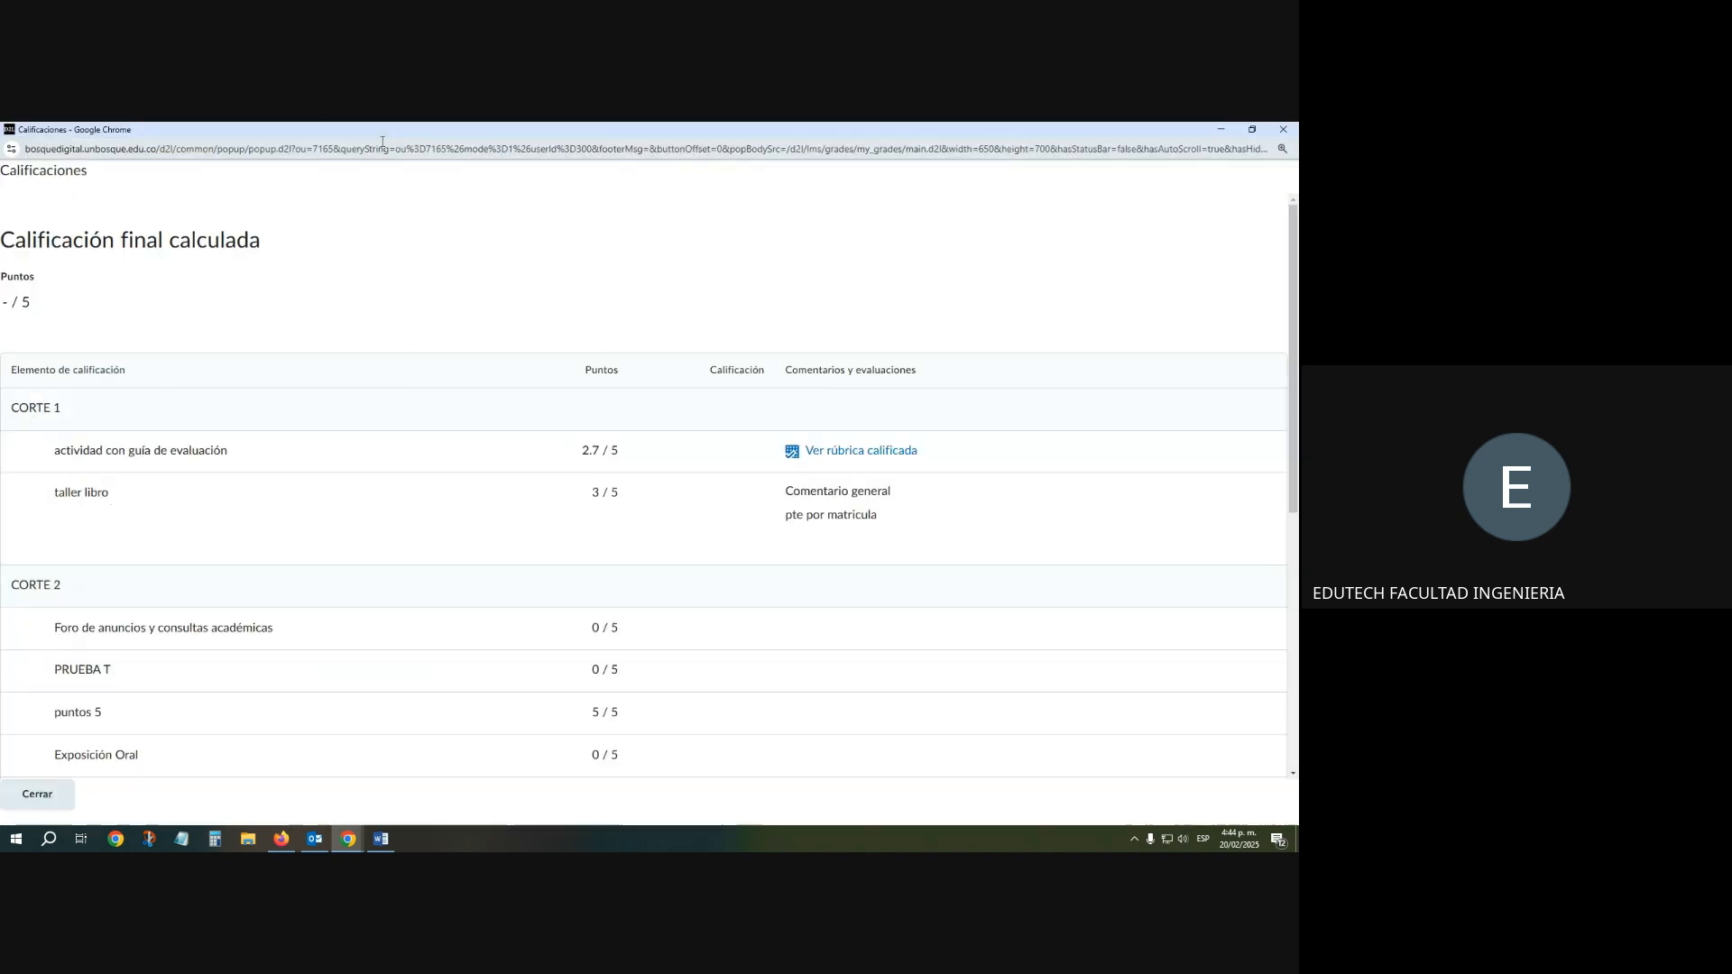
double_click(619, 374)
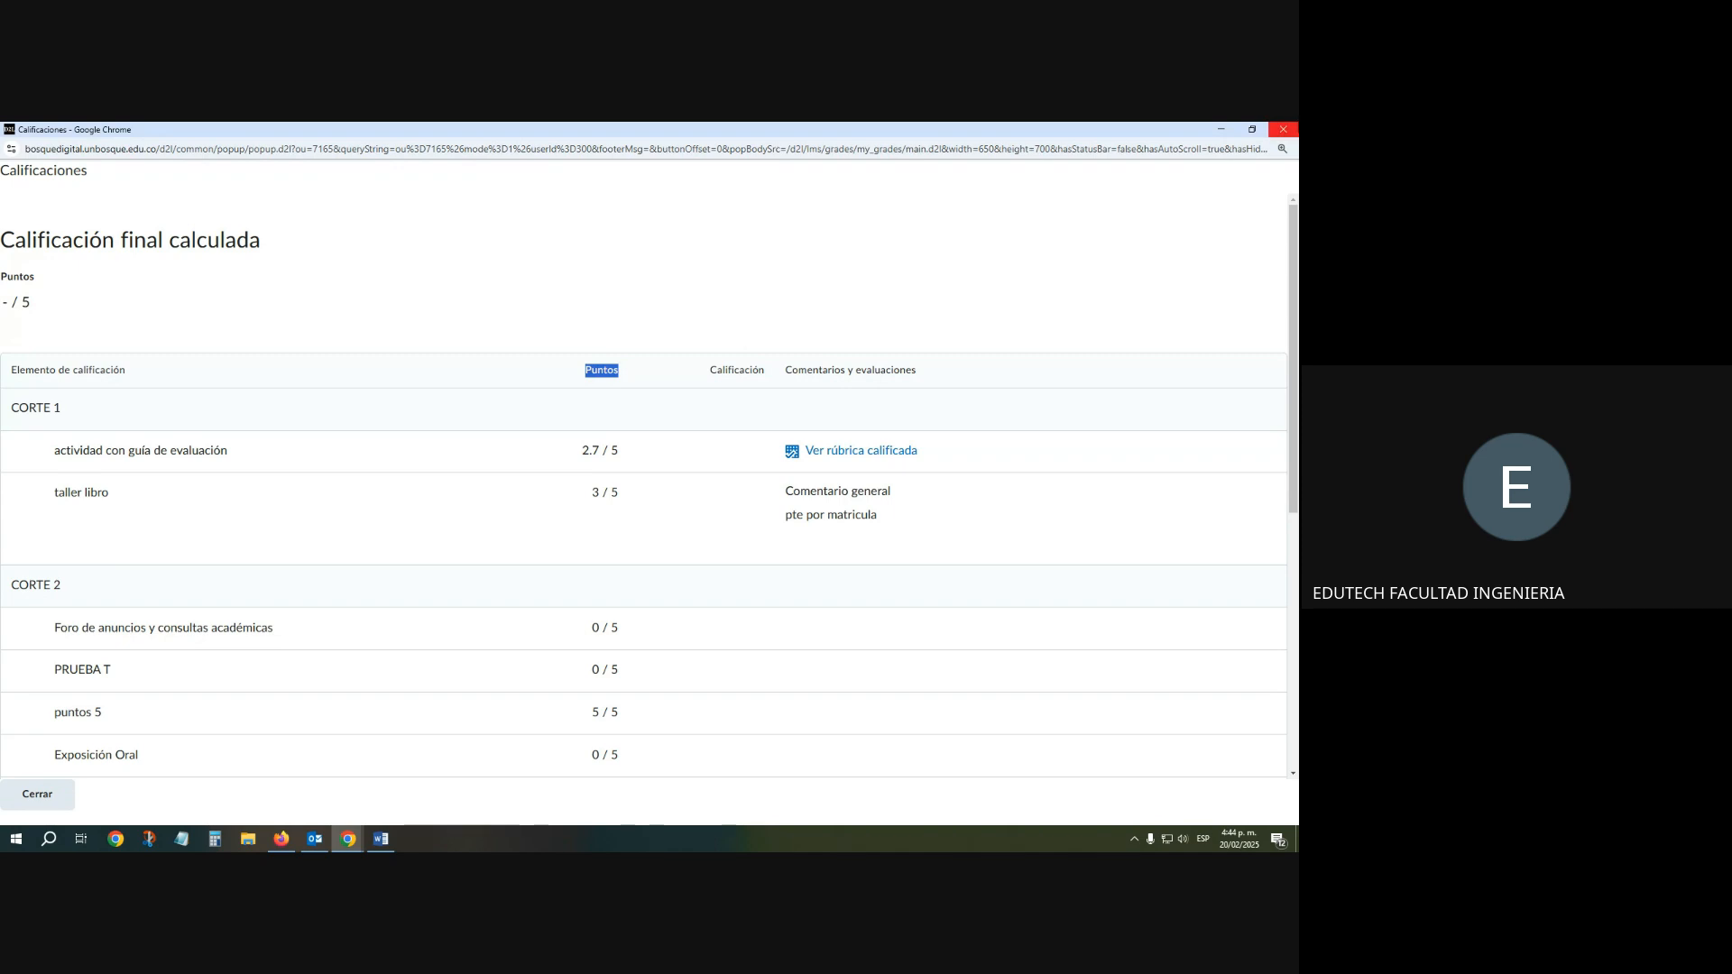
click(1252, 129)
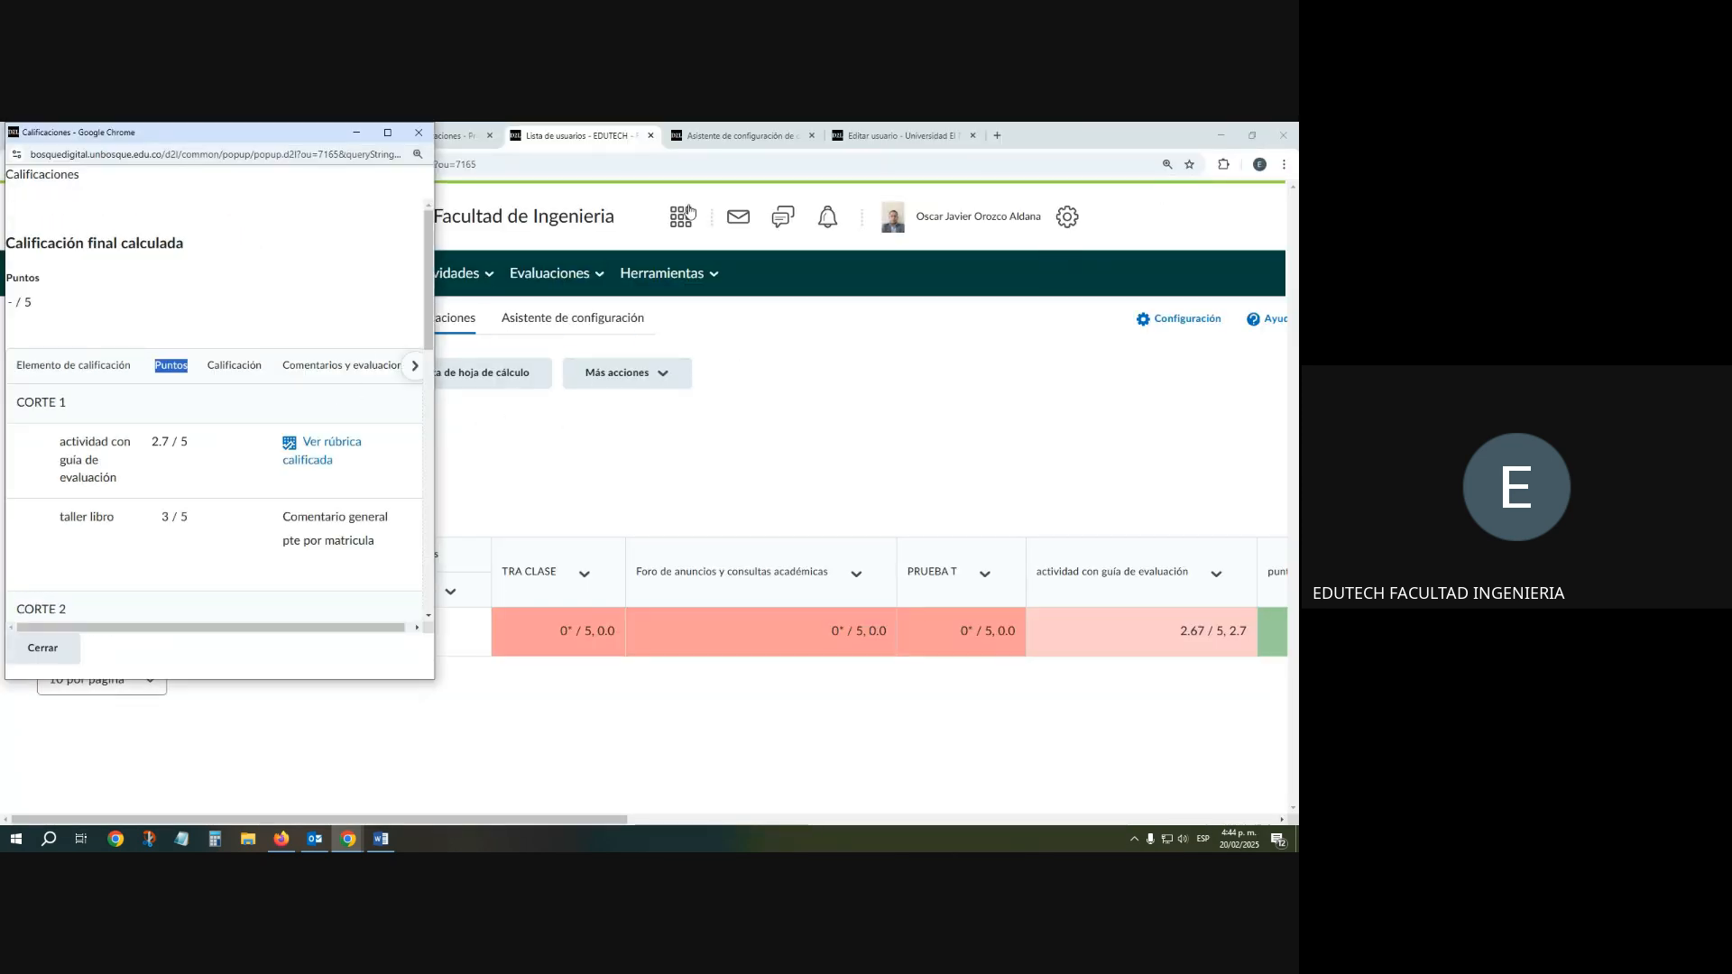
Compare the wizard's step 6 grade detail options with the student's grades preview, close the preview, and return to the wizard
click(735, 136)
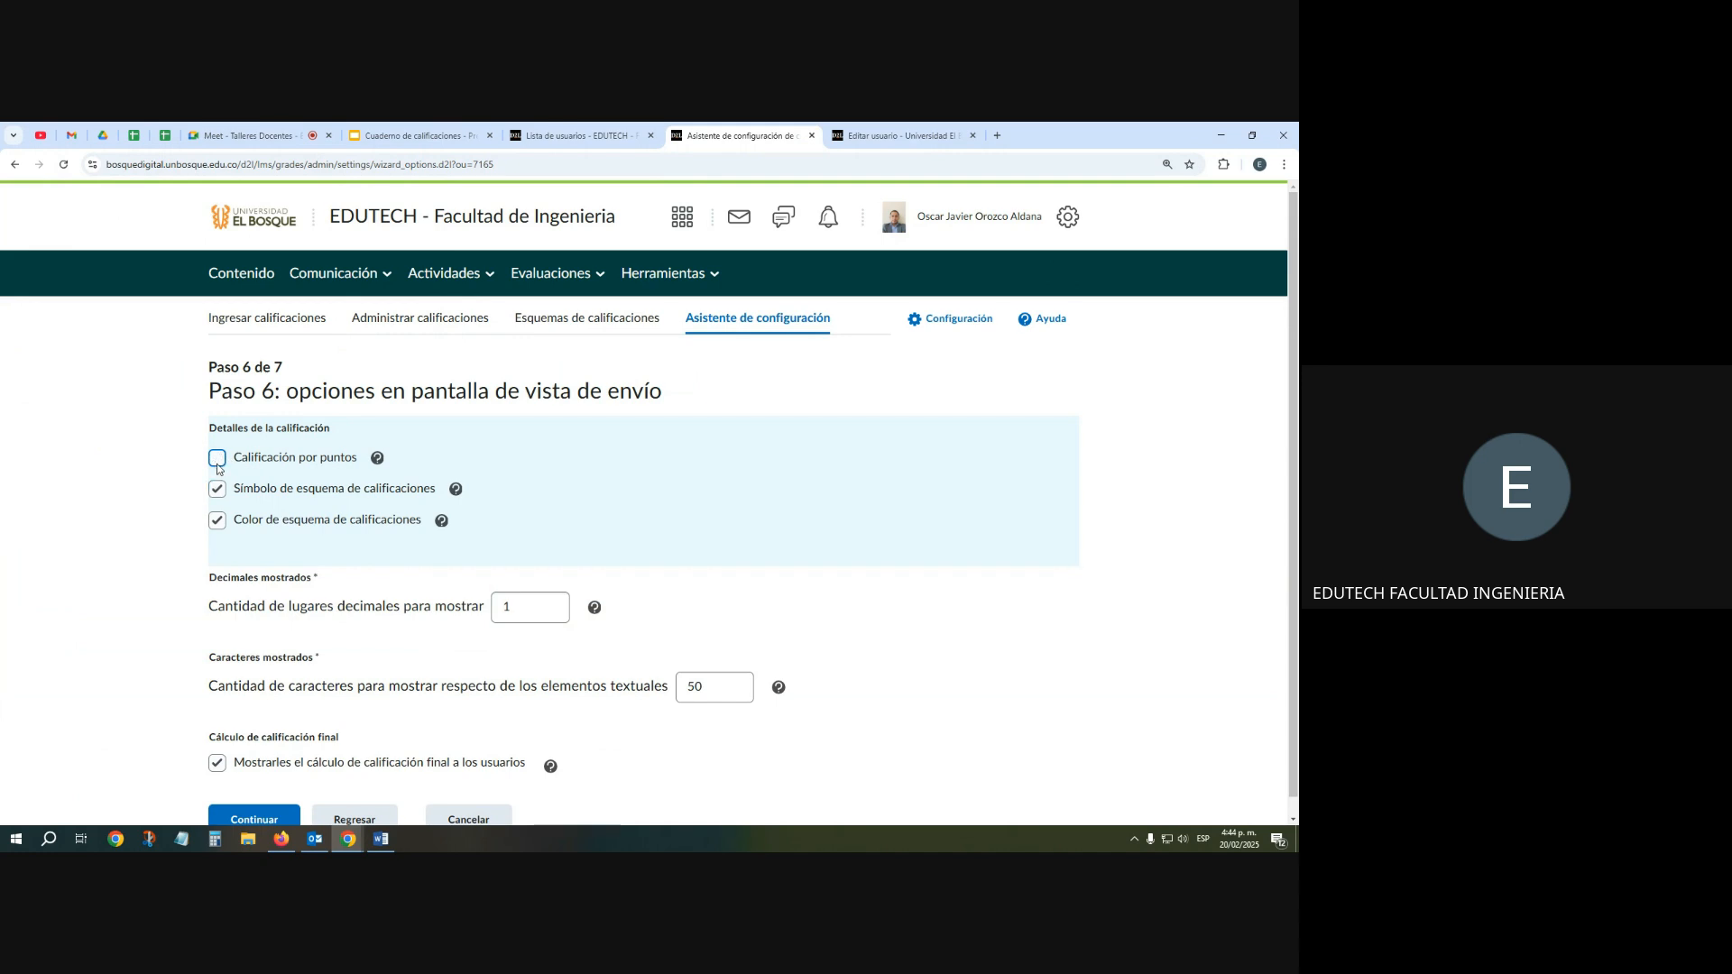
click(606, 133)
key(alt+Tab)
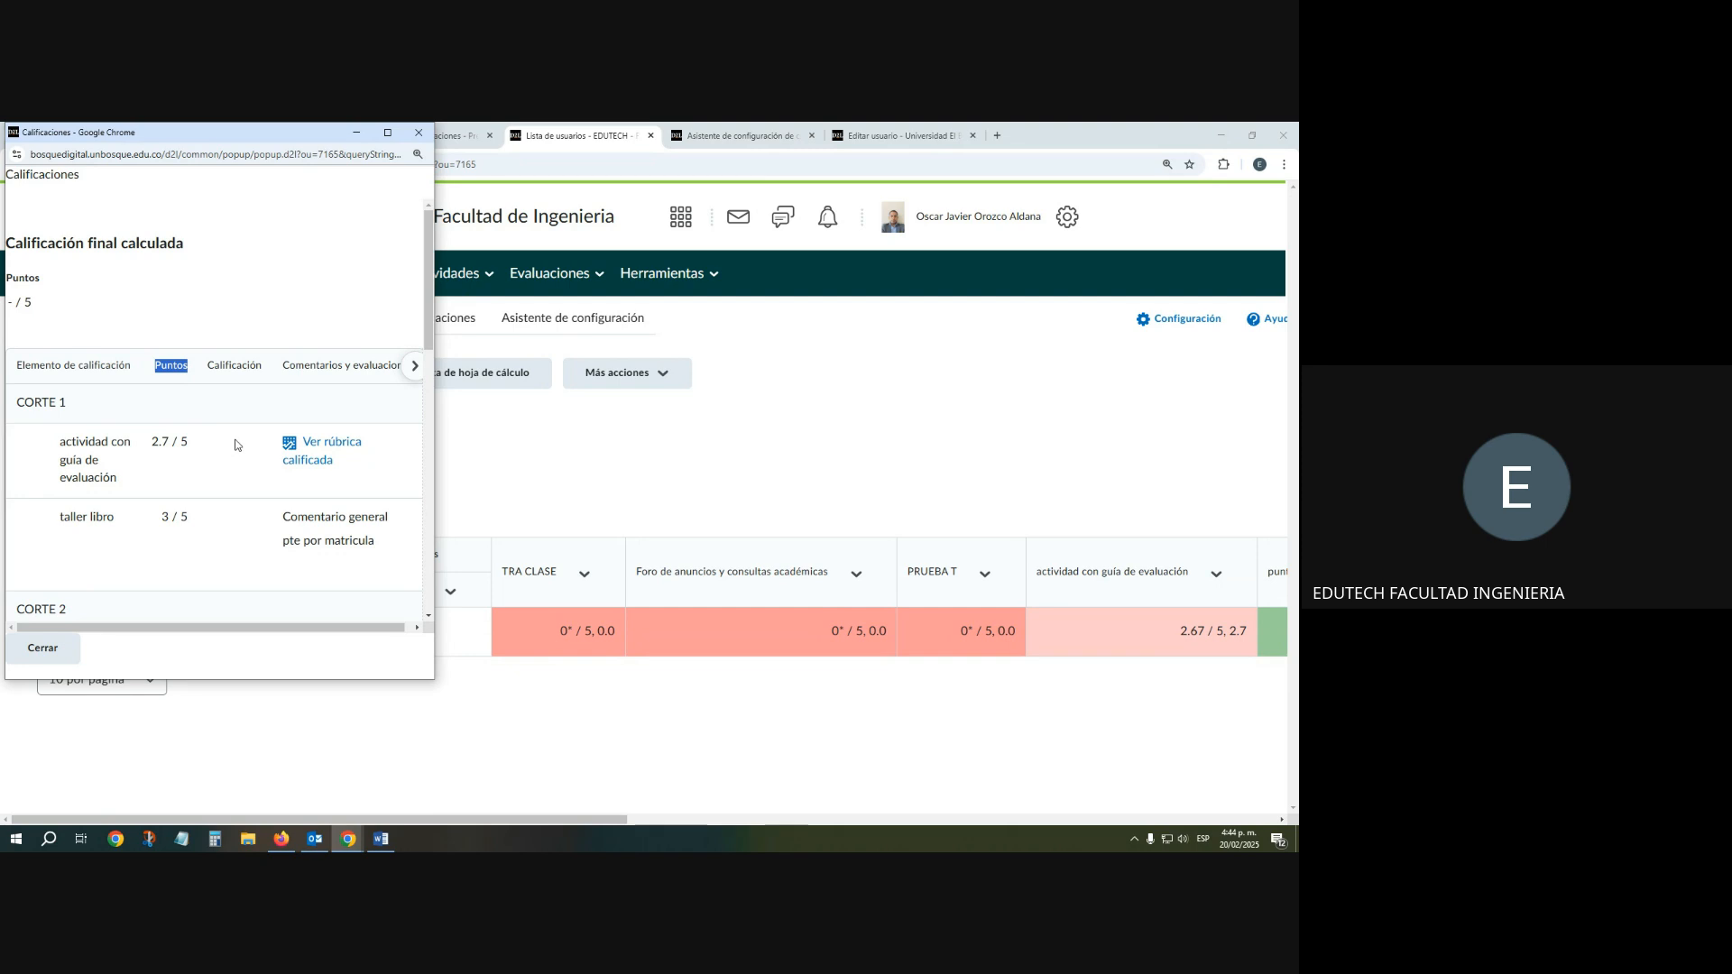
click(419, 132)
click(747, 135)
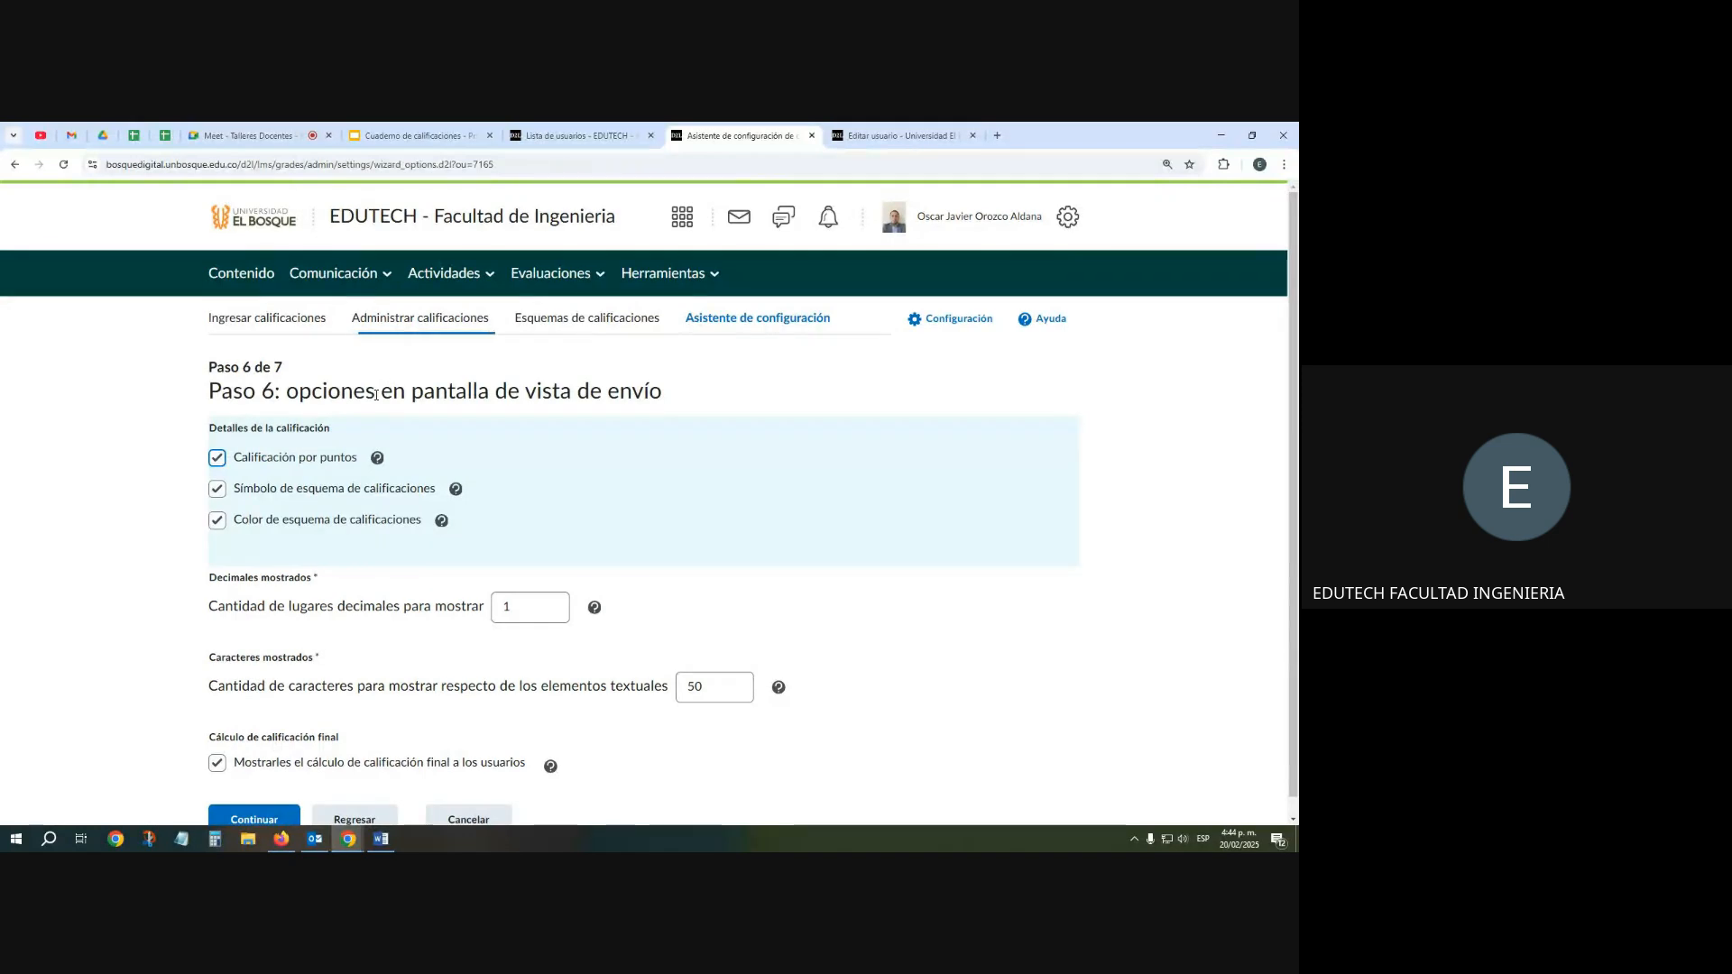
Disable the grade scheme symbol for the submission view, keeping Calificación por puntos and Color de esquema de calificaciones enabled
click(217, 490)
click(216, 521)
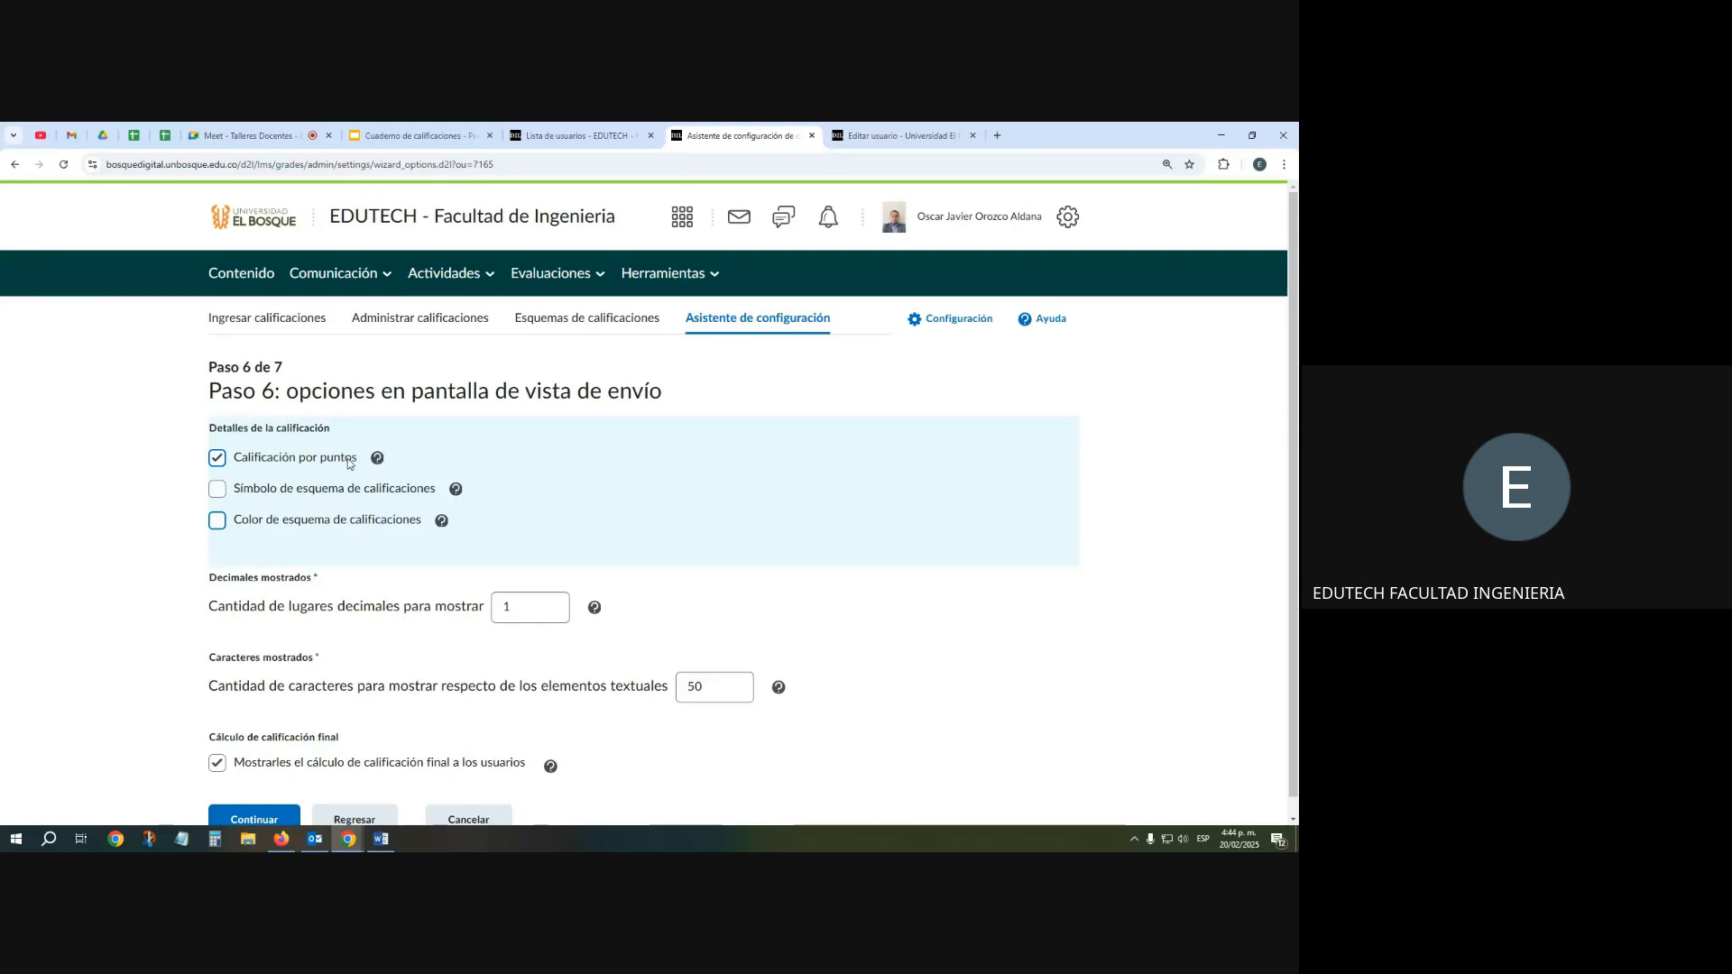
drag(407, 397, 678, 404)
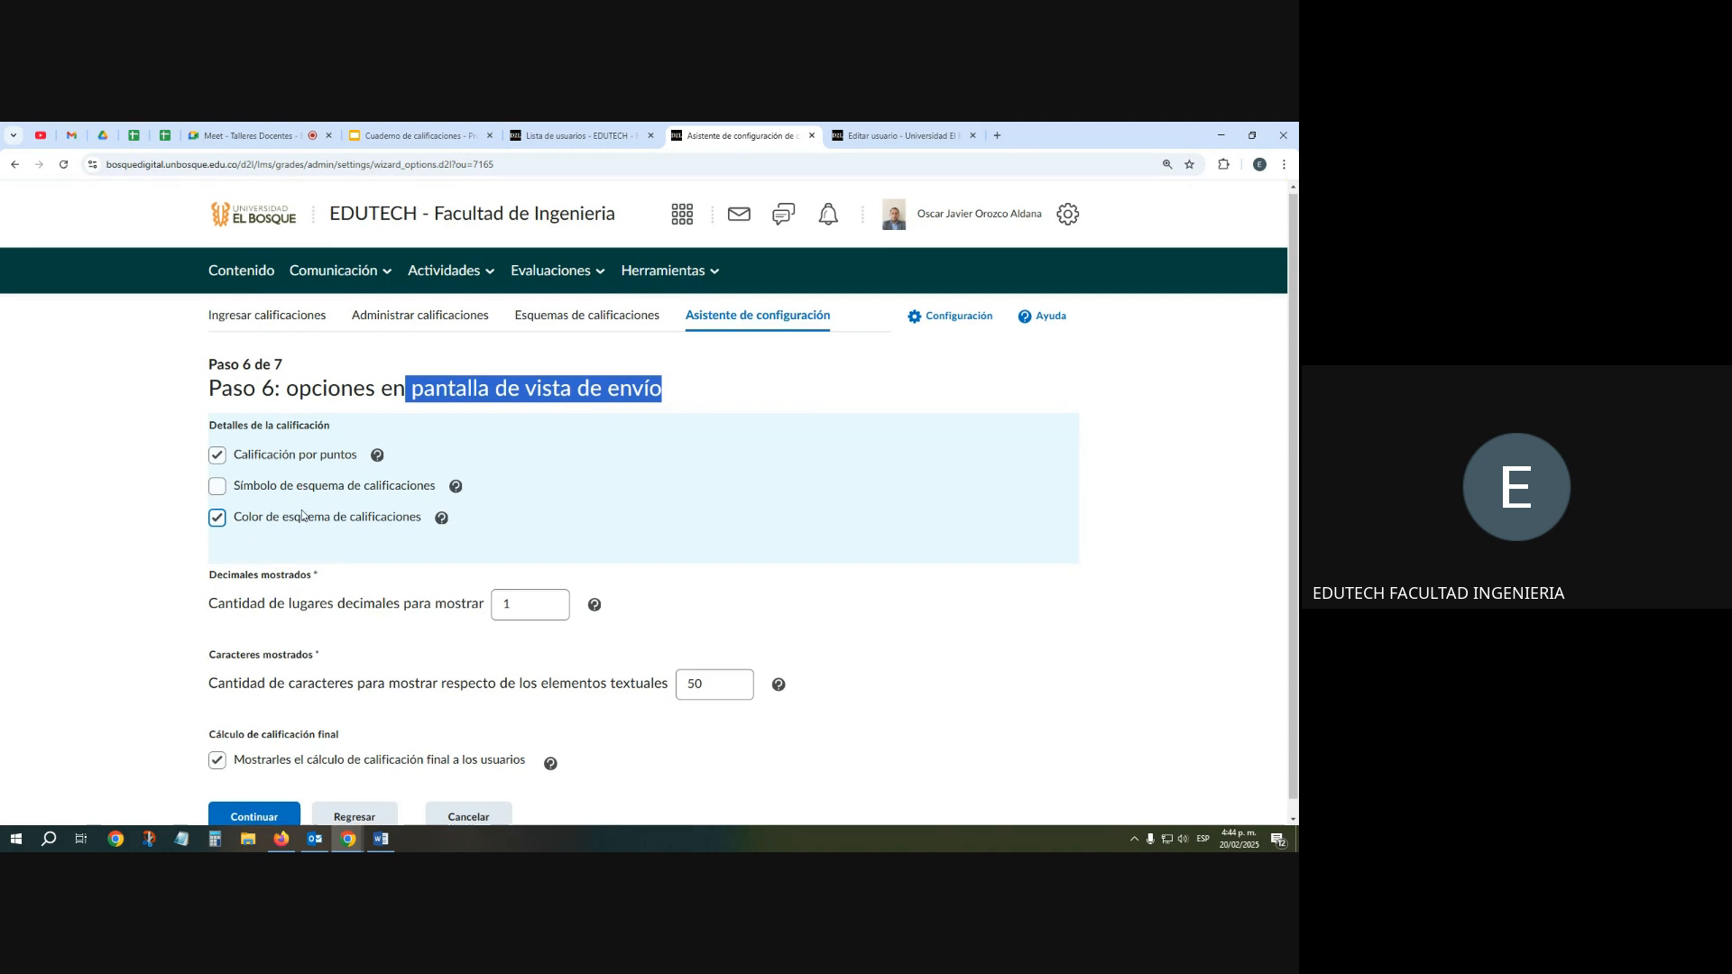
Keep 1 decimal place and 50 text characters for the submission view, and continue to the step 7 summary
scroll(521, 592, down, 1)
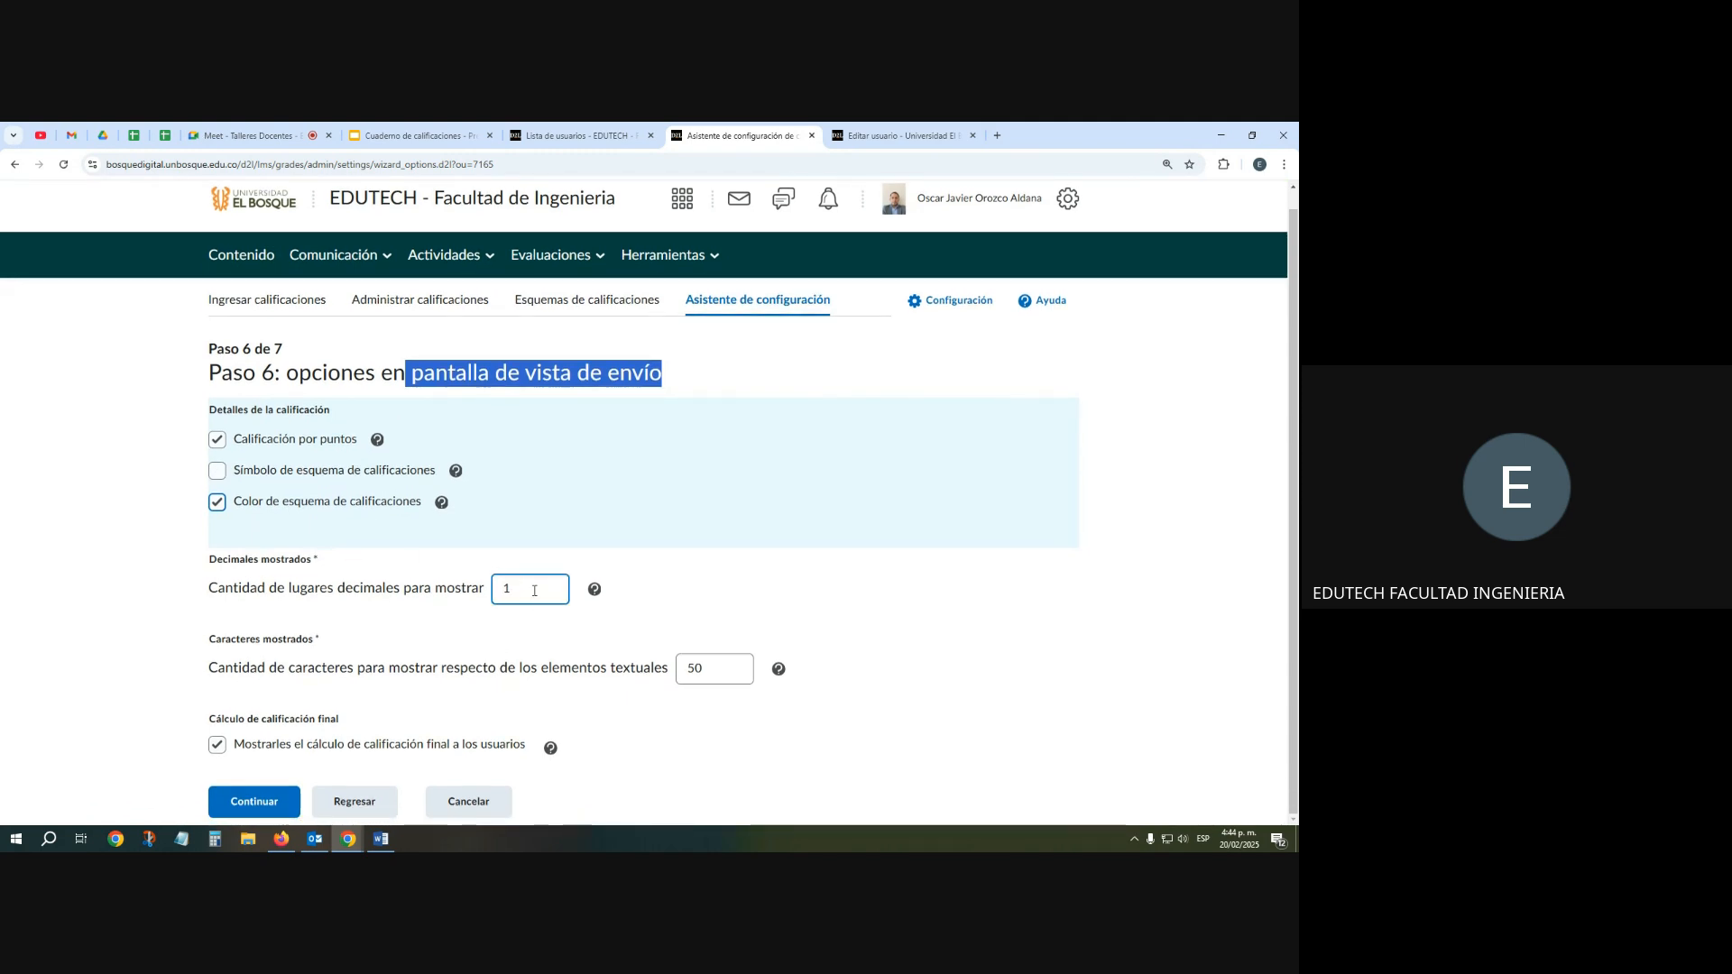
click(534, 591)
drag(534, 587, 506, 588)
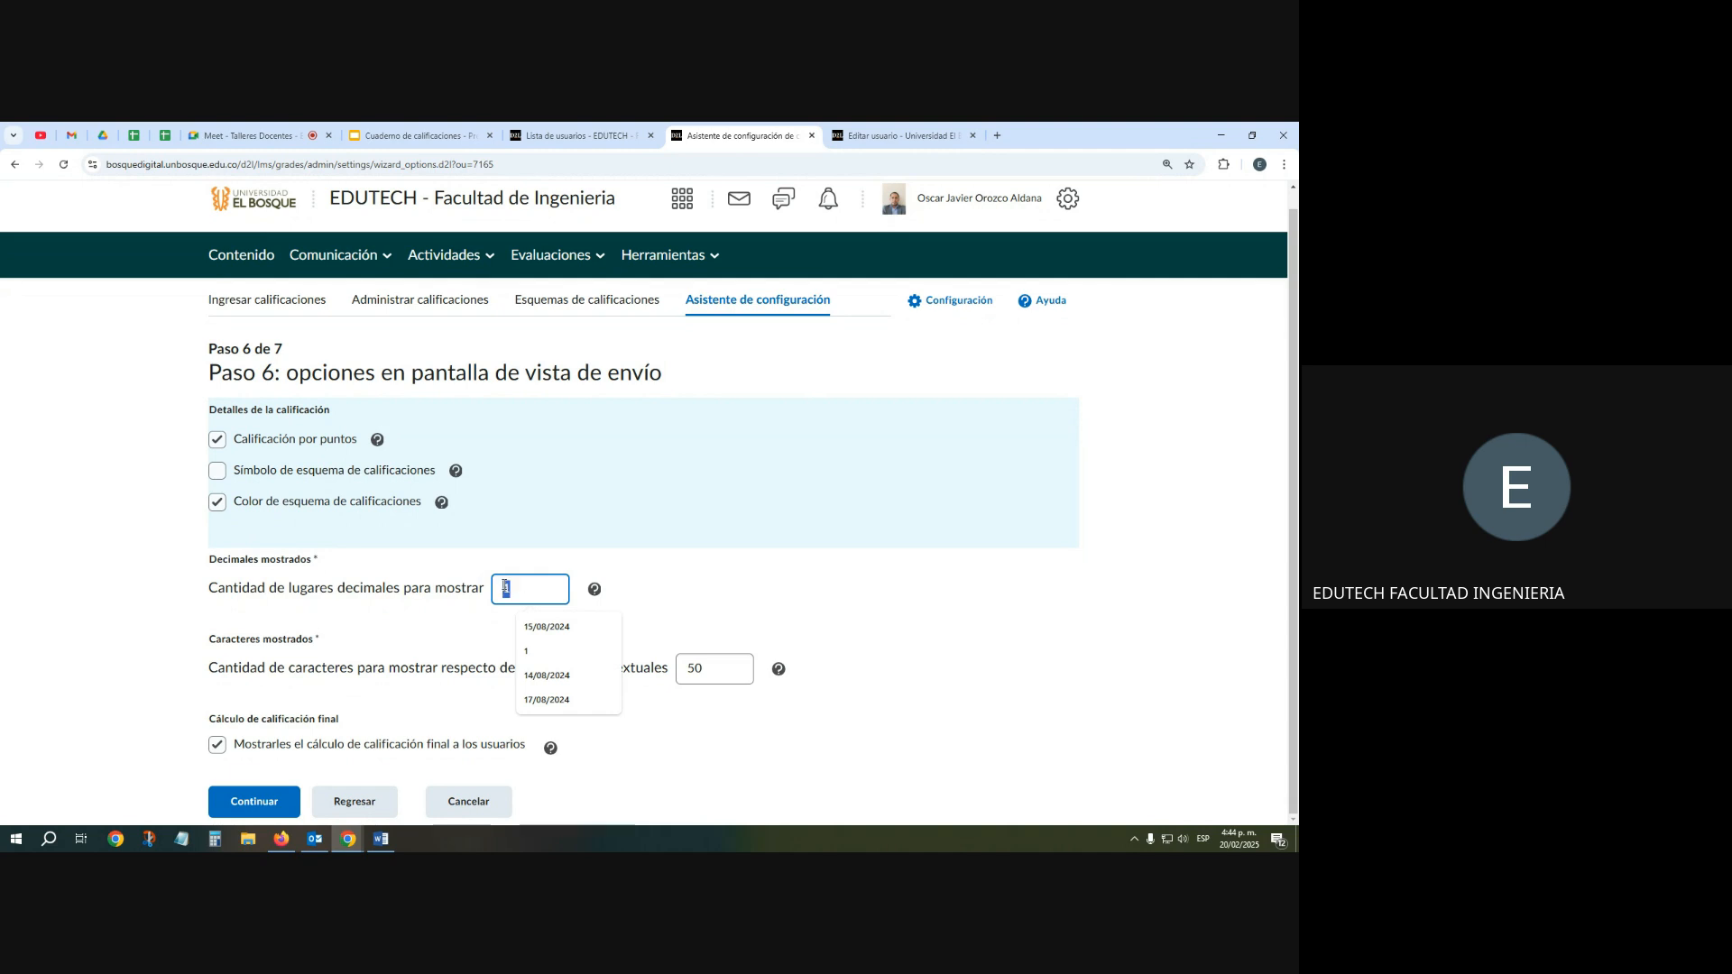
click(436, 620)
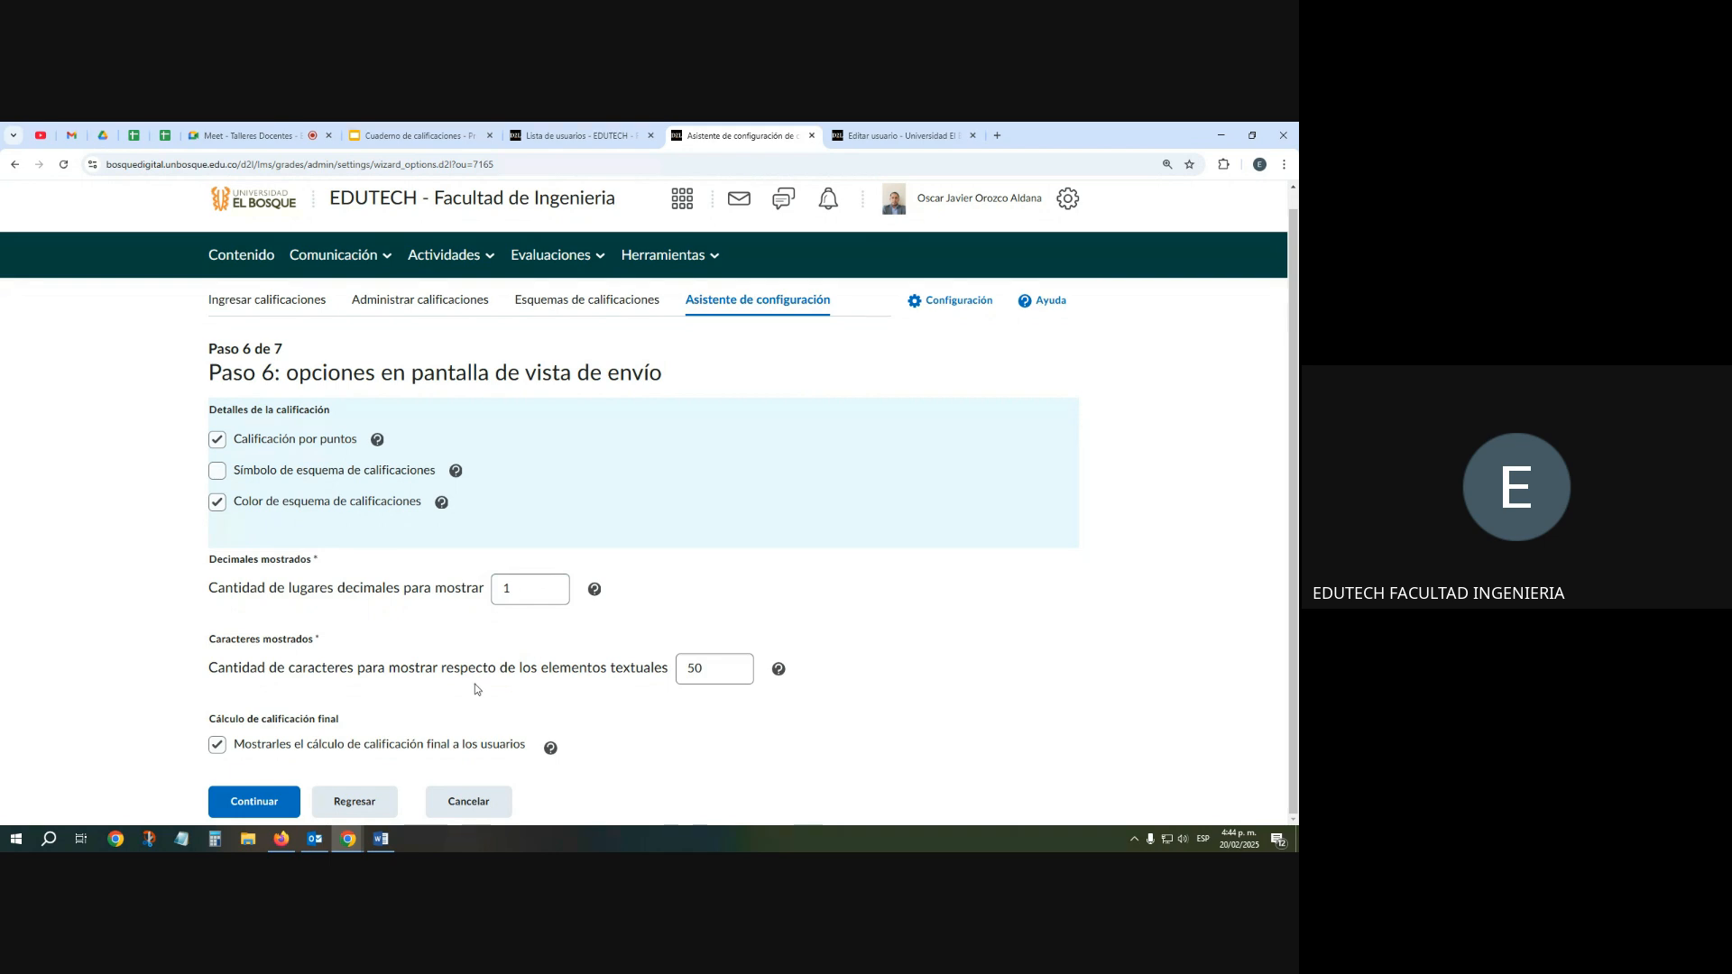
click(720, 664)
double_click(725, 664)
click(713, 668)
click(266, 803)
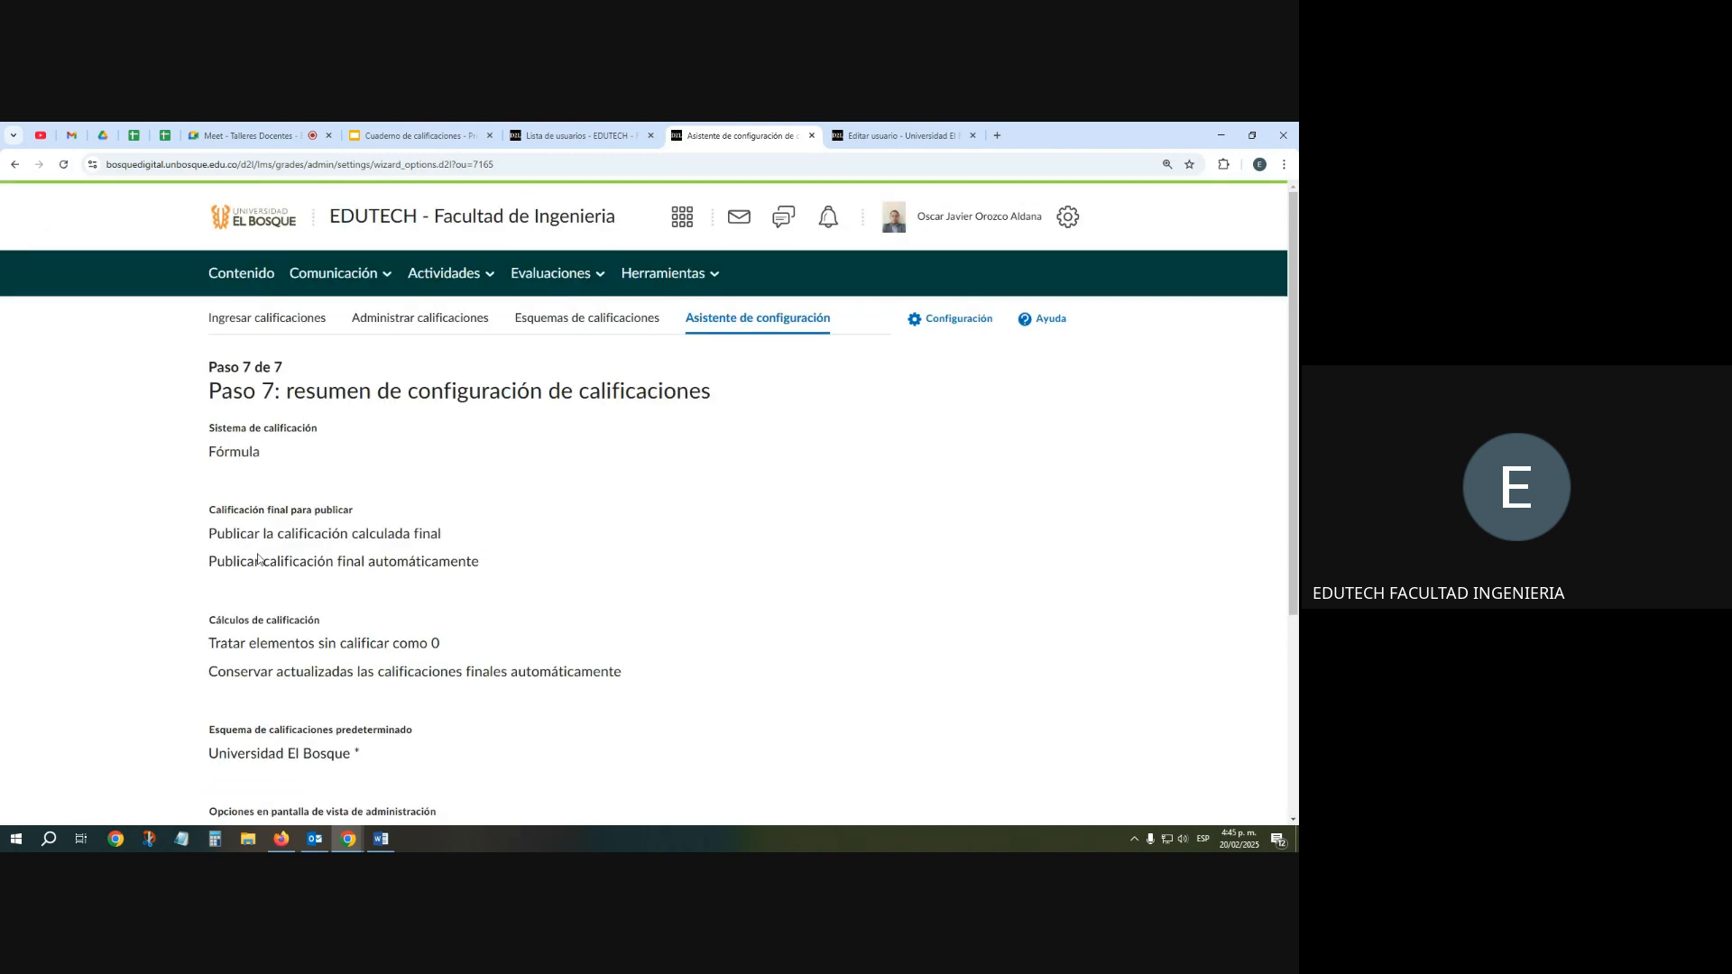
Review the step 7 summary of the grade settings and finish the setup wizard
scroll(283, 453, down, 3)
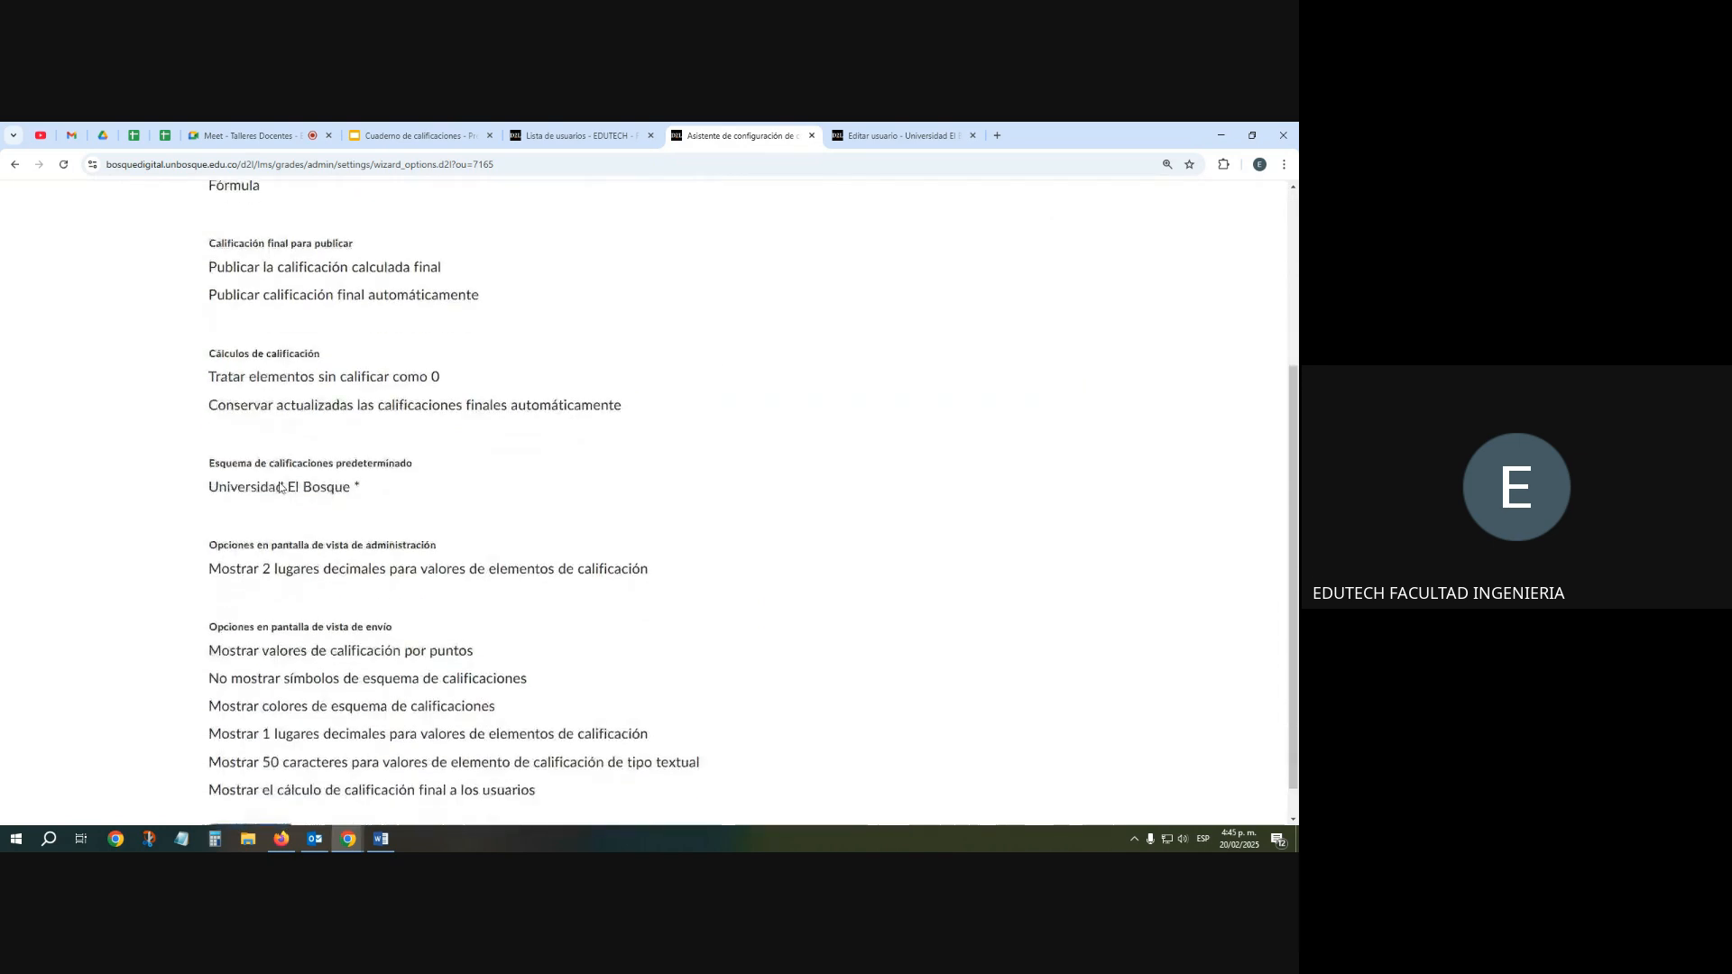
scroll(307, 656, up, 3)
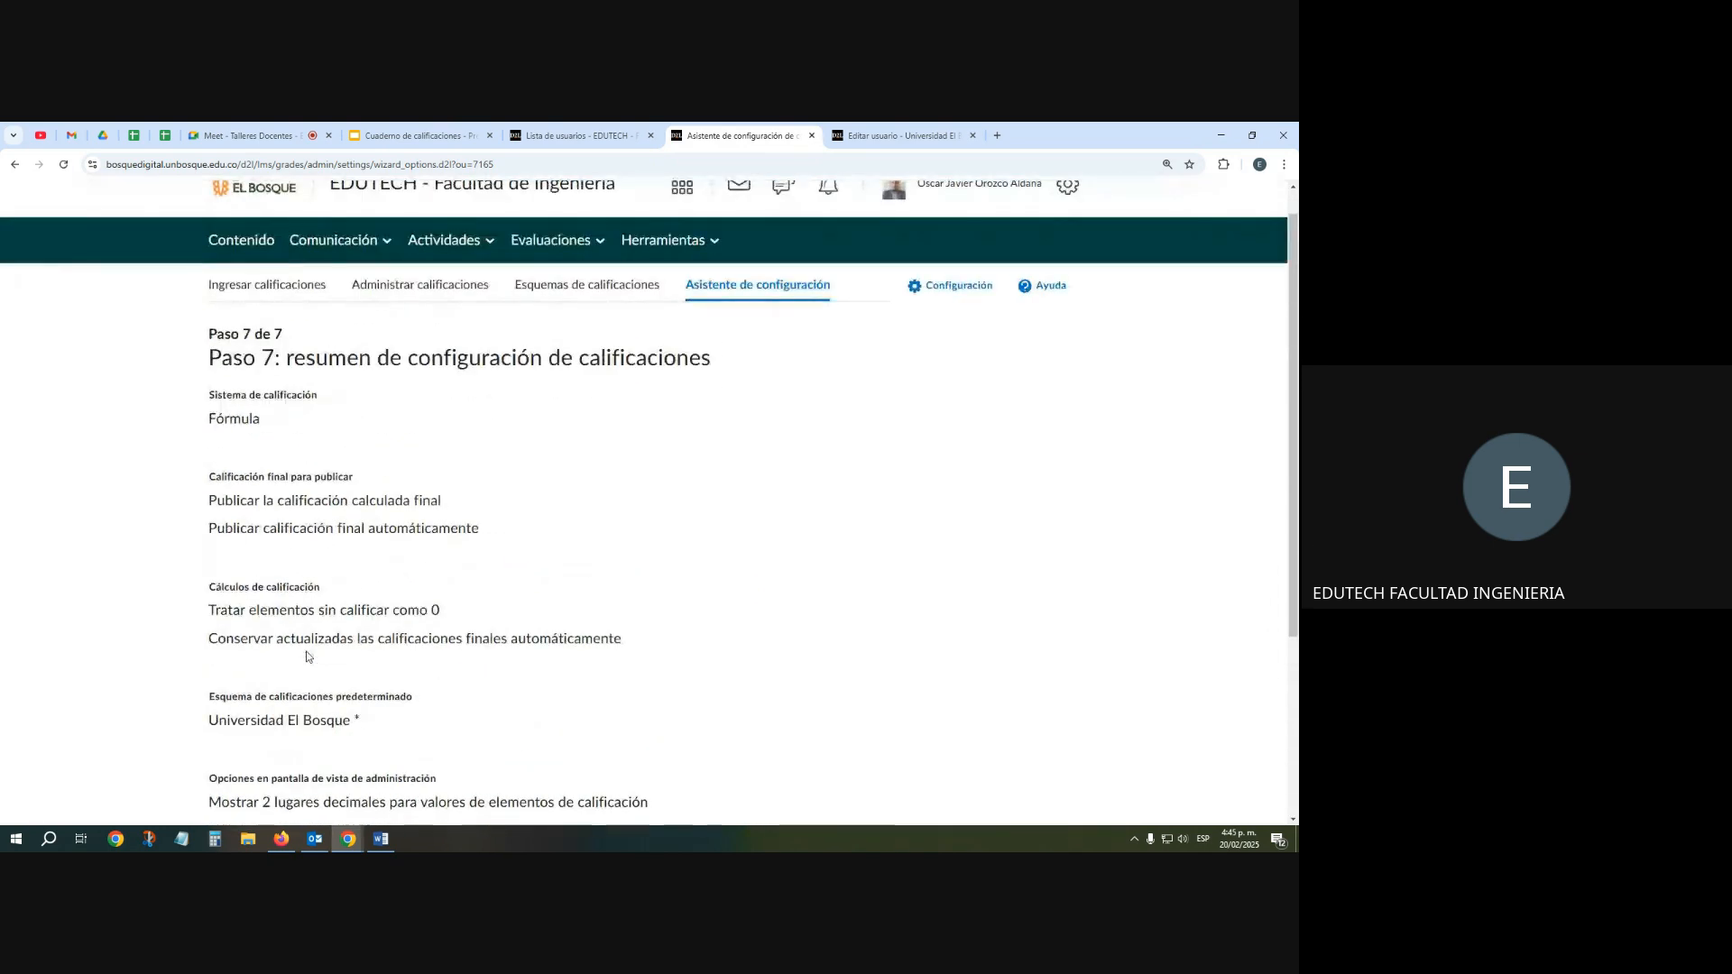
scroll(306, 655, down, 3)
click(255, 805)
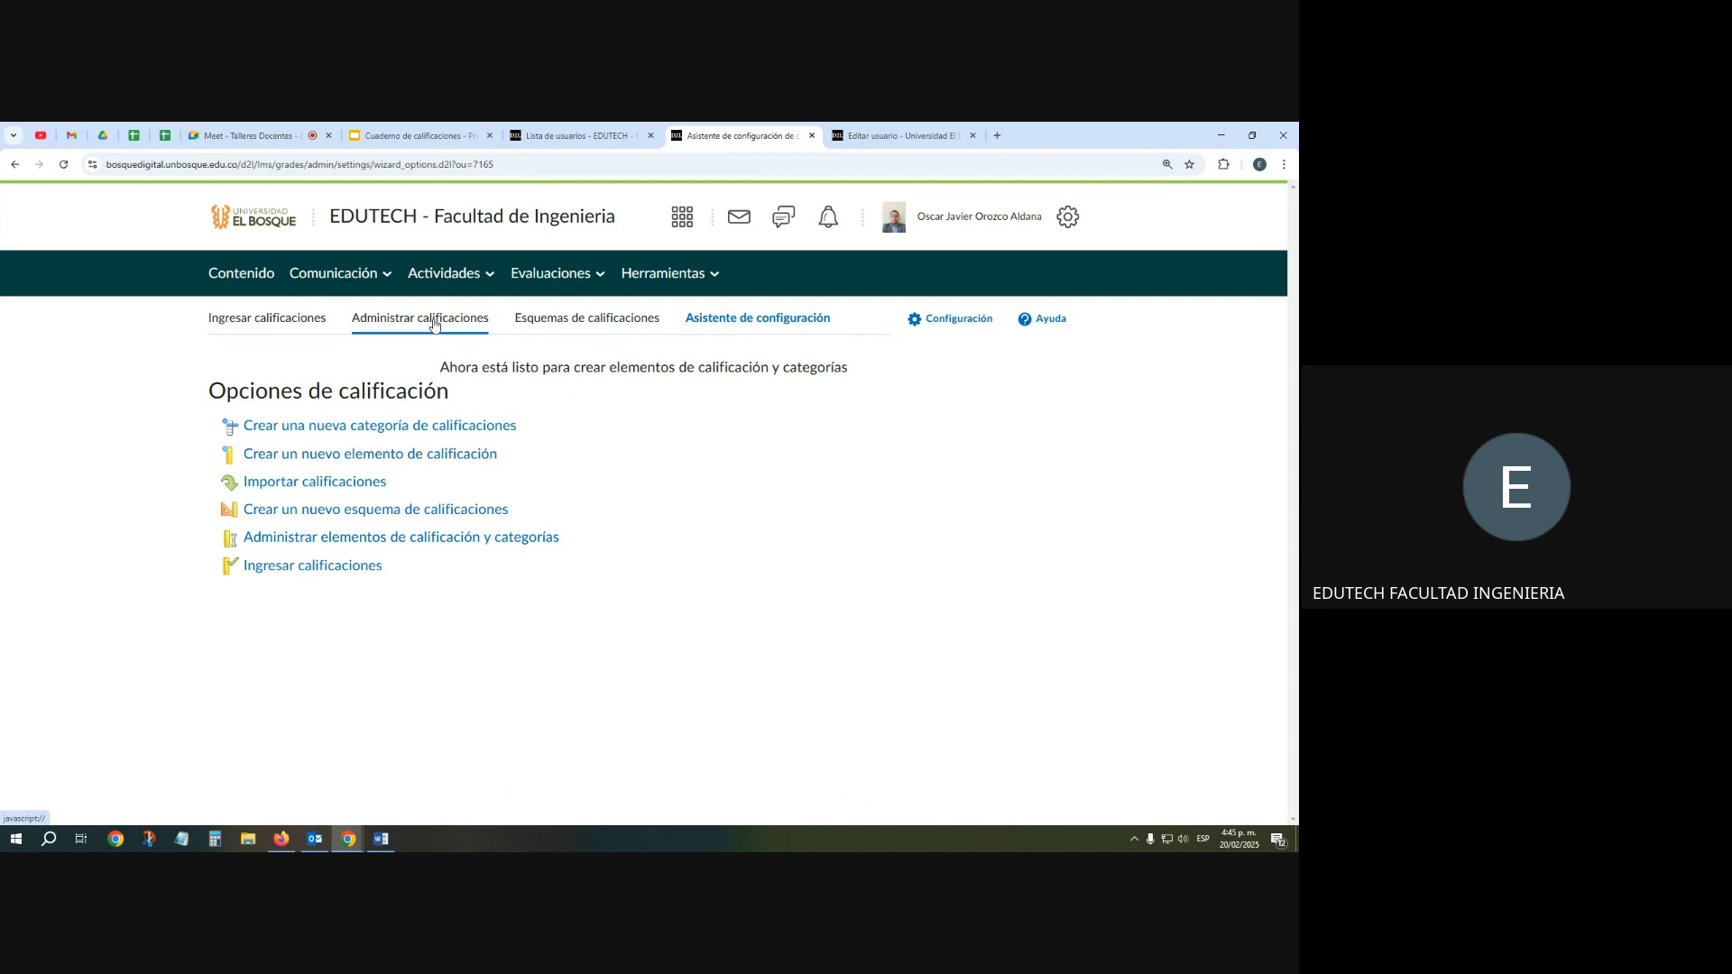
Open the grade management list and review the items grouped under the CORTE categories
click(433, 323)
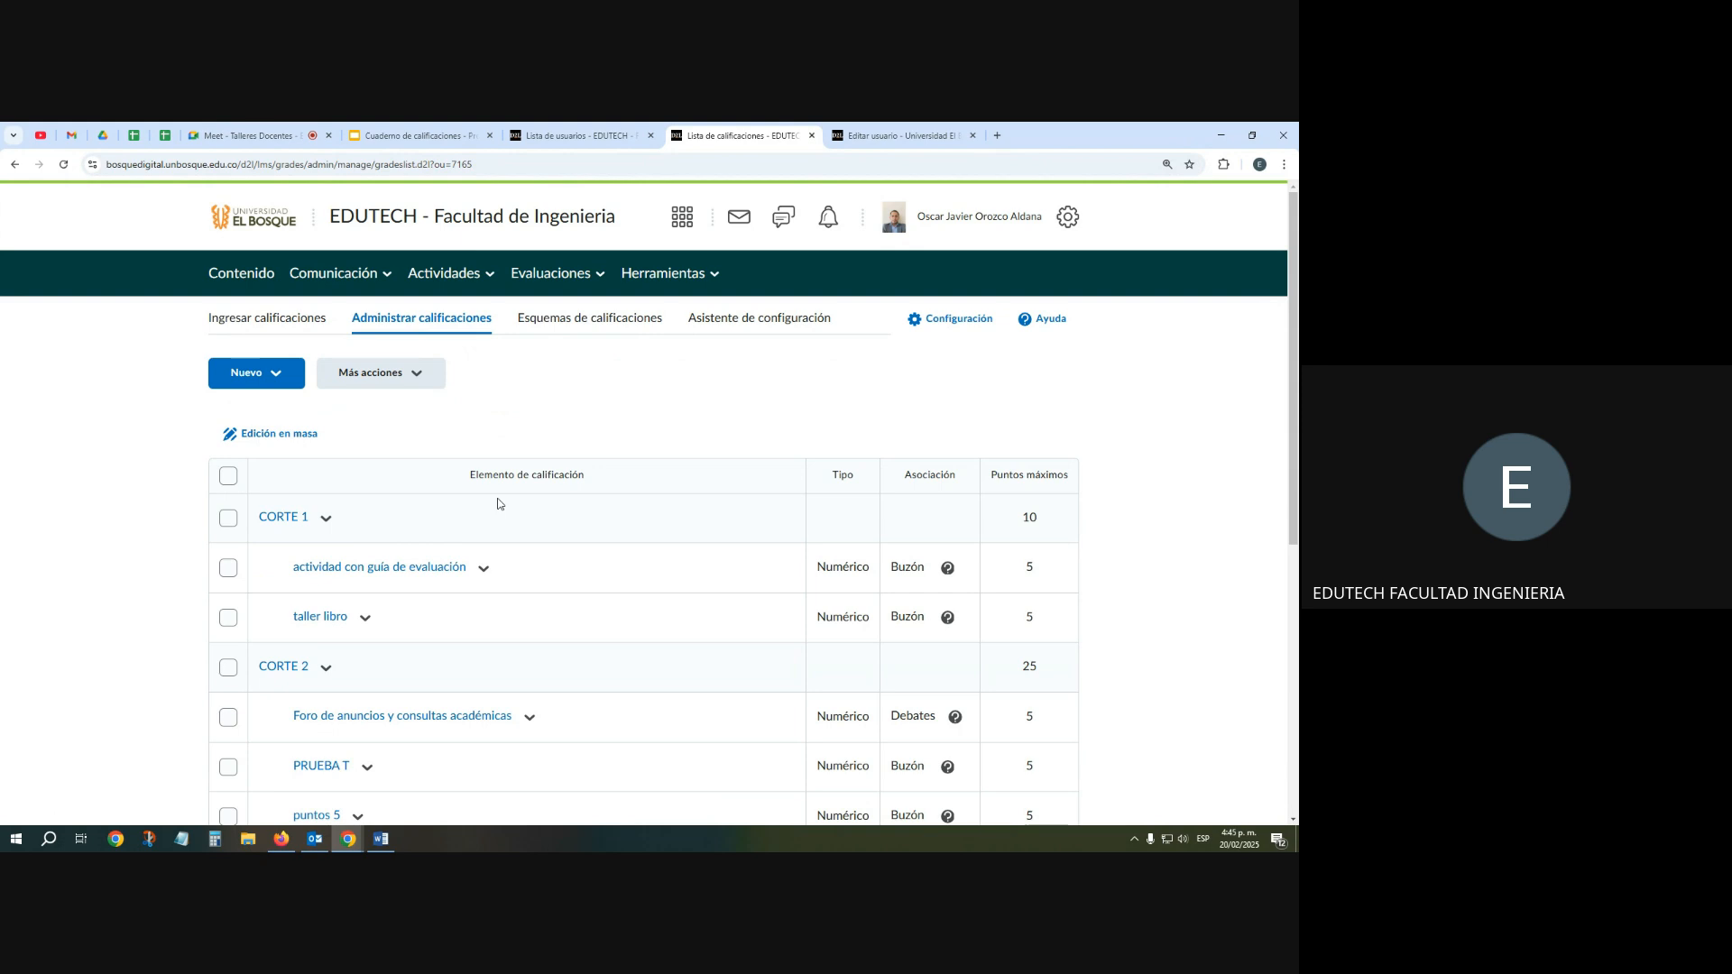
scroll(497, 504, down, 2)
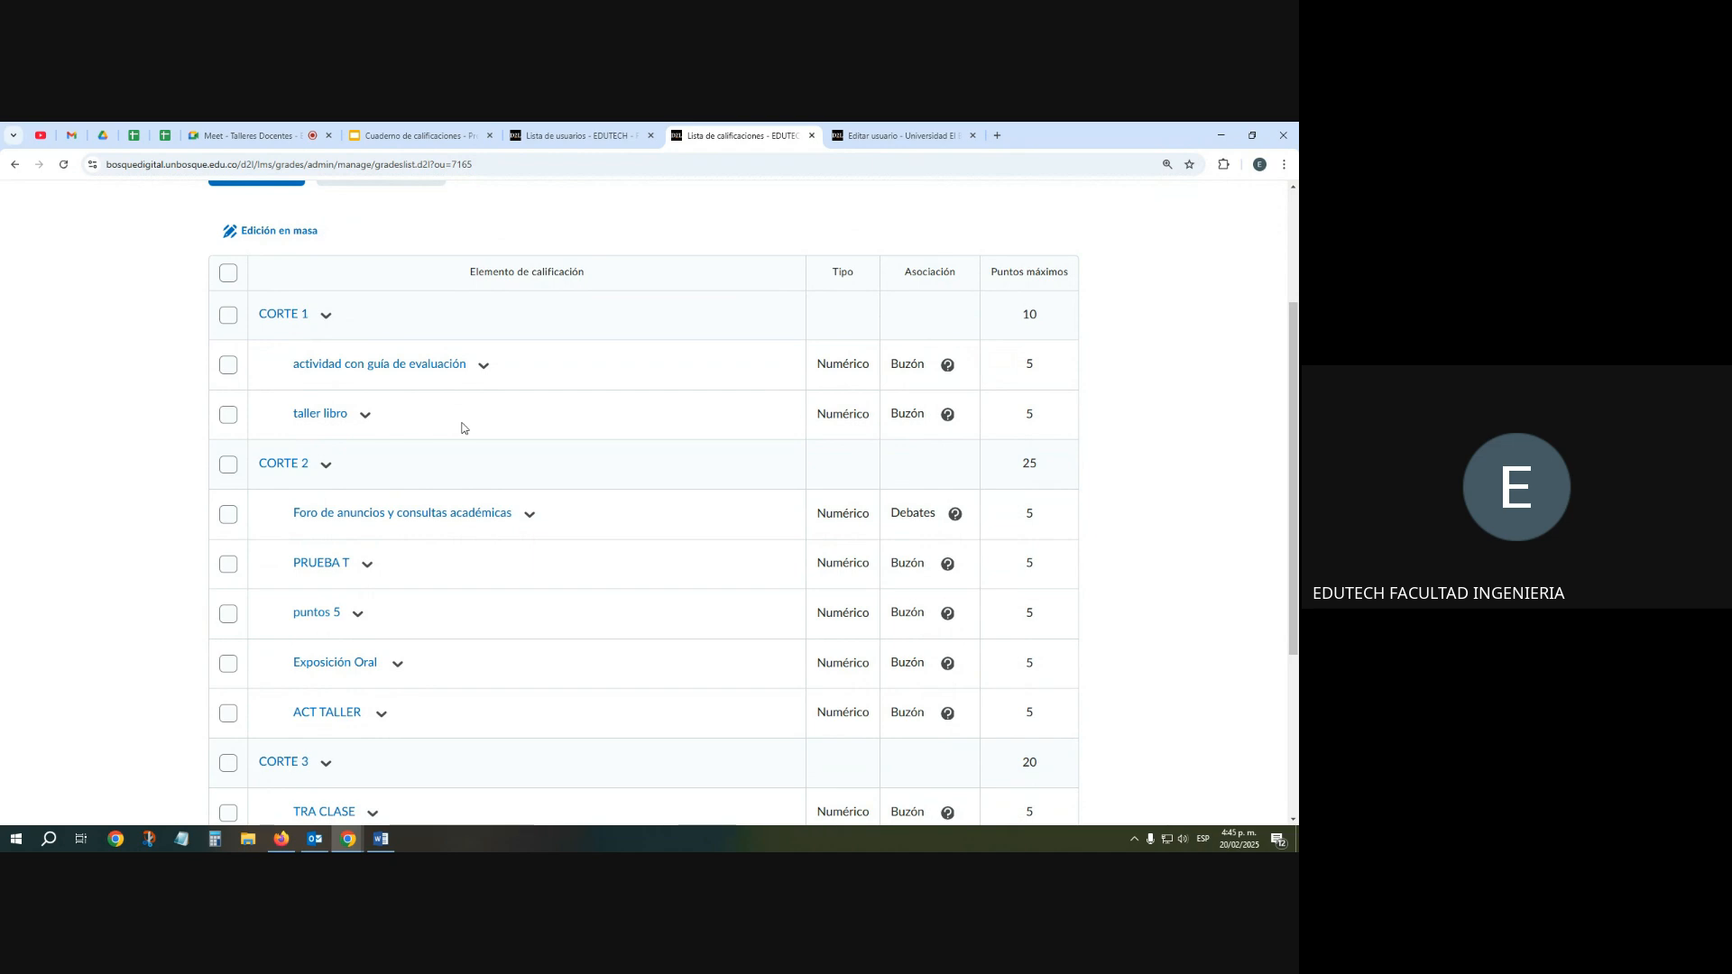
scroll(461, 428, up, 3)
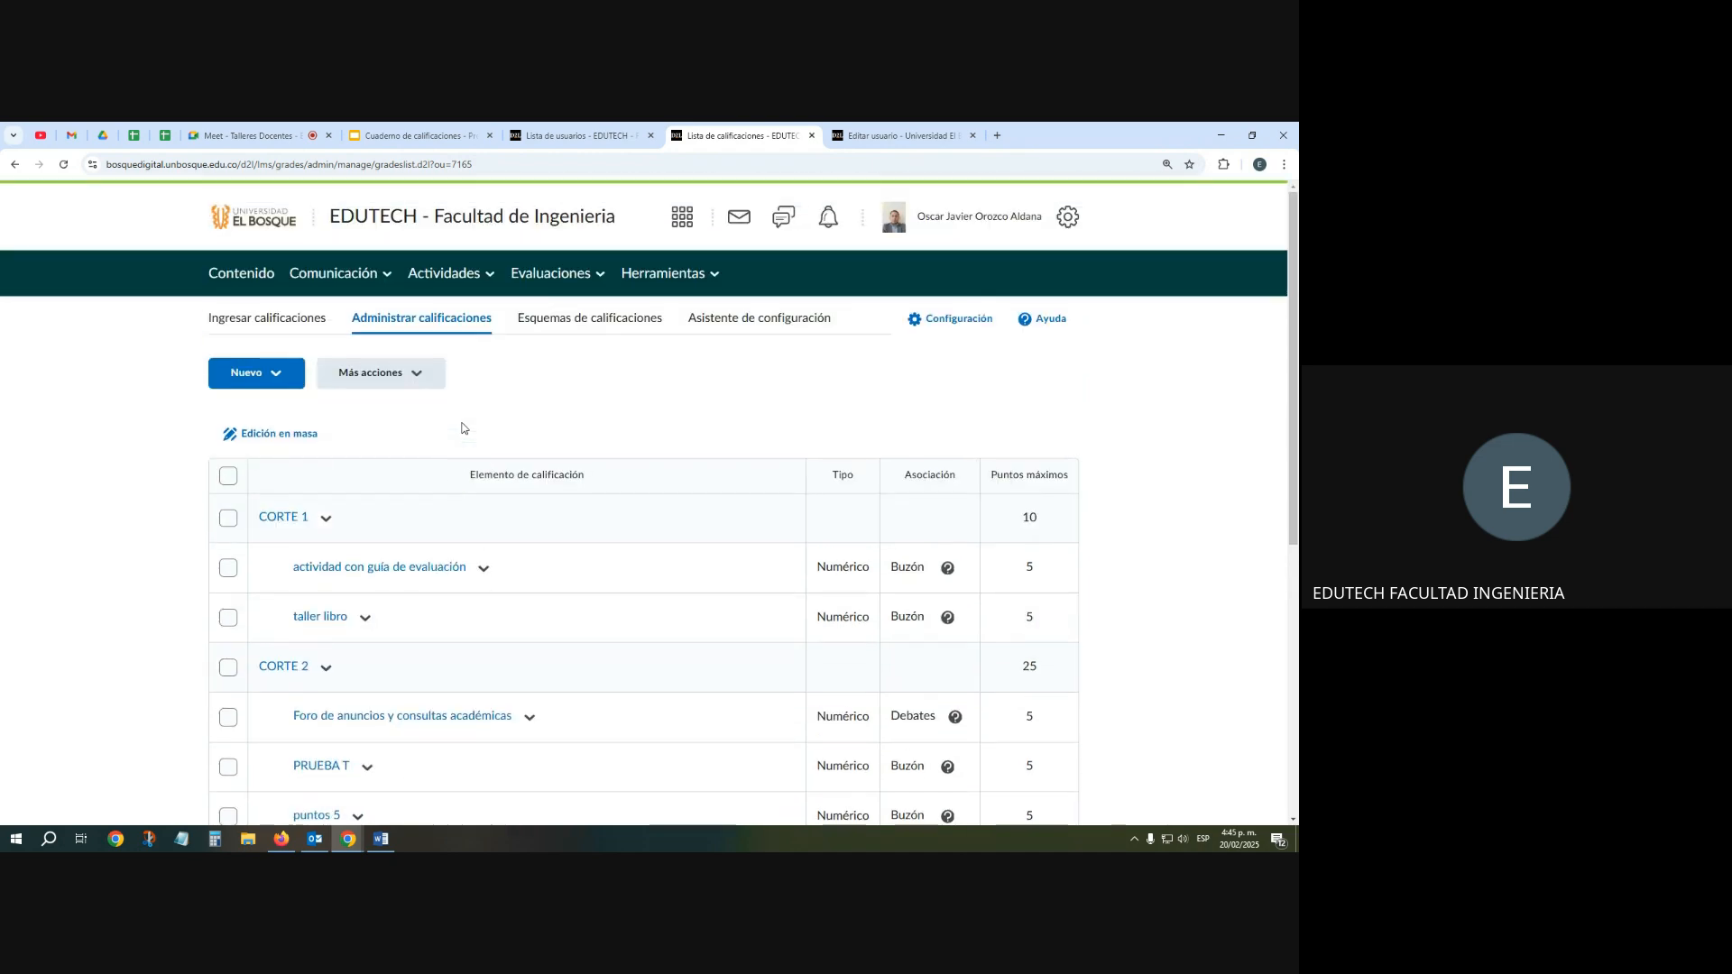
Create a new grade item of type Fórmula named "Def. Corte 1" in the CORTE 1 category
click(276, 377)
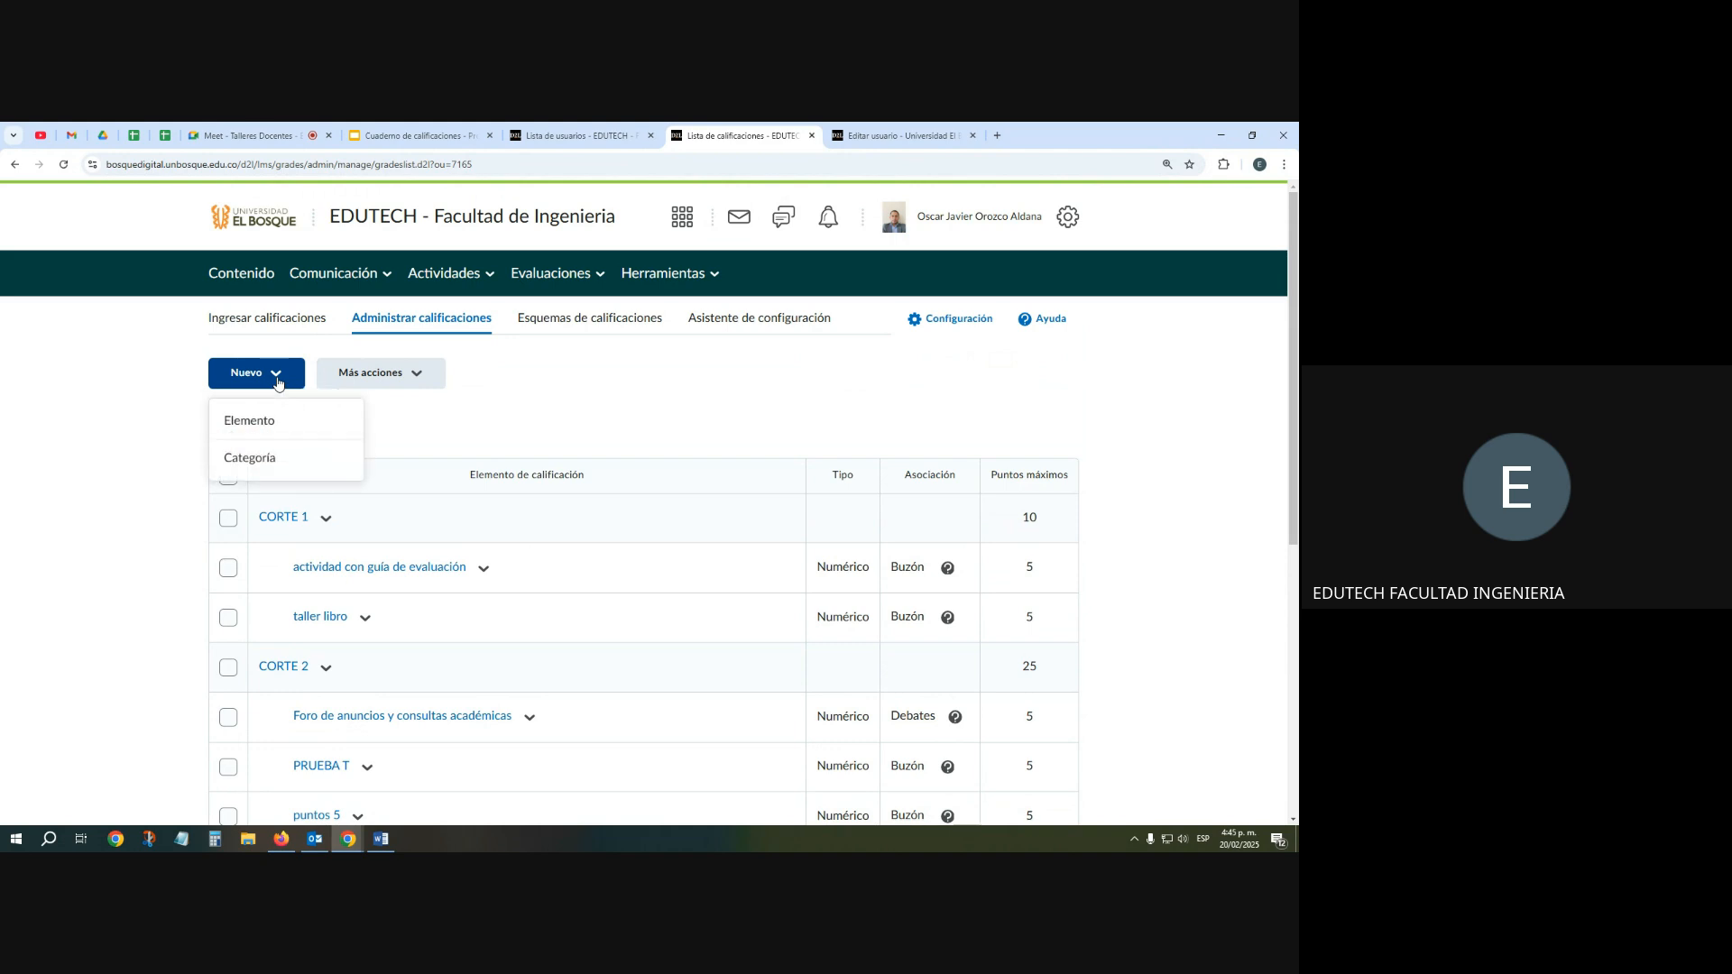
click(251, 427)
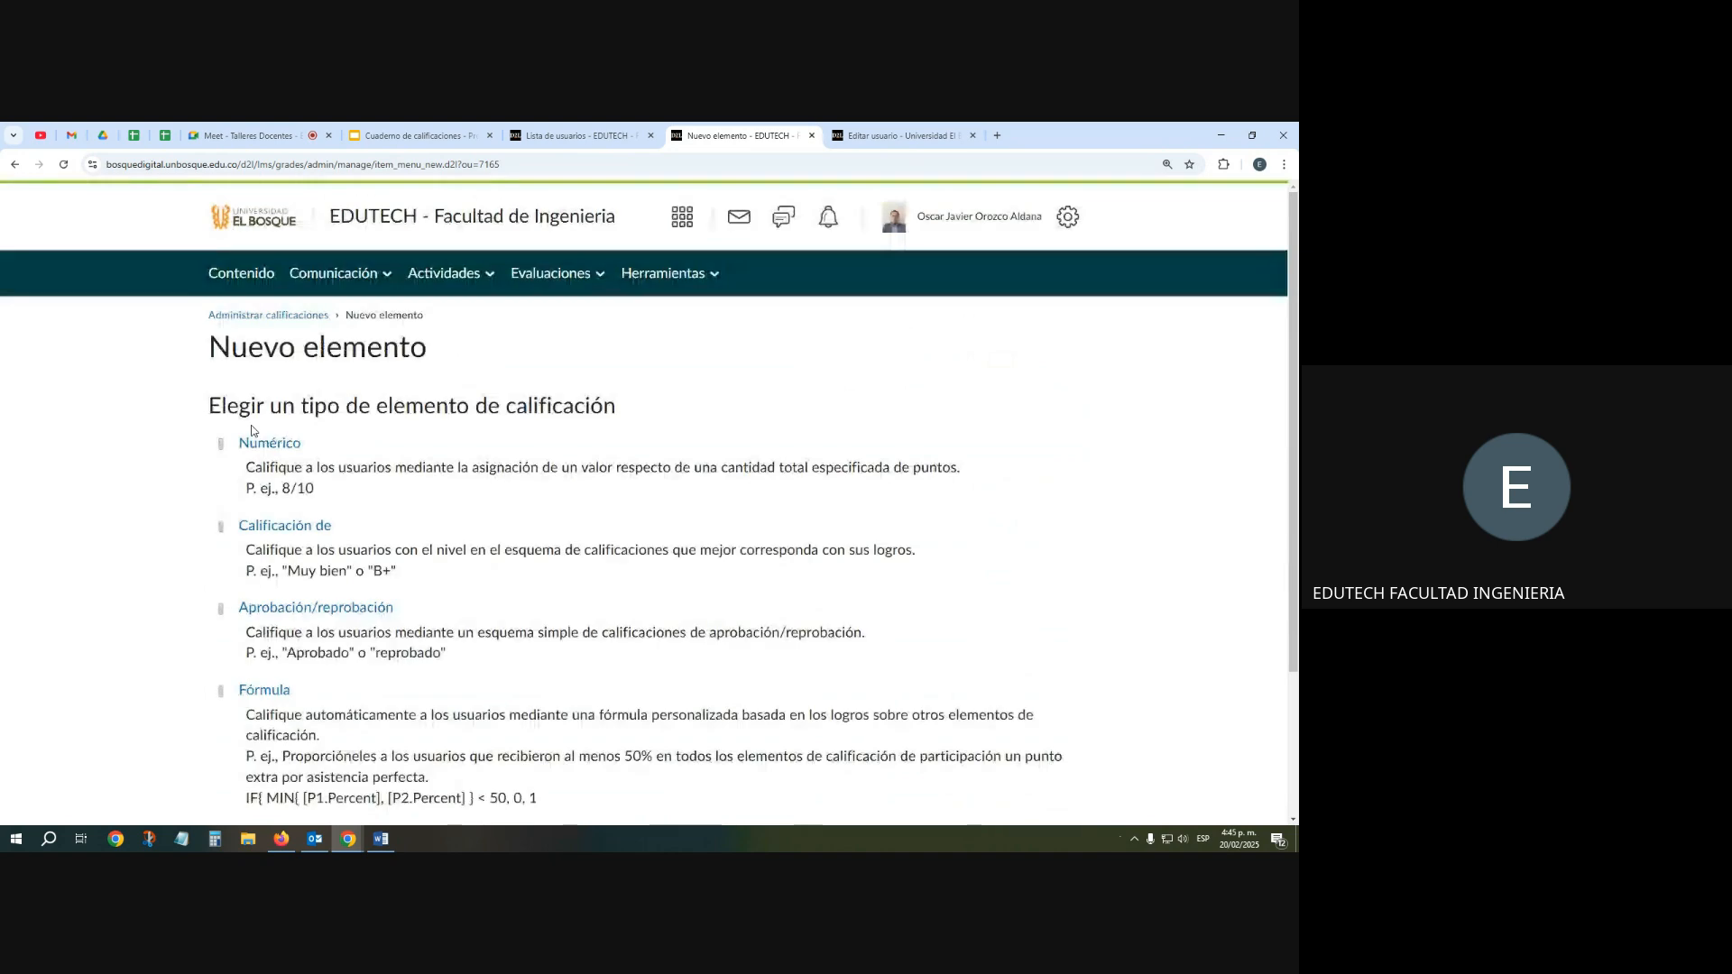
scroll(251, 429, down, 1)
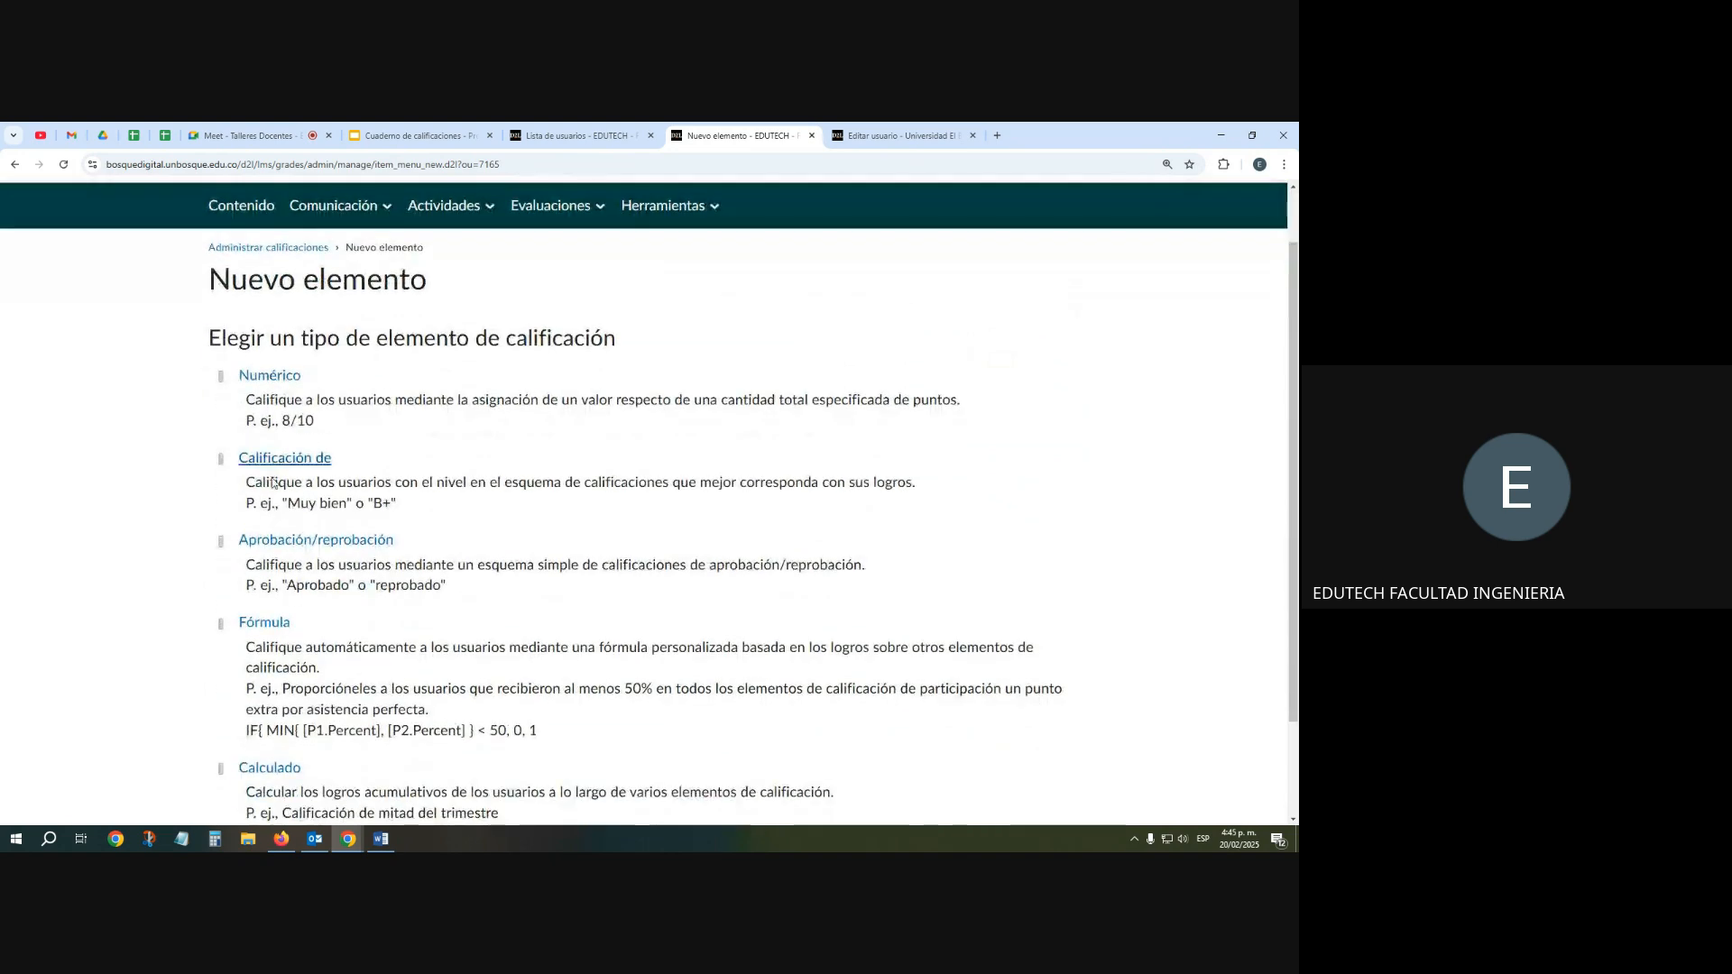
click(266, 624)
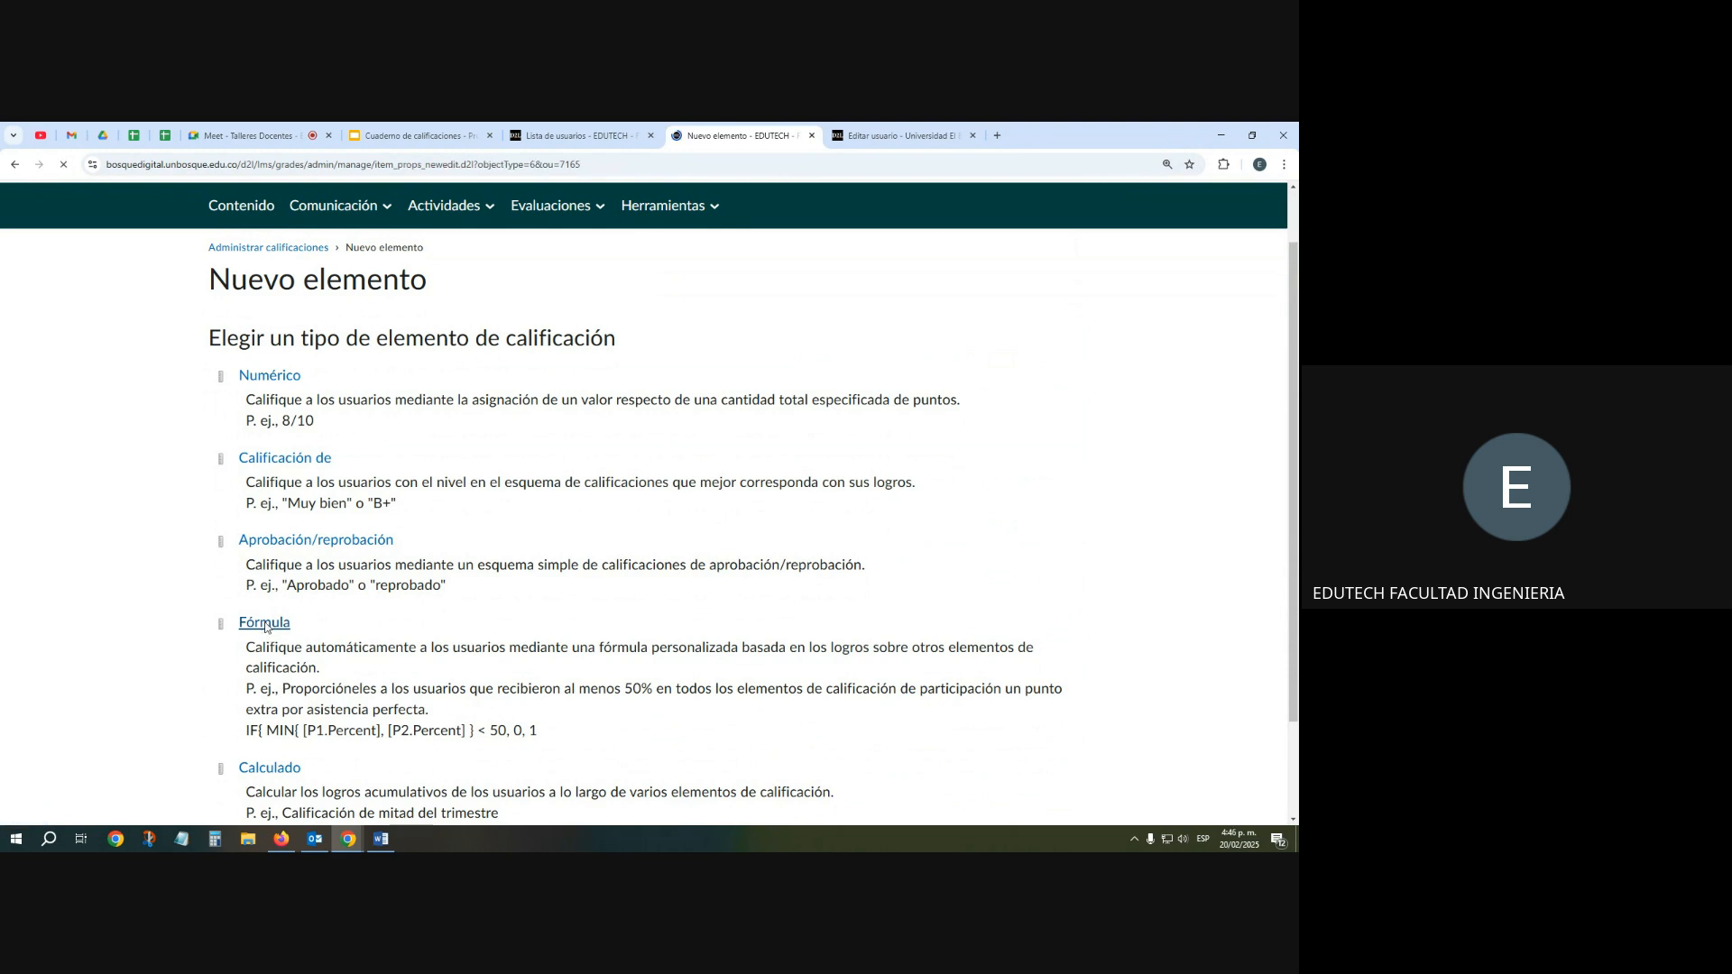
scroll(267, 618, down, 2)
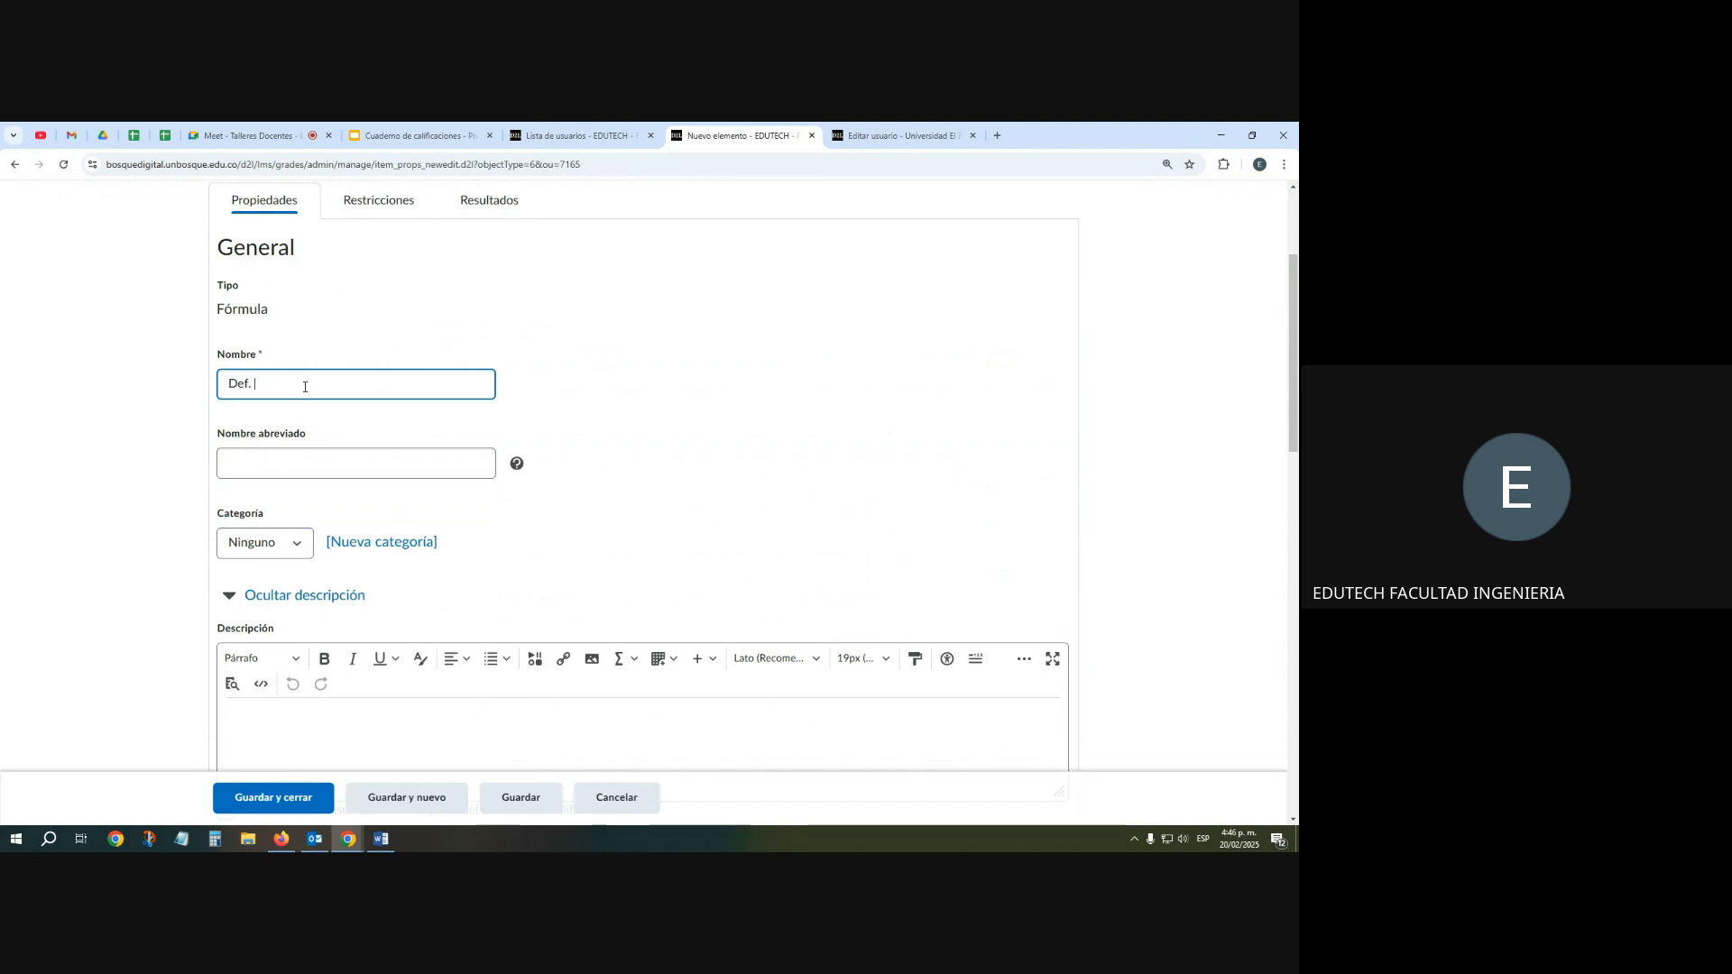
text(Def. Corte 1)
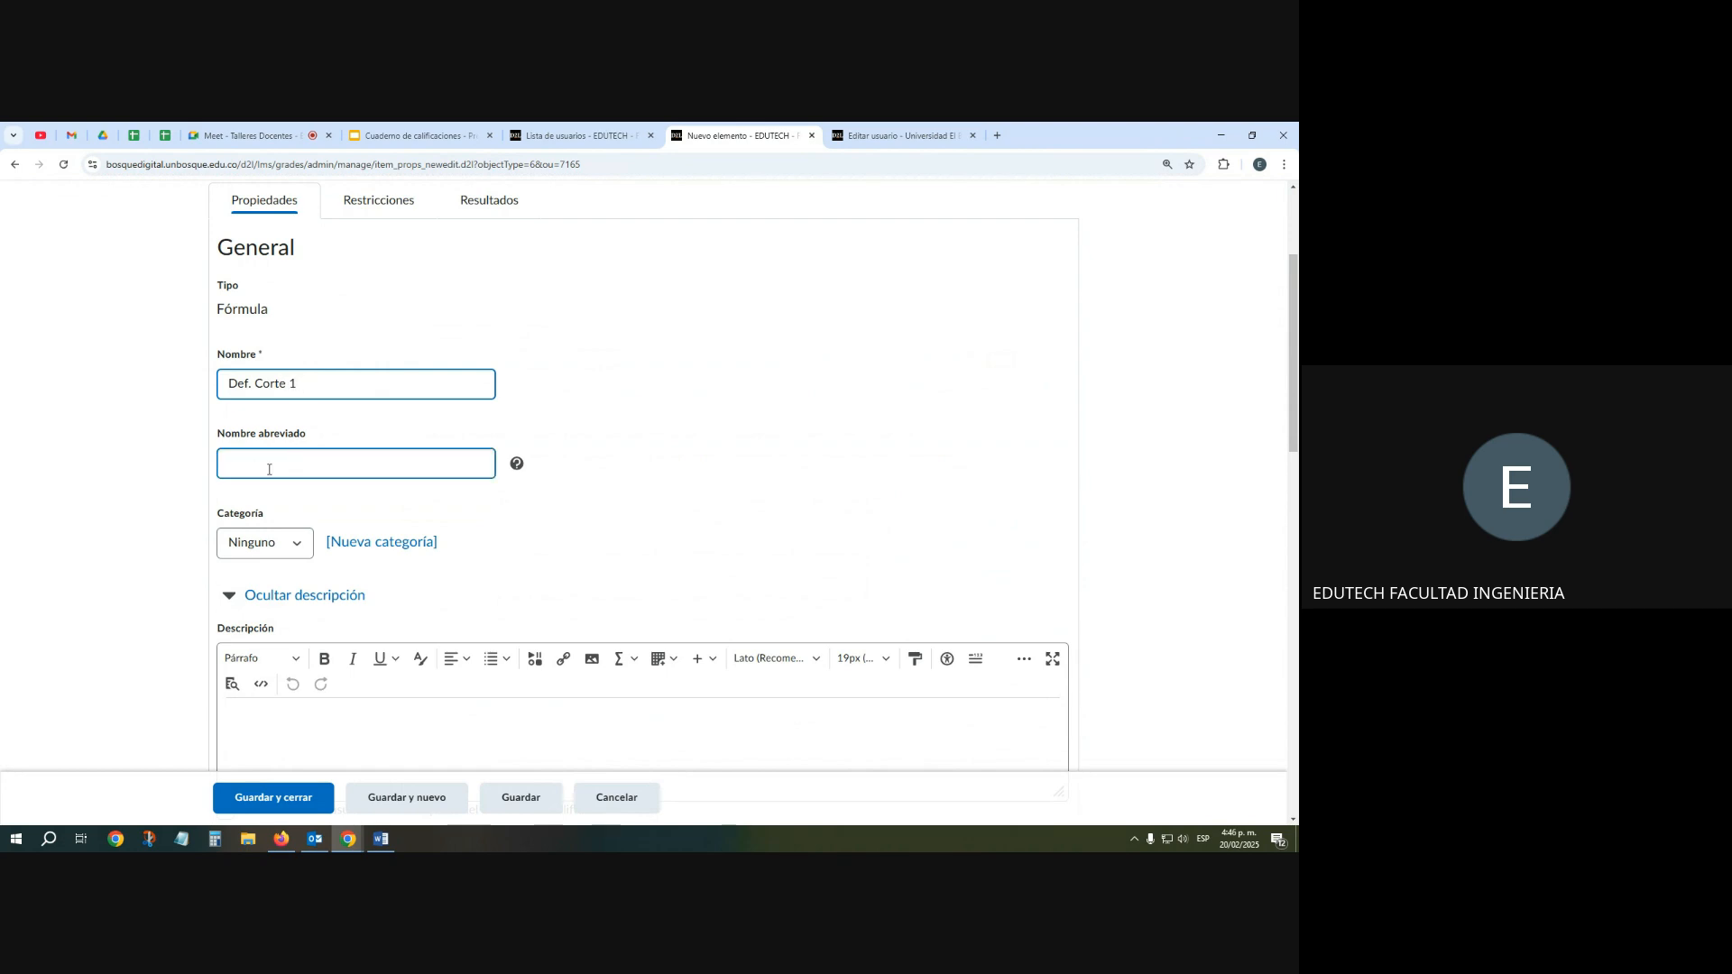
click(297, 547)
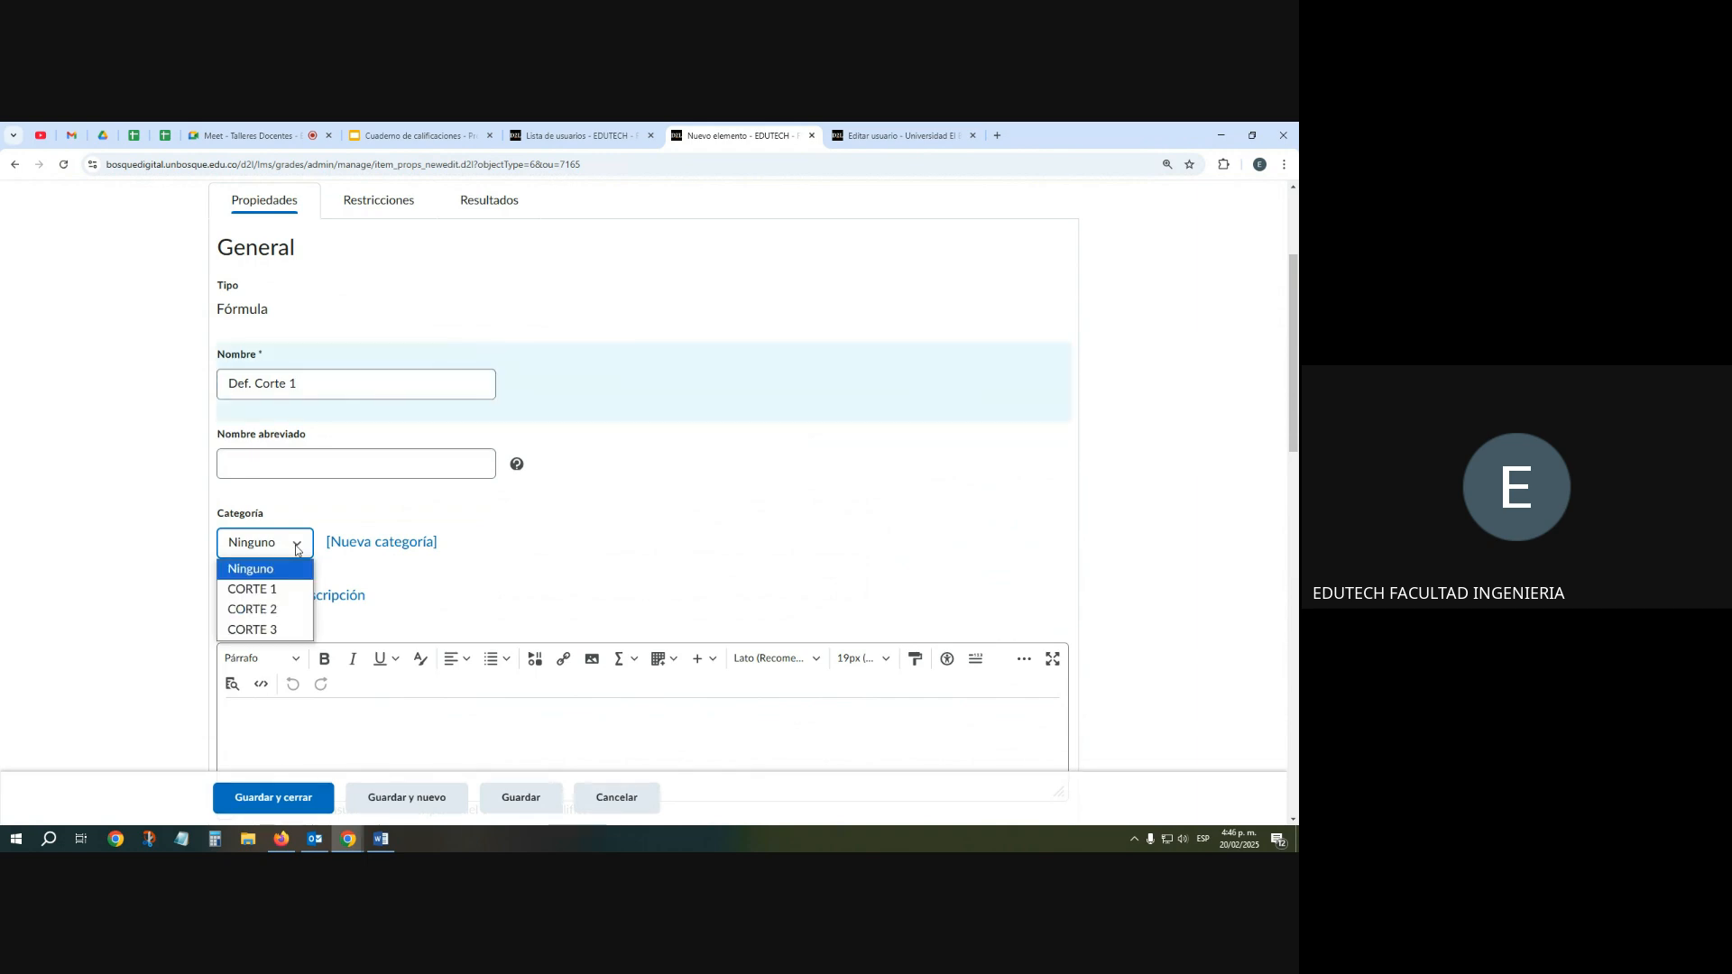
click(283, 595)
Add the description "Esta nota corresponde al 30% del total de la asignatura" with 30% in bold, and allow users to see it
scroll(398, 572, down, 3)
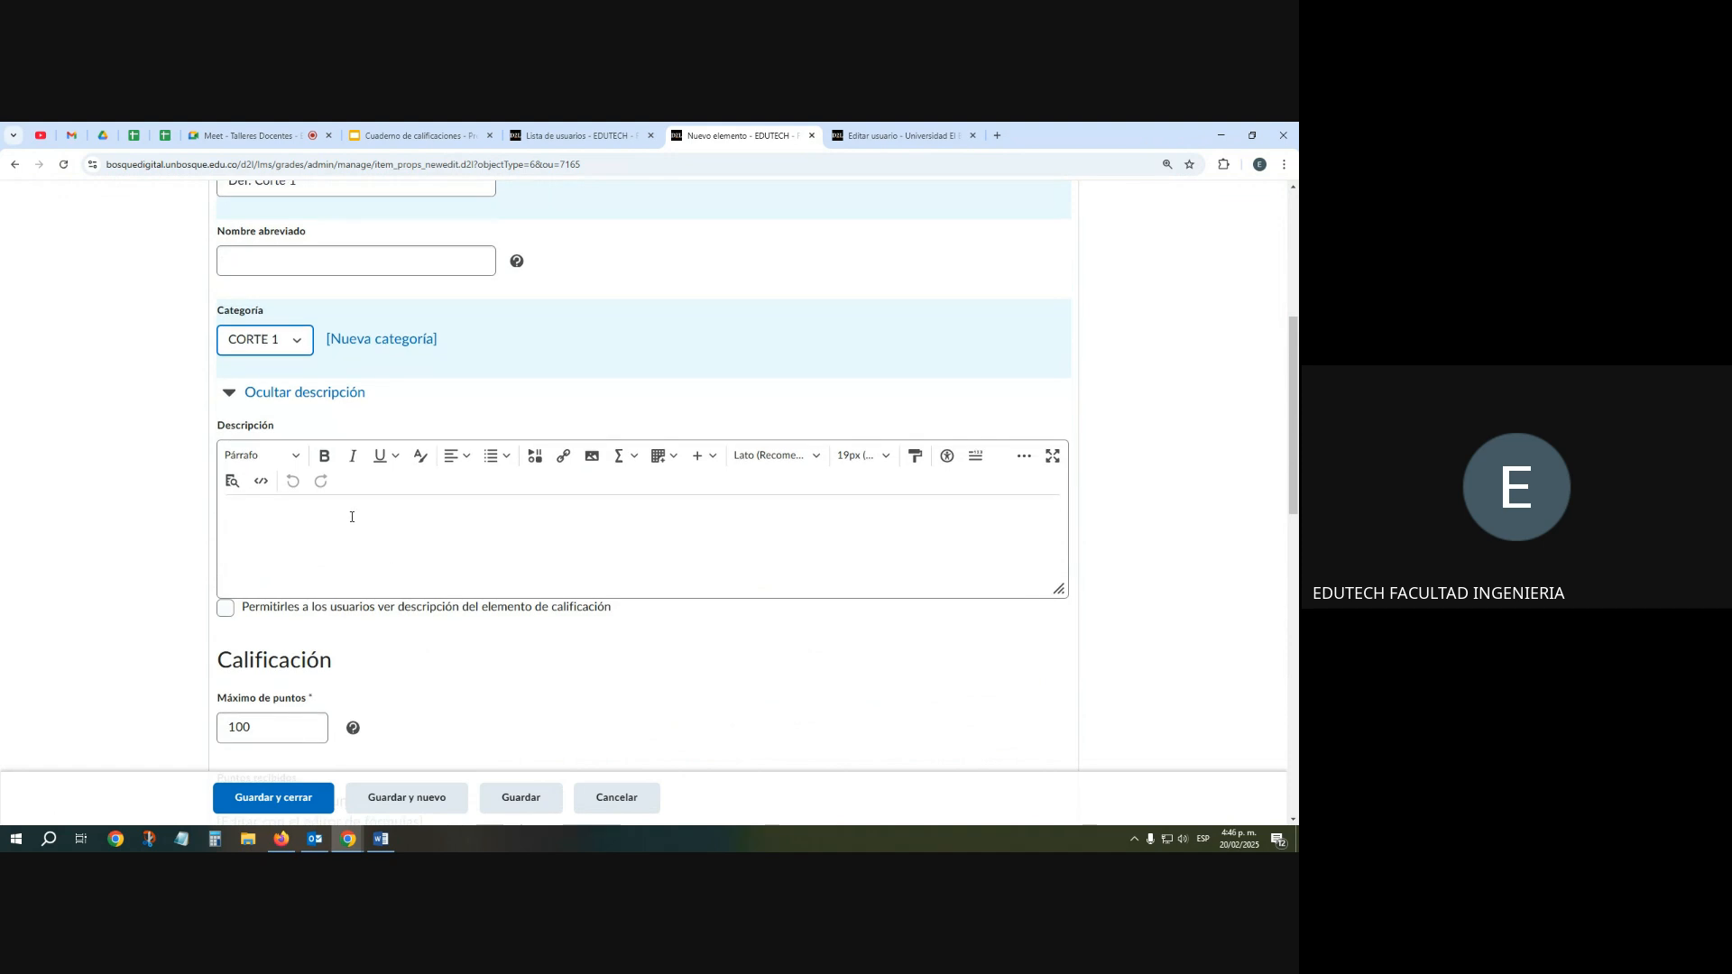
key(alt+Tab)
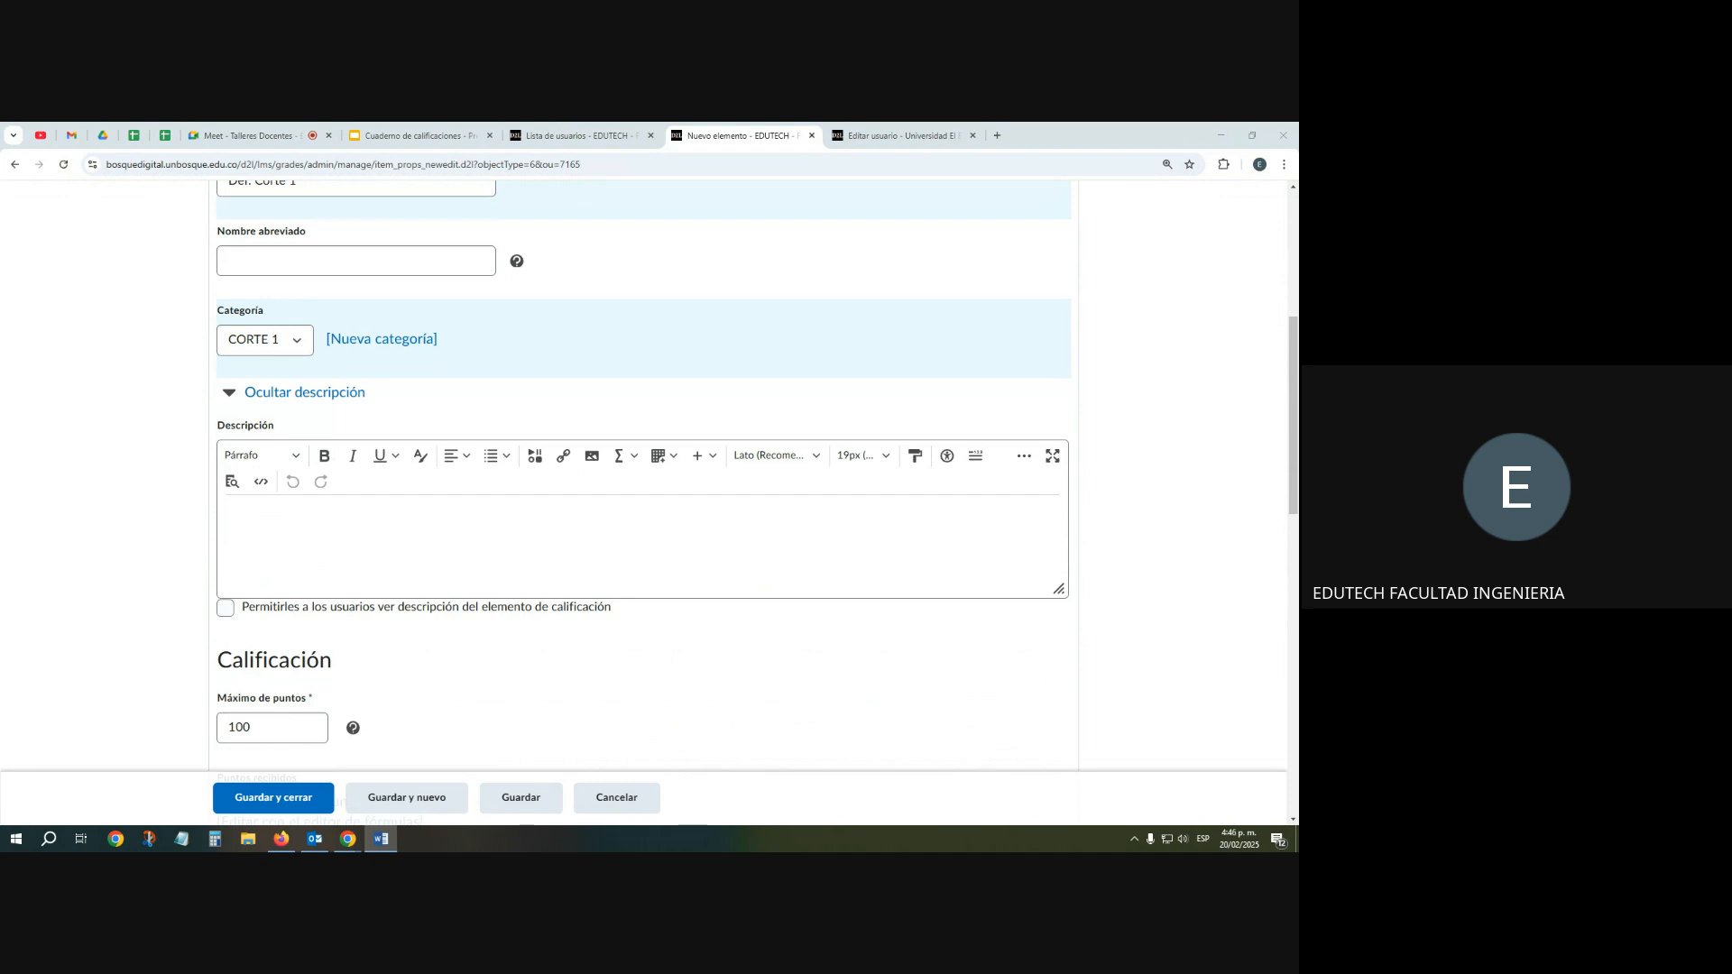
click(268, 513)
text(Esta nota corresponde al 50% del total de la asignatura)
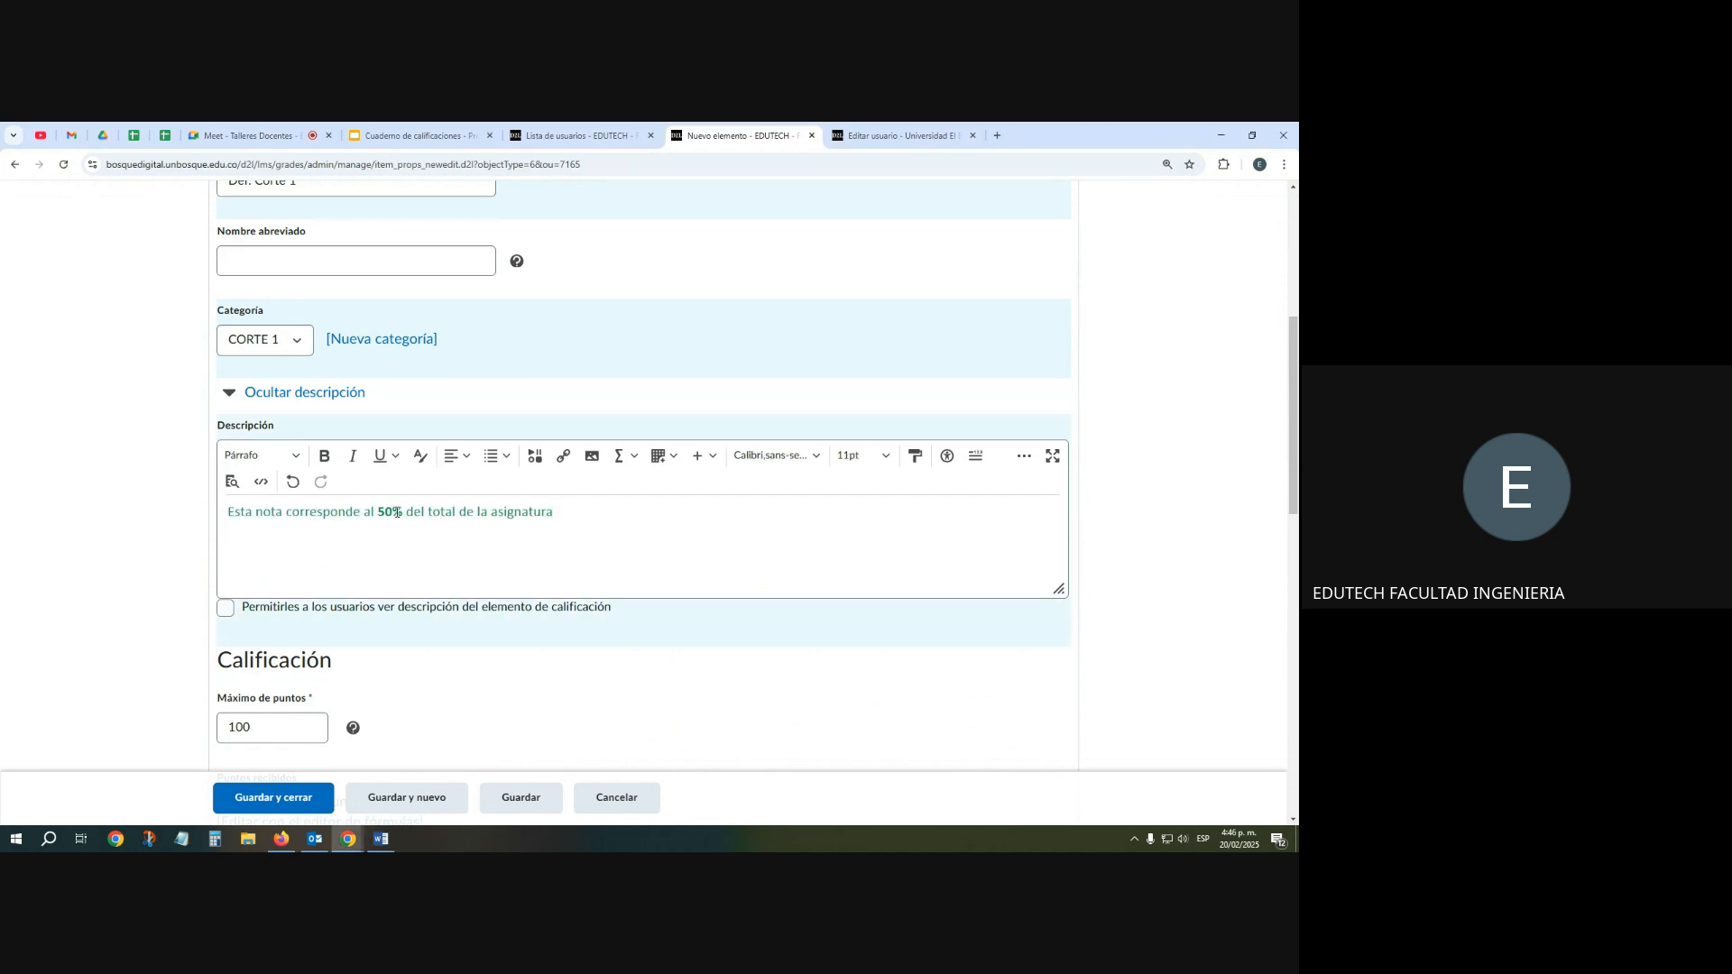
click(386, 510)
key(BackSpace)
text(3)
double_click(380, 512)
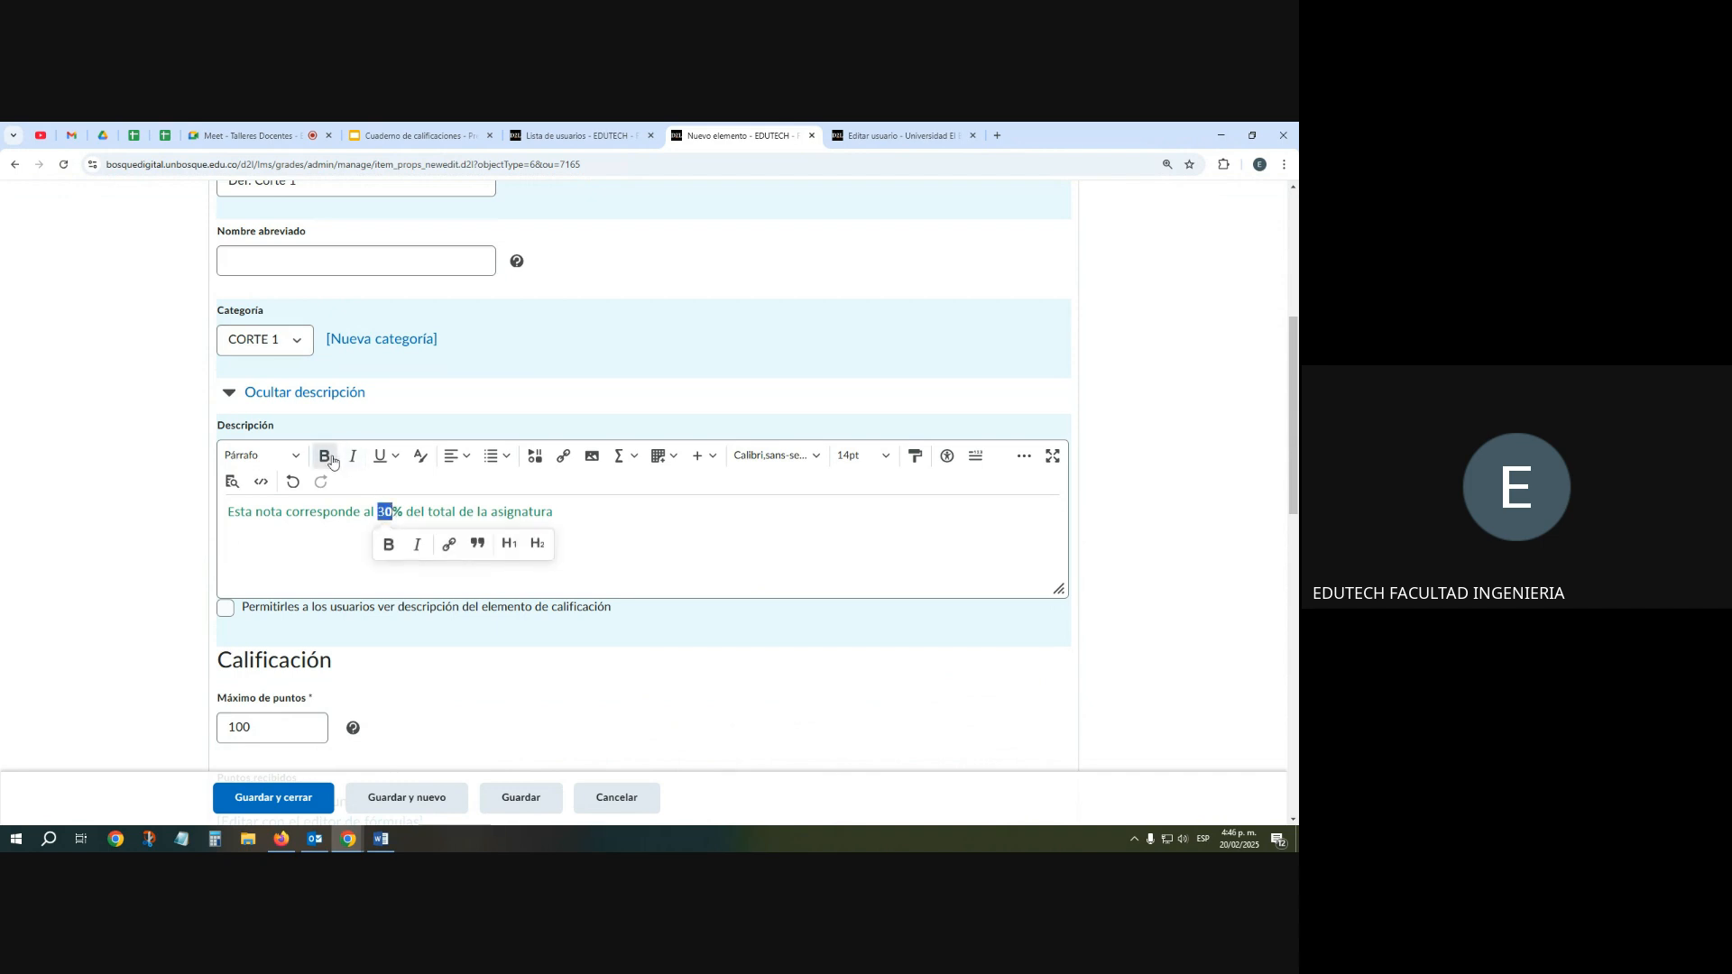
click(313, 546)
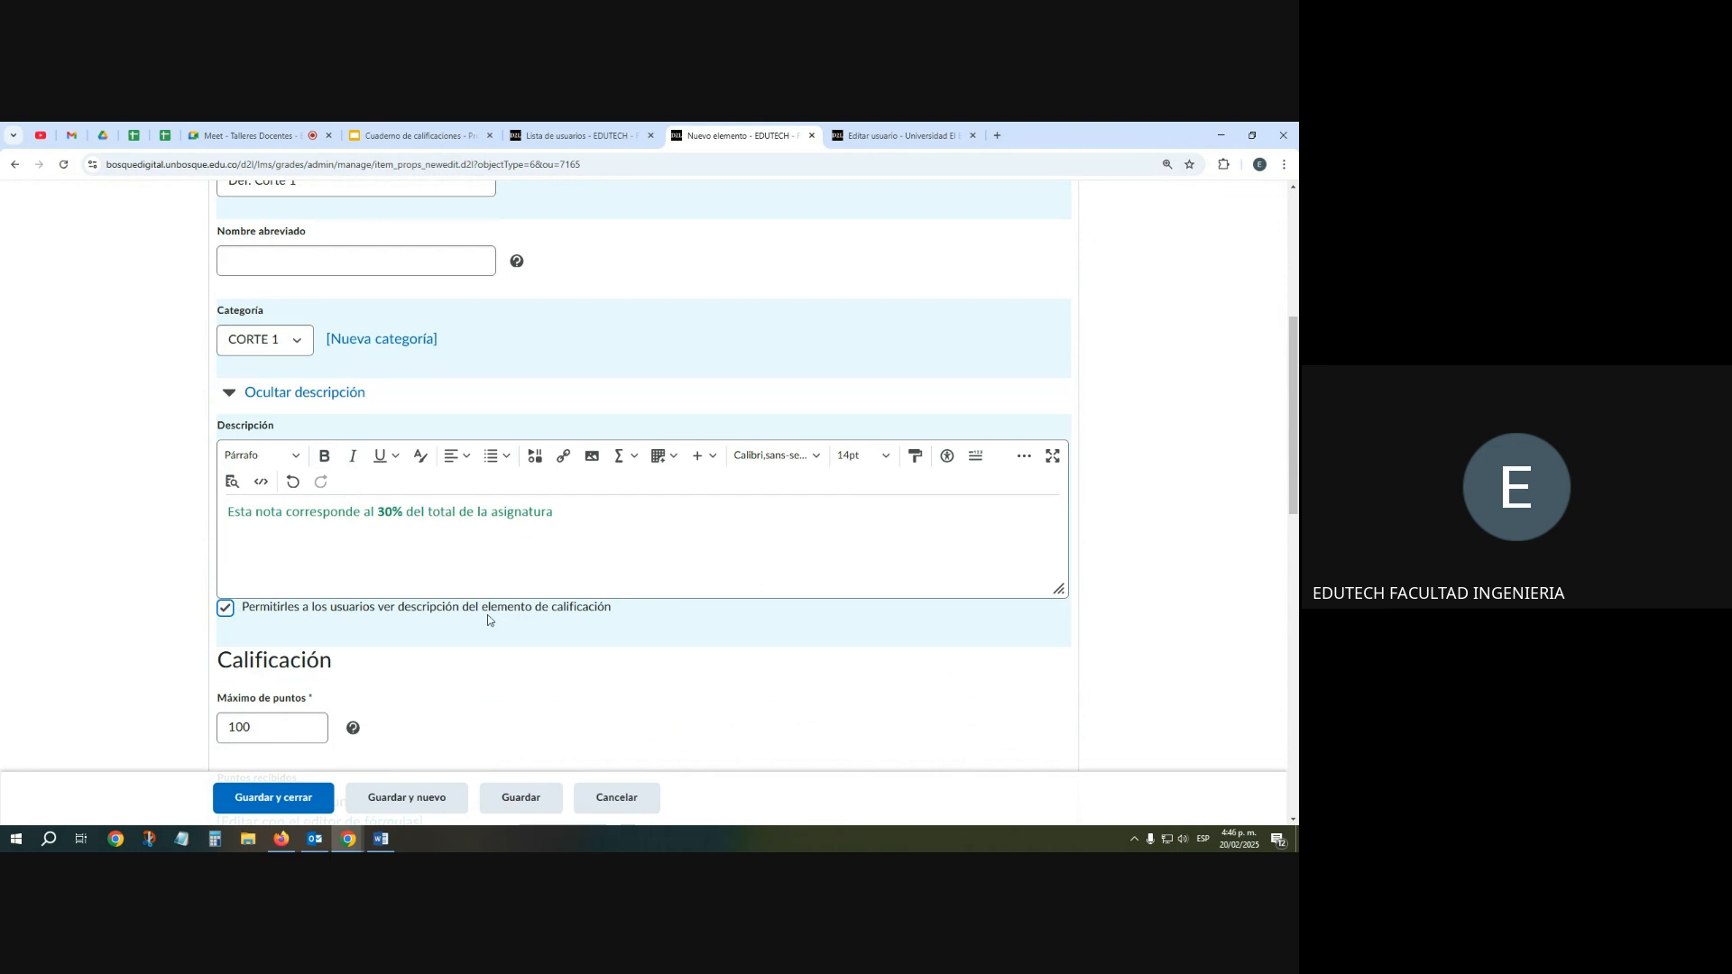
Set the formula item's maximum points to 5 and its grade scheme to Universidad El Bosque, saving and closing the item
scroll(487, 615, down, 3)
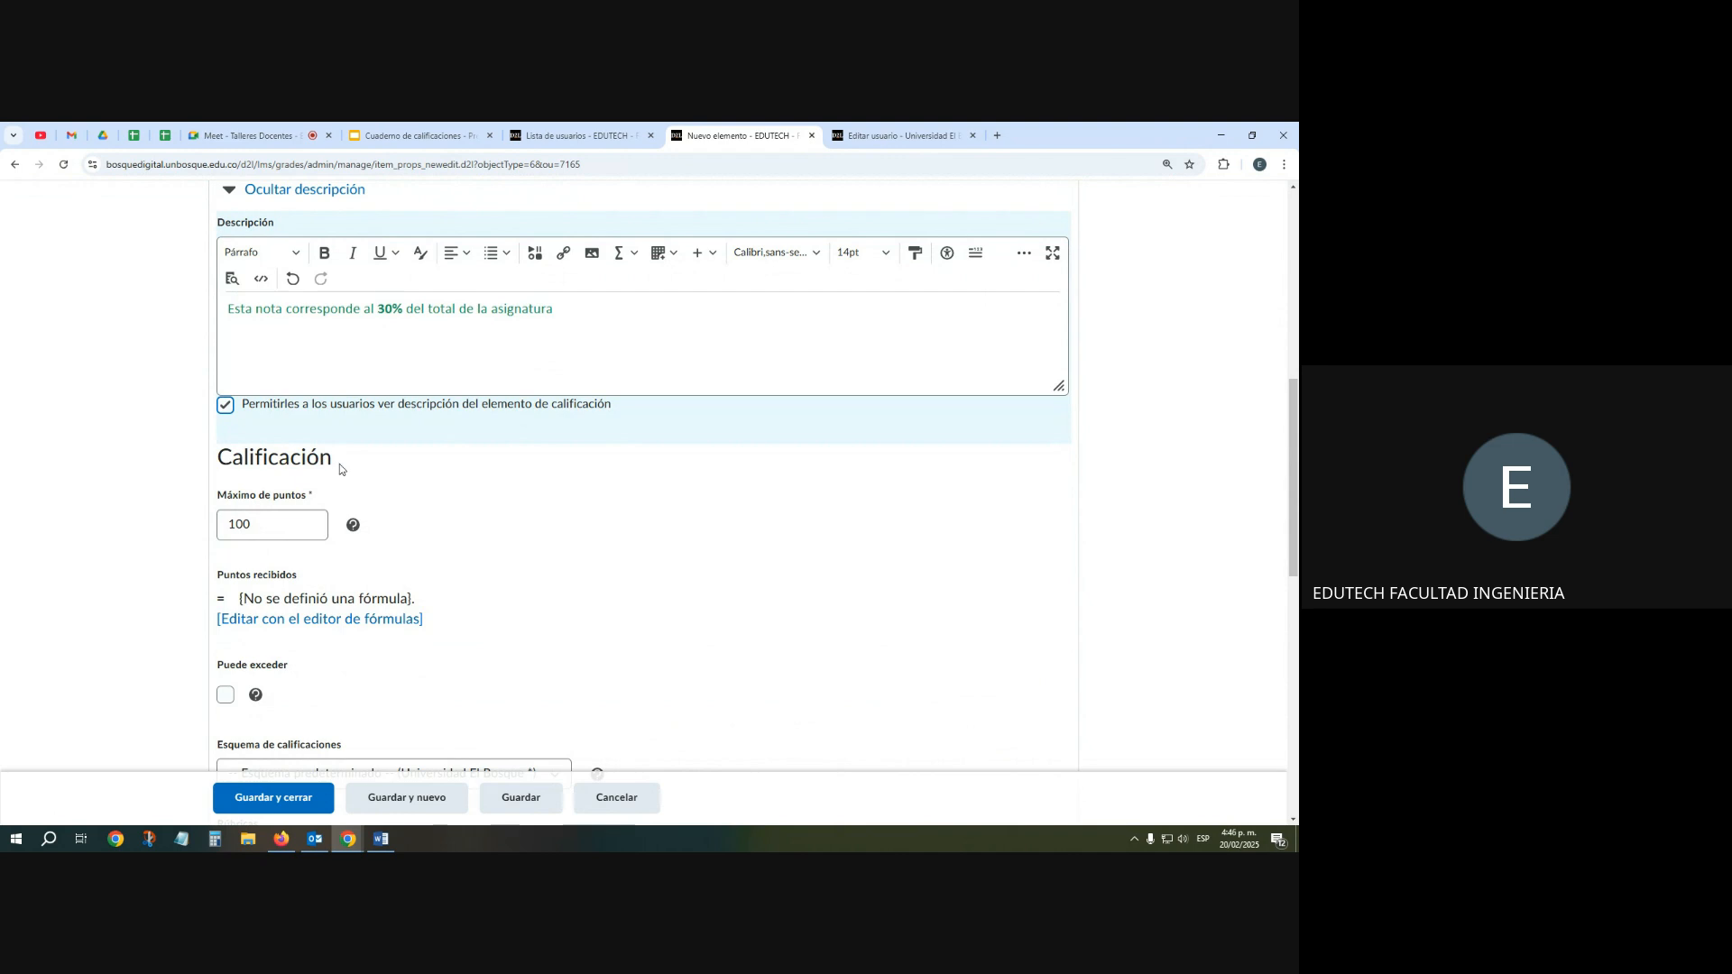
double_click(281, 523)
text(5)
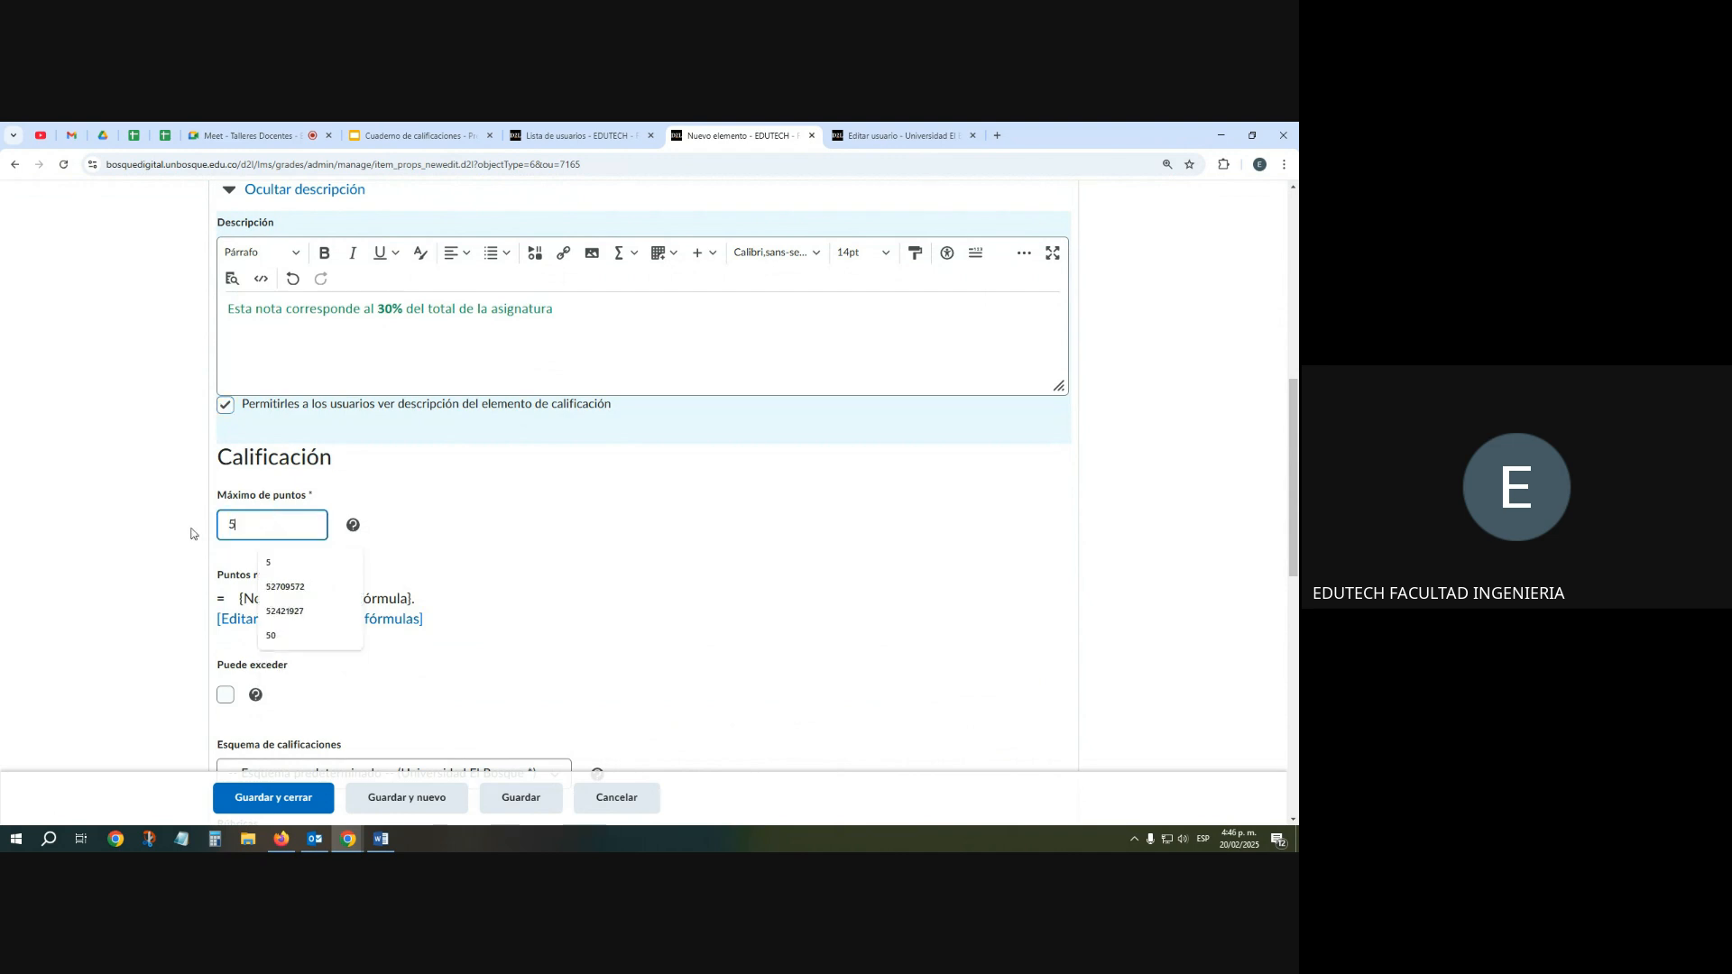
click(509, 514)
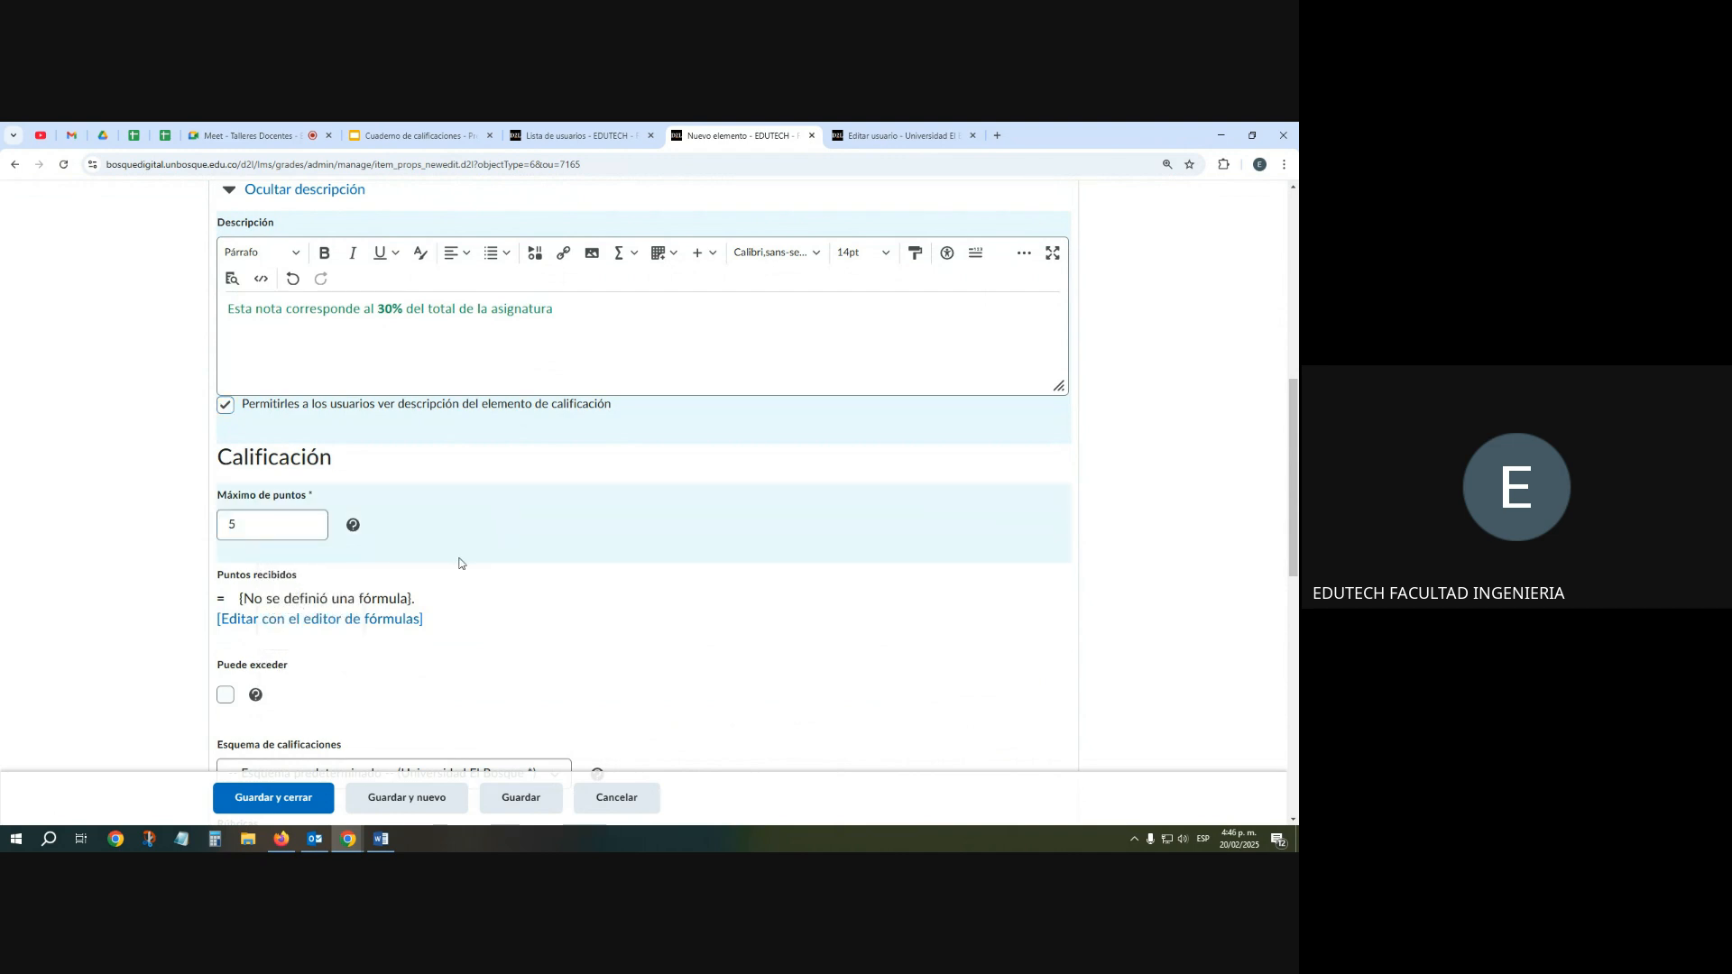
scroll(326, 627, down, 2)
click(332, 642)
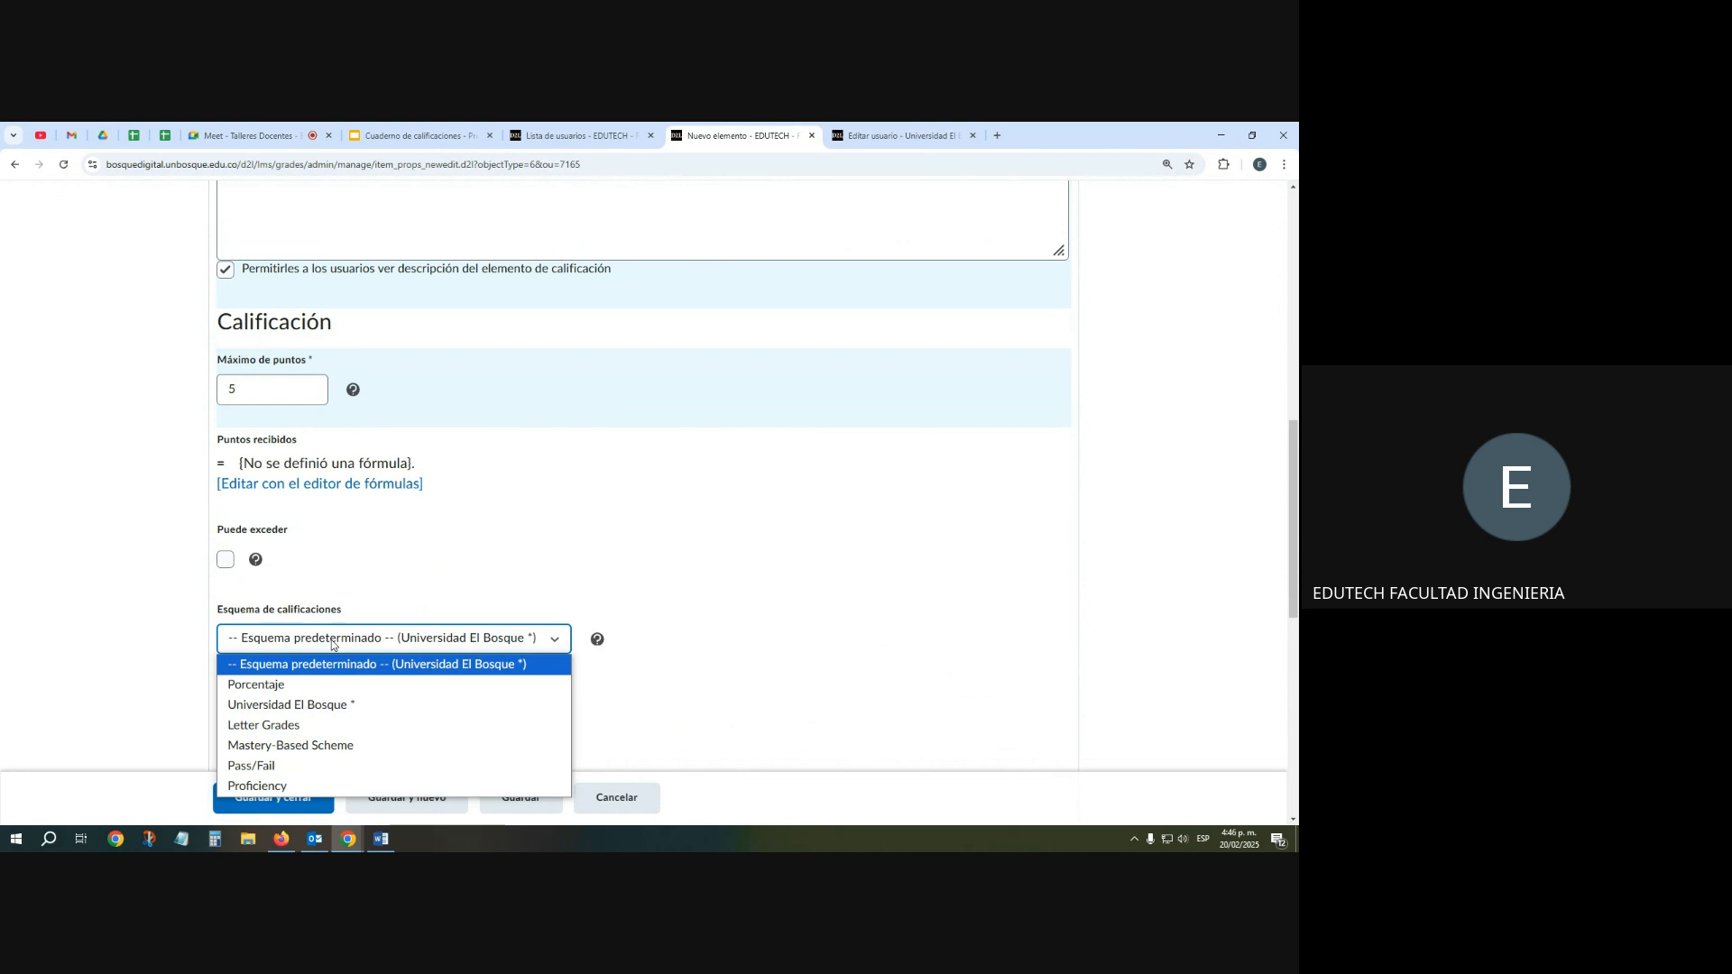
click(336, 707)
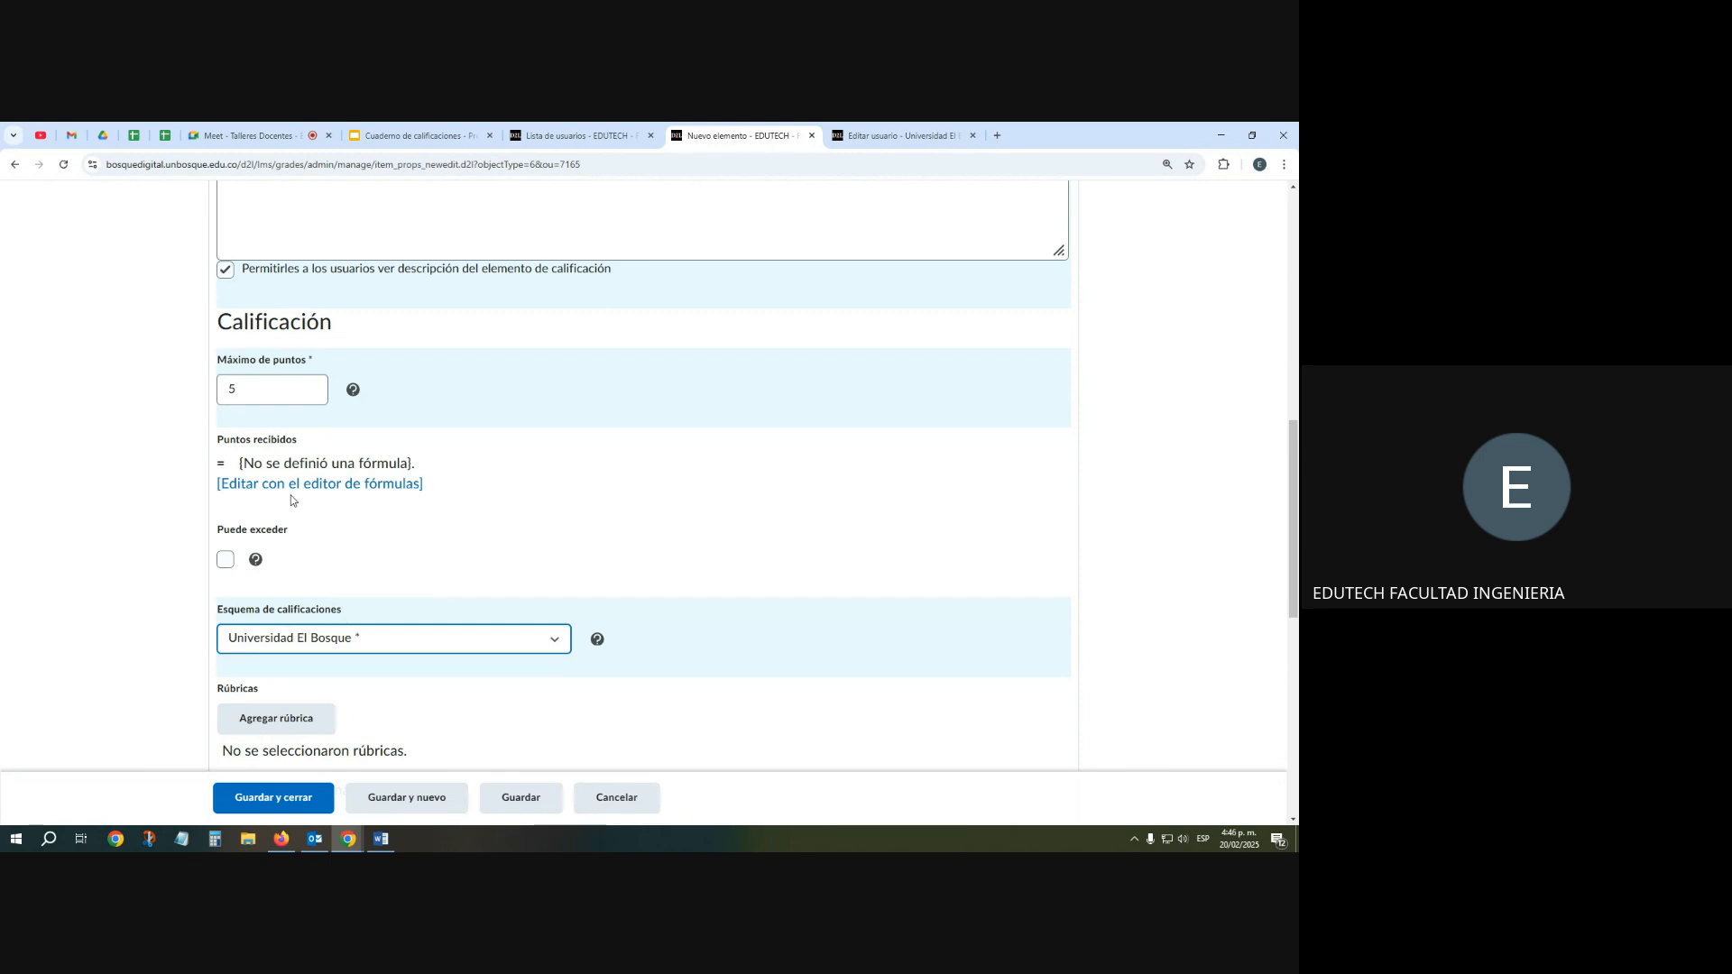
click(301, 796)
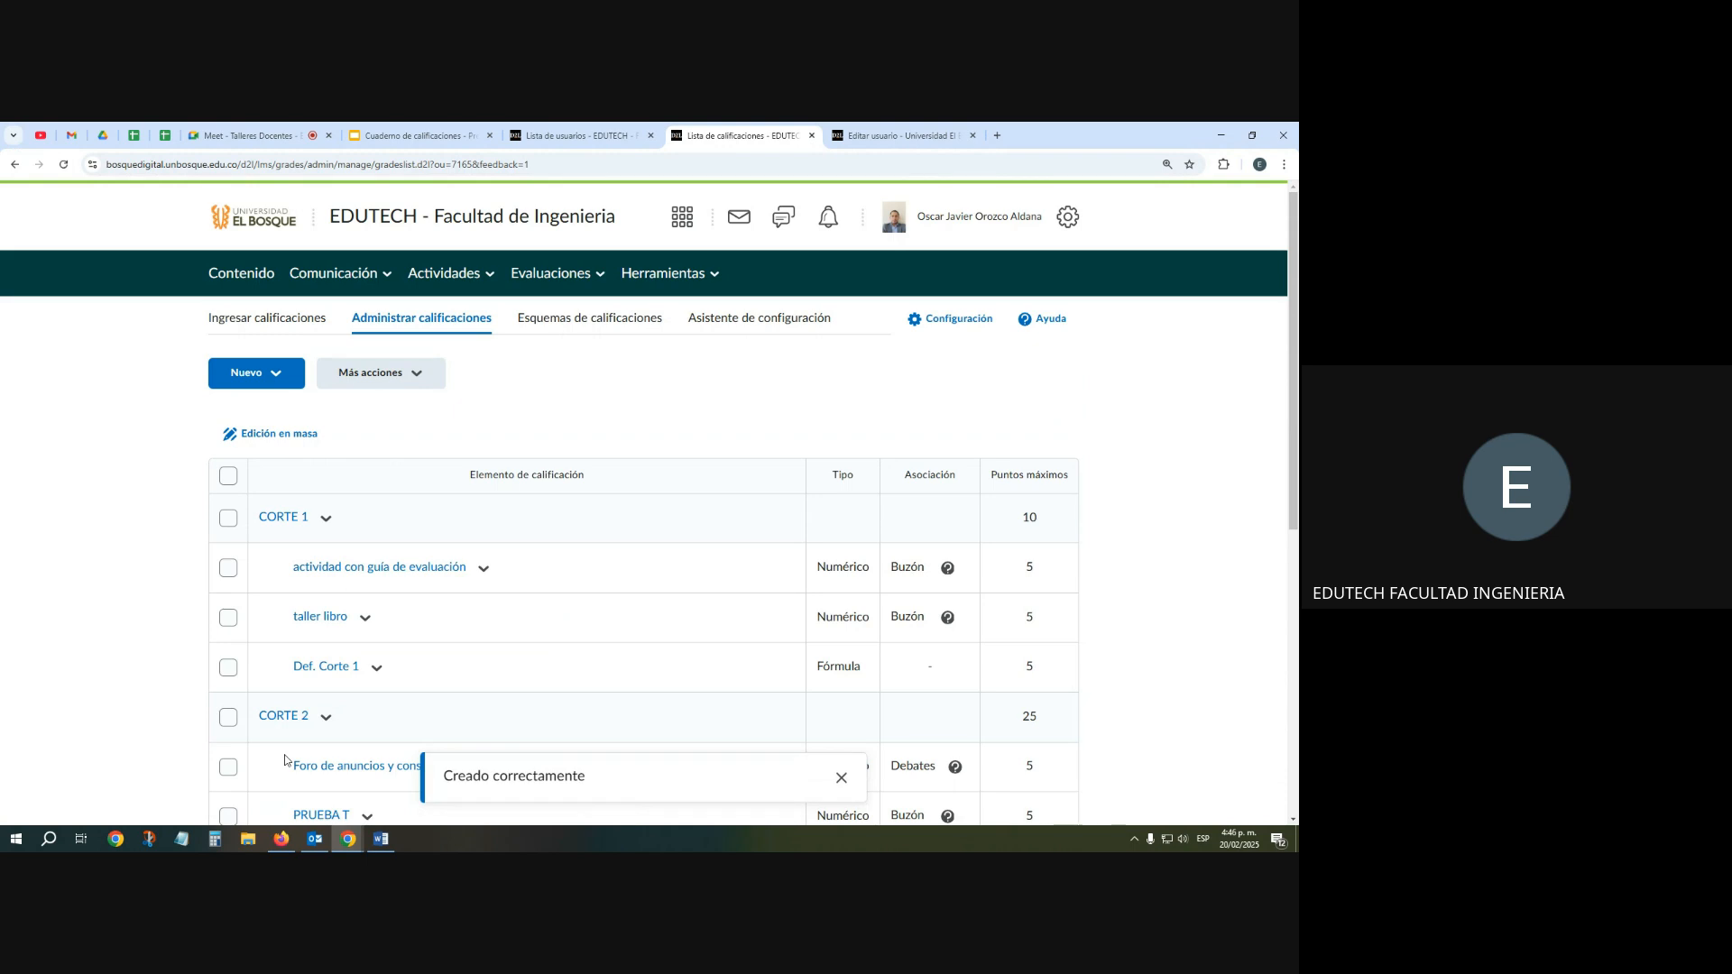
Bulk-edit the PRUEBA T item to move it into the CORTE 1 category, and save
scroll(281, 631, down, 2)
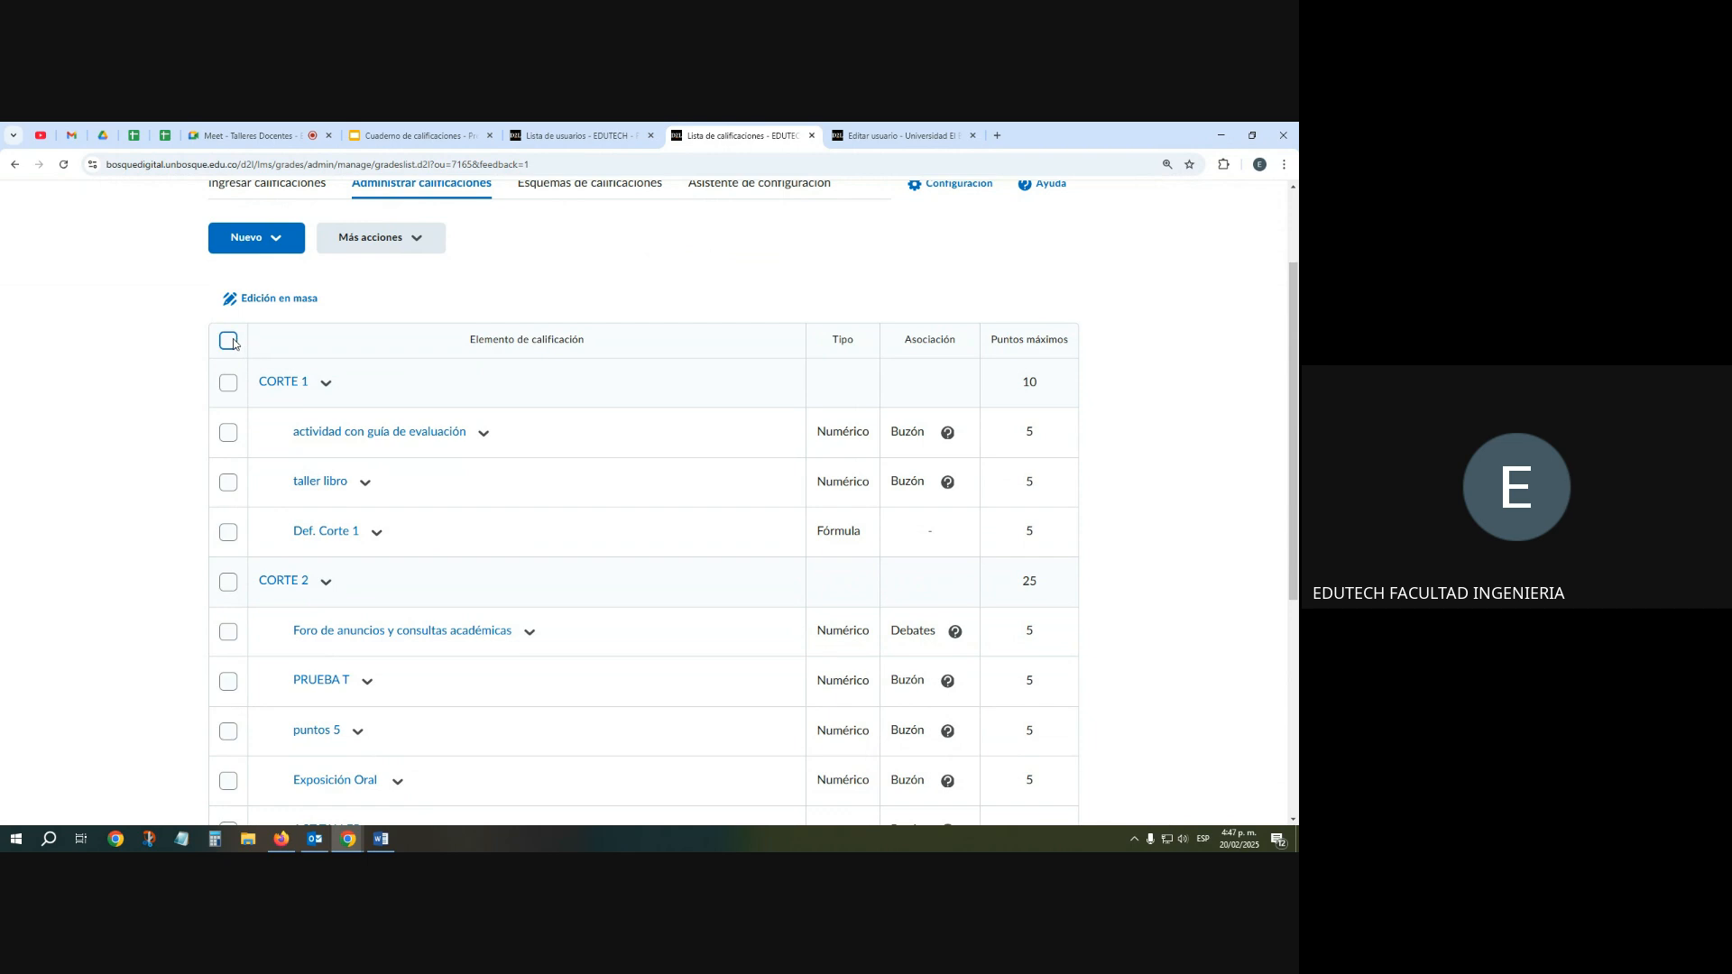
click(227, 682)
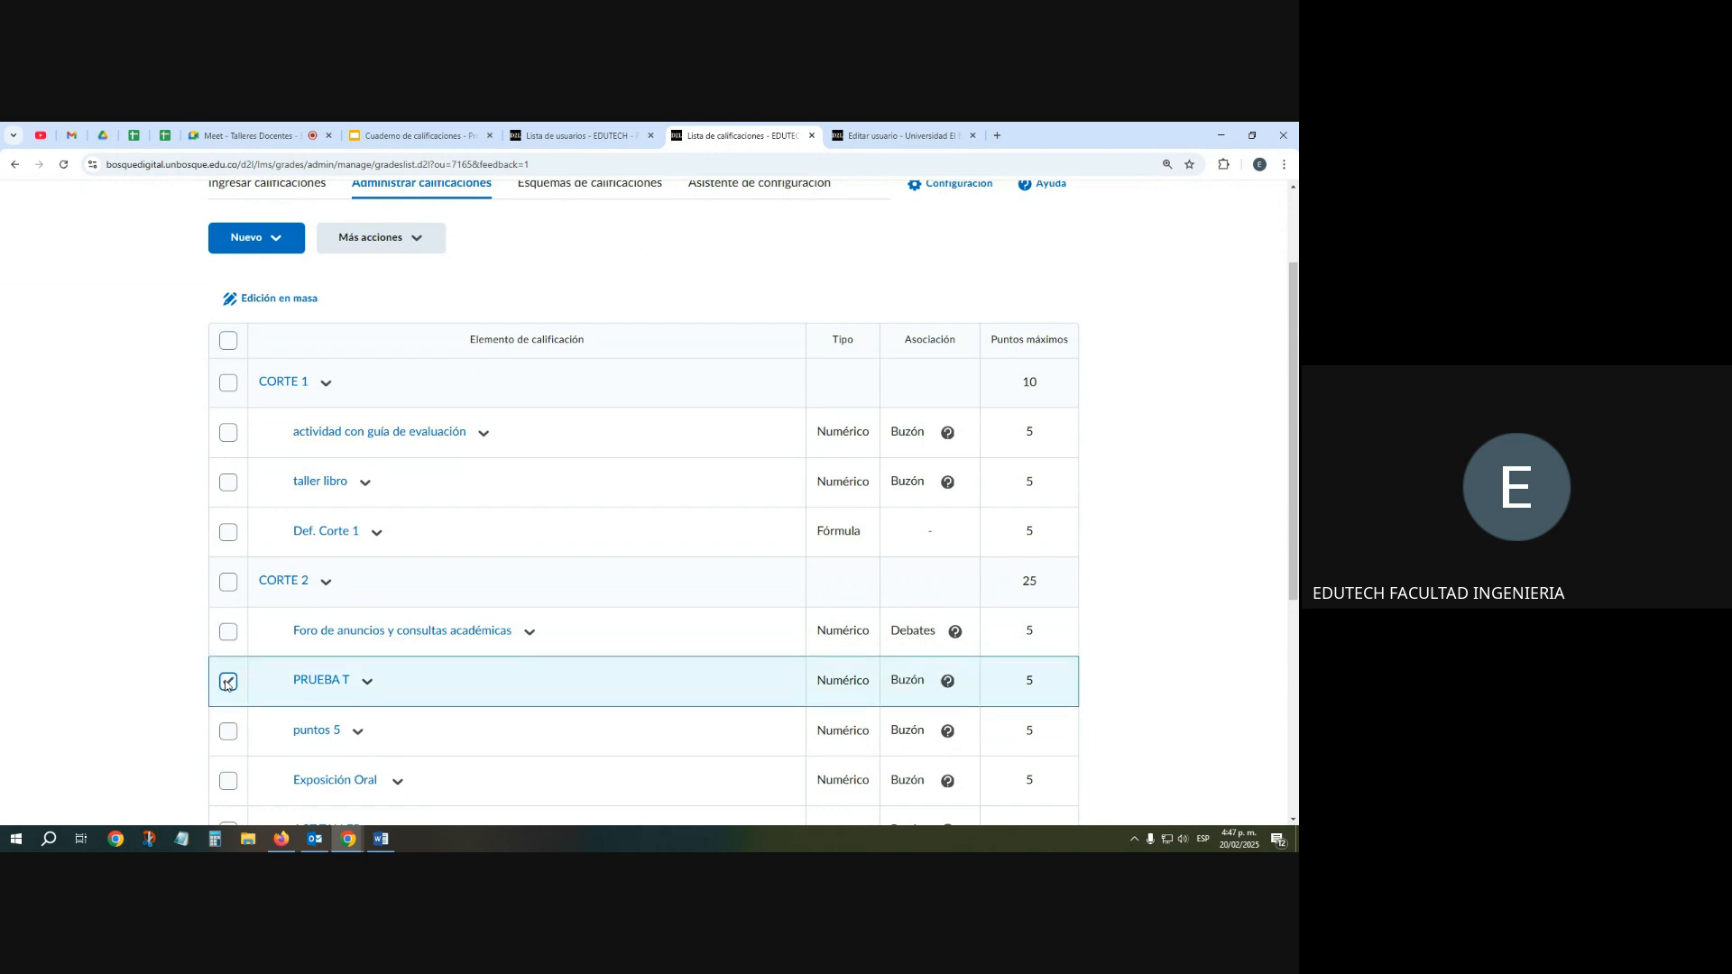
click(276, 300)
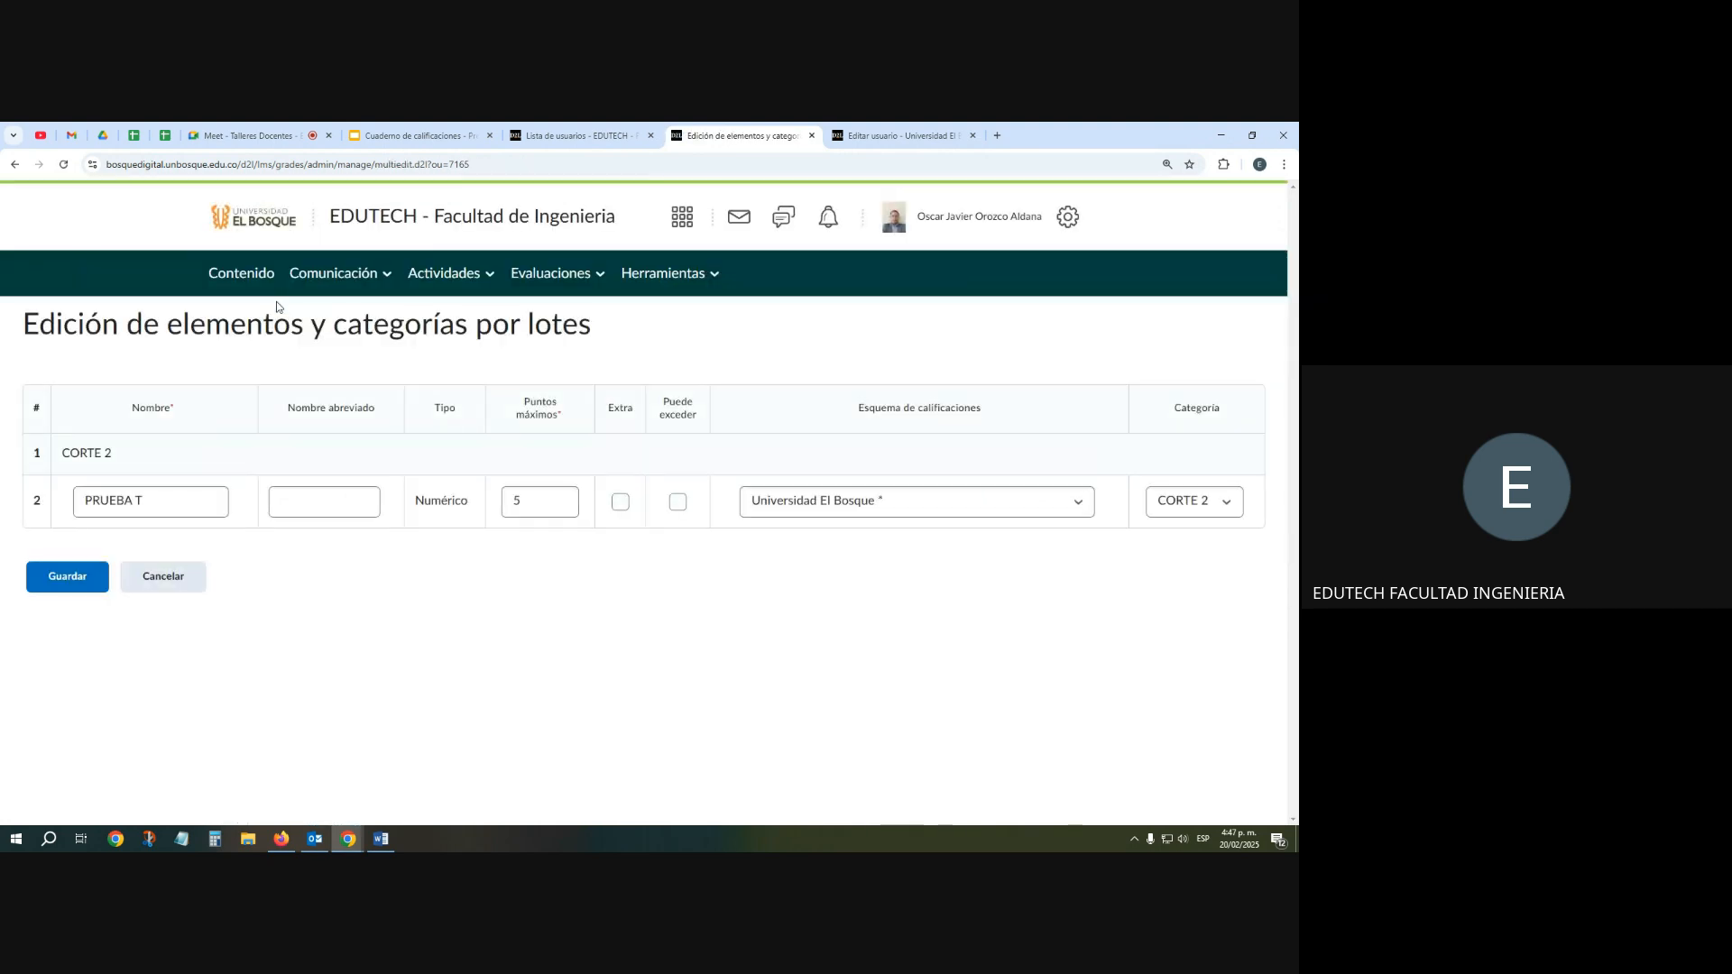
click(1200, 501)
click(1200, 547)
click(85, 581)
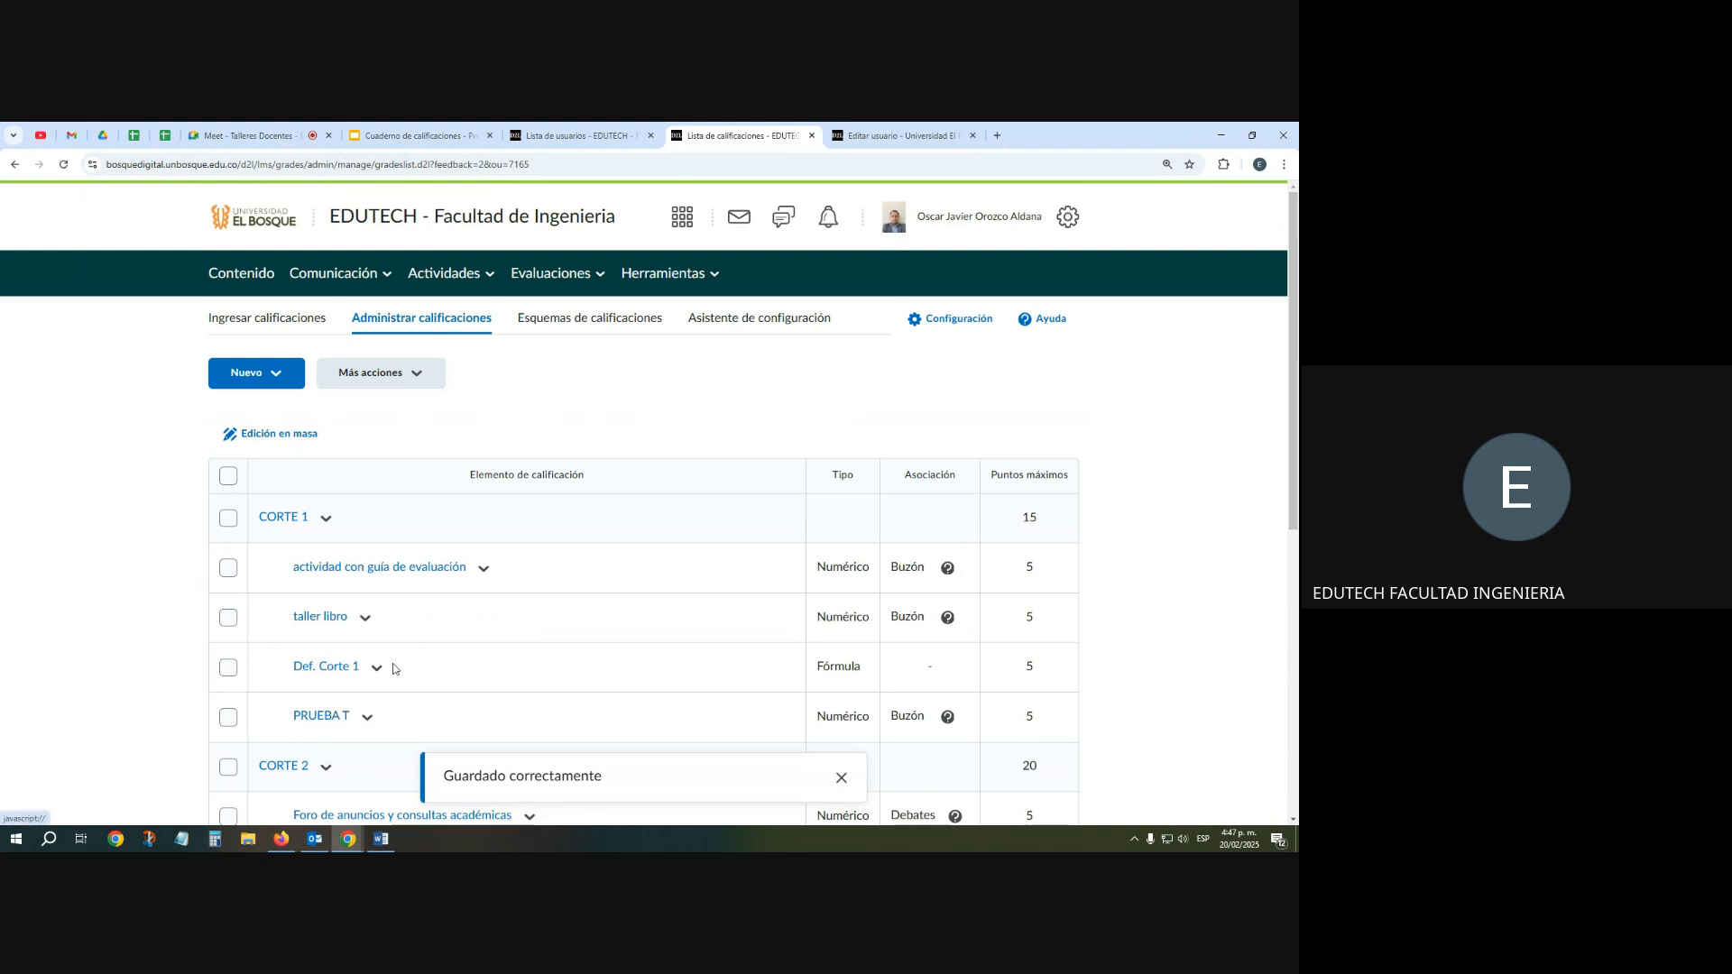
Start reordering the grade items and set PRUEBA T to position 1 within CORTE 1
scroll(360, 632, down, 2)
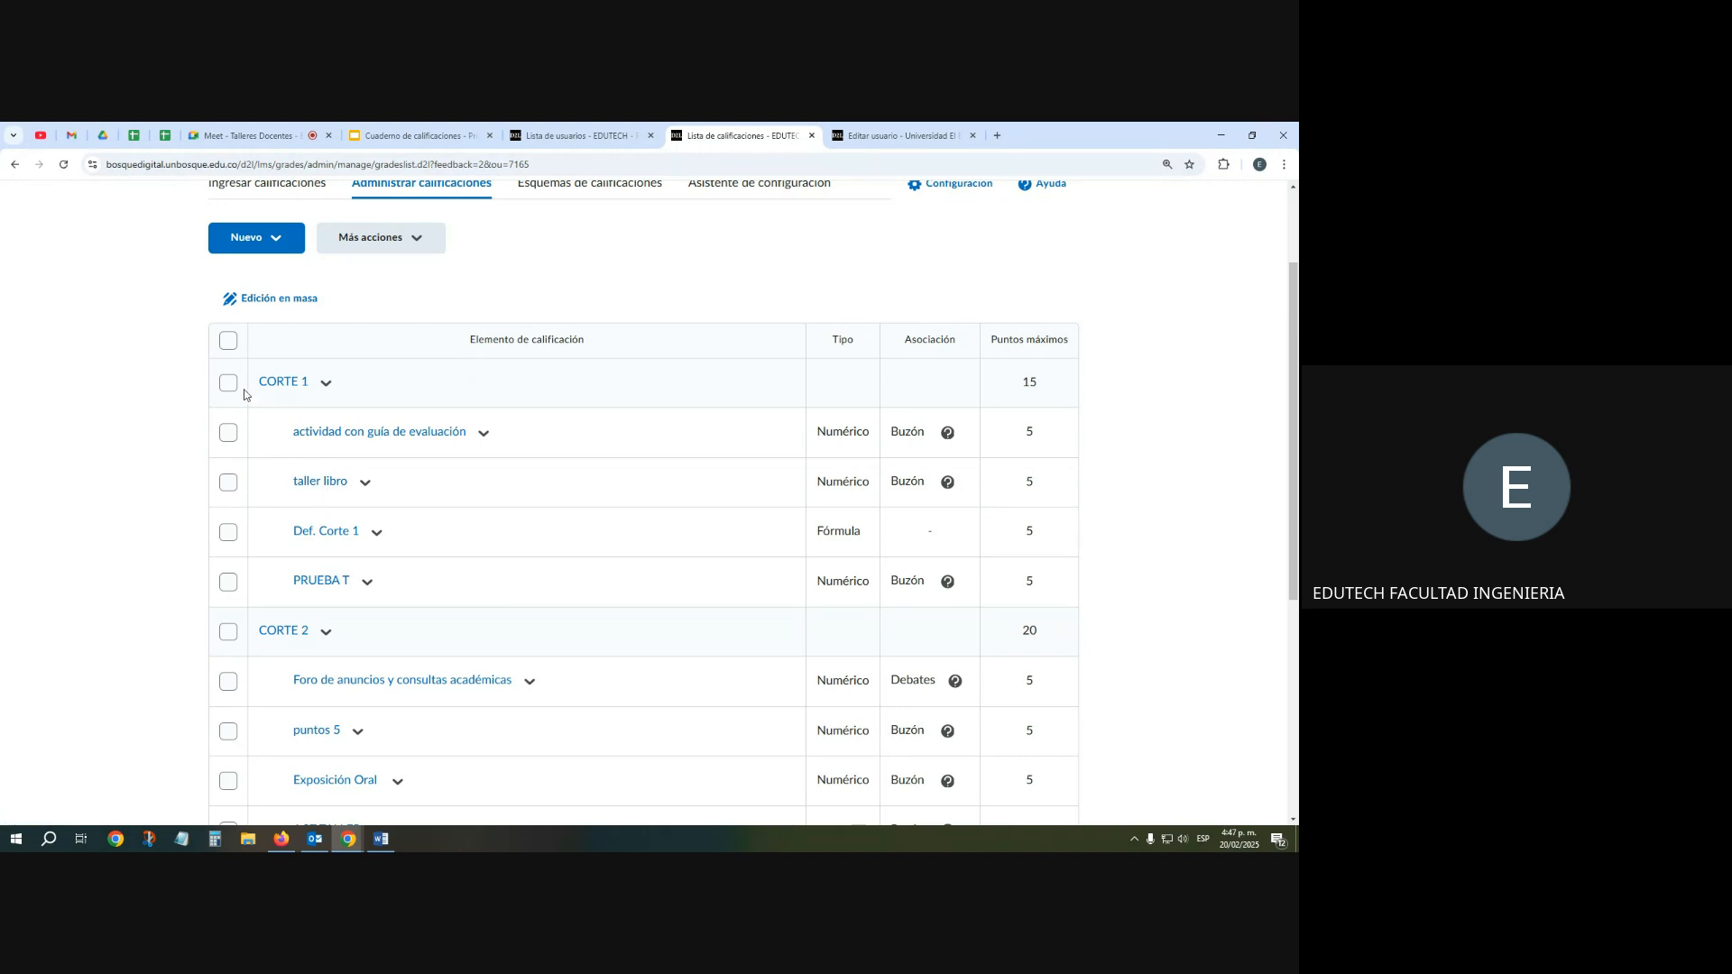
click(228, 341)
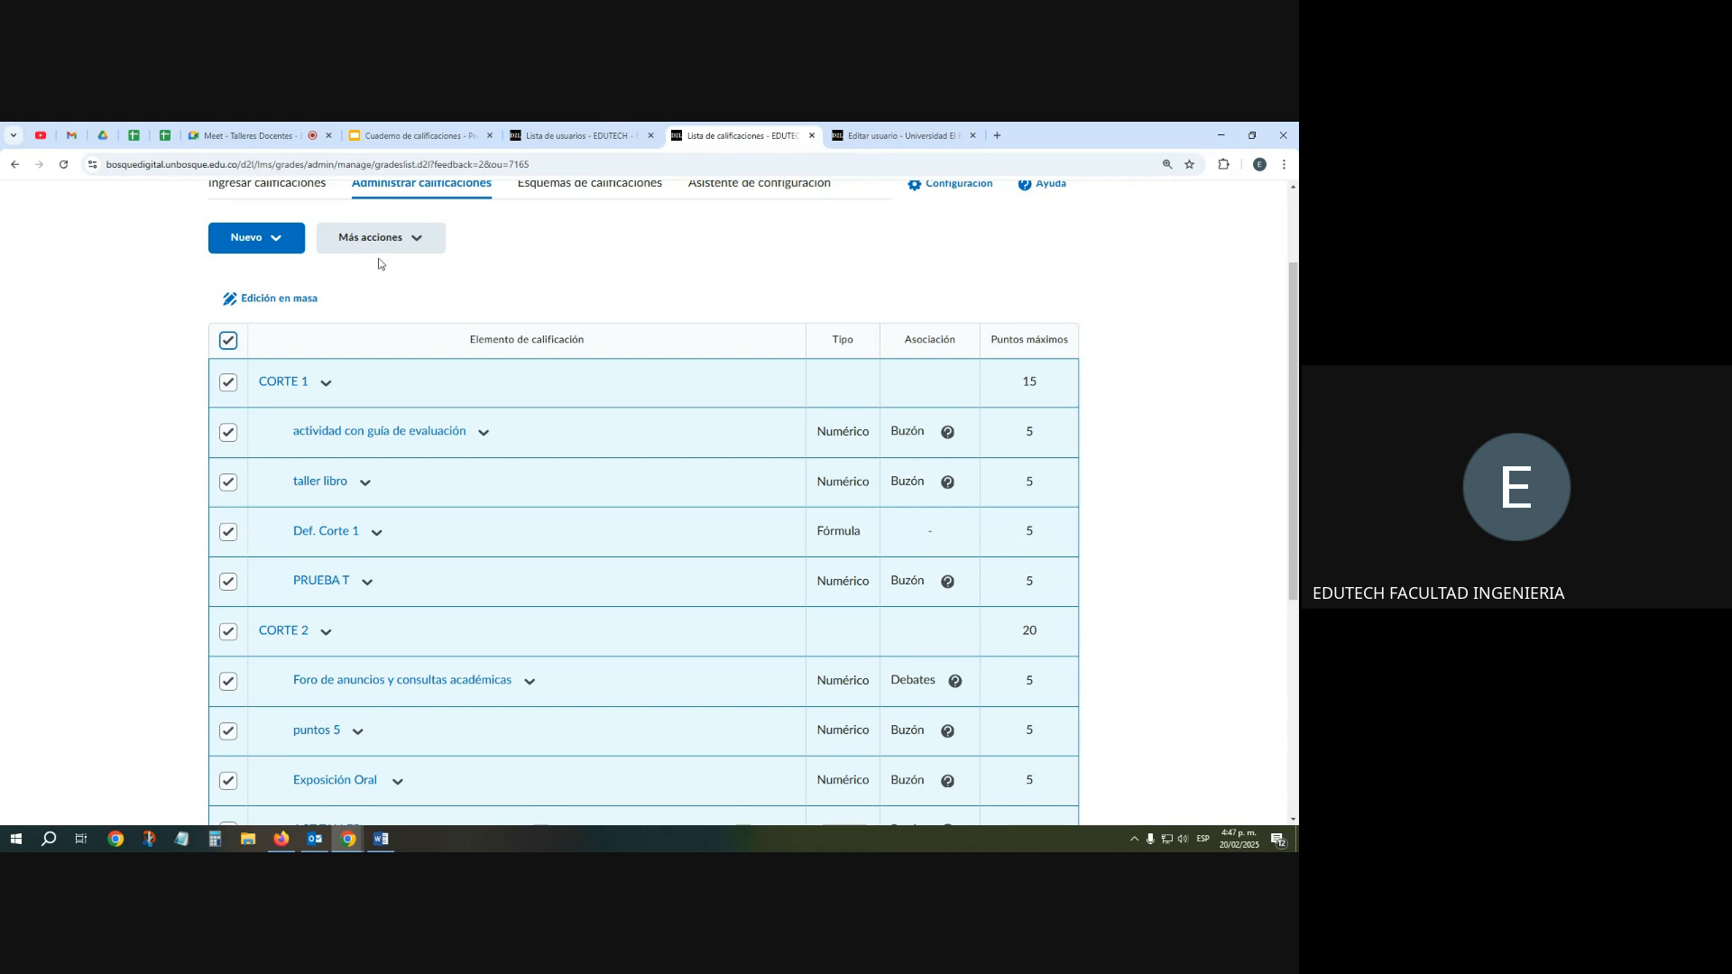
click(421, 244)
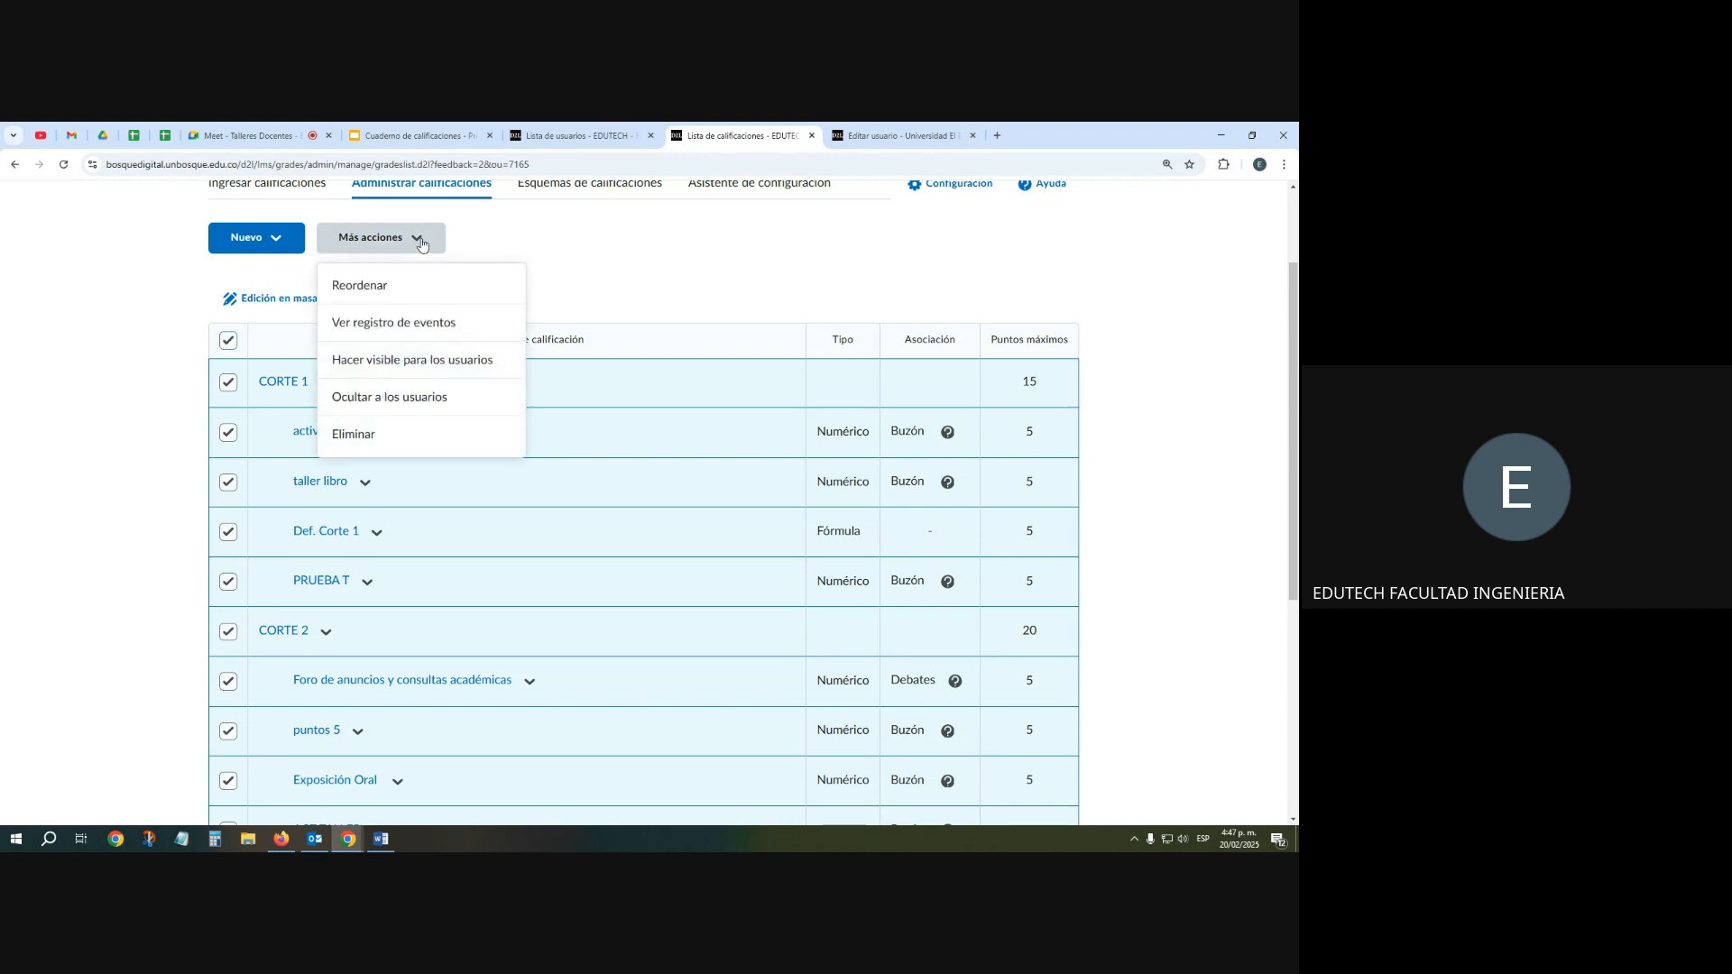
click(369, 289)
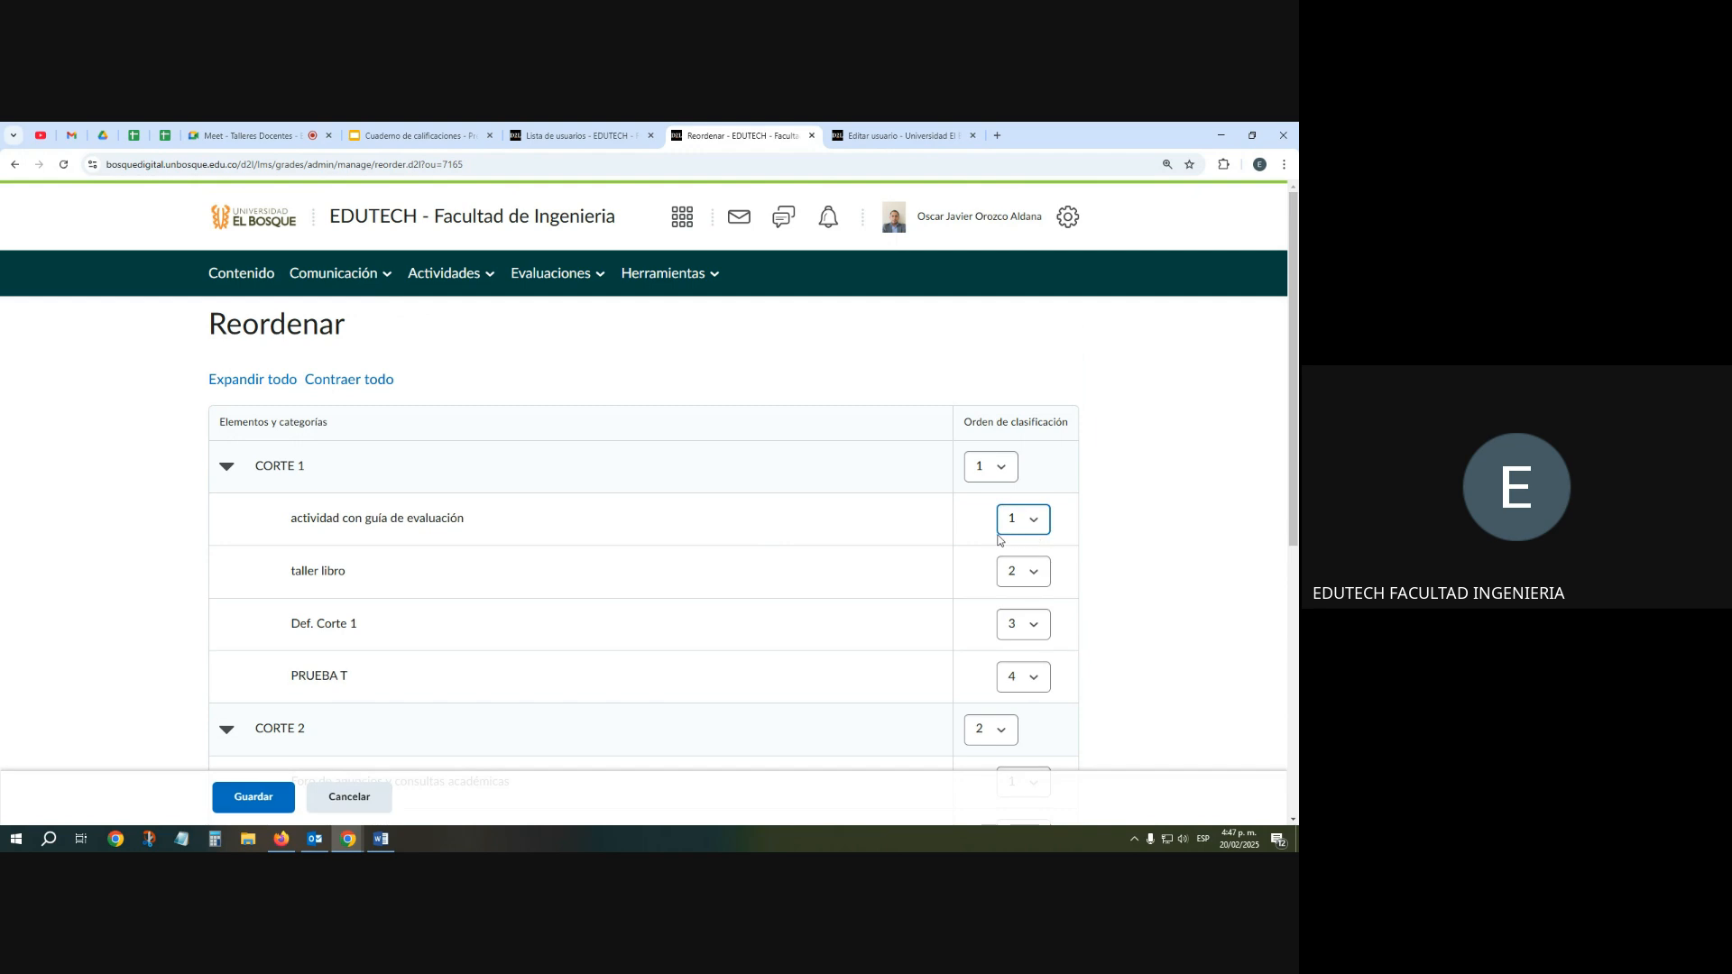
click(1018, 677)
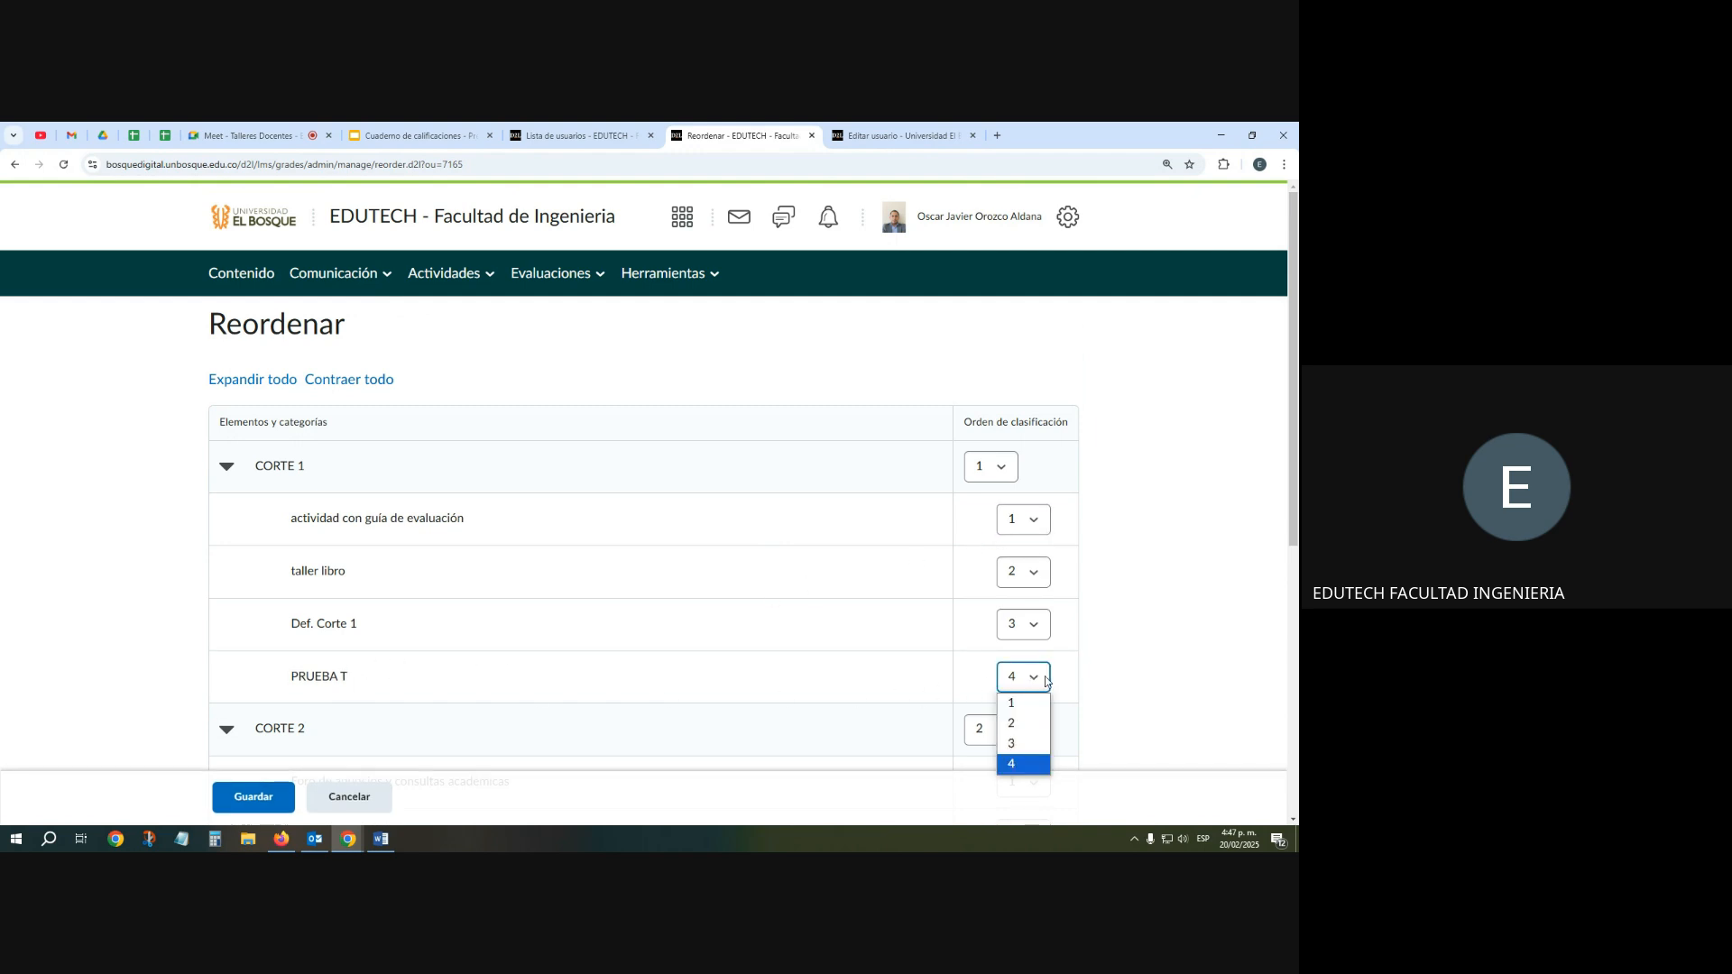
click(1027, 699)
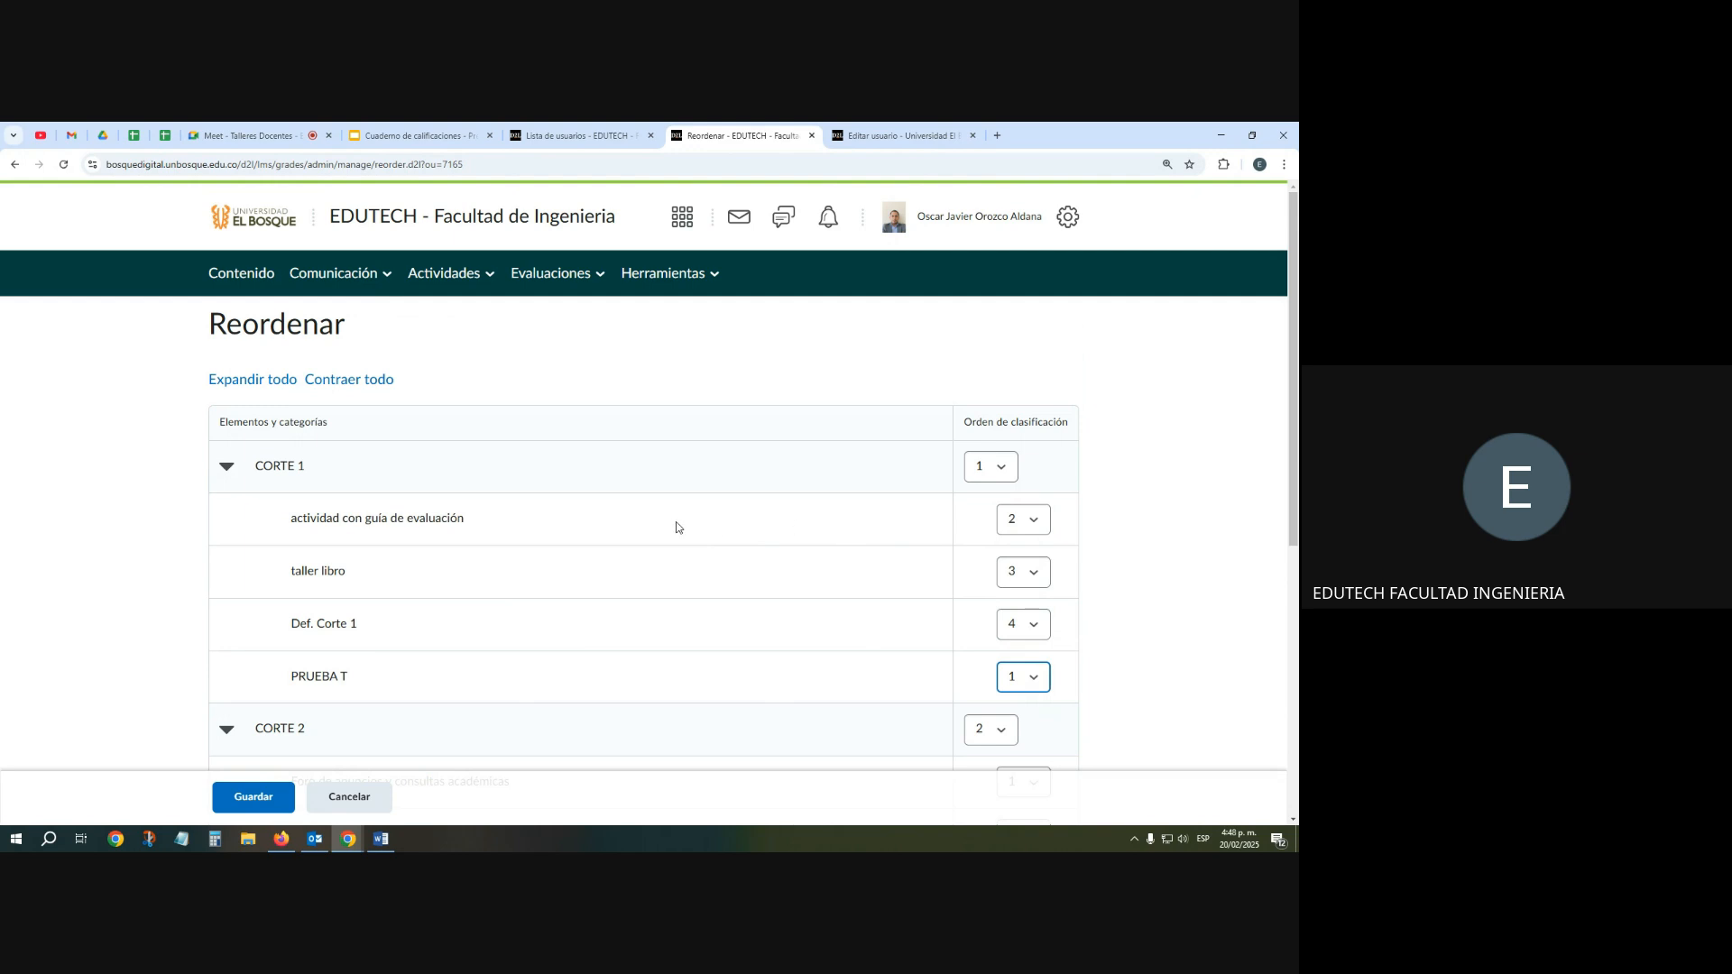
Set actividad con guía de evaluación to position 3 within CORTE 1 and save the new order
click(1046, 528)
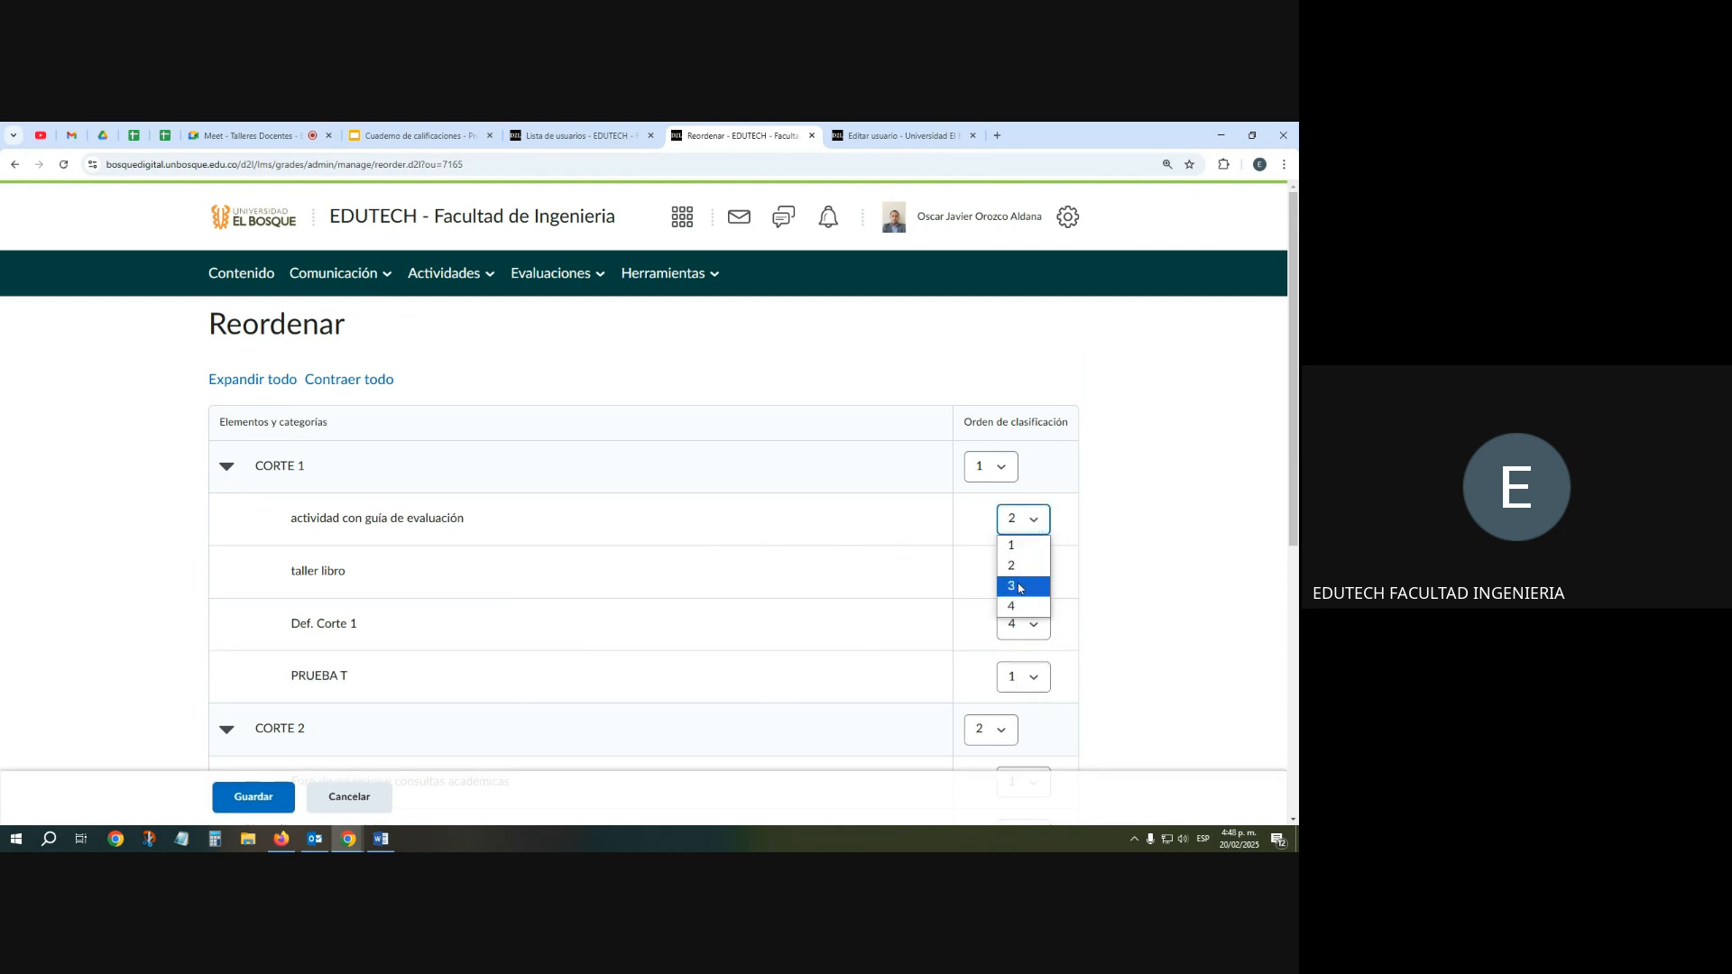
click(1014, 582)
scroll(407, 673, down, 3)
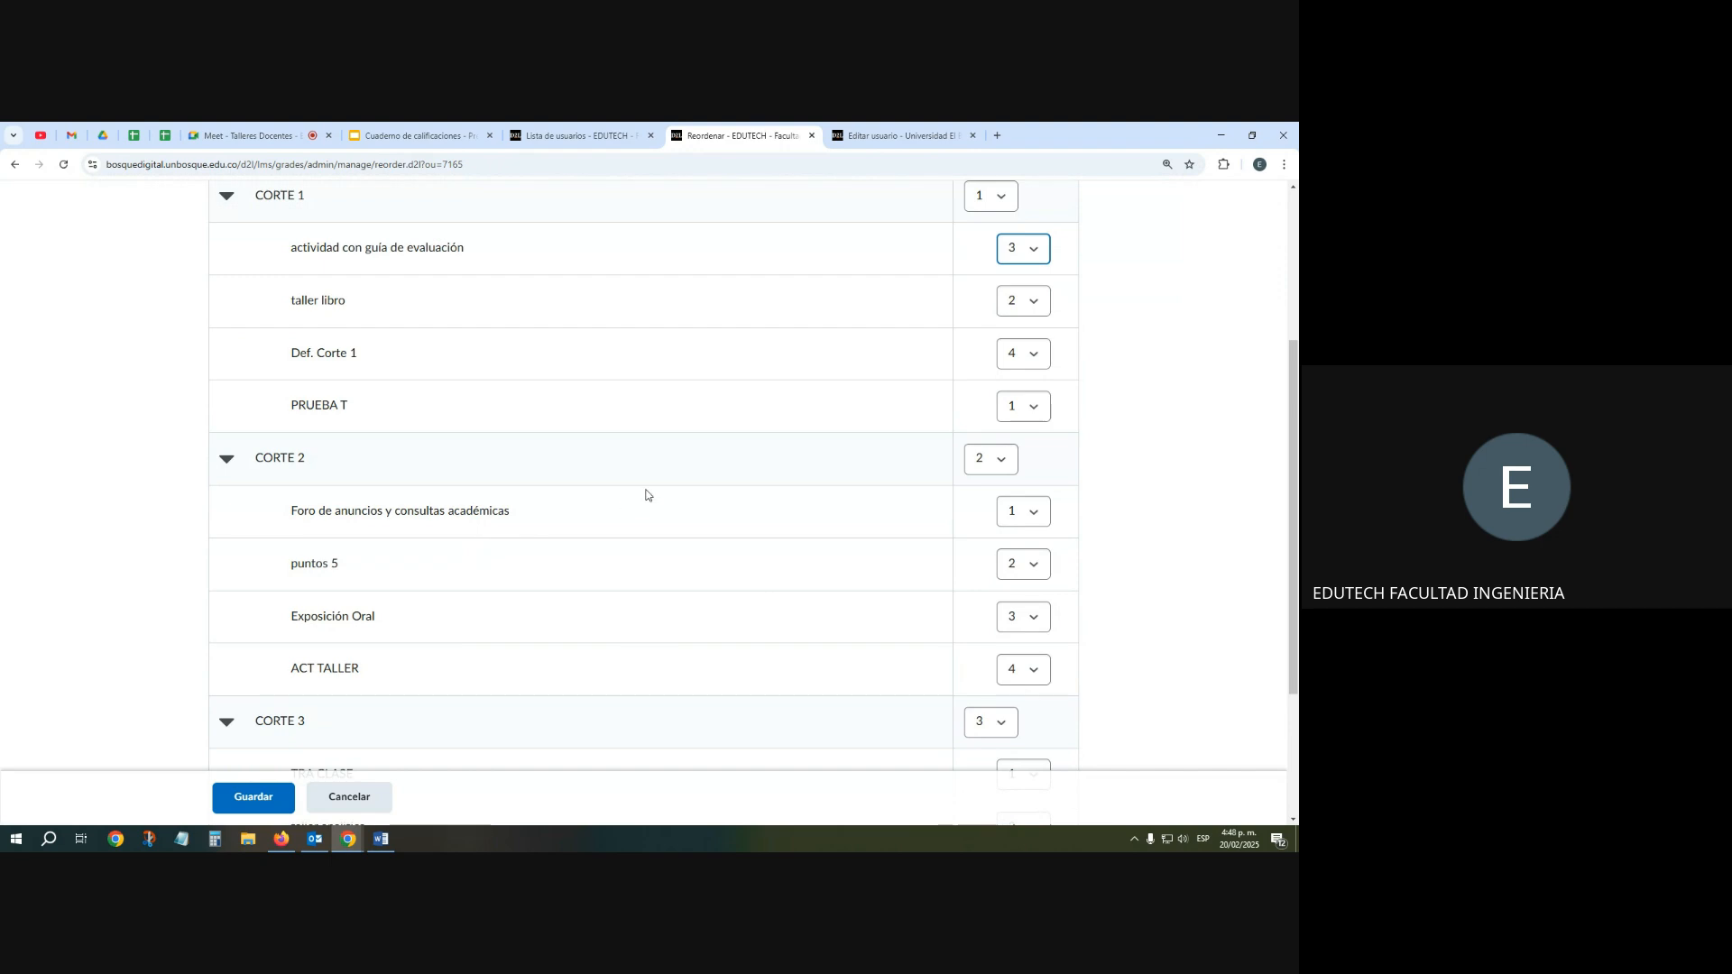
scroll(607, 577, down, 1)
scroll(607, 577, down, 2)
click(266, 800)
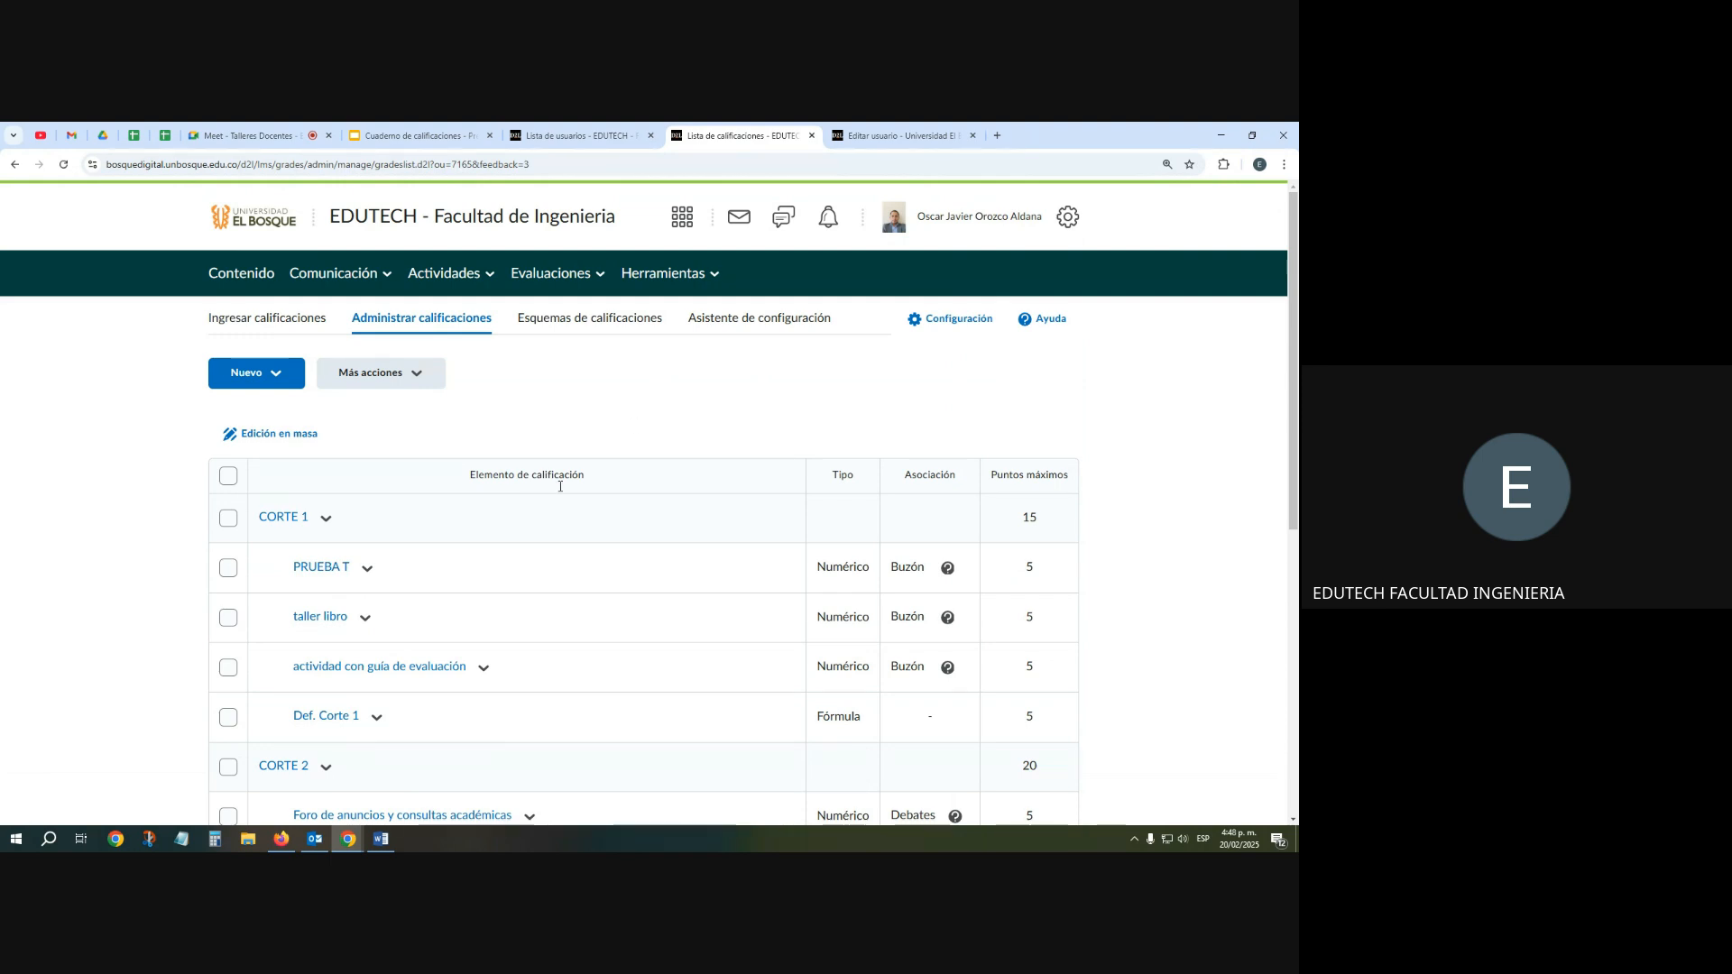
Edit the Def. Corte 1 item and open the formula editor for its received points
click(323, 716)
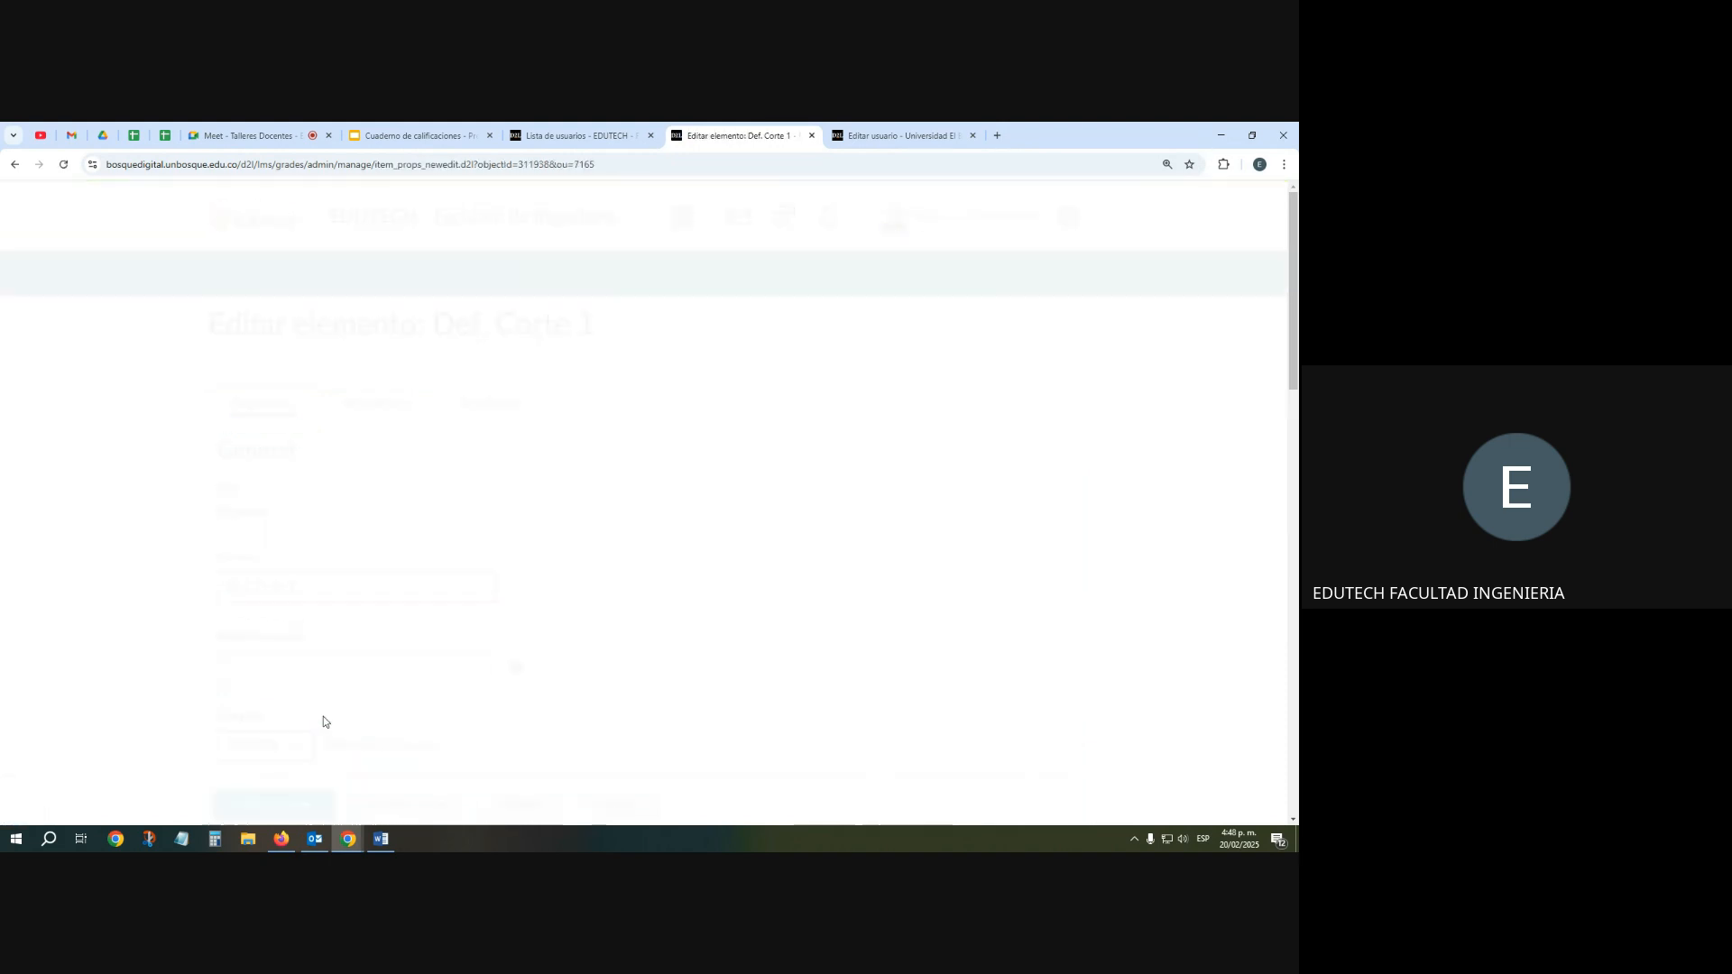
scroll(308, 514, down, 5)
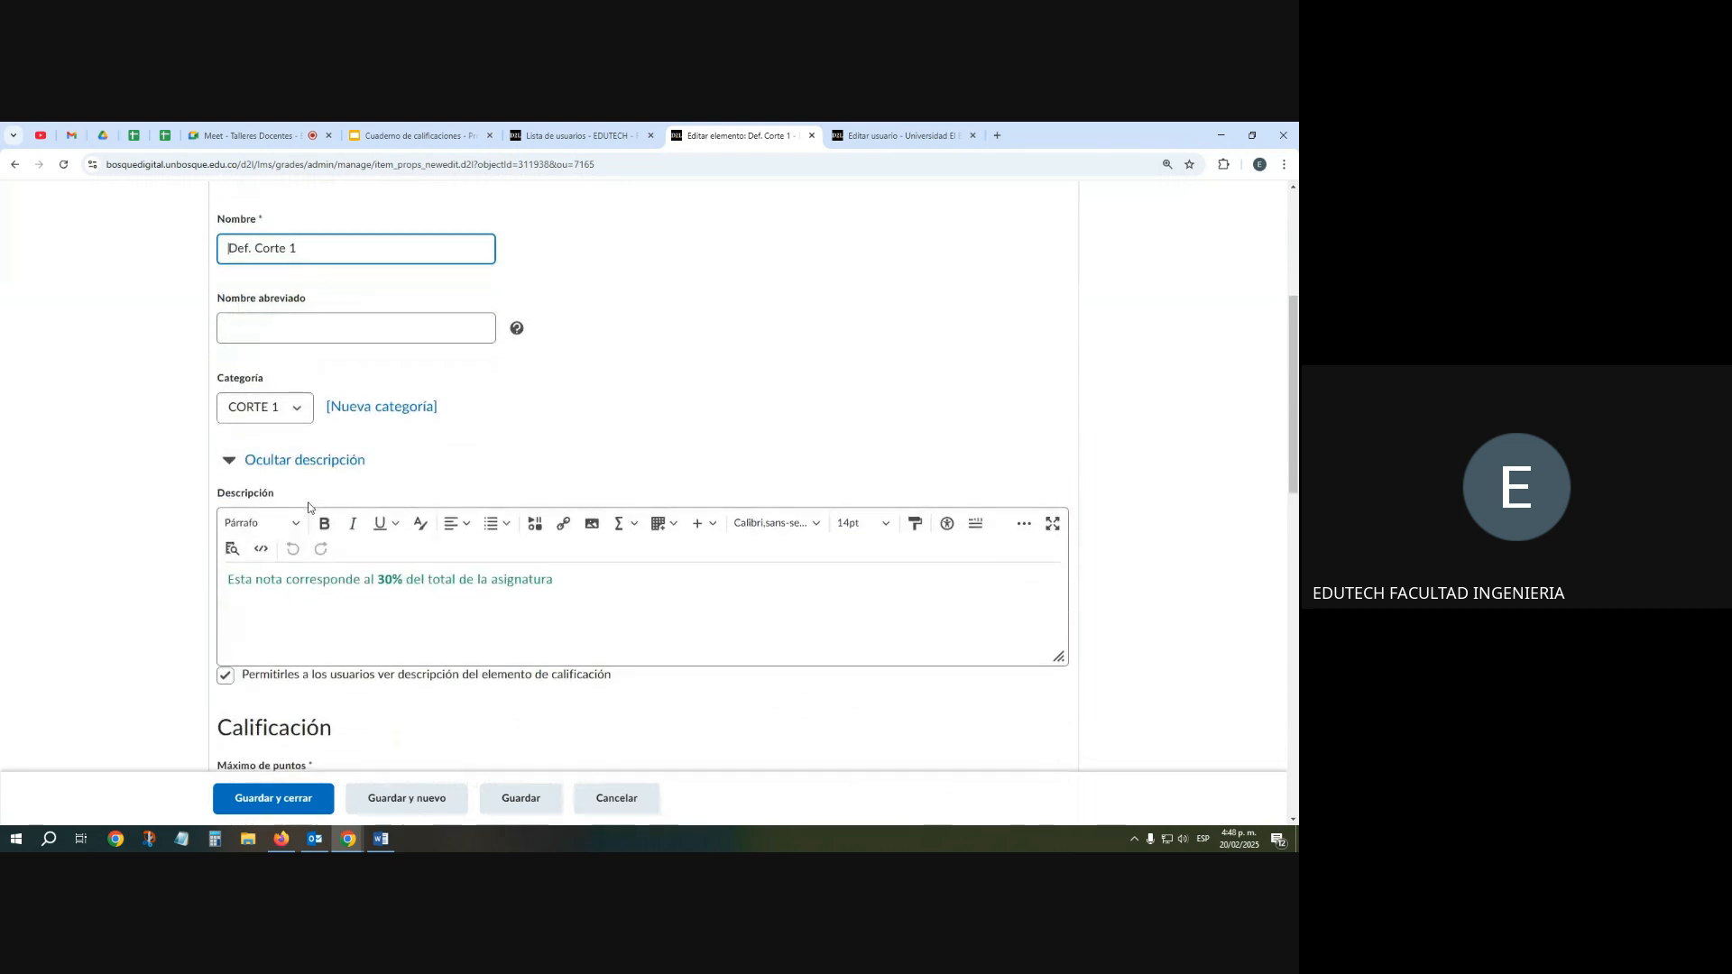
scroll(308, 518, down, 1)
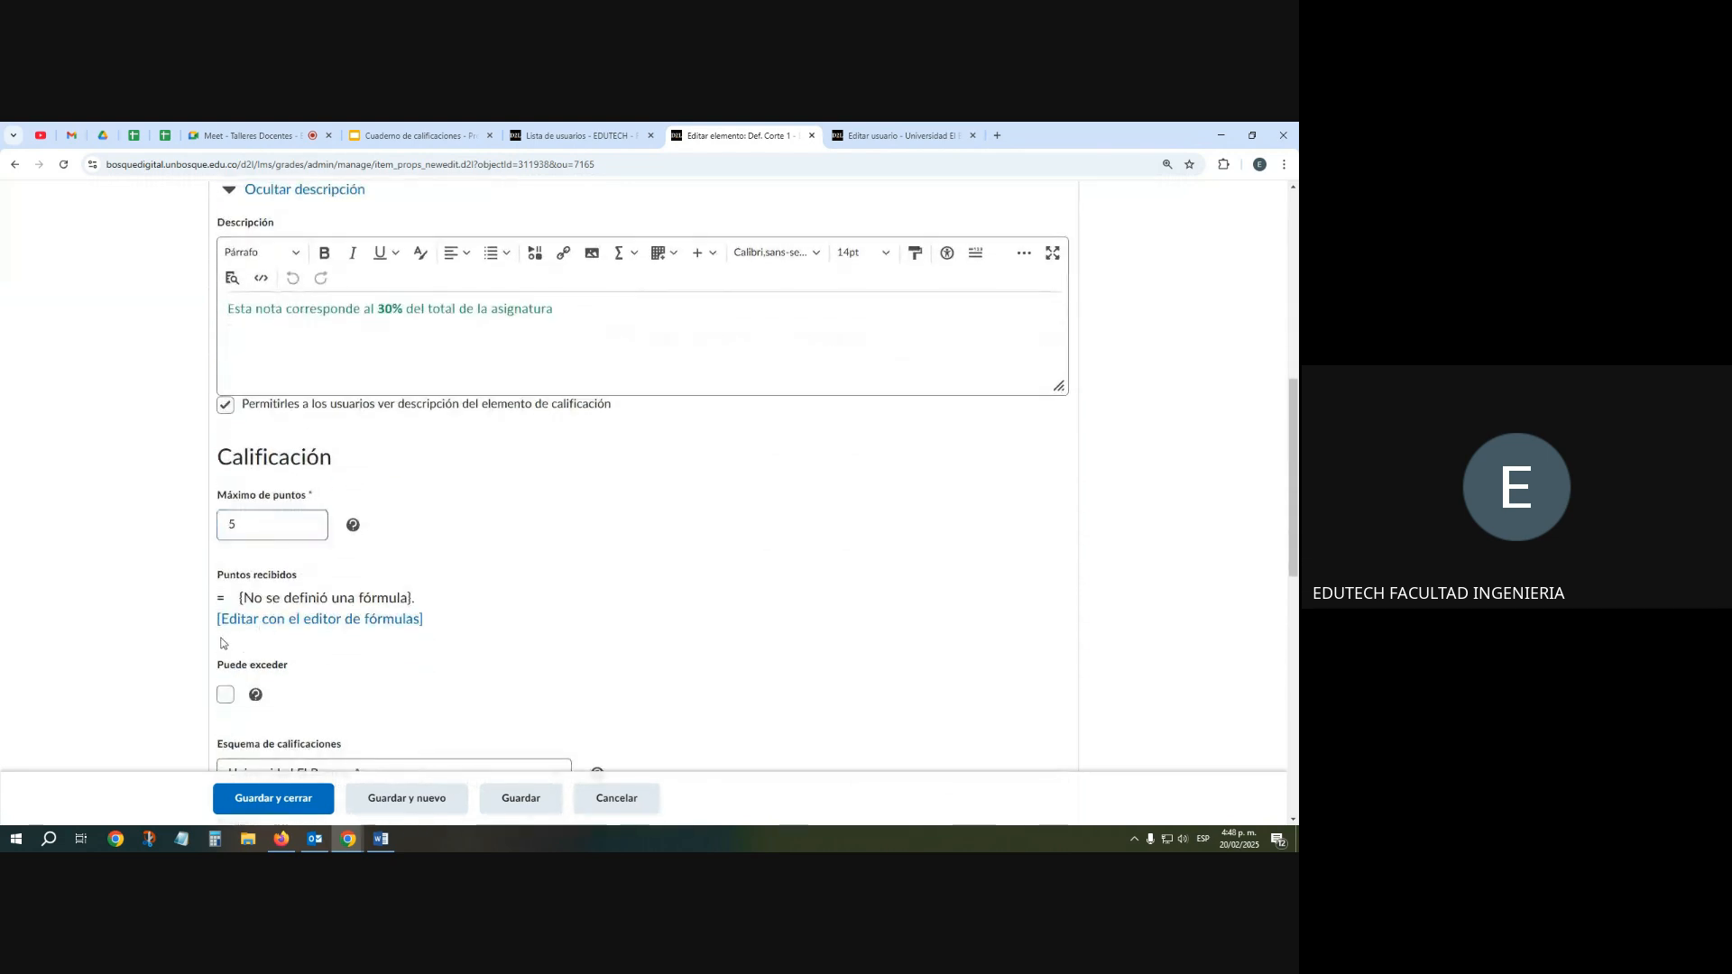
click(335, 622)
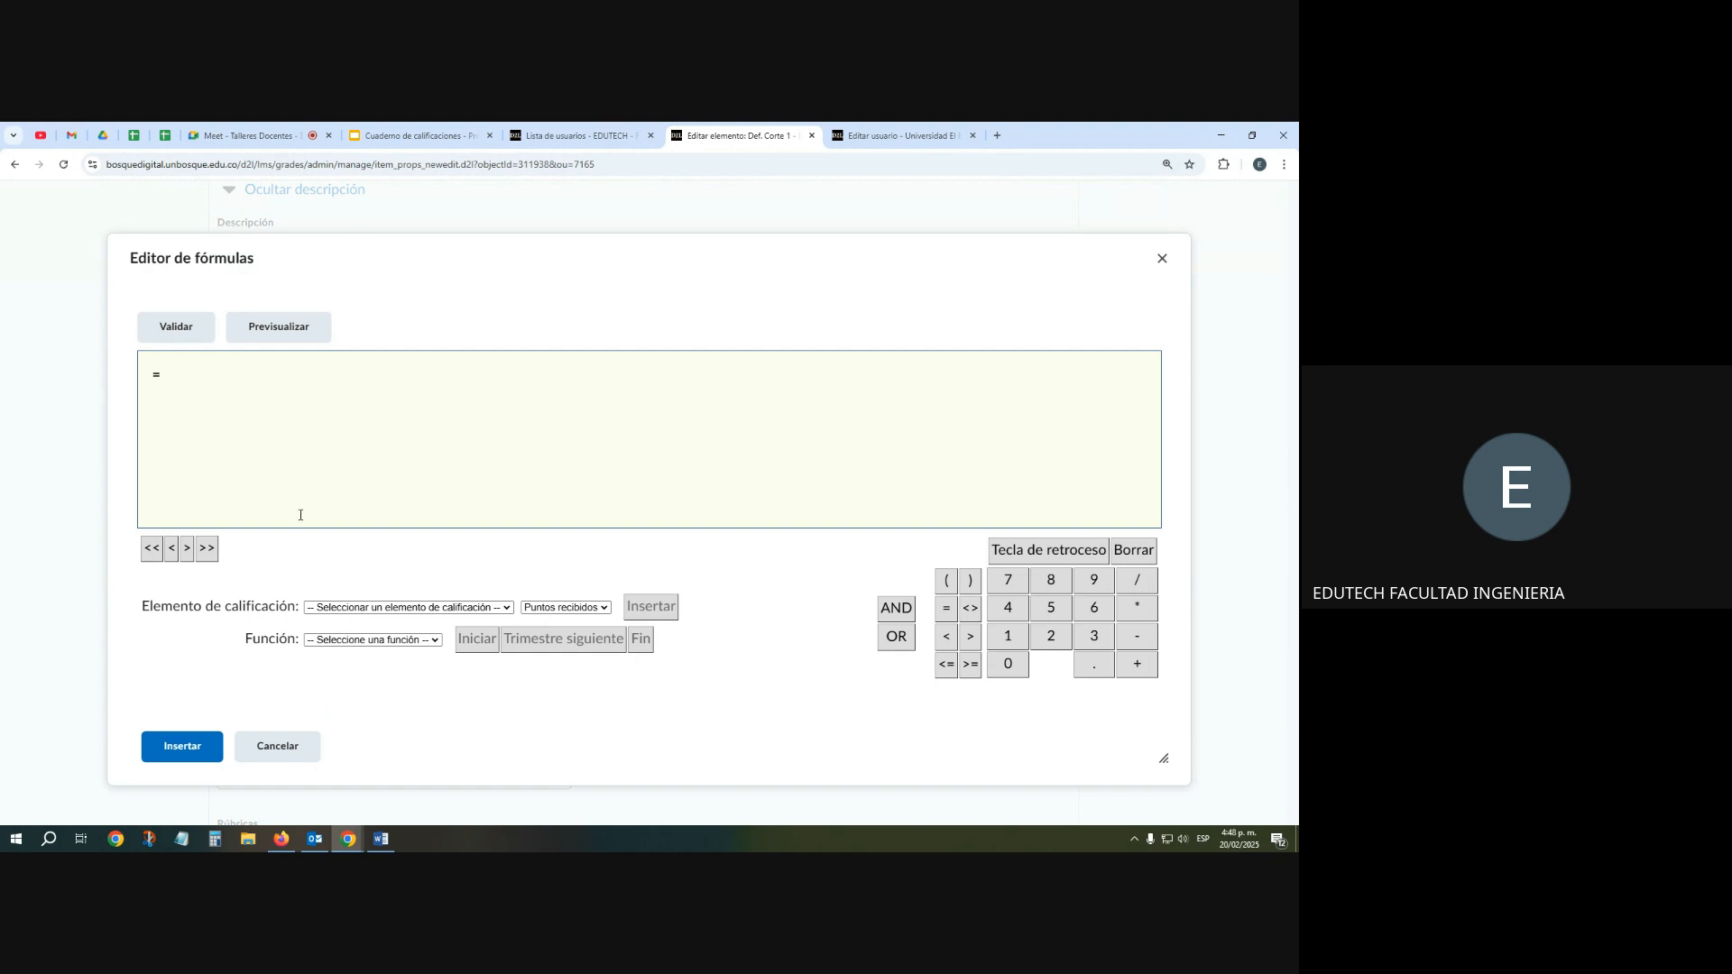
click(390, 613)
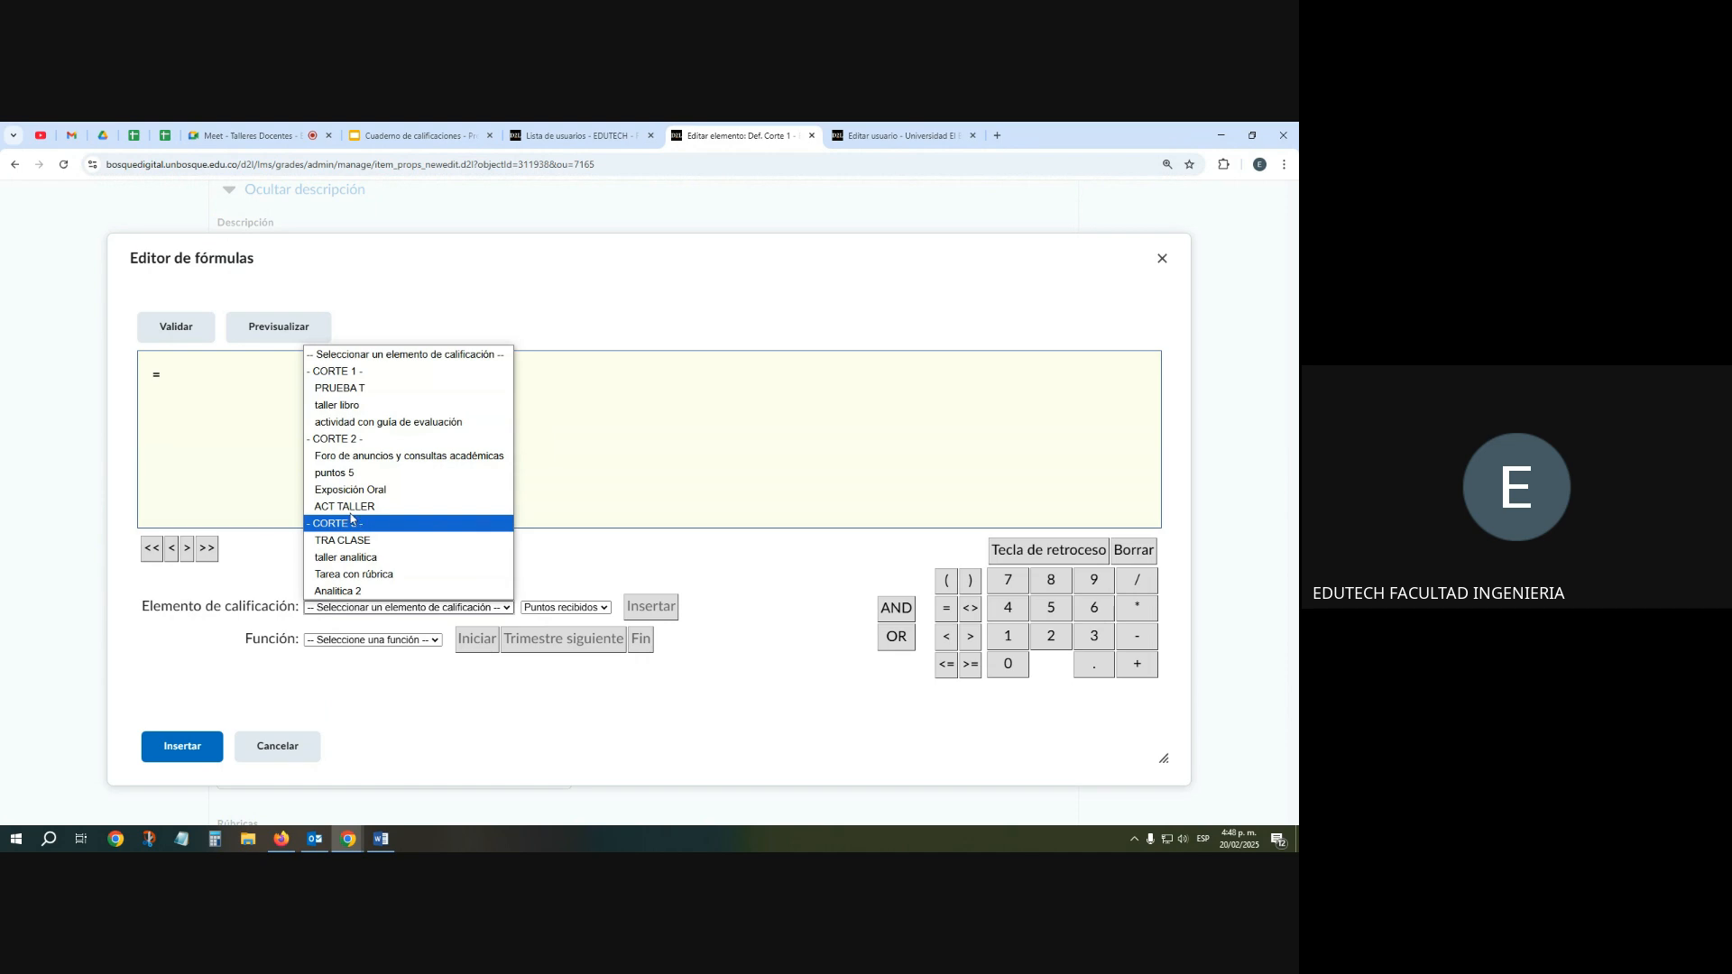
click(213, 382)
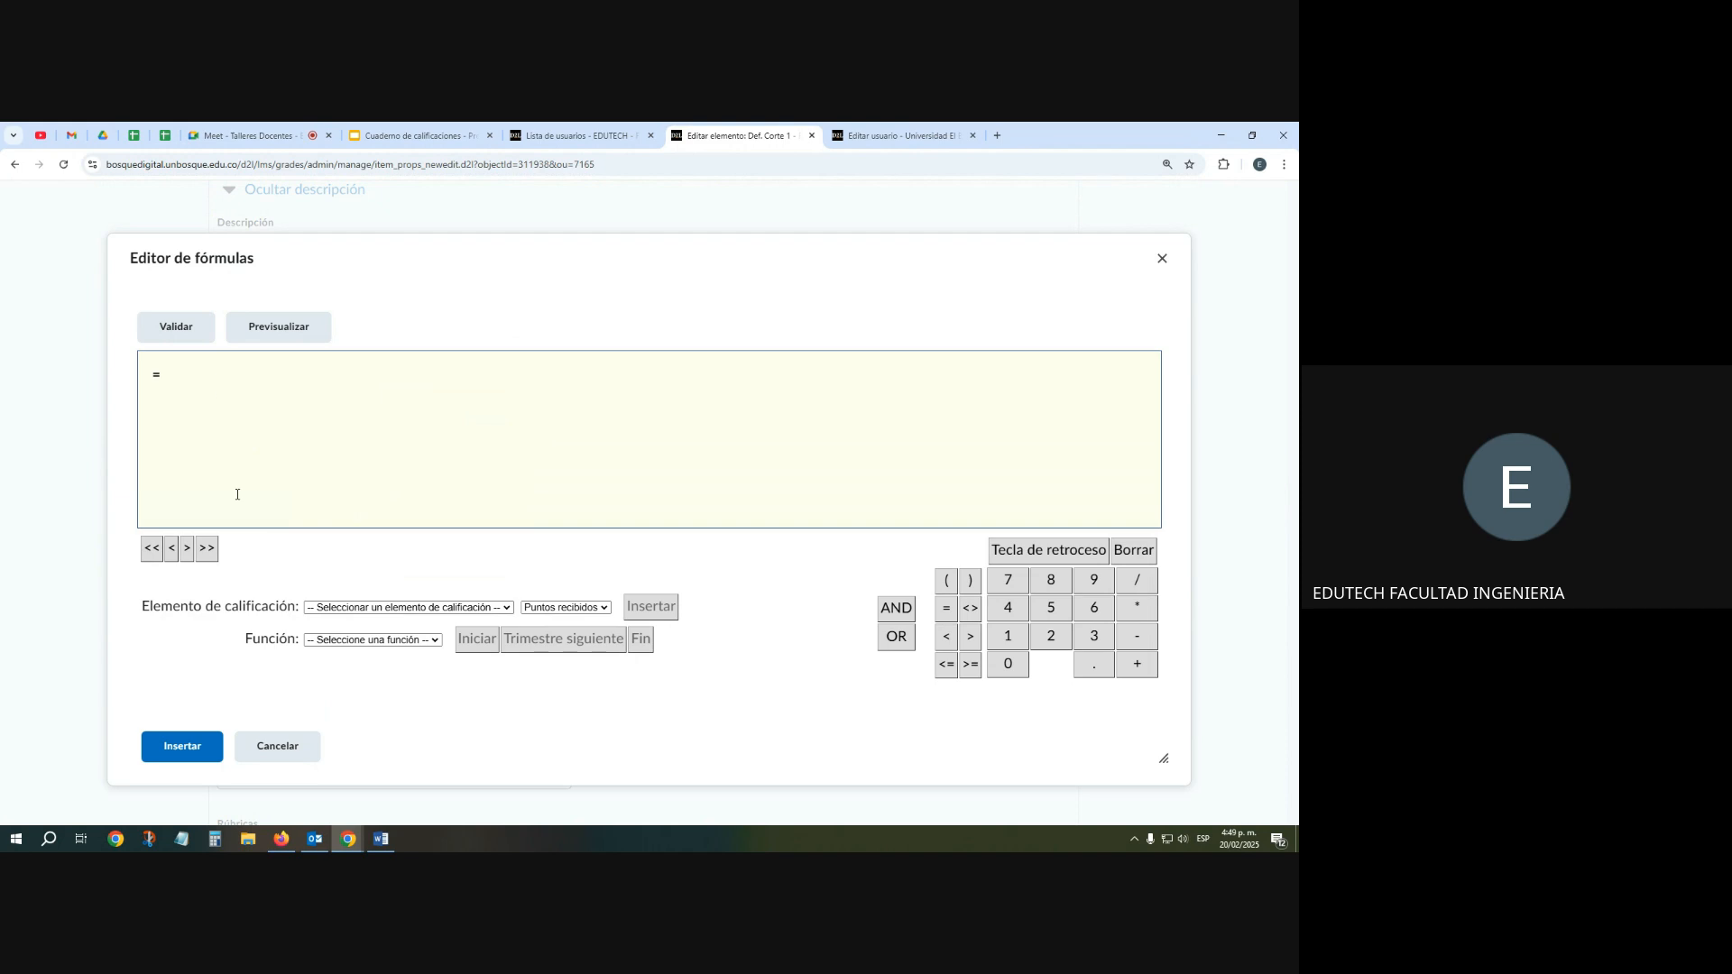
Try a MAX function with the received points of Exposición Oral as both of its arguments
click(389, 641)
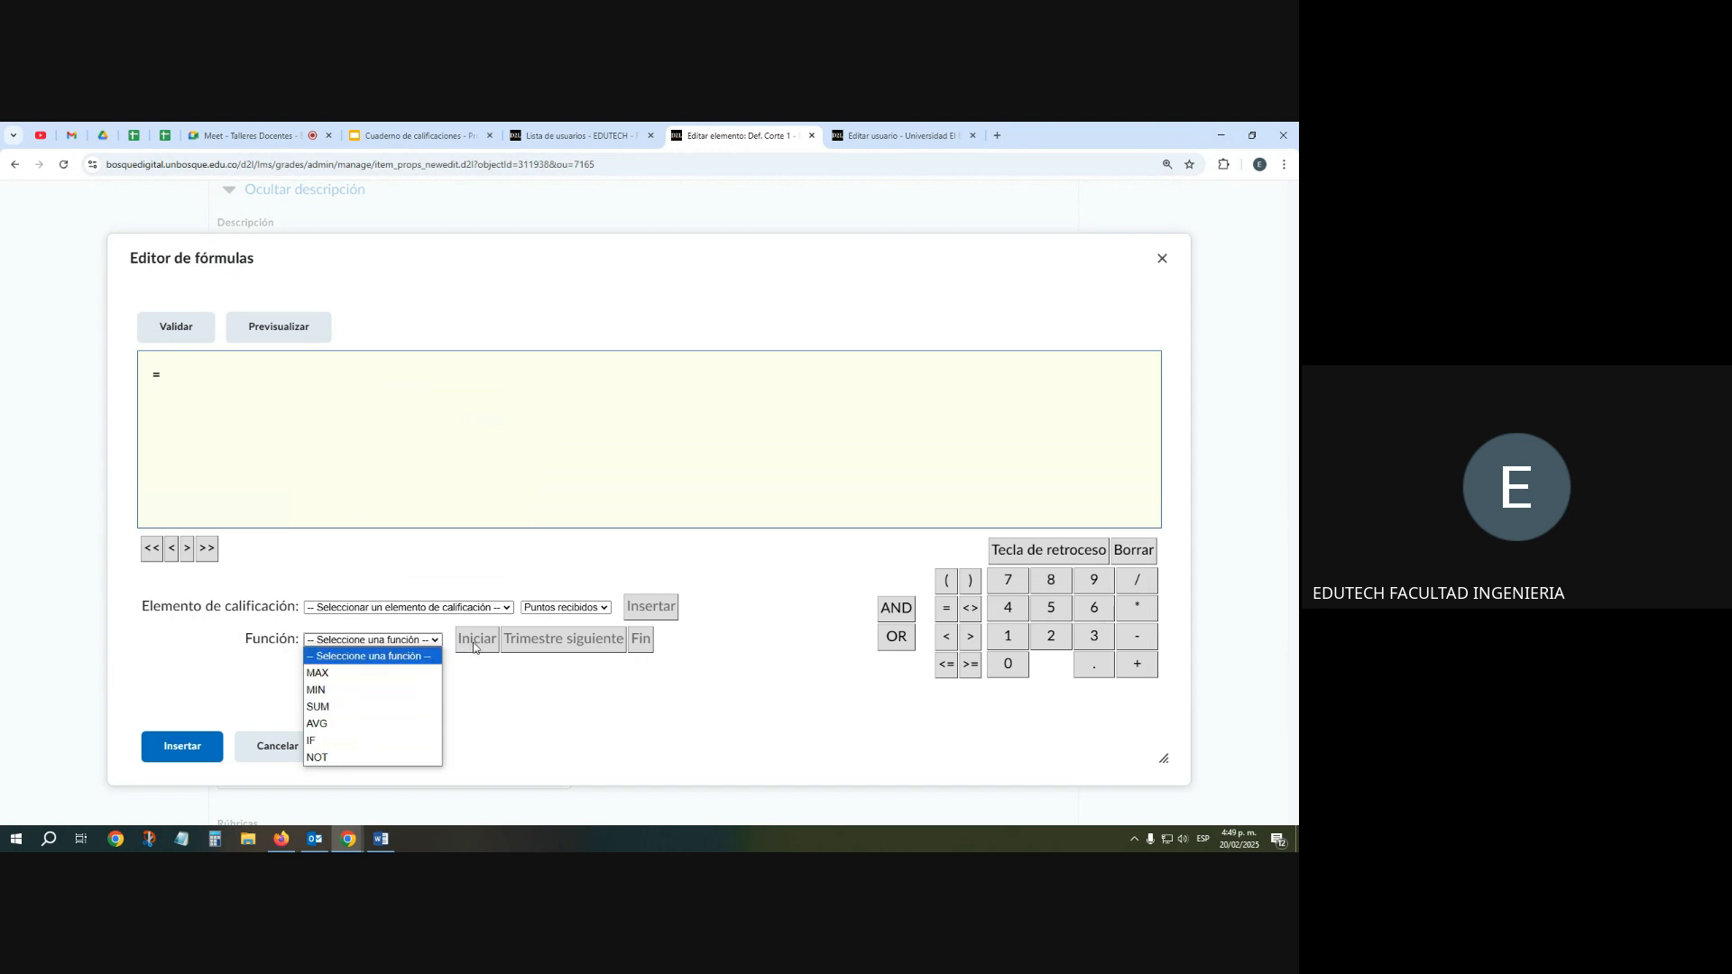
click(371, 675)
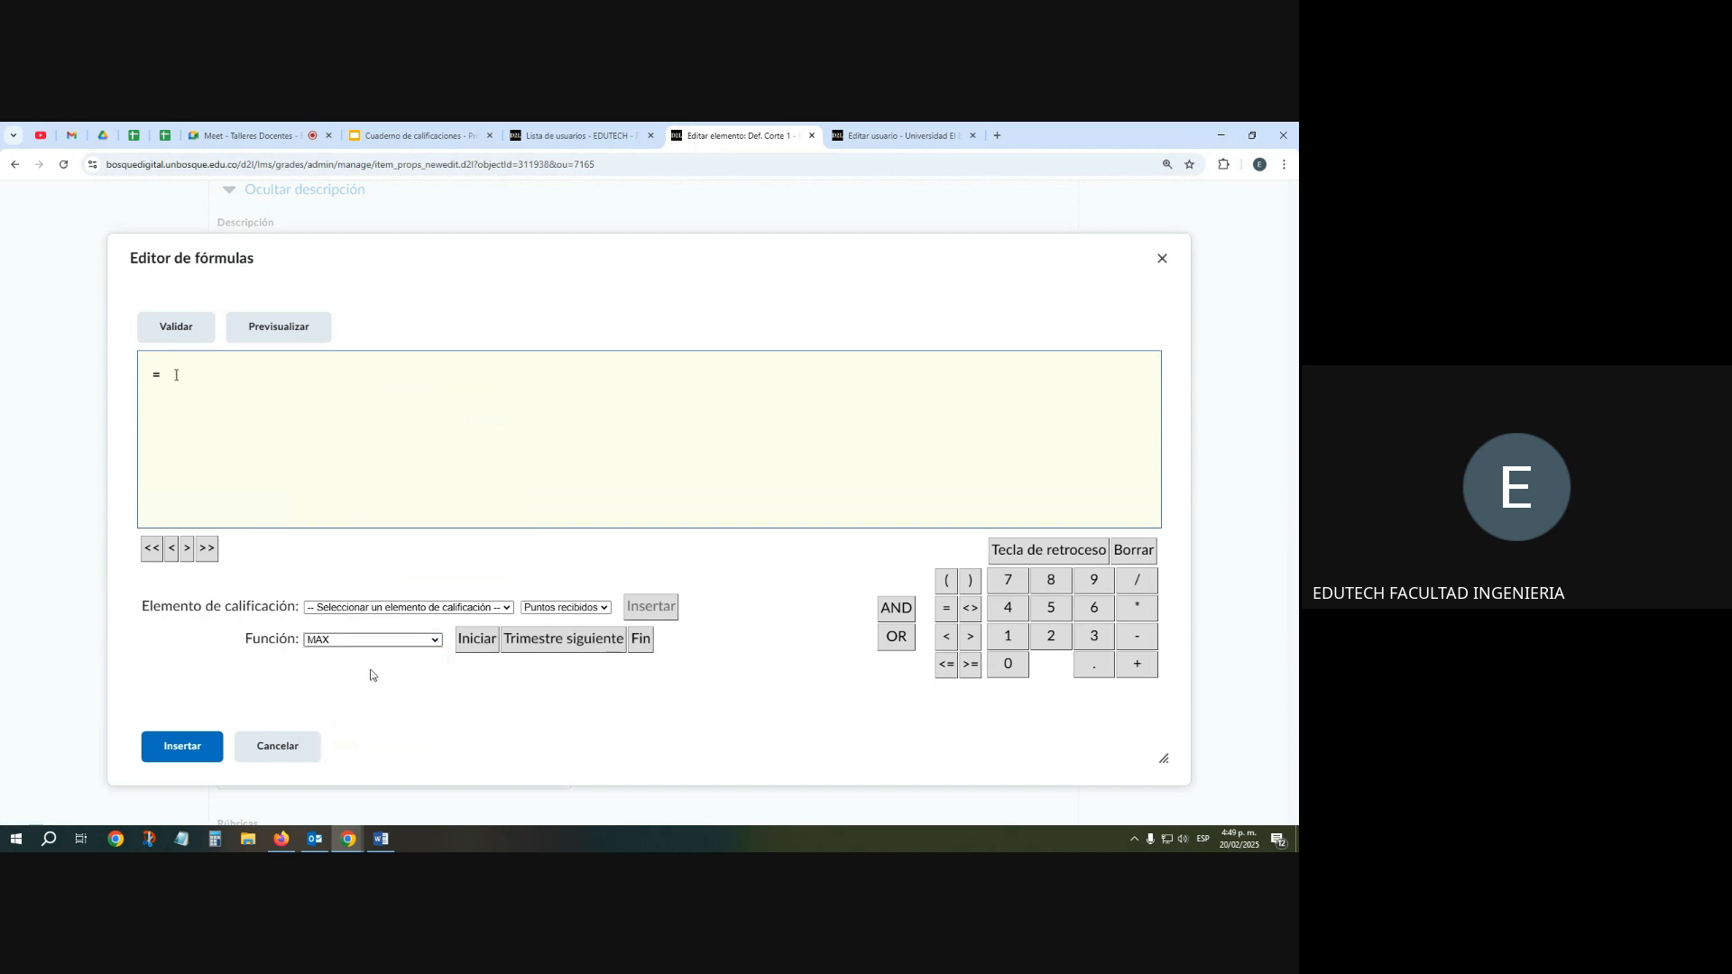
click(472, 641)
click(368, 610)
click(363, 489)
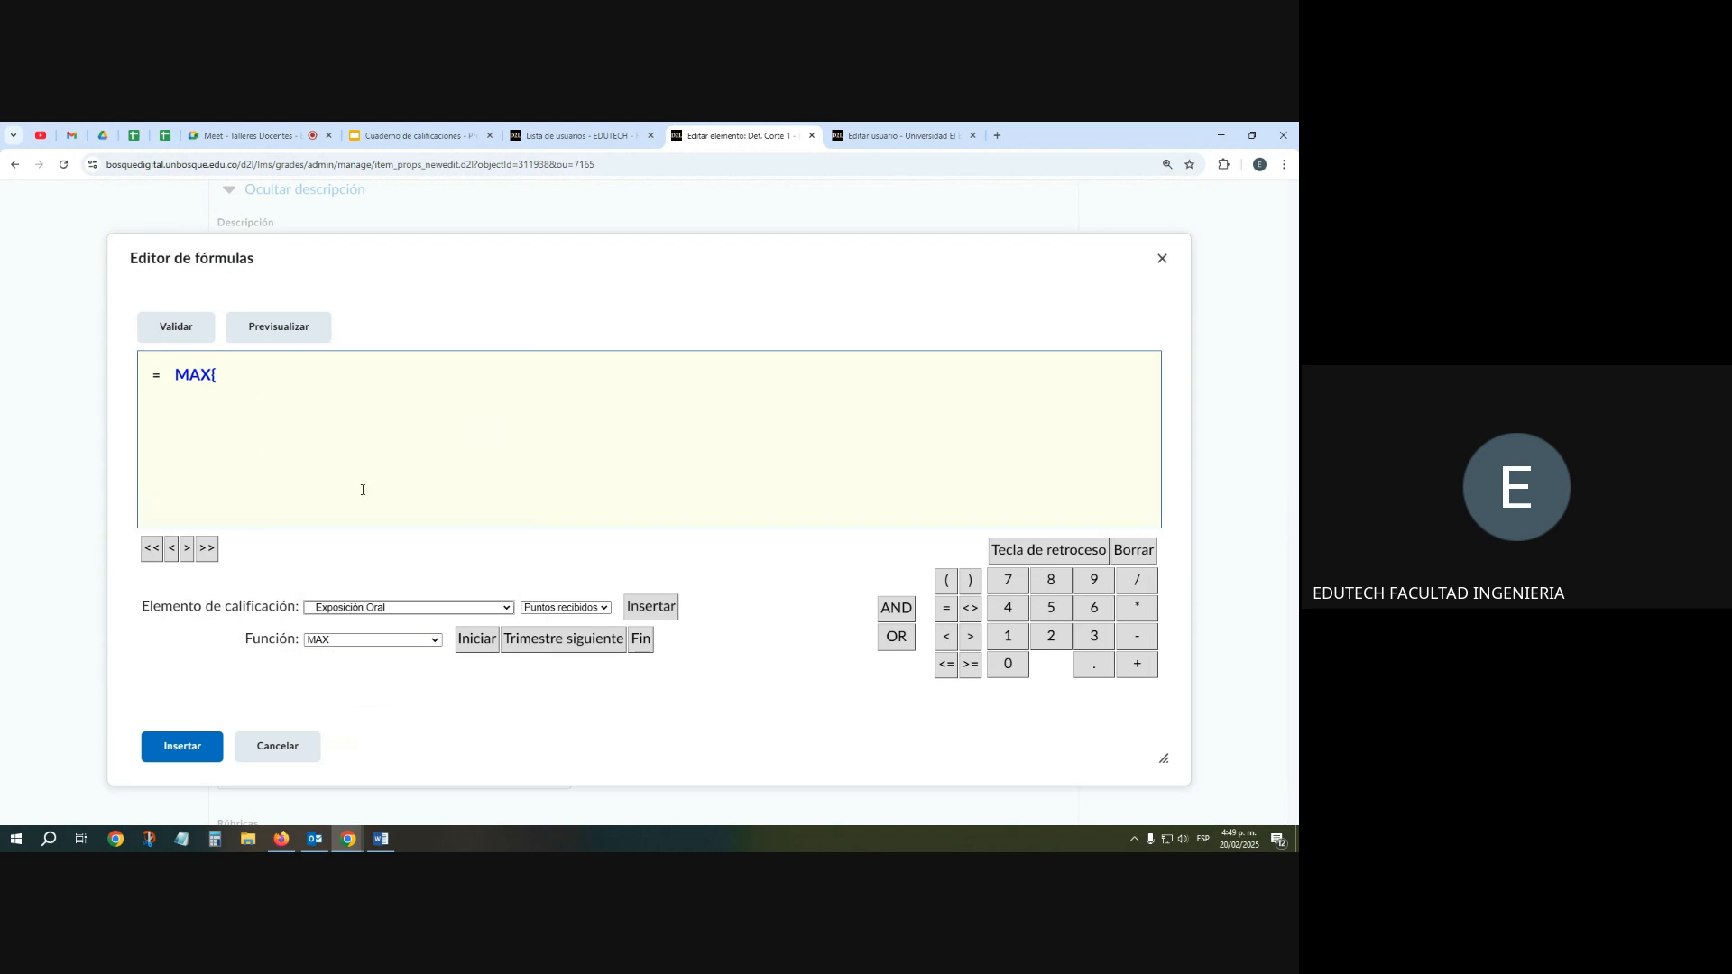
click(653, 614)
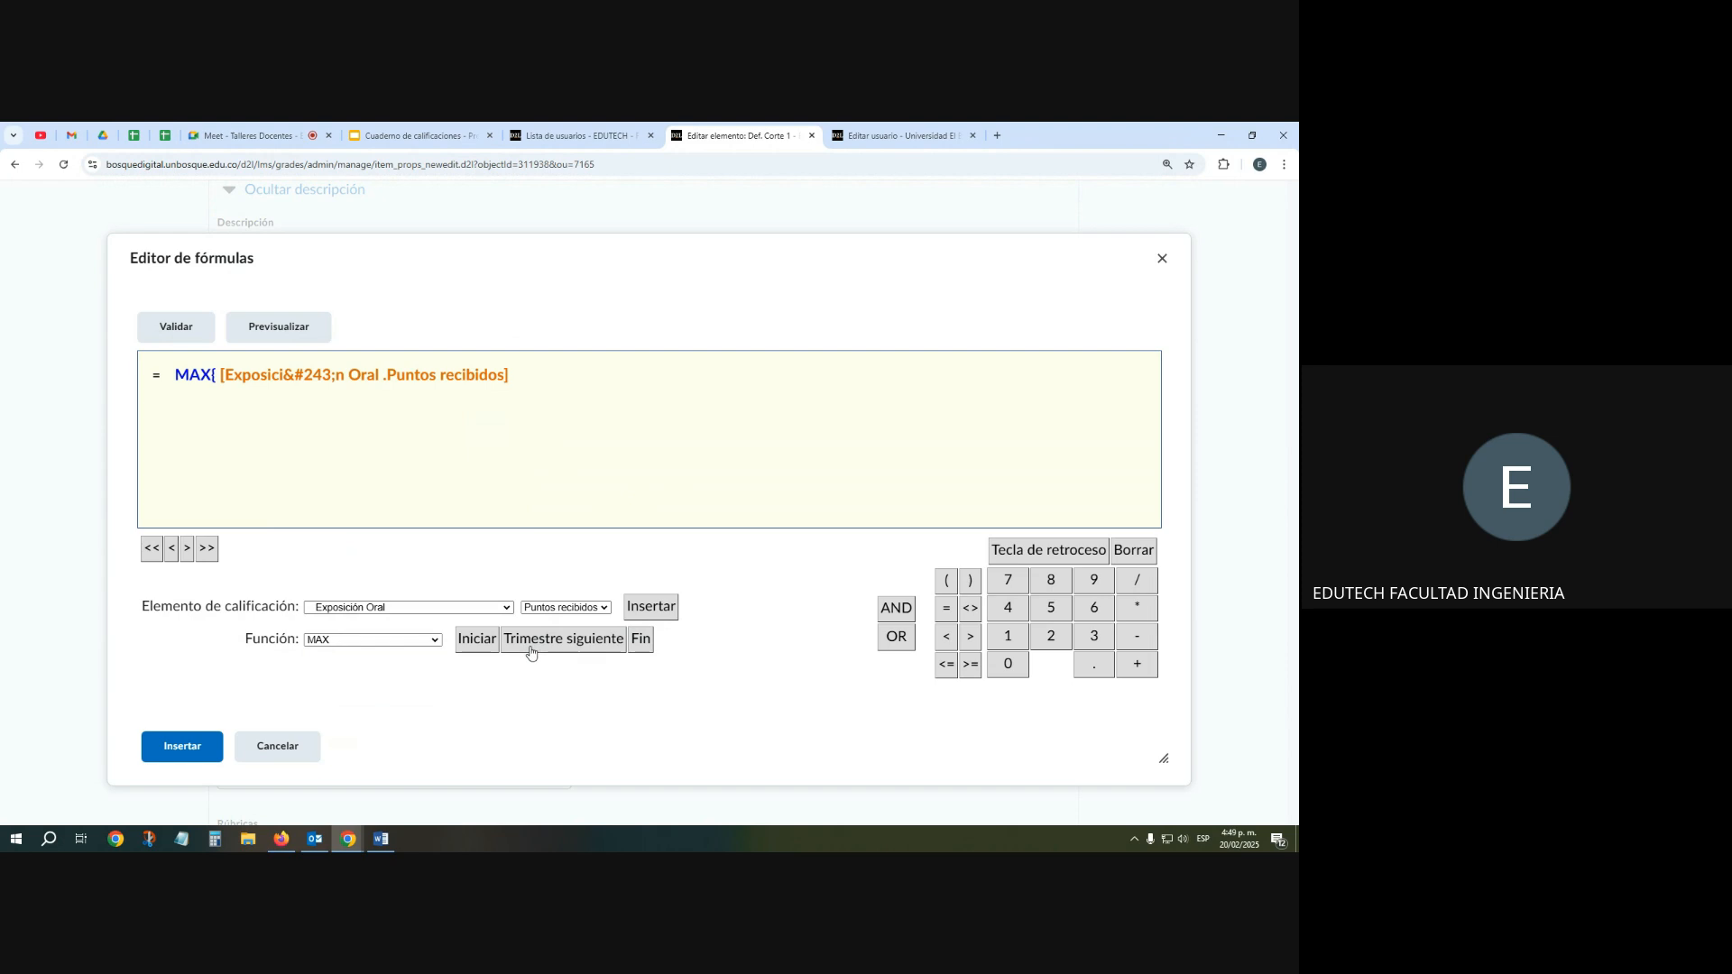
click(581, 641)
click(431, 610)
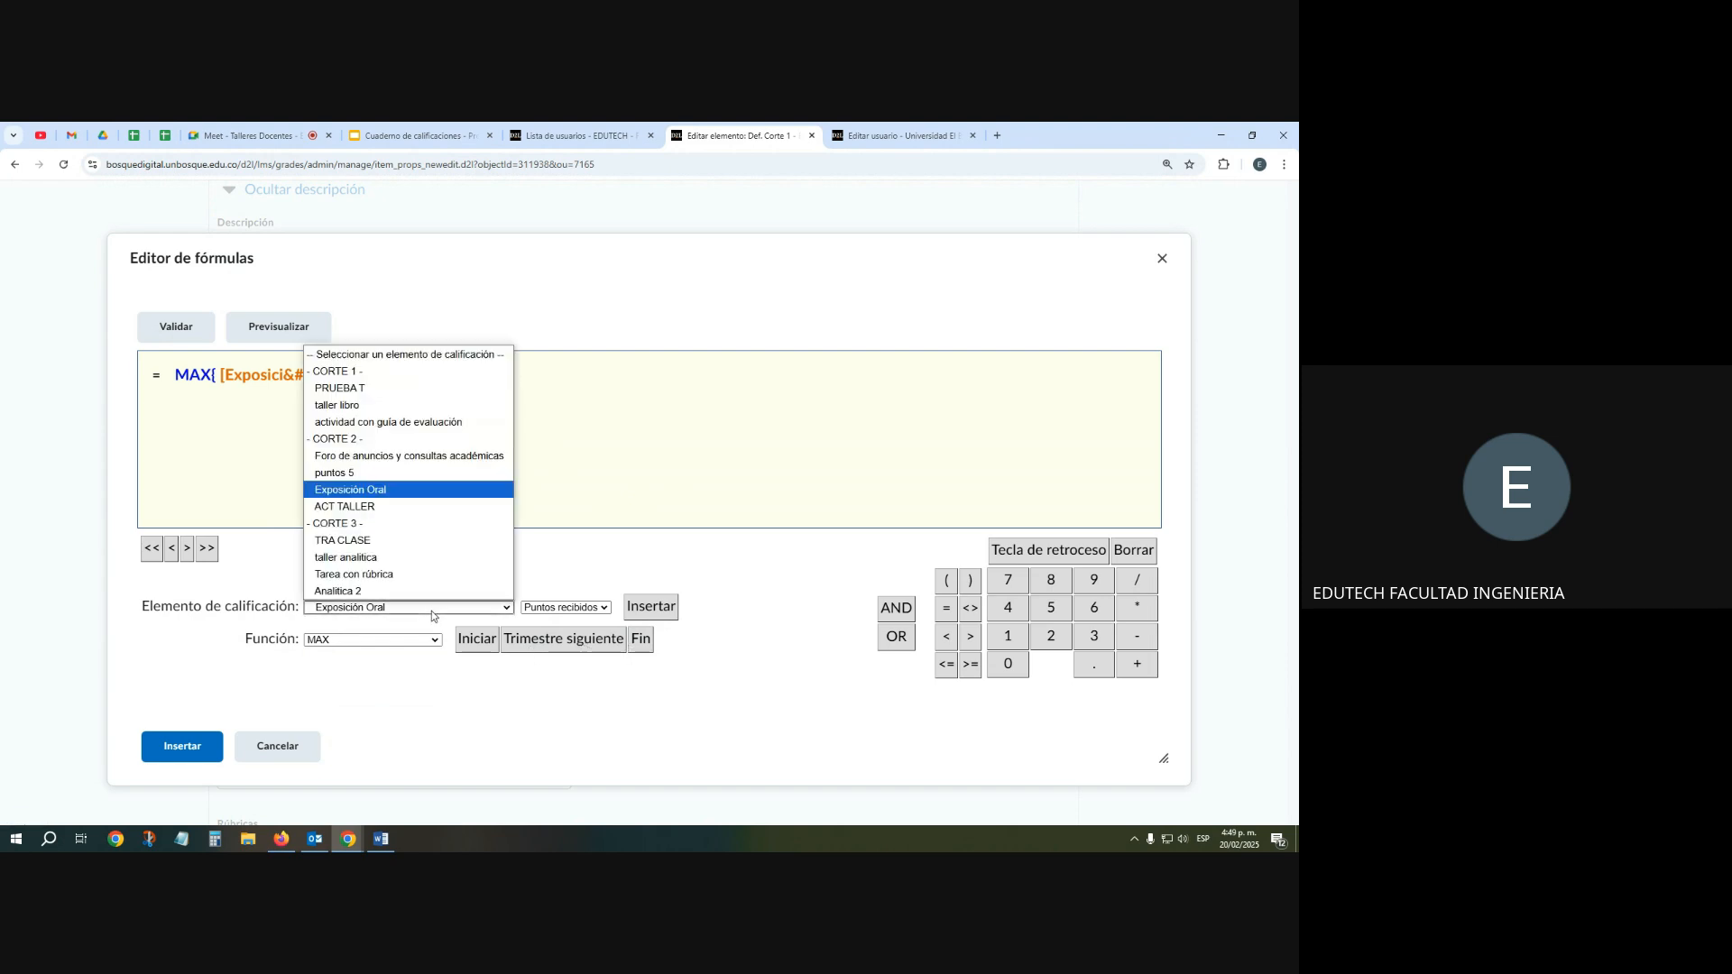
click(383, 495)
click(661, 611)
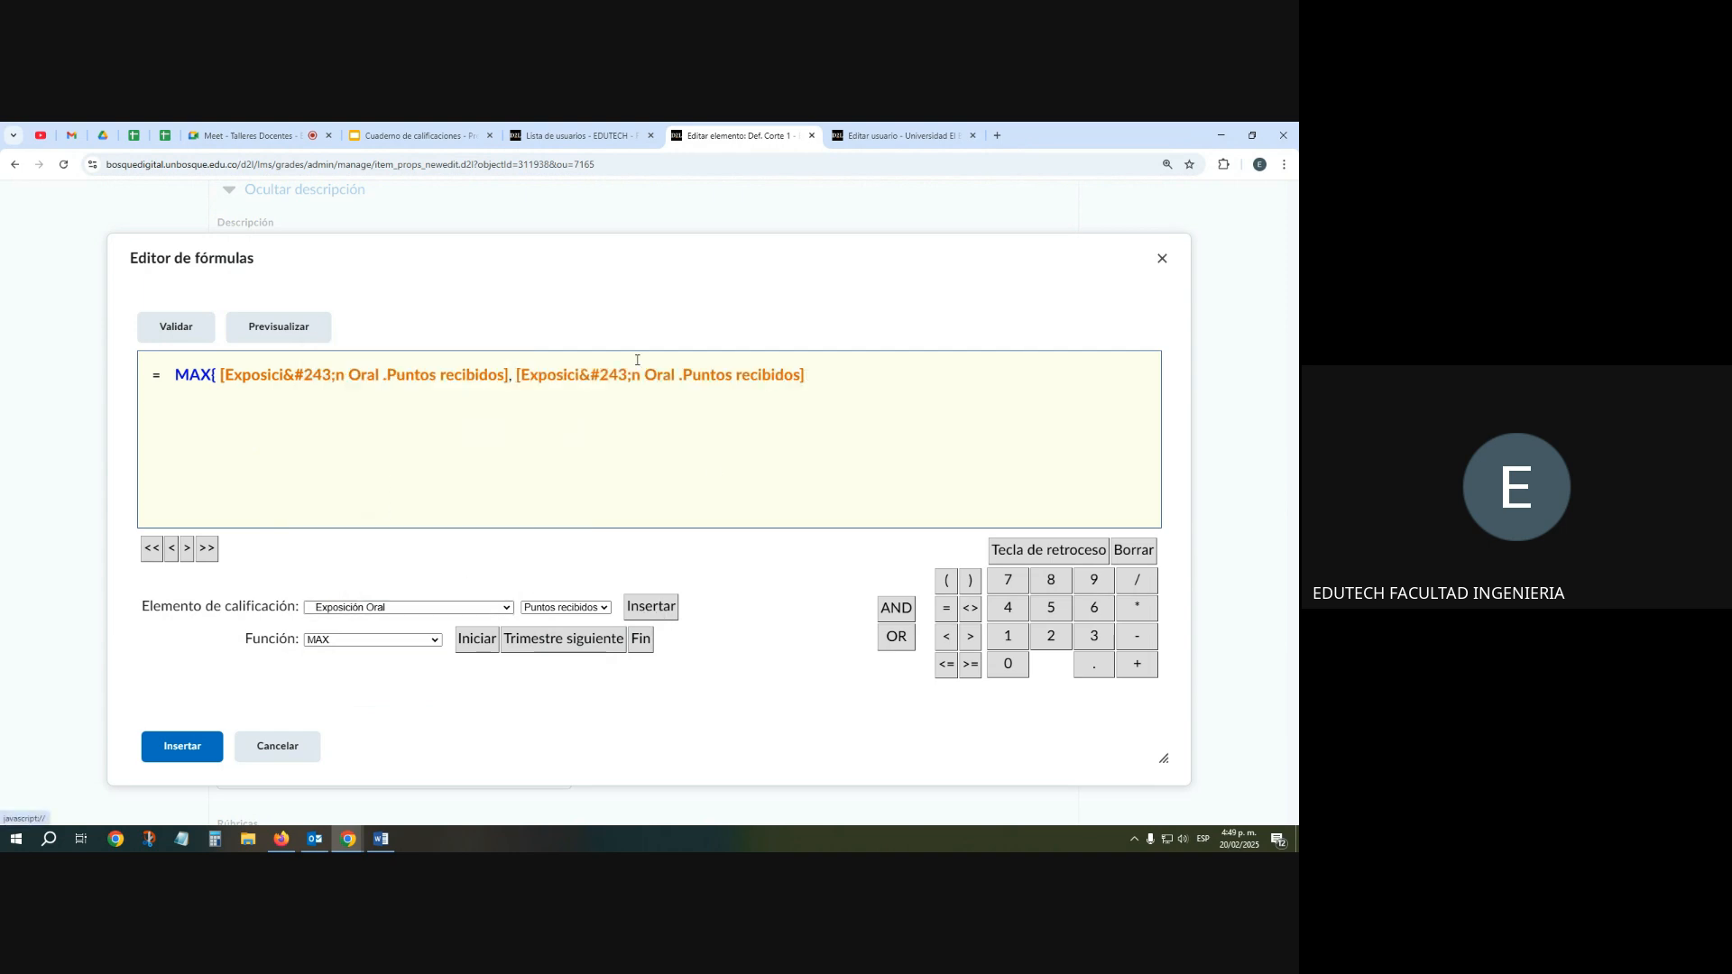
click(641, 641)
Clear the trial MAX formula and reset the function selection to none
click(1122, 553)
click(544, 384)
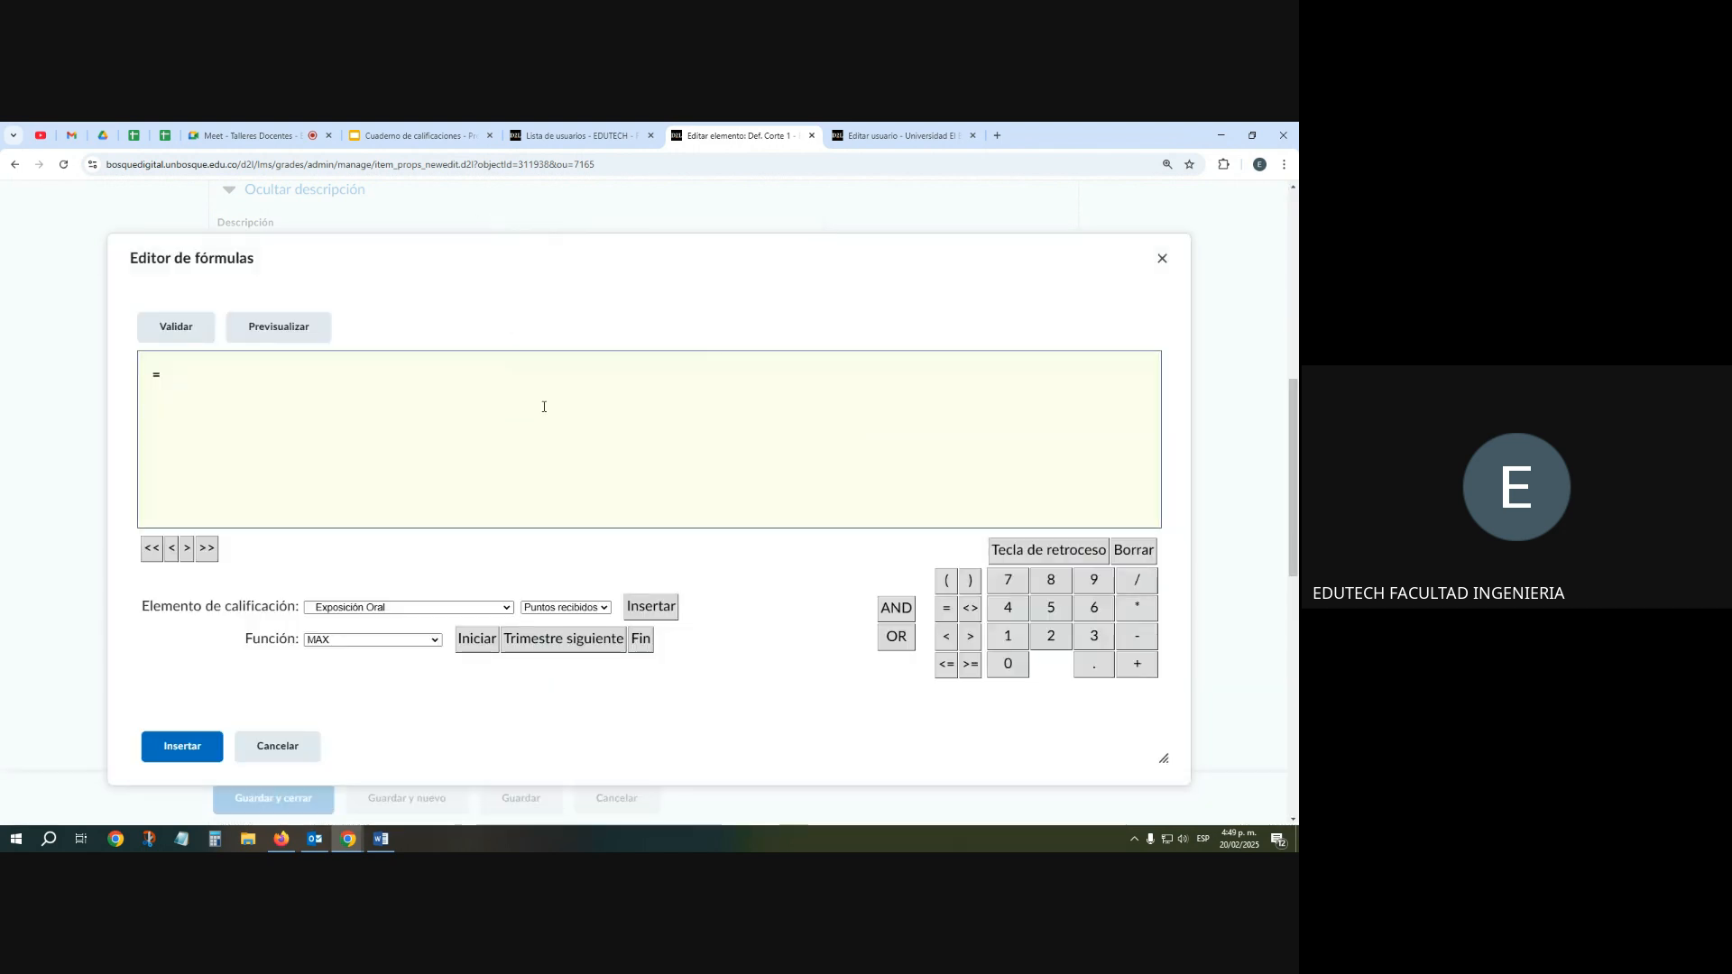
click(406, 640)
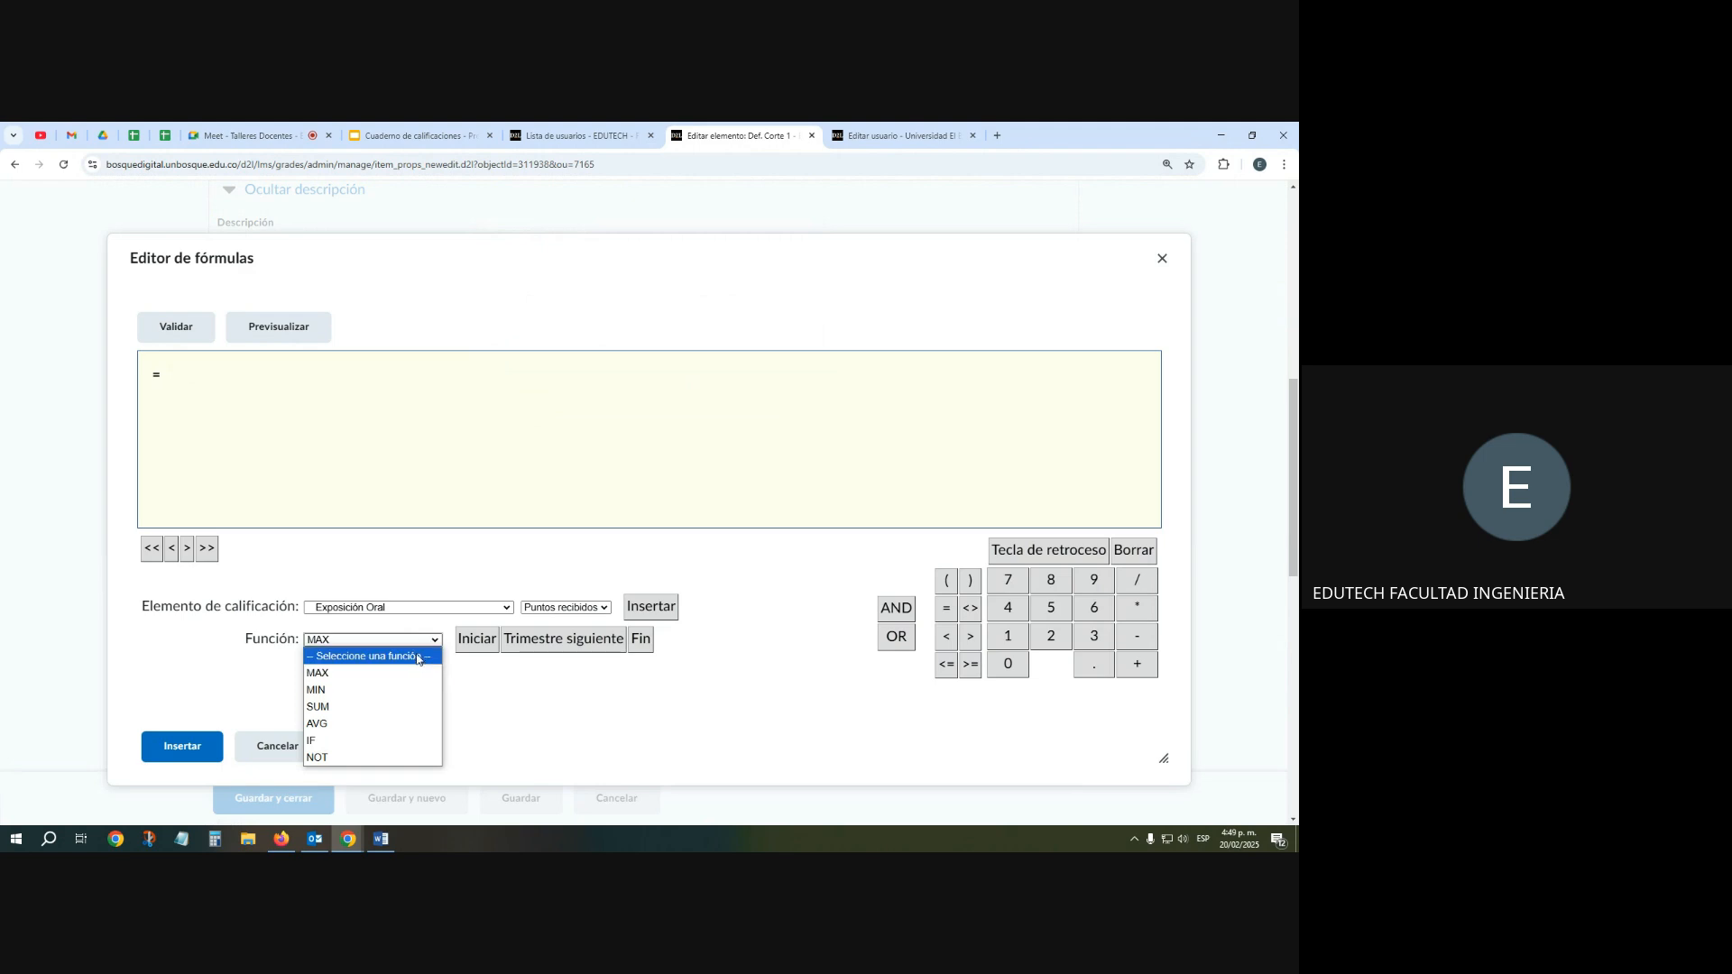
click(417, 658)
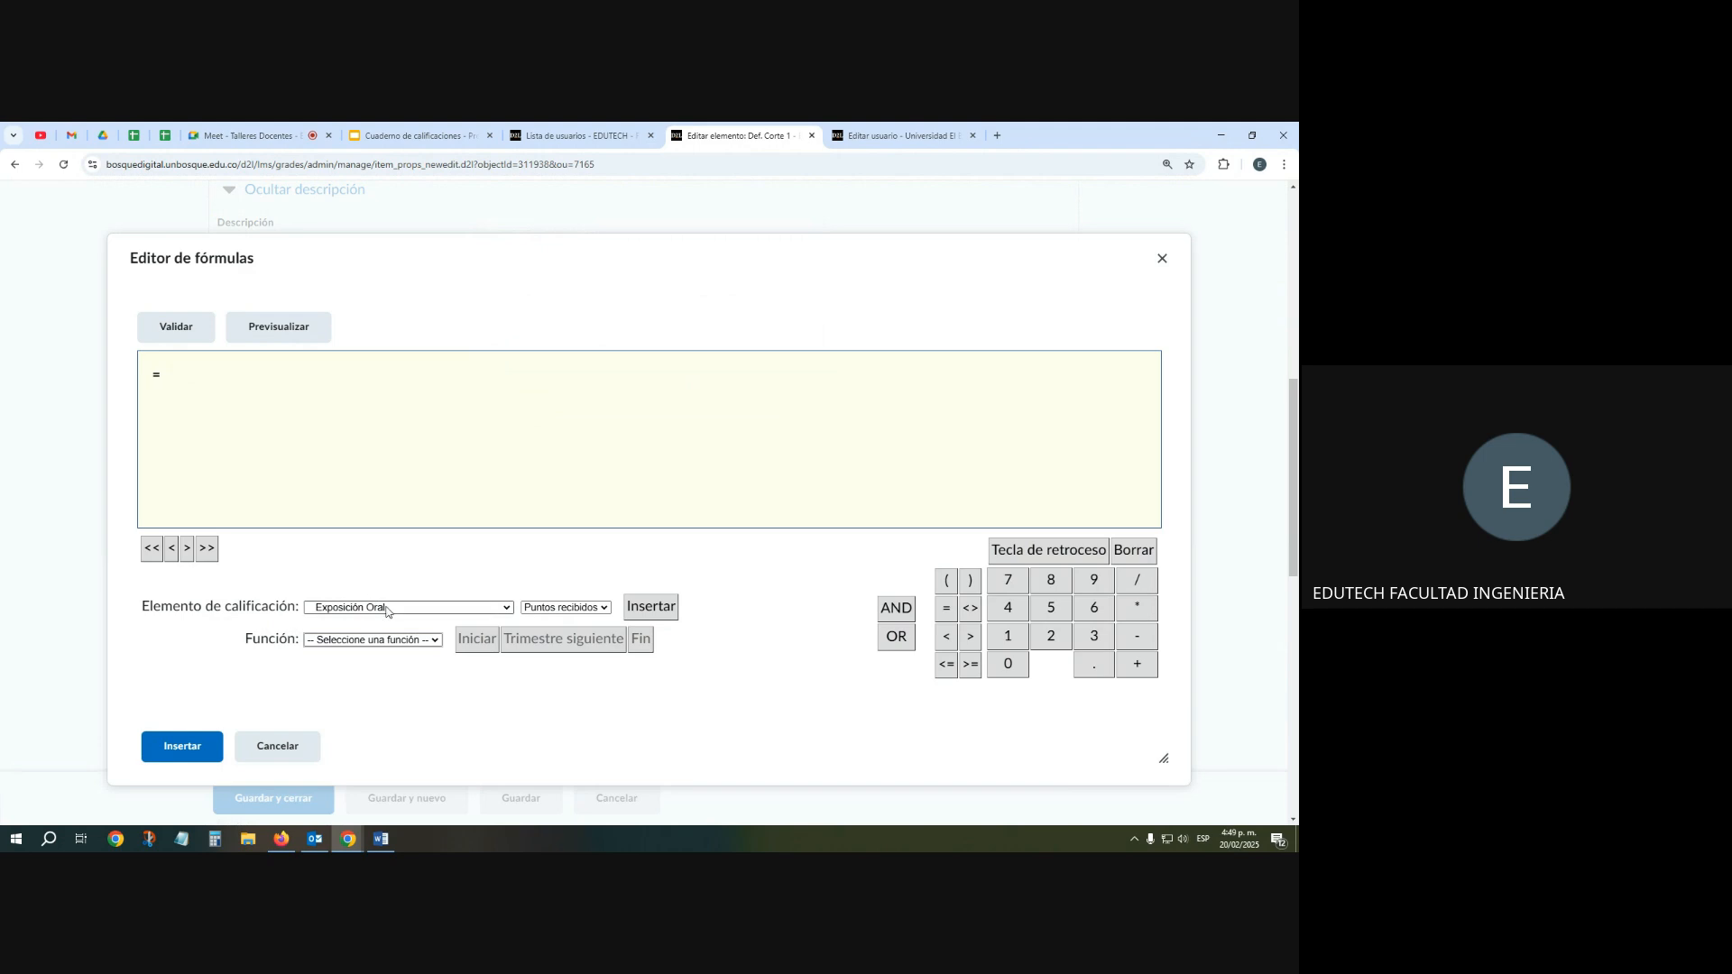
Enter the received points of PRUEBA T * 0.5 plus those of taller libro * 0.3 in the formula
click(507, 608)
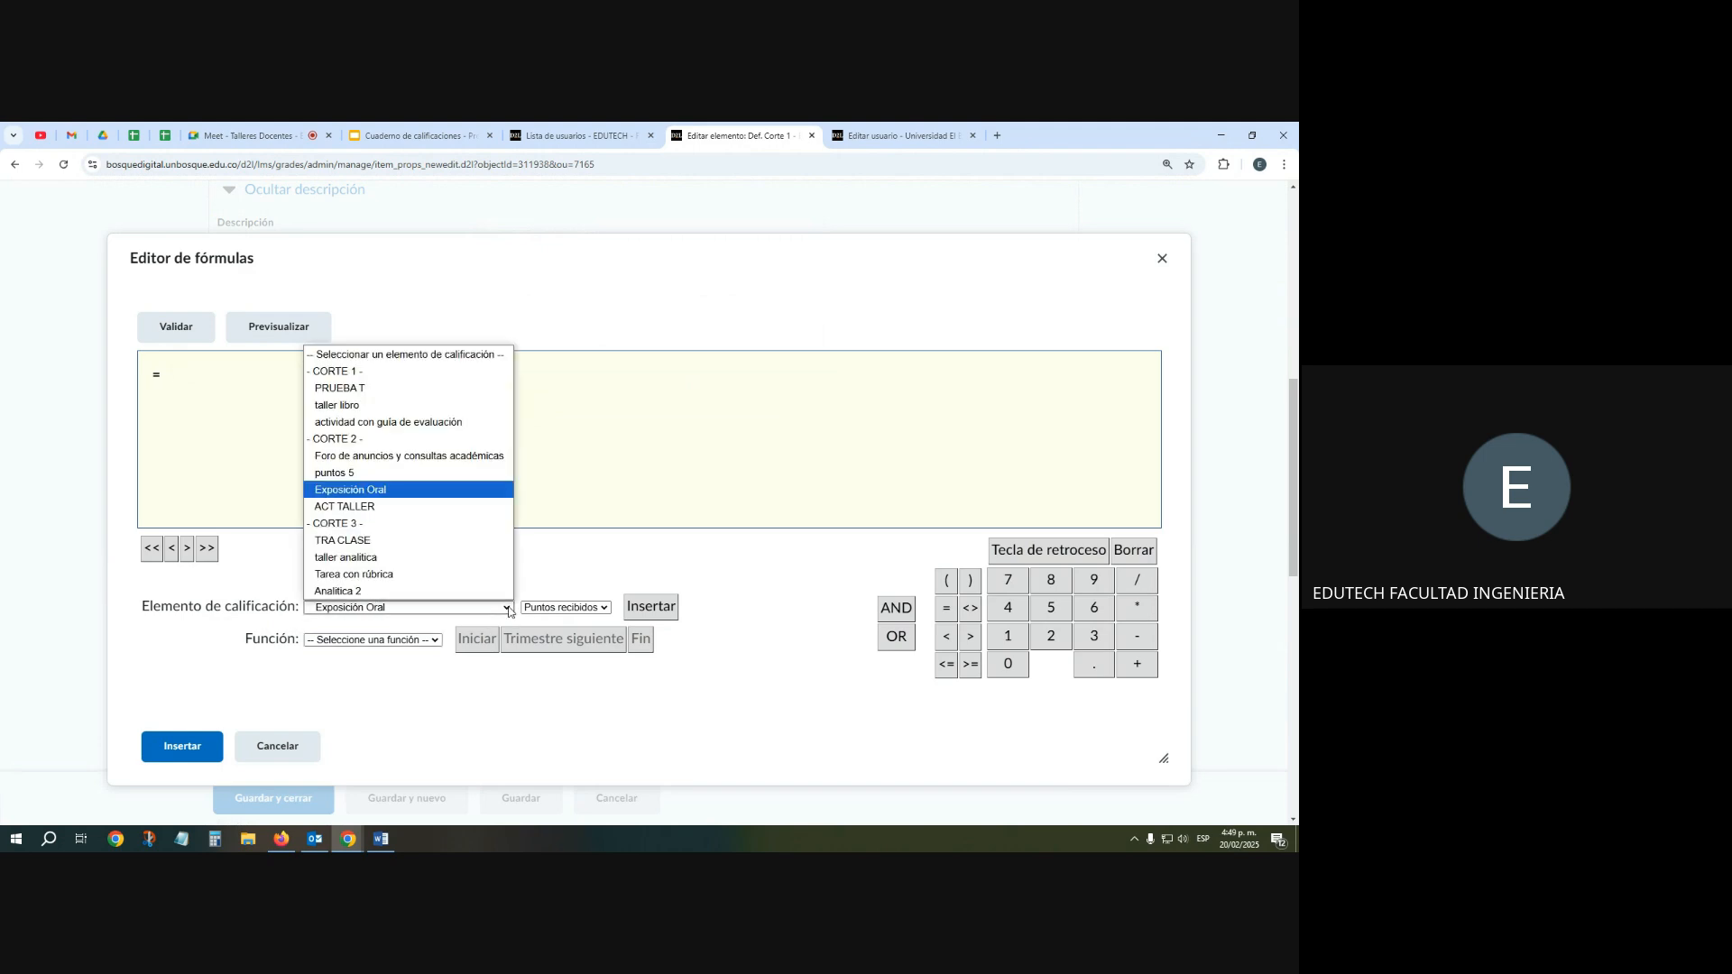
click(362, 389)
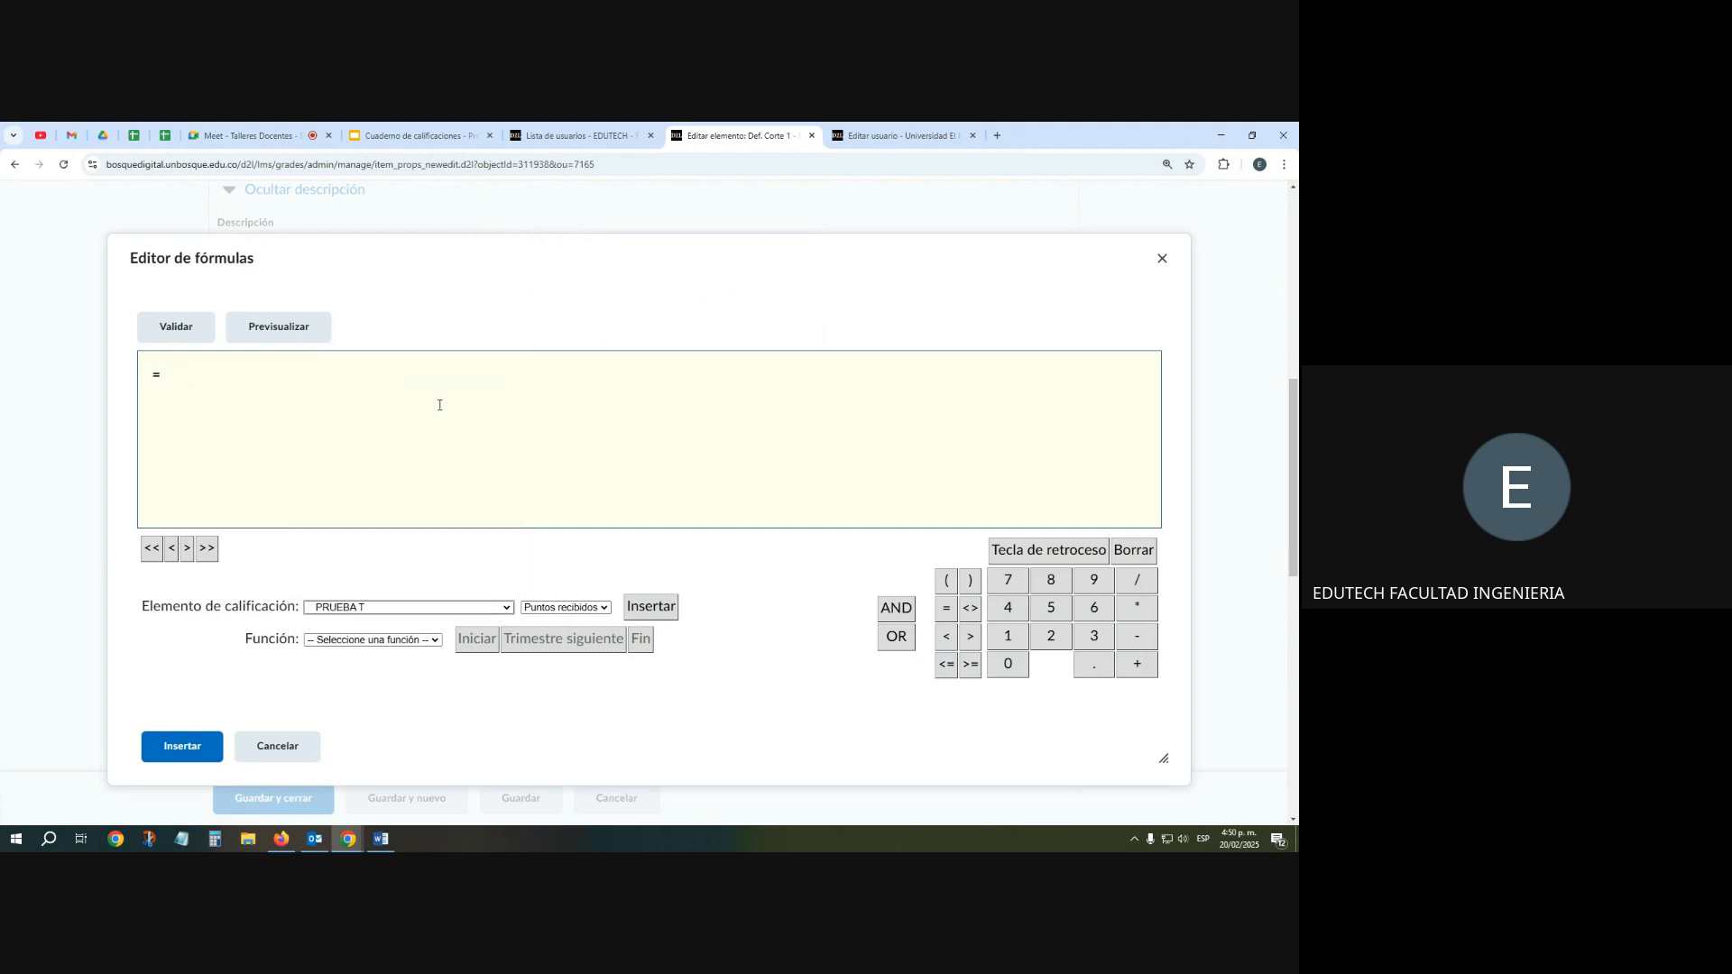
click(651, 608)
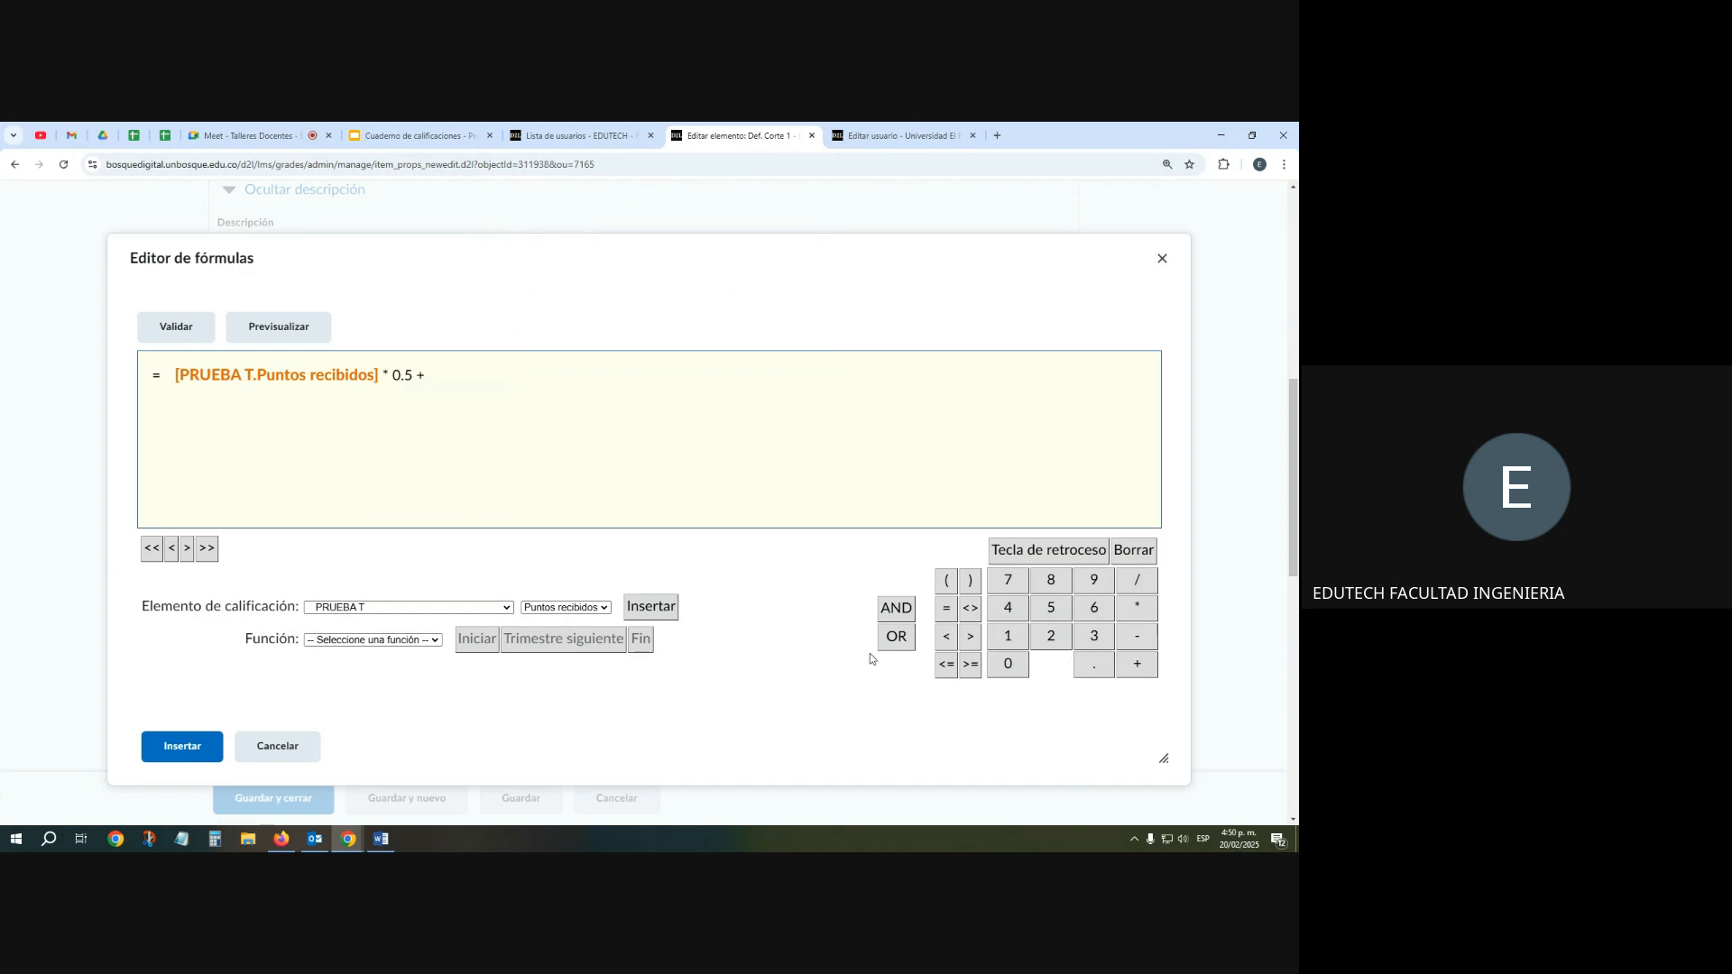
click(433, 608)
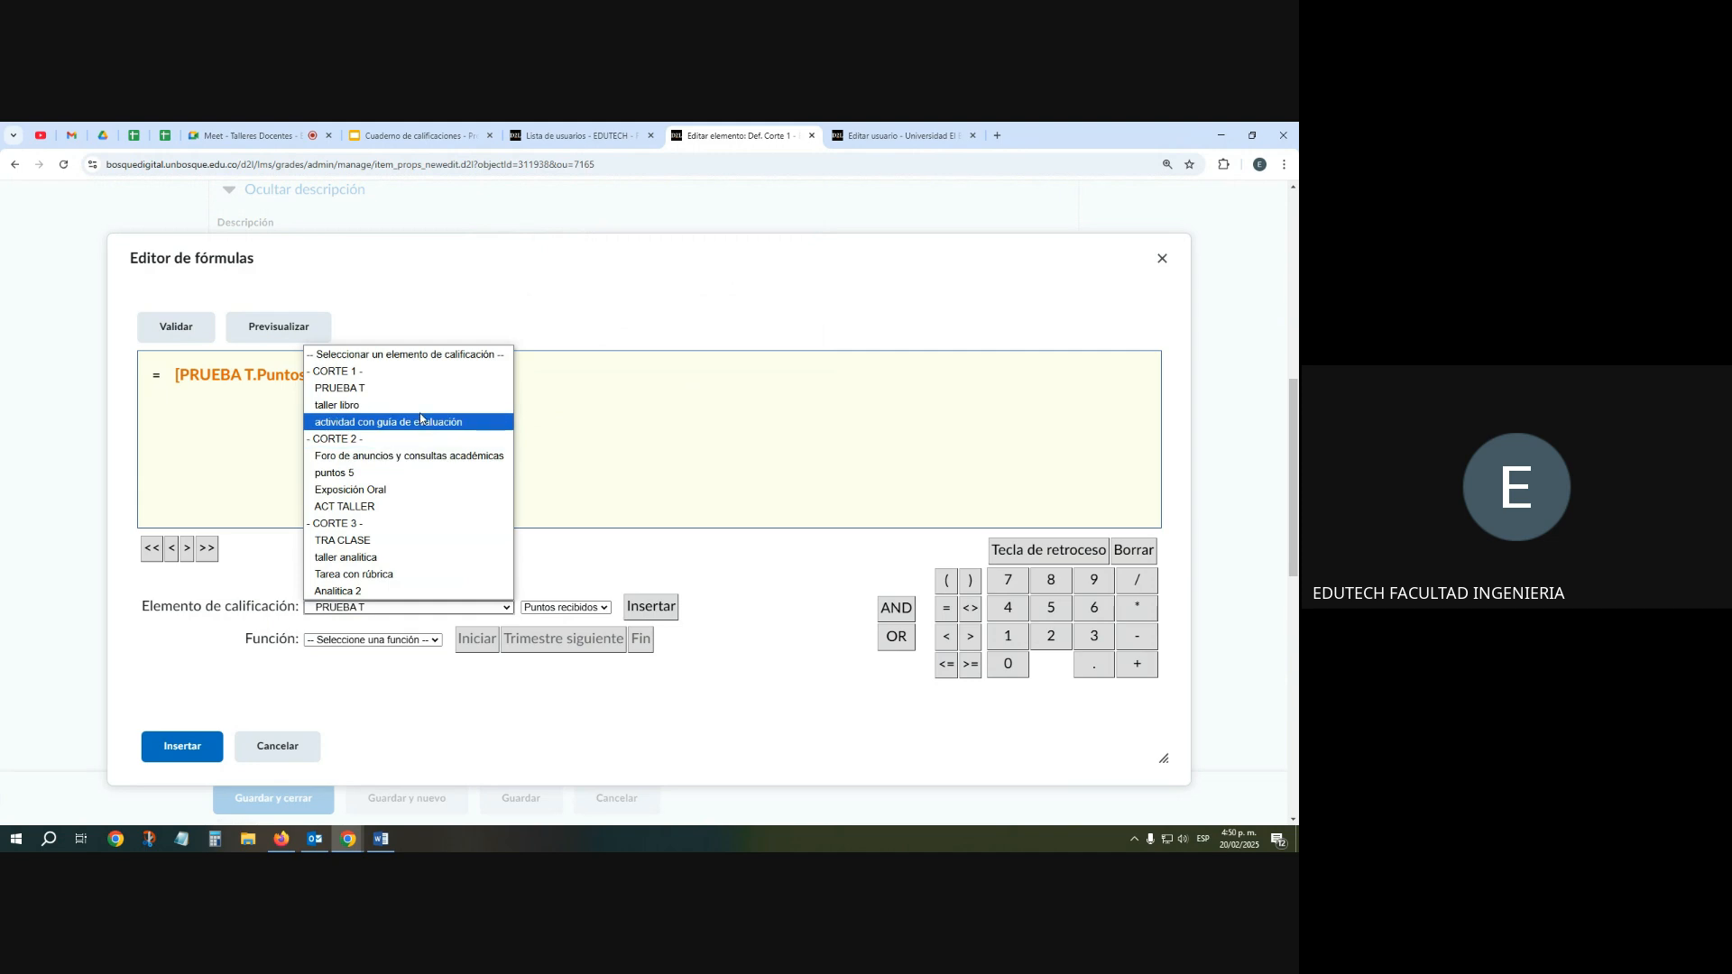
click(418, 406)
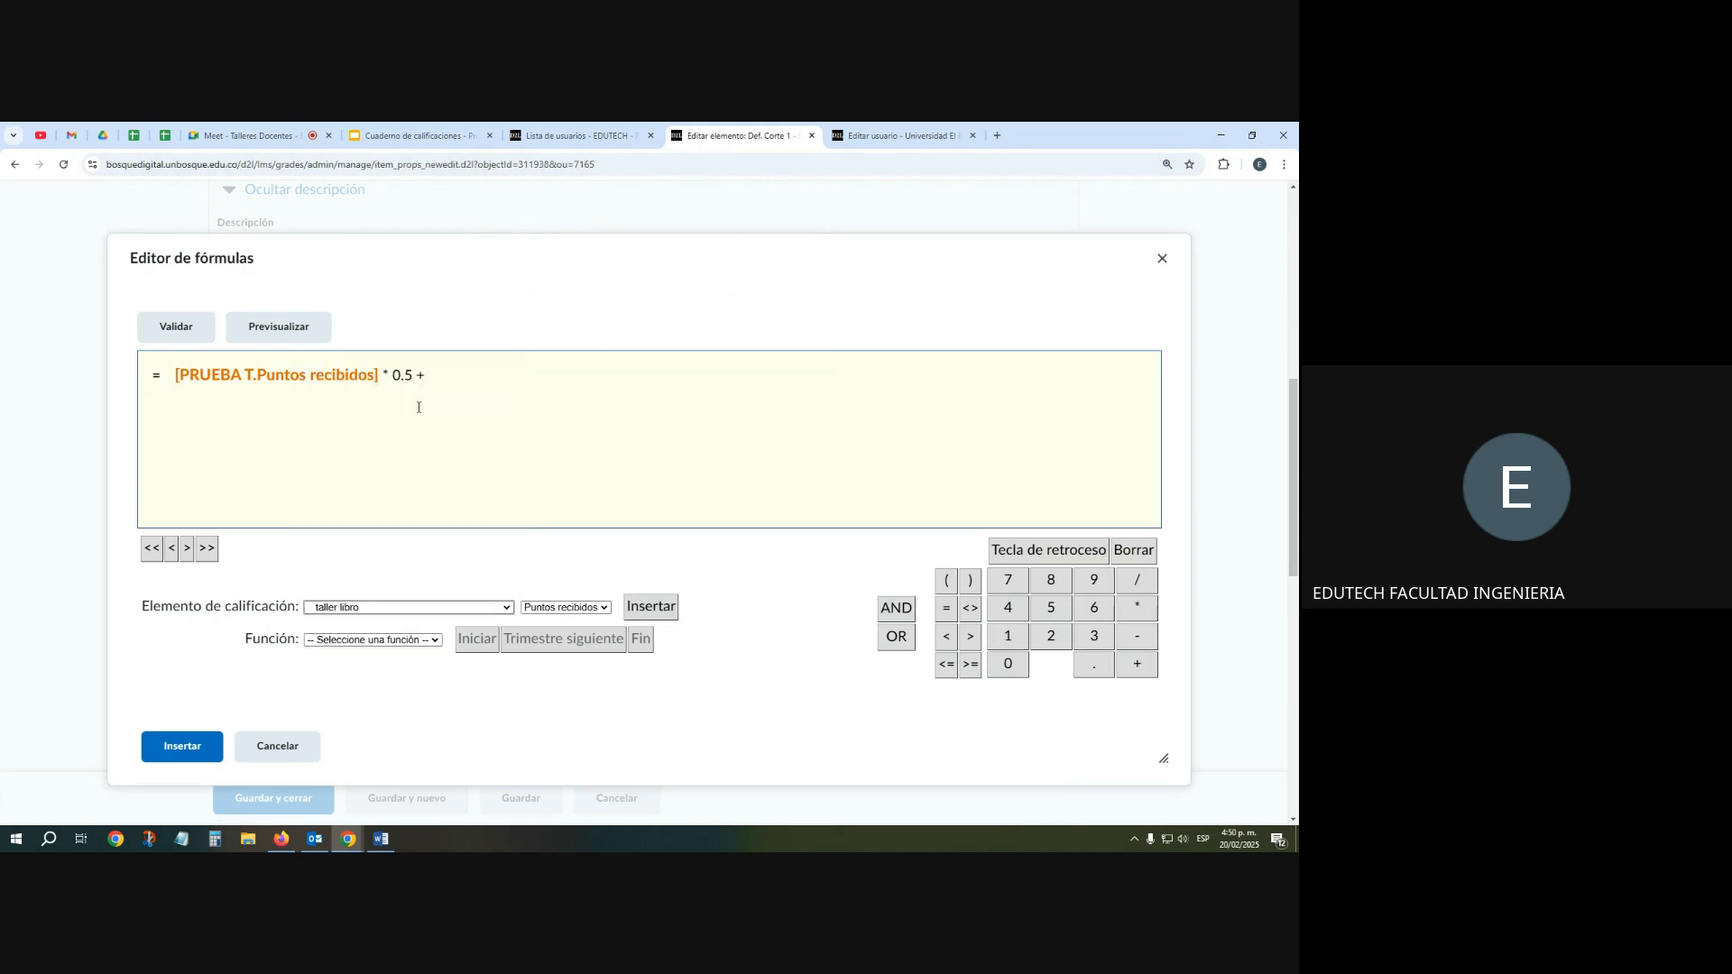
click(661, 606)
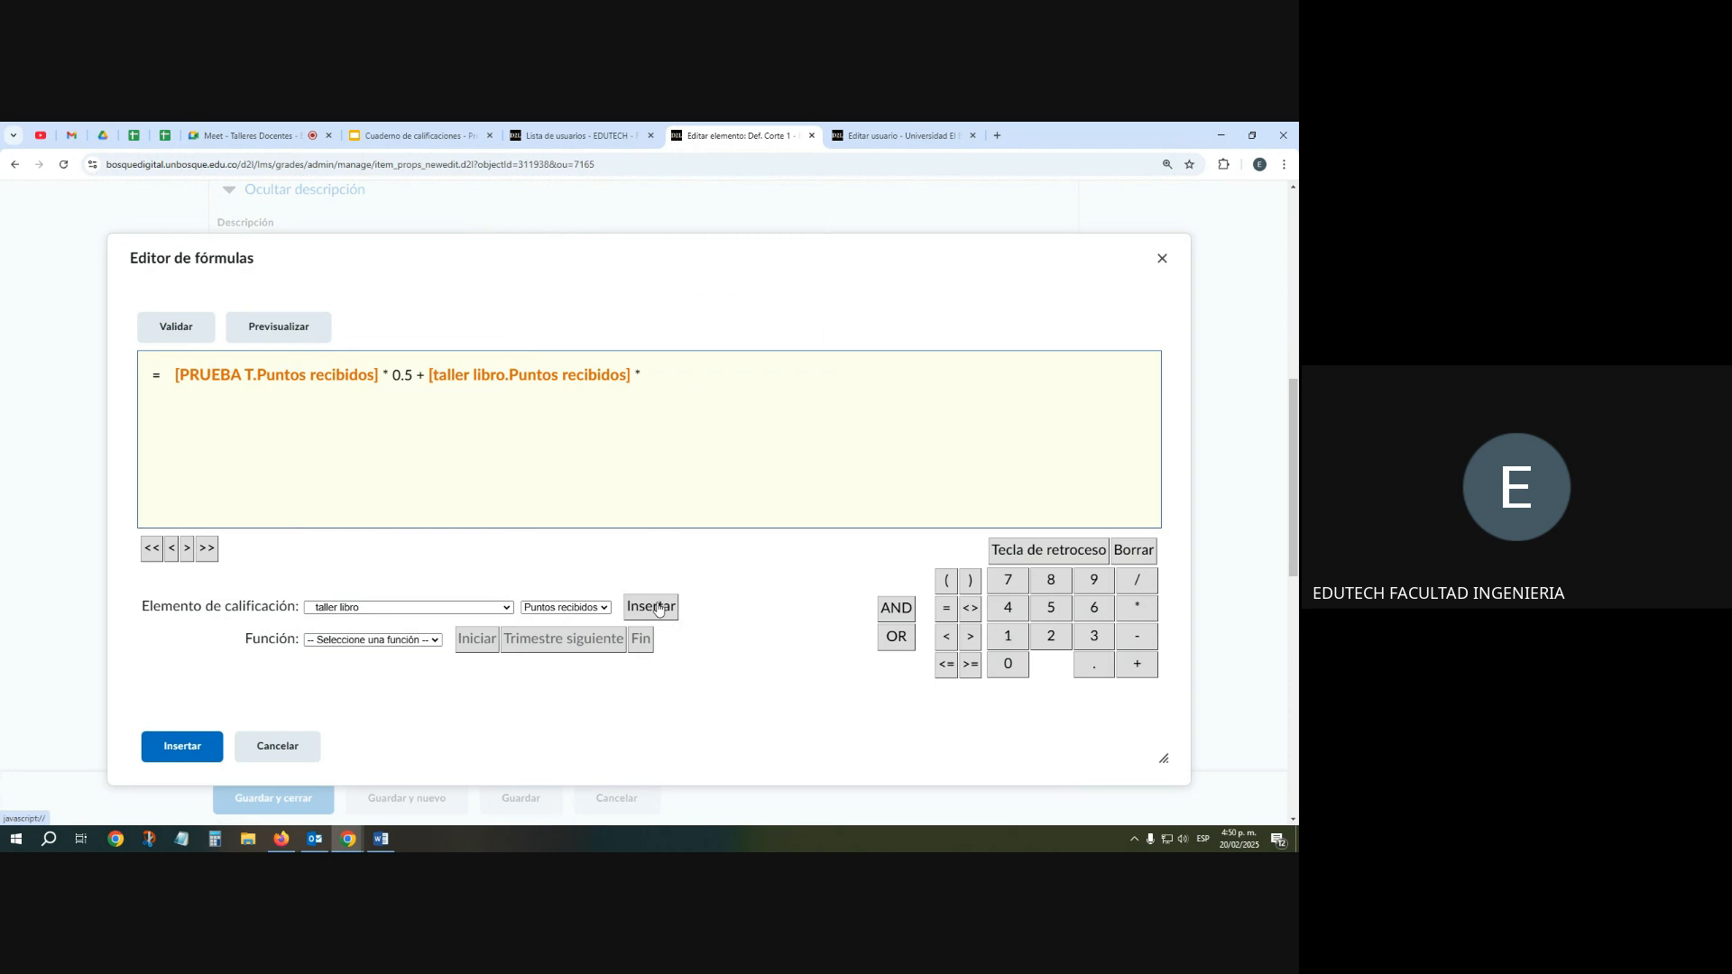
text(* 0.3 +)
Add the received points of actividad con guía de evaluación * 0.2 to the formula and validate it
click(496, 607)
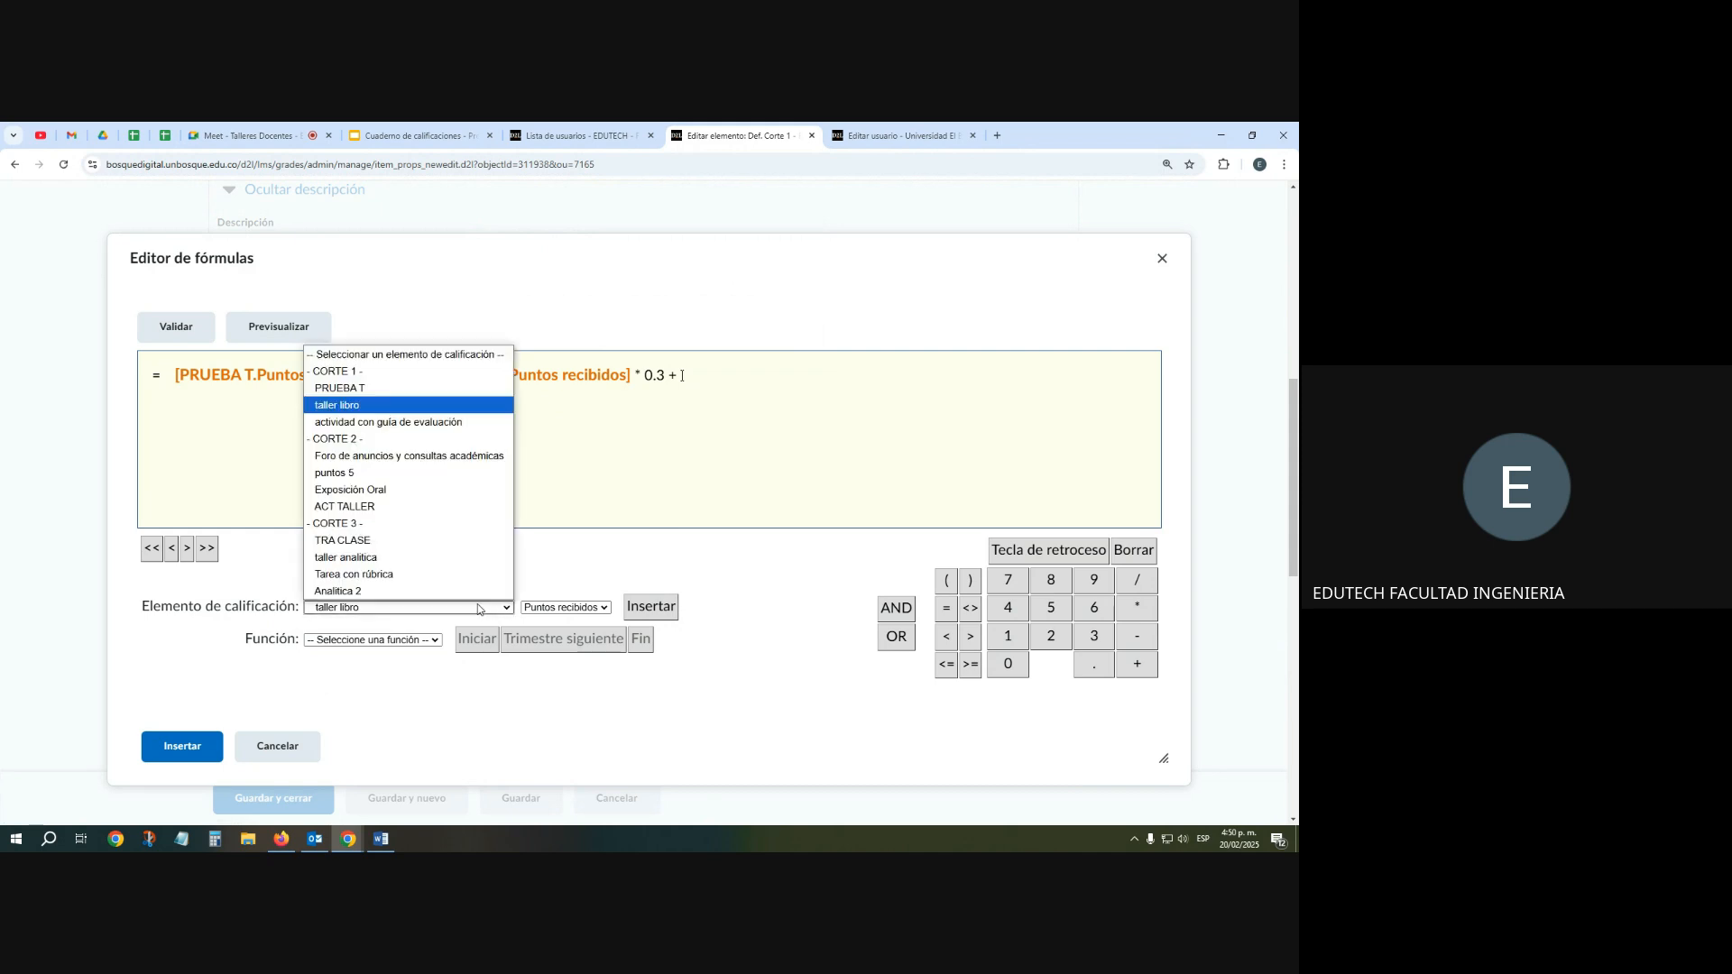
click(414, 427)
click(669, 609)
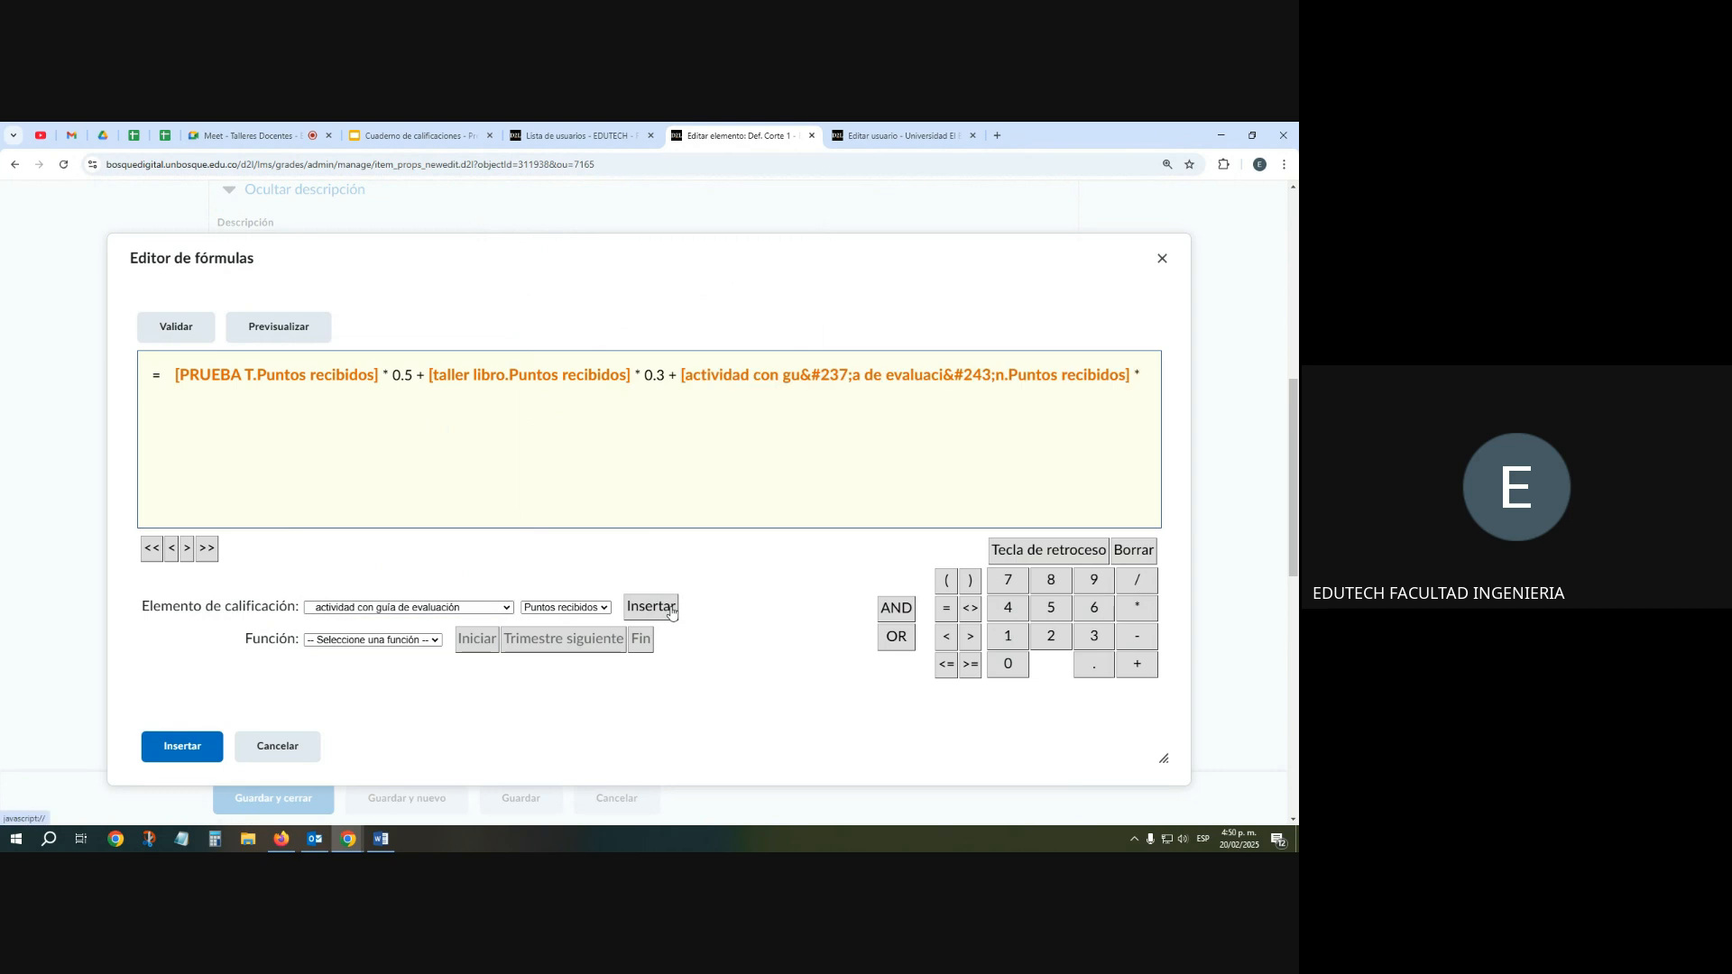
text(* 0.2)
click(176, 329)
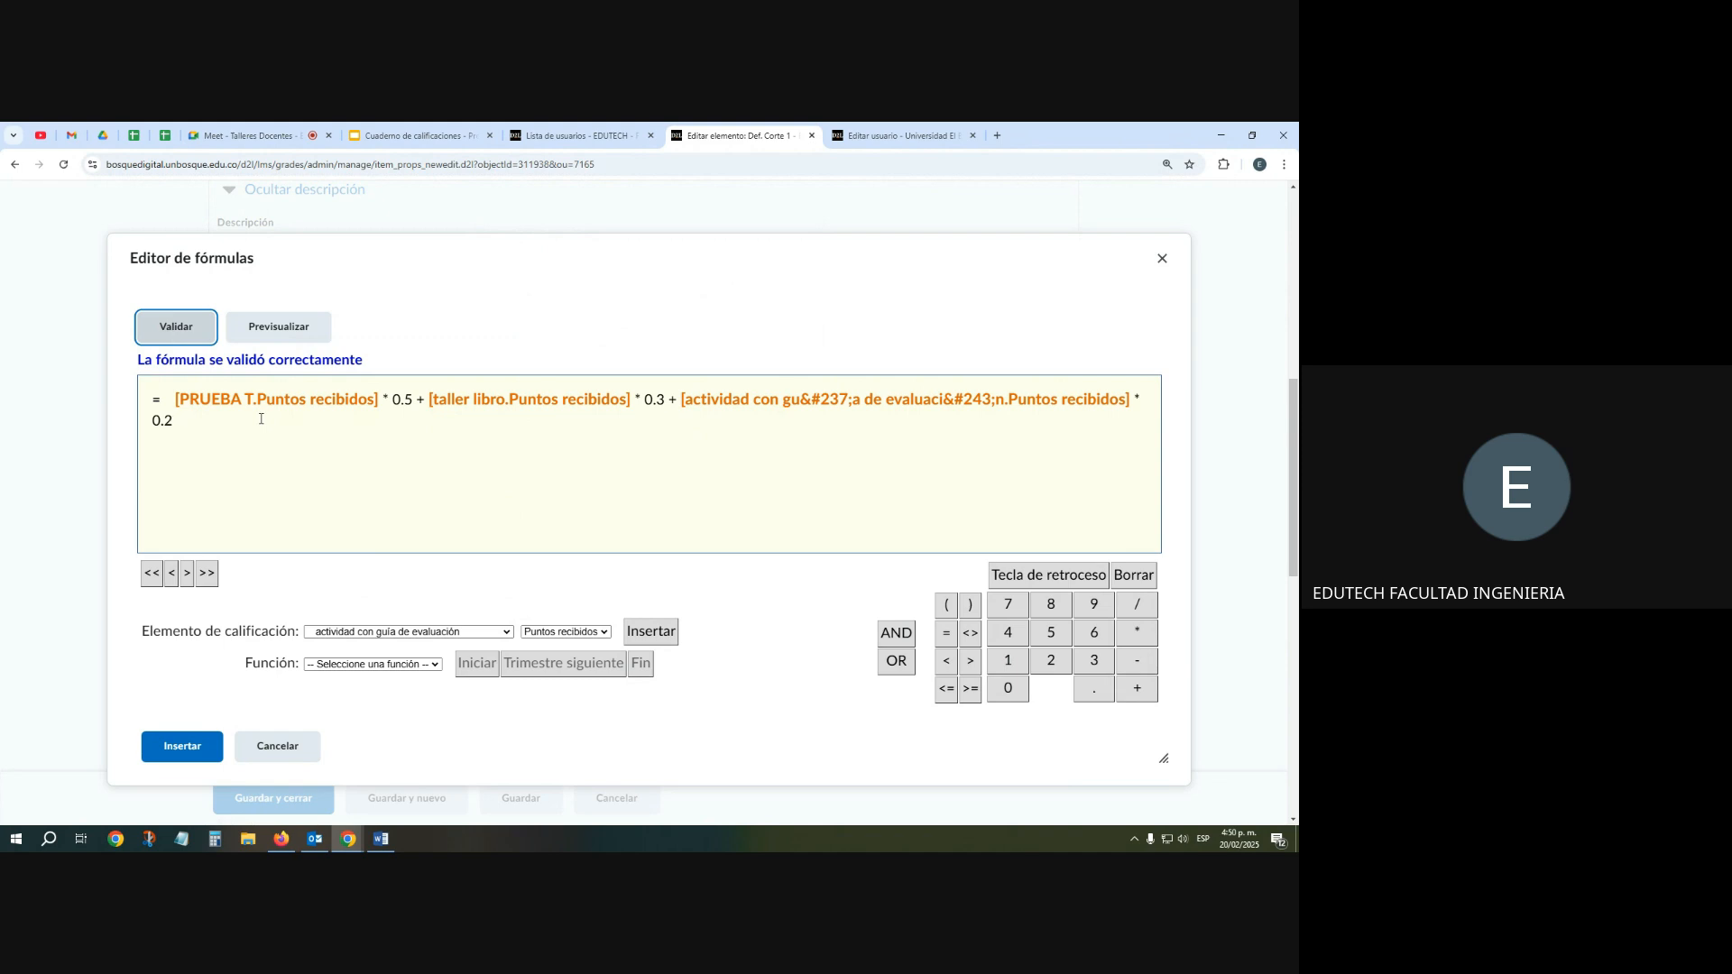
Preview the formula, check the Def. Corte 1 grade calculated for the test student, and close the preview
click(296, 334)
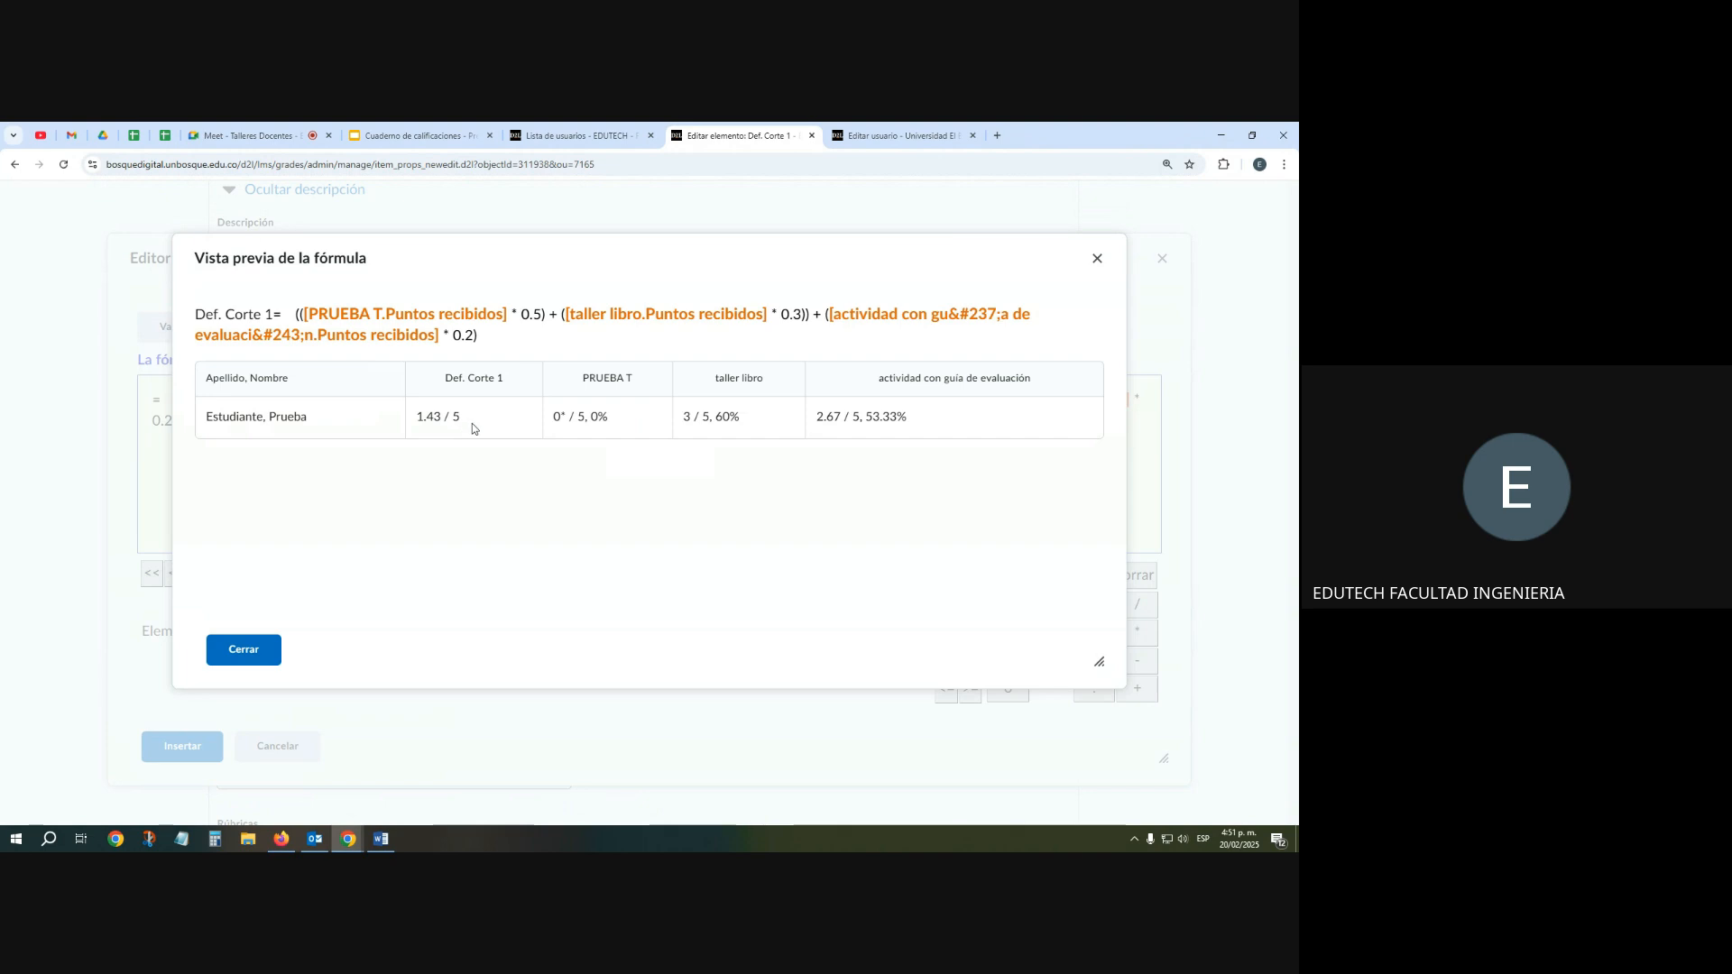
drag(467, 422, 416, 426)
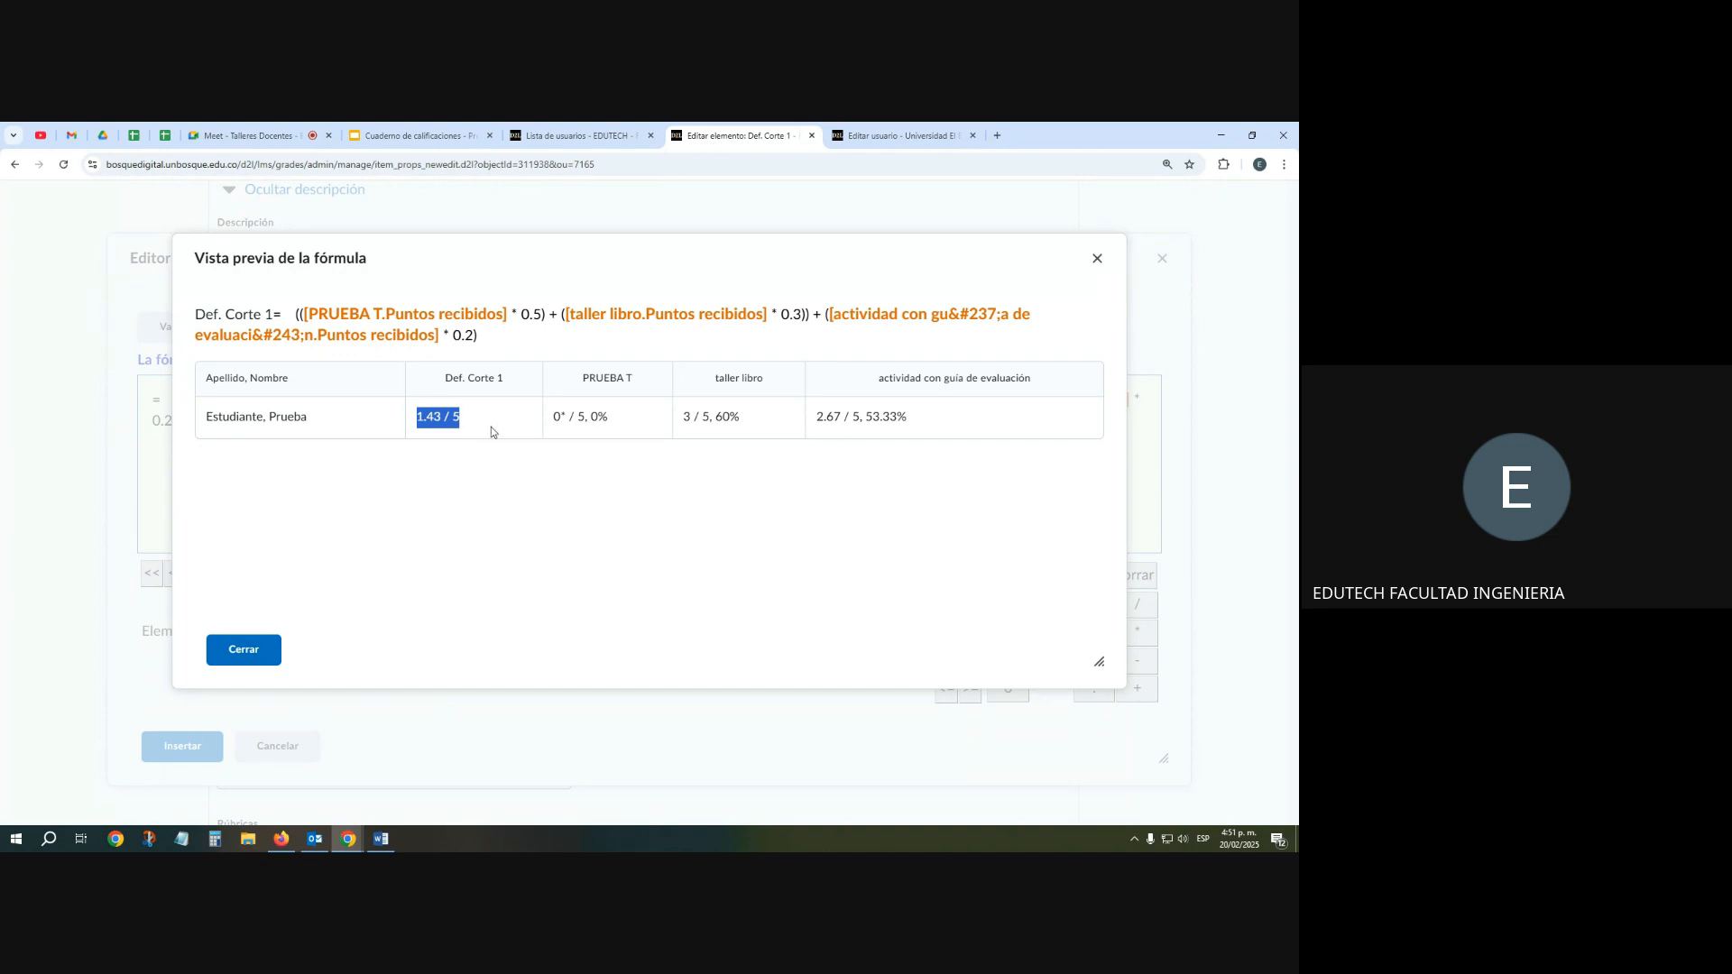
click(244, 654)
Insert the finished formula into the Def. Corte 1 item, and save and close the item
click(181, 745)
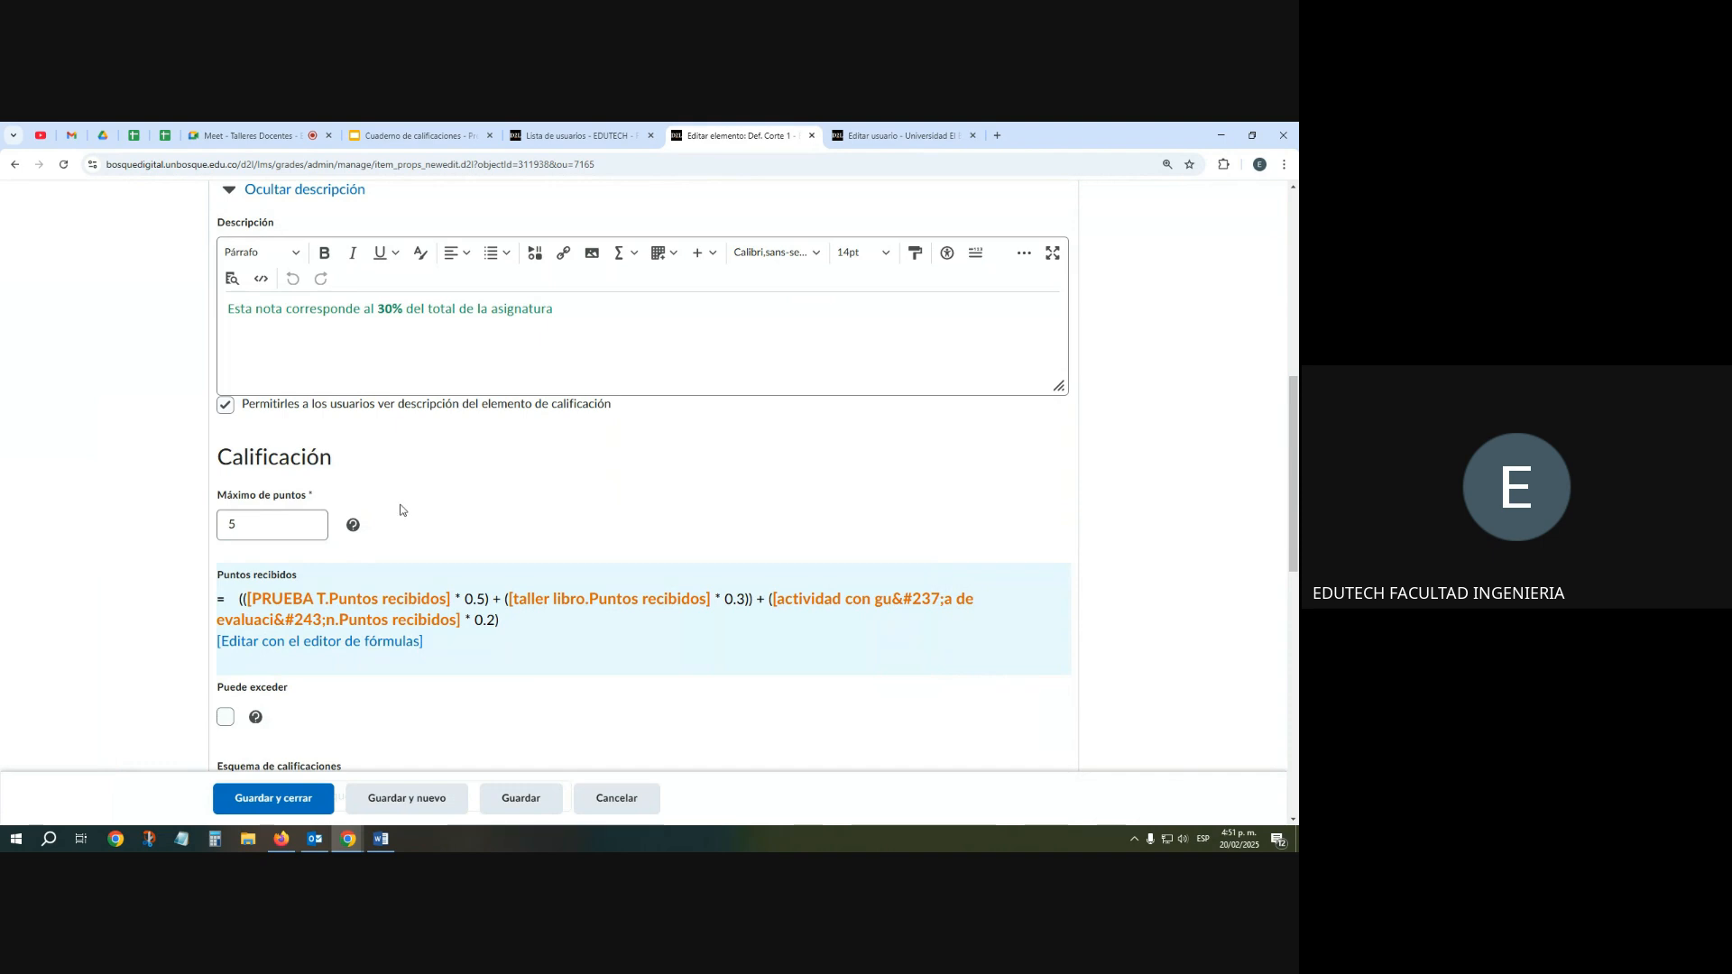
scroll(400, 510, down, 2)
click(276, 800)
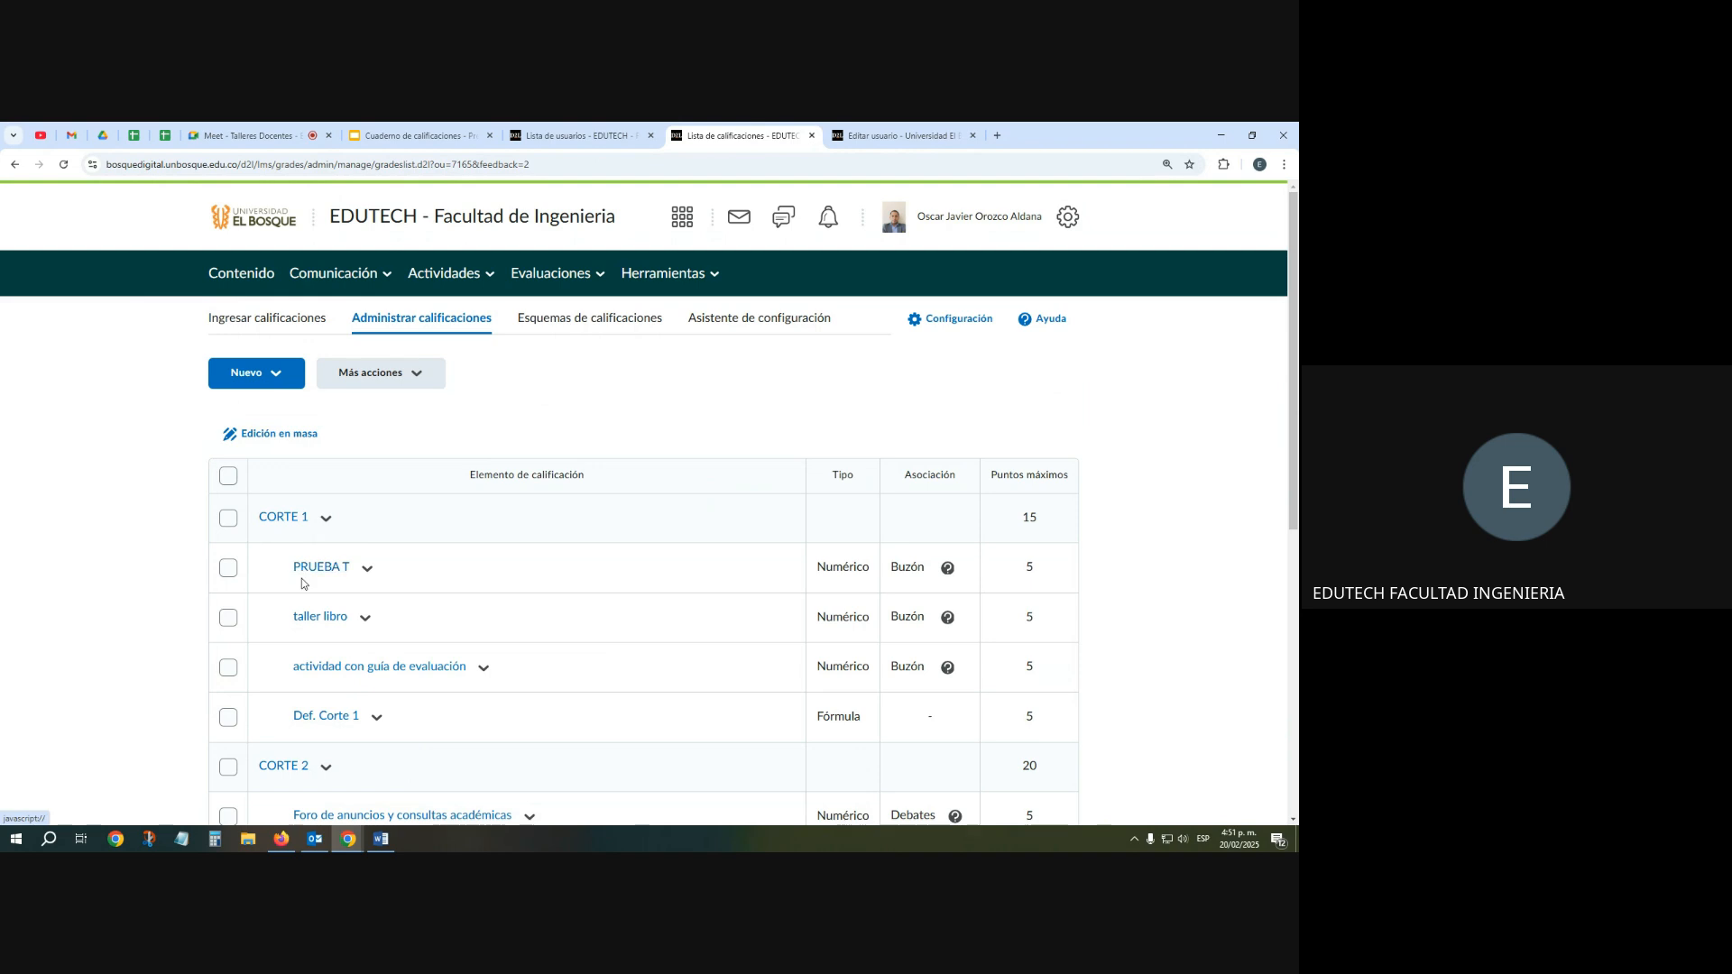
Create a new grade item of type Fórmula and name it Def. corte 2
scroll(290, 528, down, 2)
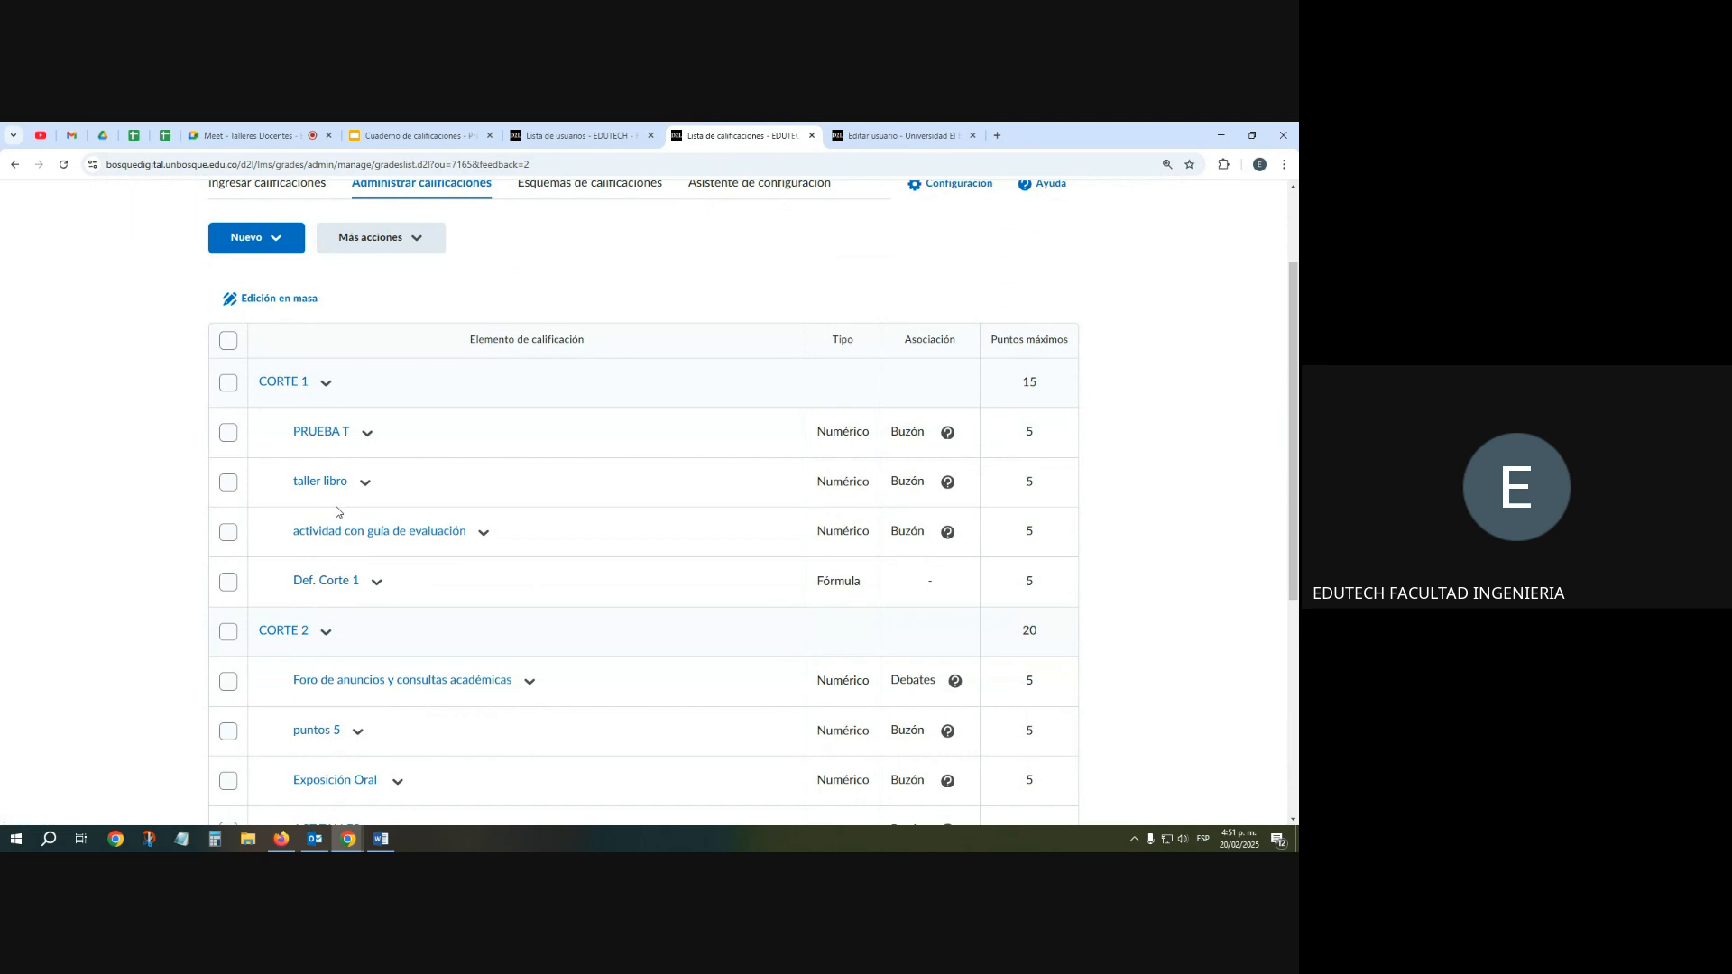
scroll(336, 512, down, 3)
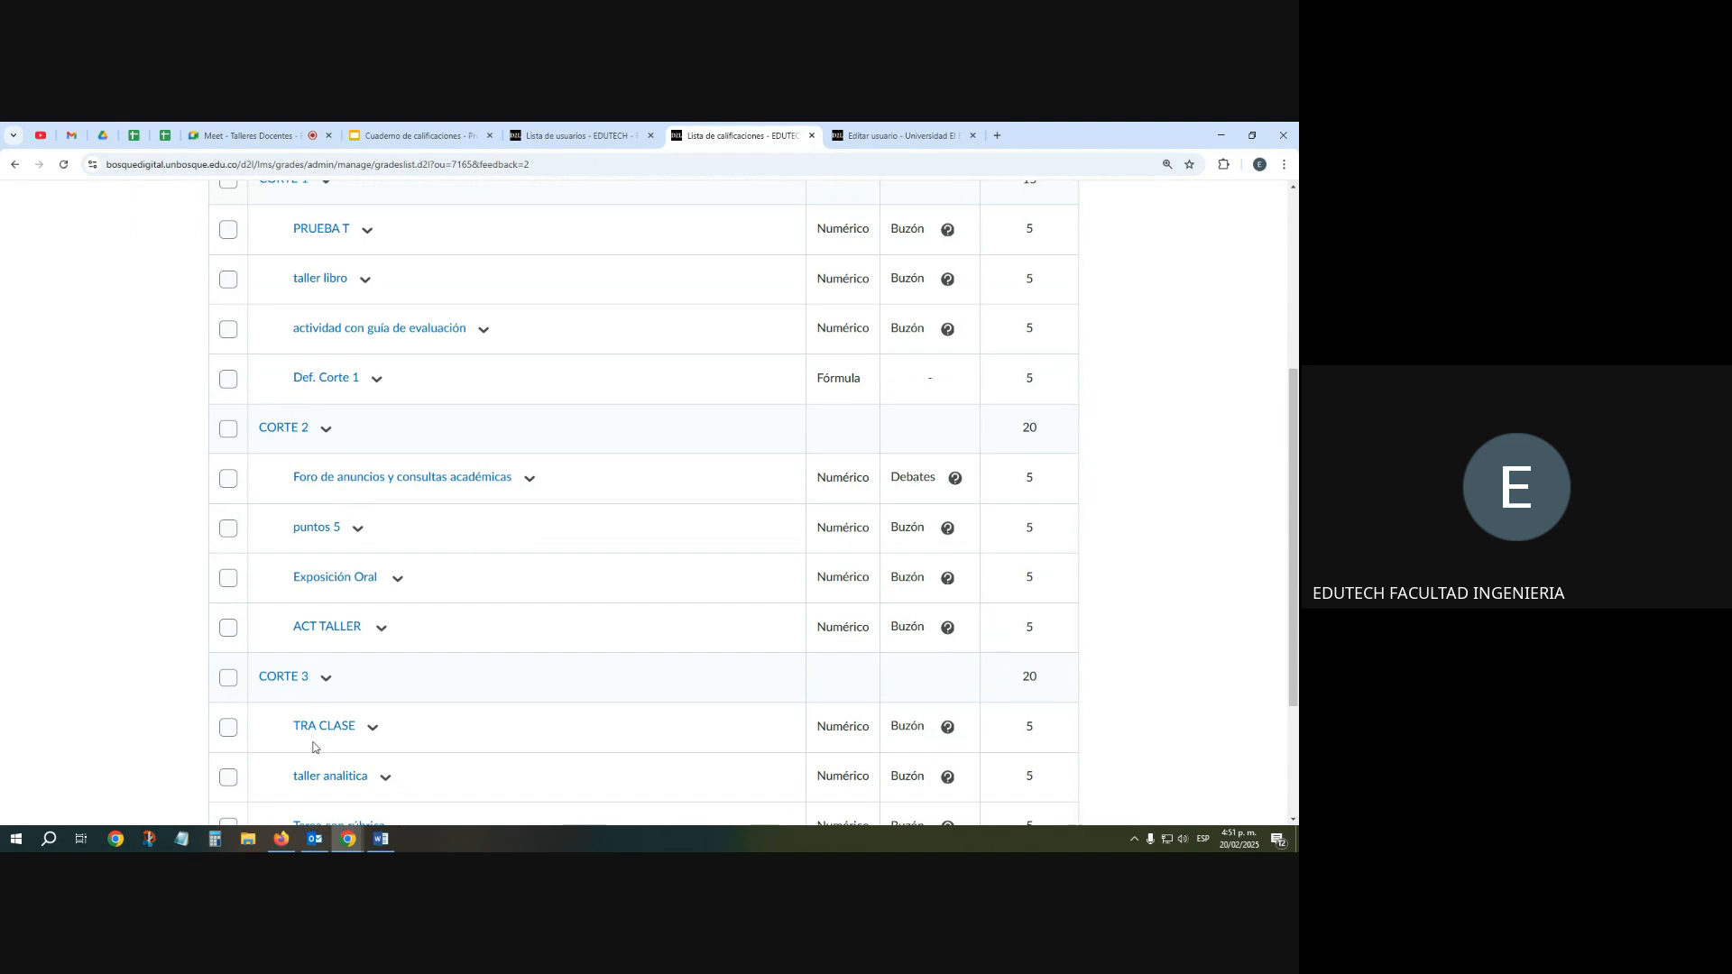
scroll(313, 745, up, 2)
scroll(313, 745, down, 1)
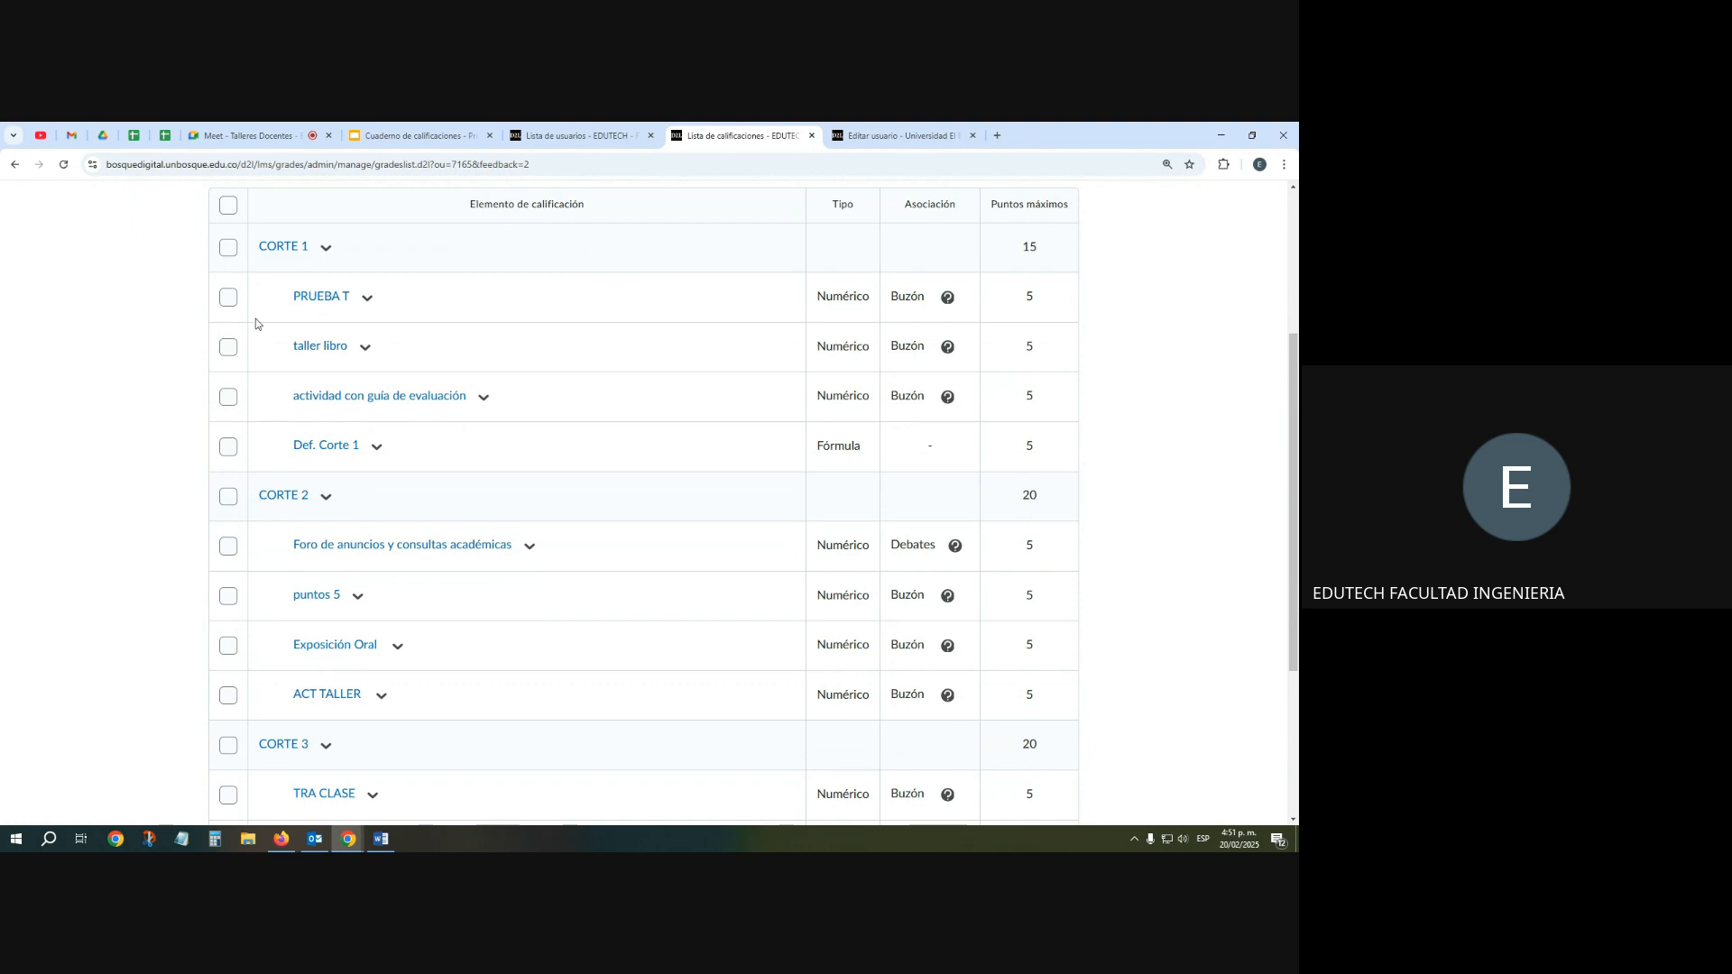
scroll(257, 317, up, 2)
click(266, 240)
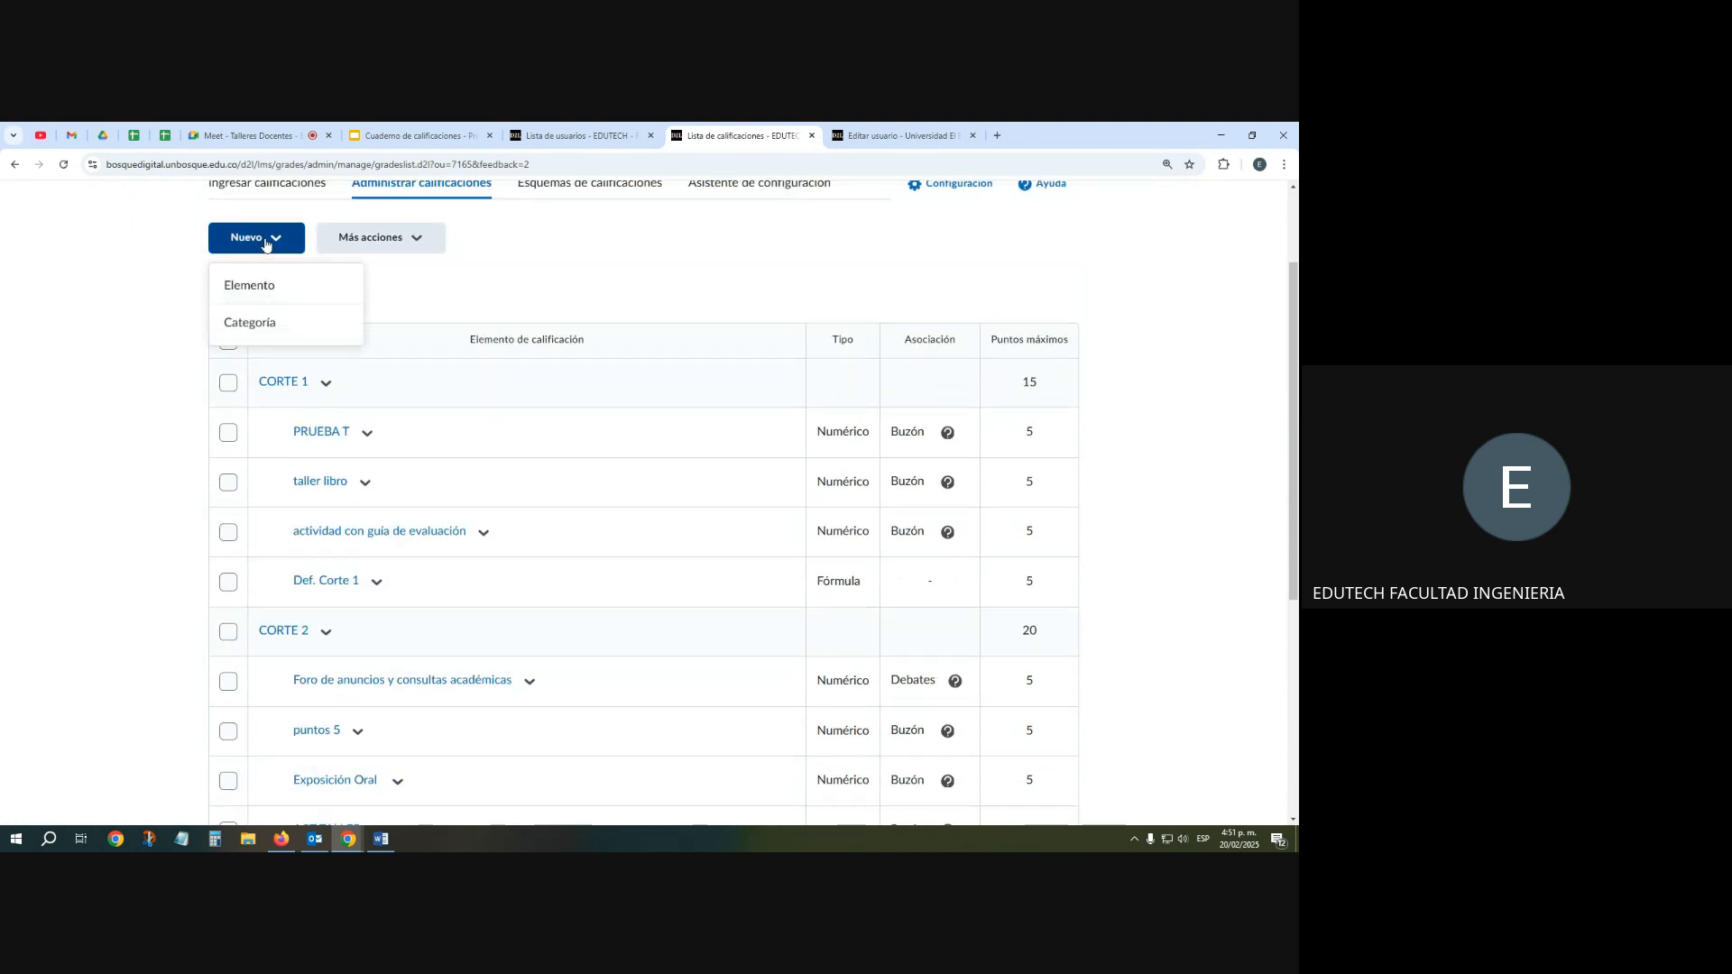
click(269, 296)
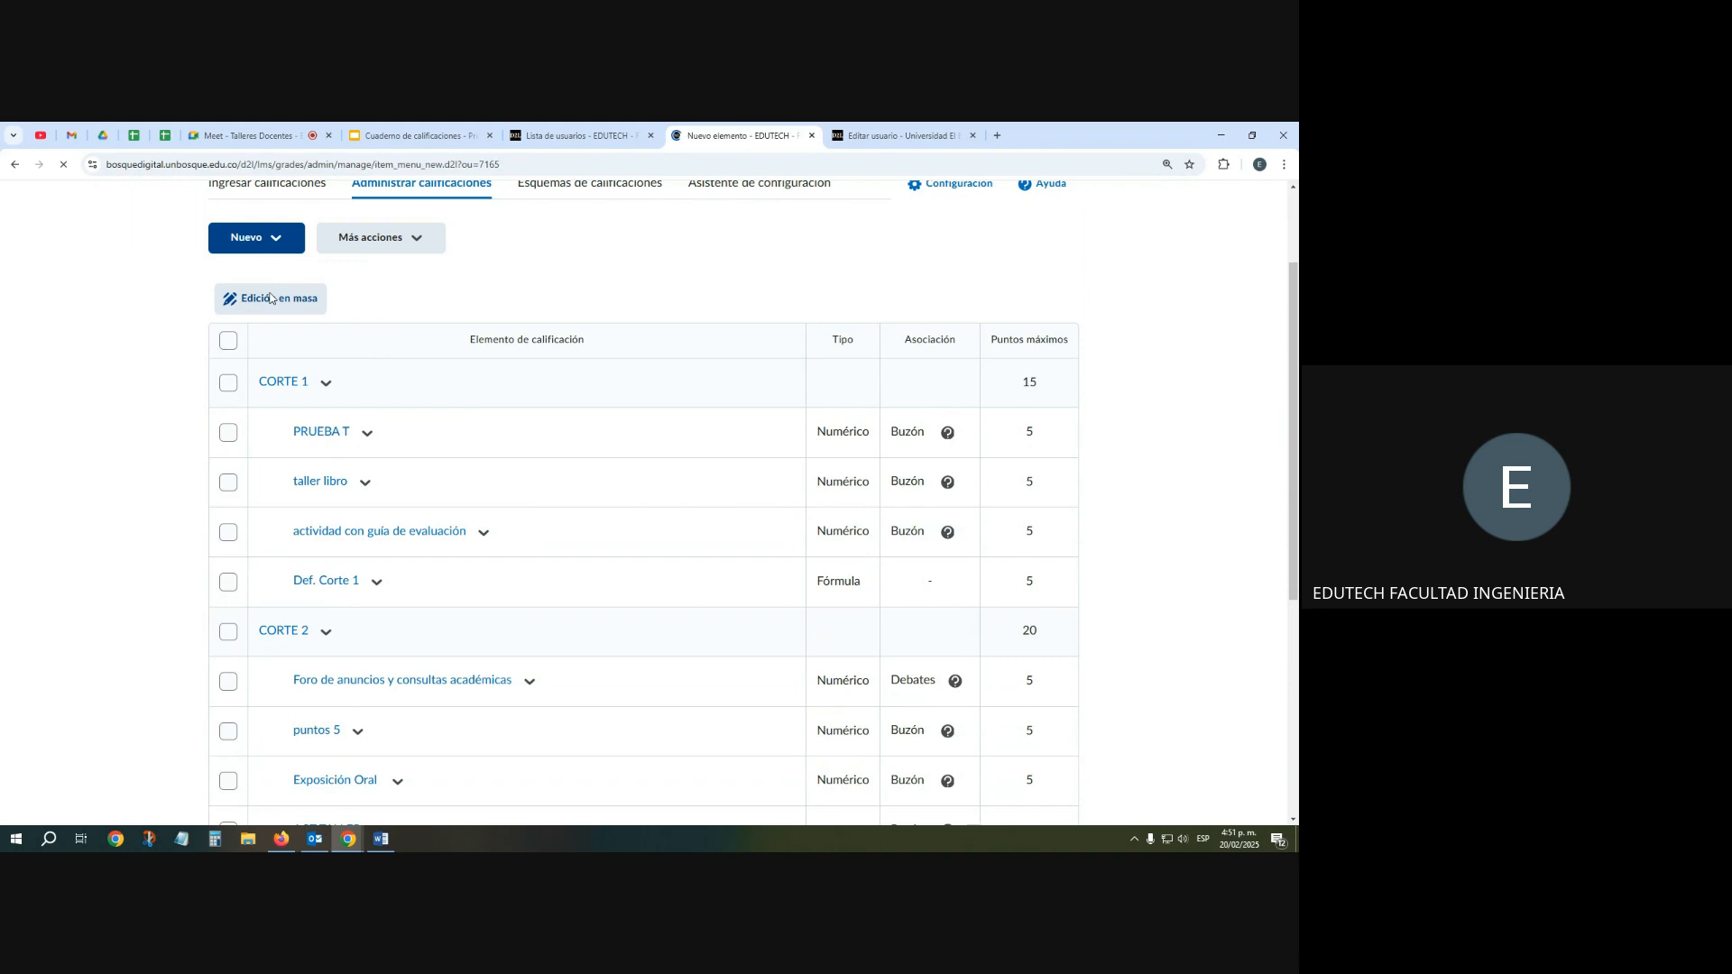
click(261, 691)
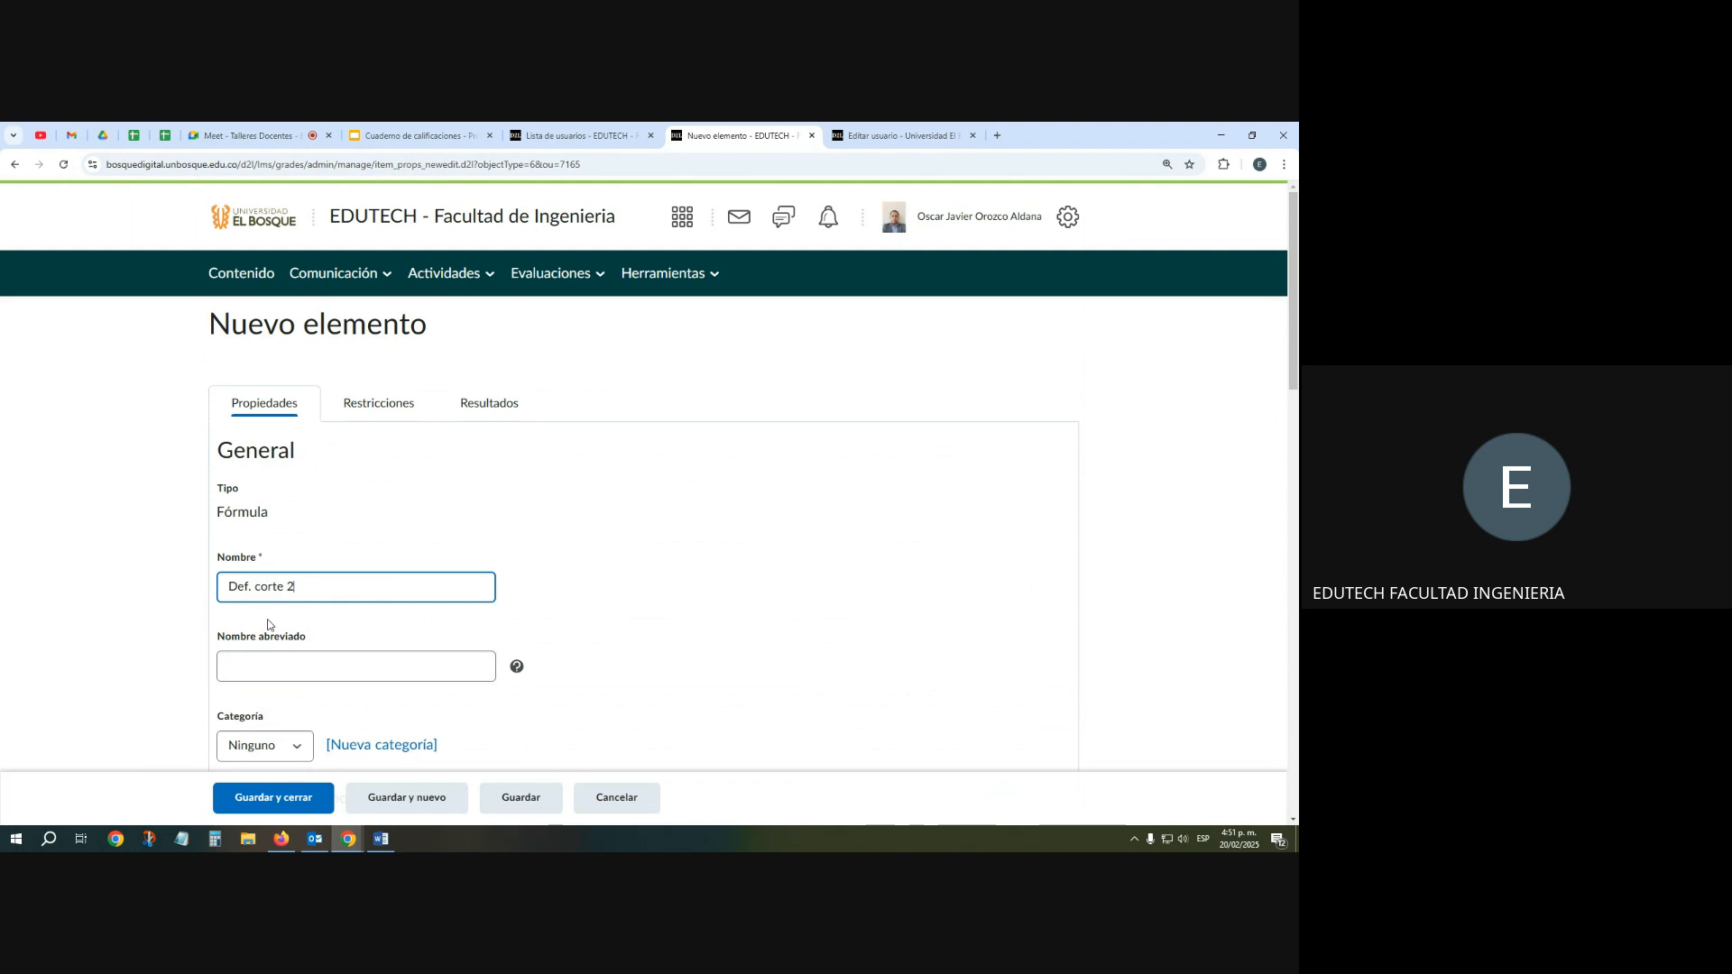
Assign the new Def. corte 2 item to the CORTE 2 category
click(266, 668)
scroll(265, 668, down, 1)
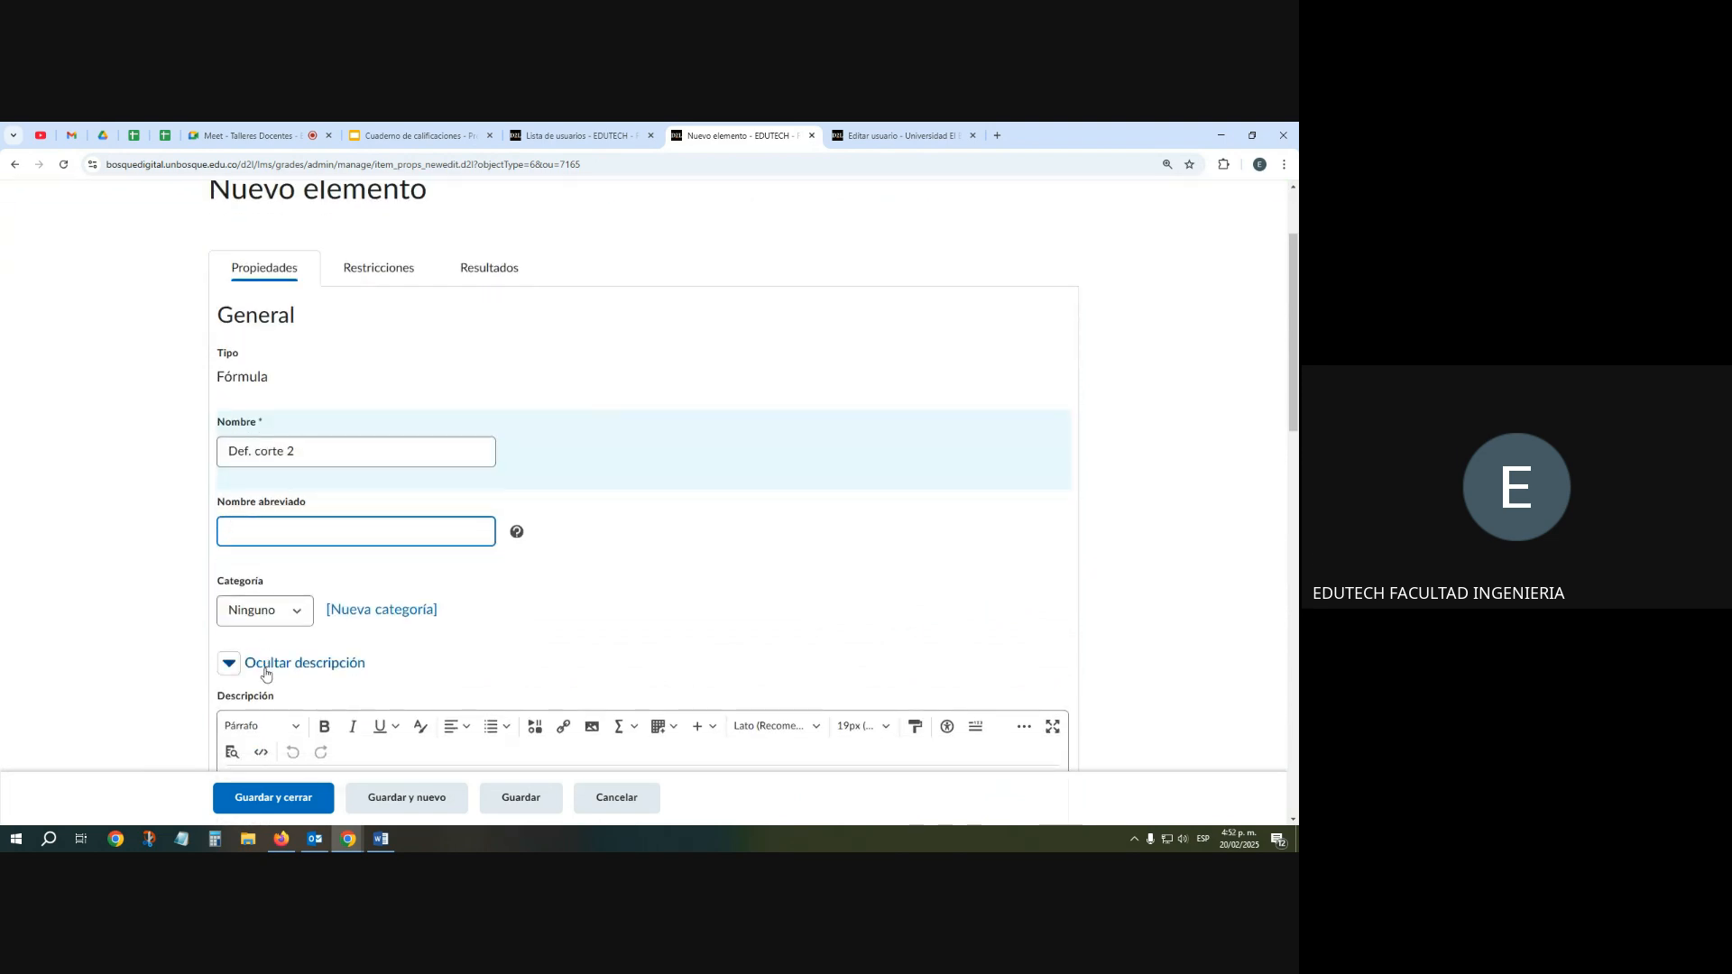
click(283, 608)
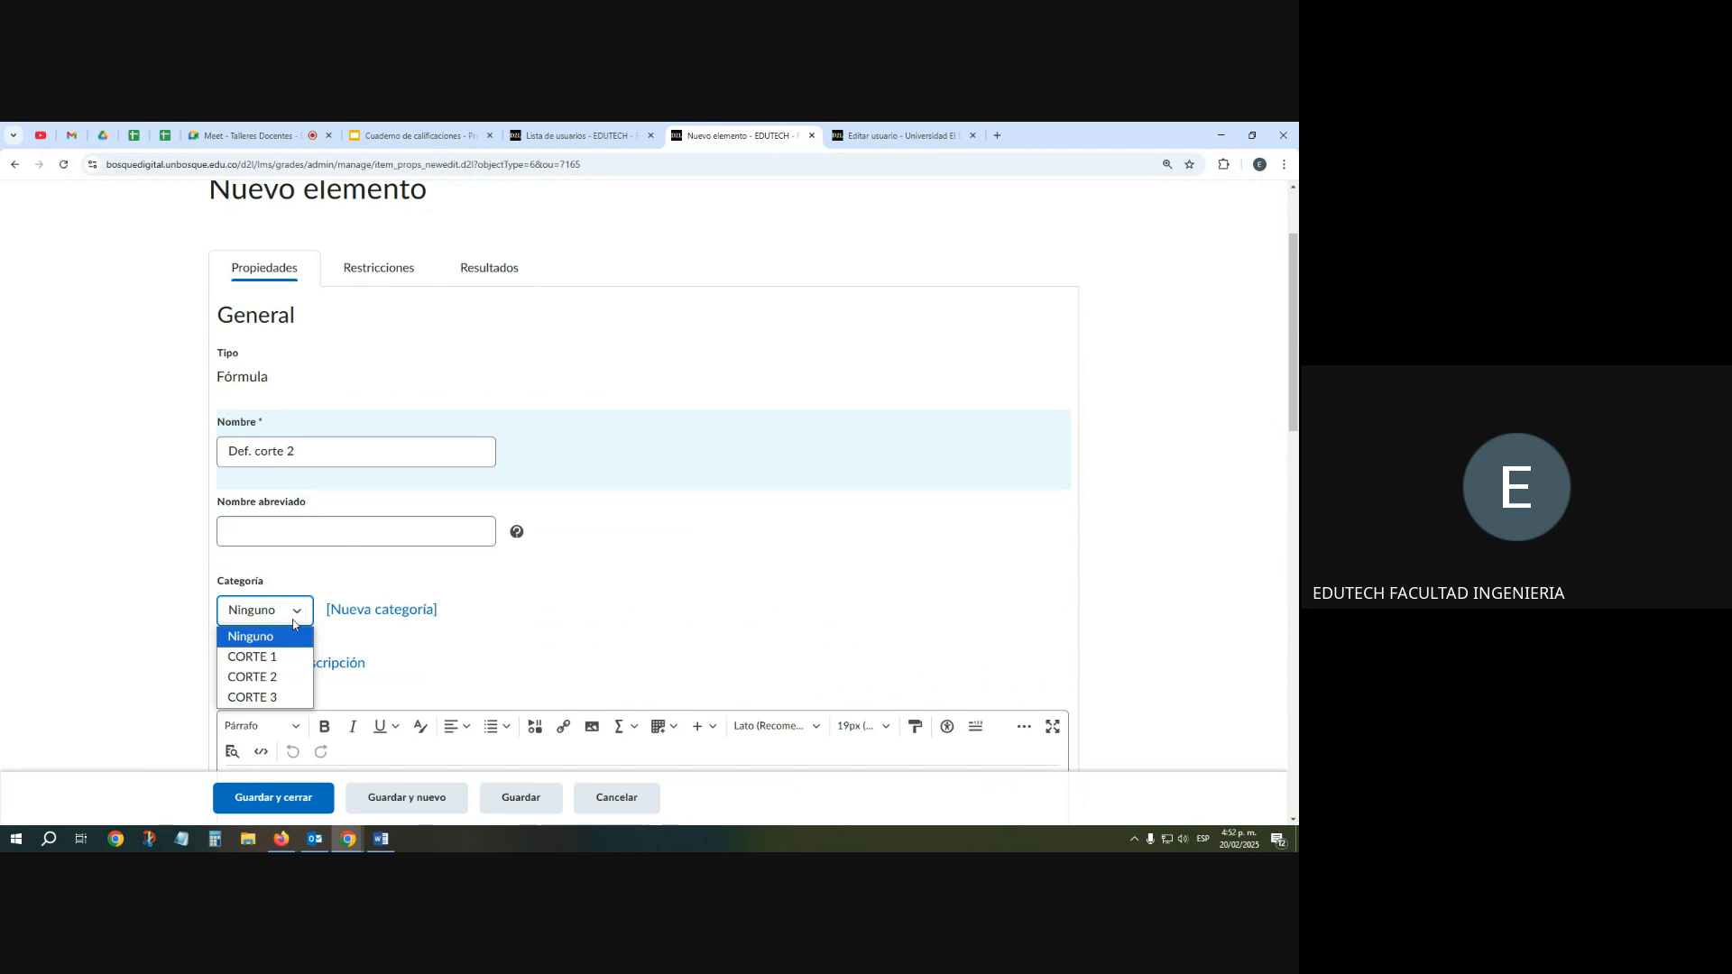
click(273, 677)
Set the maximum points of the Def. corte 2 item to 5
scroll(271, 675, down, 2)
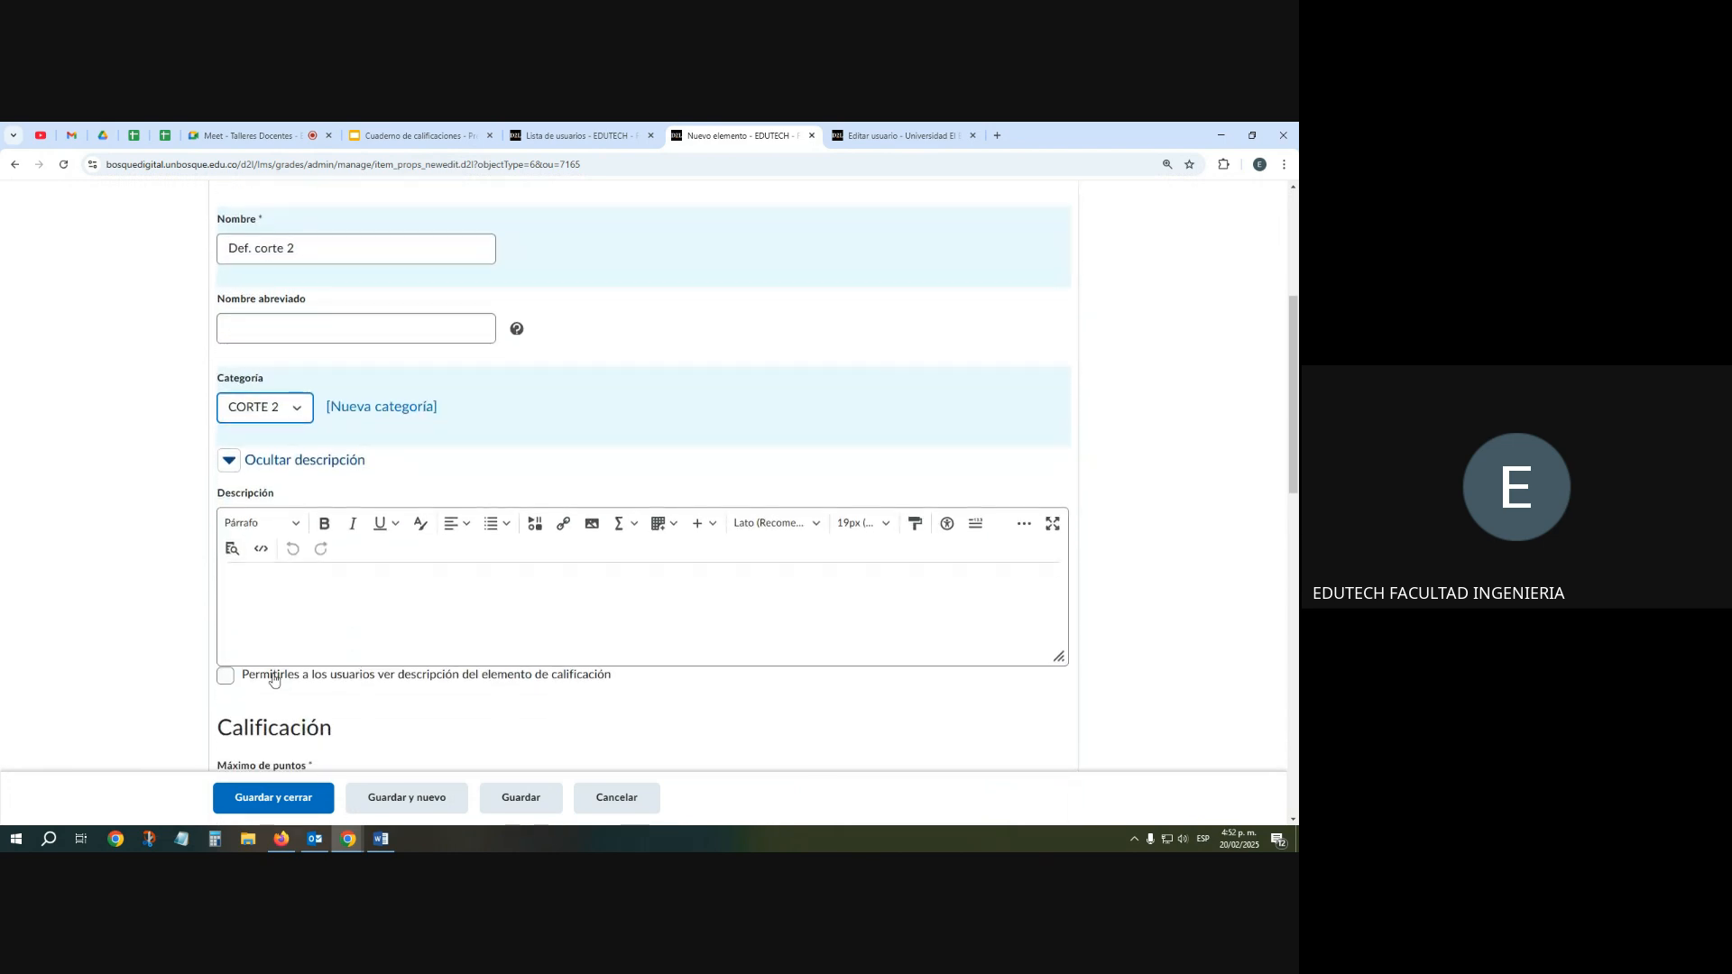
click(241, 590)
scroll(319, 620, down, 1)
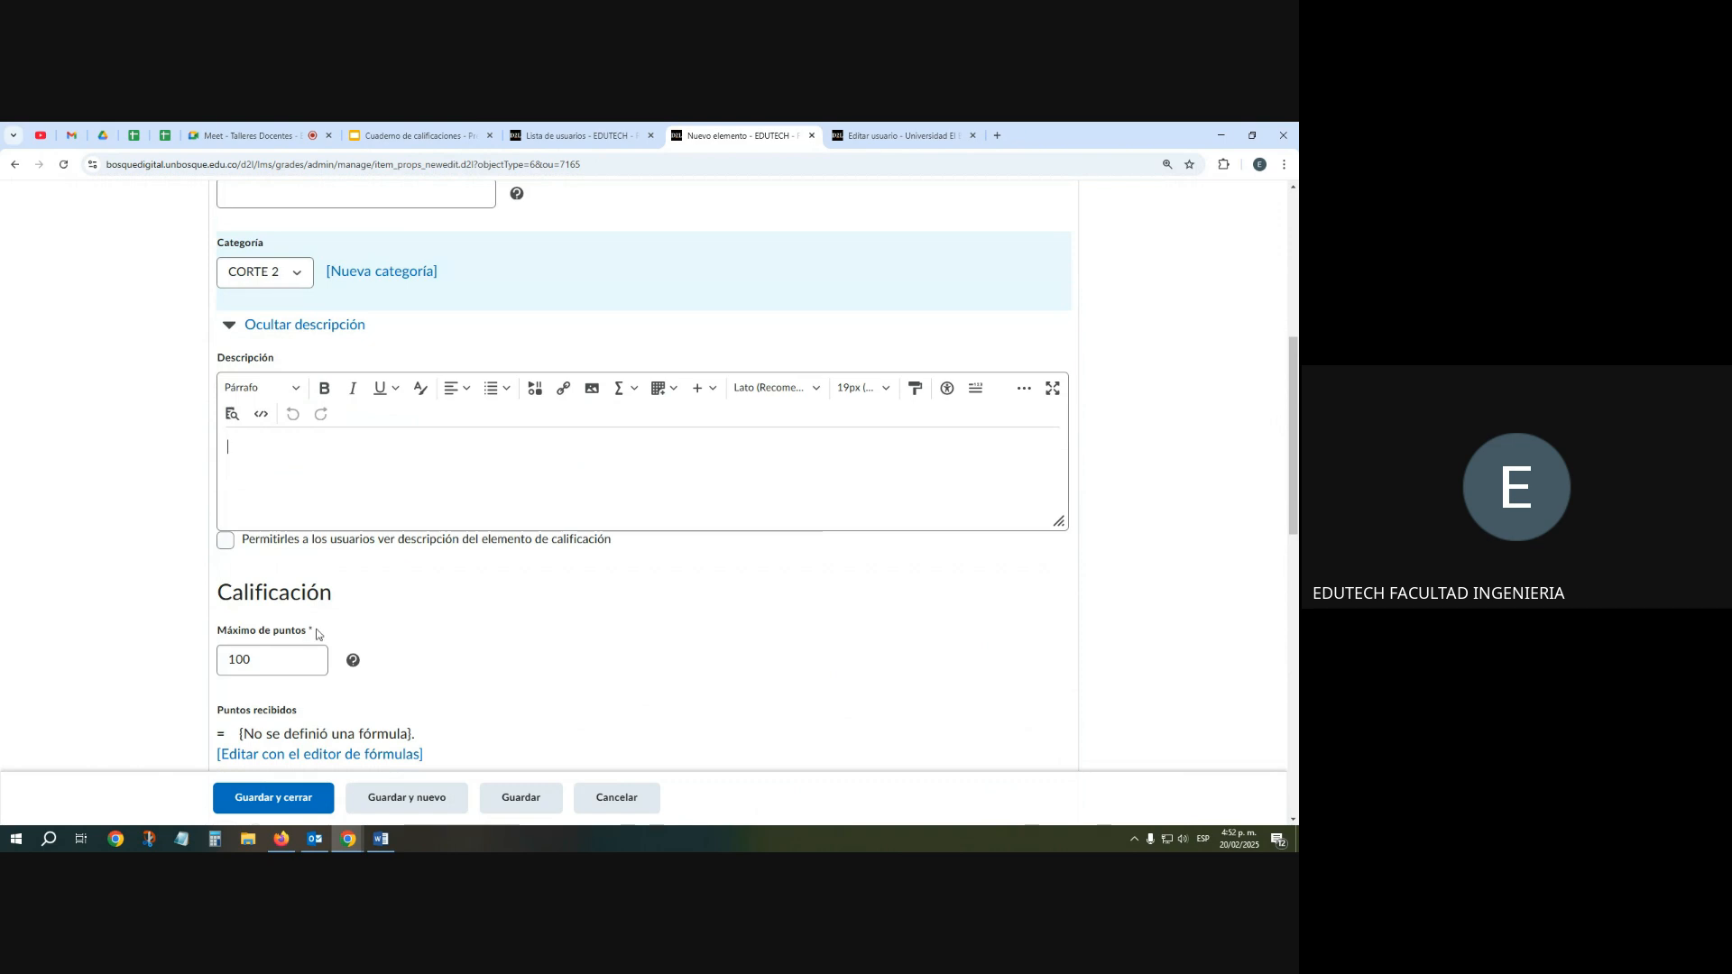
double_click(241, 660)
text(5)
scroll(258, 658, down, 2)
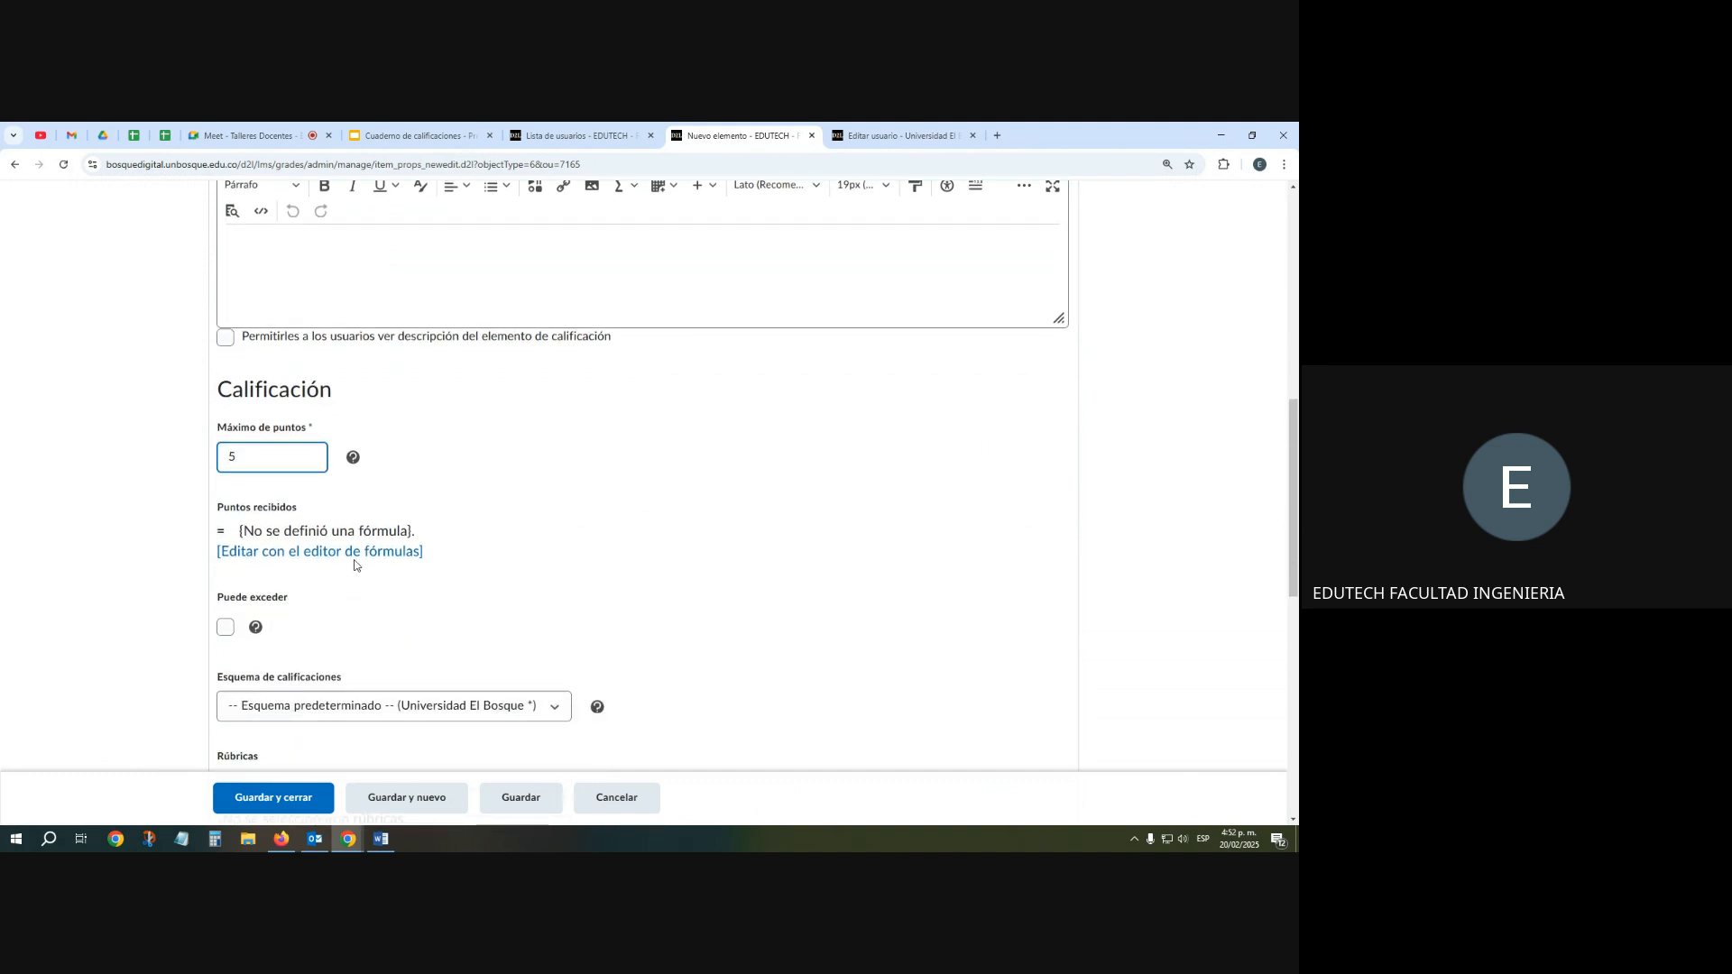
Start the Def. corte 2 formula with the received points of Foro de anuncios y consultas académicas multiplied by 0.2, followed by a plus sign
click(353, 562)
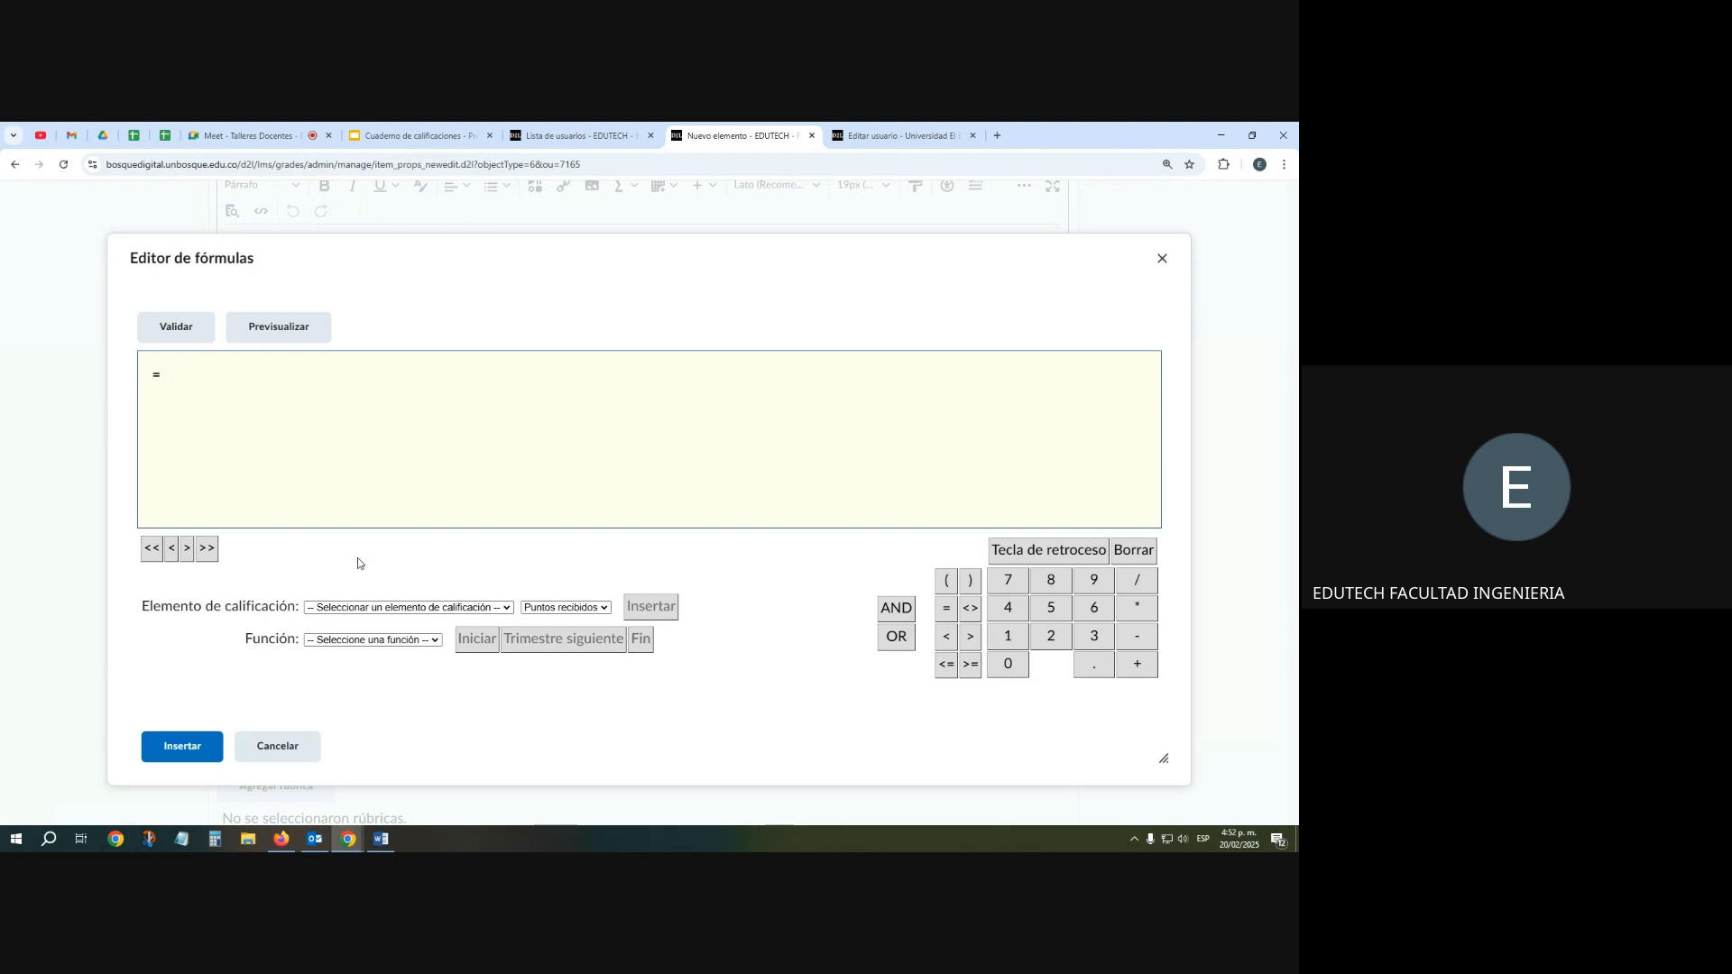
click(397, 608)
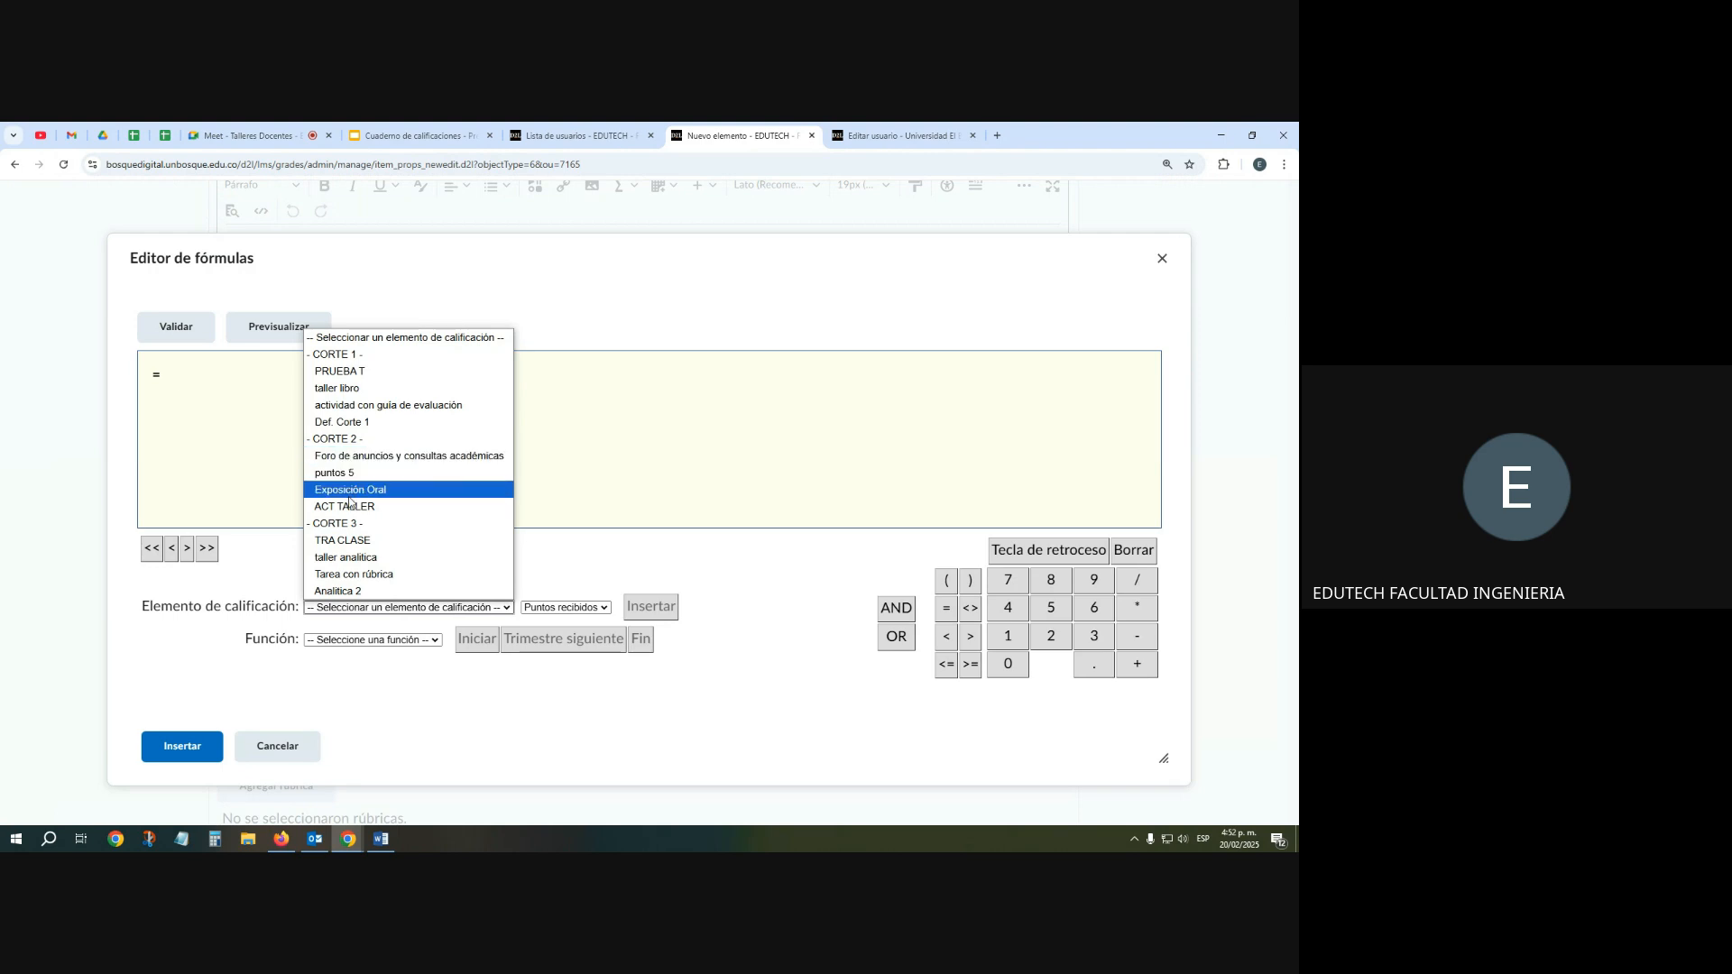
click(358, 455)
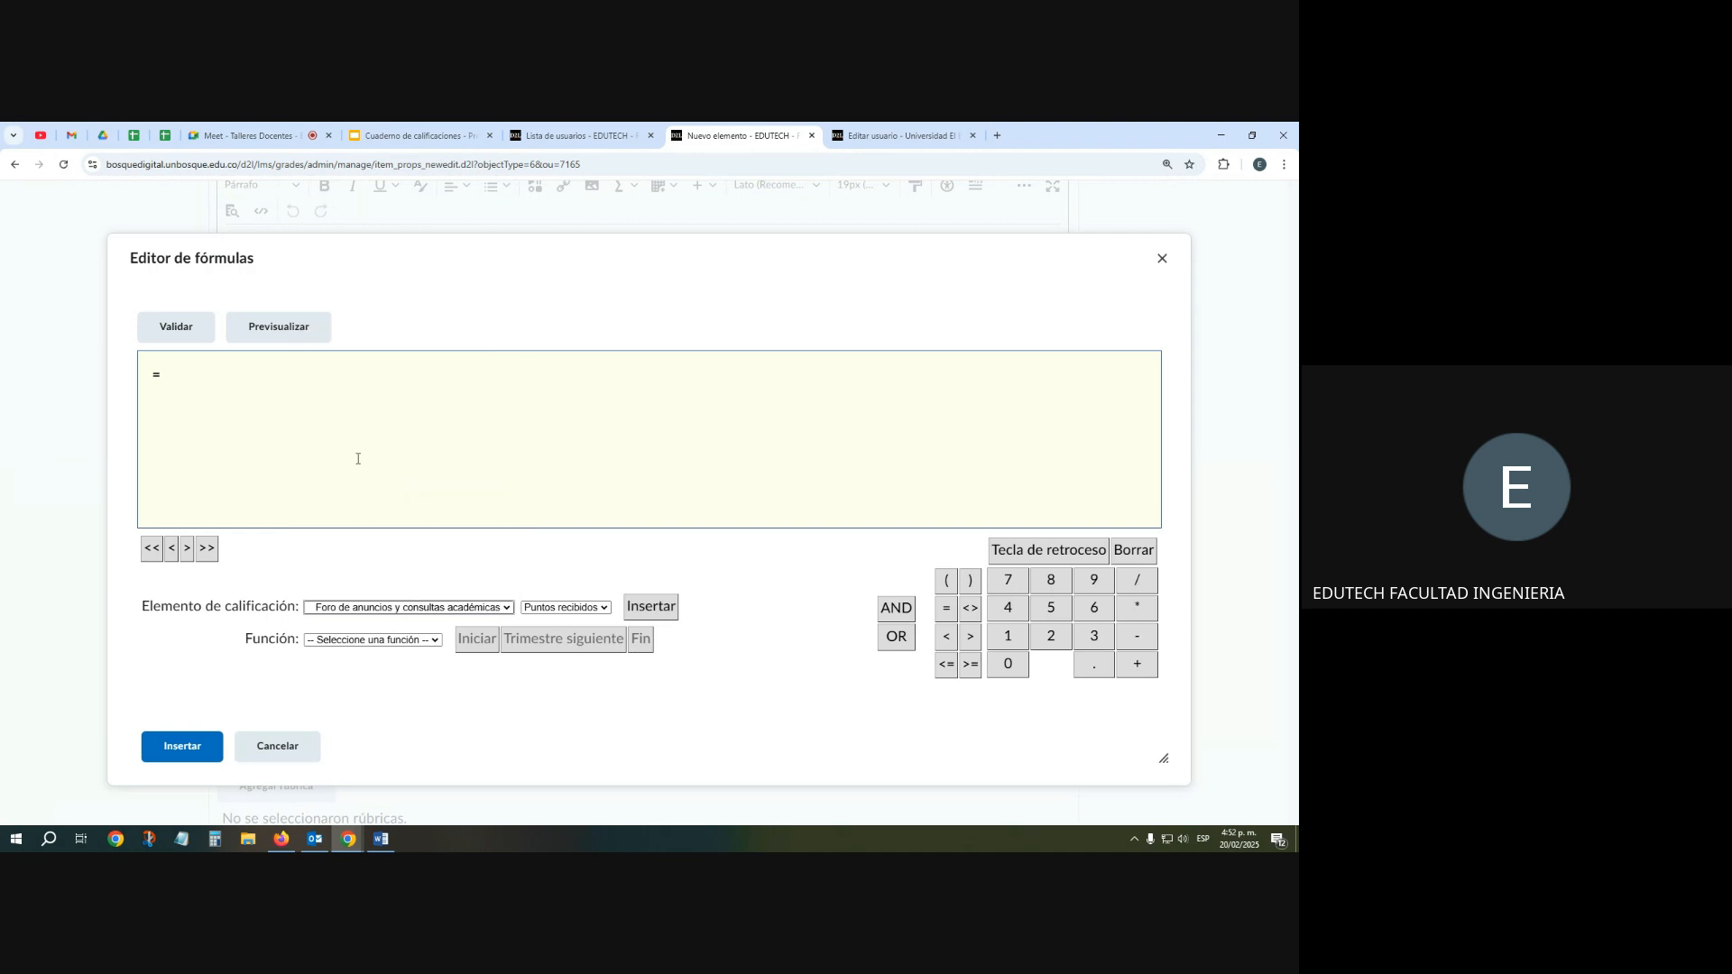
click(661, 607)
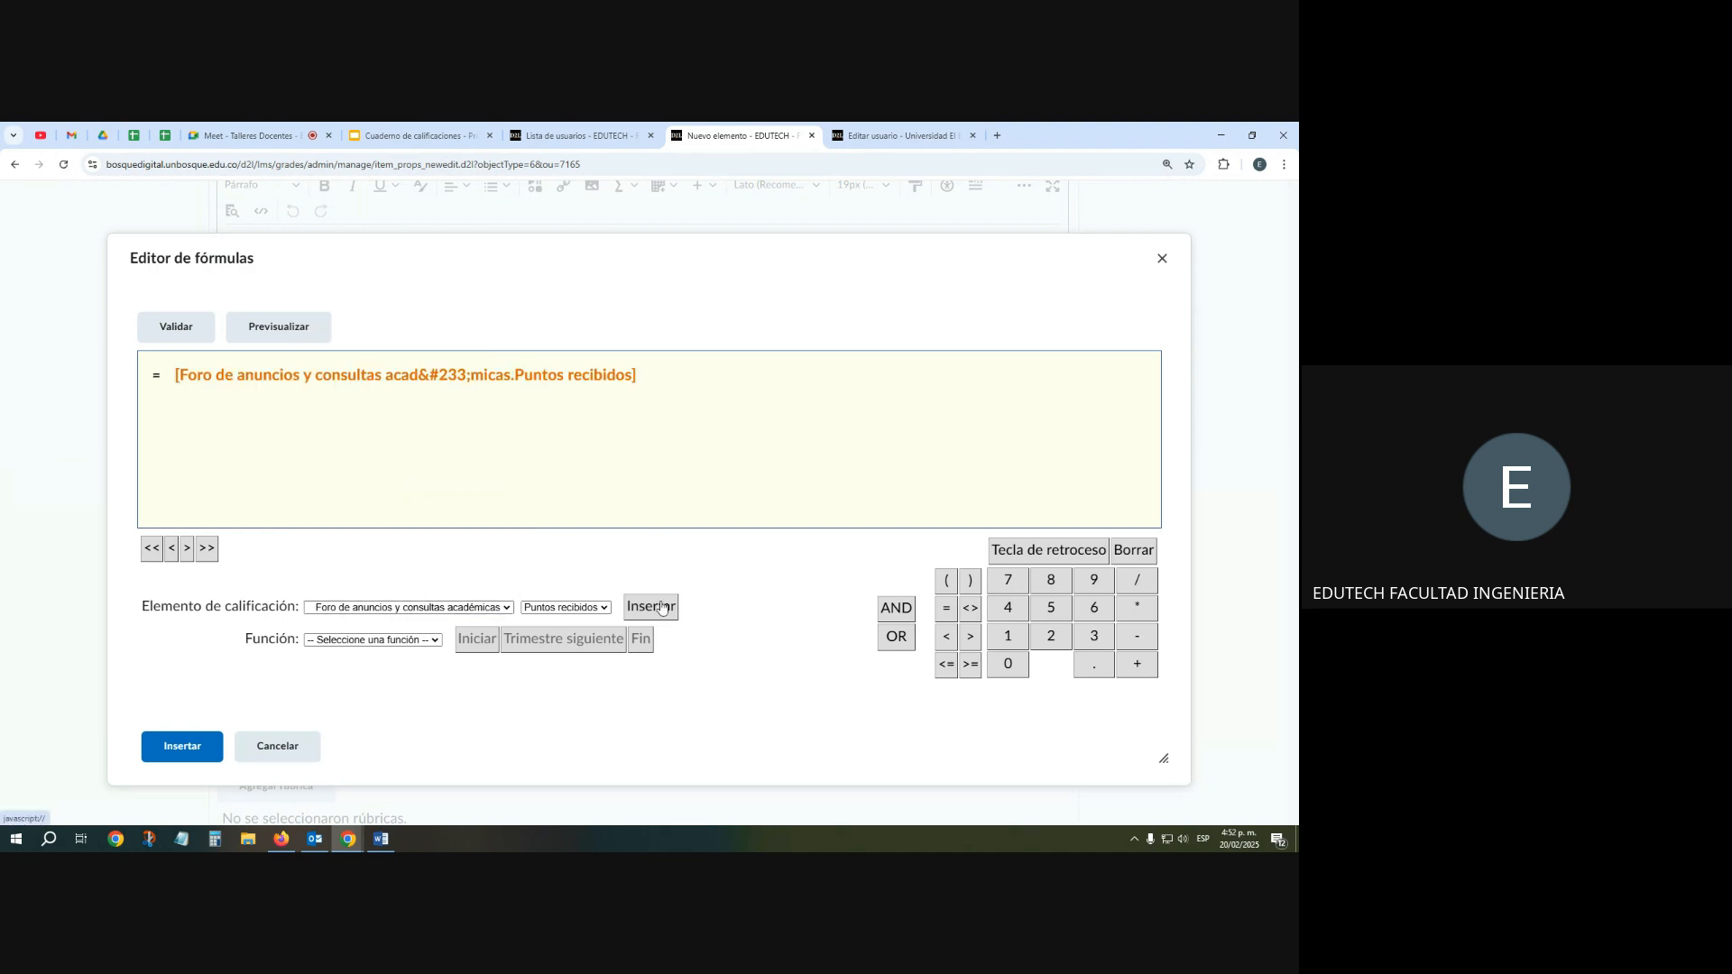
text(+)
Add the received points of puntos 5 times 0.3 and of Exposición Oral times 0.4 to the formula, ending with a plus sign
click(451, 607)
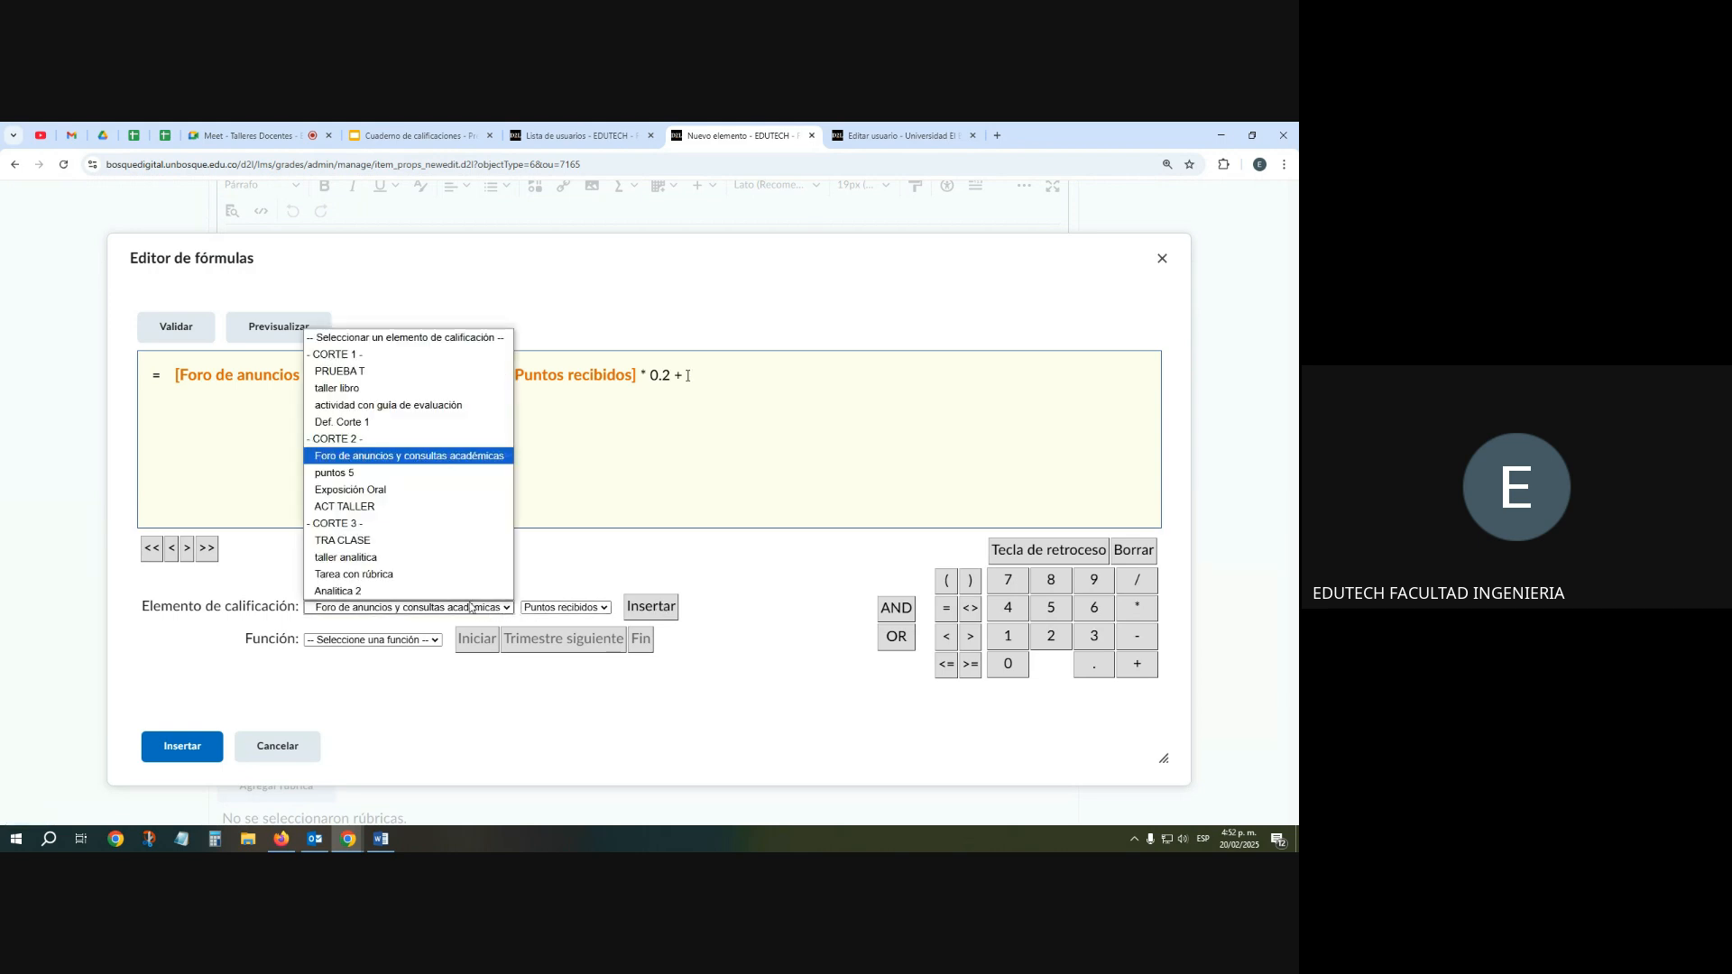
click(418, 483)
click(650, 607)
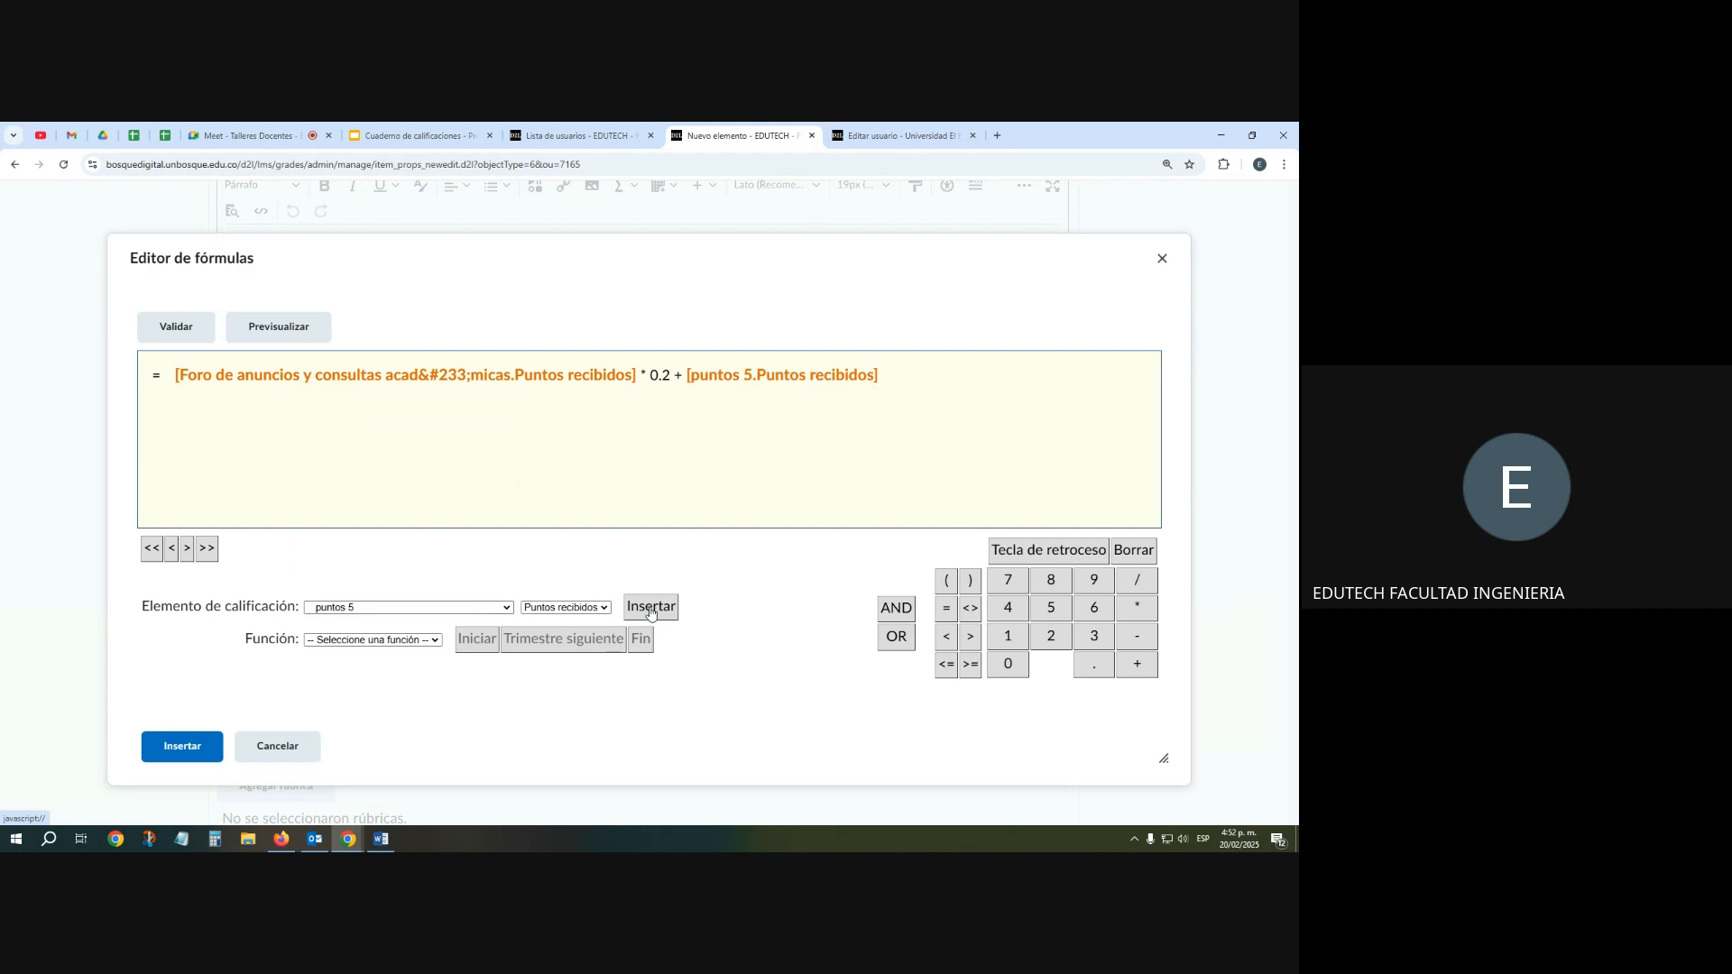
text(* 0.3 +)
click(406, 607)
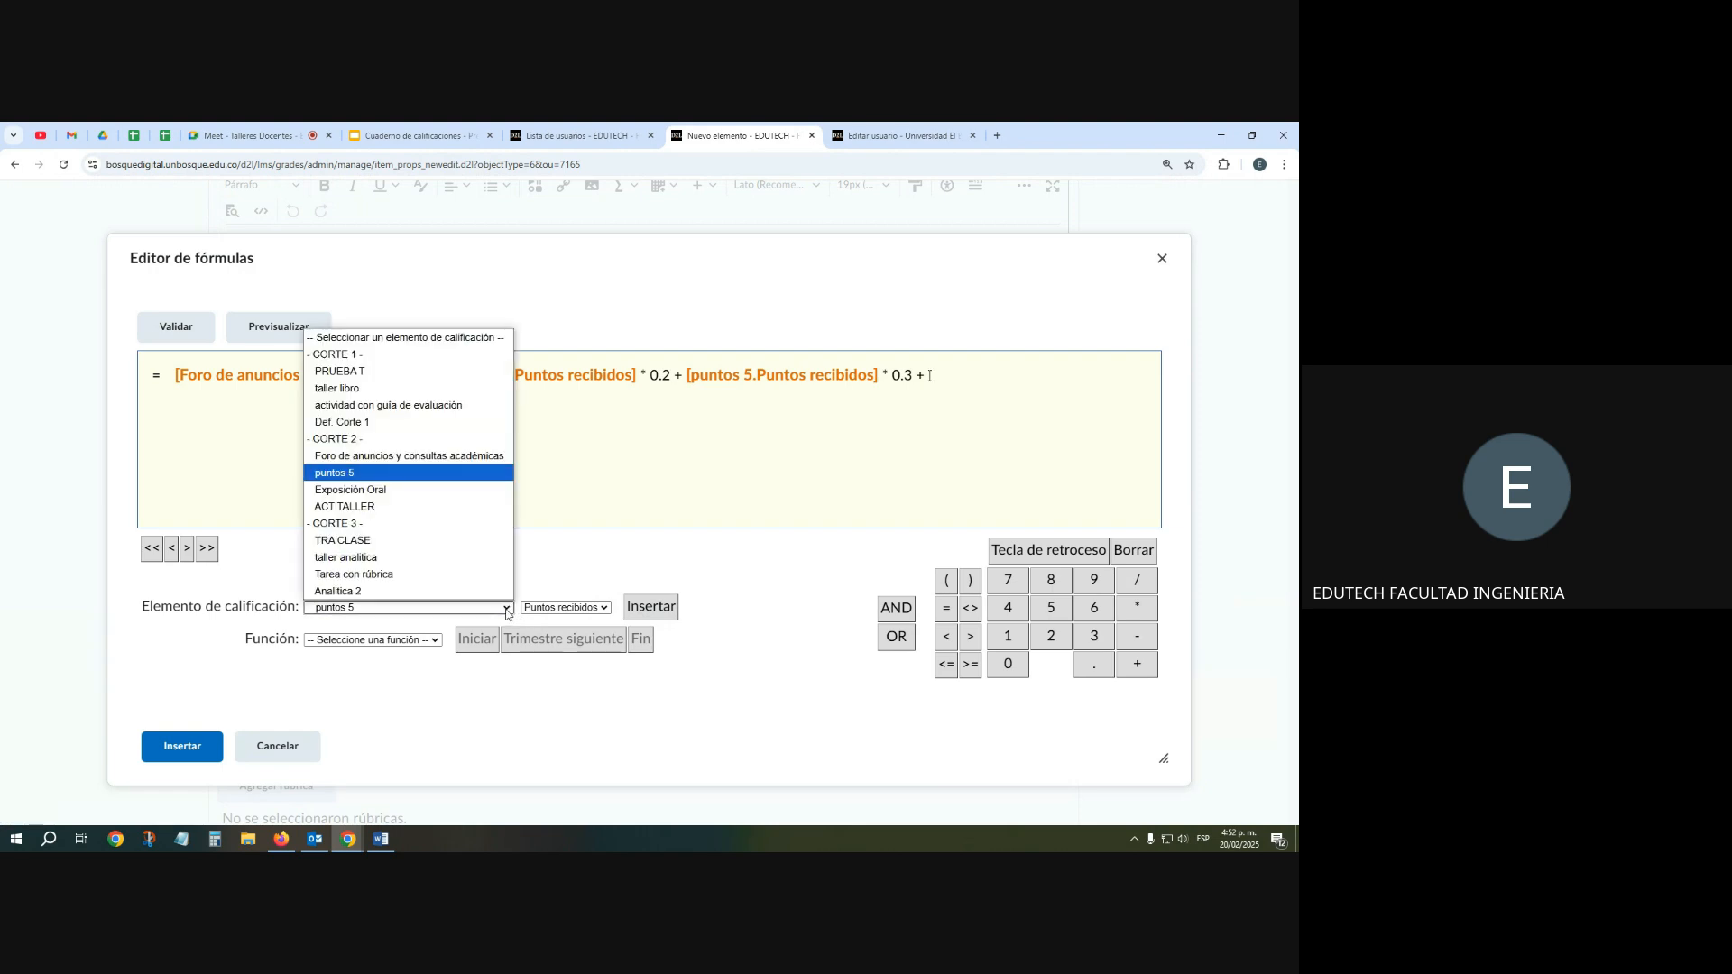
click(390, 492)
click(655, 607)
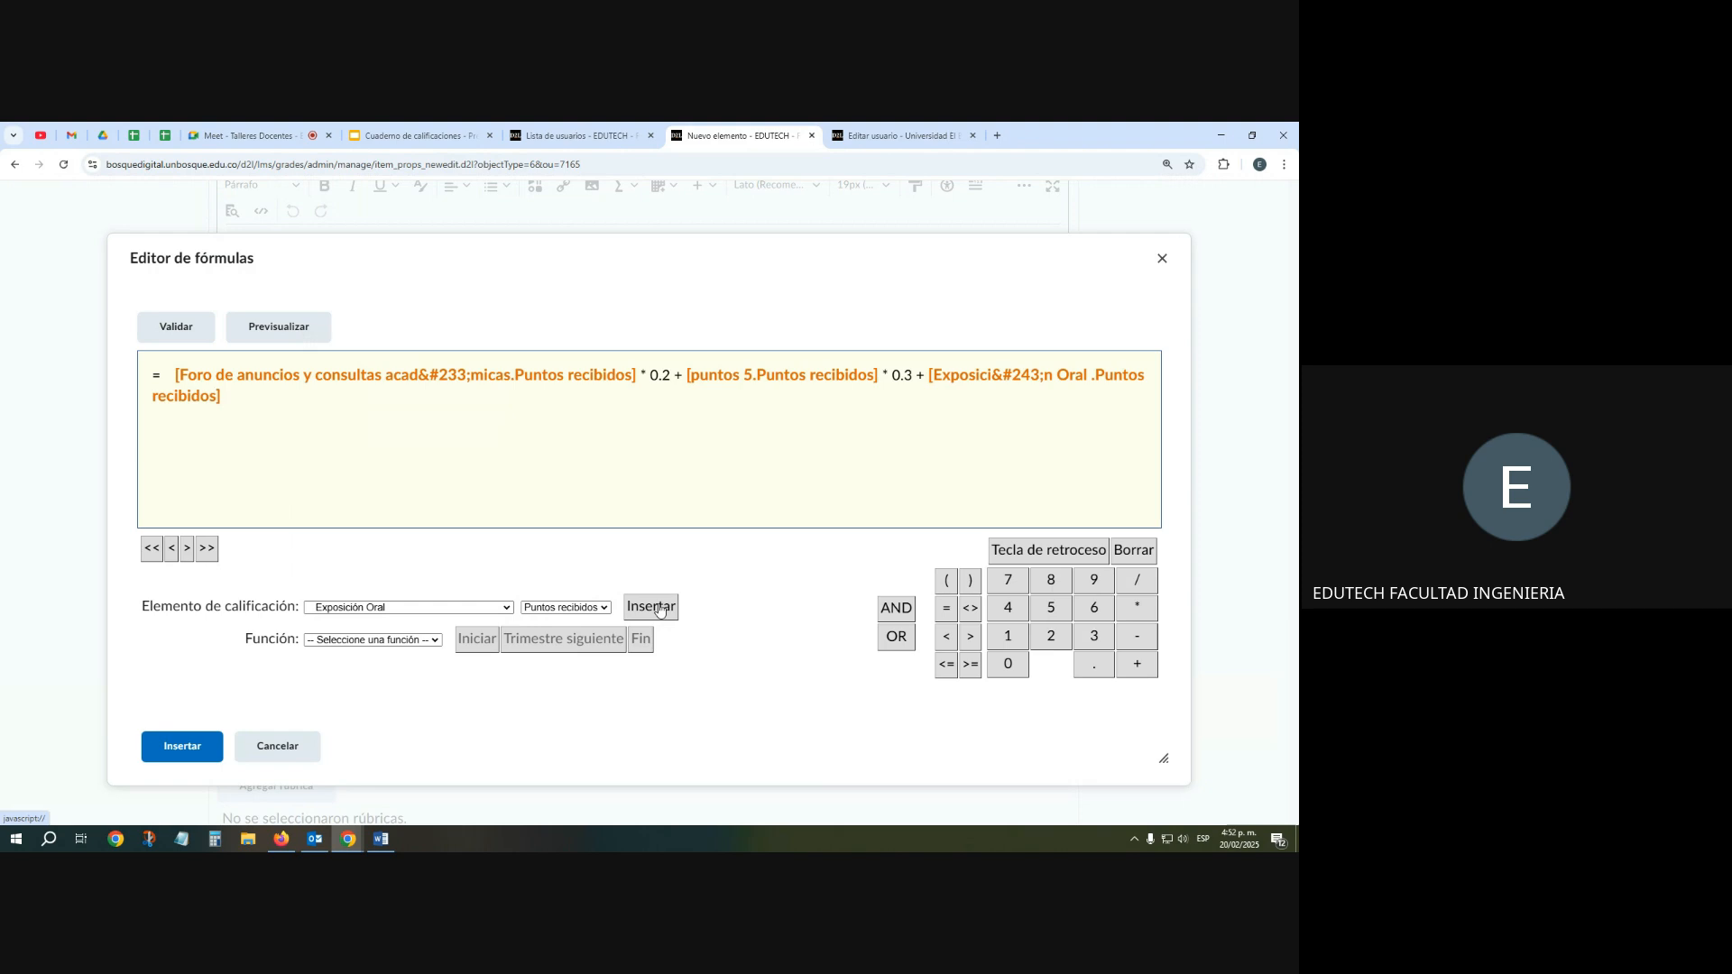
text(* 0.4 +)
Complete the formula with the received points of ACT TALLER multiplied by 0.1
click(460, 607)
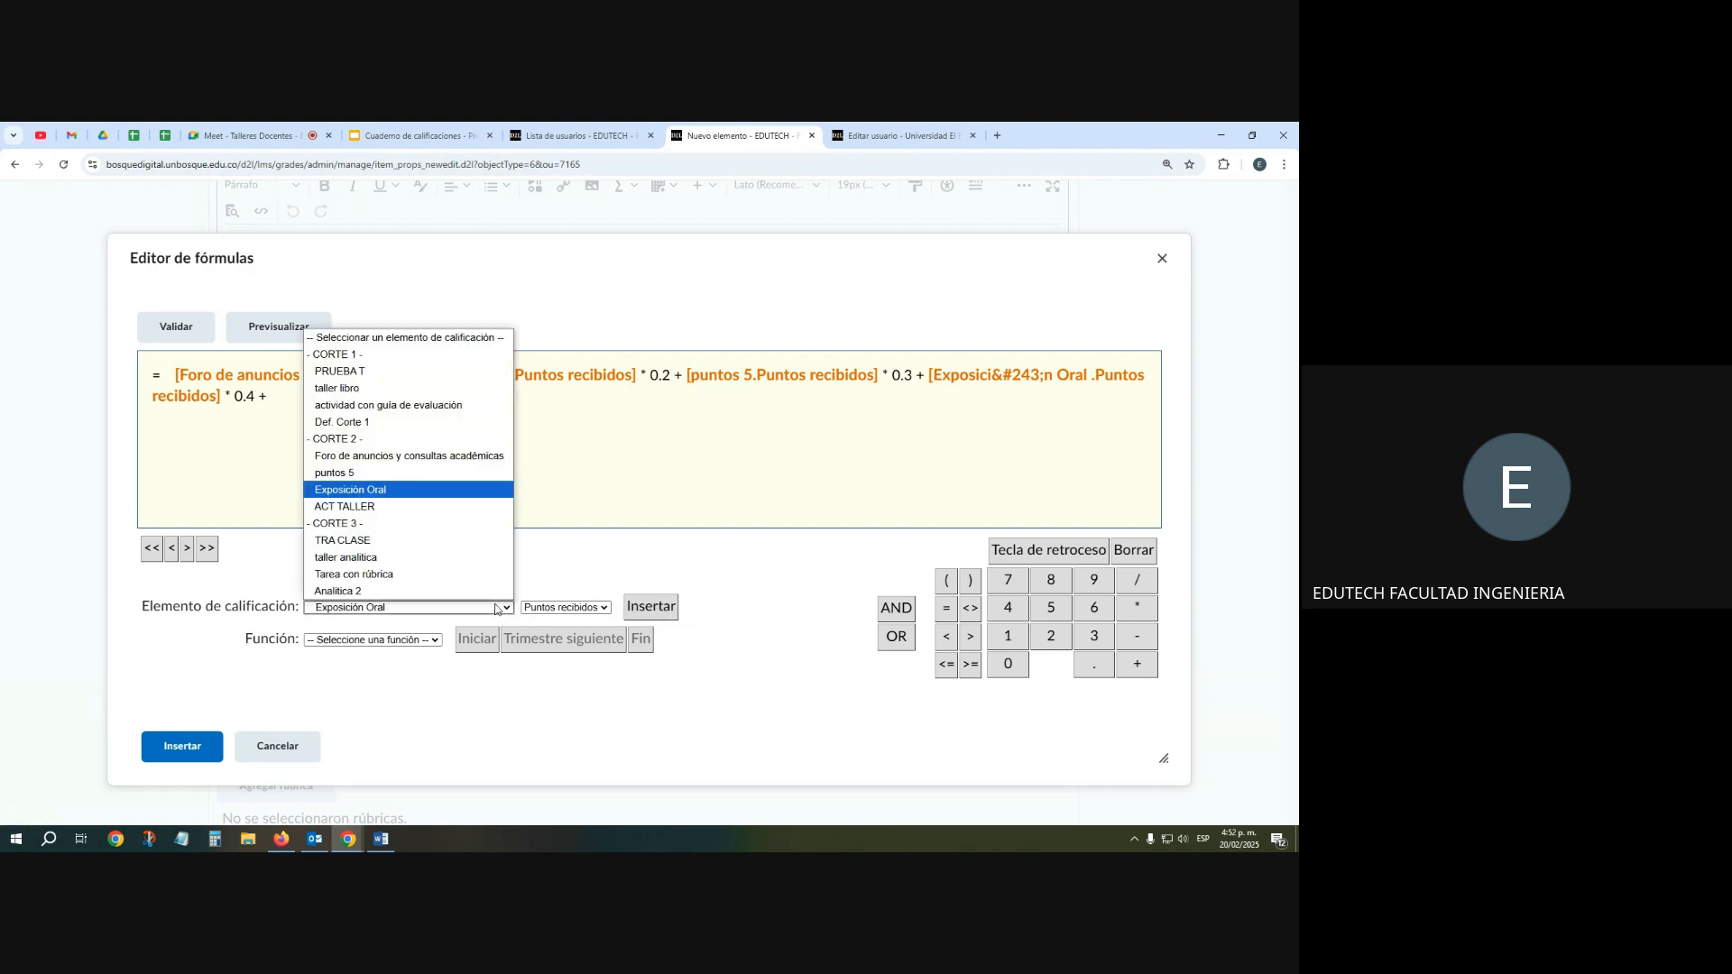
click(411, 507)
click(665, 608)
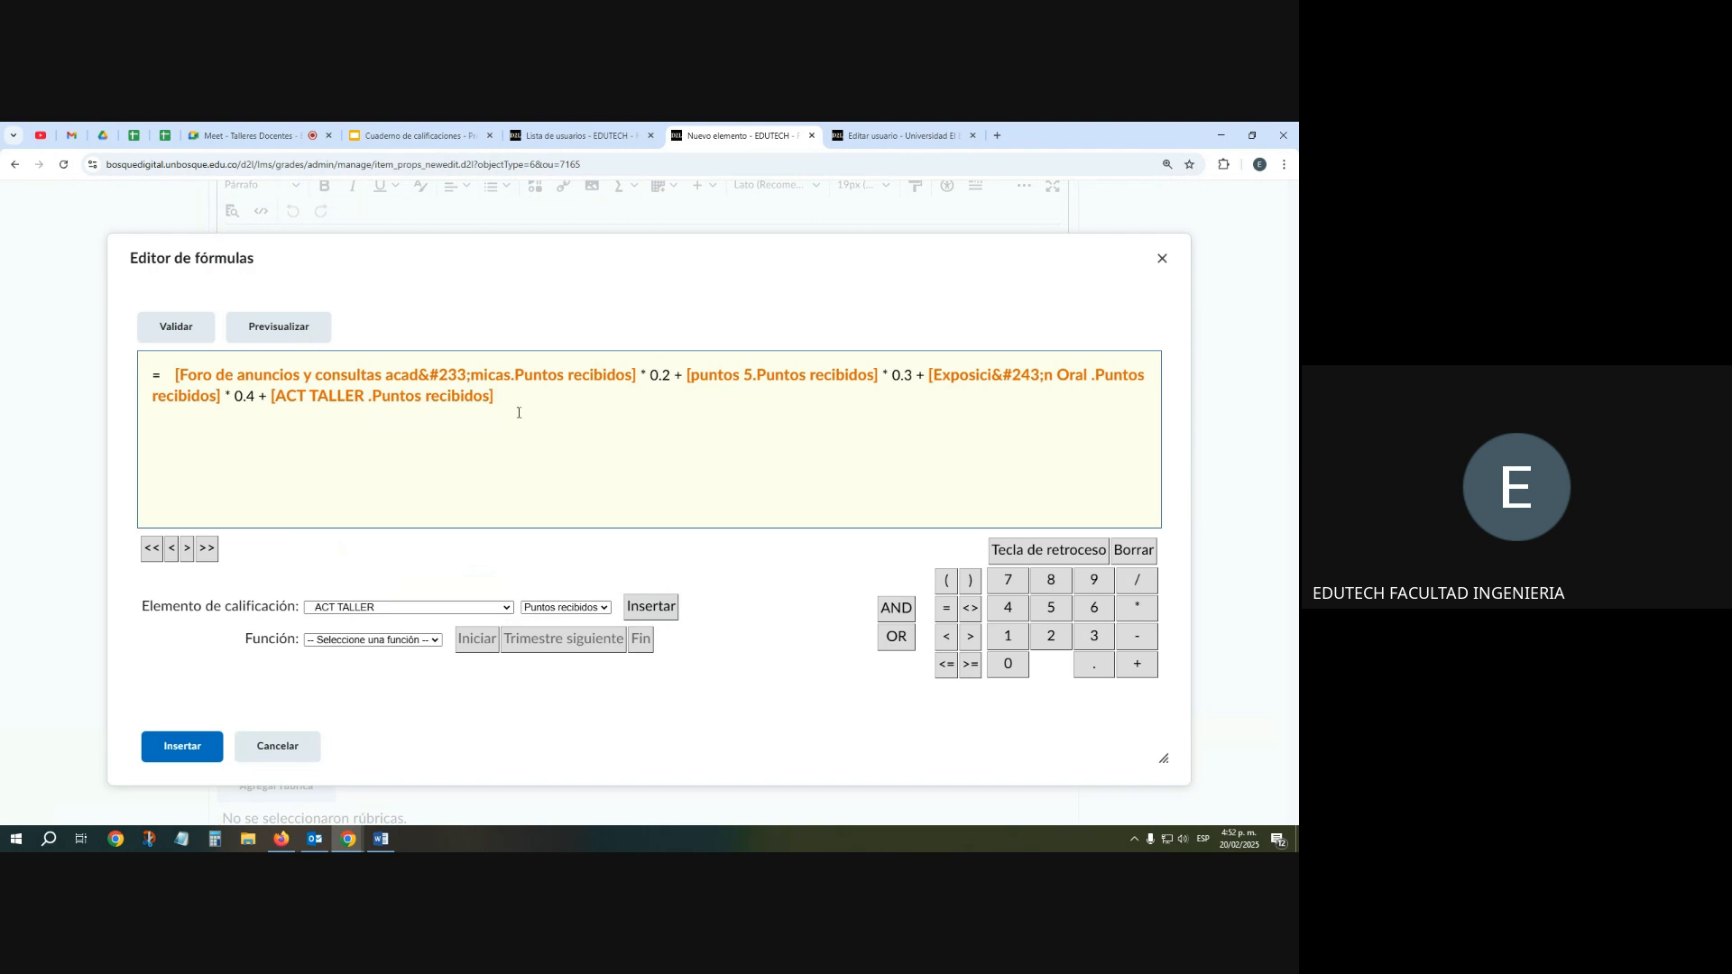
text(* 0.1)
Validate and preview the Def. corte 2 formula, and insert it into the grade item
click(177, 327)
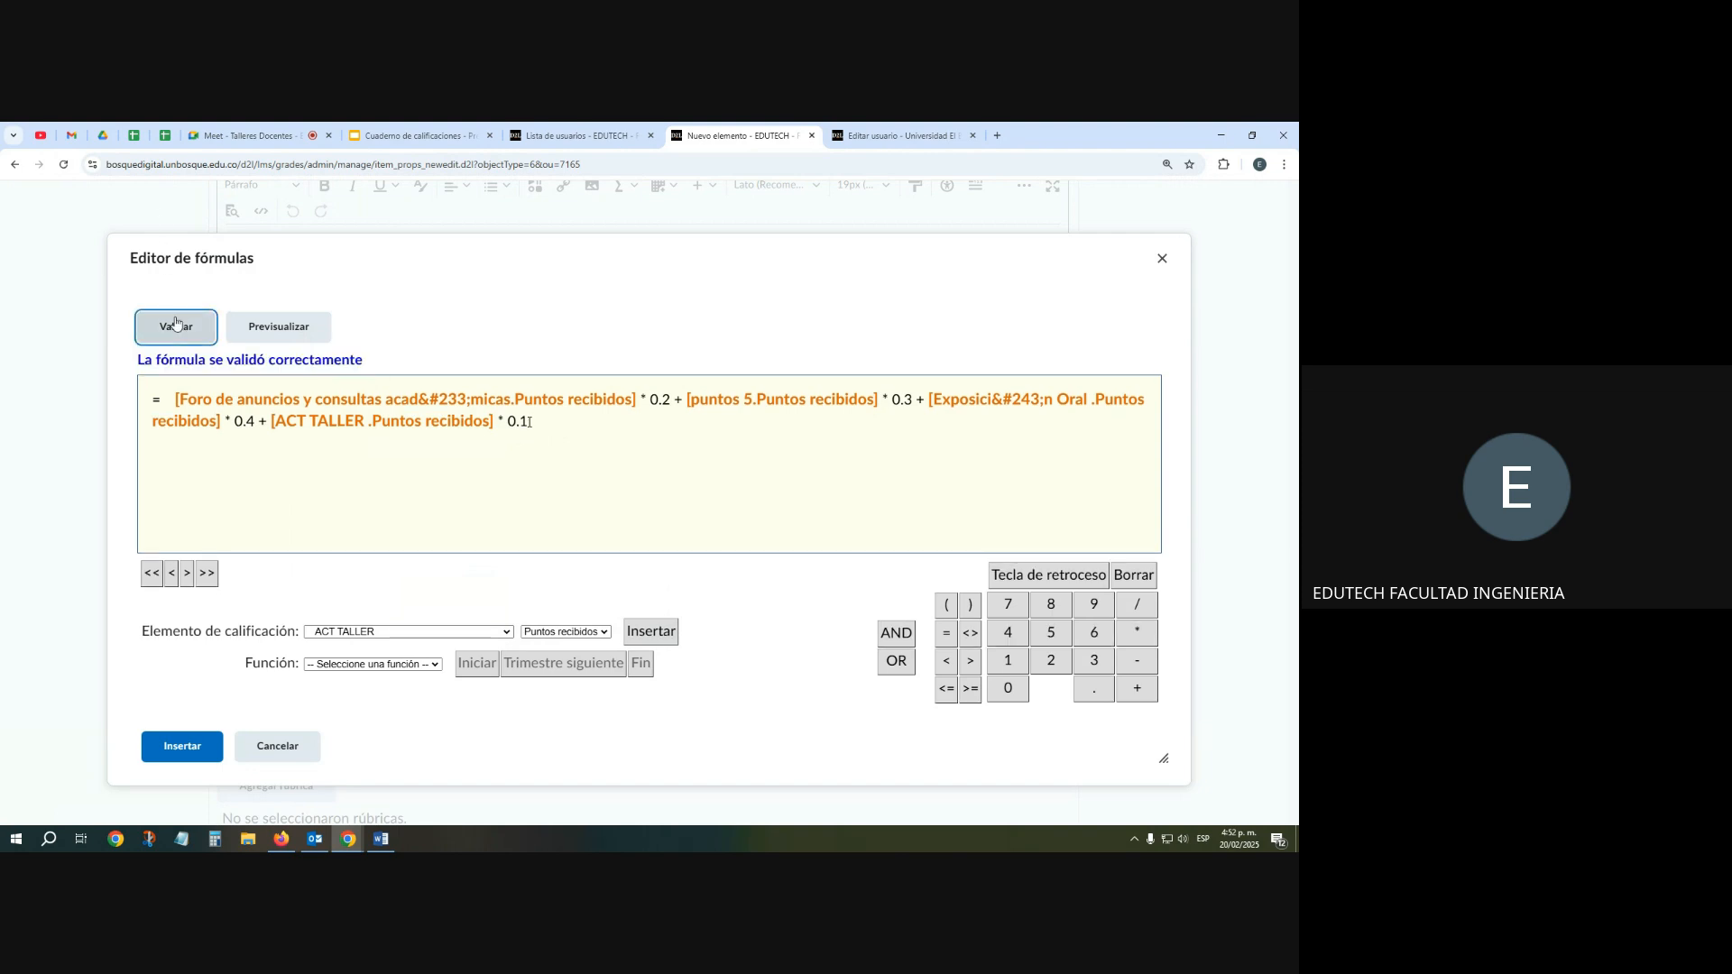
click(264, 327)
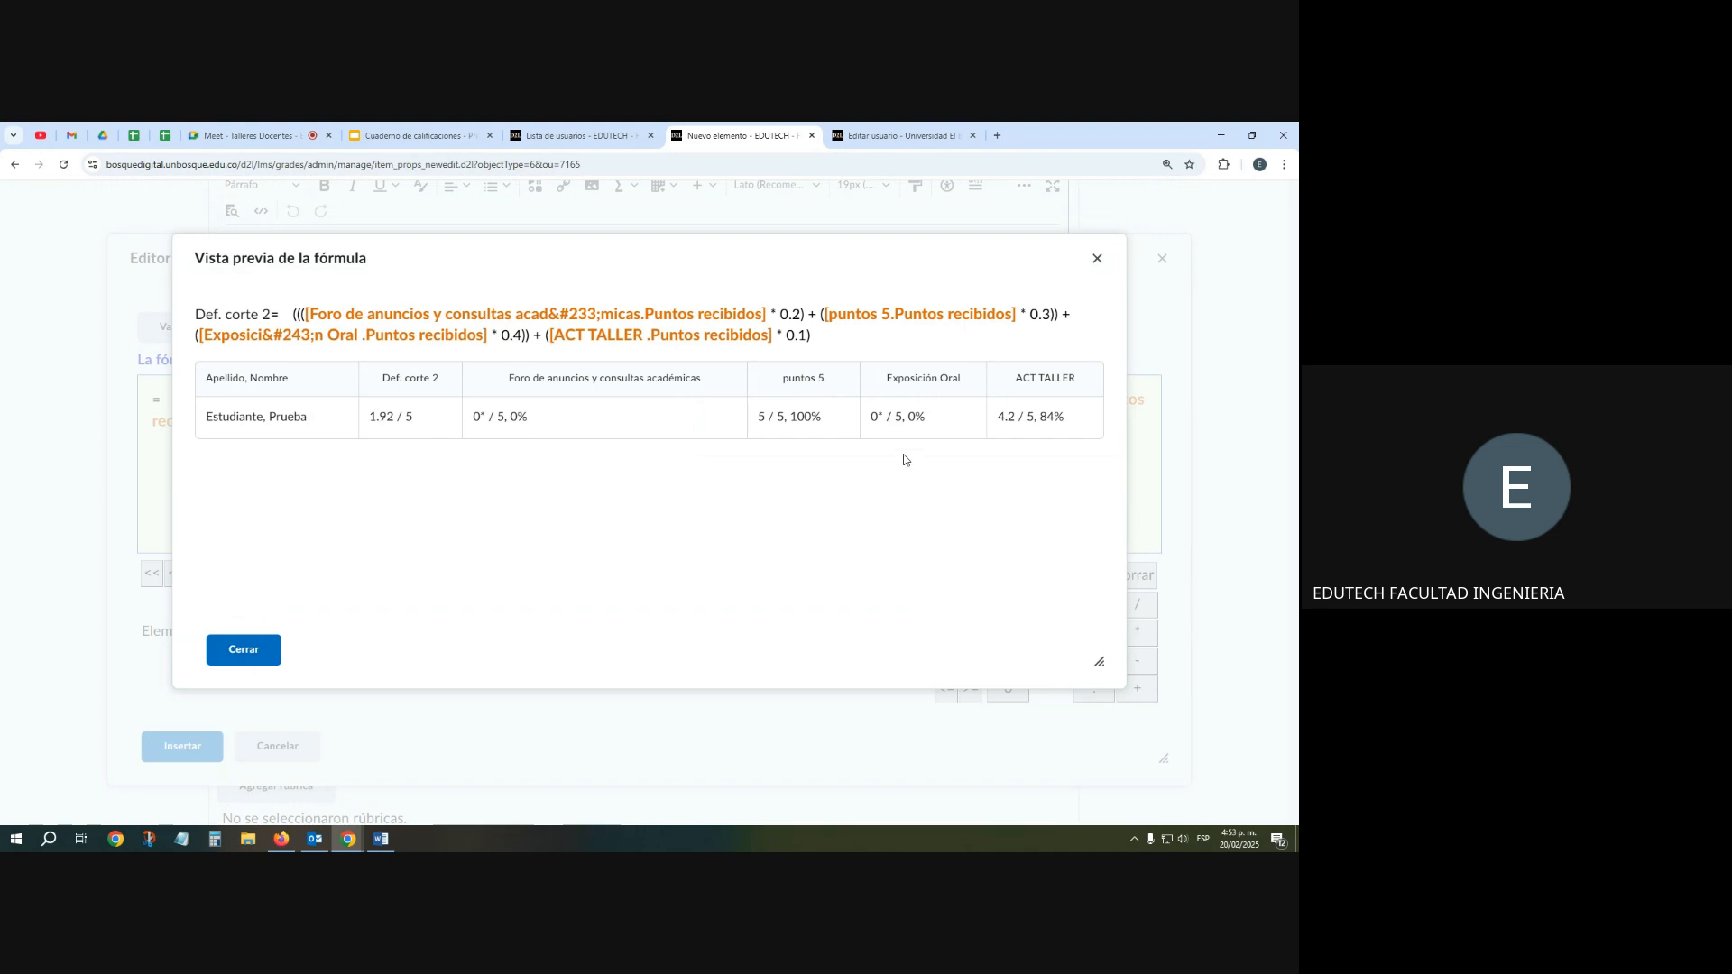
click(240, 651)
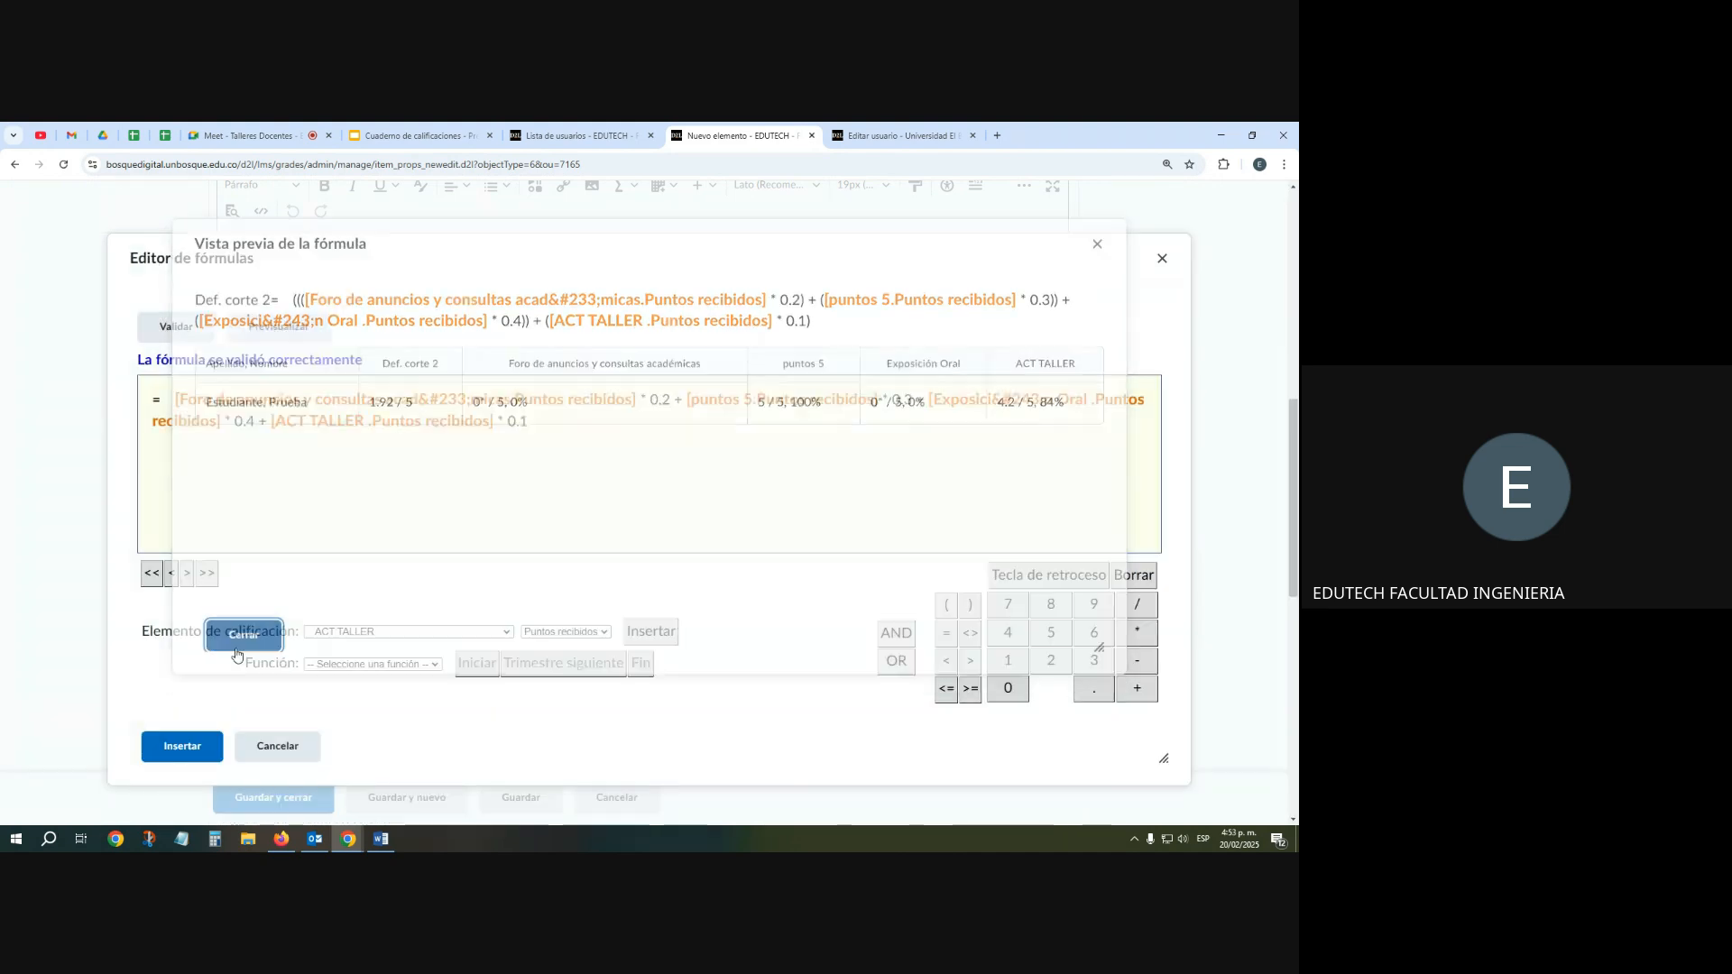
click(182, 745)
Set the grade scheme of Def. corte 2 to Universidad El Bosque *, and save and close the item
scroll(328, 604, down, 2)
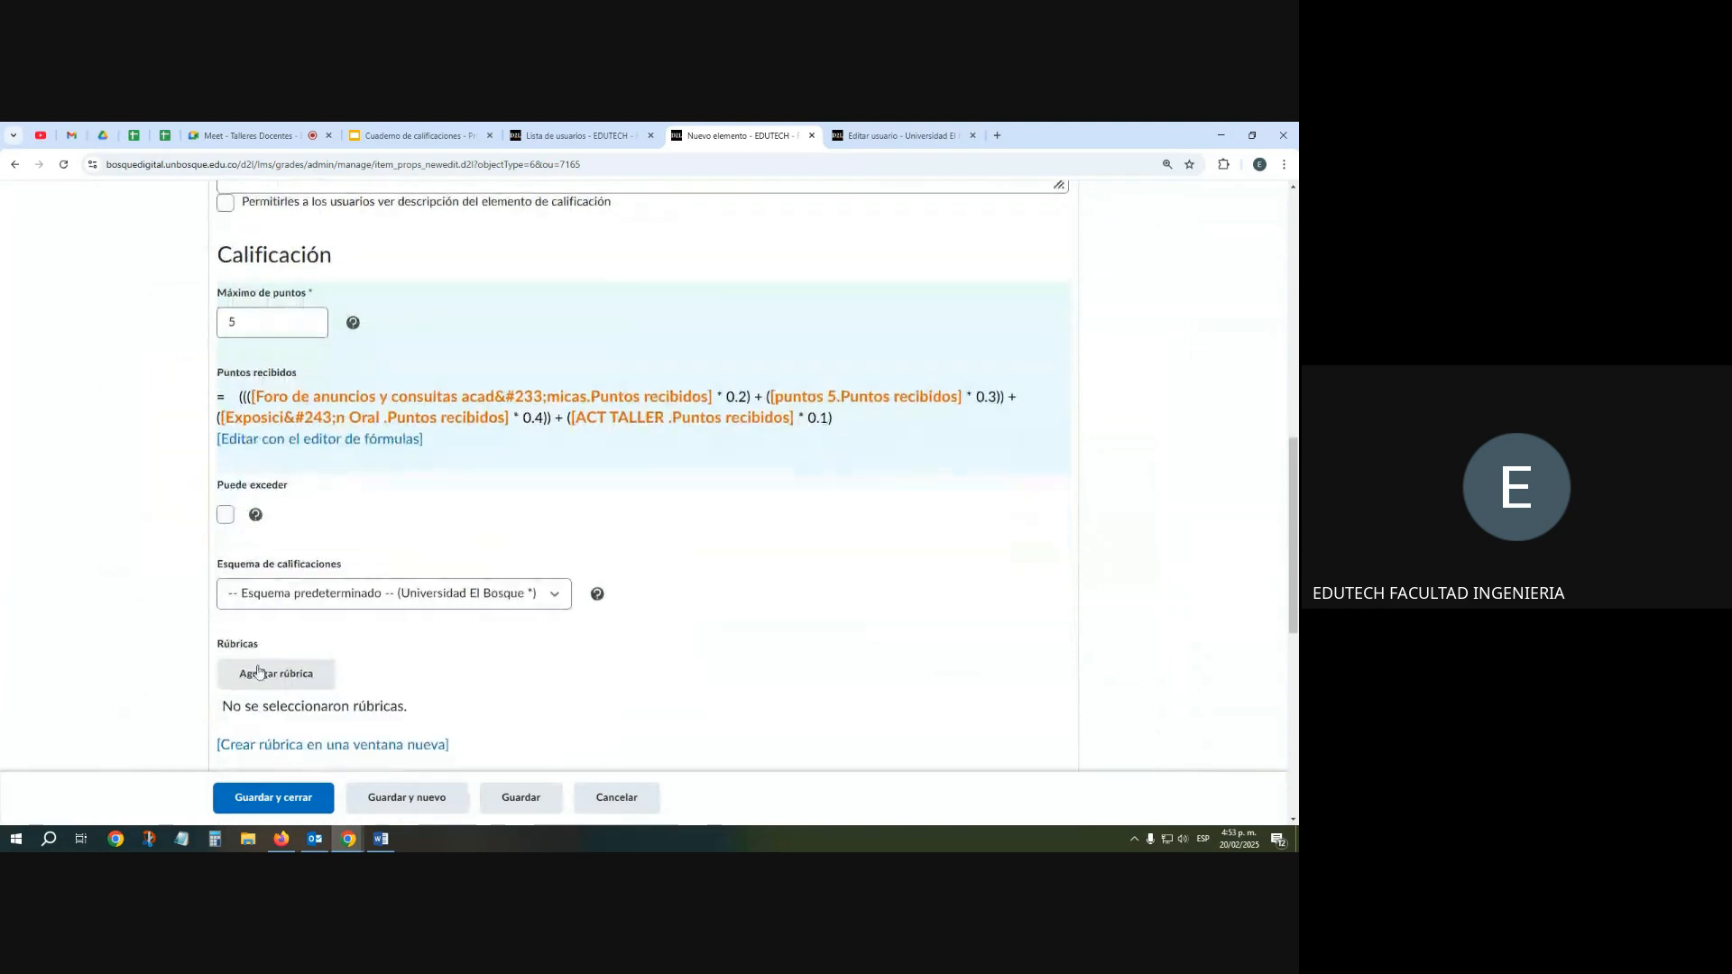
click(328, 604)
click(349, 659)
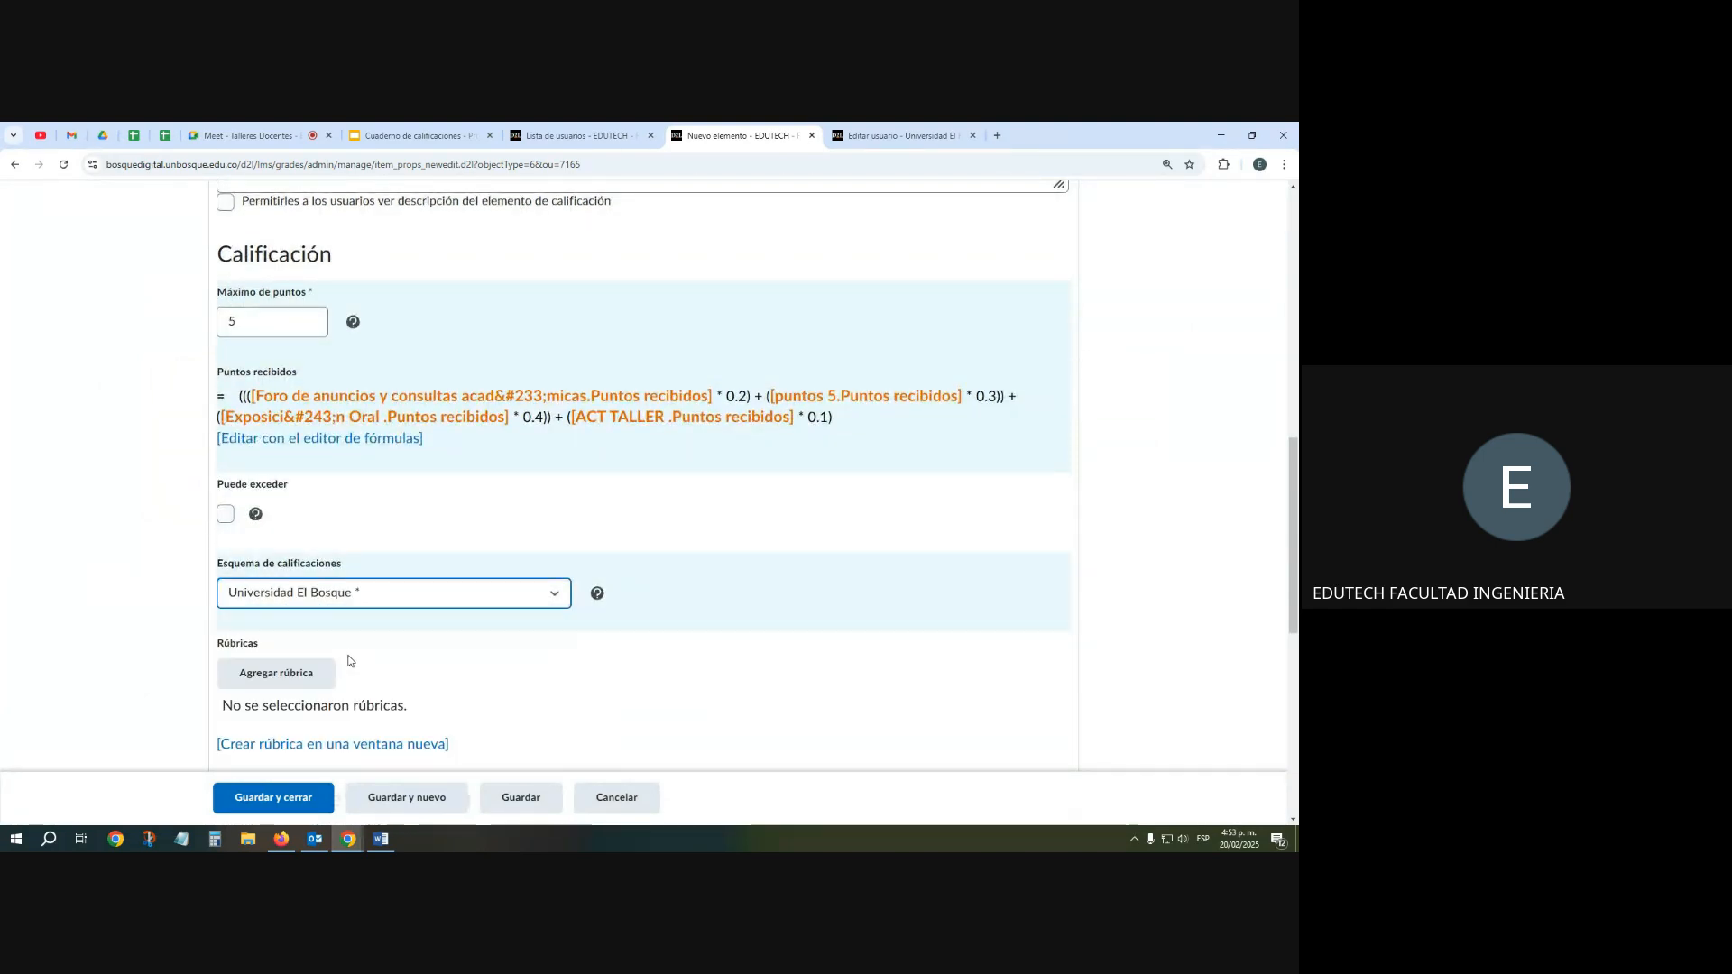
click(290, 799)
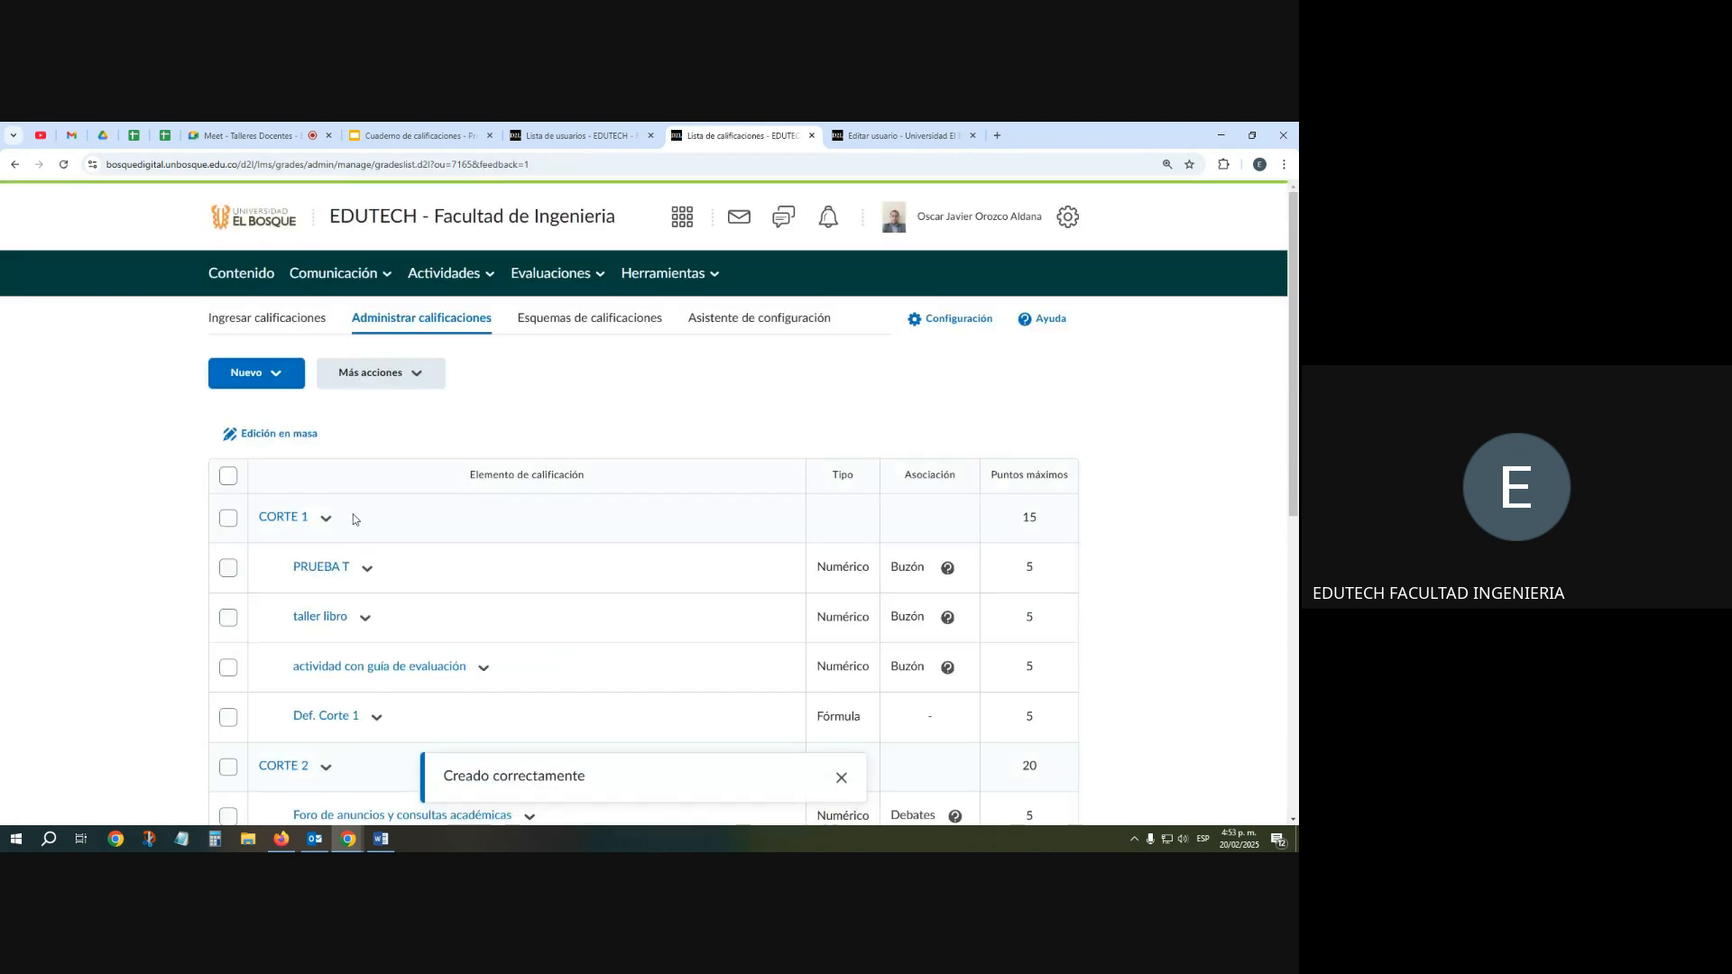
Examine the grade items and formula items listed under the CORTE 1, CORTE 2 and CORTE 3 categories
scroll(352, 552, down, 2)
scroll(360, 605, down, 2)
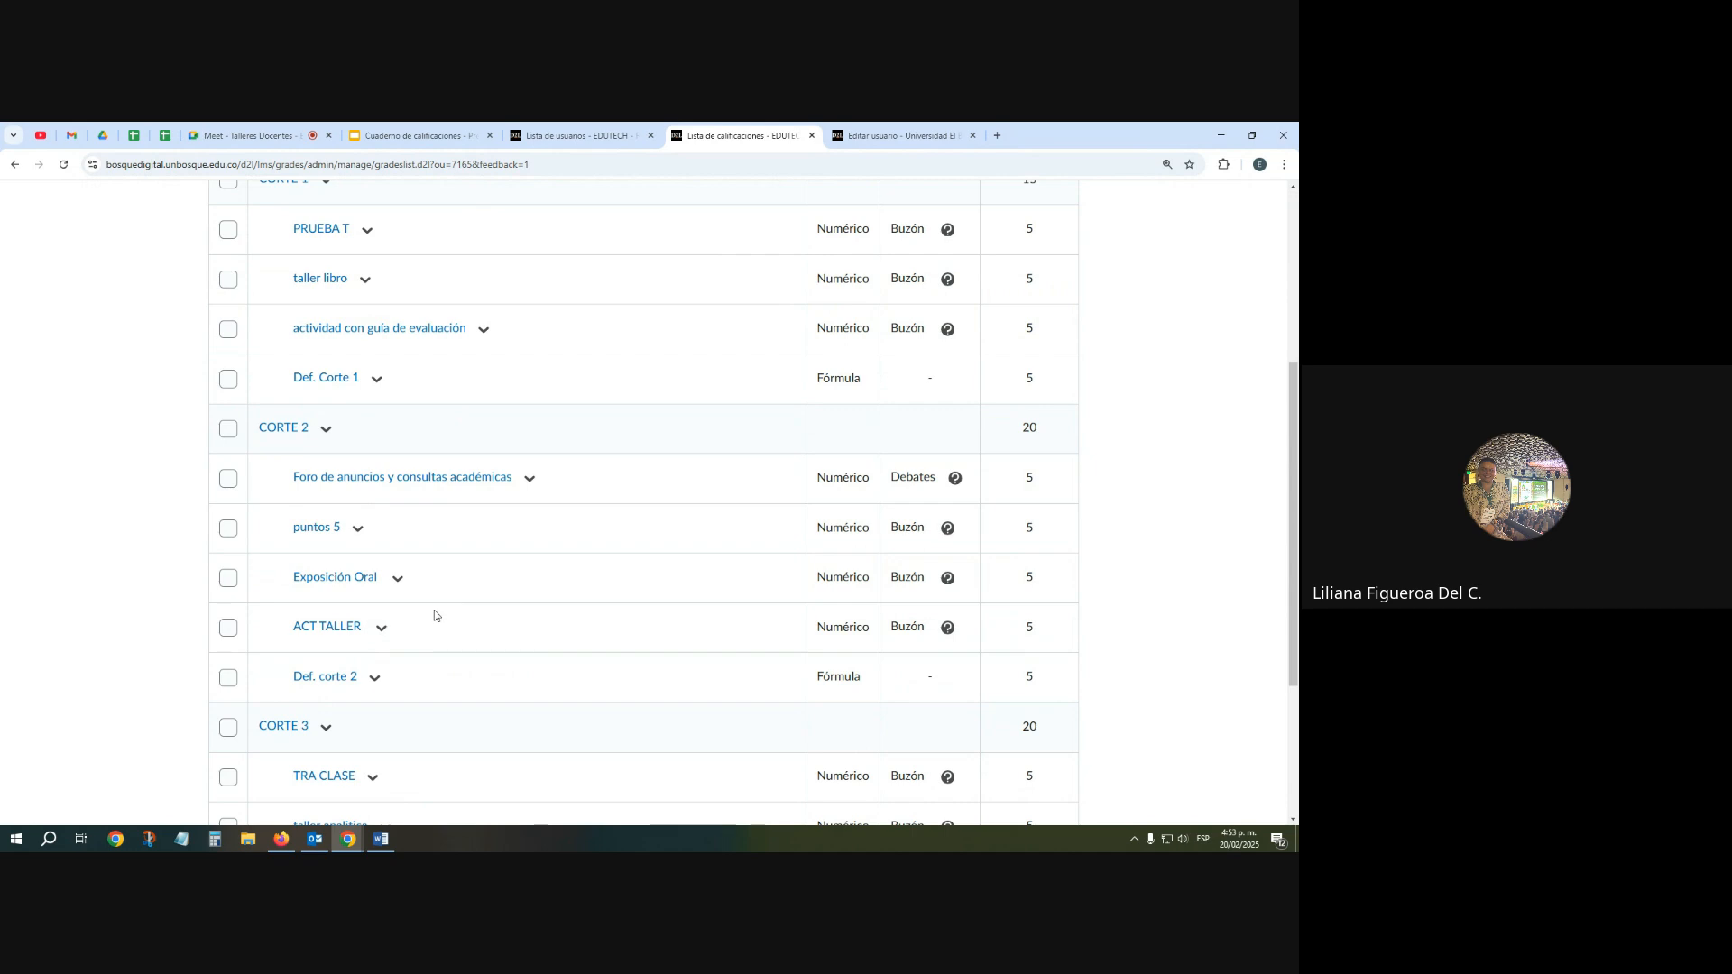
scroll(420, 618, down, 2)
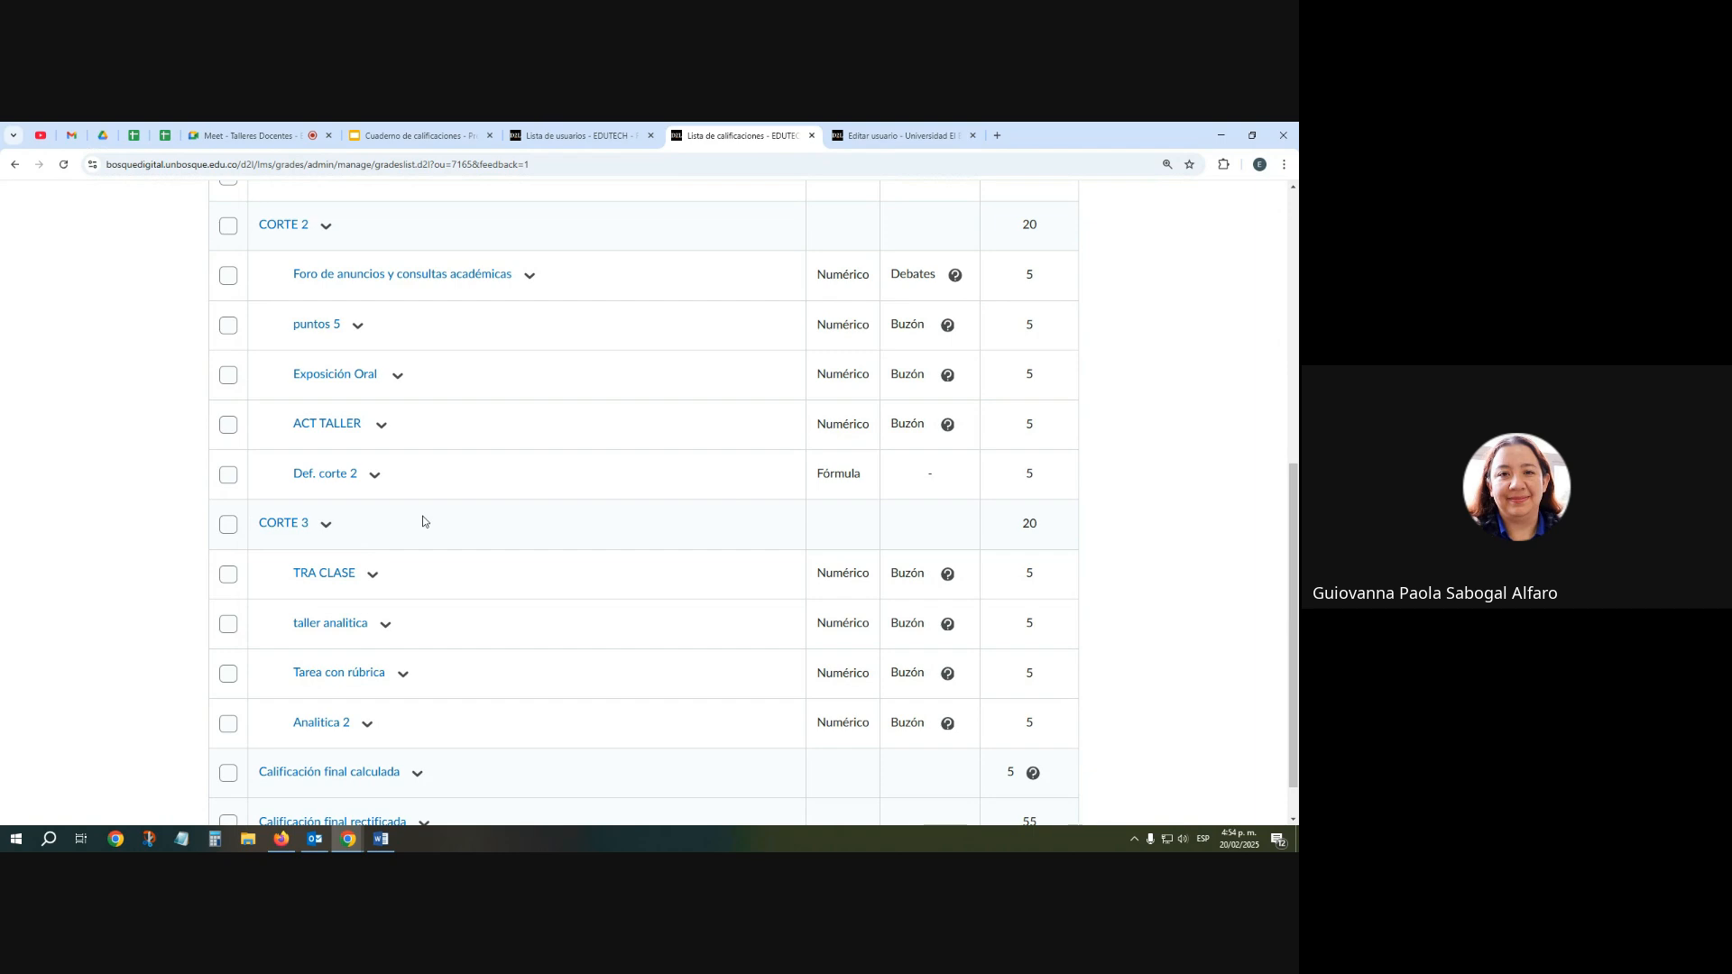
scroll(422, 521, up, 5)
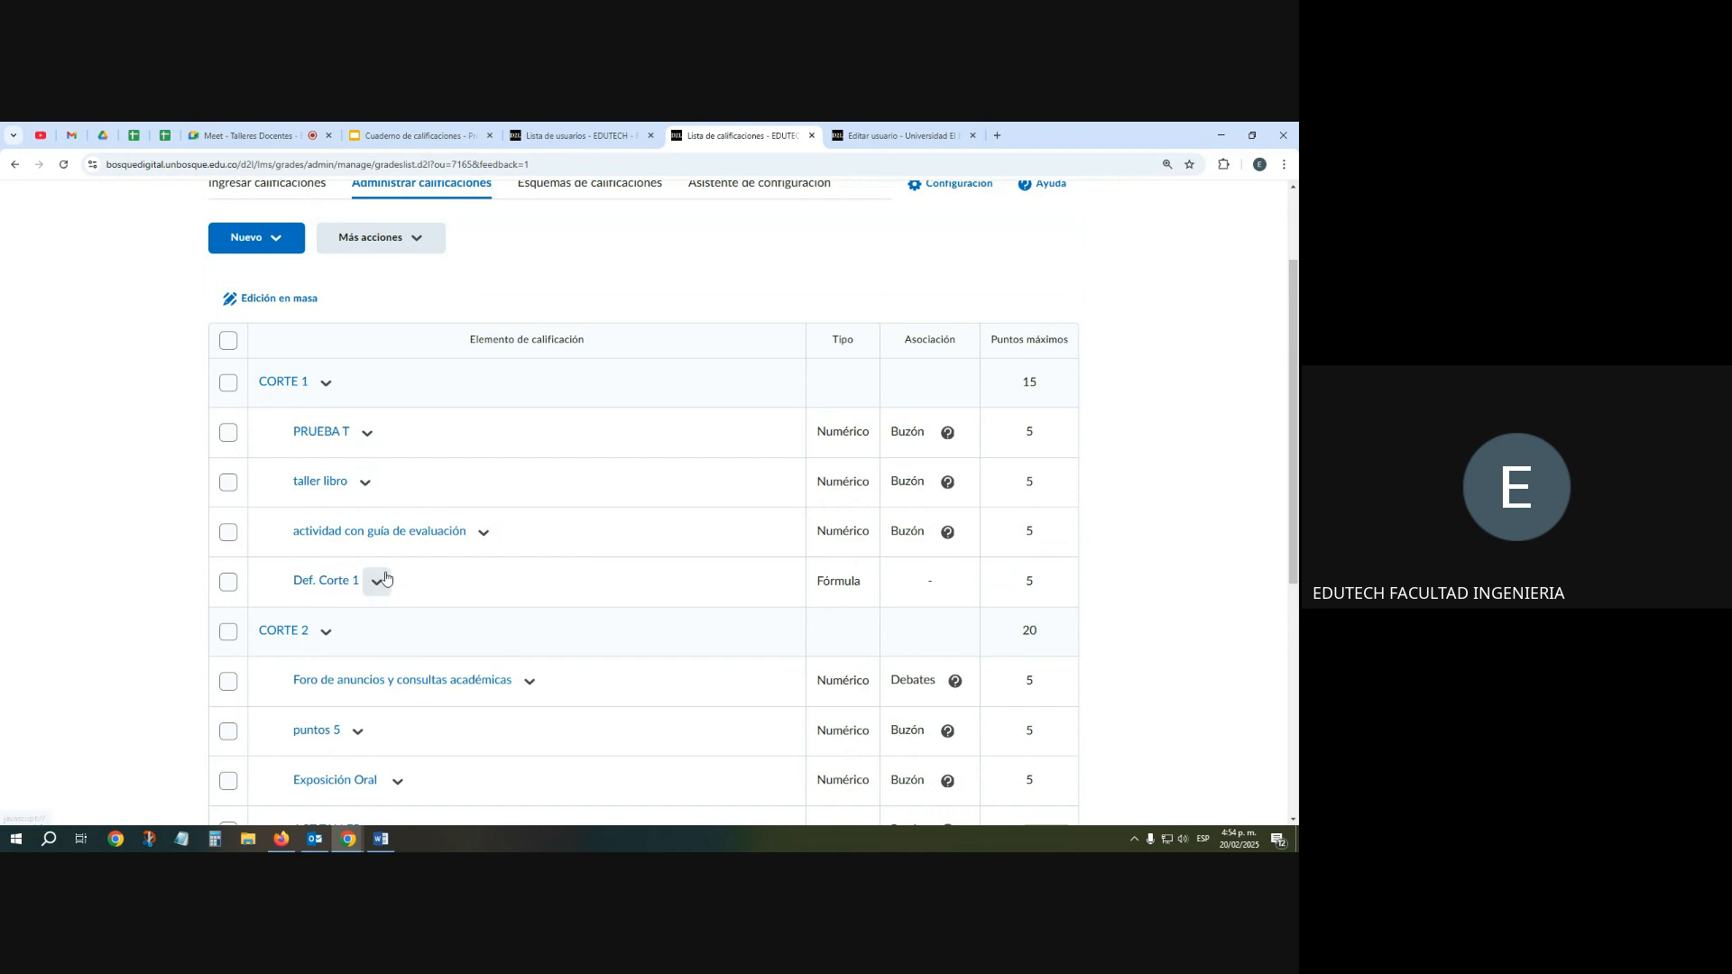
scroll(385, 577, down, 5)
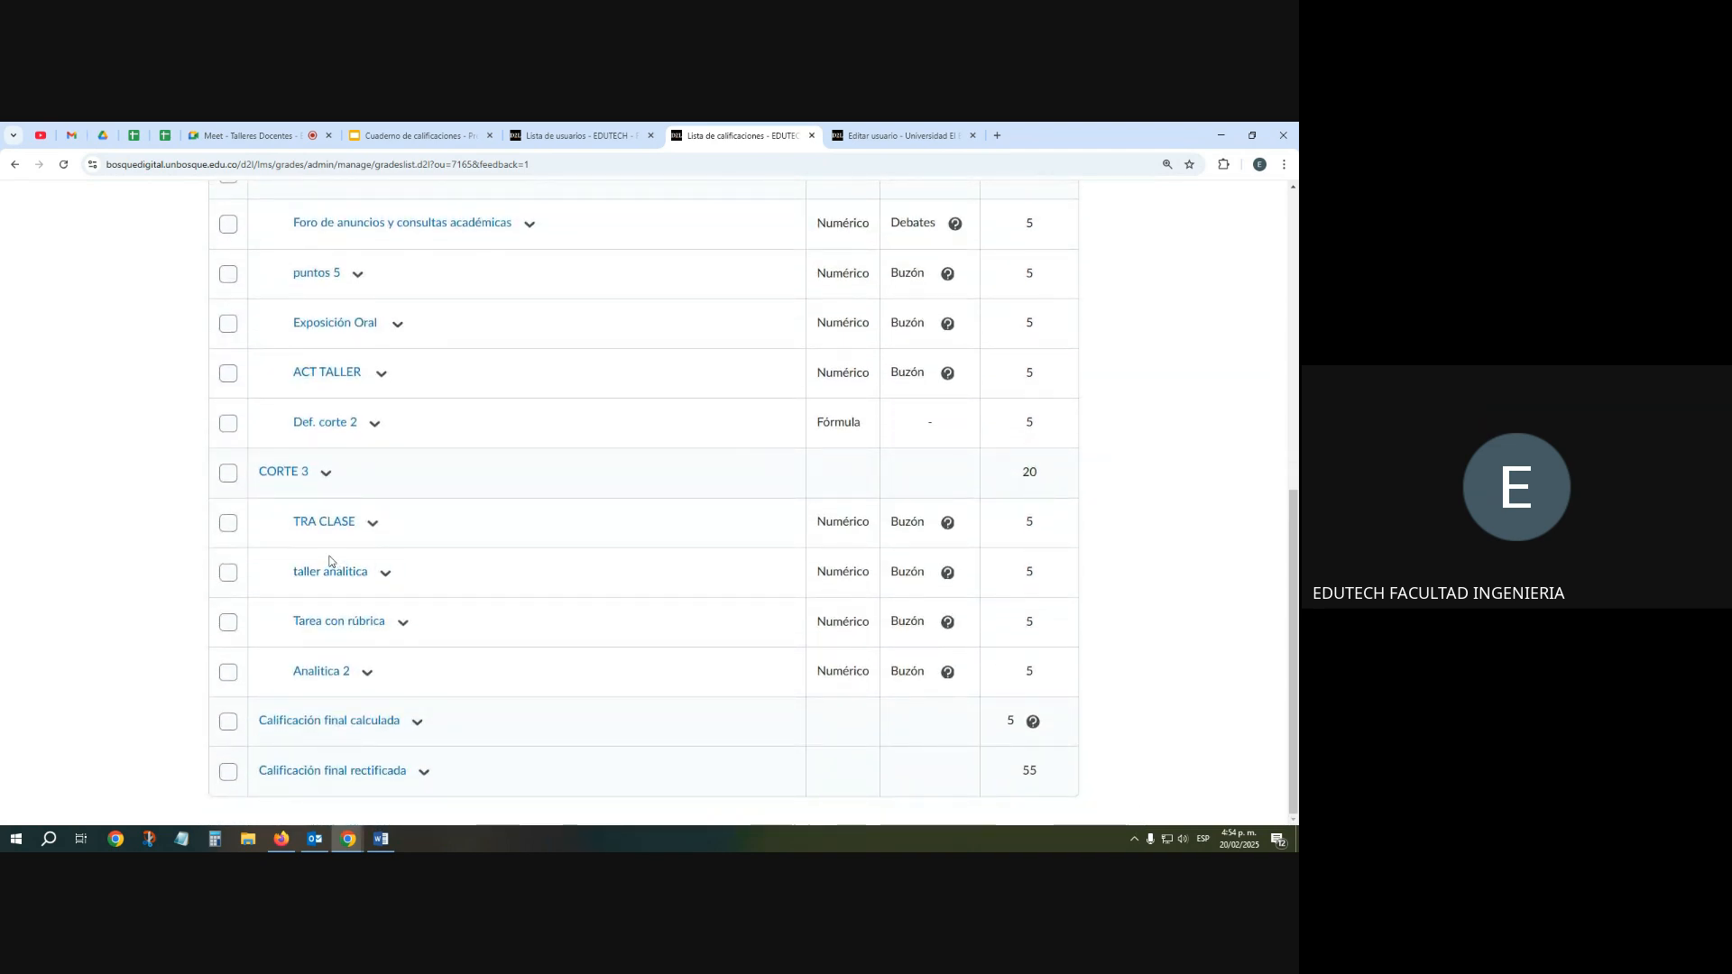
scroll(424, 559, up, 7)
click(257, 318)
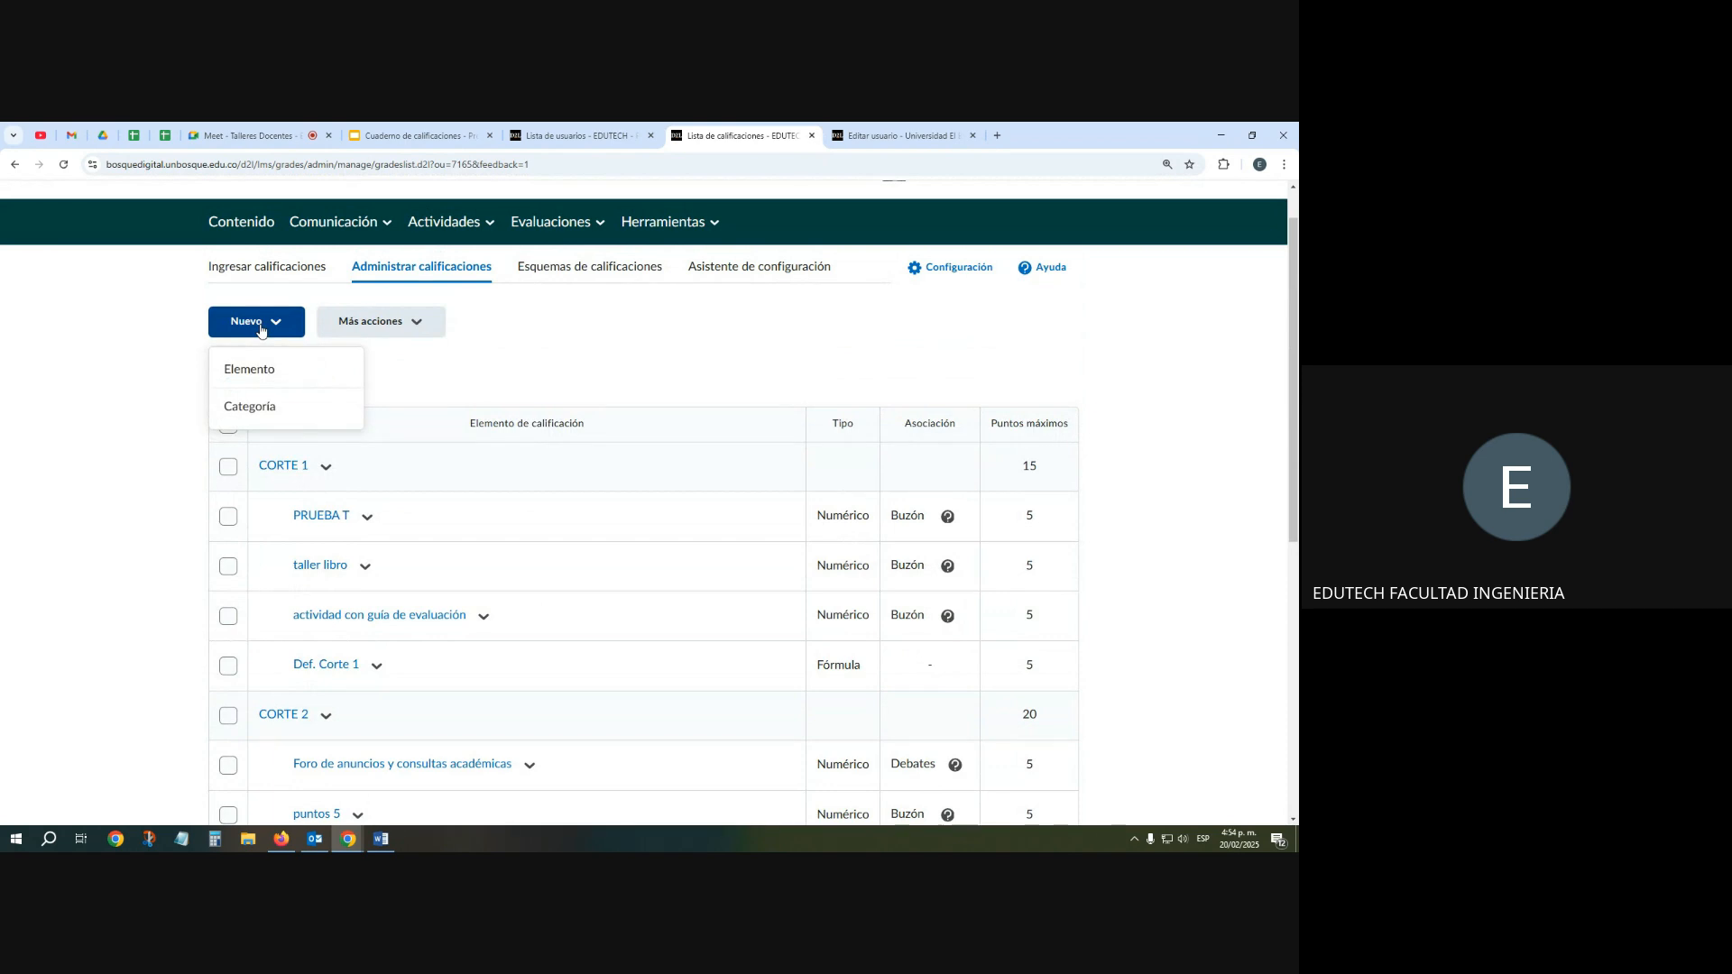
click(263, 415)
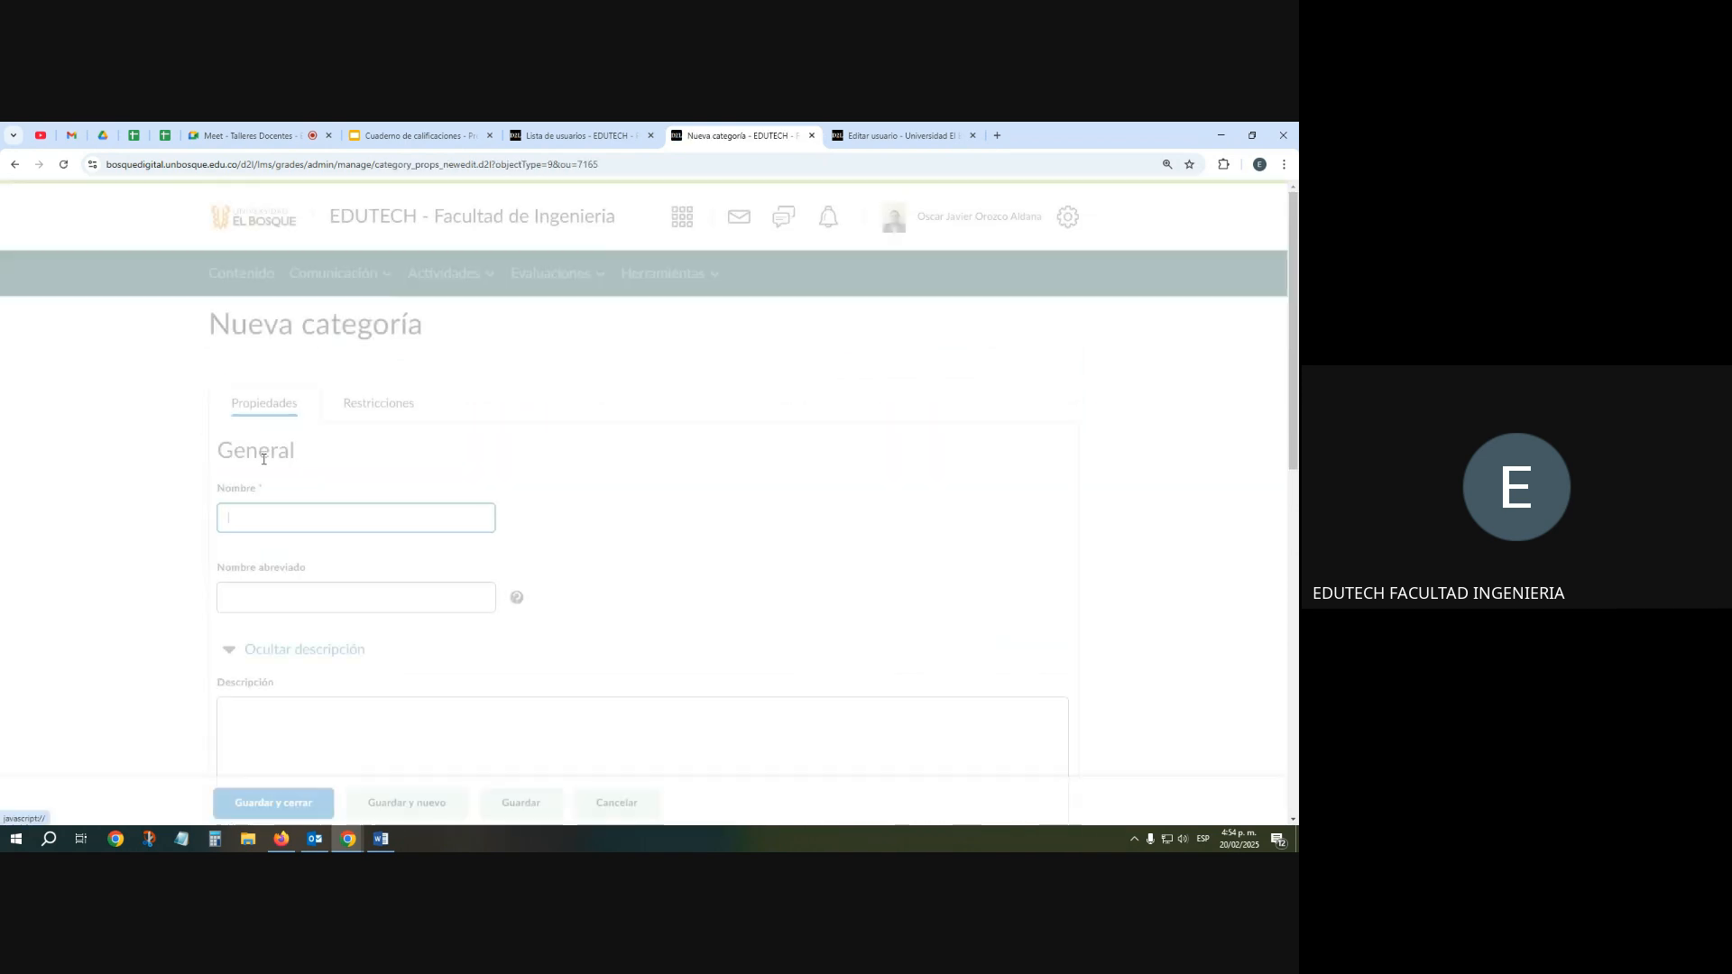
text(Def)
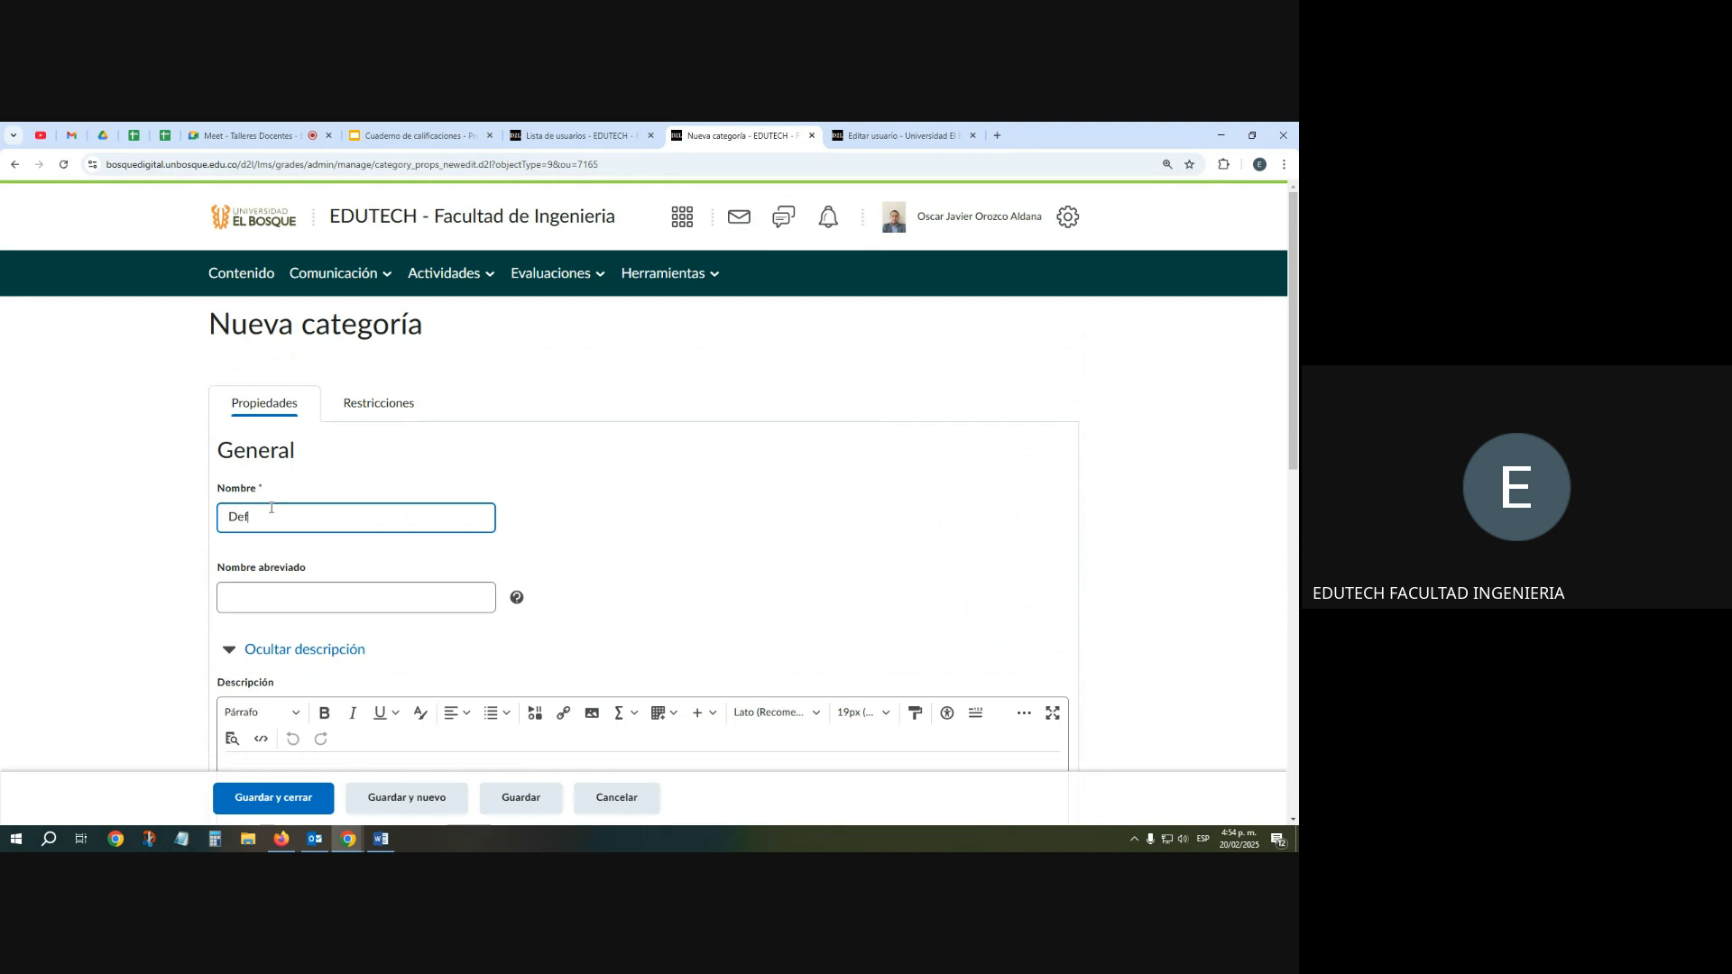
text(. corte 1)
scroll(250, 559, down, 5)
scroll(258, 541, up, 5)
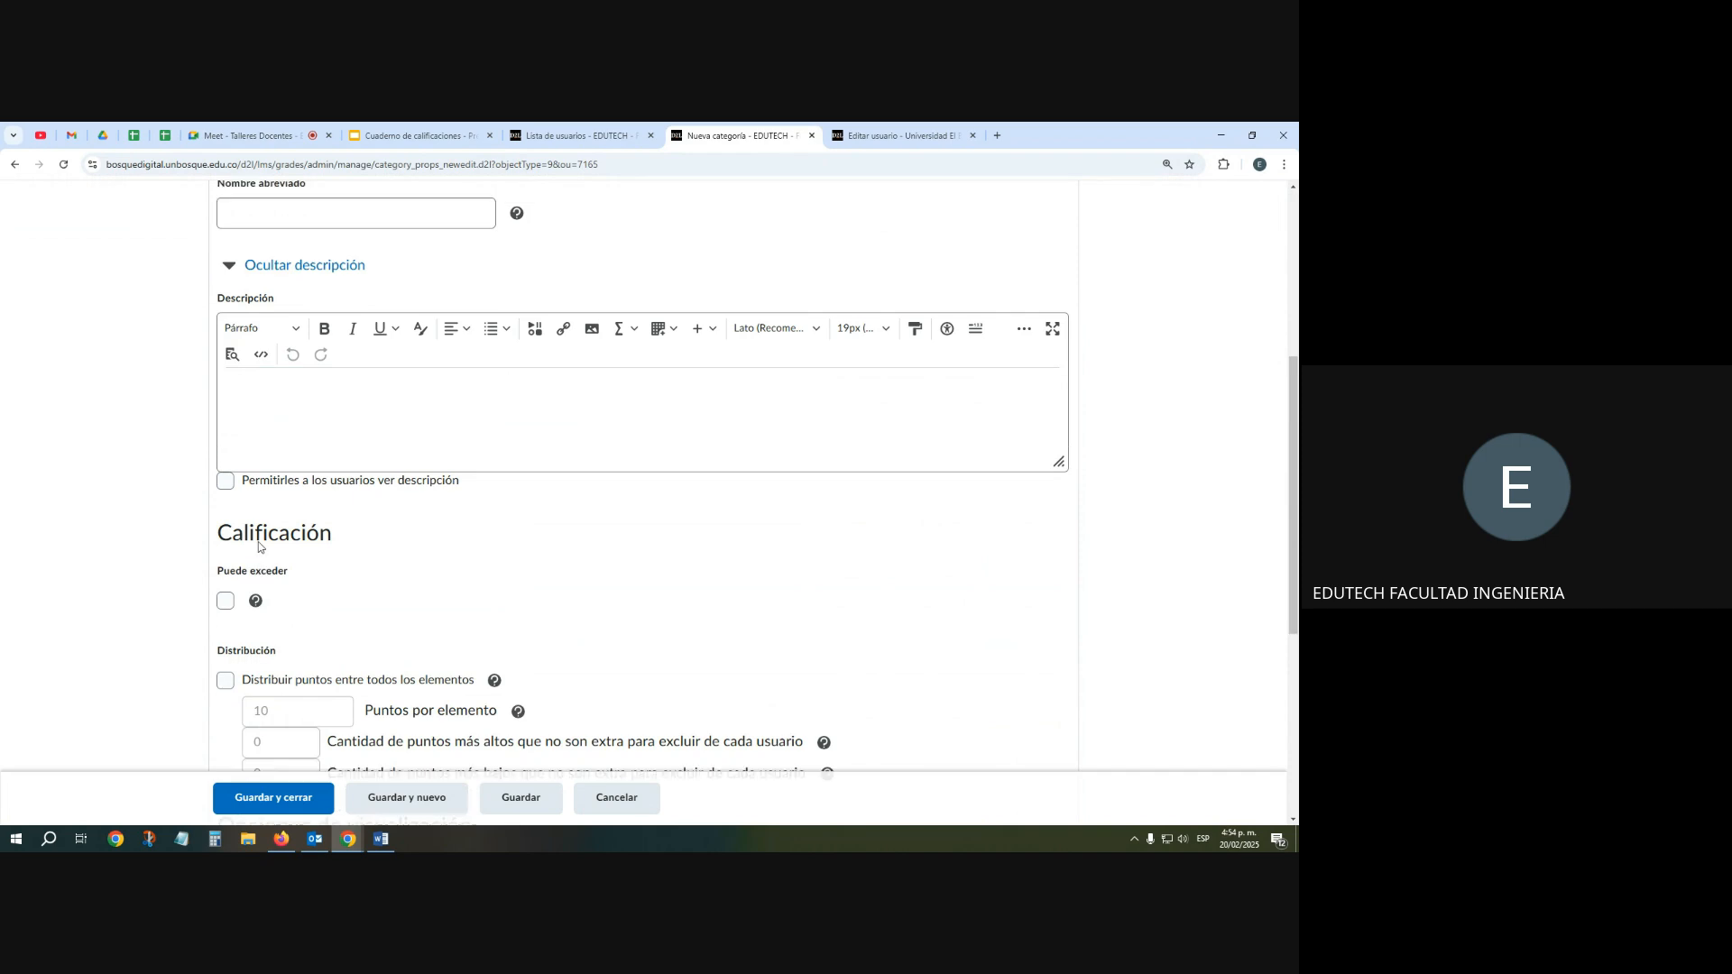
scroll(371, 708, down, 6)
click(624, 800)
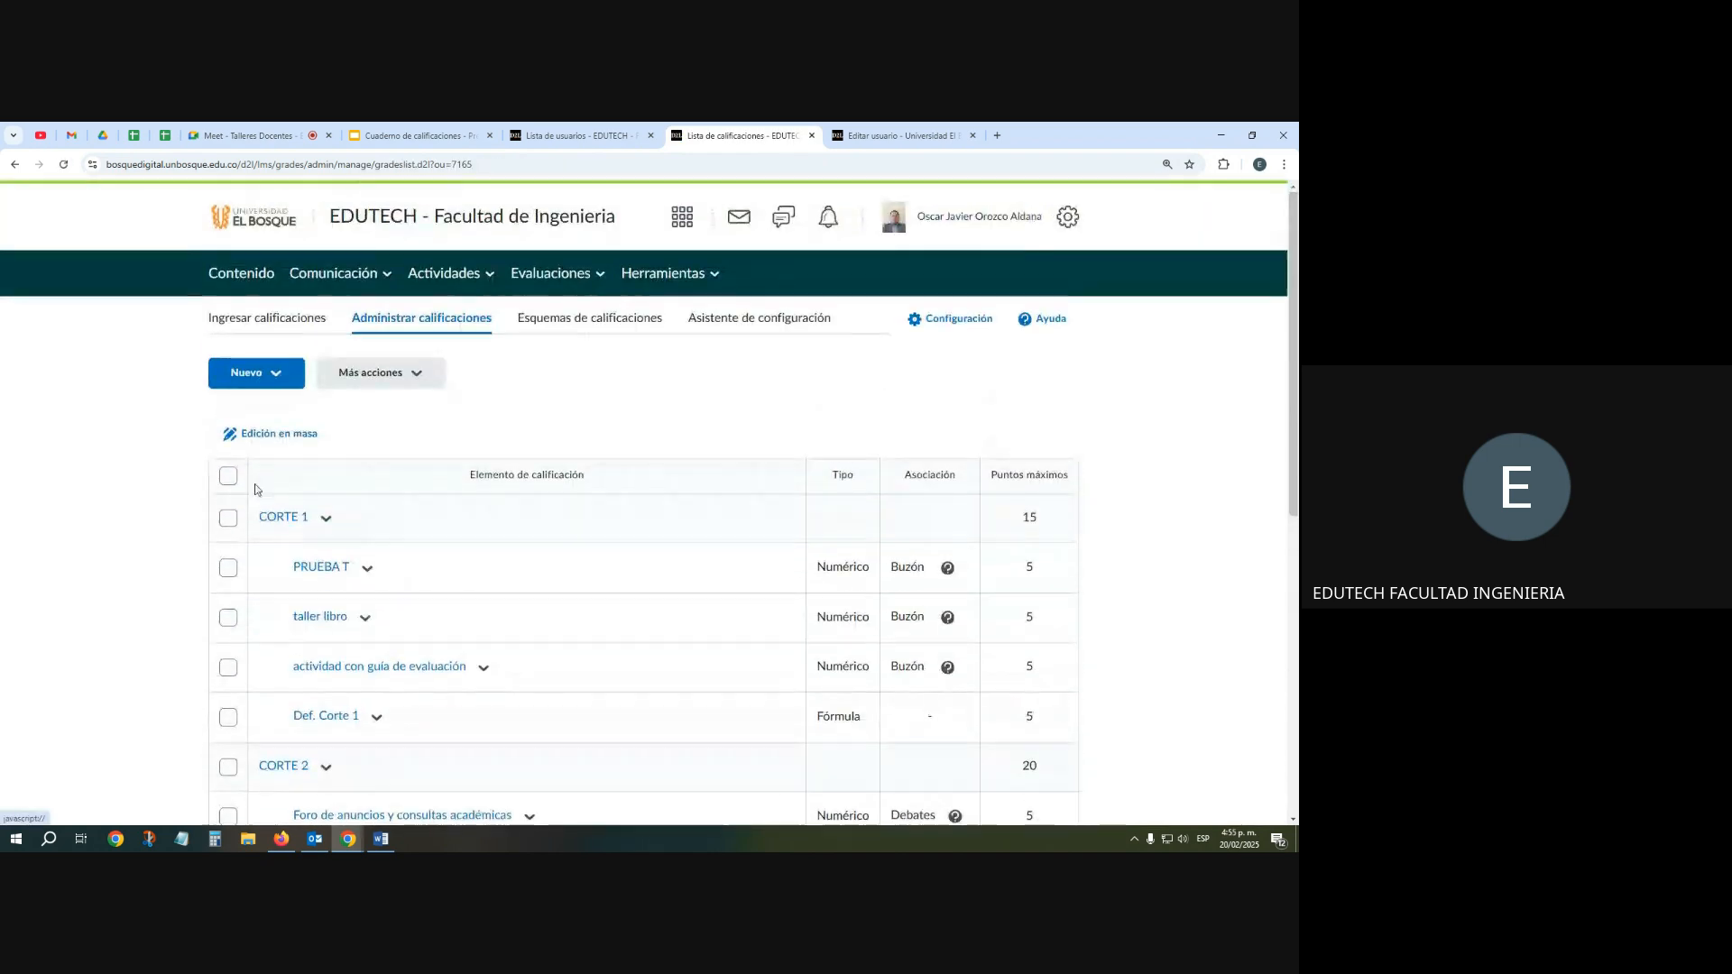
Create a new grade item of type Fórmula and name it Def. corte 3
click(262, 368)
click(257, 436)
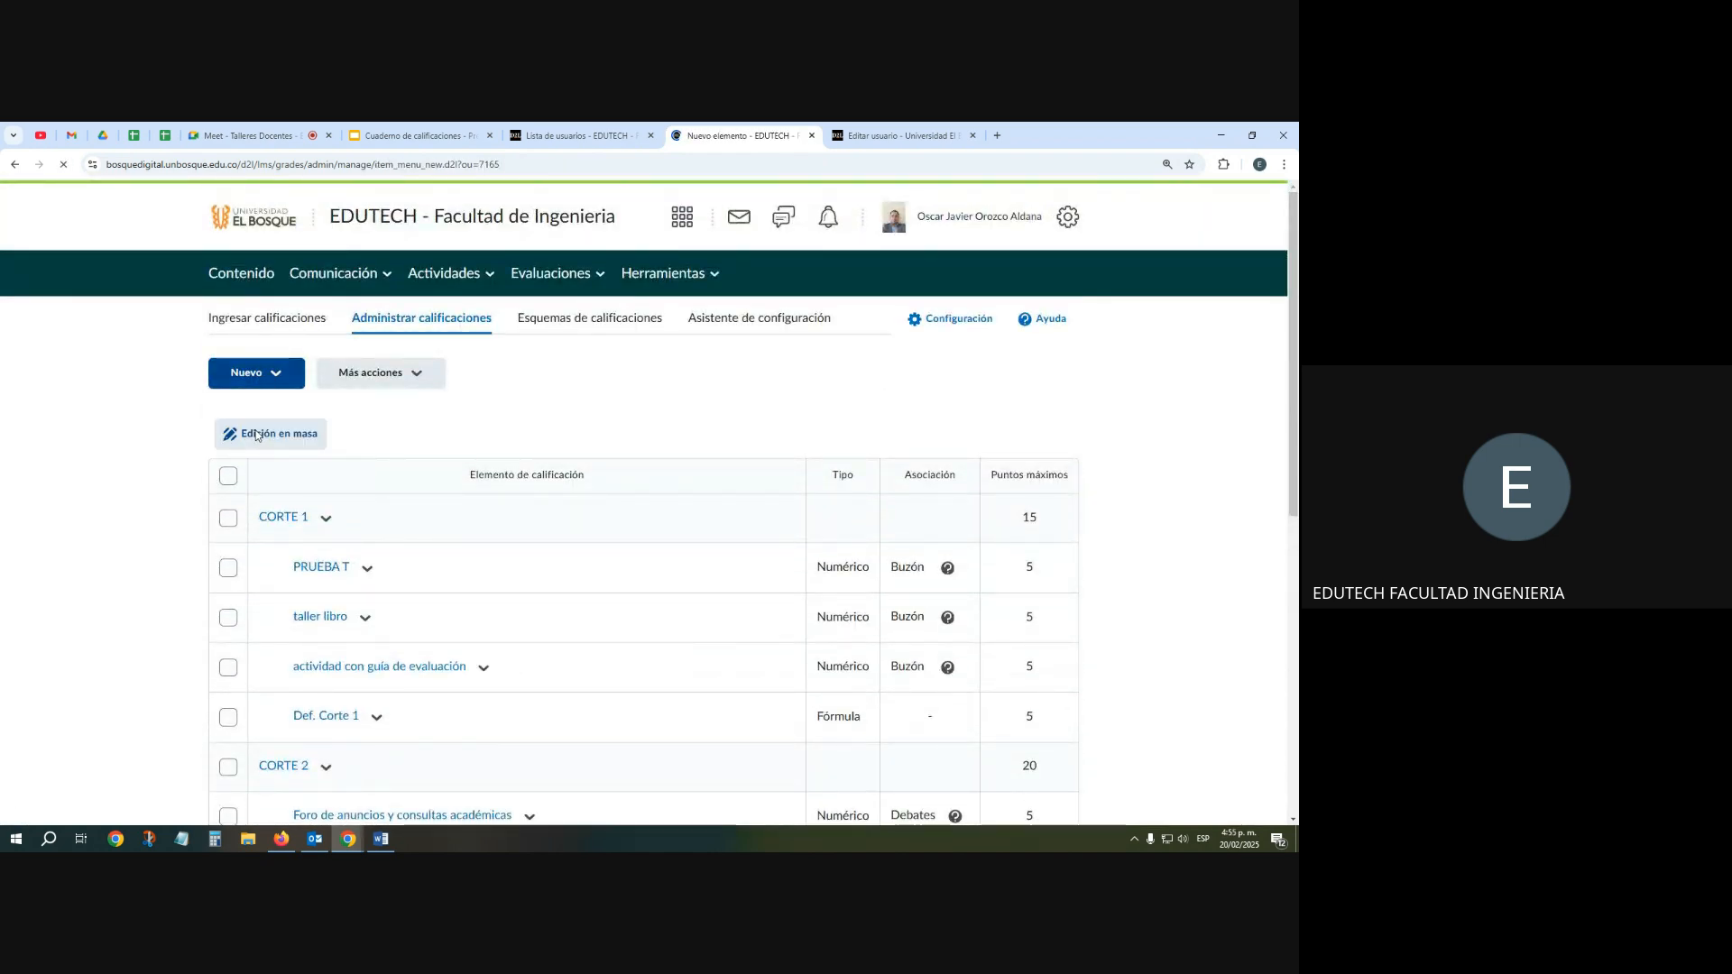
click(265, 691)
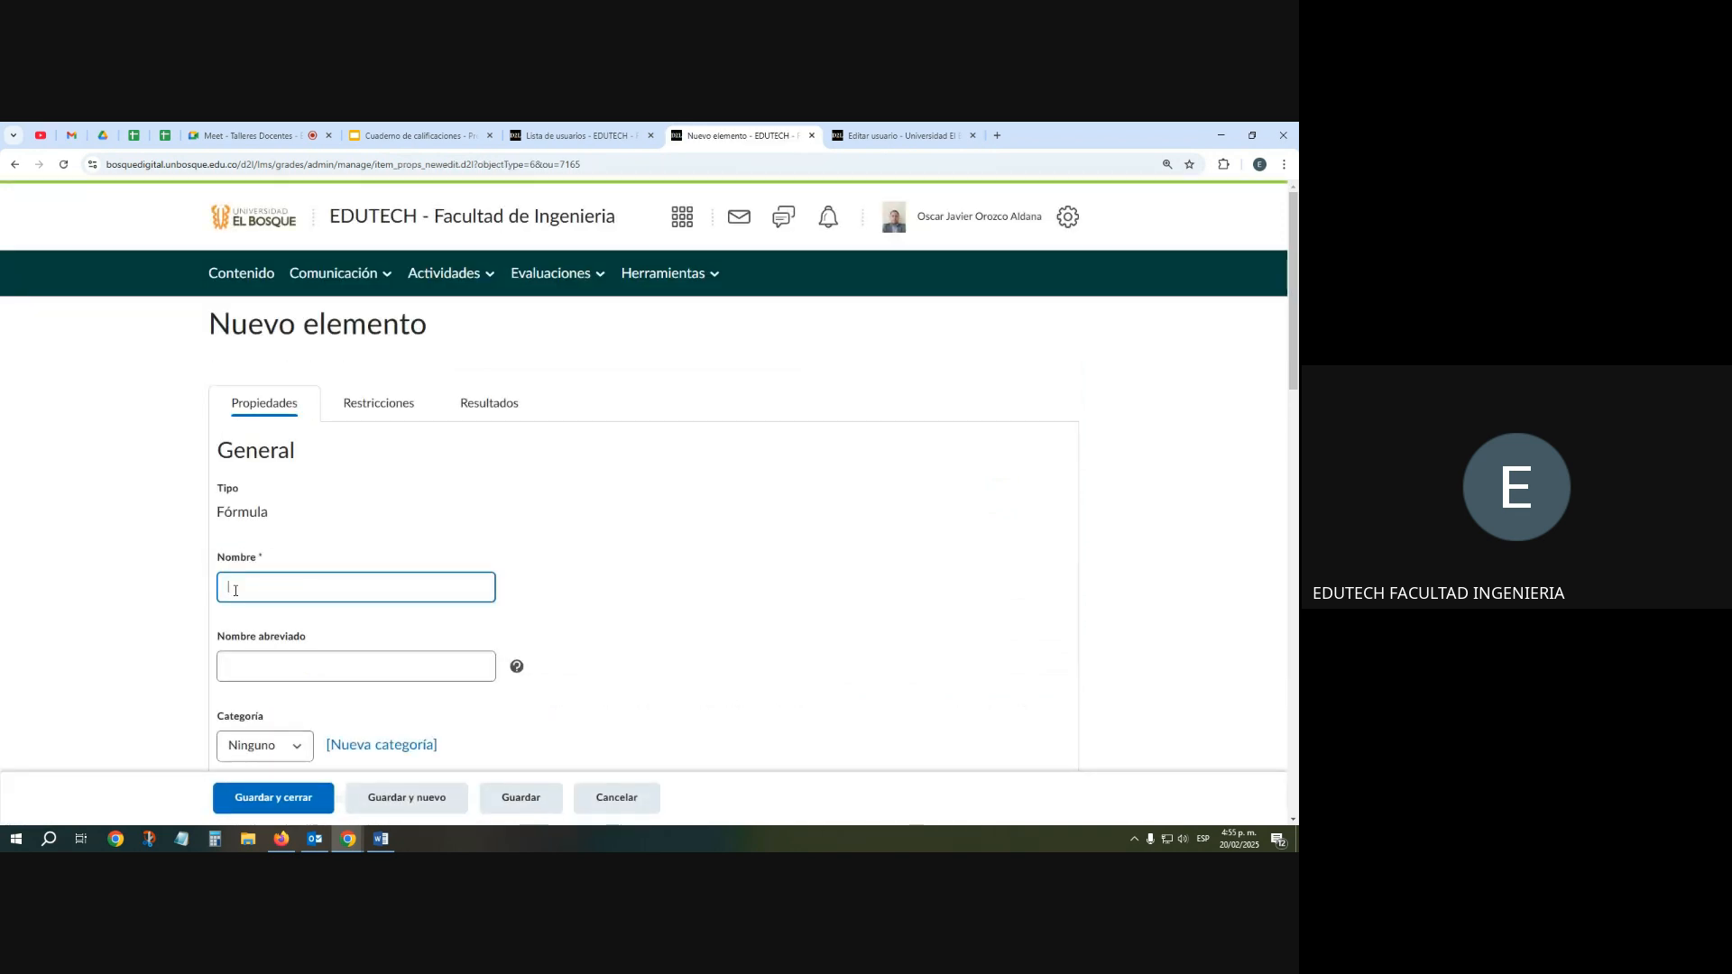
text(Def. corte 3)
Assign the Def. corte 3 item to the CORTE 3 category and set its maximum points to 5
scroll(234, 593, down, 2)
click(265, 542)
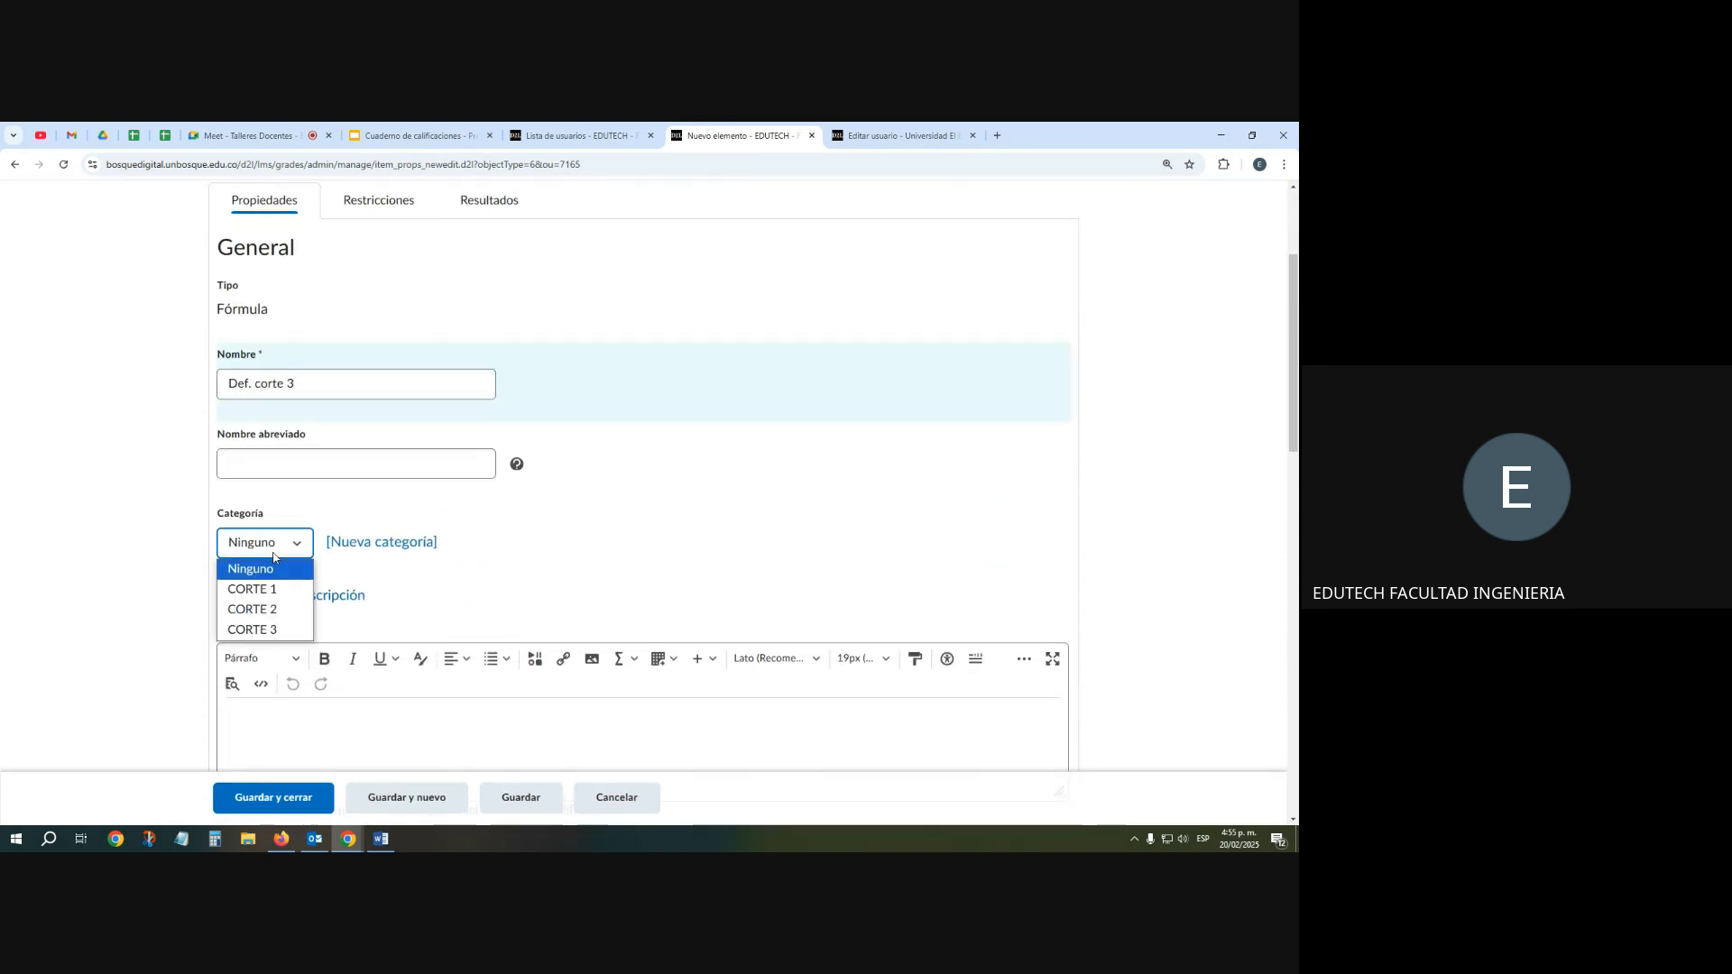
click(269, 633)
scroll(269, 636, down, 3)
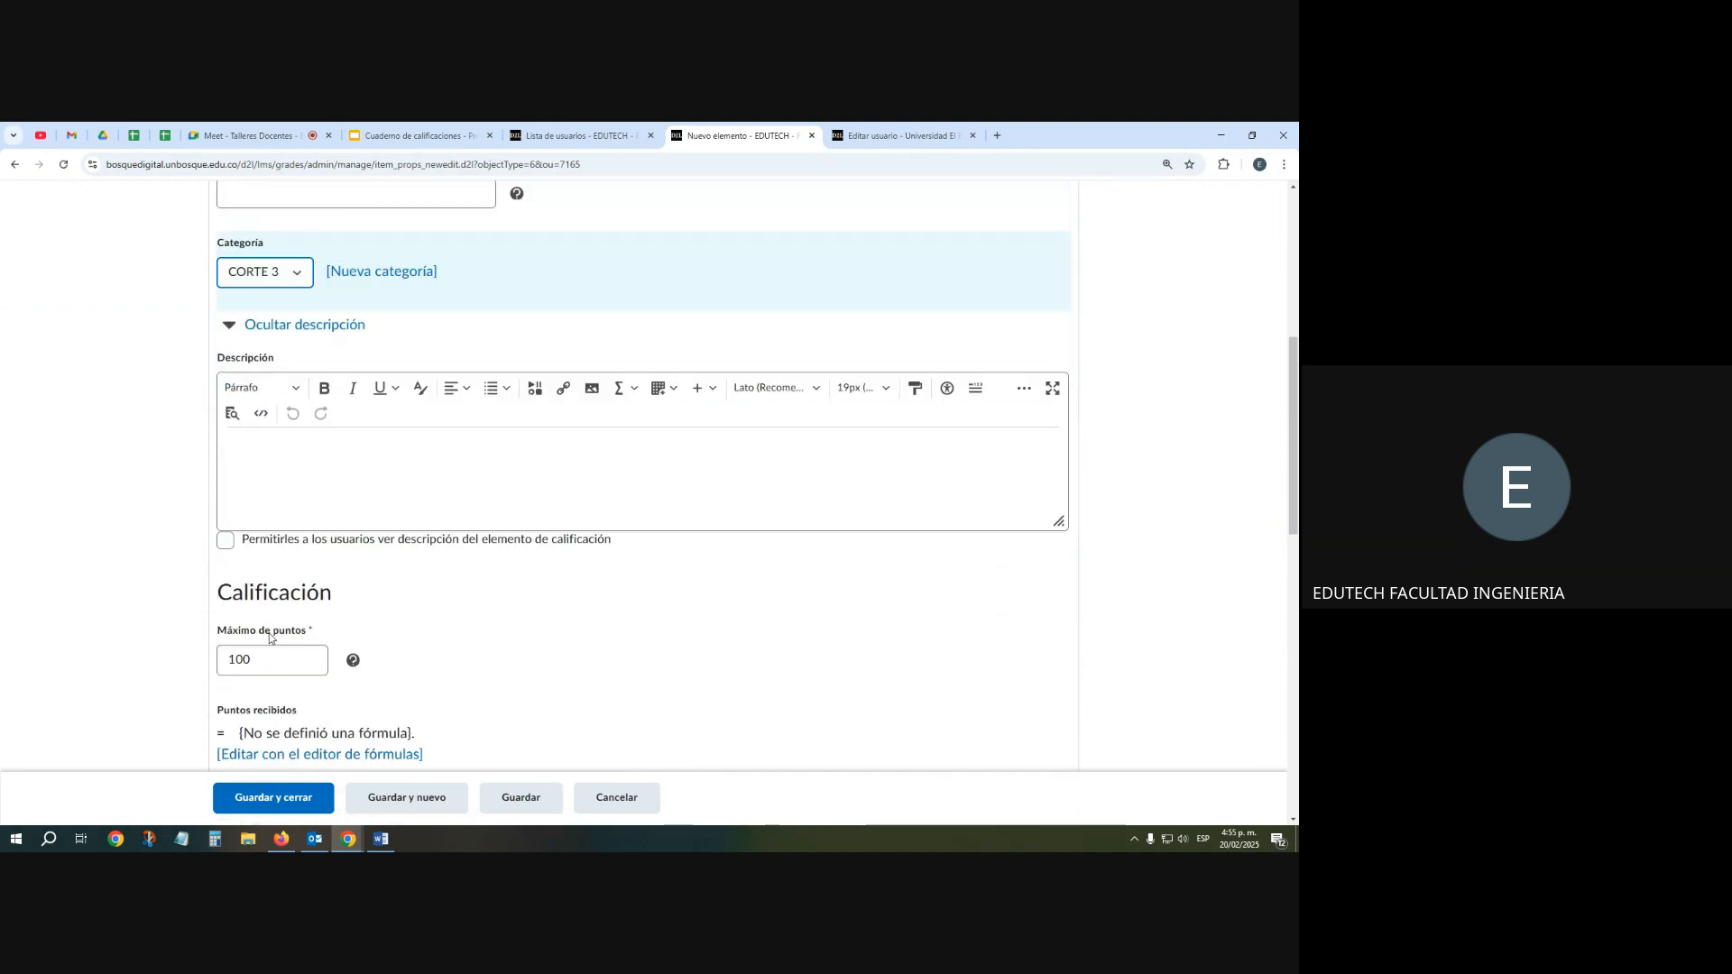
double_click(240, 661)
text(5)
Set the grade scheme of the Def. corte 3 item to Universidad El Bosque *
scroll(181, 665, down, 3)
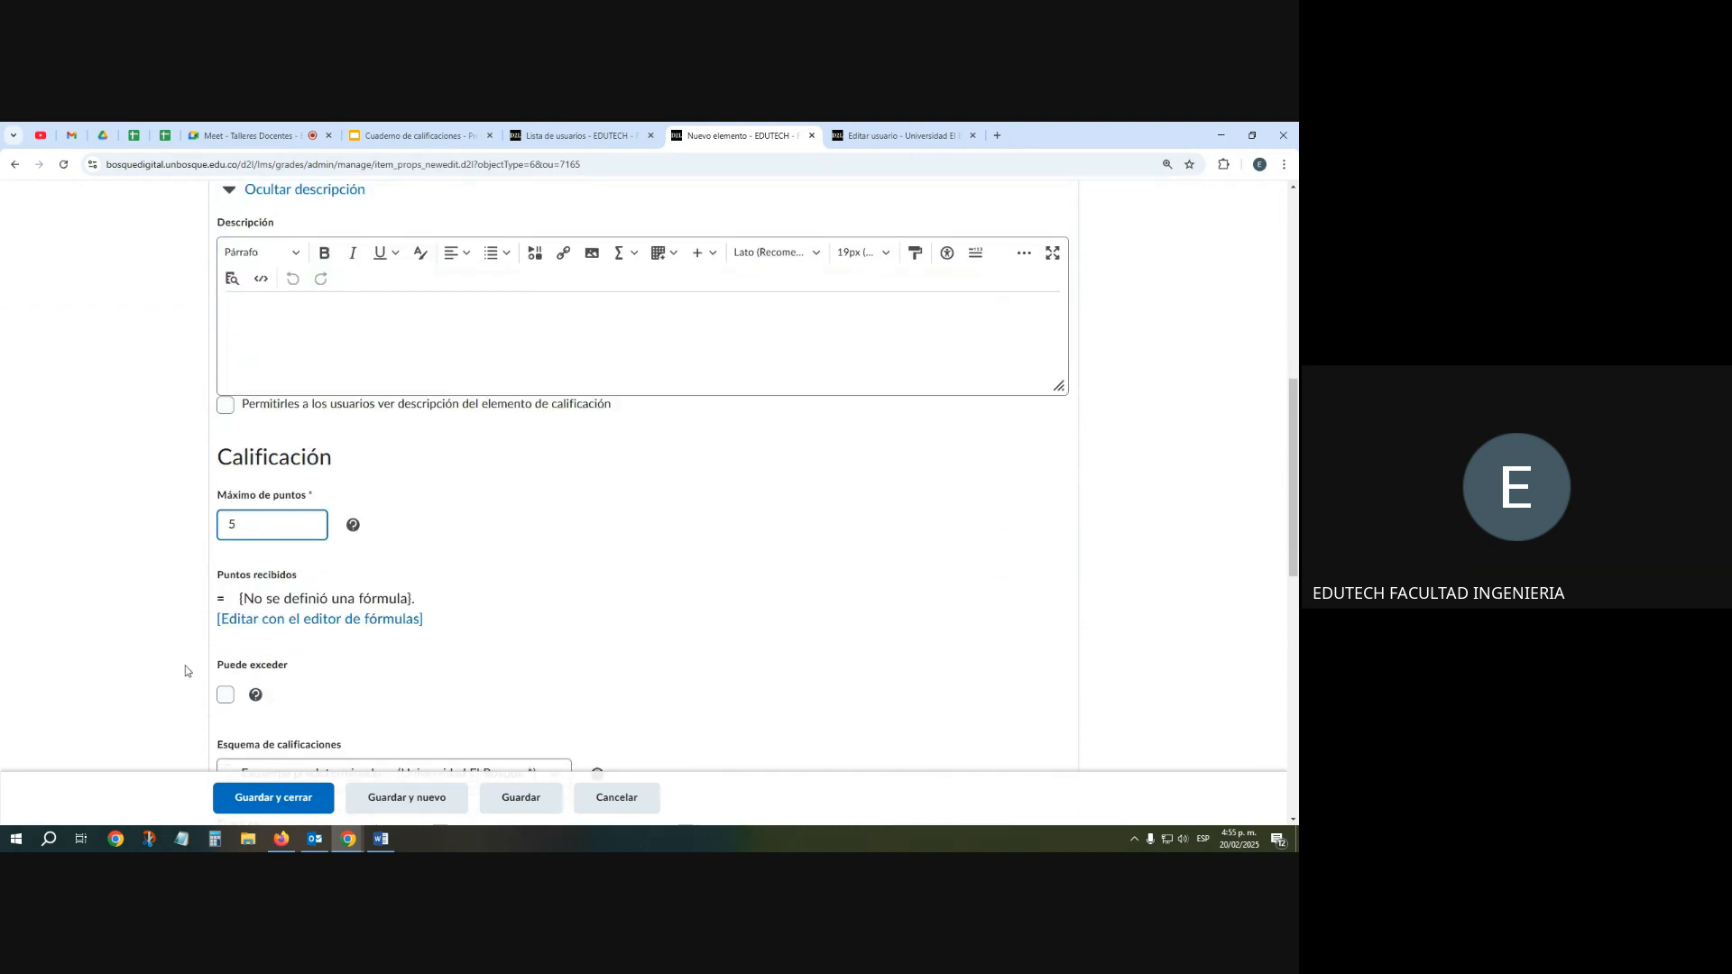
click(360, 644)
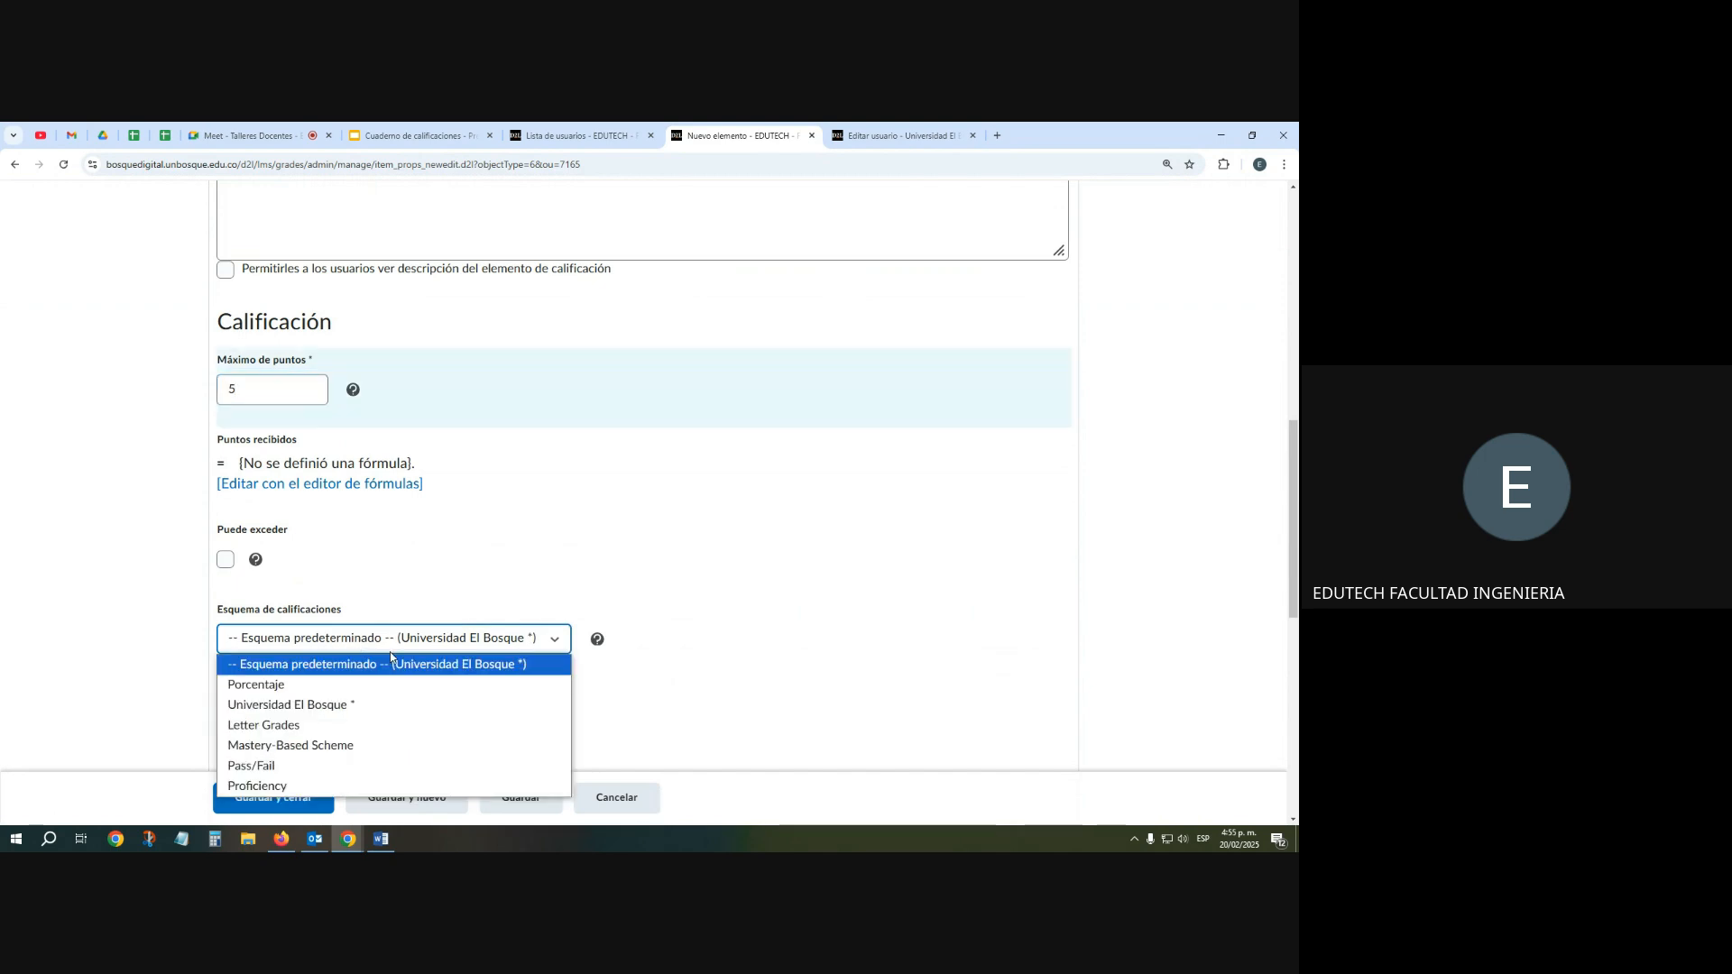
click(352, 705)
Start the Def. corte 3 formula with the points received for TRA CLASE * 0.25 + taller analitica * 0.25 +
click(345, 487)
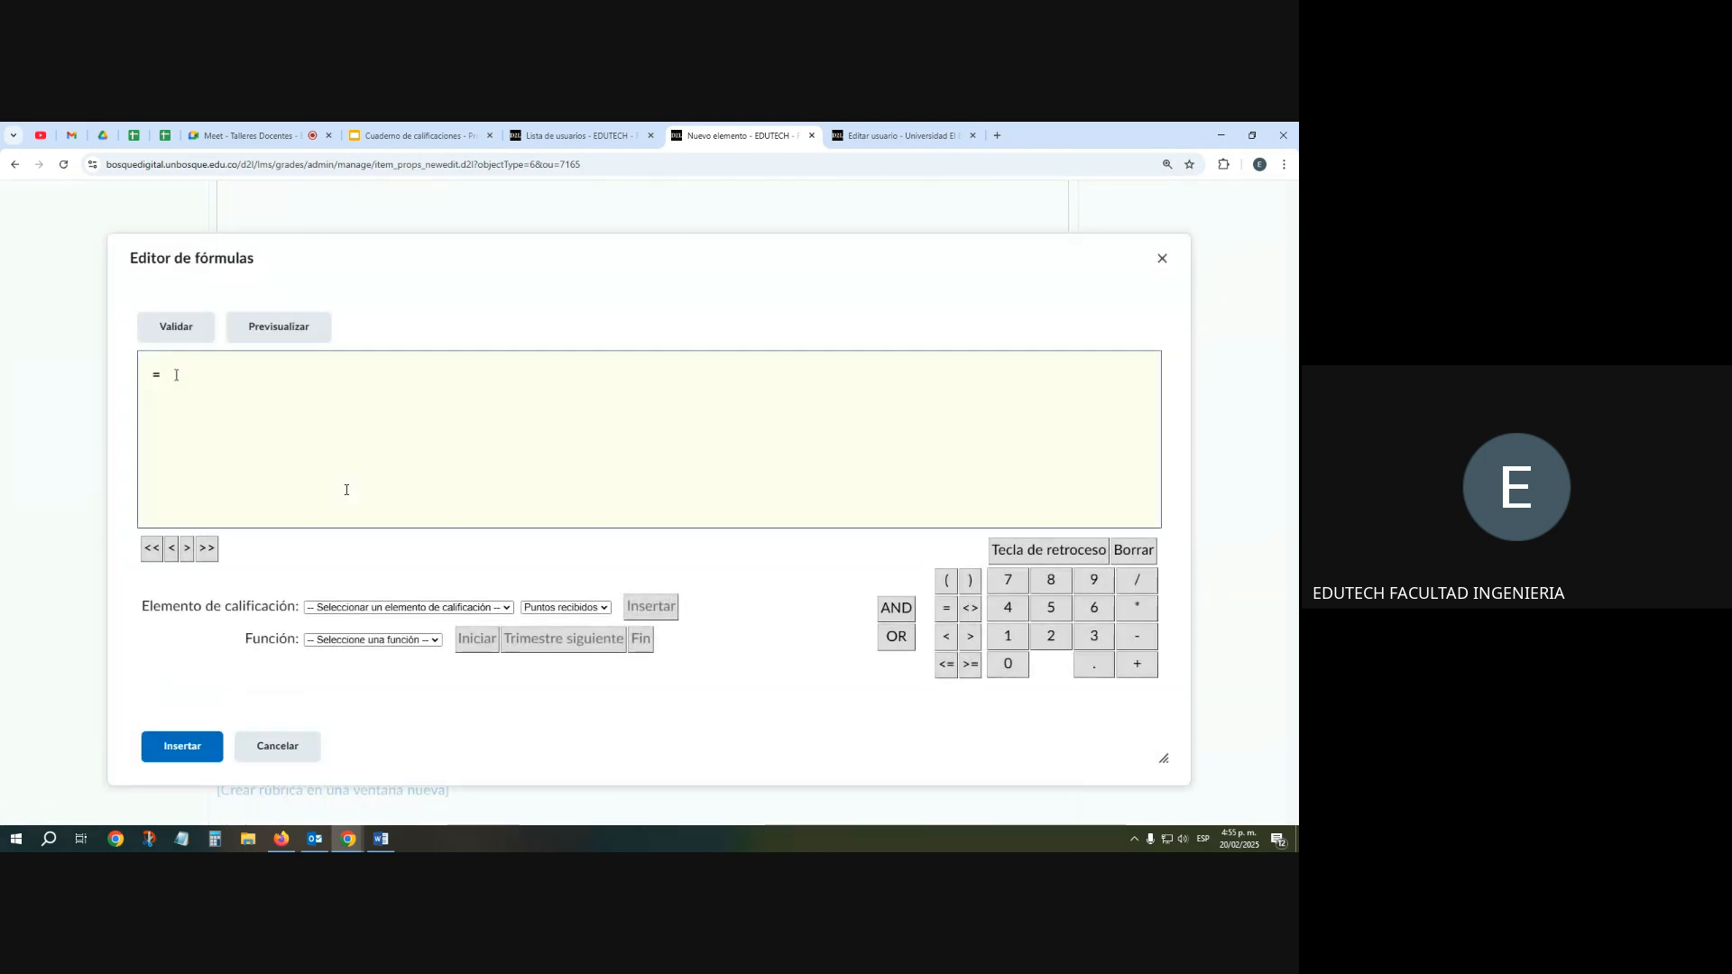
click(356, 607)
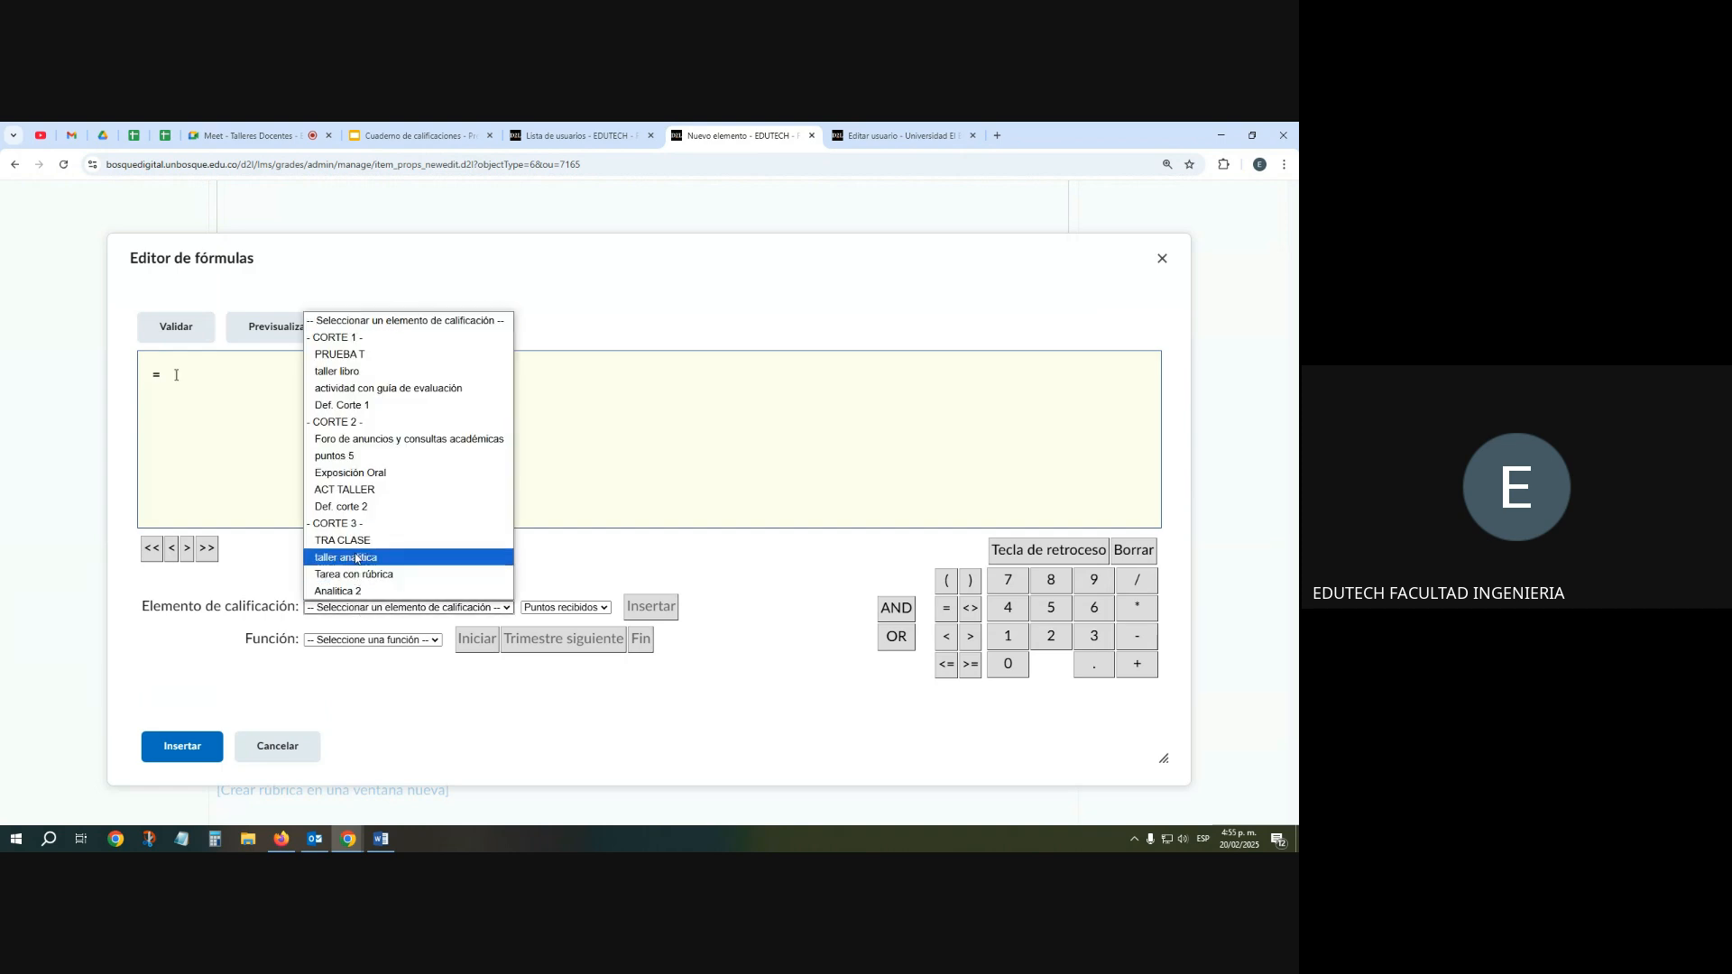
click(358, 540)
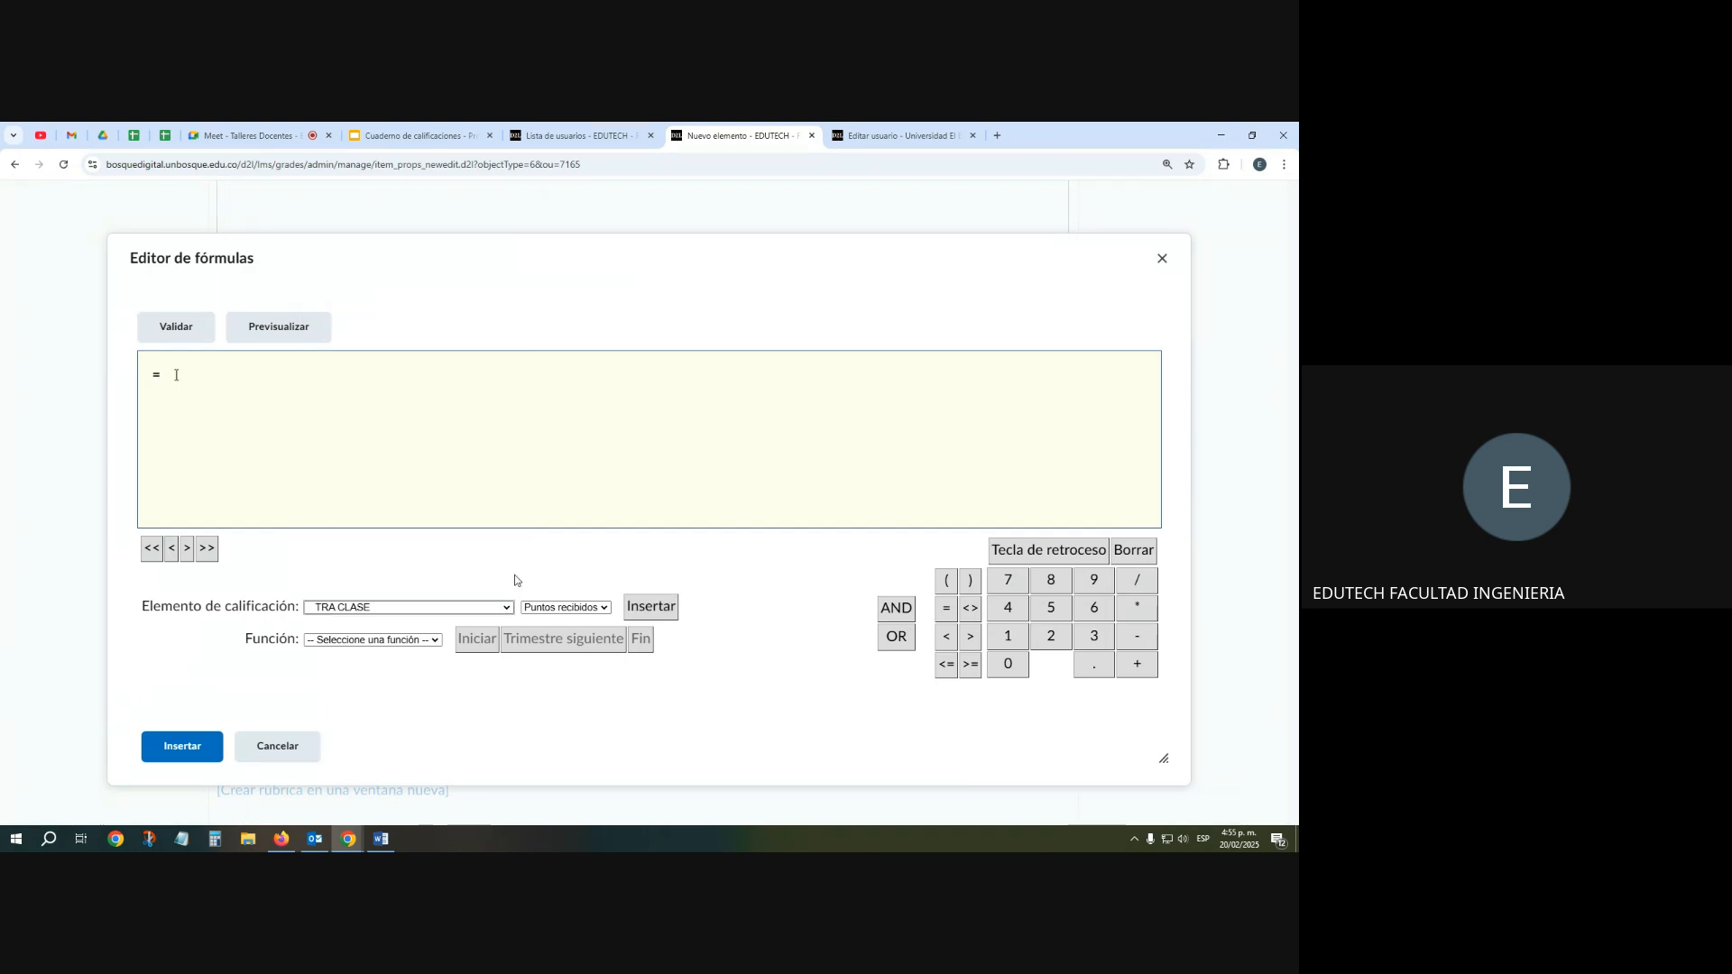
click(646, 607)
text(* 0)
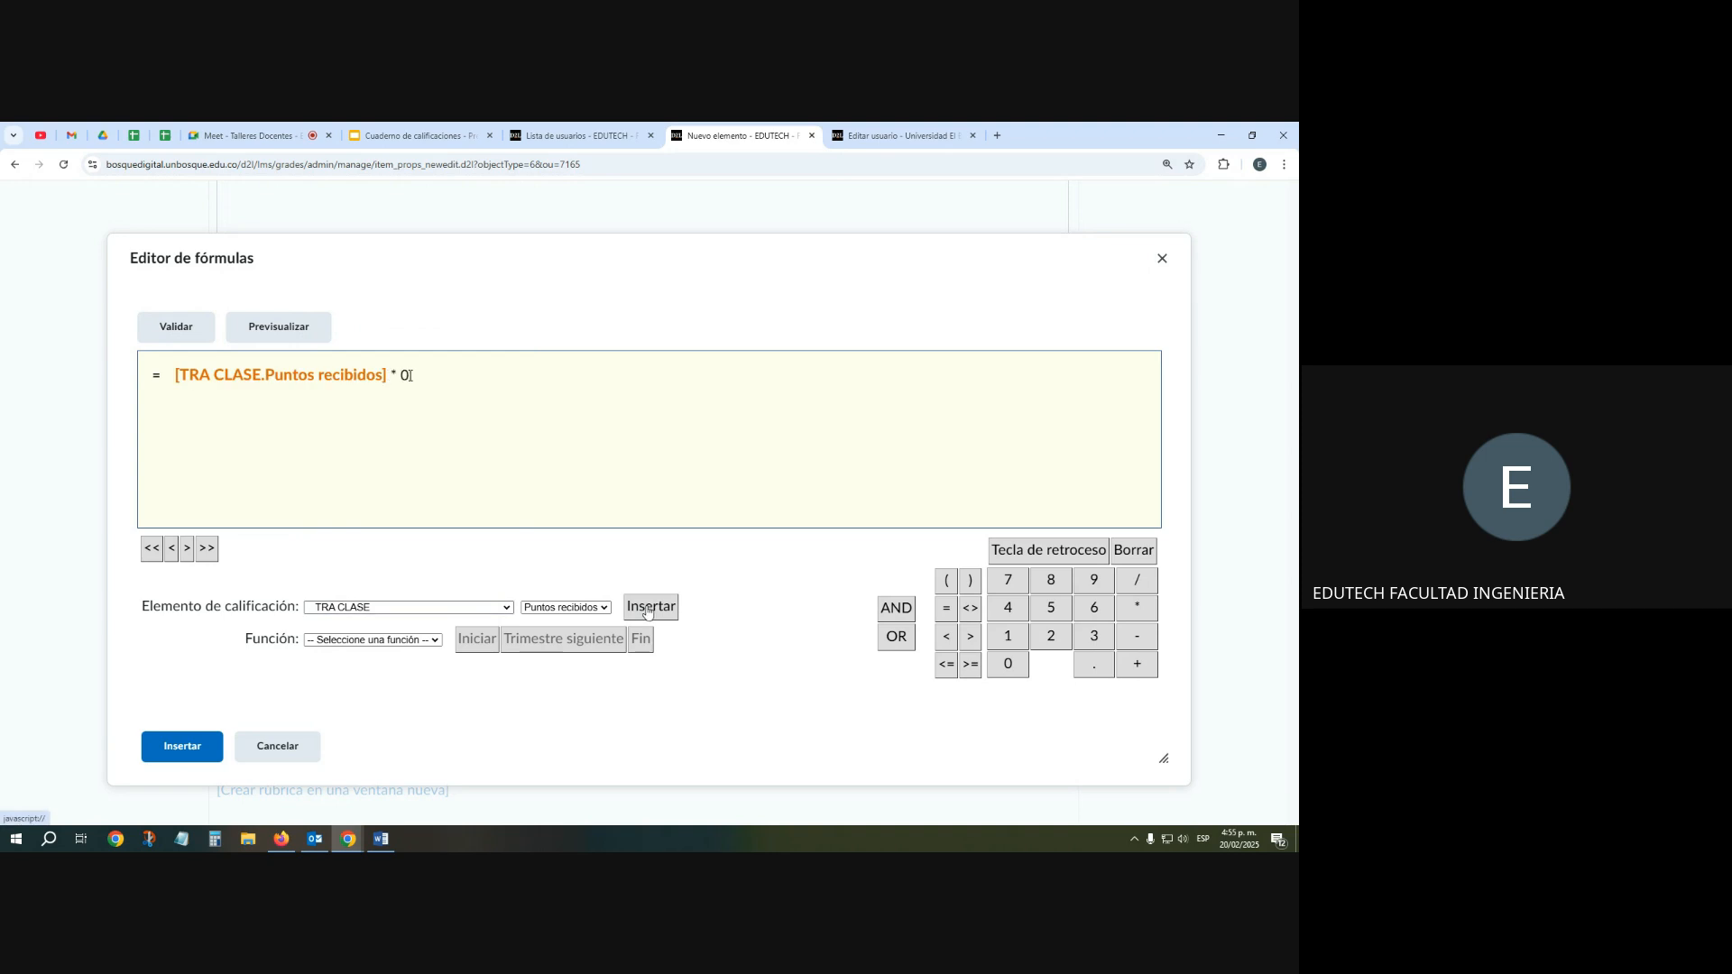
text(.25 +)
click(487, 607)
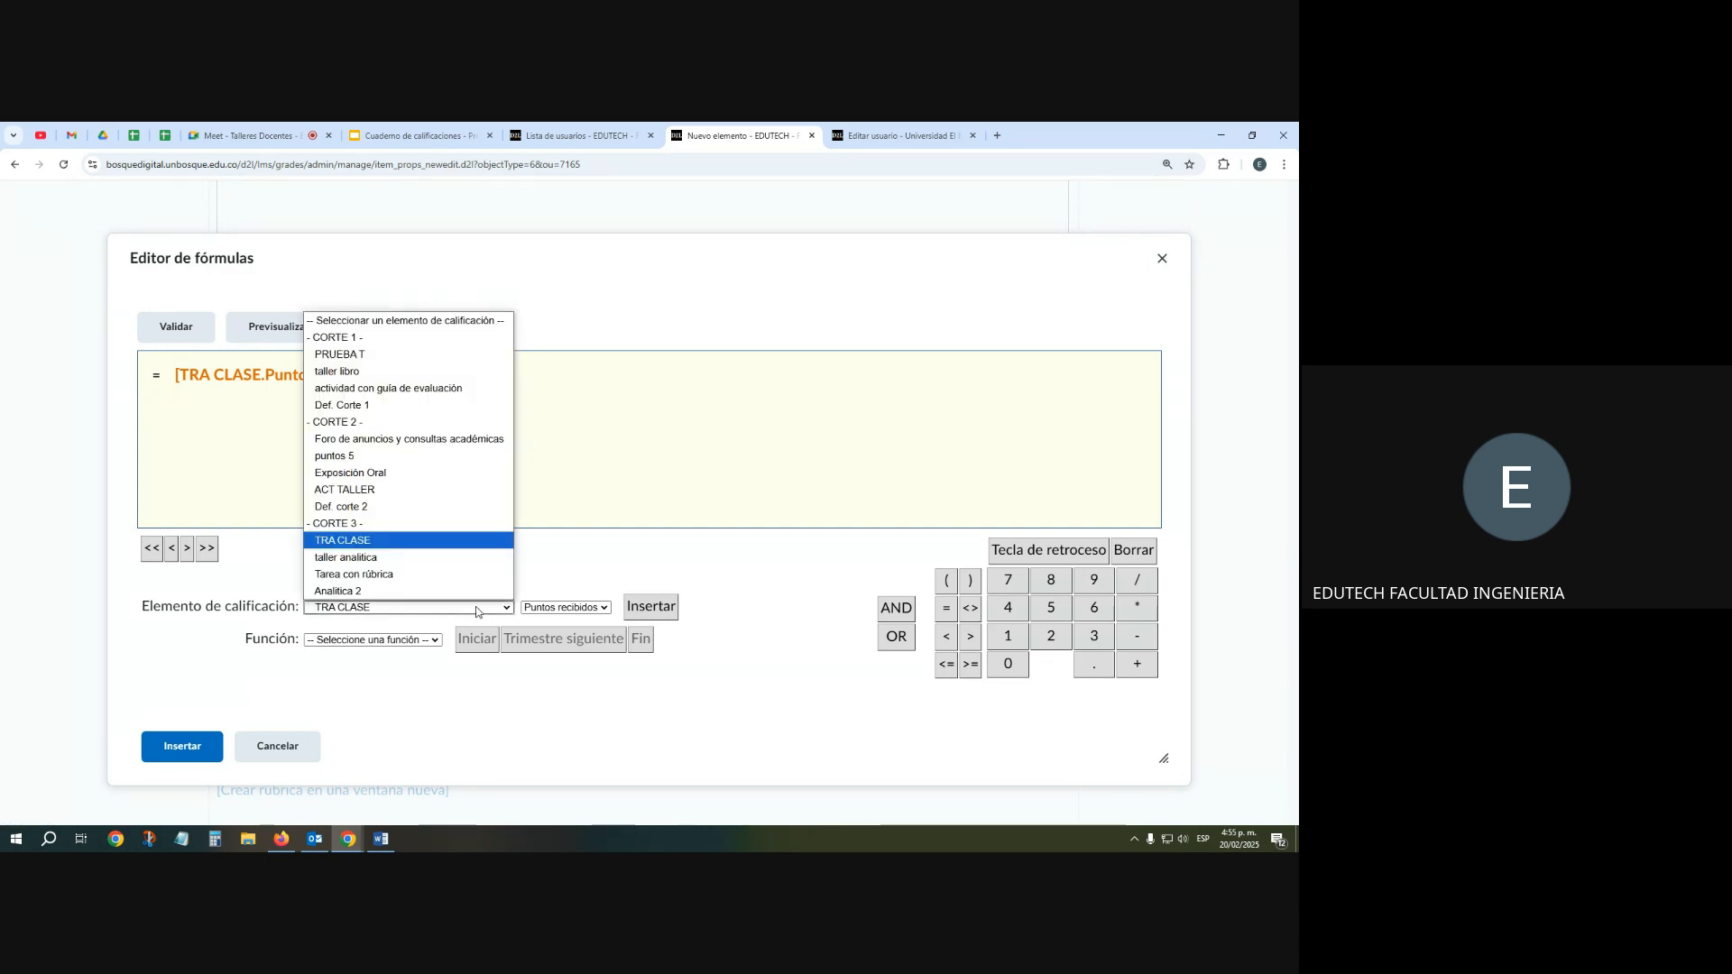
click(388, 557)
click(665, 612)
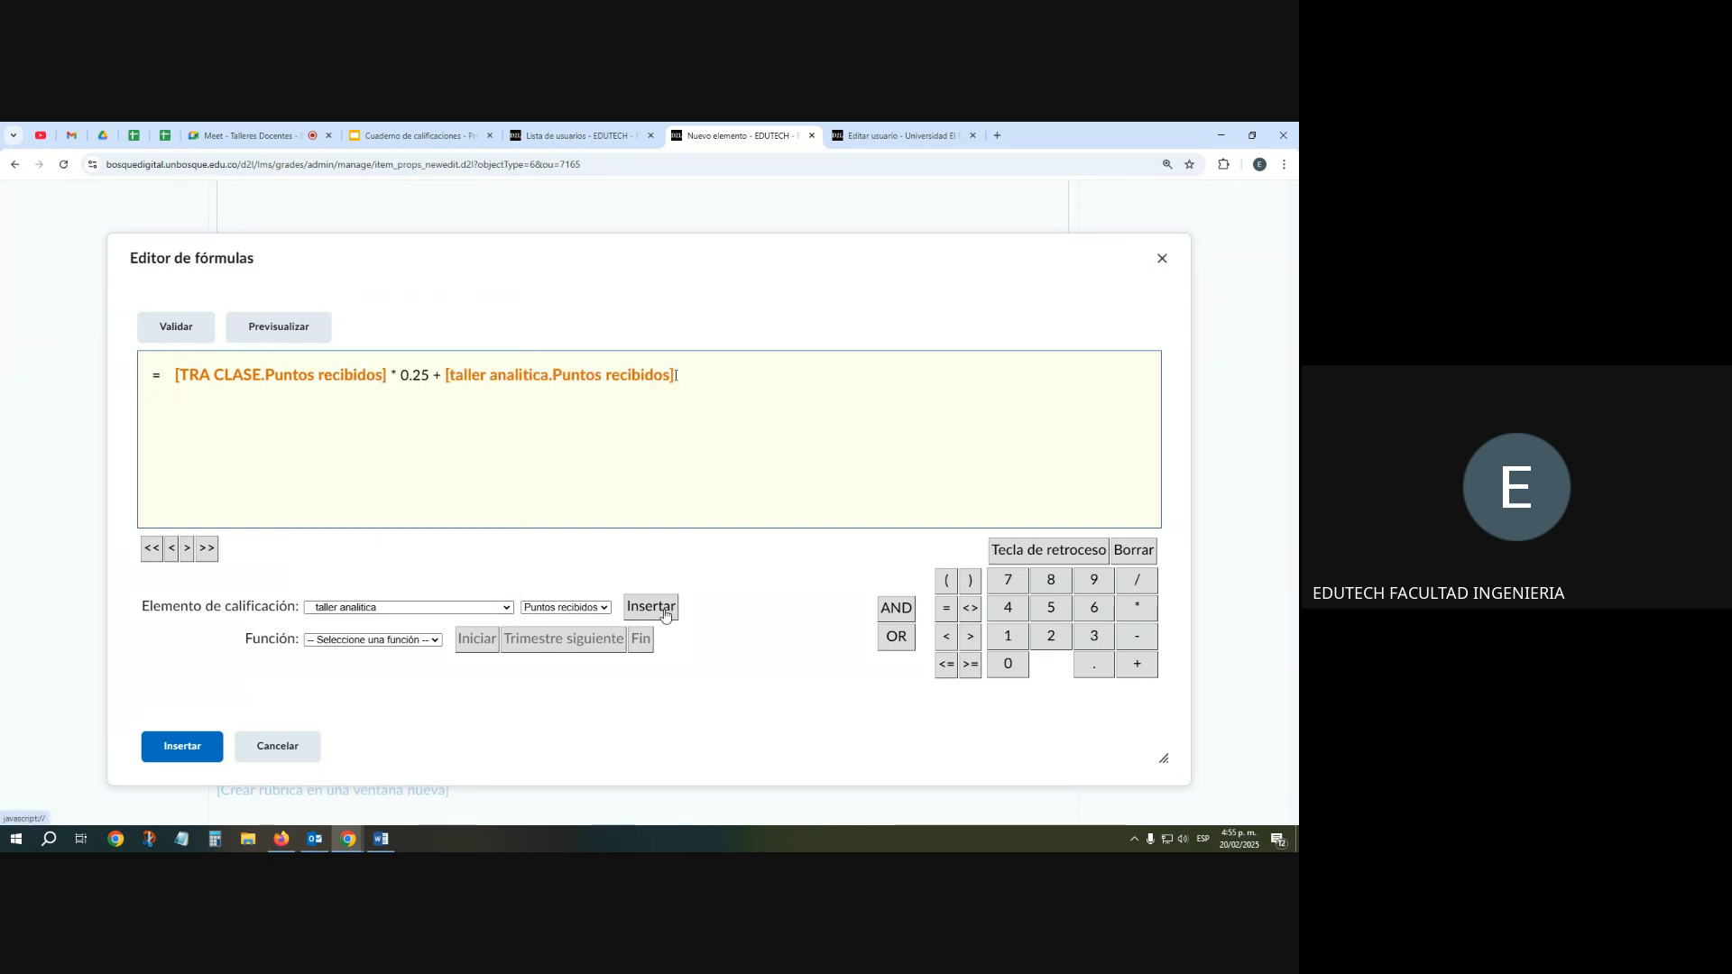
text(* 0.25 +)
Complete the formula with the points received for Tarea con rúbrica * 0.25 + Analitica 2 * 0.25
click(485, 608)
click(451, 574)
click(670, 607)
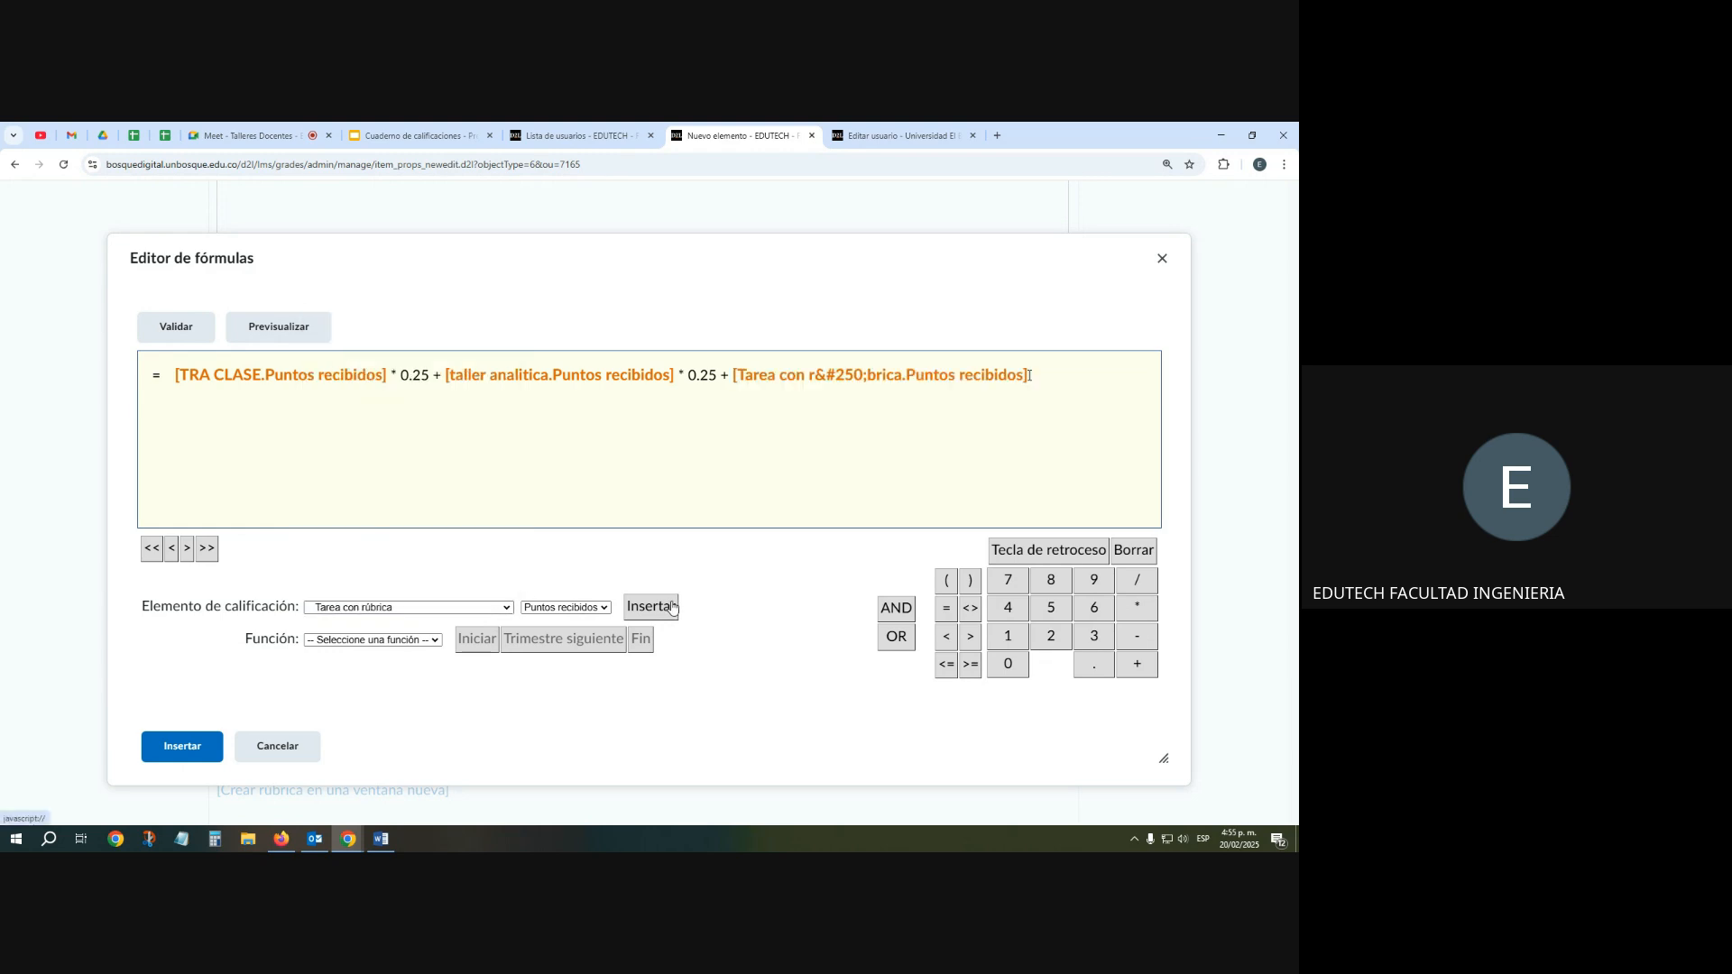
text(* 0.25 +)
click(434, 607)
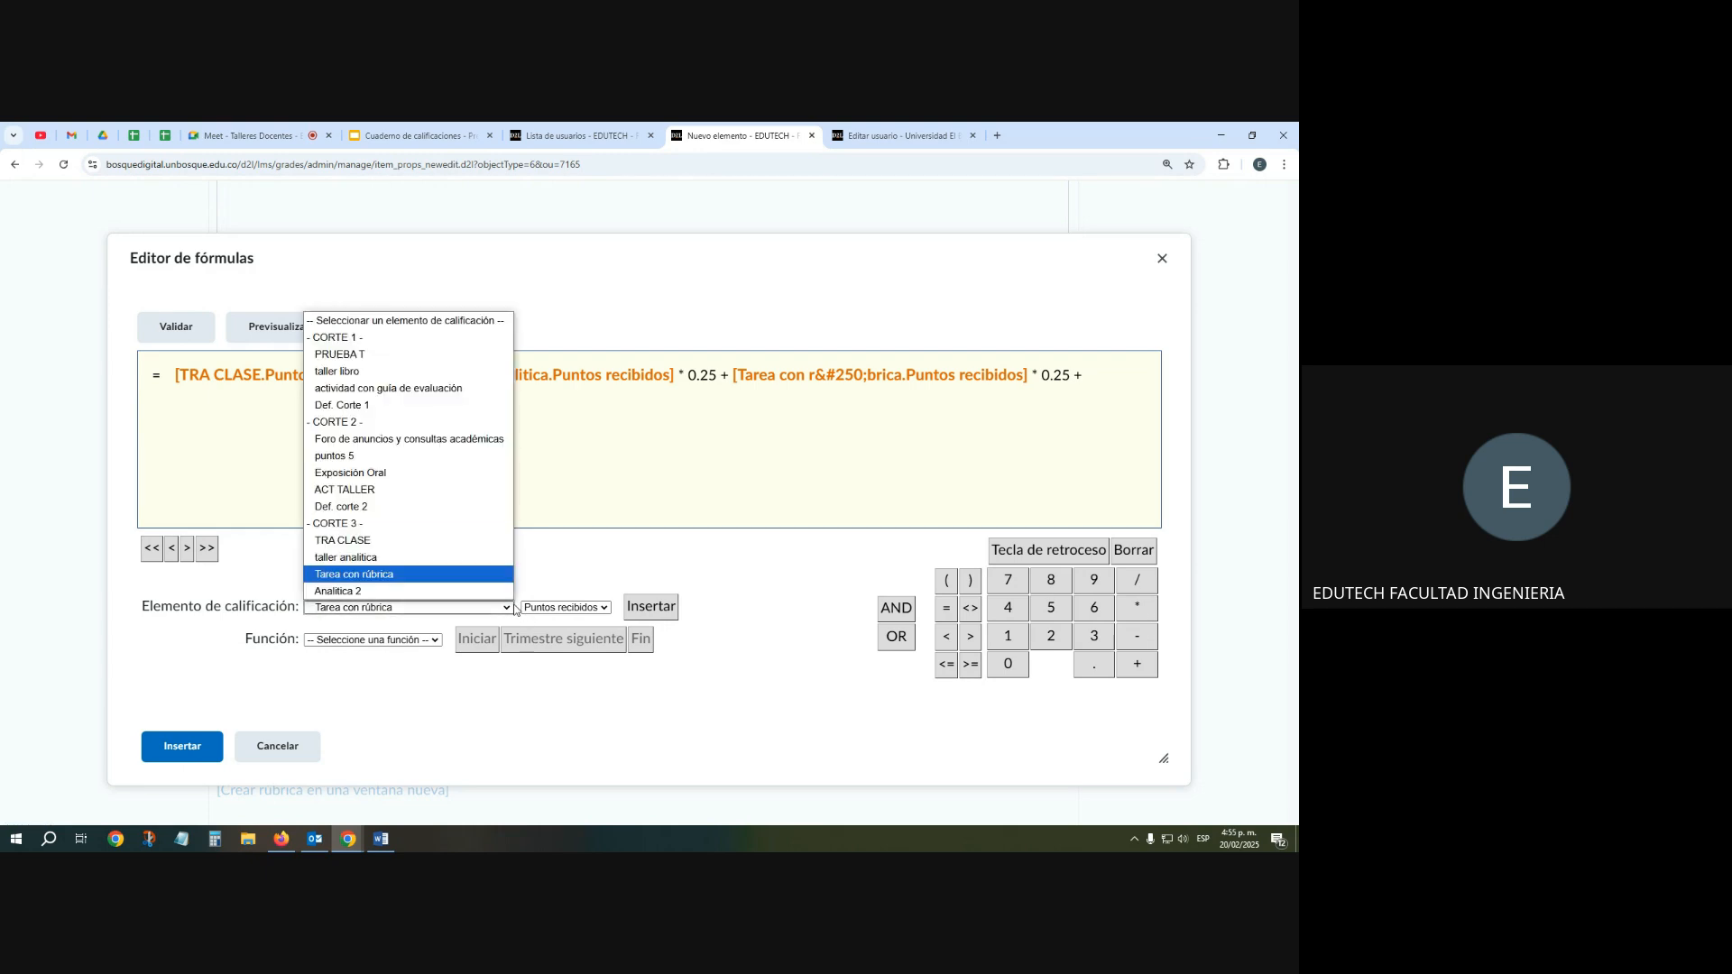
click(434, 593)
click(651, 609)
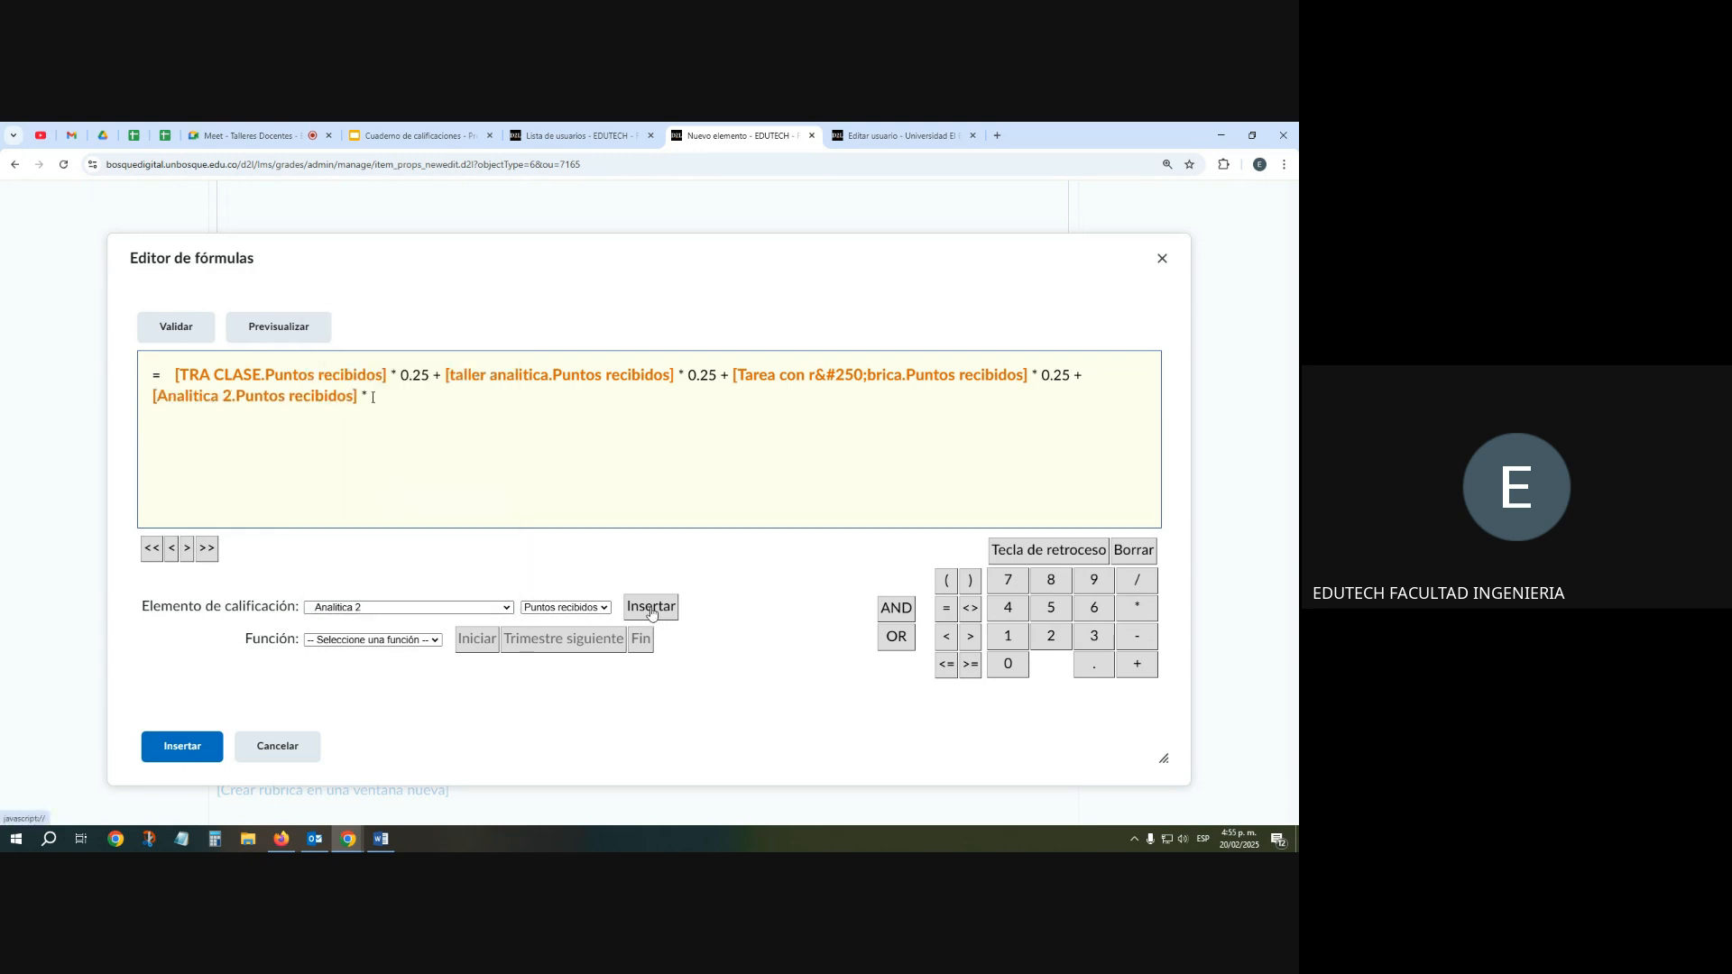
text(* 0.25)
Validate the Def. corte 3 formula and preview its calculated results
click(180, 330)
click(279, 328)
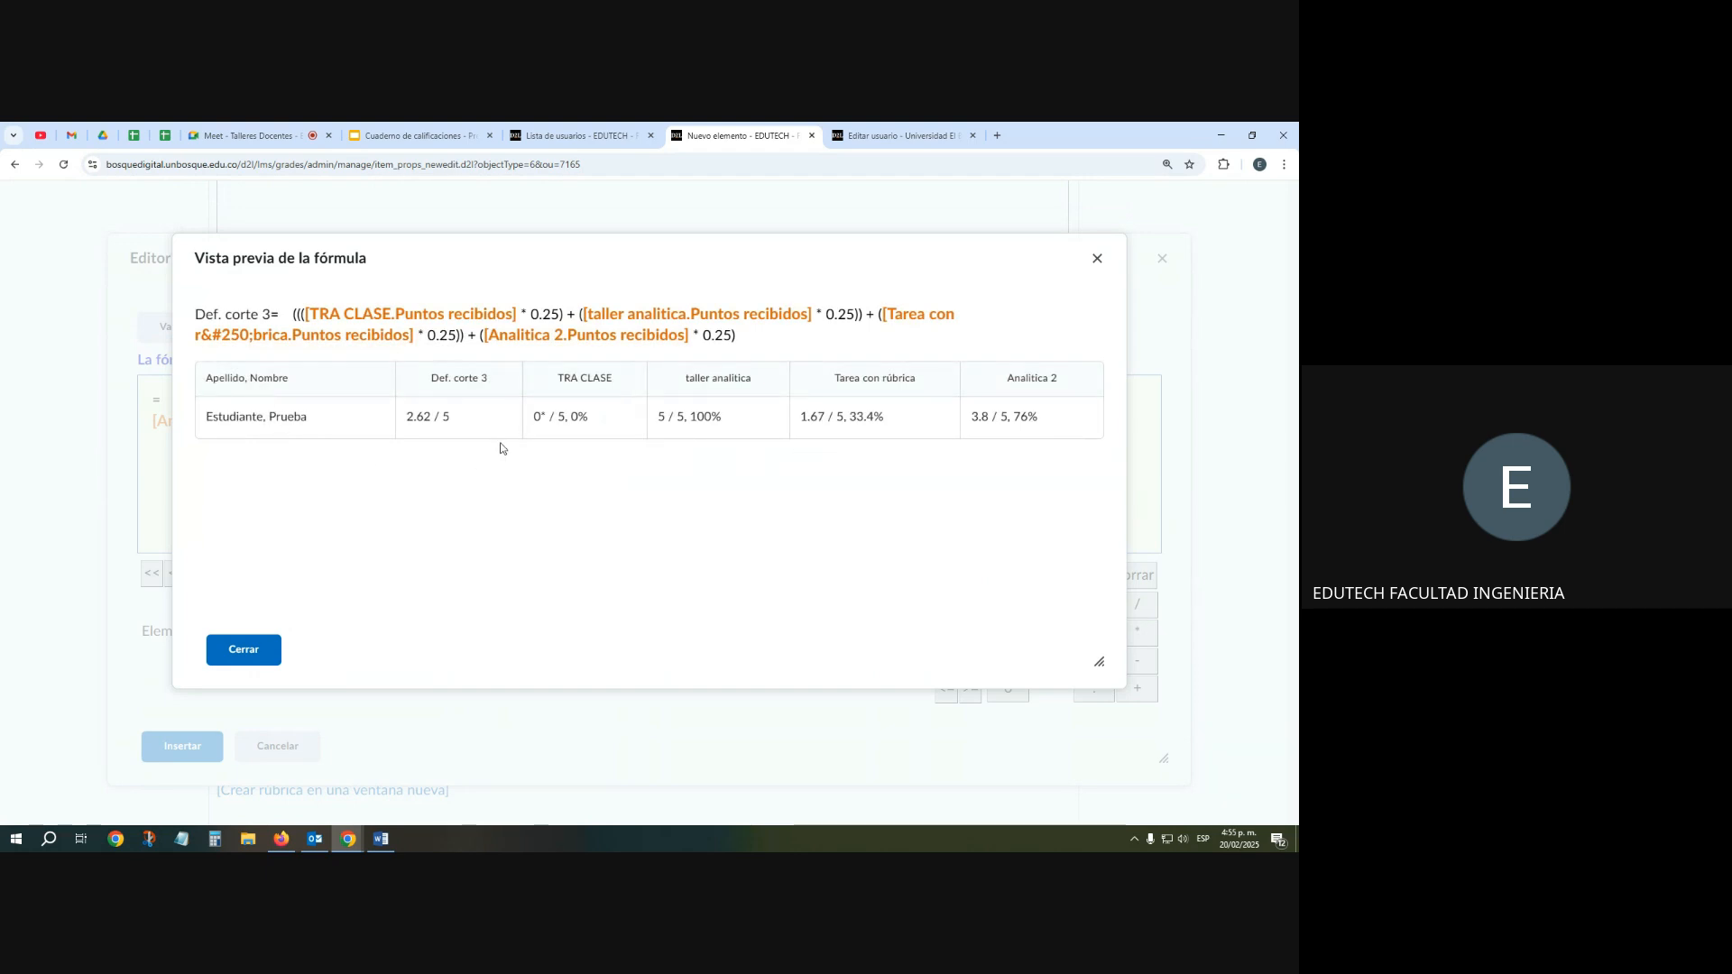
click(1097, 258)
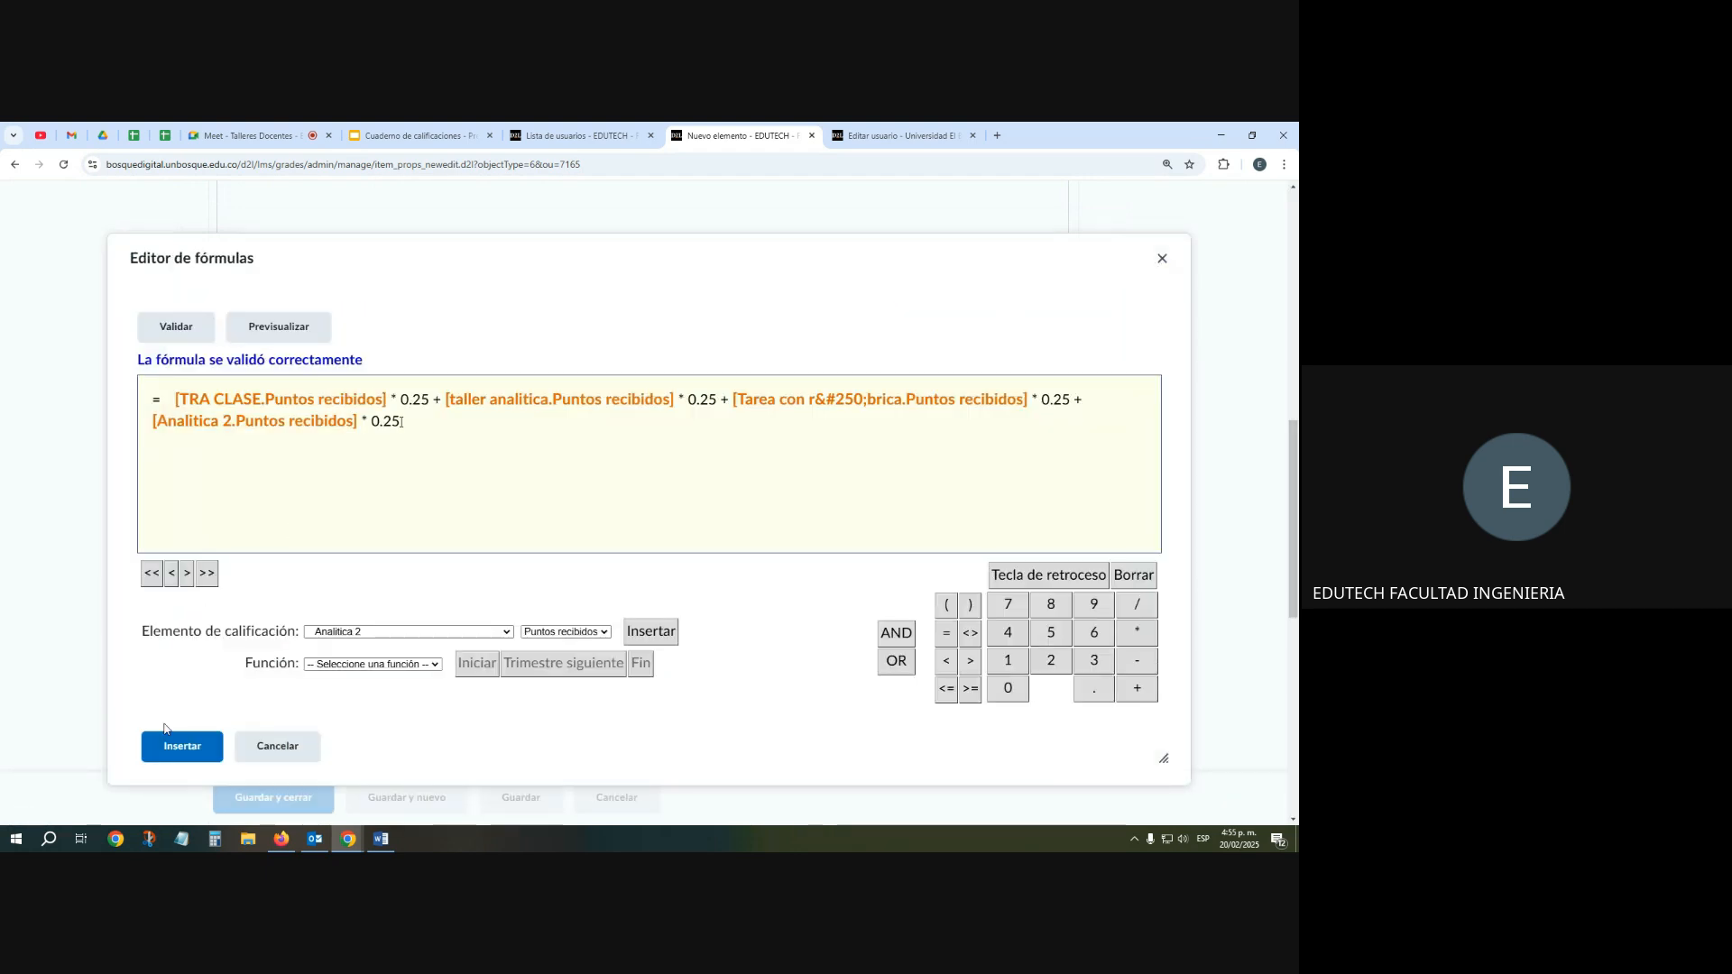
Insert the finished formula into the Def. corte 3 item, then save and close the item
click(181, 746)
scroll(234, 766, down, 3)
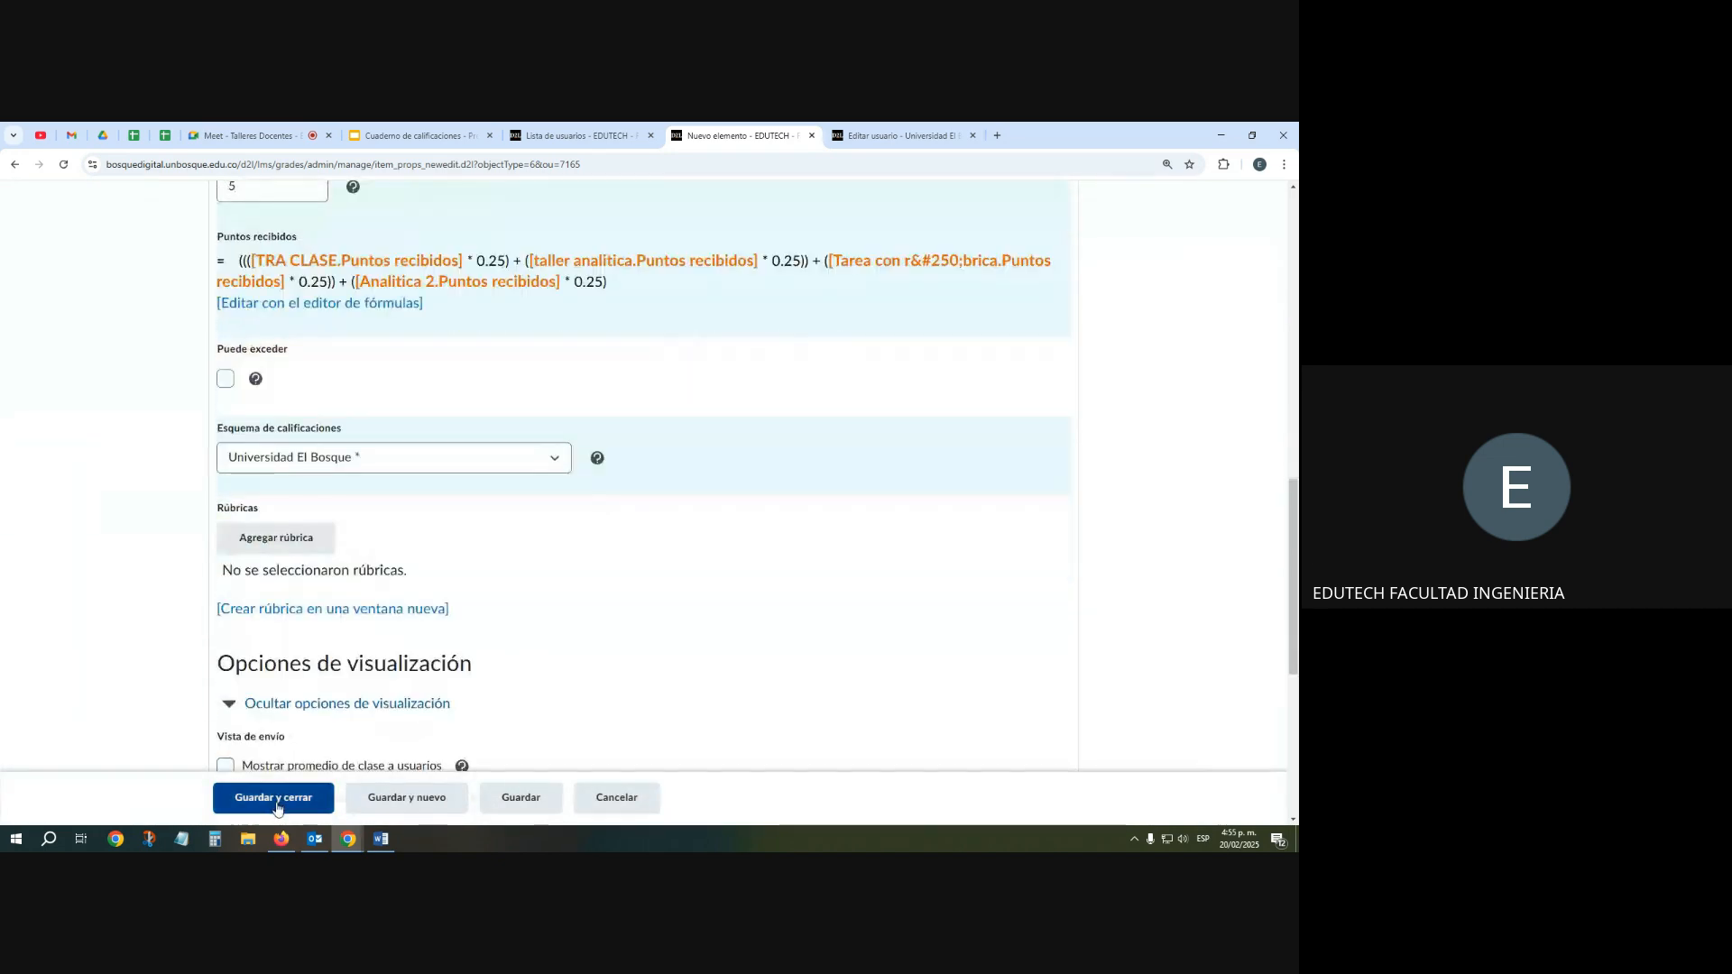
click(277, 798)
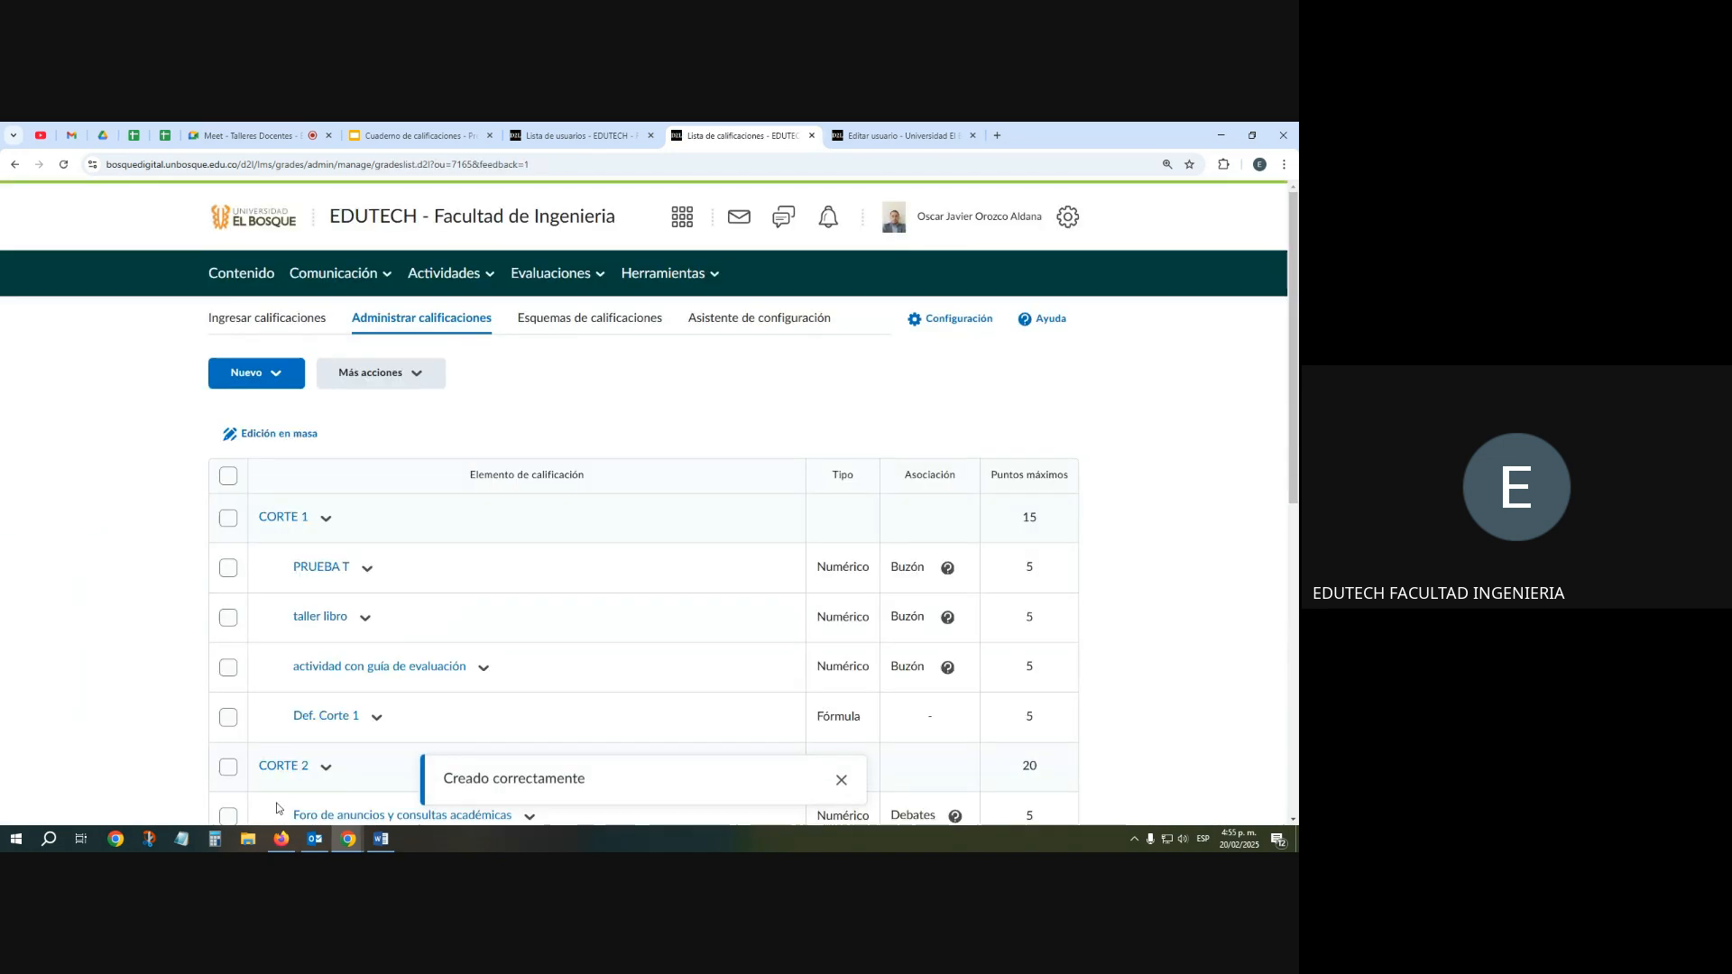
Examine the grade items, term formulas and final grade entries across the CORTE 1, CORTE 2 and CORTE 3 categories
scroll(388, 541, down, 1)
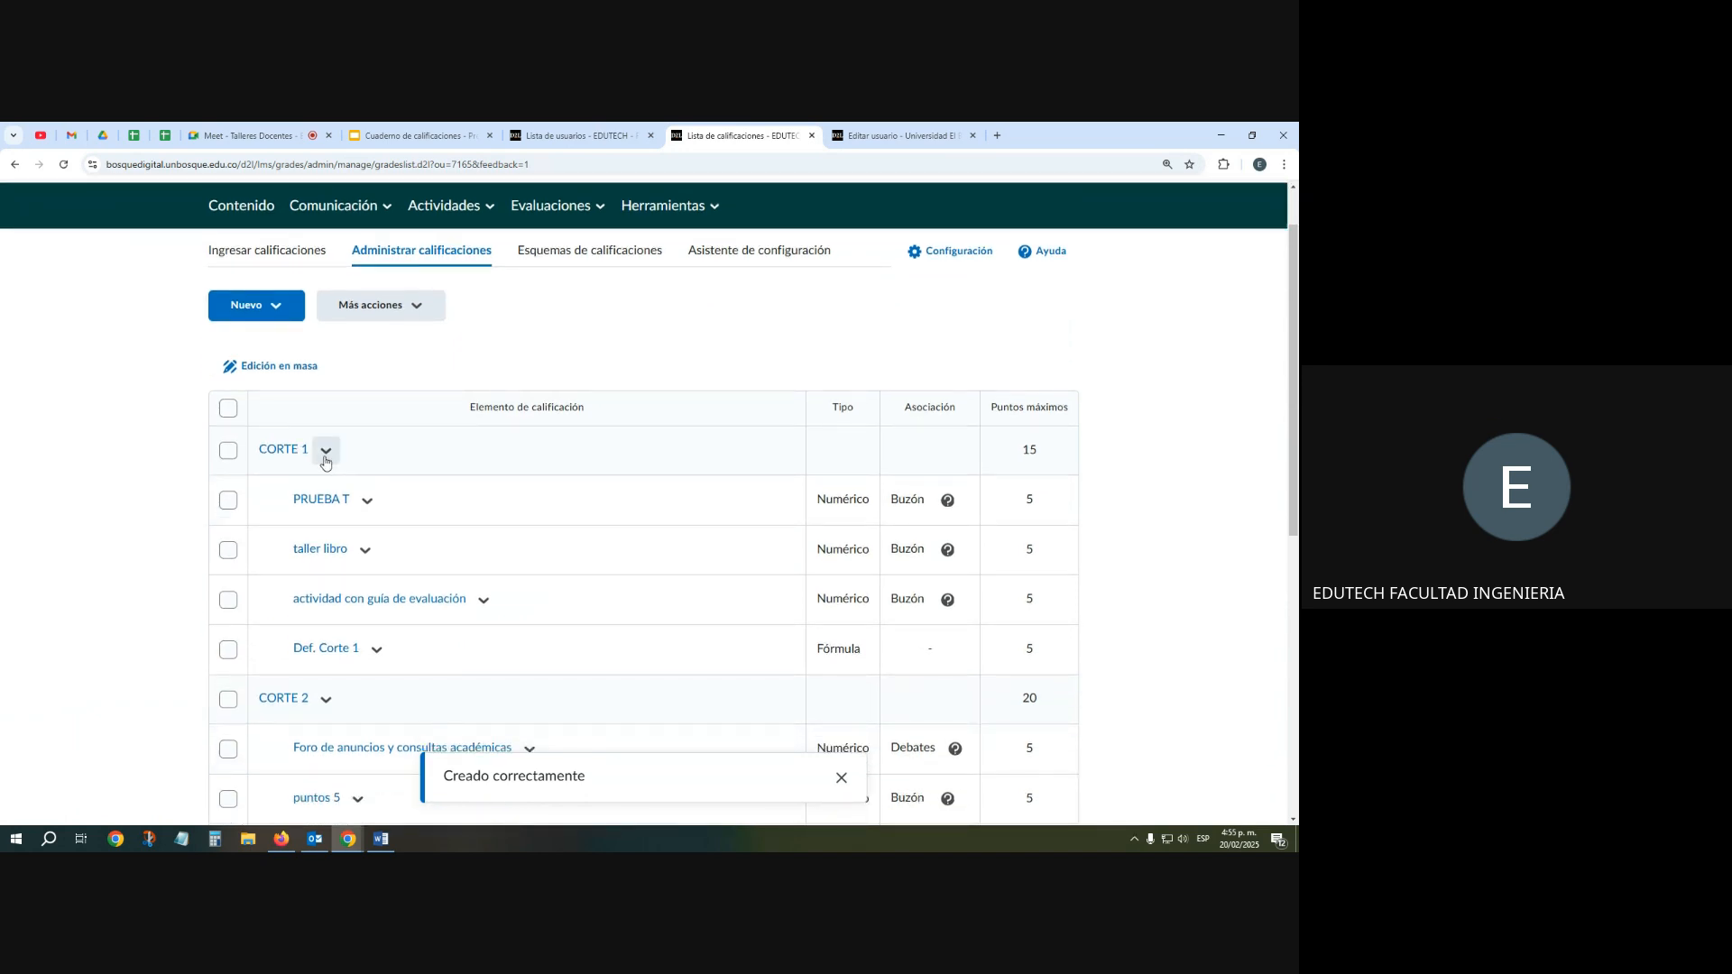
scroll(342, 497, down, 2)
scroll(343, 505, down, 1)
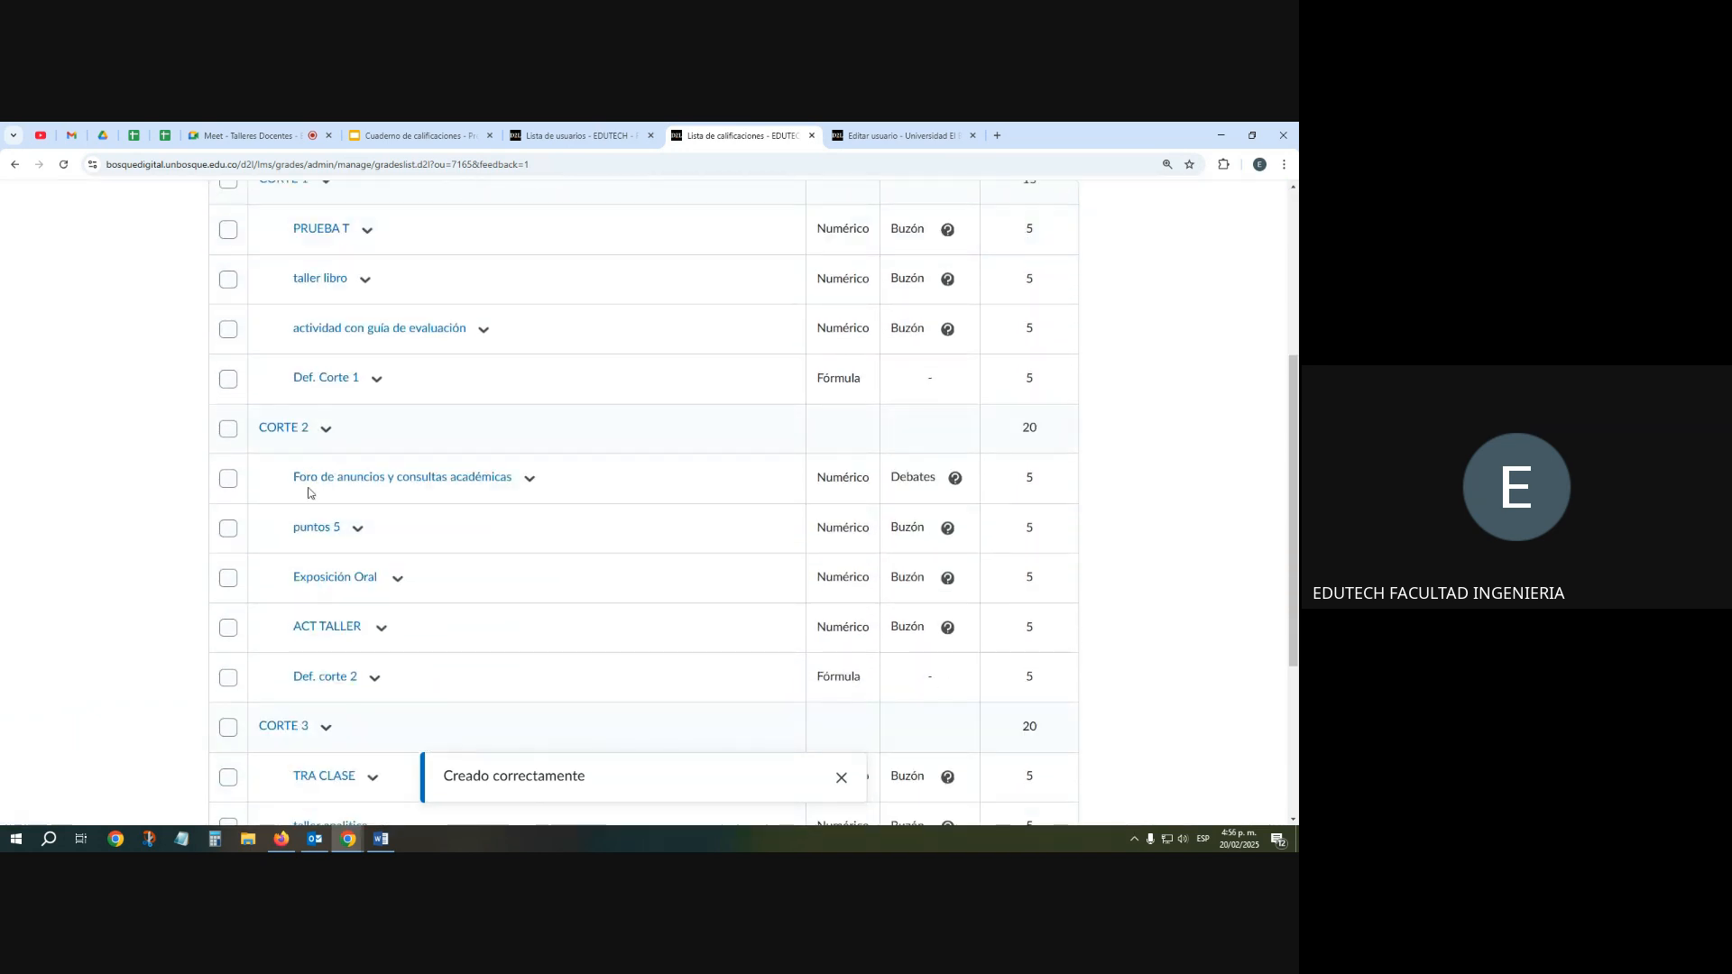
scroll(334, 604, down, 2)
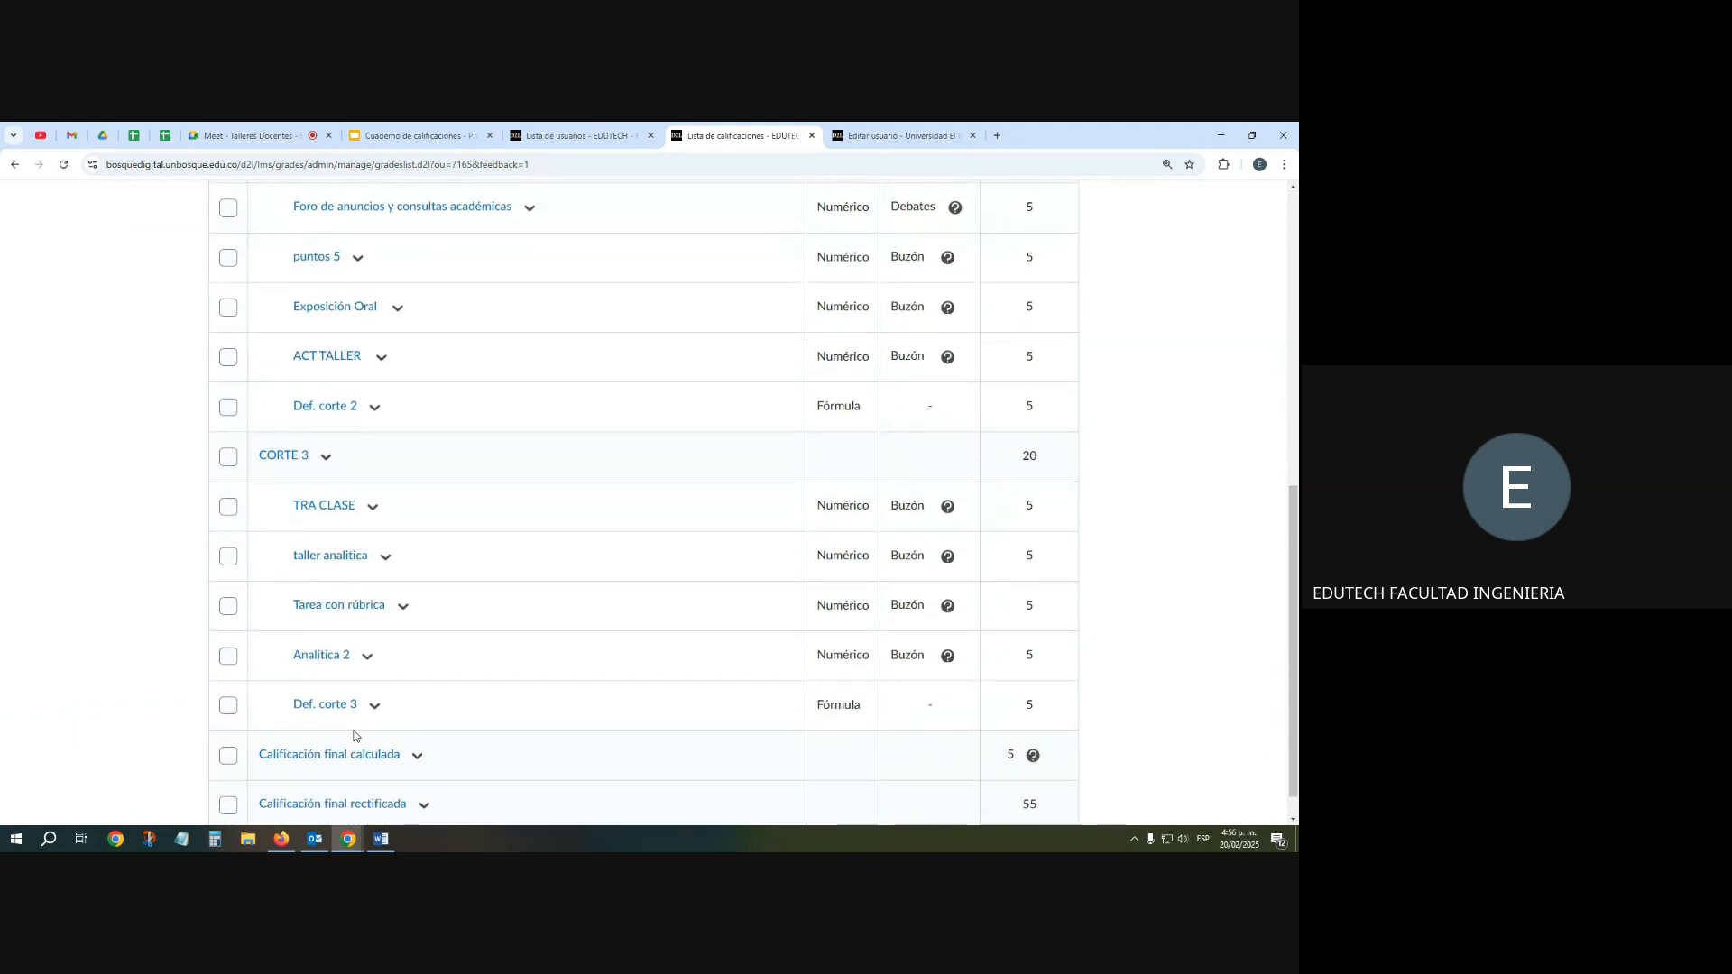
scroll(343, 731, down, 1)
scroll(491, 708, up, 4)
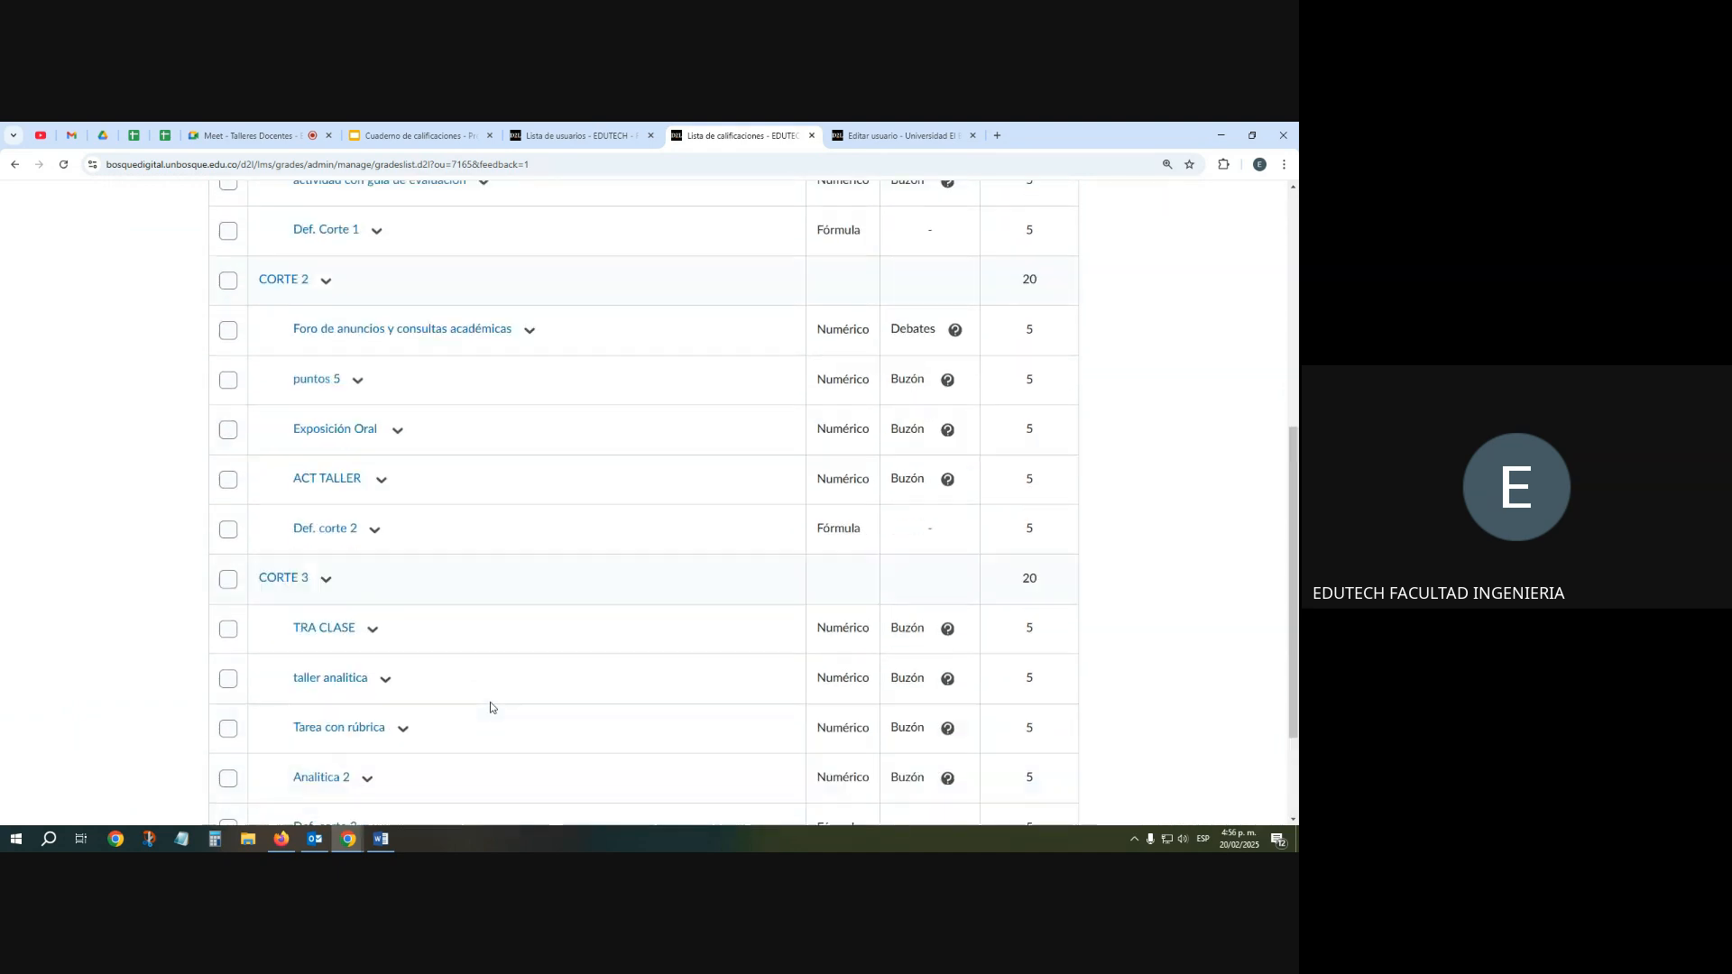
scroll(491, 708, up, 3)
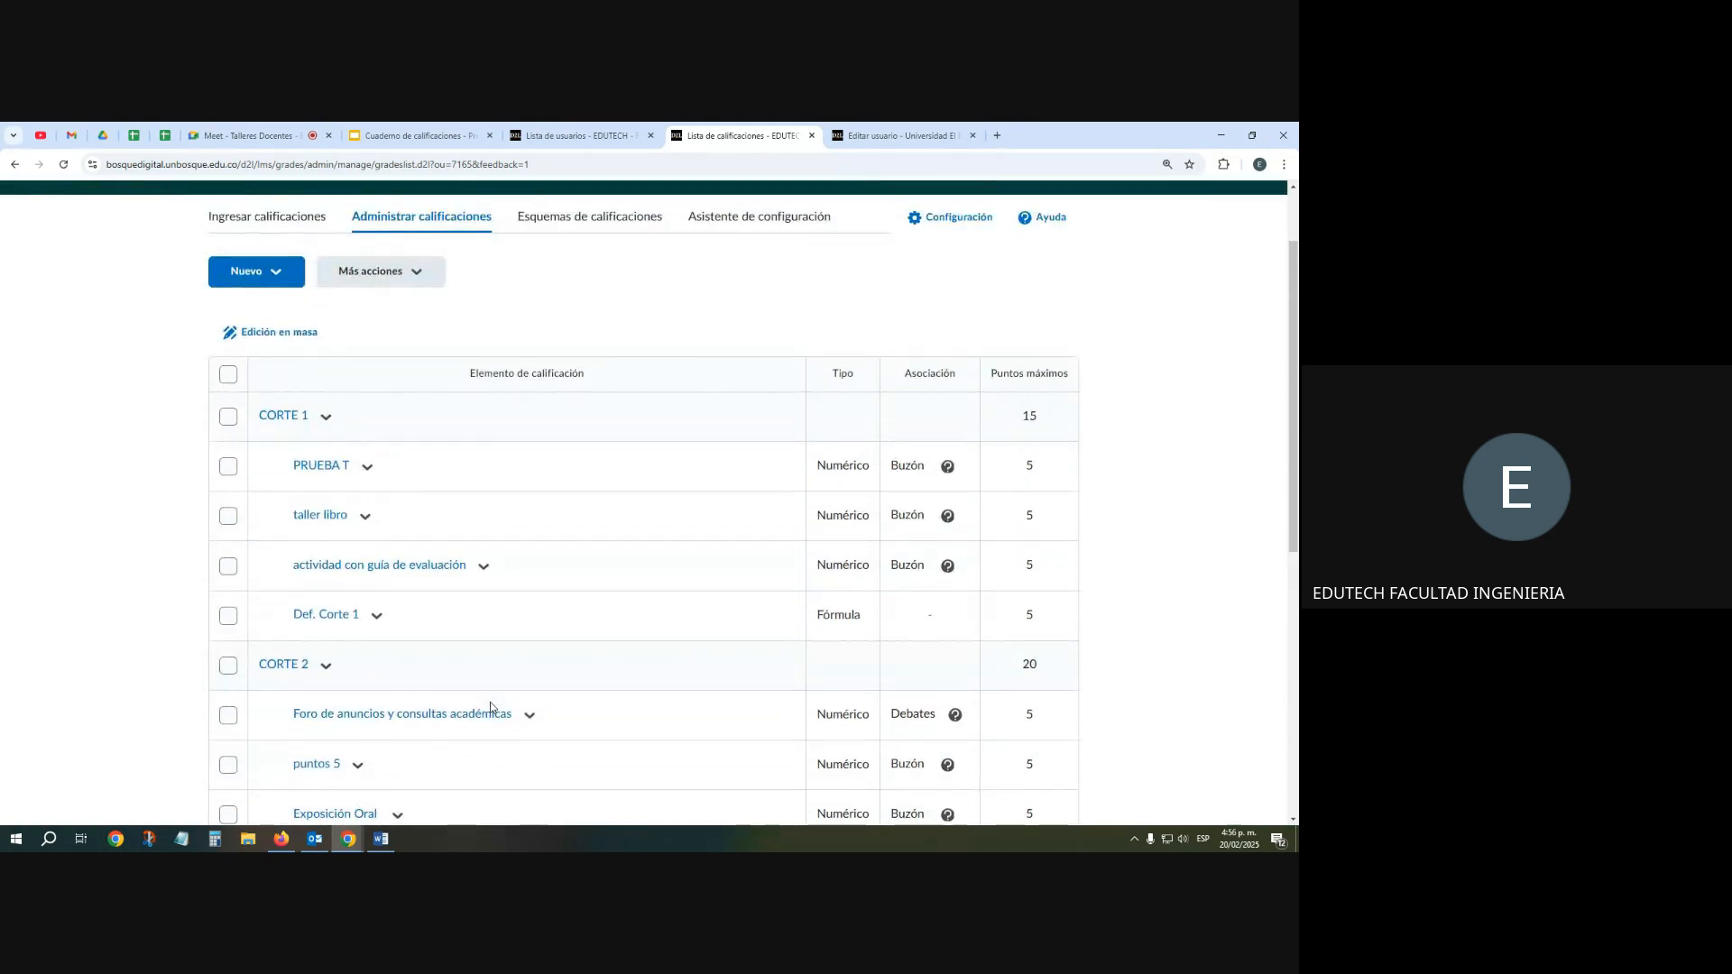
drag(325, 224, 417, 221)
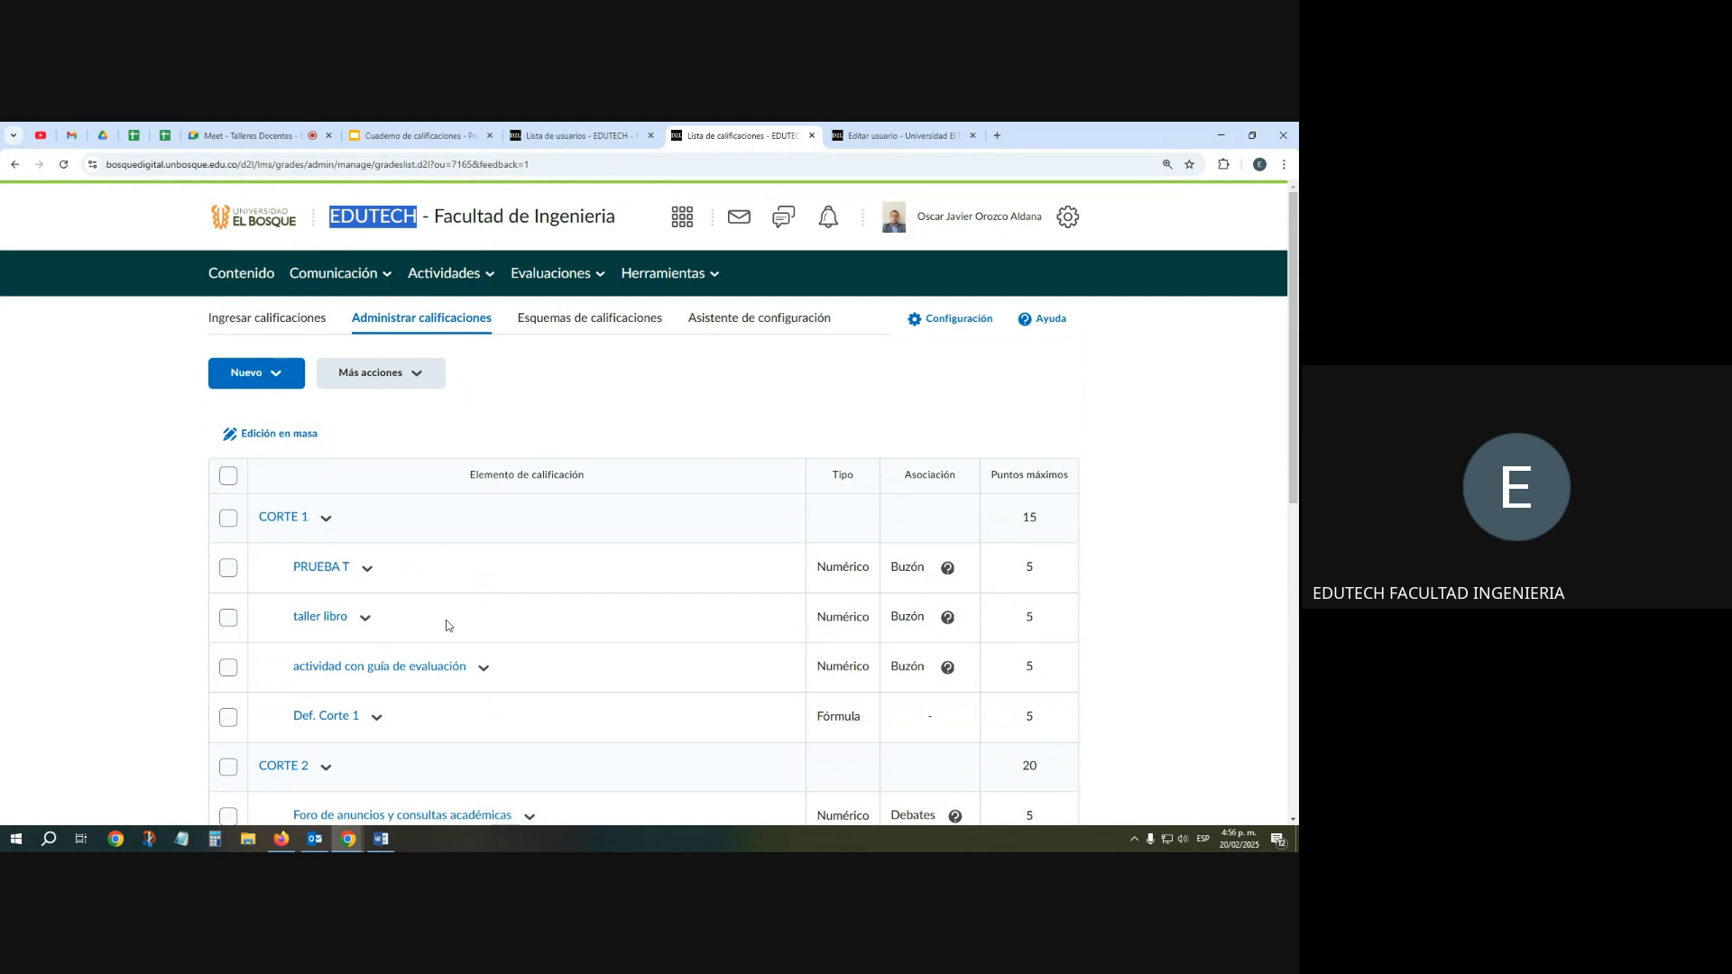
scroll(445, 625, down, 7)
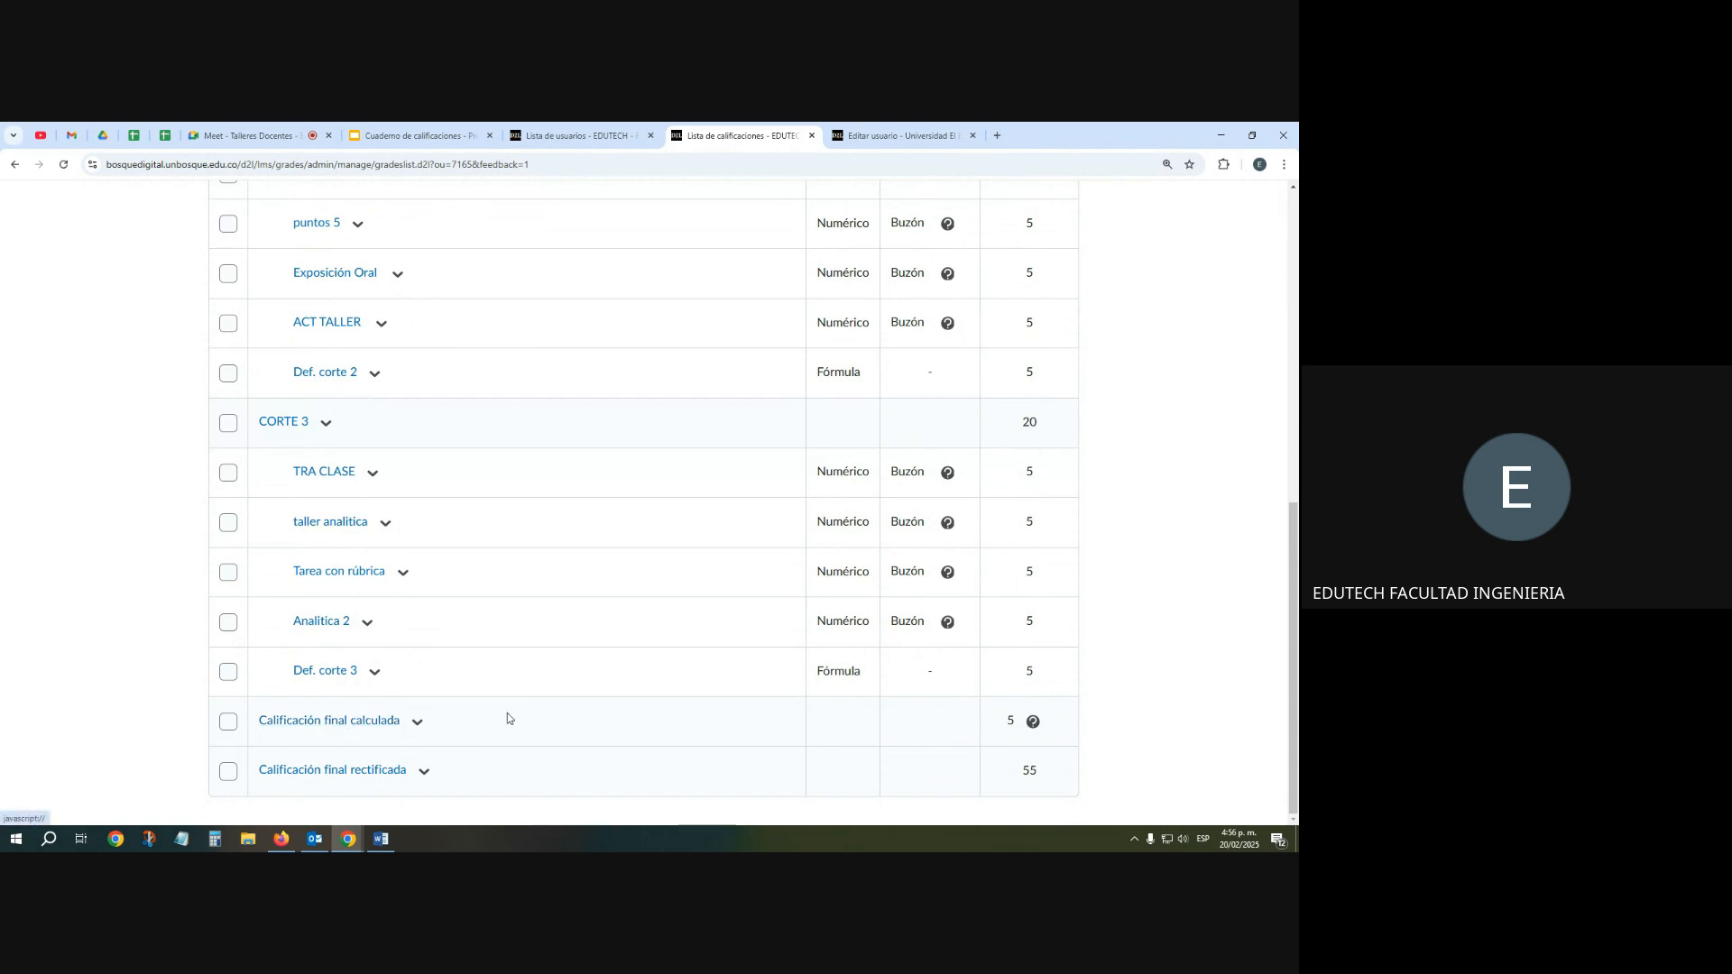
scroll(665, 538, up, 8)
Review the current gradebook settings in the grades setup assistant, including the final grade to publish, and return to the grade list
click(750, 286)
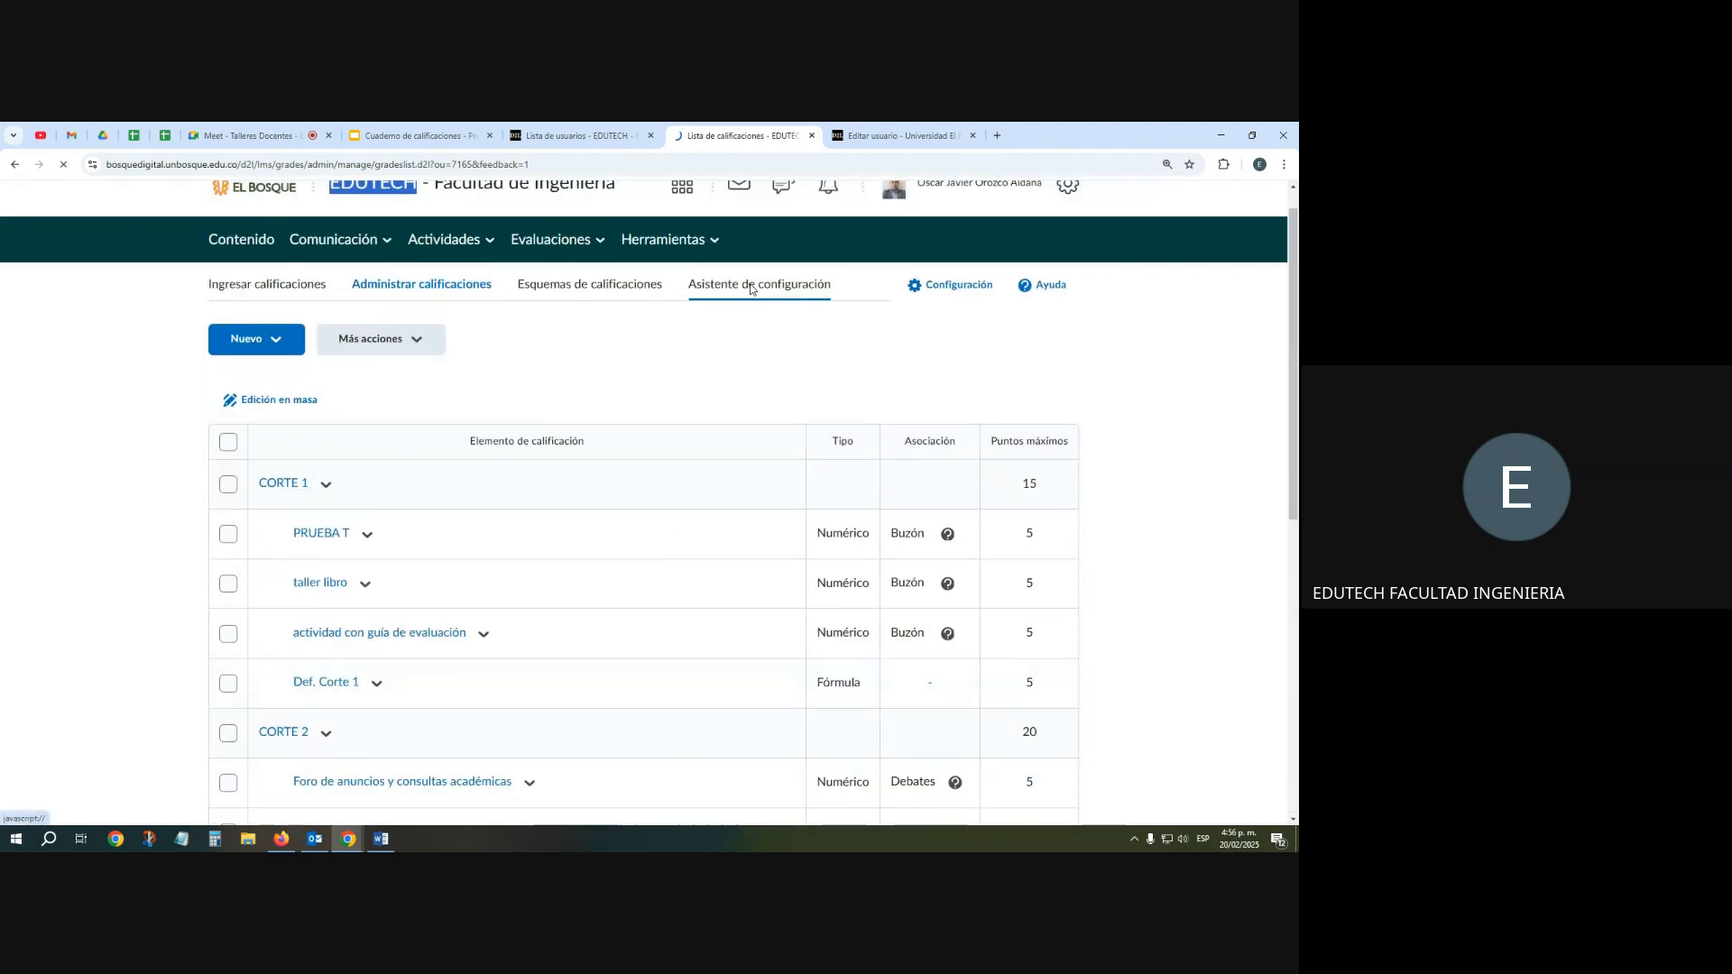
scroll(277, 546, down, 1)
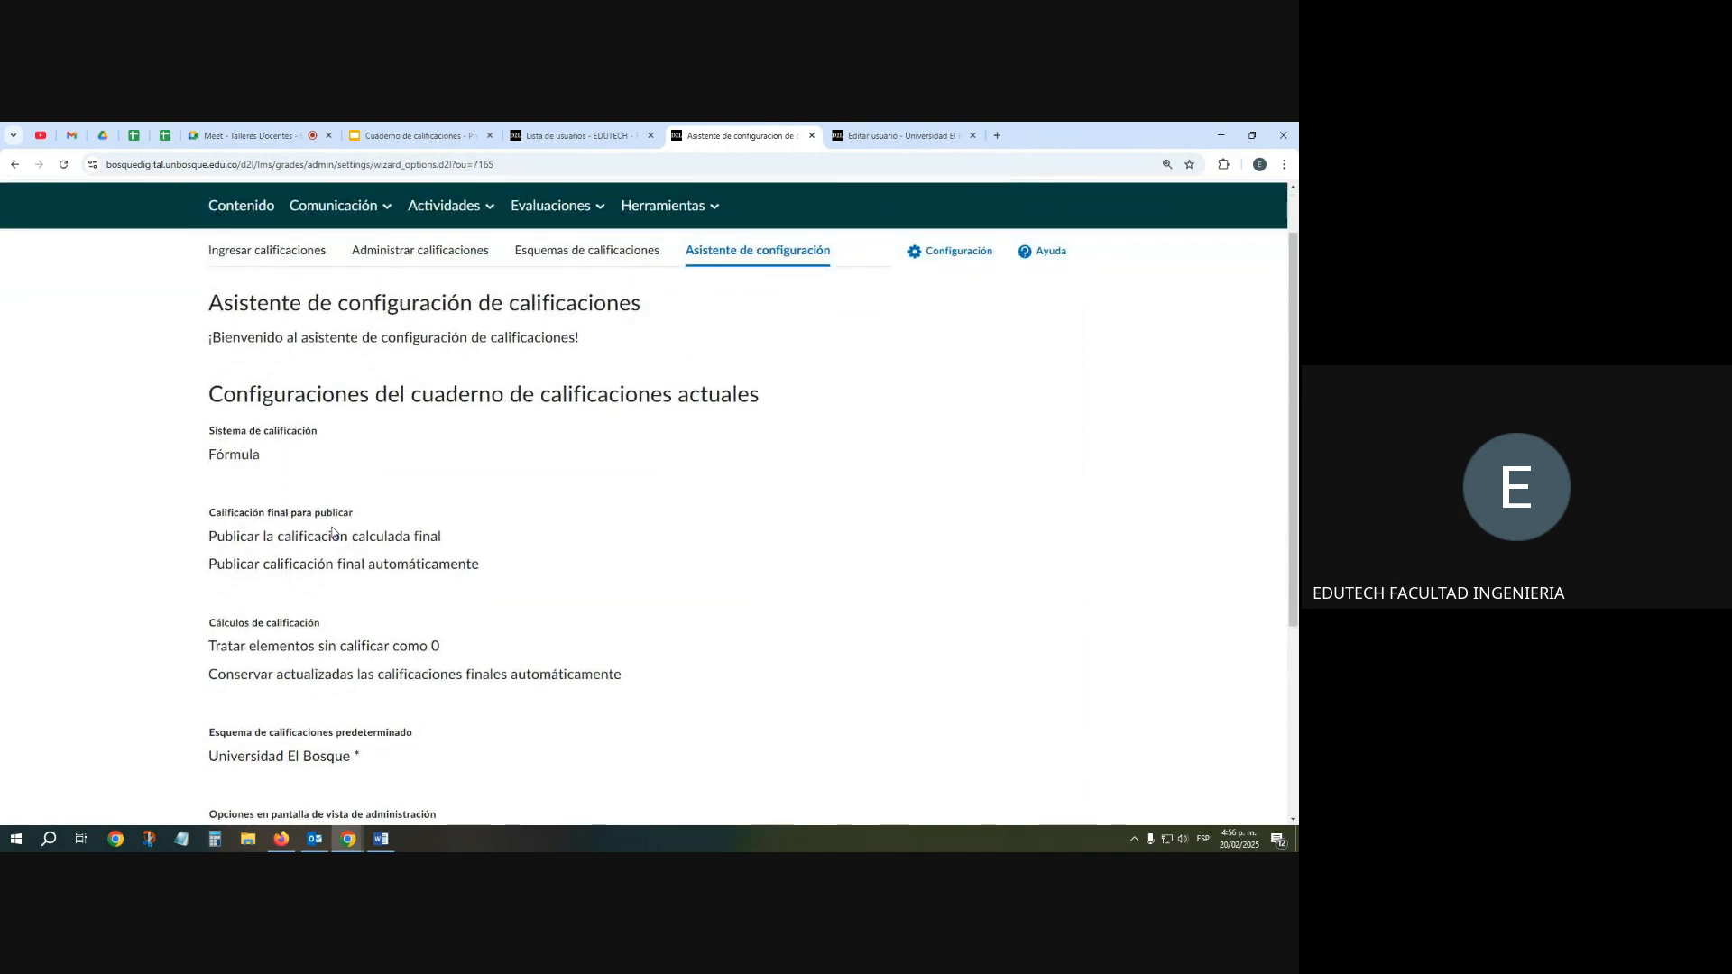
scroll(333, 533, down, 3)
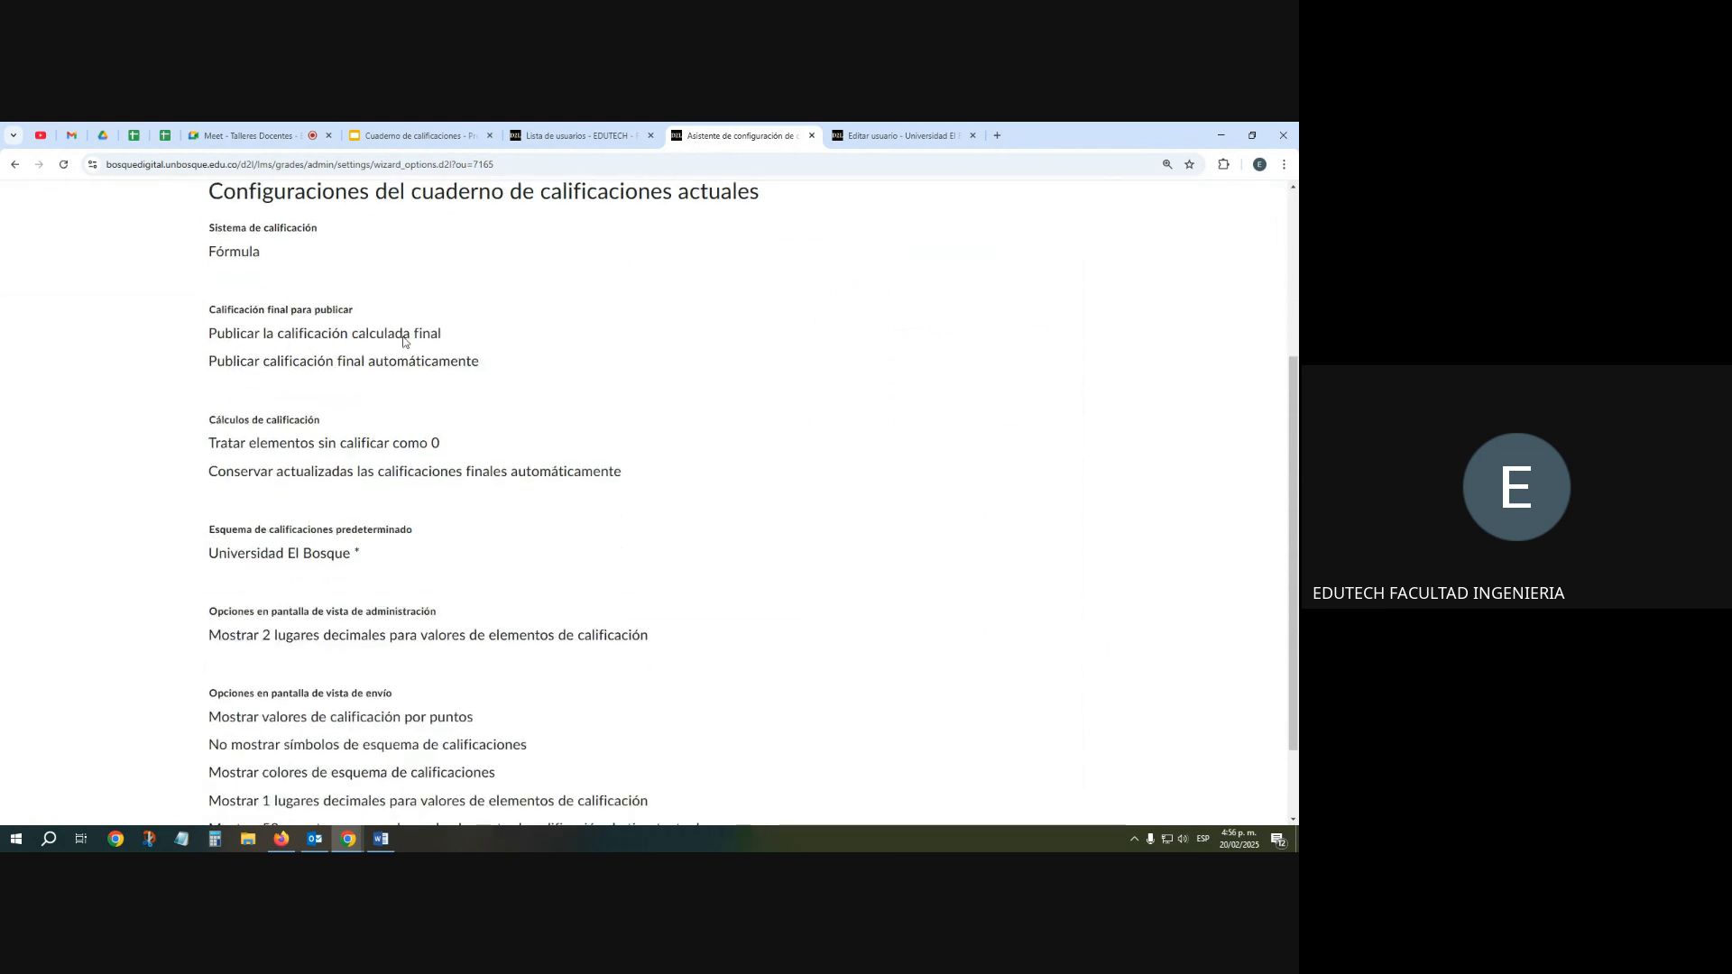
click(14, 164)
Open the final calculated grade for editing and rename it Nota Final
scroll(368, 550, down, 10)
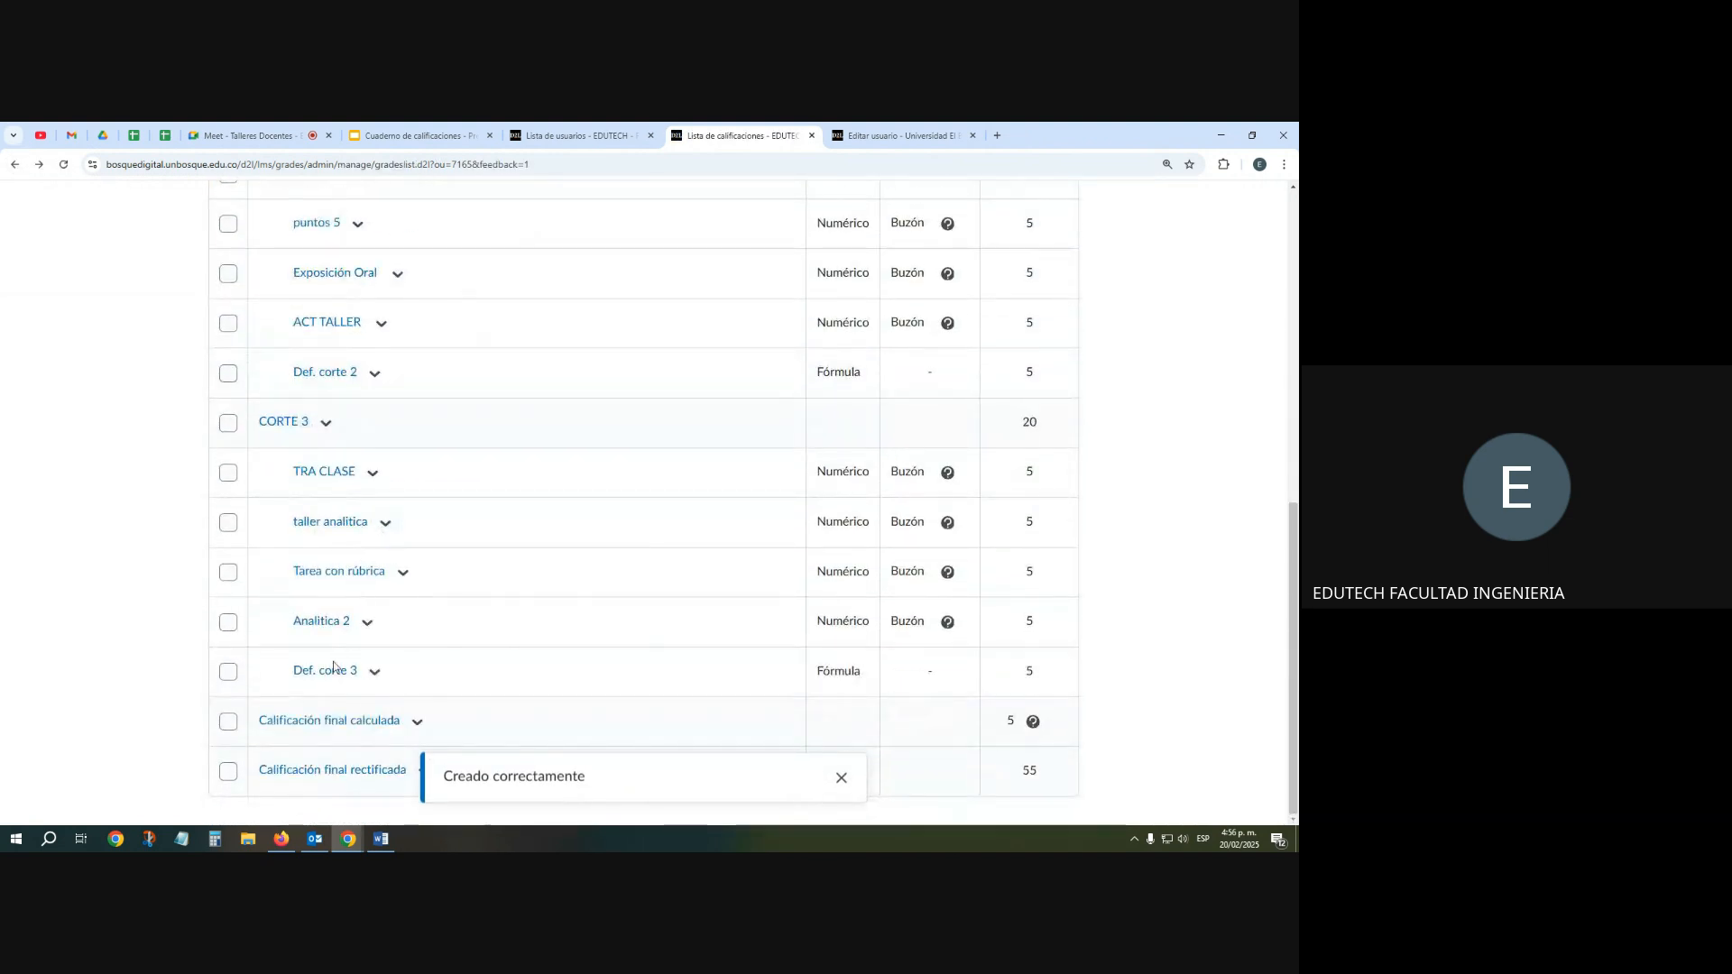
click(323, 722)
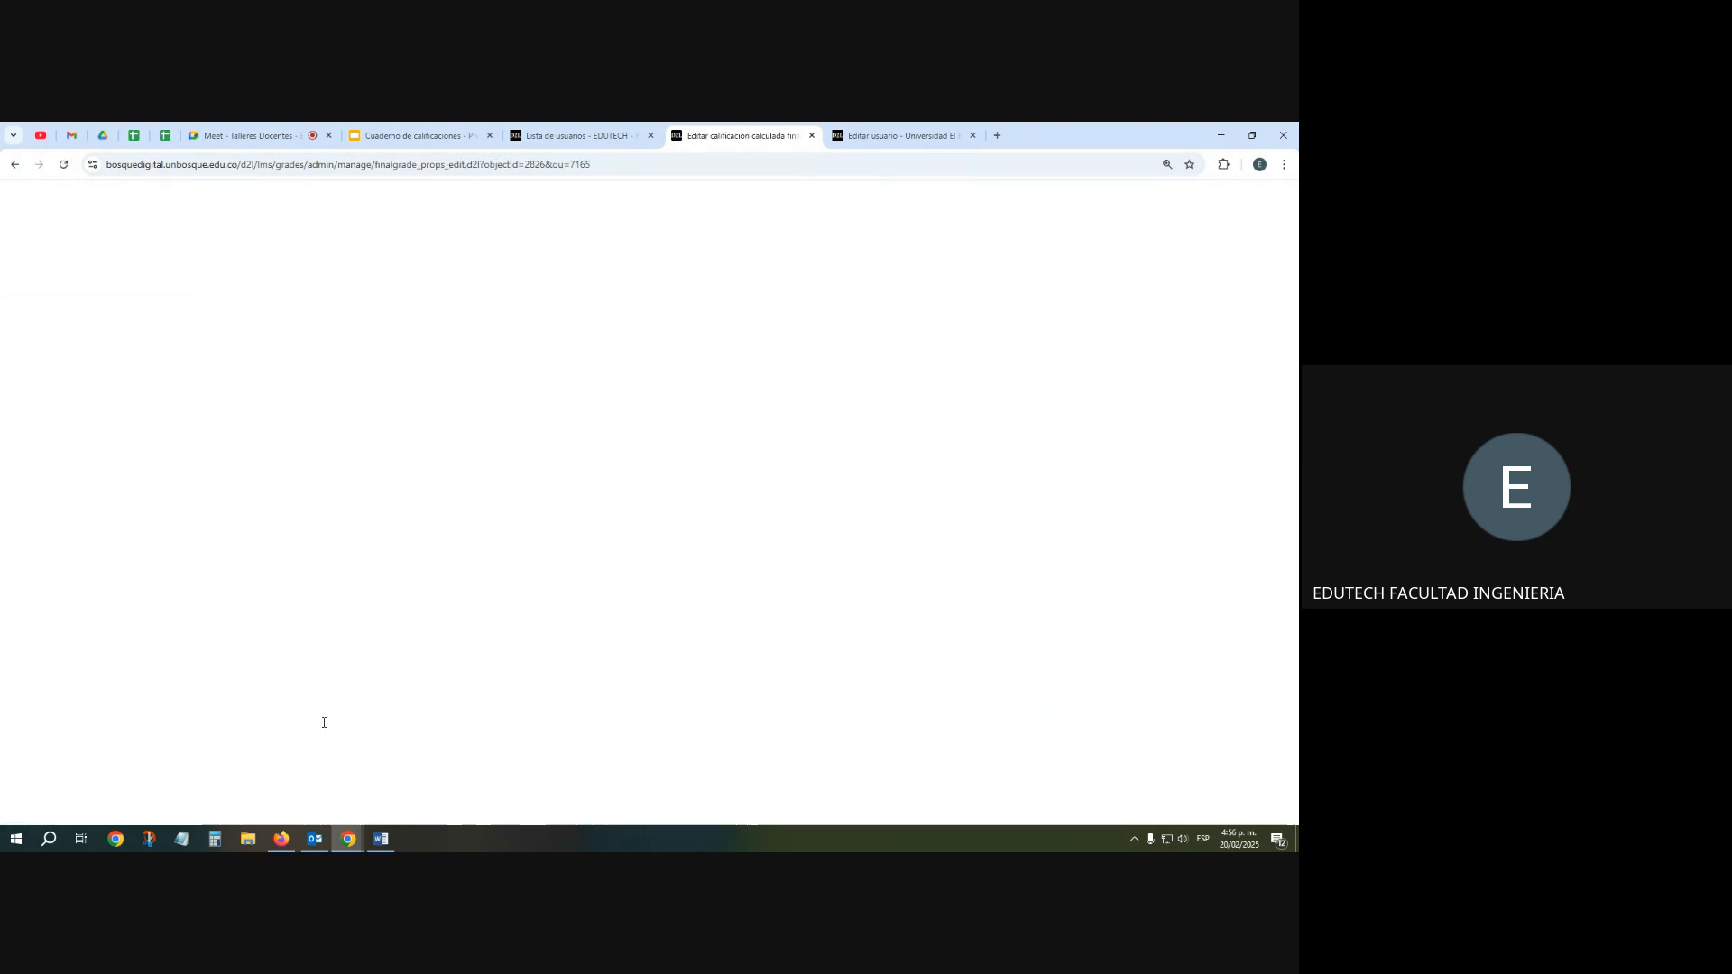
drag(371, 518, 203, 520)
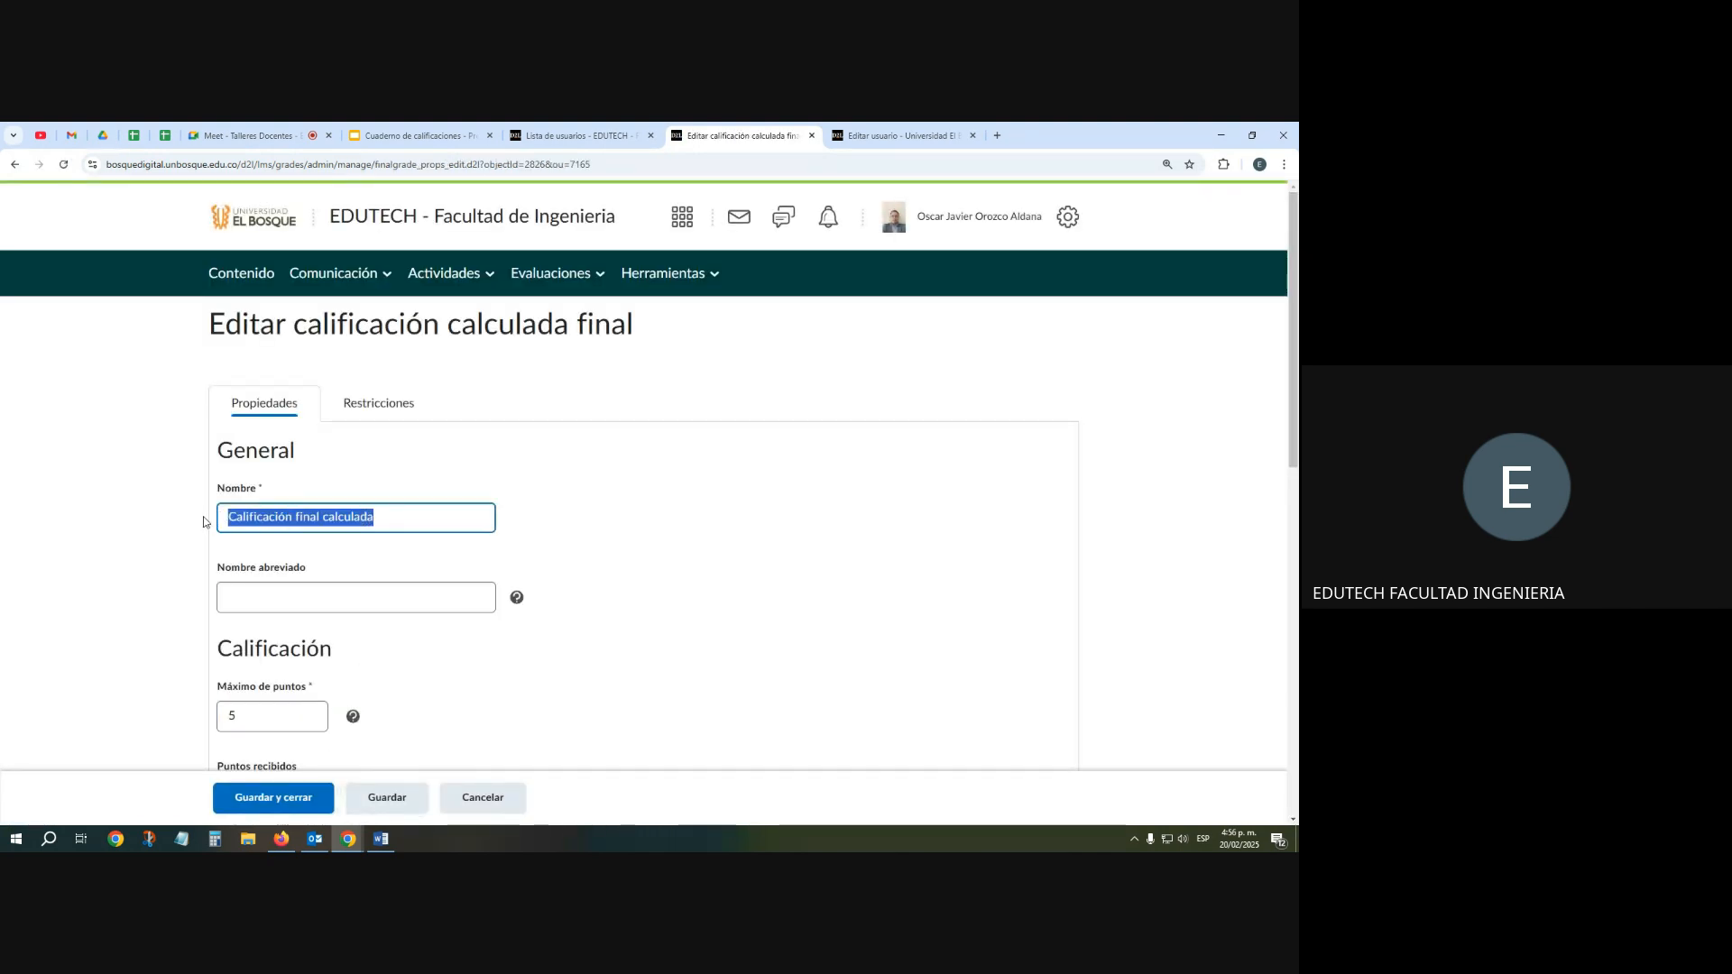
text(Nota Fin)
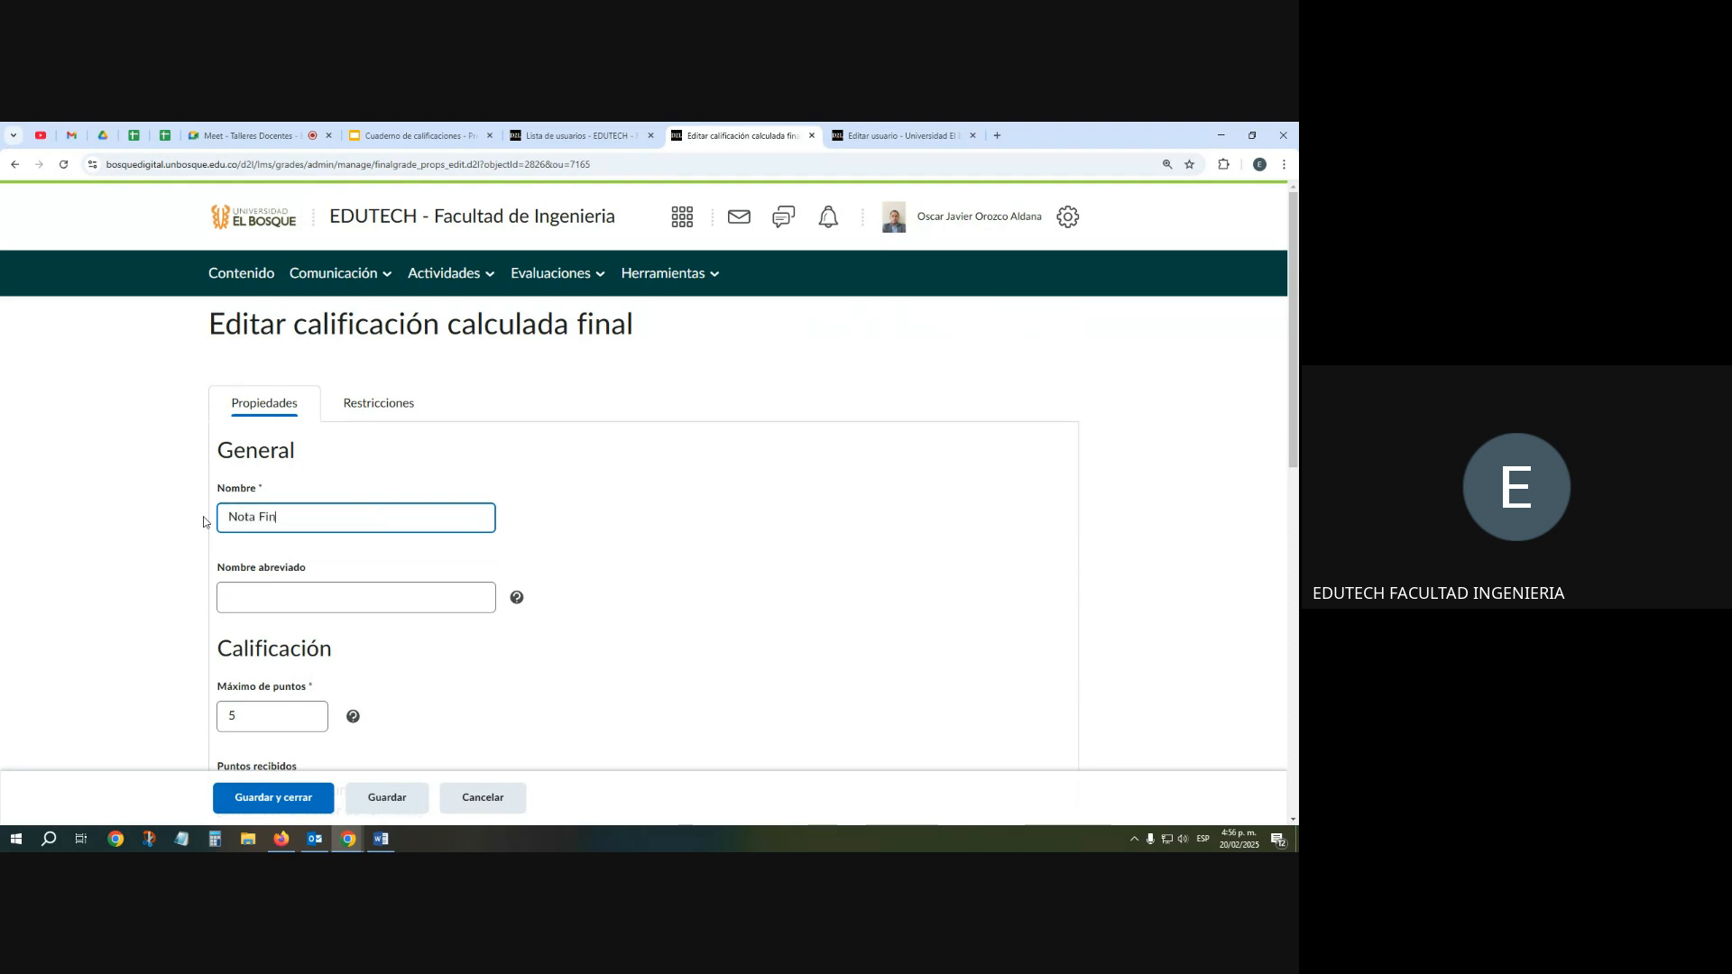
text(al)
Copy the course name EDUTECH - Facultad de Ingenieria and append it to the final calculated grade's name
click(106, 308)
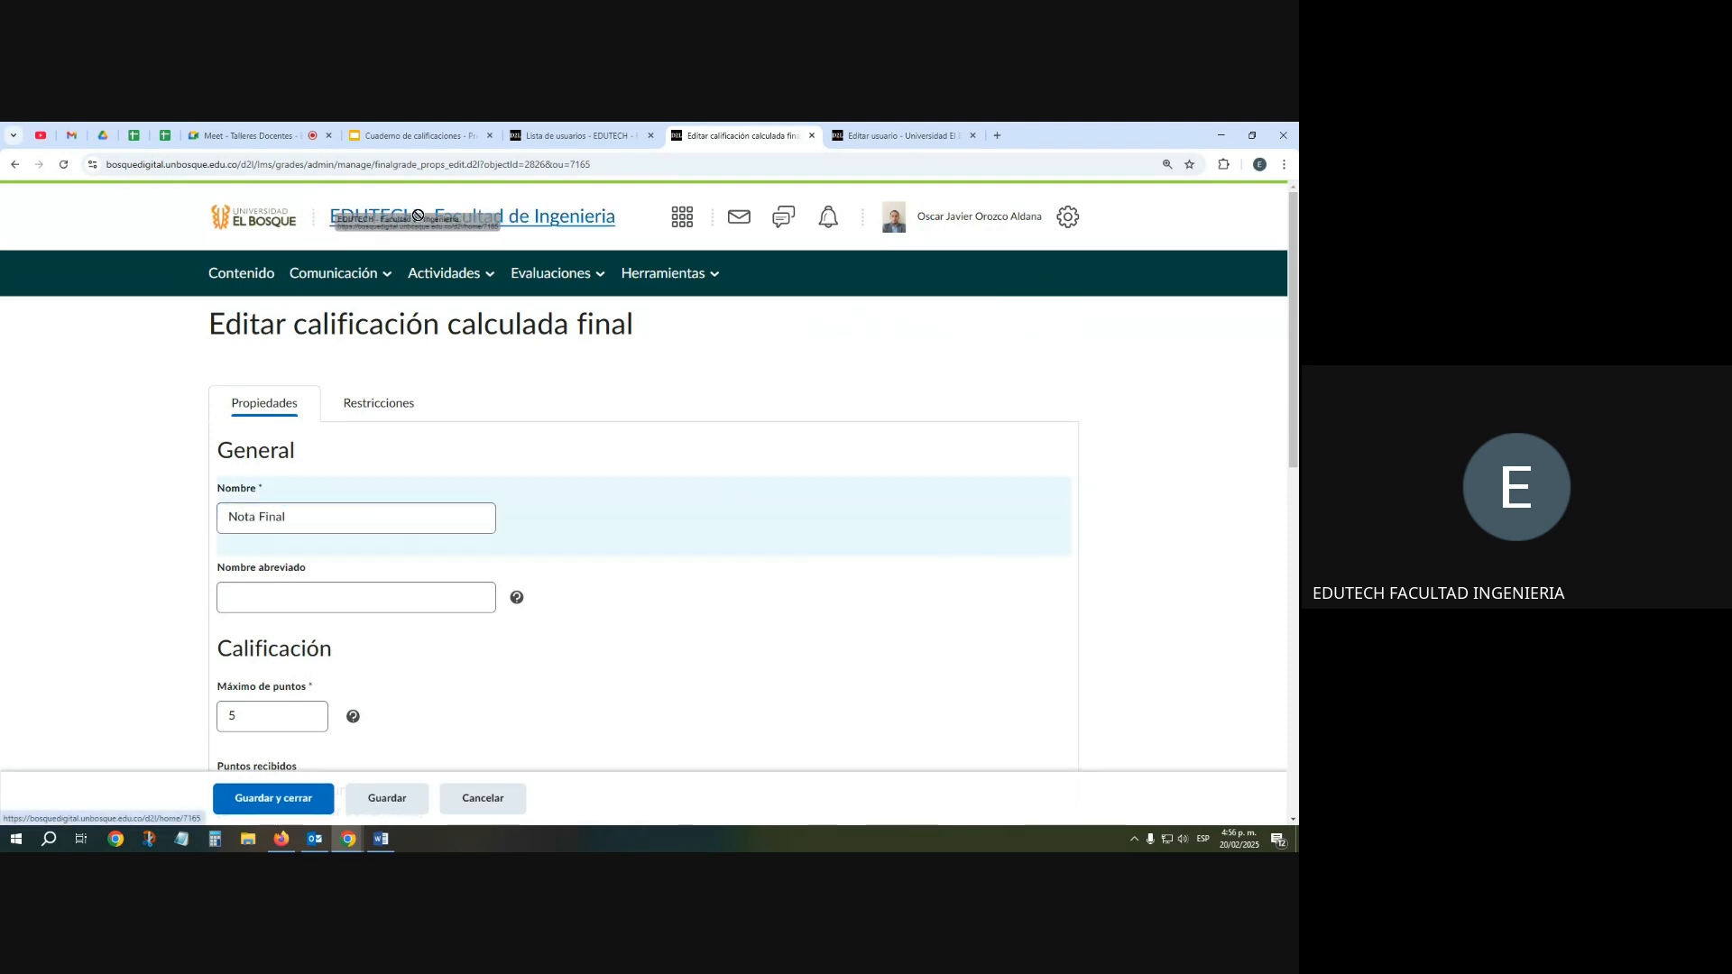
drag(339, 222, 617, 218)
key(ctrl+c)
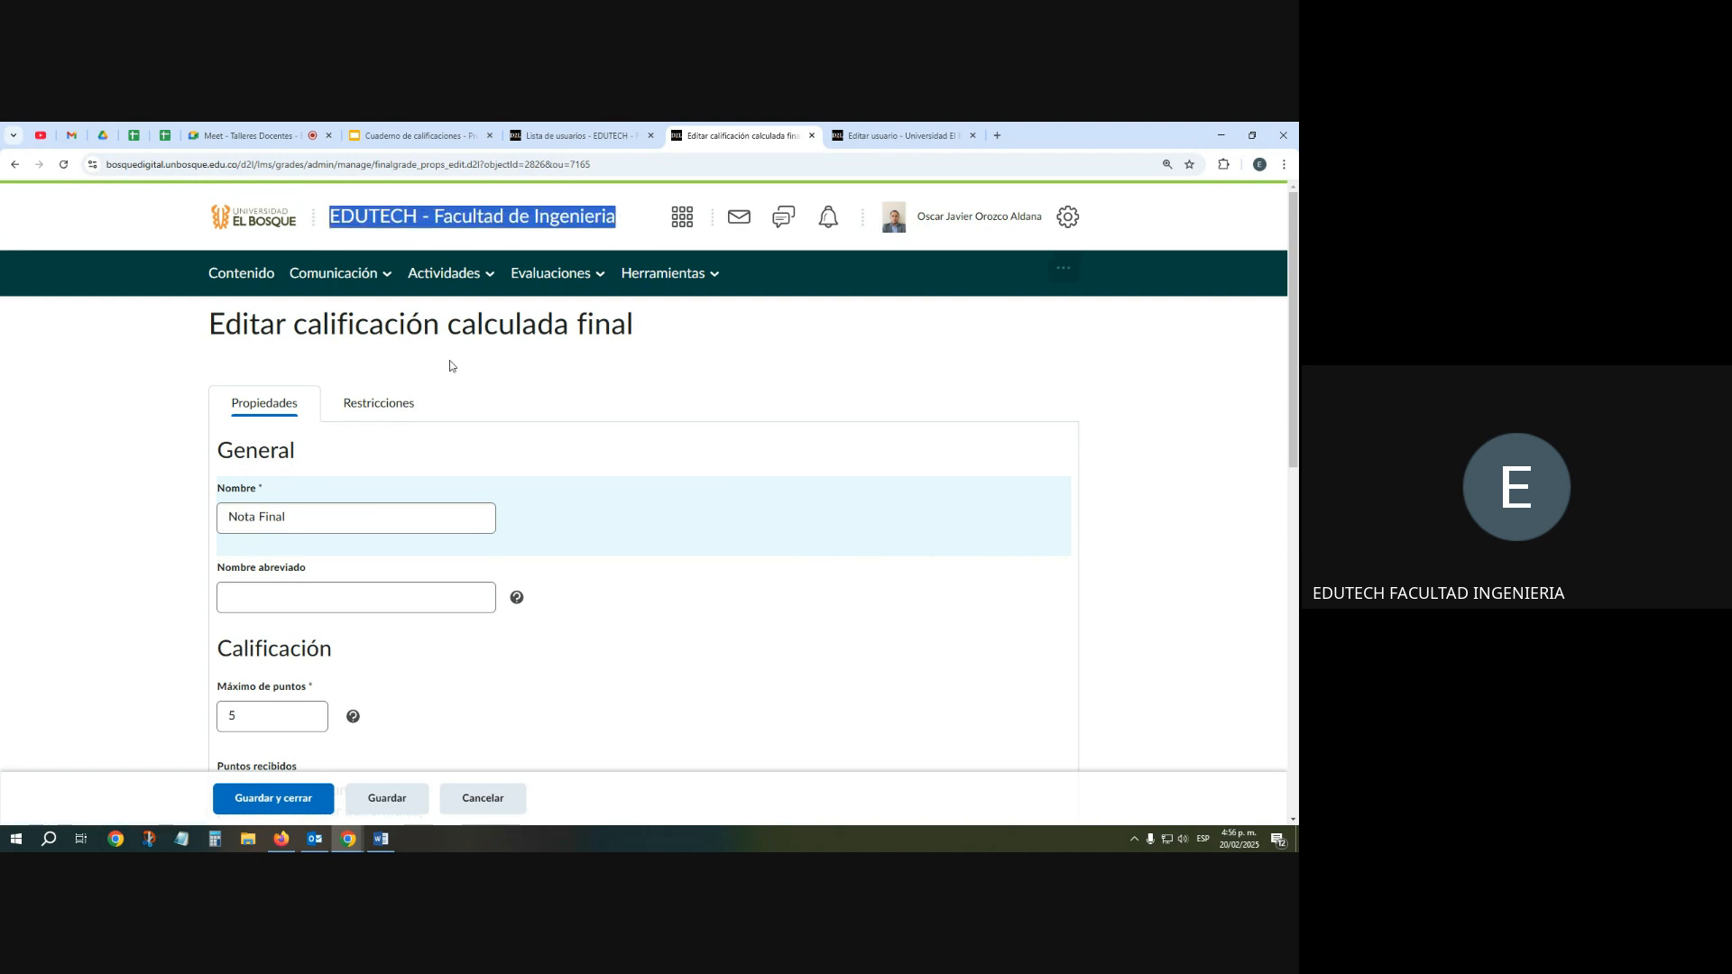
click(321, 528)
key(ctrl+v)
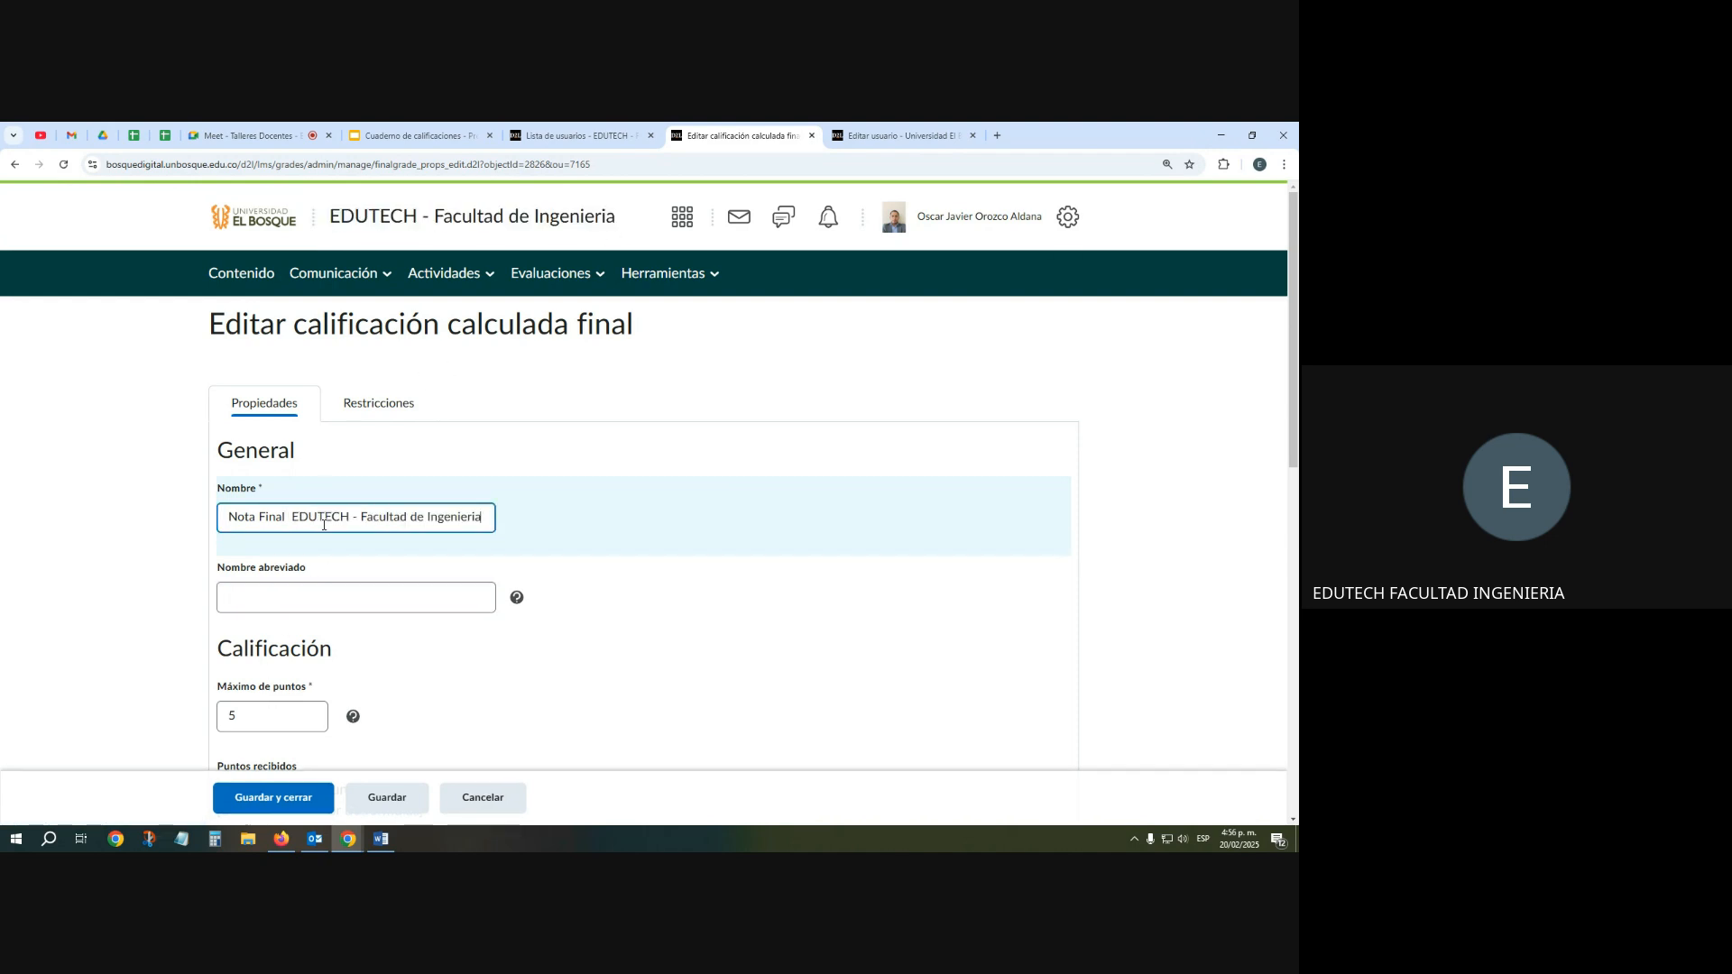
Open the maximum points of the final calculated grade for editing
scroll(306, 658, down, 1)
click(276, 647)
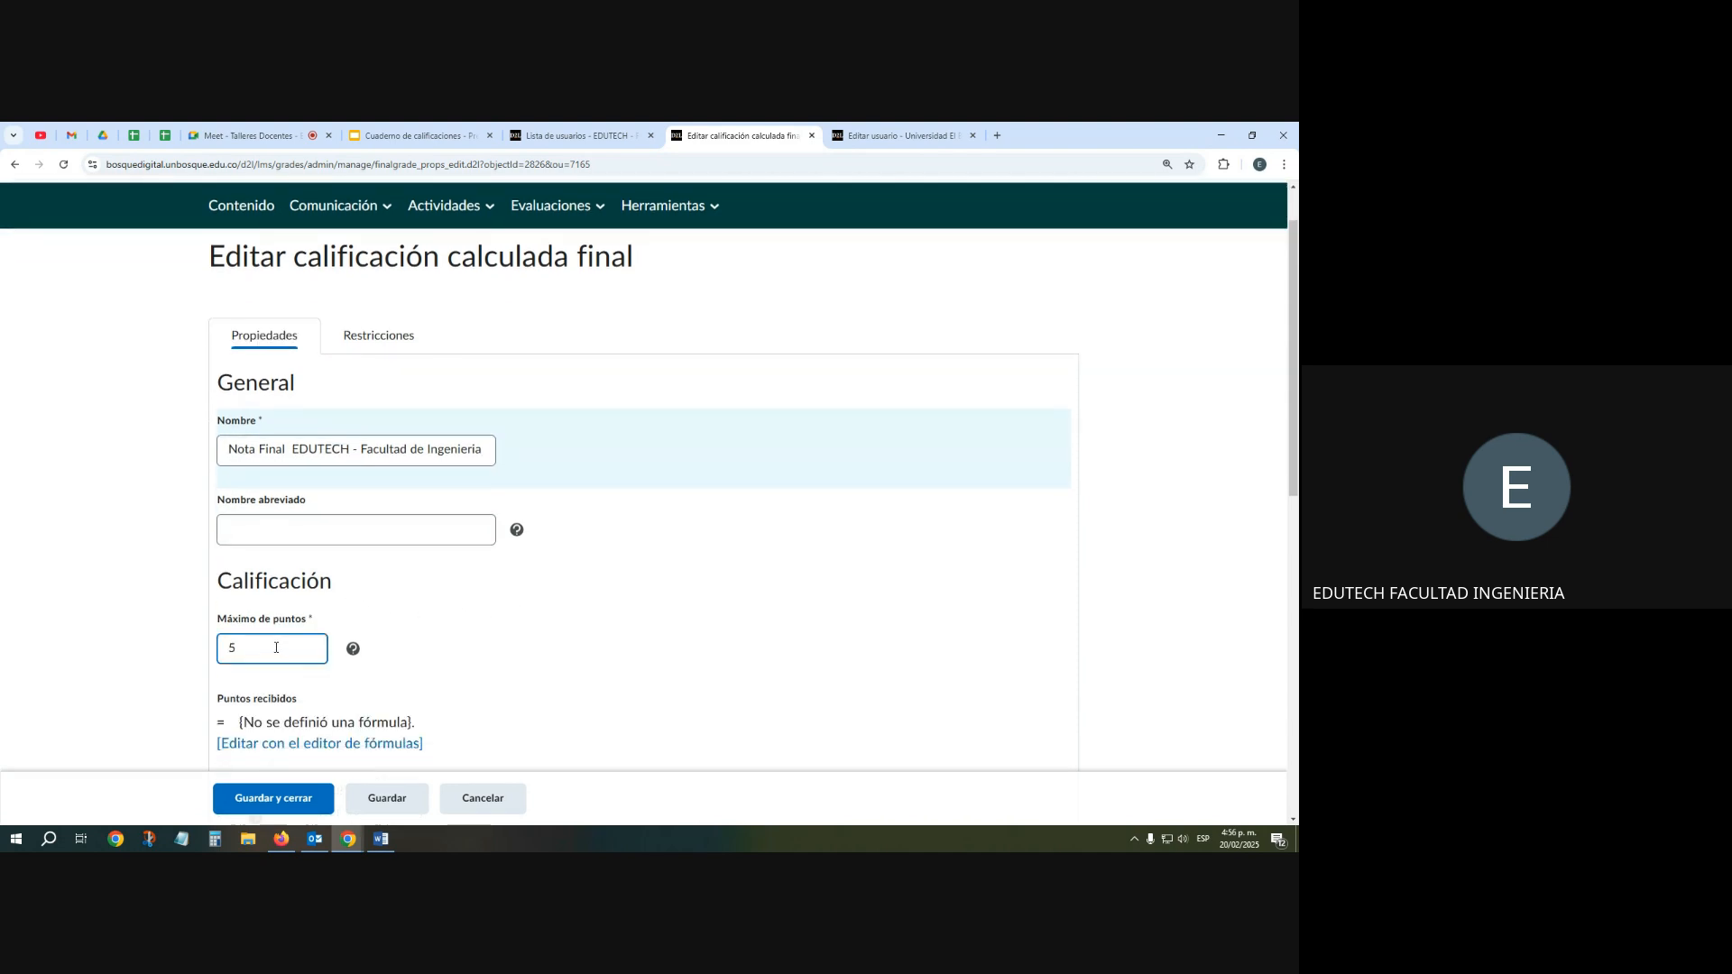
Start the final calculated grade's received-points formula with Def. Corte 1's Puntos recibidos multiplied by 0.3
scroll(232, 647, down, 3)
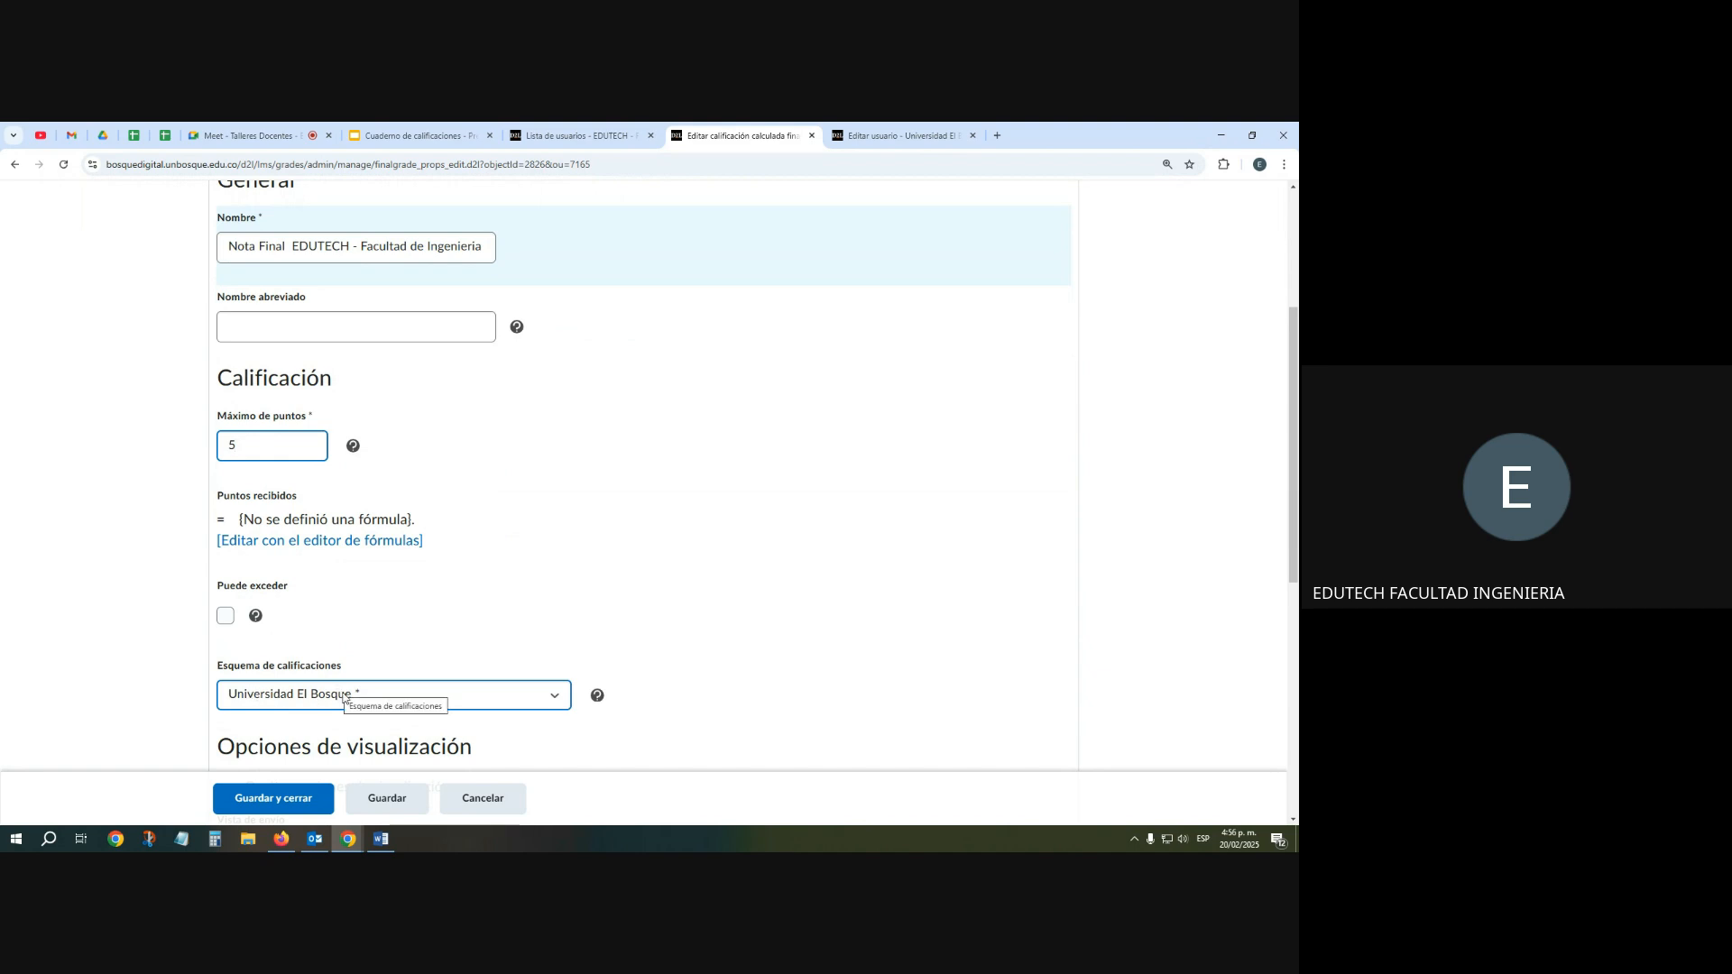
click(282, 546)
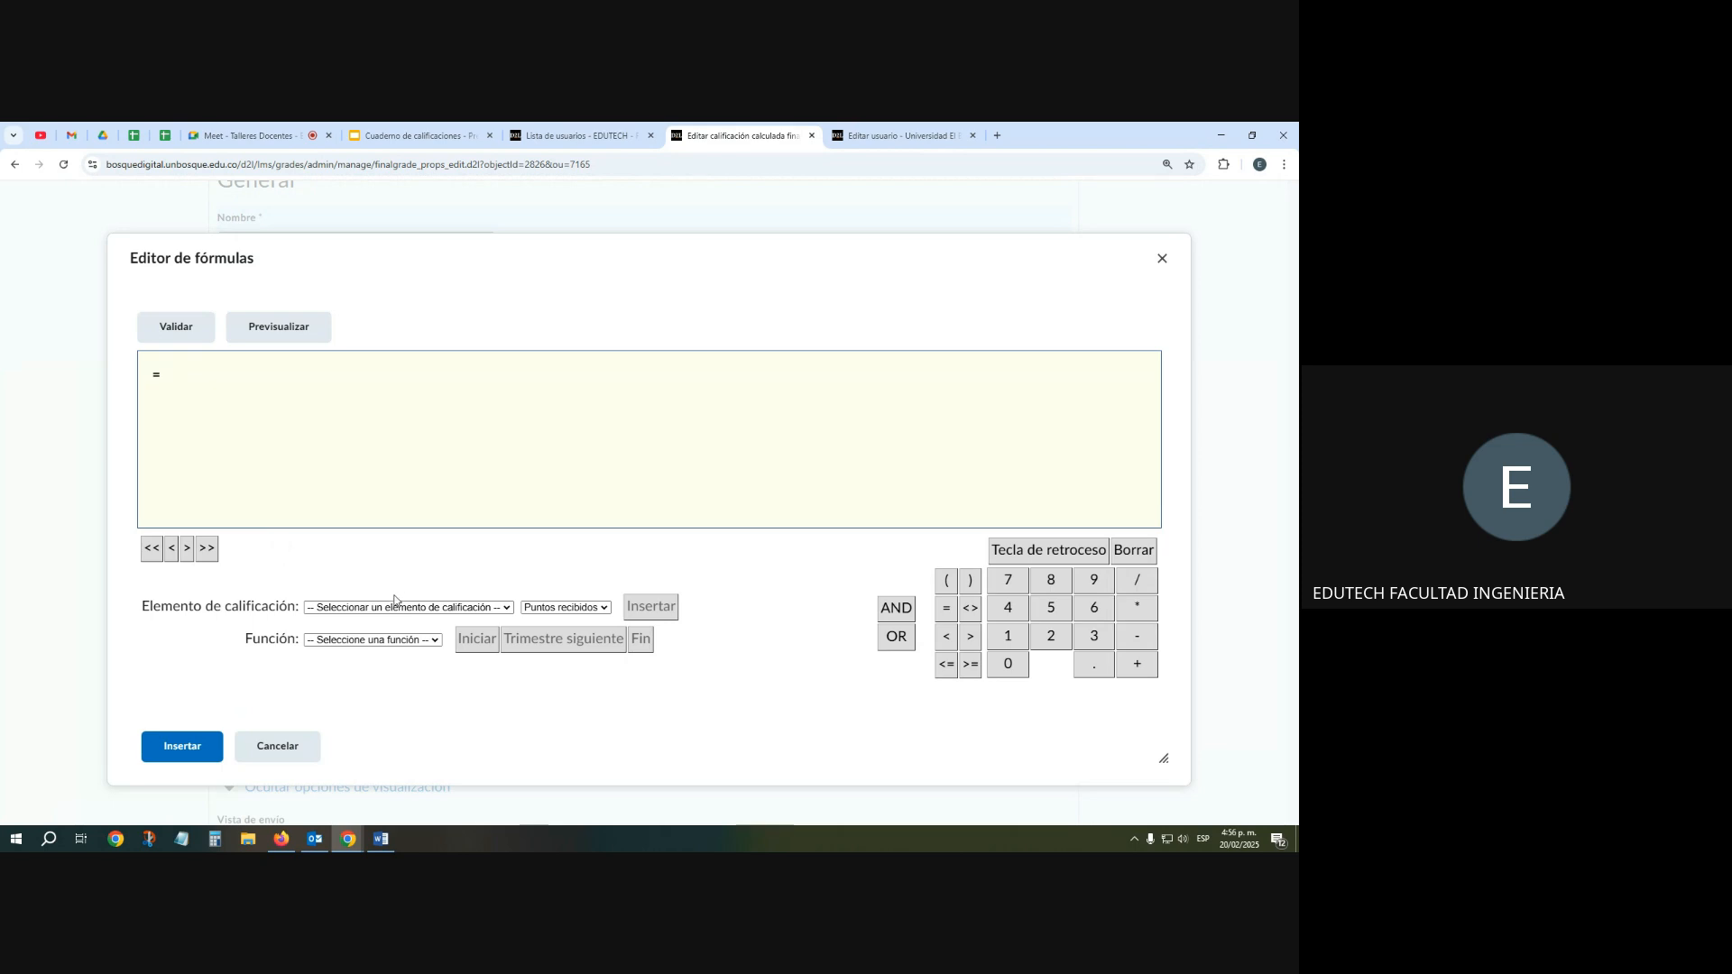
click(394, 603)
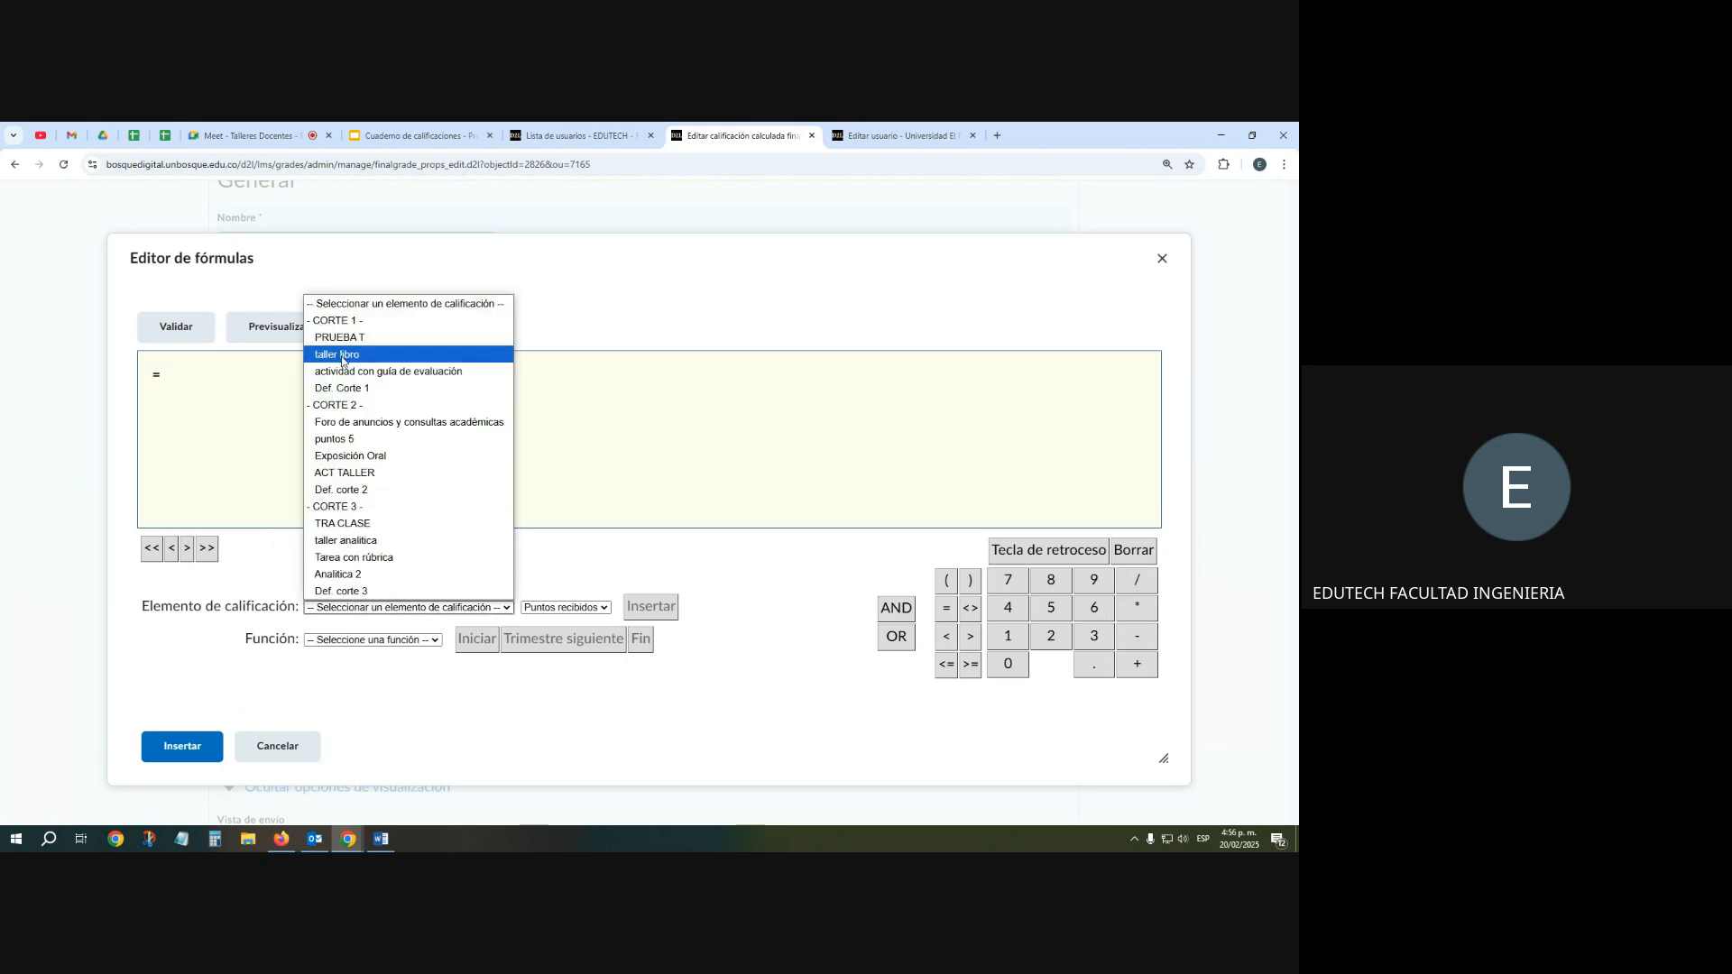
click(328, 388)
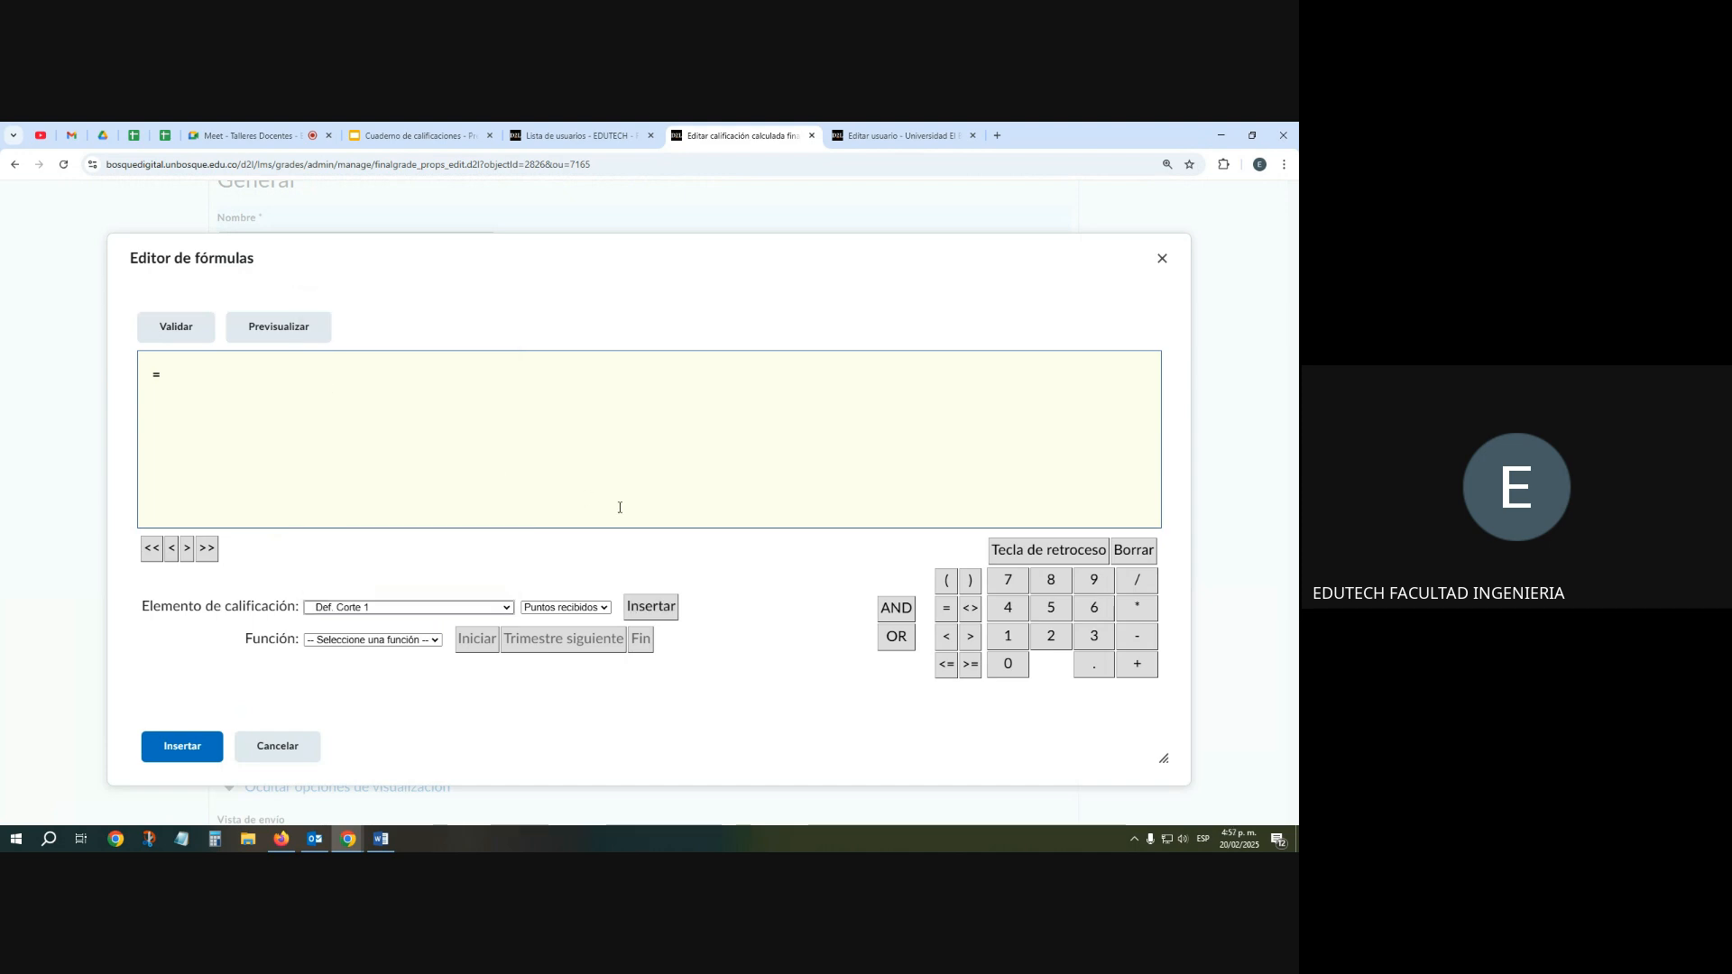
click(657, 607)
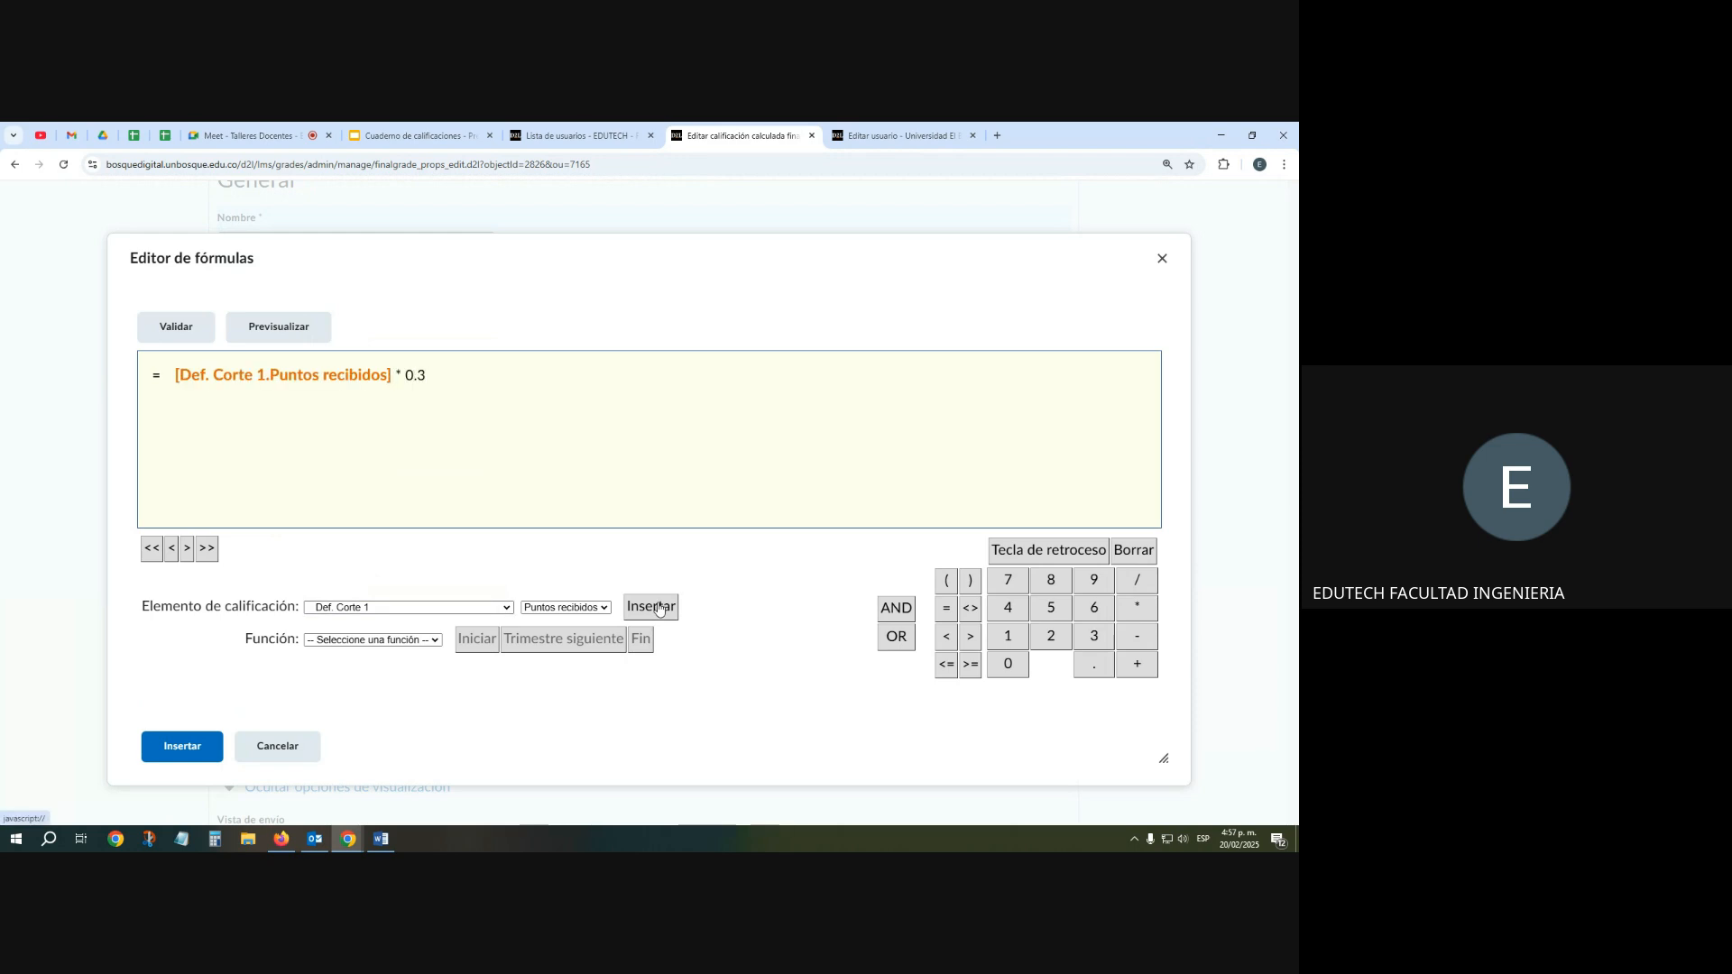
Add Def. corte 2's Puntos recibidos times 0.3 and Def. corte 3's Puntos recibidos times 0.4 to the formula
click(471, 608)
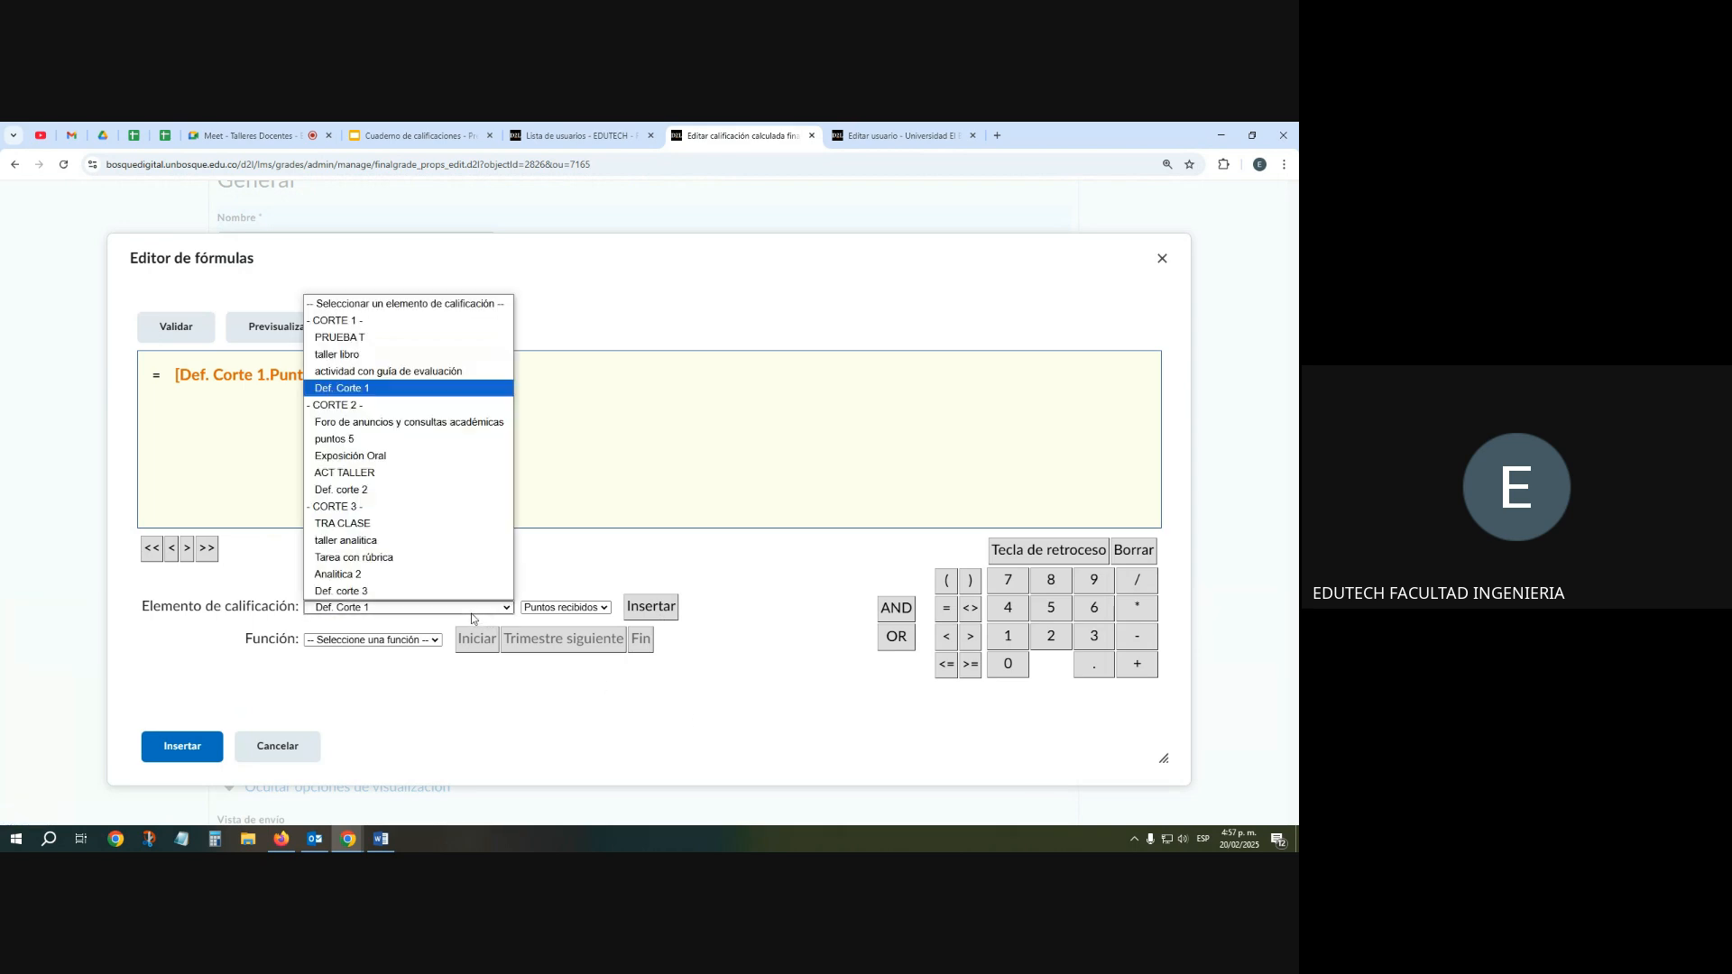
click(411, 490)
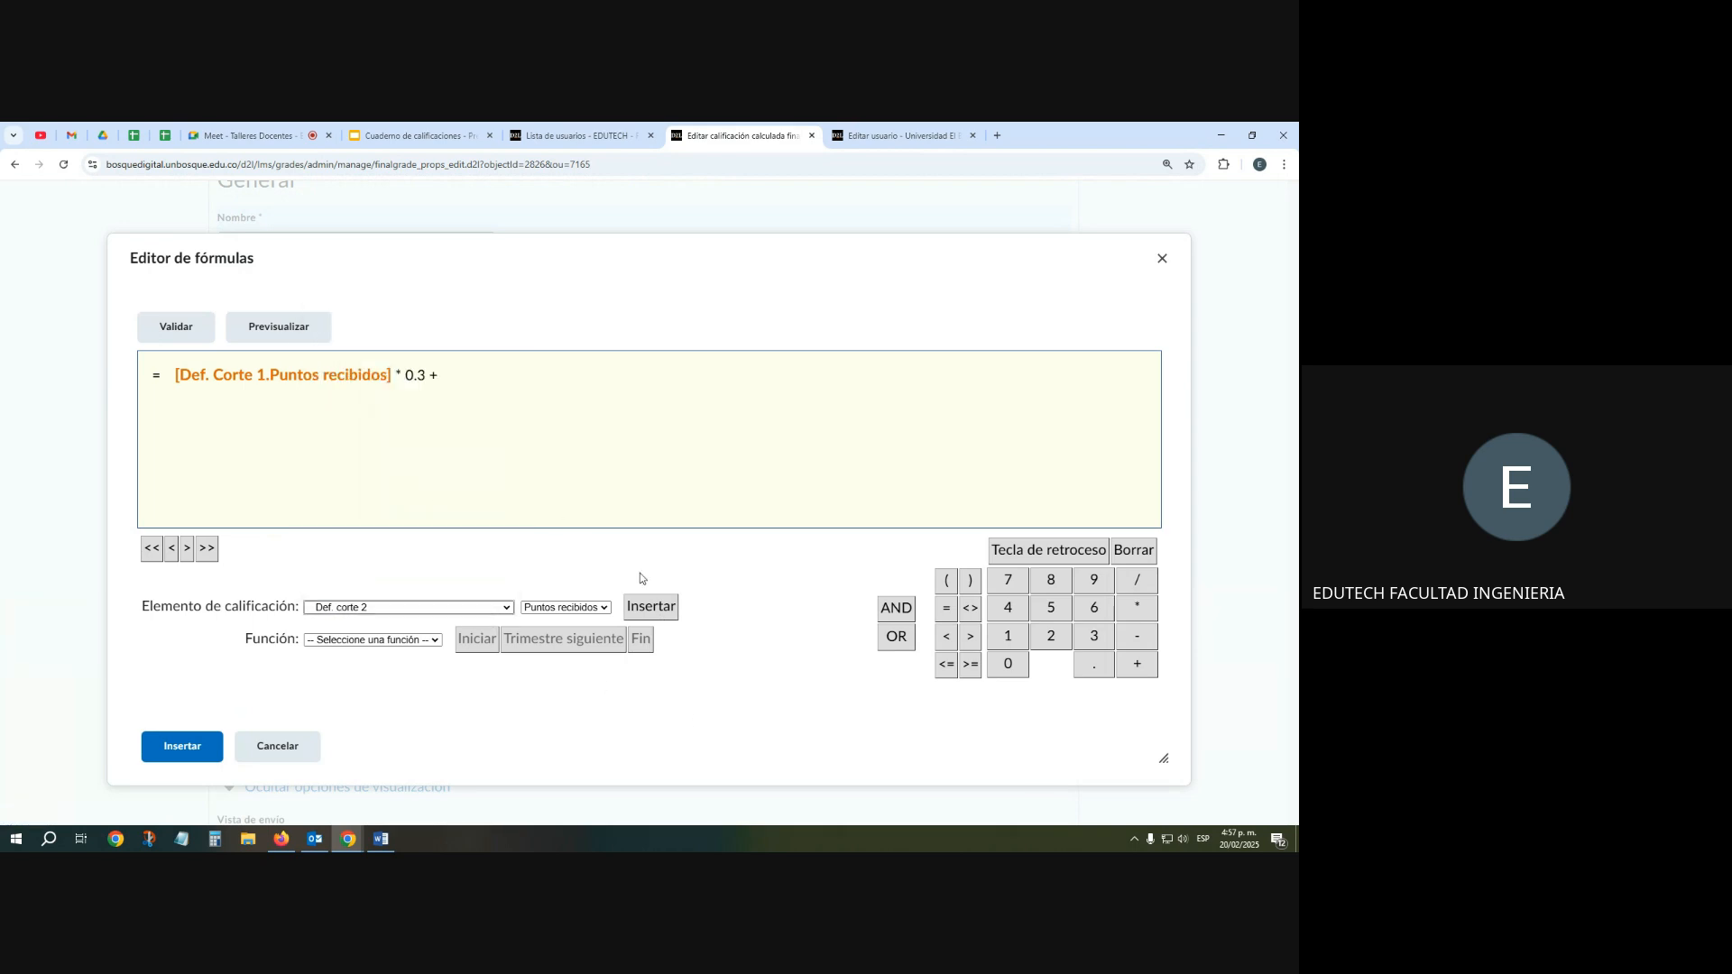
click(657, 608)
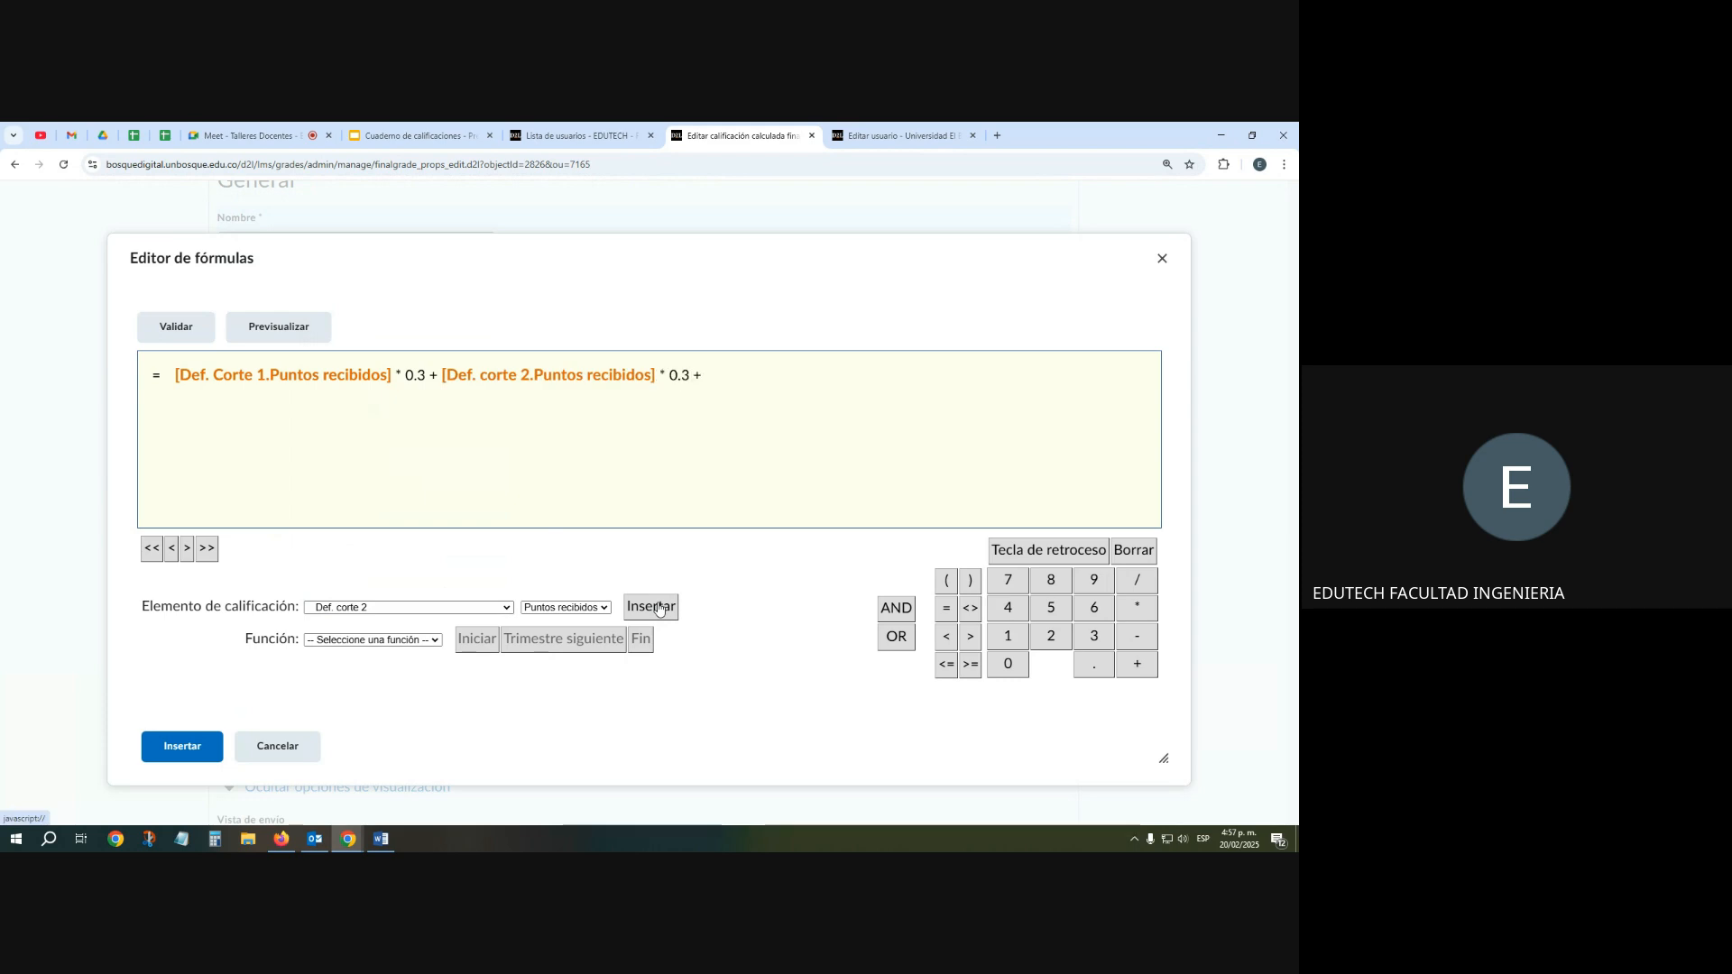
click(463, 606)
click(408, 588)
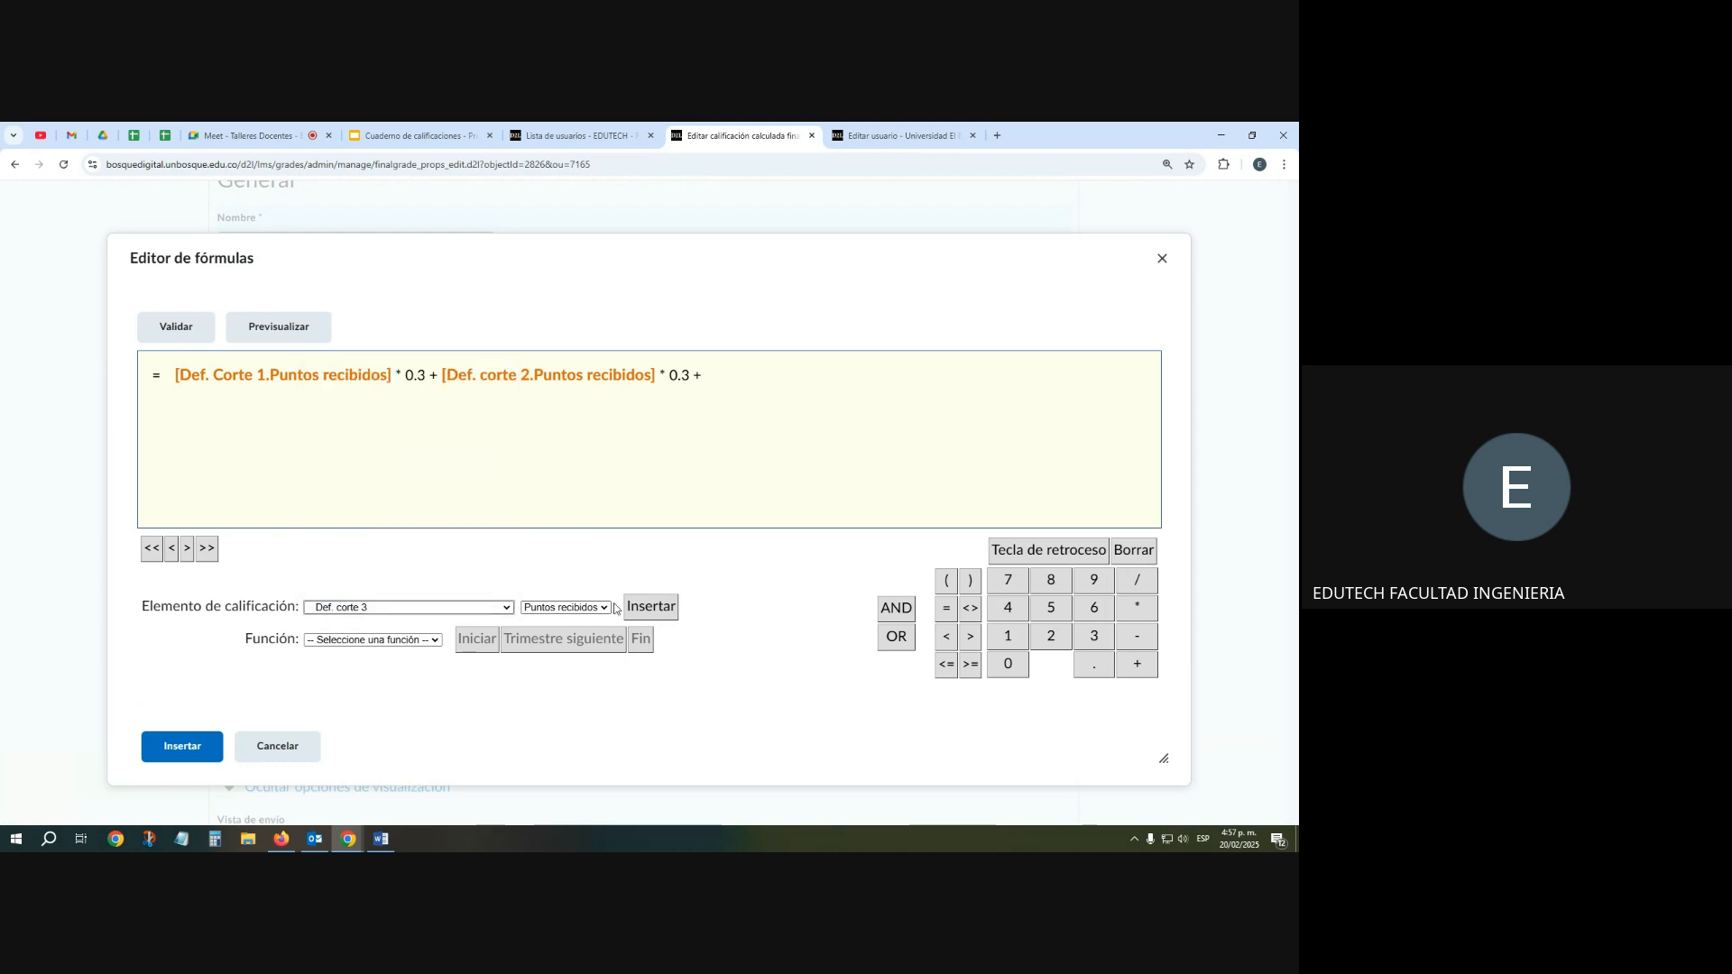
click(651, 610)
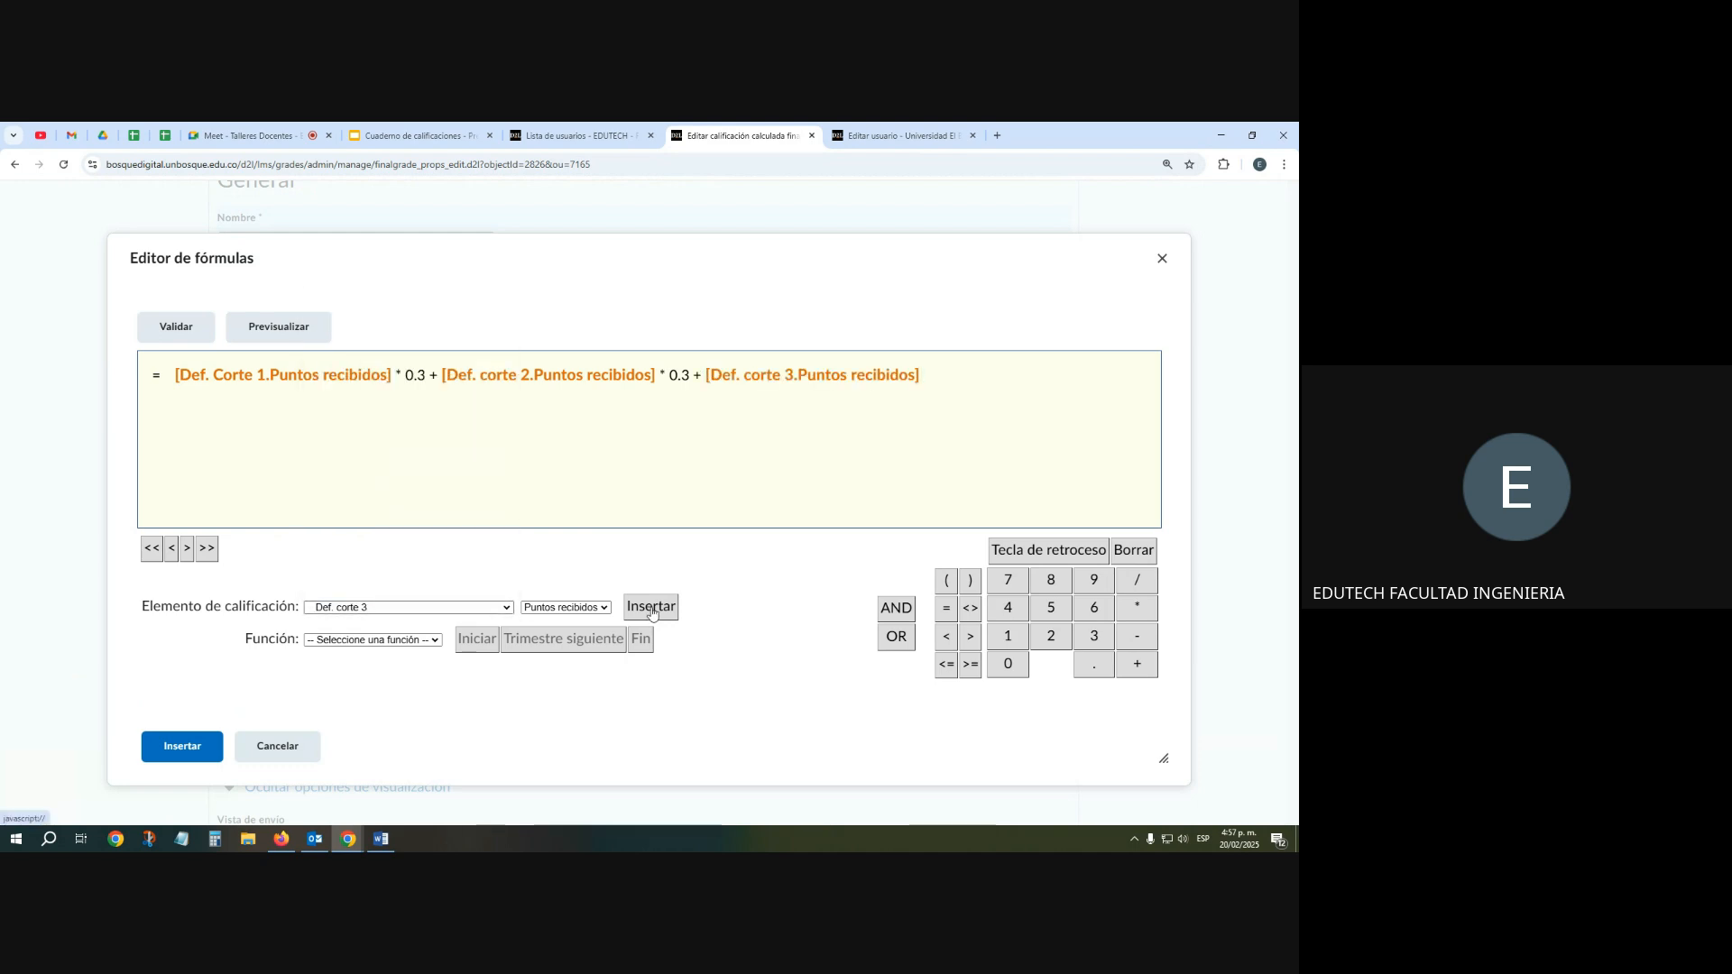
text(* 0.4)
Validate the final grade formula, preview its calculation for the test student, and close the preview
click(176, 326)
click(278, 328)
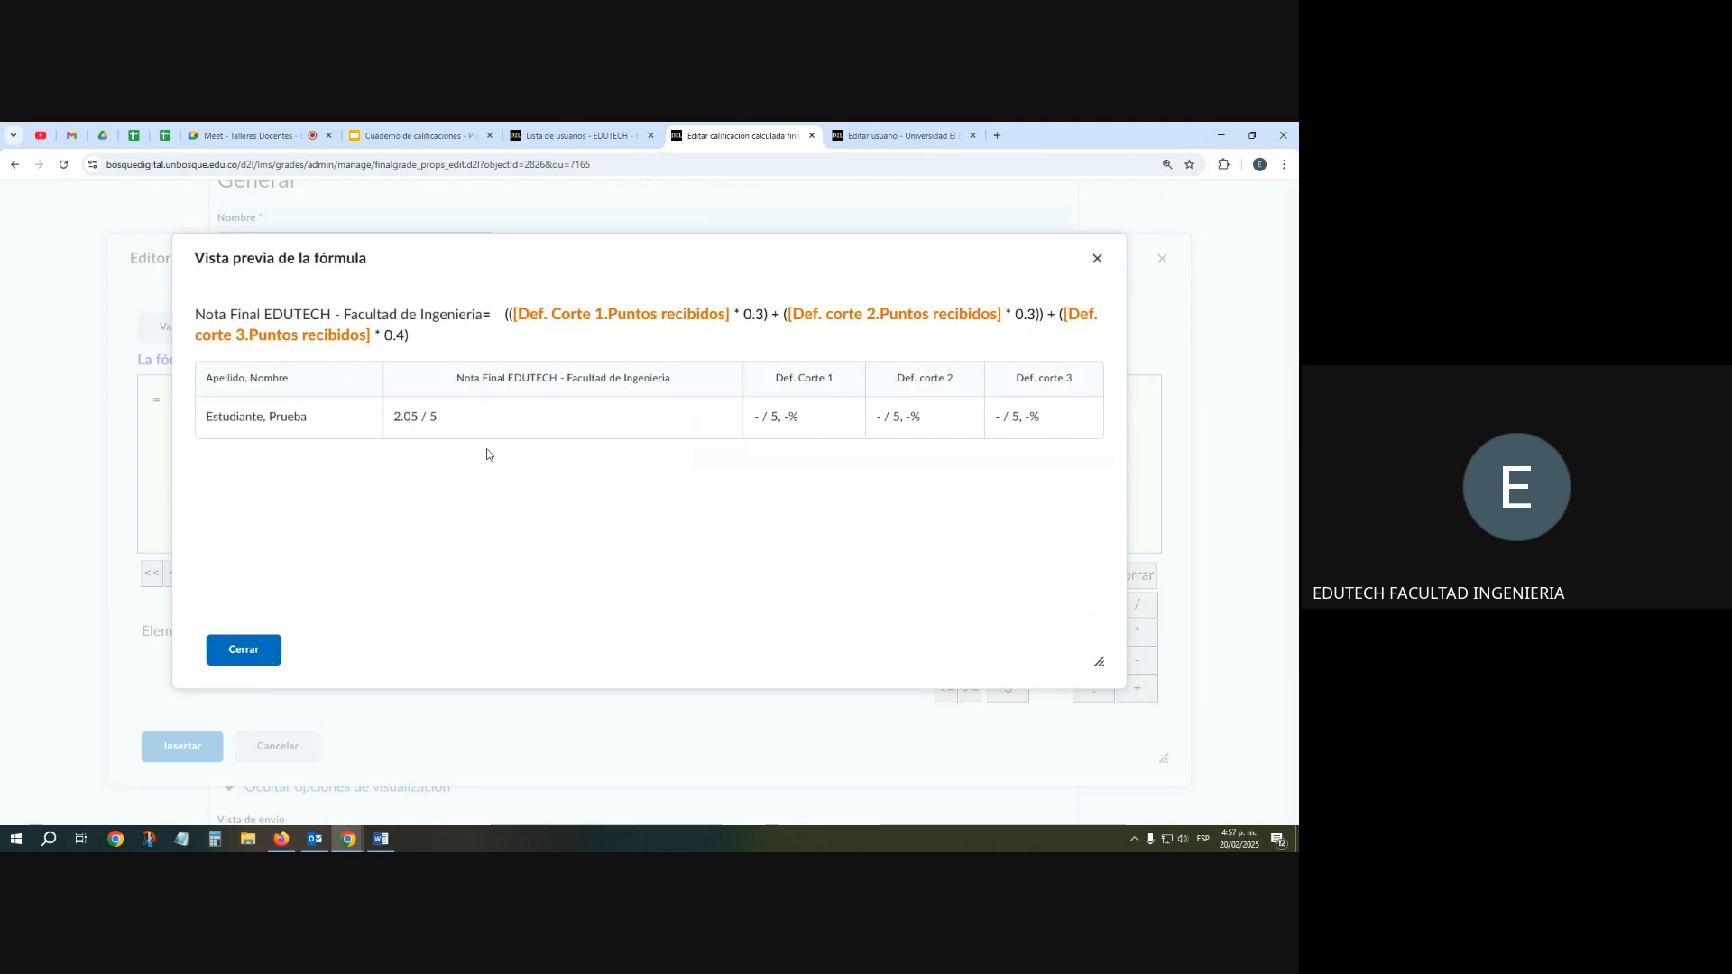
click(244, 649)
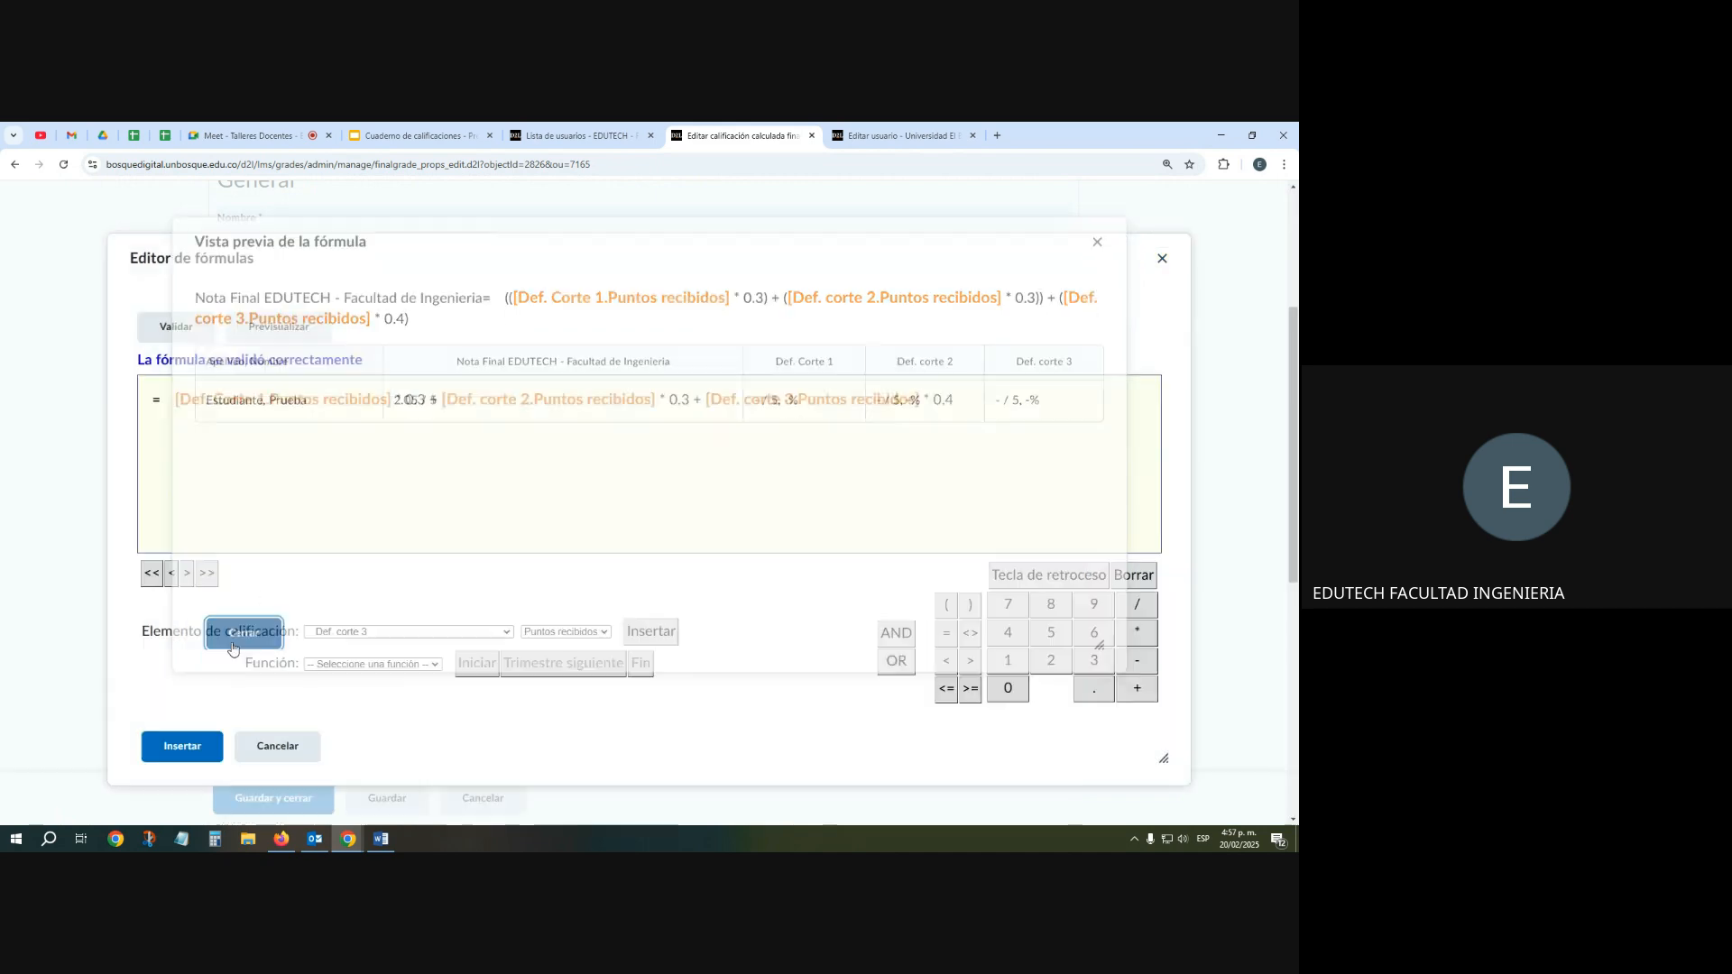
Insert the finished formula into the final calculated grade and save and close the grade item
click(187, 739)
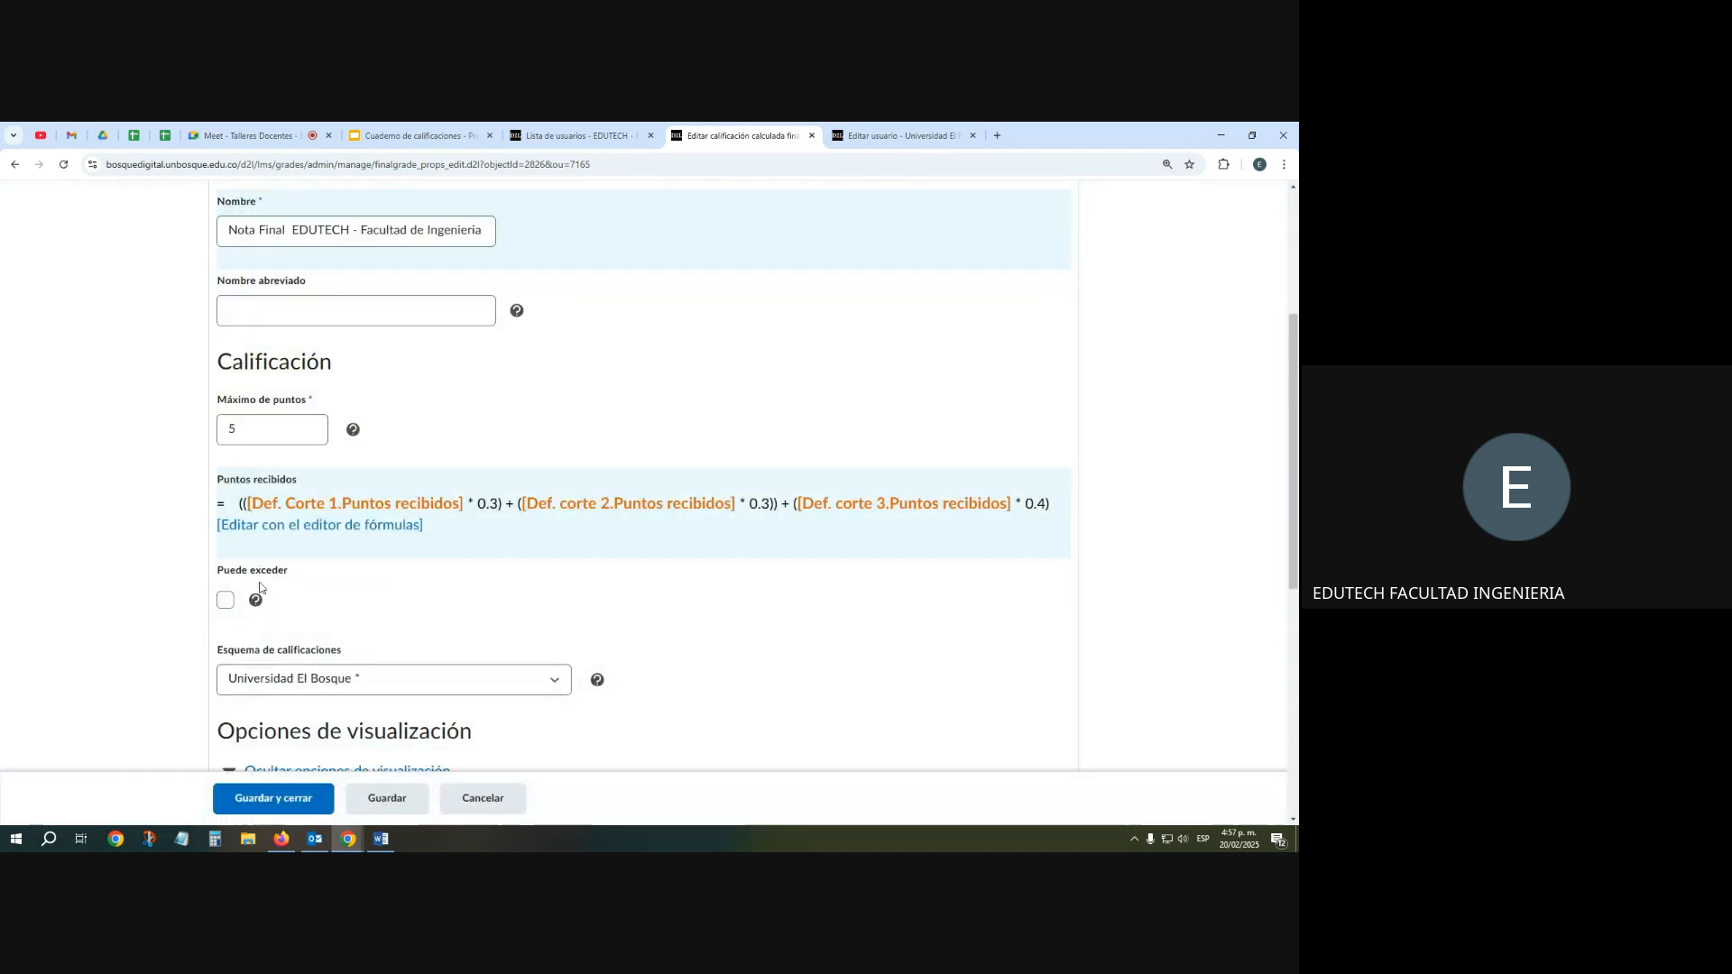
scroll(271, 767, down, 6)
click(275, 783)
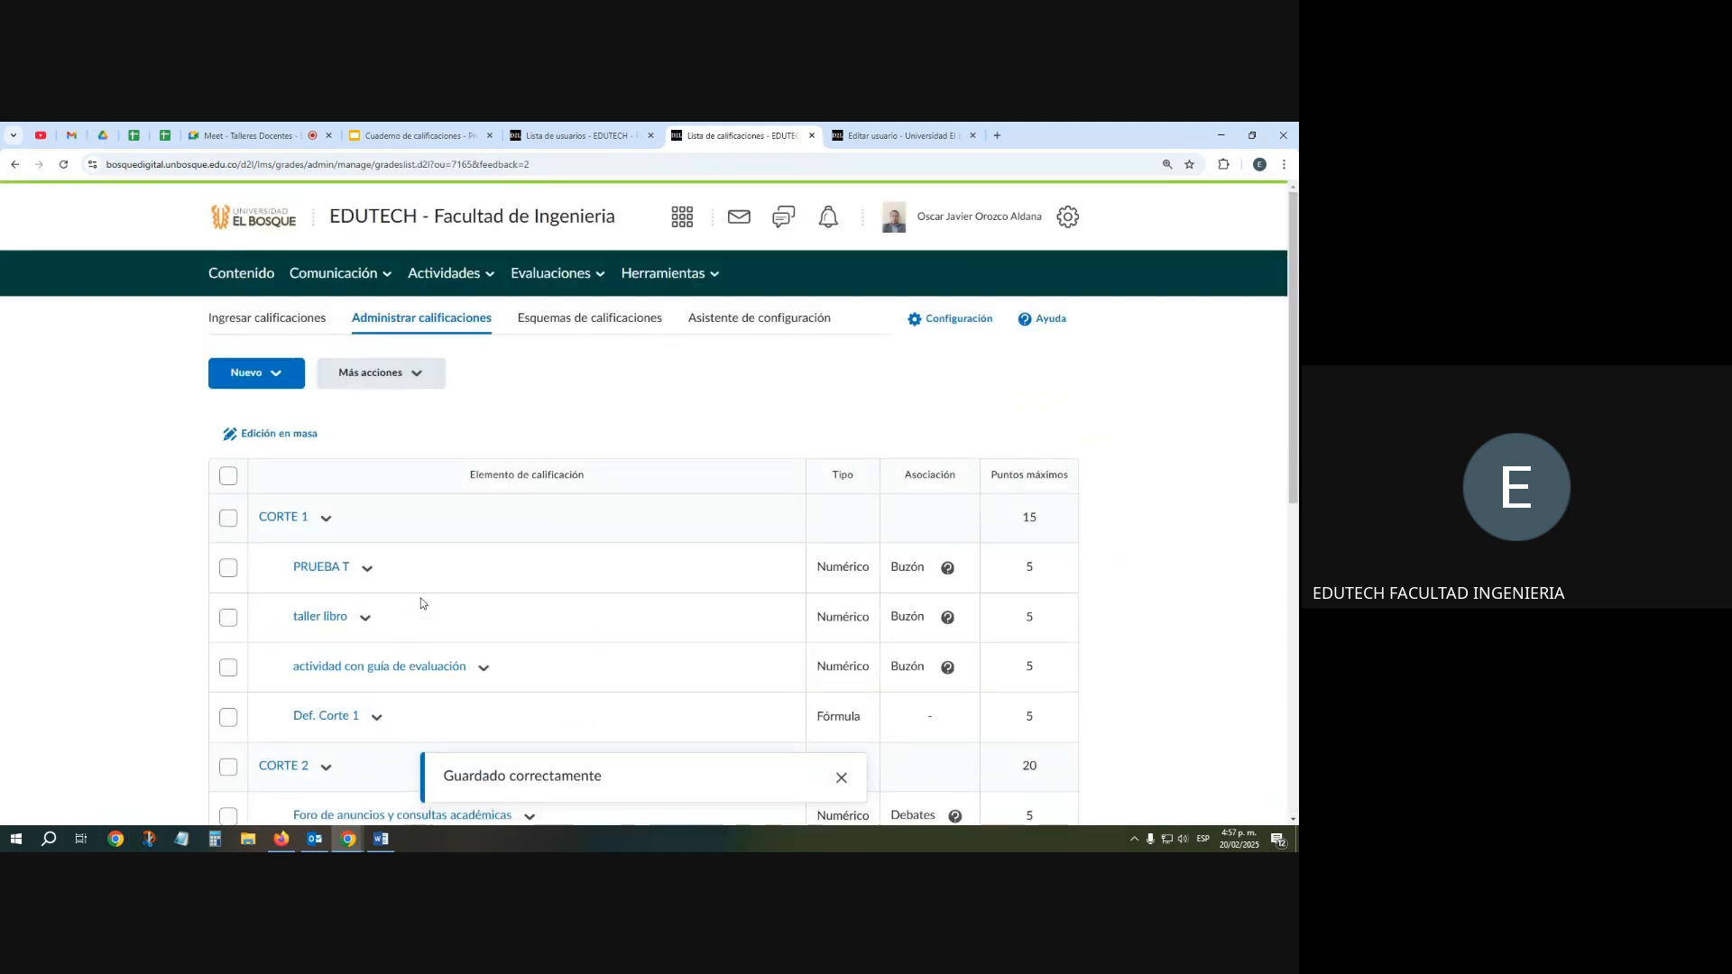
Review the grade item list, then open the test student's grades preview from grade entry in a maximized window
scroll(420, 602, down, 3)
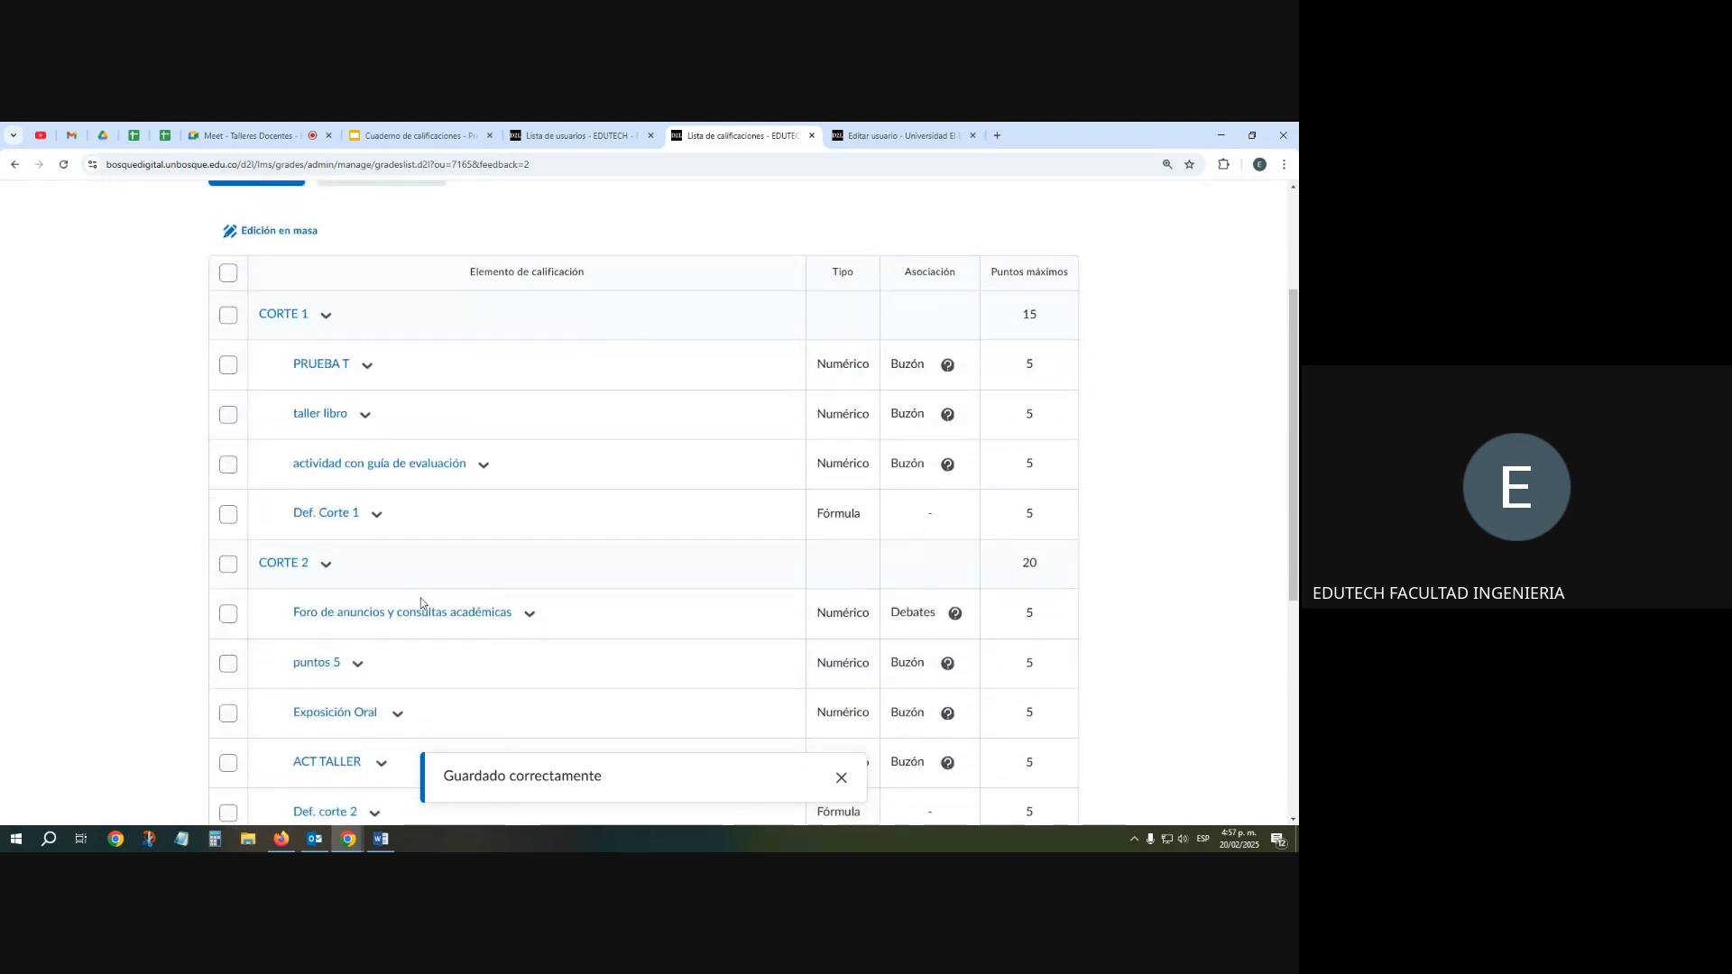
scroll(388, 532, down, 3)
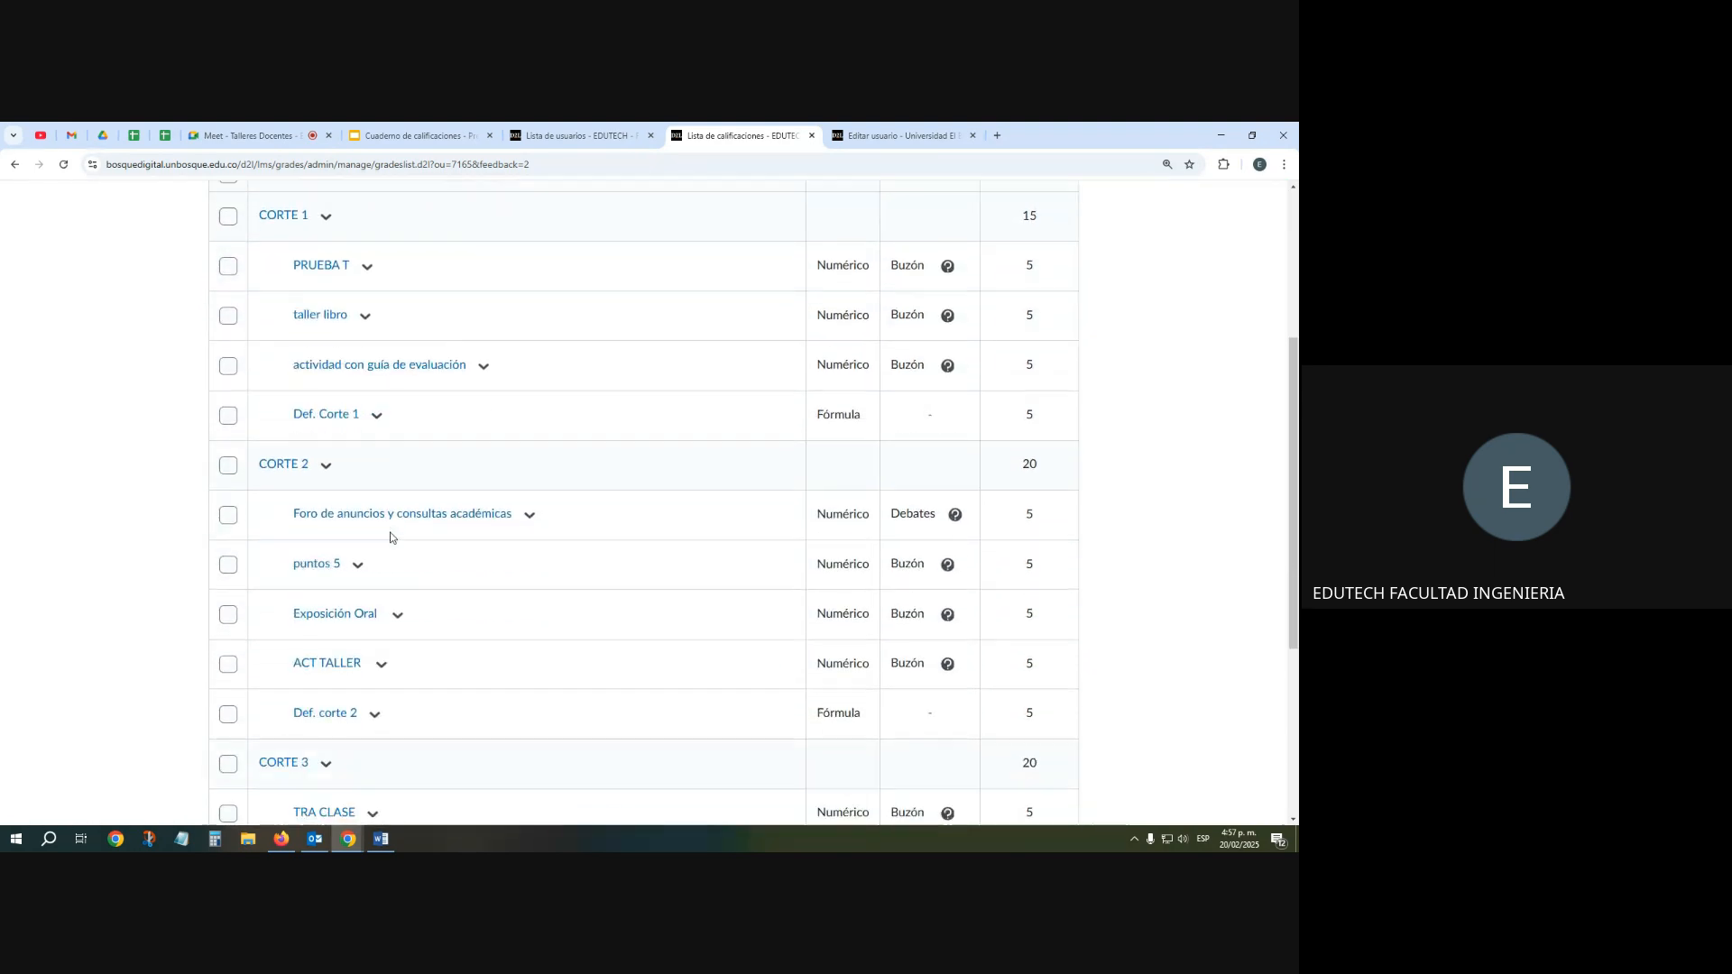
scroll(391, 538, down, 2)
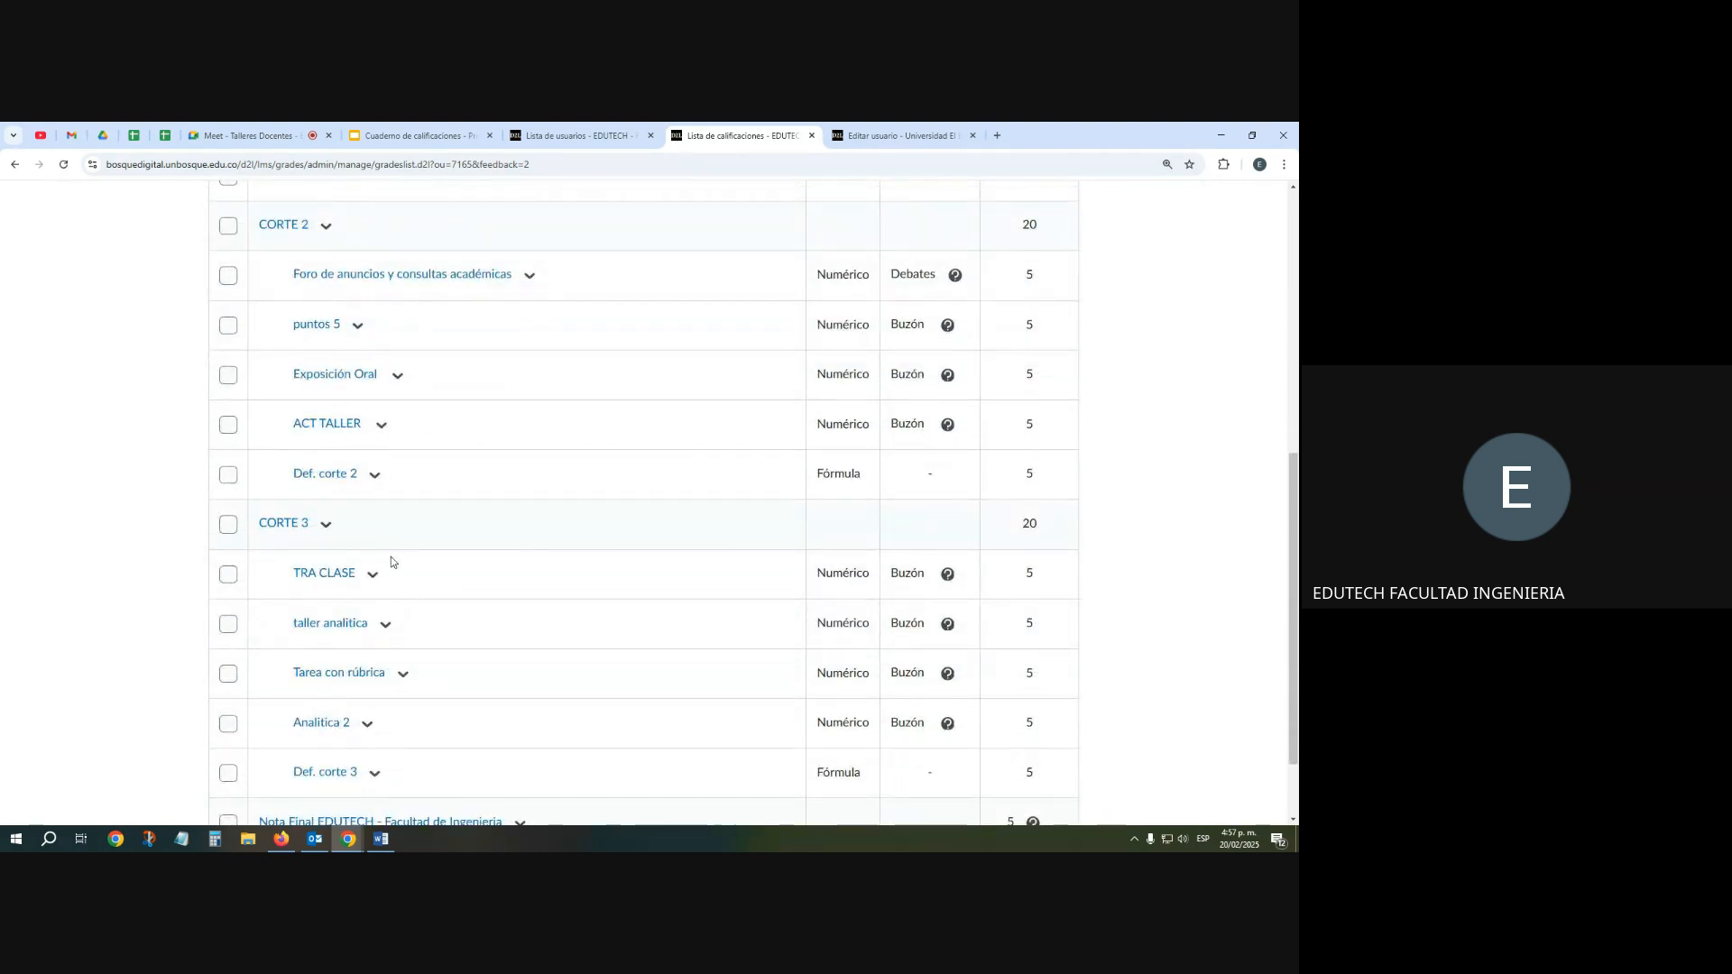
scroll(392, 555, down, 2)
scroll(392, 555, up, 10)
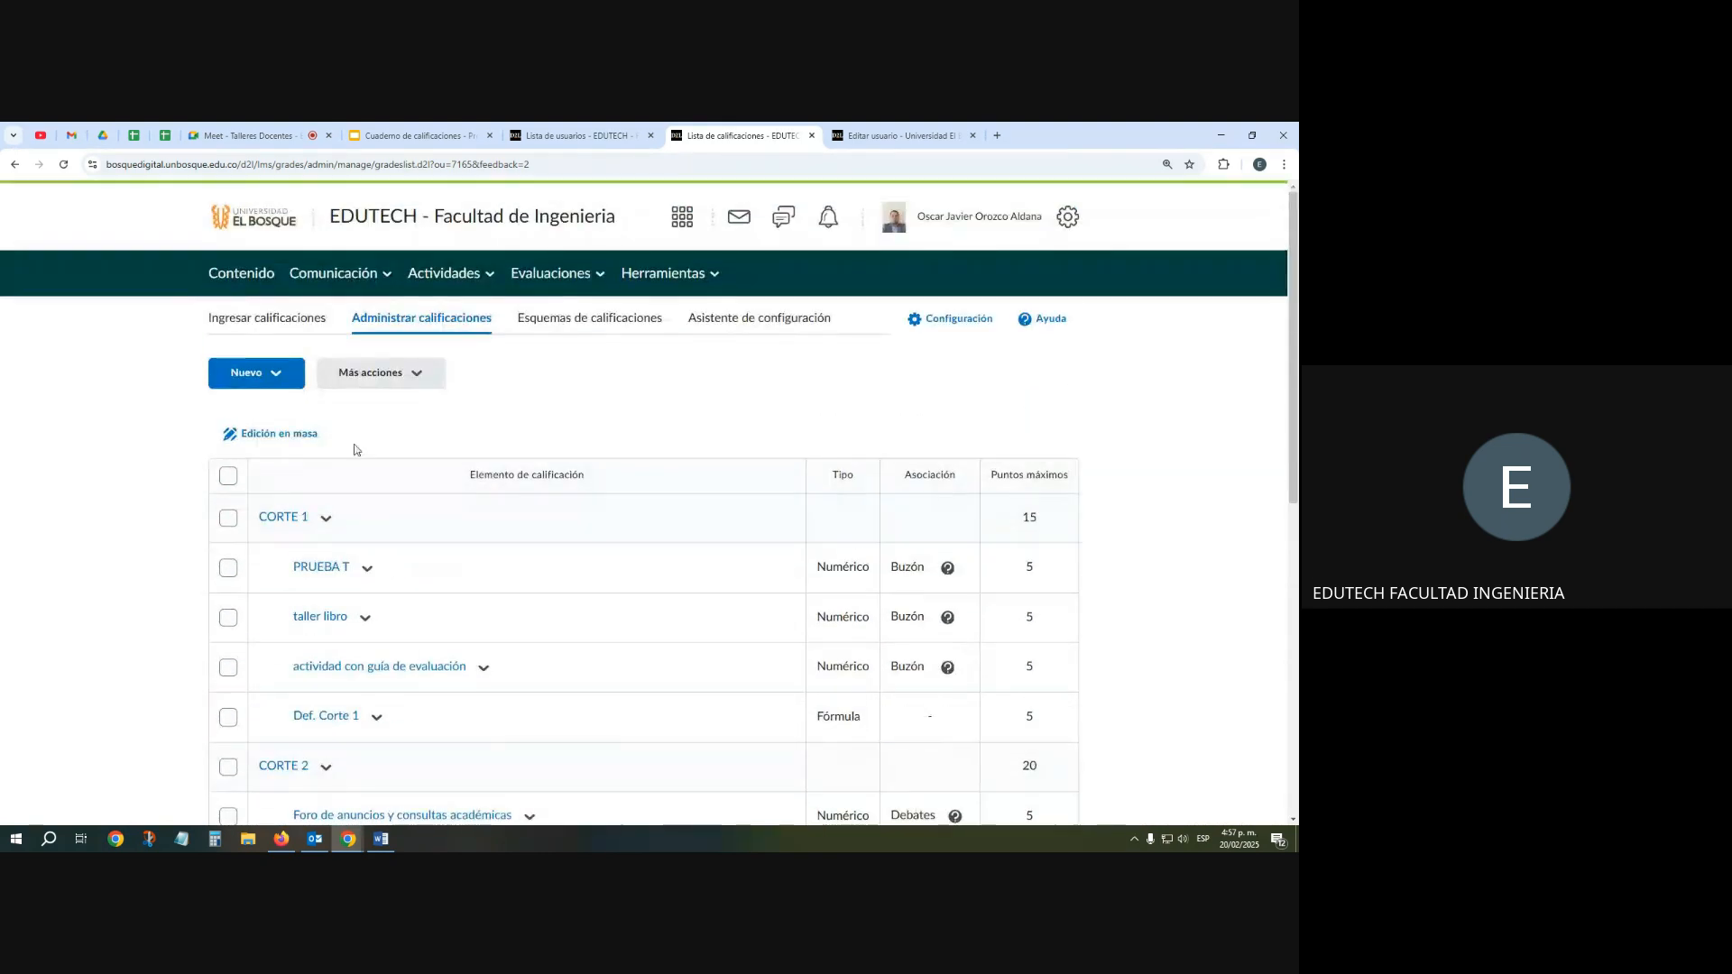
click(262, 323)
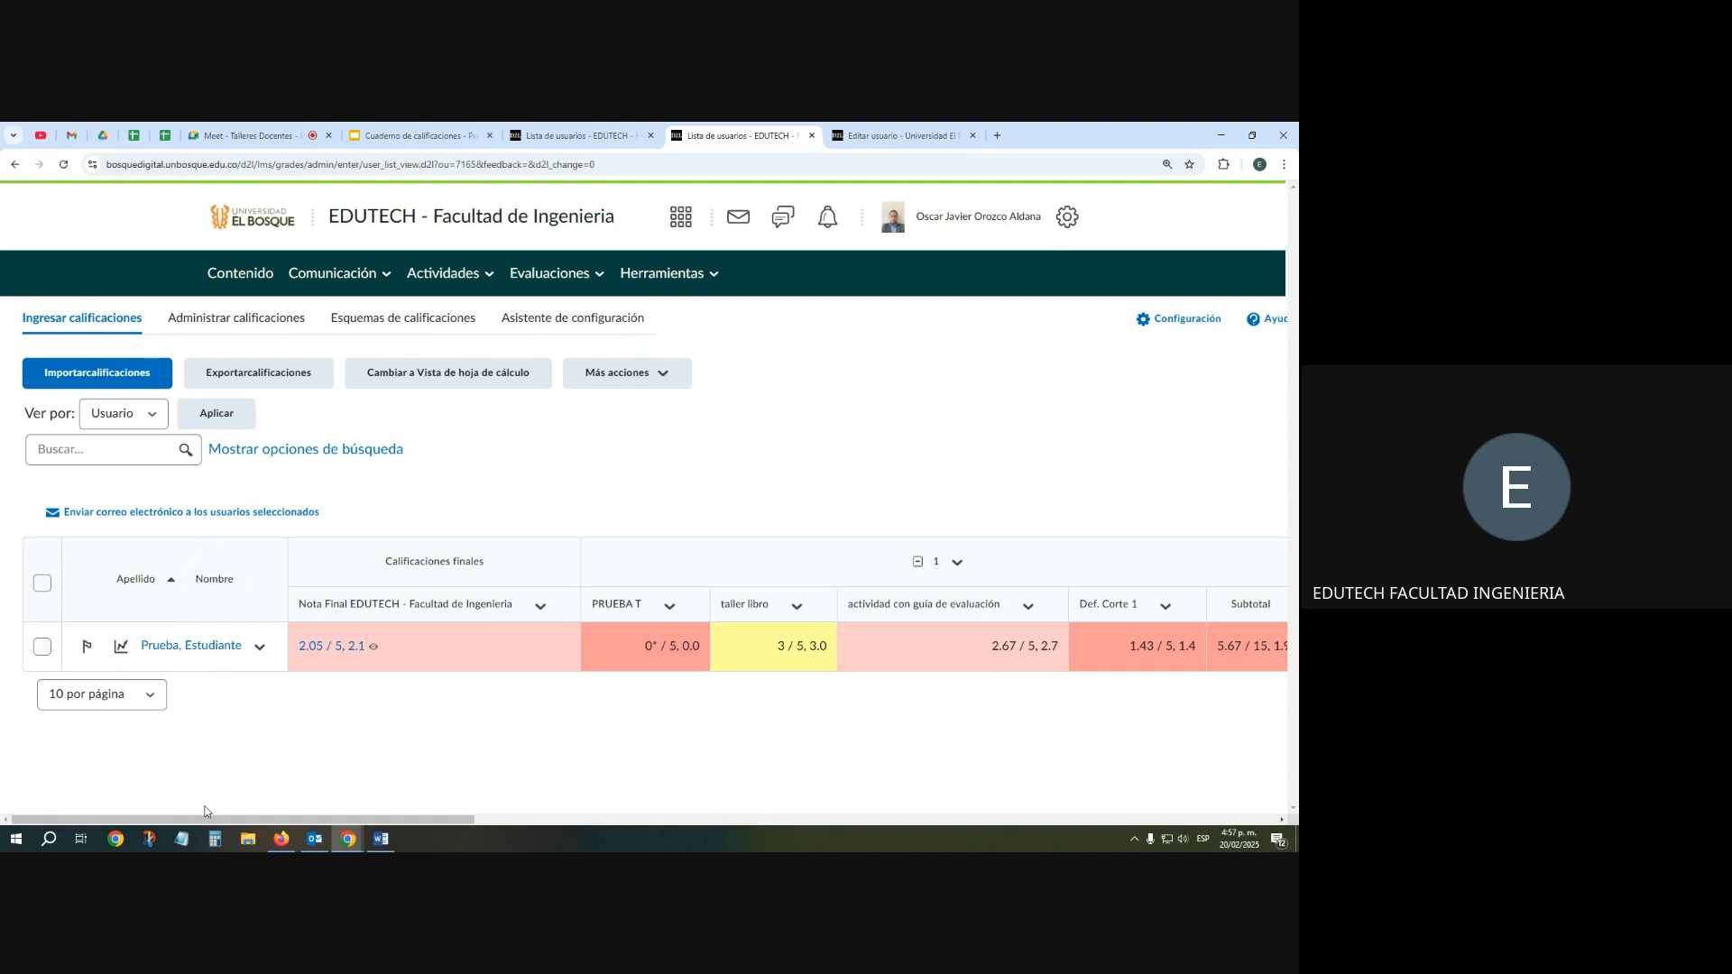
click(259, 650)
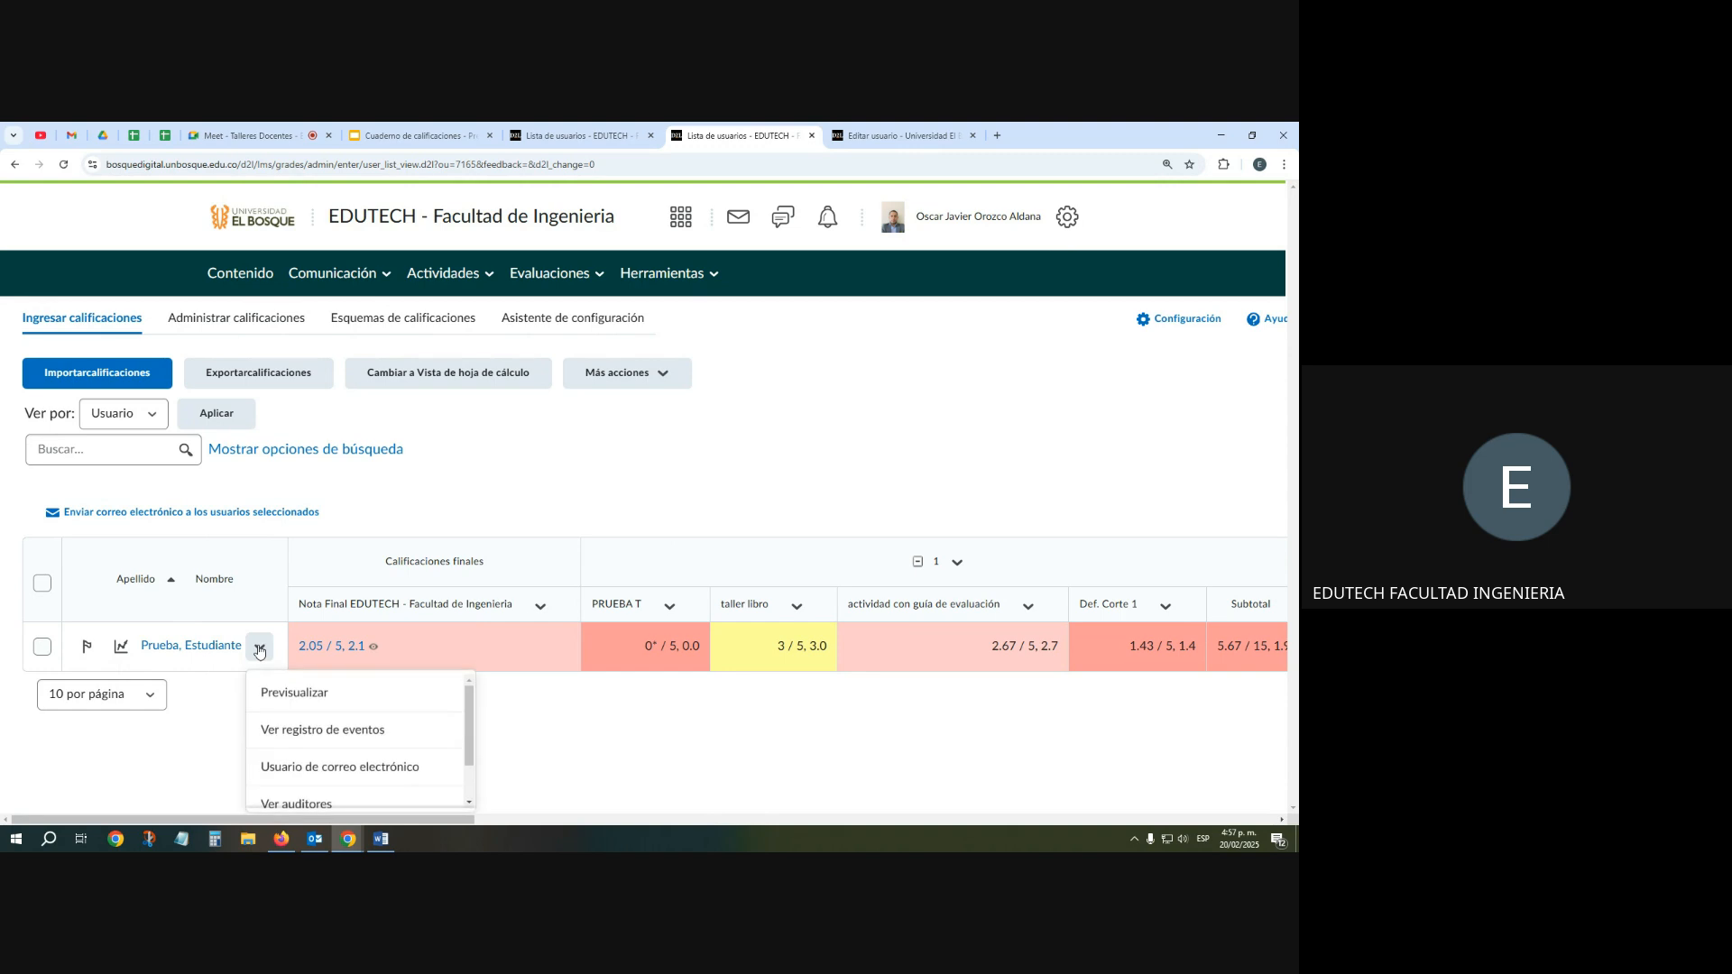
click(309, 701)
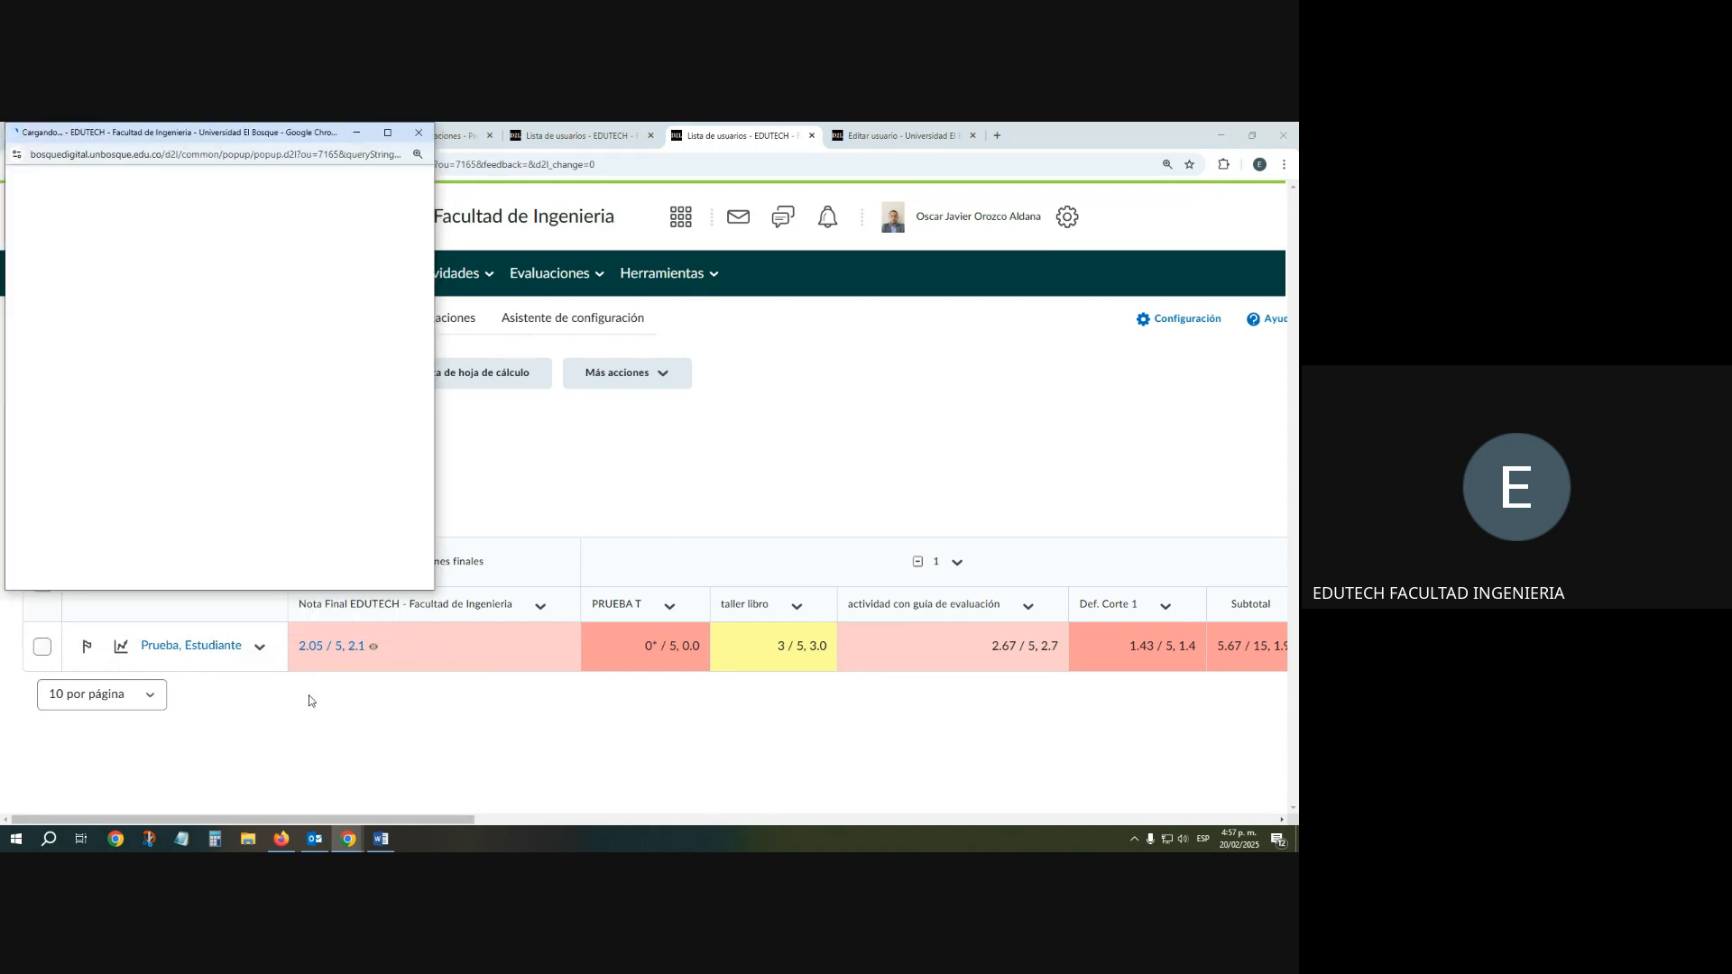
click(388, 133)
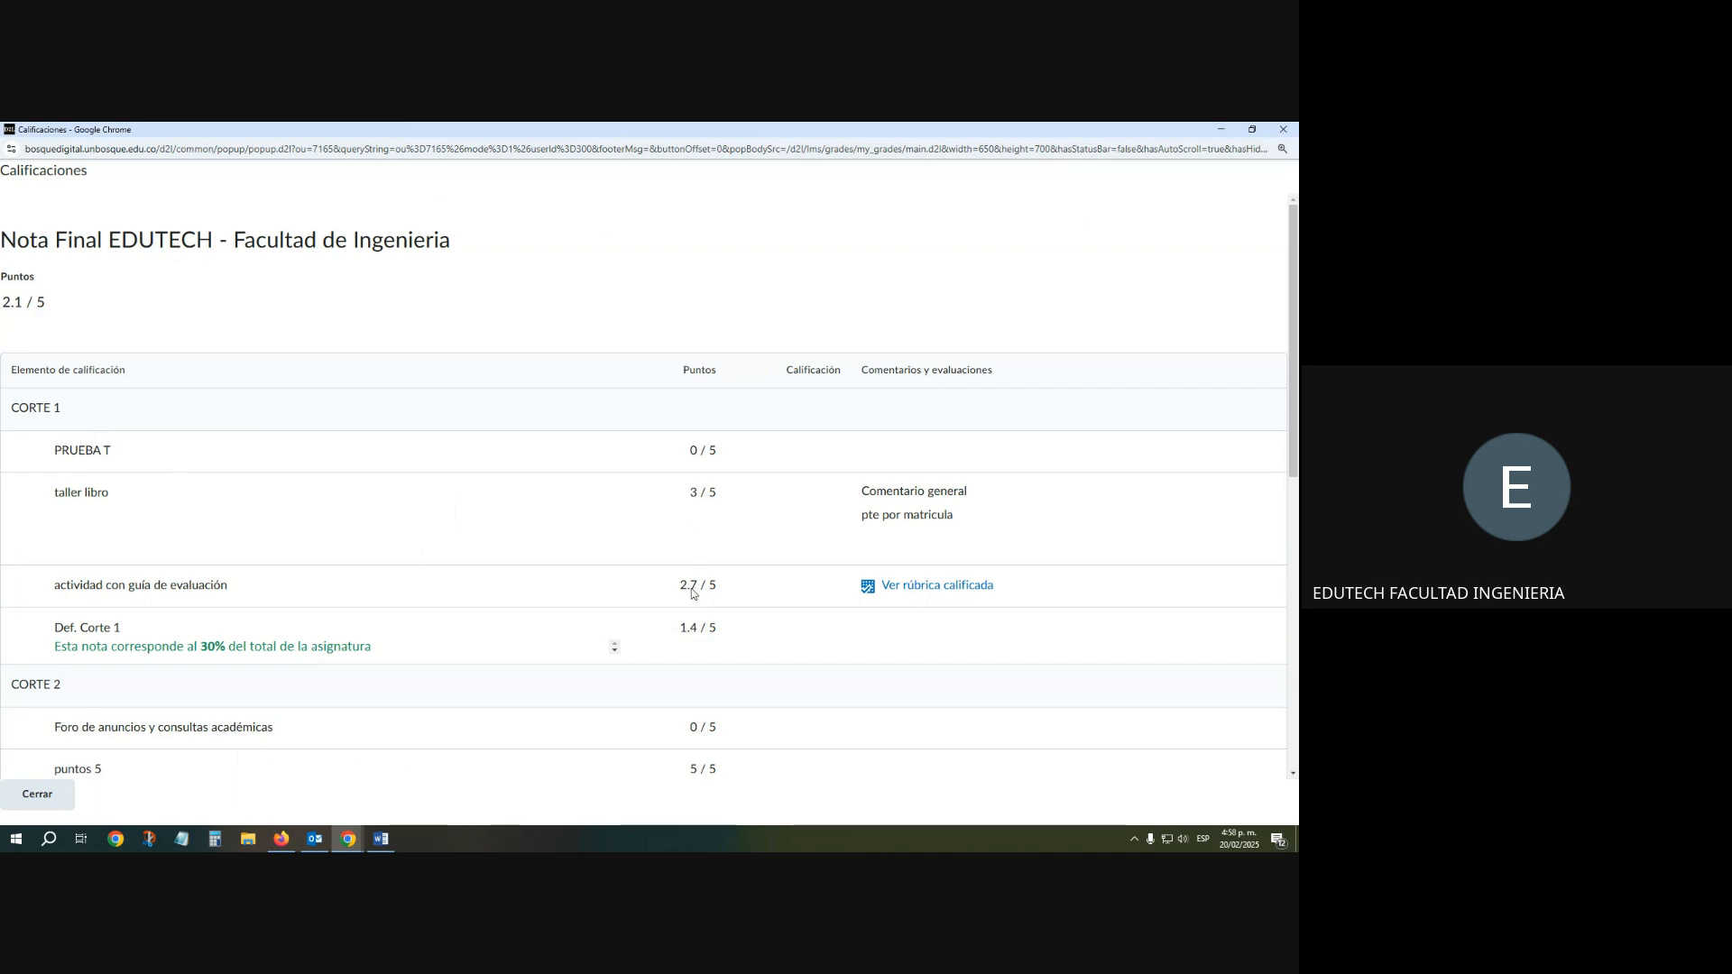
Examine the general comment on taller libro and the graded rubric of actividad con guía de evaluación, then close the rubric
scroll(691, 565, down, 2)
scroll(690, 564, up, 2)
mouse_move(861, 494)
mouse_down()
mouse_move(958, 495)
mouse_move(962, 525)
mouse_move(849, 505)
mouse_up()
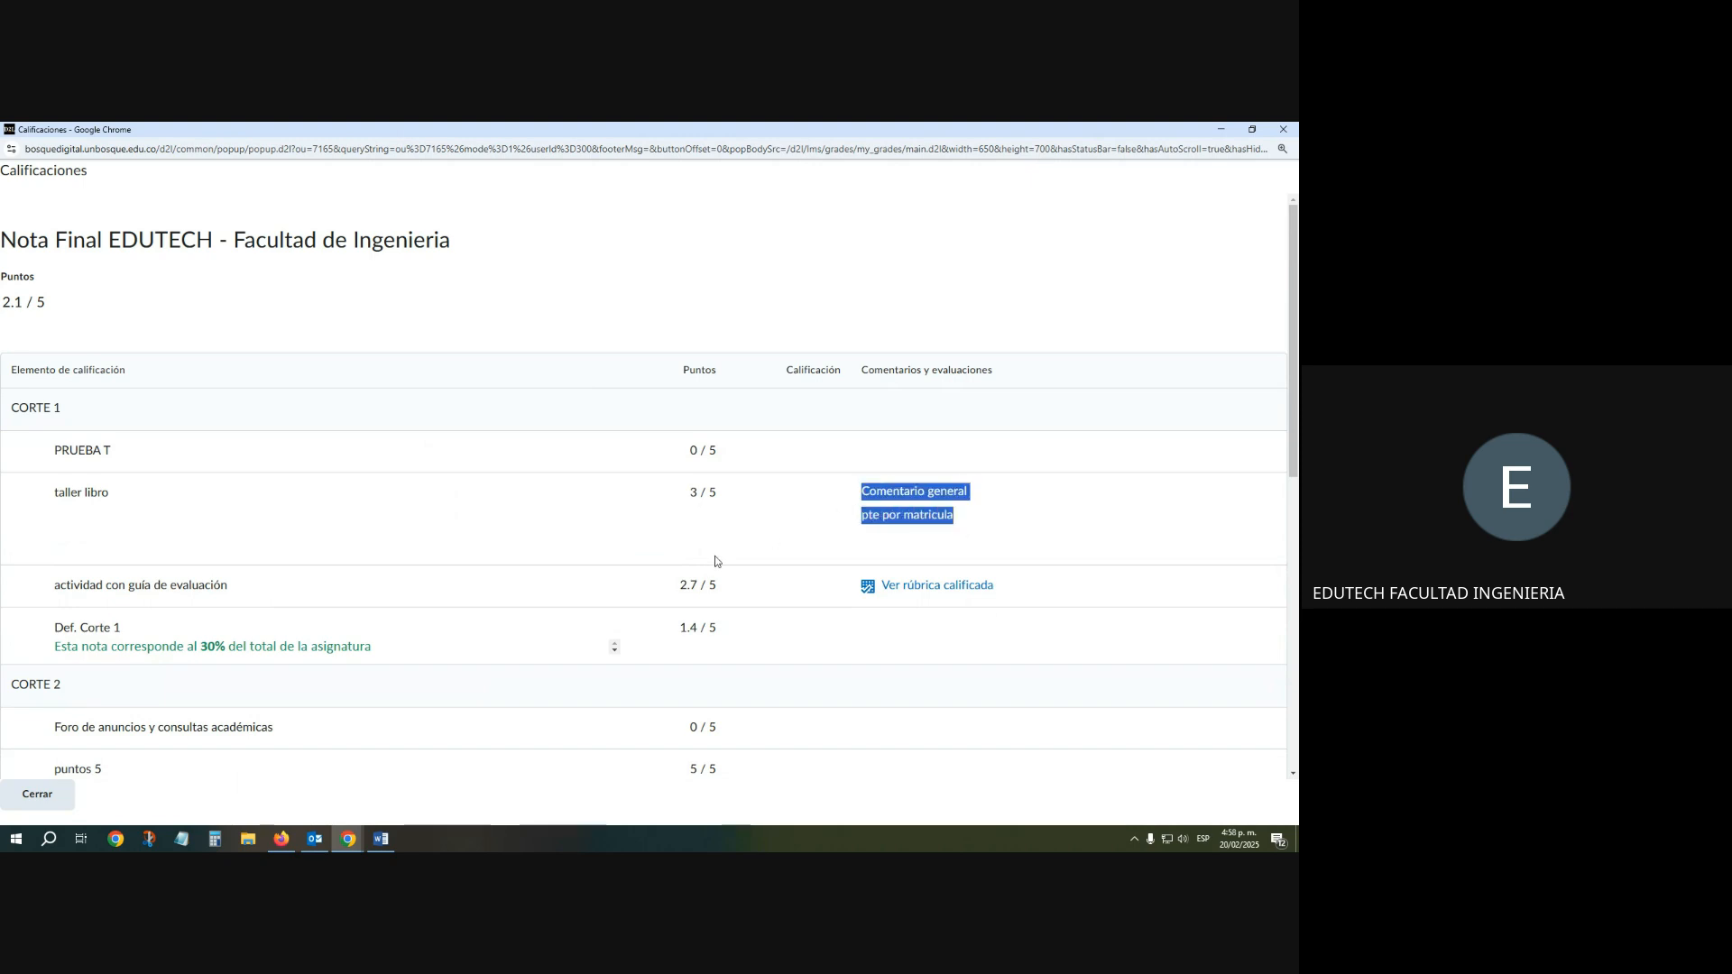
click(932, 588)
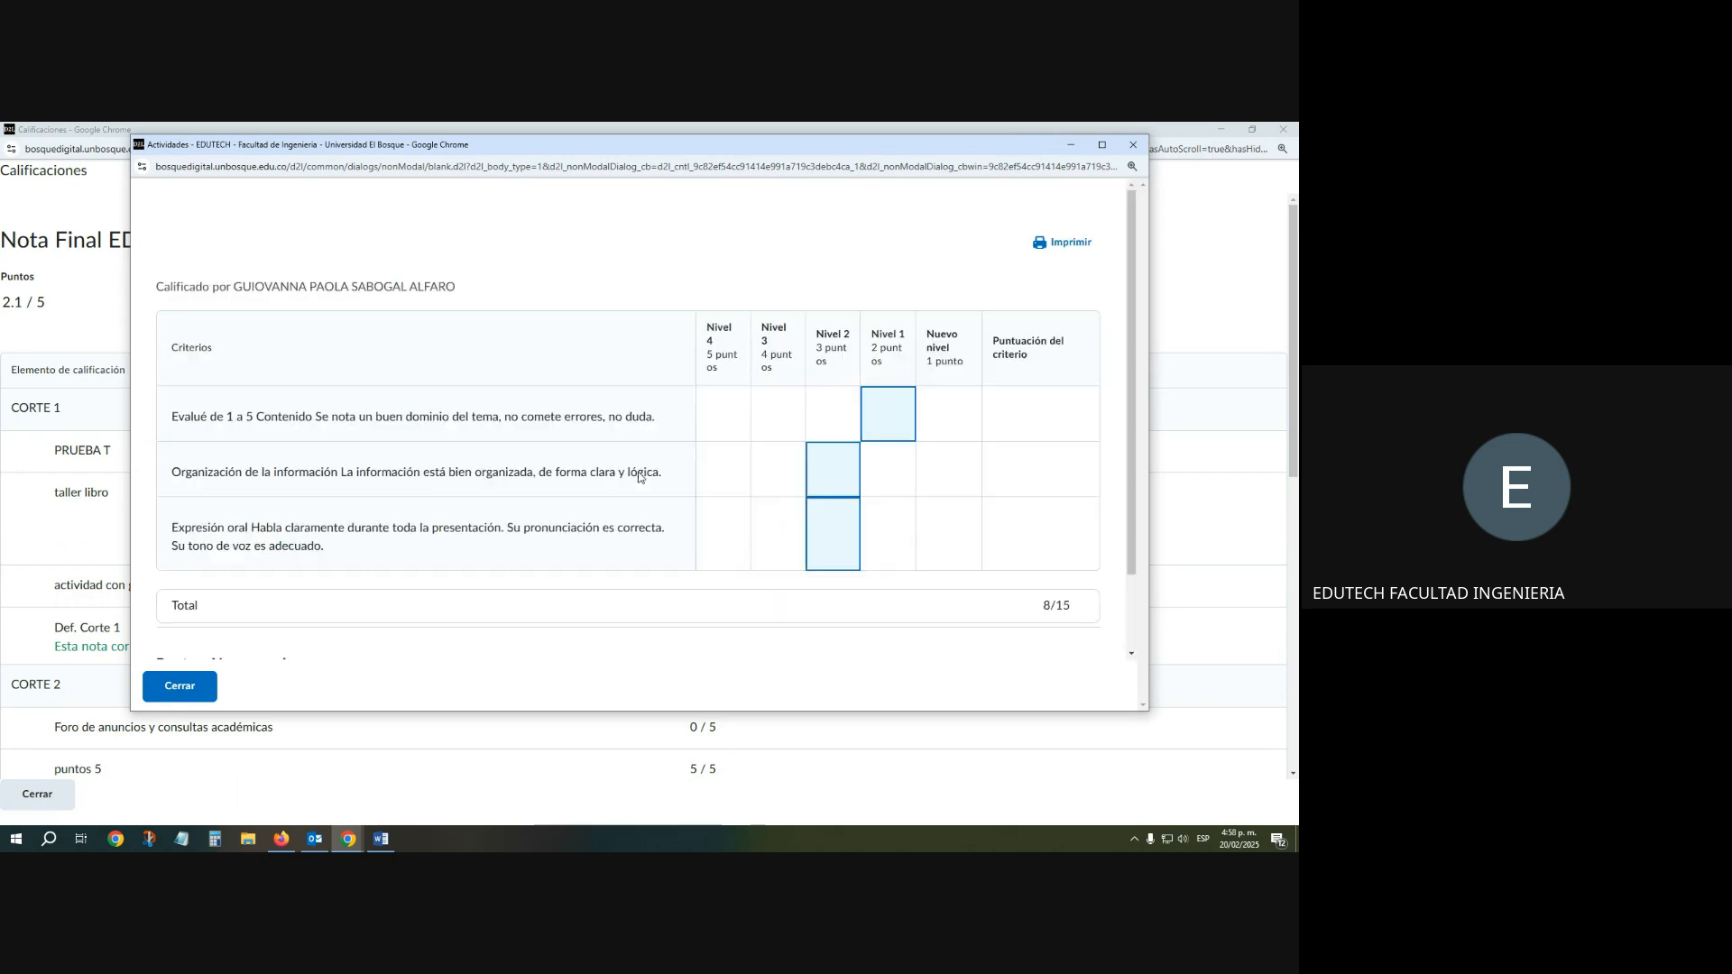
scroll(717, 445, down, 3)
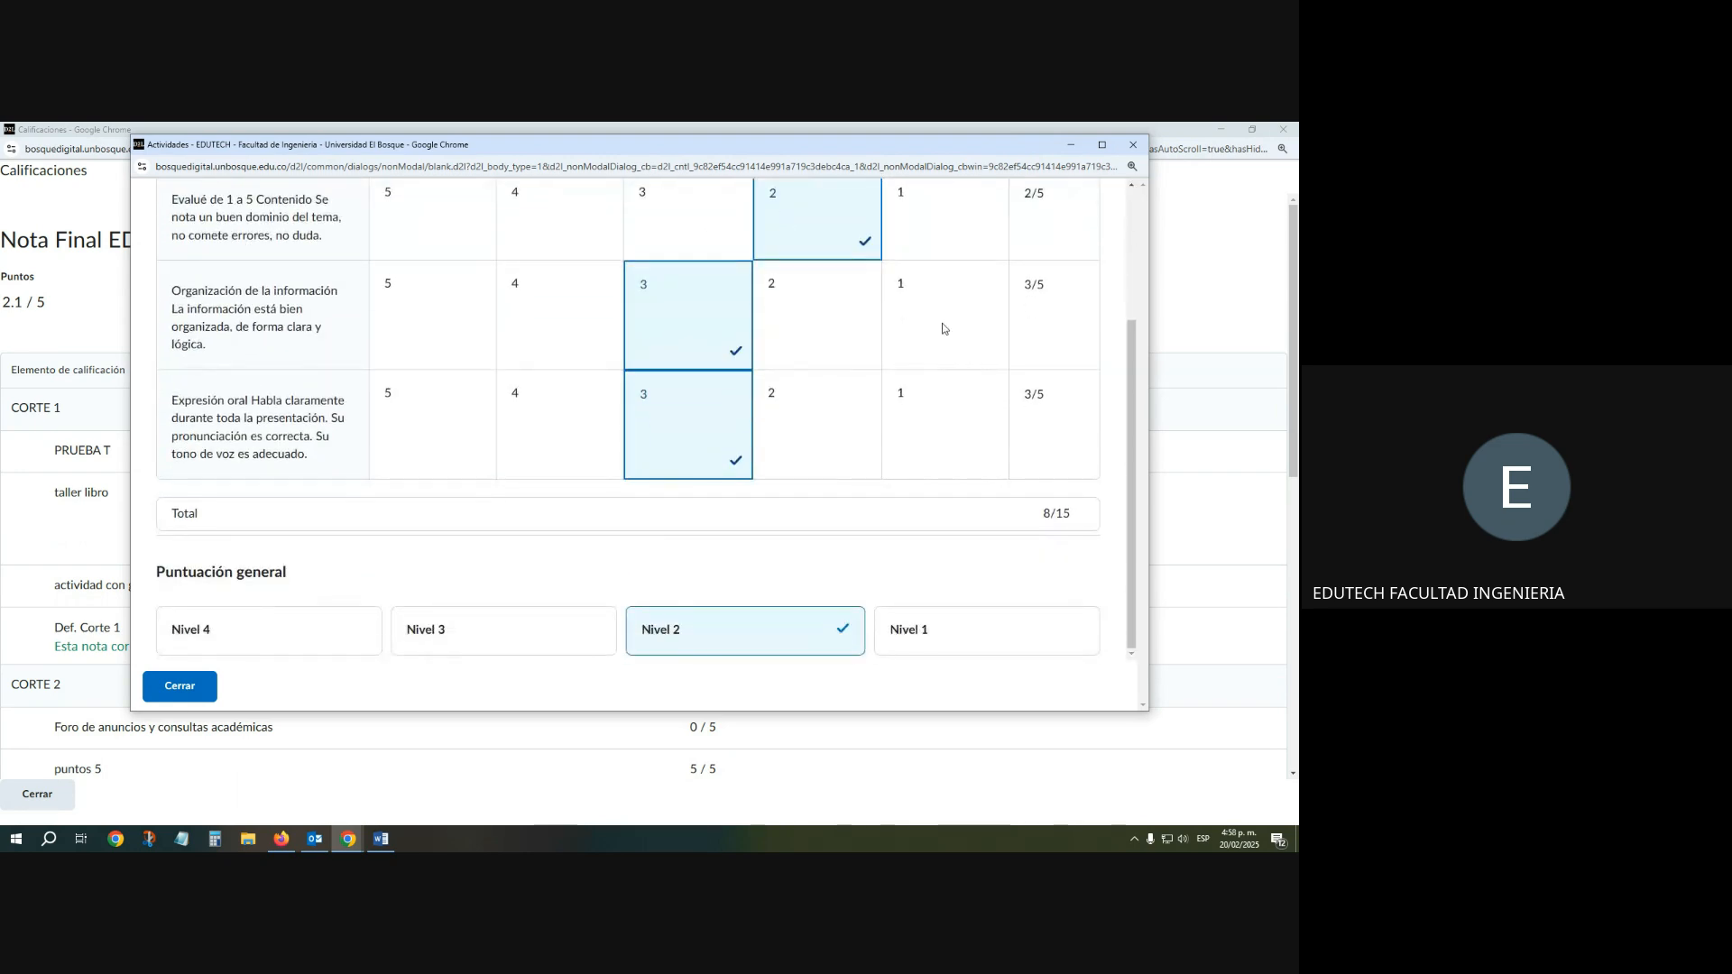
click(1133, 144)
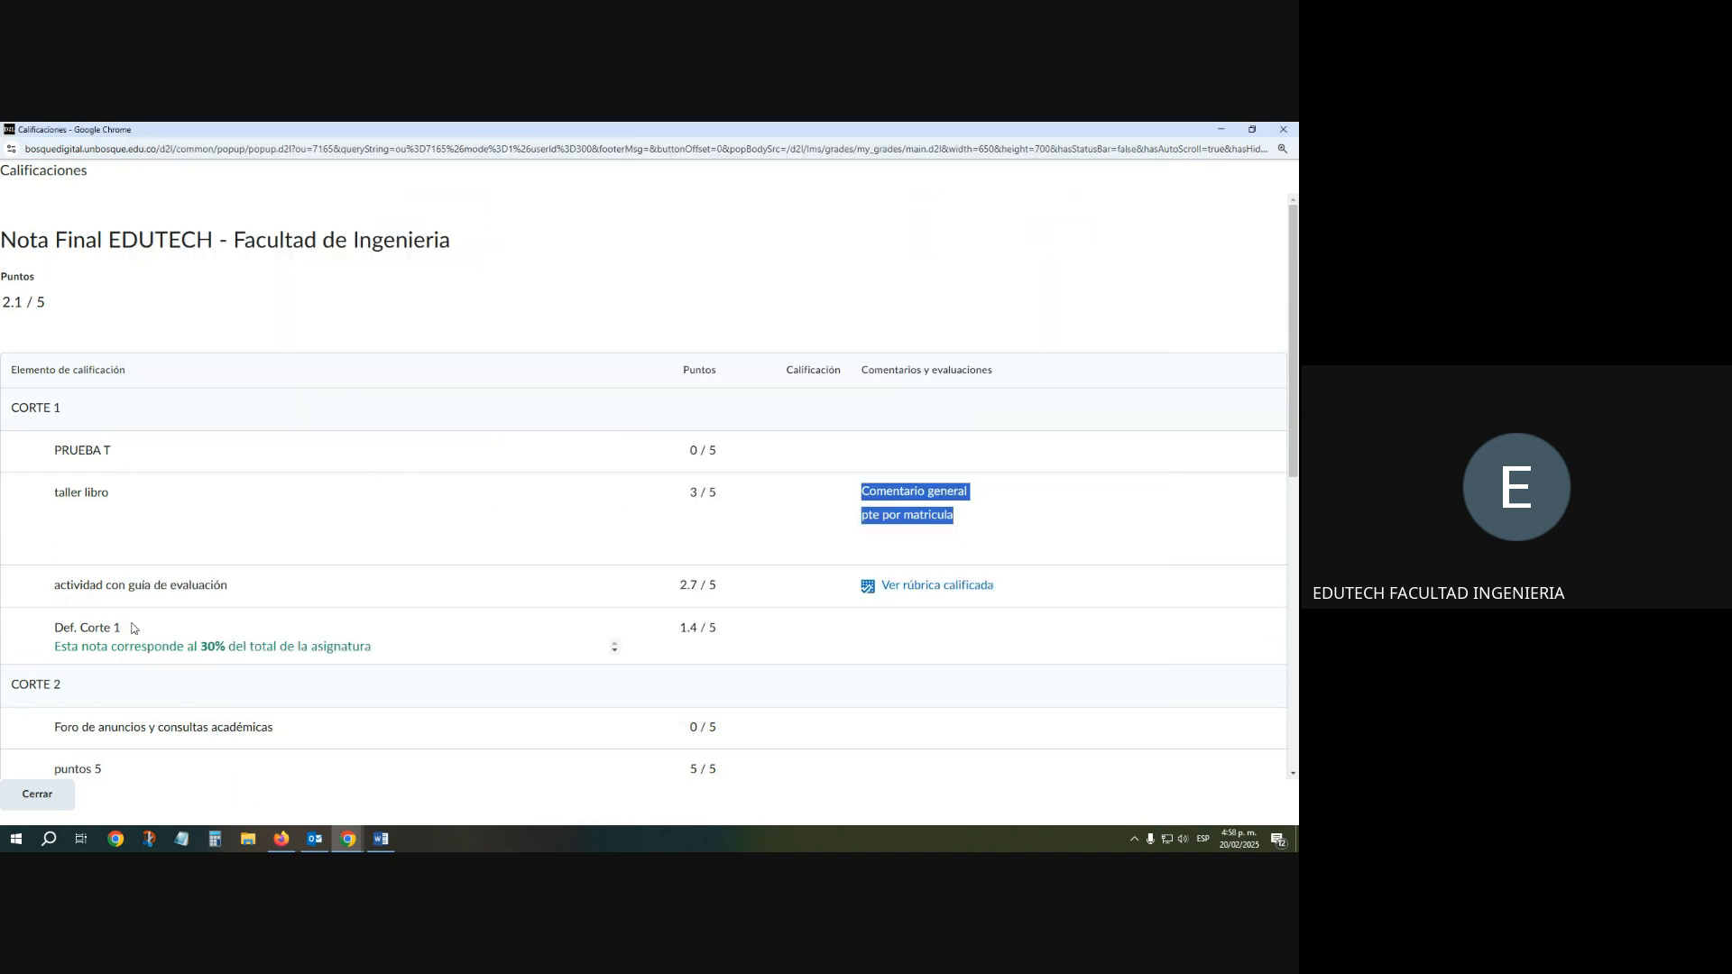
Examine the weight note under Def. Corte 1 and compare it with the CORTE 2 and CORTE 3 items
click(50, 651)
drag(51, 651, 421, 649)
click(421, 648)
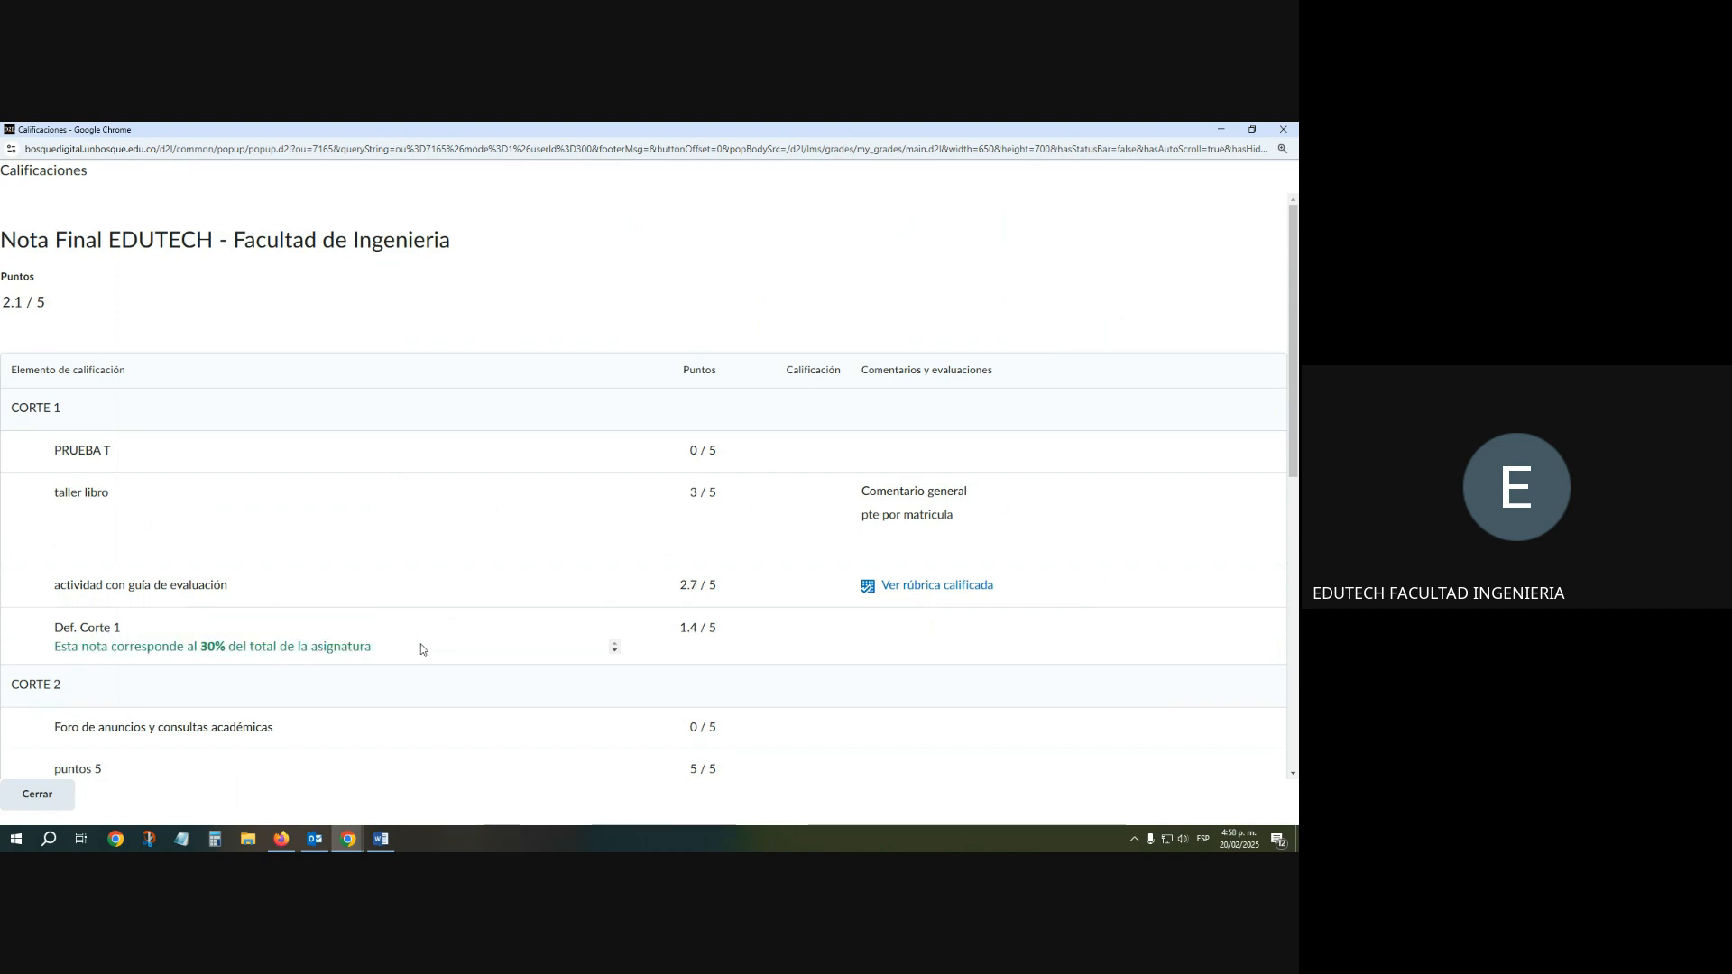
scroll(190, 653, down, 3)
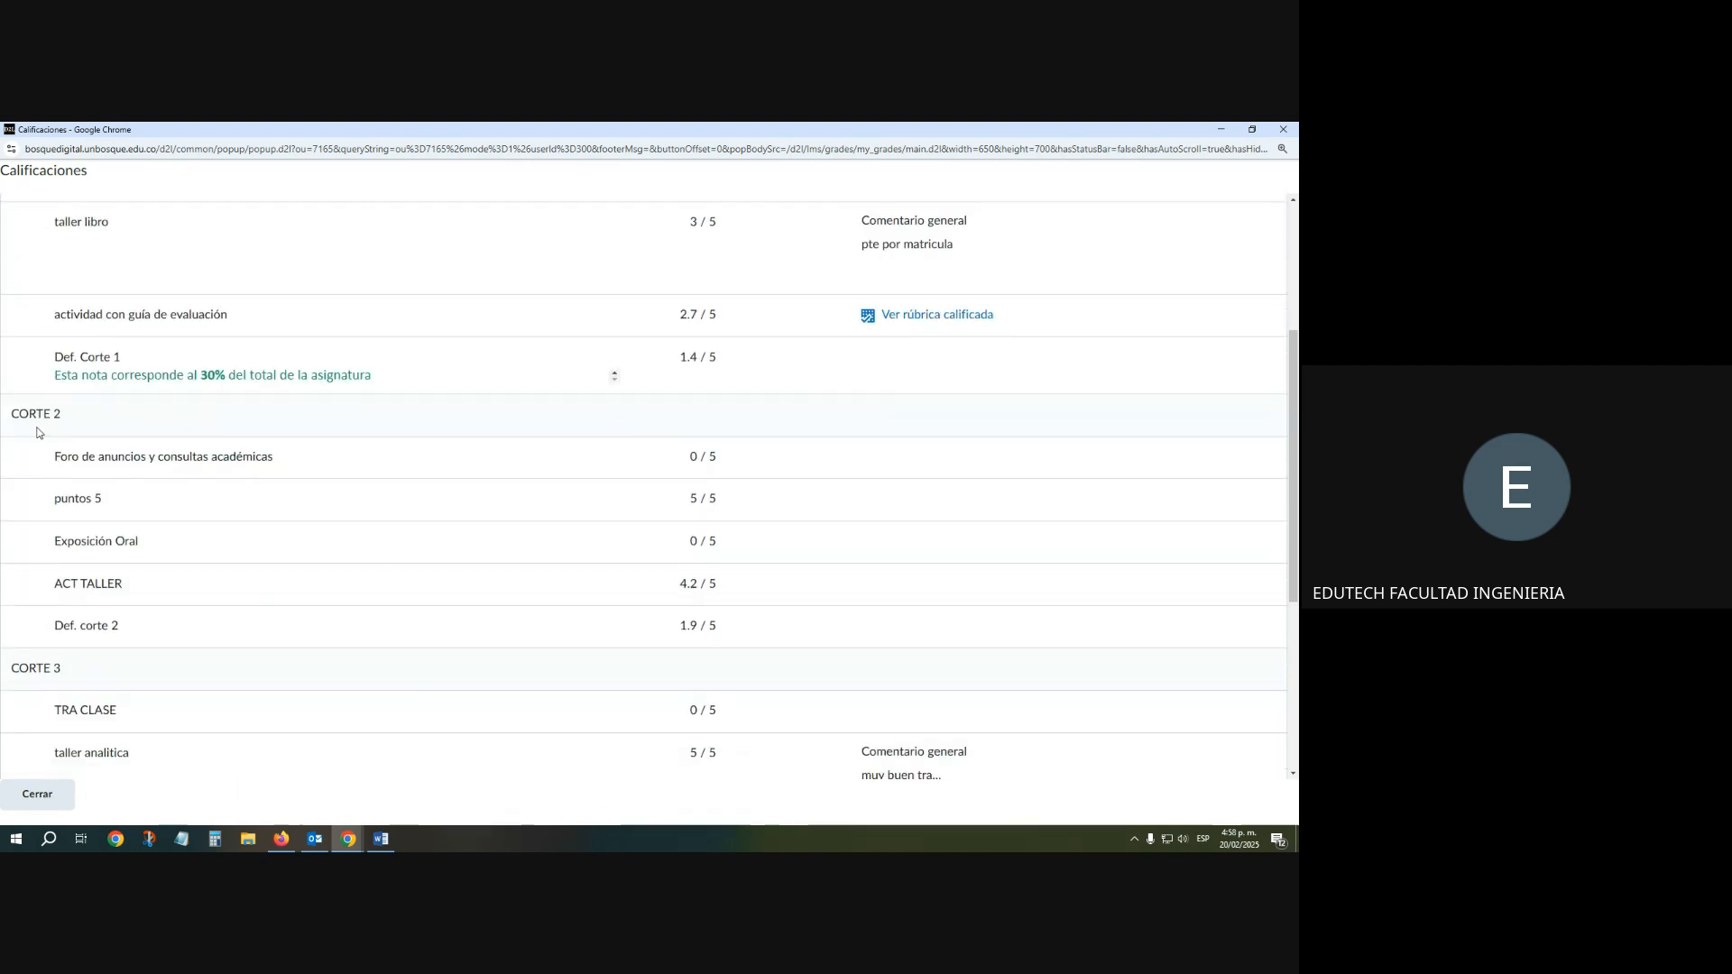
drag(47, 378, 401, 379)
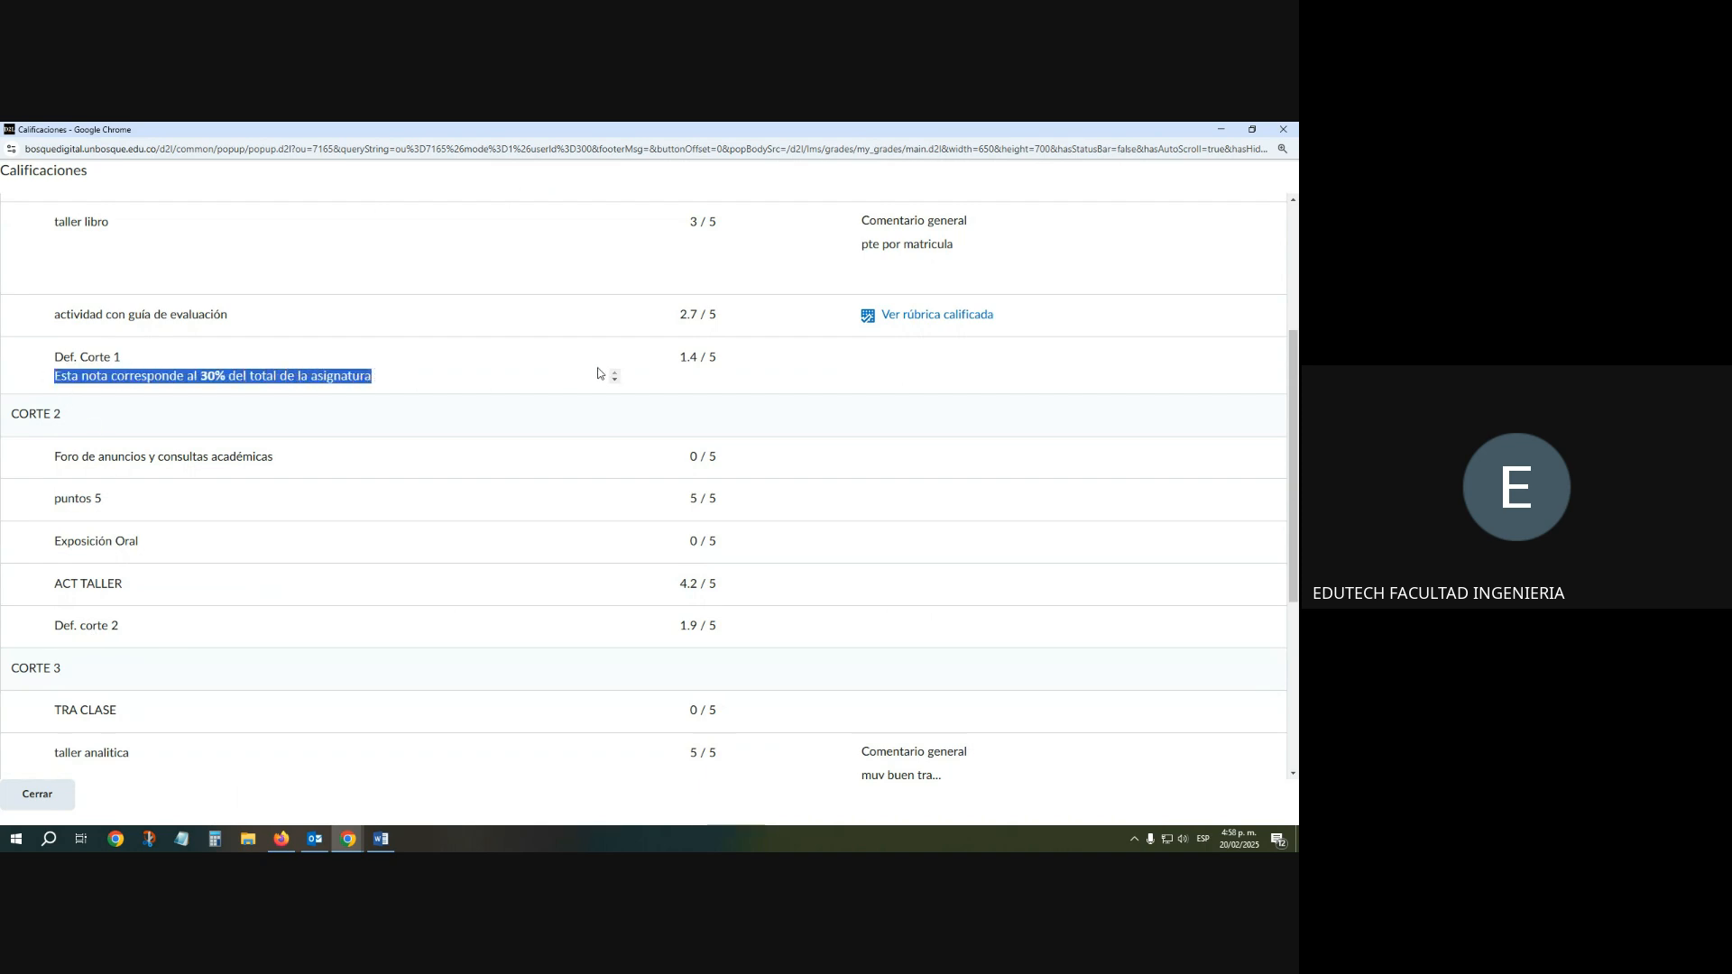
scroll(319, 529, down, 4)
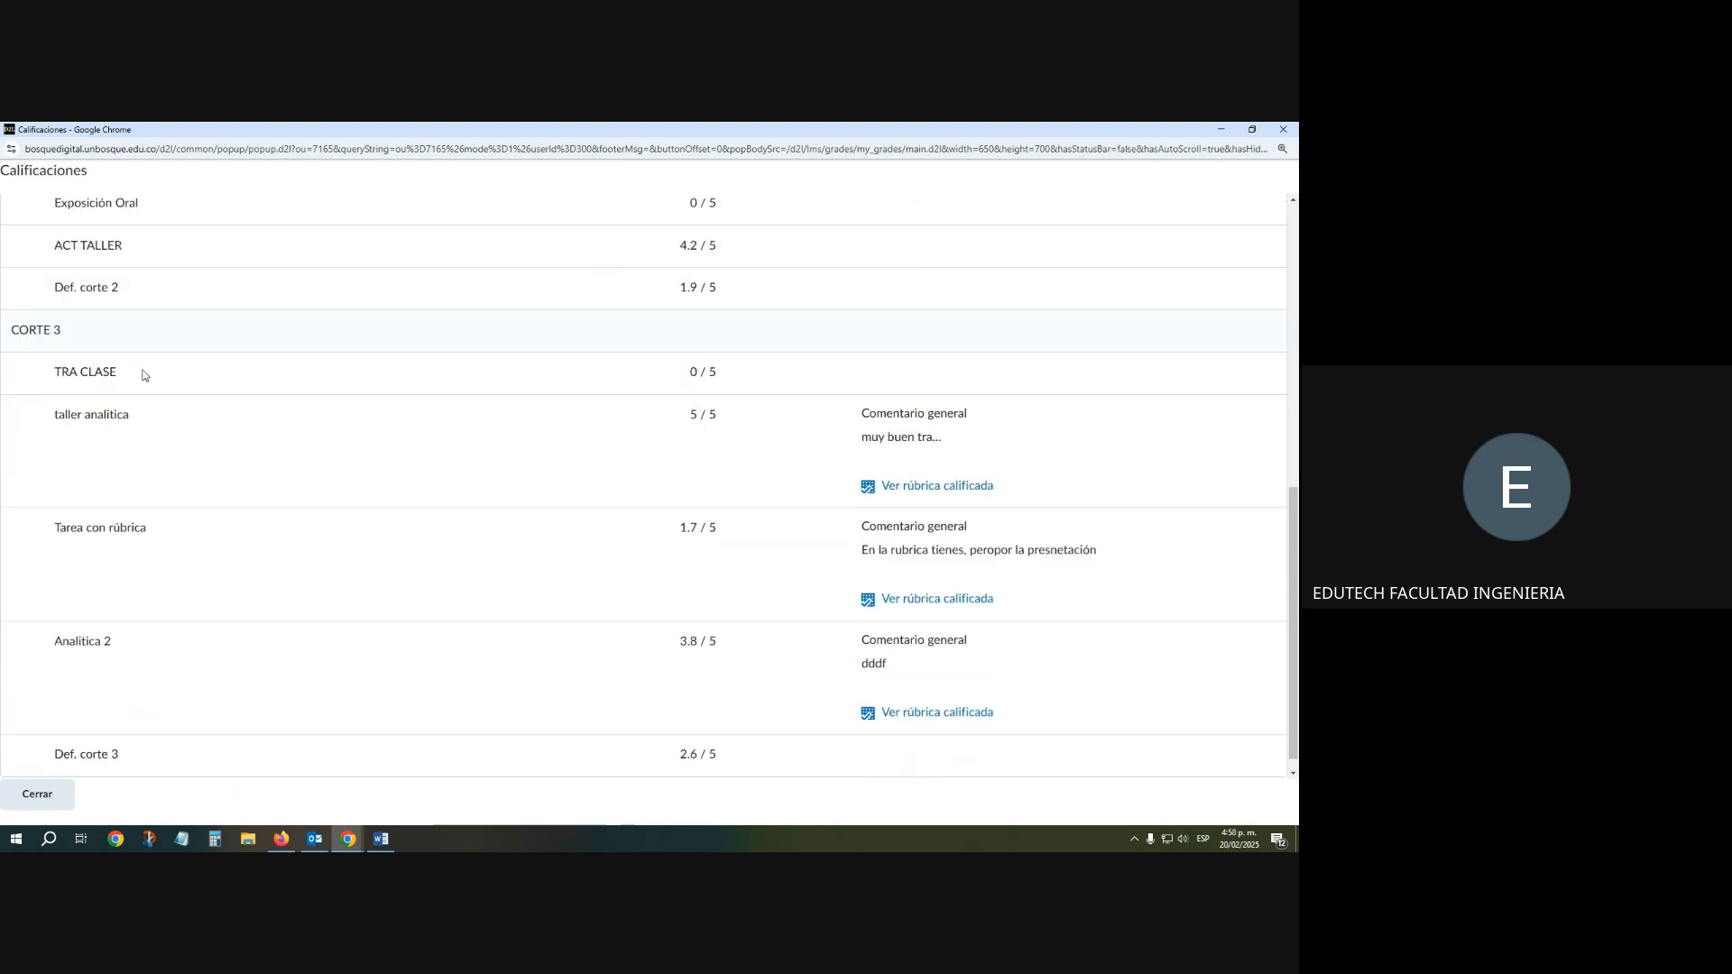
scroll(619, 407, down, 1)
scroll(237, 685, up, 5)
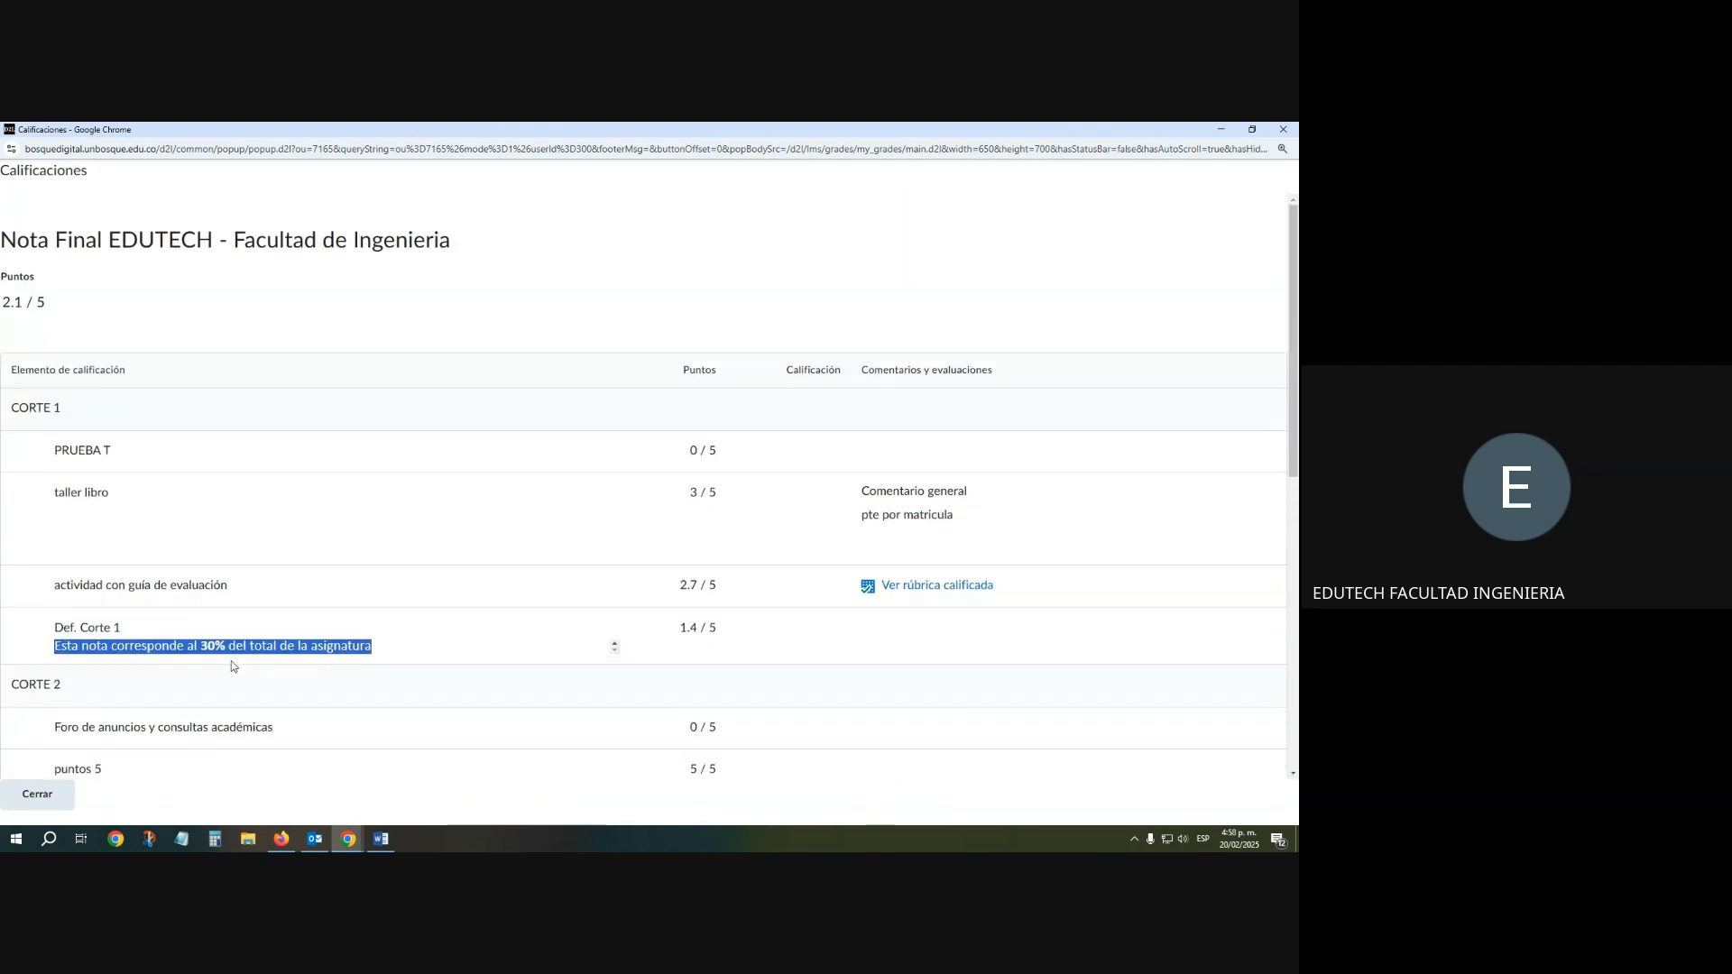
Check the student's overall final grade points and review the individual scores that make up each corte
drag(65, 314, 1, 272)
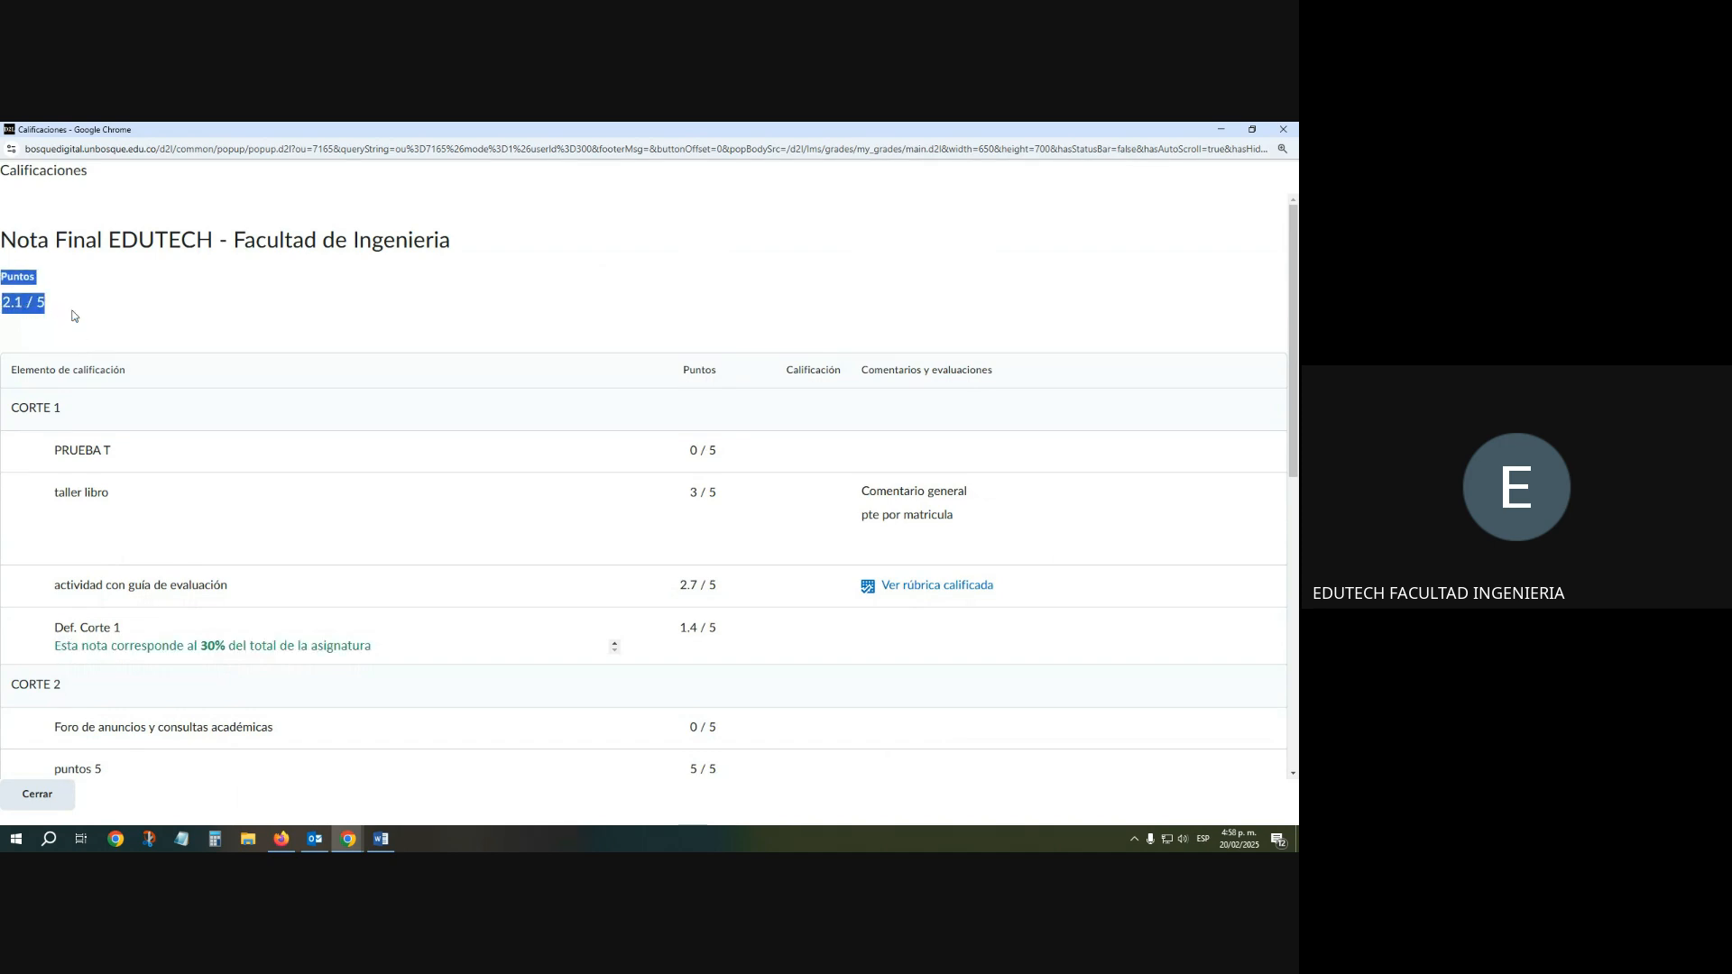
click(12, 307)
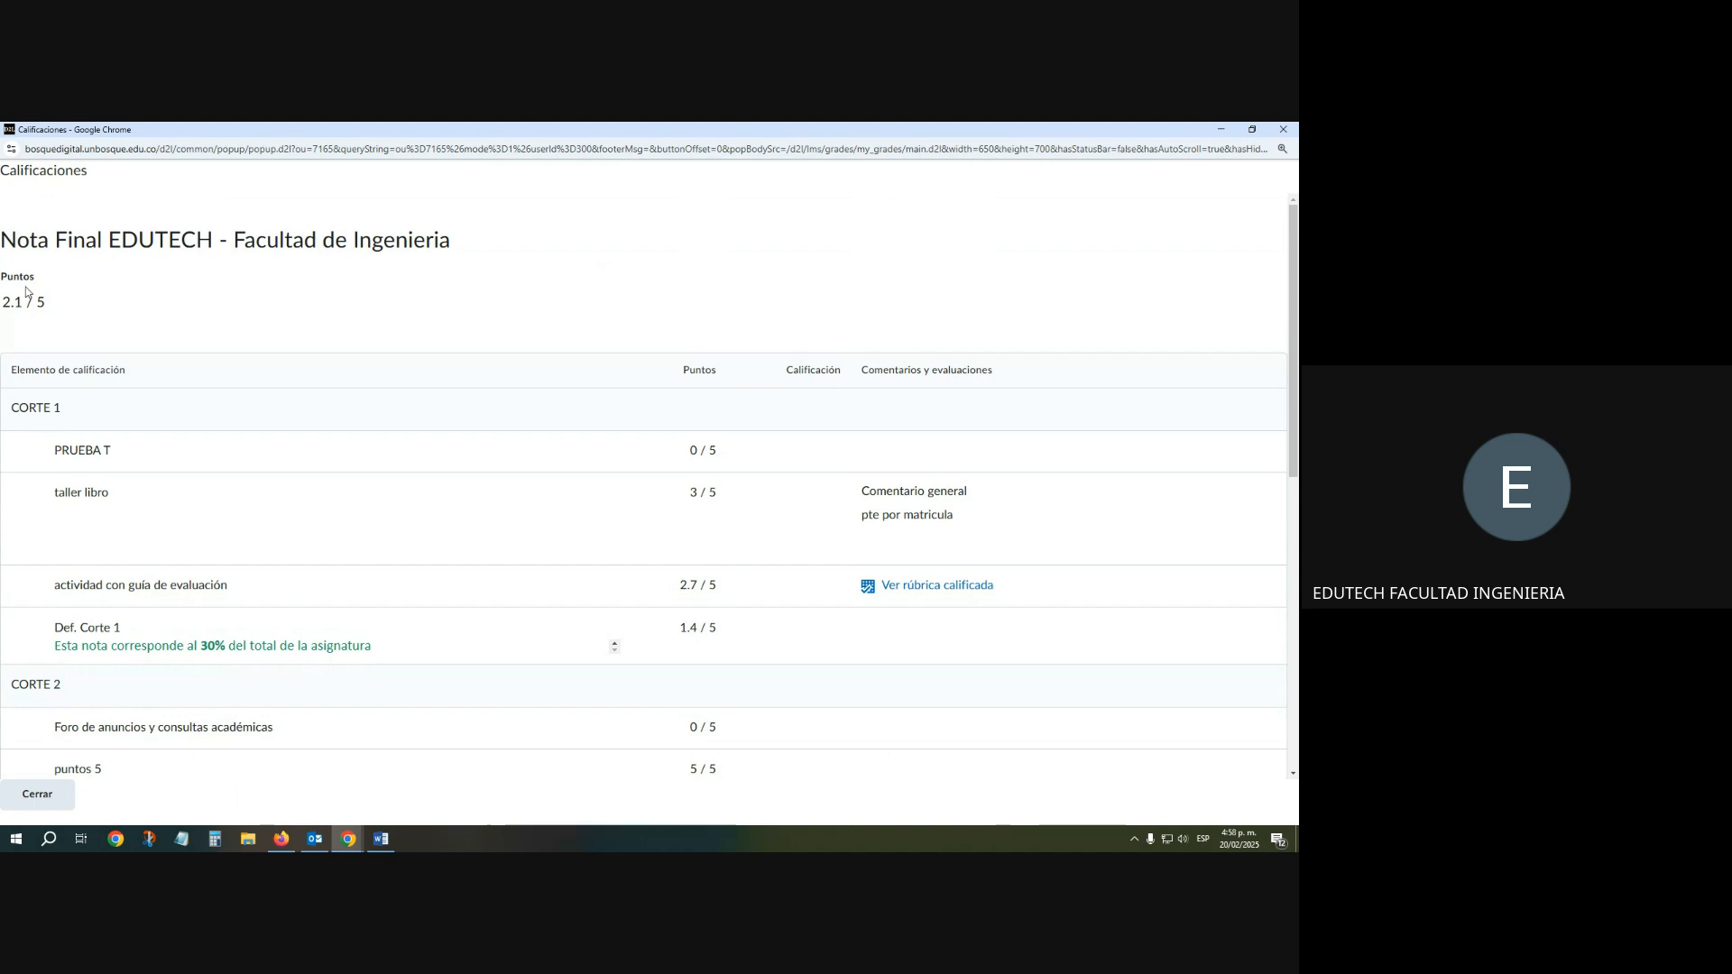
scroll(705, 467, down, 2)
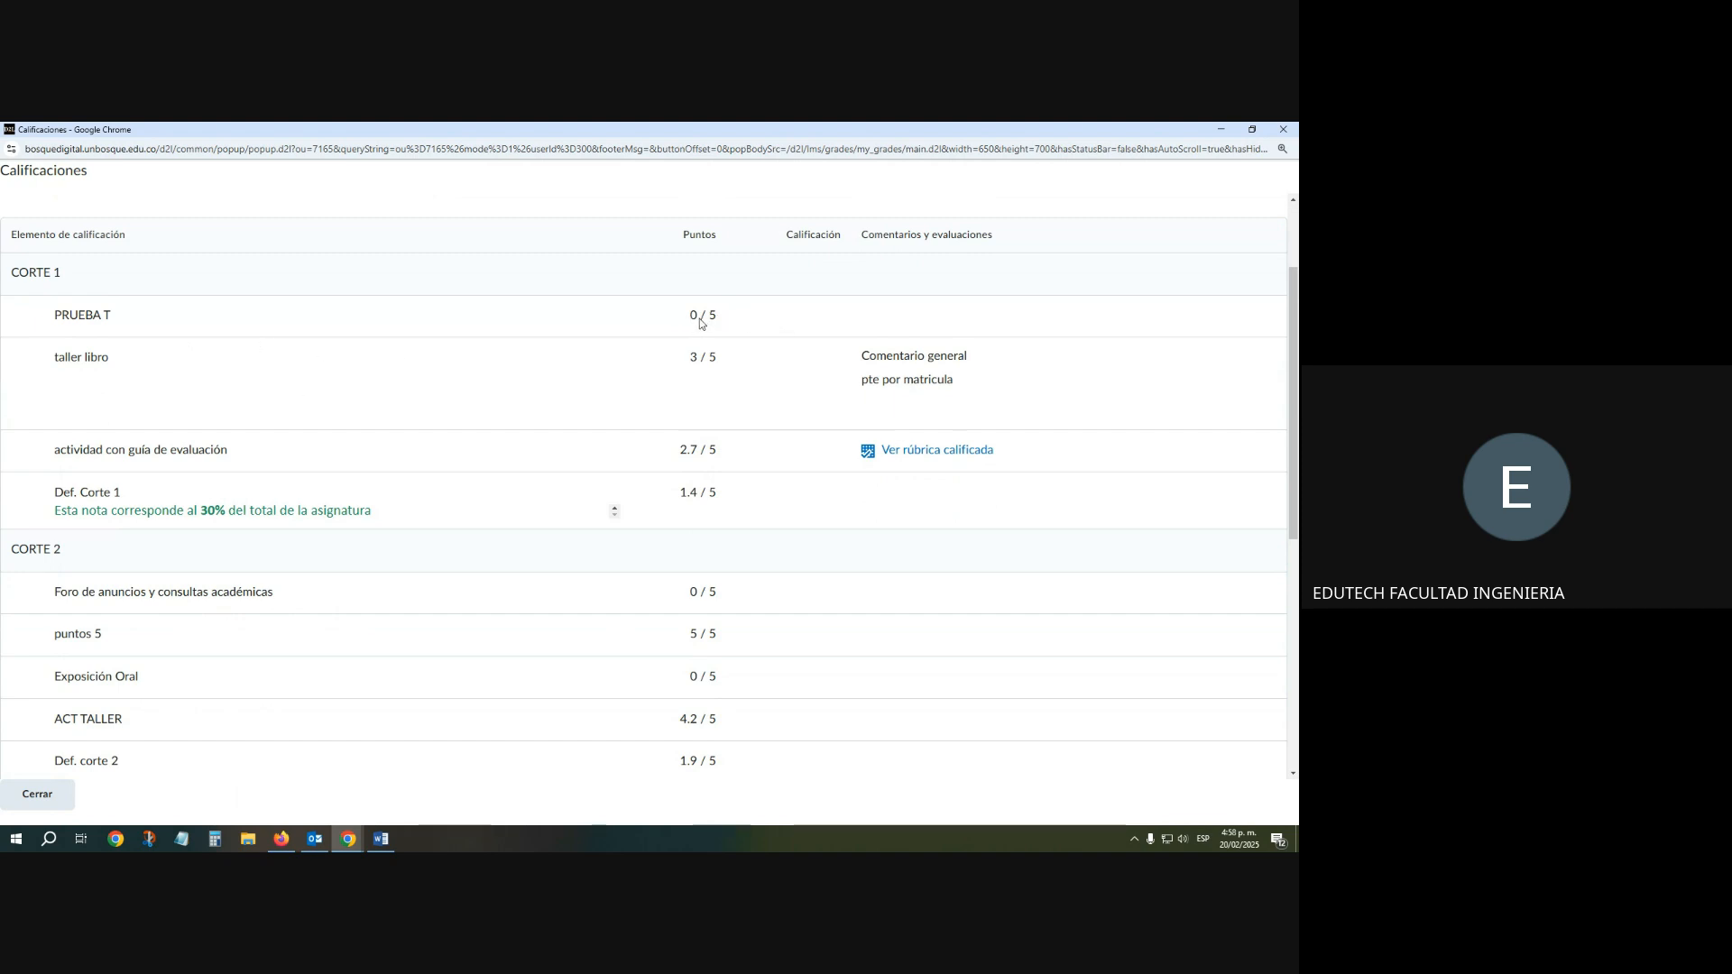
scroll(697, 620, down, 6)
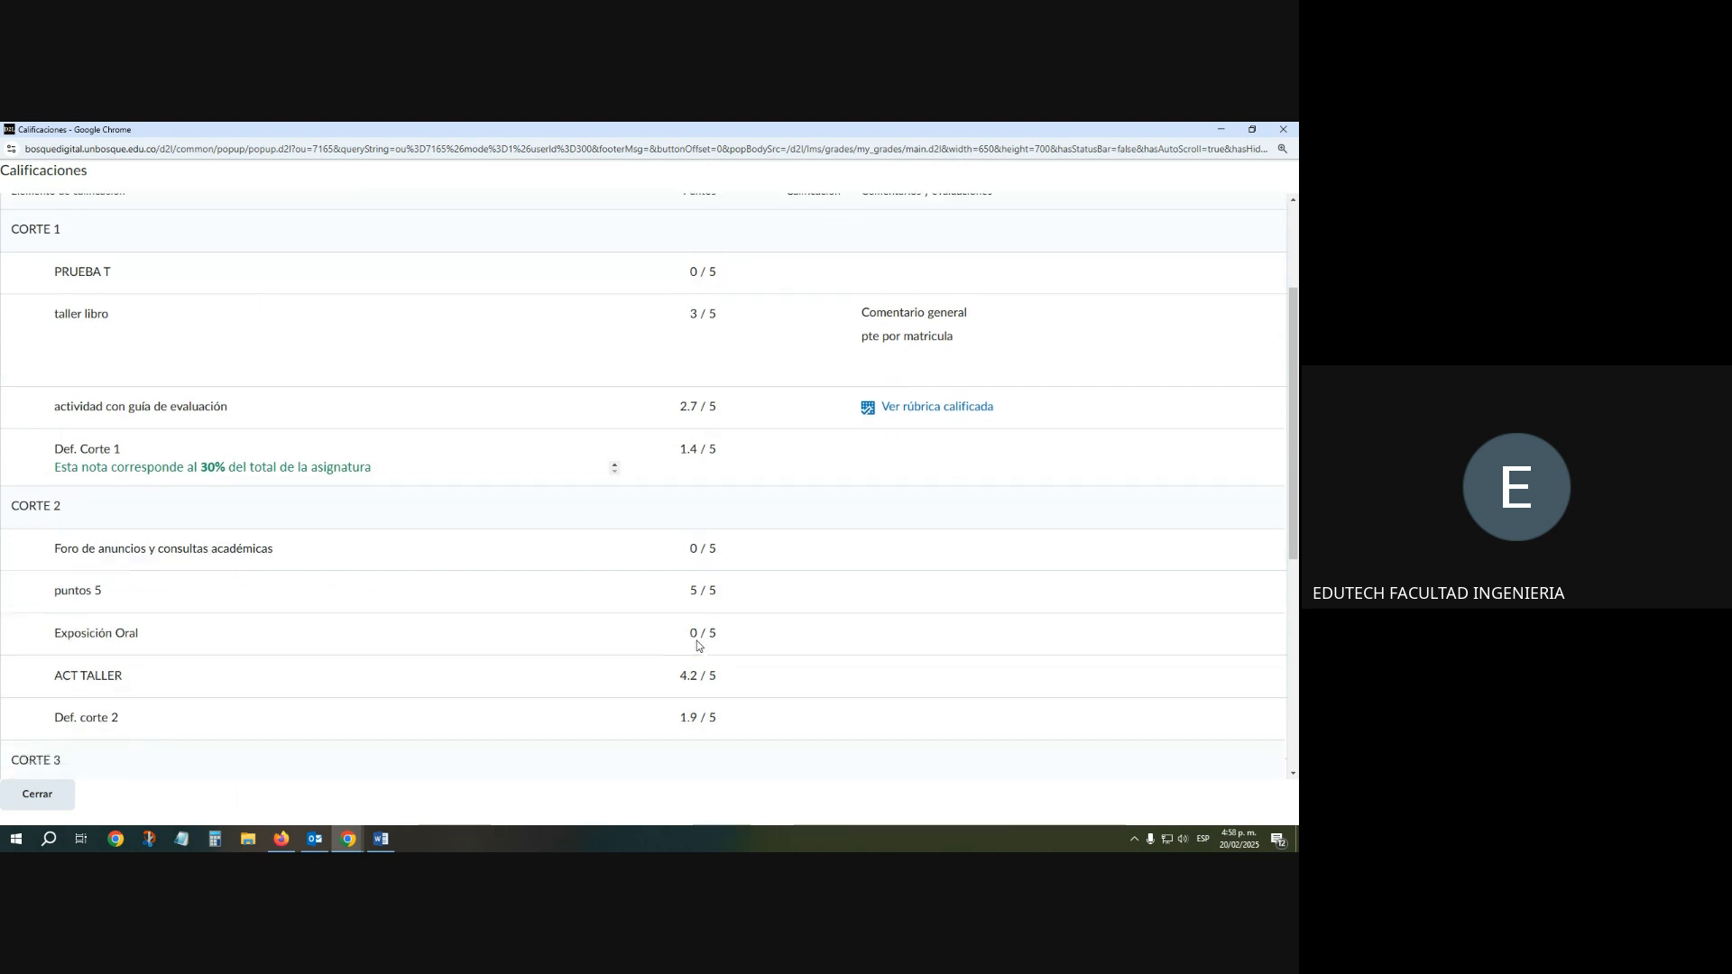
Review the CORTE 3 scores and the overall final grade points in the student's preview, then close the preview window
scroll(694, 451, down, 1)
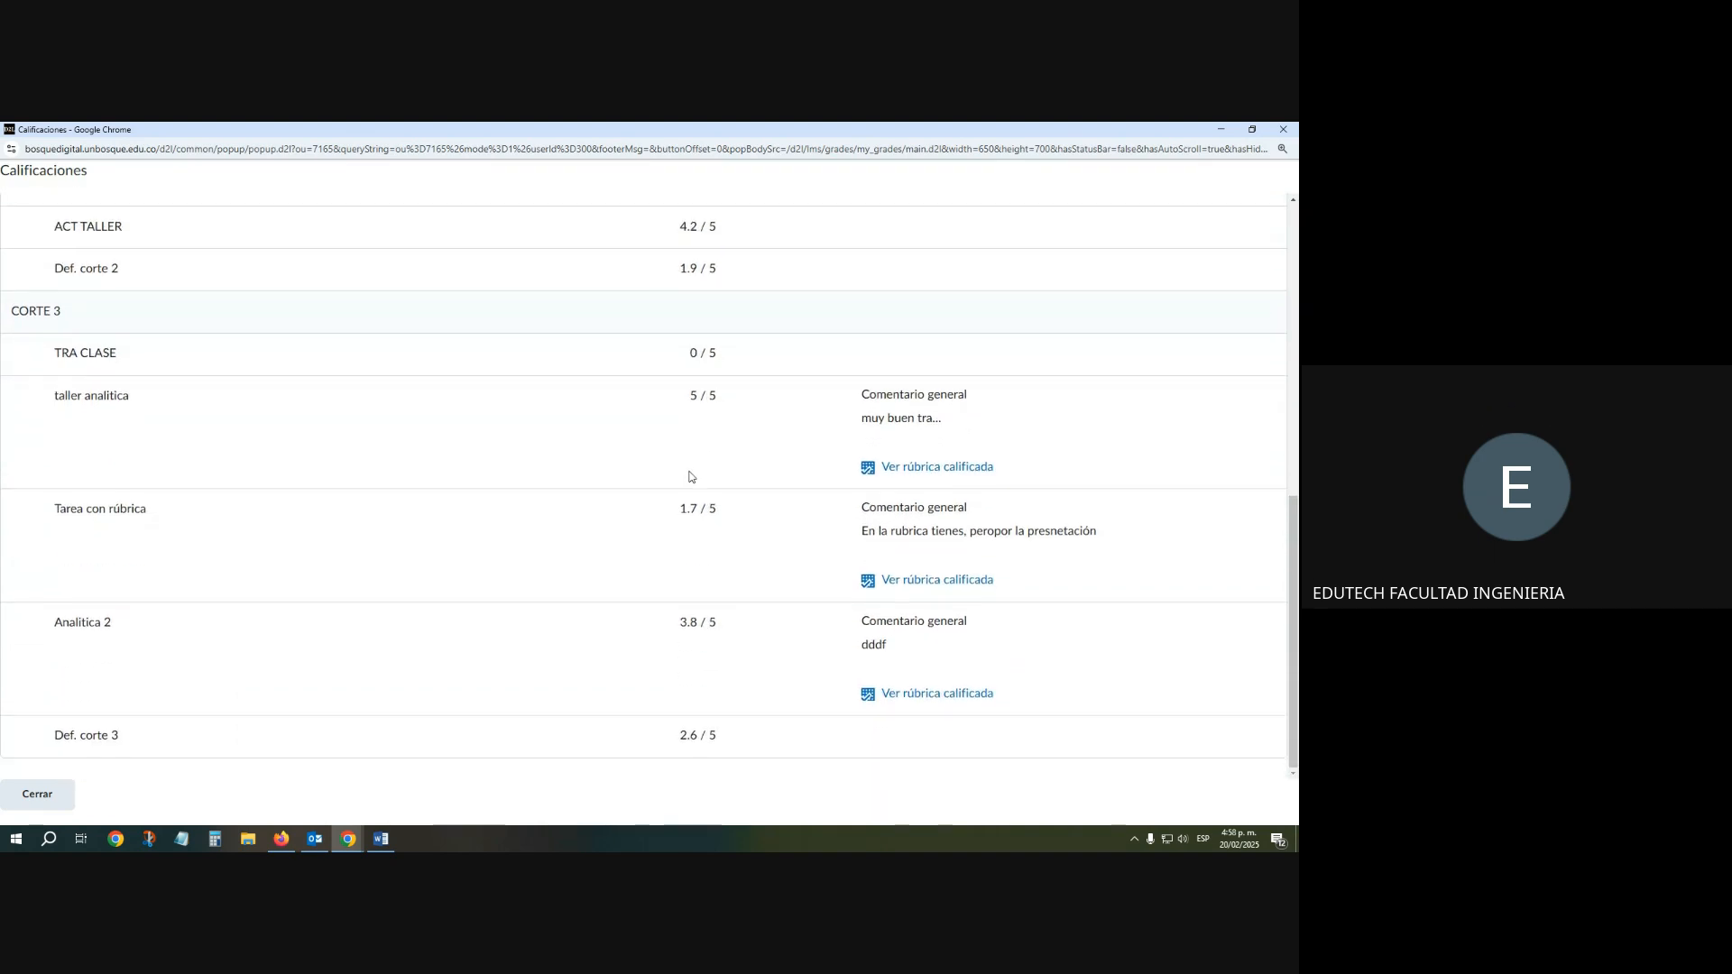
scroll(431, 630, up, 7)
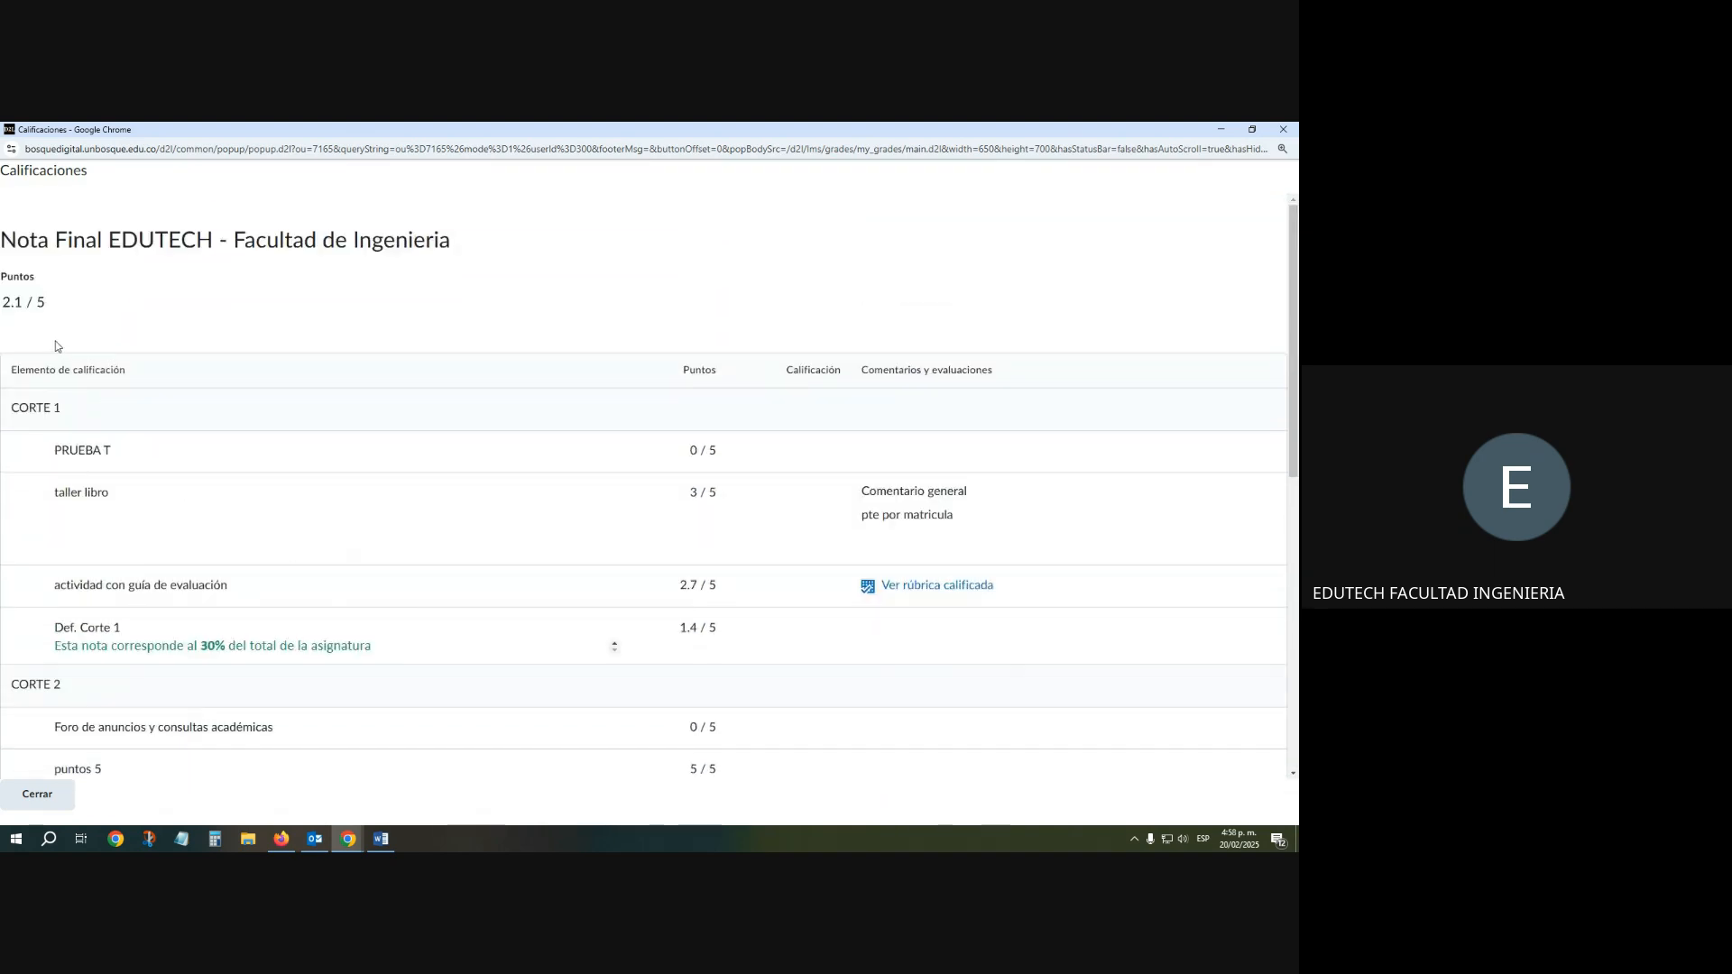
triple_click(25, 307)
click(17, 303)
click(1283, 129)
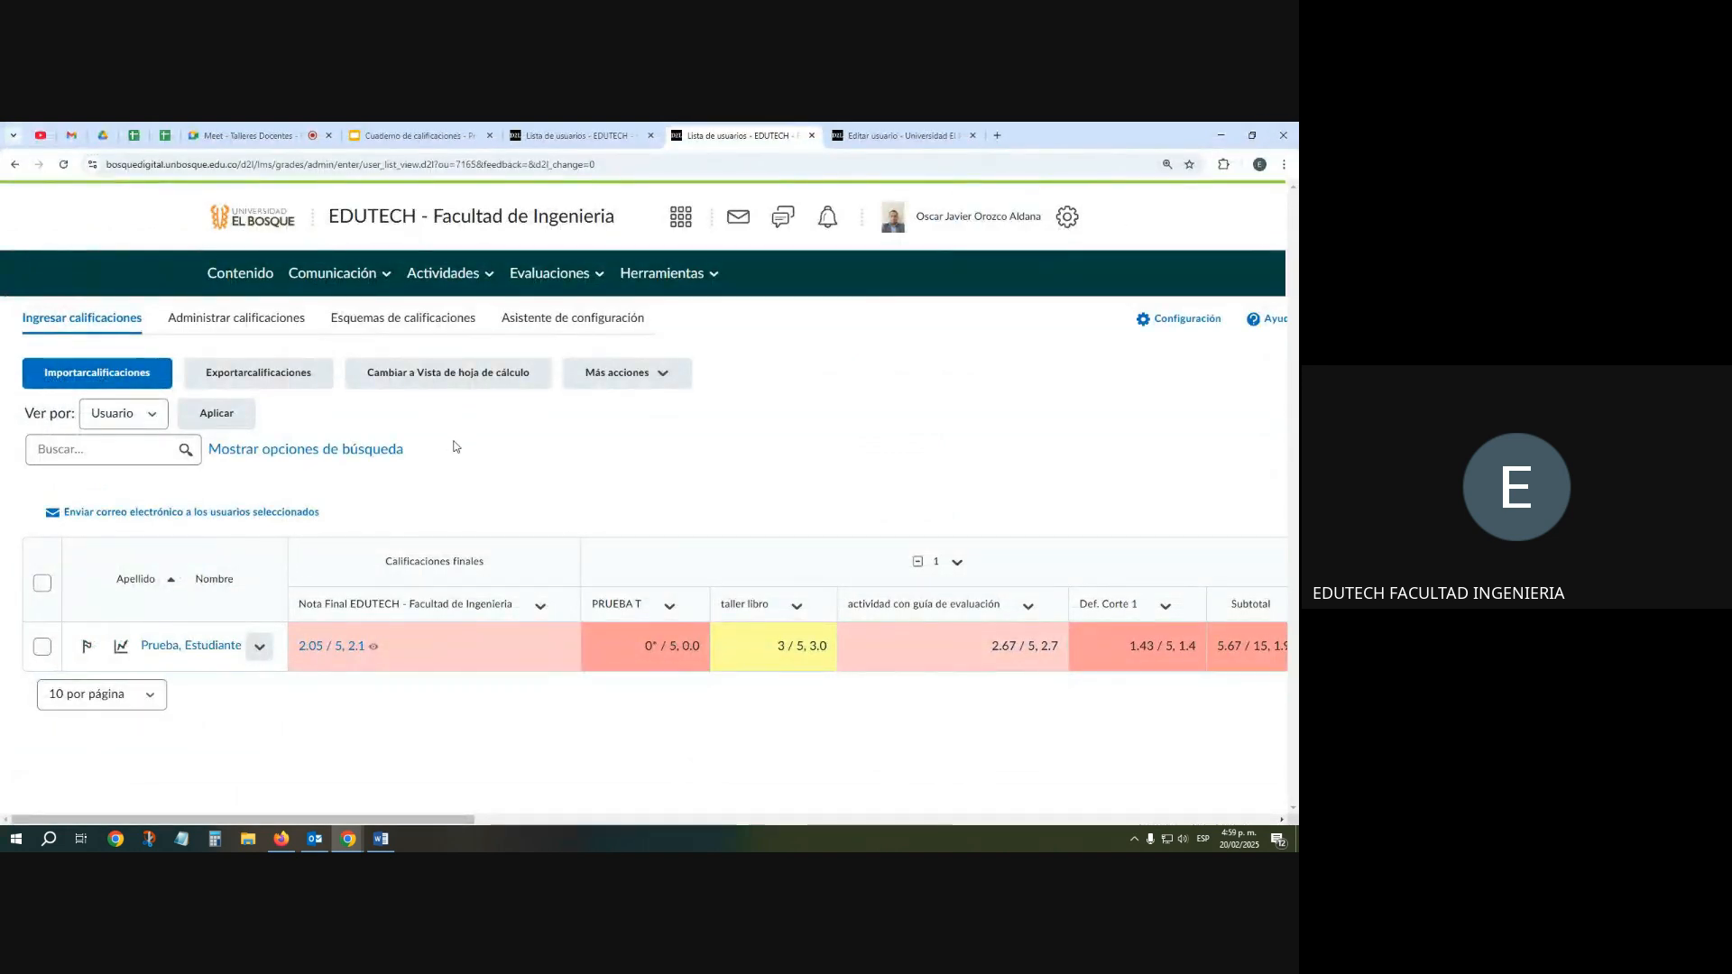
Examine the test student's row across the grade entry table, comparing each corte's Subtotal column with its Def. corte column
key(ctrl+minus)
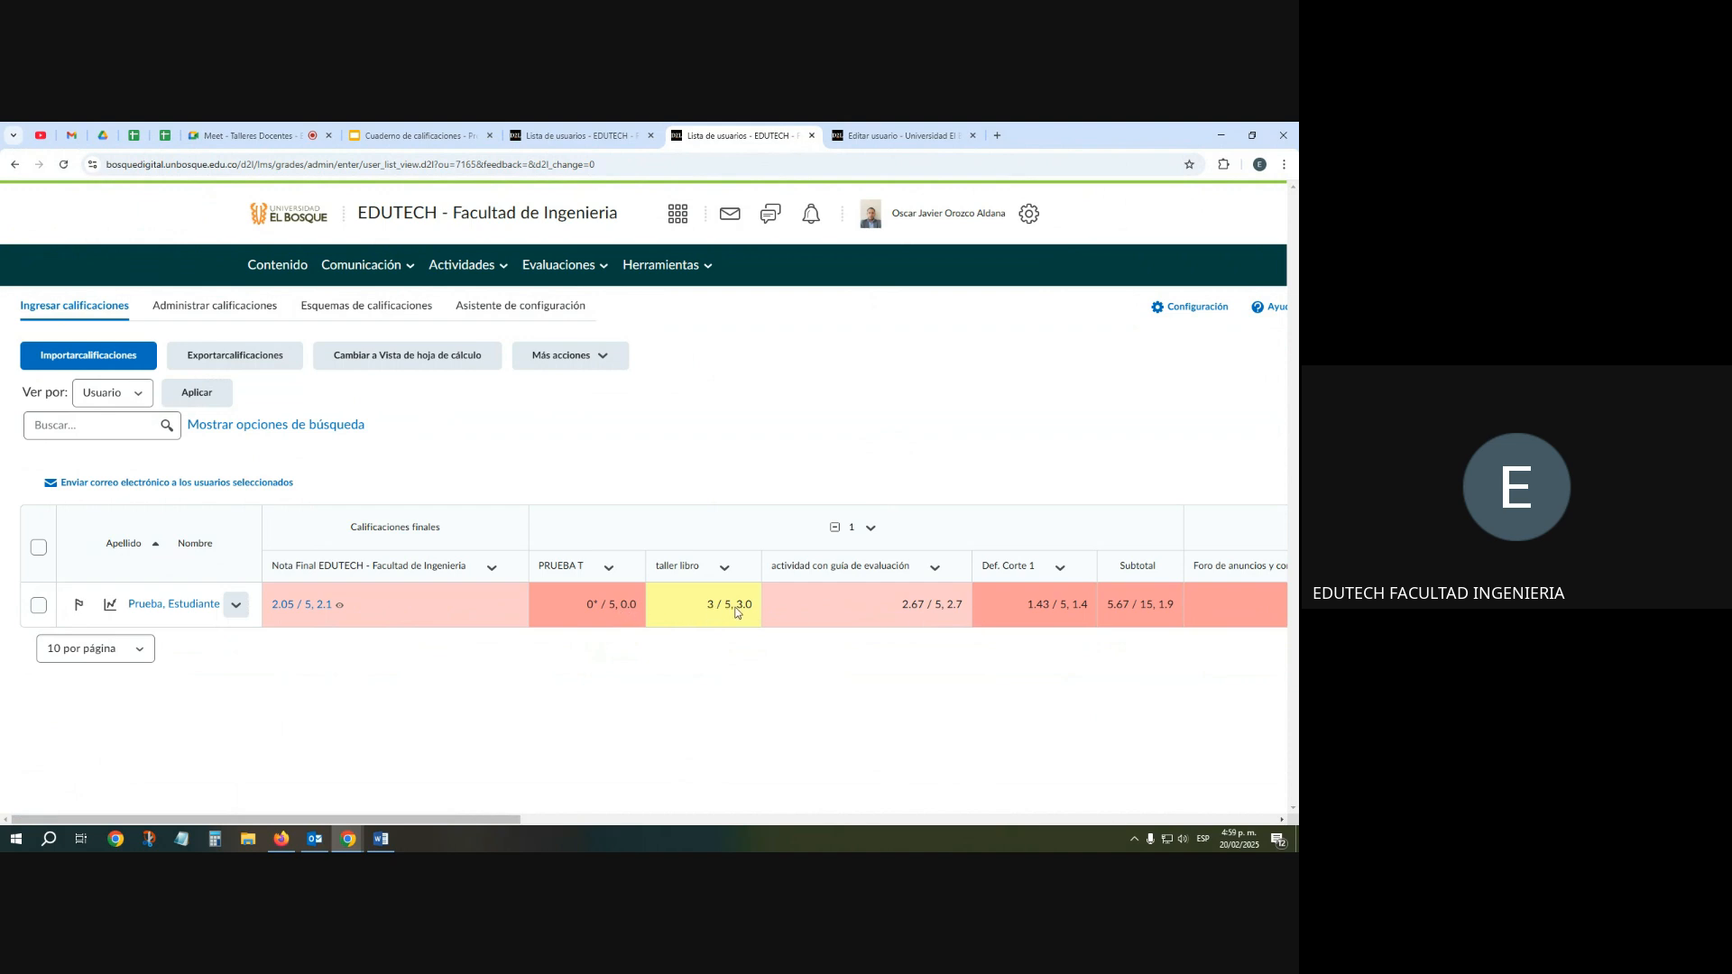
drag(742, 613, 747, 613)
click(783, 649)
click(1167, 579)
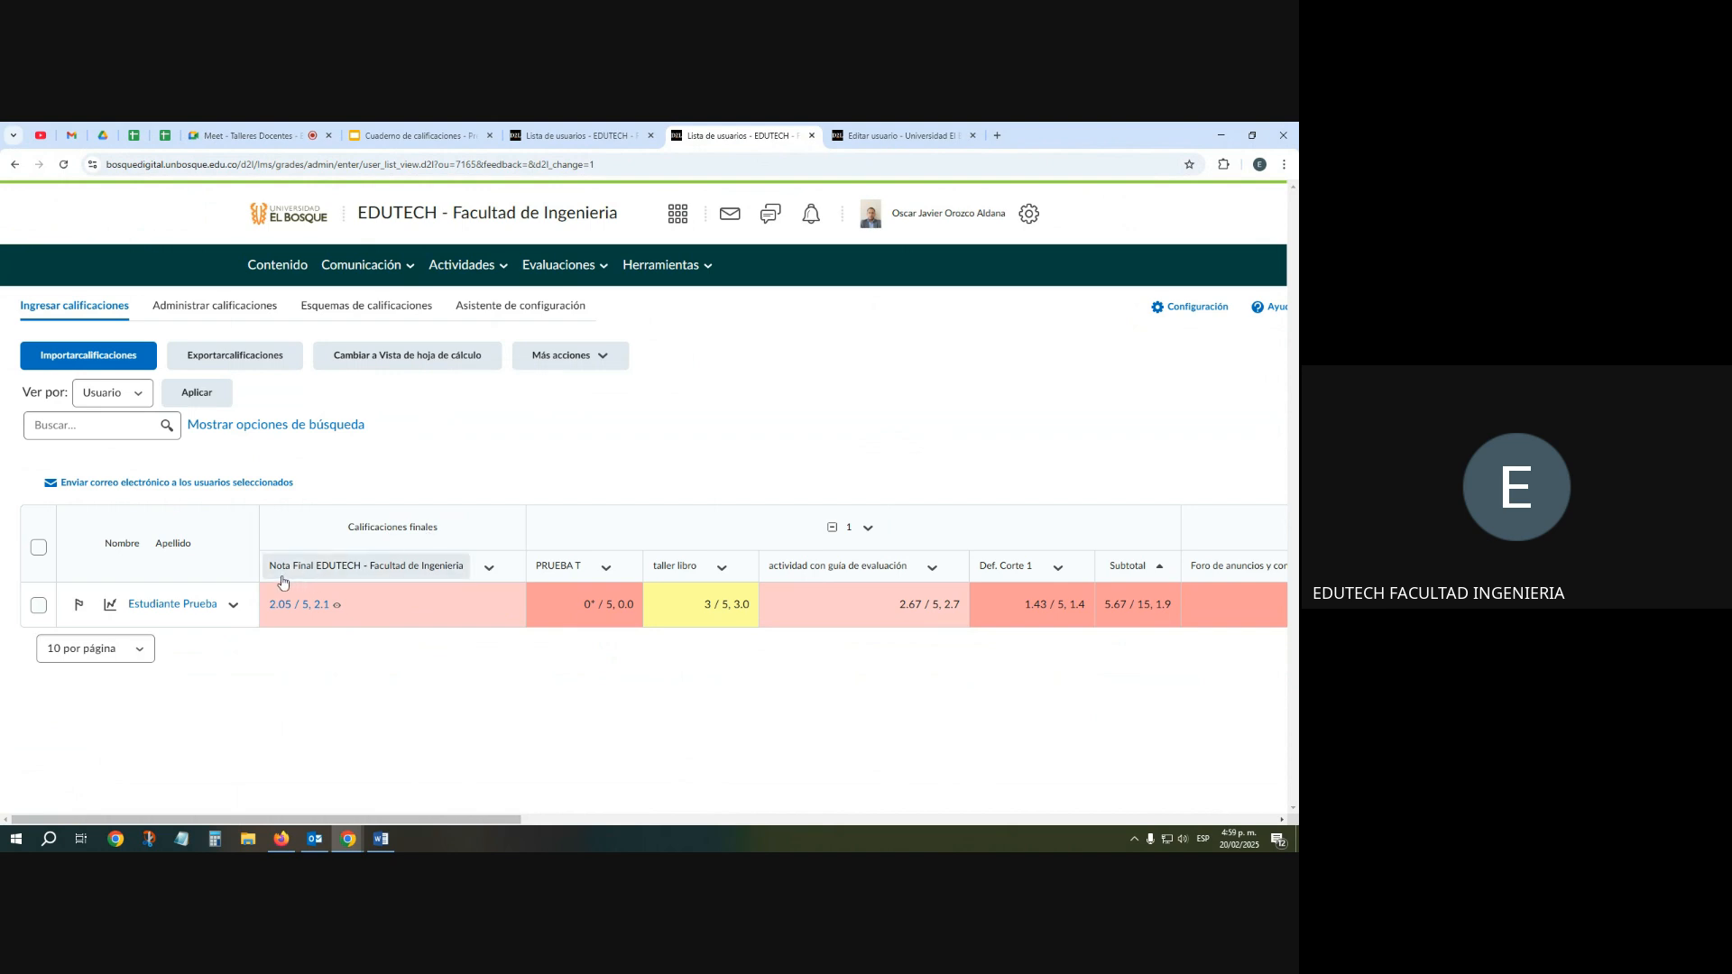
drag(422, 819, 1205, 812)
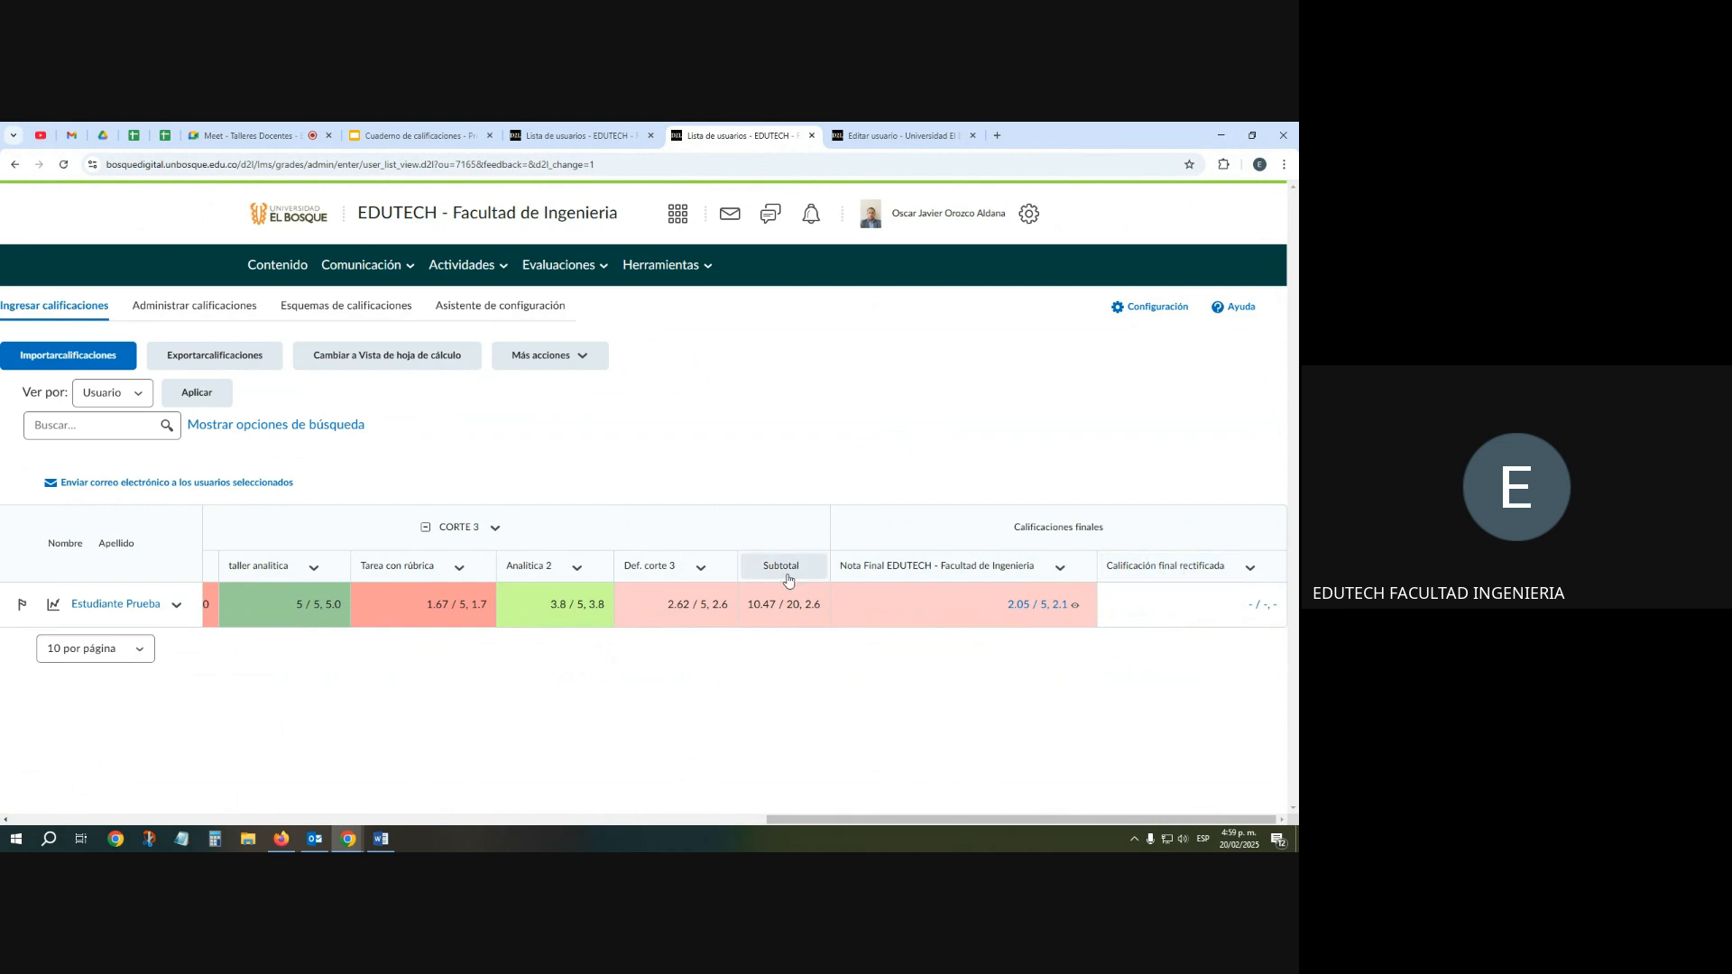
drag(804, 828, 391, 843)
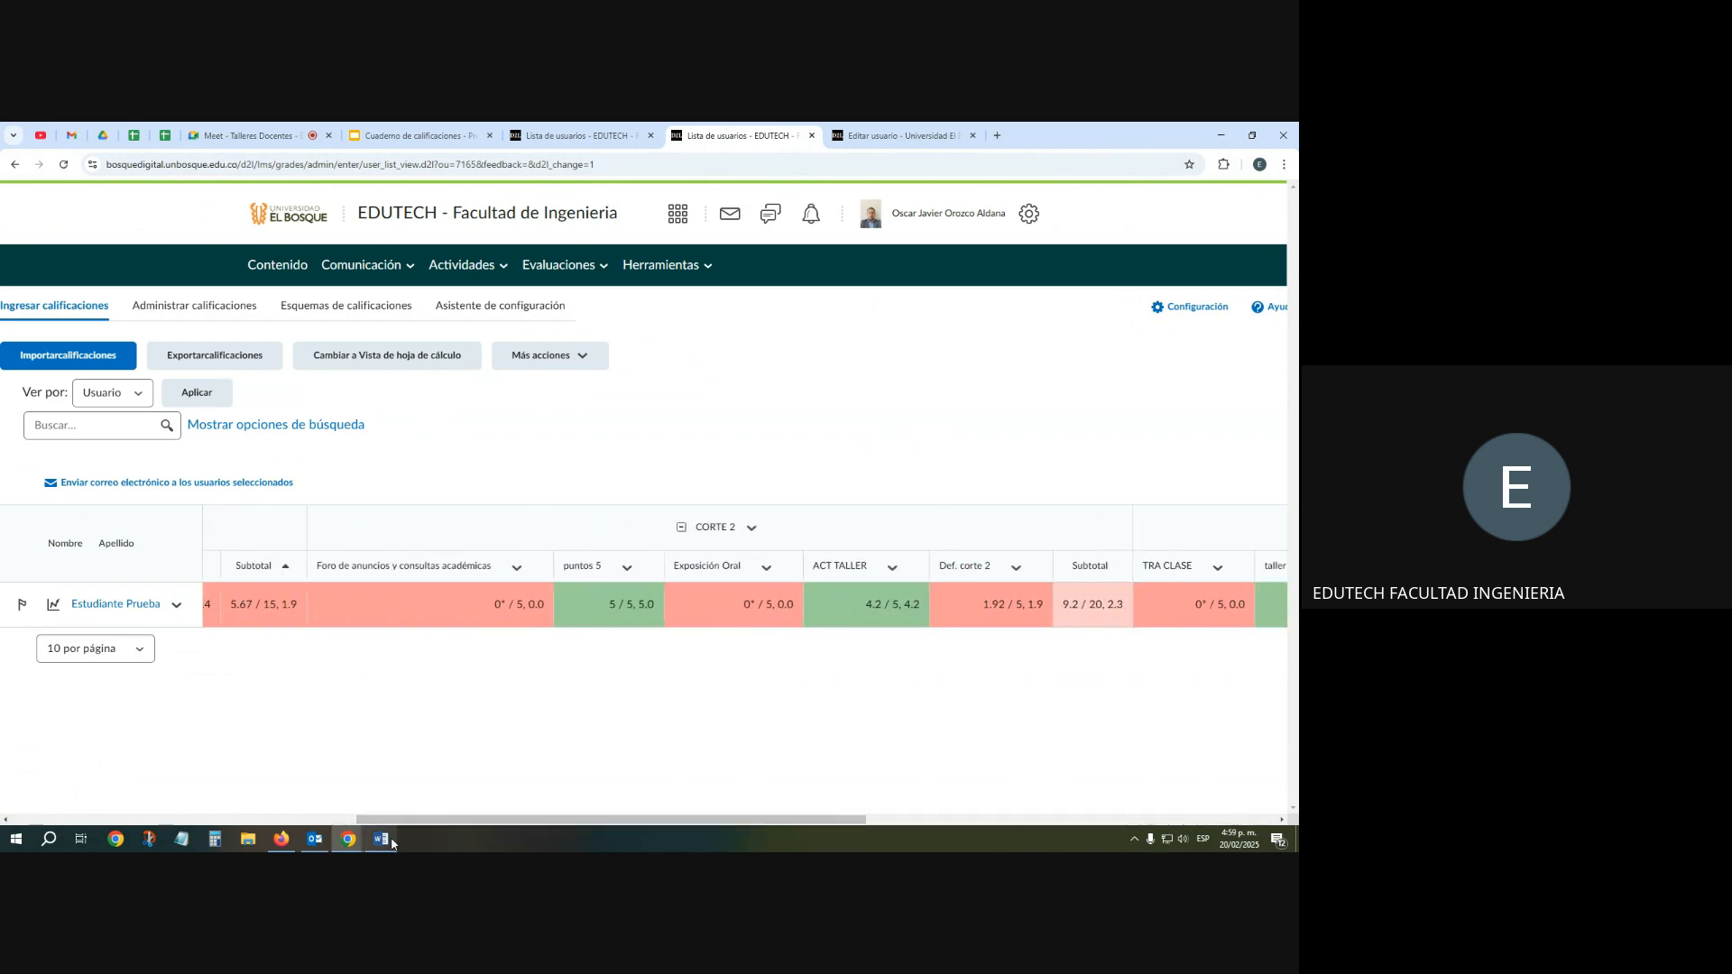
mouse_move(392, 843)
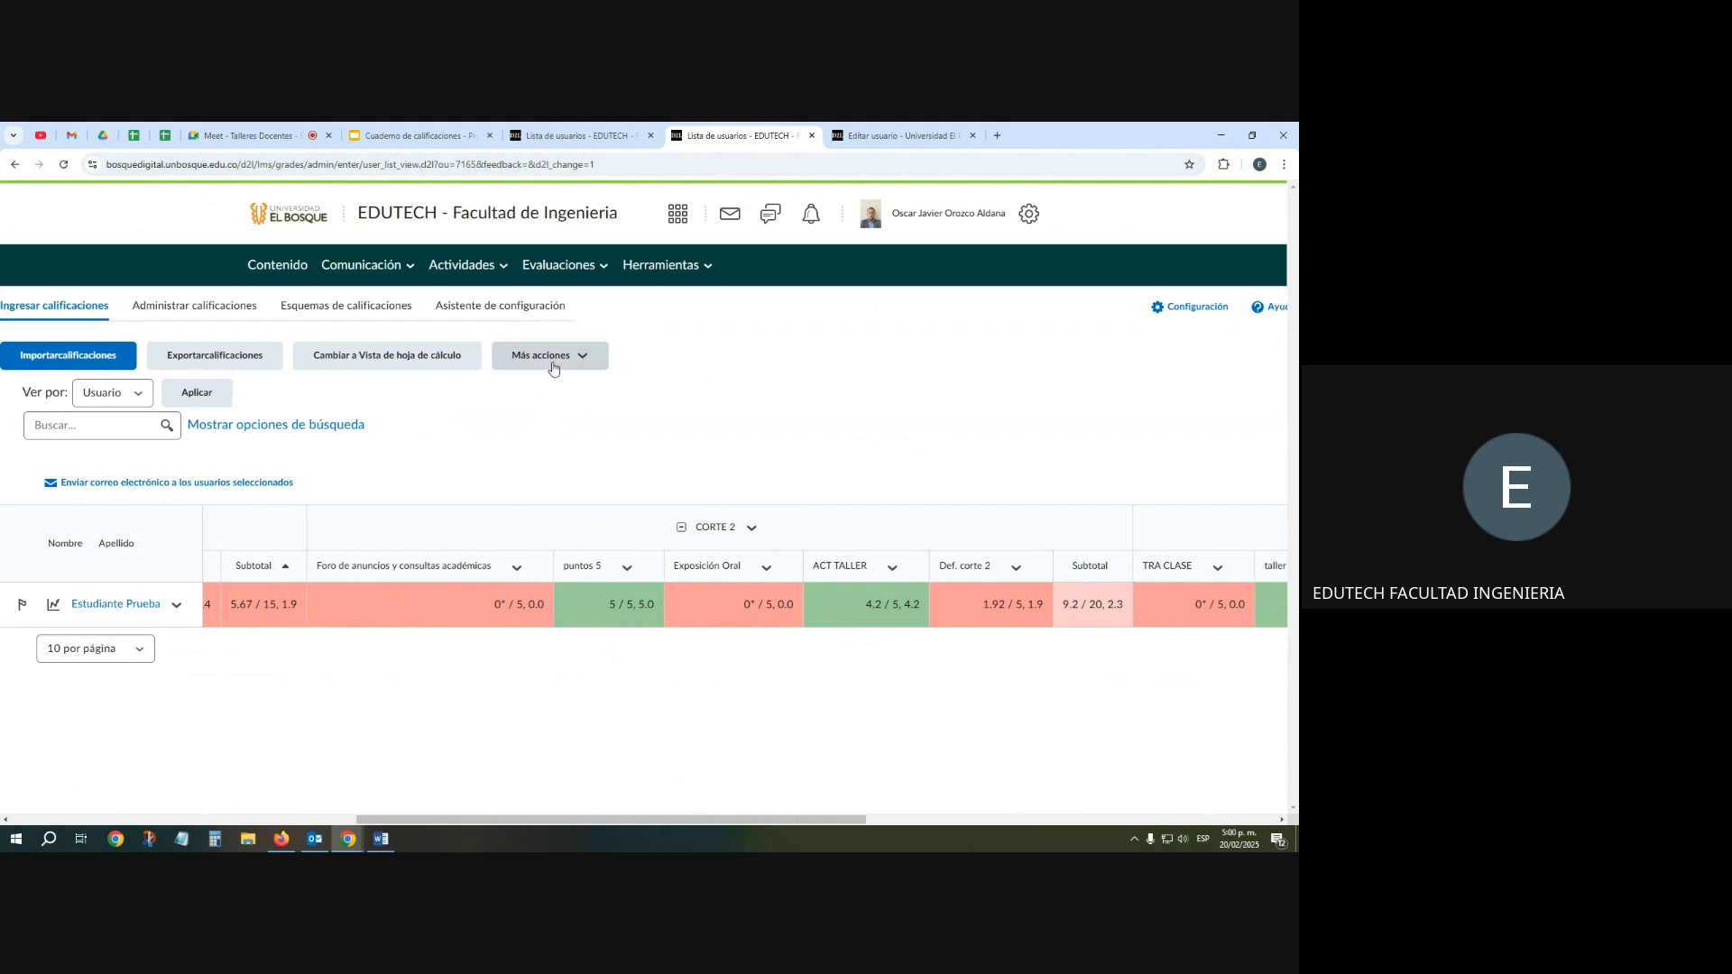
Hide the Subtotal columns of CORTE 1, CORTE 2 and CORTE 3 and the Calificación final rectificada column, and save
click(584, 360)
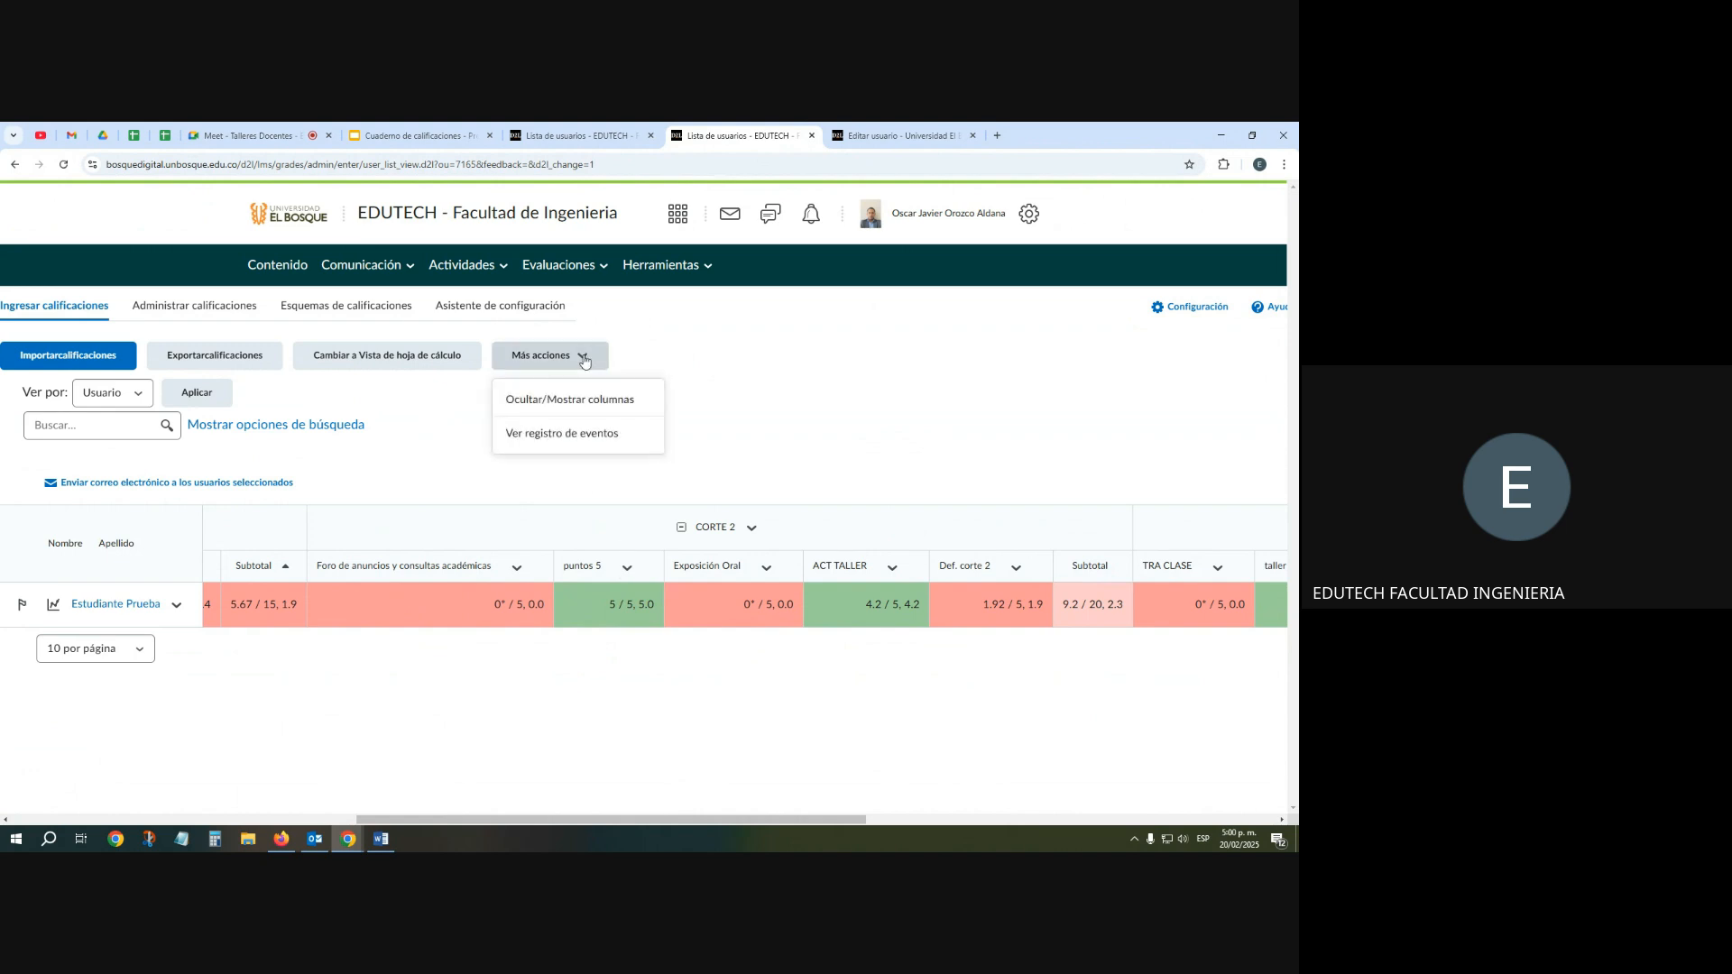
click(545, 406)
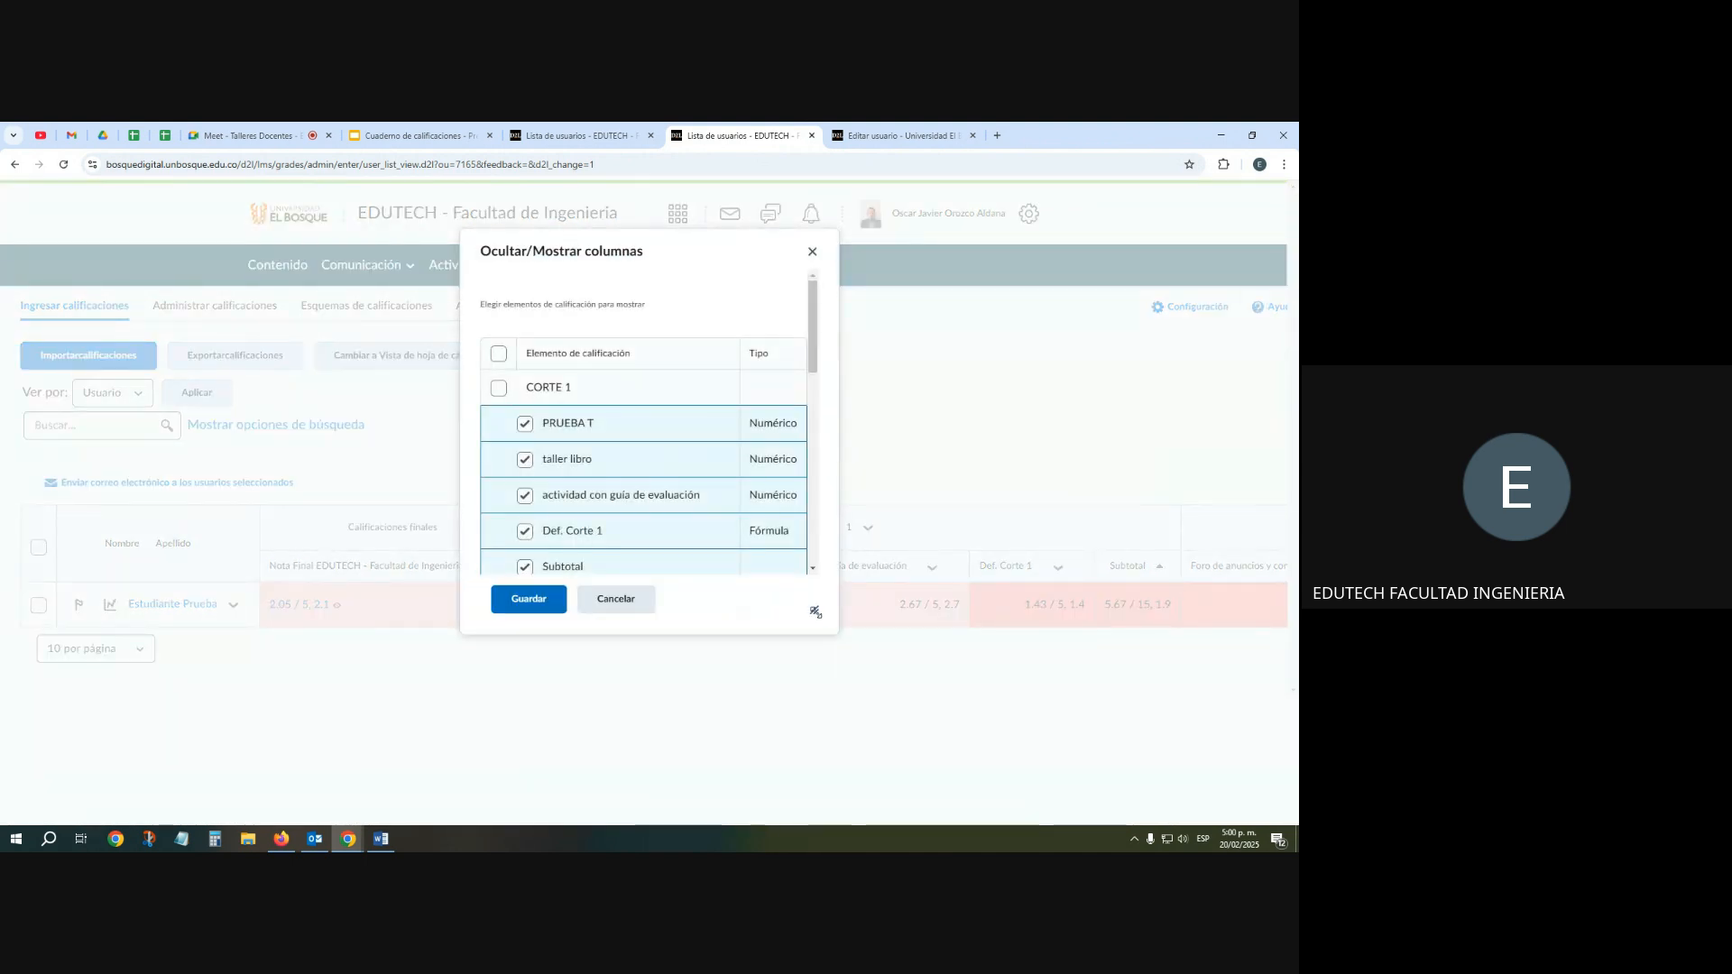
drag(815, 613, 966, 794)
scroll(699, 529, down, 1)
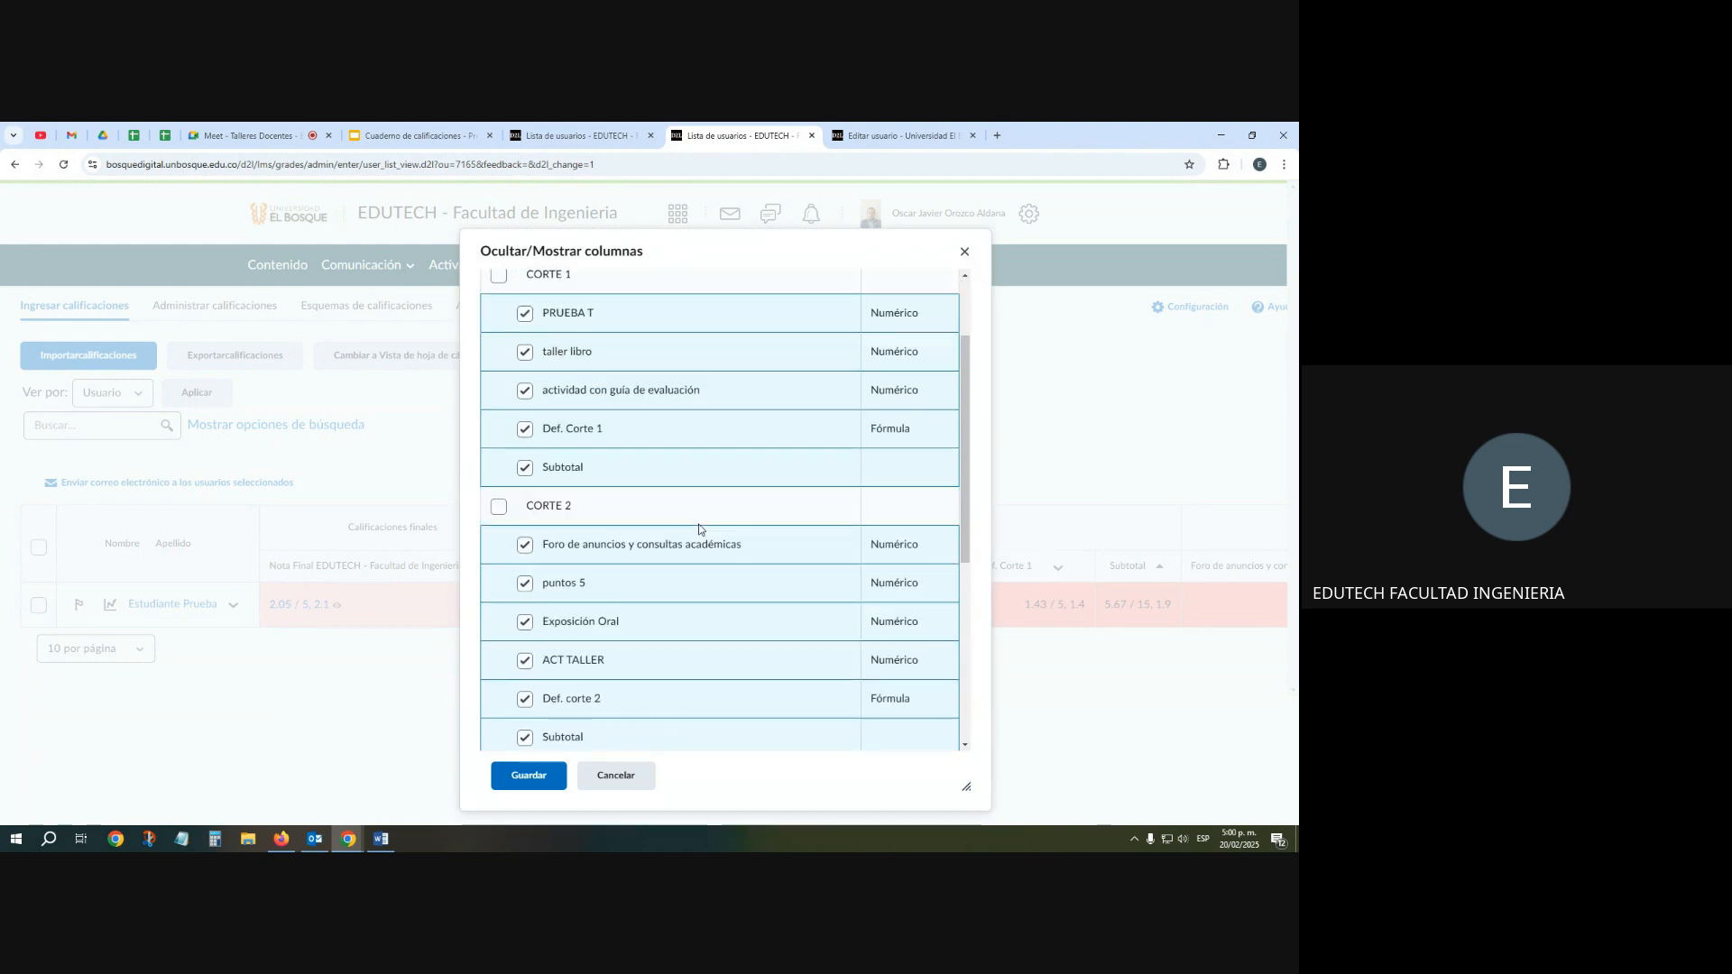
click(527, 451)
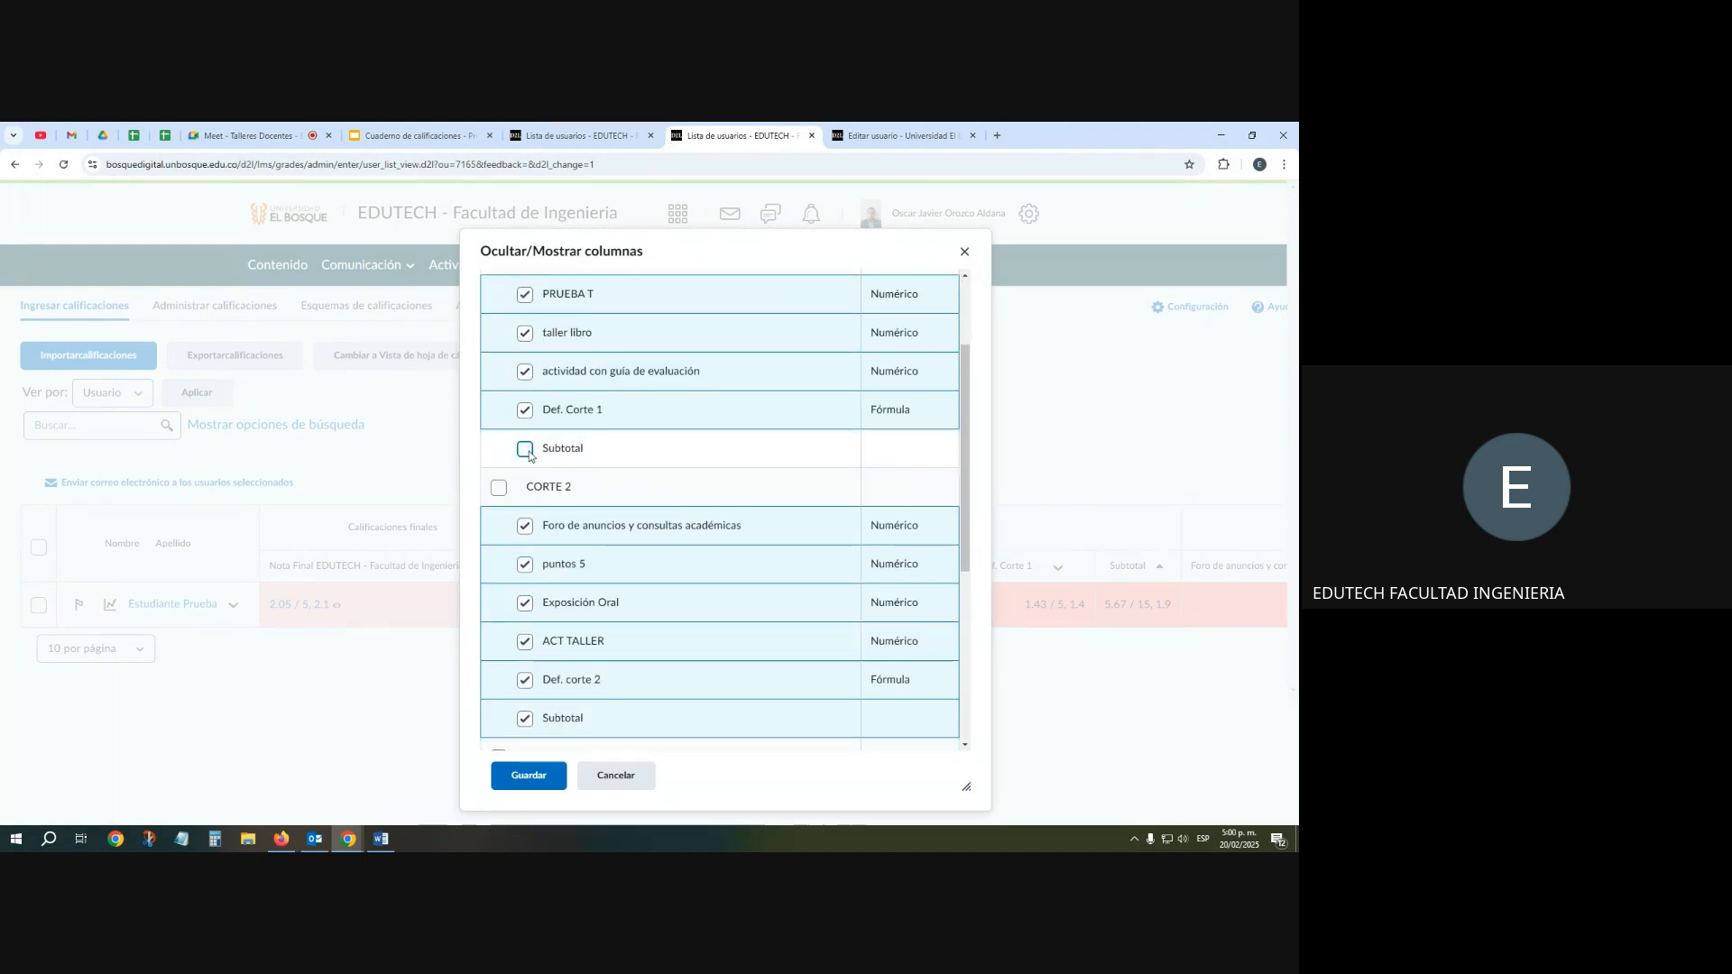
scroll(528, 455, down, 3)
scroll(529, 487, up, 1)
click(527, 516)
scroll(530, 522, down, 1)
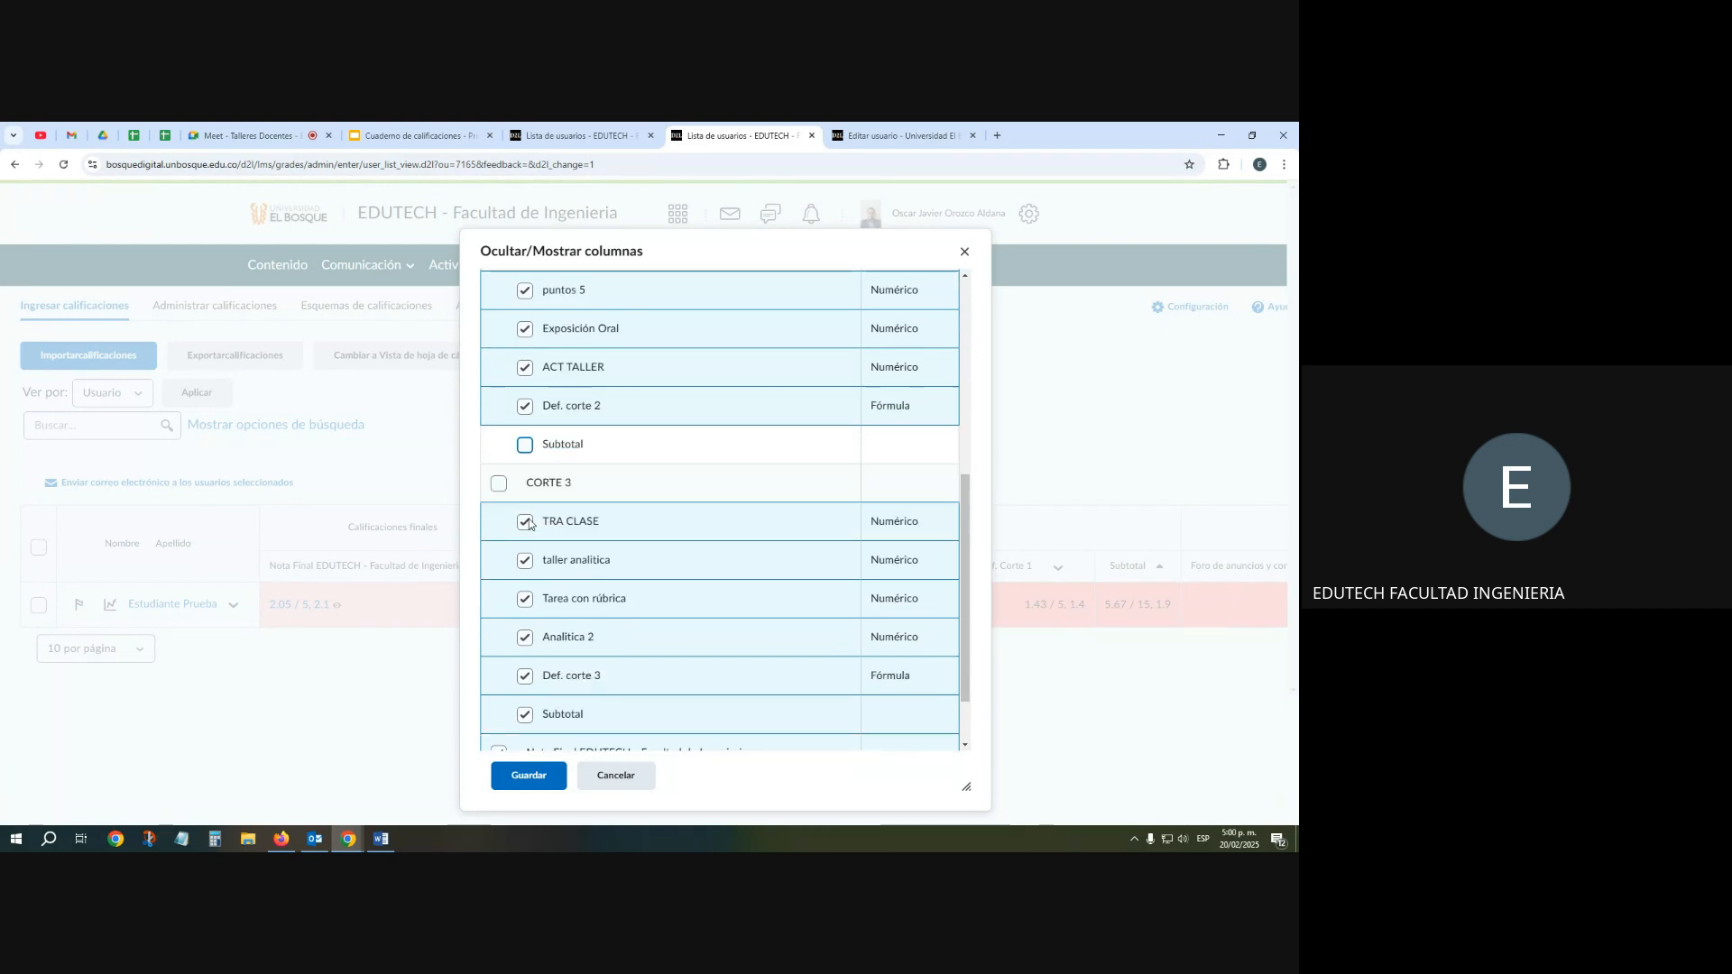
scroll(530, 524, down, 1)
click(530, 636)
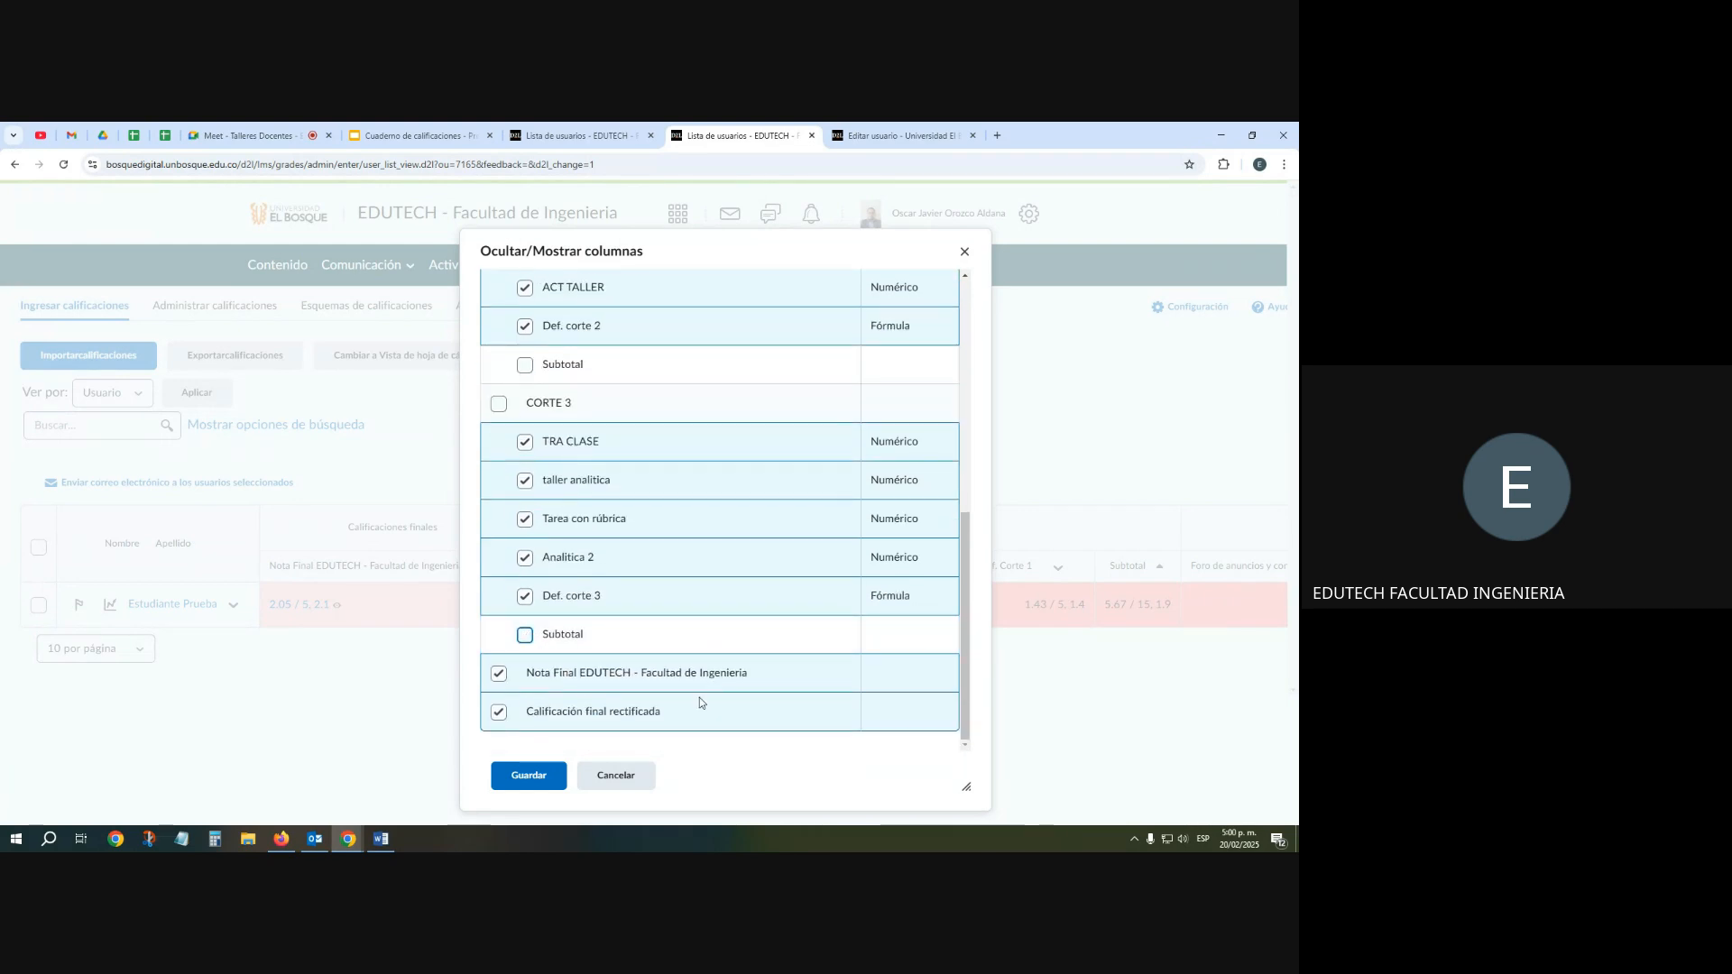
click(499, 712)
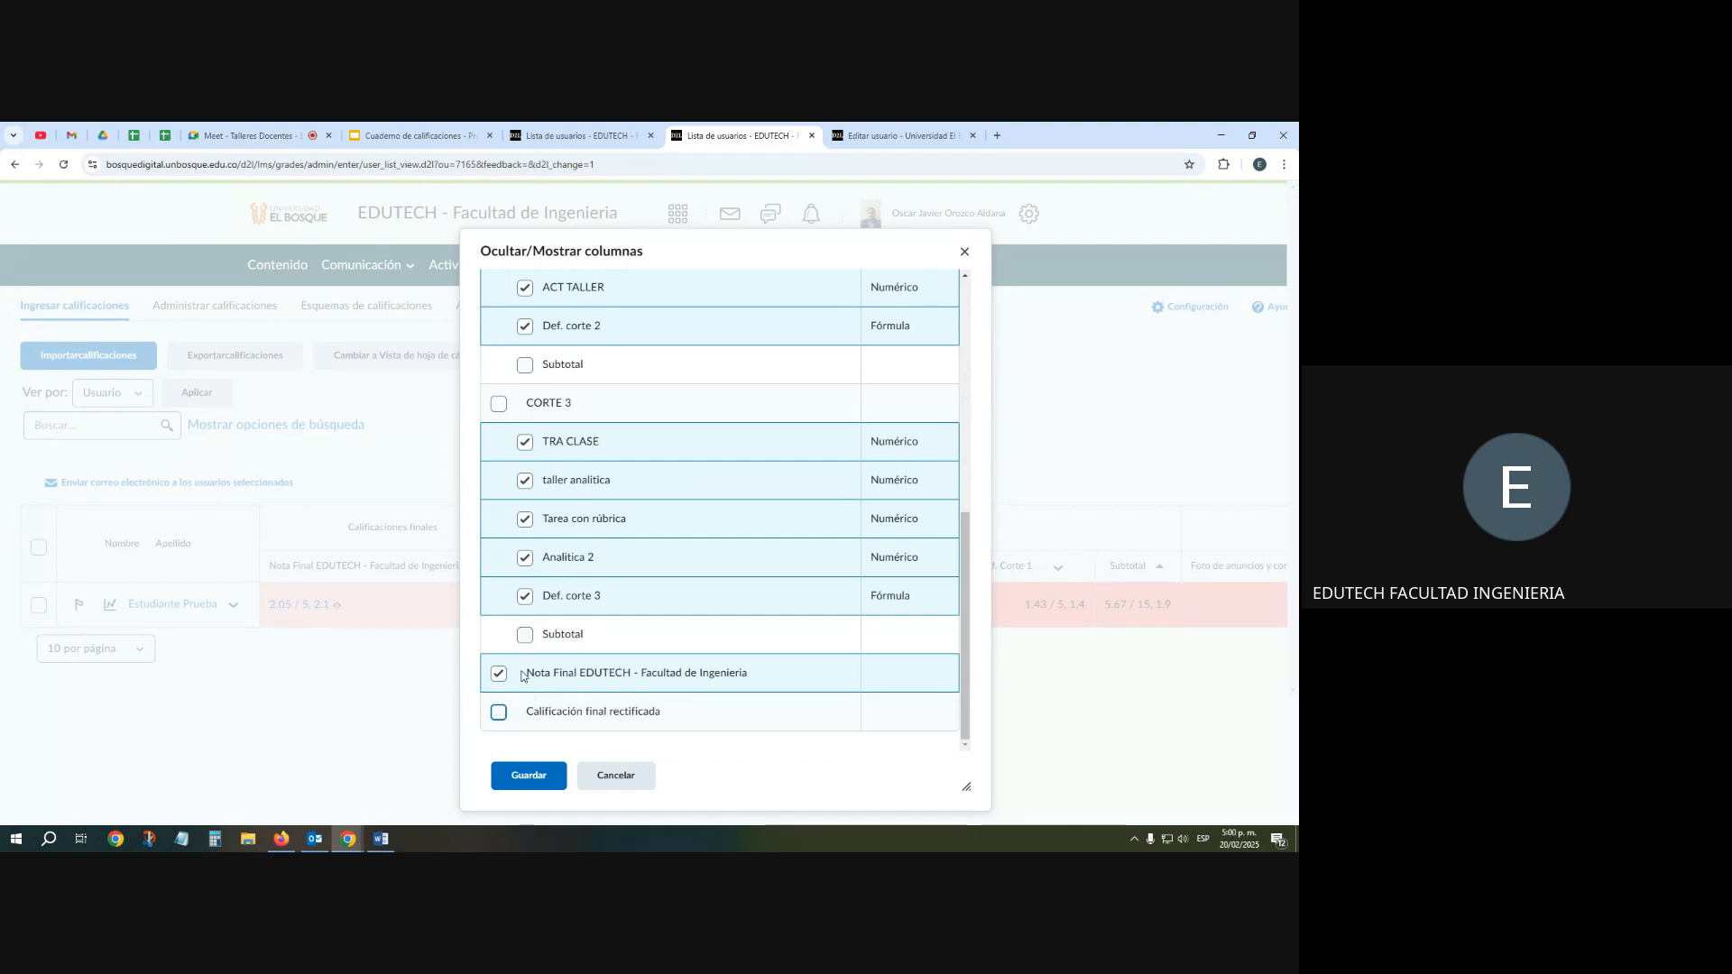
click(541, 775)
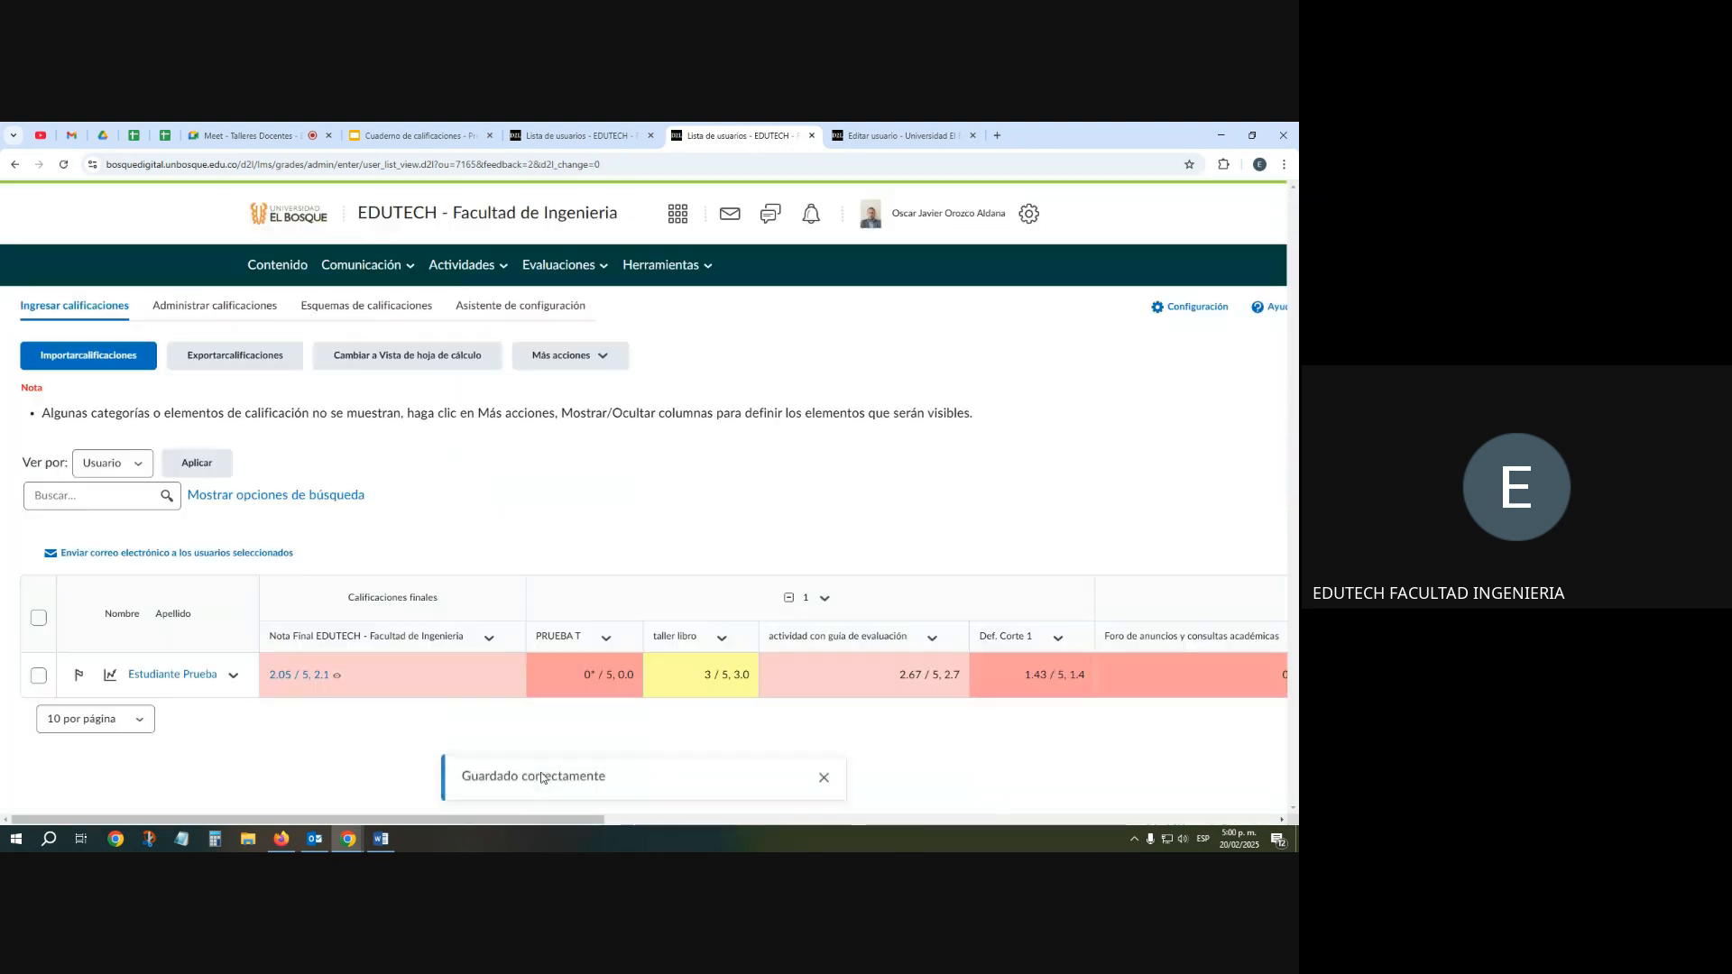
Check the remaining columns through Calificaciones finales and read the note about grade items that are not displayed
scroll(592, 808, right, 5)
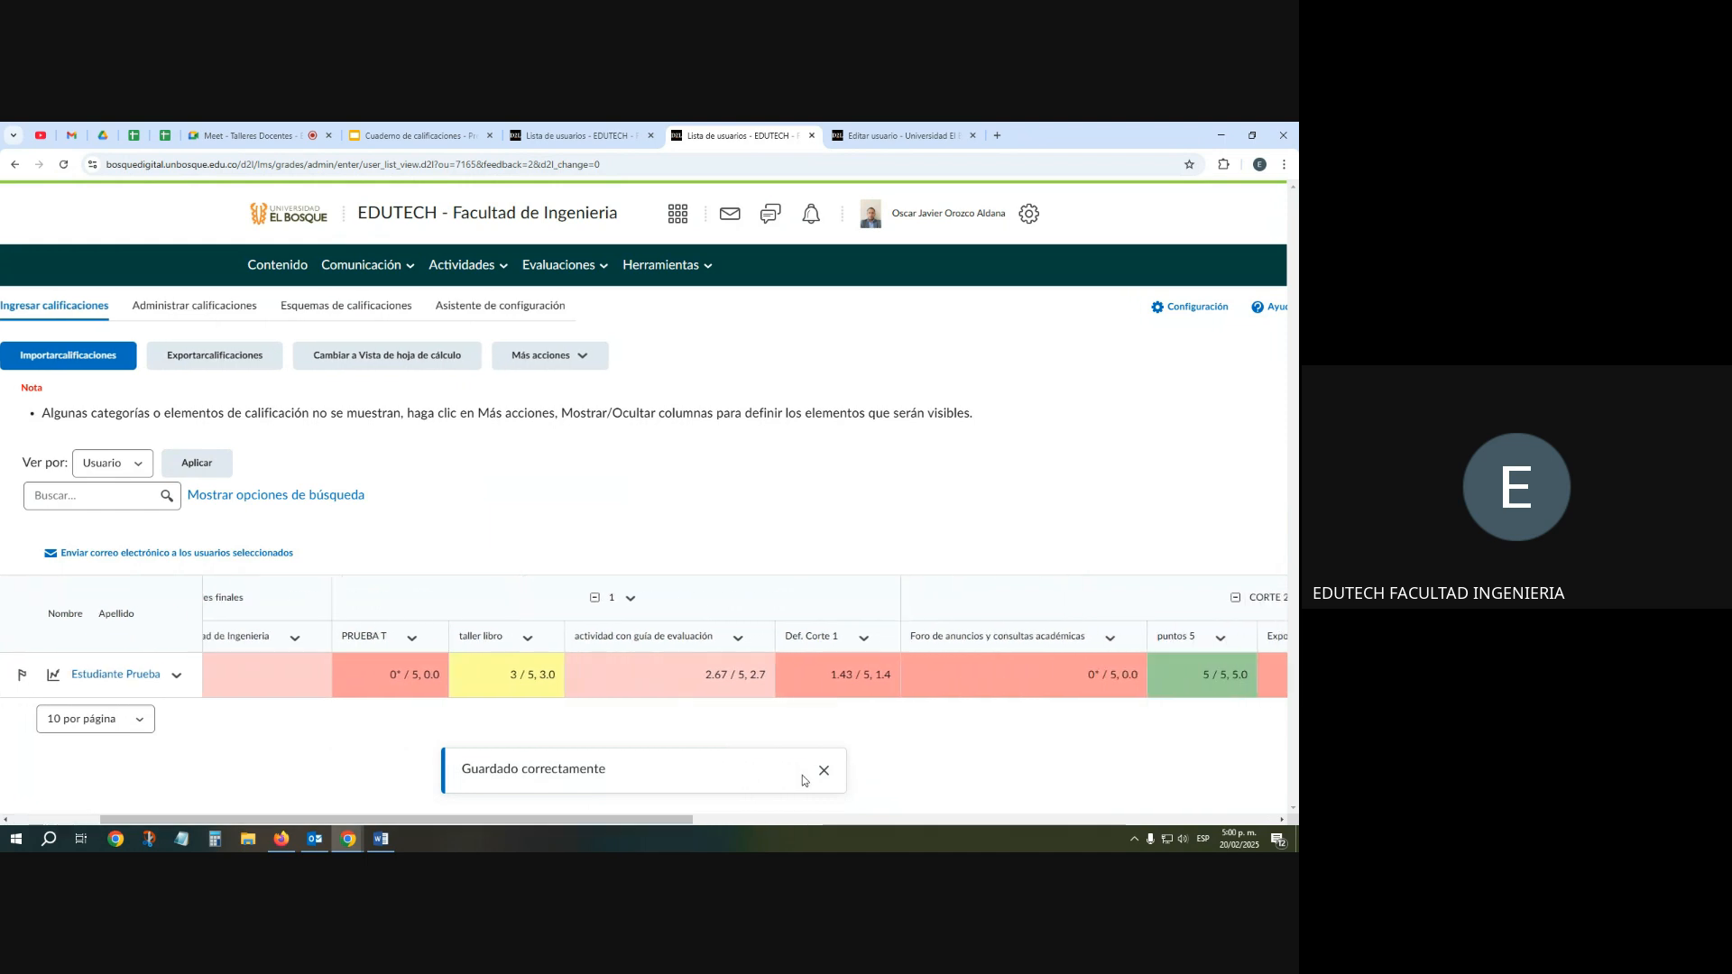
drag(686, 819, 1268, 820)
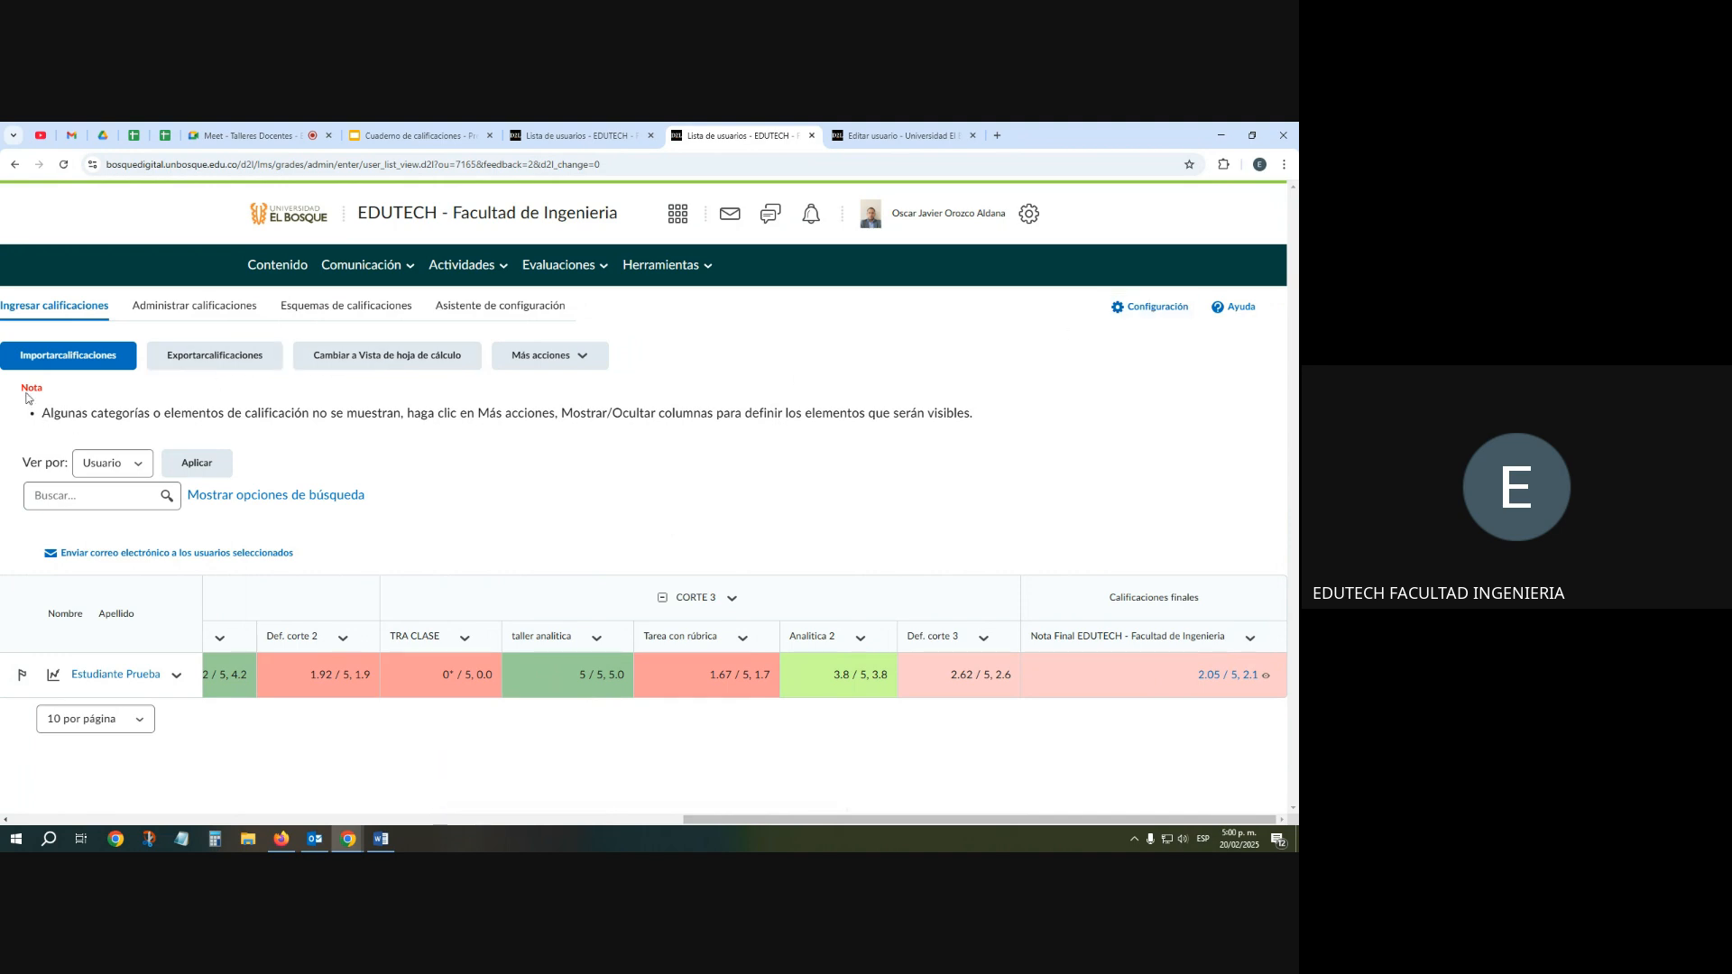
drag(40, 415, 472, 417)
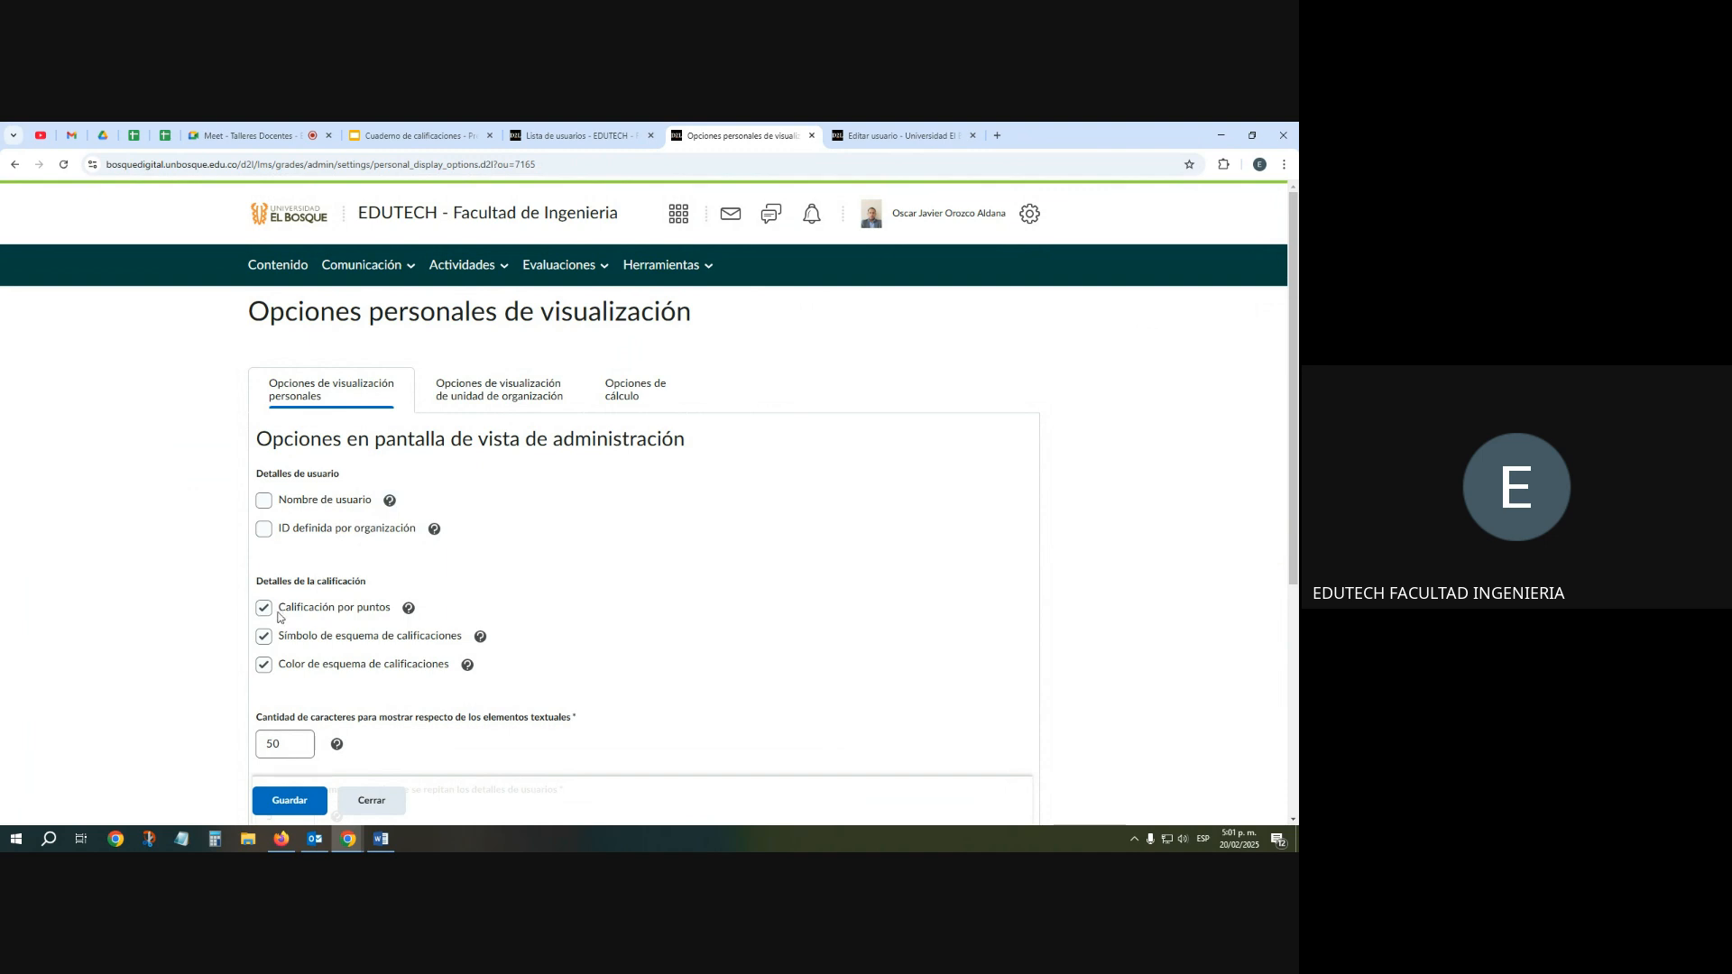
Review the grade detail options in the personal display settings, close them without saving, and locate the scheme symbol in the taller libro grade
scroll(265, 614, down, 1)
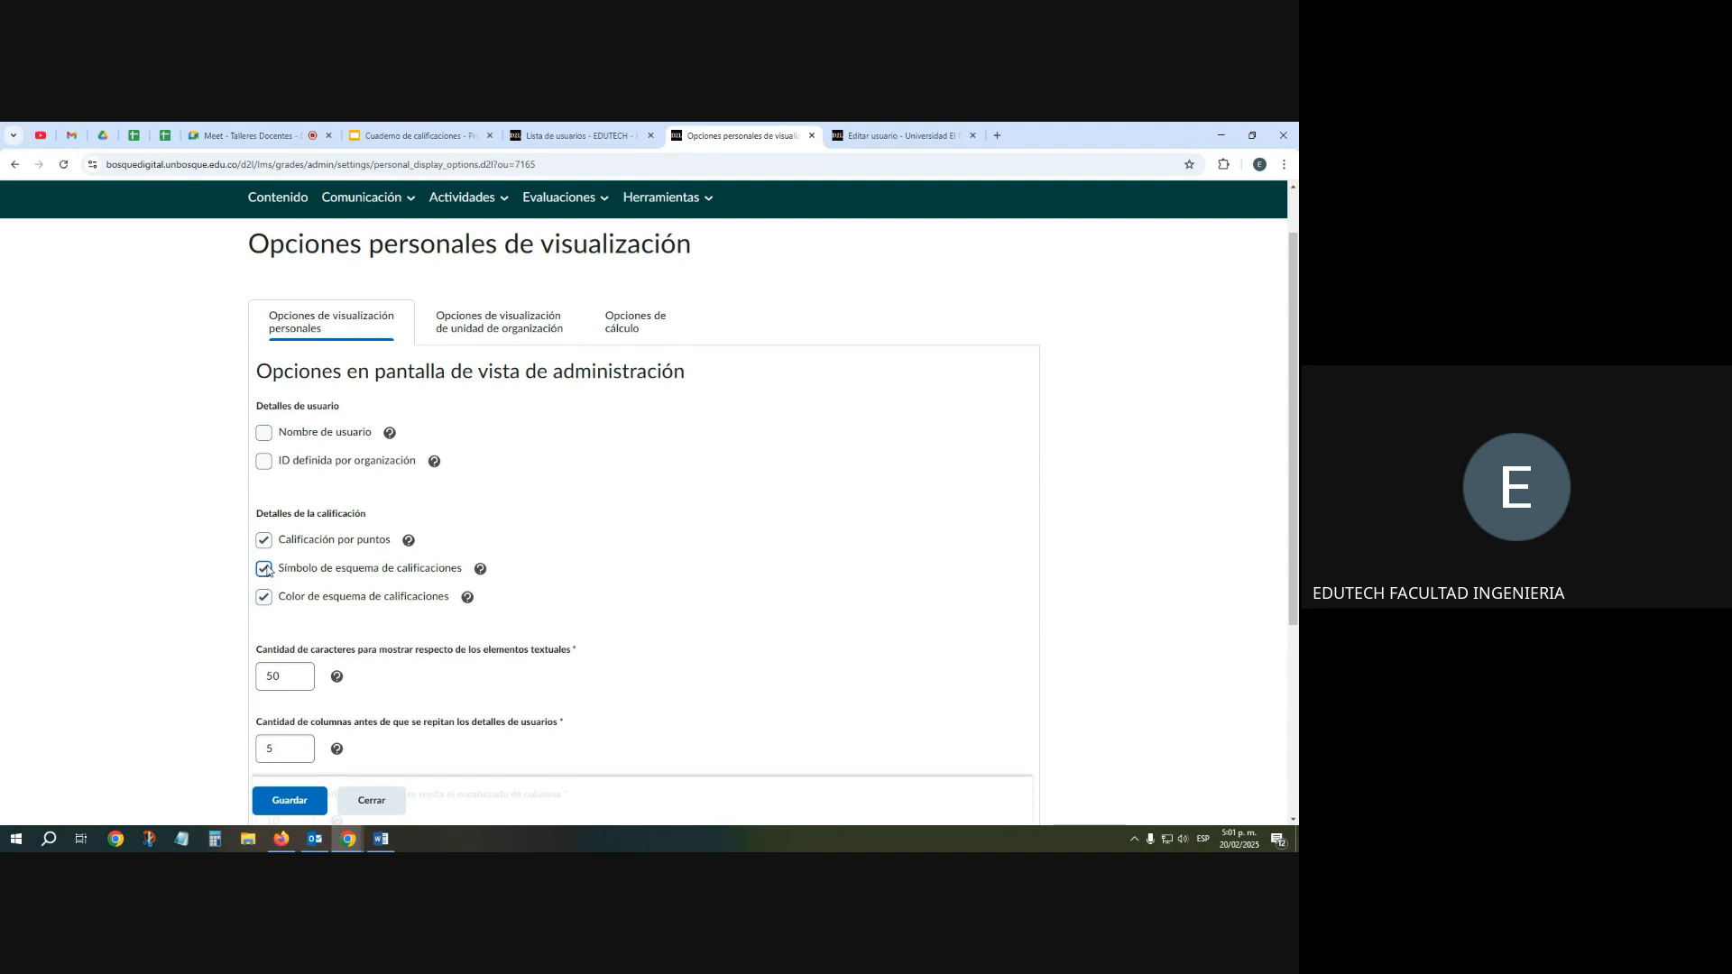
key(Tab)
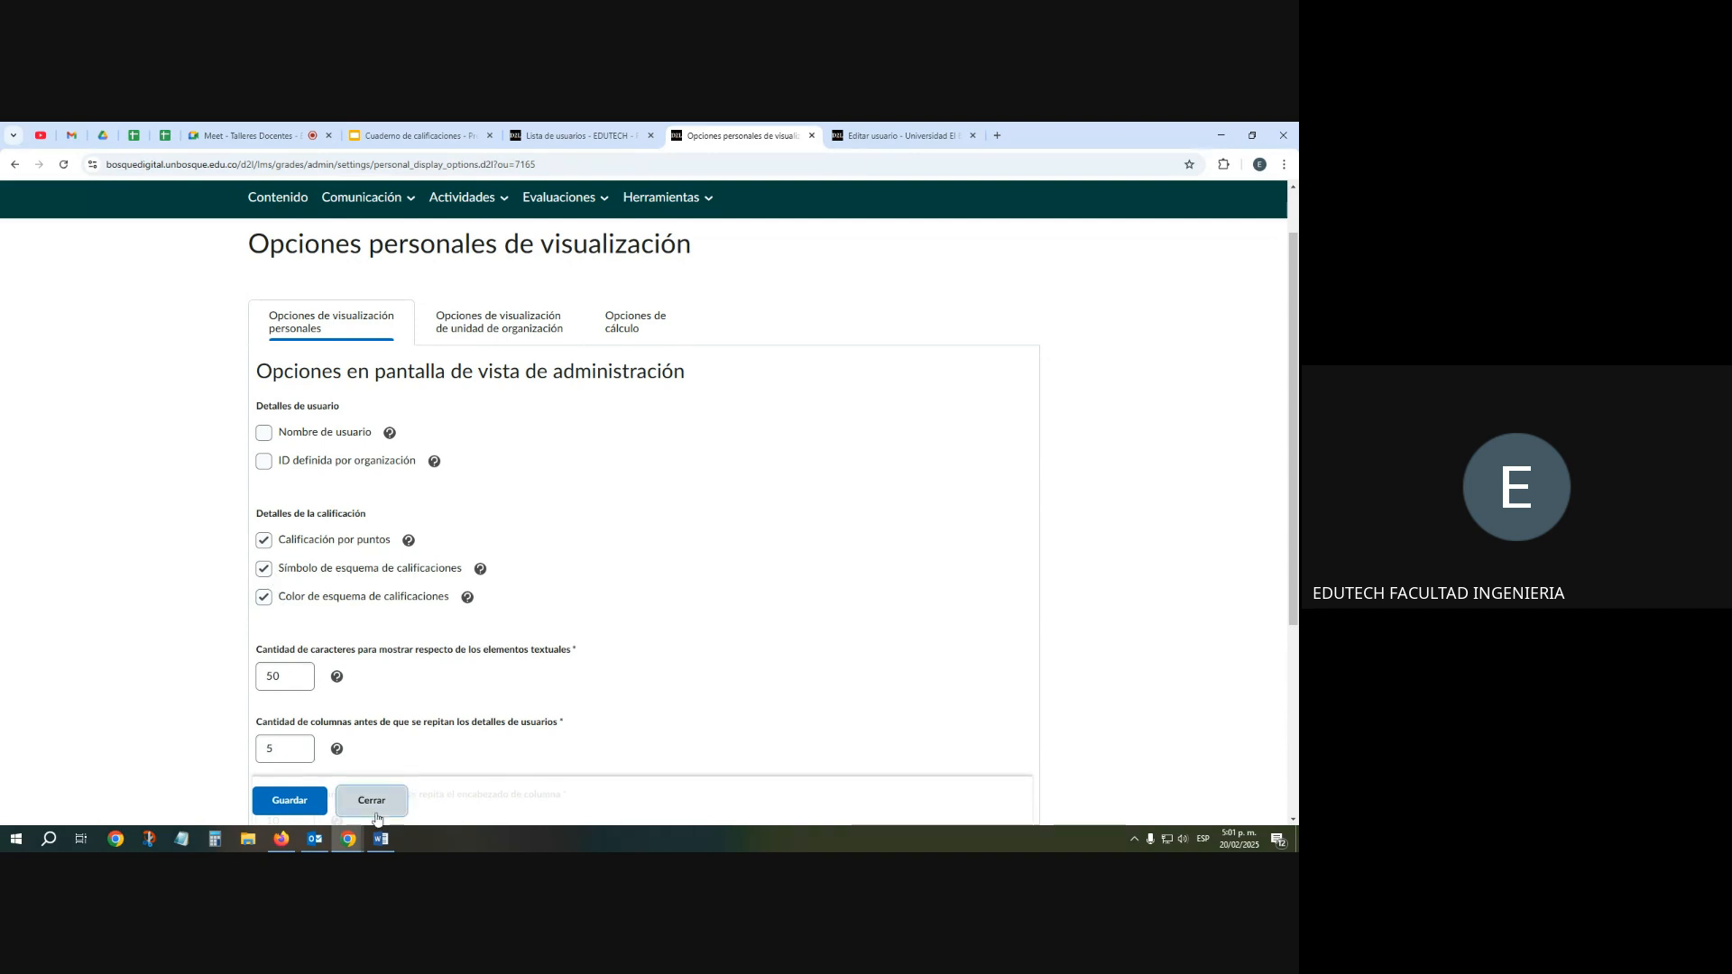
key(Return)
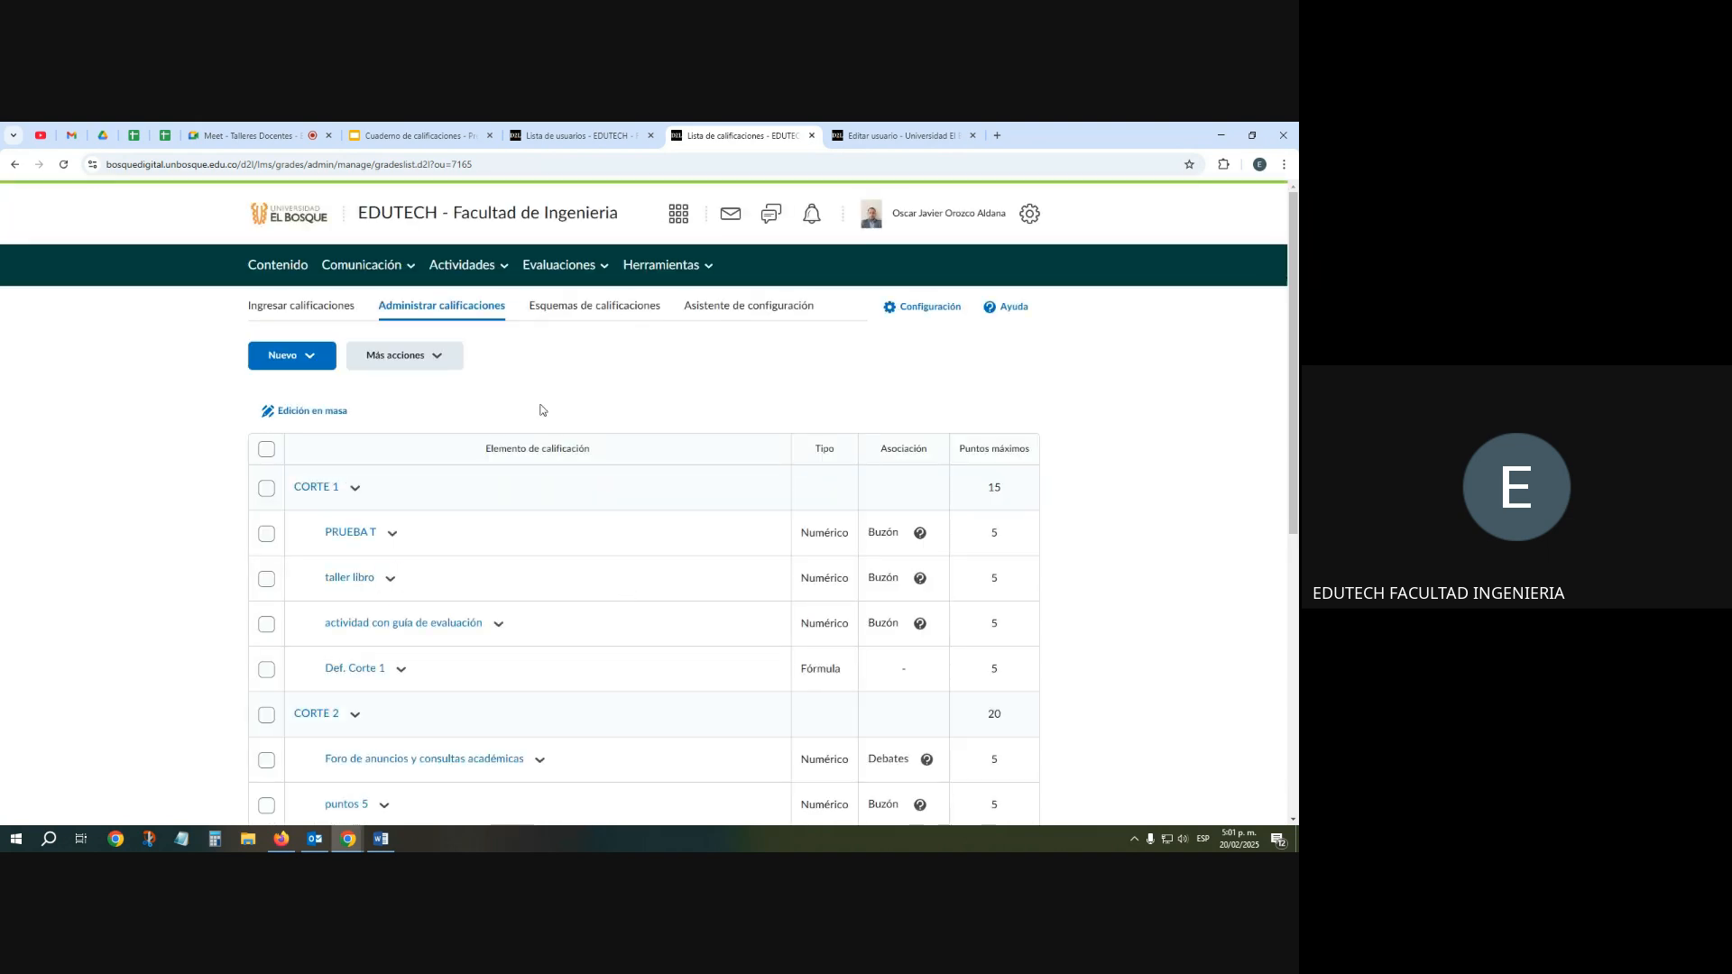
click(305, 327)
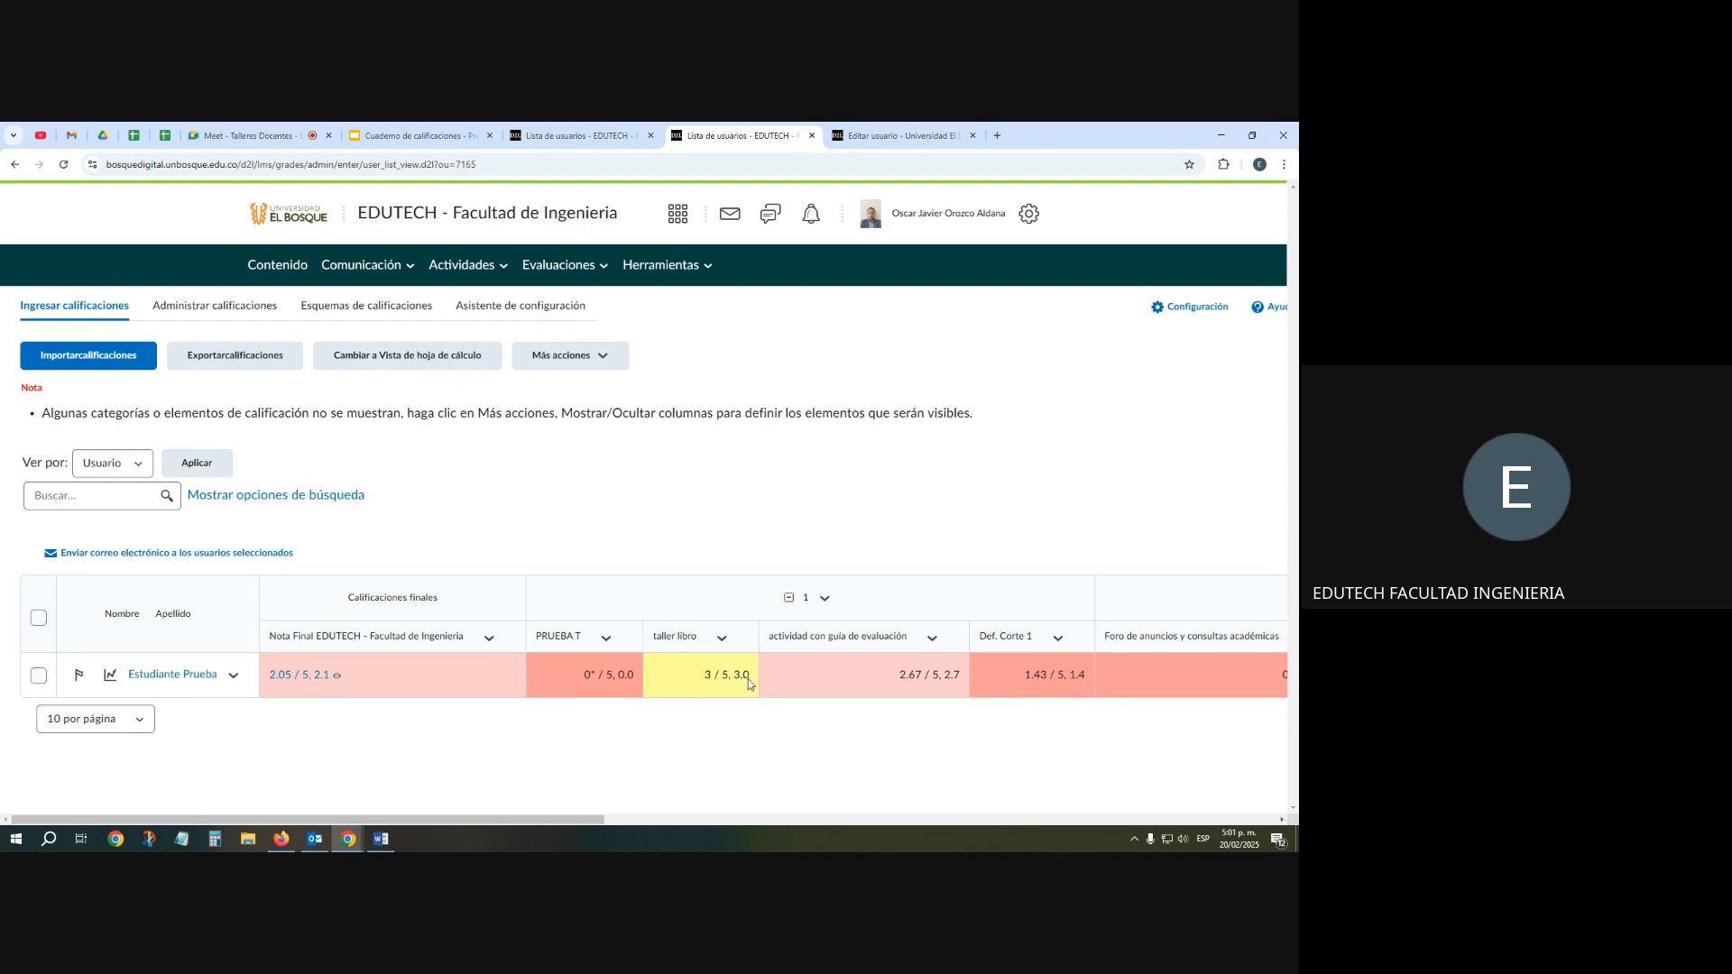
double_click(749, 679)
Turn off Símbolo de esquema de calificaciones and Color de esquema de calificaciones in the personal display options, save, and return to grade entry
click(1180, 307)
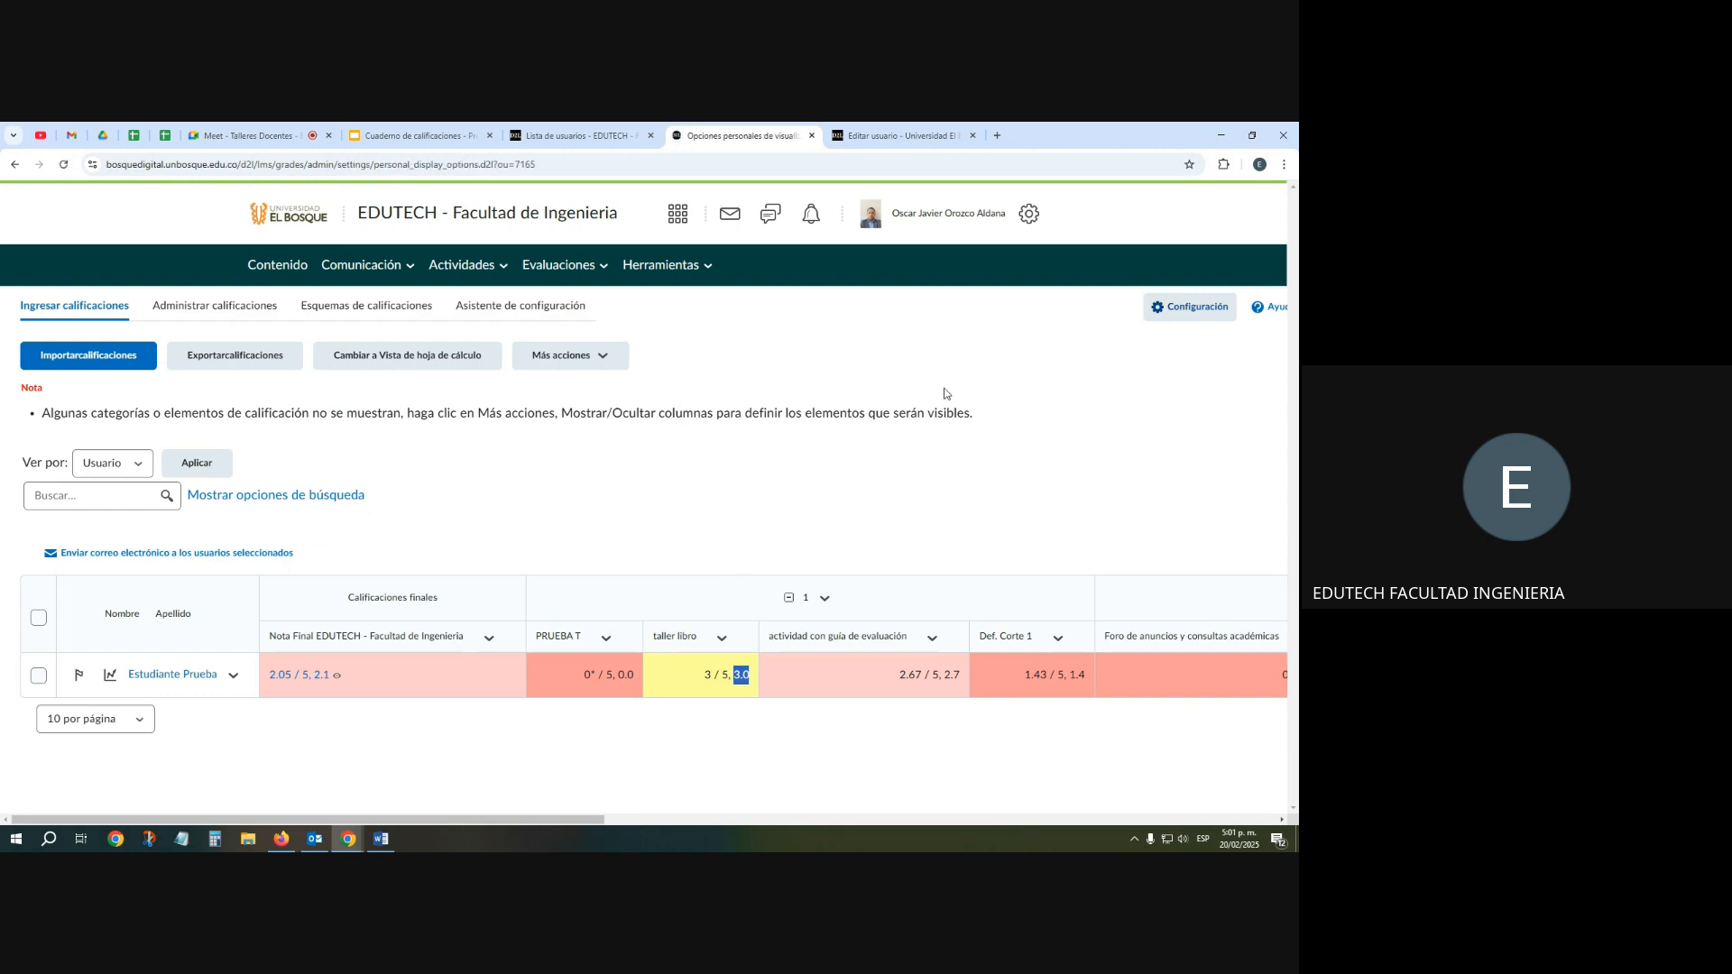
click(265, 638)
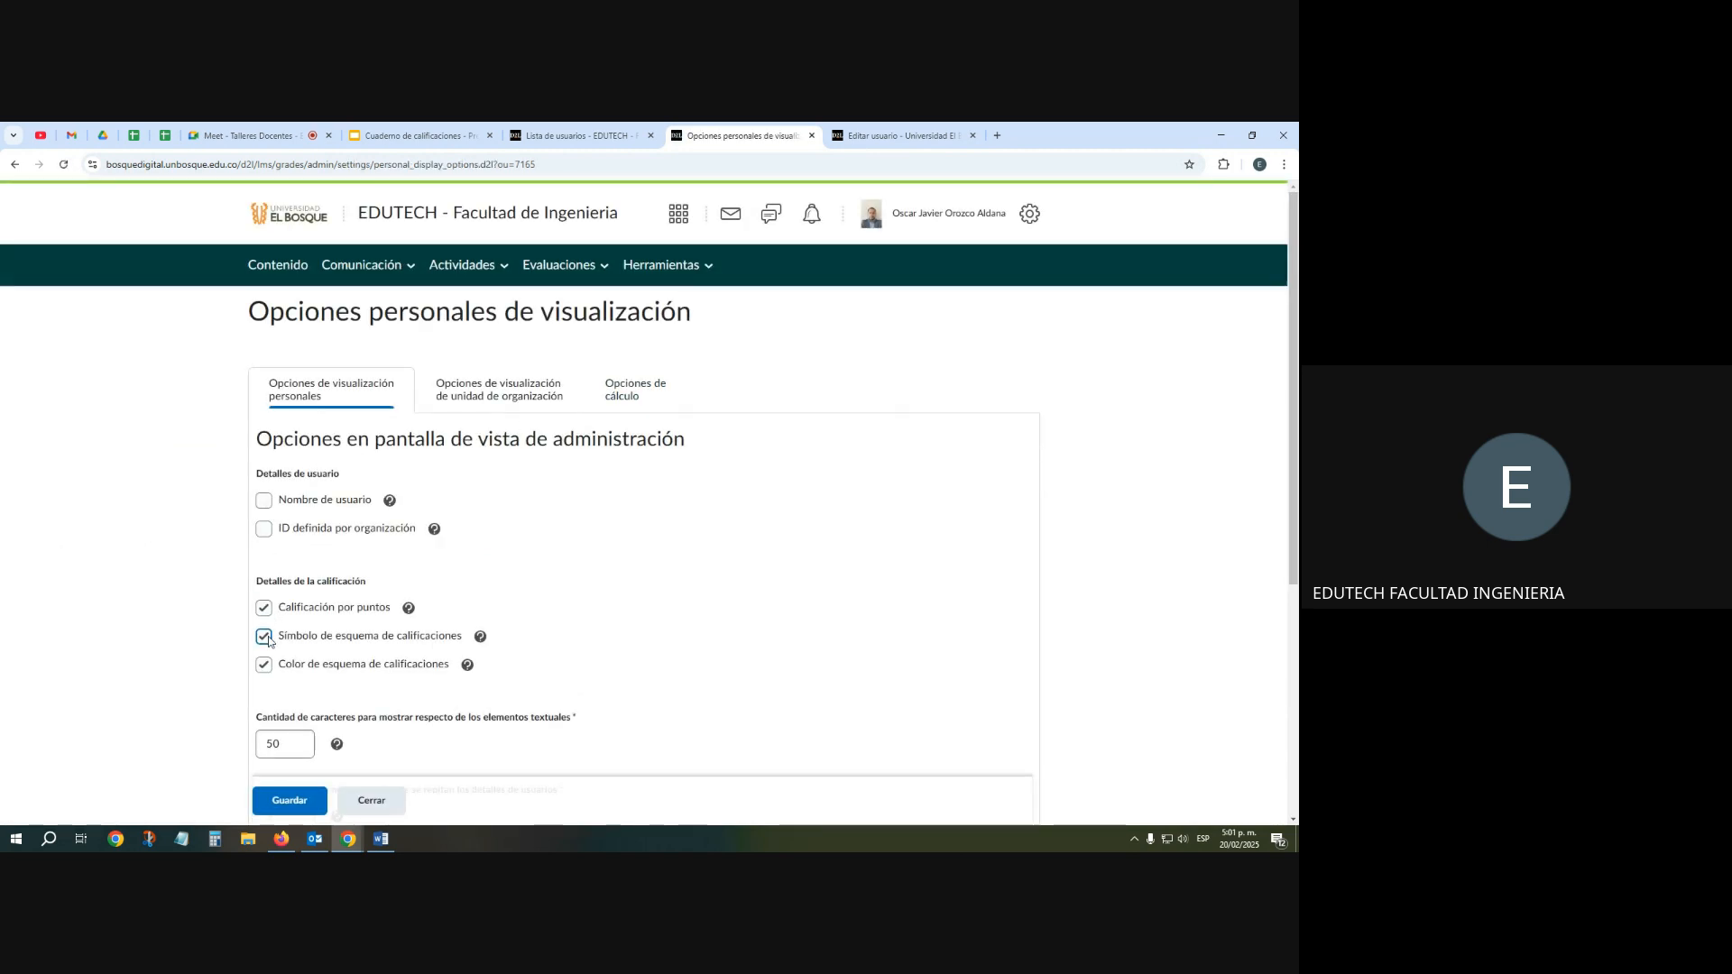
click(265, 638)
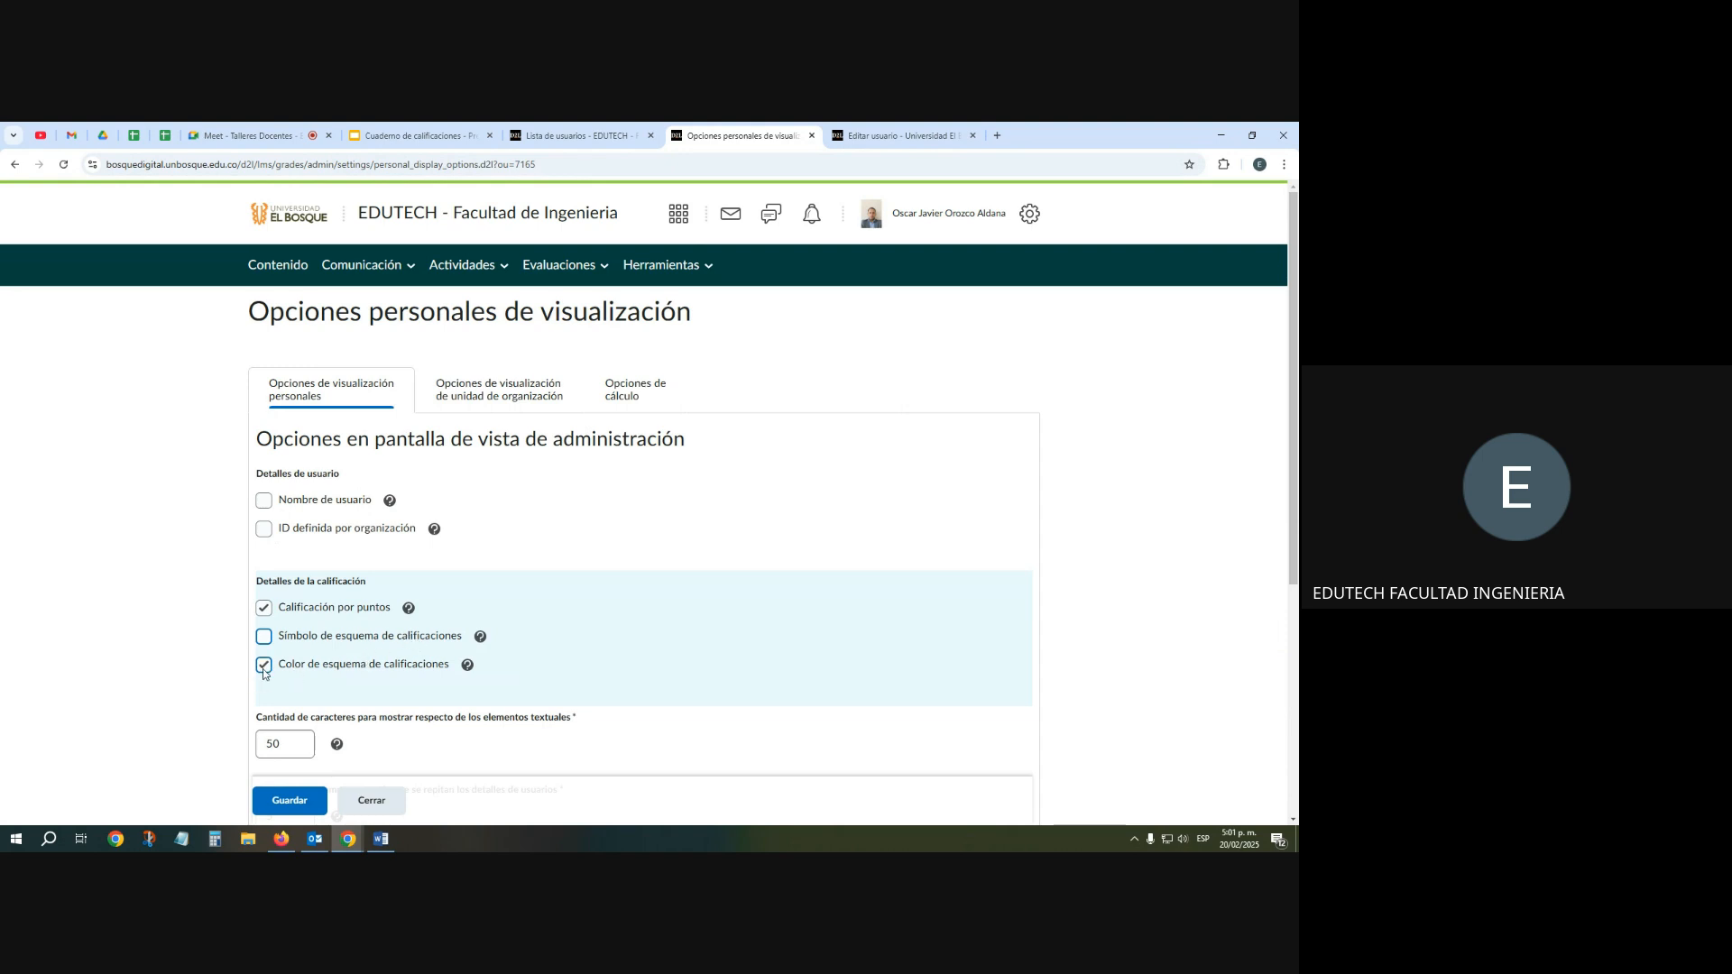
click(289, 801)
click(365, 812)
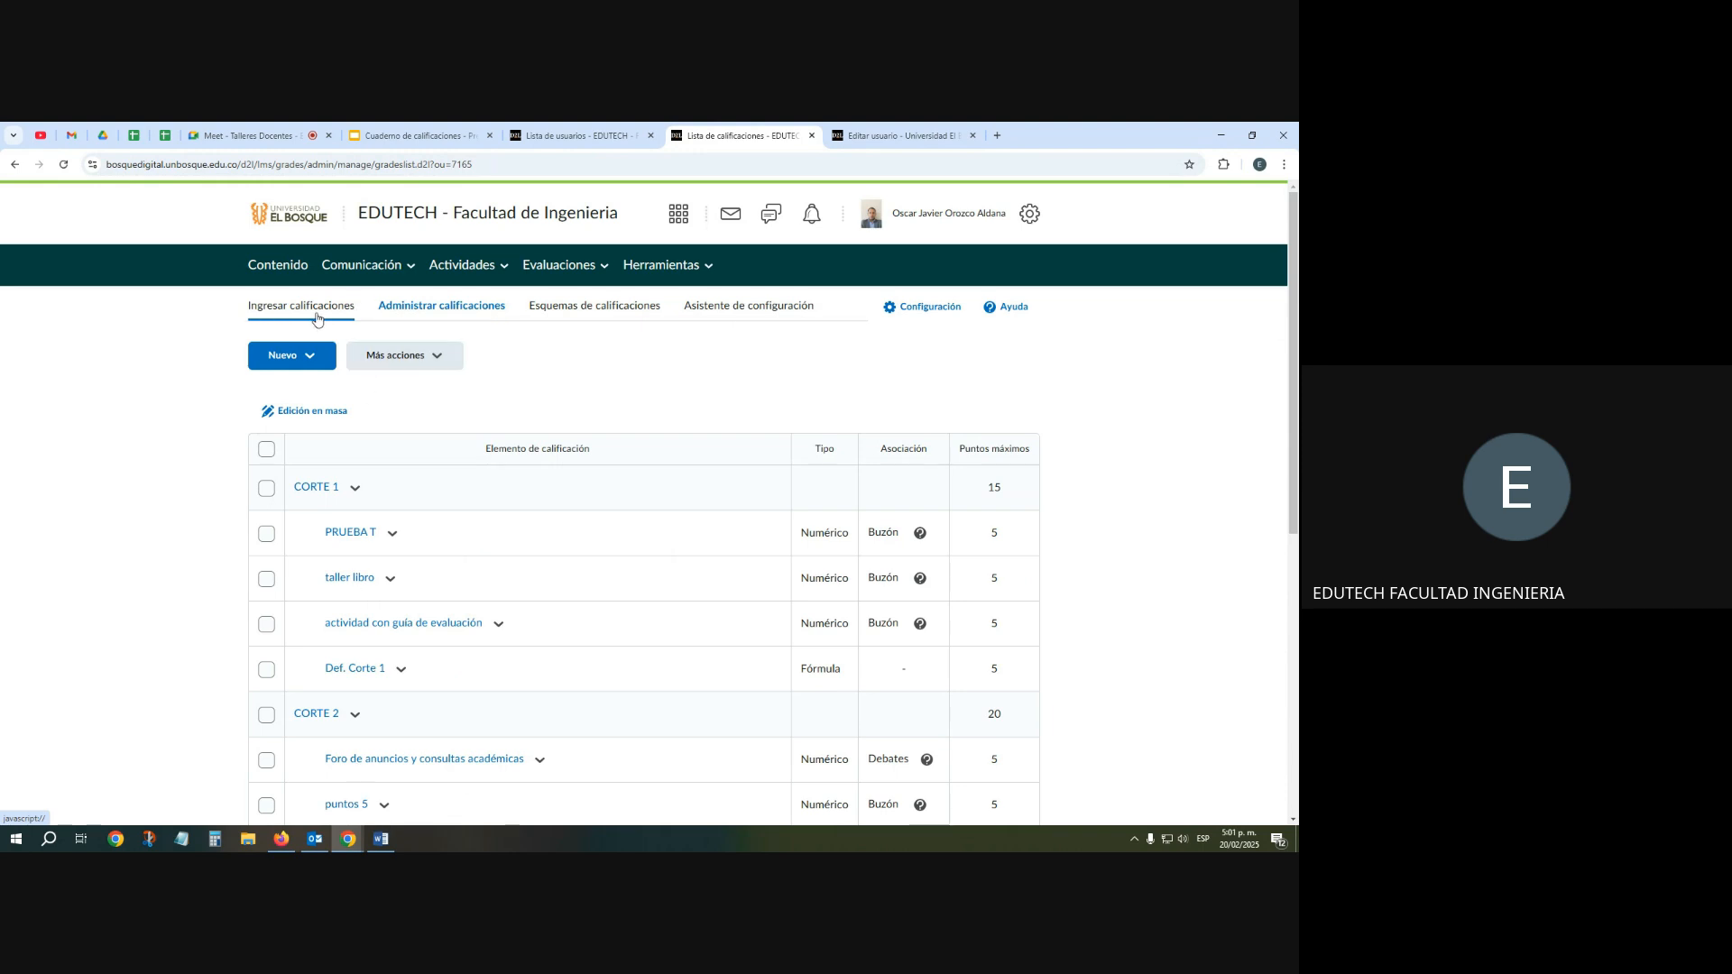
click(317, 316)
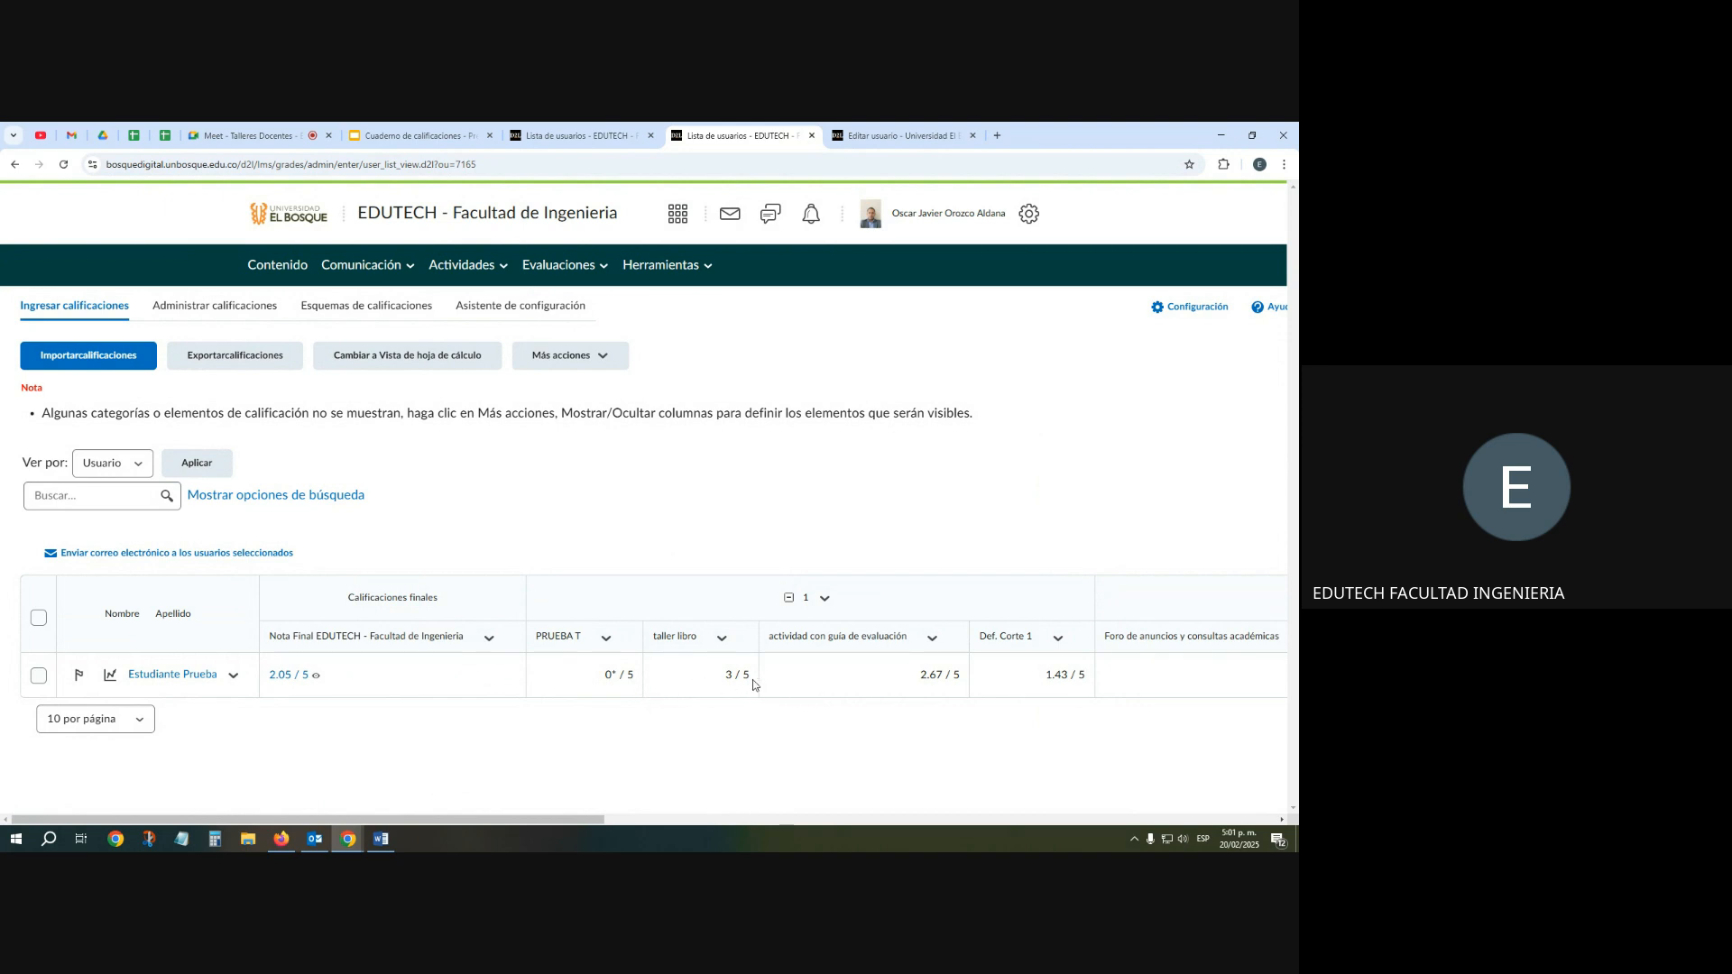
Enable Color de esquema de calificaciones in the personal display options and look at the number of columns before user details repeat
click(1173, 308)
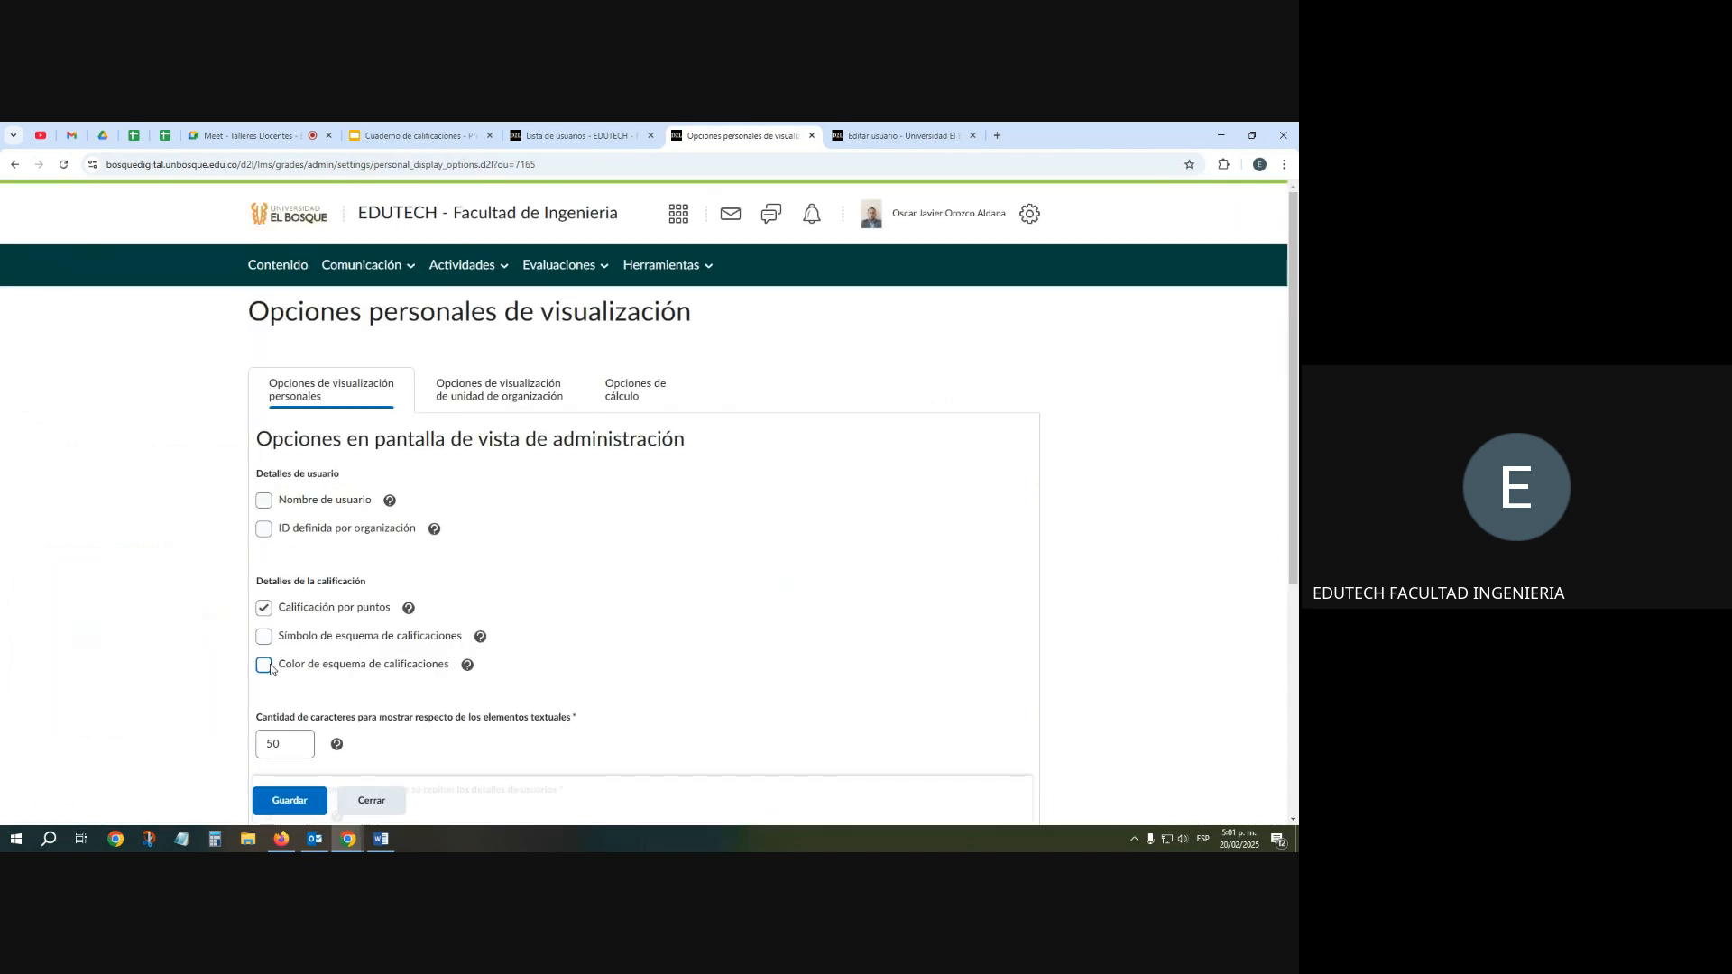
click(269, 667)
scroll(424, 668, down, 2)
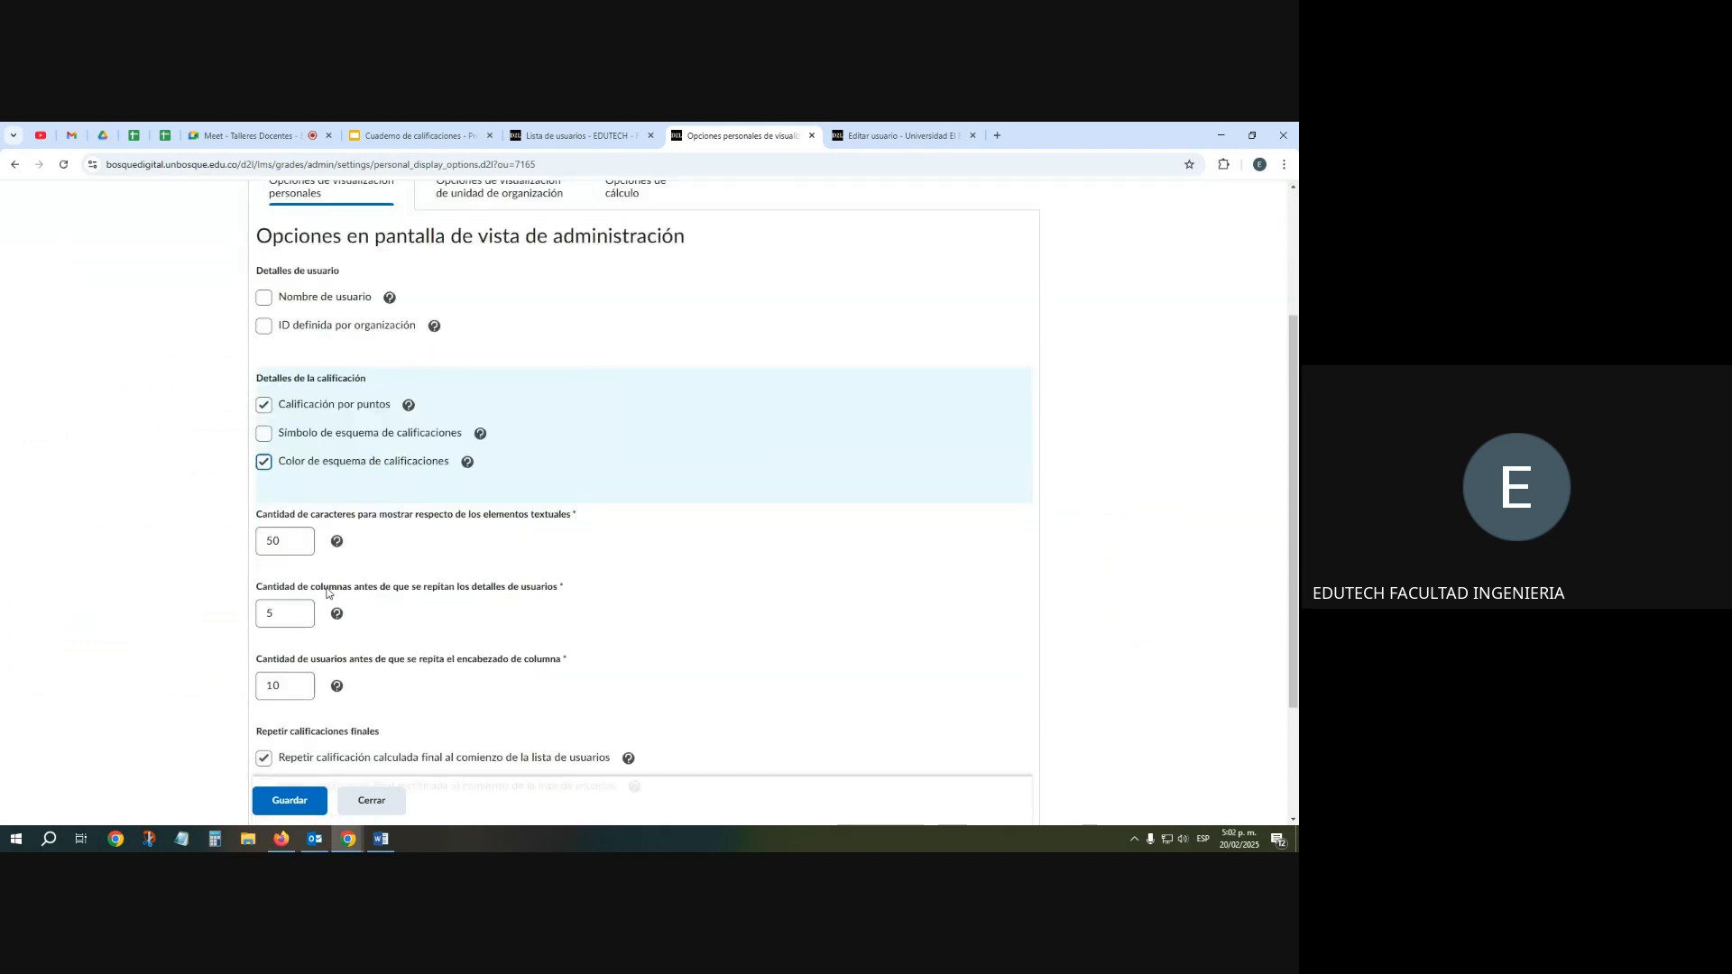
click(304, 613)
Repeat the rectified final grade instead of the calculated one at the start of the user list, and view the default grades area choices
scroll(293, 613, down, 2)
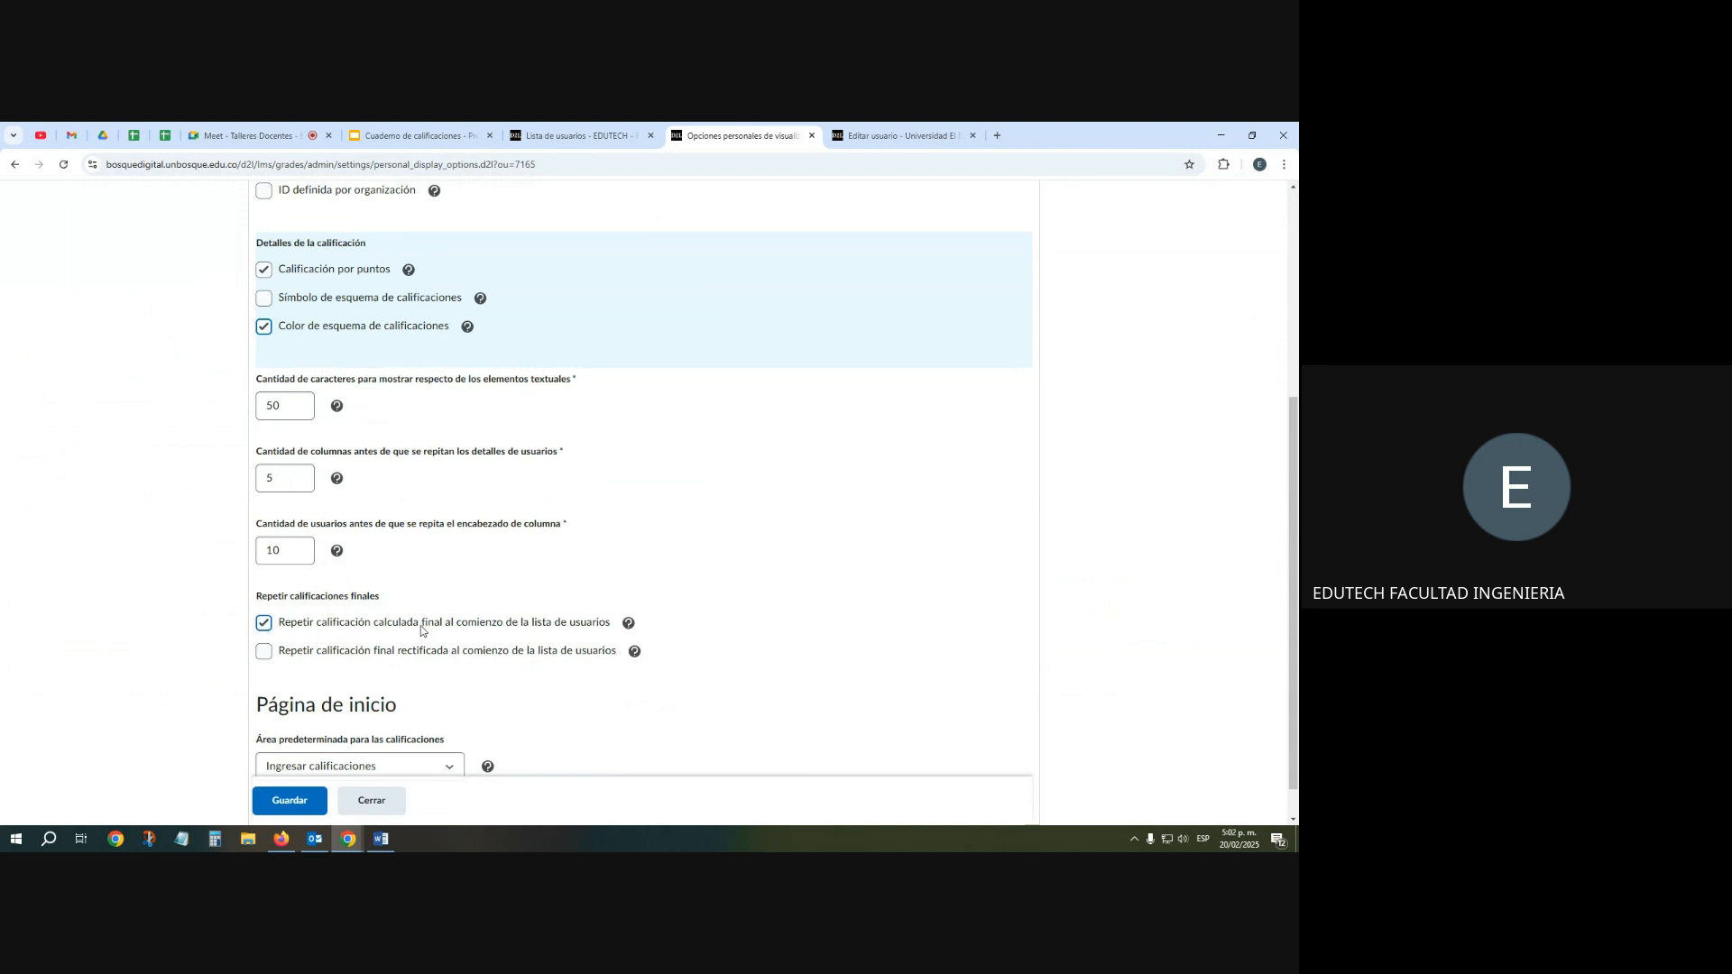
click(271, 624)
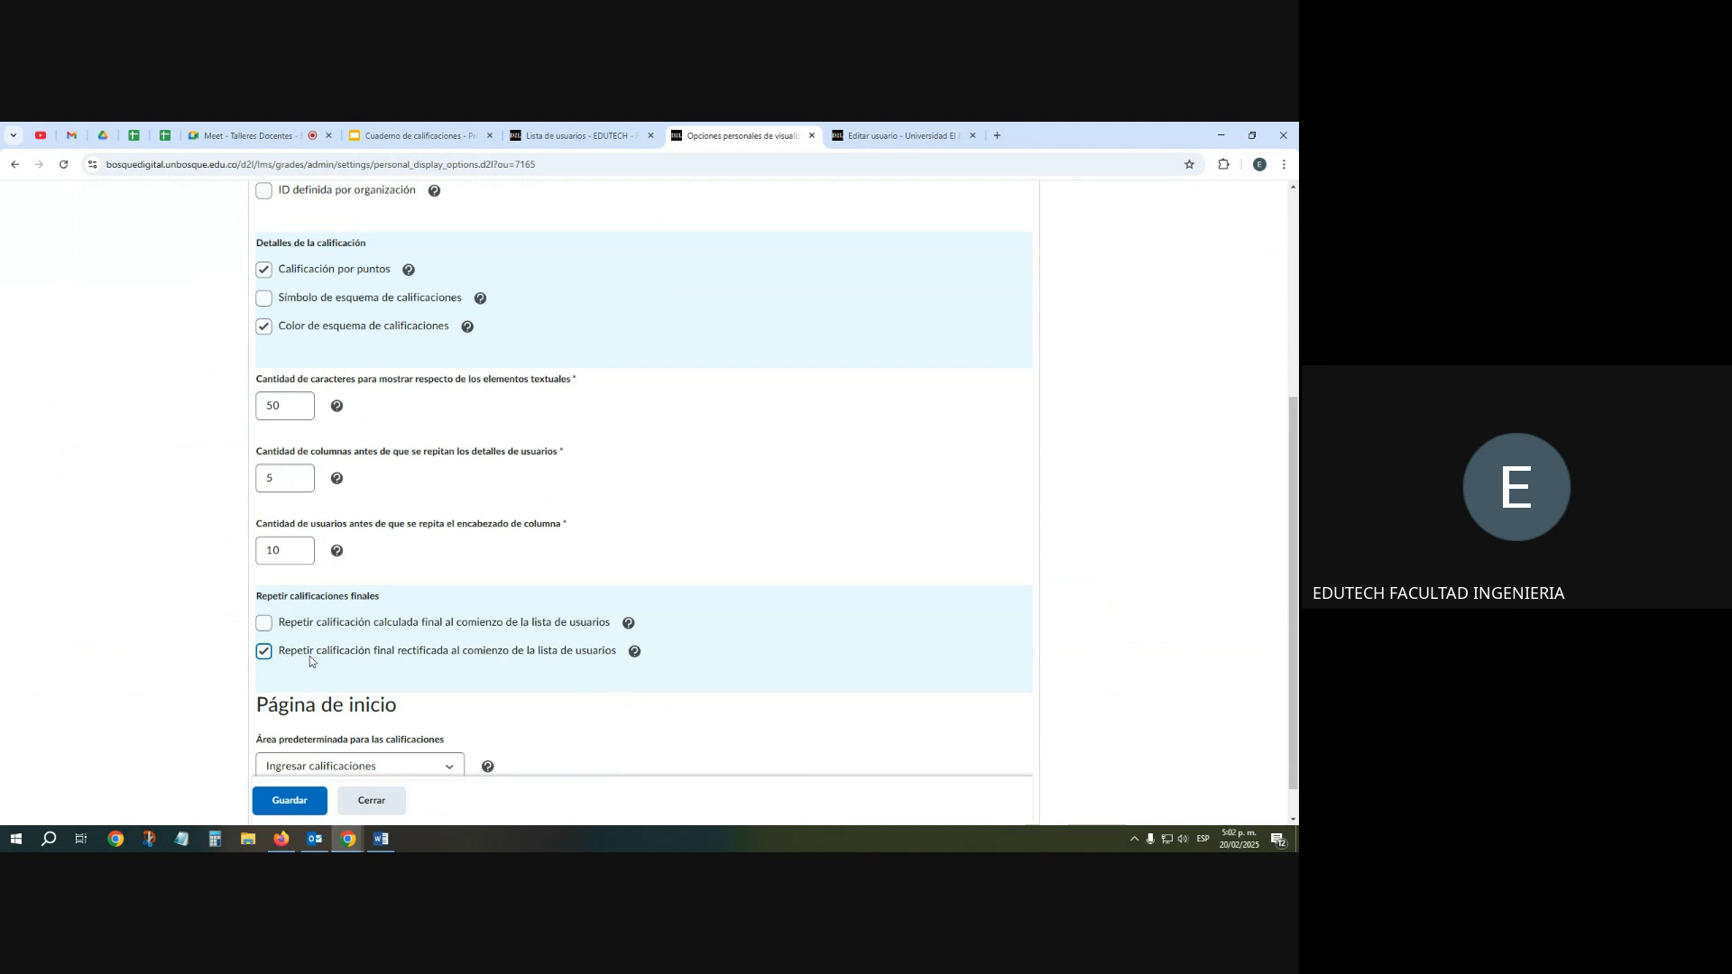
scroll(310, 658, down, 1)
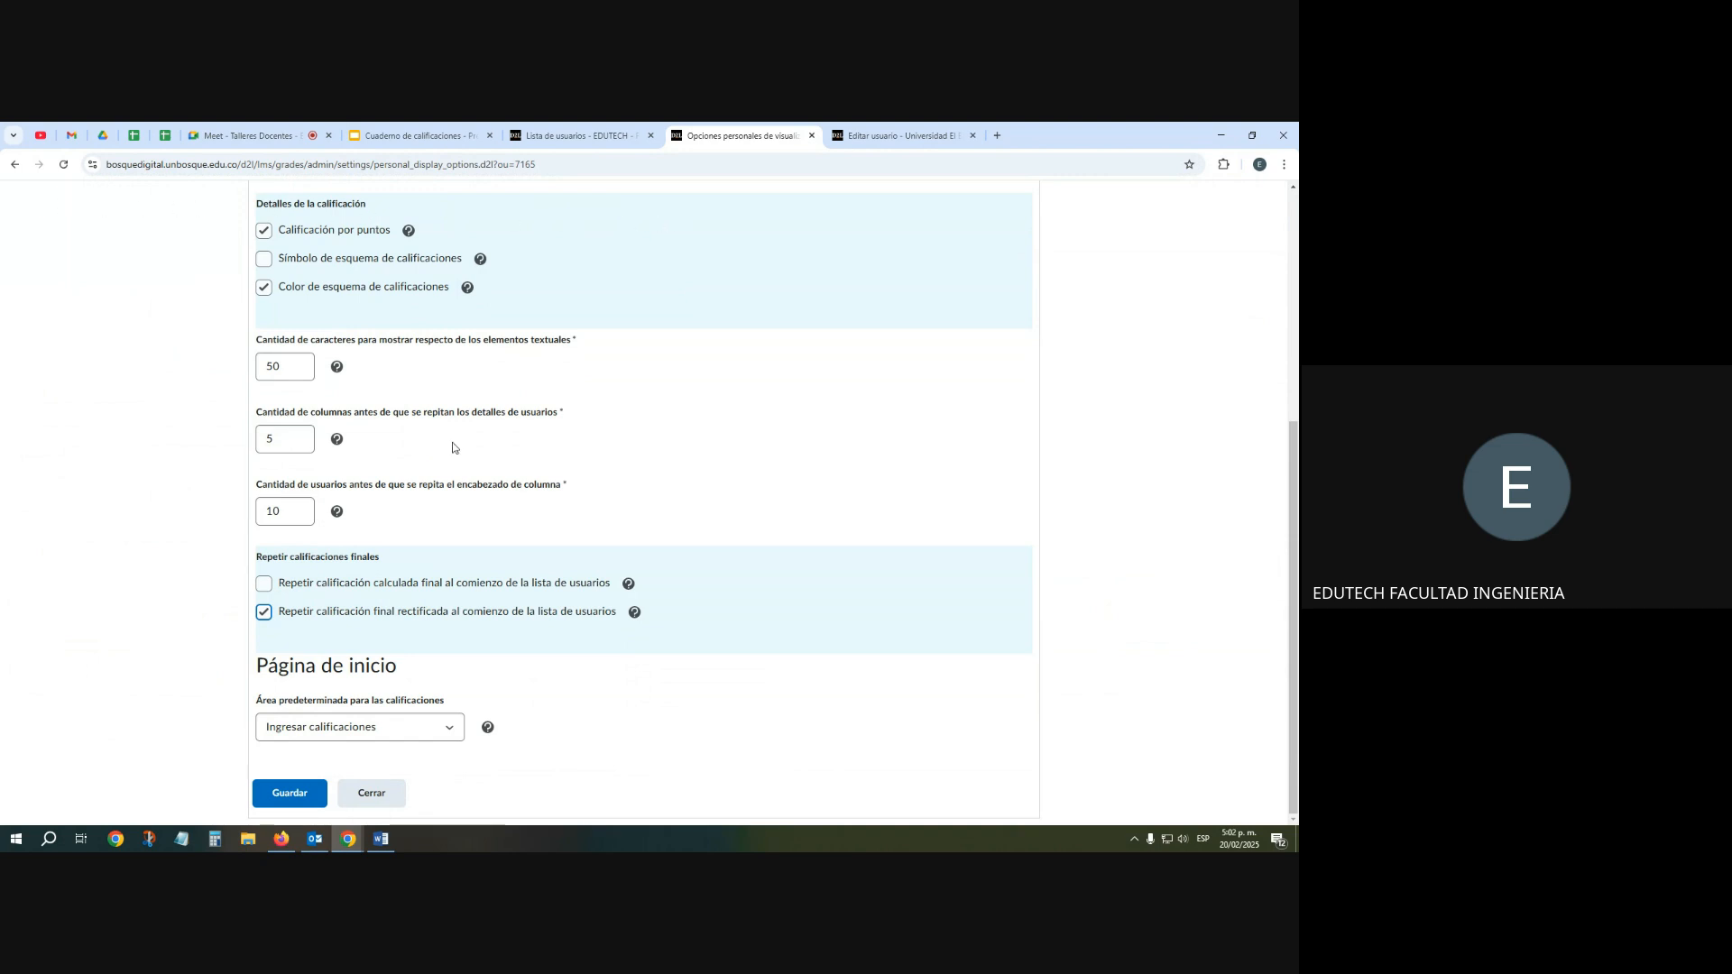
click(351, 731)
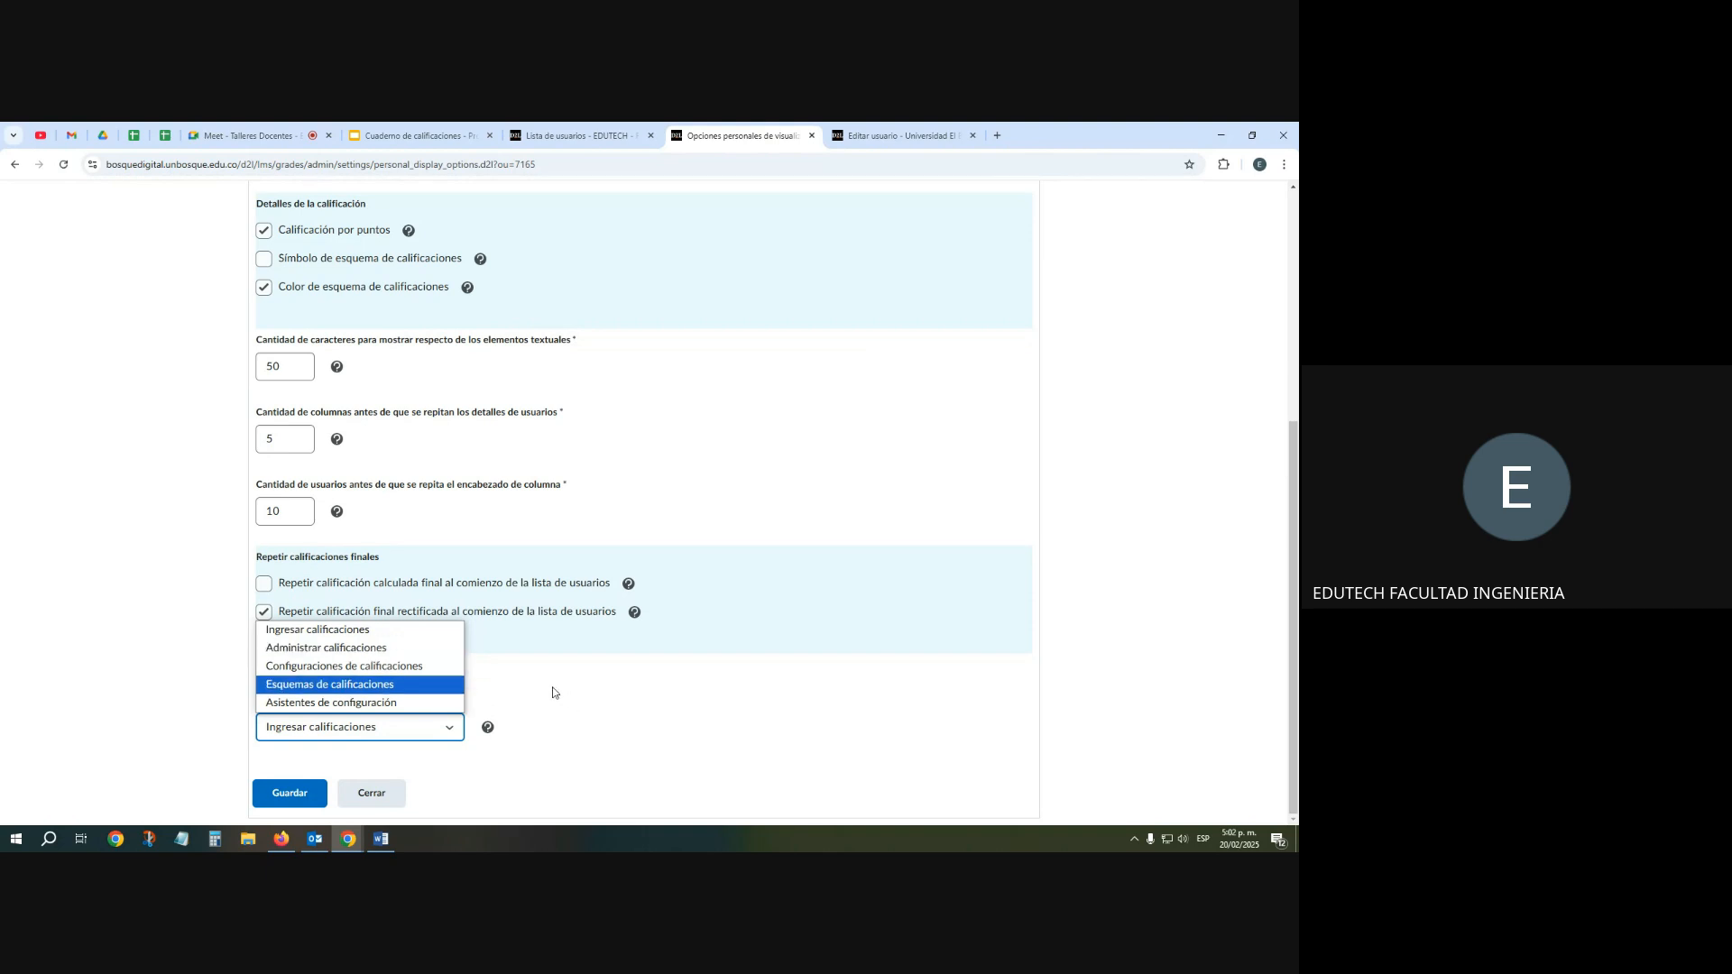
click(604, 697)
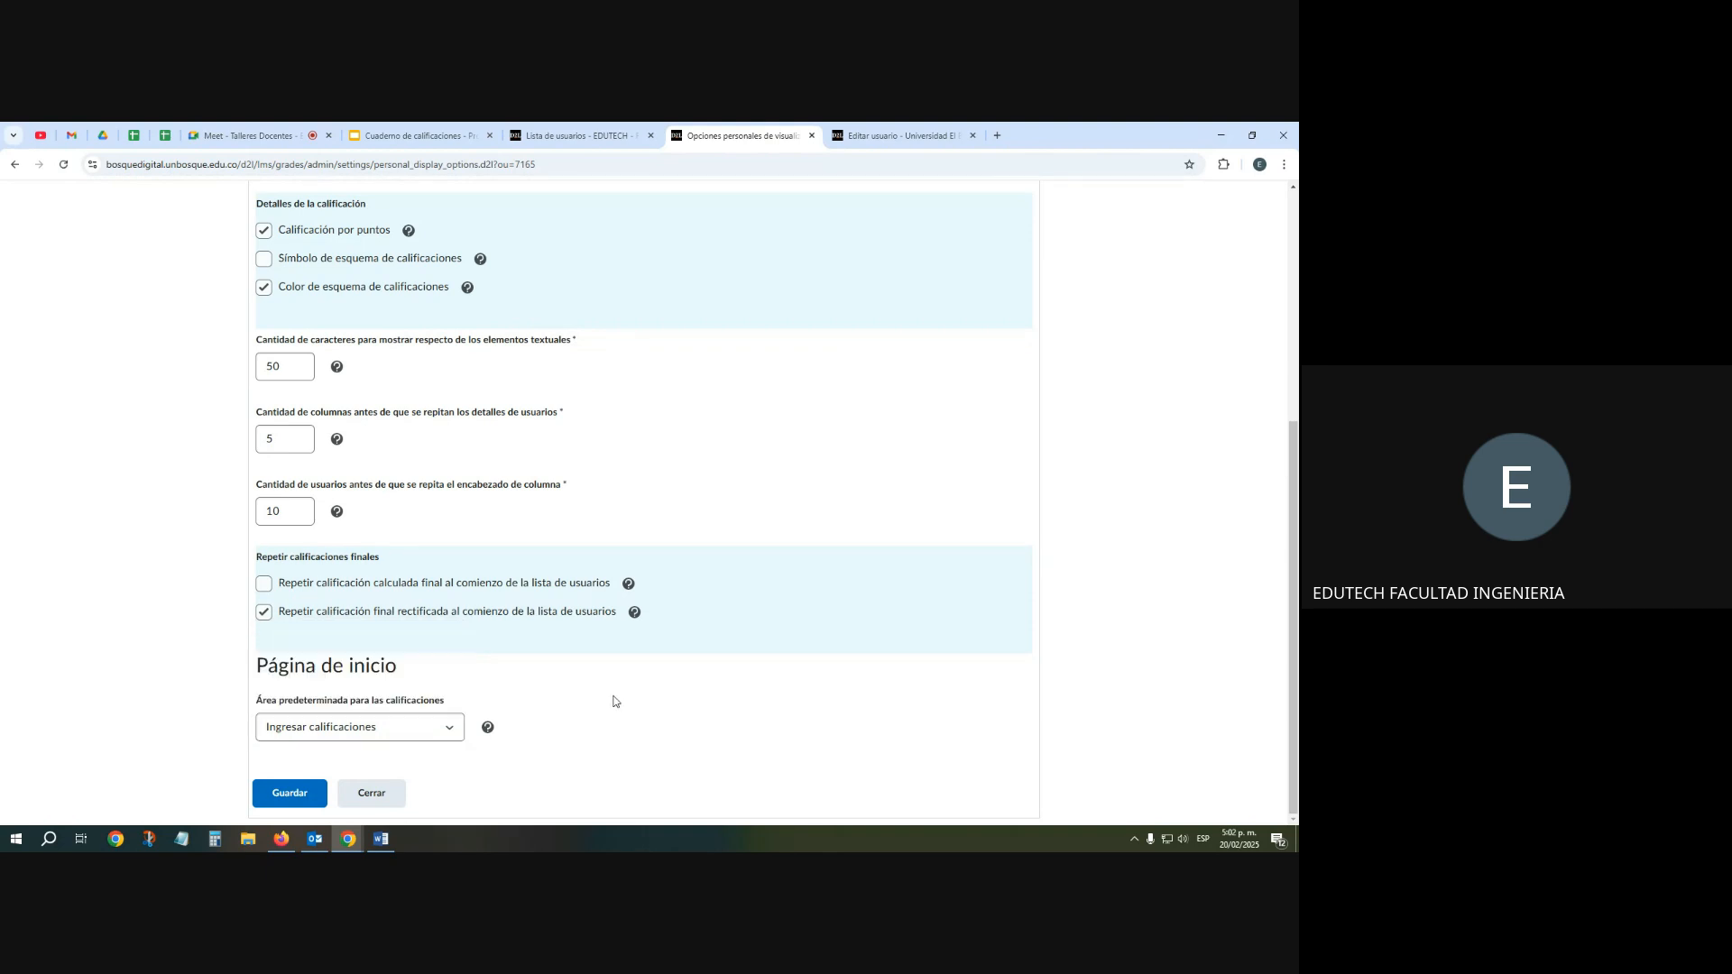
Try Administrar calificaciones as the default grades area, set it back to Ingresar calificaciones, and save the personal display options
click(349, 733)
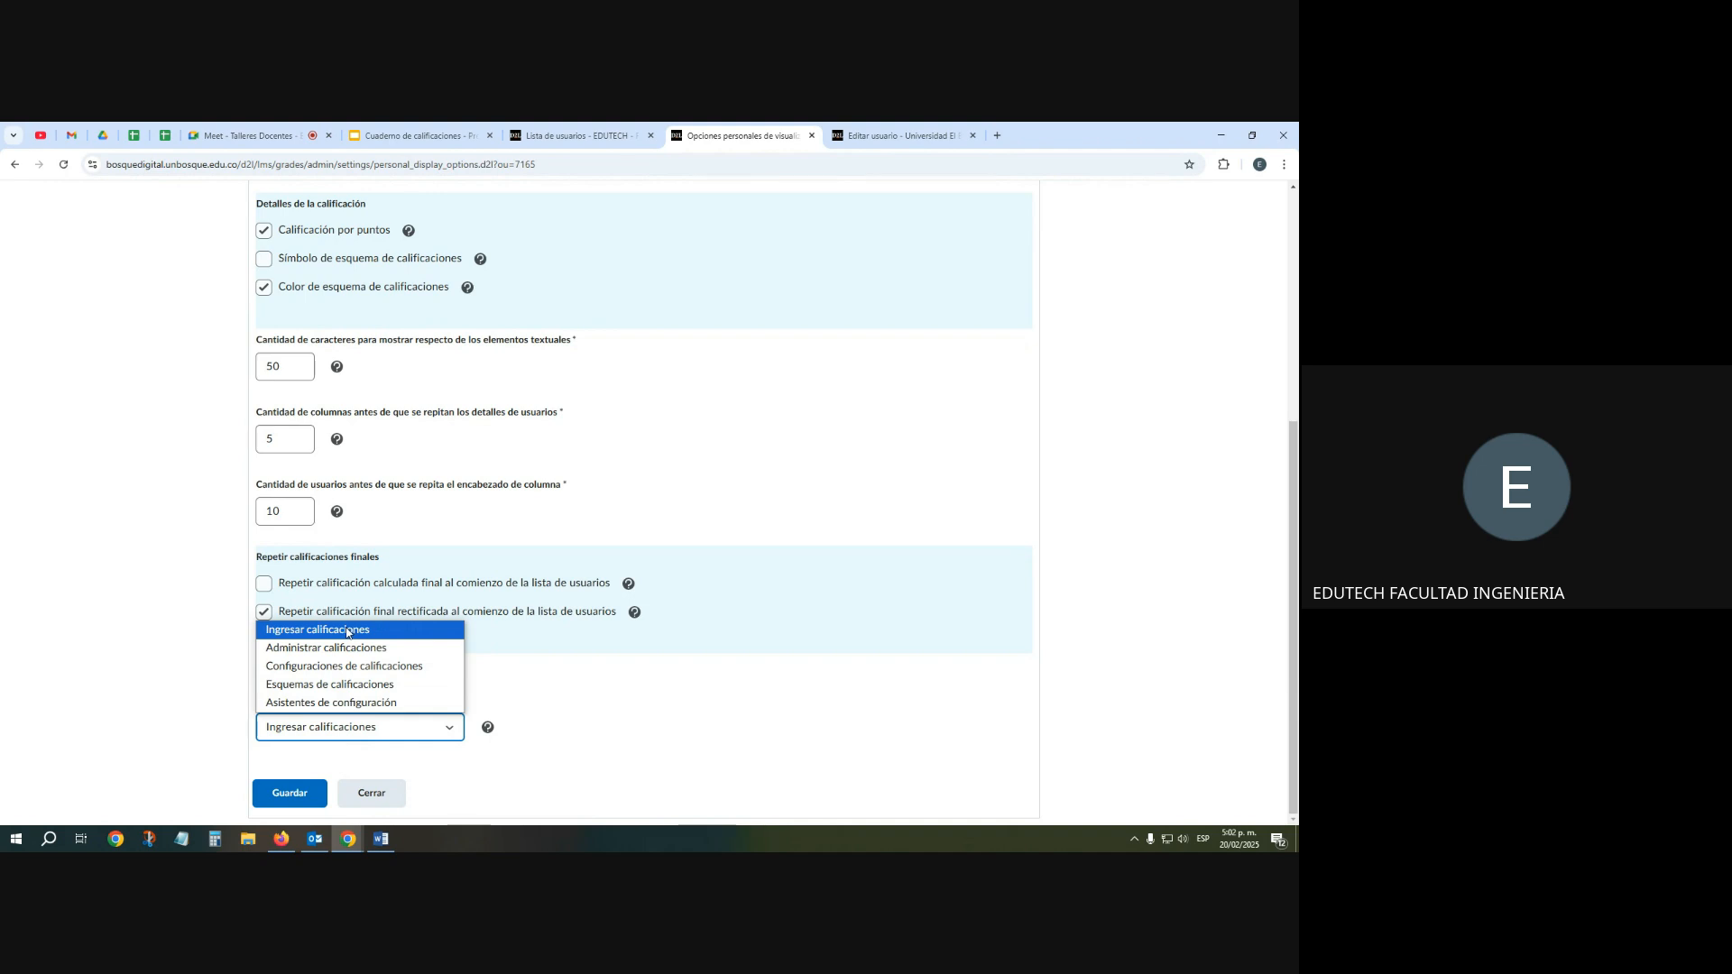
click(346, 630)
click(370, 730)
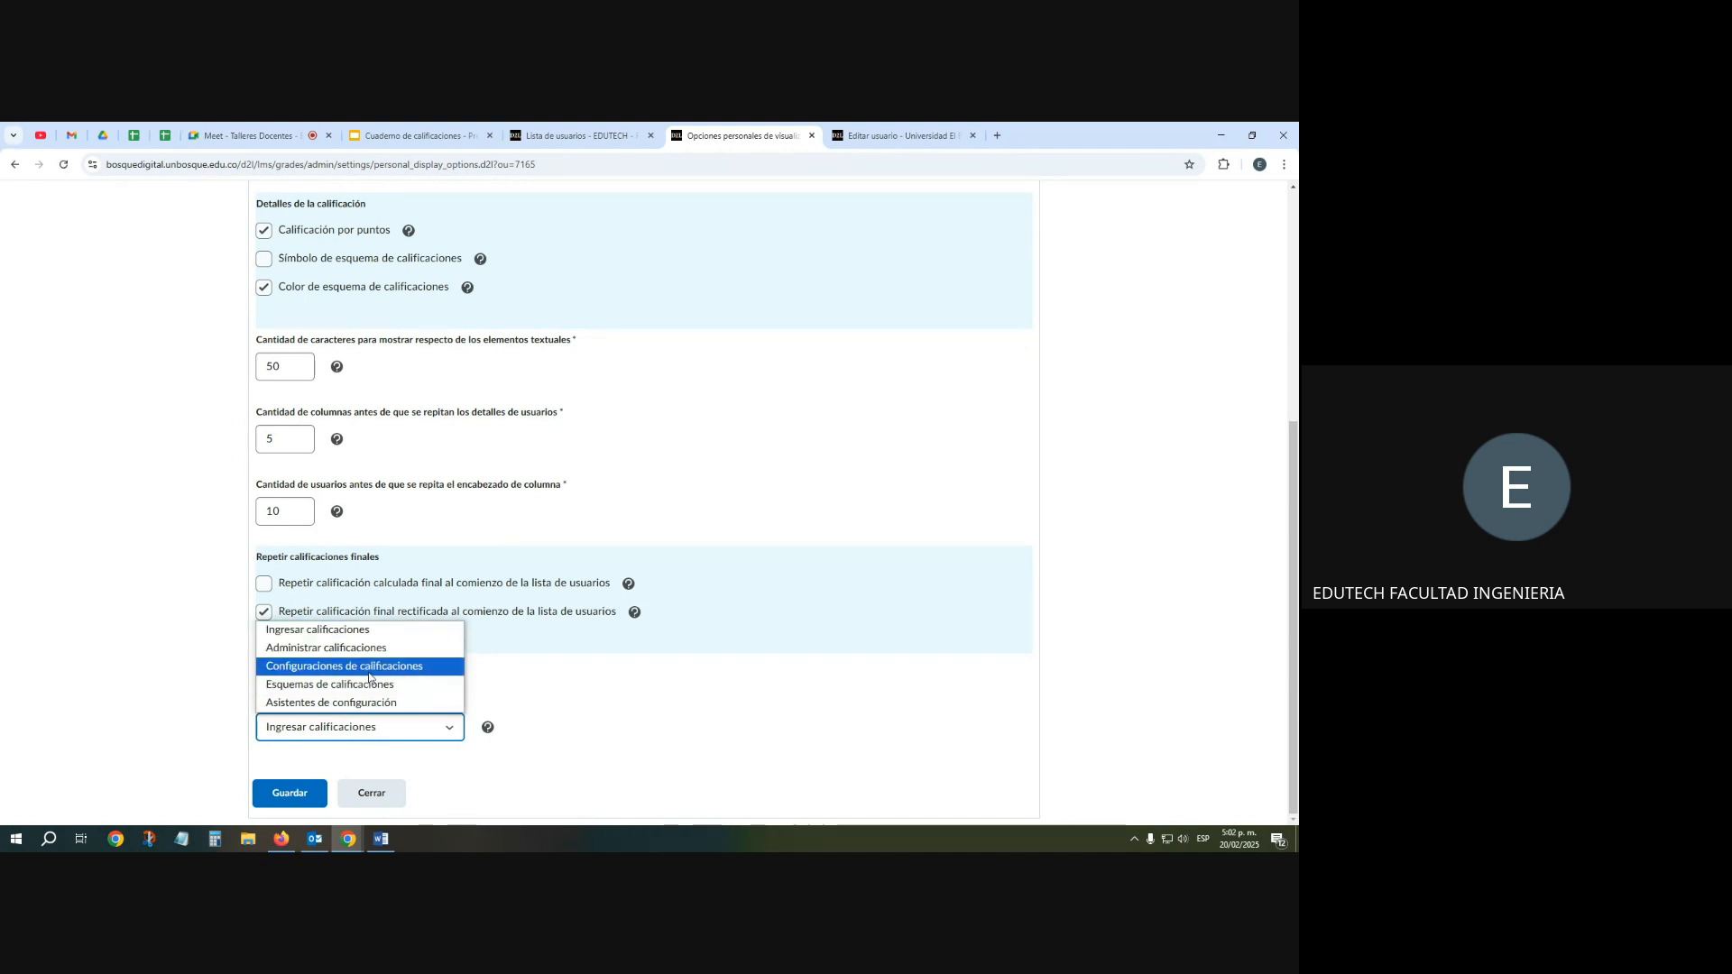
click(341, 647)
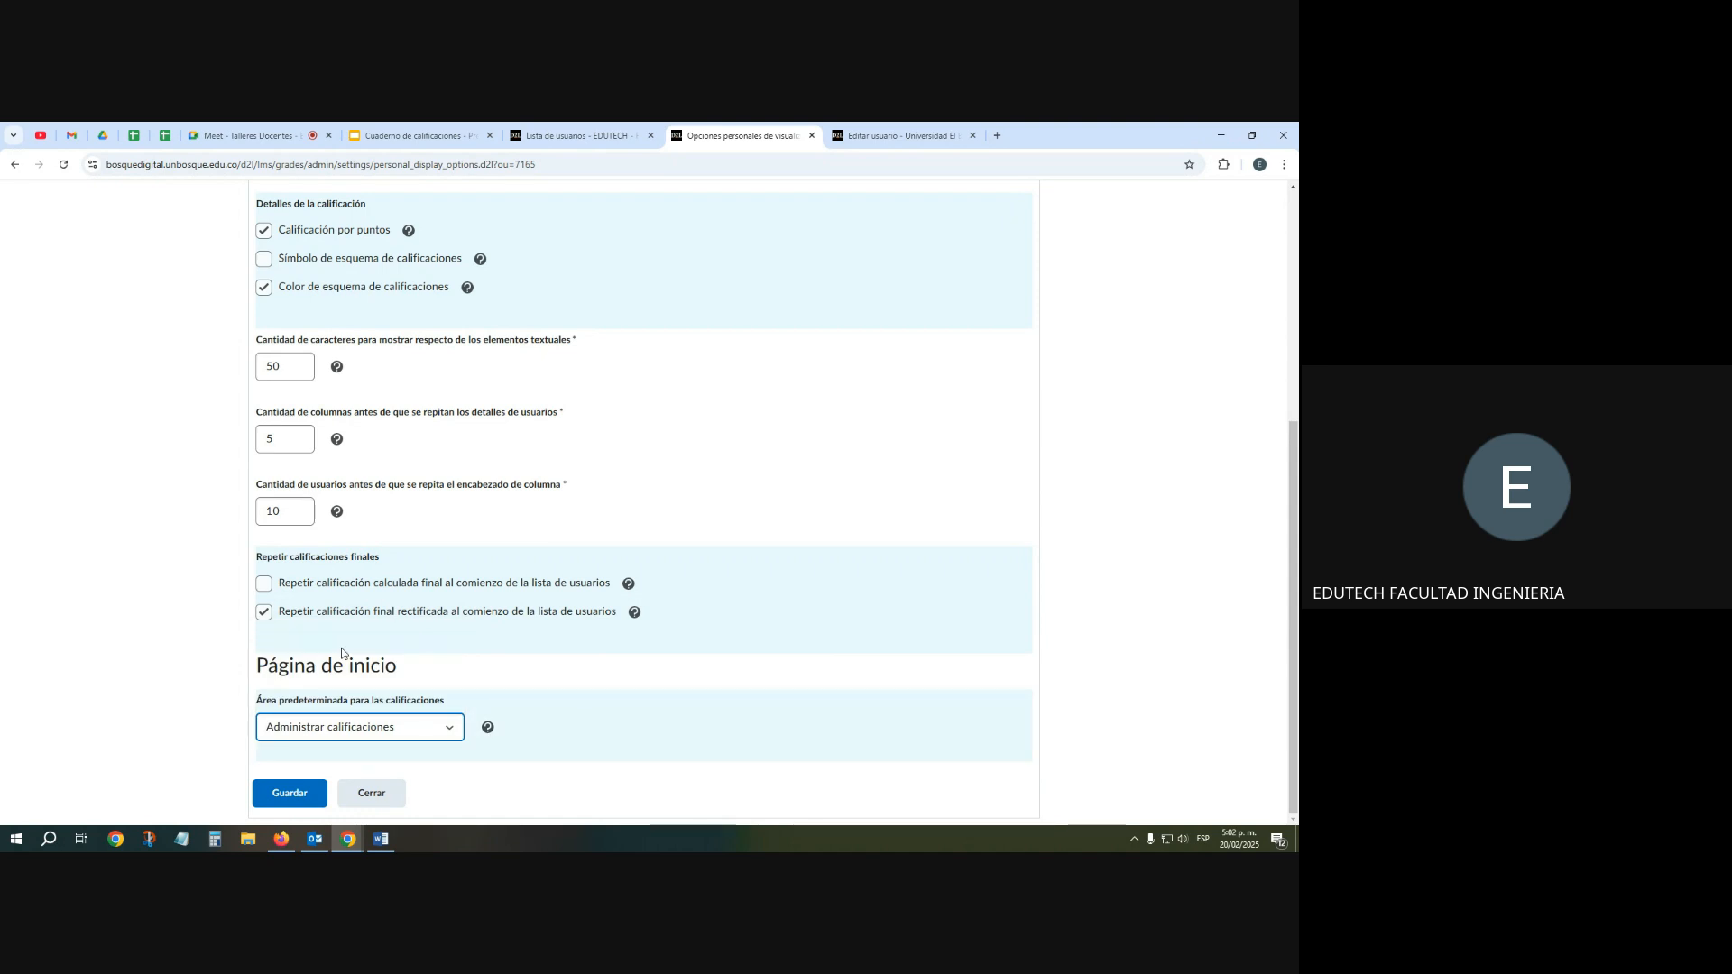
click(363, 736)
click(350, 629)
click(334, 731)
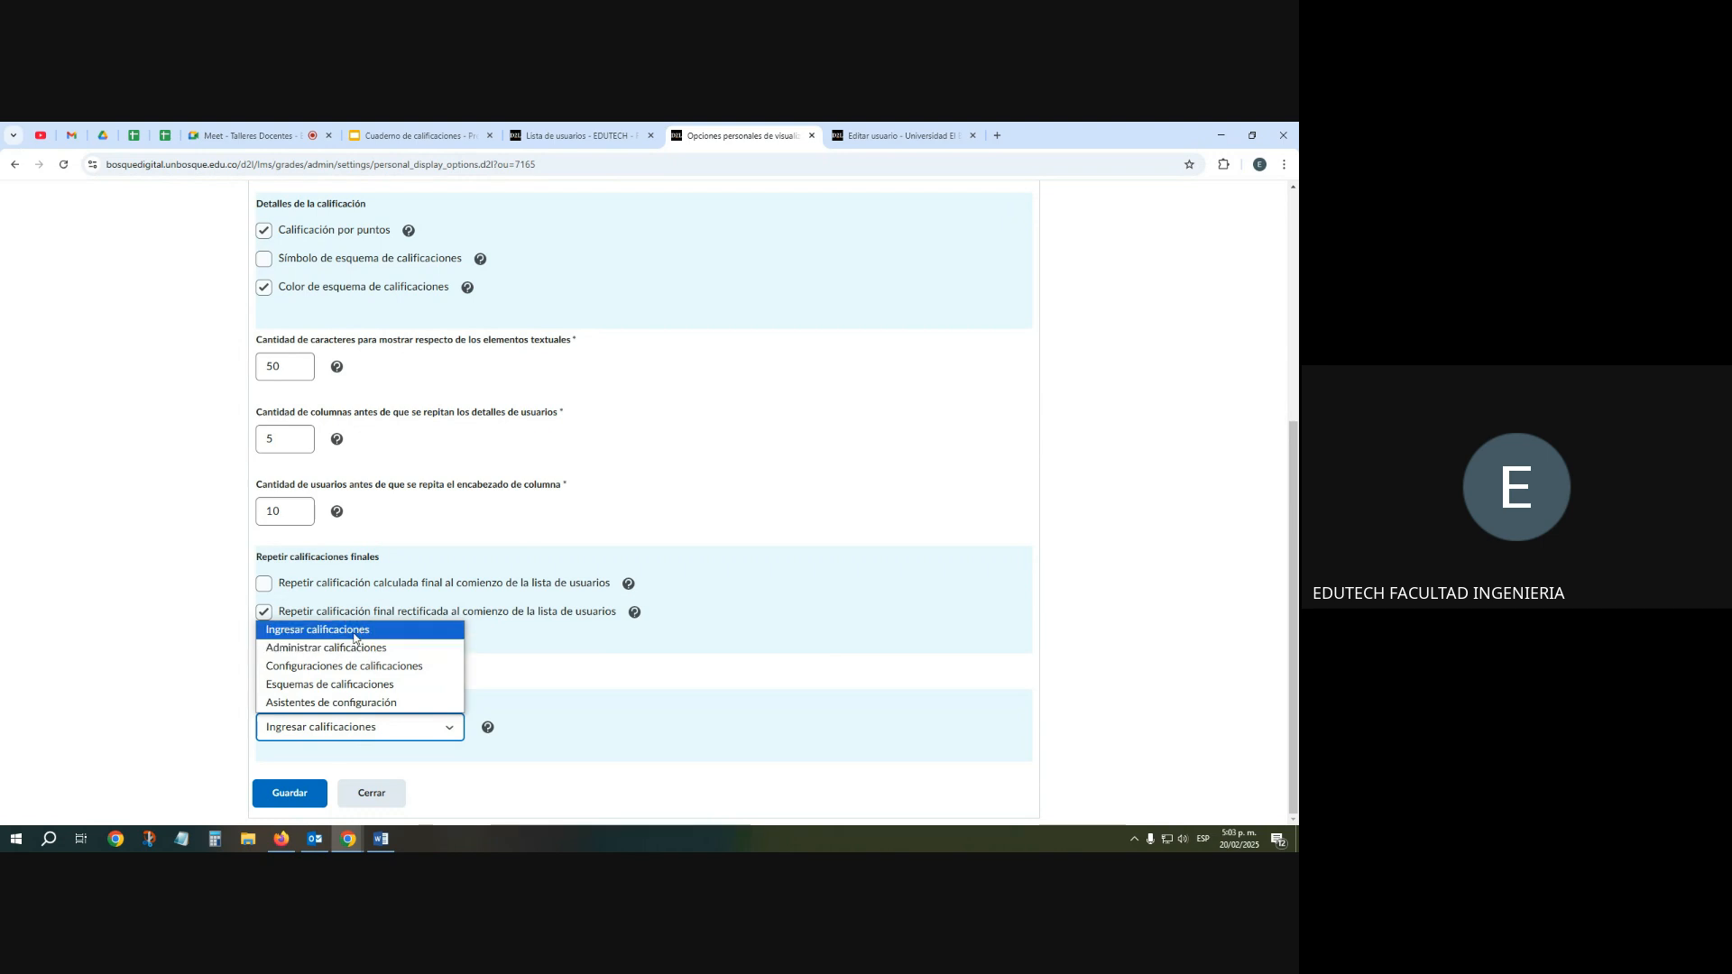
click(354, 630)
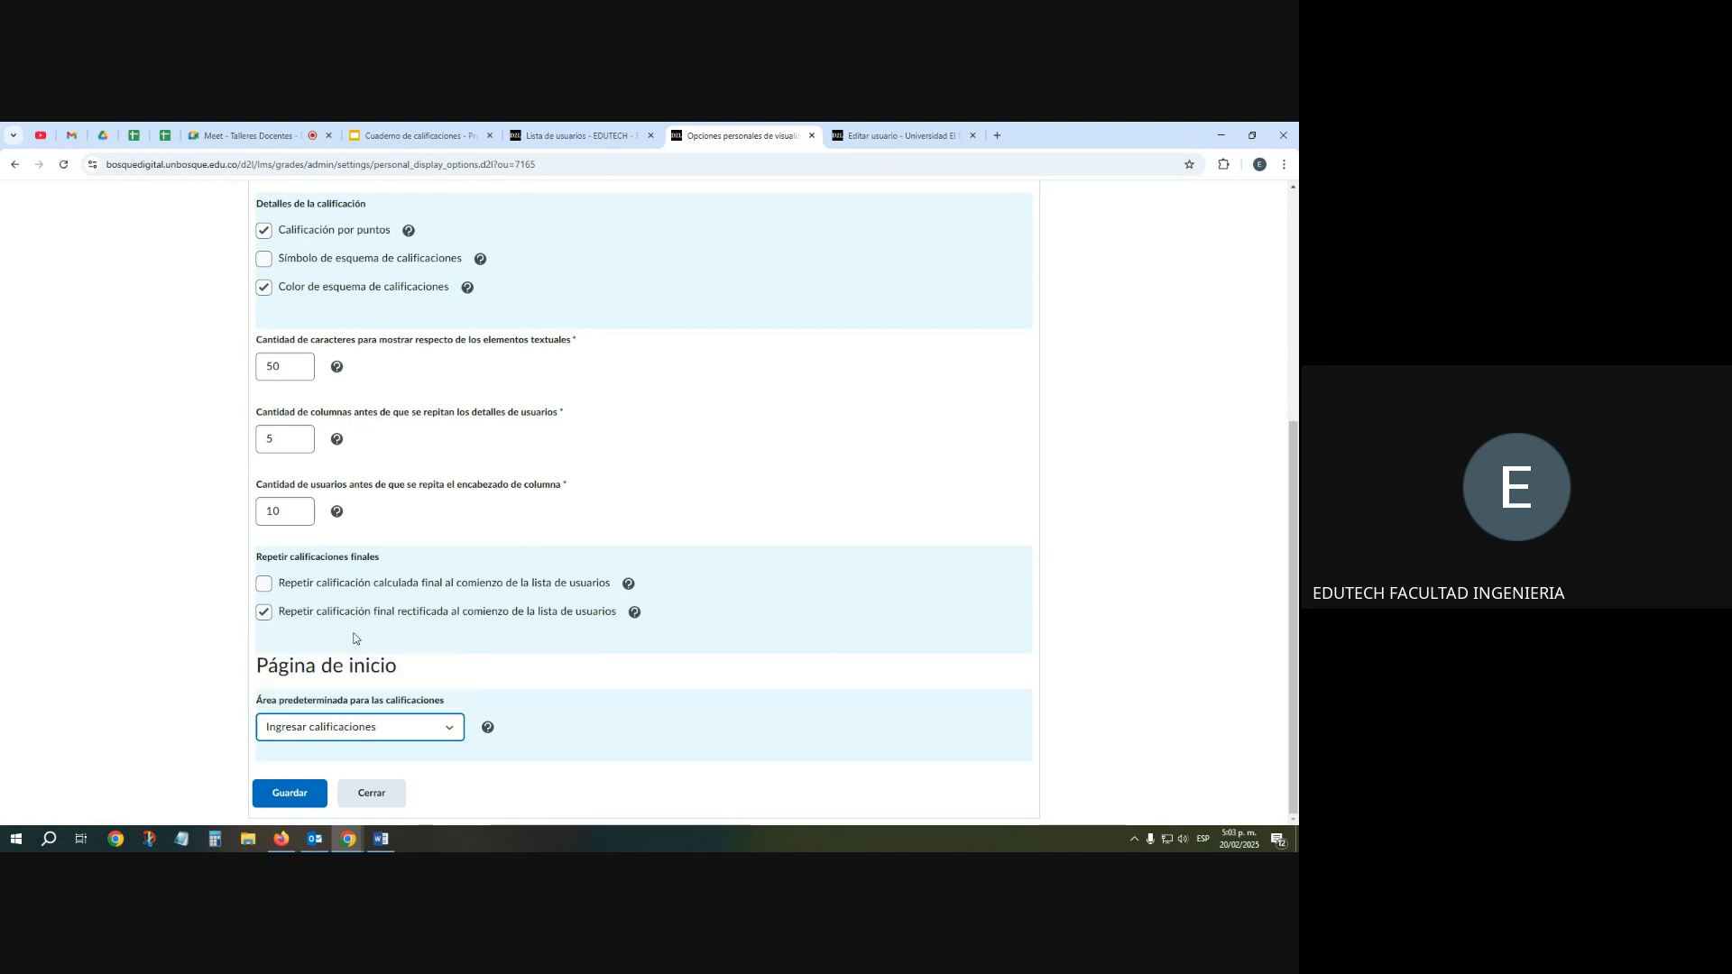
click(289, 799)
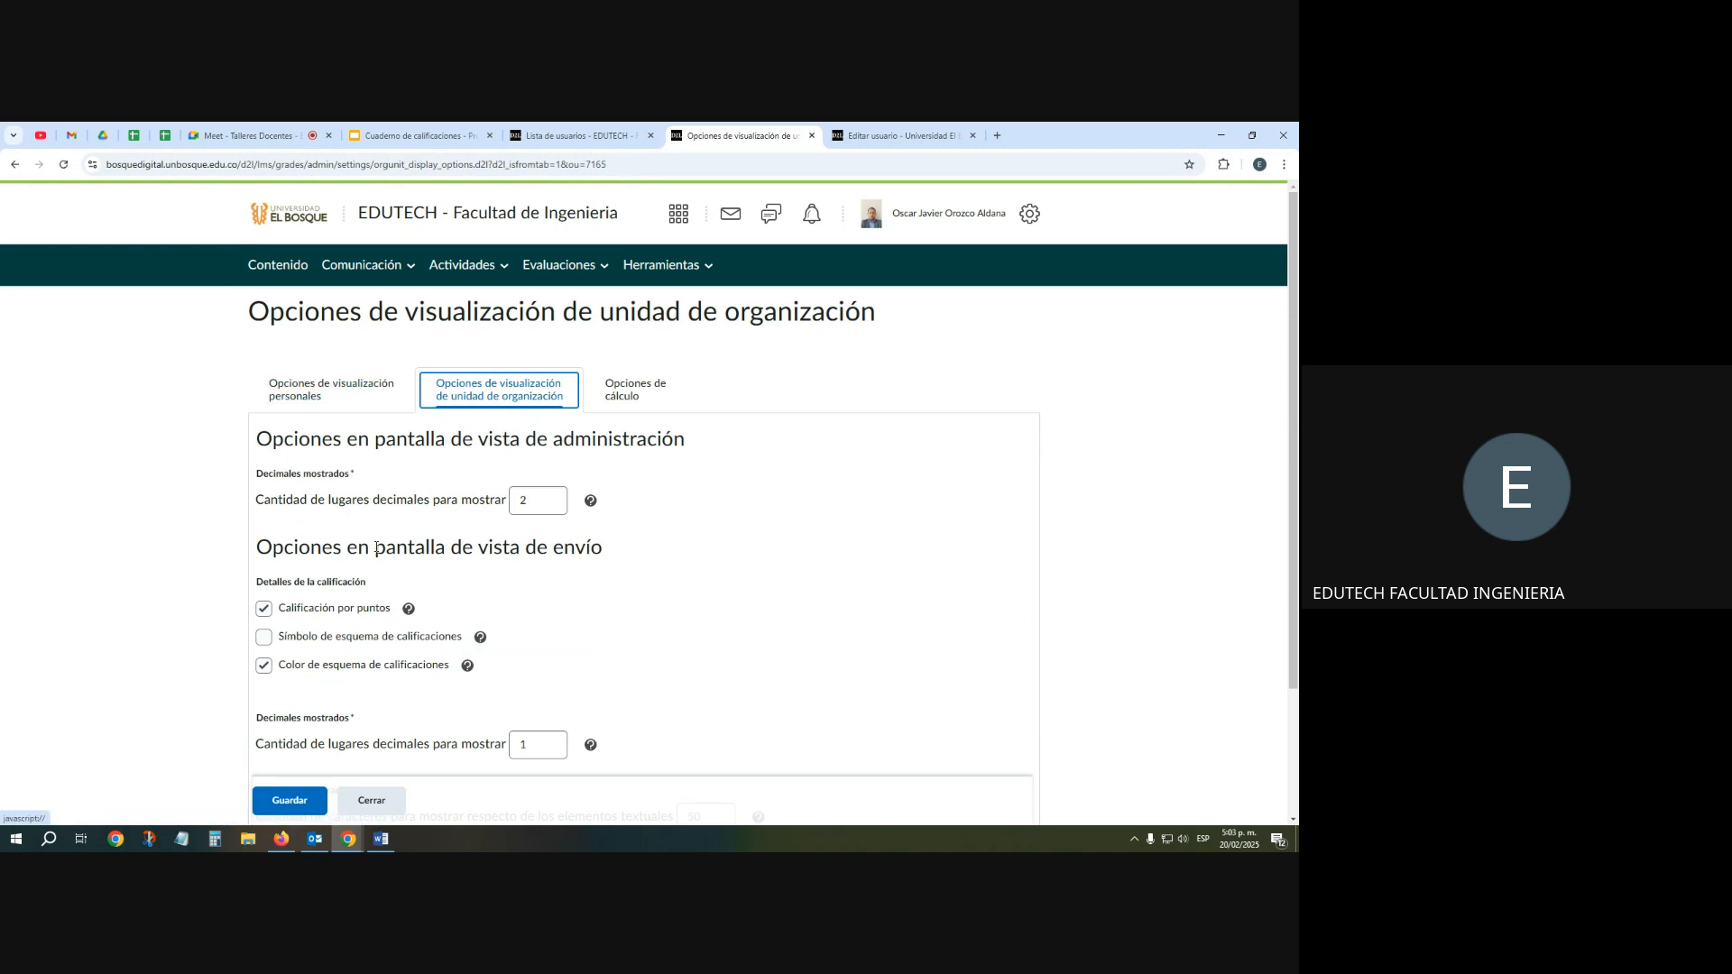
View the calculation options, return to the organization unit display options, save them, and close the settings
click(629, 400)
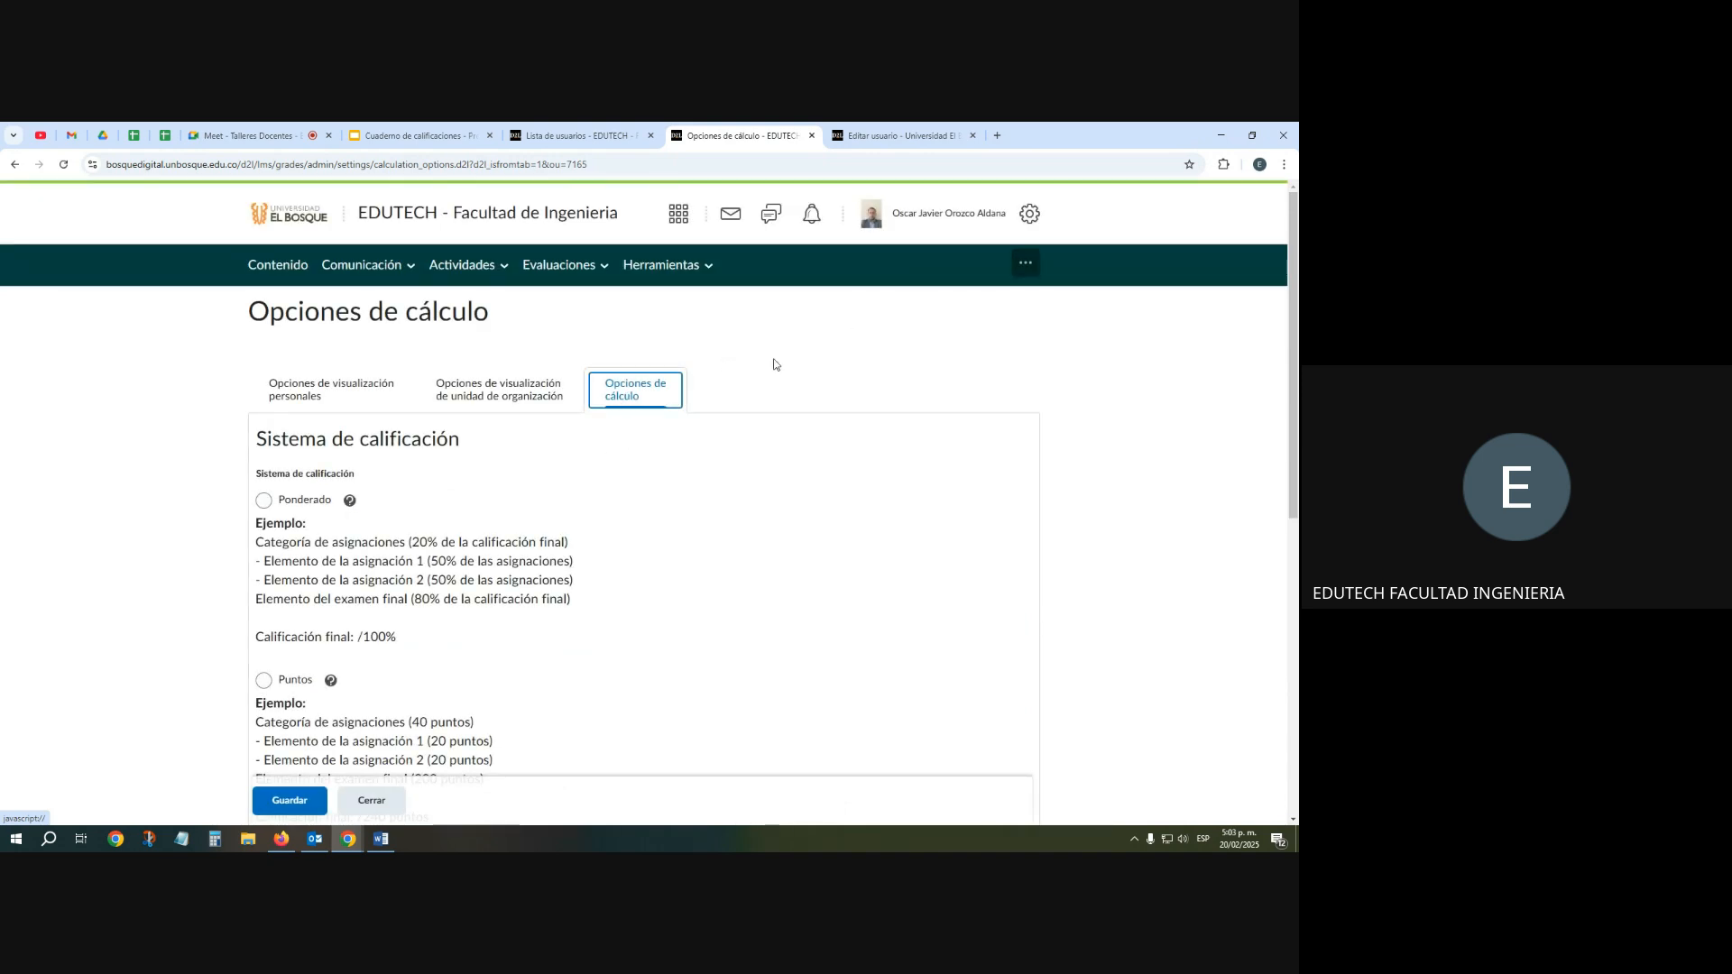
click(516, 403)
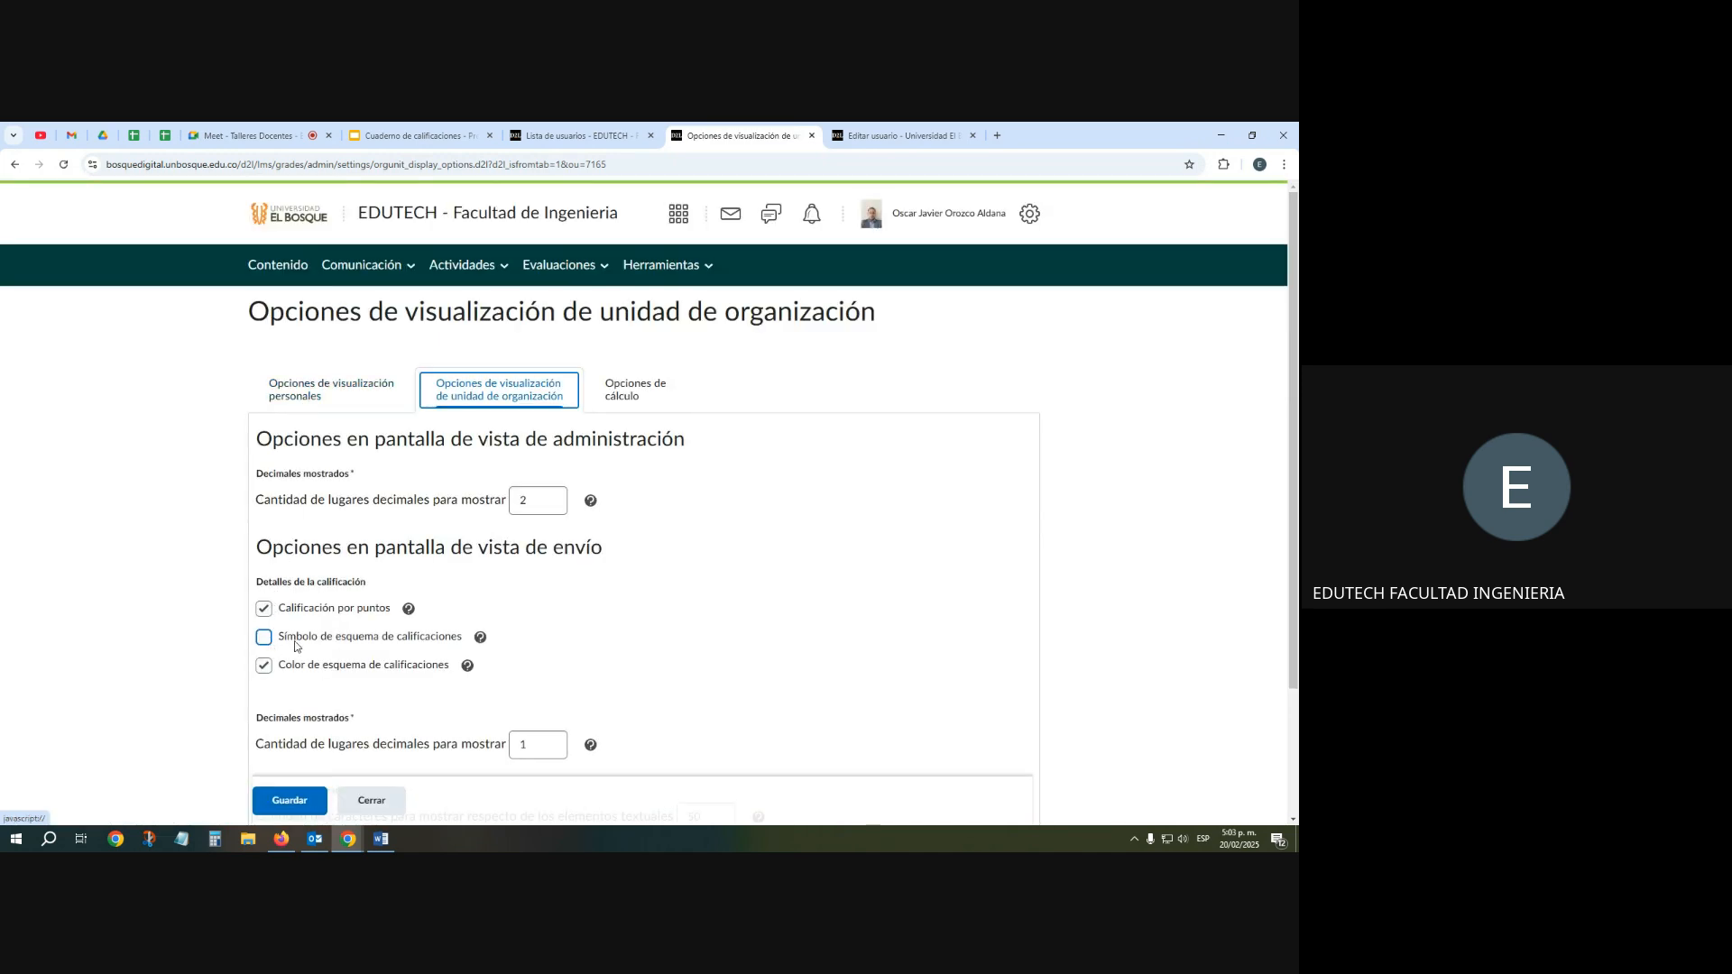
click(290, 800)
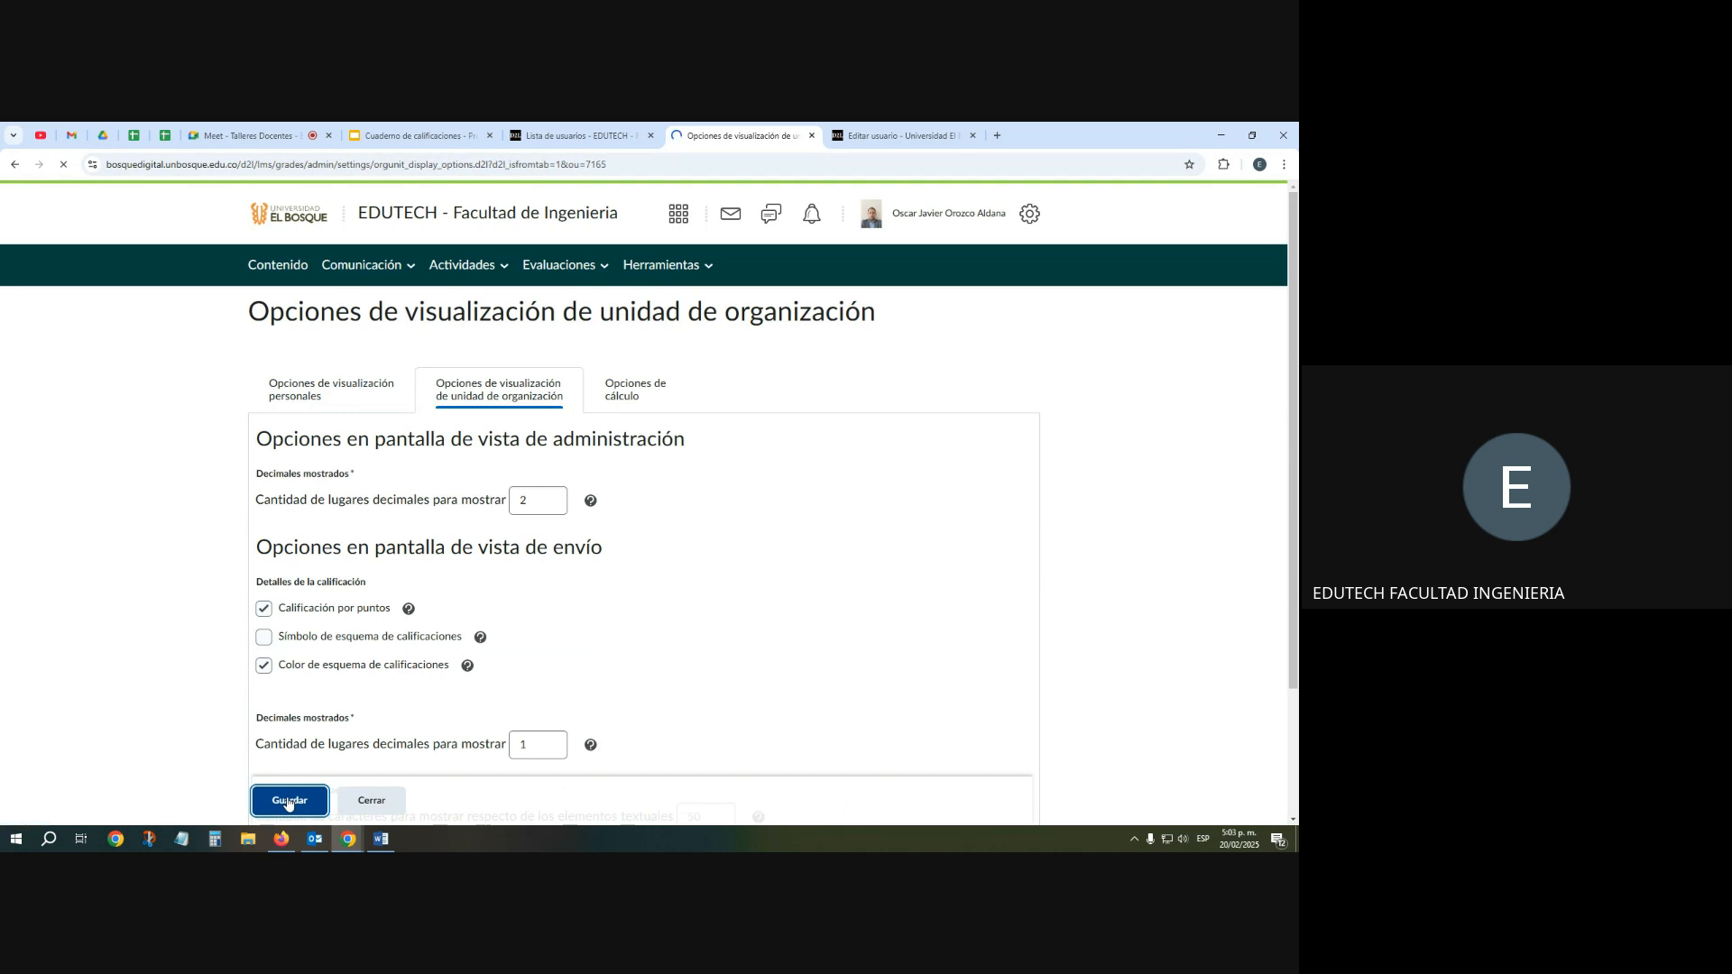
click(360, 801)
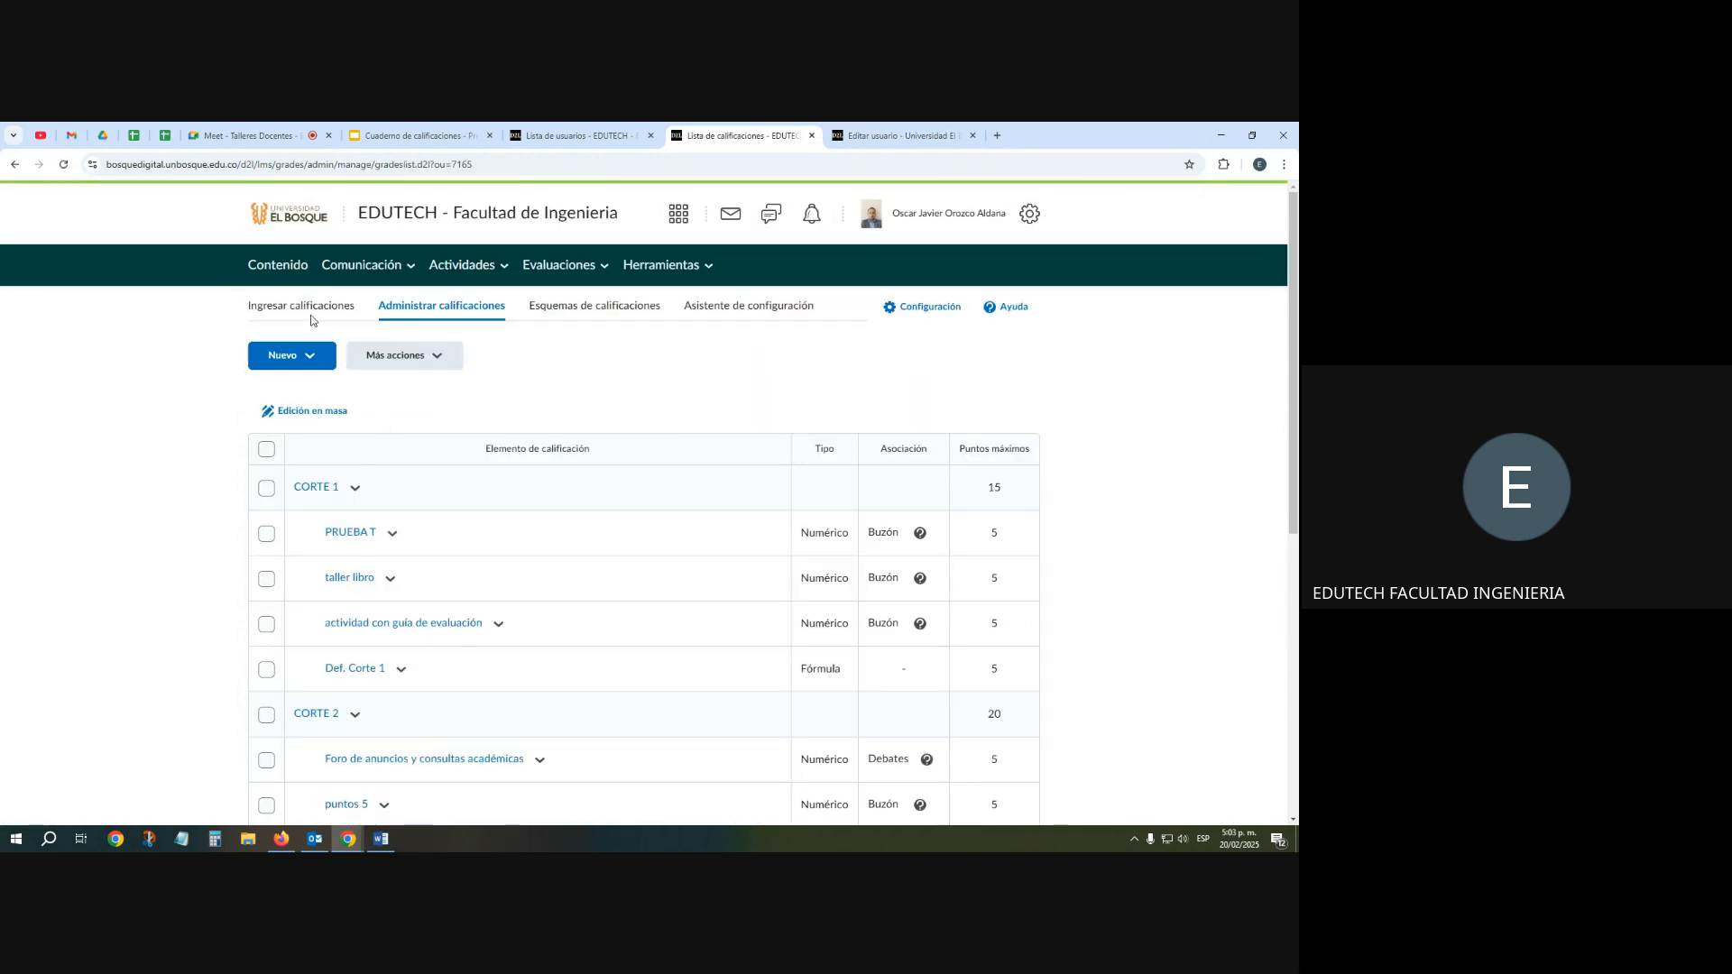
Return to grade entry and check where the final grade column sits among the student's grades
click(308, 308)
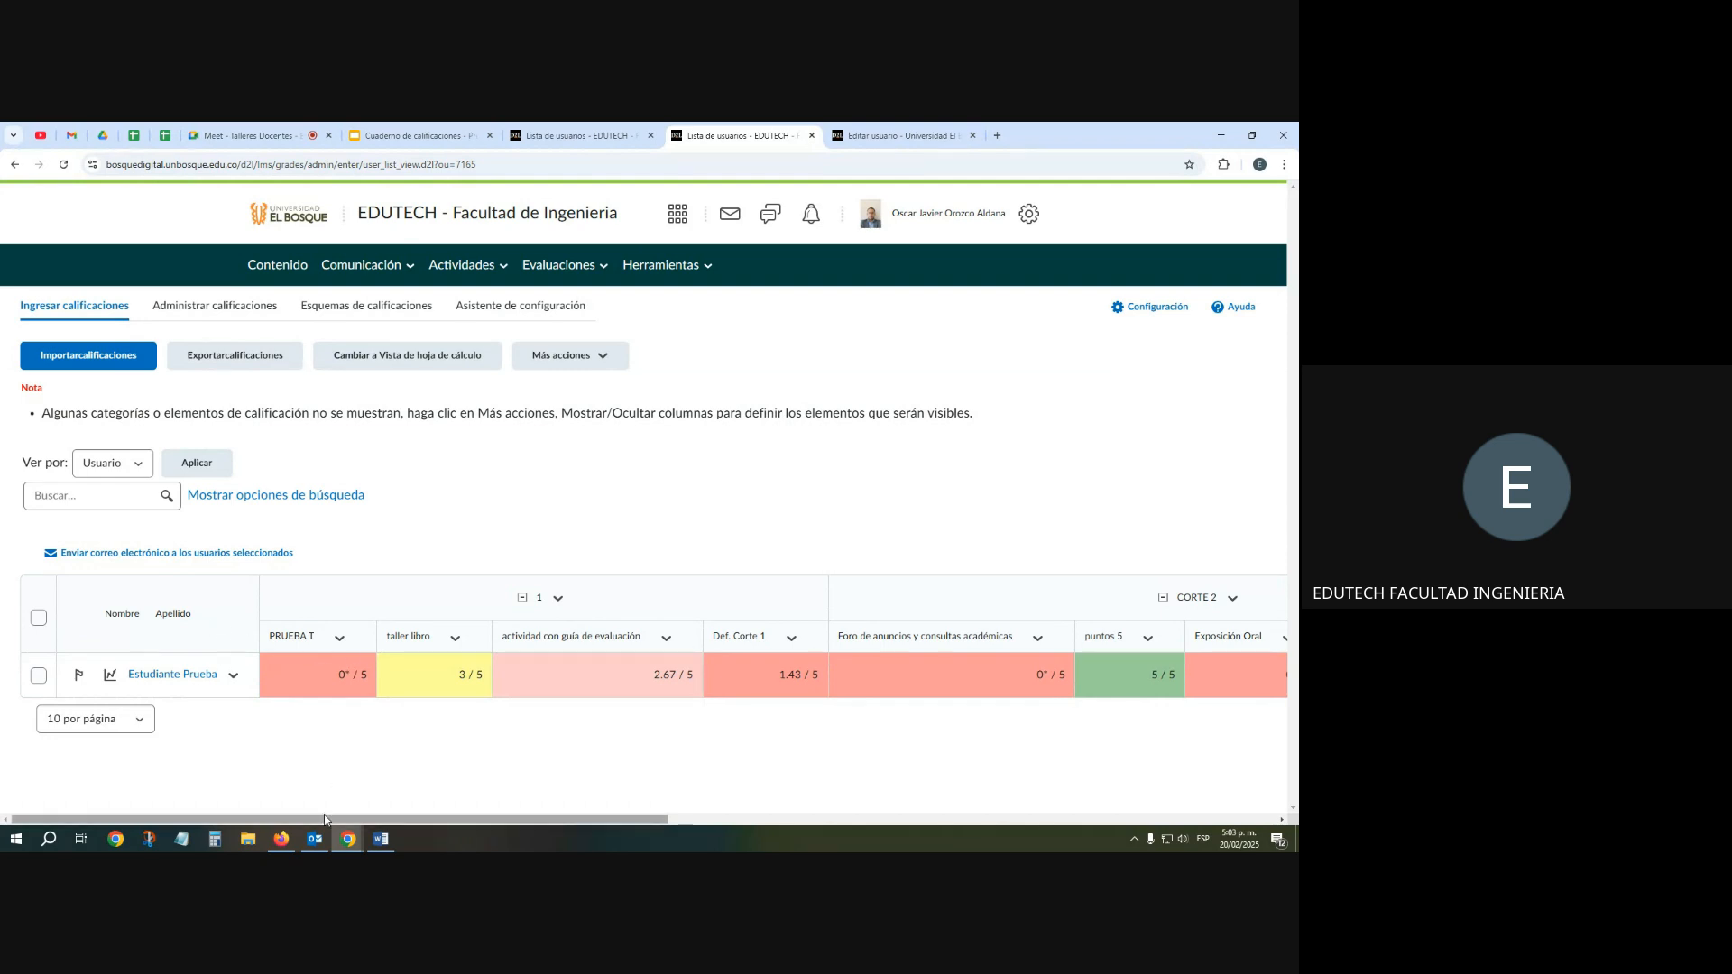
drag(382, 820, 1001, 817)
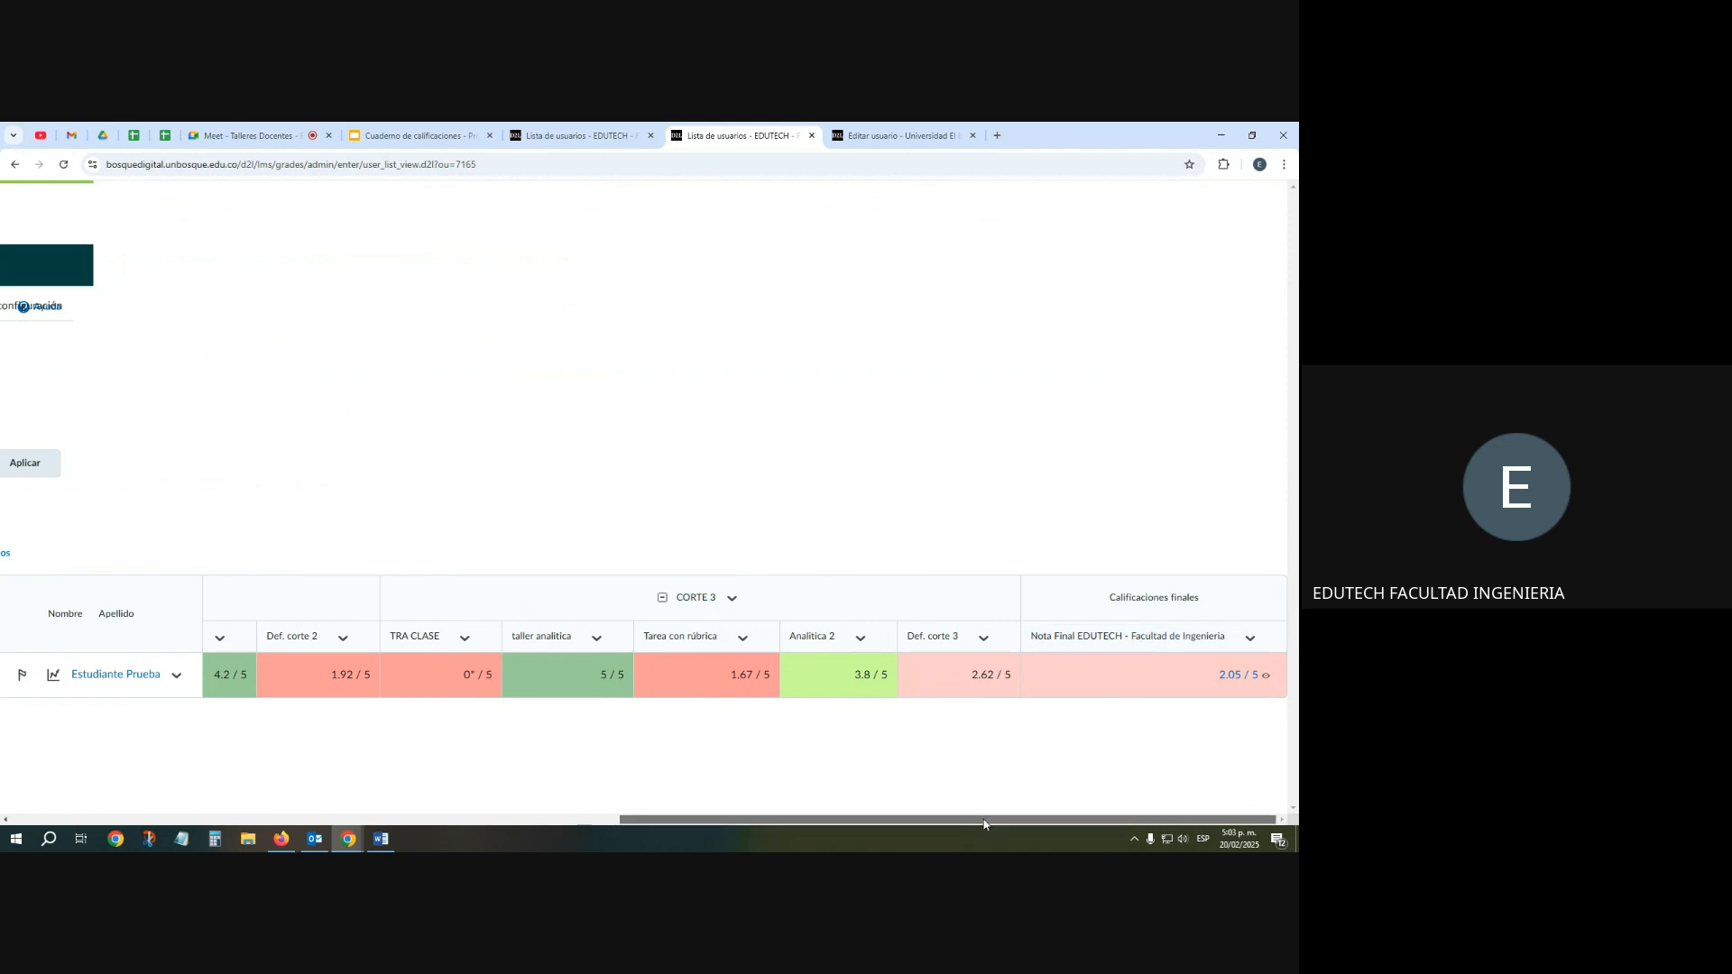
drag(984, 823, 361, 820)
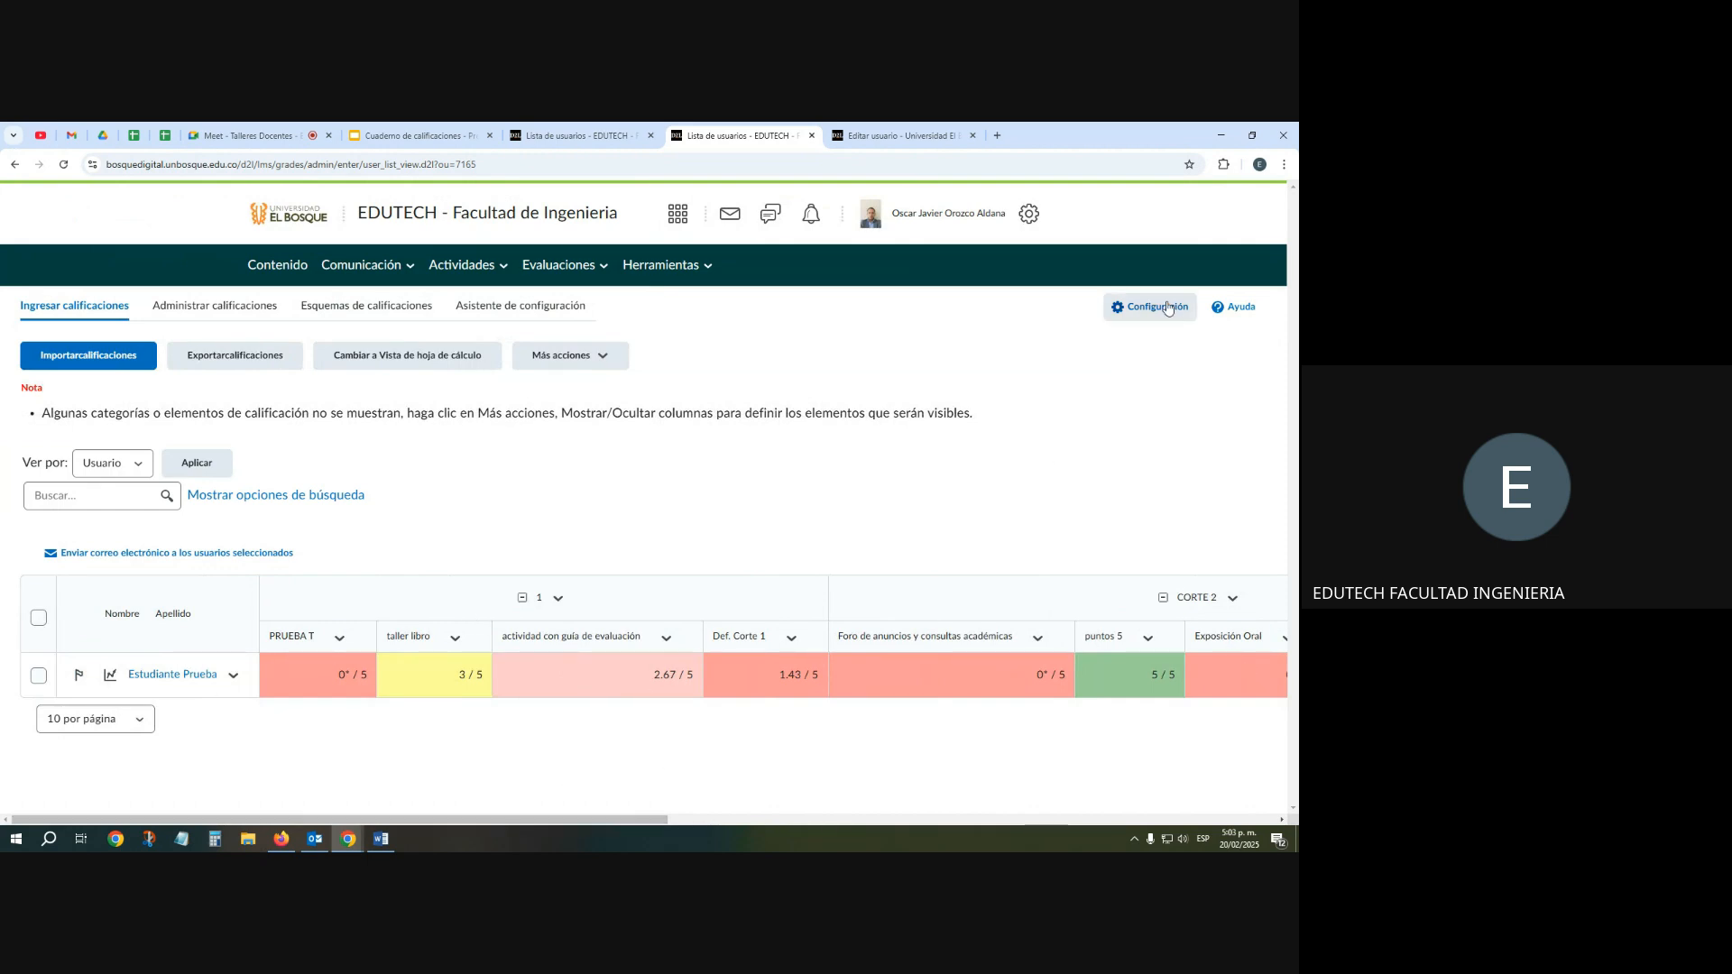
Repeat the calculated final grade instead of the rectified one at the start of the user list, save, and check the grade entry columns
scroll(379, 605, down, 5)
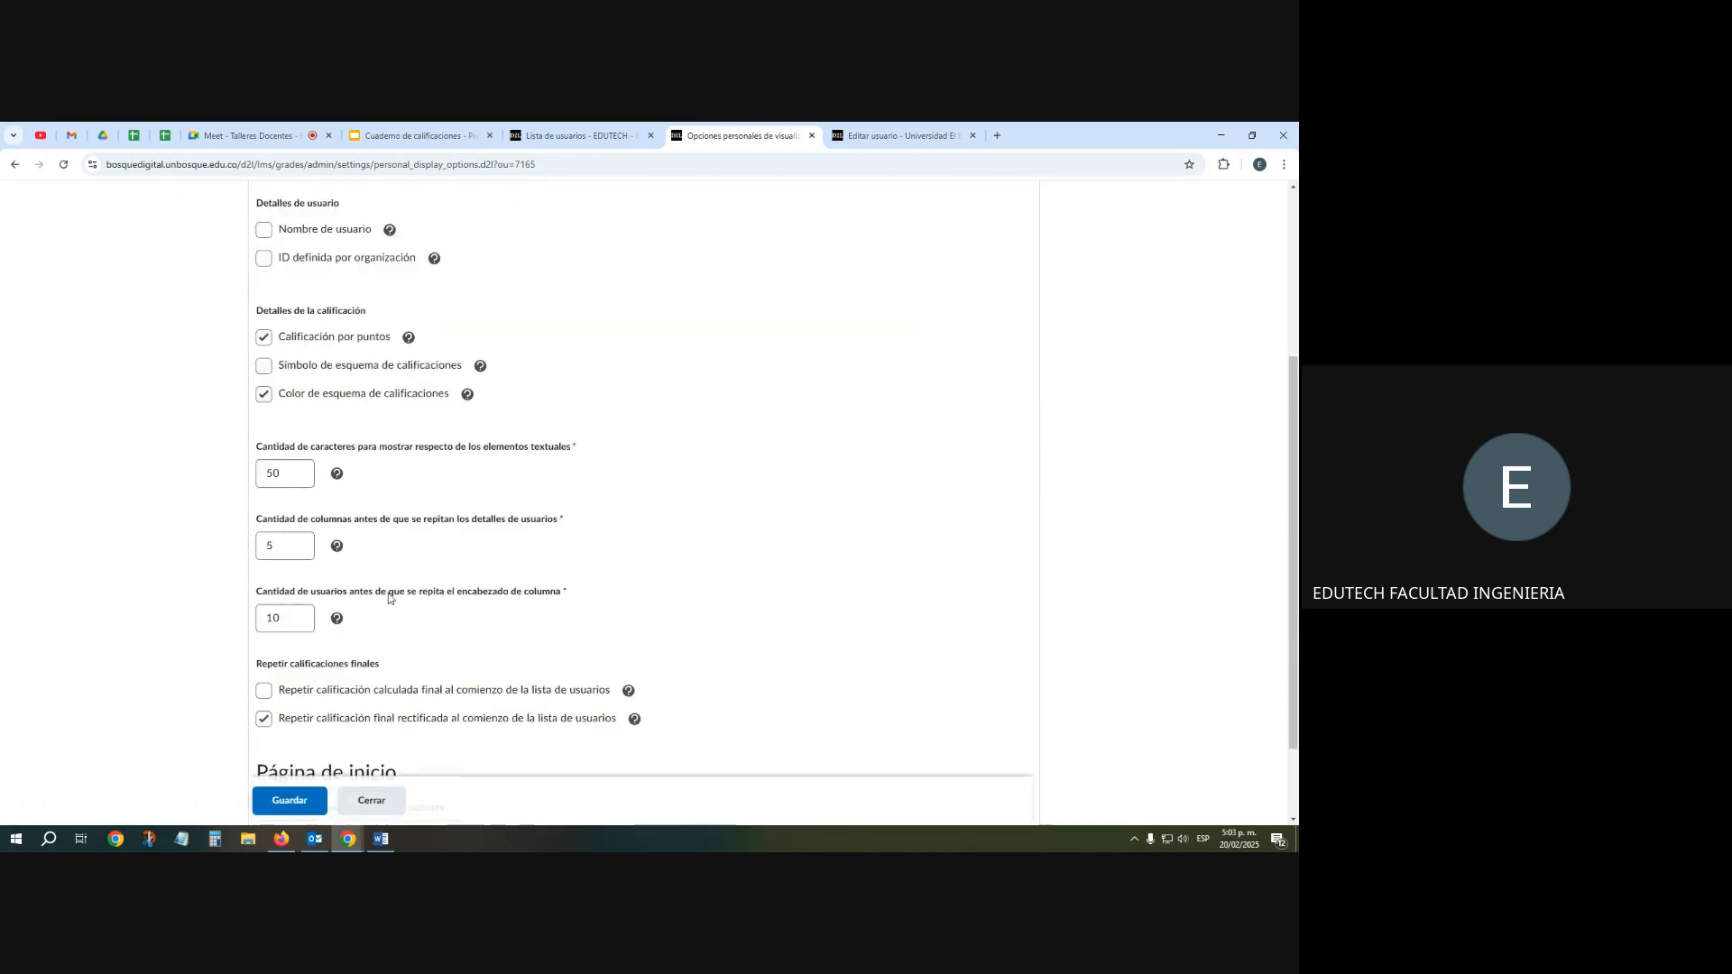
click(263, 615)
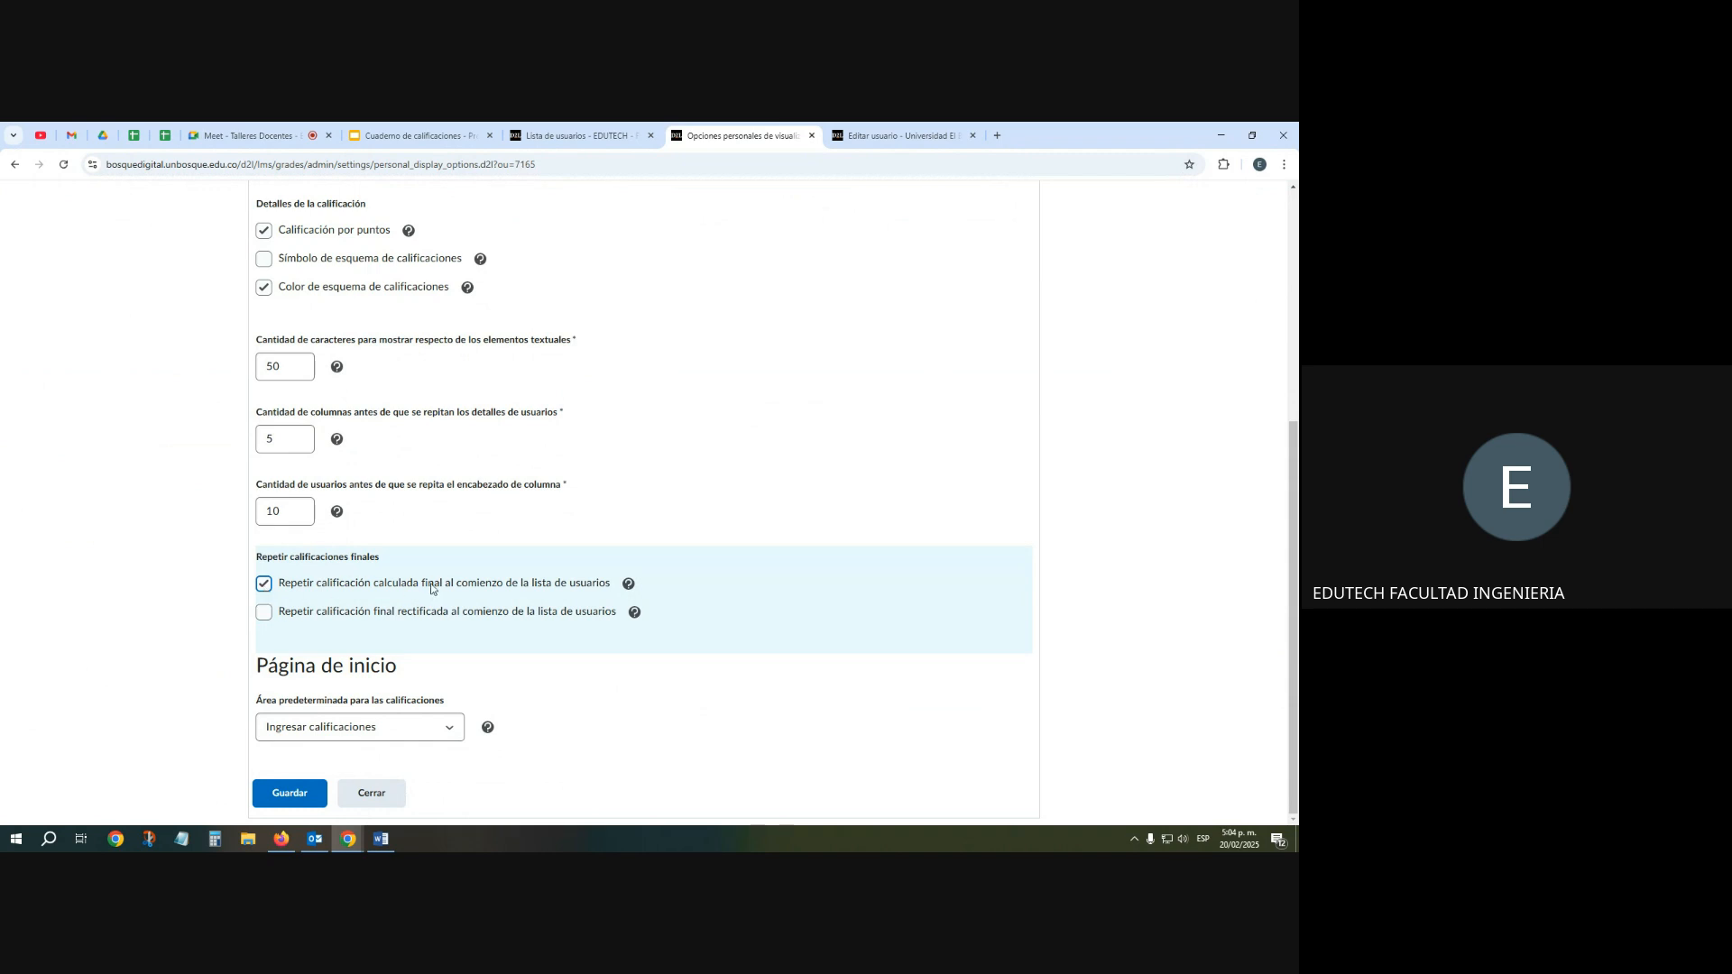
click(300, 795)
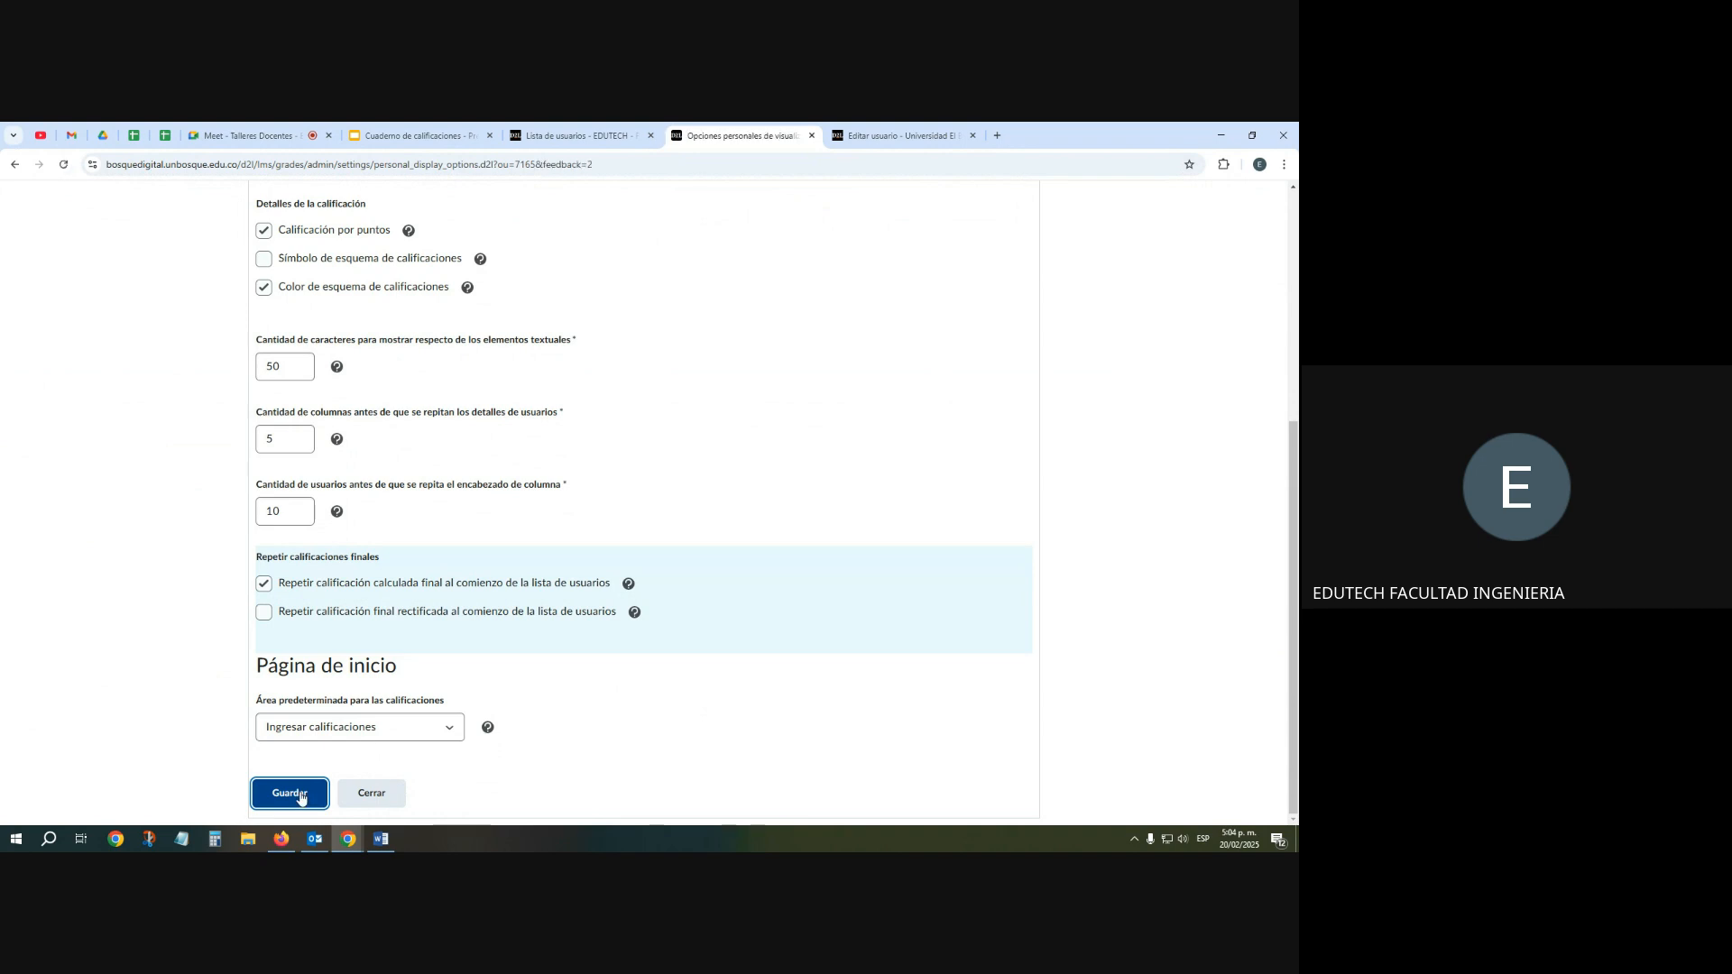
click(374, 800)
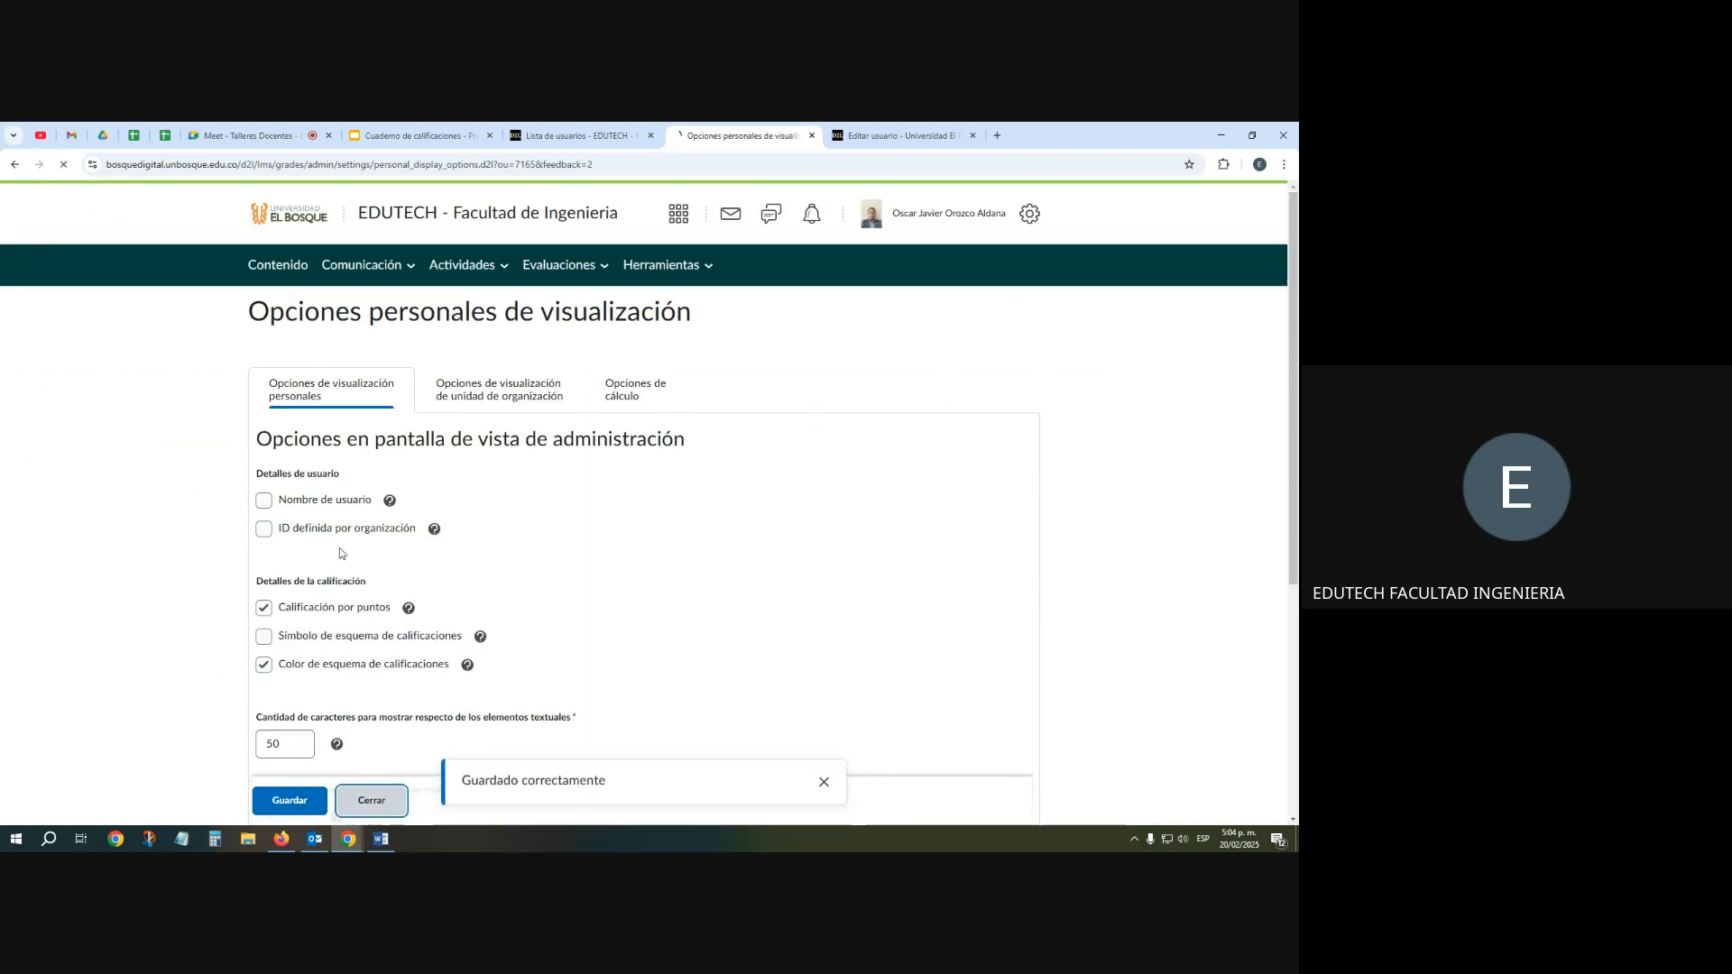
click(289, 311)
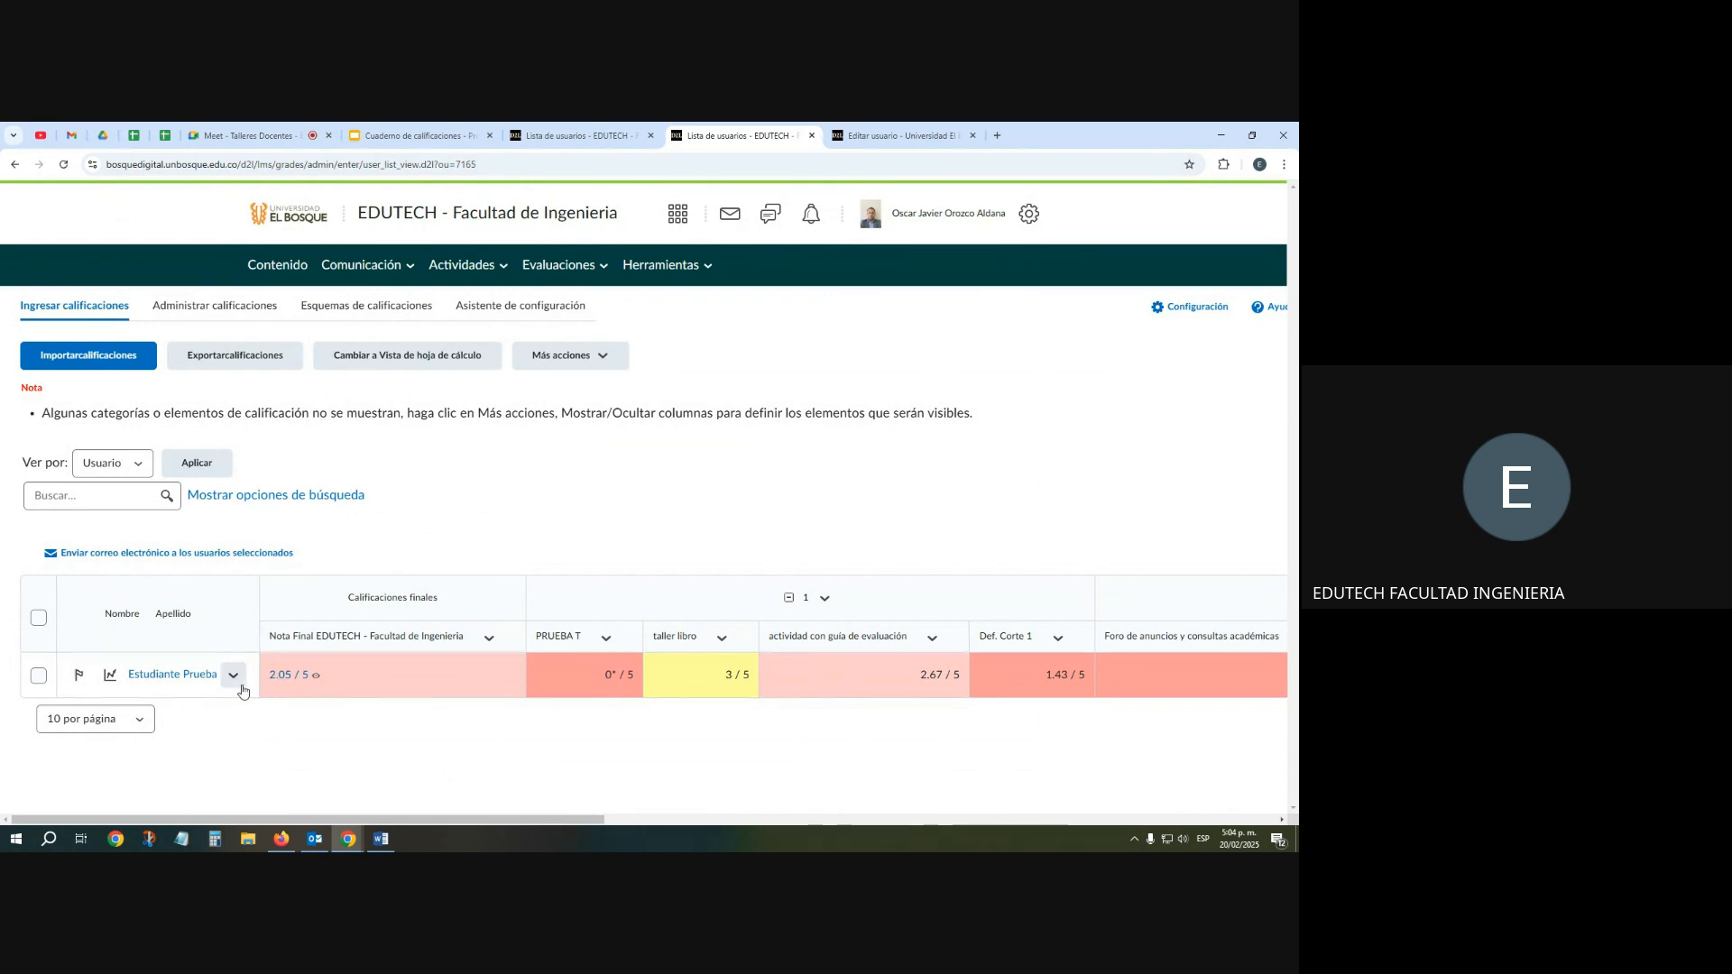
drag(374, 821, 333, 689)
drag(566, 828, 735, 826)
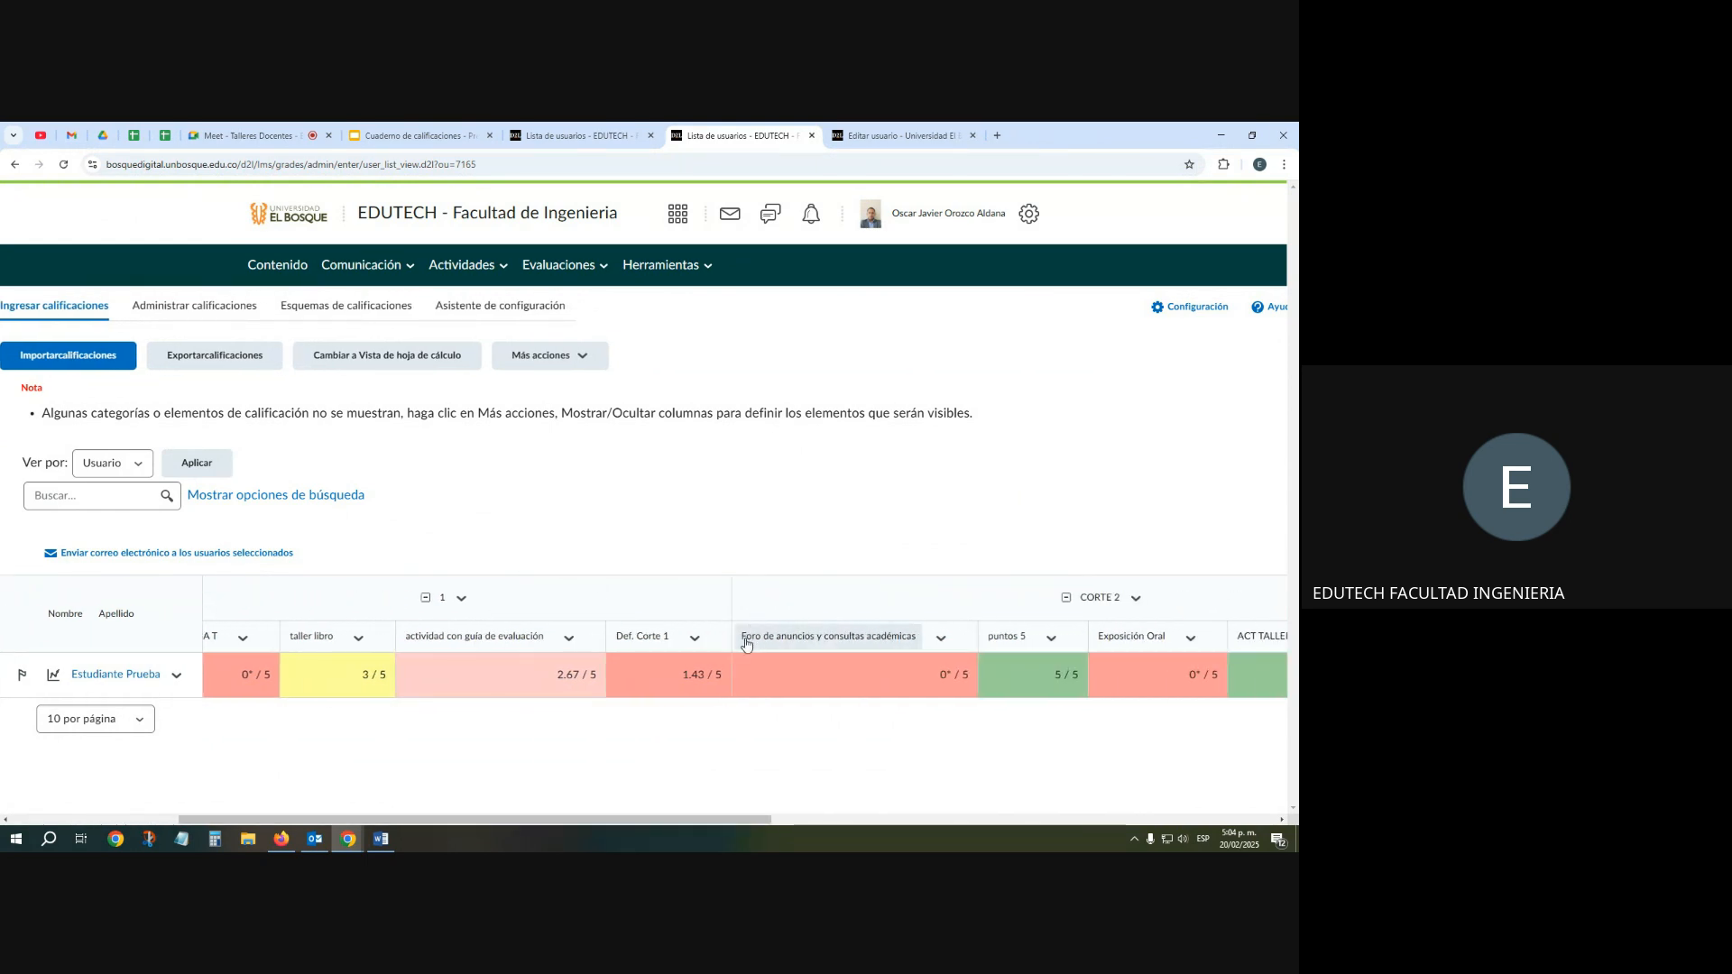
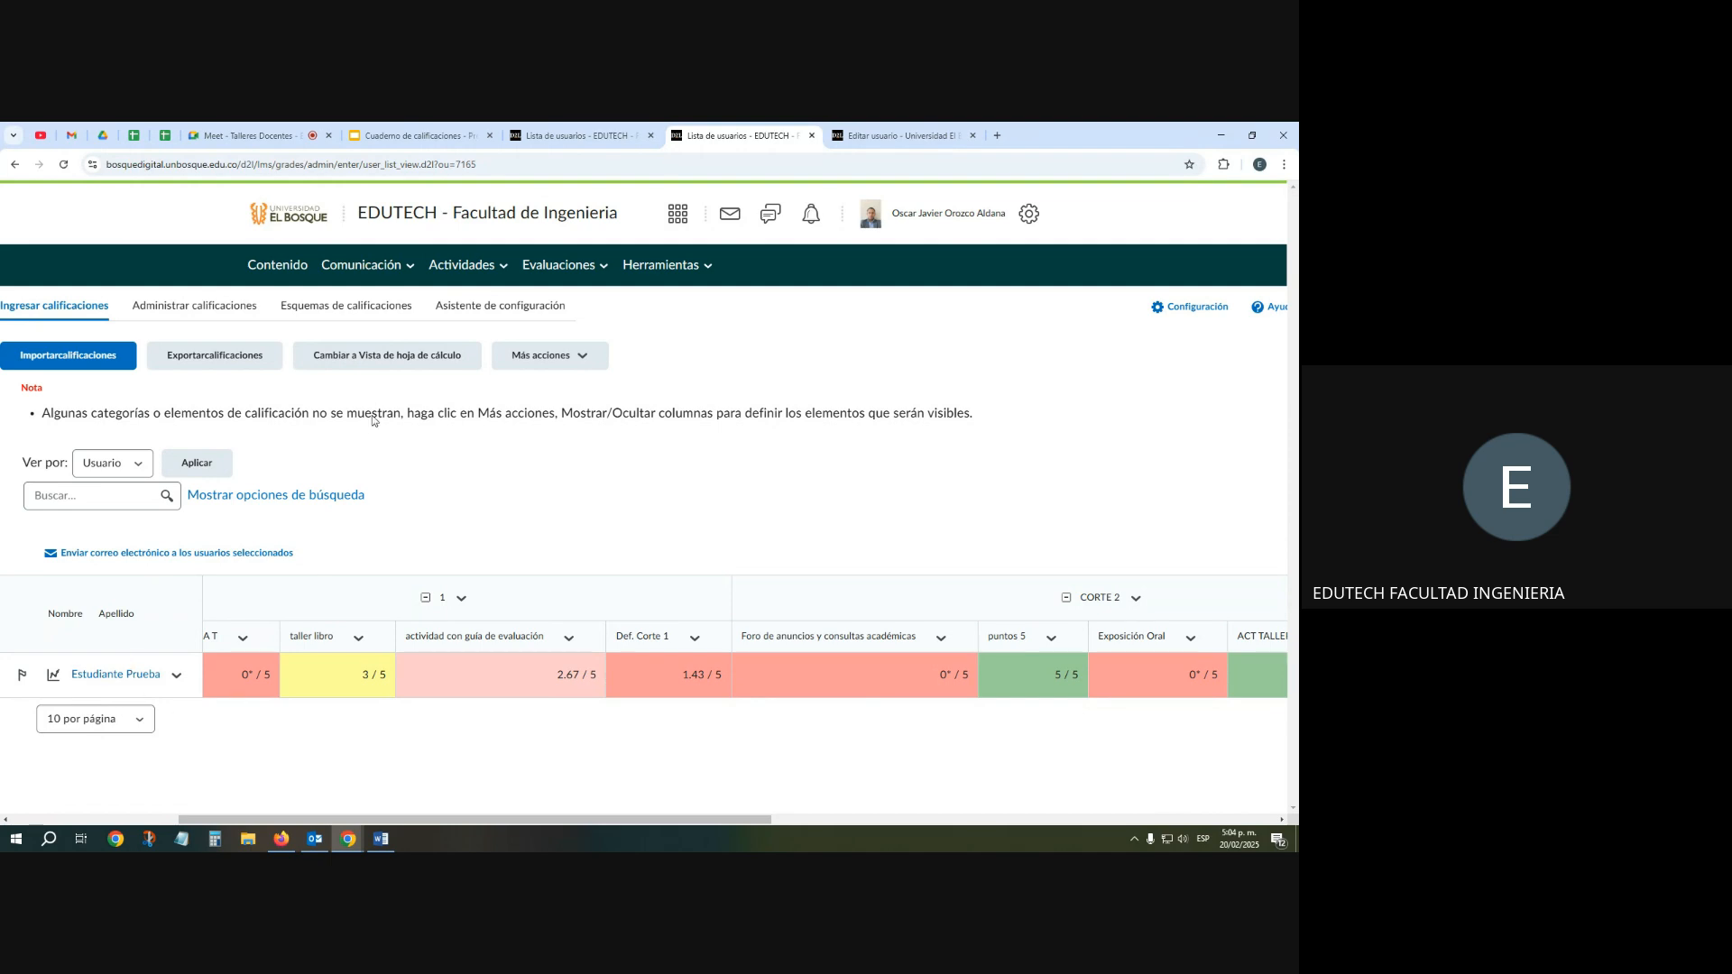
Switch the grade list to spreadsheet view, open the taller libro grade for editing, and return to standard view
click(406, 357)
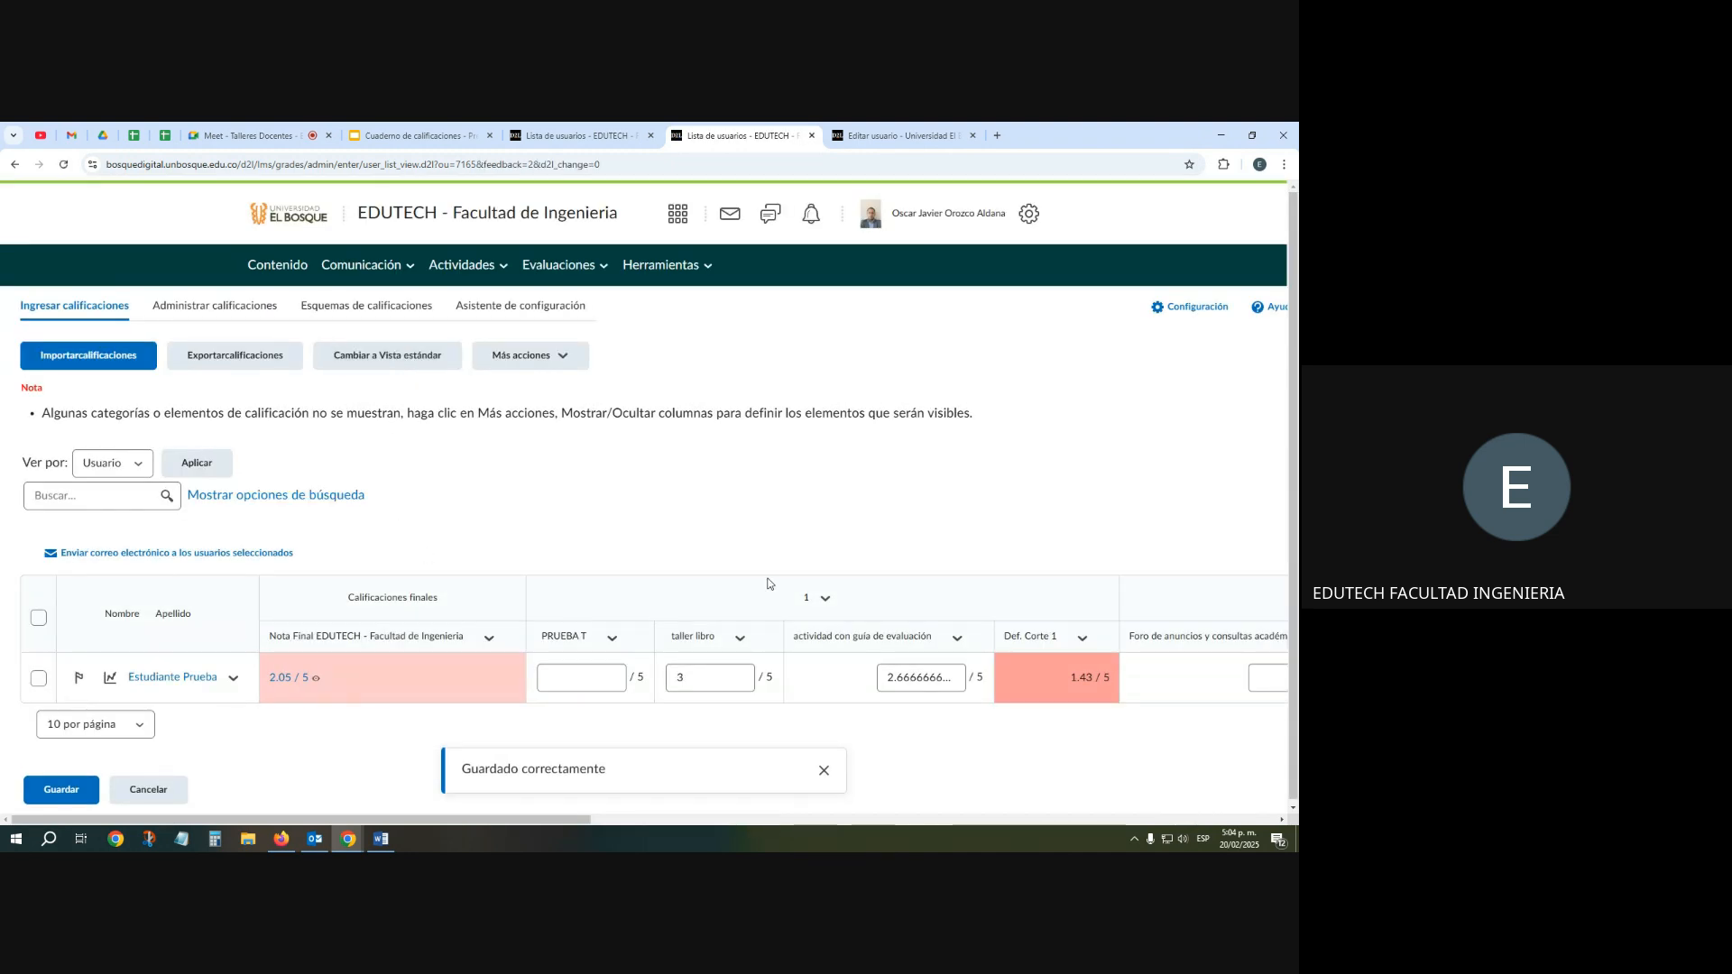
click(710, 674)
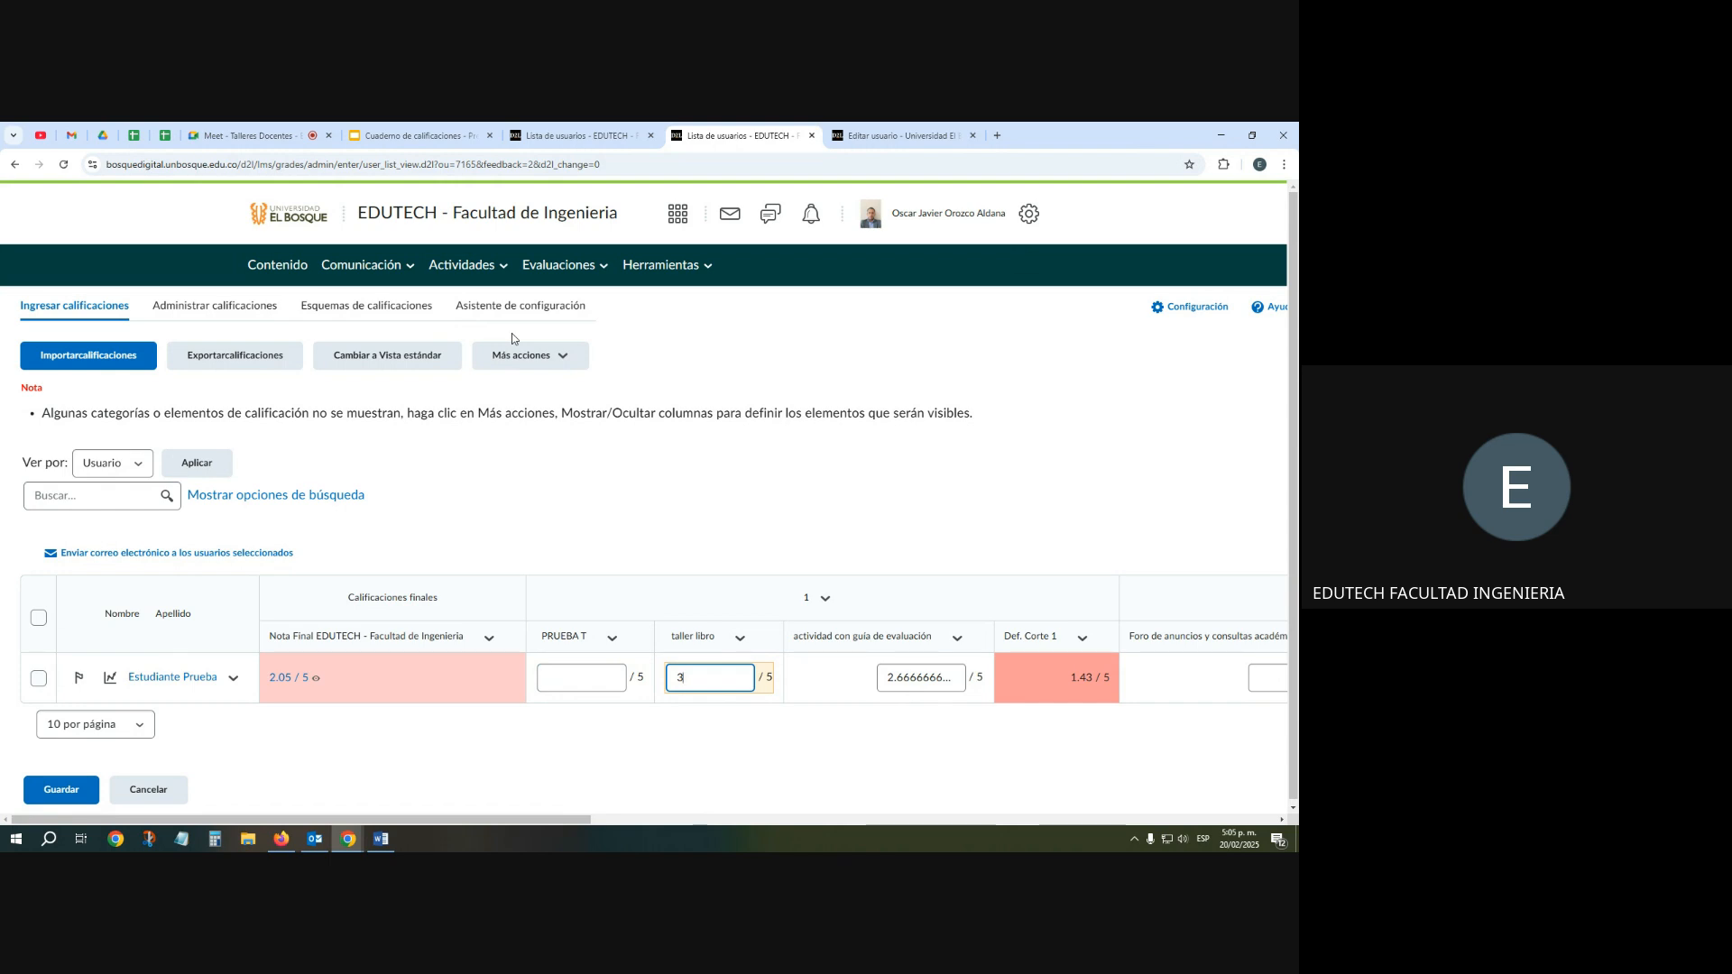
click(411, 365)
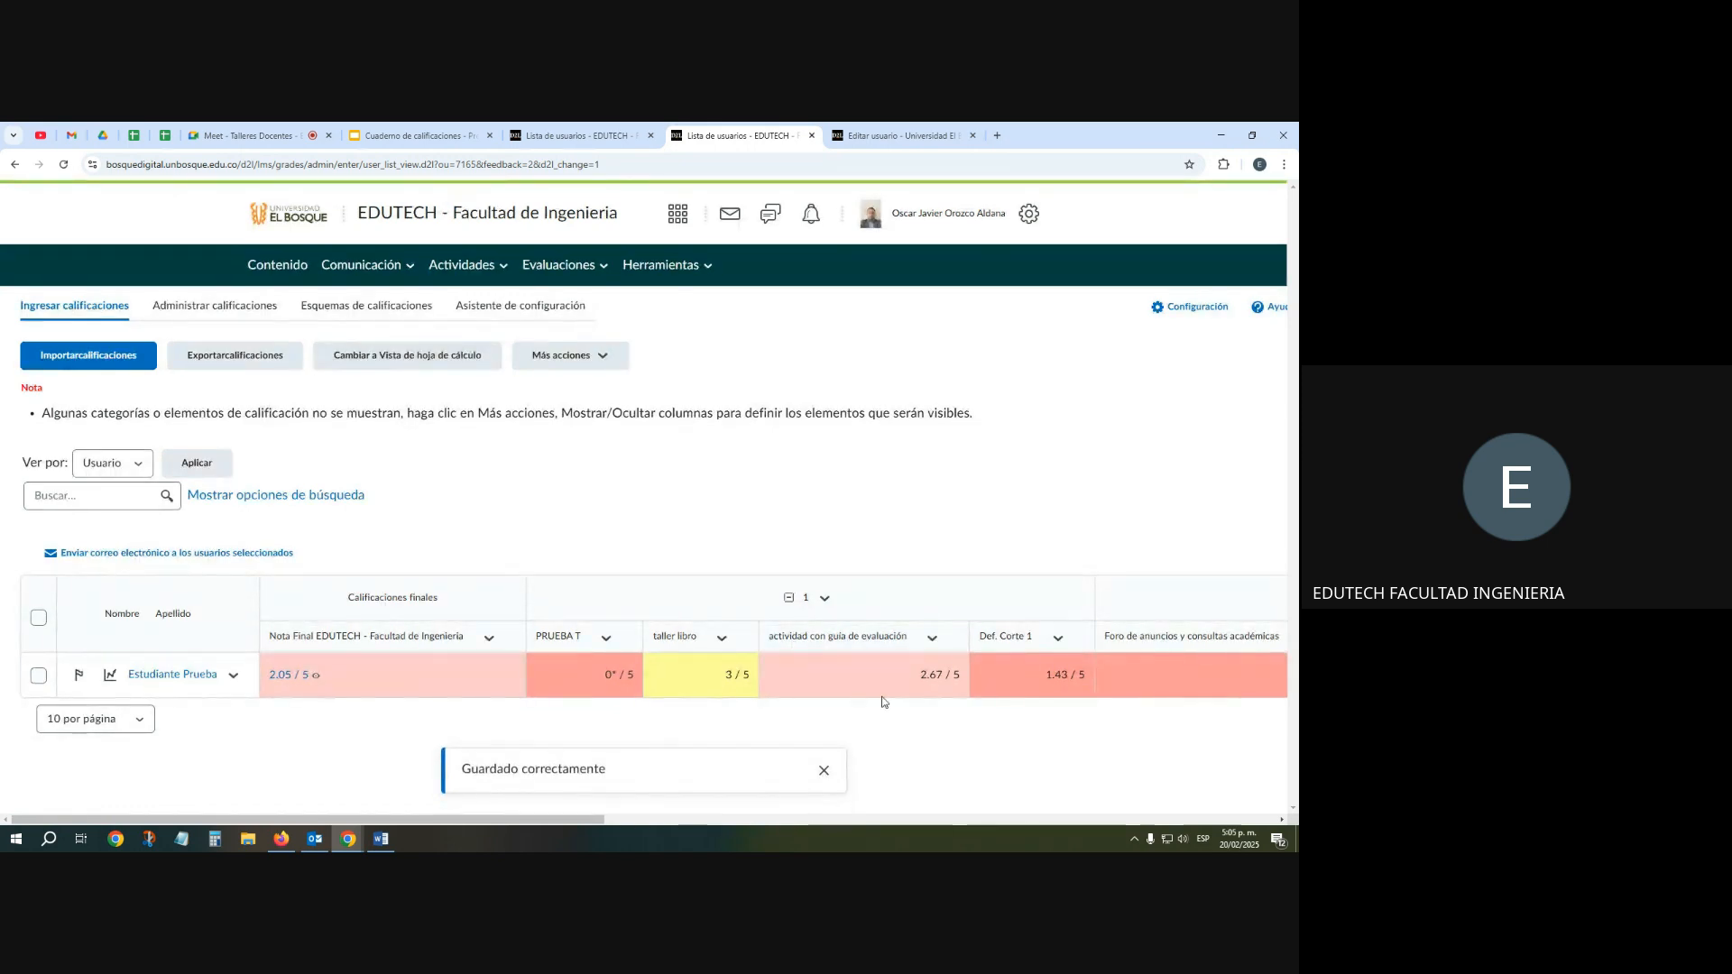
Open the grade export options and review the choices for user scope, sort order and user details
click(228, 361)
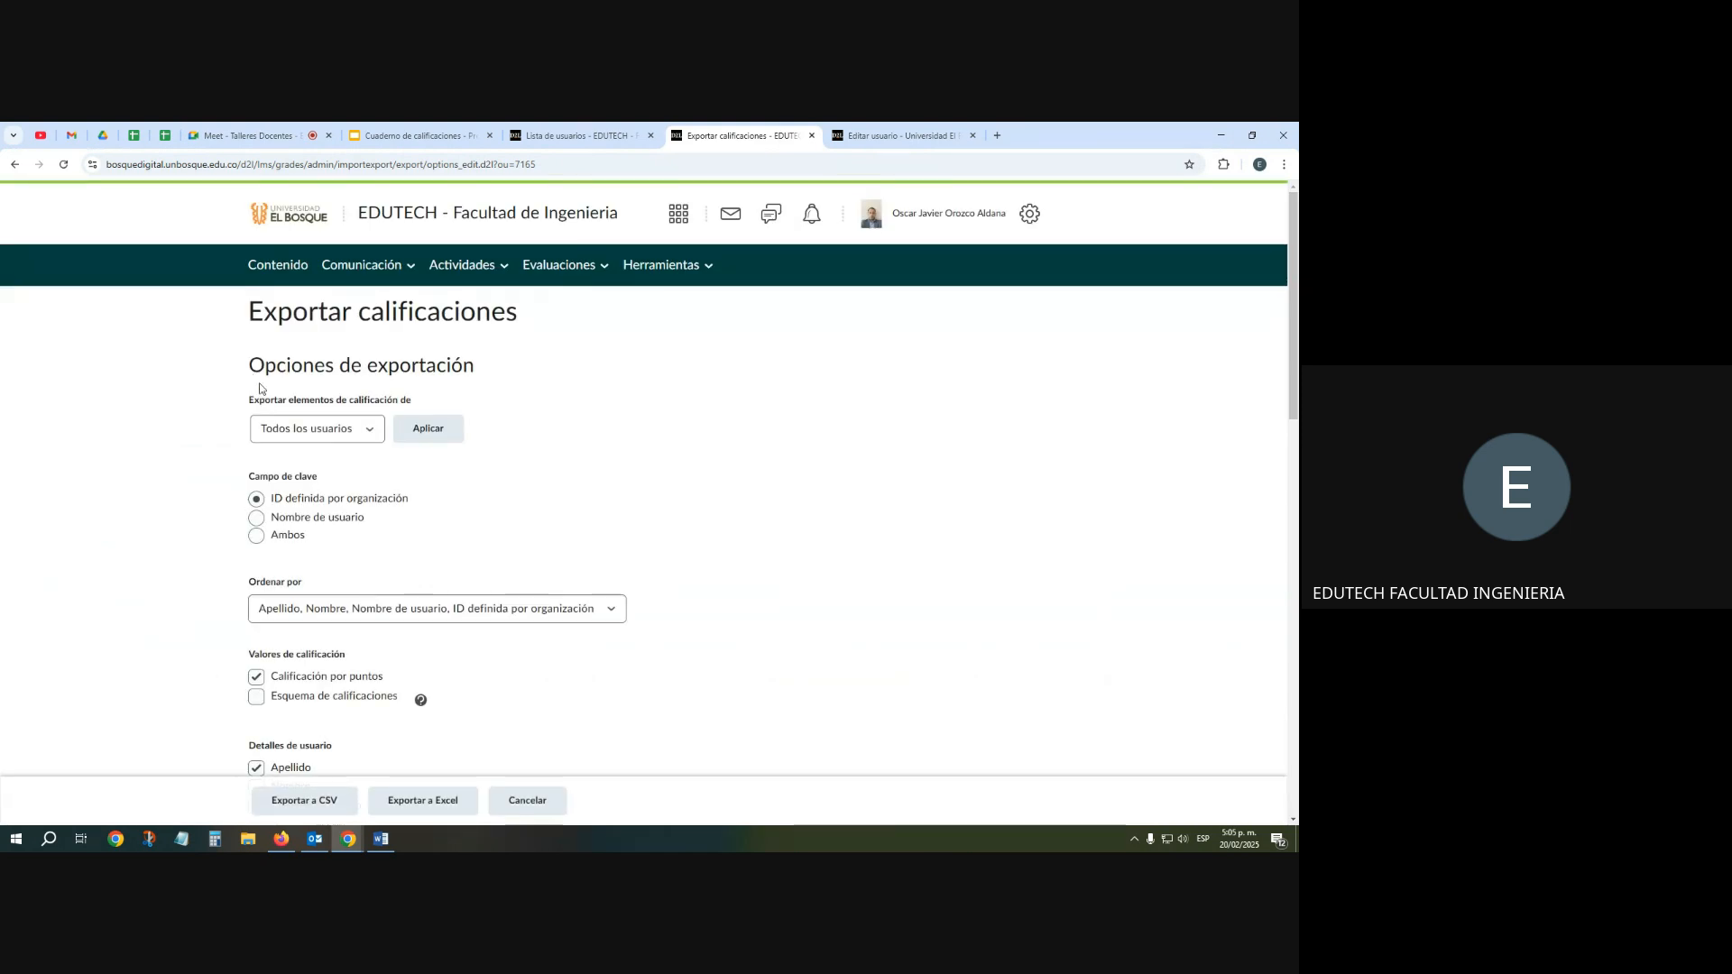
click(370, 431)
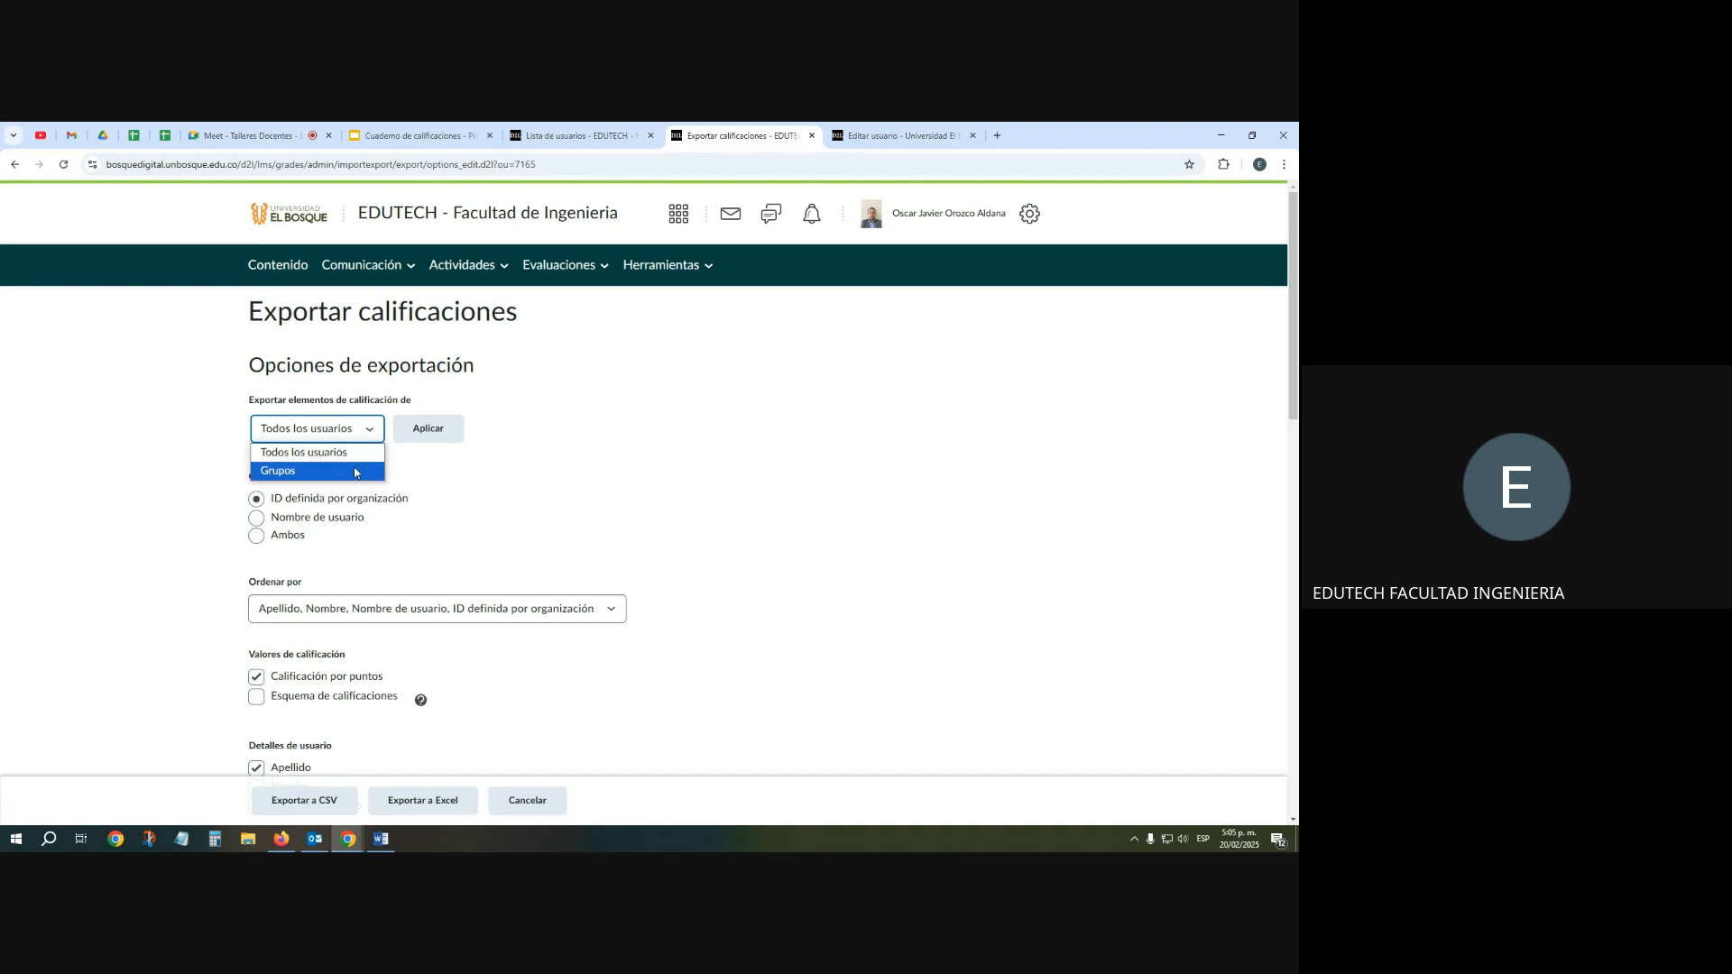
click(439, 466)
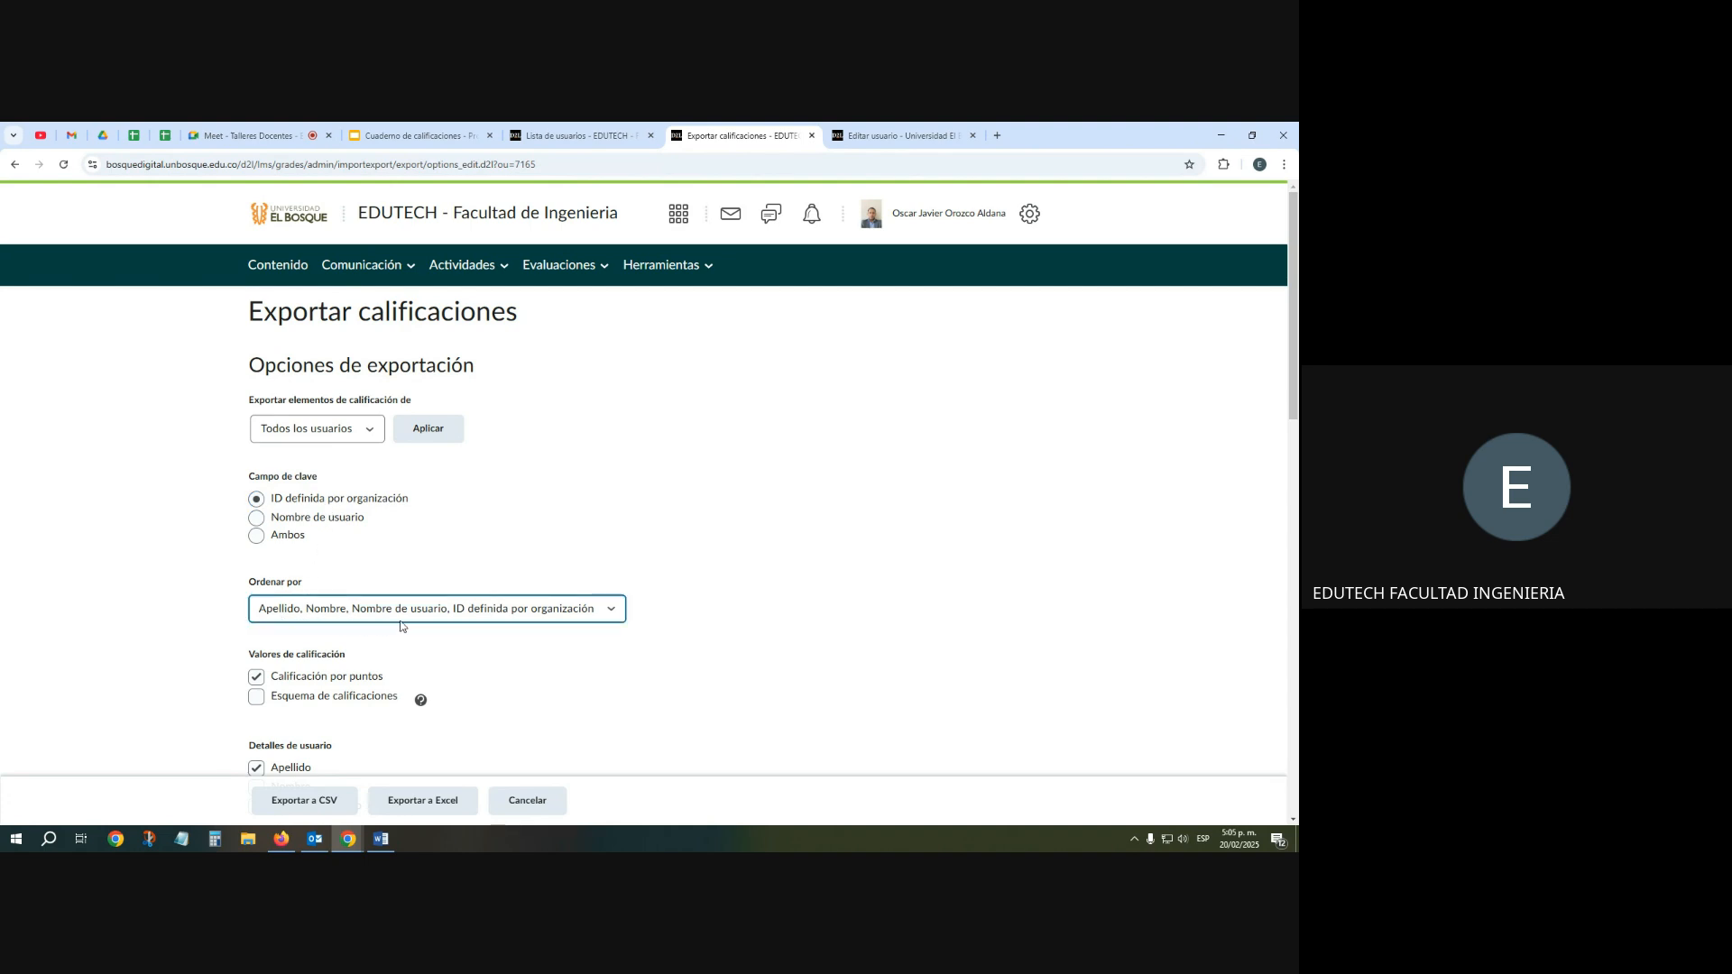
click(452, 613)
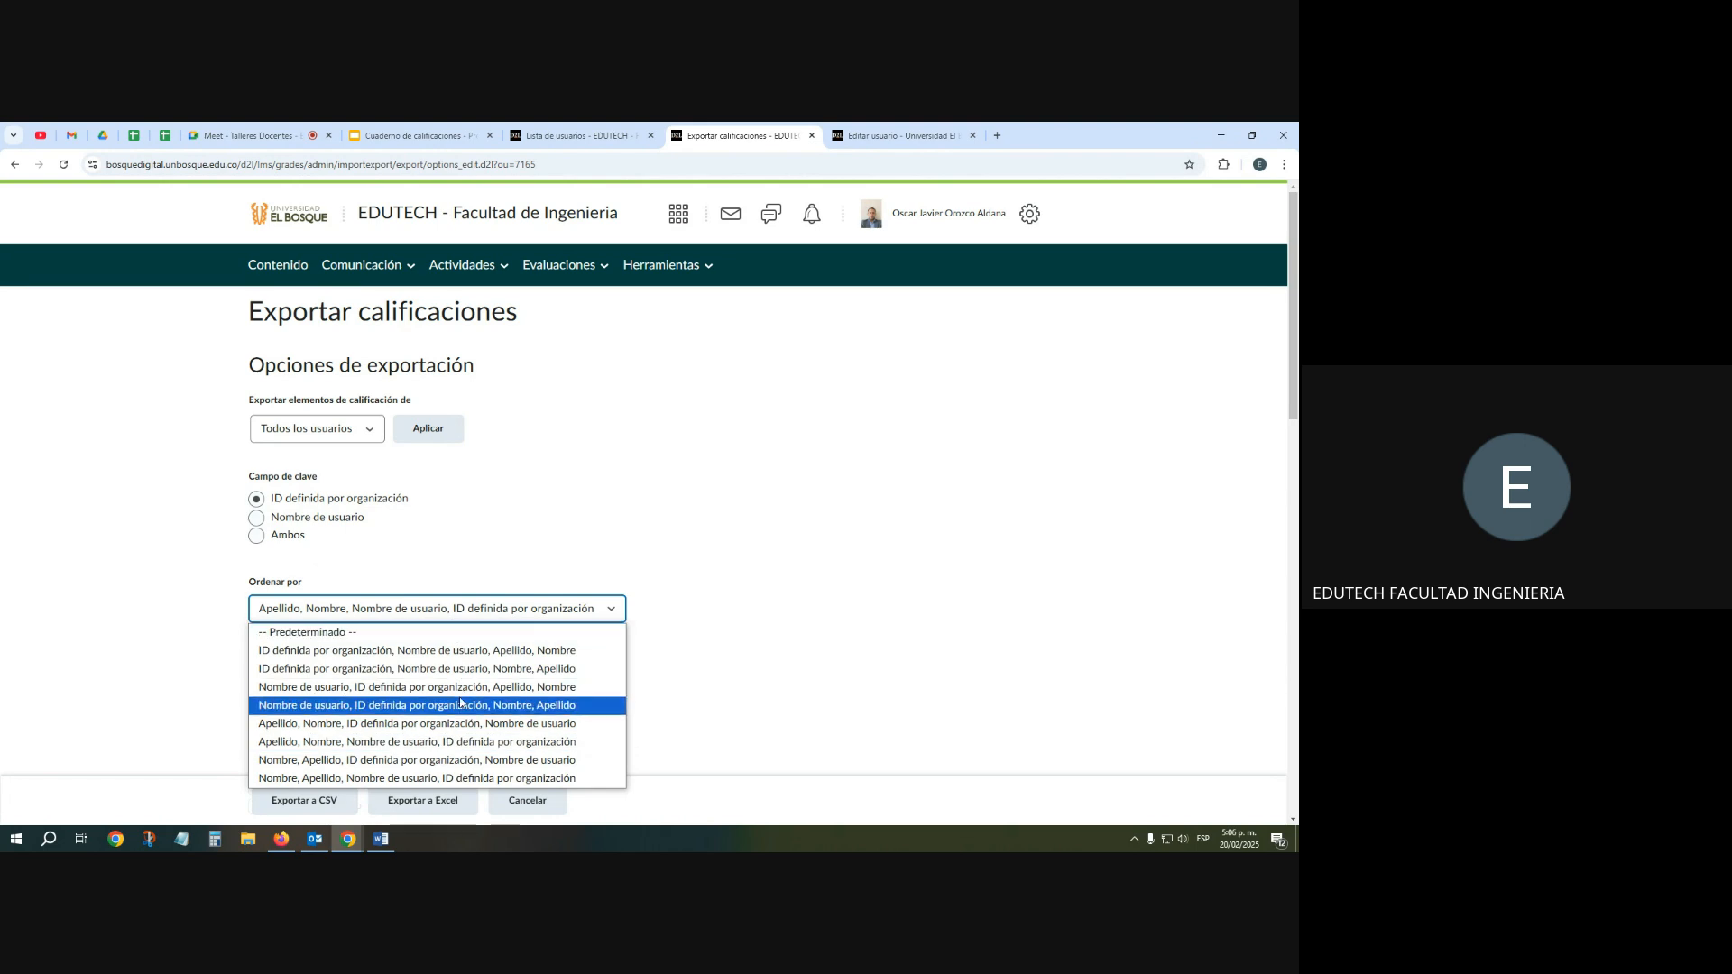
click(506, 514)
scroll(507, 511, down, 2)
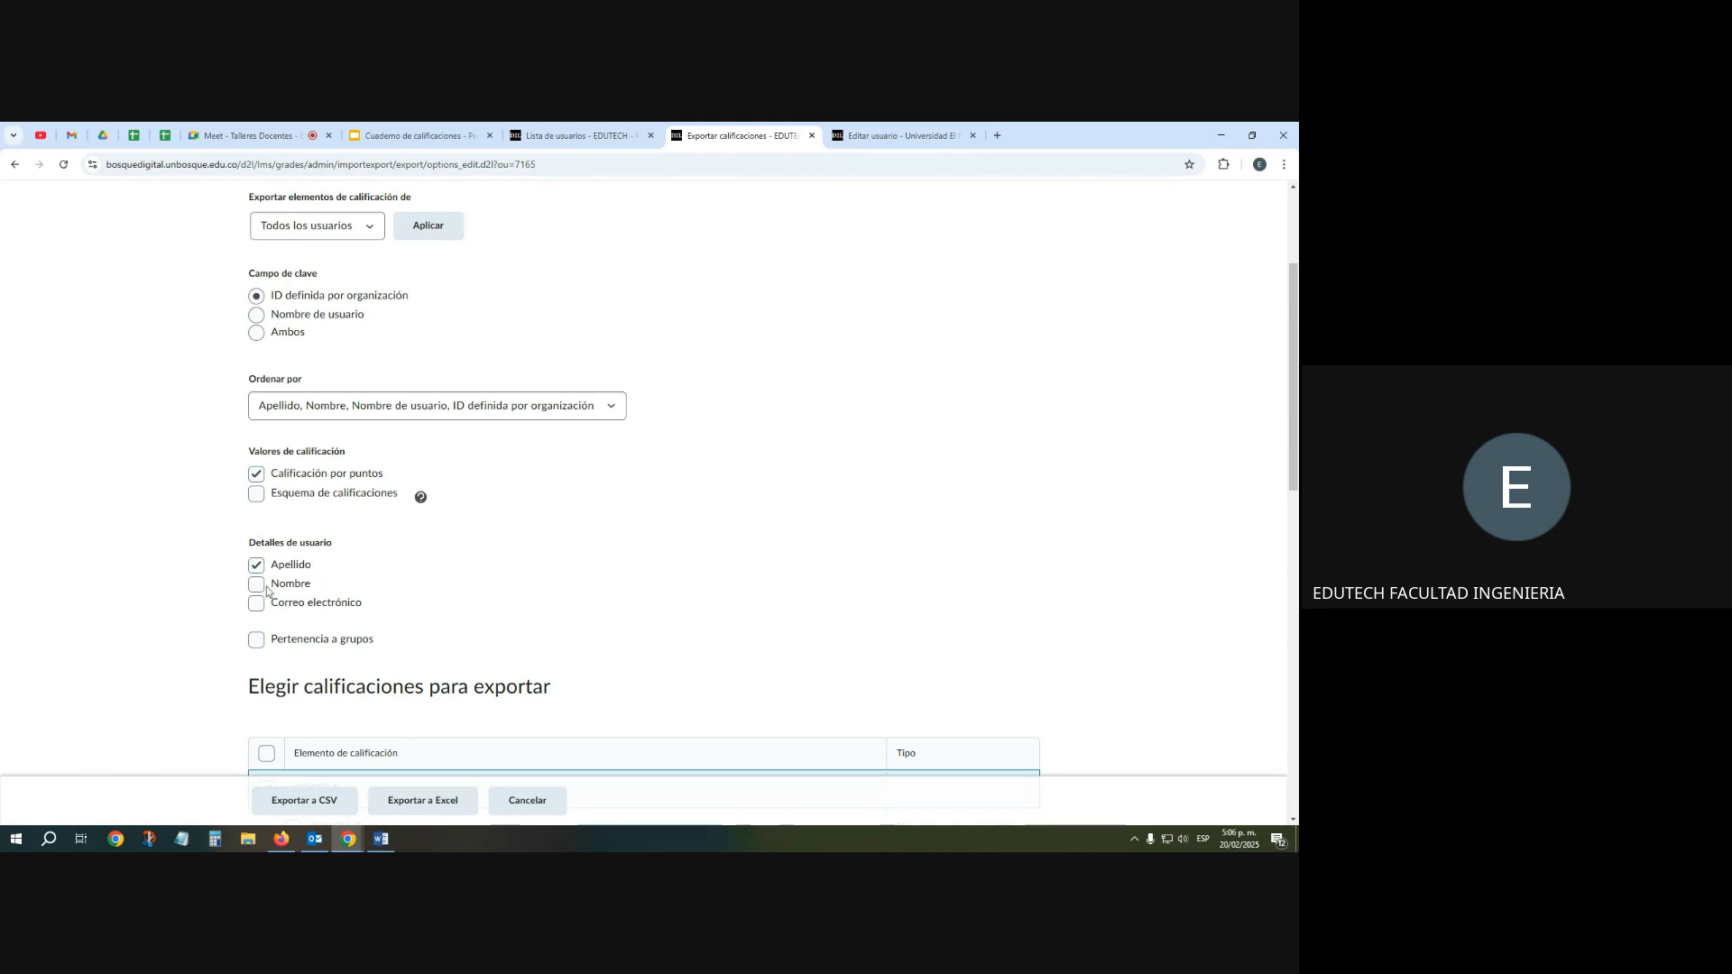
scroll(366, 568, down, 2)
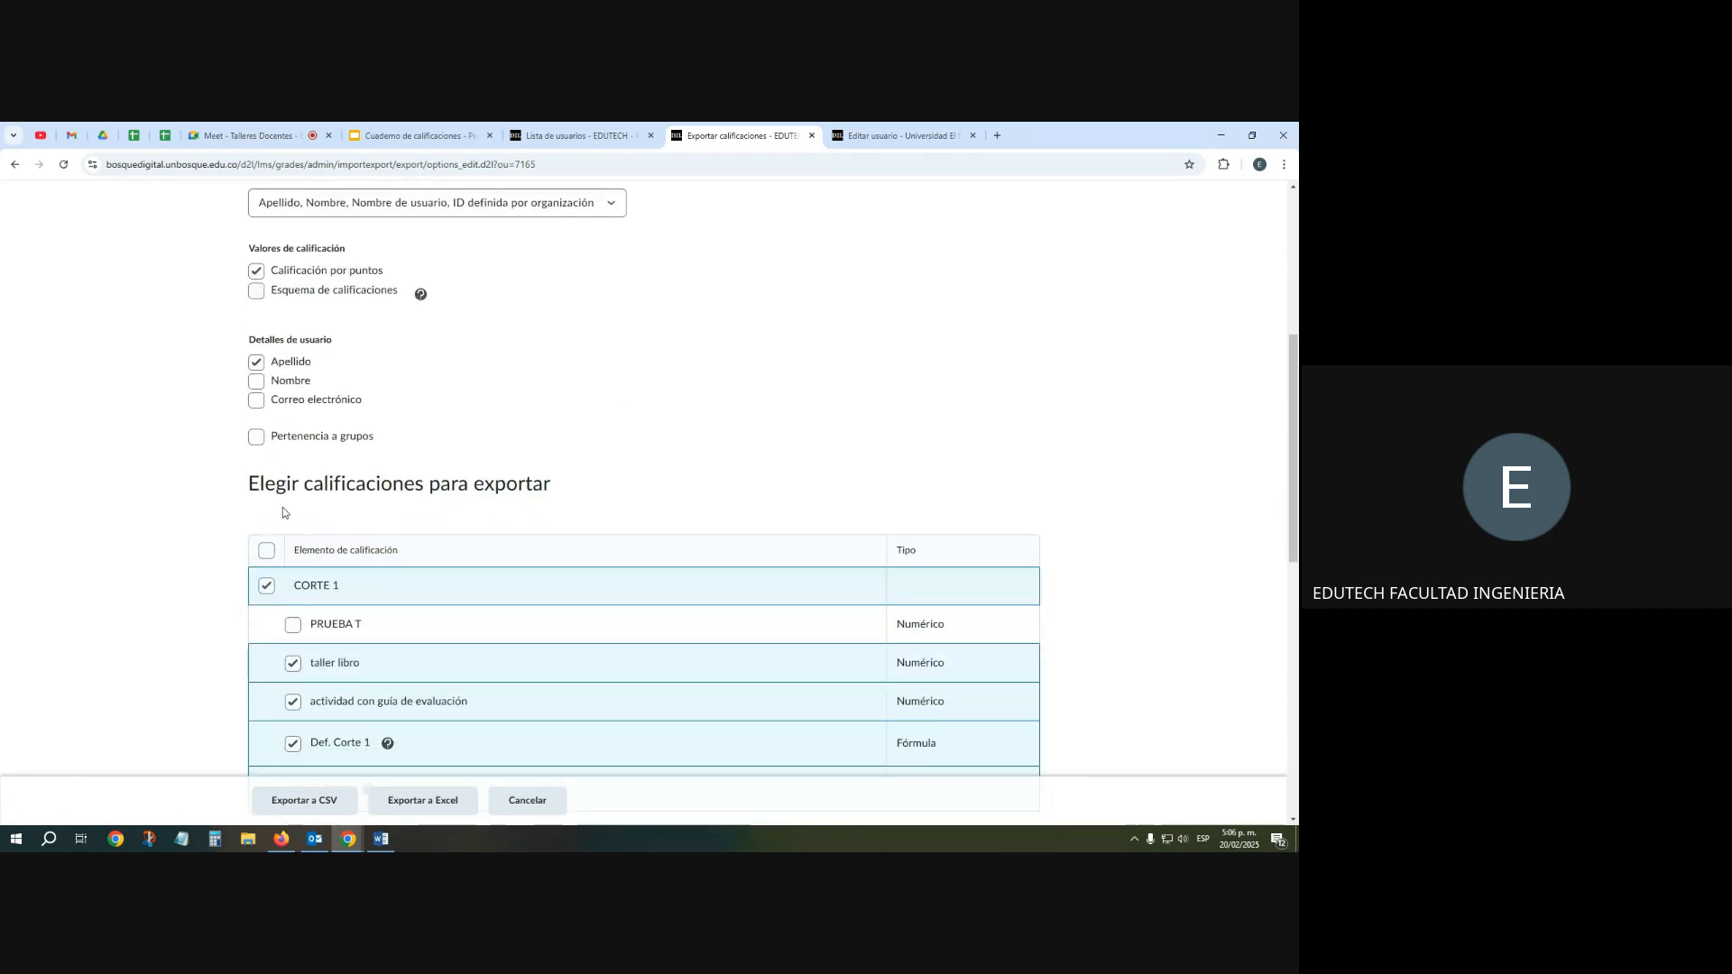
Clear all grade items from the export selection and select only PRUEBA T and Def. Corte 1 under CORTE 1
scroll(516, 512, down, 2)
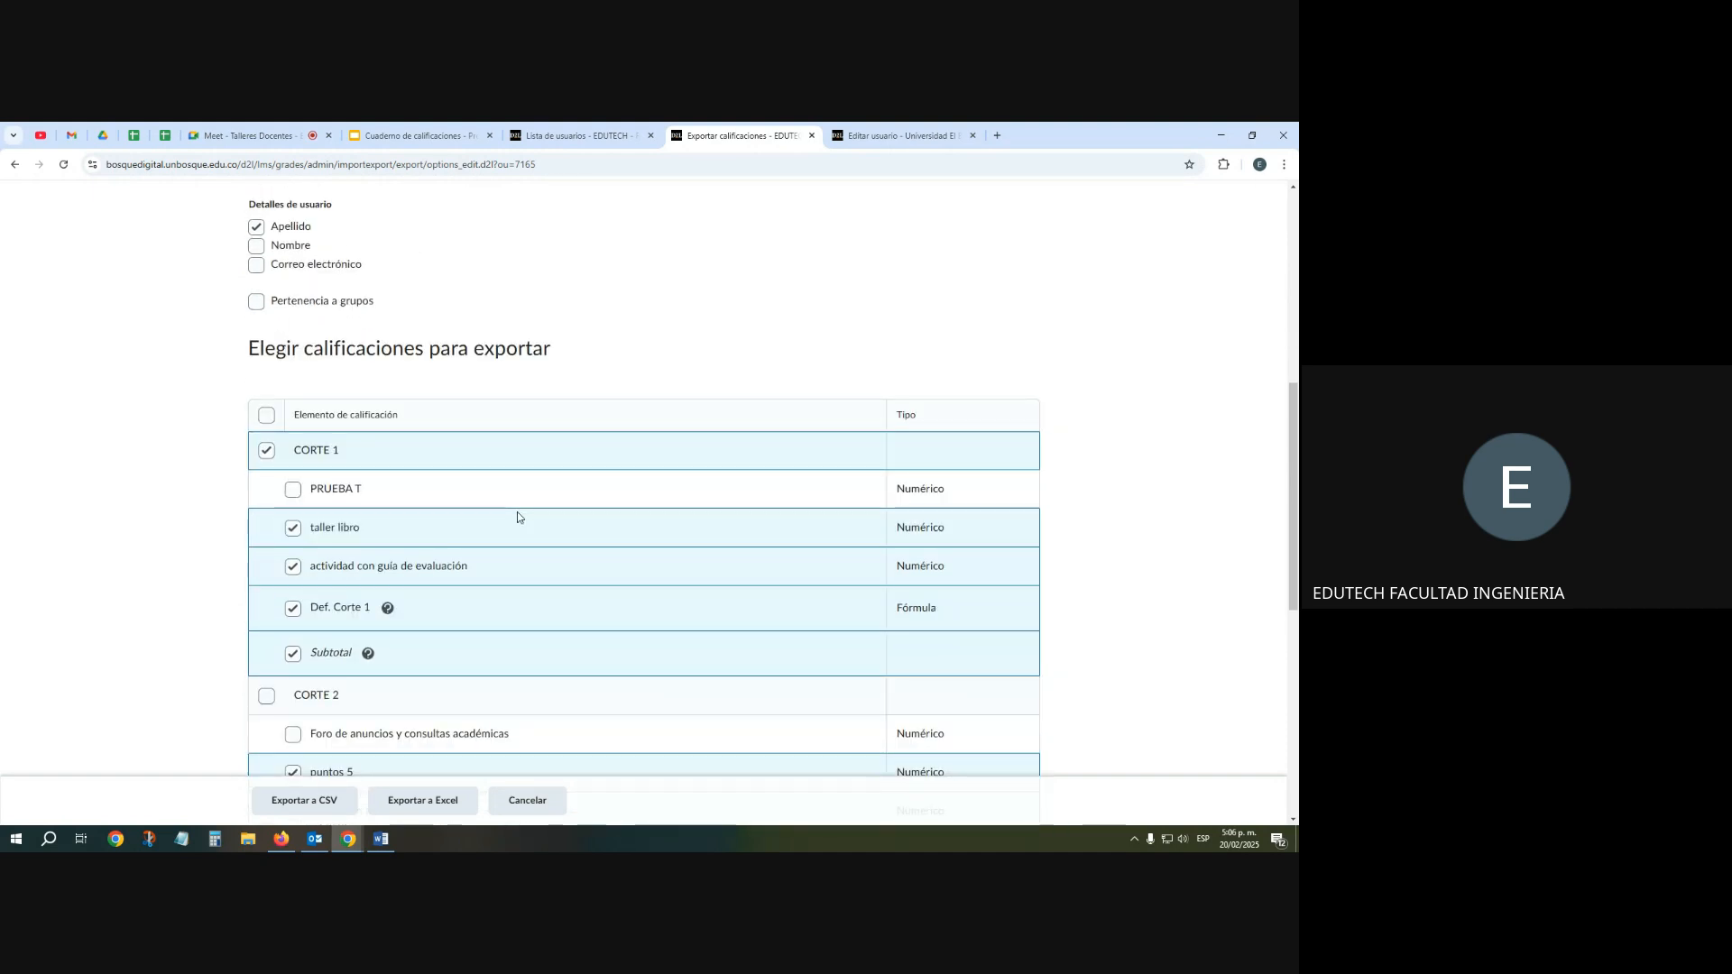
scroll(517, 511, down, 2)
click(265, 317)
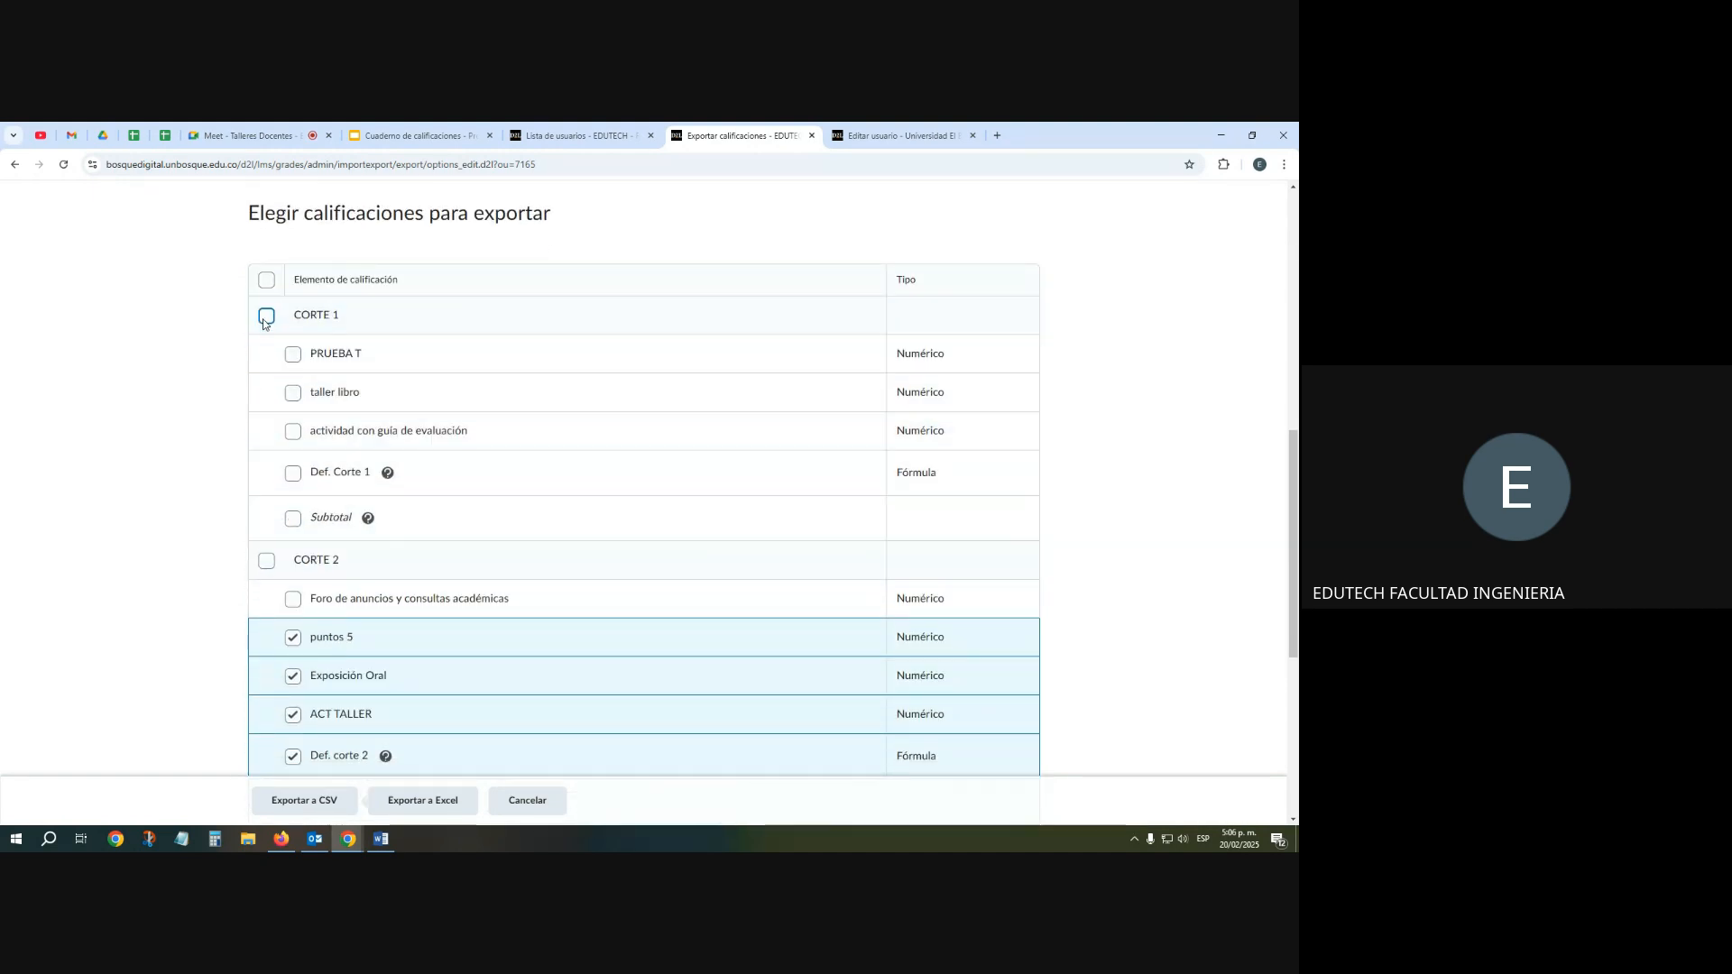
click(266, 283)
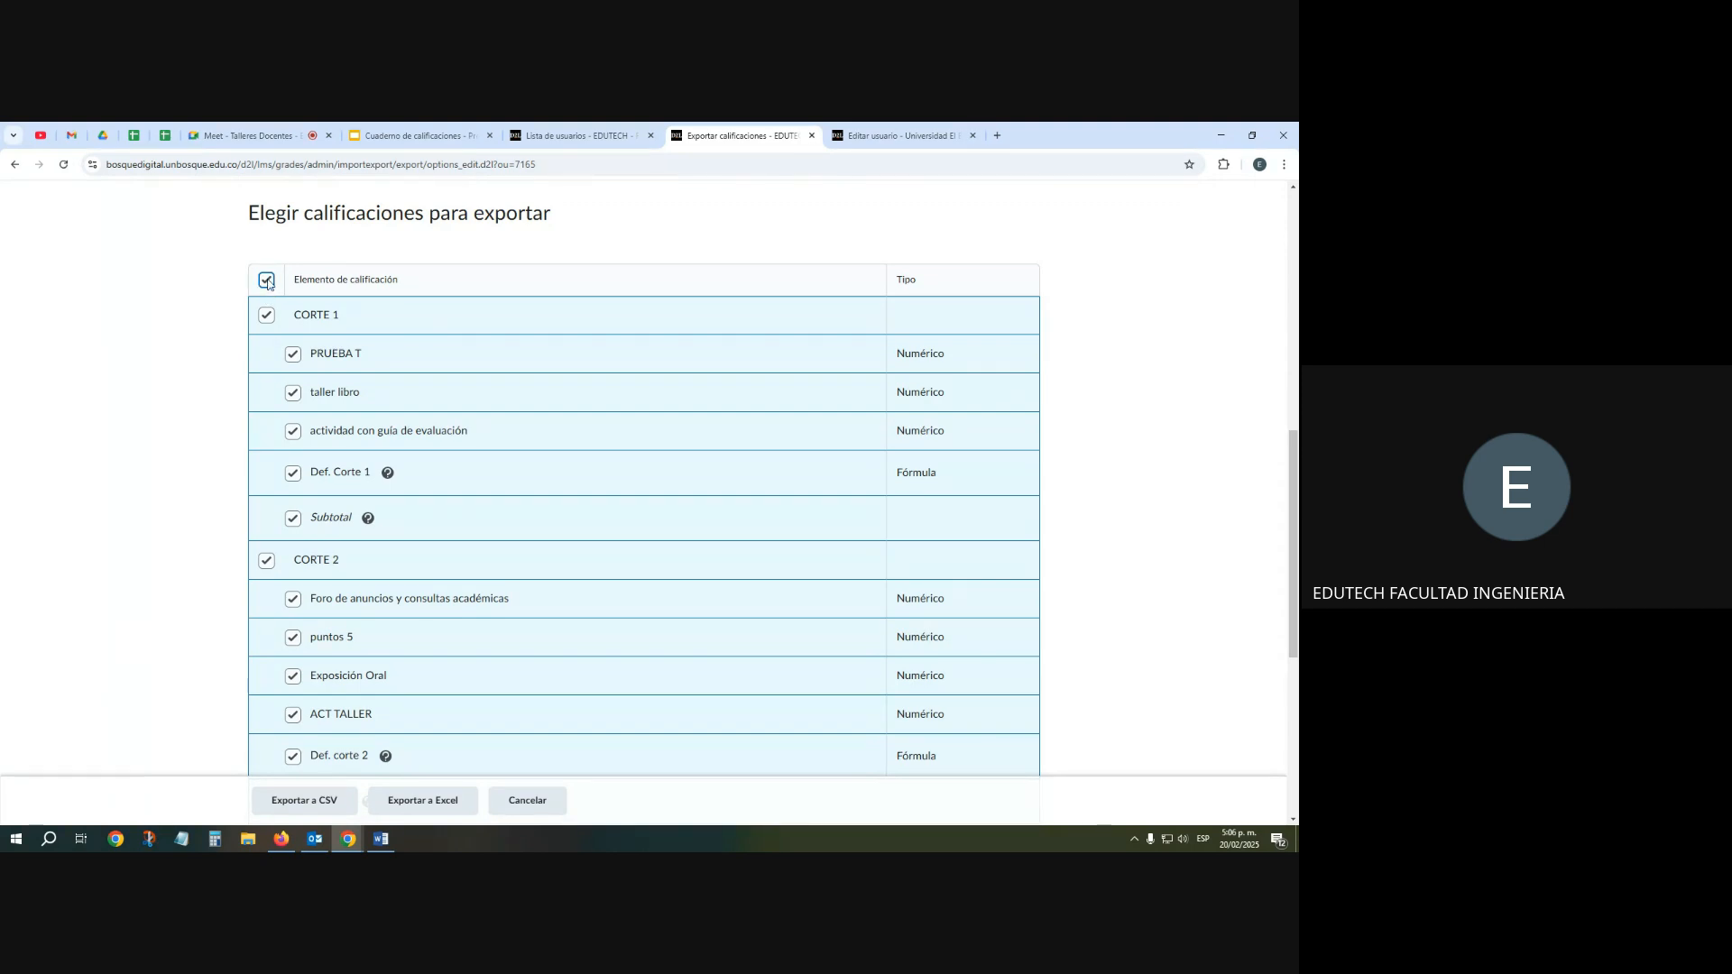
click(266, 283)
click(267, 316)
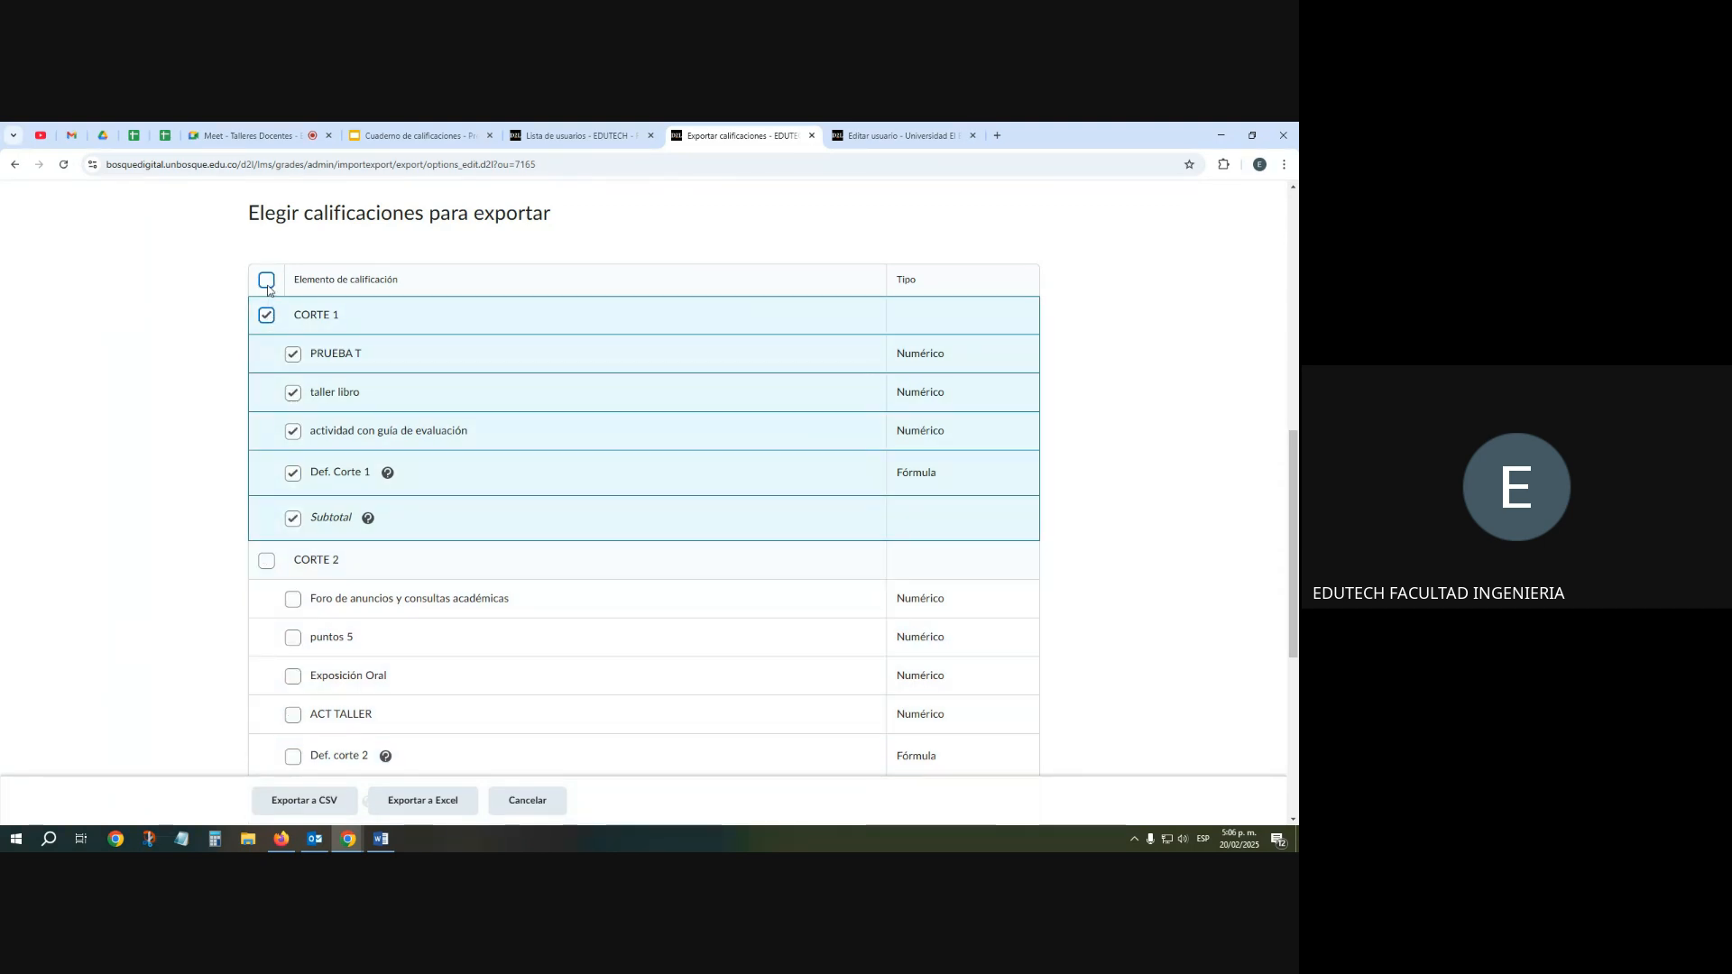
click(266, 280)
click(266, 280)
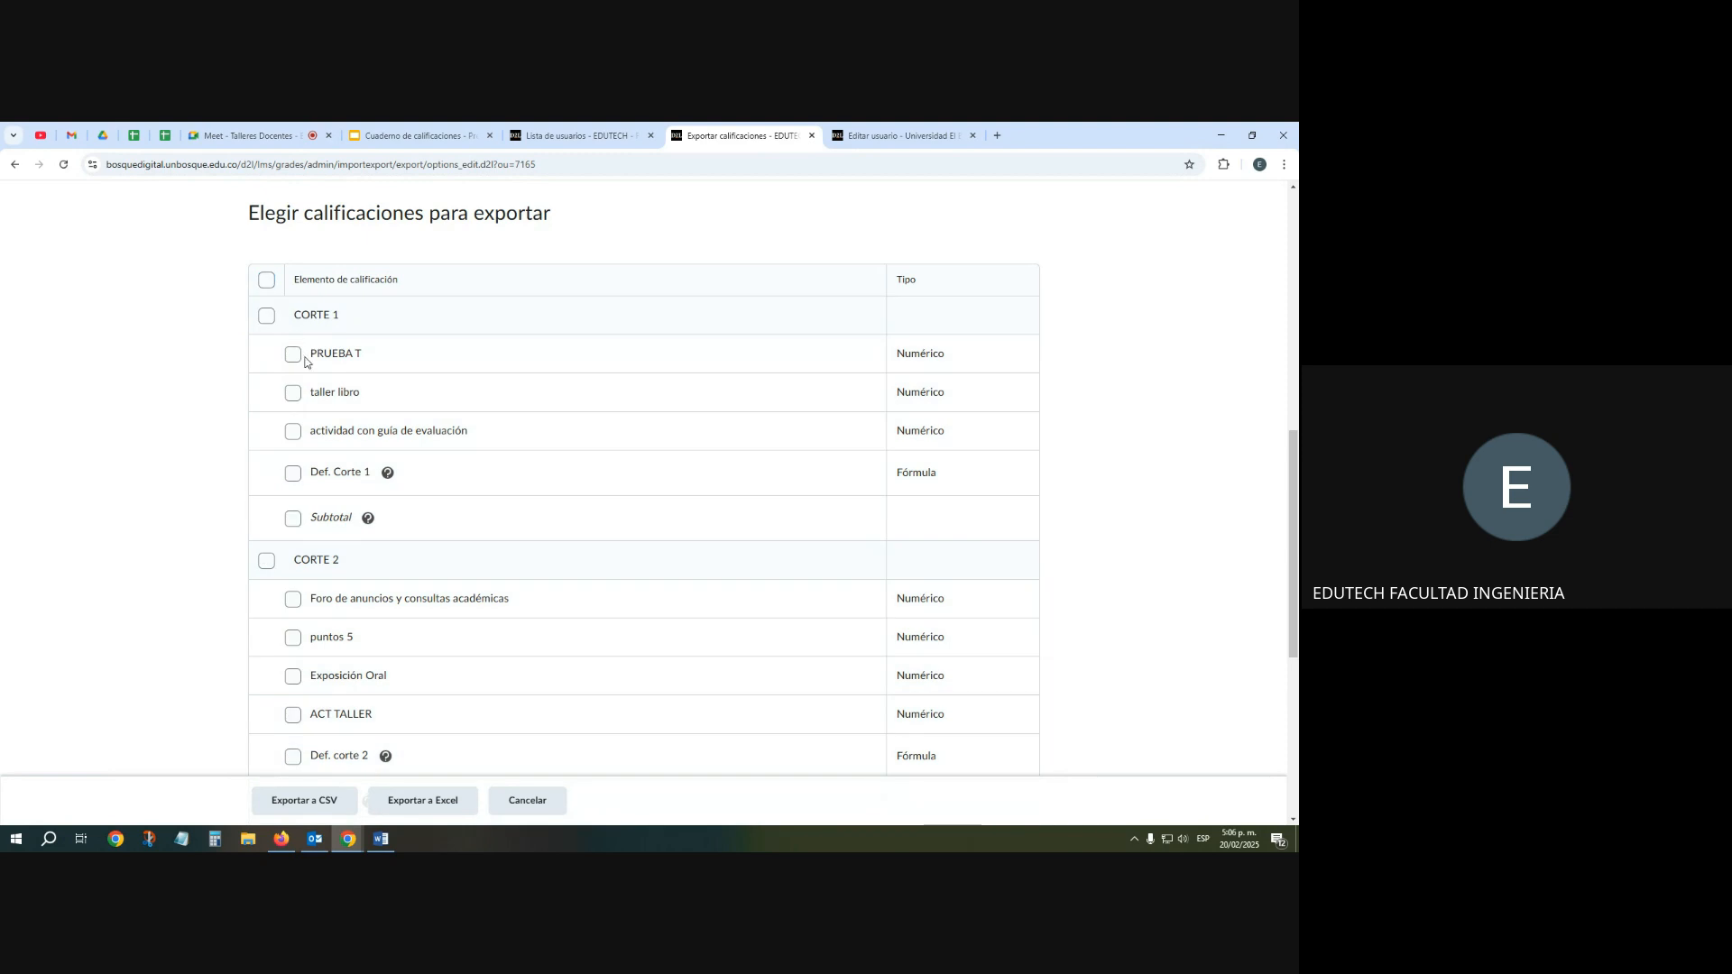
click(295, 355)
click(293, 471)
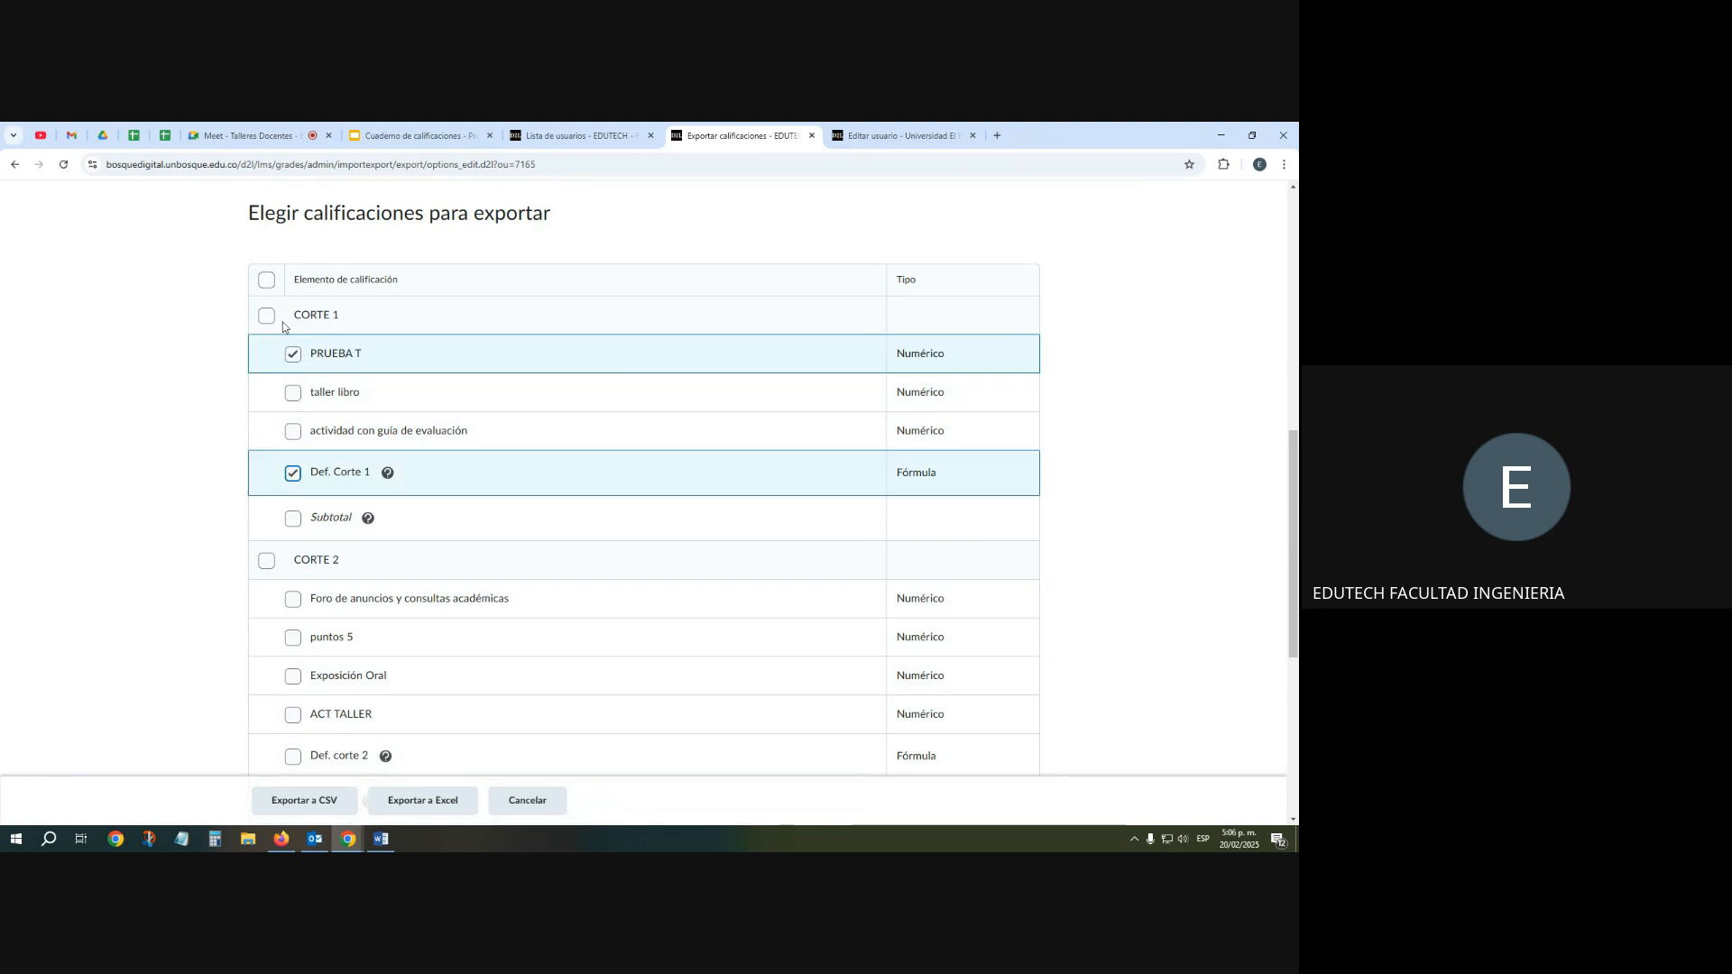
Clear the export selection and select the whole CORTE 1 category, including all its items and the subtotal
click(265, 282)
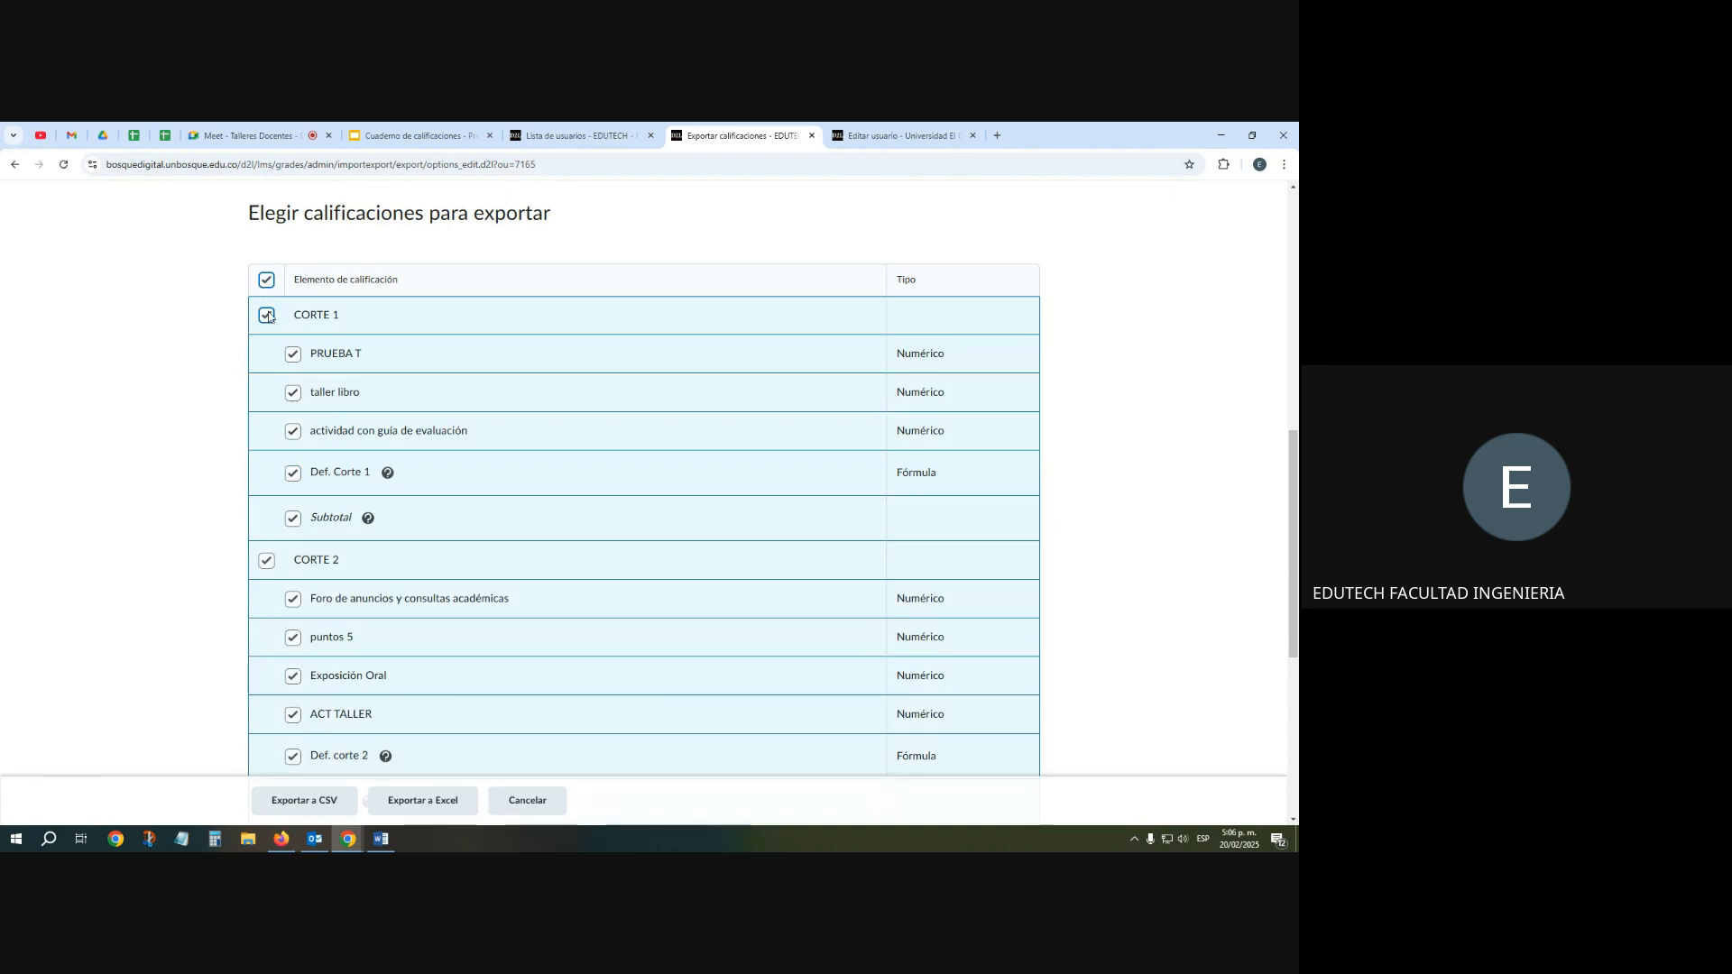
click(267, 283)
click(267, 315)
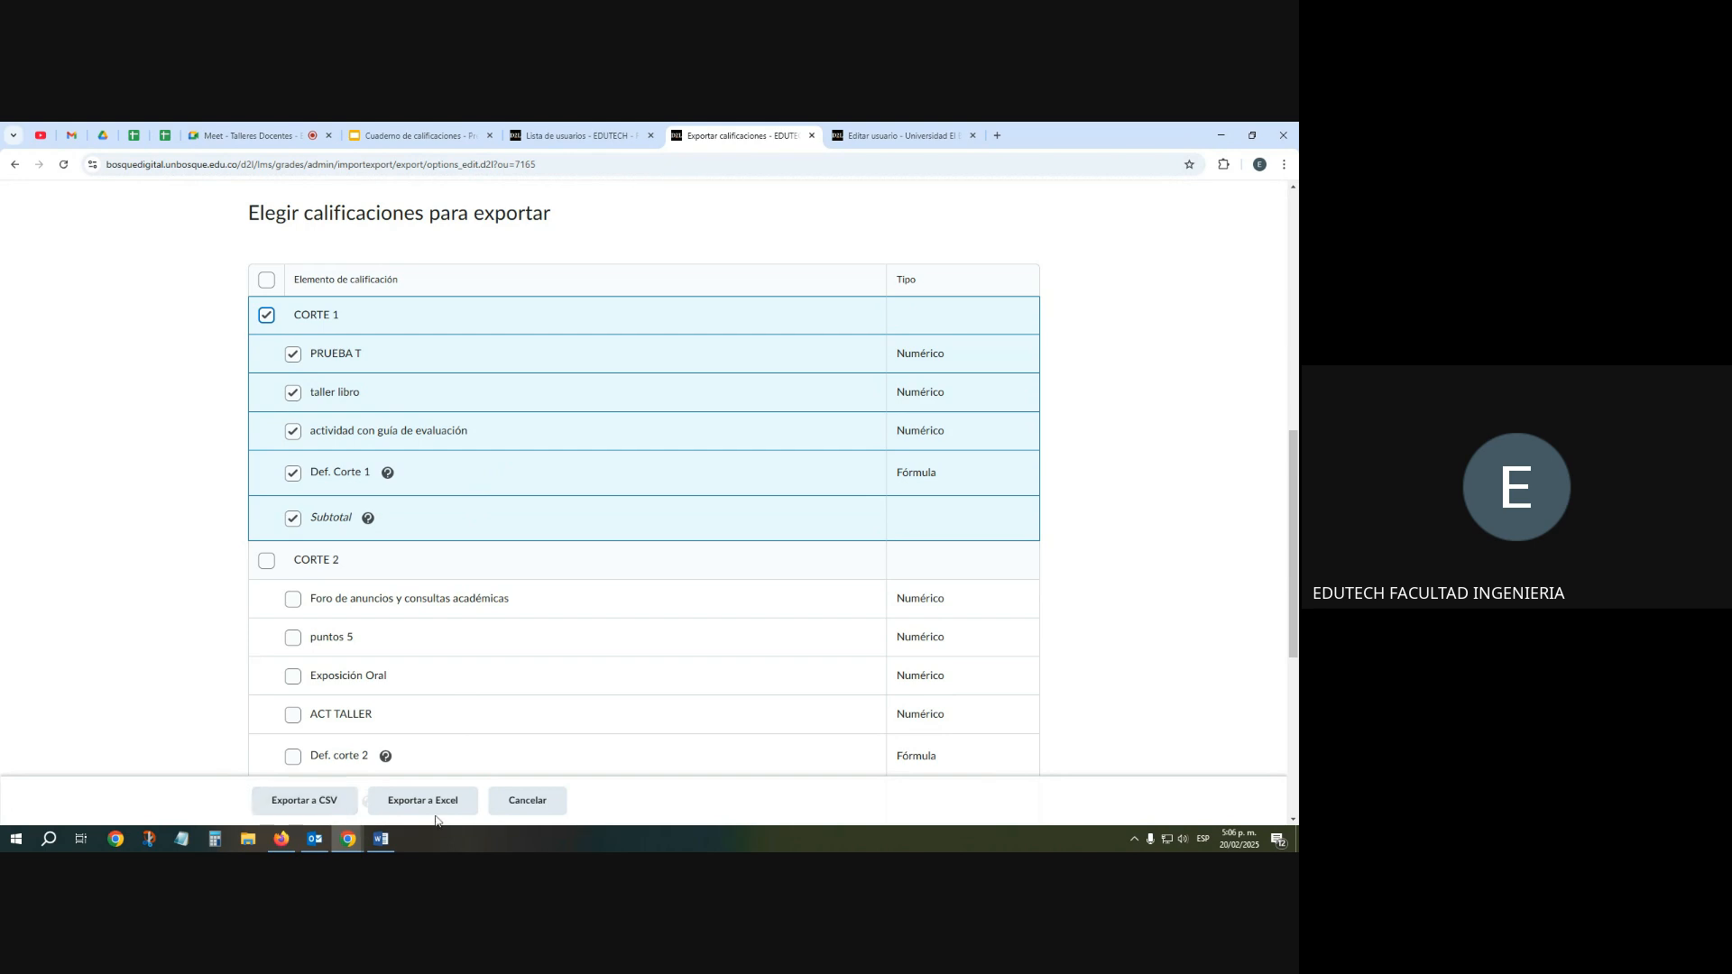
Export the selected grades to Excel, download the generated file and open it
click(339, 813)
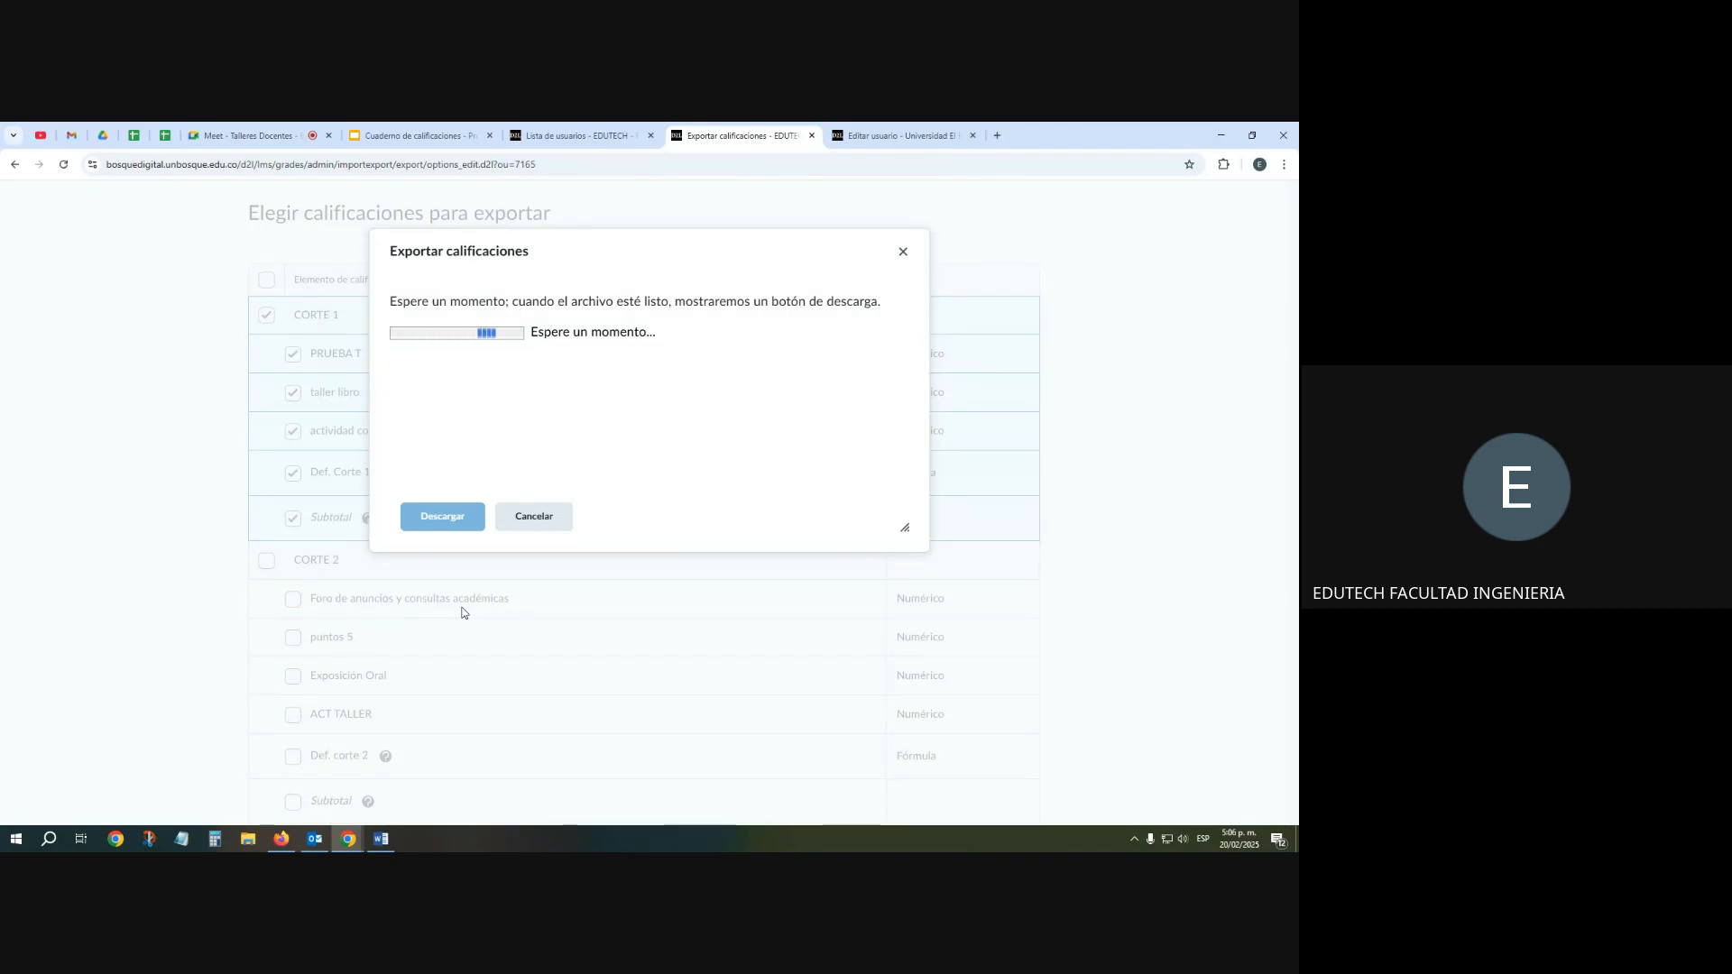
click(440, 520)
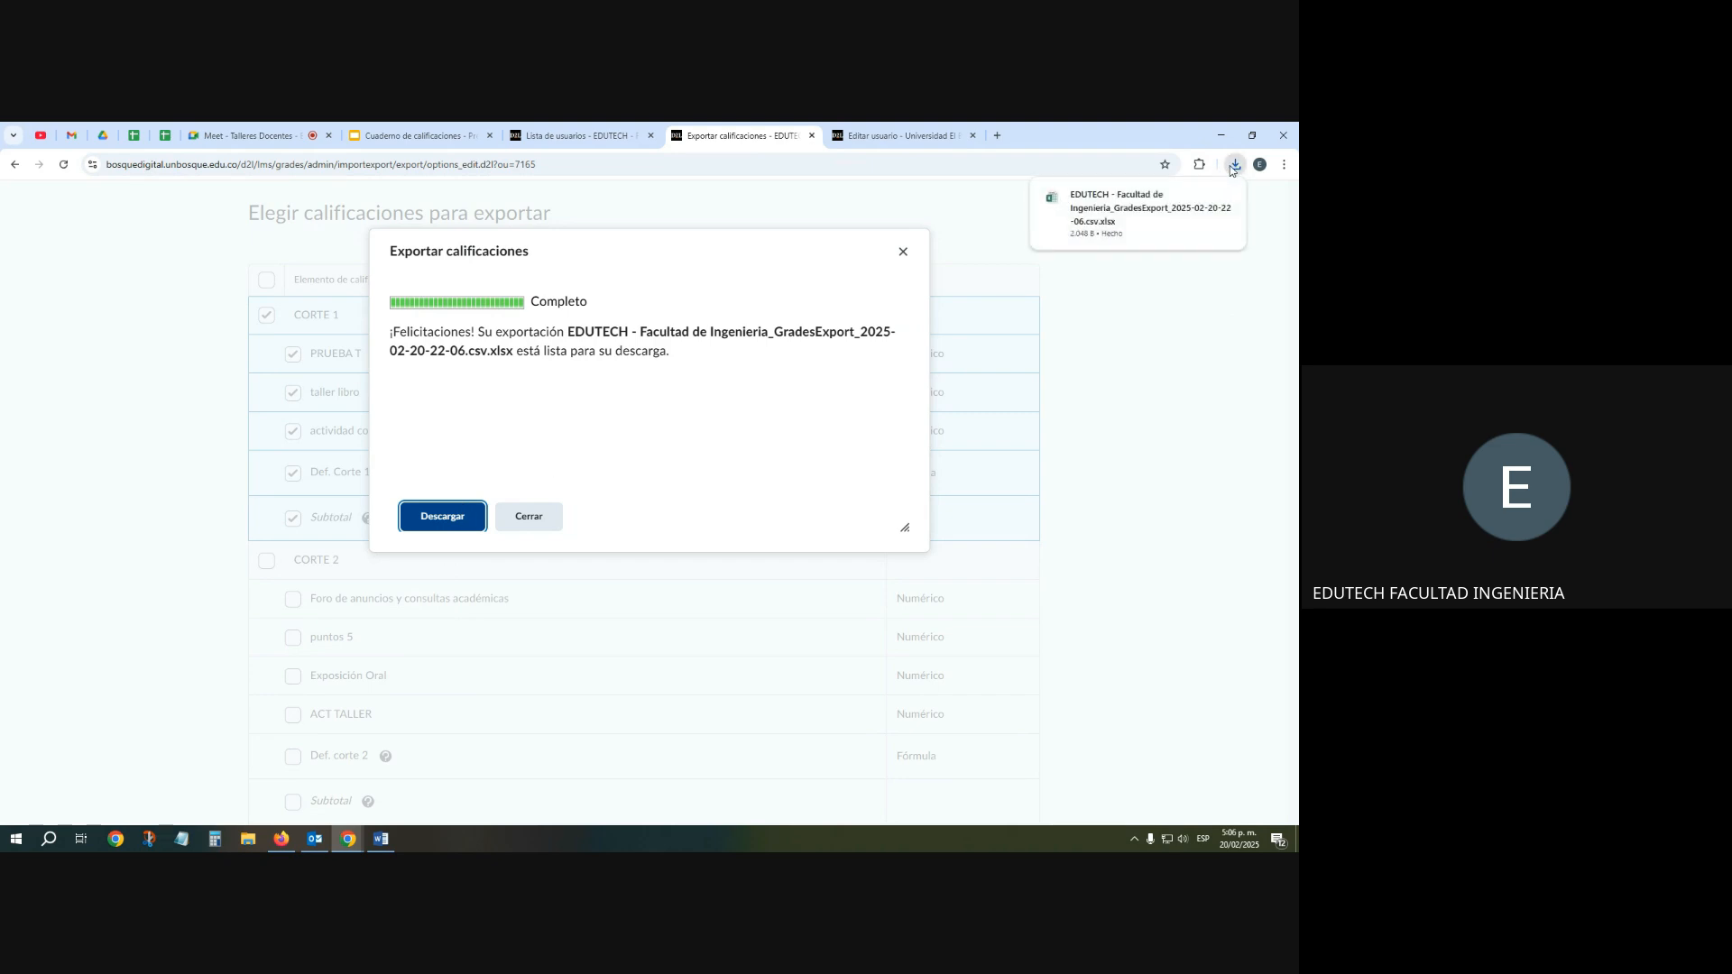
click(1129, 208)
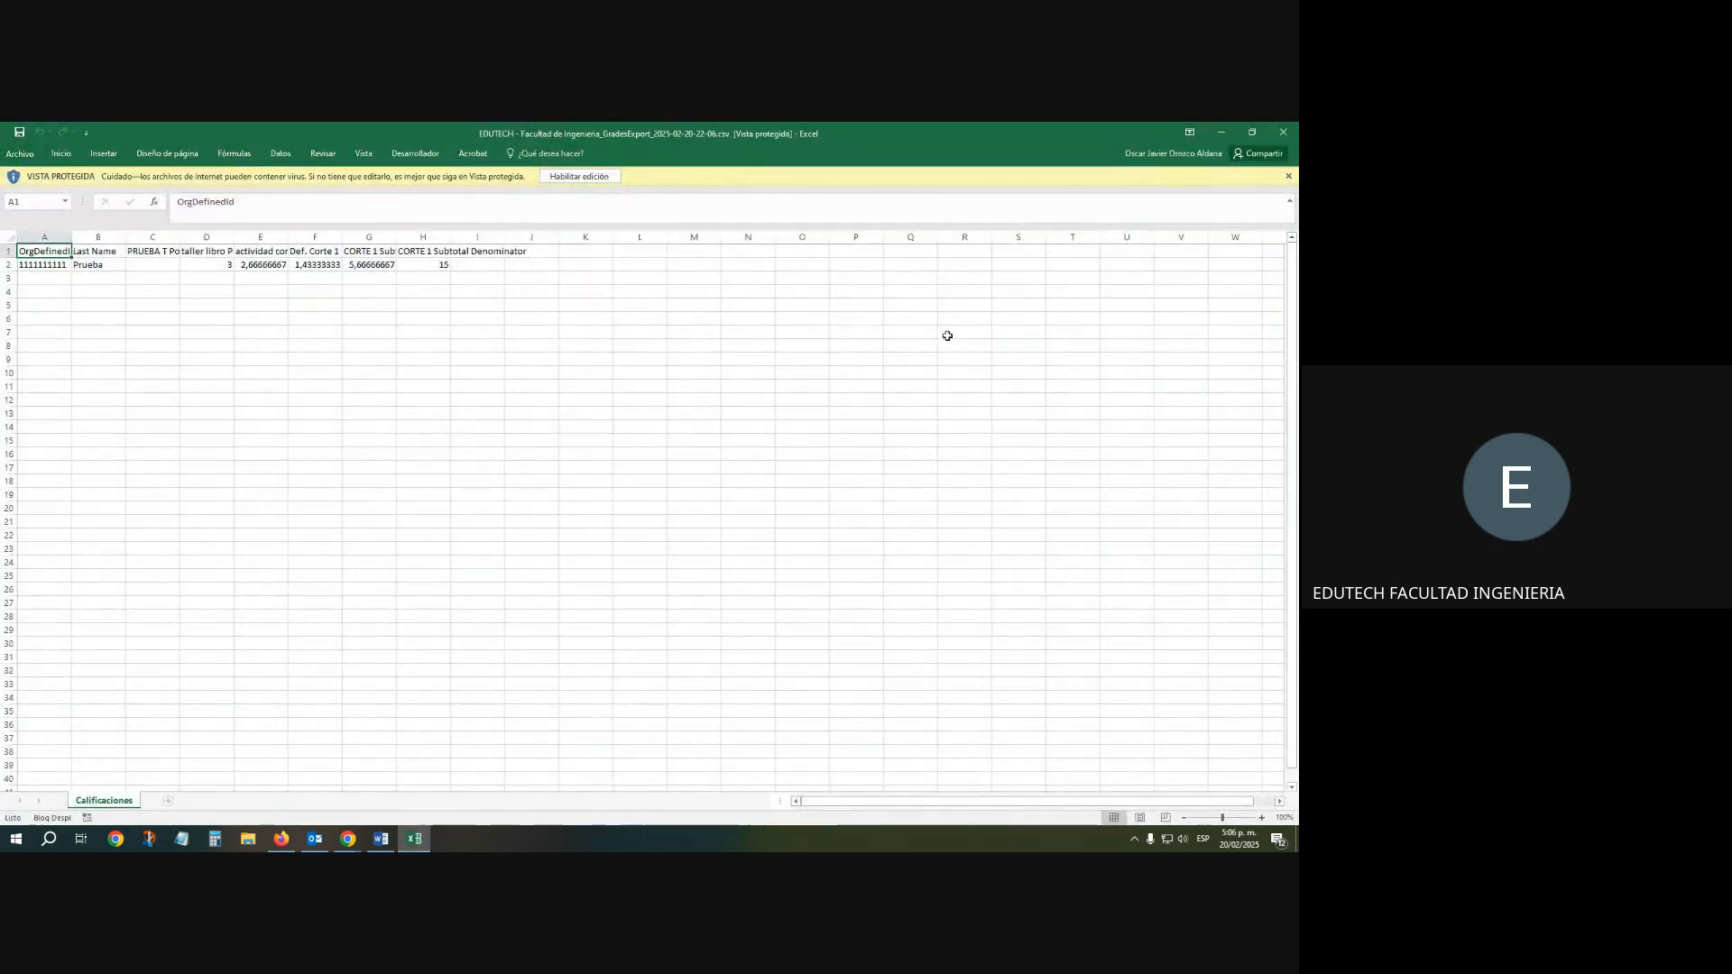
Enable editing in the exported workbook and fit all column widths to their contents
click(579, 176)
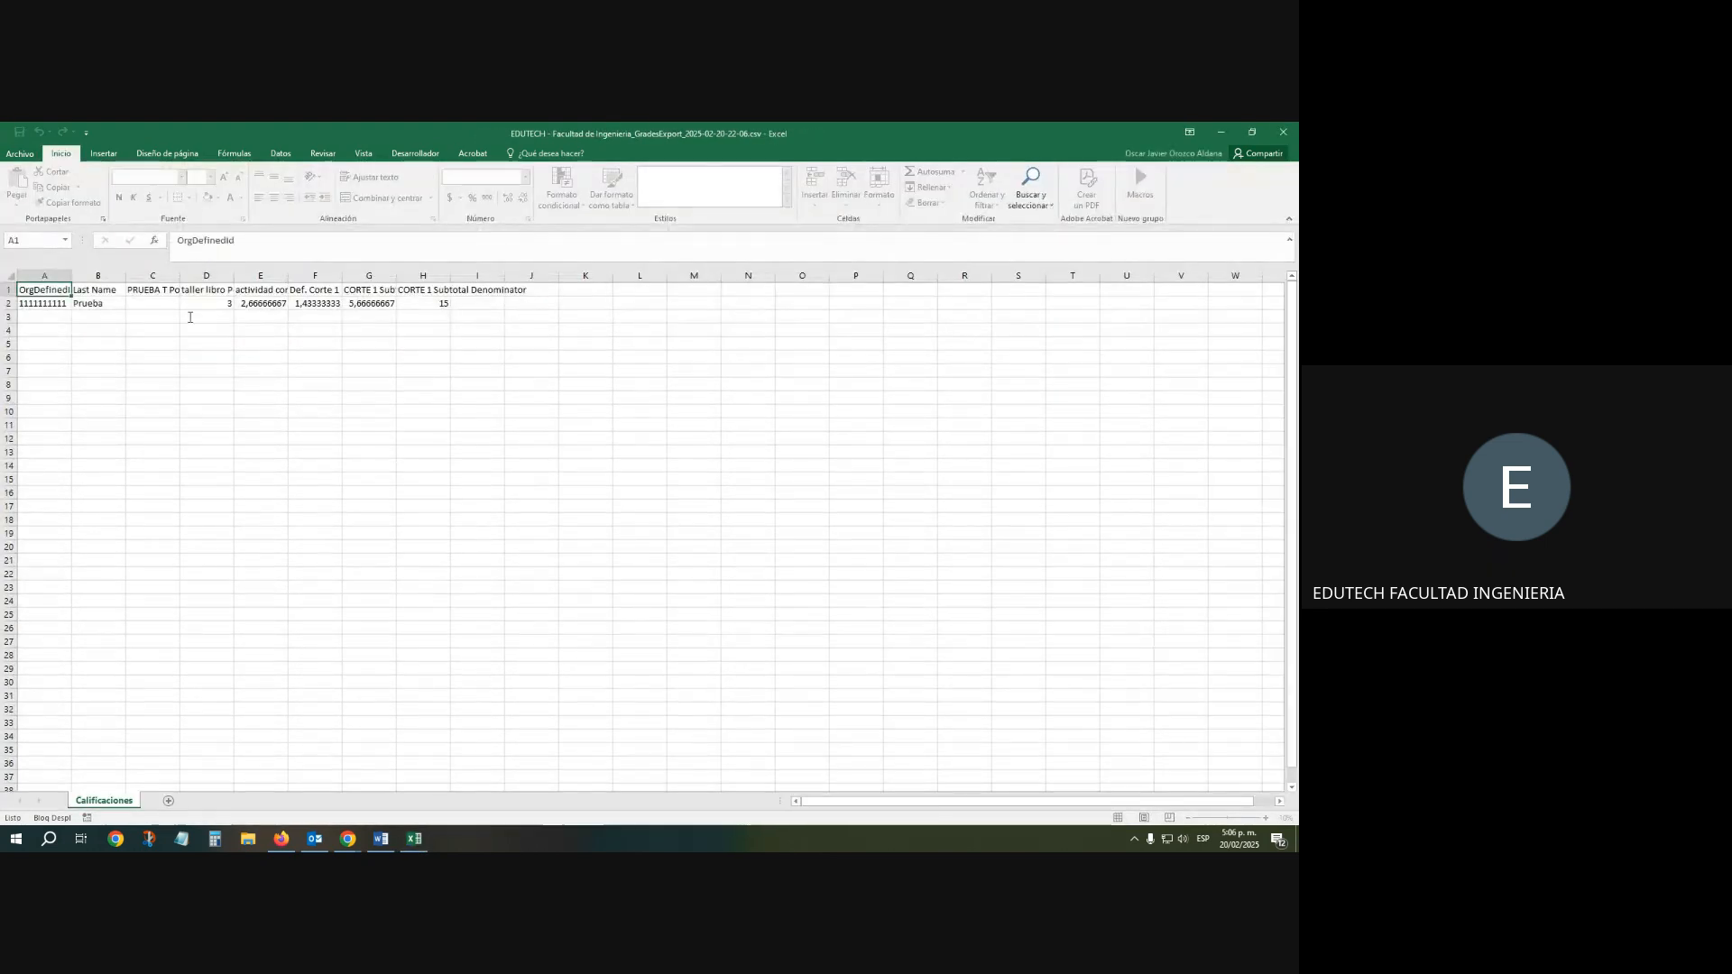
click(10, 276)
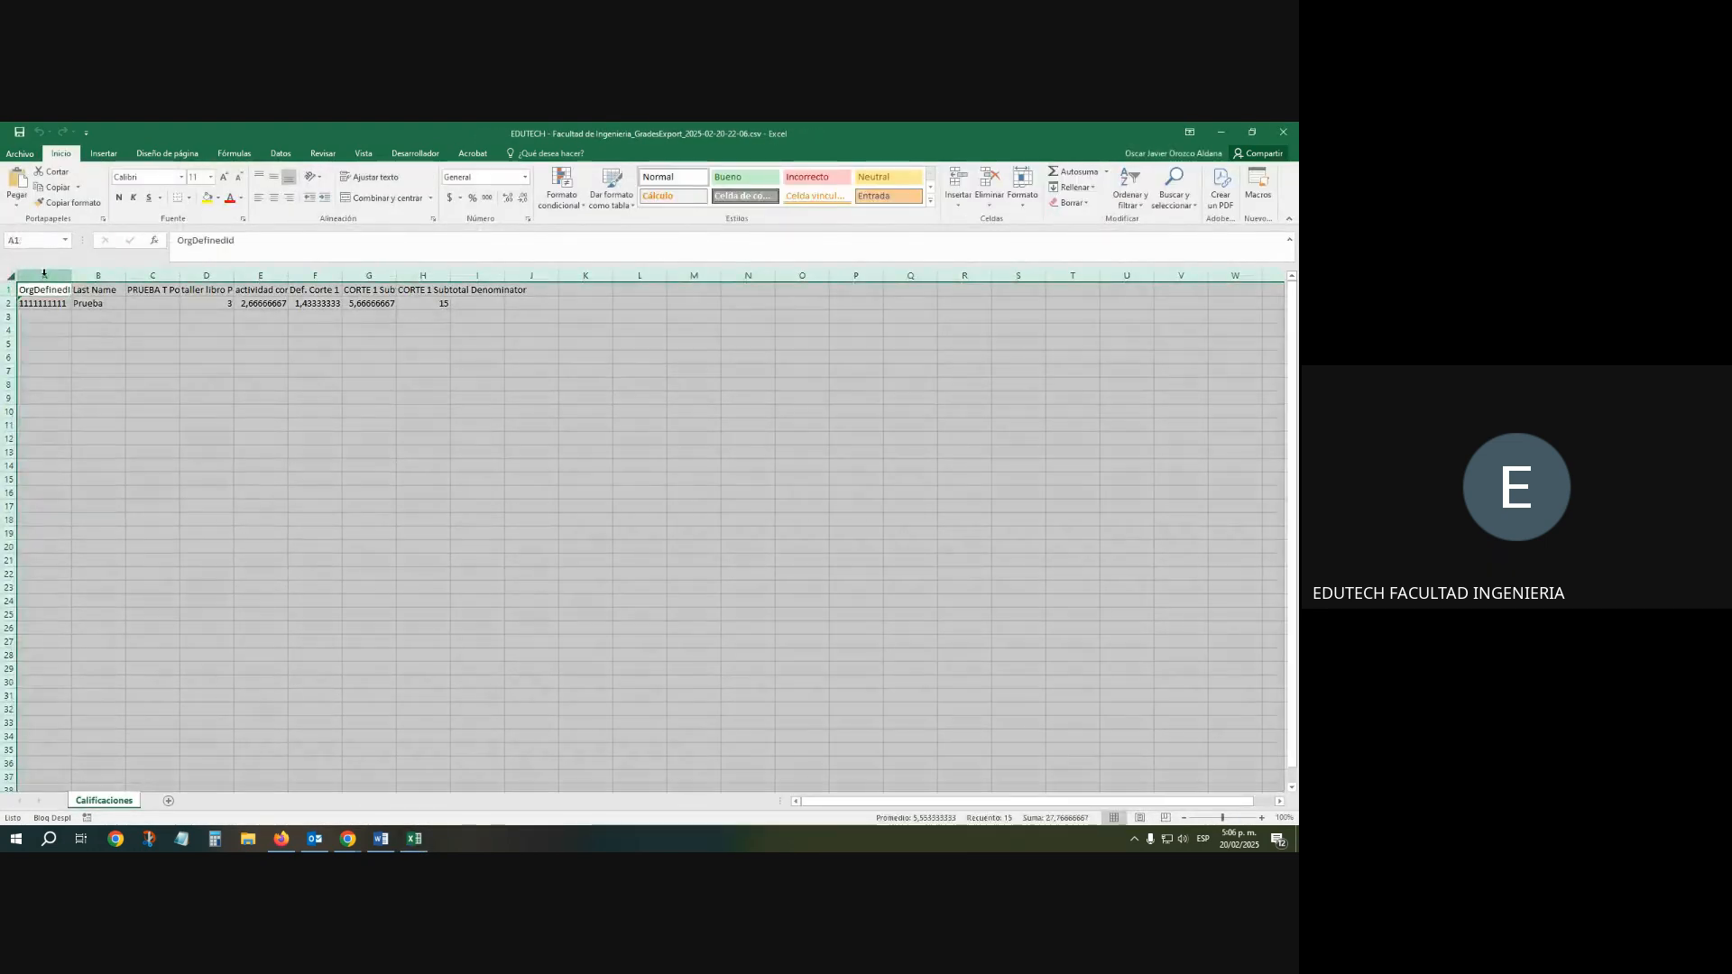
double_click(70, 276)
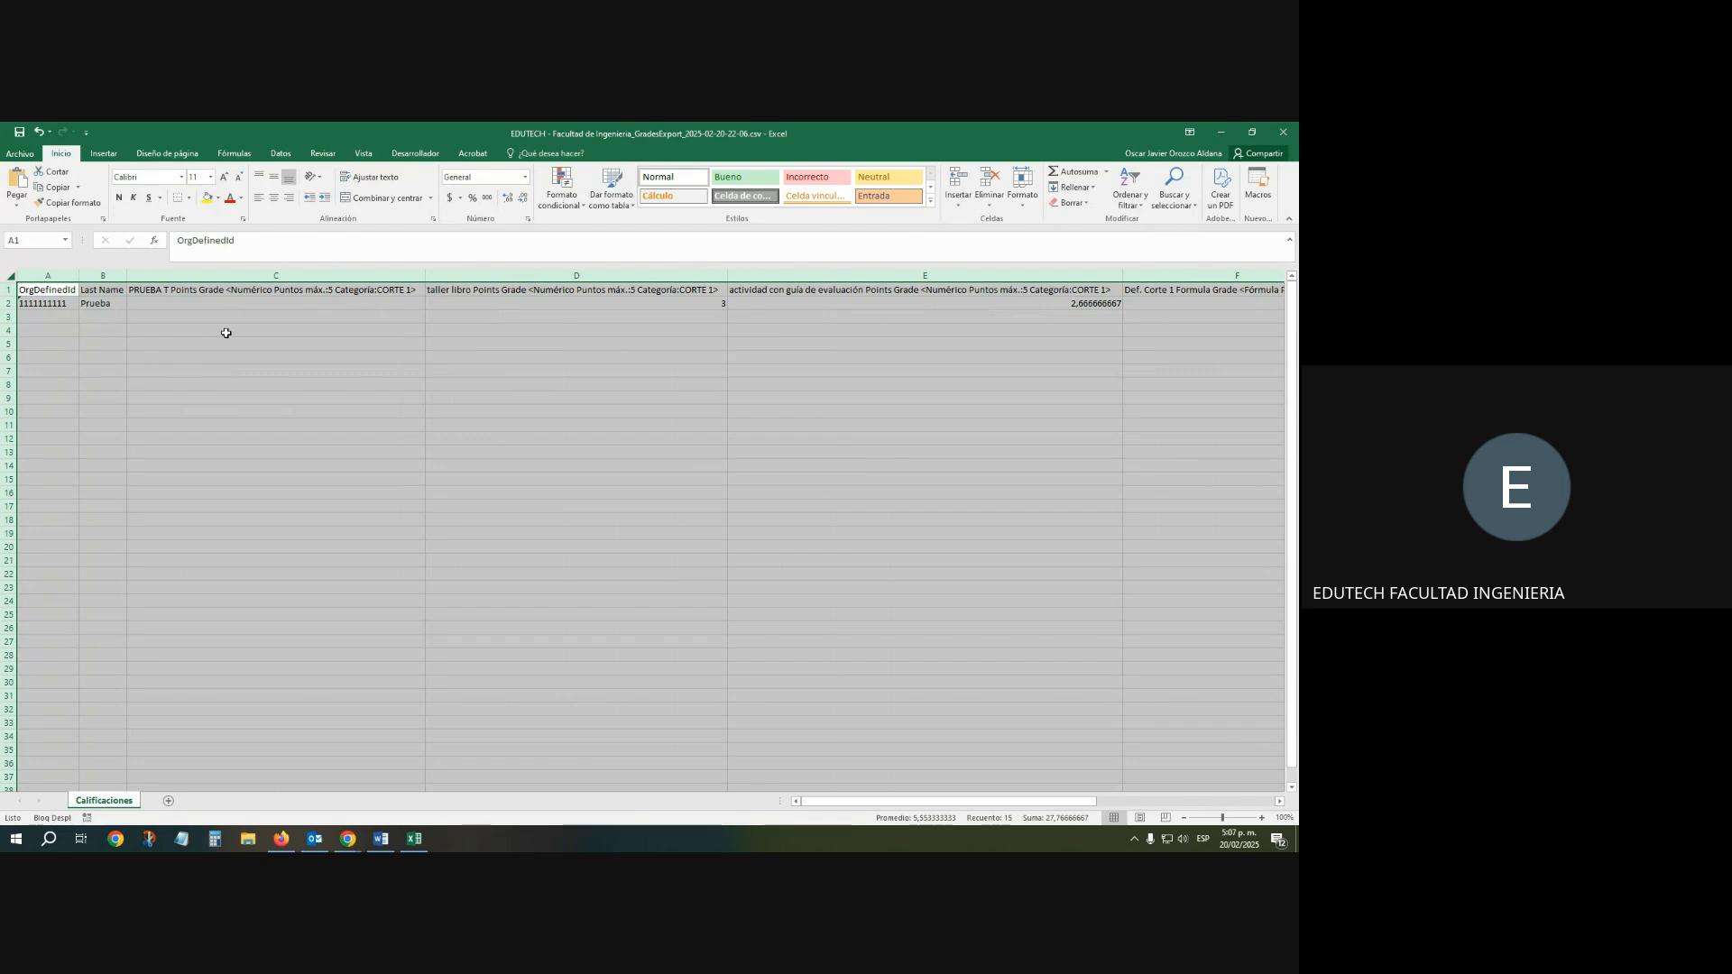
Examine the exported CORTE 1 activity grades, the Def. Corte 1 formula grade and the subtotal columns
click(646, 306)
click(800, 303)
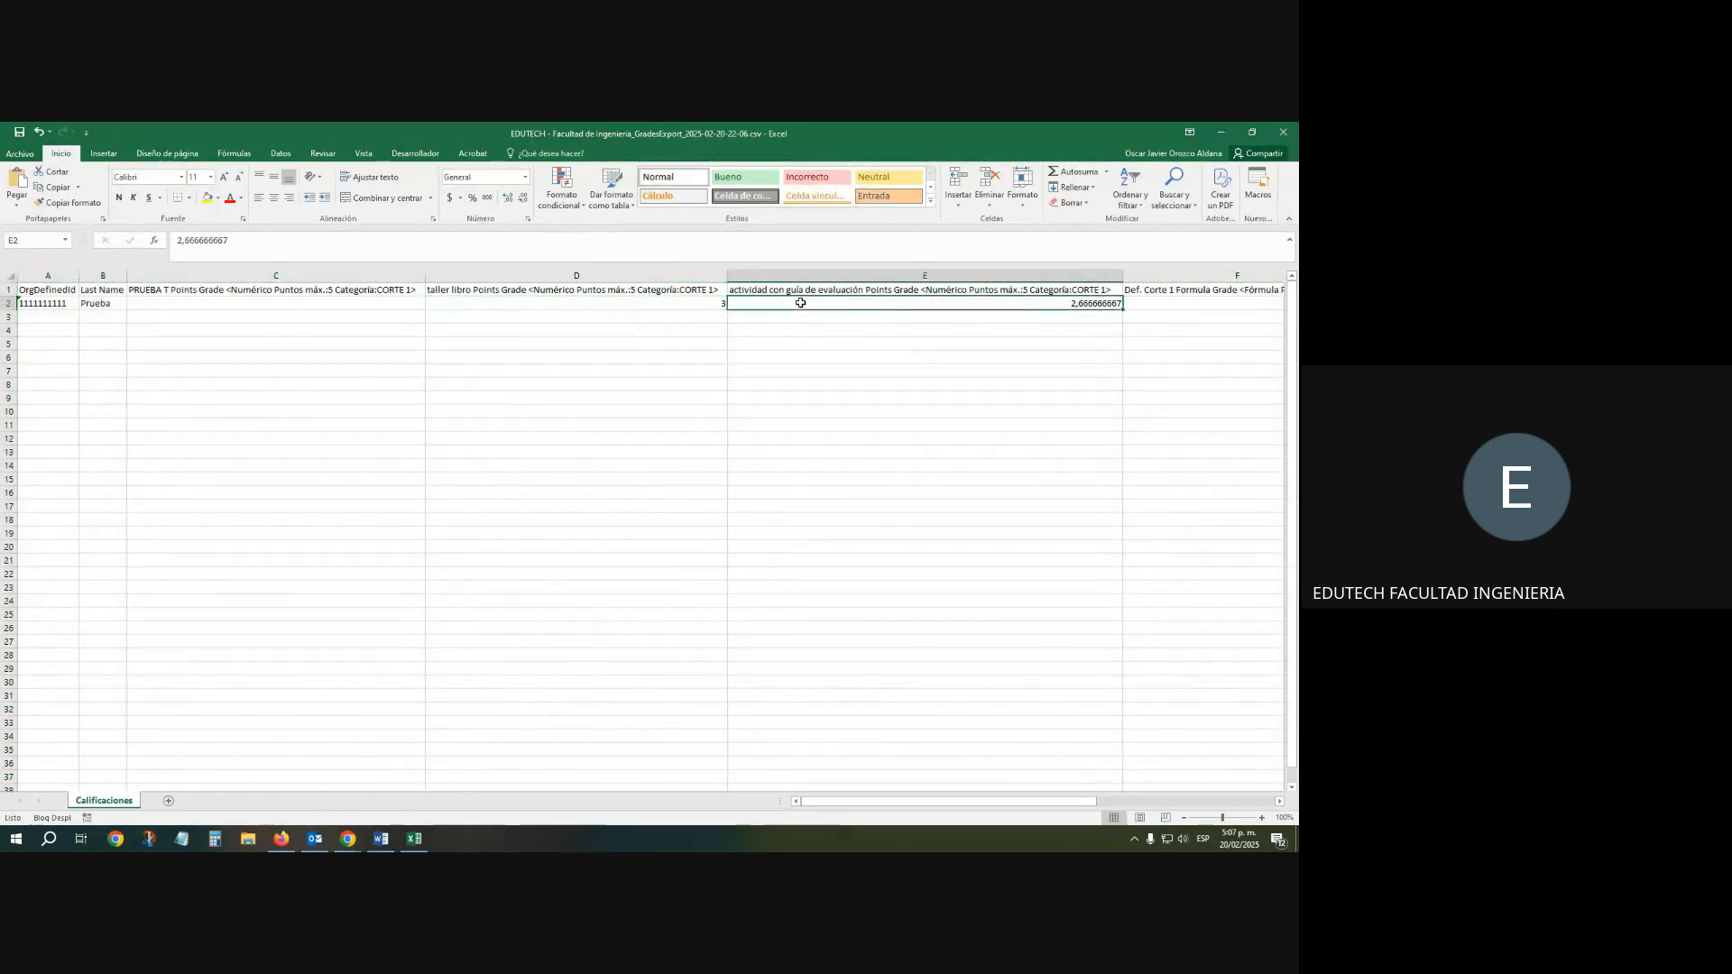
click(649, 316)
scroll(716, 309, right, 5)
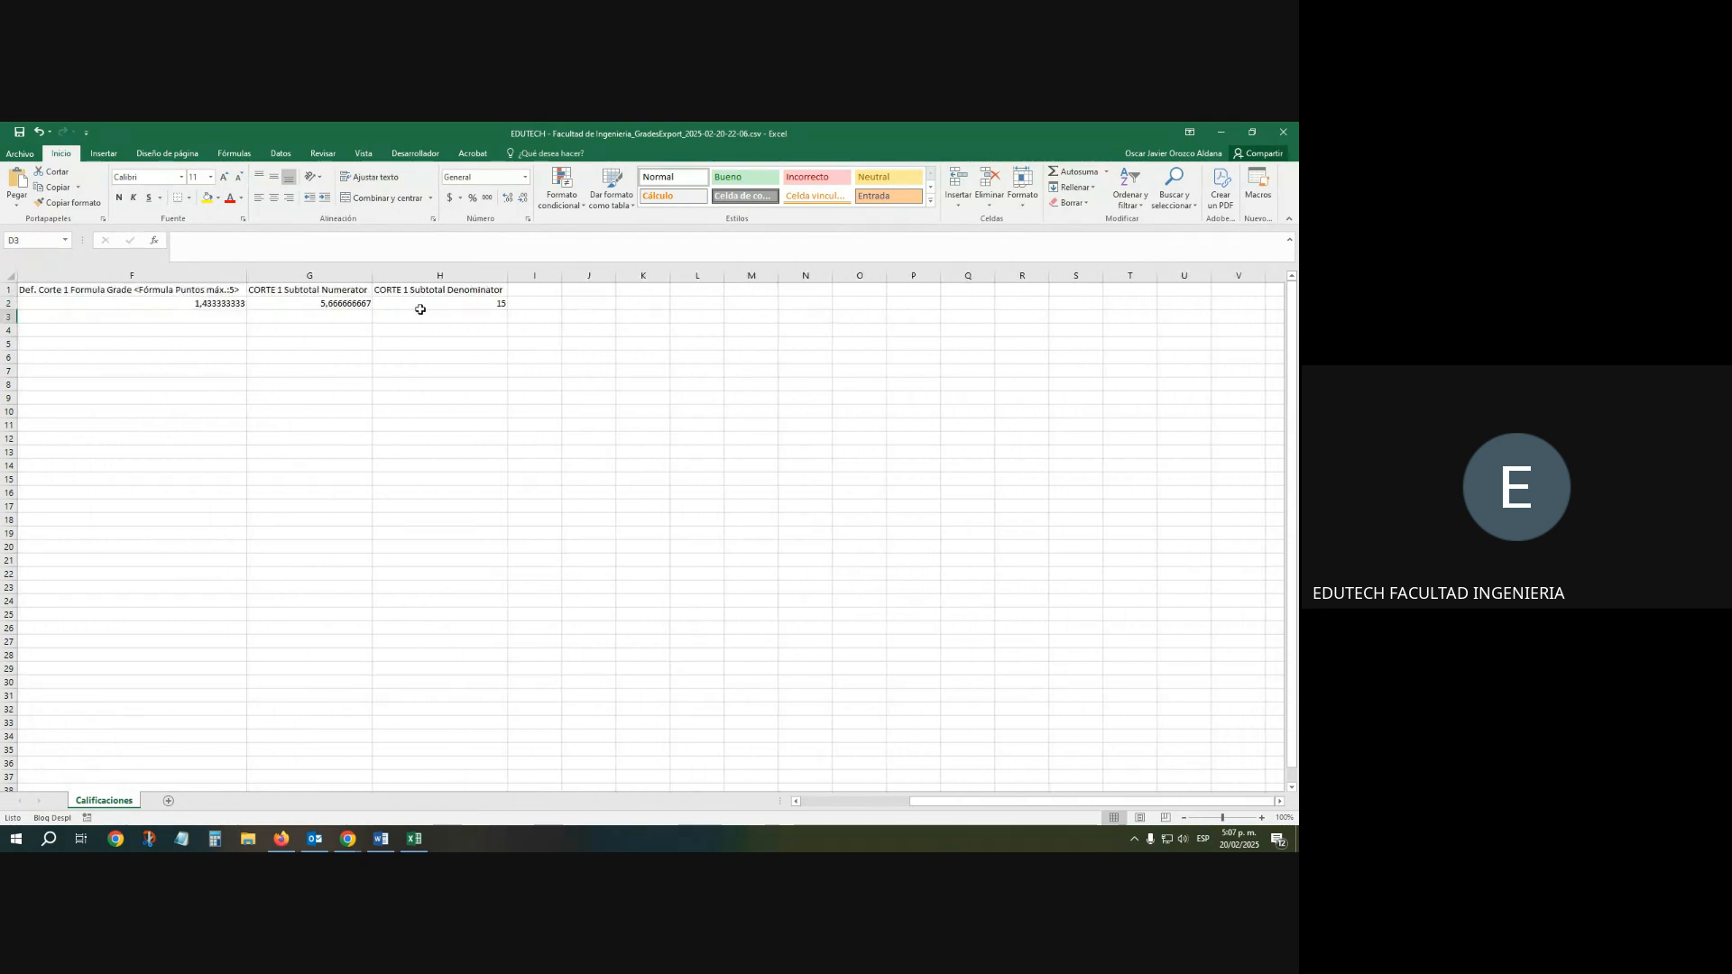
click(421, 310)
scroll(421, 309, left, 5)
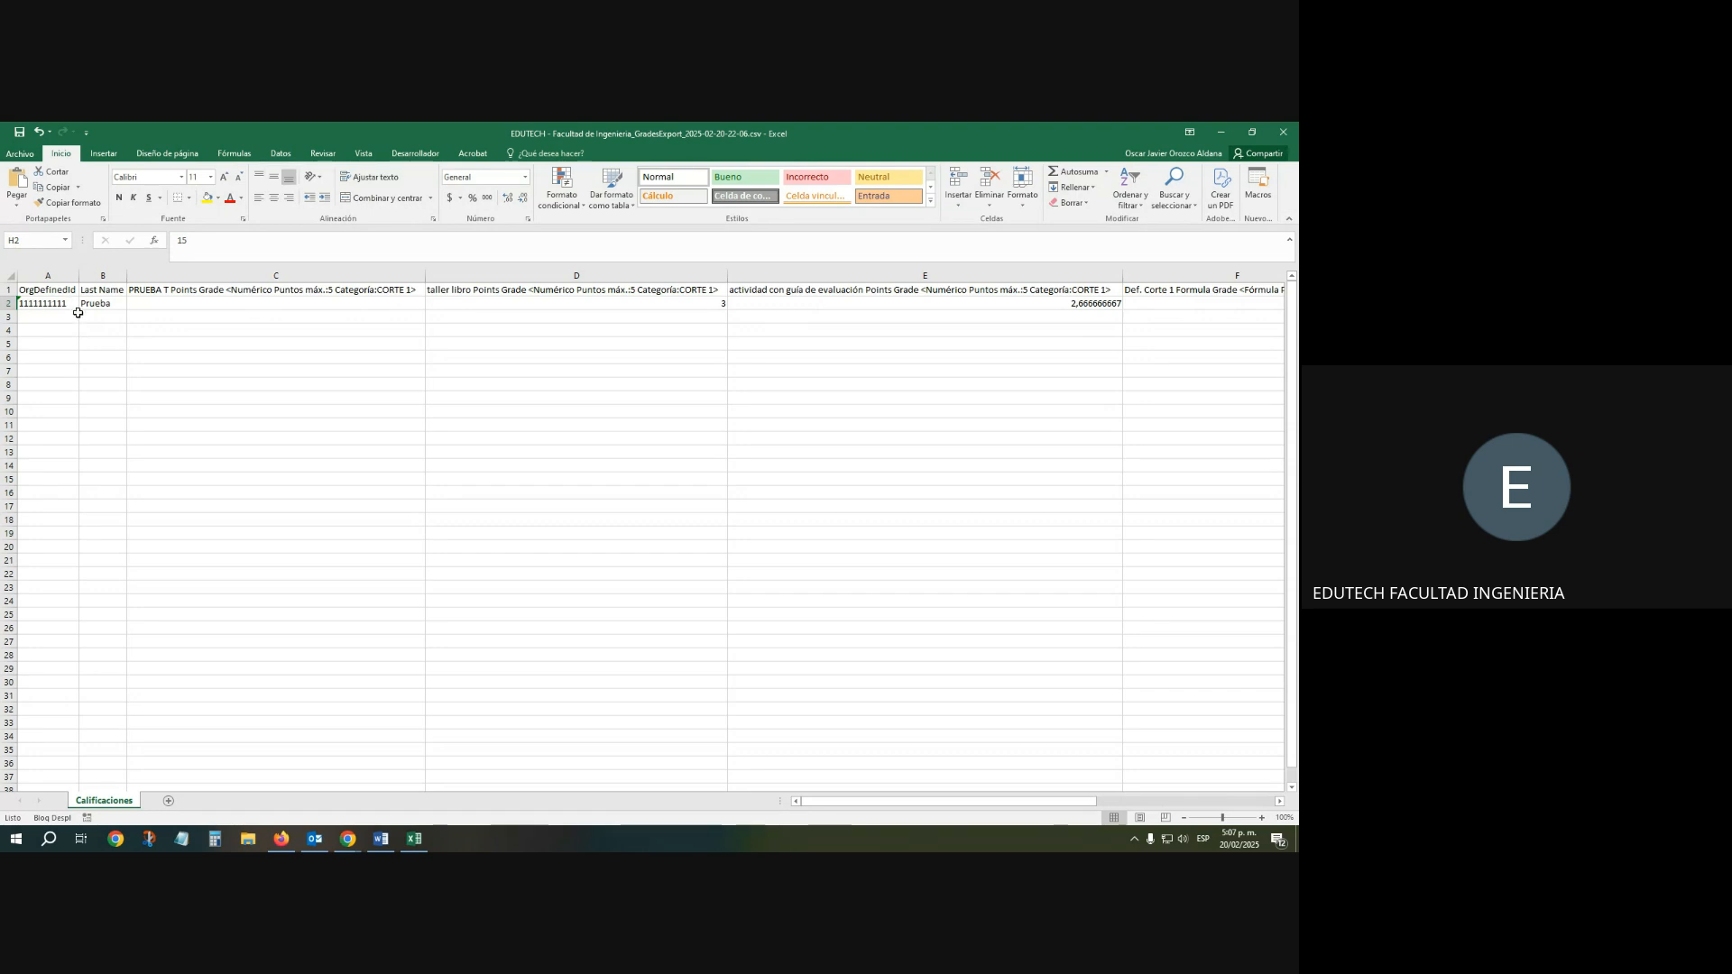
Review the student's identifier, last name, PRUEBA T and taller libro cells, and the remaining CORTE 1 columns at a larger zoom
click(34, 304)
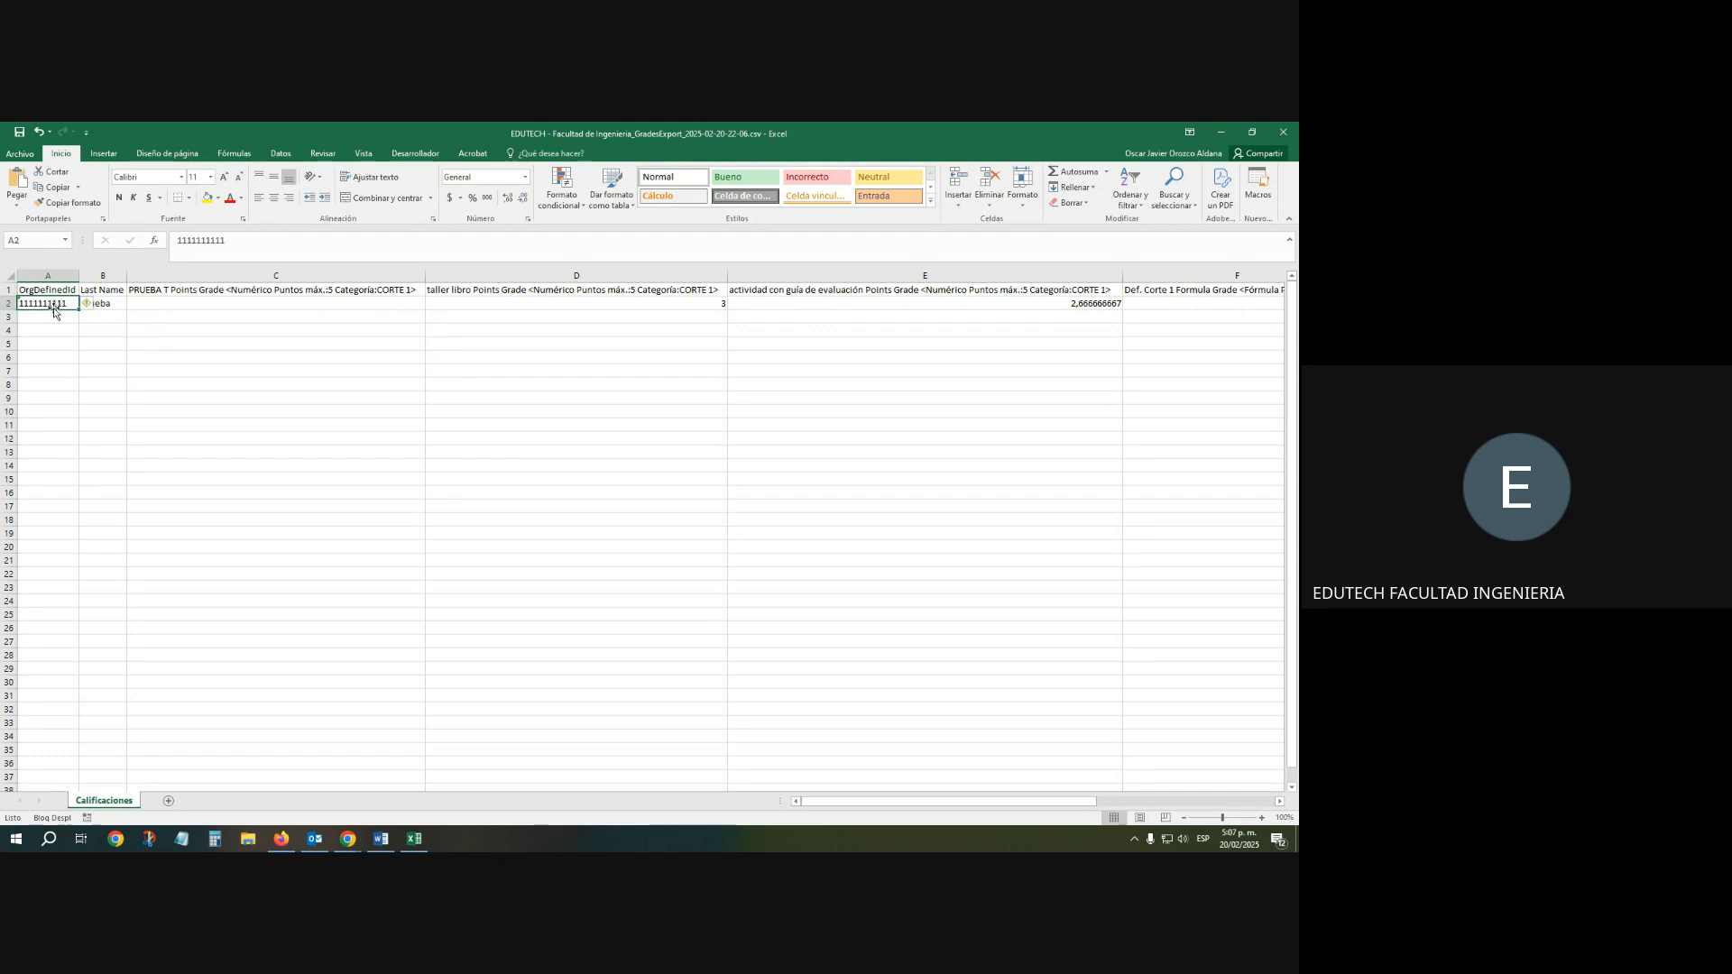
click(97, 304)
click(118, 305)
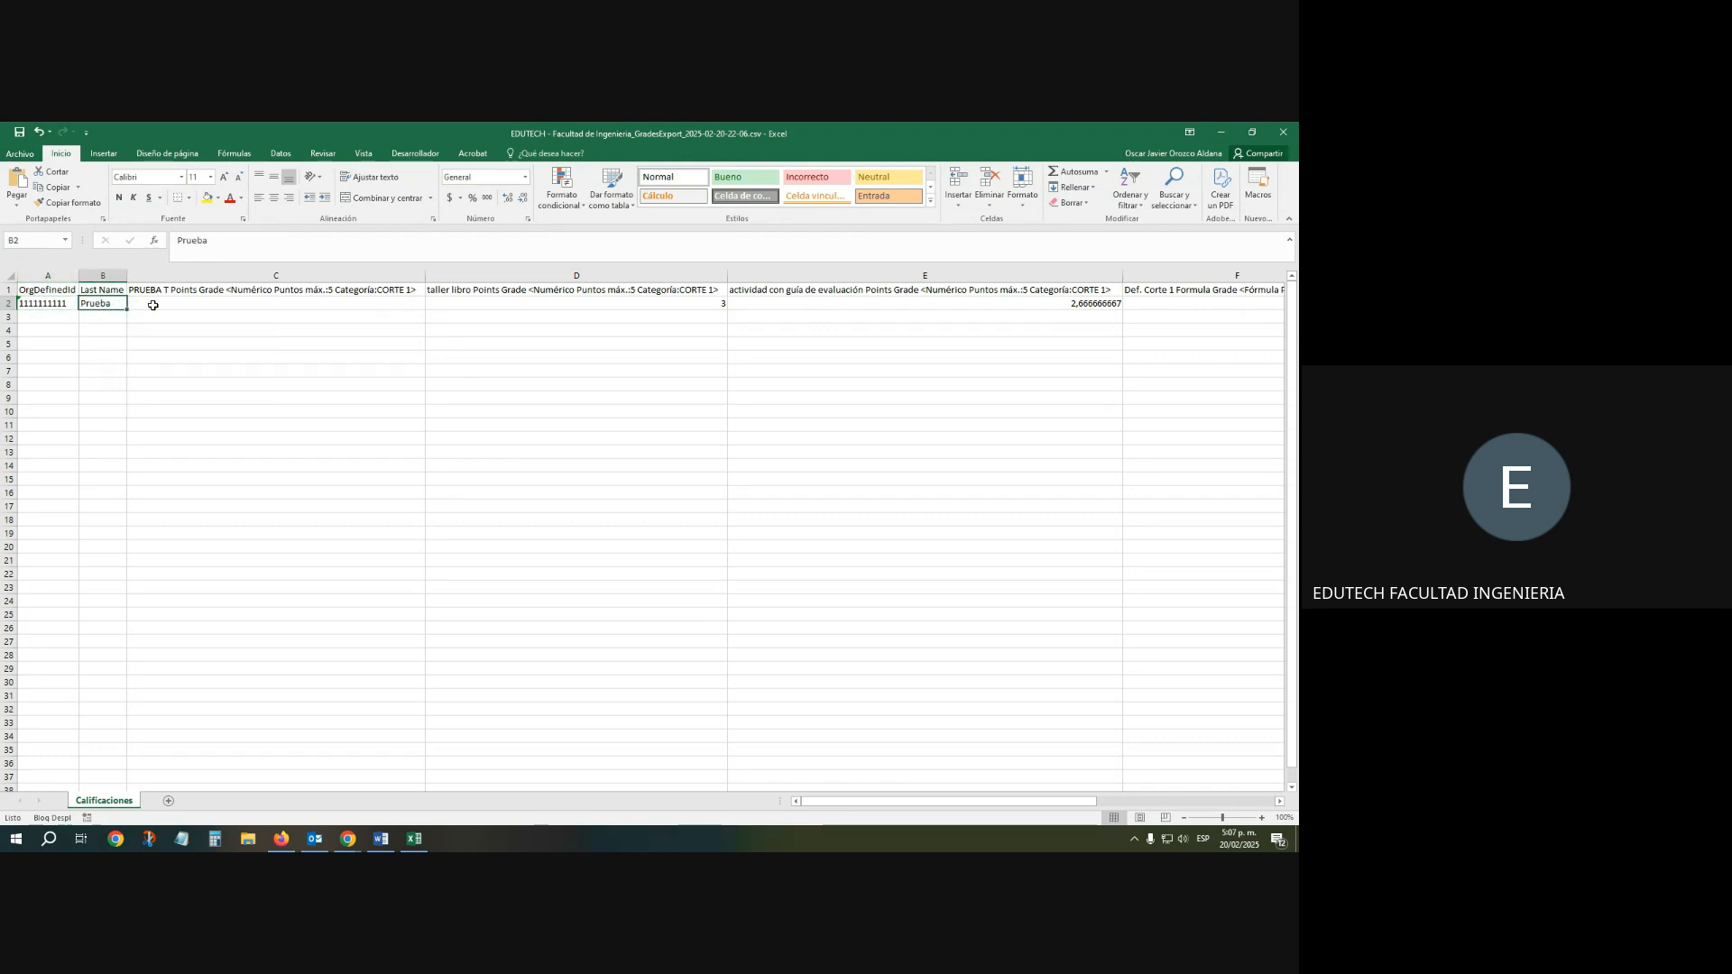
click(222, 294)
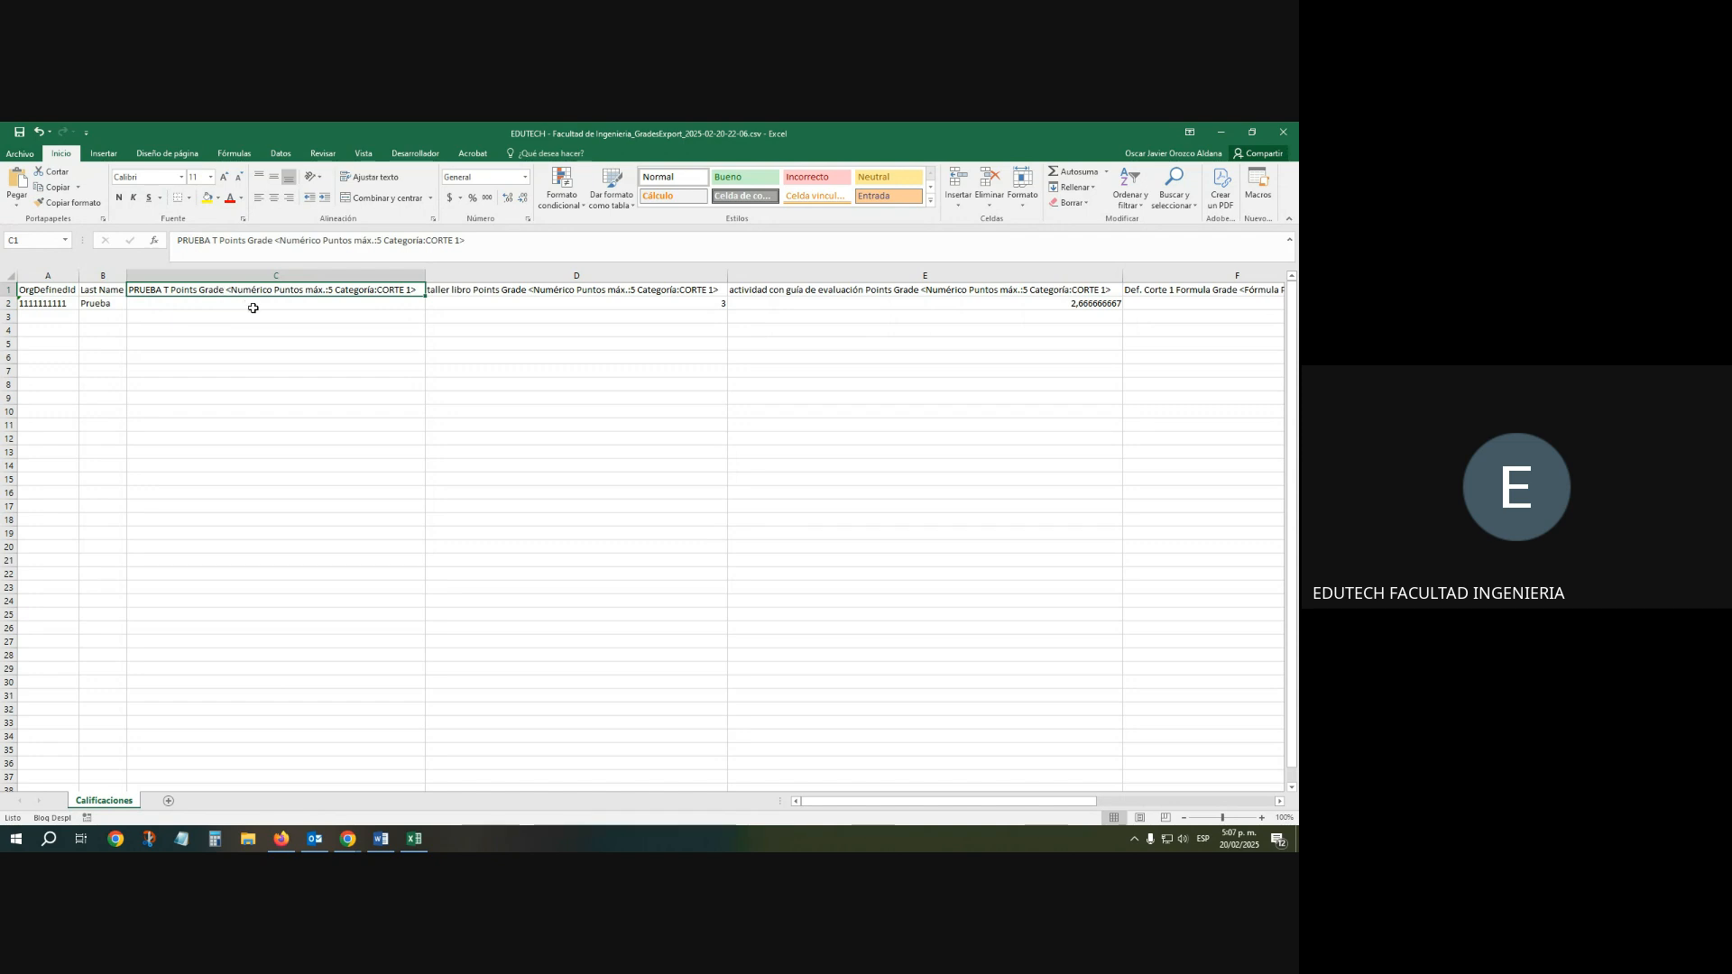
click(253, 308)
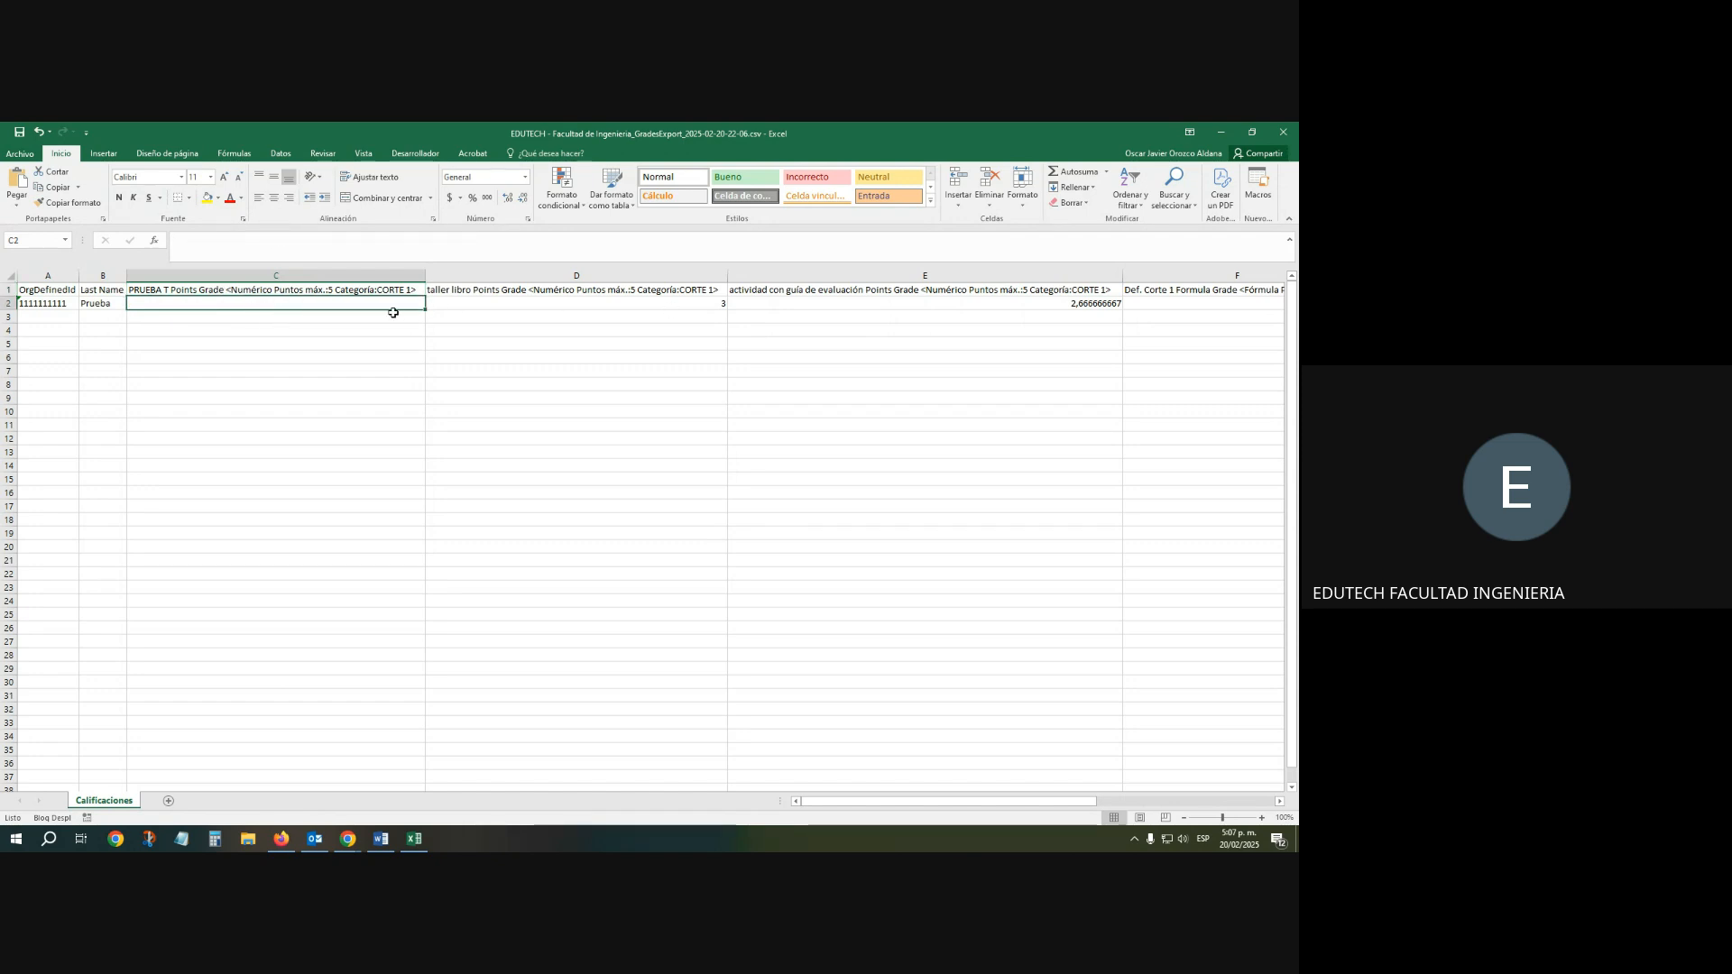
click(721, 306)
scroll(710, 545, up, 5)
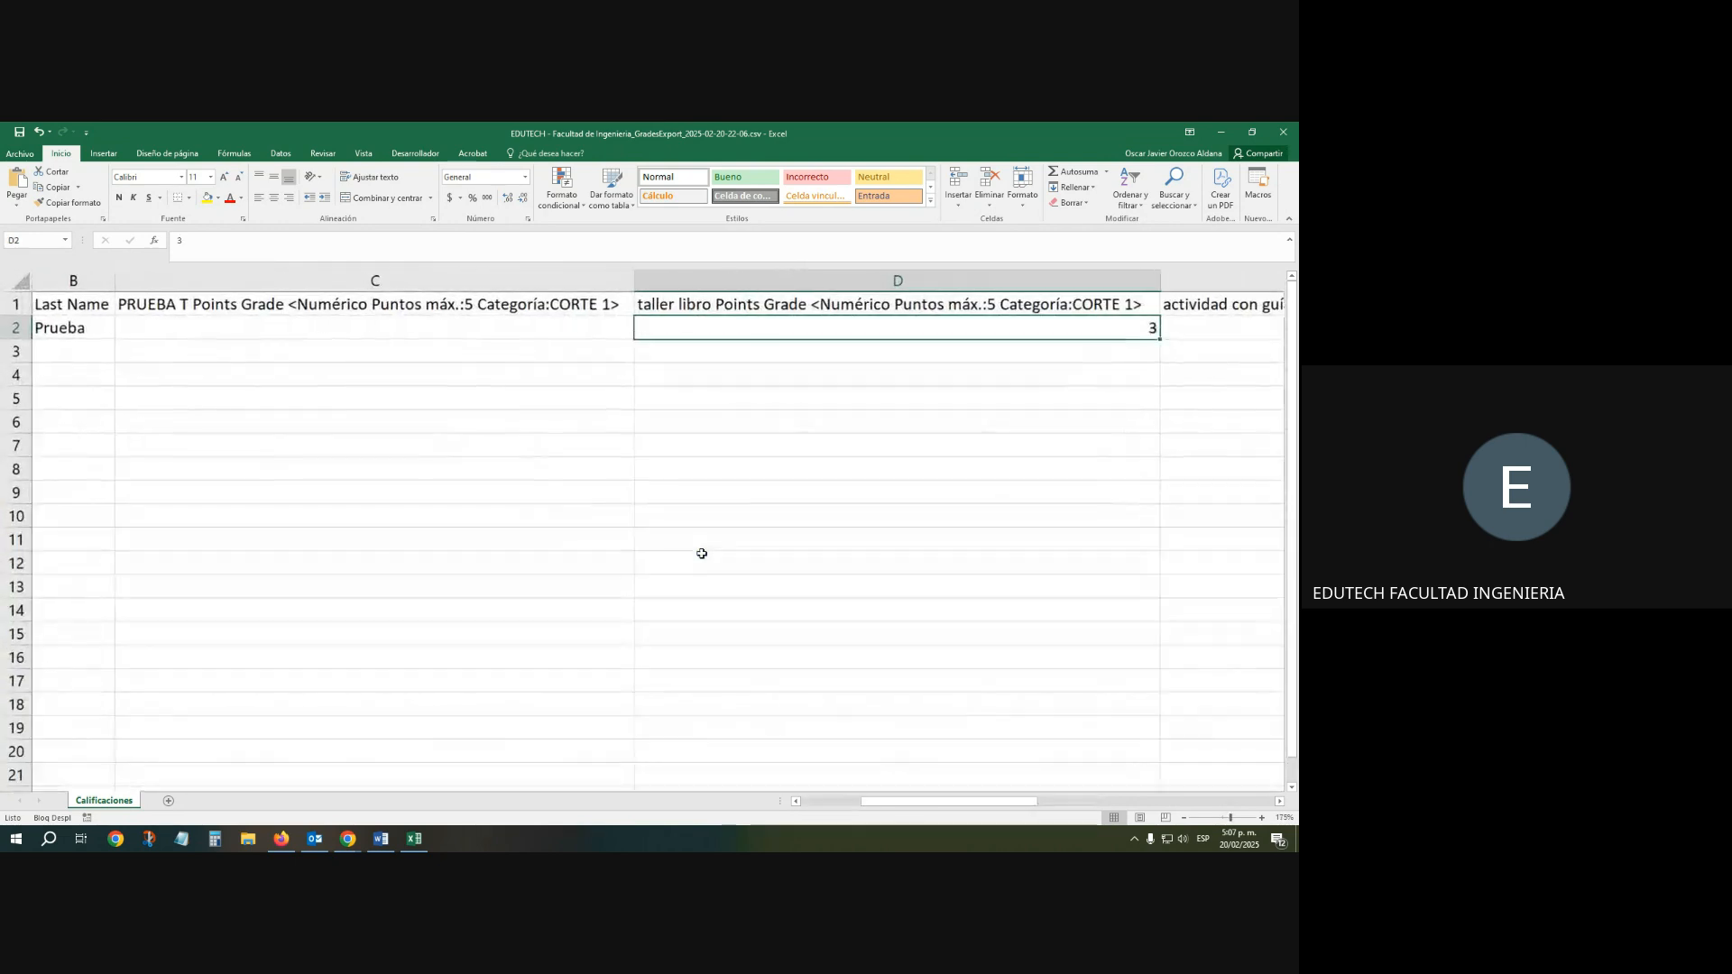
drag(877, 812, 1129, 807)
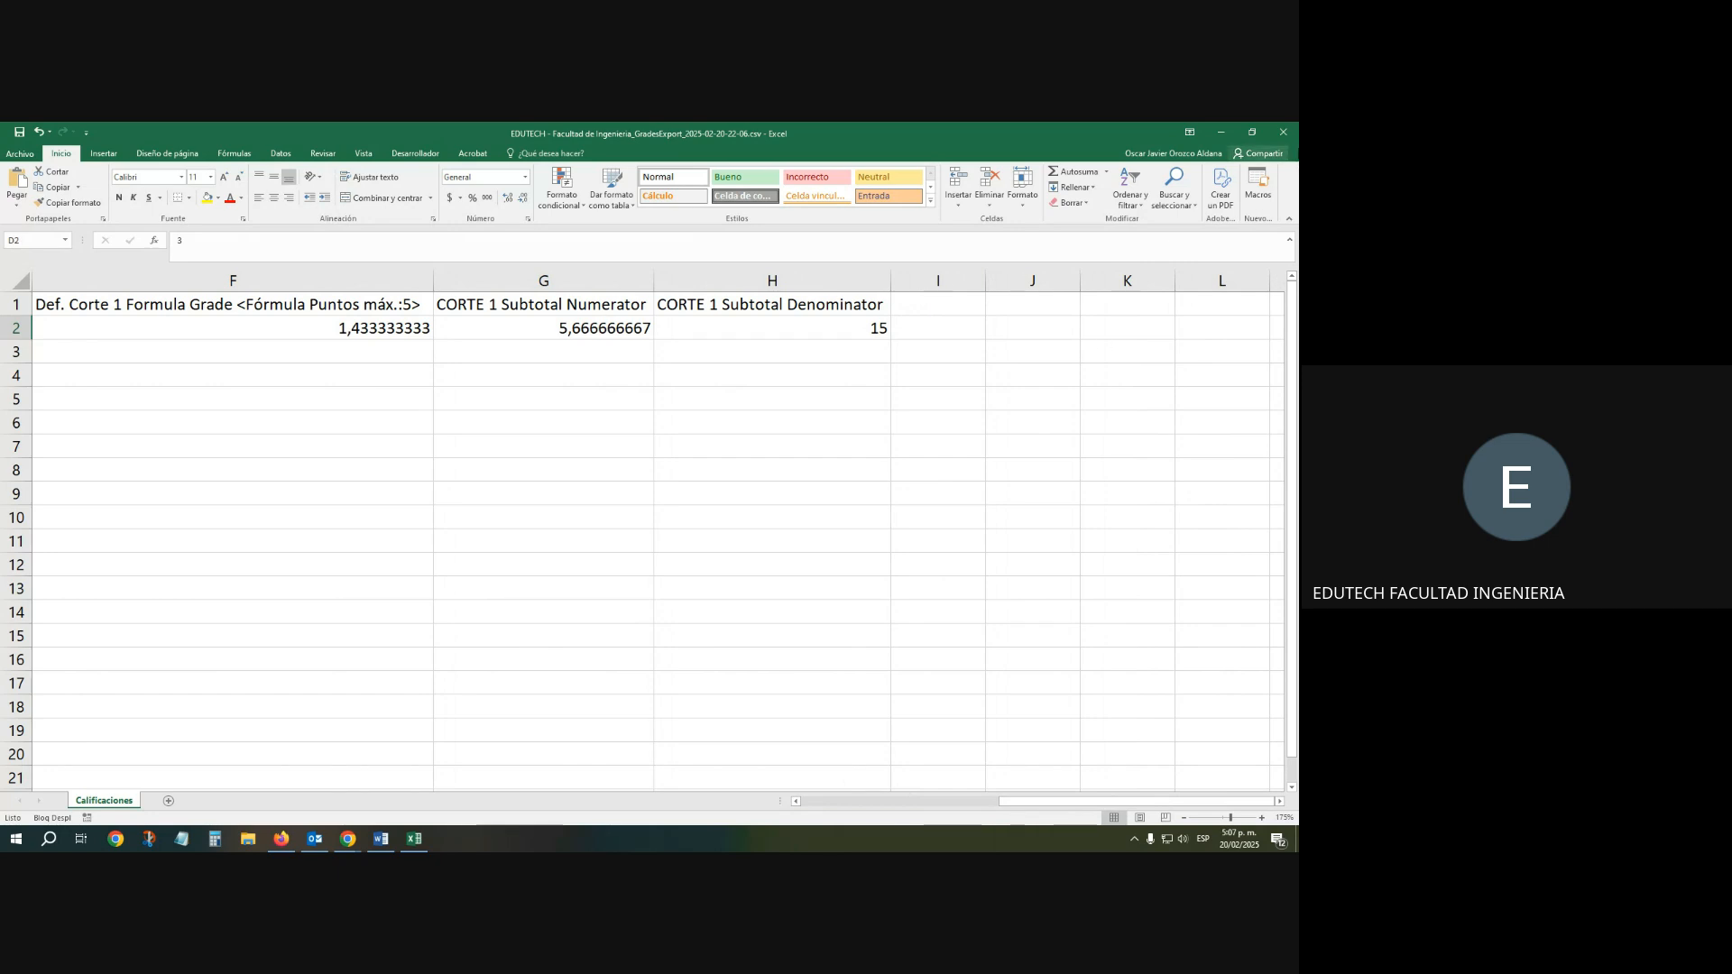
Close the exported workbook without saving, dismiss the download dialog and leave the grade export options
click(1281, 134)
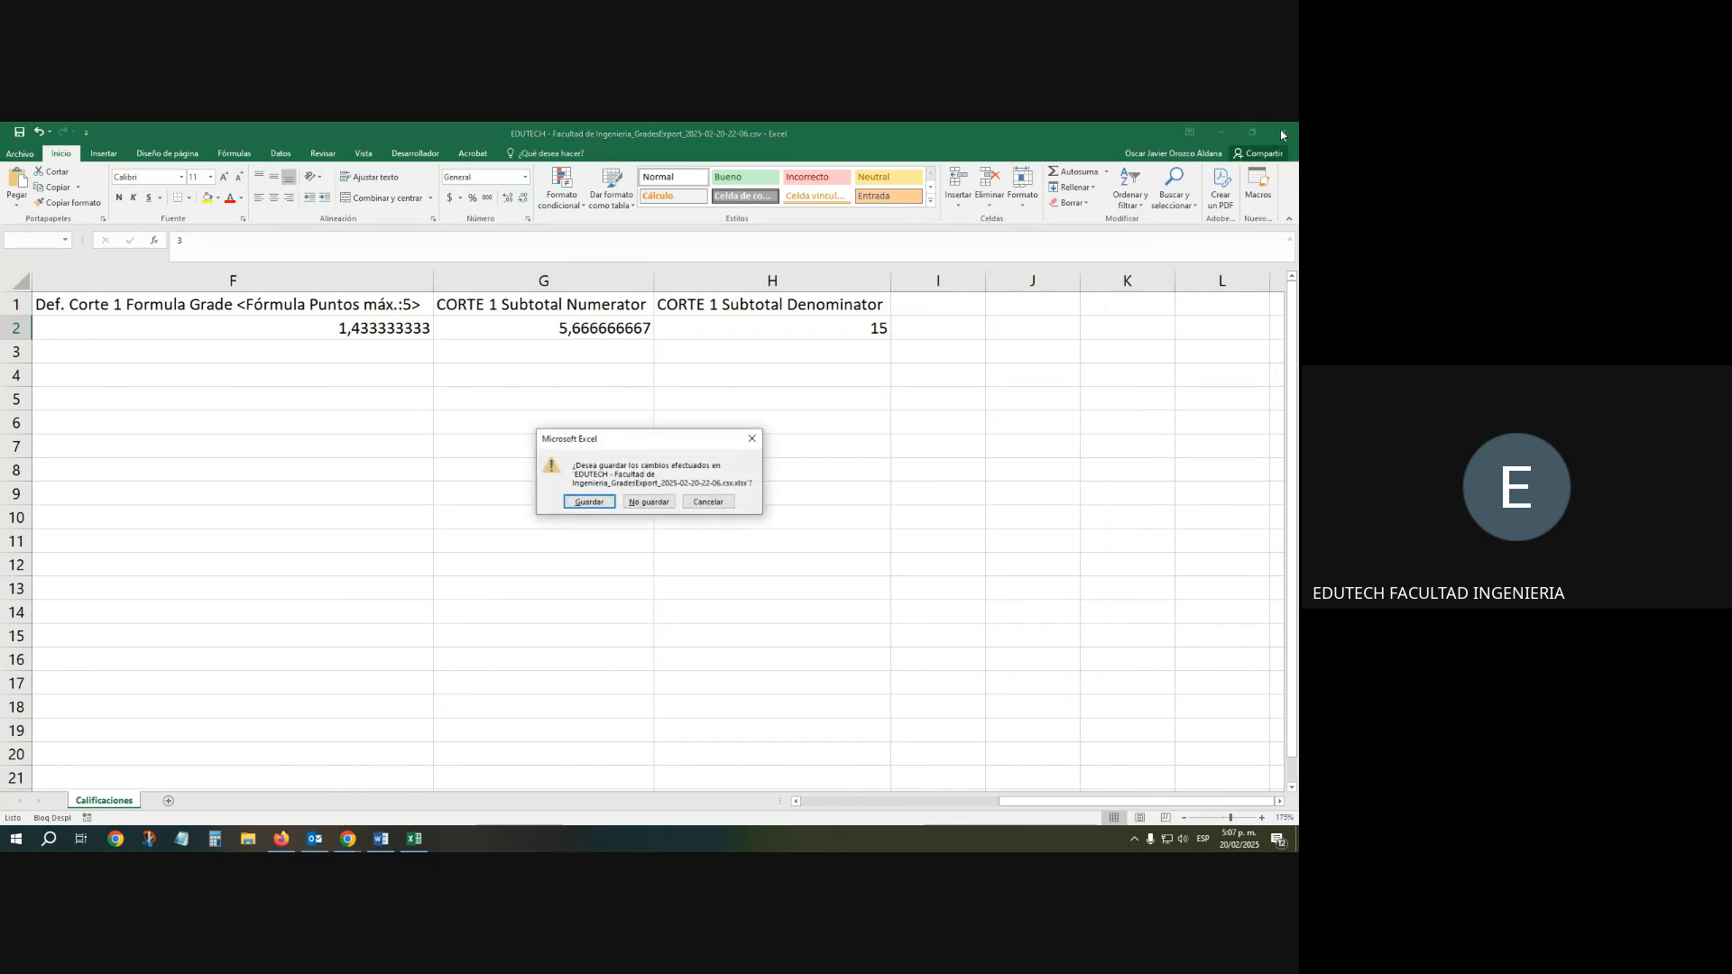
click(637, 503)
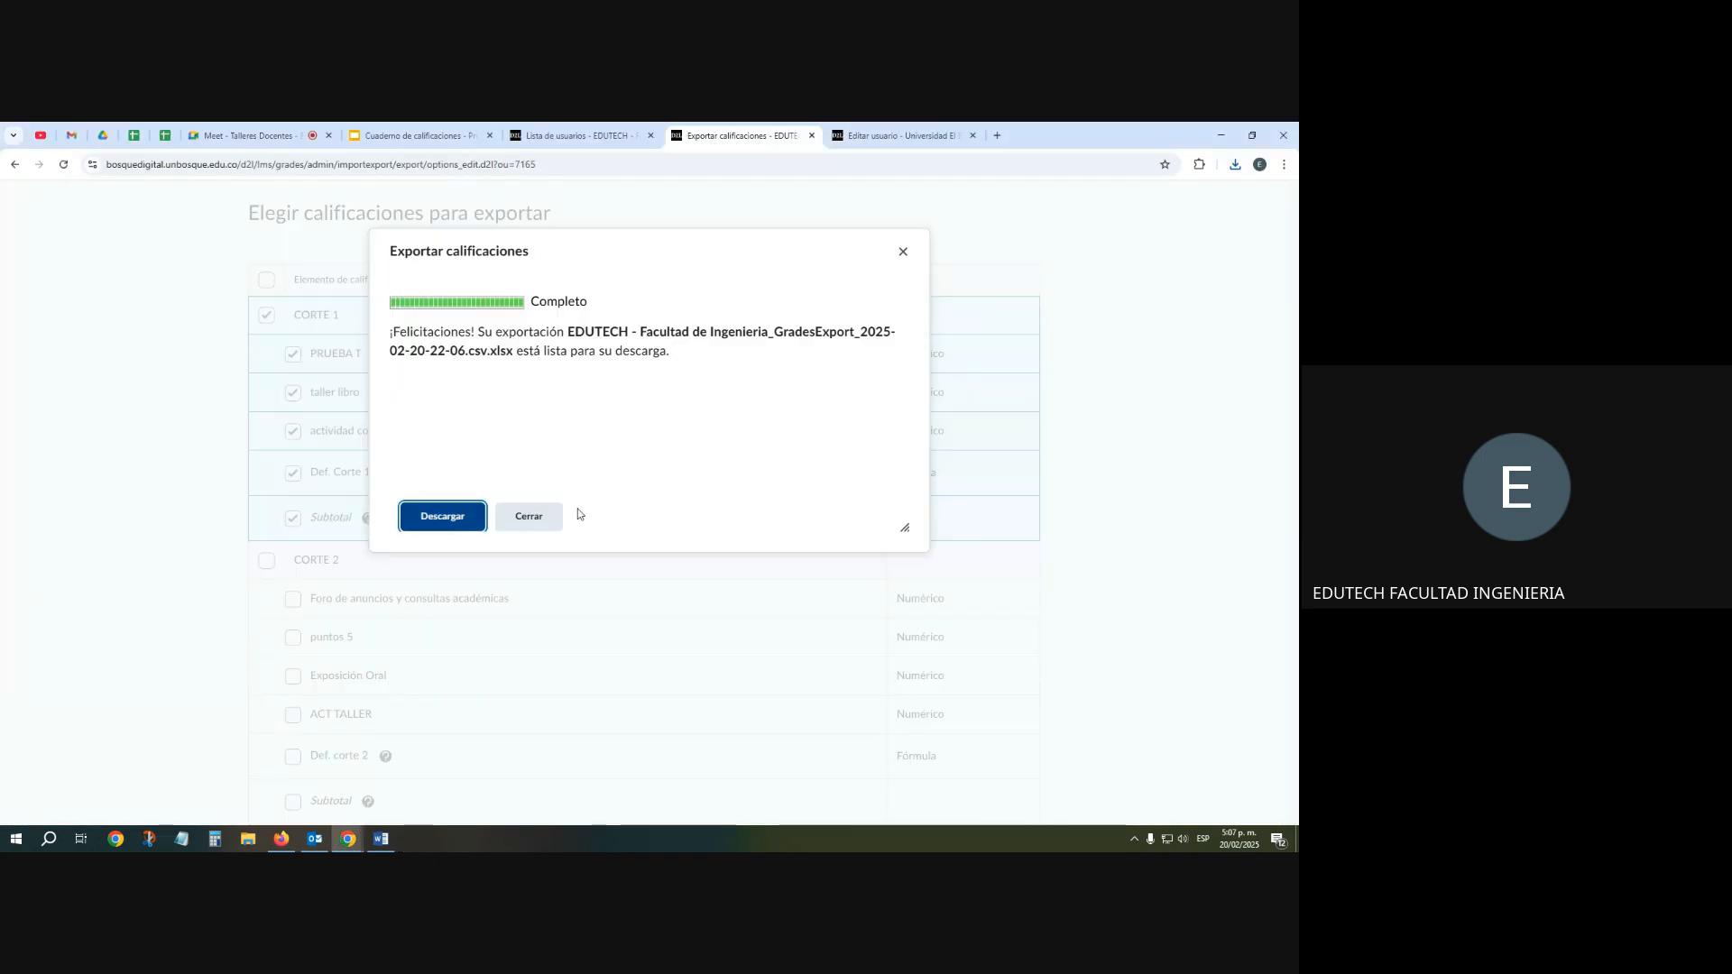
click(529, 516)
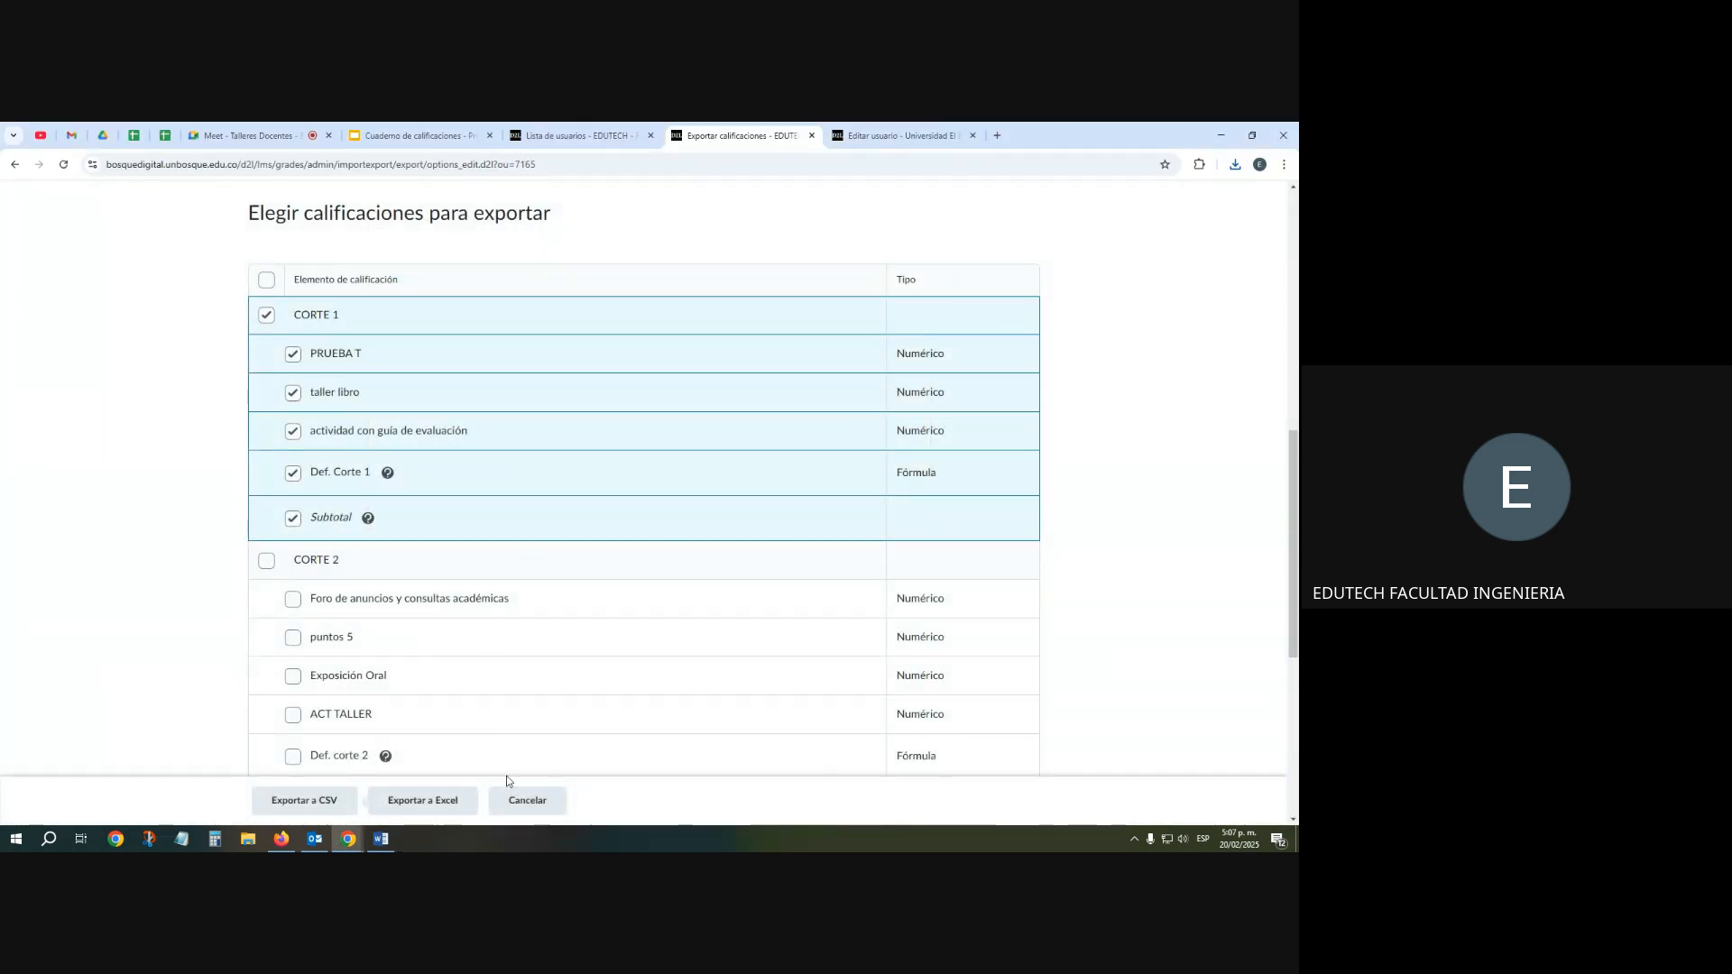
click(539, 808)
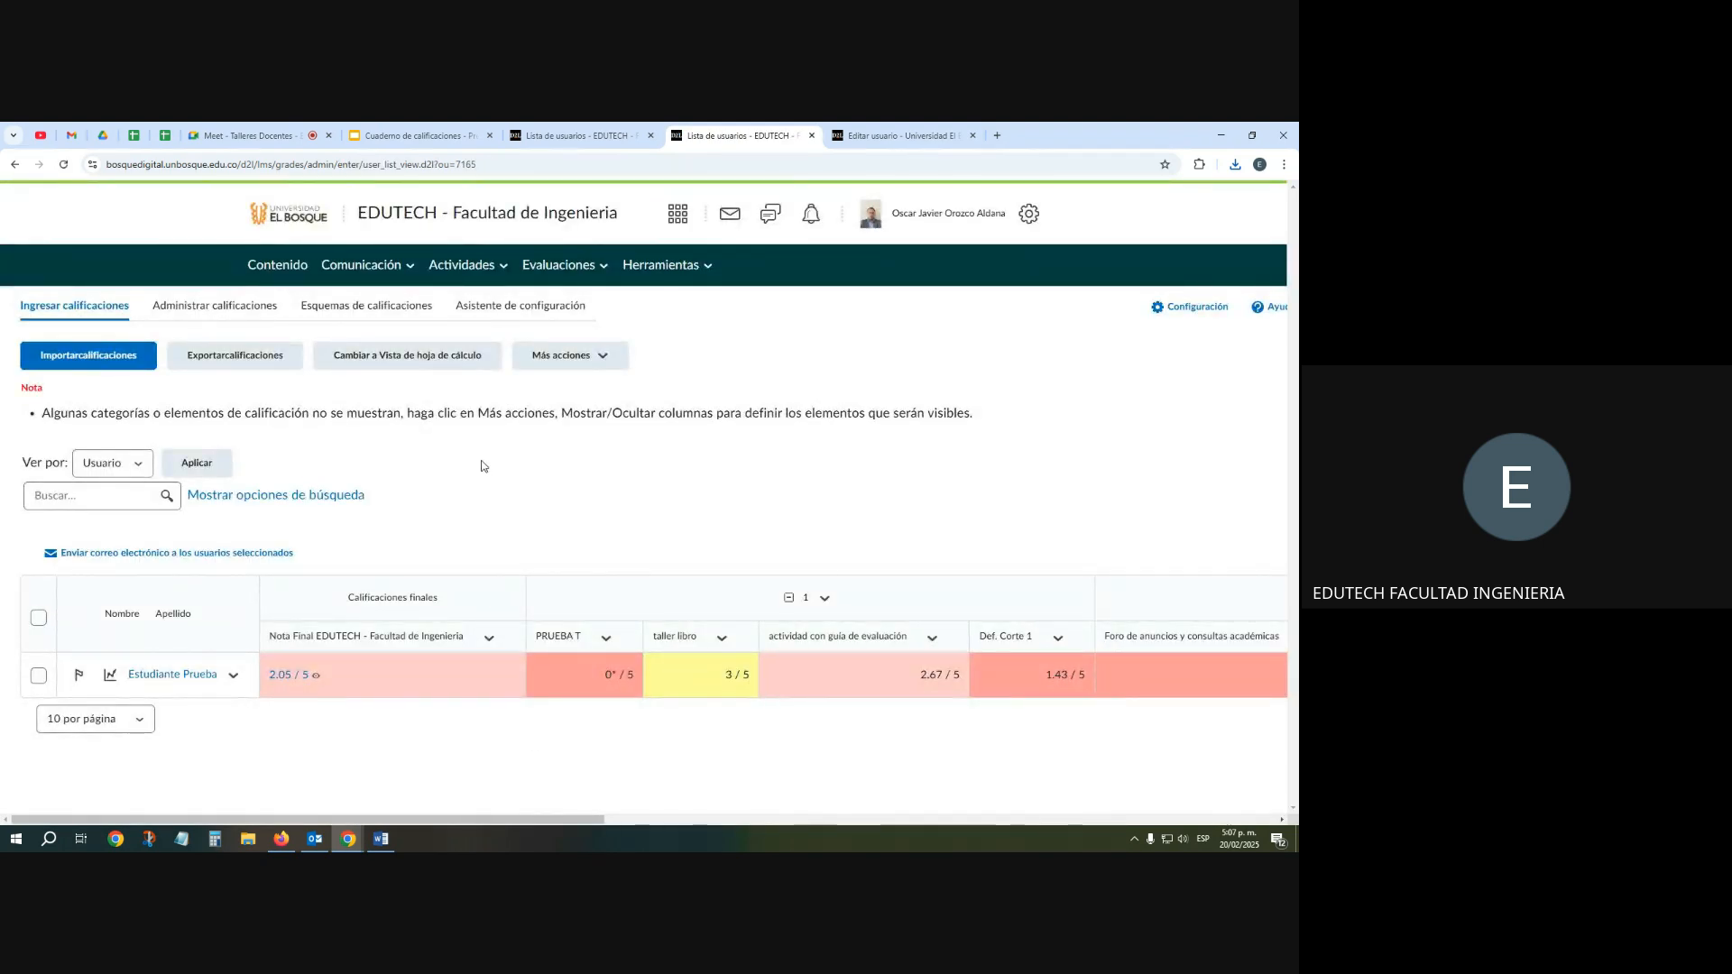
Start a grade import, open the example file Grades_Sample_Import_File.csv and widen column A to fit its contents
click(104, 365)
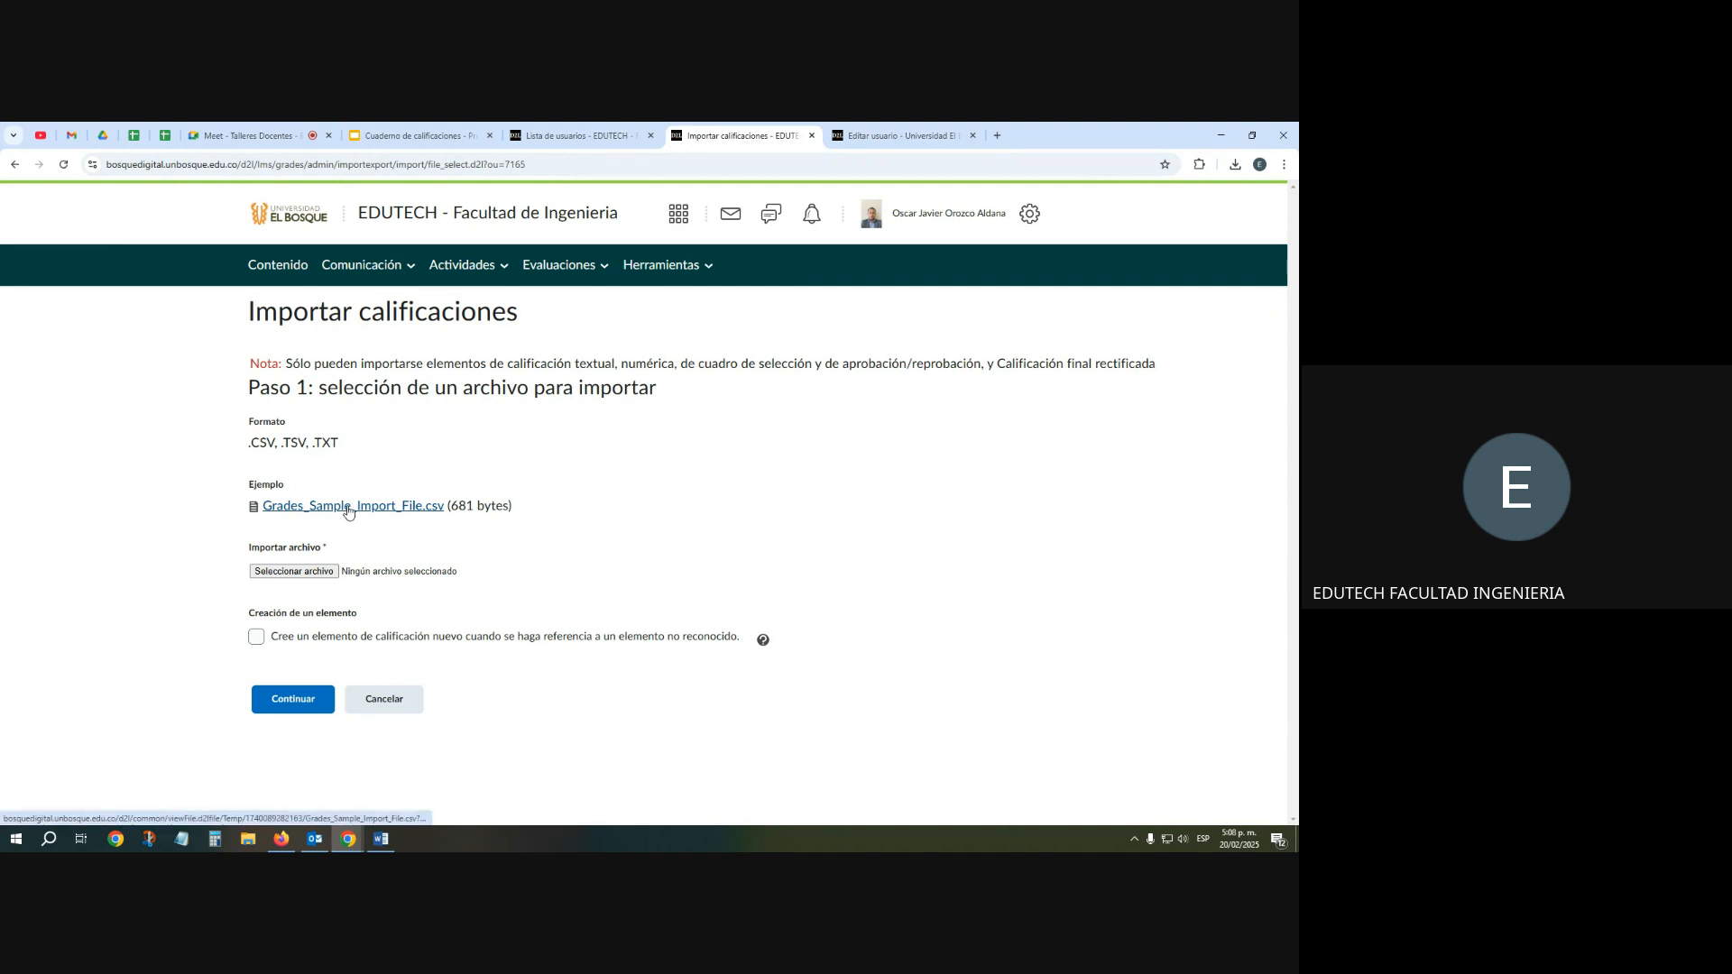
click(348, 506)
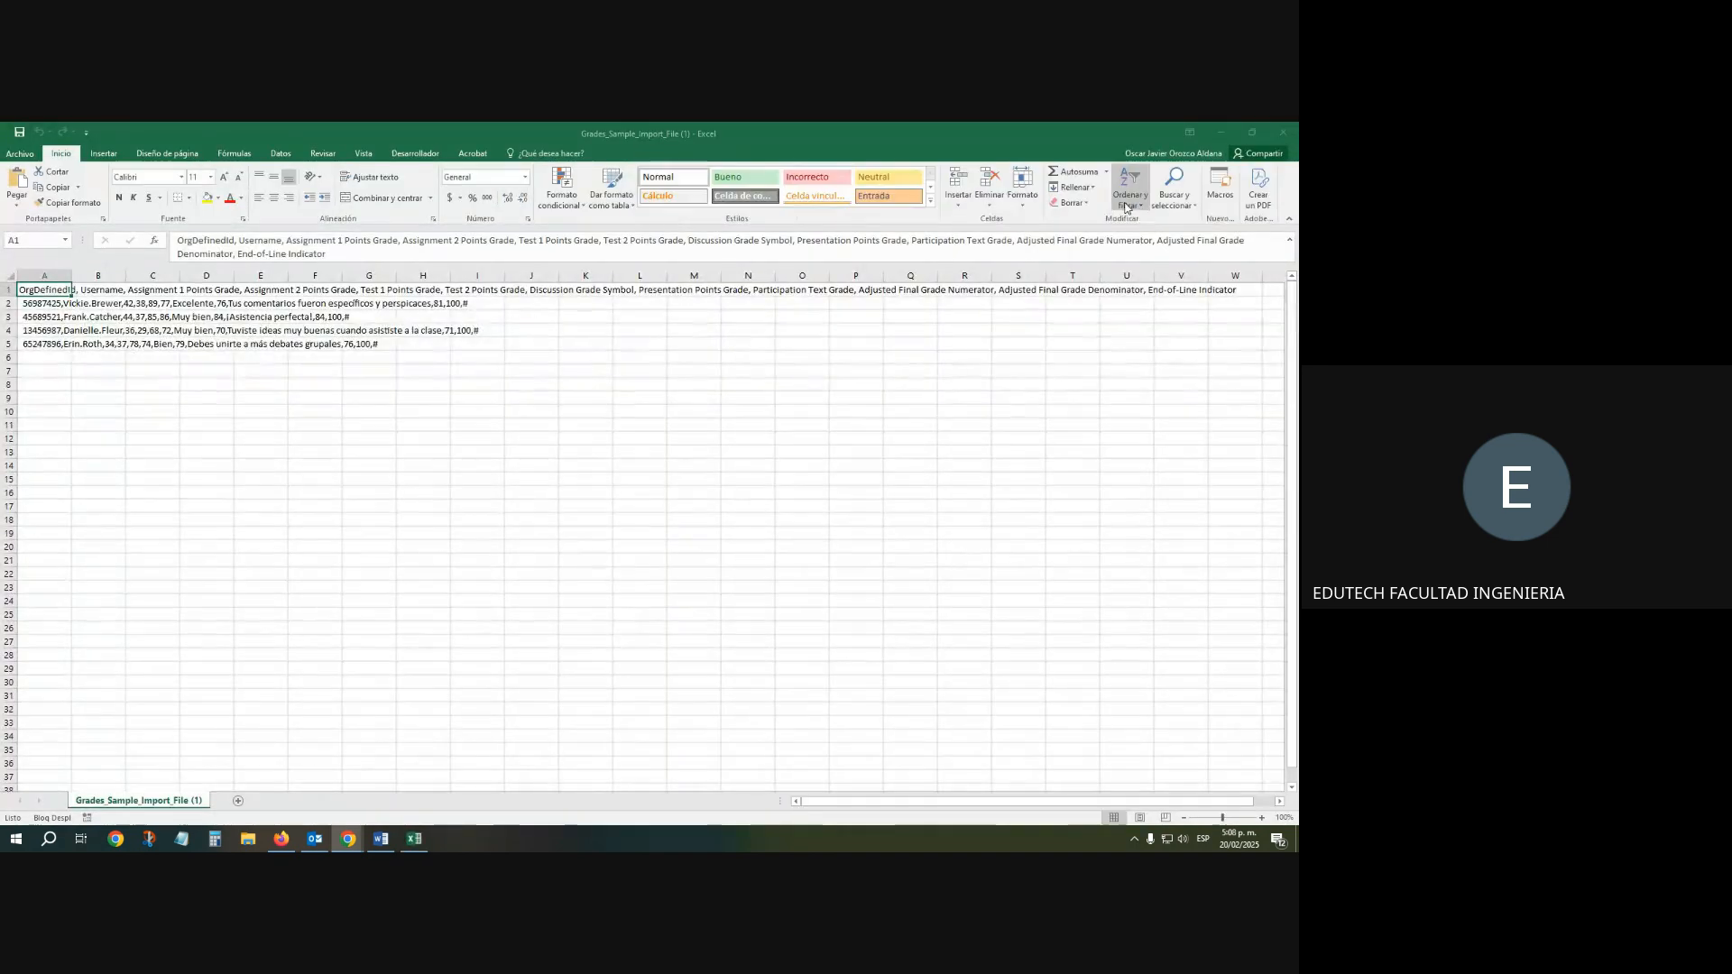
double_click(72, 275)
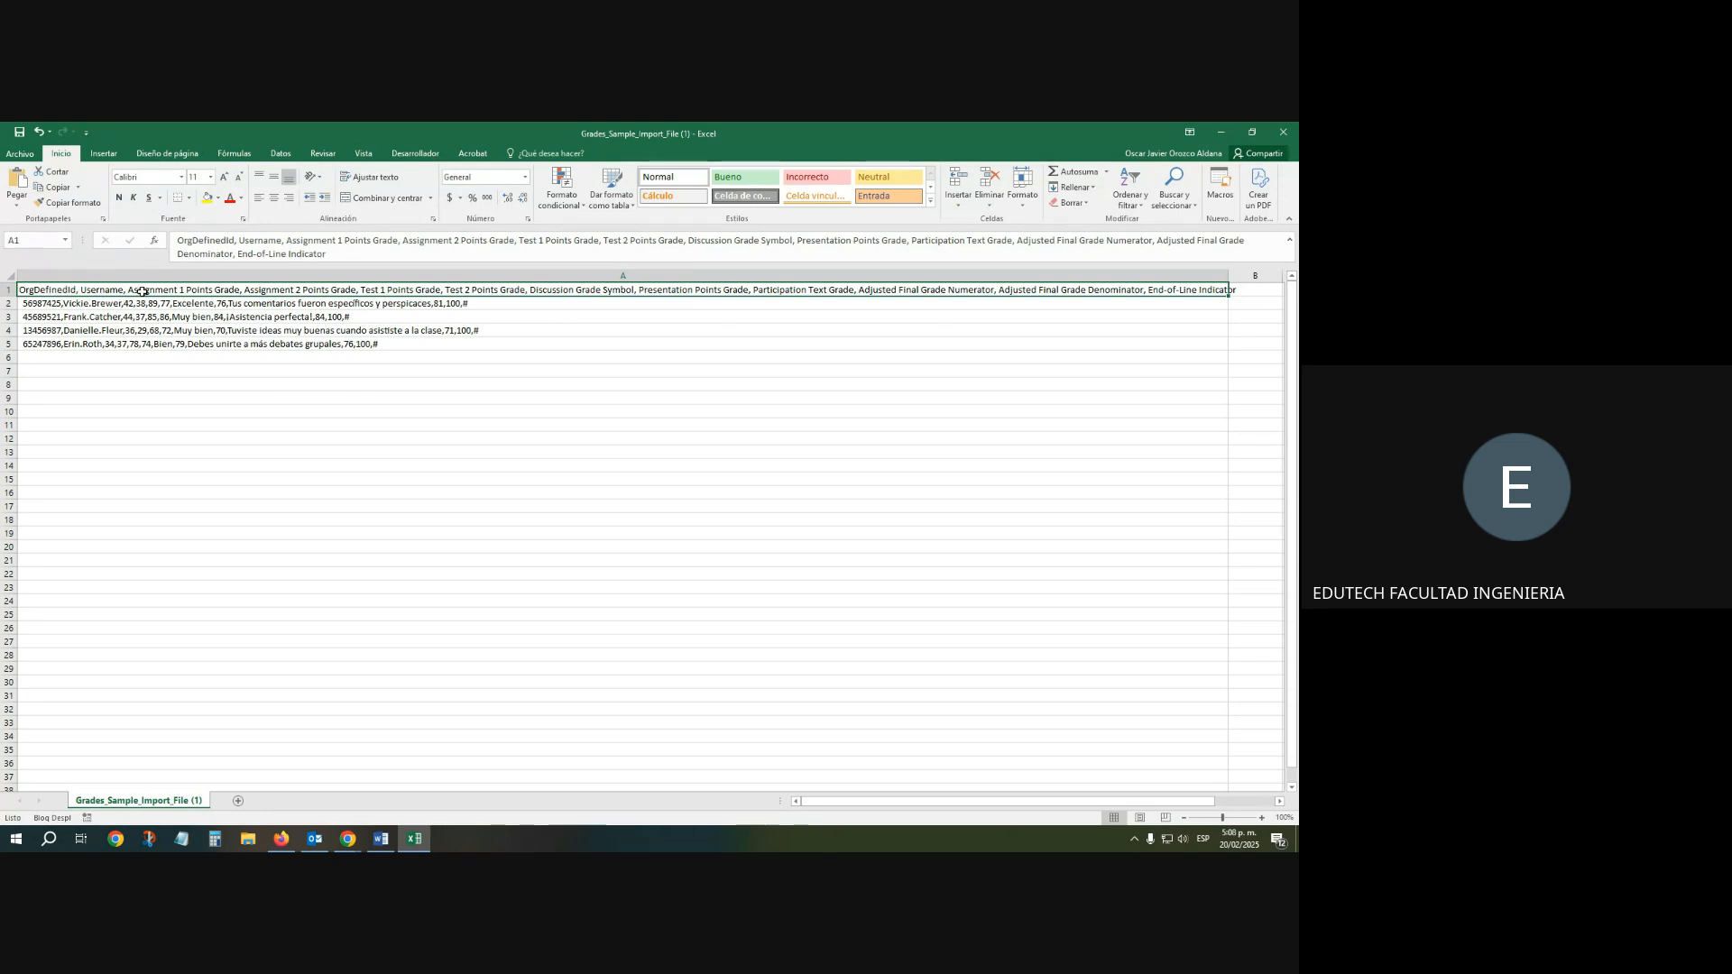
Enlarge the sample file and examine its comma-separated header row and student rows
ctrl+scroll(232, 411, up, 6)
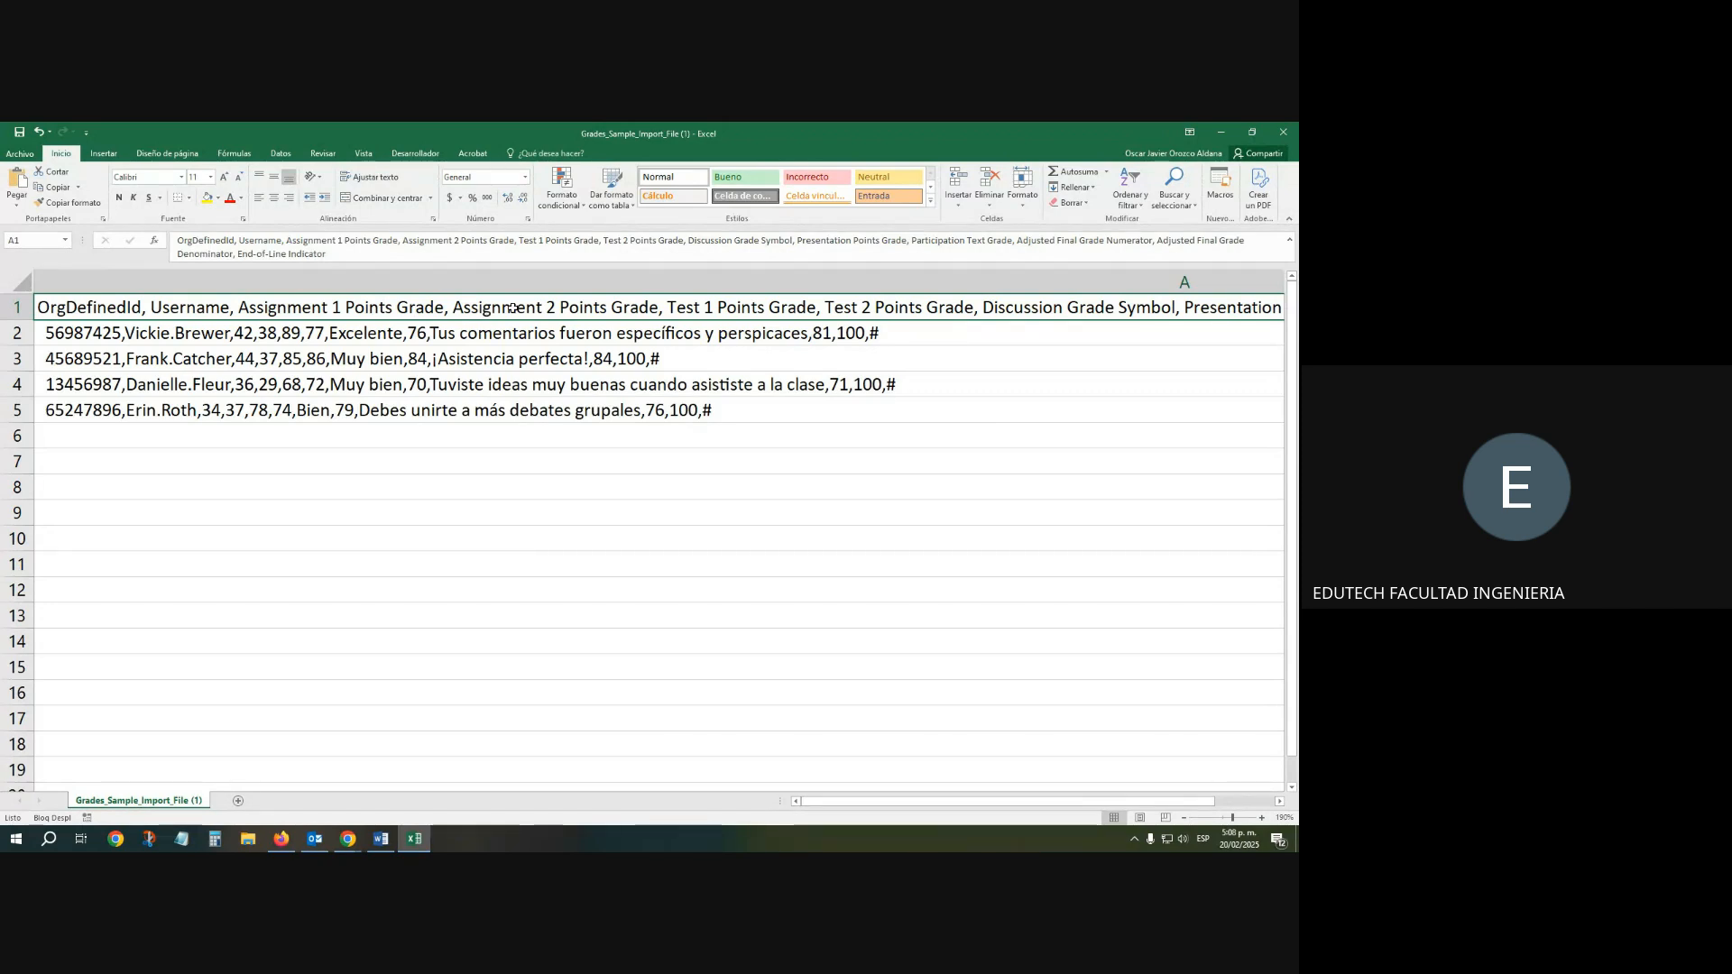
scroll(512, 308, right, 3)
scroll(512, 309, left, 3)
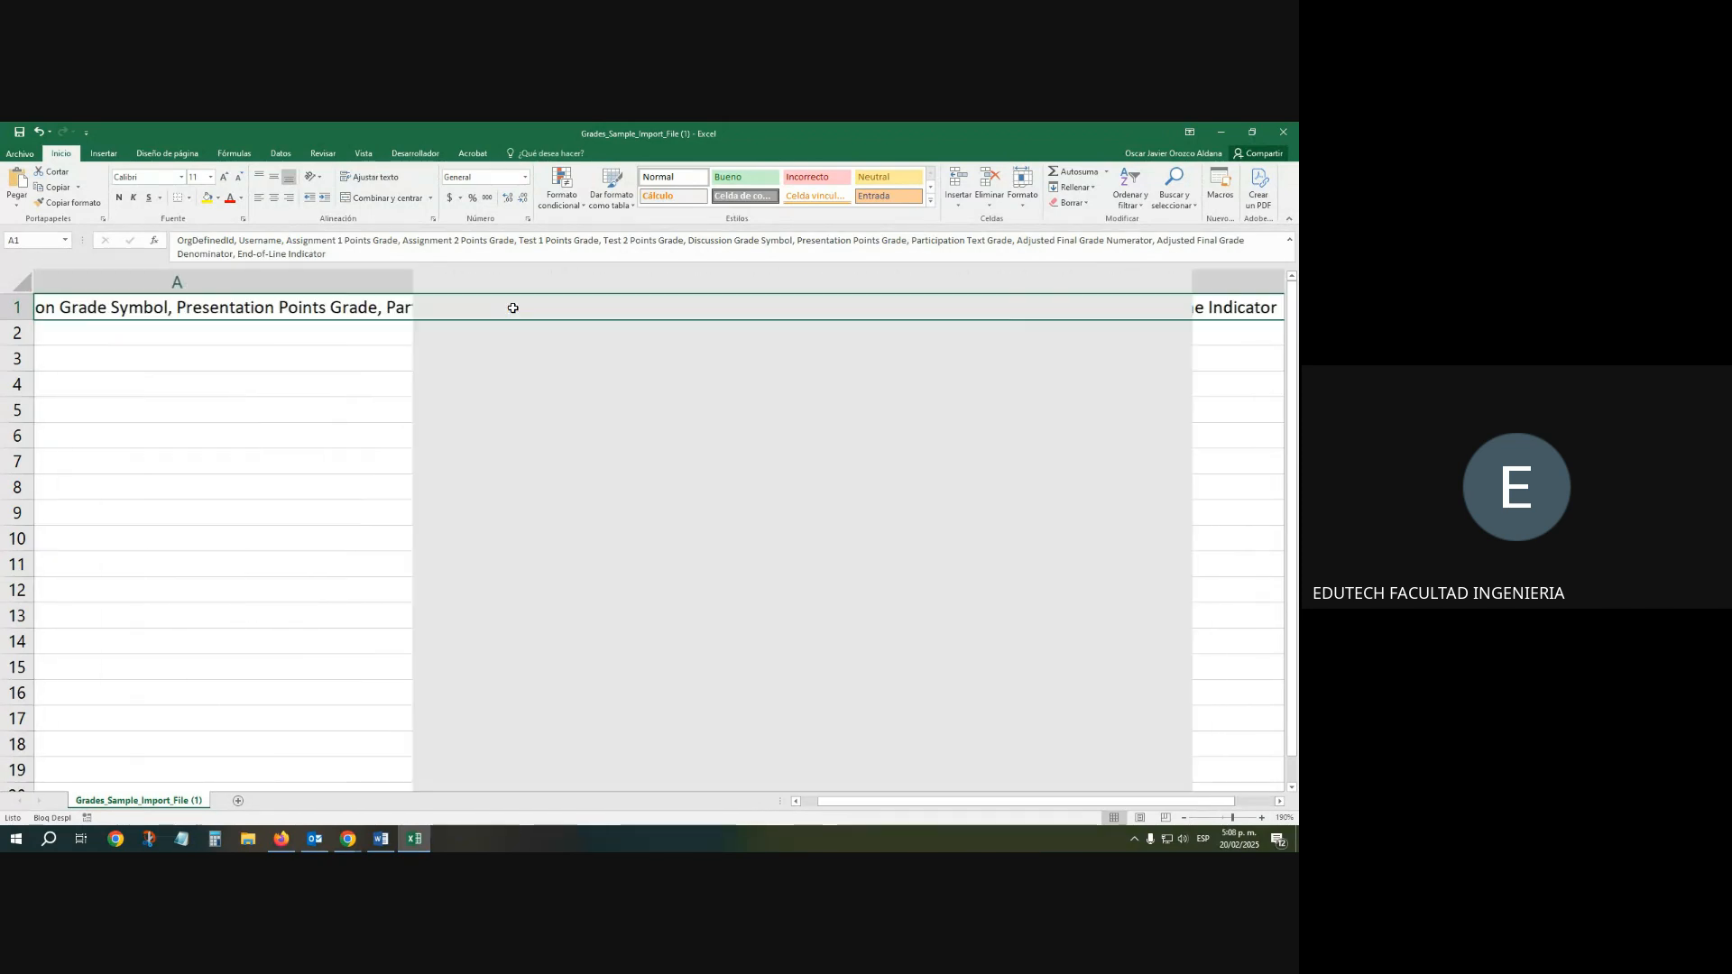
scroll(496, 475, down, 3)
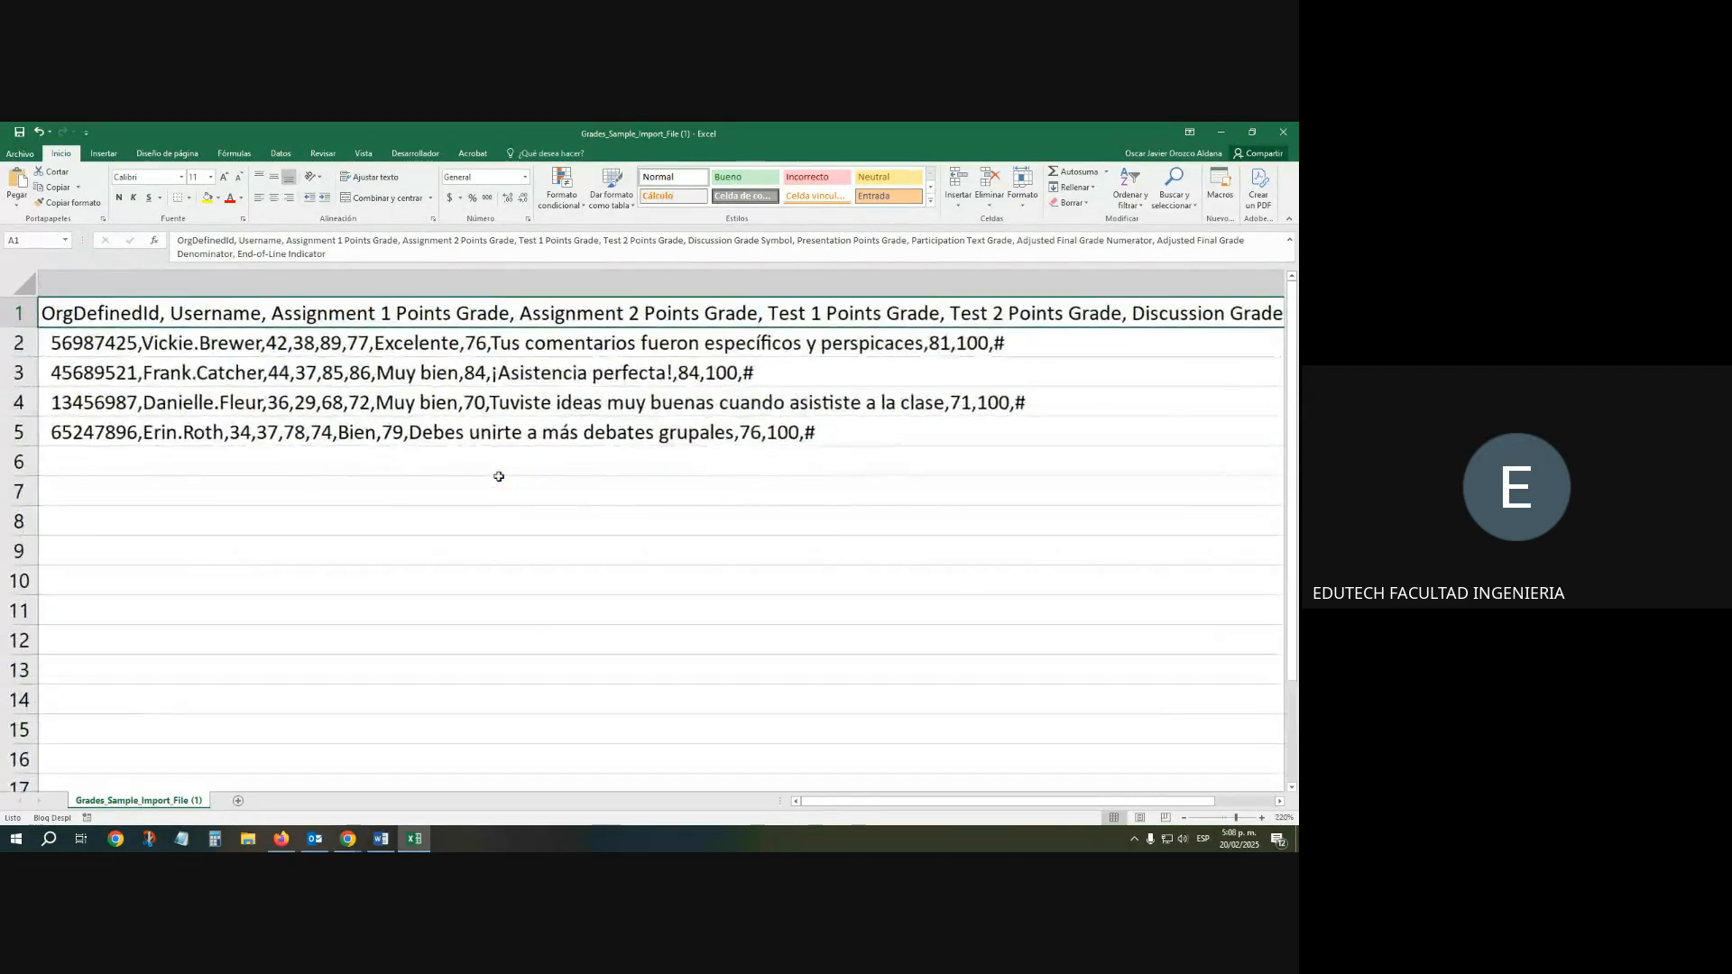
scroll(499, 476, down, 1)
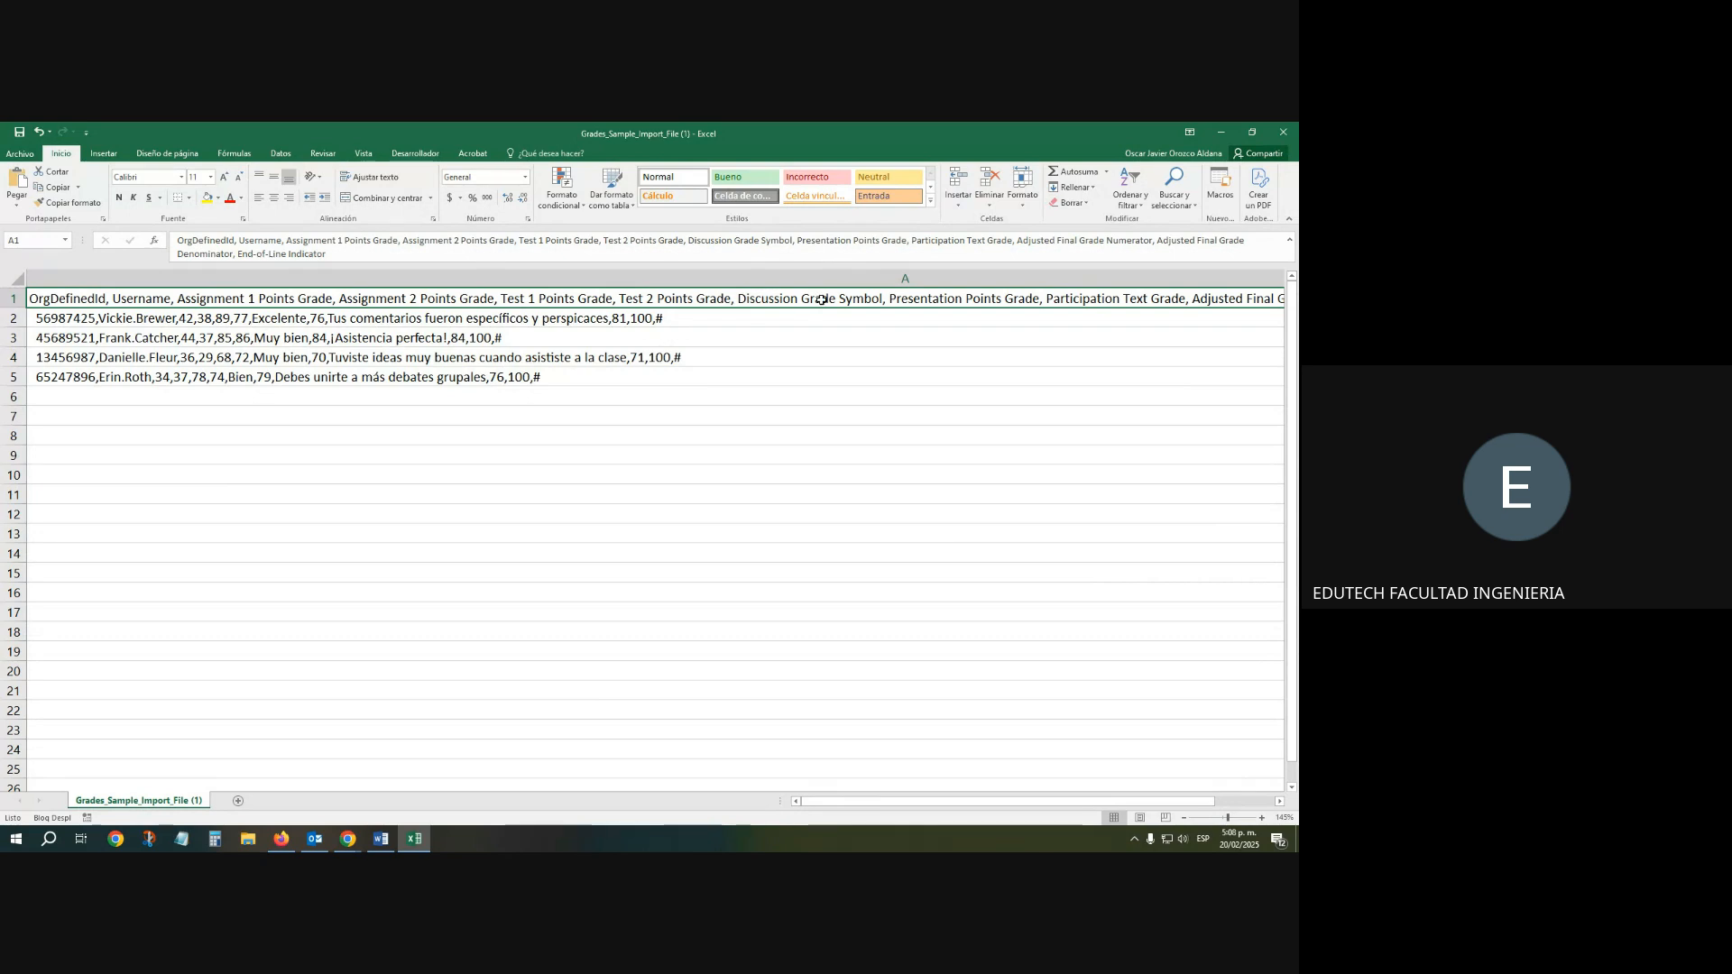
Highlight the Discussion Grade Symbol and Participation Text Grade fields in header cell A1, then leave the cell unedited
double_click(784, 293)
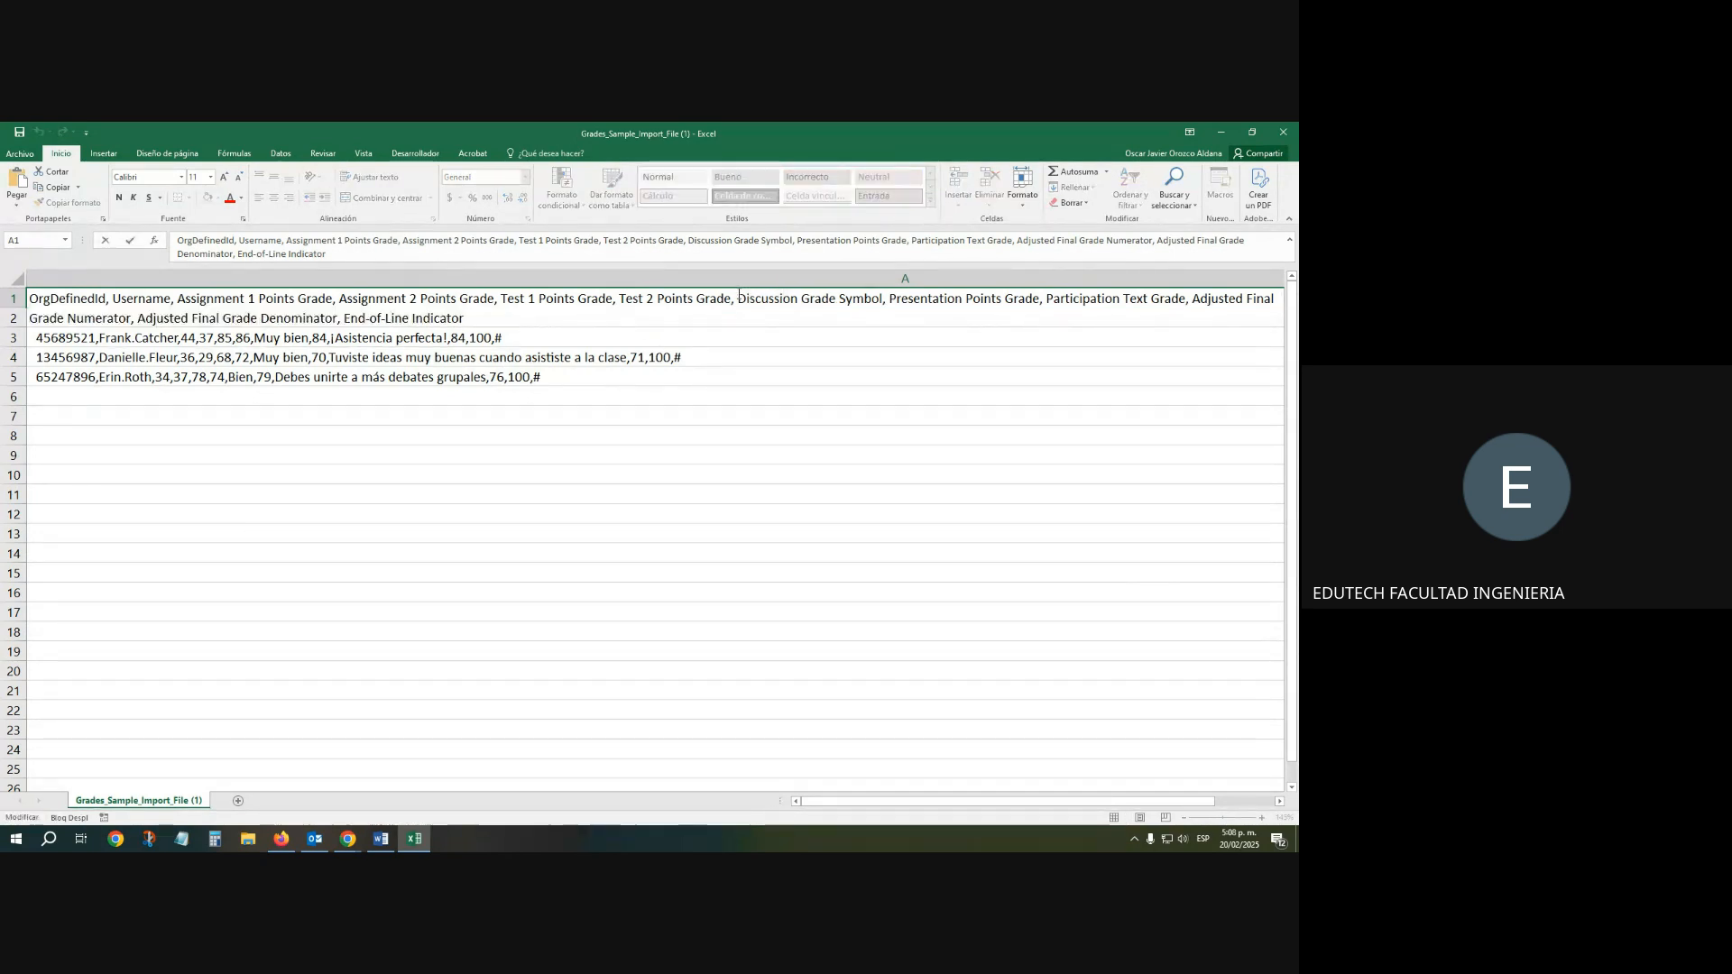
drag(738, 299, 883, 299)
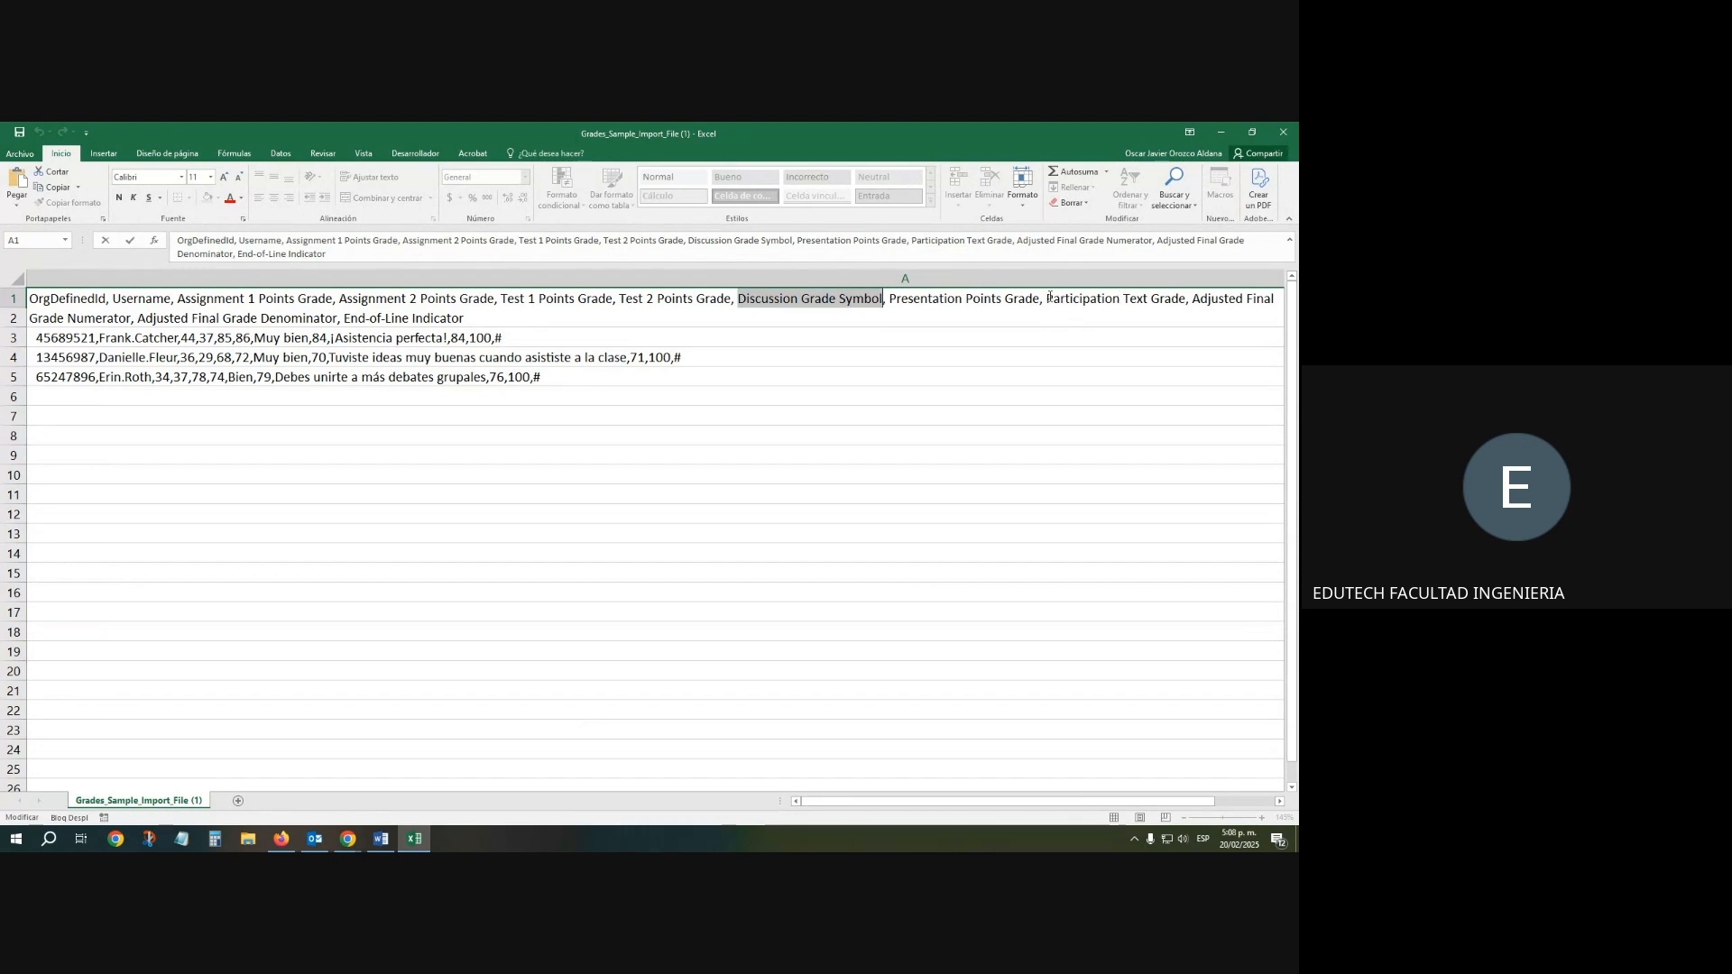
drag(1048, 299, 1185, 299)
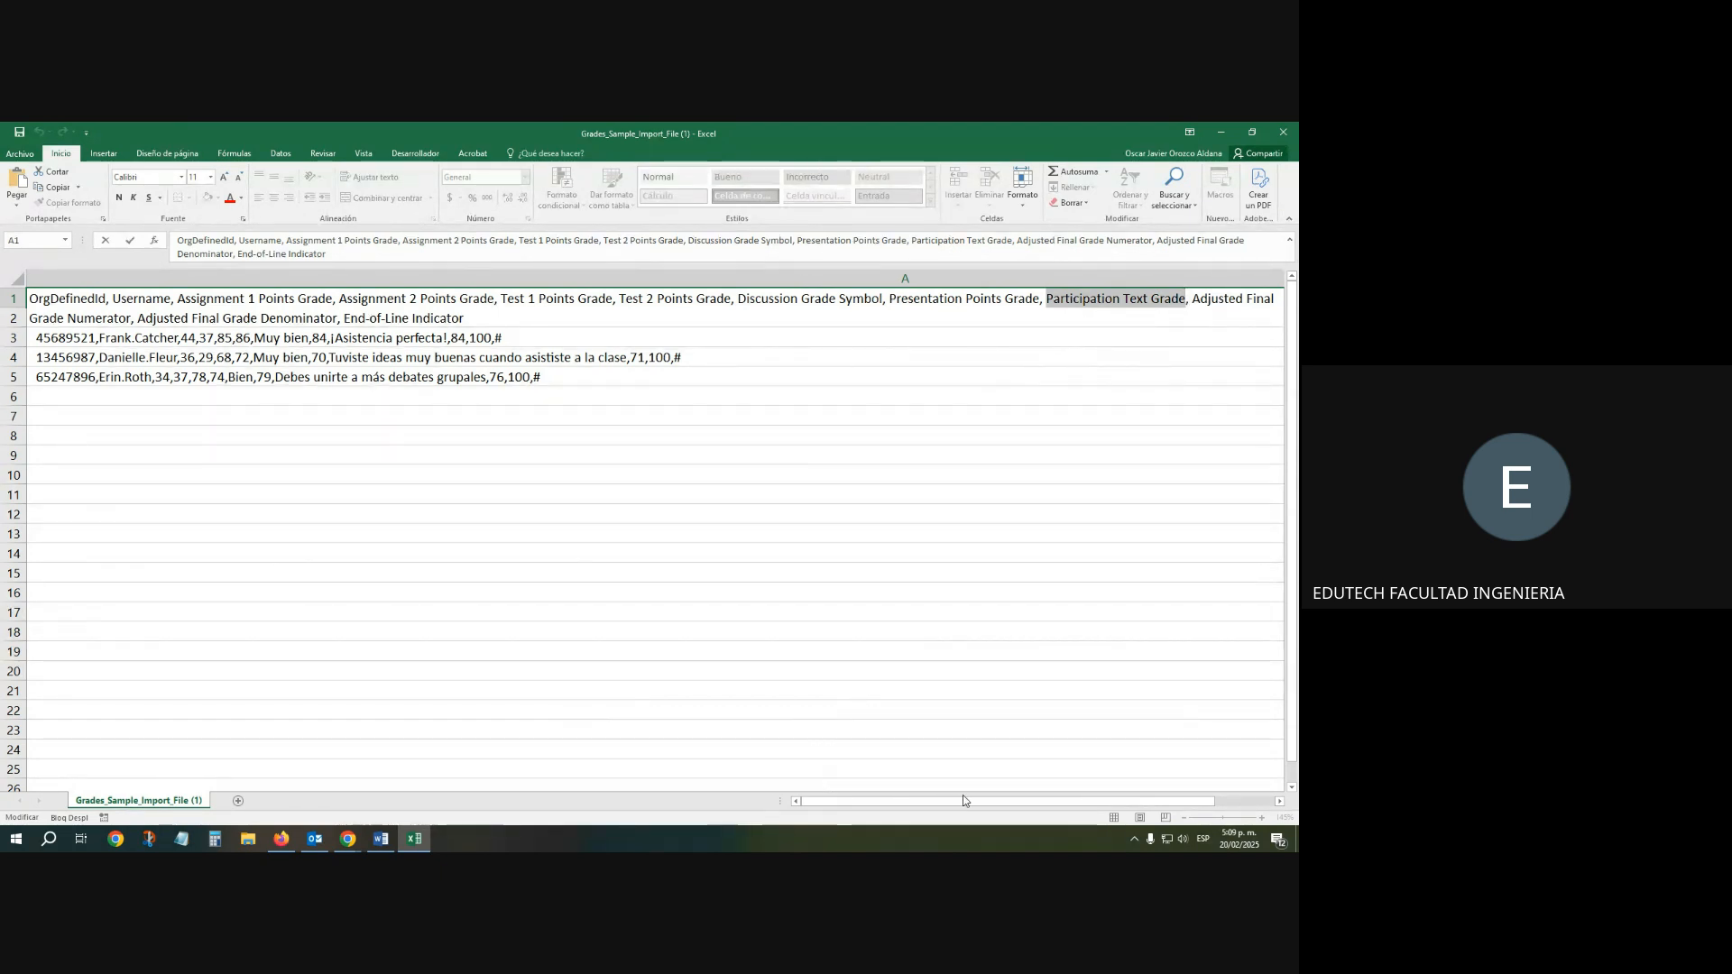
mouse_move(966, 801)
mouse_down()
mouse_move(1065, 806)
mouse_move(953, 807)
mouse_up()
click(922, 298)
click(1226, 323)
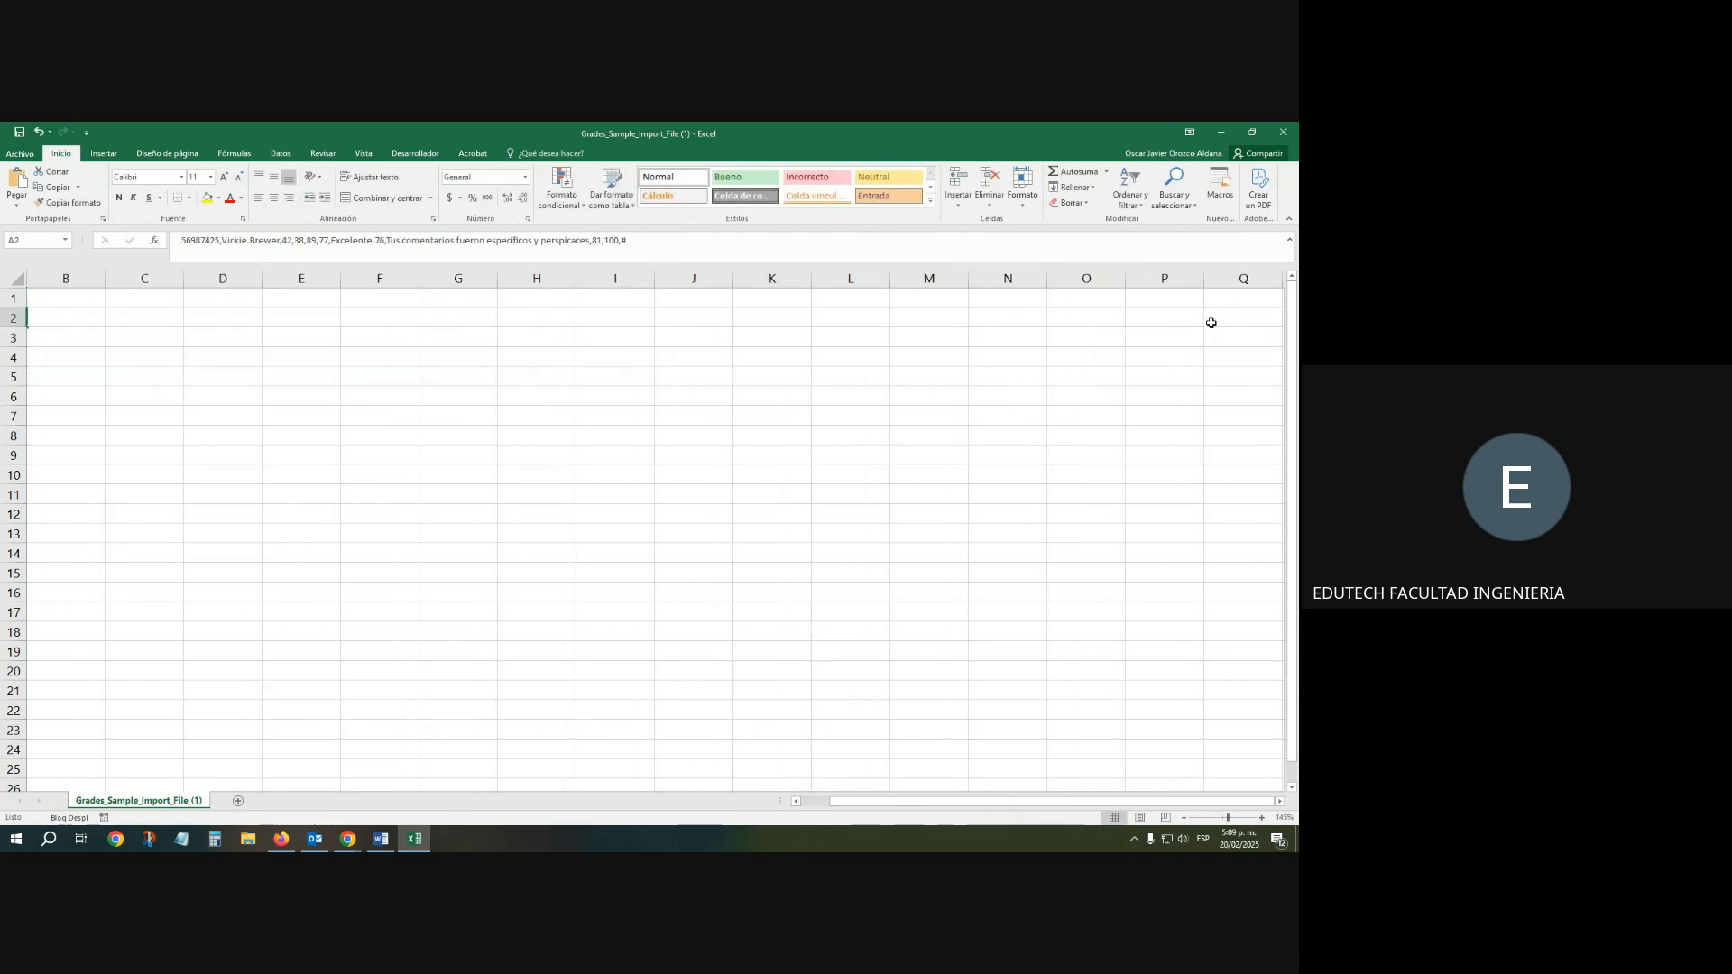
Check the End-of-Line Indicator header and highlight the # marker closing the first student row in cell A2
ctrl+scroll(896, 476, down, 3)
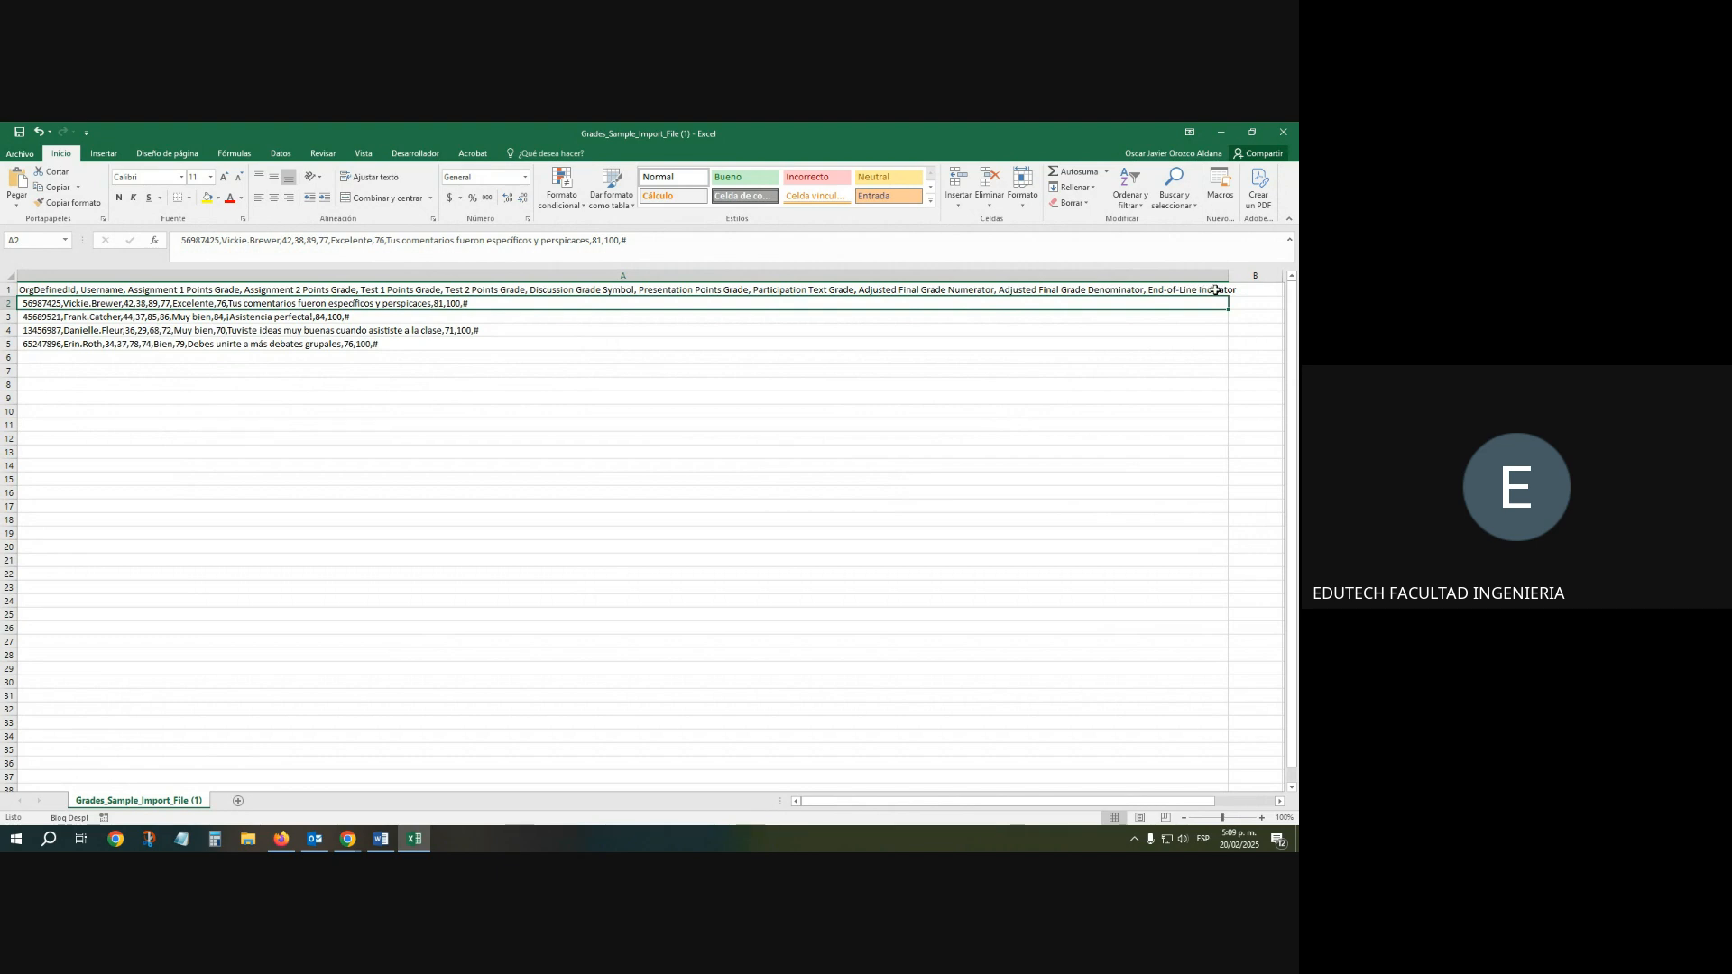
double_click(479, 304)
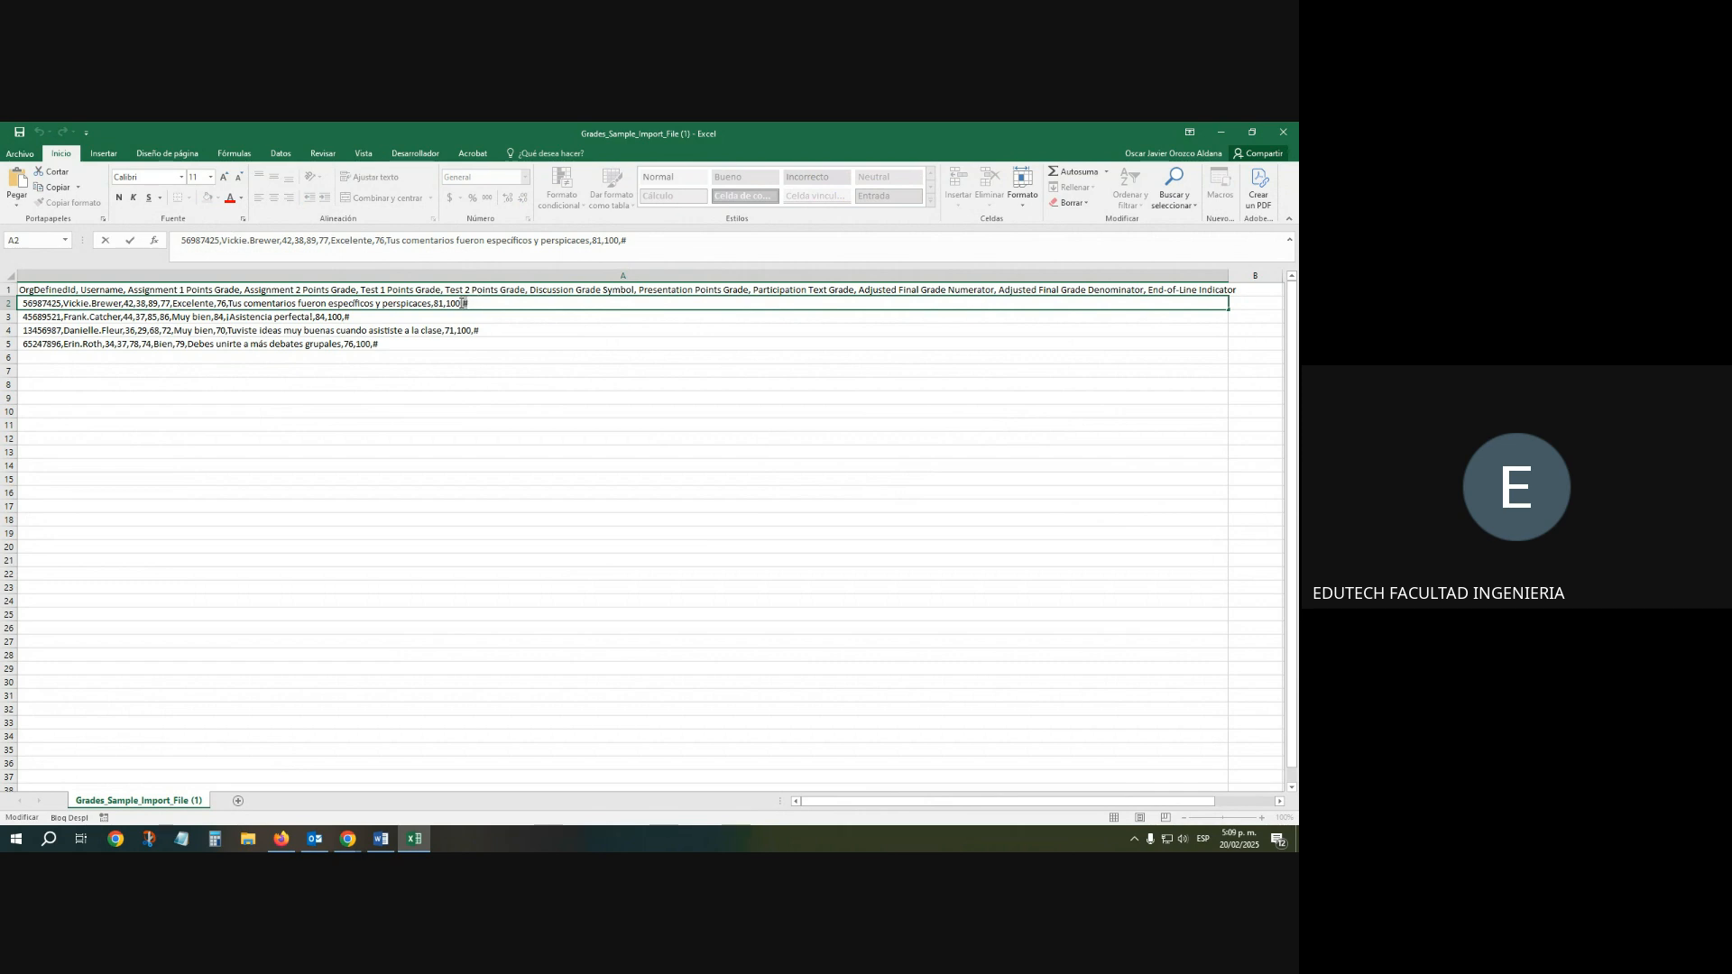
click(490, 315)
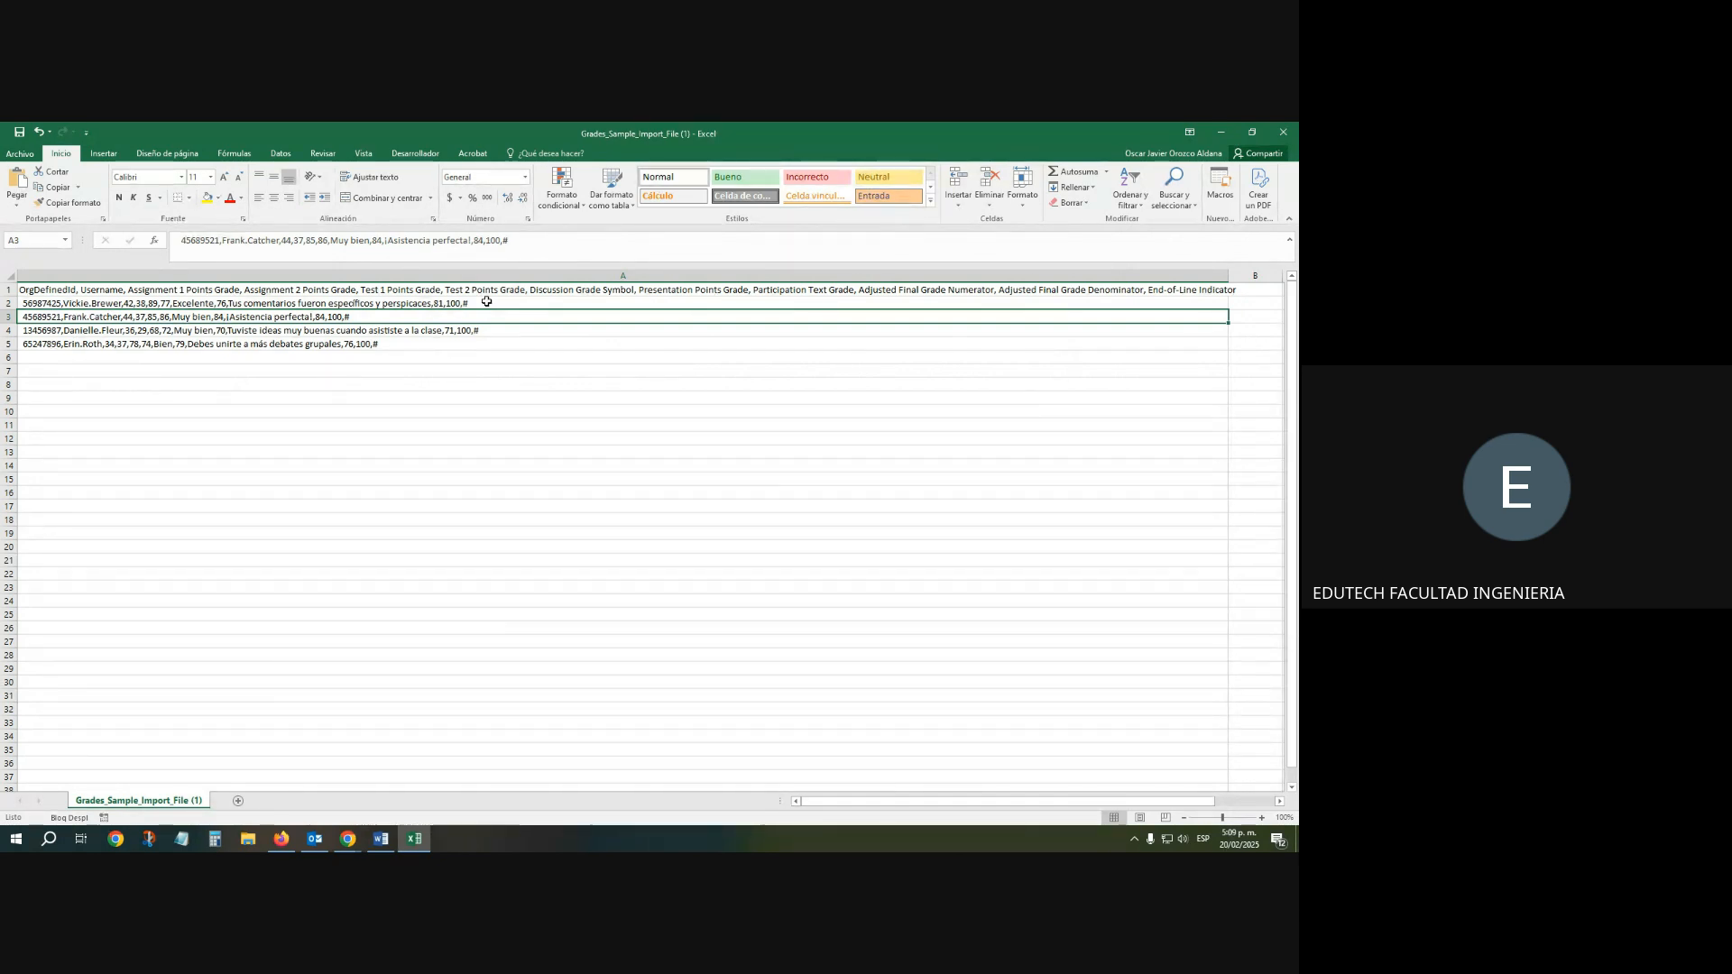
Close the sample import file without saving its changes and show the desktop
click(1282, 132)
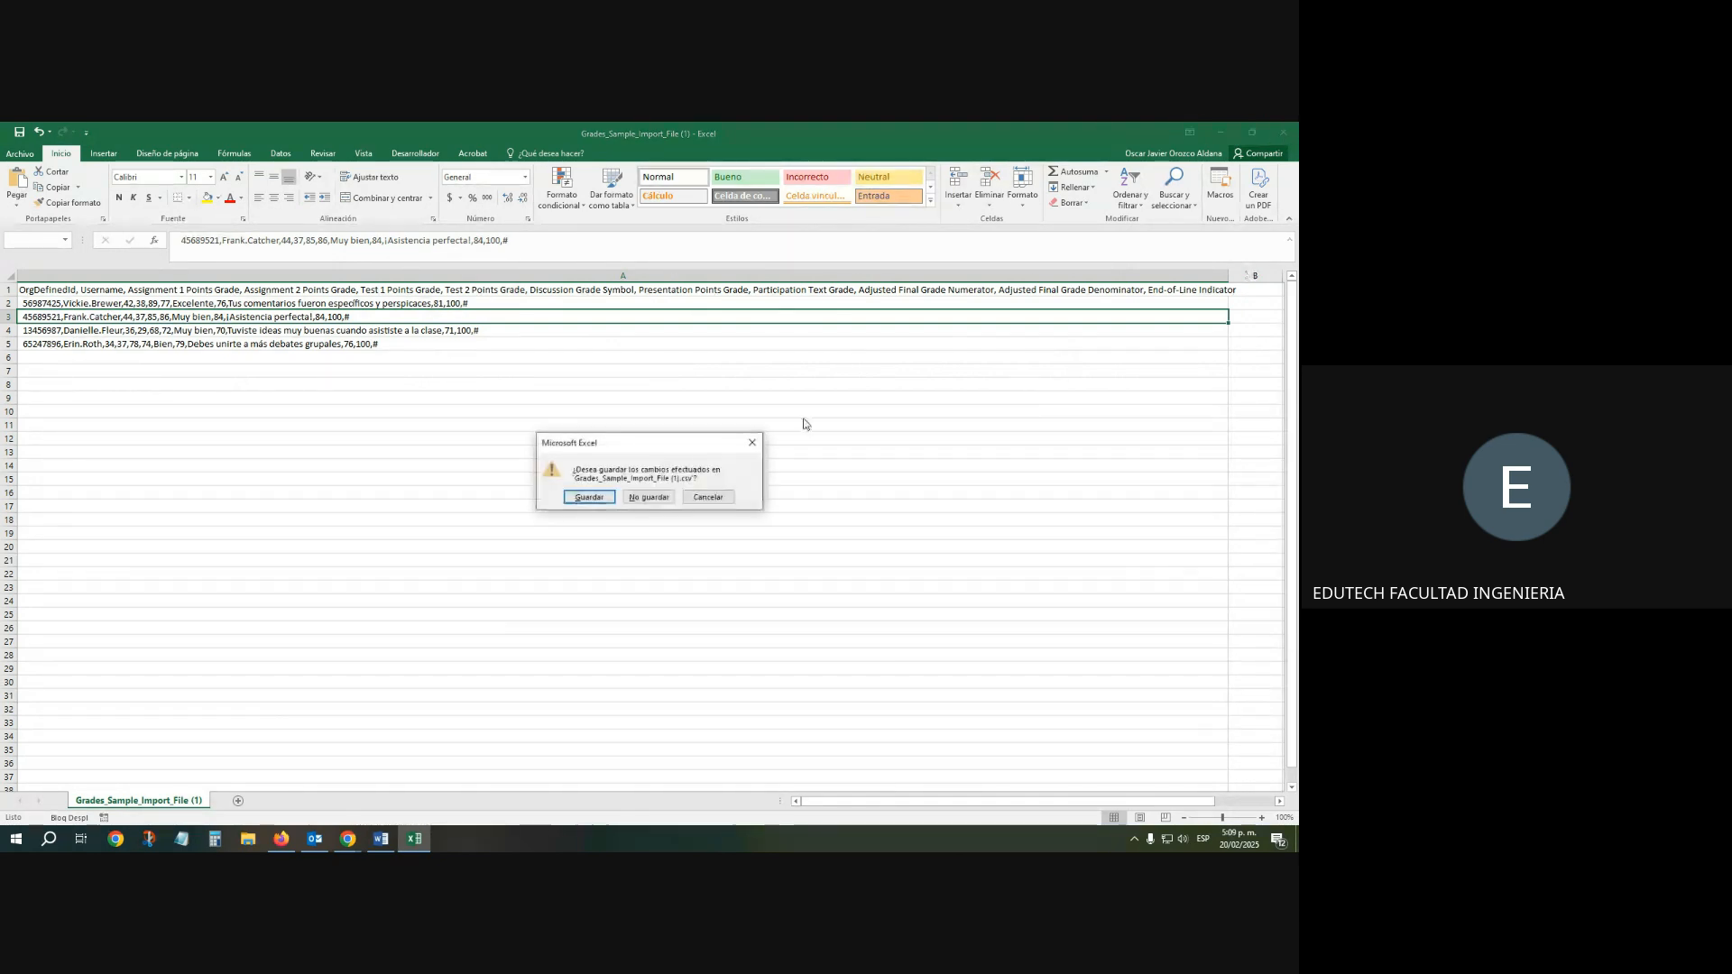
click(648, 497)
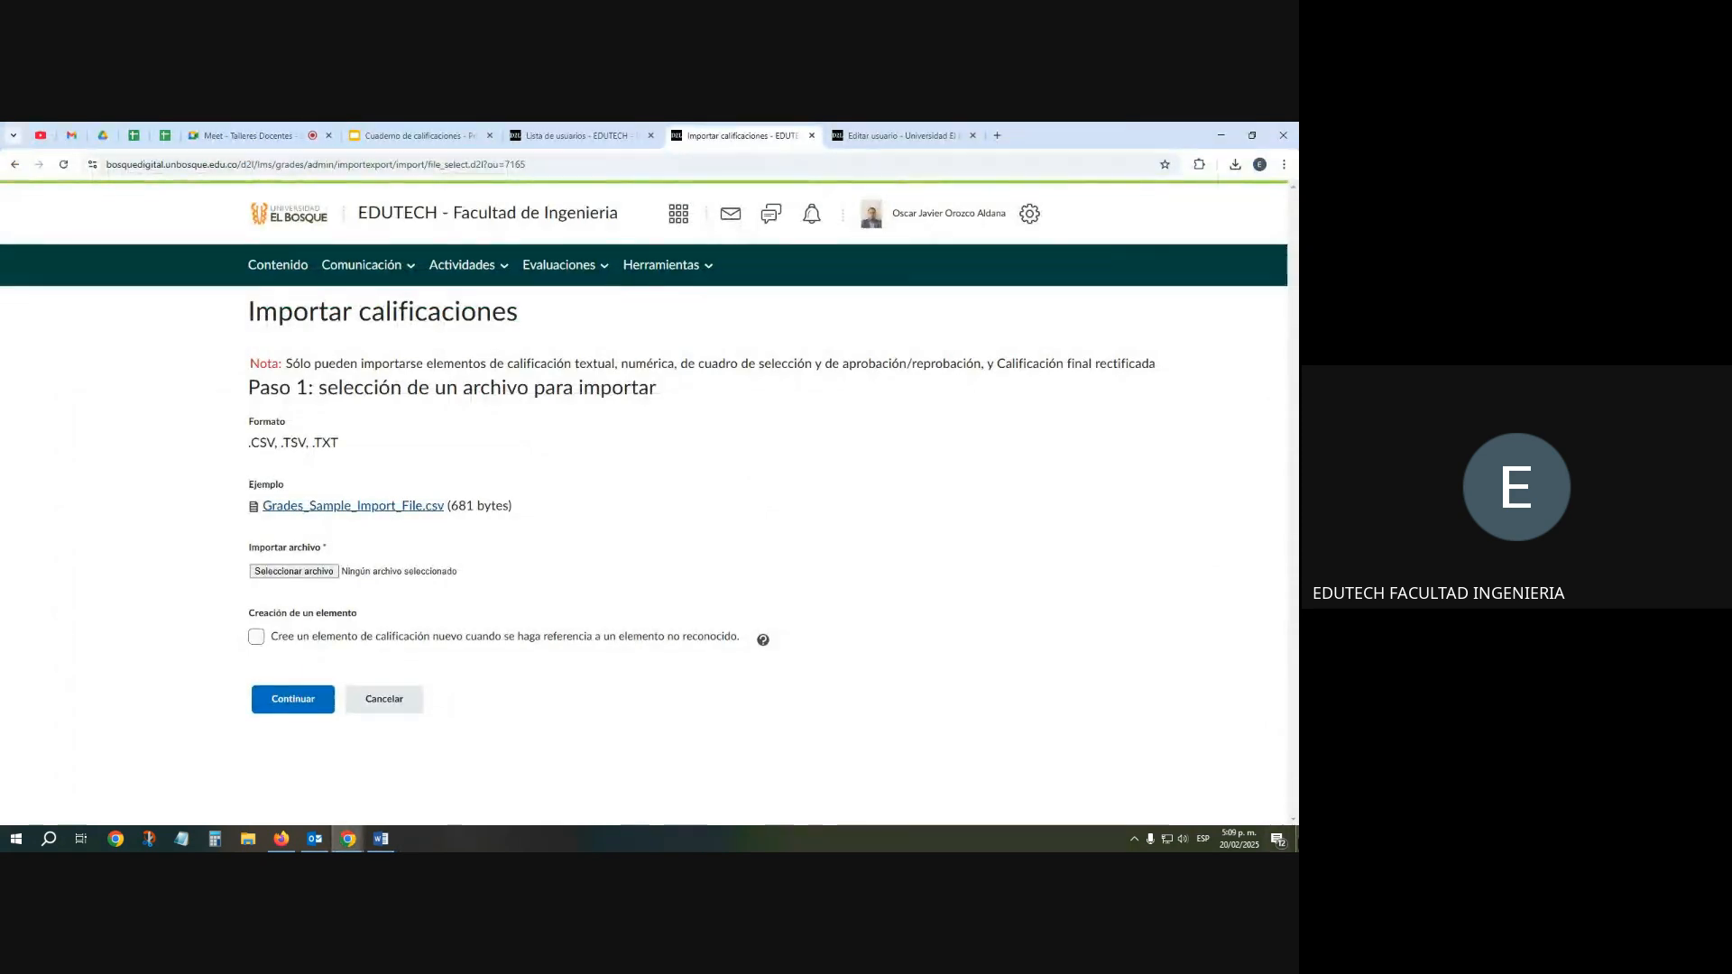
key(super+d)
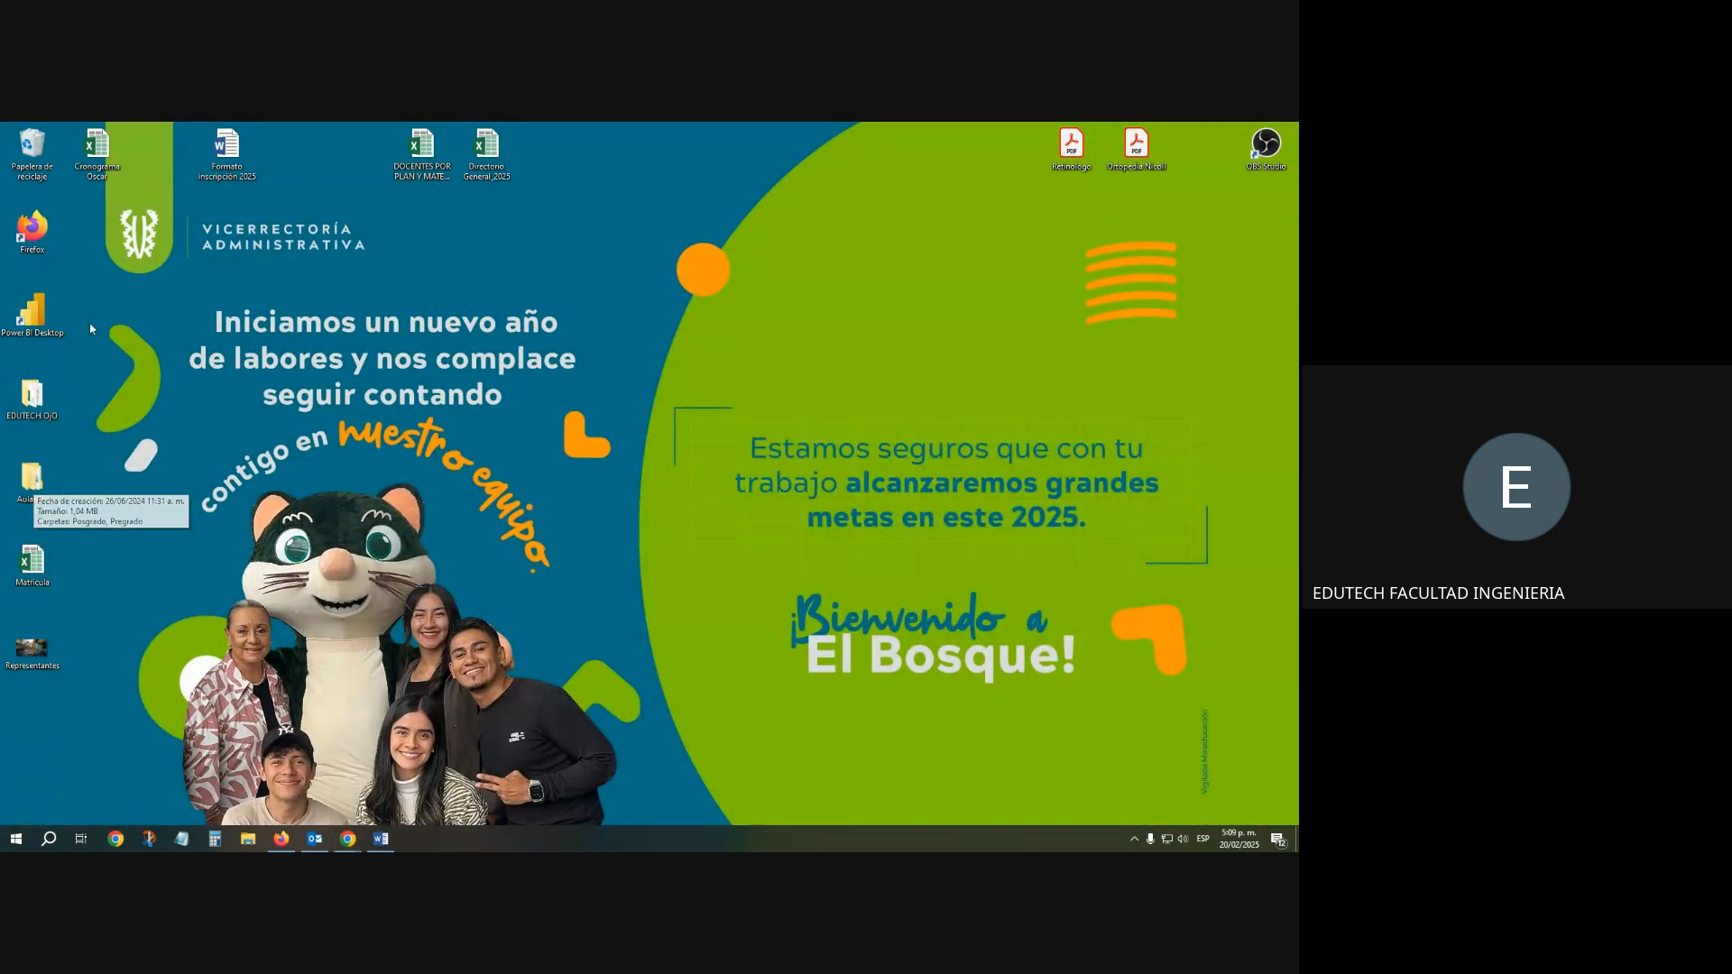
Look through the EDUTECH OJO desktop folder and its Aulas 2025-1 subfolder, then close the folder window
double_click(32, 396)
click(1282, 135)
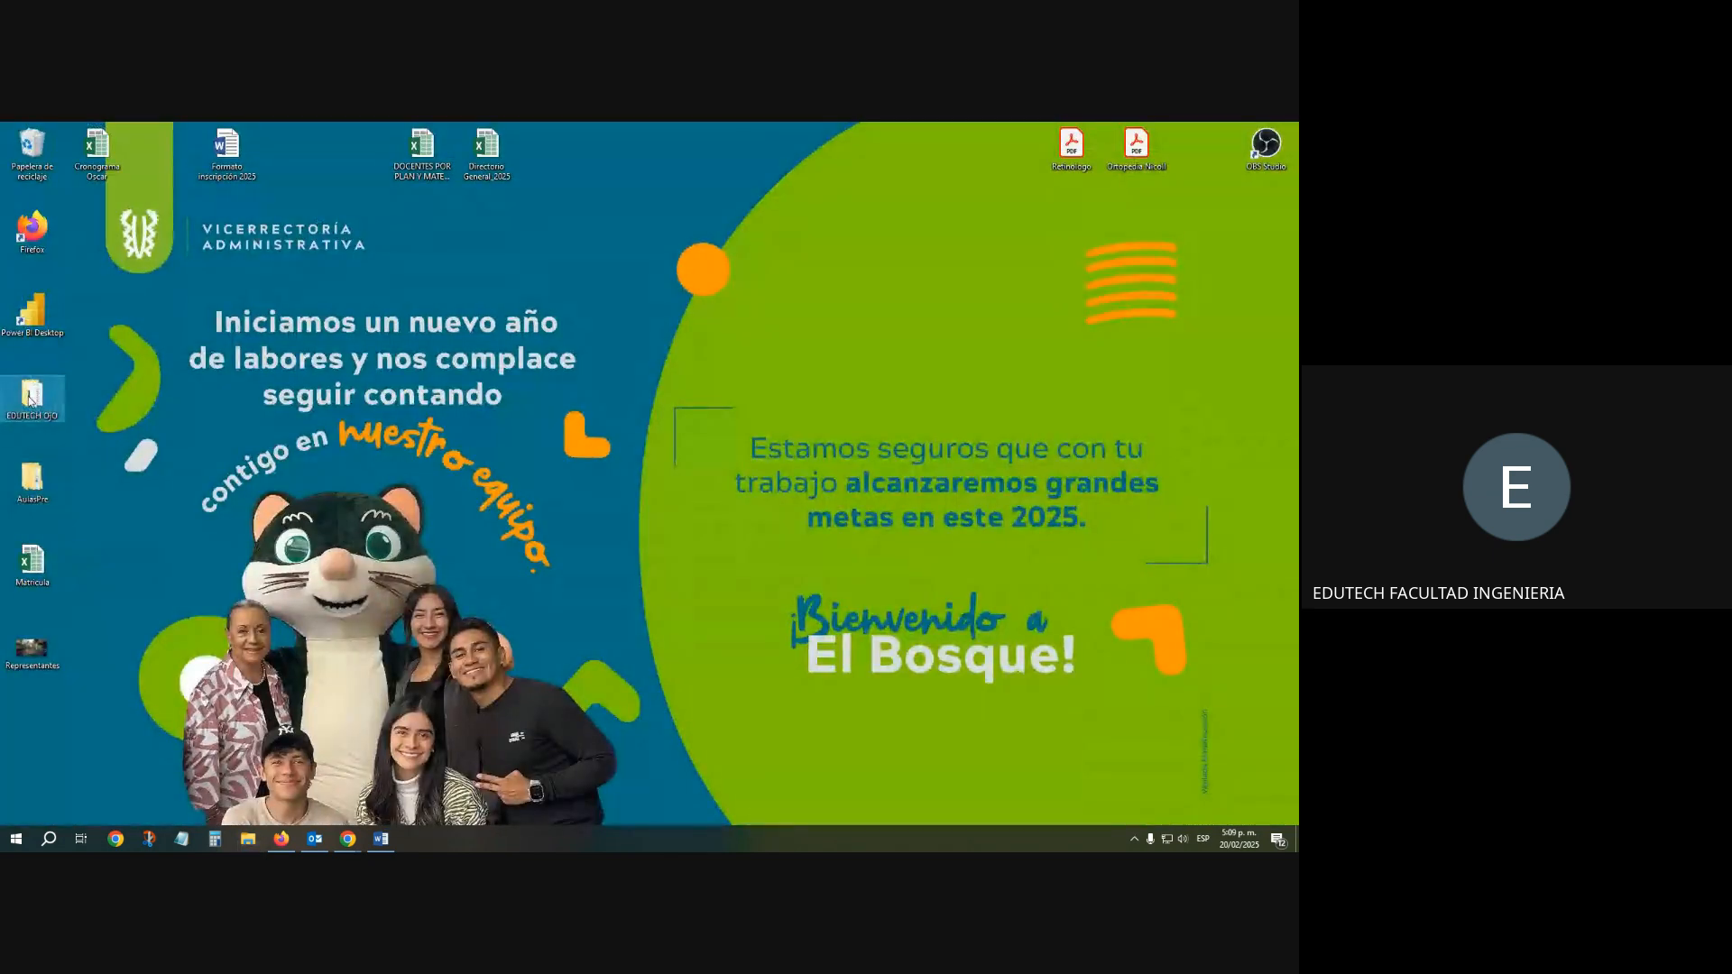
double_click(32, 397)
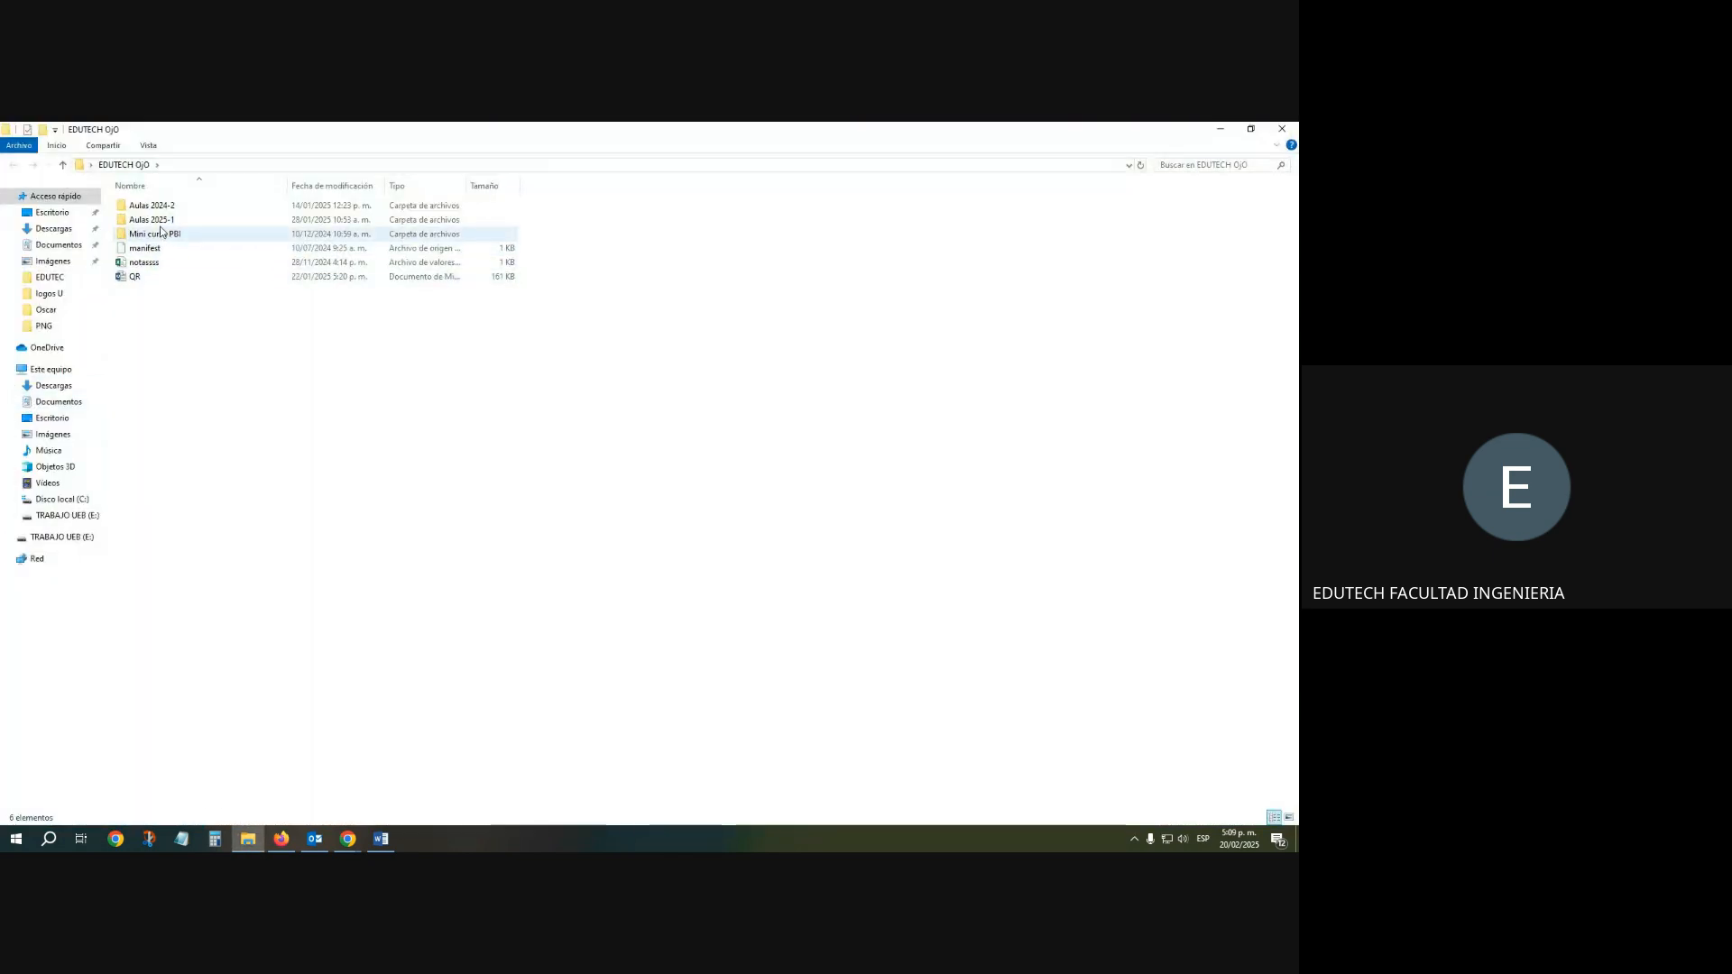
double_click(151, 219)
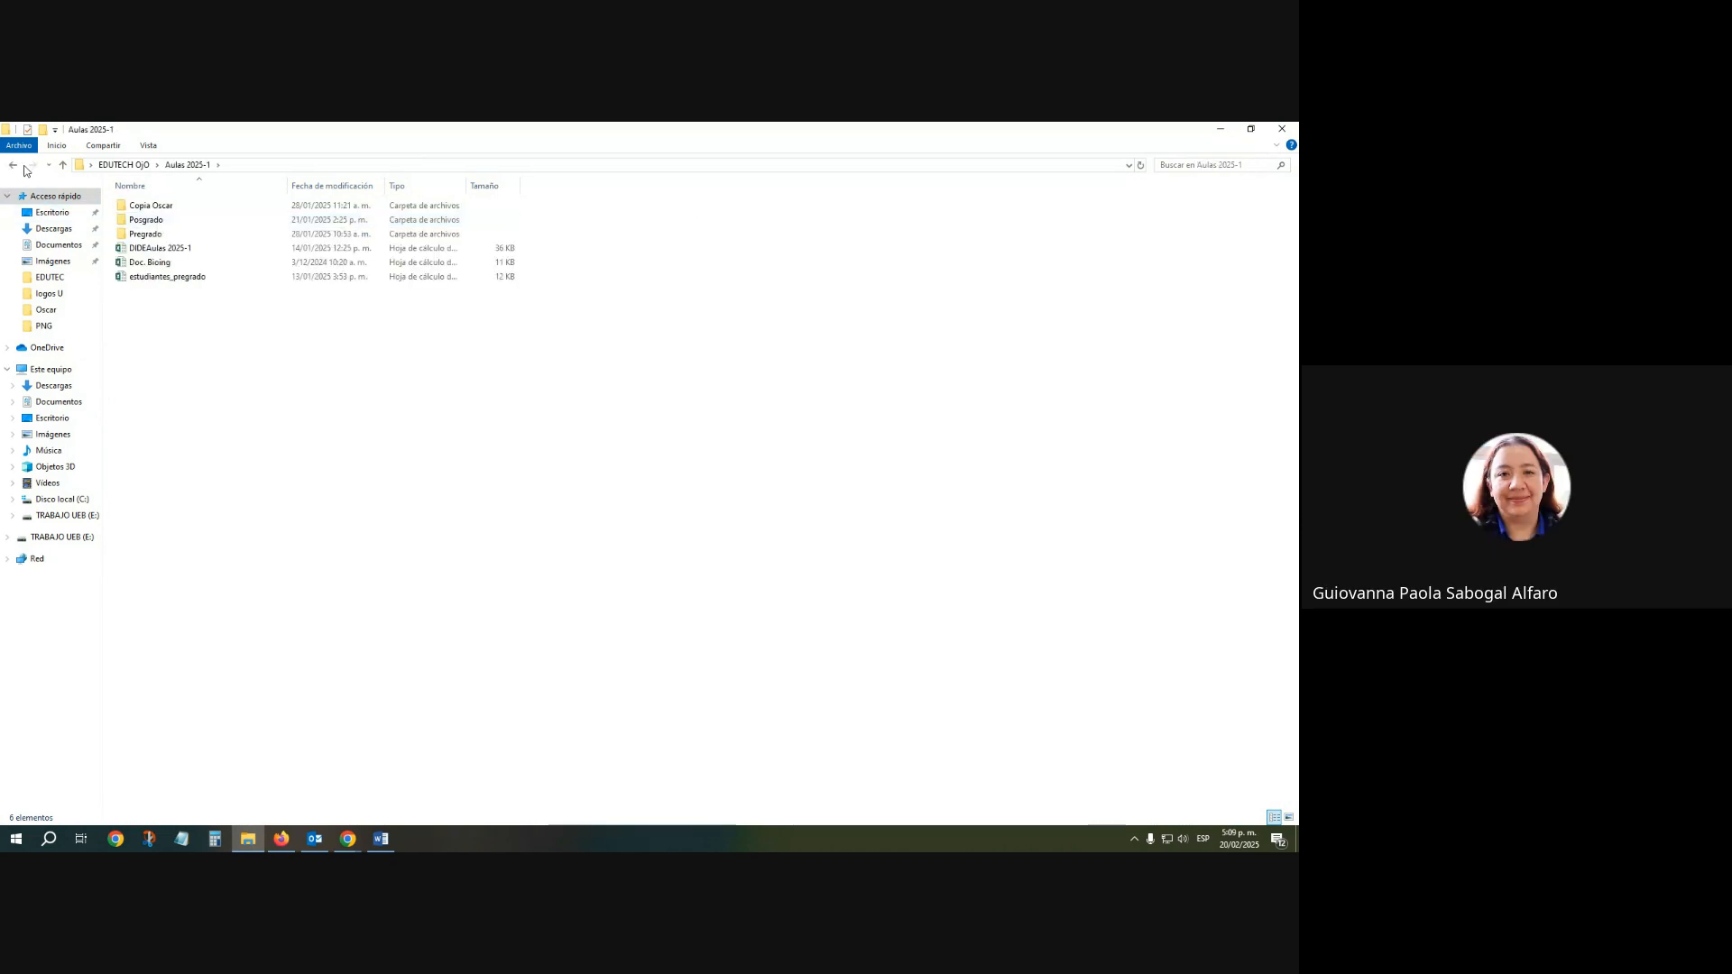
click(13, 165)
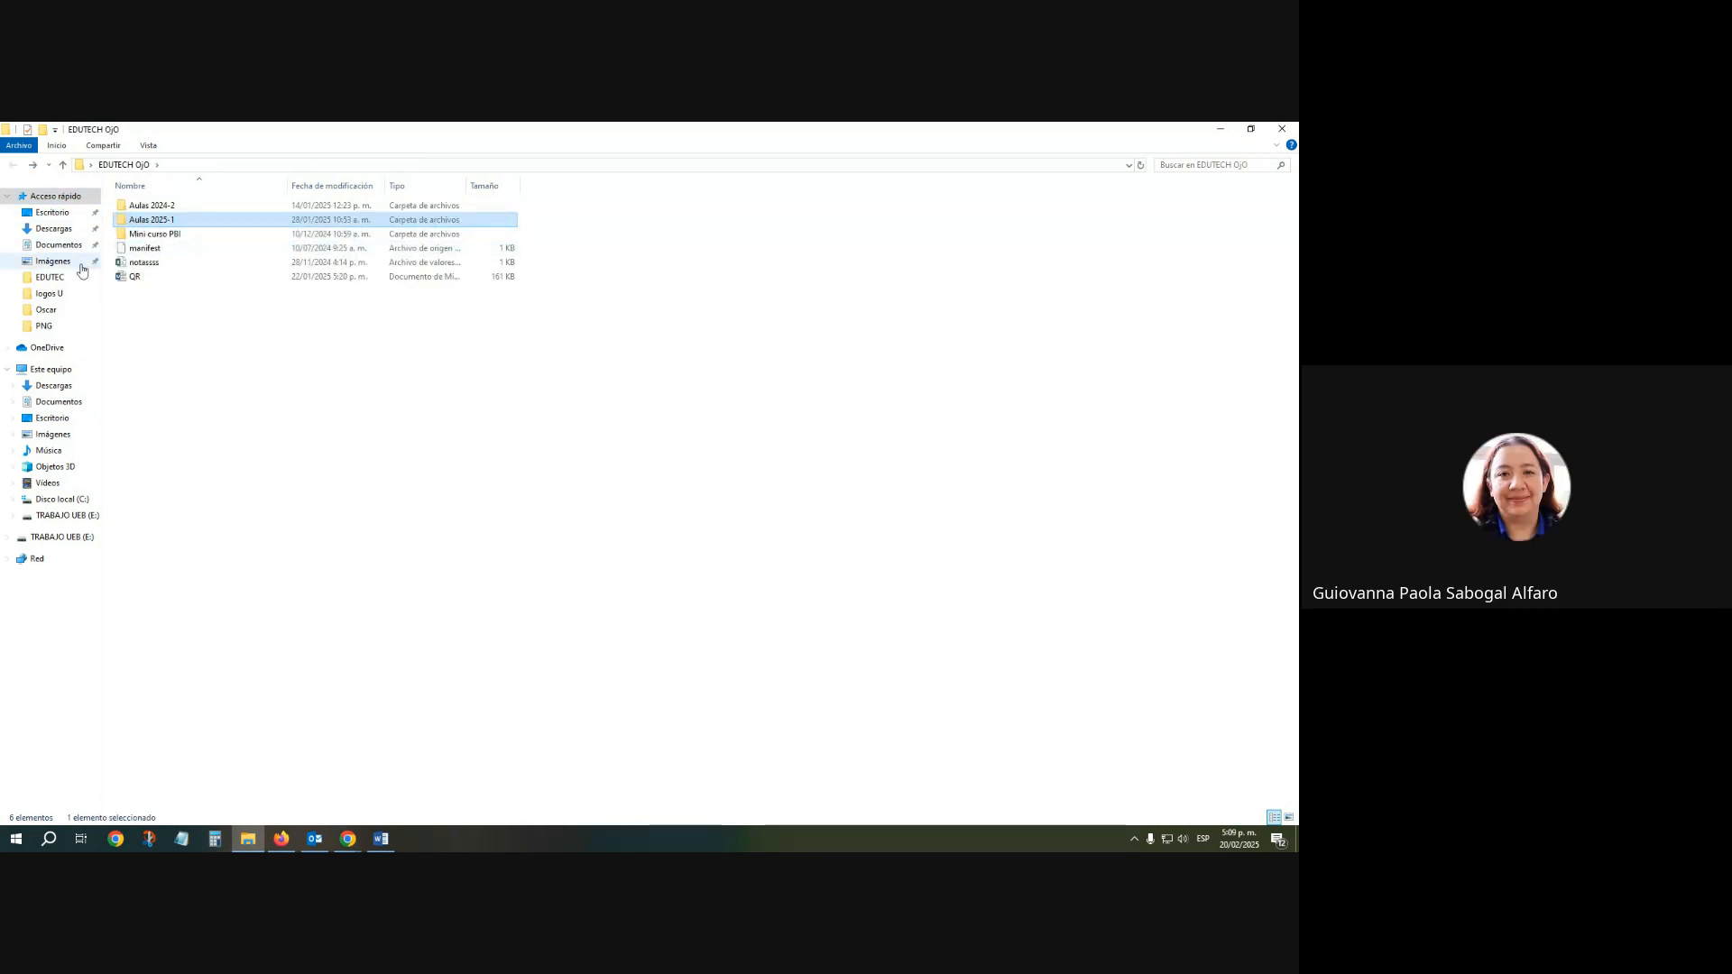
click(1286, 128)
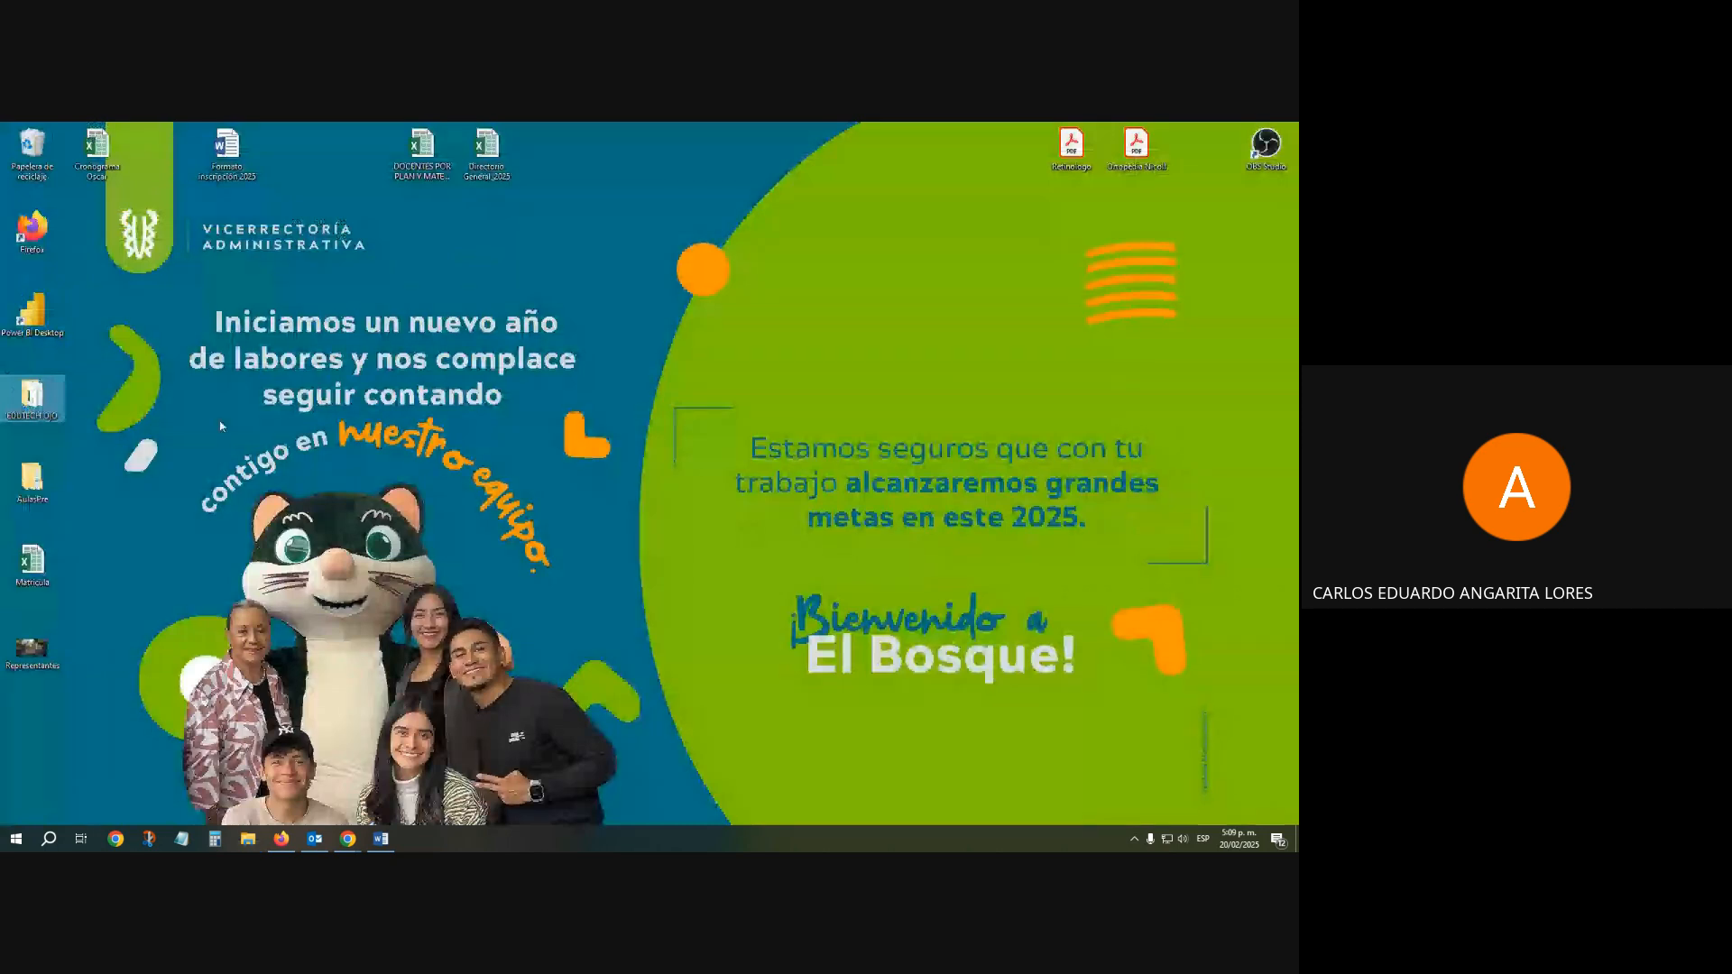
double_click(34, 403)
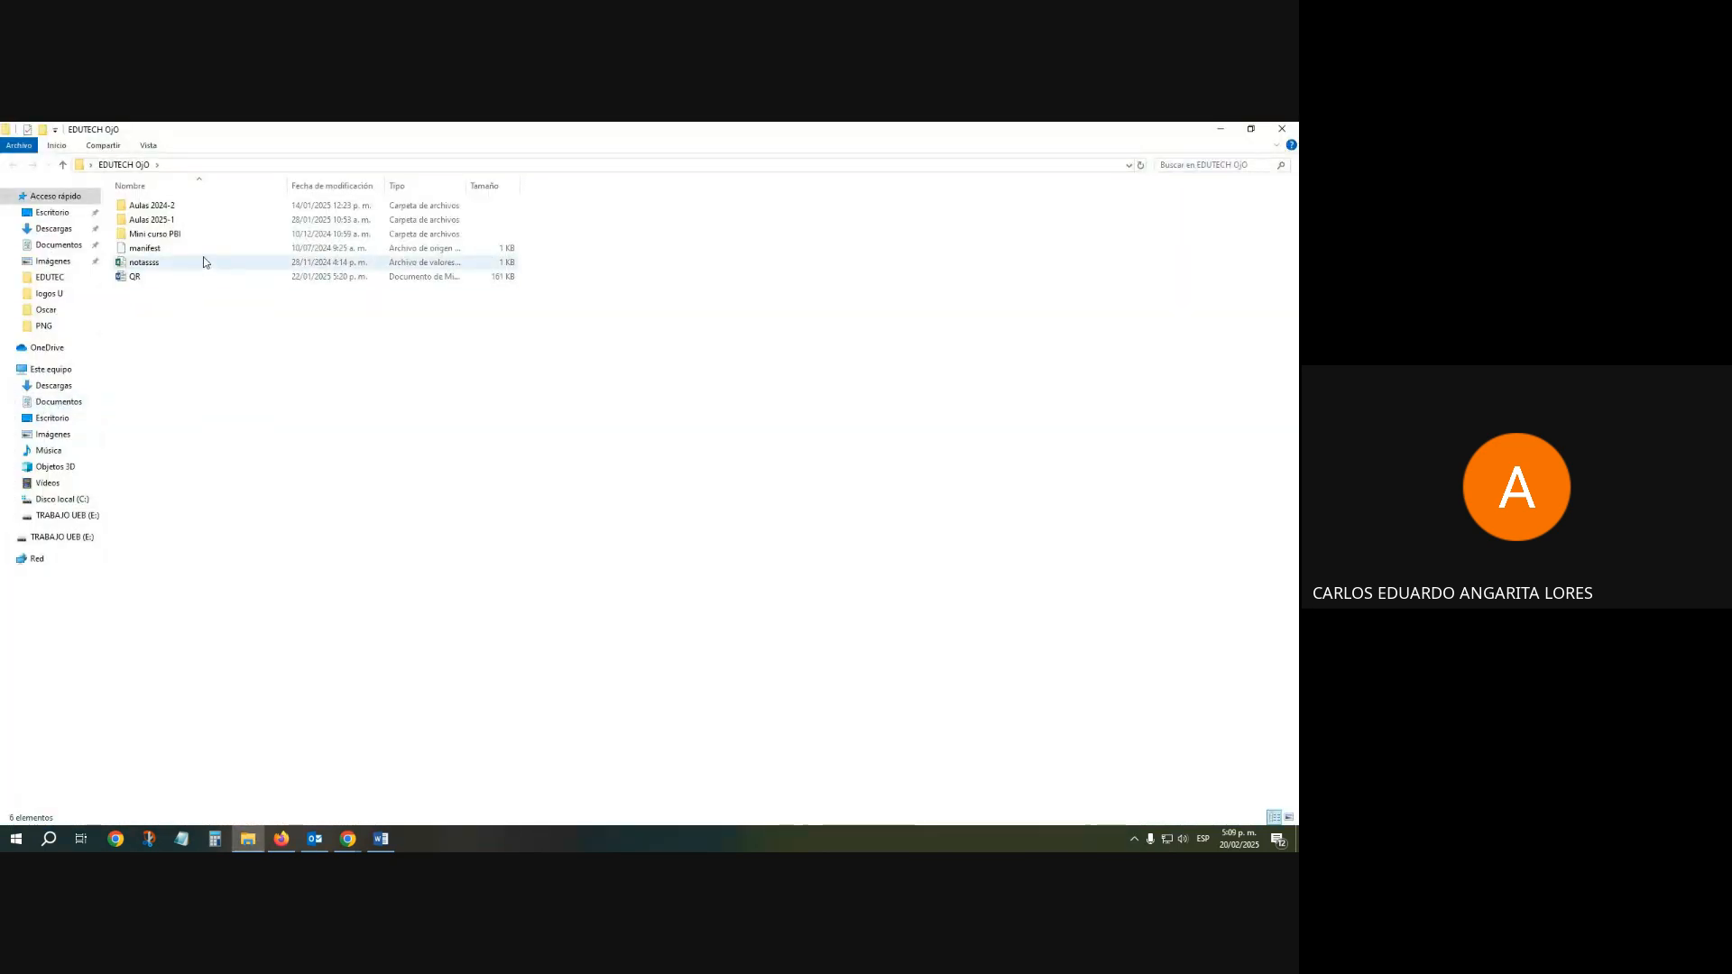
click(1273, 132)
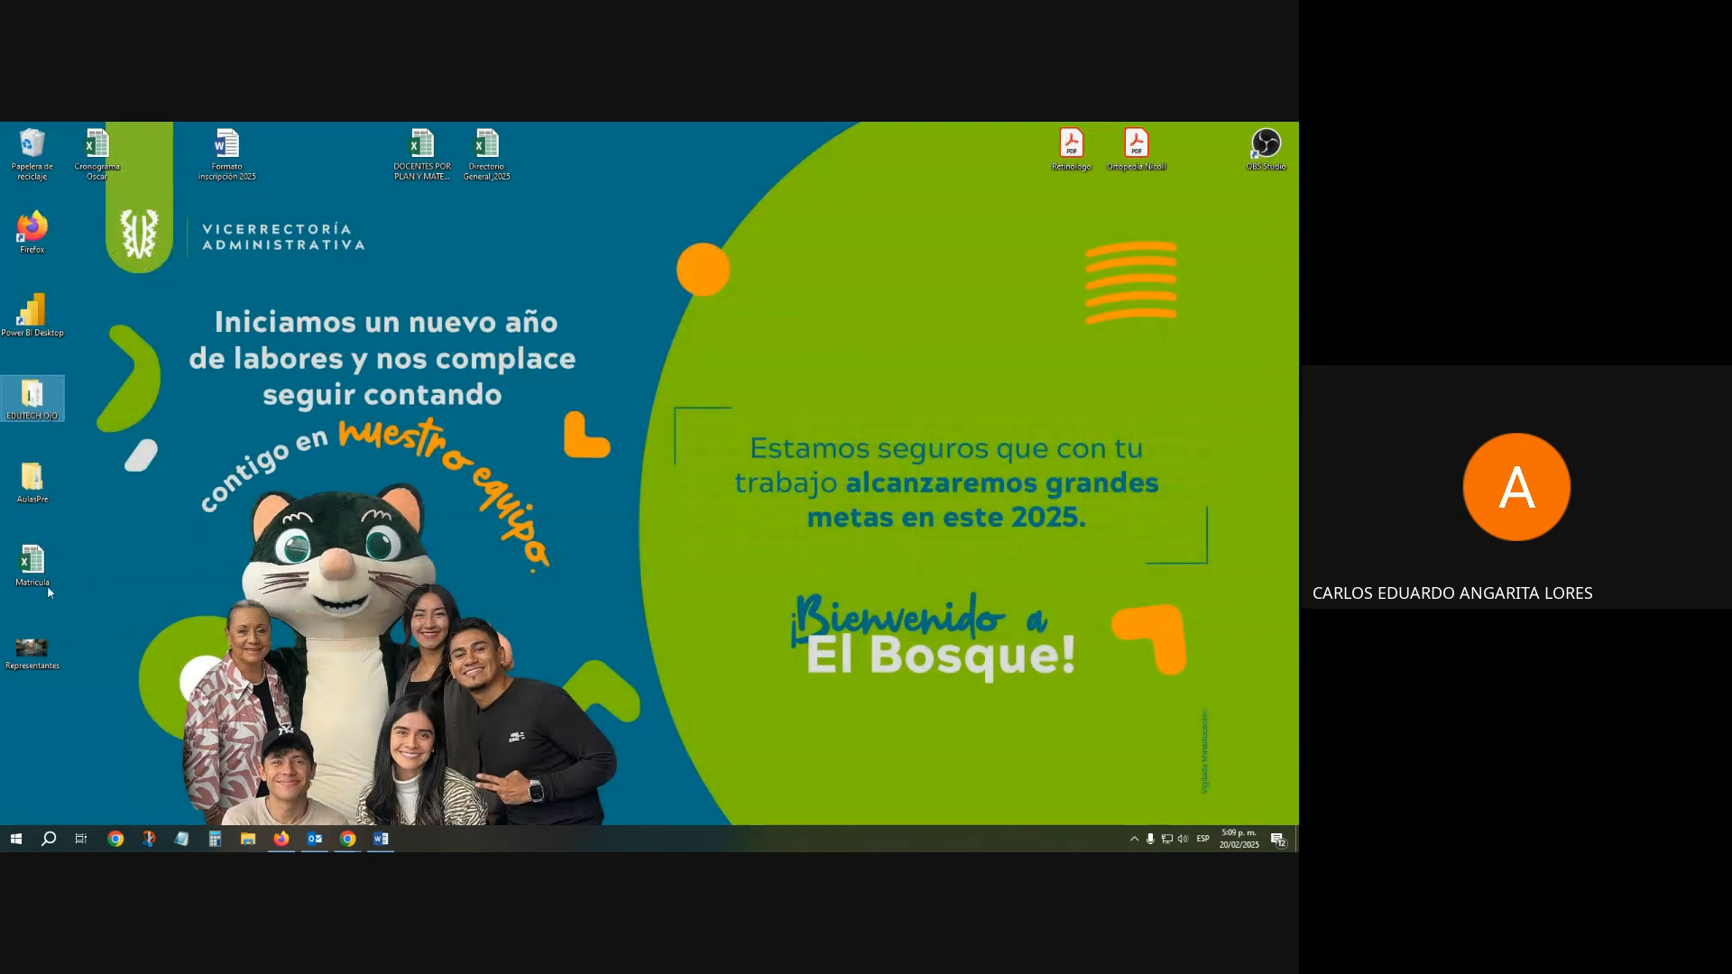
Open the notassss file from the EDUTEC > EDUTECH OJO folder on the TRABAJO UEB (E:) drive
click(250, 840)
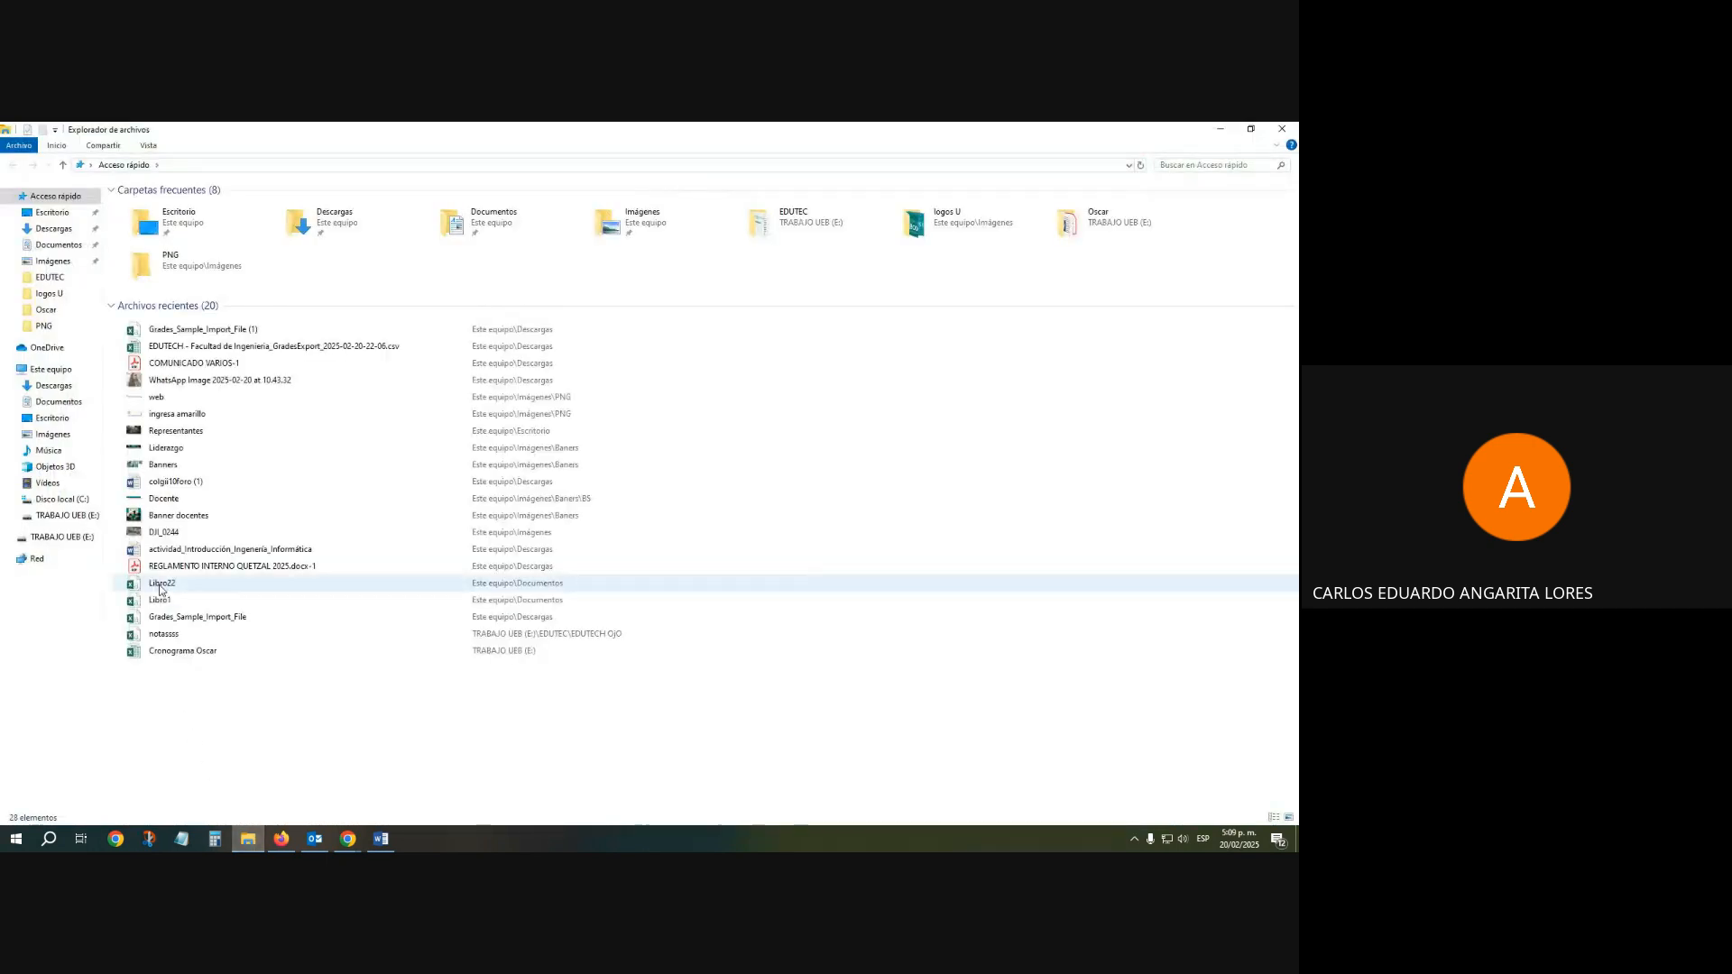
click(51, 519)
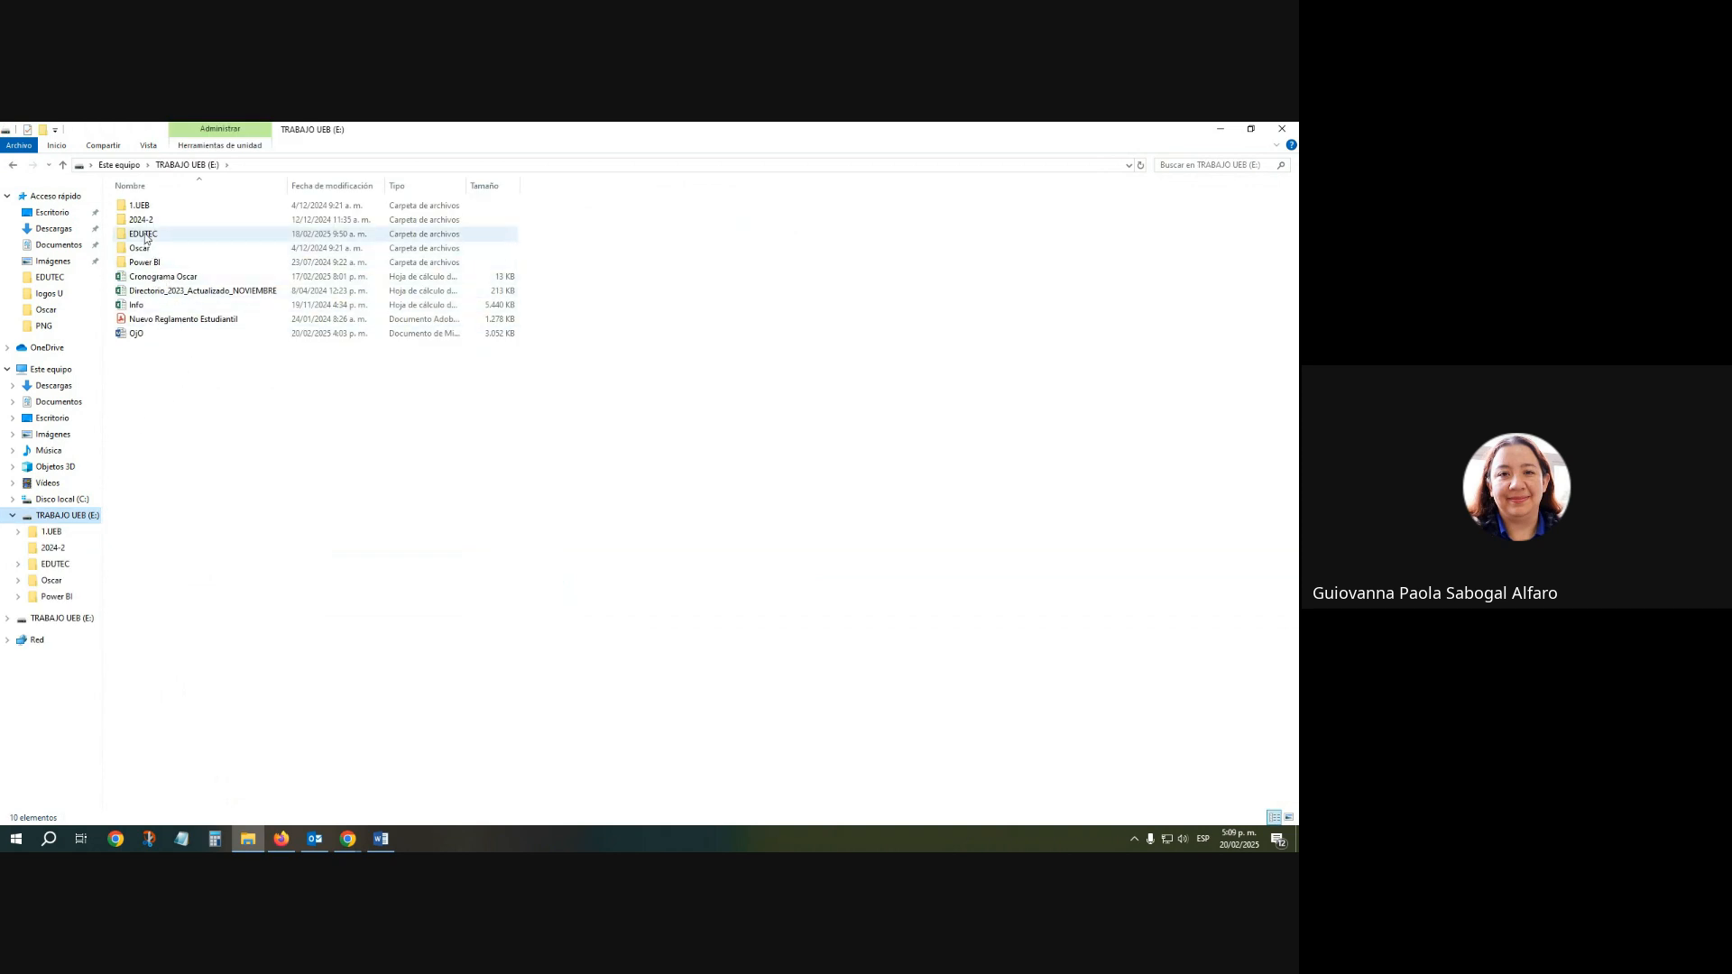
double_click(143, 236)
double_click(150, 220)
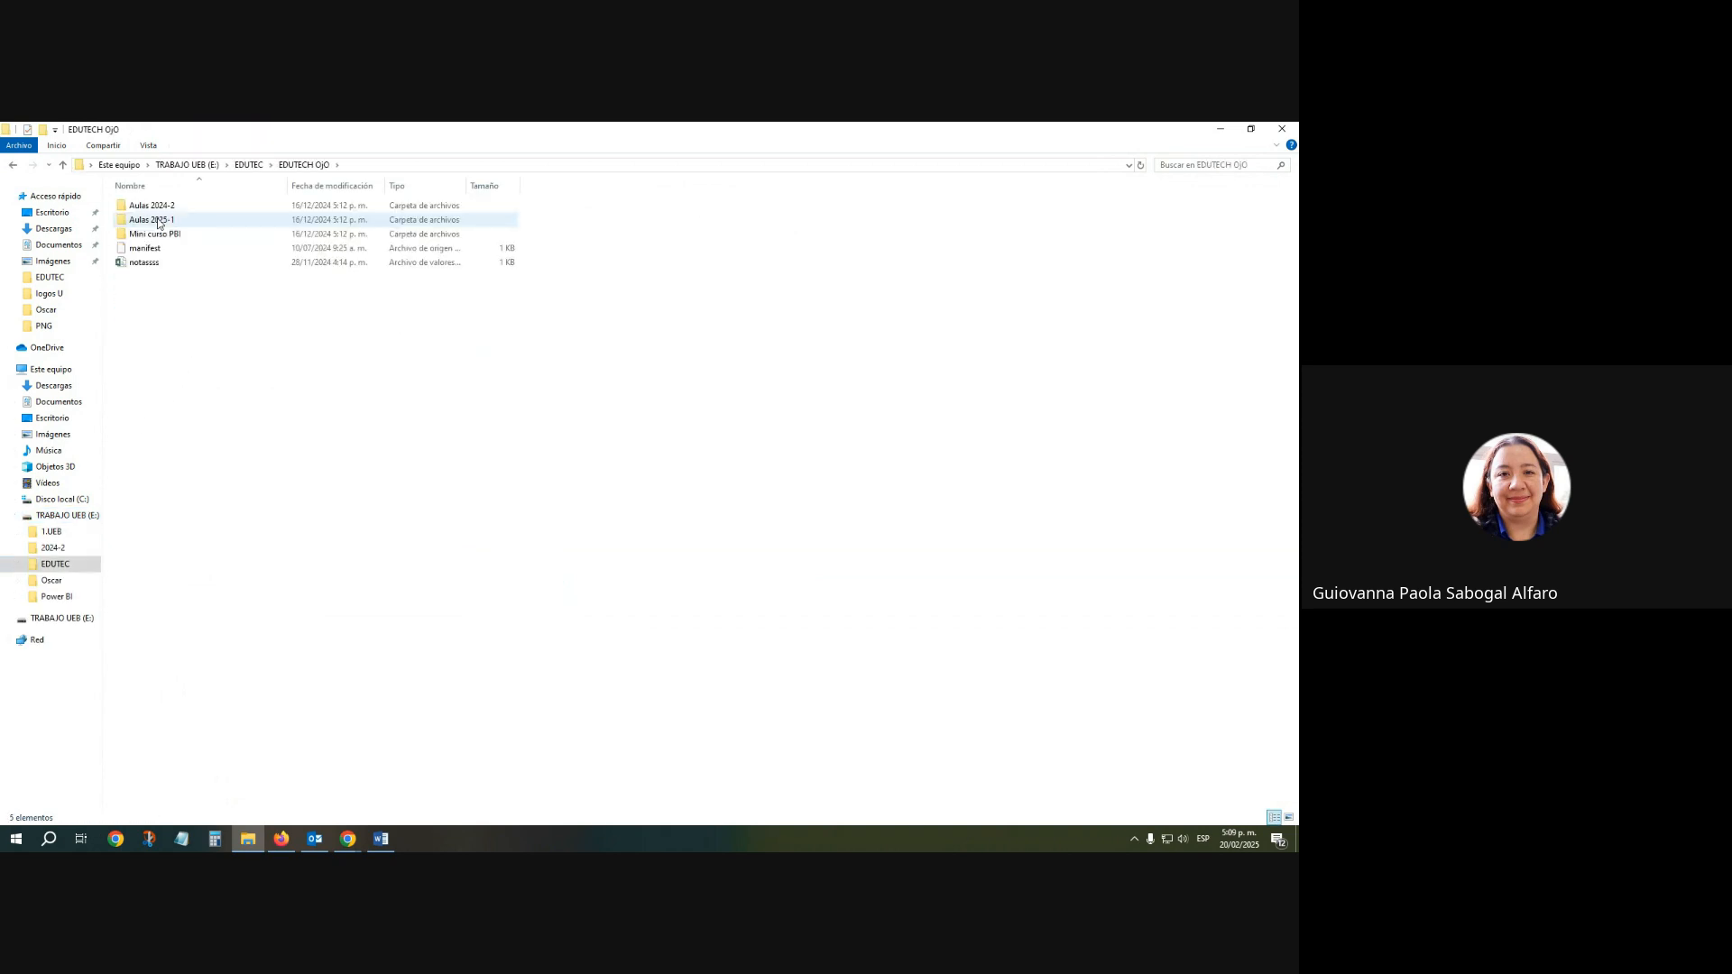
double_click(149, 263)
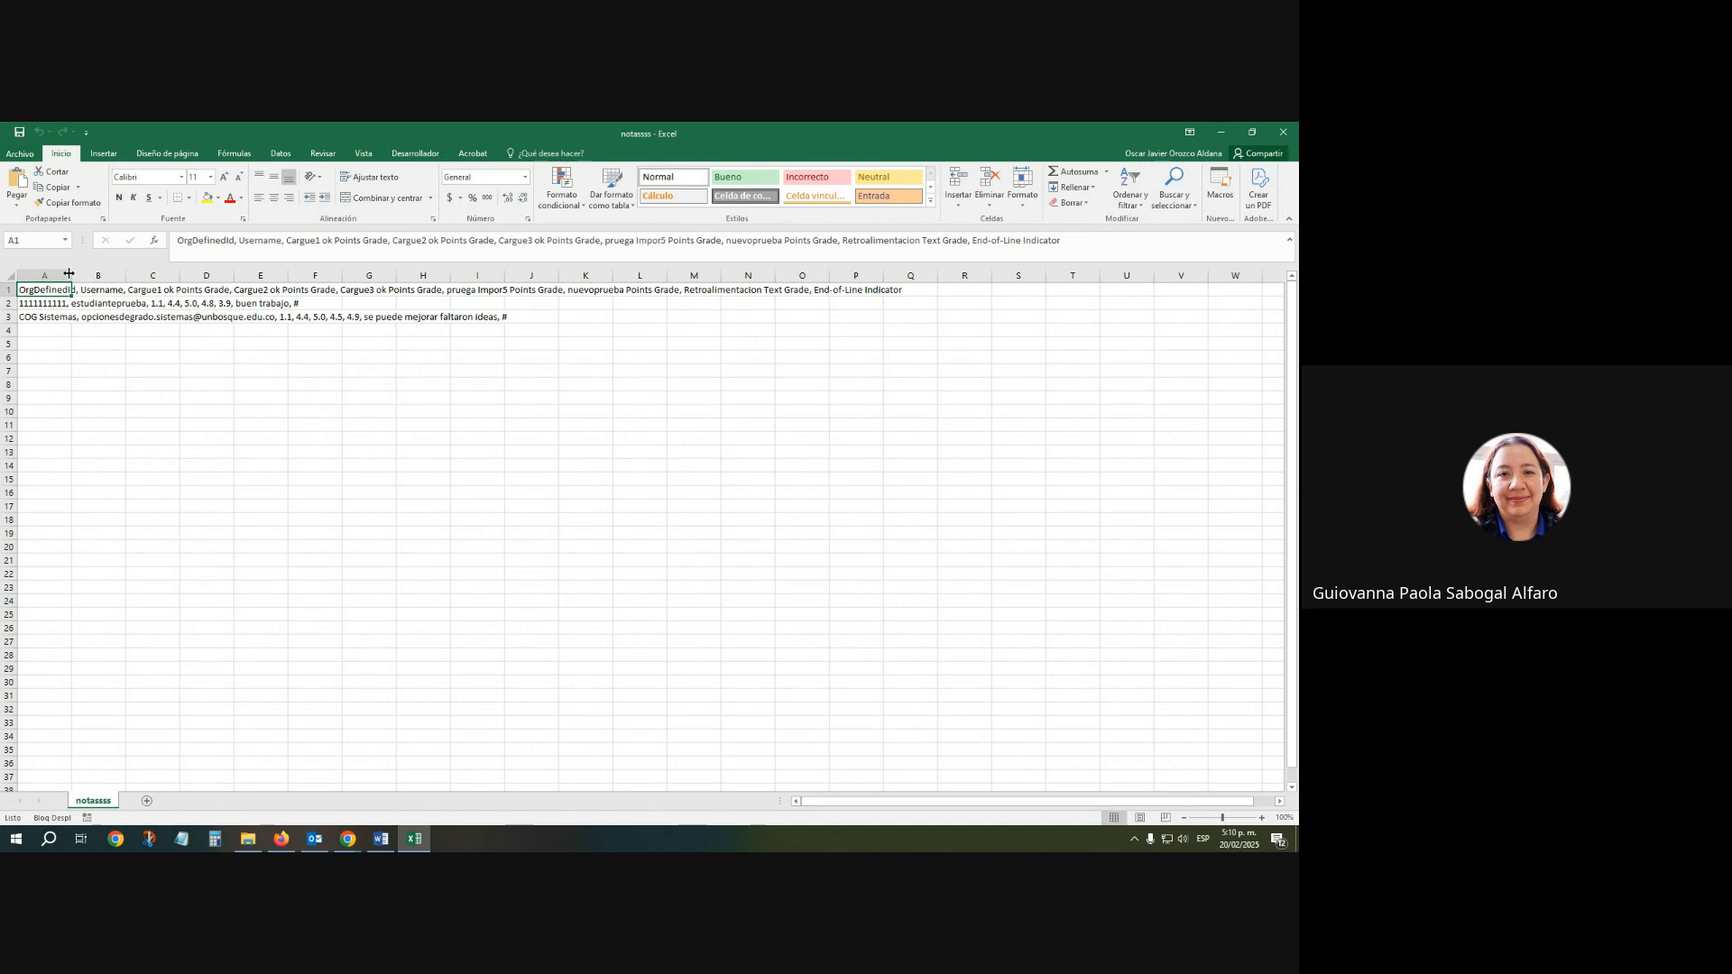
Check the notassss header row and highlight its Retroalimentacion Text Grade field, leaving cell A1 unedited
click(295, 306)
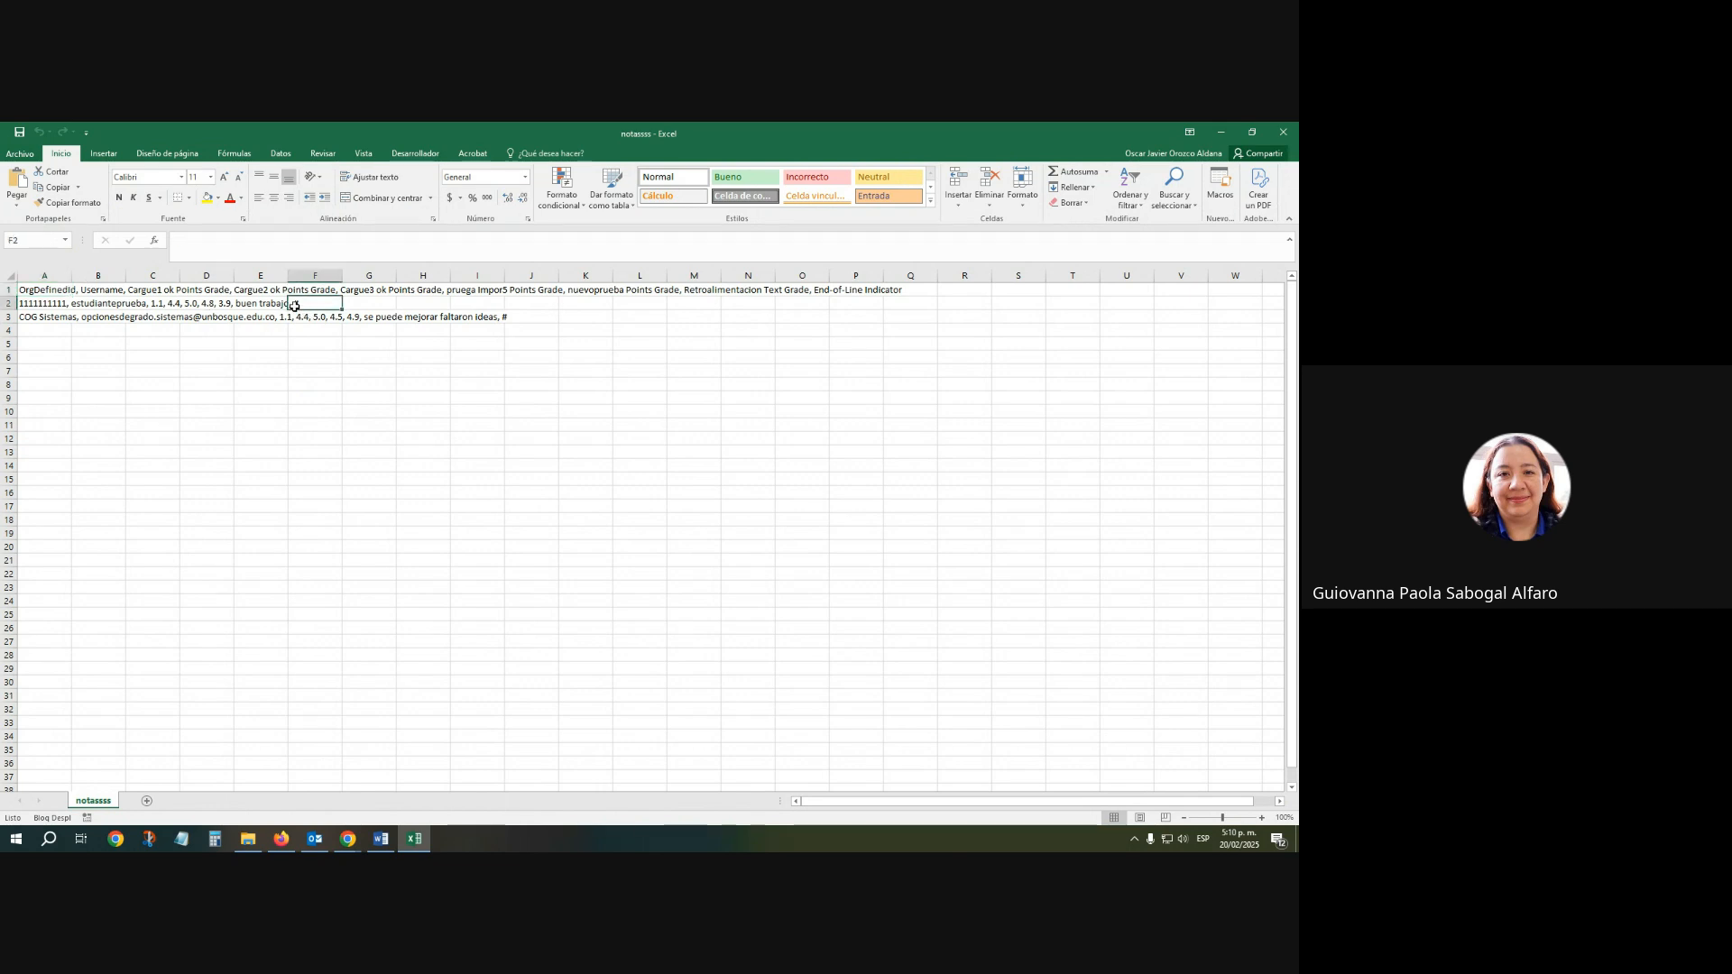
click(691, 289)
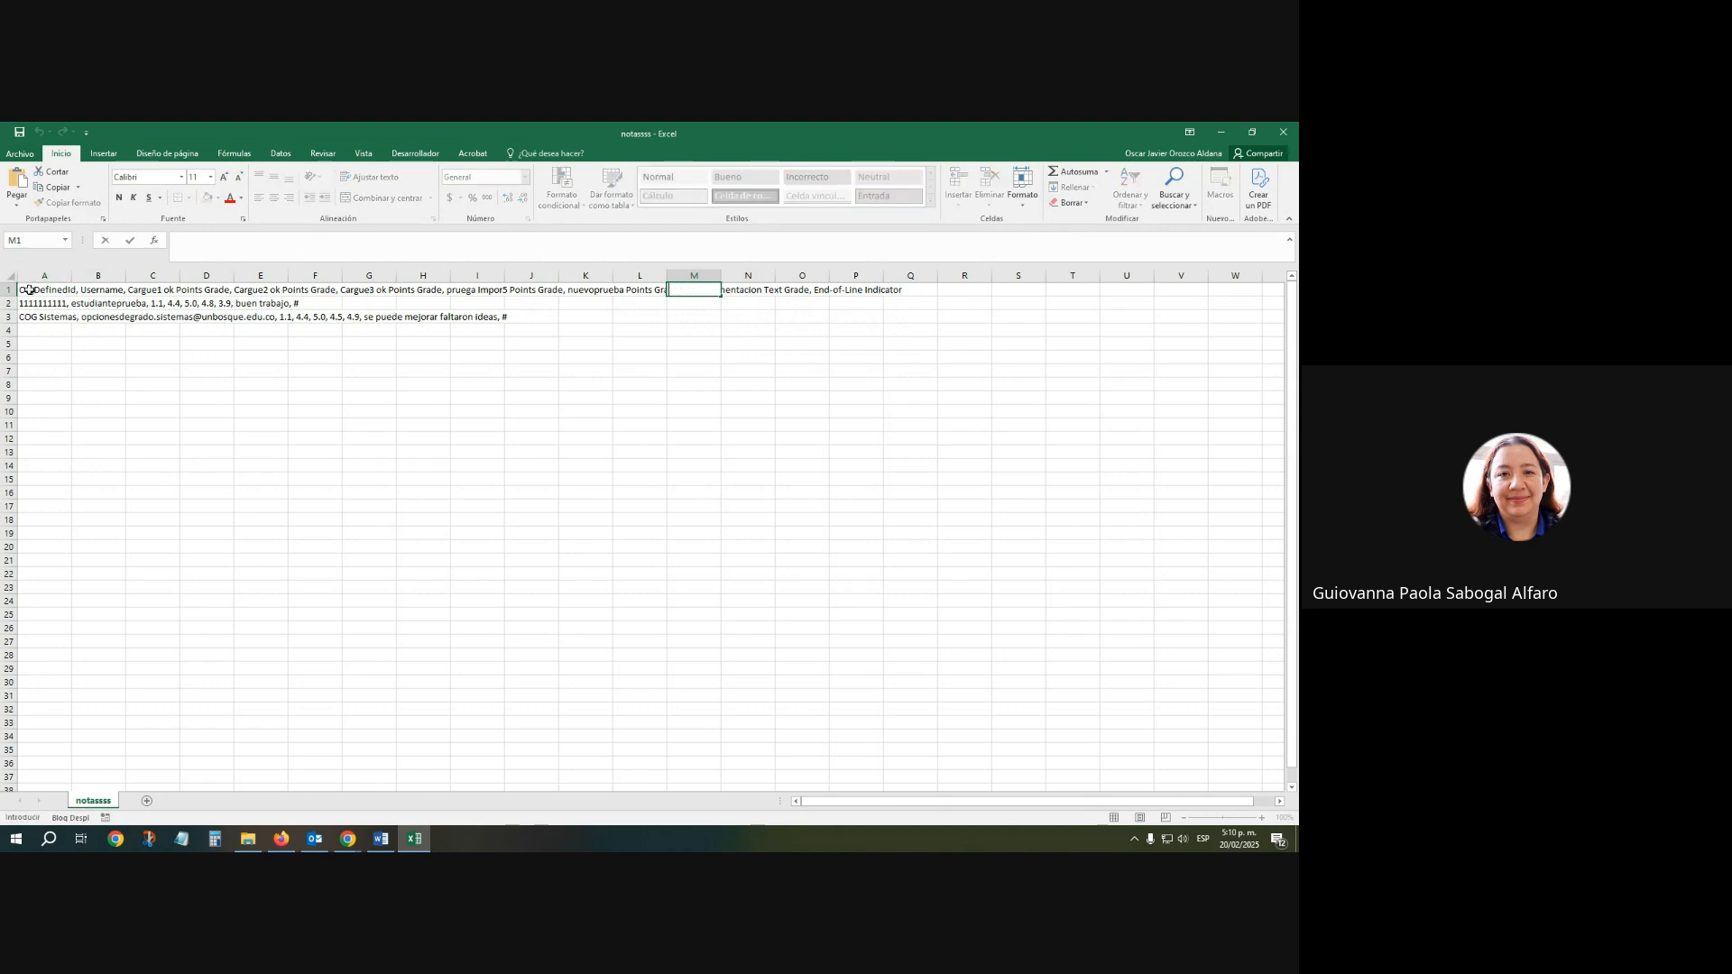
key(ctrl+Home)
drag(843, 241, 967, 241)
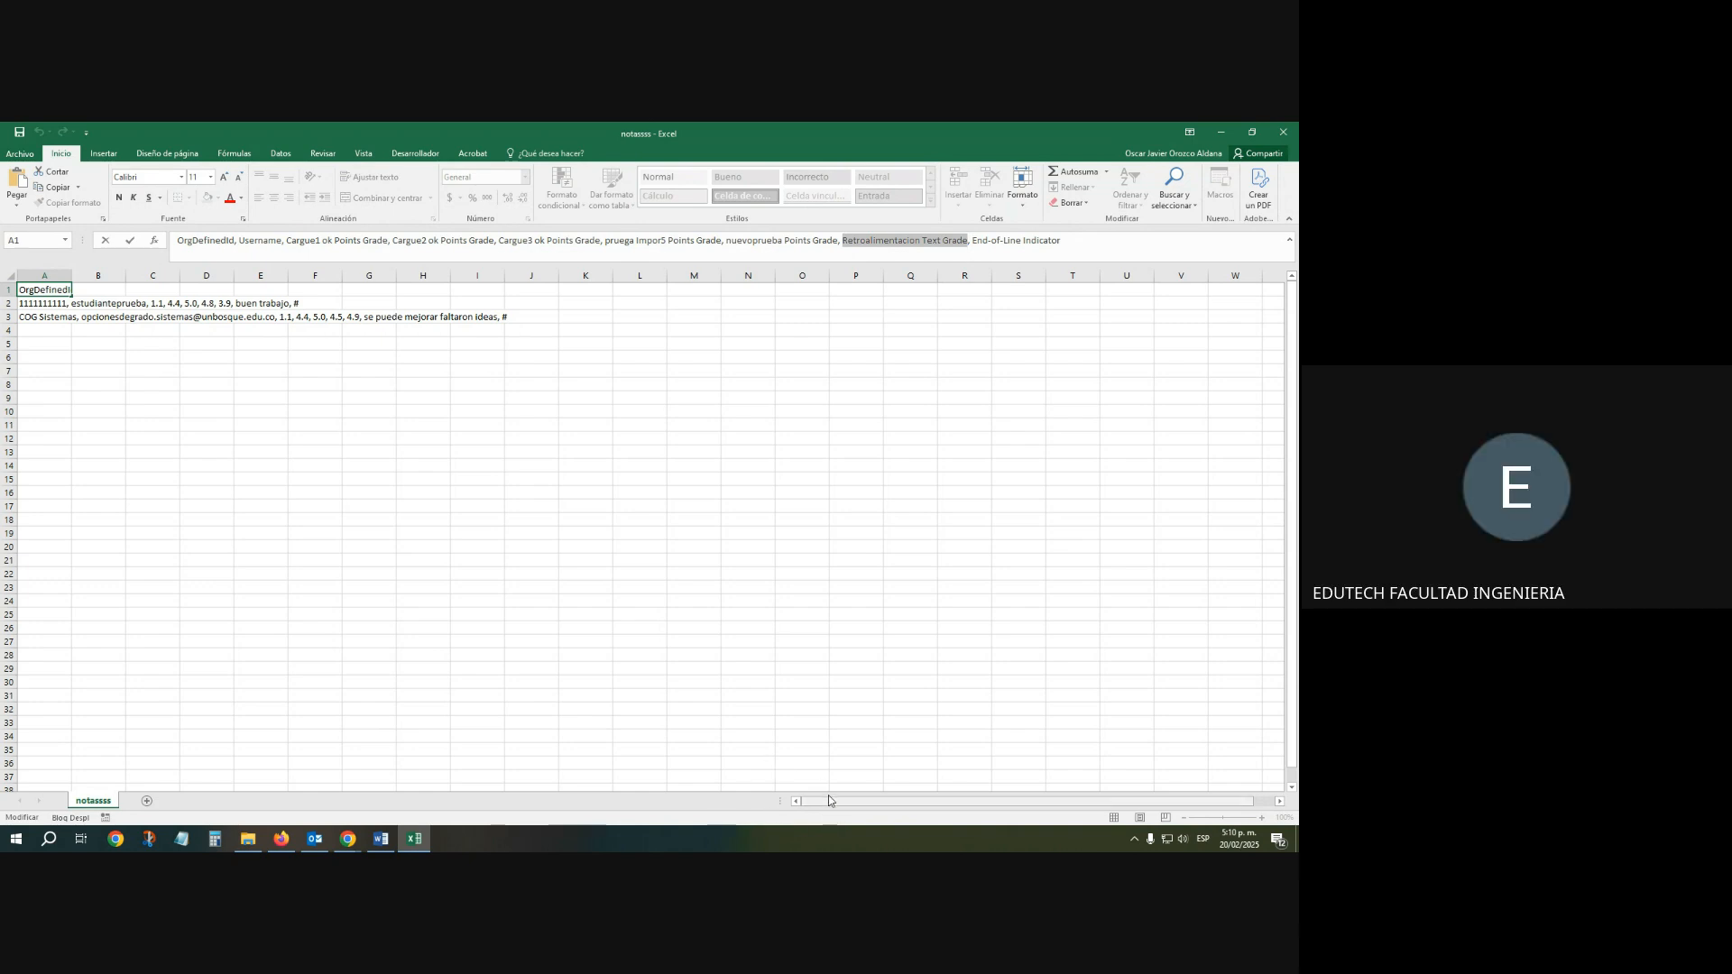
click(801, 802)
click(244, 491)
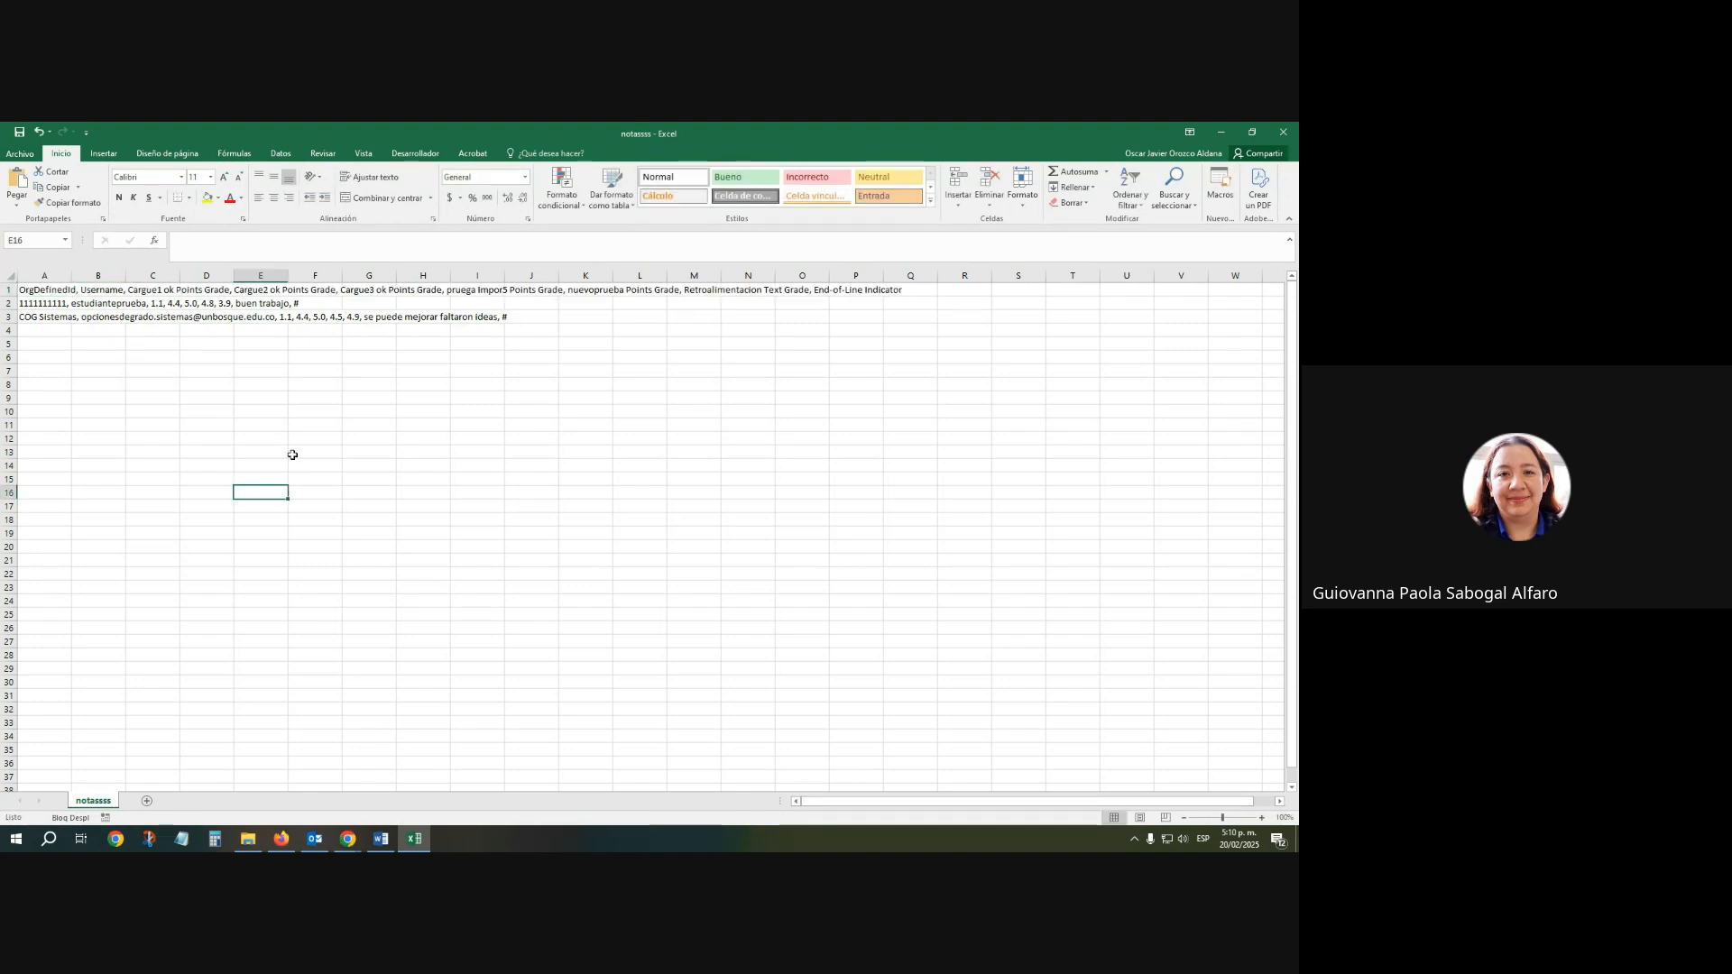
Turn off Scroll Lock and move the selection from cell E12 to cell A12
click(280, 437)
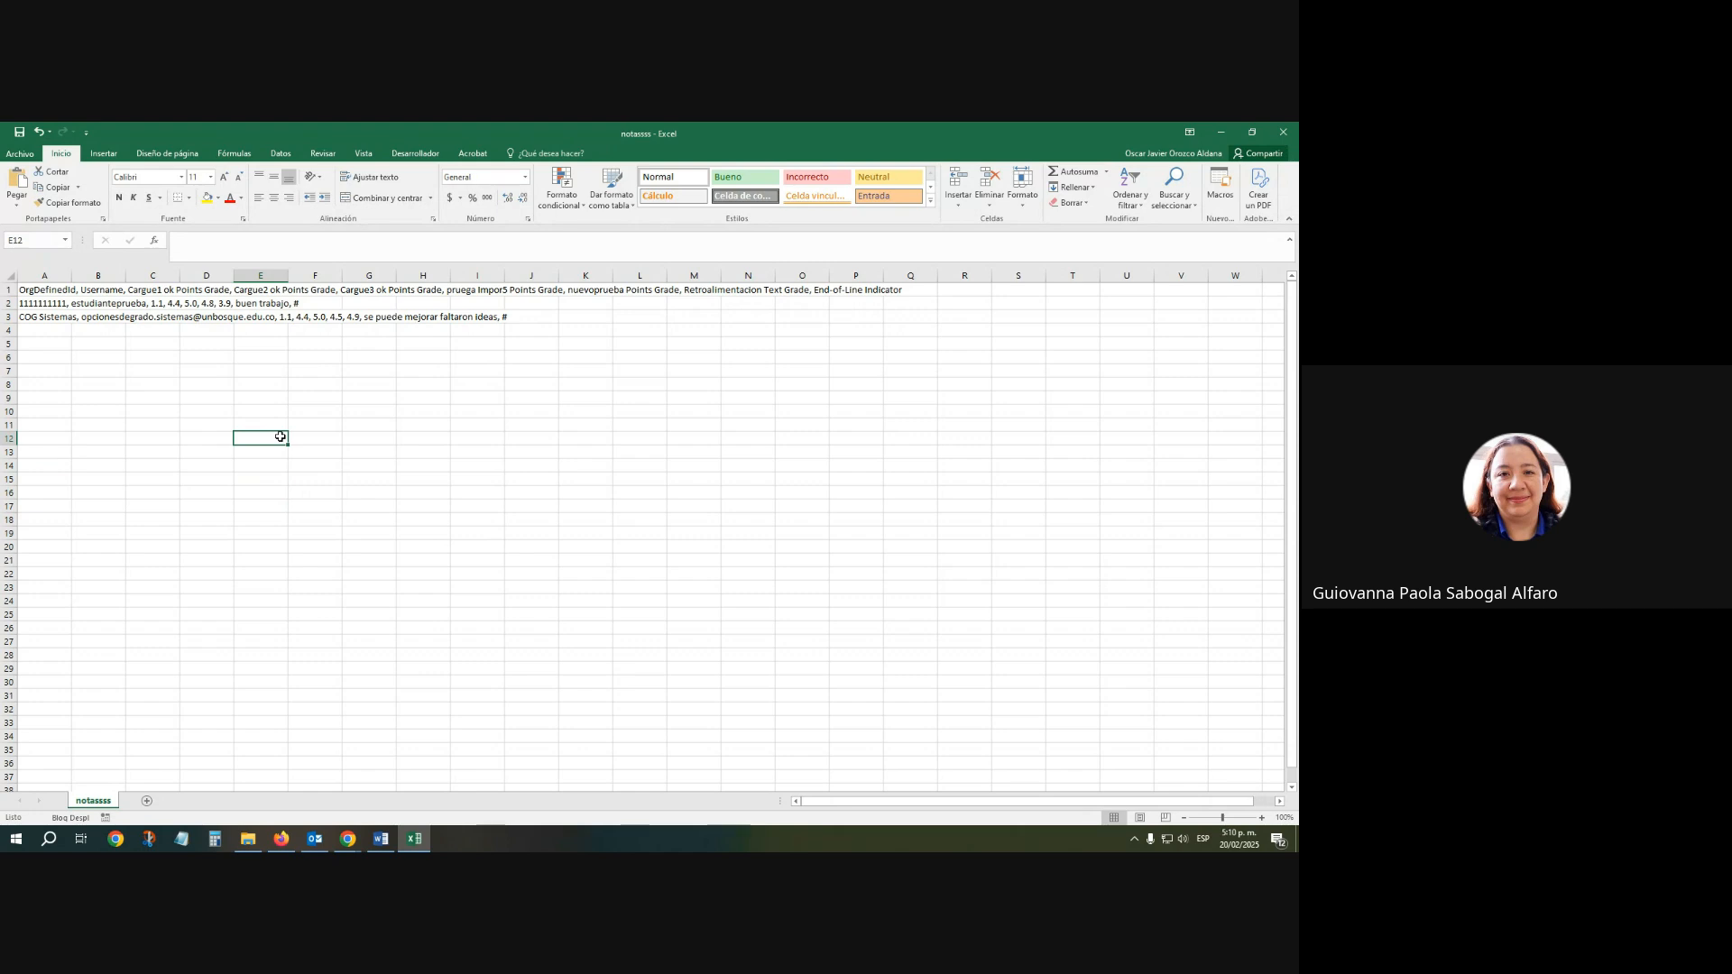
key(Scroll_Lock)
key(Left)
key(Left)
key(Left)
key(Left)
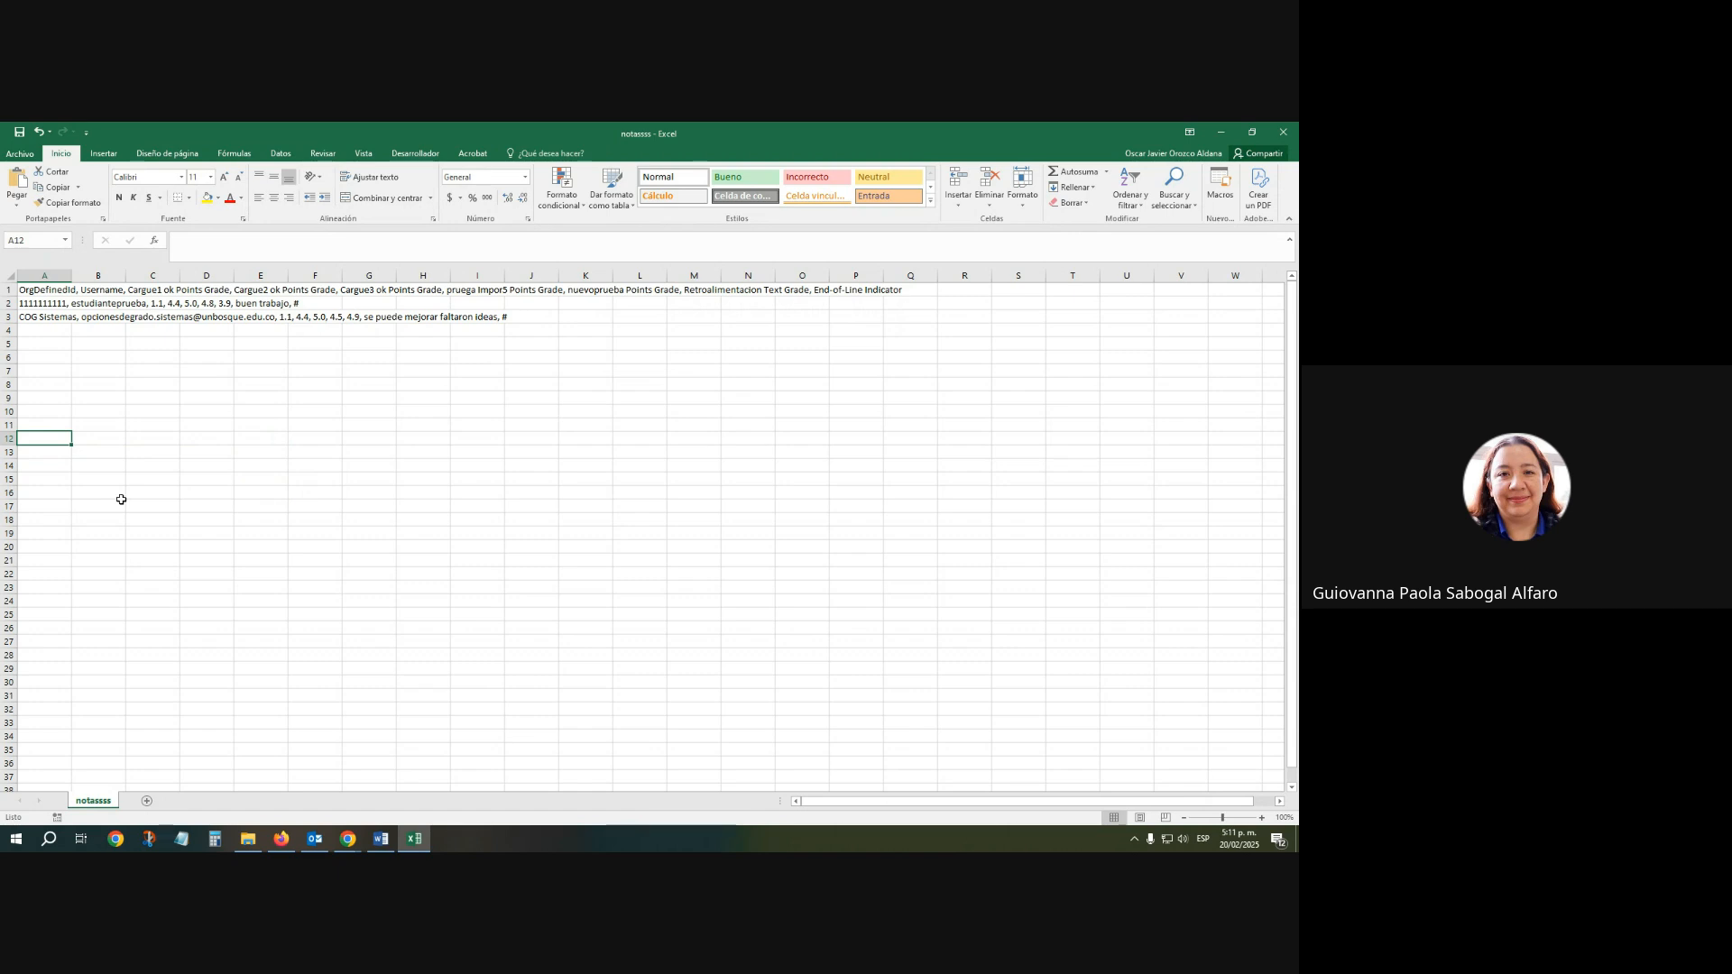
Enlarge the notassss sheet to 160% and highlight Retroalimentacion Text Grade inside header cell A1
key(alt+Tab)
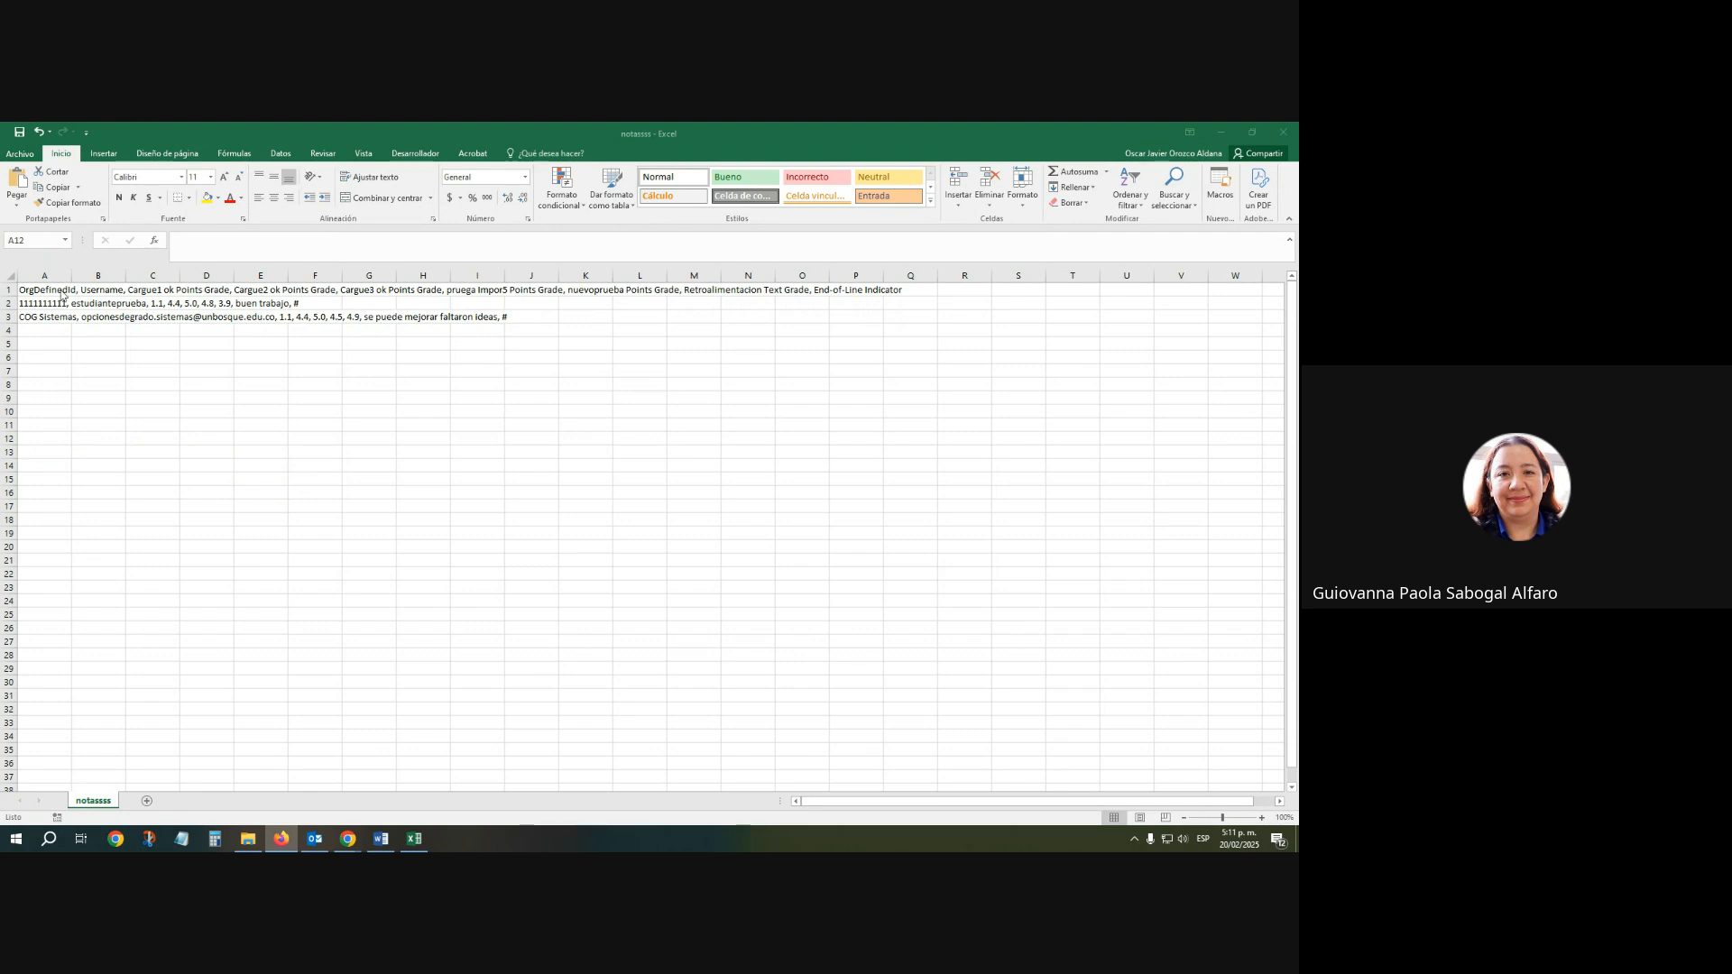
scroll(159, 433, up, 3)
scroll(160, 433, up, 1)
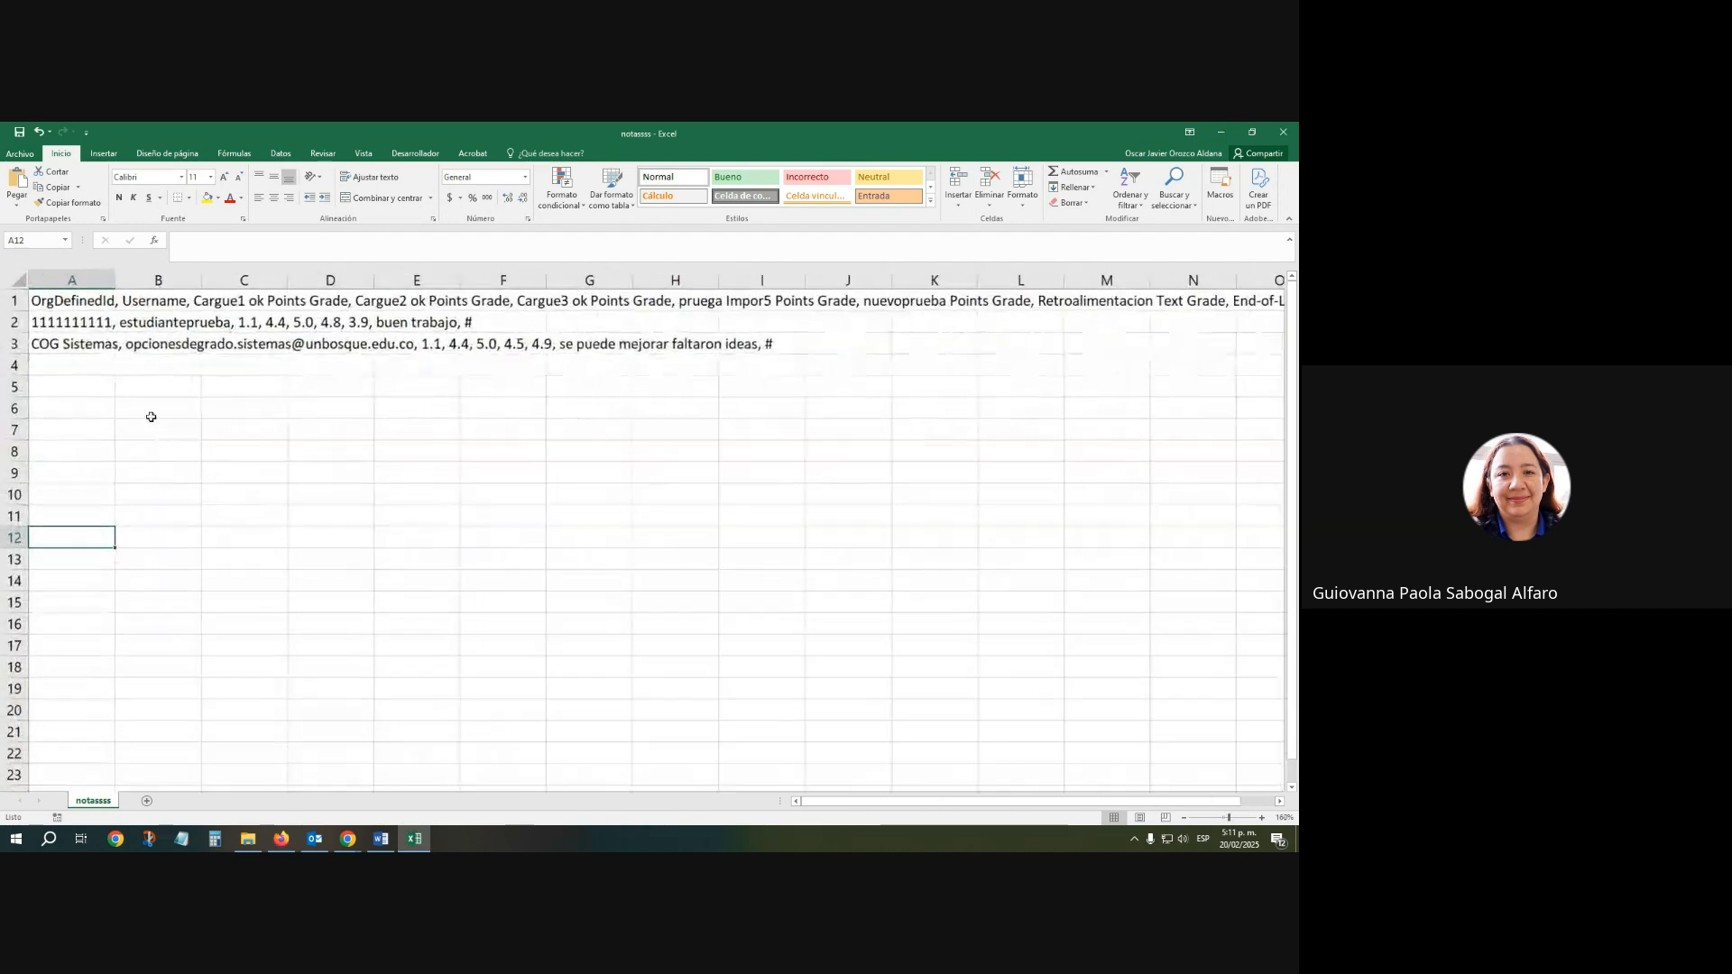
key(ctrl+Home)
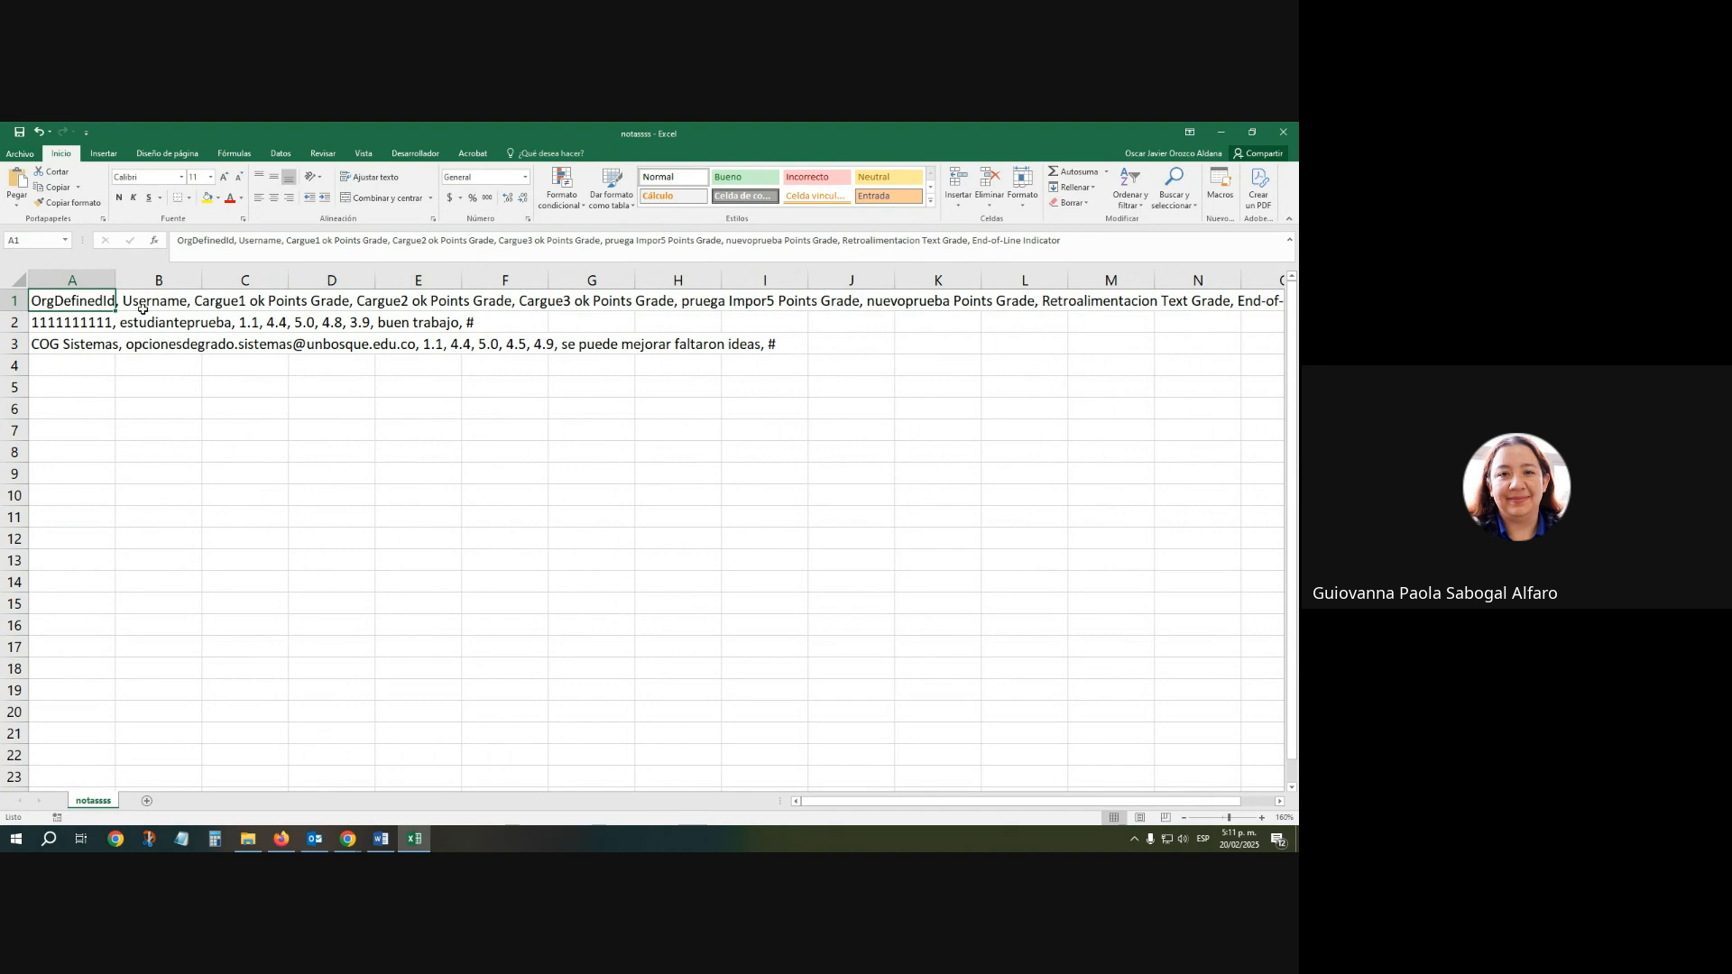
double_click(77, 306)
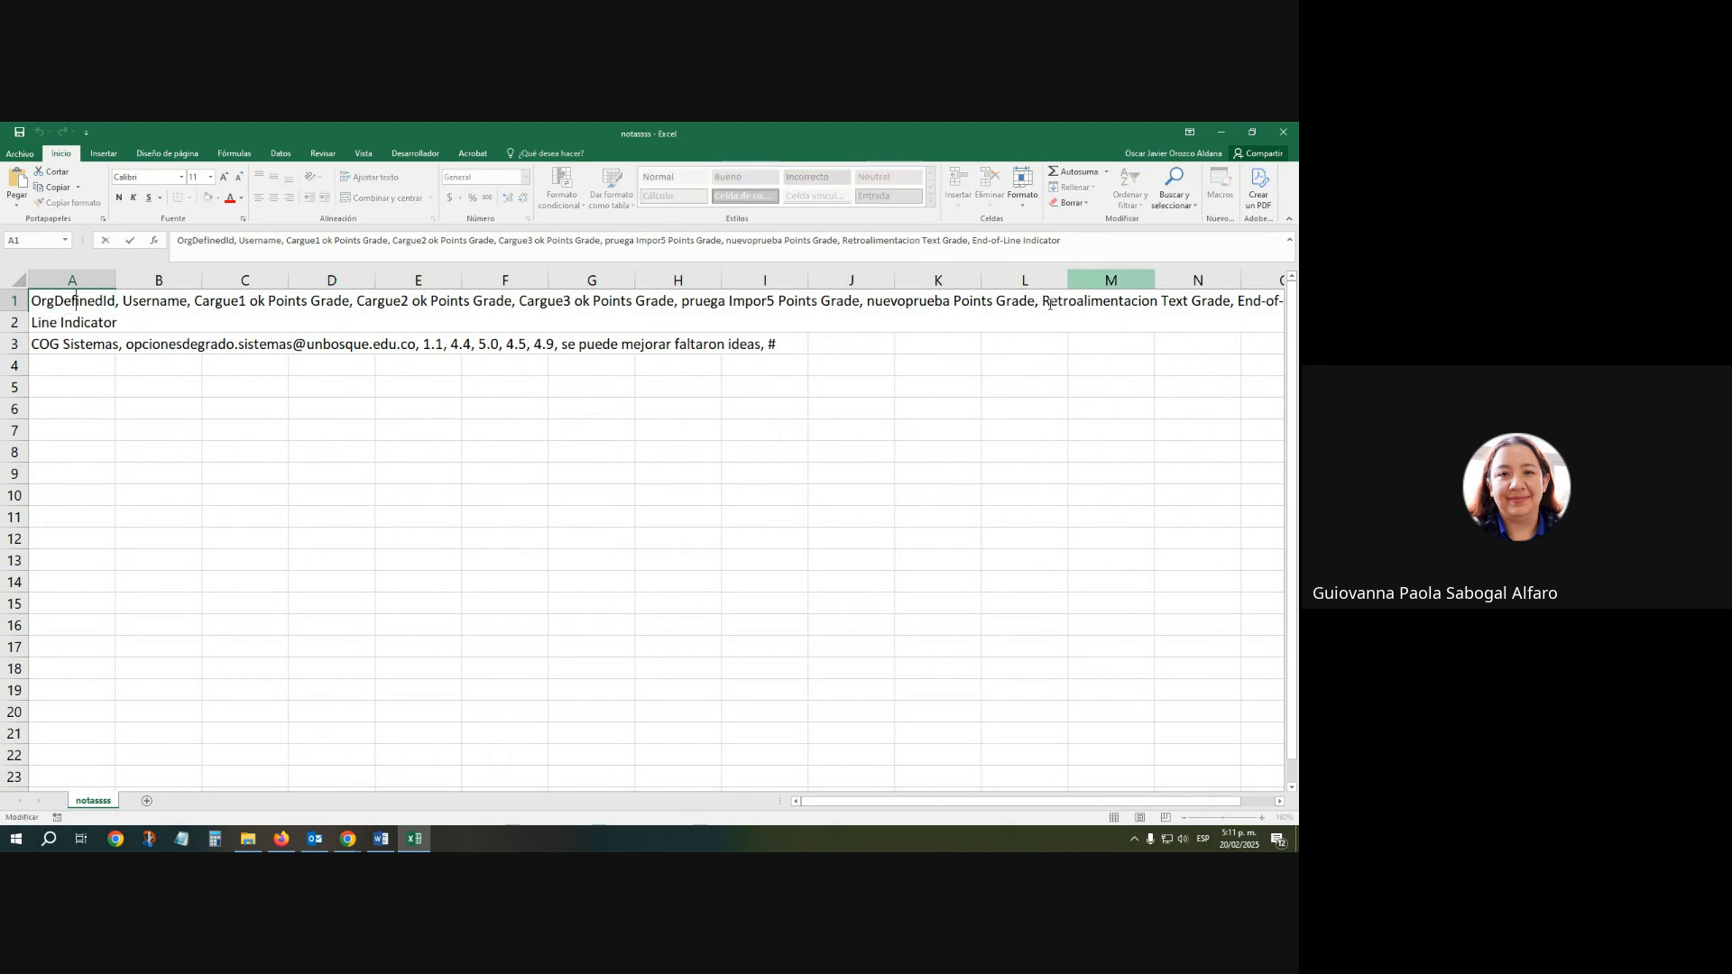
drag(1044, 304, 1230, 304)
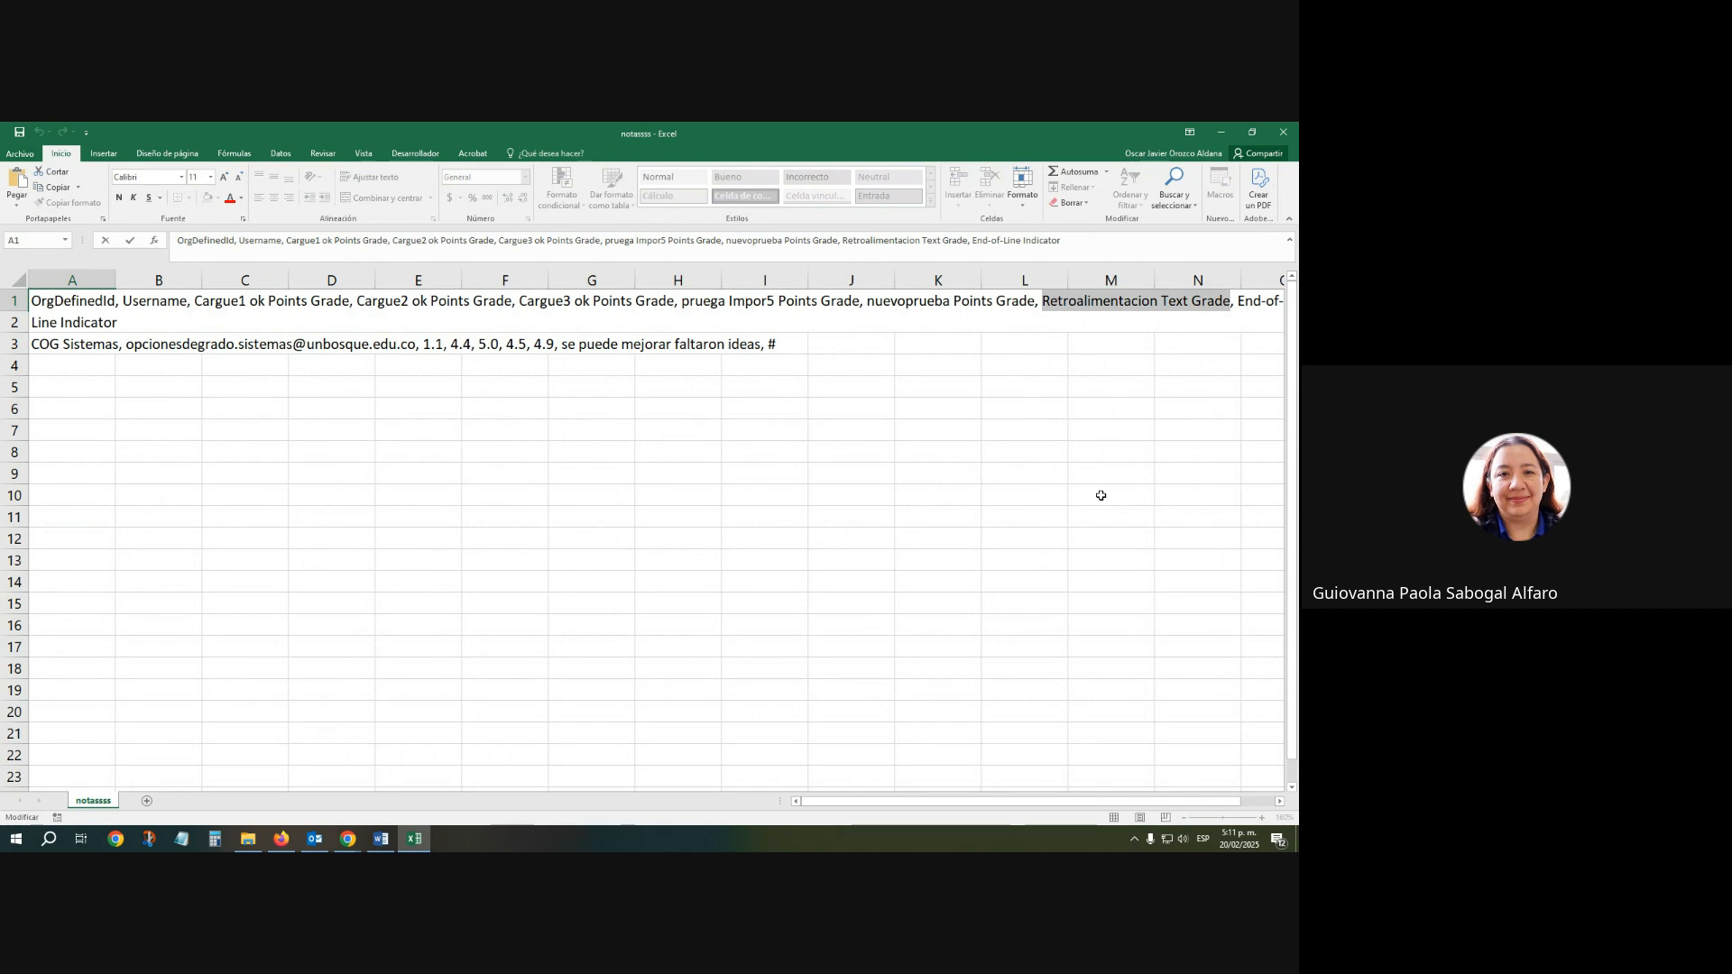
Switch to the course content in Chrome and open the PRUEBA T assignment from the Actividades para Talleres unit in the assignments tool
click(347, 838)
click(316, 776)
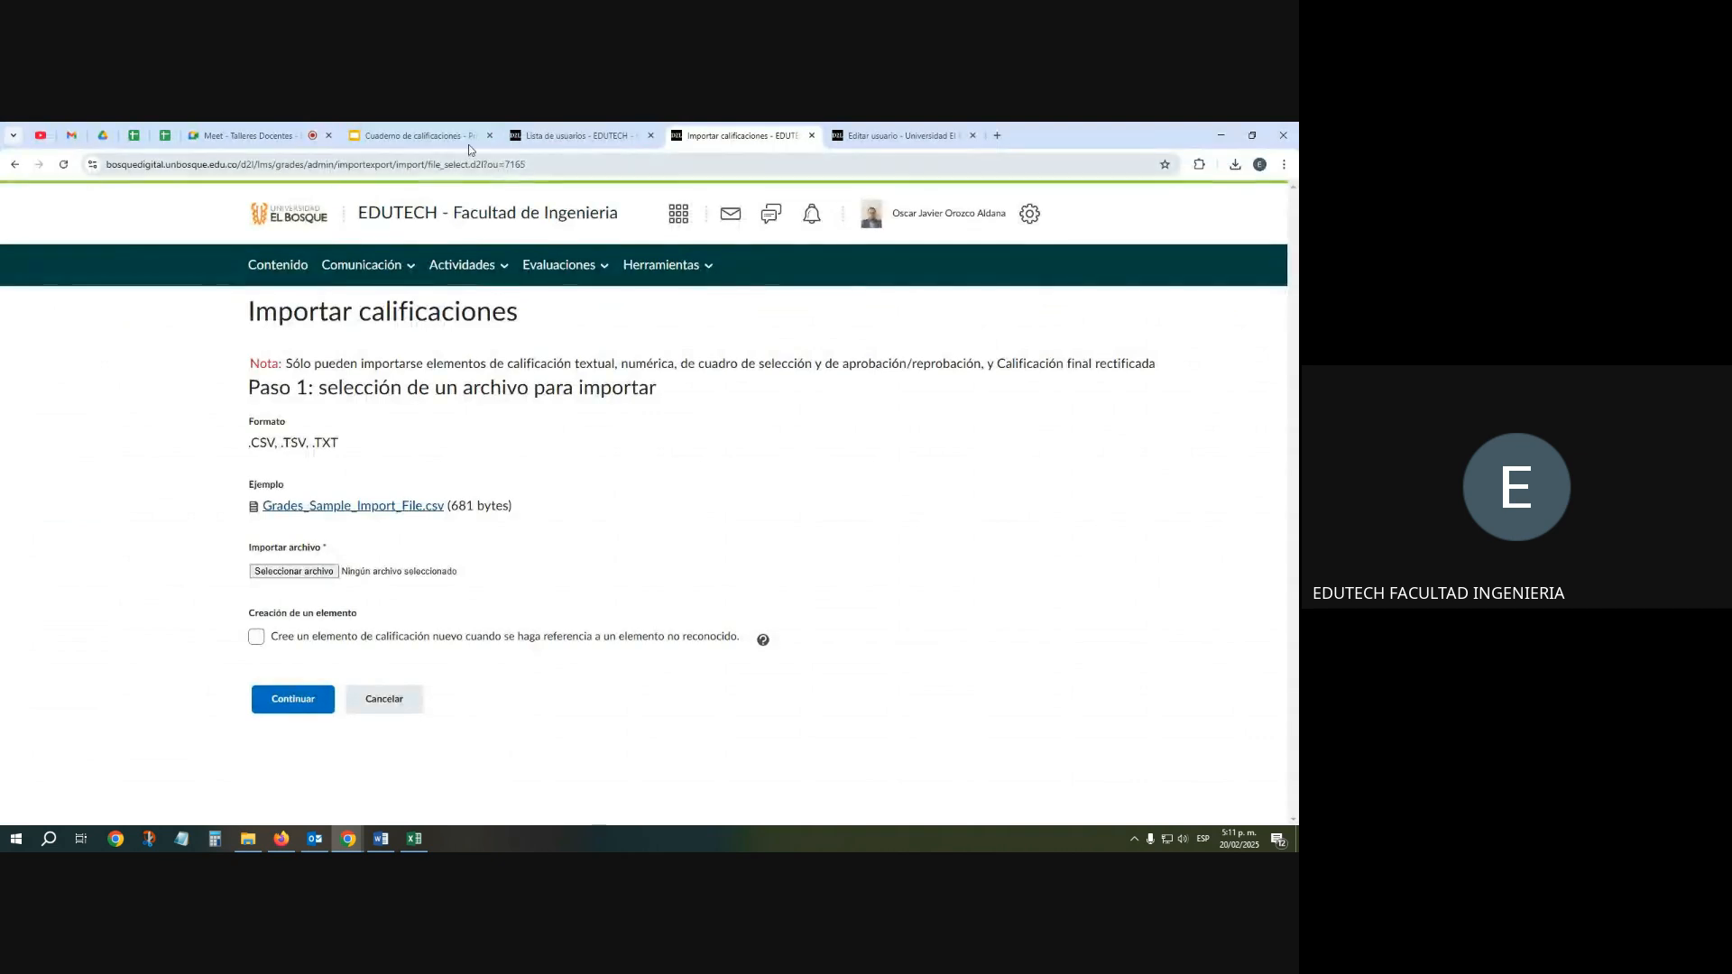
click(568, 131)
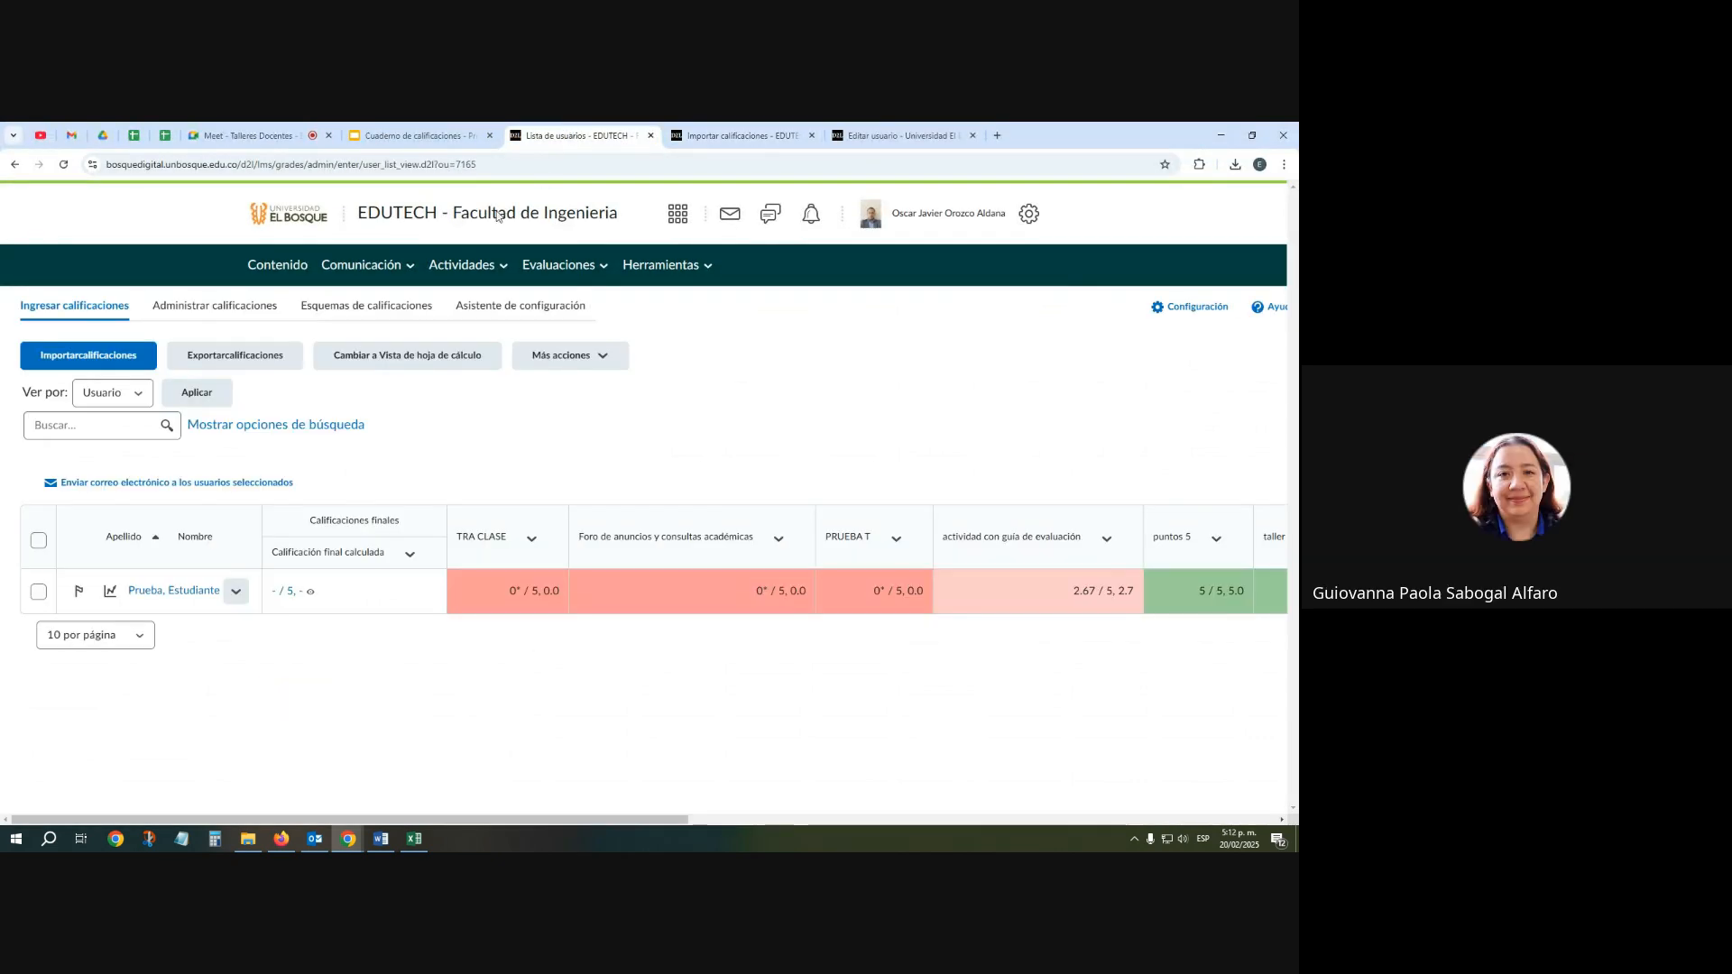
click(277, 266)
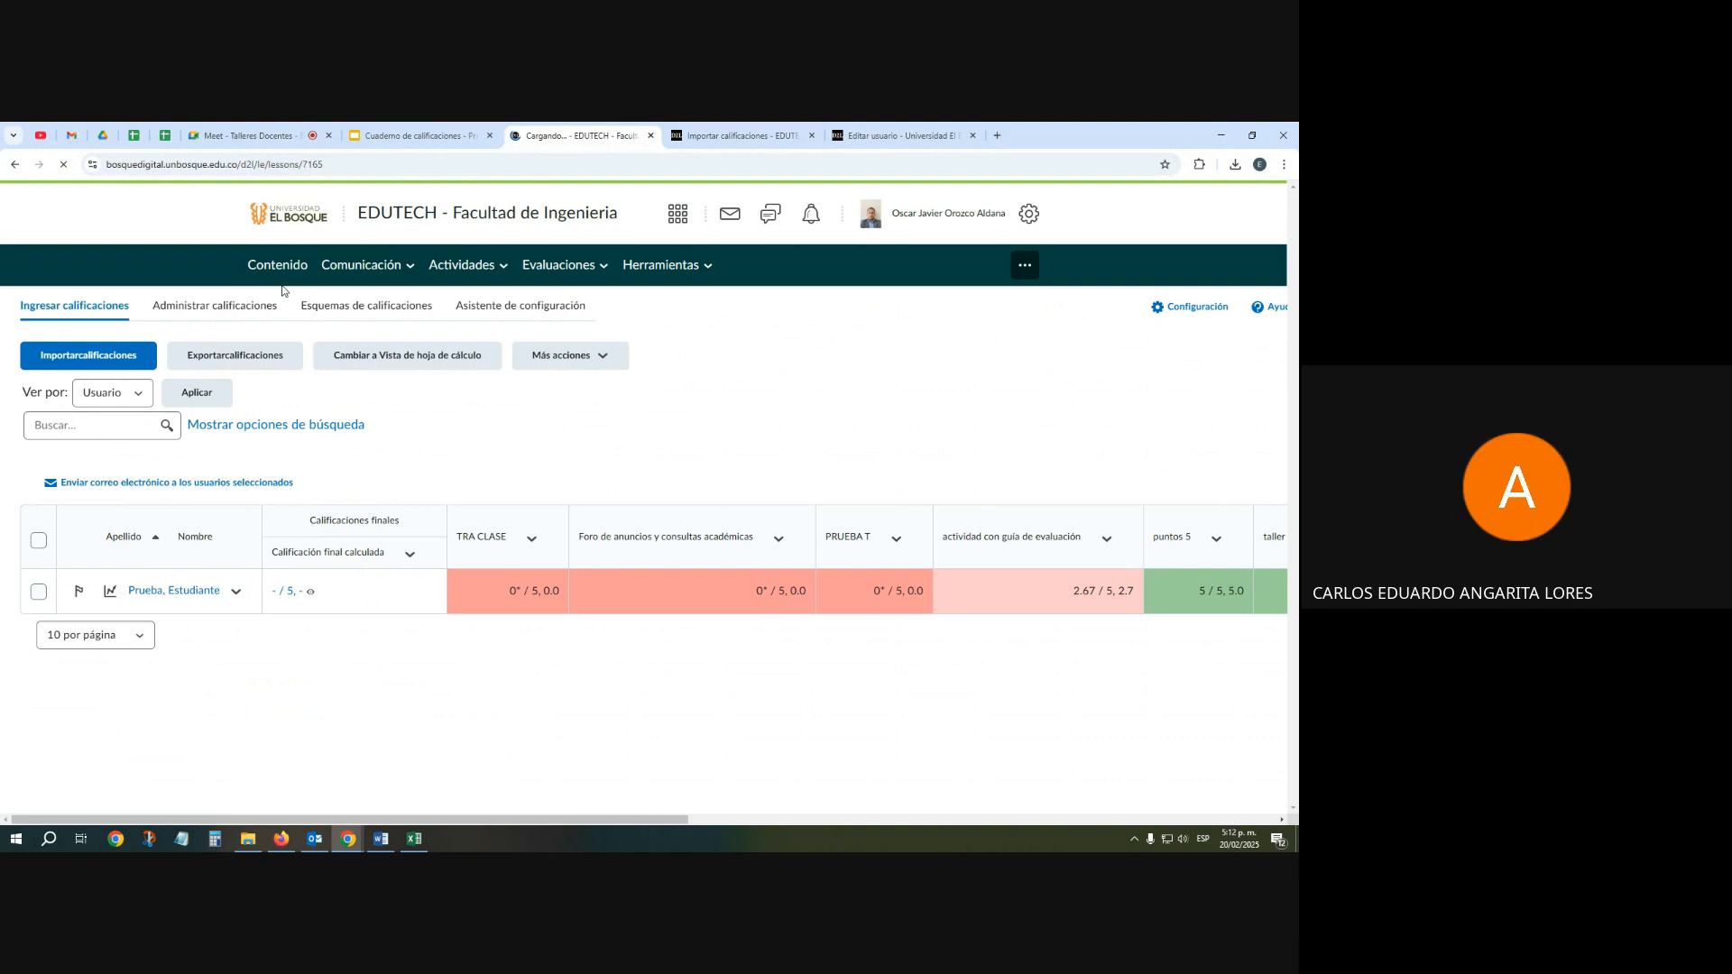
scroll(292, 518, down, 2)
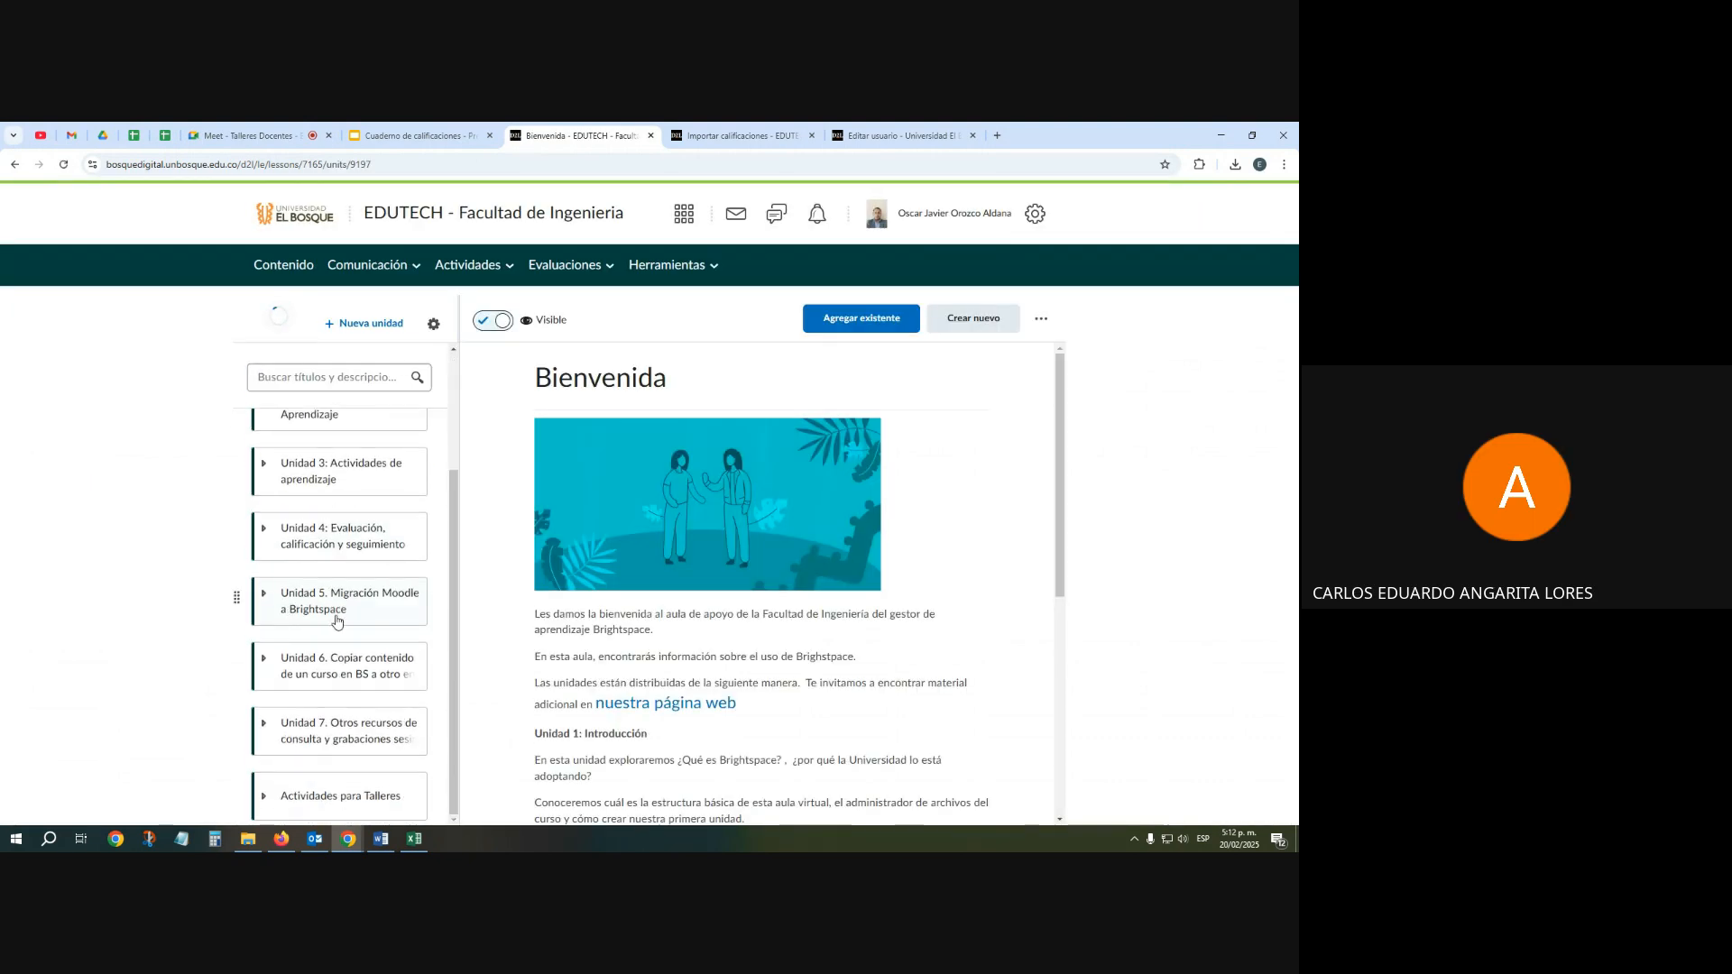
click(357, 799)
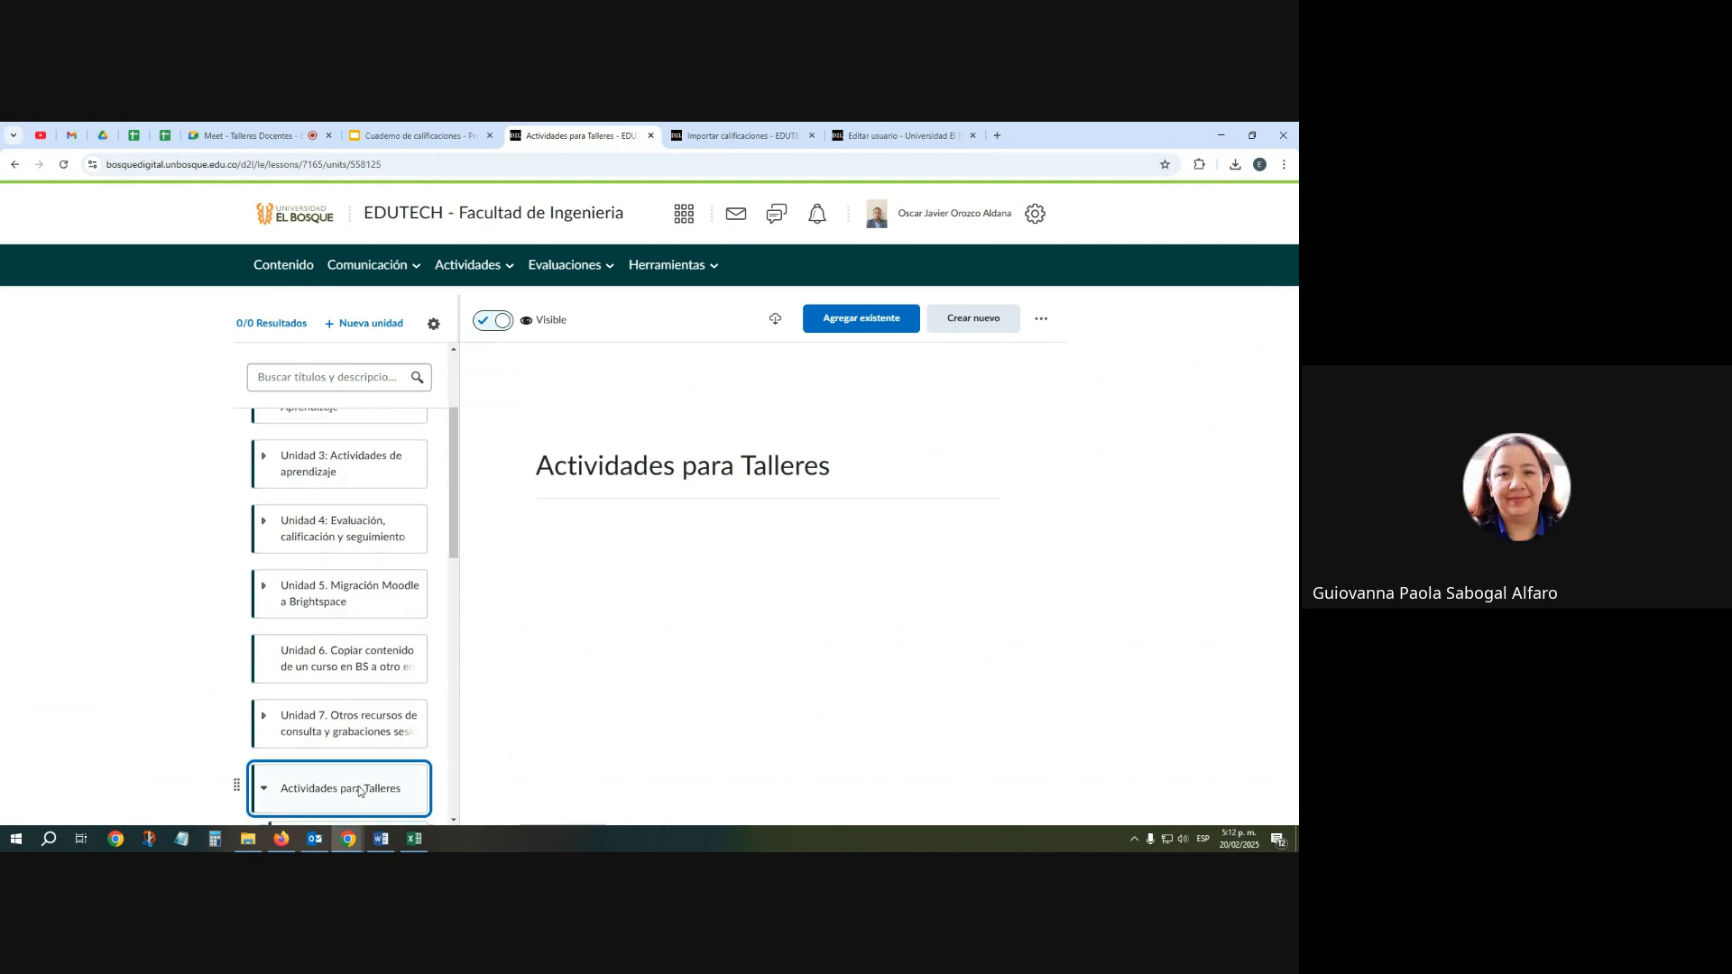
scroll(369, 773, down, 5)
click(362, 722)
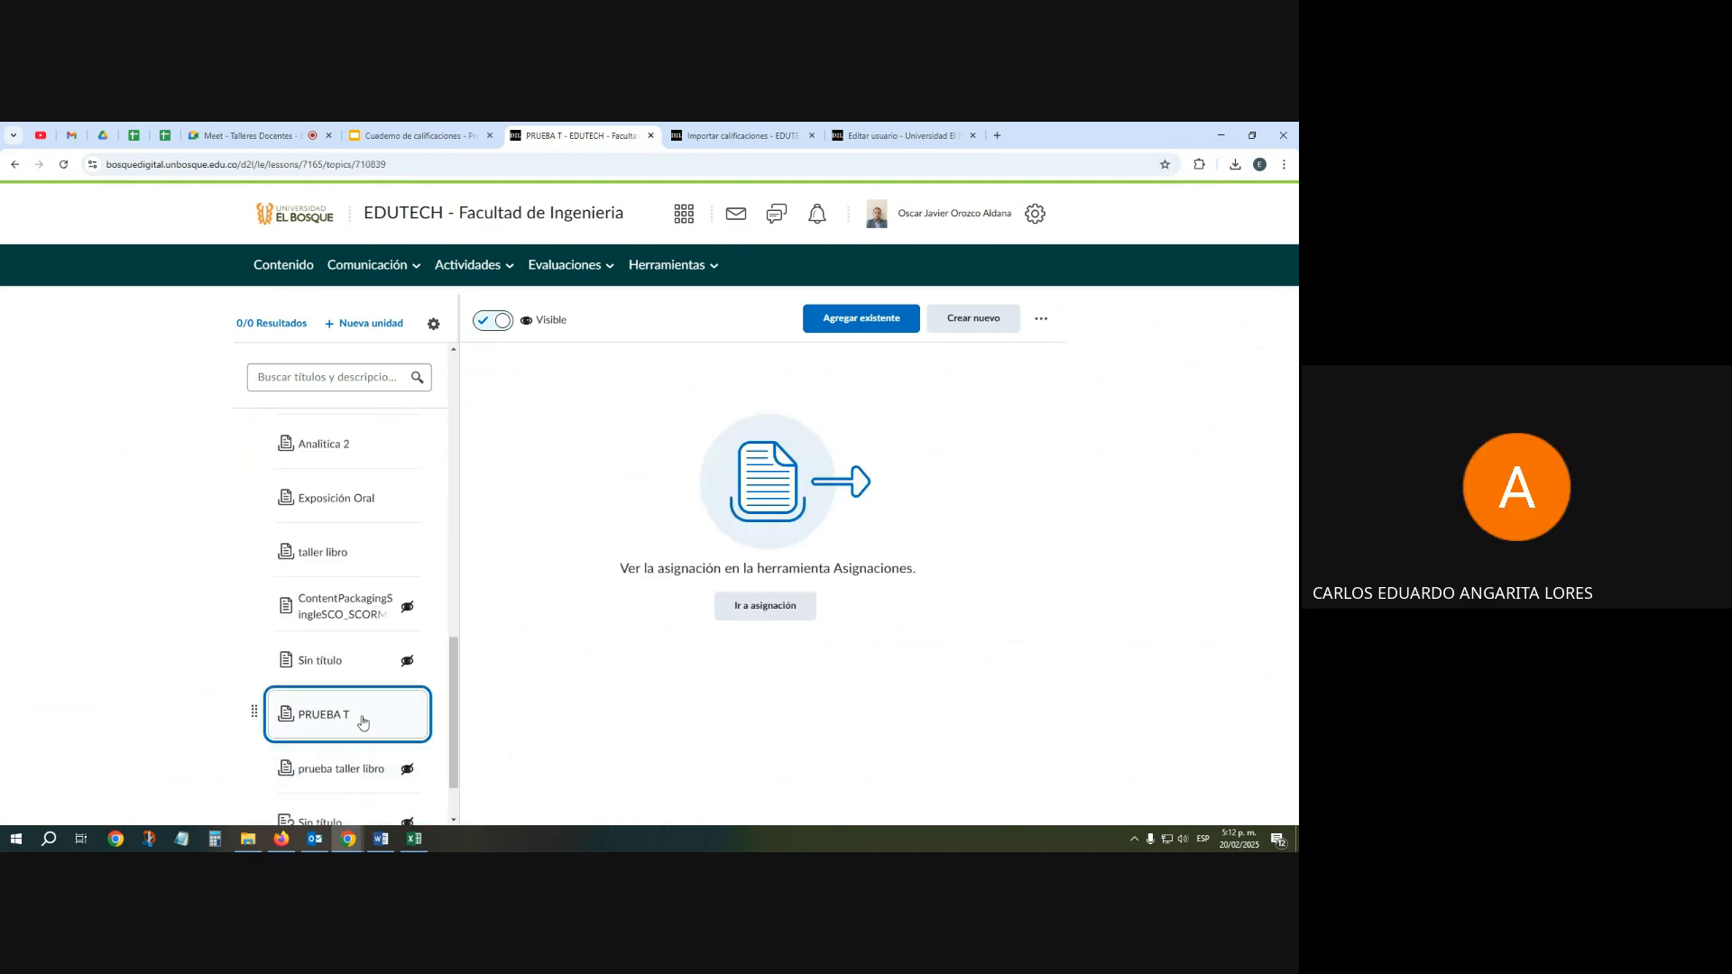
click(777, 612)
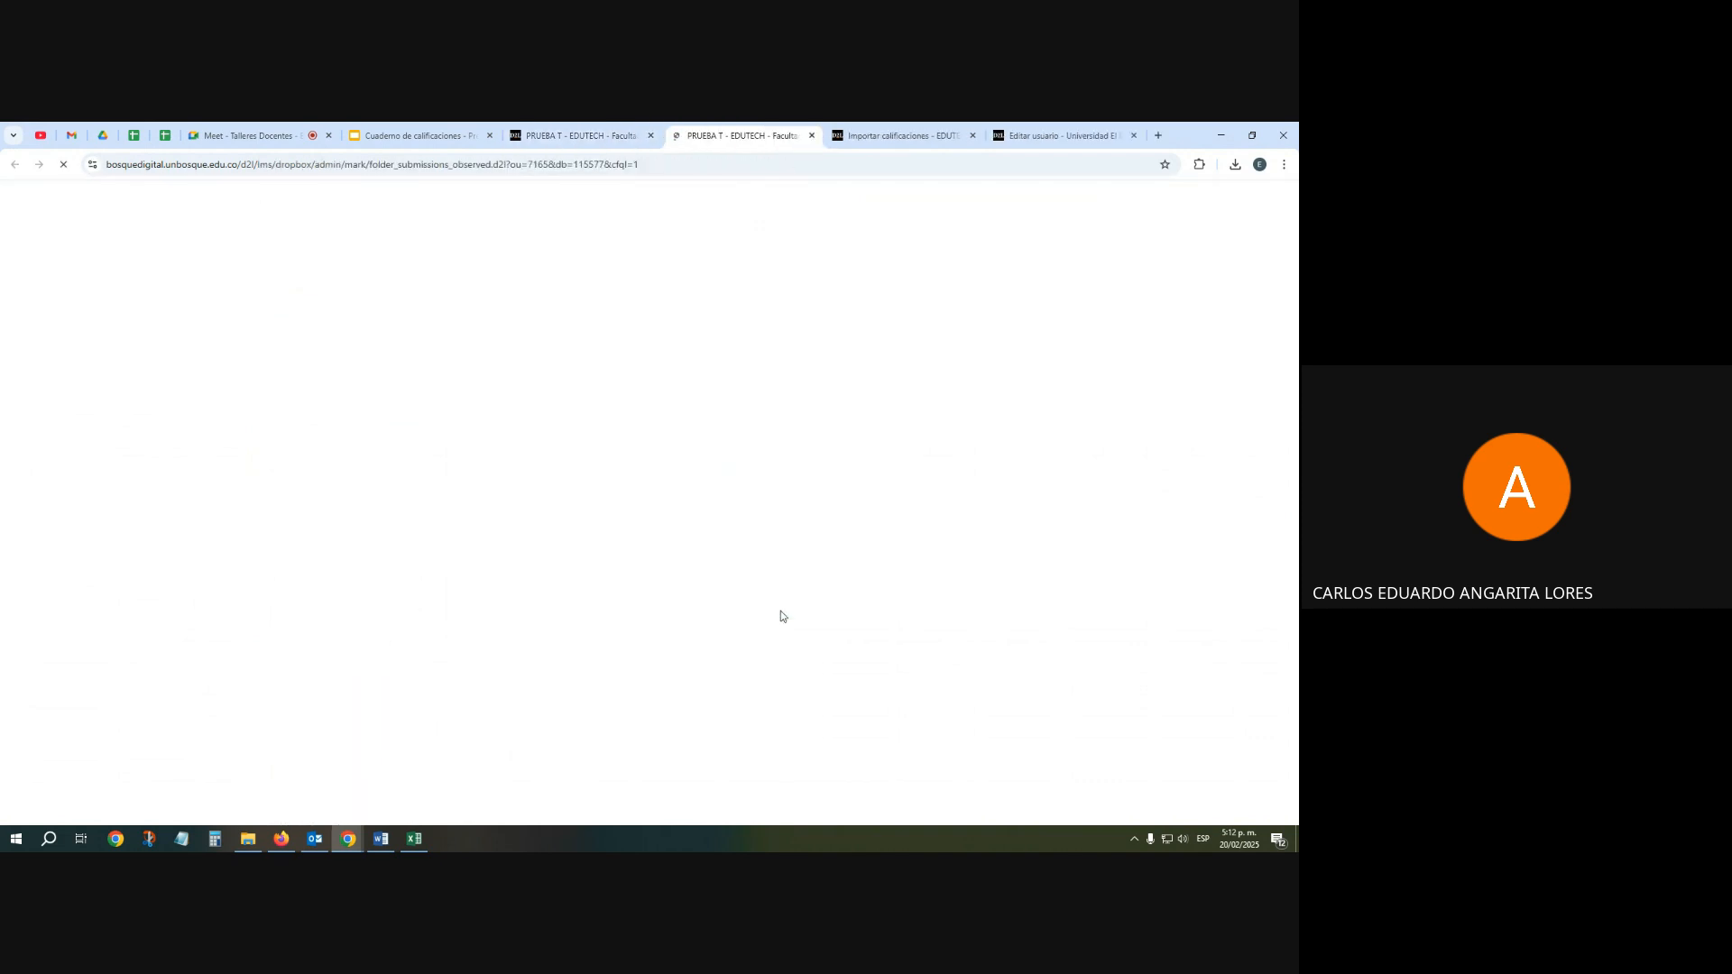
Open the test student's PRUEBA T evaluation and enter an overall grade of 4.2 with the general comment "Buen trabajo!!"
click(954, 582)
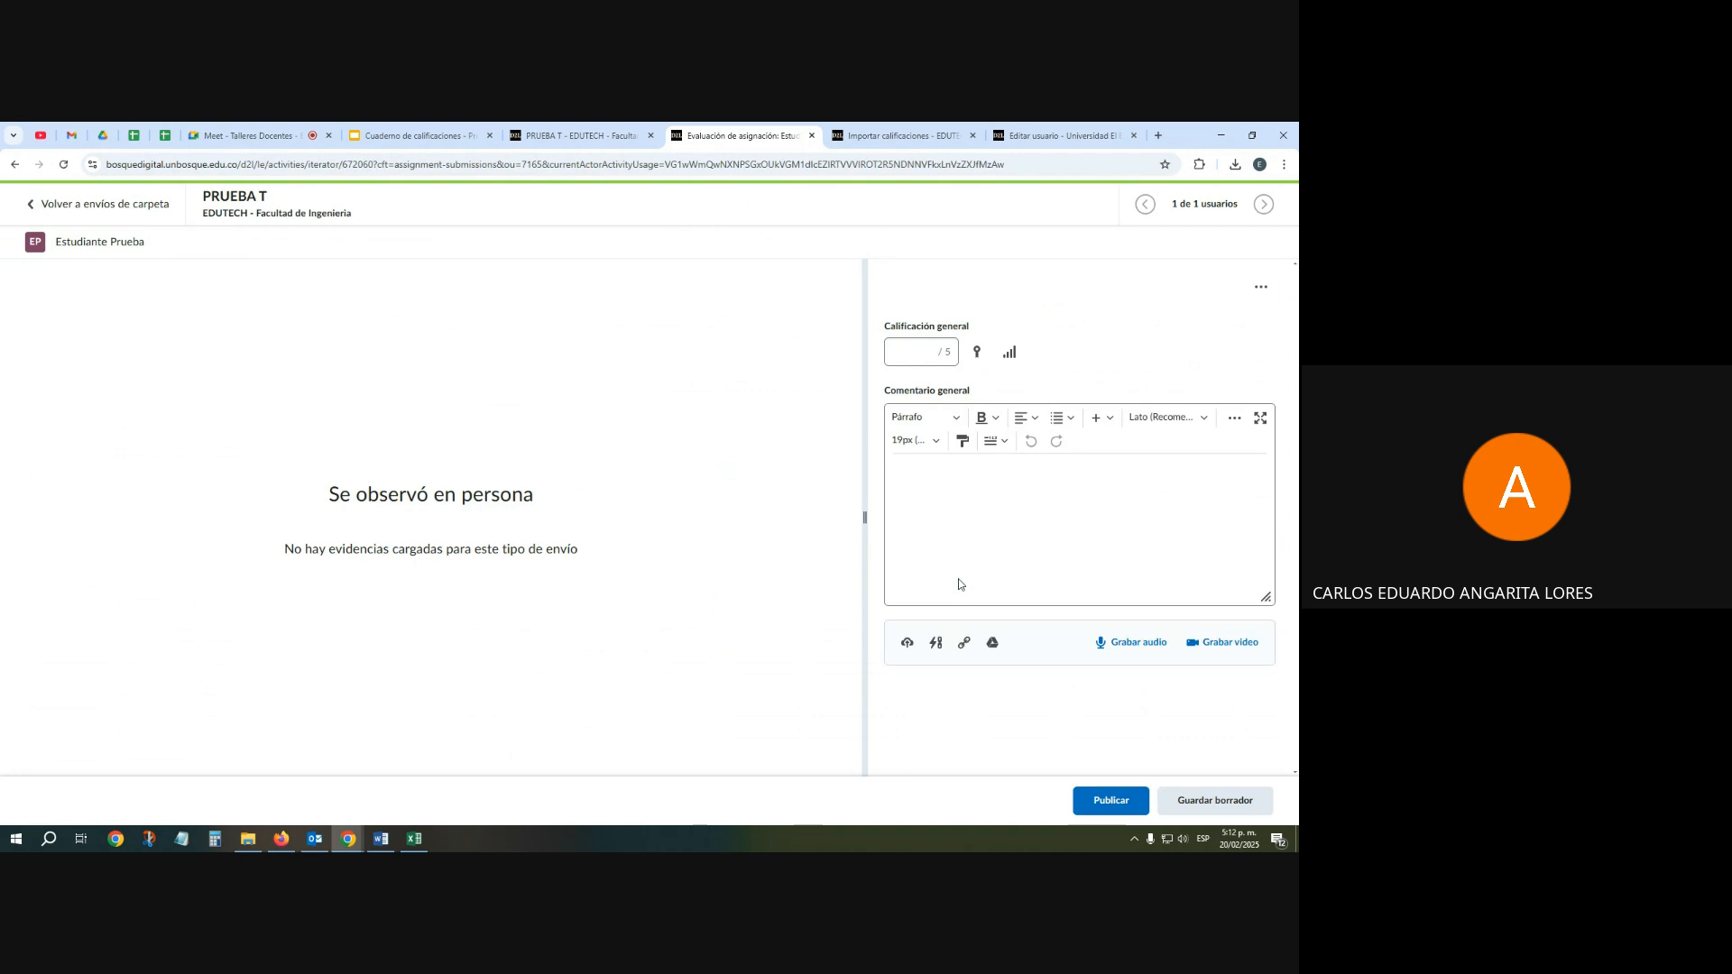
click(916, 350)
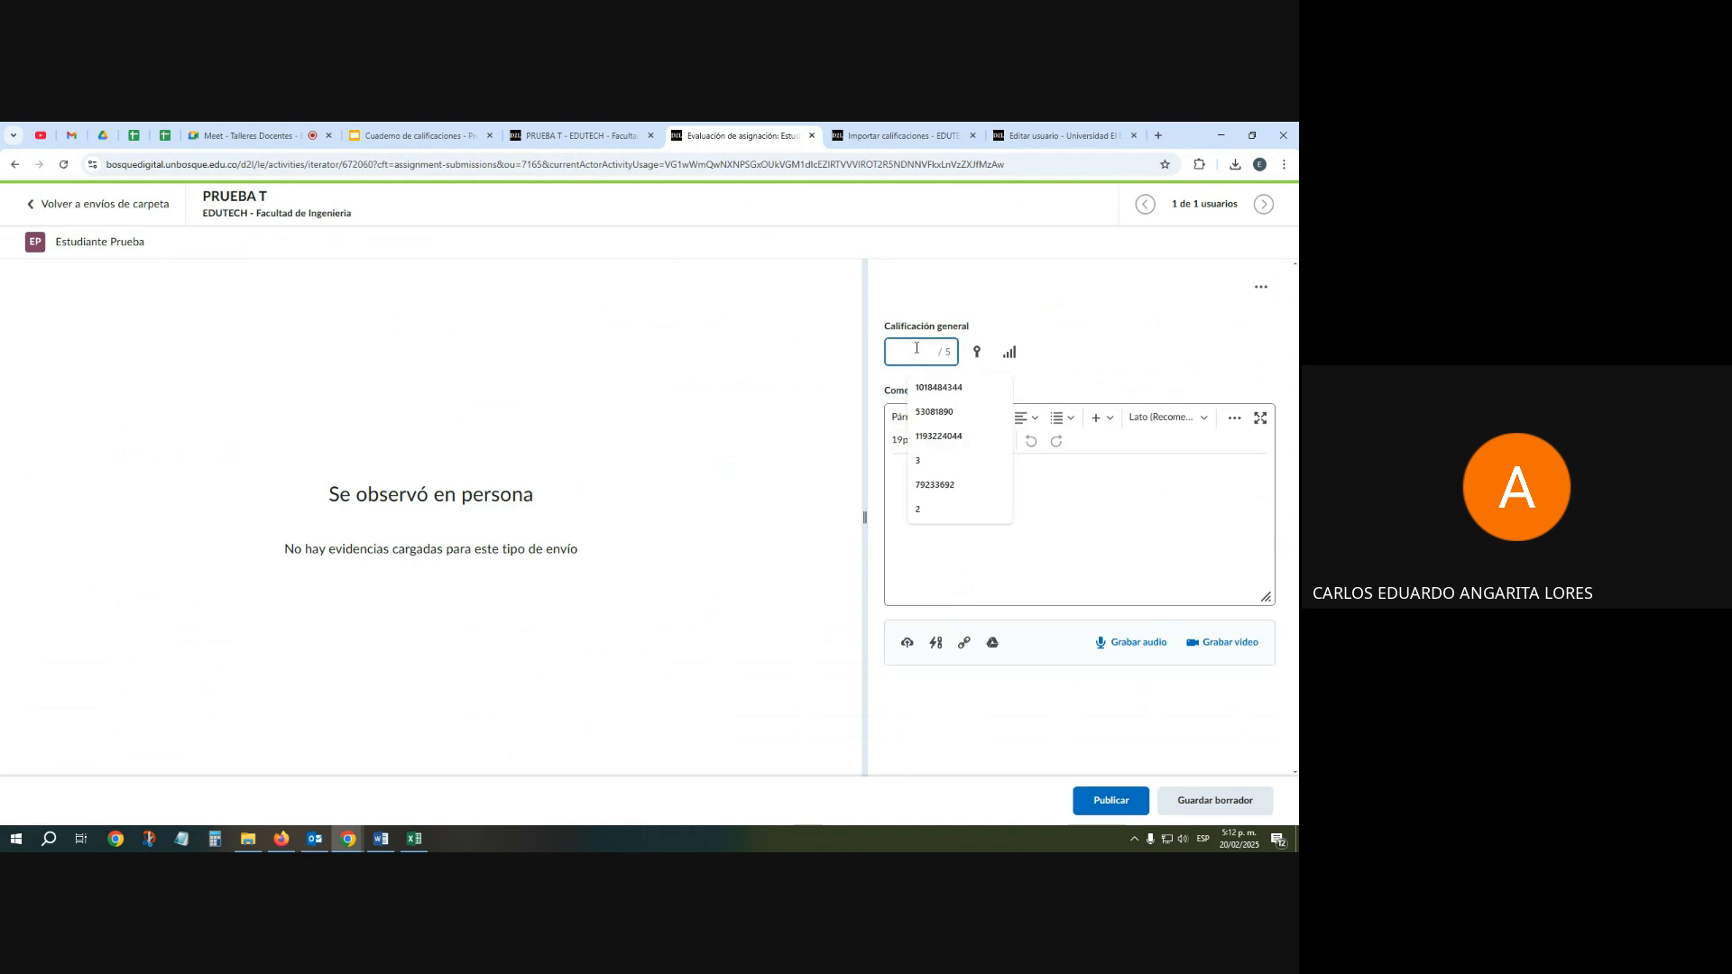
text(4.2)
click(922, 516)
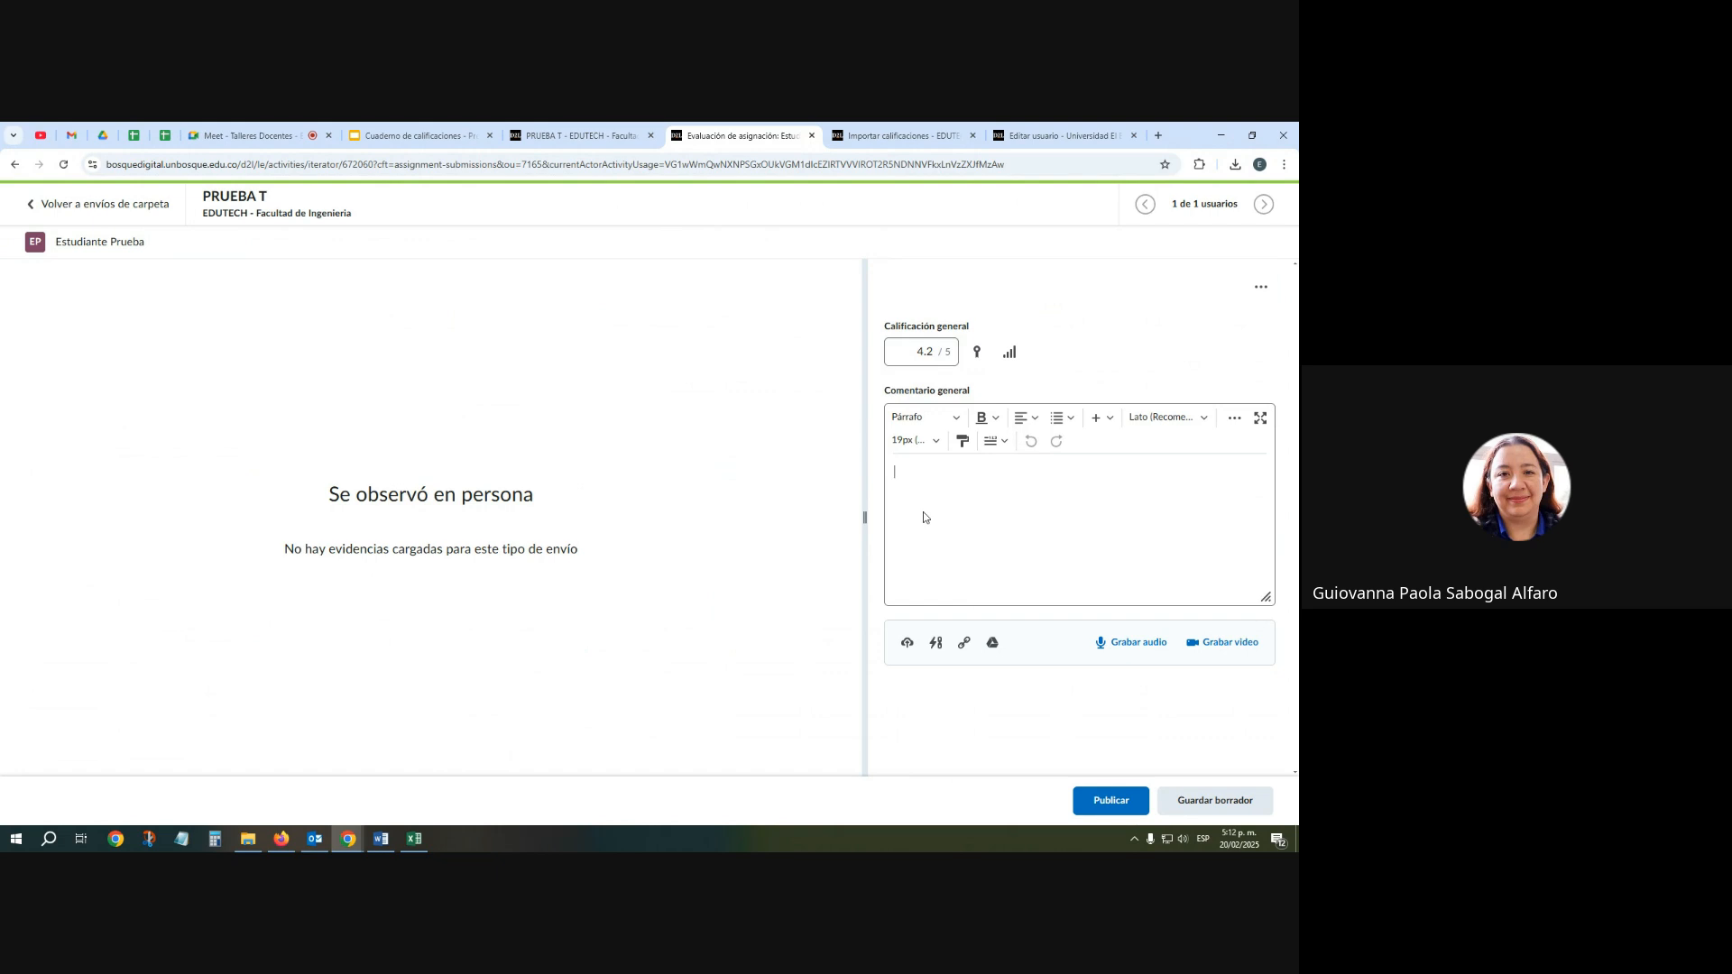
text(Buen trabajo!!)
right_click(949, 473)
click(981, 489)
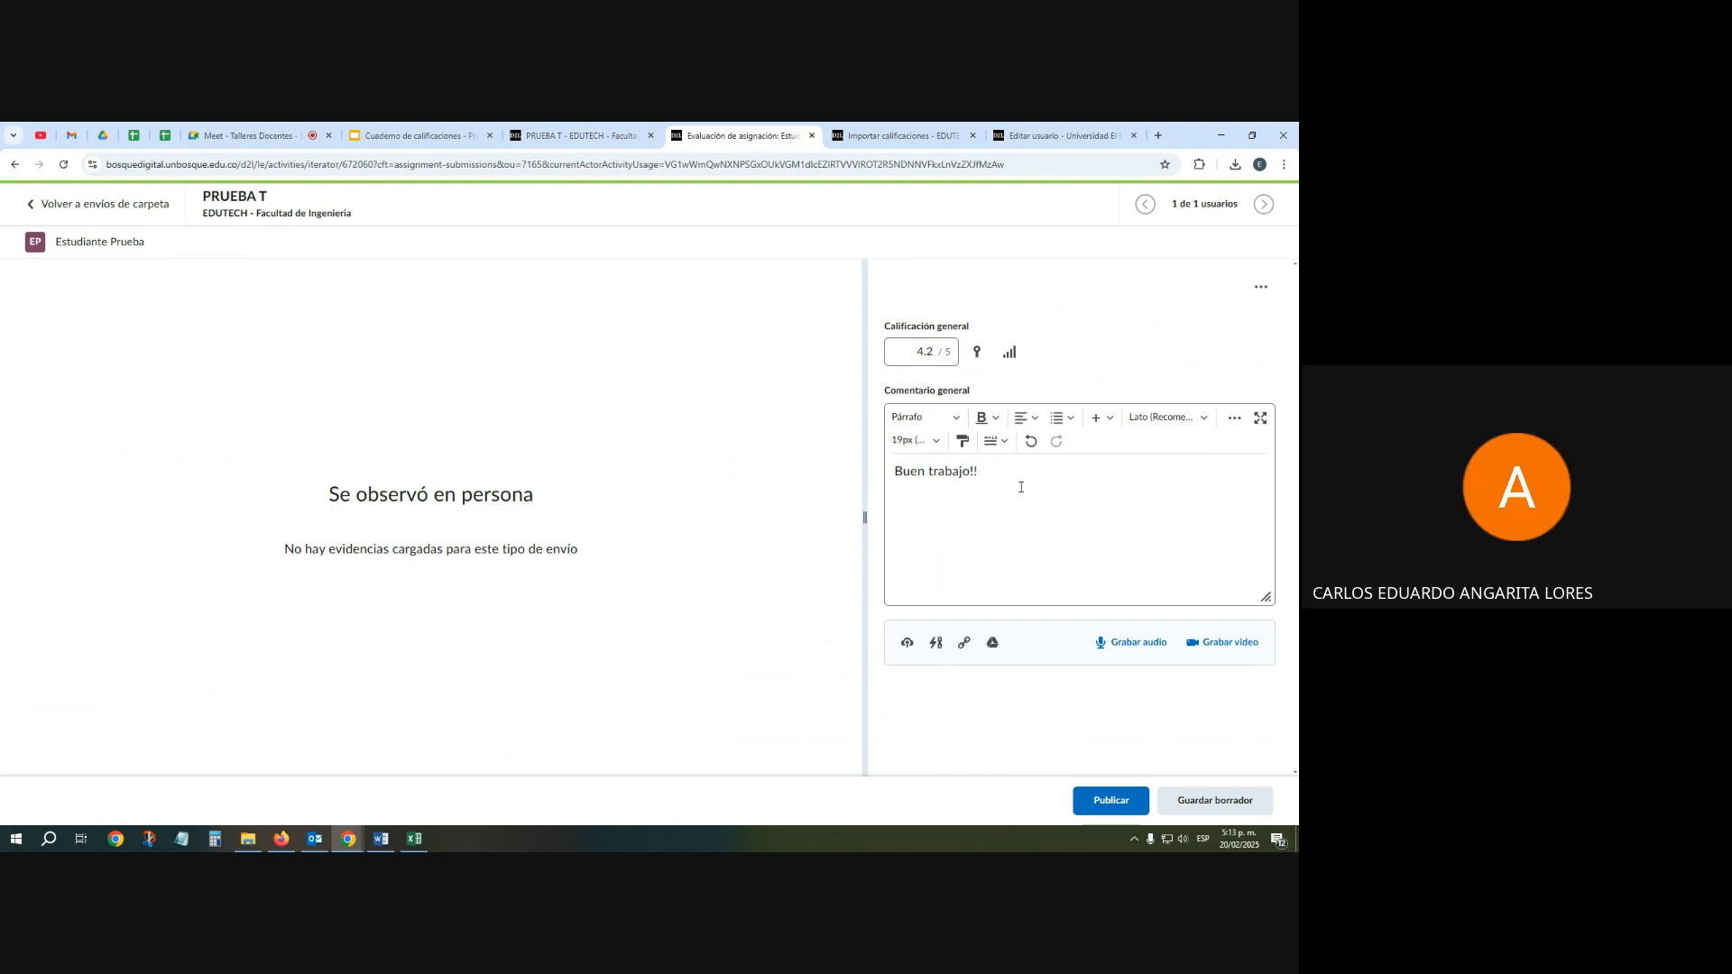
Close the PRUEBA T evaluation without publishing it and switch to the notassss sheet in Excel
click(811, 137)
click(699, 249)
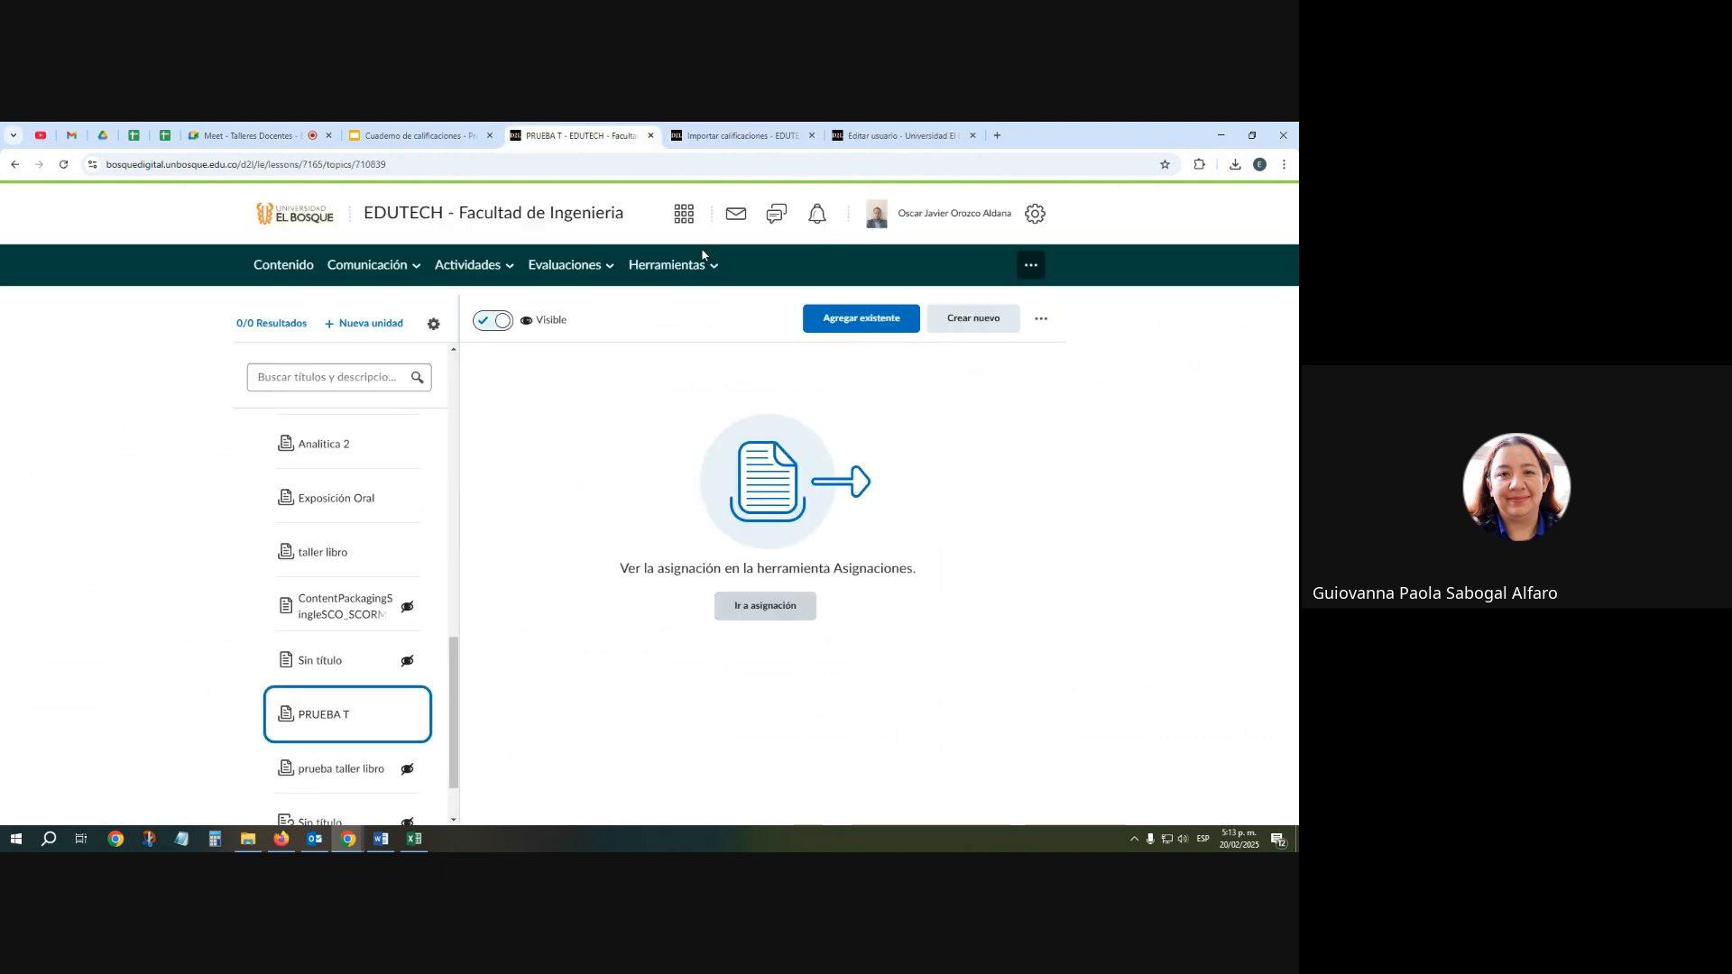
click(726, 135)
click(893, 135)
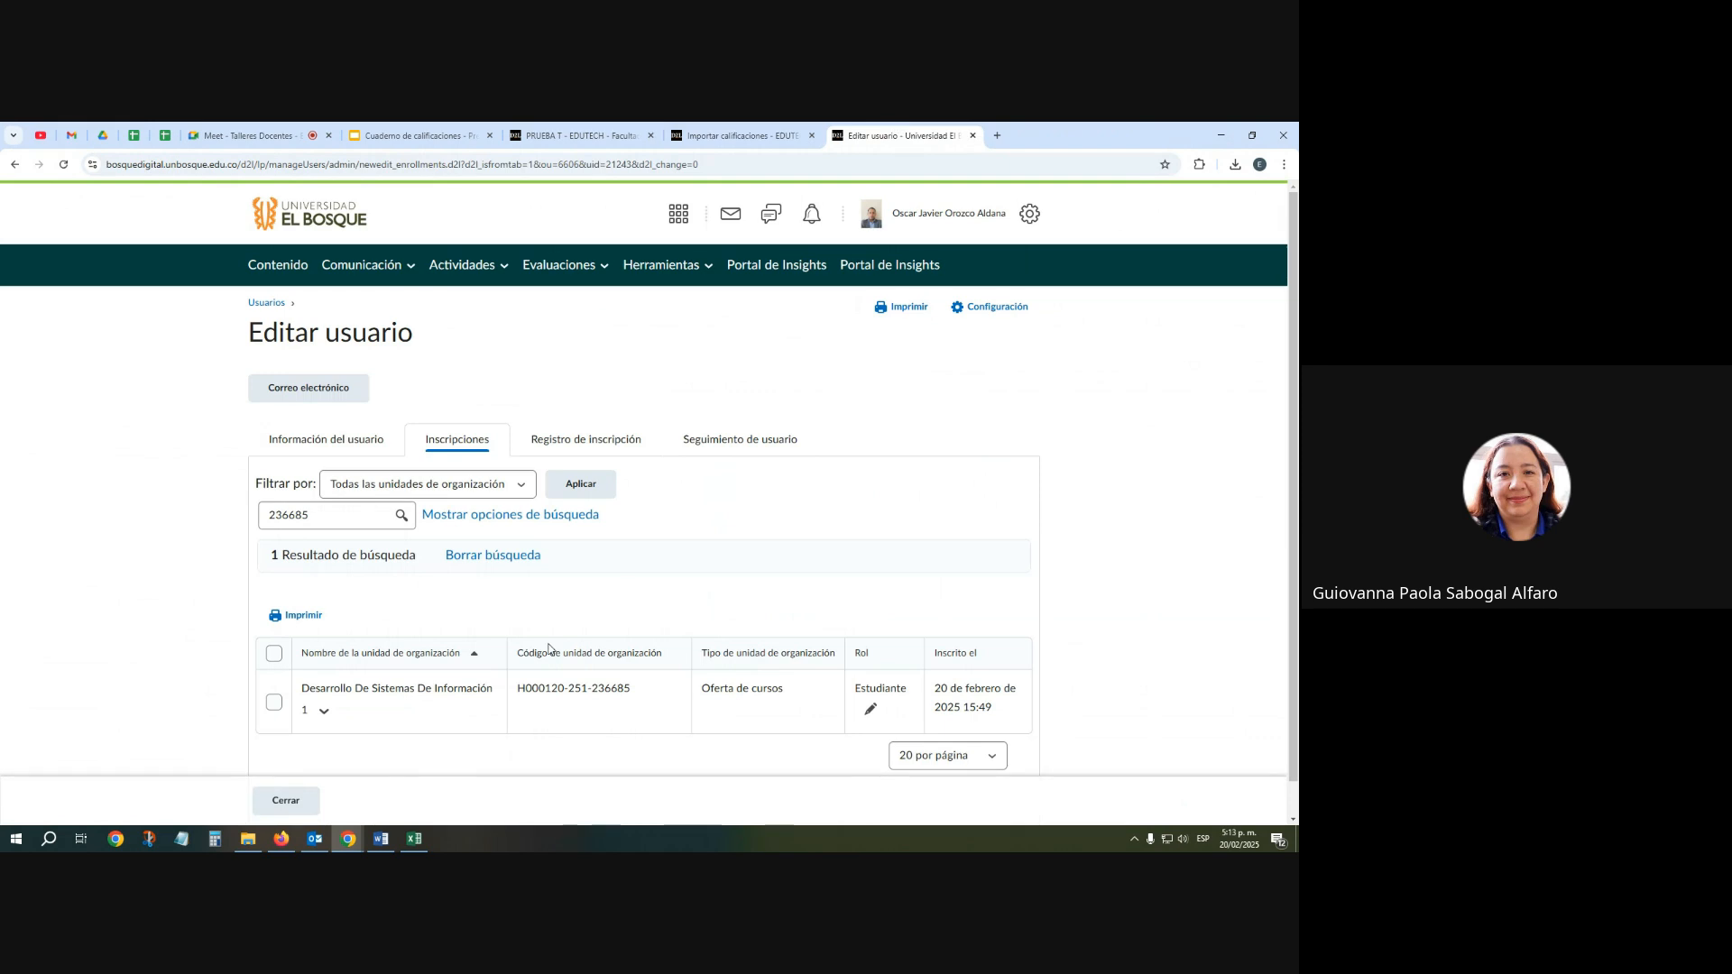
click(414, 839)
click(452, 690)
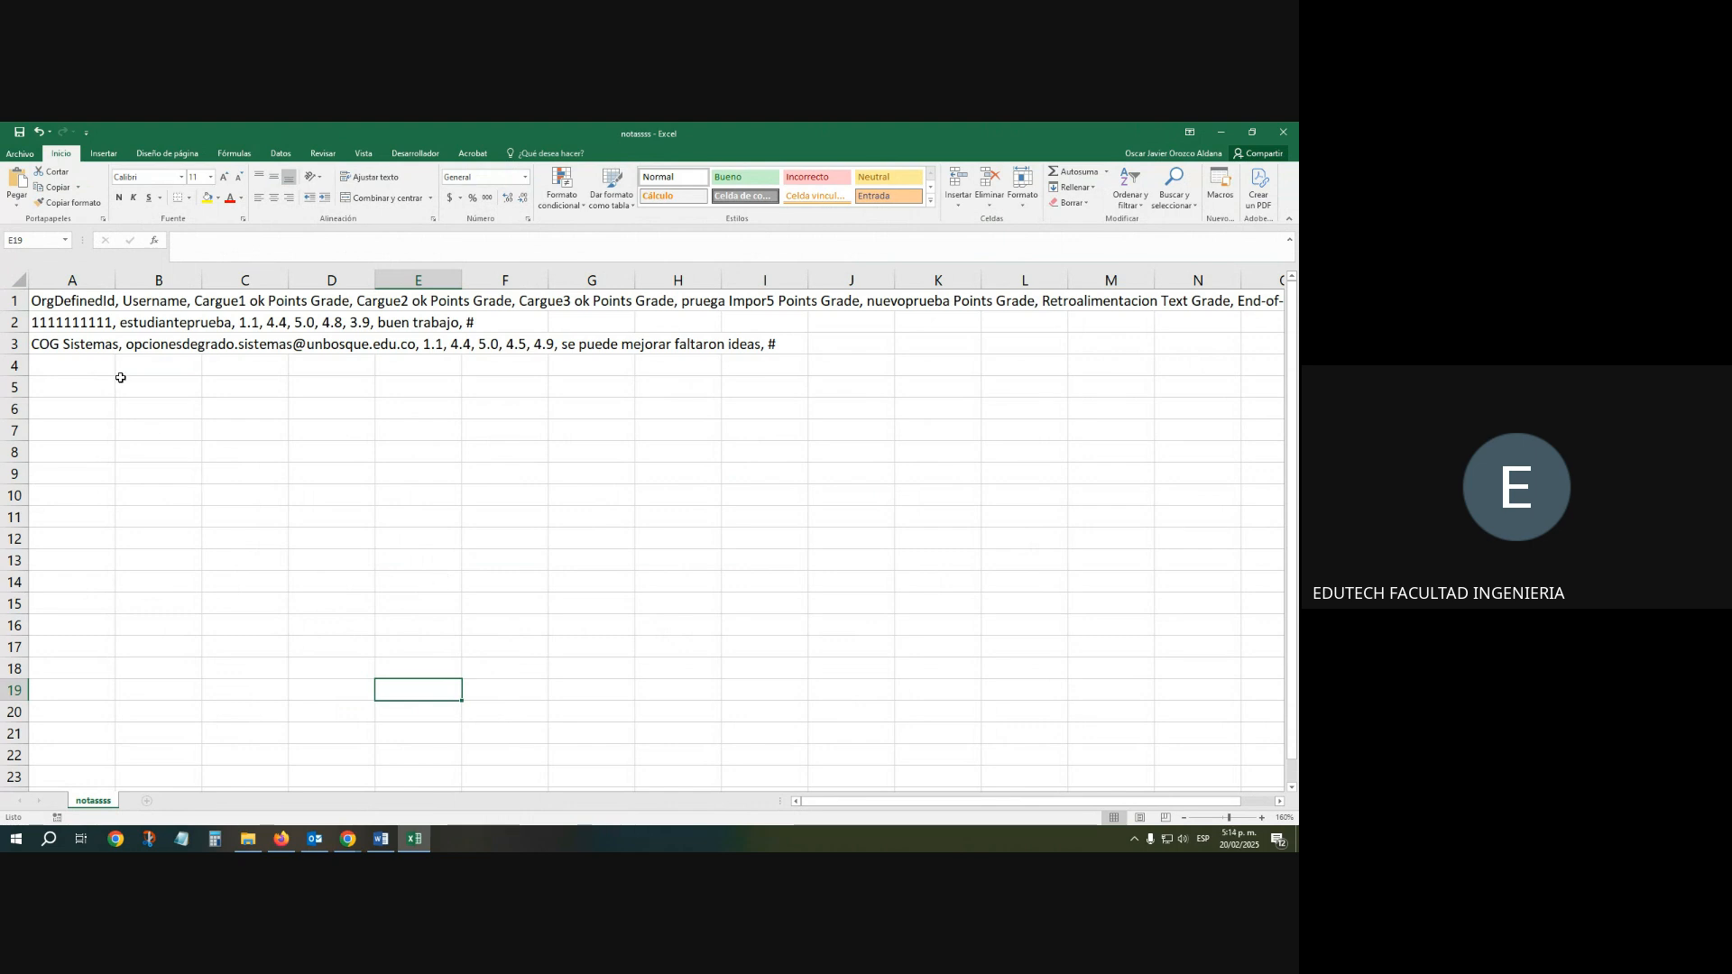
Review rows 1 to 3 of the sheet and highlight the OrgDefinedId and Username fields within header cell A1
click(68, 303)
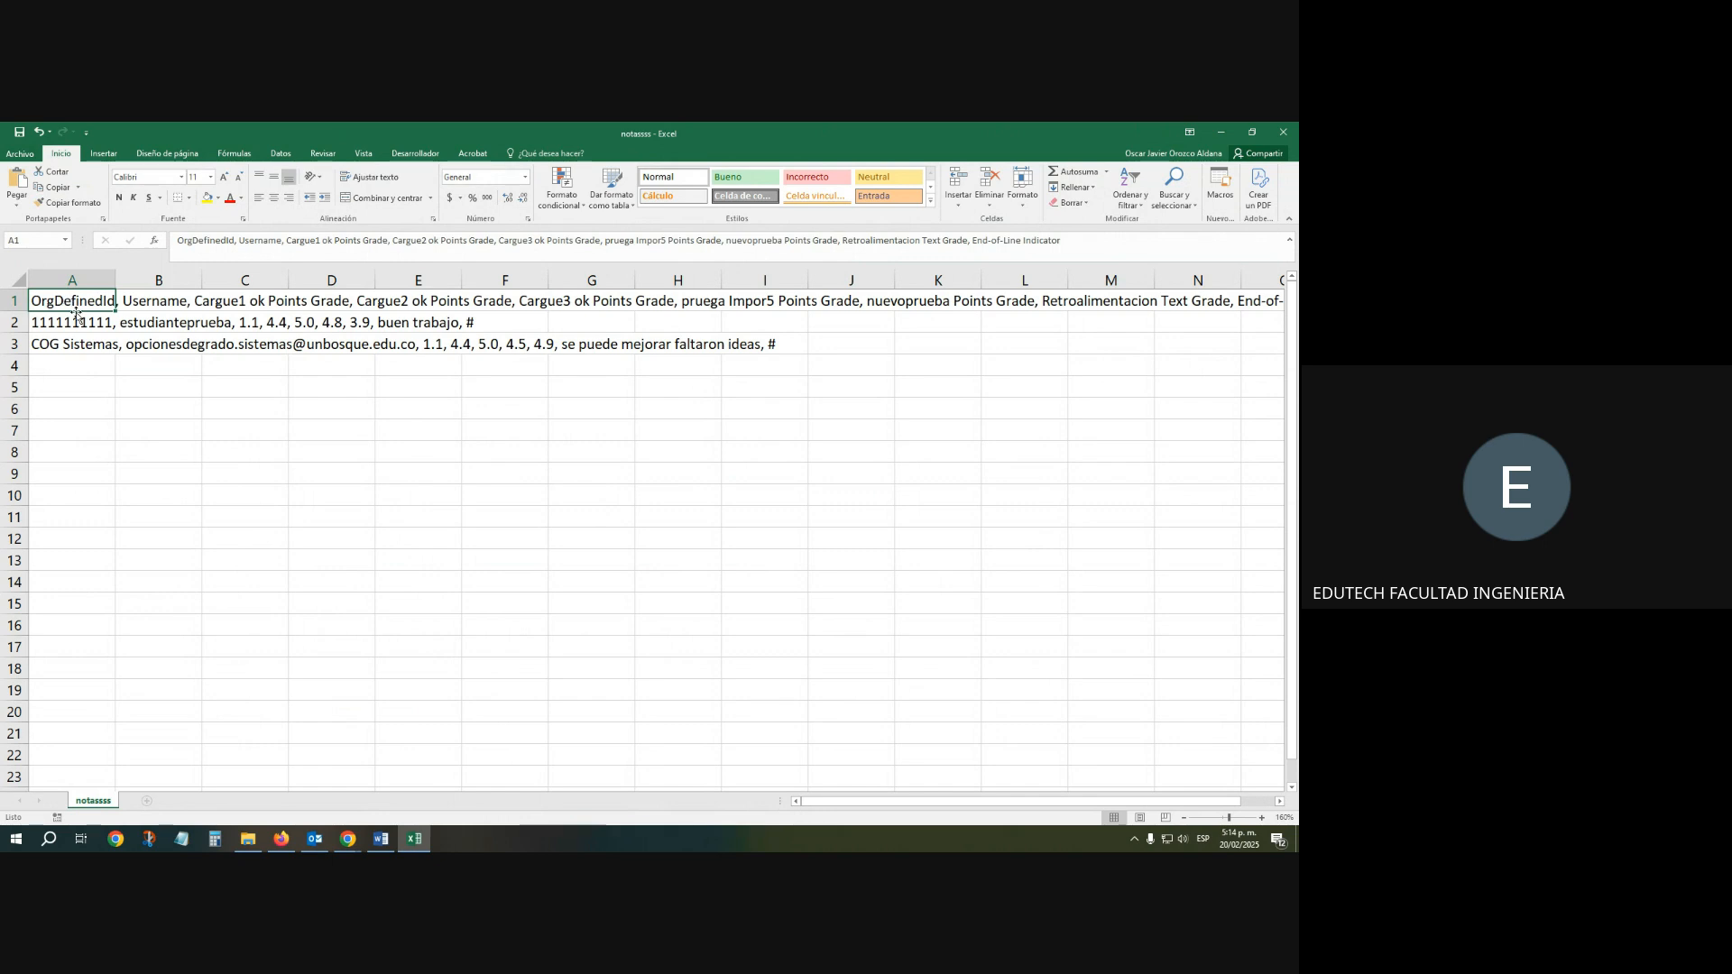
click(76, 323)
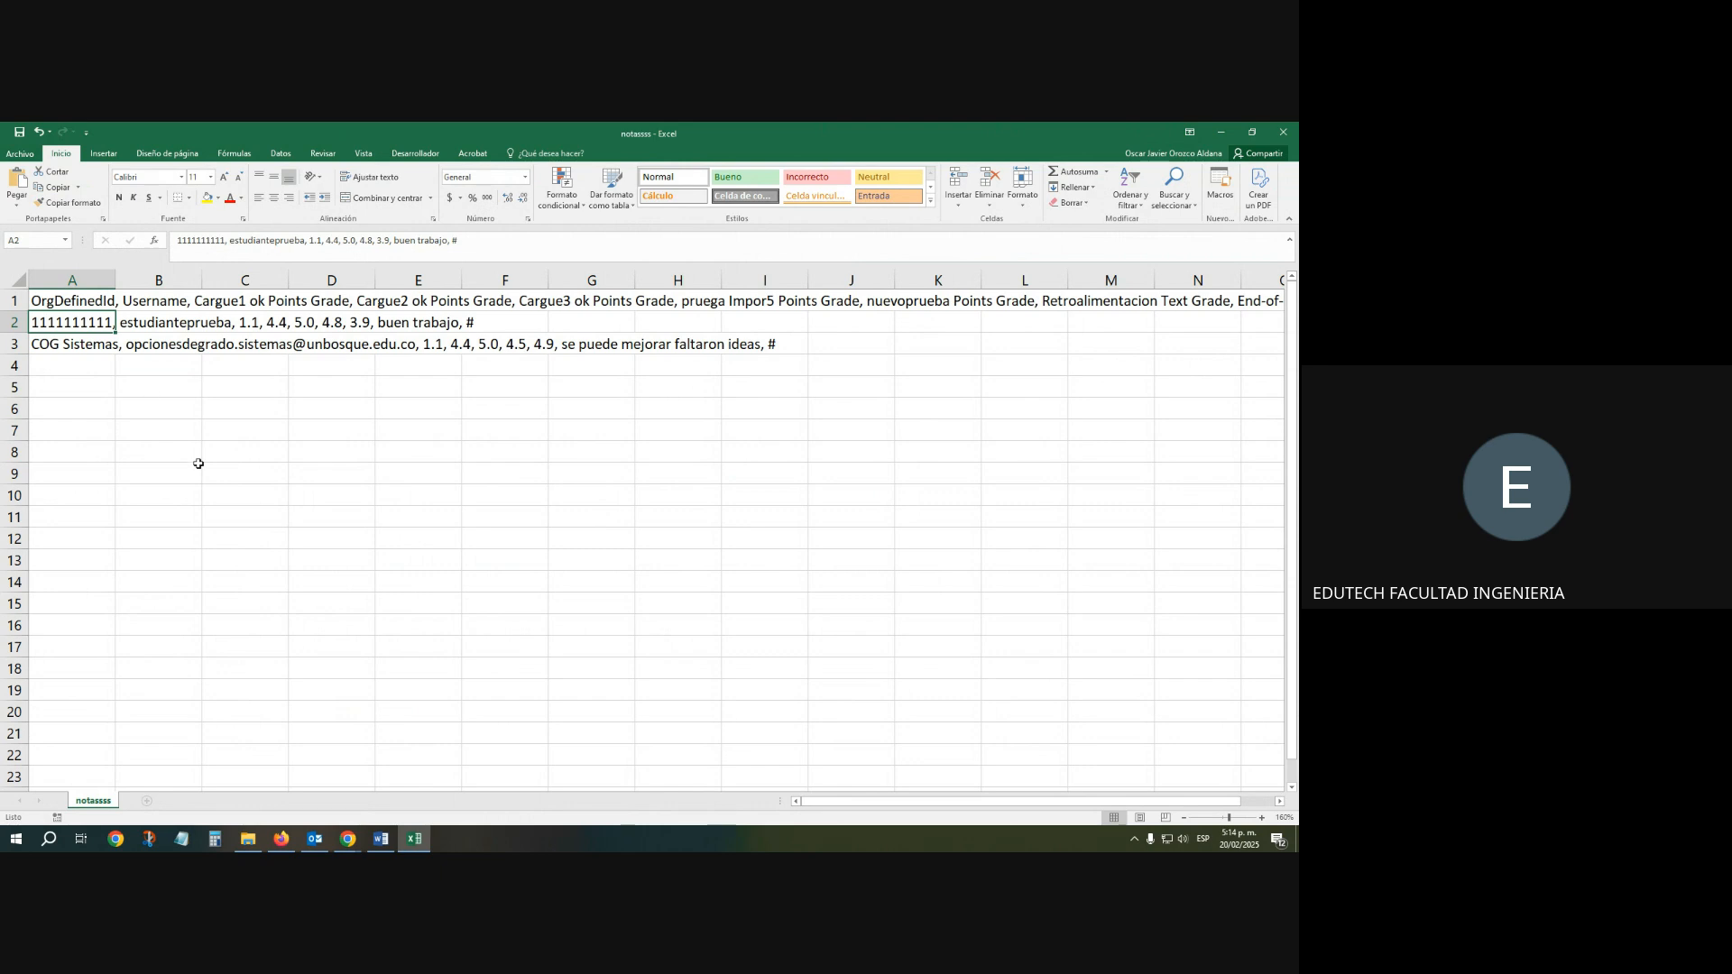
click(67, 338)
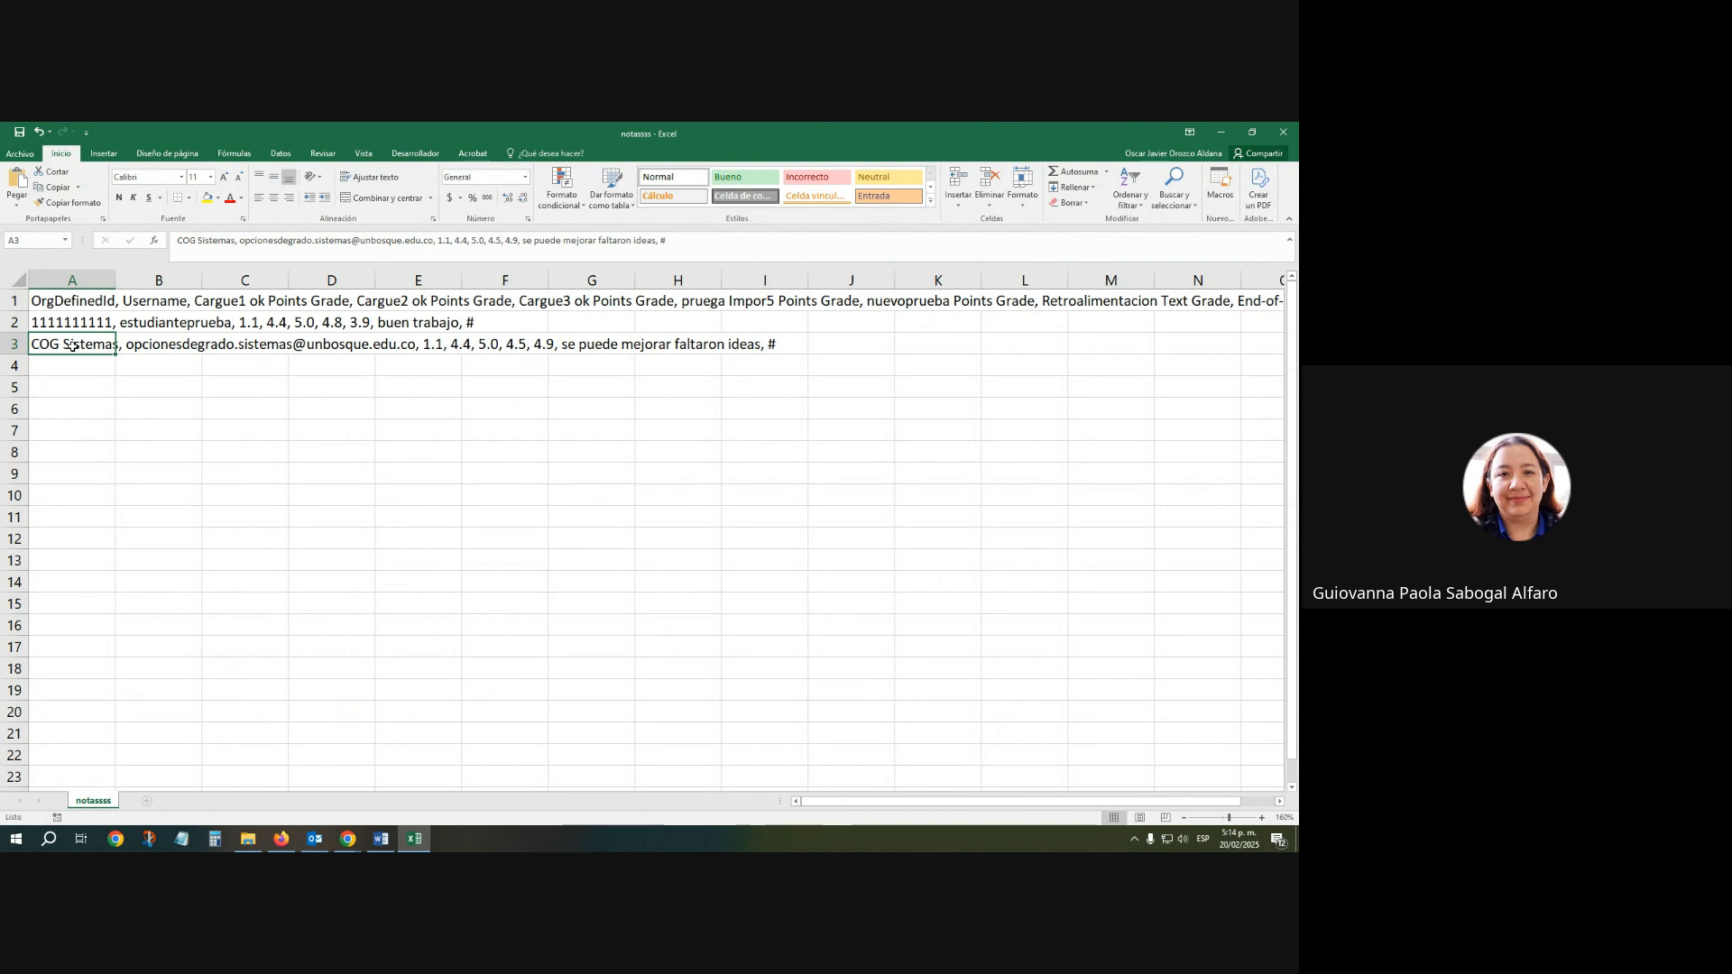
double_click(75, 298)
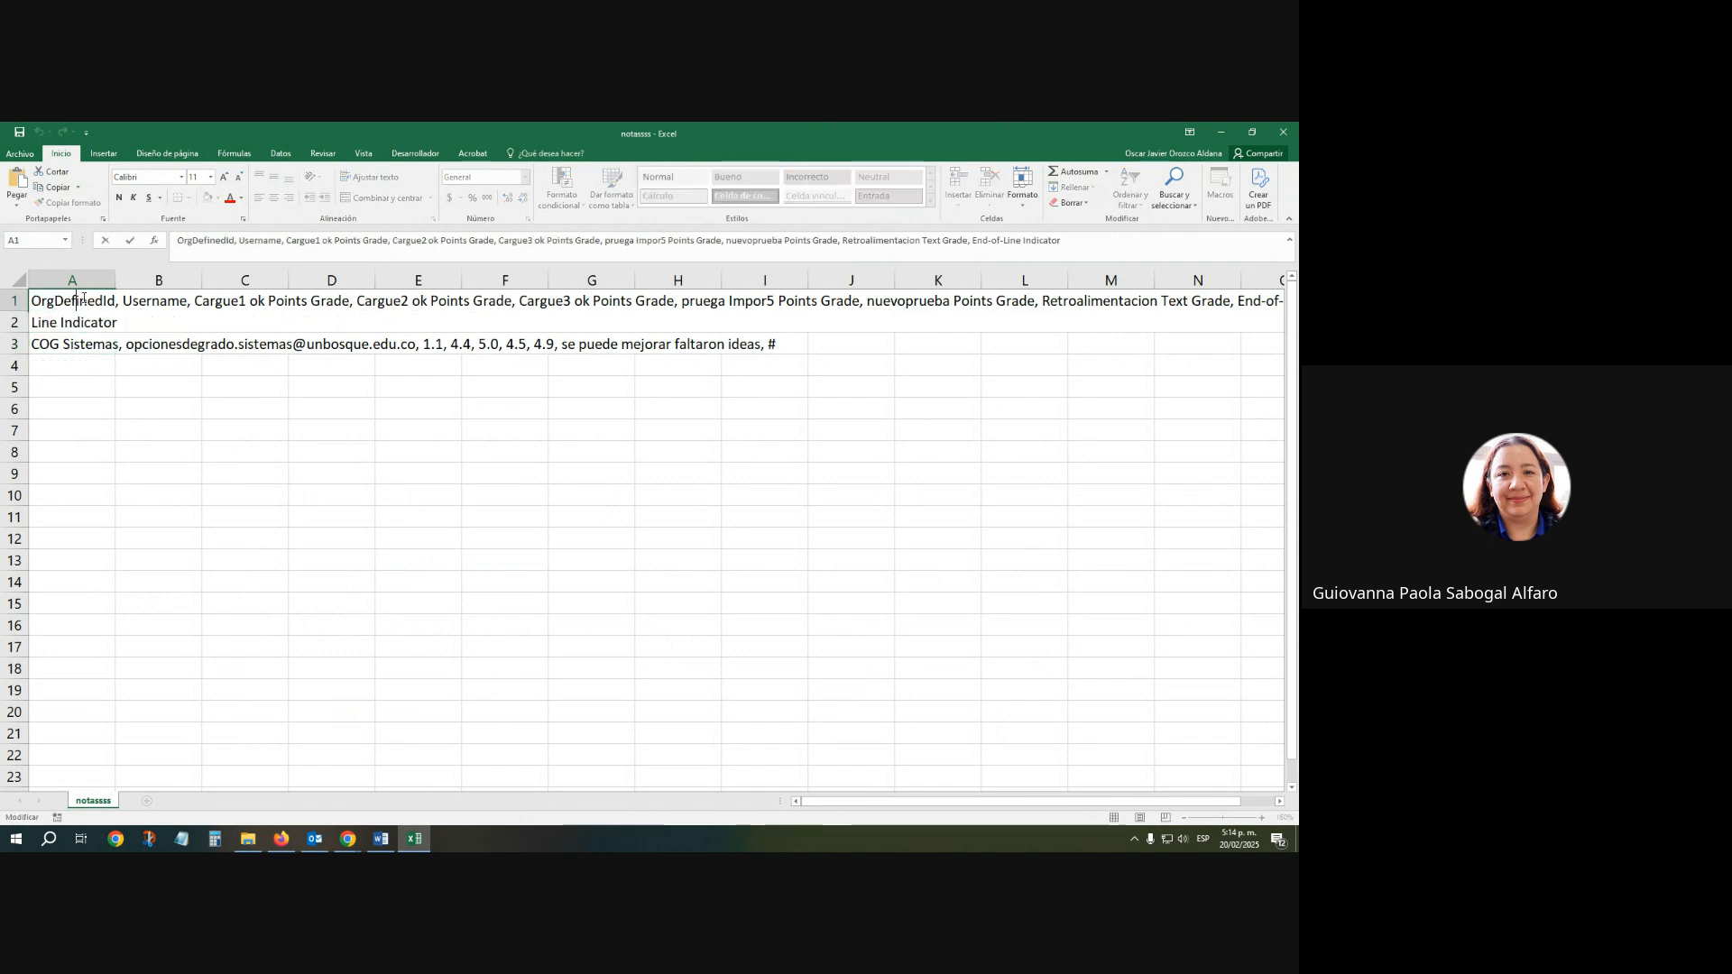
drag(175, 240, 234, 240)
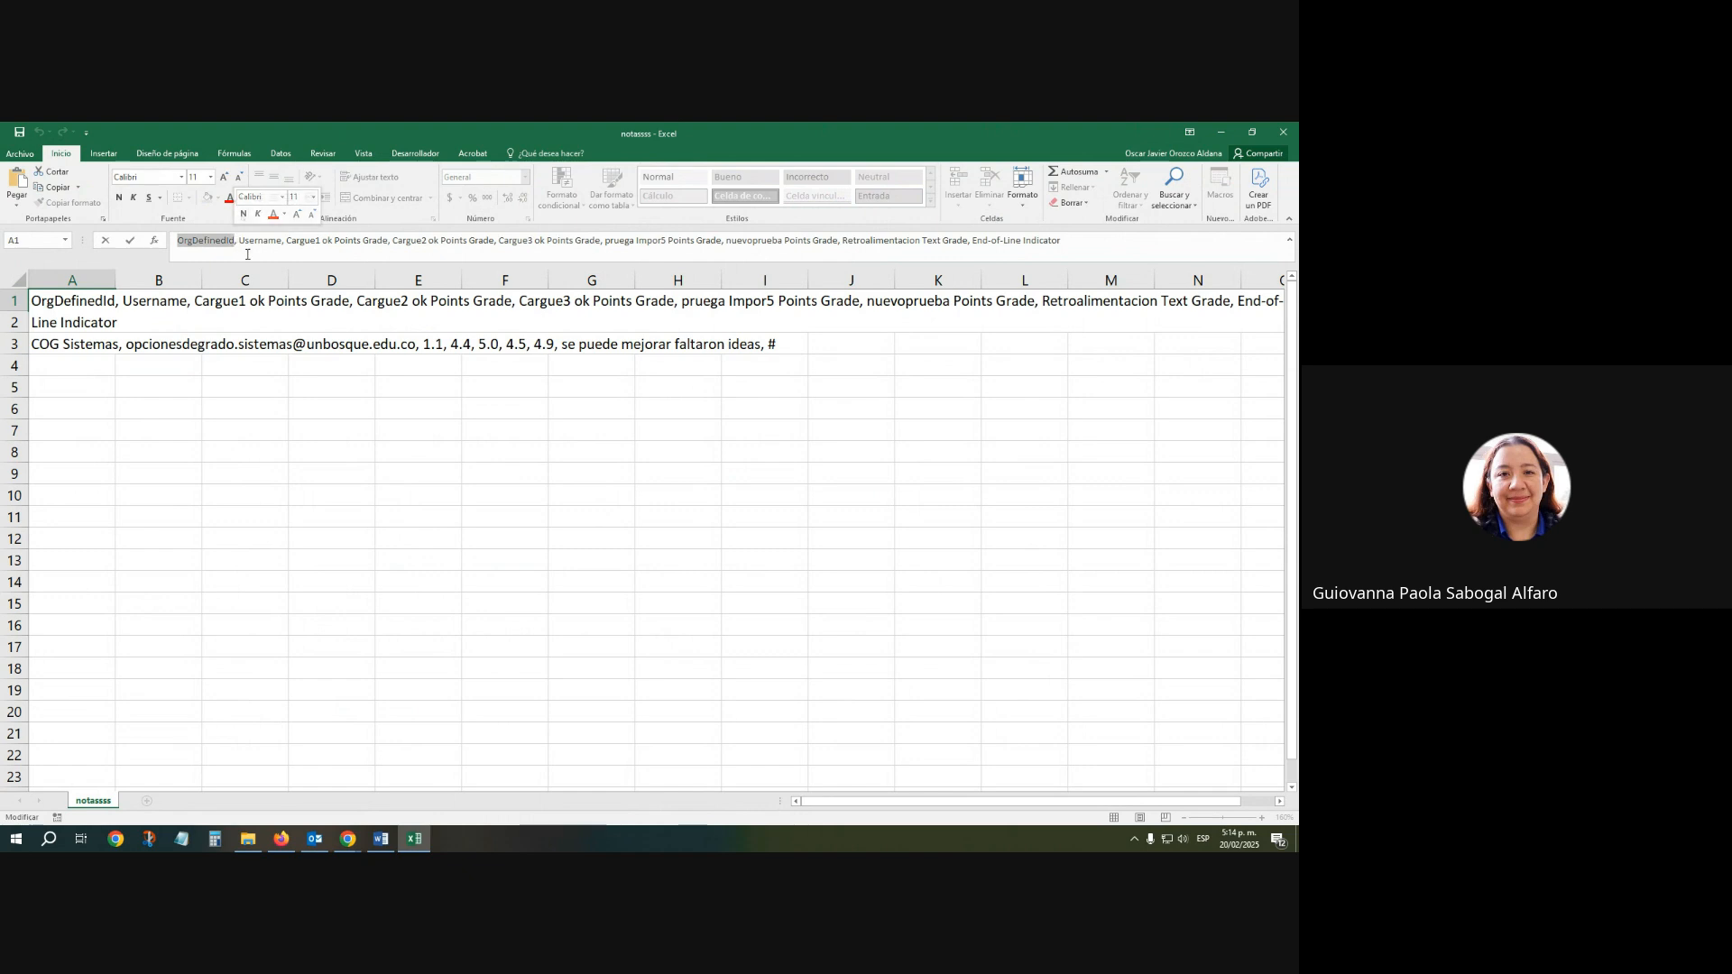
drag(238, 240, 282, 240)
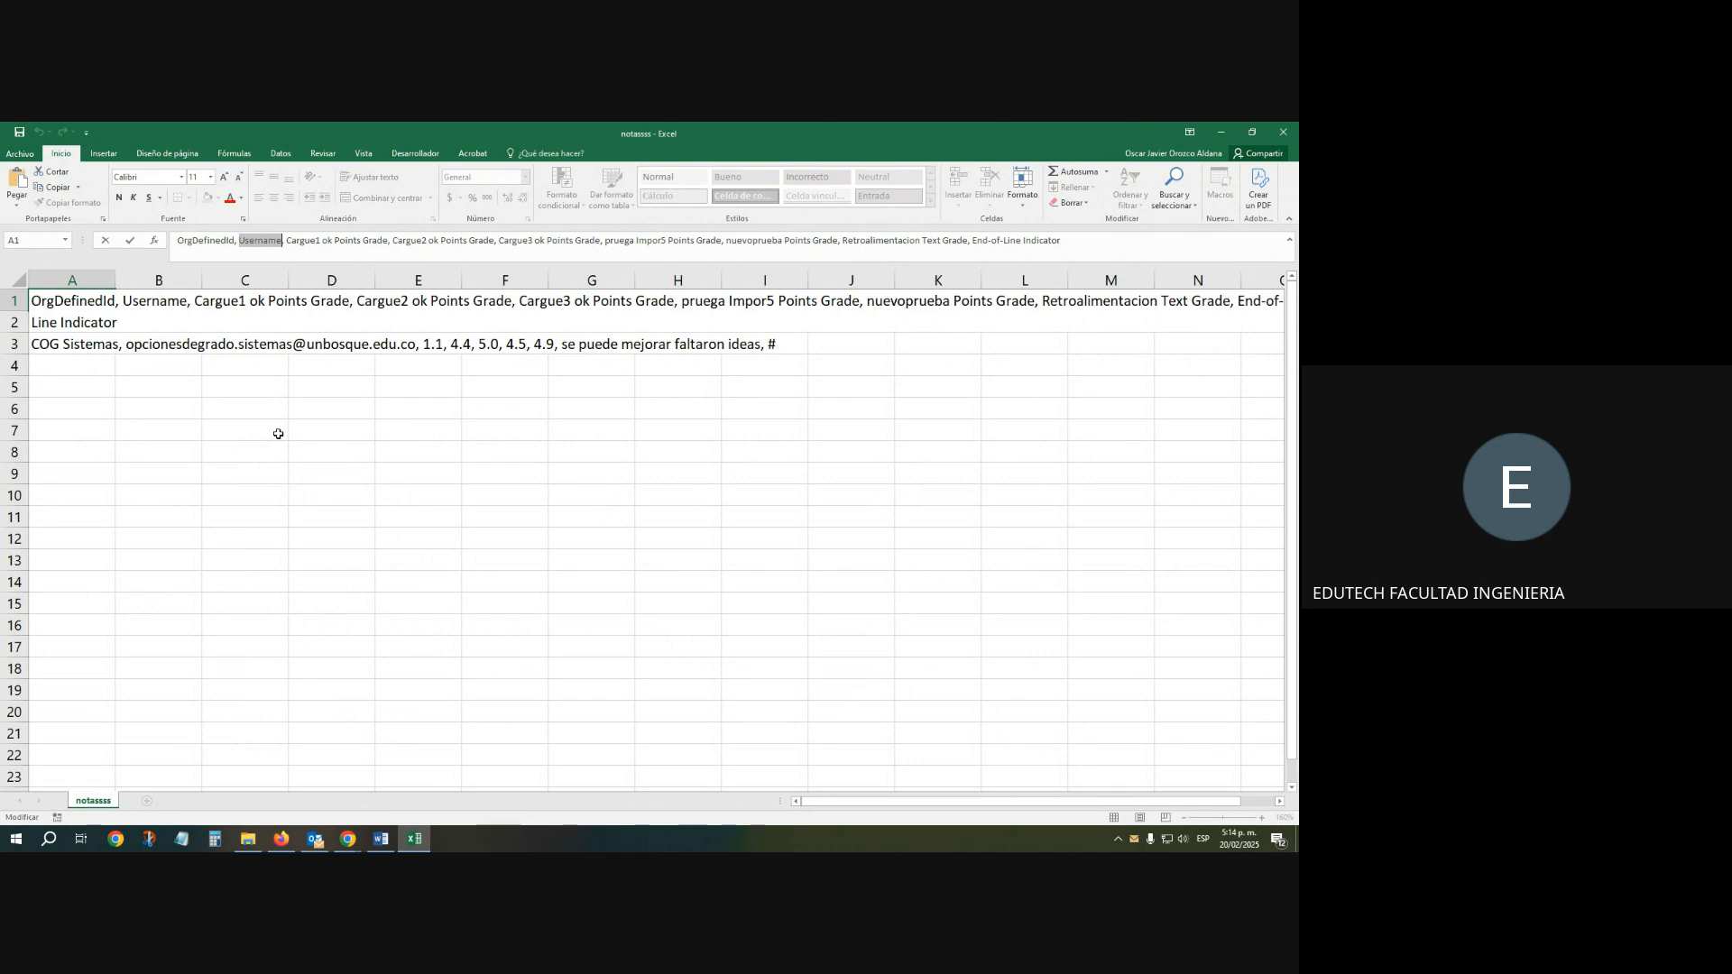
click(278, 434)
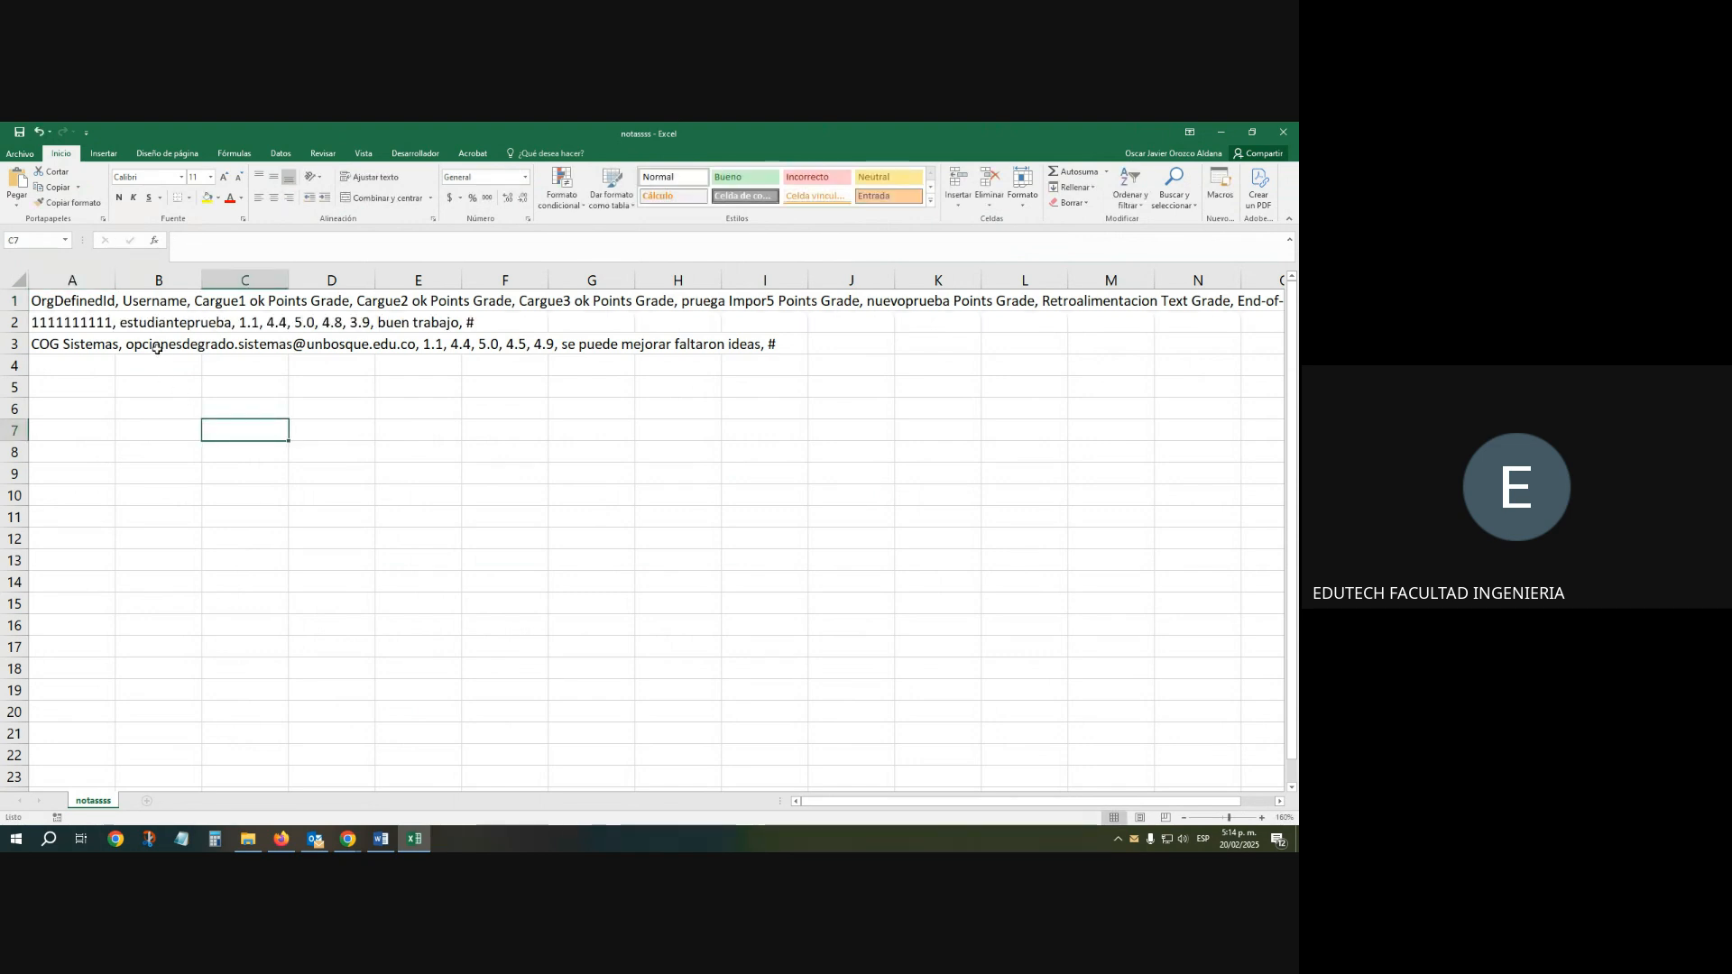
Highlight the username portion before the @ sign in cell A3, leaving the cell's content unedited
click(124, 345)
click(77, 344)
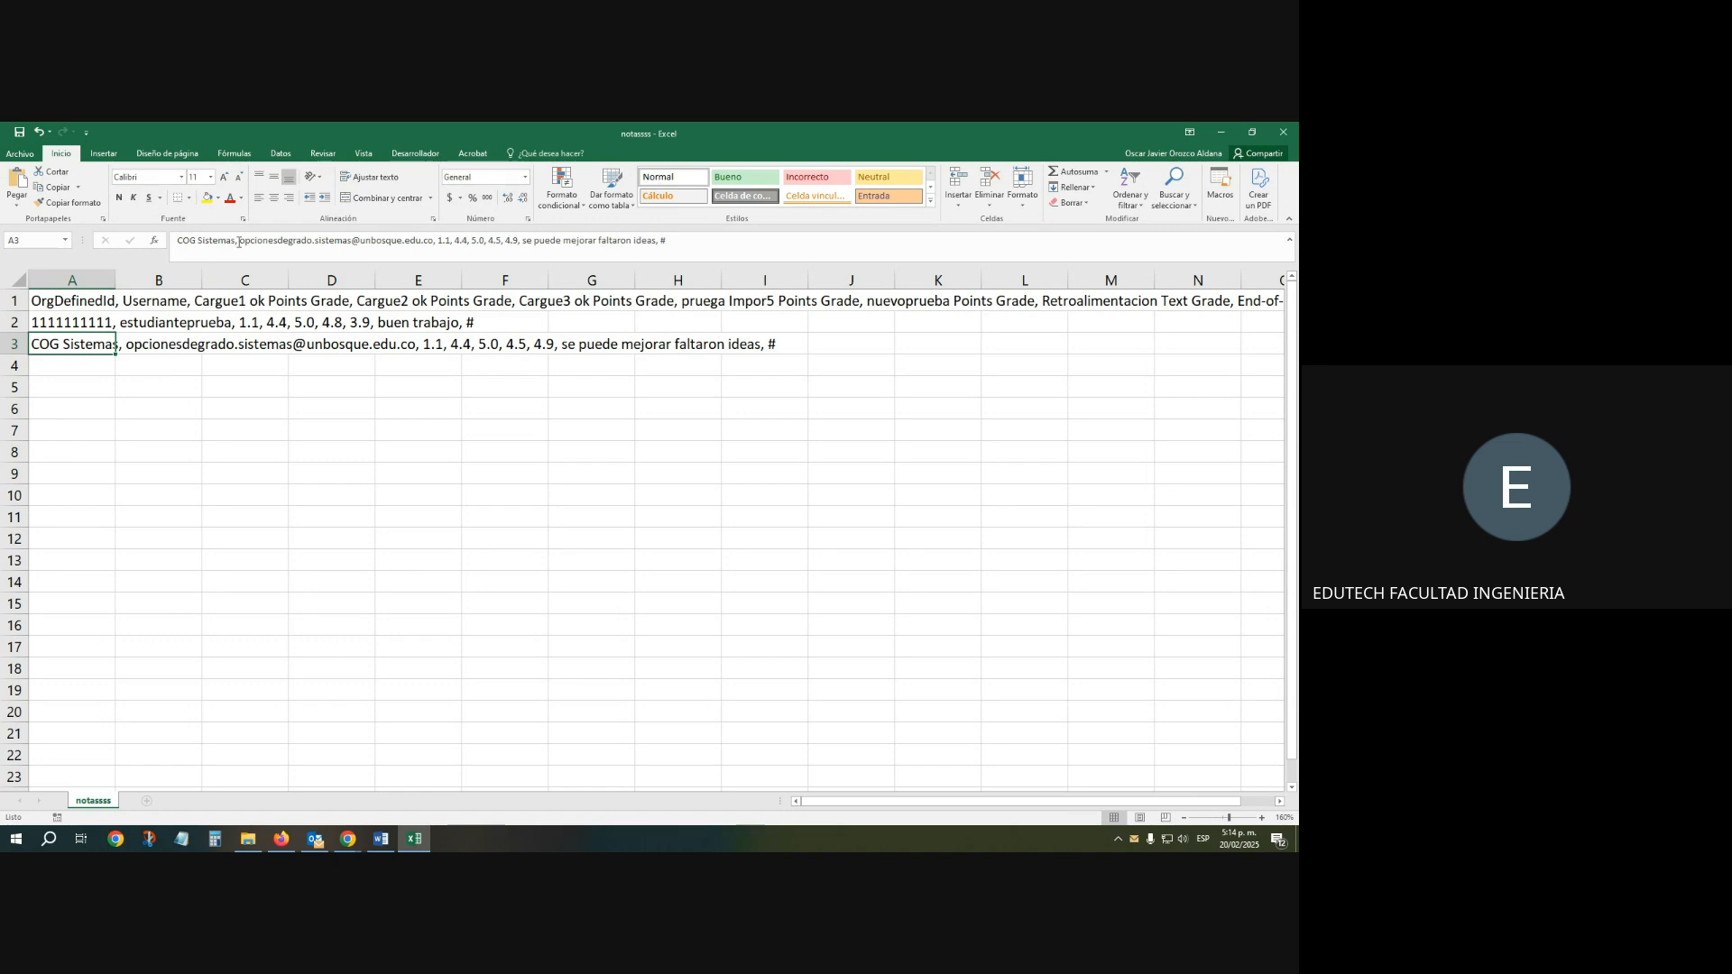
drag(240, 240, 406, 239)
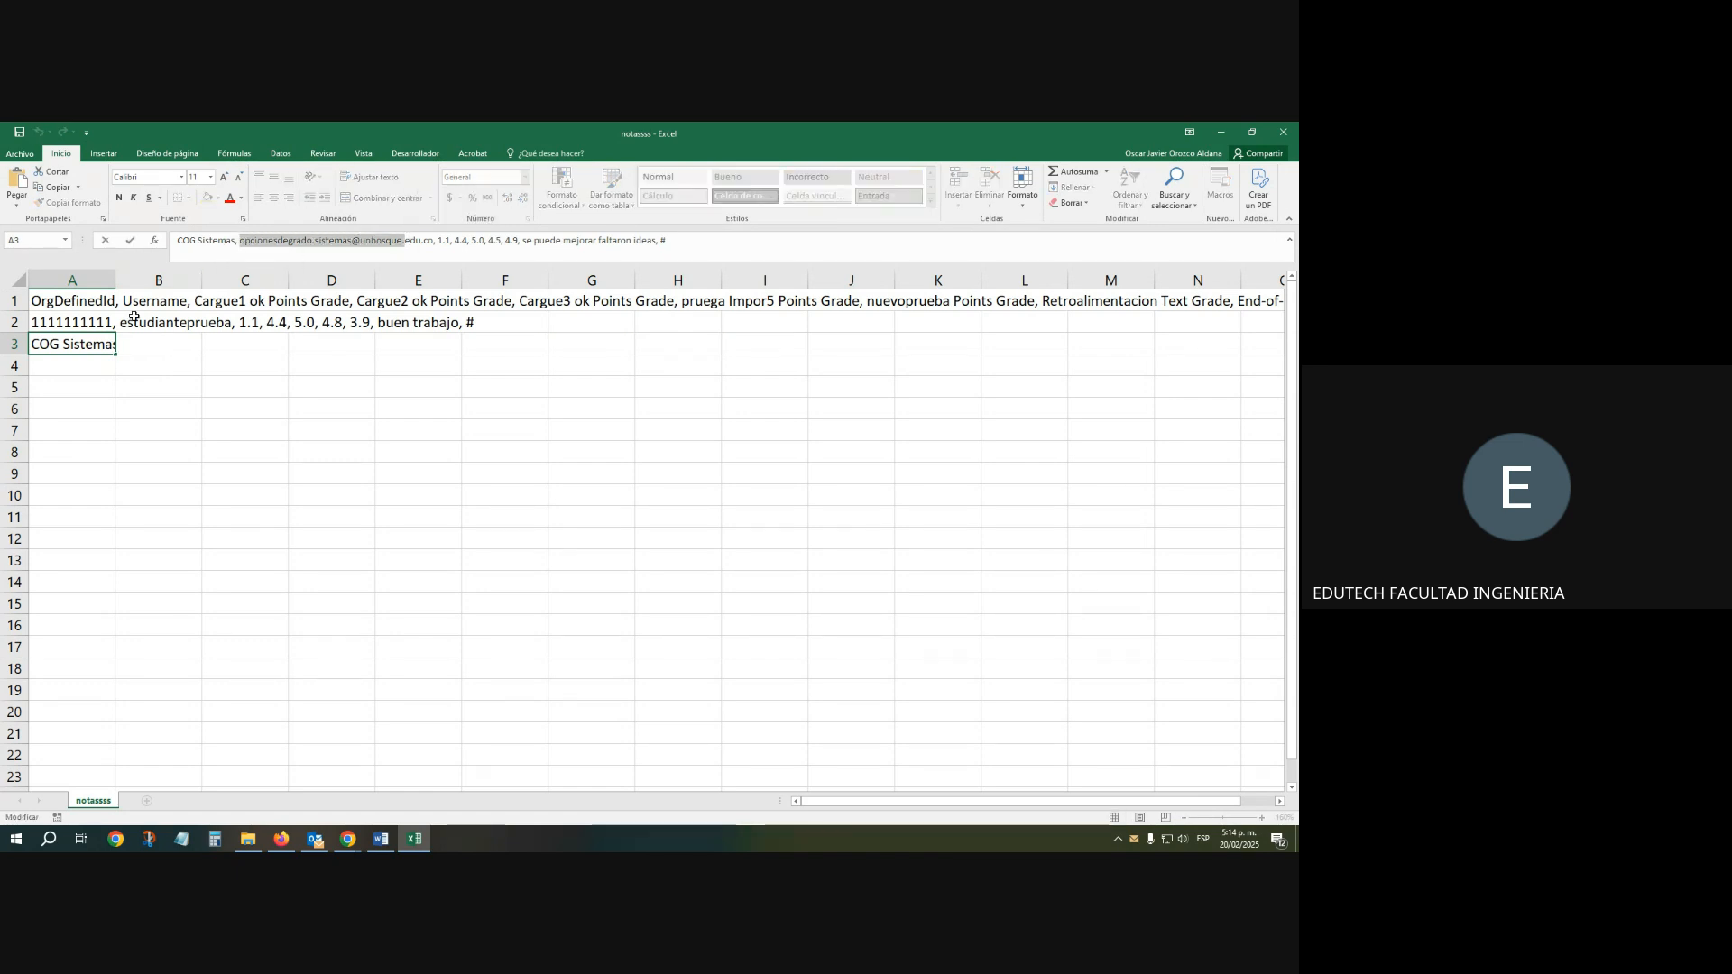
click(240, 240)
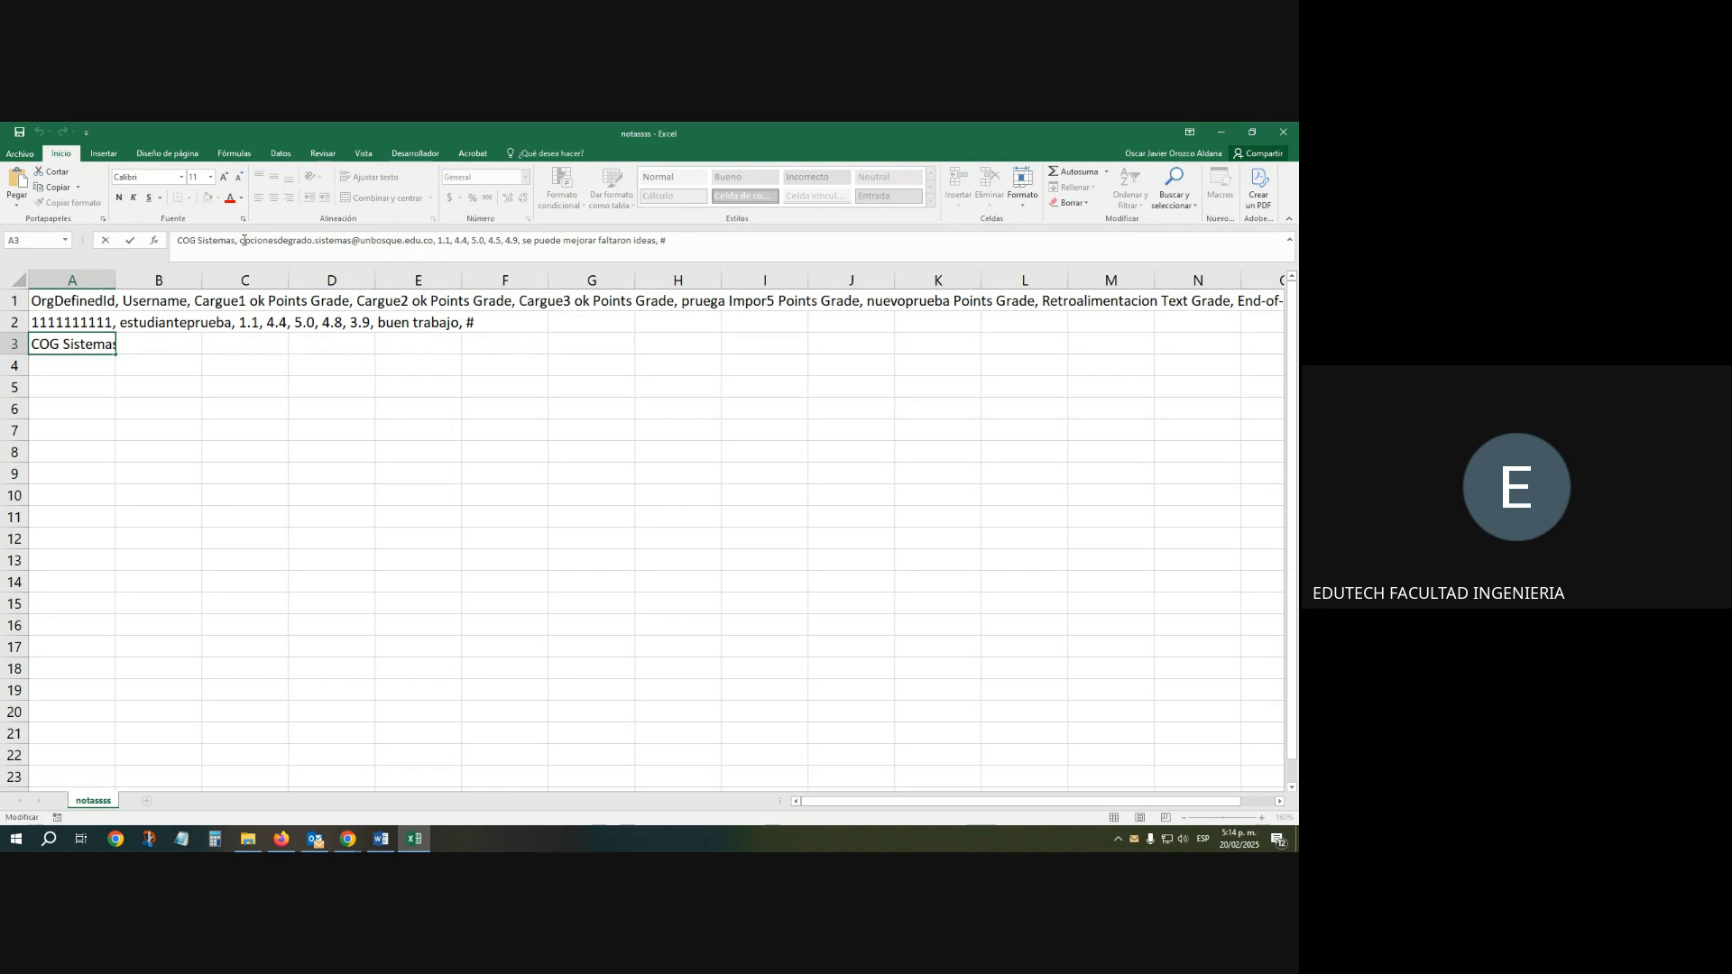
drag(239, 240, 353, 242)
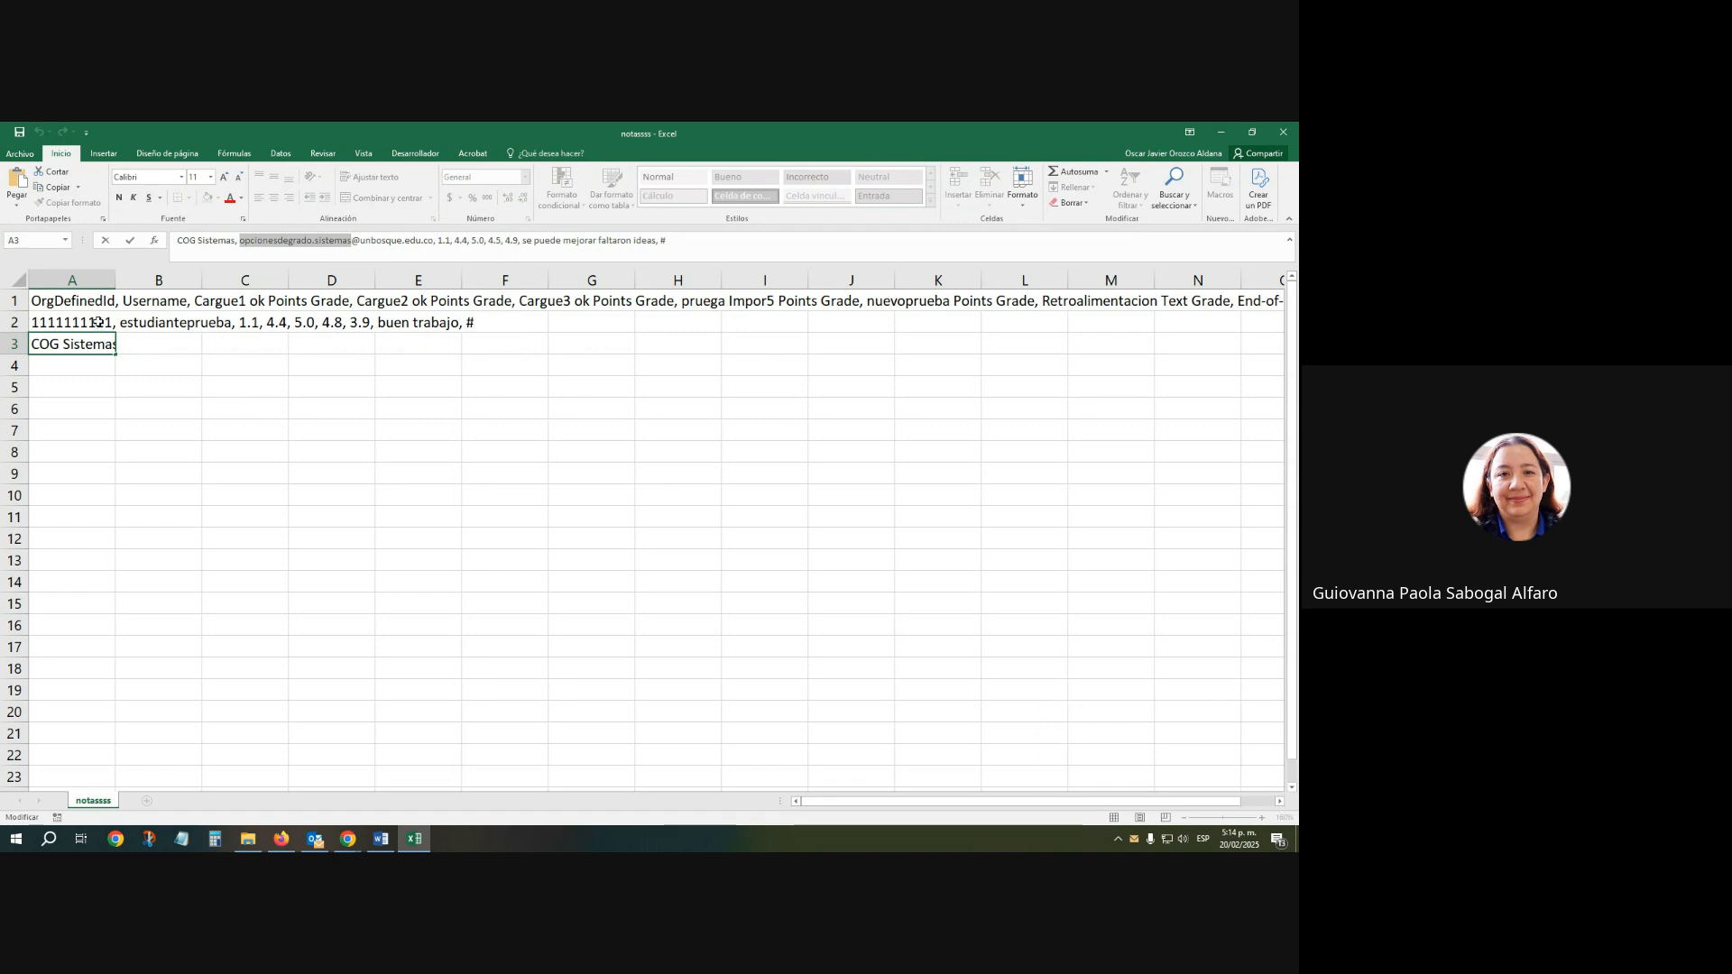
click(131, 418)
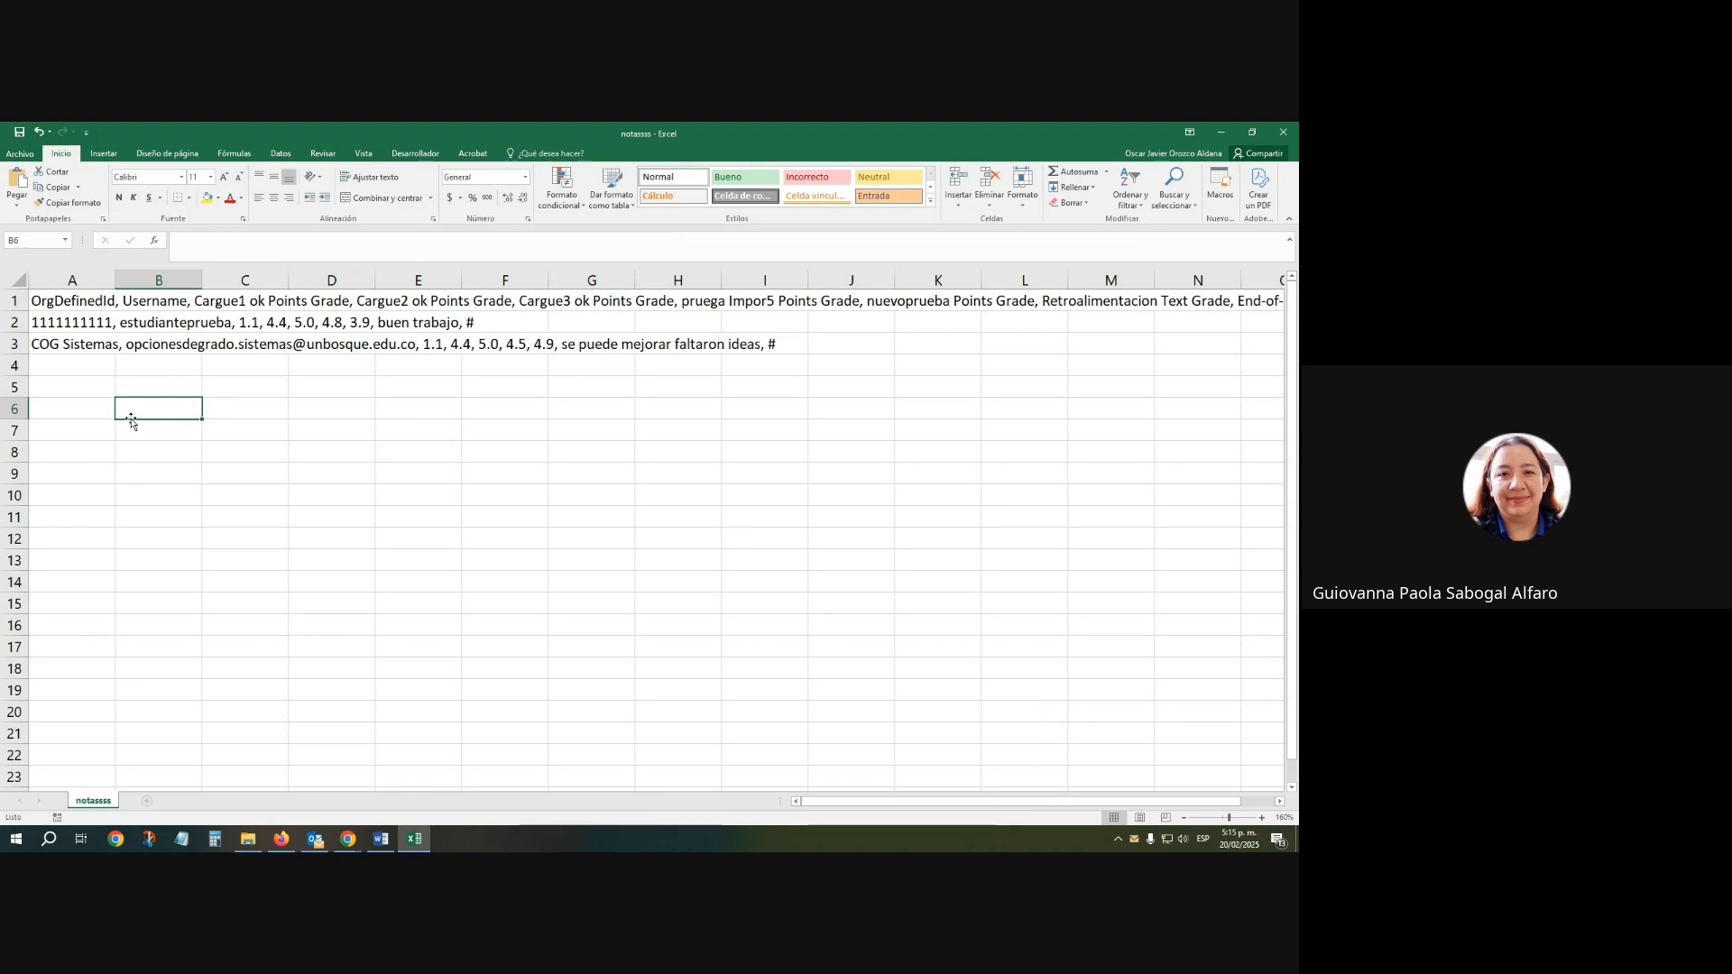
Delete row 3, the COG Sistemas record, from the notassss sheet
click(14, 344)
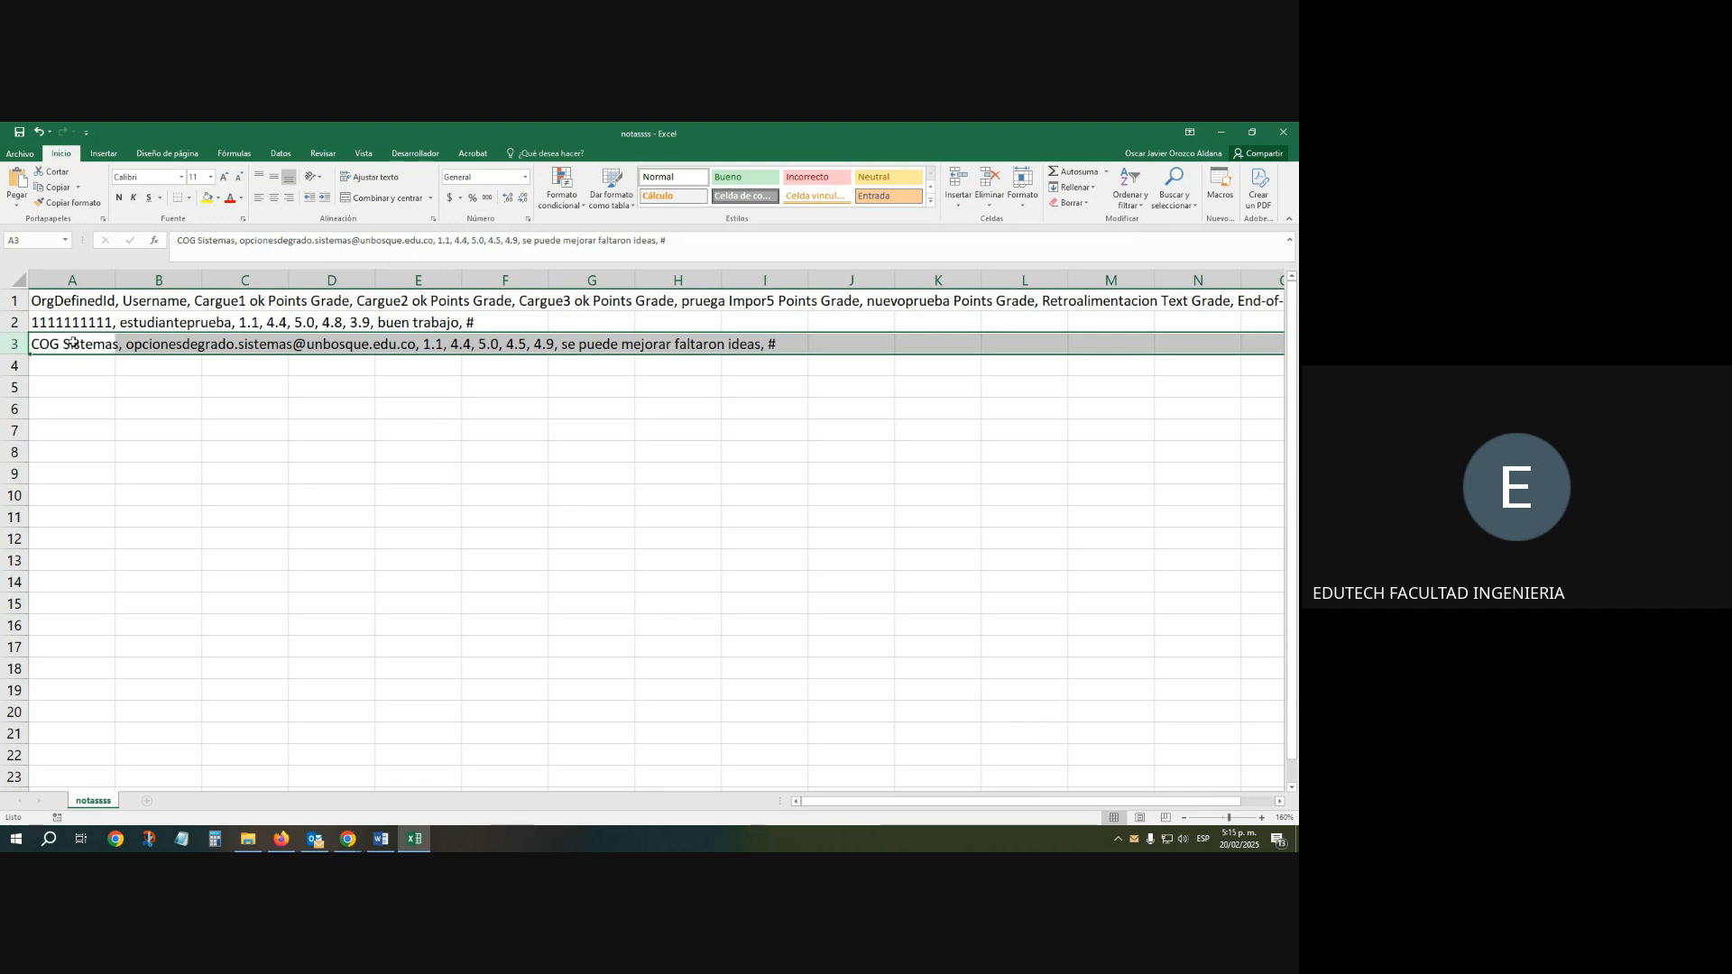
right_click(16, 344)
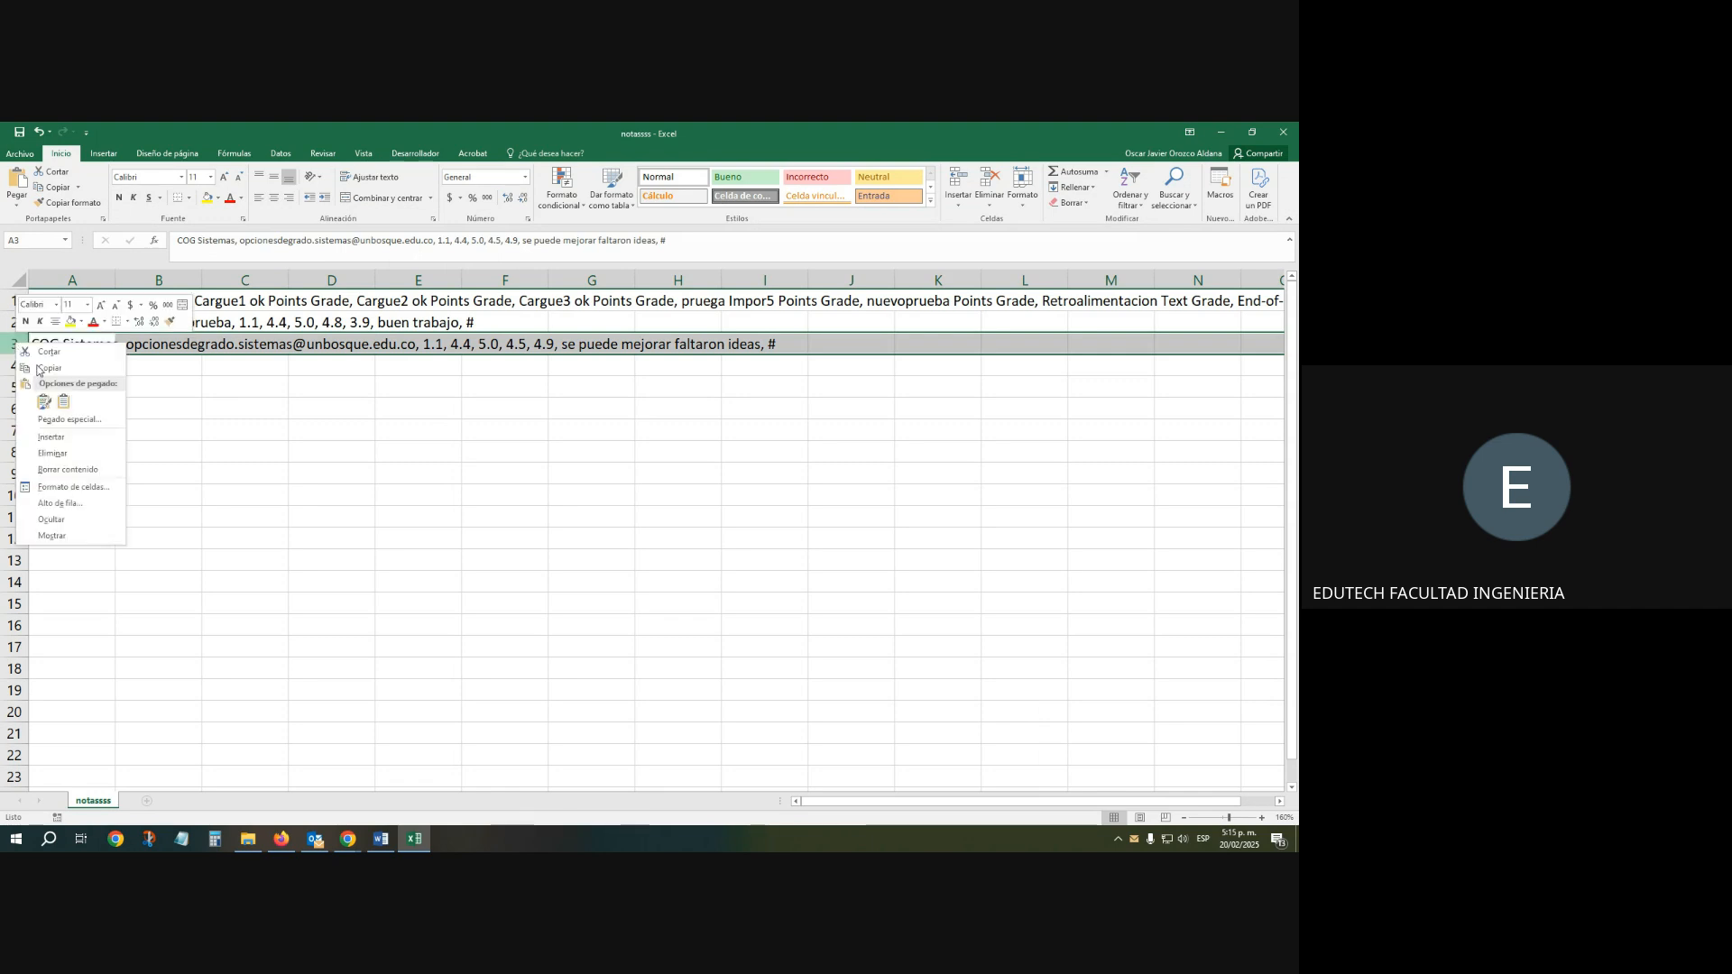
click(72, 454)
click(225, 430)
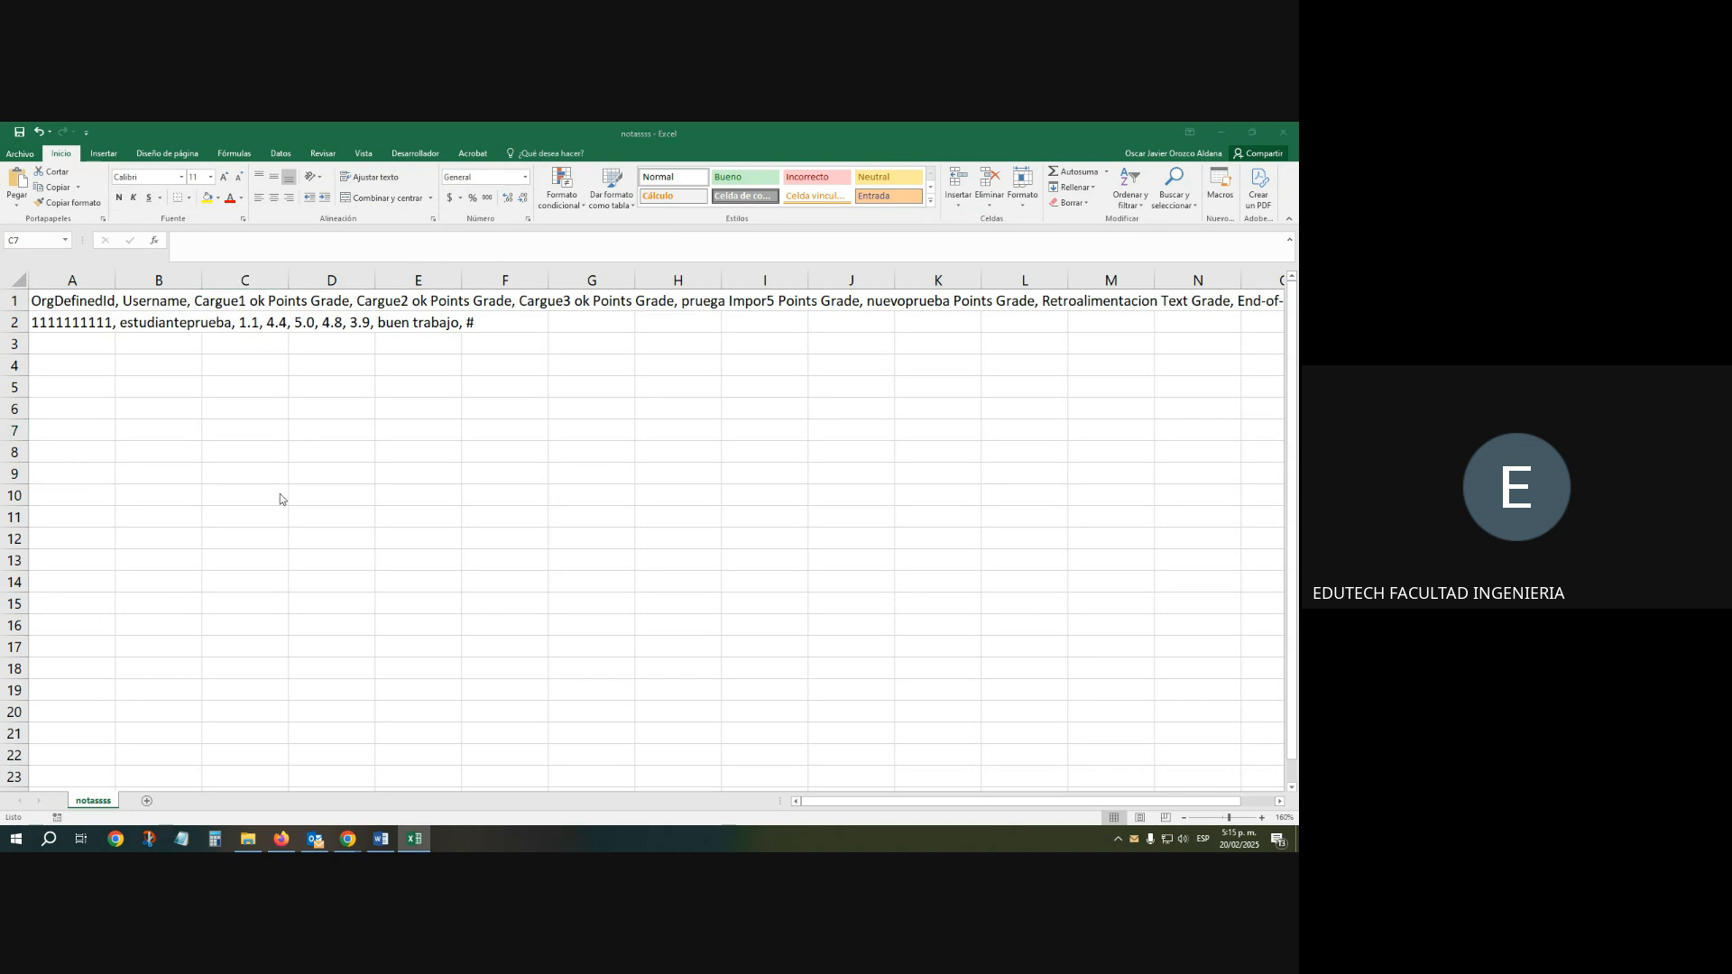
Switch to Chrome and open the Administrar calificaciones list of the EDUTECH - Facultad de Ingenieria course
key(alt+Tab)
click(552, 397)
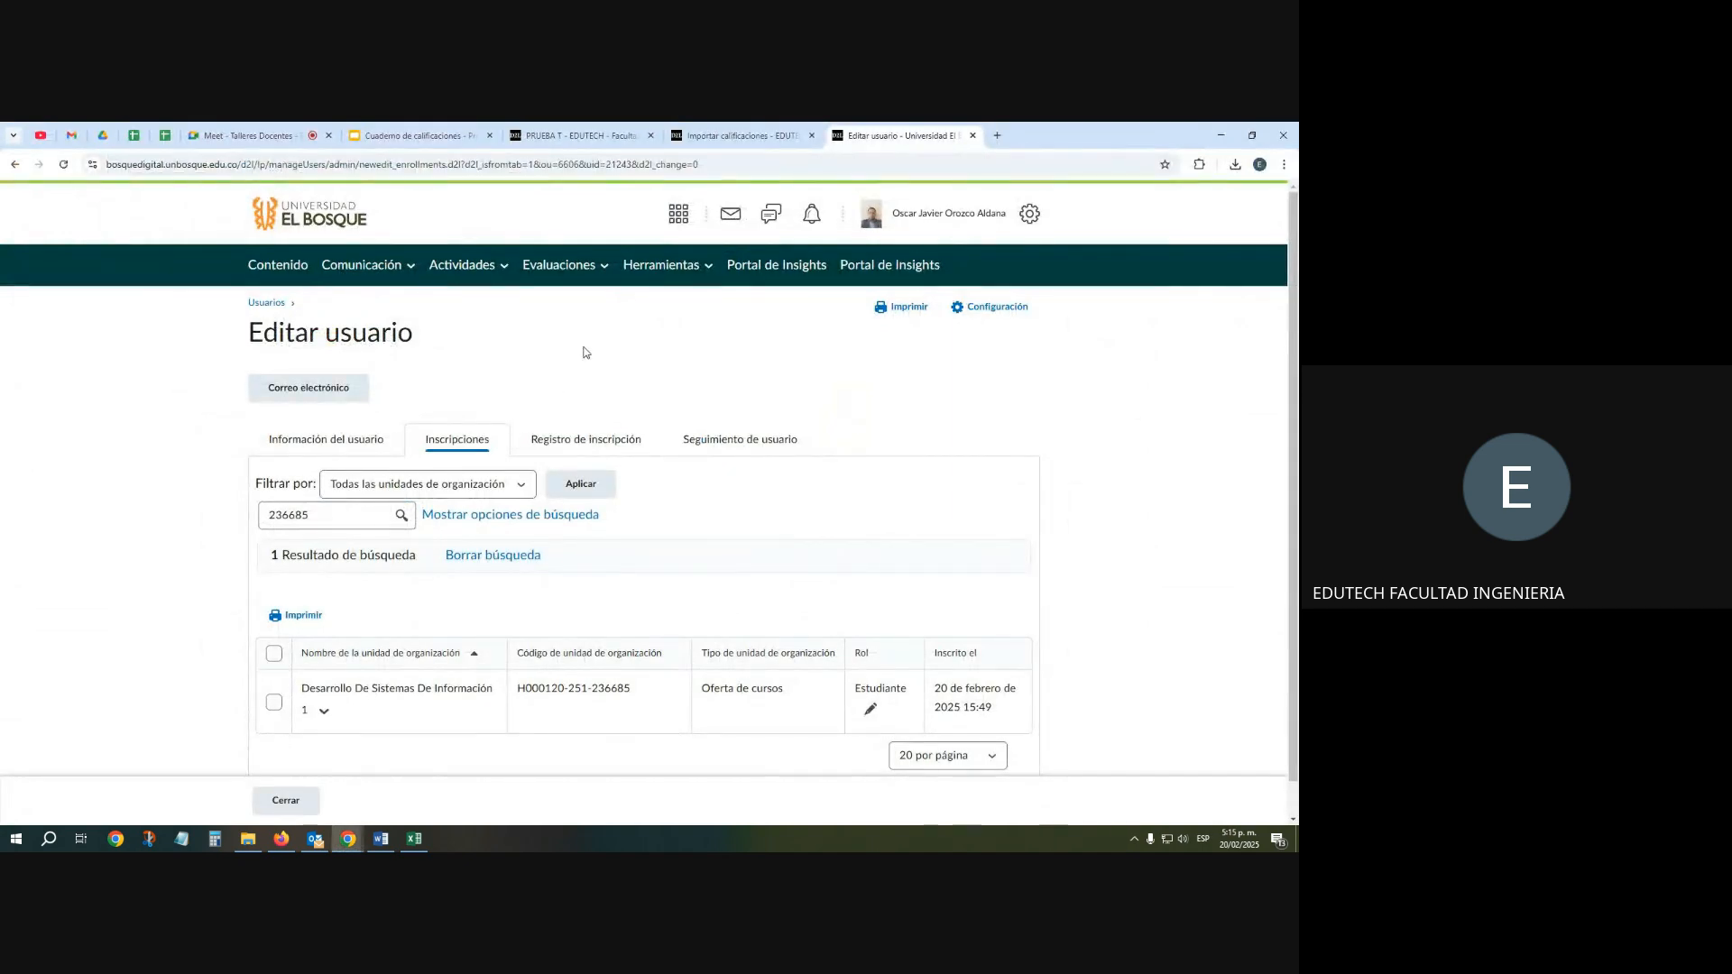
click(735, 135)
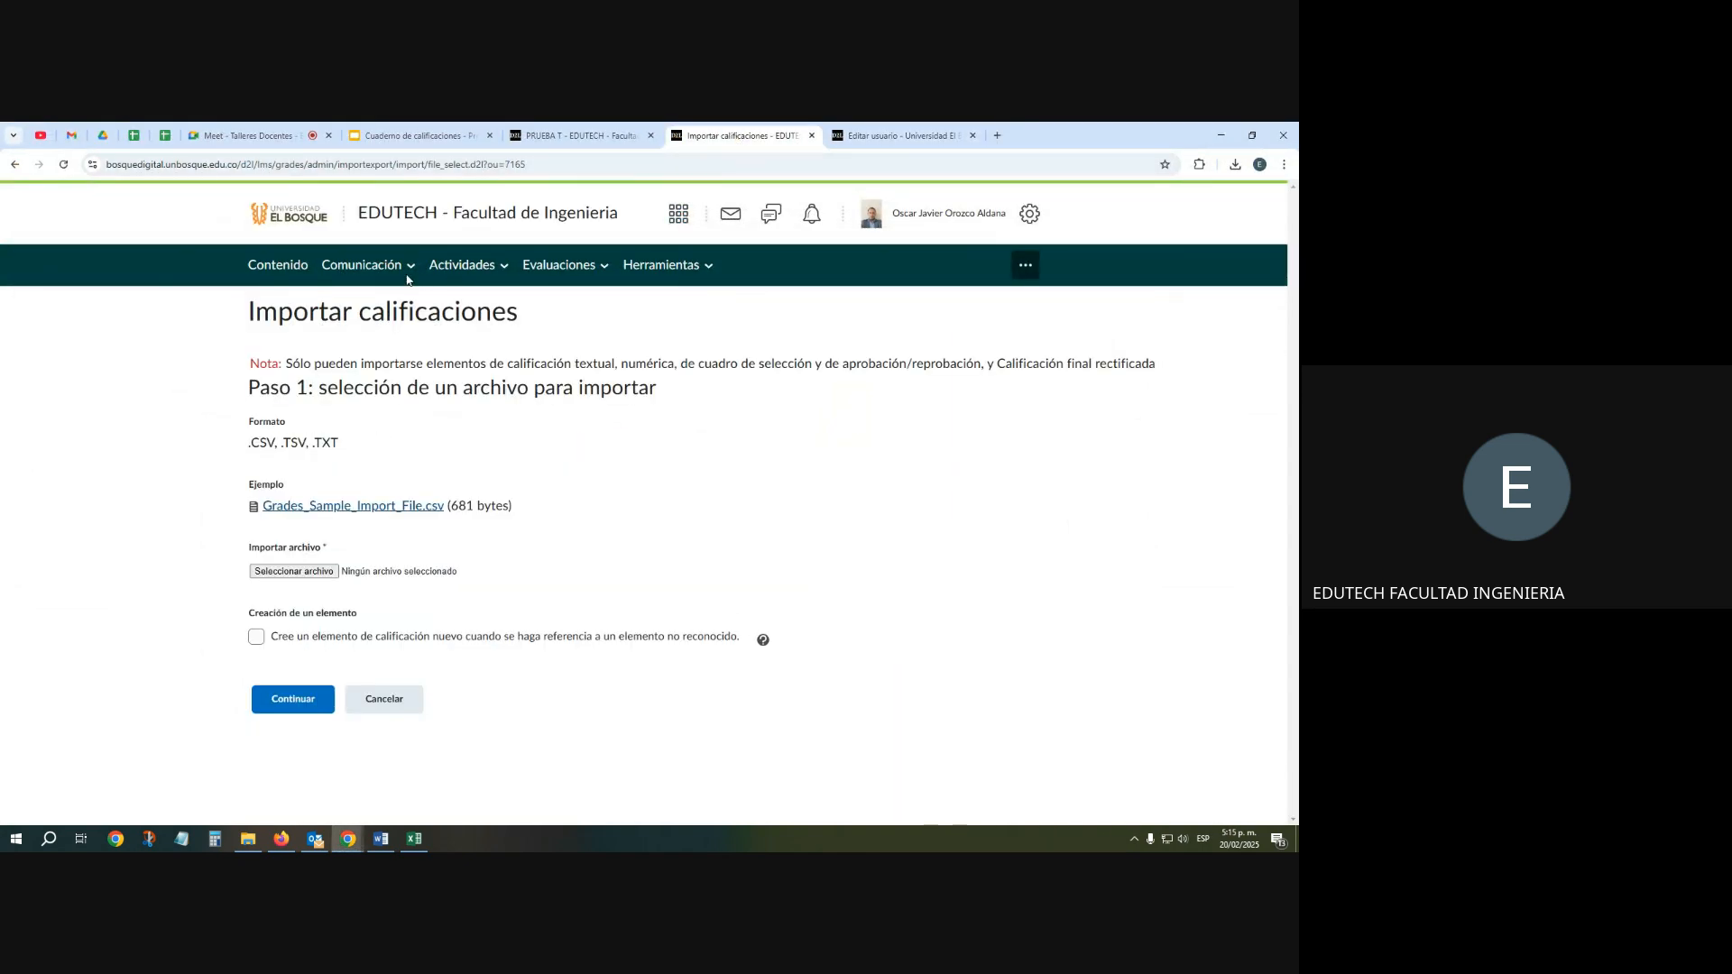
click(558, 266)
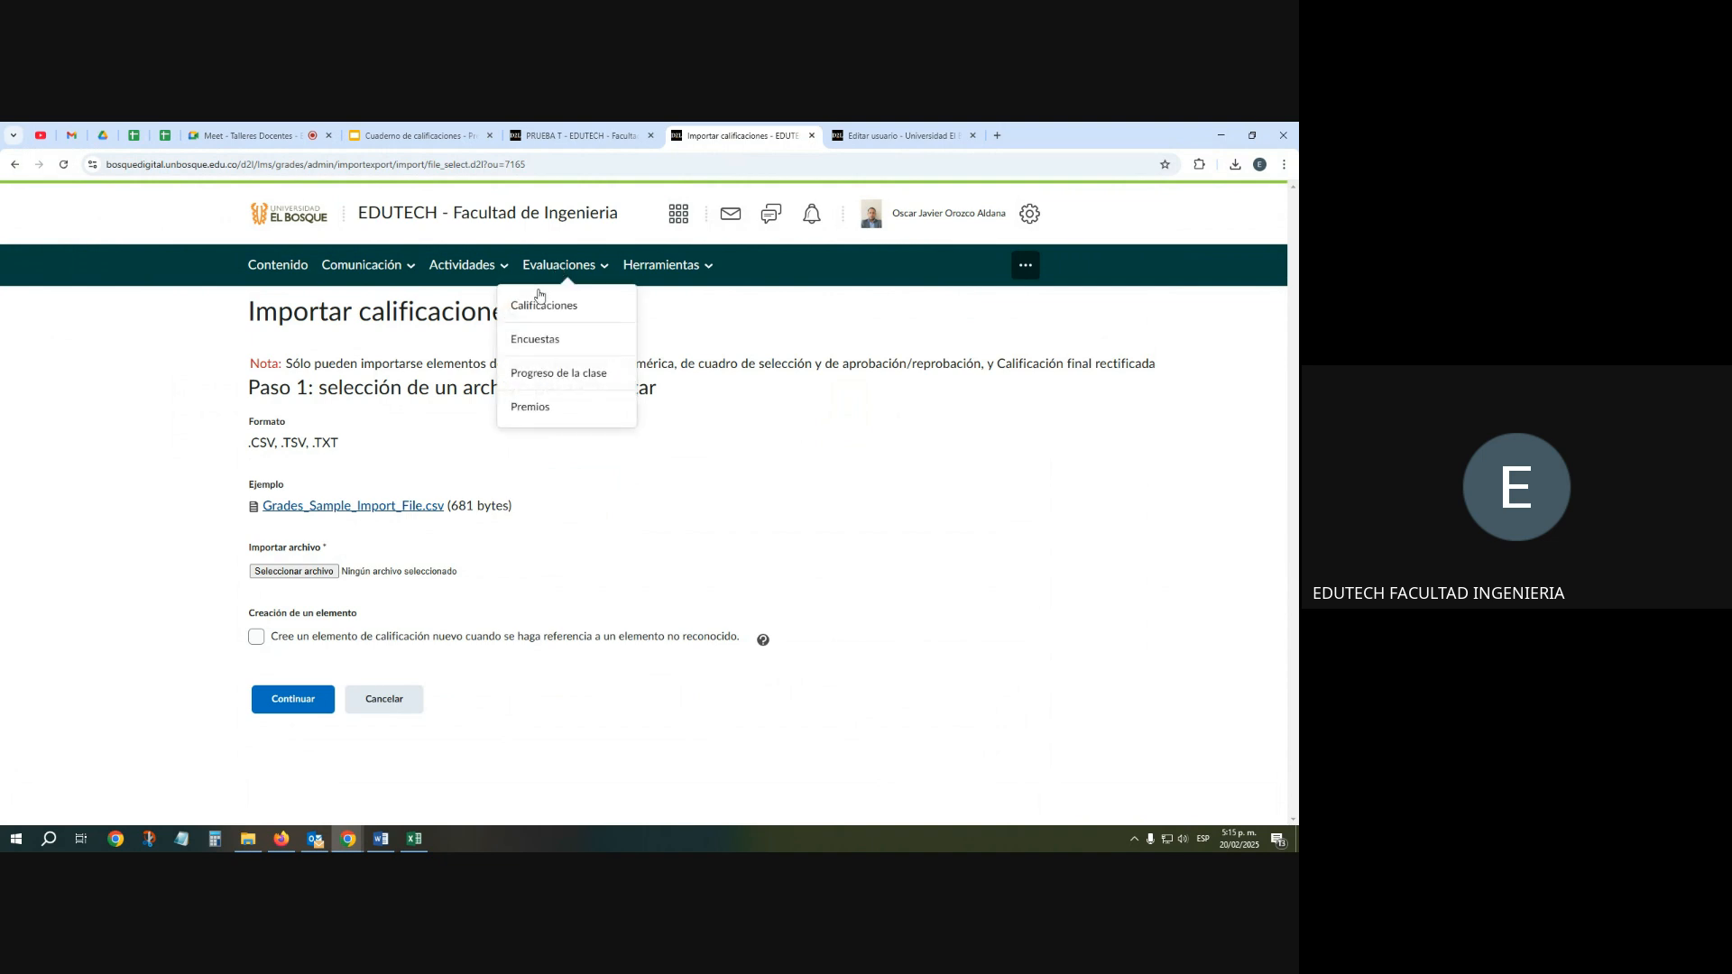
click(534, 304)
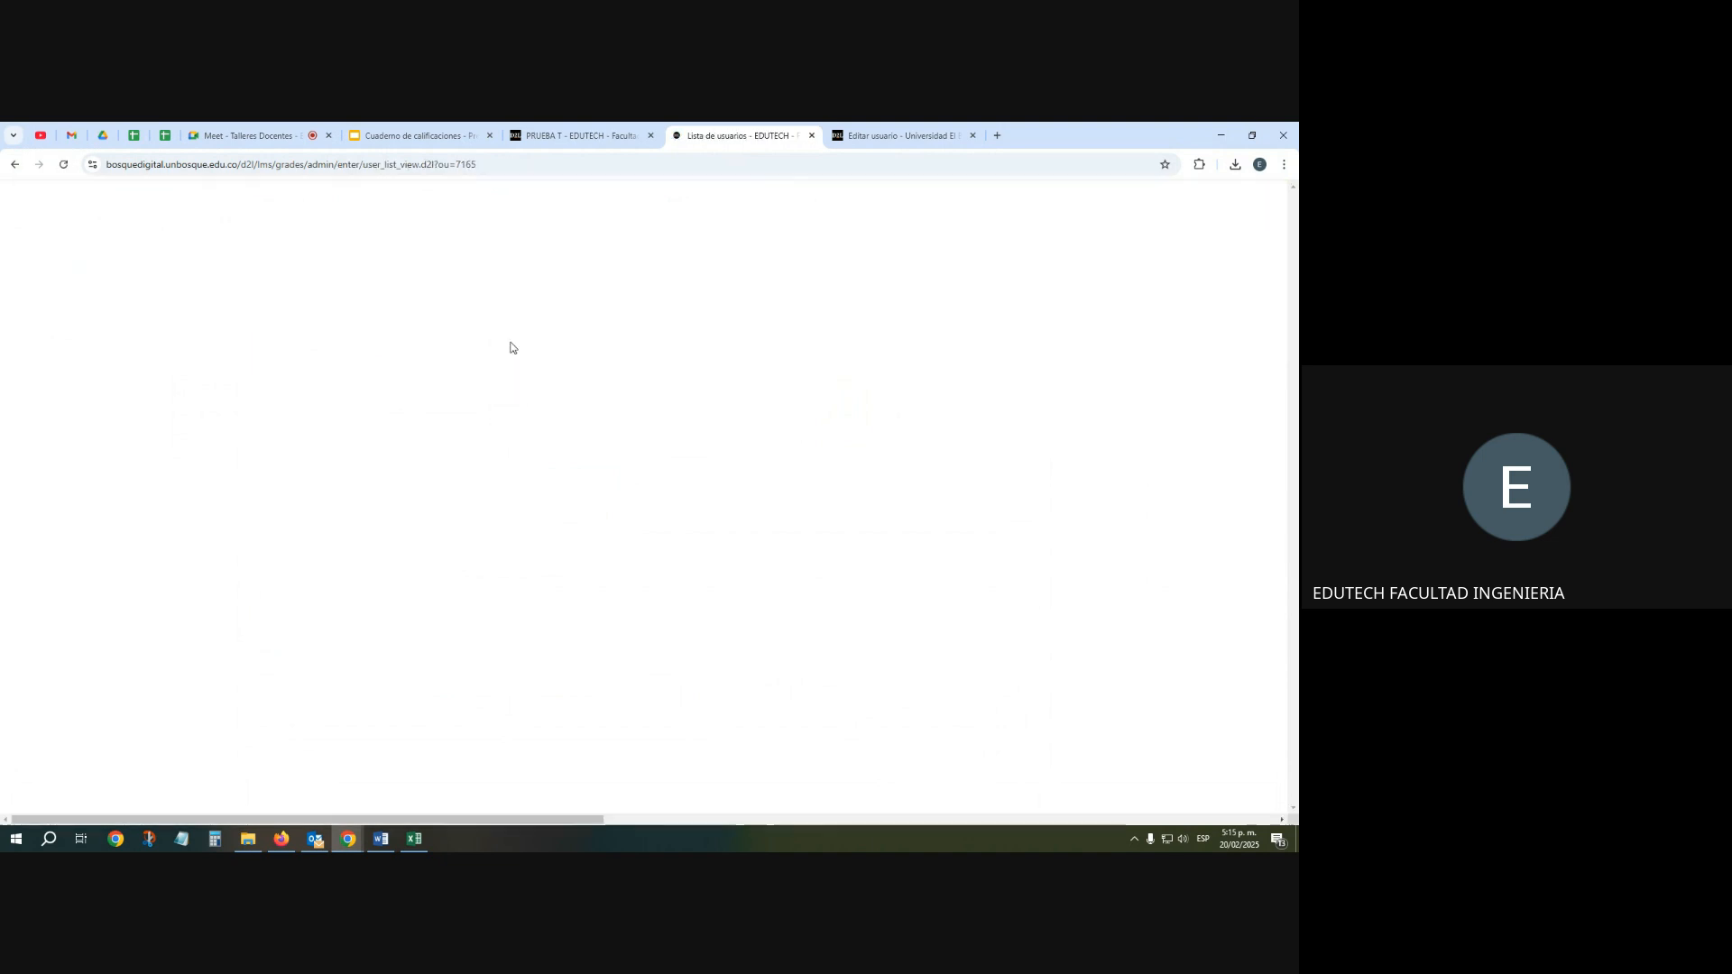
click(245, 306)
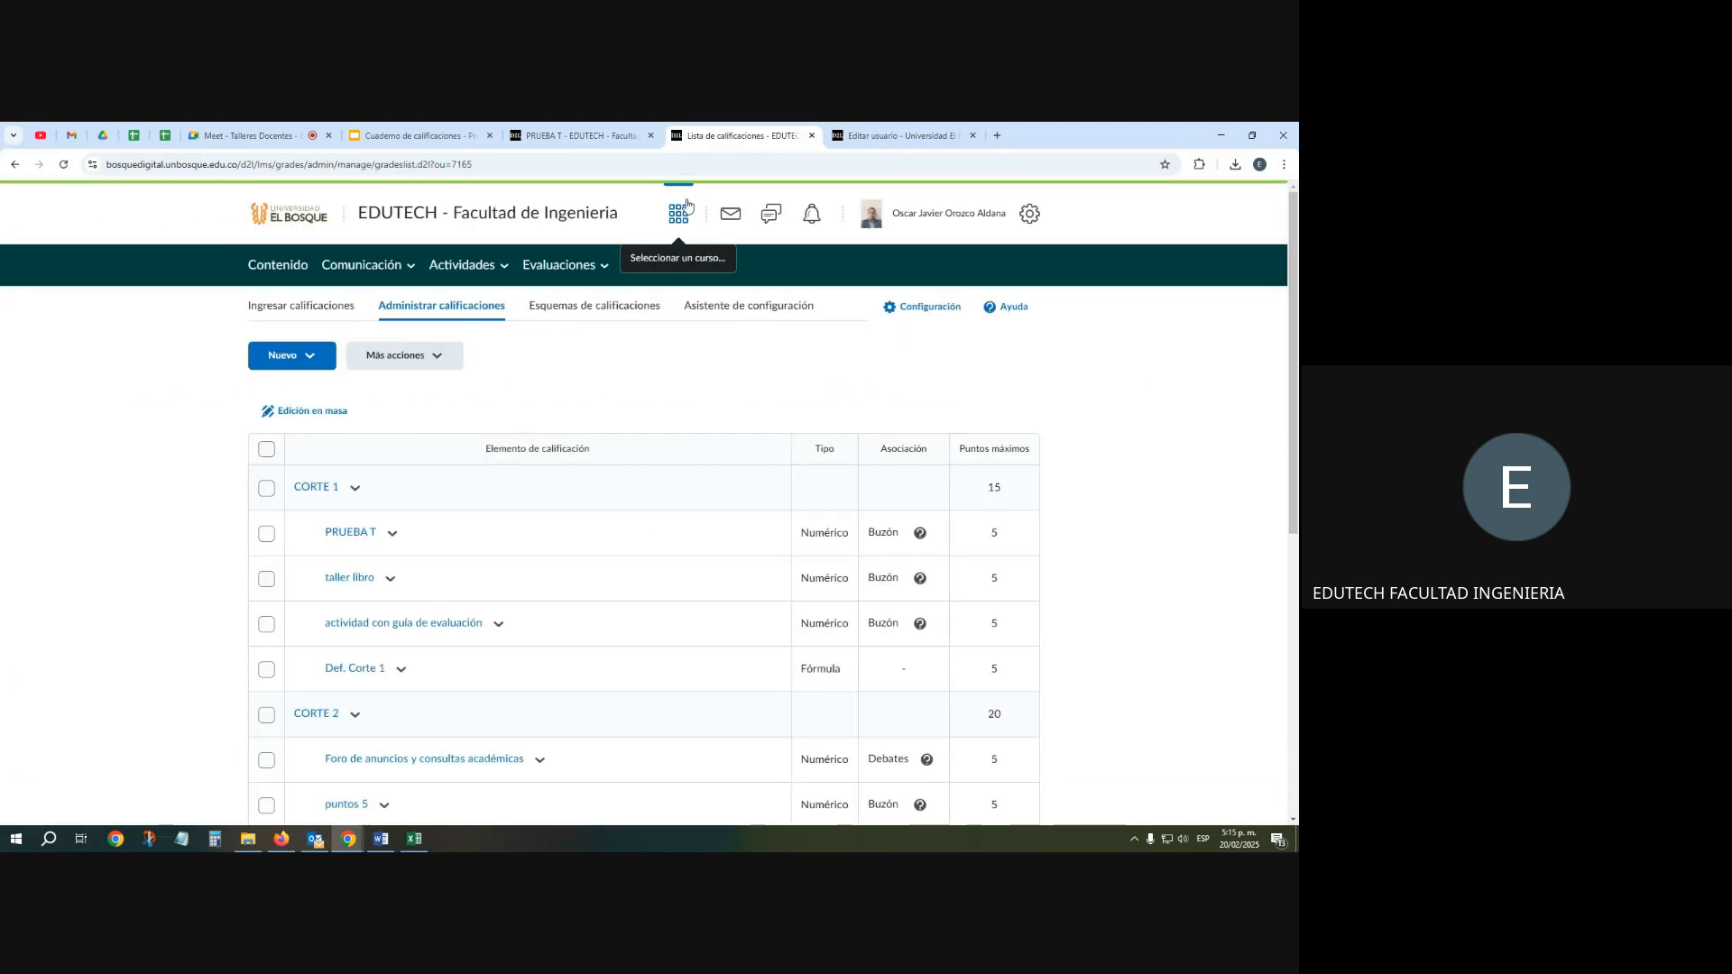
Return to the notassss sheet in Excel and highlight Cargue1 ok and its Points Grade suffix within header cell A1
key(alt+Tab)
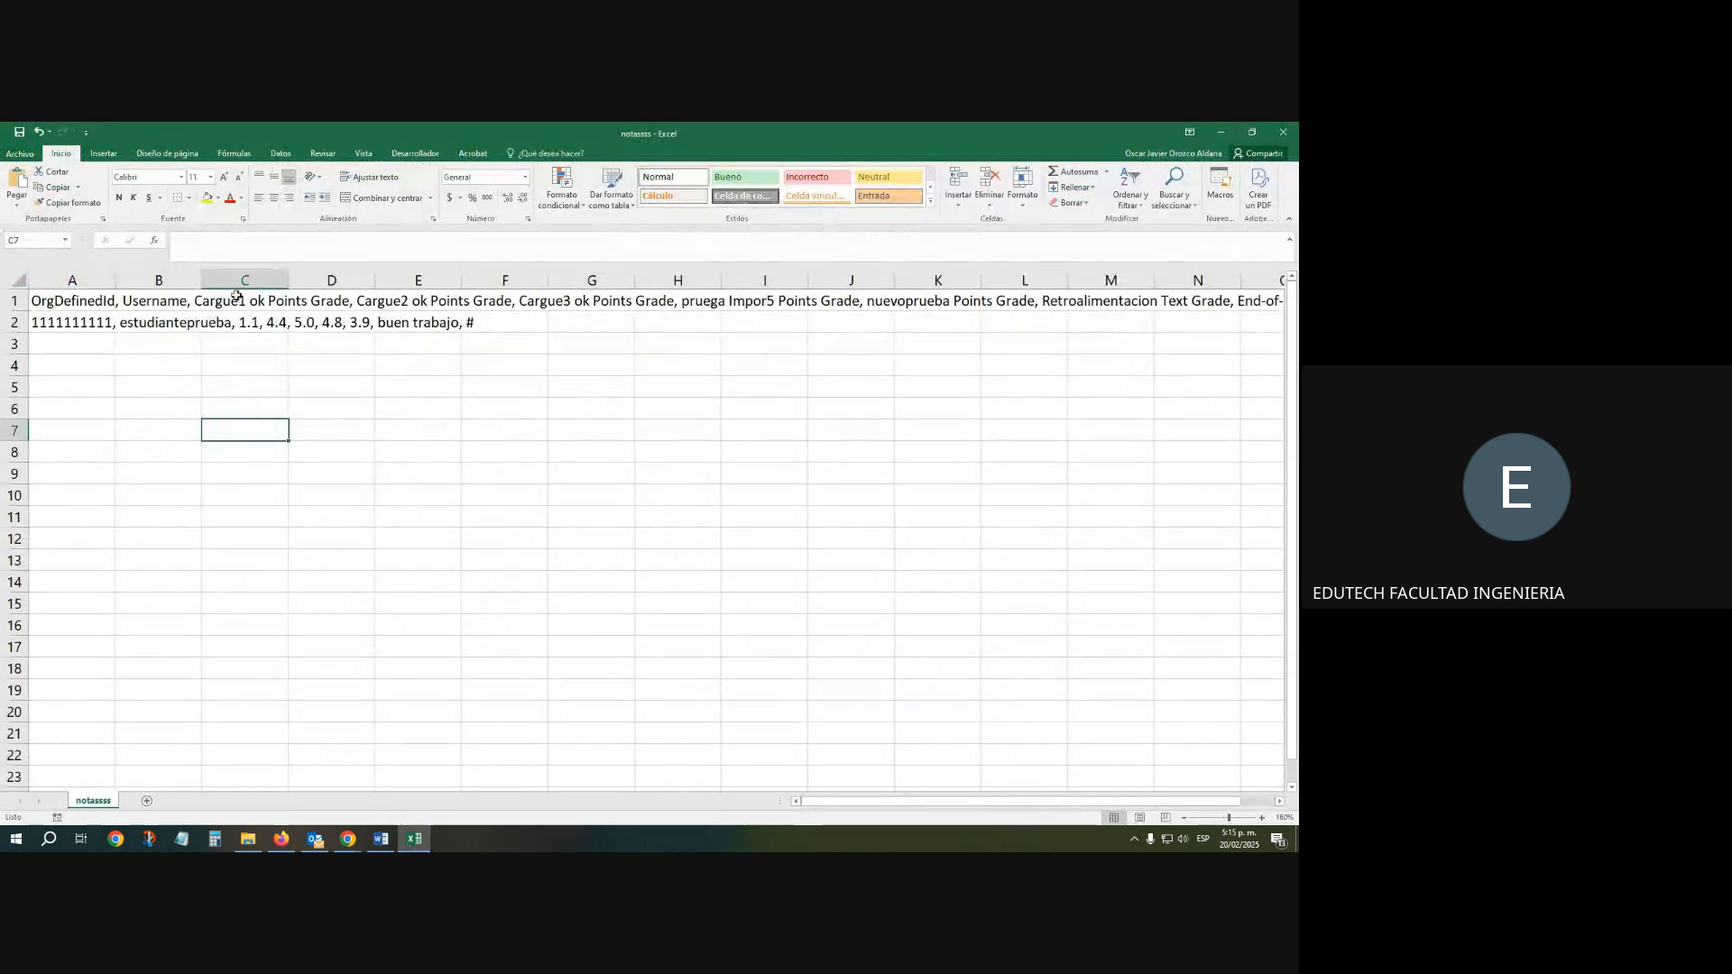
click(195, 300)
click(208, 299)
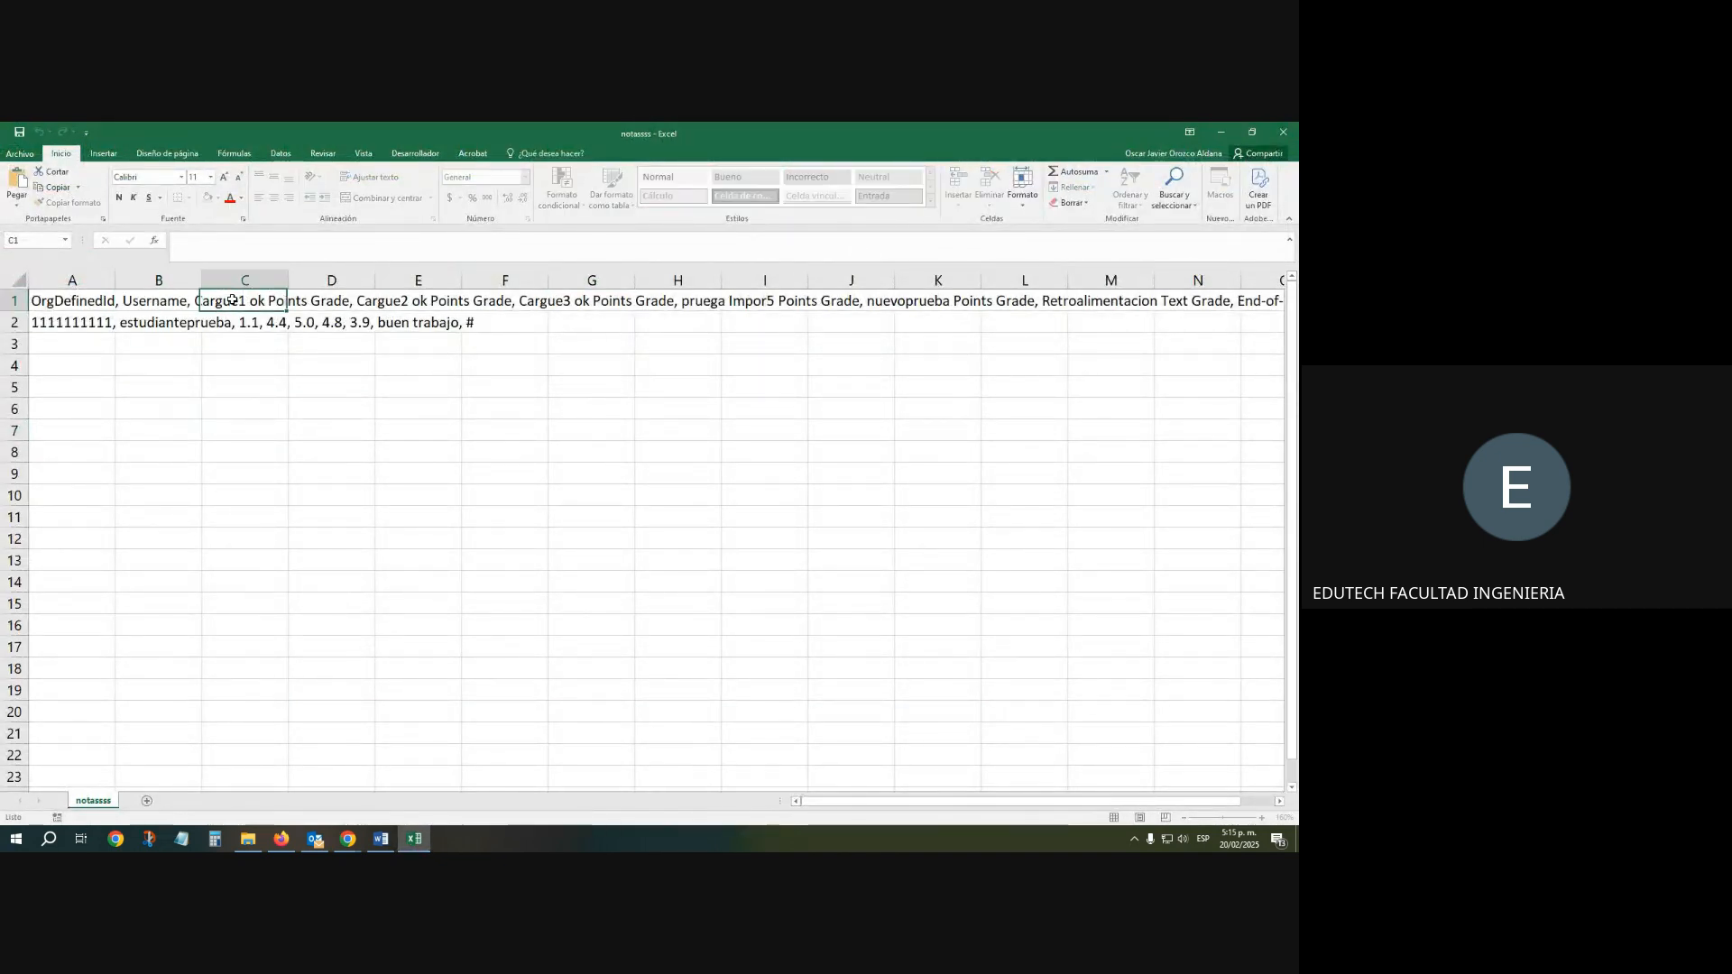
click(180, 299)
click(110, 300)
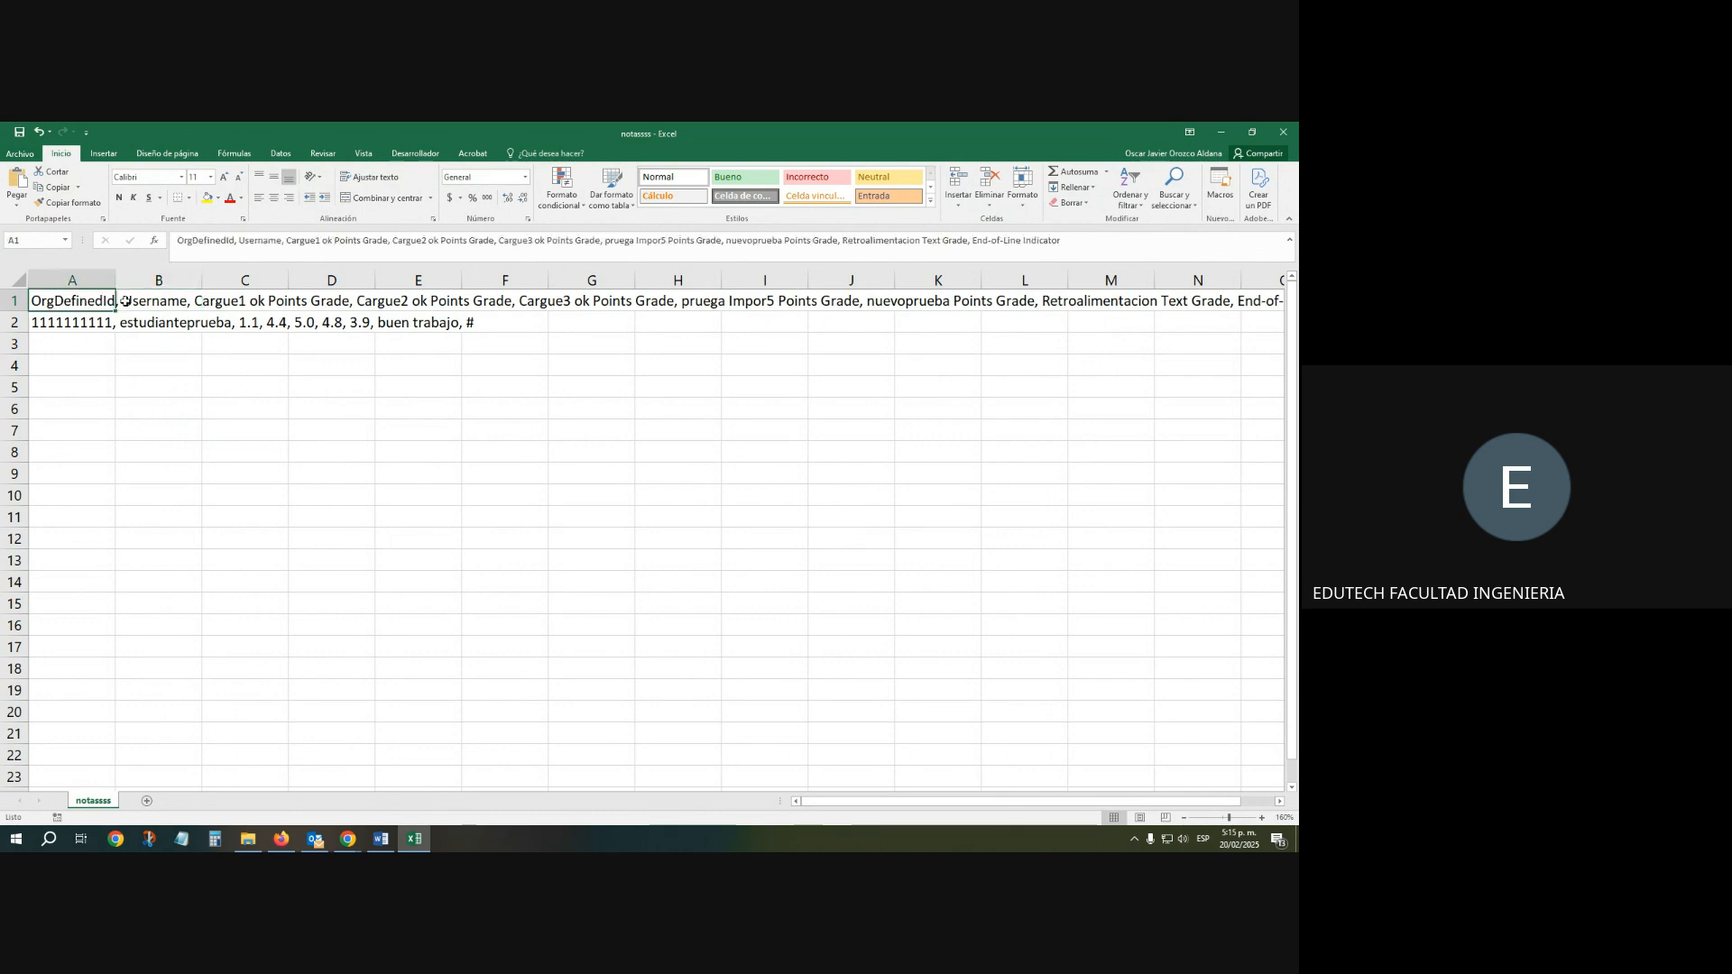
drag(287, 239, 335, 241)
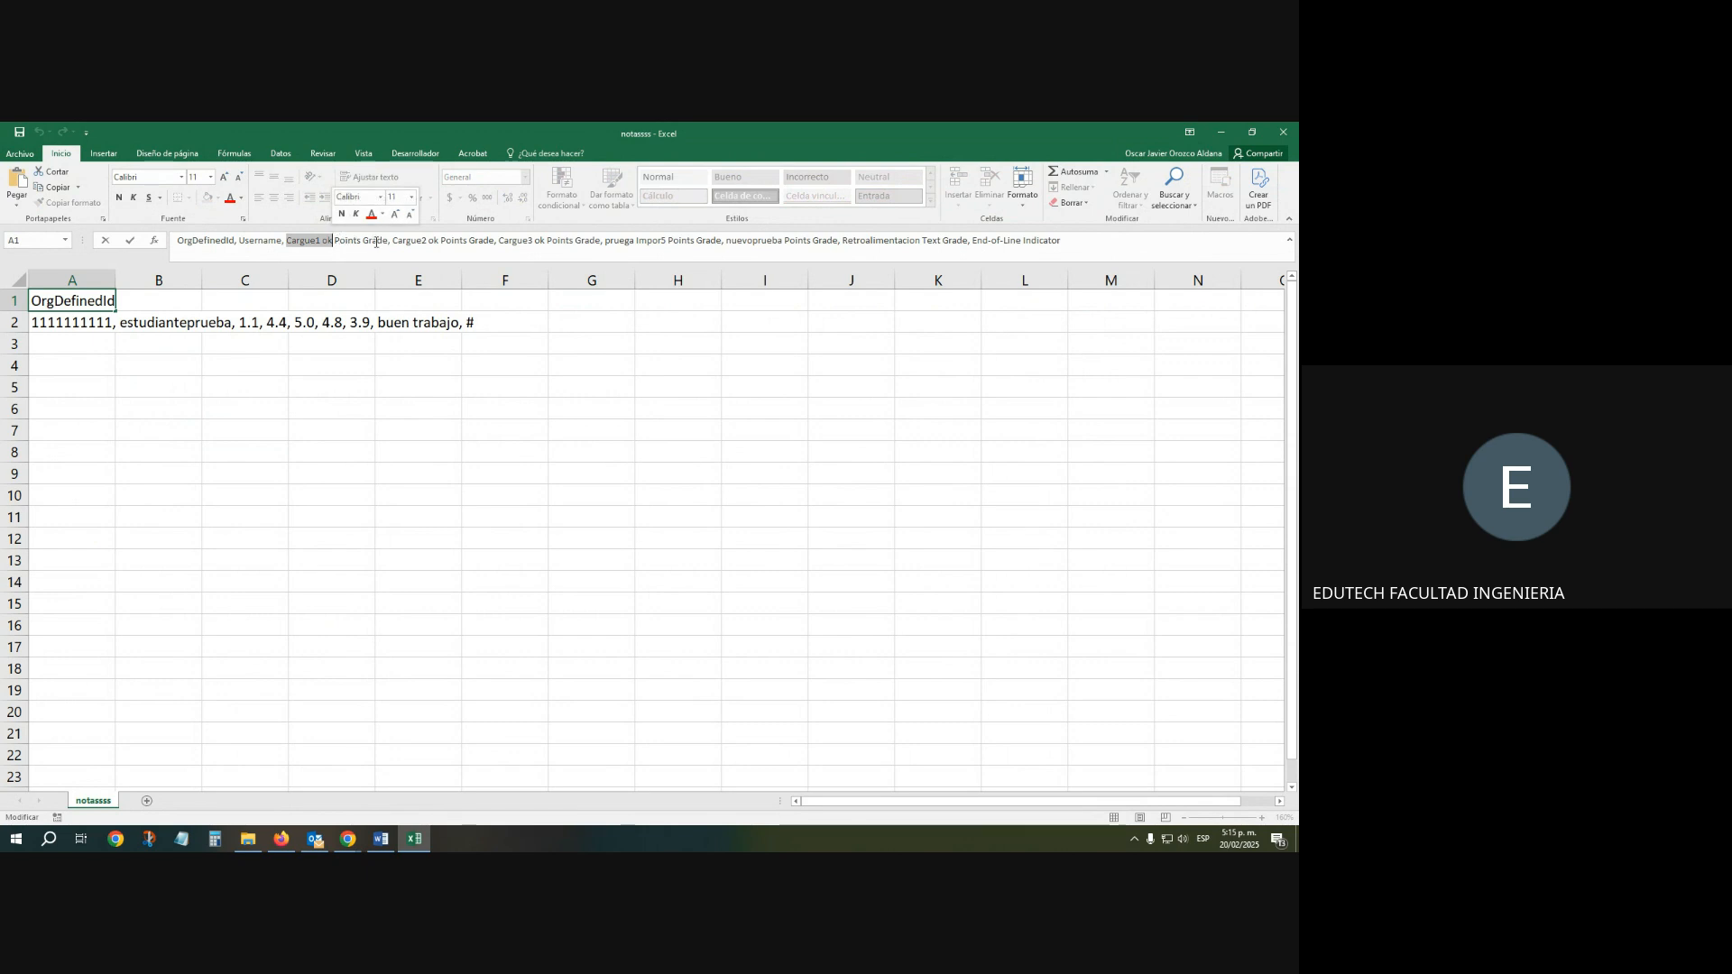
drag(388, 241, 336, 243)
click(274, 412)
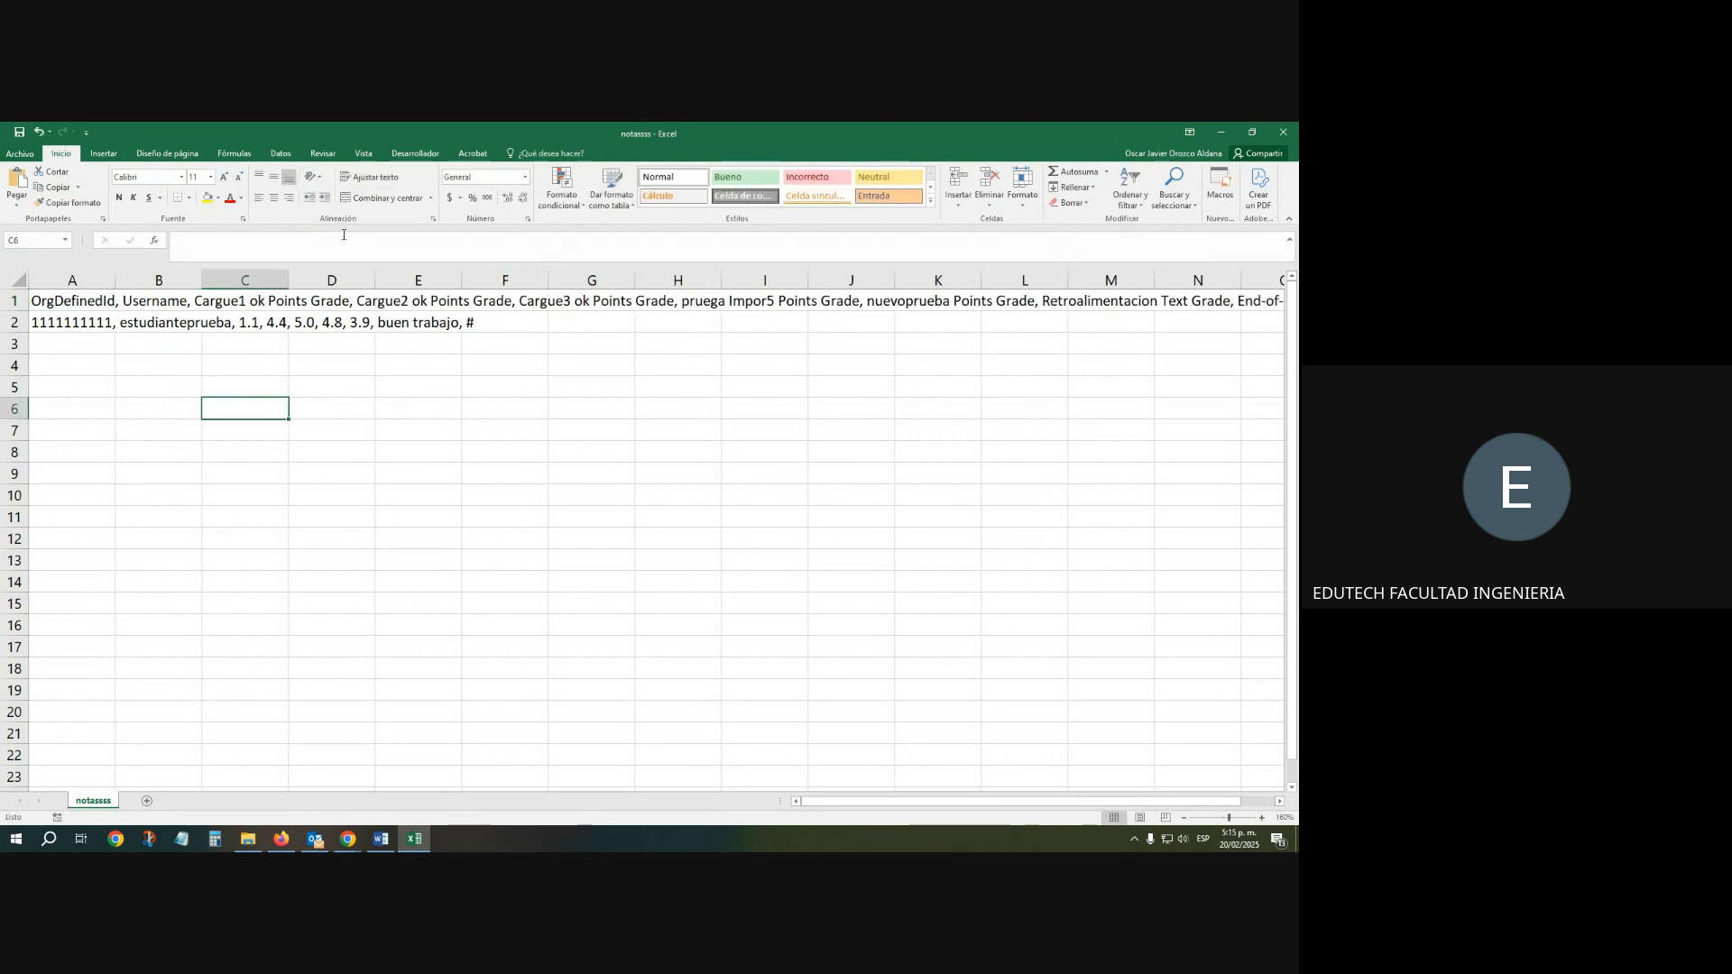
Highlight the fields from Cargue2 ok Points Grade through Retroalimentacion Text Grade in cell A1, and reopen that cell for editing
click(58, 304)
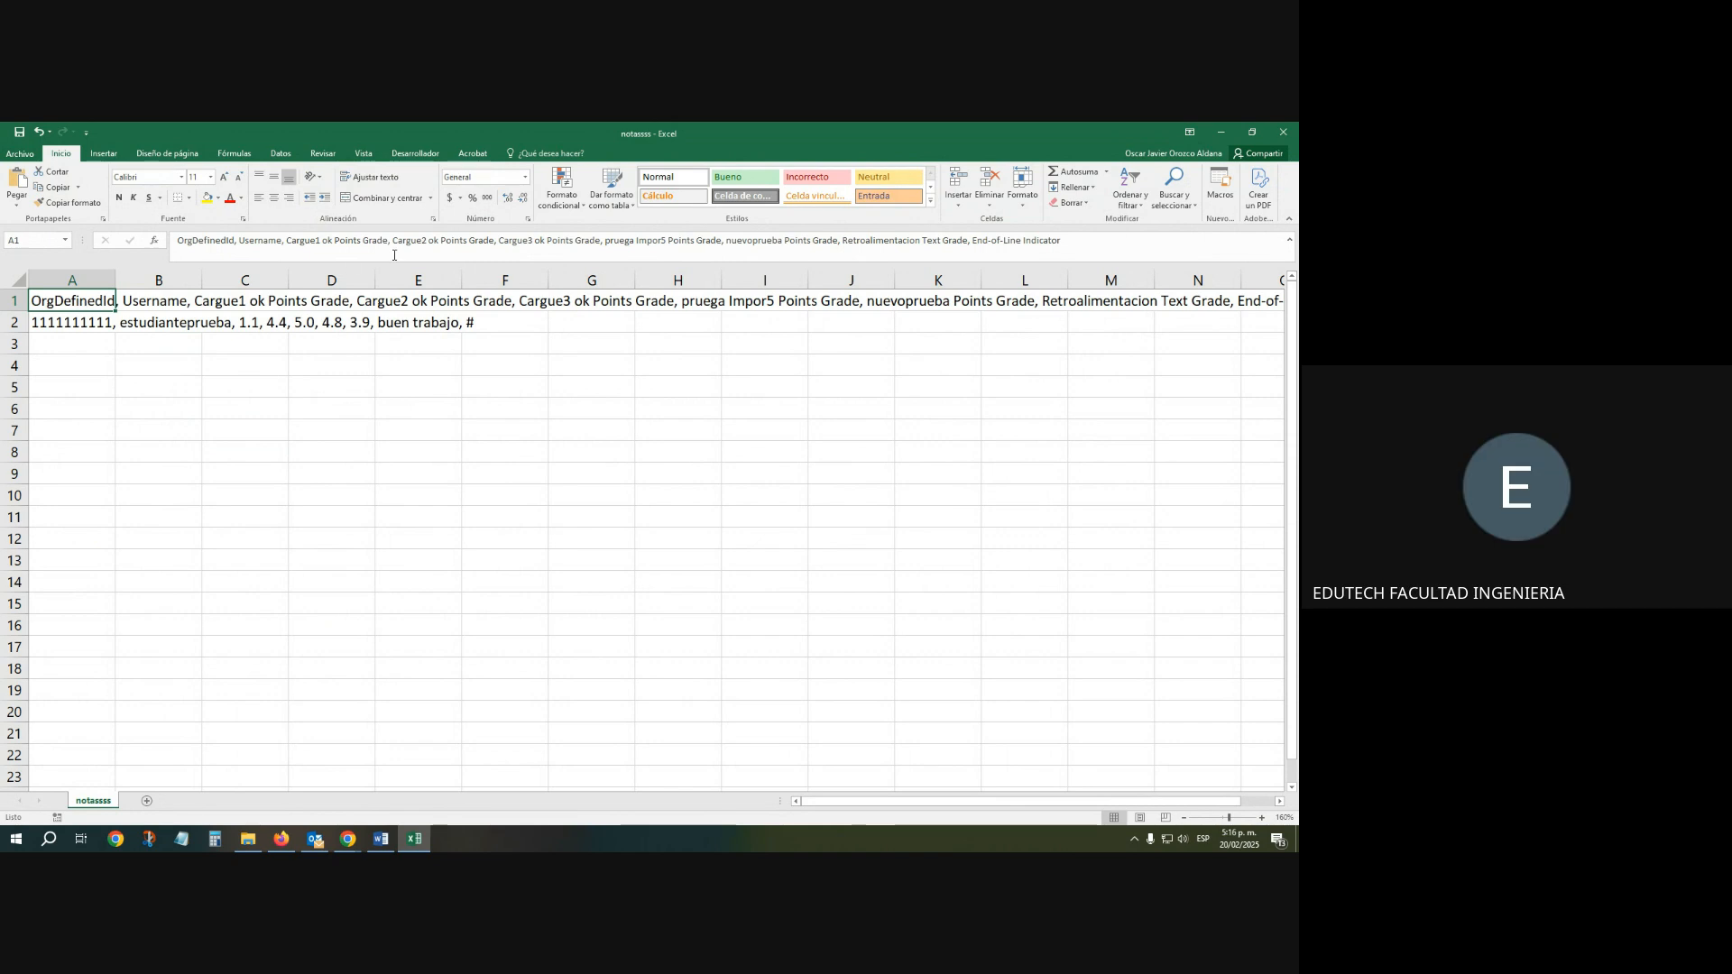
drag(393, 242, 971, 245)
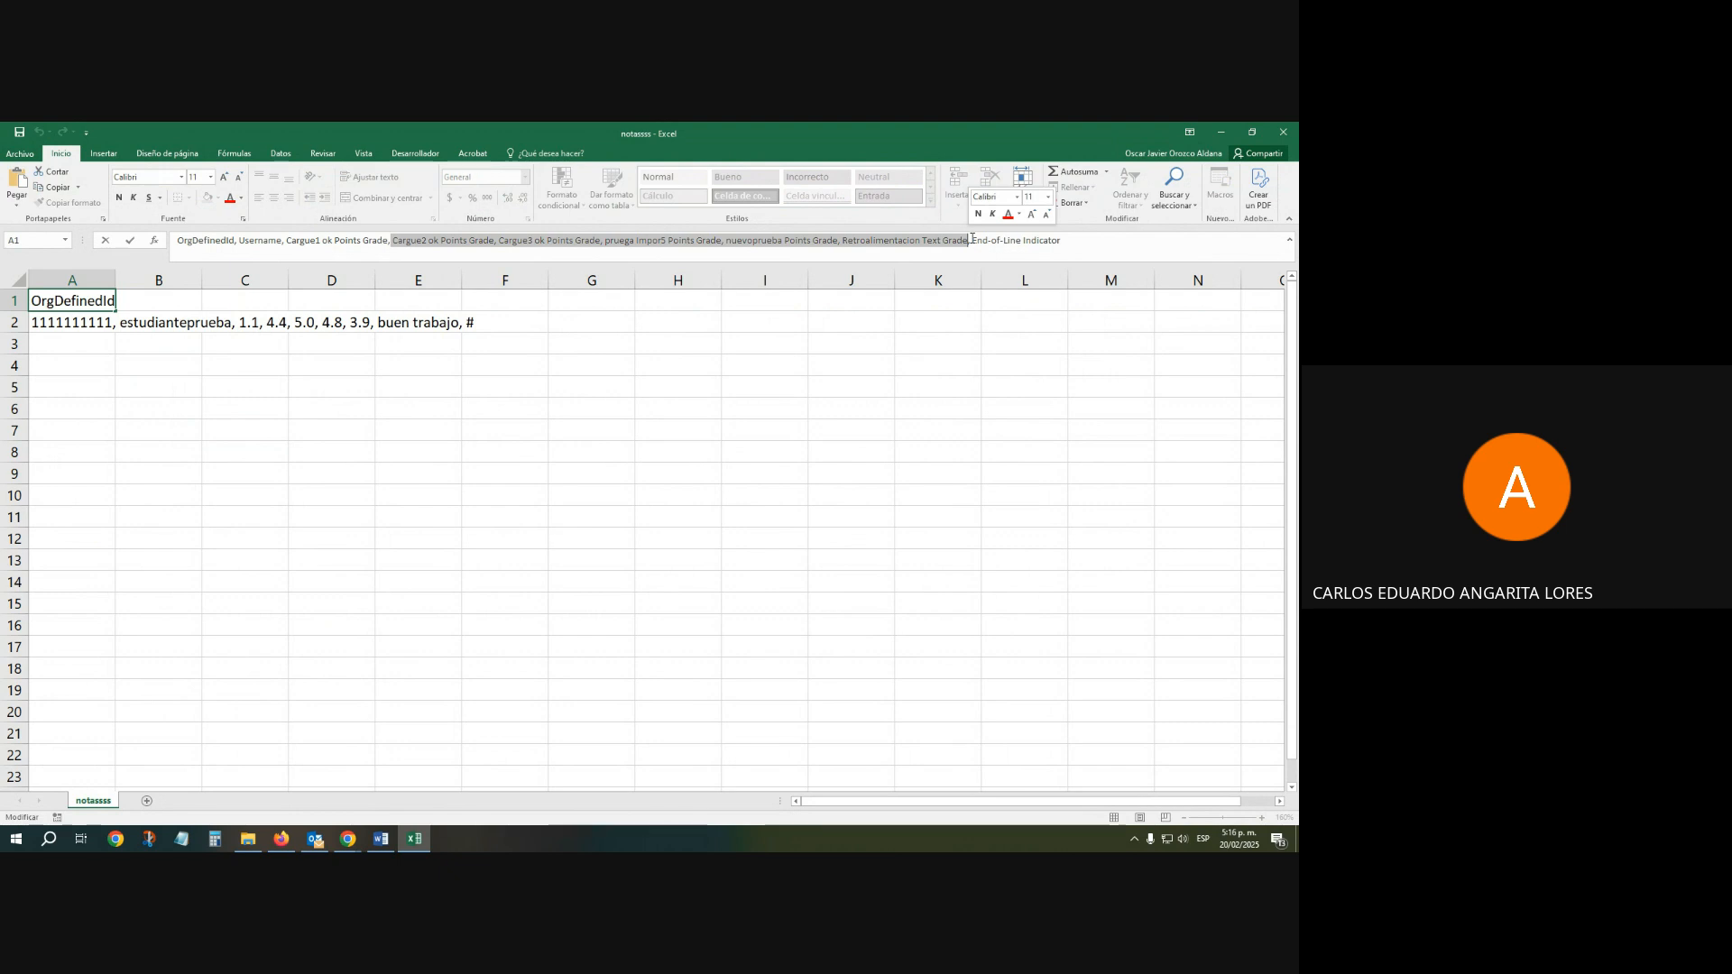
click(550, 411)
double_click(76, 300)
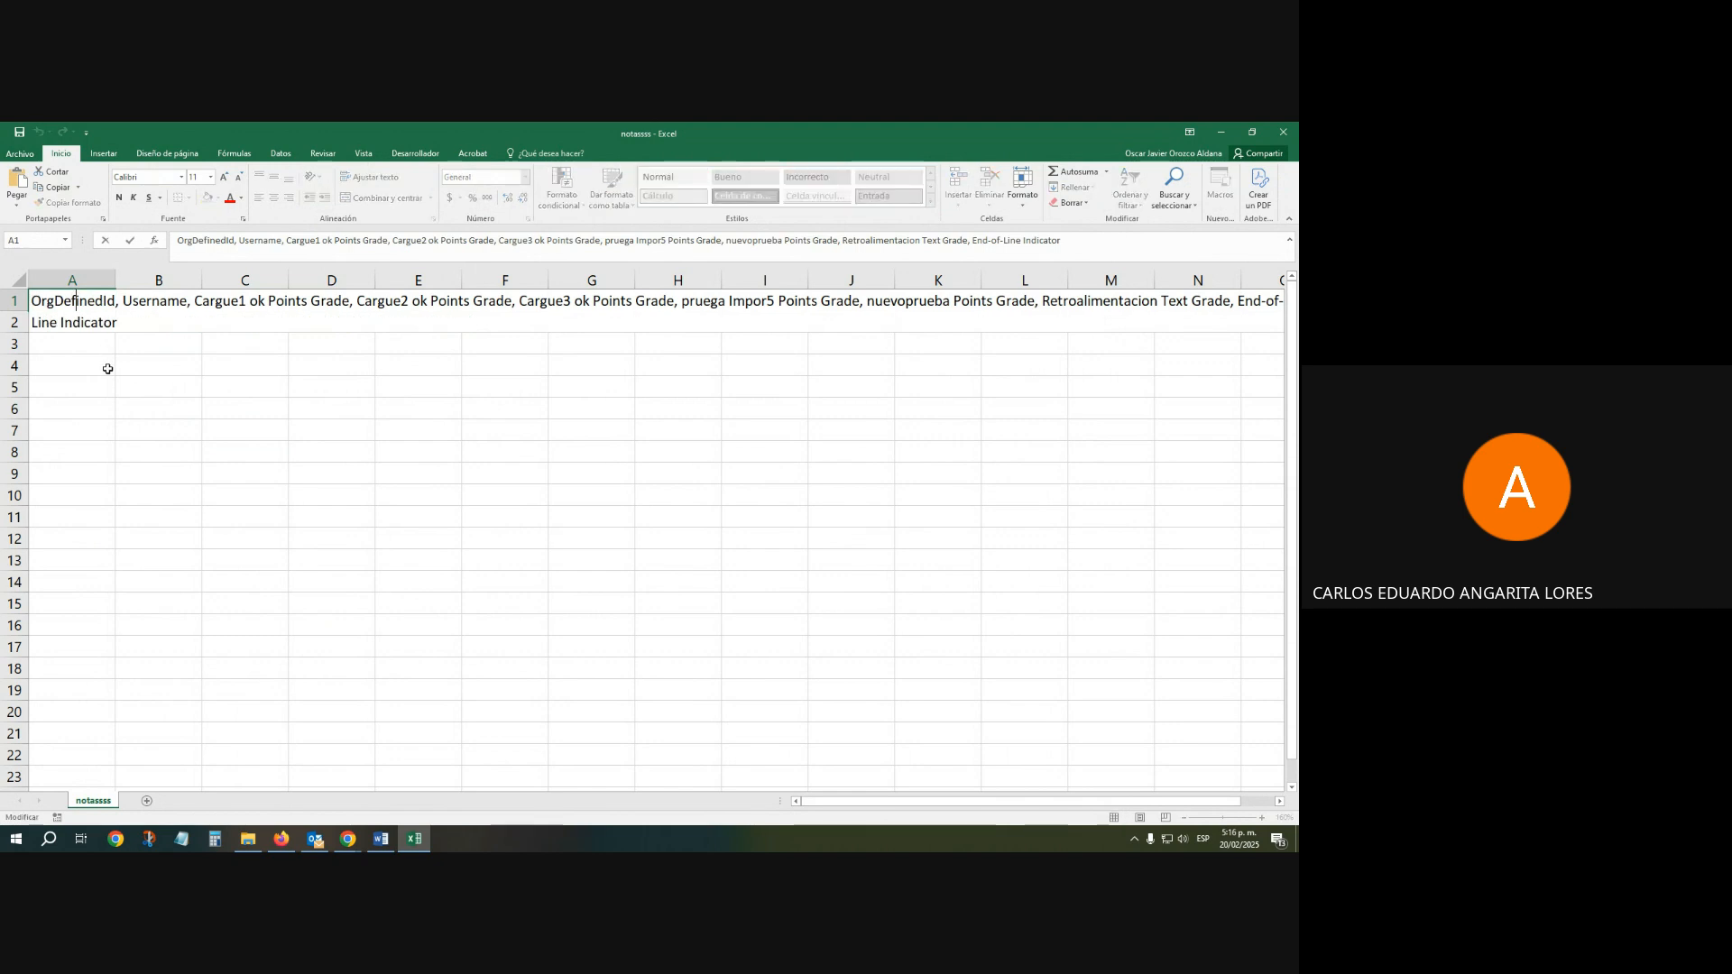
Leave editing of cell A1 and switch to Chrome to review the CORTE 1 and CORTE 2 items in the grade list
click(133, 381)
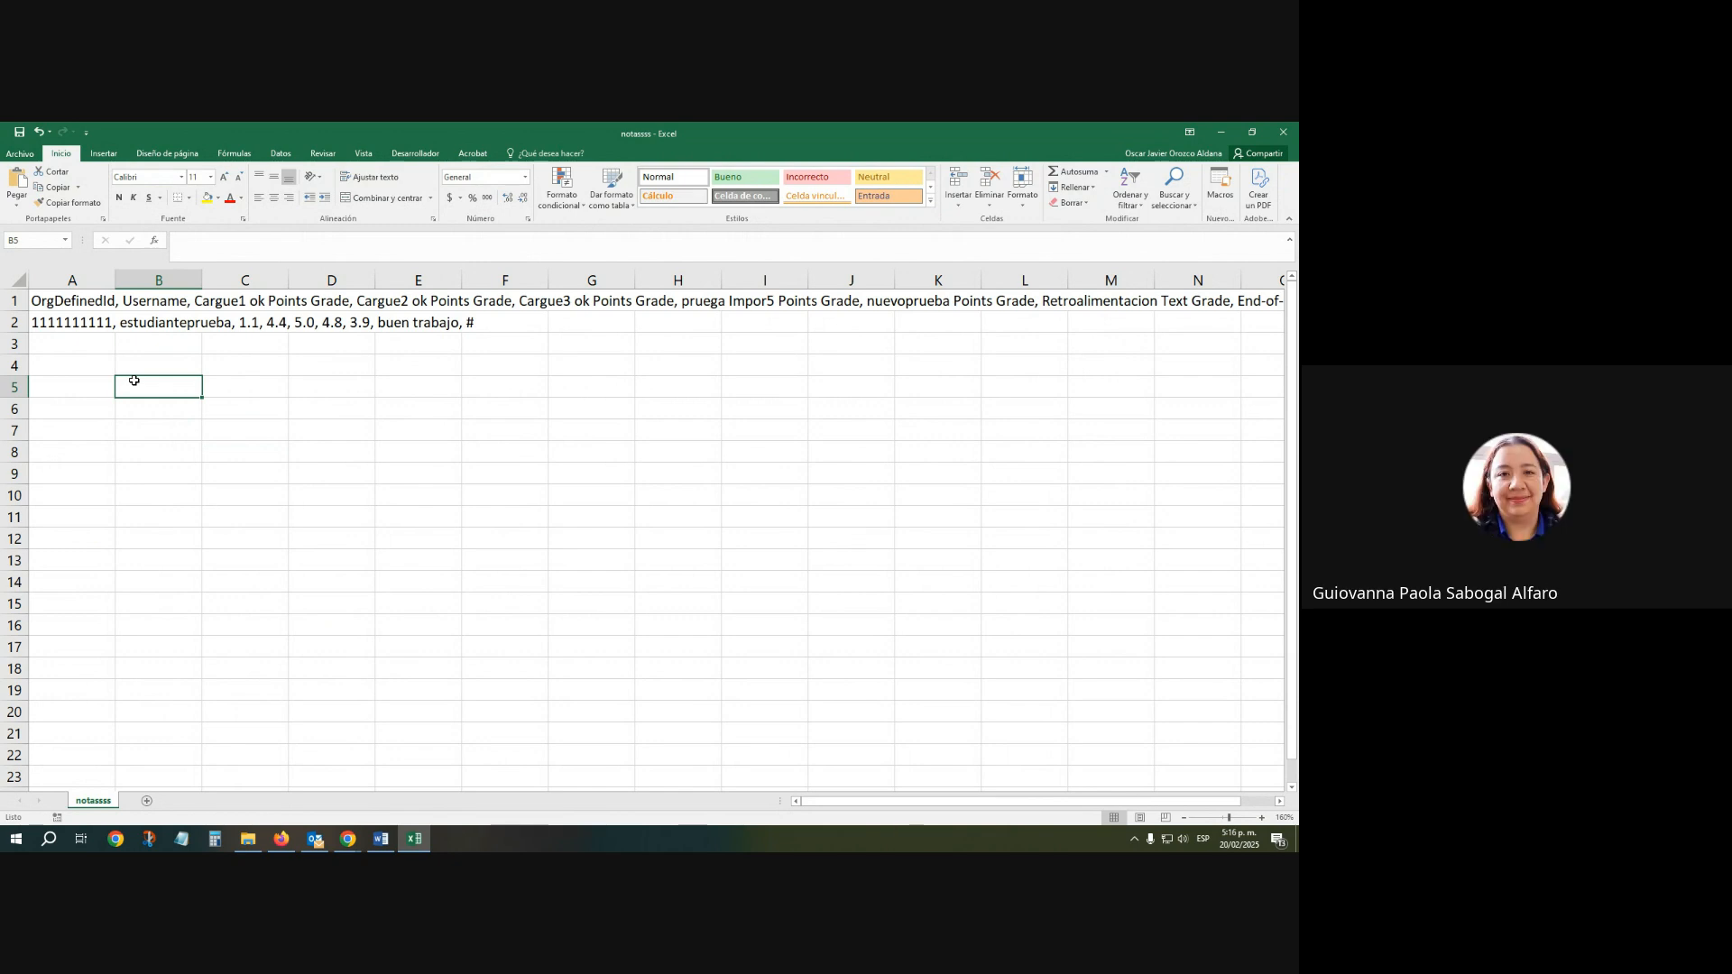
click(72, 299)
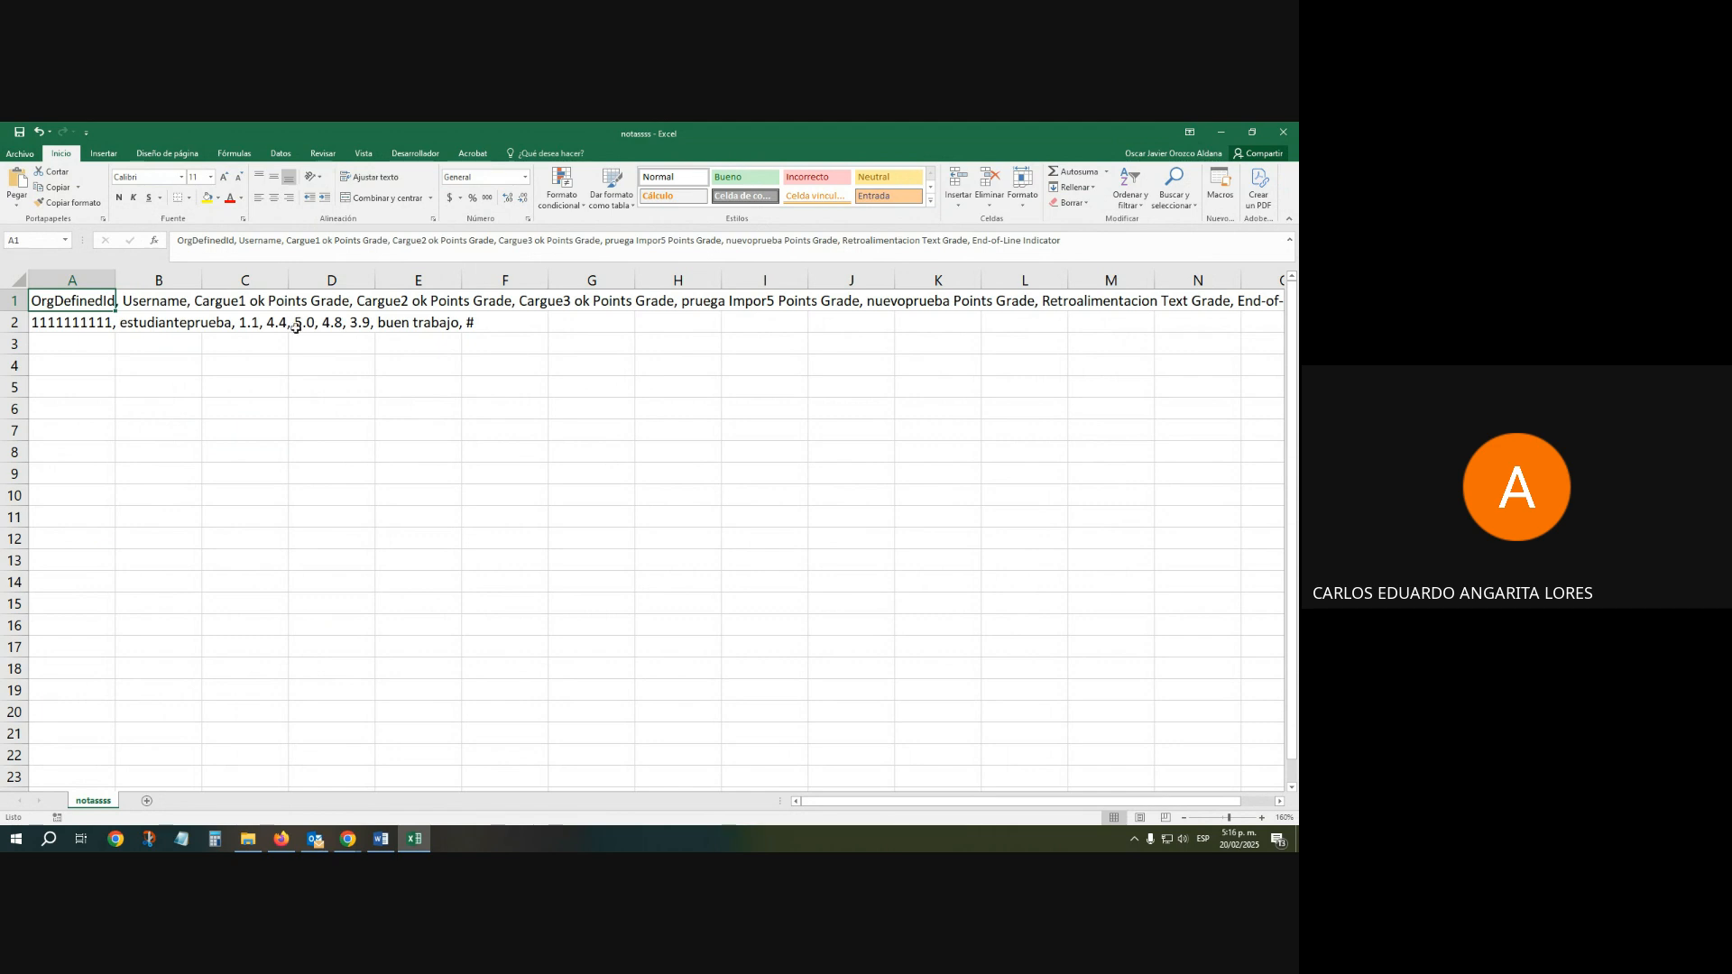
key(alt+Tab)
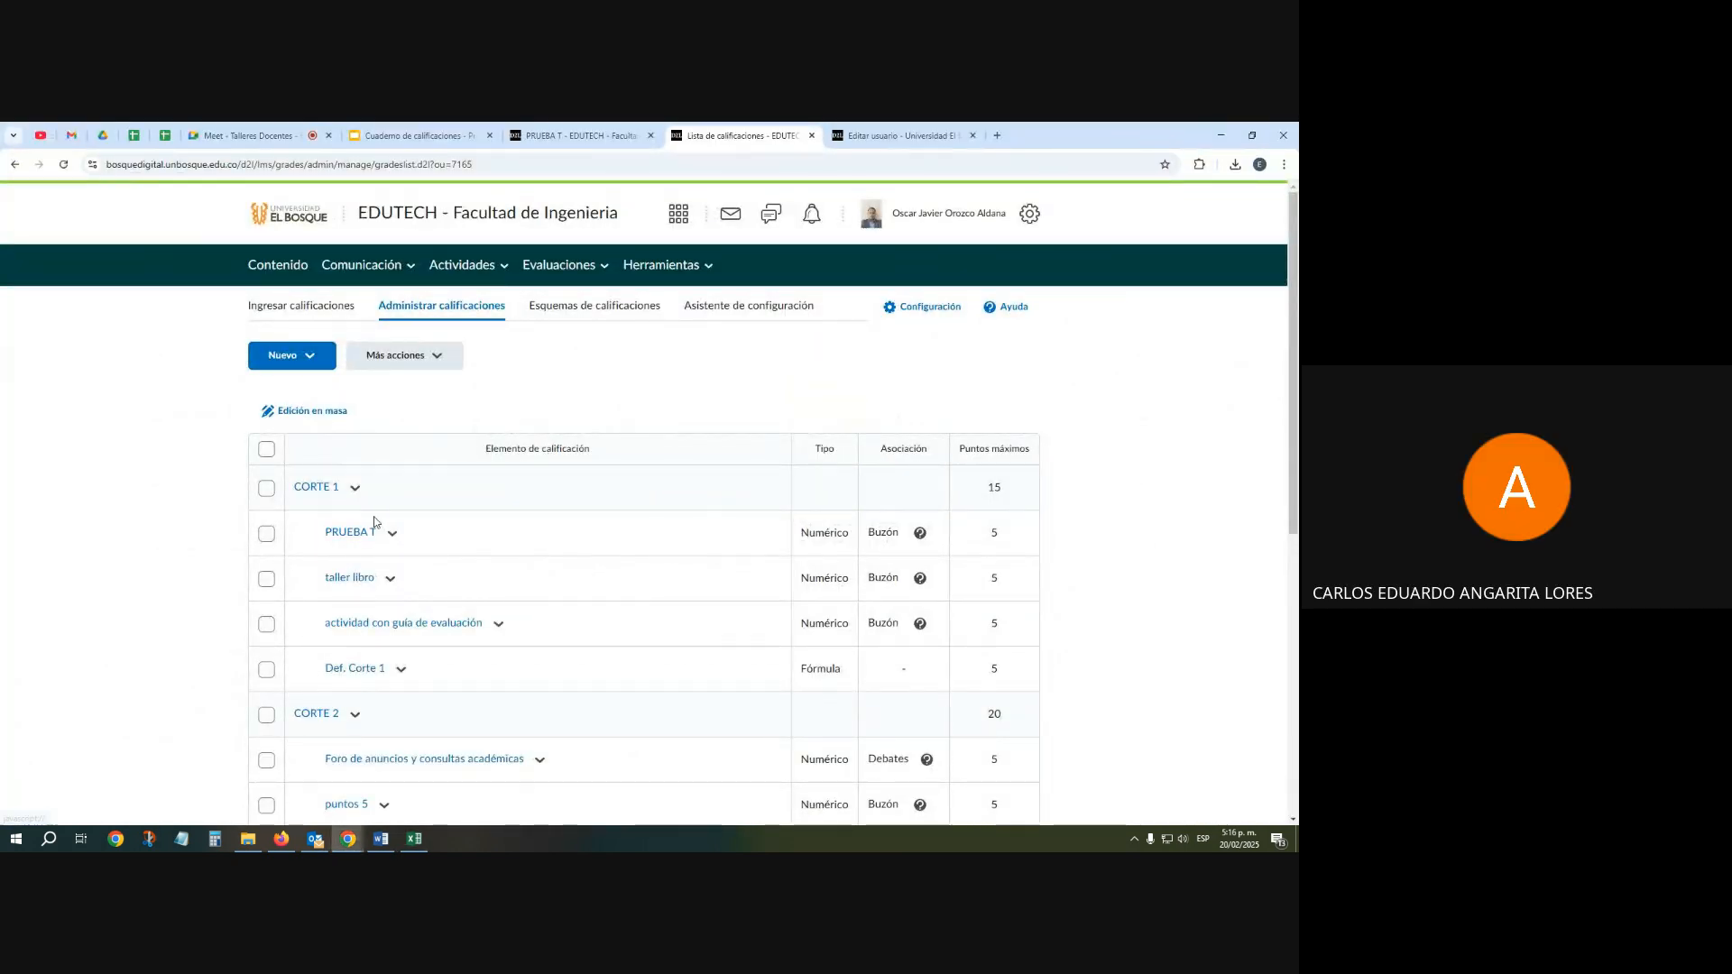
scroll(372, 522, down, 1)
scroll(373, 522, down, 2)
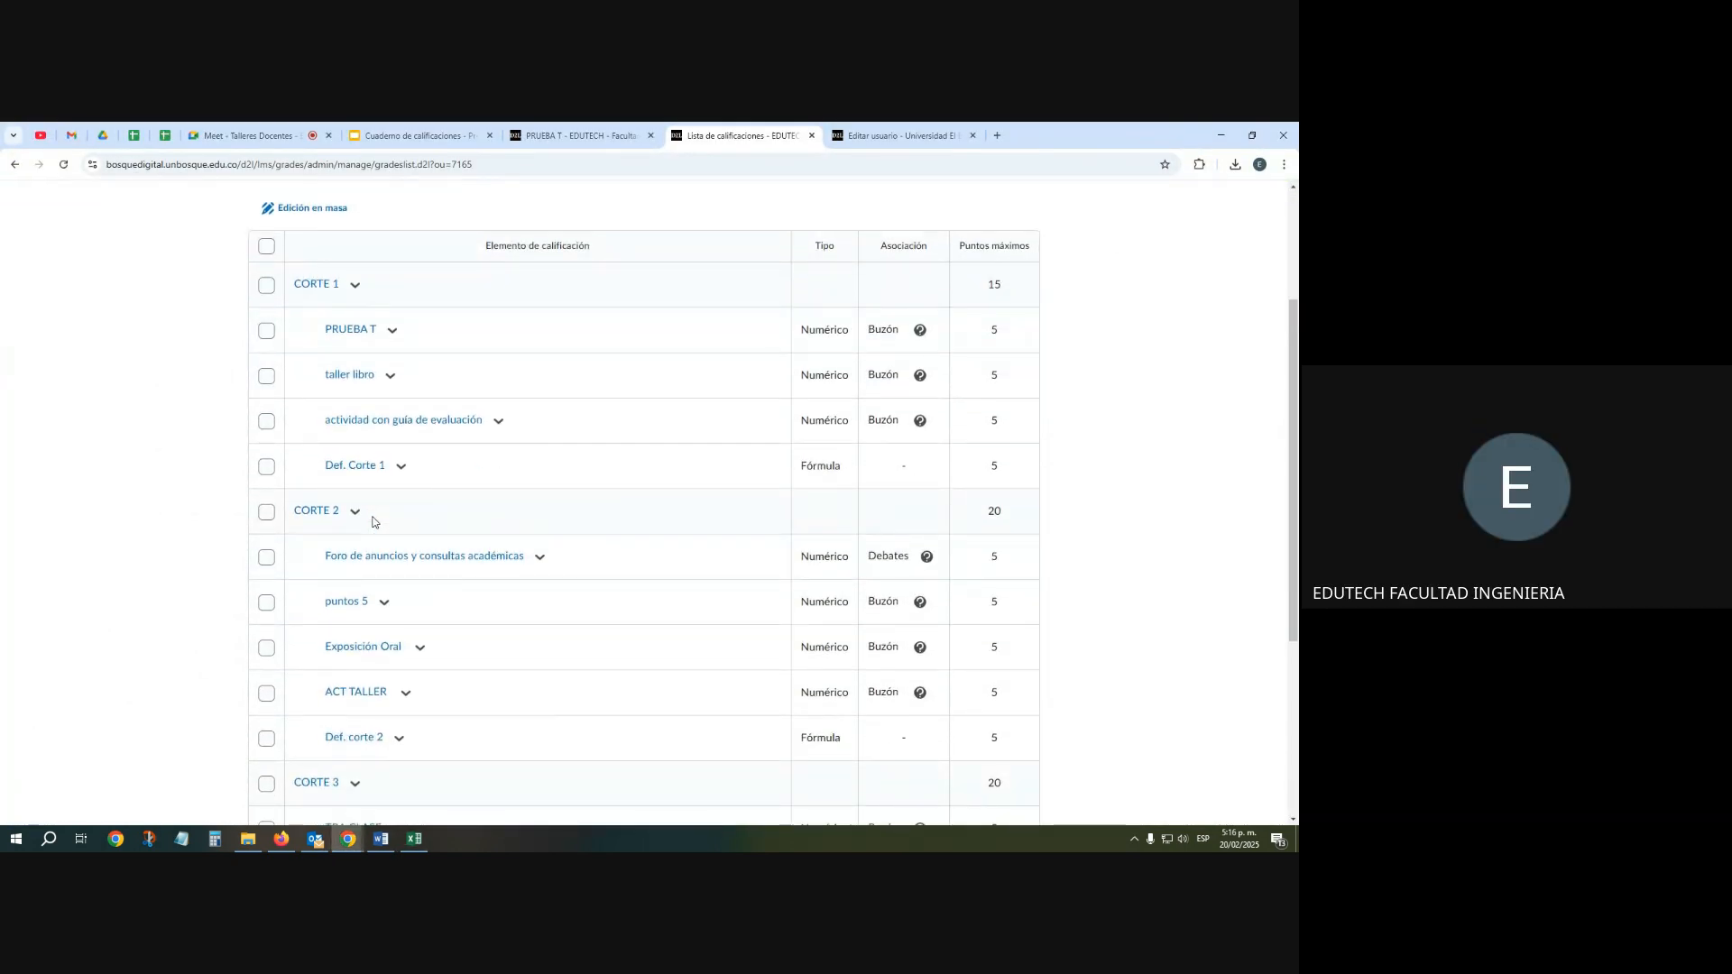
Return to the notassss sheet in Excel and correct "pruega" to "prueba" in the Impor5 field name of header cell A1
key(alt+Tab)
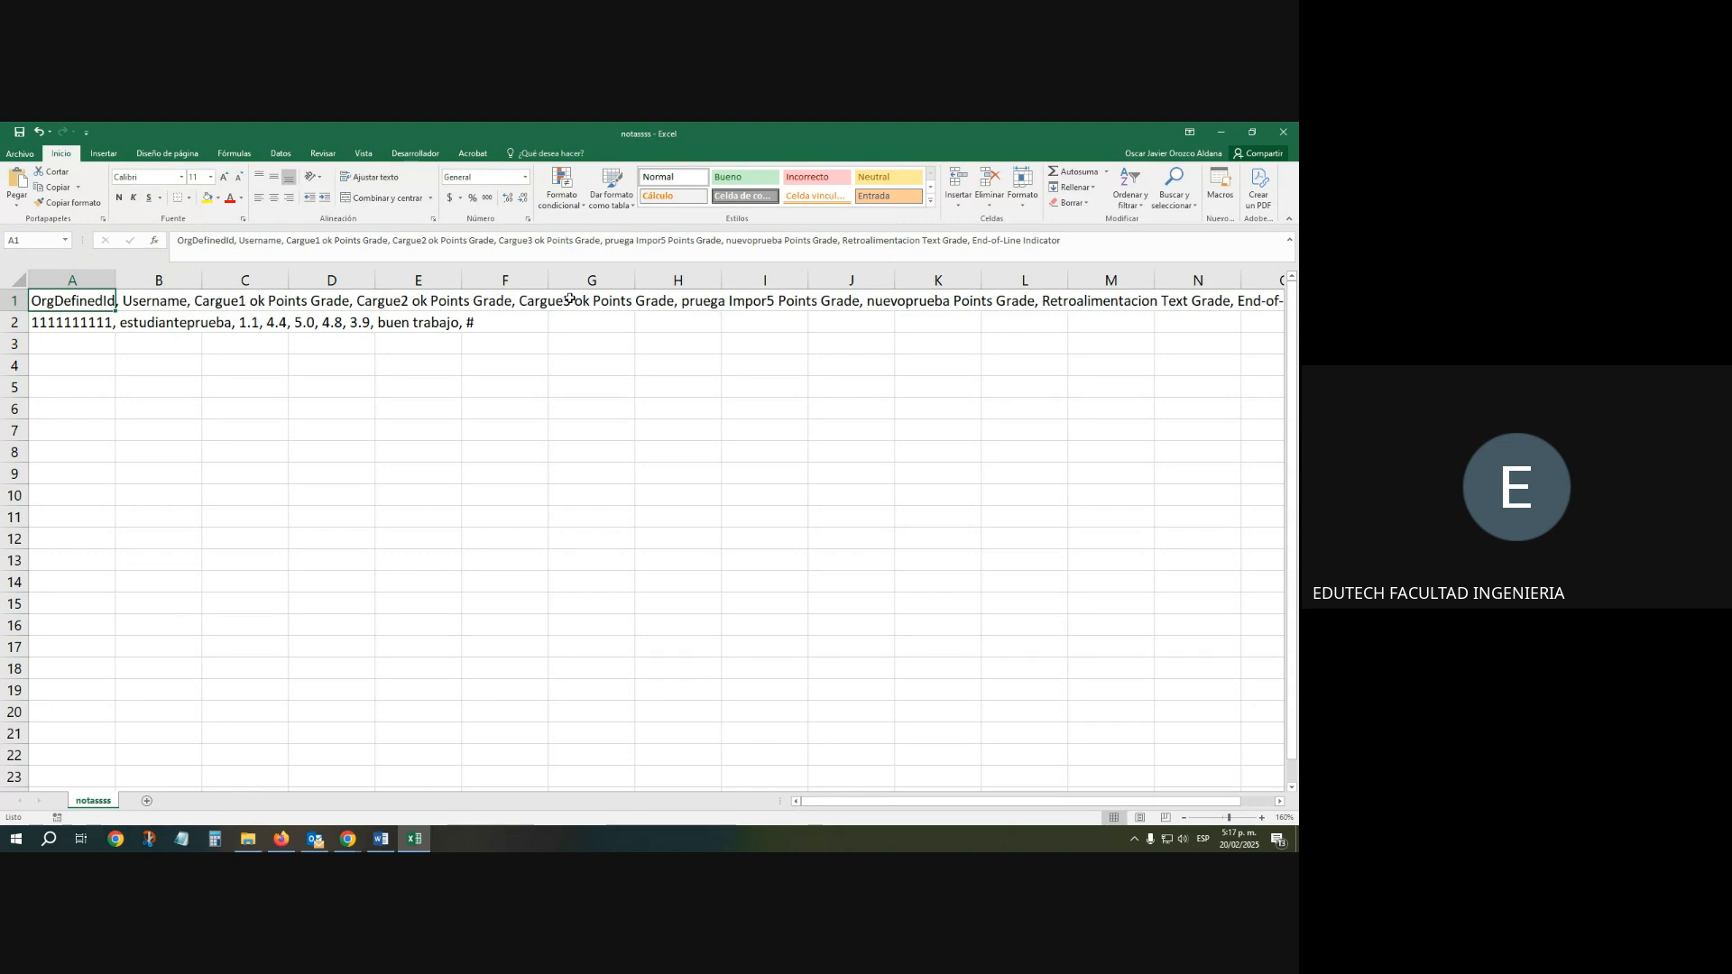
click(628, 242)
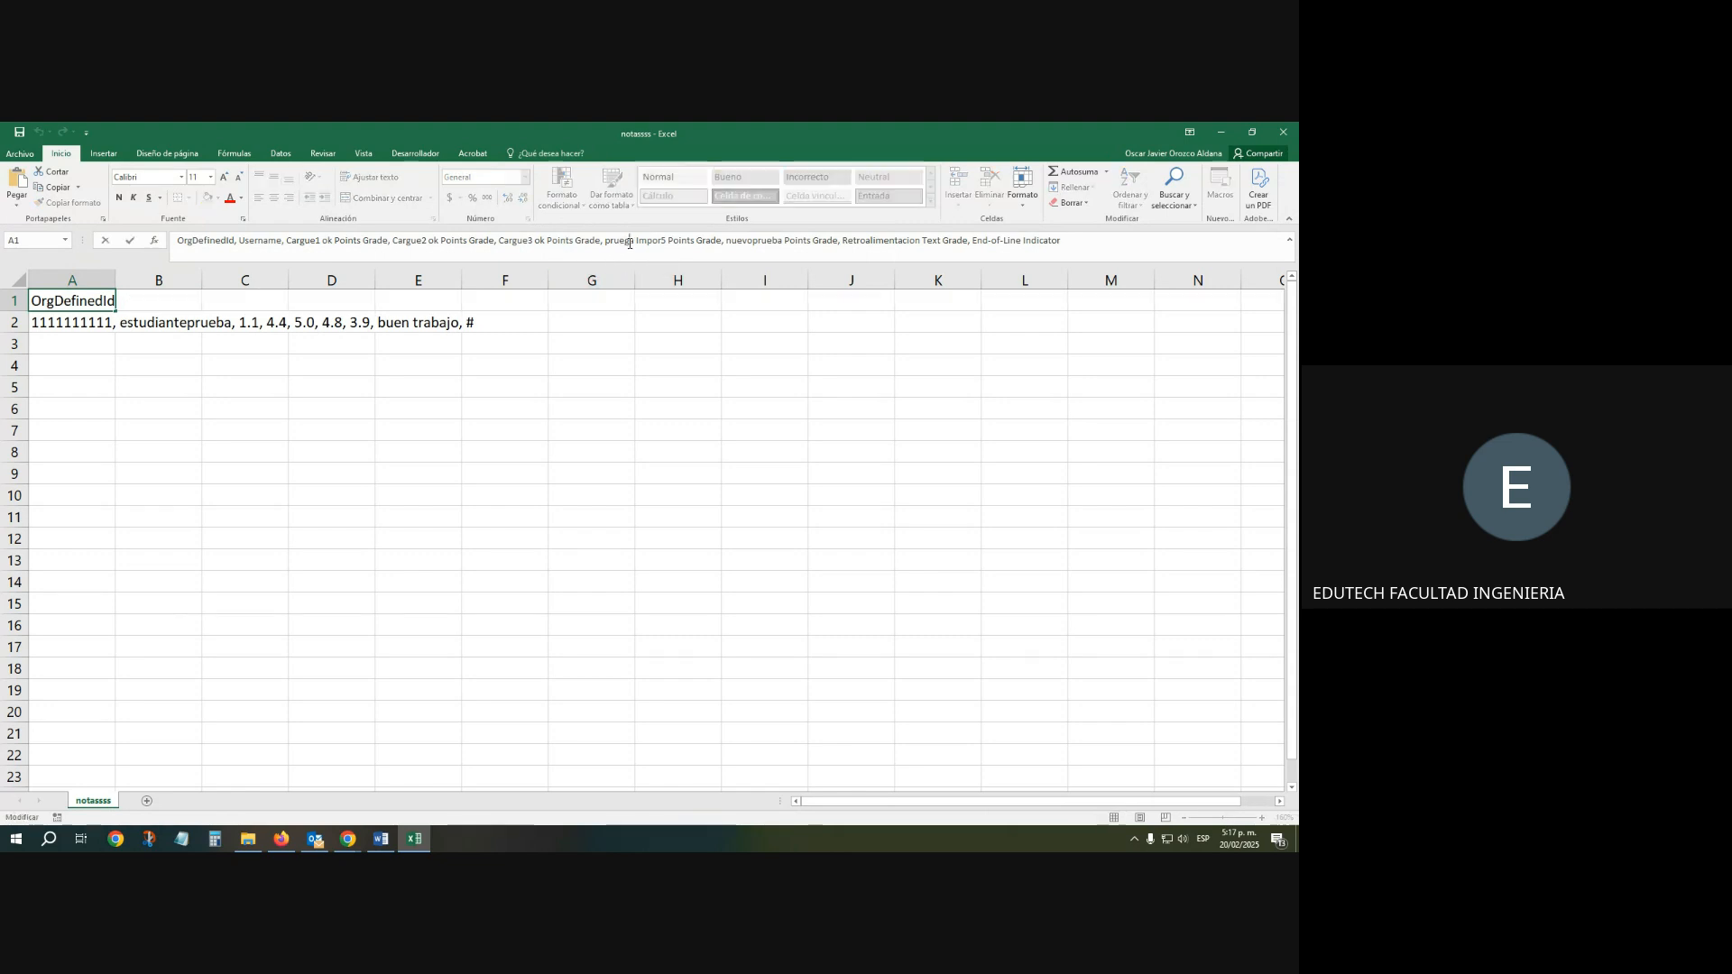
key(BackSpace)
text(b)
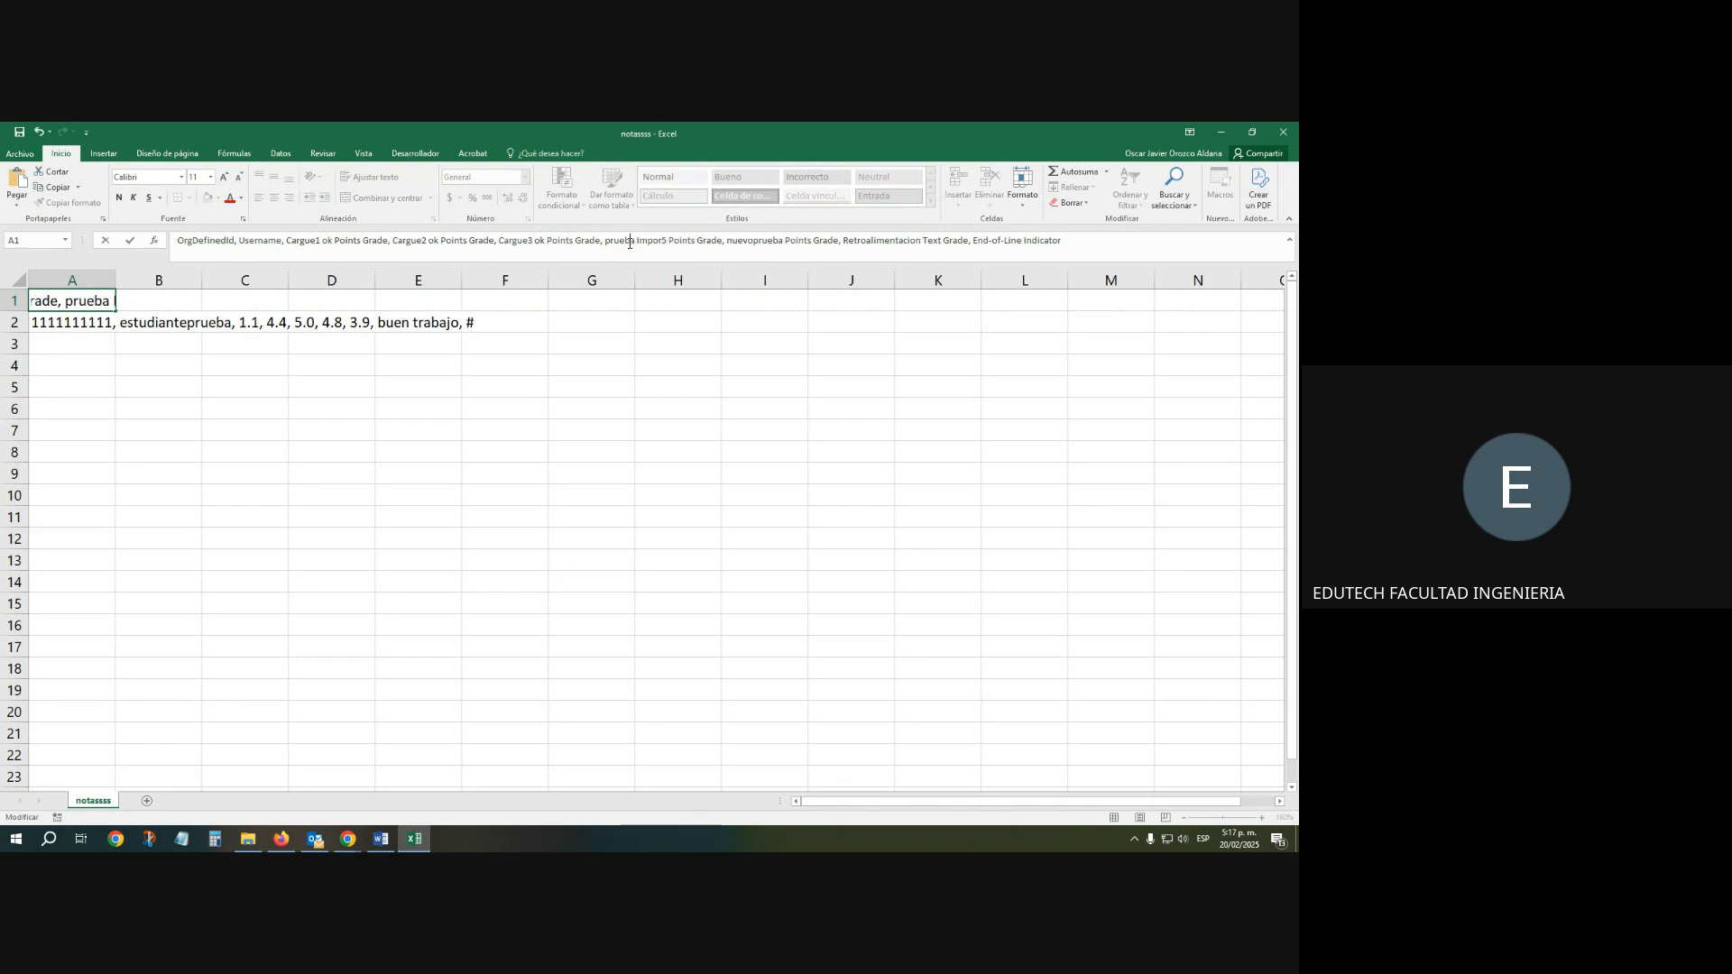
click(586, 404)
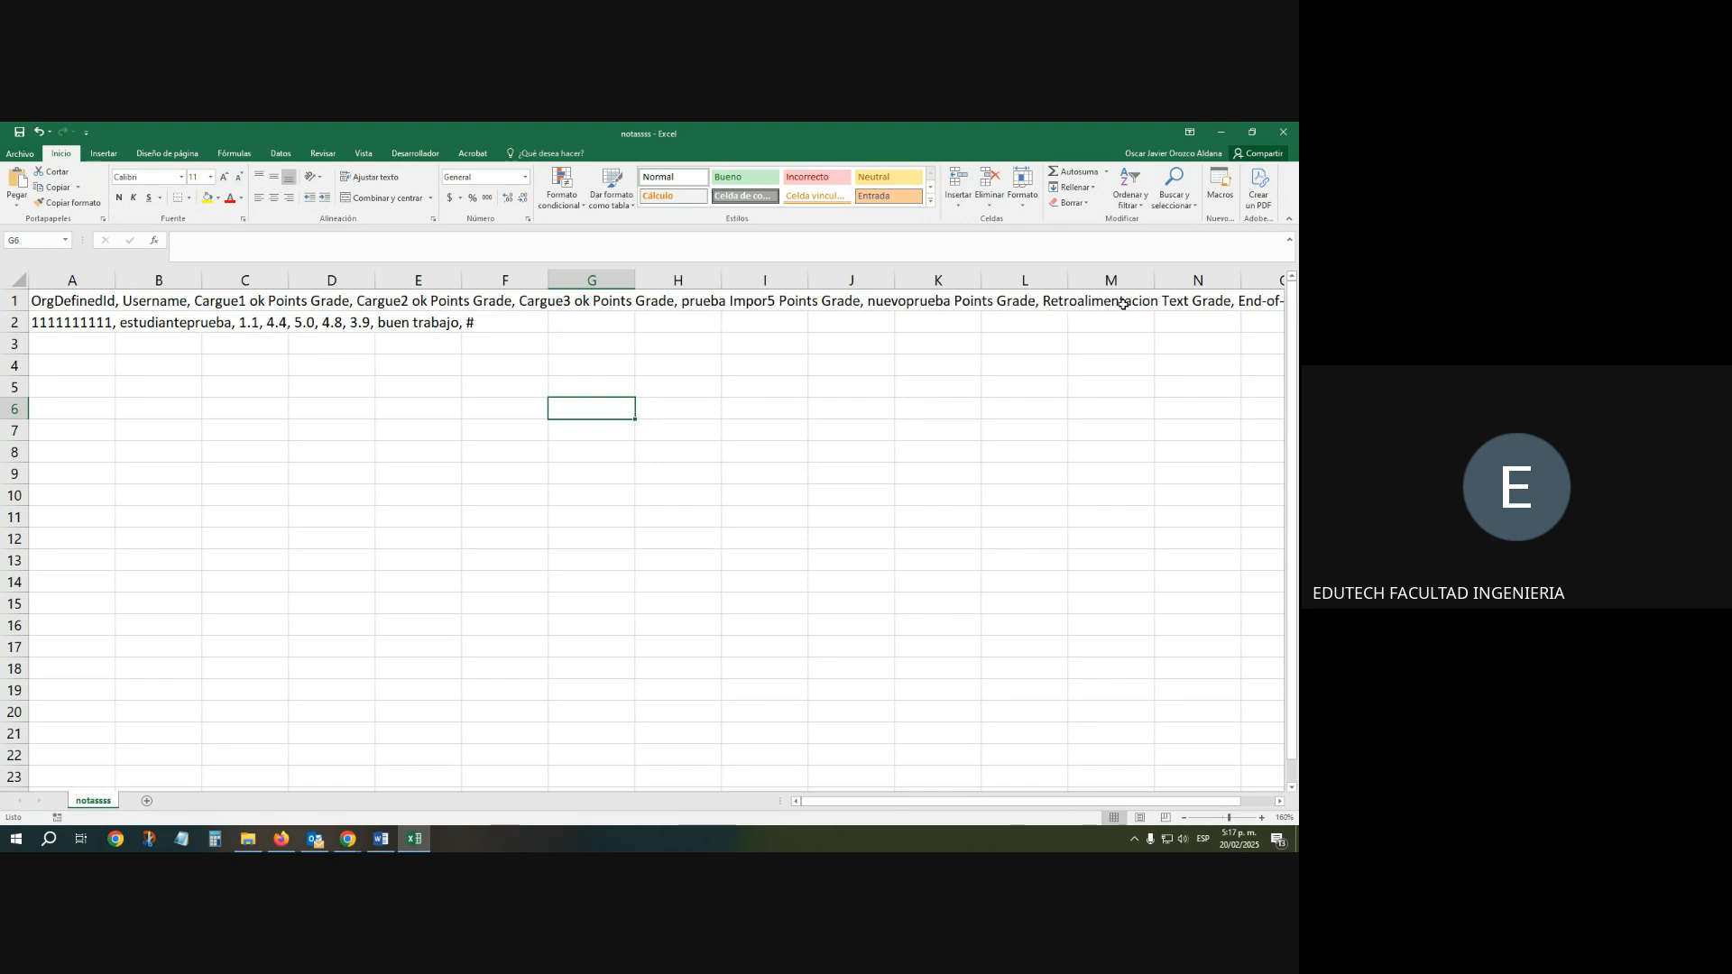
Examine the header row through its End-of-Line Indicator field and the matching # marker at the end of row 2
click(1231, 303)
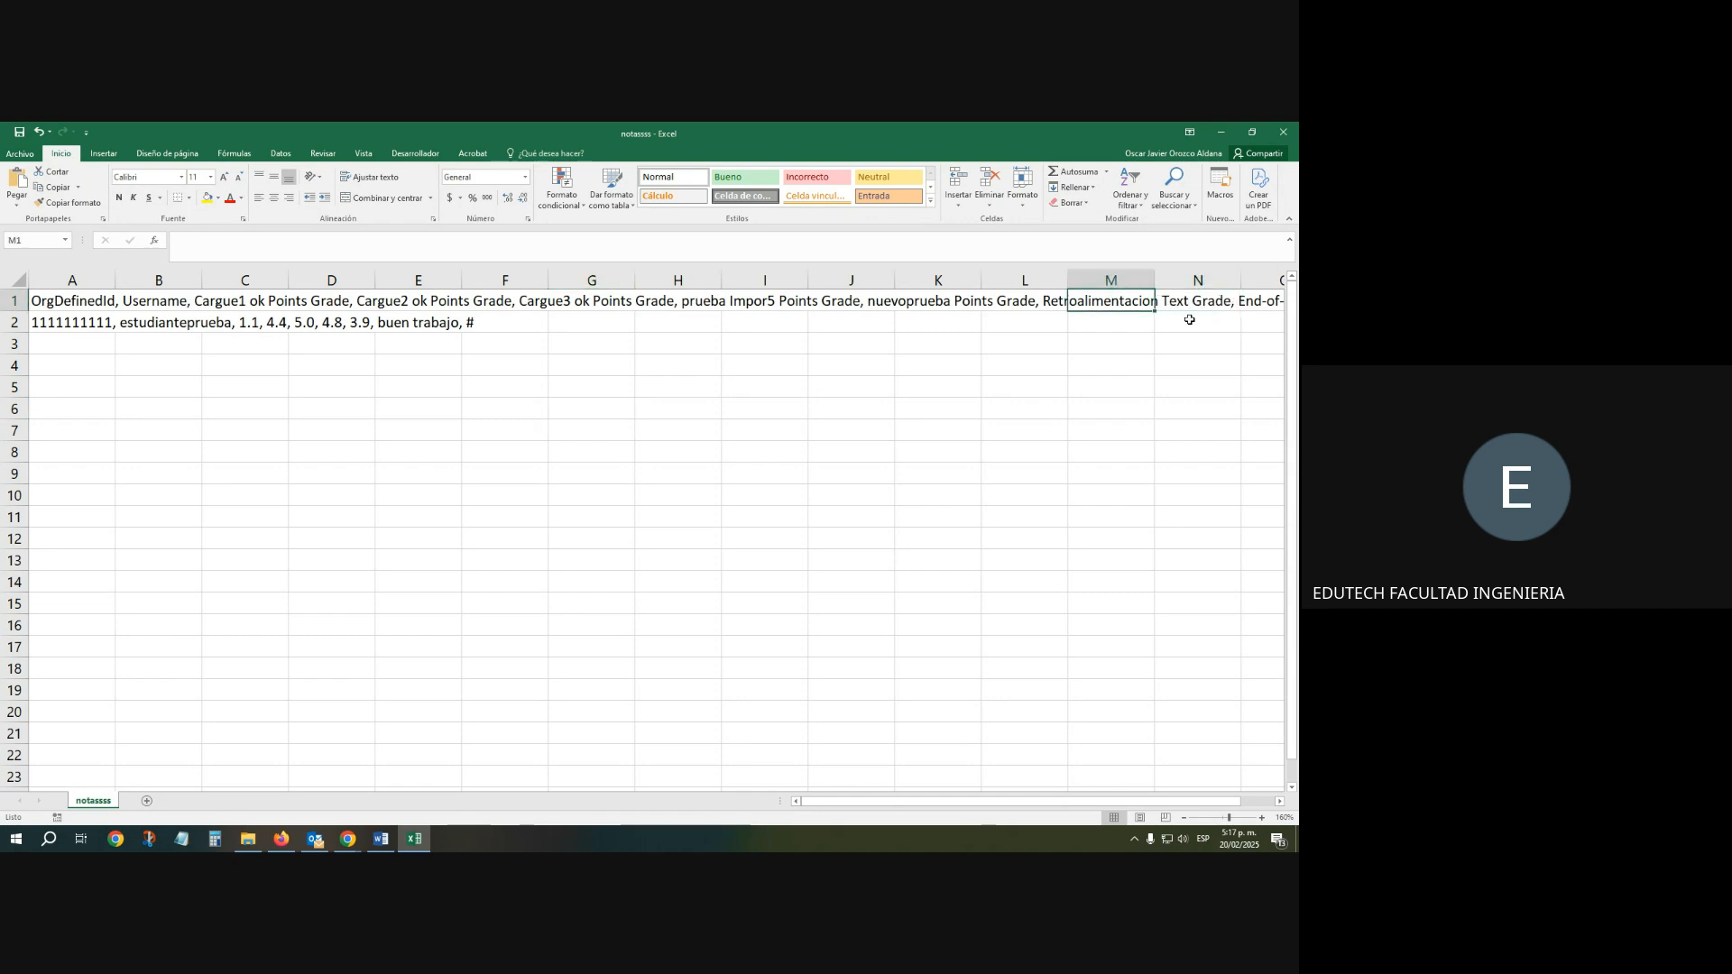
click(1242, 325)
key(Right)
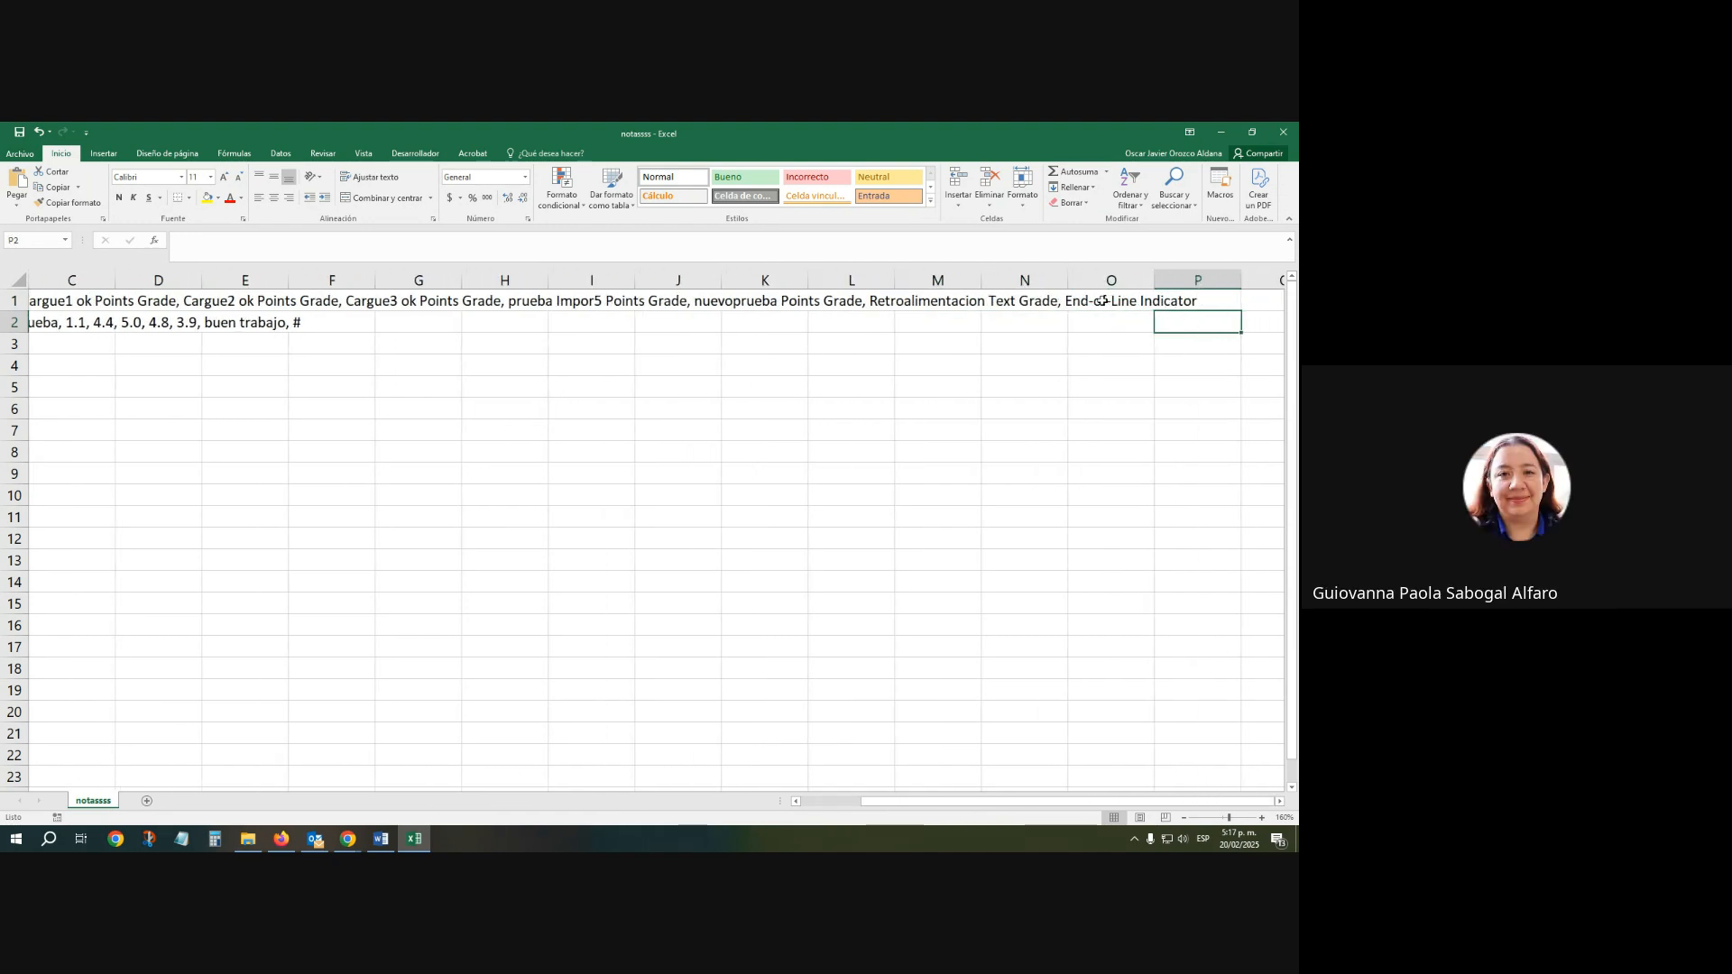
key(Left)
key(Left)
key(Left)
key(Left)
key(Left)
key(Left)
key(Left)
key(Left)
key(Left)
key(Left)
key(Left)
key(Left)
key(Left)
key(Left)
key(Left)
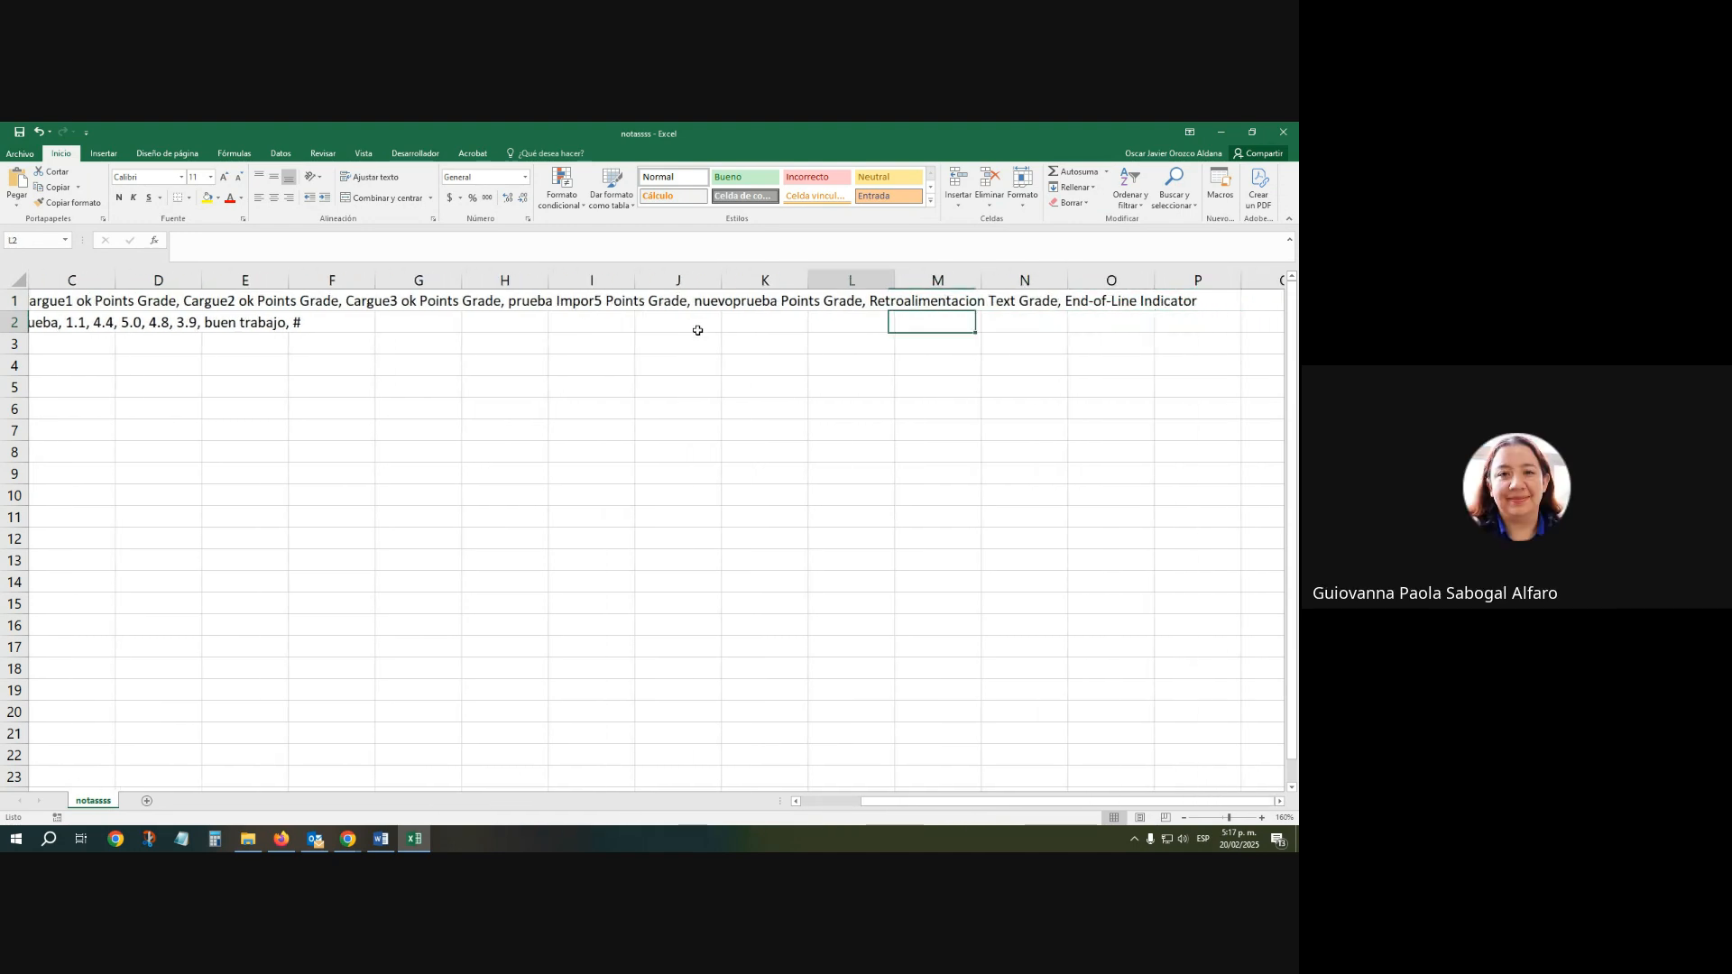
click(470, 325)
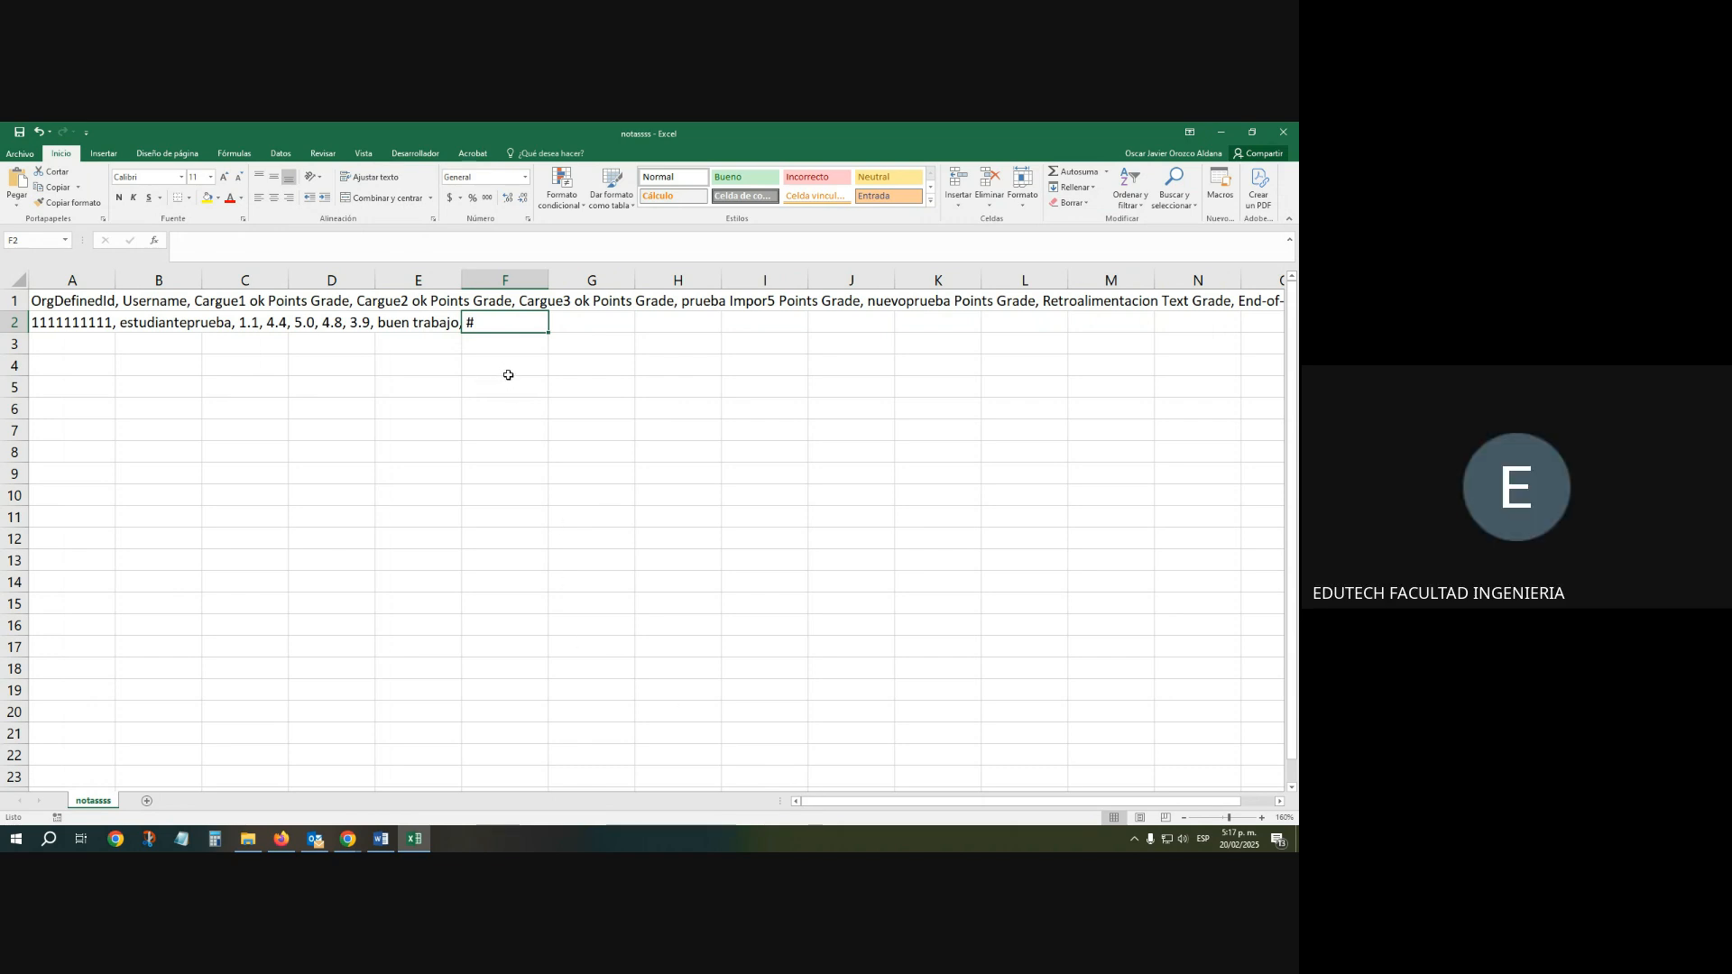
Autofit column A and save the workbook as notassss in CSV (comma delimited) format in EDUTECH OjO, replacing the existing file
double_click(112, 279)
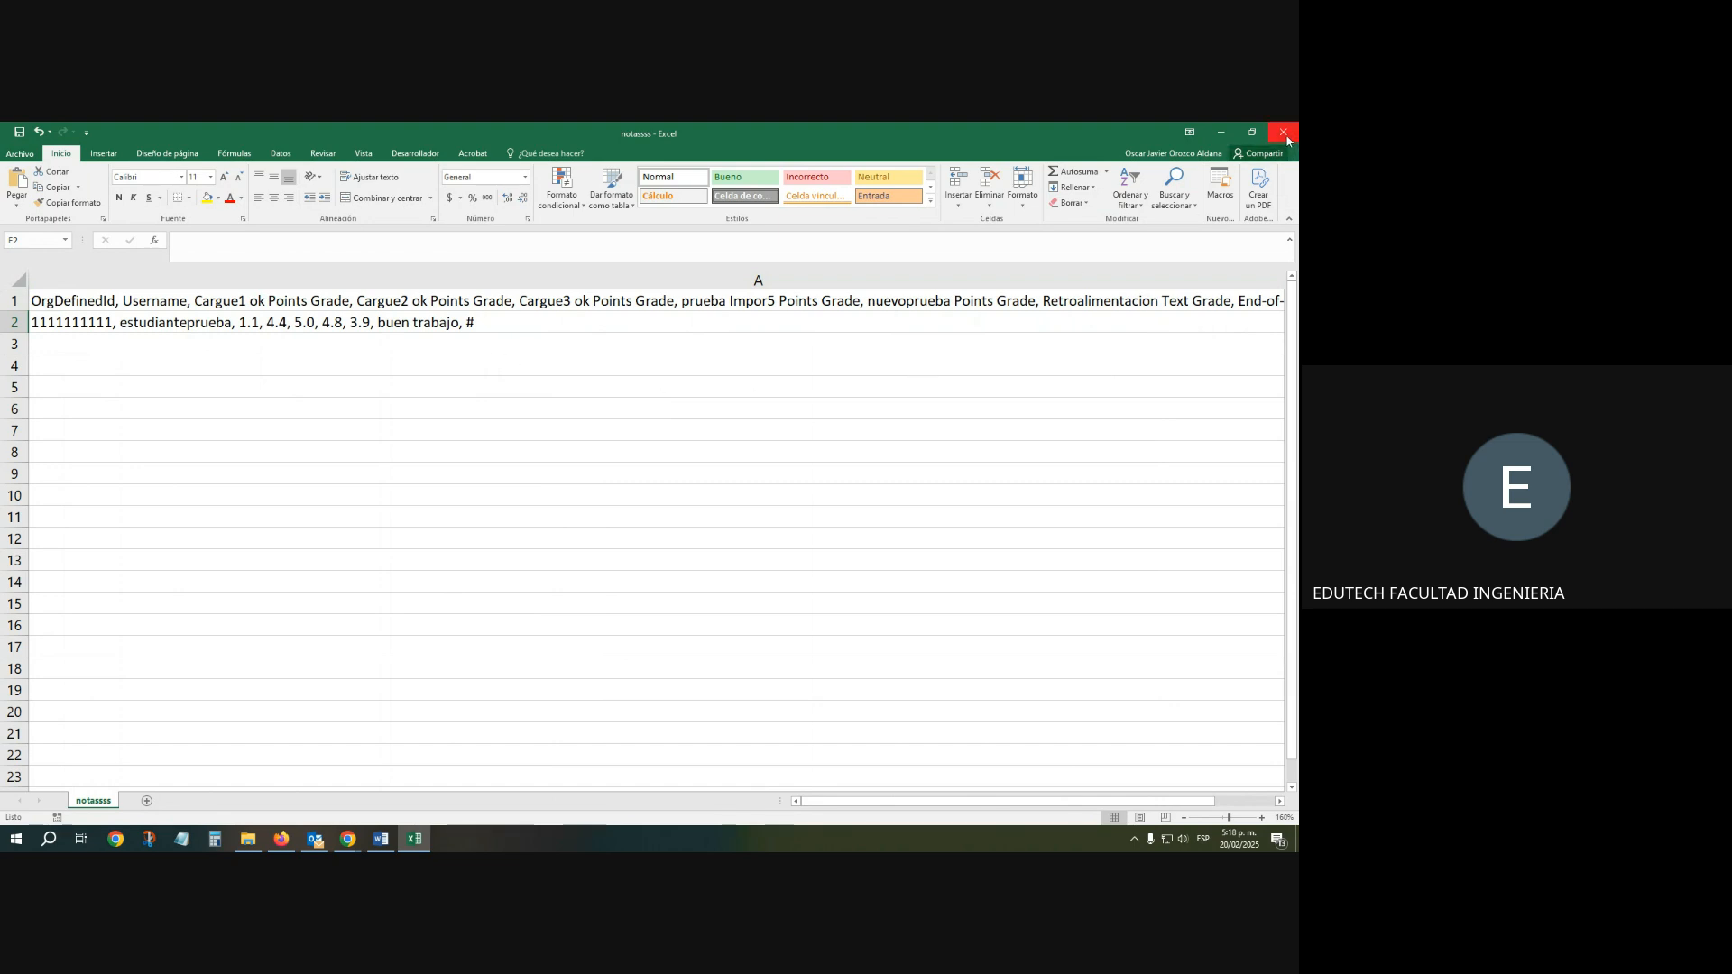
click(21, 154)
click(45, 289)
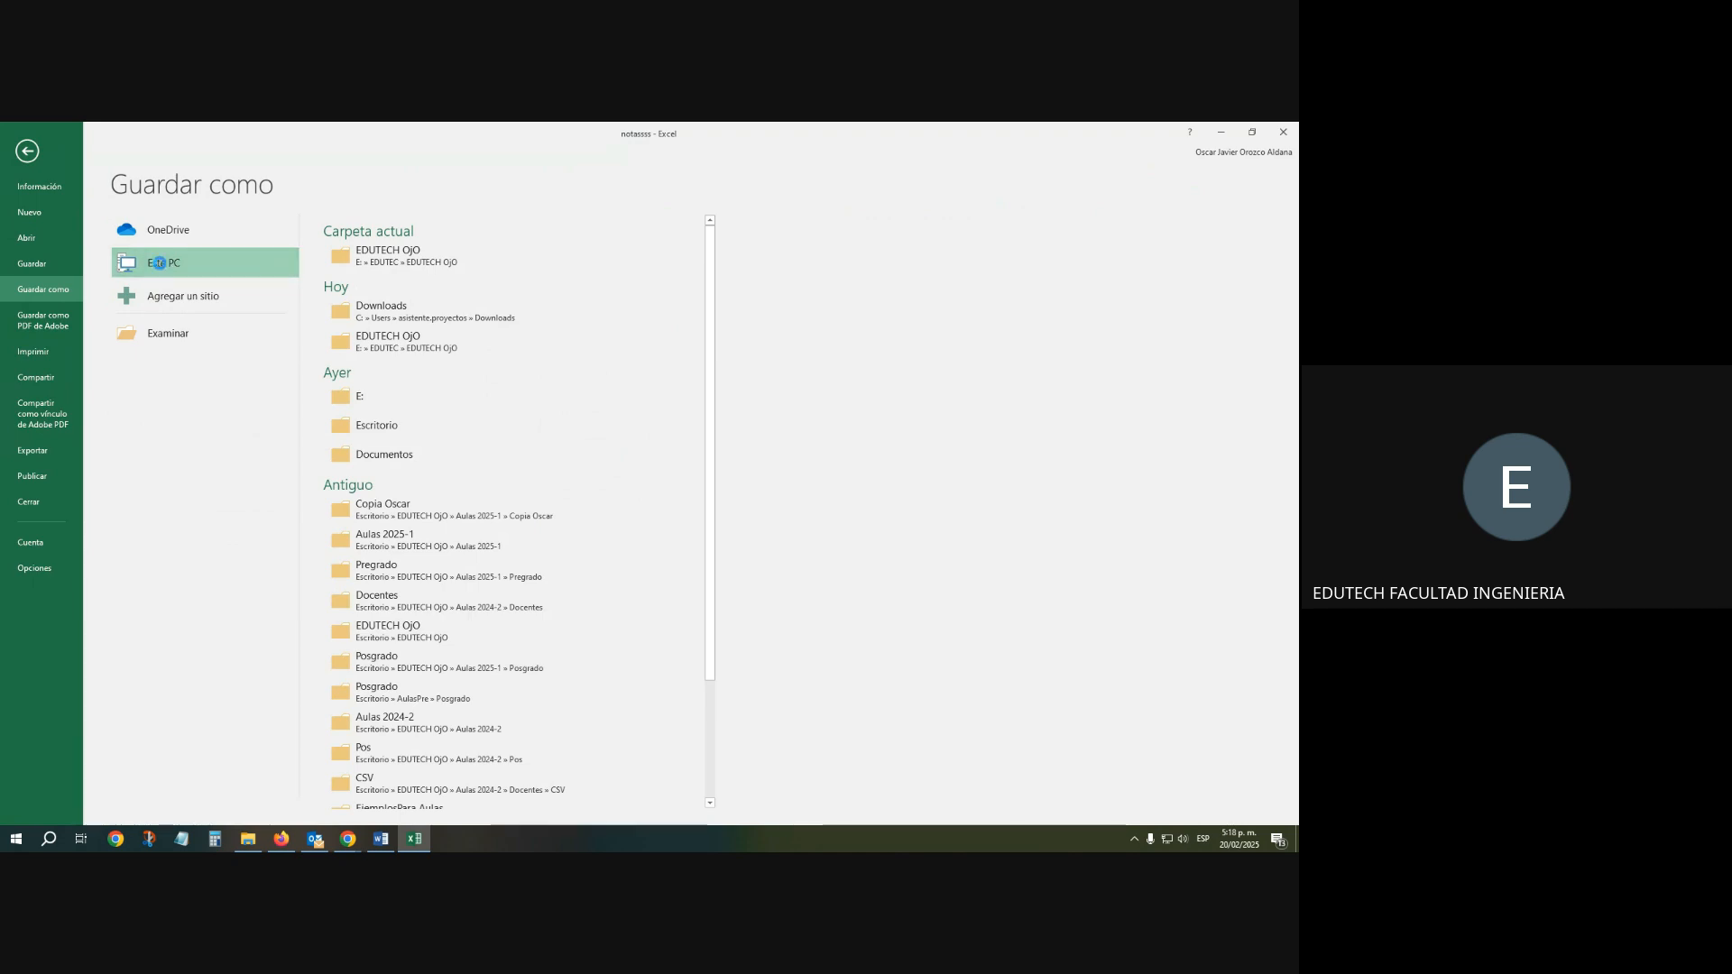
double_click(160, 263)
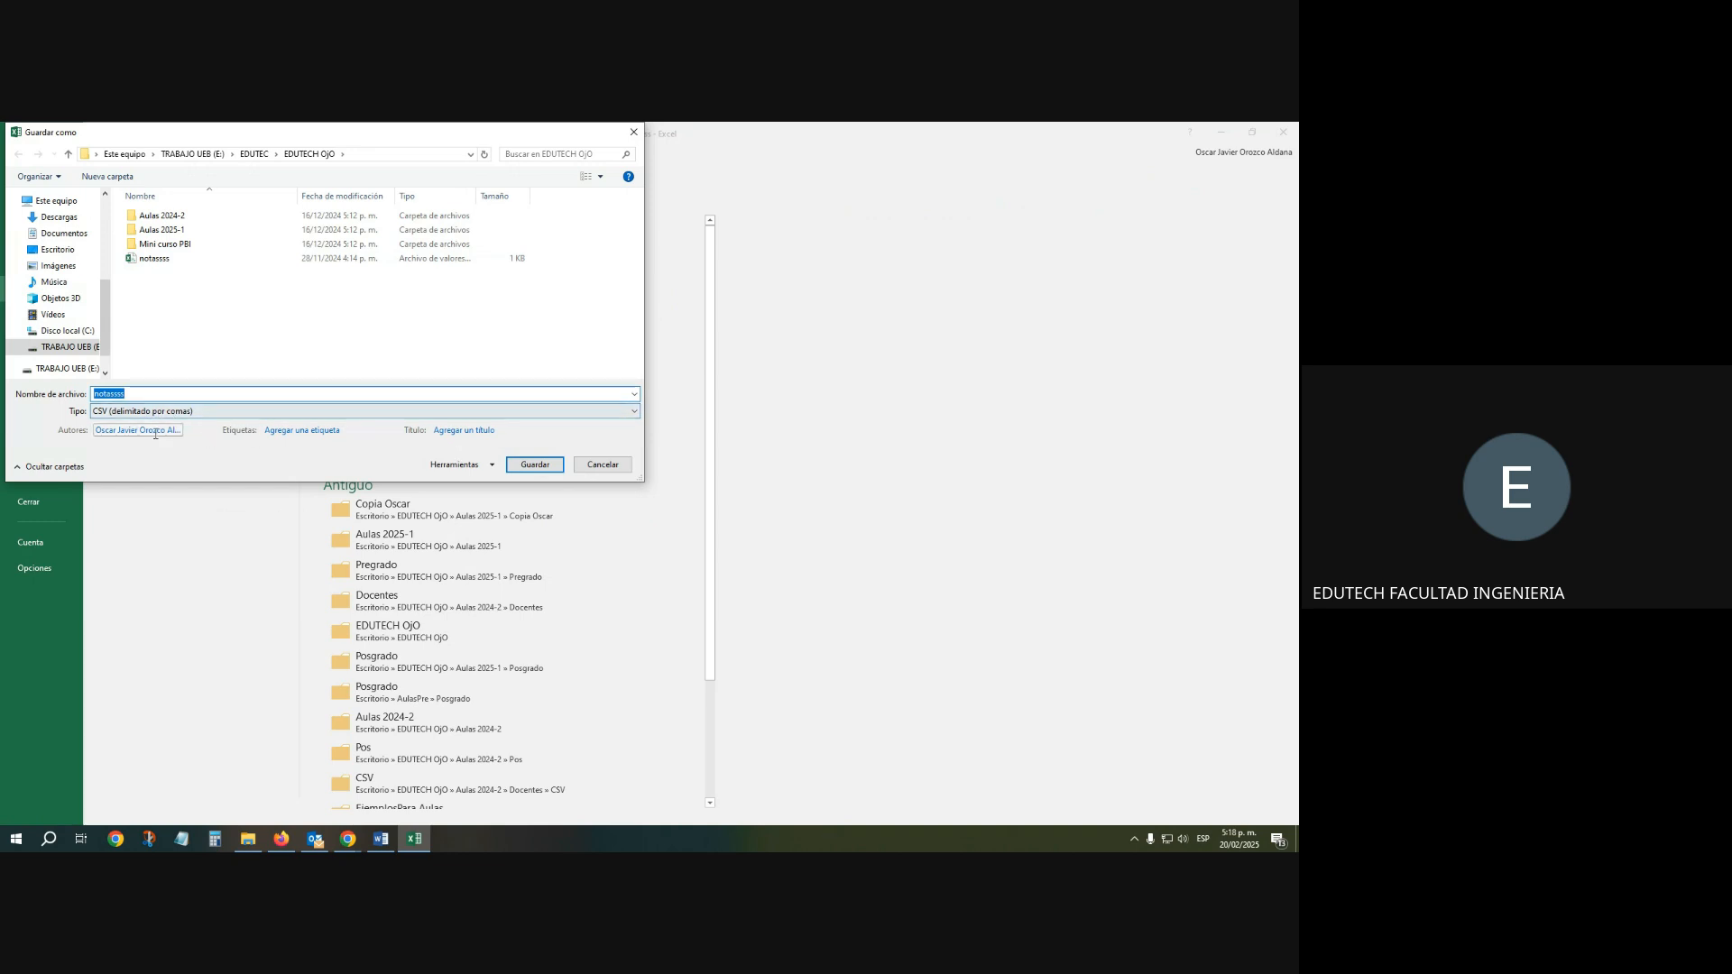
click(537, 466)
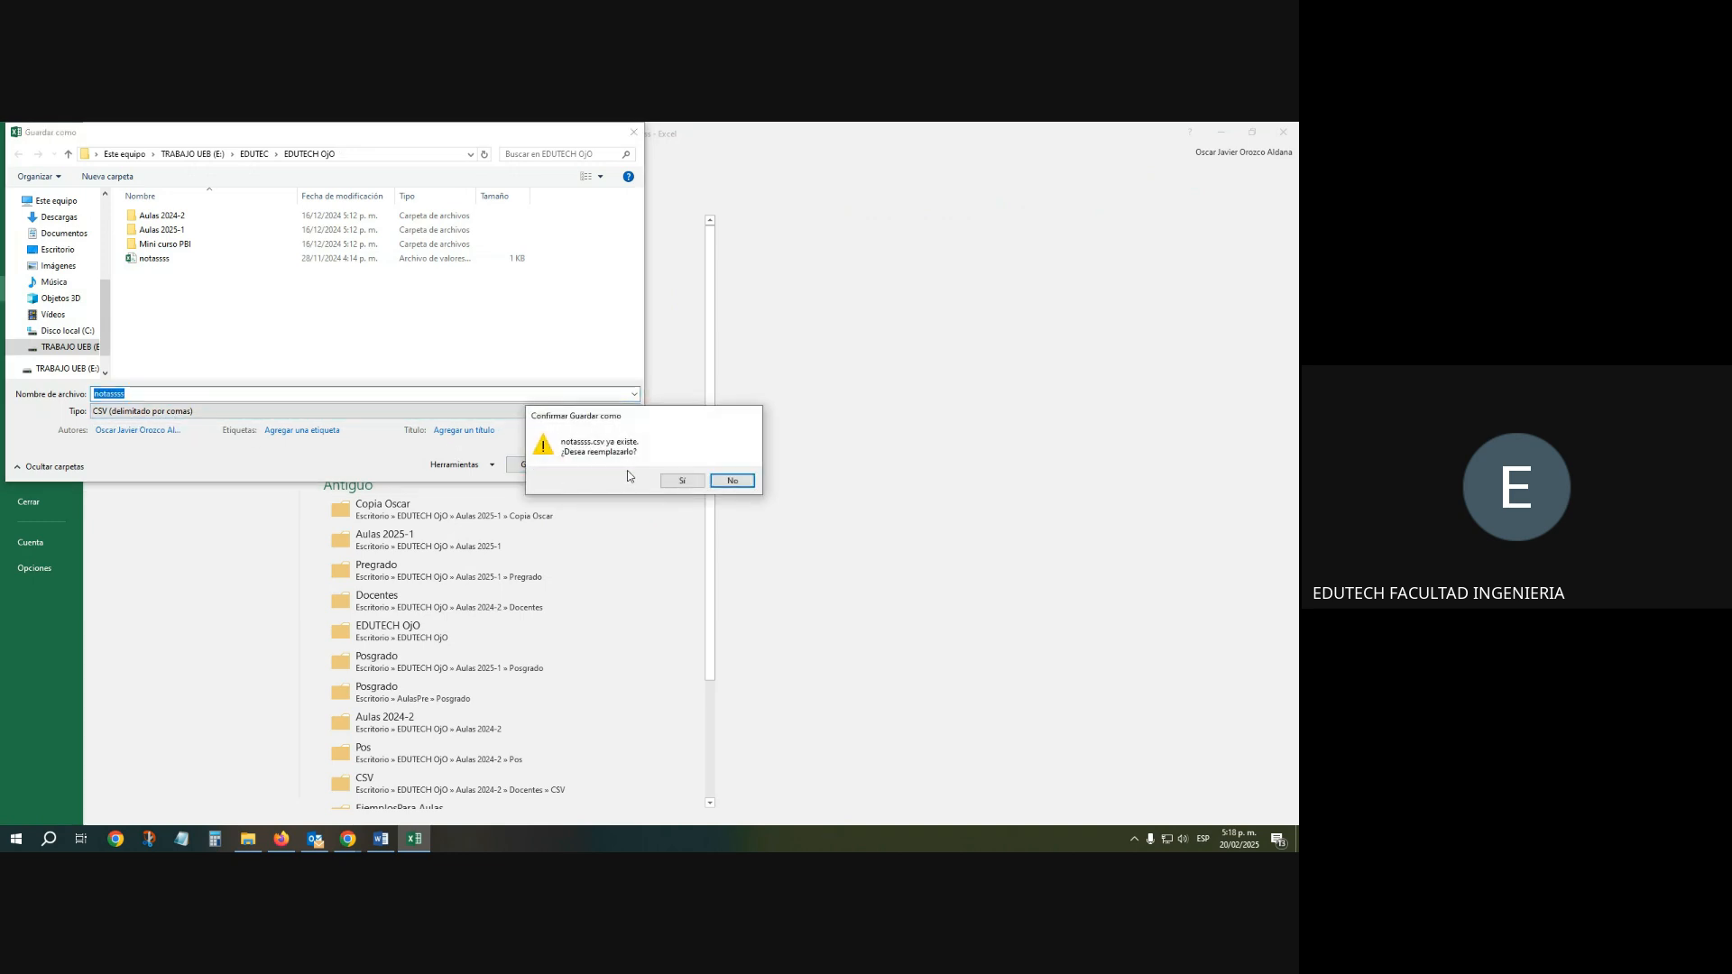
click(682, 481)
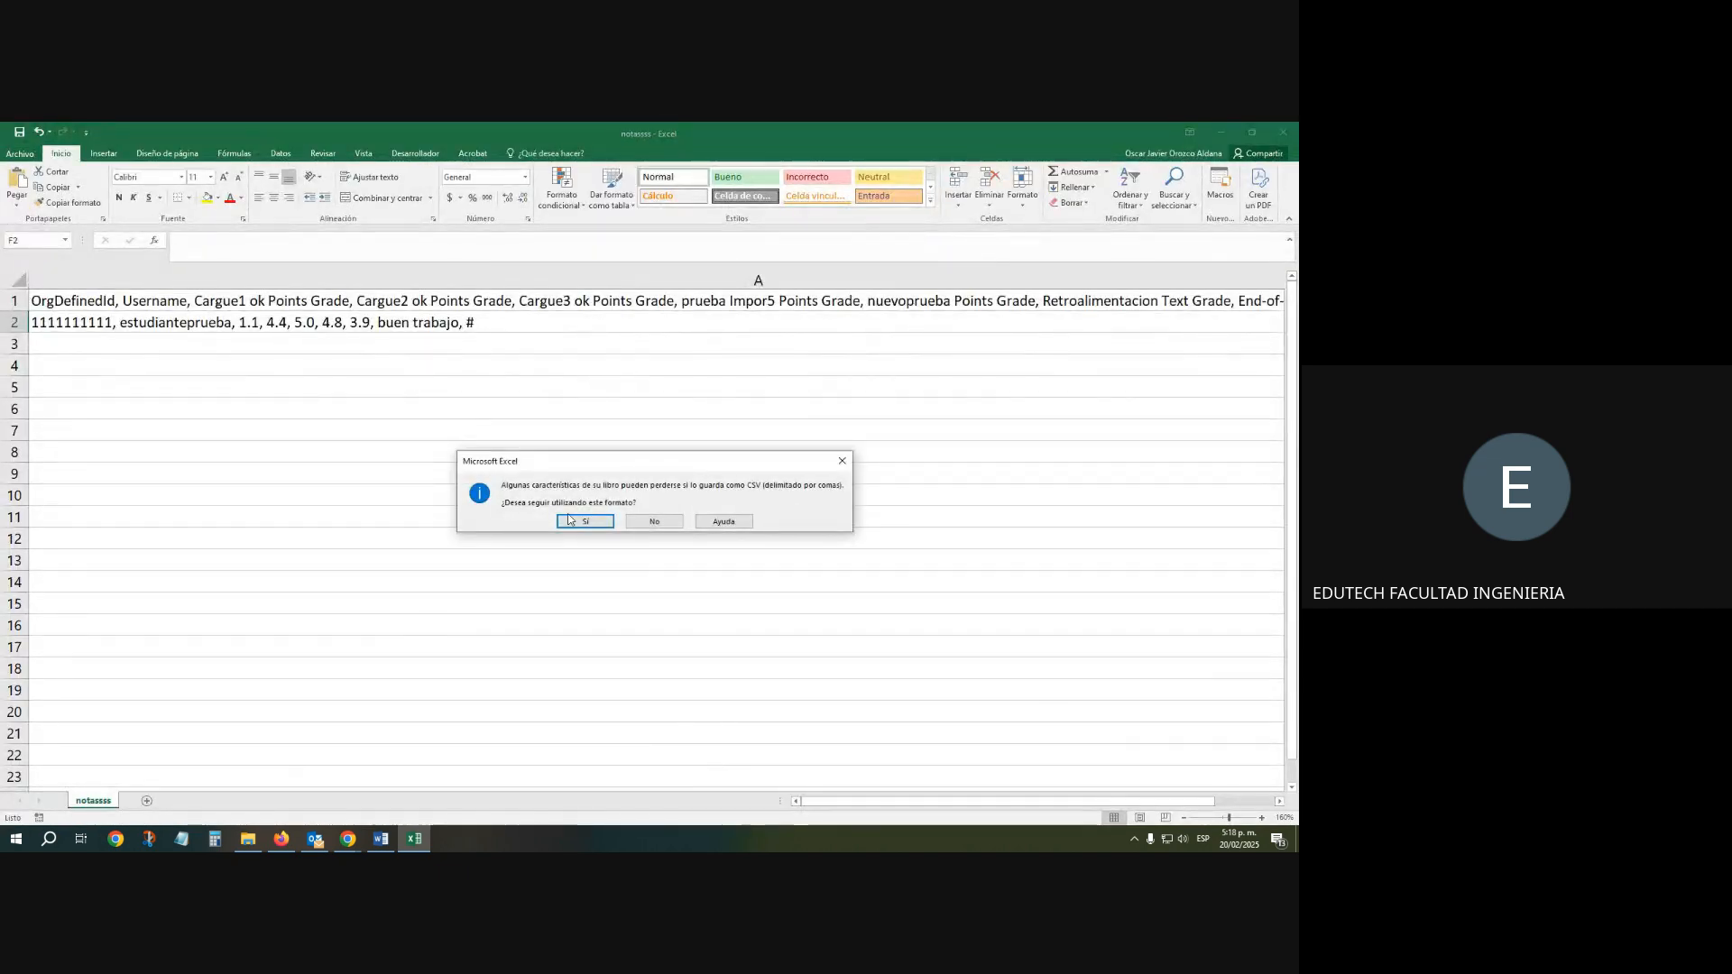
click(584, 520)
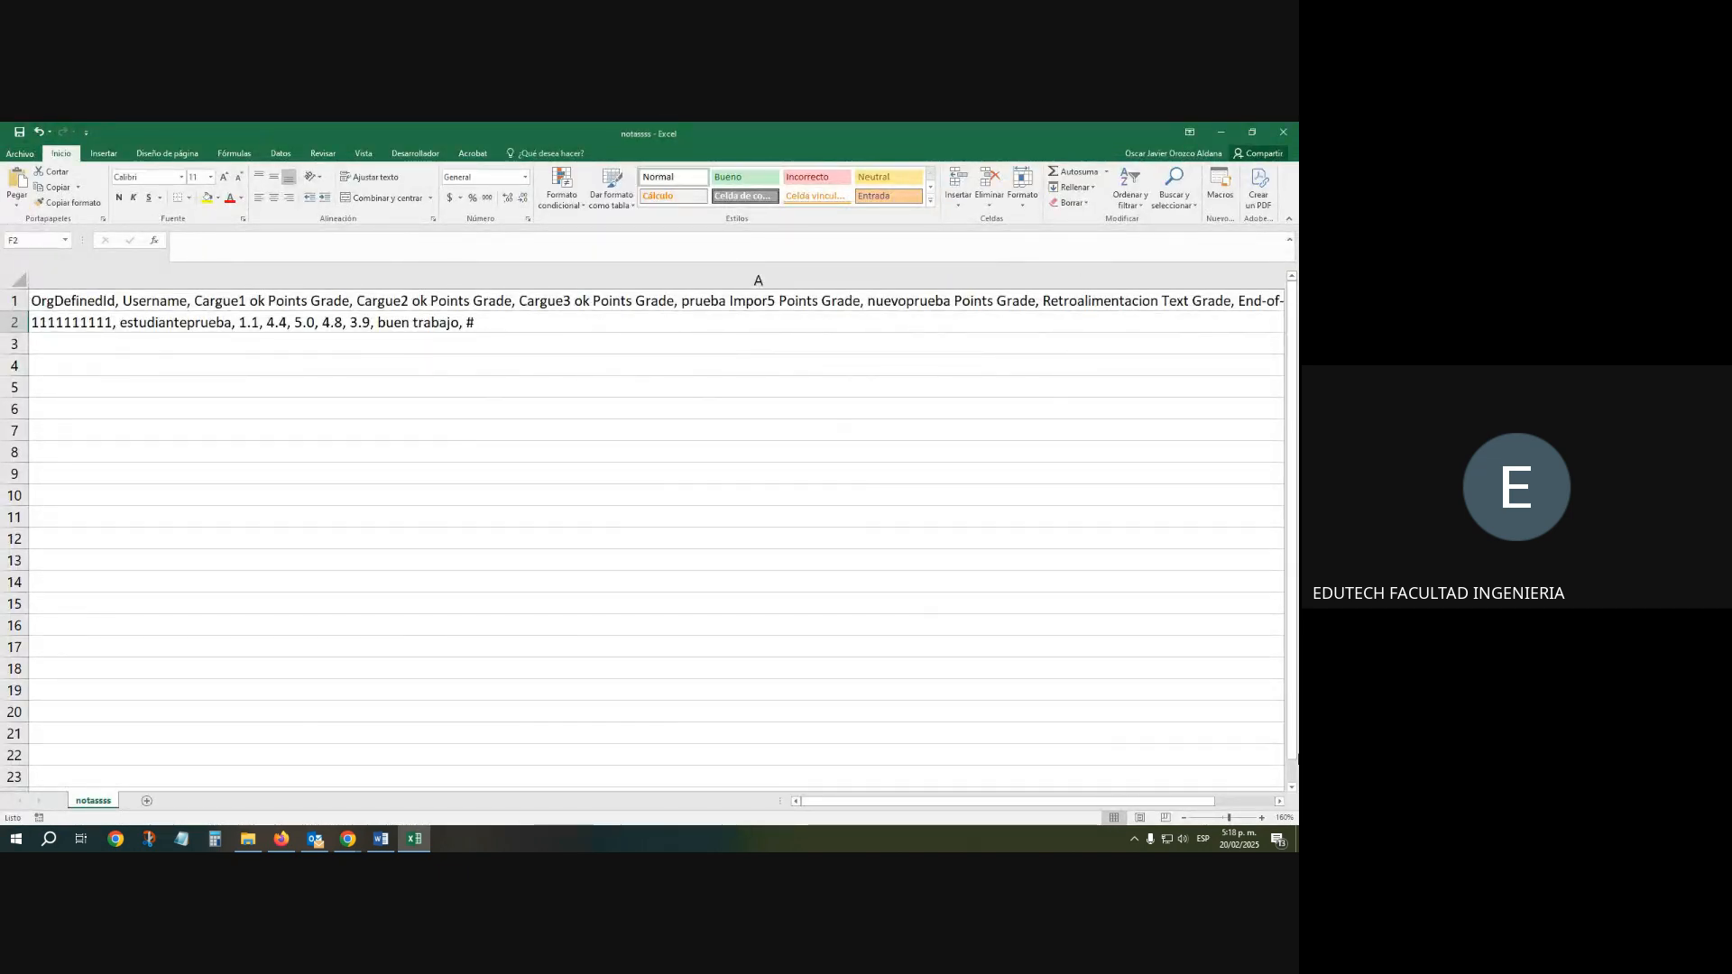
Save a CSV copy of notassss to the Escritorio folder and close the workbook without saving again
click(1292, 837)
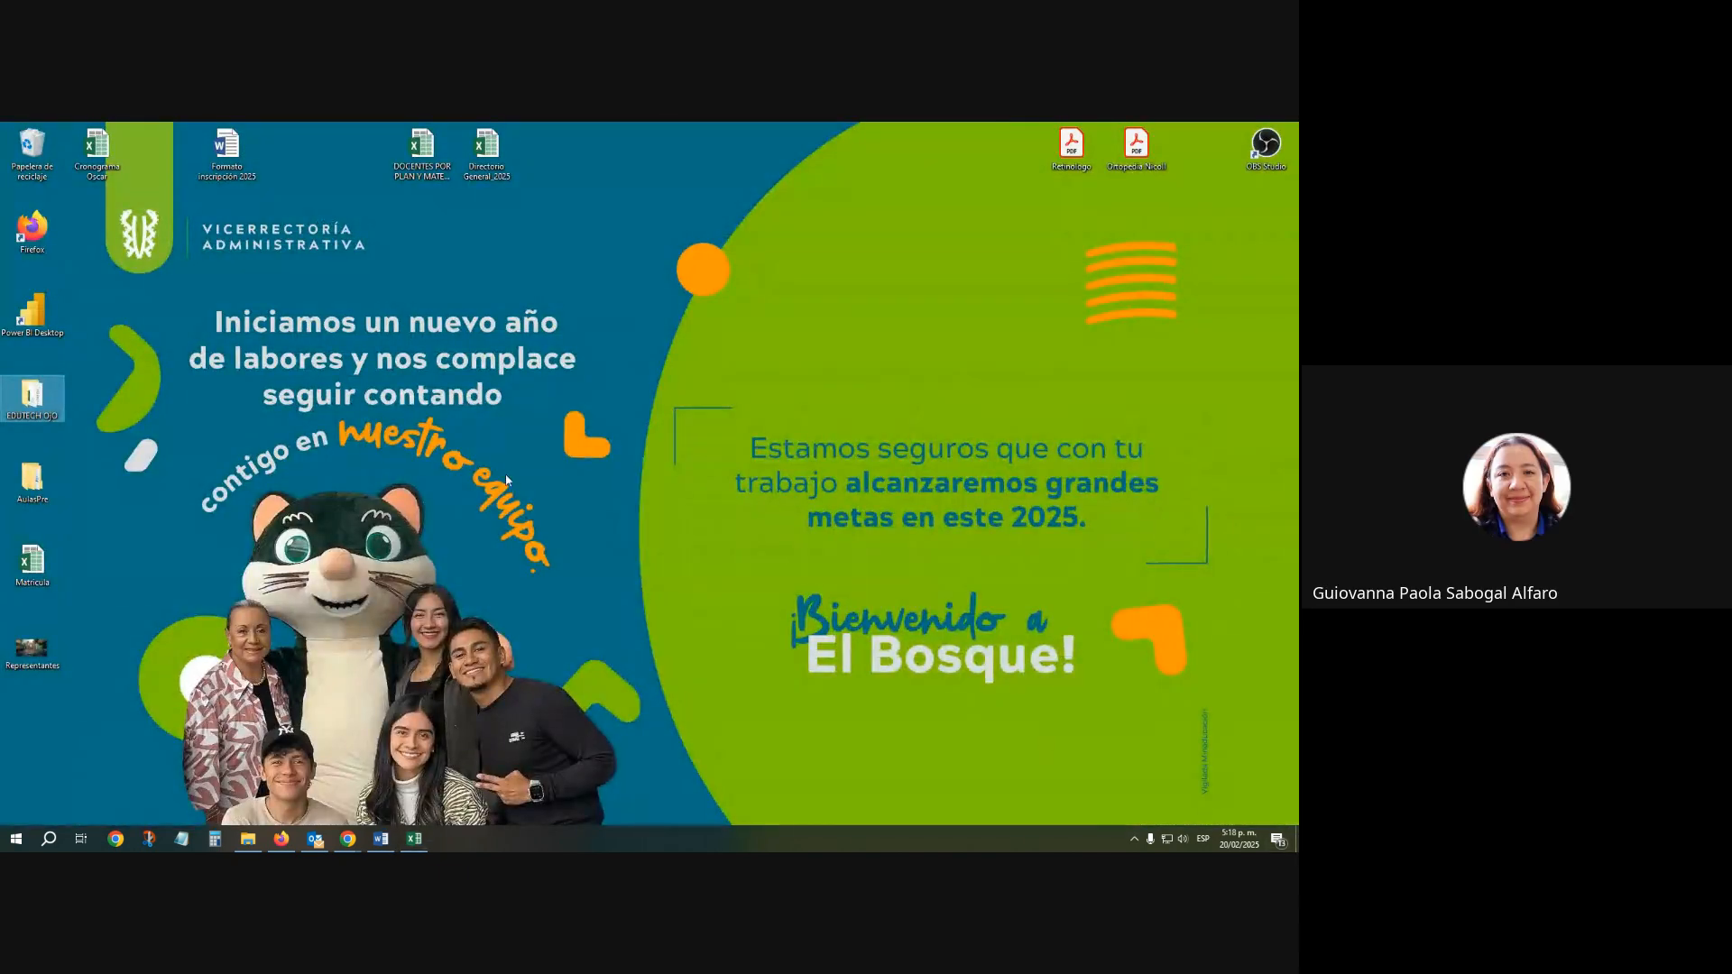
click(1291, 837)
click(21, 155)
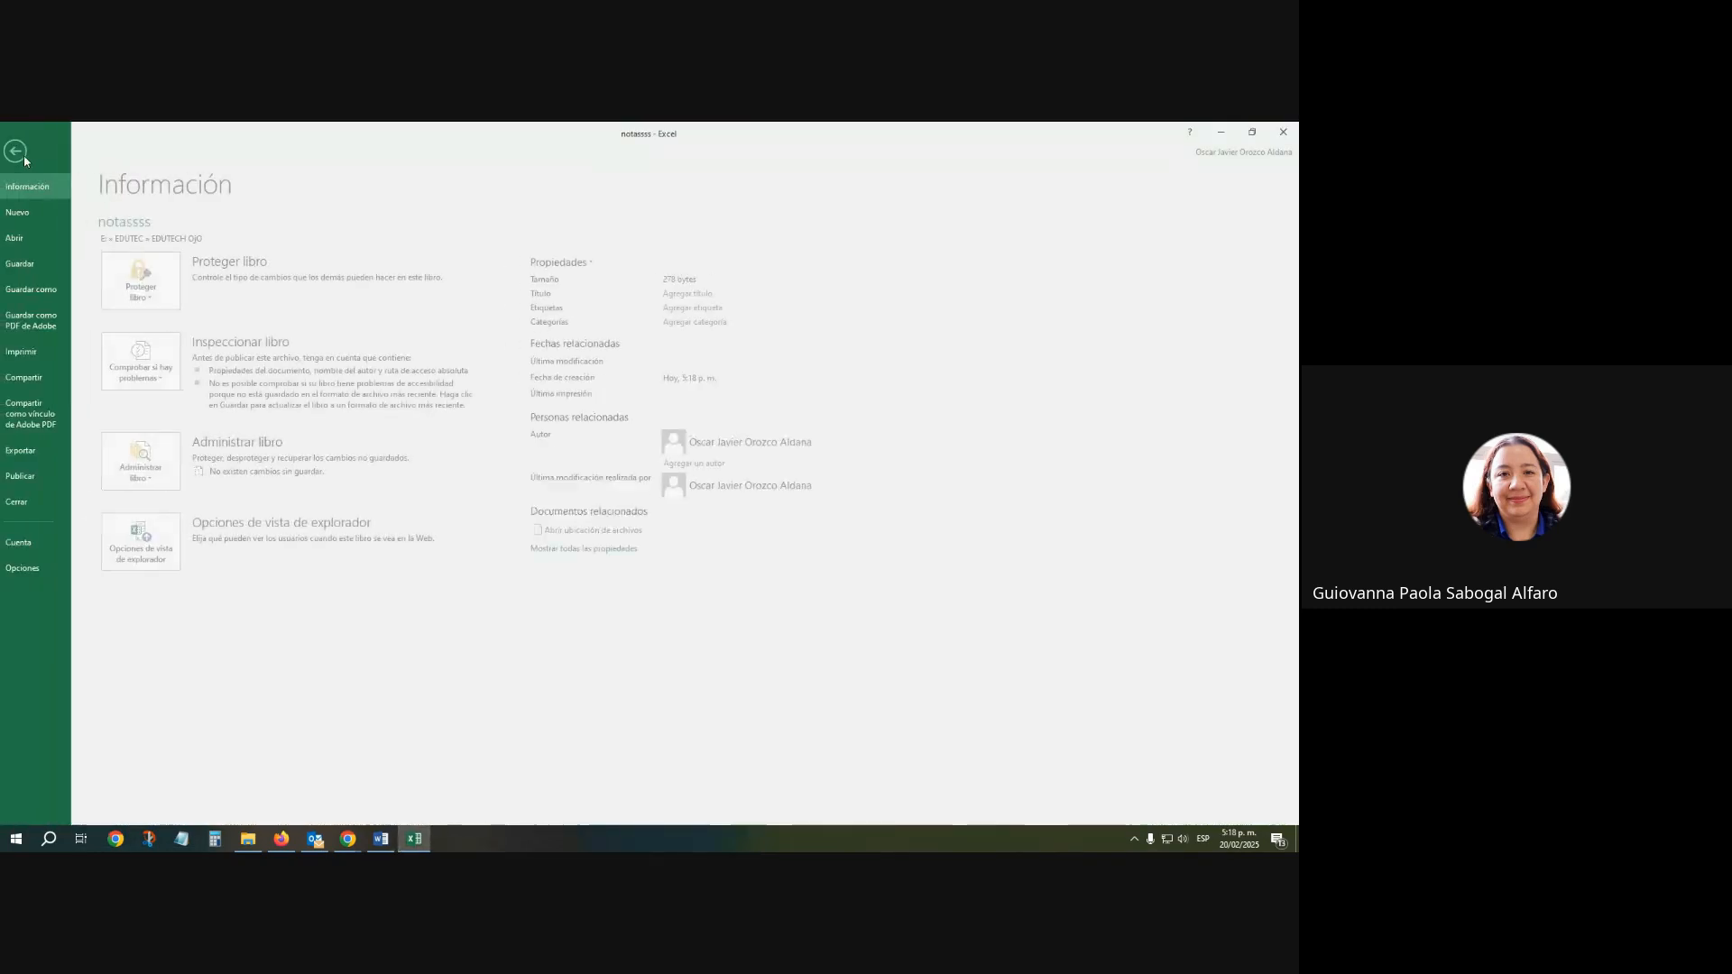
click(54, 290)
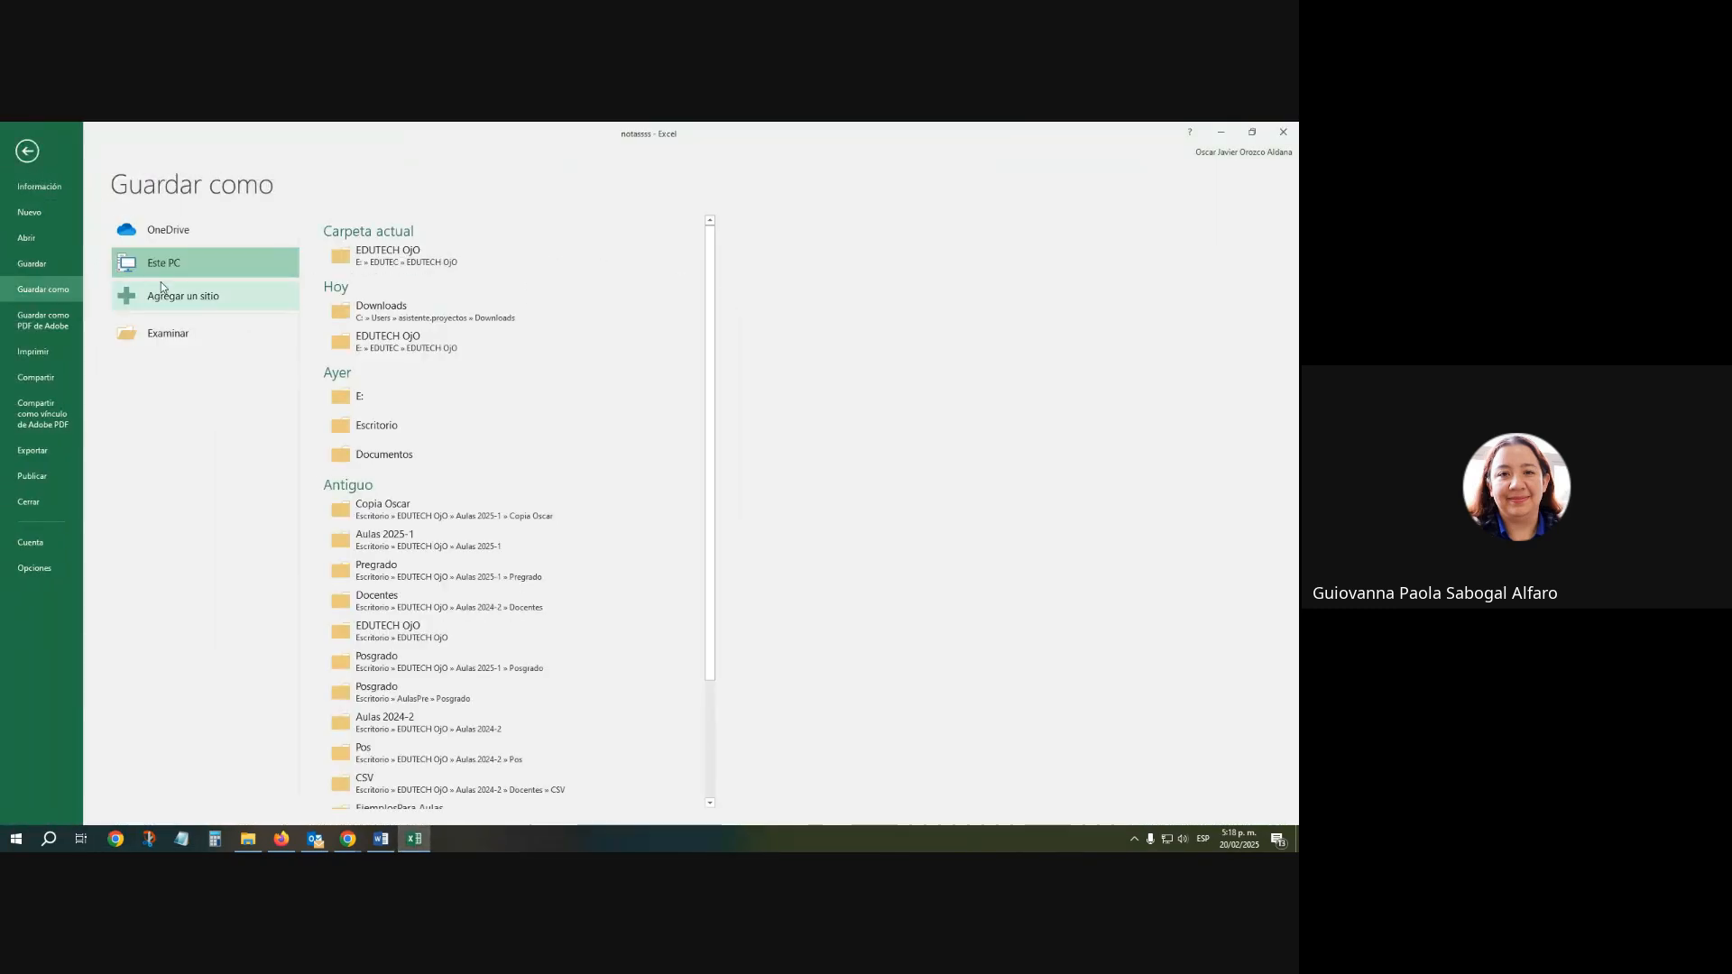
double_click(173, 261)
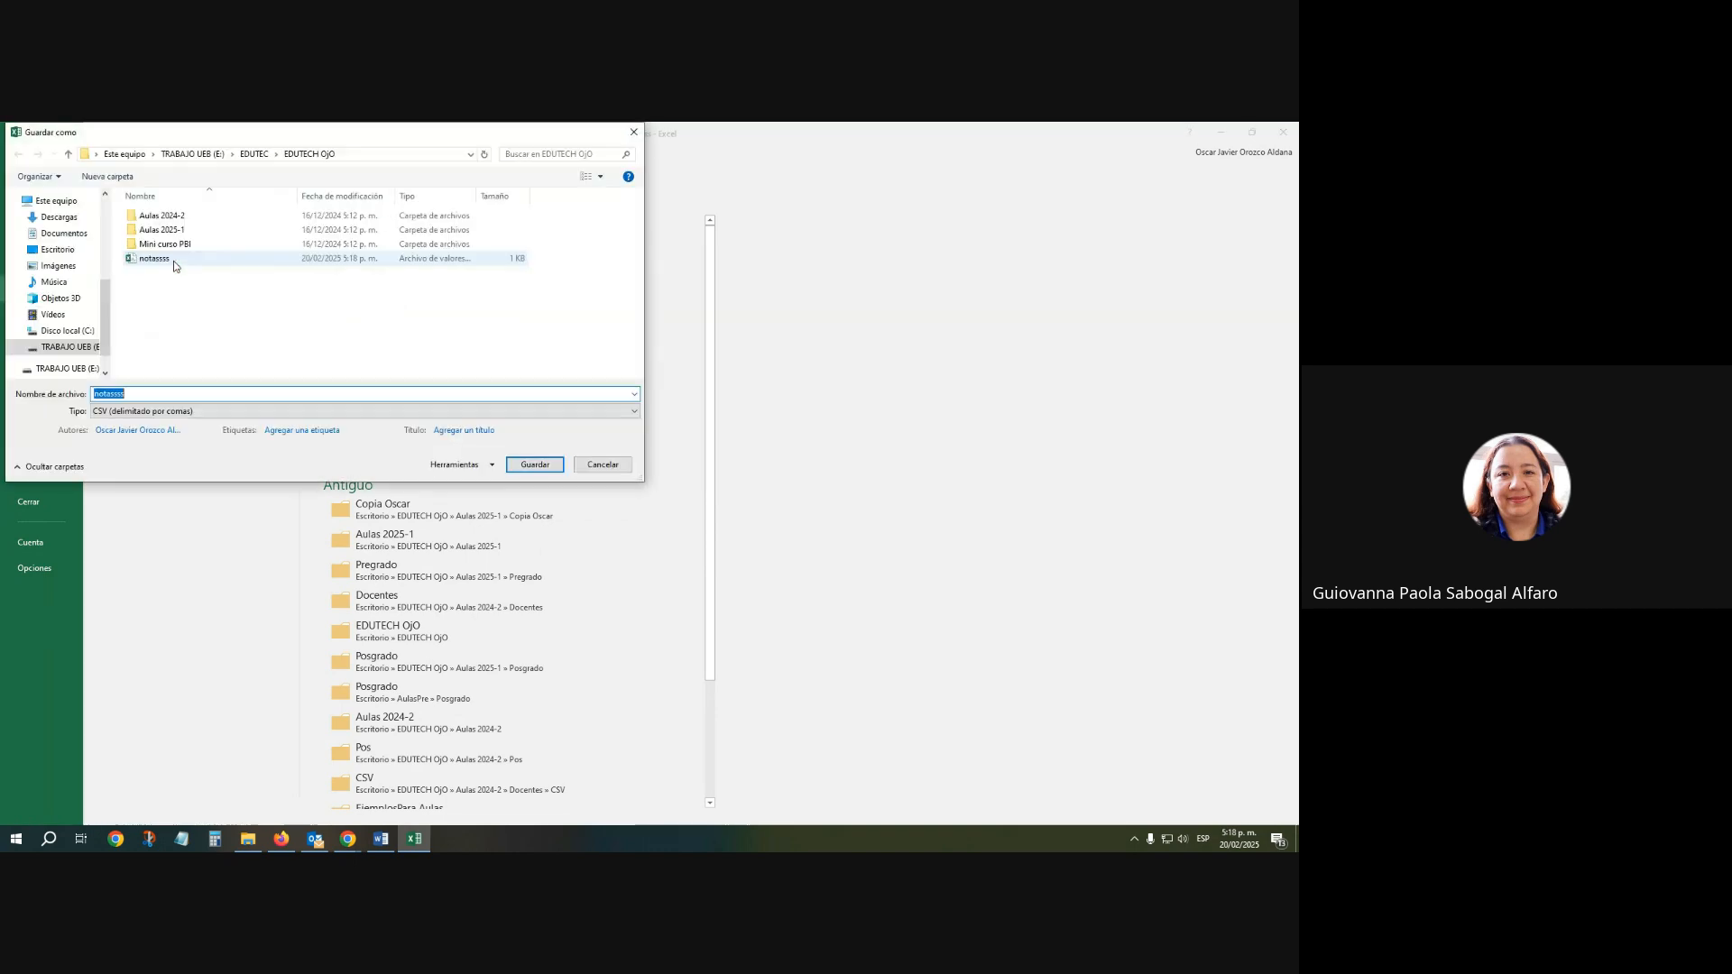
click(57, 249)
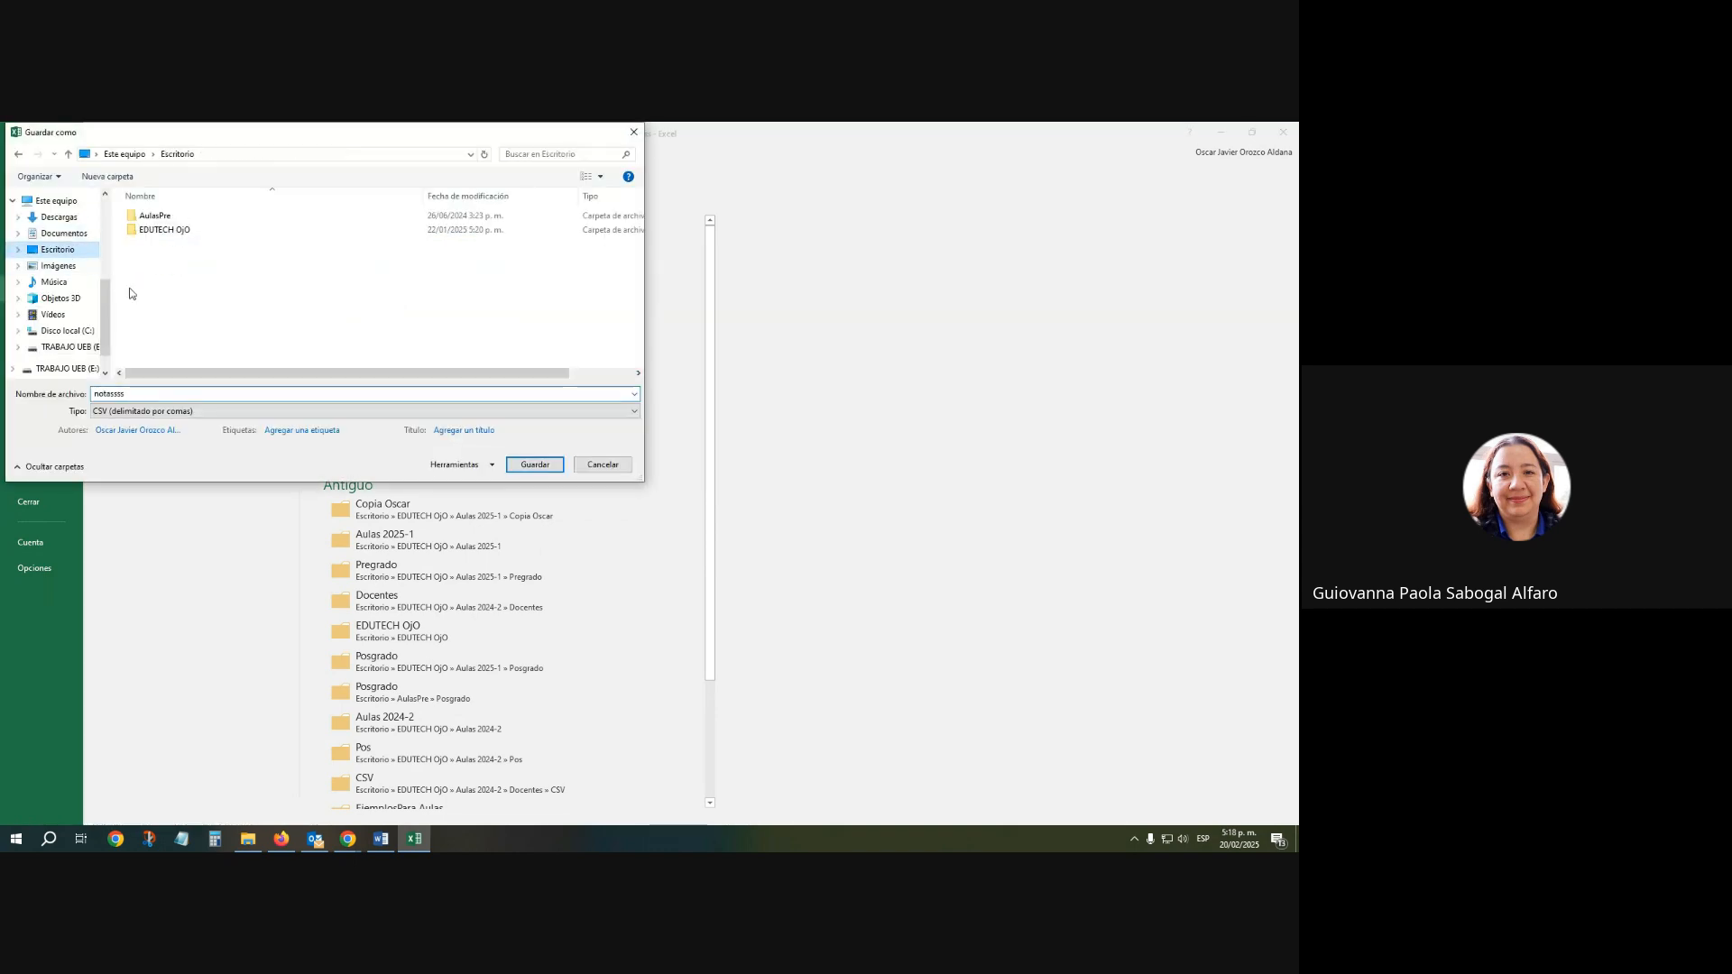
click(535, 465)
click(585, 522)
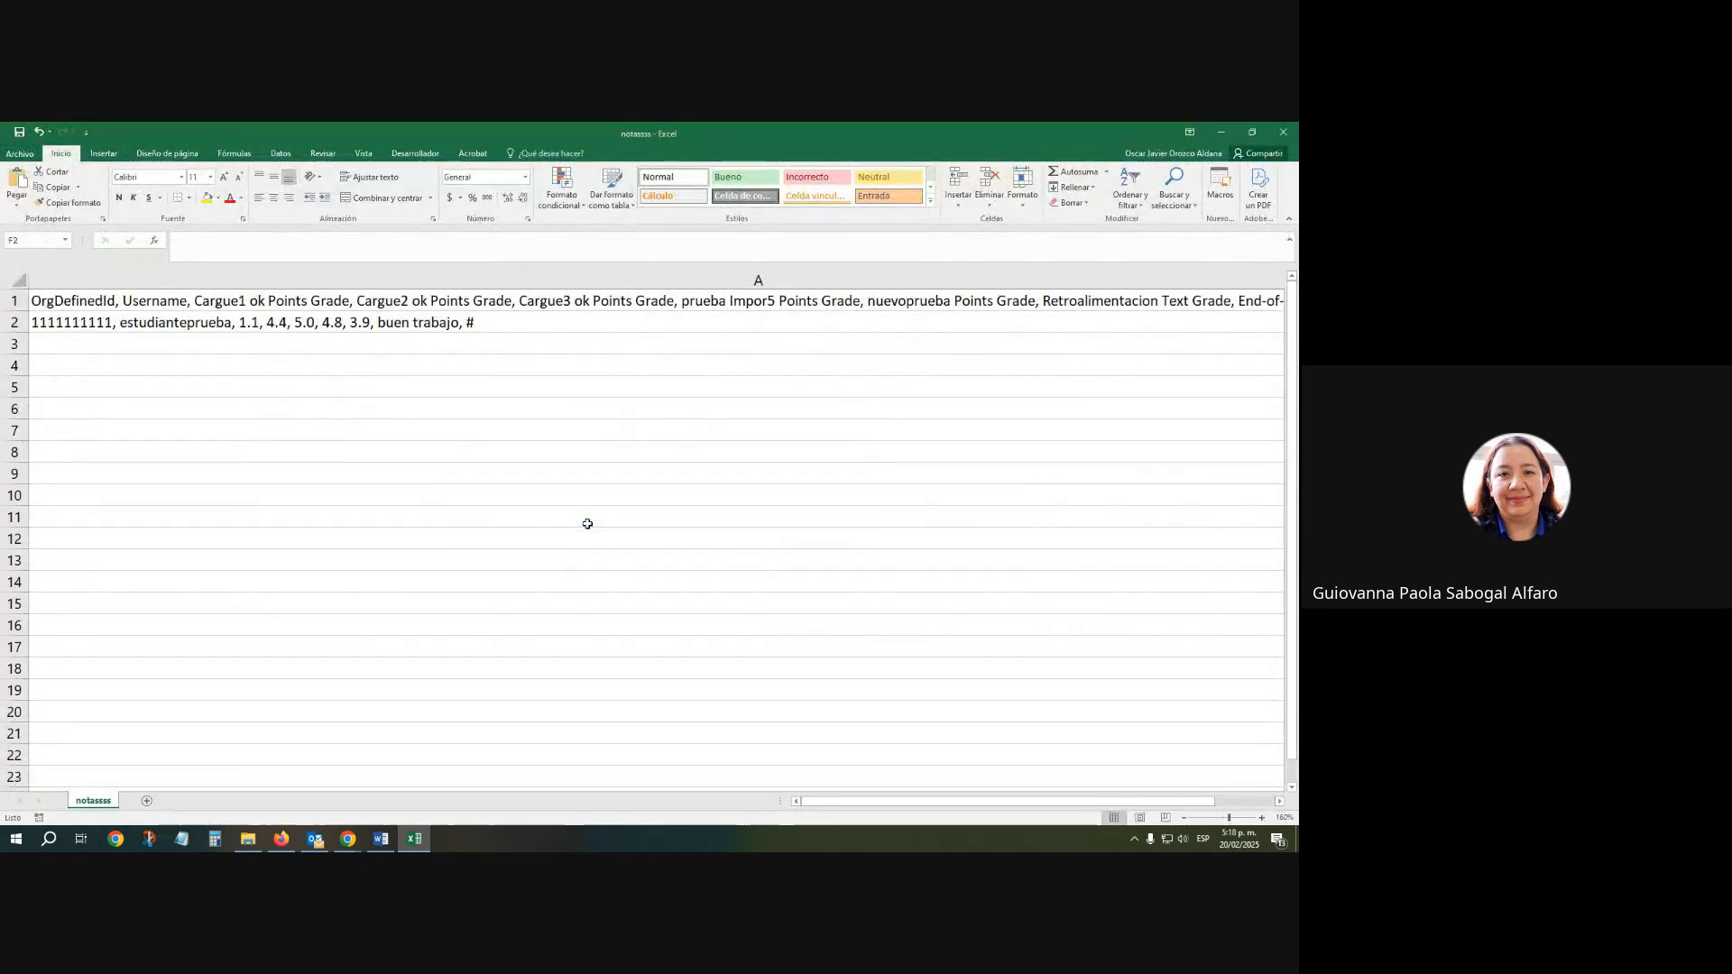
click(1281, 137)
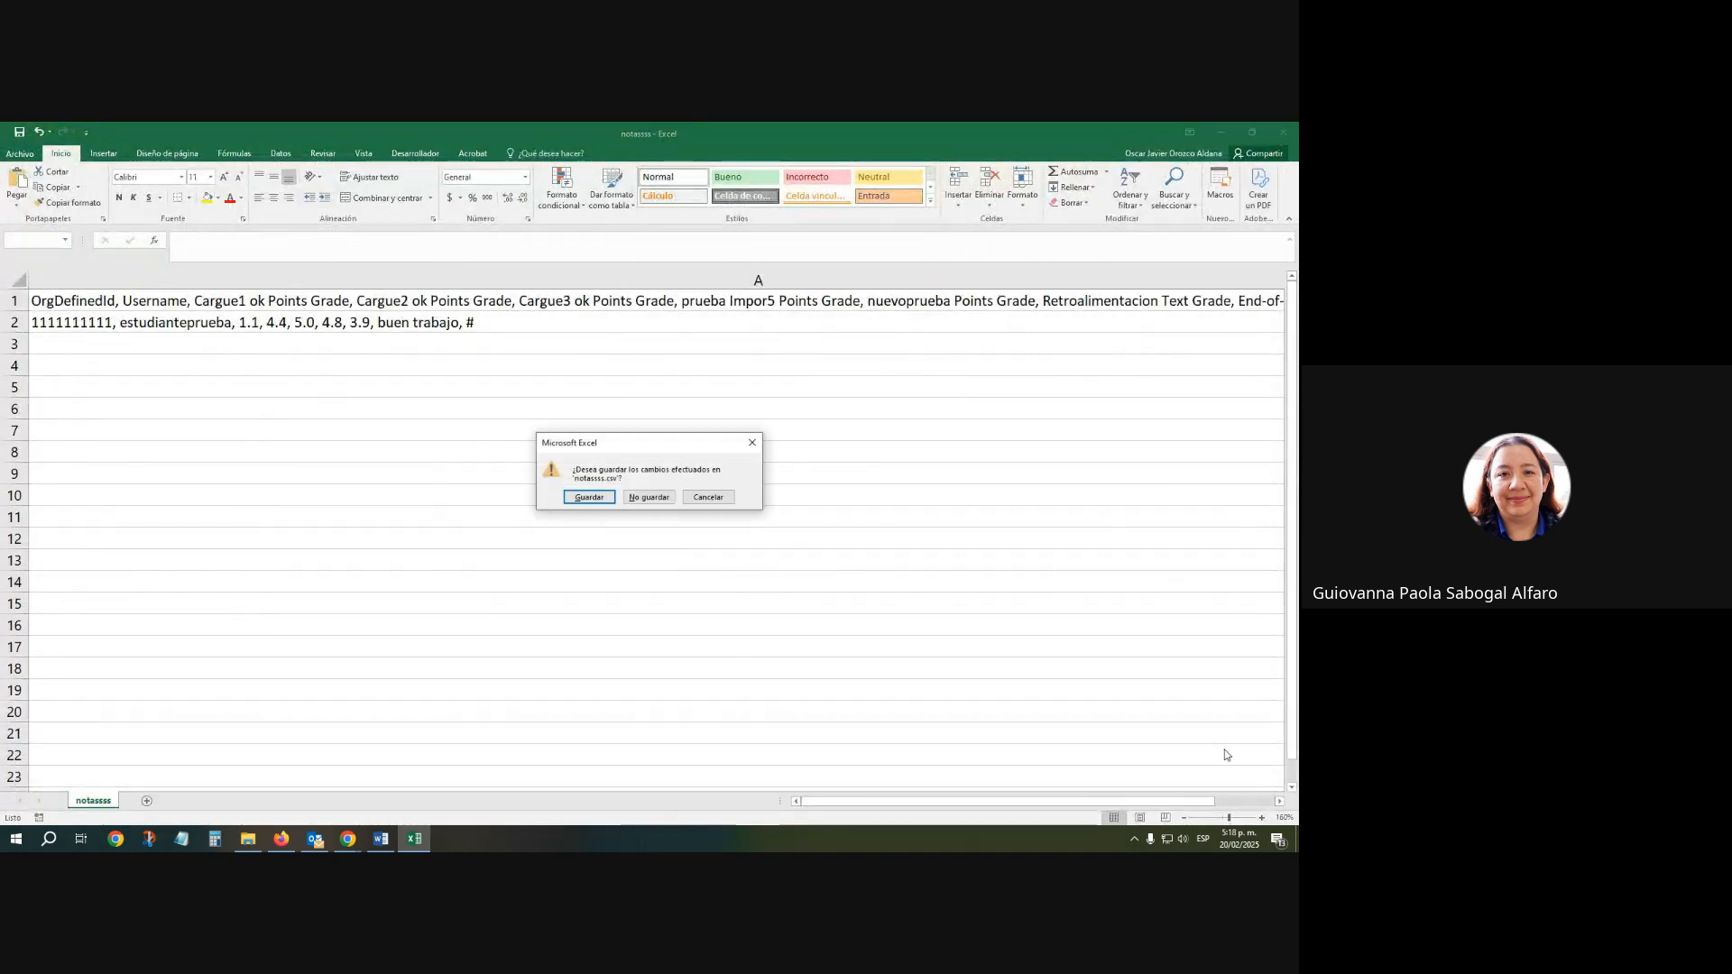
click(648, 495)
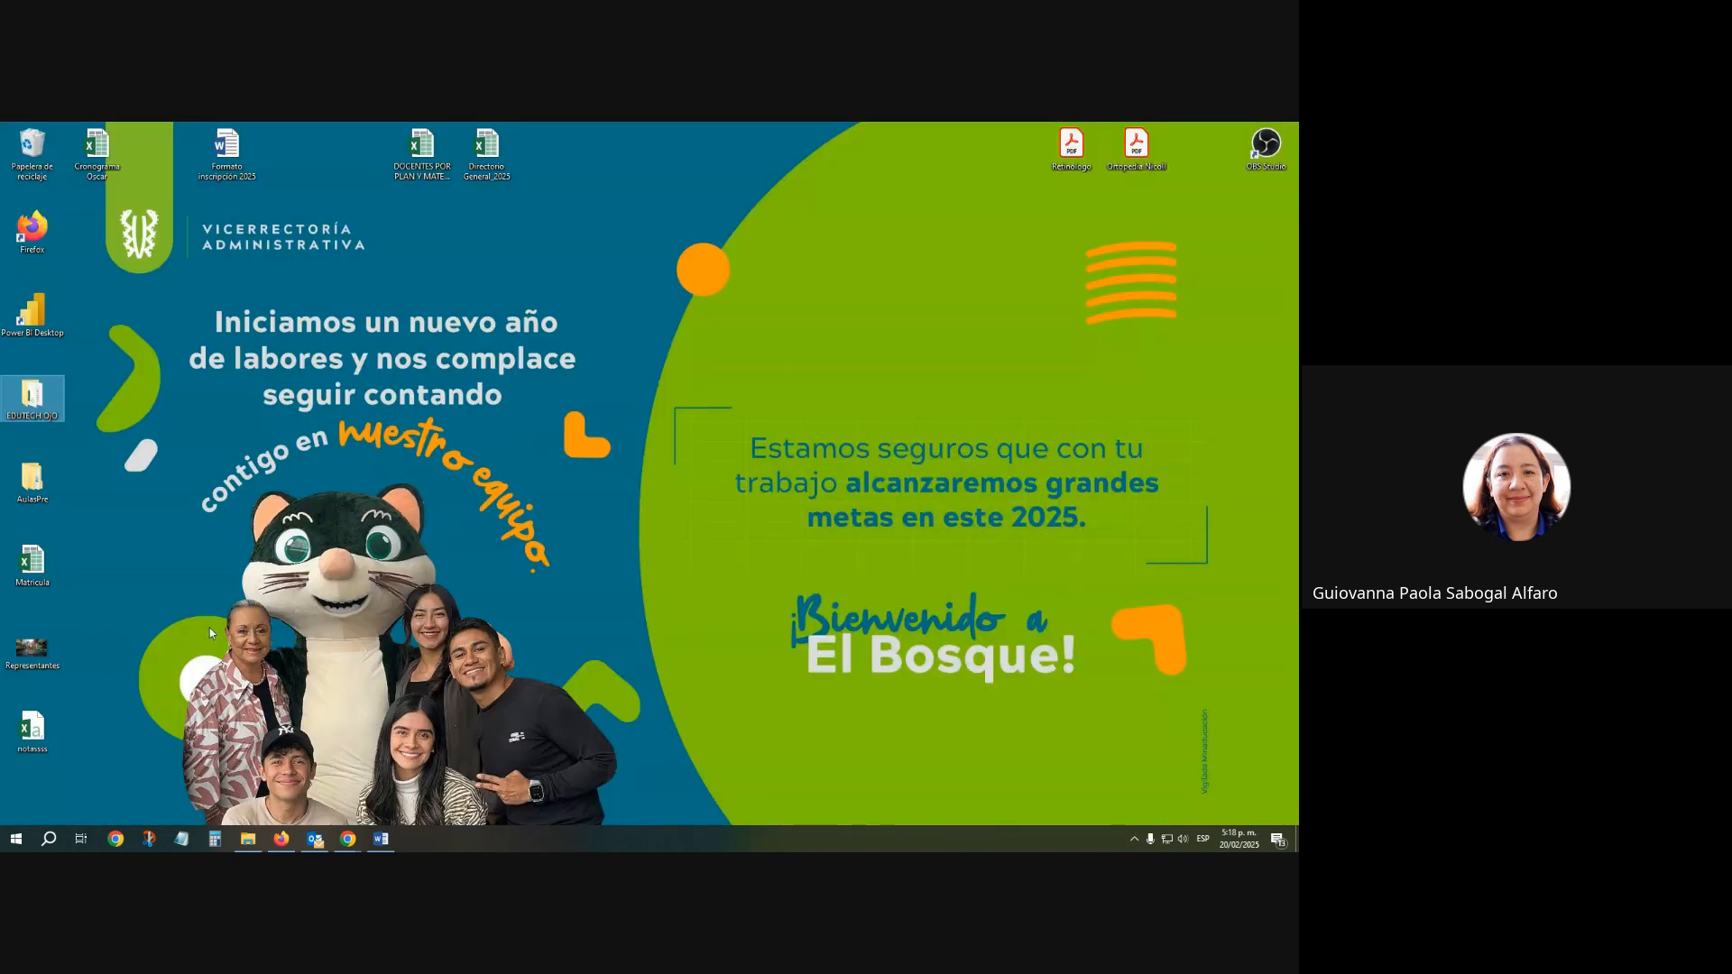
Switch to Chrome and open the grade import page from Ingresar calificaciones in the EDUTECH course
mouse_move(348, 839)
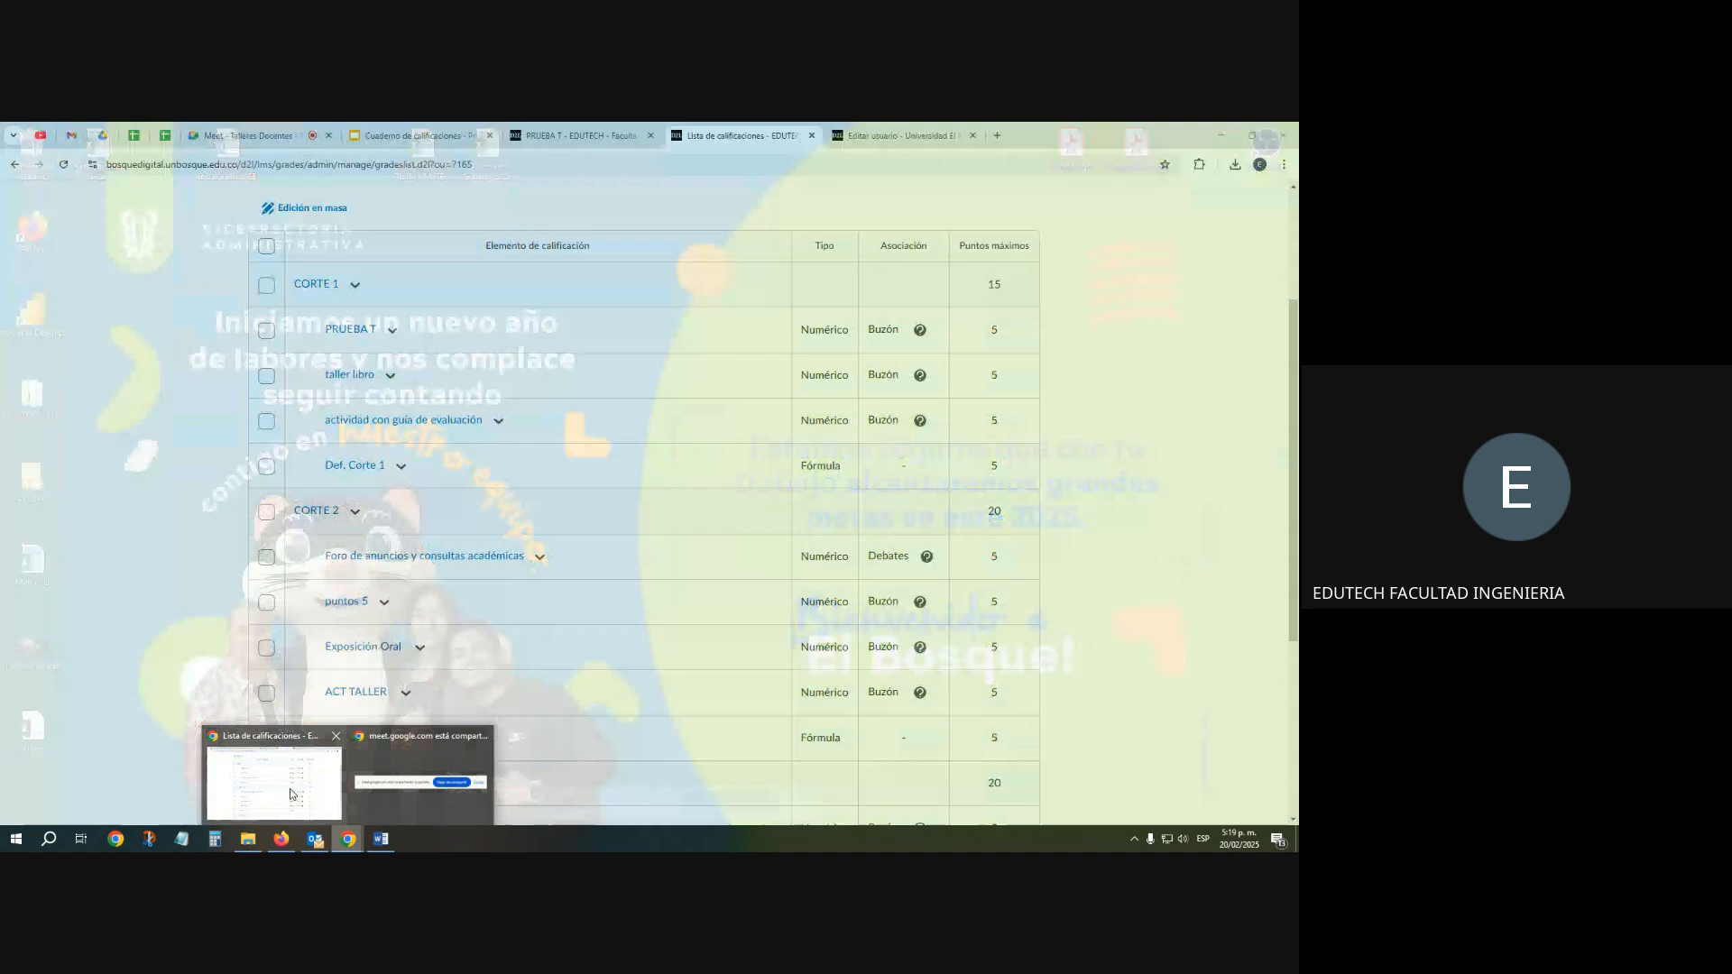
click(290, 793)
scroll(398, 457, up, 3)
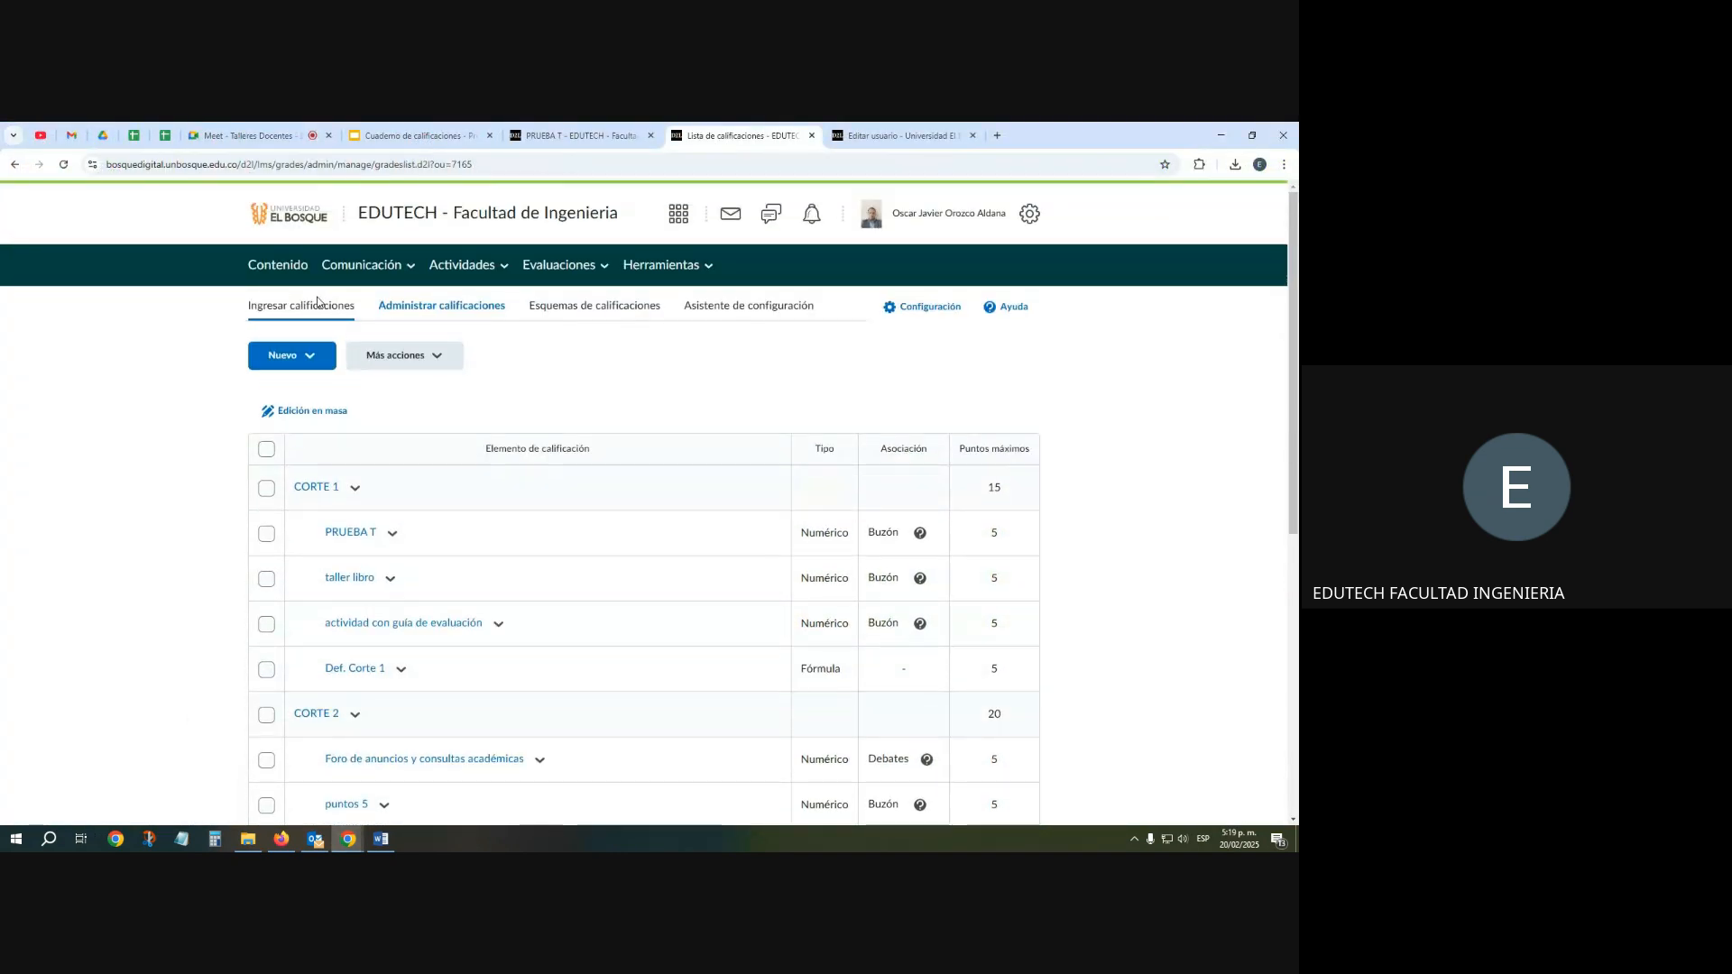
click(314, 304)
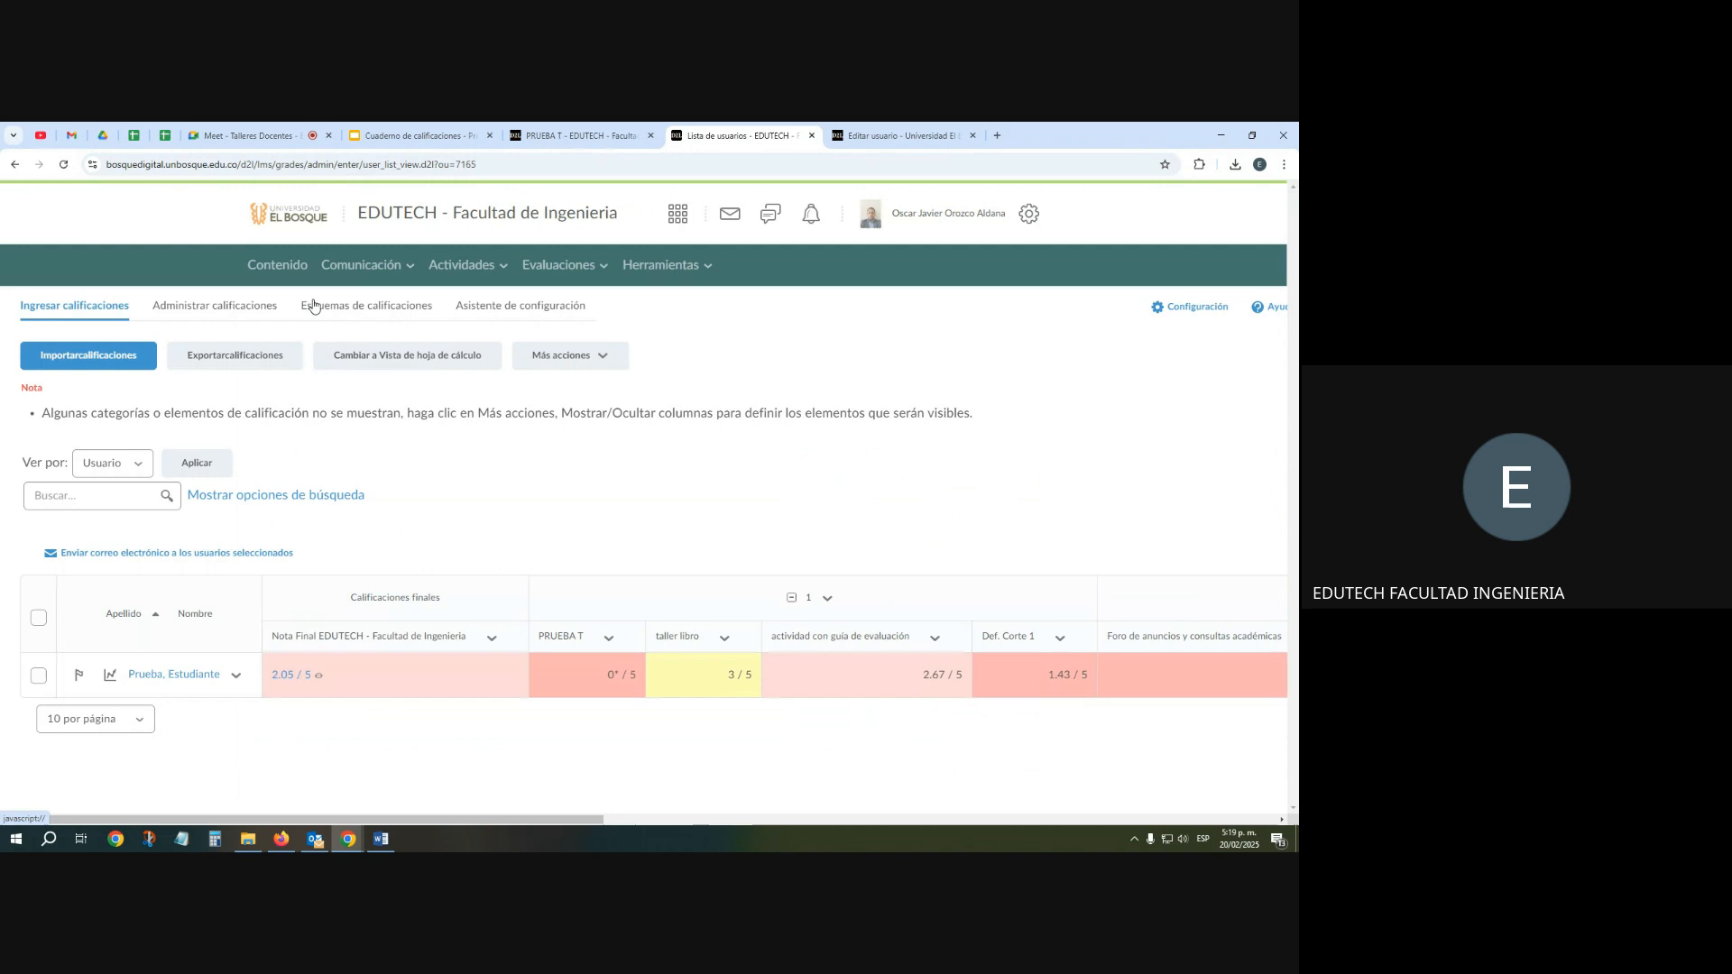
click(111, 357)
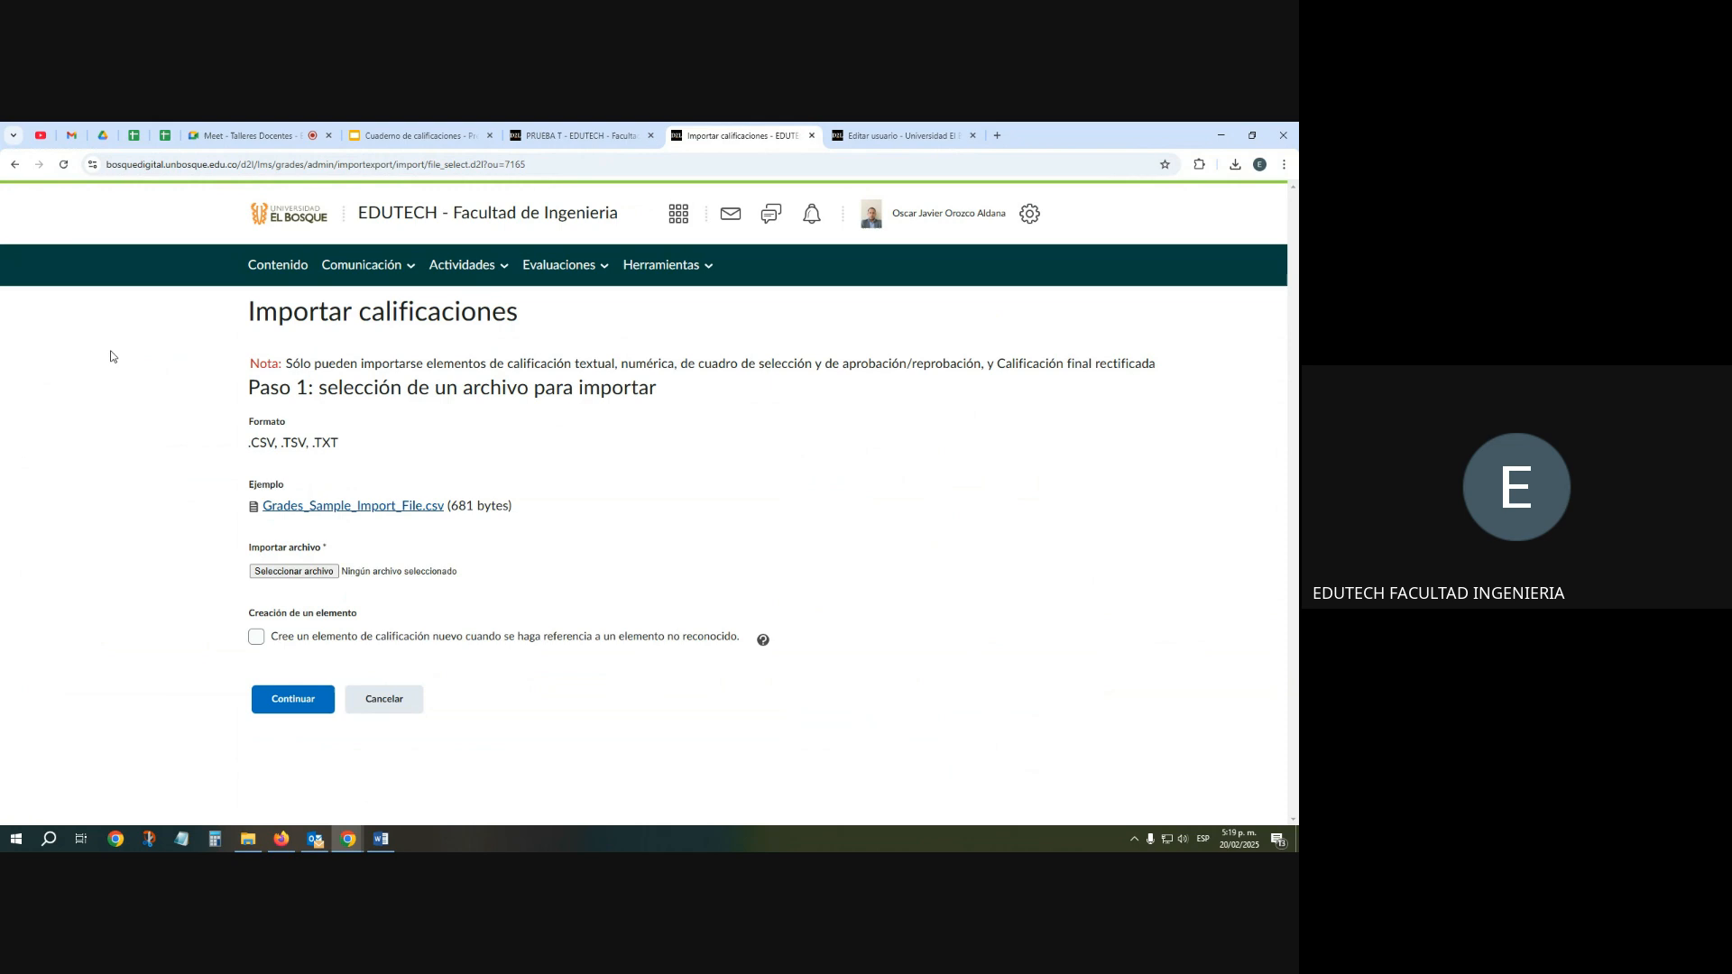
Choose notassss.csv from the Escritorio folder as the file to import
click(299, 573)
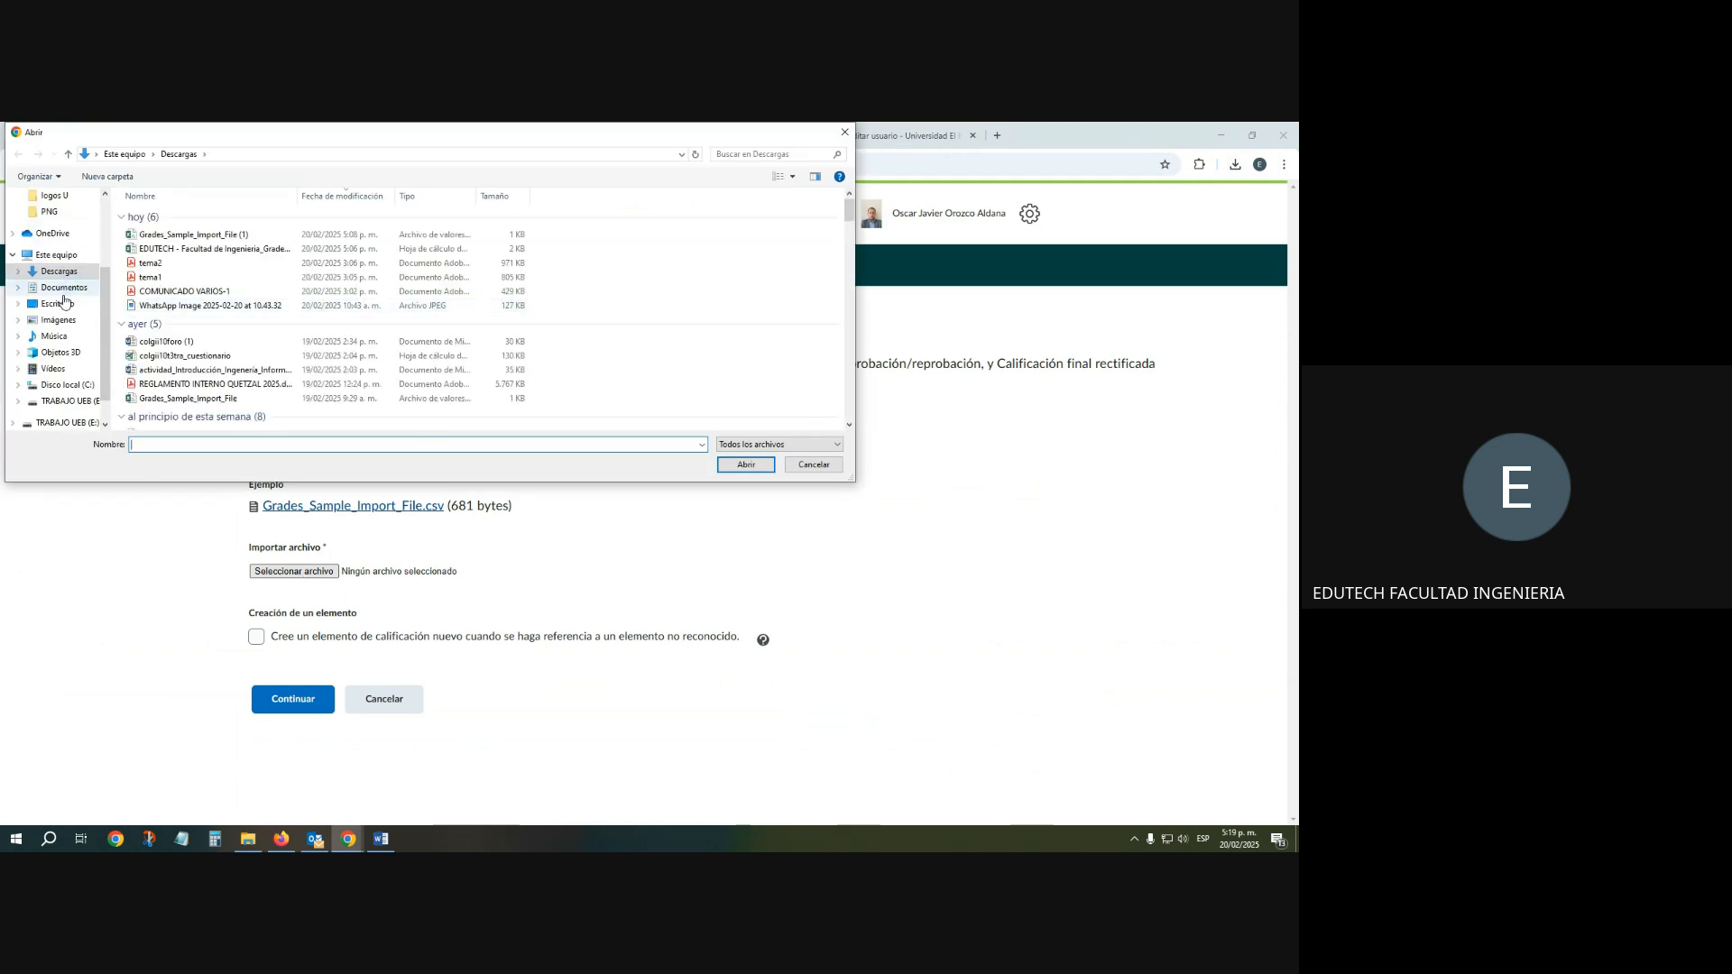
click(76, 307)
double_click(167, 317)
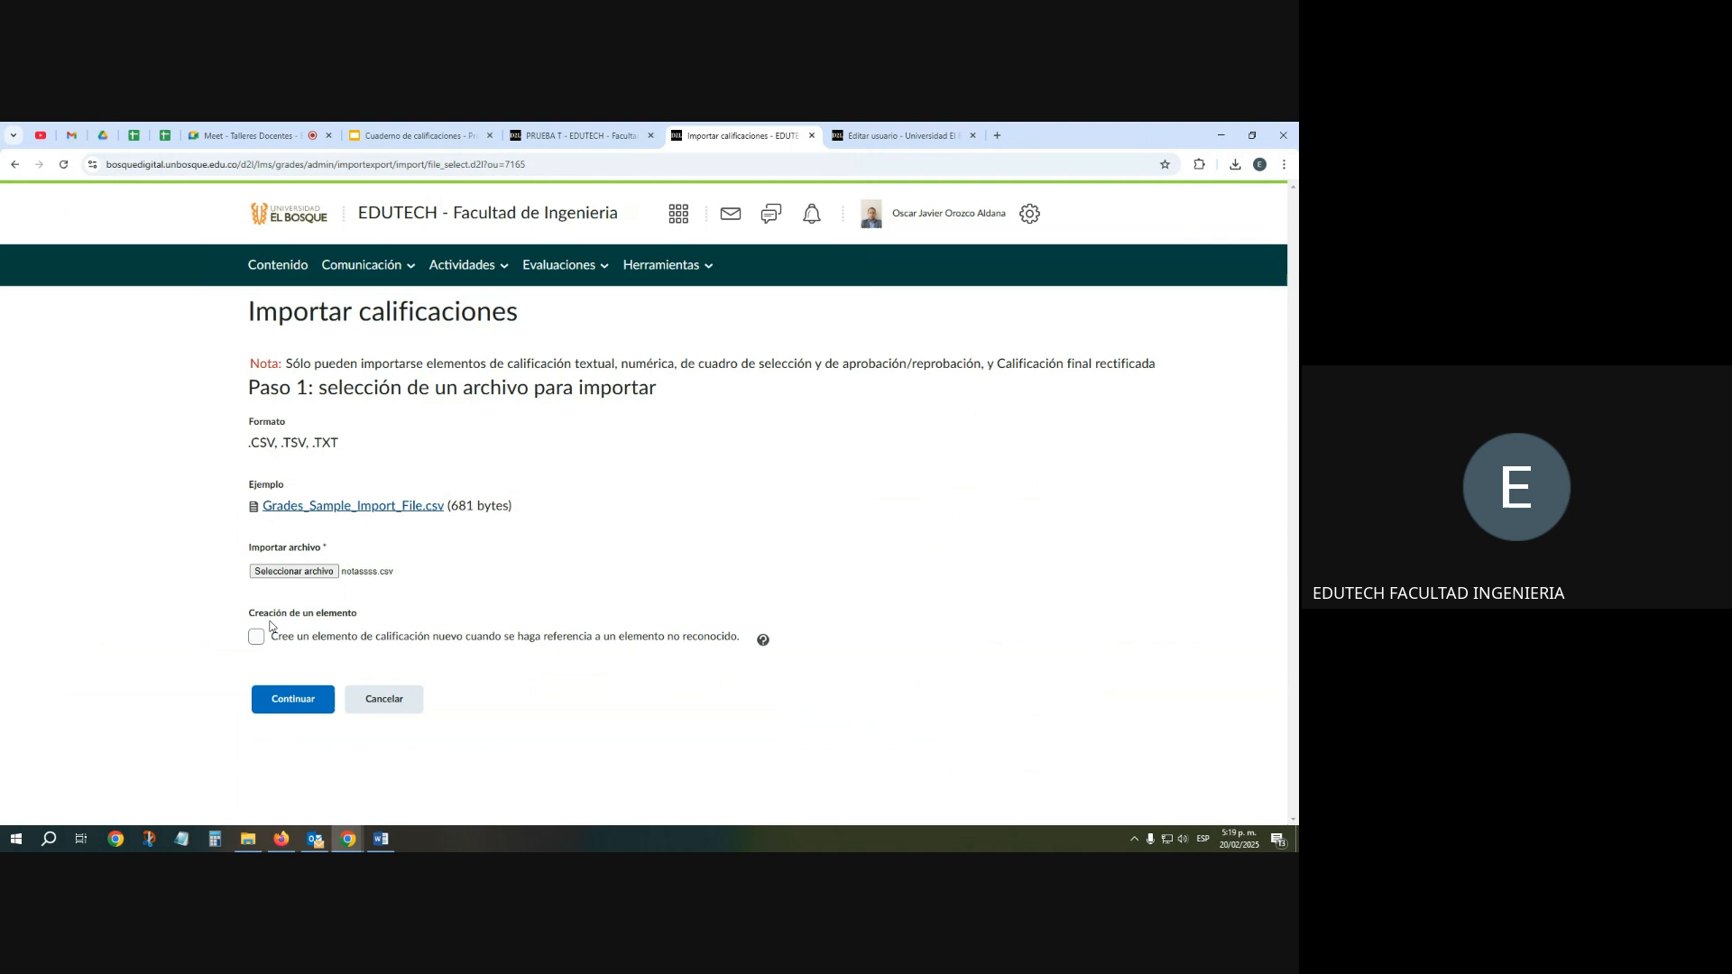
Highlight the Creación de un elemento heading, enlarge the page to 125%, and enable creating new grade items for unrecognized references
drag(250, 612, 374, 615)
key(ctrl+plus)
key(ctrl+plus)
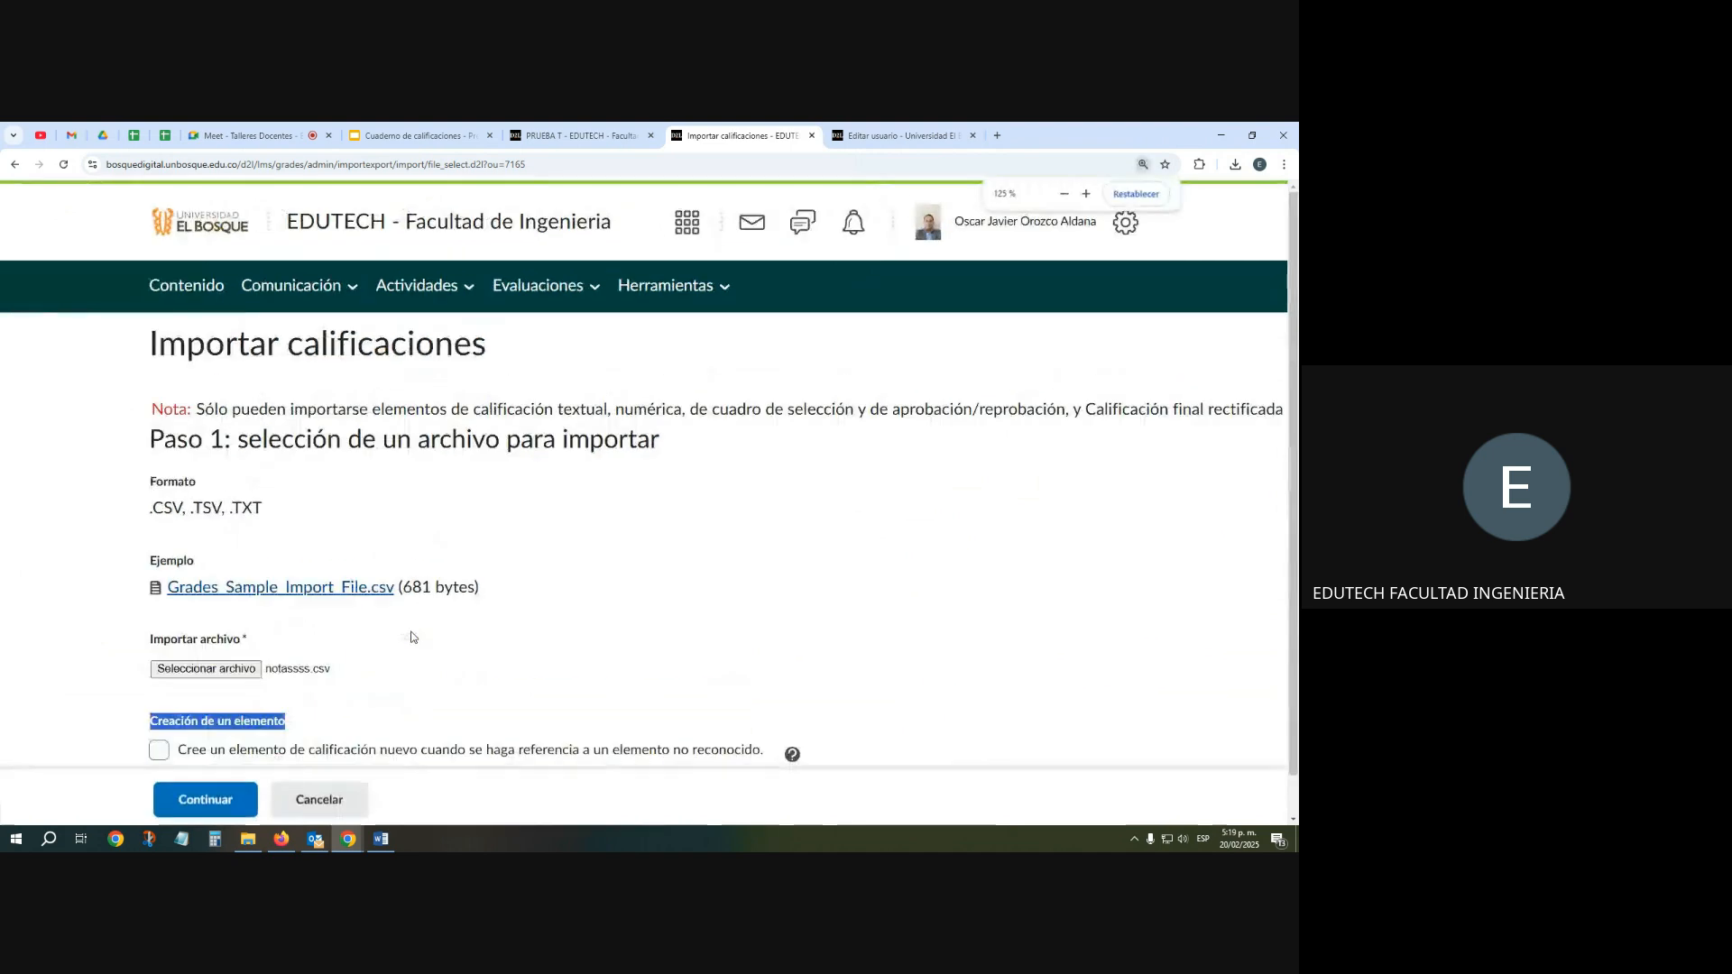
scroll(403, 681, down, 1)
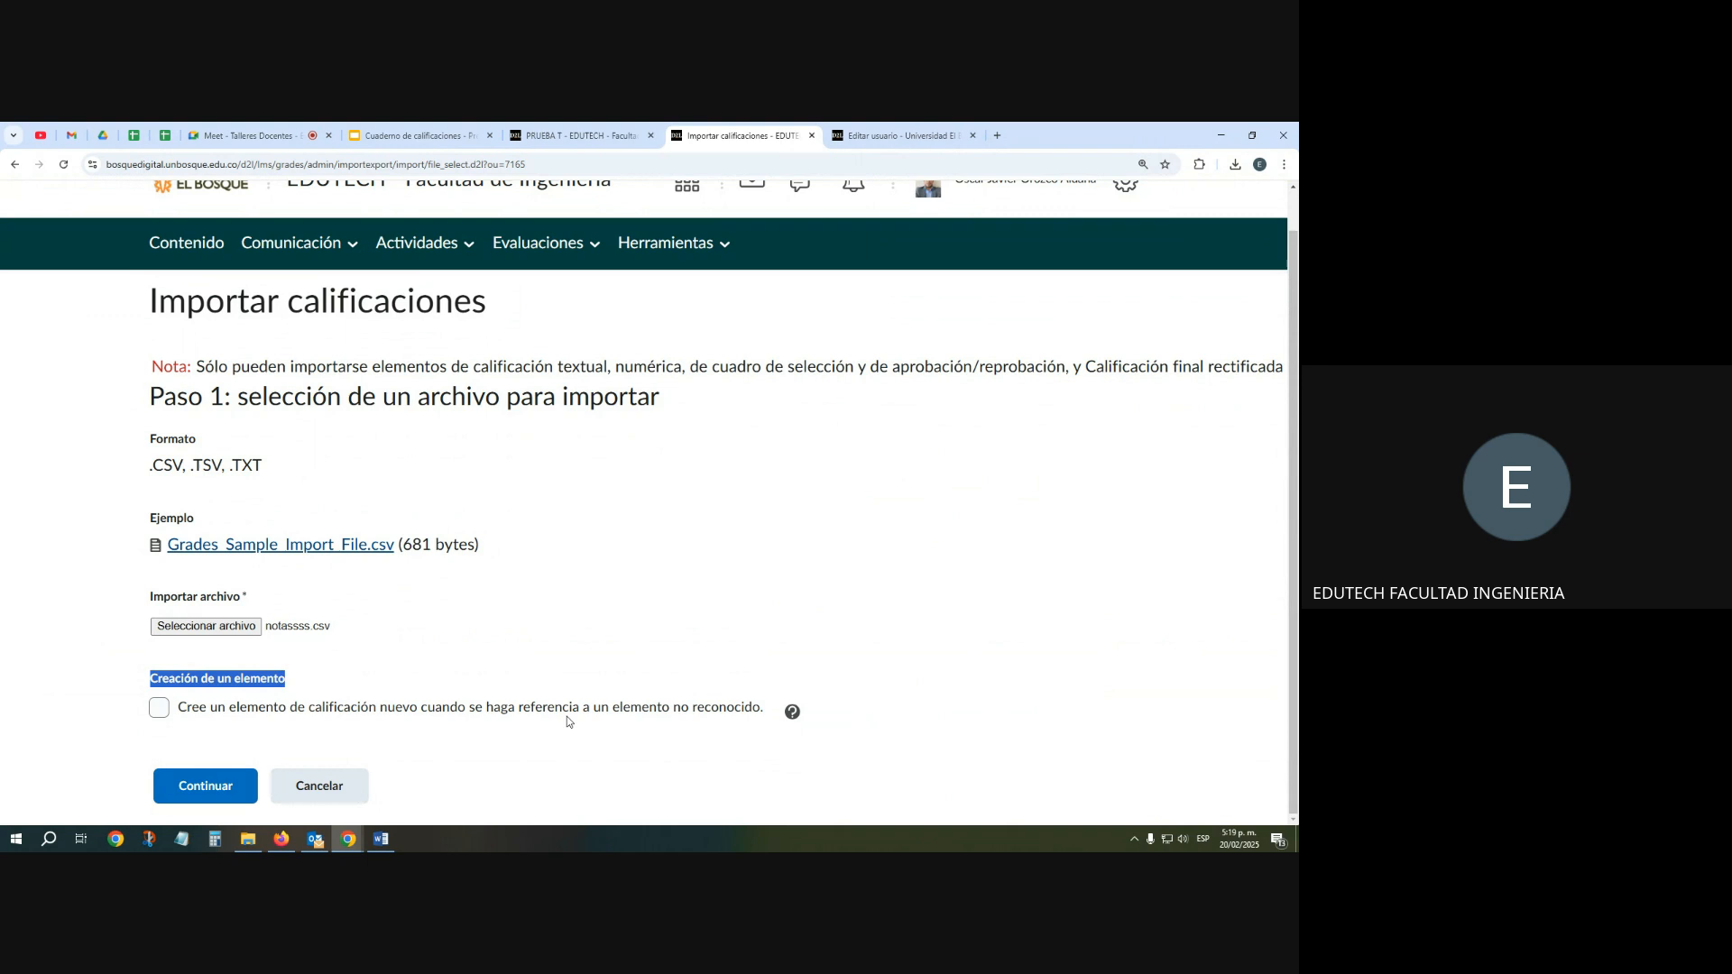
click(159, 708)
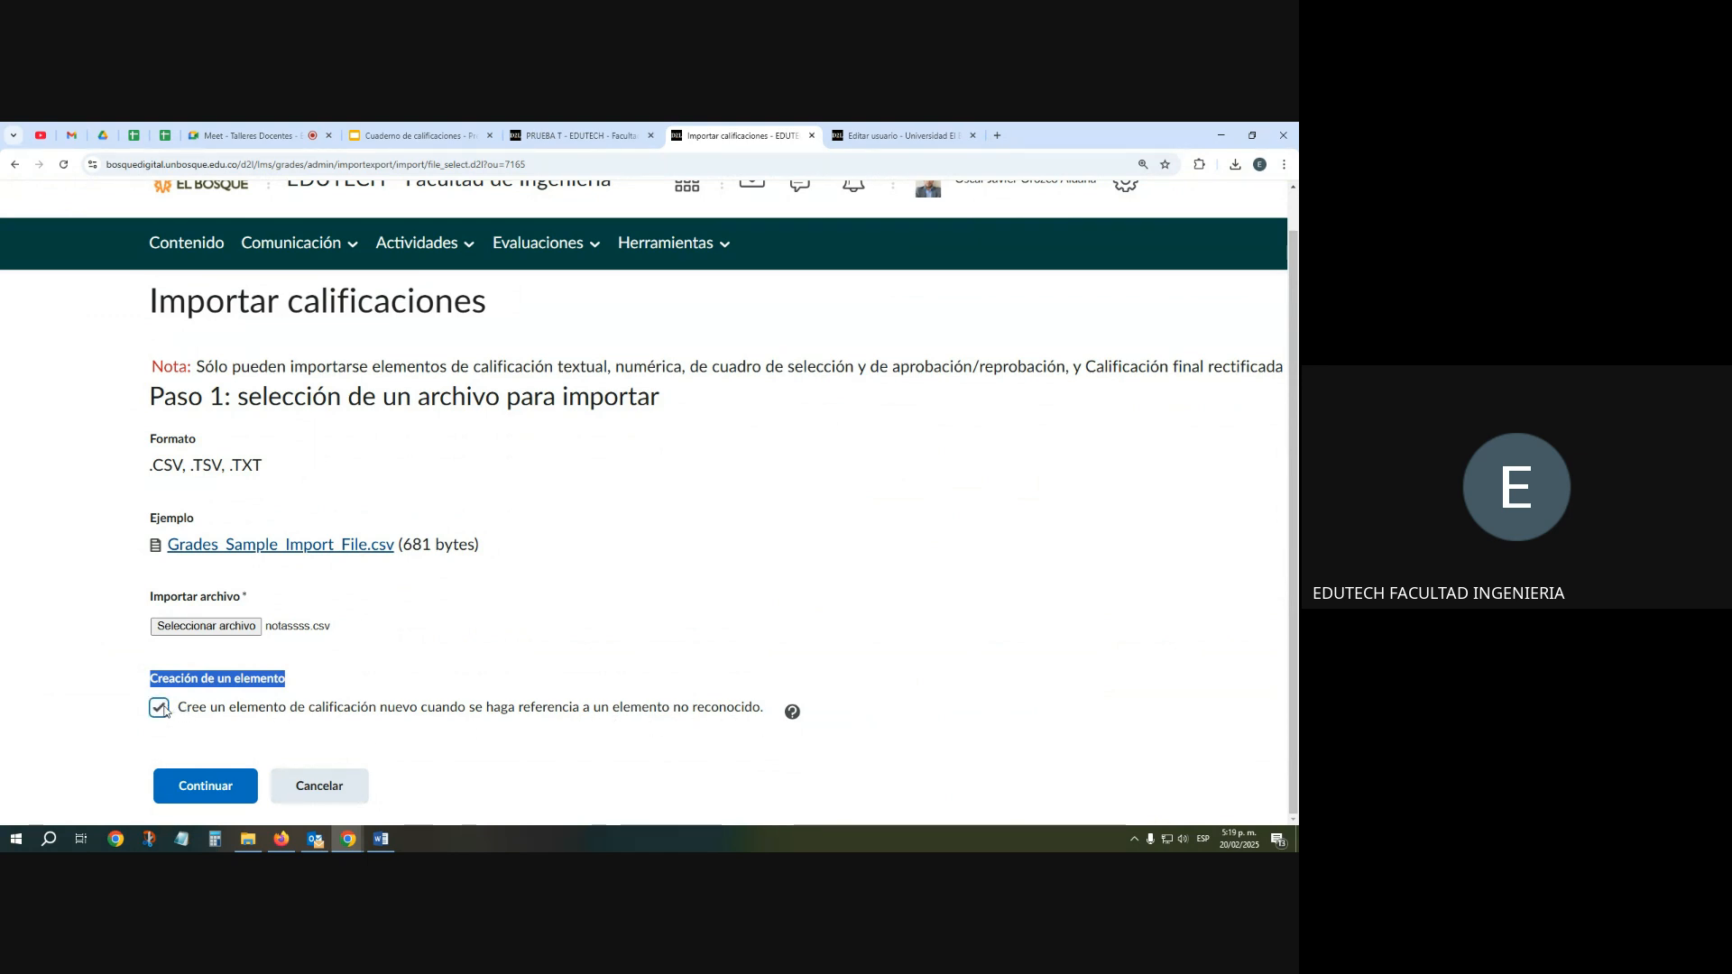
Continue the import of notassss.csv and create all six unrecognized grade items, with Retroalimentacion as Textual and the others as Numérico
click(209, 786)
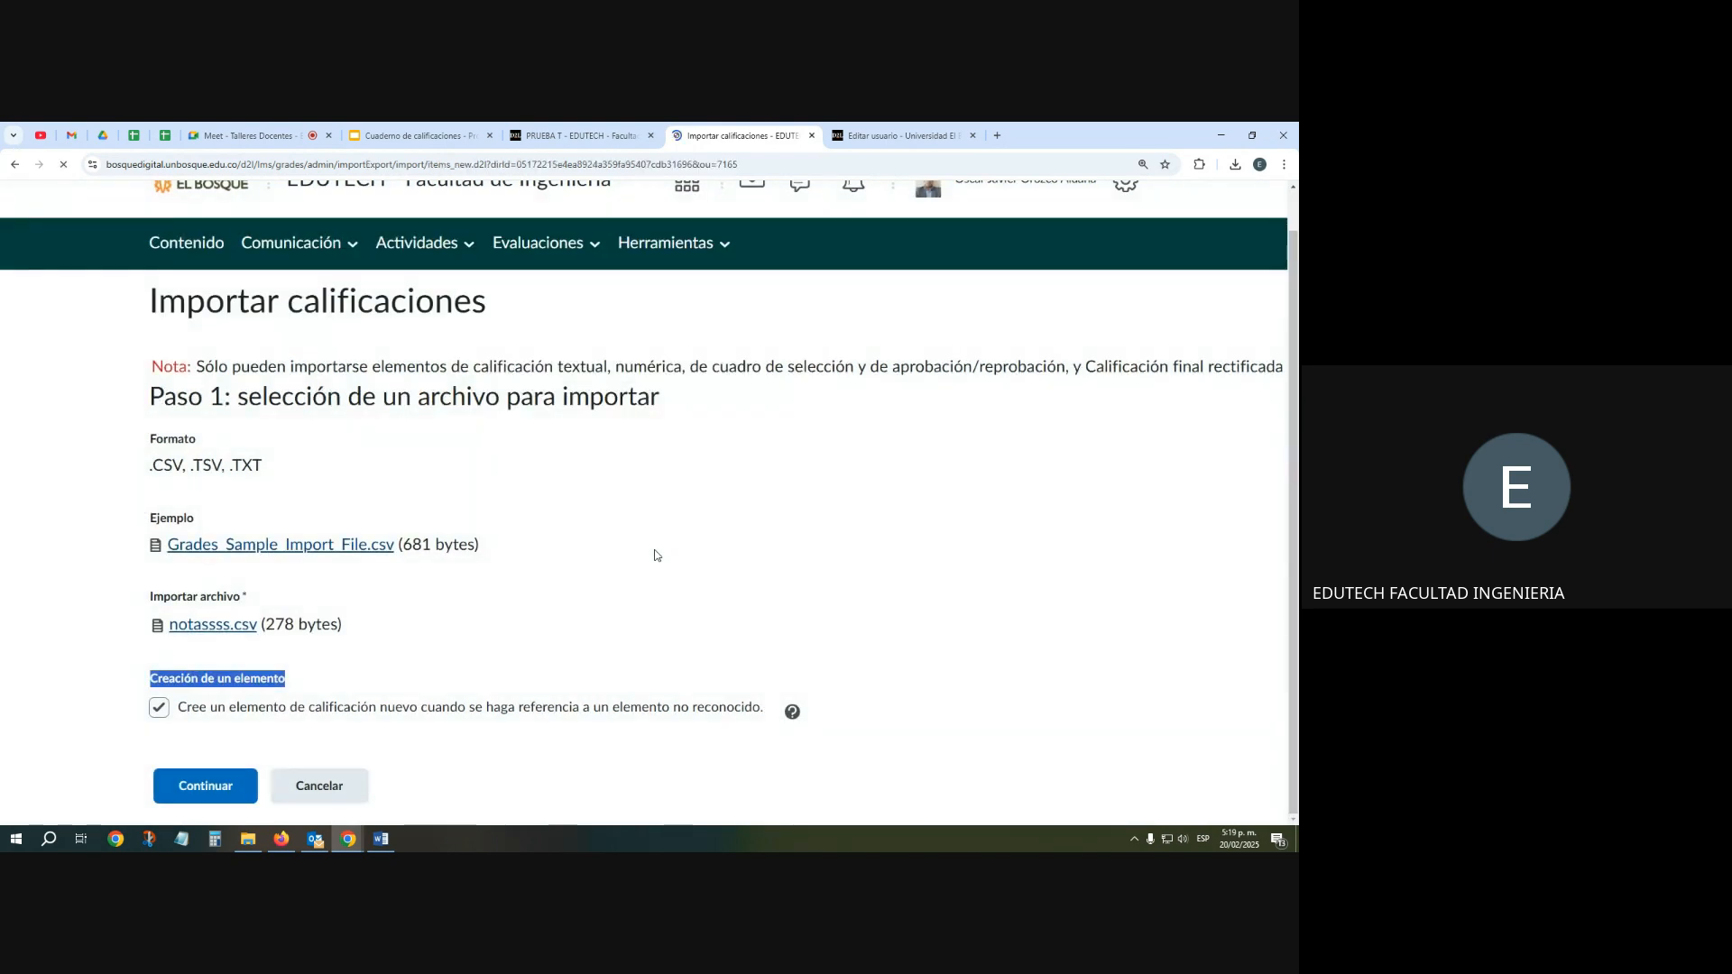
scroll(655, 550, down, 1)
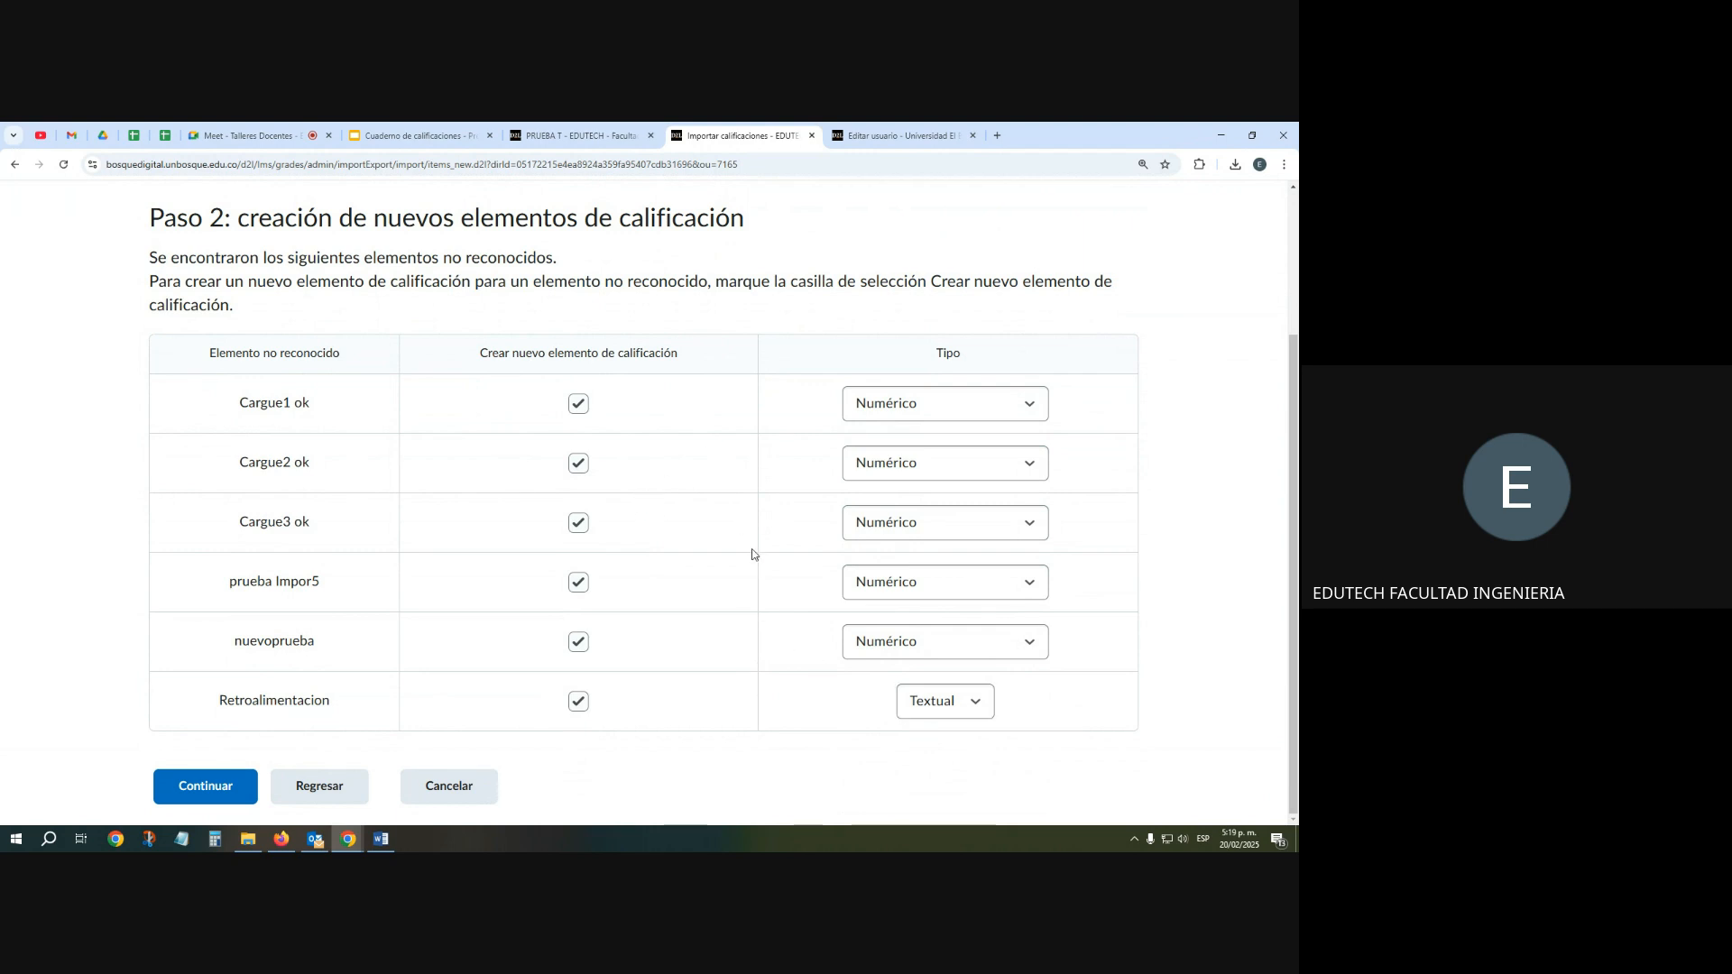
click(226, 779)
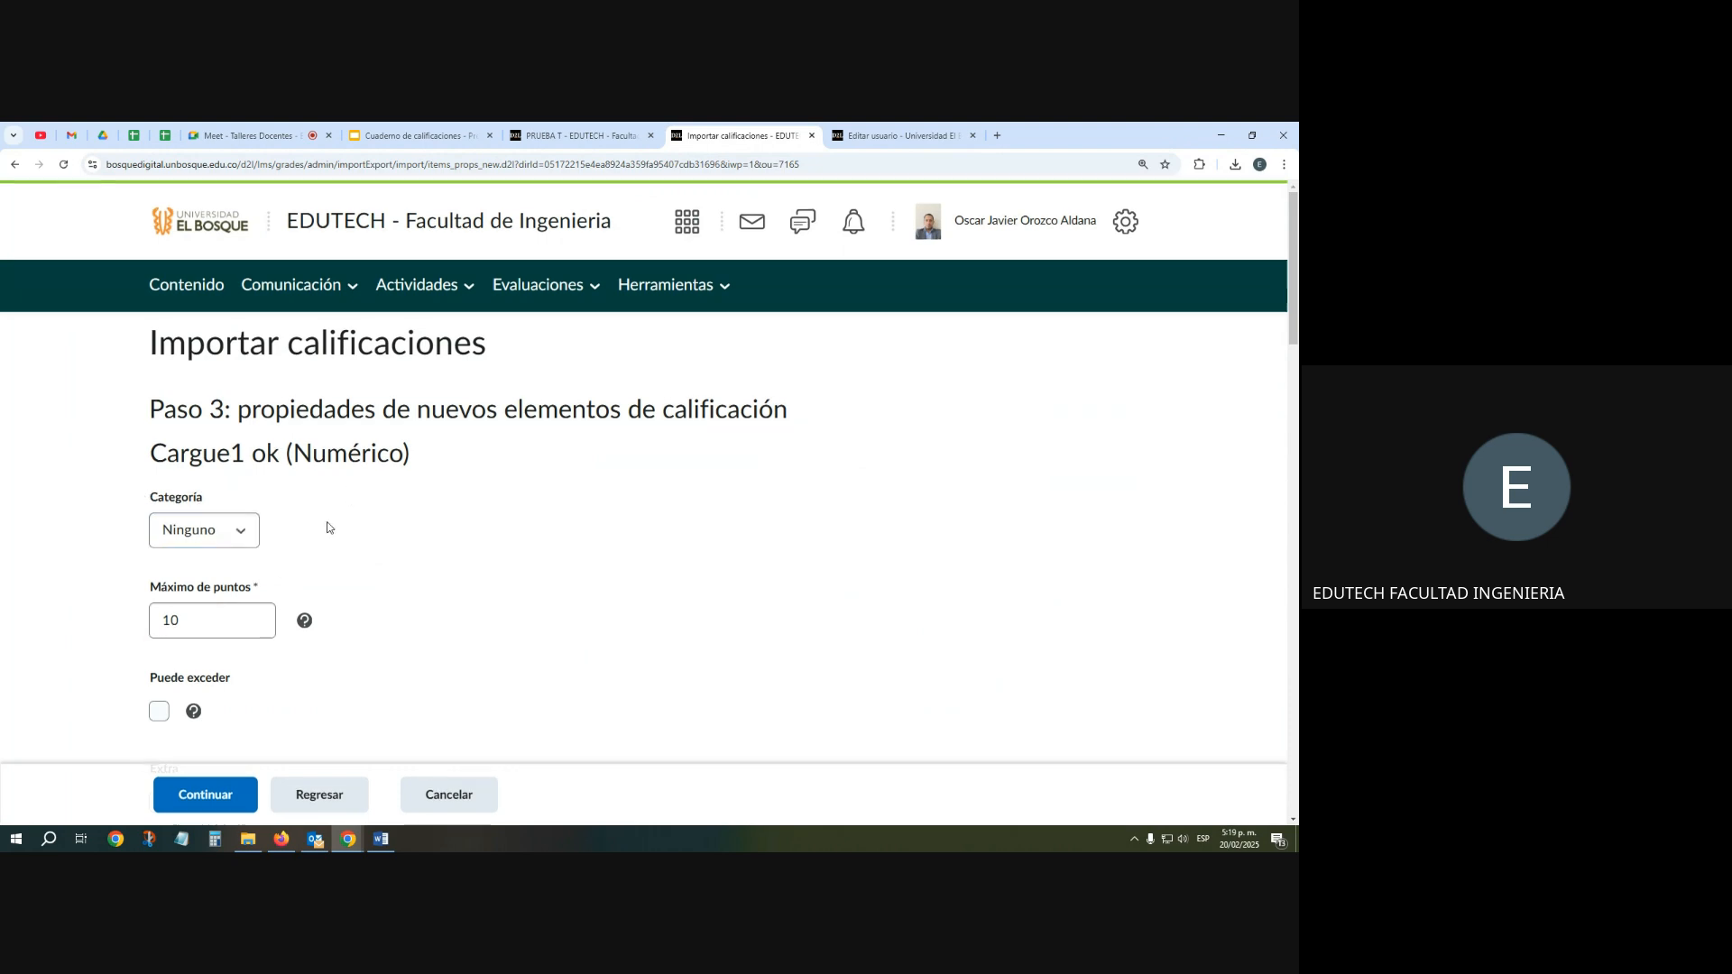
Check the available categories for Cargue1 ok, leave it at Ninguno, and set its maximum points to 5
scroll(325, 522, down, 2)
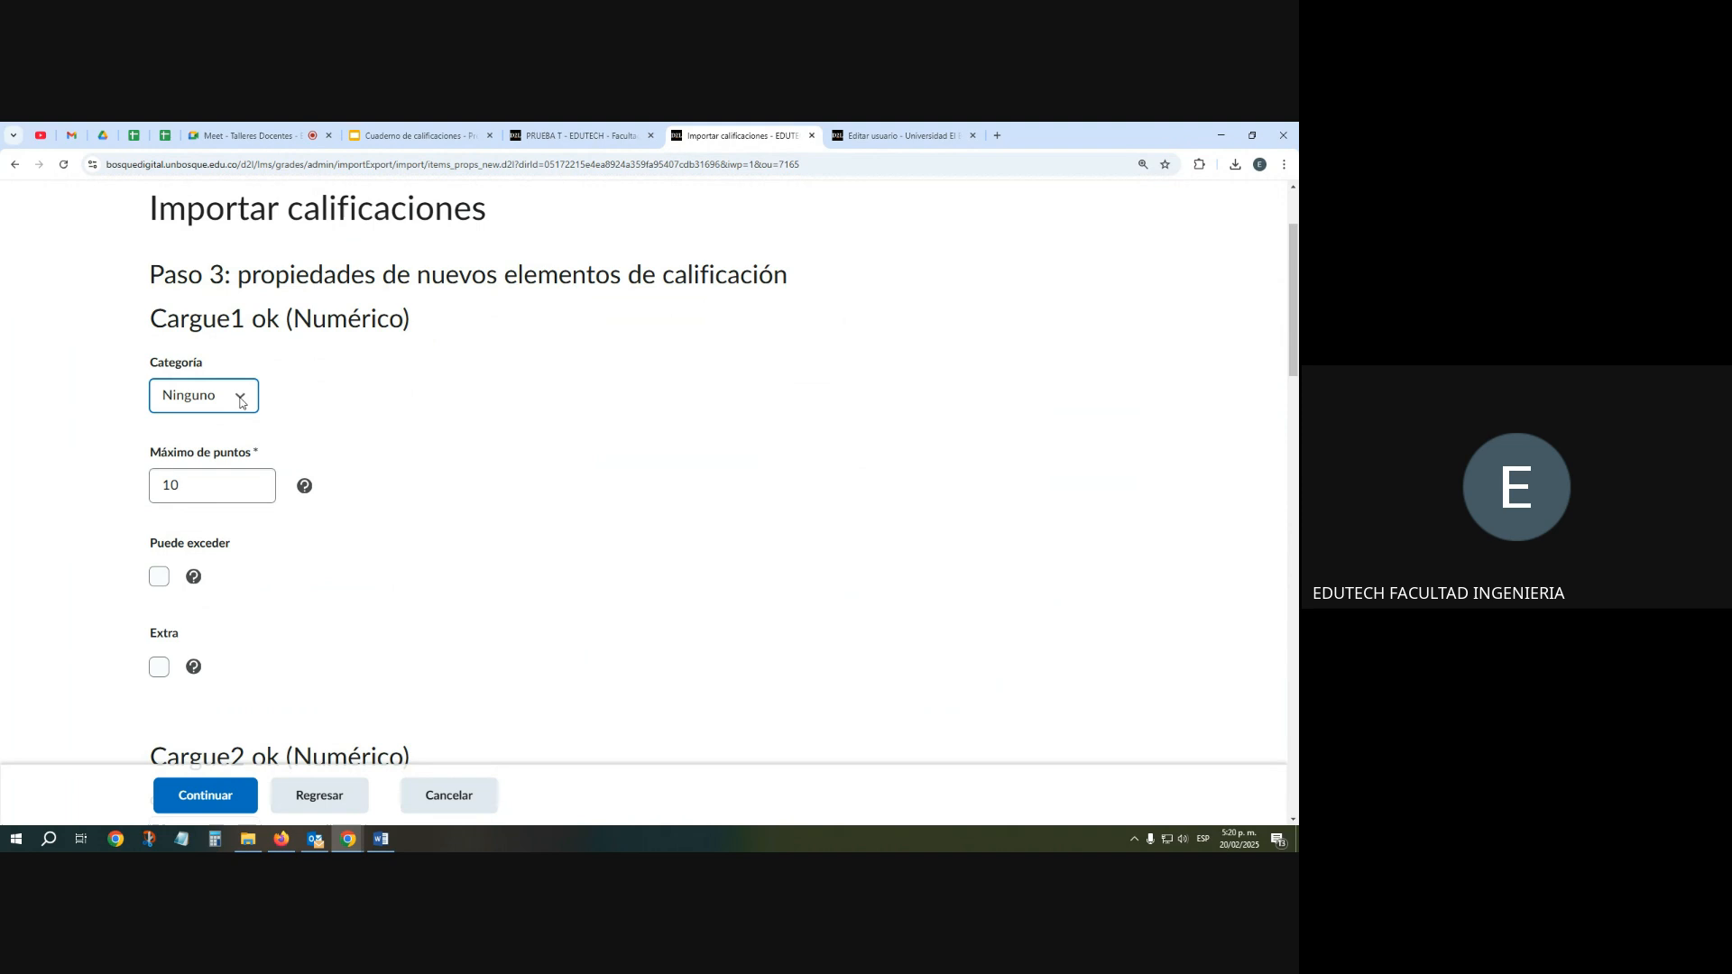
click(240, 399)
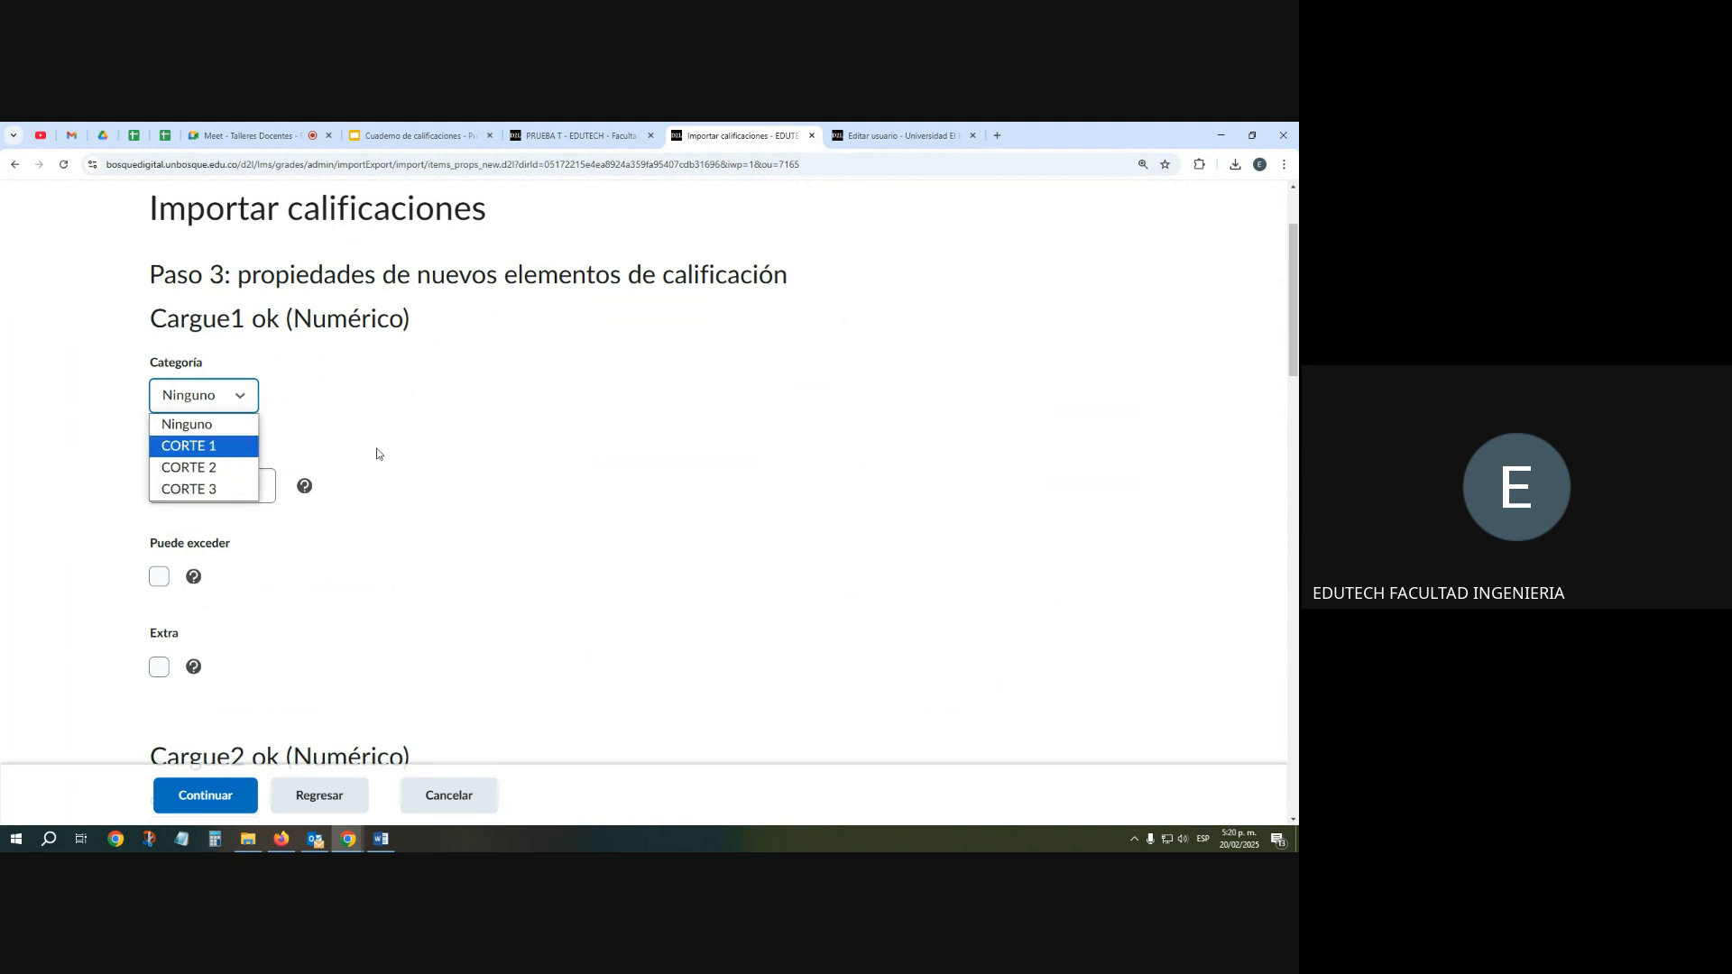
scroll(375, 449, down, 1)
scroll(375, 484, up, 2)
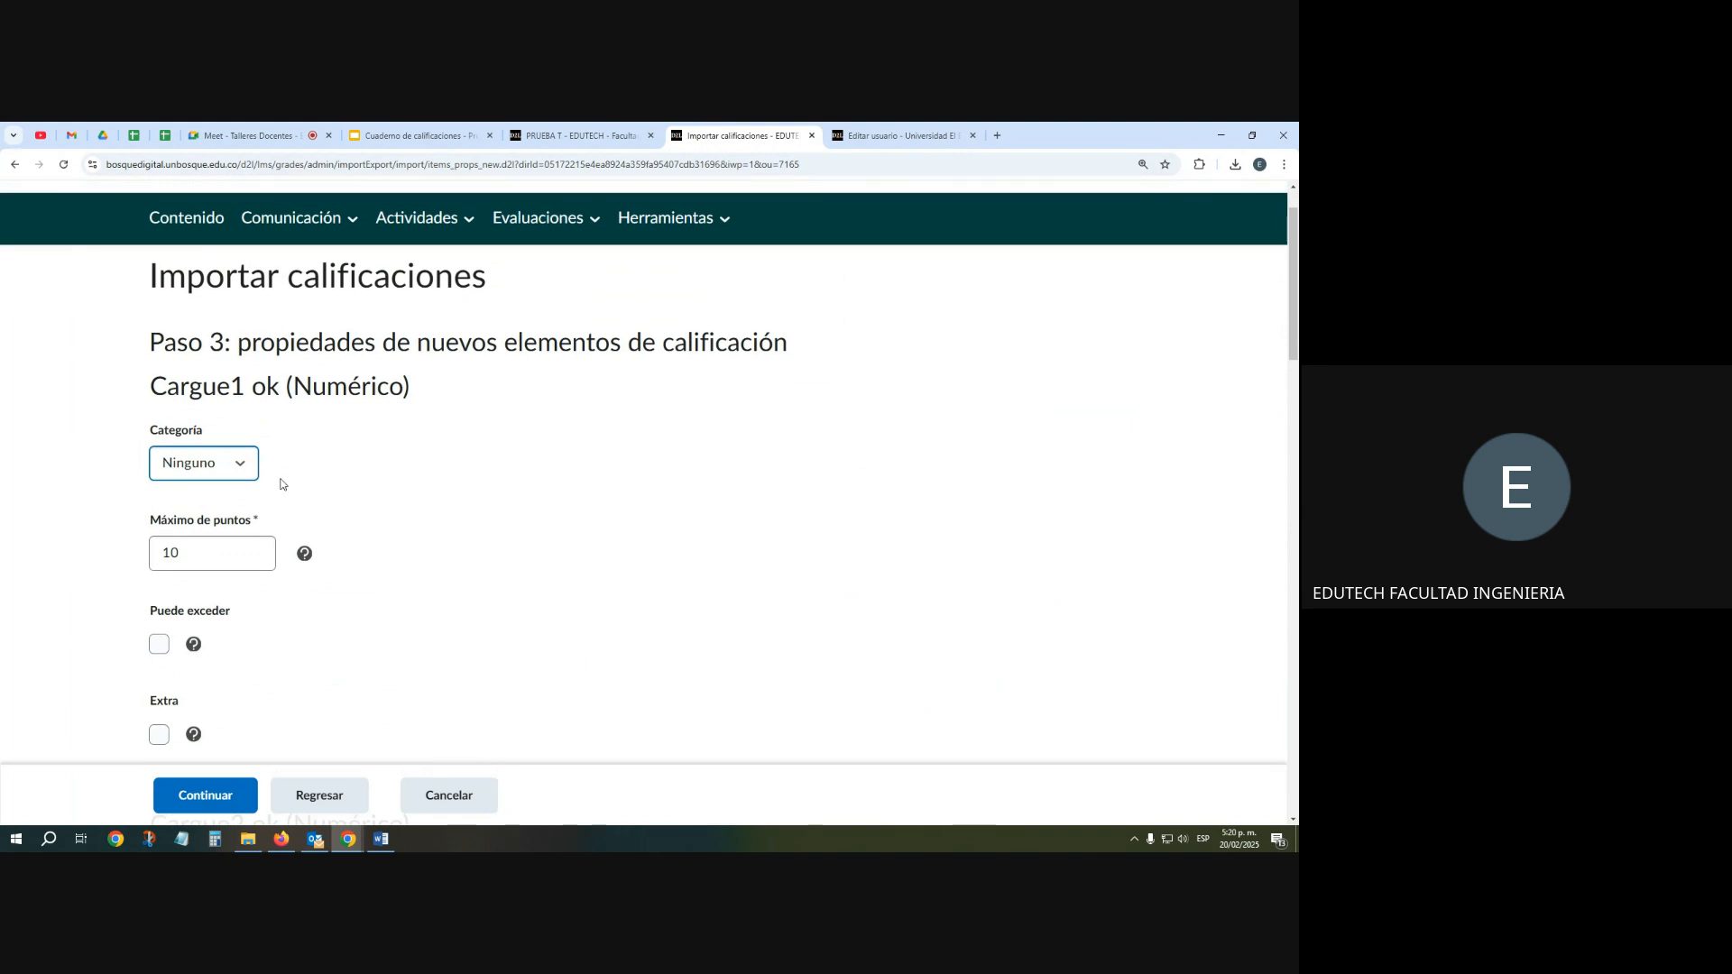
click(355, 473)
click(223, 553)
double_click(223, 553)
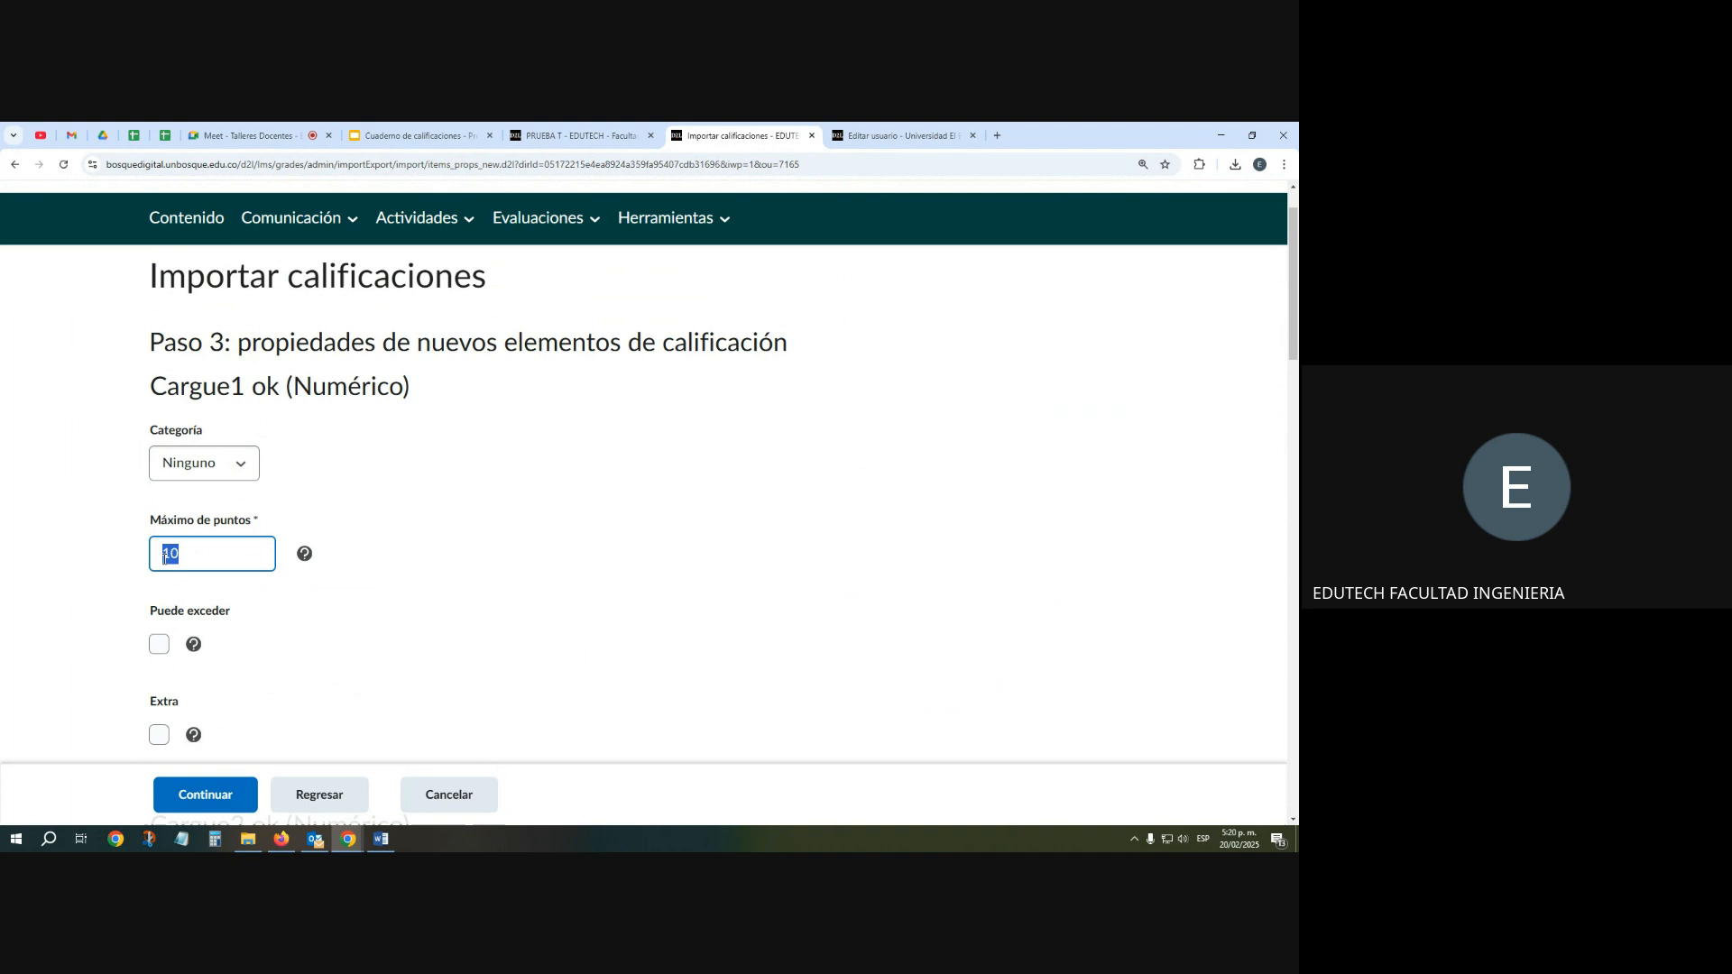
text(5)
click(317, 607)
Set the maximum points of Cargue2 ok and Cargue3 ok to 5
scroll(317, 607, down, 4)
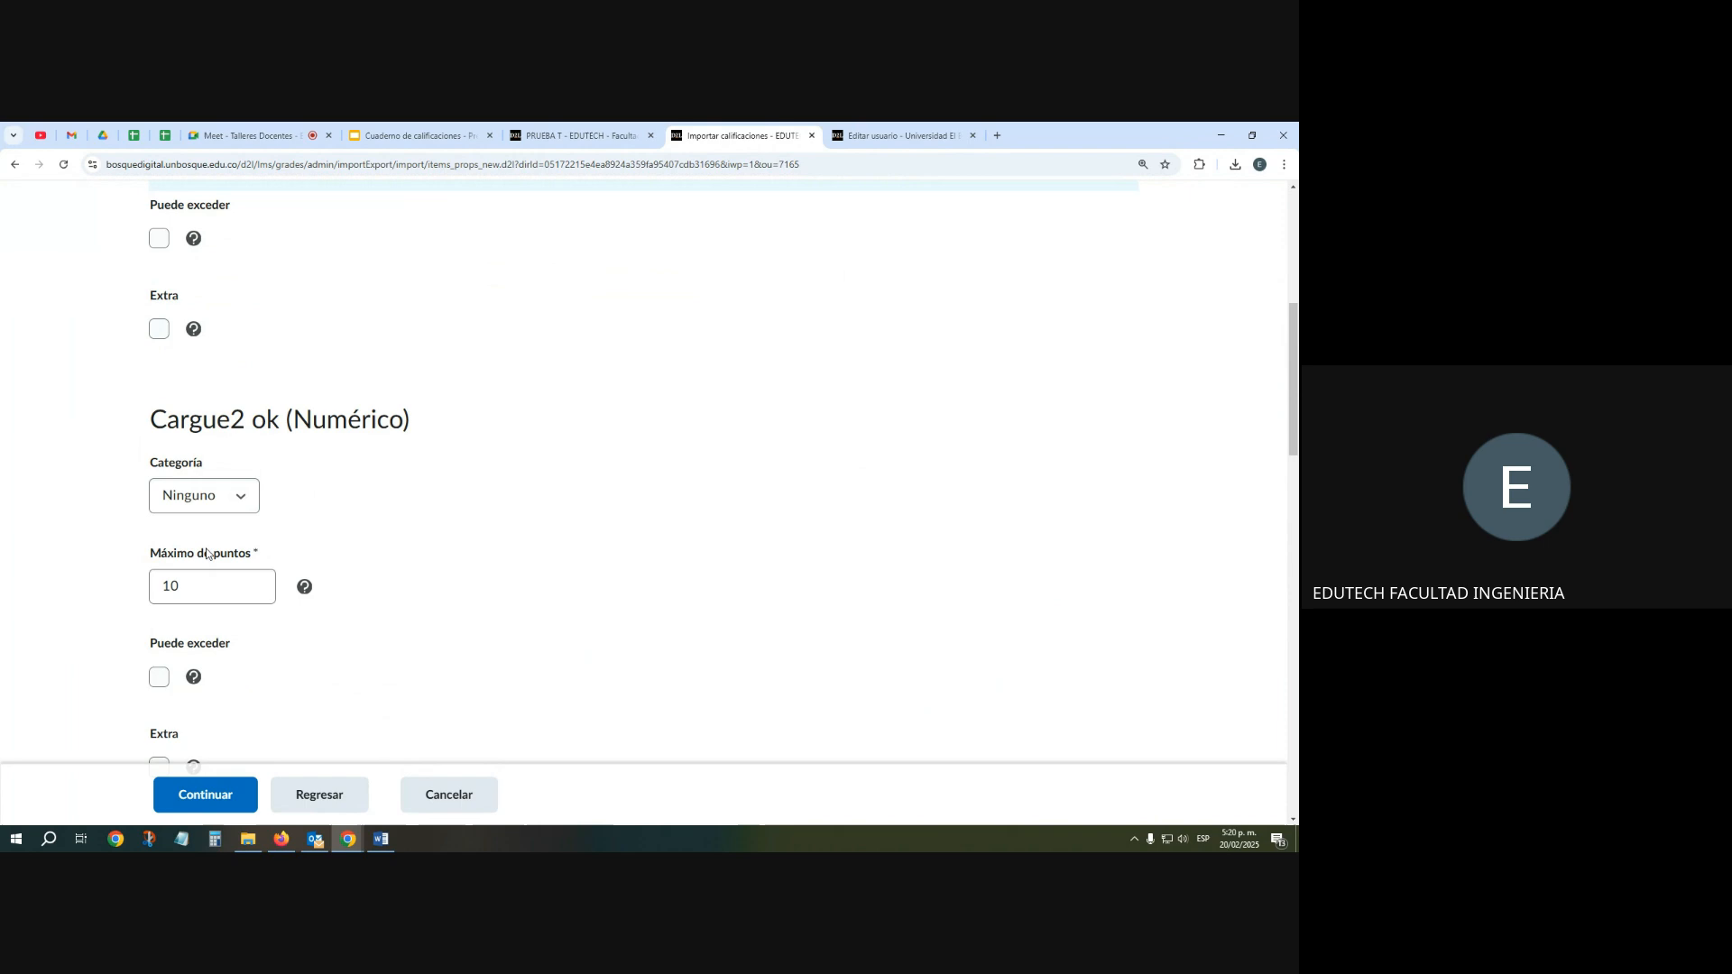
double_click(171, 586)
text(5)
scroll(162, 615, down, 2)
scroll(175, 617, down, 3)
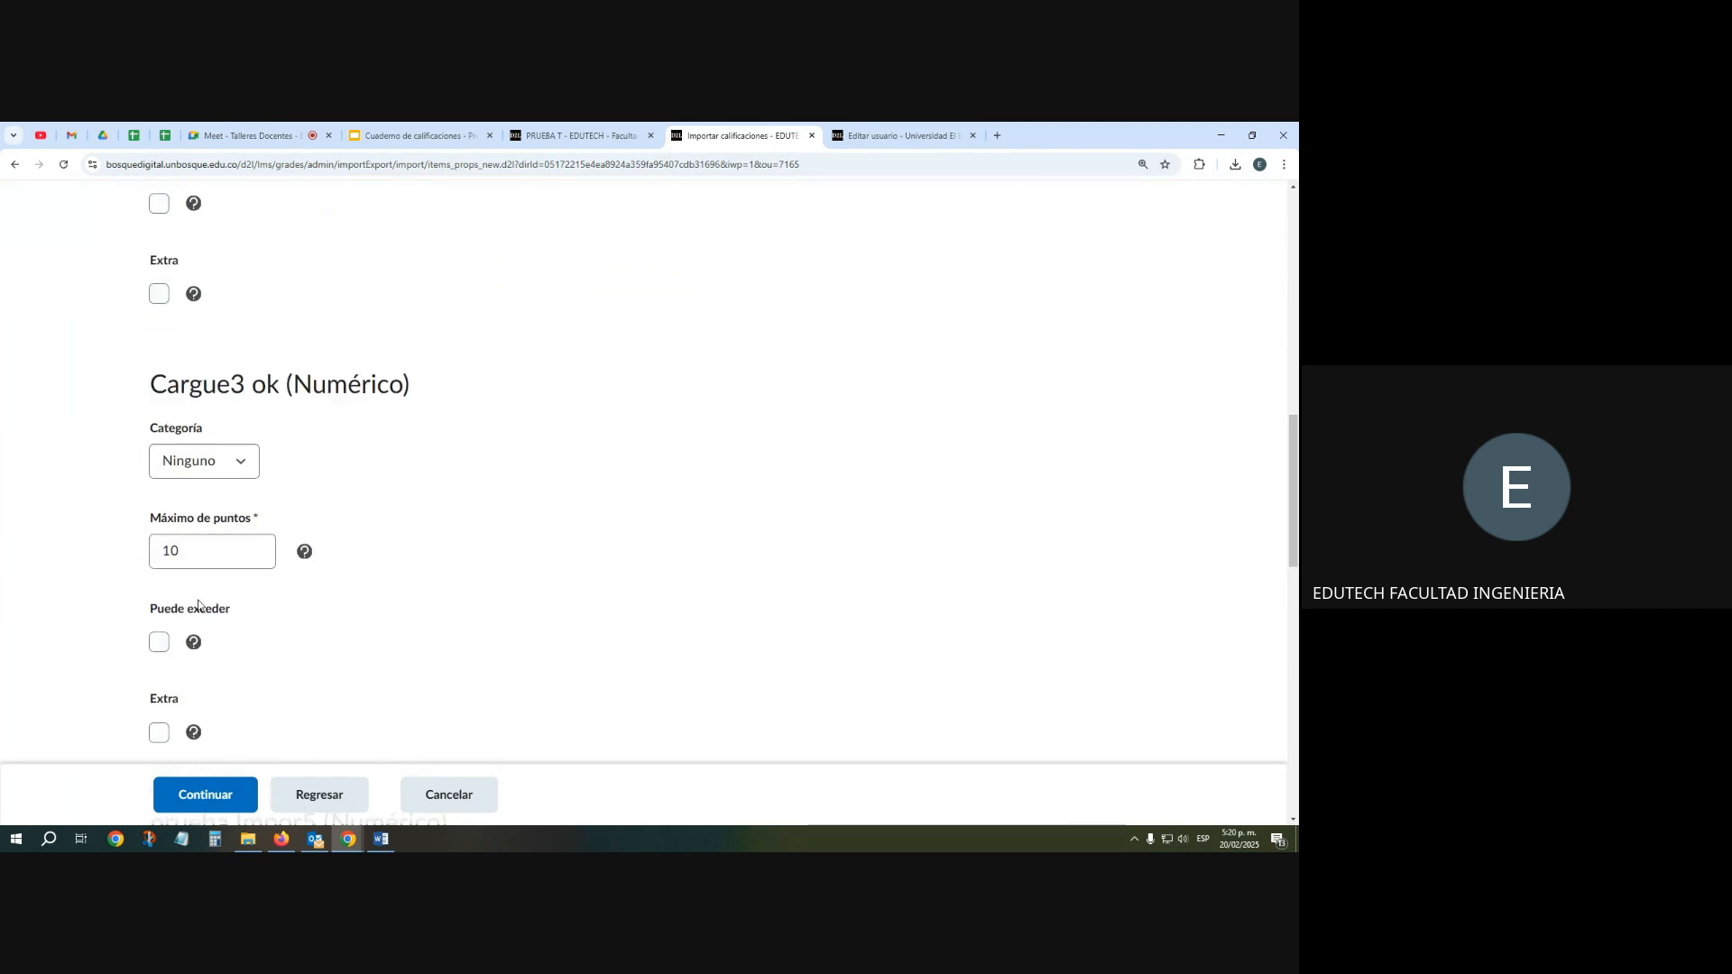
double_click(167, 552)
text(5)
Set the maximum points of prueba Impor5 and nuevoprueba to 5 and continue to the warnings and errors check
scroll(225, 572, down, 3)
double_click(167, 719)
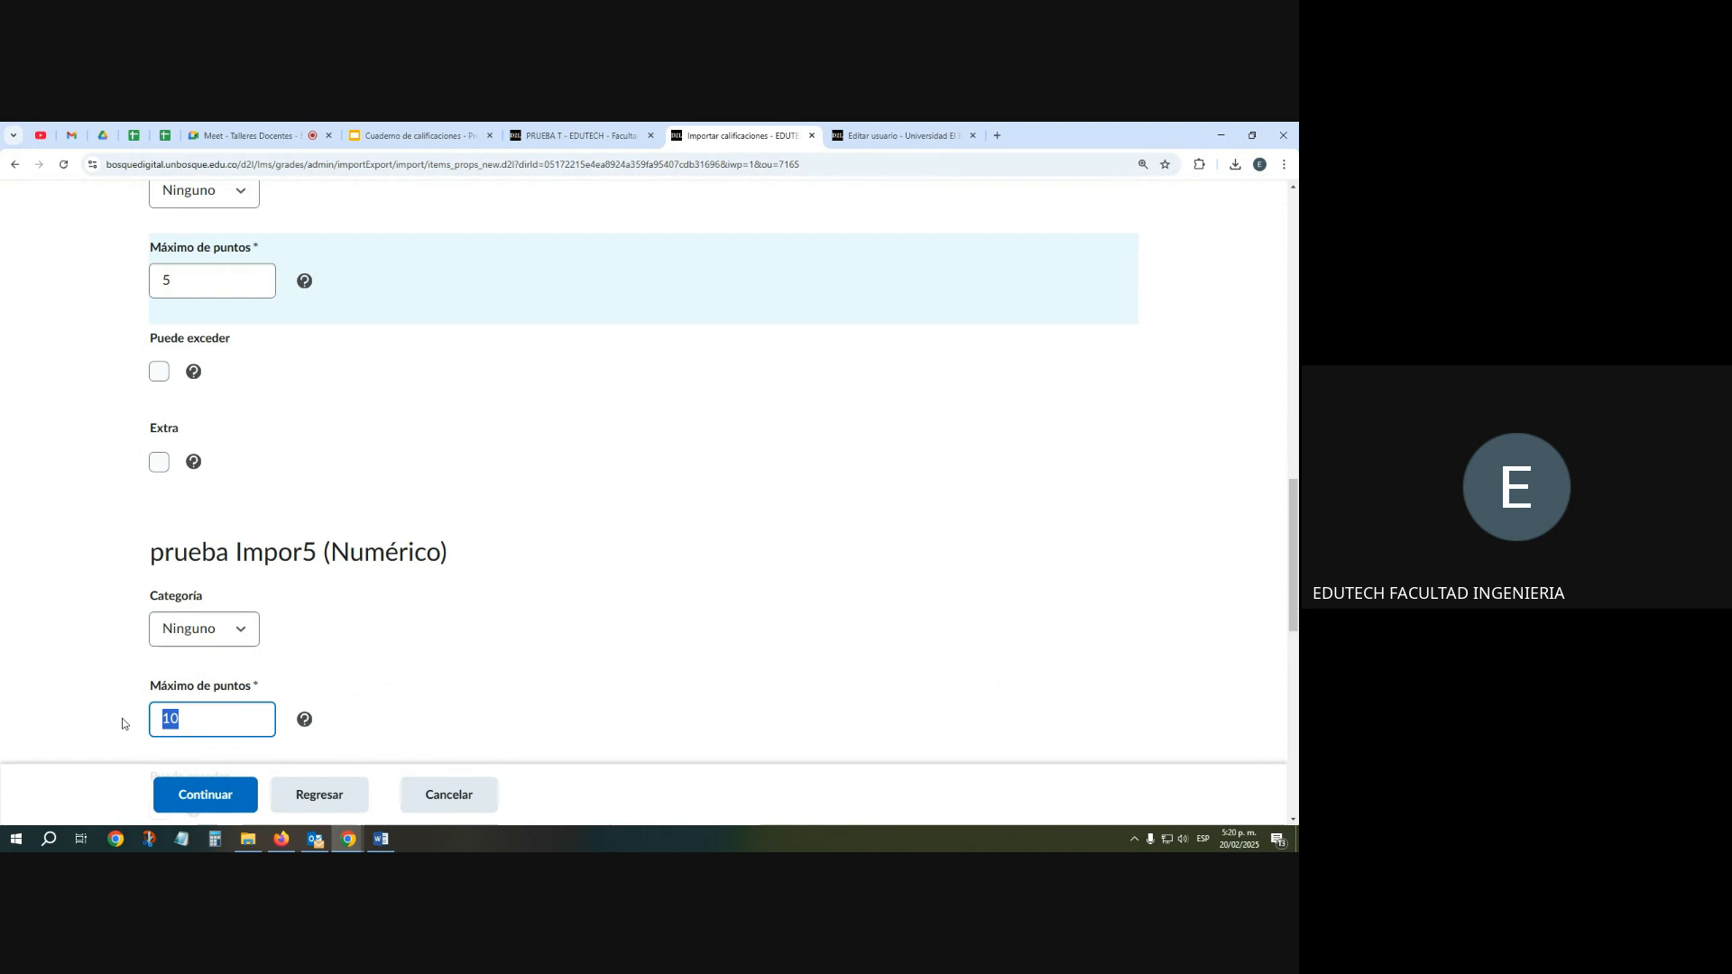
text(5)
scroll(218, 438, down, 7)
double_click(171, 413)
text(5)
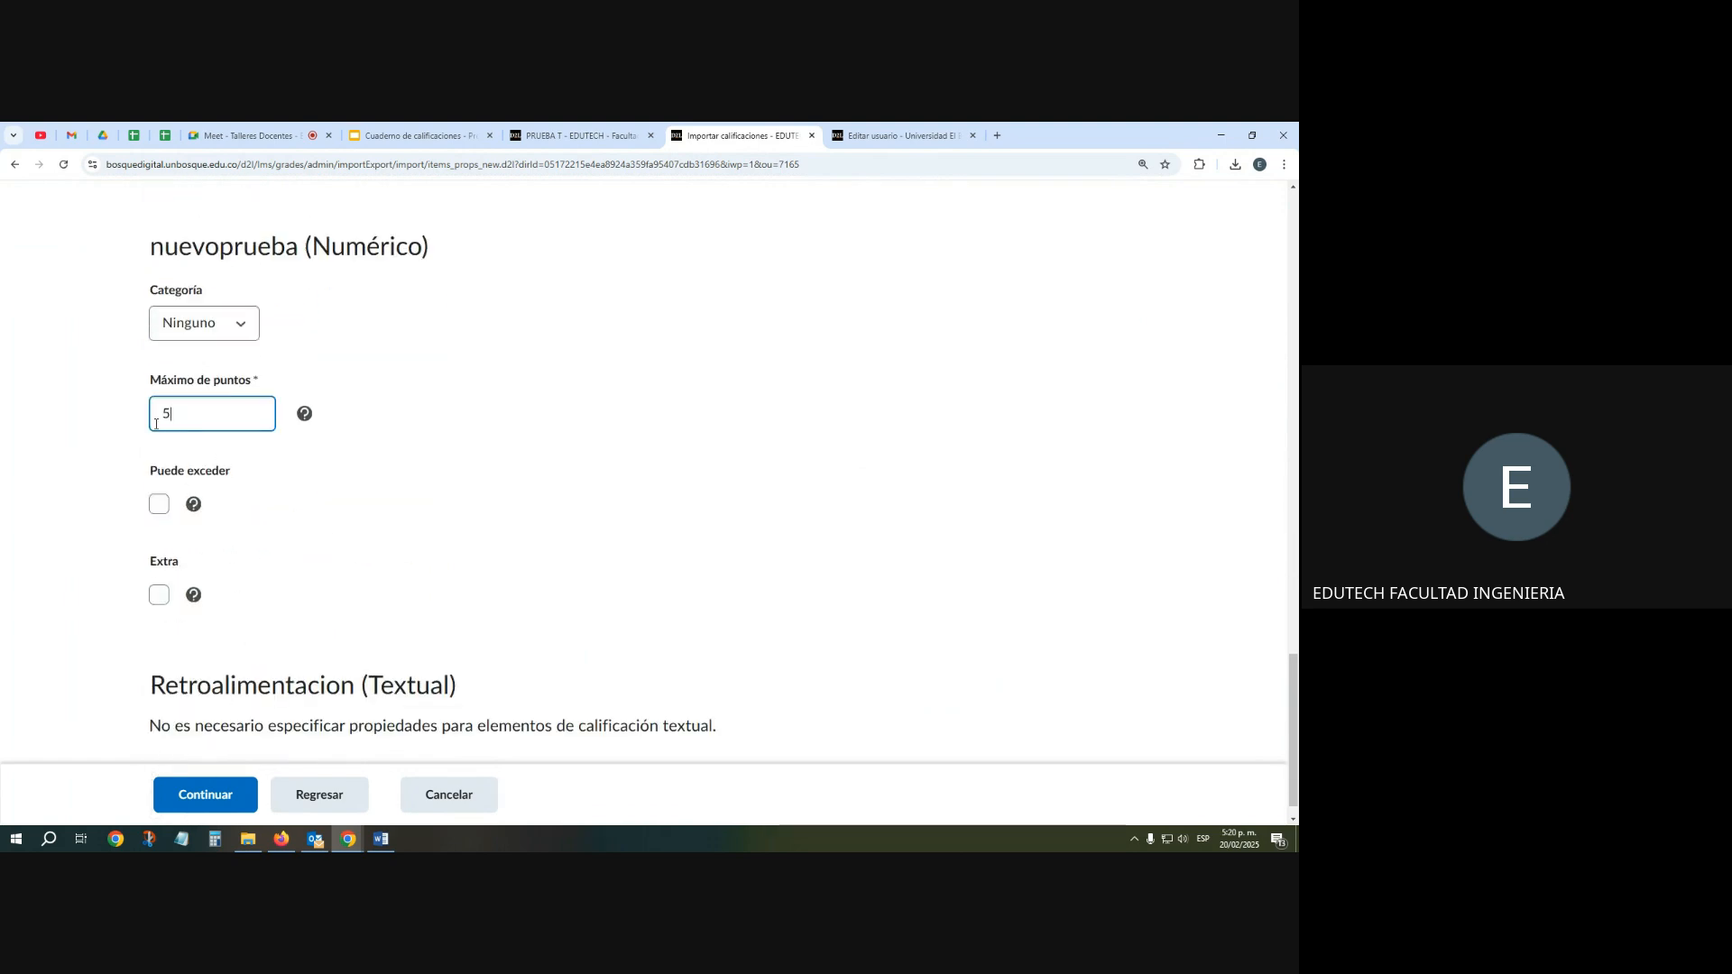
scroll(313, 626, down, 2)
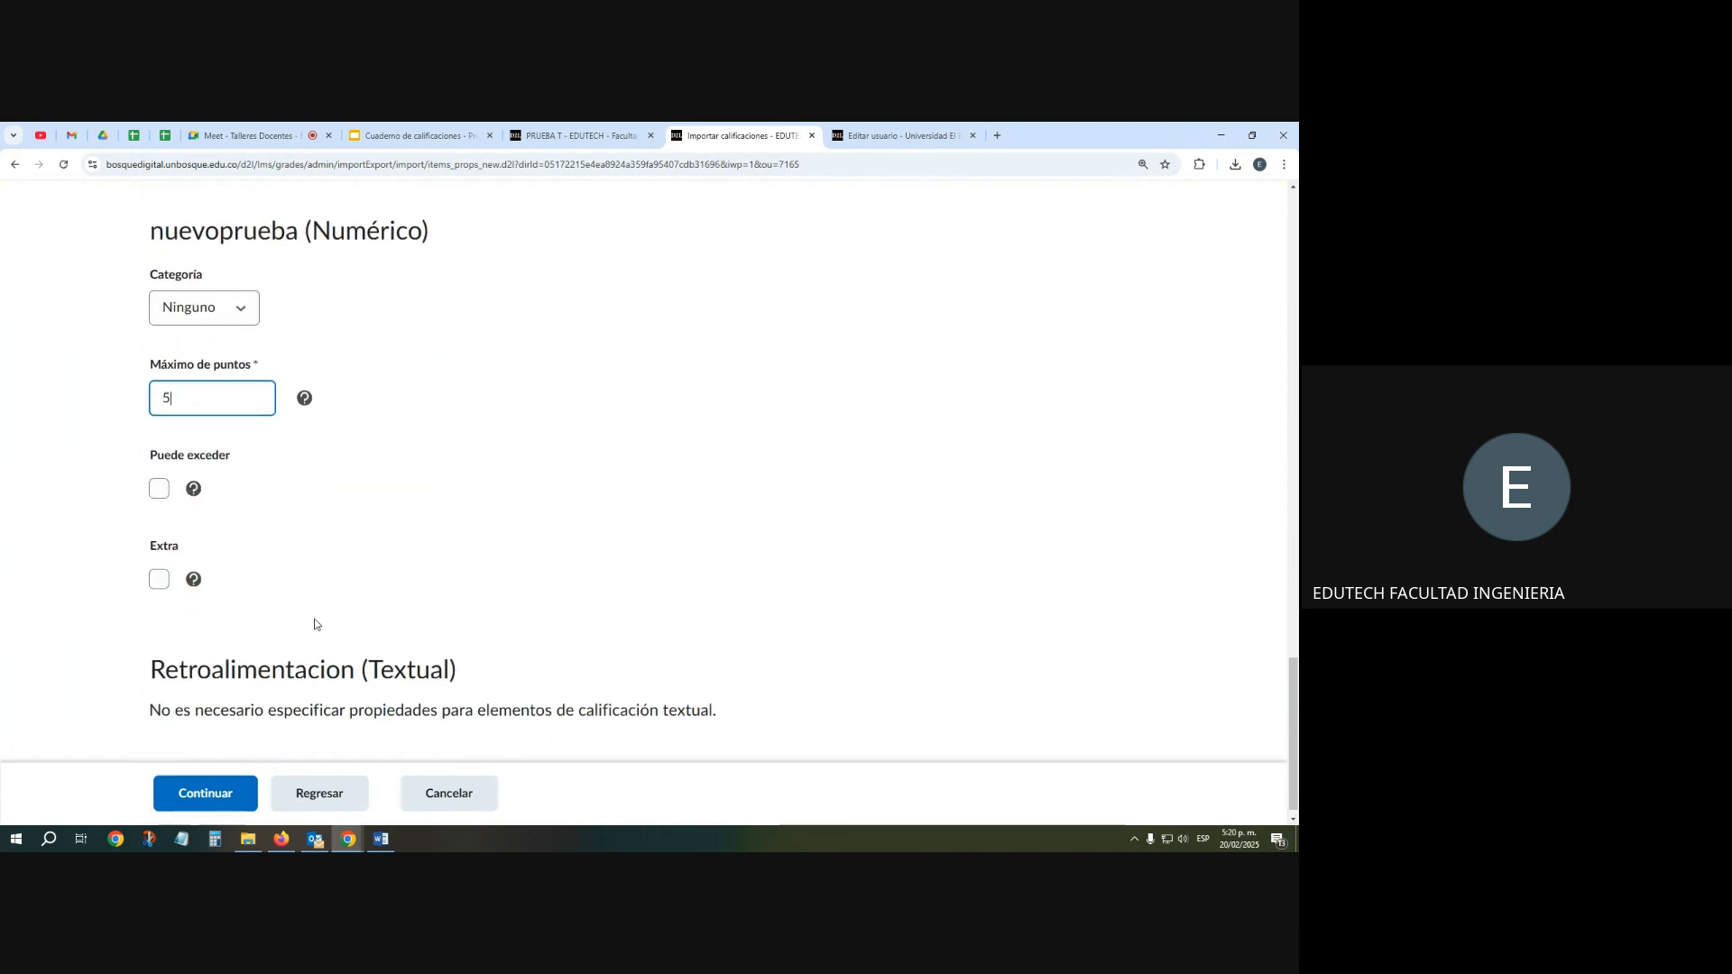
click(195, 789)
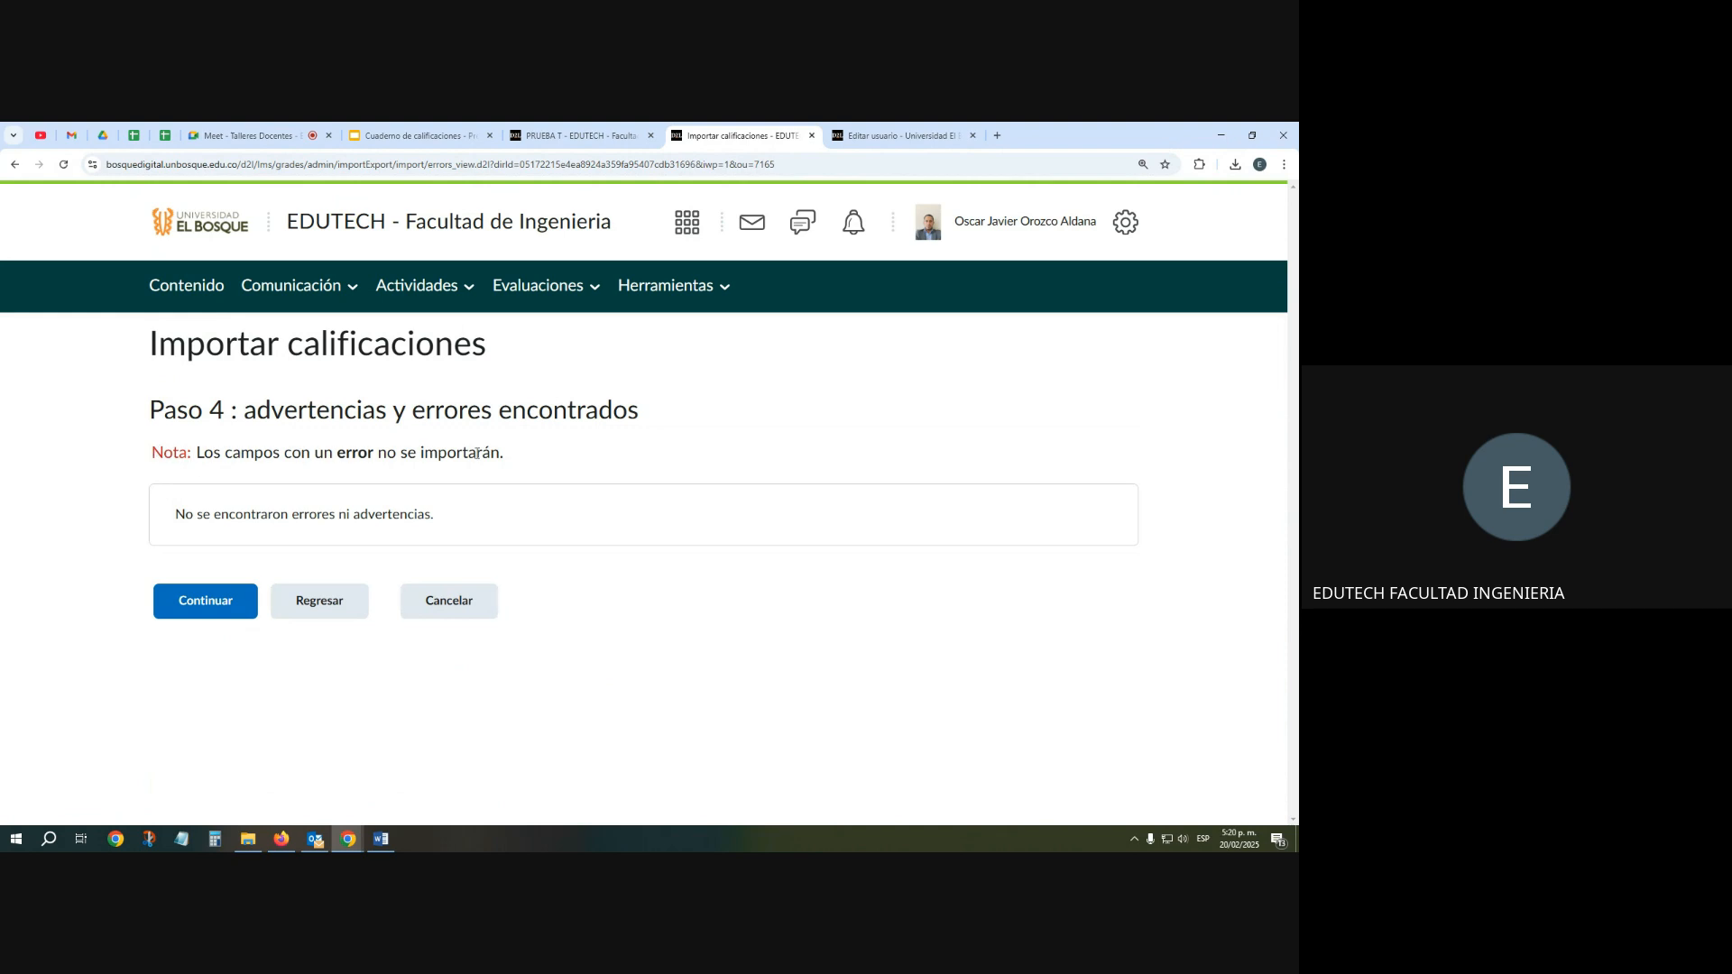
Highlight the message reported in the import's warnings and errors check
mouse_move(180, 514)
mouse_down()
mouse_move(474, 521)
mouse_move(499, 542)
mouse_move(176, 538)
mouse_up()
click(404, 695)
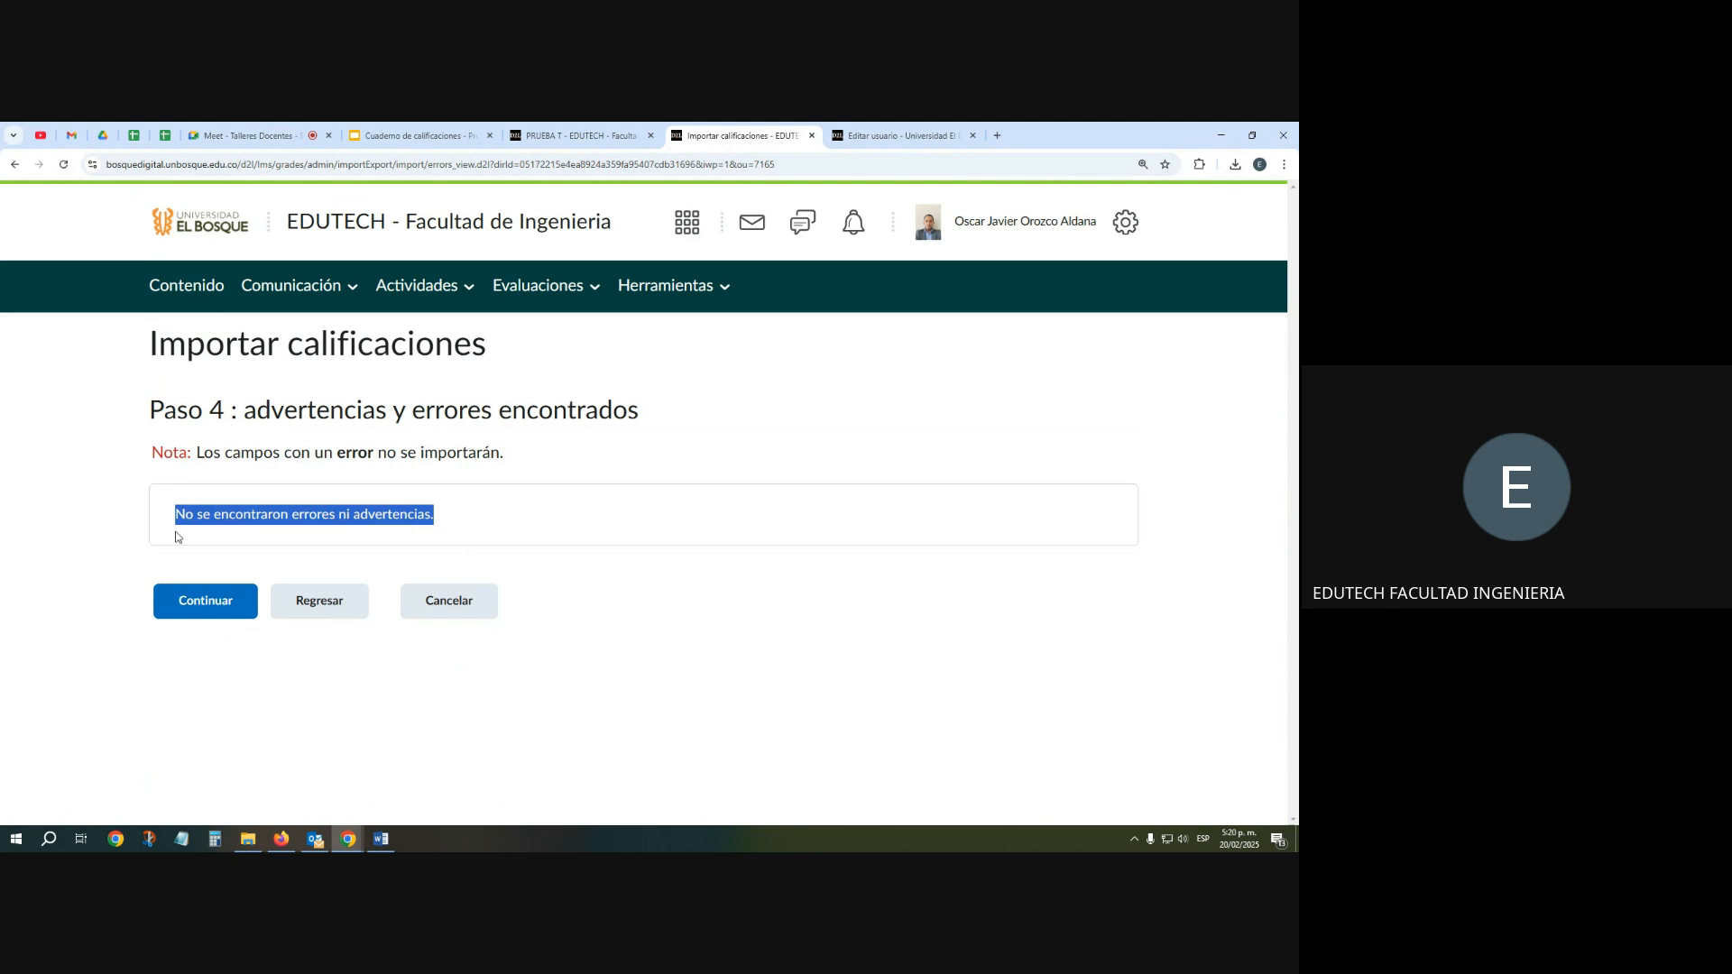
click(333, 703)
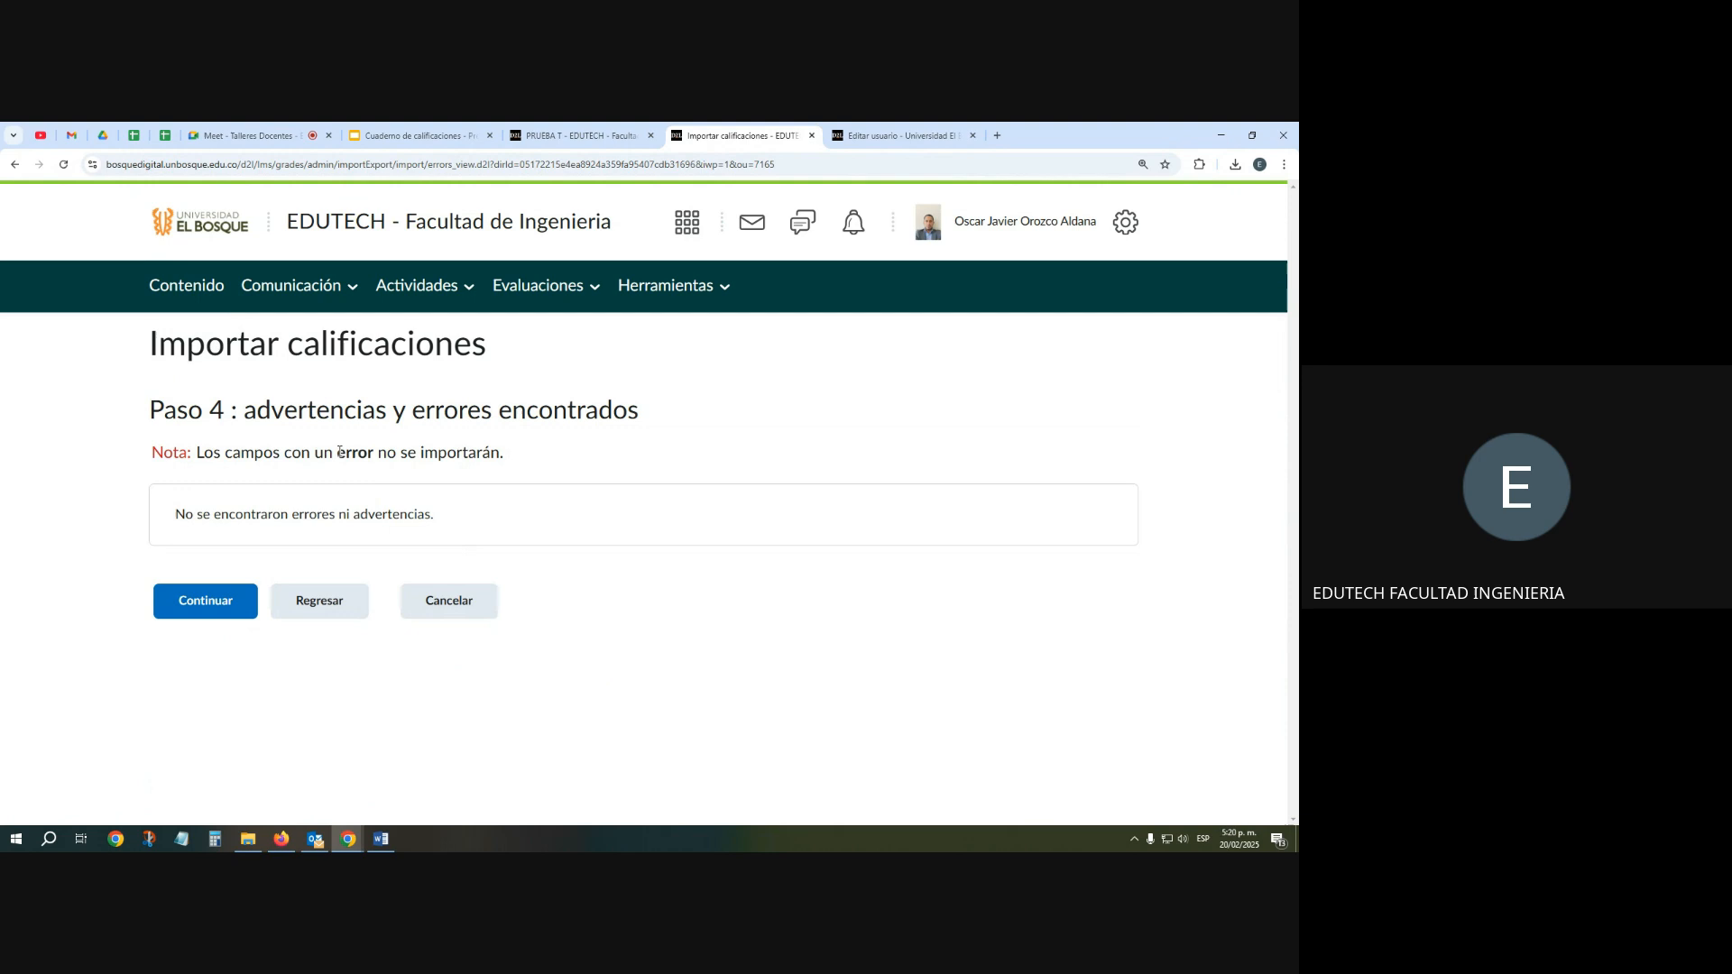
drag(173, 514, 414, 513)
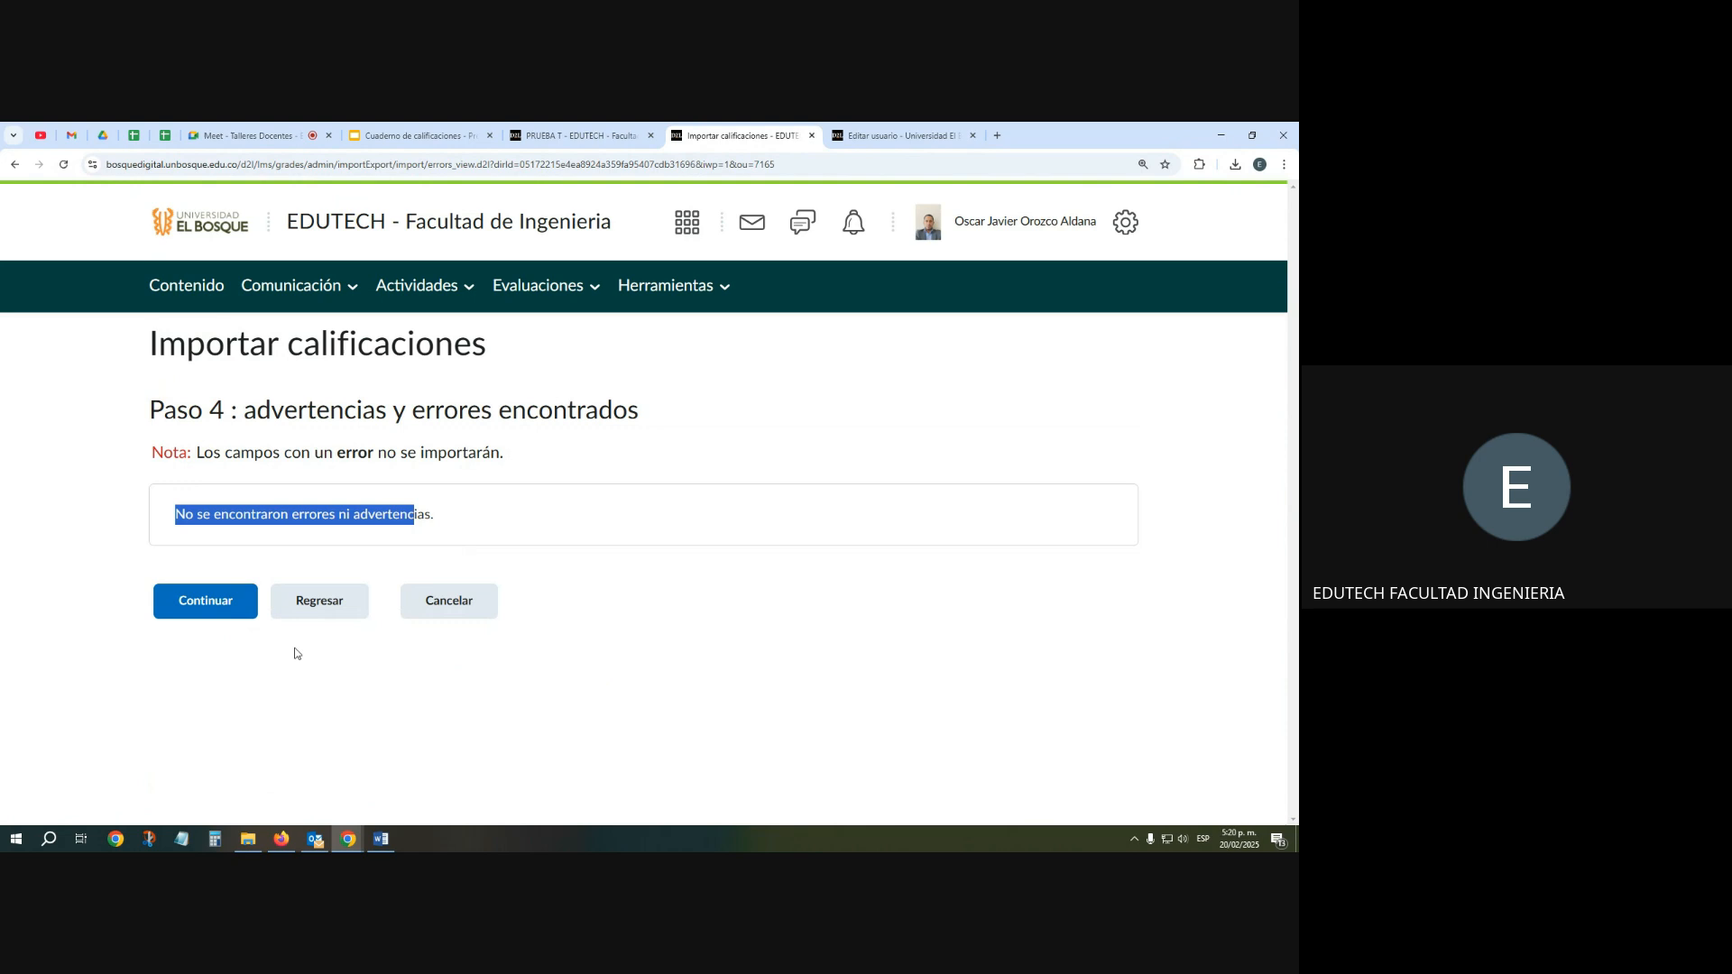
Continue to the import preview, highlight the student's Retroalimentacion text, and import the grades
click(205, 602)
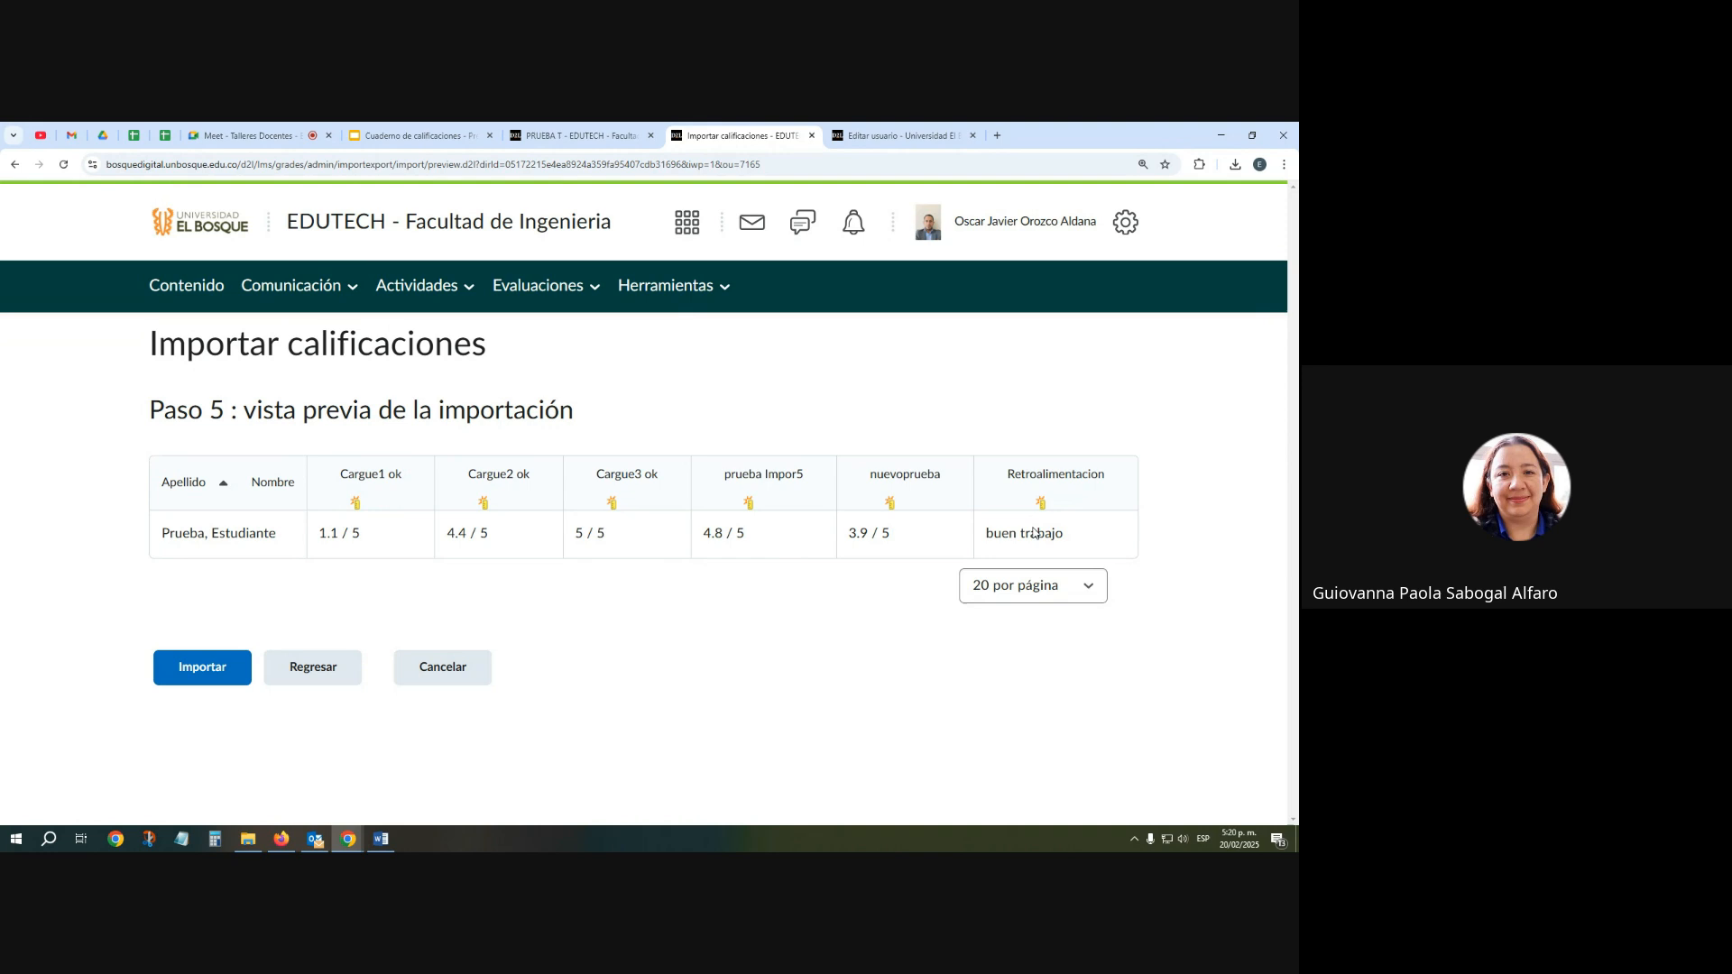
drag(985, 539, 1068, 541)
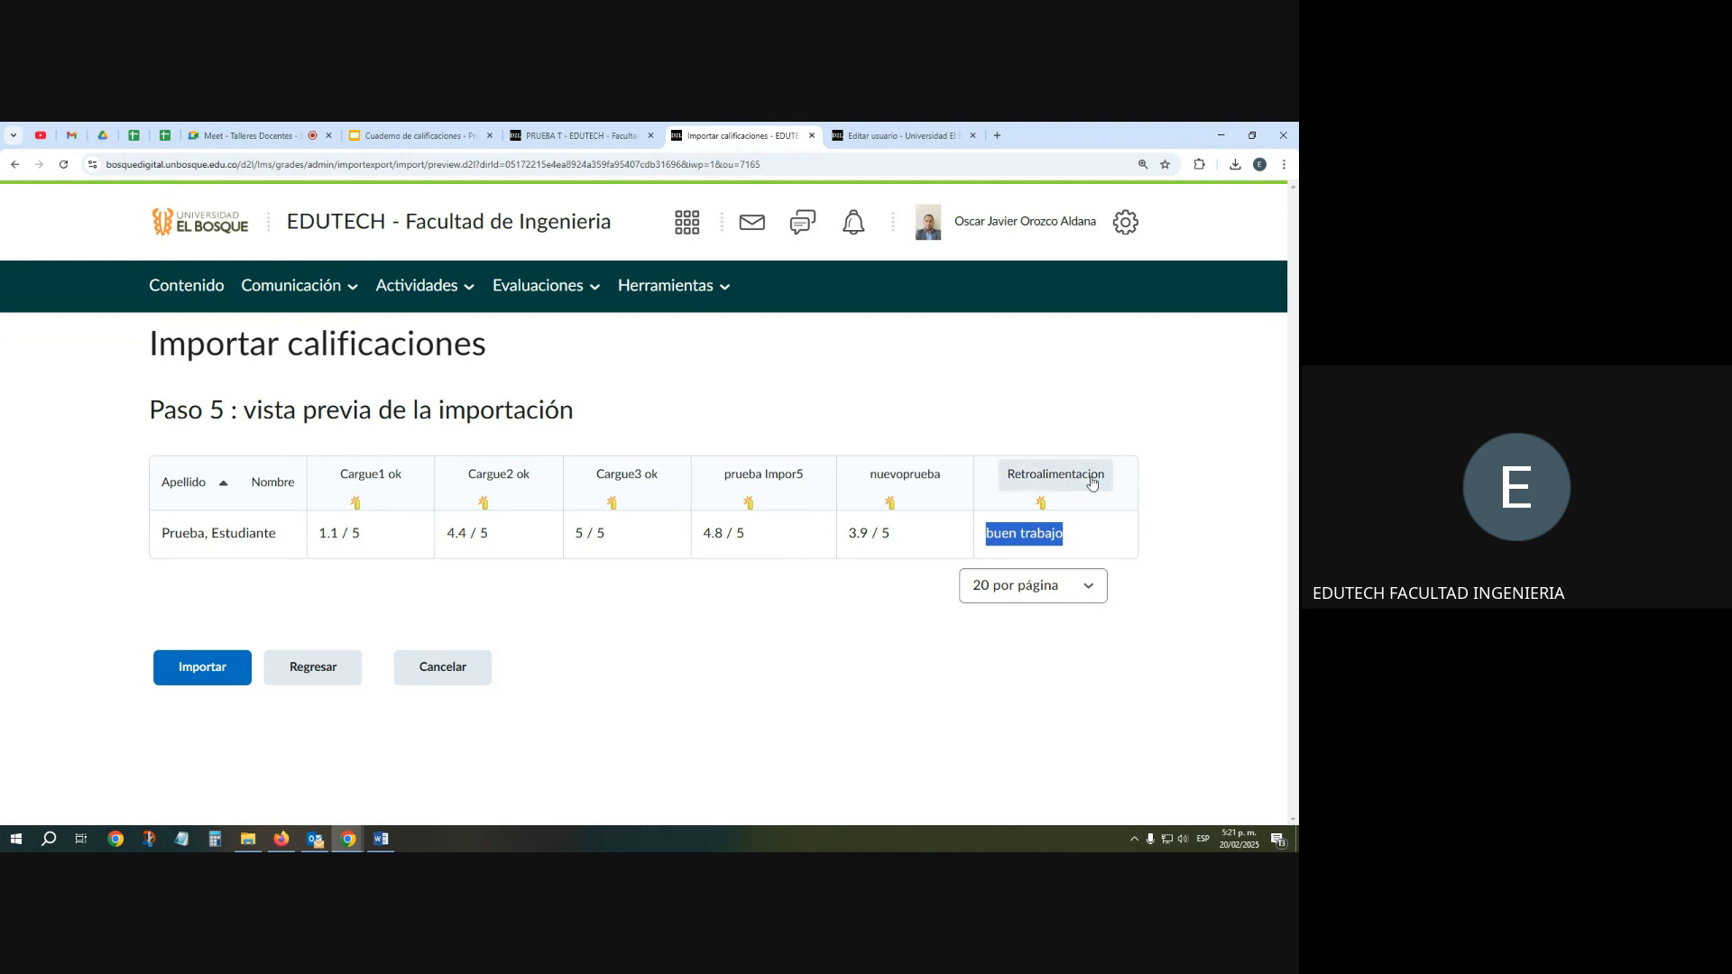
click(197, 672)
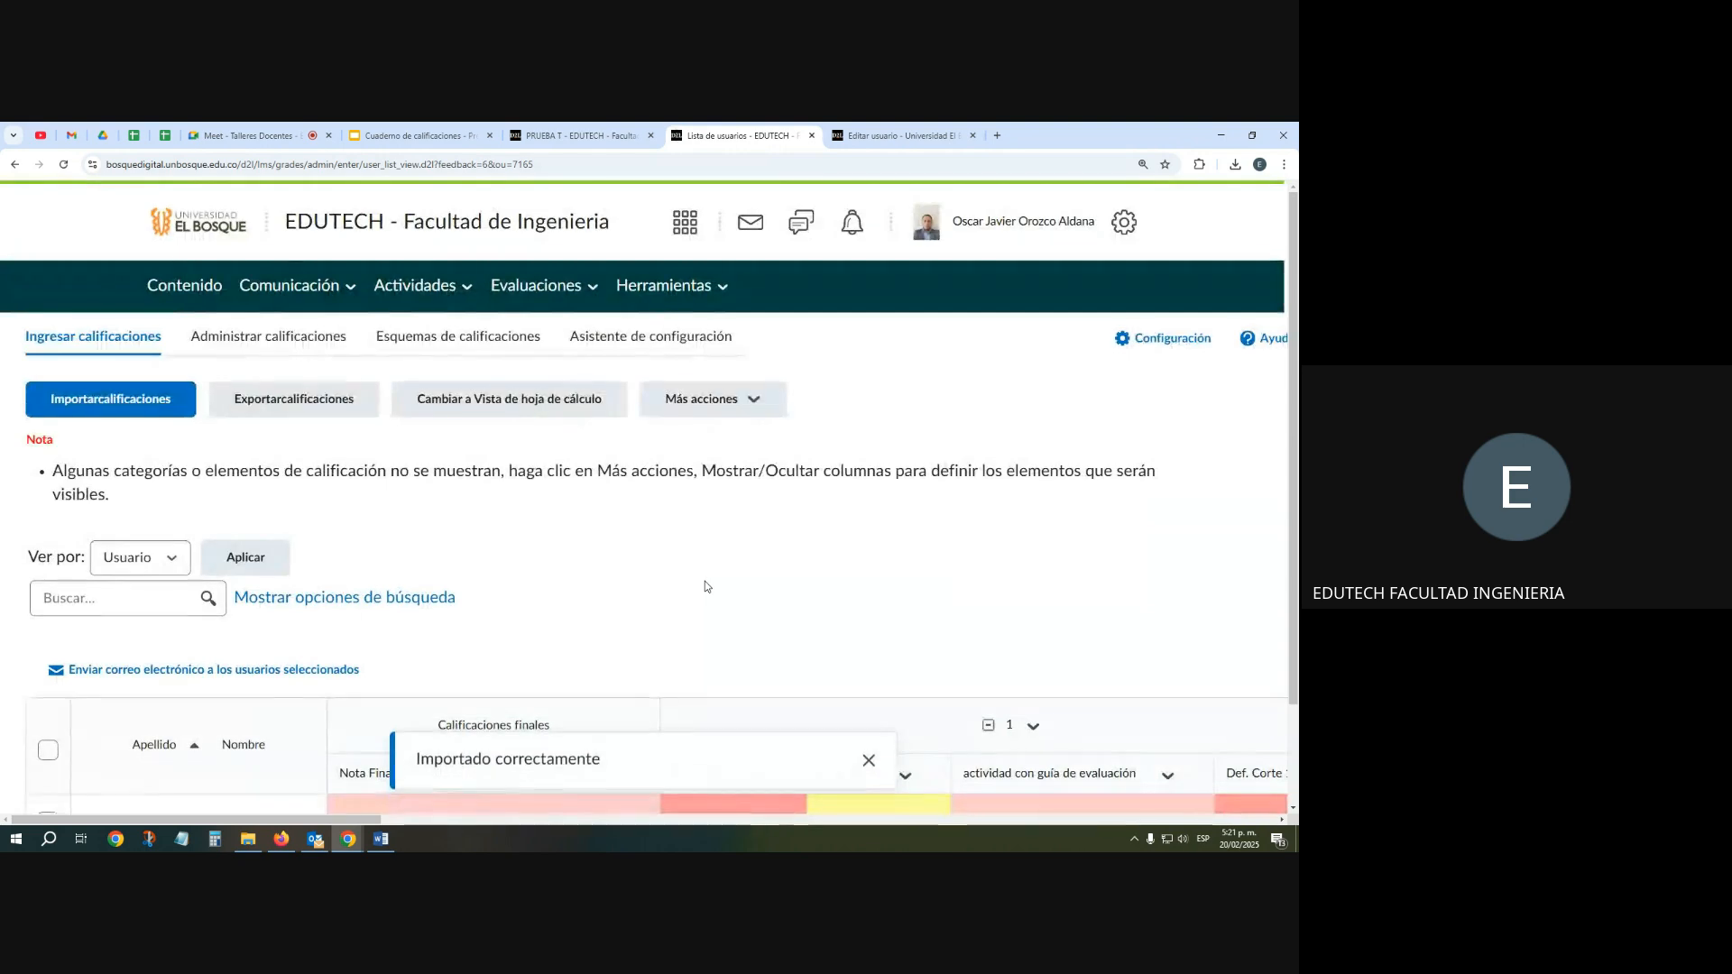
Examine the student's imported grades from Cargue1 ok to Retroalimentacion in the grade table, with the page enlarged to 110%
key(ctrl+minus)
key(ctrl+minus)
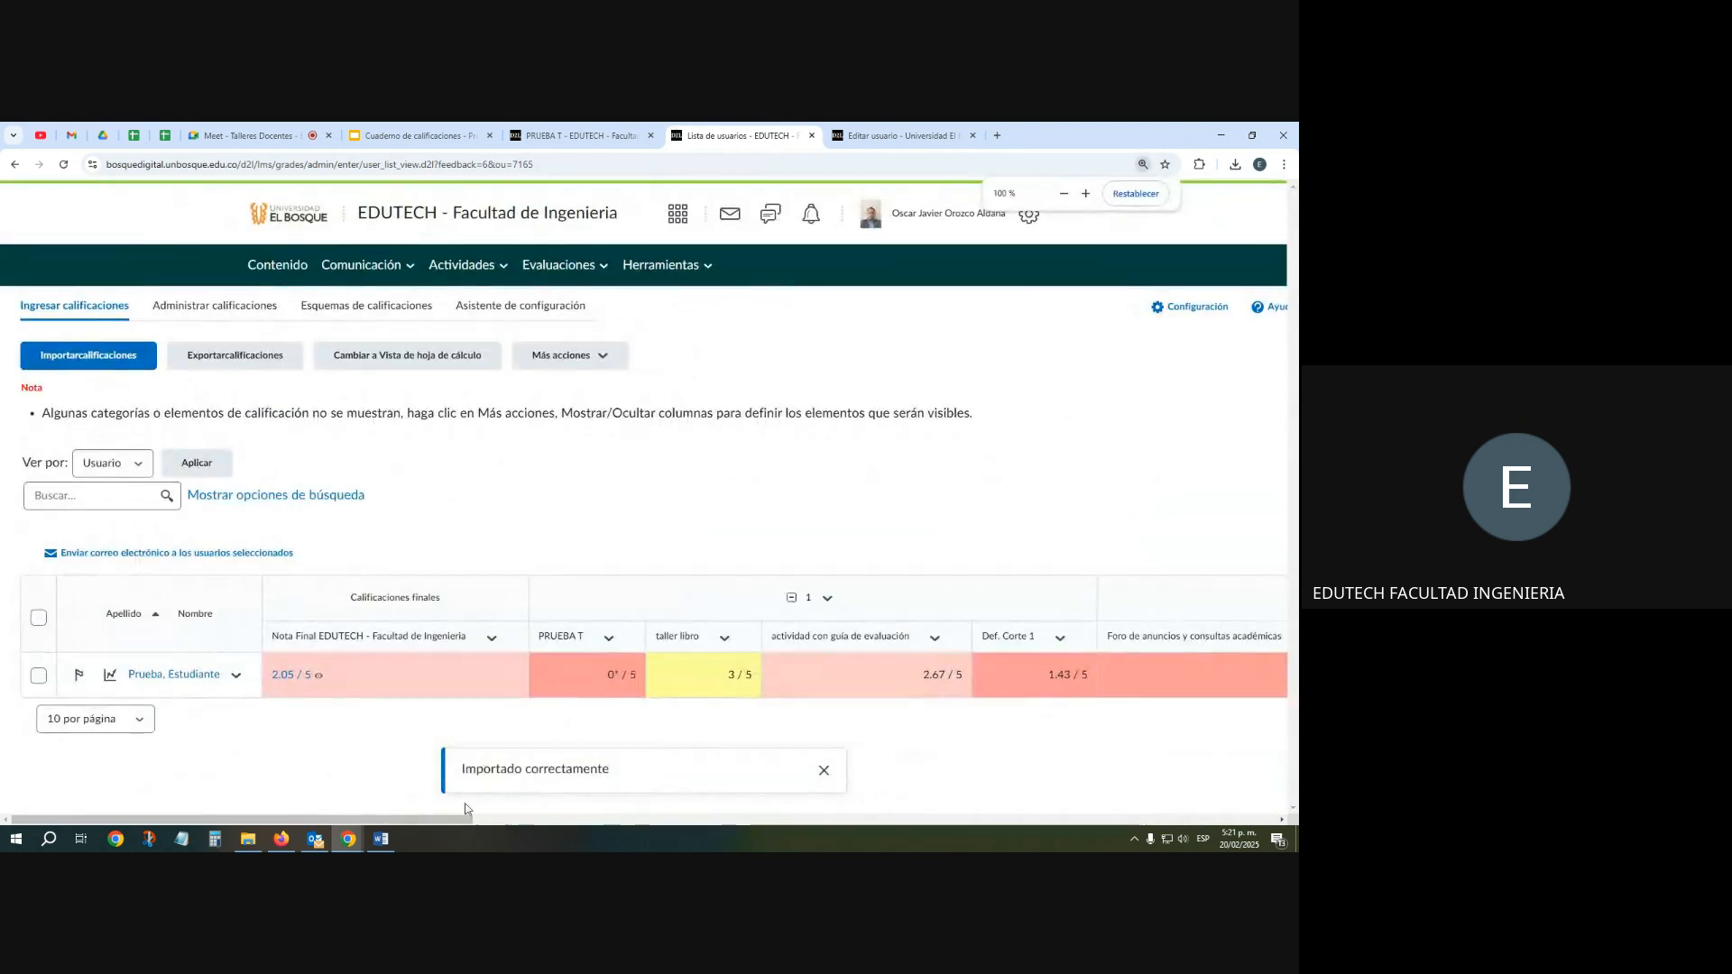
drag(488, 824, 1191, 818)
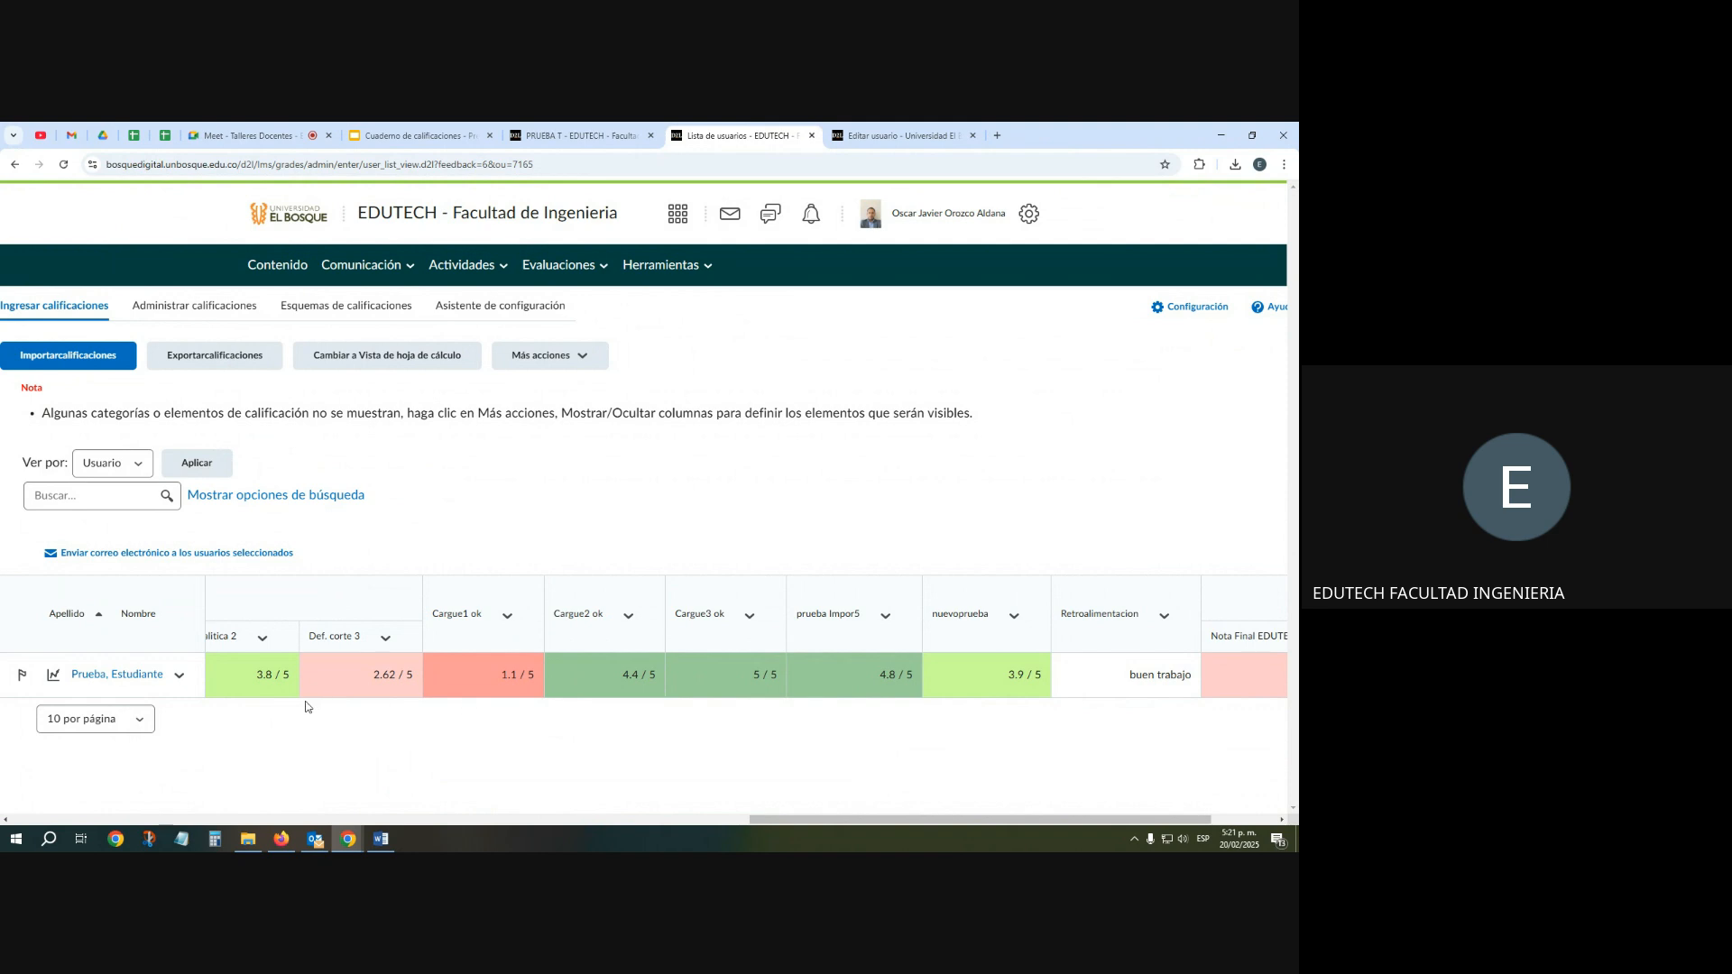
drag(267, 689, 1193, 685)
key(ctrl+plus)
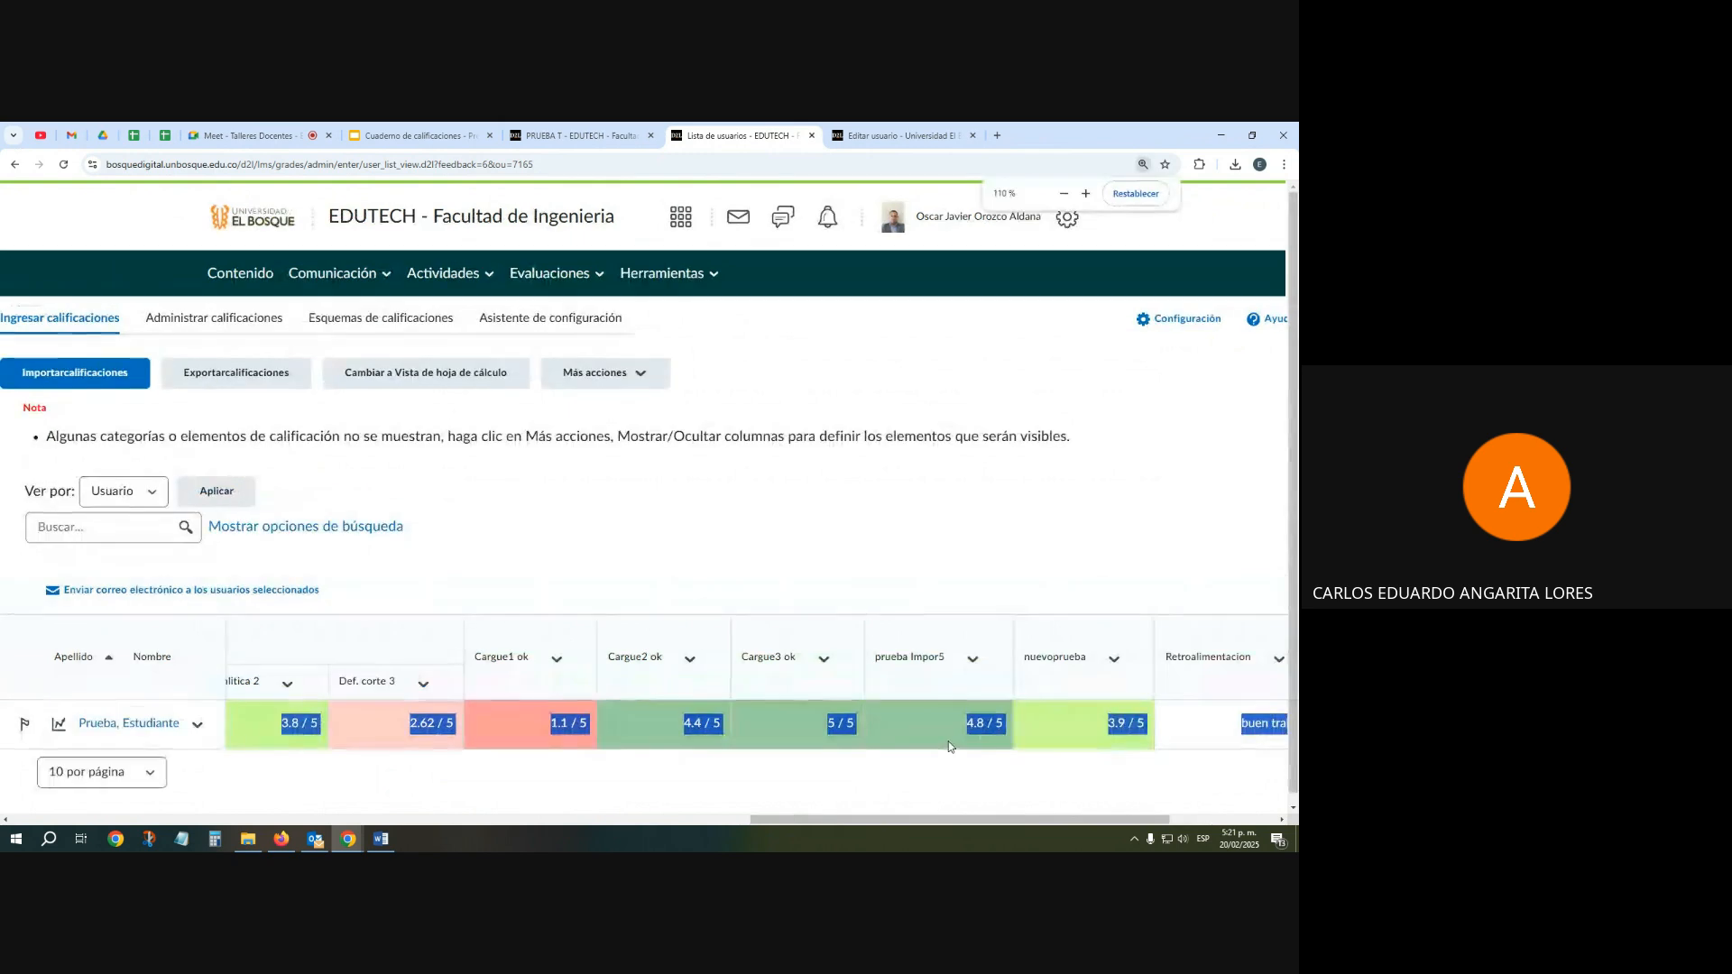
drag(812, 823, 838, 824)
click(843, 787)
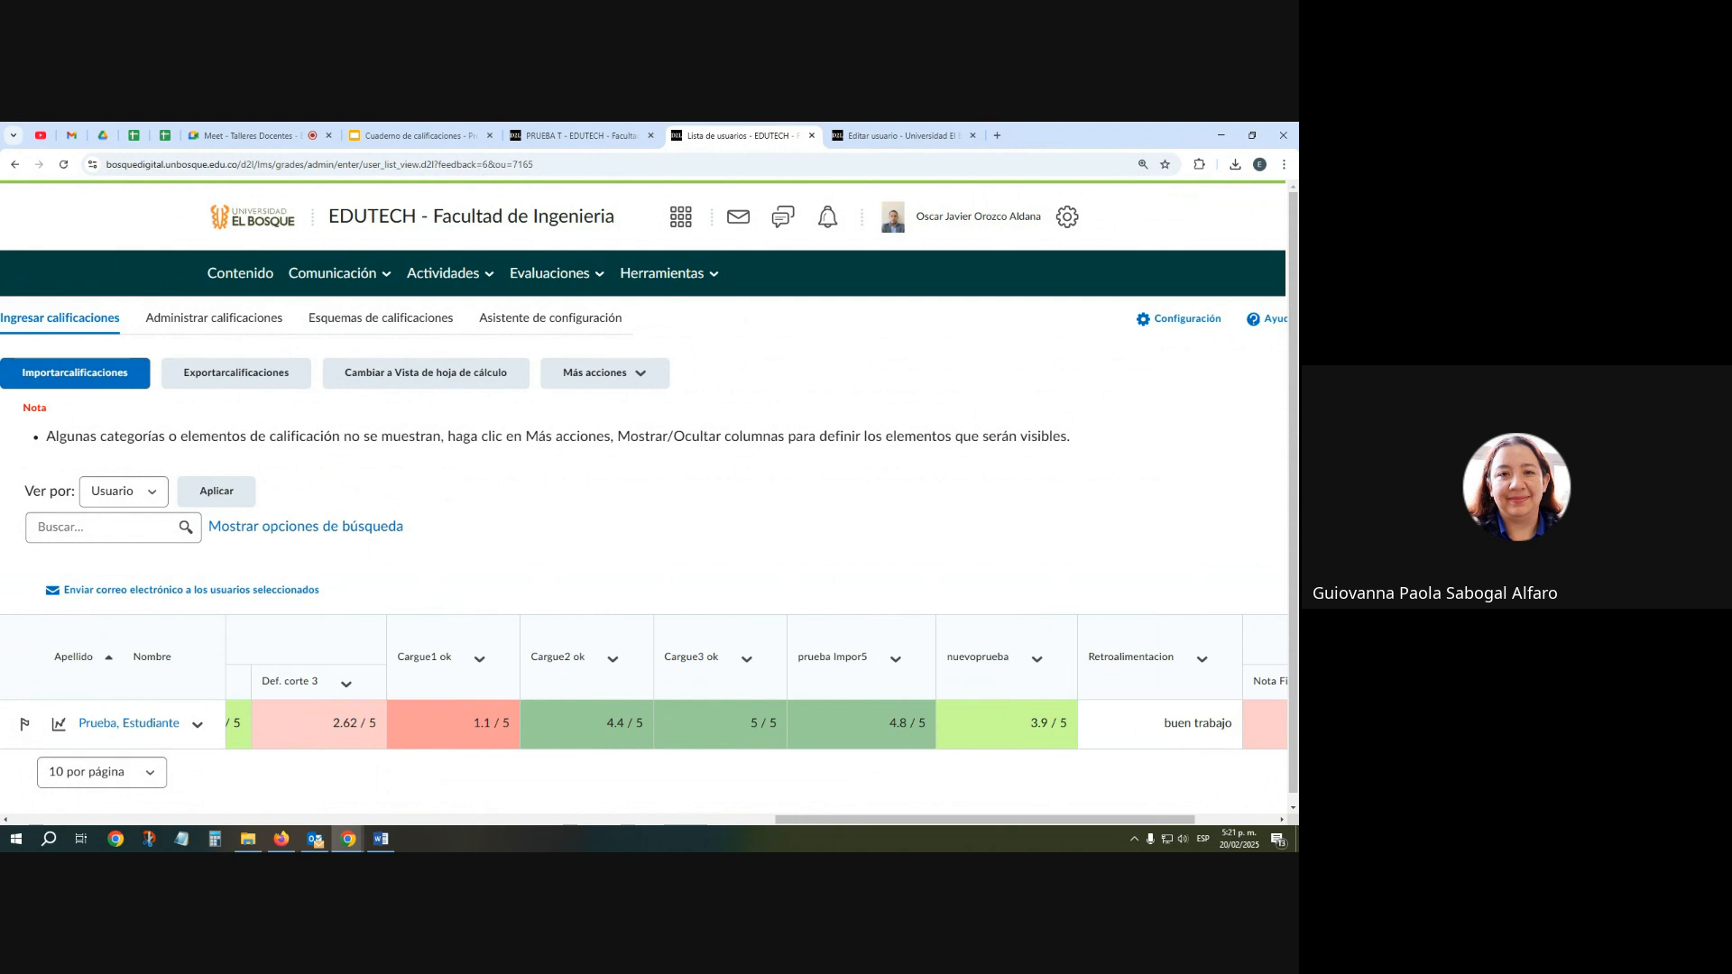
key(alt+Tab)
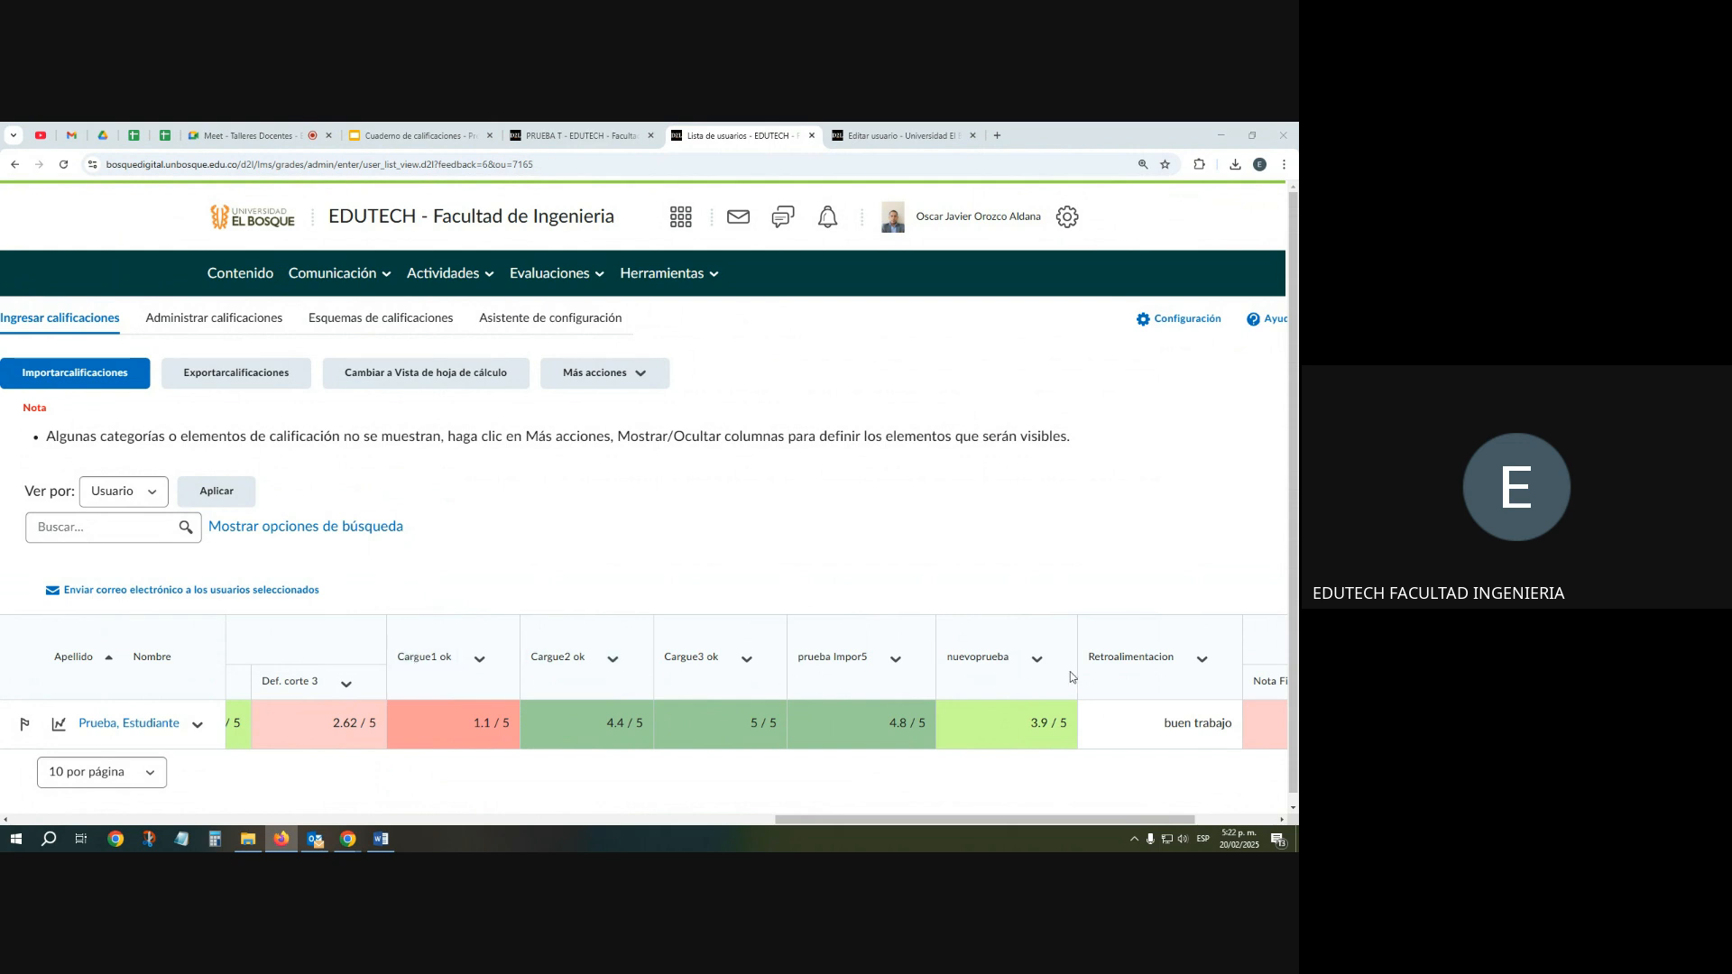
Open Administrar calificaciones and look through the grade items, including the imported ones outside the CORTE categories
click(171, 325)
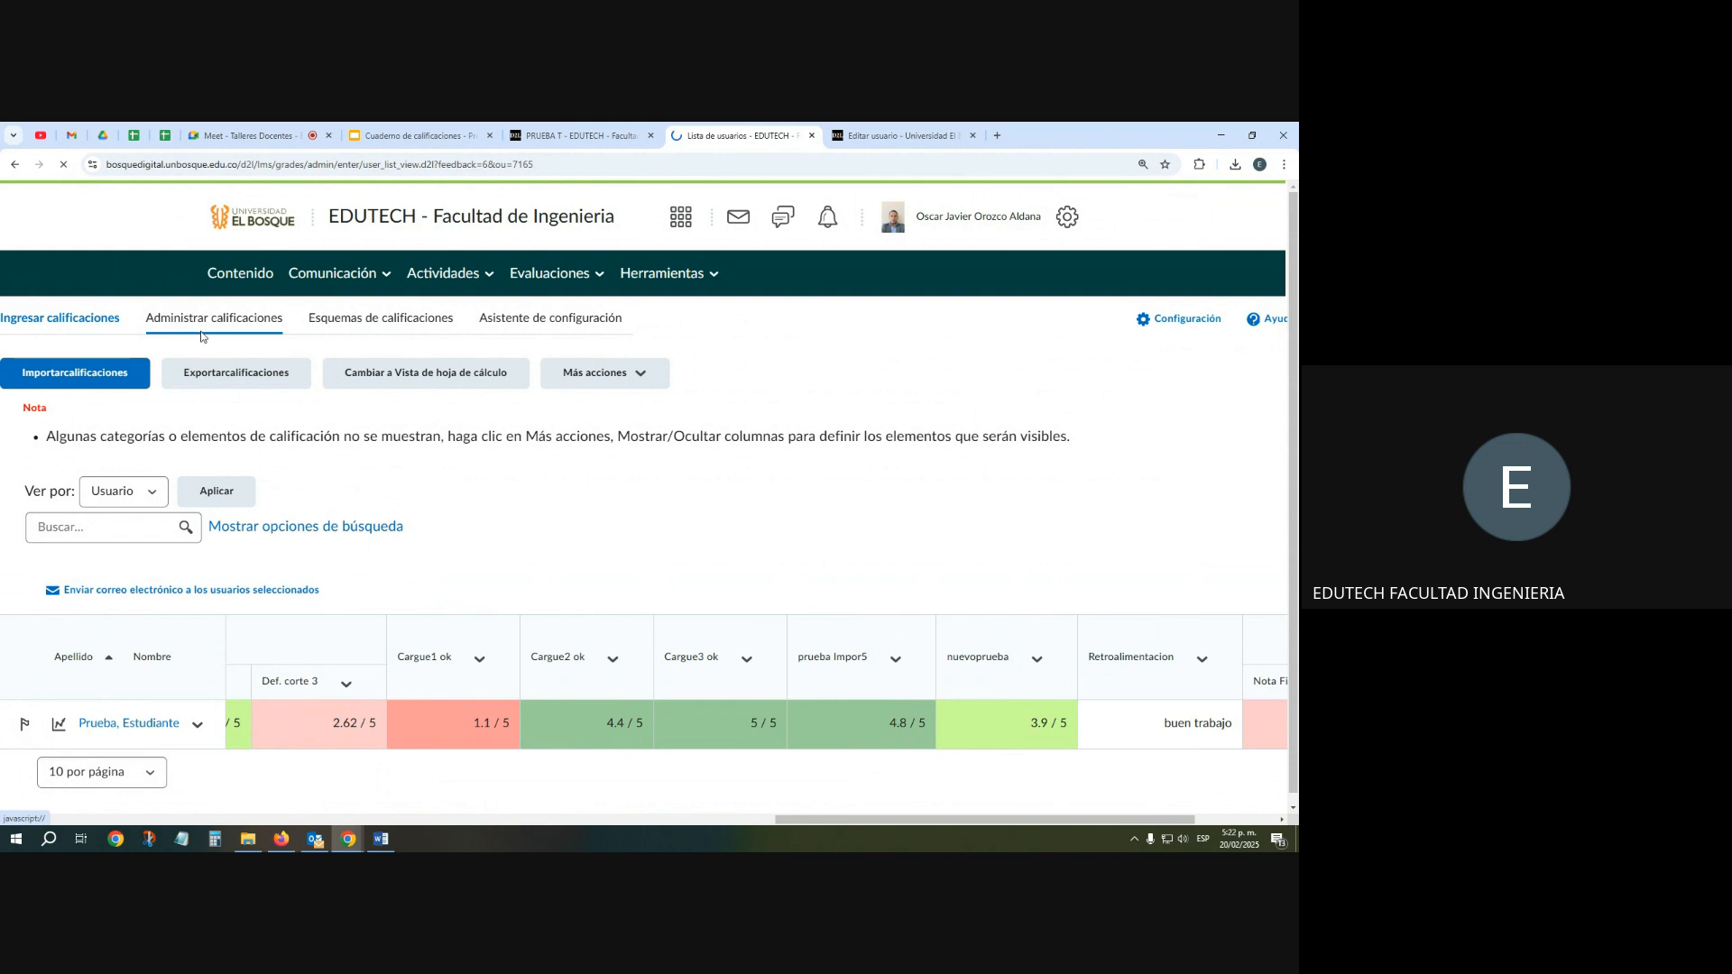
scroll(429, 498, down, 10)
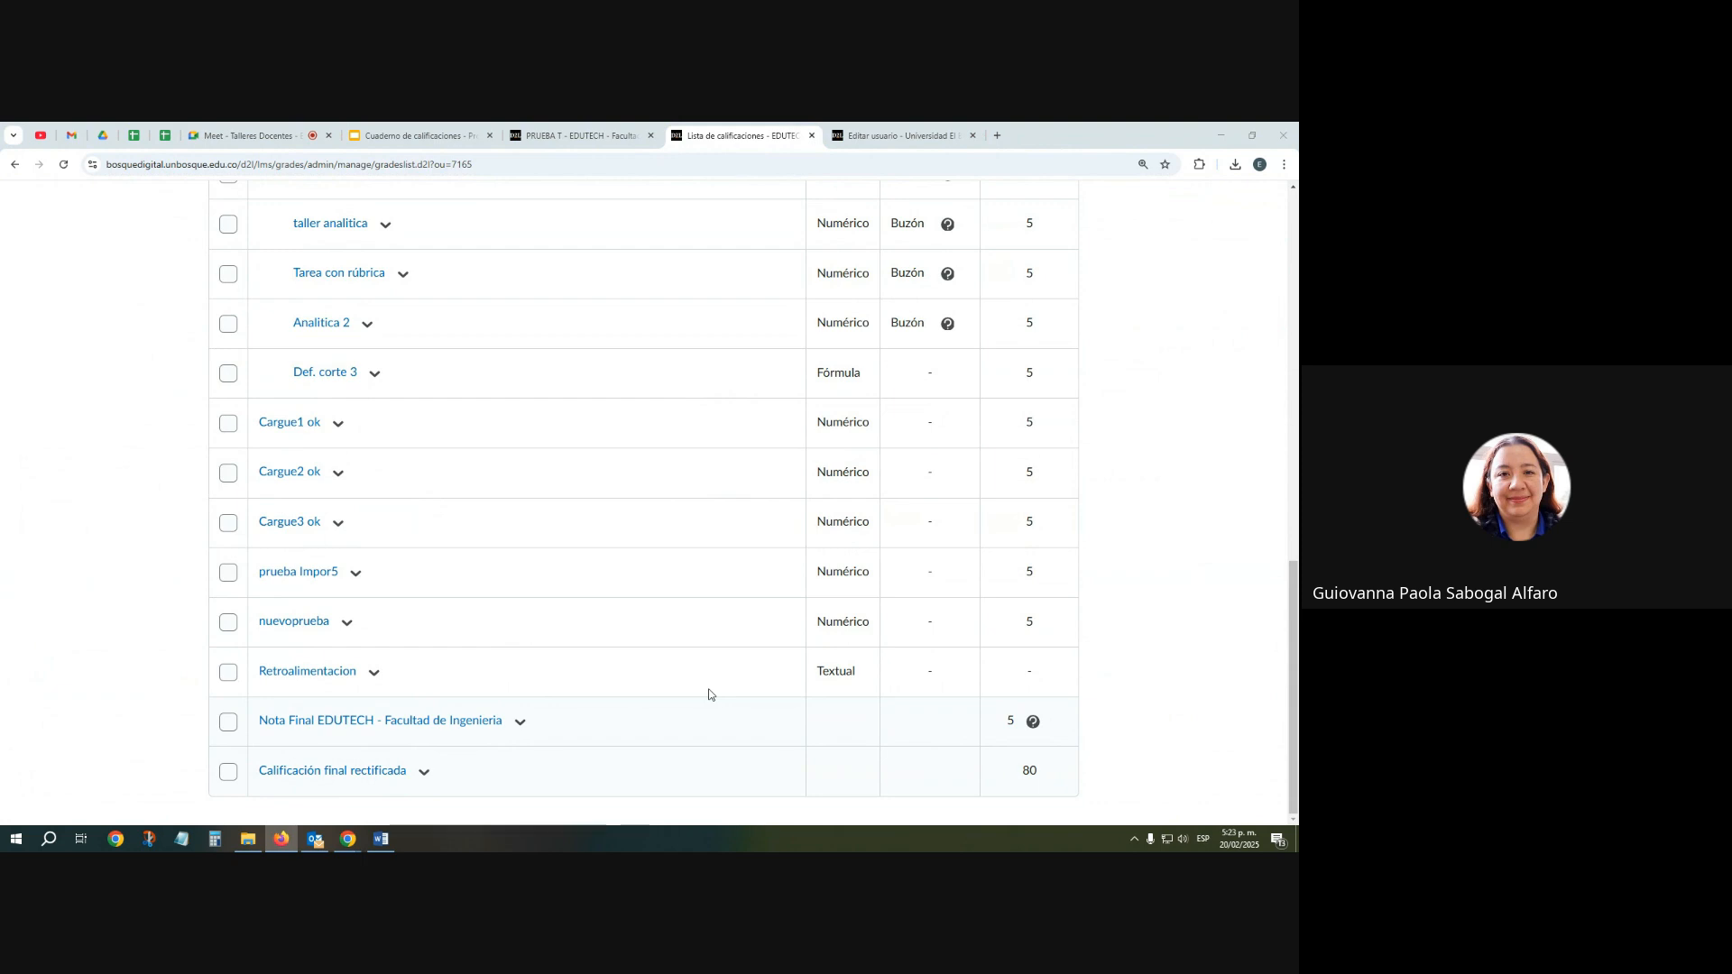
scroll(709, 694, up, 12)
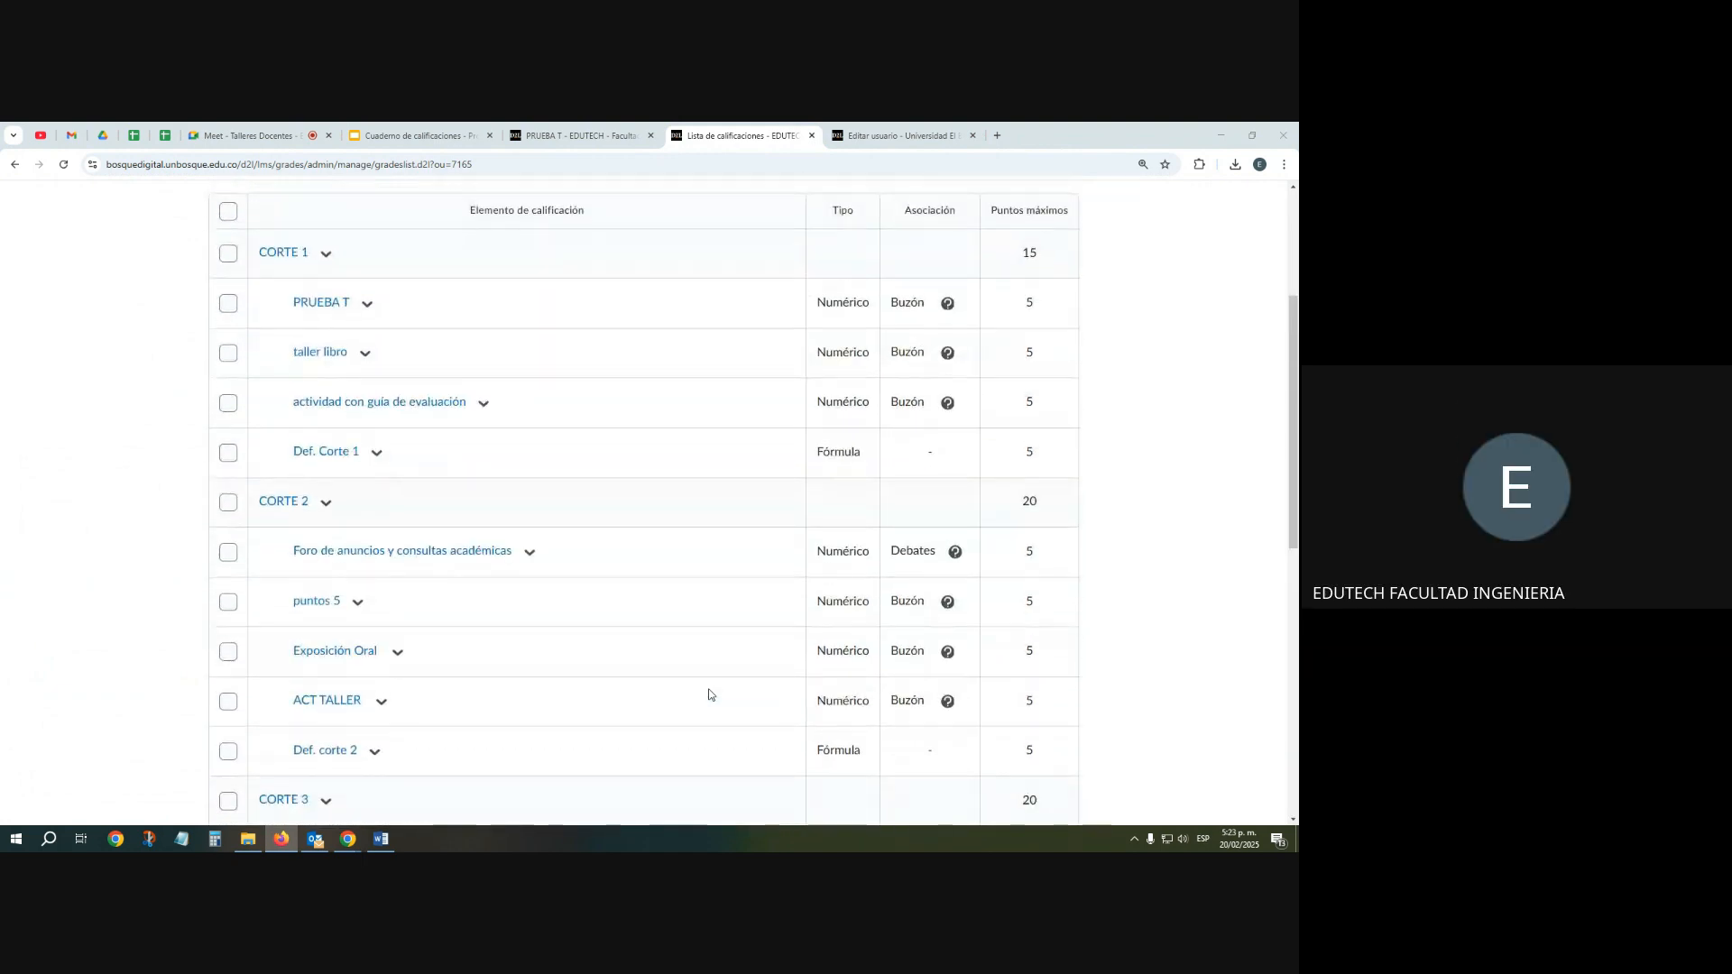
scroll(709, 694, down, 7)
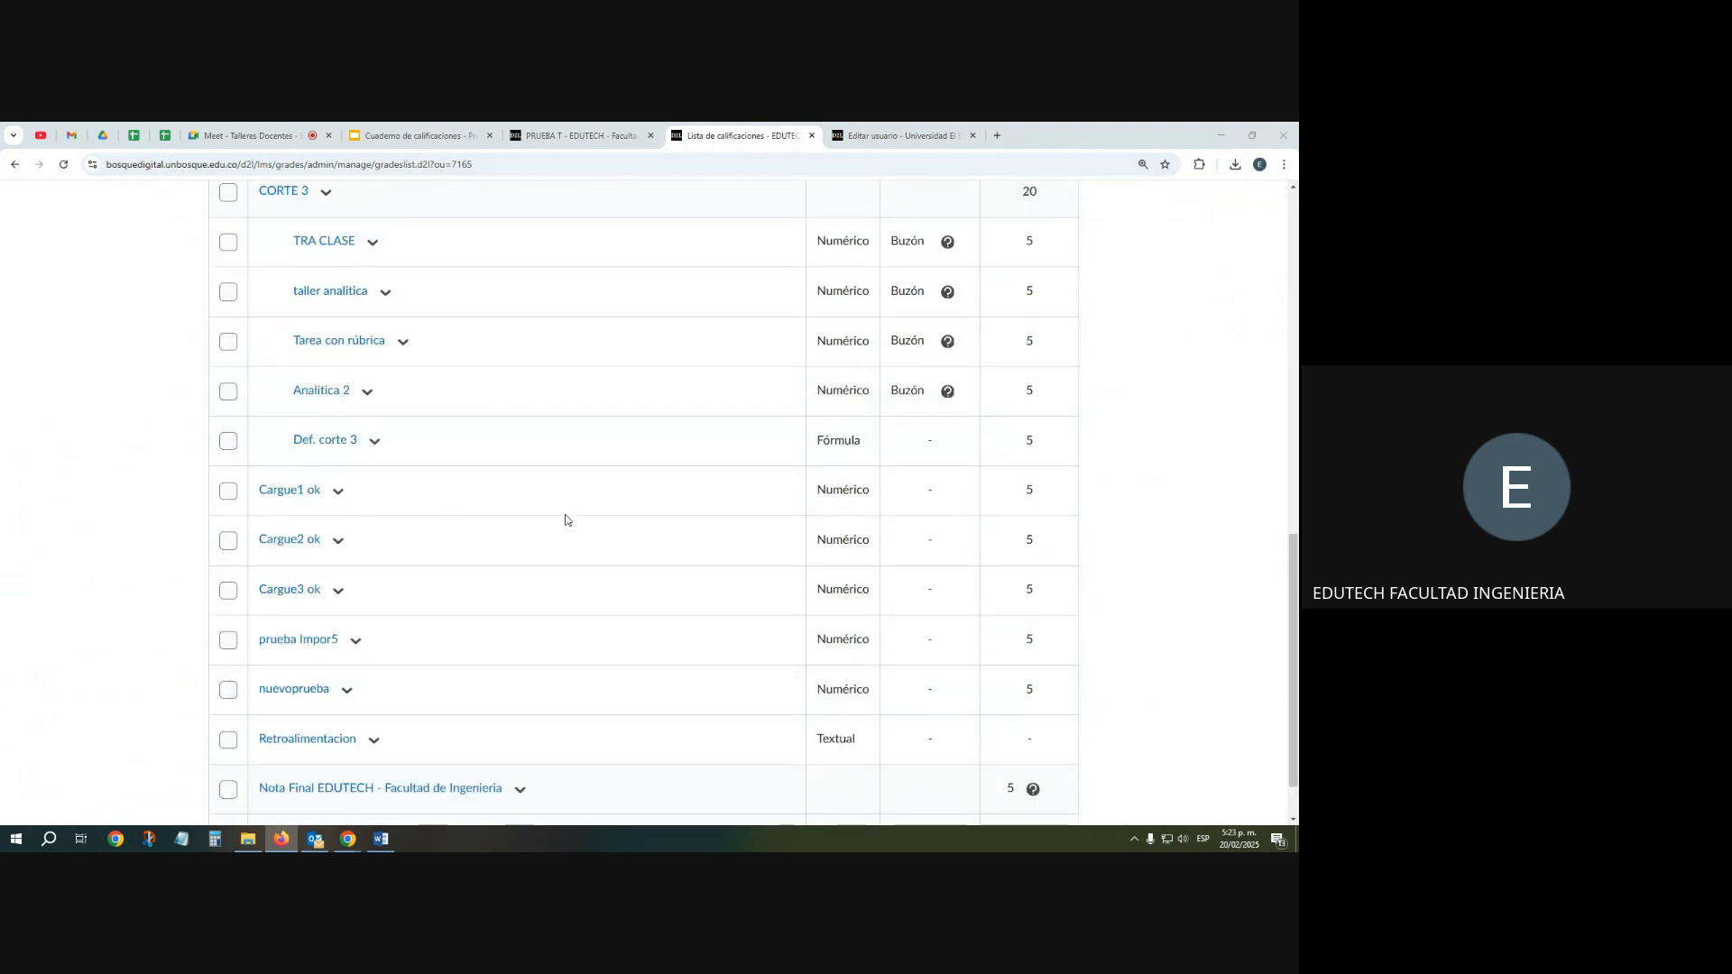
scroll(228, 491, up, 9)
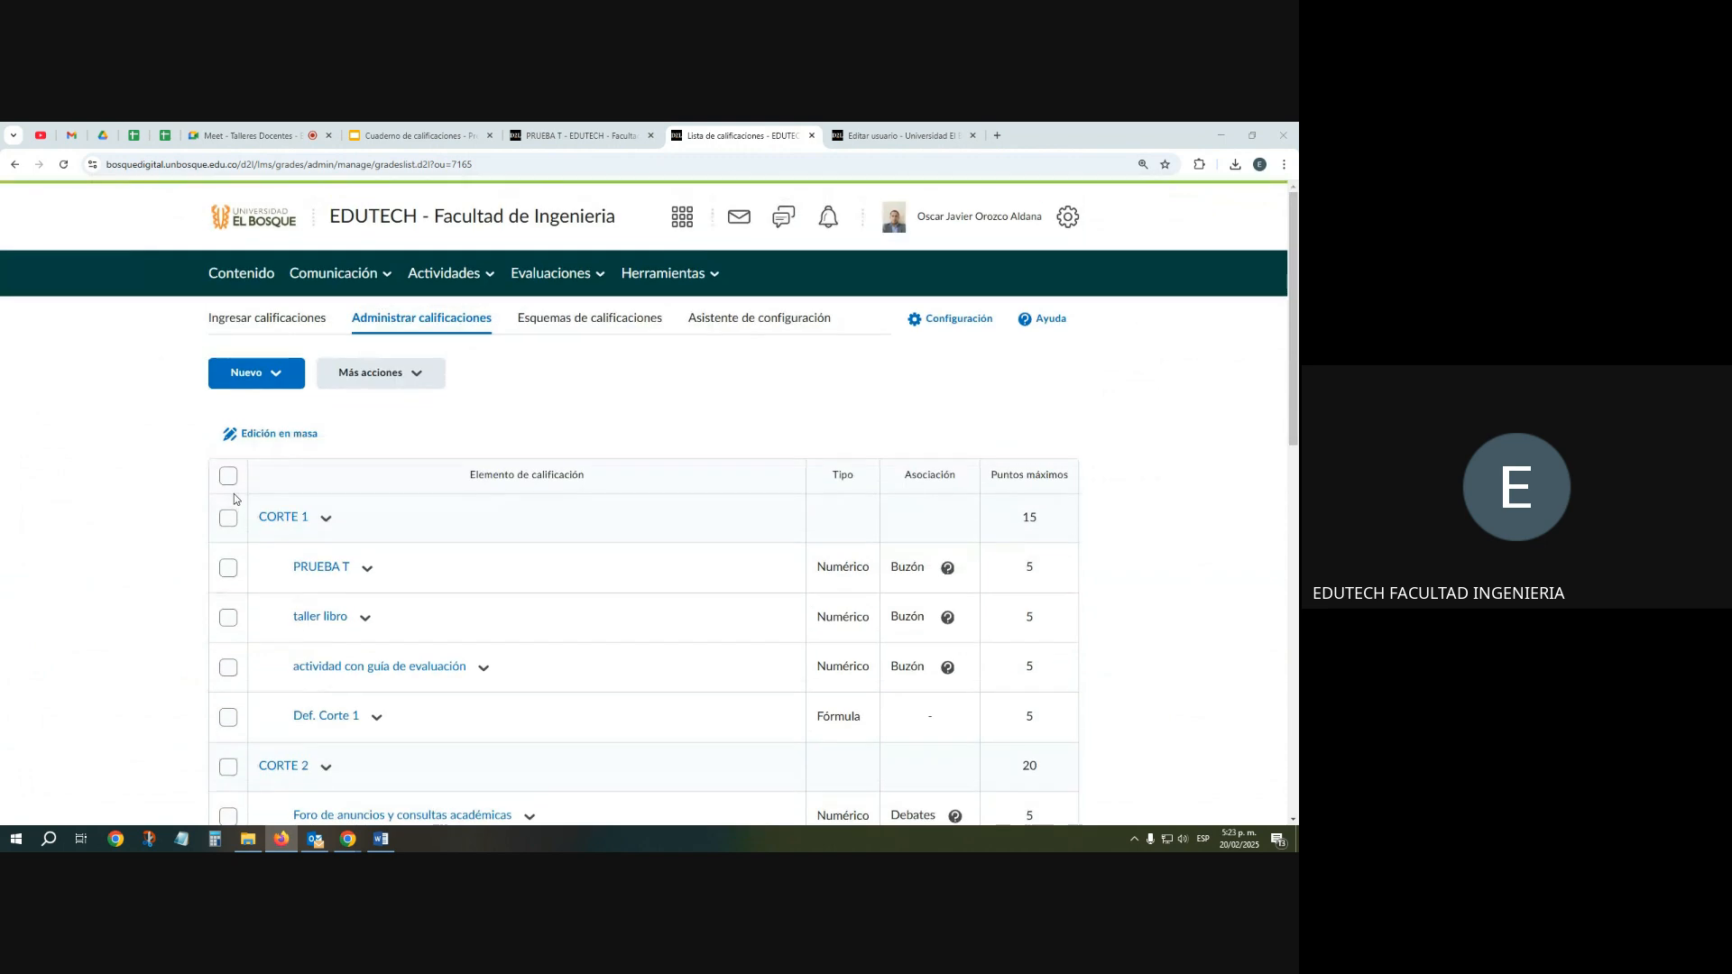
Open all grade items in bulk editing, examine the imported items' categories and grade schemes, and cancel the editing
click(228, 475)
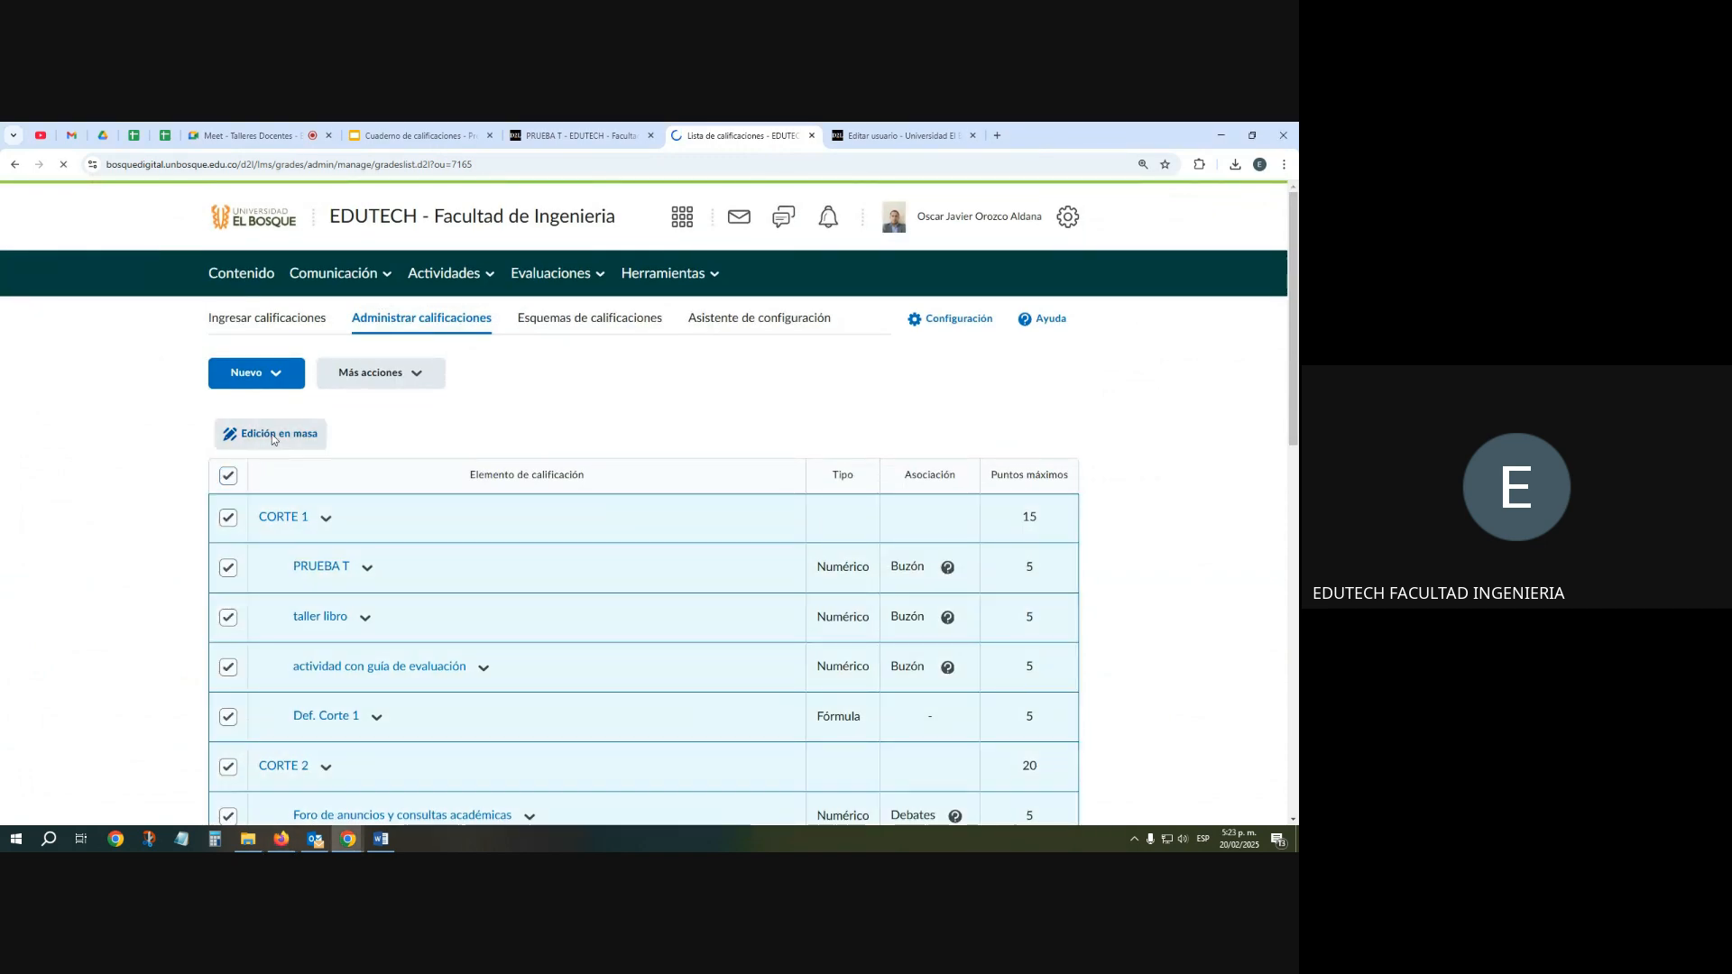
scroll(364, 485, down, 6)
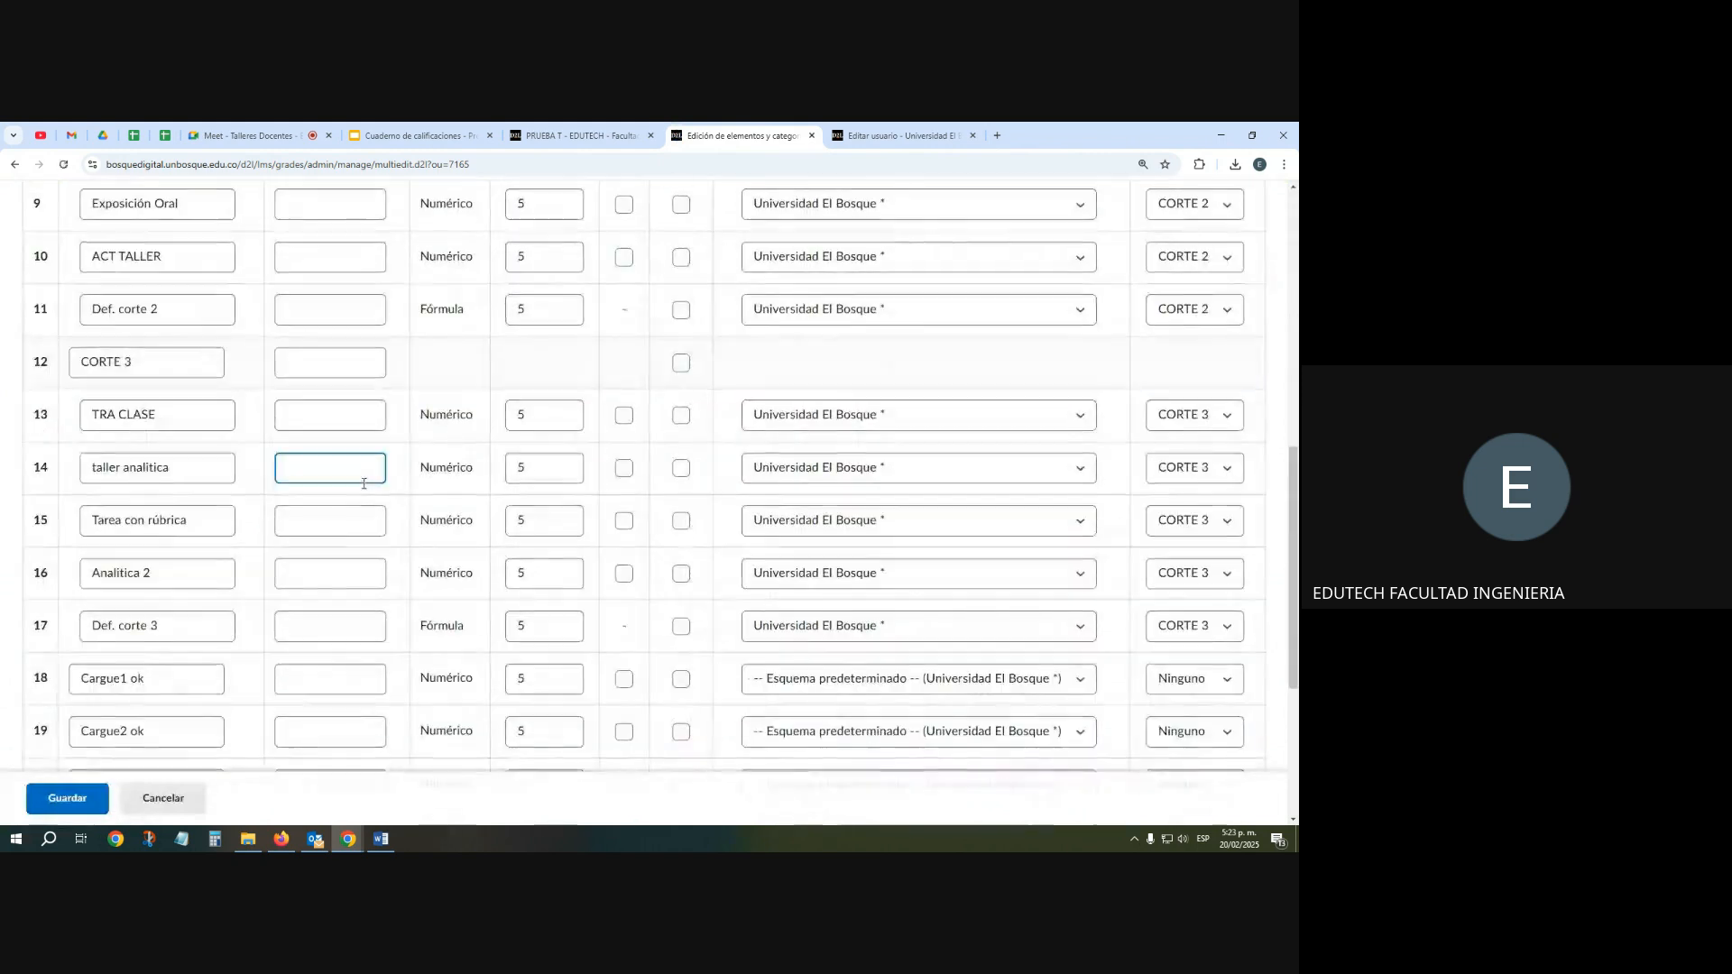
scroll(363, 484, down, 4)
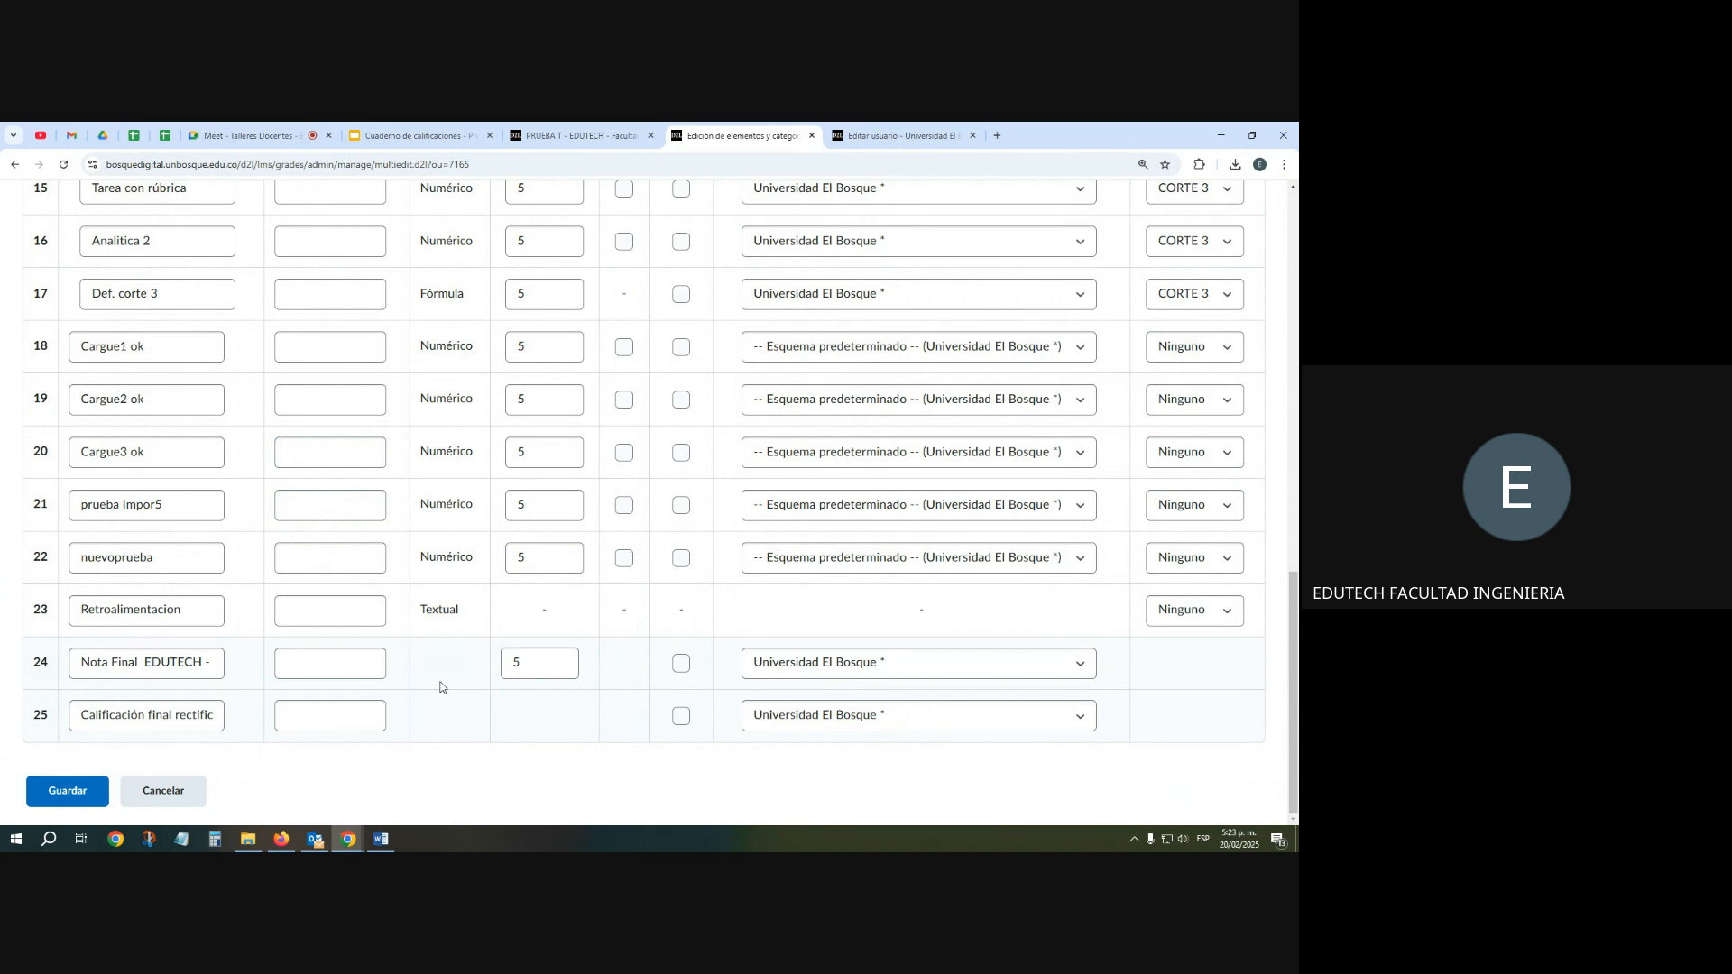
click(163, 791)
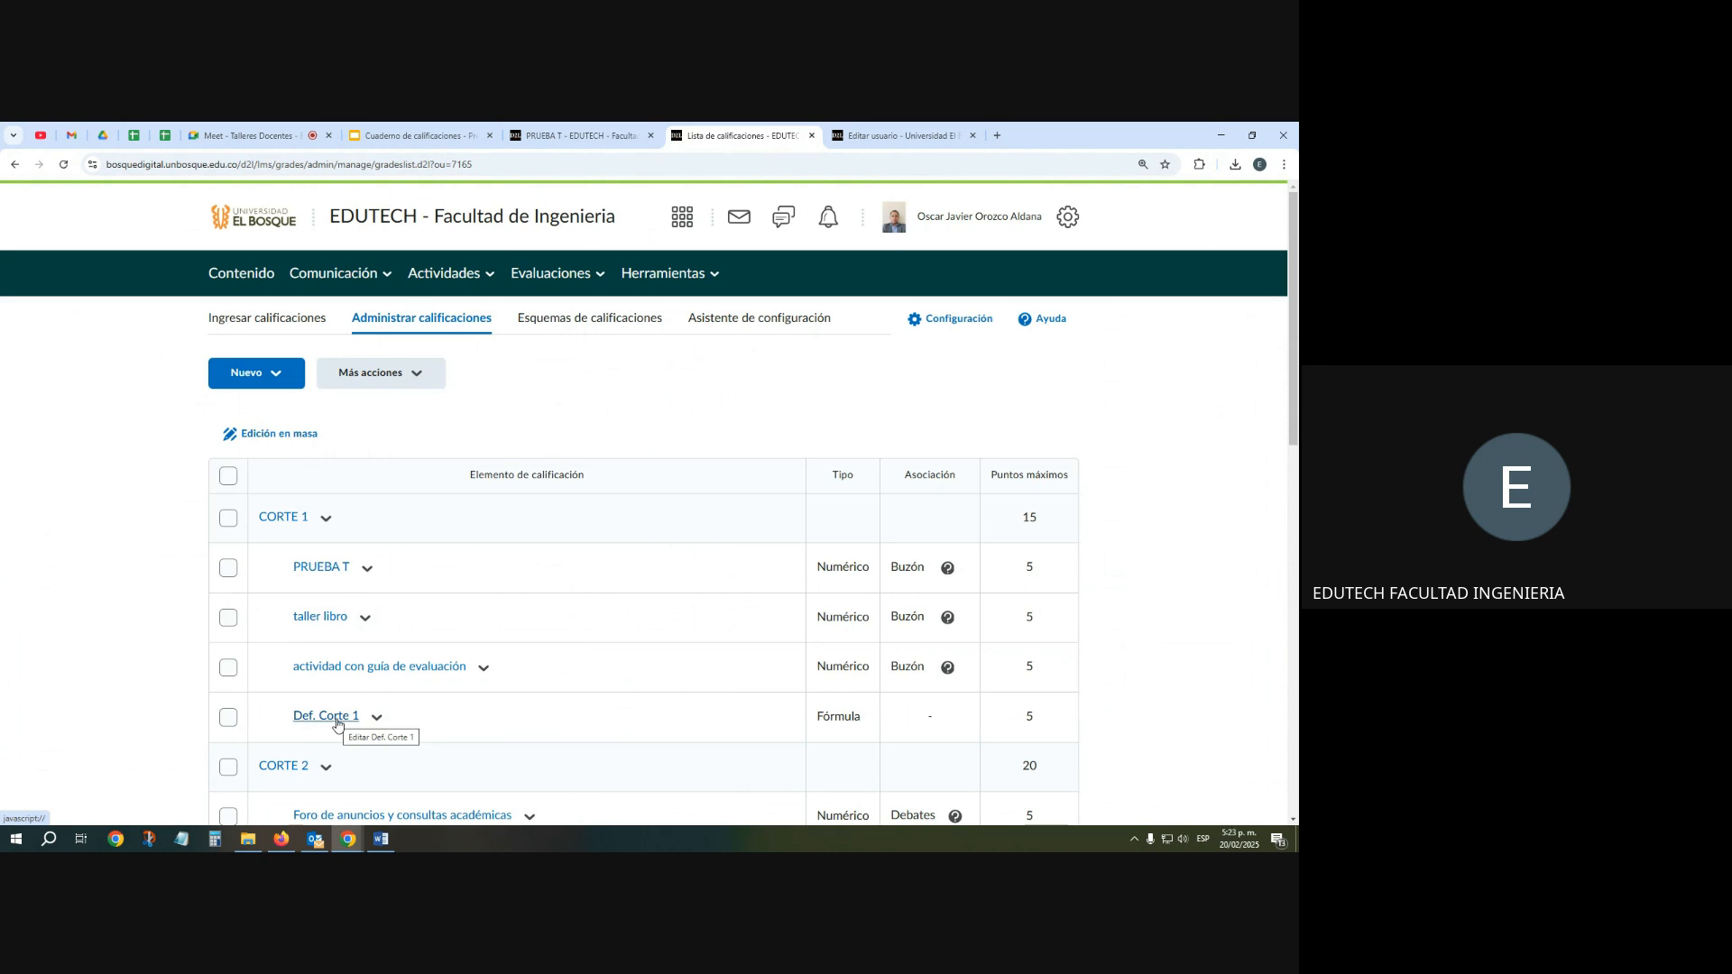
Open the Def. Corte 1 grade item and show its formula in the formula editor
scroll(337, 725, down, 3)
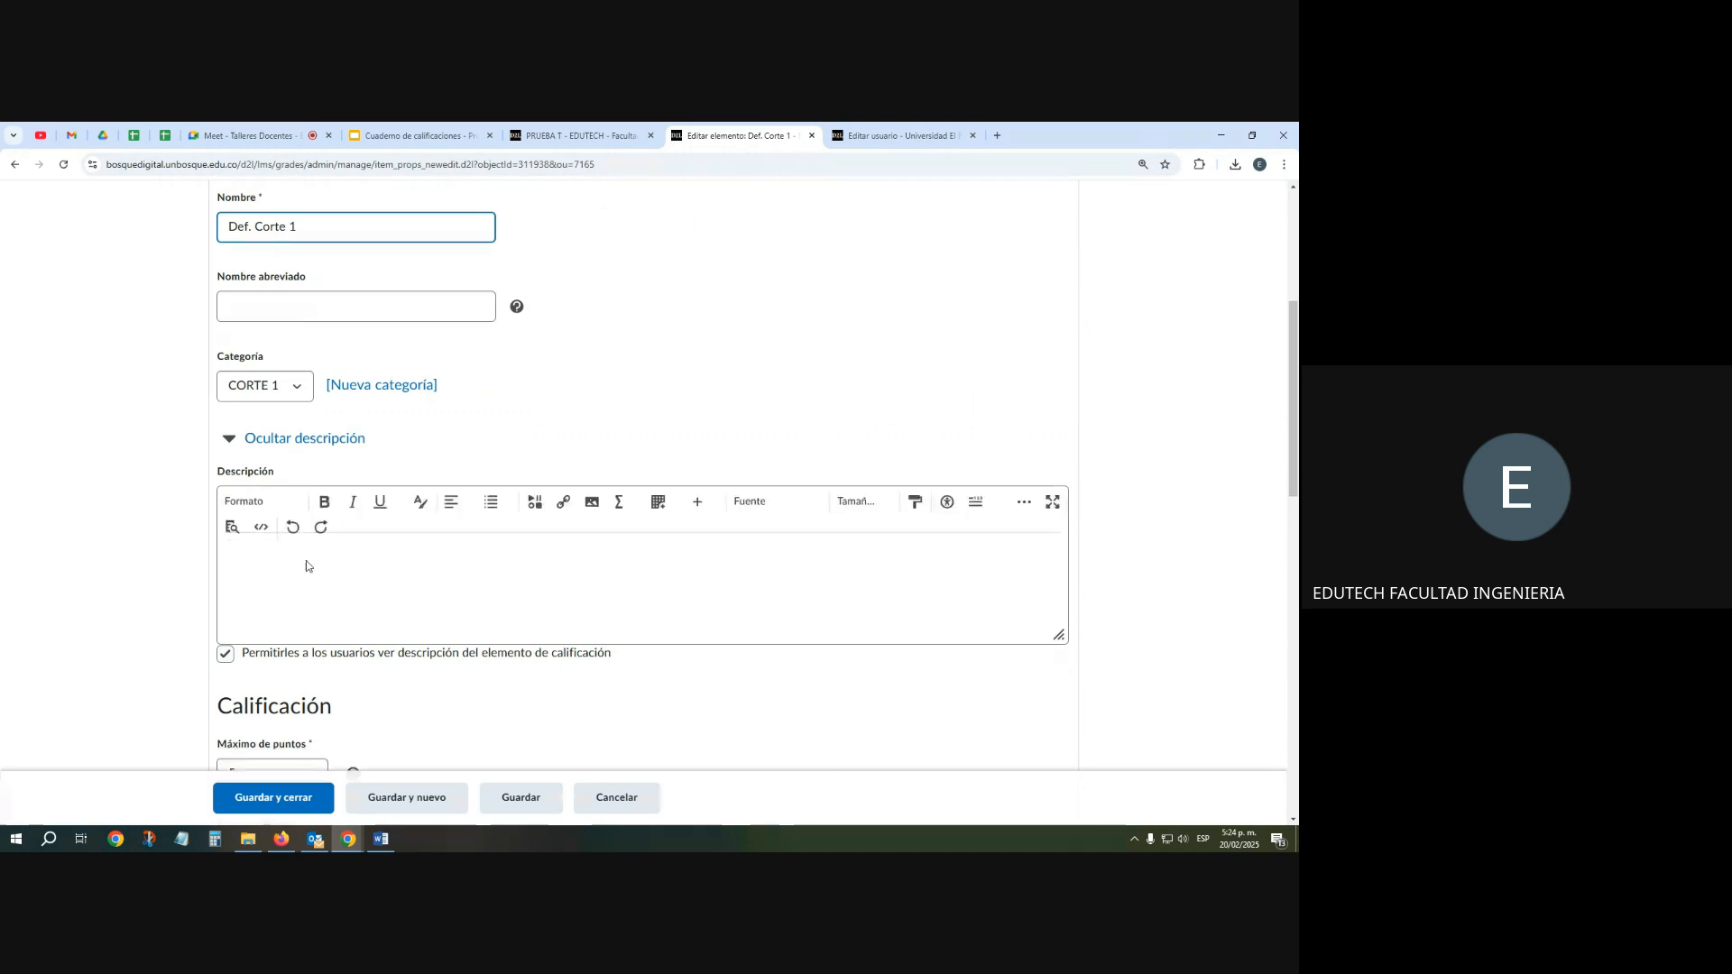
scroll(312, 555, down, 3)
click(320, 574)
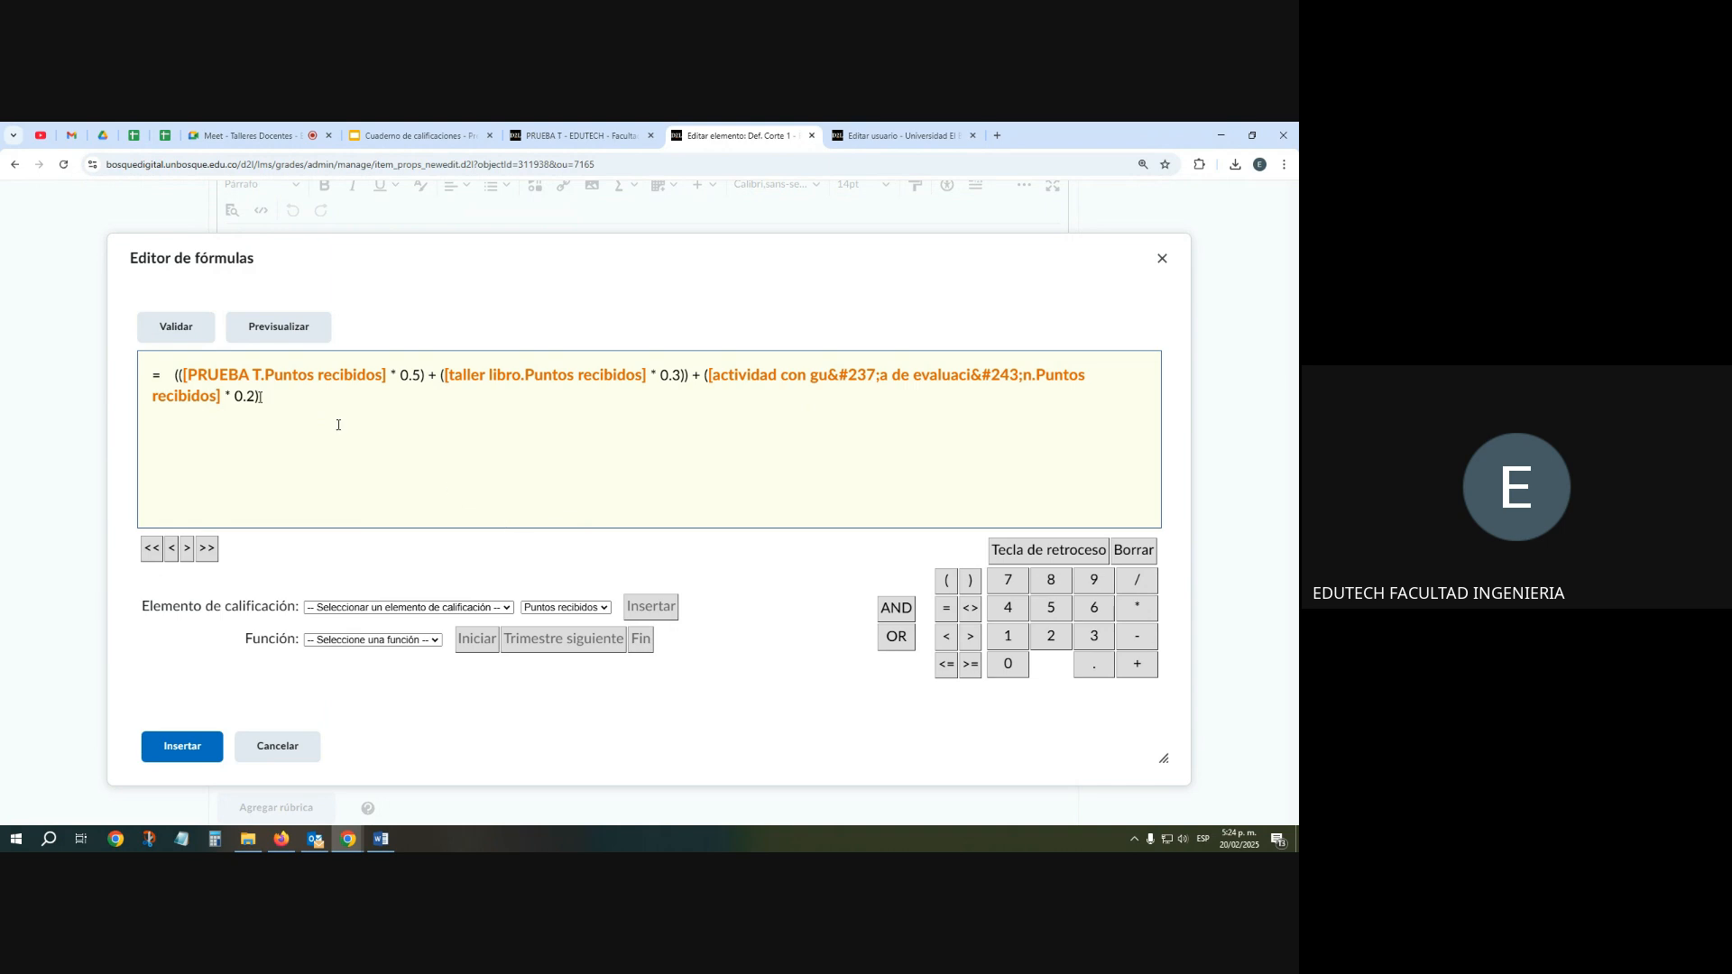
Add the received points of Cargue1 ok multiplied by 0.1 to the Def. Corte 1 formula and validate it
click(407, 607)
scroll(384, 528, down, 1)
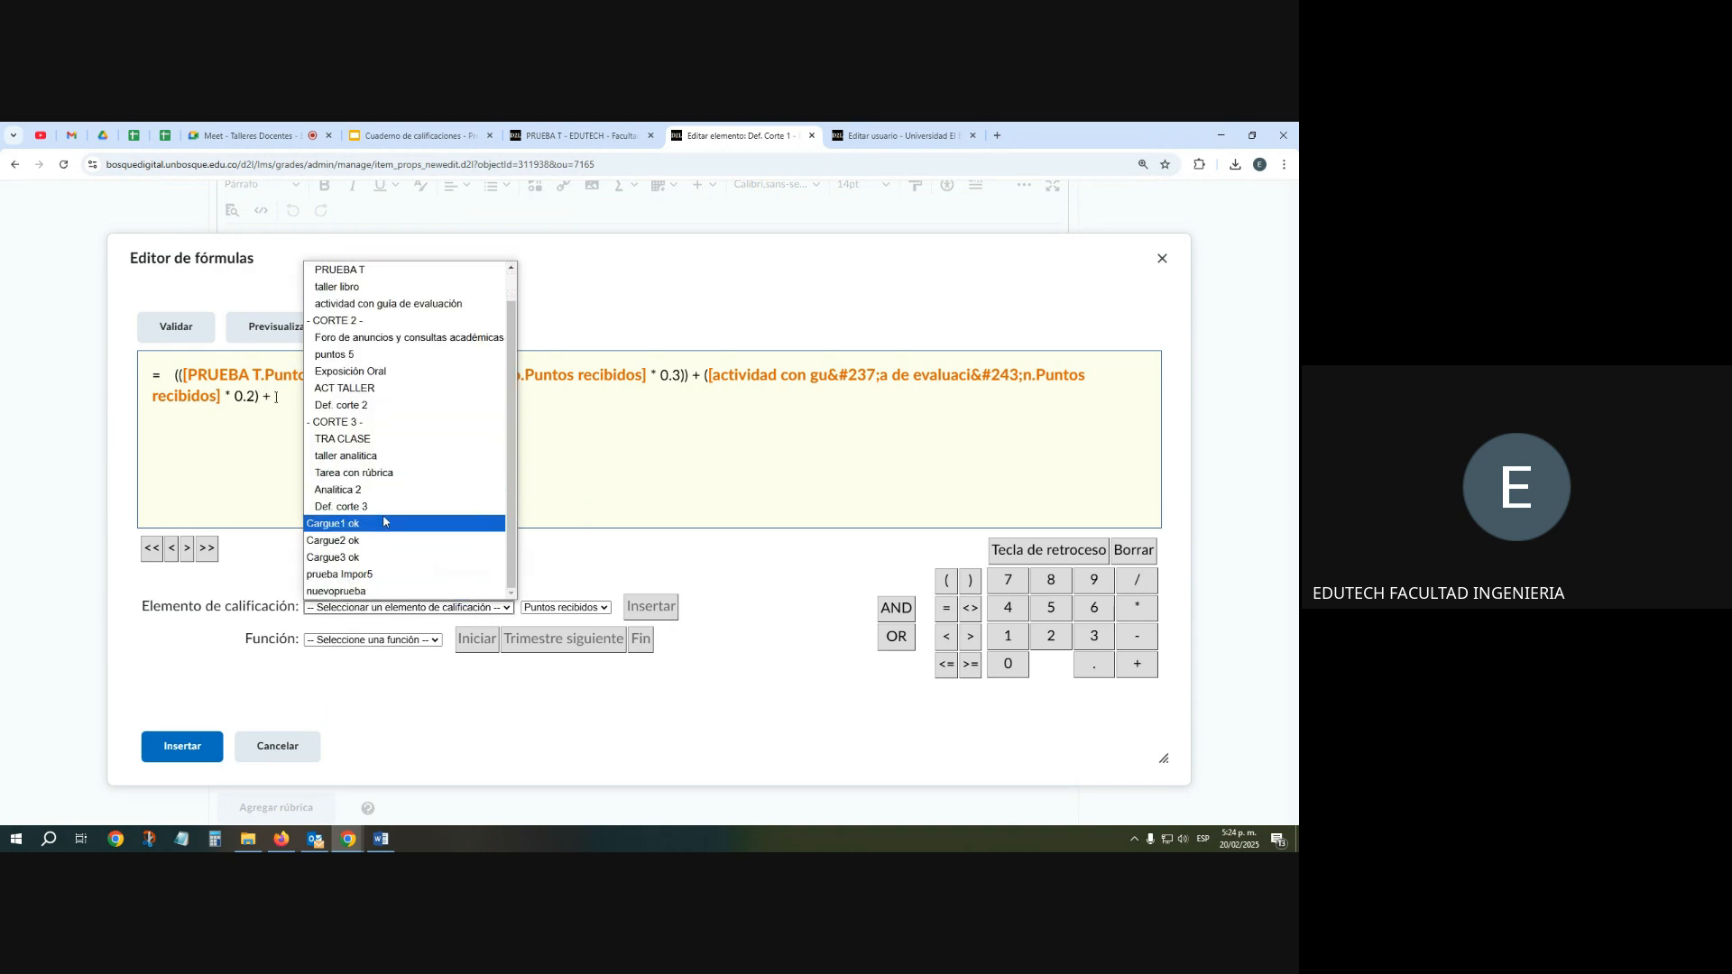
click(371, 527)
click(369, 421)
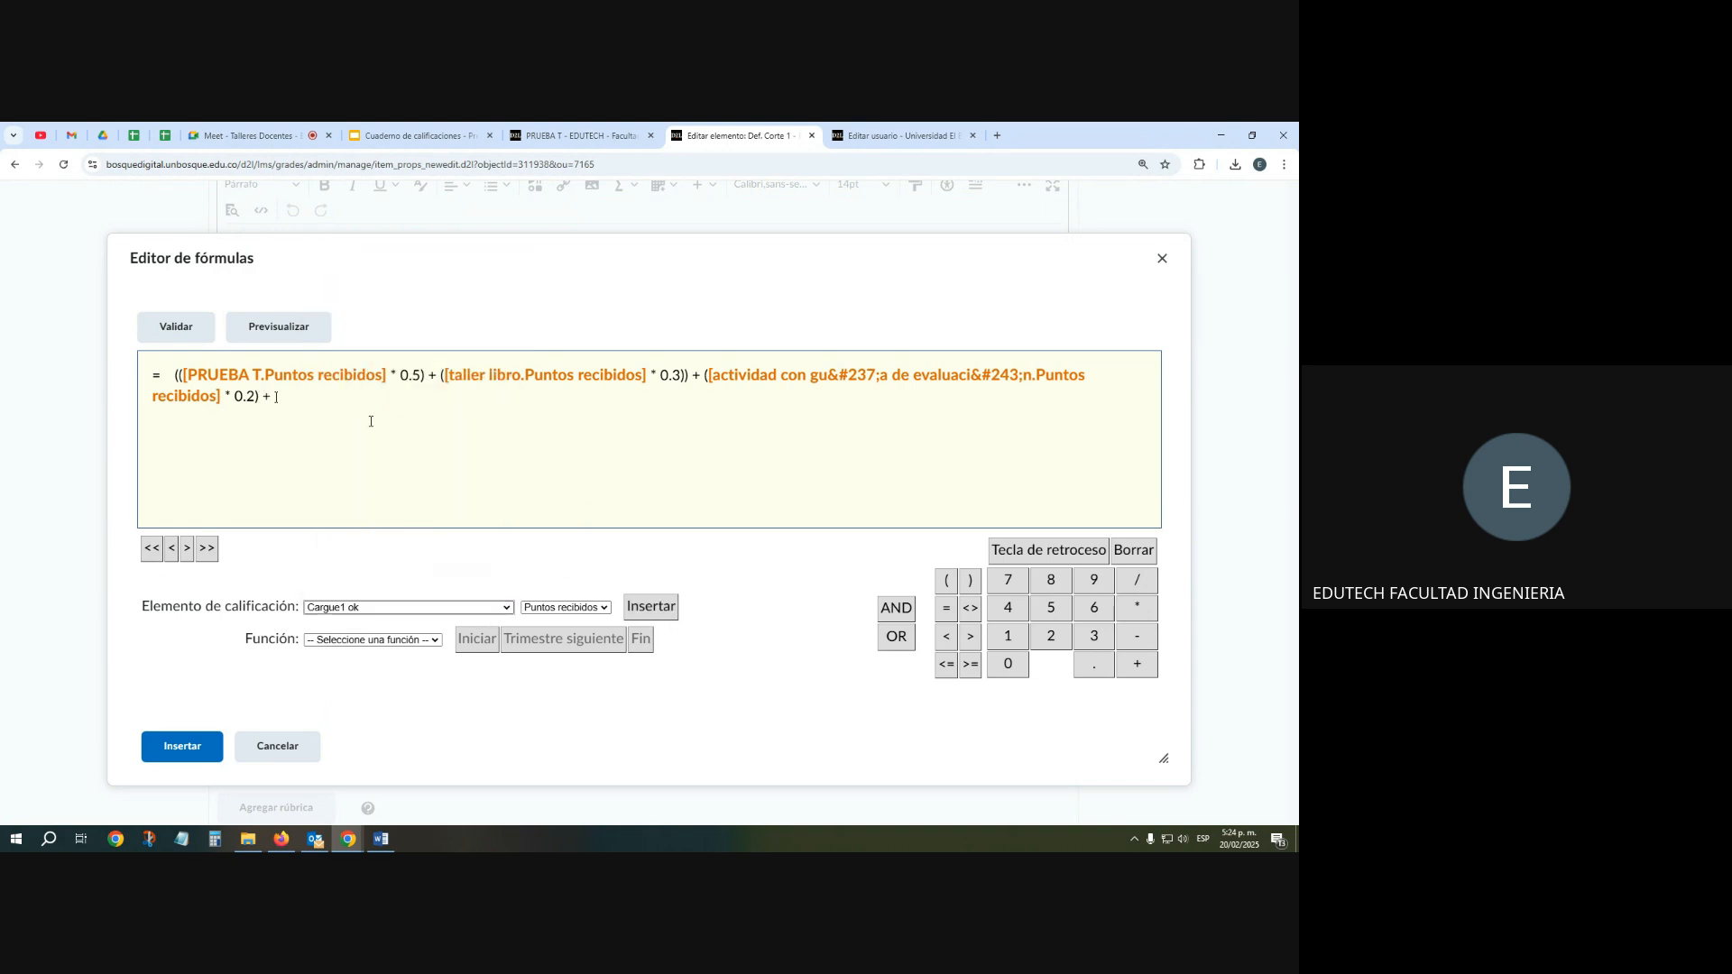
click(651, 607)
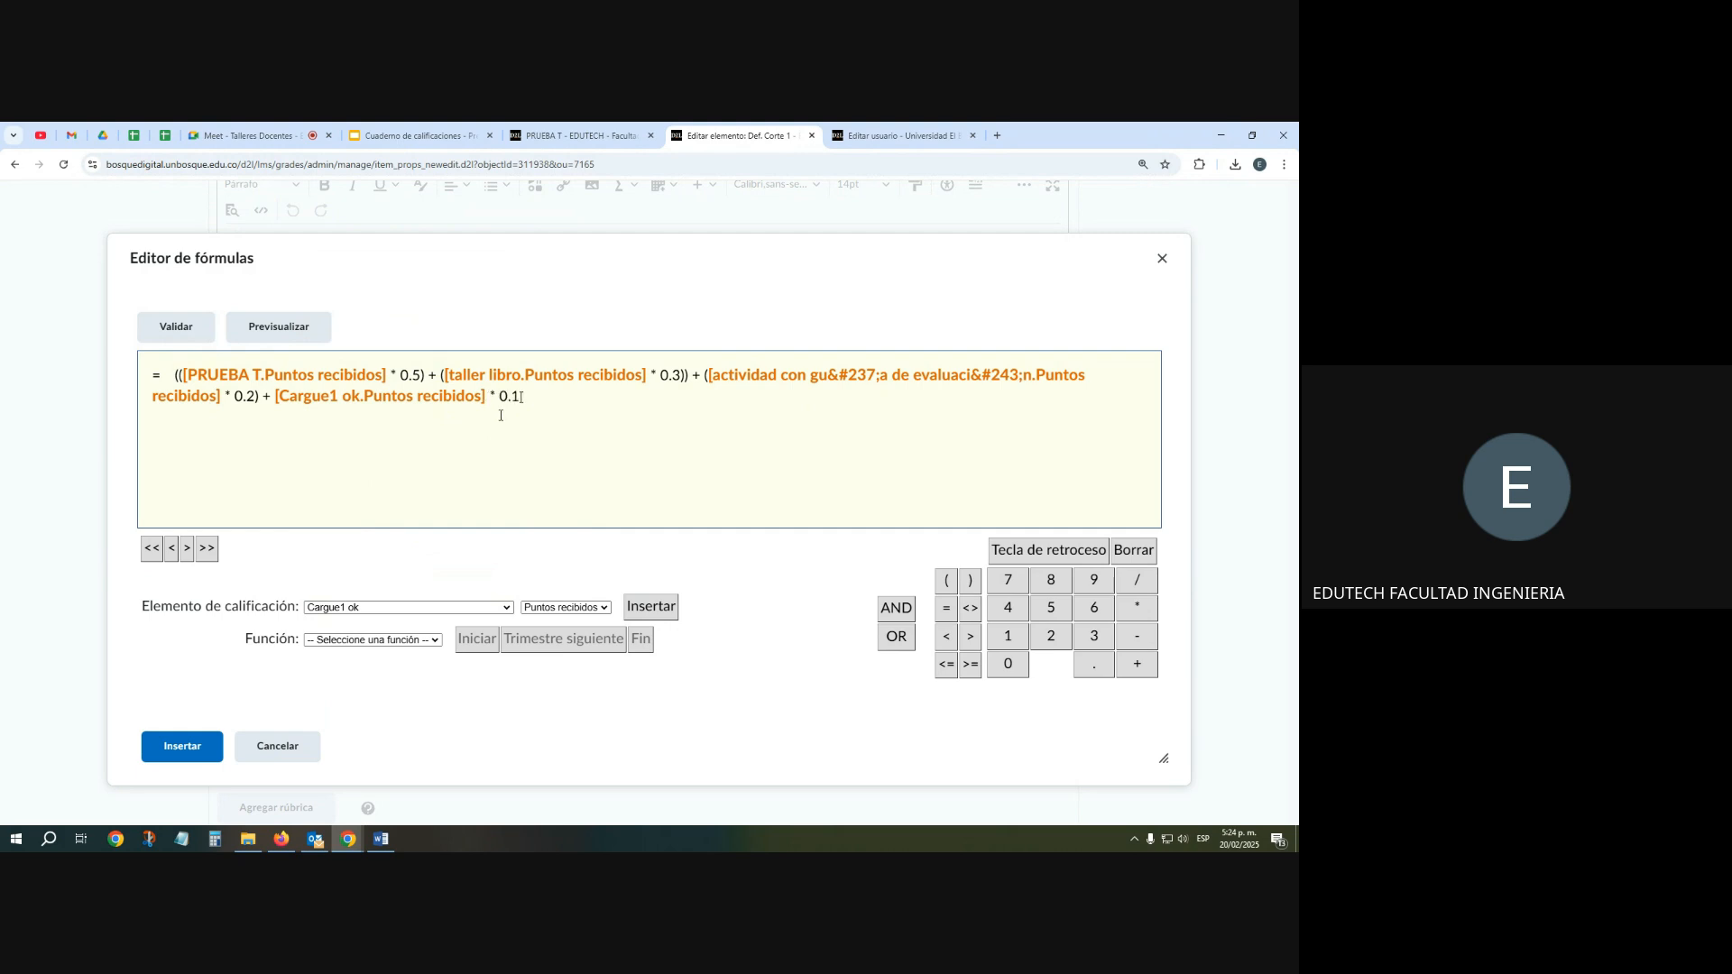
click(174, 330)
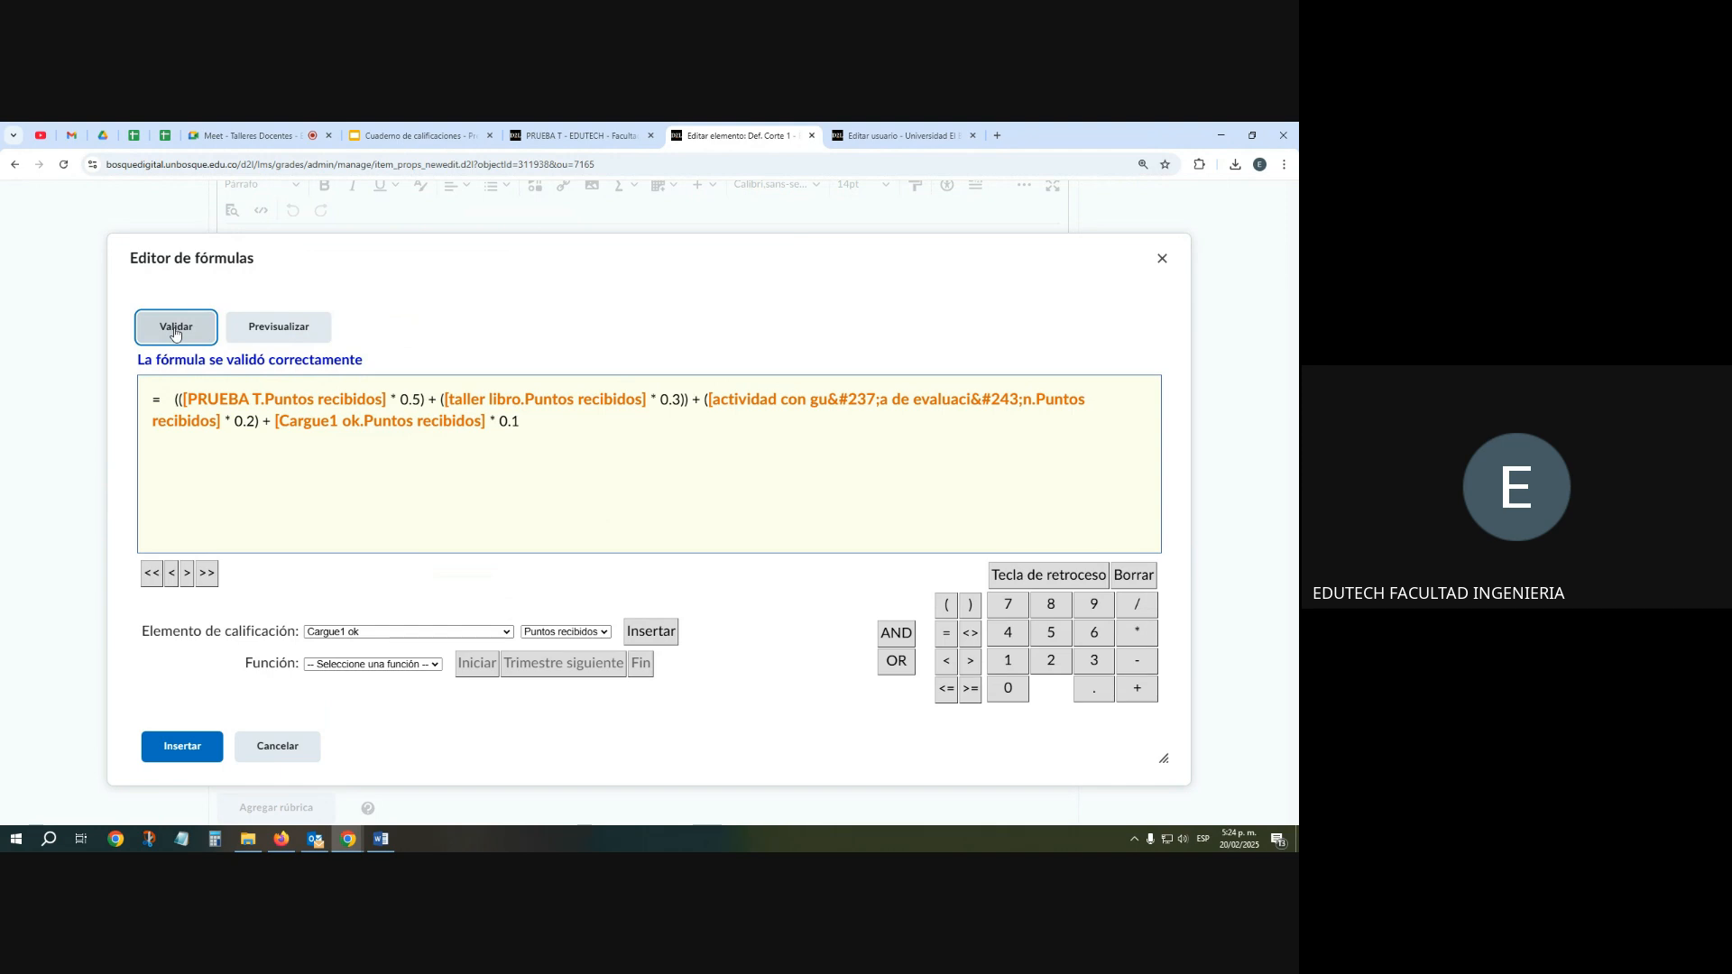
Discard the formula changes, cancel editing Def. Corte 1, and return to the imported items in the grade item list
click(521, 422)
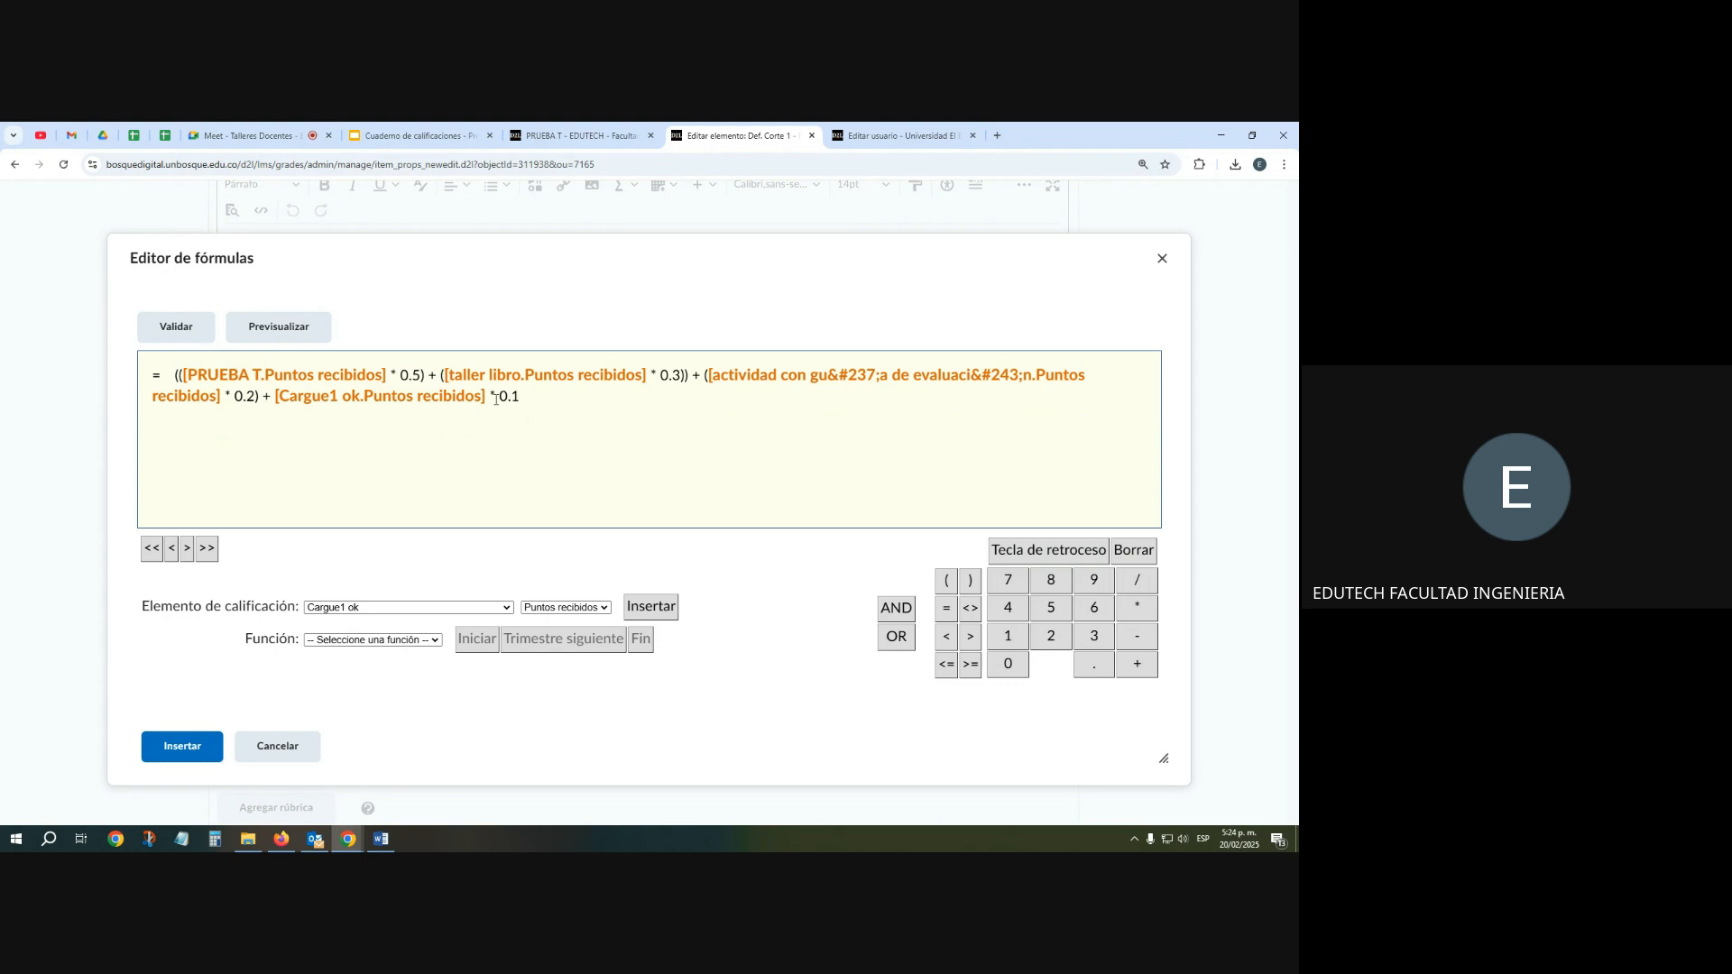
click(679, 373)
click(655, 405)
click(274, 745)
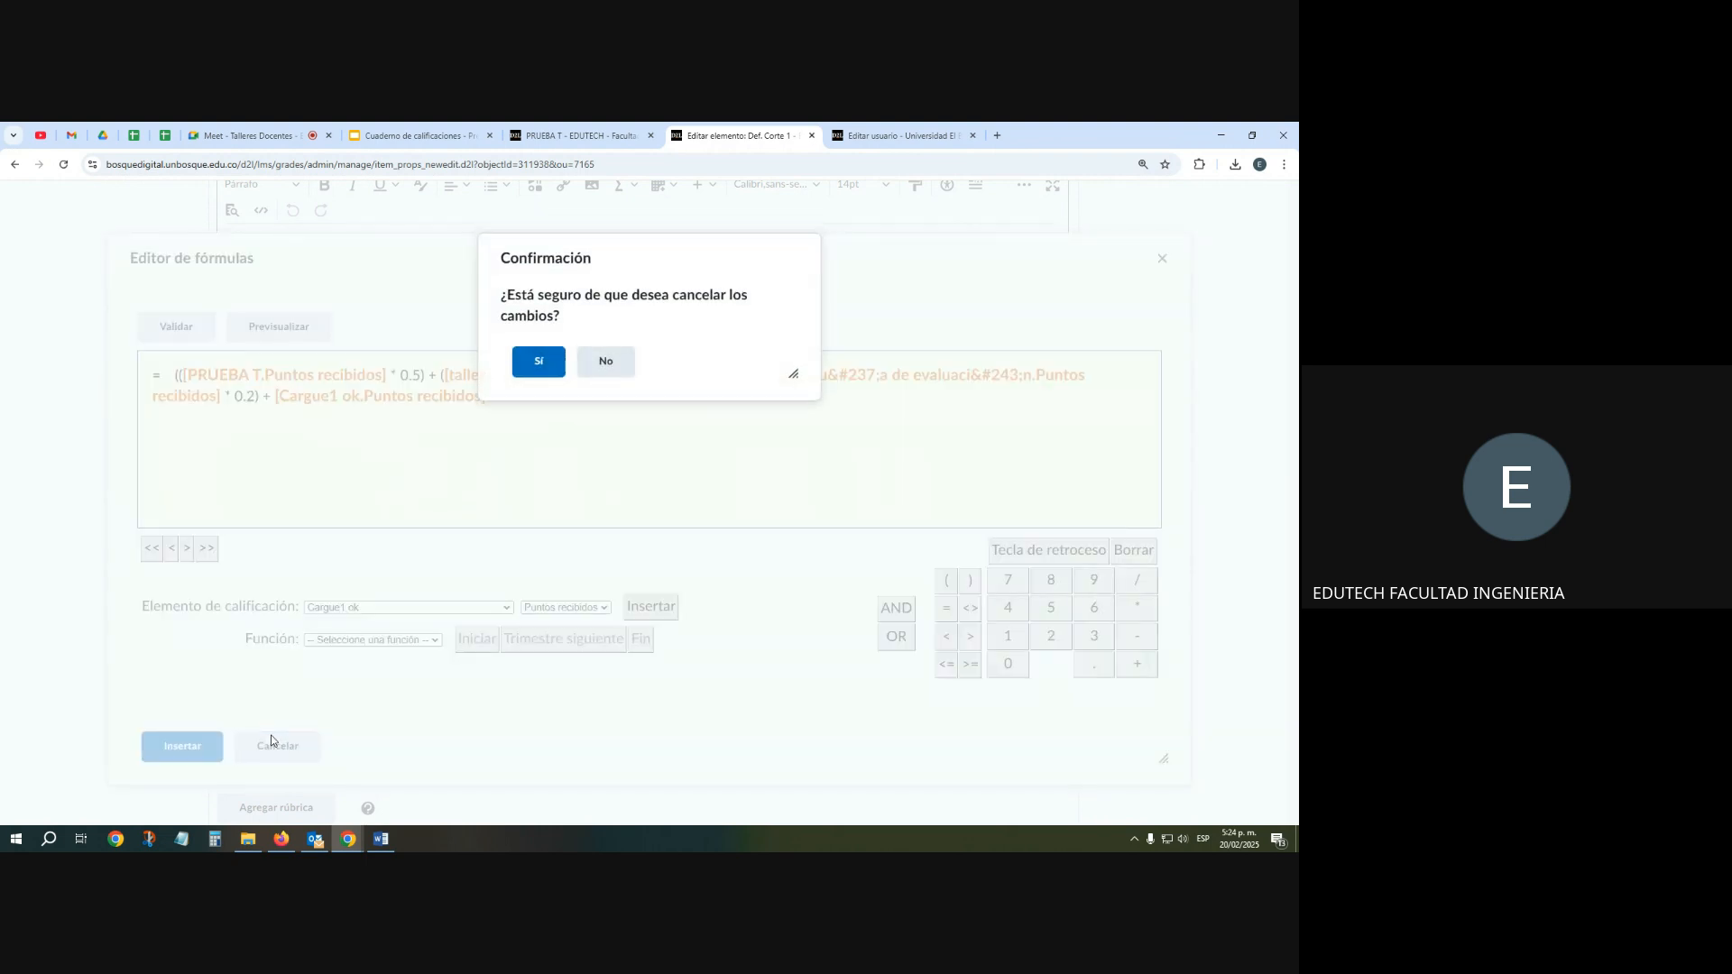
click(541, 350)
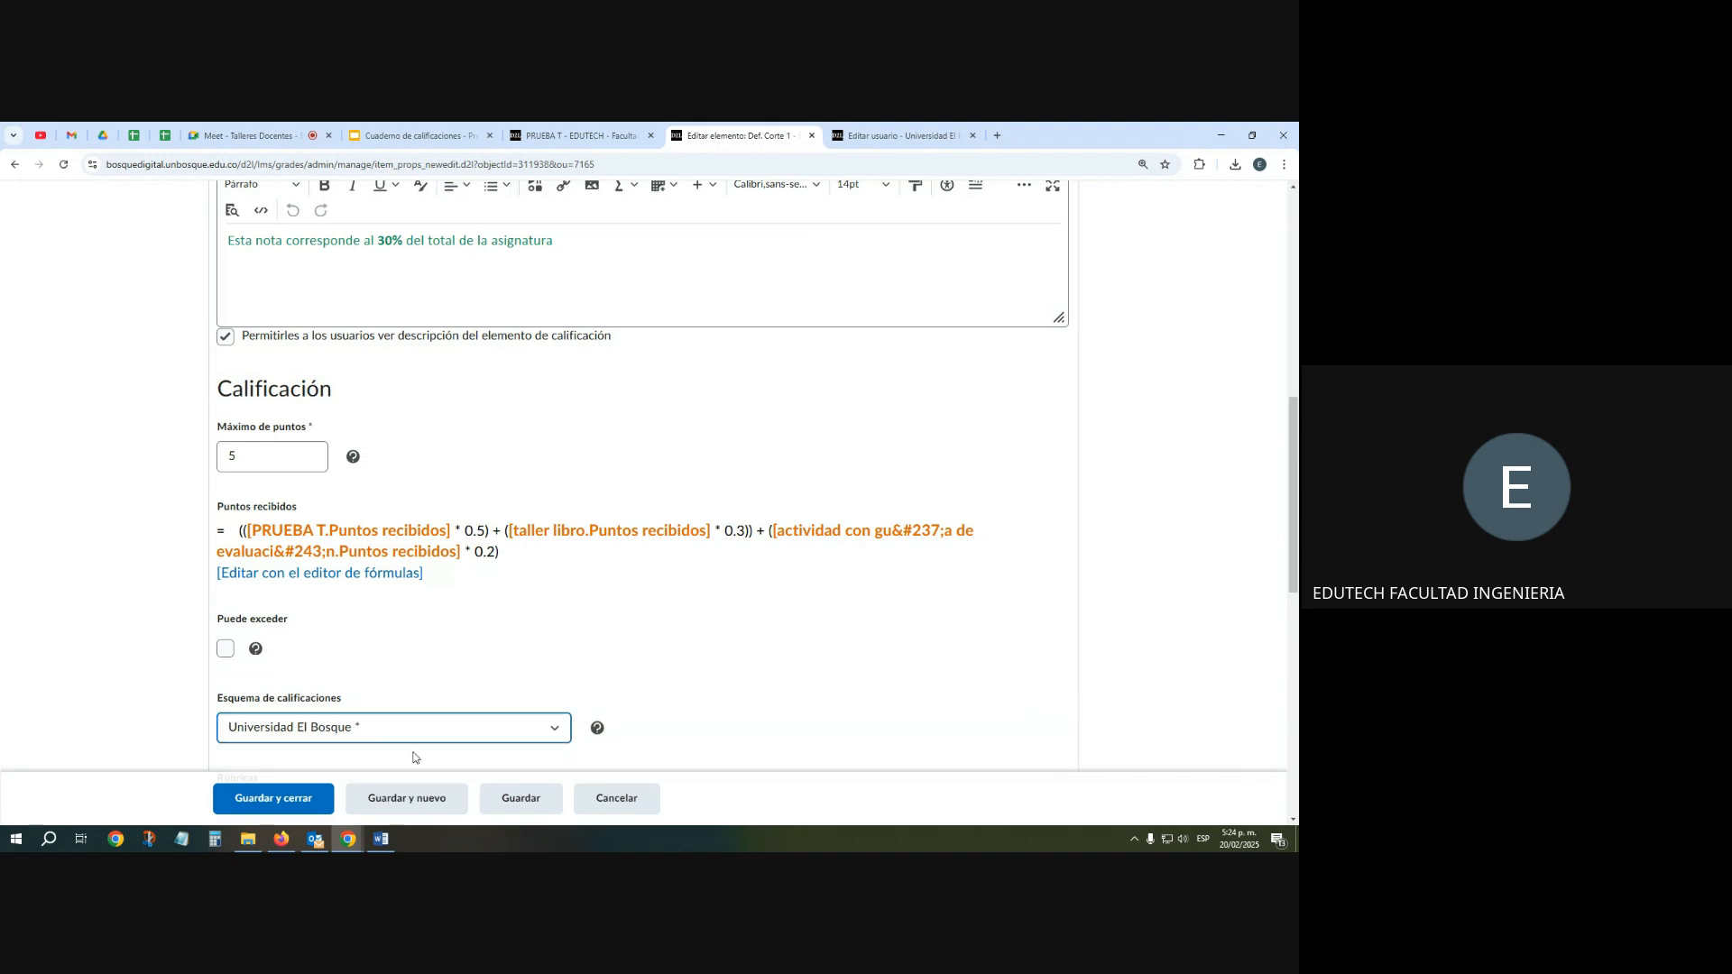
click(625, 801)
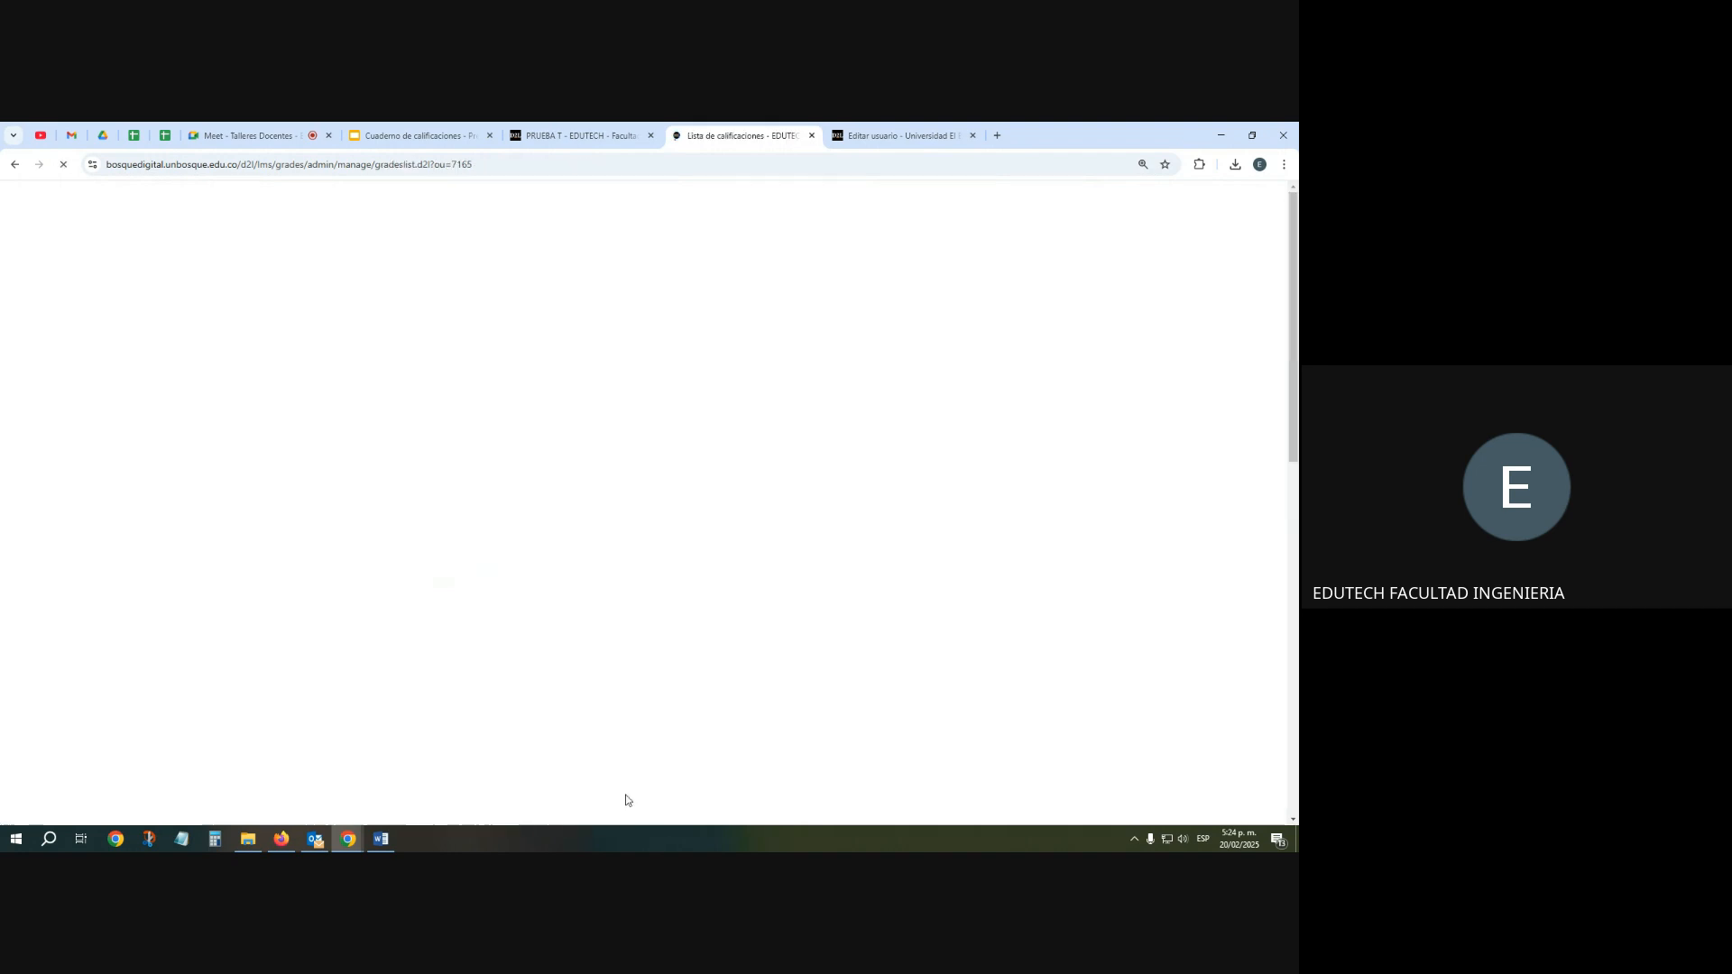
scroll(441, 593, down, 6)
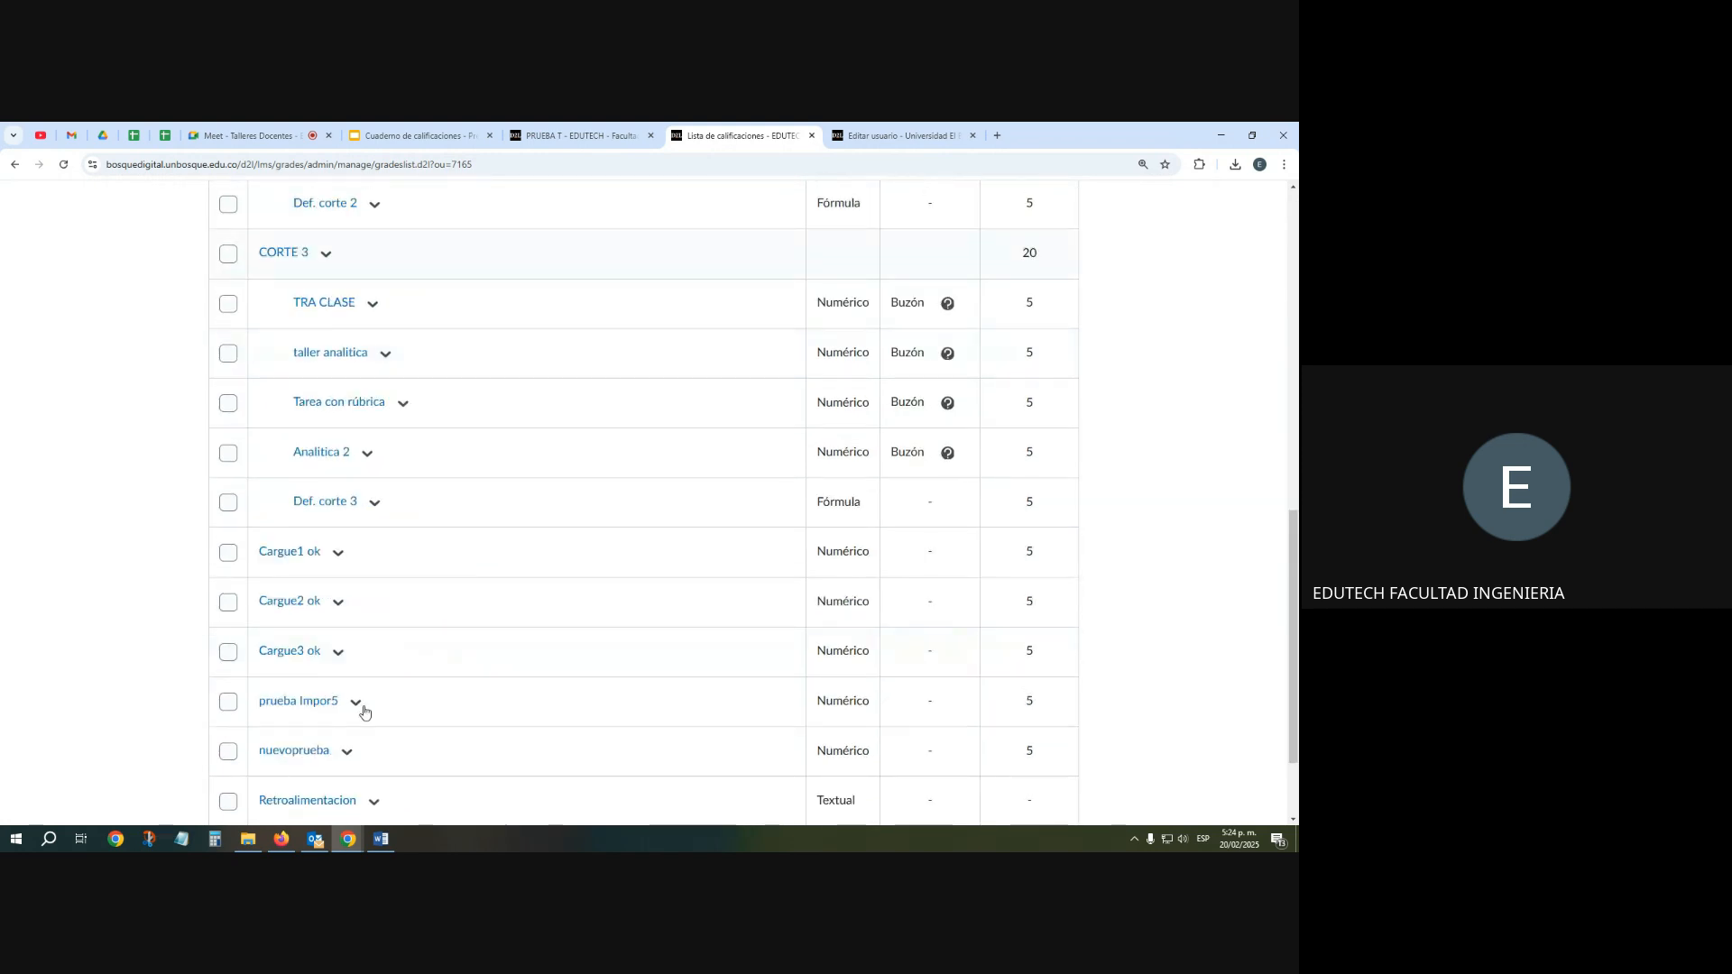
scroll(358, 691, down, 4)
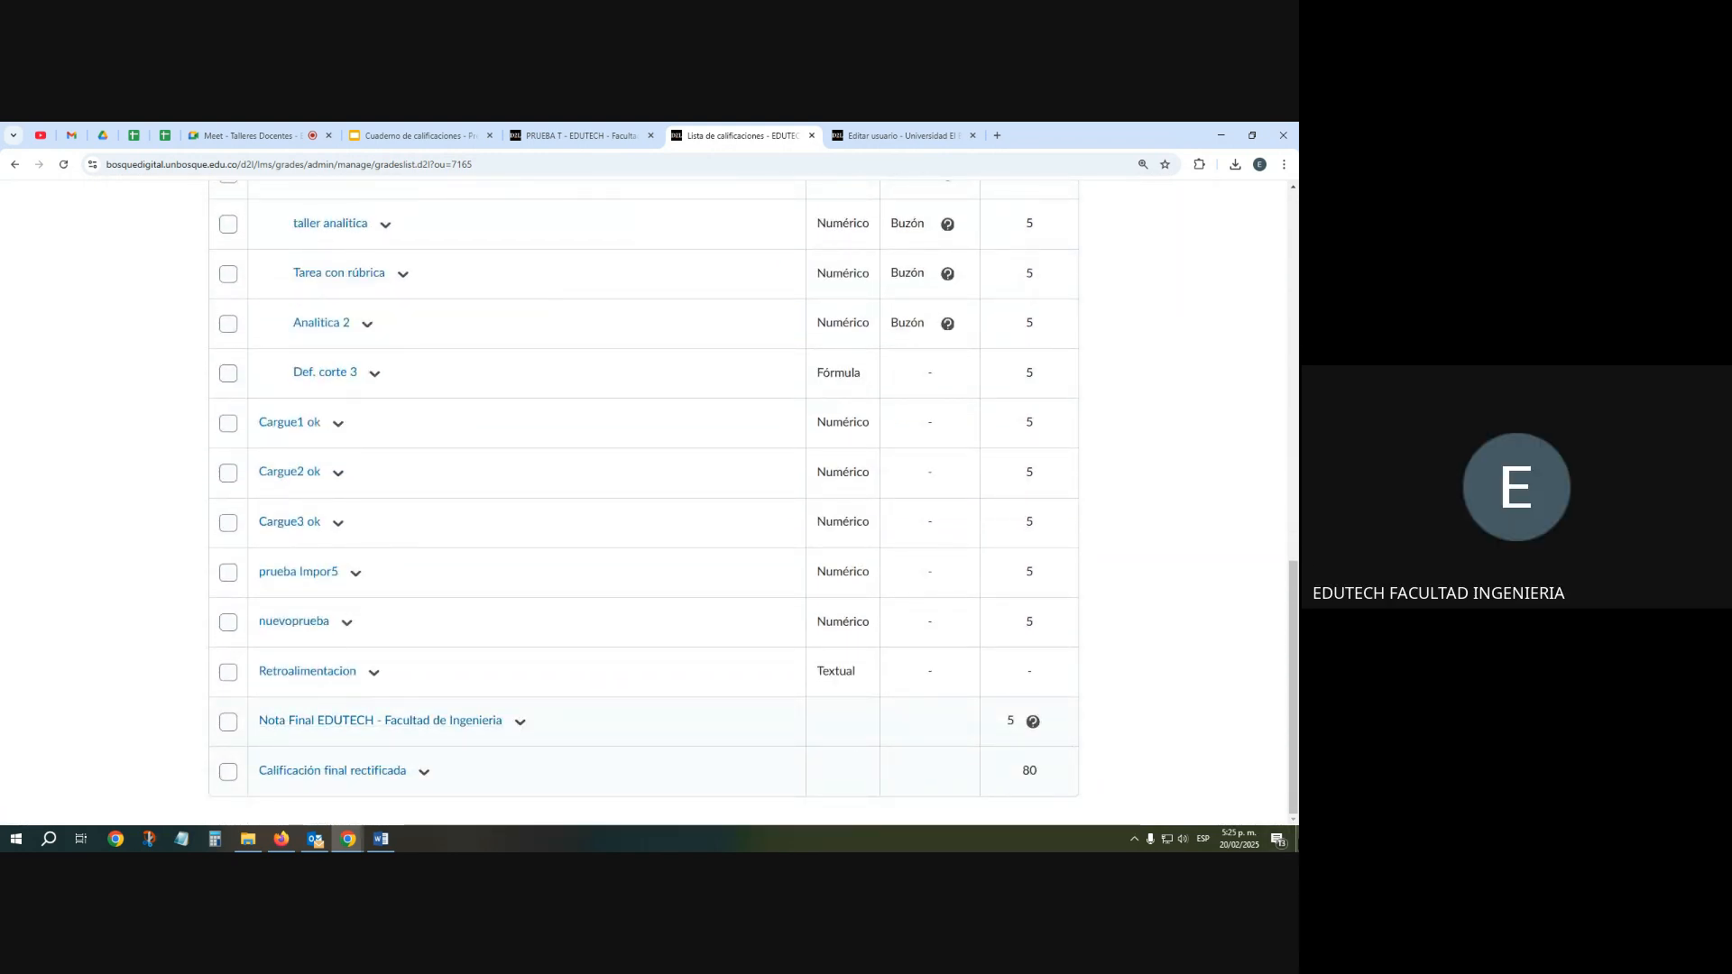
Open the notassss CSV file from the desktop in Excel
key(super+d)
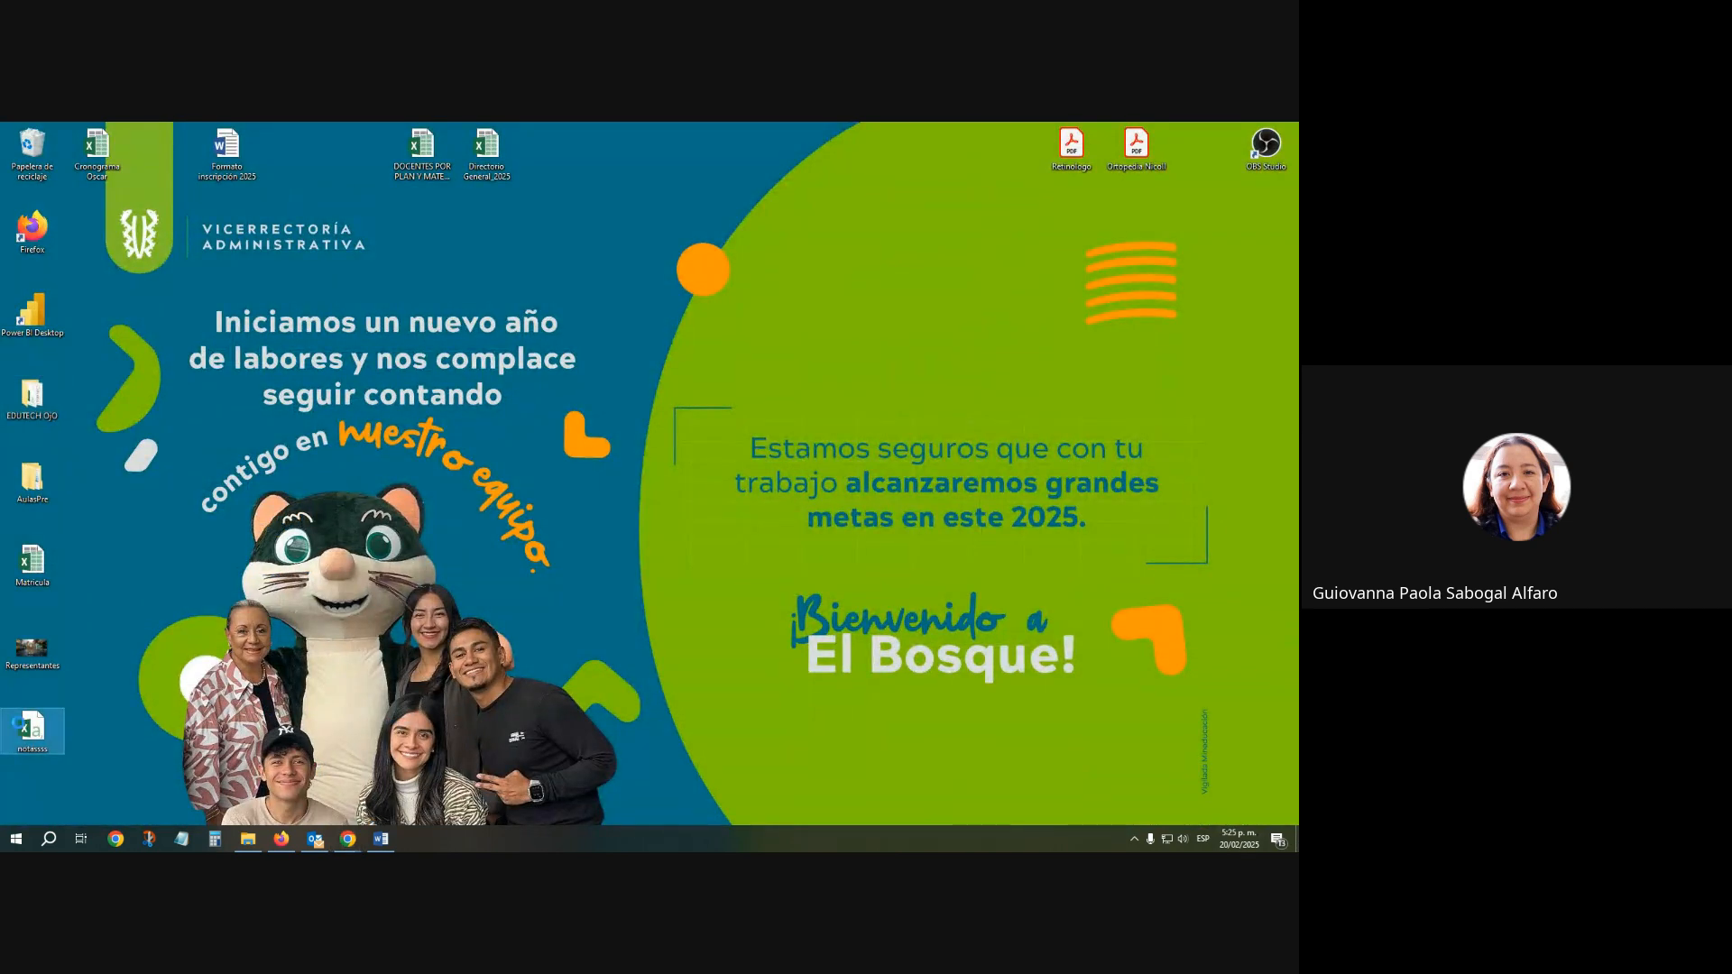
right_click(18, 722)
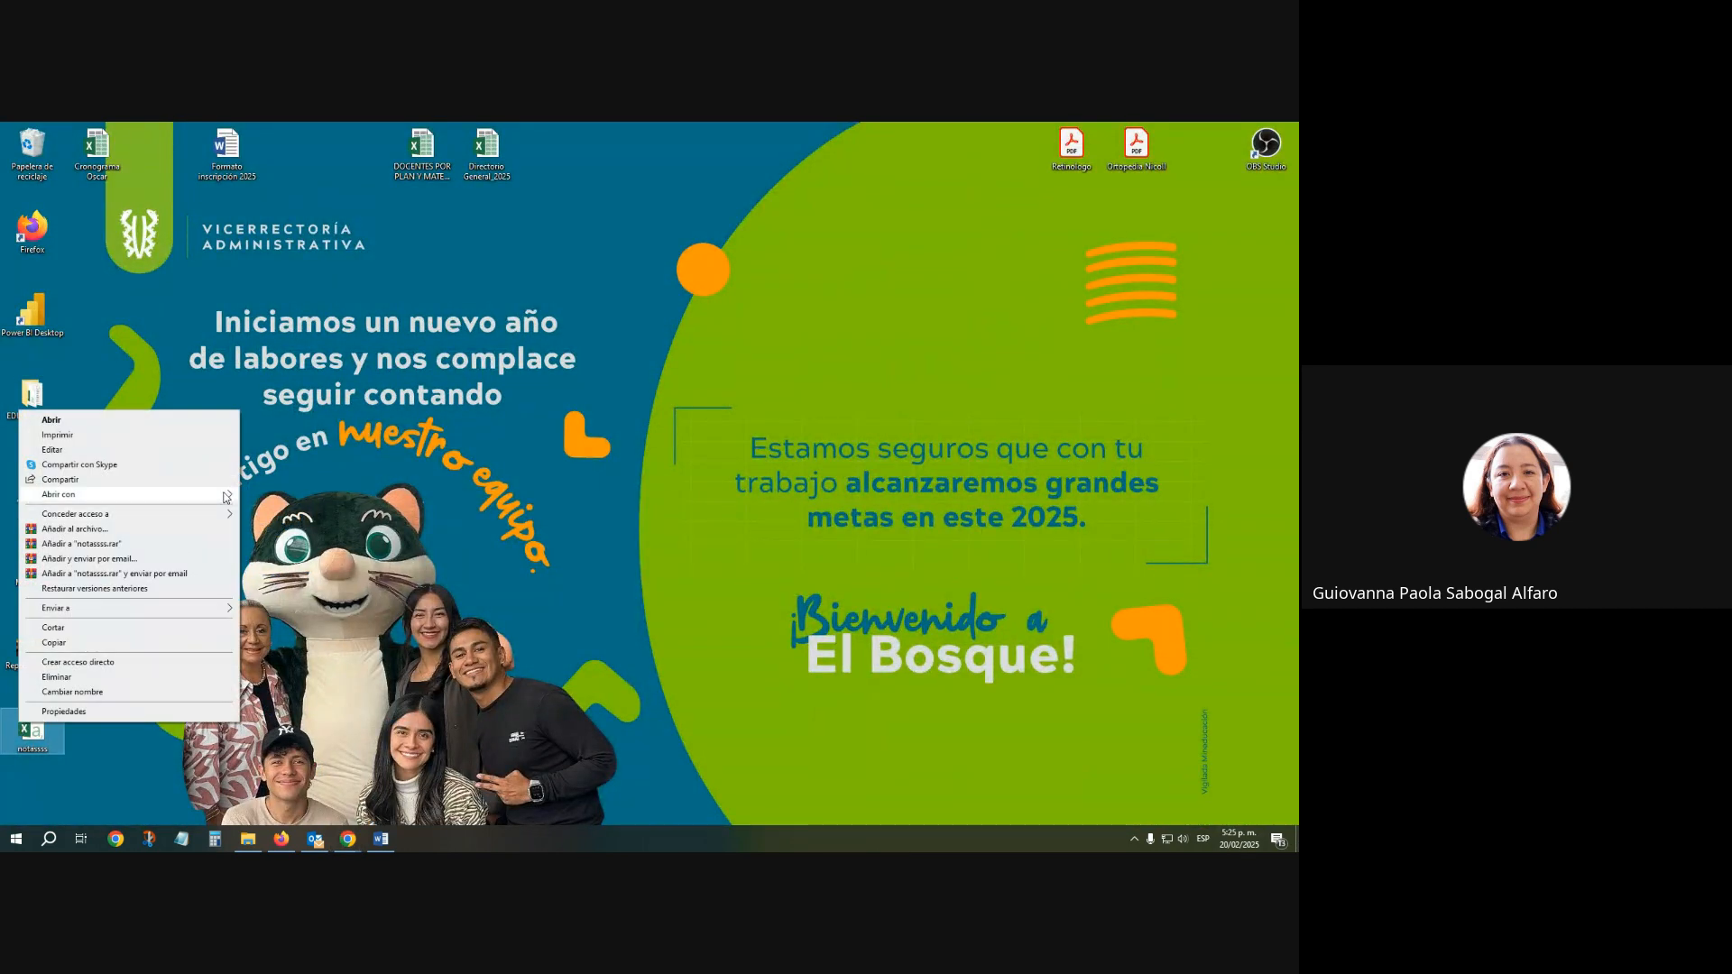
mouse_move(227, 497)
click(273, 512)
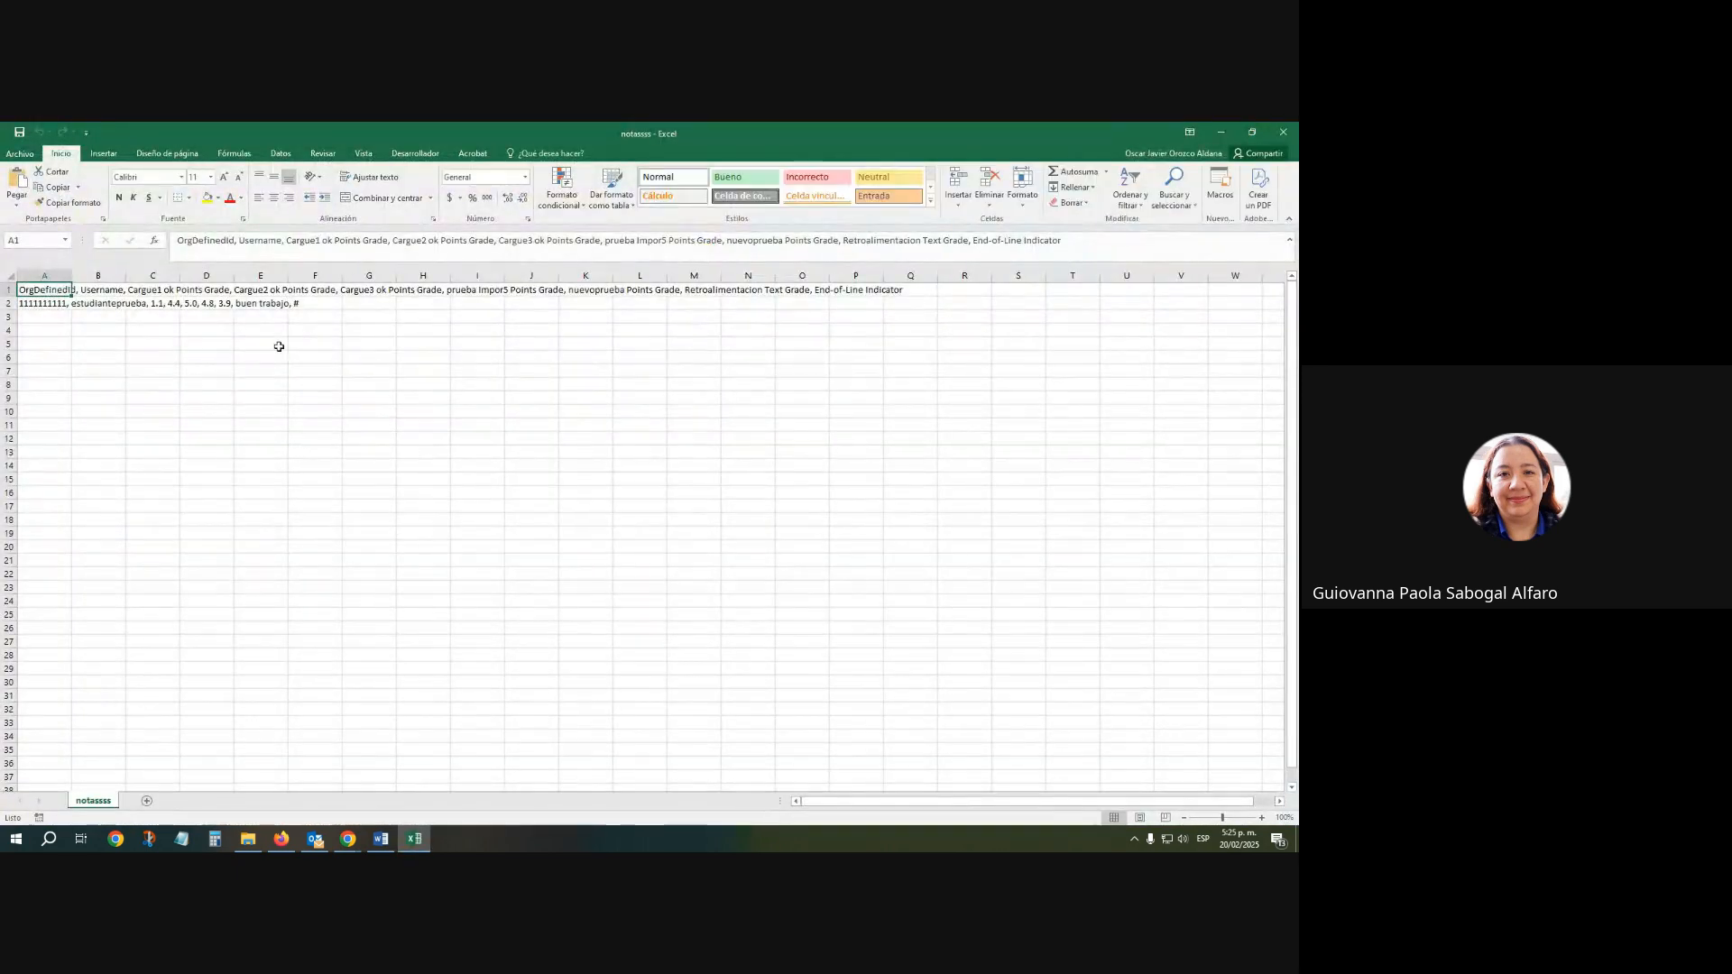
Split column A into separate columns with Text to Columns, as delimited data with comma as a separator
click(46, 275)
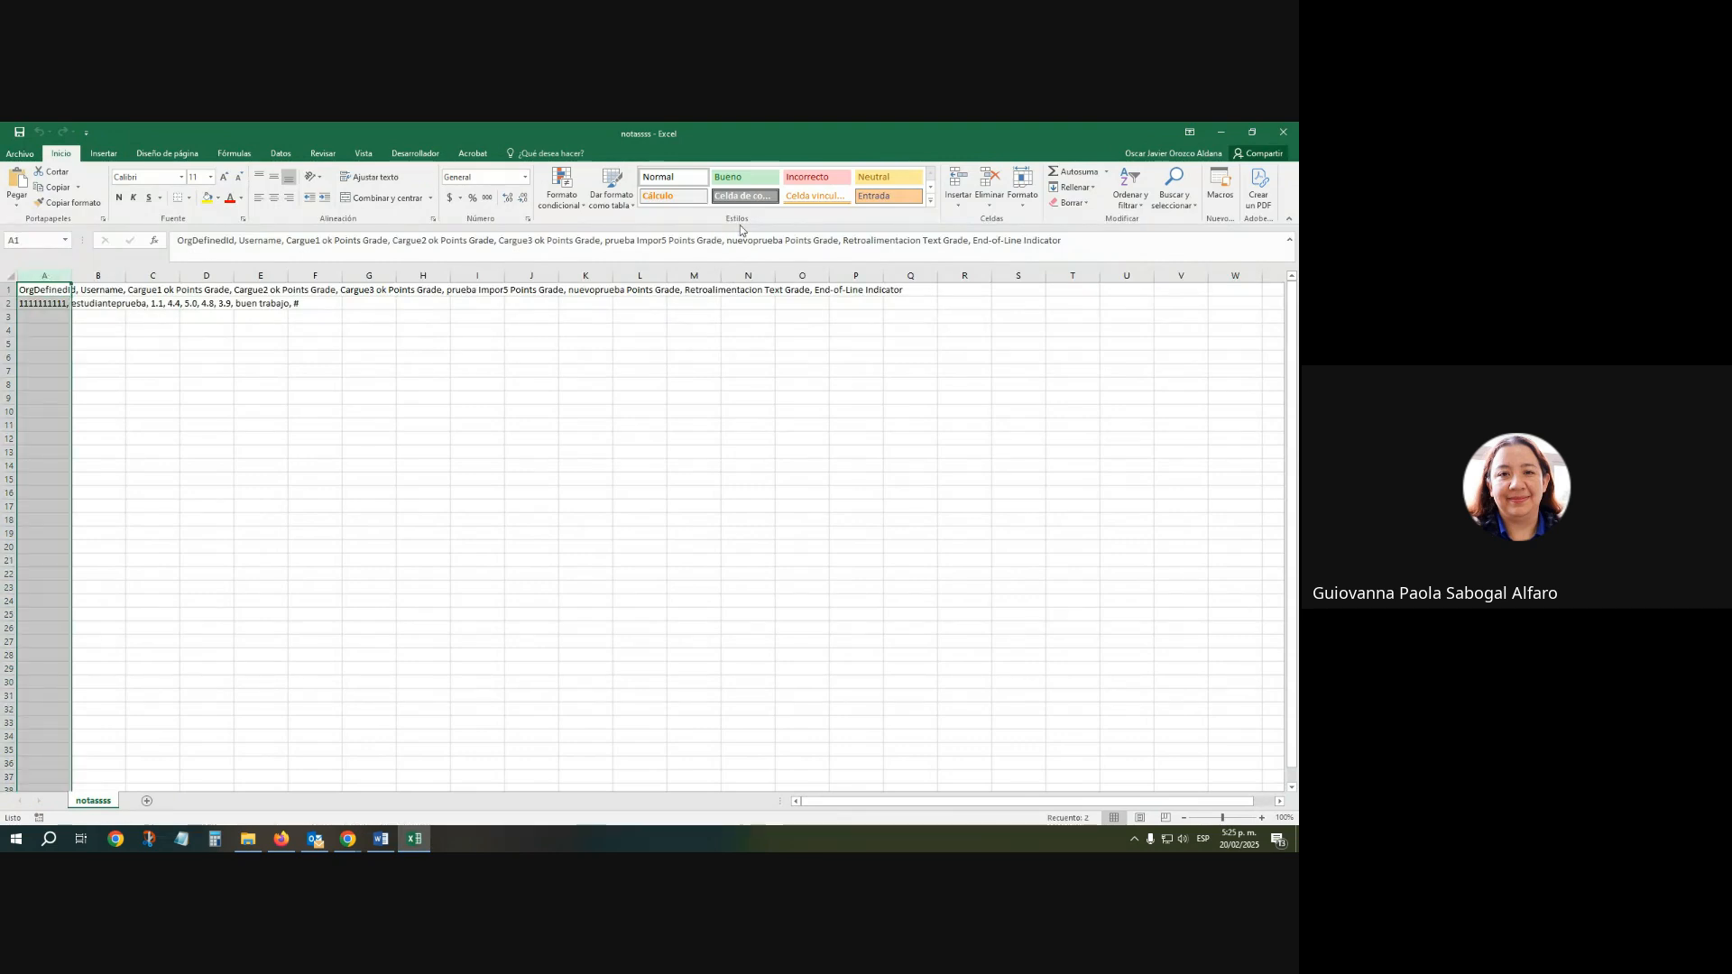
click(281, 153)
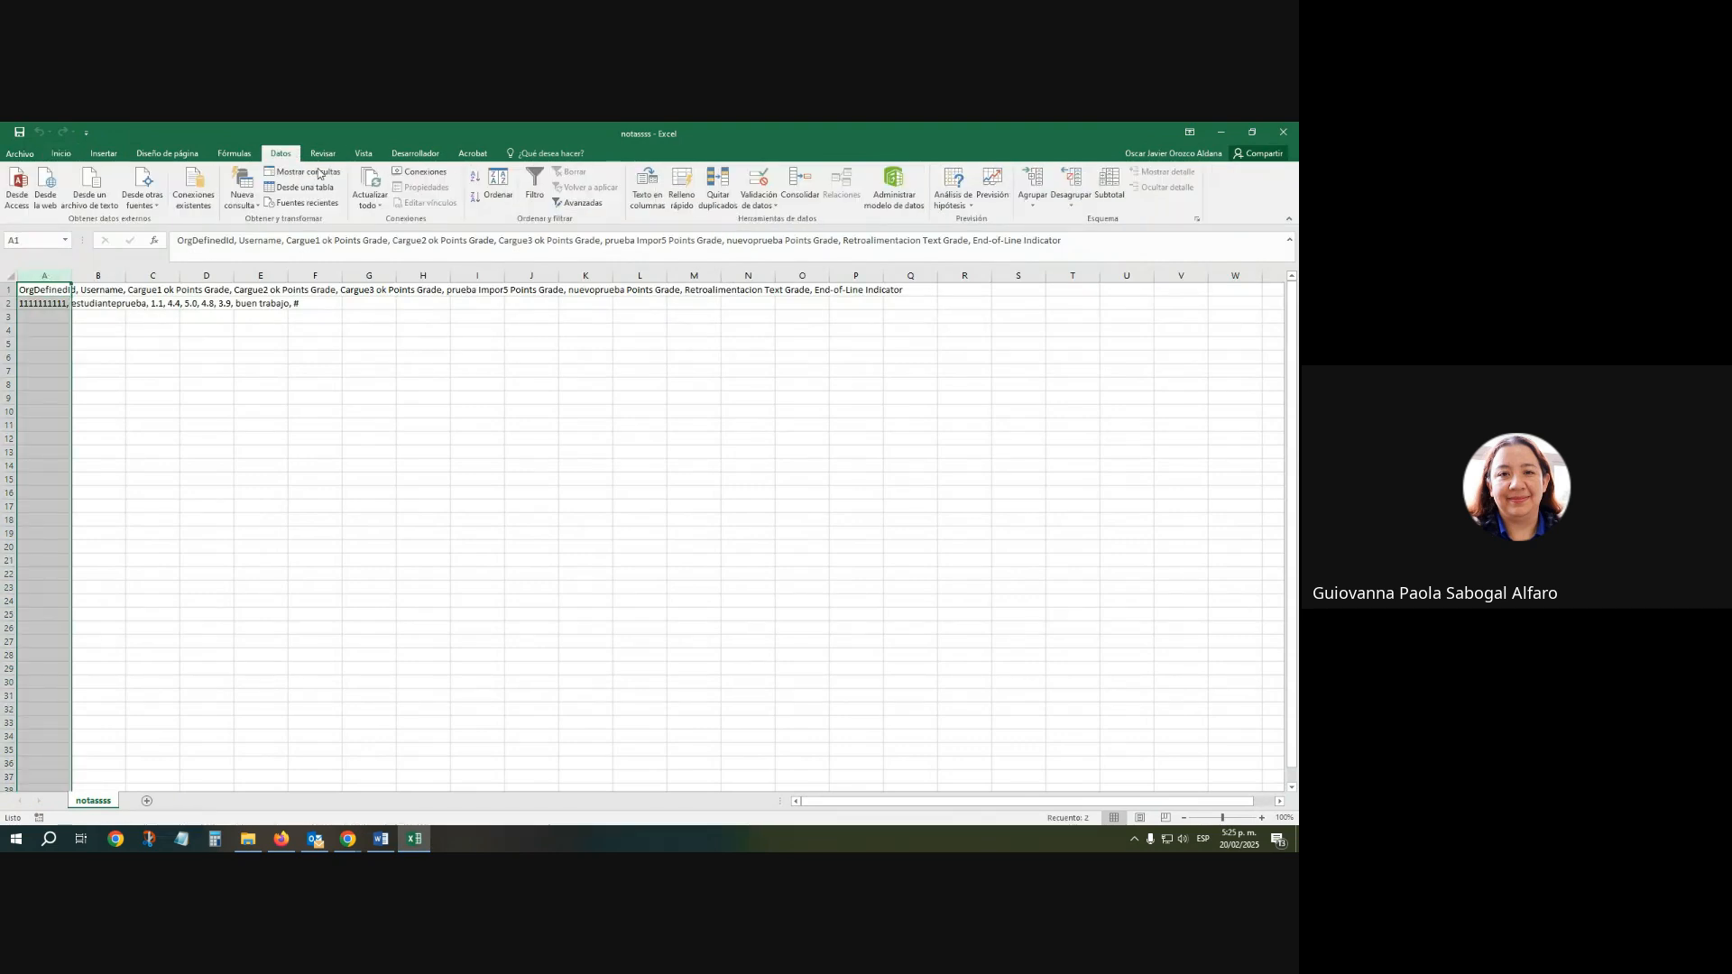
click(647, 192)
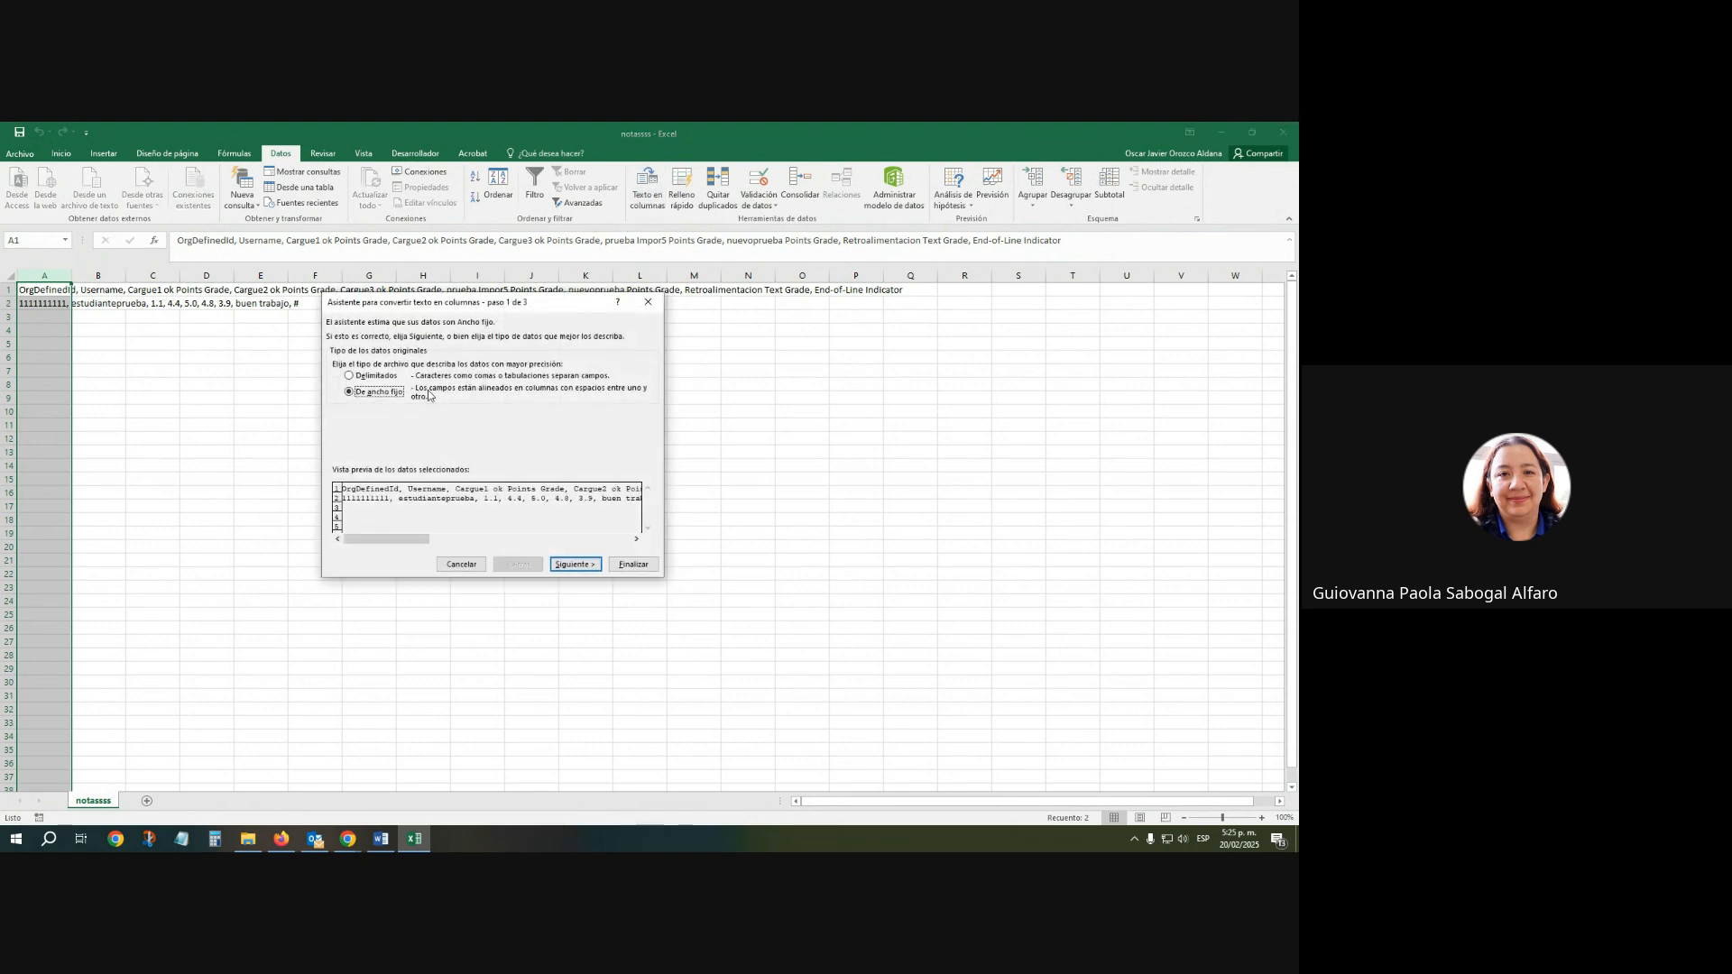
click(575, 563)
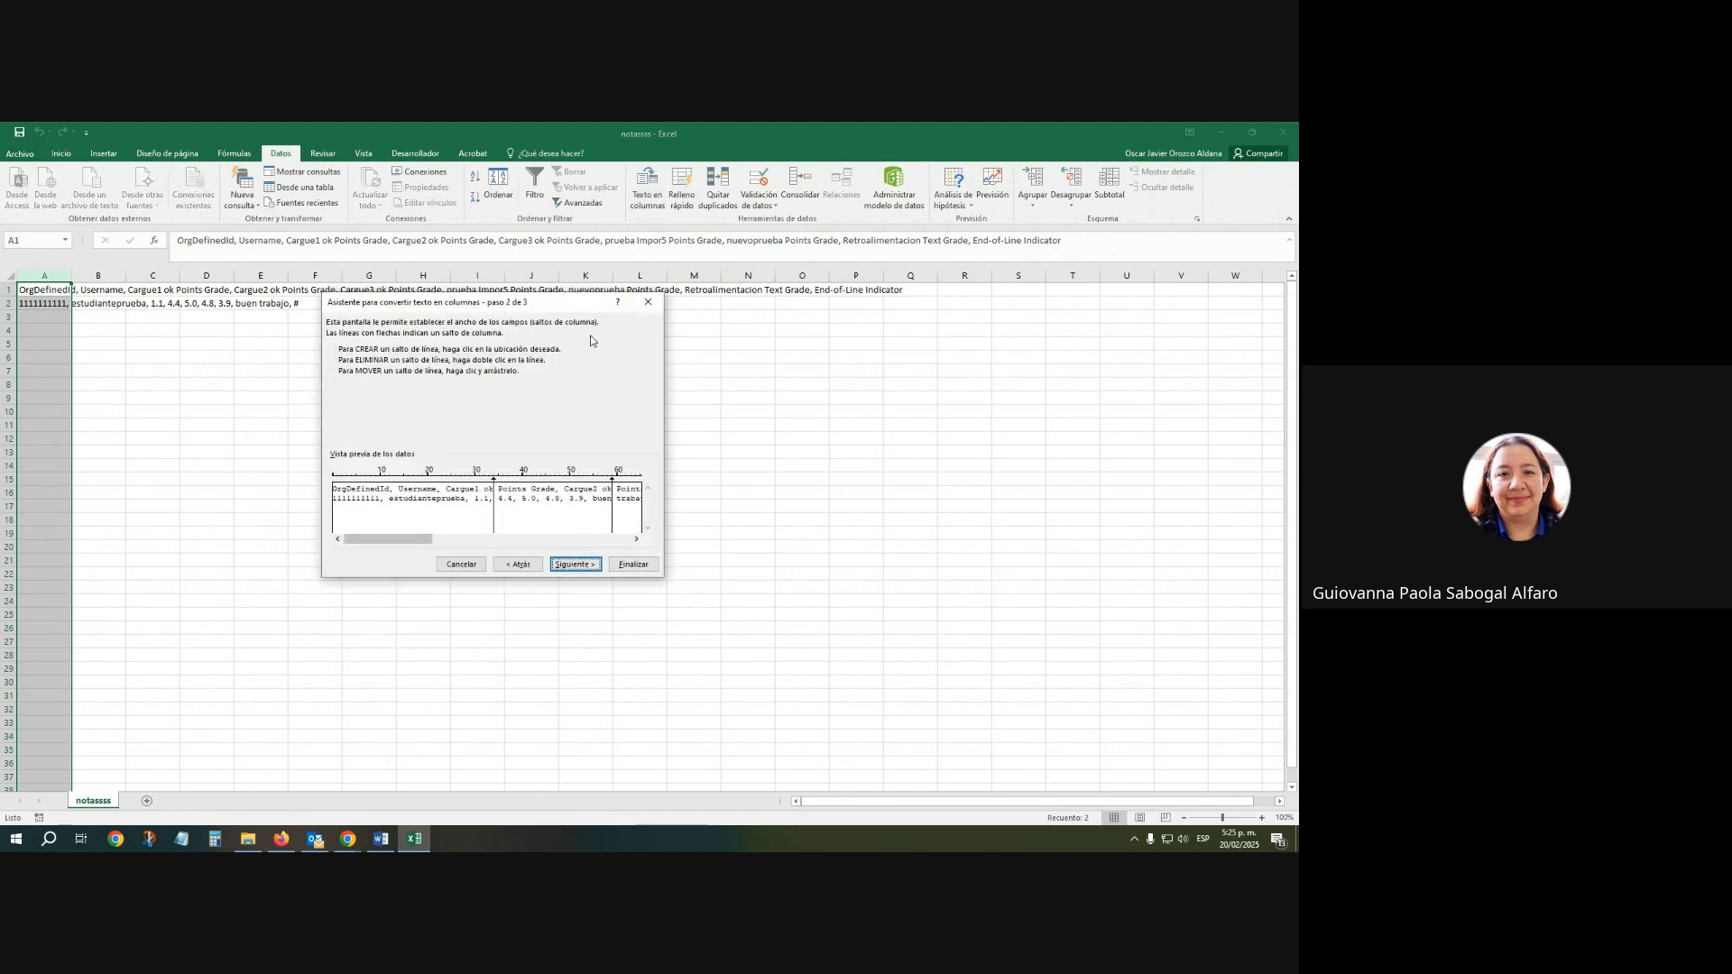
click(510, 565)
click(349, 376)
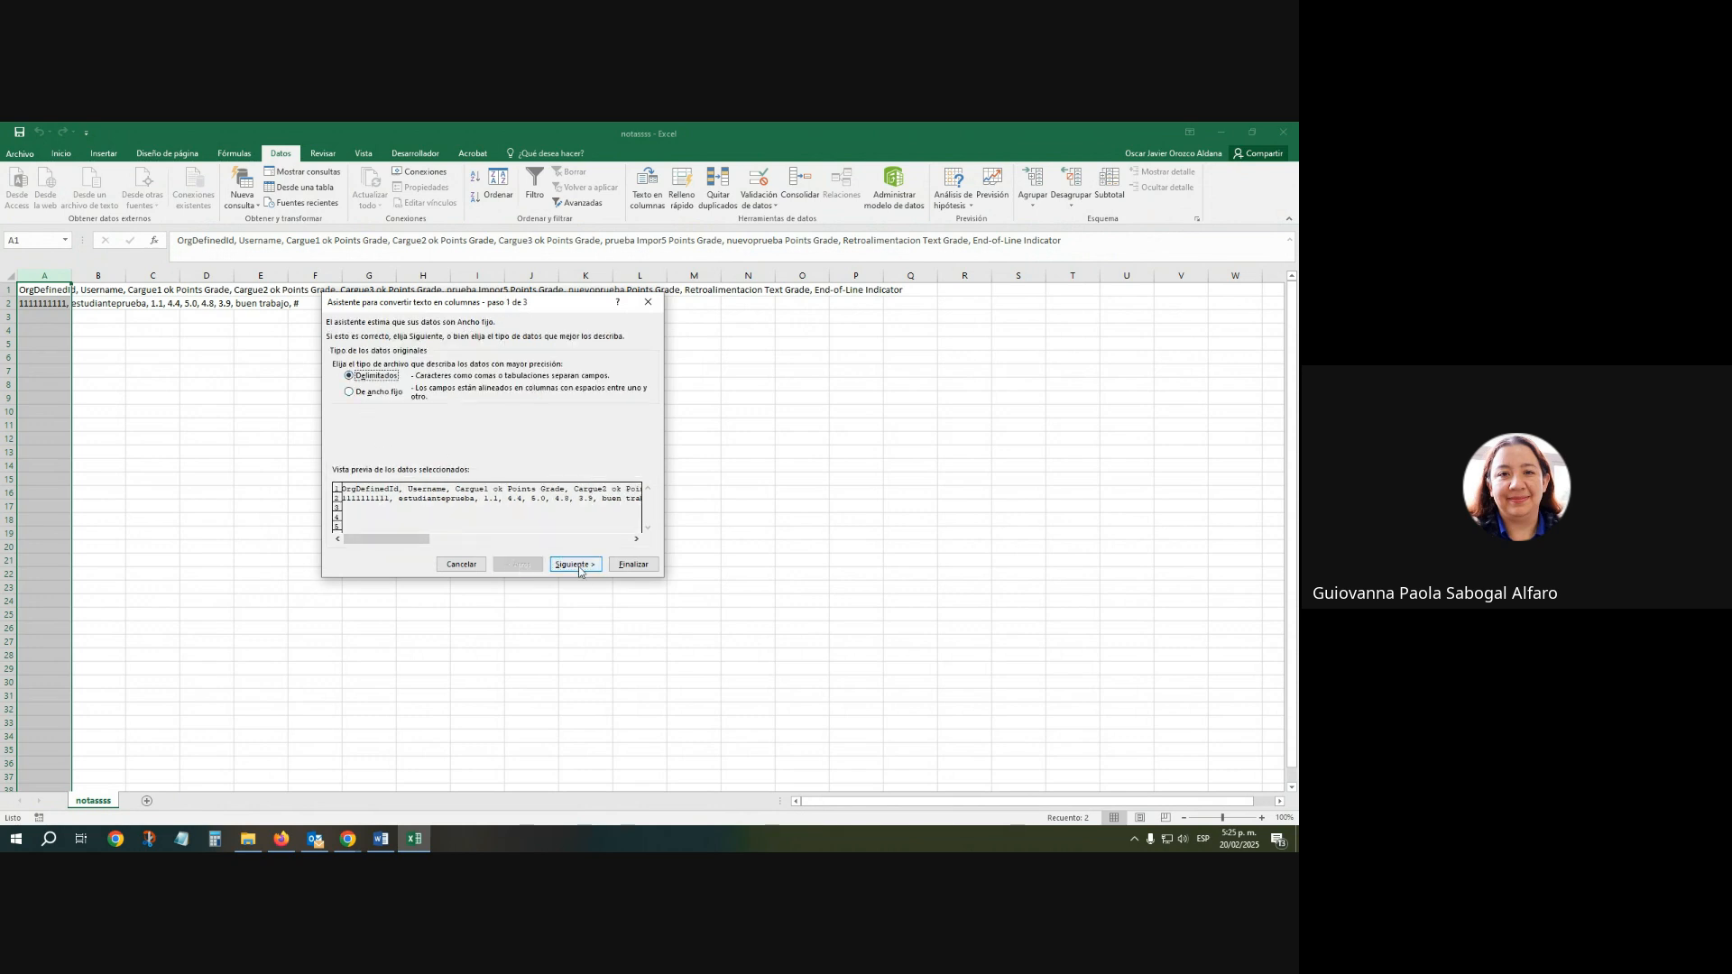
click(572, 564)
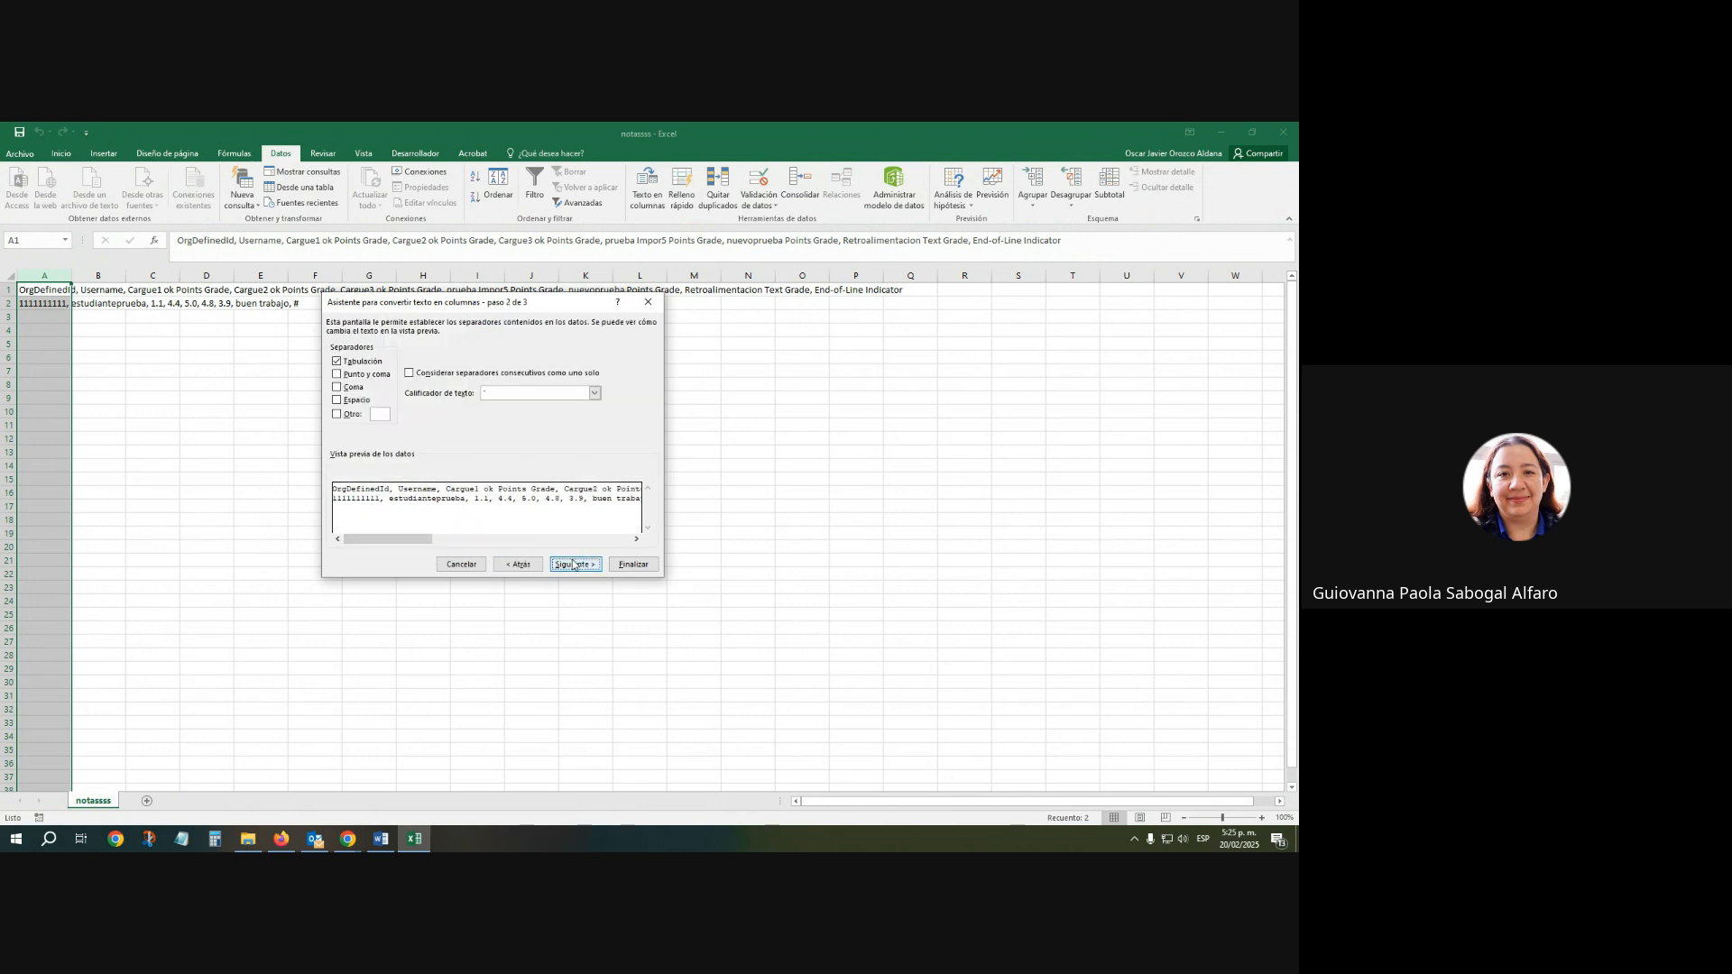
click(338, 387)
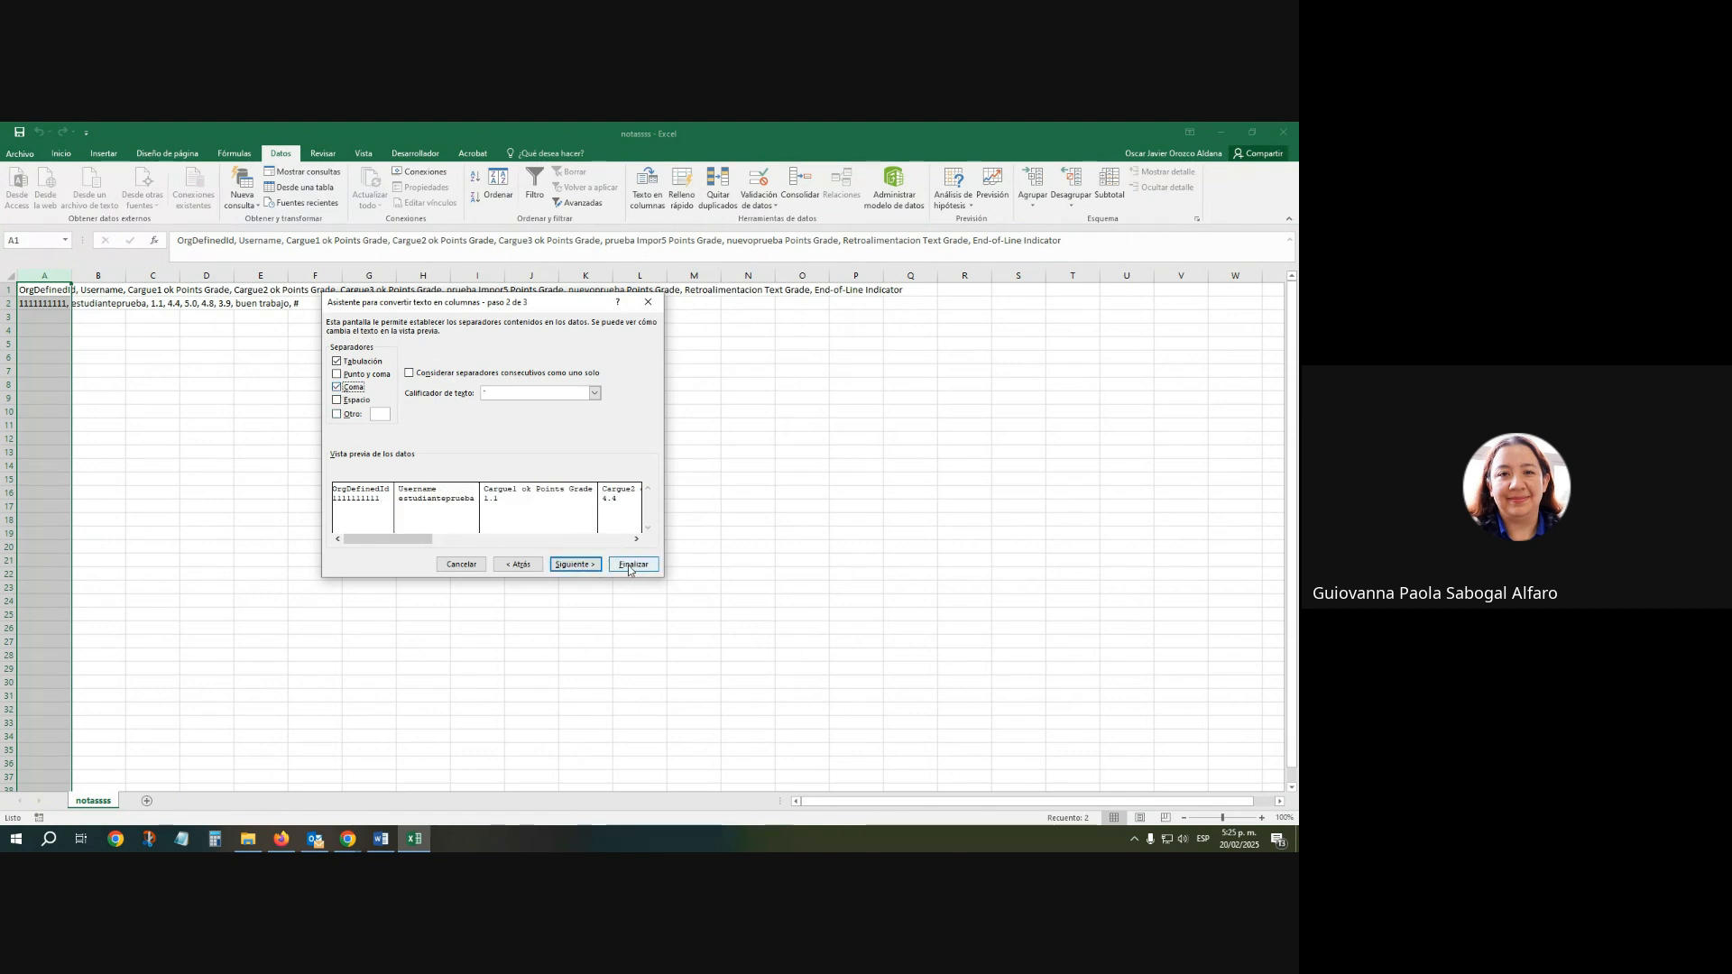
click(578, 566)
click(623, 564)
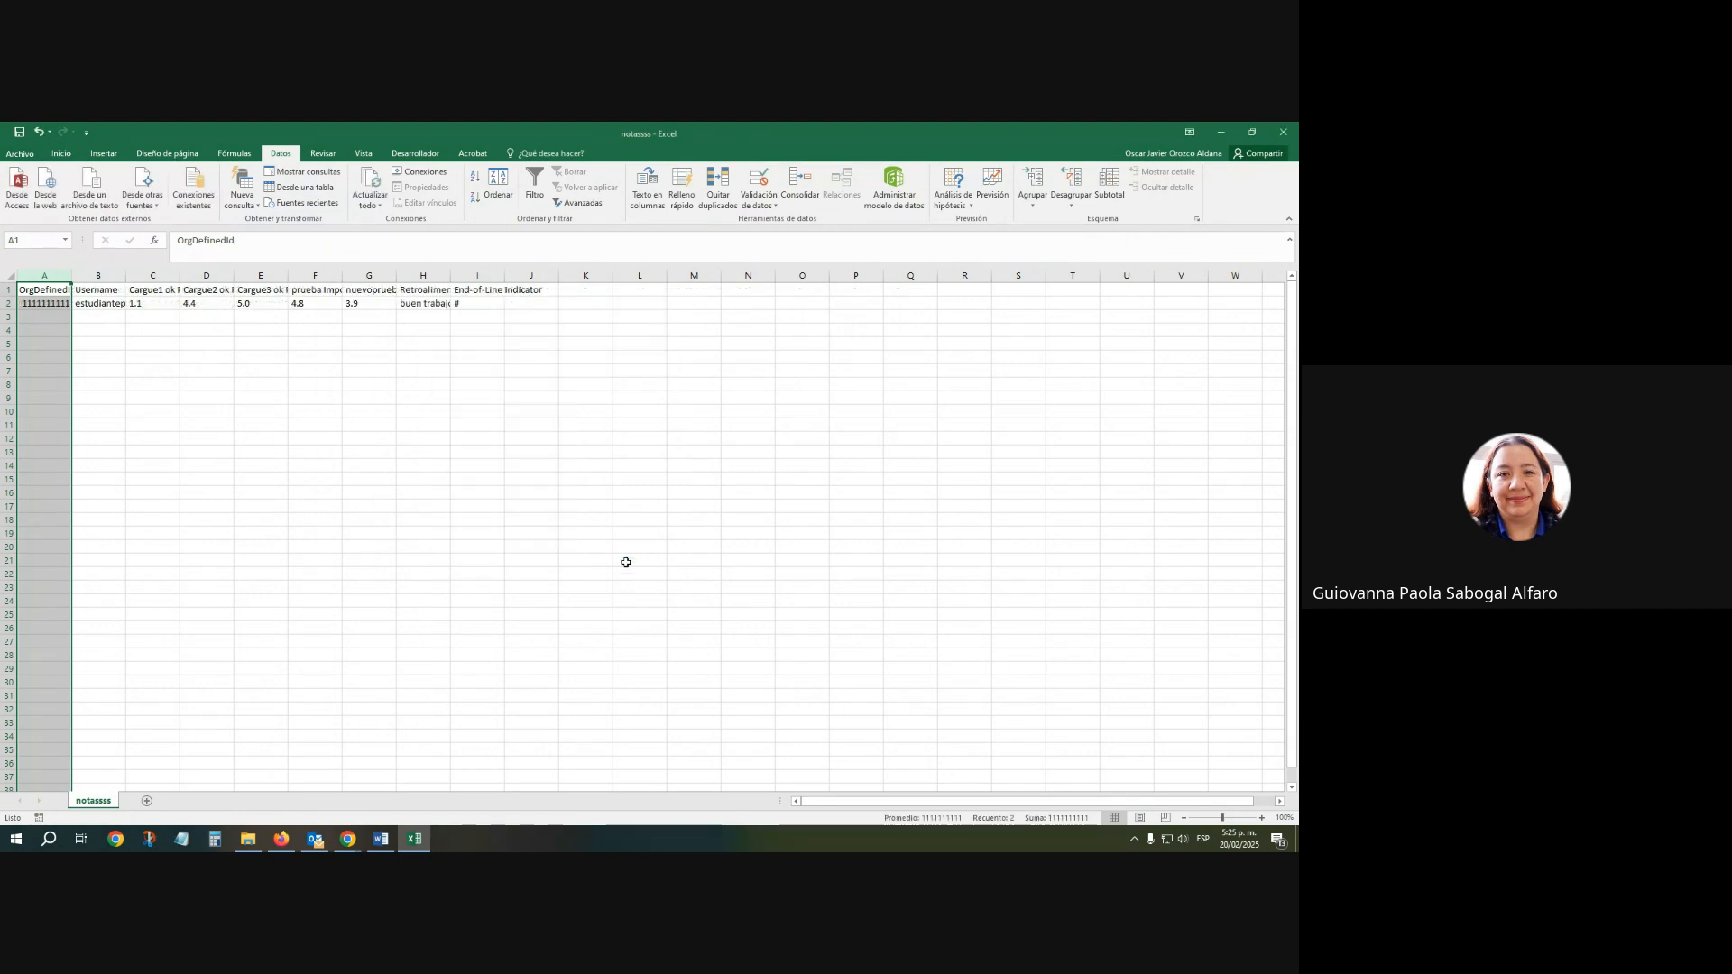
click(532, 519)
click(314, 452)
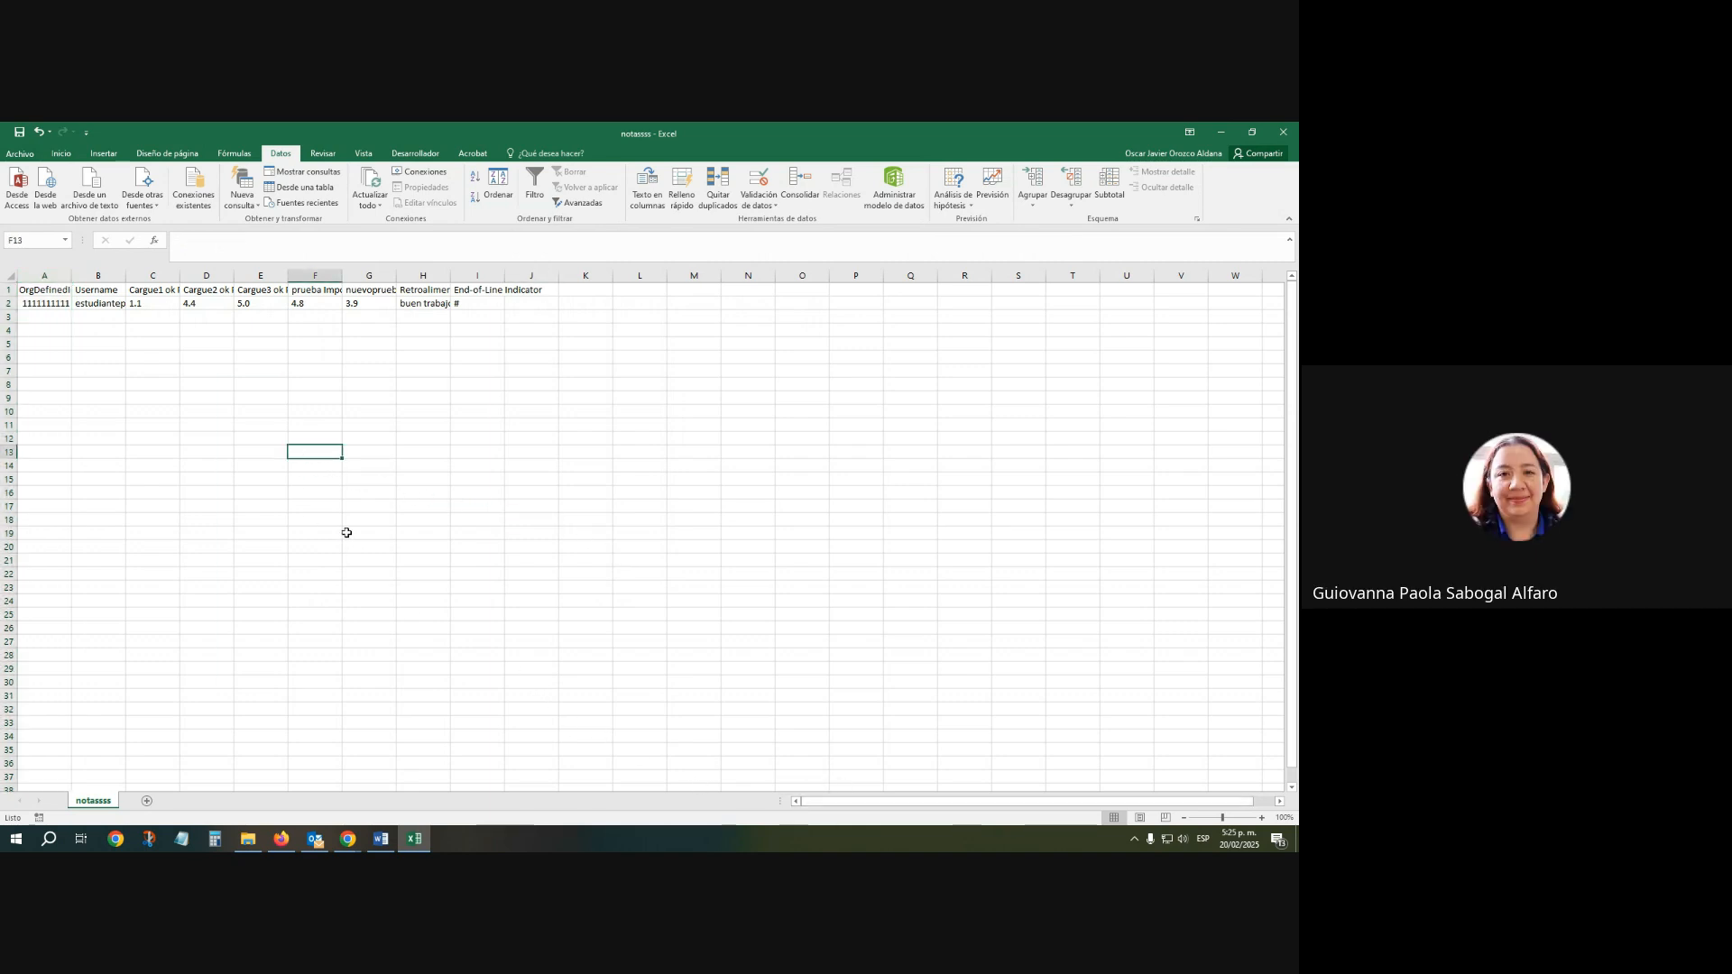
Enlarge the sheet view and autofit the width of all columns to their contents
scroll(346, 533, up, 5)
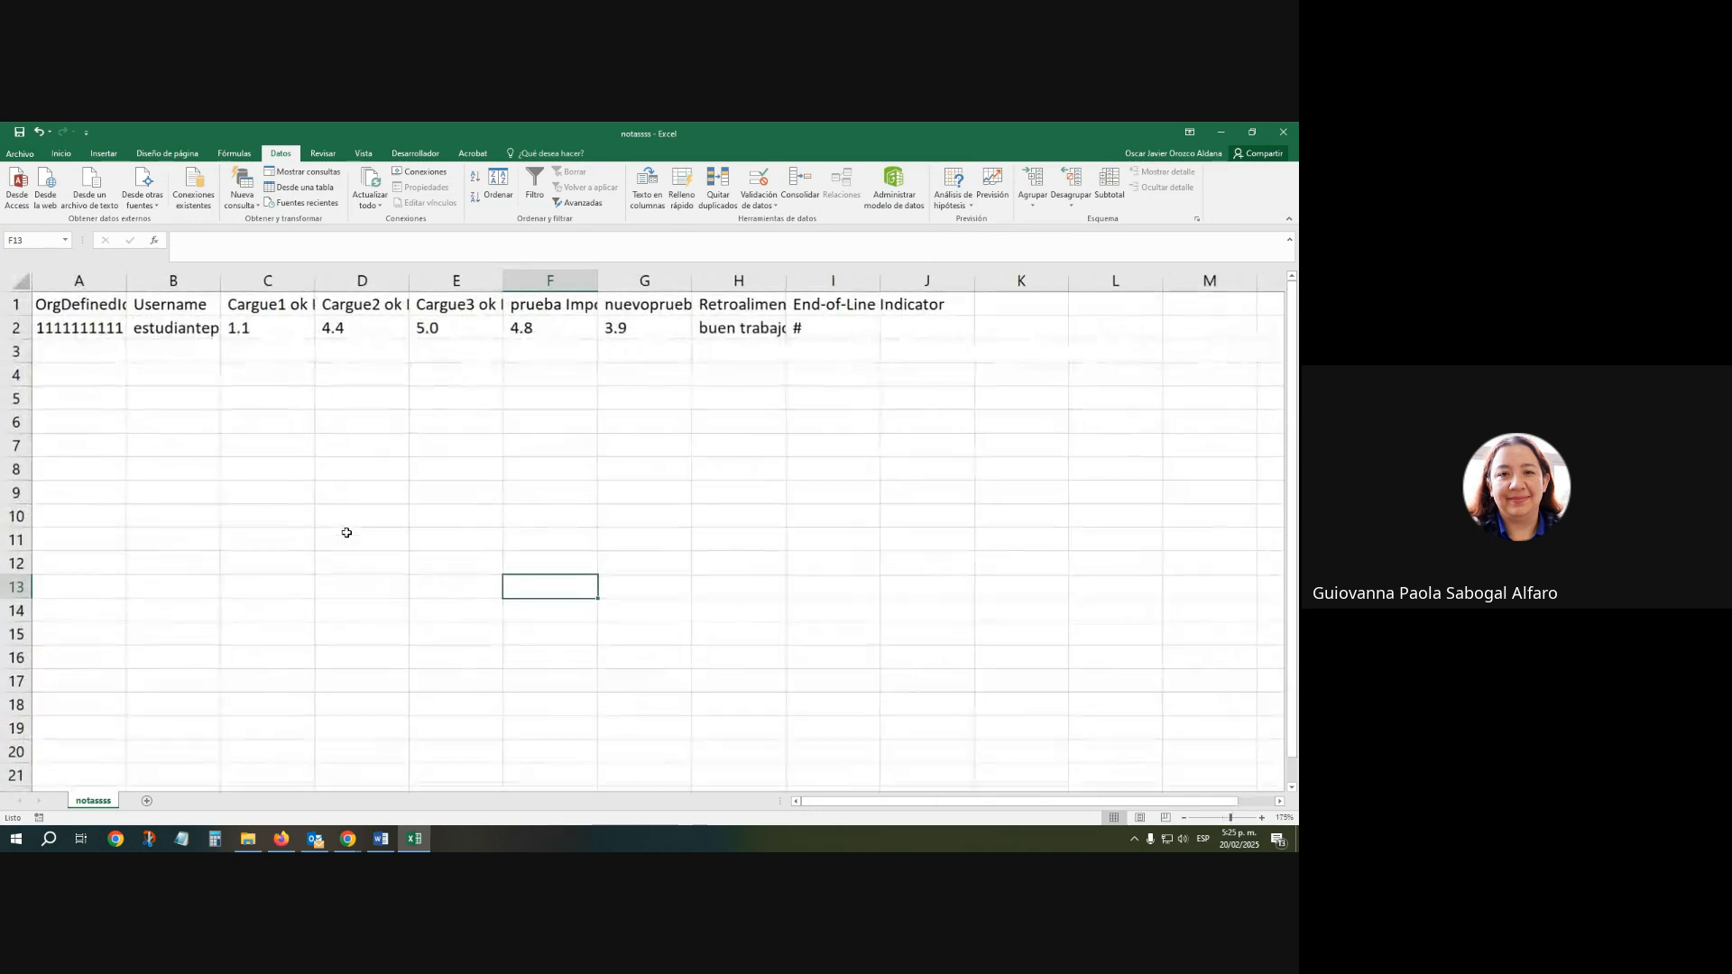
click(20, 282)
double_click(128, 275)
click(354, 464)
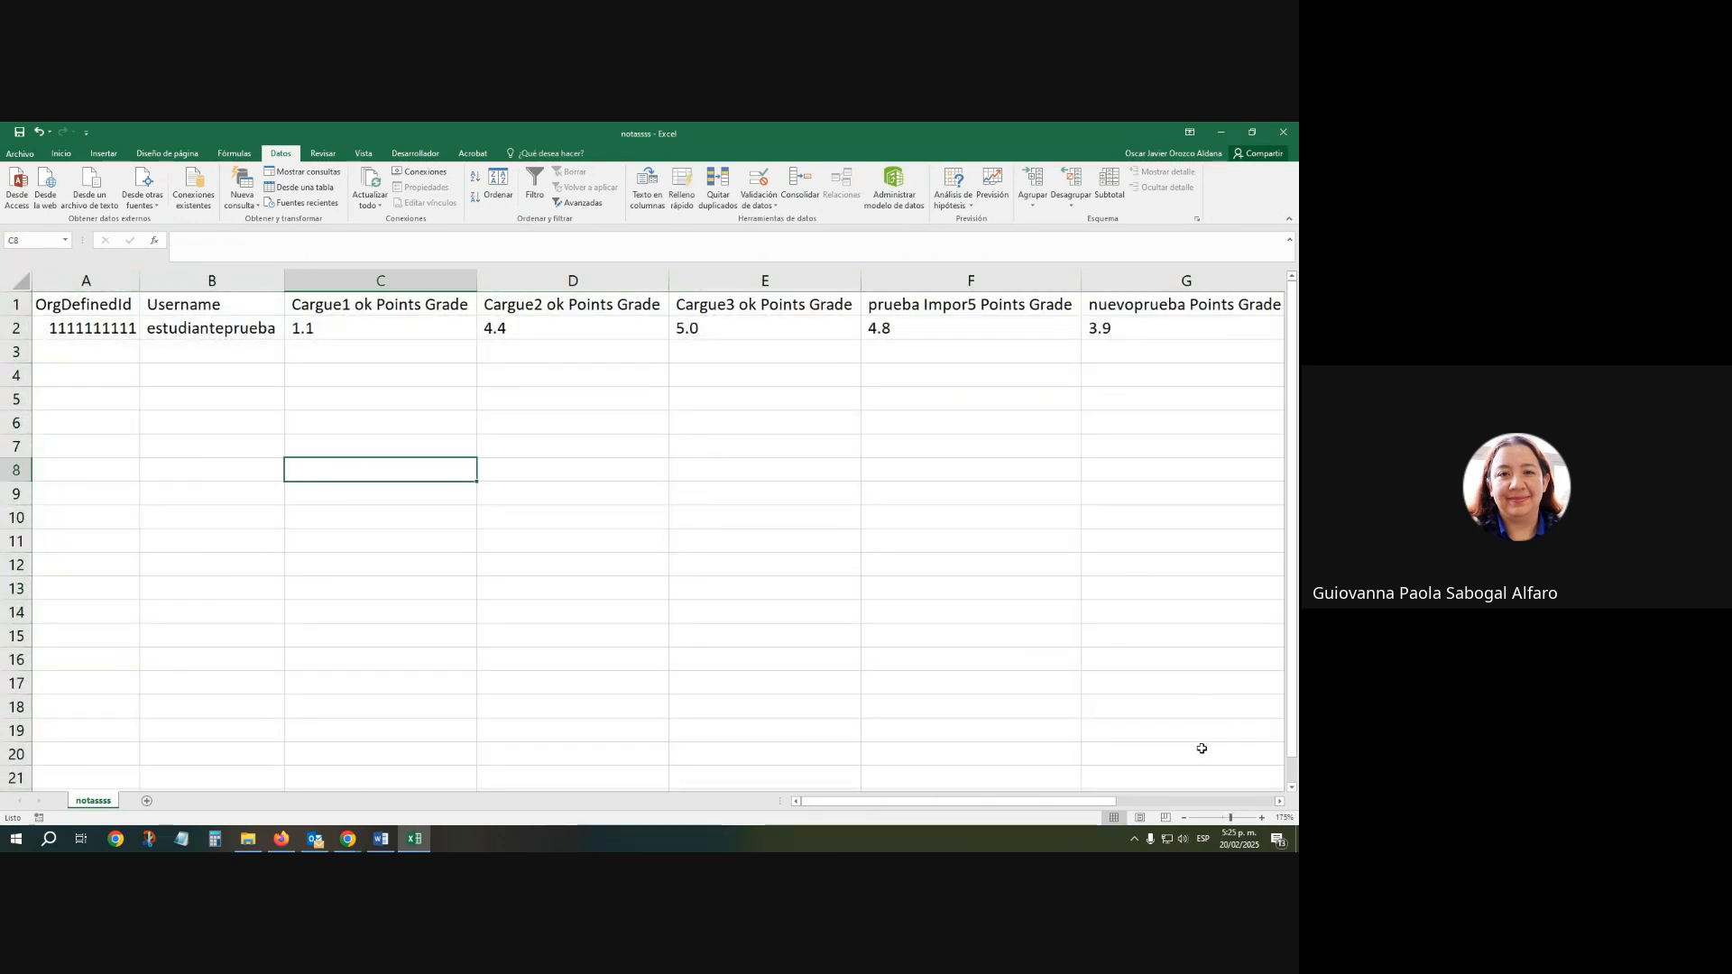
click(1297, 840)
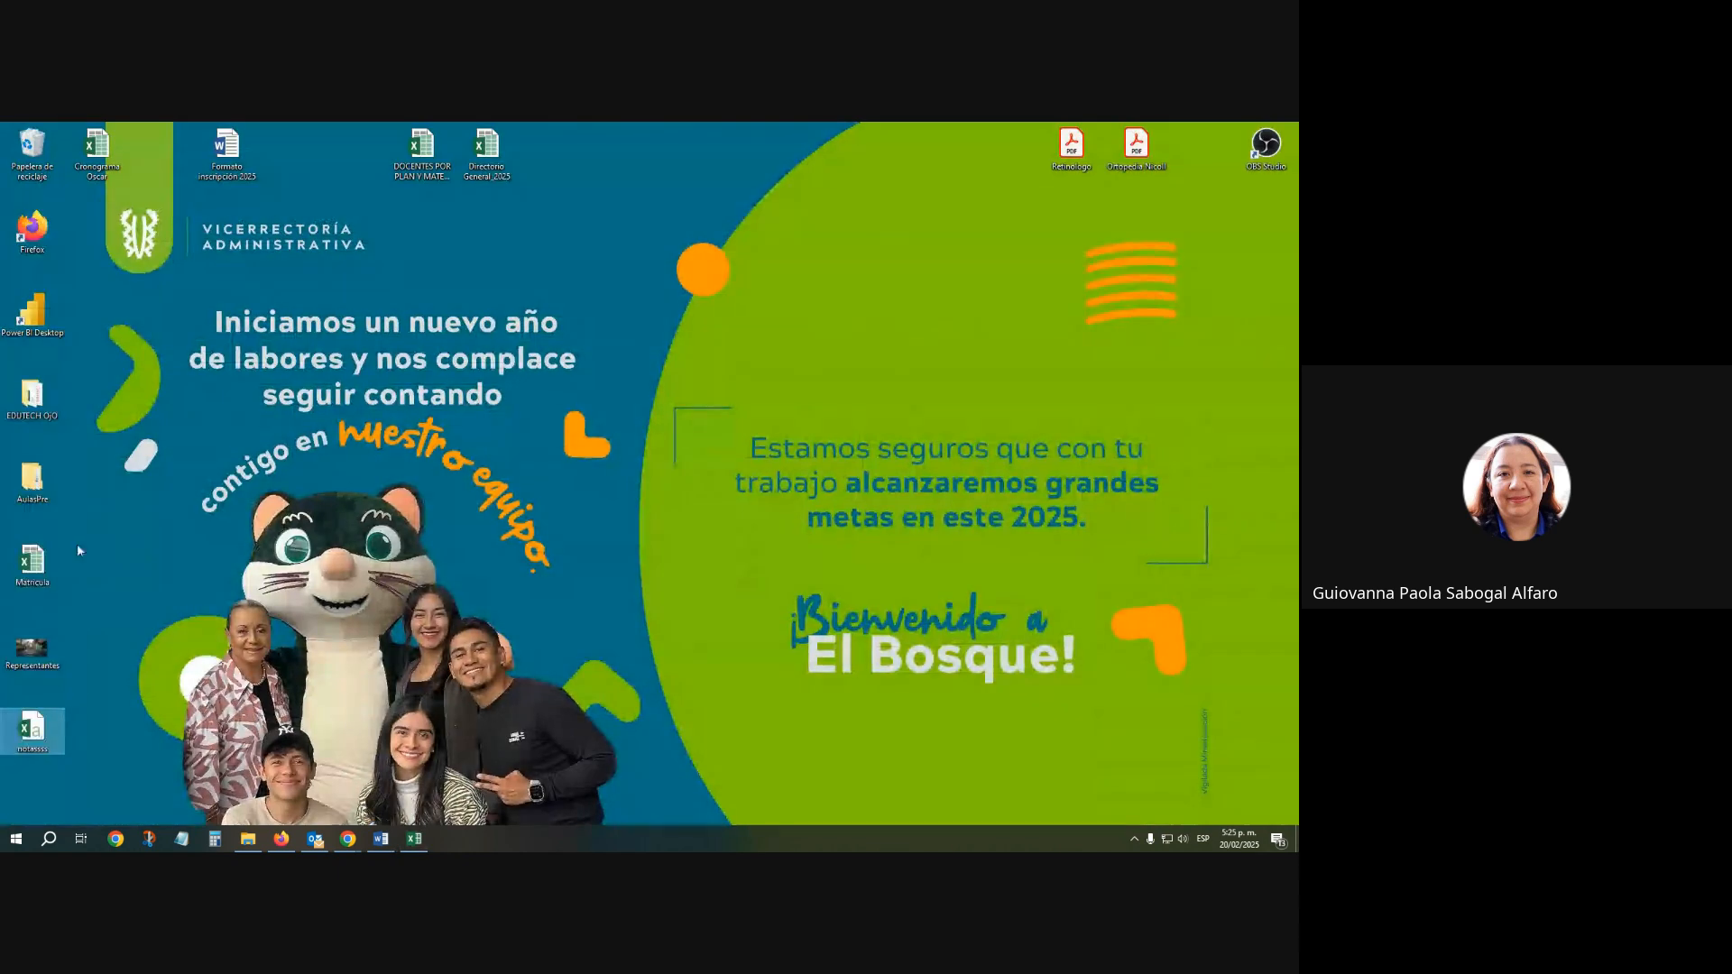
right_click(27, 756)
click(76, 696)
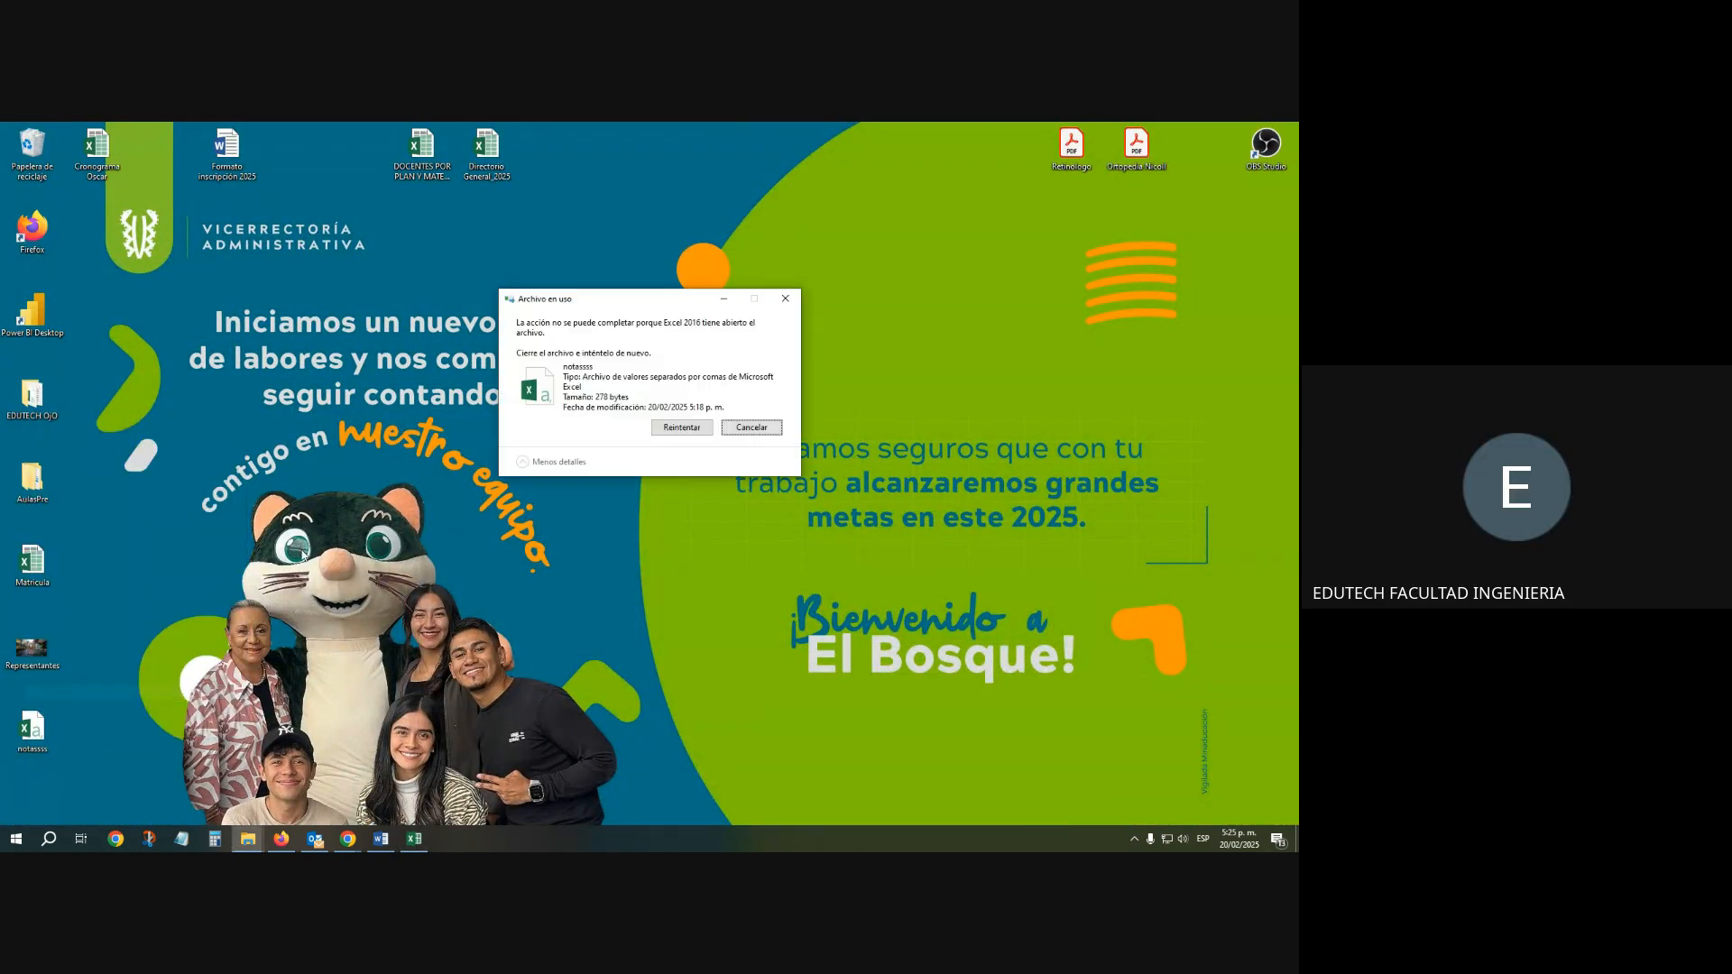
click(688, 424)
click(414, 839)
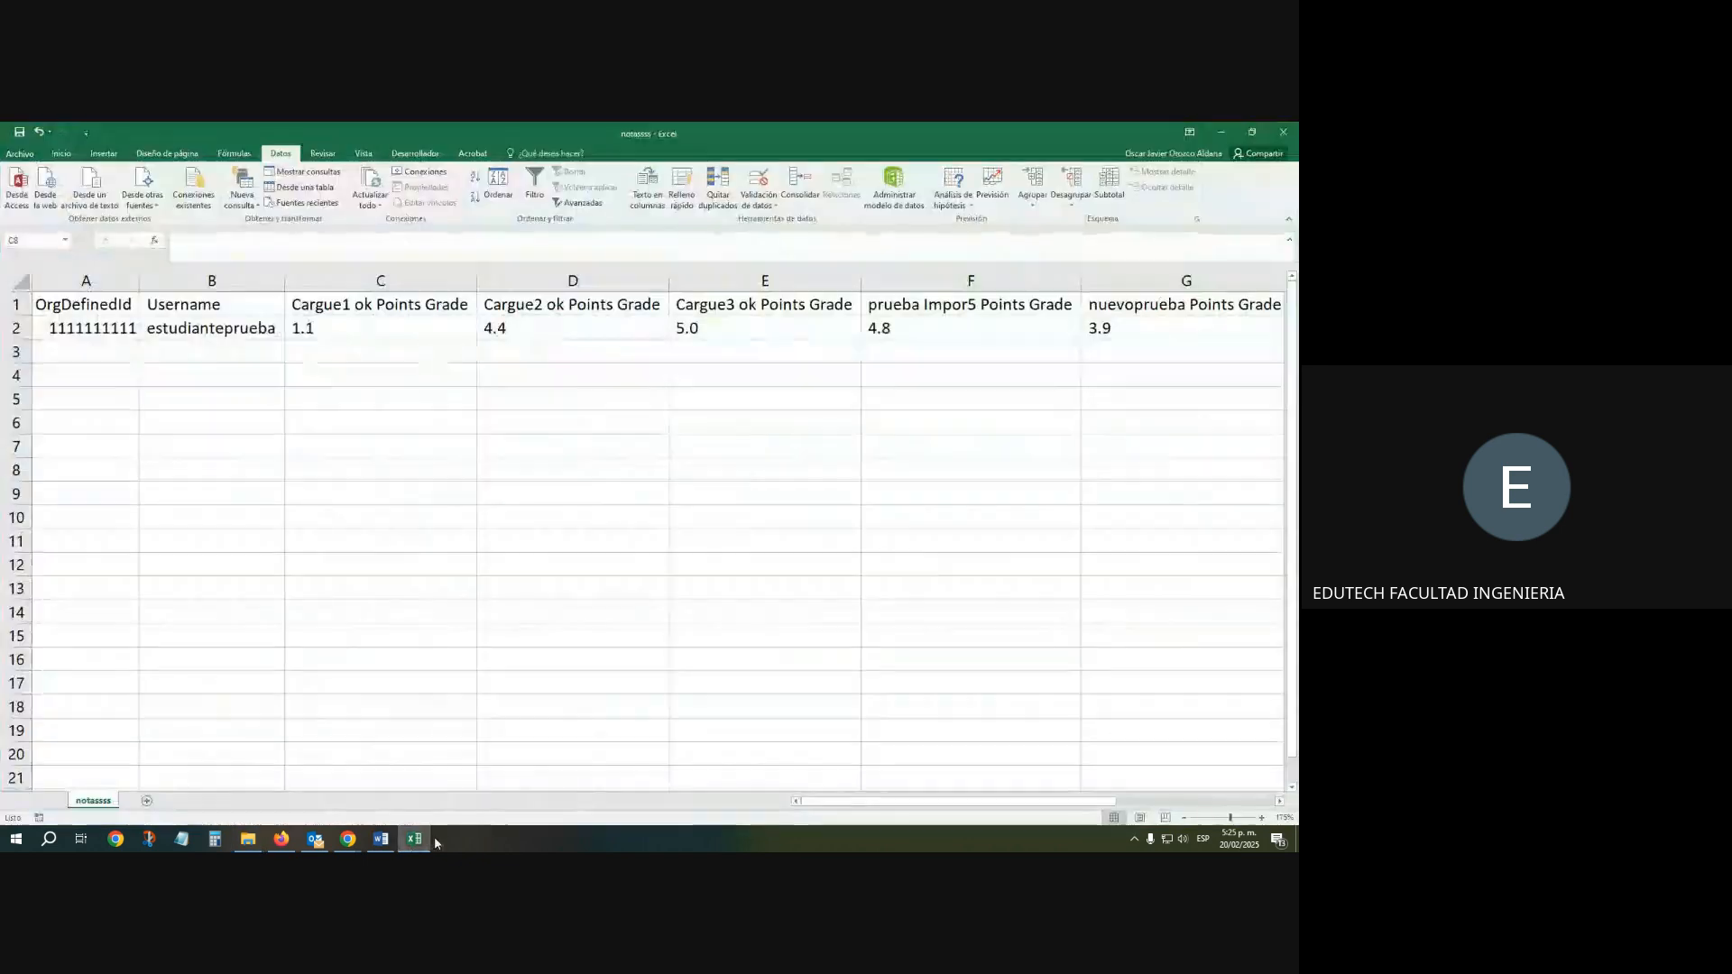
click(459, 709)
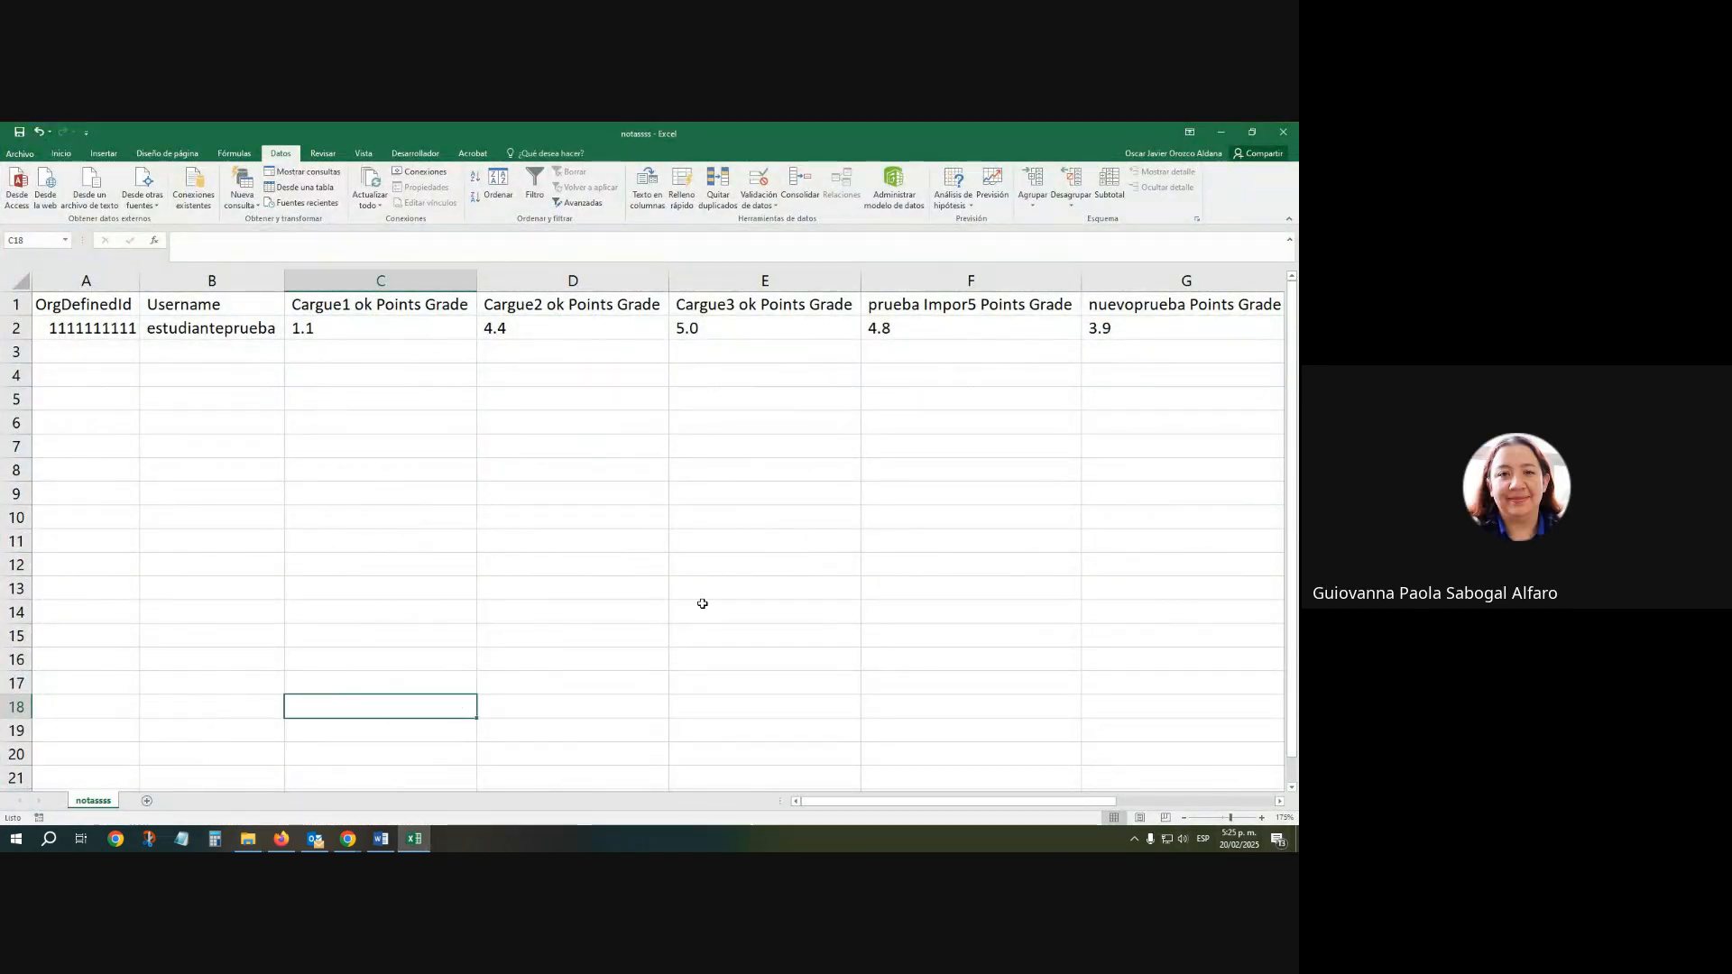
Examine the headers and values of every column, from OrgDefinedId and Username through the grades and feedback to End-of-Line Indicator
click(104, 304)
click(106, 324)
click(166, 302)
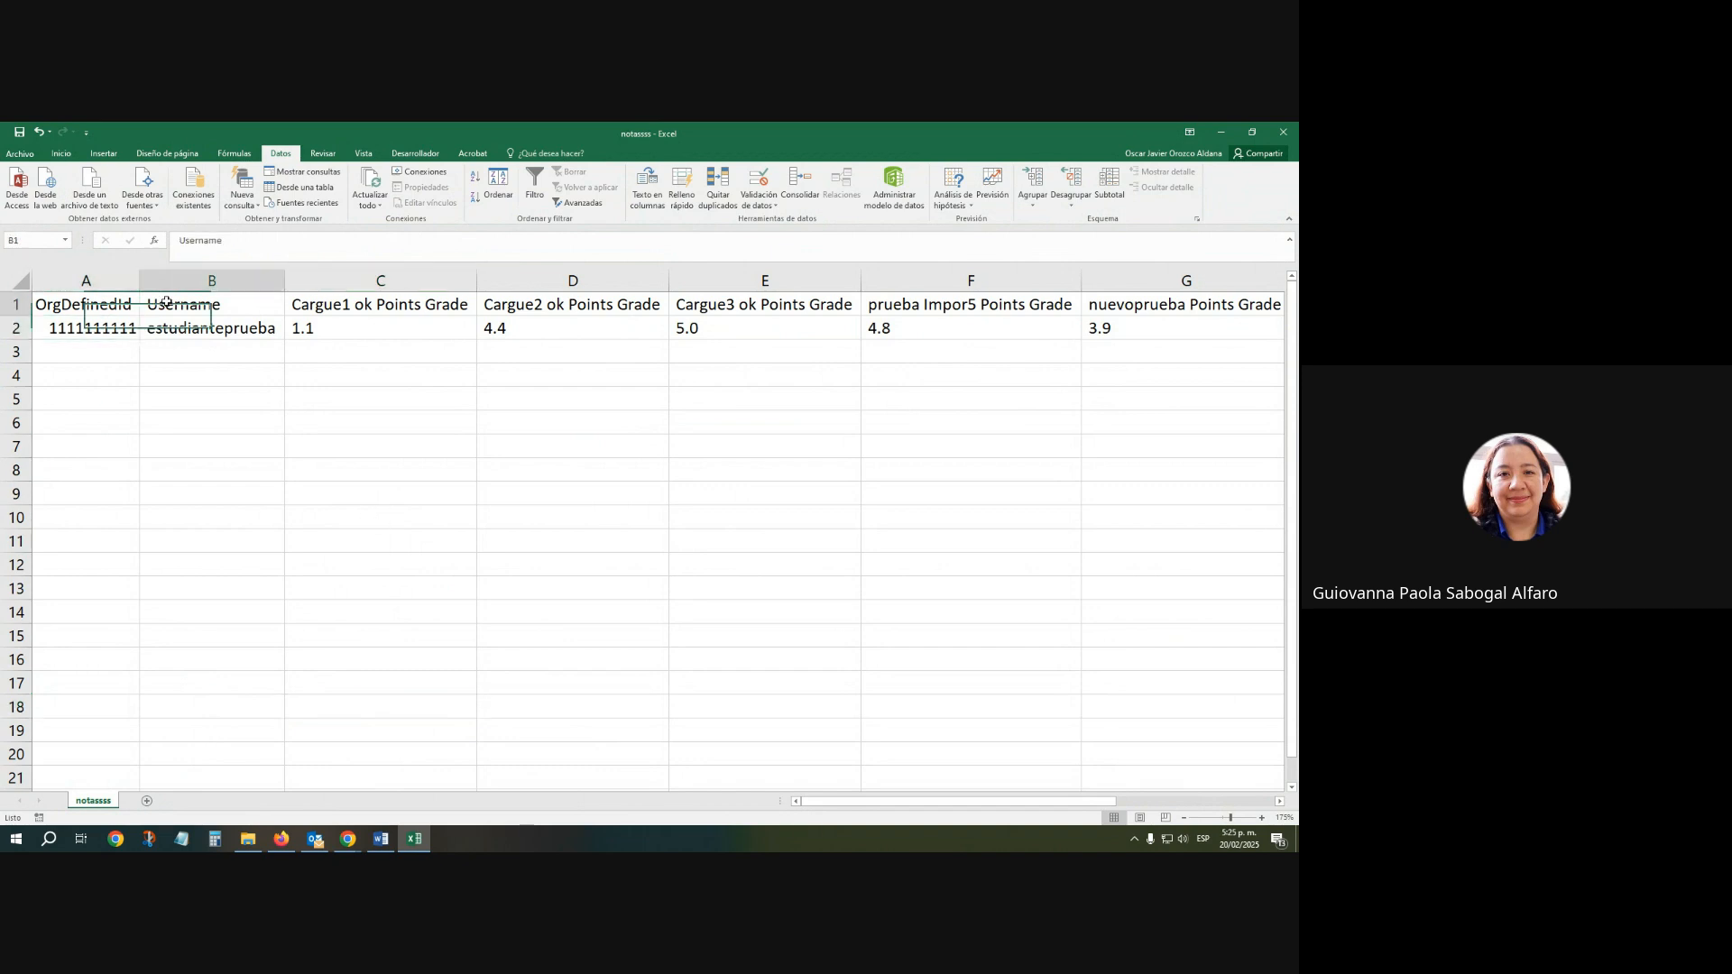
click(180, 323)
click(368, 306)
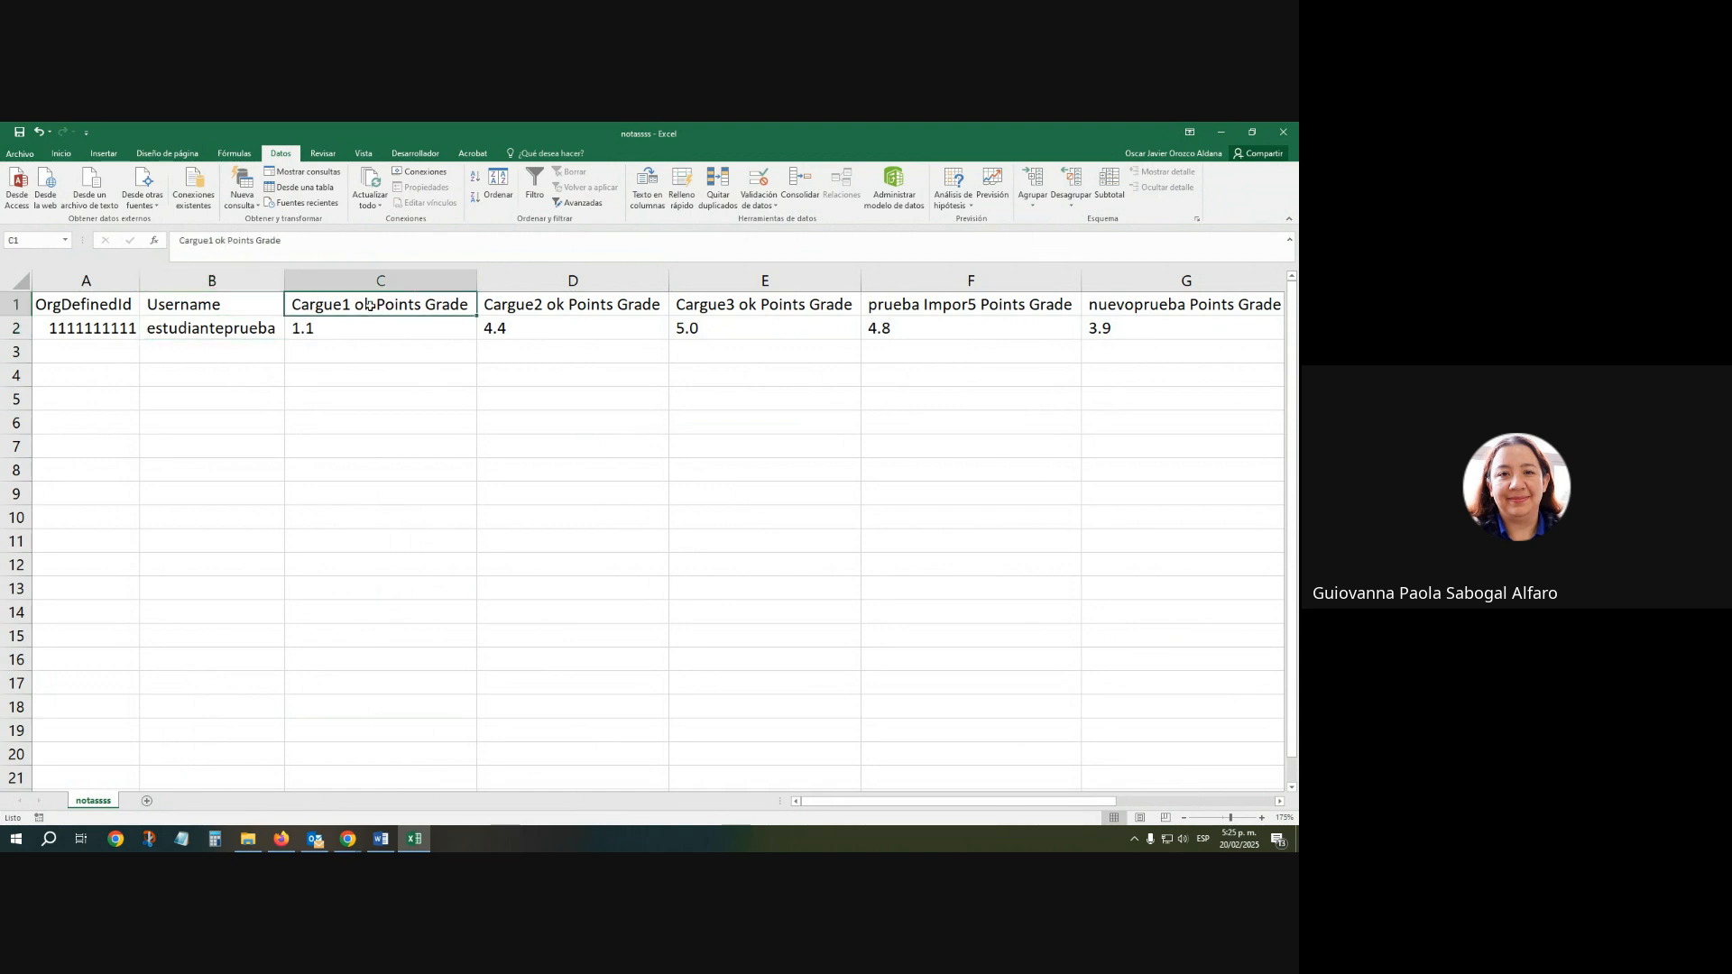
click(381, 330)
click(714, 351)
key(Right)
key(Right)
key(Right)
key(Up)
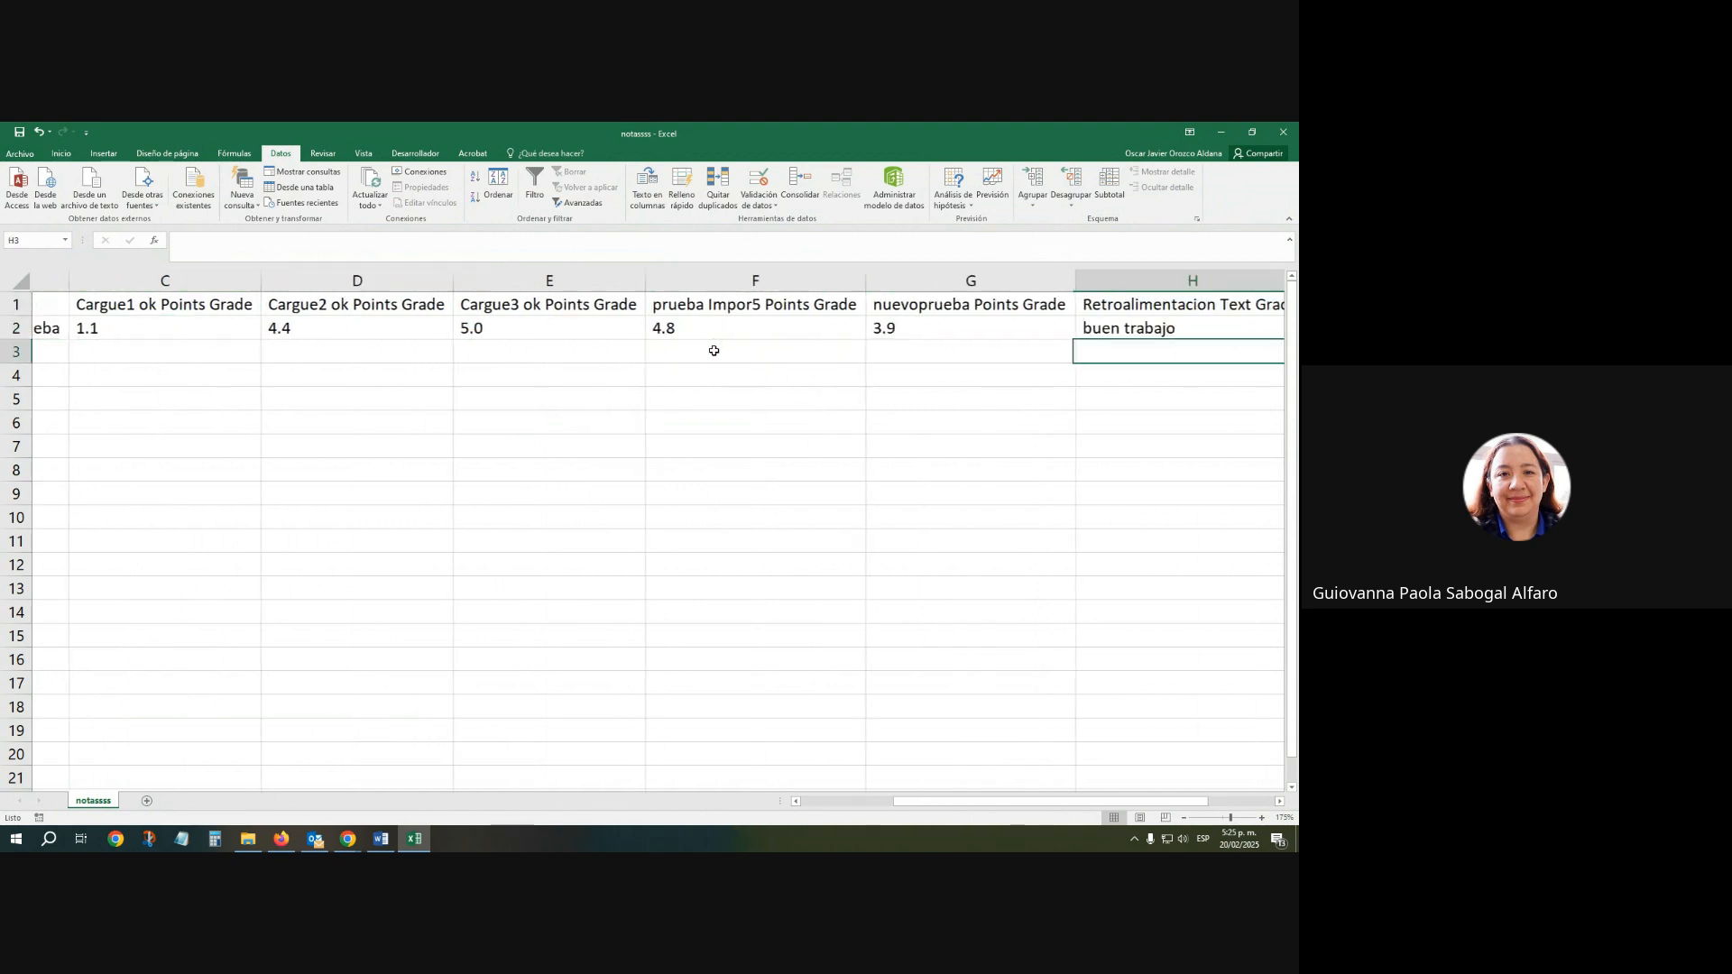
key(Right)
key(Right)
key(Down)
click(914, 307)
drag(913, 308, 914, 329)
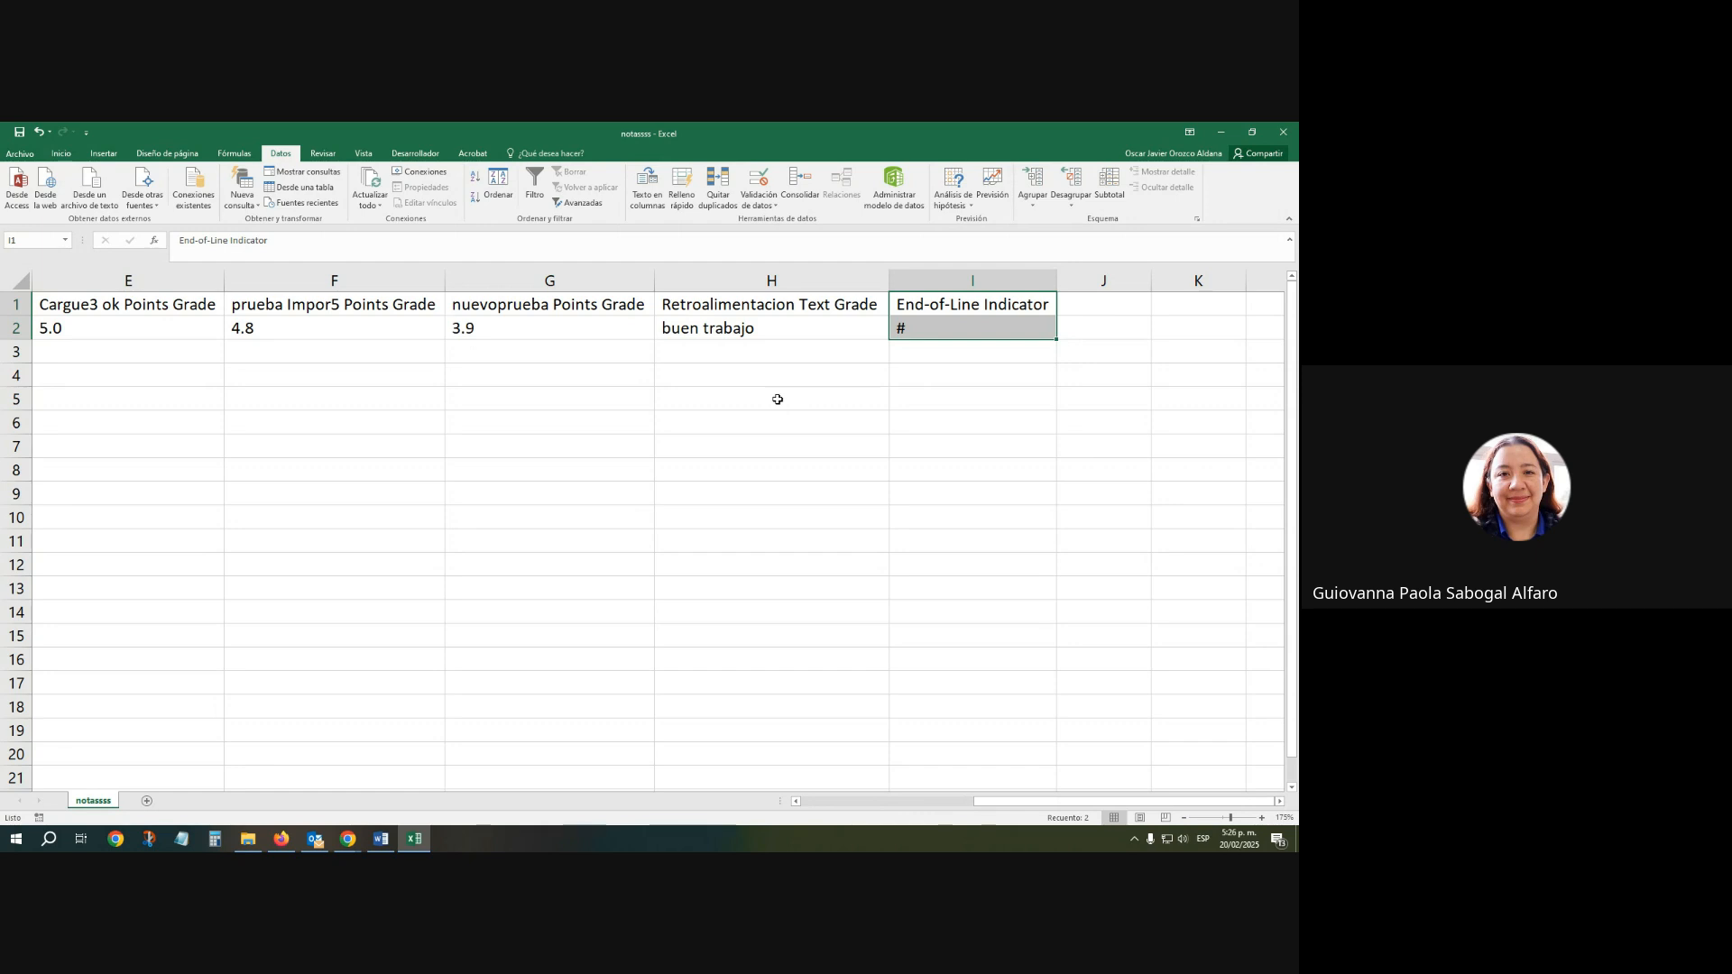
key(Left)
key(Left)
key(Left)
key(Left)
key(Left)
key(Left)
key(Left)
key(Left)
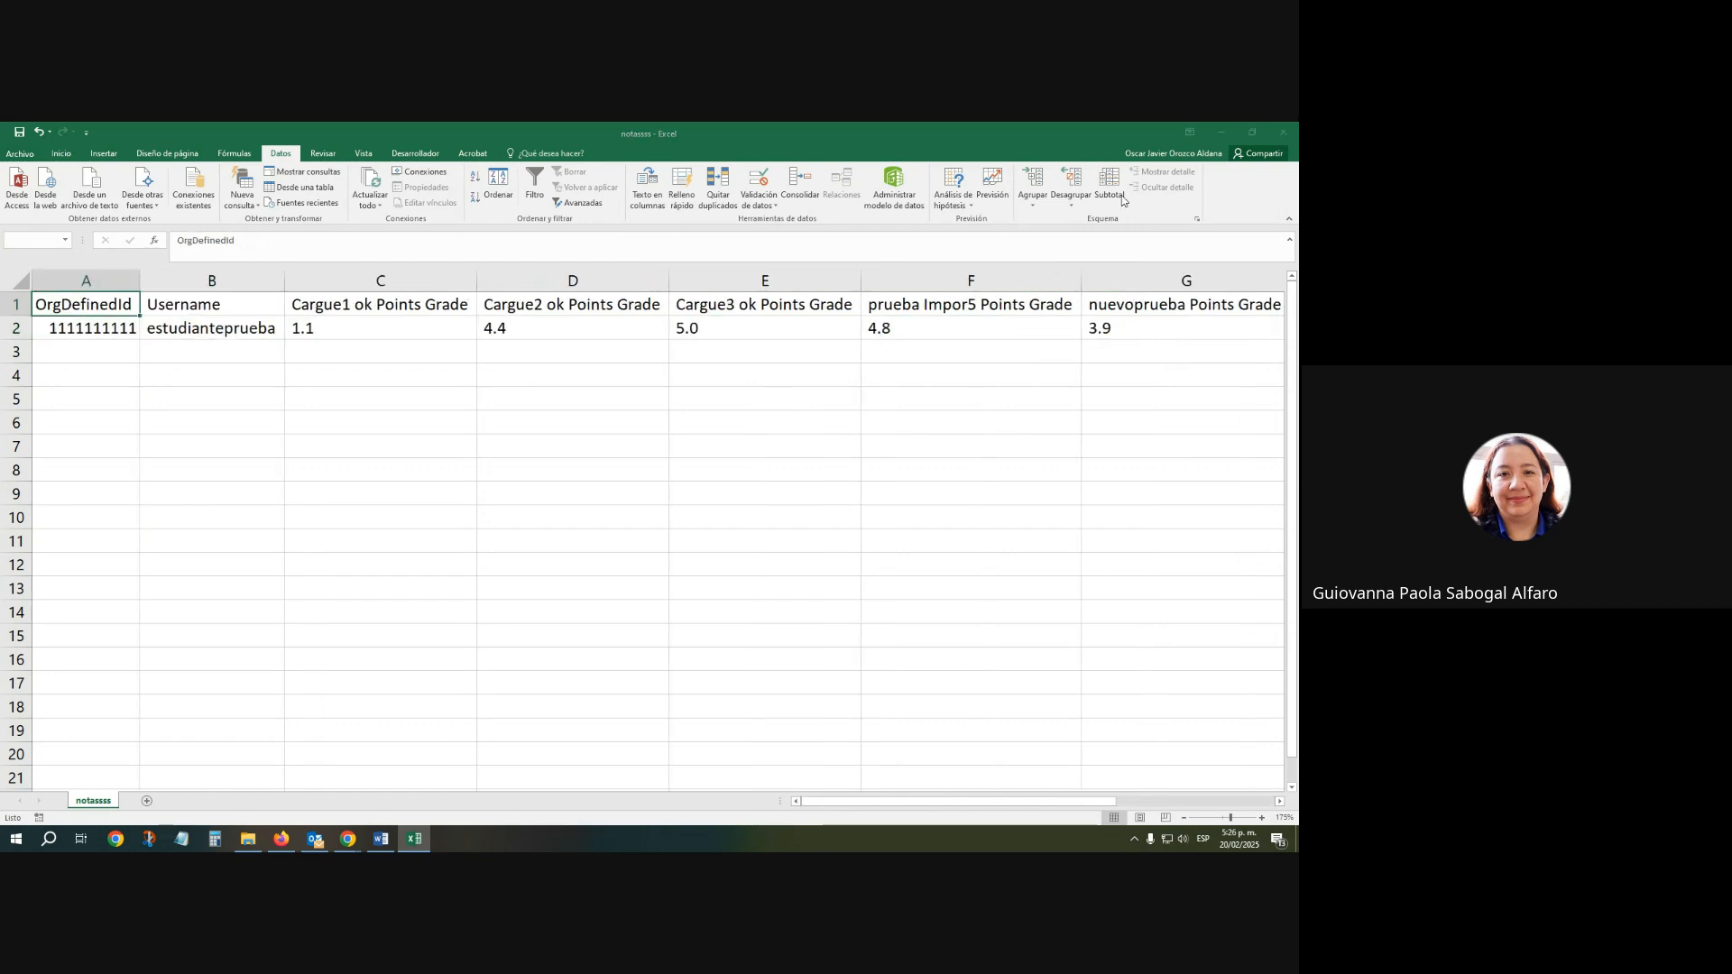
Save a copy of the sheet to the desktop (Escritorio) as Prueba notas in CSV (delimitado por comas) format
key(ctrl+s)
click(647, 525)
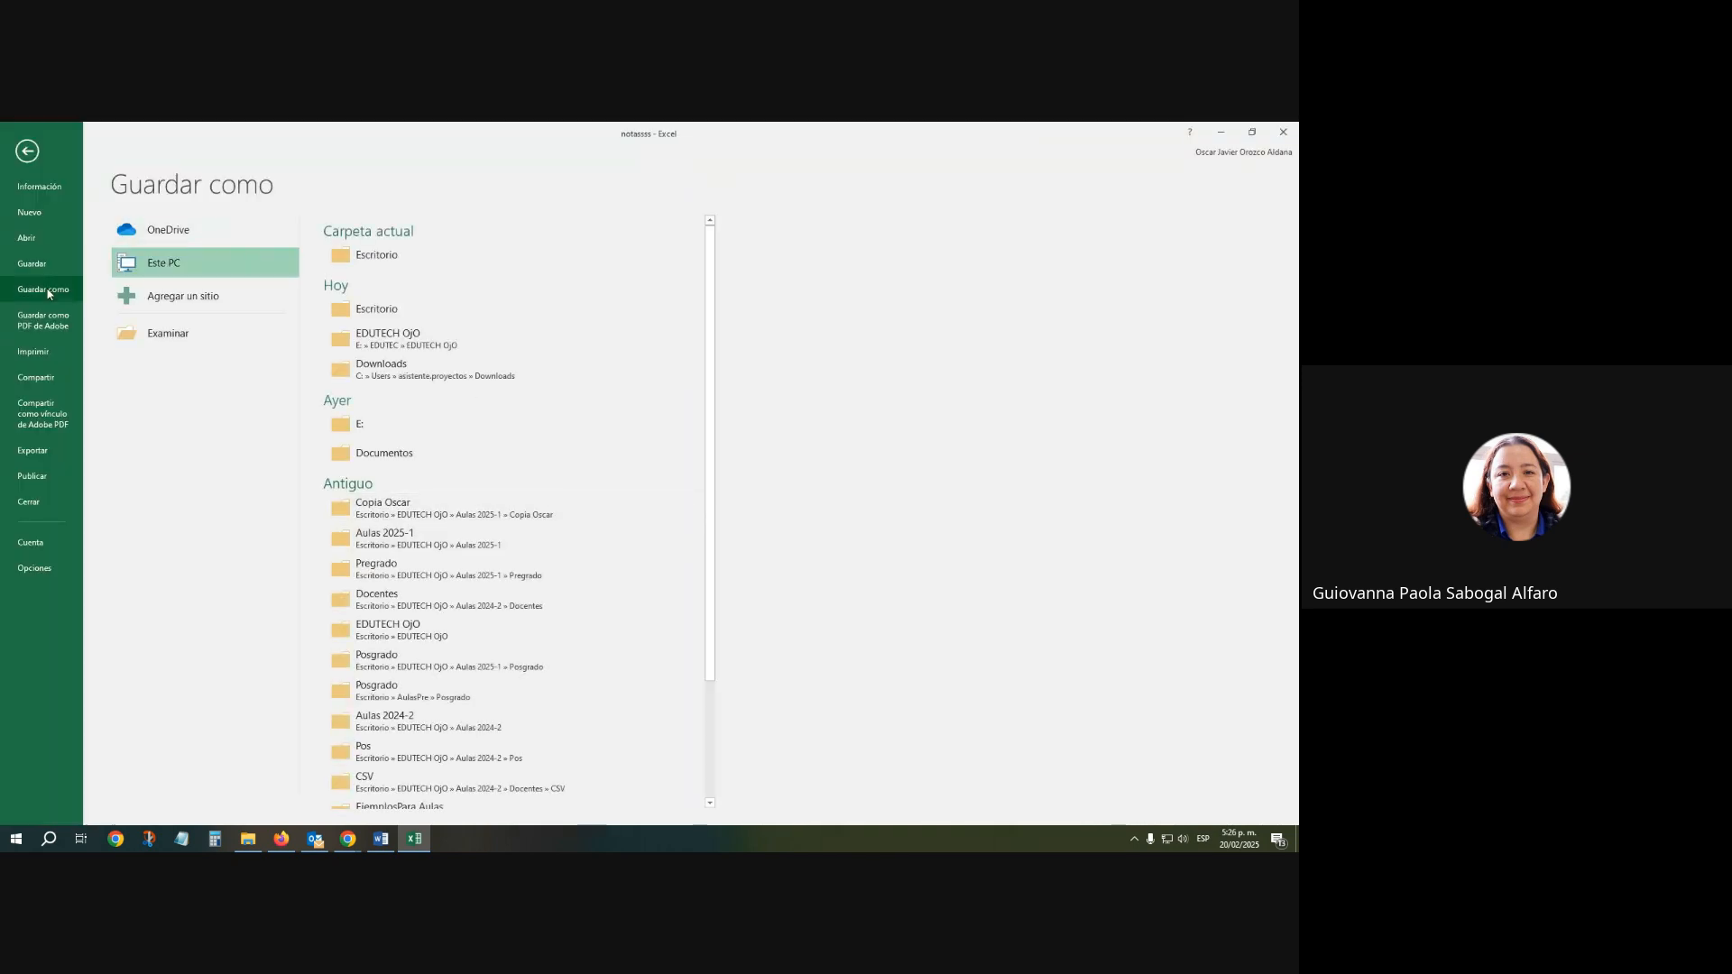
click(171, 263)
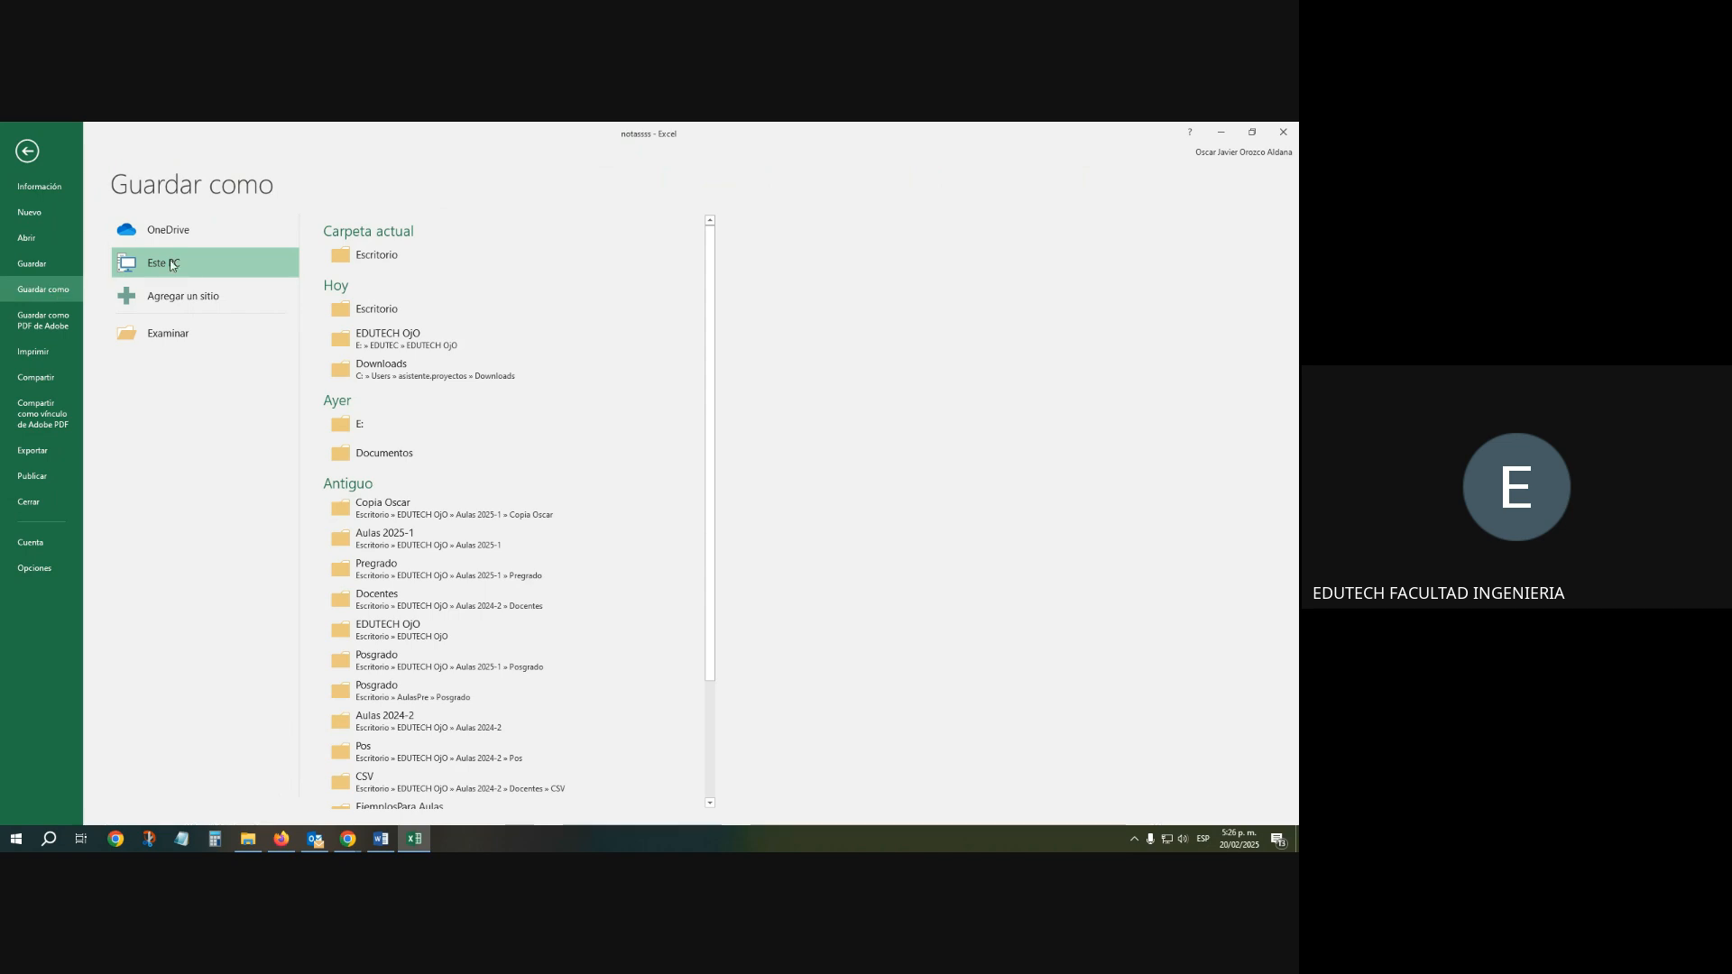
click(171, 263)
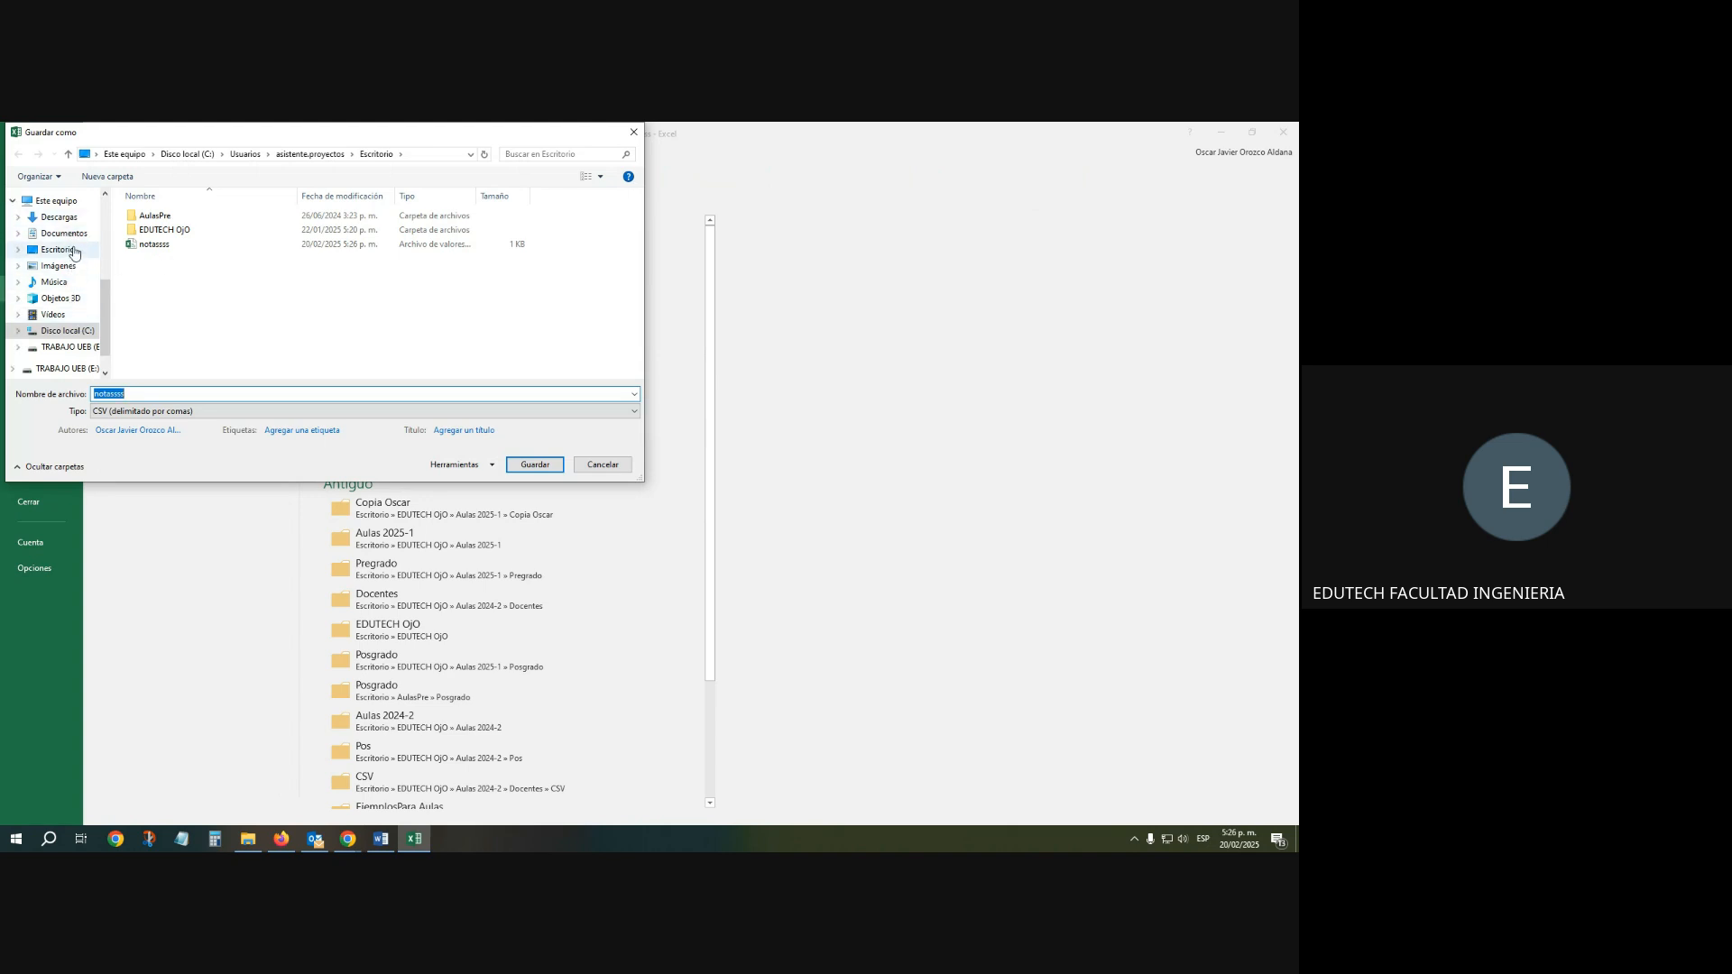
click(58, 249)
click(108, 394)
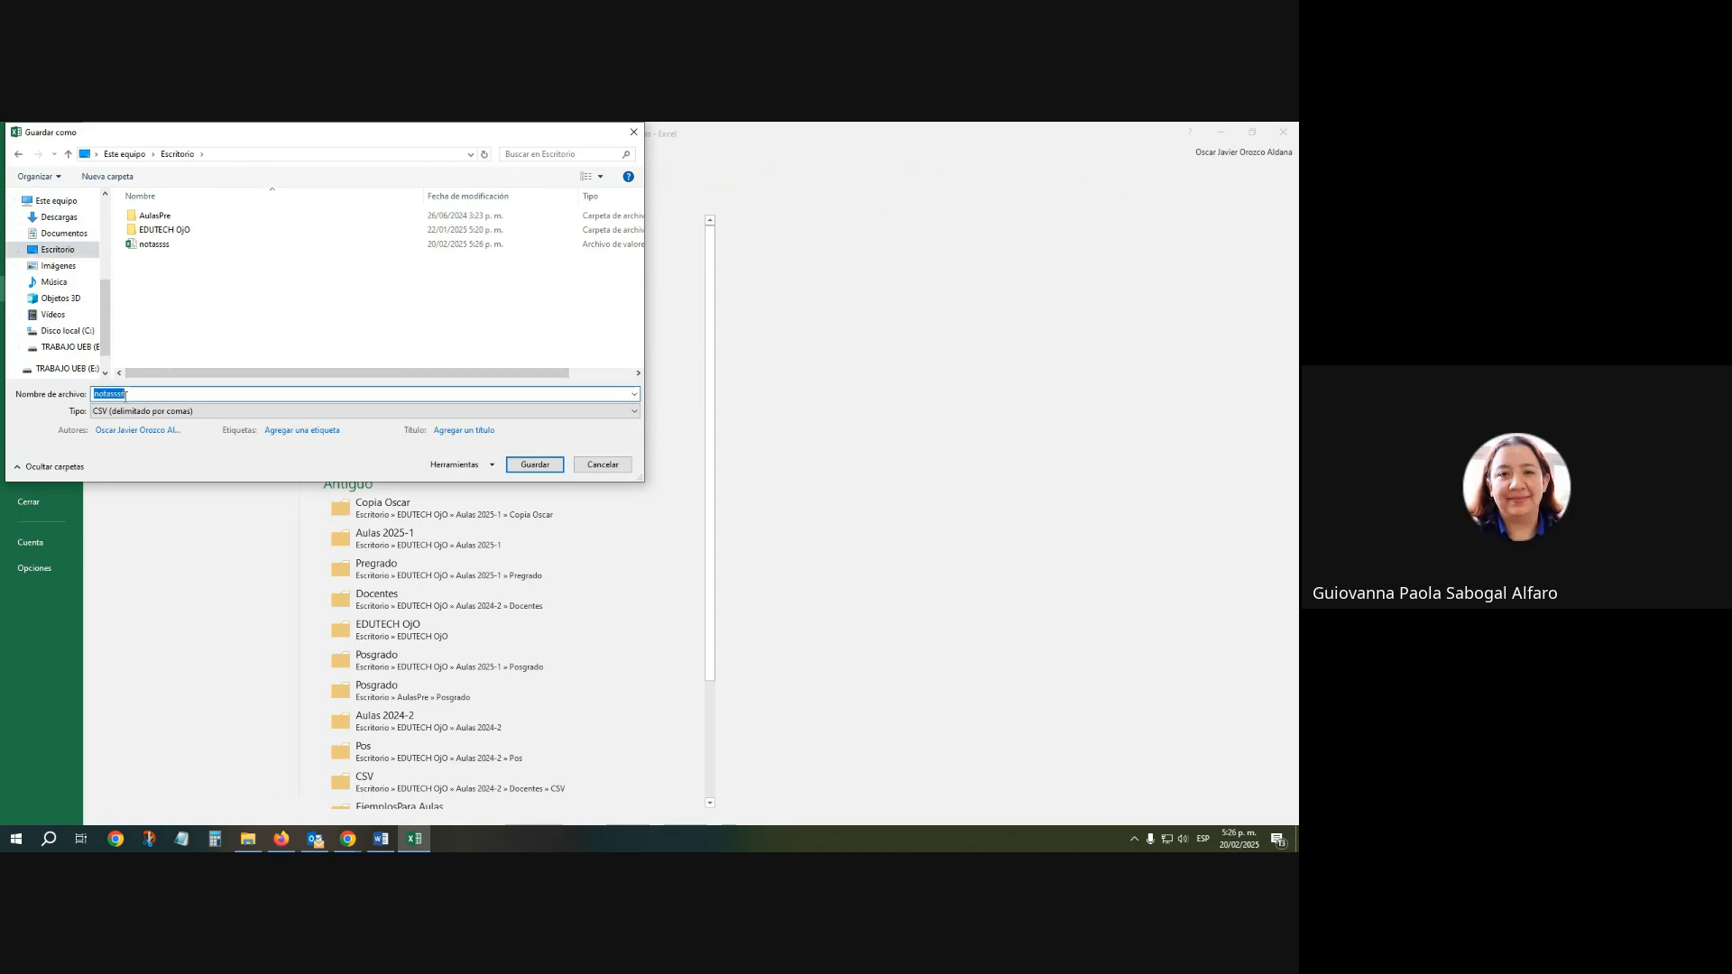
text(Prueba)
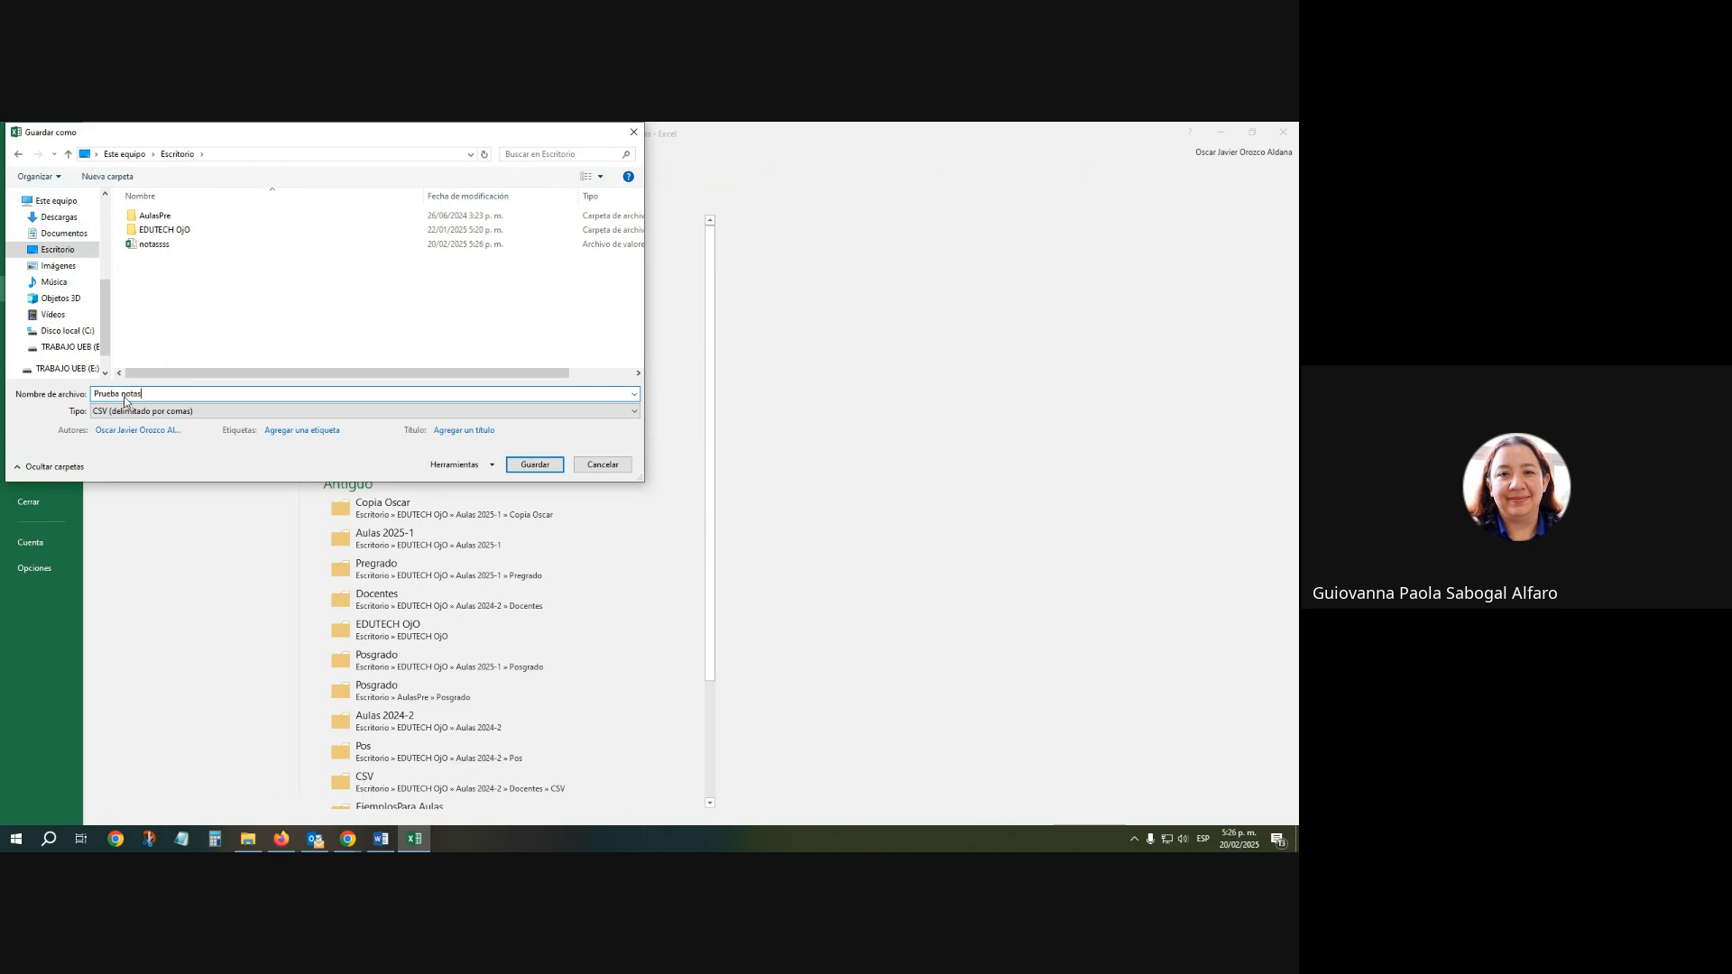
click(123, 412)
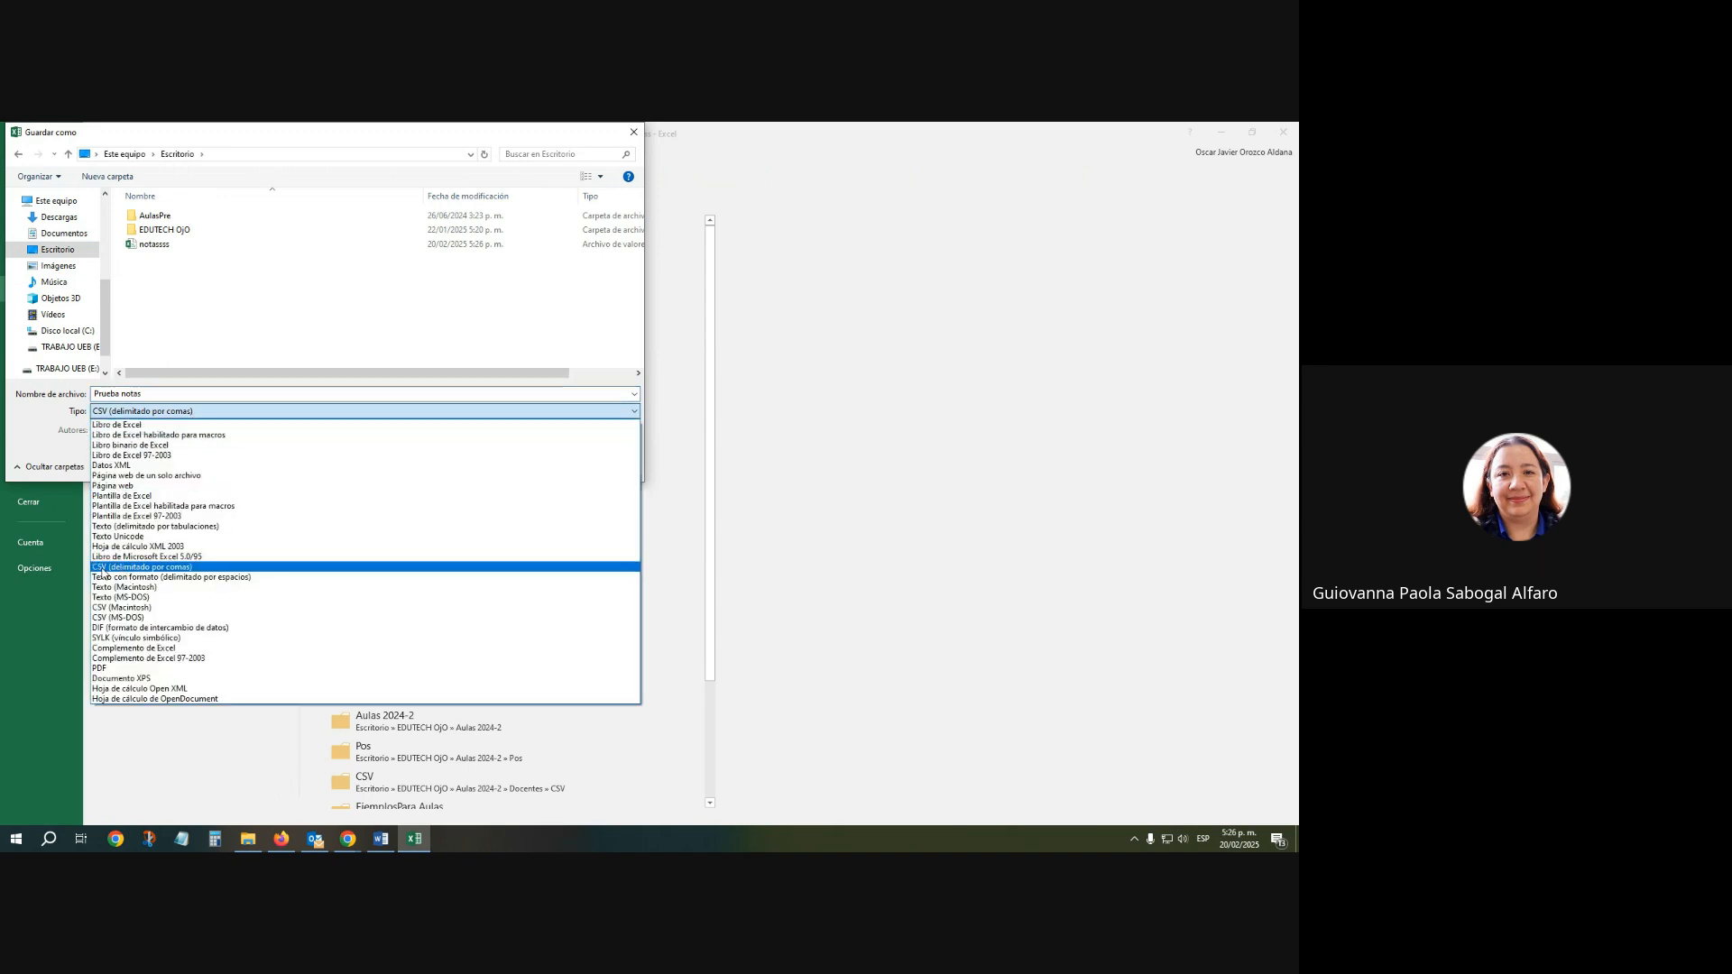
click(109, 568)
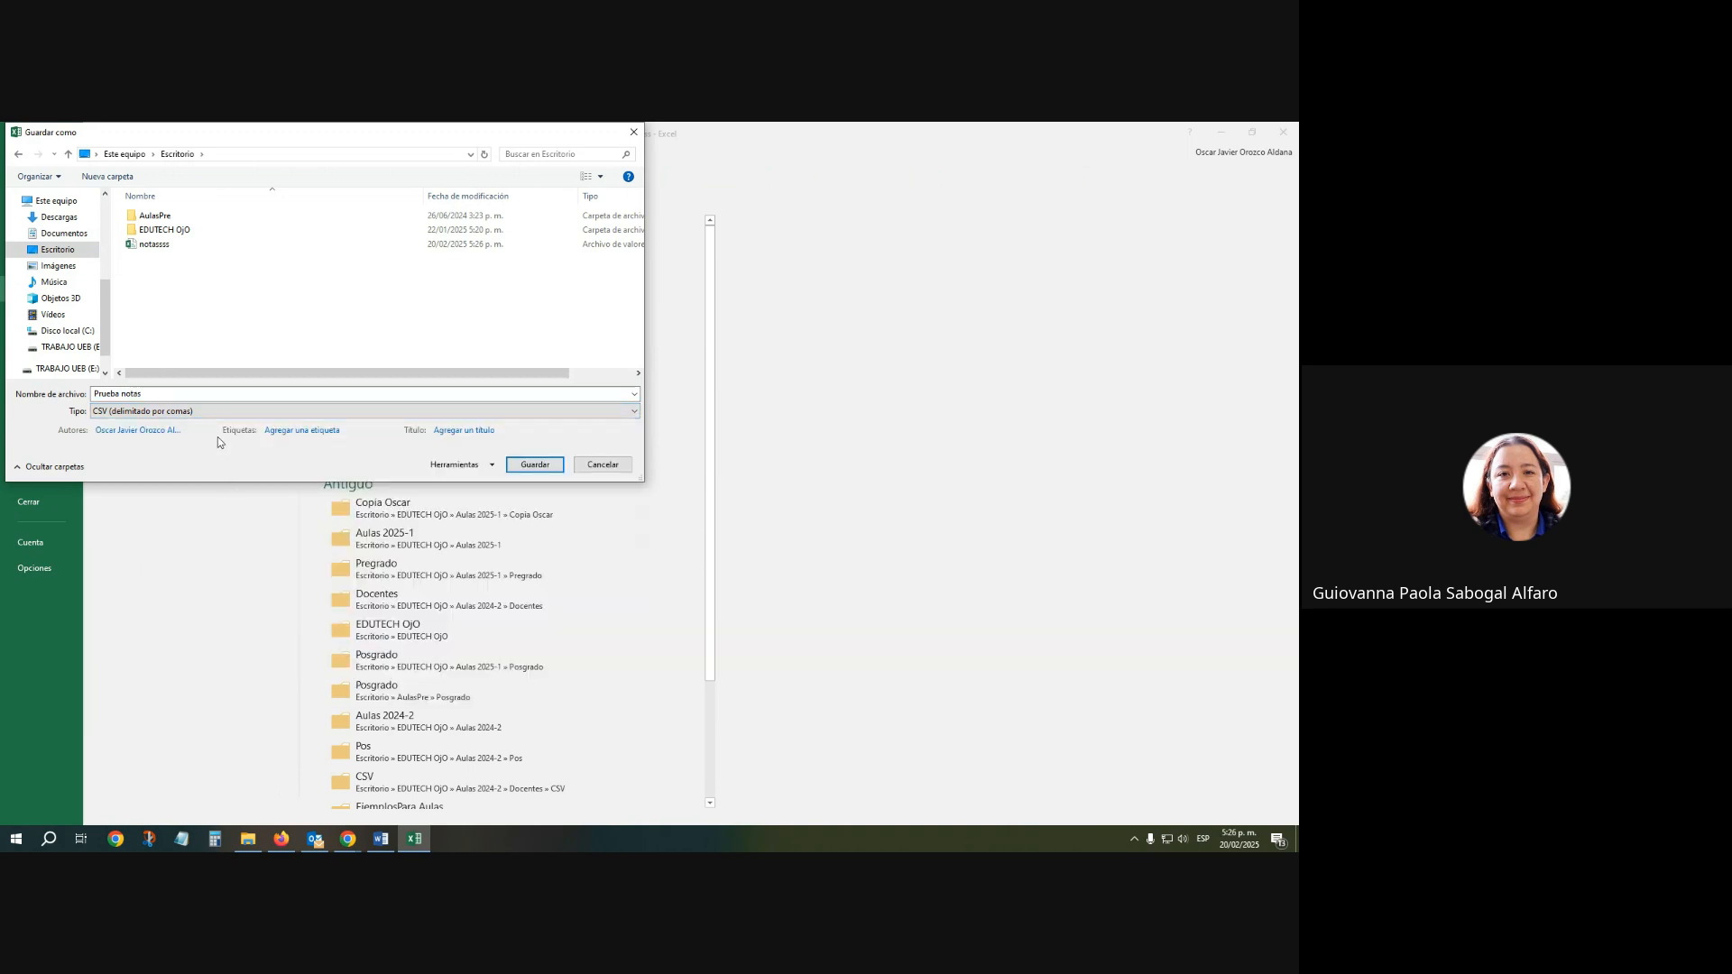
click(523, 466)
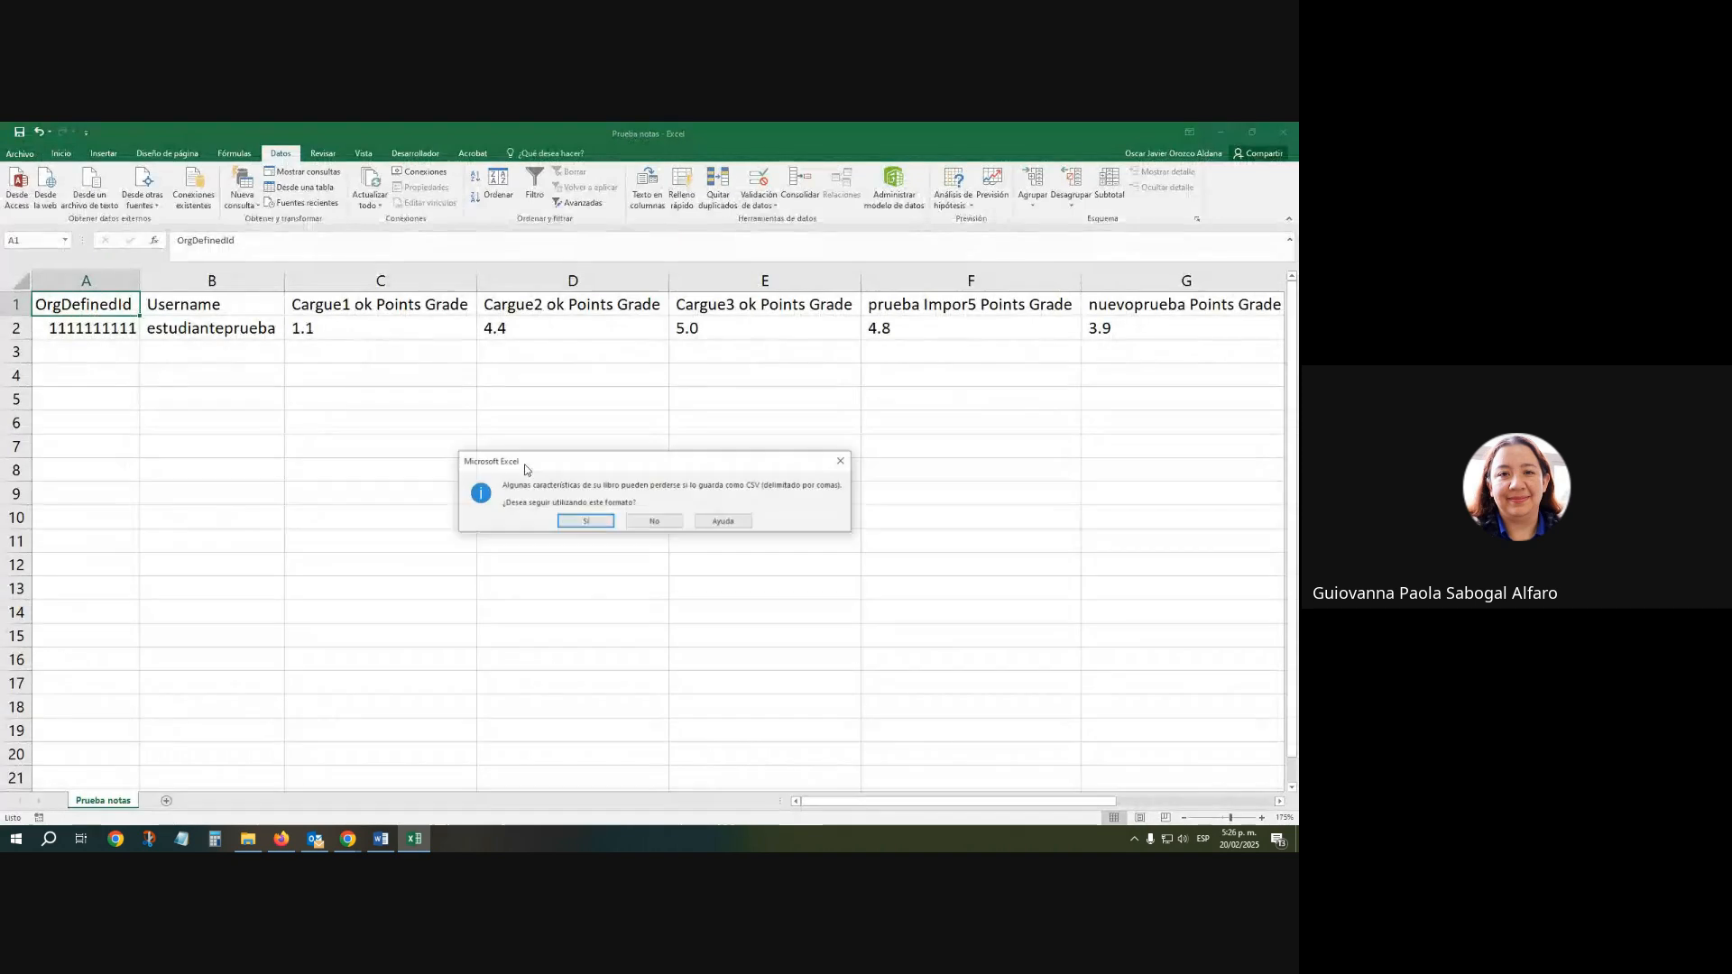
click(581, 521)
Close the workbook without saving again, and open the Prueba notas file from the desktop in Notepad
click(1284, 131)
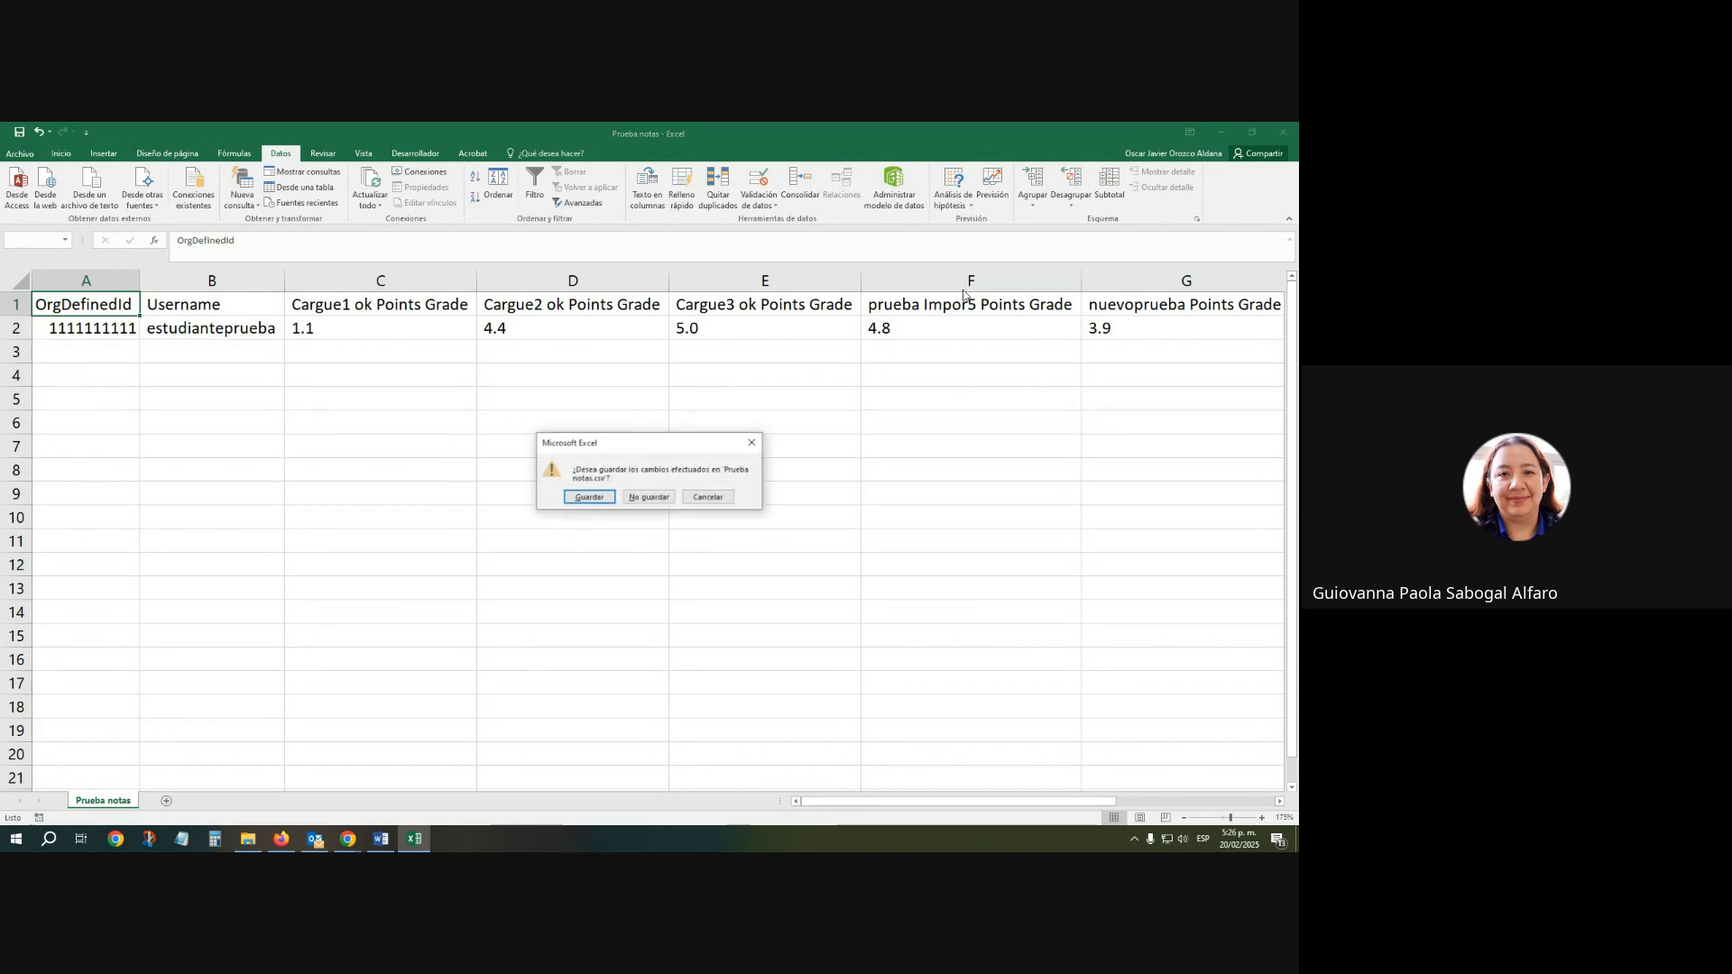
click(662, 495)
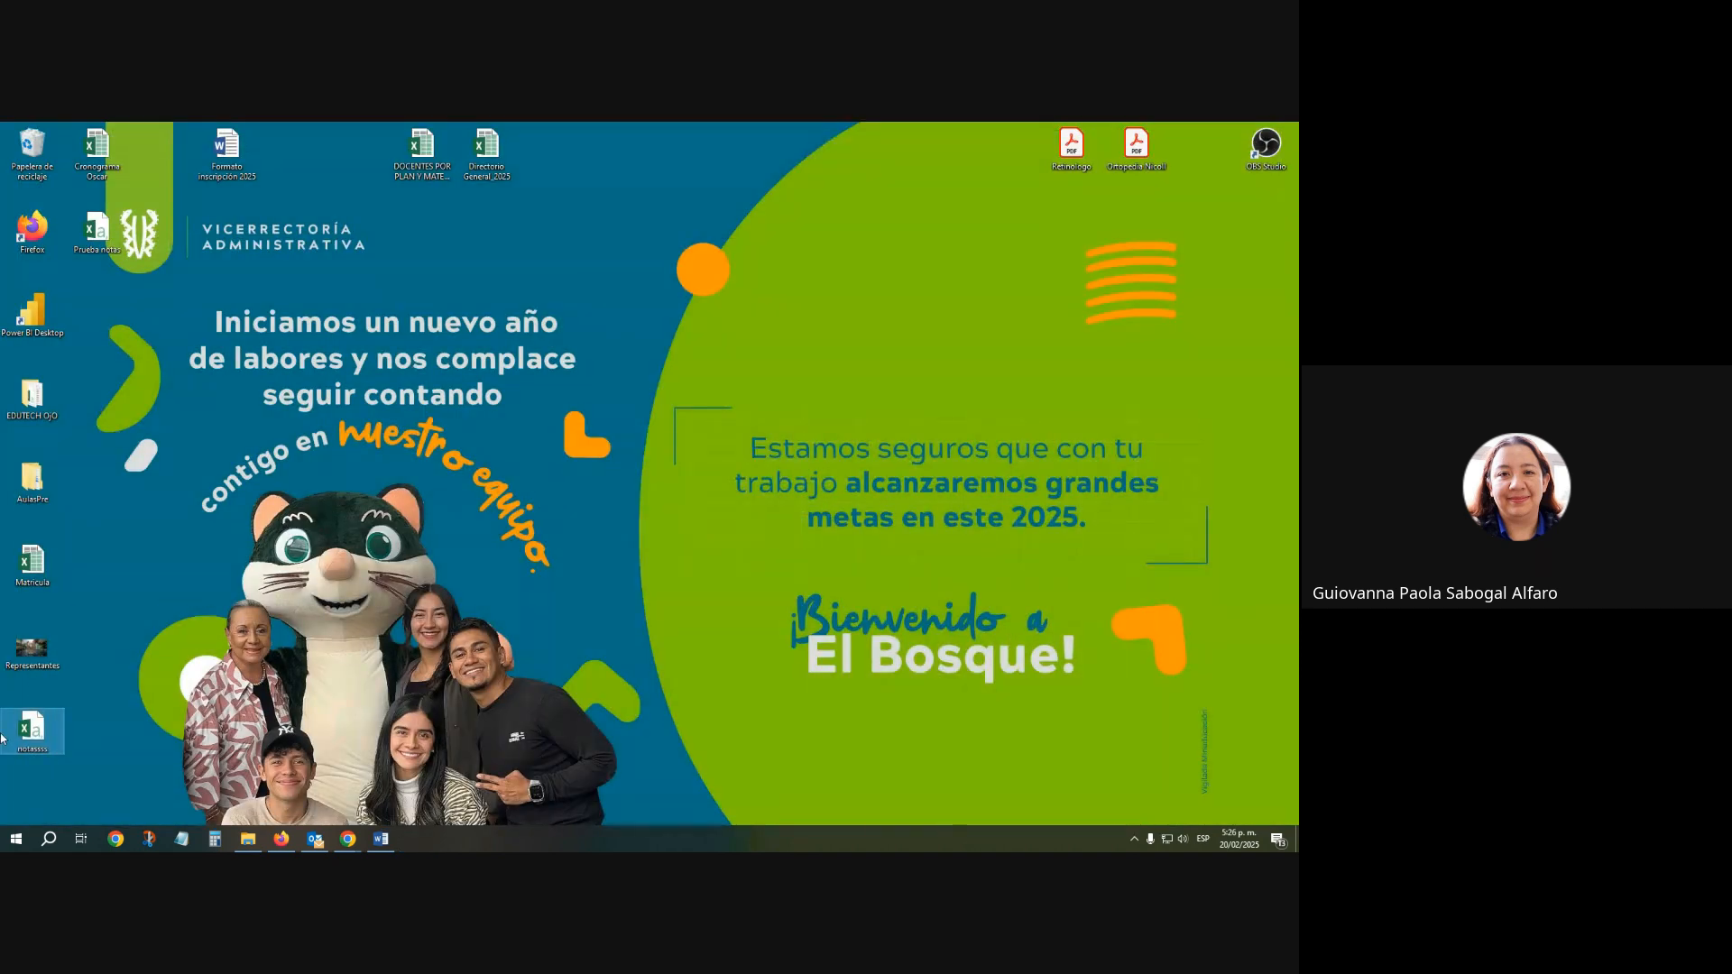
drag(109, 249, 304, 416)
right_click(289, 395)
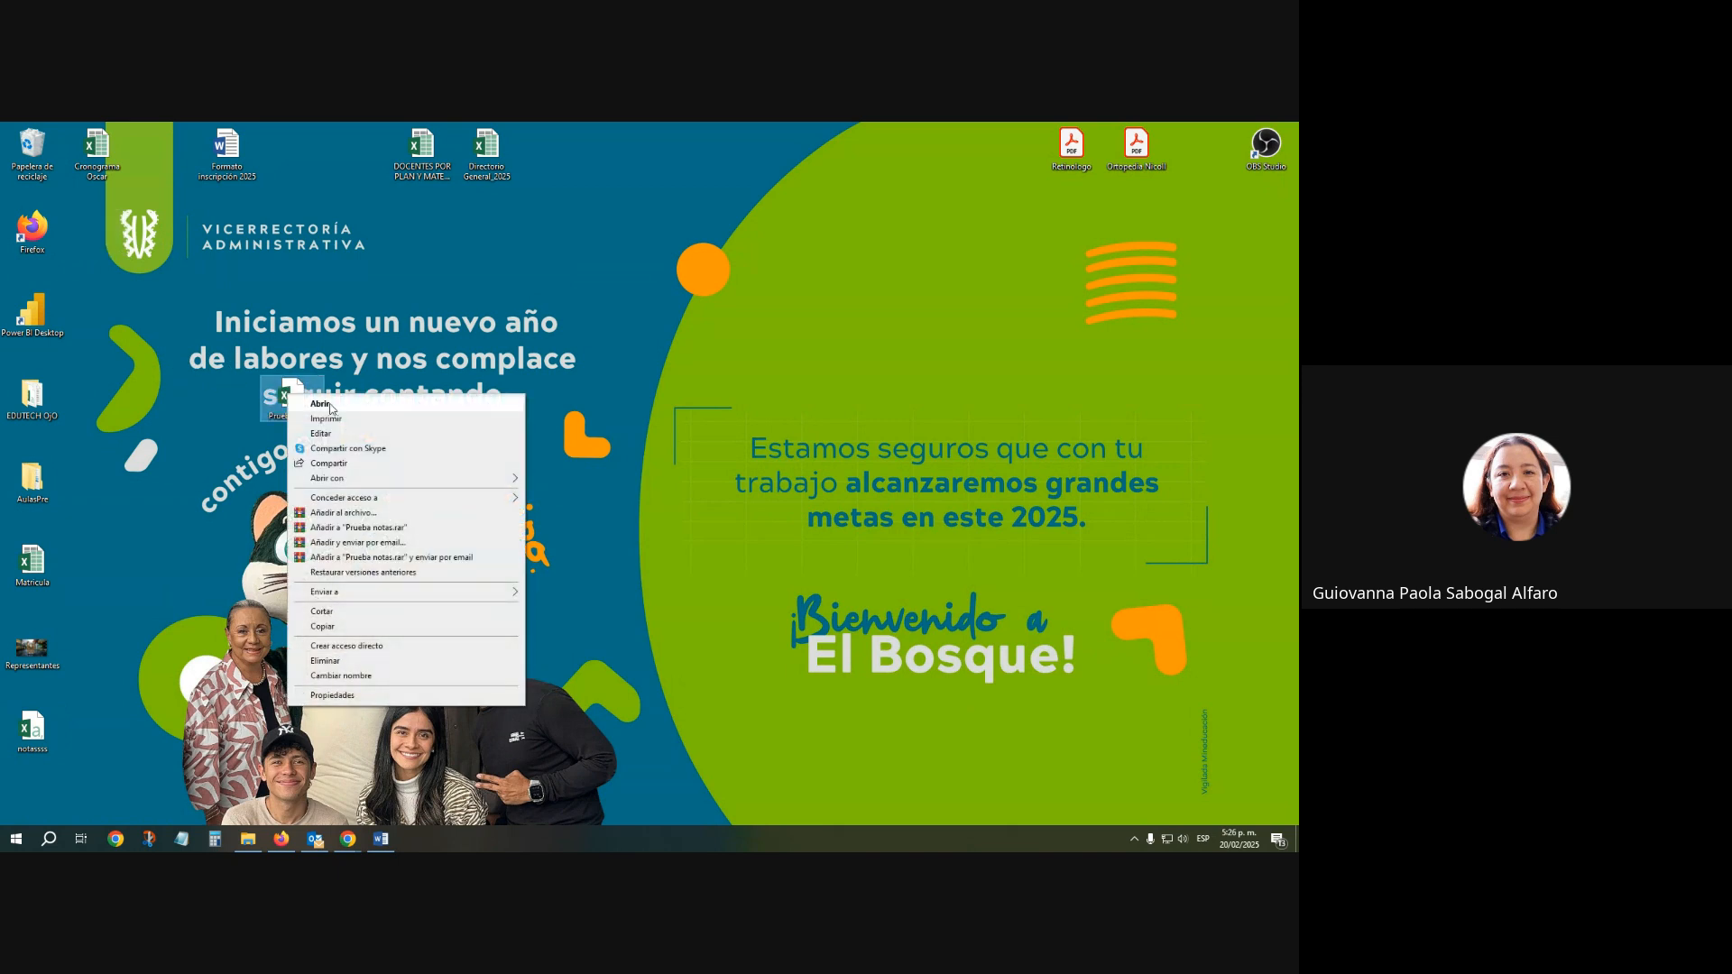
mouse_move(352, 479)
click(552, 481)
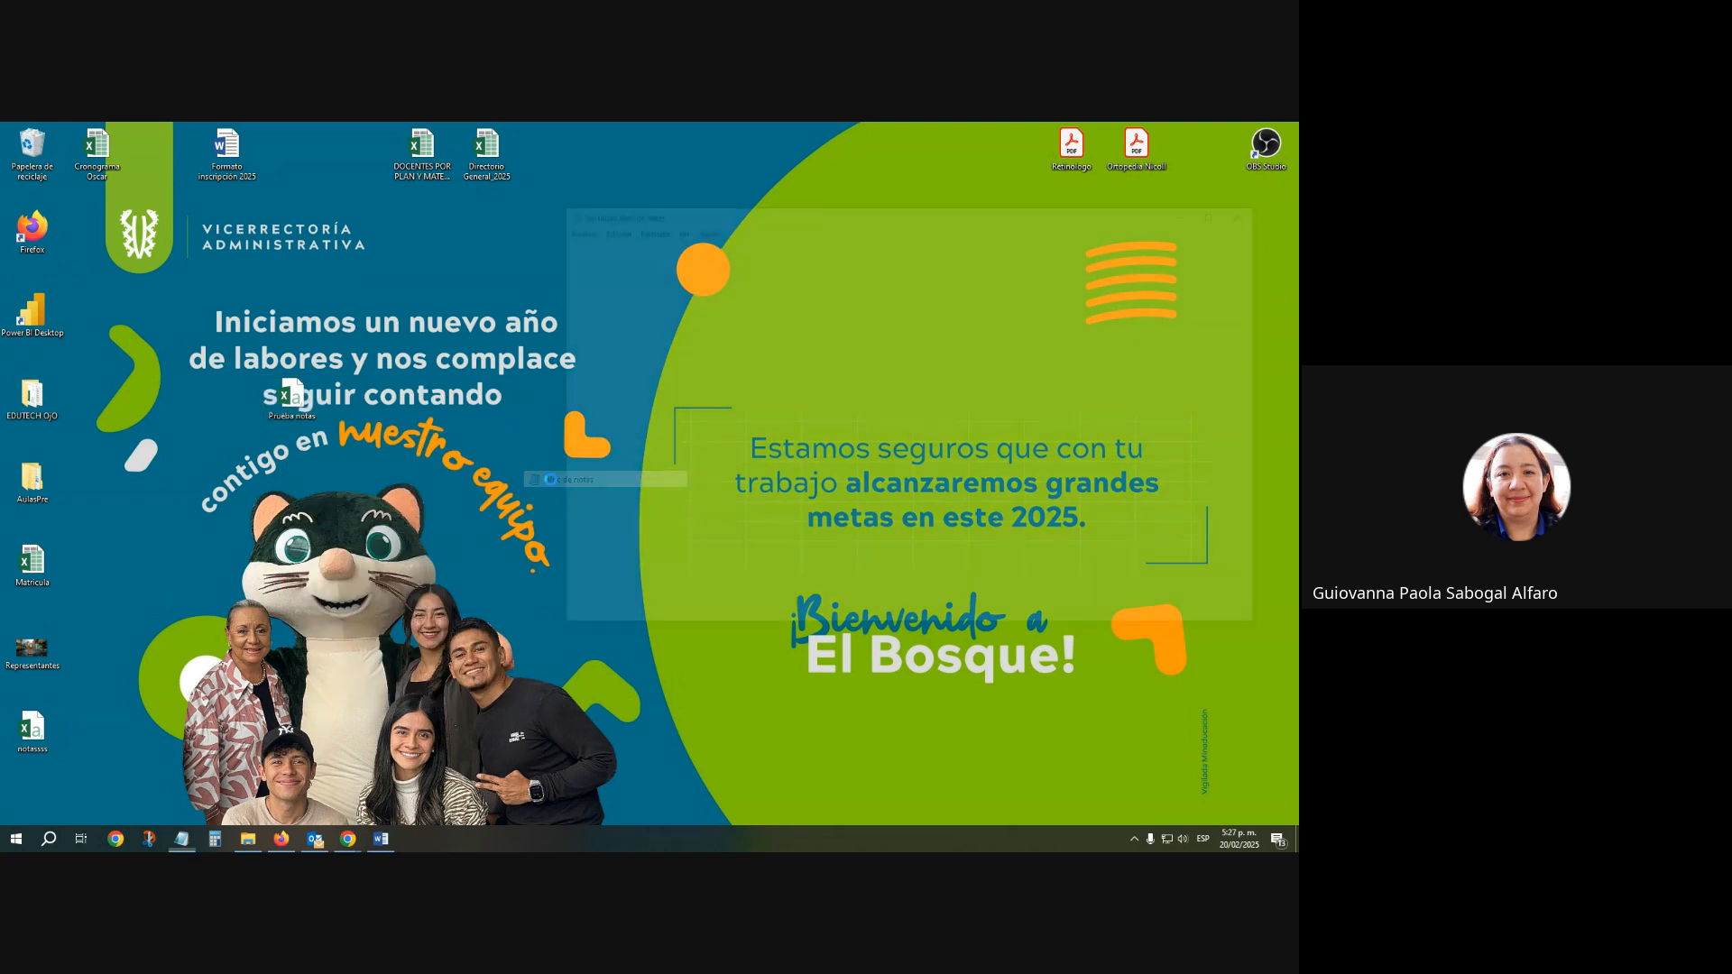
scroll(667, 407, up, 6)
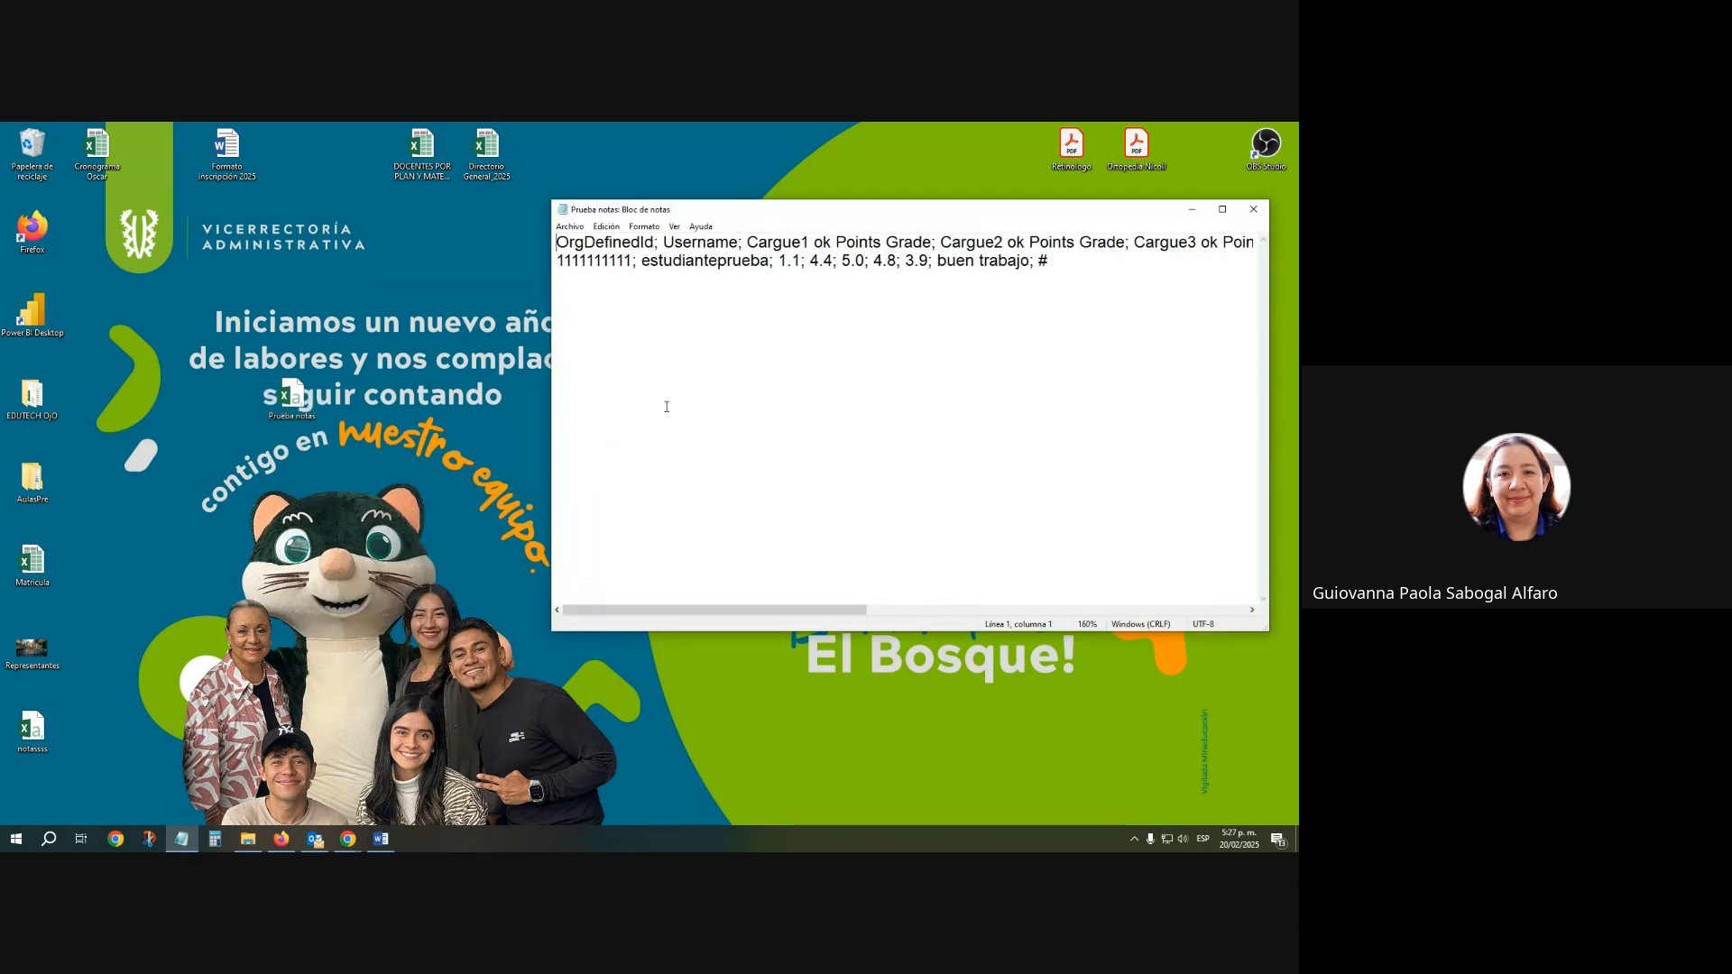
drag(884, 632, 893, 745)
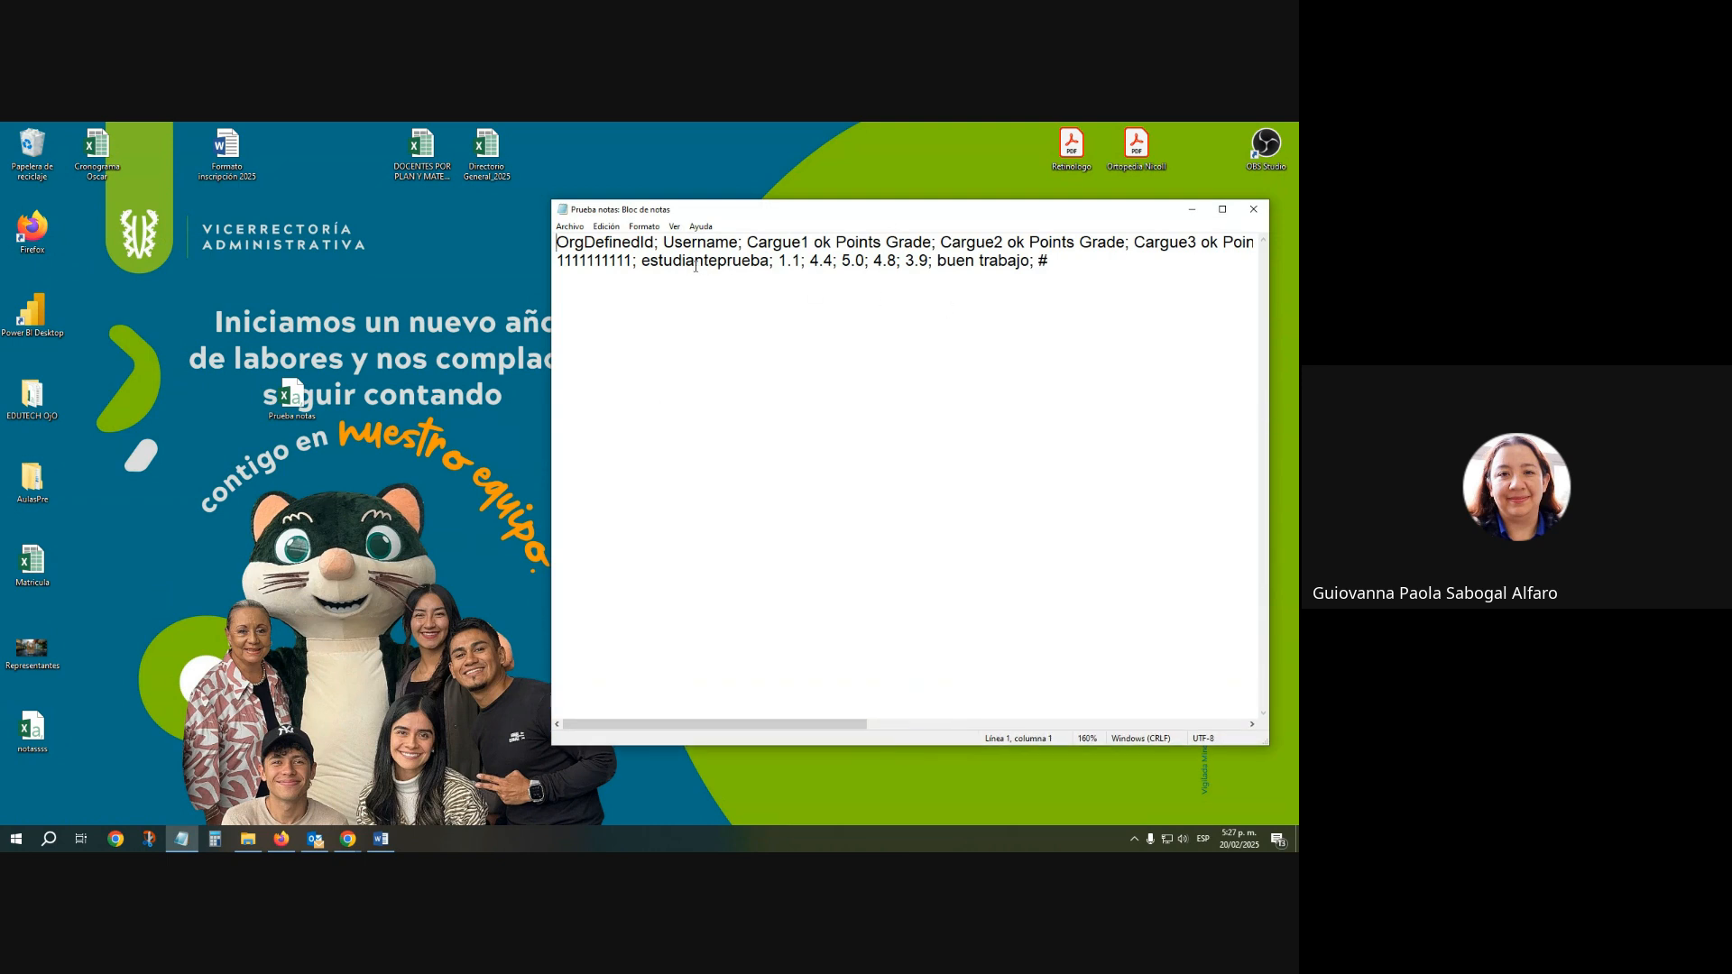
Replace every semicolon in the Prueba notas text with a comma
click(605, 228)
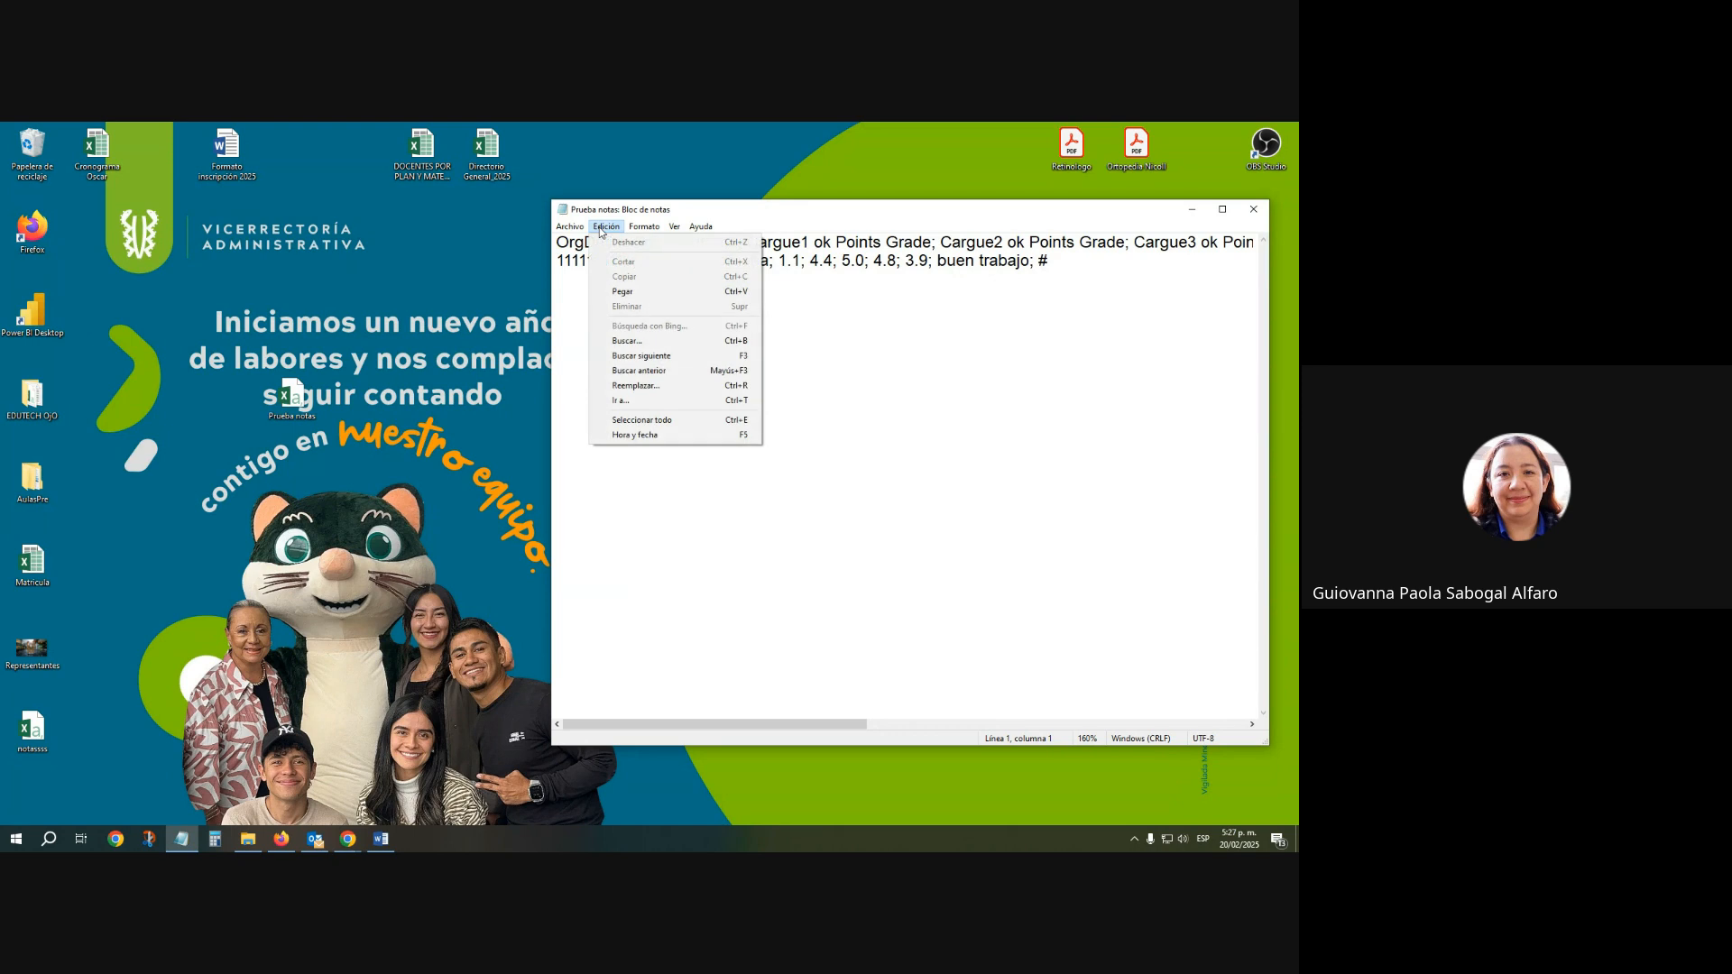
click(638, 385)
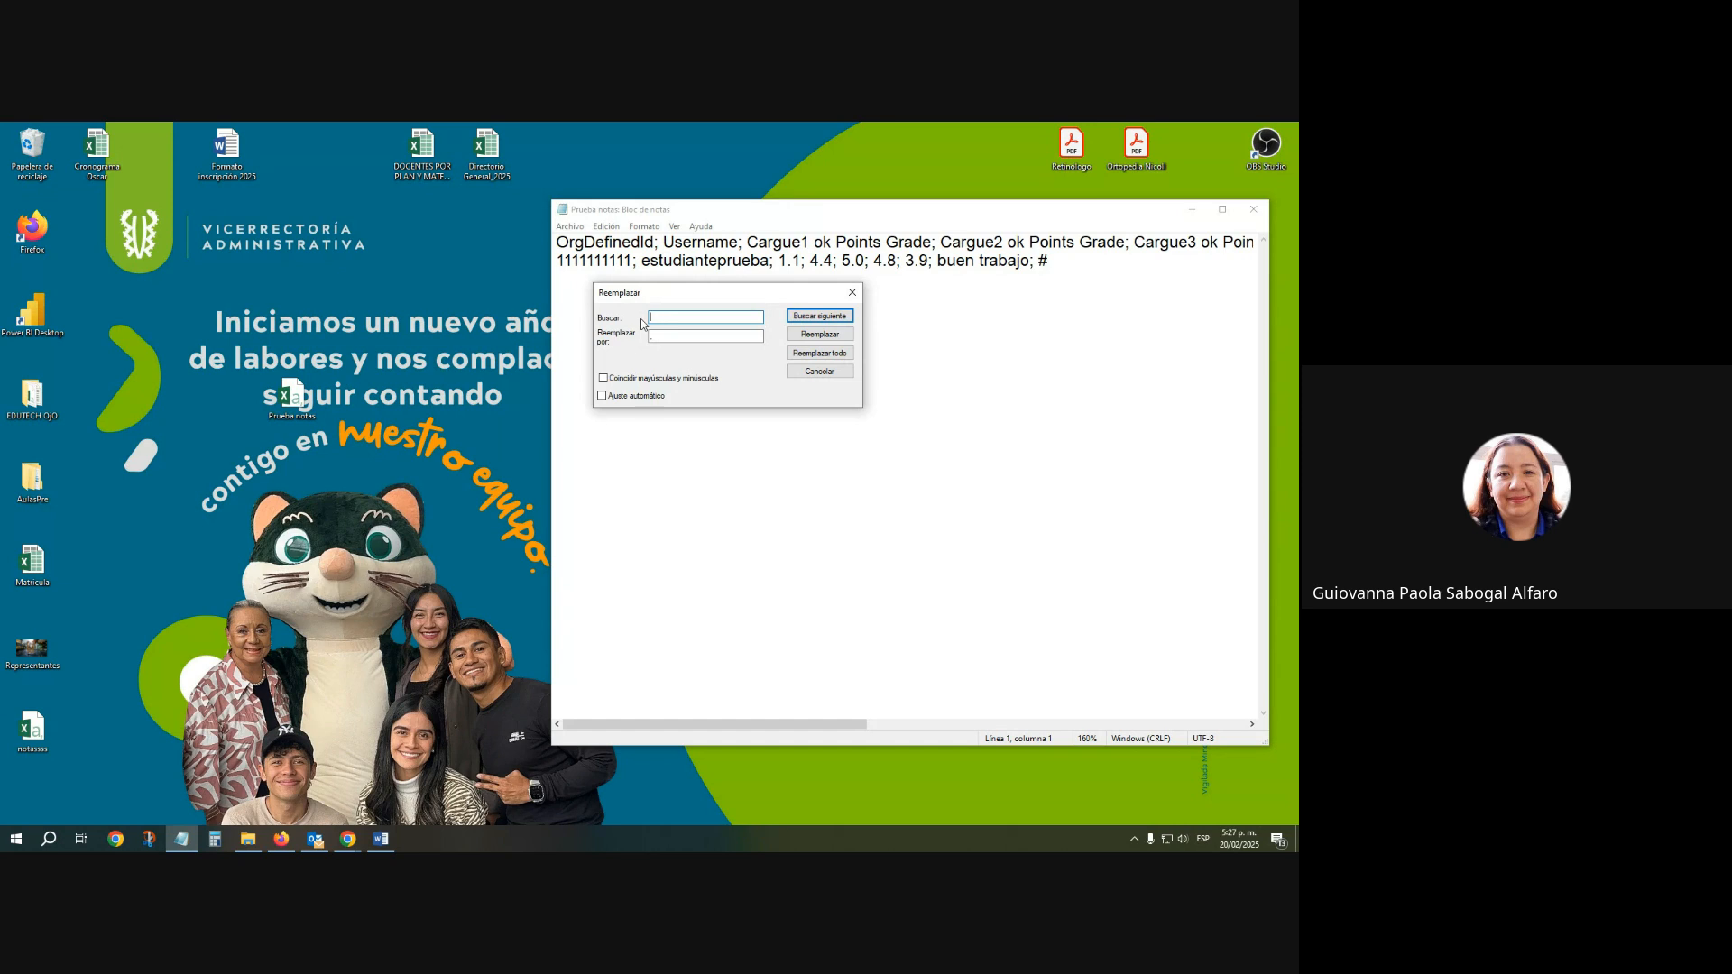
key(BackSpace)
text(;)
click(740, 338)
text(,)
click(808, 354)
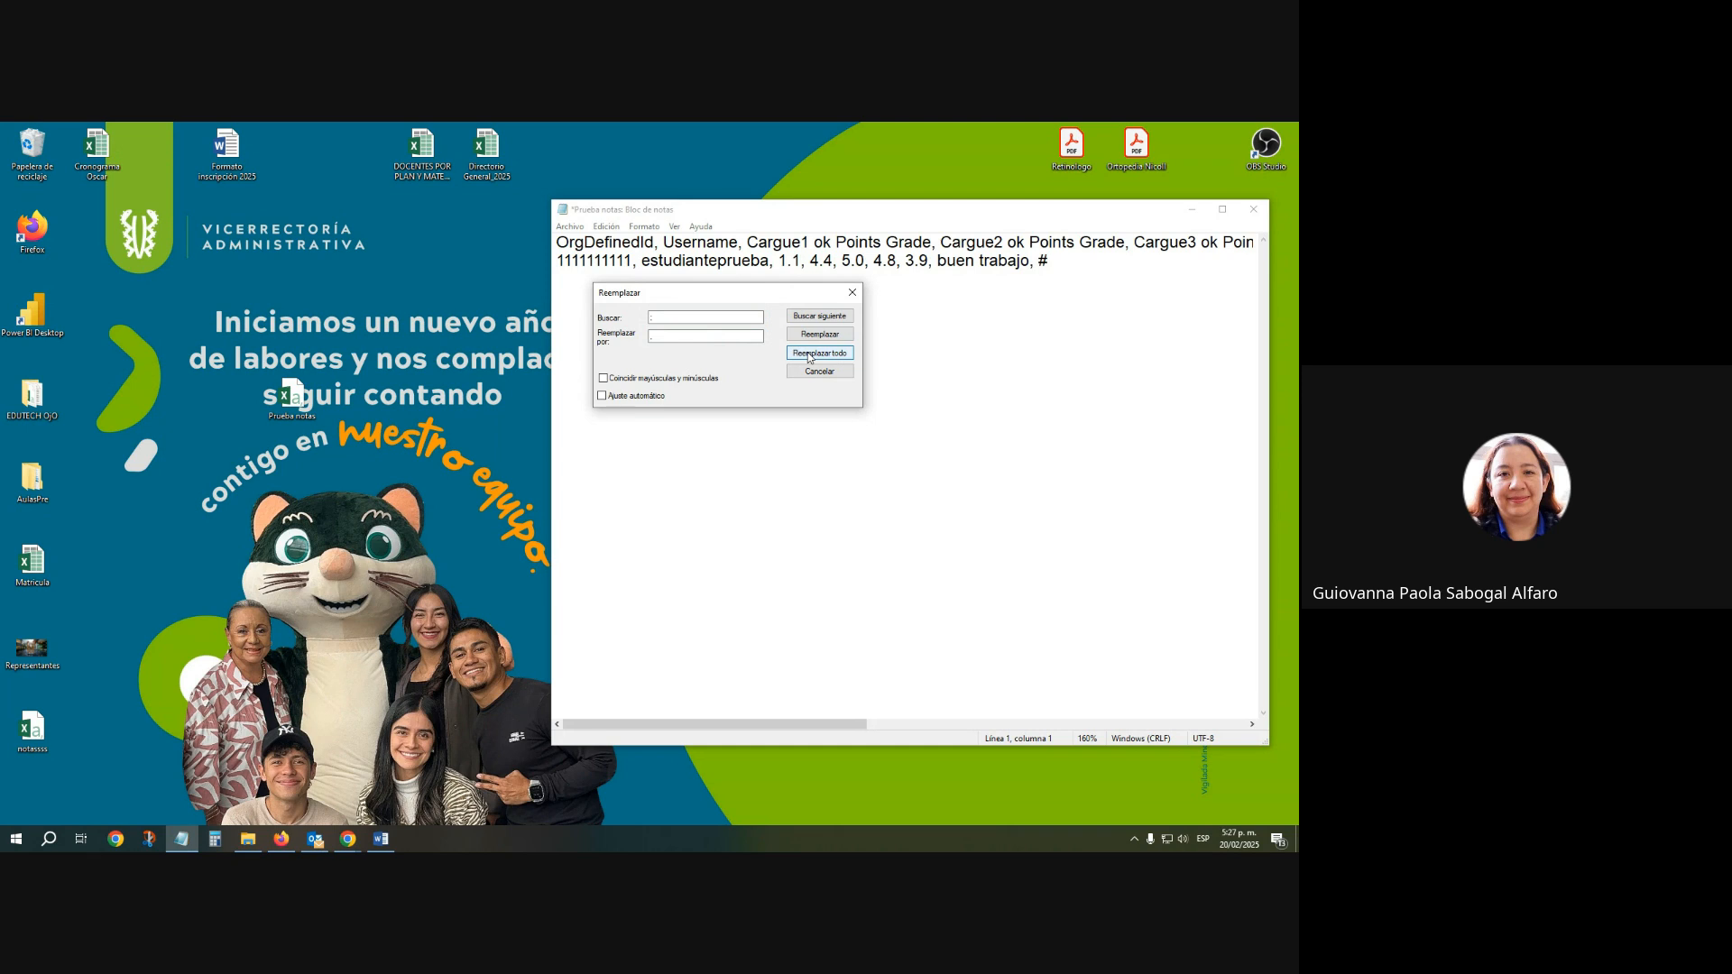
click(852, 293)
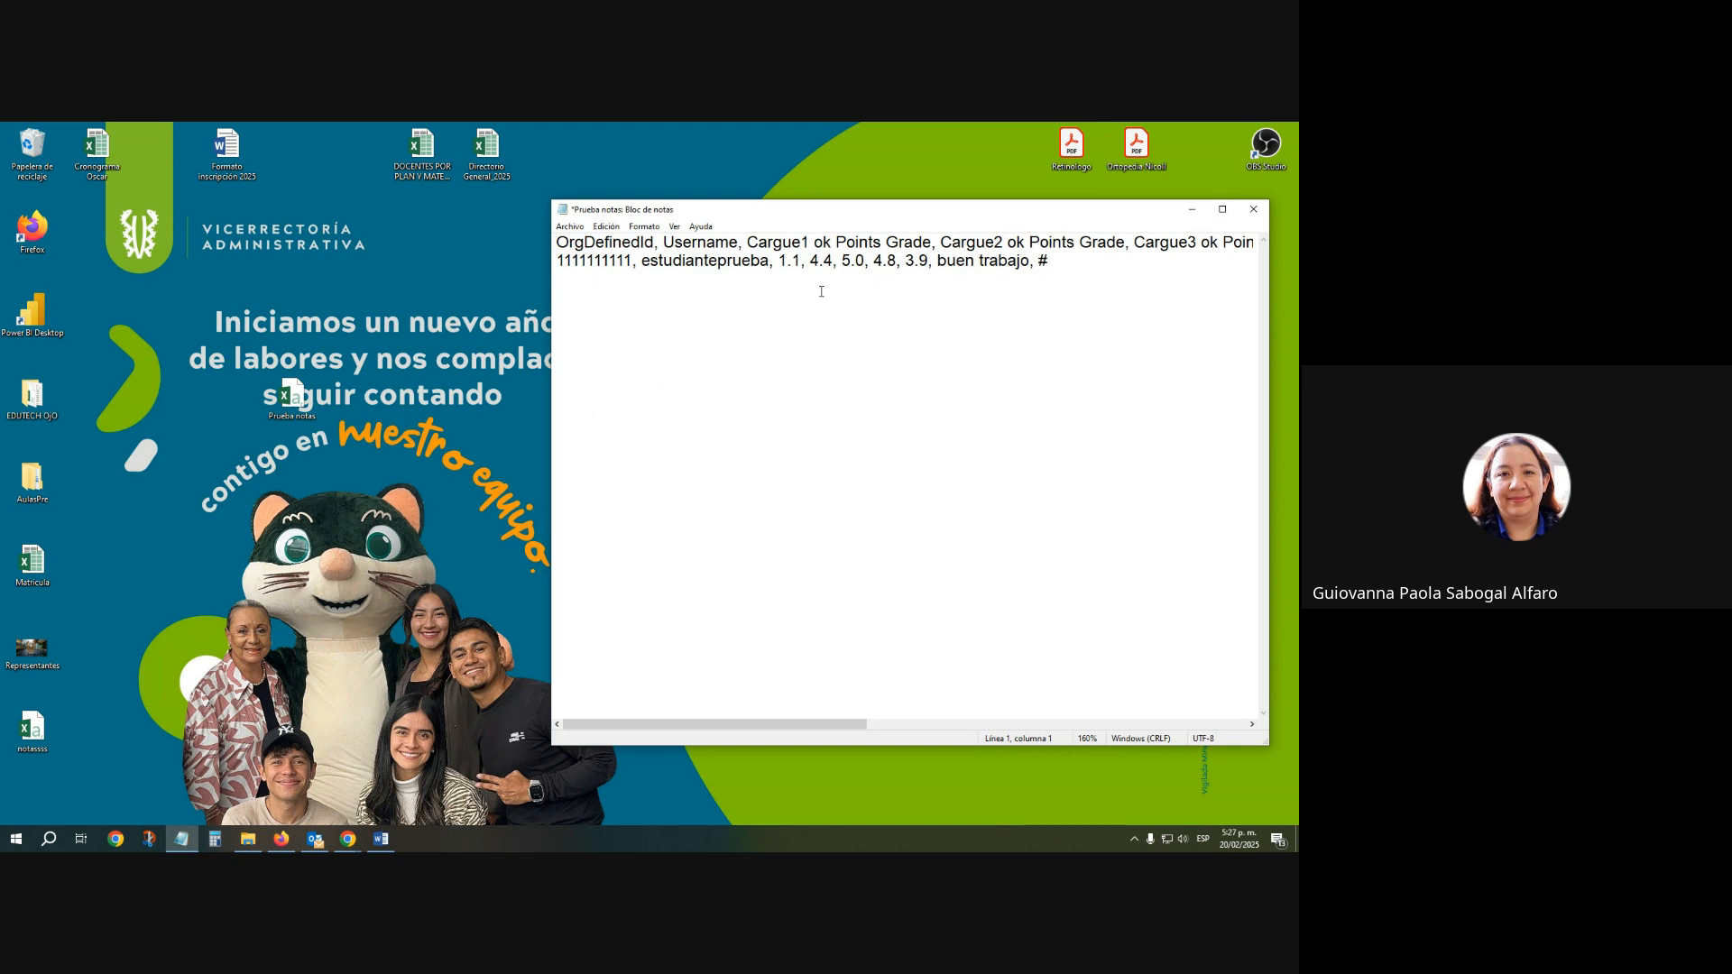
Save the text over Prueba notas.csv on the desktop with type Todos los archivos and UTF-8 encoding, then close Notepad
click(577, 232)
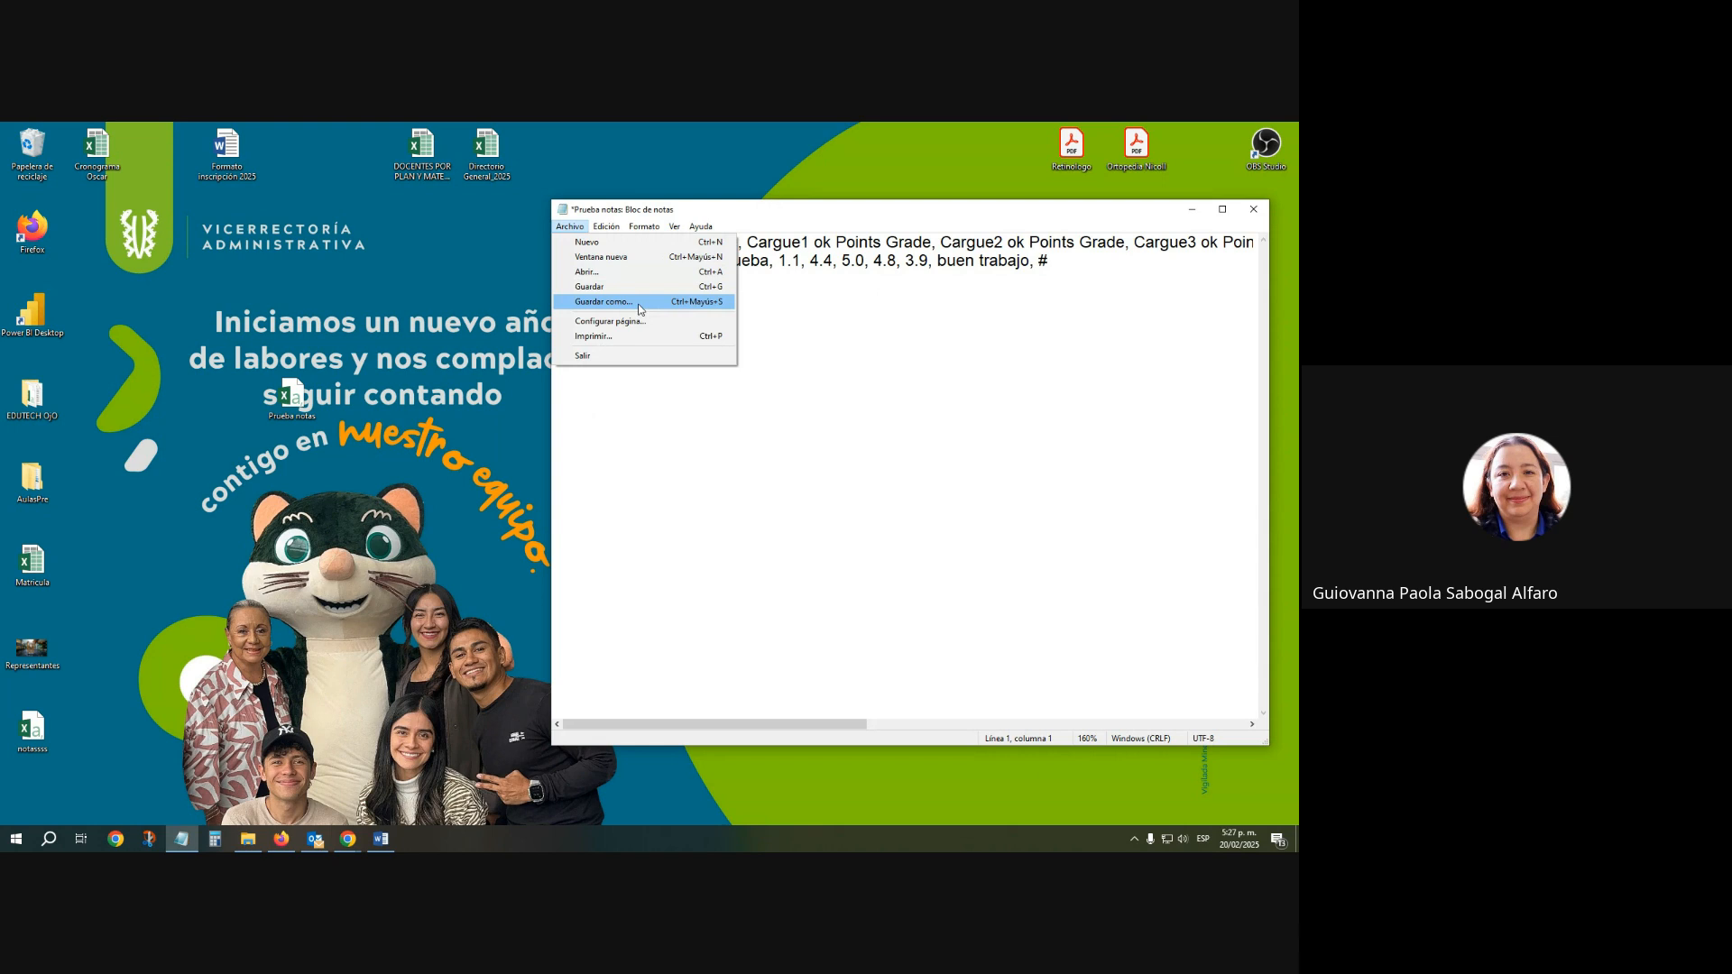
click(604, 302)
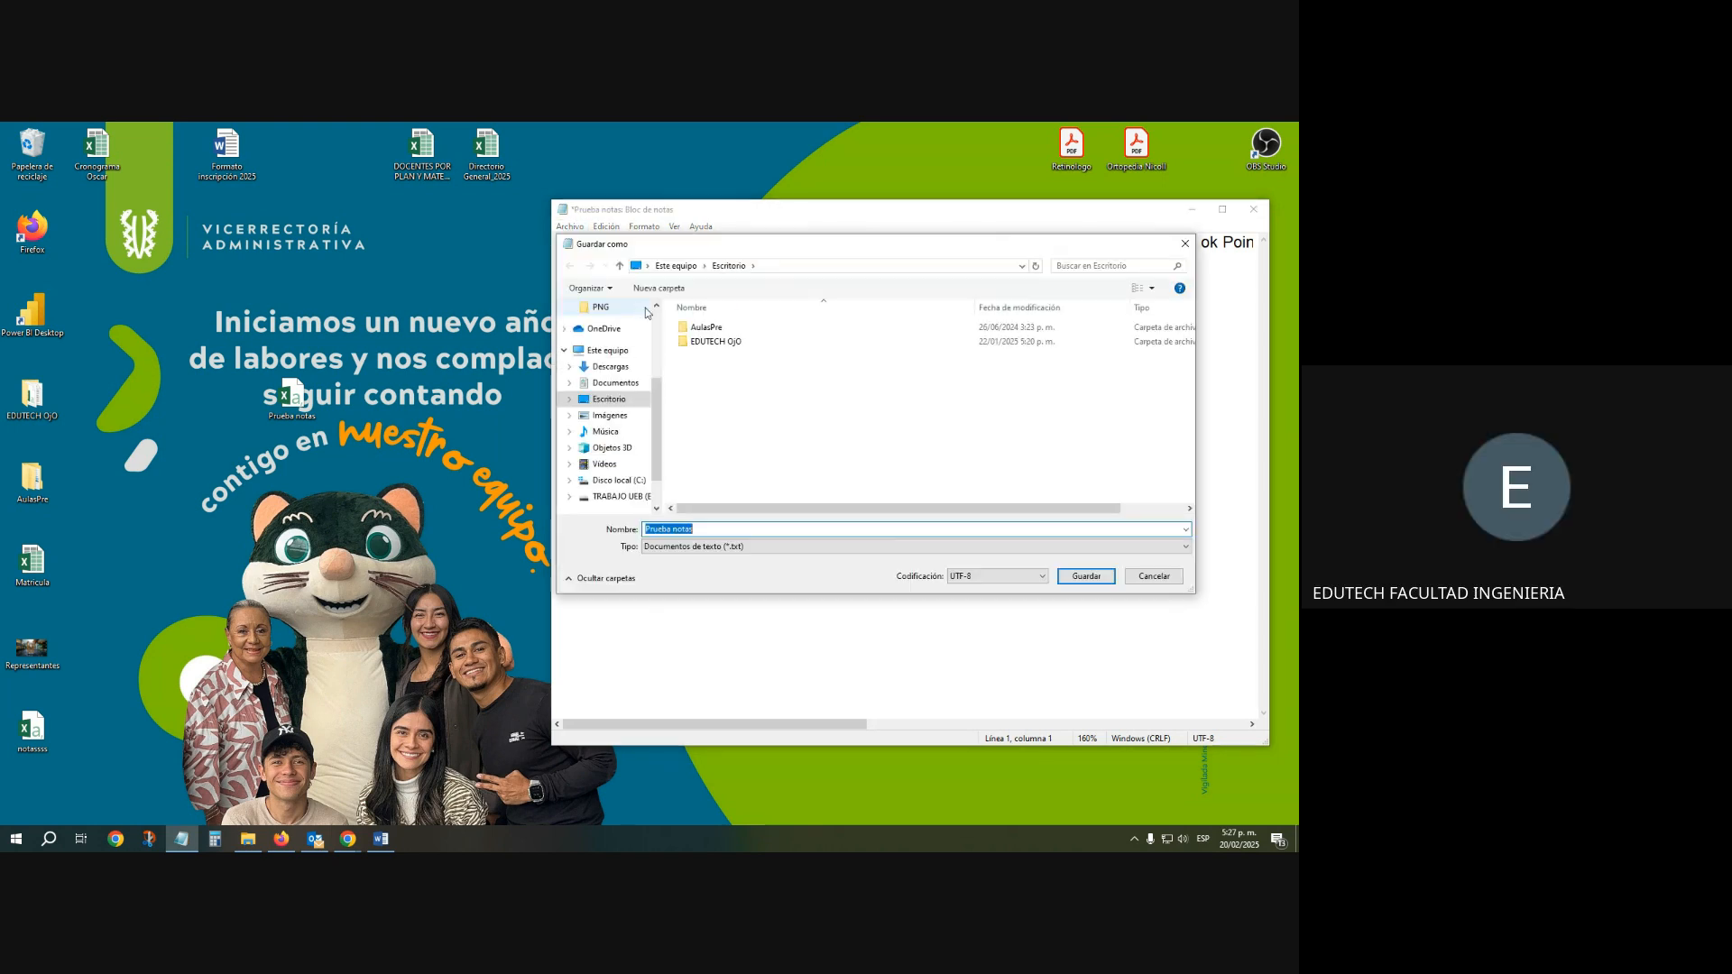
click(685, 547)
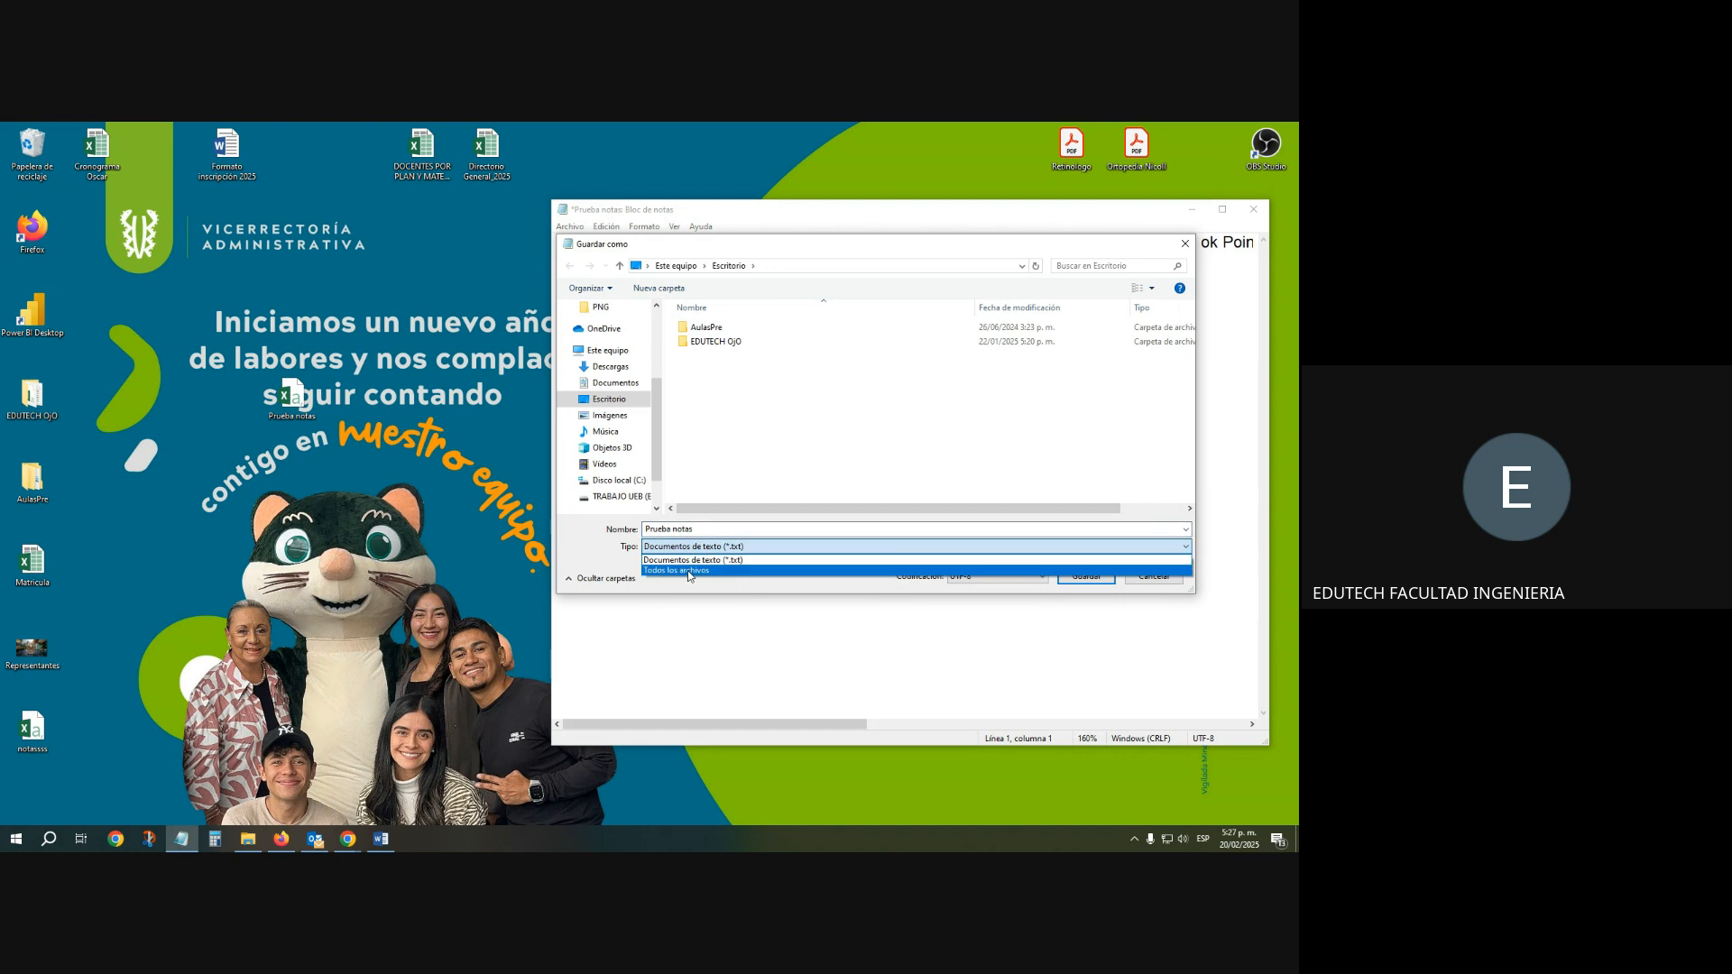
click(862, 578)
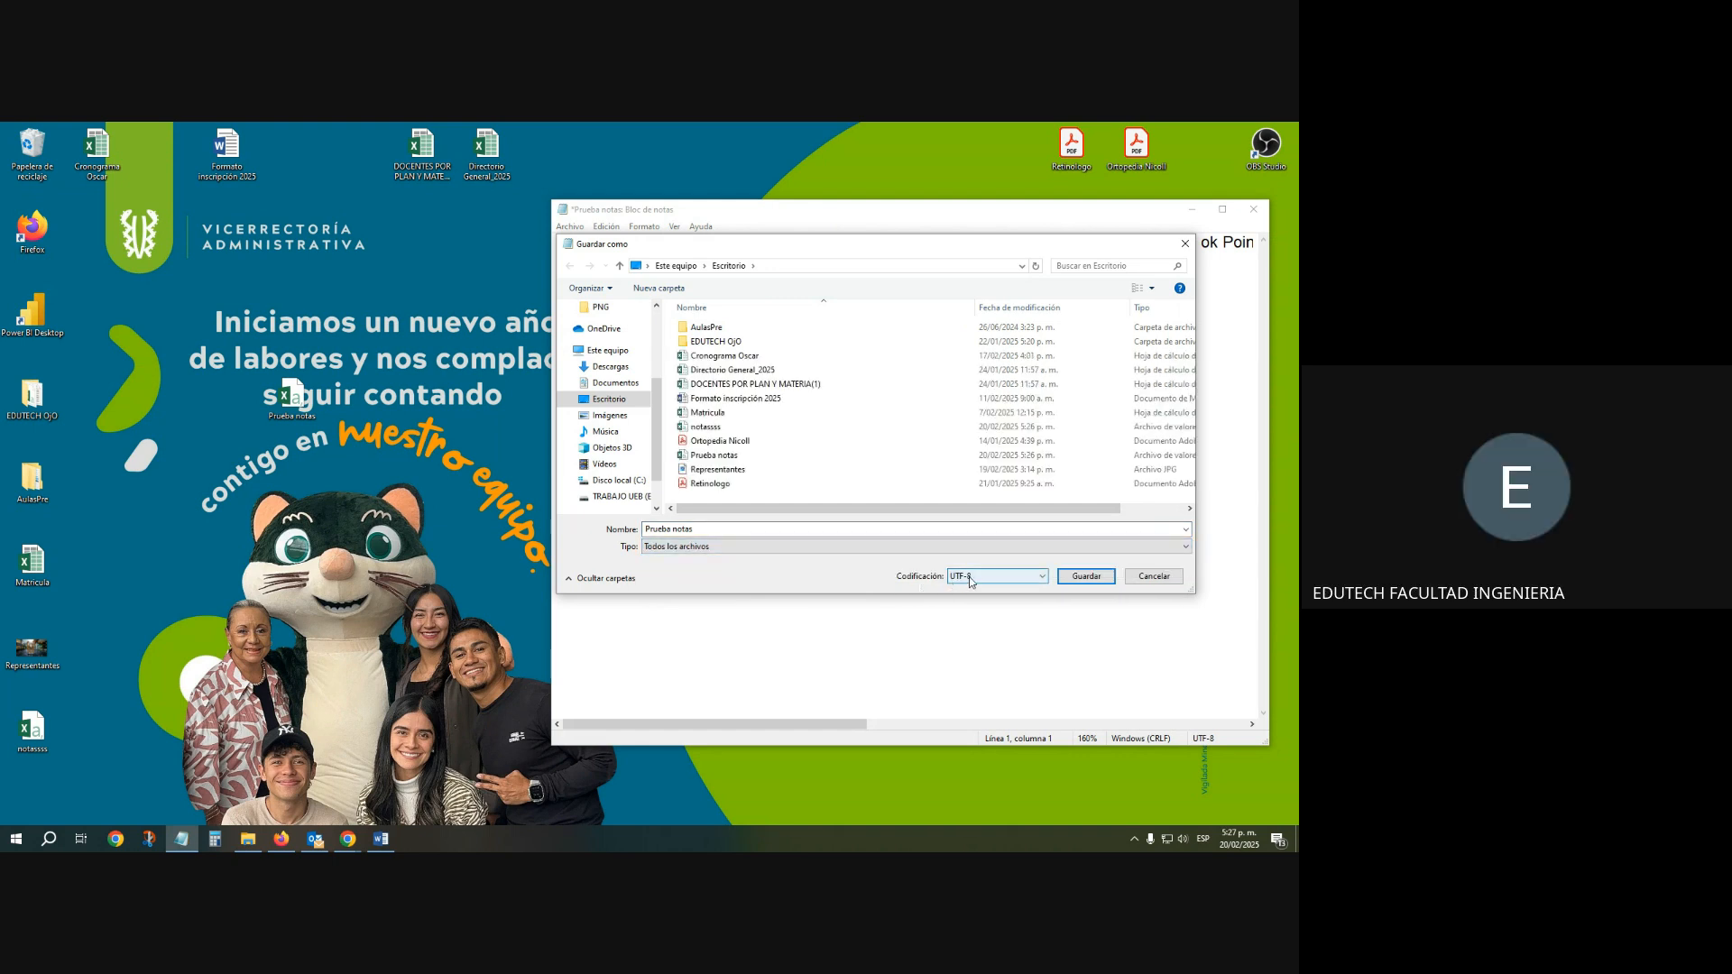
click(1086, 575)
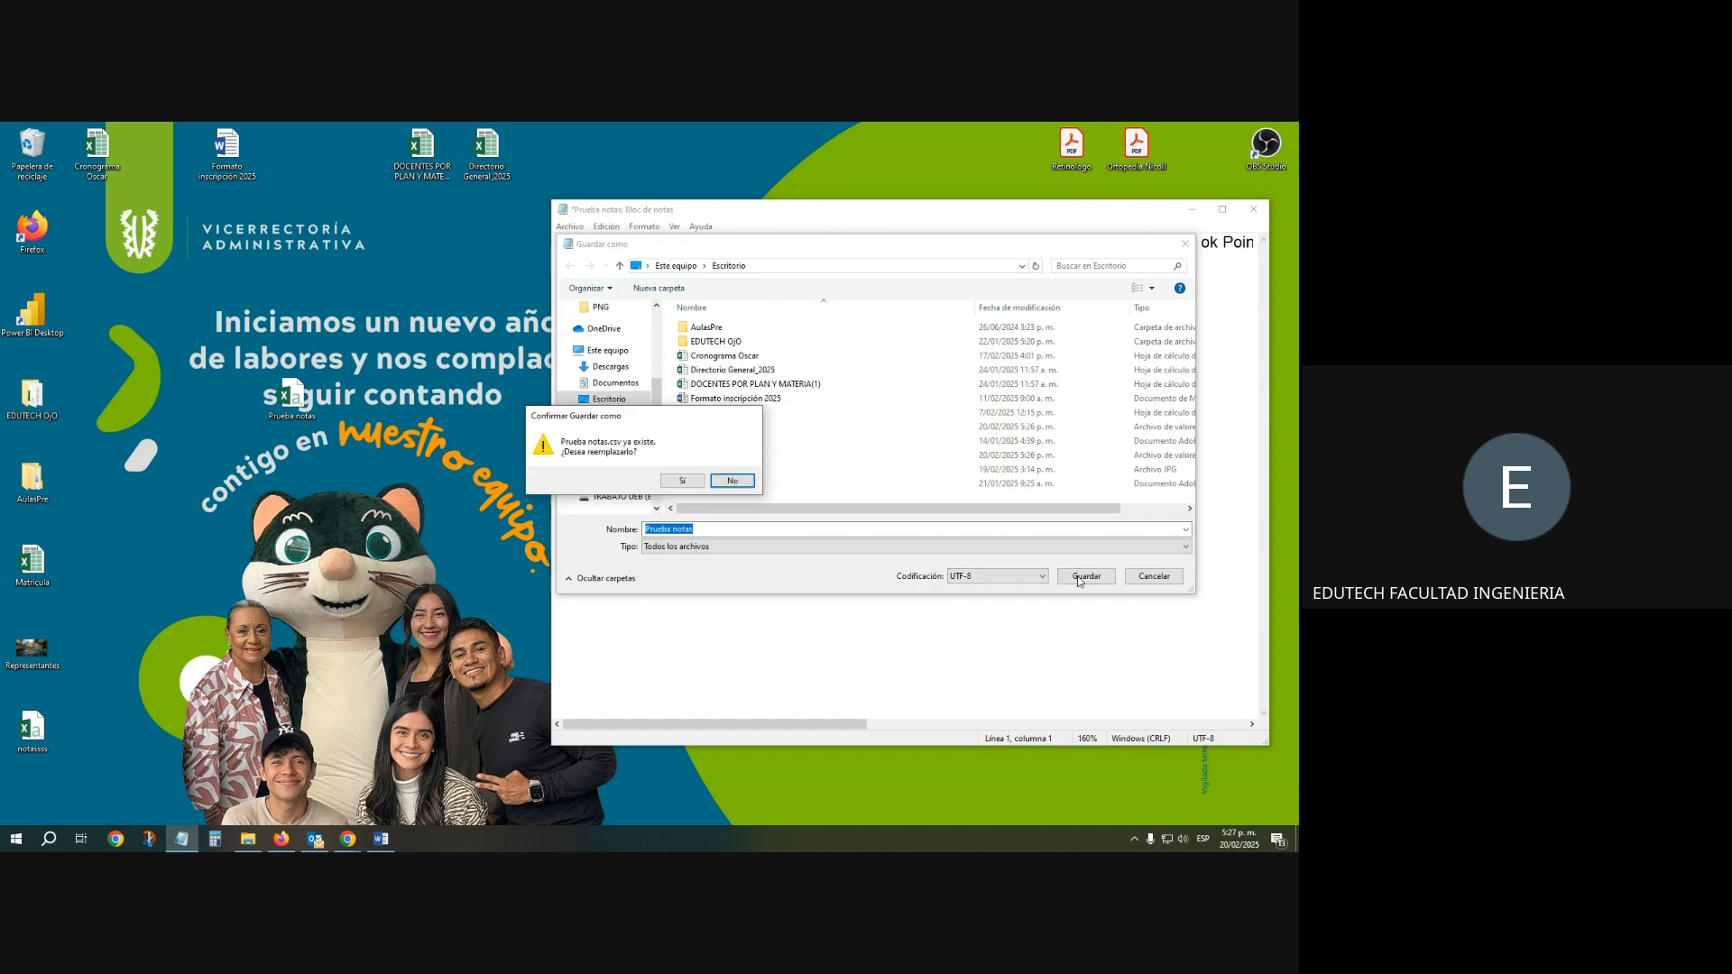
click(684, 480)
click(1253, 209)
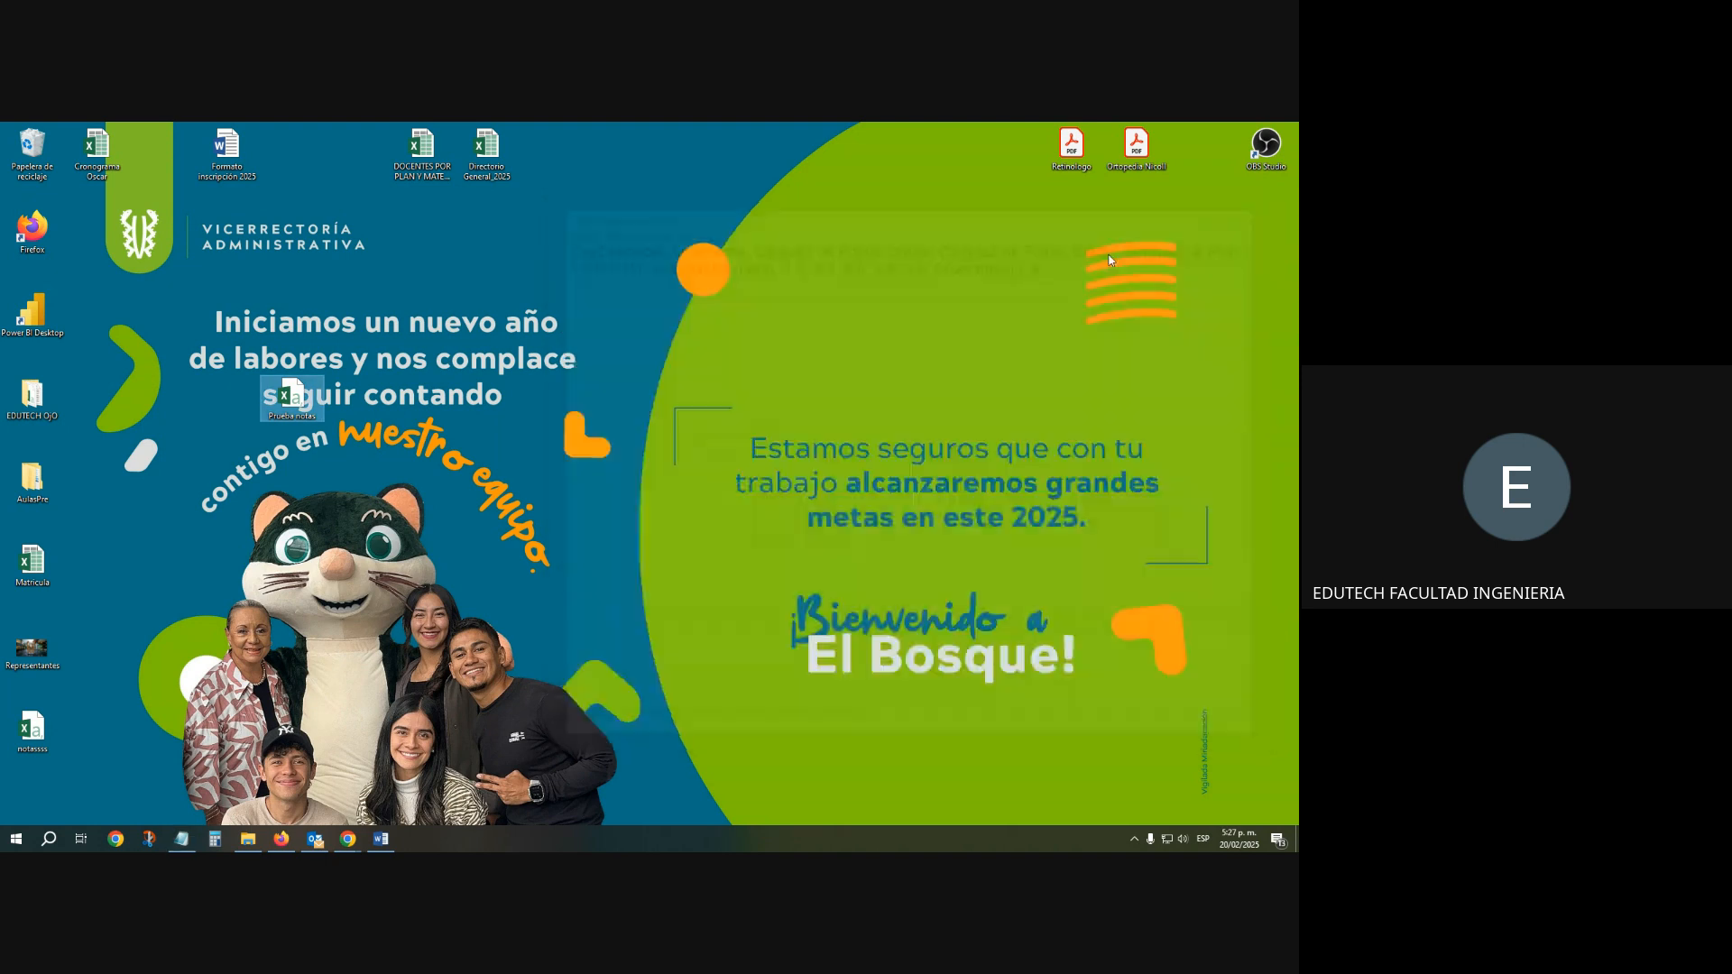
drag(297, 401, 544, 320)
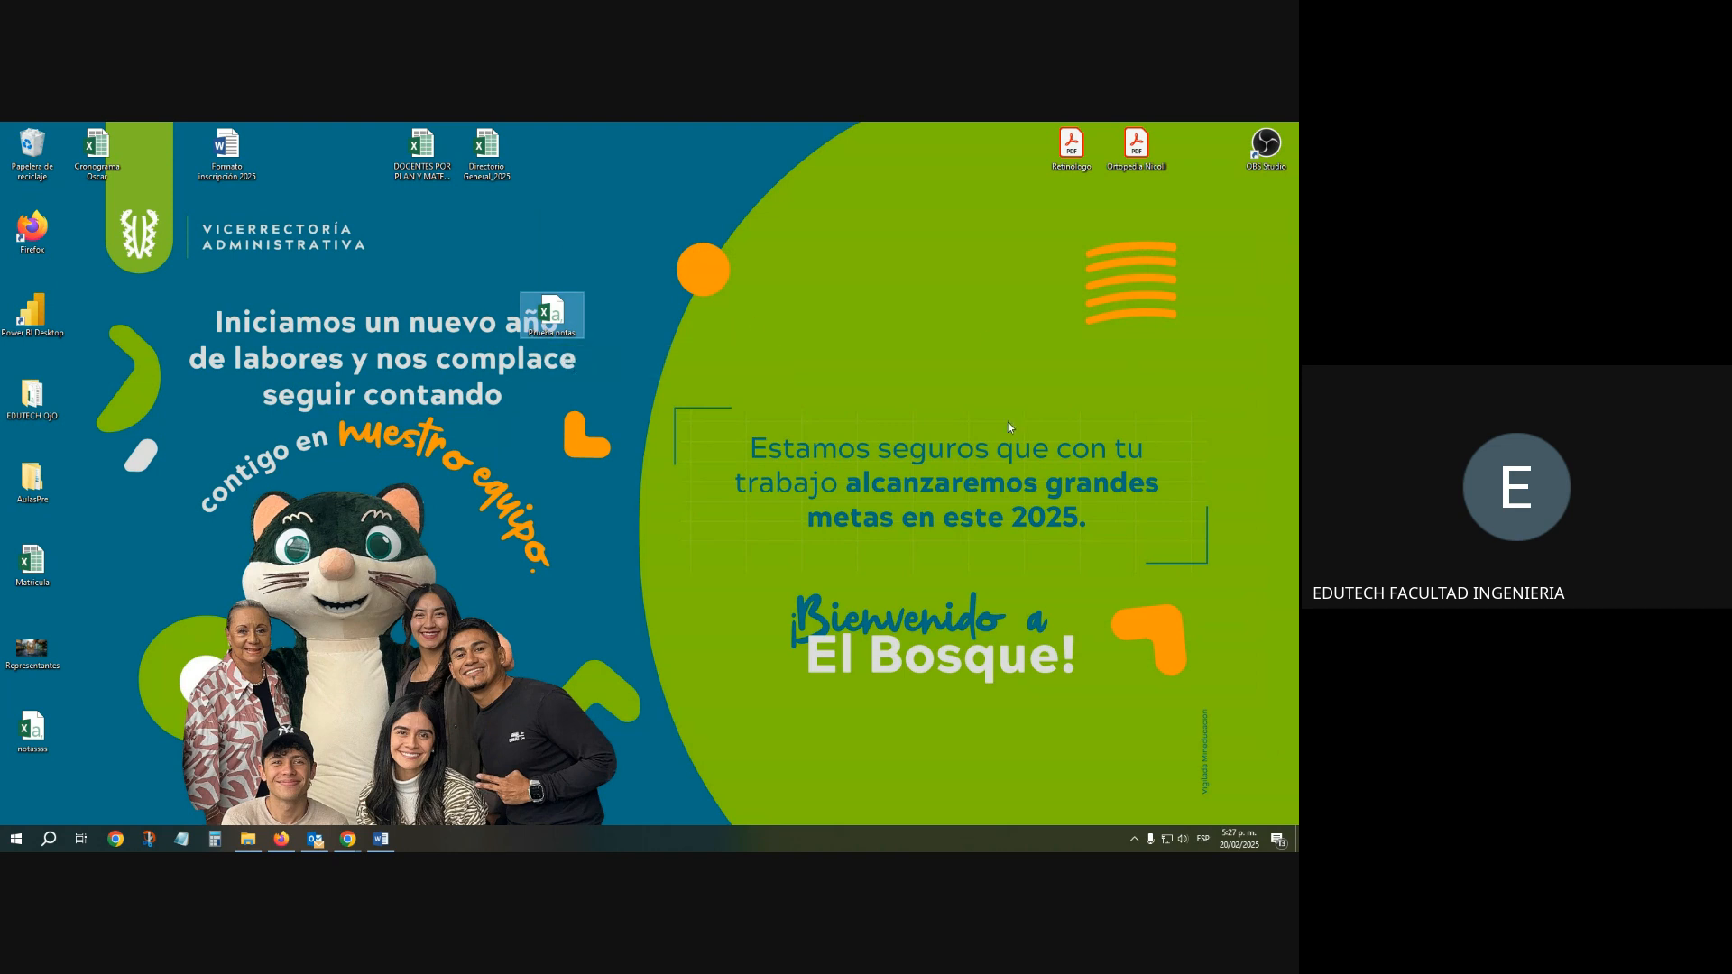
drag(557, 328, 557, 245)
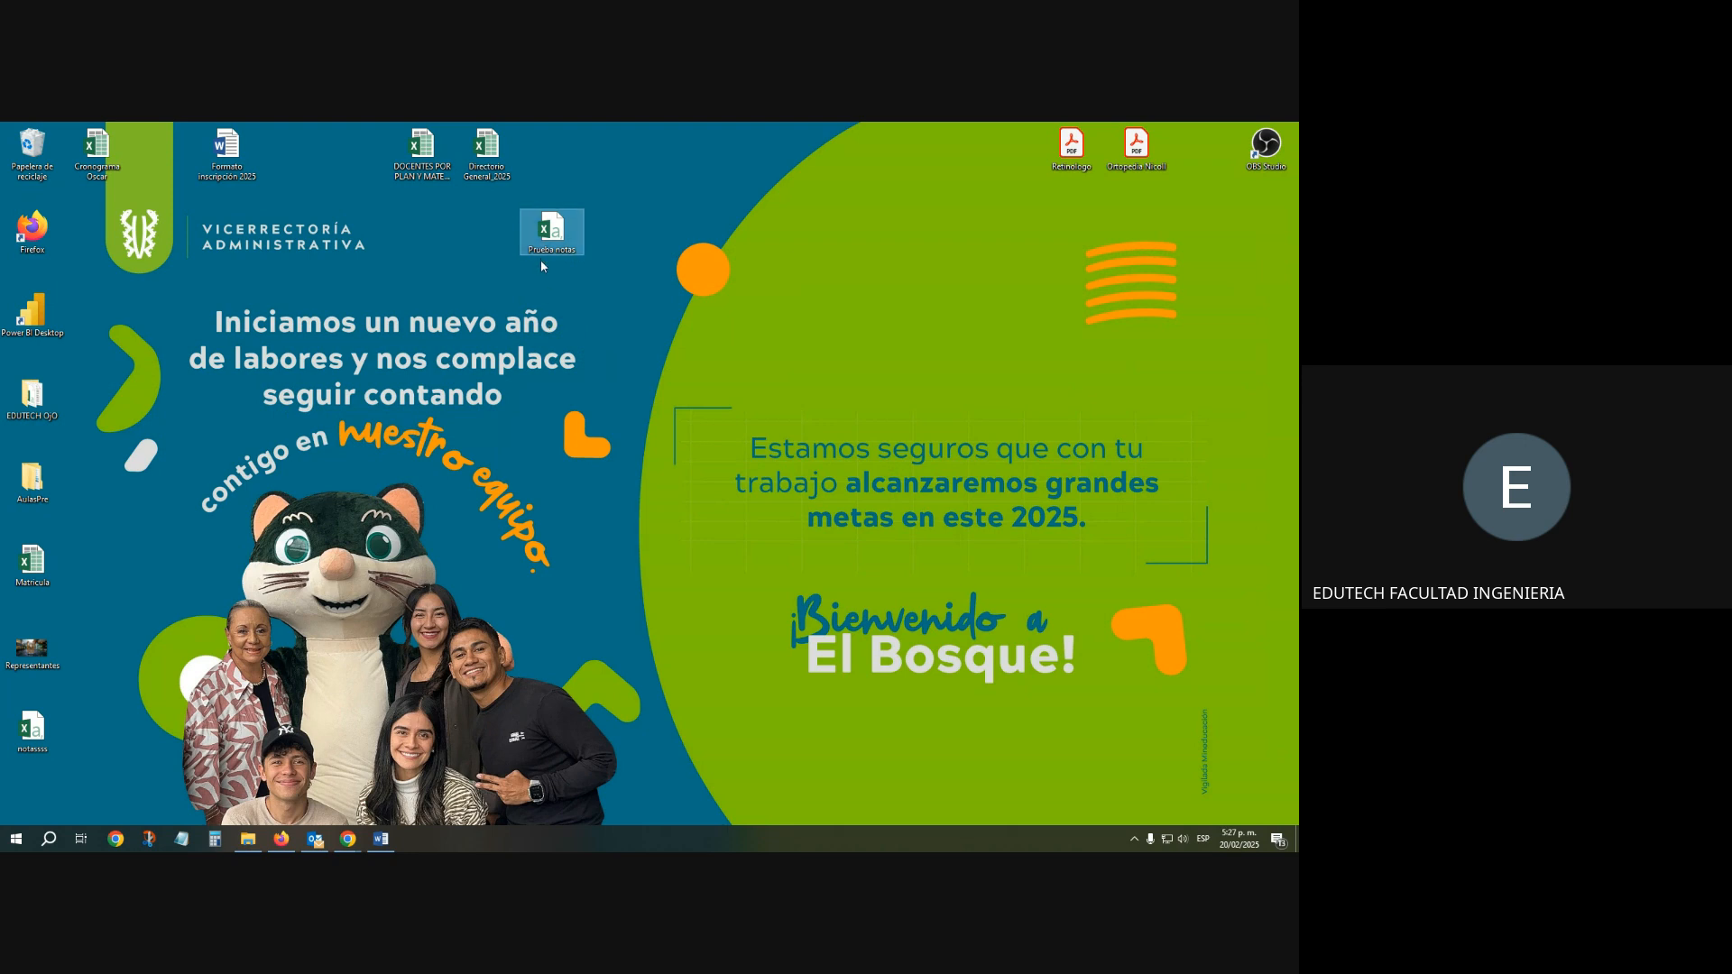
drag(542, 252, 550, 310)
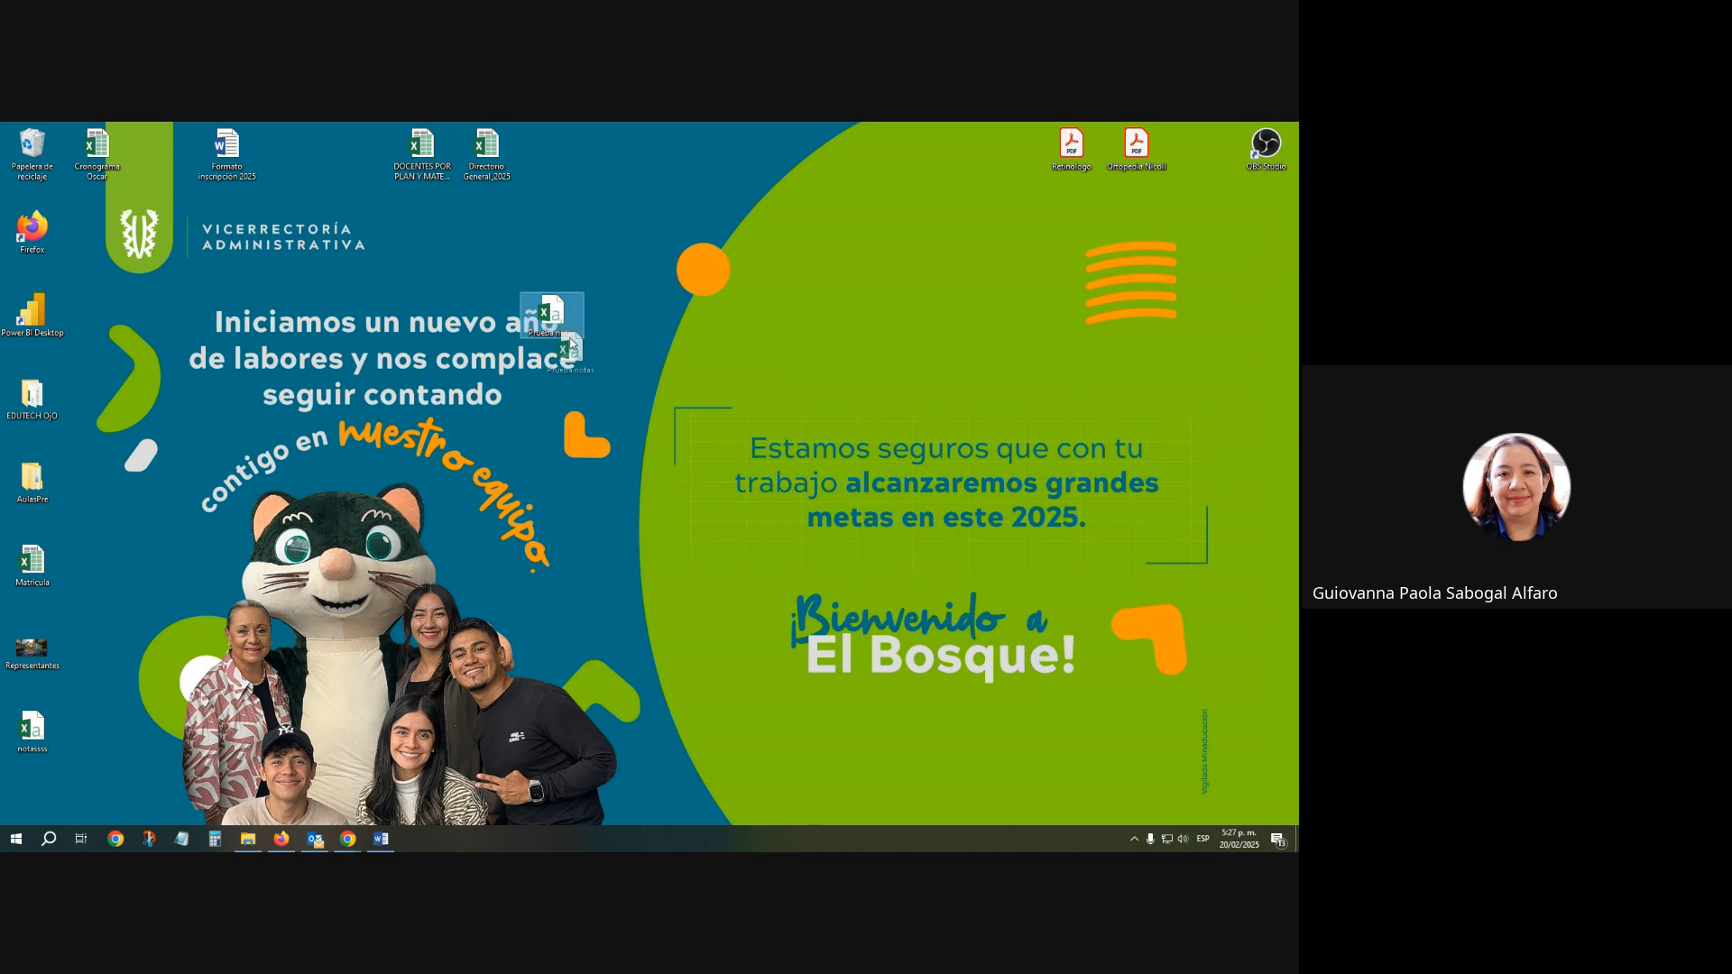
Switch to the course gradebook in Chrome and open the Ingresar calificaciones page
key(alt+Tab)
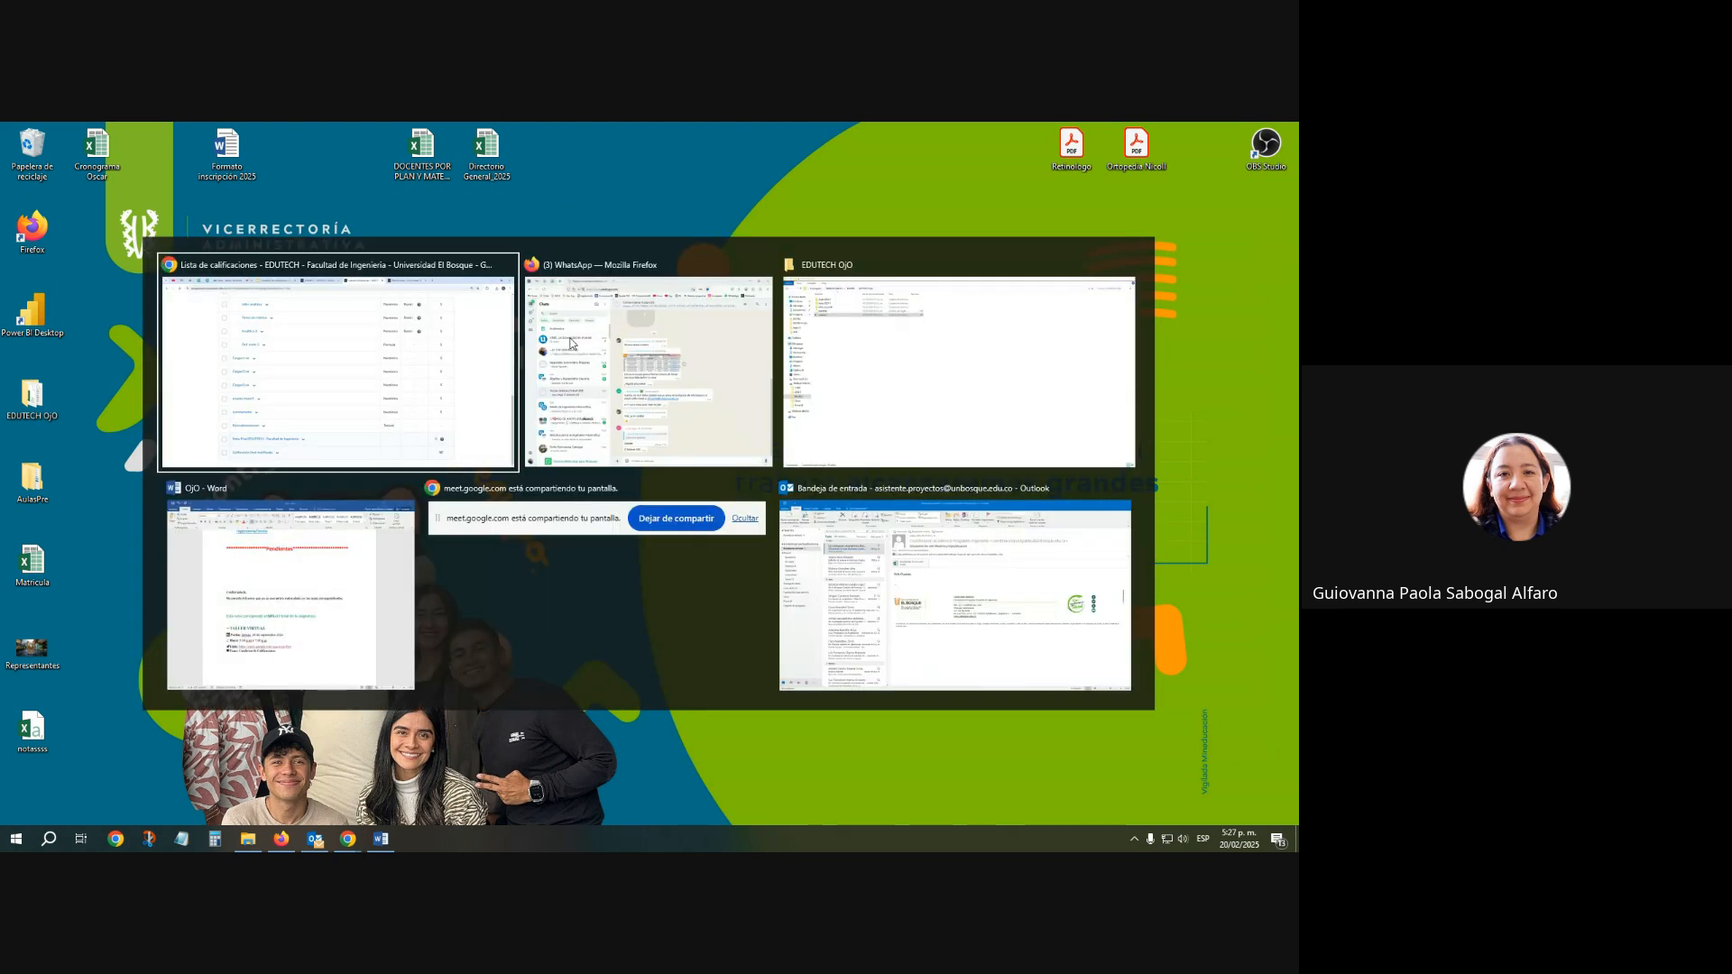
scroll(506, 420, up, 3)
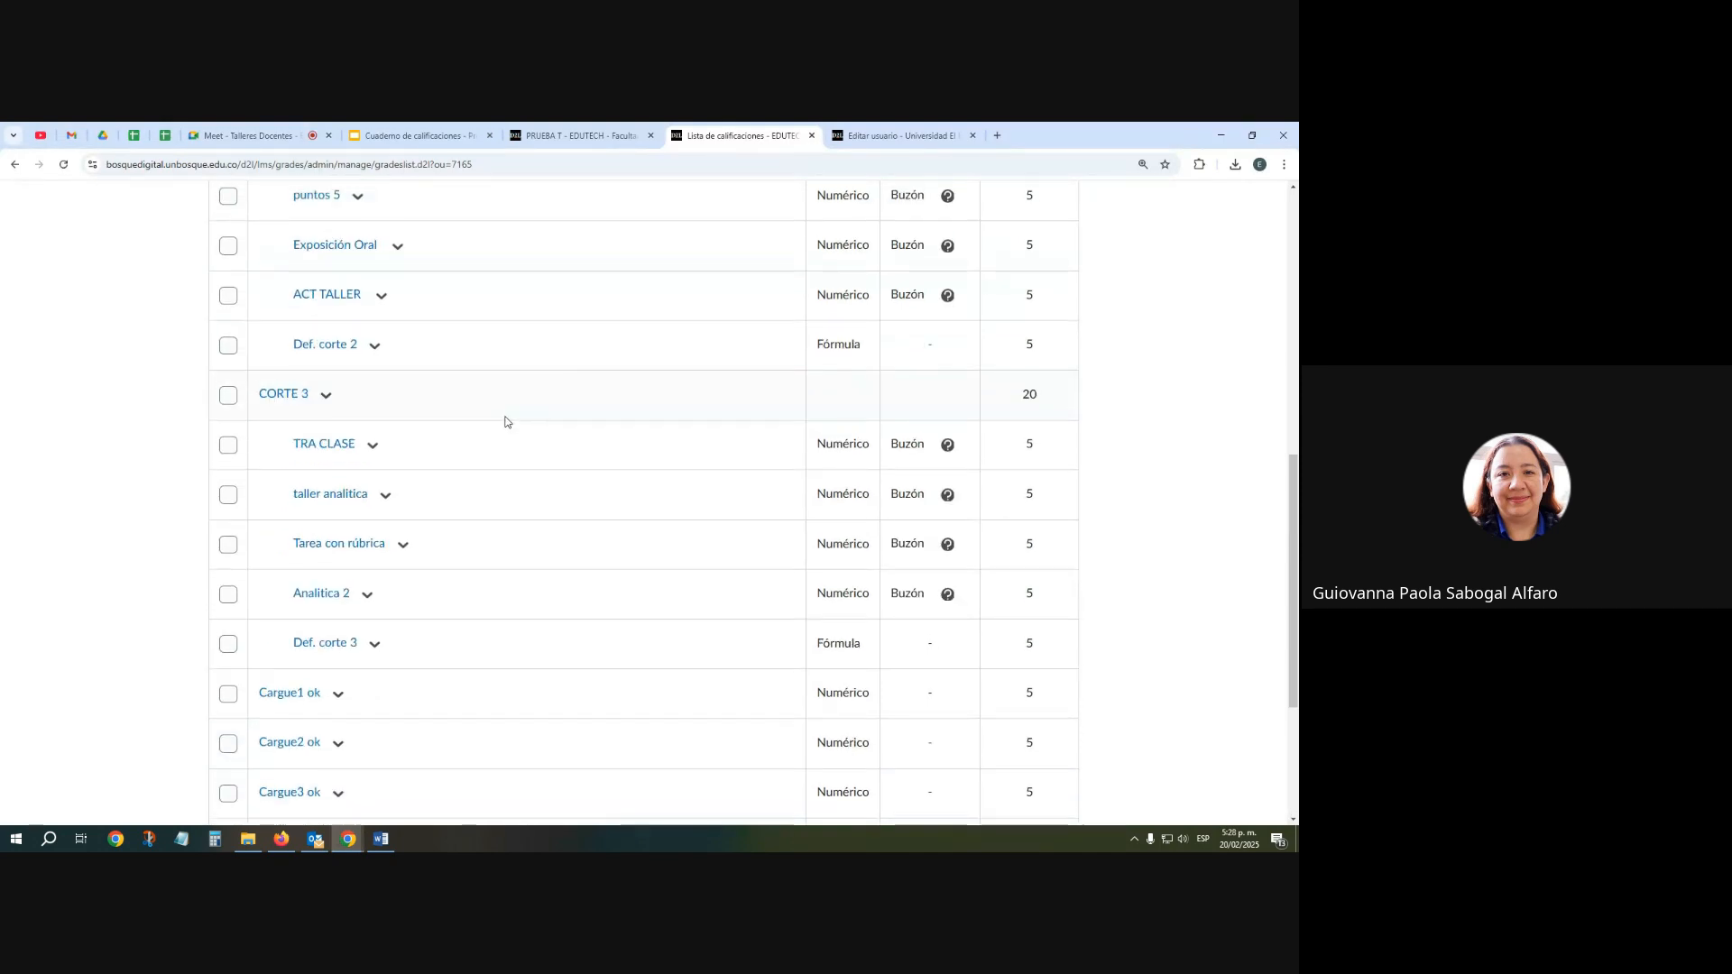
scroll(505, 421, up, 7)
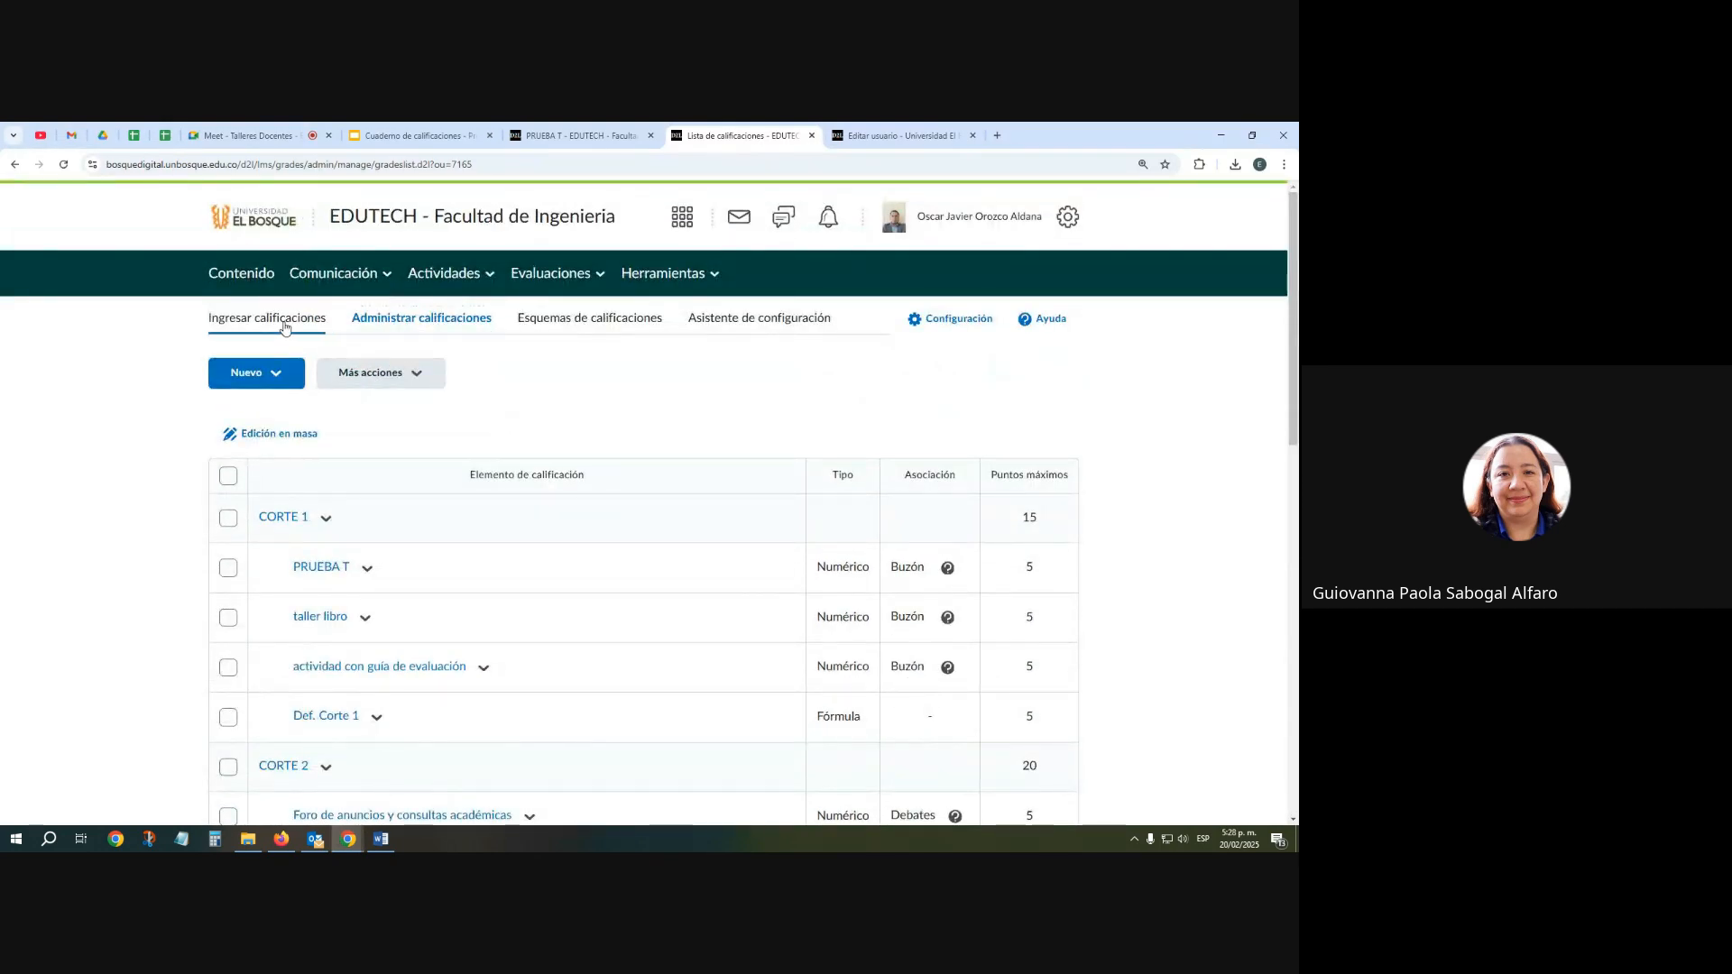
click(284, 326)
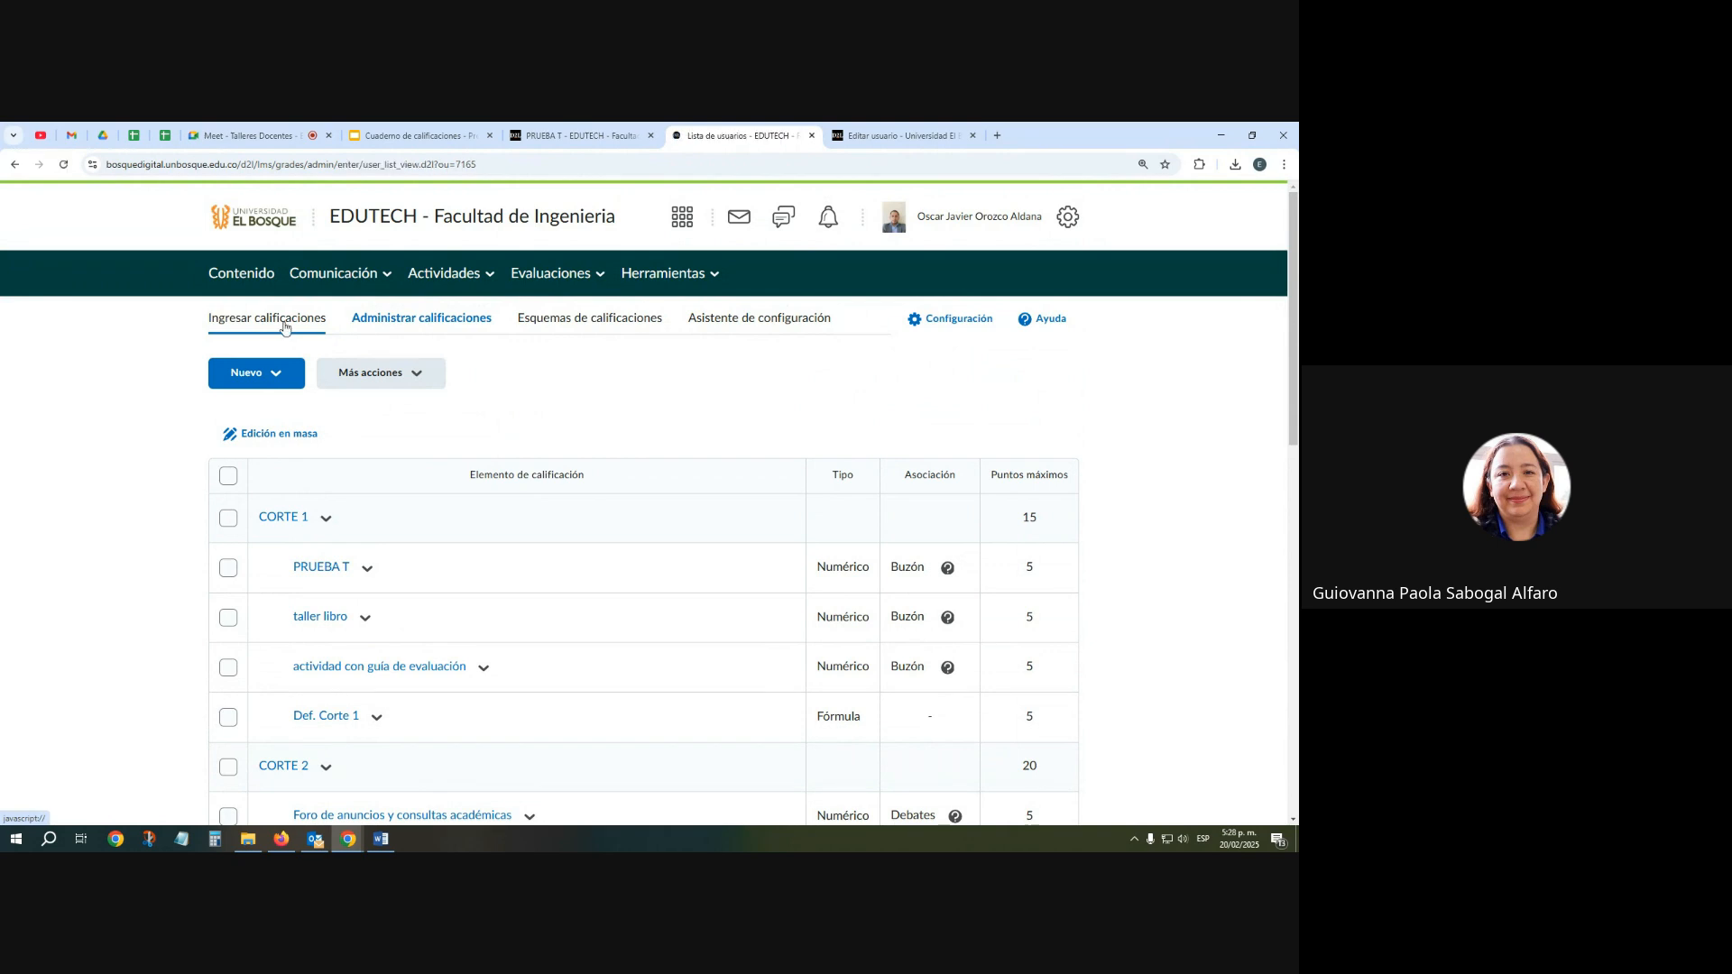
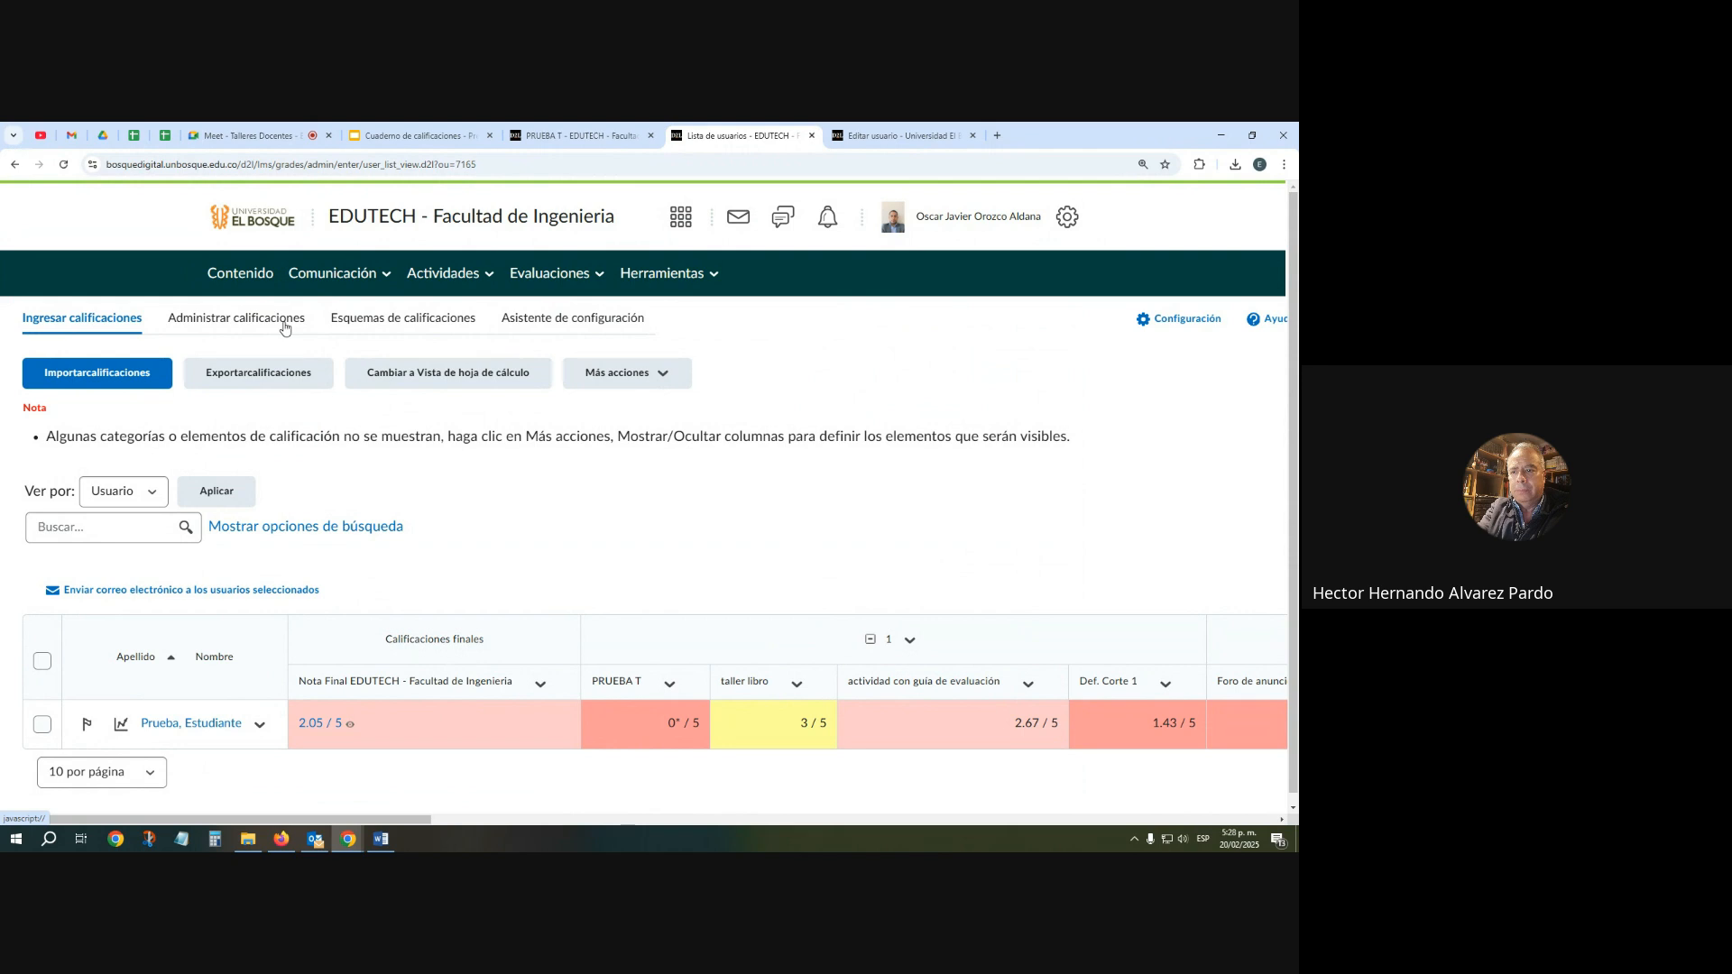
Raise the computer's speaker volume to 85
click(1182, 838)
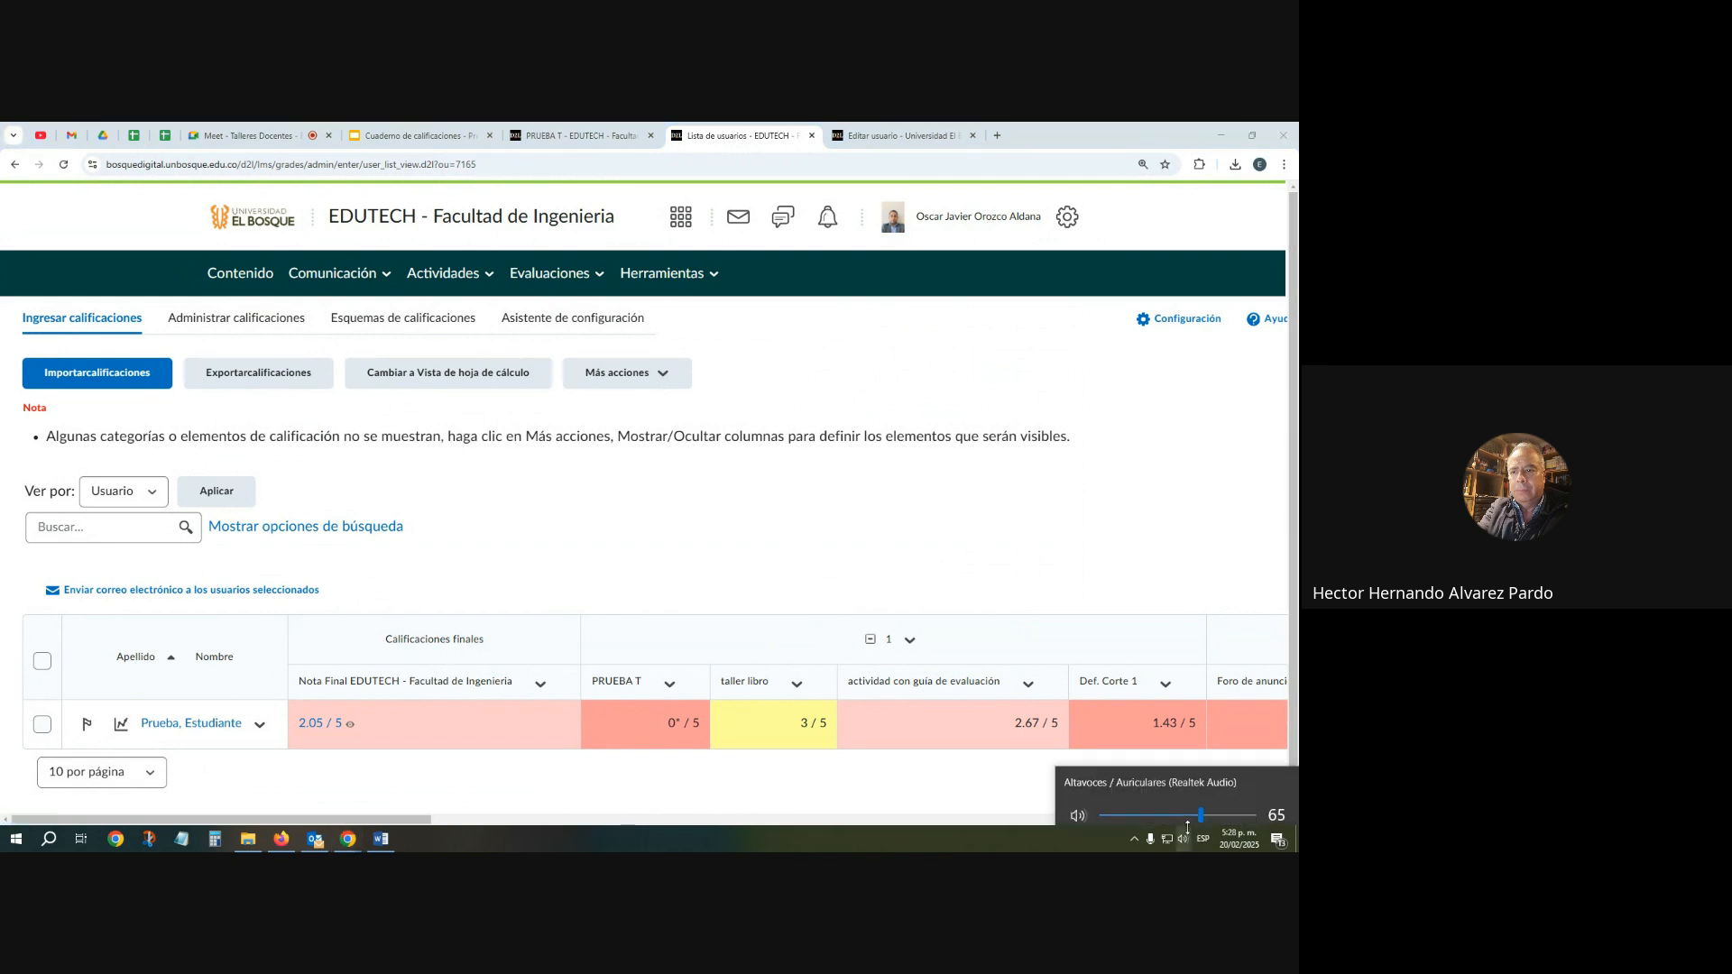
drag(1203, 806, 1233, 808)
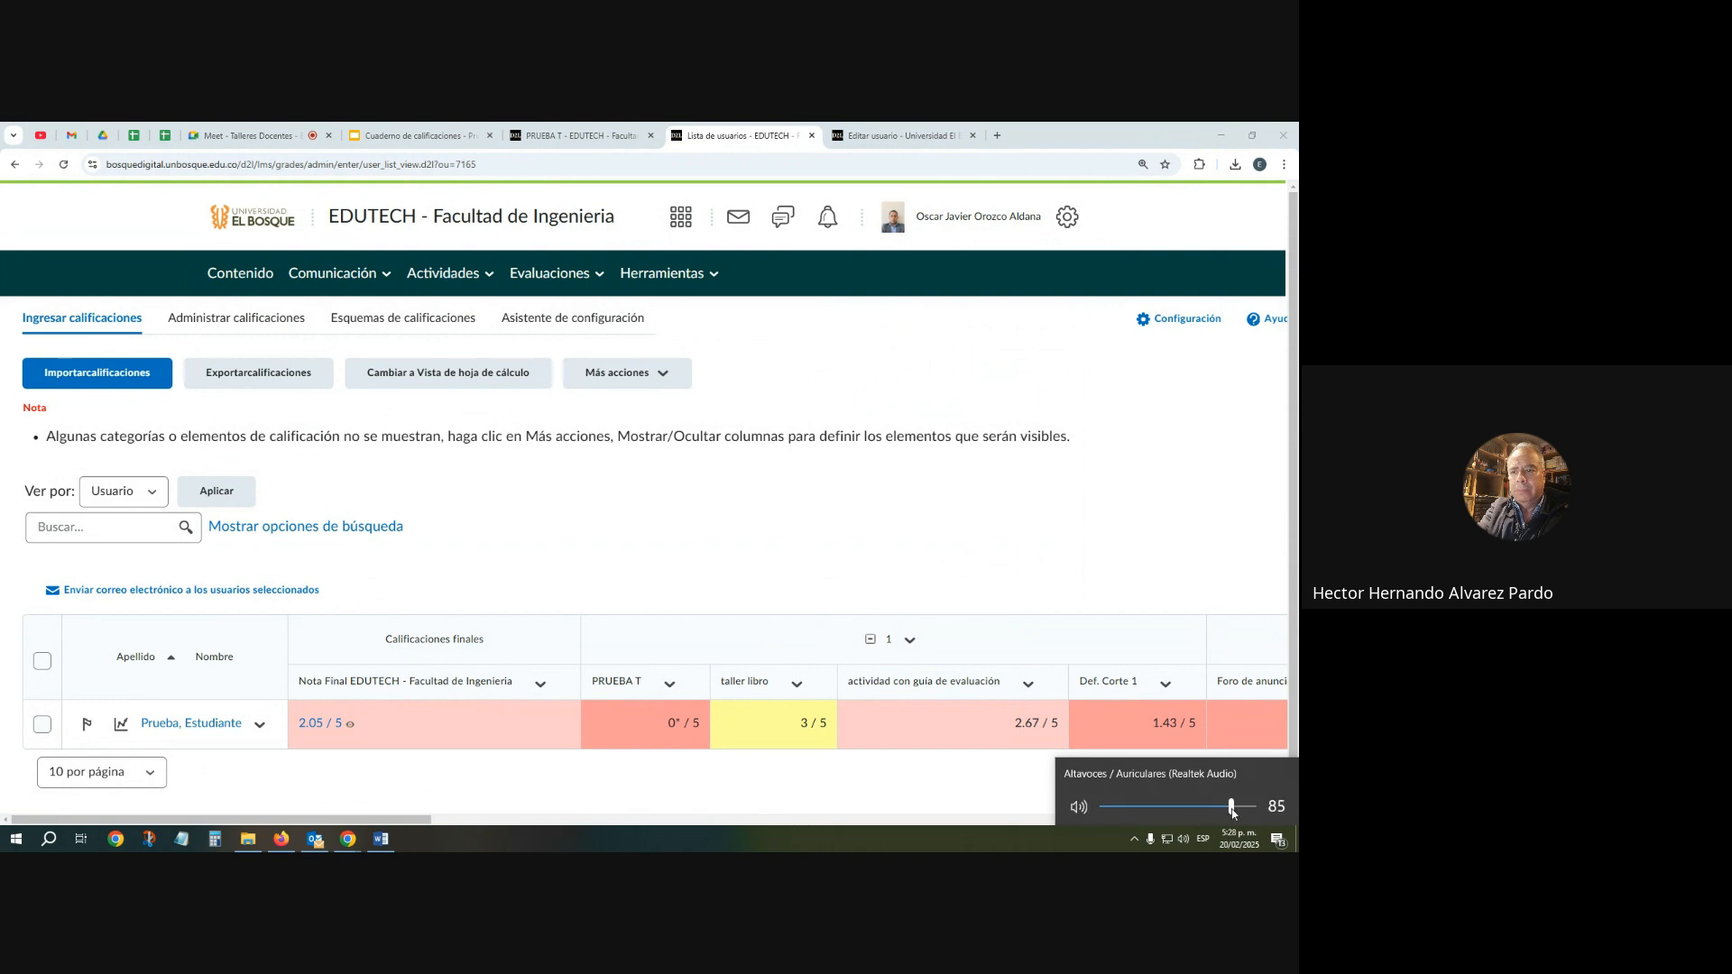
click(772, 773)
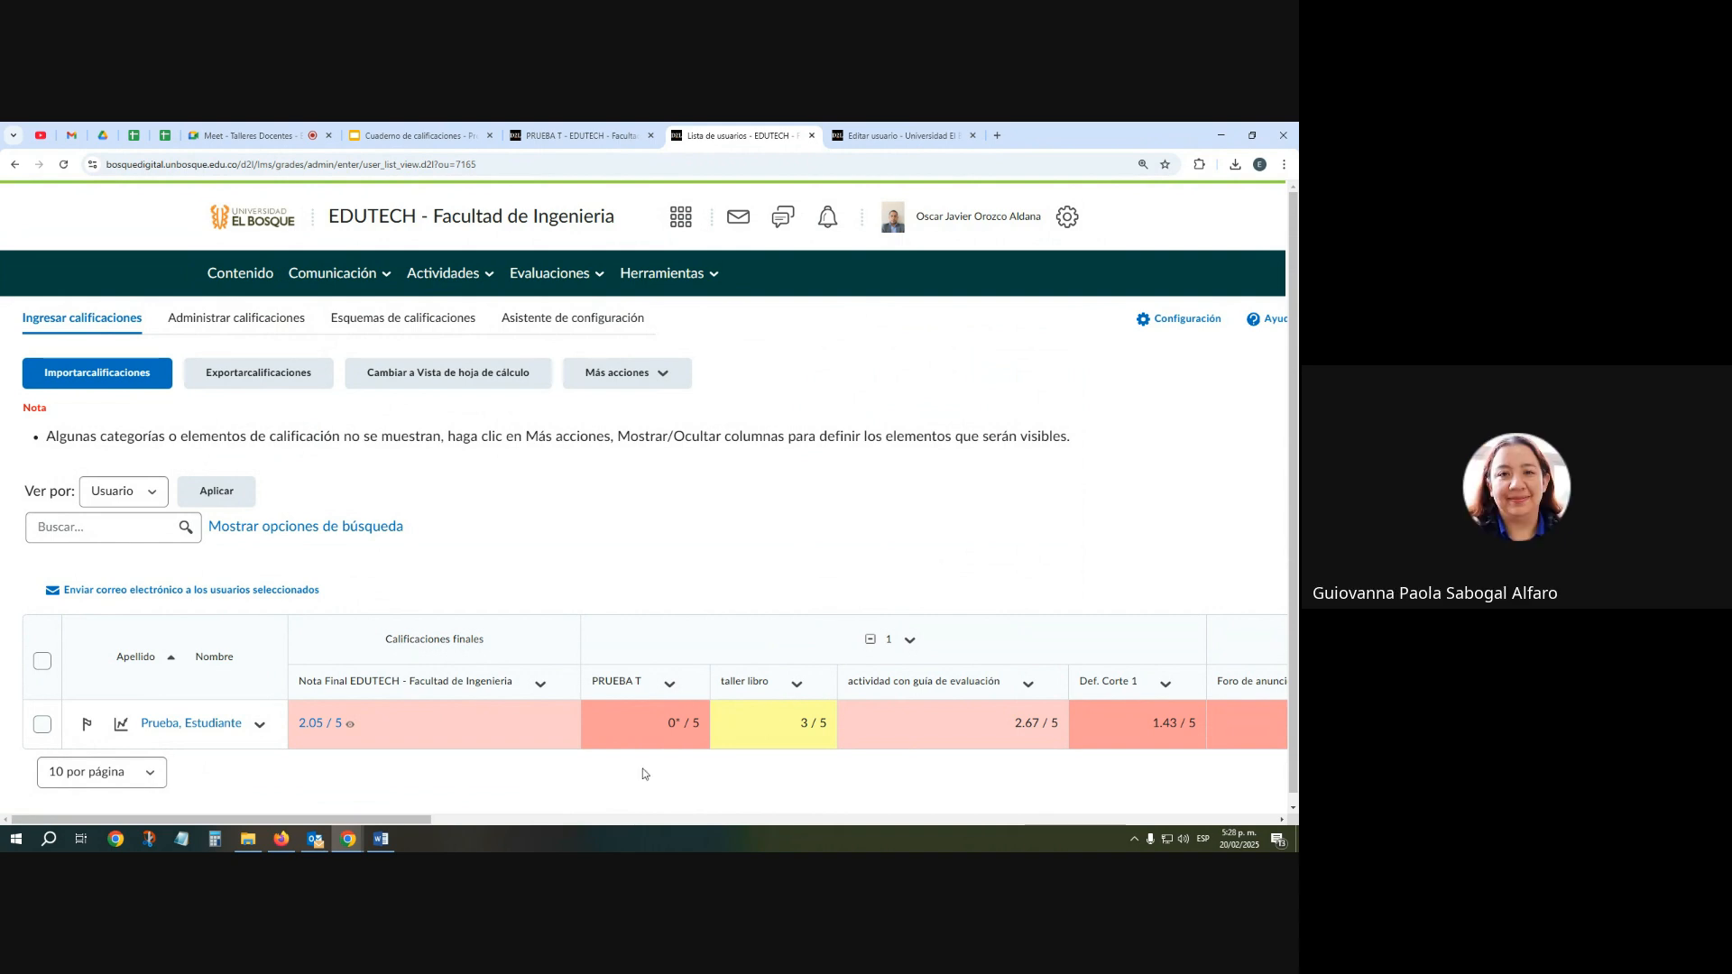
Review the grade items offered in the Ocultar/Mostrar columnas dialog, enlarging it, and close it without saving
key(alt+Tab)
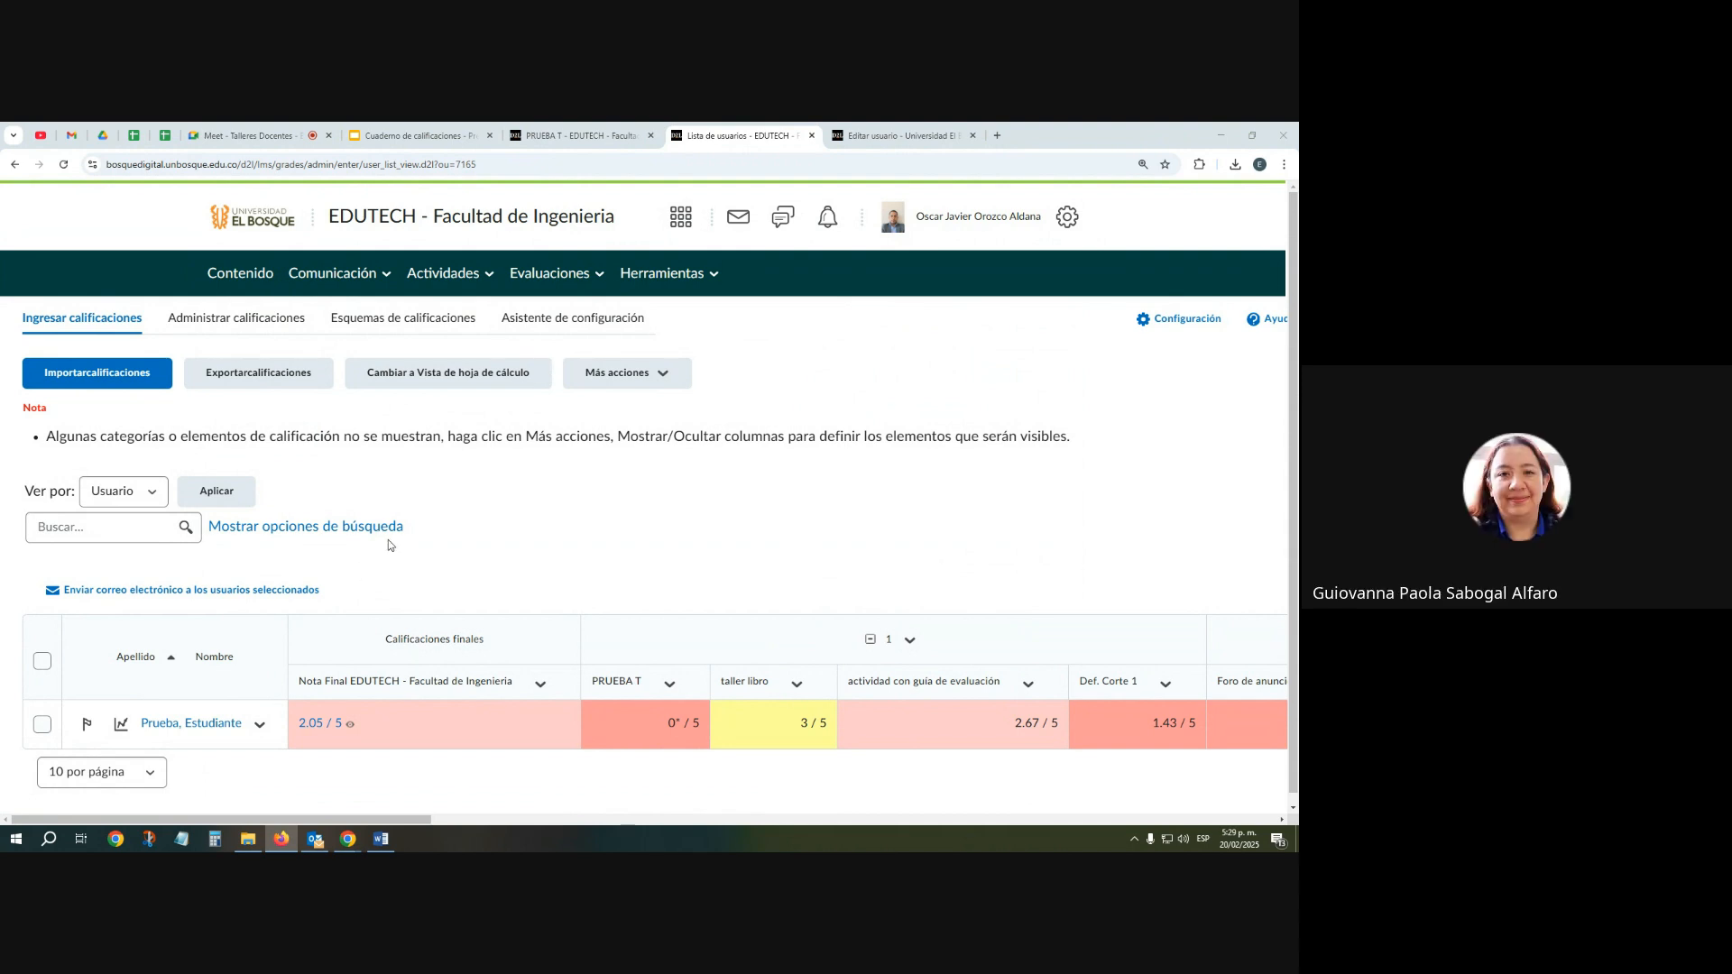
key(ctrl+minus)
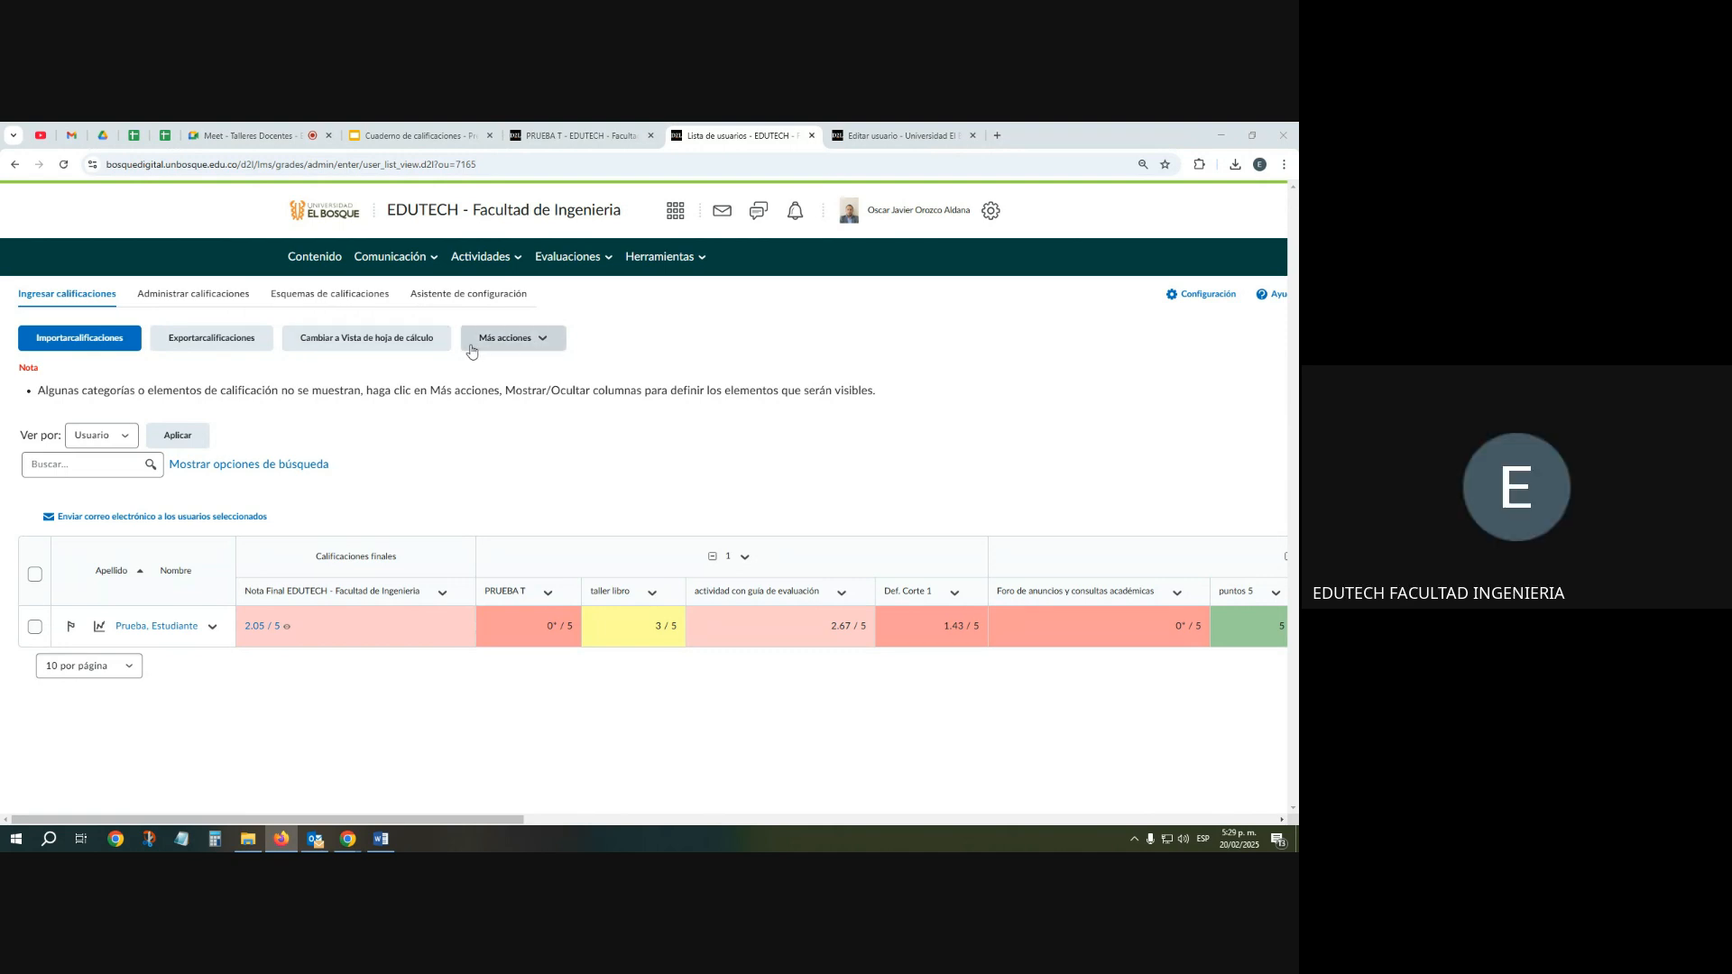
click(545, 346)
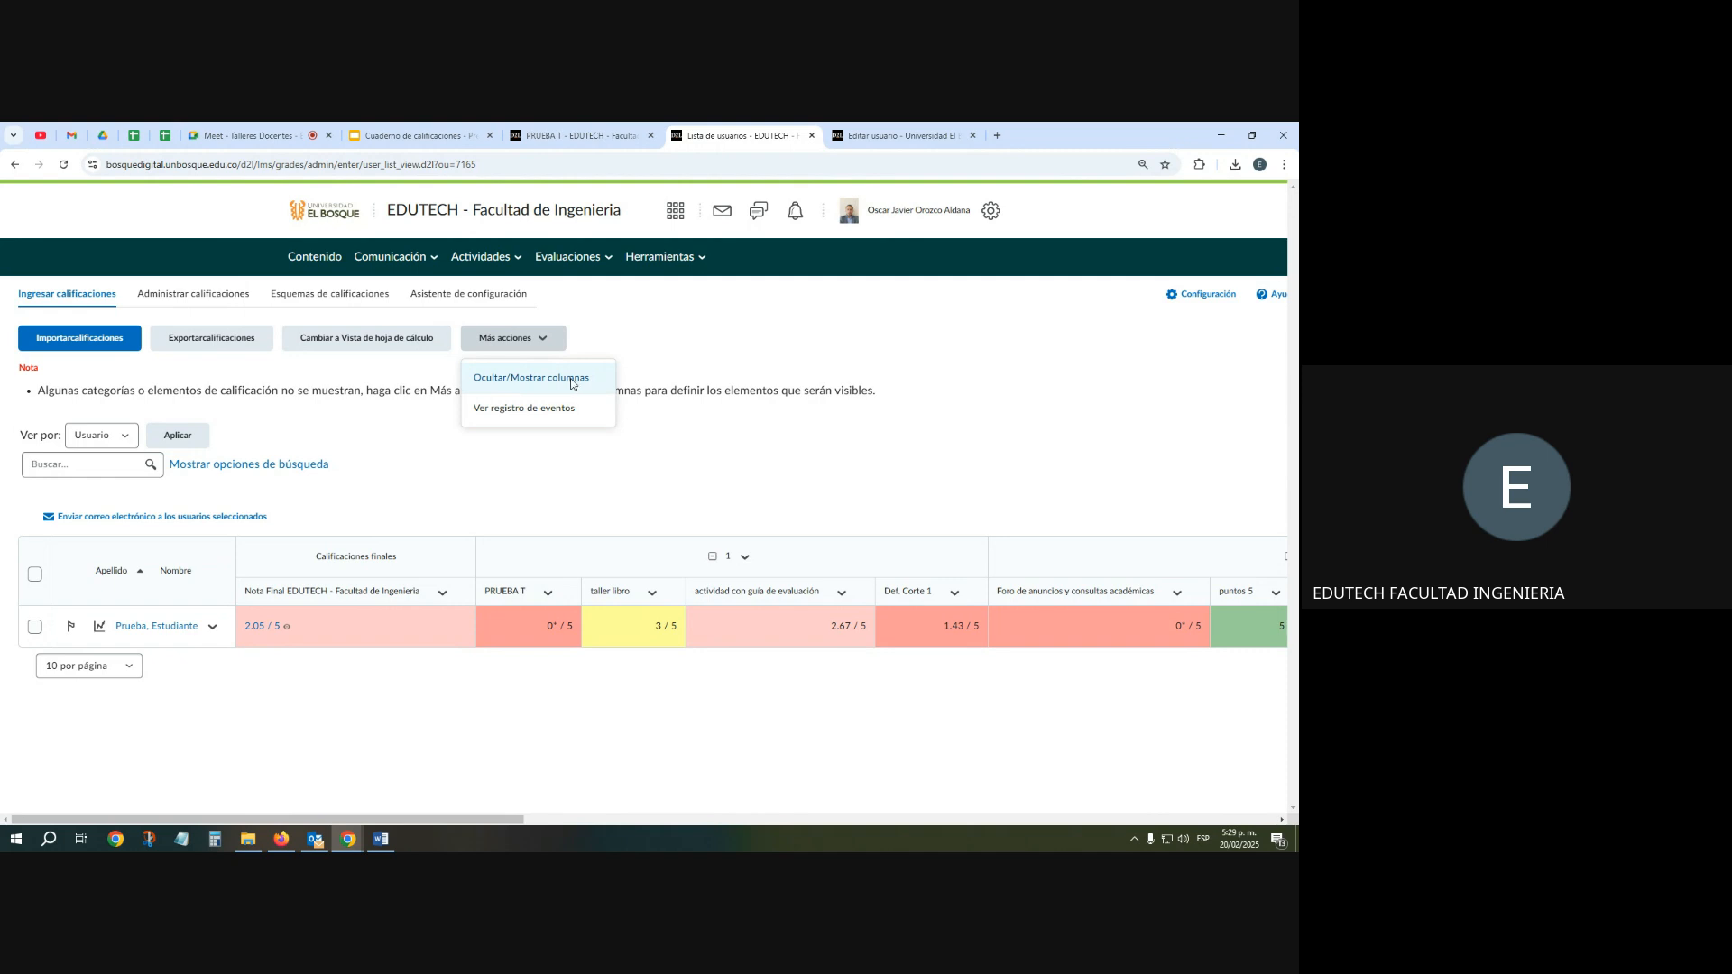
click(571, 384)
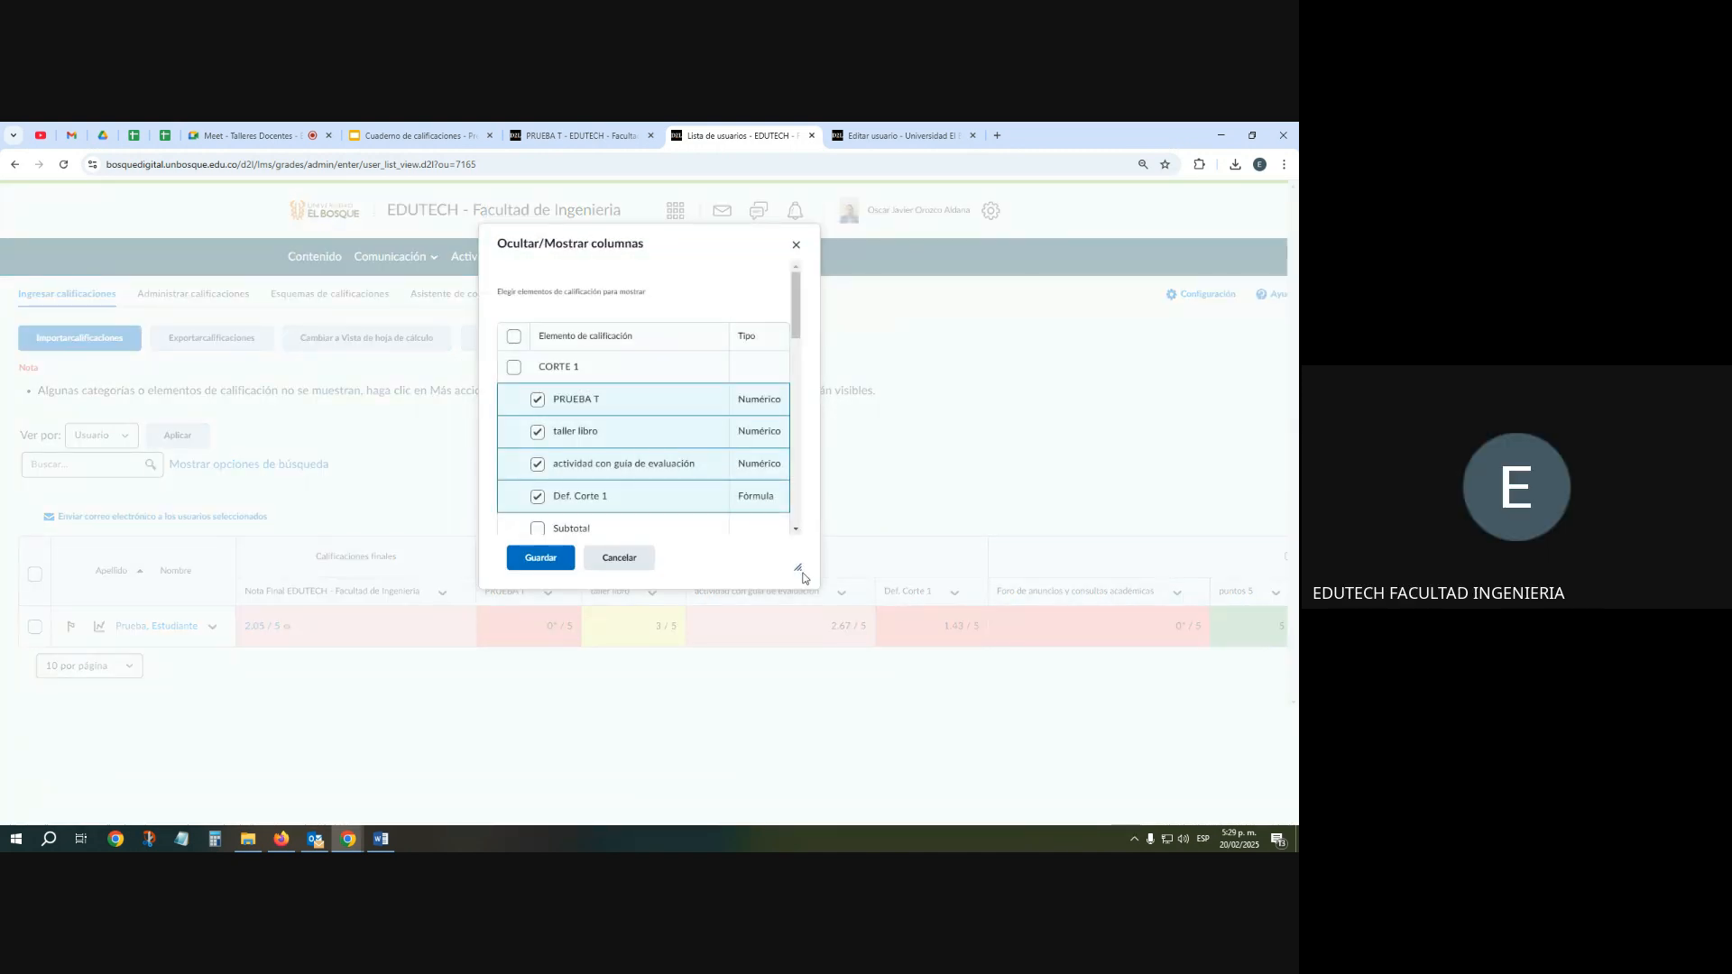
drag(803, 578, 989, 711)
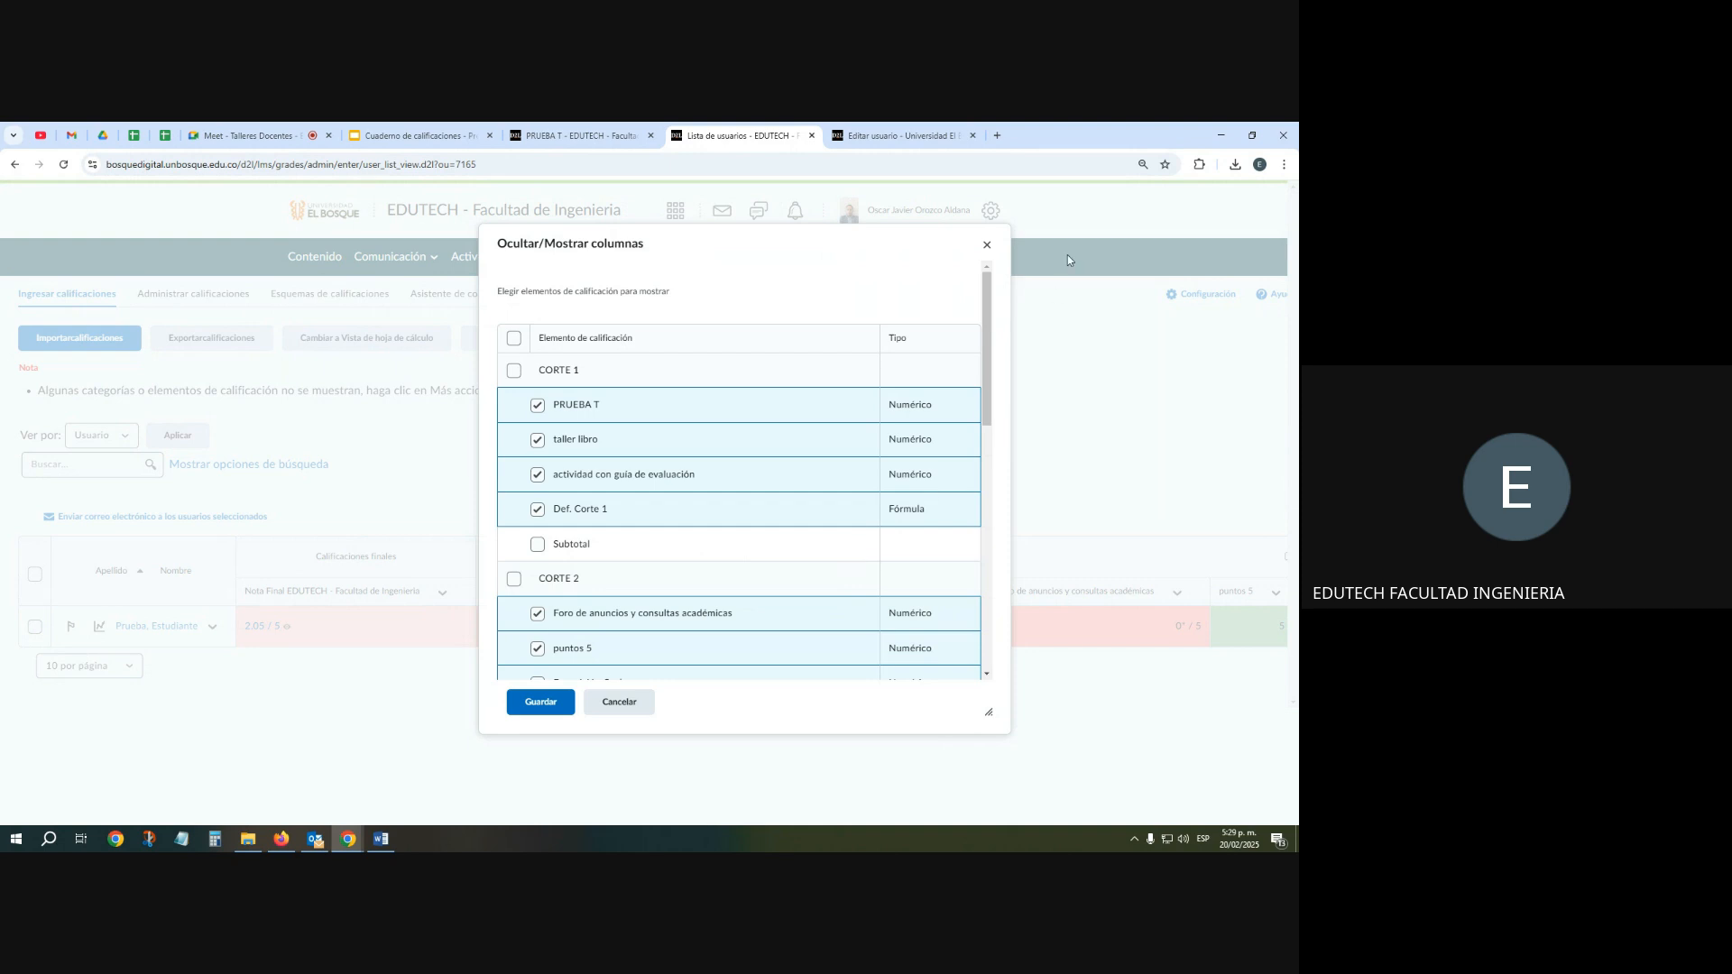
click(987, 244)
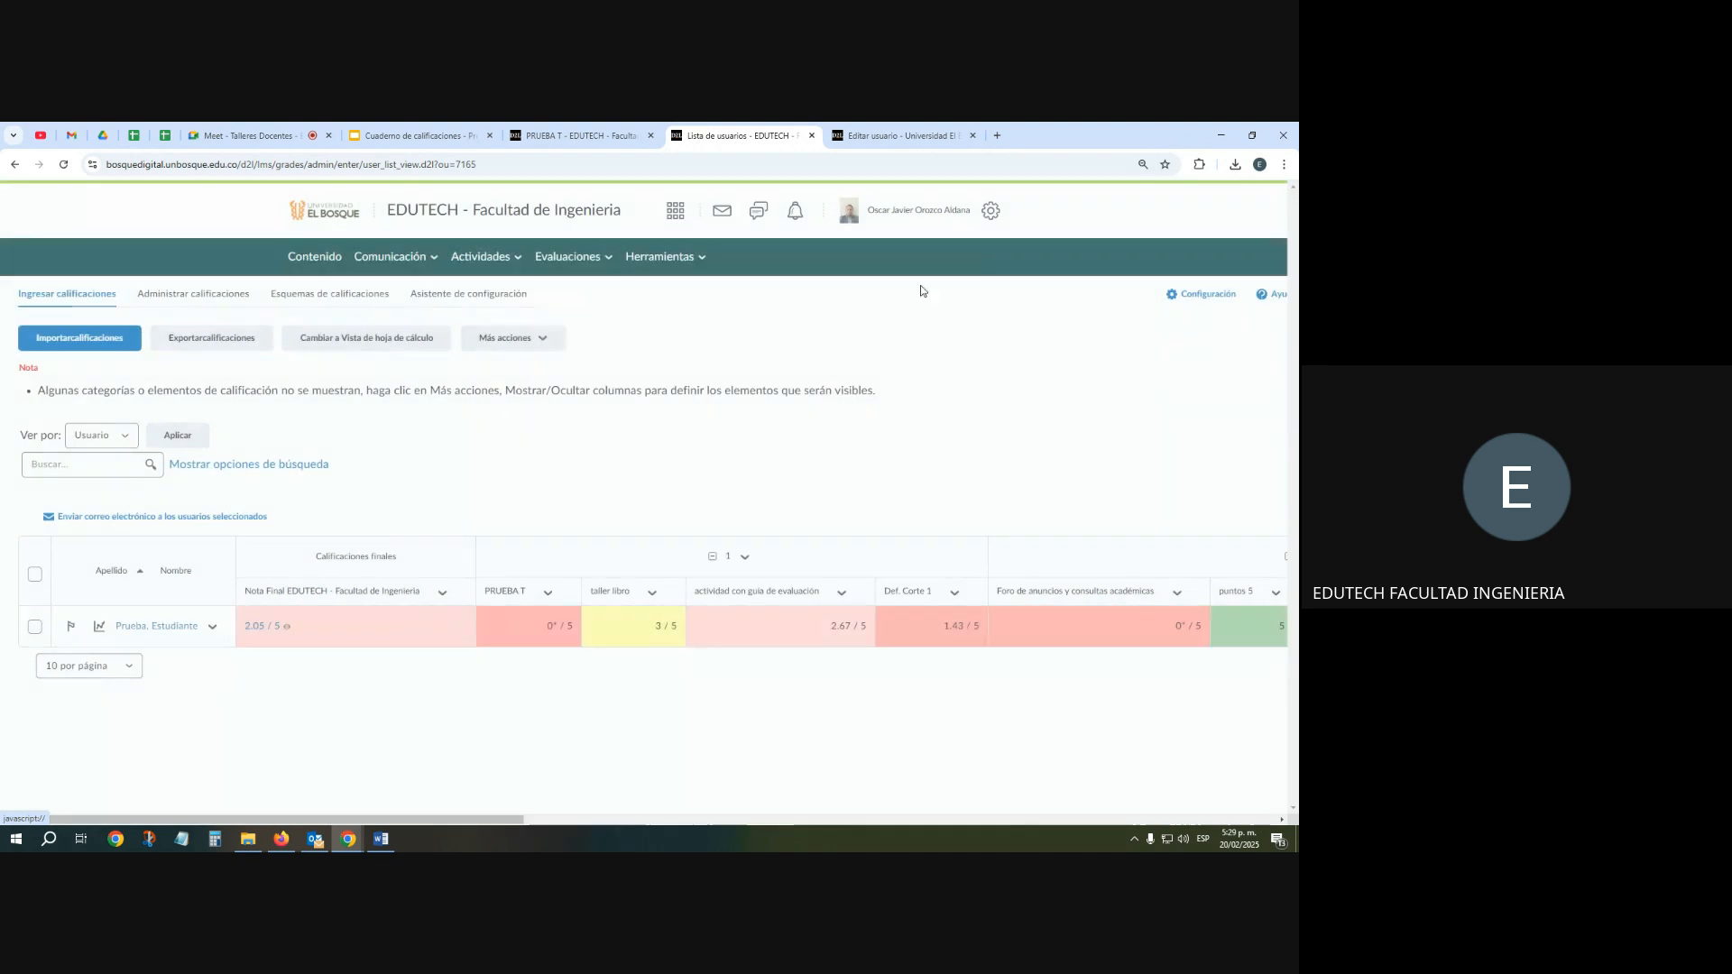
Hide the Def. Corte 1 grade item from users in Administrar calificaciones
click(202, 299)
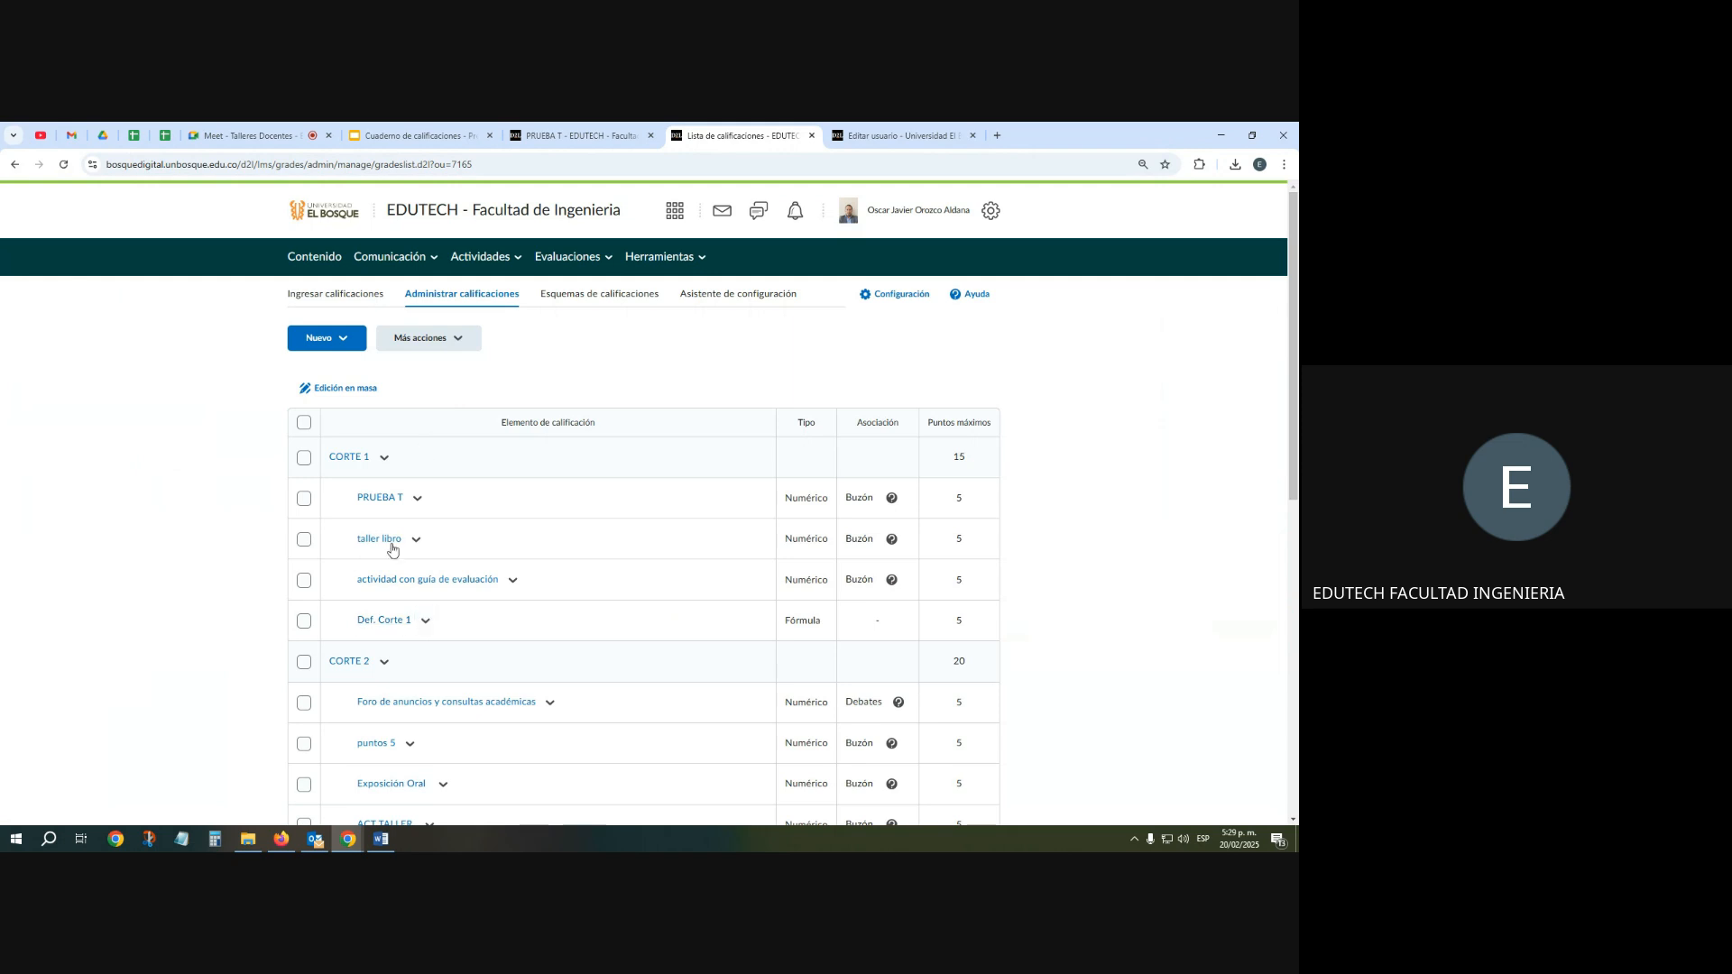
click(426, 622)
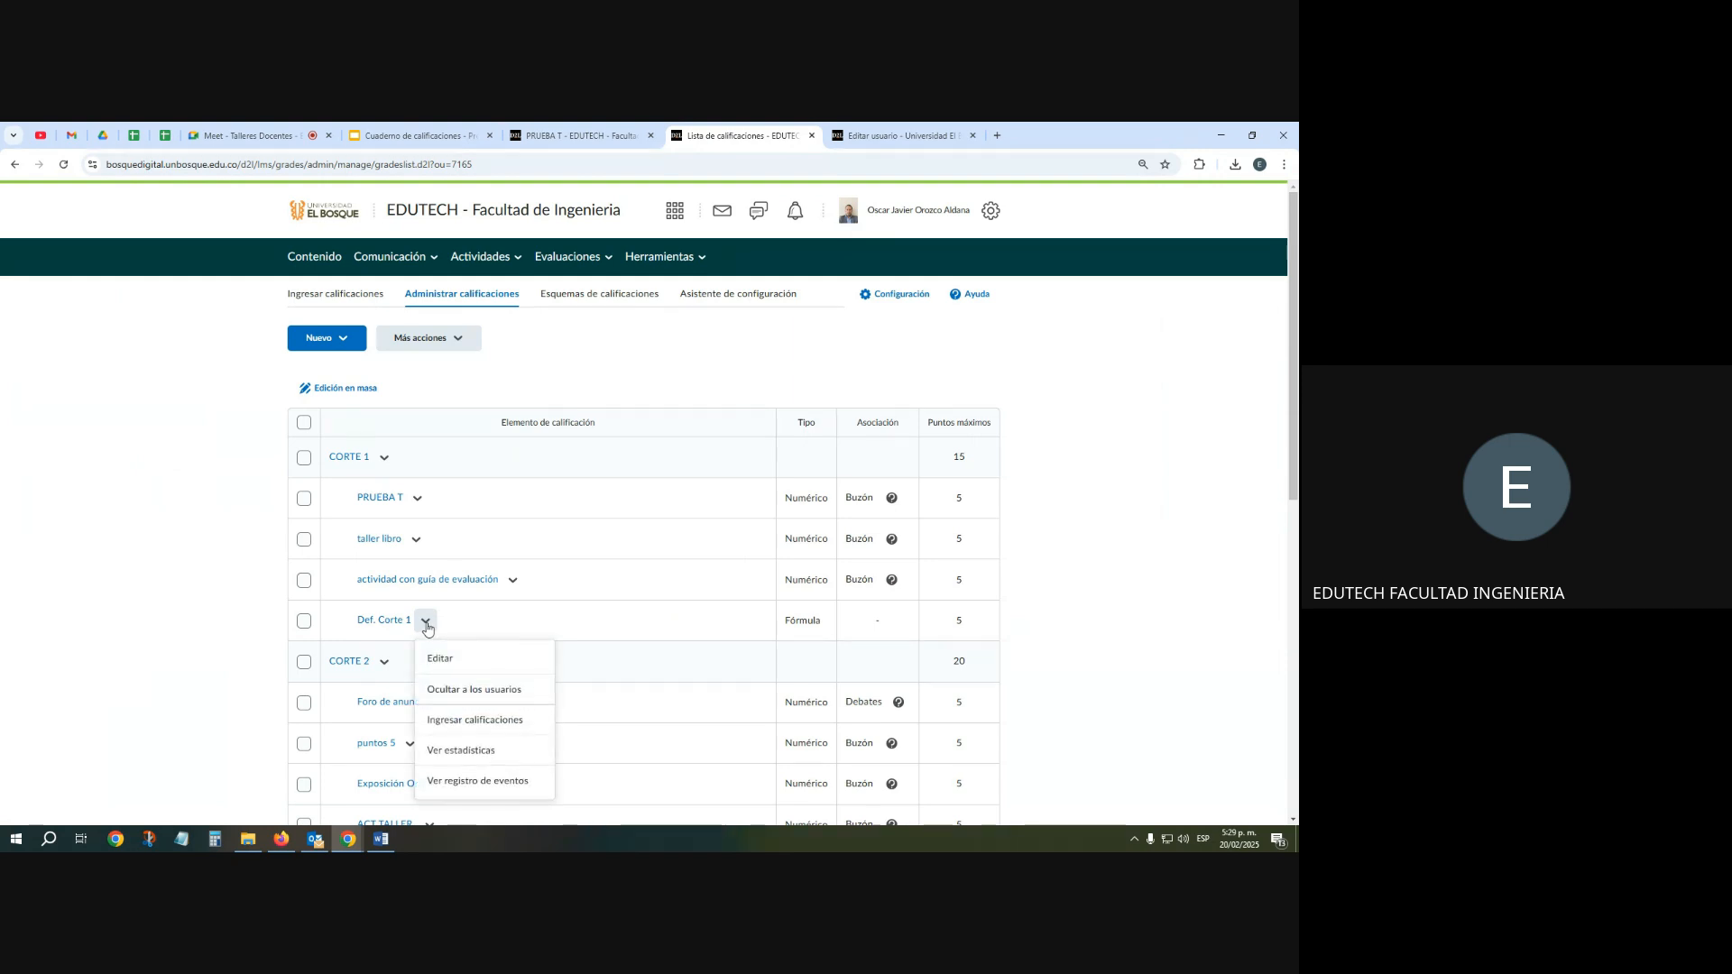
click(478, 690)
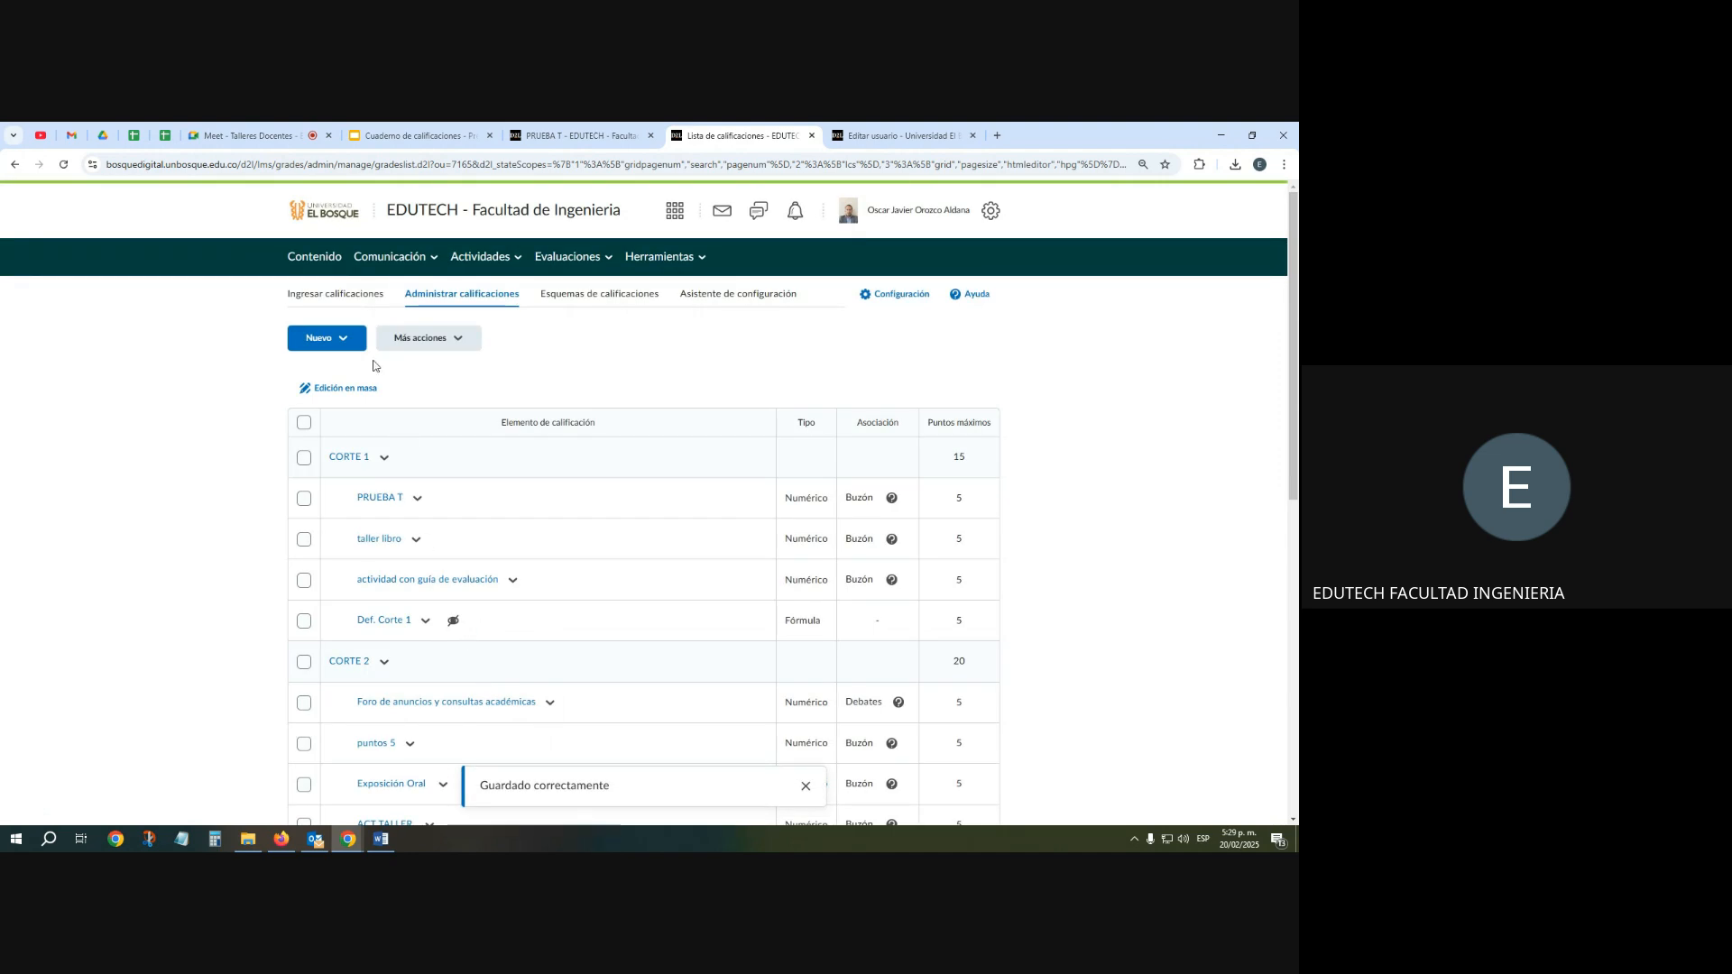
Preview the test student's grades from Ingresar calificaciones, check the CORTE 1 items, and close the preview
click(336, 296)
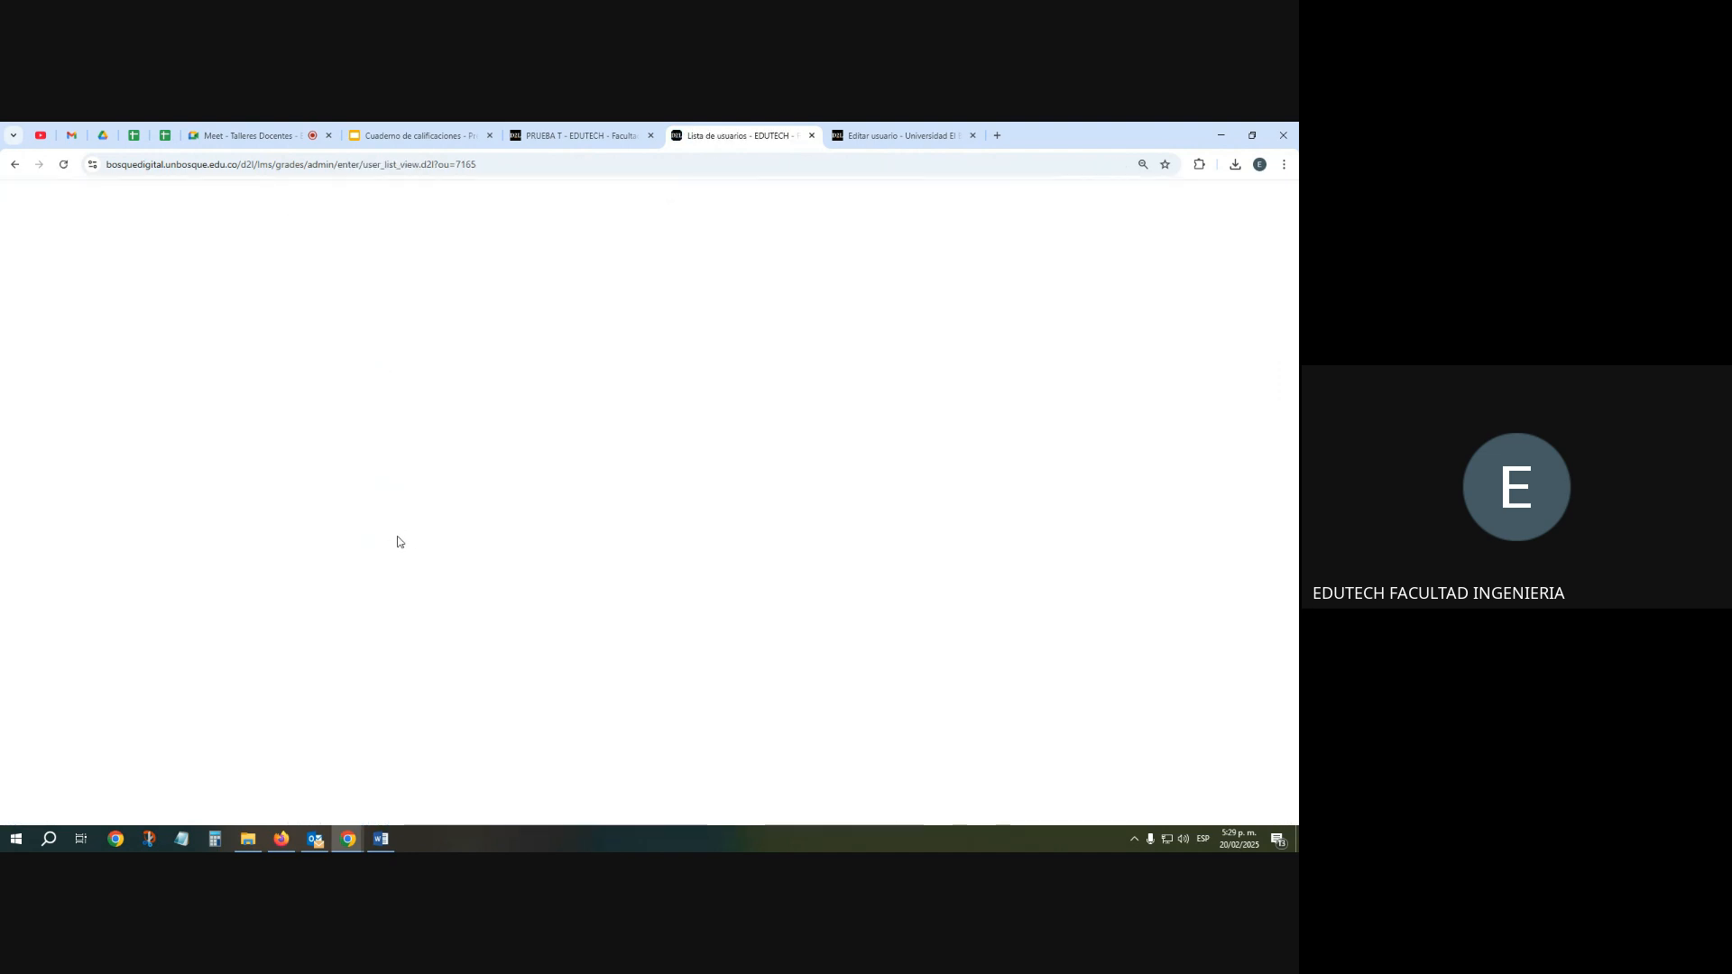
click(214, 629)
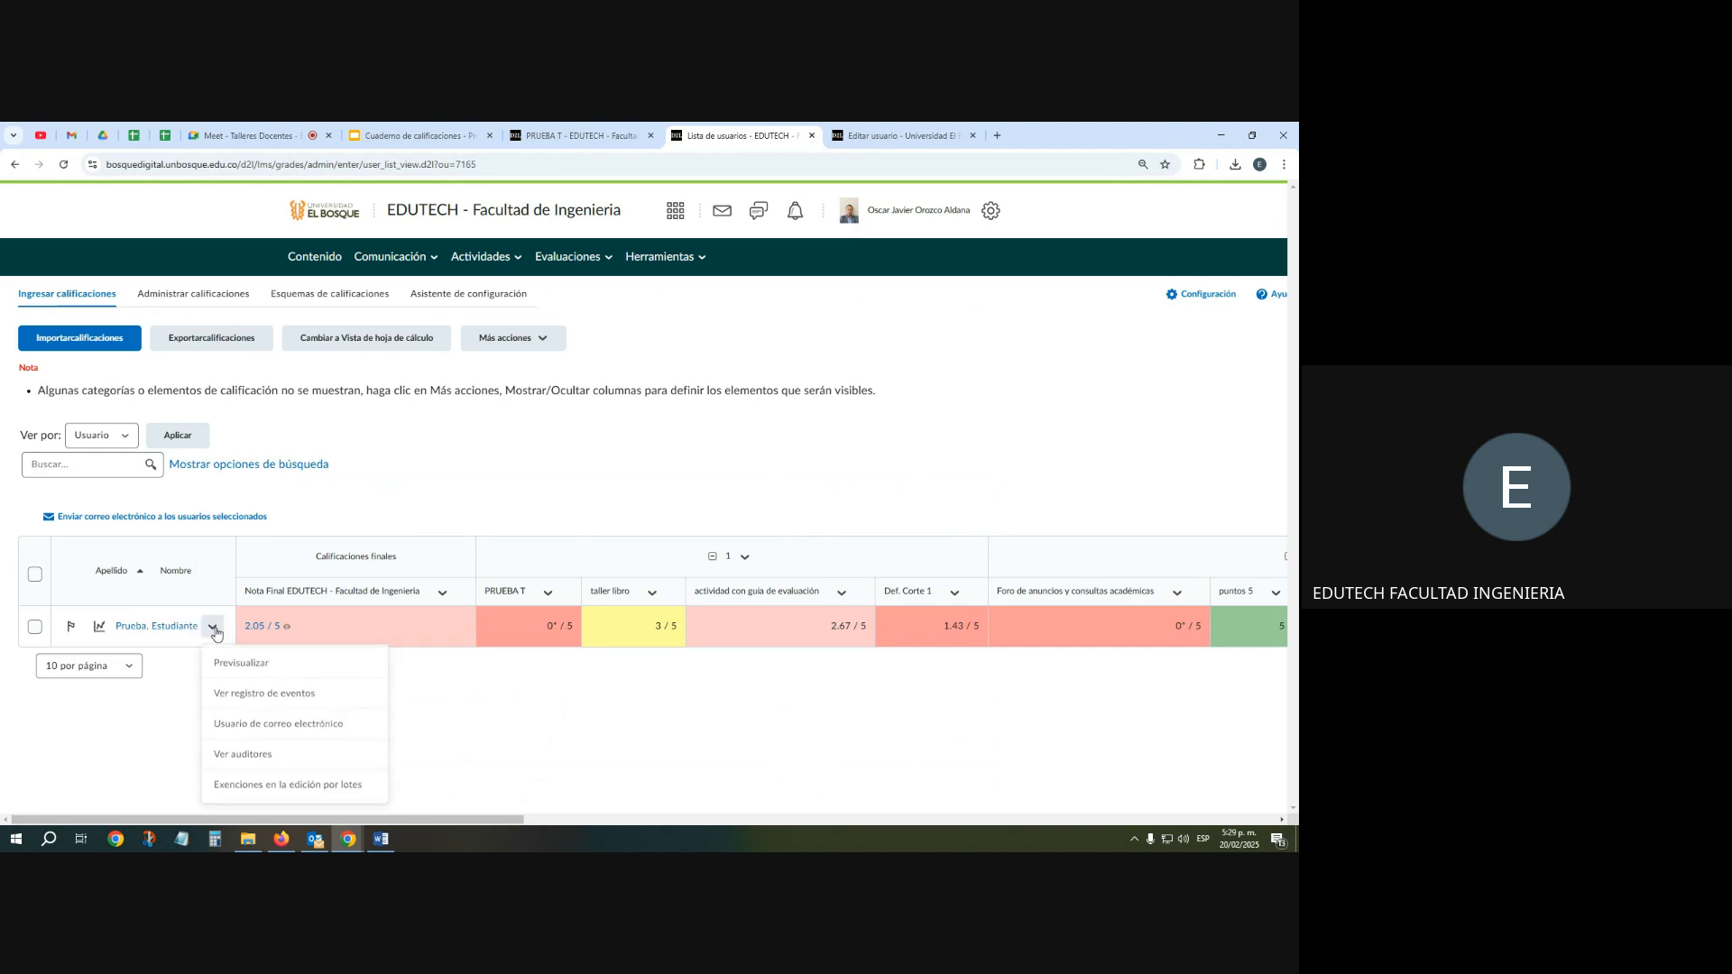
click(240, 663)
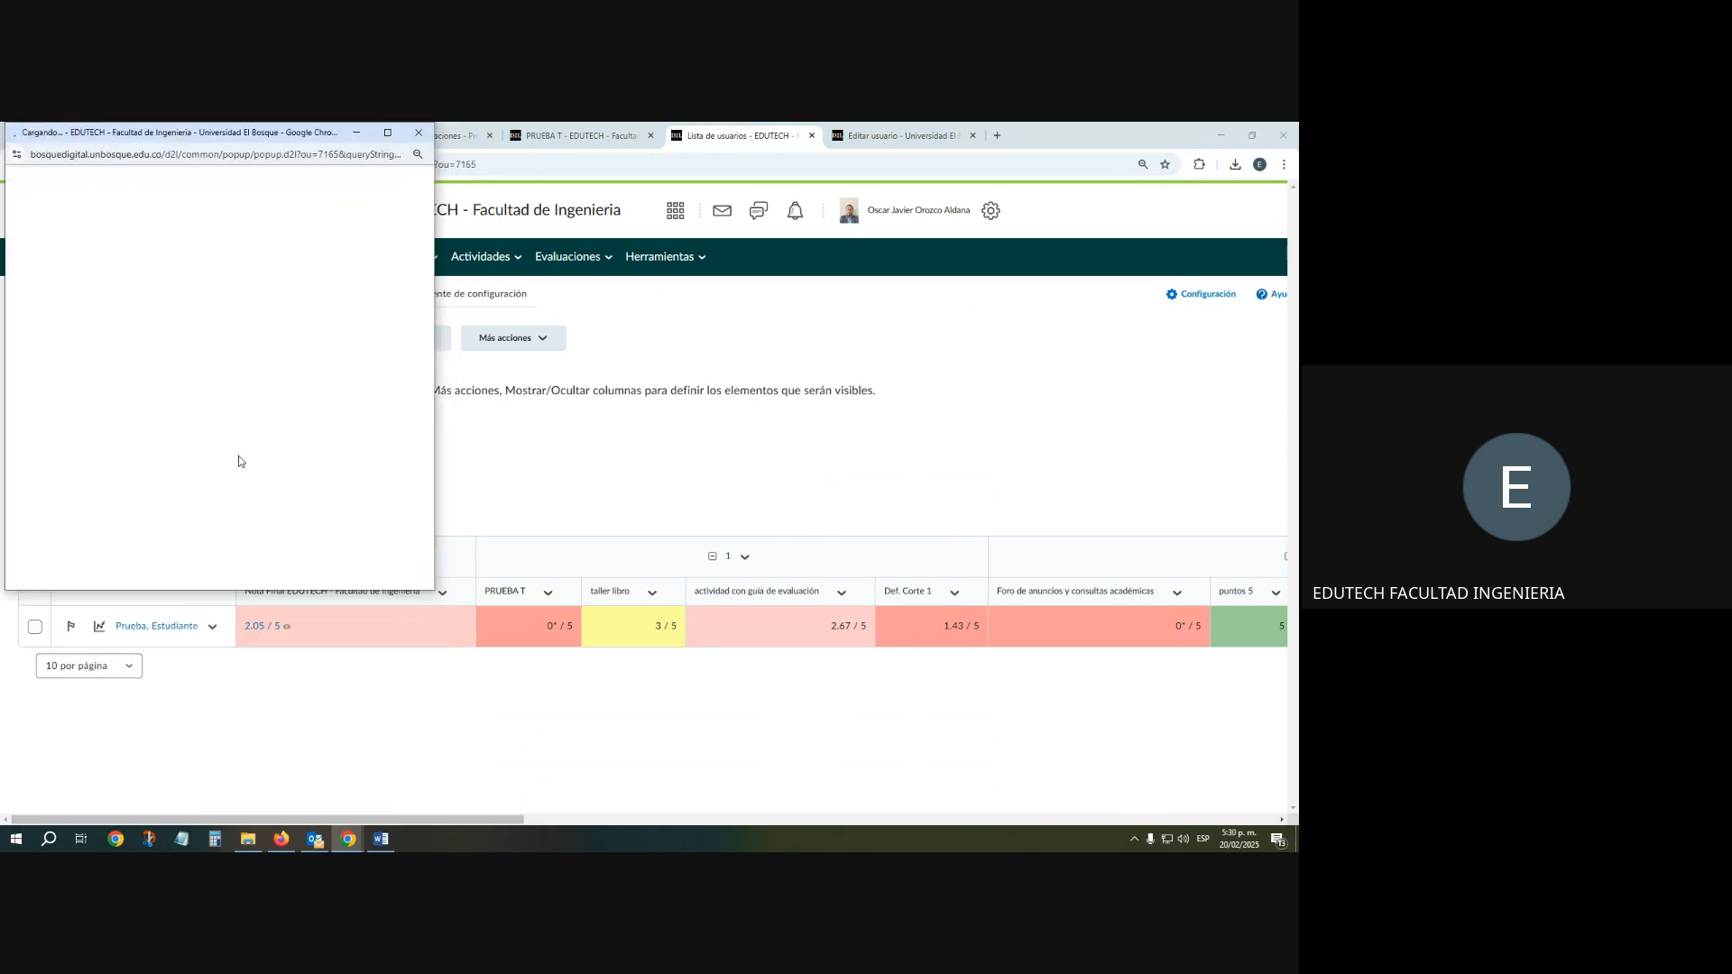
scroll(135, 451, down, 1)
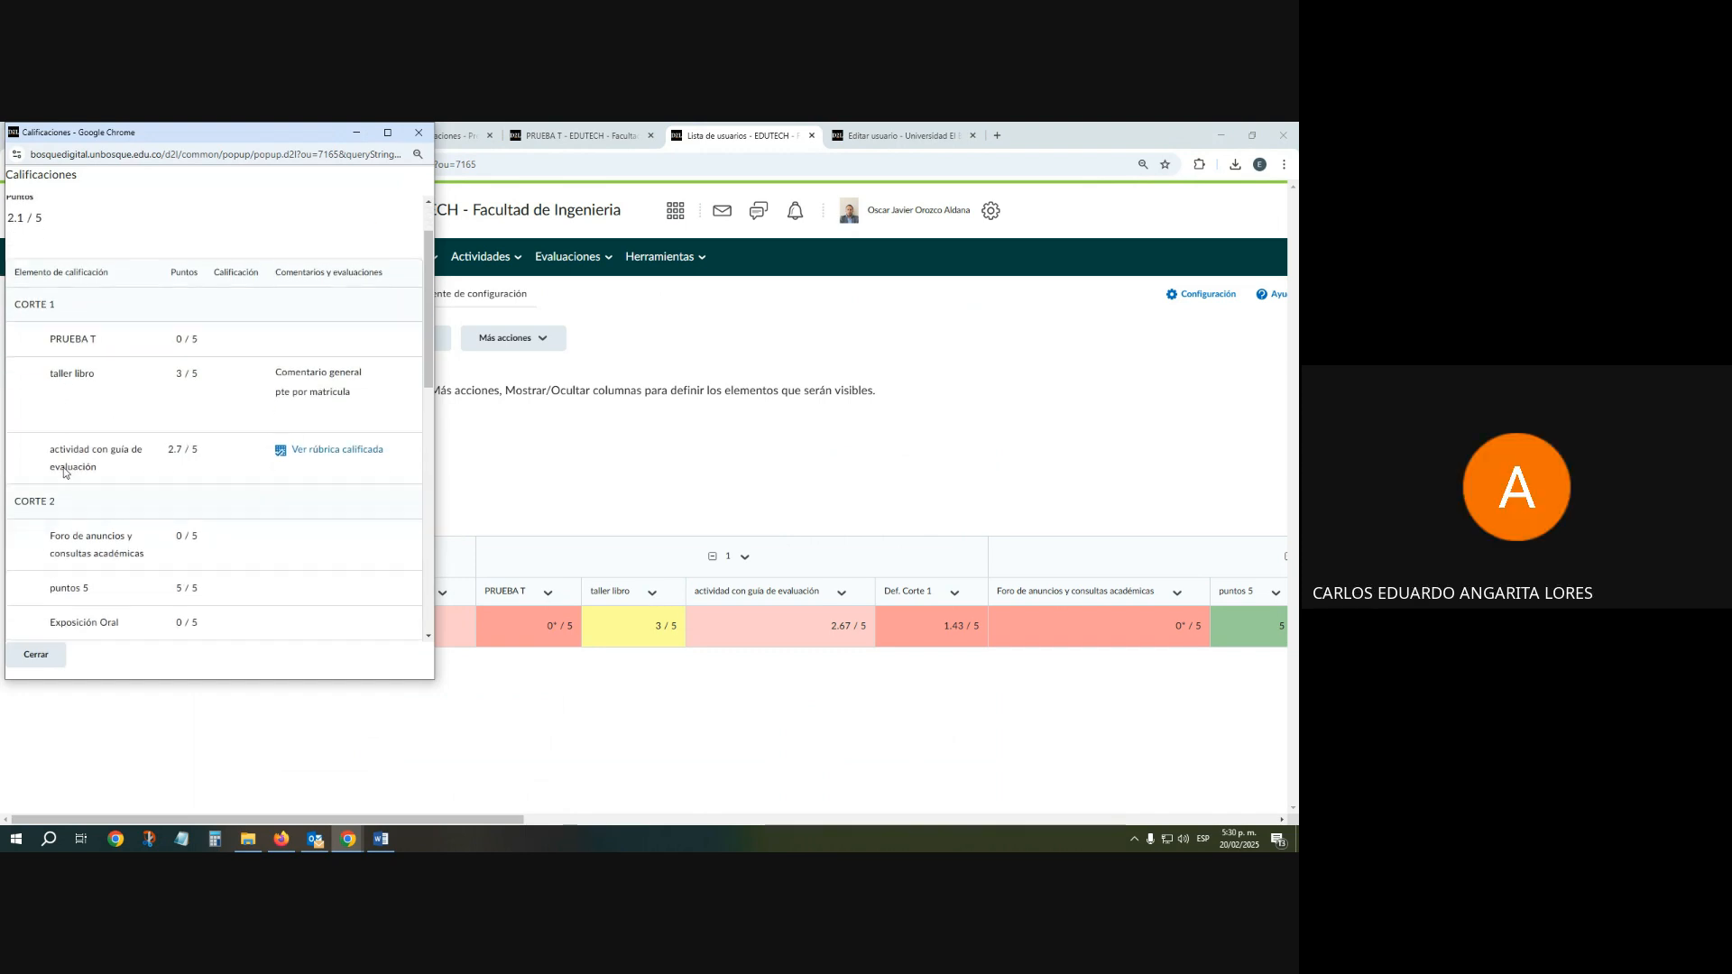
click(419, 135)
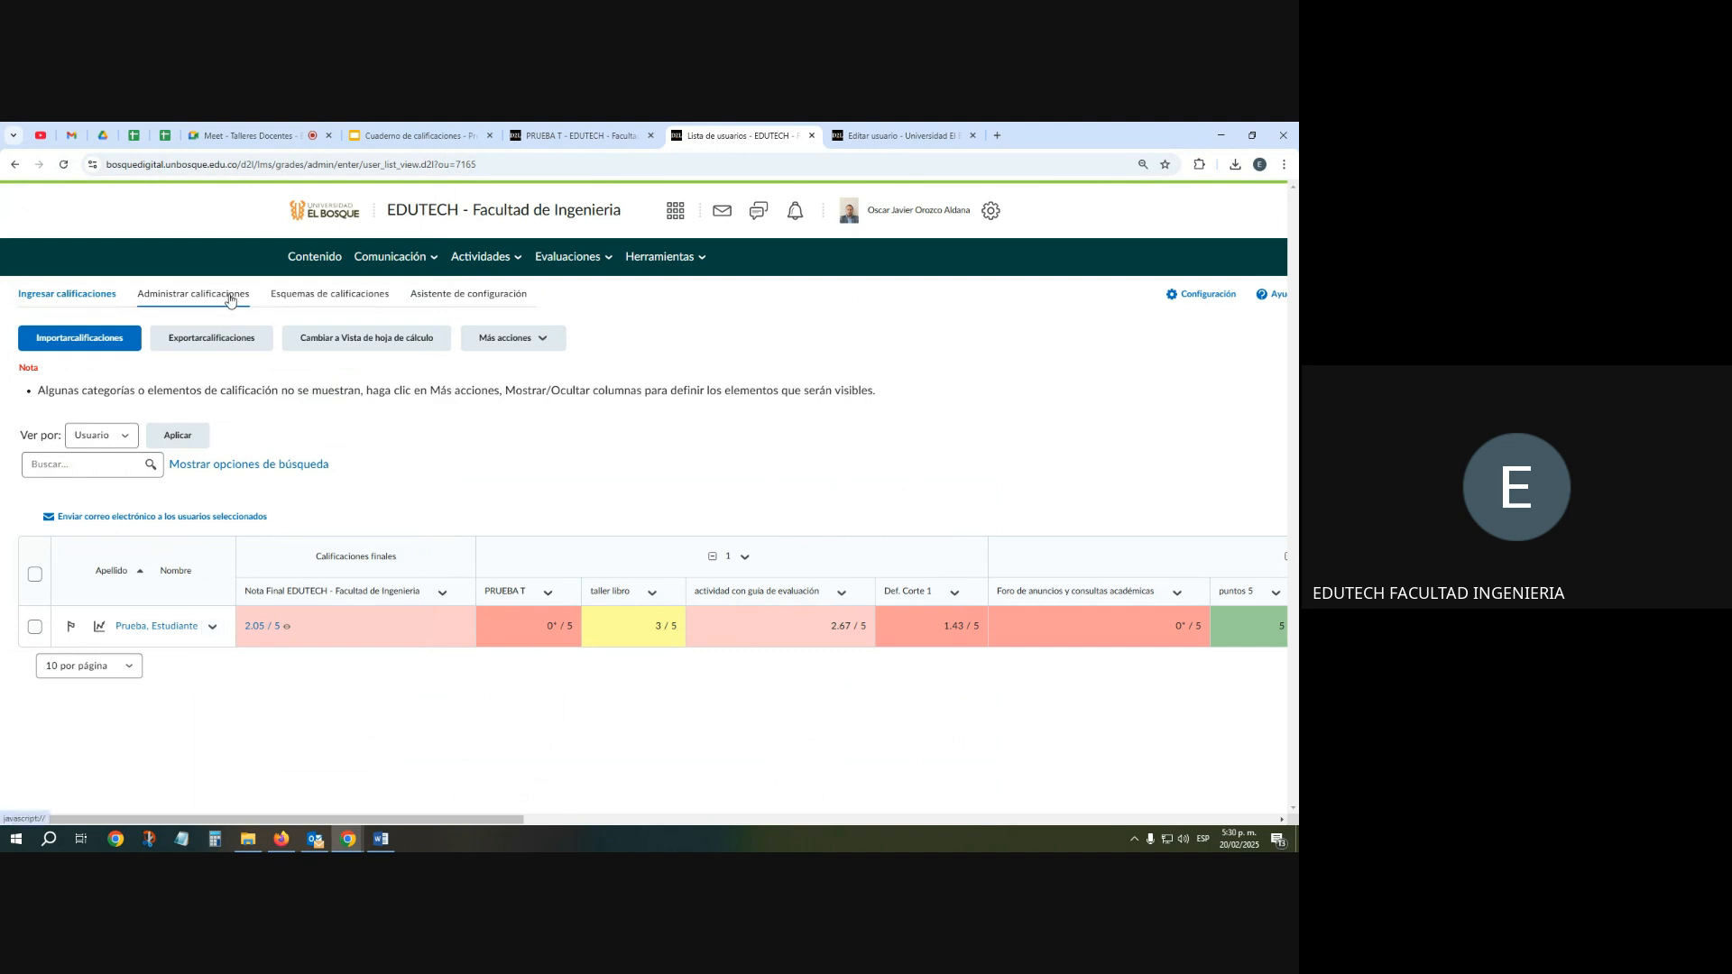
Hide the CORTE 2 category from users in Administrar calificaciones
click(229, 298)
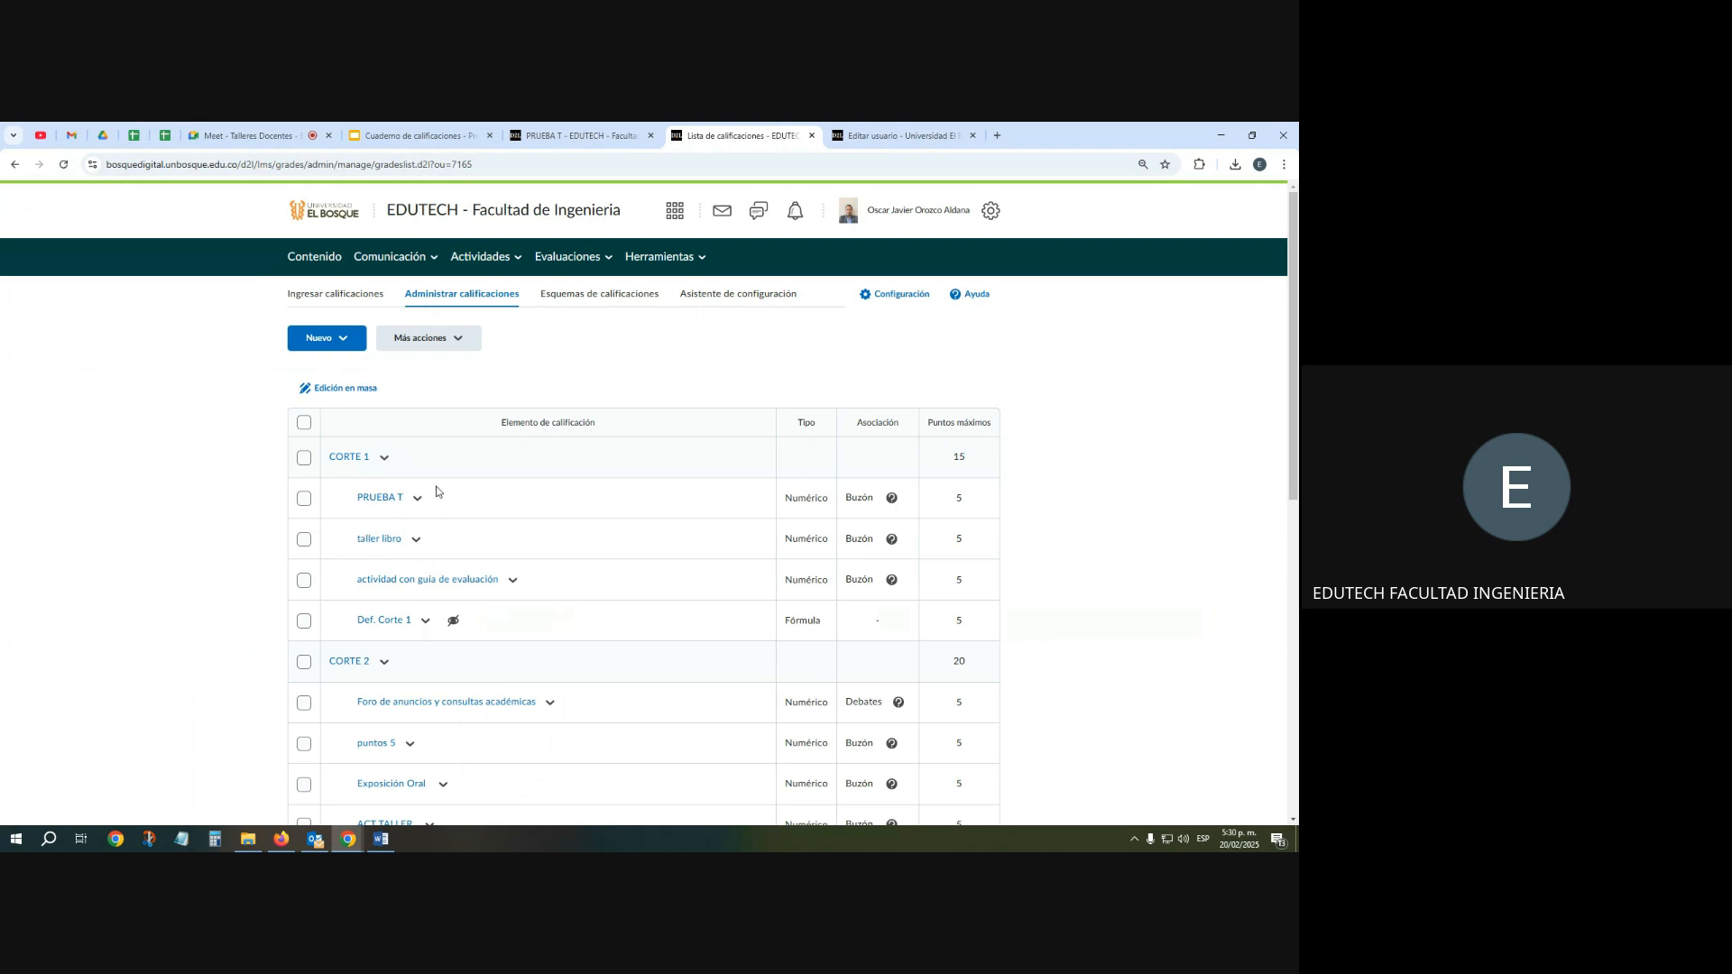
scroll(379, 572, down, 2)
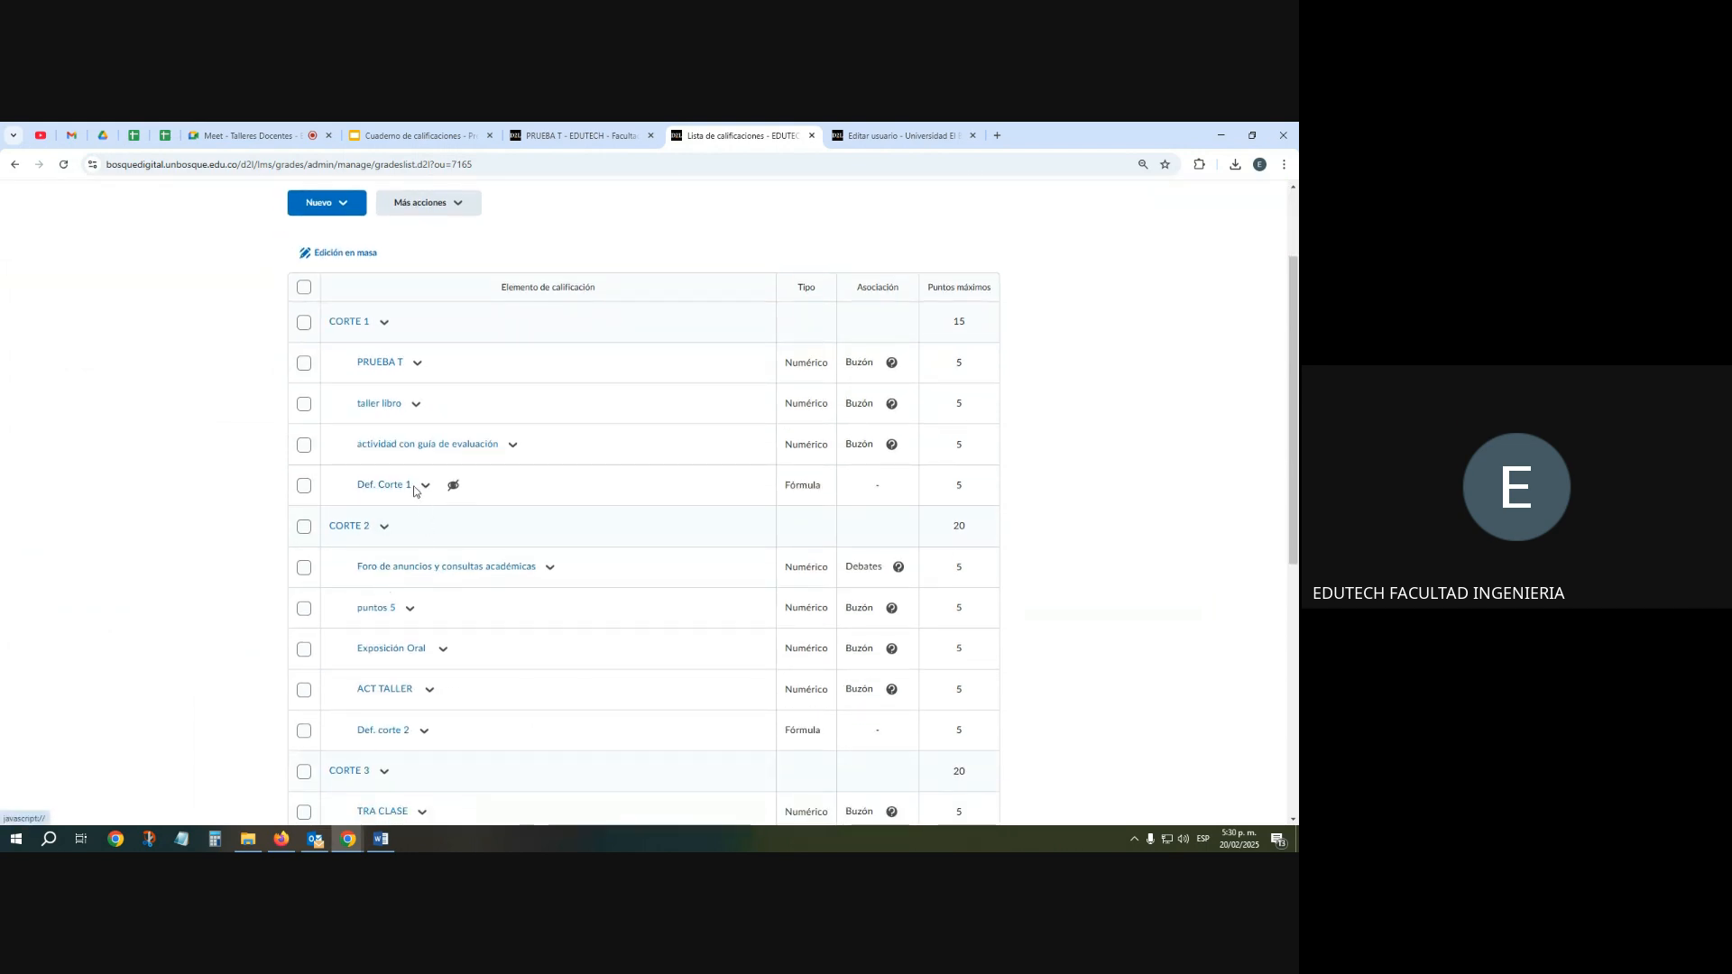
click(382, 533)
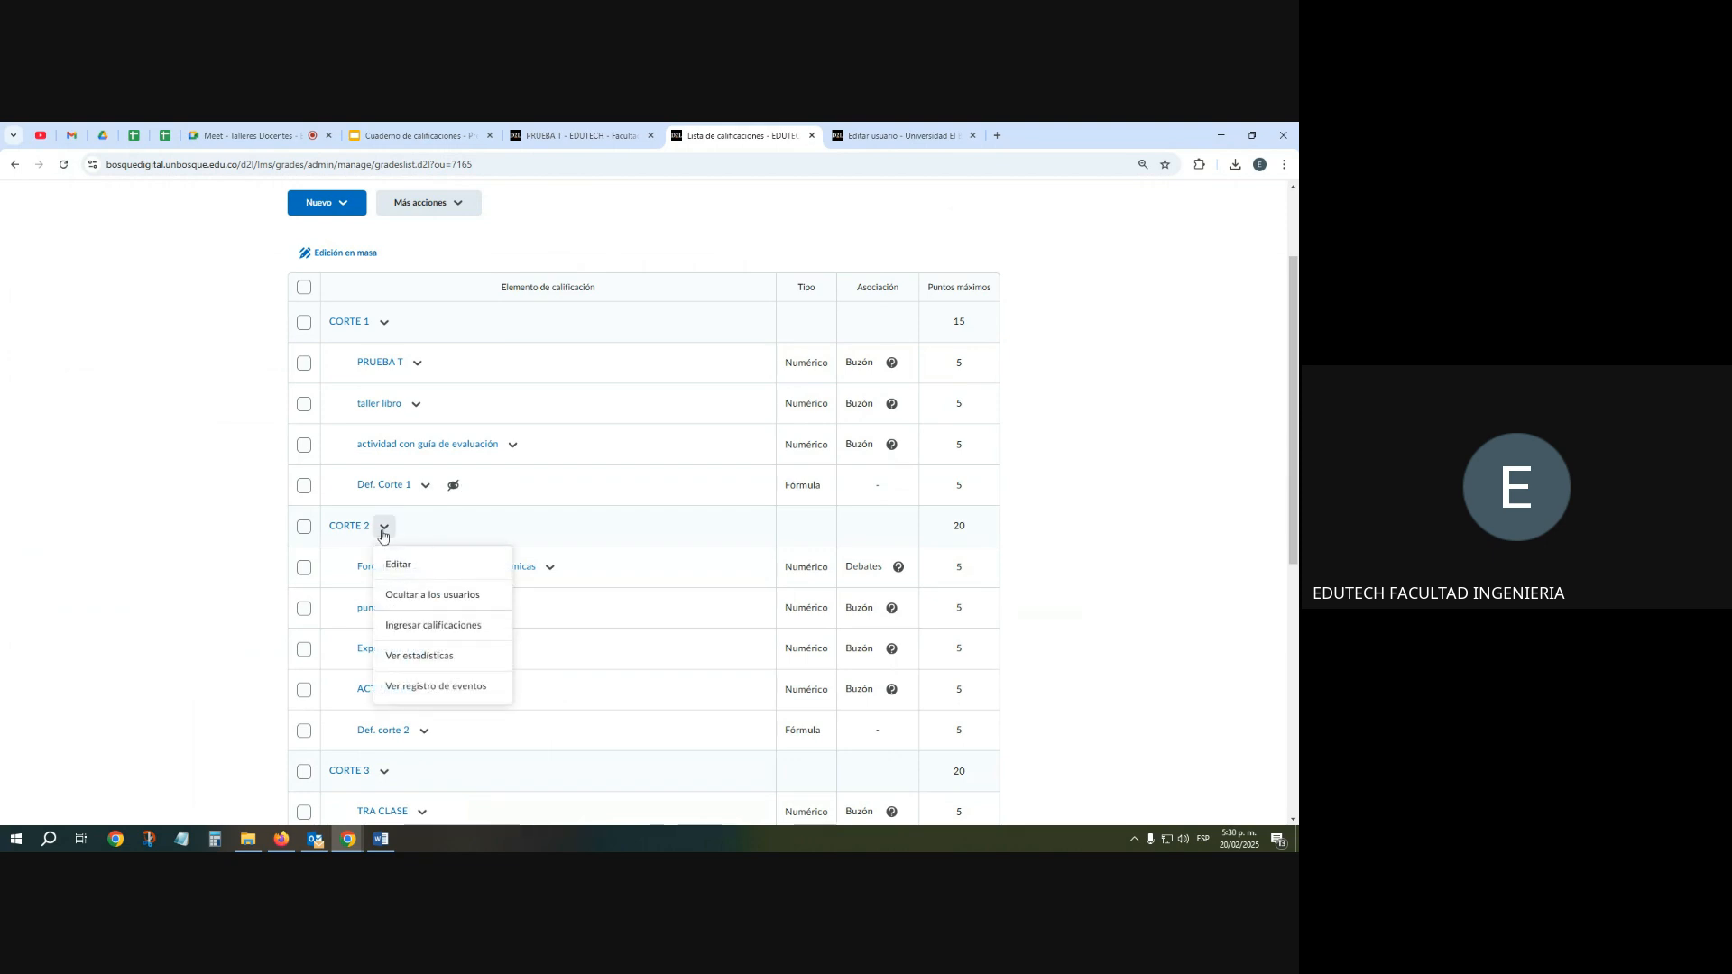
click(415, 594)
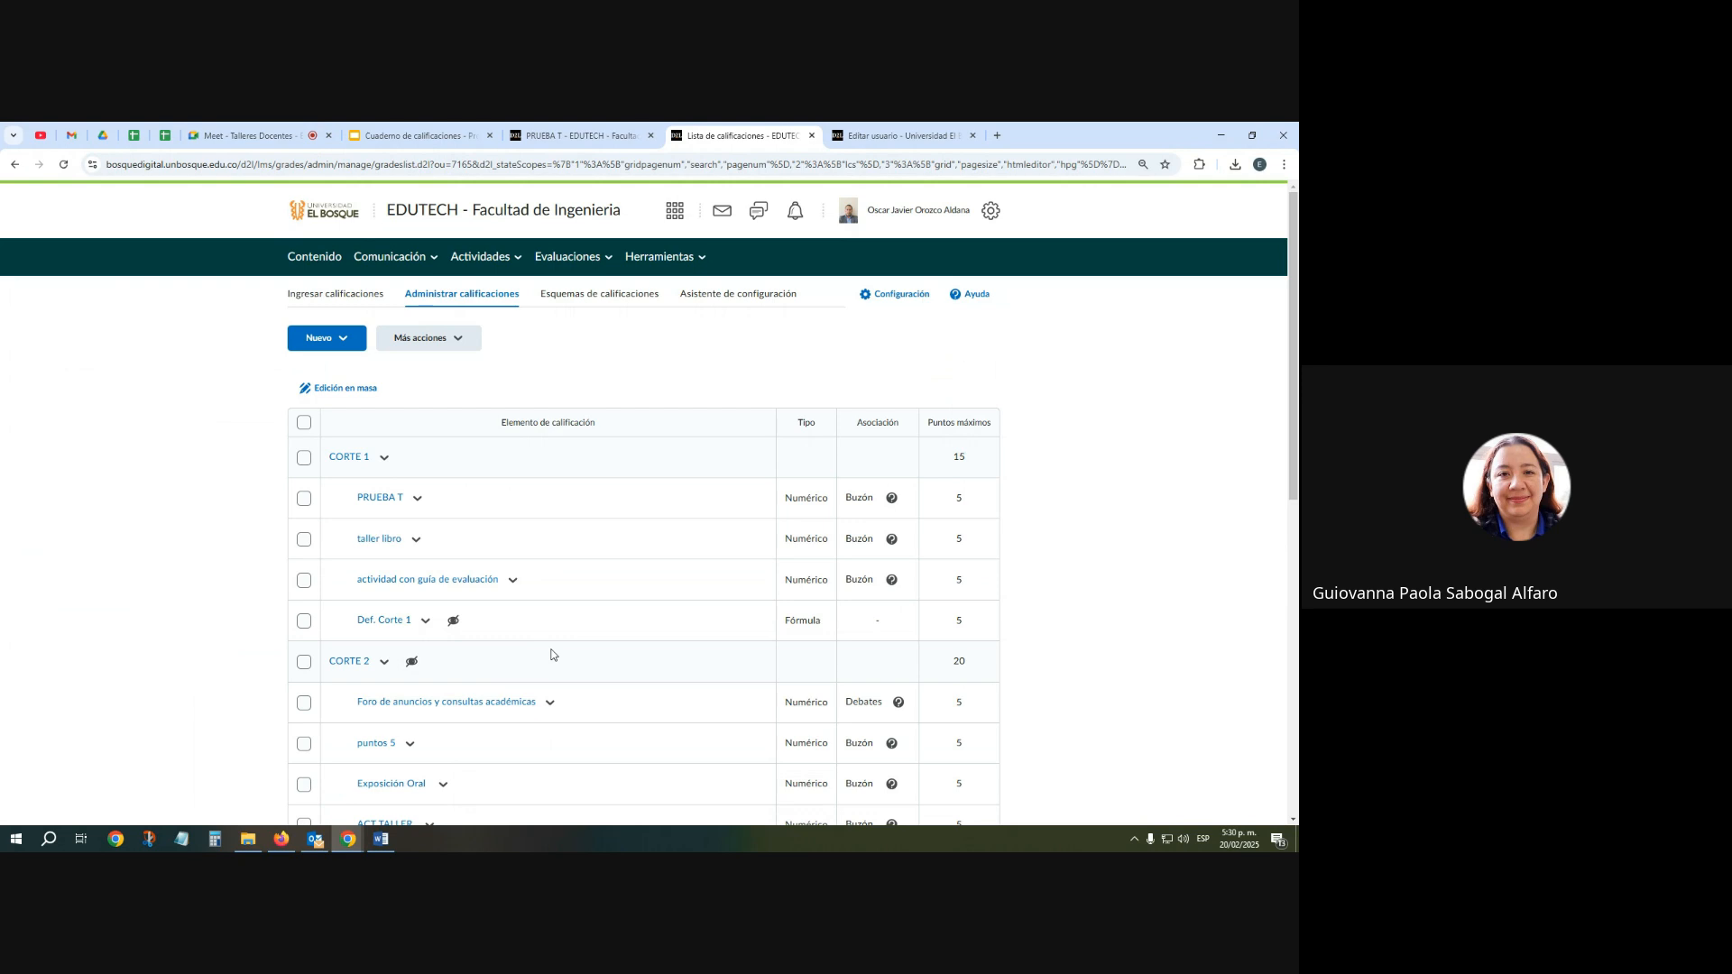
Open the Restricciones of the grade item actividad con guía de evaluación and start creating a new release condition to attach
click(513, 579)
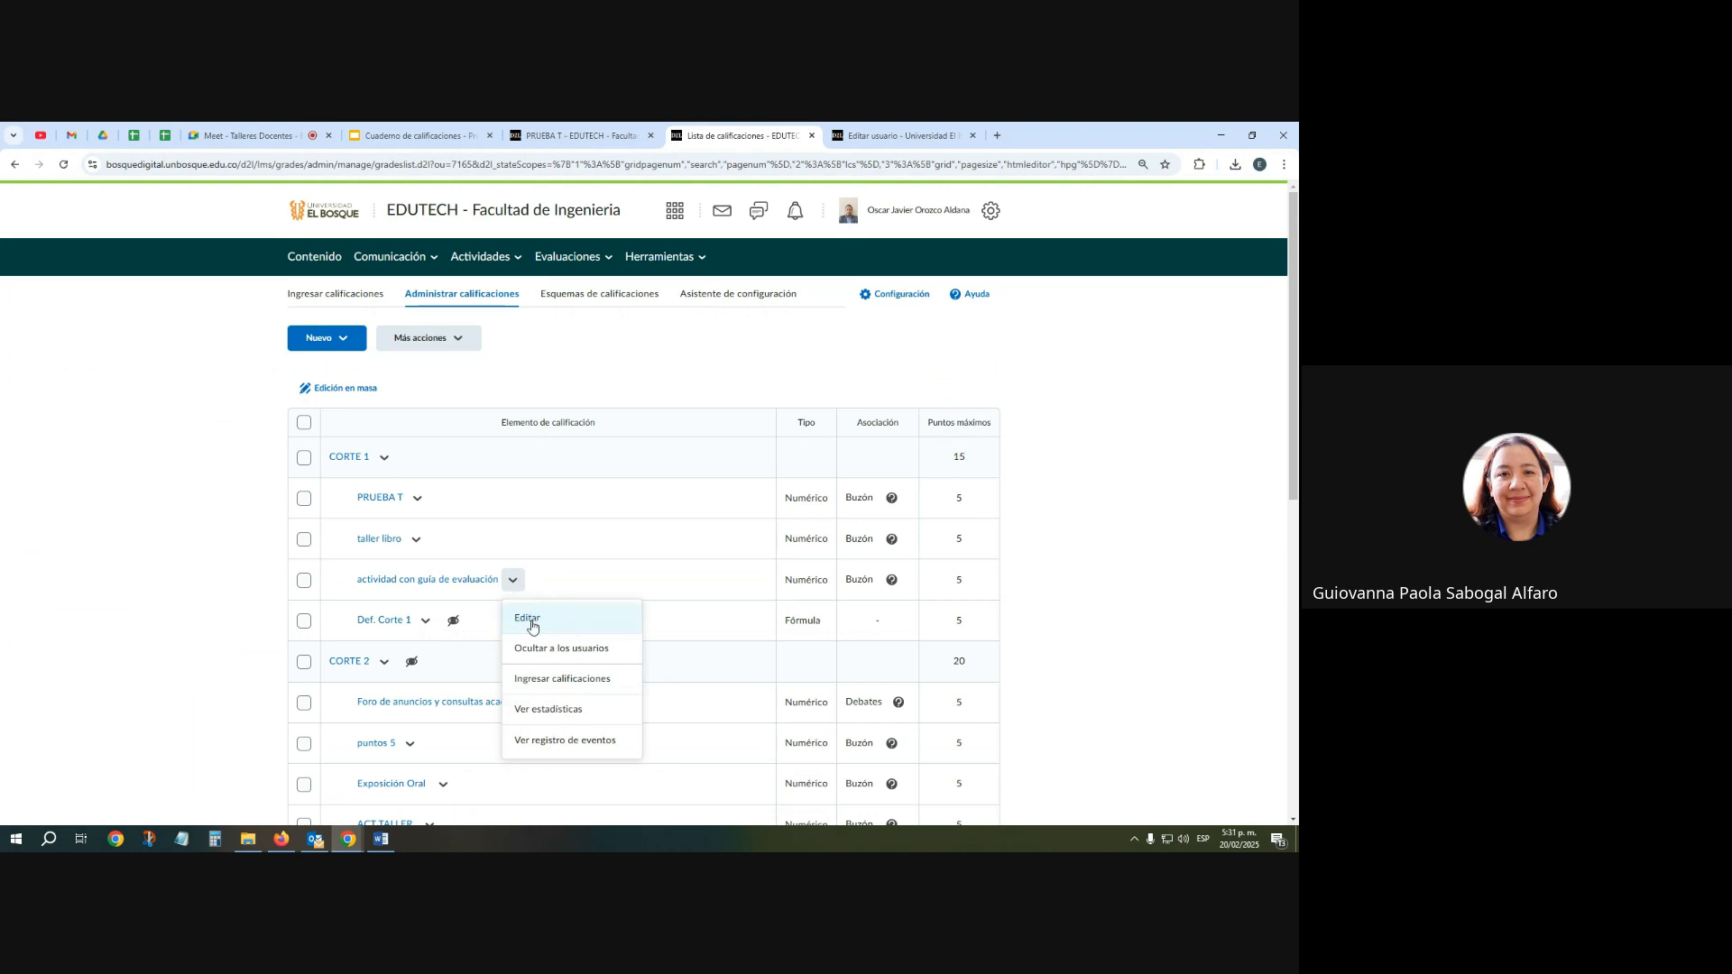
click(528, 622)
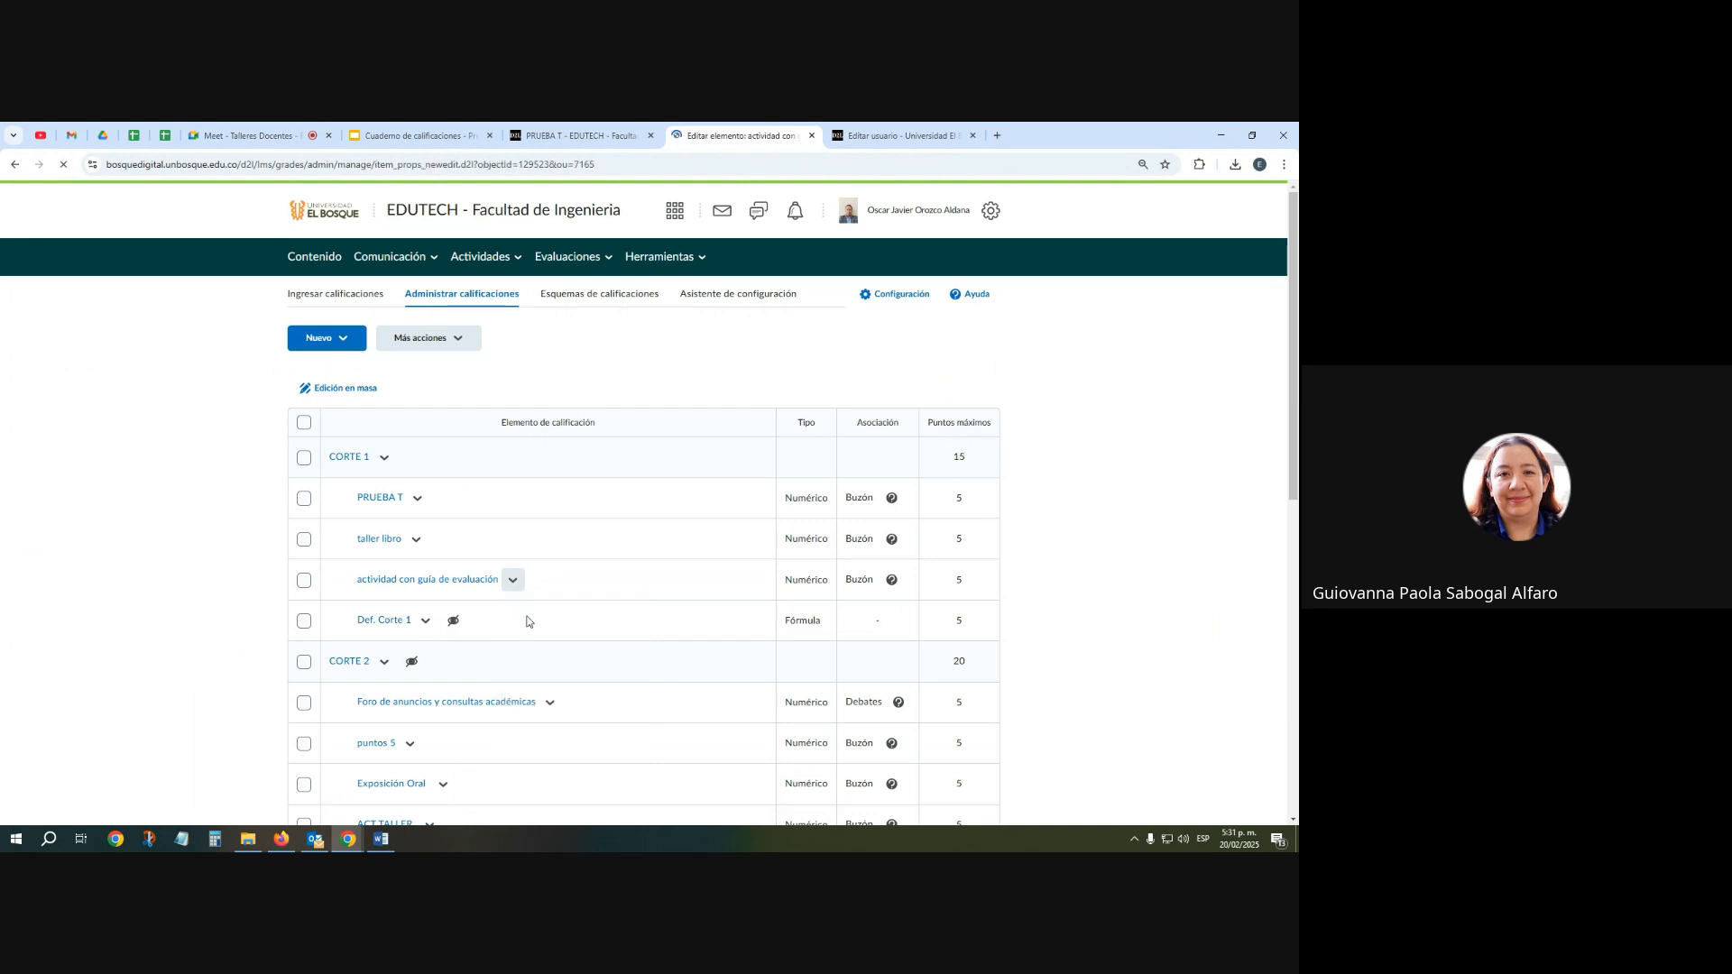
key(ctrl+plus)
key(ctrl+plus)
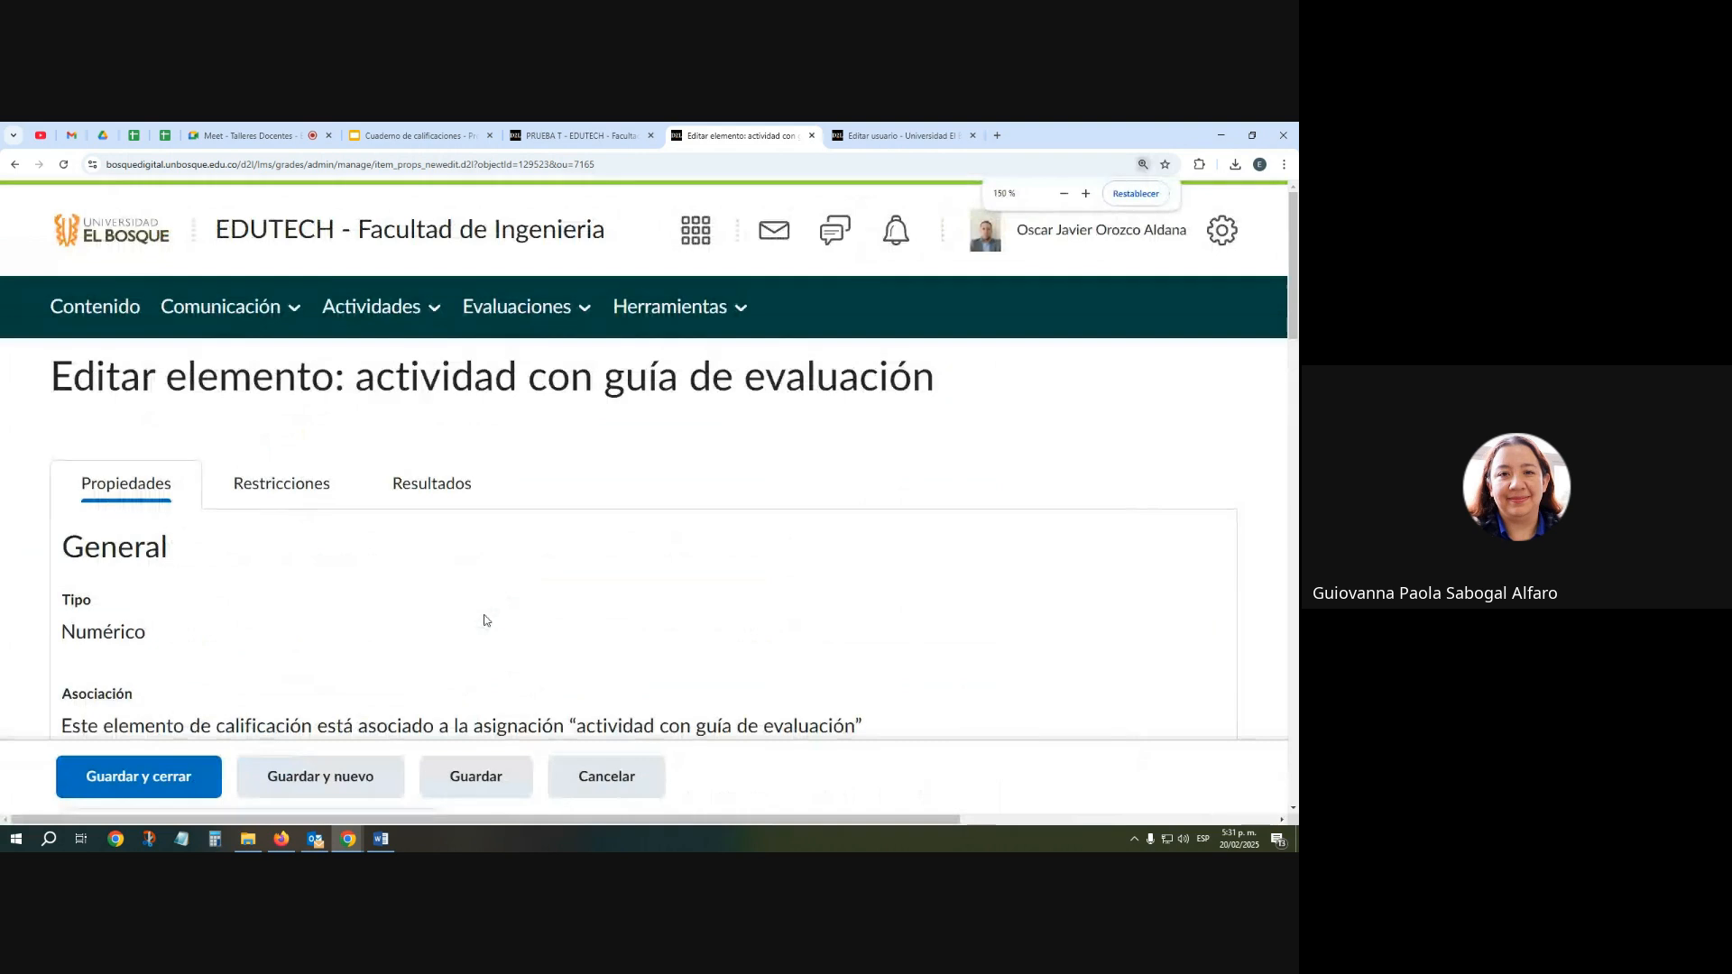
click(283, 487)
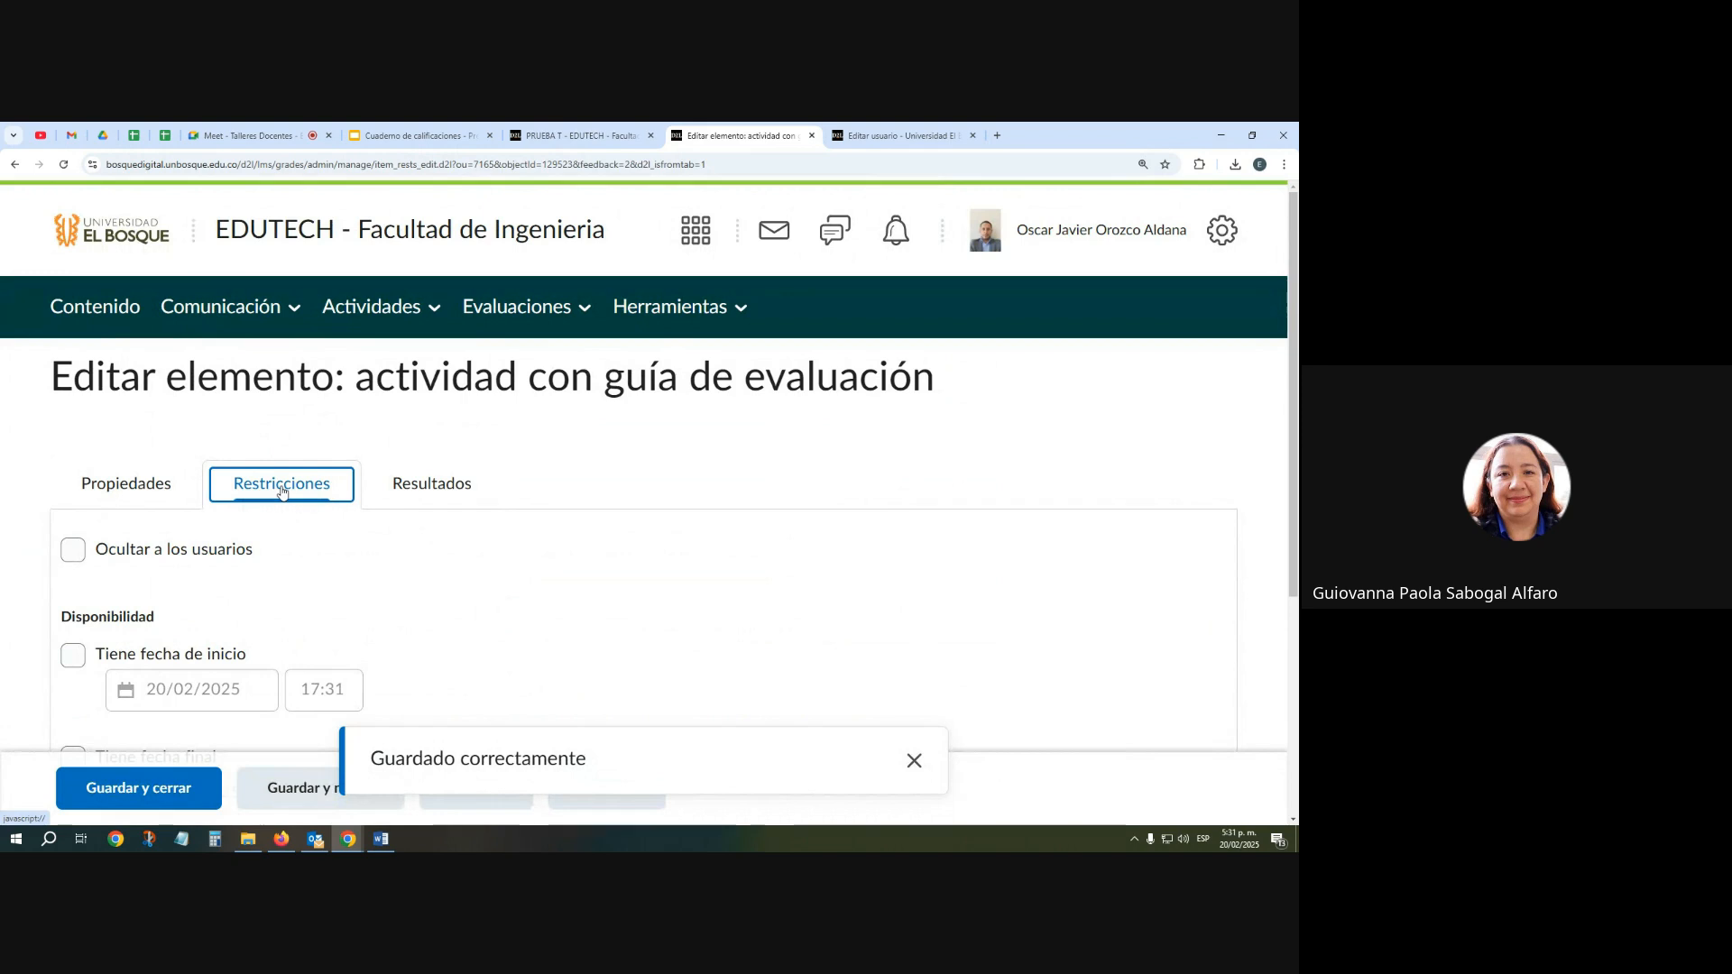
scroll(283, 492, down, 4)
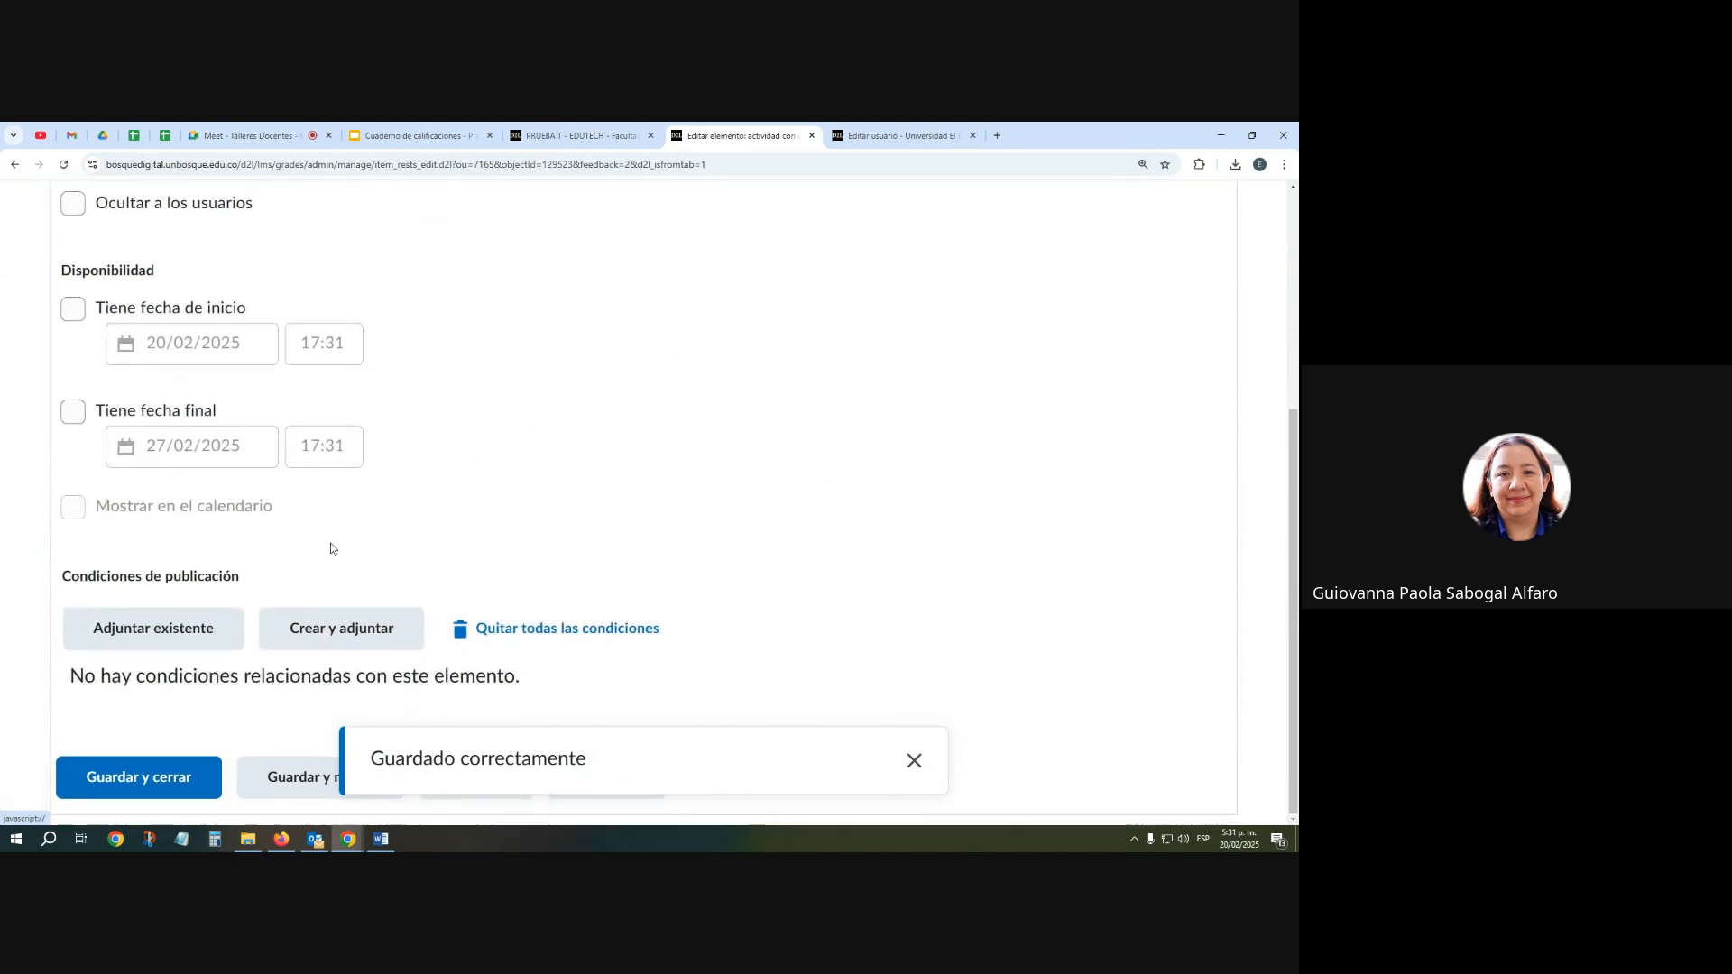
click(313, 637)
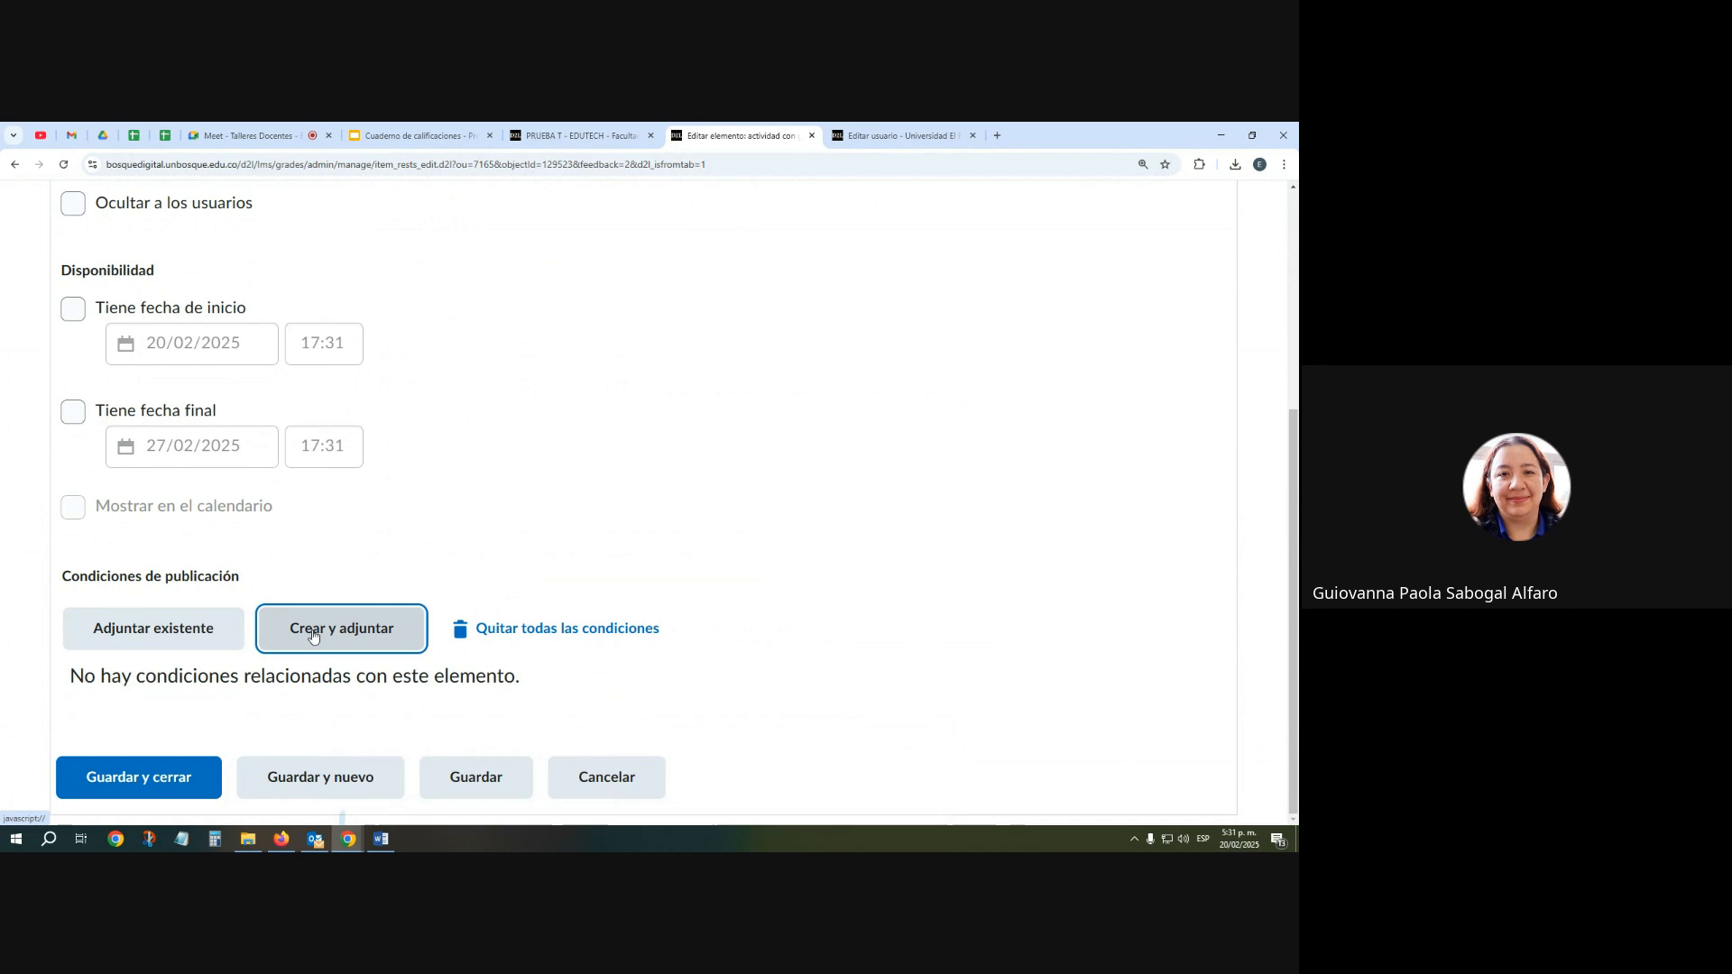
click(341, 635)
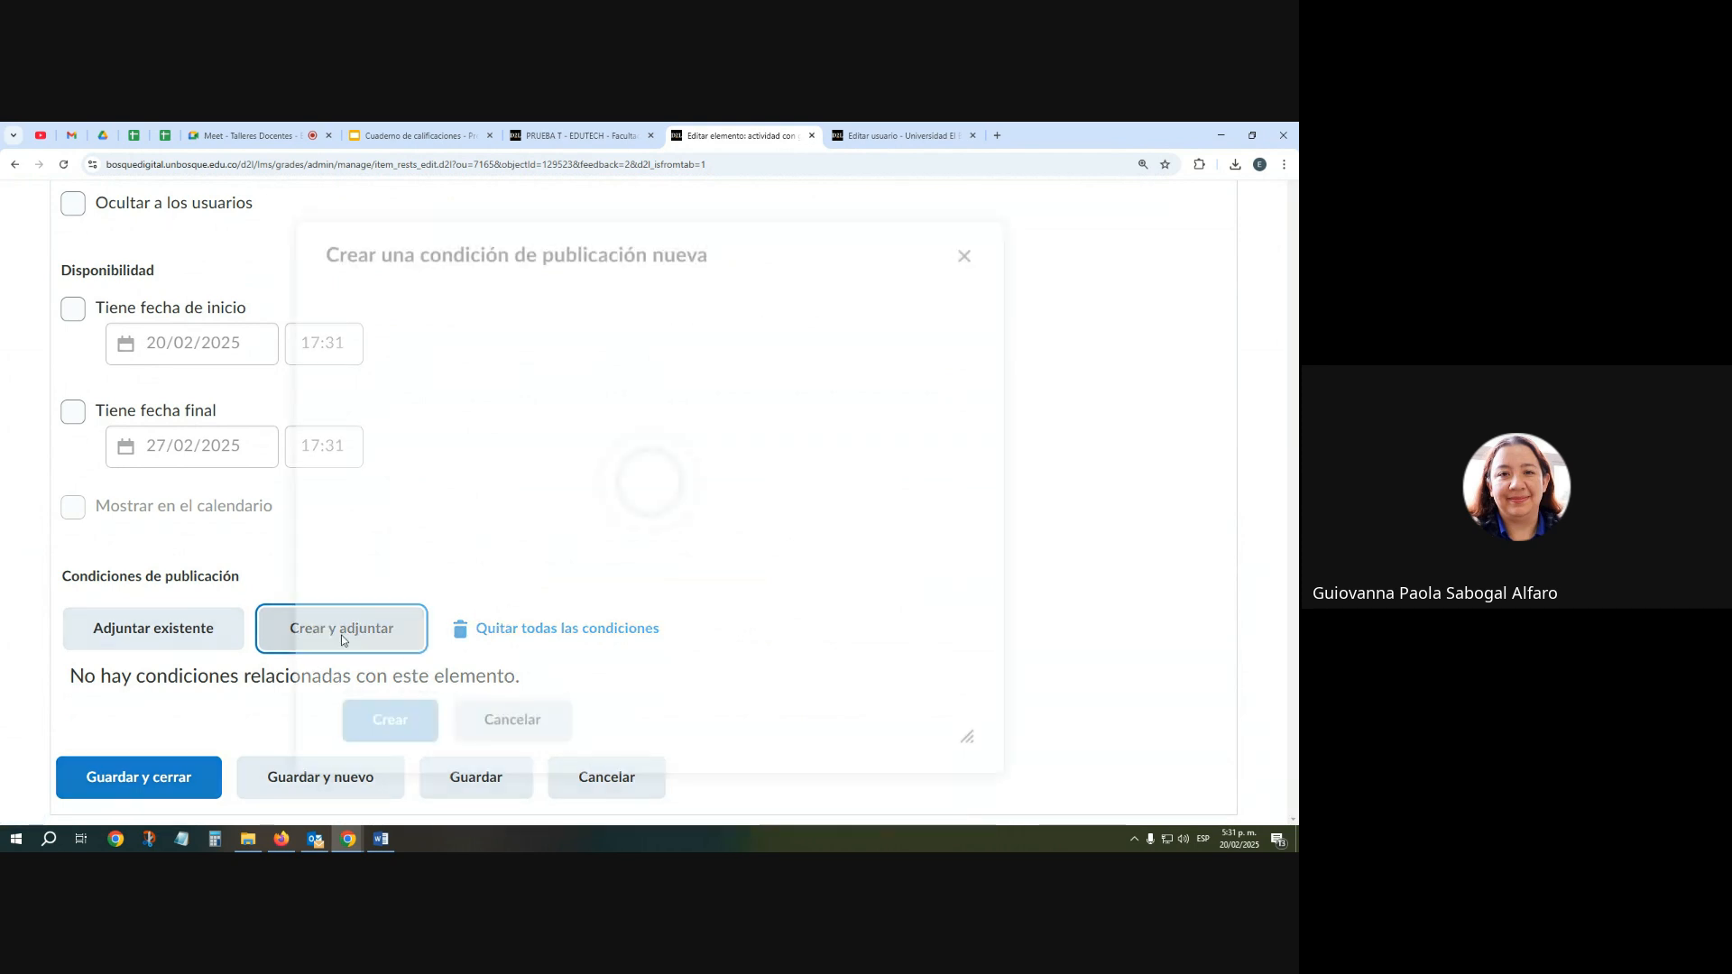
Try Inscripción en la sección as the new release condition's type
click(547, 418)
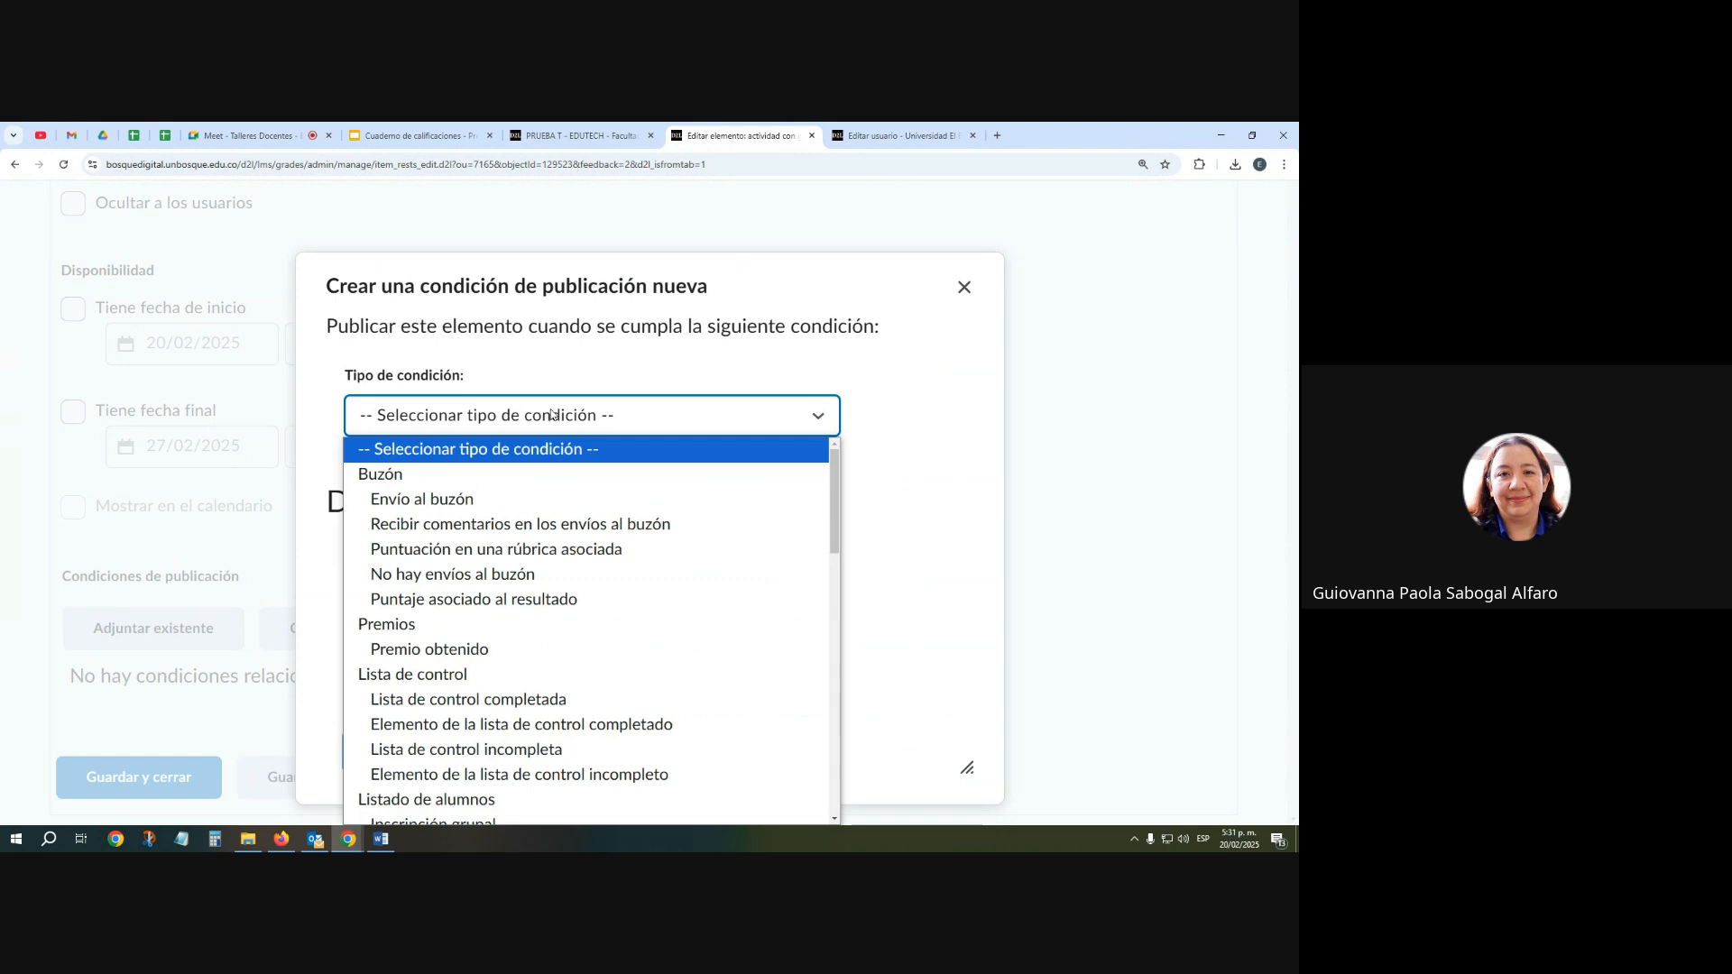
scroll(515, 551, down, 3)
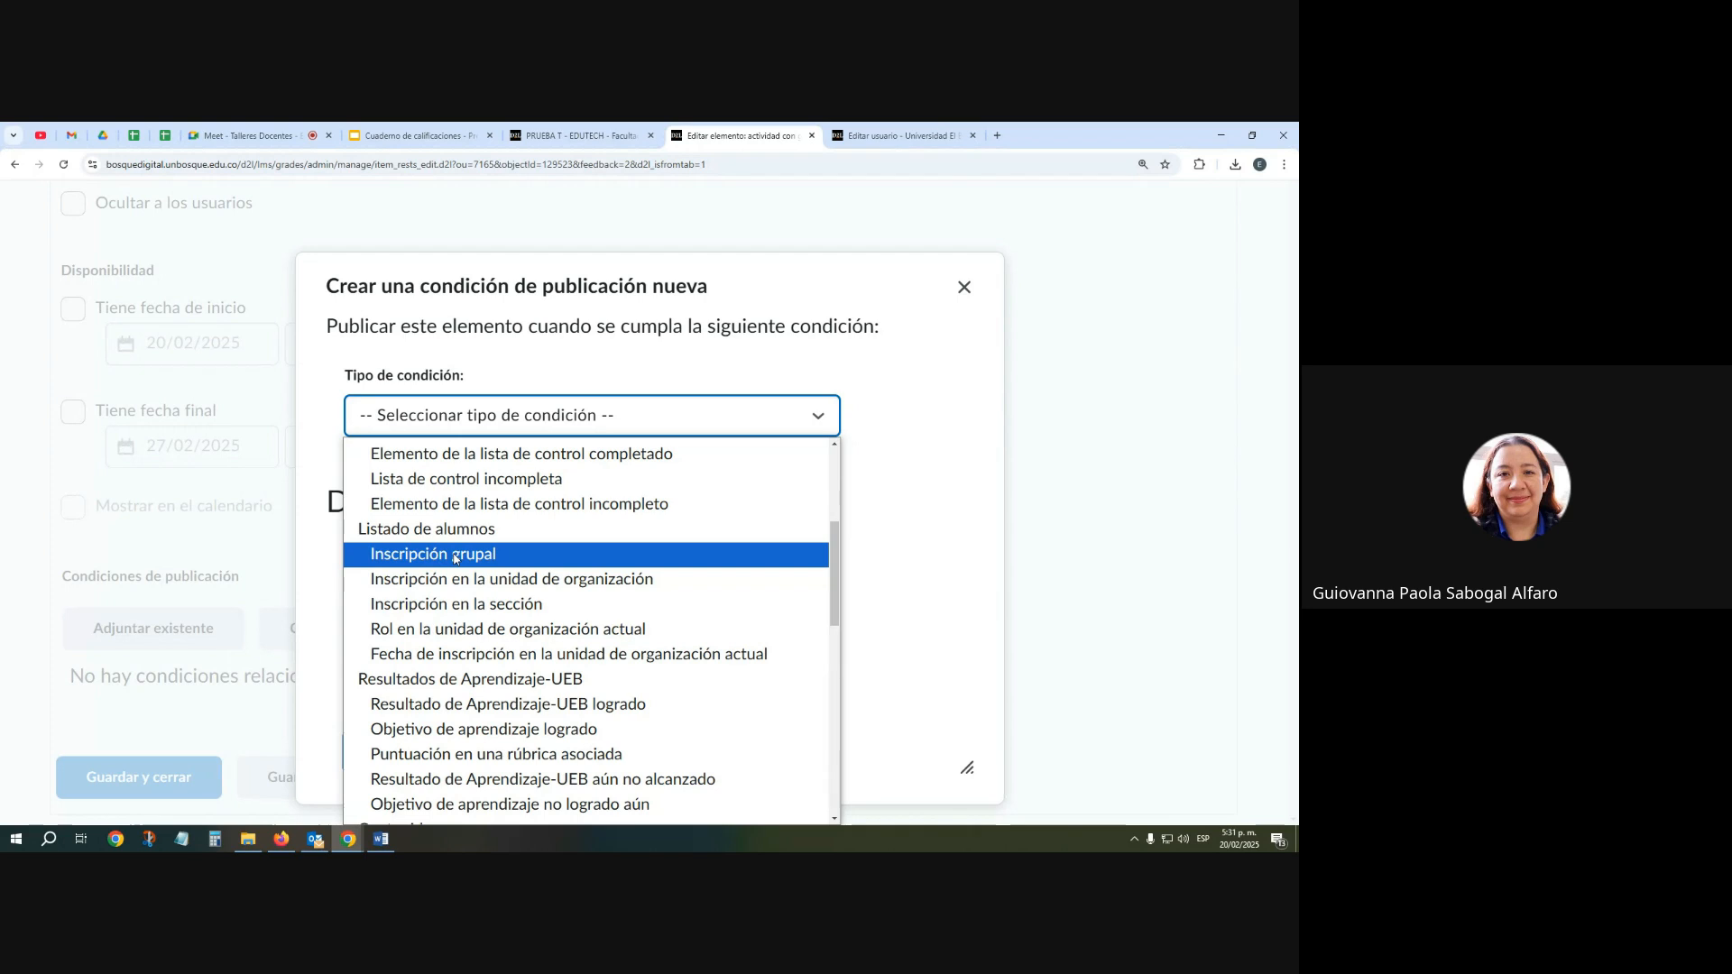
scroll(454, 558, down, 2)
scroll(454, 557, down, 8)
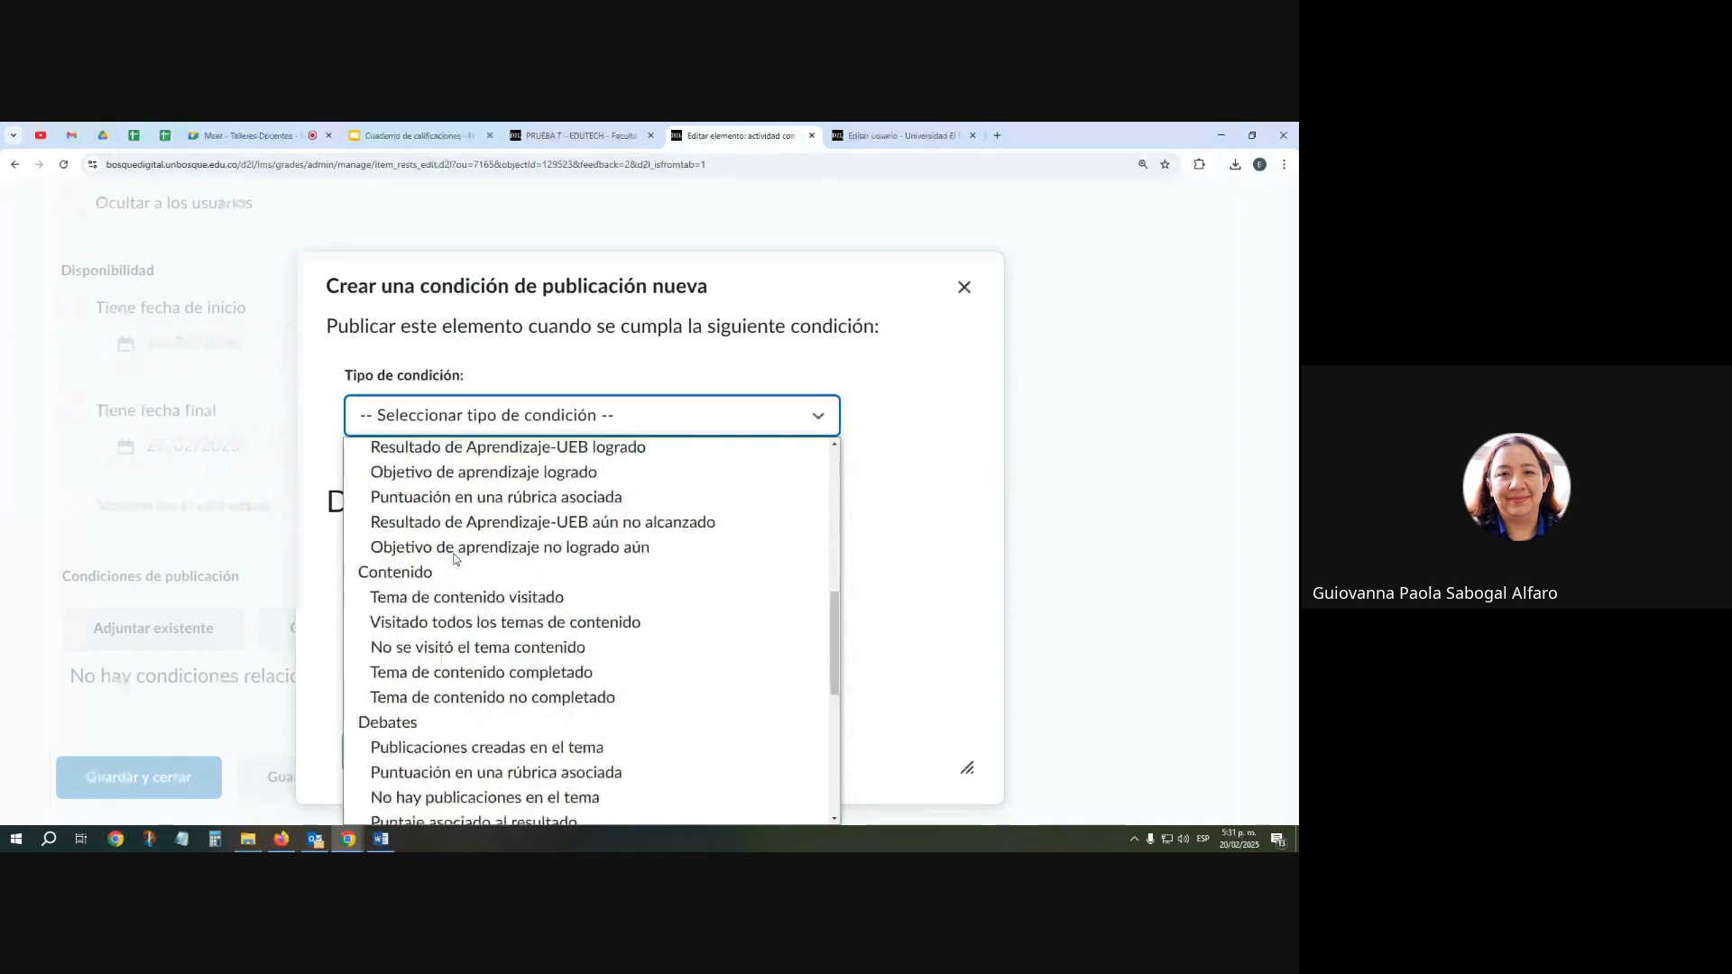
scroll(454, 558, up, 8)
scroll(453, 557, up, 6)
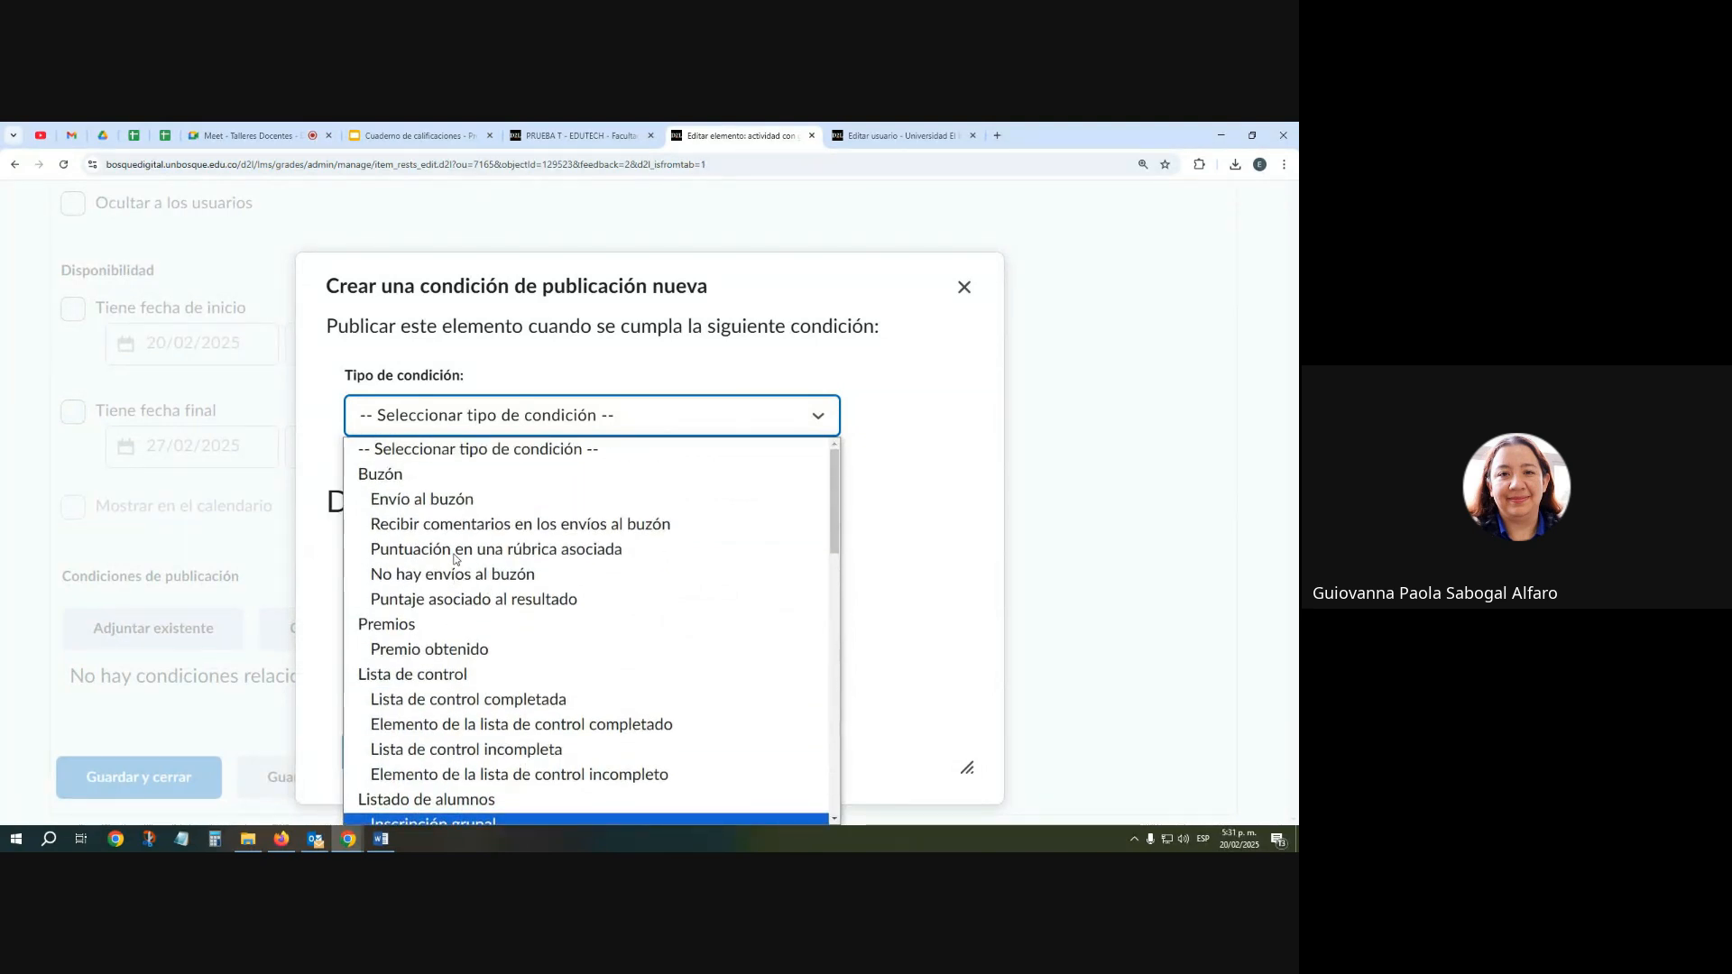
scroll(456, 559, down, 3)
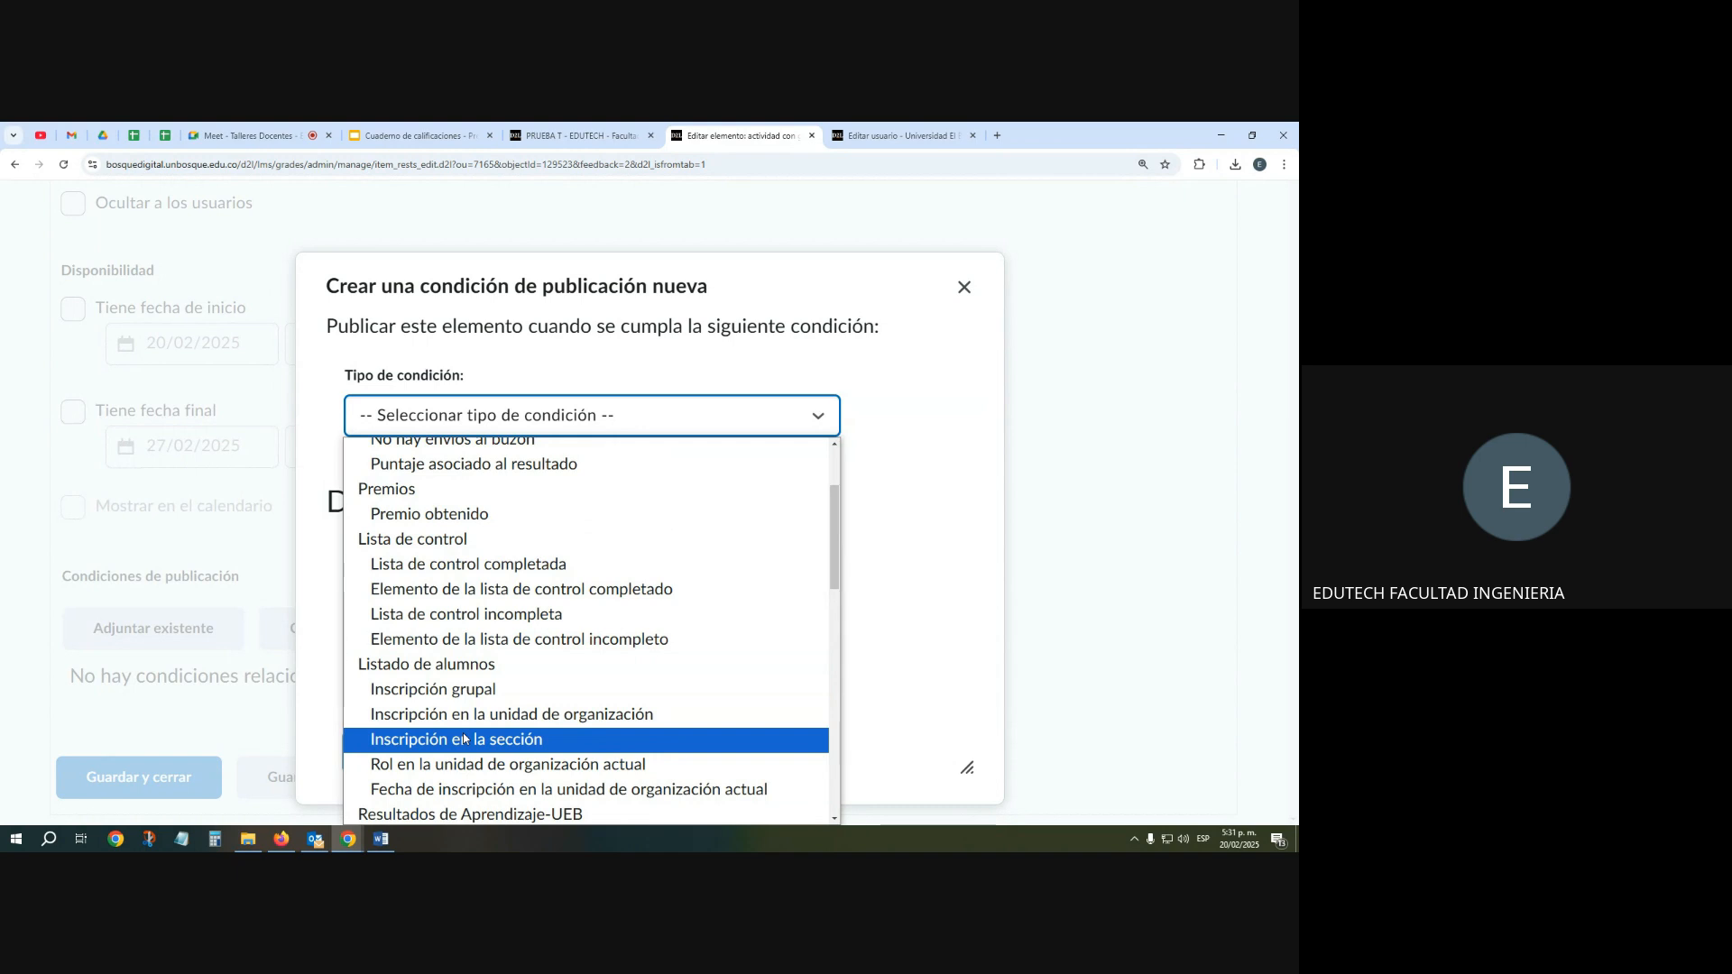
click(463, 739)
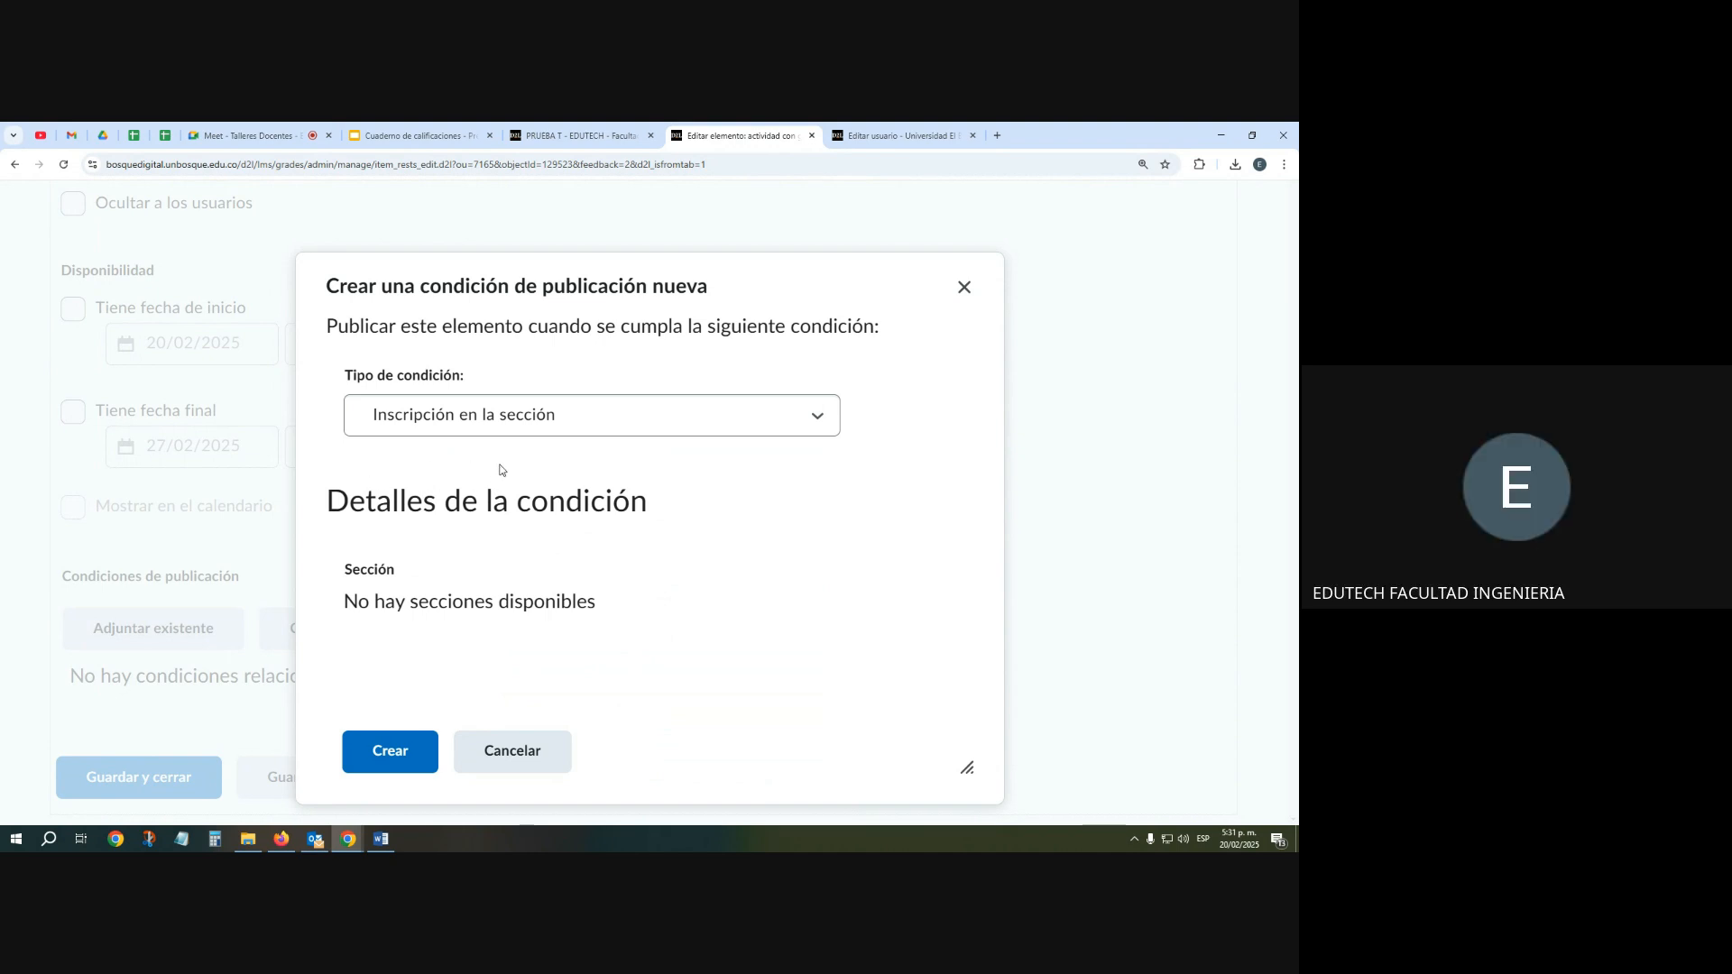
Set the new release condition's type to Inscripción grupal
click(533, 422)
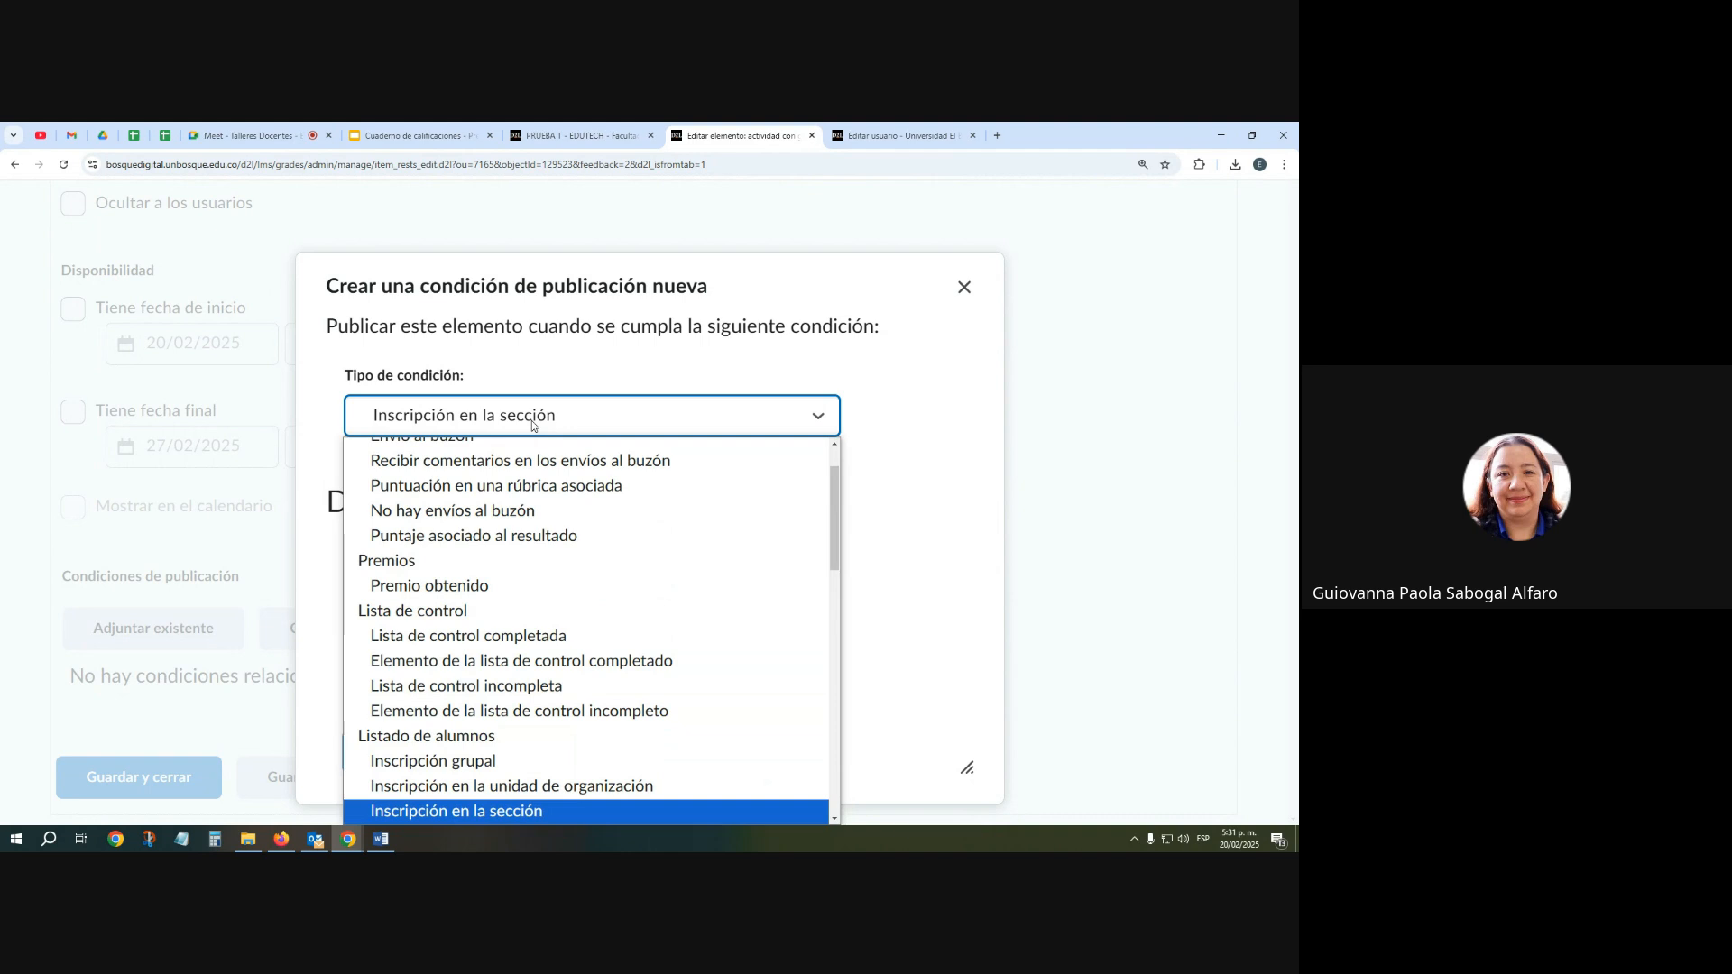
scroll(516, 495, up, 1)
scroll(516, 495, up, 1)
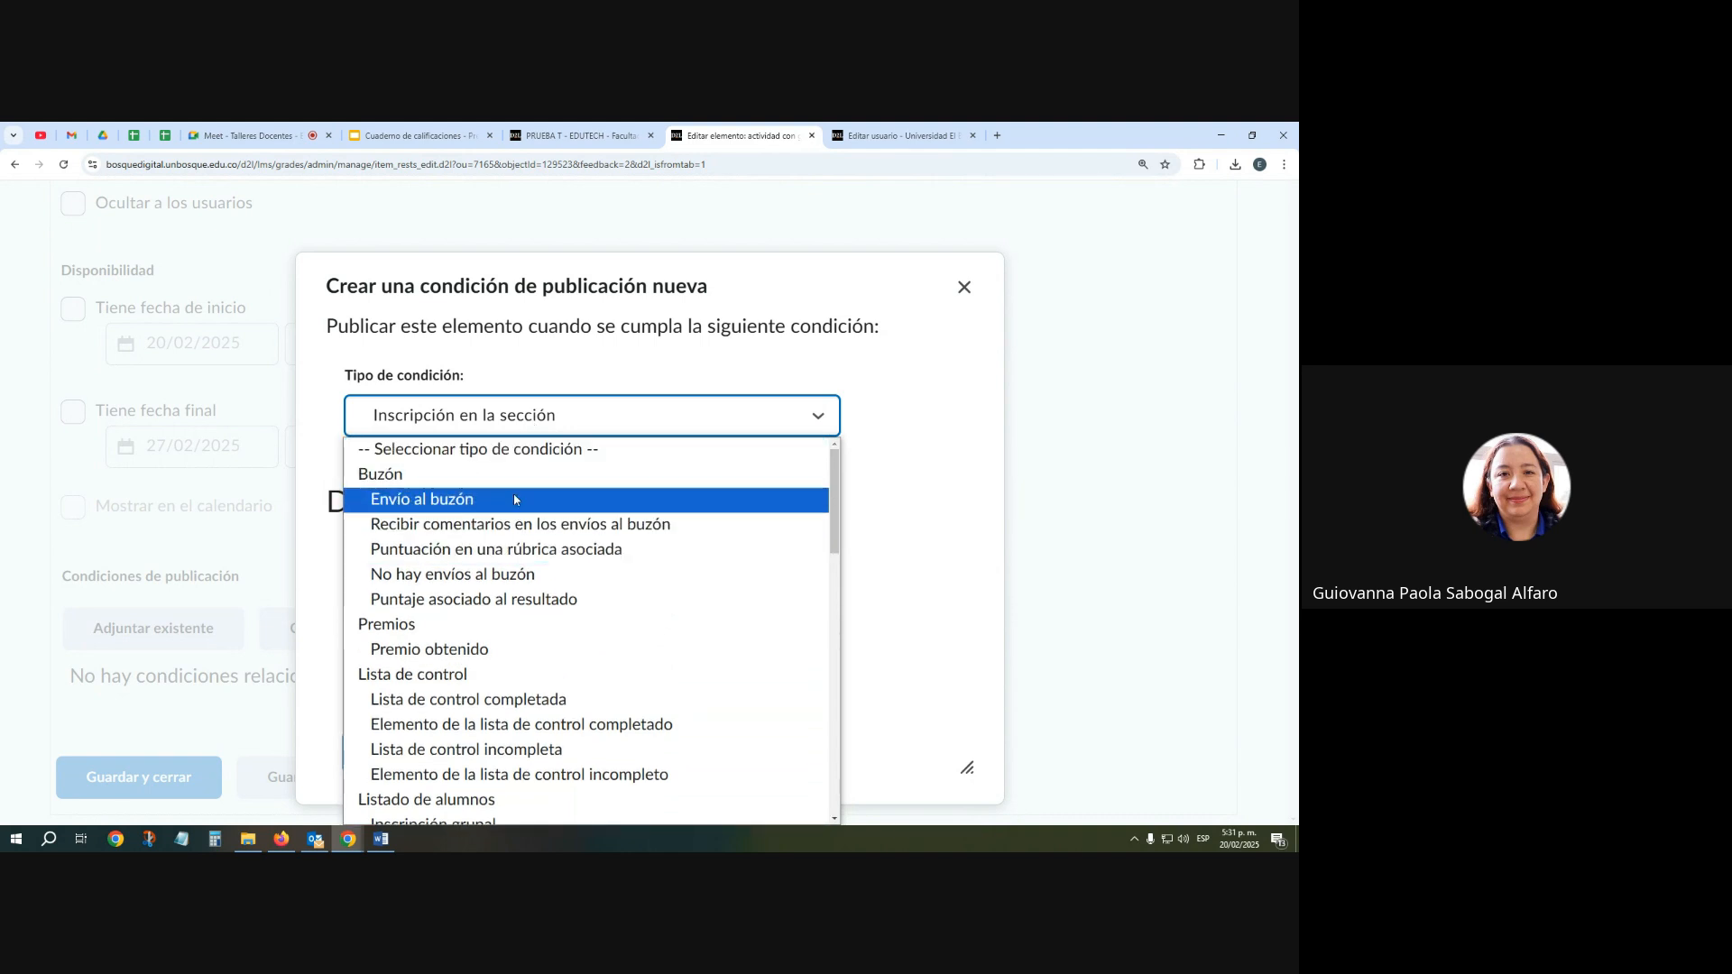
scroll(484, 568, down, 3)
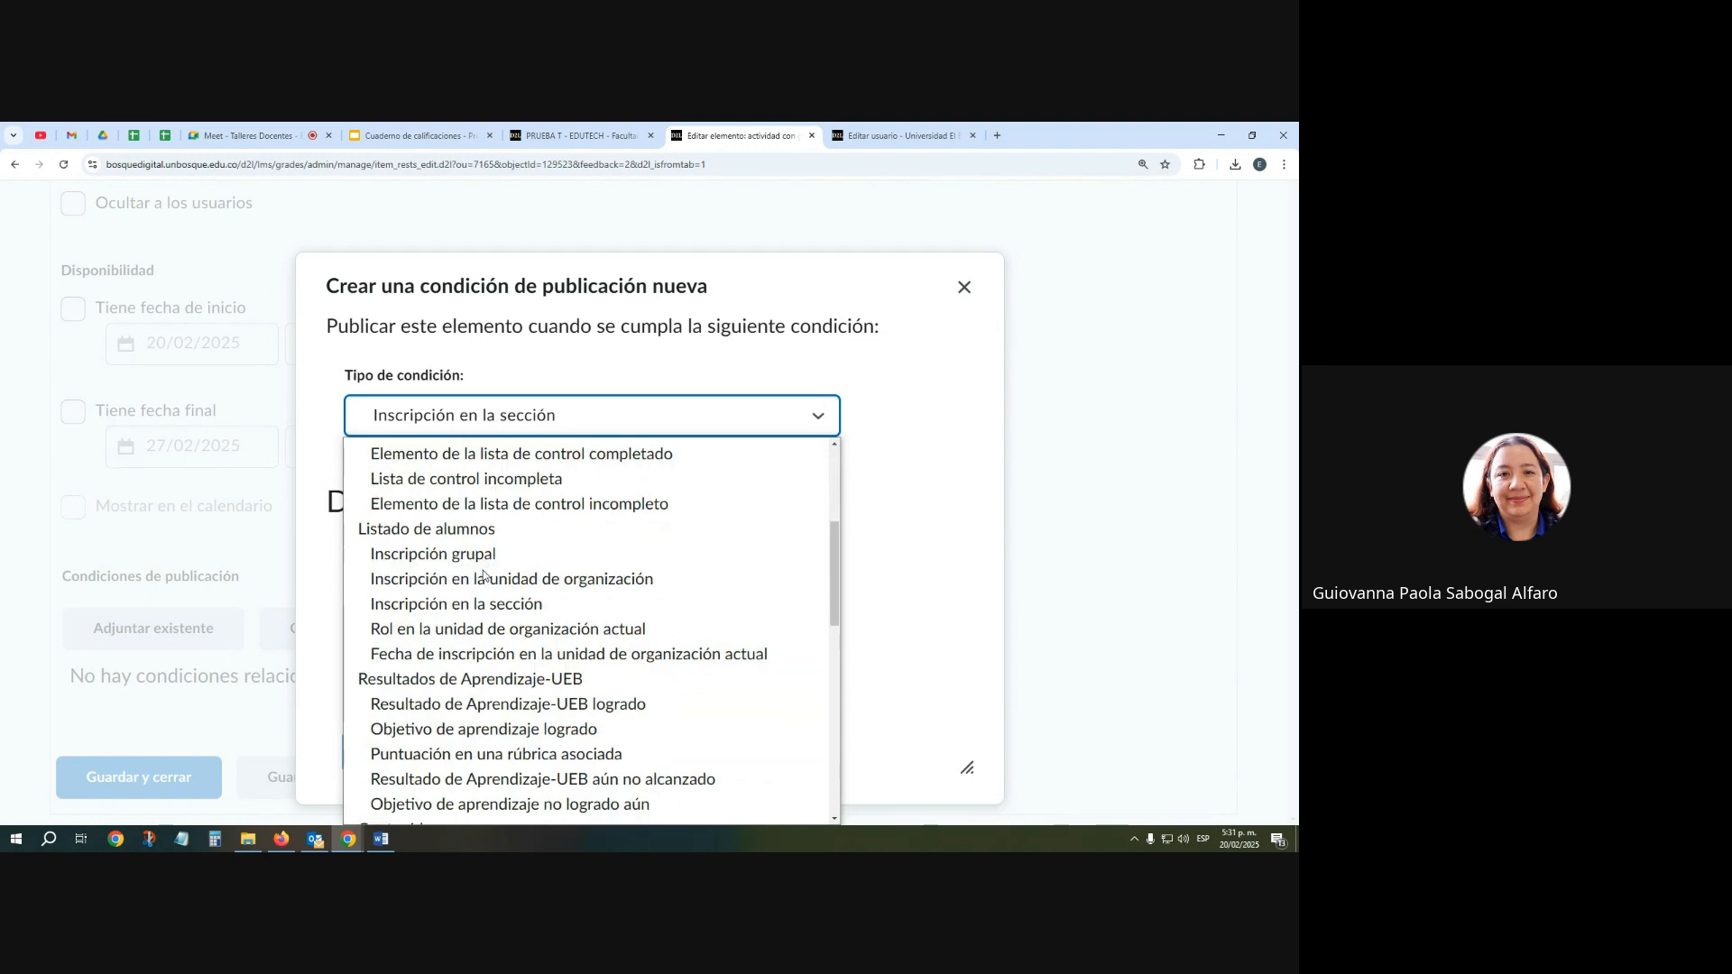
click(481, 557)
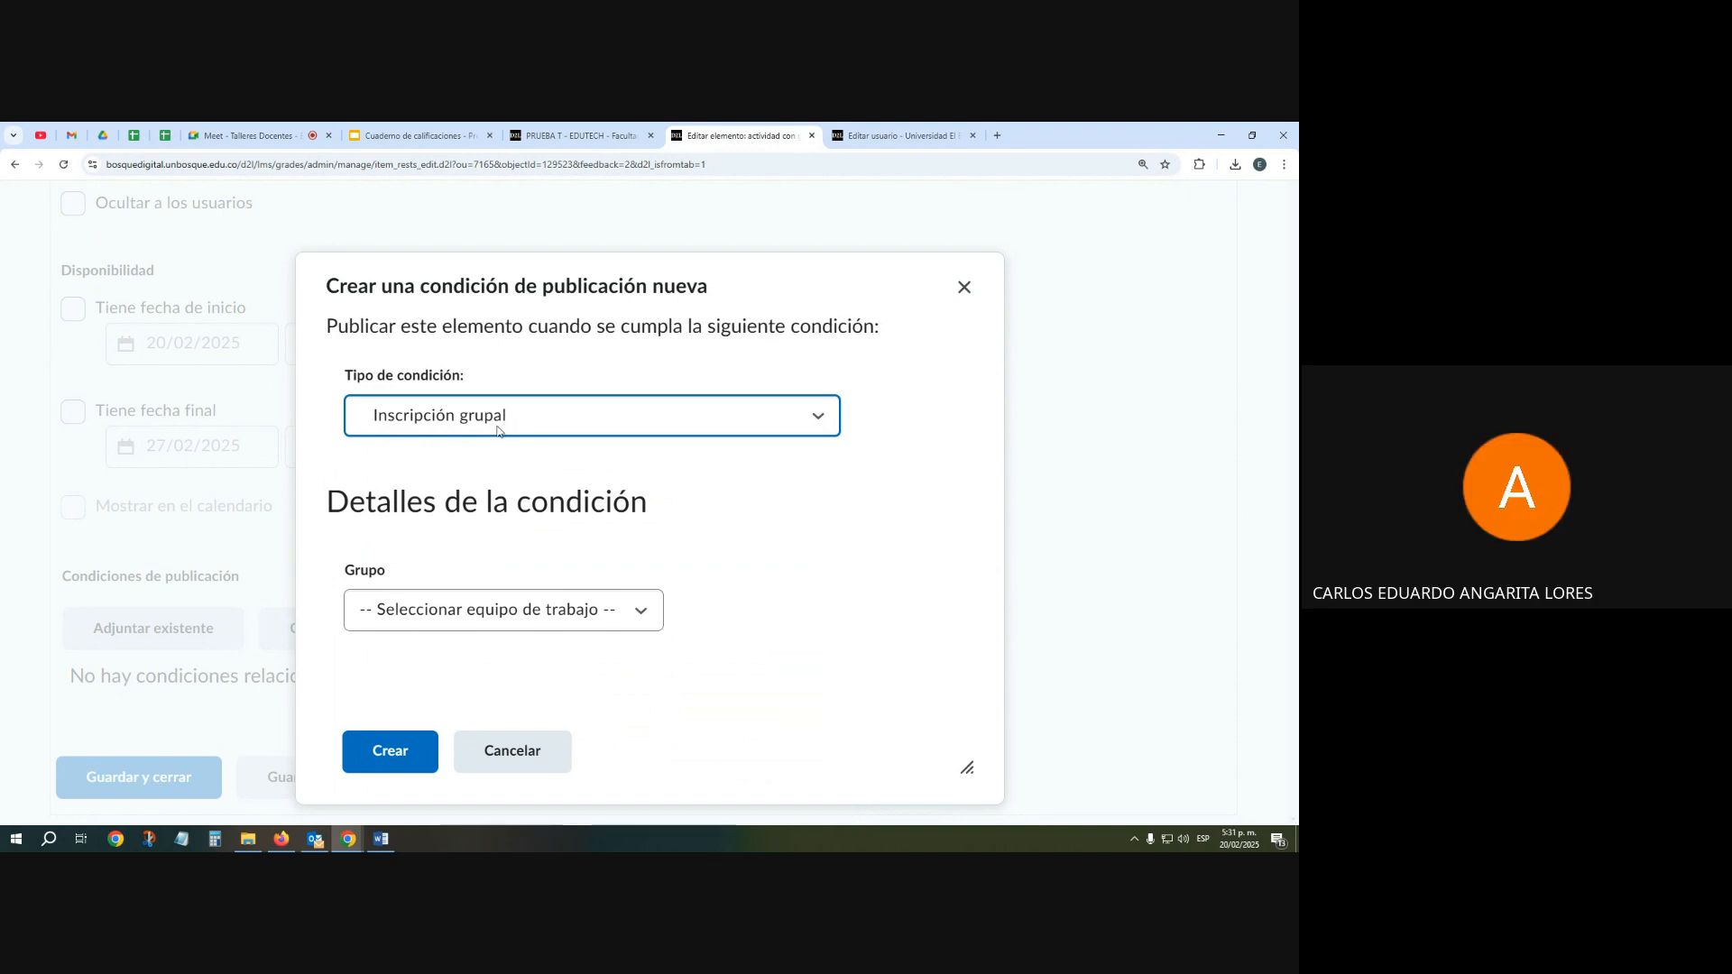
Try TG 7 as the release condition's Grupo, discarding the new condition and leaving the grade item's restrictions without saving
key(Tab)
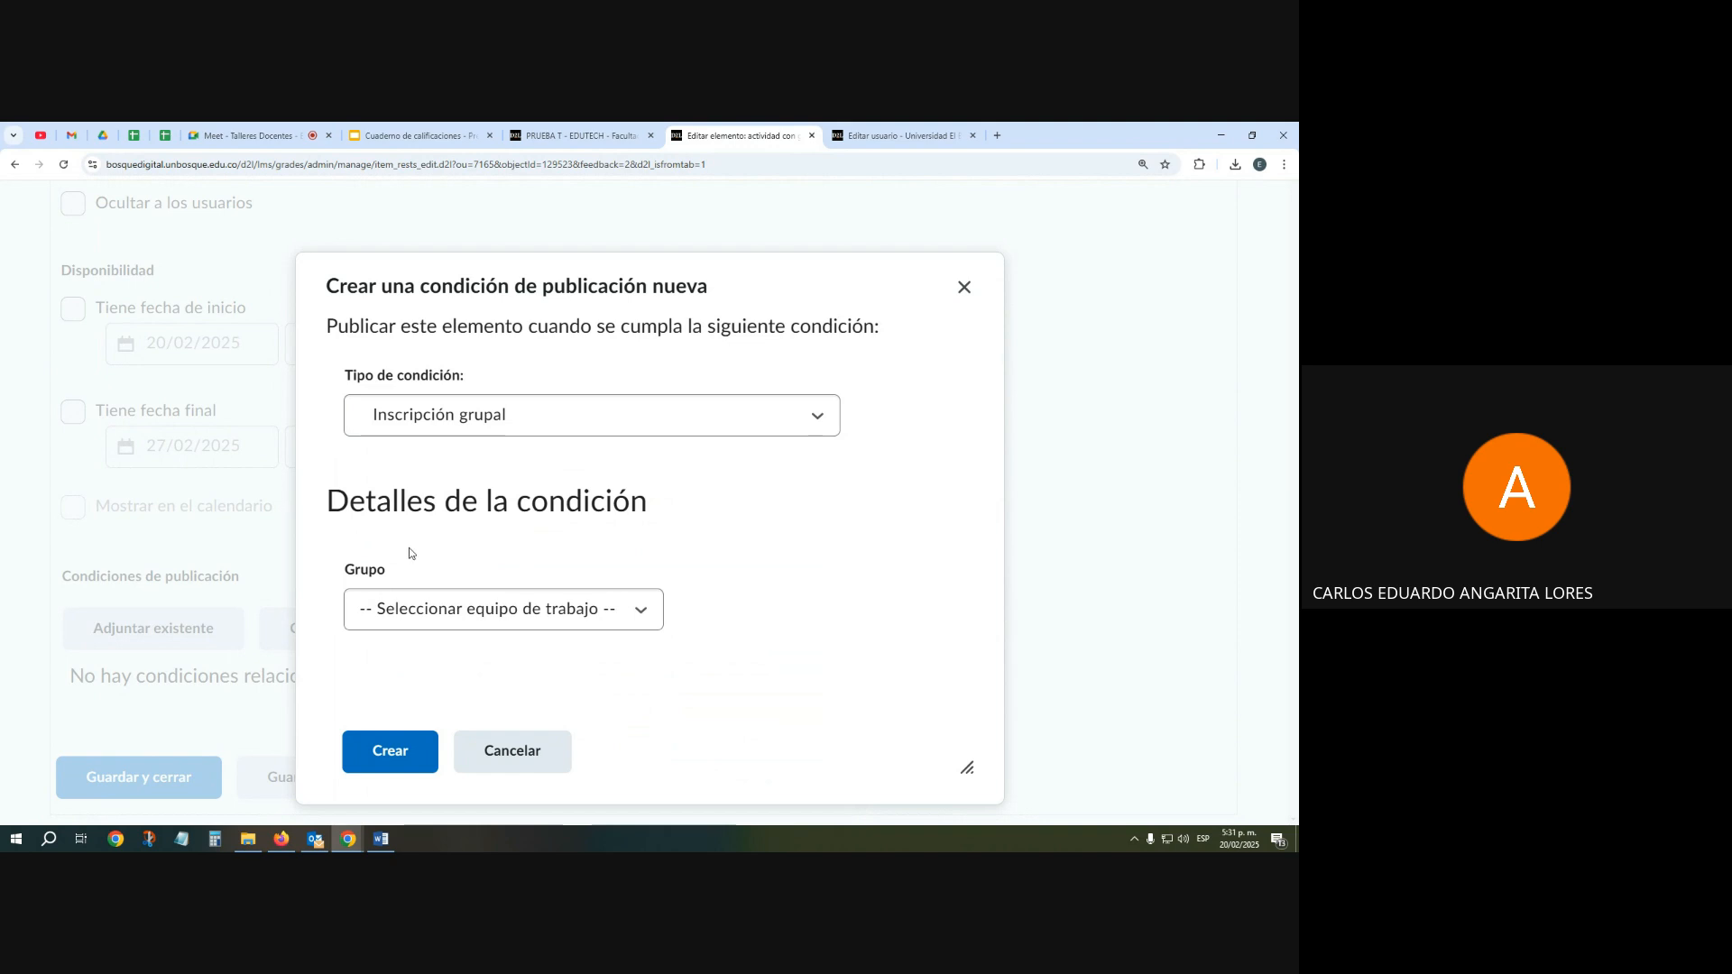
click(624, 613)
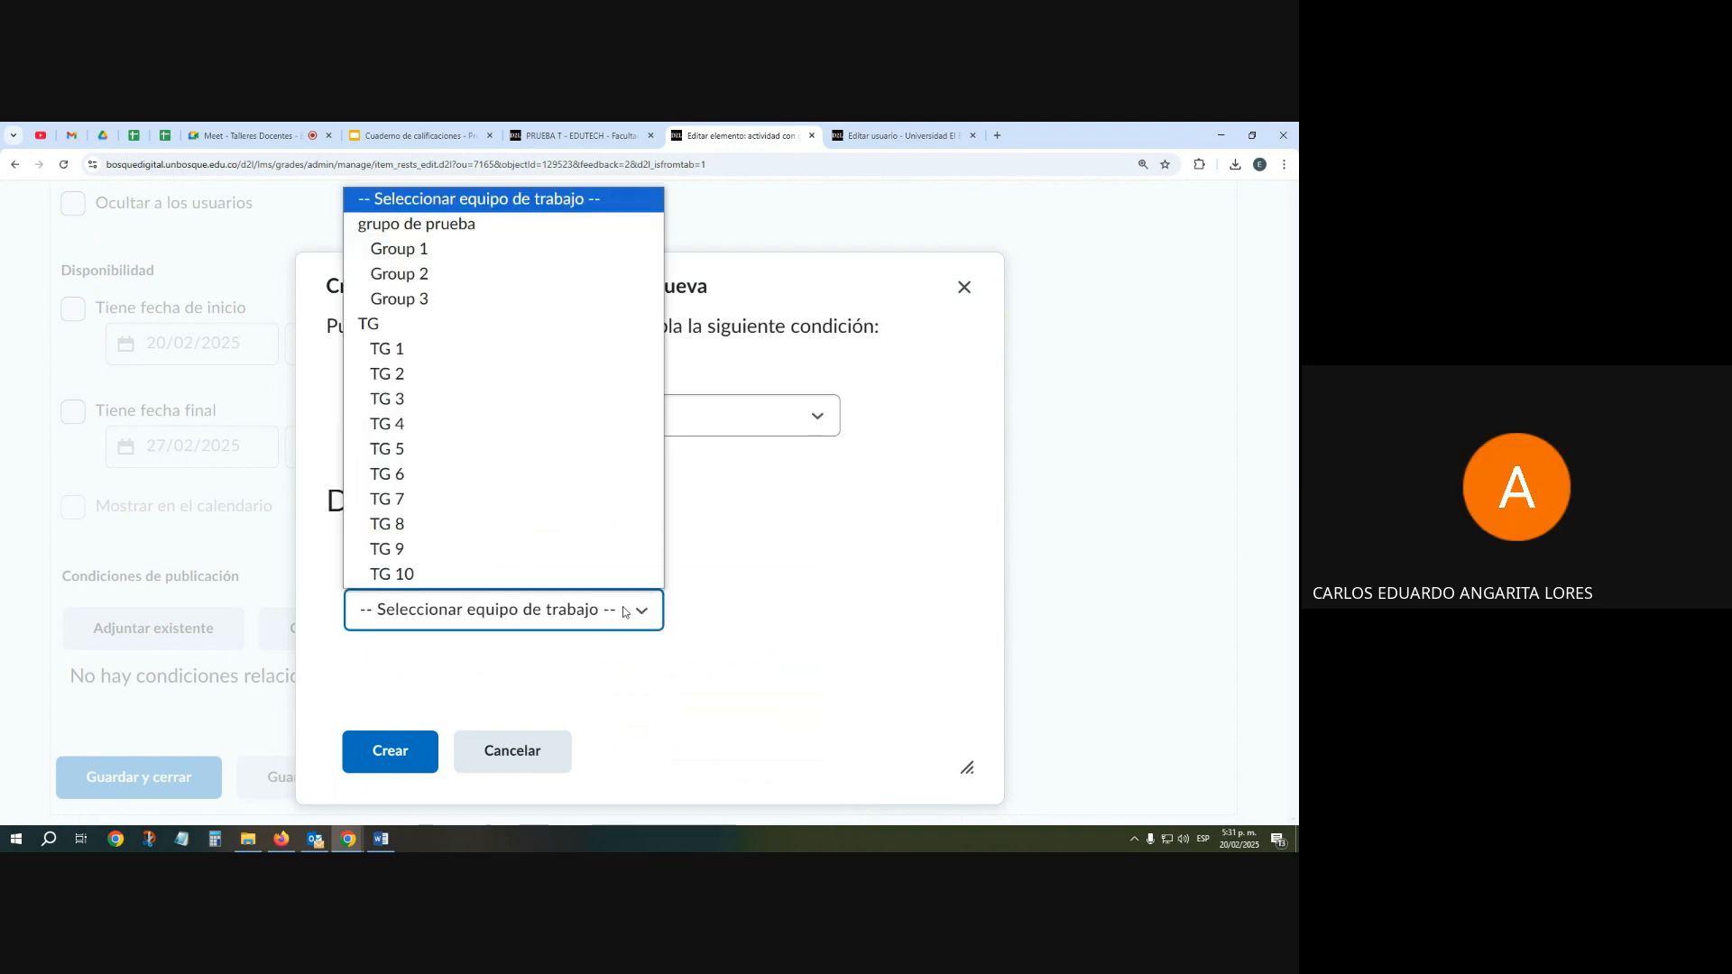
click(701, 577)
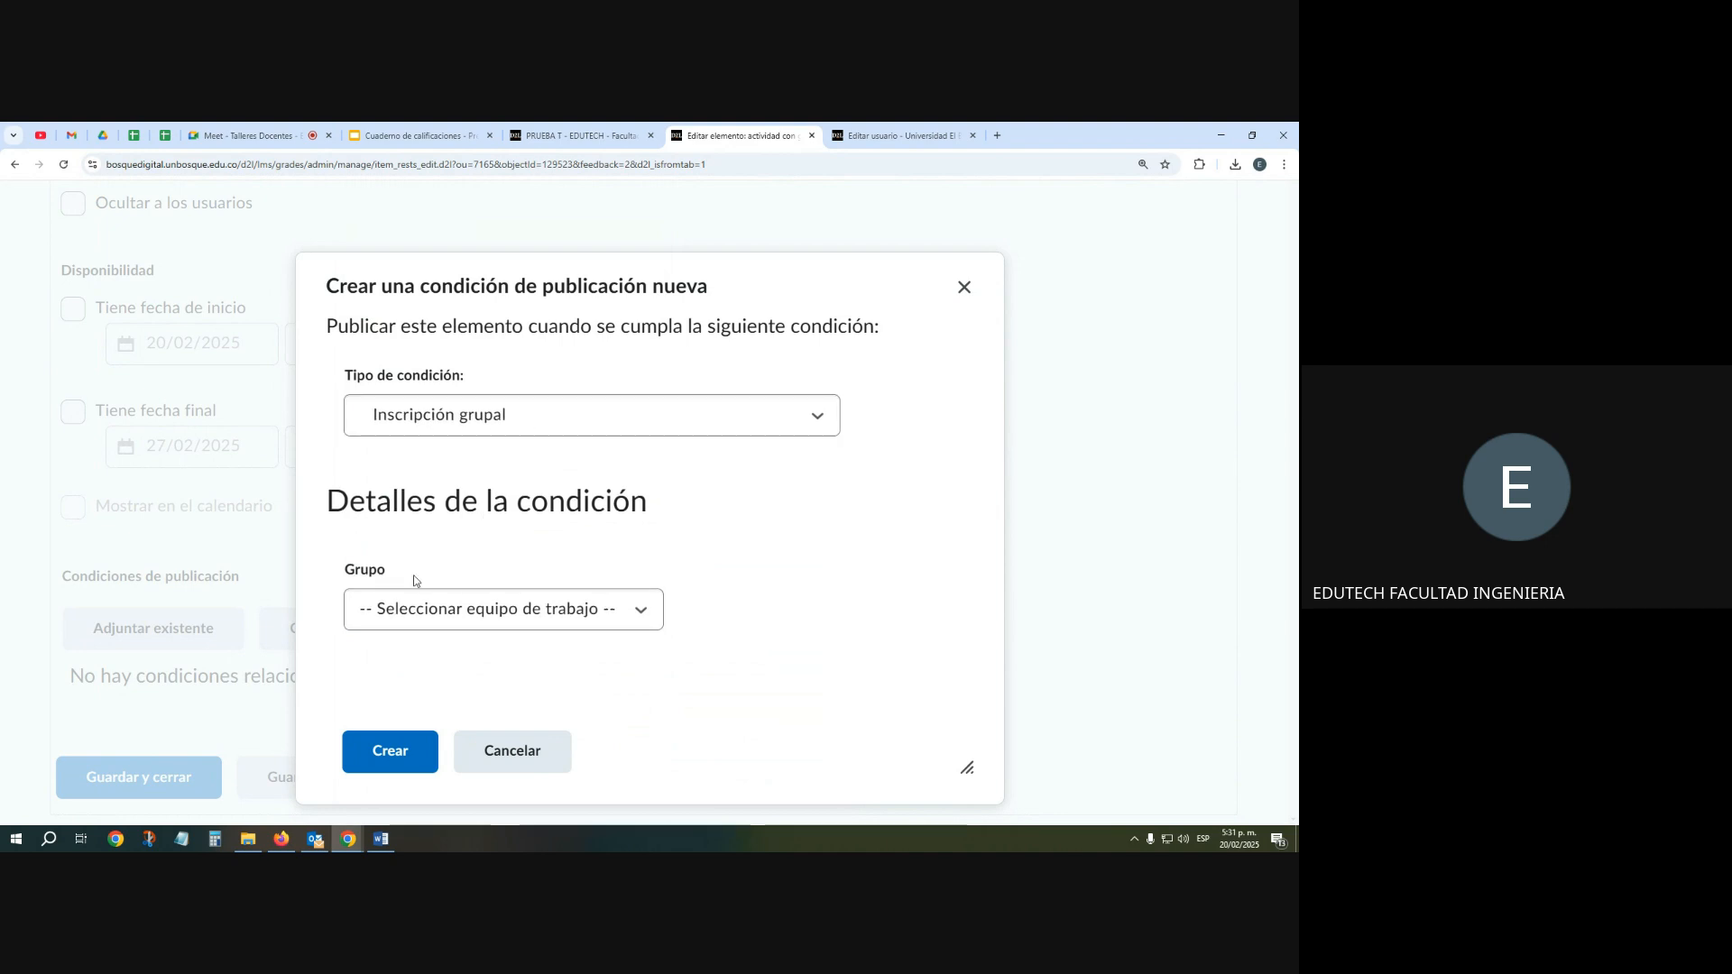
click(459, 611)
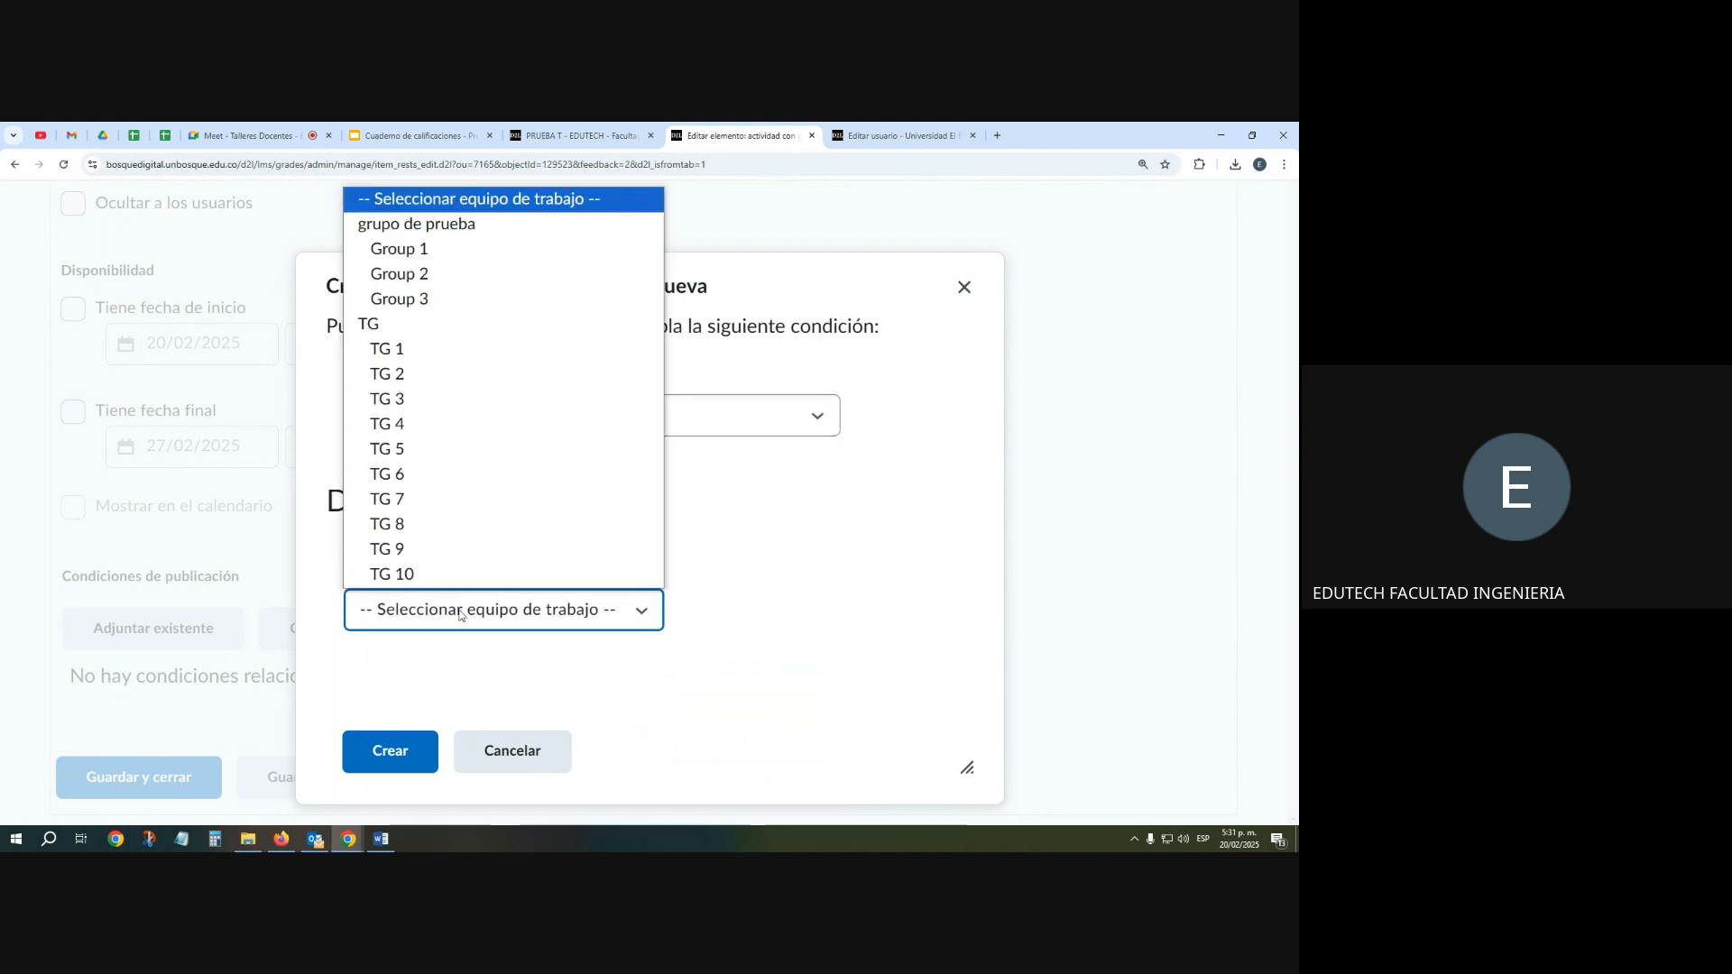
click(437, 506)
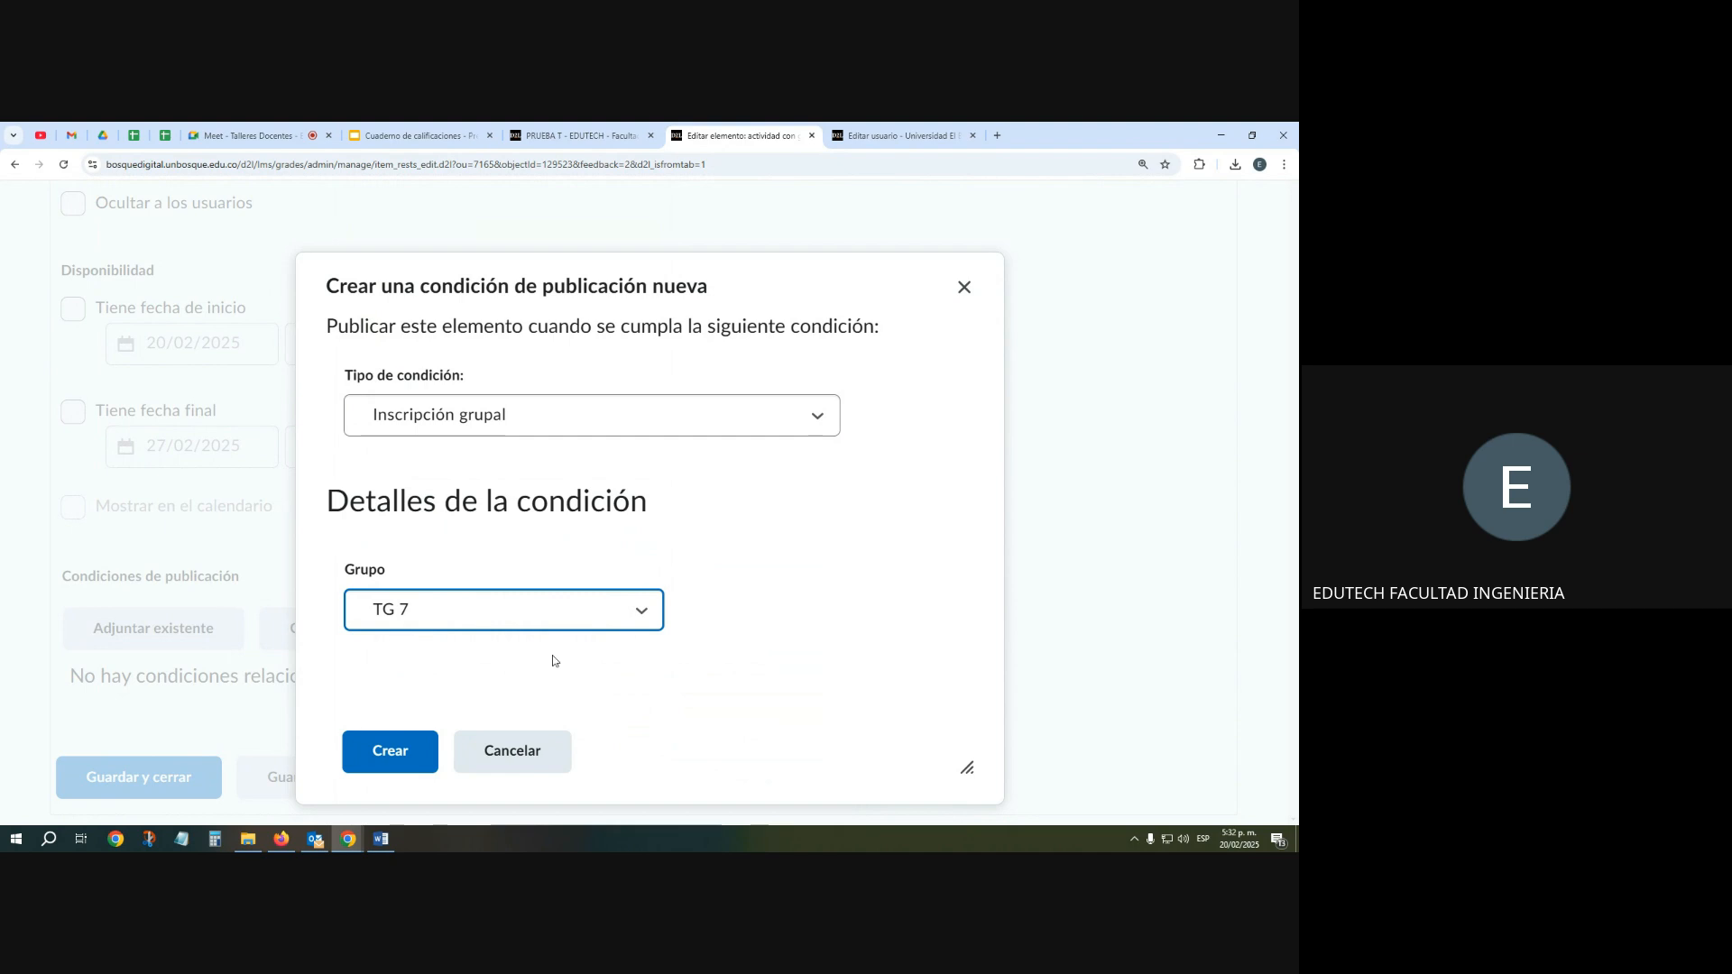
click(510, 761)
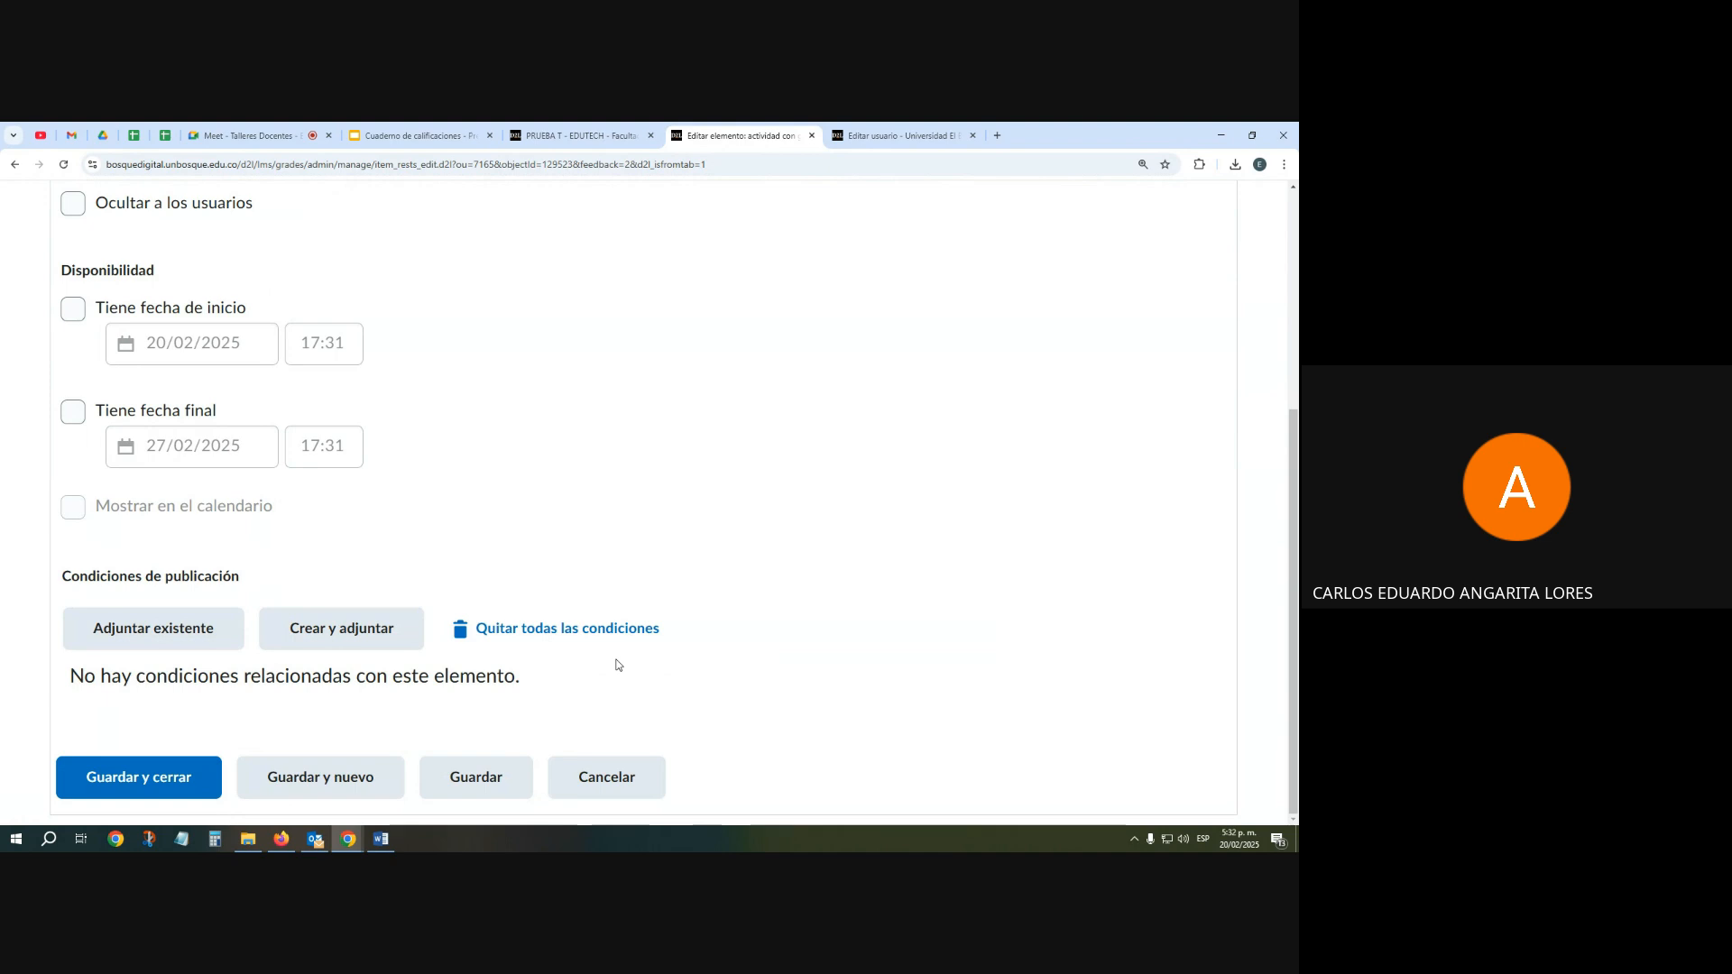
click(594, 779)
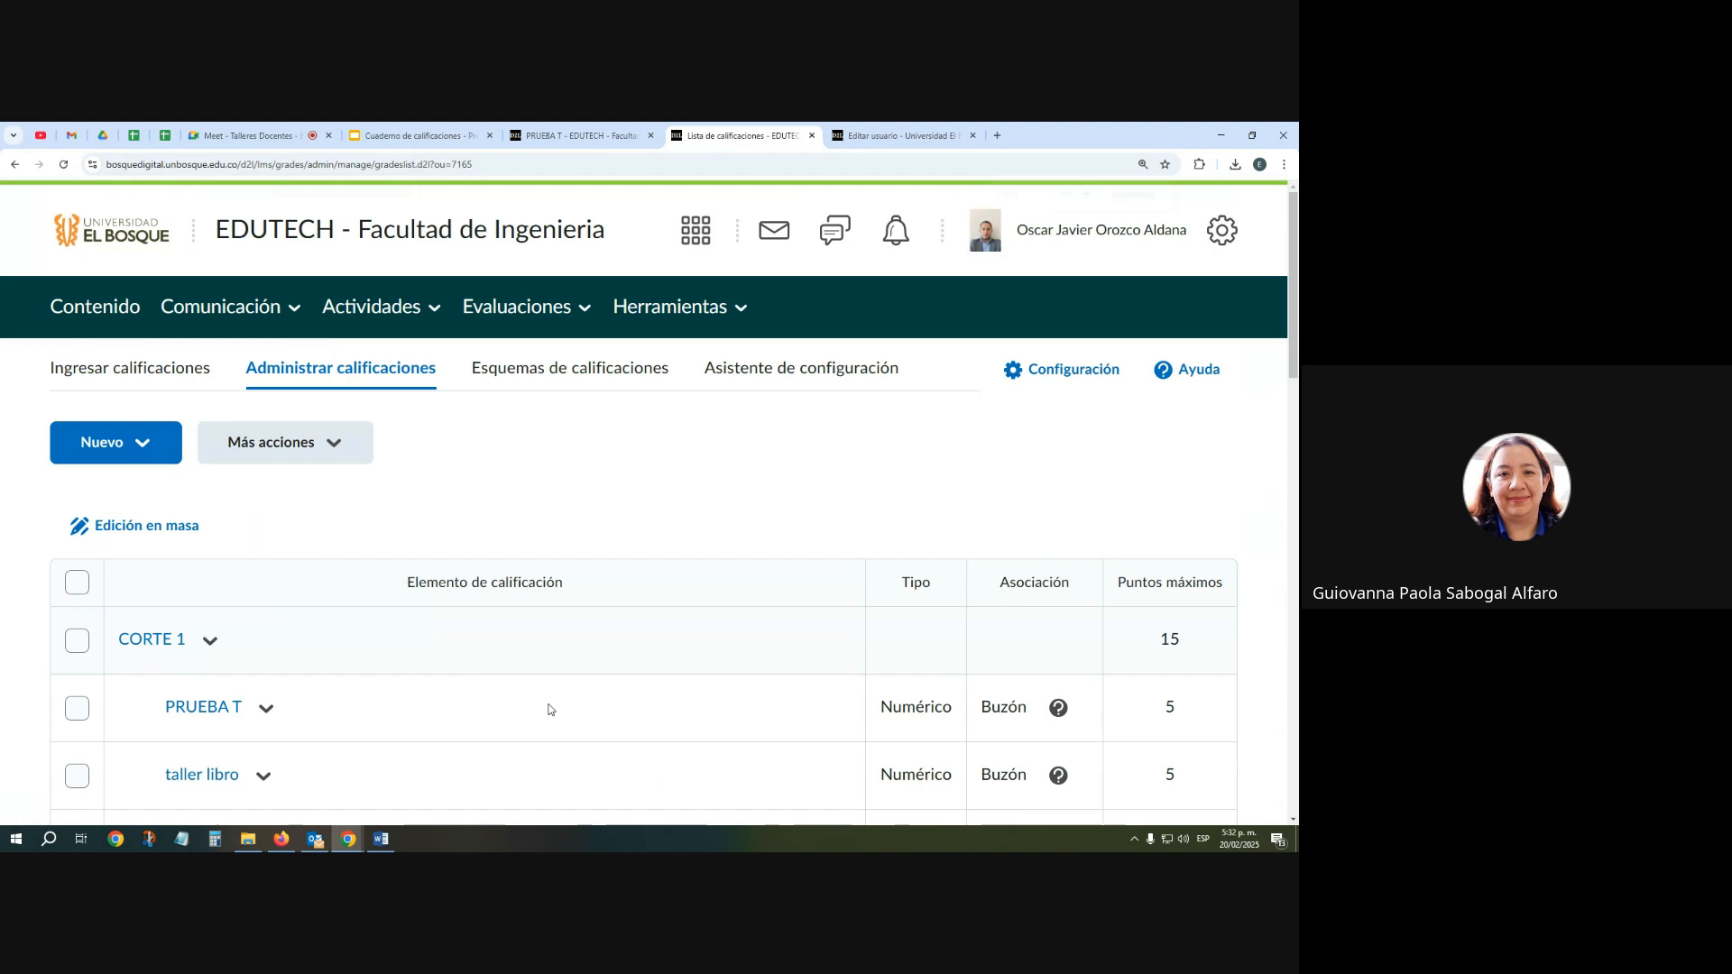
Switch to the Google Meet call and open its chat messages to check for participants' comments
key(ctrl+minus)
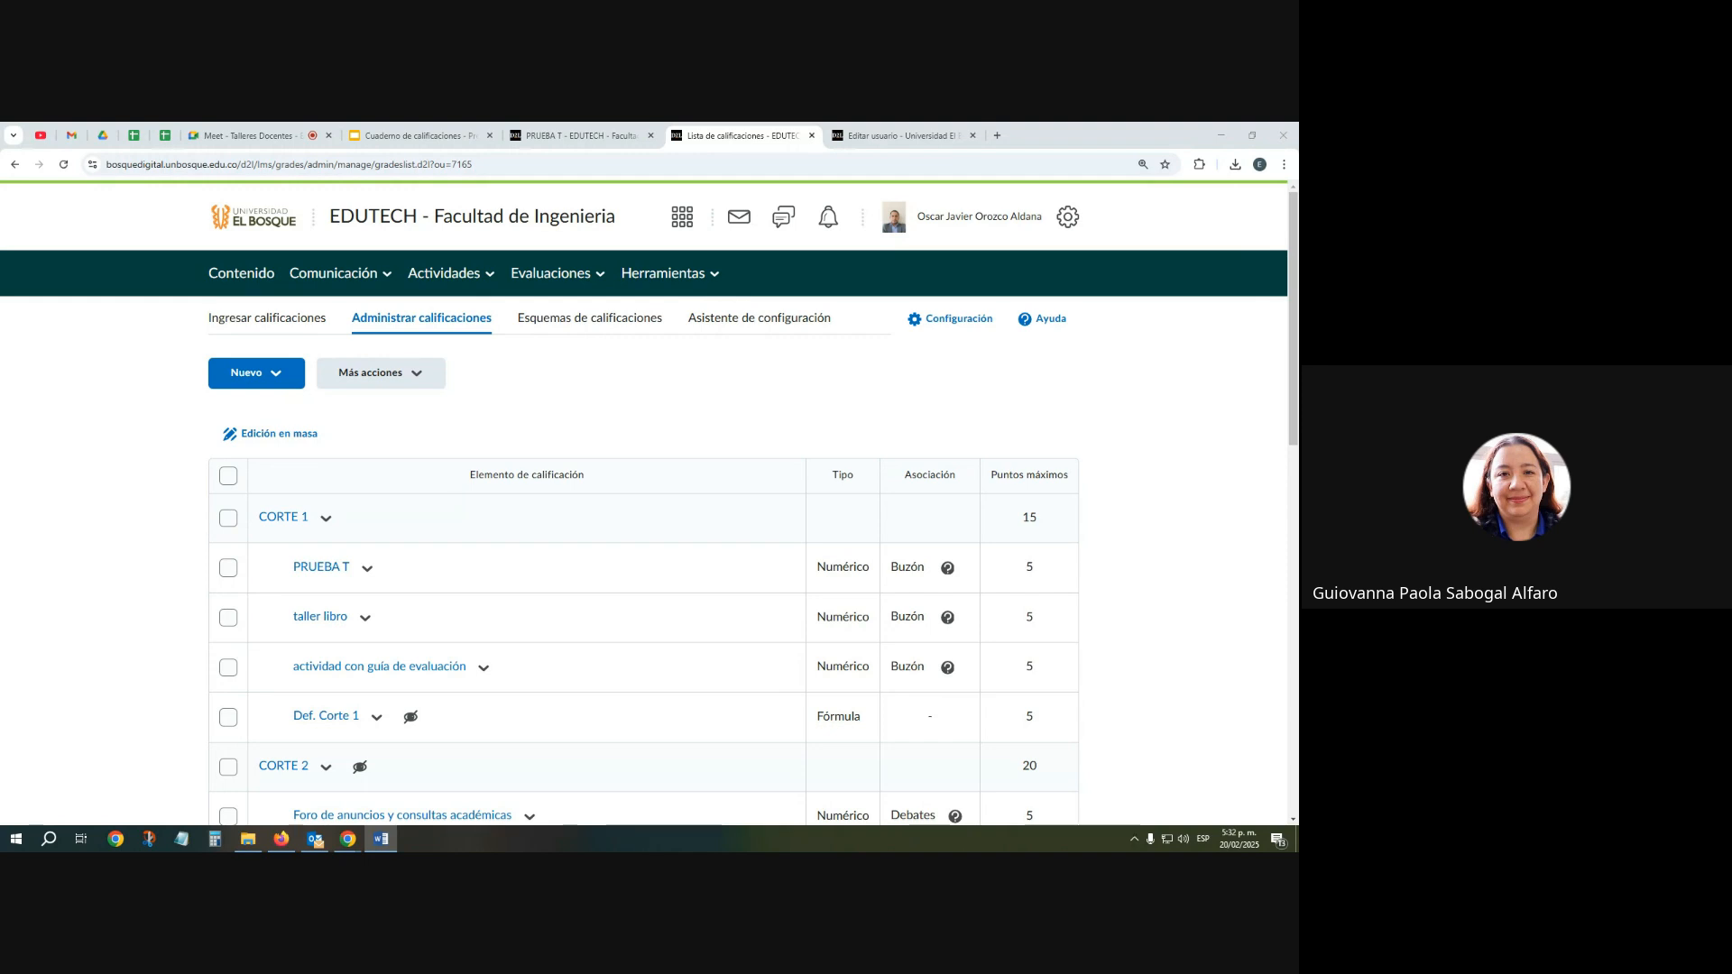
click(268, 134)
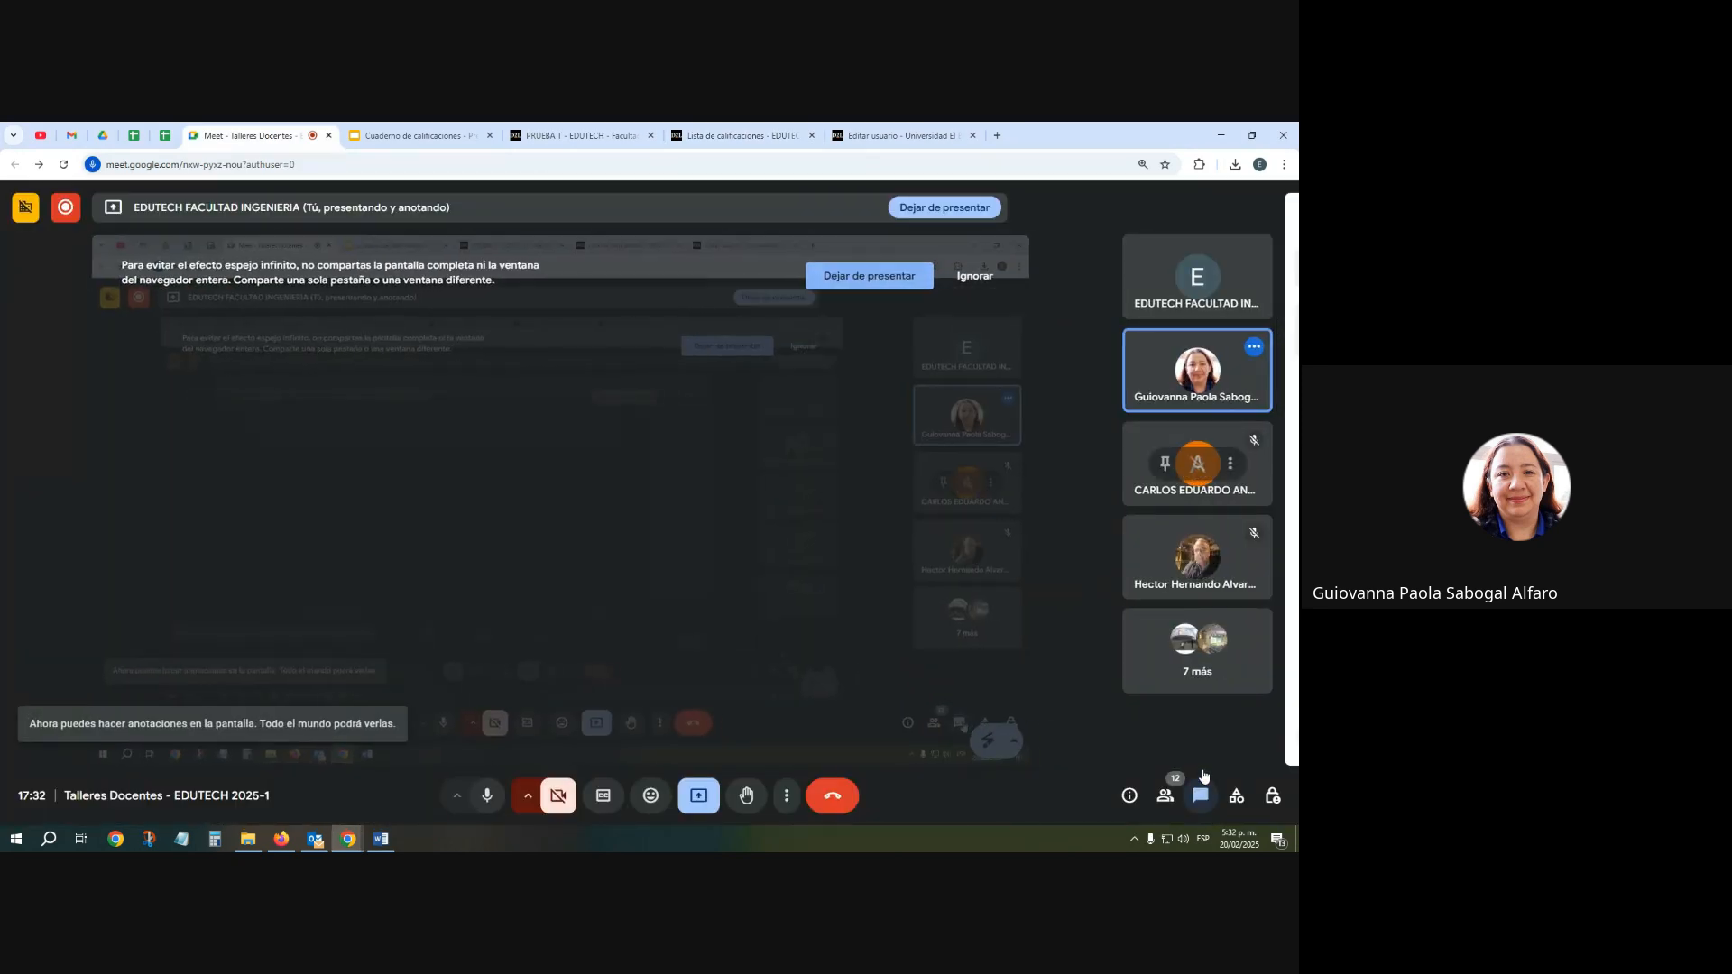
click(1201, 792)
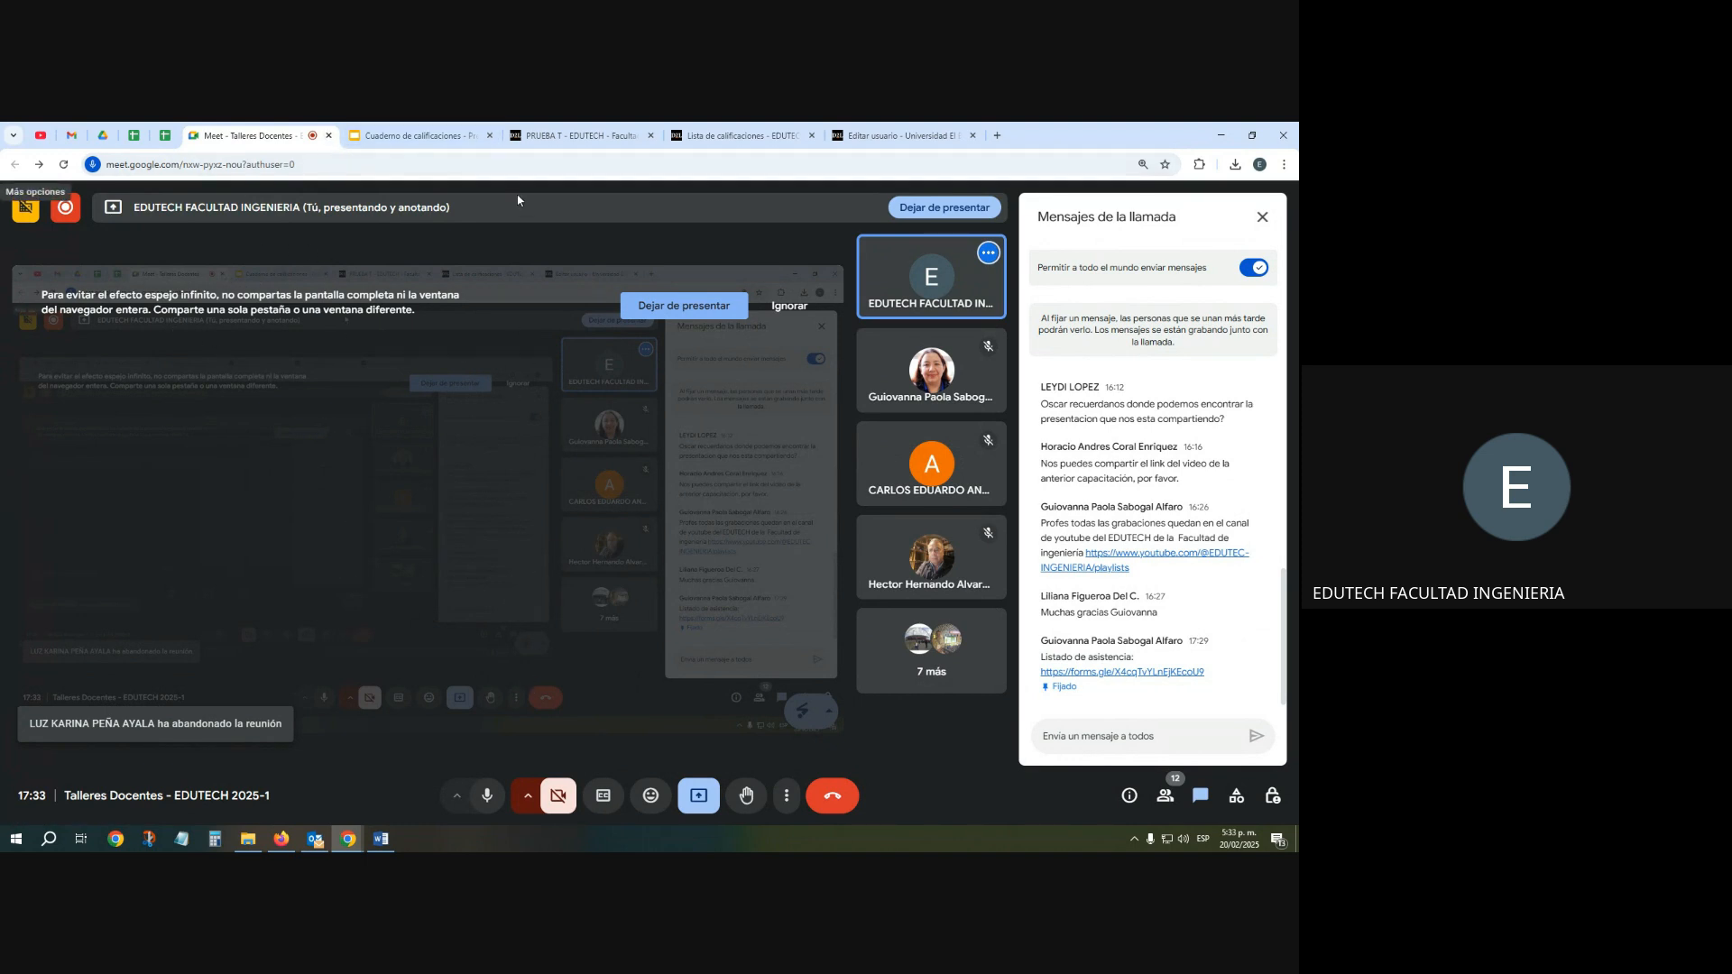
Switch to the Cuaderno de calificaciones presentation in Google Slides and examine the ¿Inquietudes? slide's contact hours and resource links up close
click(547, 140)
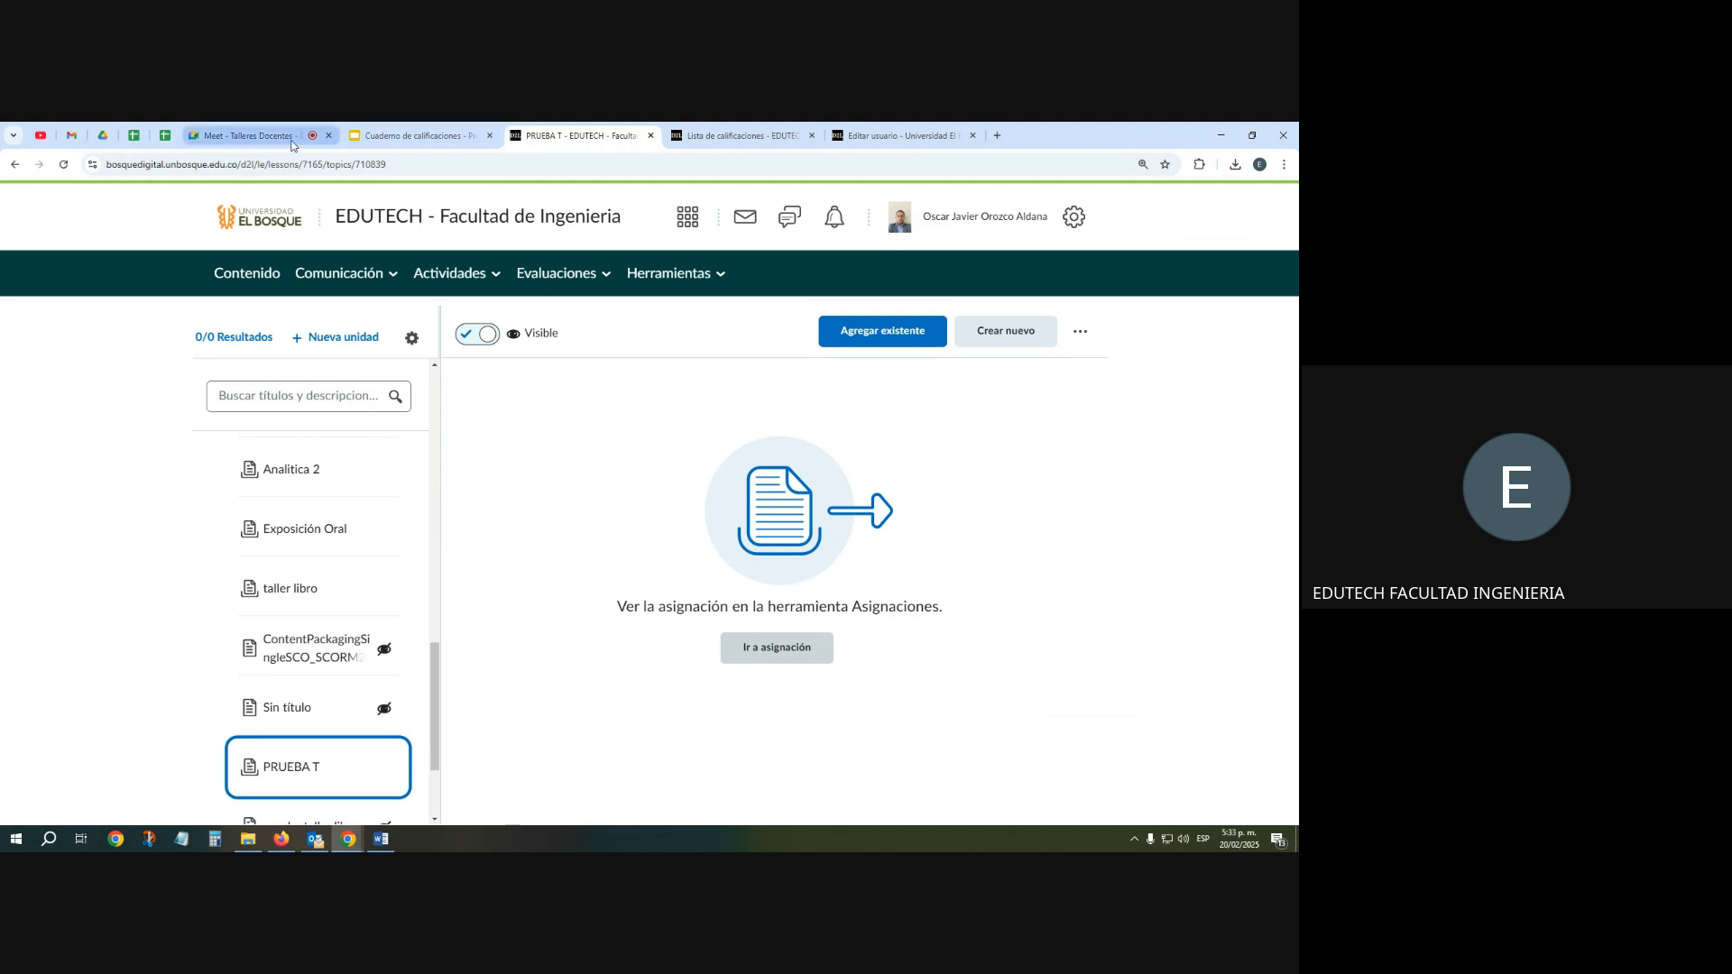
click(415, 136)
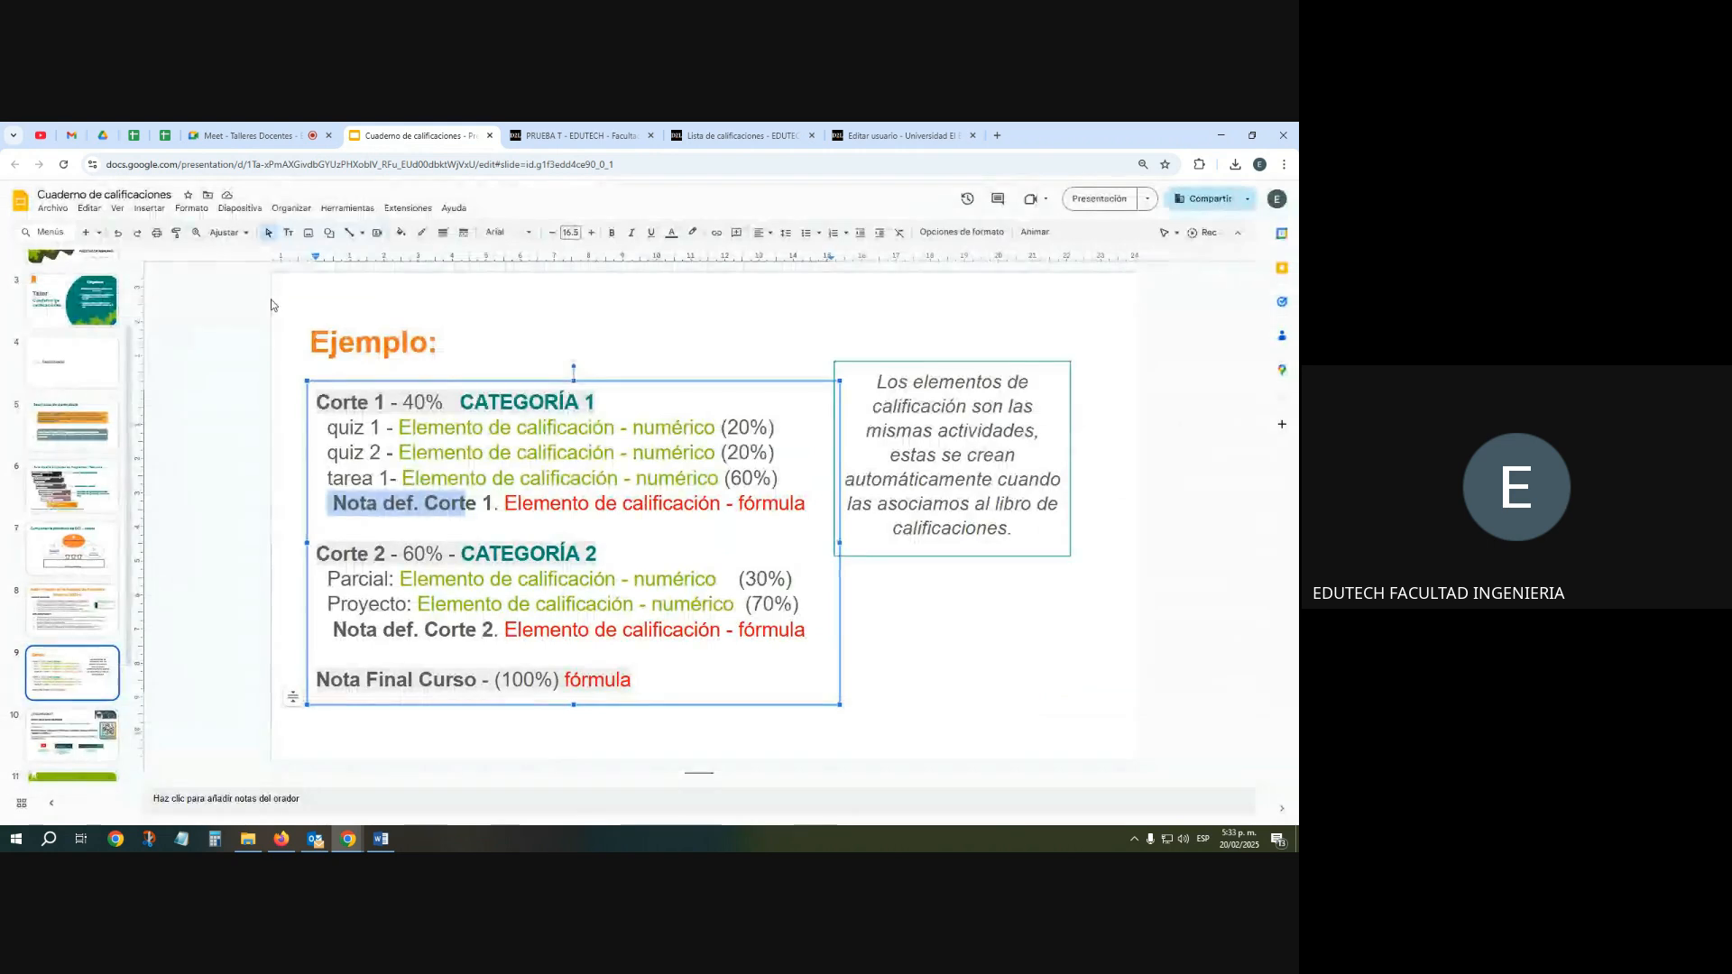
click(94, 717)
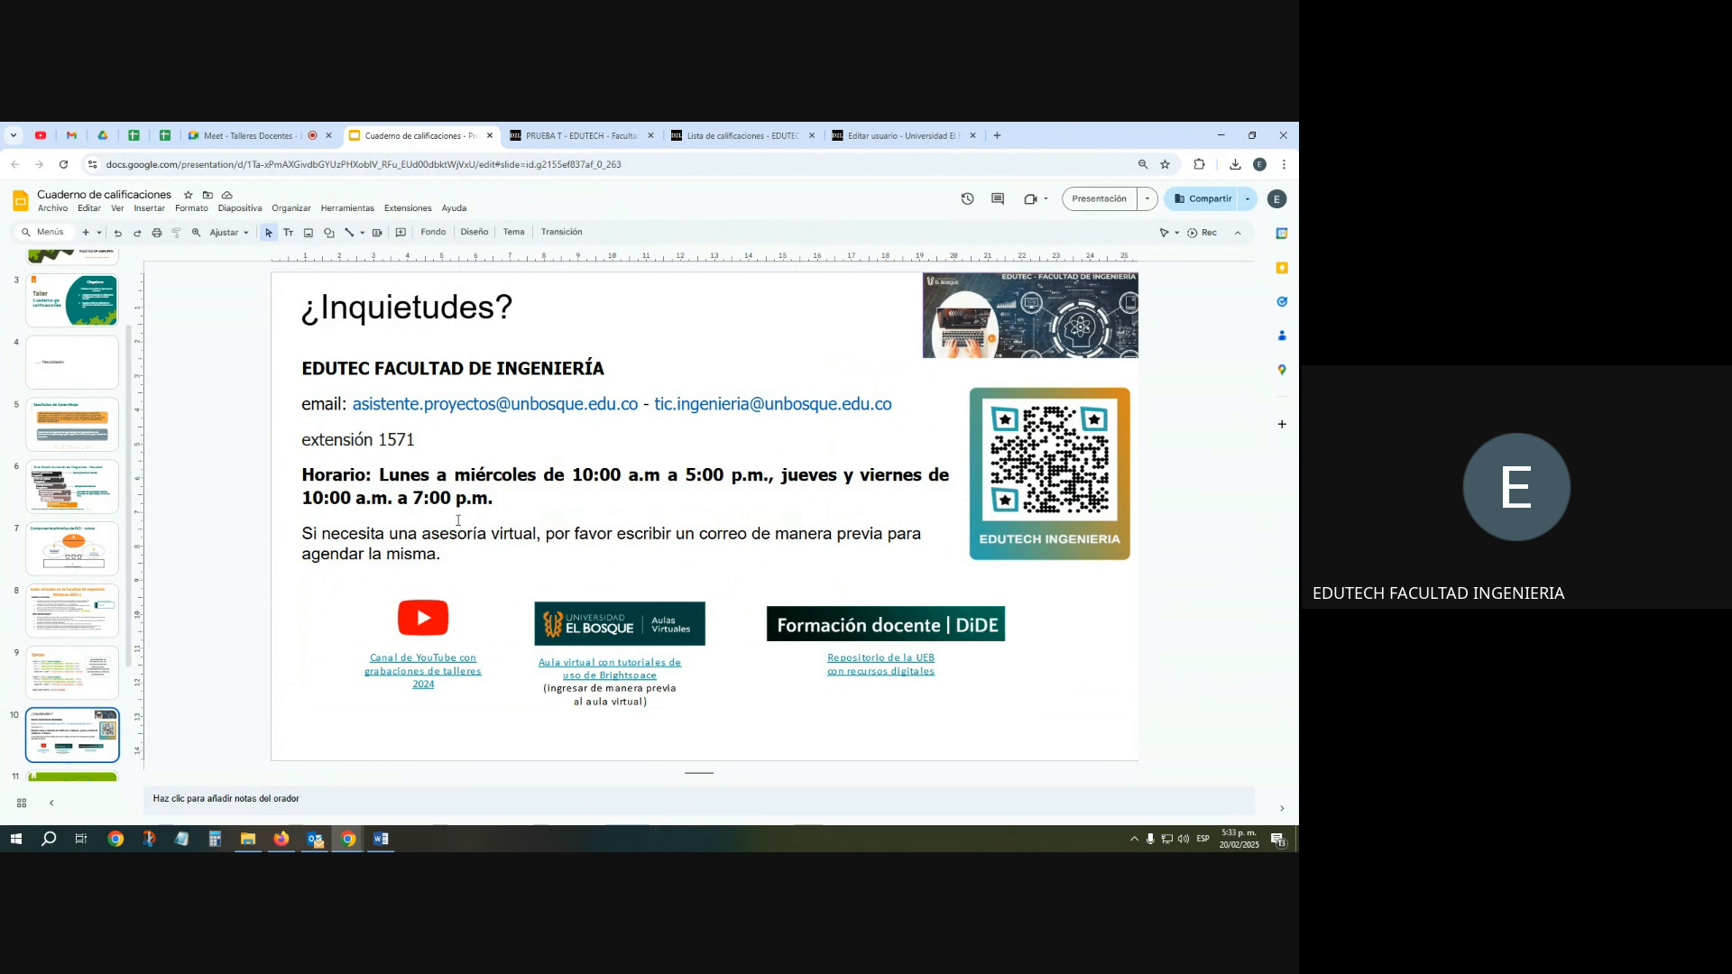
ctrl+scroll(459, 521, up, 2)
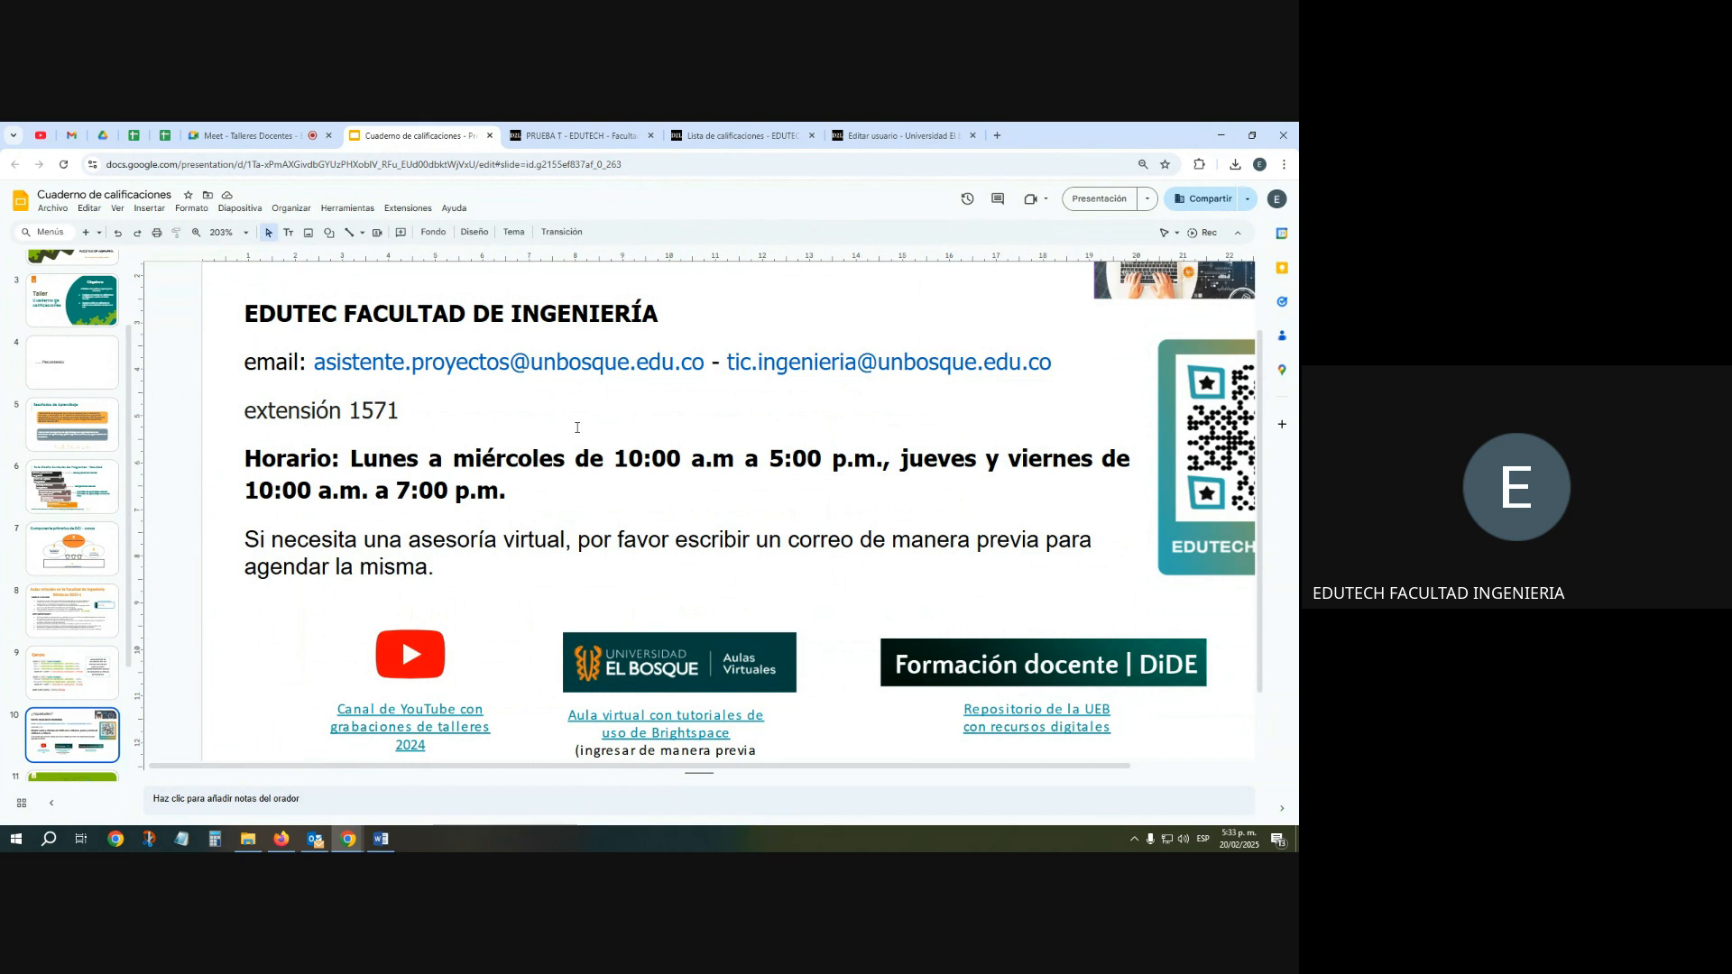
click(643, 459)
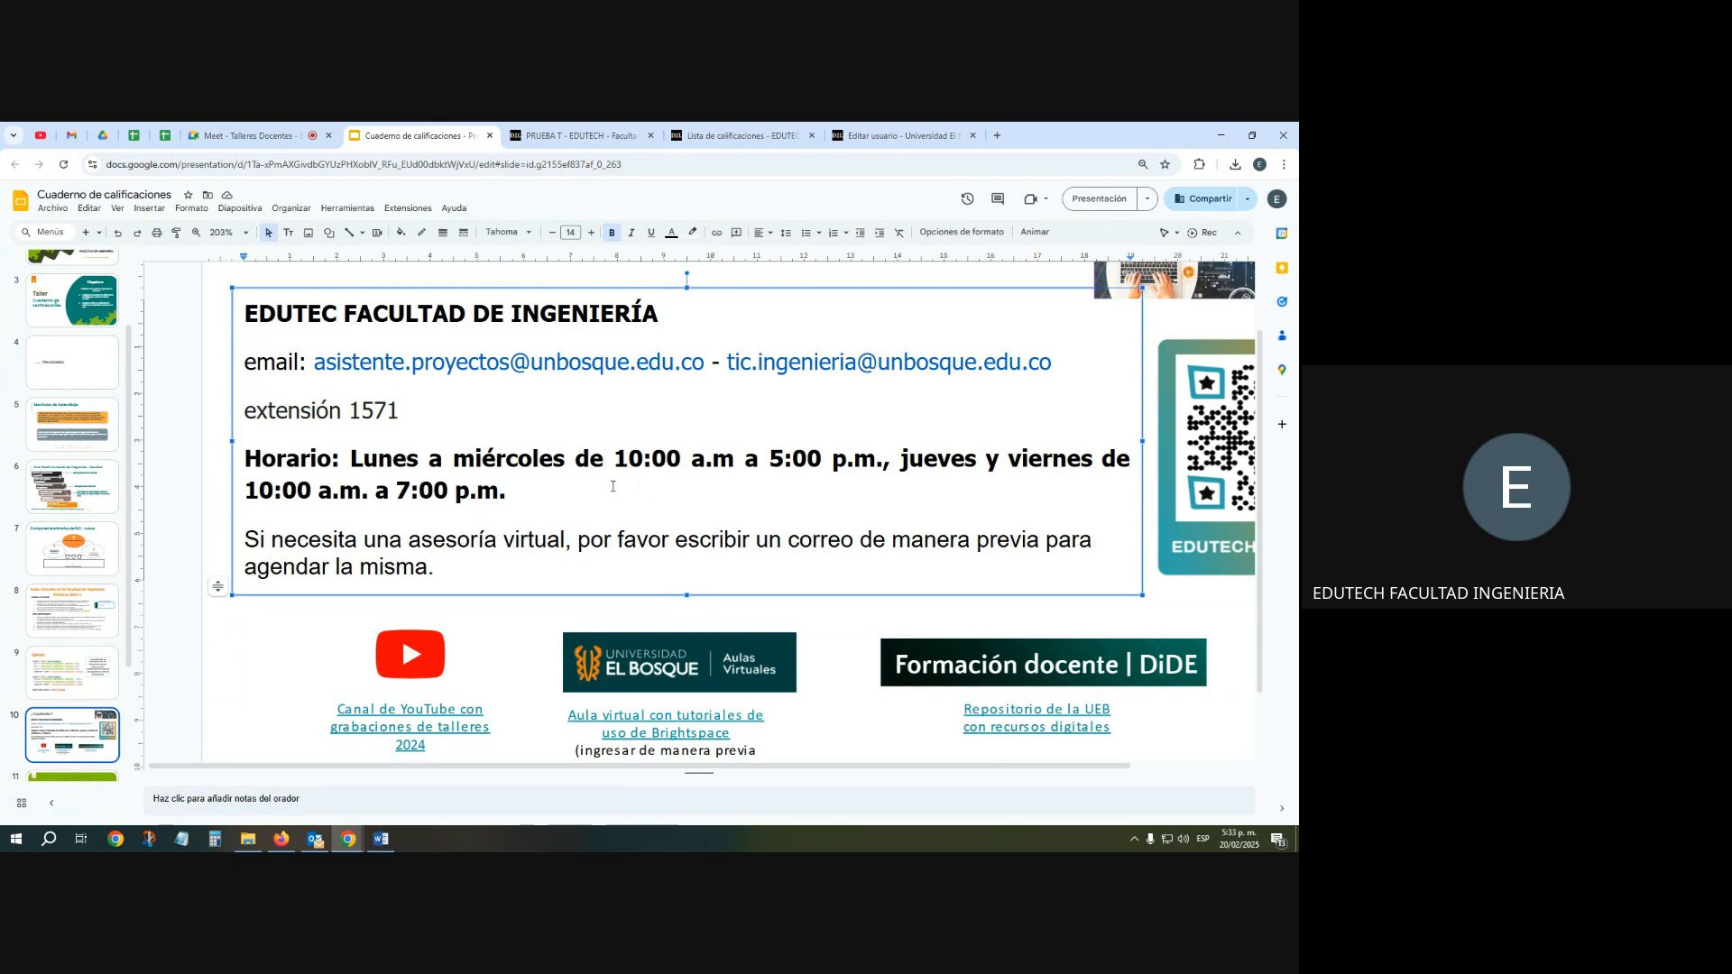
scroll(670, 711, down, 1)
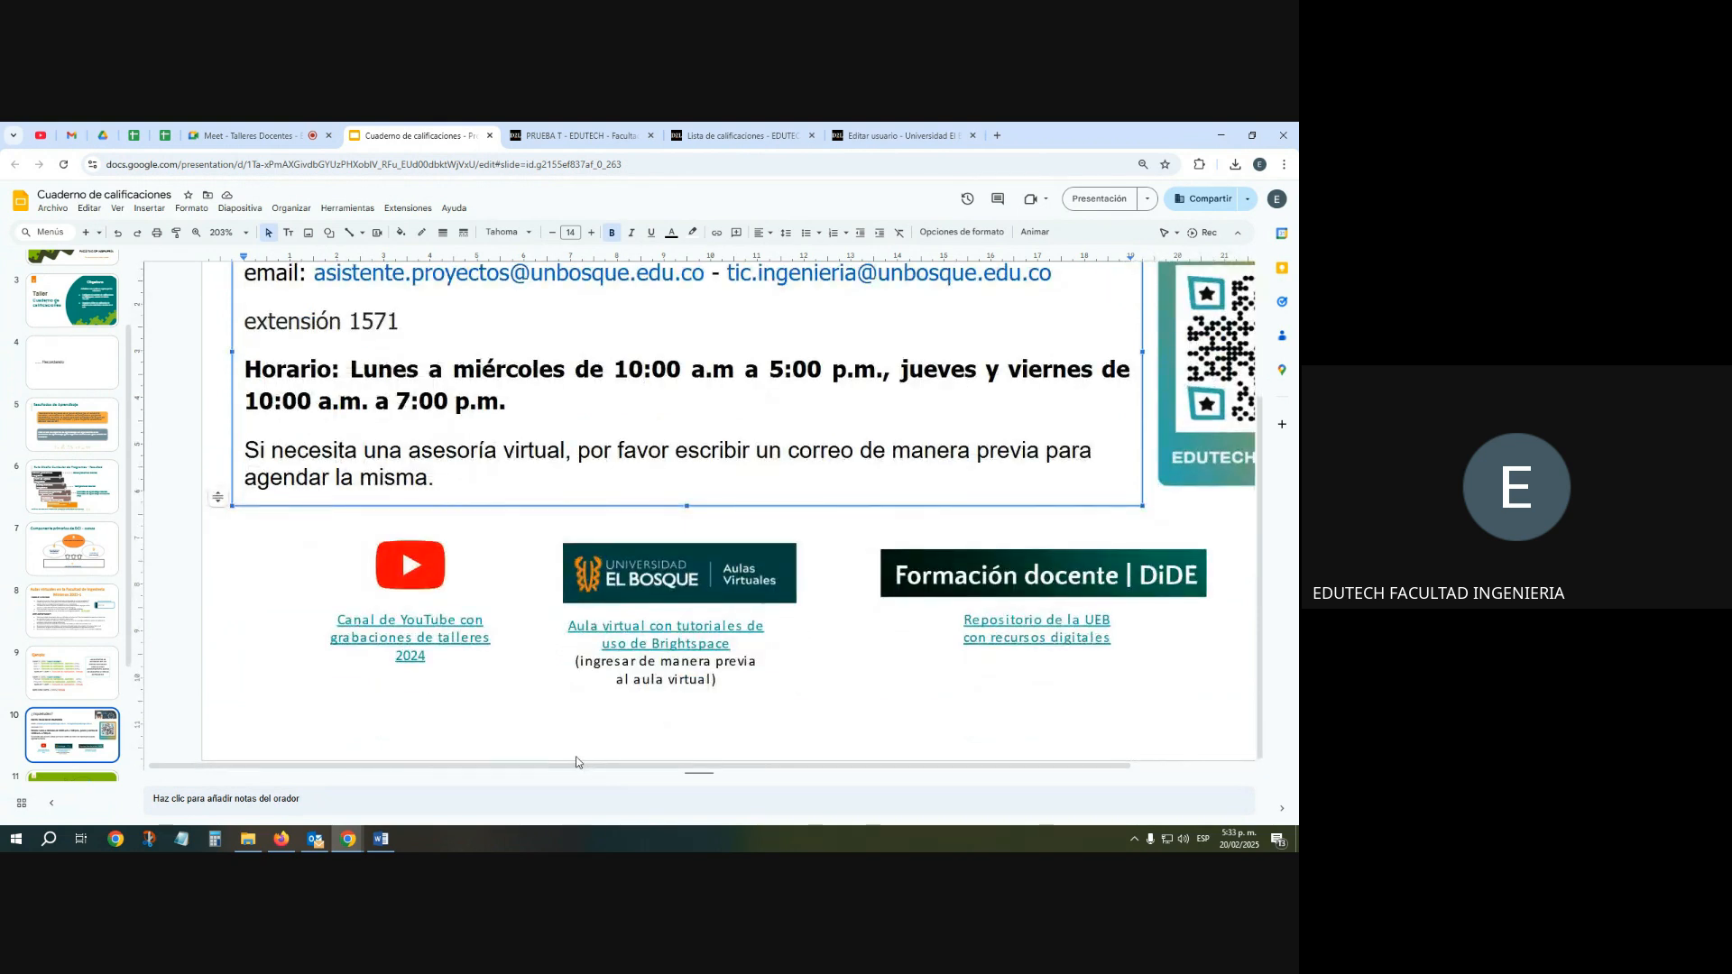
scroll(578, 739, up, 3)
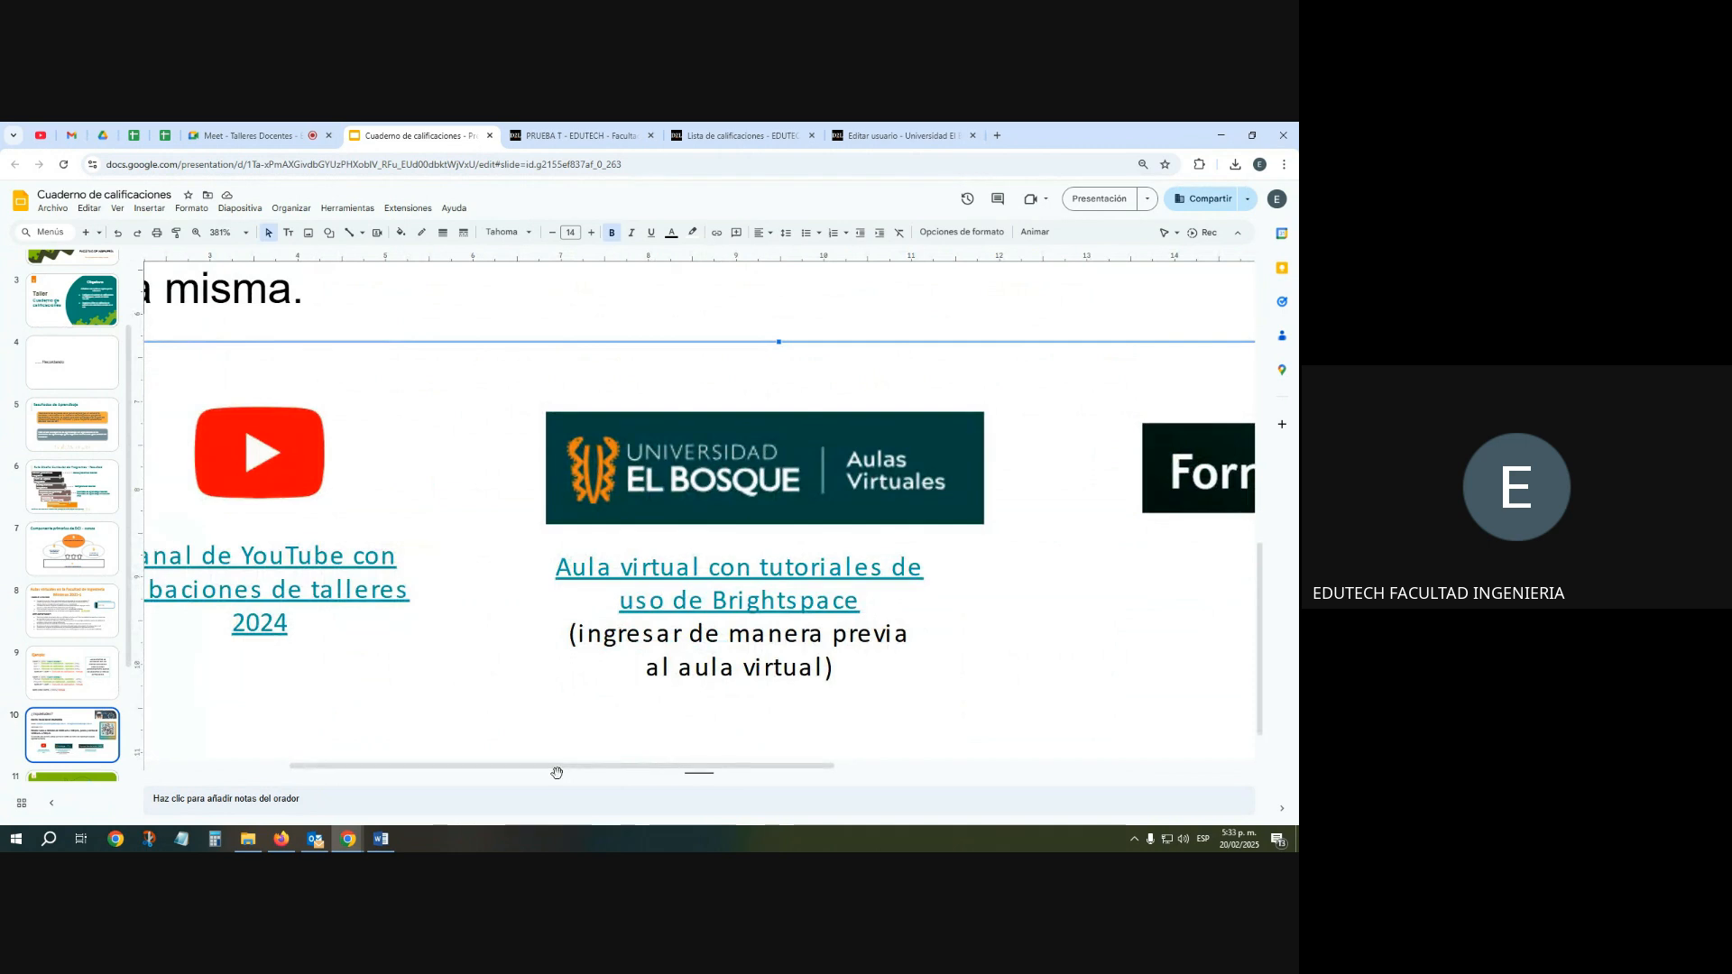